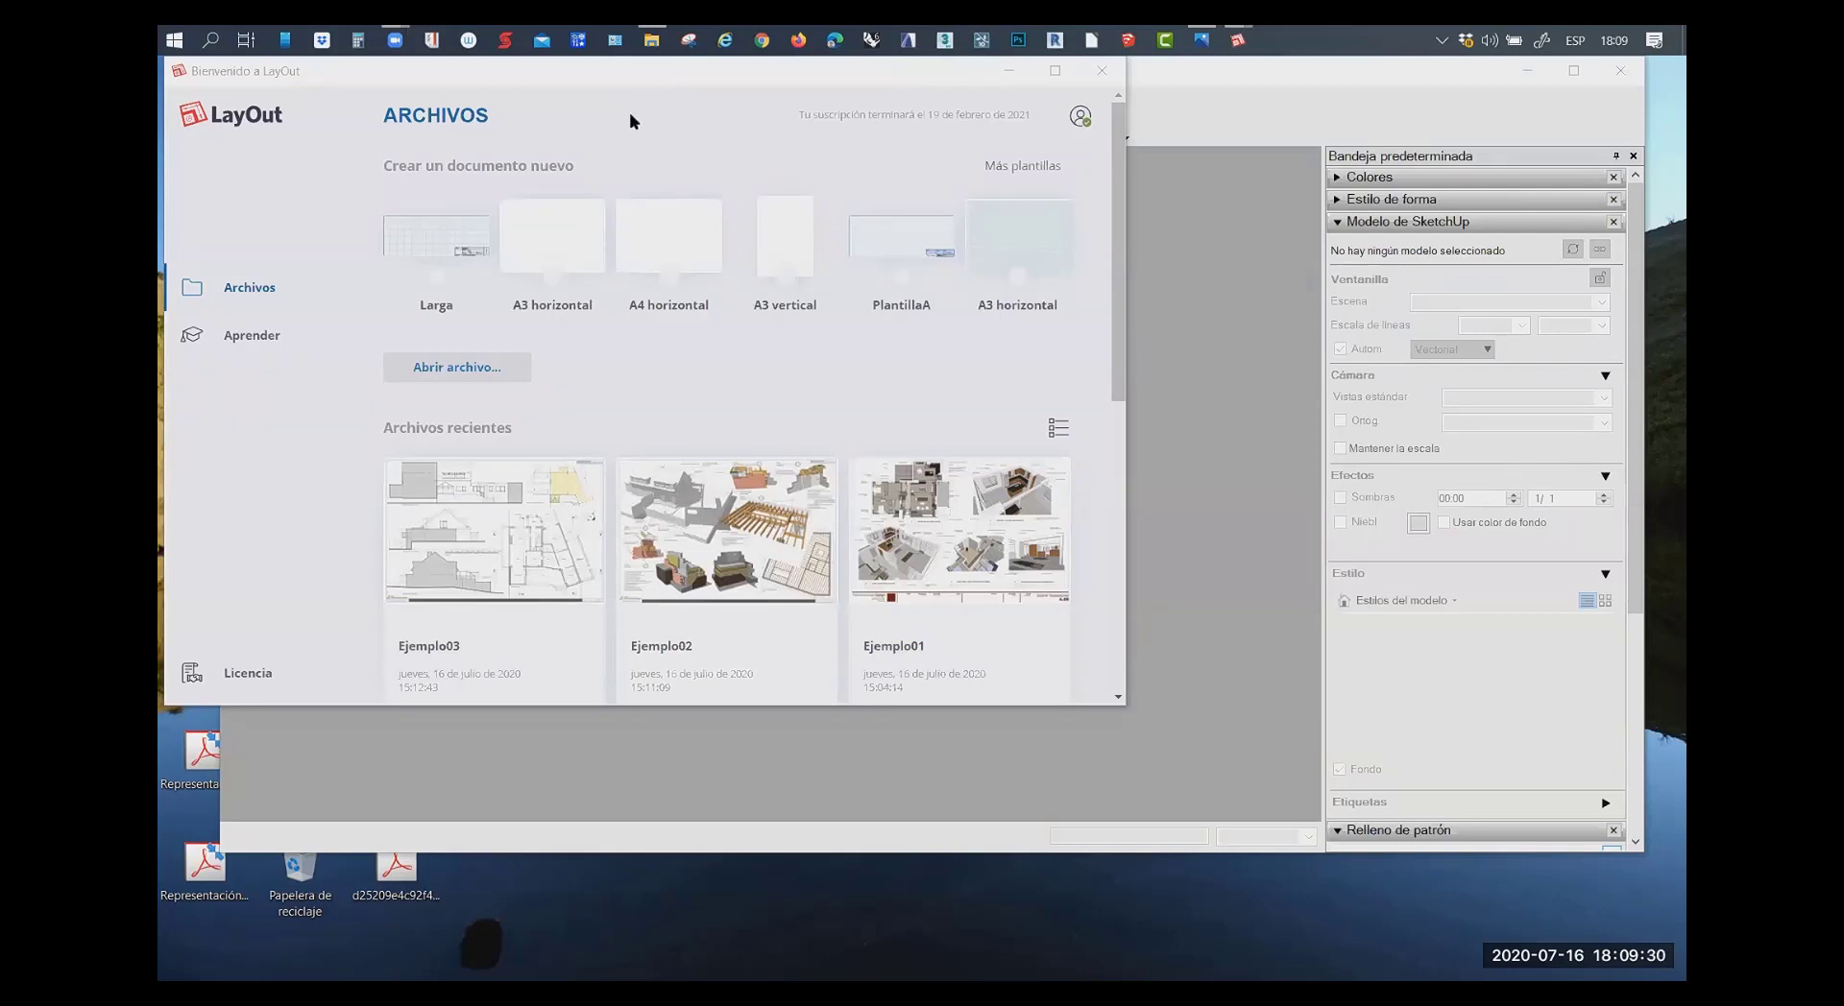
Create a new untitled document from the Larga template in the Welcome to LayOut window
left_click_drag(633, 79, 753, 87)
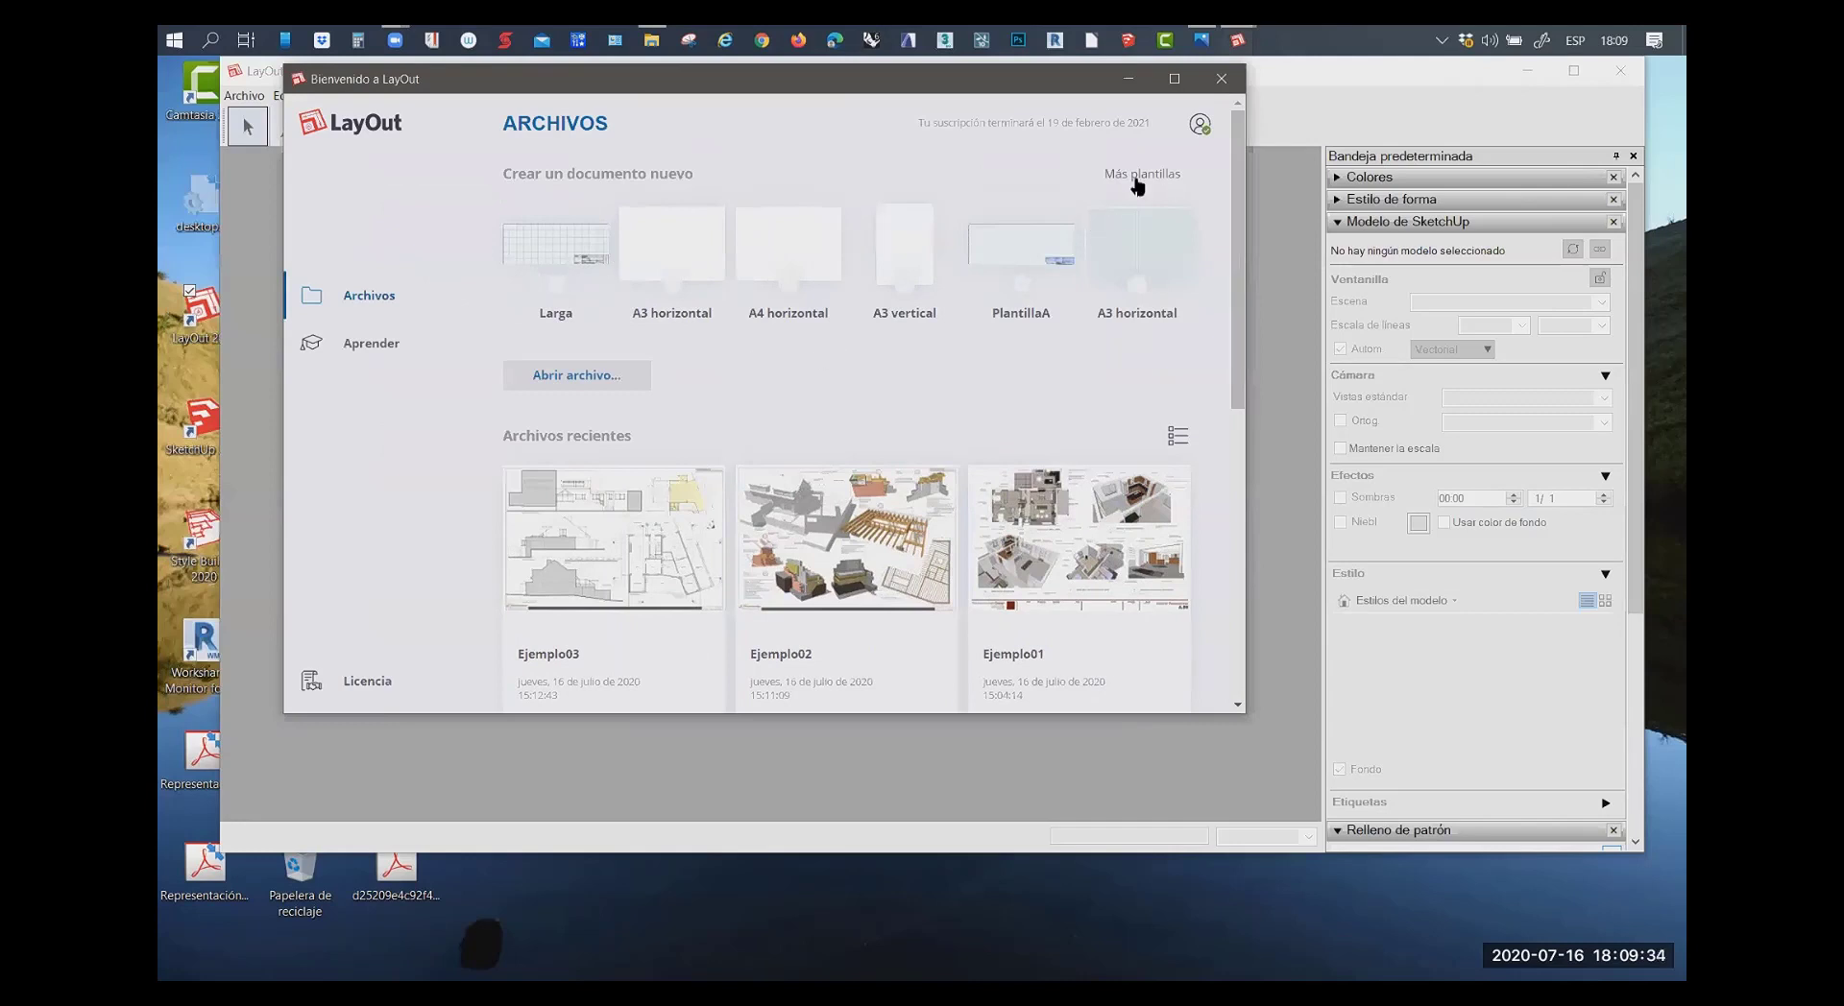
left_click(560, 252)
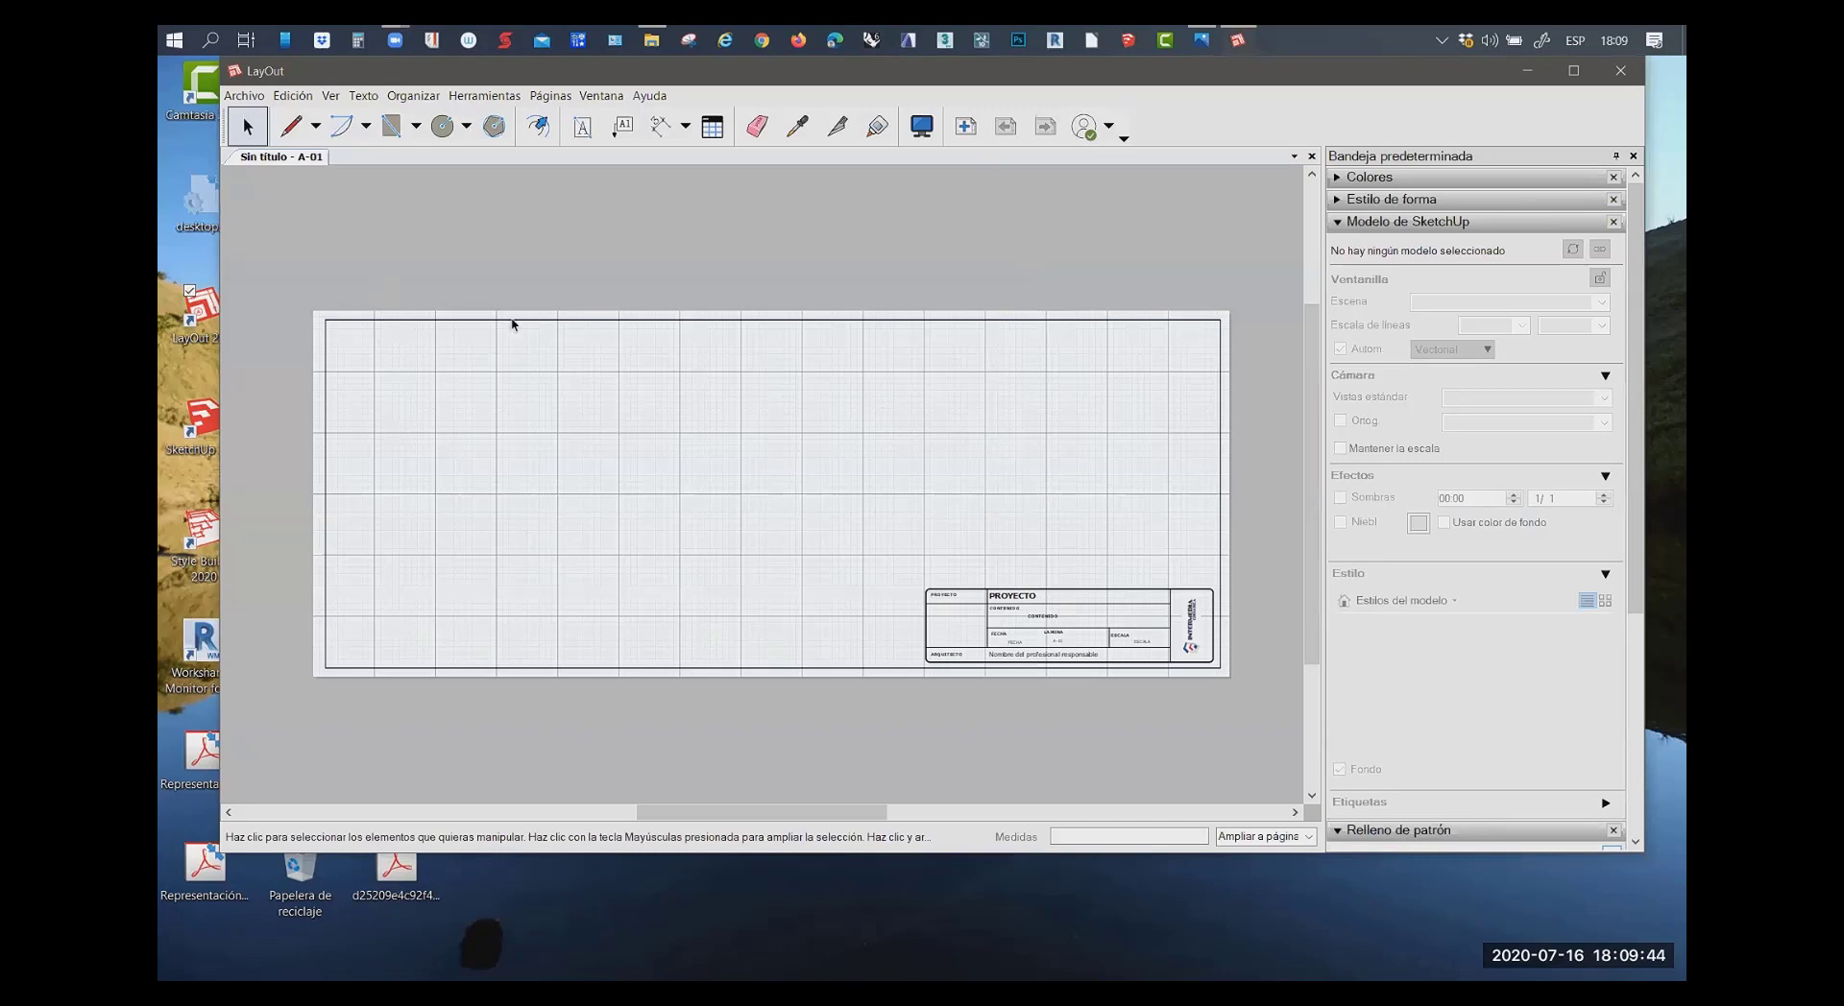
Untick Mostrar cuadrícula in Configuración de documento's Cuadrícula settings
left_click(244, 96)
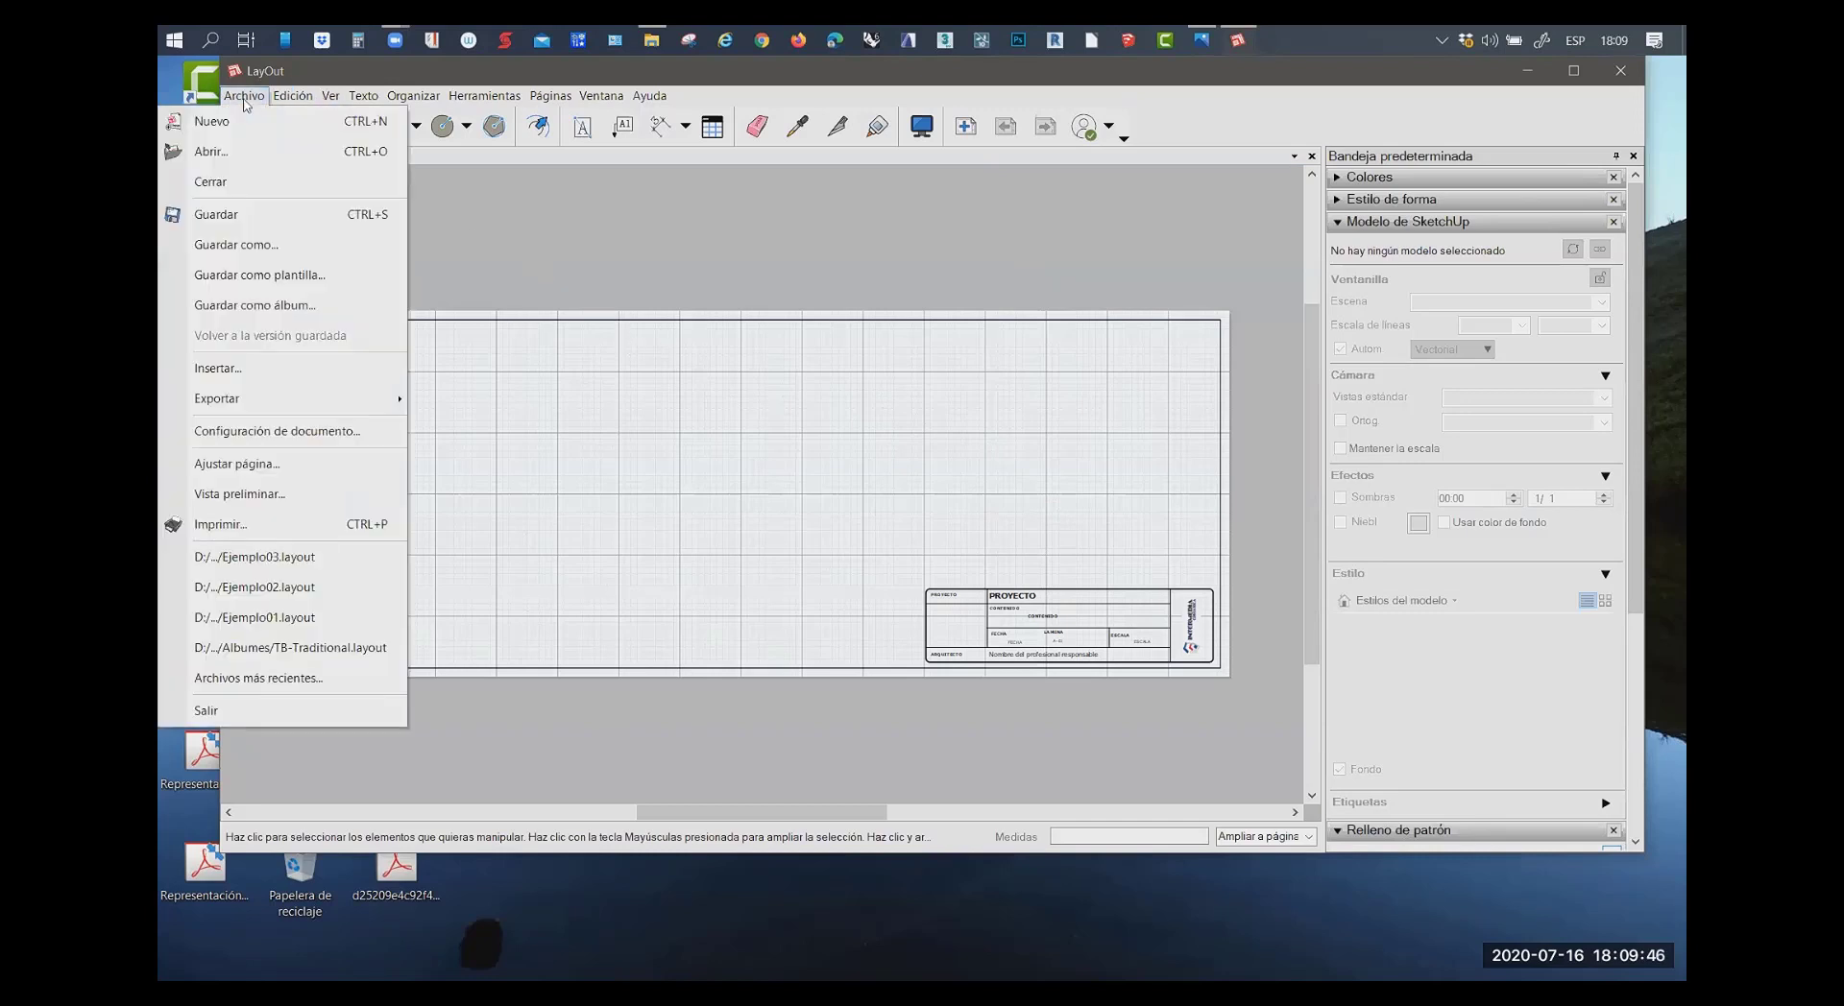
left_click(267, 432)
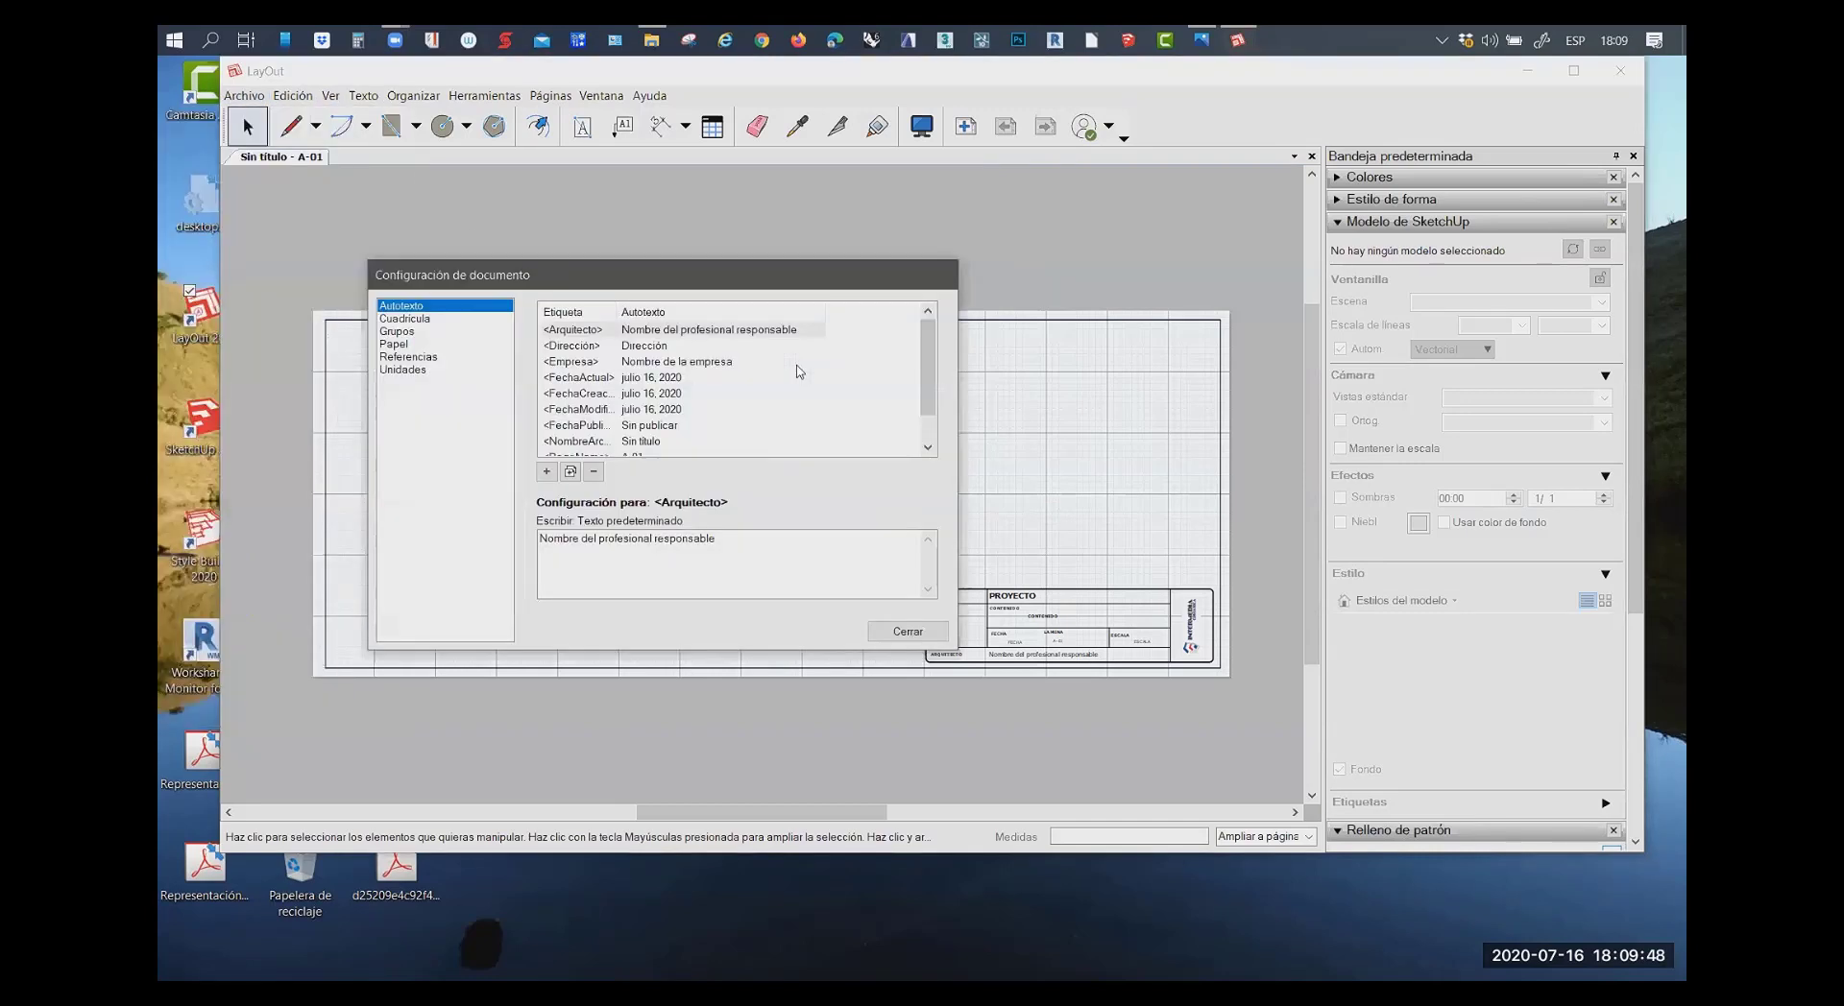
left_click(401, 359)
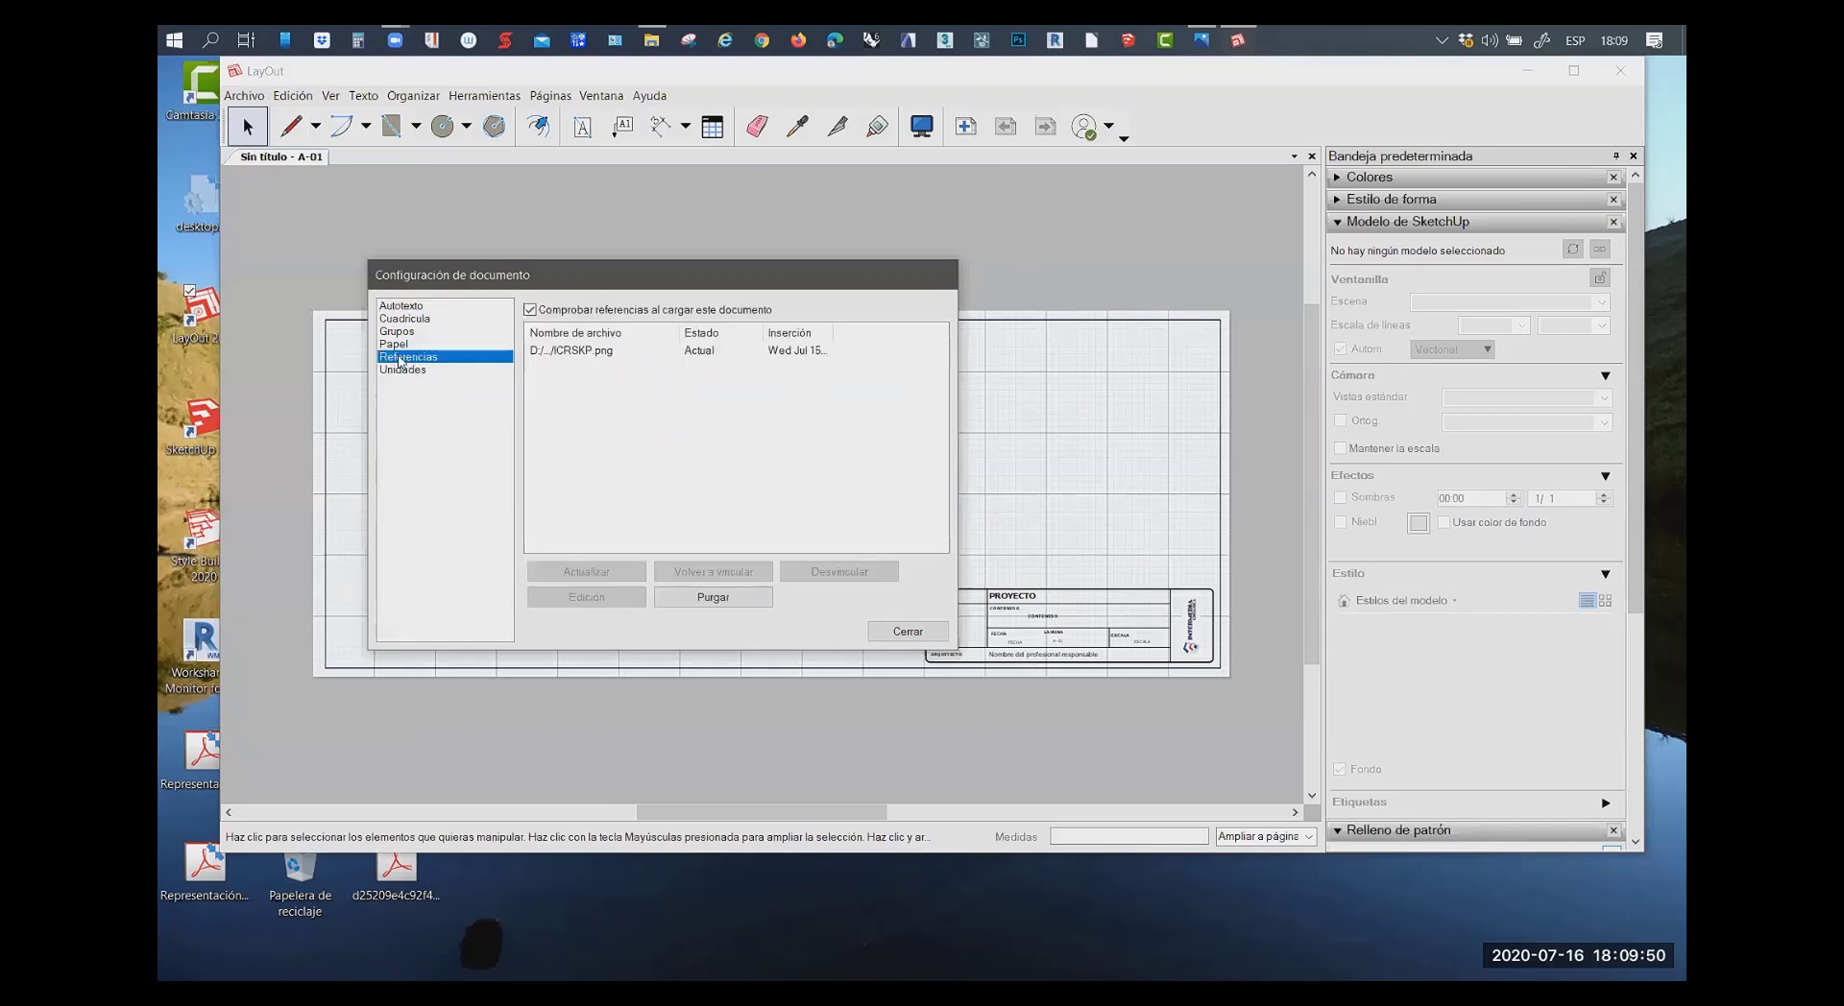
left_click(405, 320)
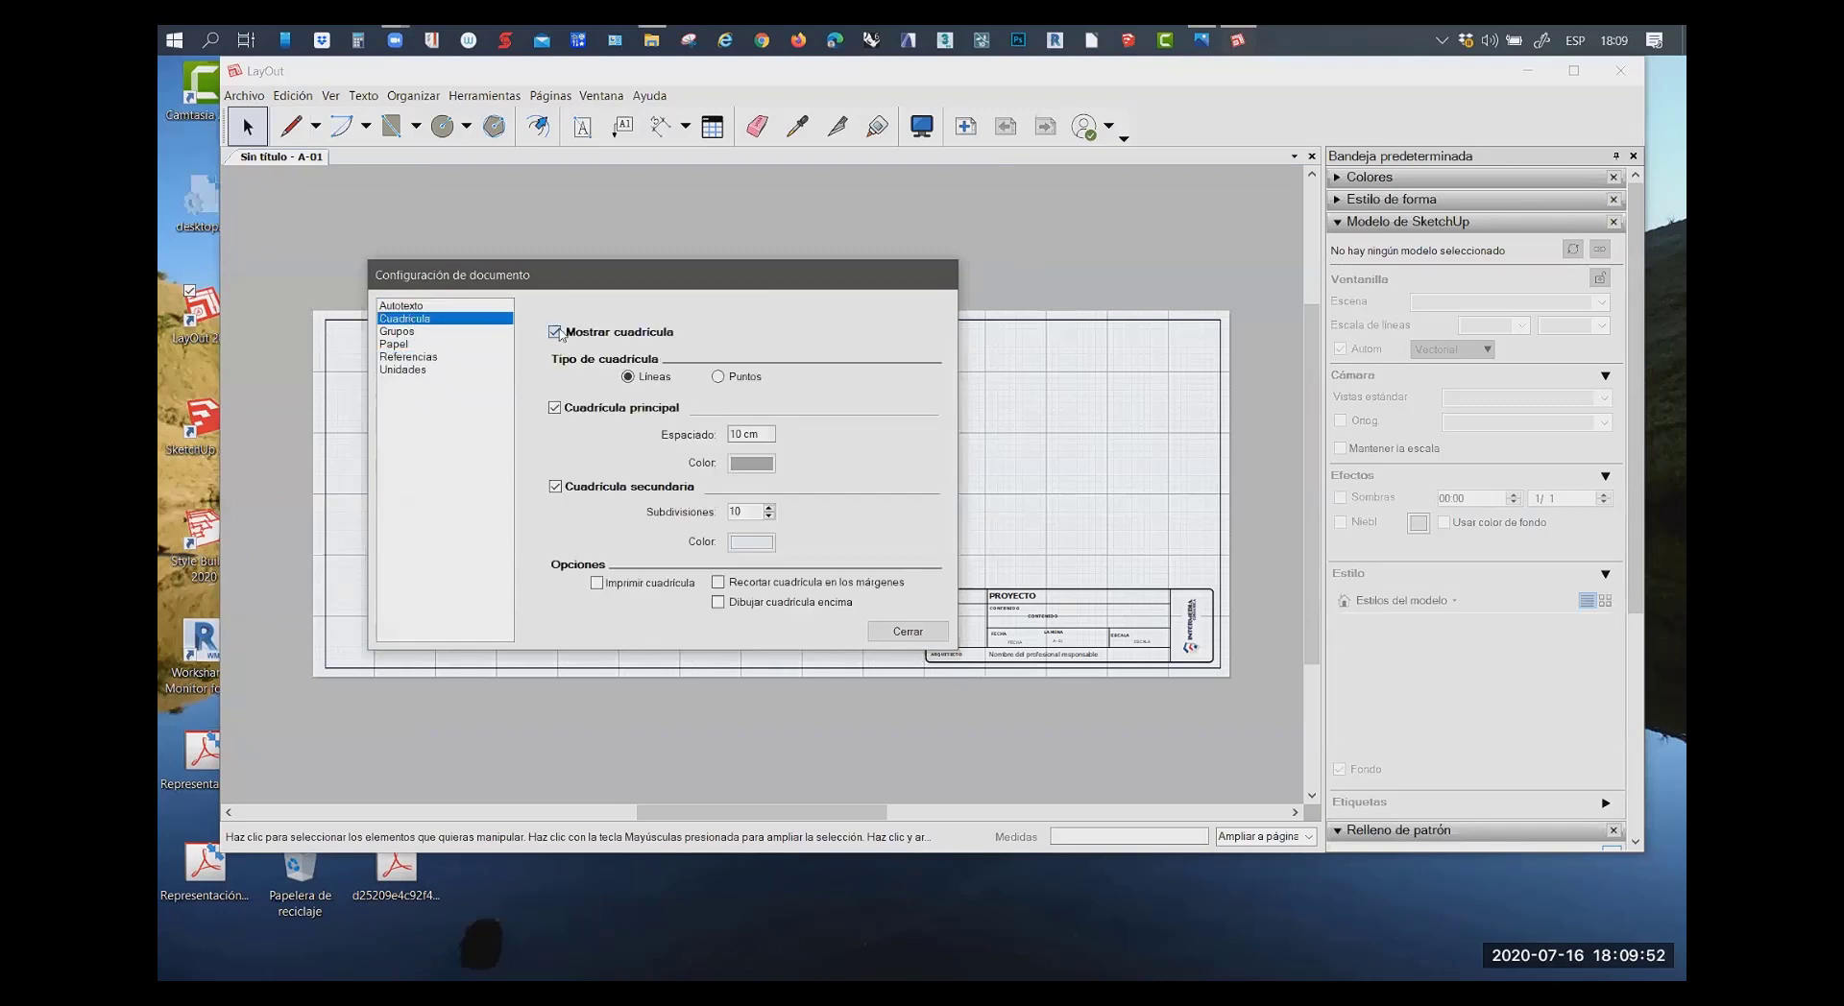
left_click(555, 332)
left_click(917, 637)
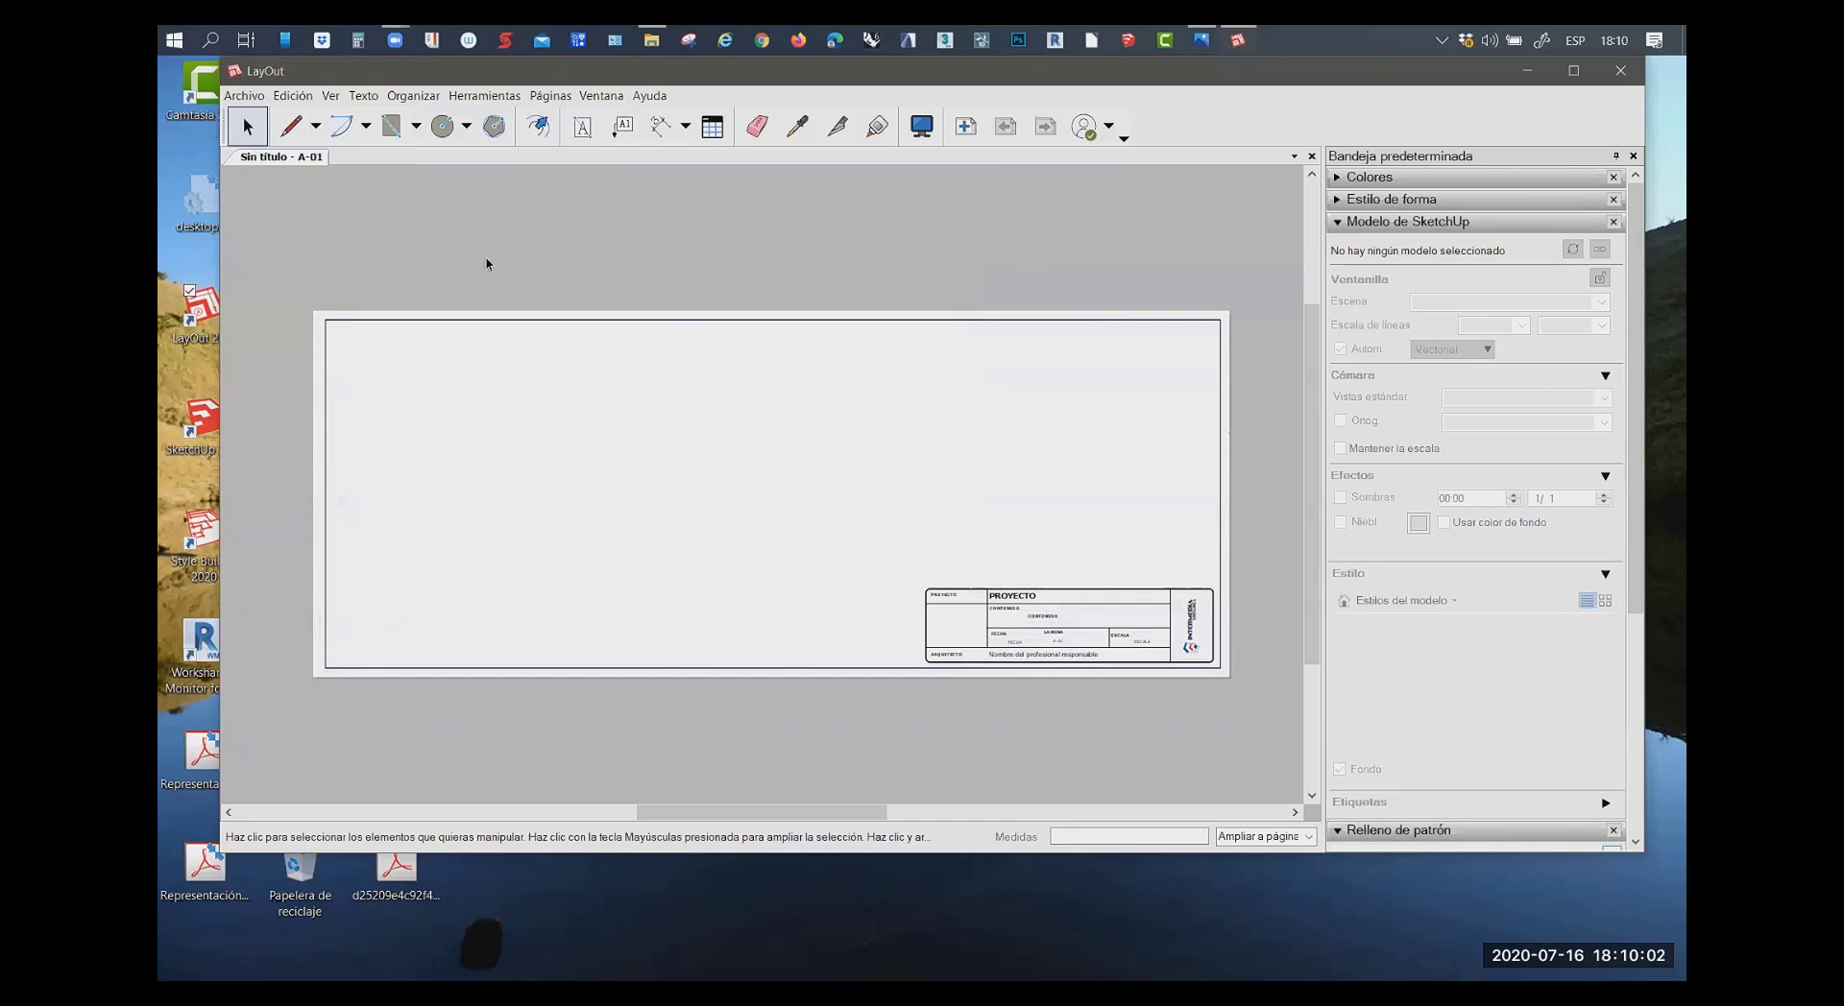
Insert CASA LayoutCurso.skp from the Proyecto Layout folder onto page A-01
left_click(244, 95)
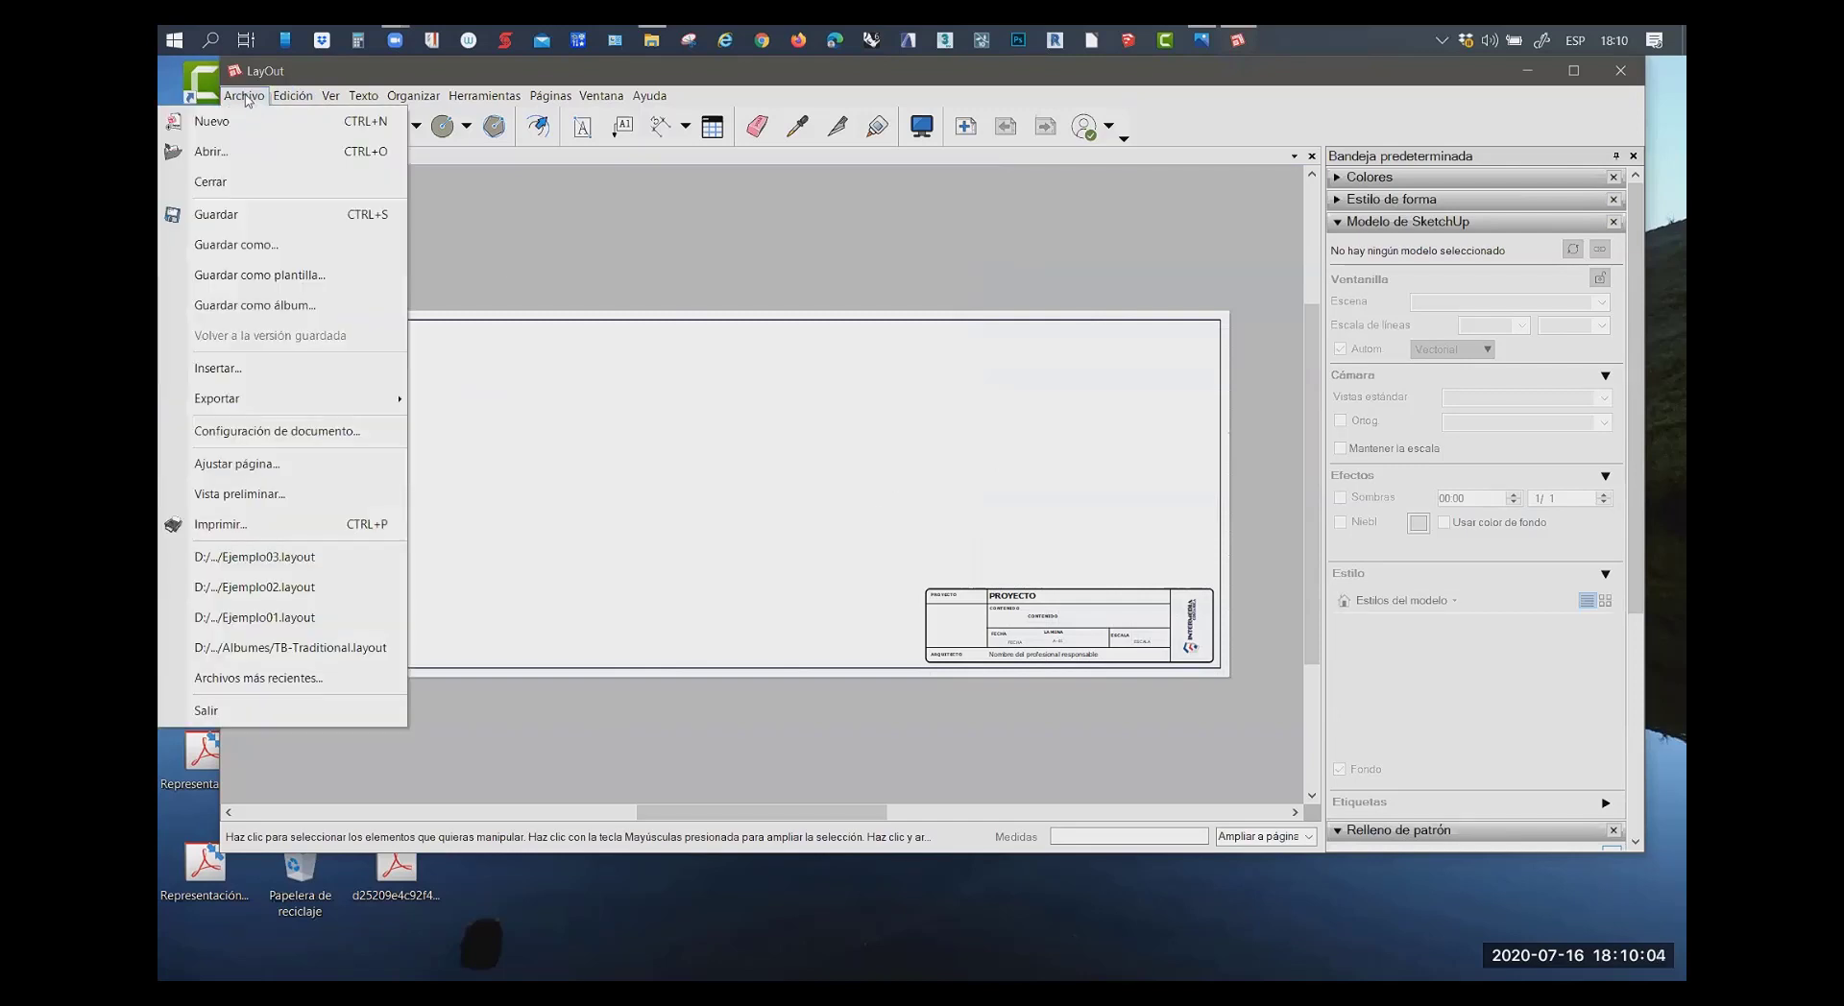
left_click(248, 377)
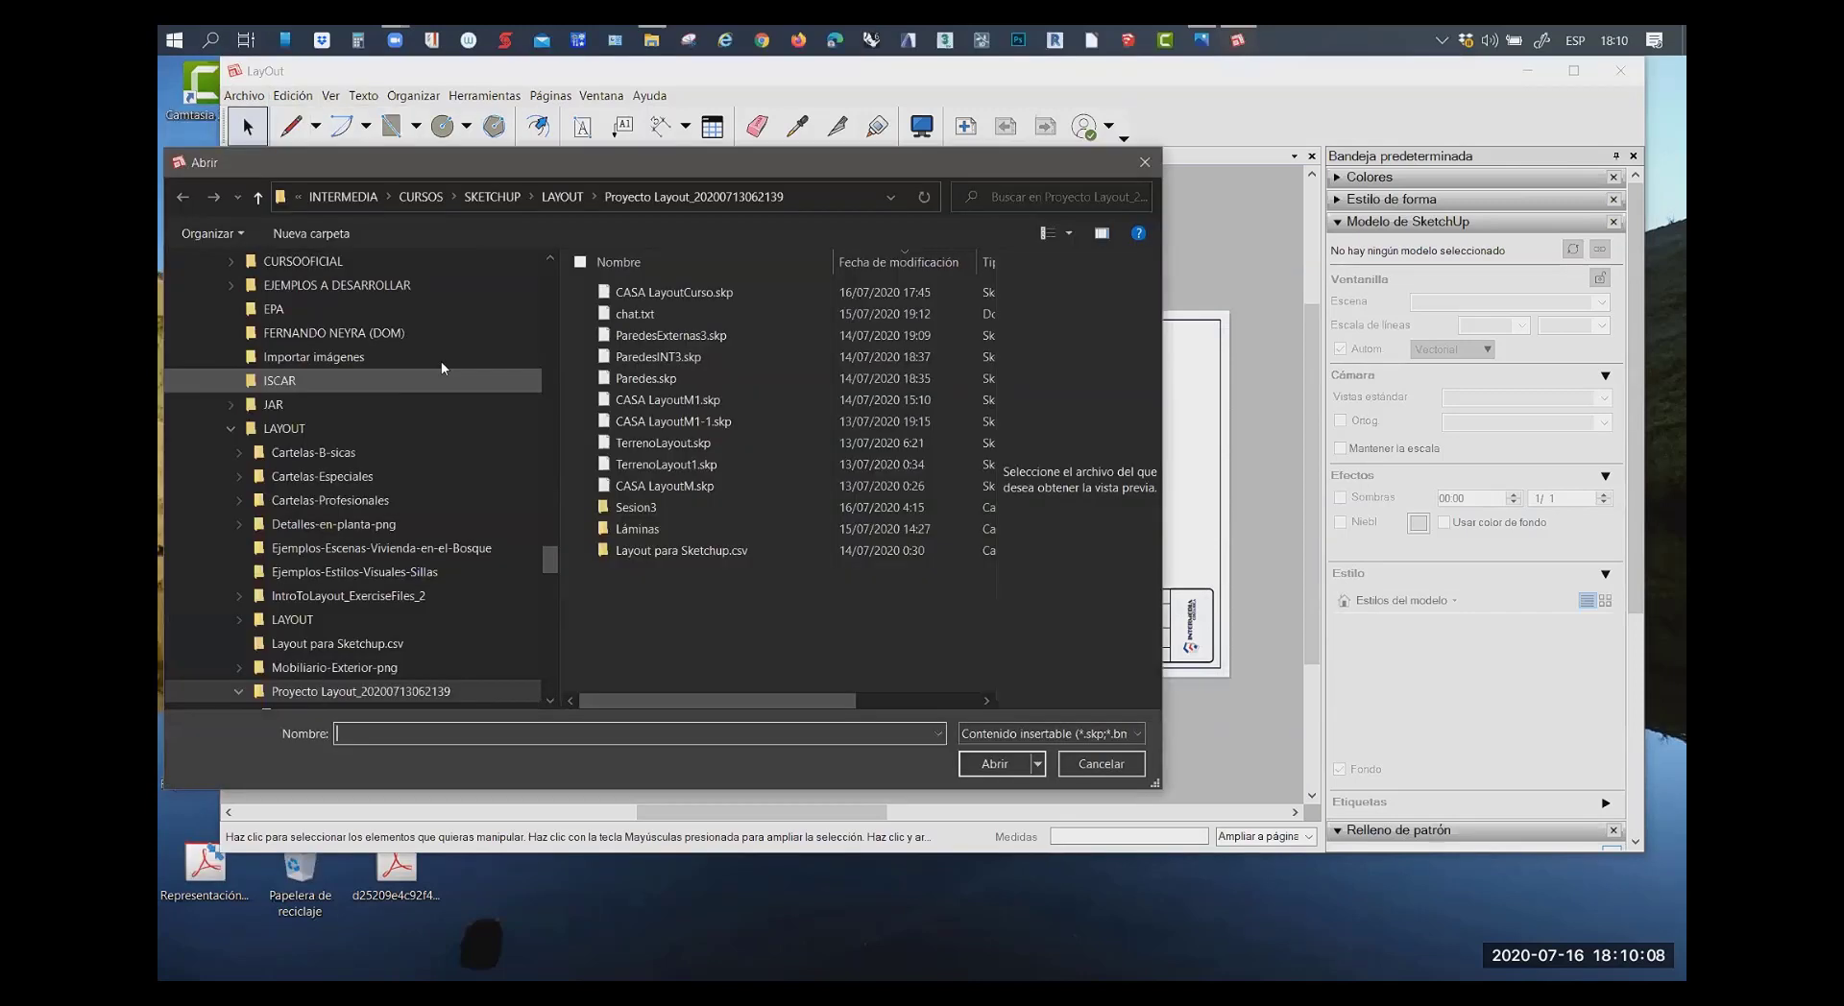
left_click(1138, 733)
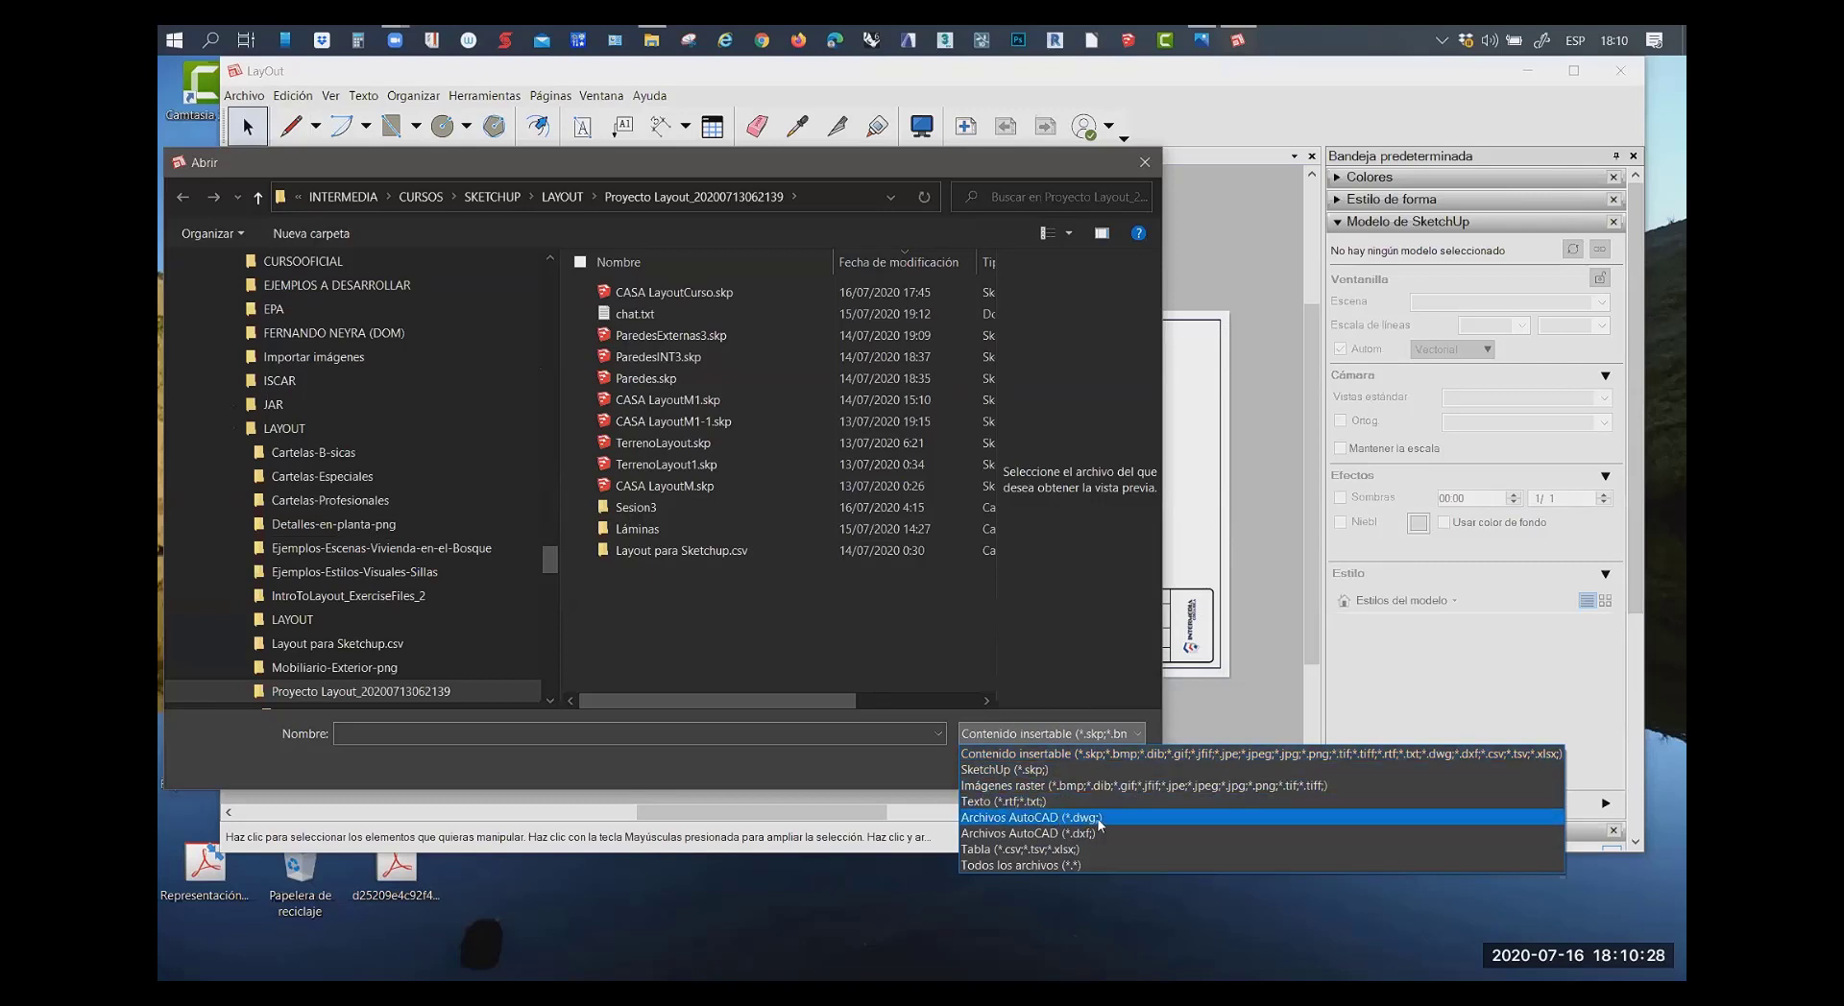
left_click(810, 619)
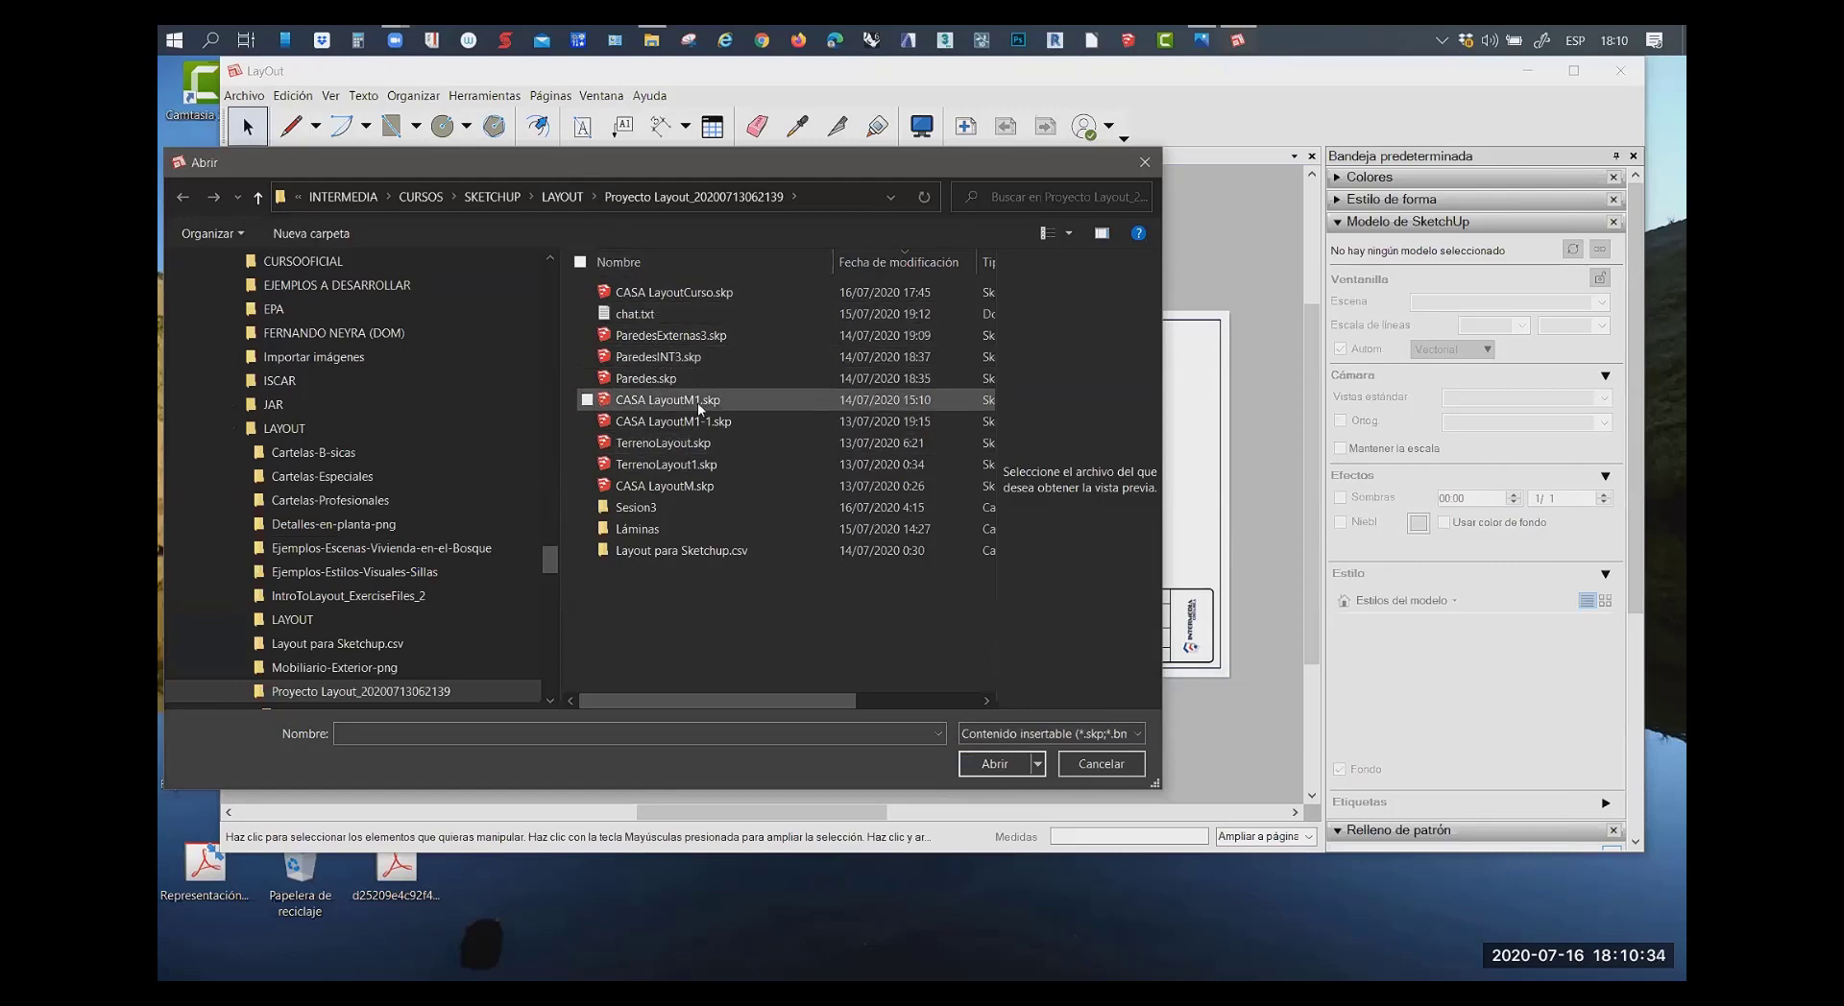
left_click(673, 294)
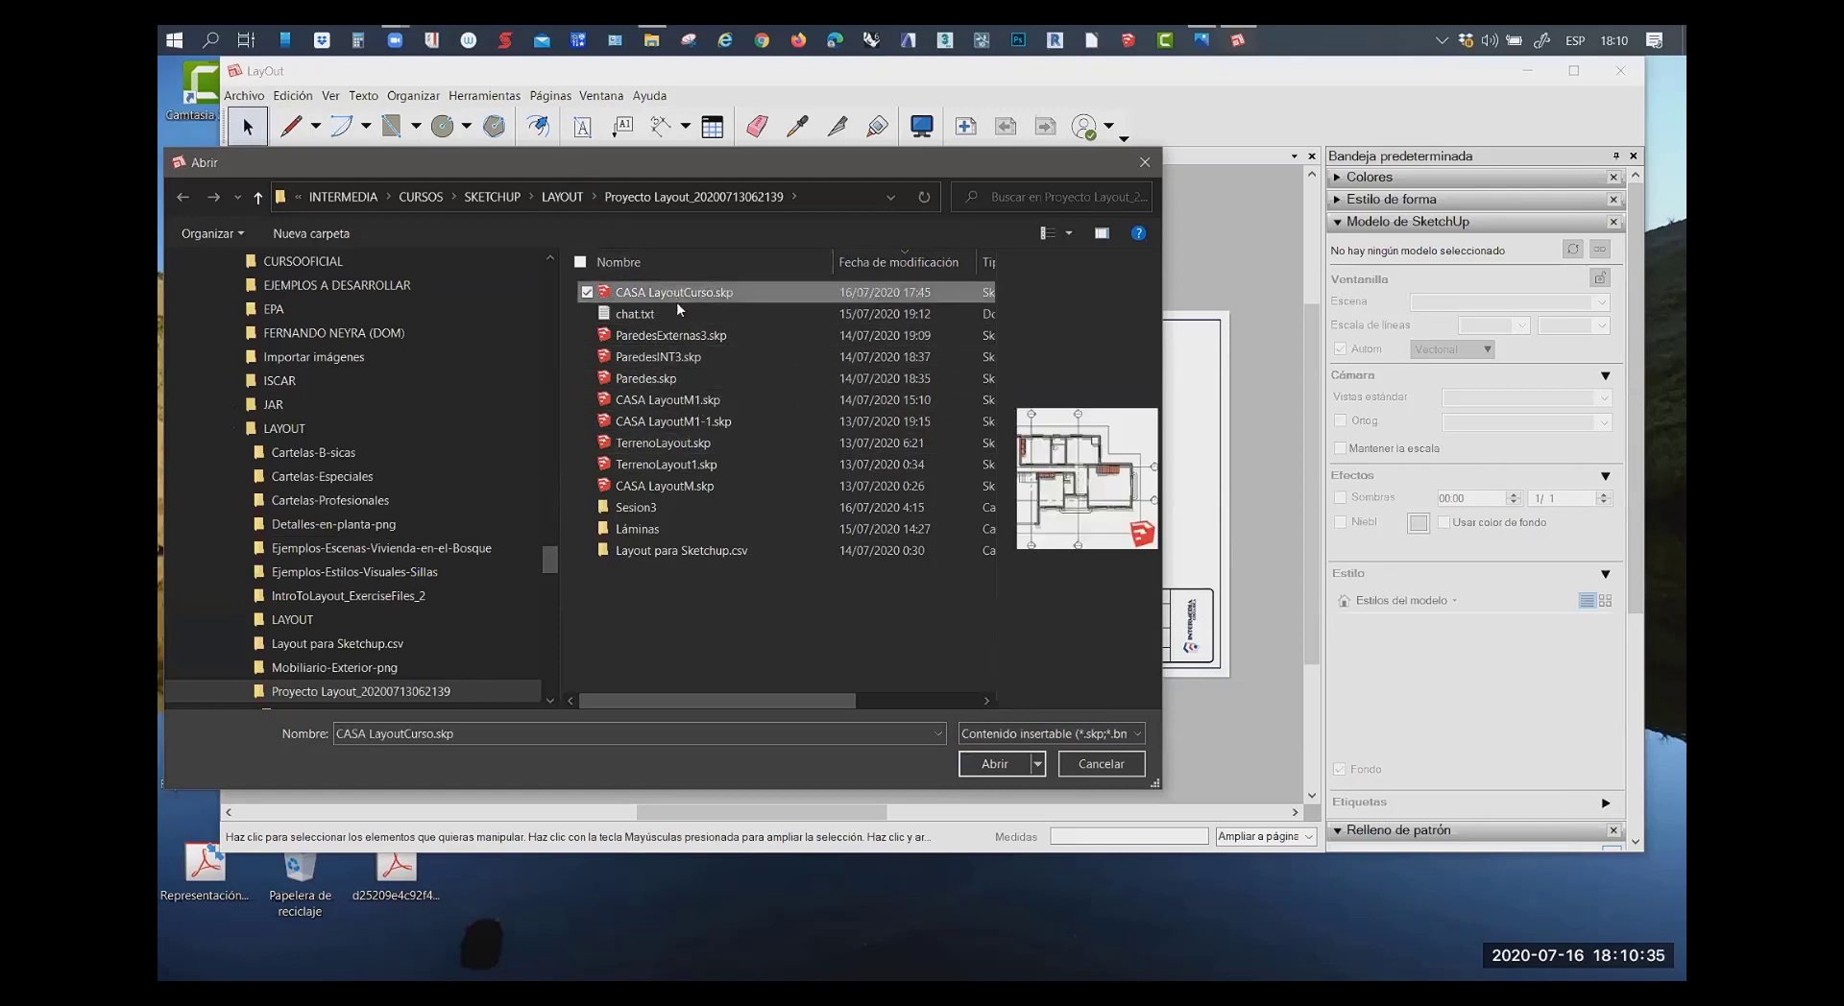
left_click(997, 765)
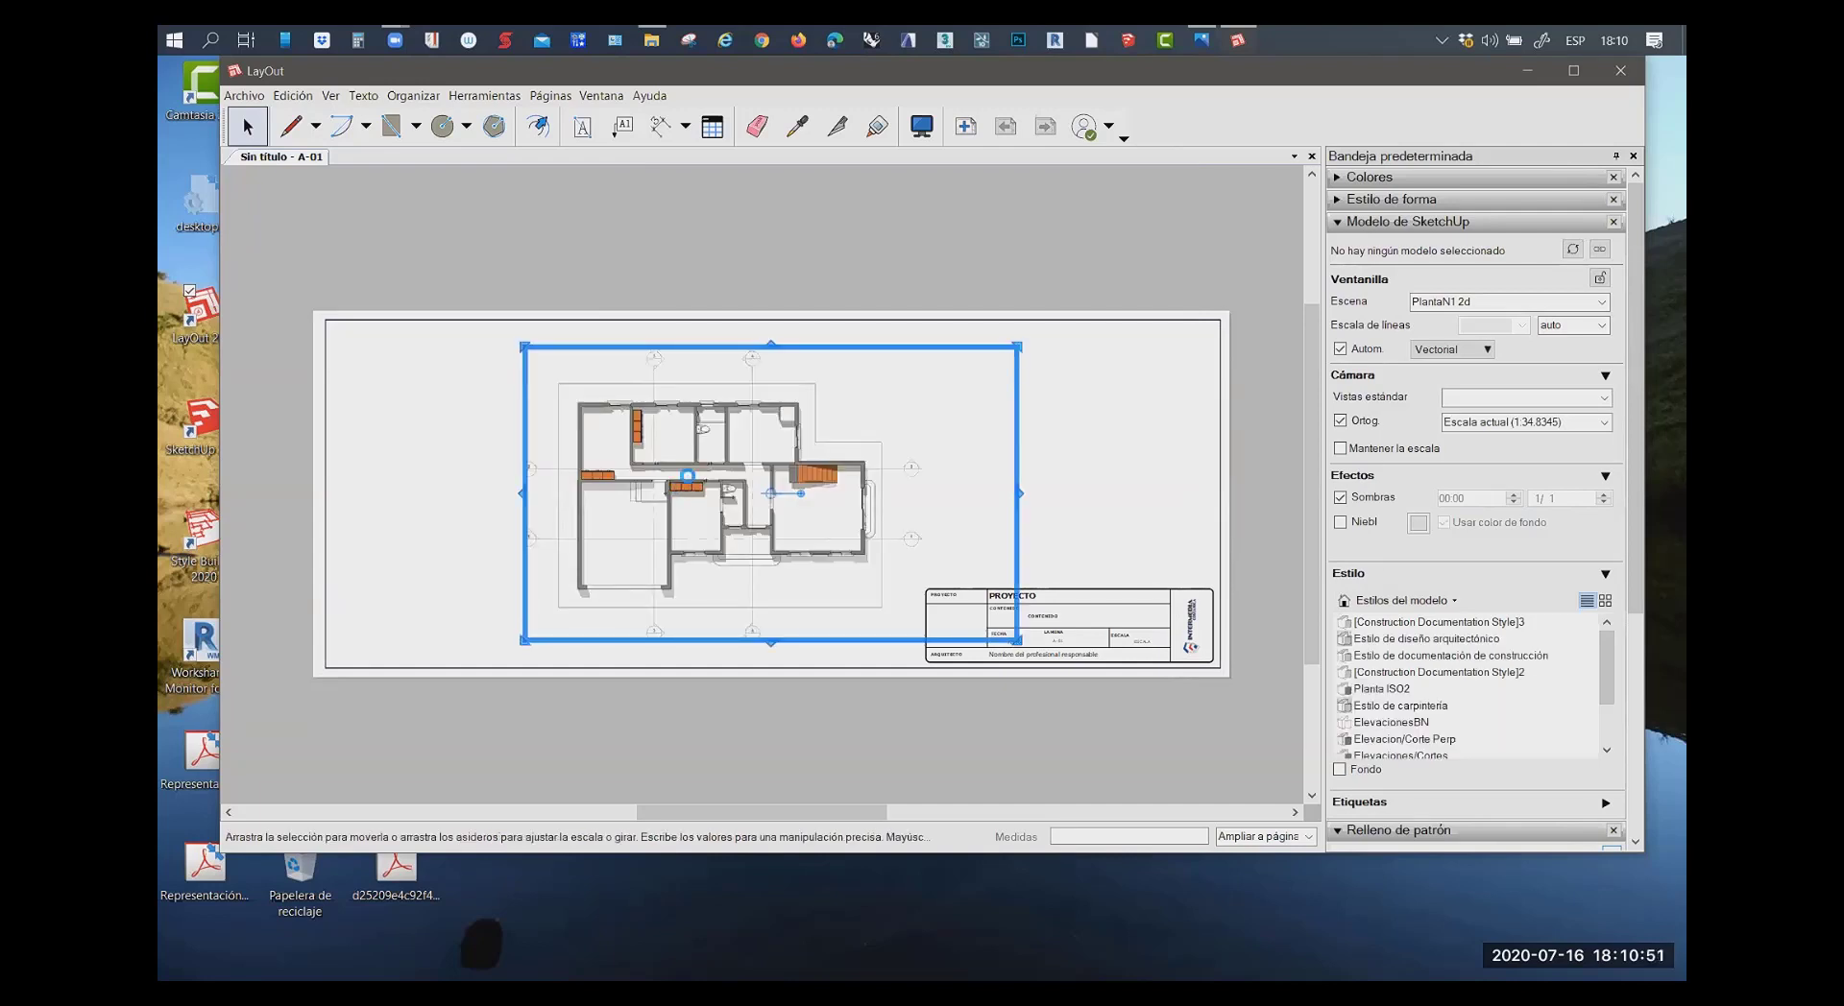
Switch the viewport to the Planta N2 2D scene and reposition it toward the left
left_click_drag(682, 459, 443, 459)
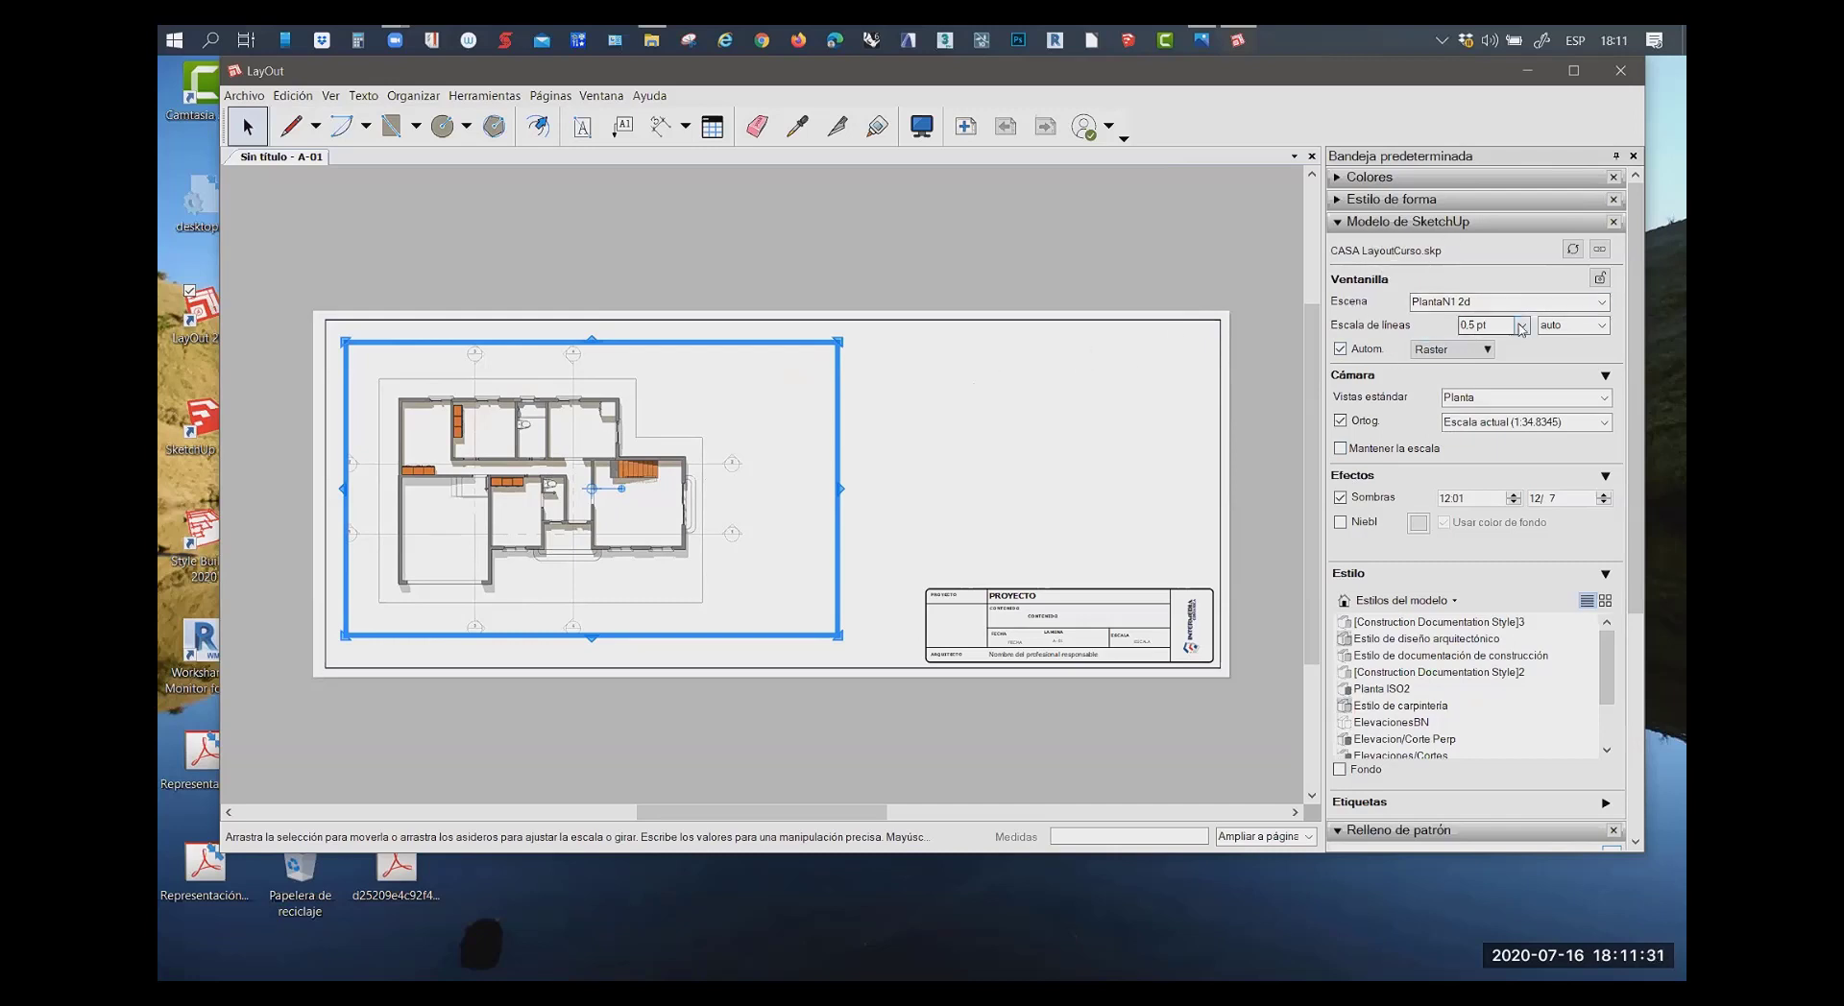
left_click(1599, 304)
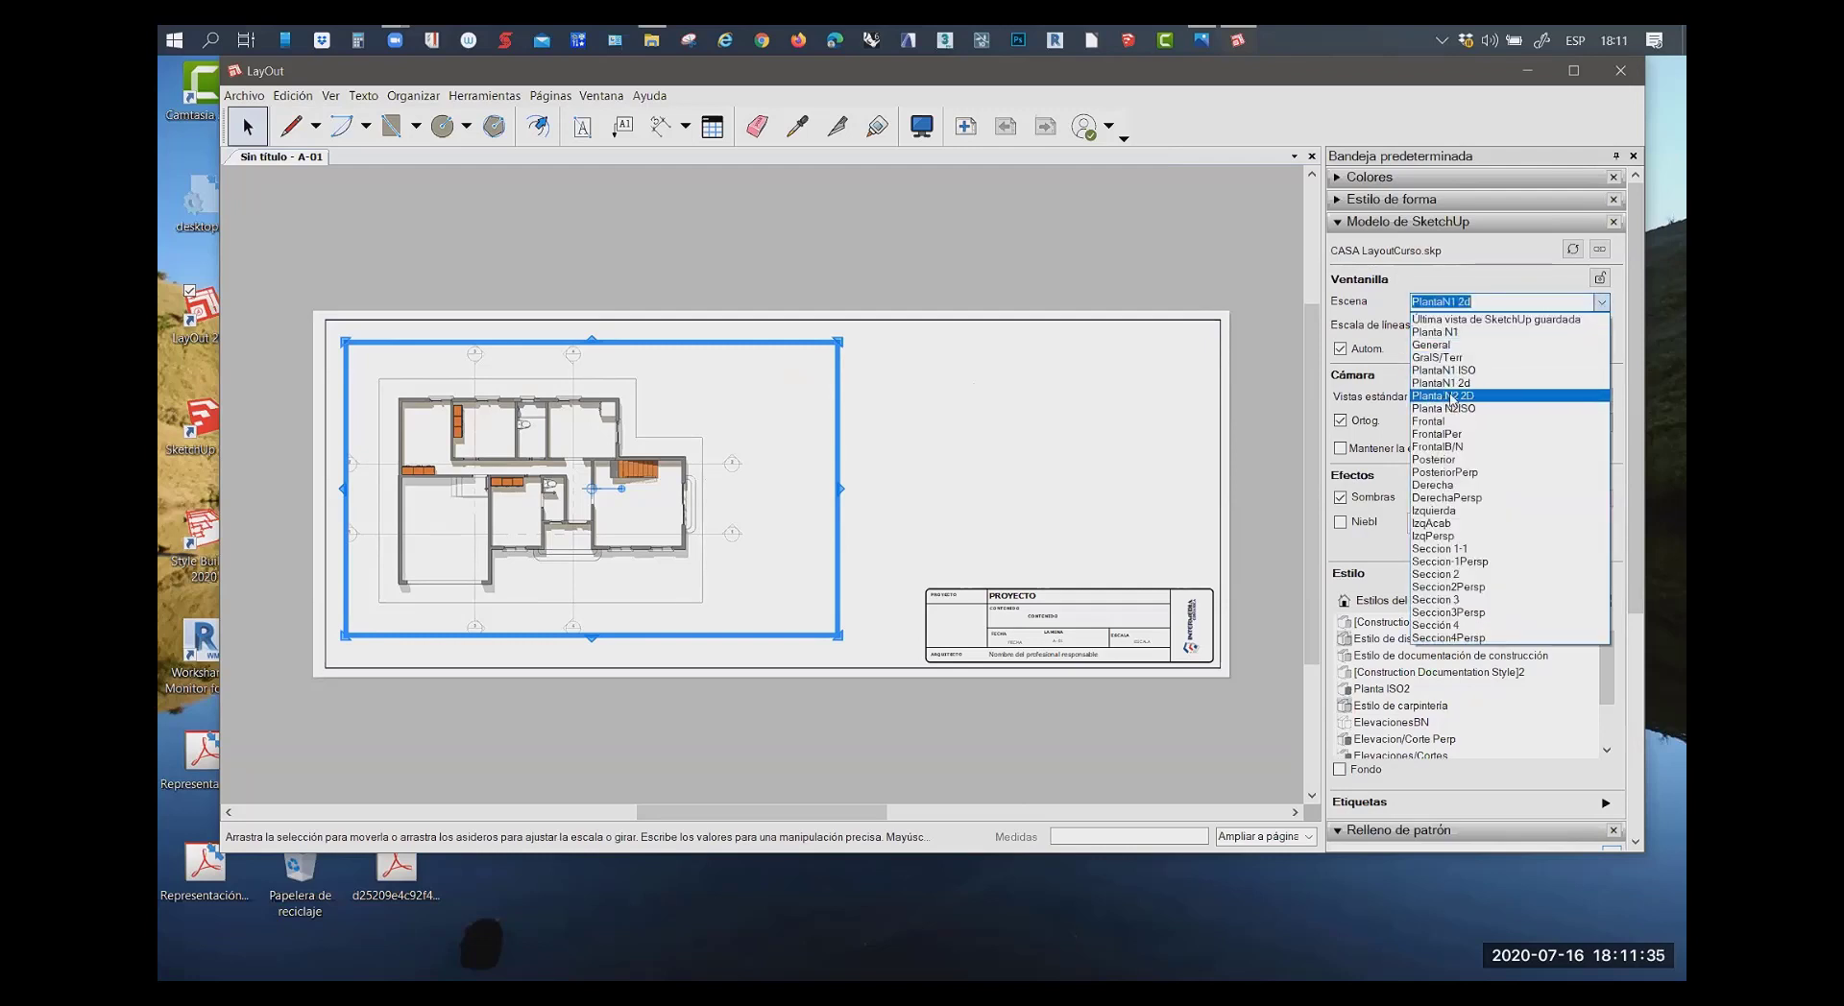
left_click(1452, 399)
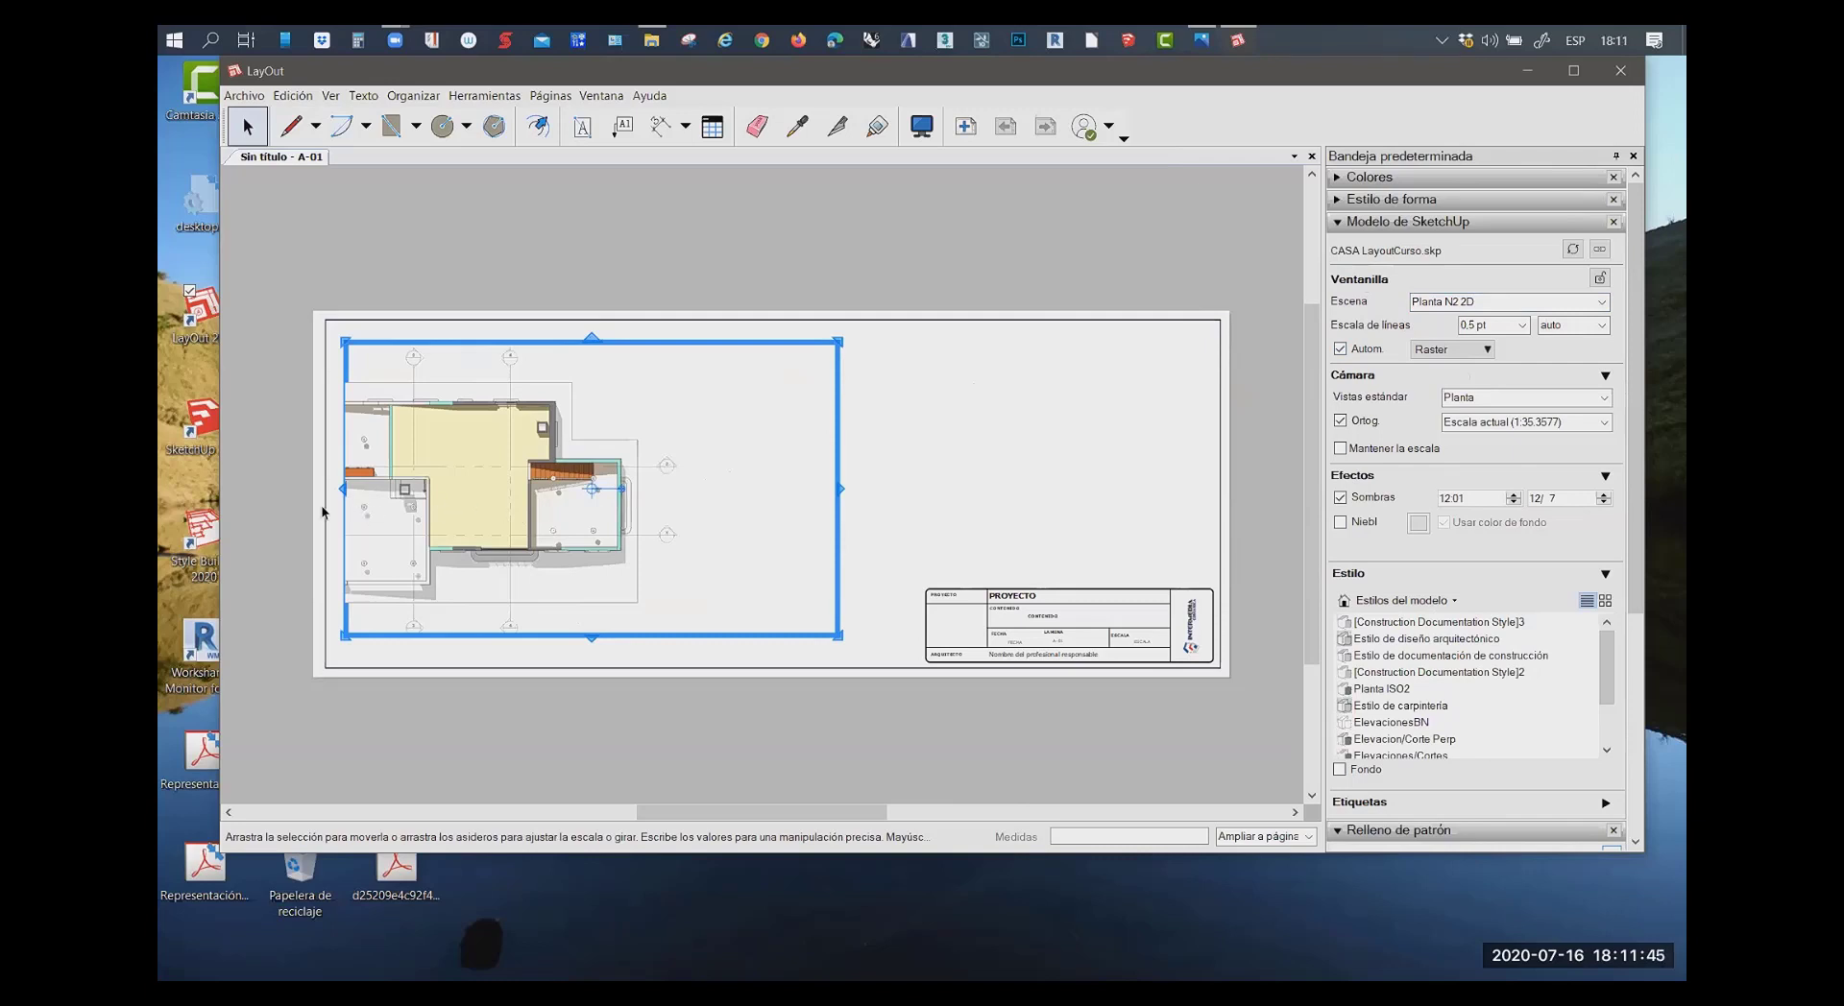
left_click_drag(450, 448, 508, 425)
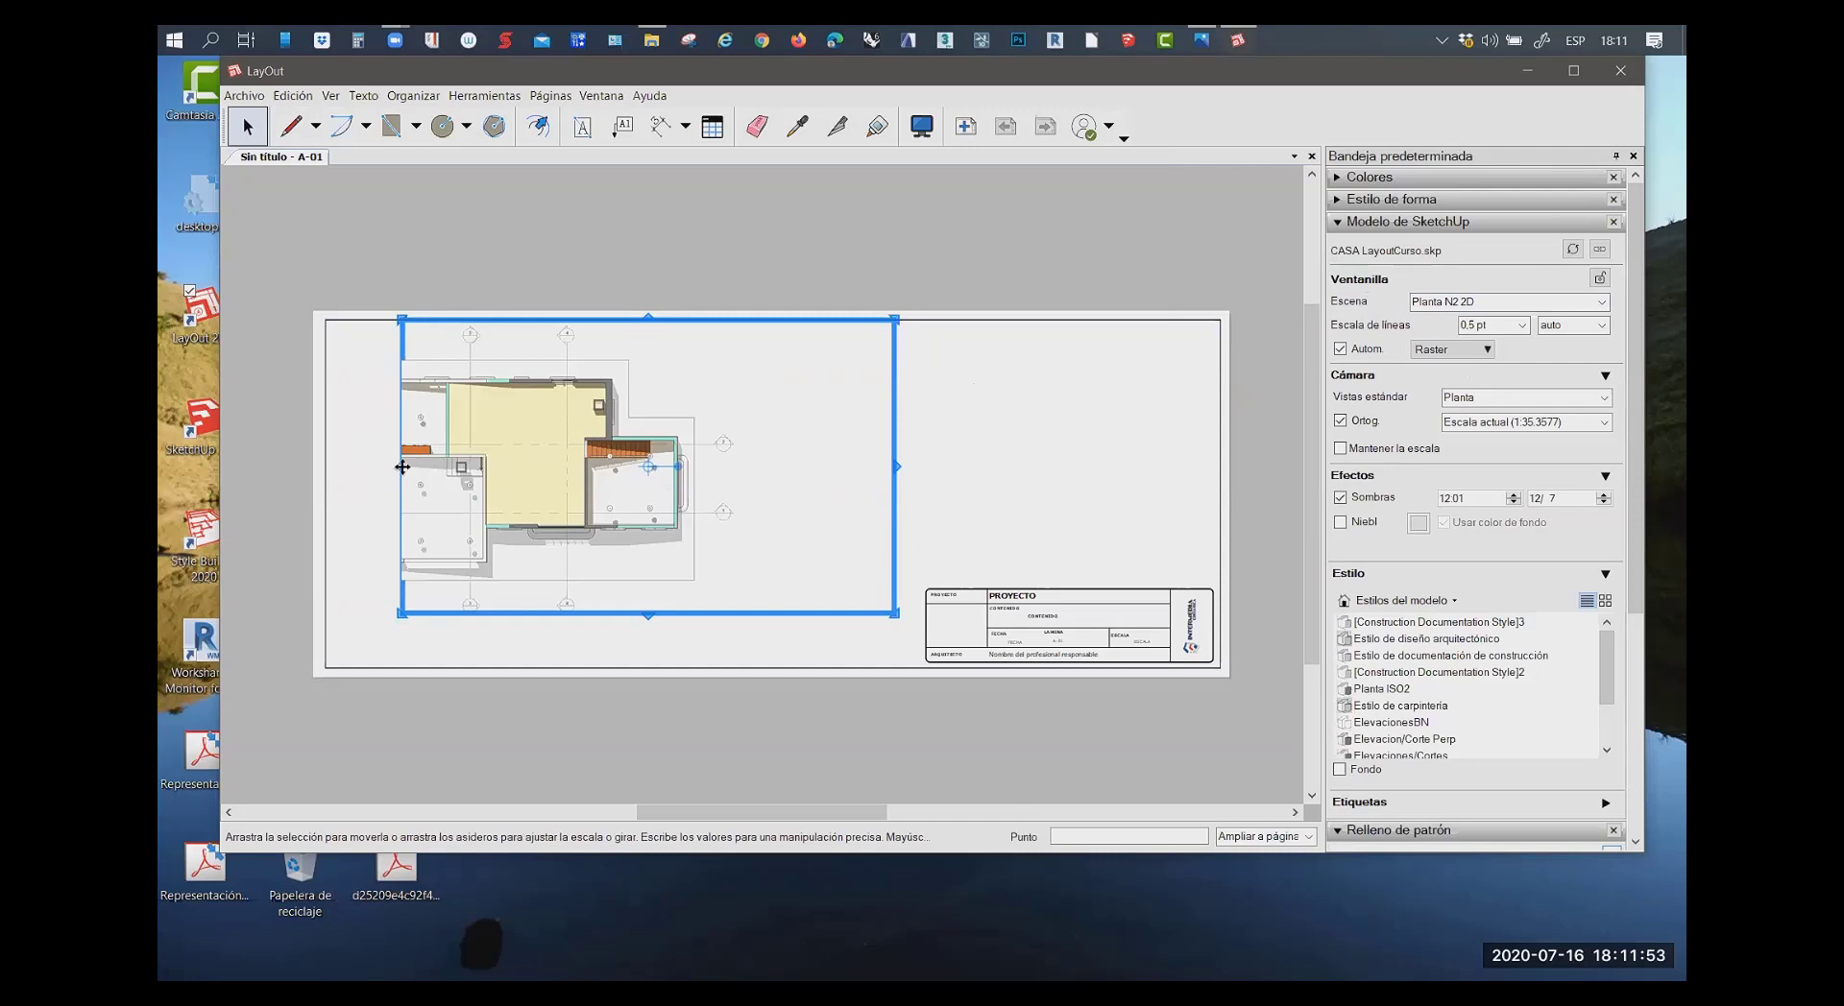
left_click_drag(399, 470, 366, 464)
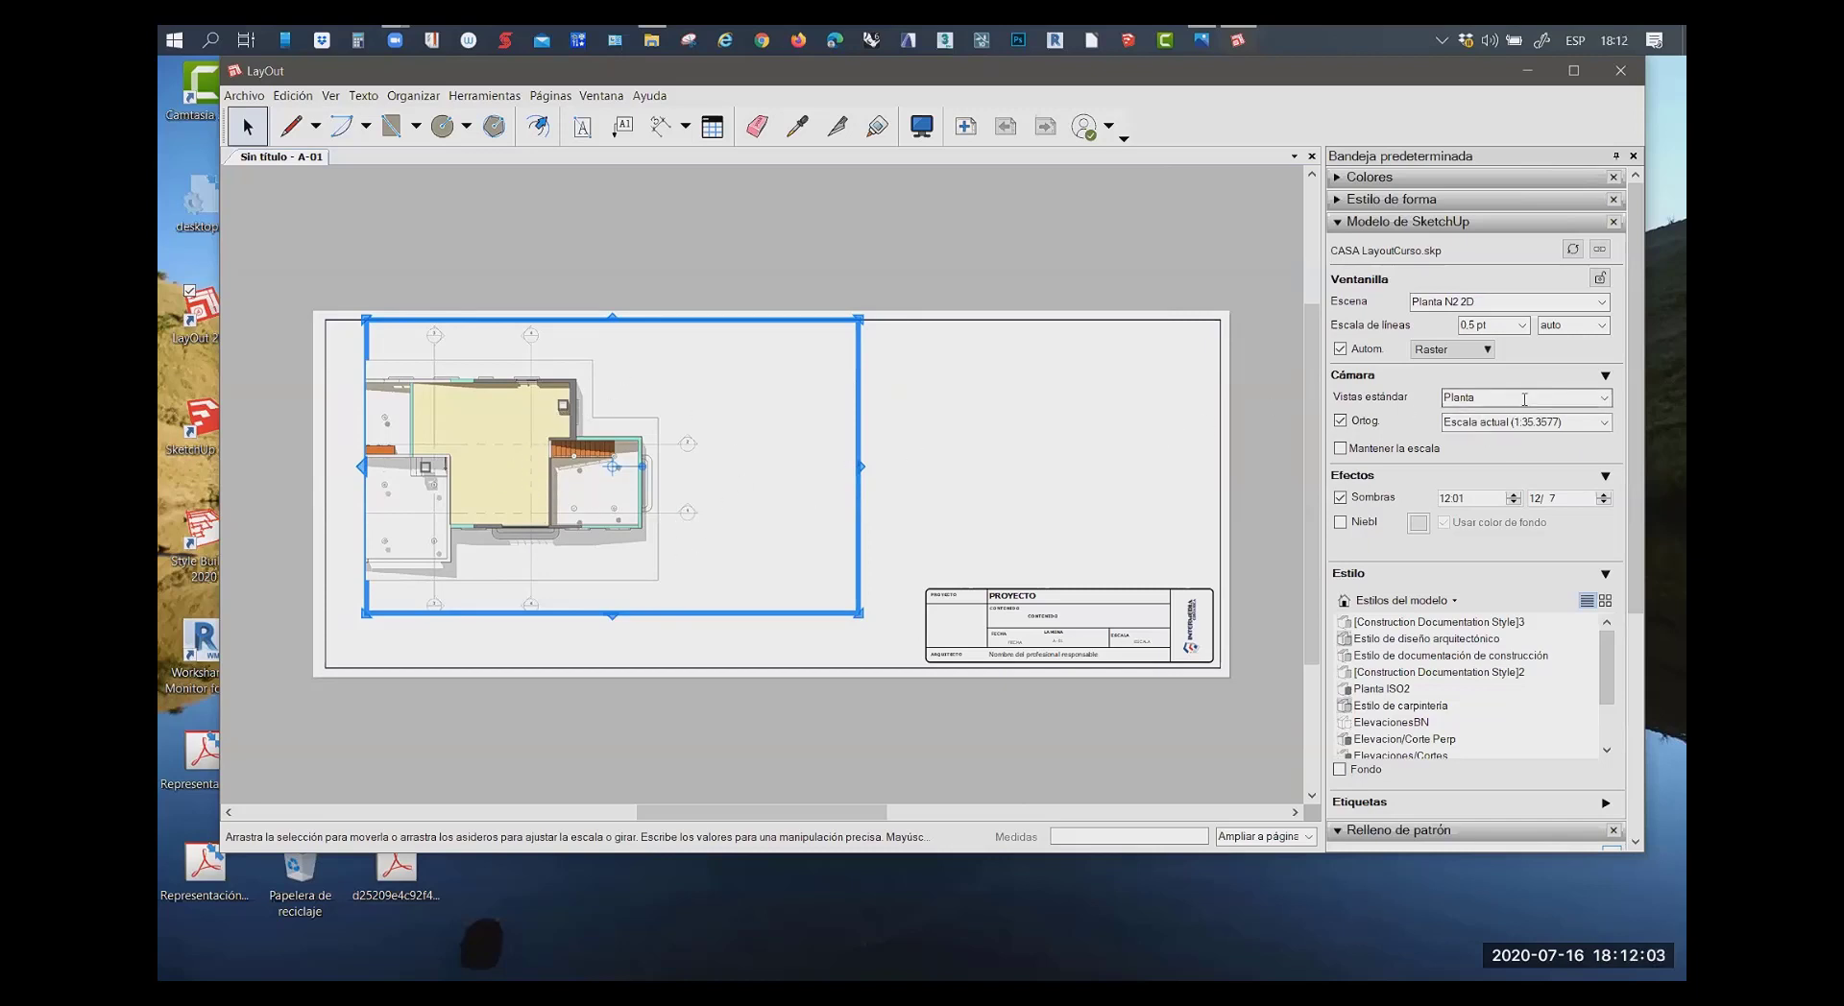
Set the viewport scale to 1 mm:50 mm (1:50), undo a frame resize, and zoom in
left_click(1602, 423)
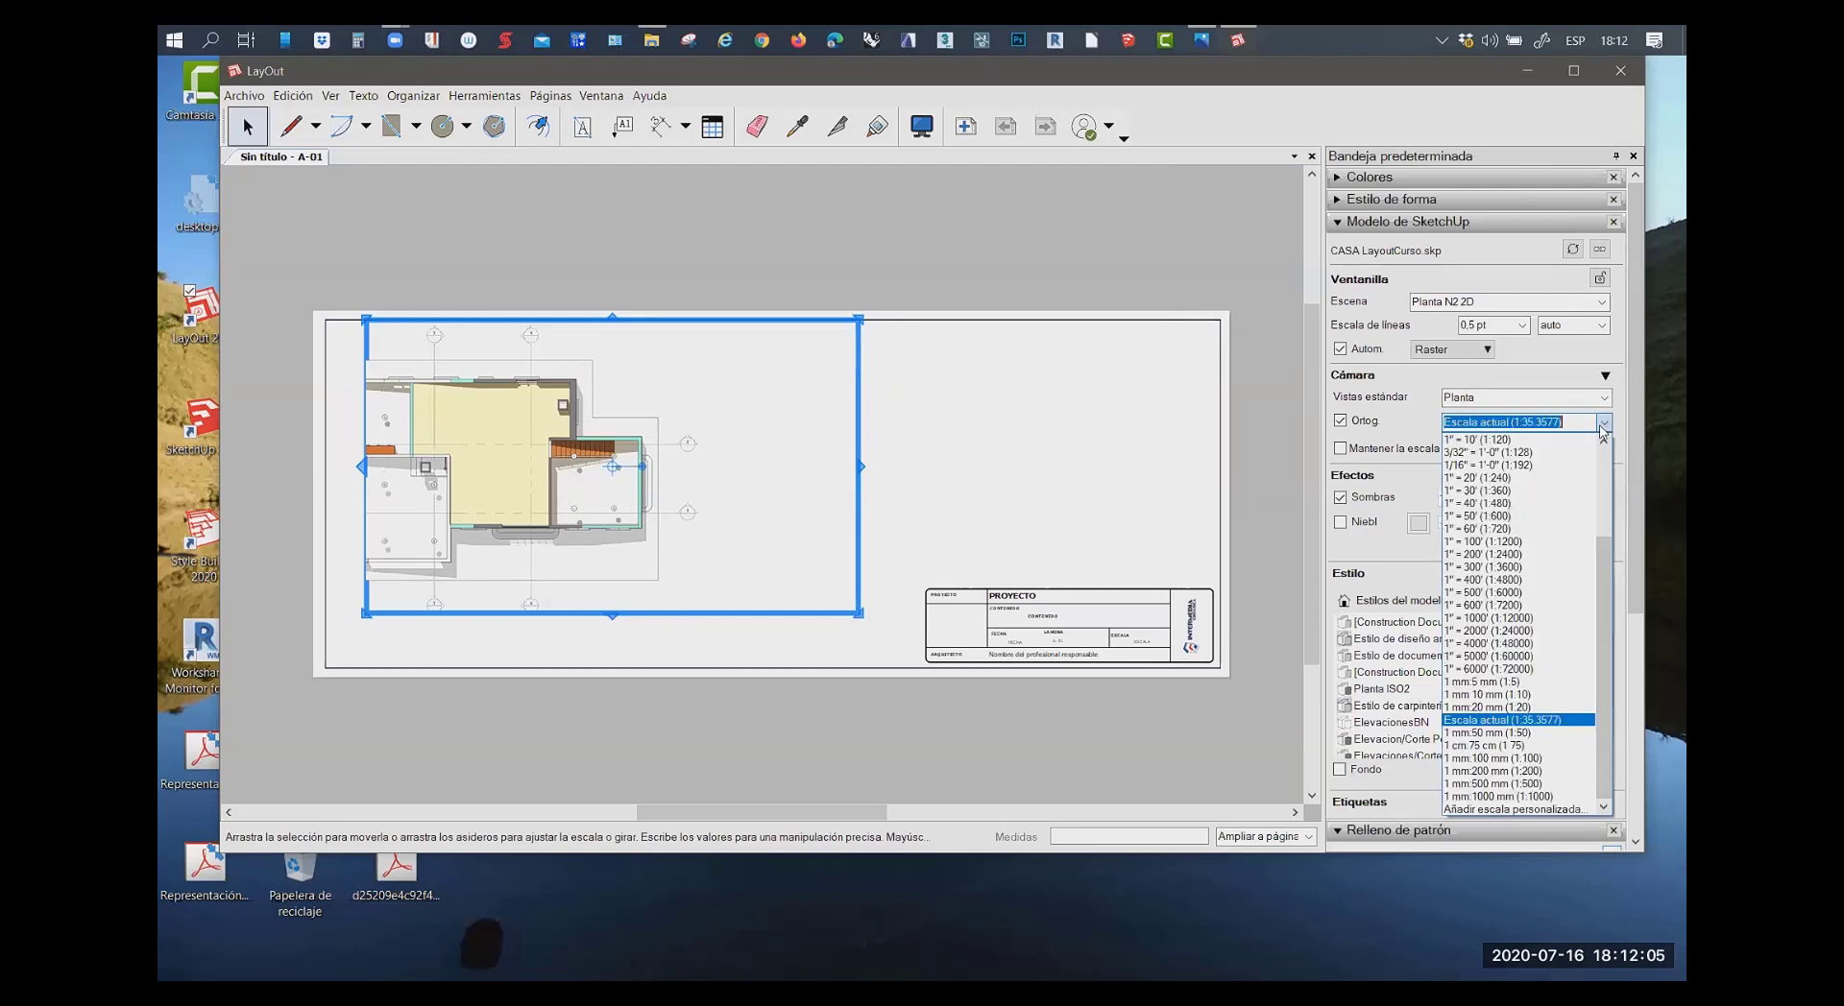
left_click(1489, 720)
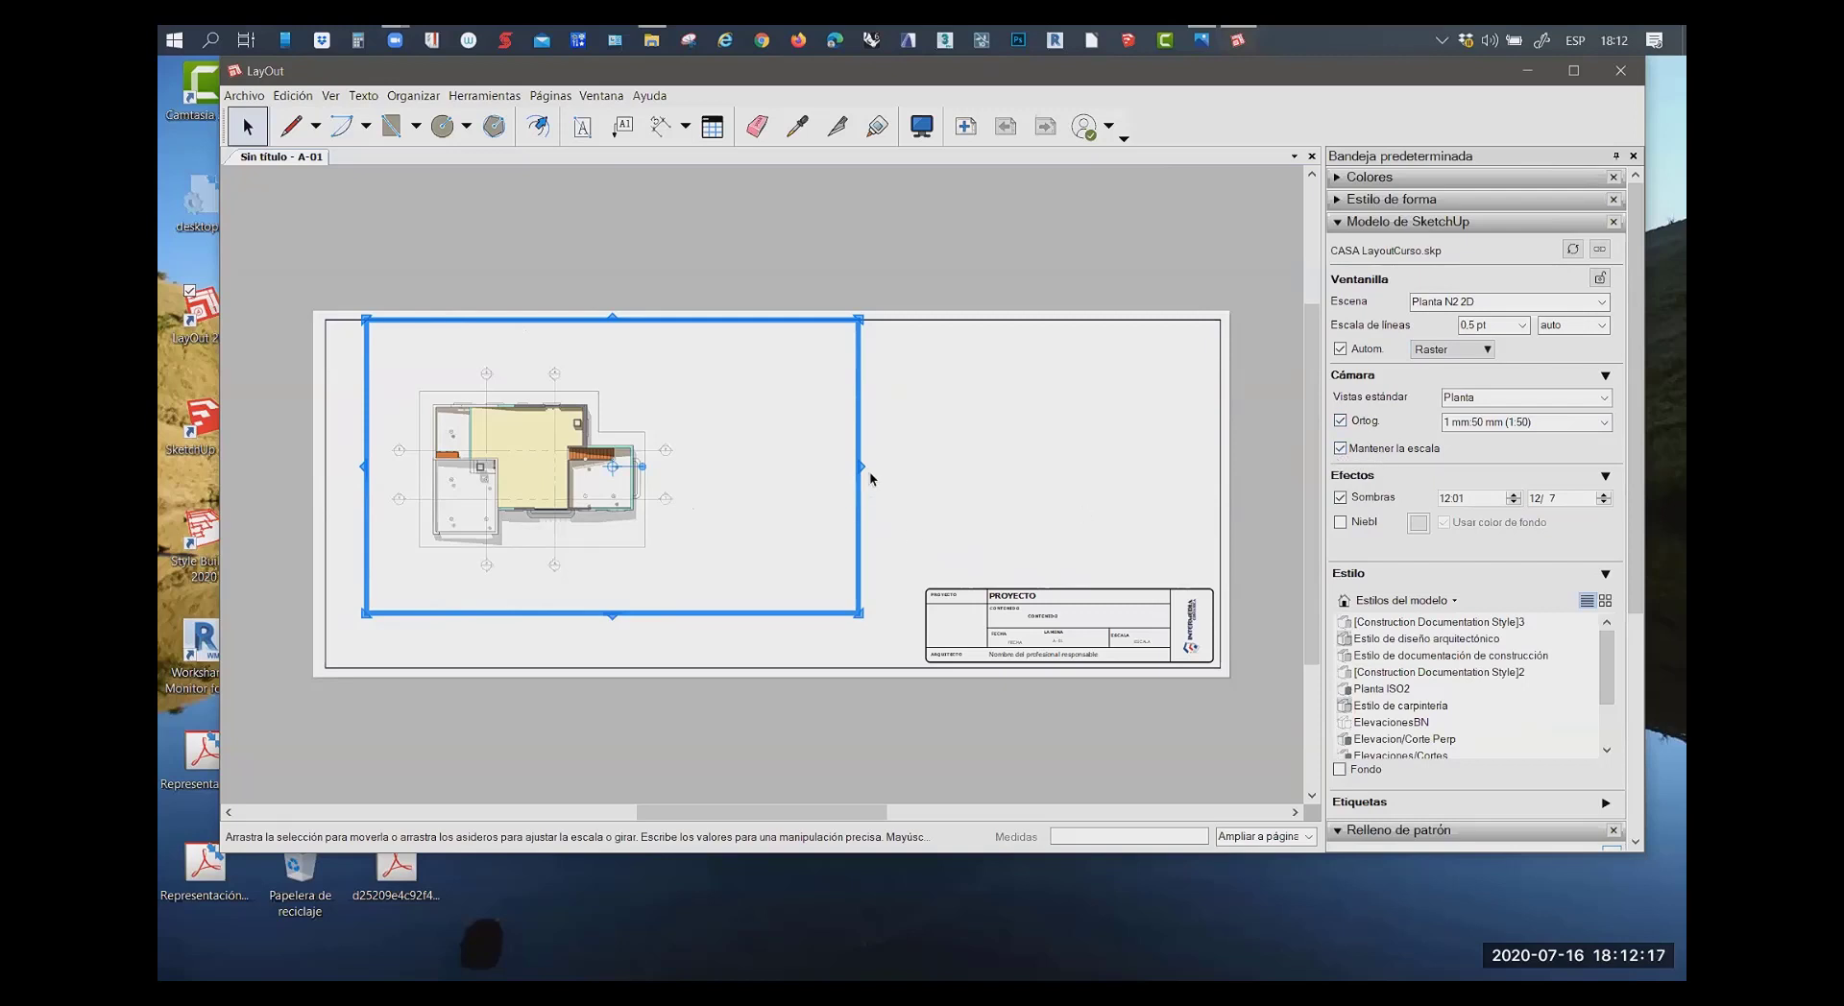
left_click_drag(862, 467, 692, 477)
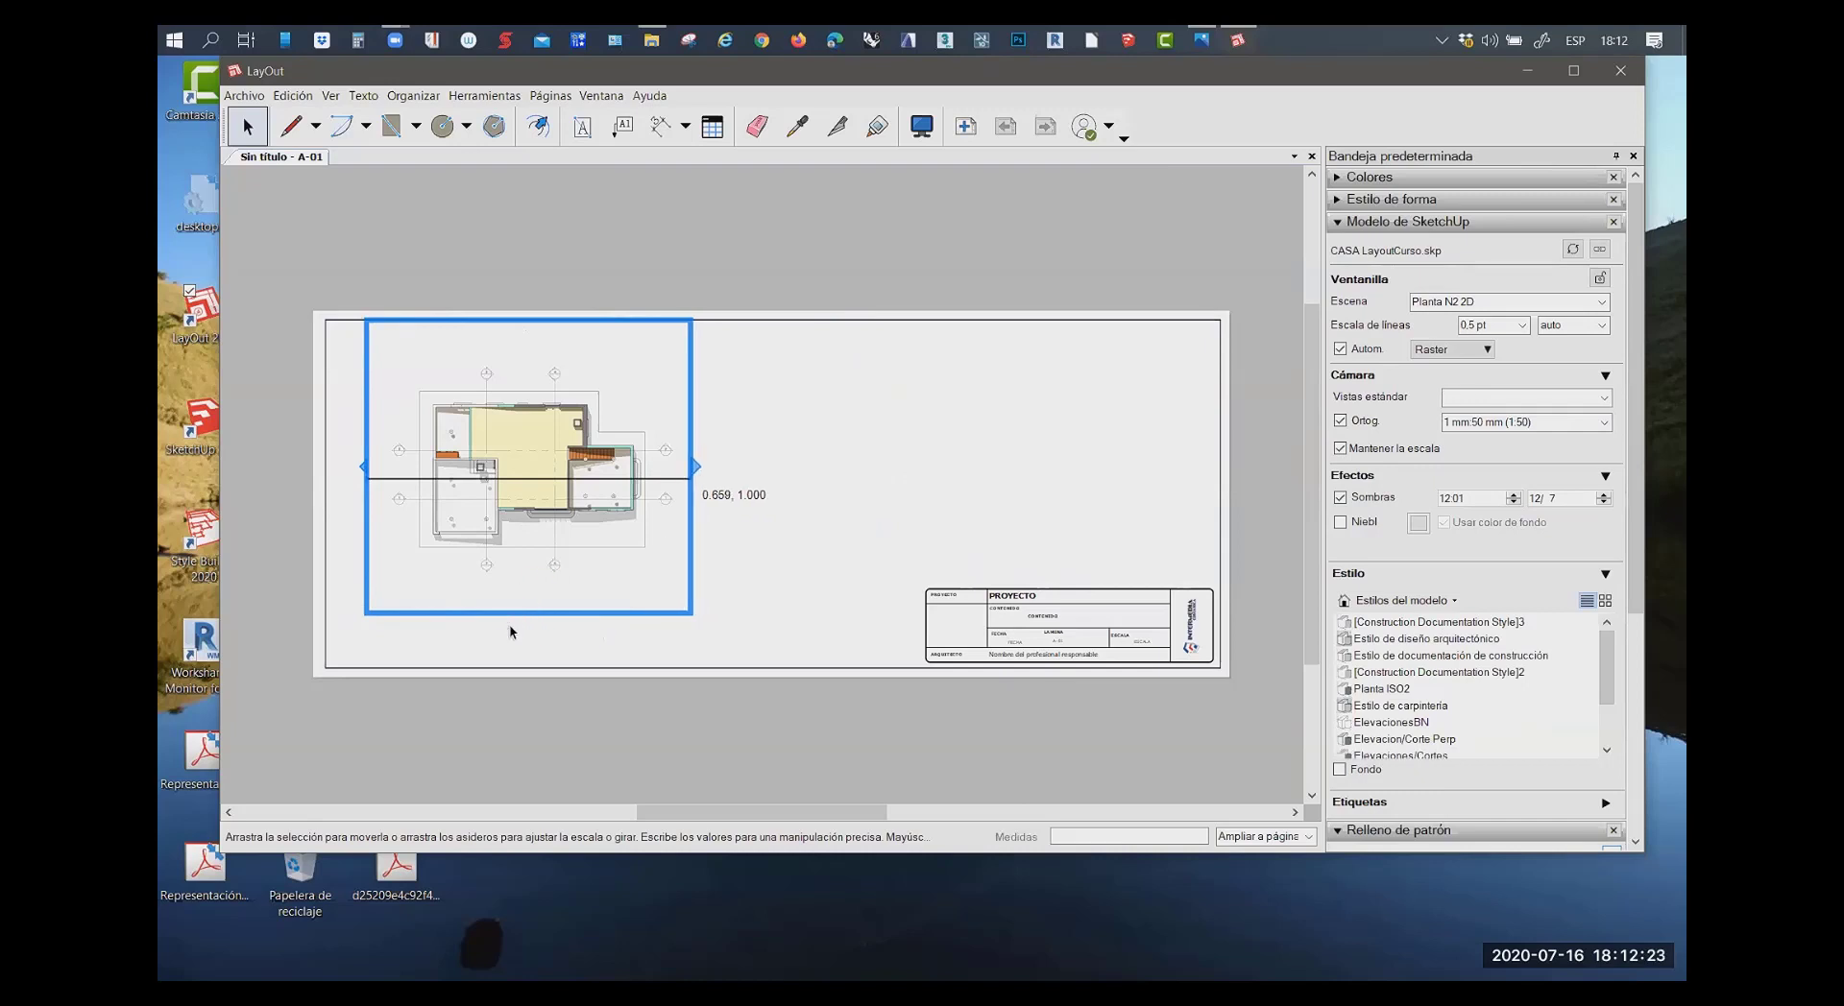
left_click_drag(512, 615, 510, 563)
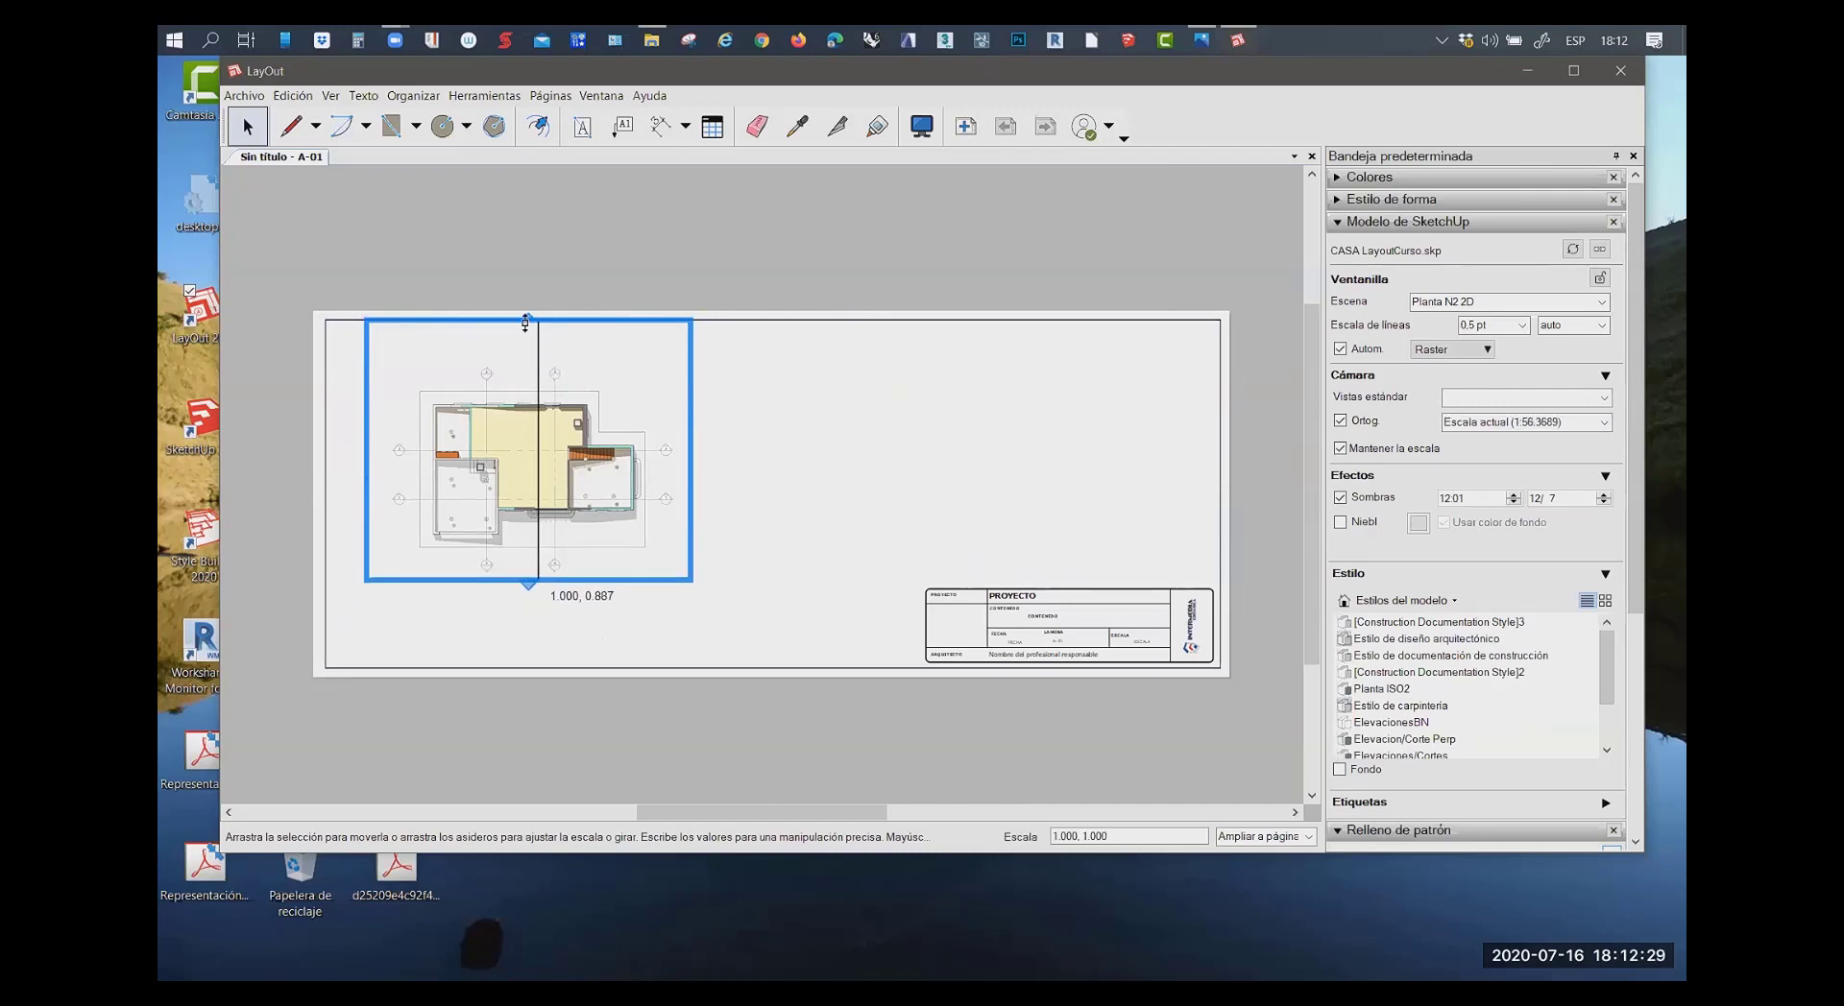
left_click_drag(528, 315, 523, 362)
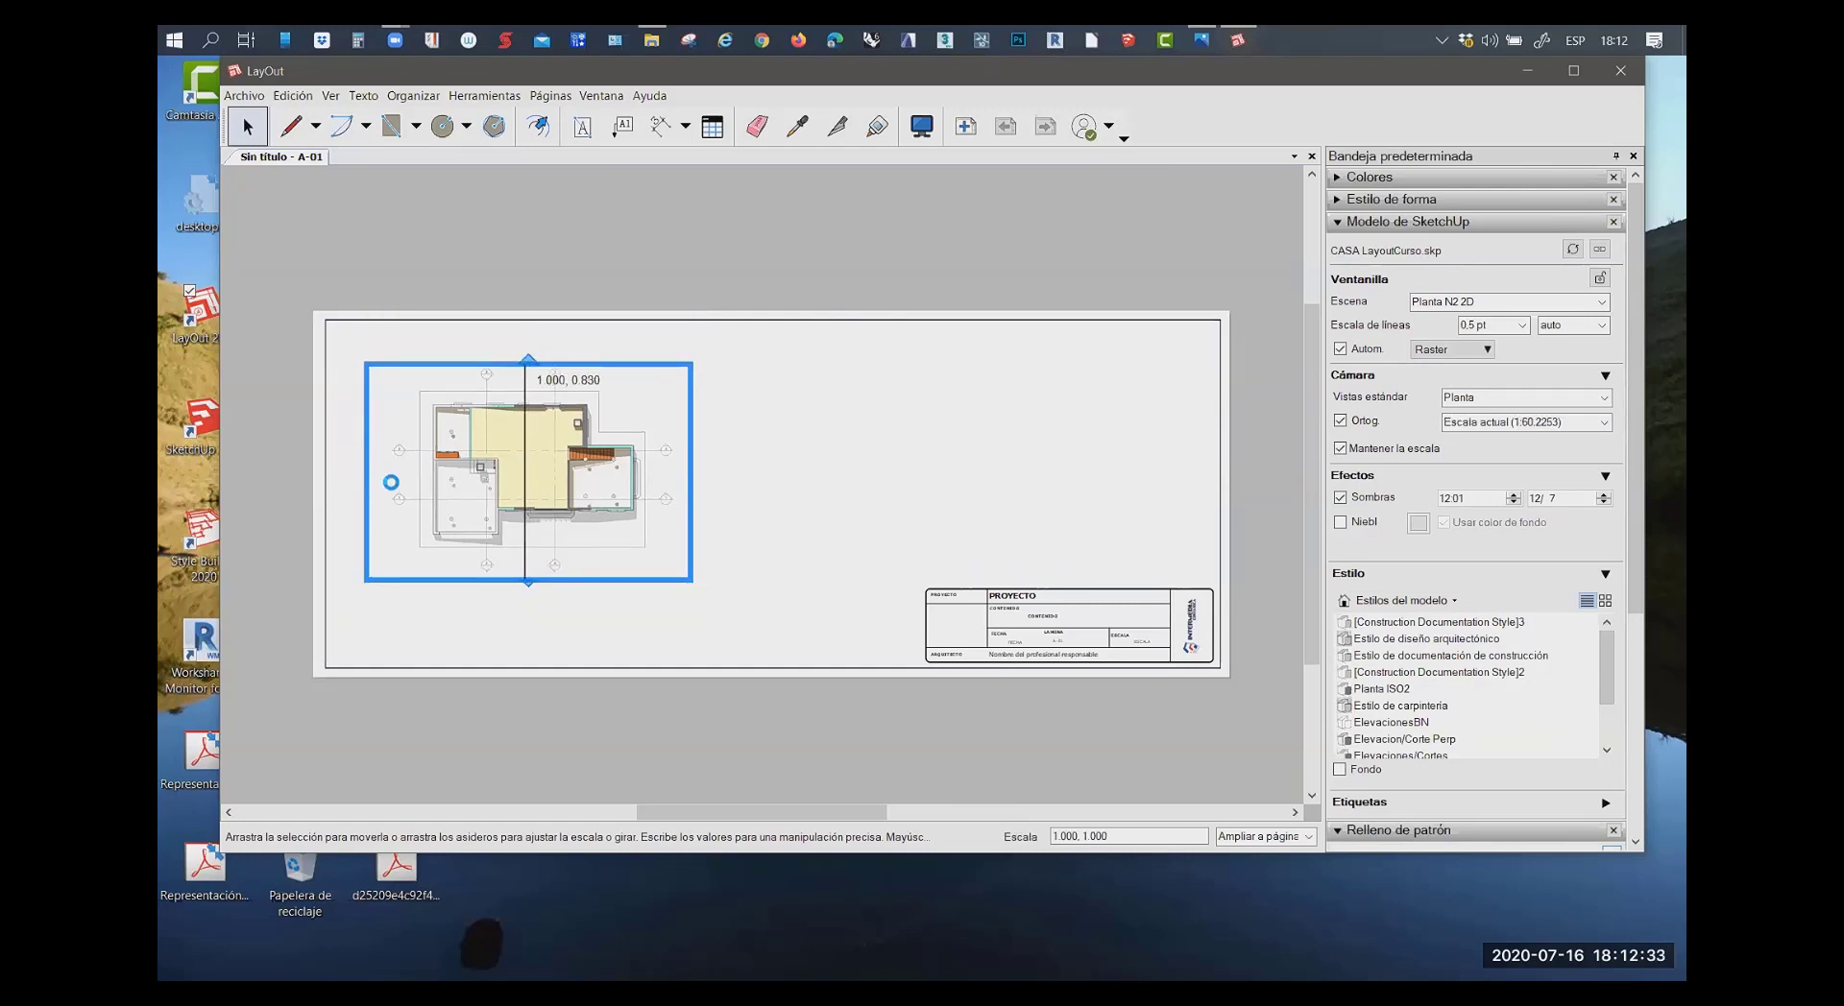
key("ctrl+z")
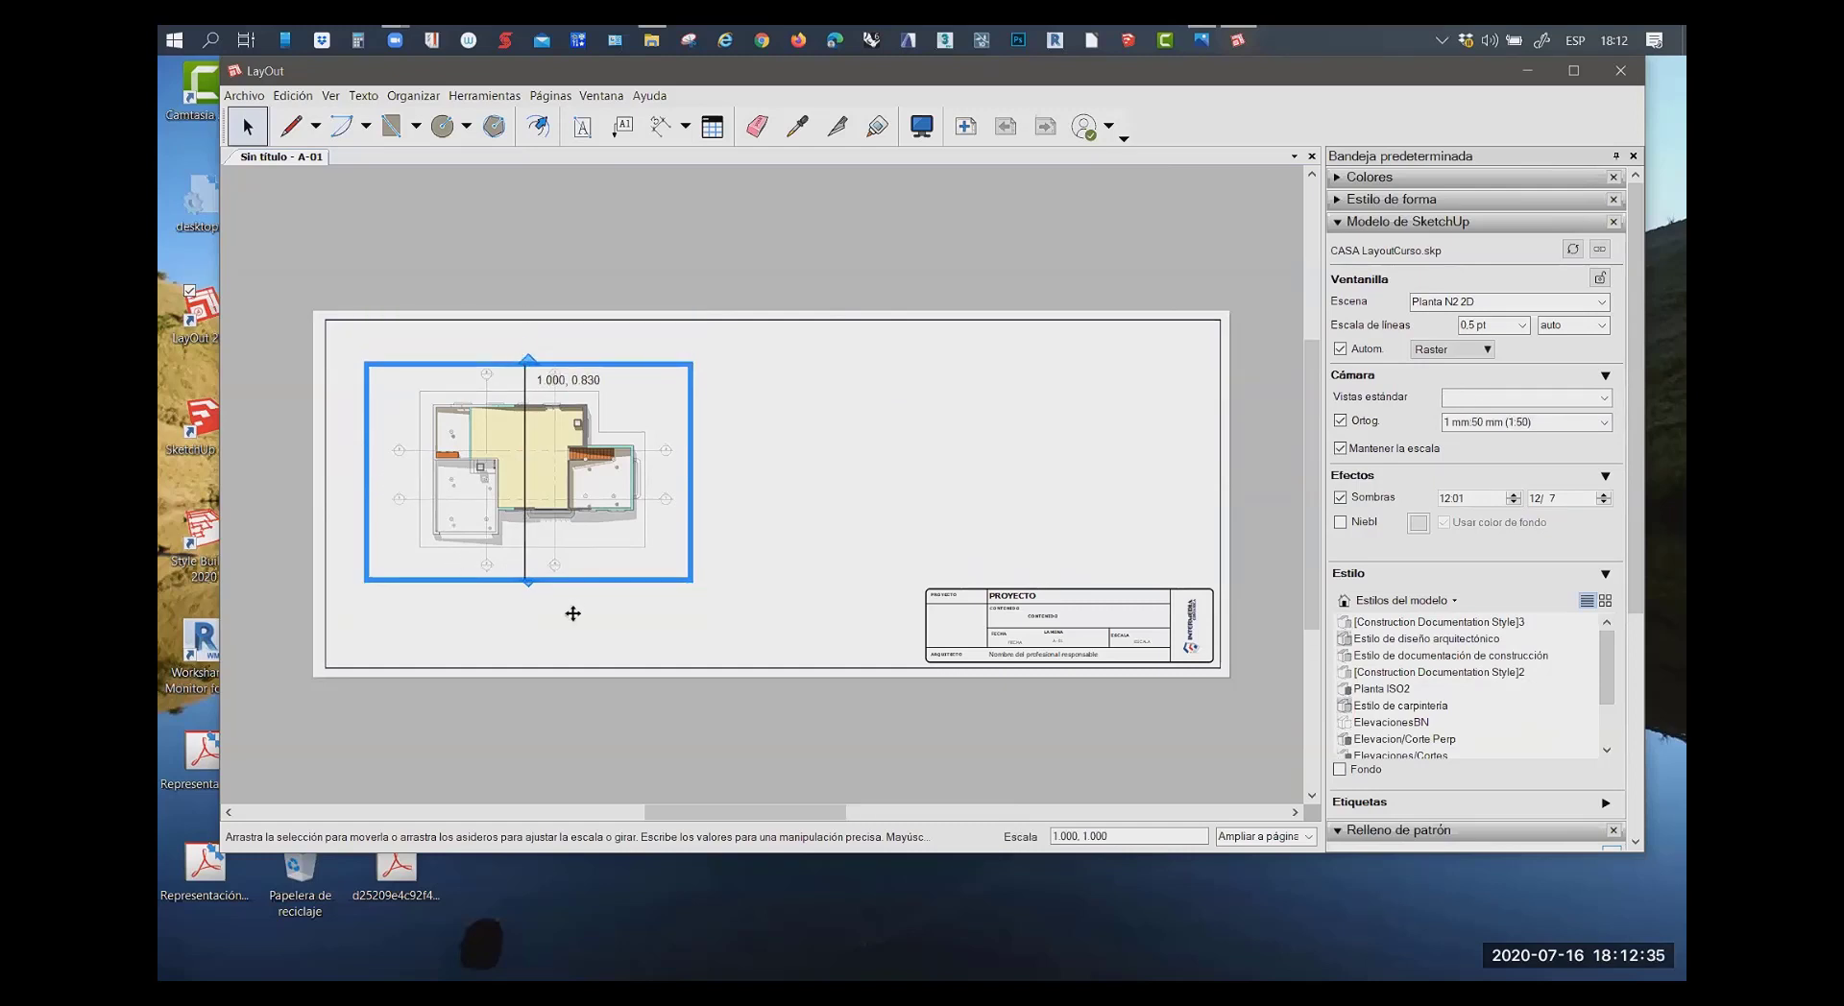
scroll(567, 609, "up", 1)
scroll(591, 527, "up", 1)
scroll(591, 527, "up", 1)
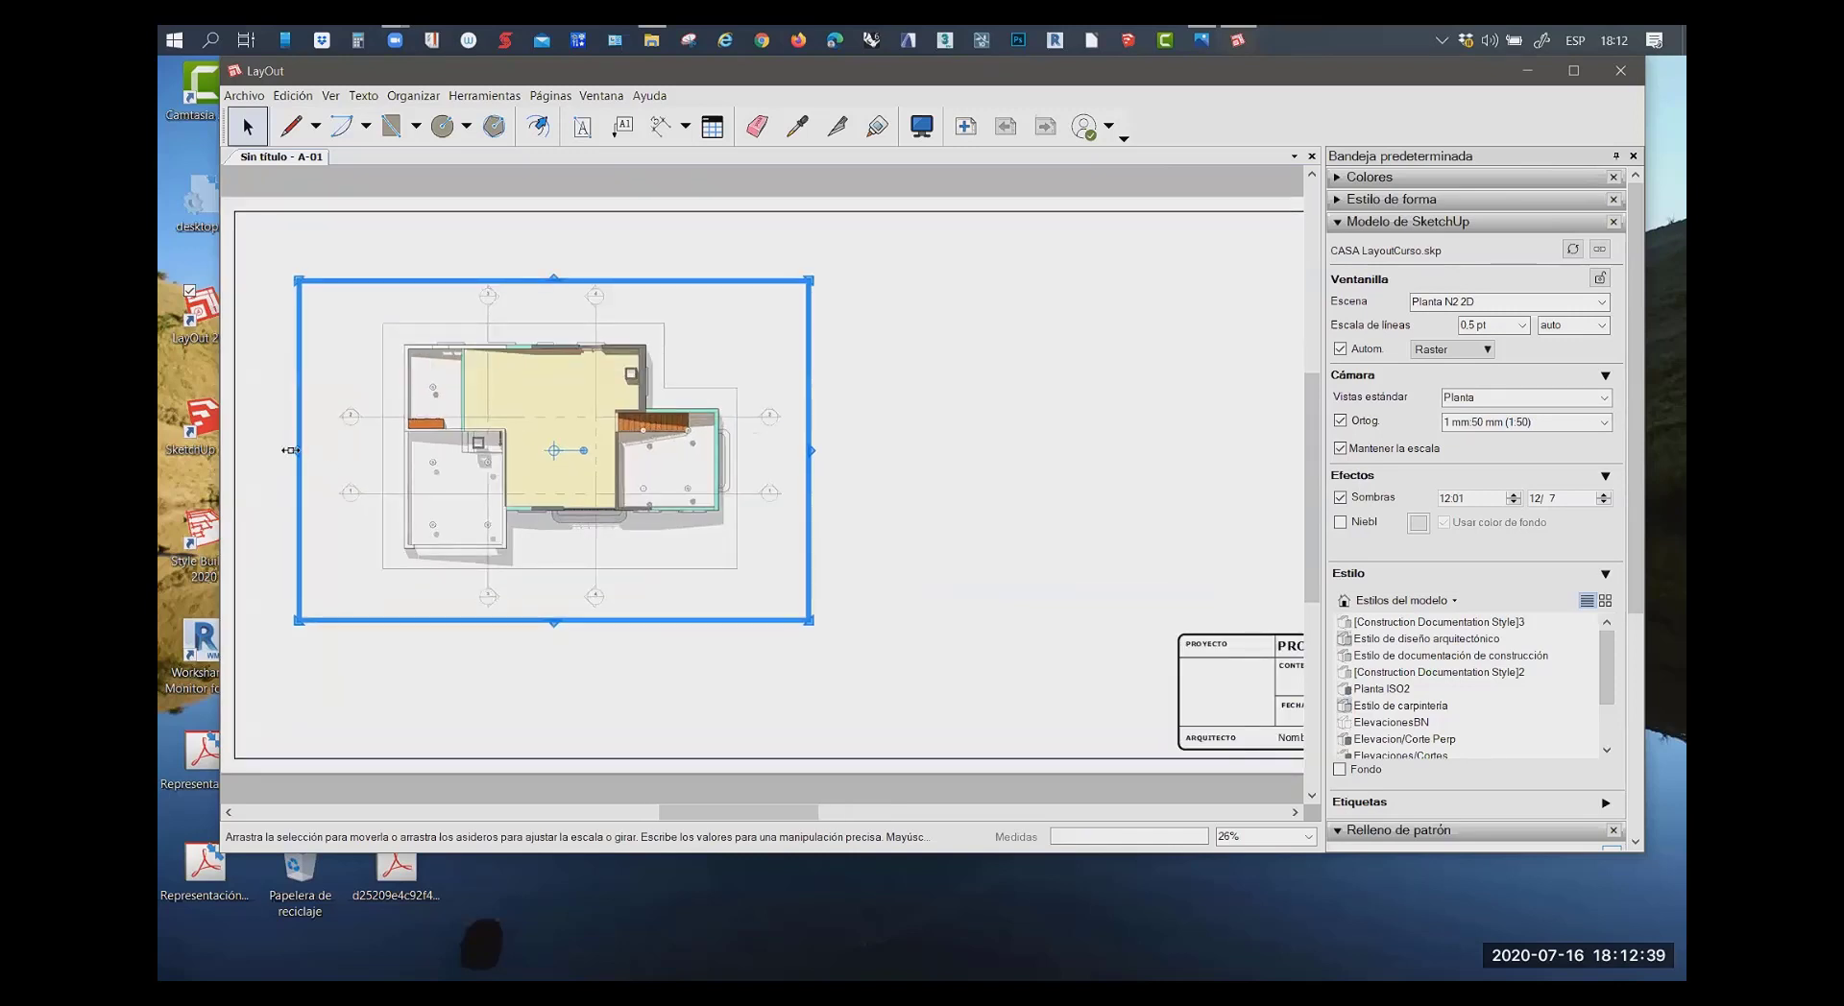
Trim the viewport frame's left side and turn off its shadows
left_click_drag(290, 451, 312, 450)
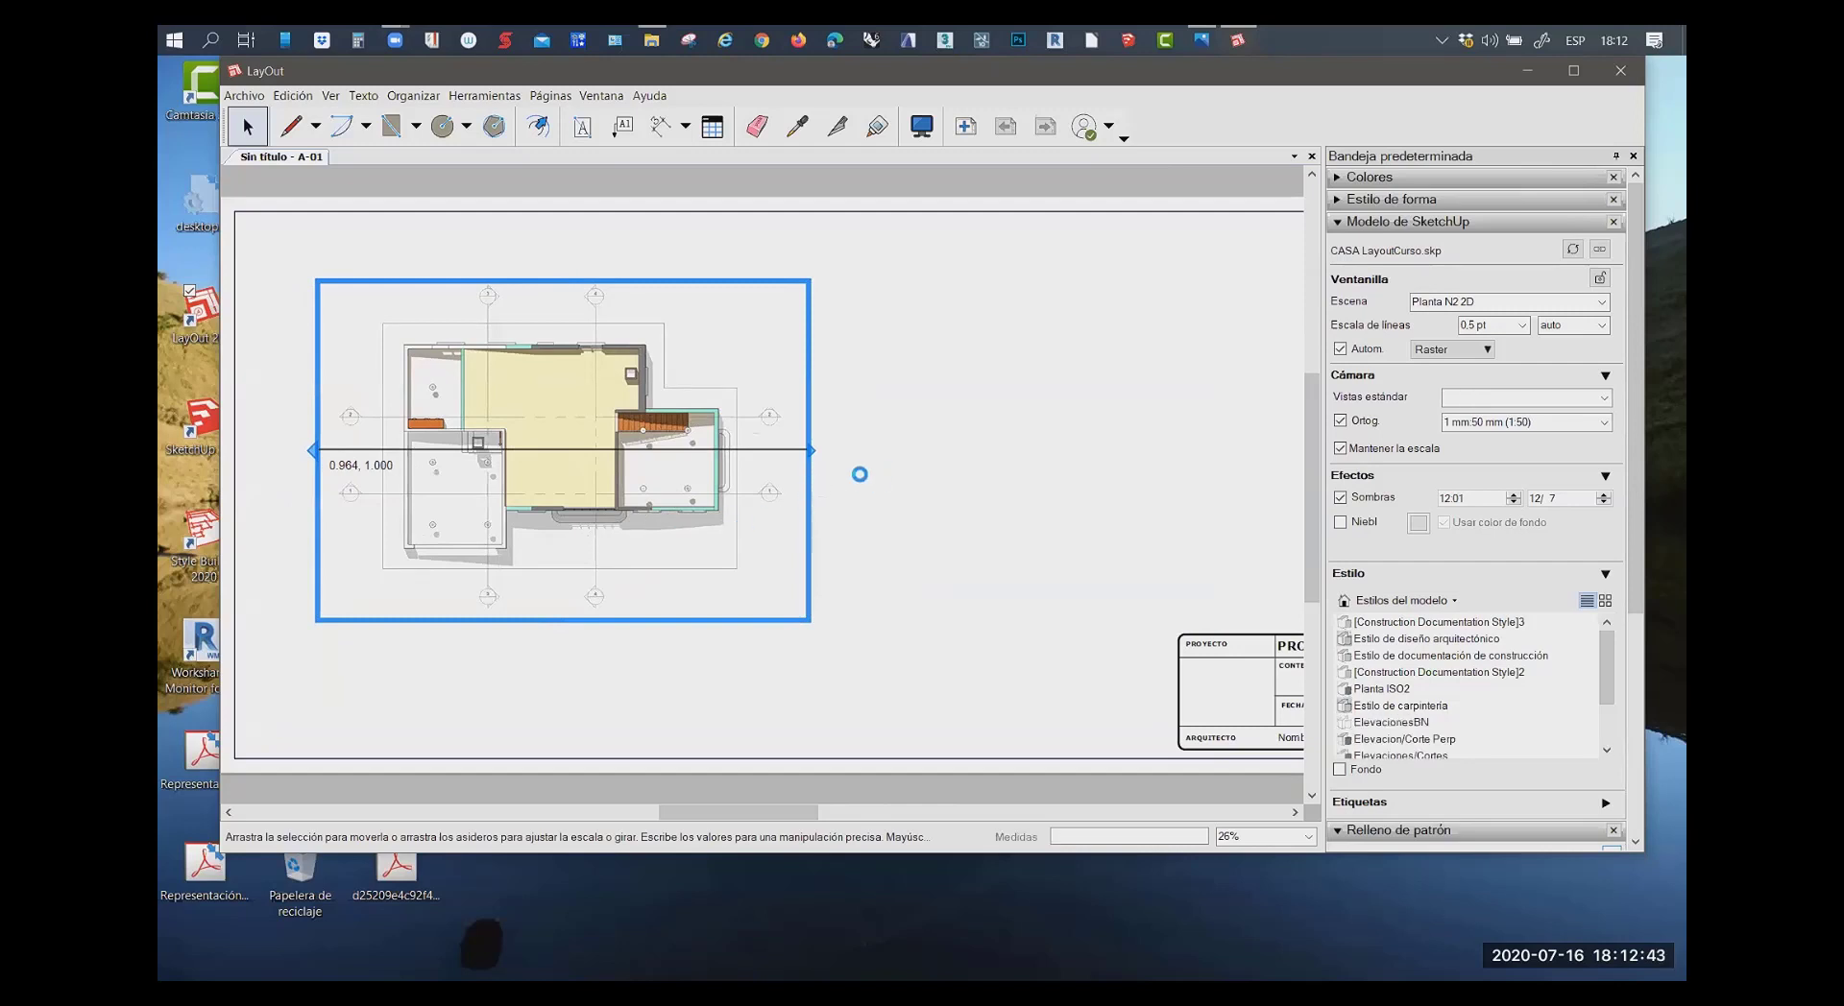
left_click_drag(820, 489, 815, 452)
left_click(812, 451)
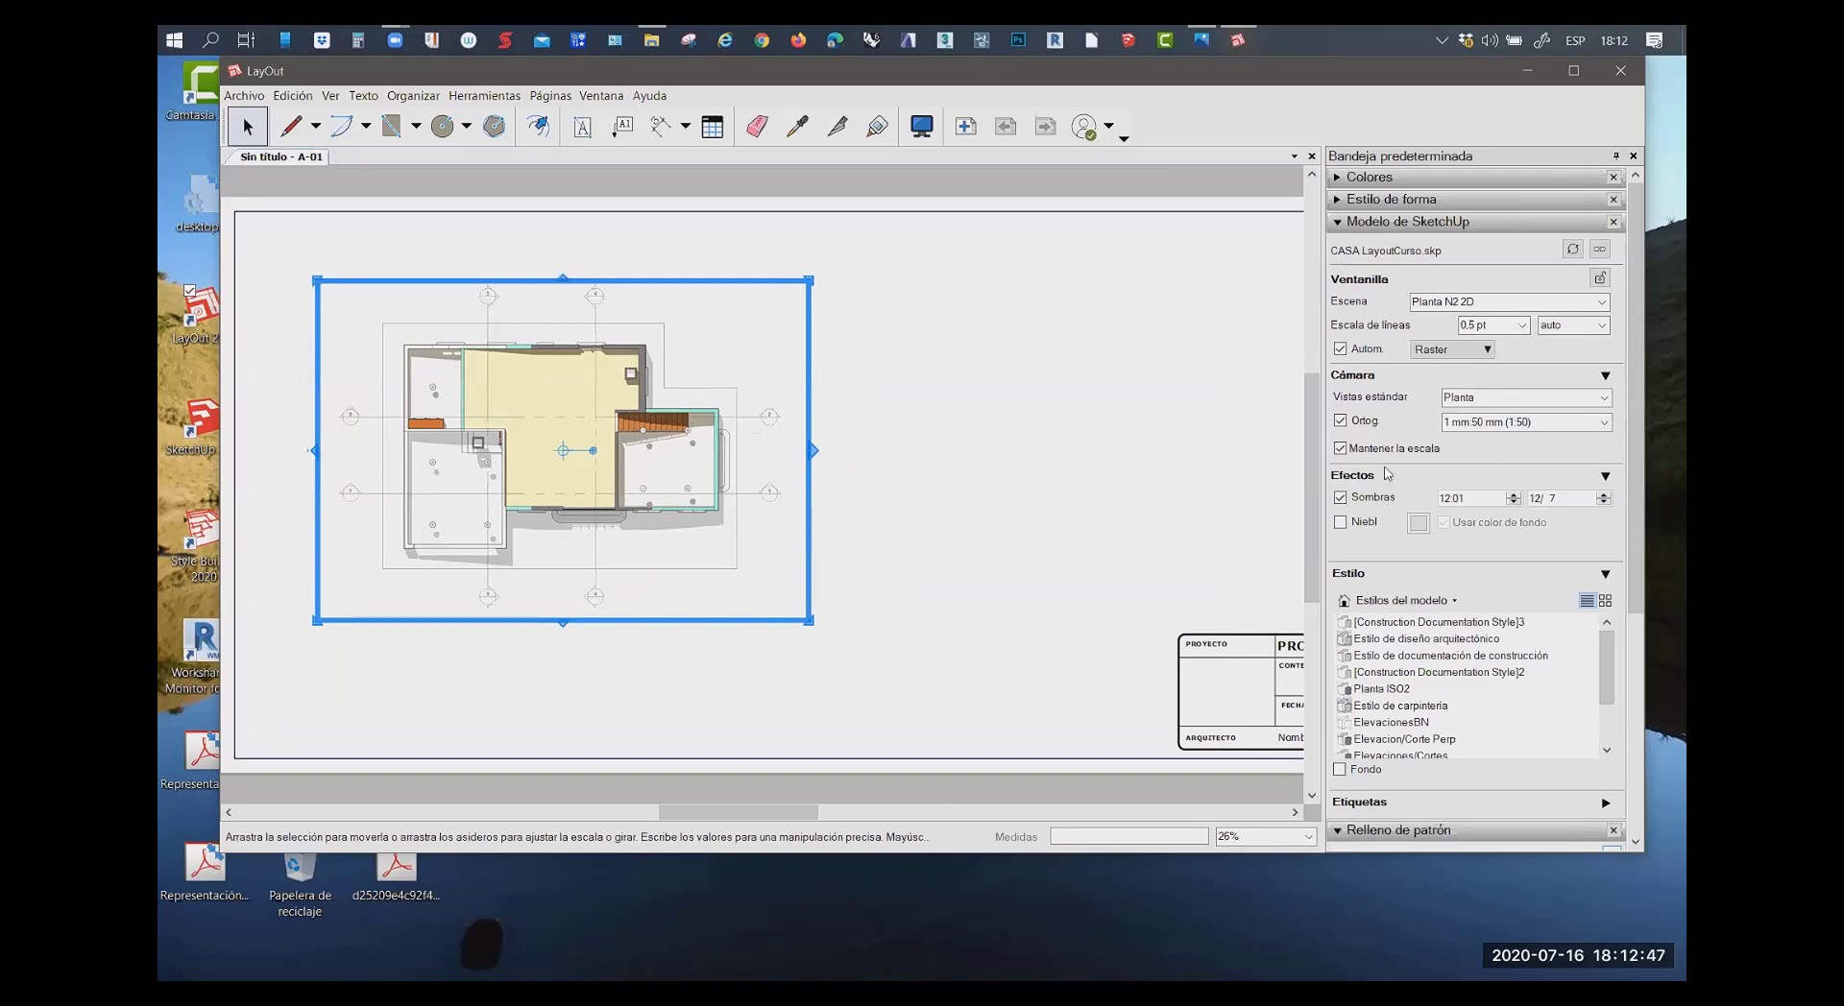
left_click(1337, 496)
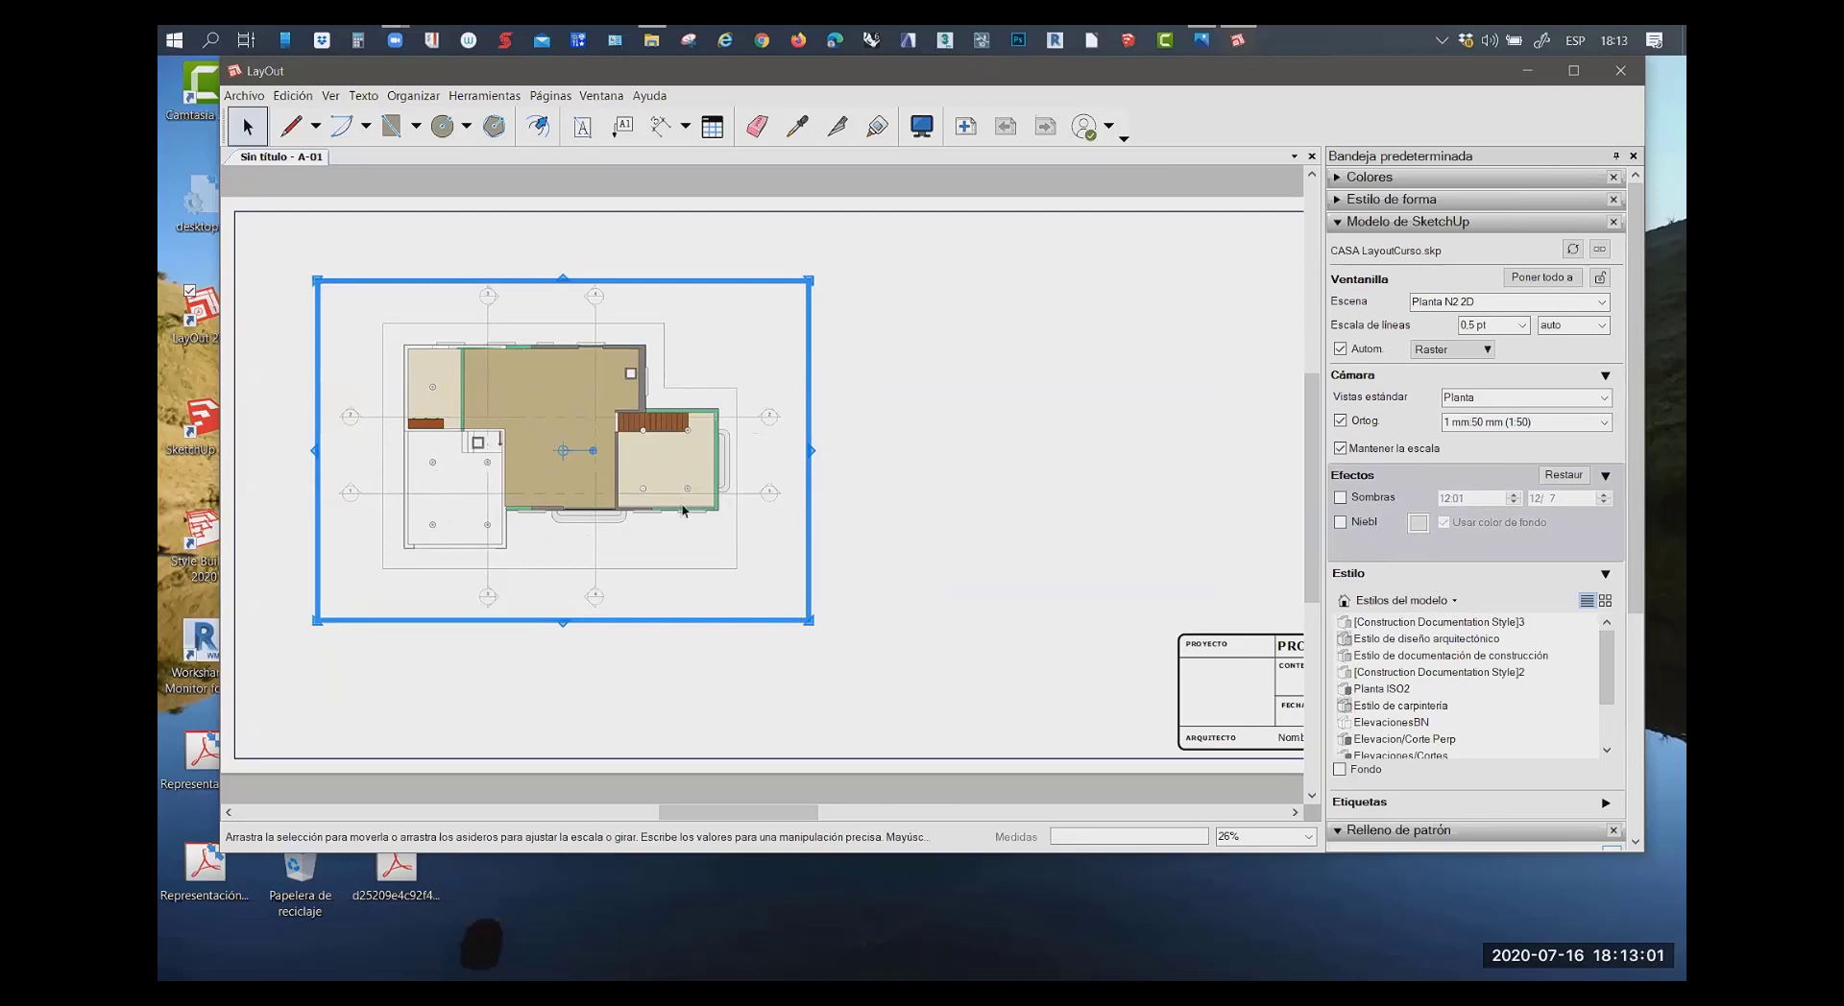
Shift the plan viewport left and trim its frame on both sides
left_click_drag(807, 454, 741, 452)
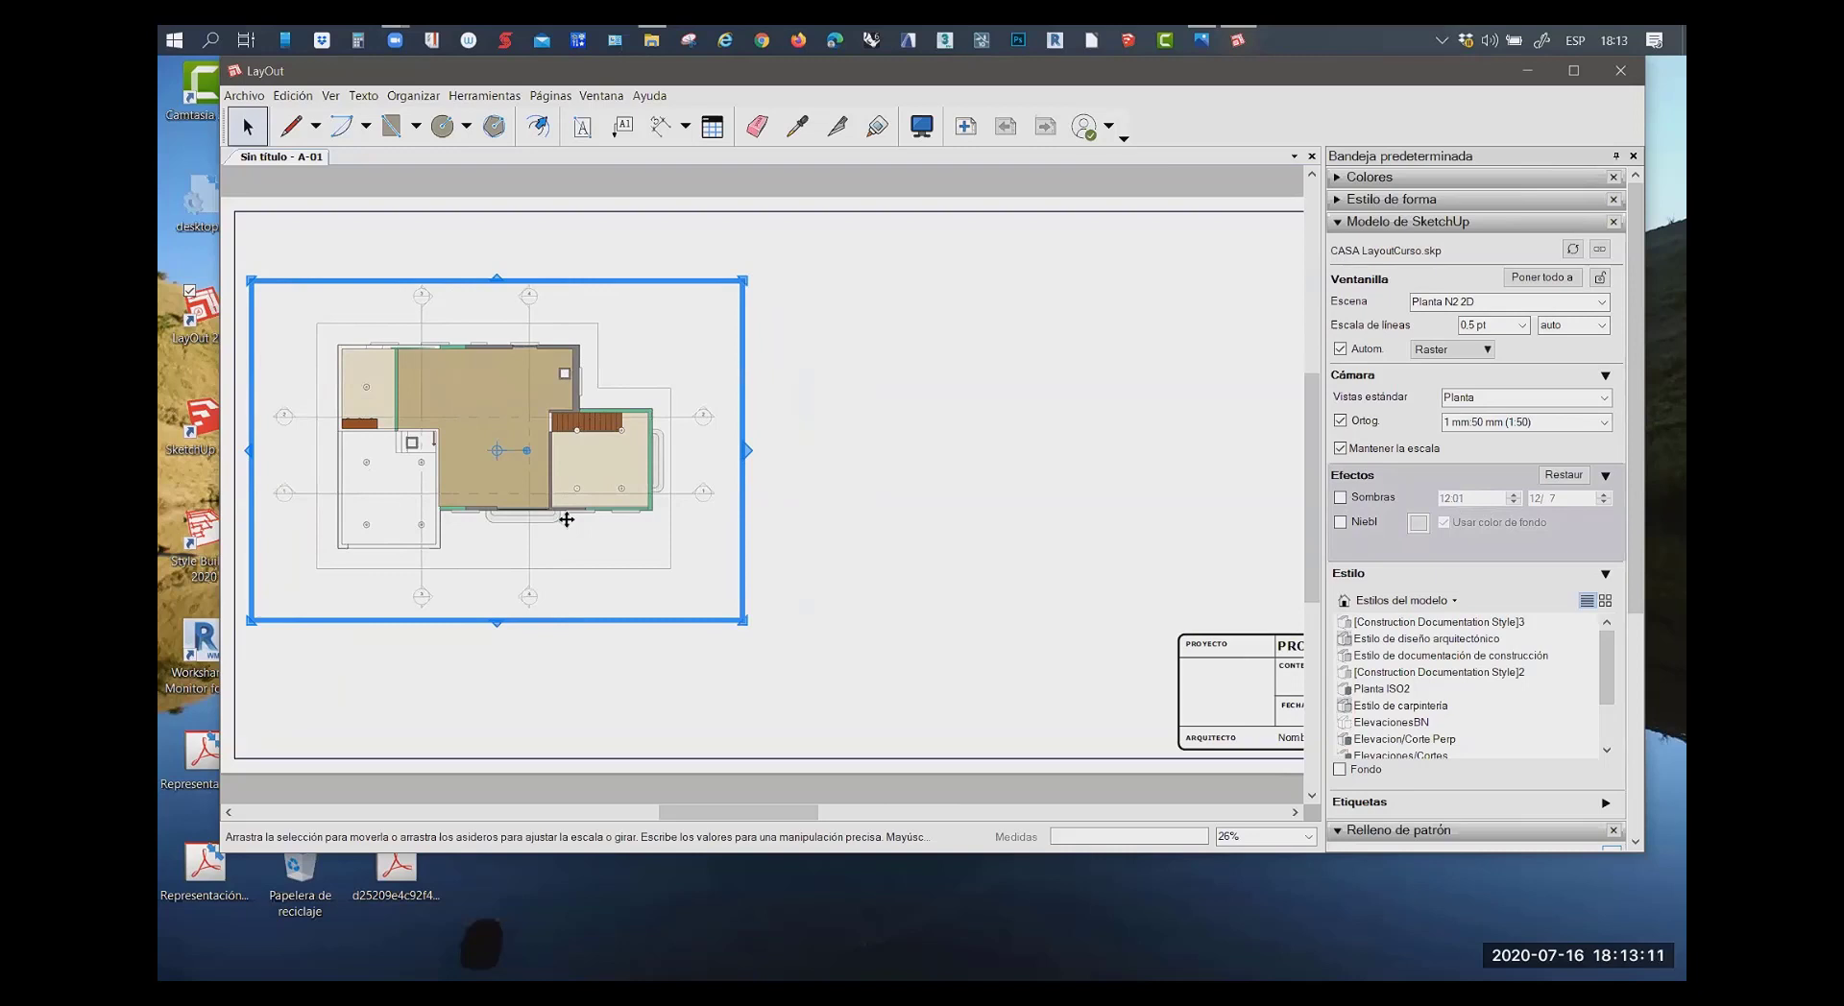
left_click_drag(249, 450, 278, 452)
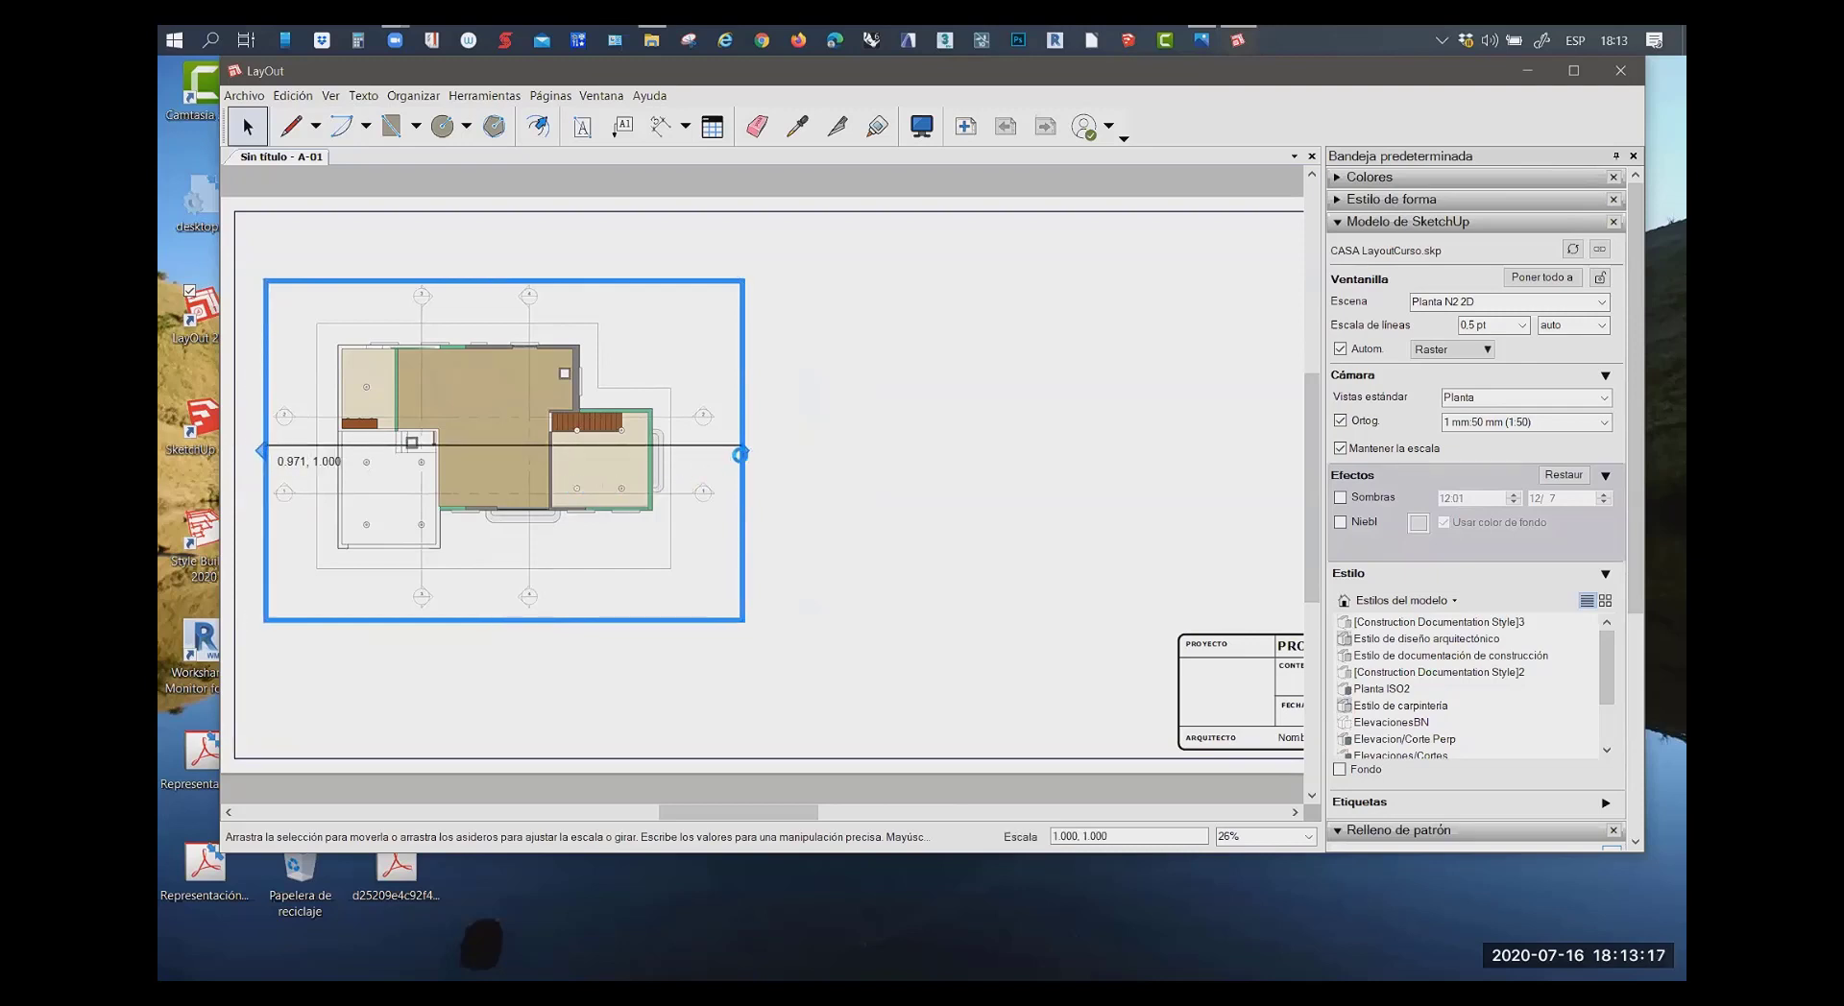
left_click(741, 452)
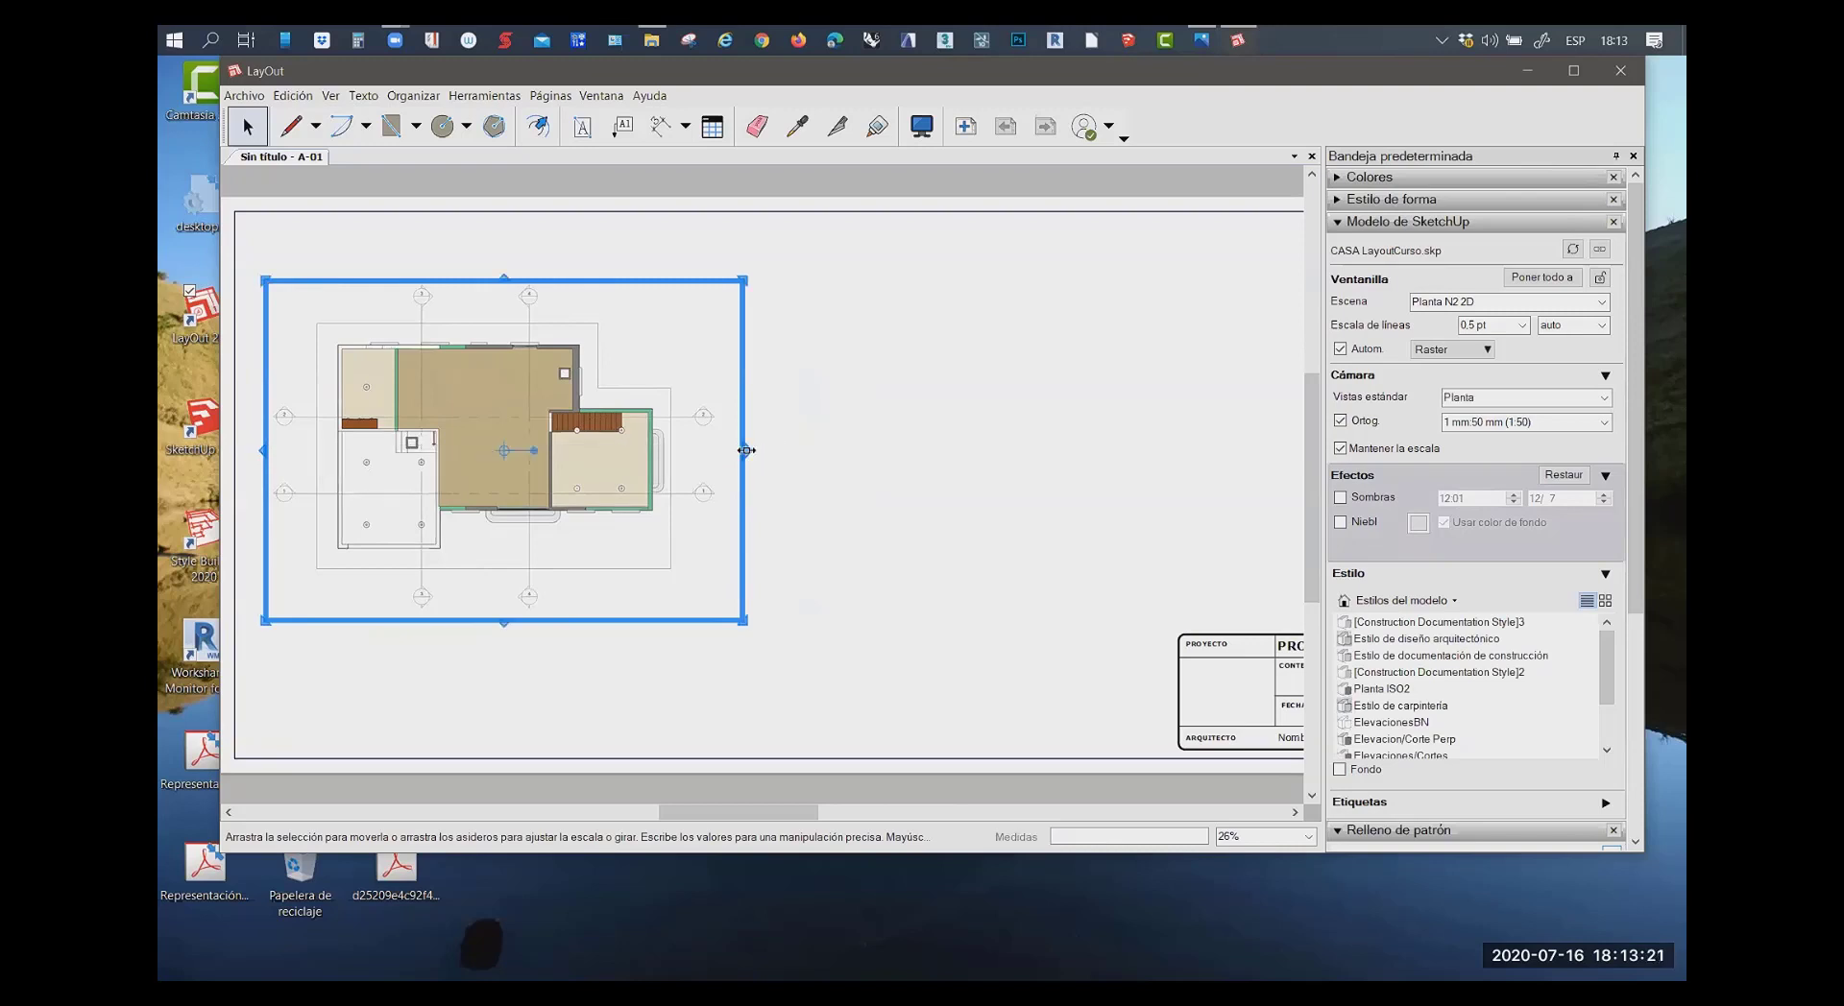
left_click_drag(748, 450, 728, 450)
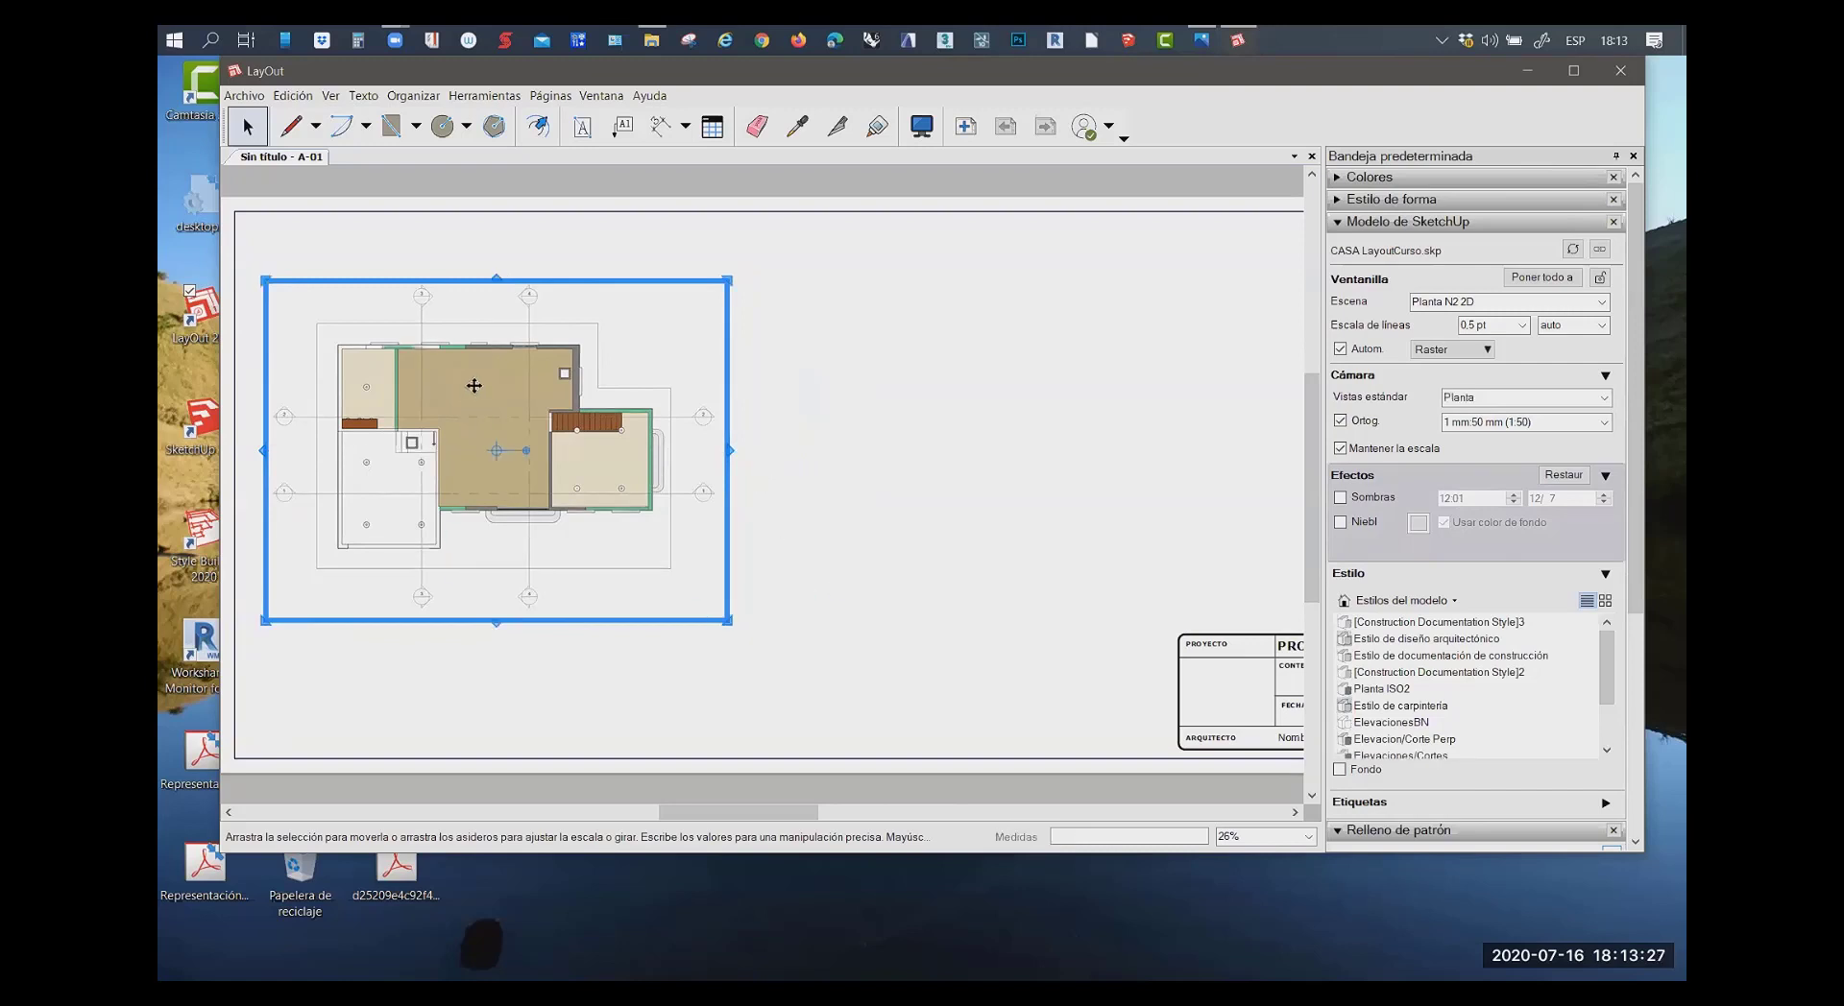
Nudge the floor-plan viewport further left, then deselect it
left_click_drag(470, 386, 440, 385)
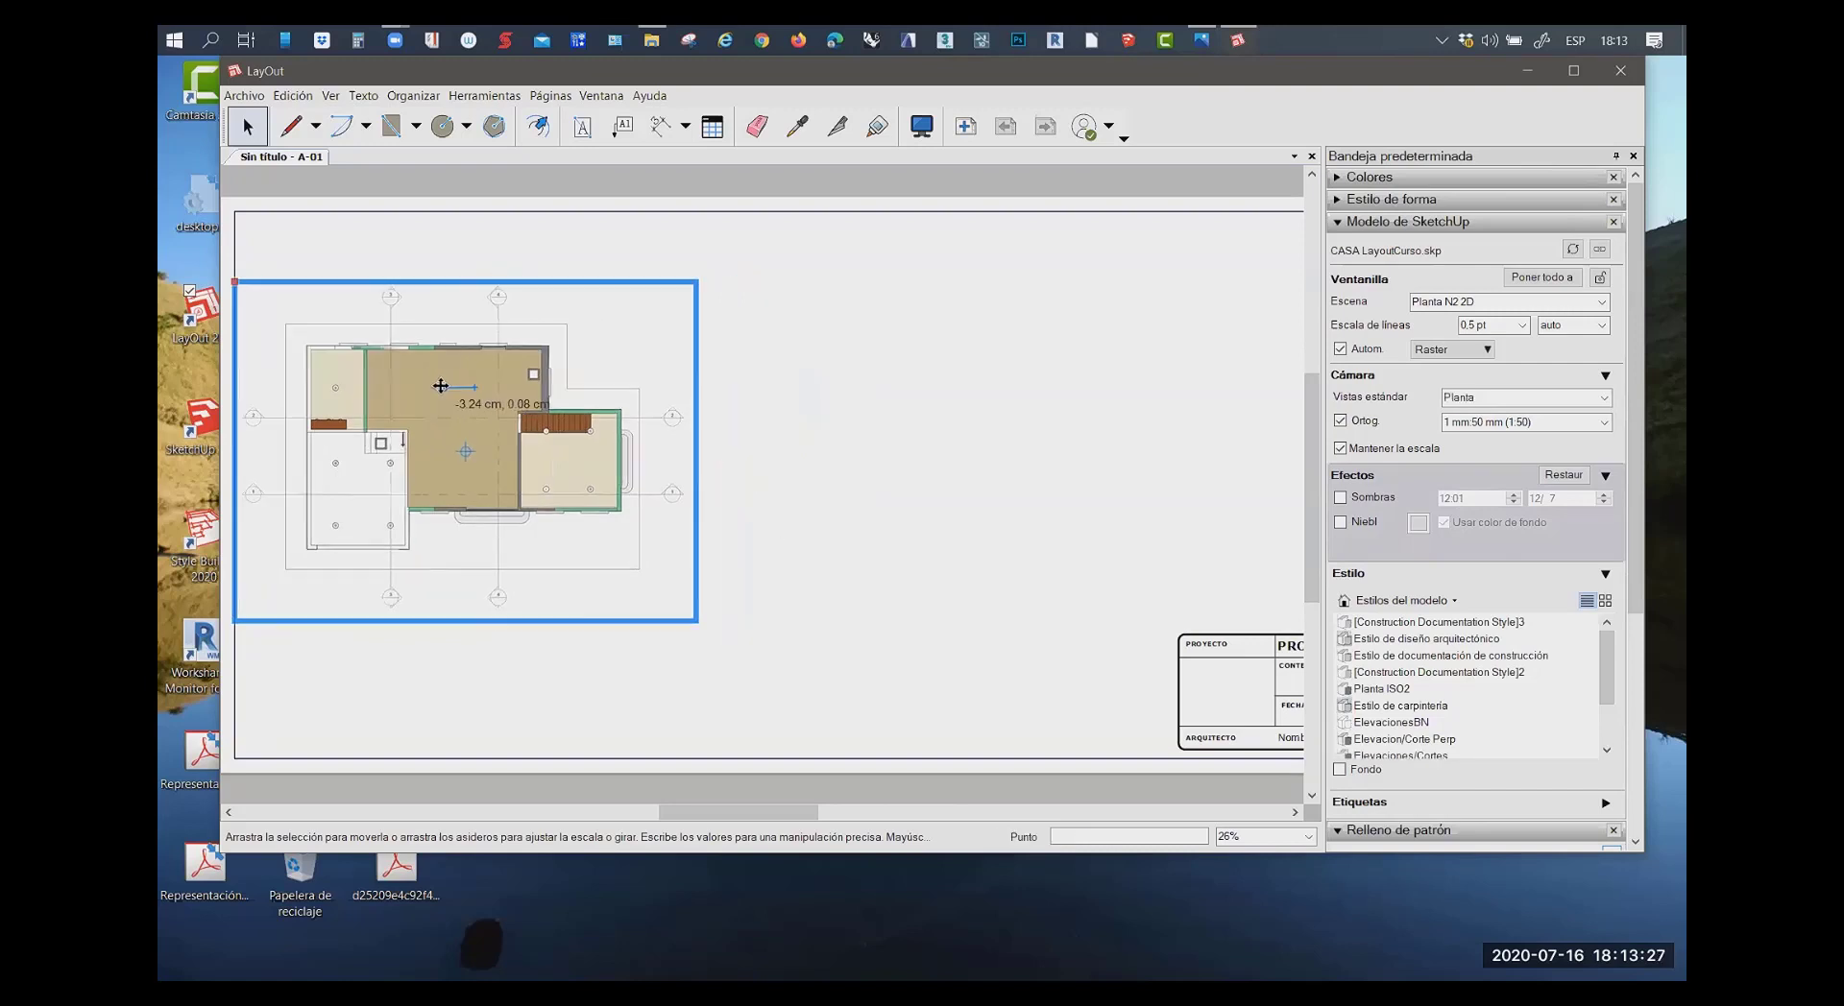
left_click(504, 677)
scroll(381, 451, "up", 2)
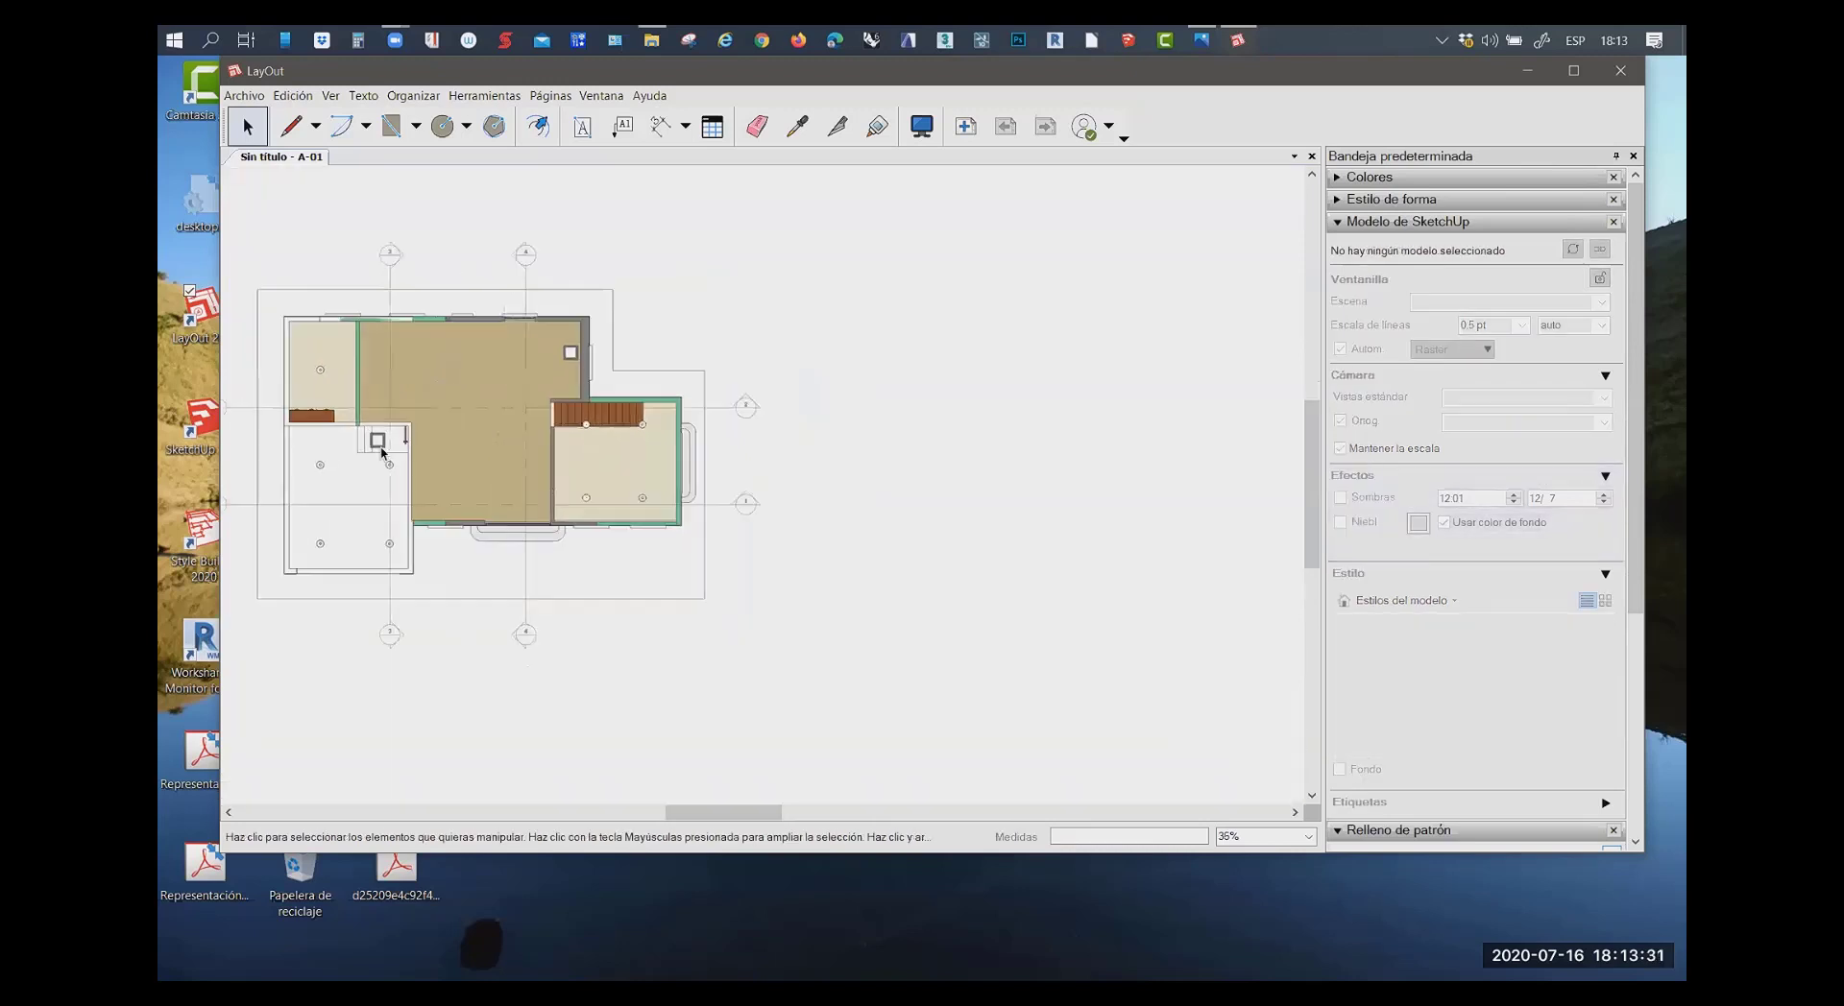
scroll(381, 451, "up", 1)
scroll(659, 585, "down", 1)
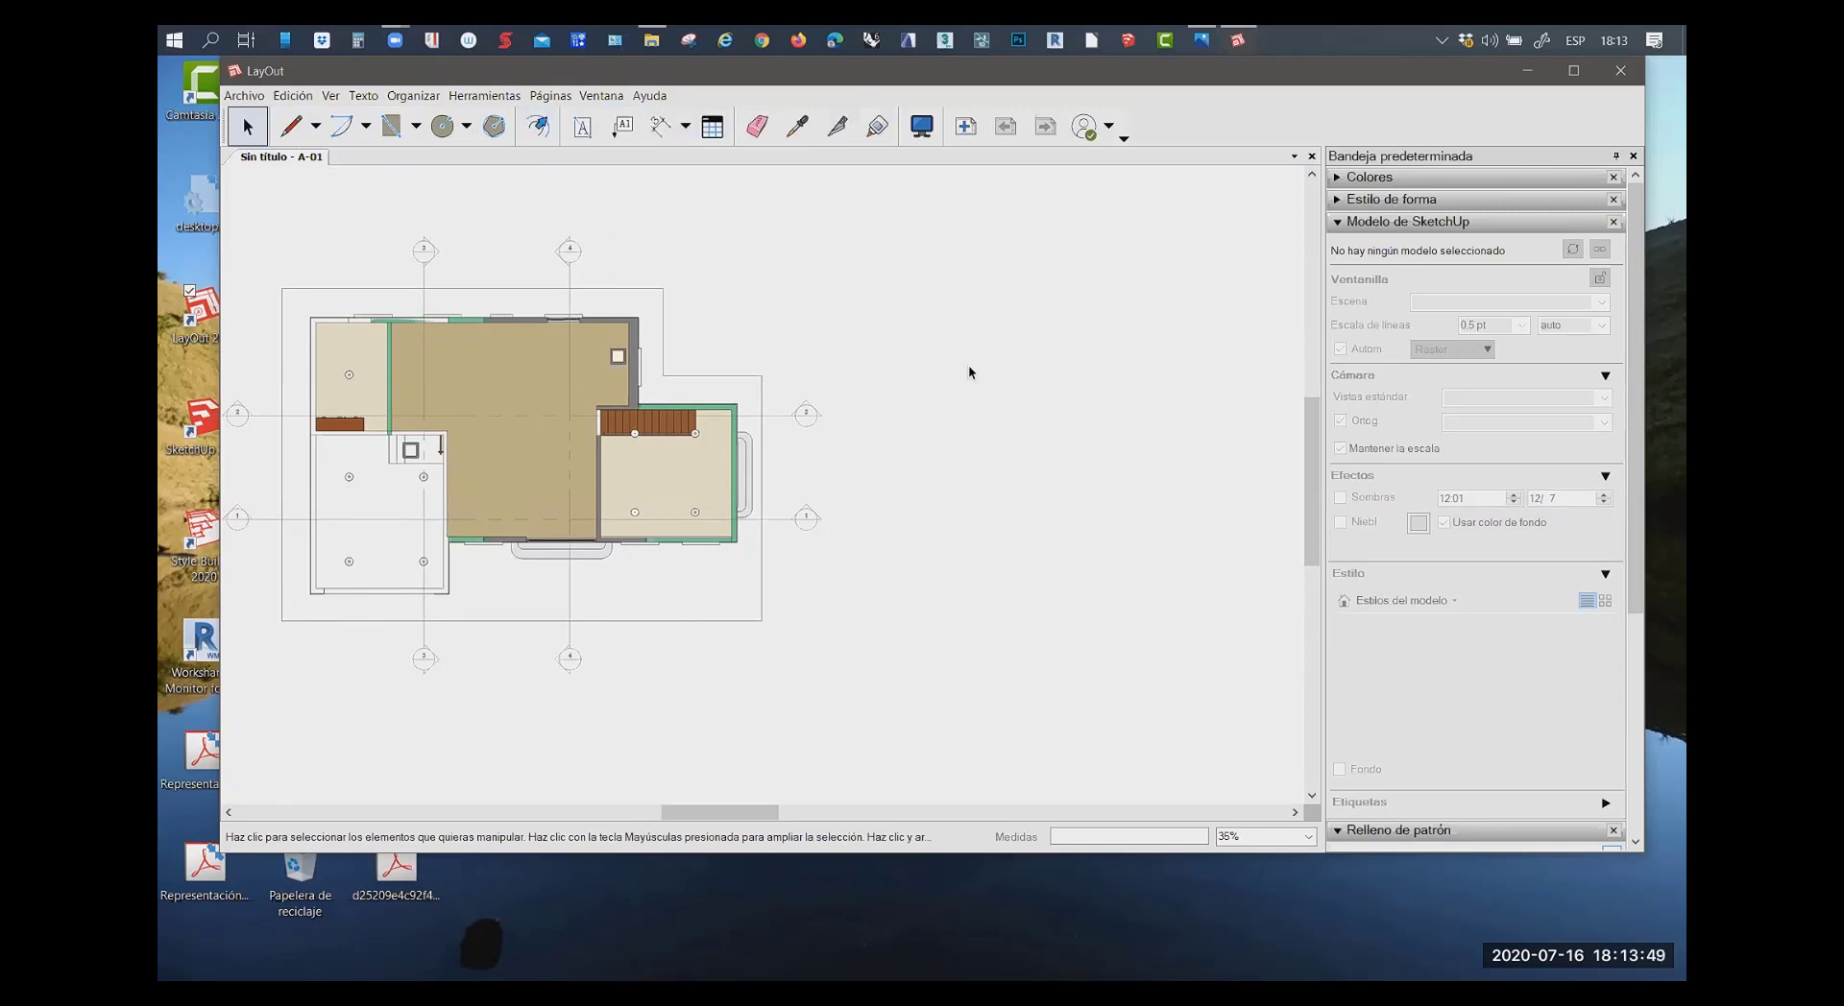
Tick Sombras for the floor-plan viewport in the Effects section
left_click(682, 406)
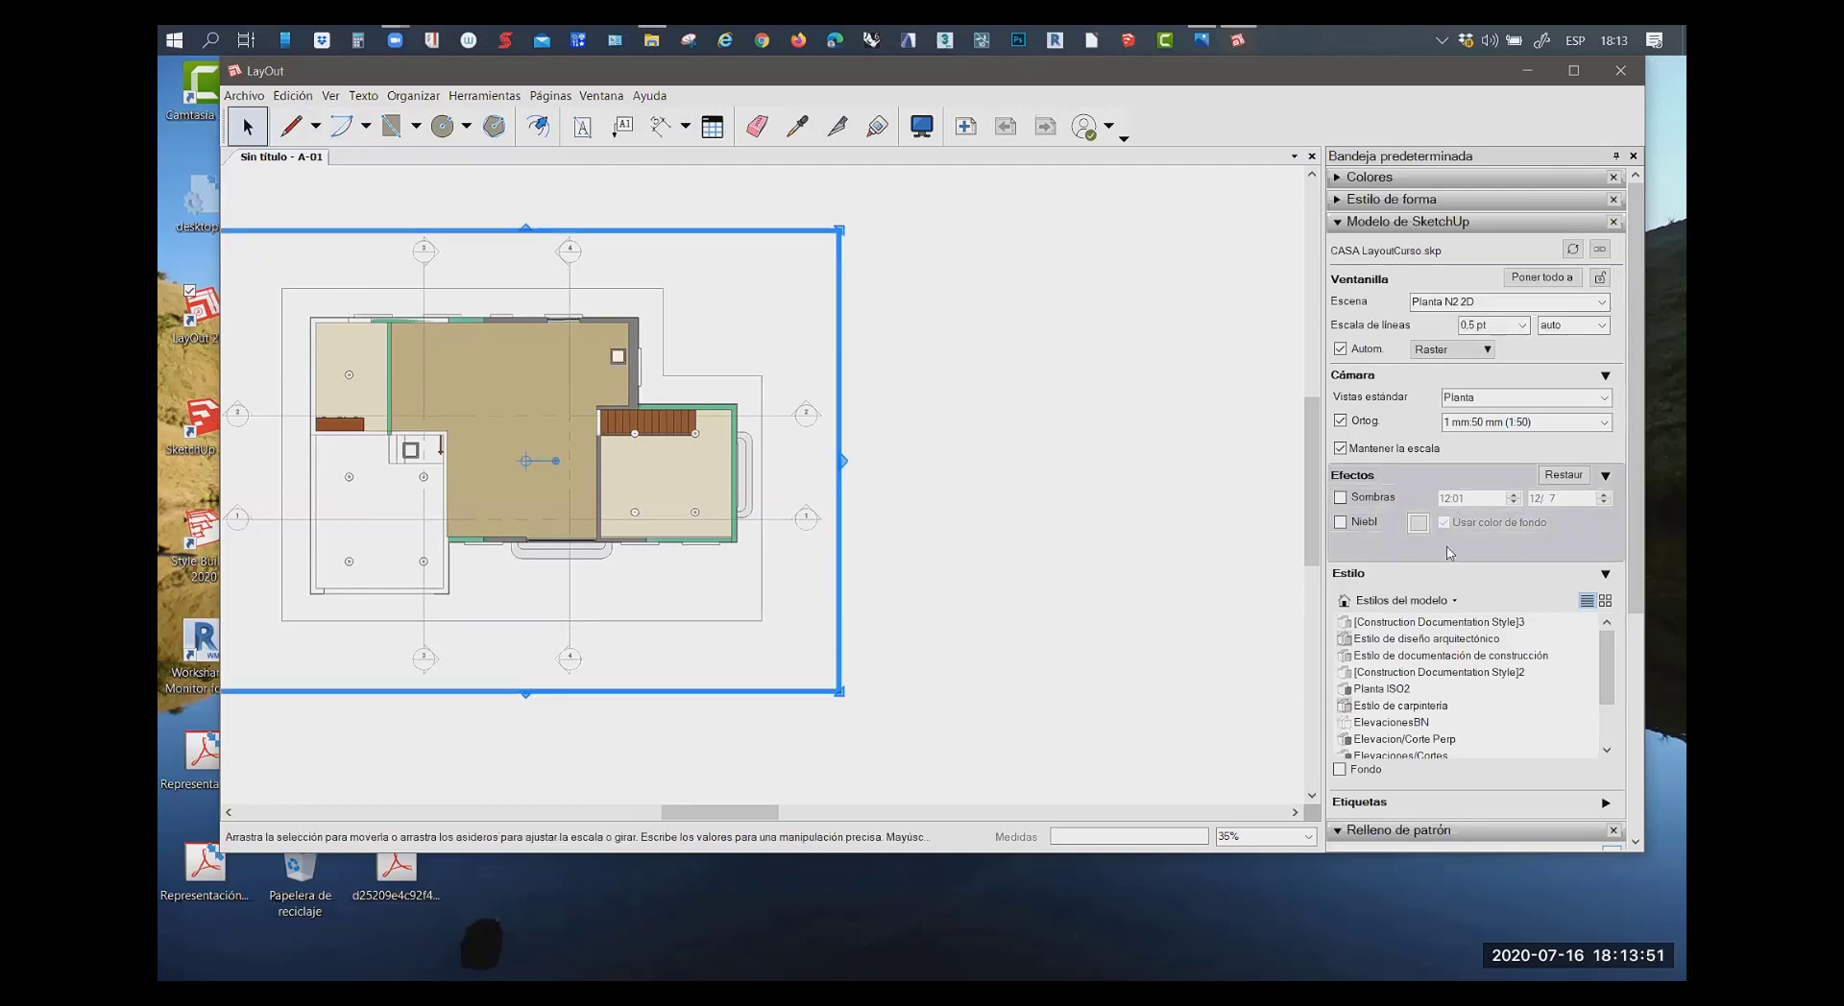
left_click(1340, 497)
scroll(547, 492, "down", 1)
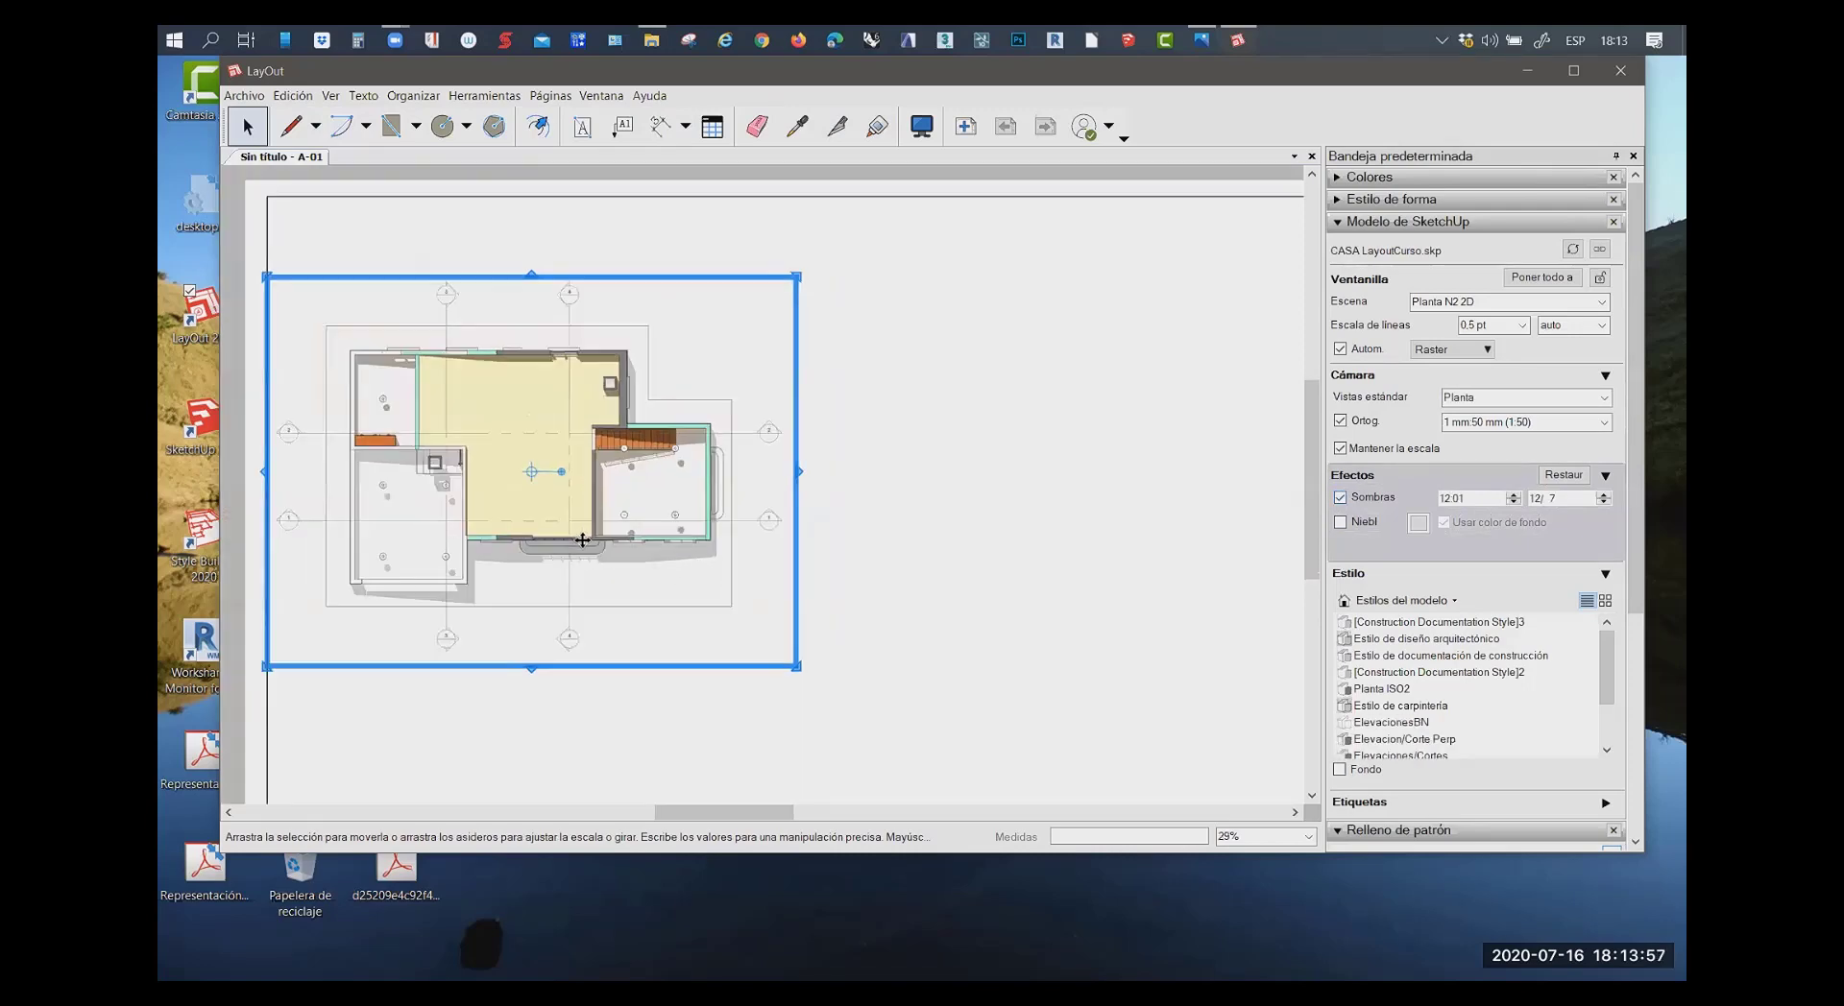
left_click(696, 754)
scroll(547, 559, "down", 2)
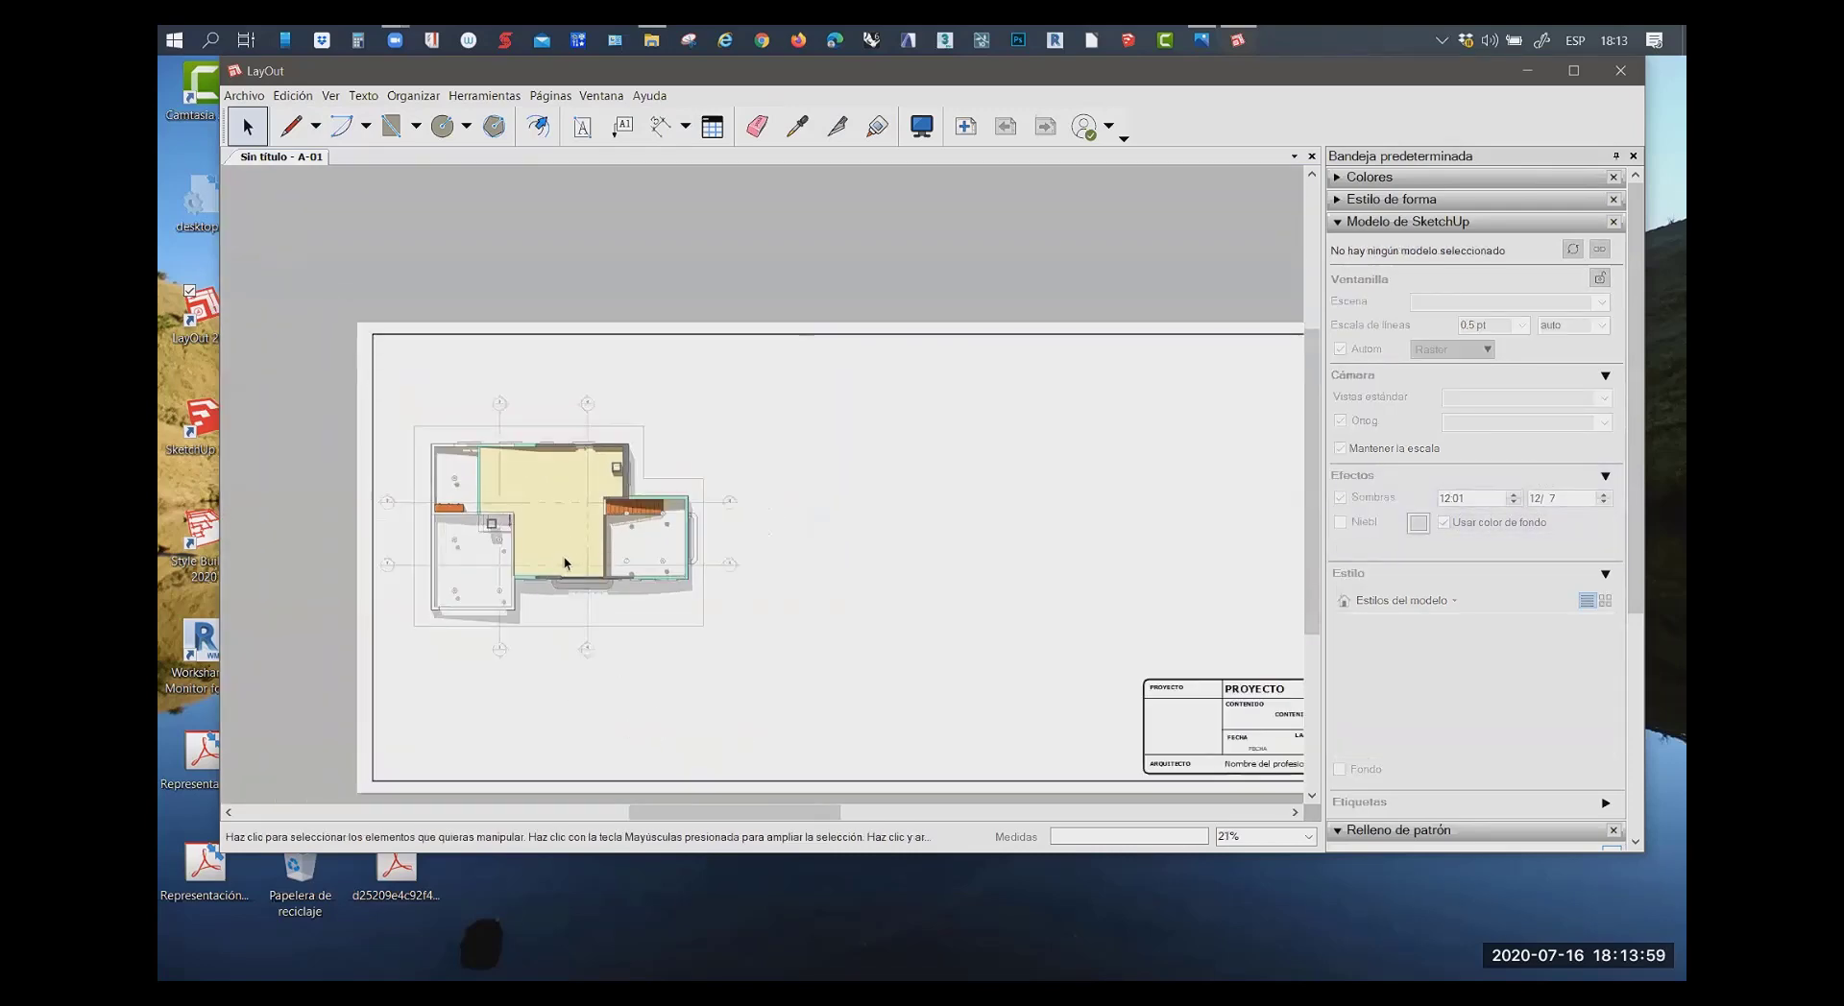
scroll(547, 558, "up", 1)
scroll(547, 559, "up", 2)
scroll(487, 489, "down", 3)
scroll(428, 413, "down", 1)
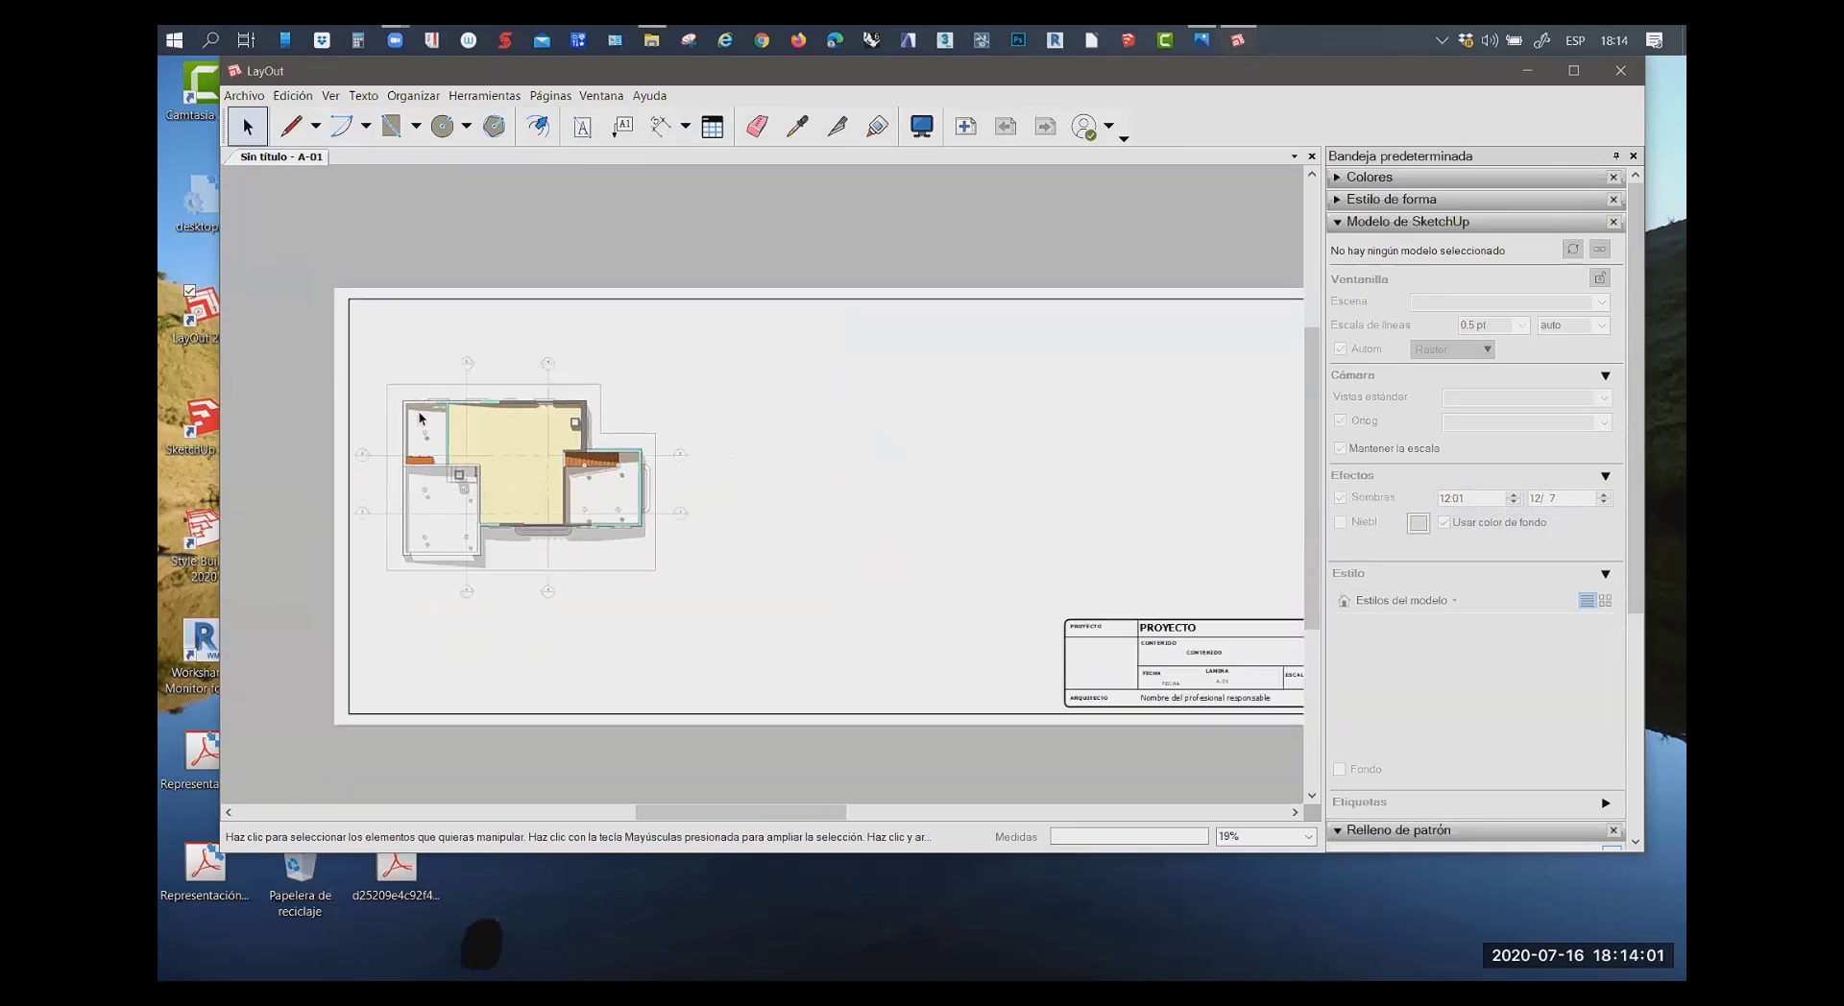
Zoom in on the plan to inspect the shadows and section markers 1 and 2 by the stair
left_click(476, 459)
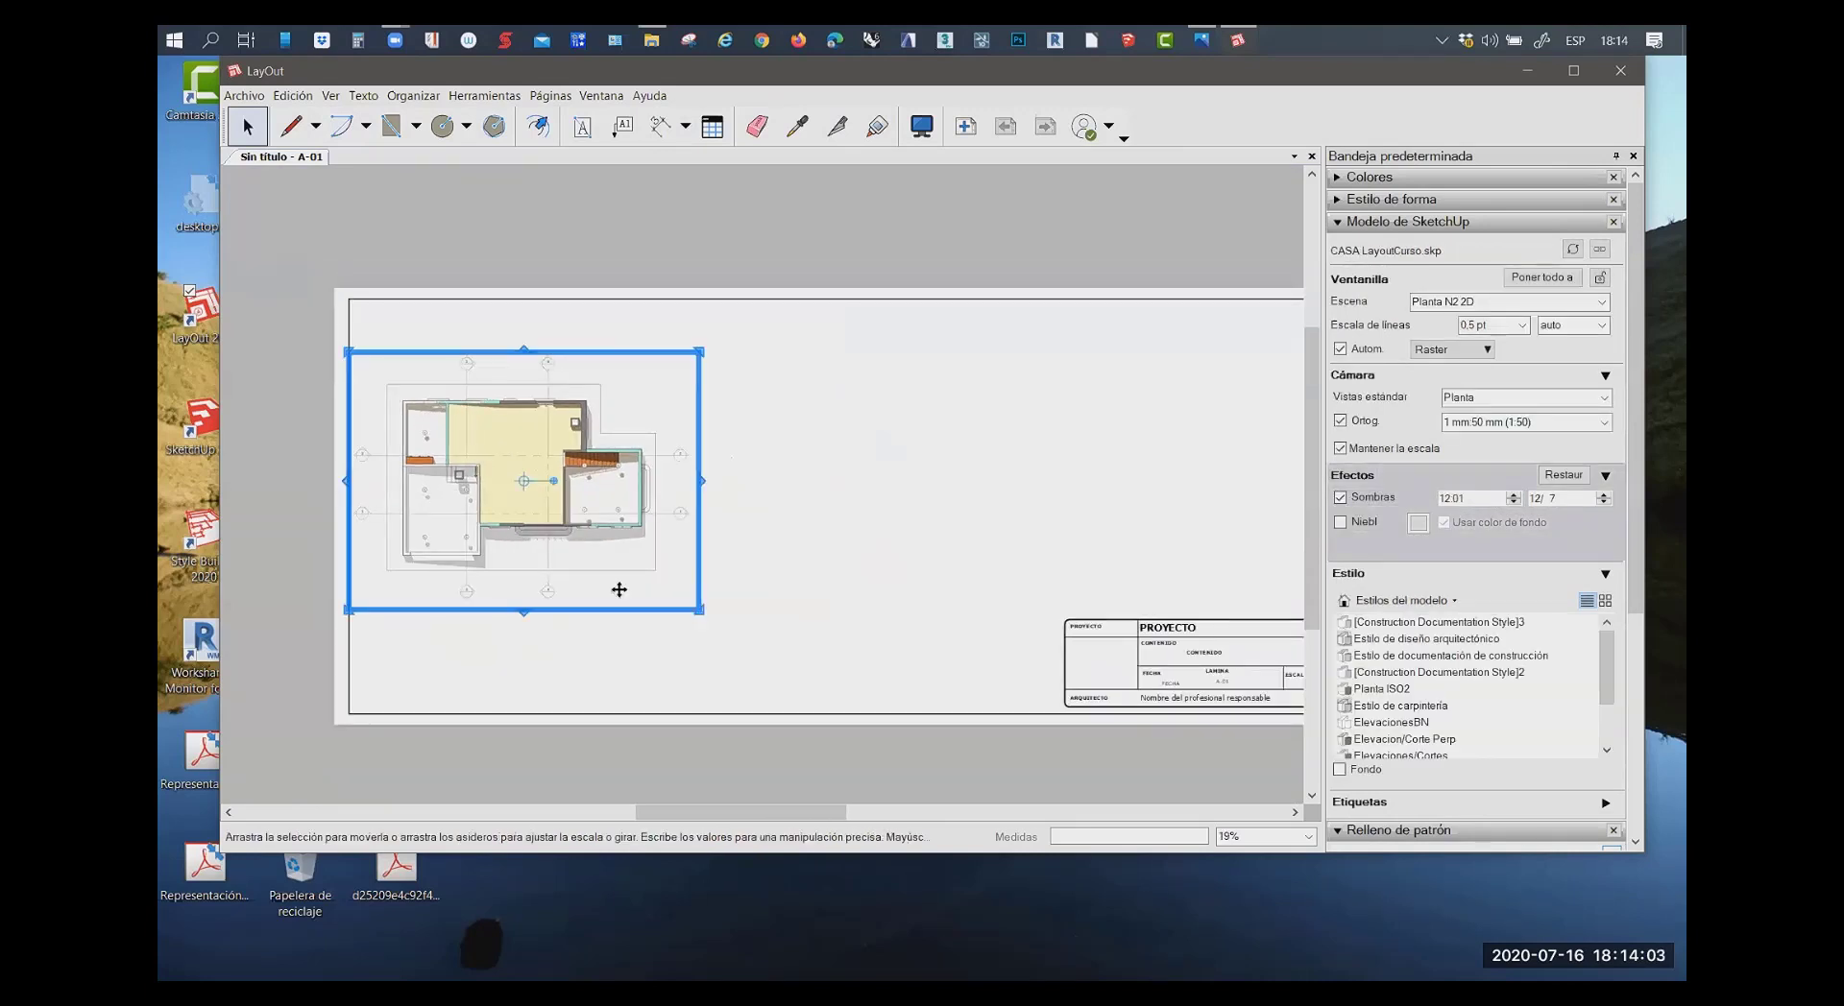
left_click(711, 622)
scroll(498, 526, "up", 2)
scroll(497, 525, "up", 1)
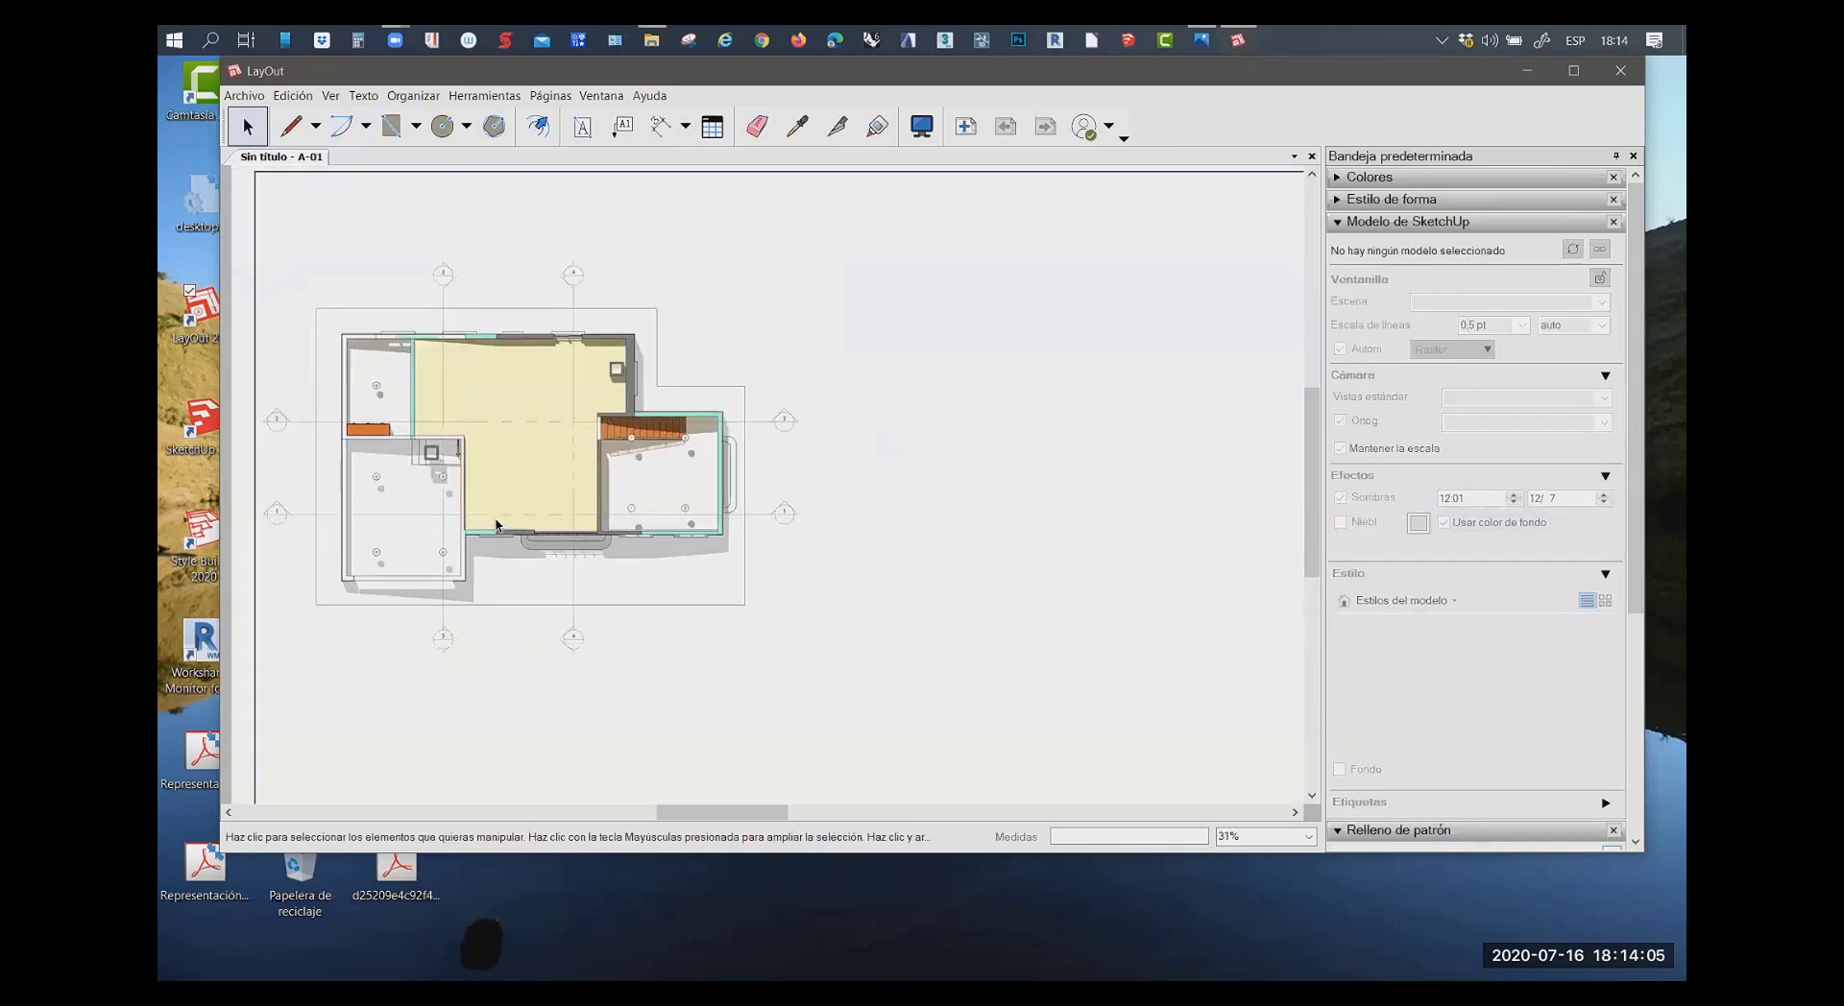
scroll(515, 482, "up", 1)
scroll(515, 482, "up", 1)
scroll(827, 365, "up", 1)
scroll(832, 373, "up", 1)
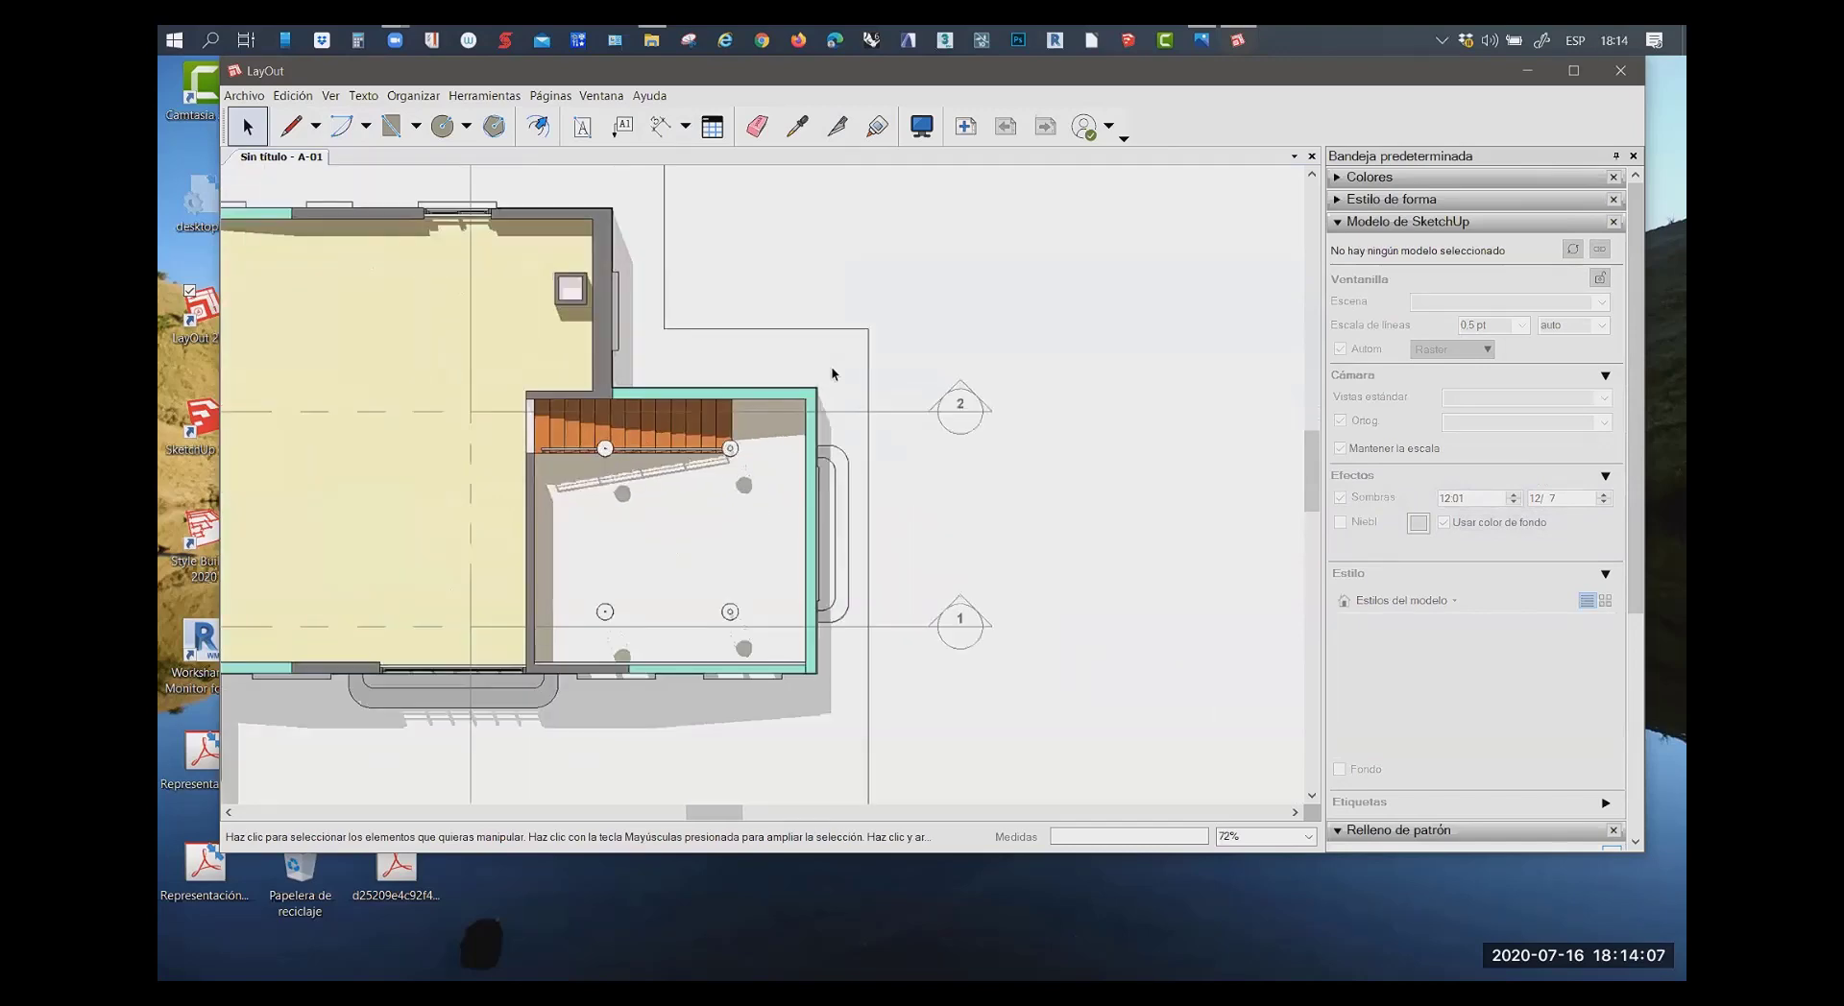
scroll(820, 487, "up", 1)
scroll(818, 461, "up", 2)
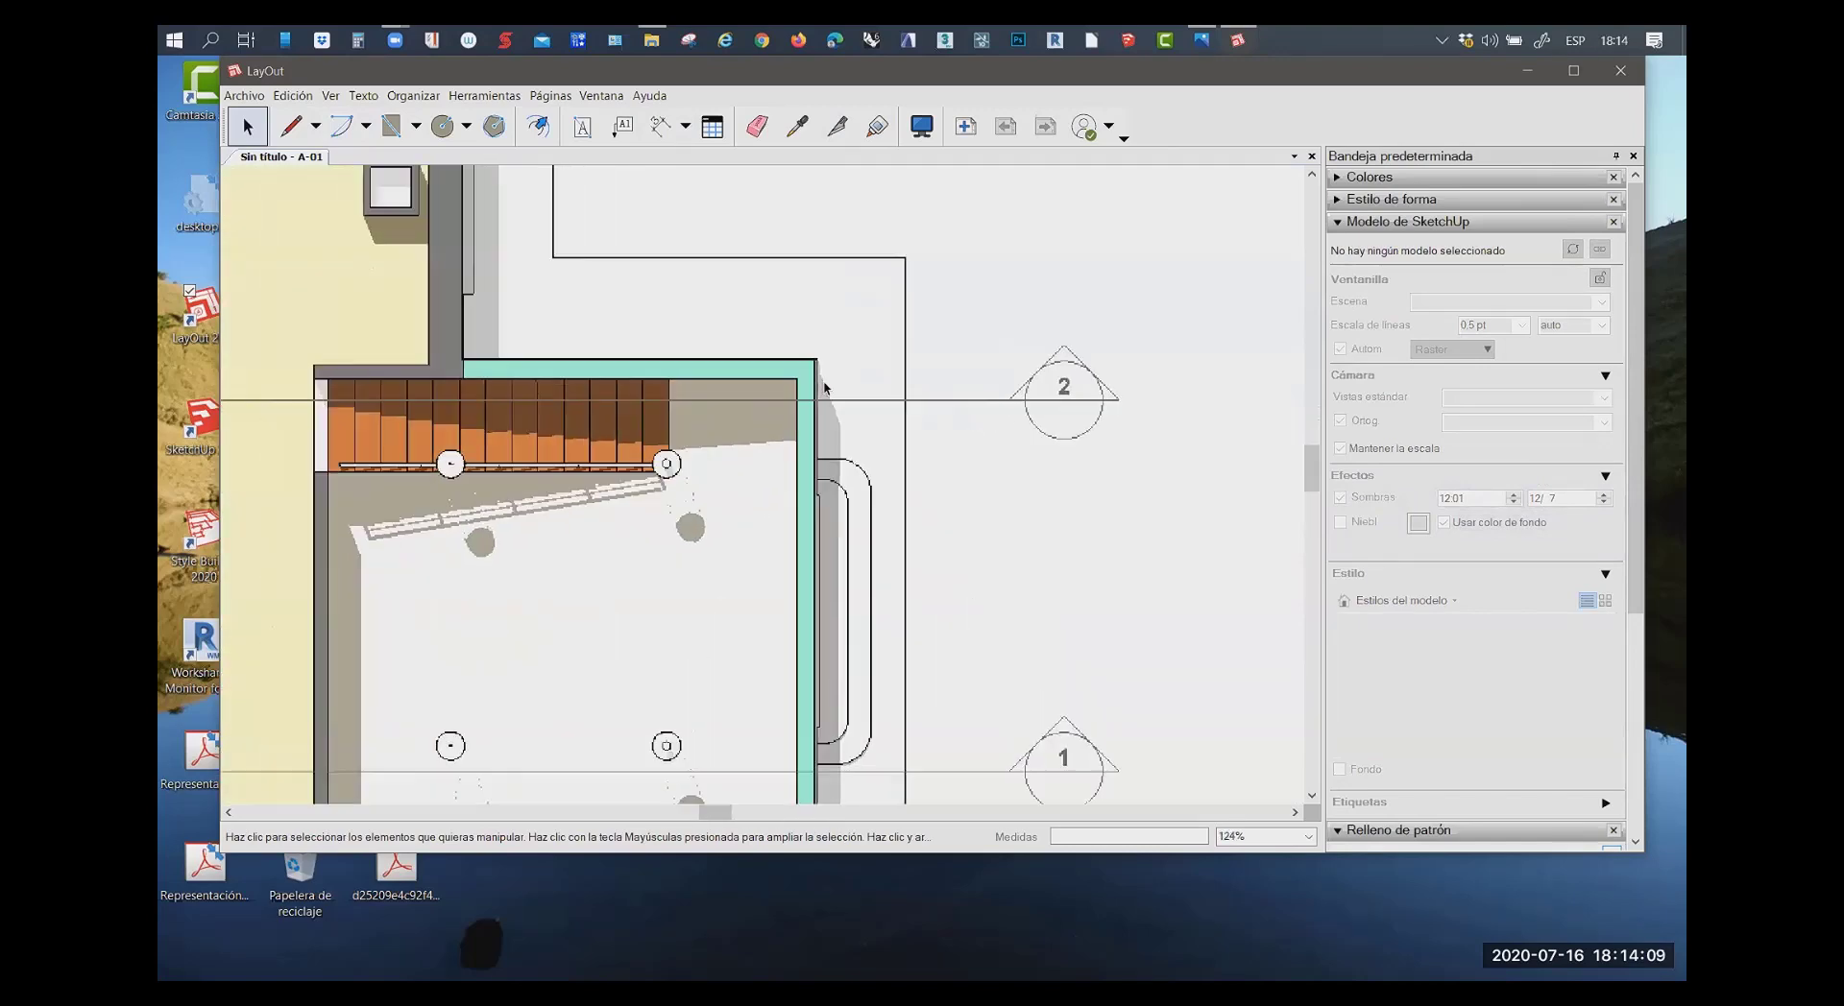
scroll(826, 451, "up", 1)
scroll(826, 475, "down", 1)
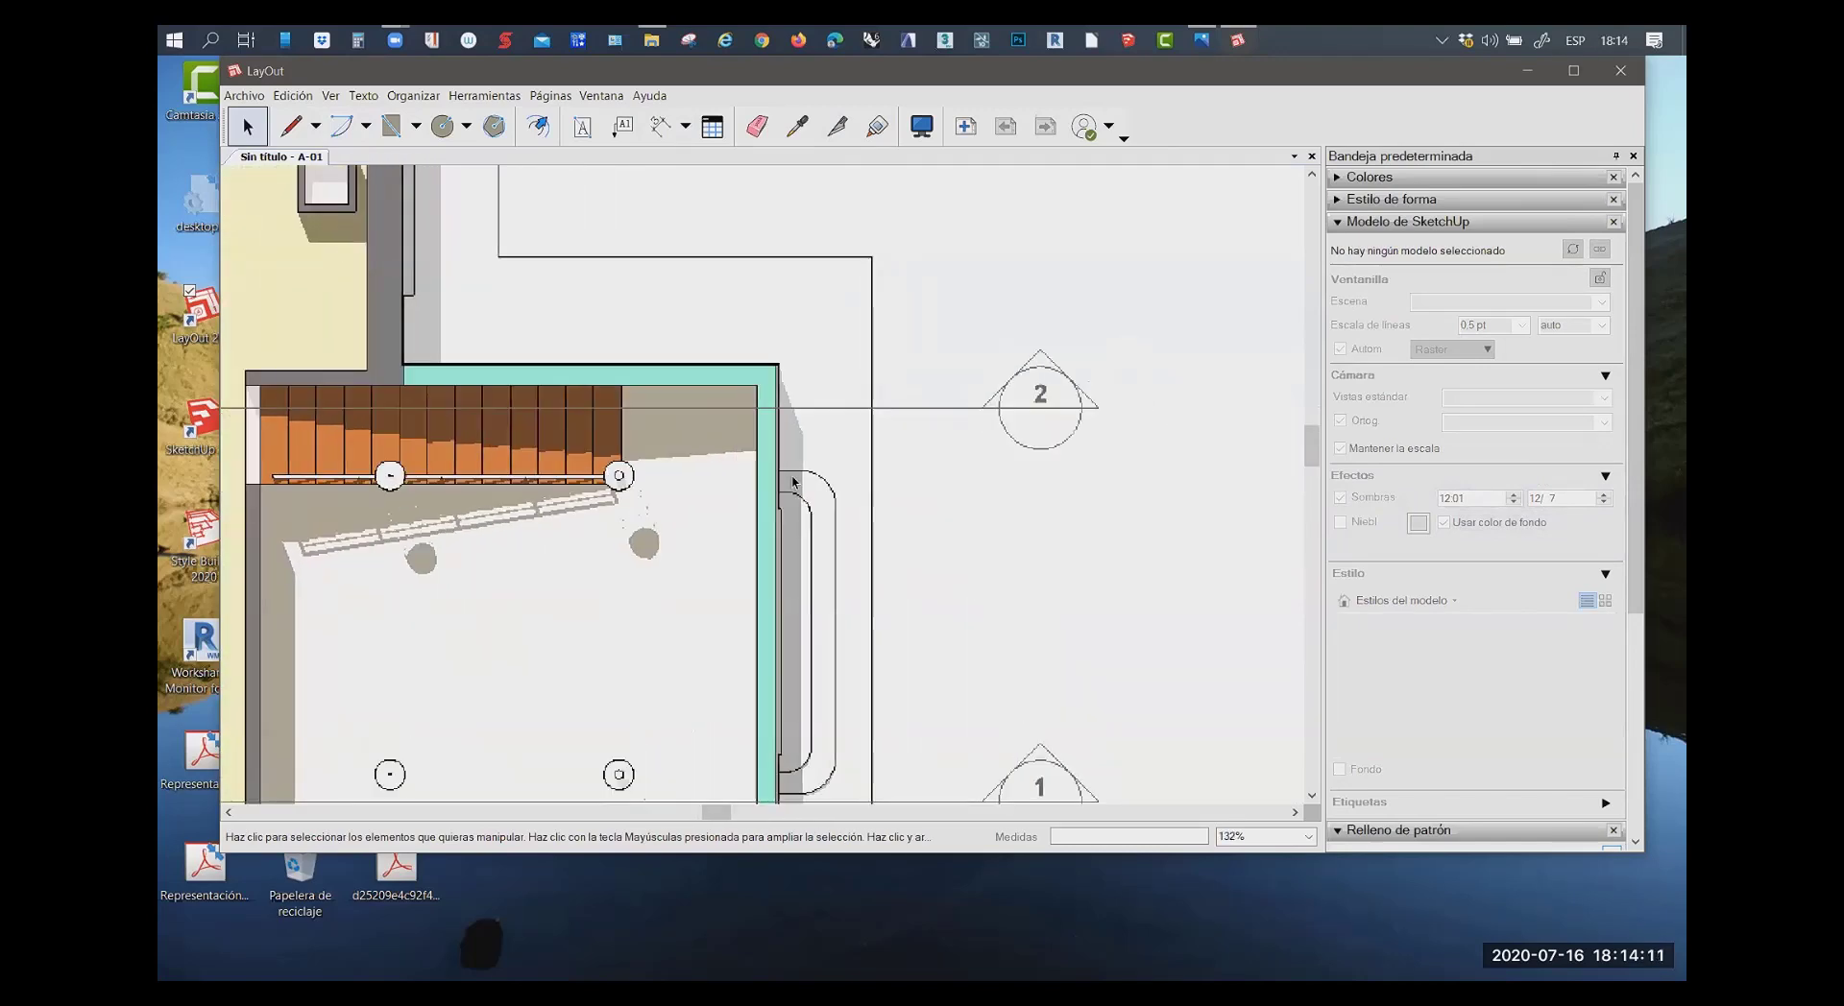
scroll(831, 465, "up", 3)
scroll(807, 490, "up", 2)
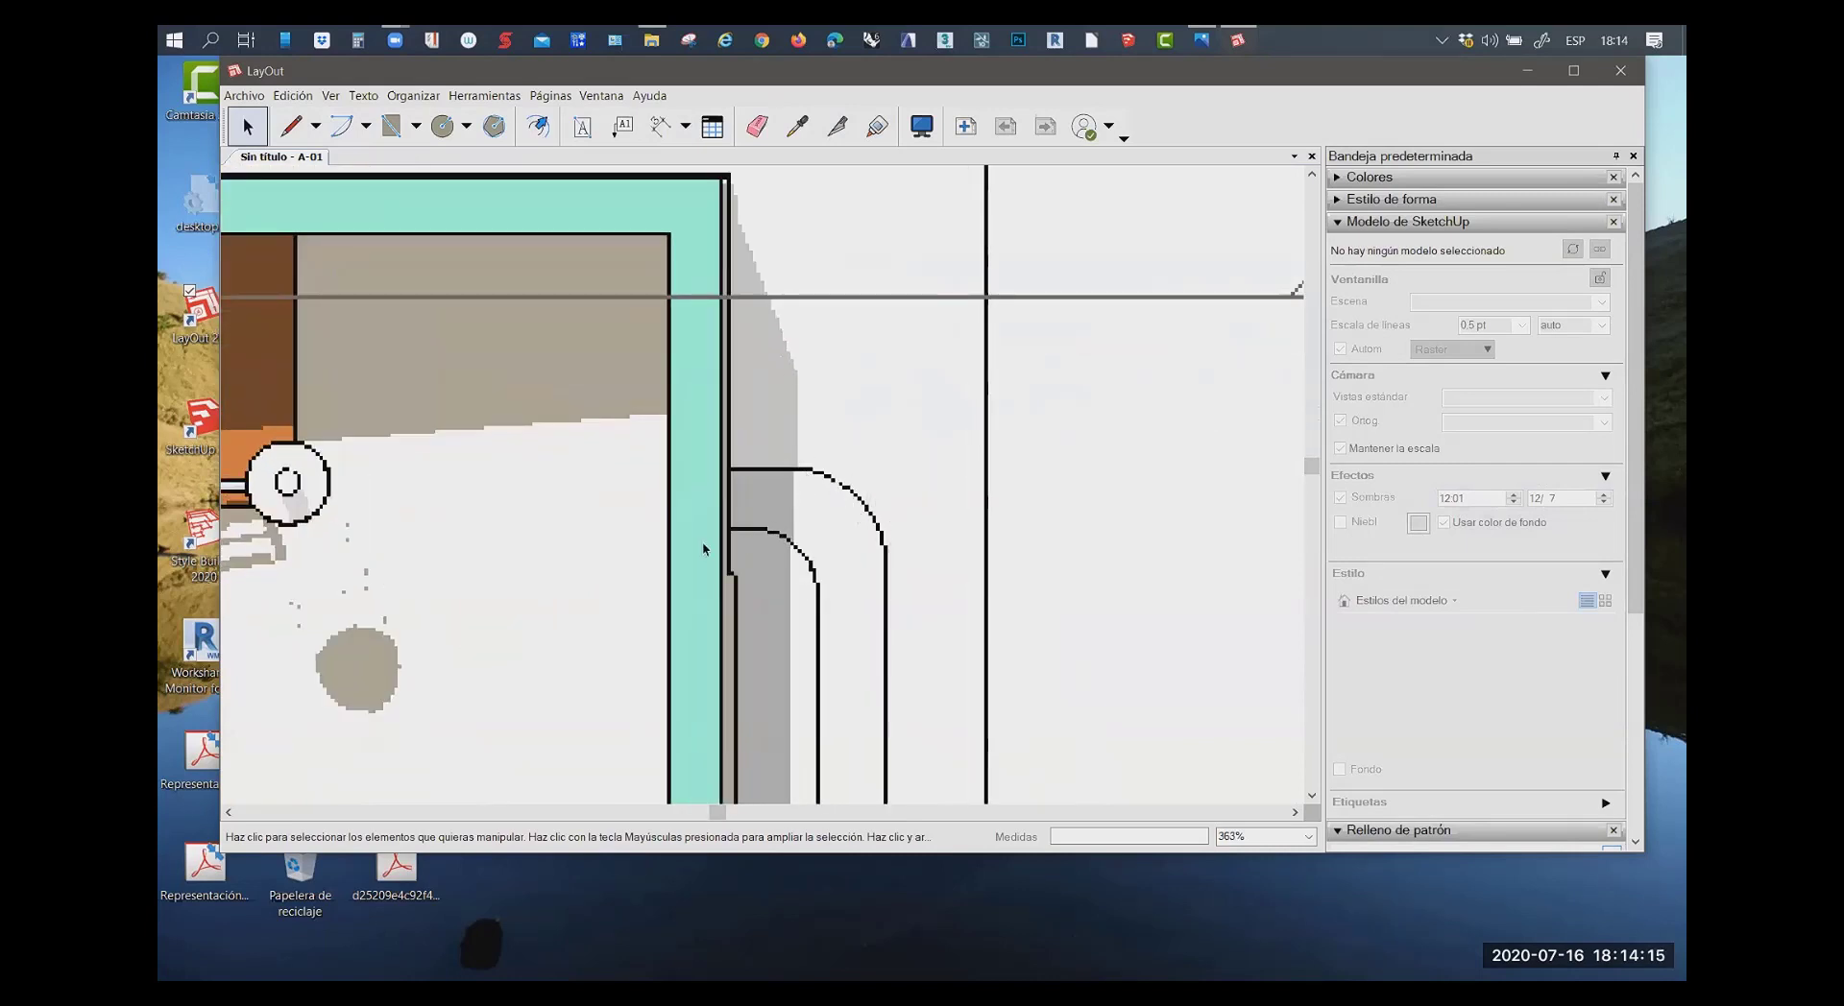
scroll(376, 447, "down", 1)
scroll(418, 499, "down", 2)
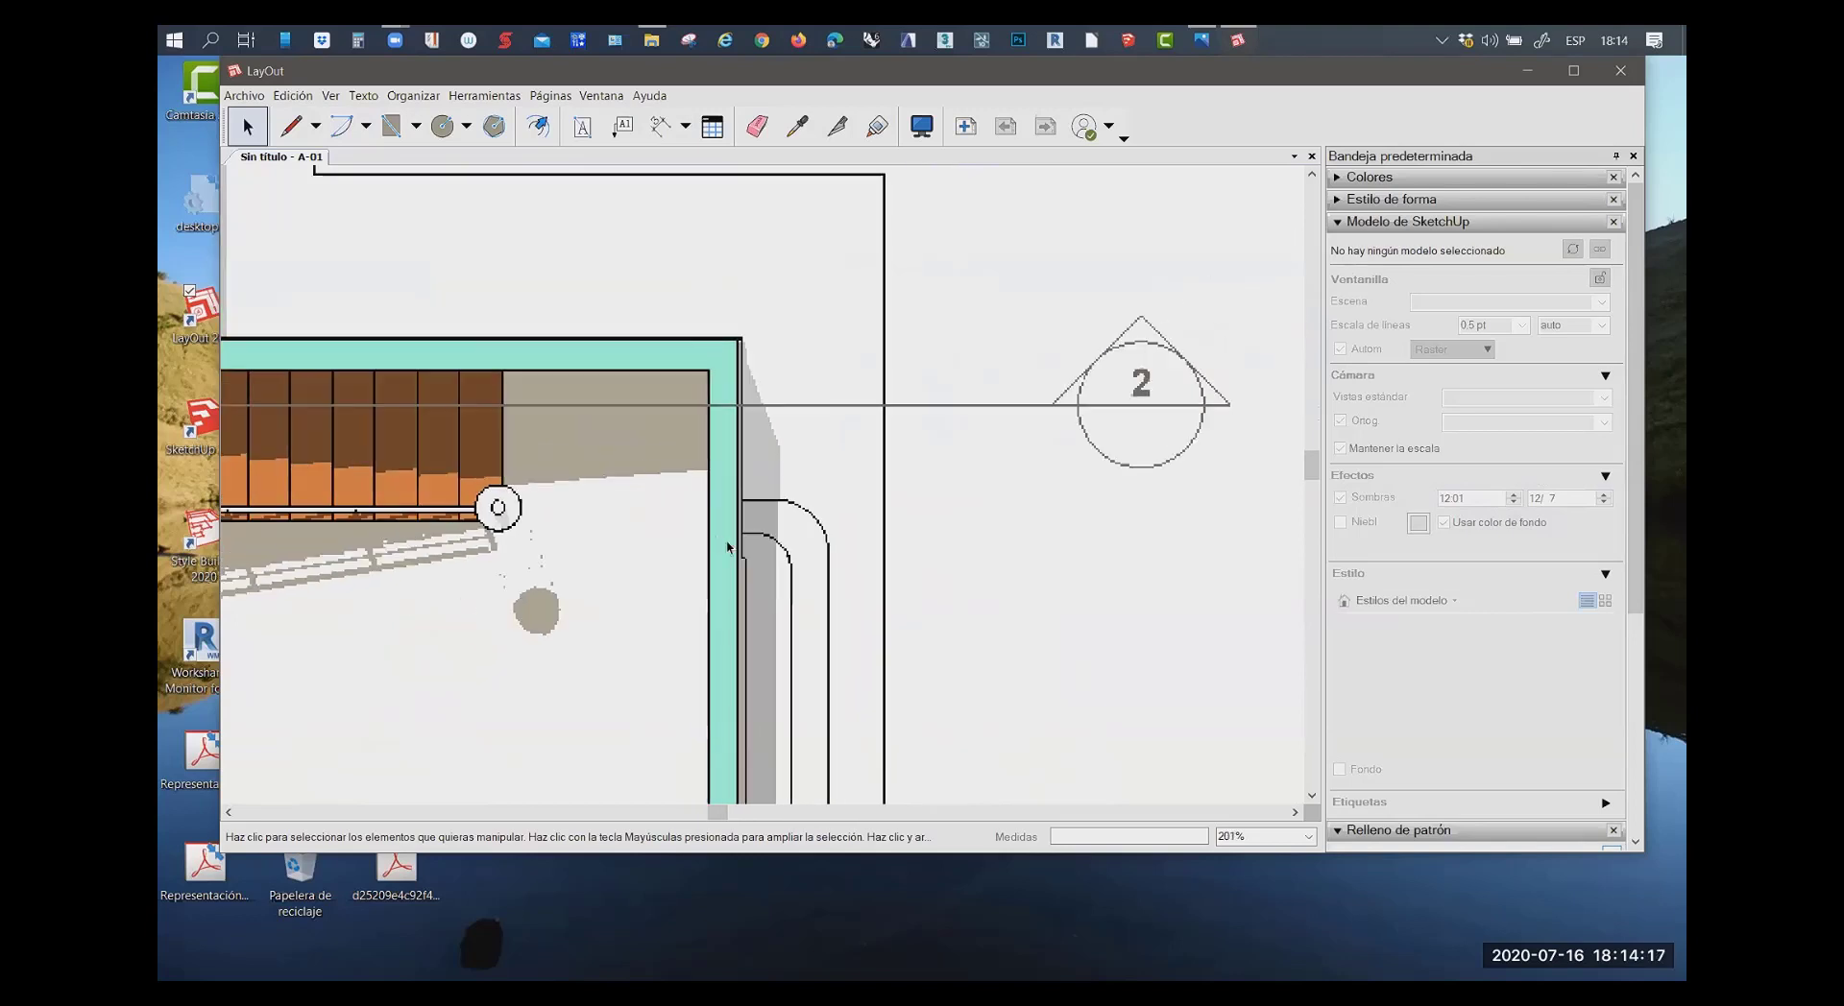
scroll(764, 365, "up", 1)
scroll(768, 312, "up", 1)
scroll(765, 315, "down", 2)
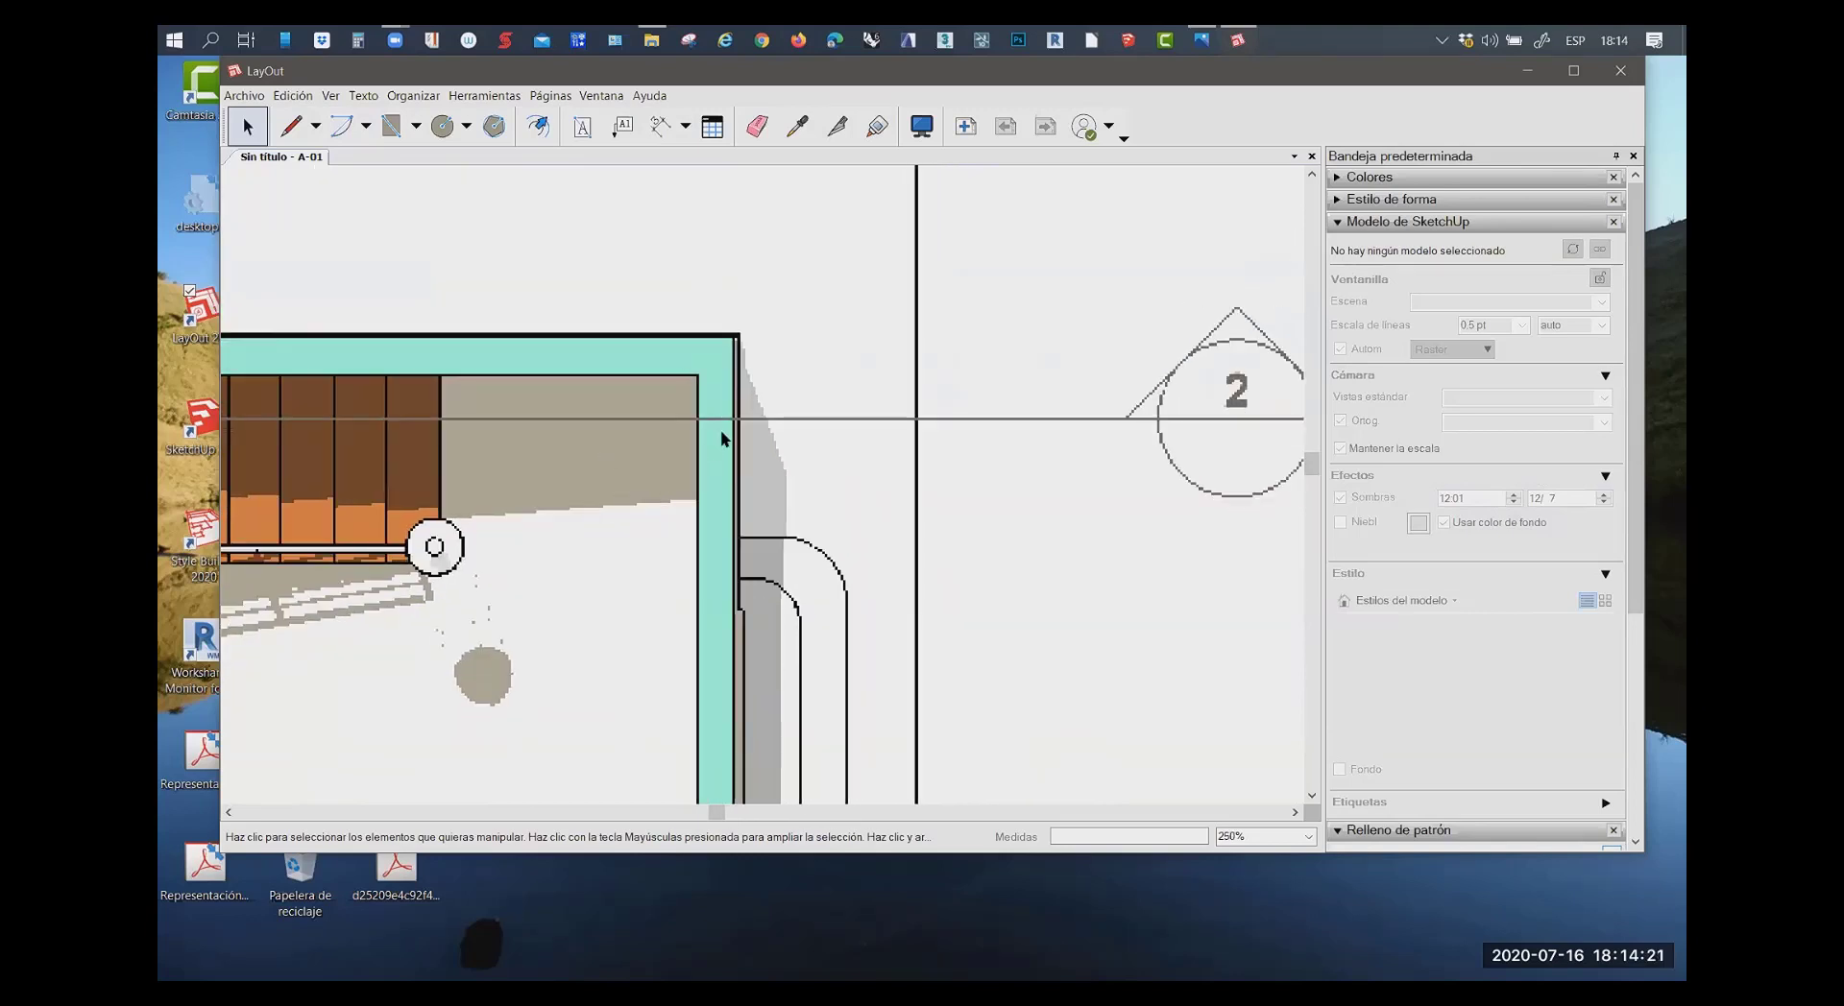
scroll(730, 438, "down", 3)
scroll(750, 444, "down", 2)
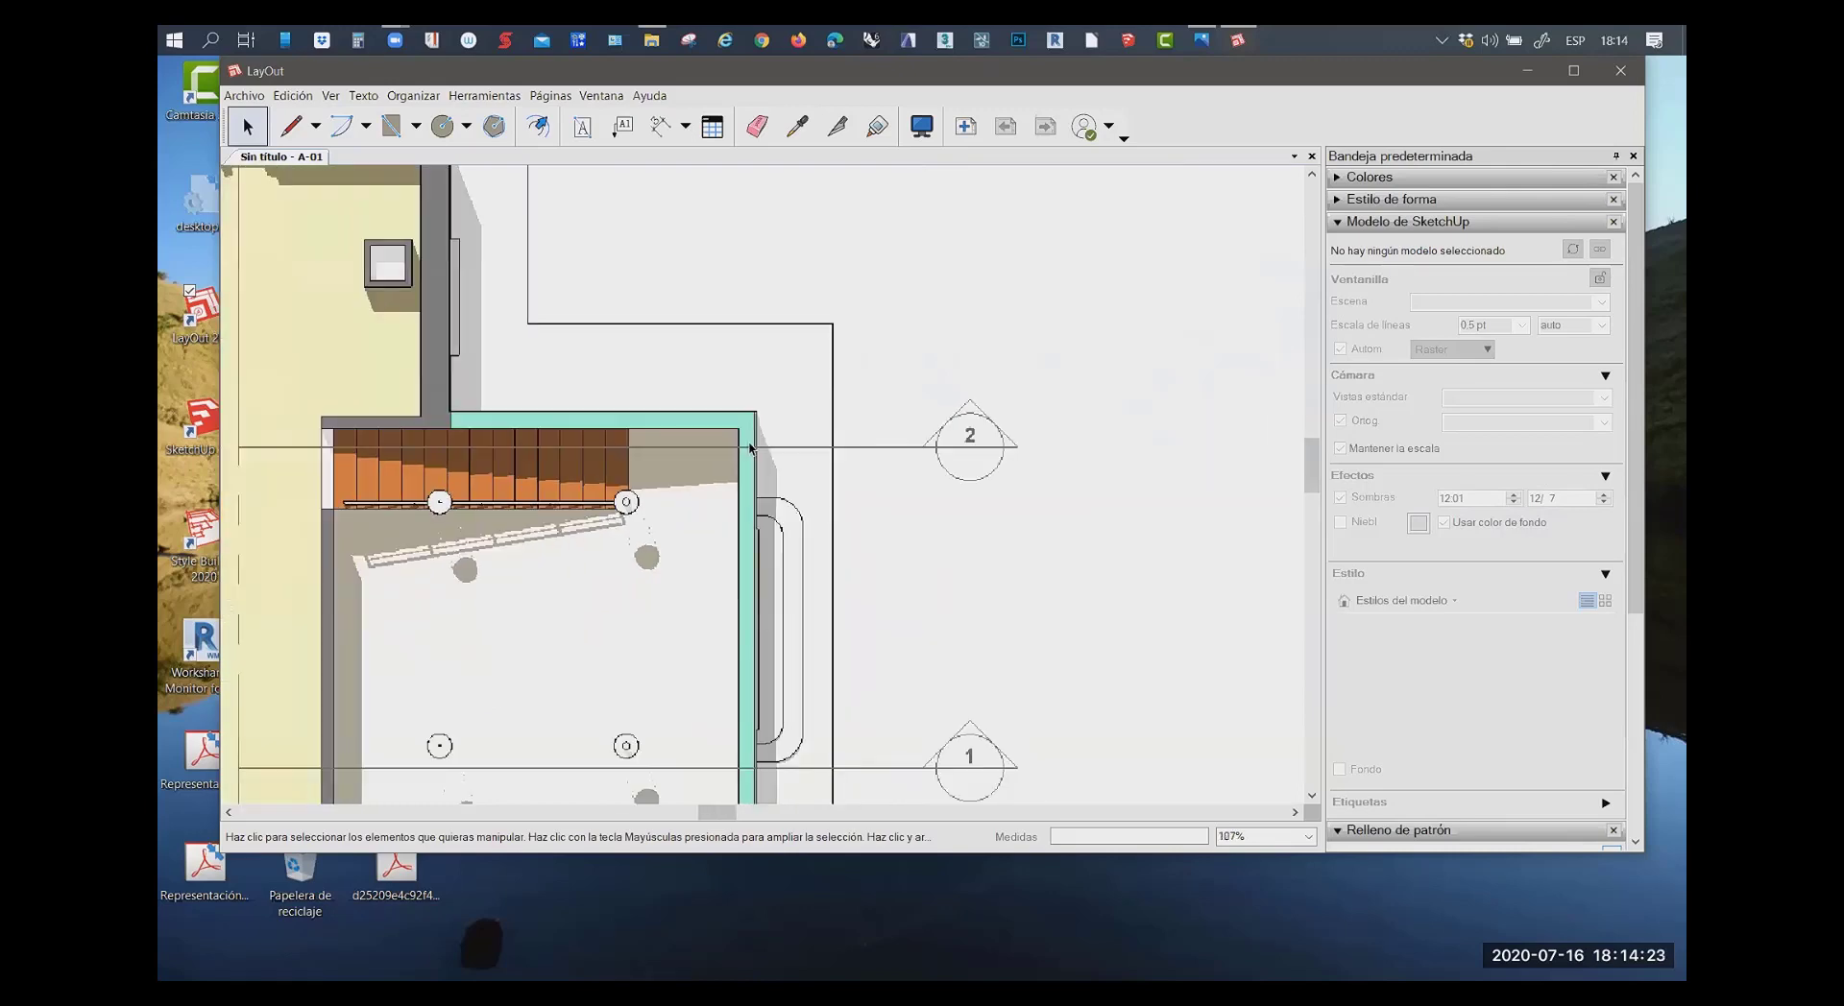
scroll(750, 447, "down", 1)
scroll(754, 461, "up", 1)
scroll(756, 470, "up", 2)
scroll(762, 485, "up", 1)
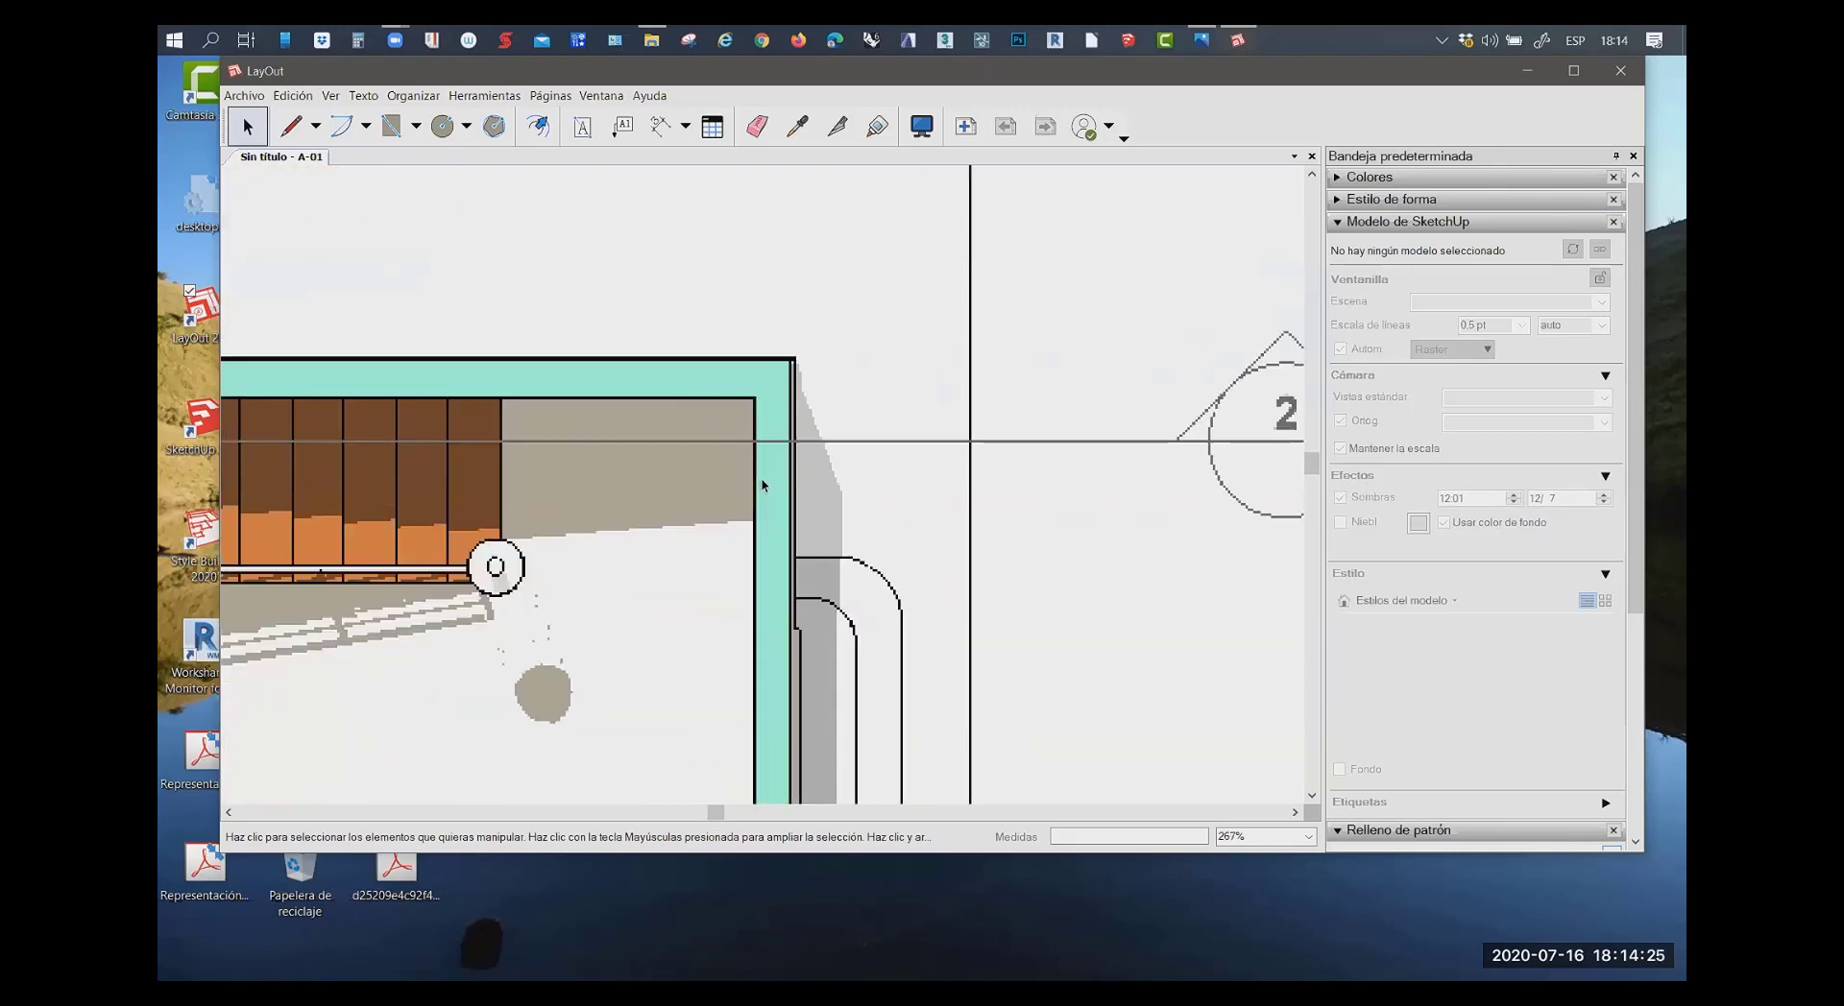
scroll(861, 640, "up", 2)
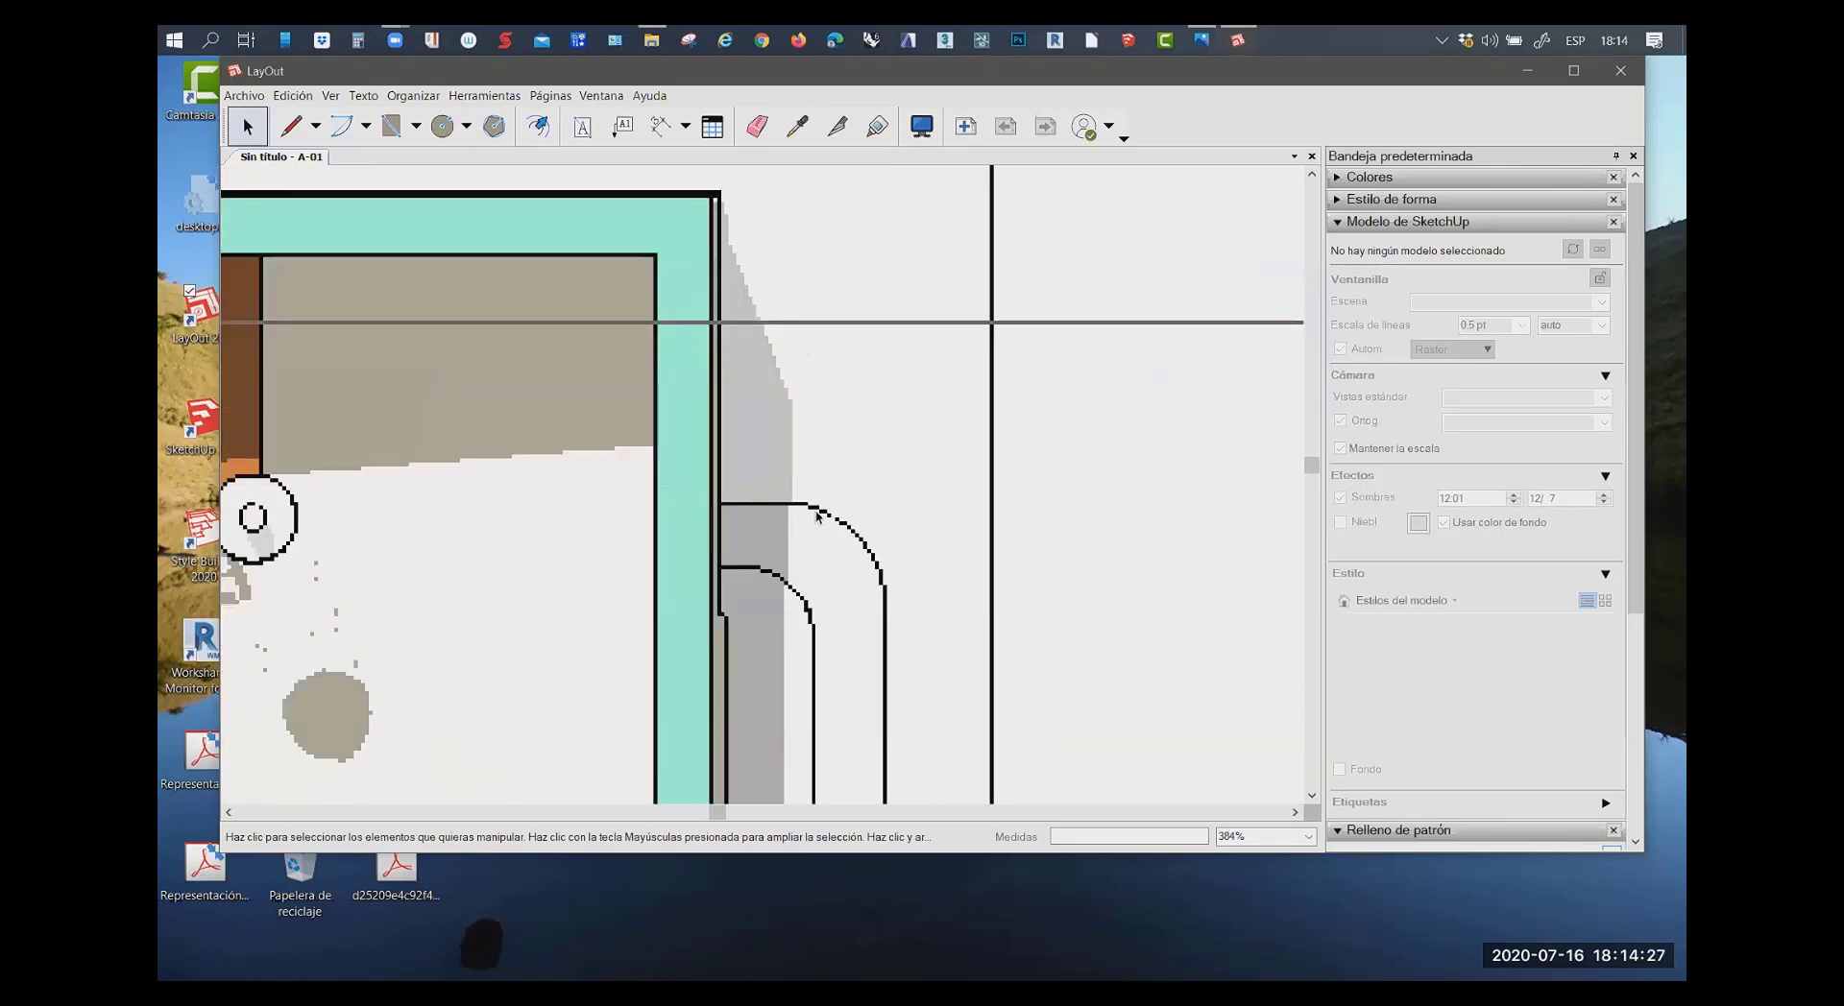
scroll(759, 534, "down", 2)
scroll(730, 496, "down", 2)
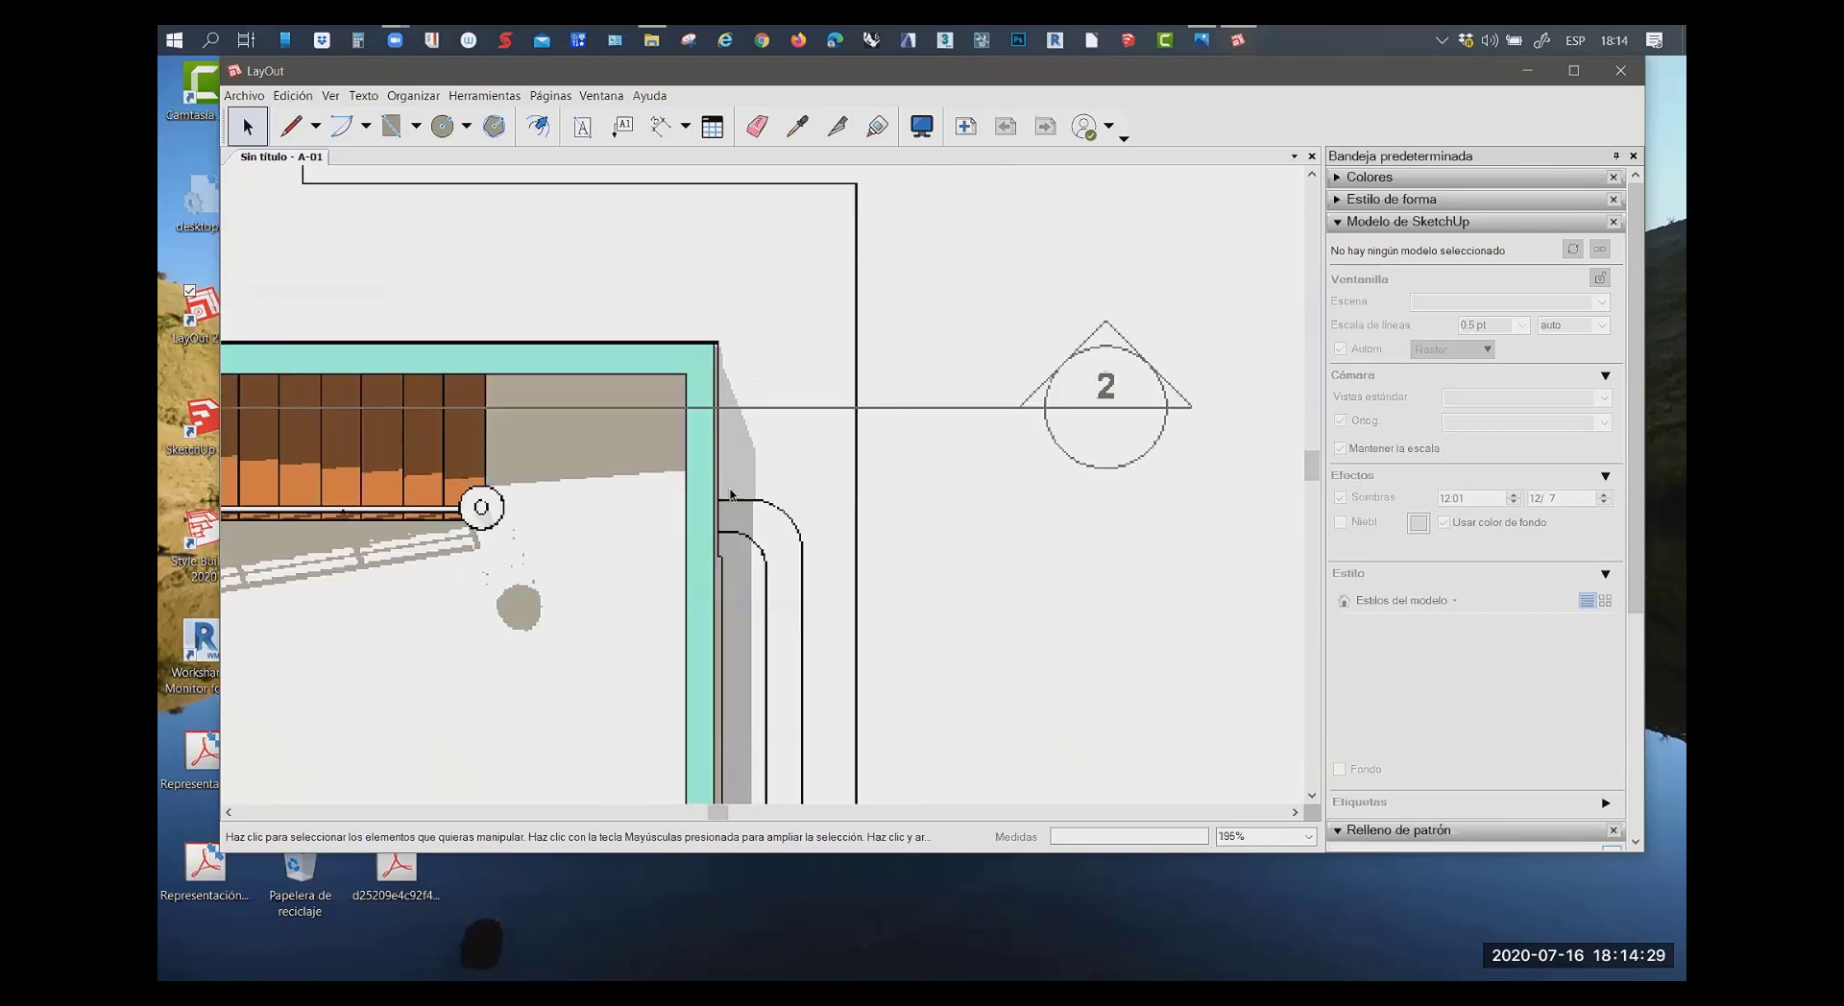
Change the viewport rendering from Raster to Vectorial and accept the warning
left_click(705, 352)
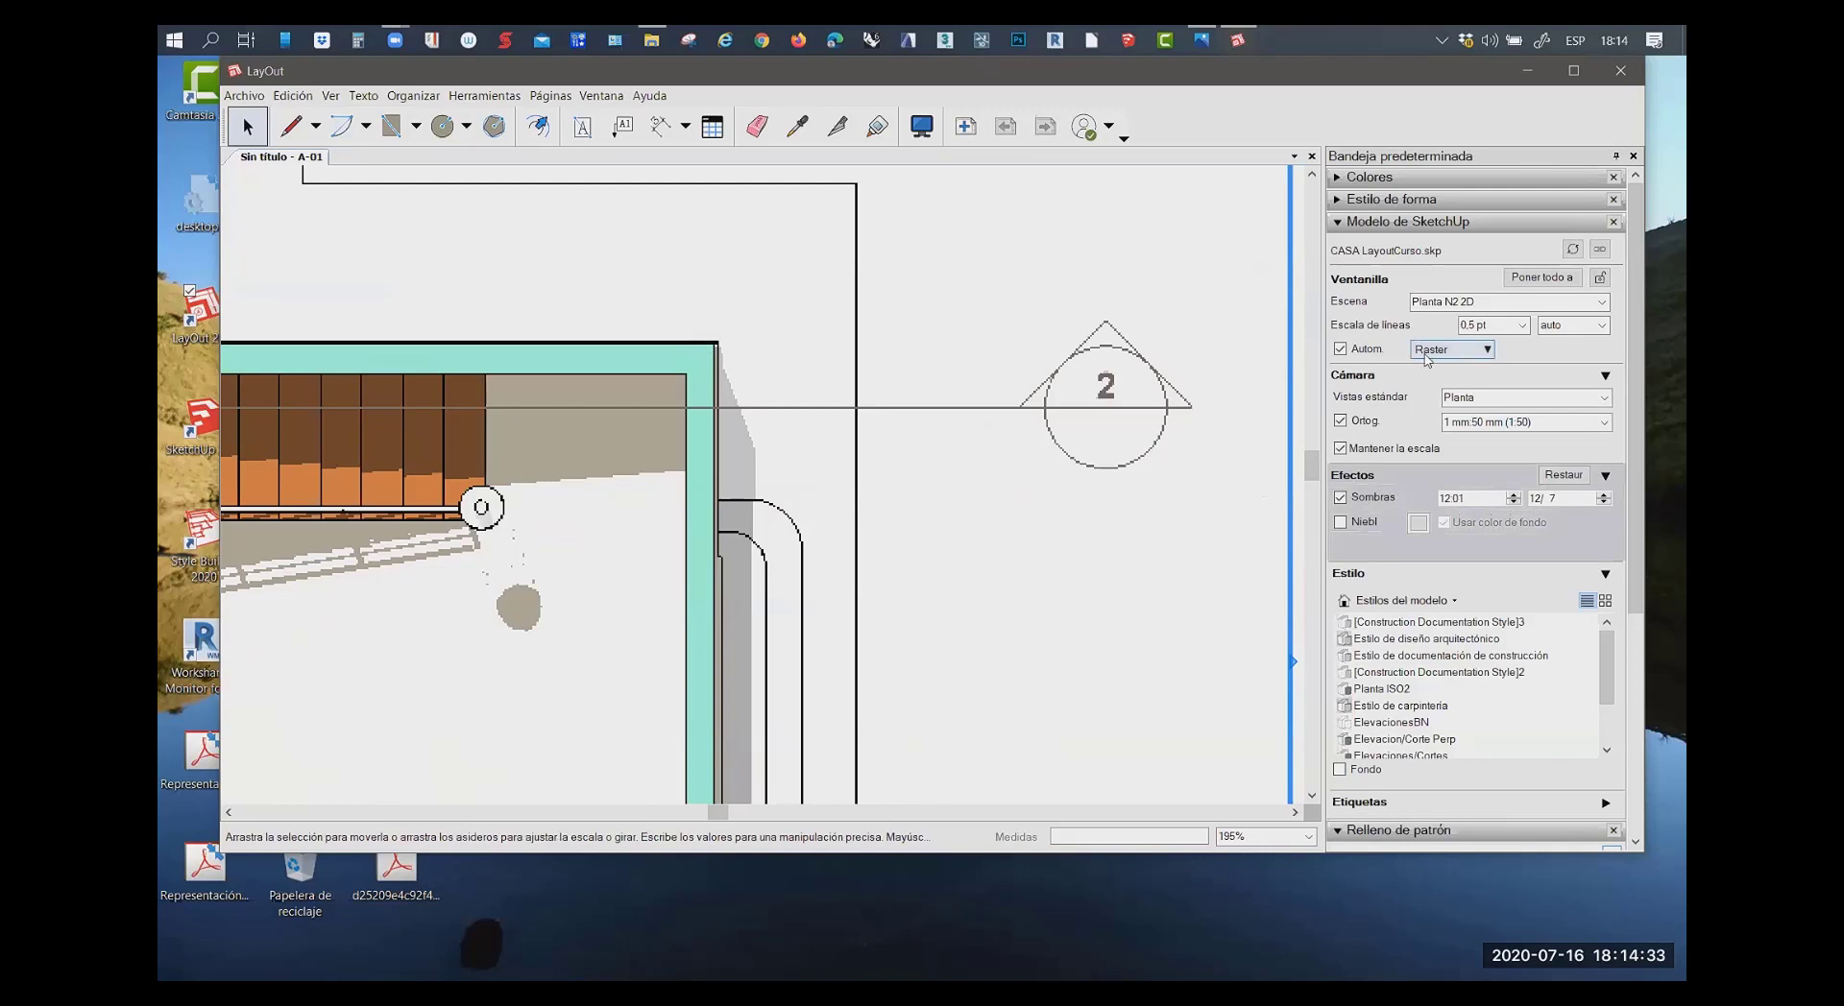
left_click(1484, 351)
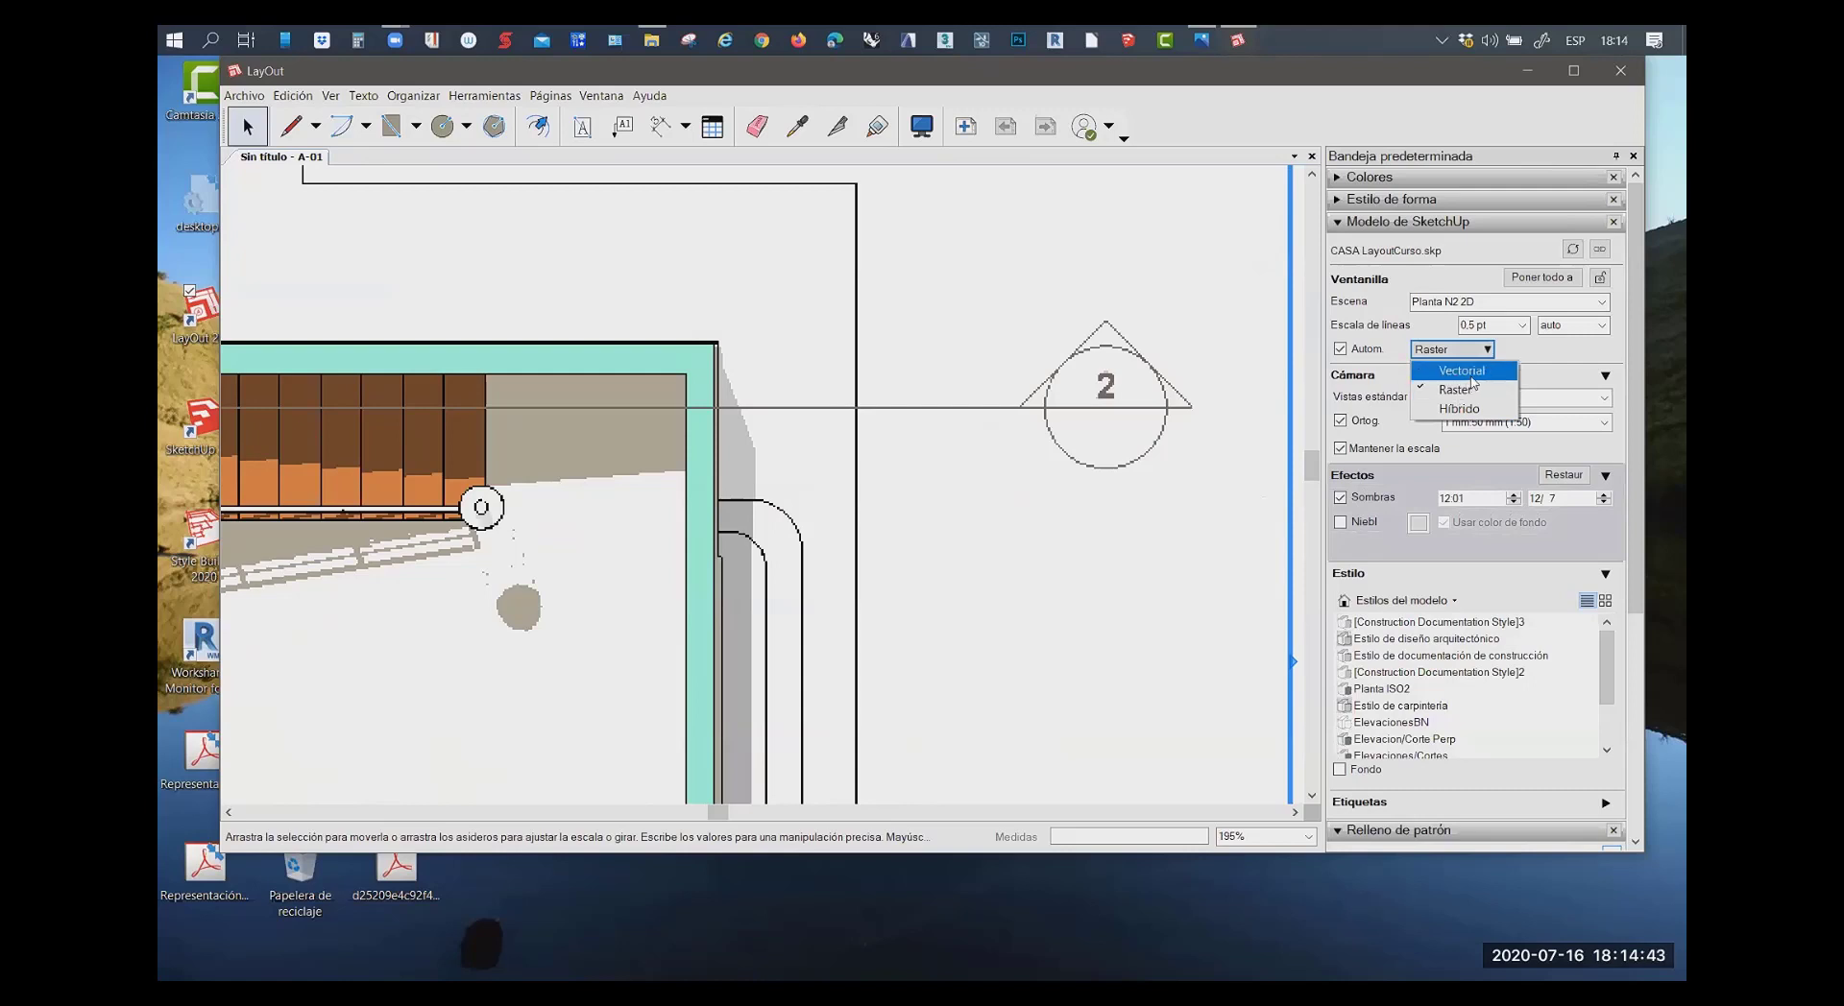
left_click(1463, 372)
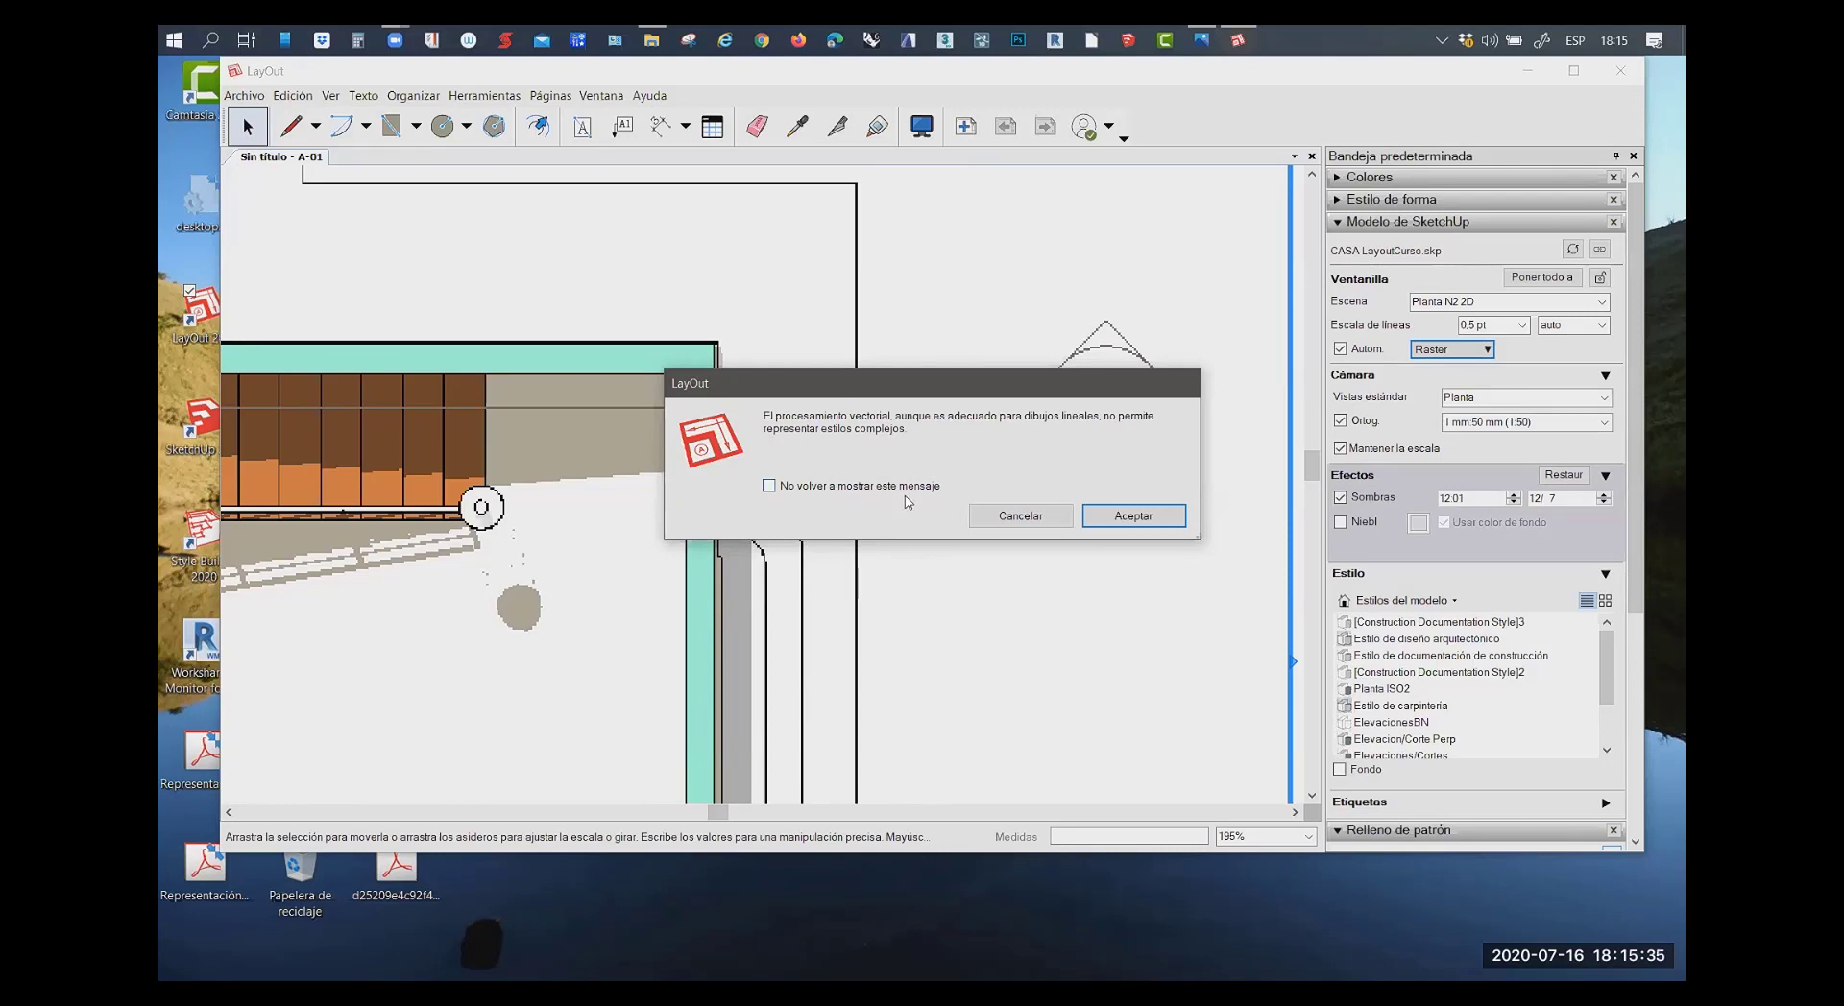
left_click(1133, 519)
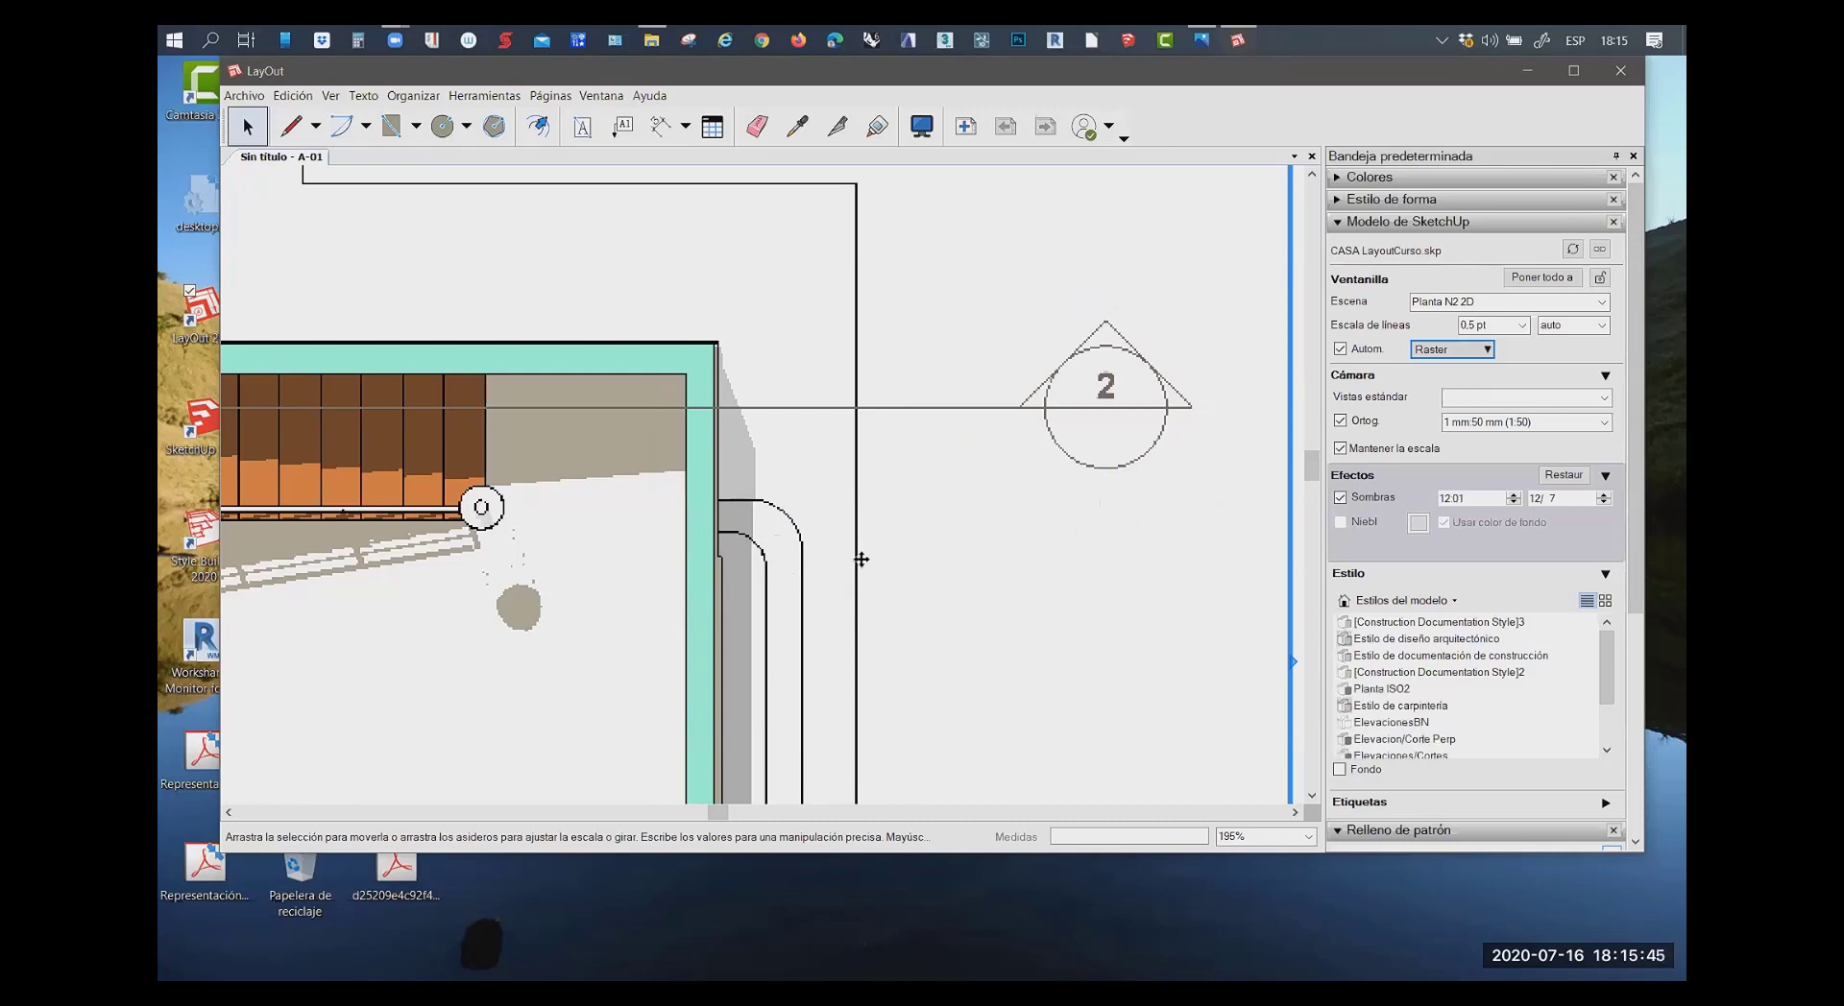
Zoom in and out on the floor plan to inspect the vector-rendered linework
scroll(874, 536, "down", 2)
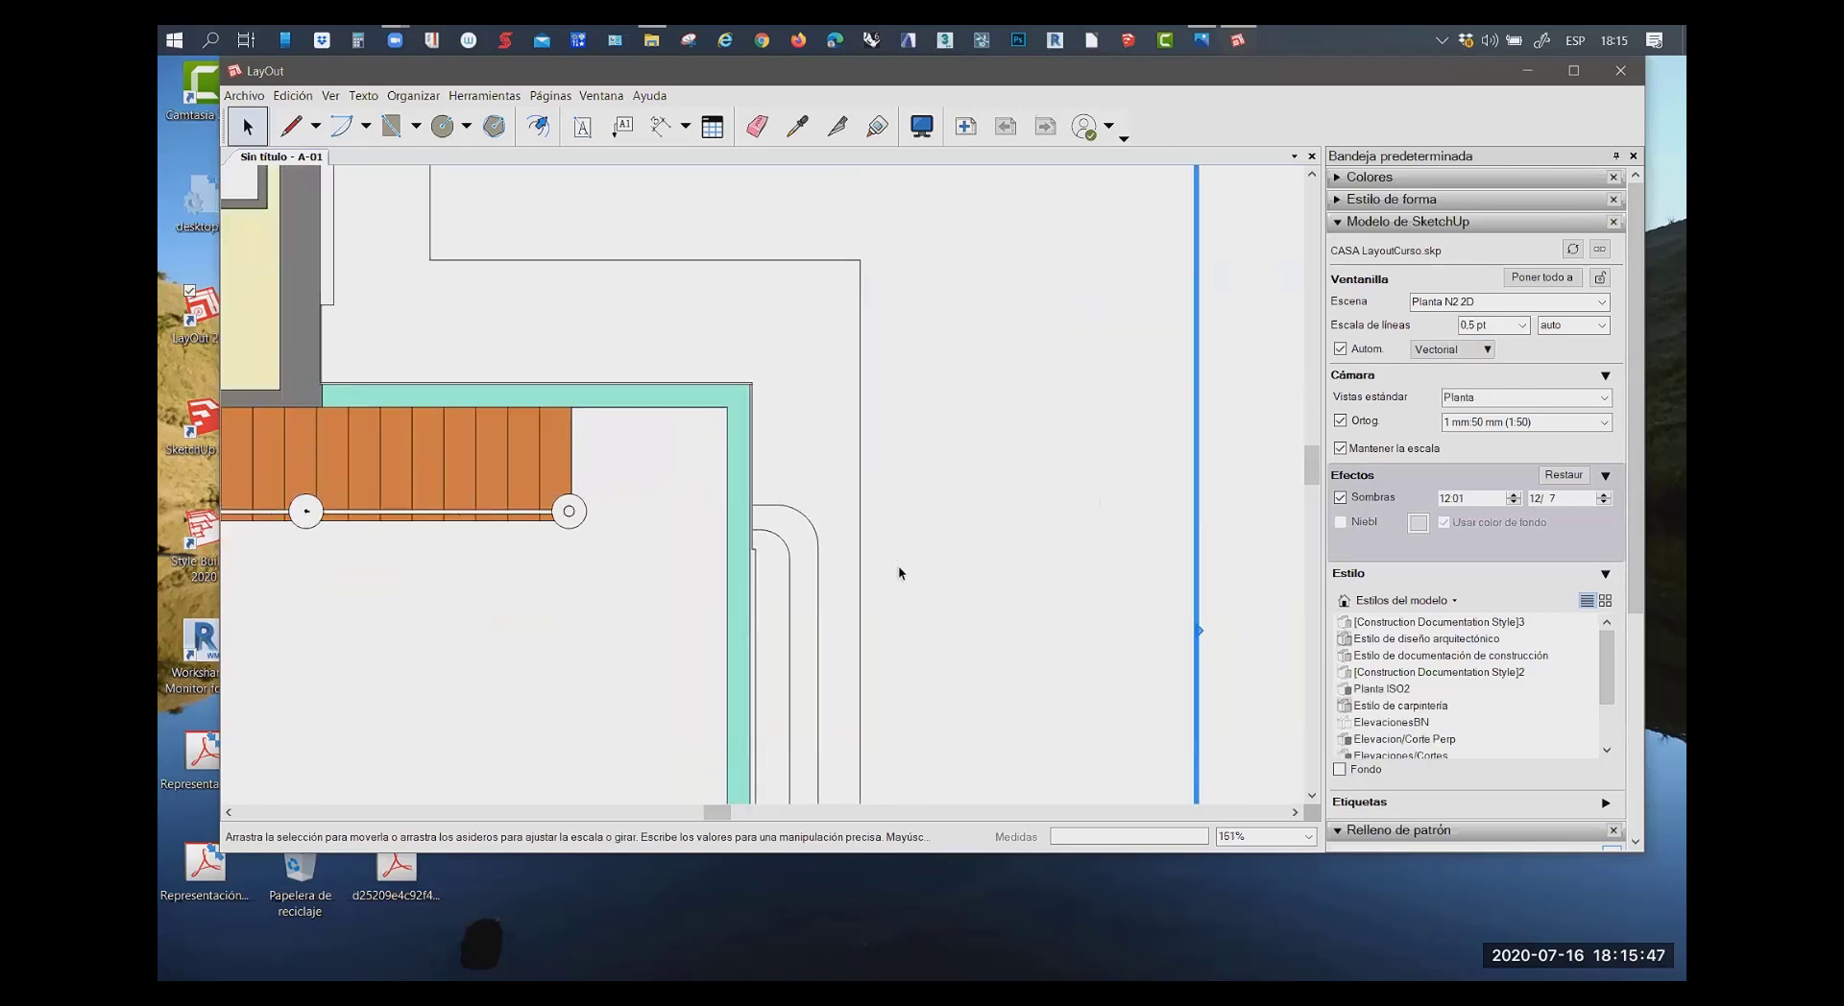
scroll(897, 565, "down", 2)
scroll(907, 560, "down", 1)
scroll(893, 561, "down", 1)
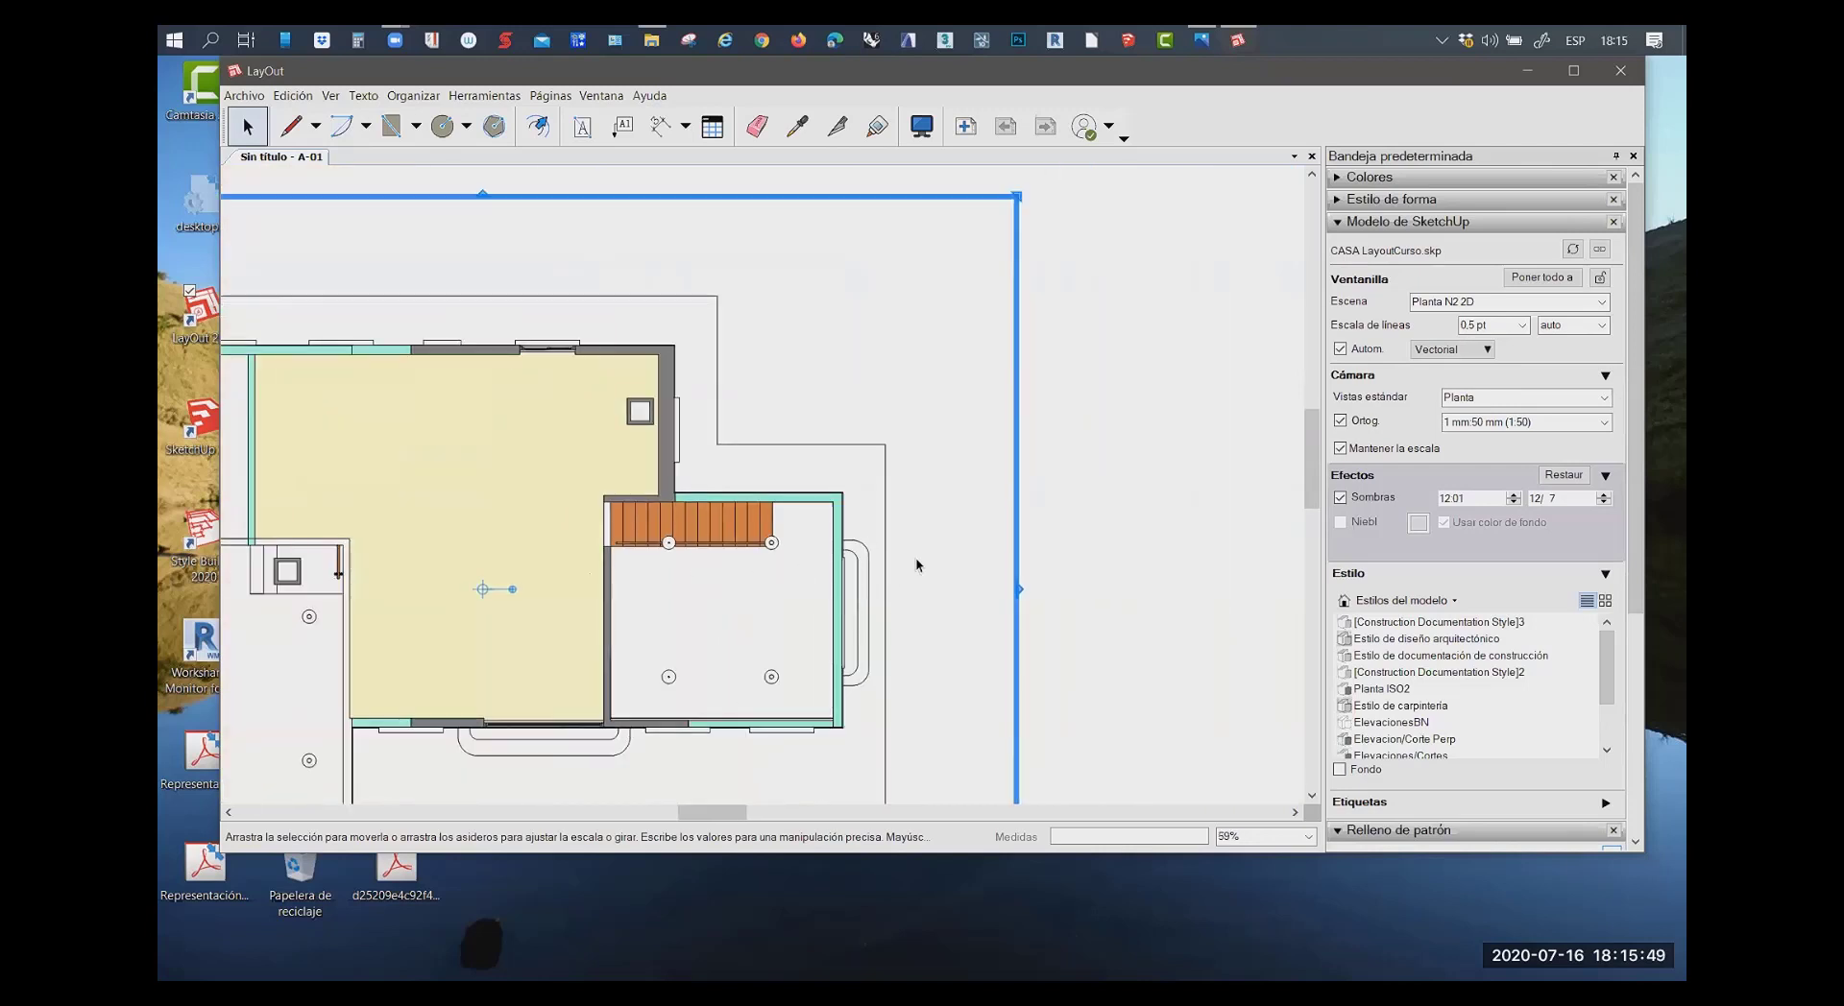
scroll(914, 557, "down", 1)
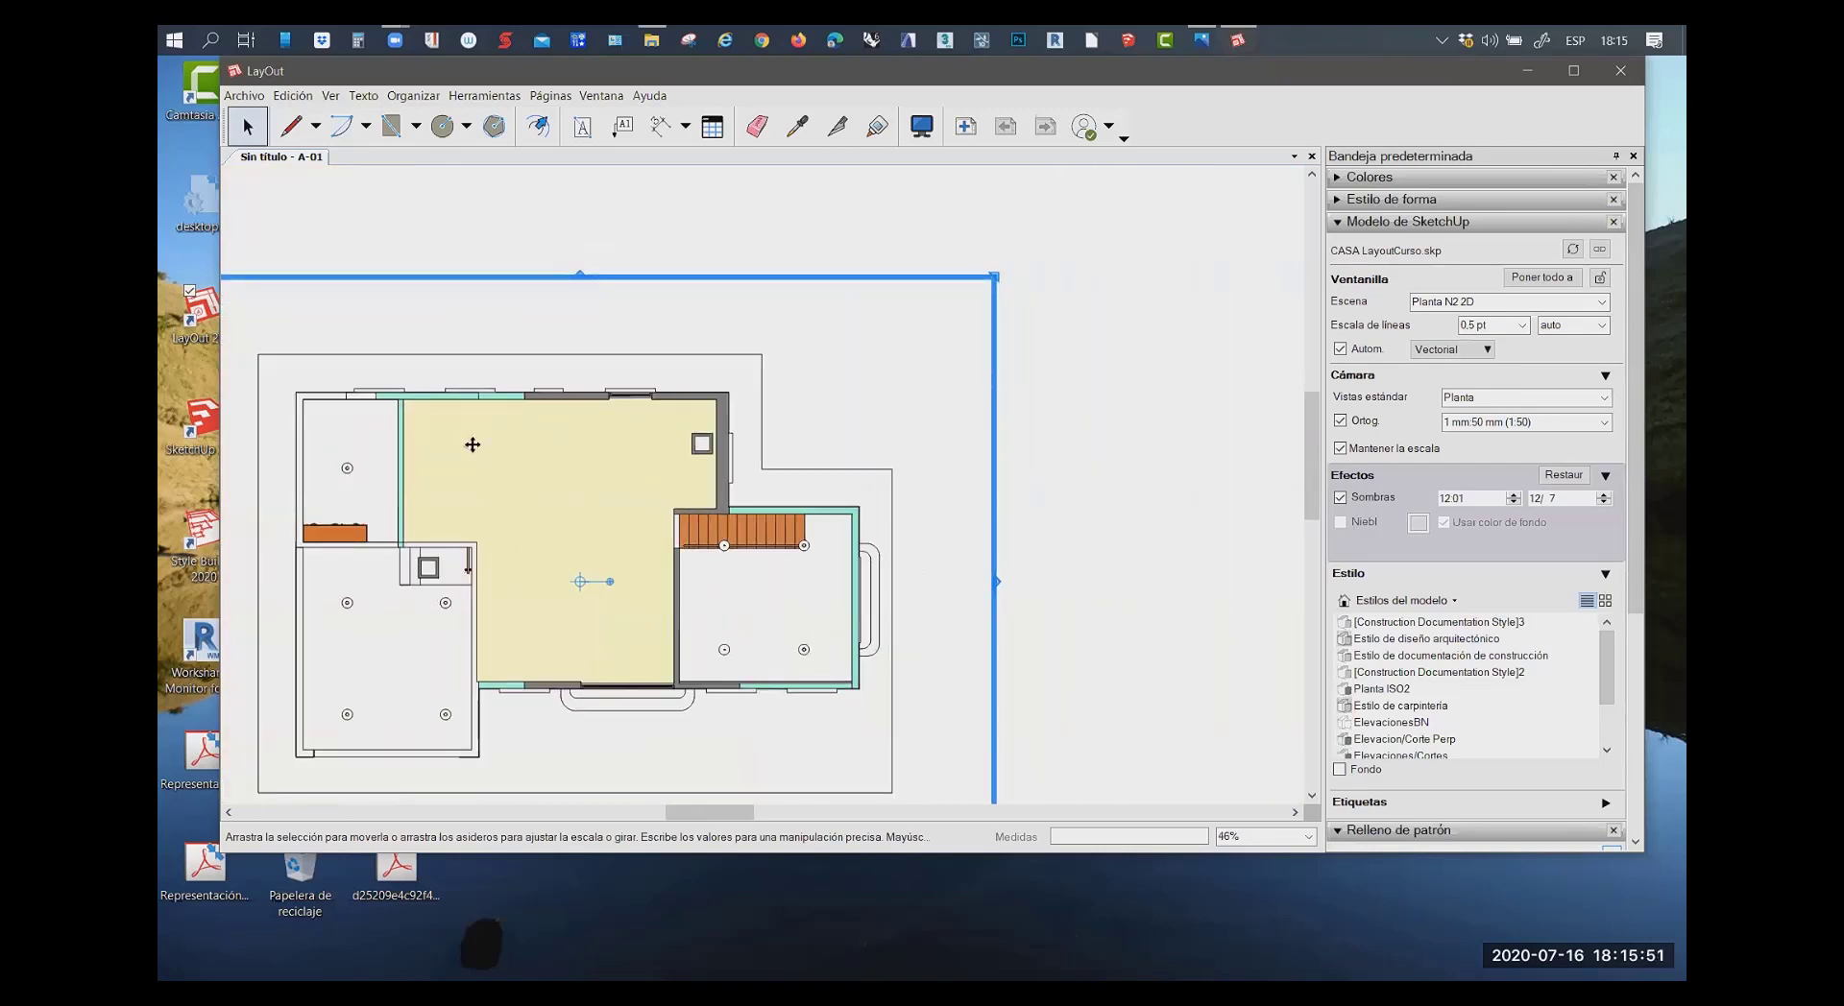
scroll(869, 577, "up", 2)
scroll(856, 527, "up", 2)
scroll(856, 531, "up", 3)
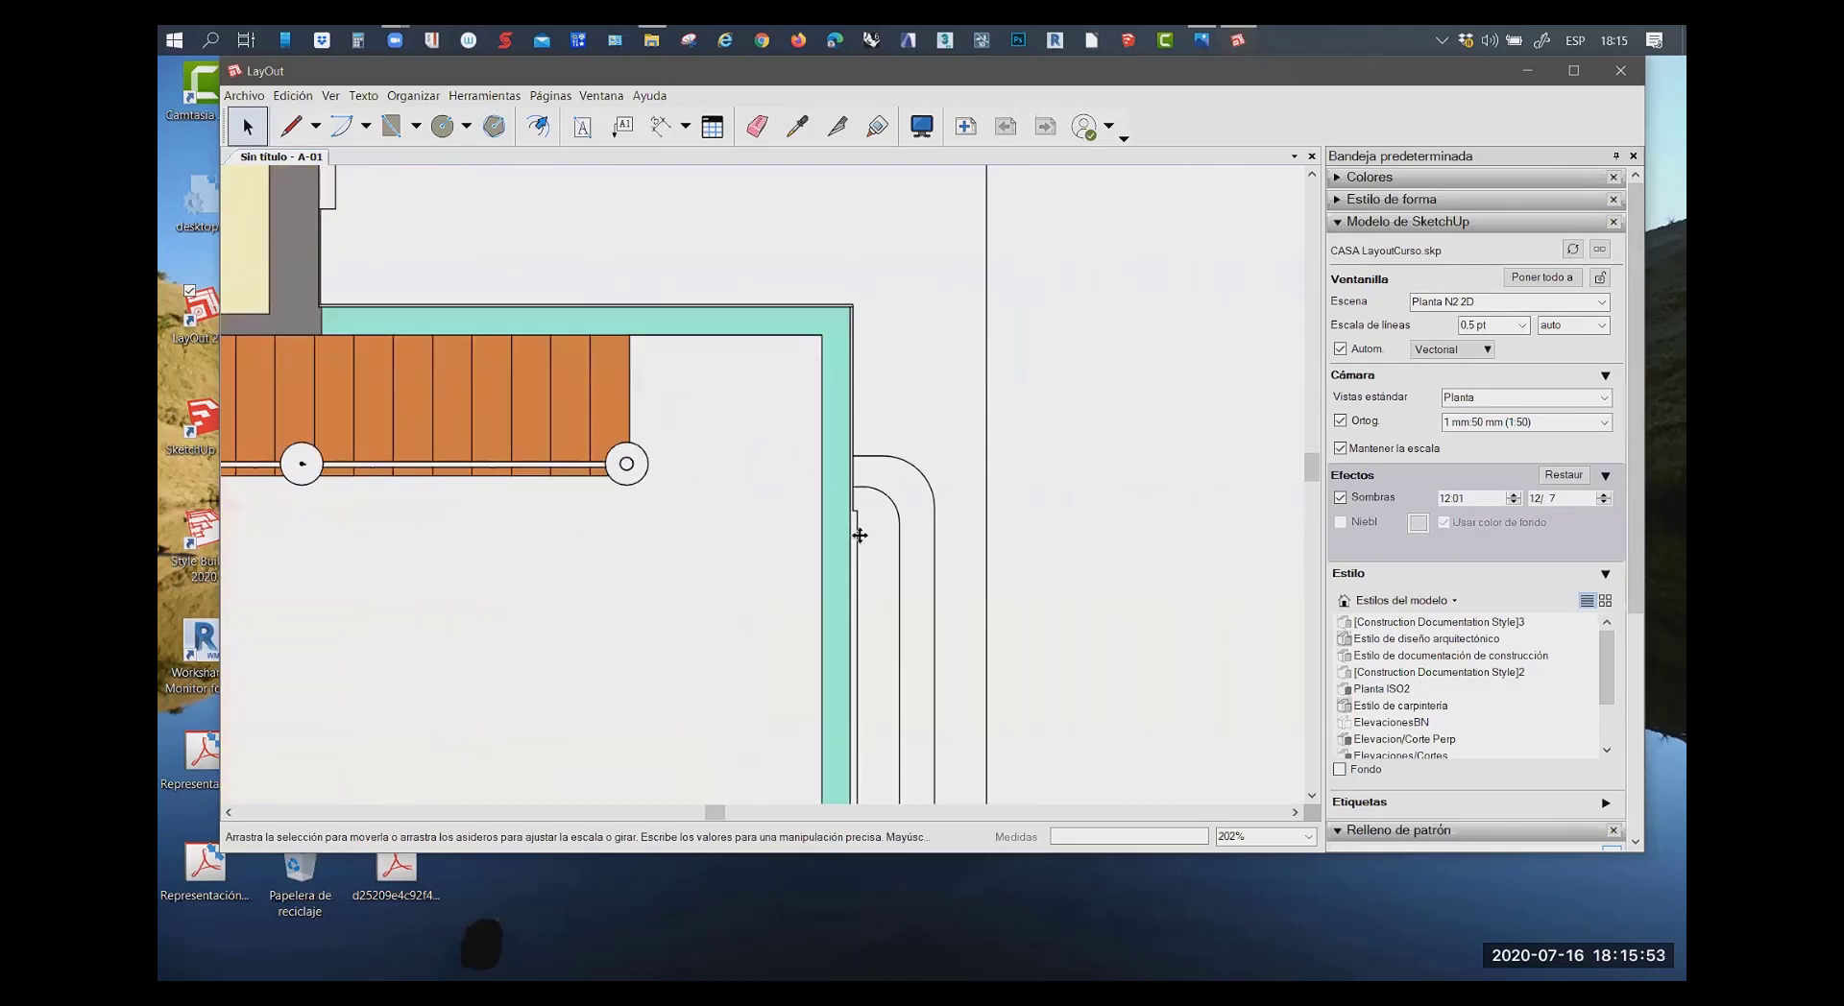
scroll(866, 474, "up", 2)
scroll(866, 475, "up", 1)
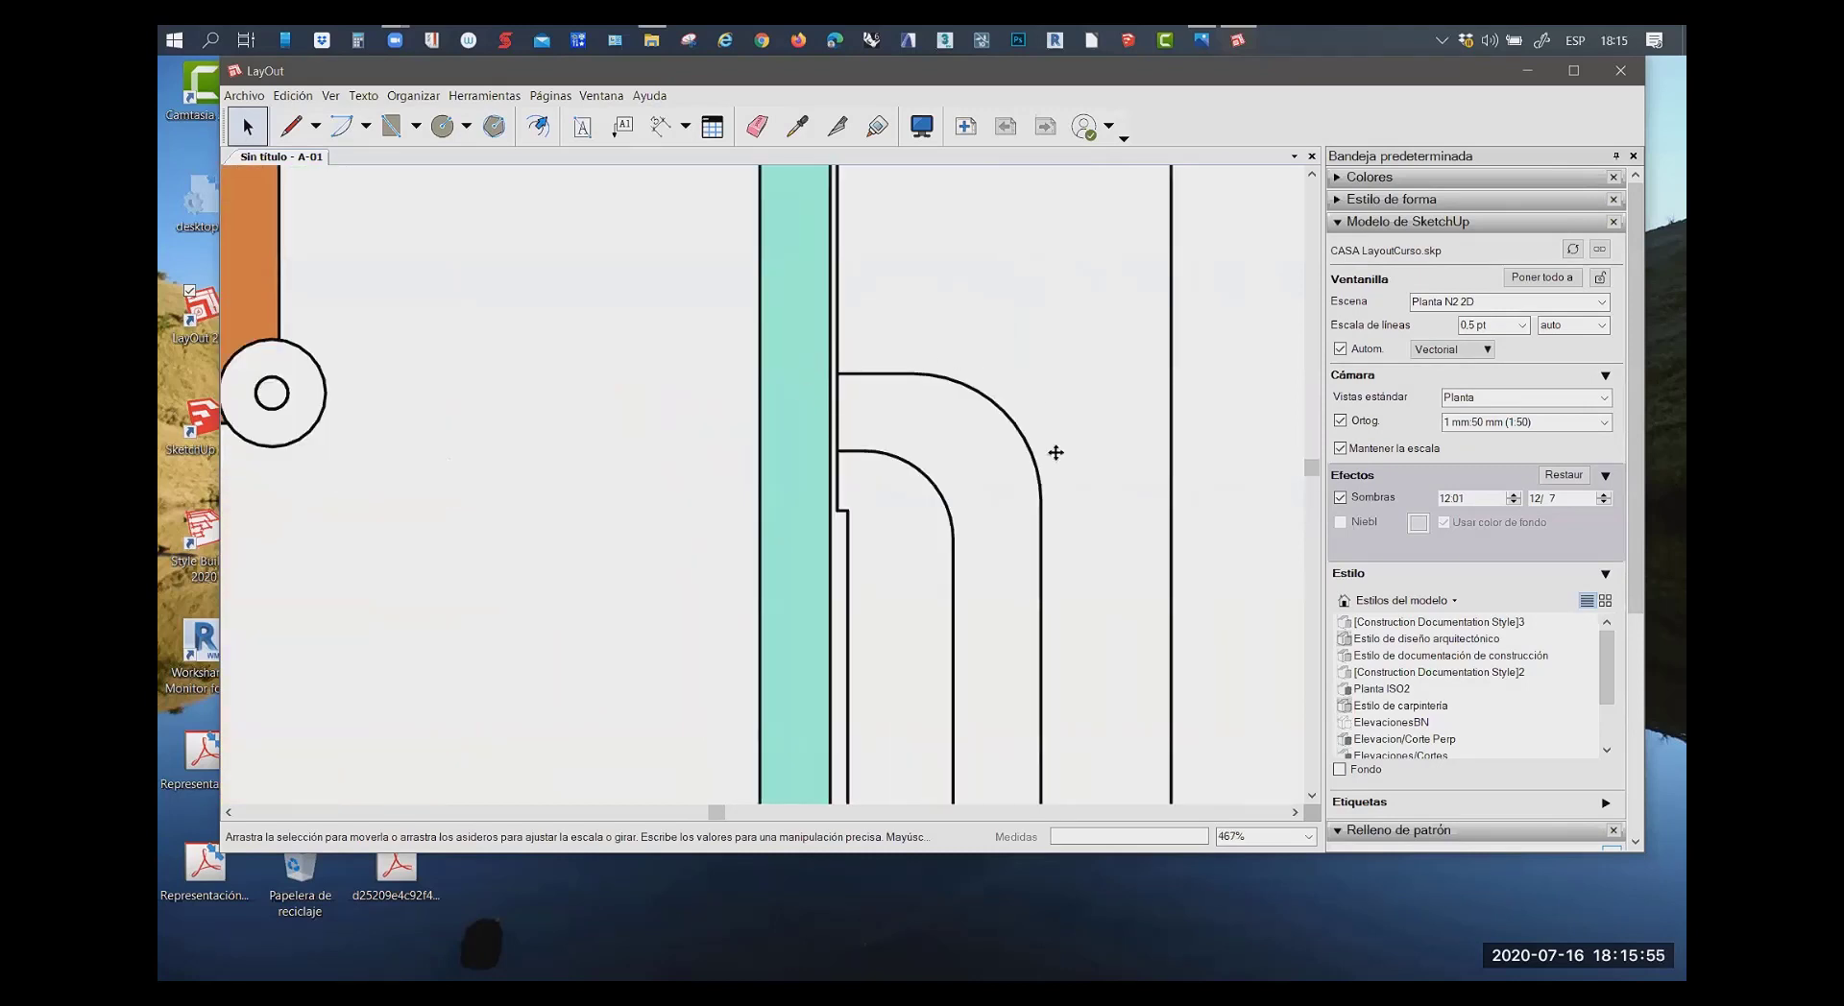
scroll(836, 449, "up", 1)
scroll(836, 449, "up", 1)
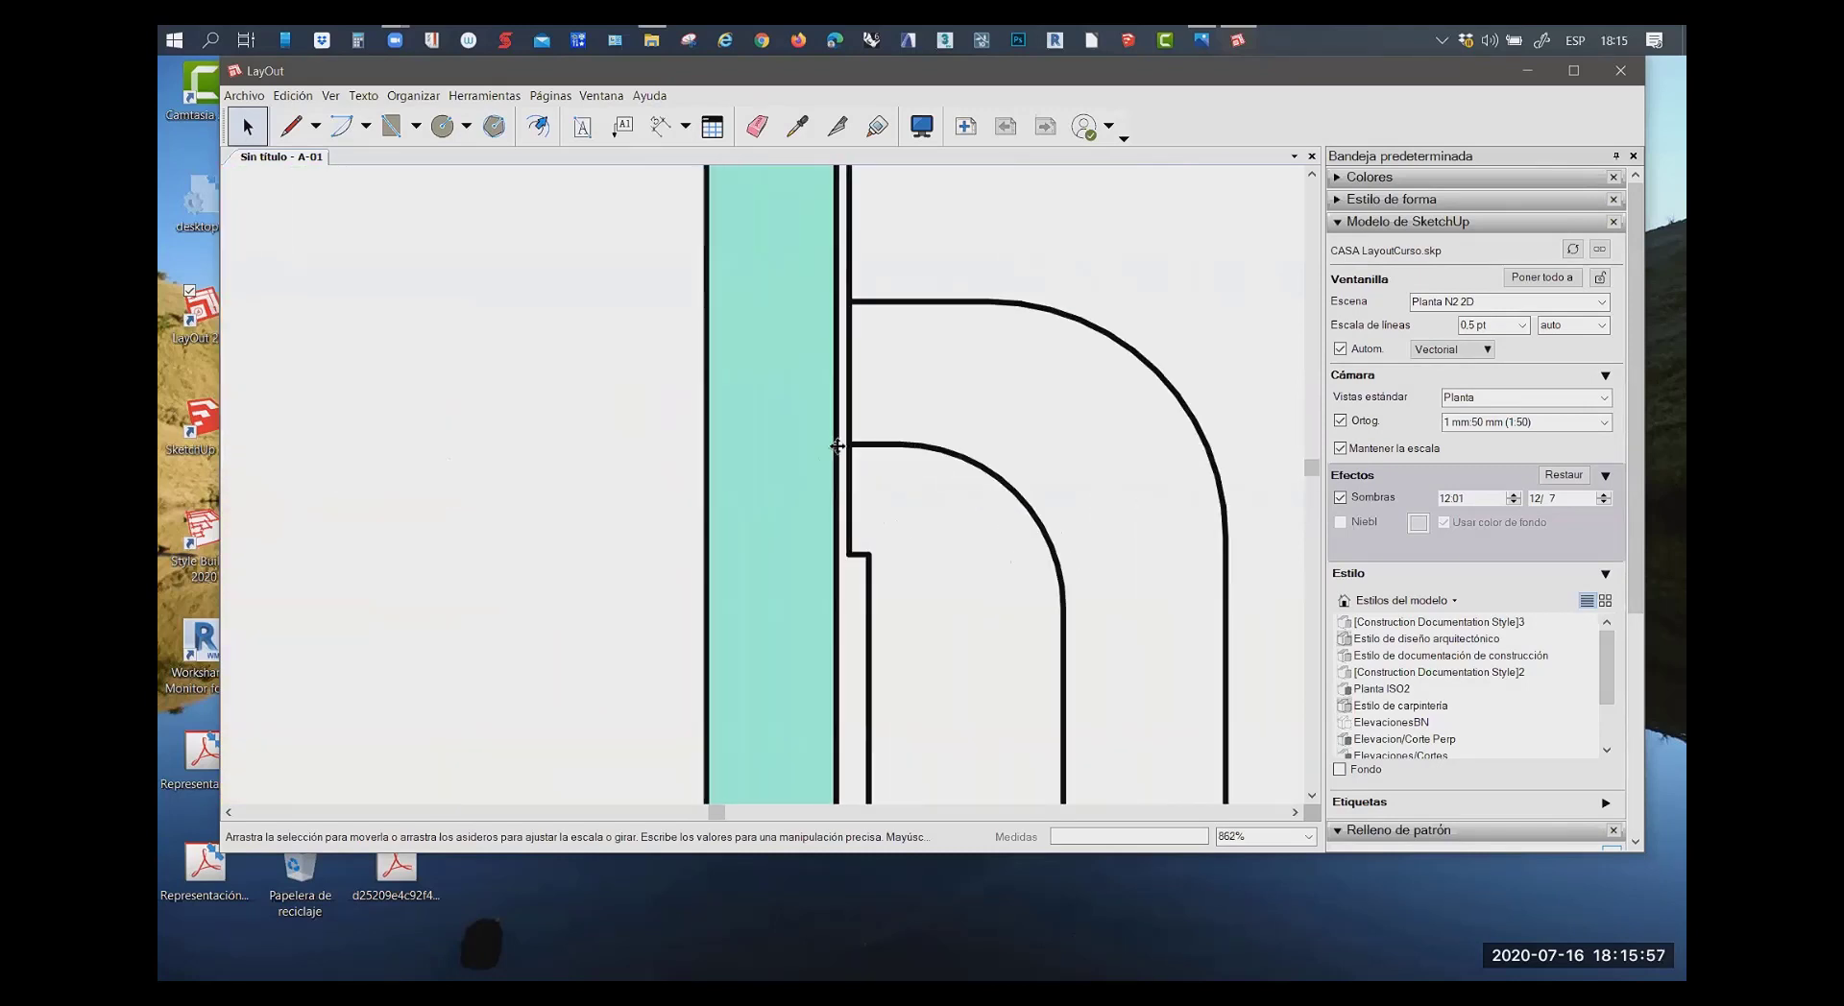
scroll(835, 448, "up", 1)
scroll(836, 449, "down", 1)
scroll(836, 448, "down", 1)
scroll(836, 449, "up", 1)
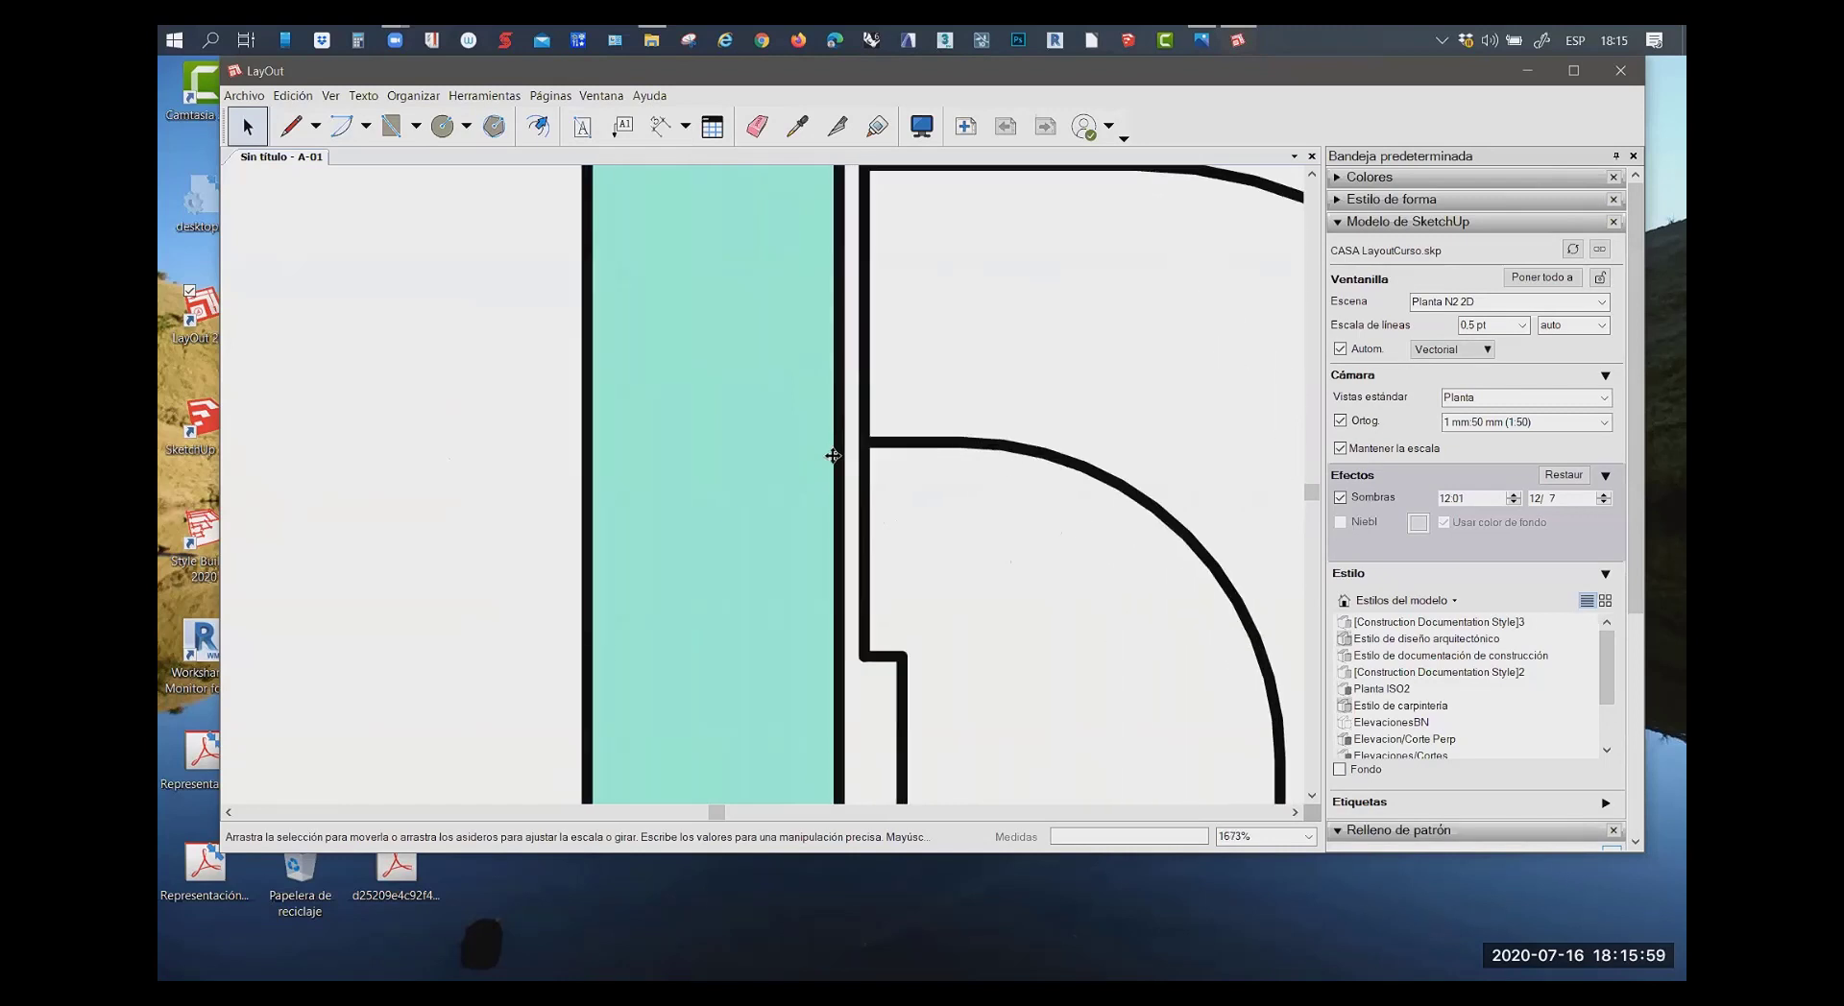
scroll(835, 448, "down", 1)
scroll(899, 483, "down", 3)
scroll(922, 498, "down", 2)
scroll(913, 515, "down", 1)
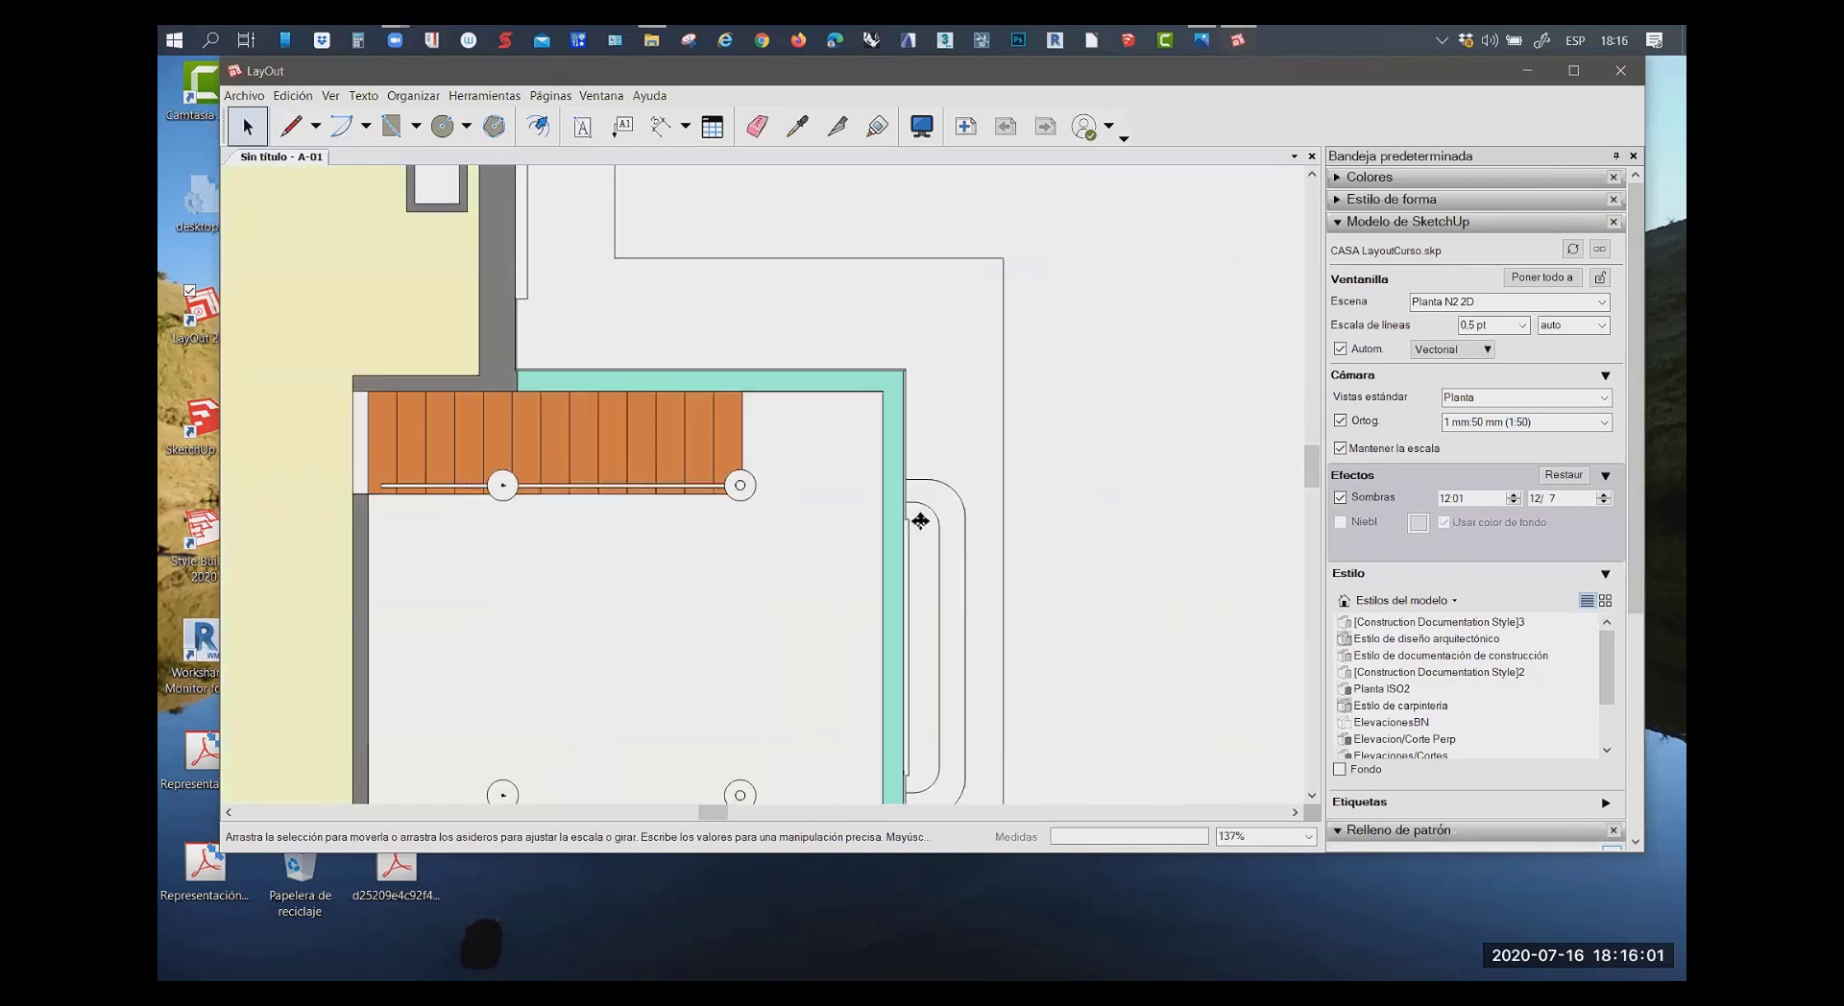
scroll(918, 519, "down", 1)
scroll(894, 536, "down", 1)
scroll(867, 551, "down", 1)
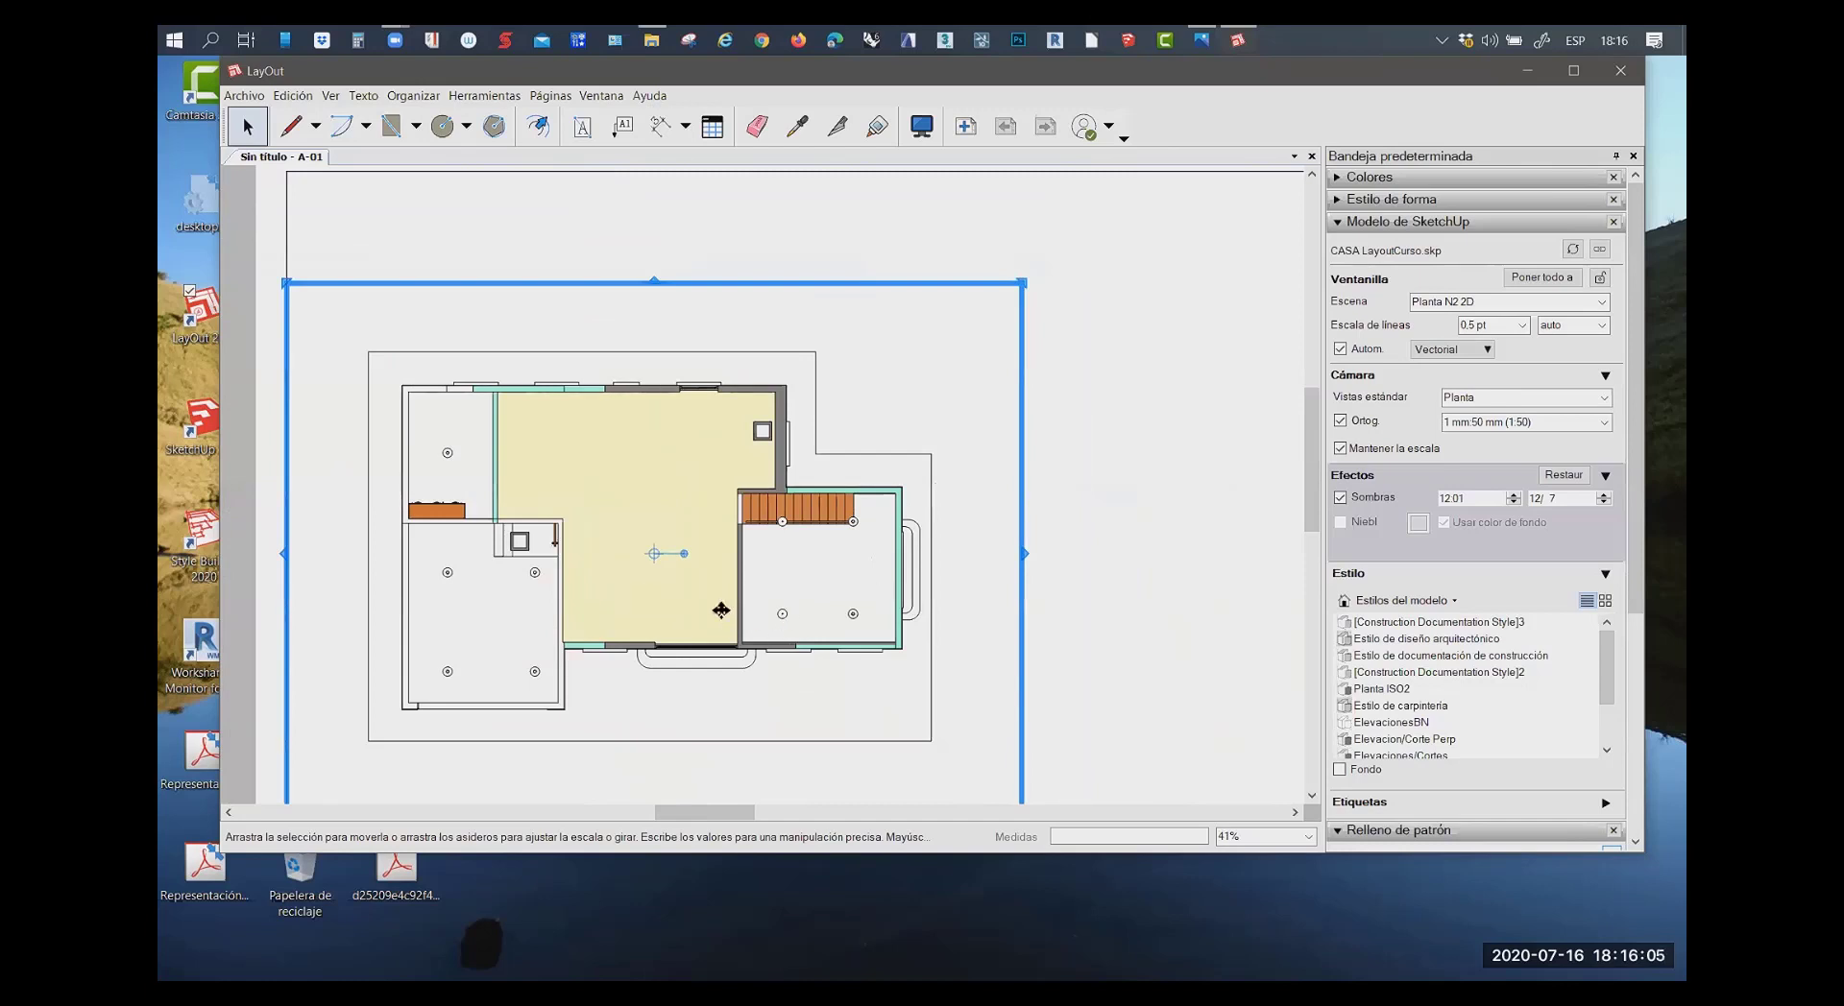
scroll(761, 572, "up", 1)
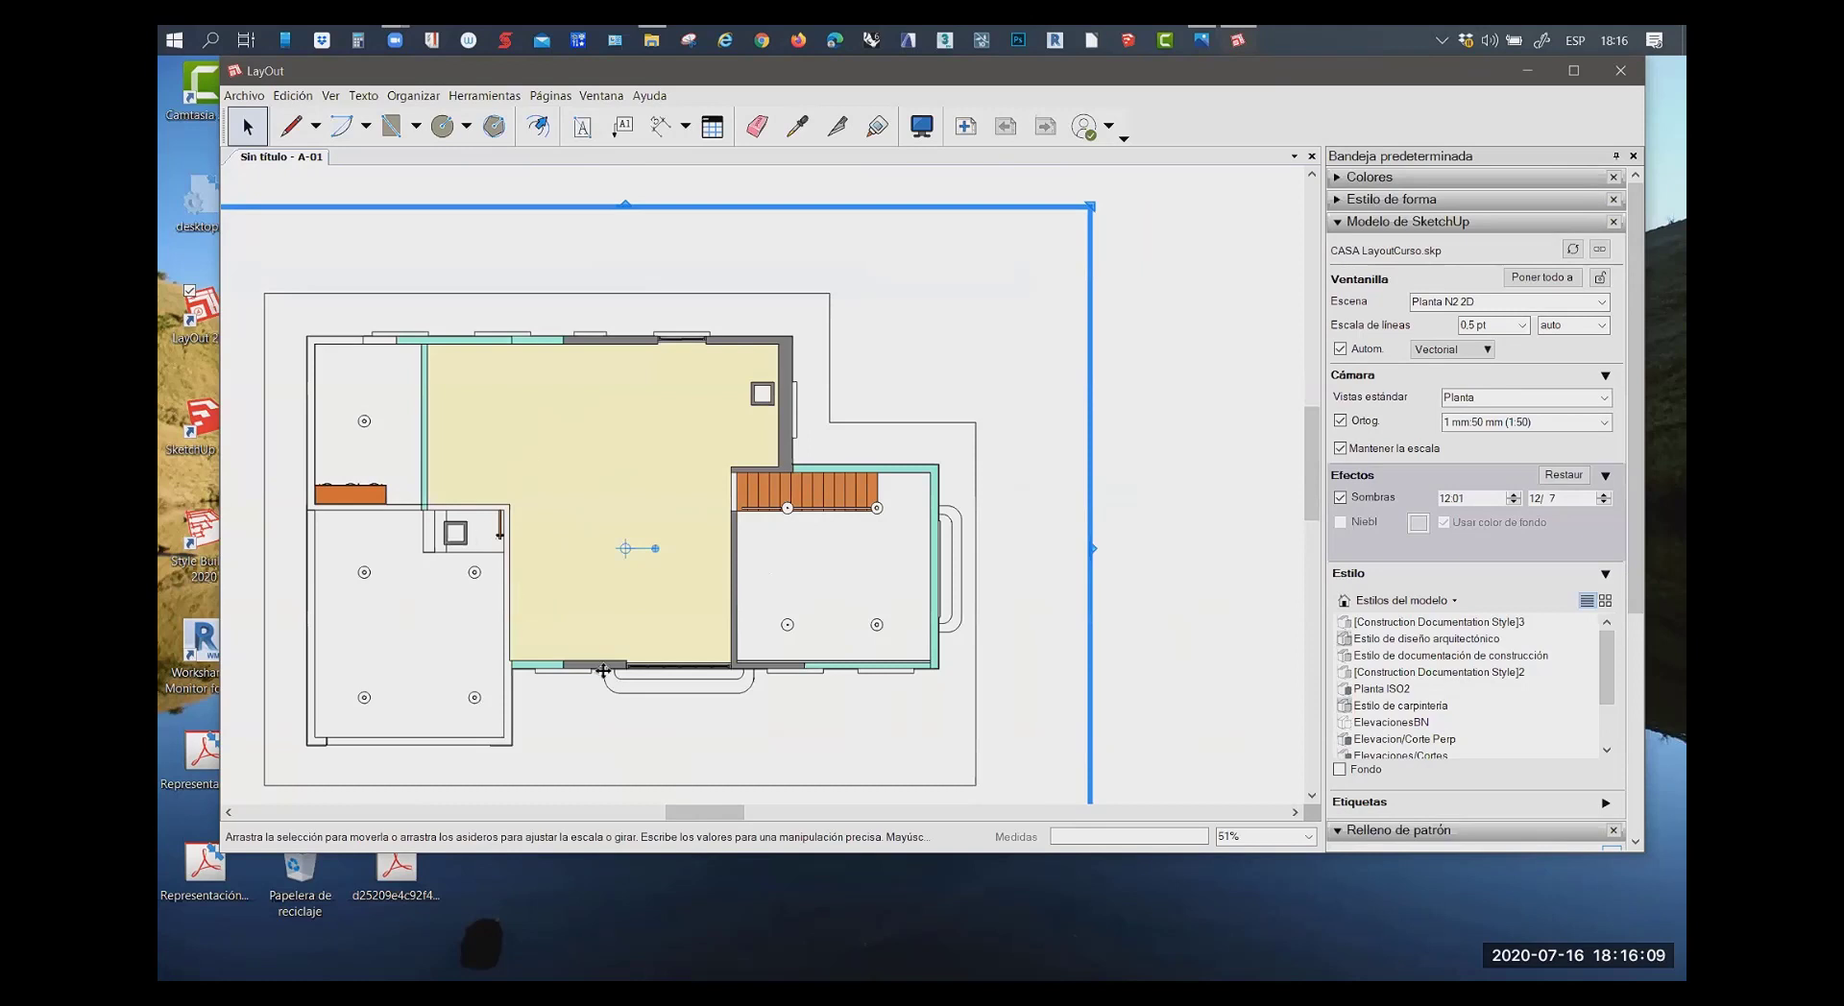
scroll(661, 553, "up", 1)
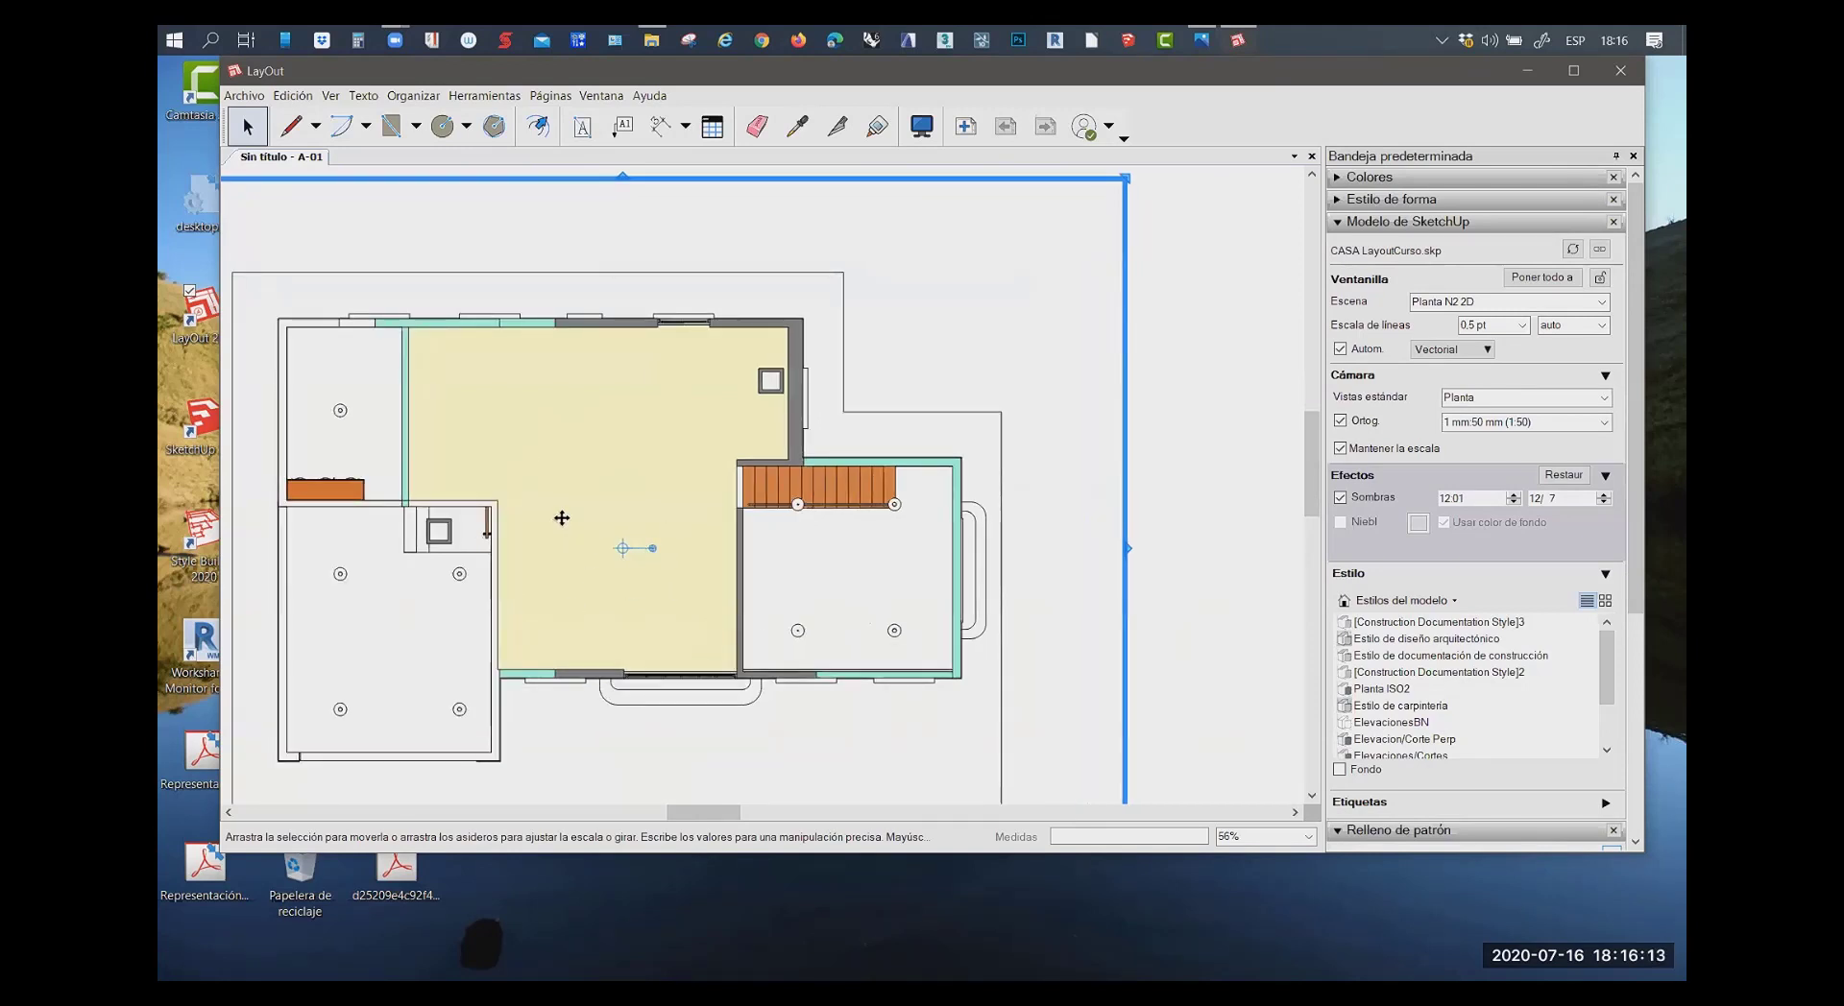
scroll(628, 453, "up", 1)
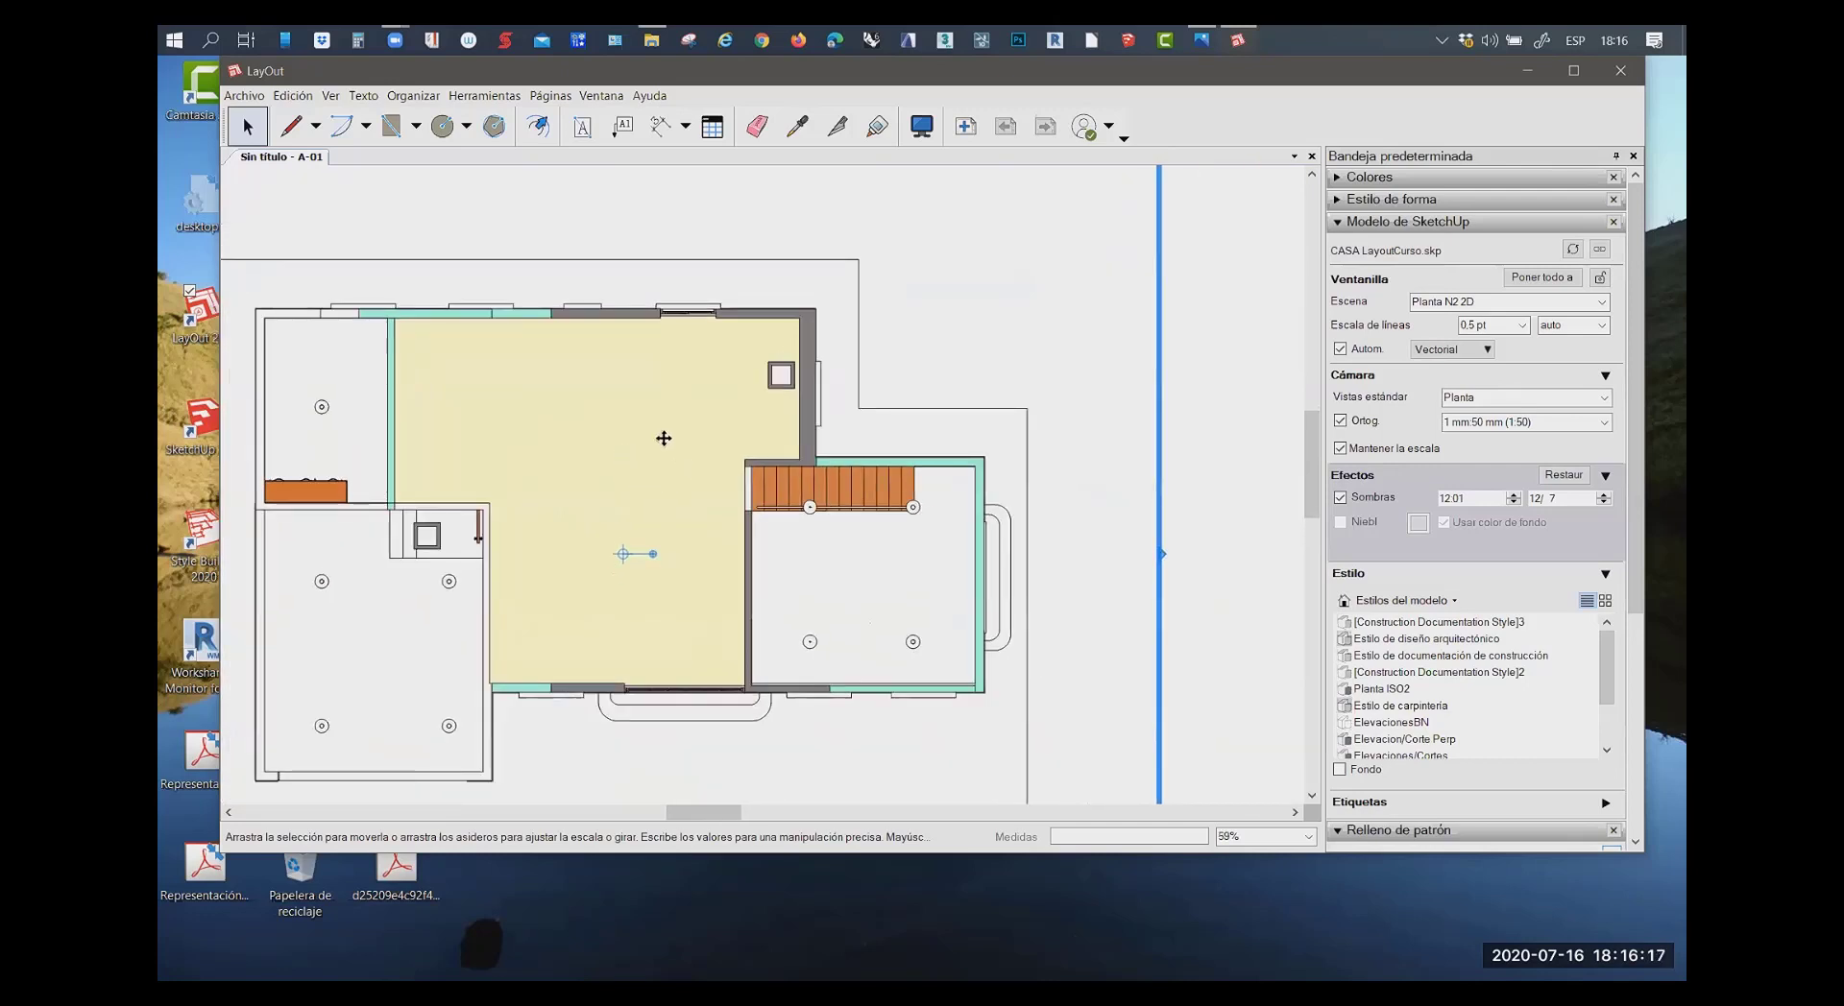
scroll(663, 437, "down", 1)
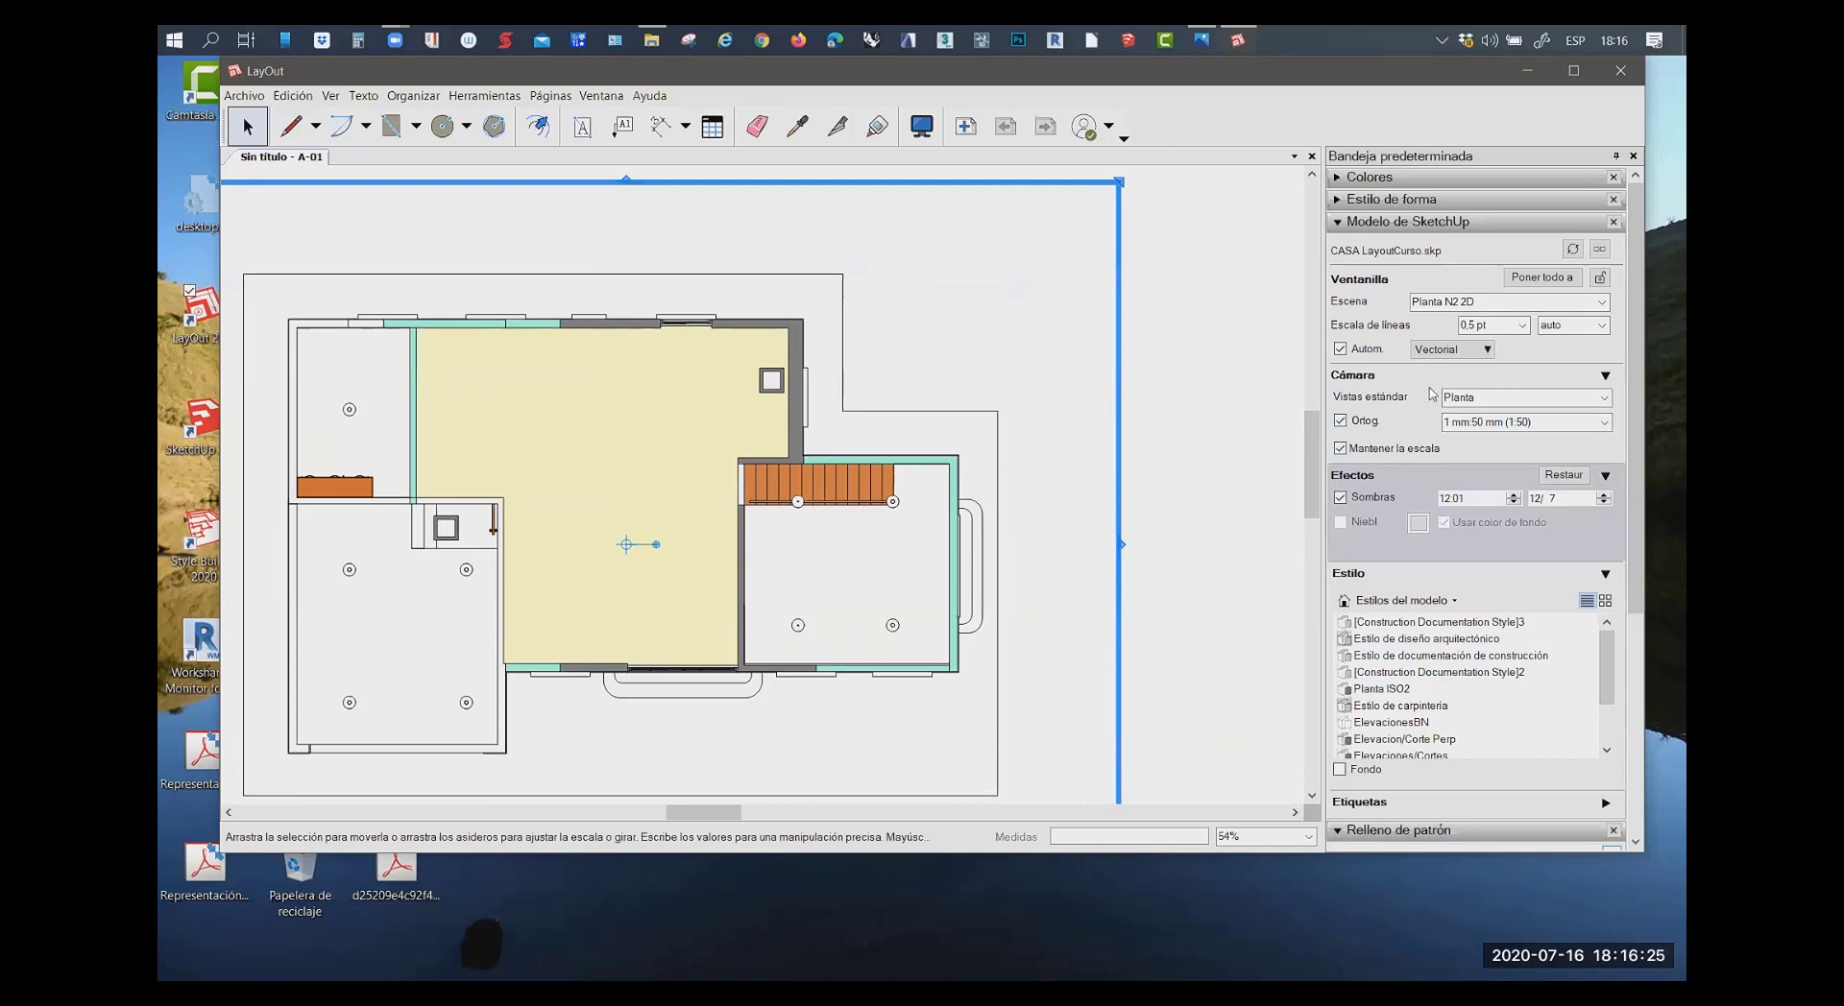
Set the floor-plan viewport rendering to Híbrido and accept the warning
left_click(1487, 351)
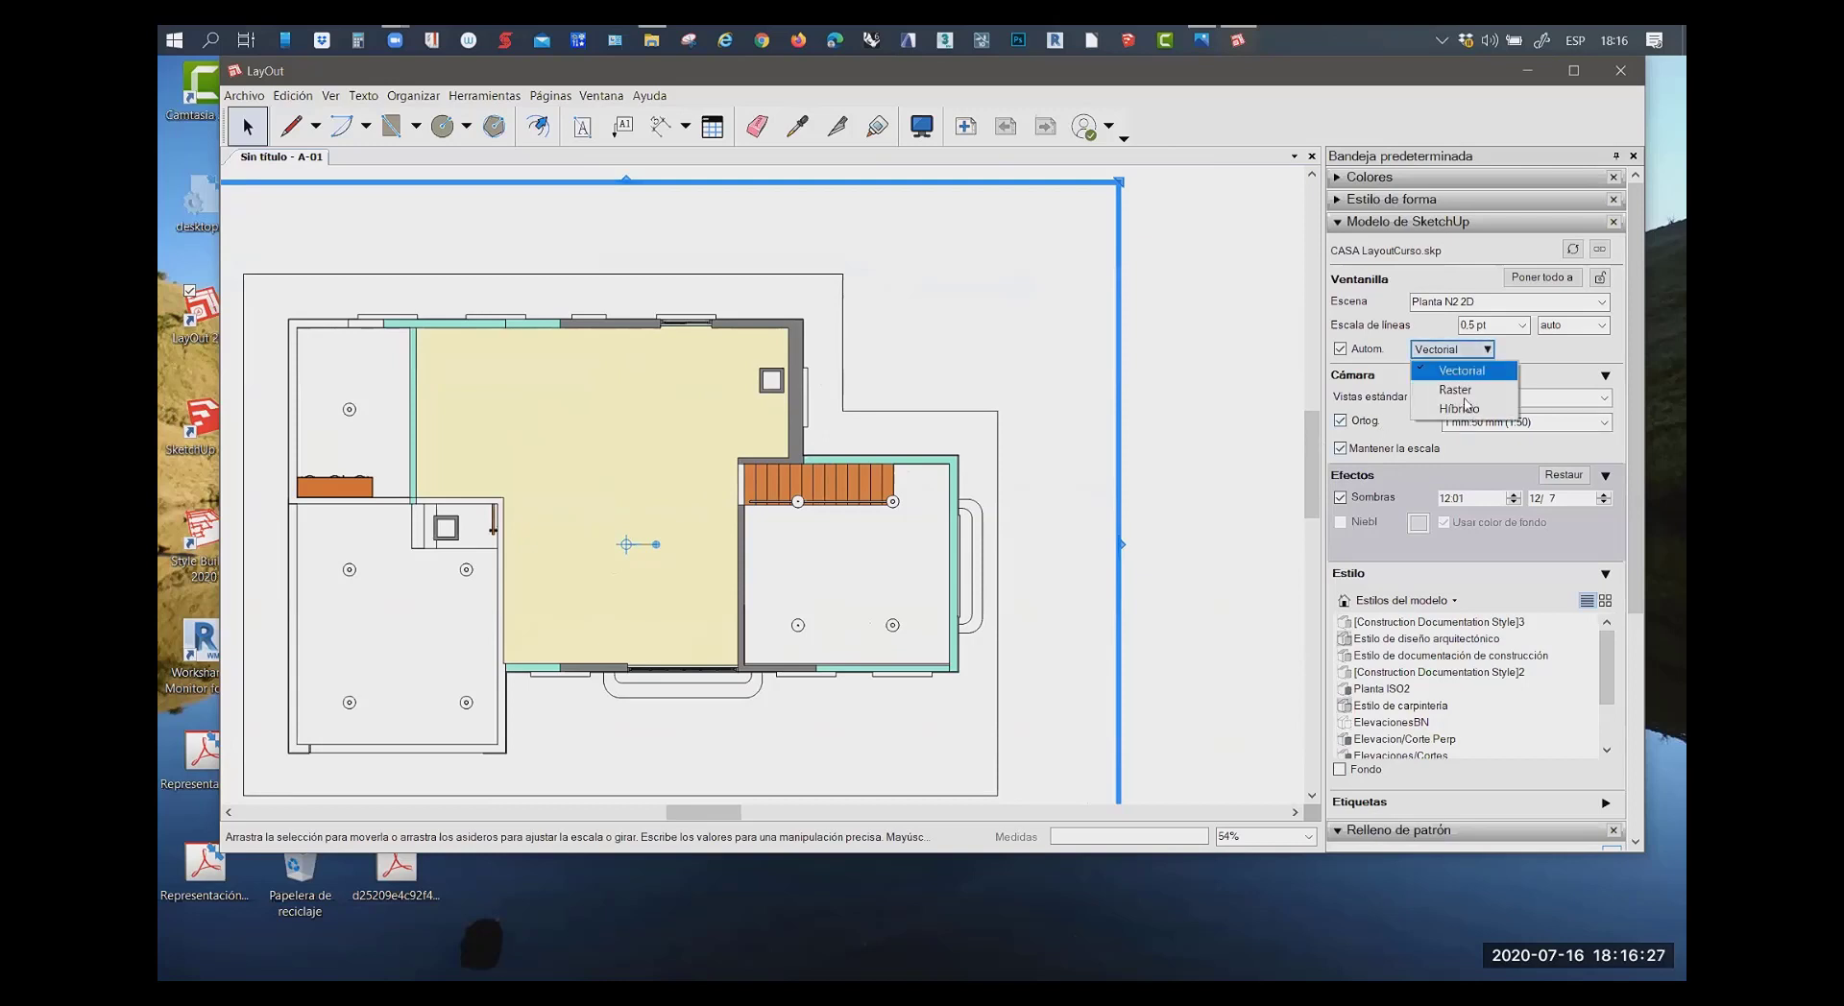
left_click(1458, 414)
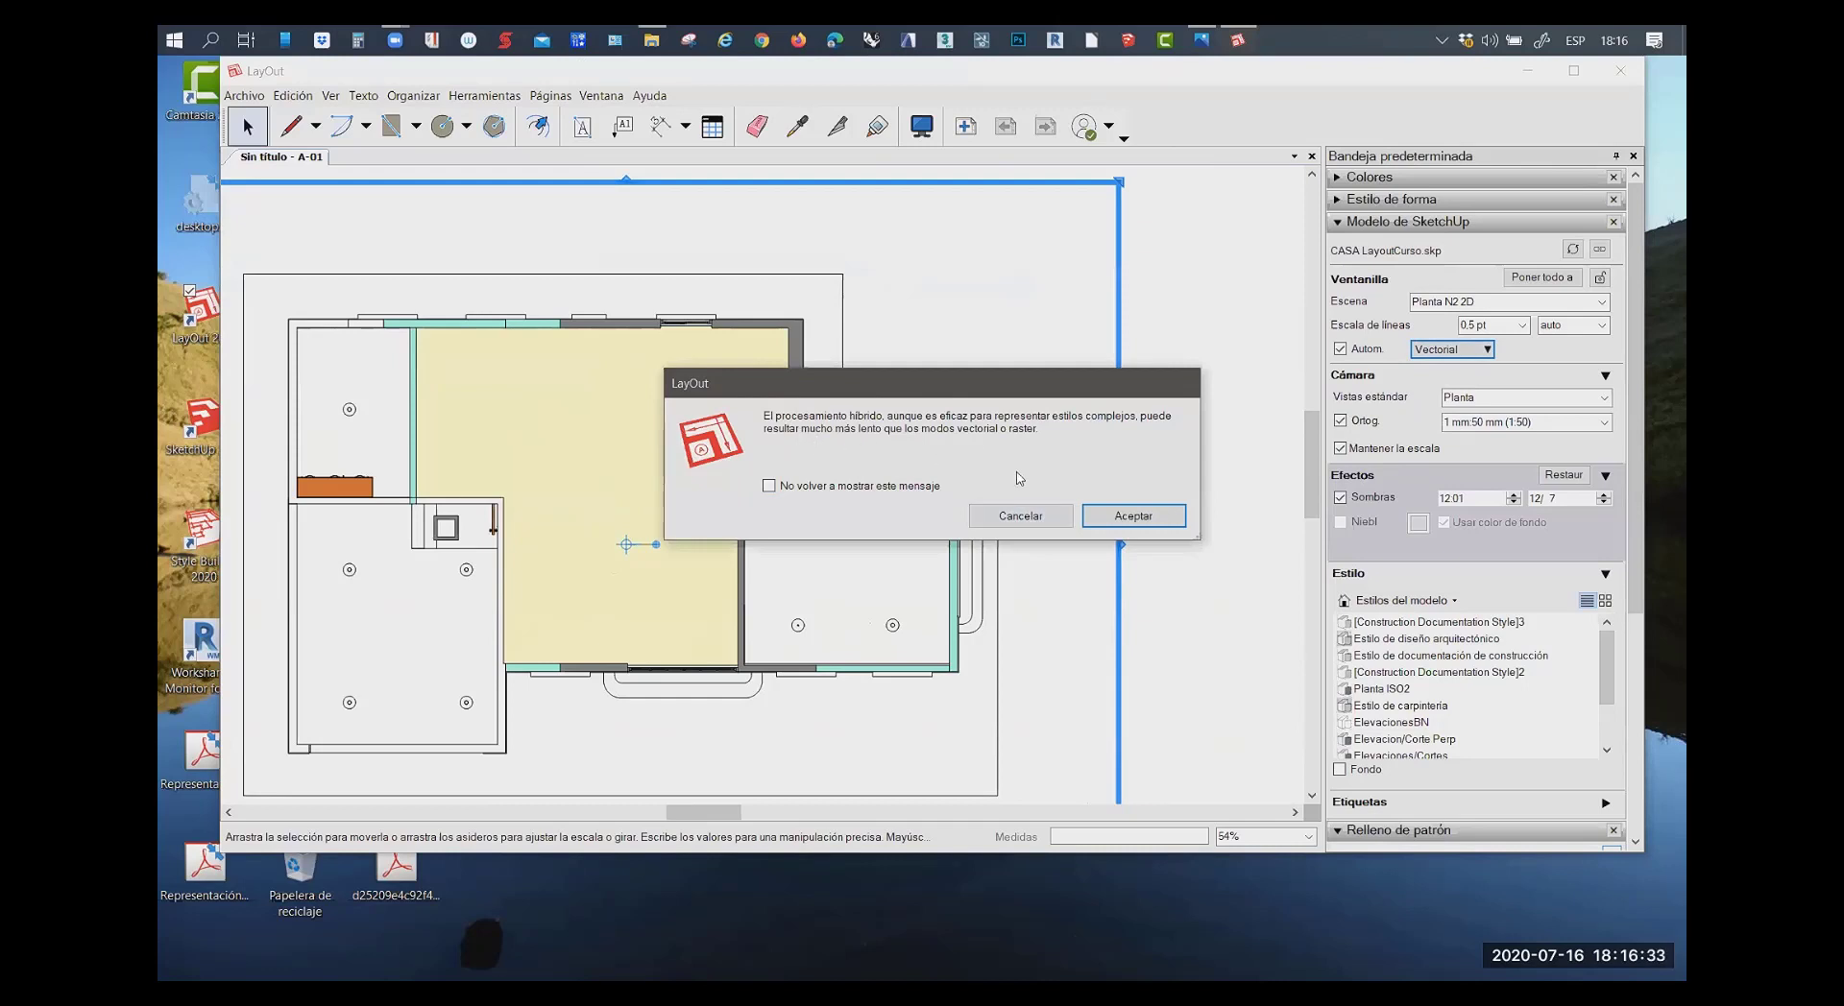
left_click(1138, 520)
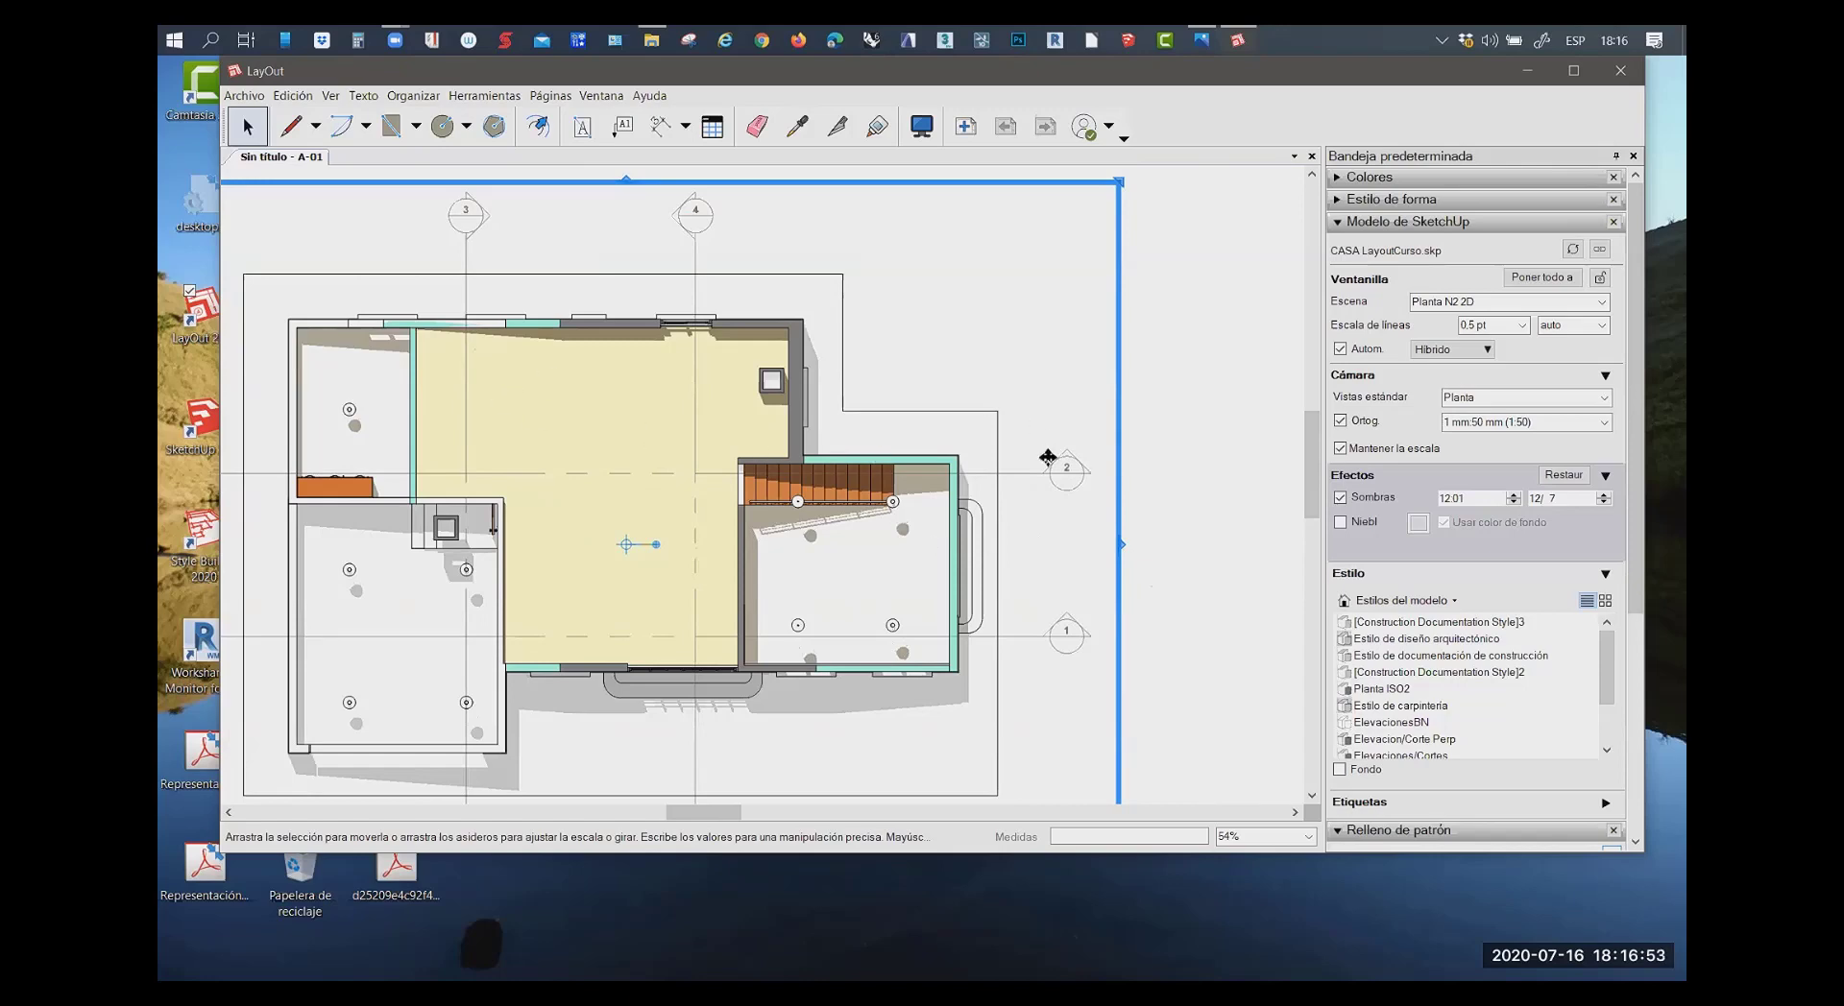
scroll(910, 516, "up", 2)
scroll(968, 489, "up", 3)
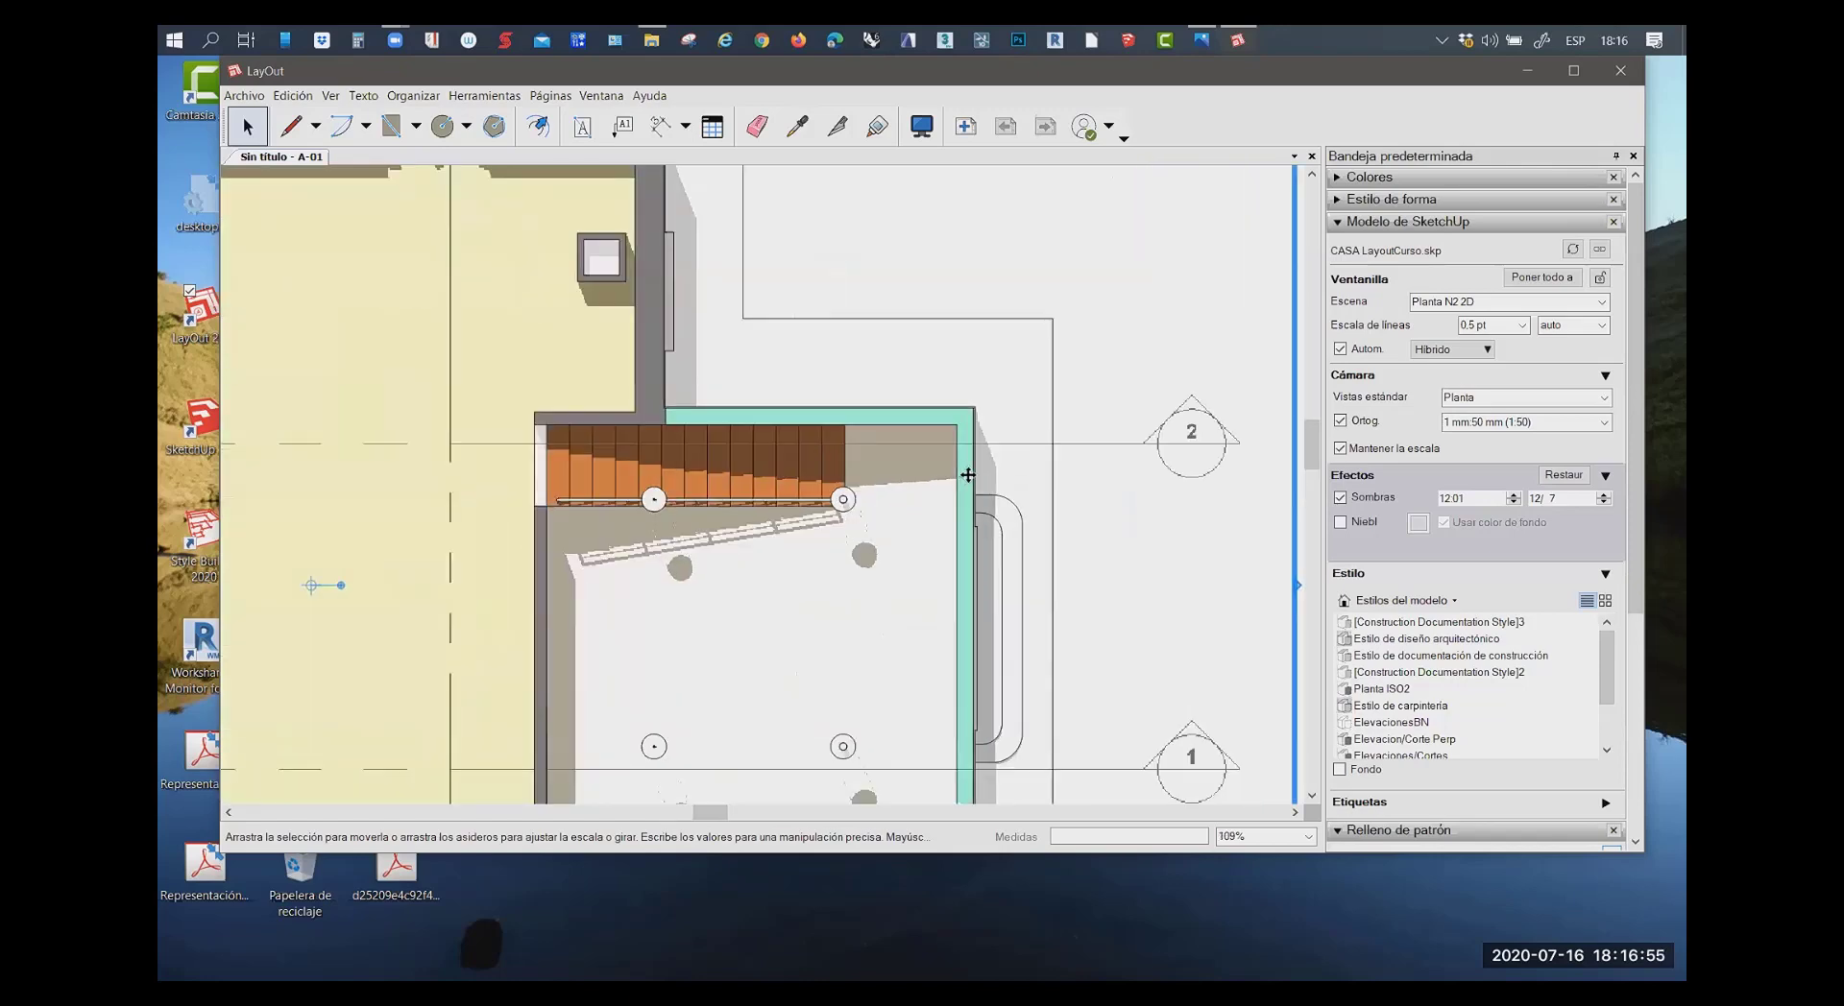
scroll(971, 470, "up", 3)
scroll(1005, 436, "up", 3)
scroll(922, 318, "up", 2)
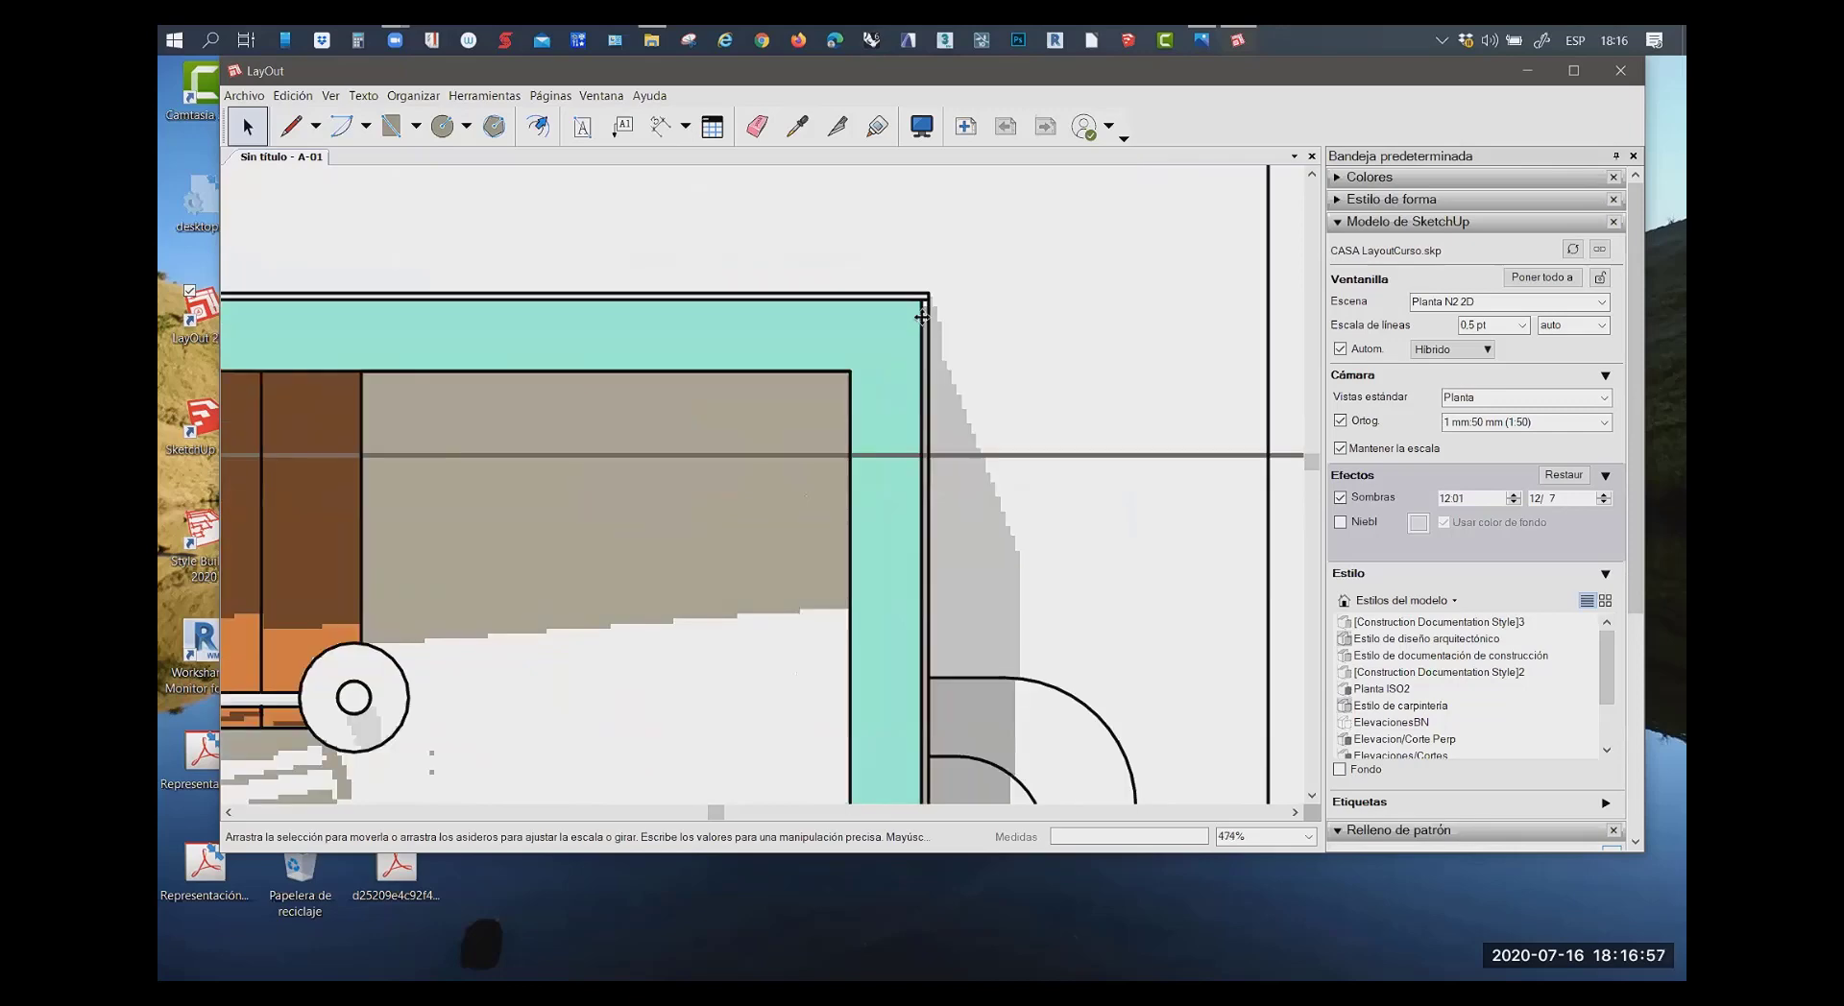
scroll(883, 537, "down", 3)
scroll(926, 602, "down", 1)
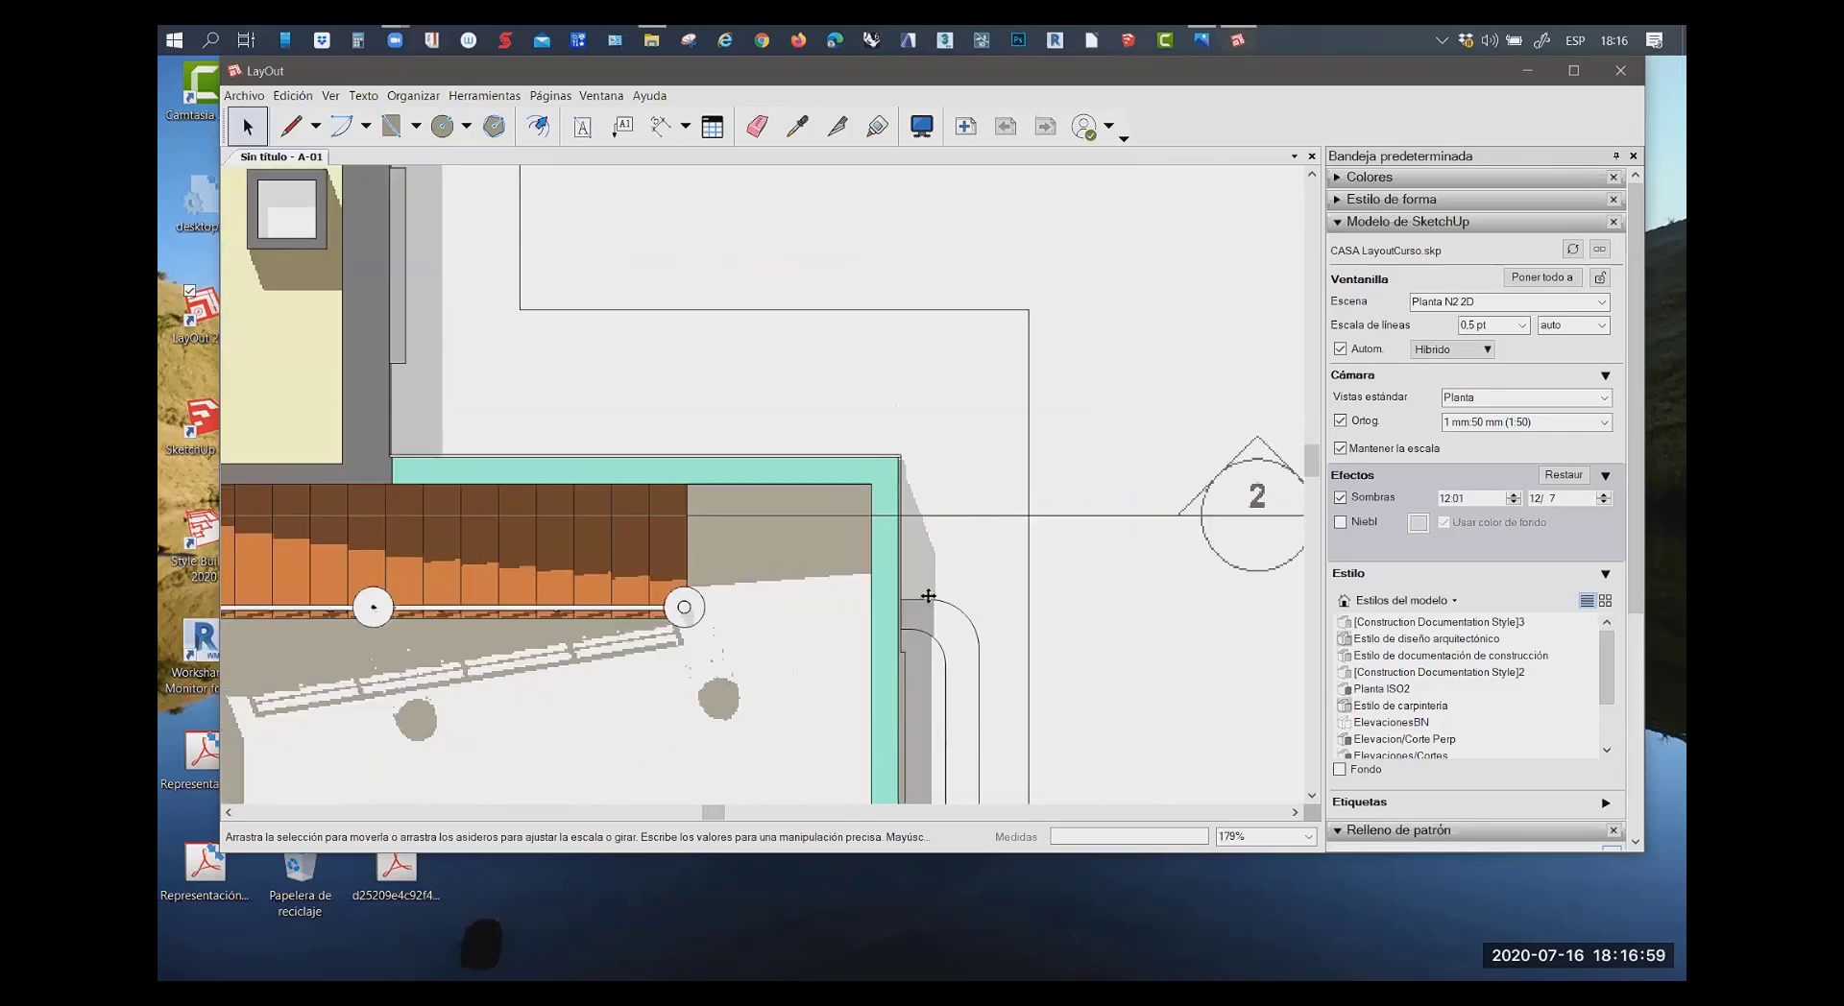
scroll(937, 615, "up", 1)
scroll(942, 621, "up", 2)
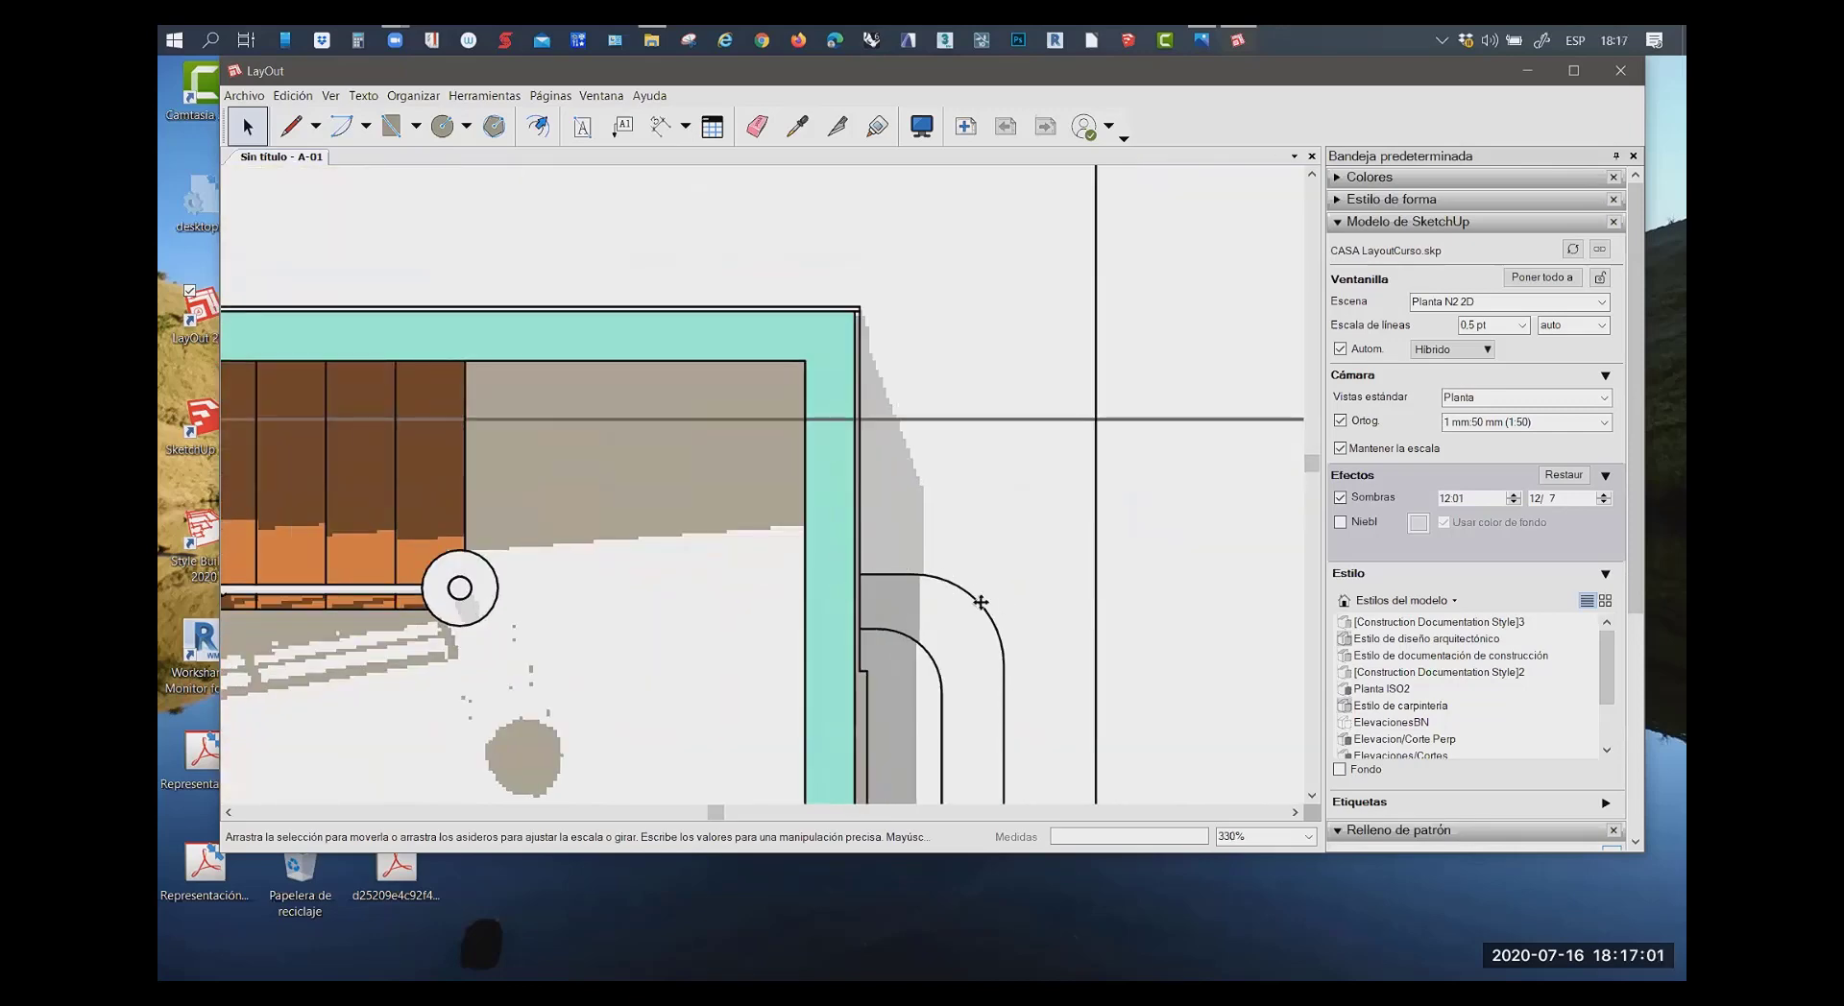
scroll(939, 551, "down", 3)
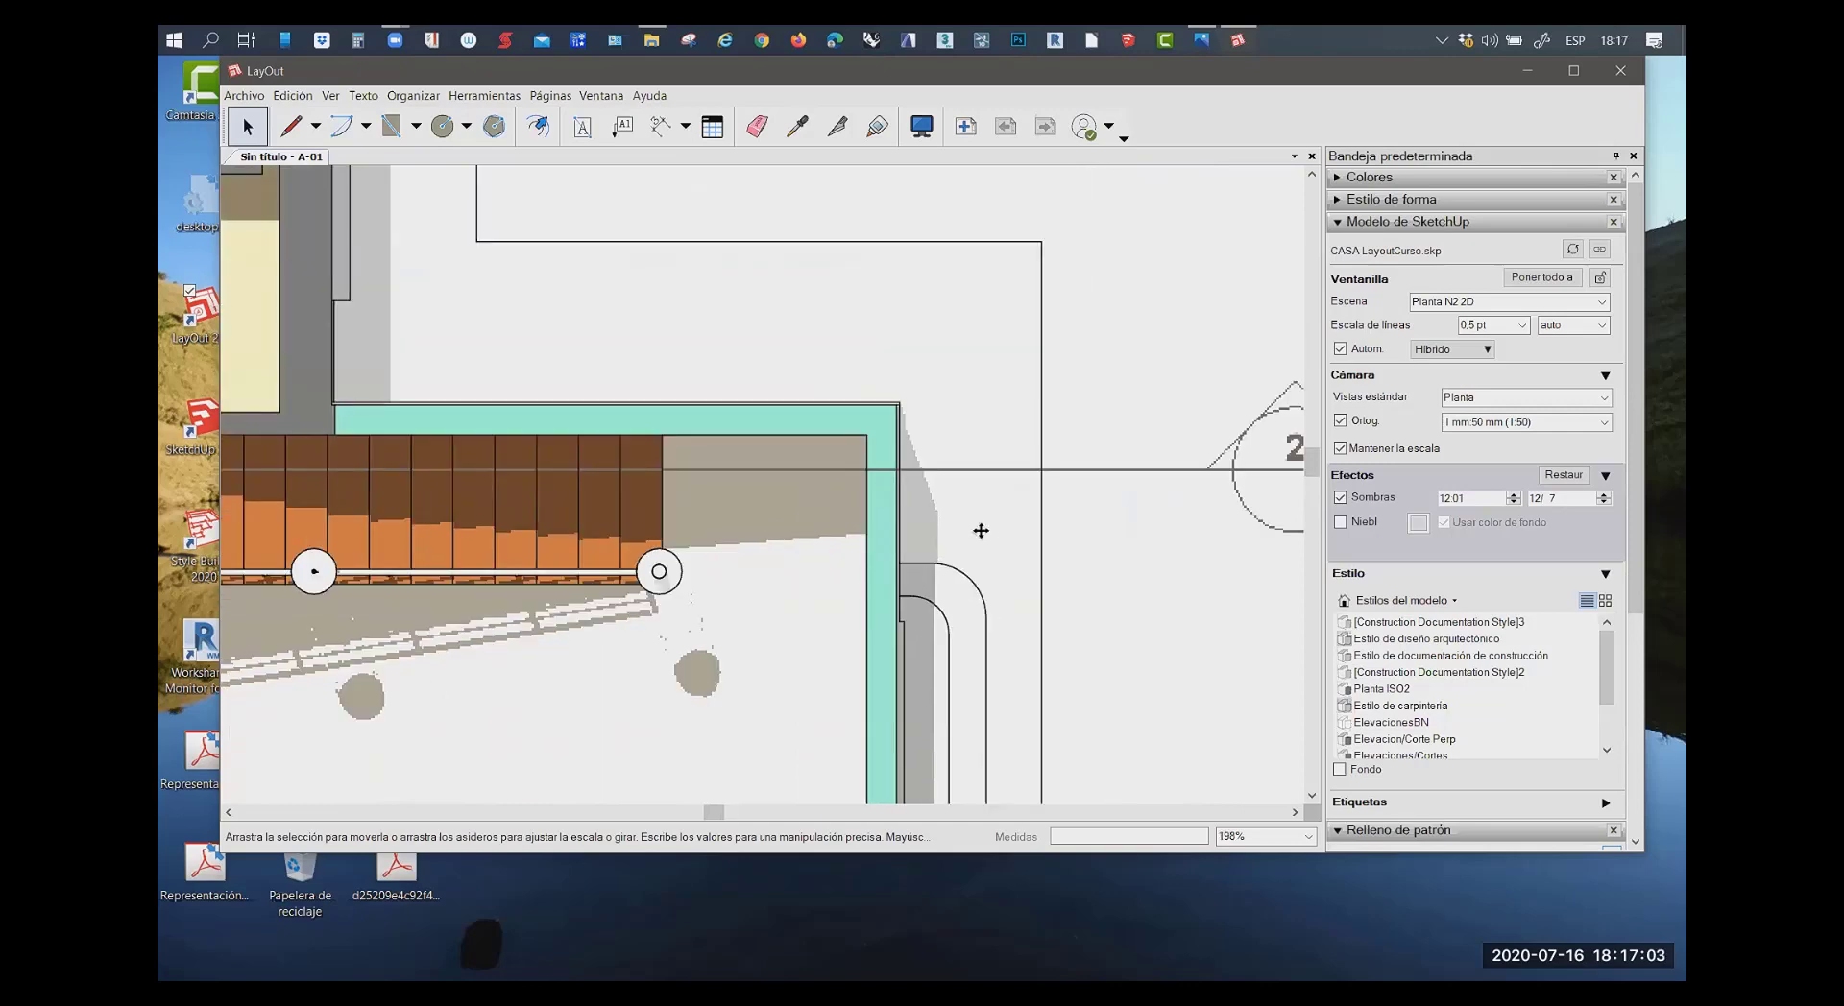
scroll(980, 531, "down", 1)
scroll(868, 534, "down", 1)
scroll(850, 536, "down", 1)
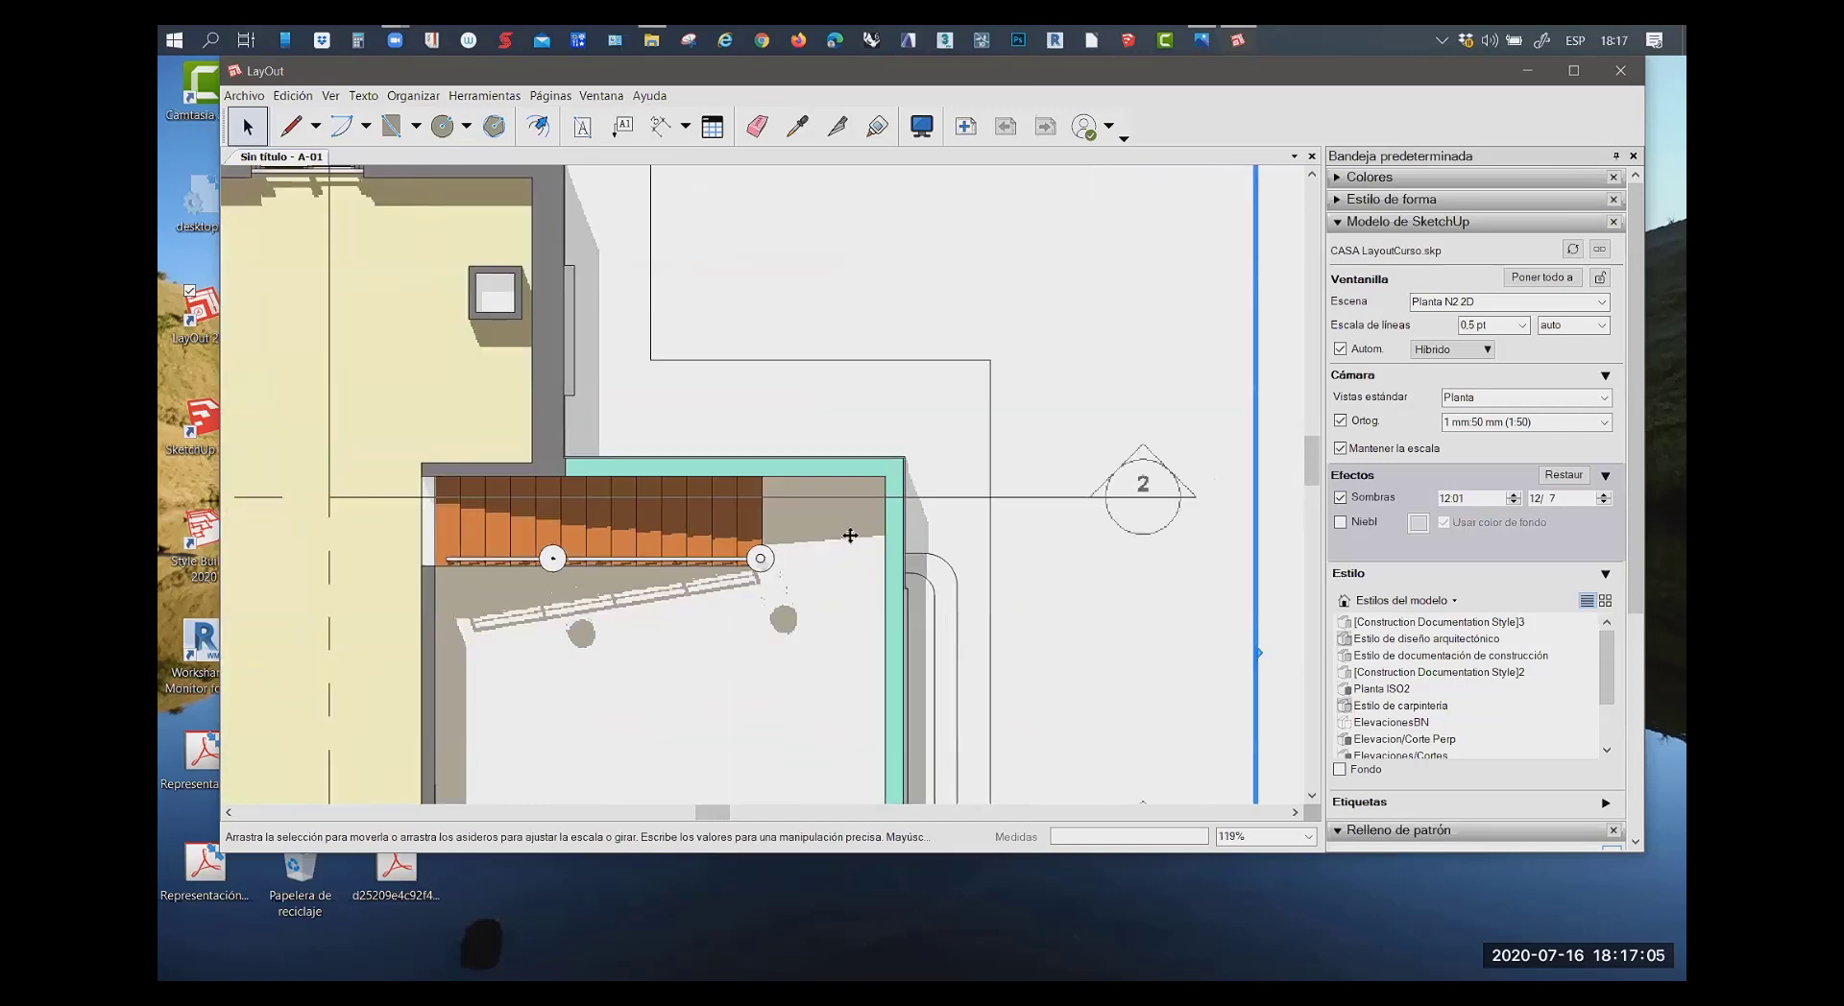
scroll(730, 559, "up", 2)
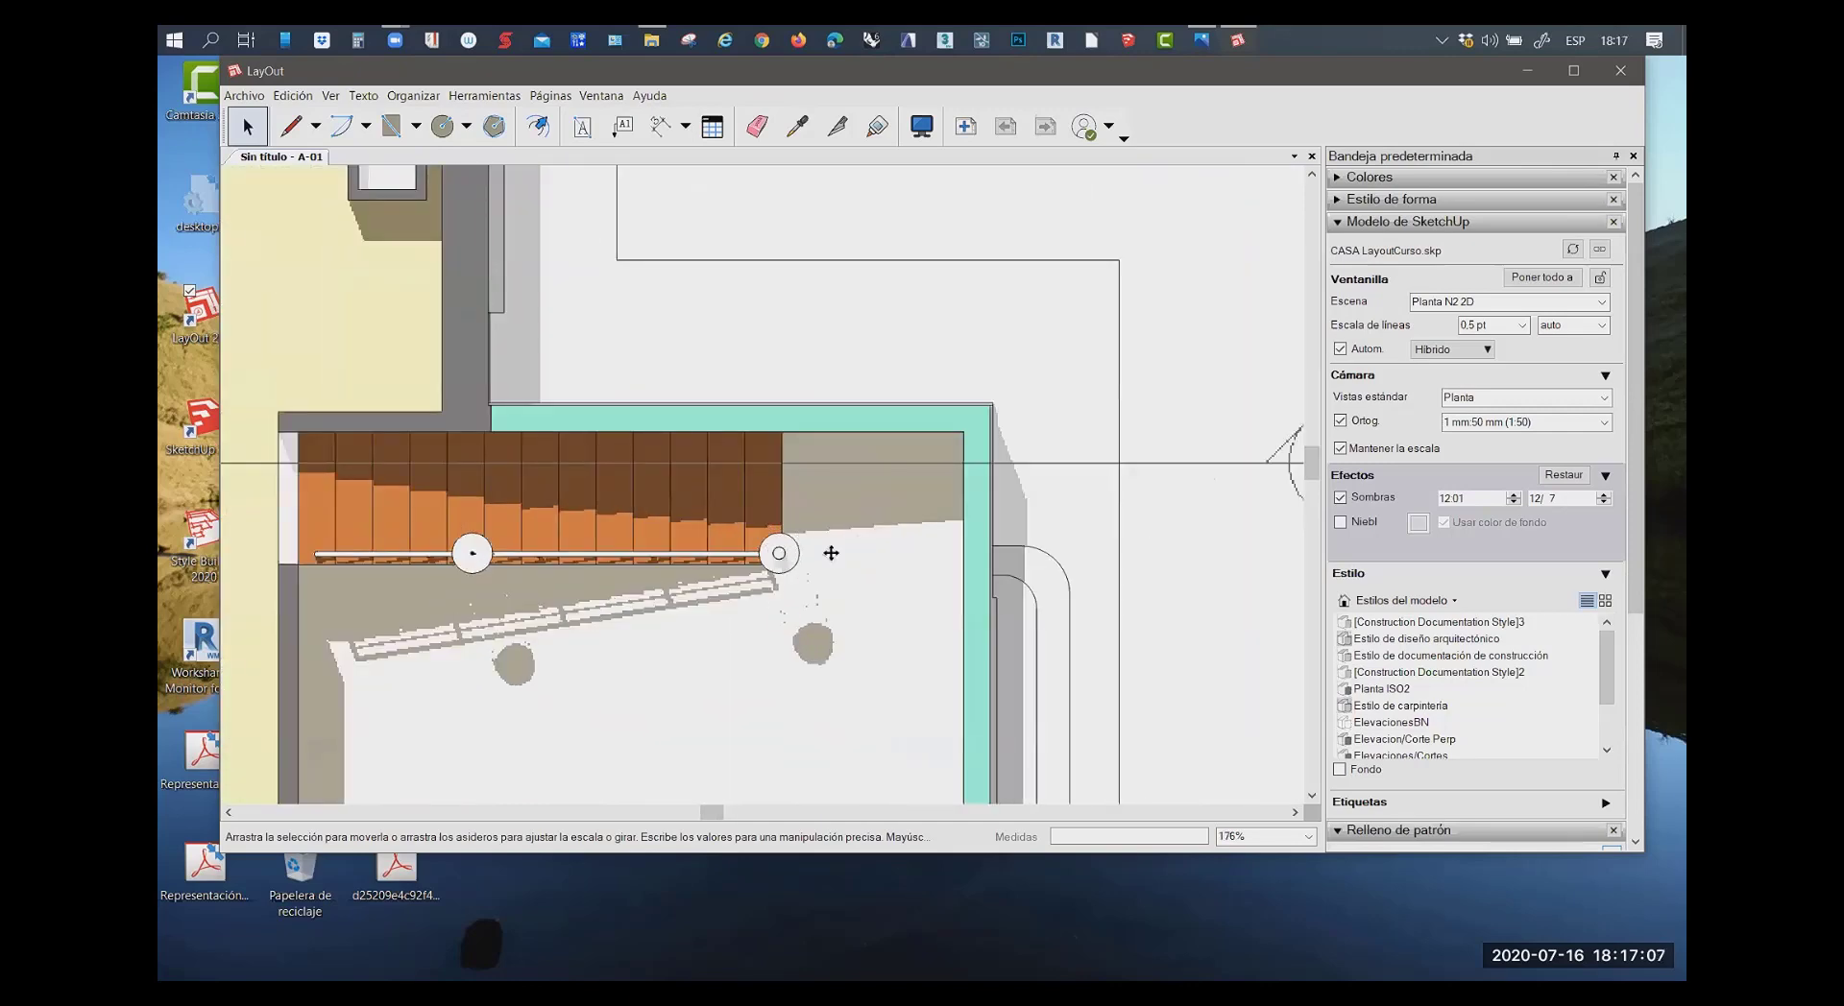
scroll(830, 547, "up", 2)
scroll(695, 507, "up", 1)
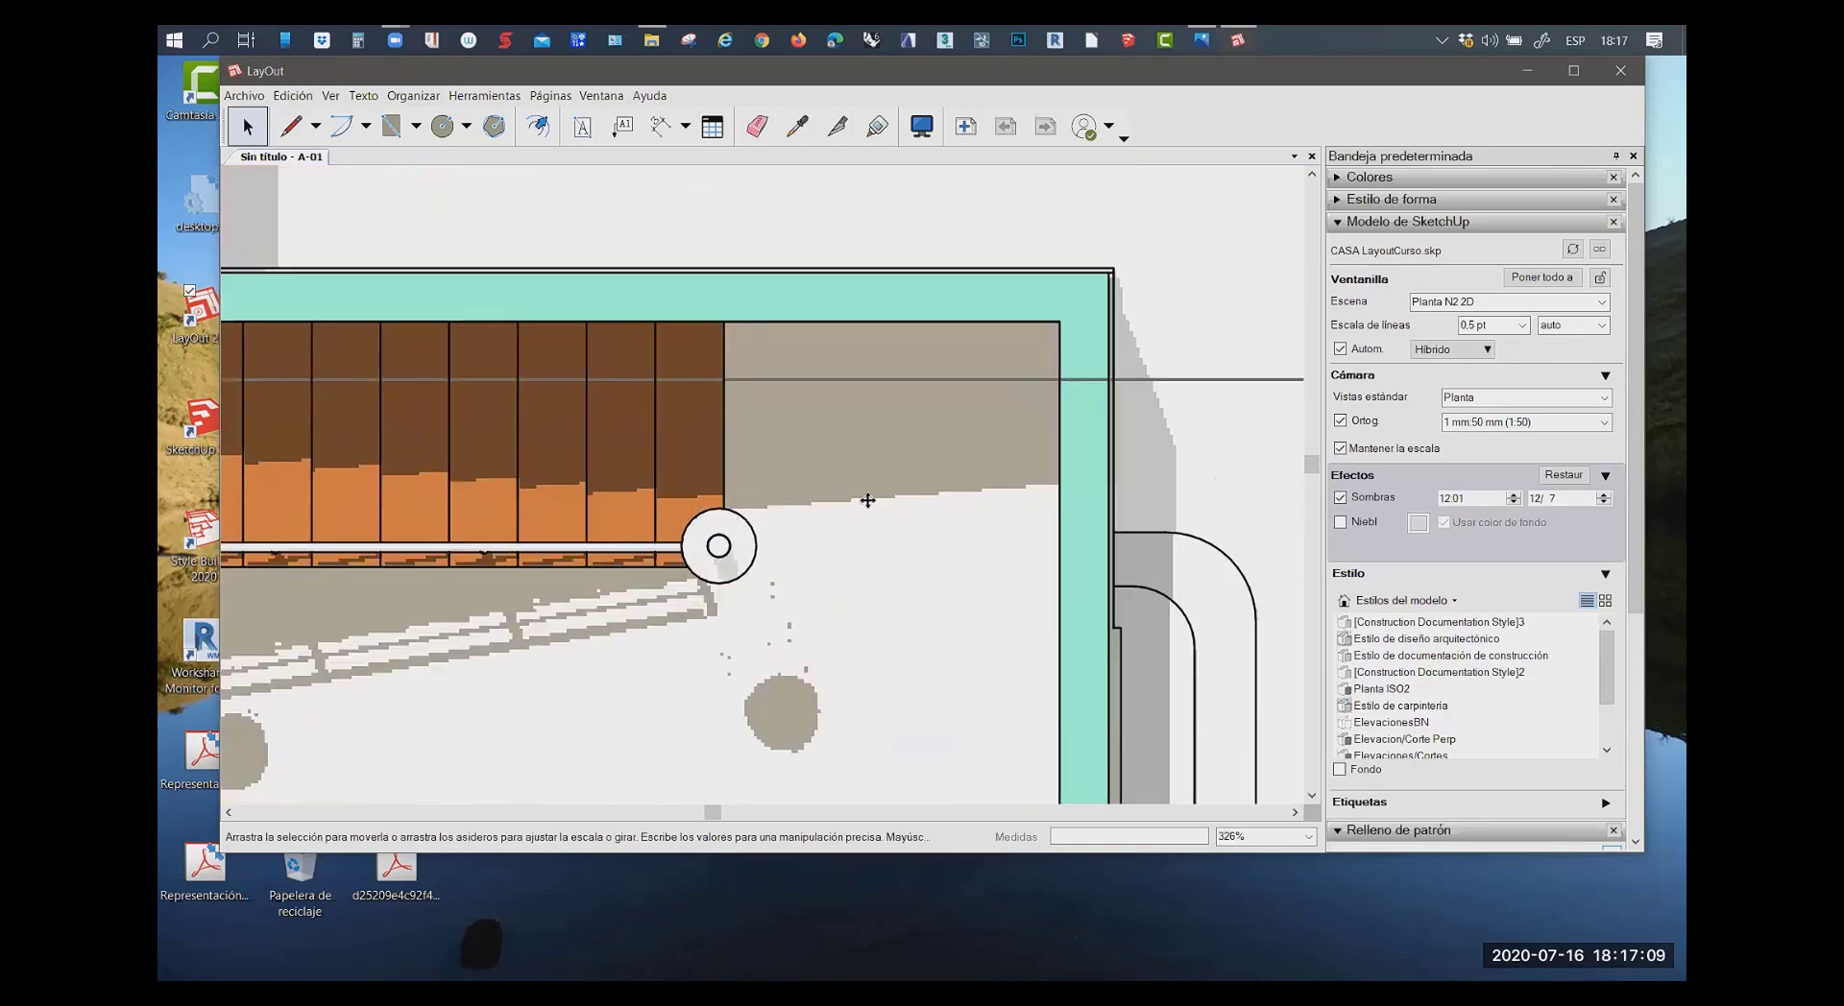
scroll(811, 605, "down", 5)
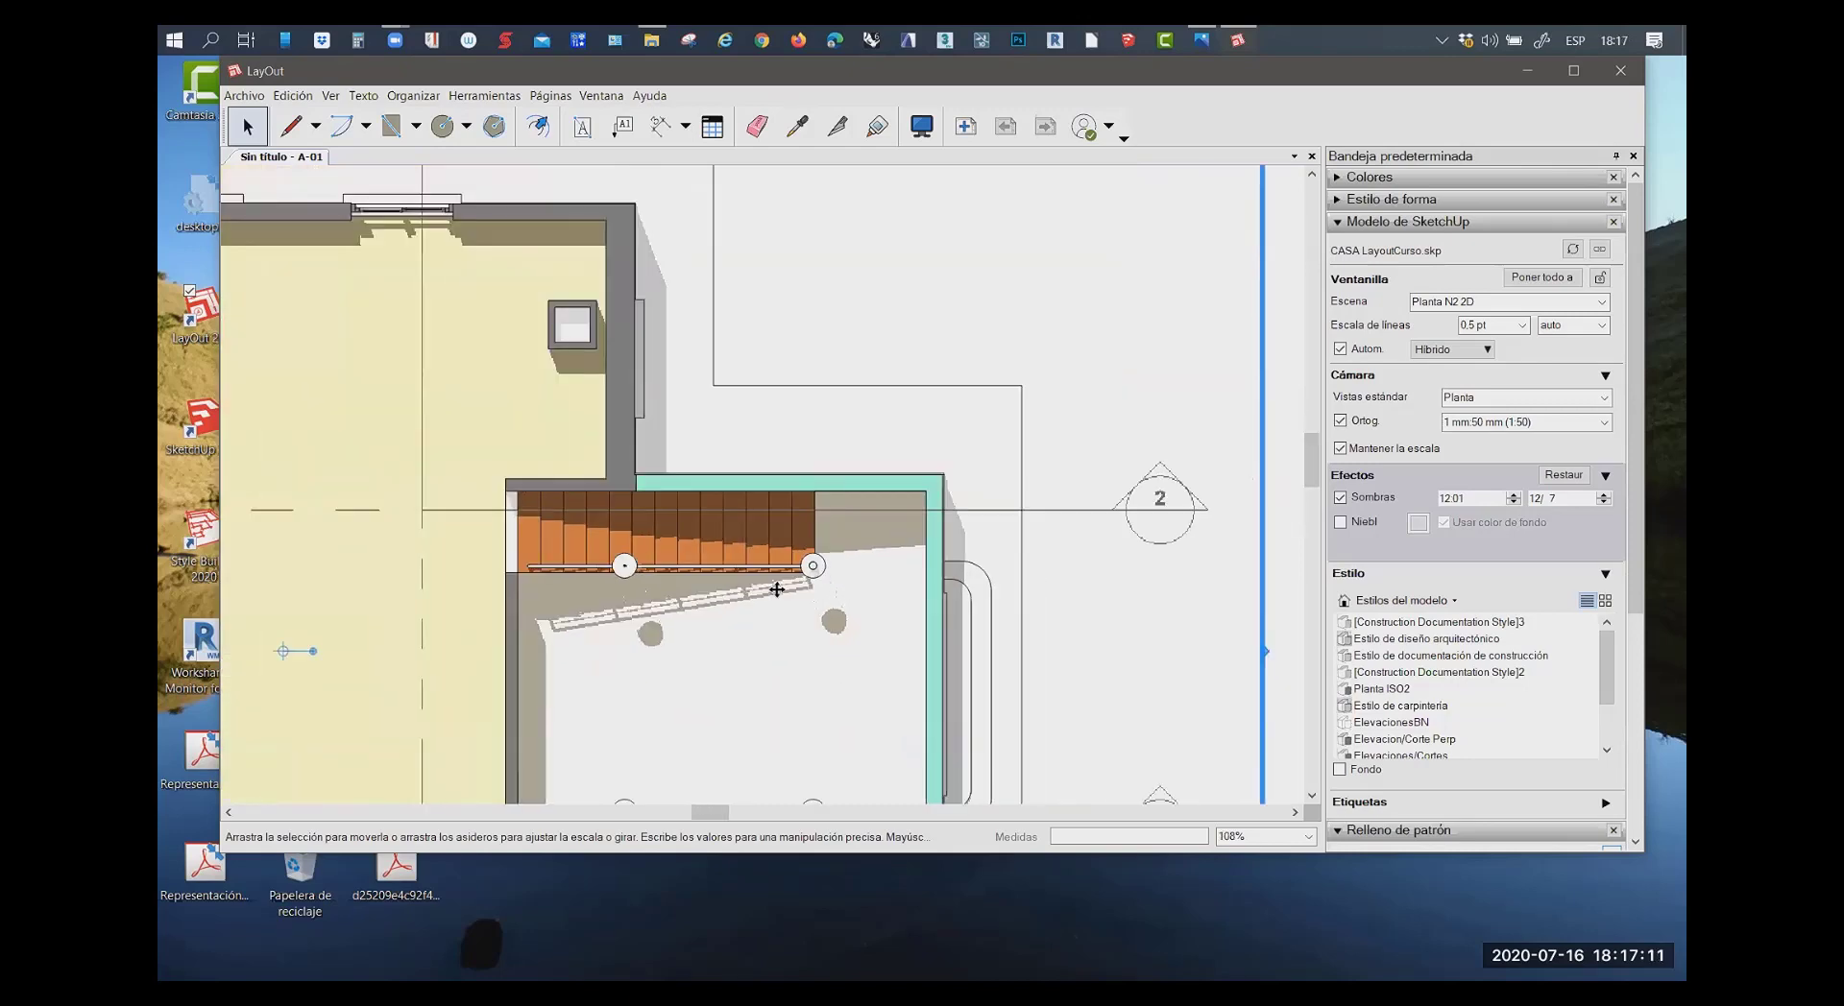
scroll(562, 639, "up", 2)
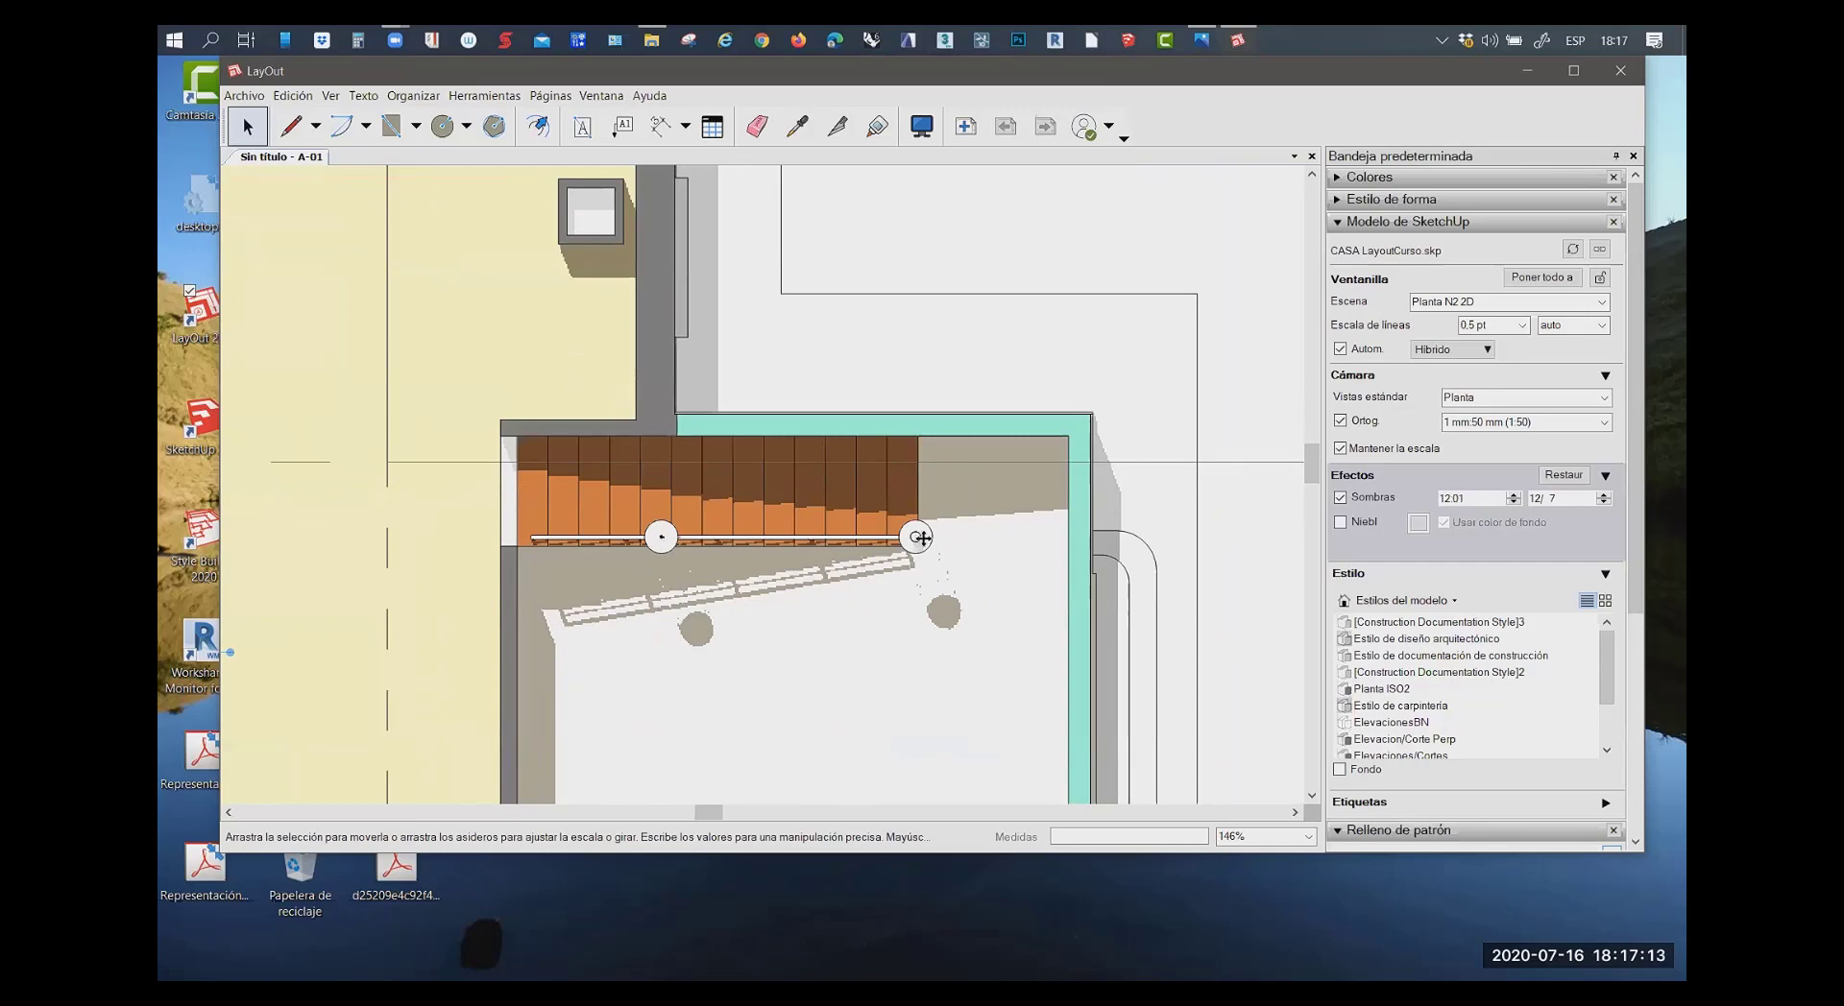
scroll(919, 537, "down", 1)
scroll(917, 533, "down", 2)
scroll(864, 547, "down", 1)
scroll(797, 561, "down", 1)
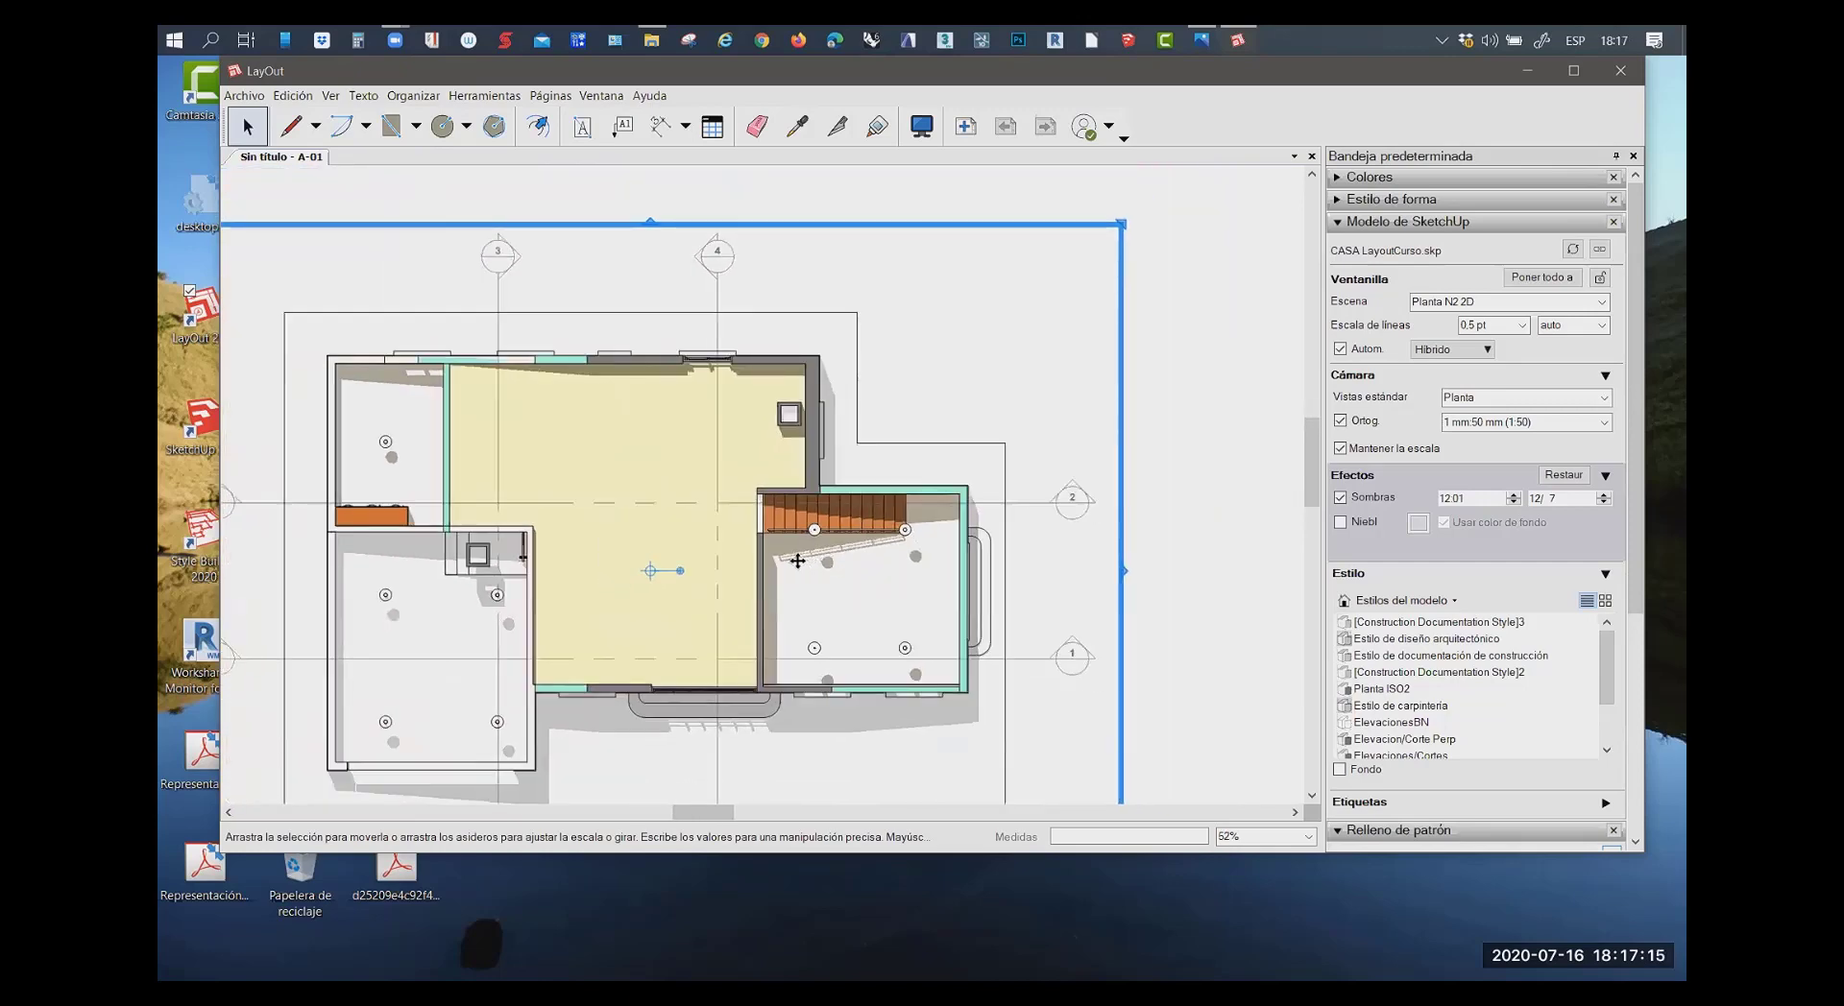
scroll(797, 561, "up", 1)
scroll(802, 565, "down", 2)
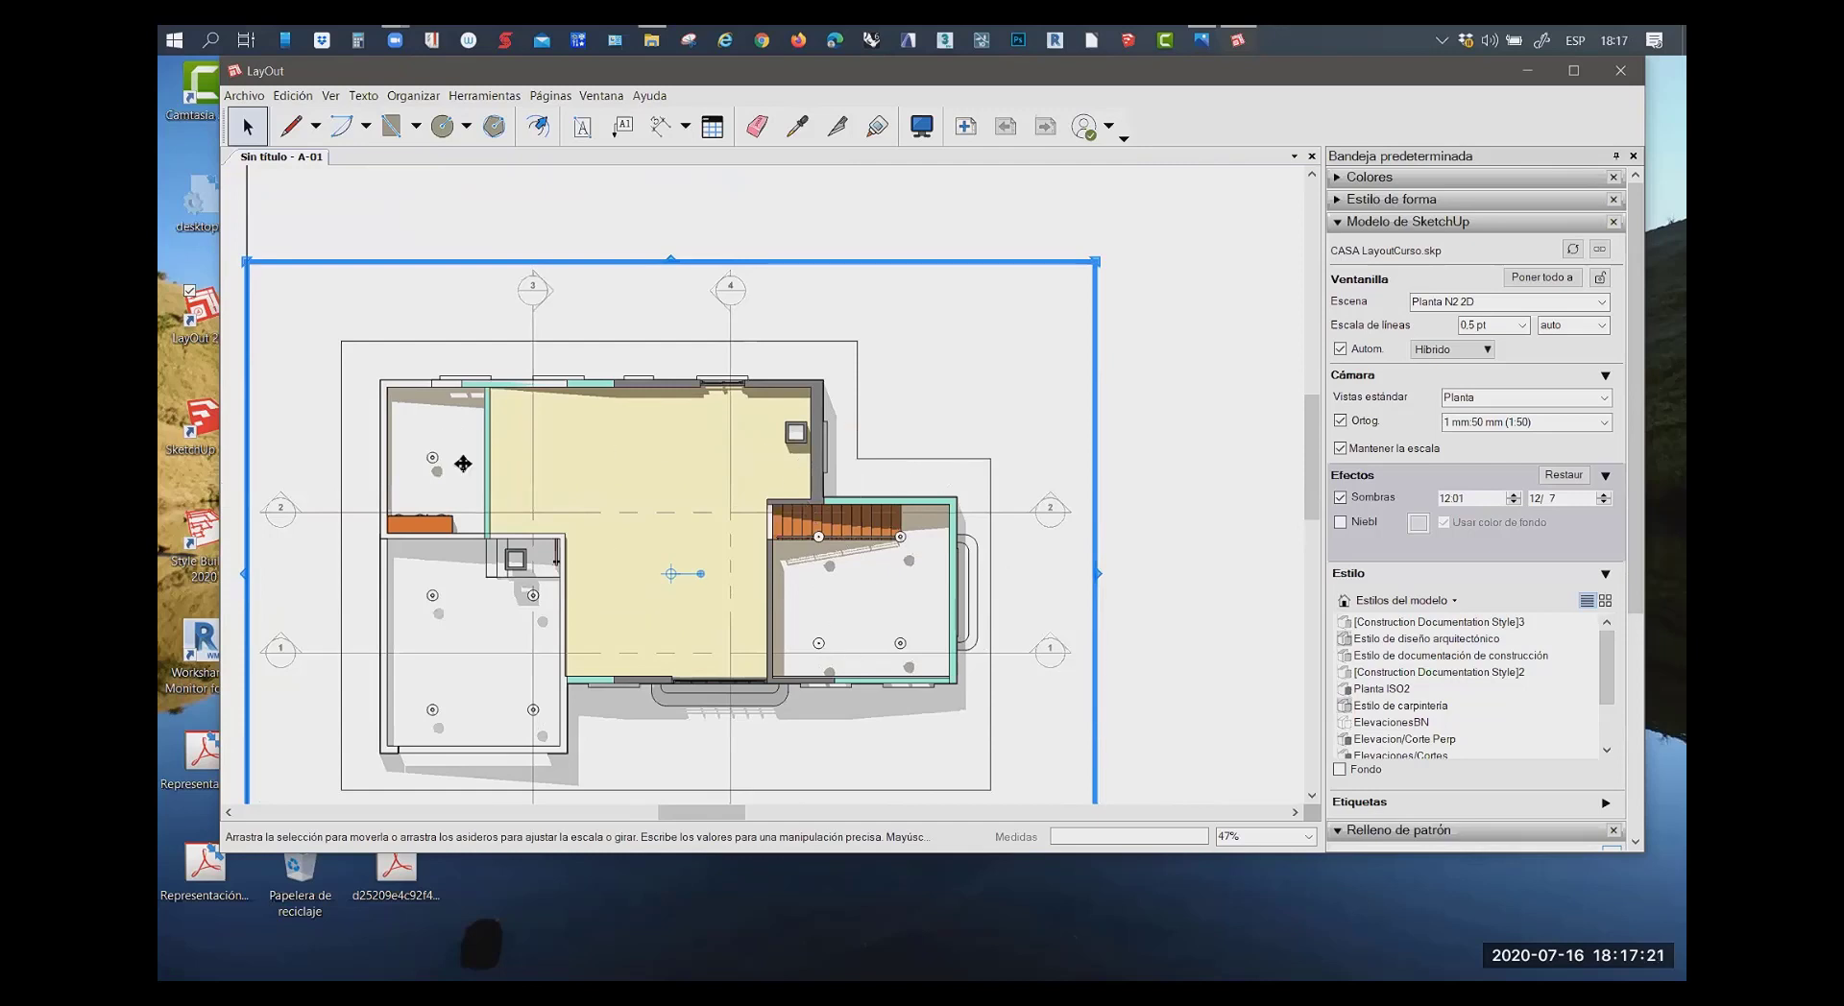
scroll(906, 489, "up", 3)
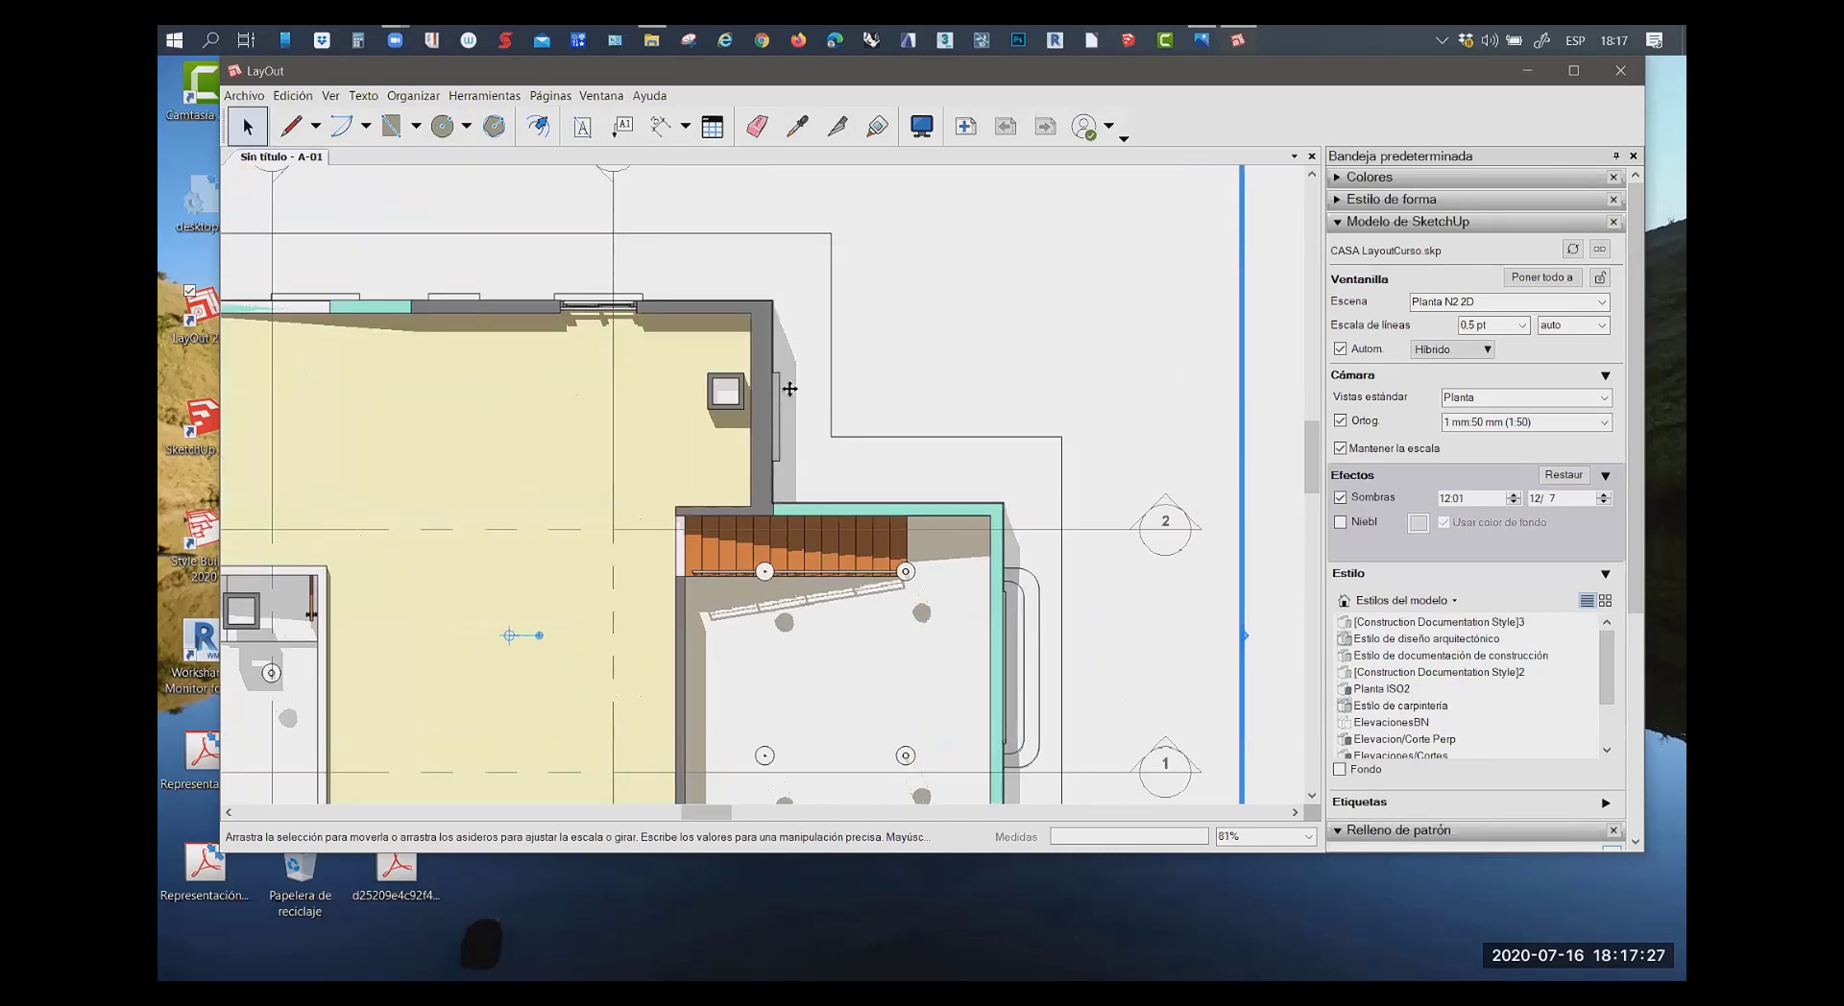
scroll(782, 360, "up", 1)
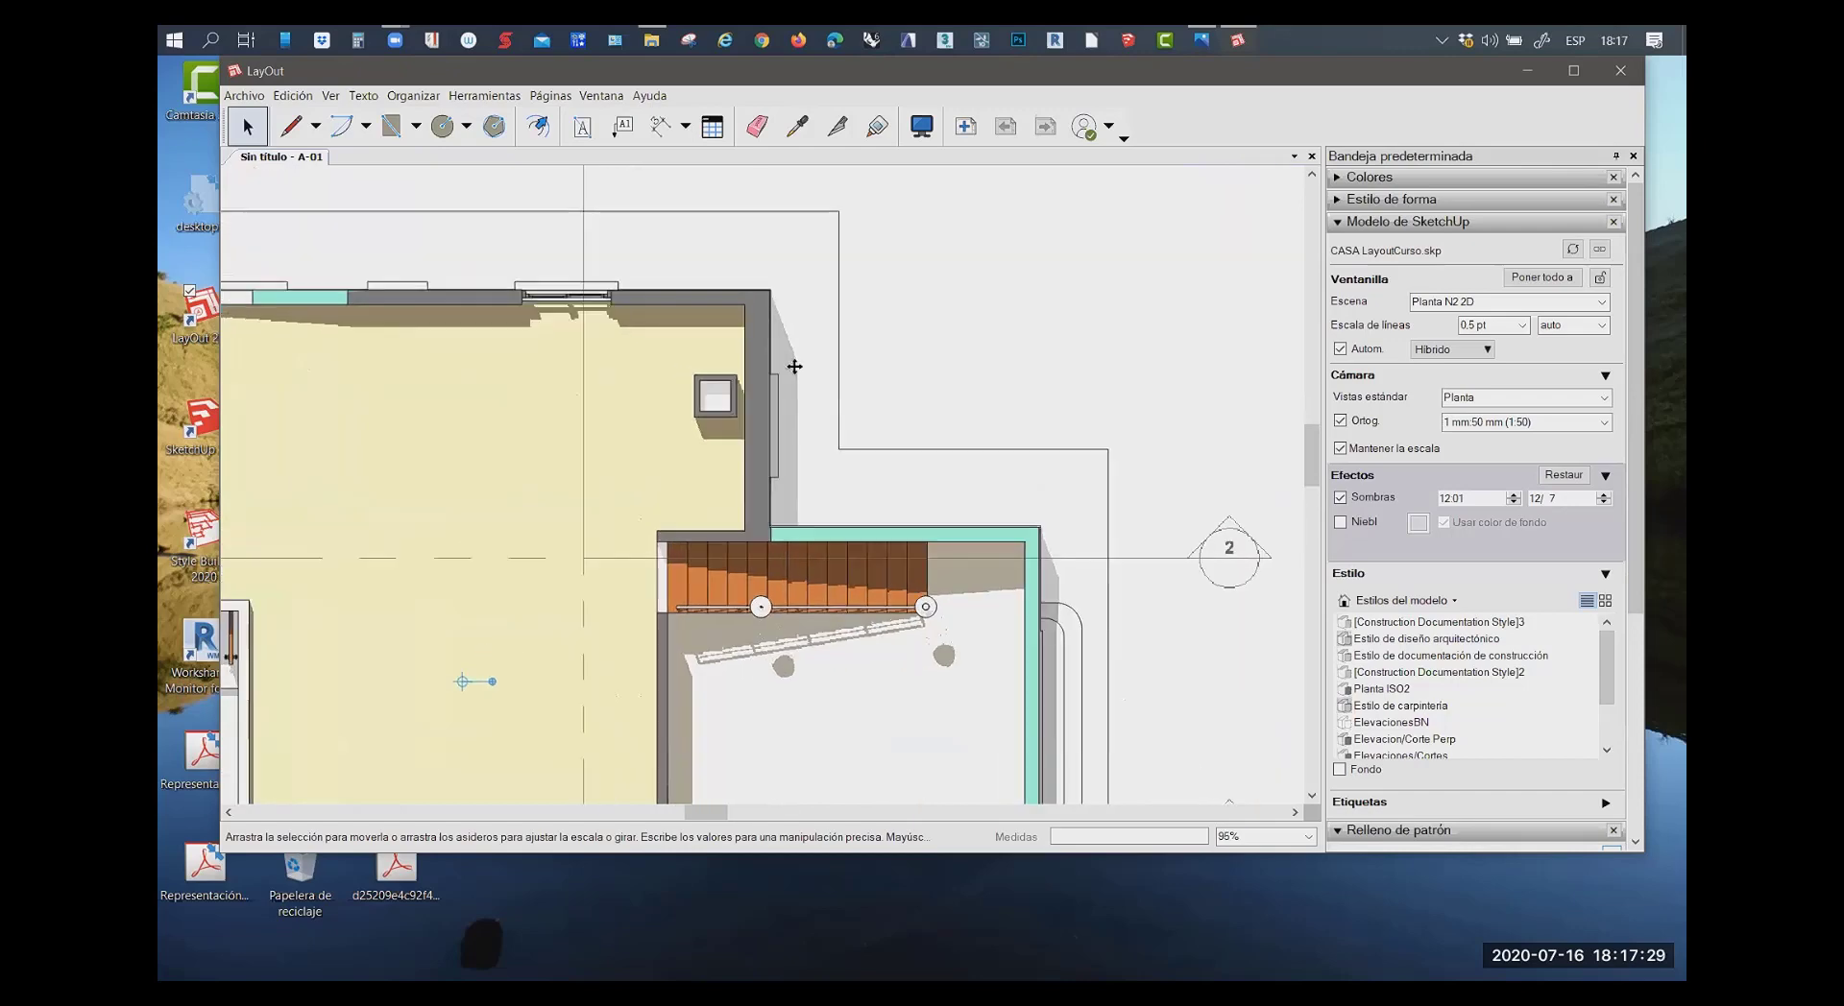
scroll(780, 370, "up", 1)
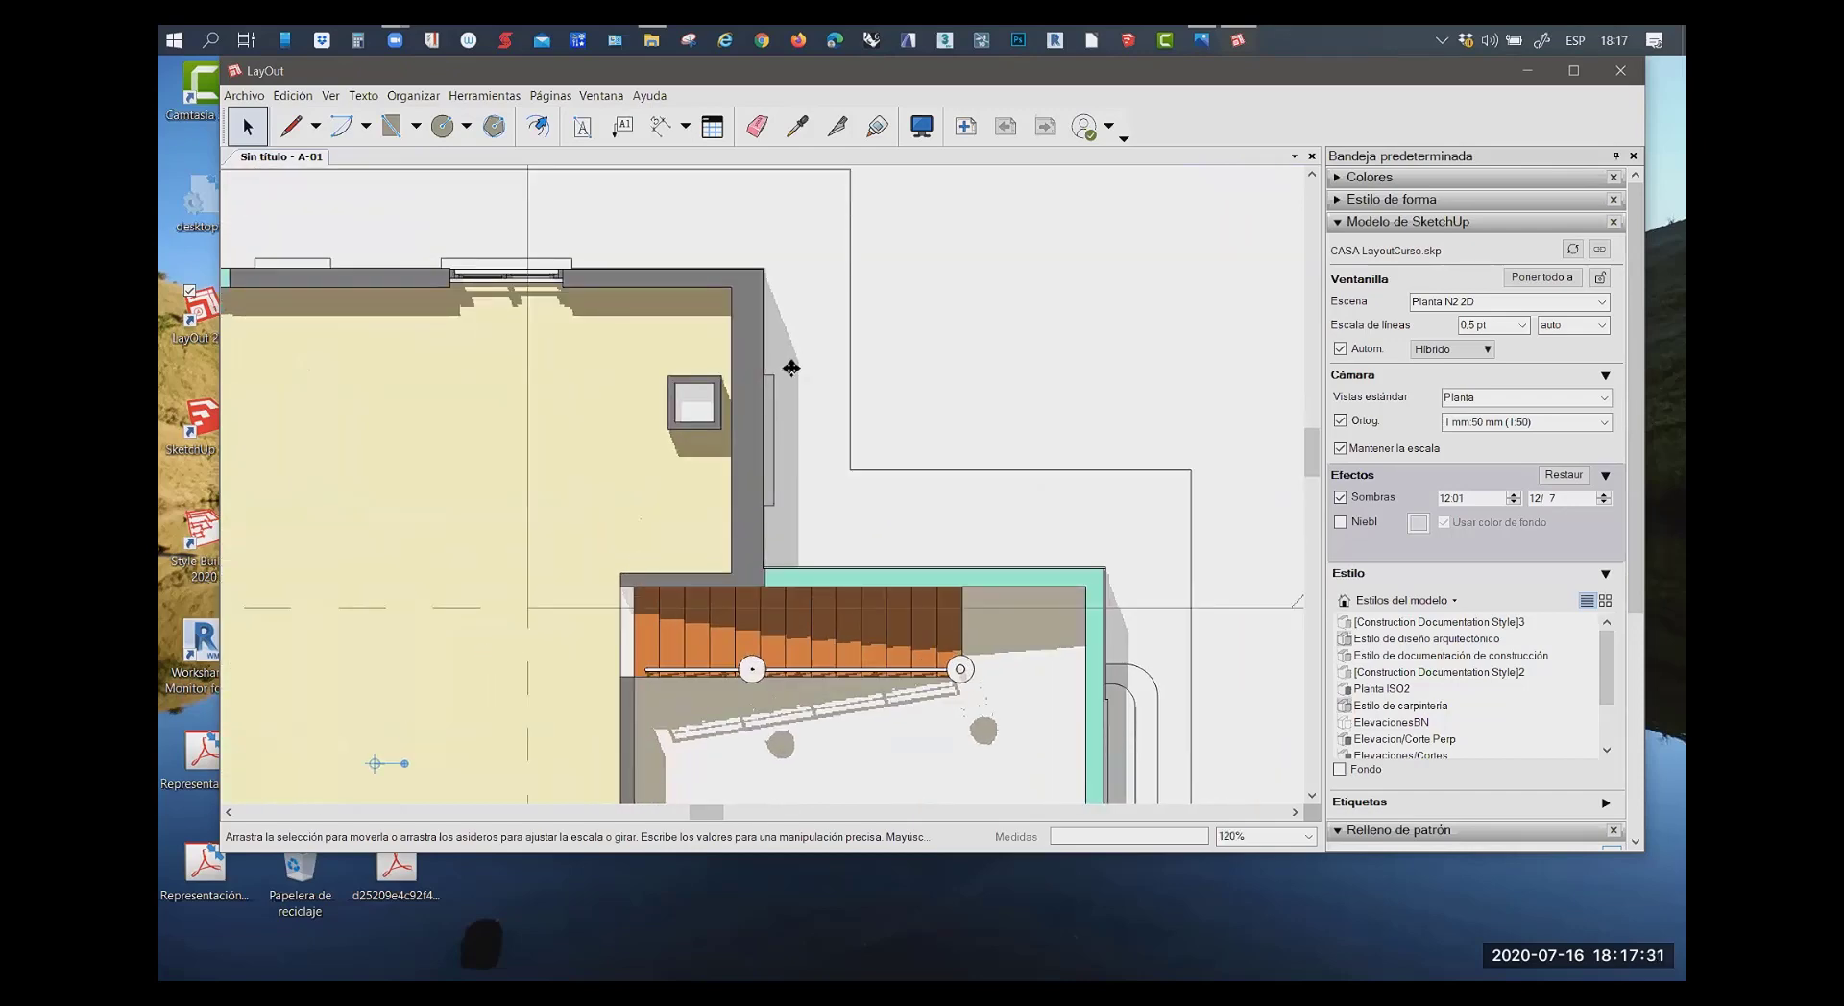
scroll(831, 432, "down", 1)
scroll(823, 457, "down", 1)
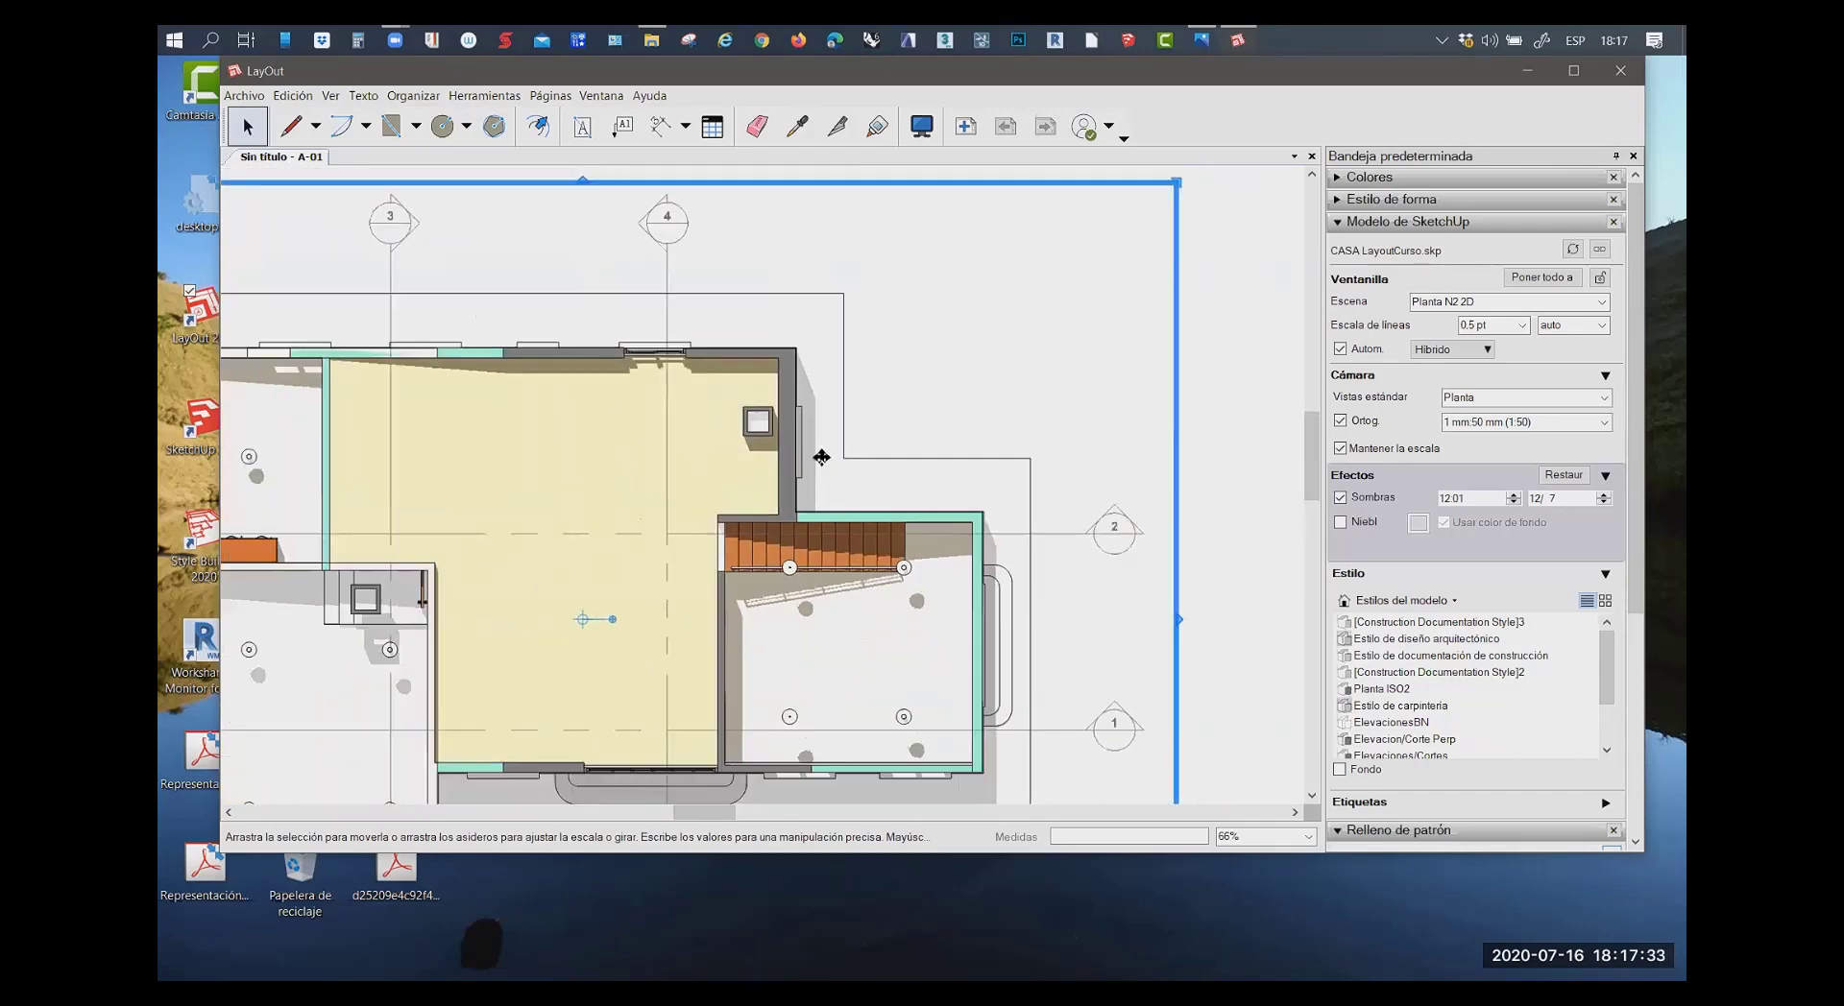
scroll(884, 510, "down", 2)
scroll(672, 576, "down", 1)
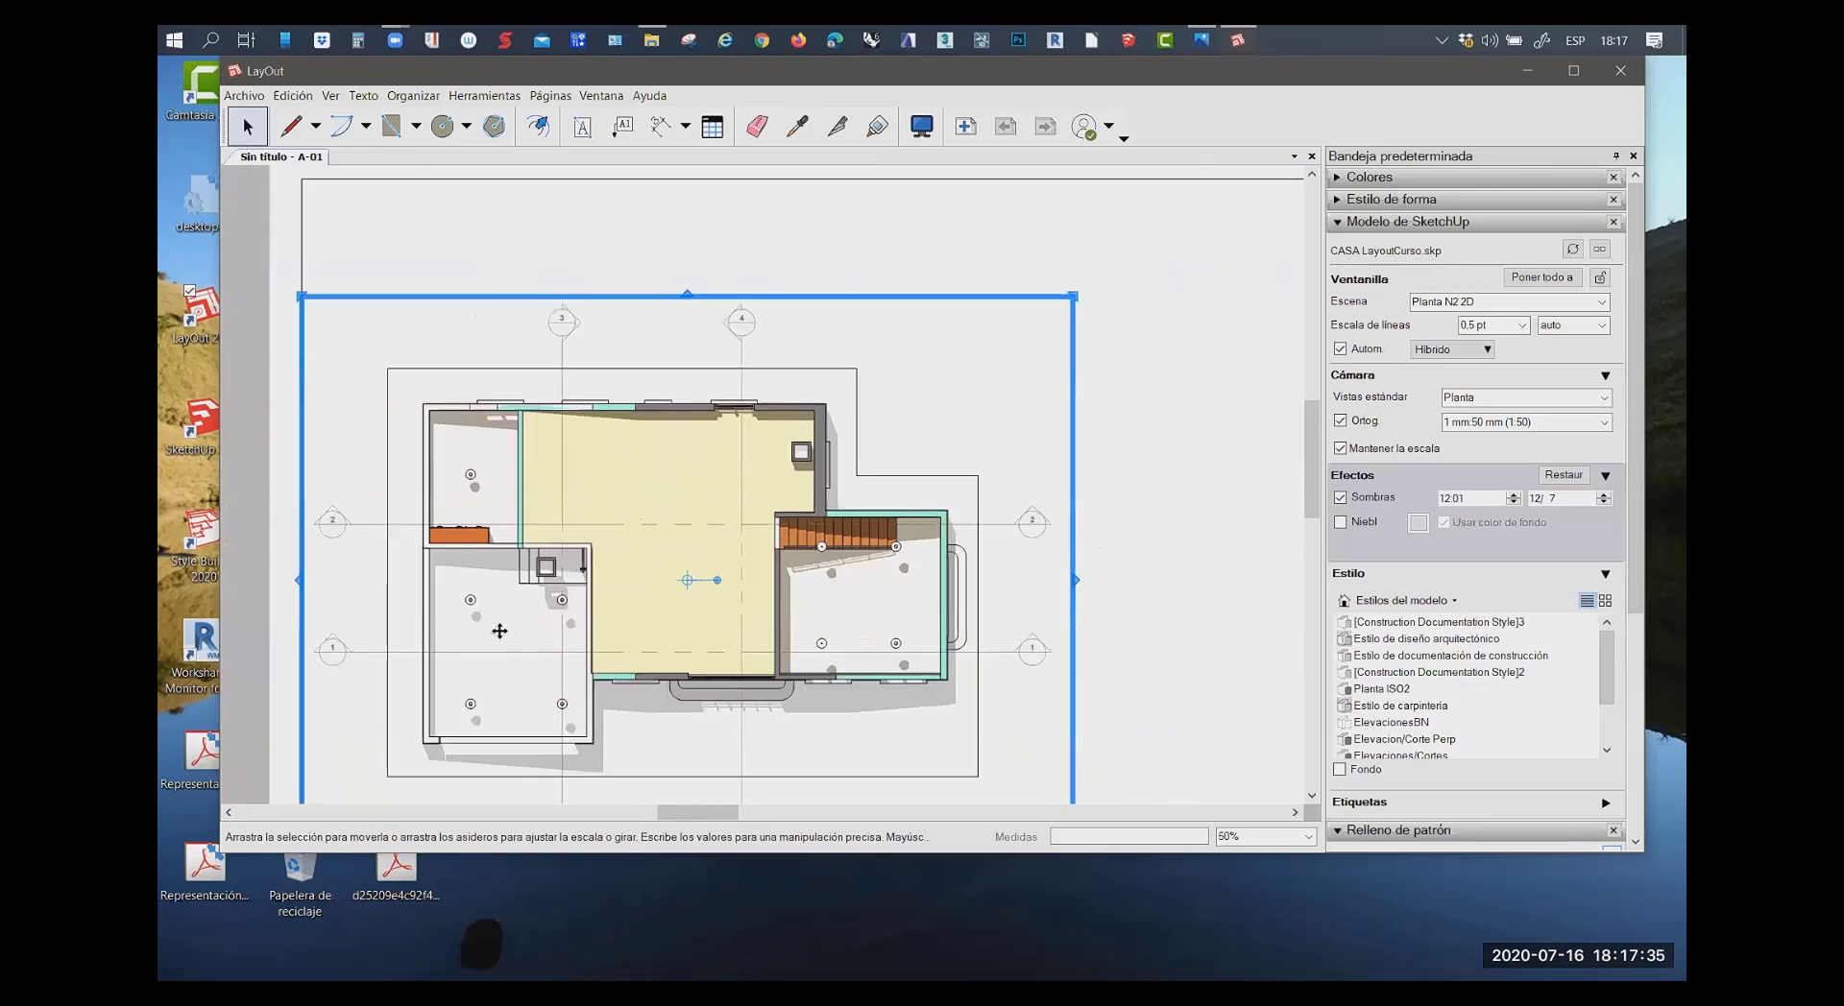
scroll(495, 629, "up", 1)
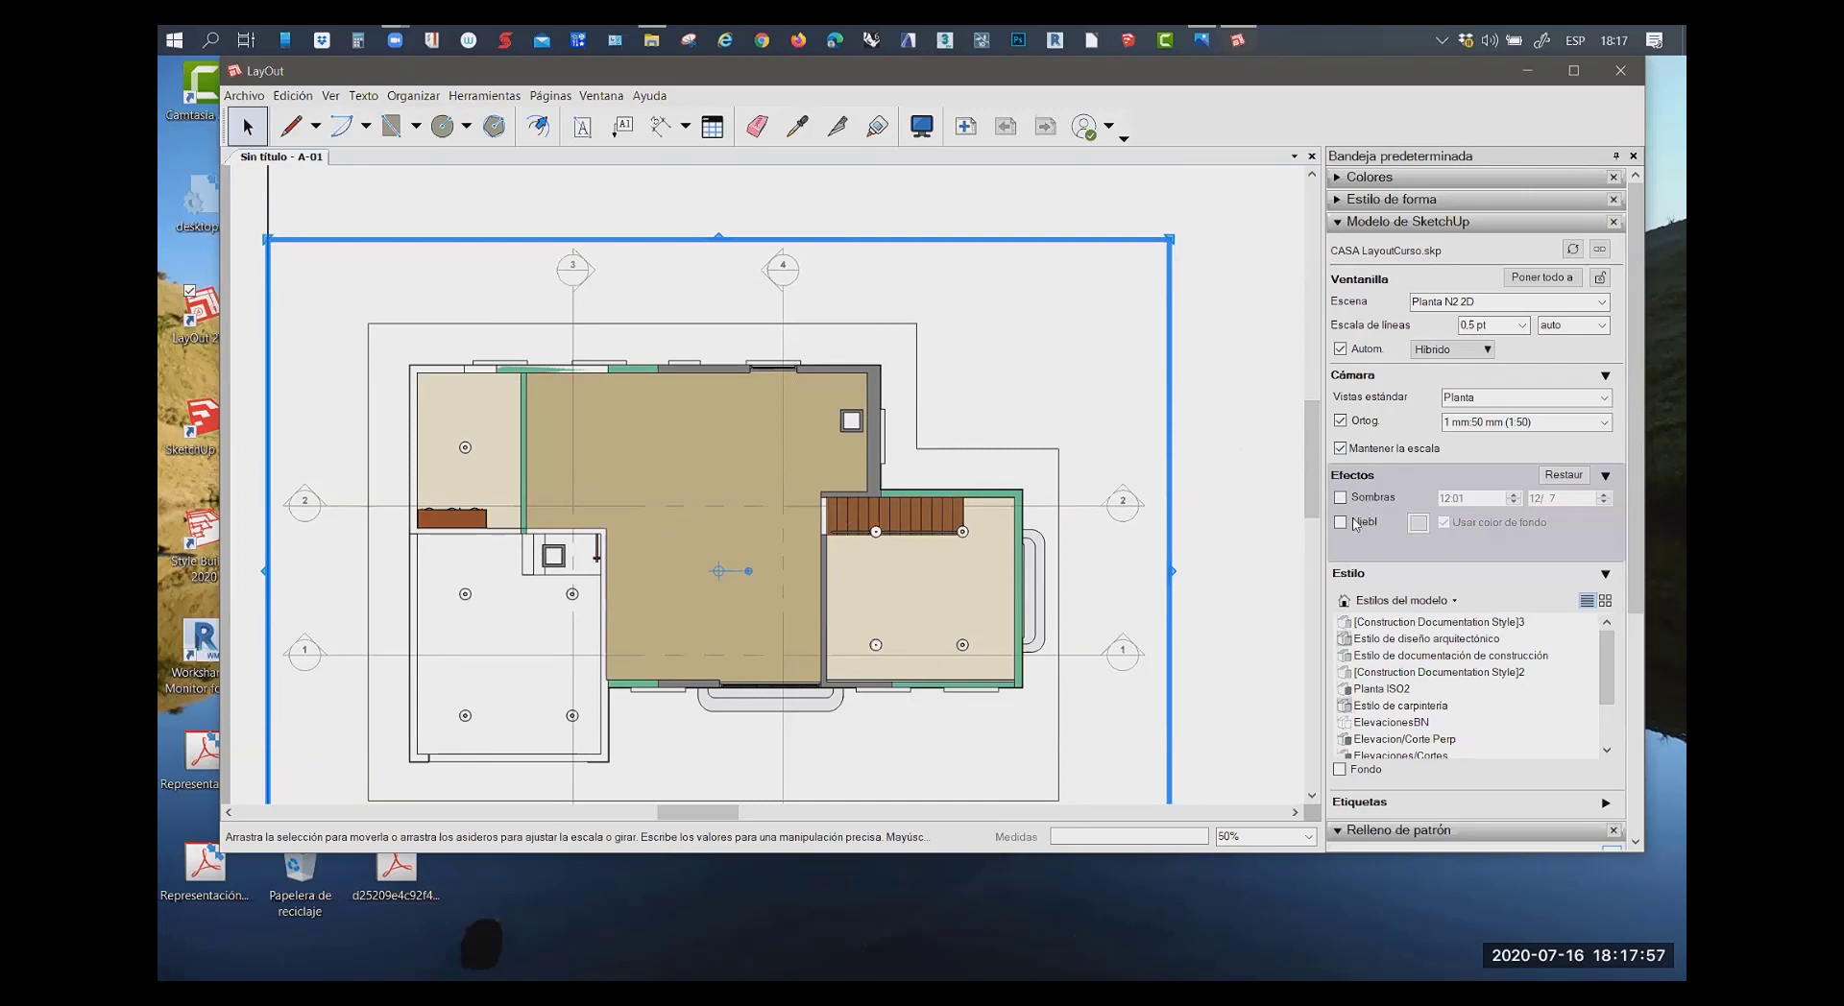
left_click(1340, 498)
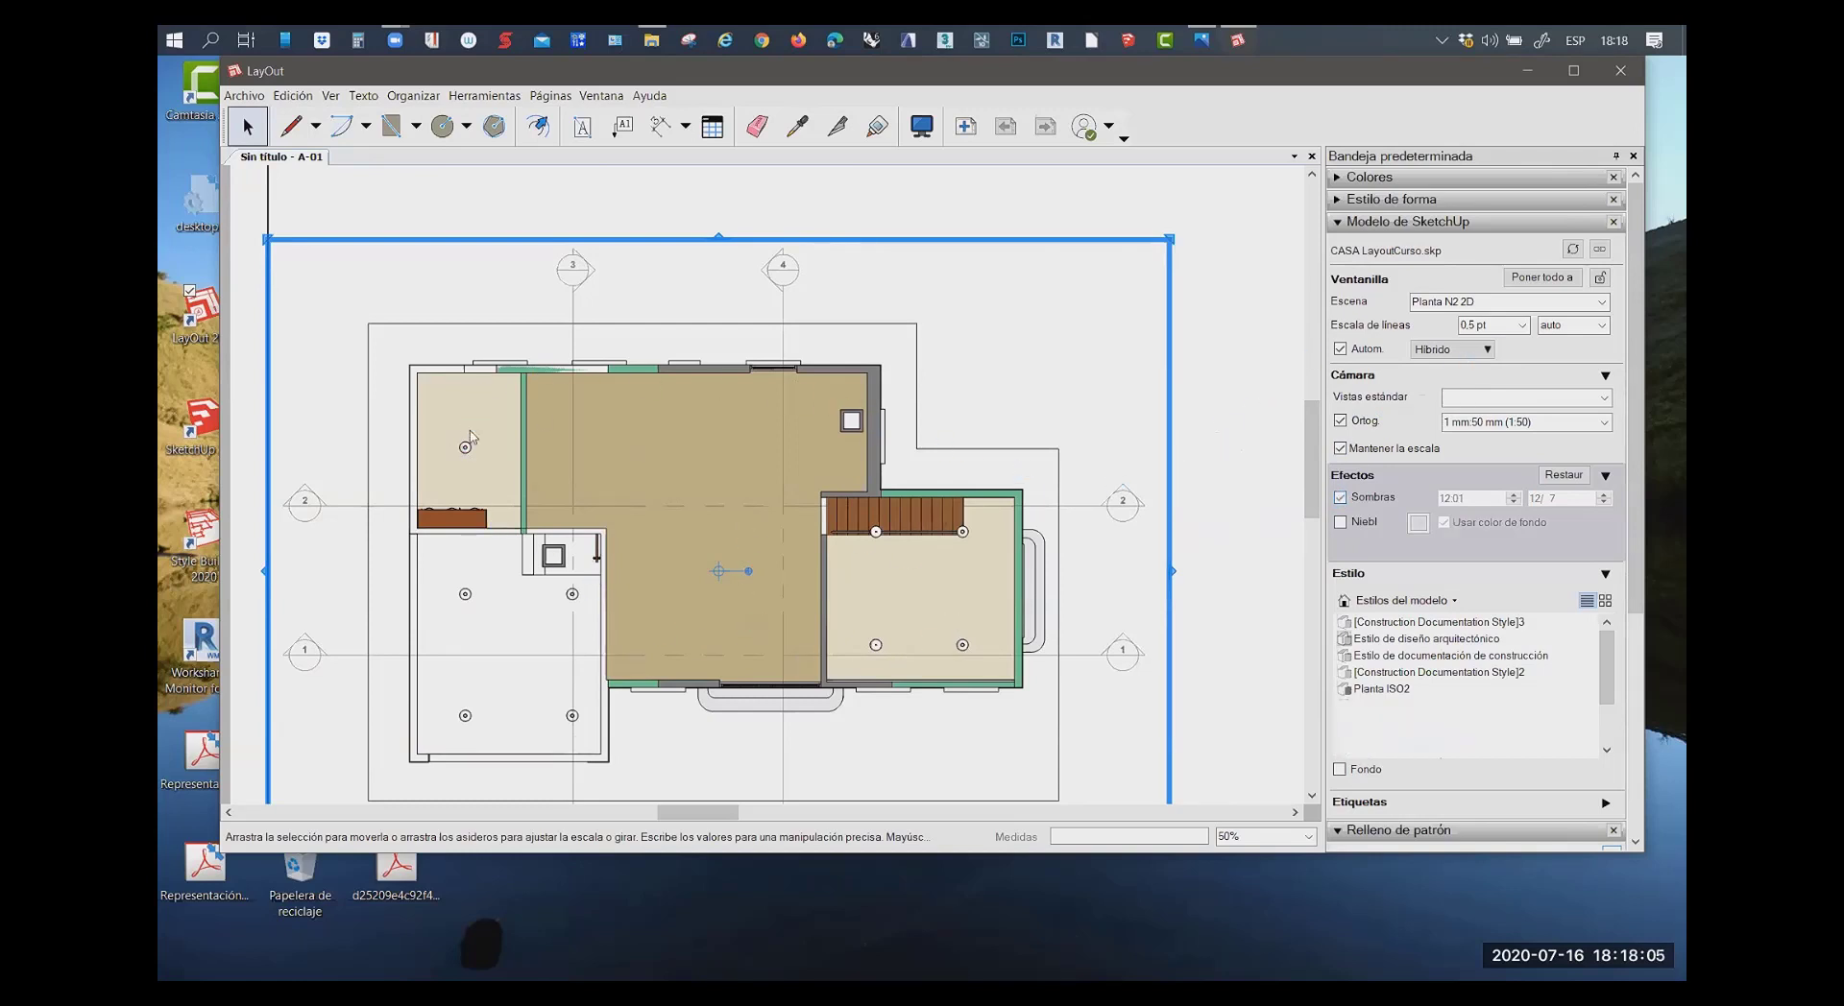
Switch the Planta N2 2D viewport from Híbrido to Vectorial rendering and accept the warning
left_click(1474, 351)
left_click(1440, 391)
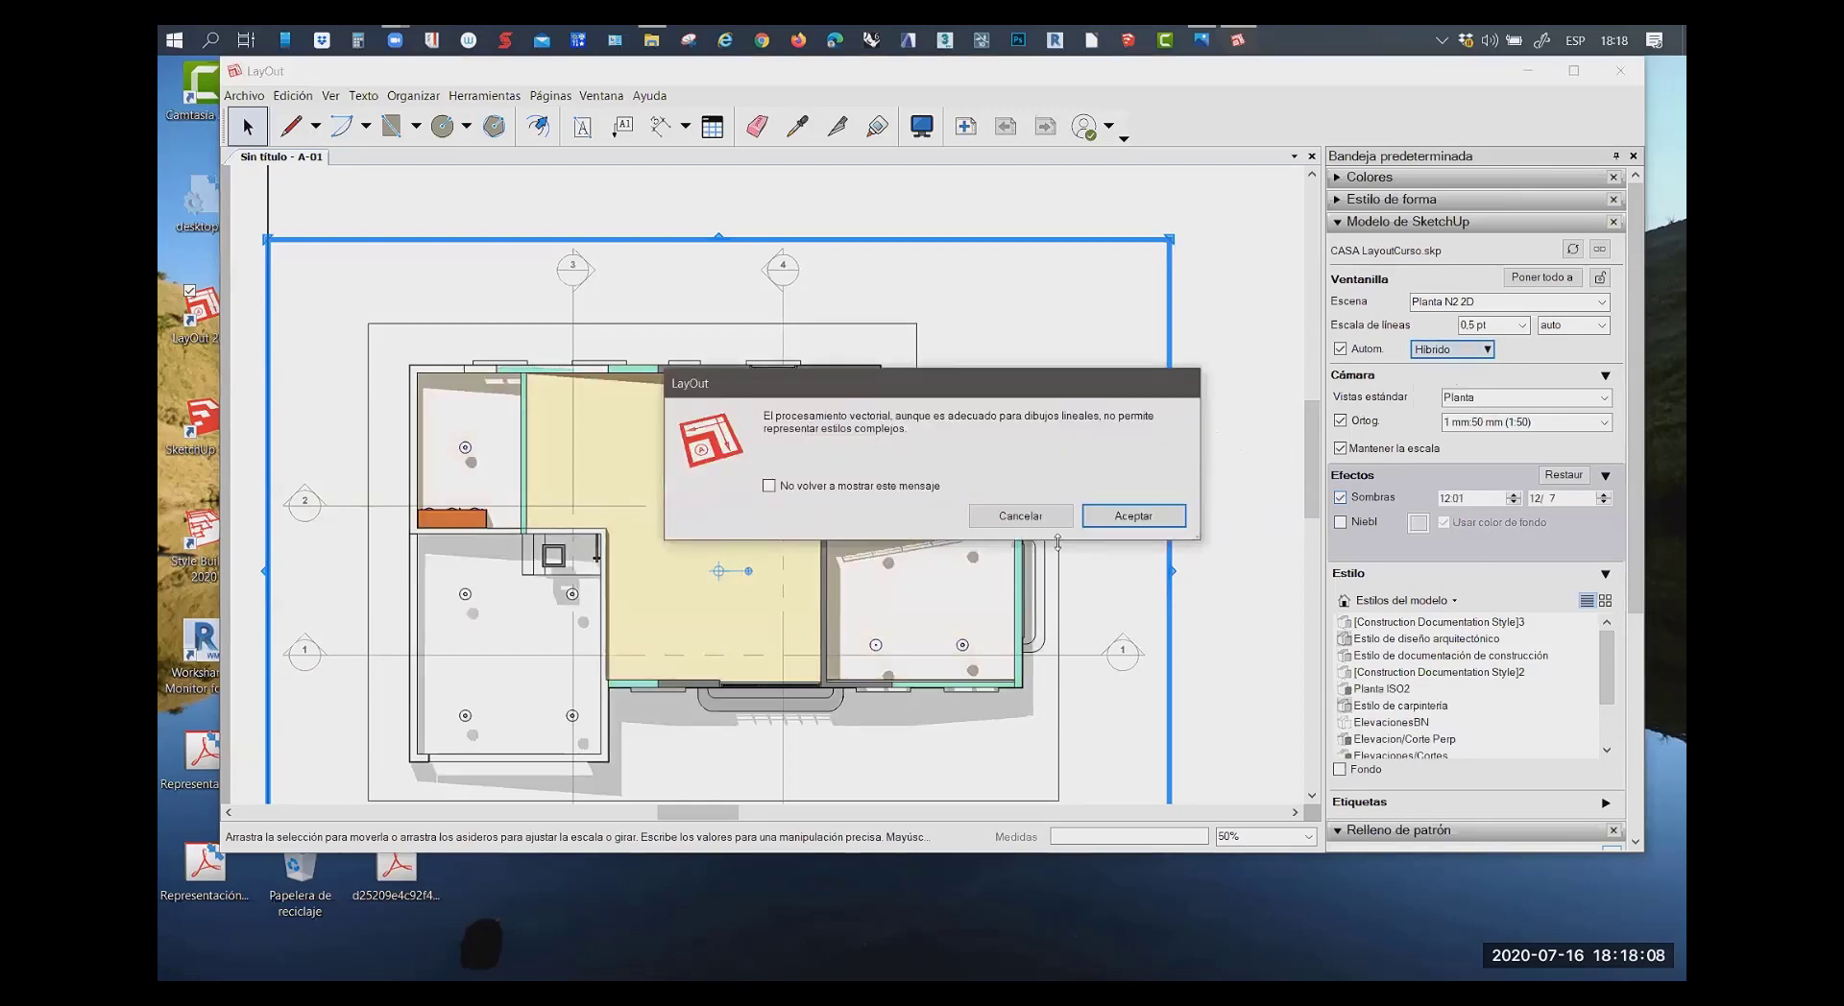
left_click(1133, 516)
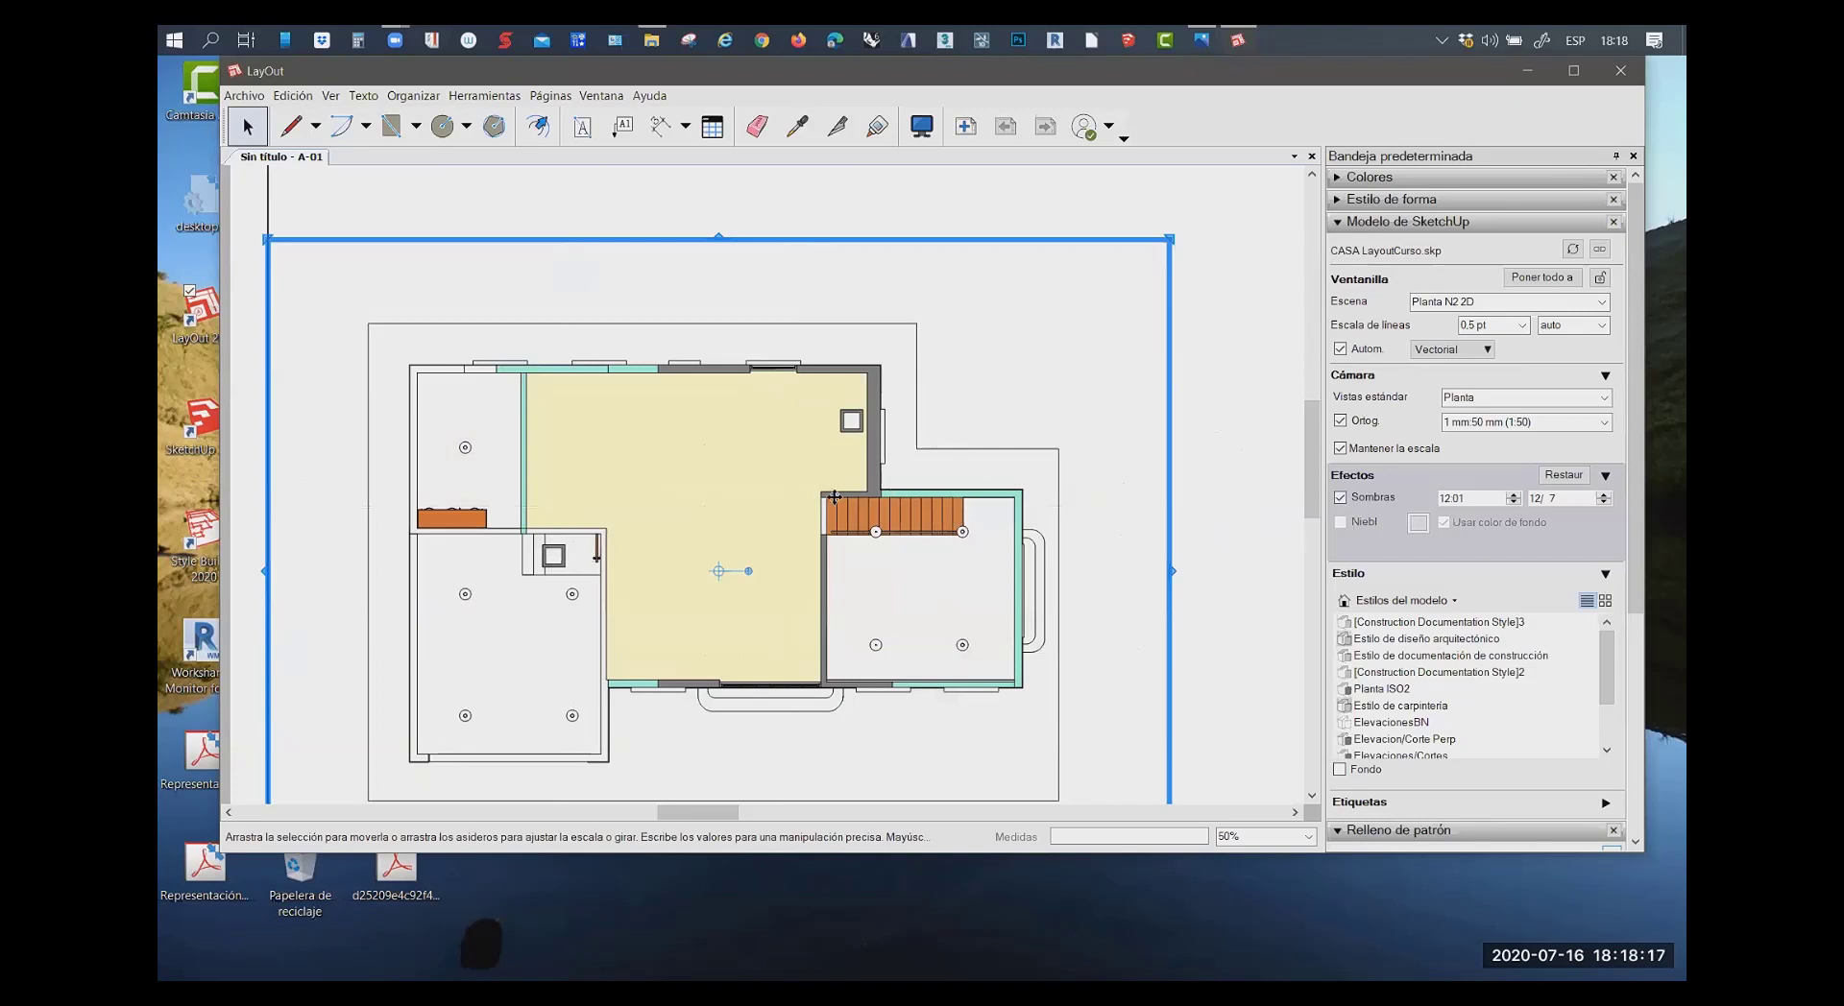
scroll(733, 514, "up", 1)
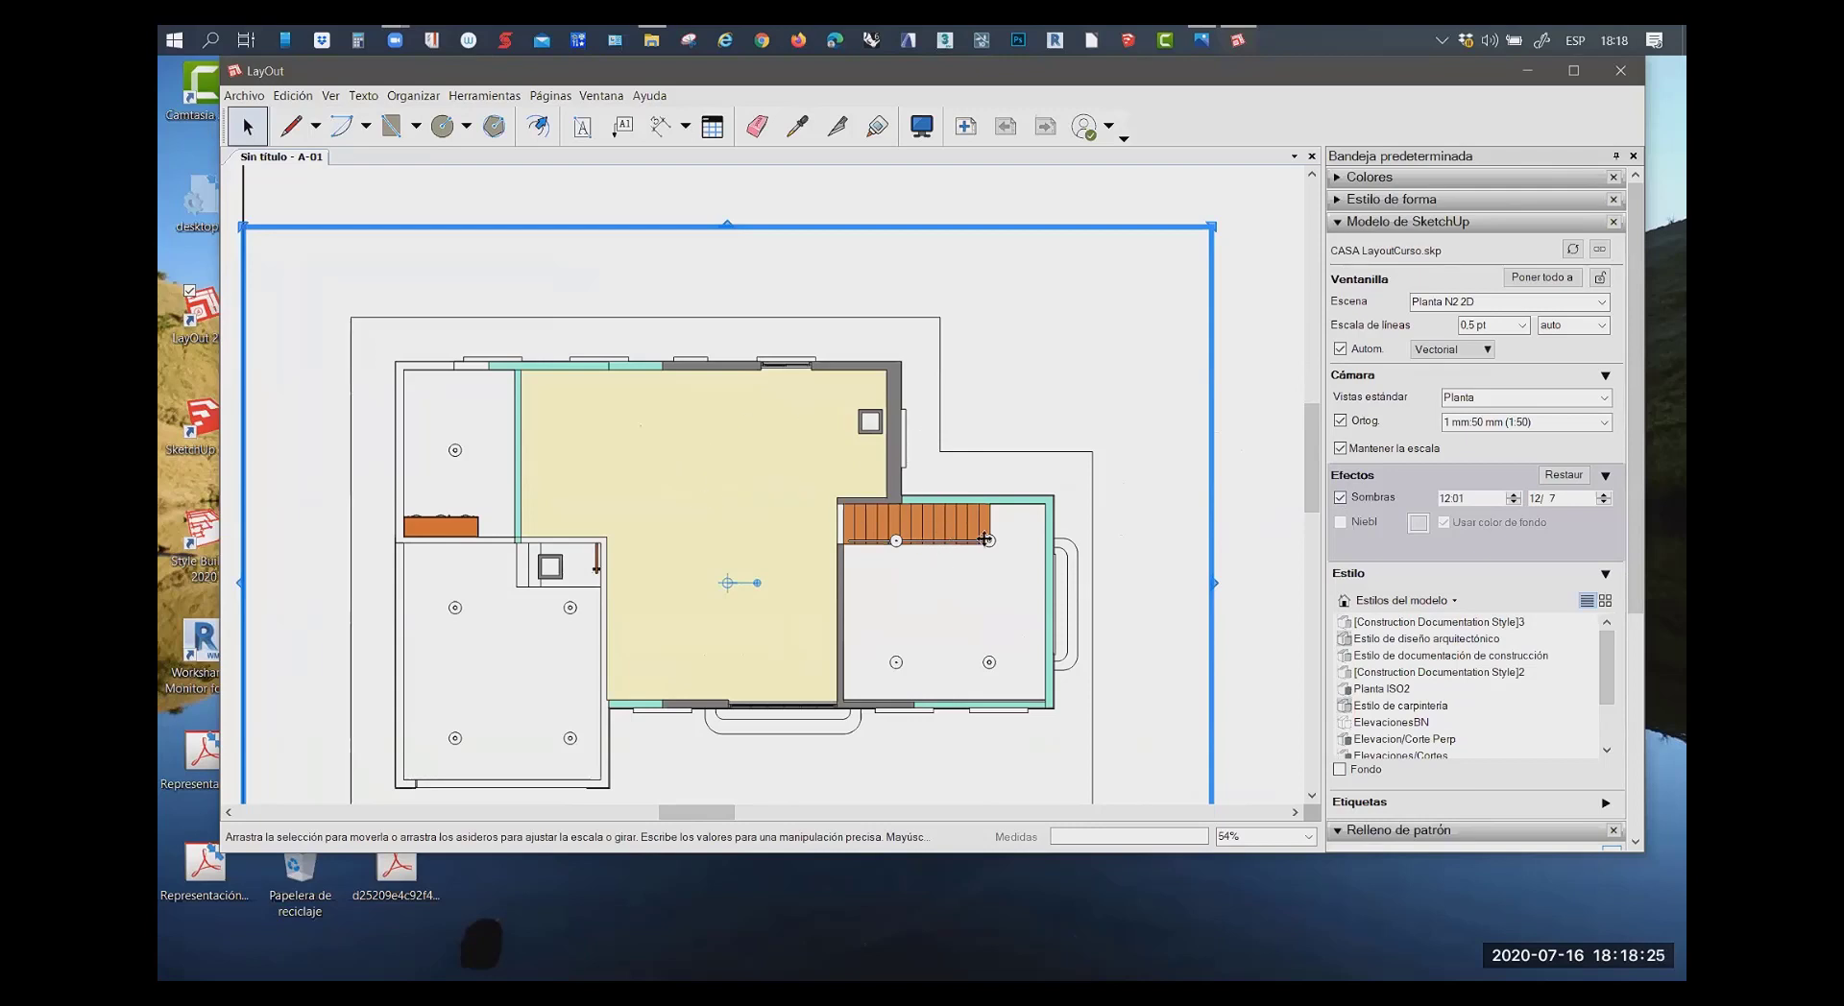
scroll(984, 540, "up", 1)
scroll(677, 518, "down", 1)
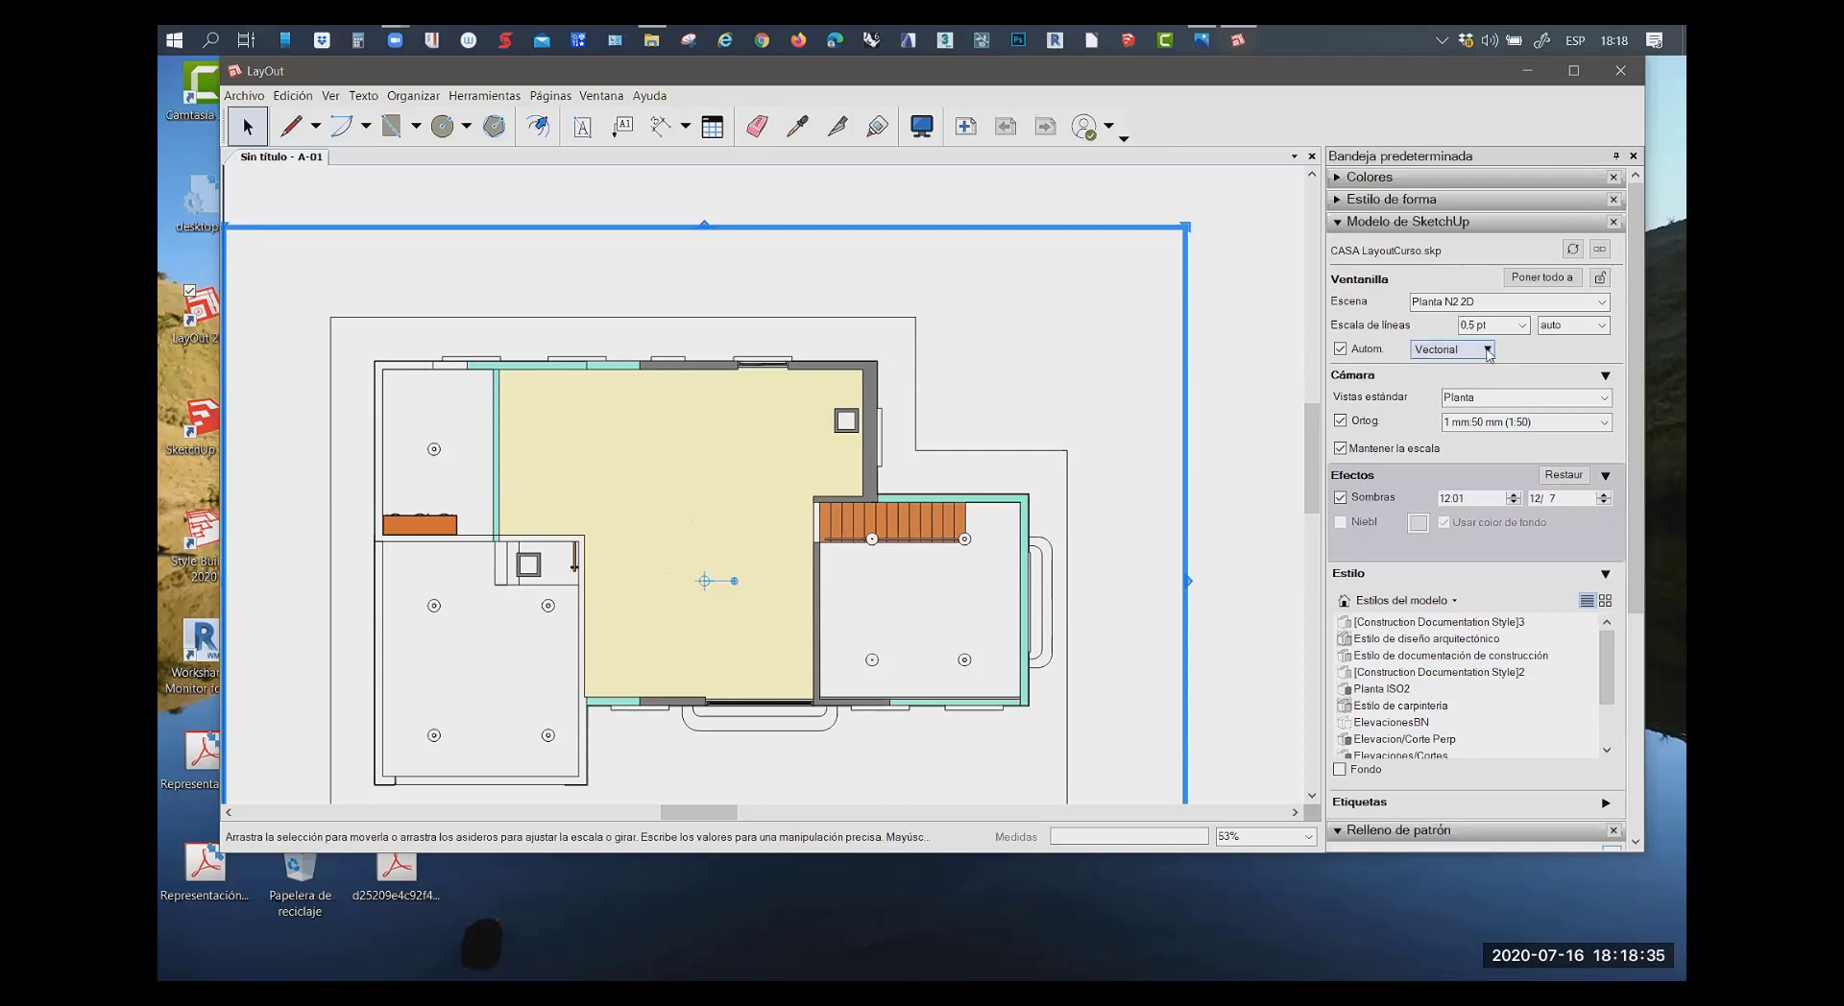
Turn off automatic re-rendering, set the floor plan viewport to Raster, and re-render it with Procesar
left_click(1467, 350)
left_click(1467, 349)
left_click(1467, 349)
left_click(1385, 348)
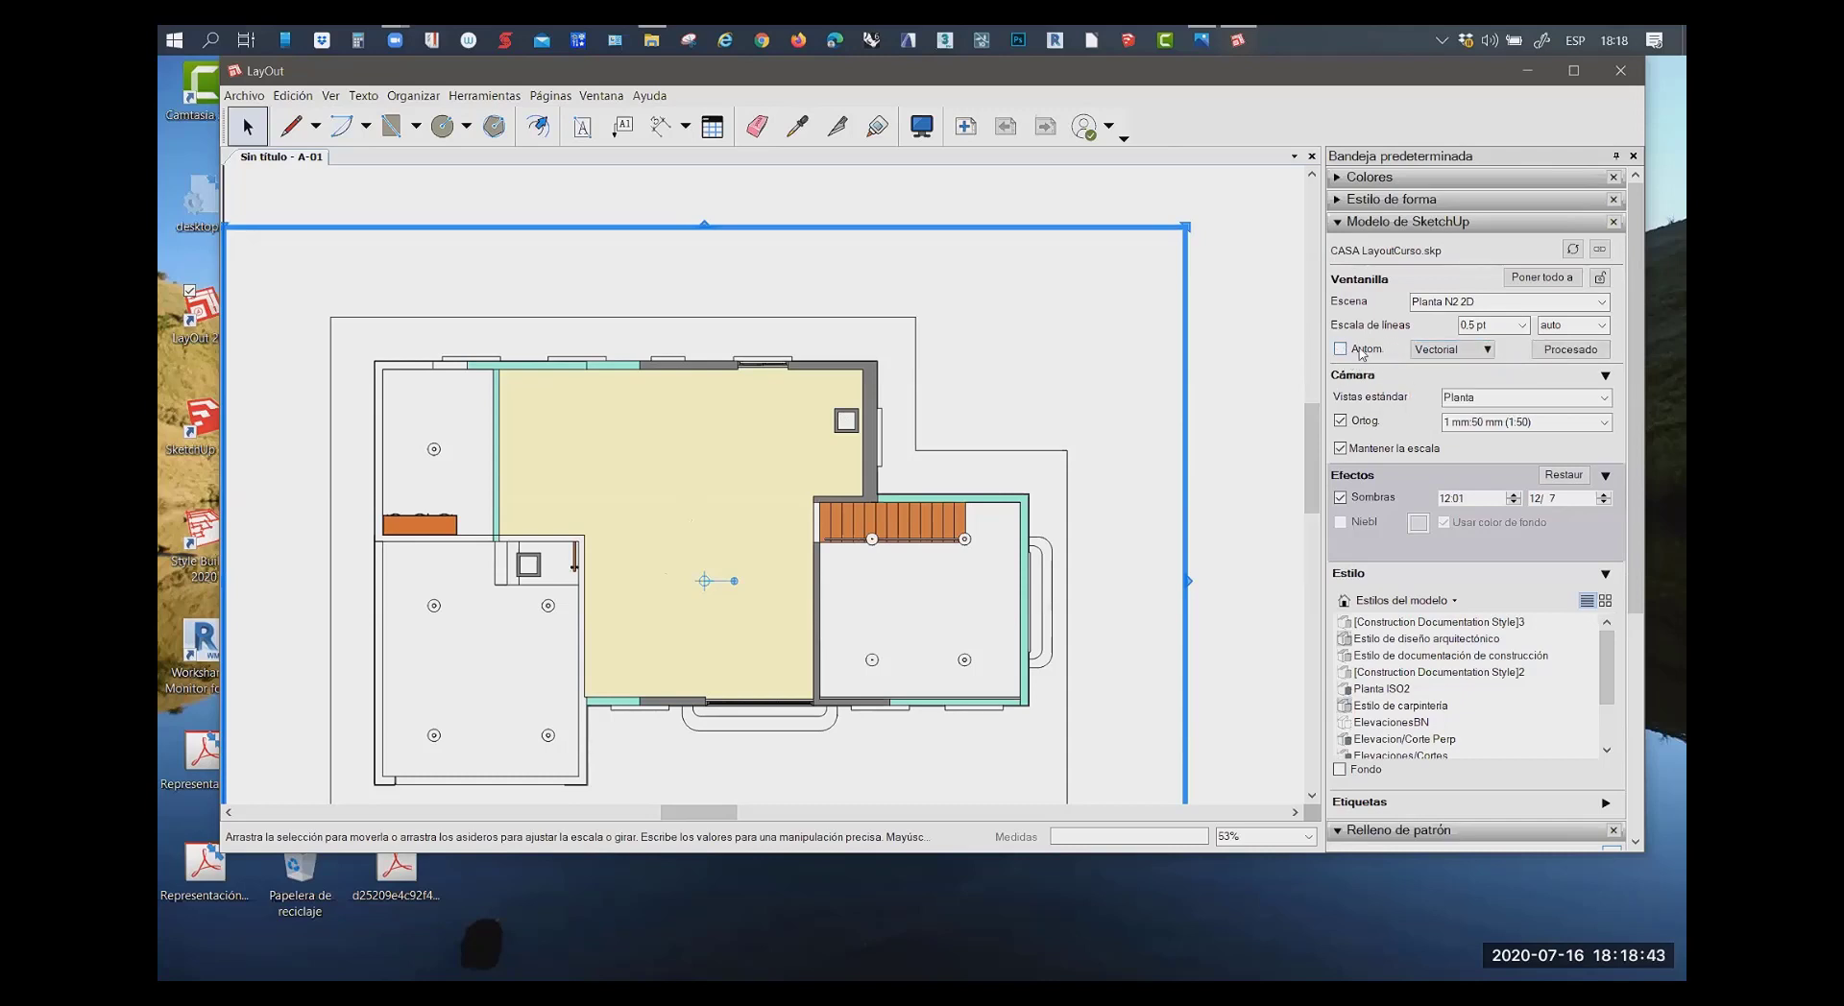
left_click(1436, 351)
left_click(1456, 390)
left_click(1575, 353)
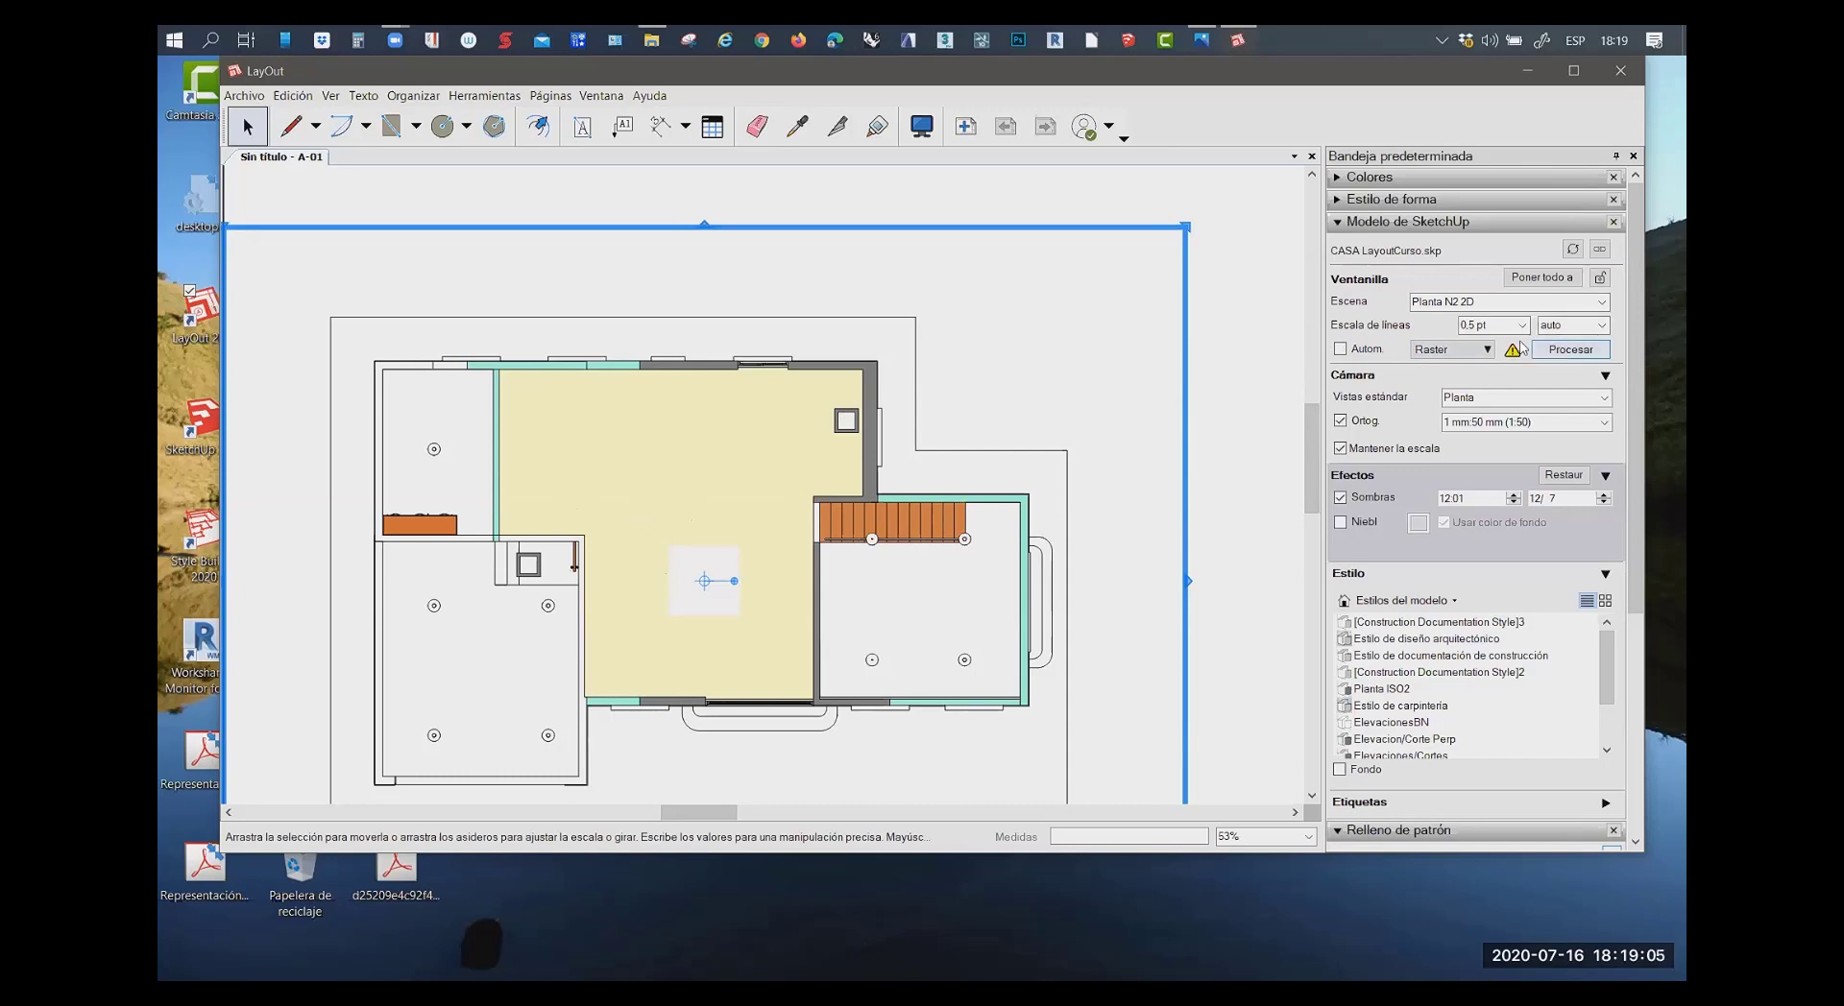
Delete the Planta N2 2D floor-plan viewport from page A-01
right_click(700, 370)
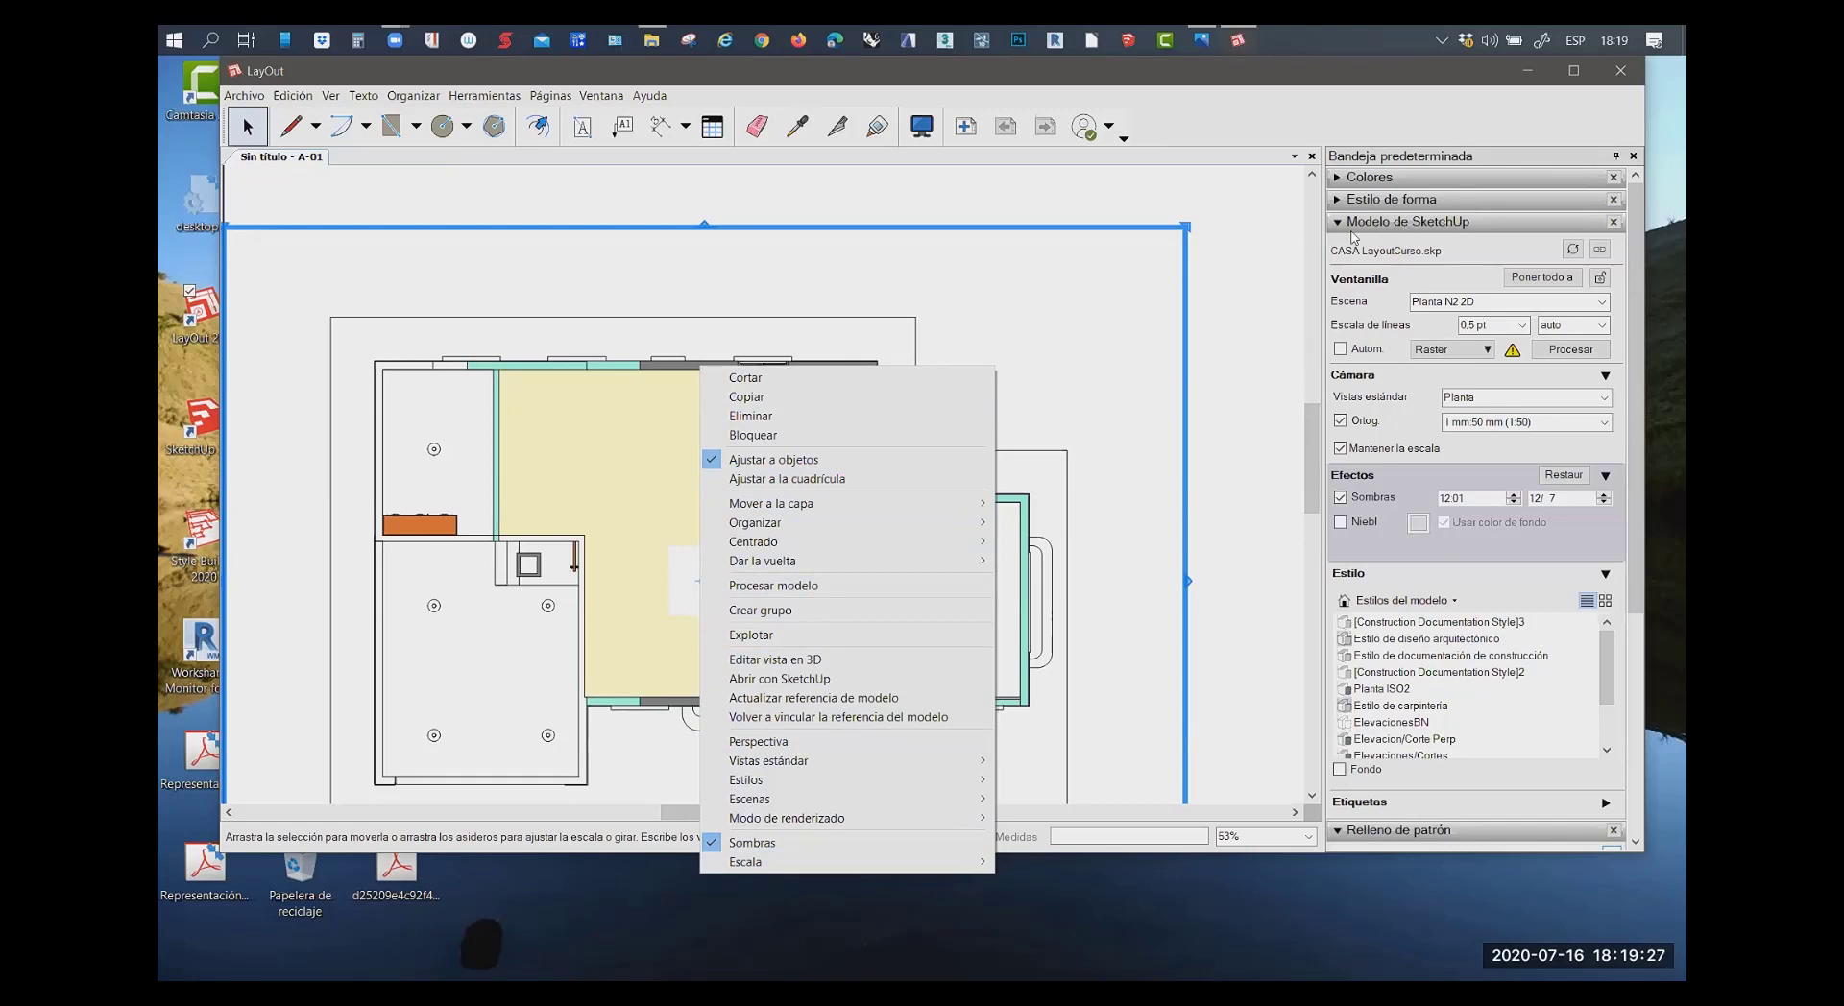
key("Delete")
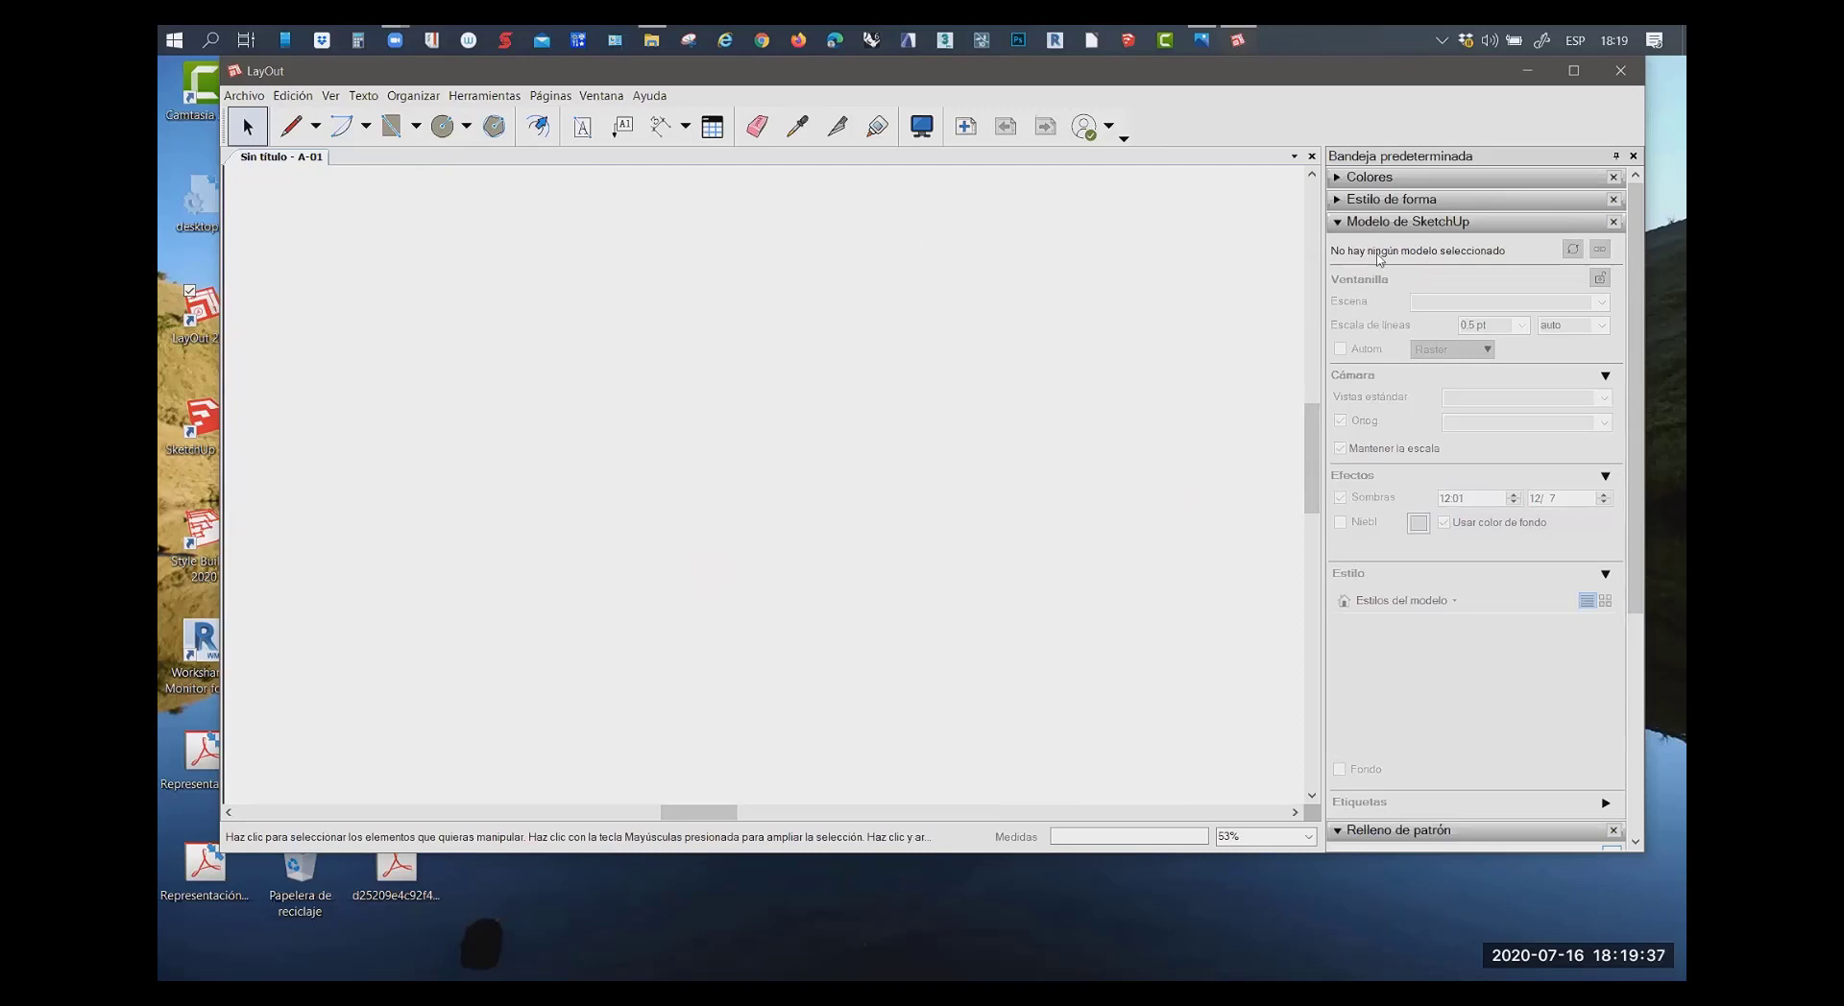
Collapse Modelo de SketchUp, return to the document window via Ventana, and select the page's large rectangle
left_click(1340, 227)
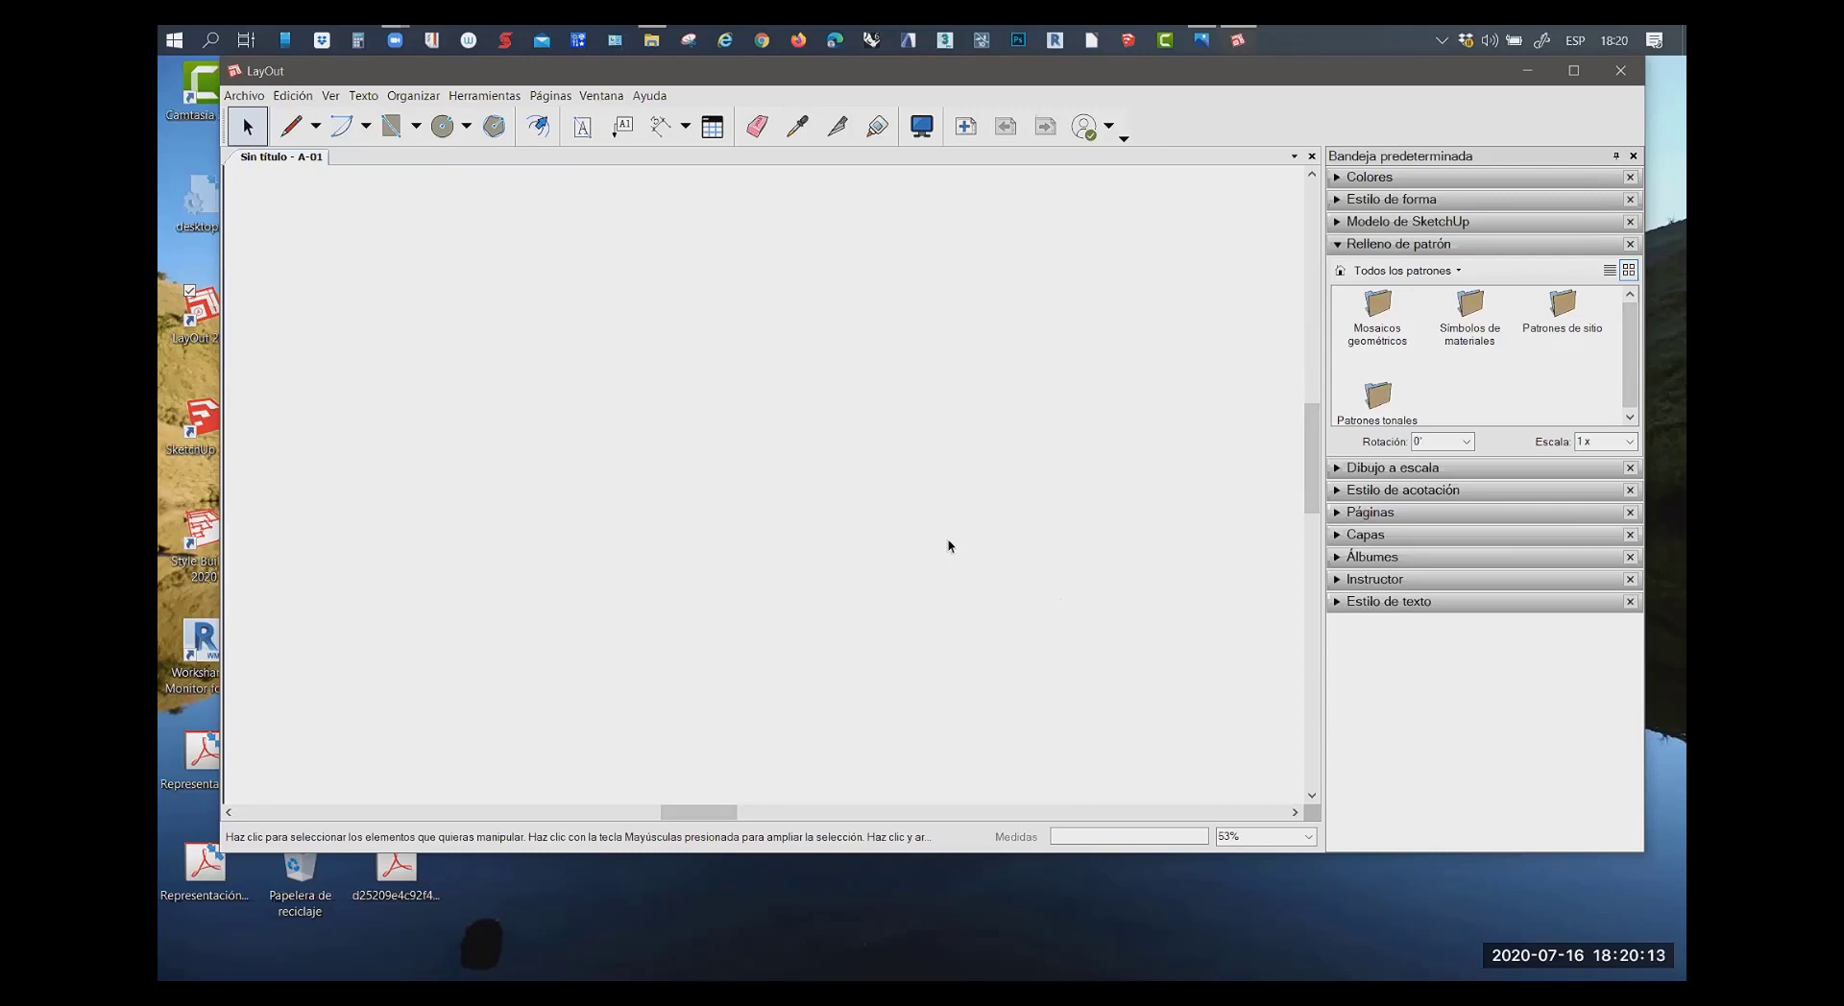
left_click(601, 95)
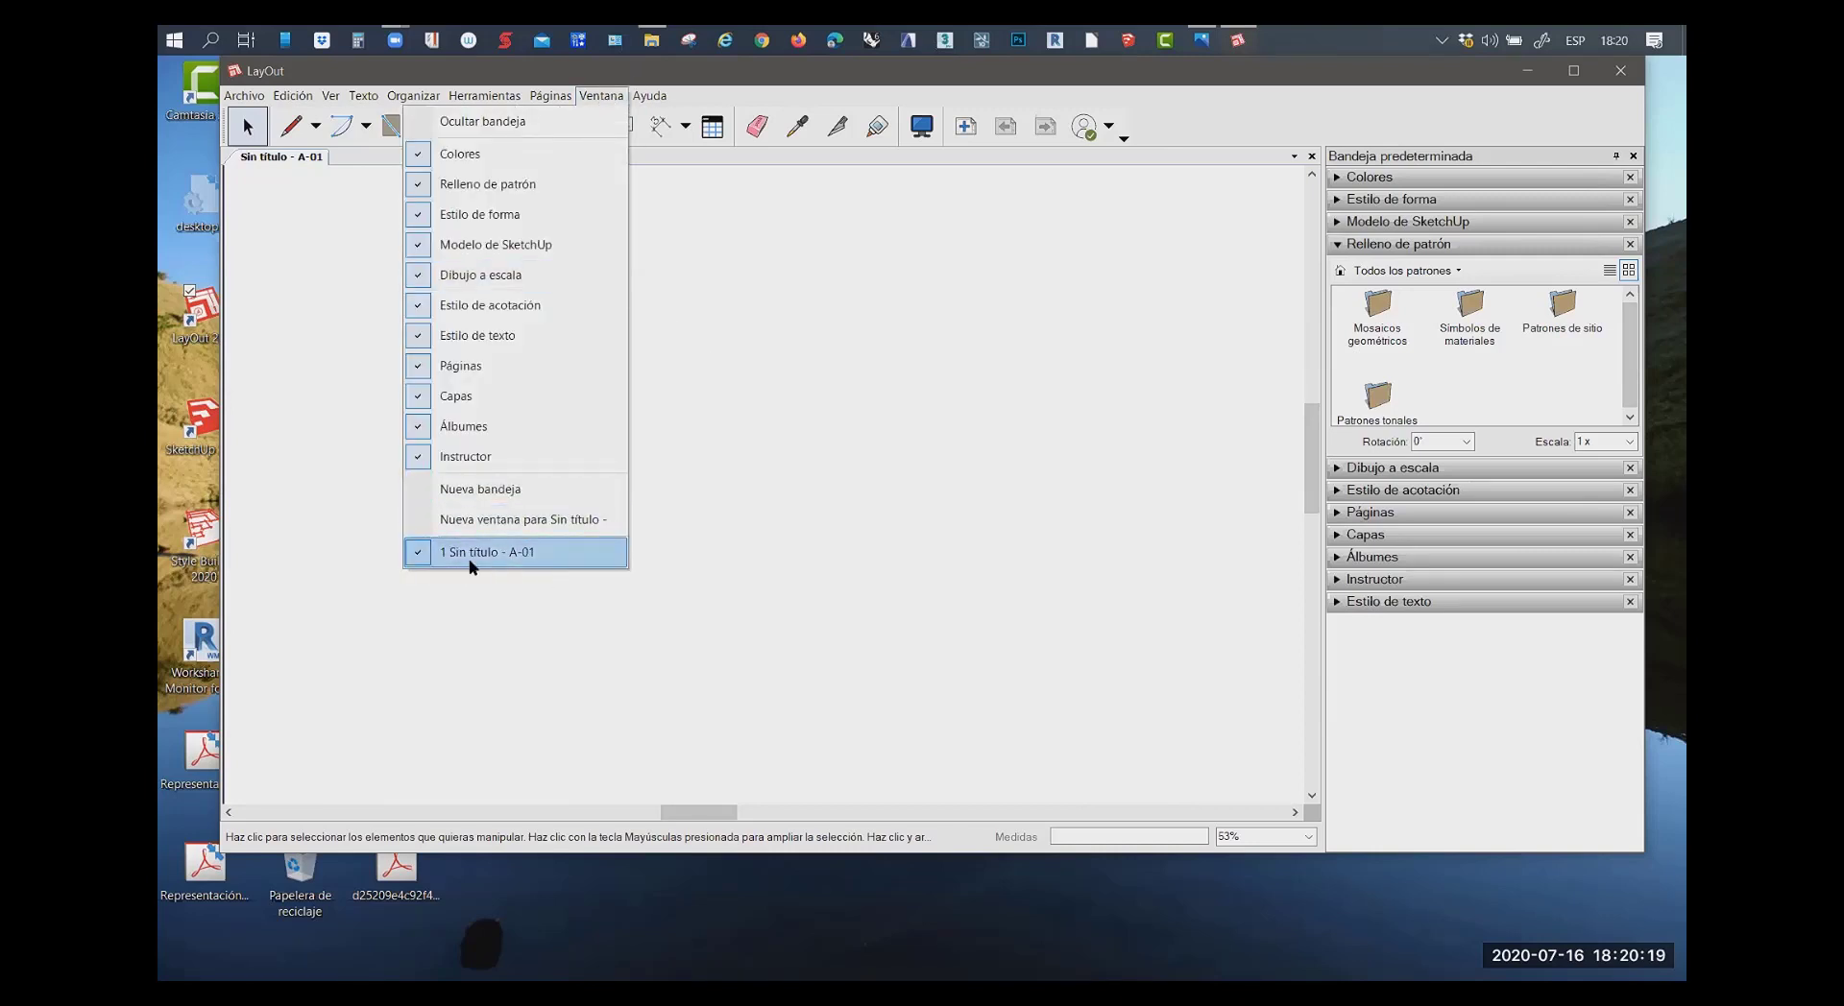
left_click(678, 411)
left_click(680, 411)
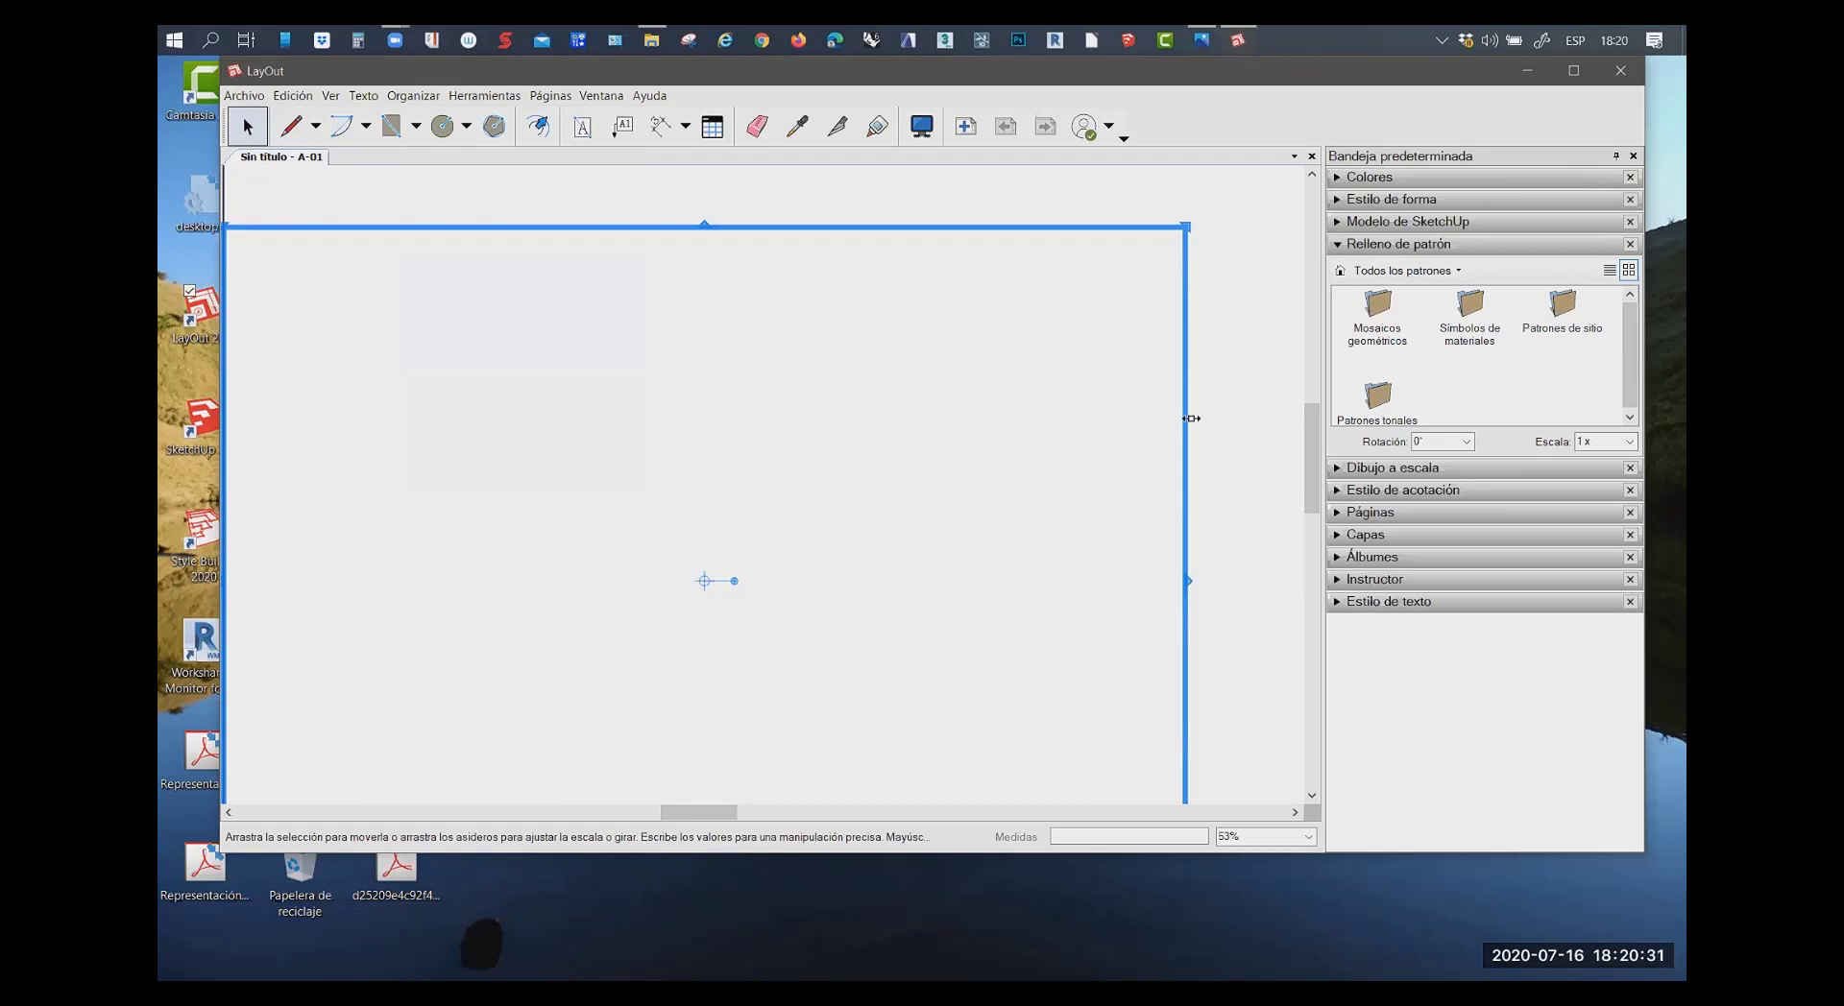
Zoom out, collapse the pattern fill panel and expand the Modelo de SketchUp settings
left_click(1284, 311)
scroll(1037, 402, "down", 2)
scroll(1037, 402, "down", 3)
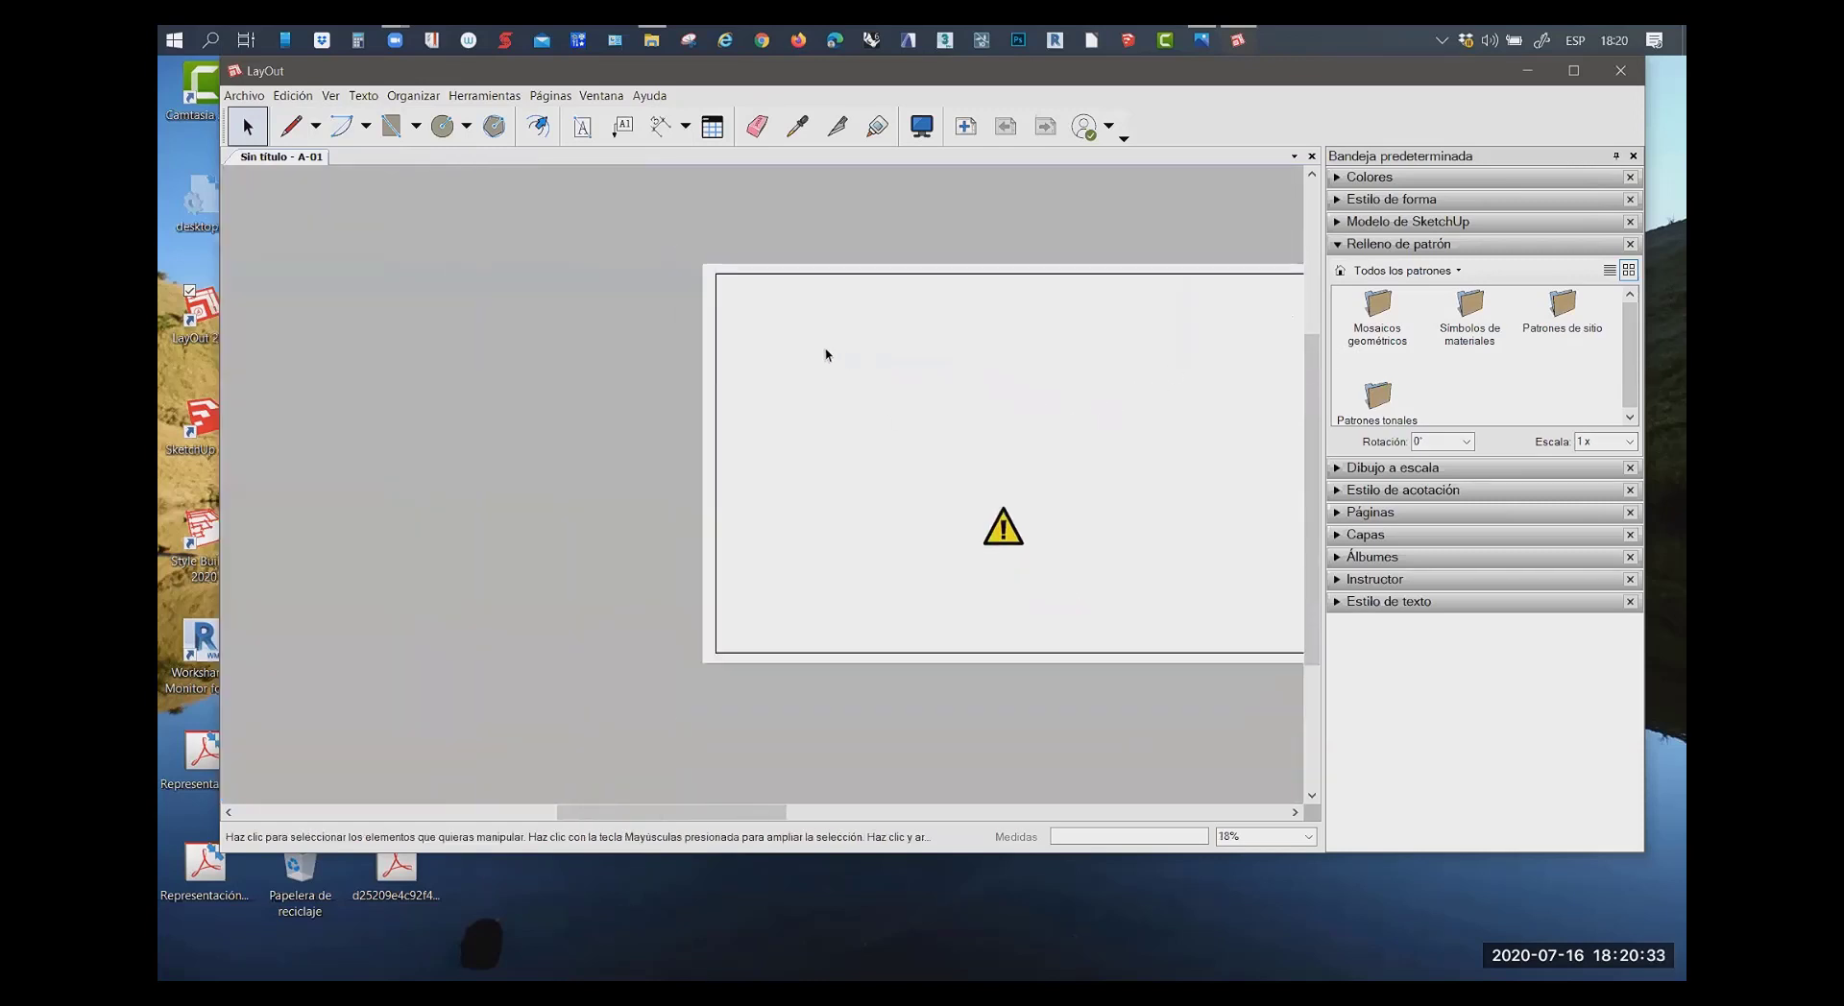
scroll(1056, 432, "up", 1)
scroll(903, 413, "up", 1)
scroll(829, 429, "up", 1)
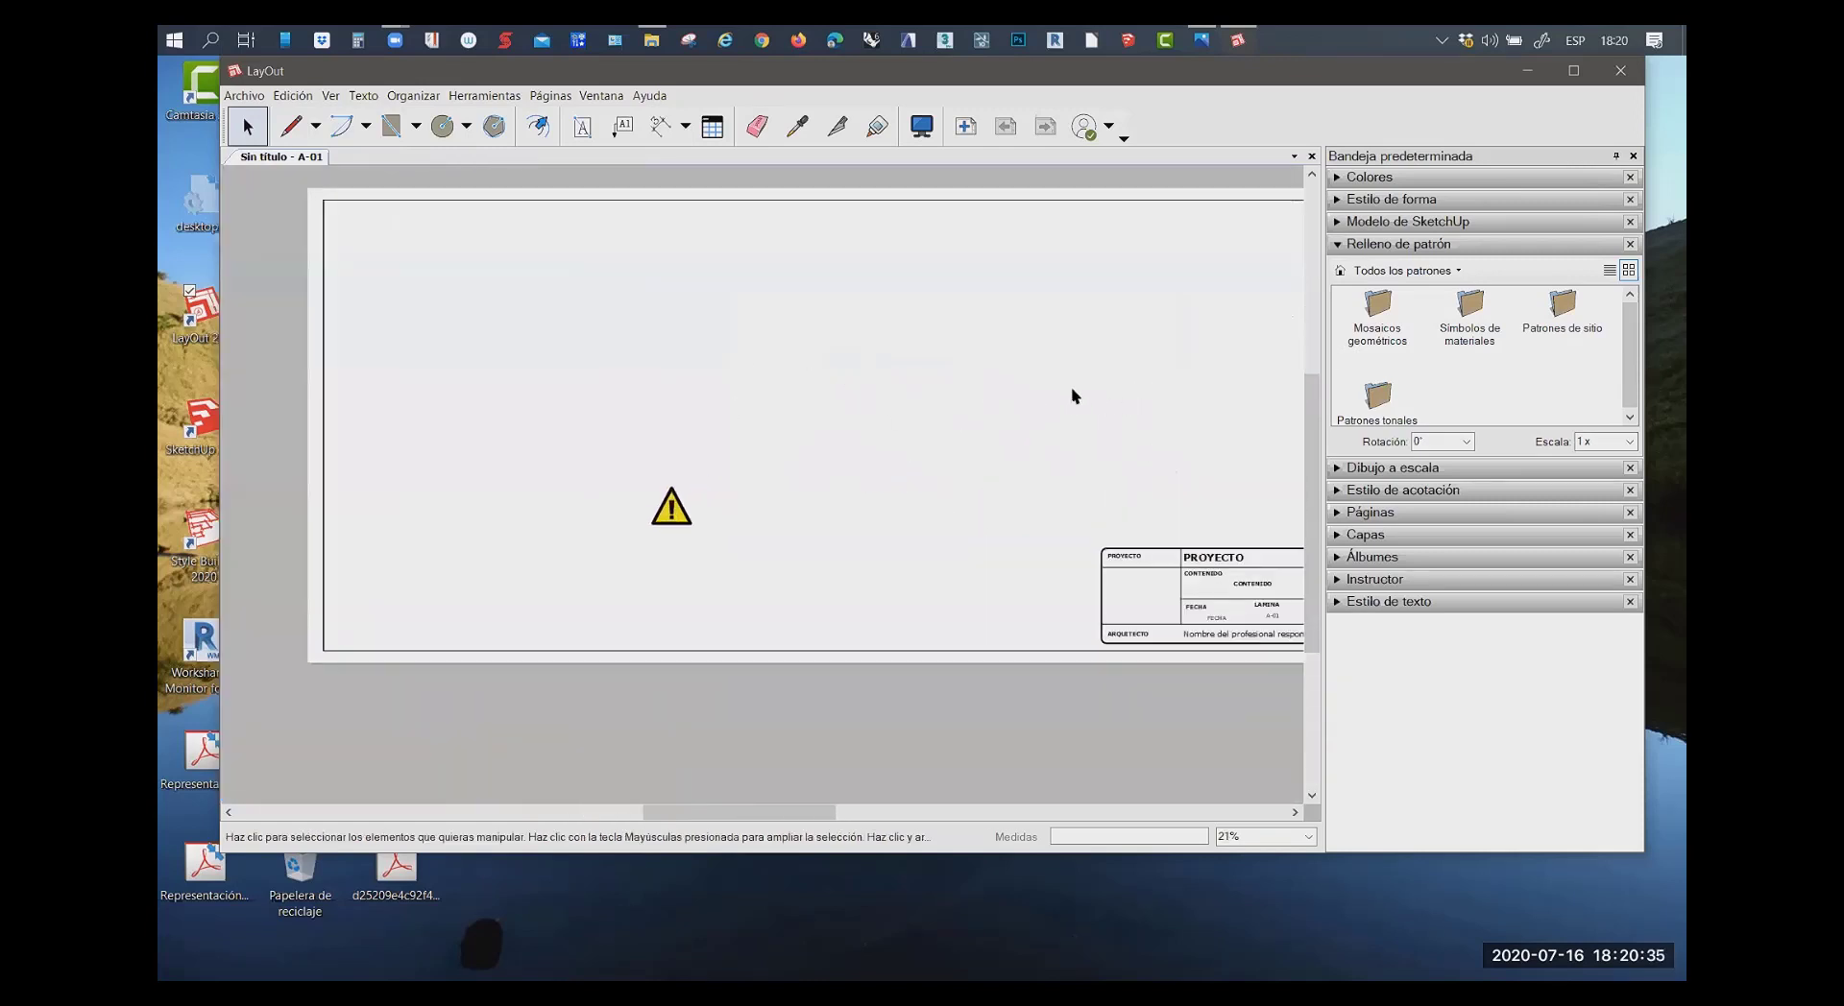
scroll(580, 477, "up", 1)
scroll(588, 471, "down", 1)
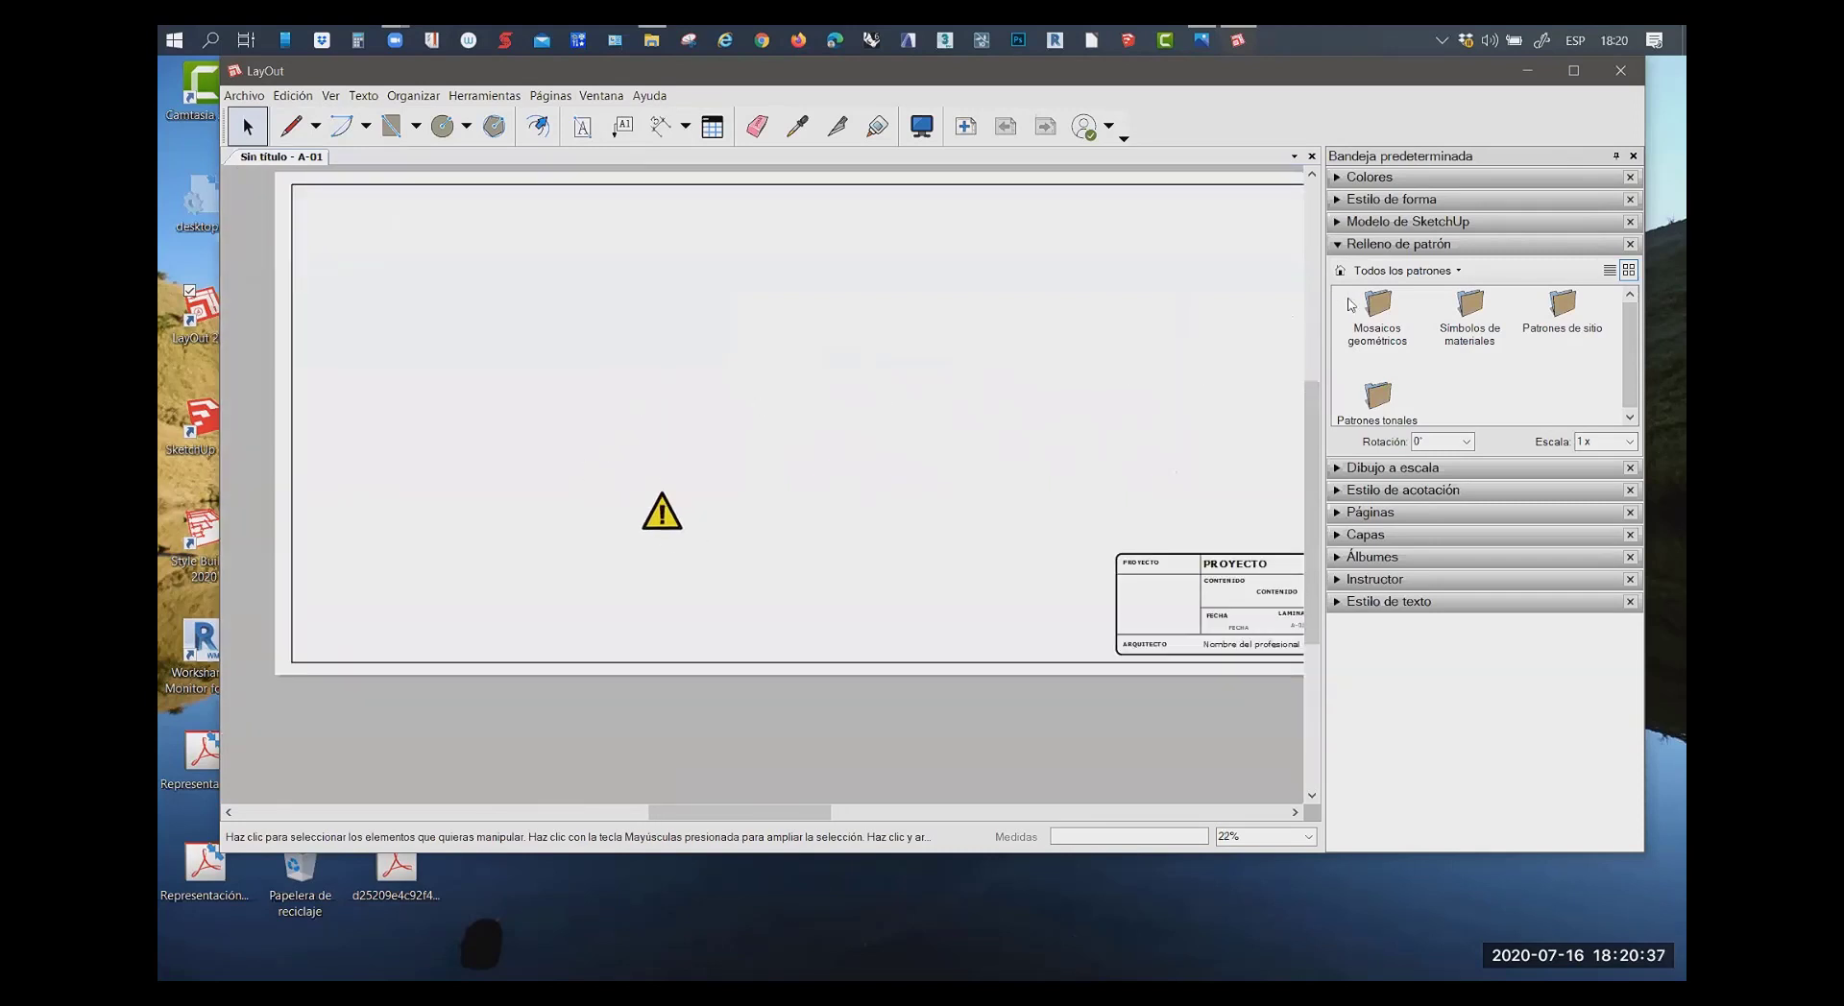
left_click(1331, 246)
left_click(1368, 227)
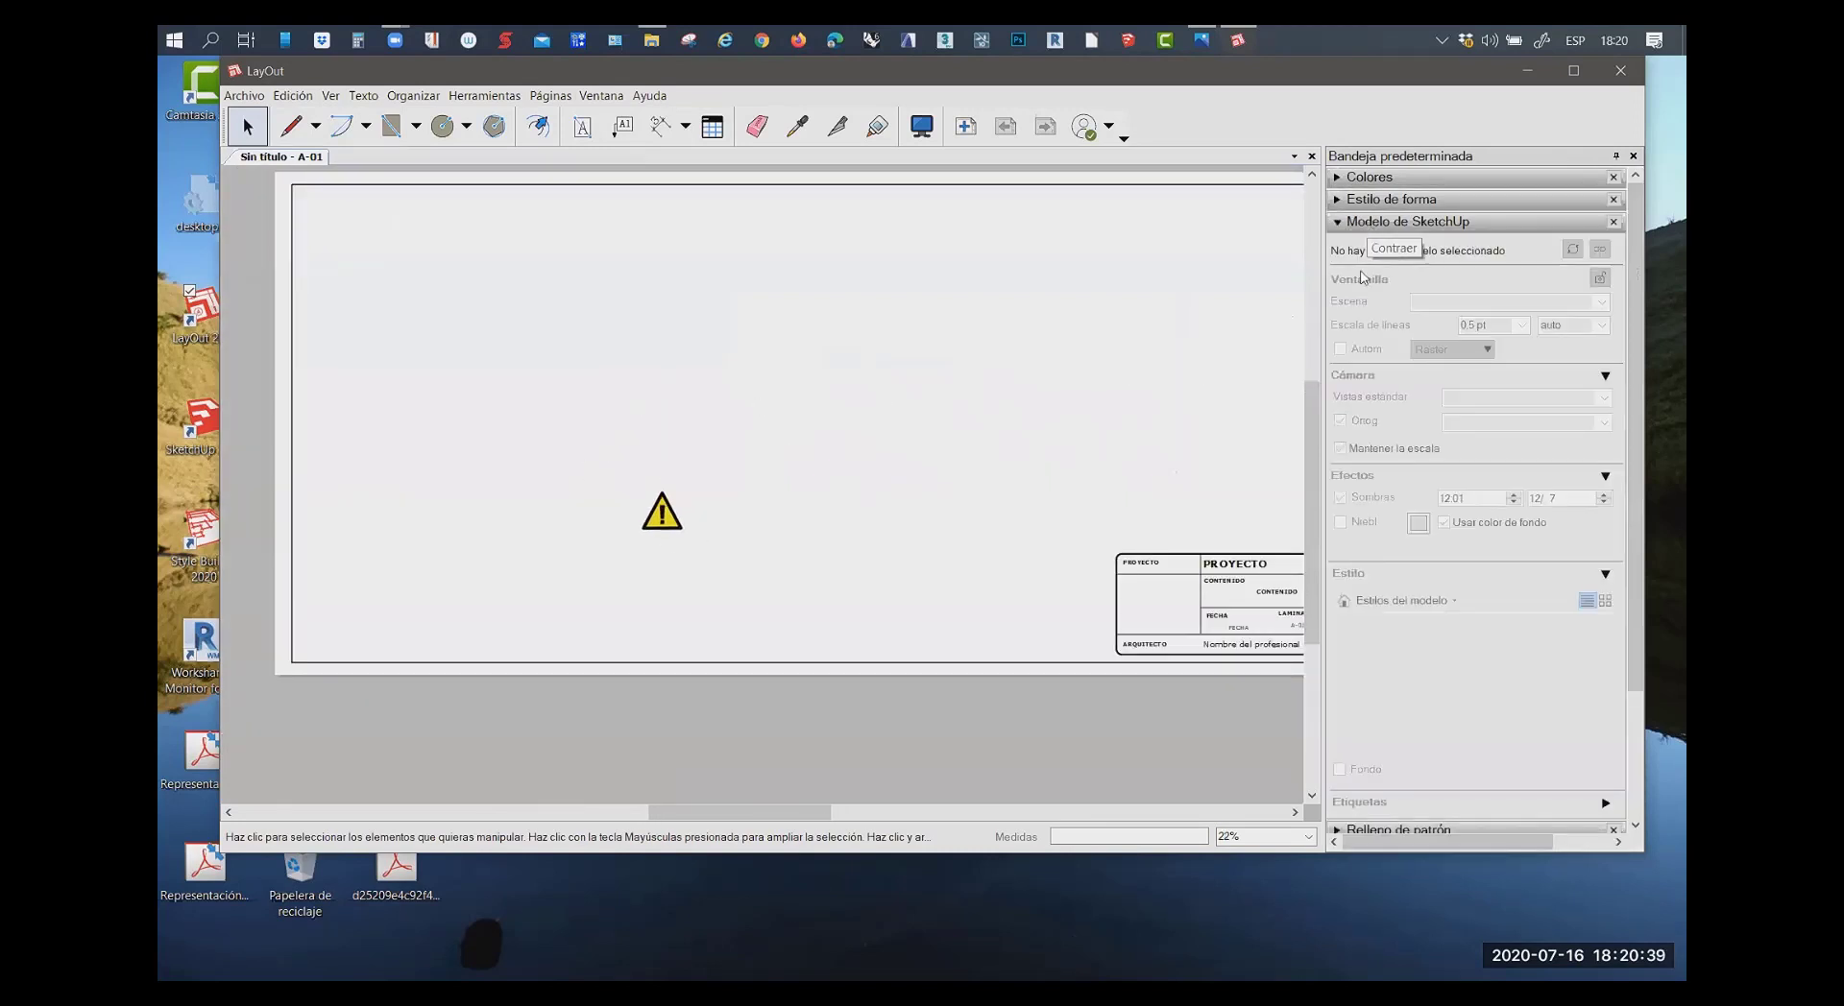
Restore the deleted floor plan viewport with Edición > Deshacer and select it
scroll(716, 630, "down", 1)
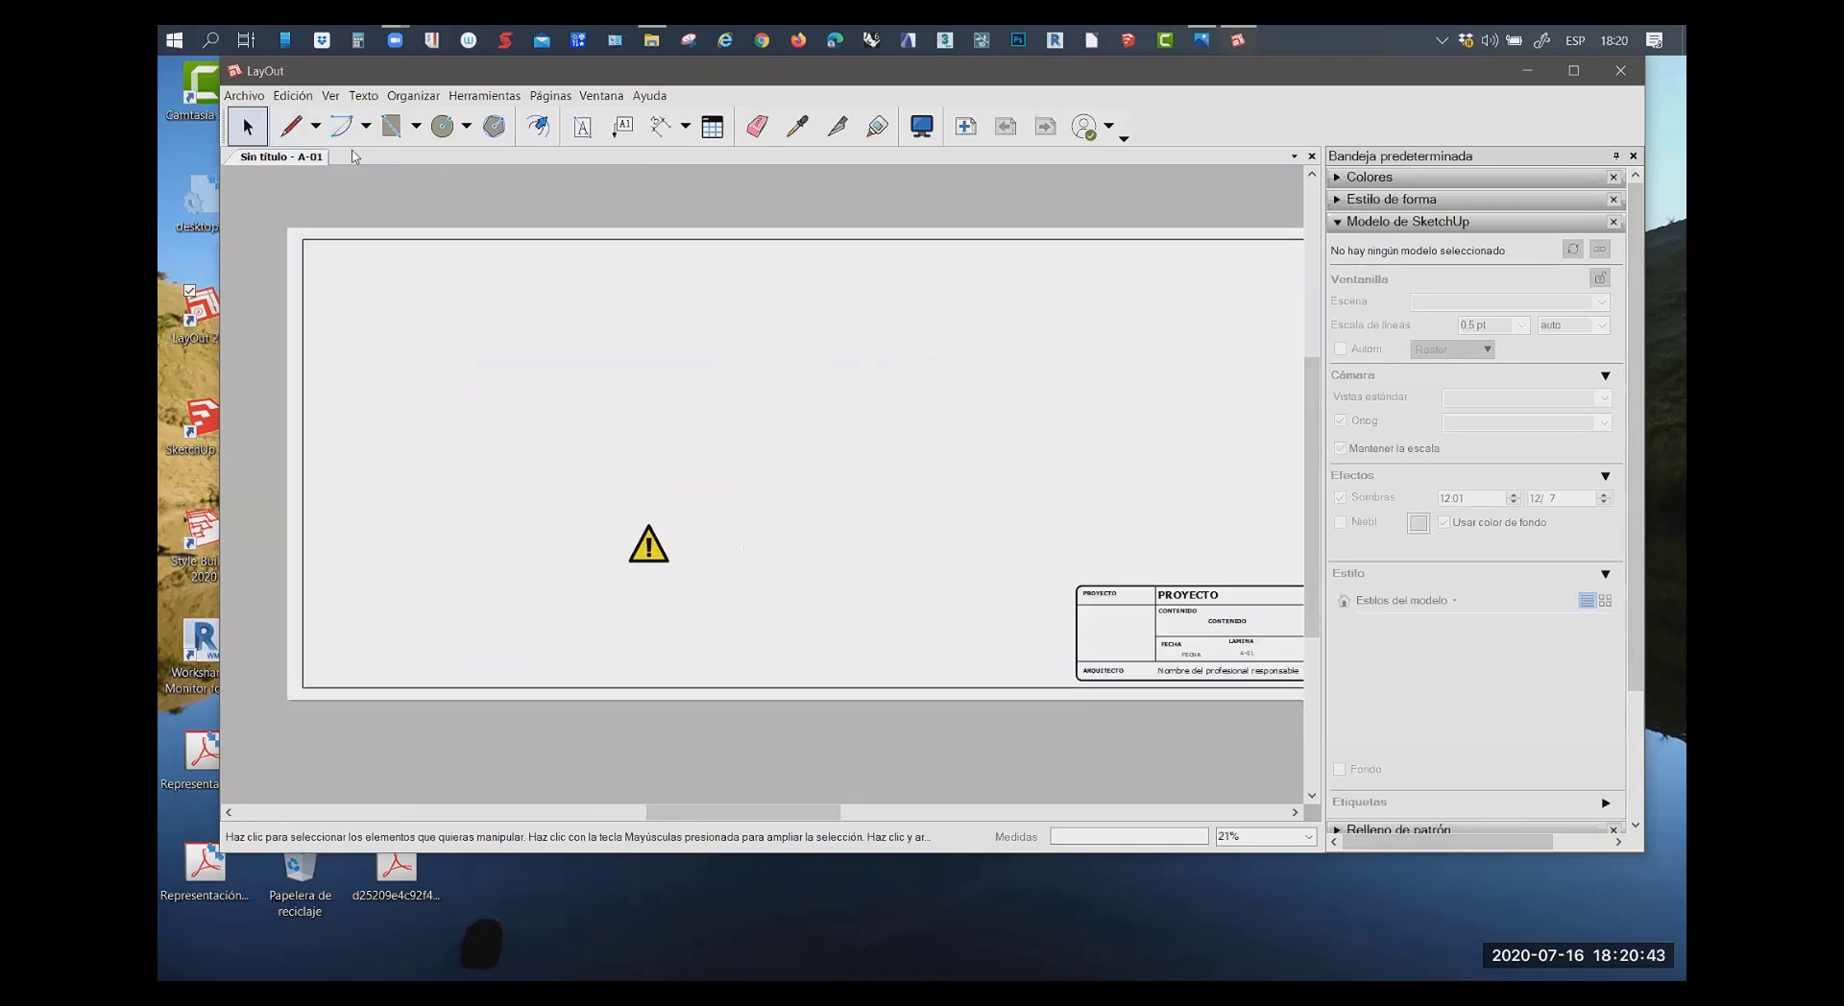
left_click(292, 96)
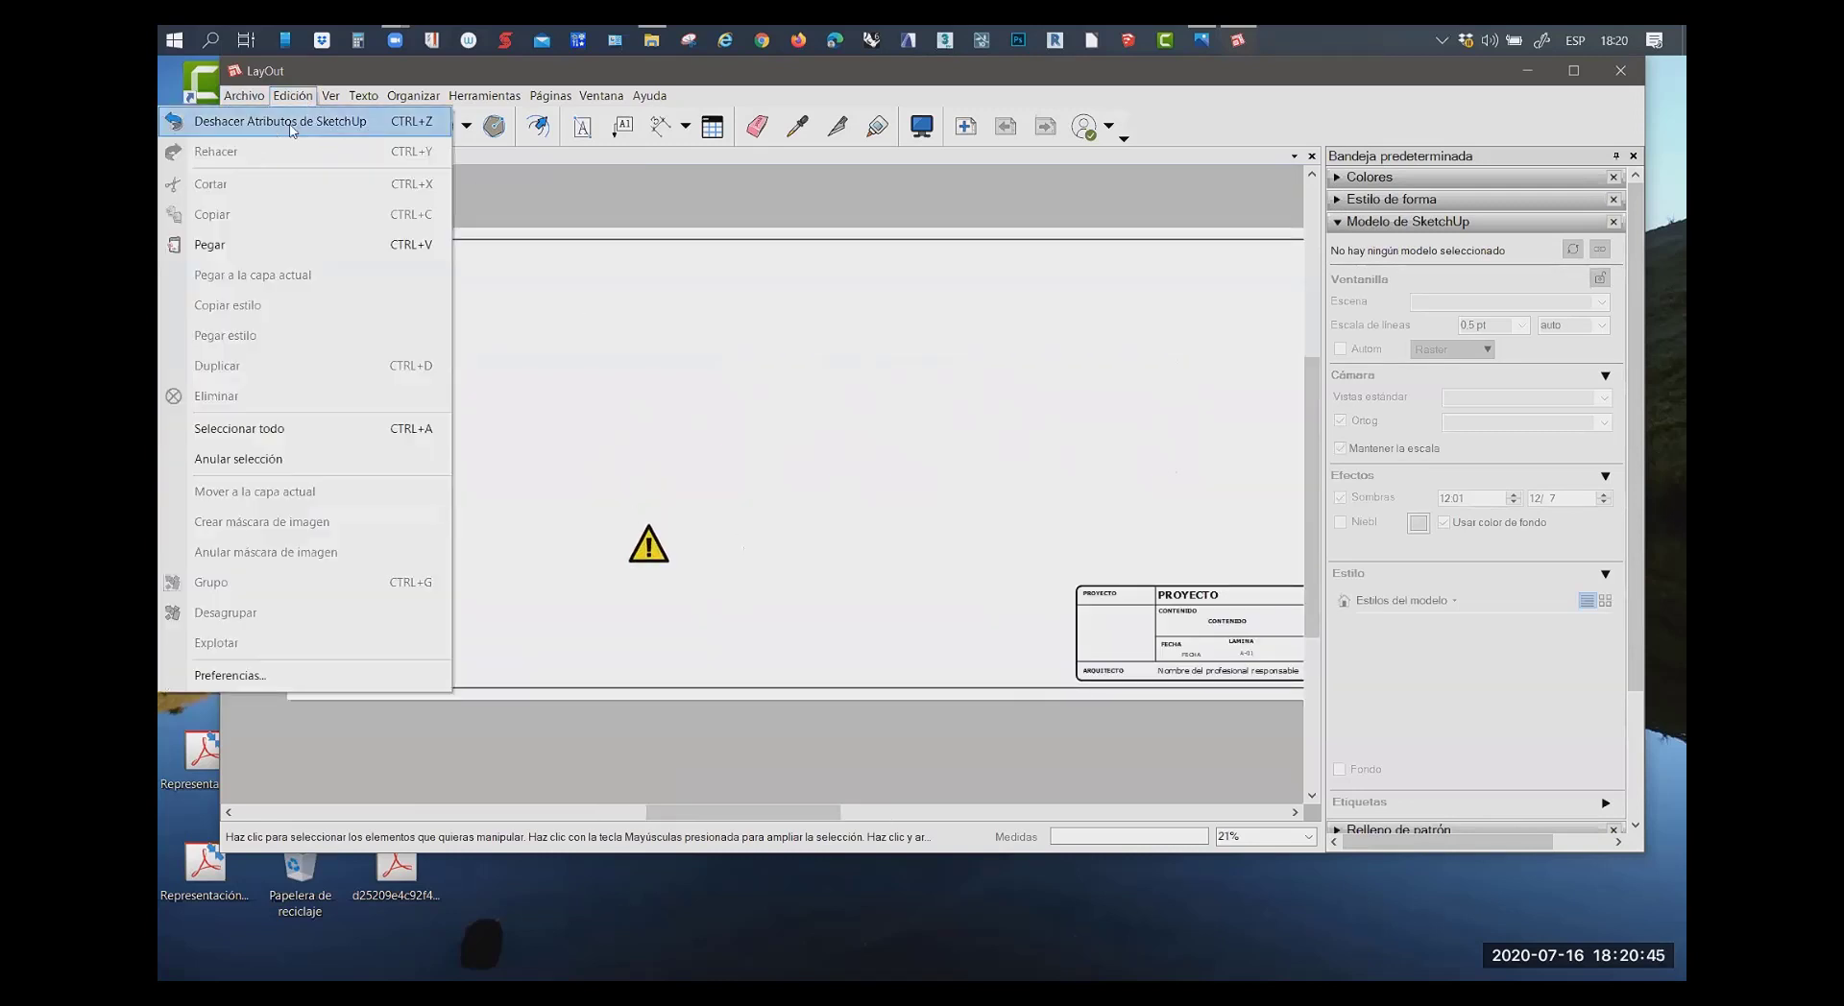
left_click(294, 130)
left_click(632, 548)
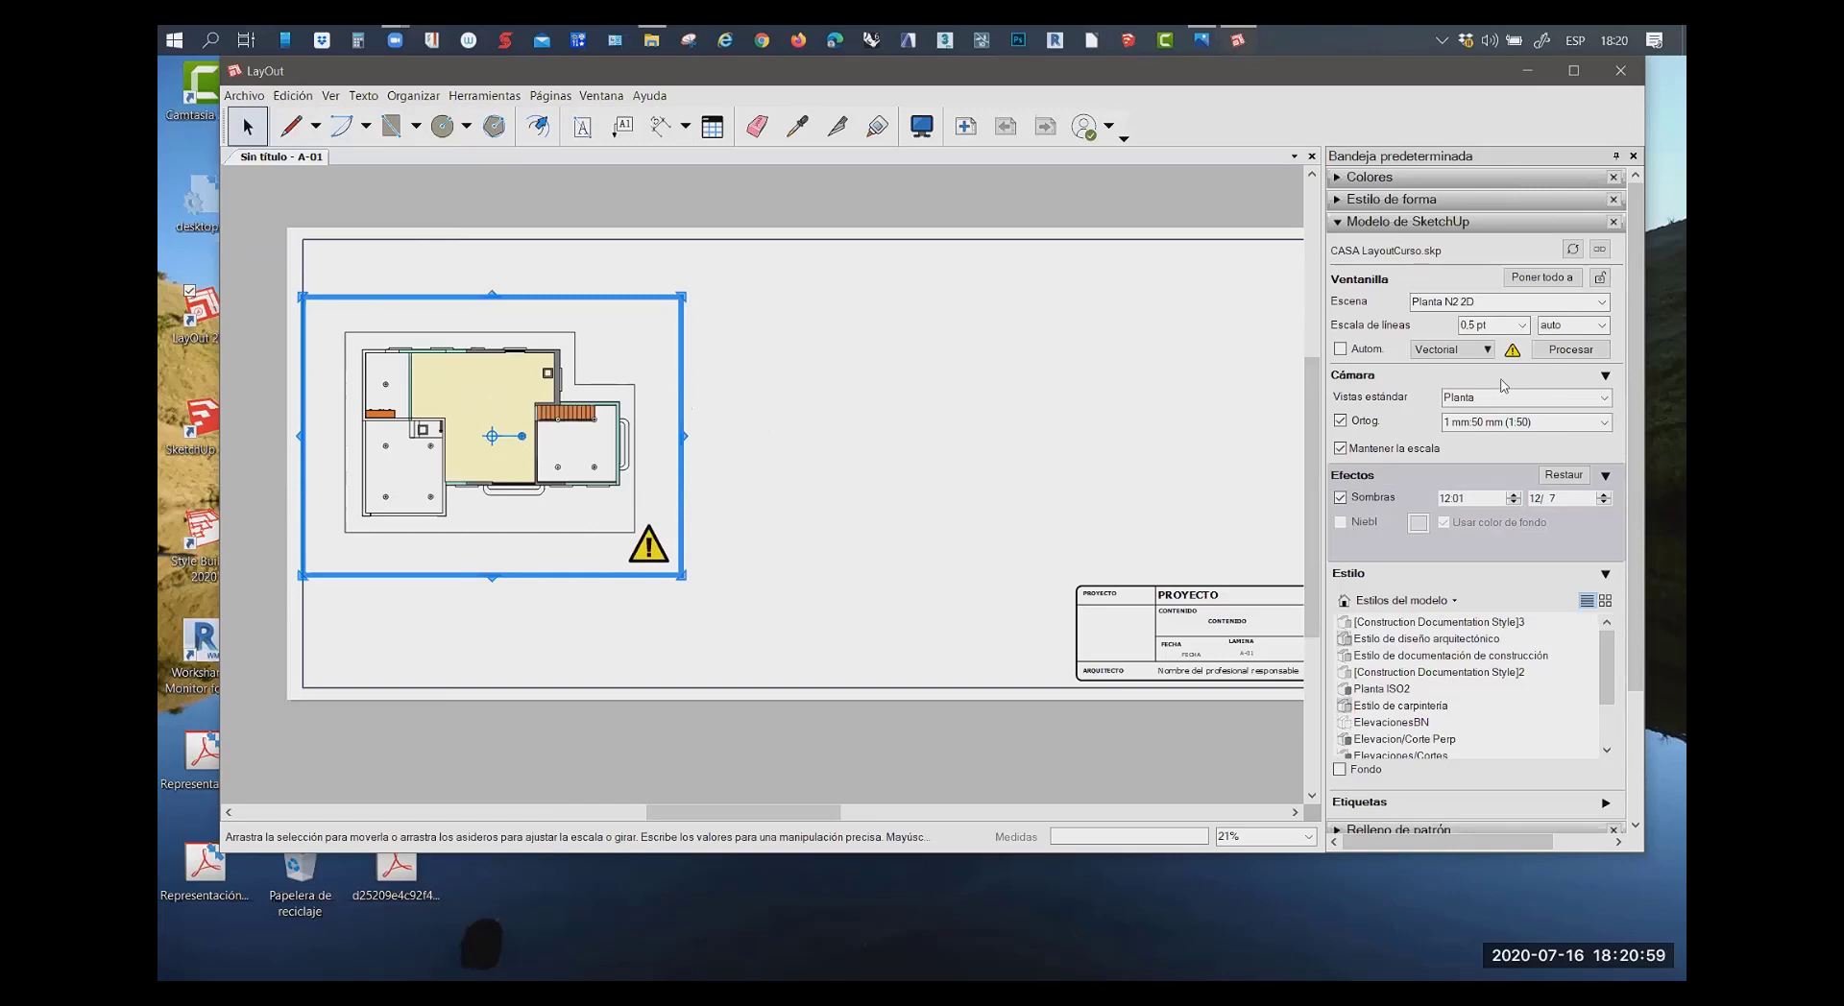
Render the viewport, switch it to Raster, then back to Vectorial and accept the warning
left_click(1553, 354)
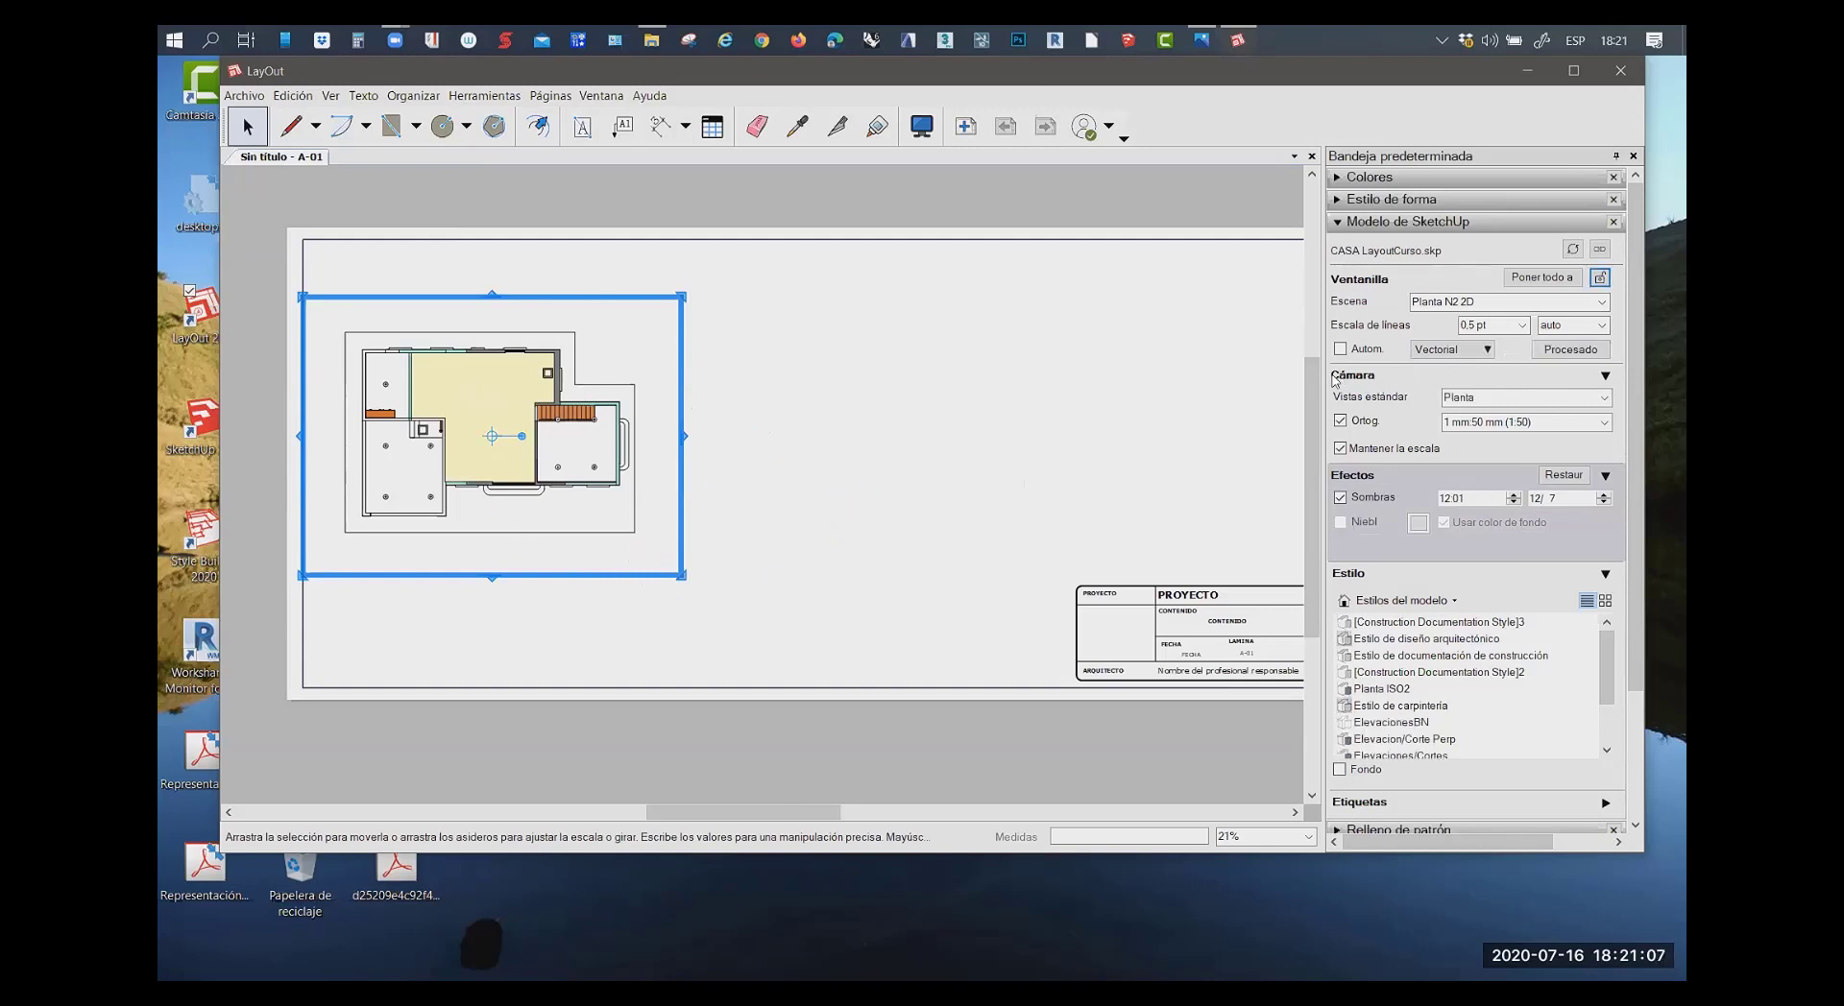
left_click(1487, 351)
left_click(1457, 391)
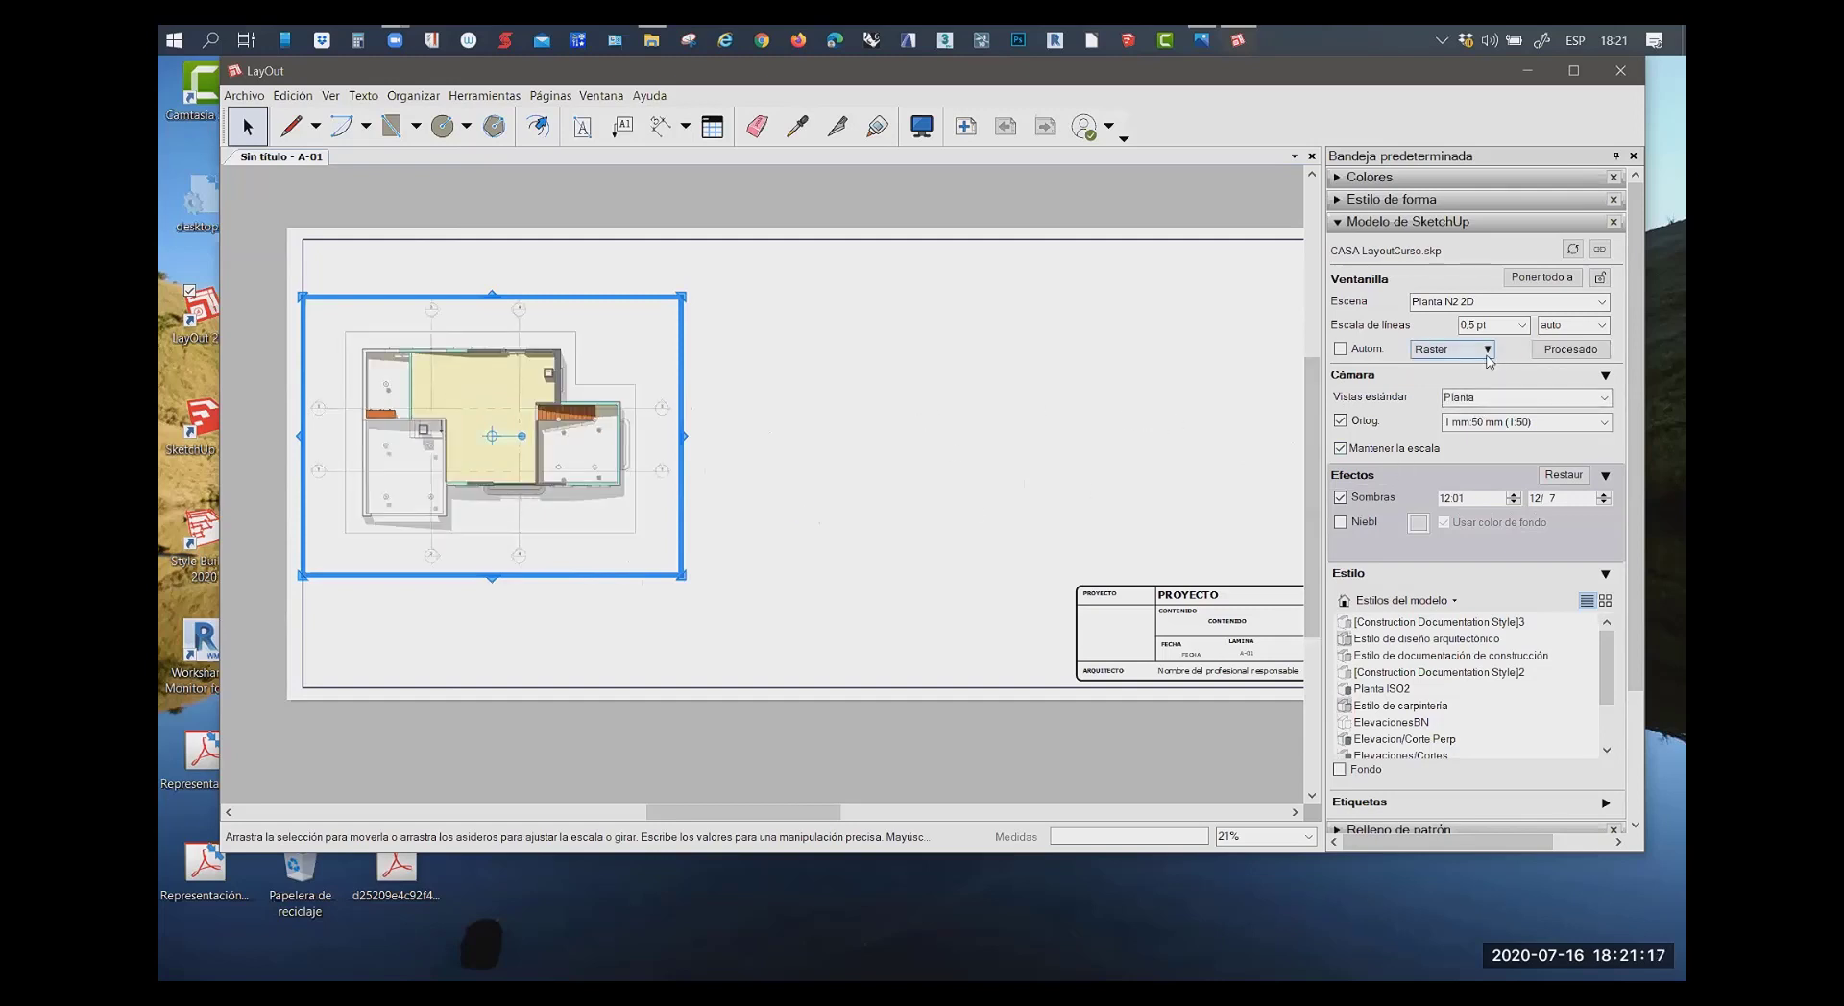
left_click(1459, 349)
left_click(1462, 372)
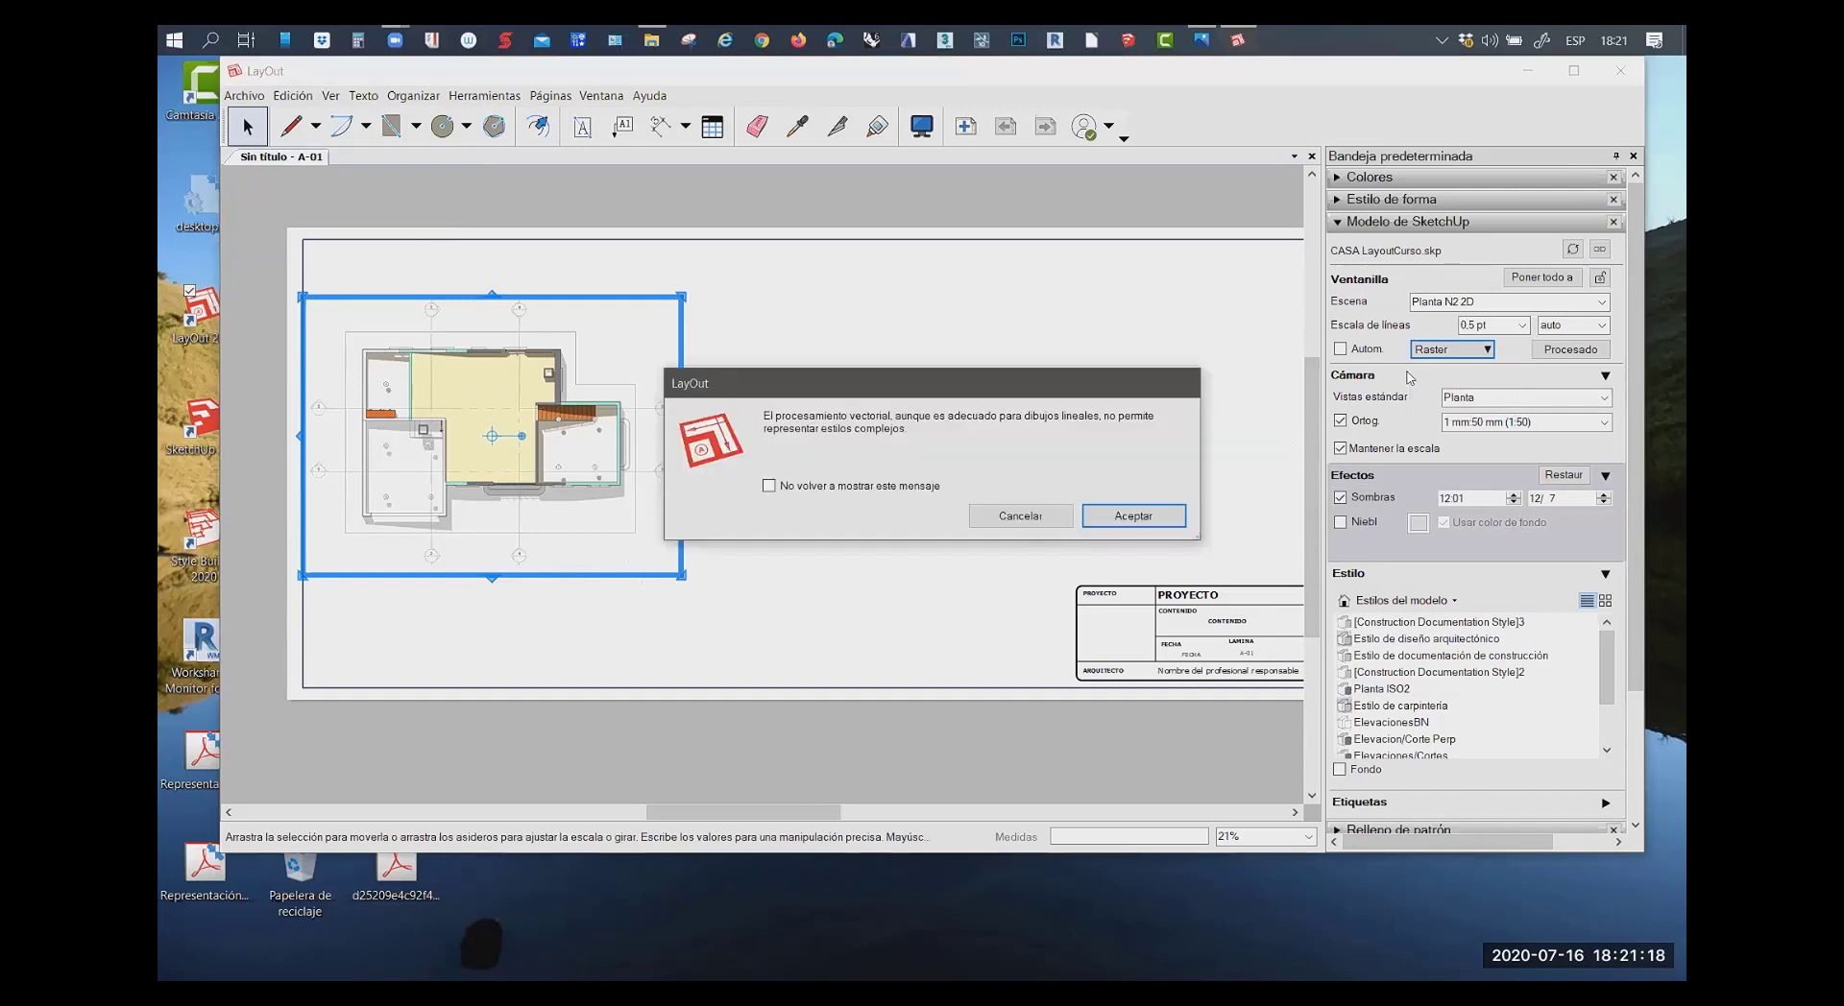
left_click(1133, 523)
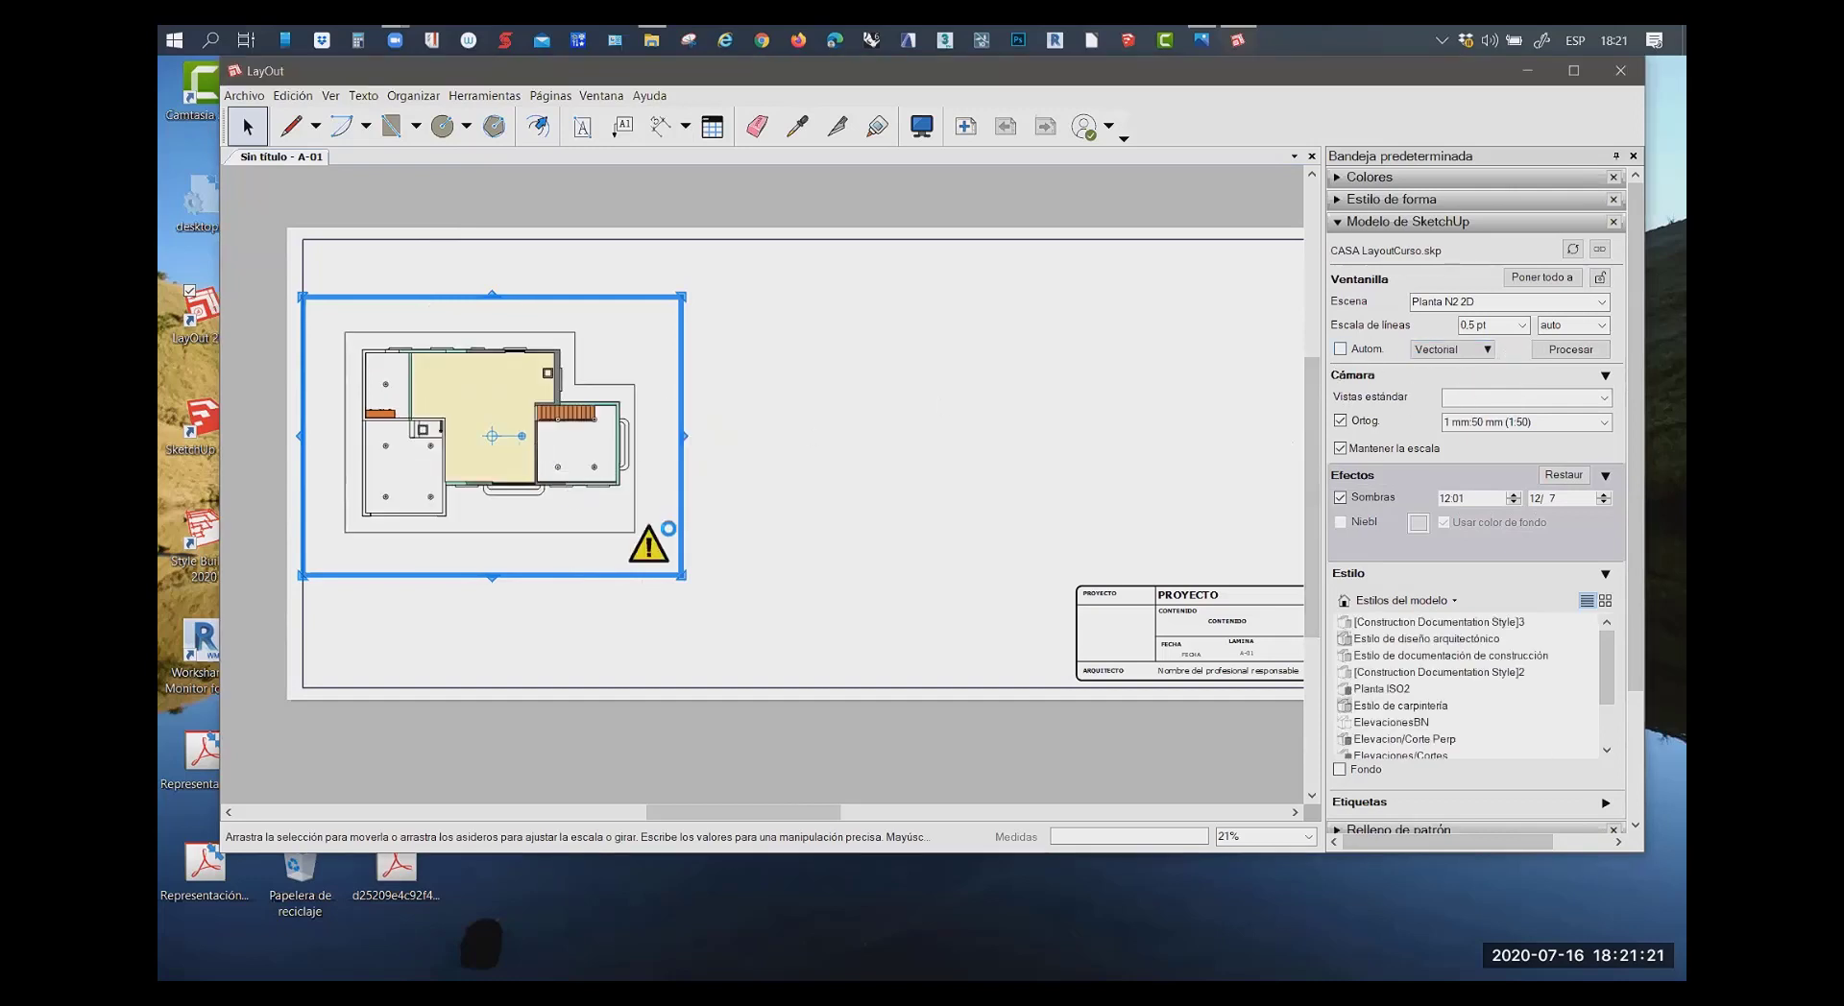
scroll(388, 400, "up", 2)
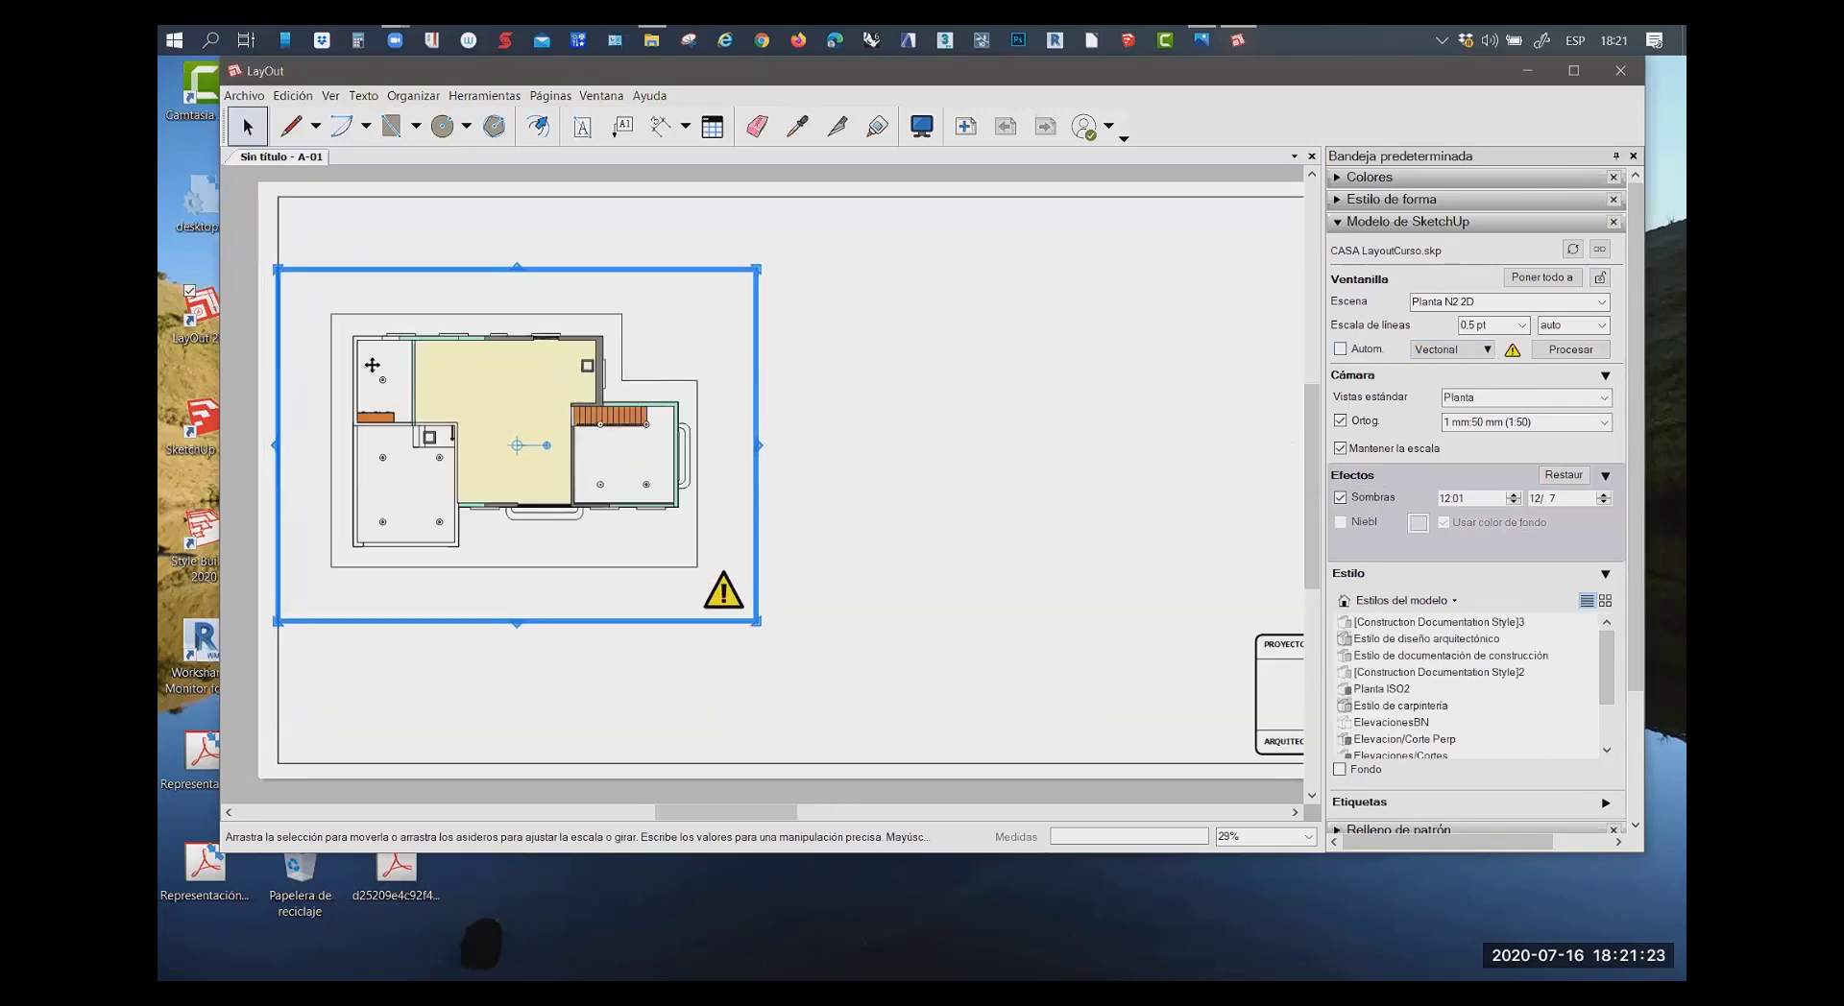
scroll(370, 362, "up", 1)
scroll(337, 321, "up", 1)
scroll(761, 483, "down", 1)
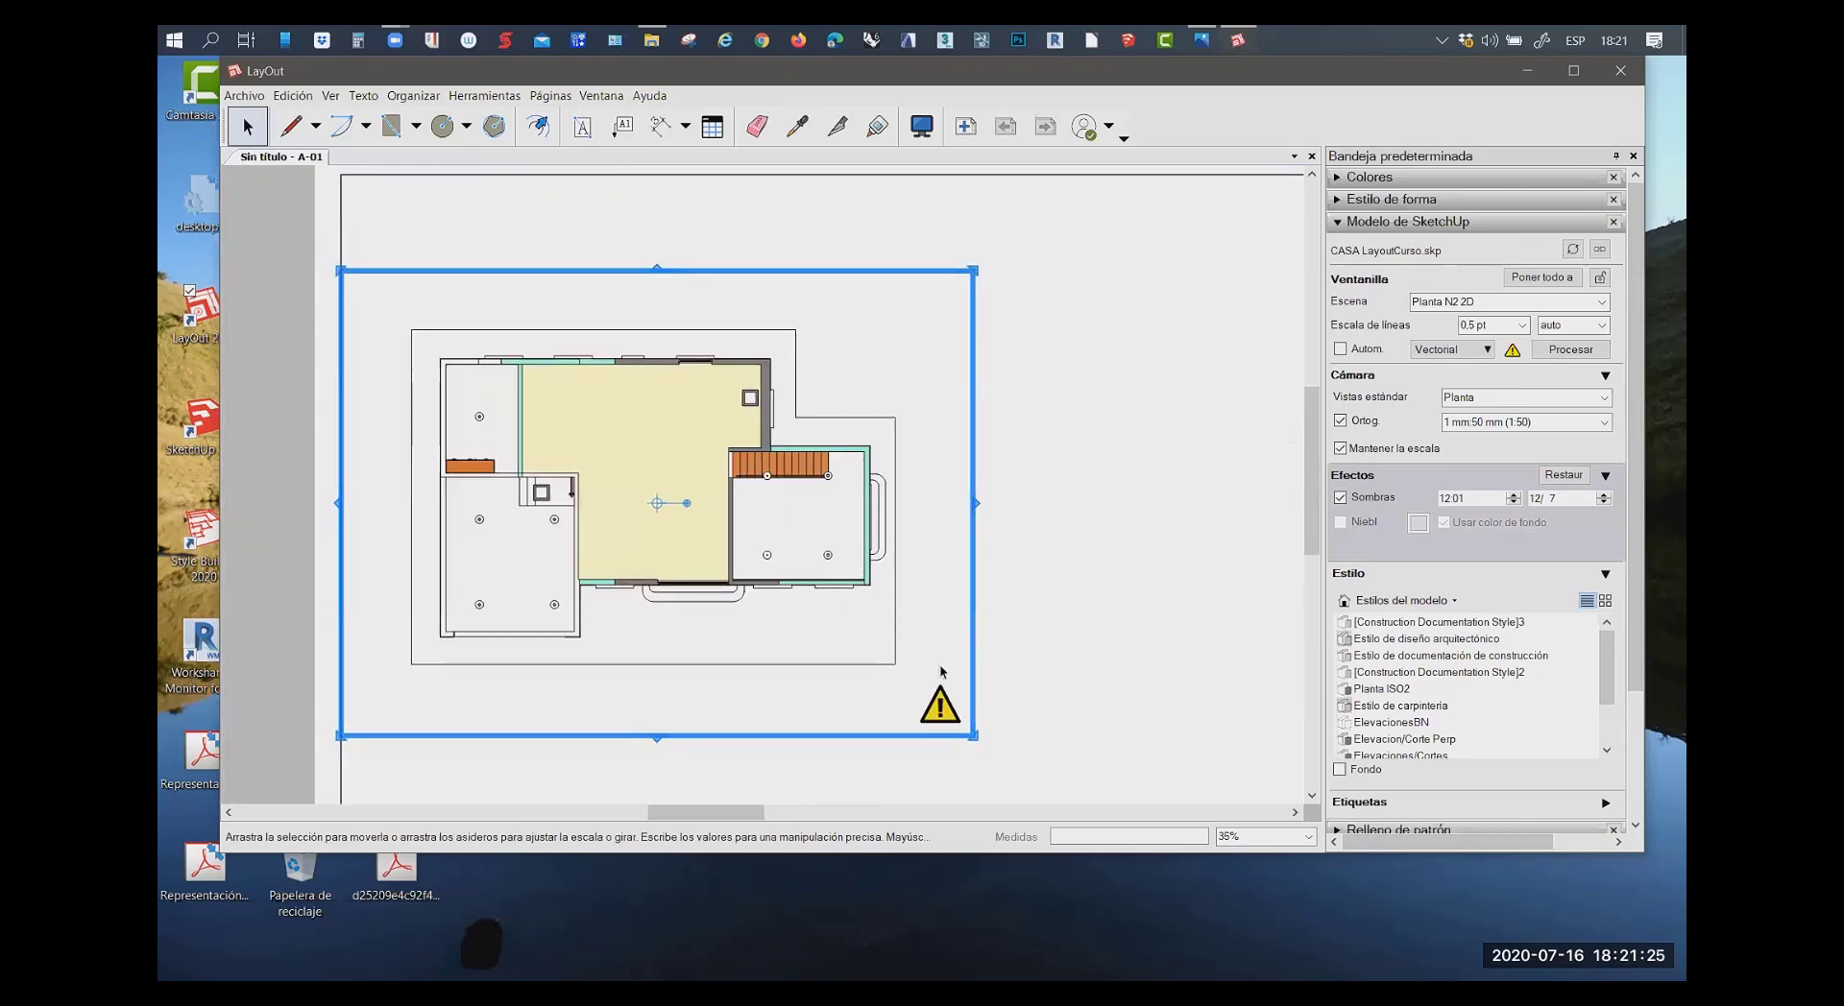
left_click(1037, 547)
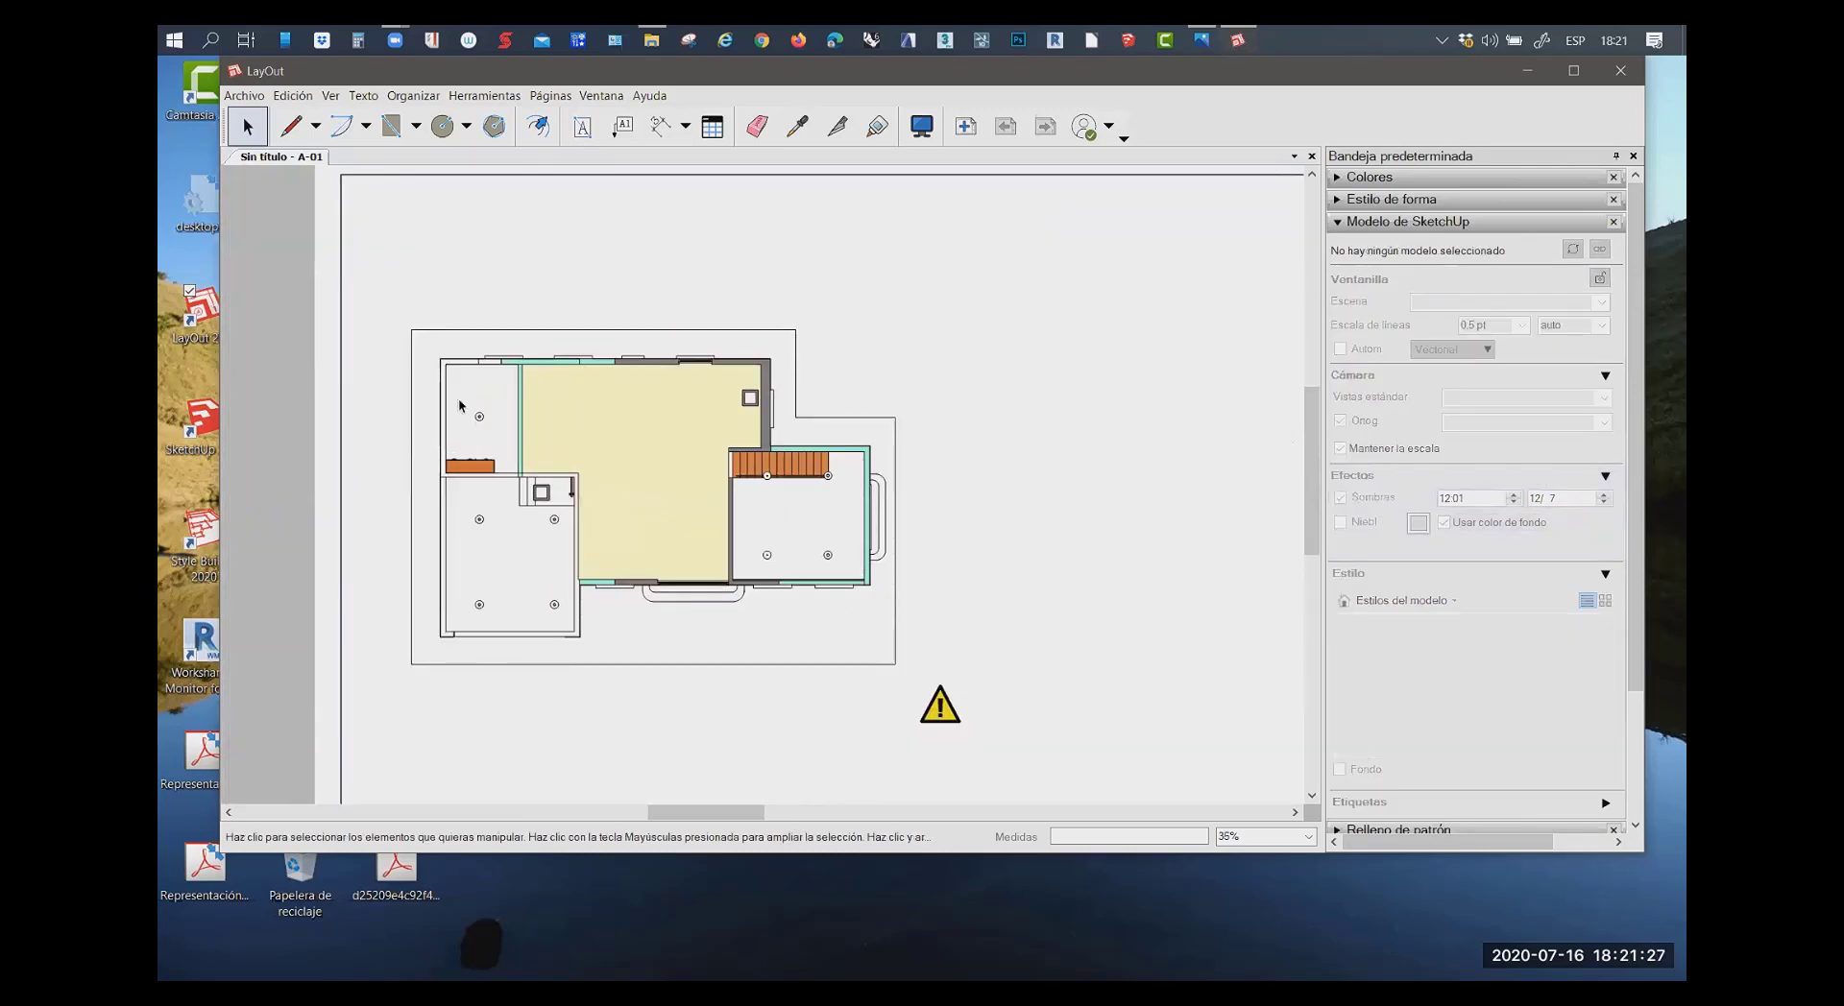
scroll(451, 400, "up", 2)
scroll(816, 524, "up", 1)
scroll(769, 514, "down", 2)
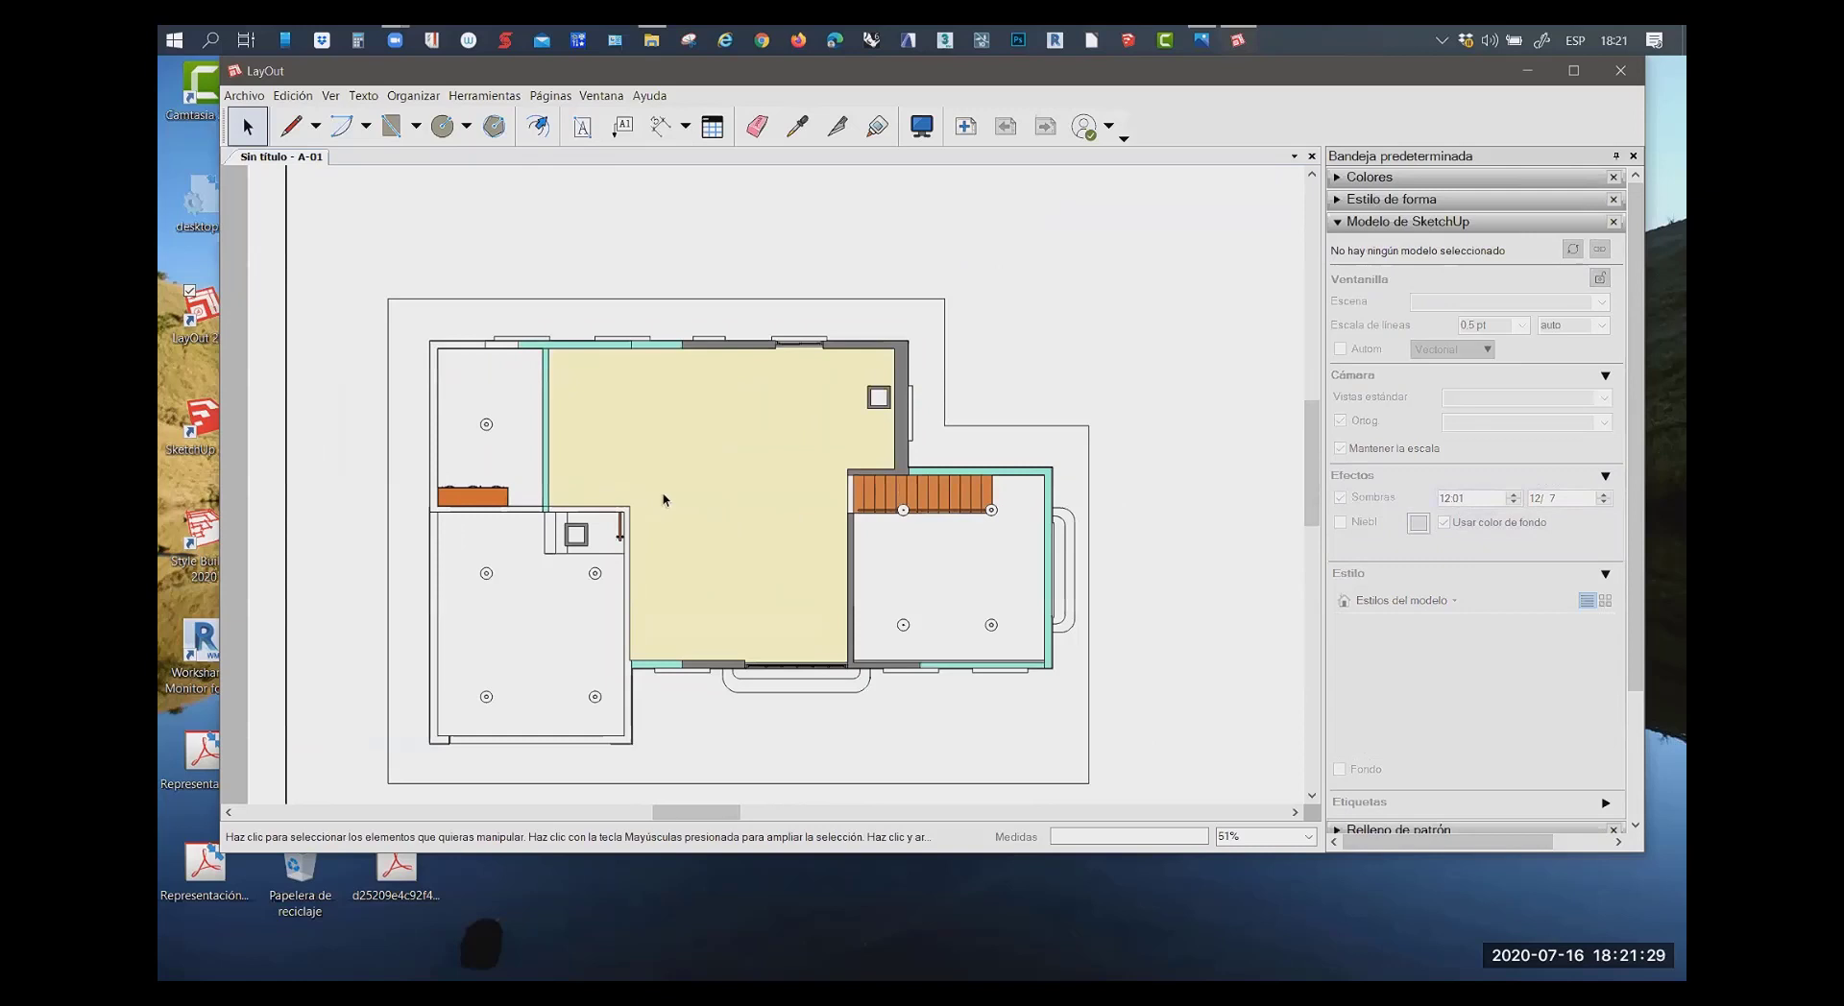
scroll(624, 480, "down", 1)
left_click(659, 126)
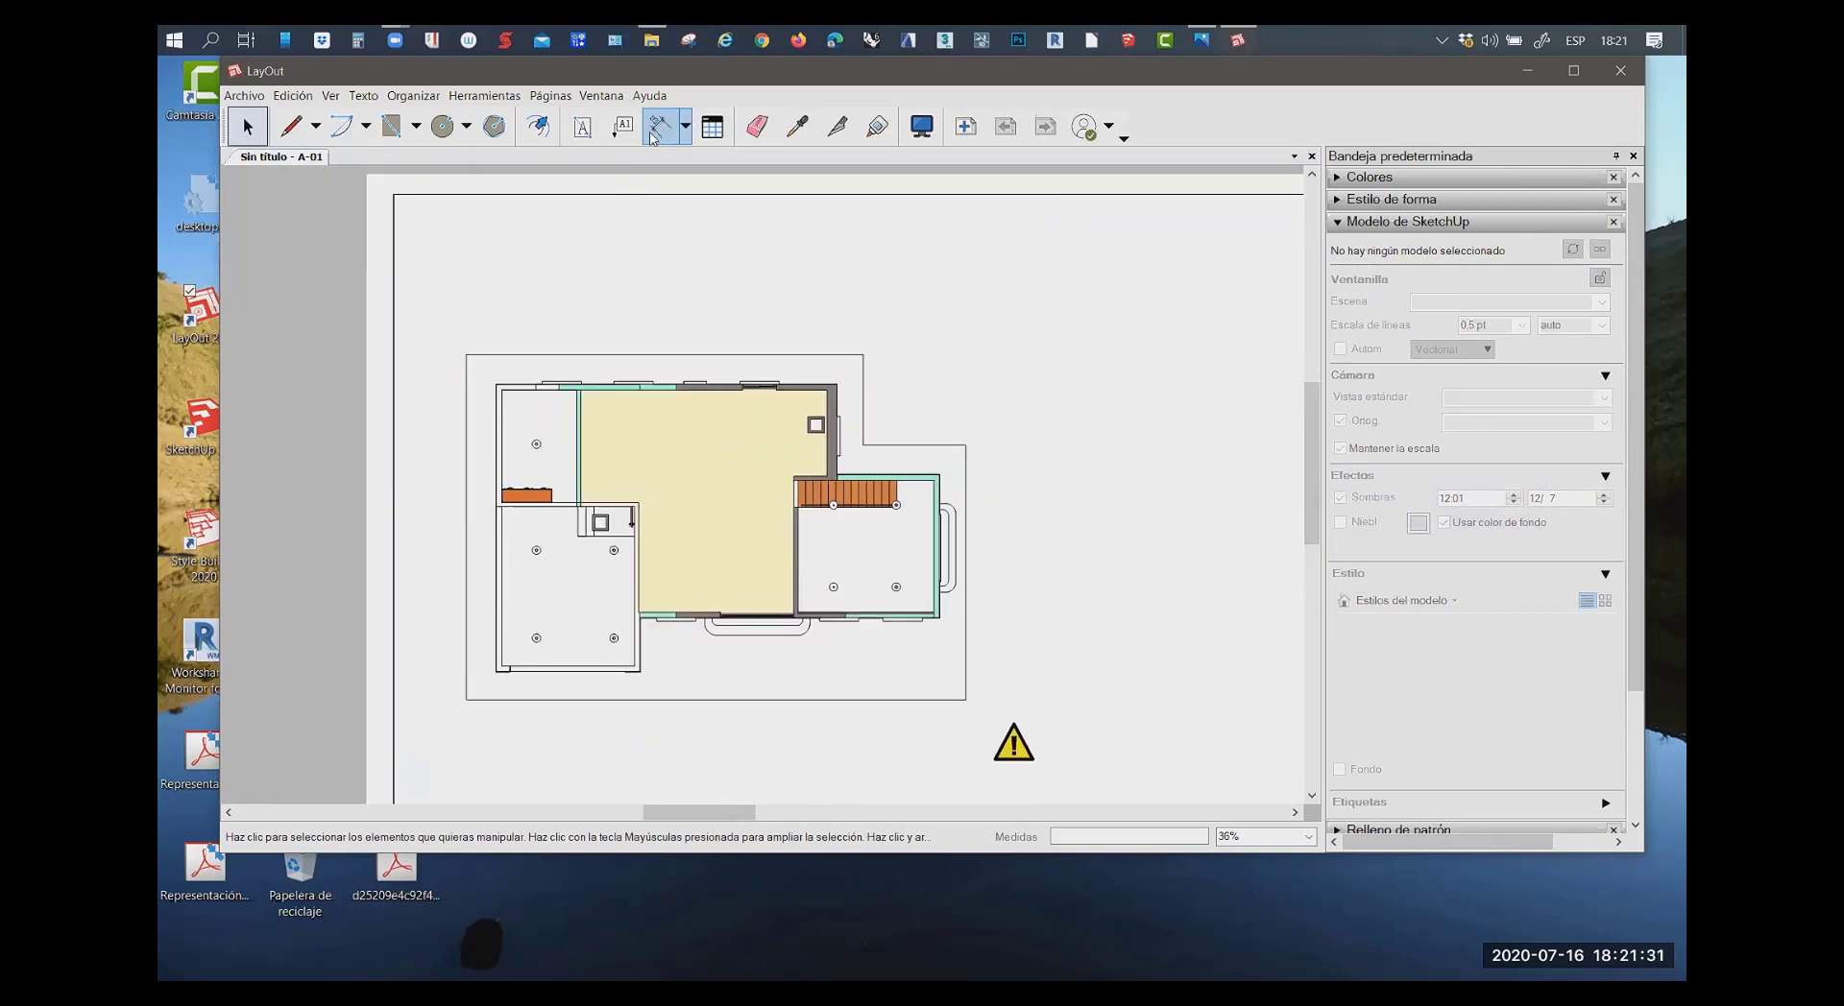
scroll(477, 394, "up", 2)
scroll(500, 374, "up", 1)
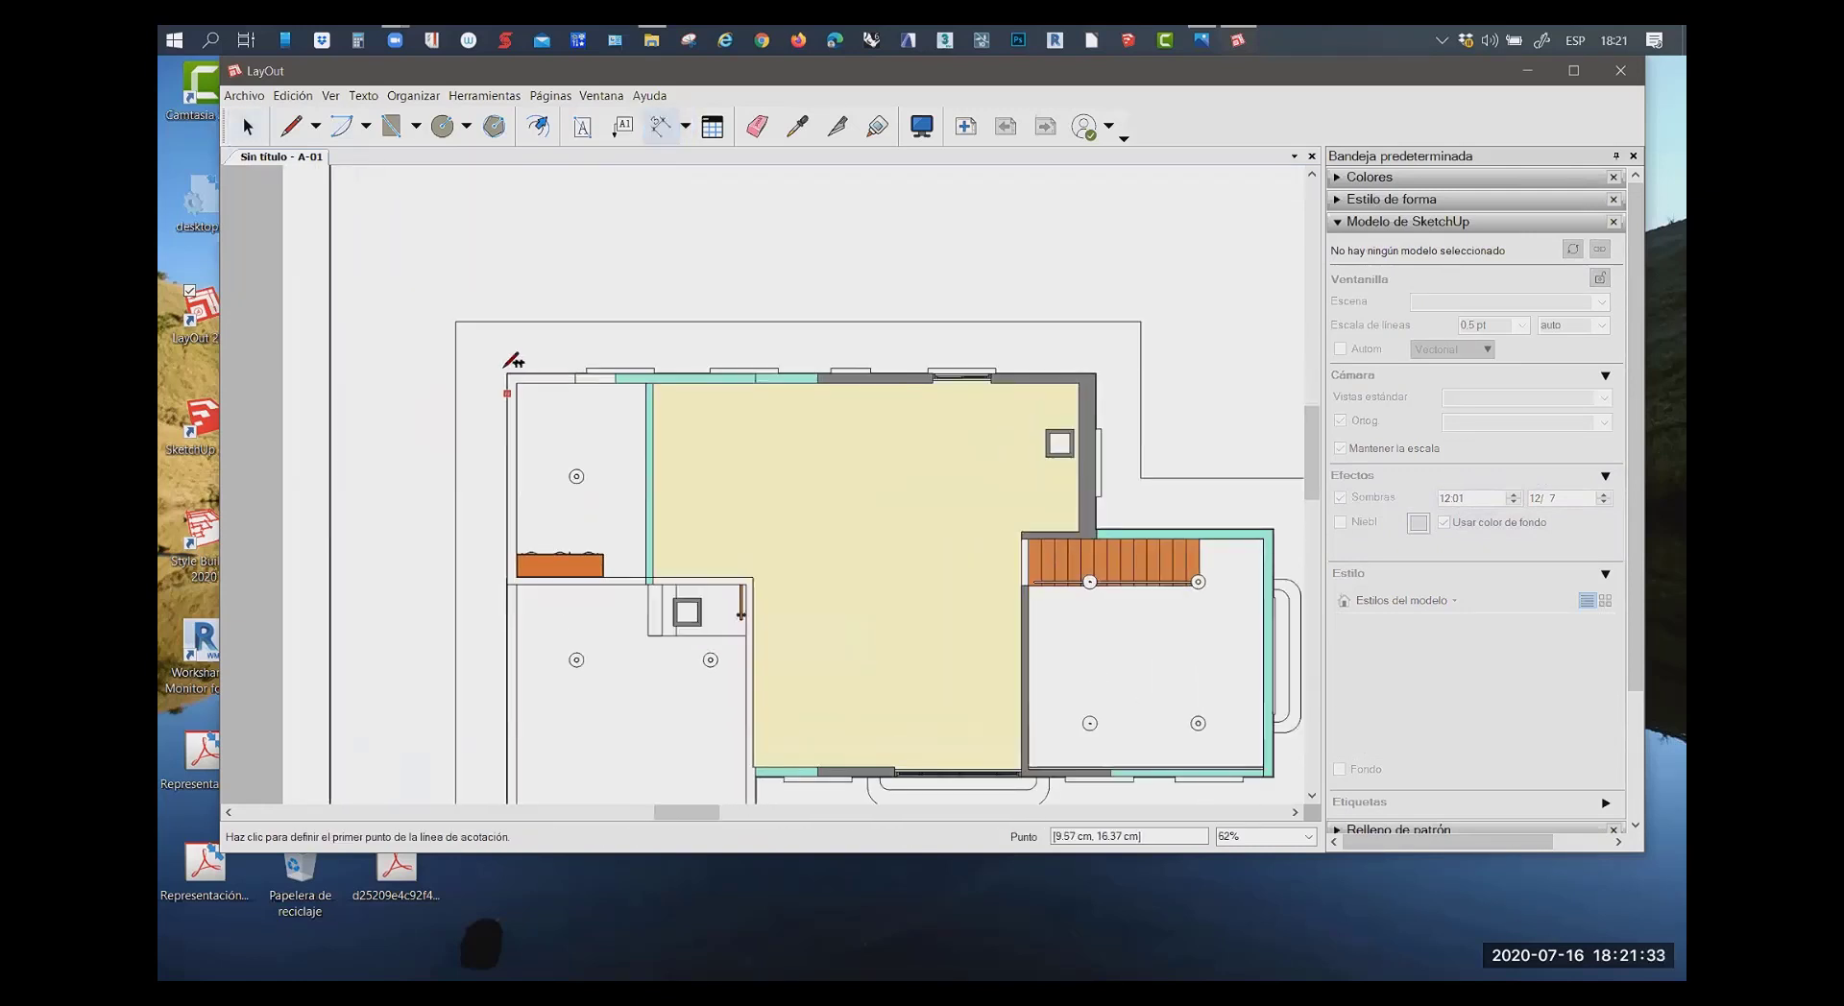
scroll(525, 368, "up", 2)
scroll(526, 367, "up", 1)
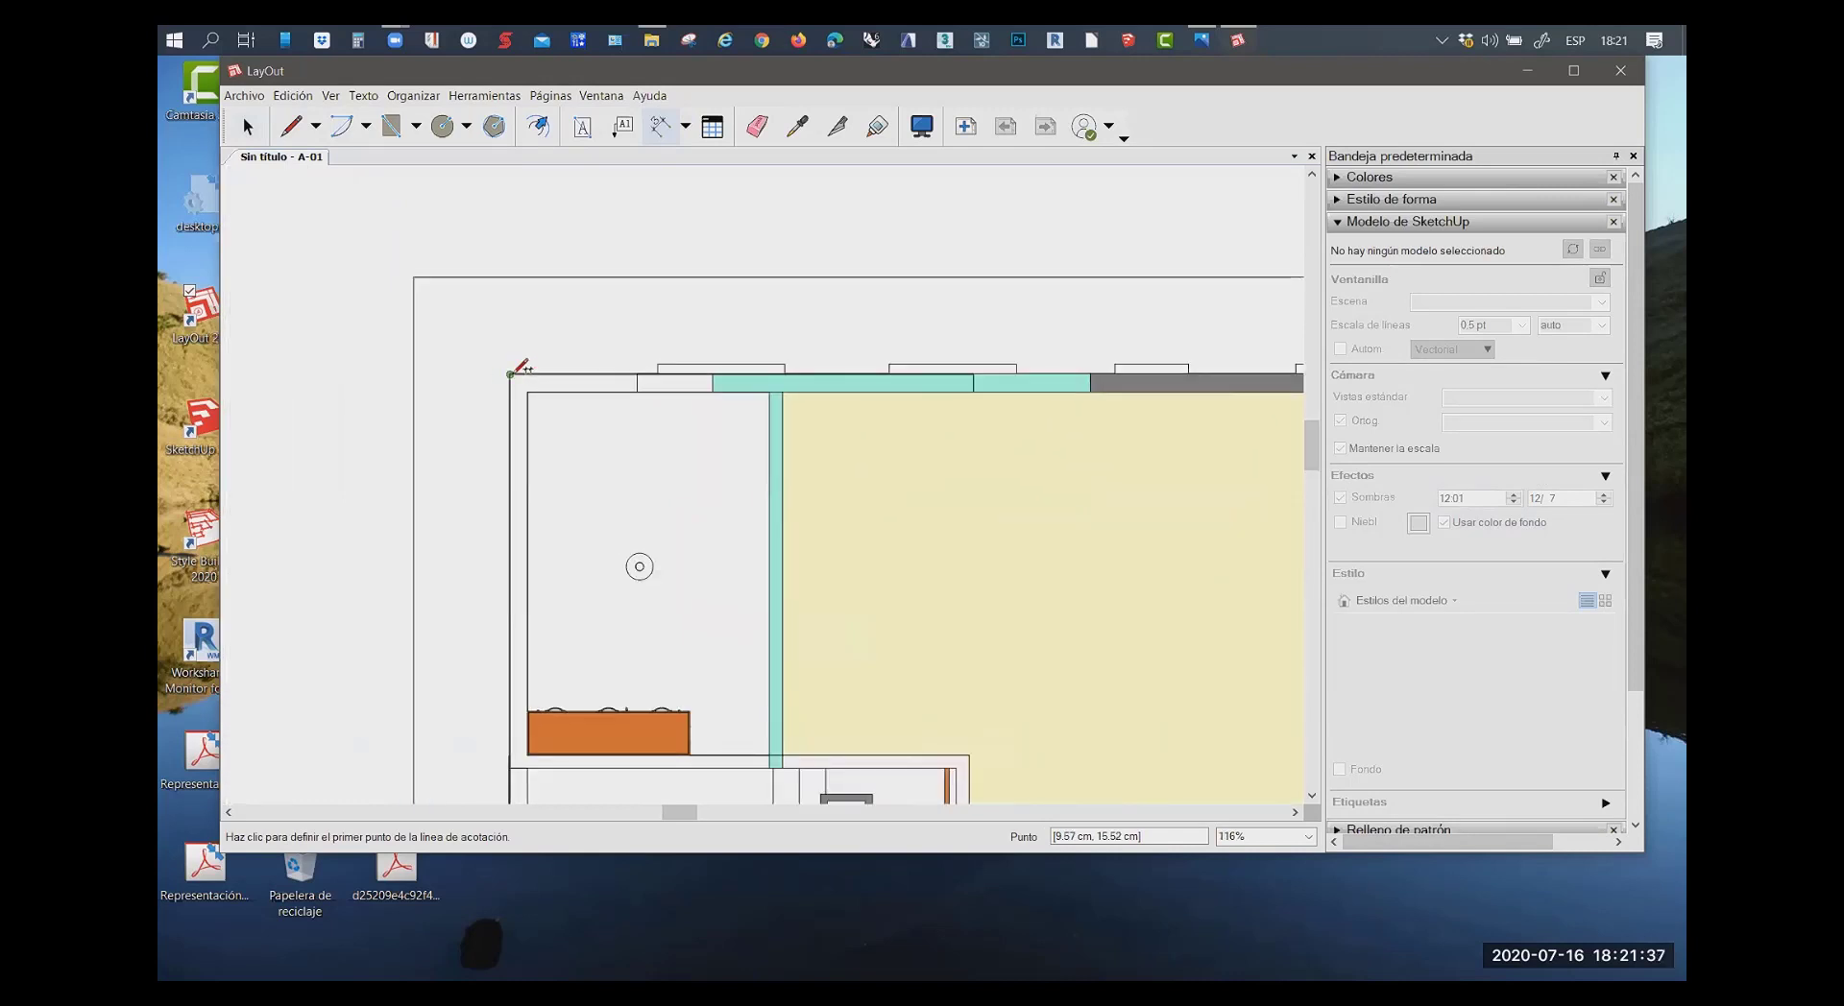
left_click(512, 373)
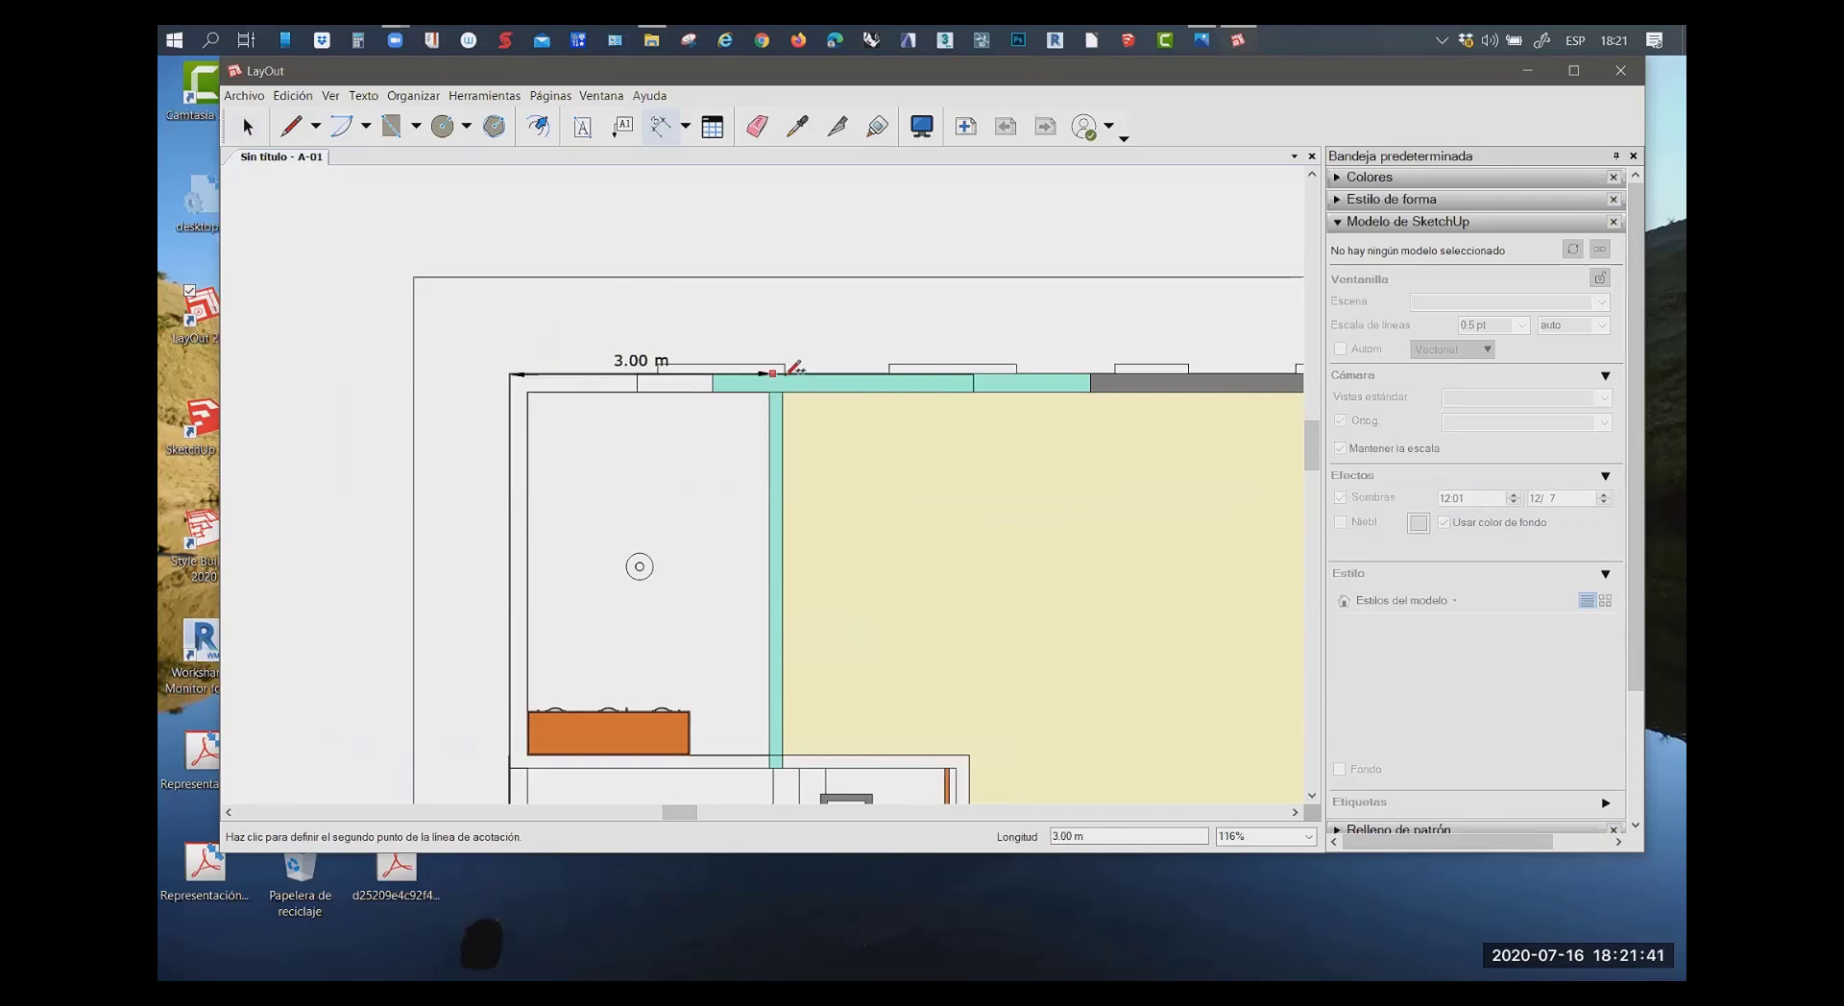
left_click(781, 391)
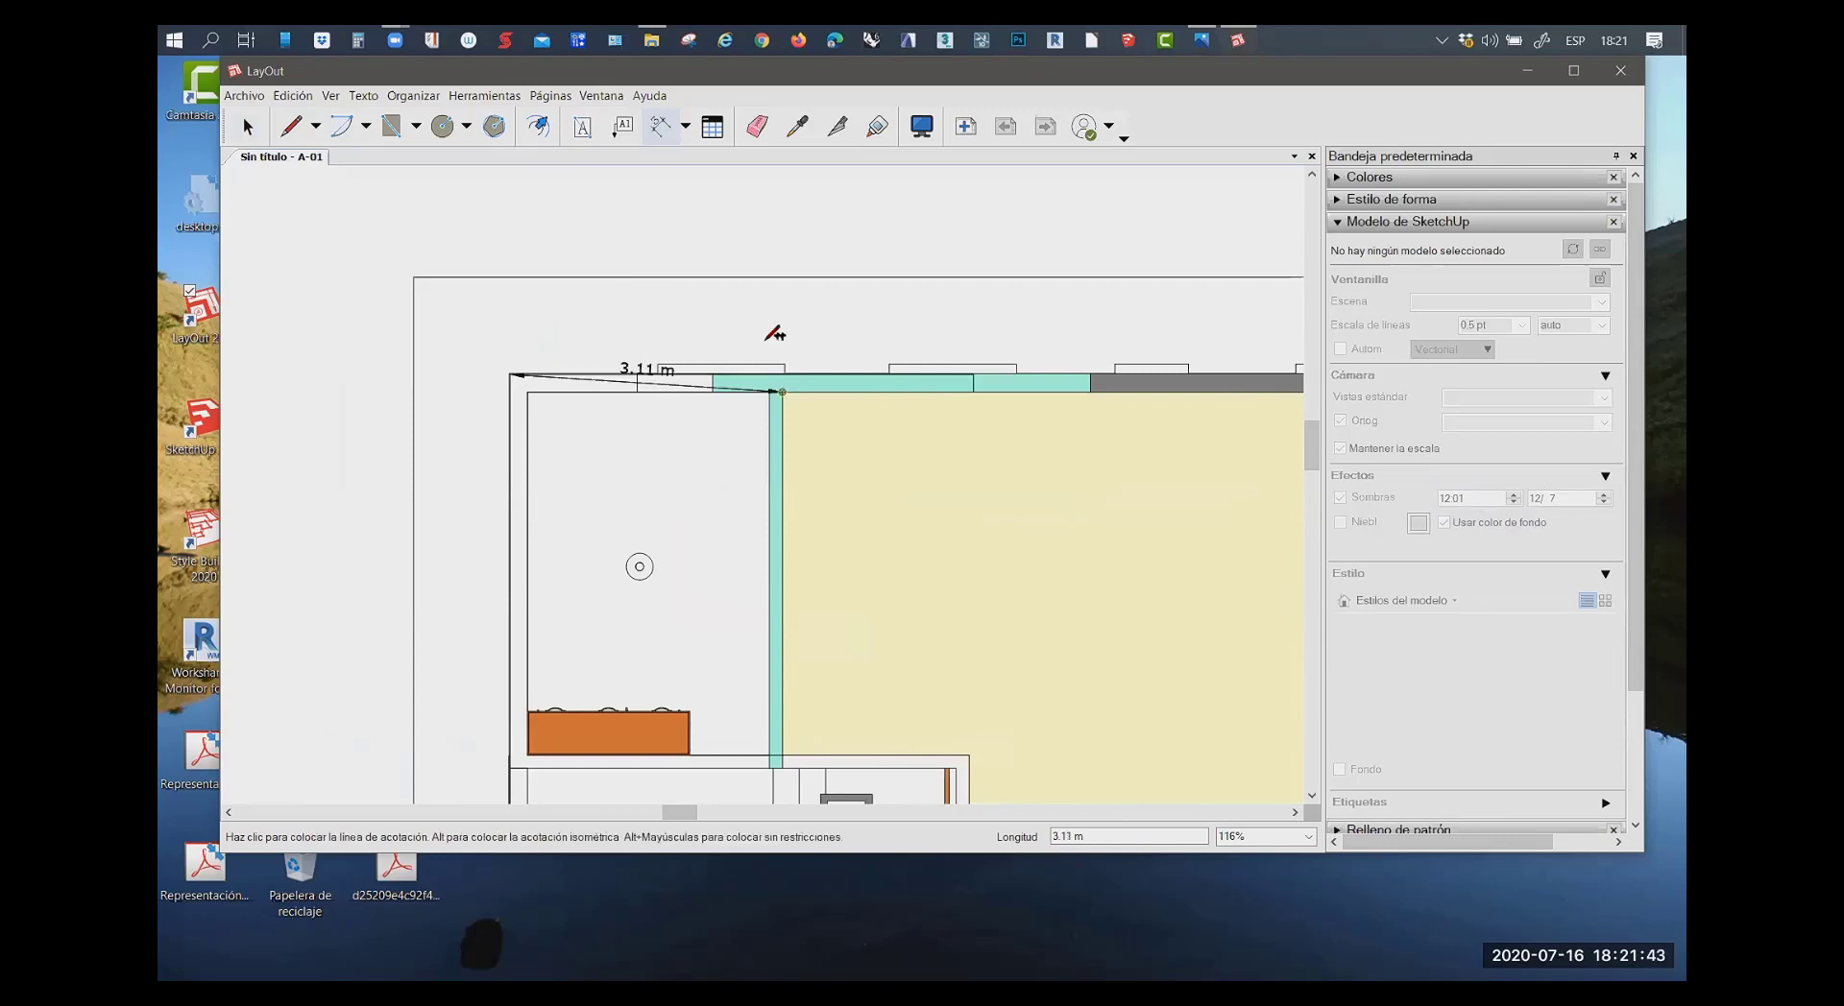
left_click(763, 239)
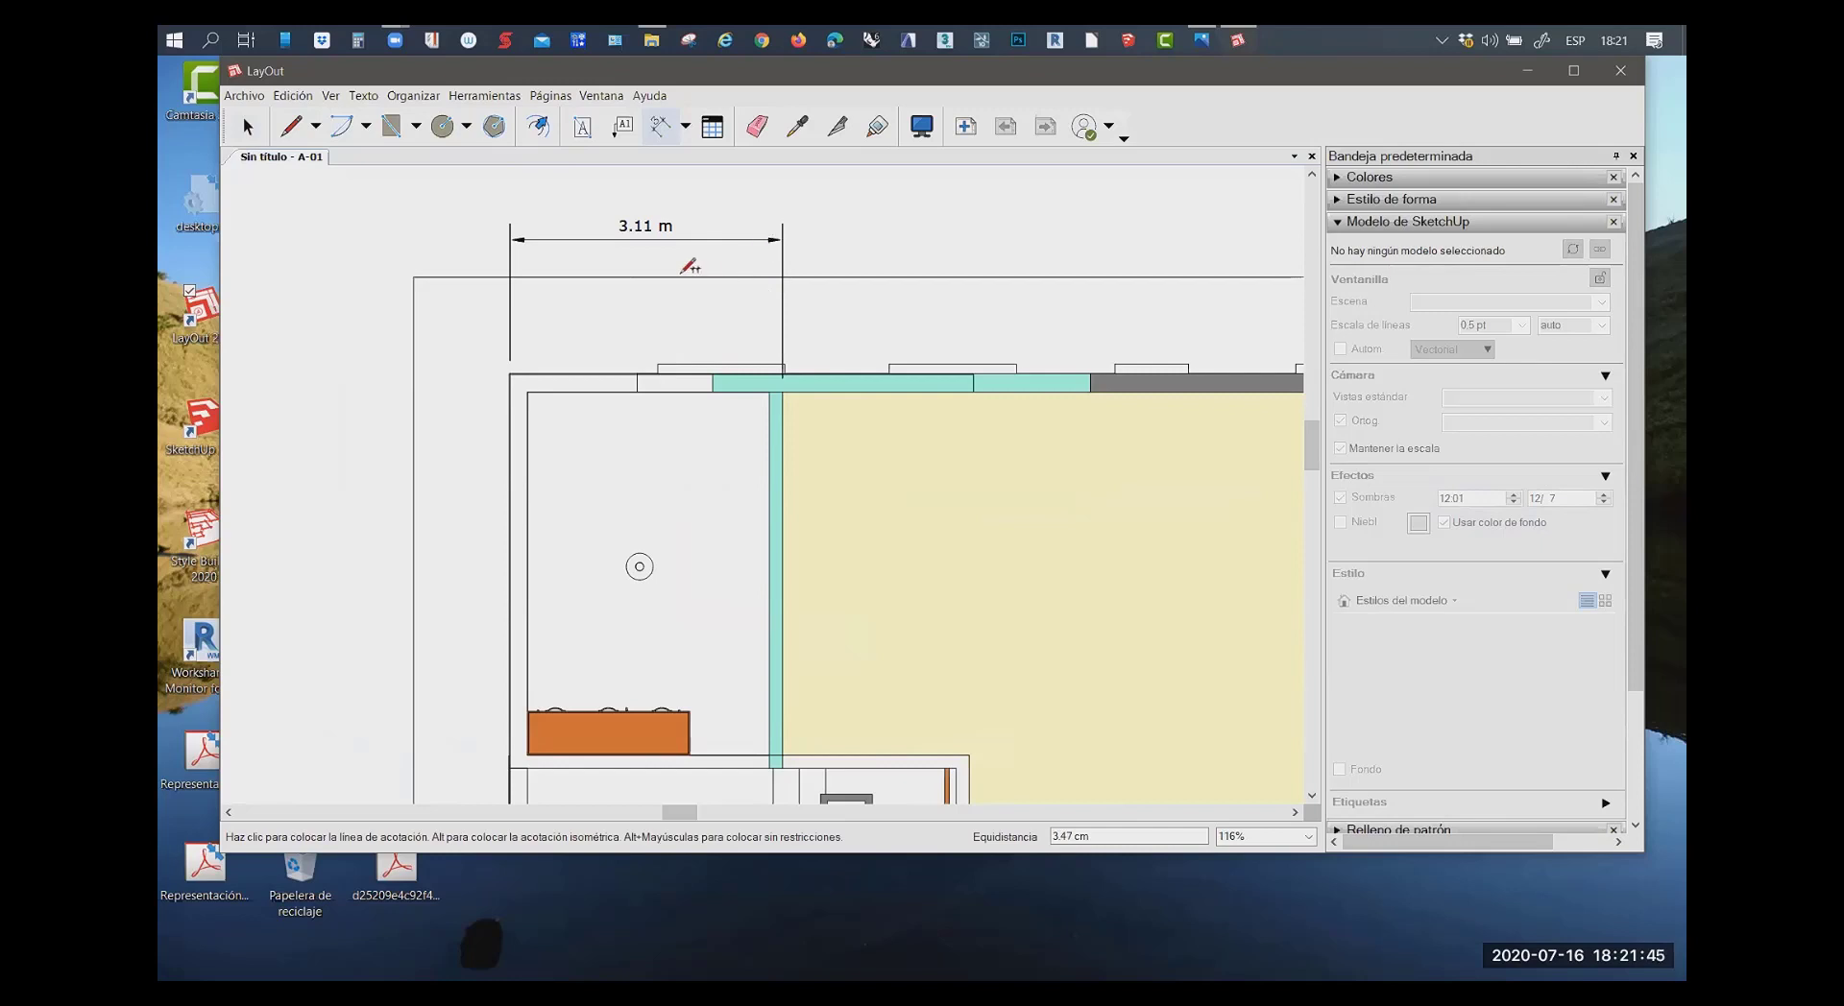
left_click(782, 389)
scroll(768, 401, "down", 2)
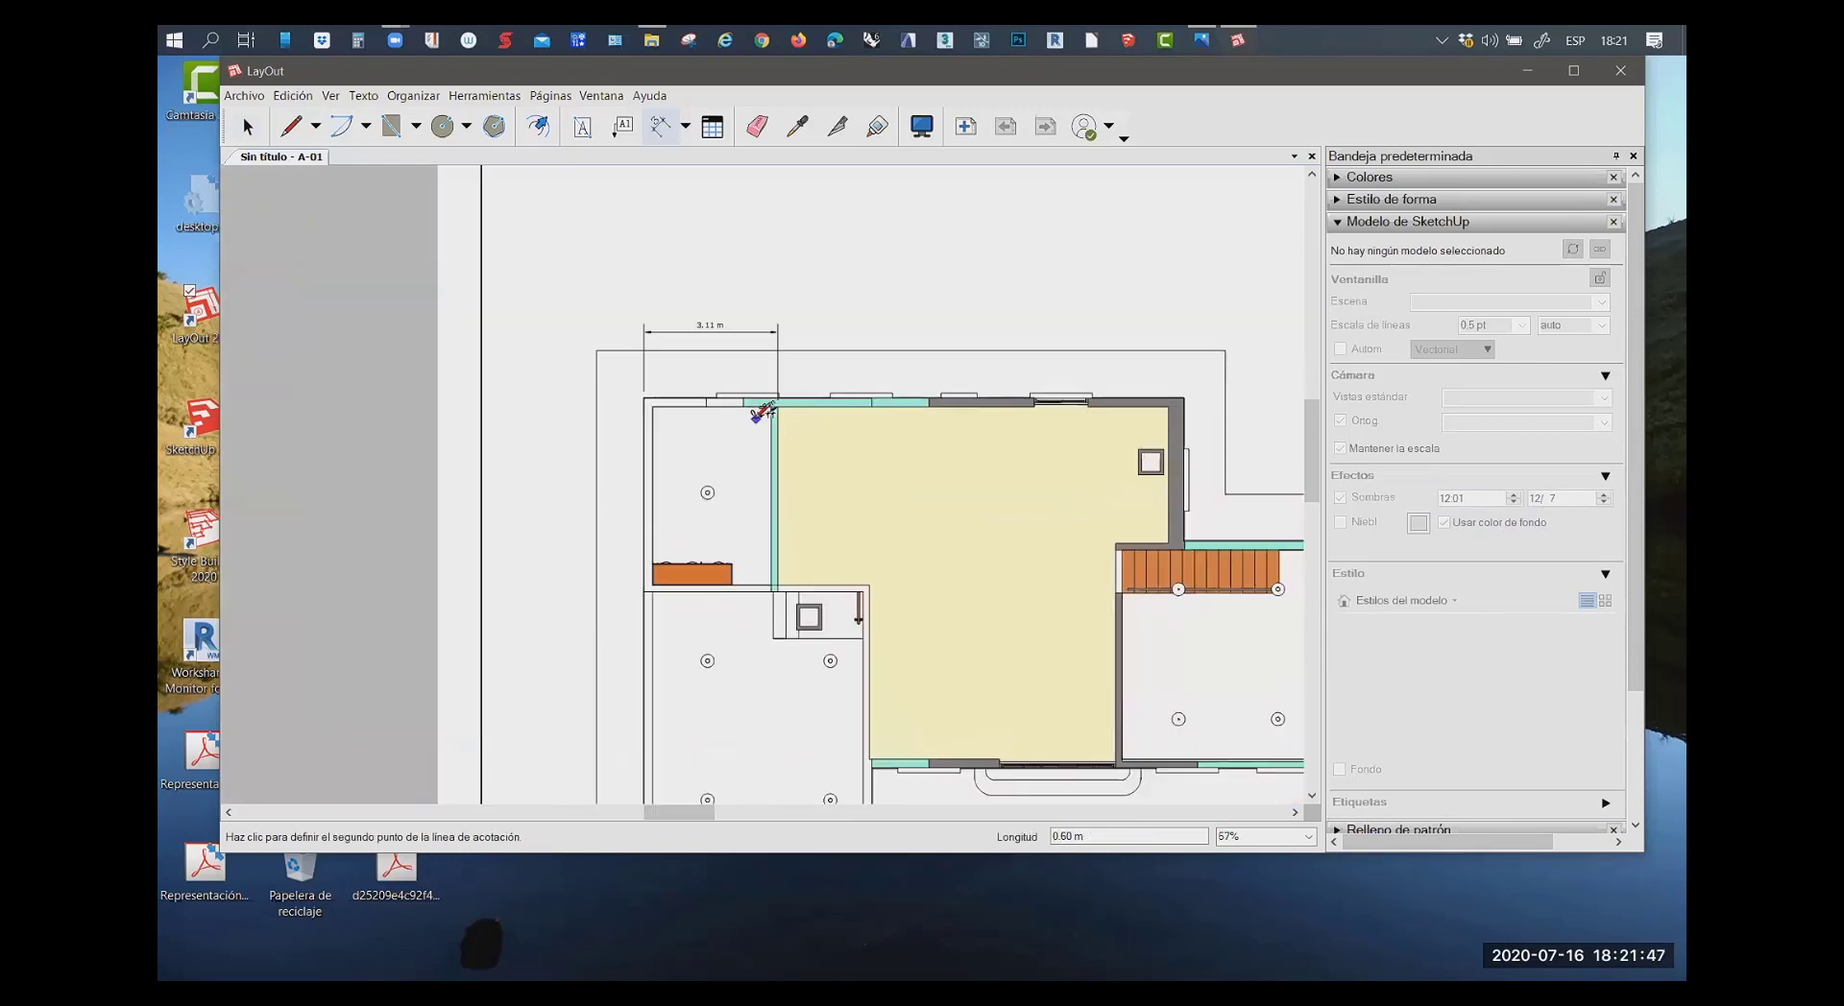
scroll(759, 406, "down", 2)
scroll(1066, 399, "up", 2)
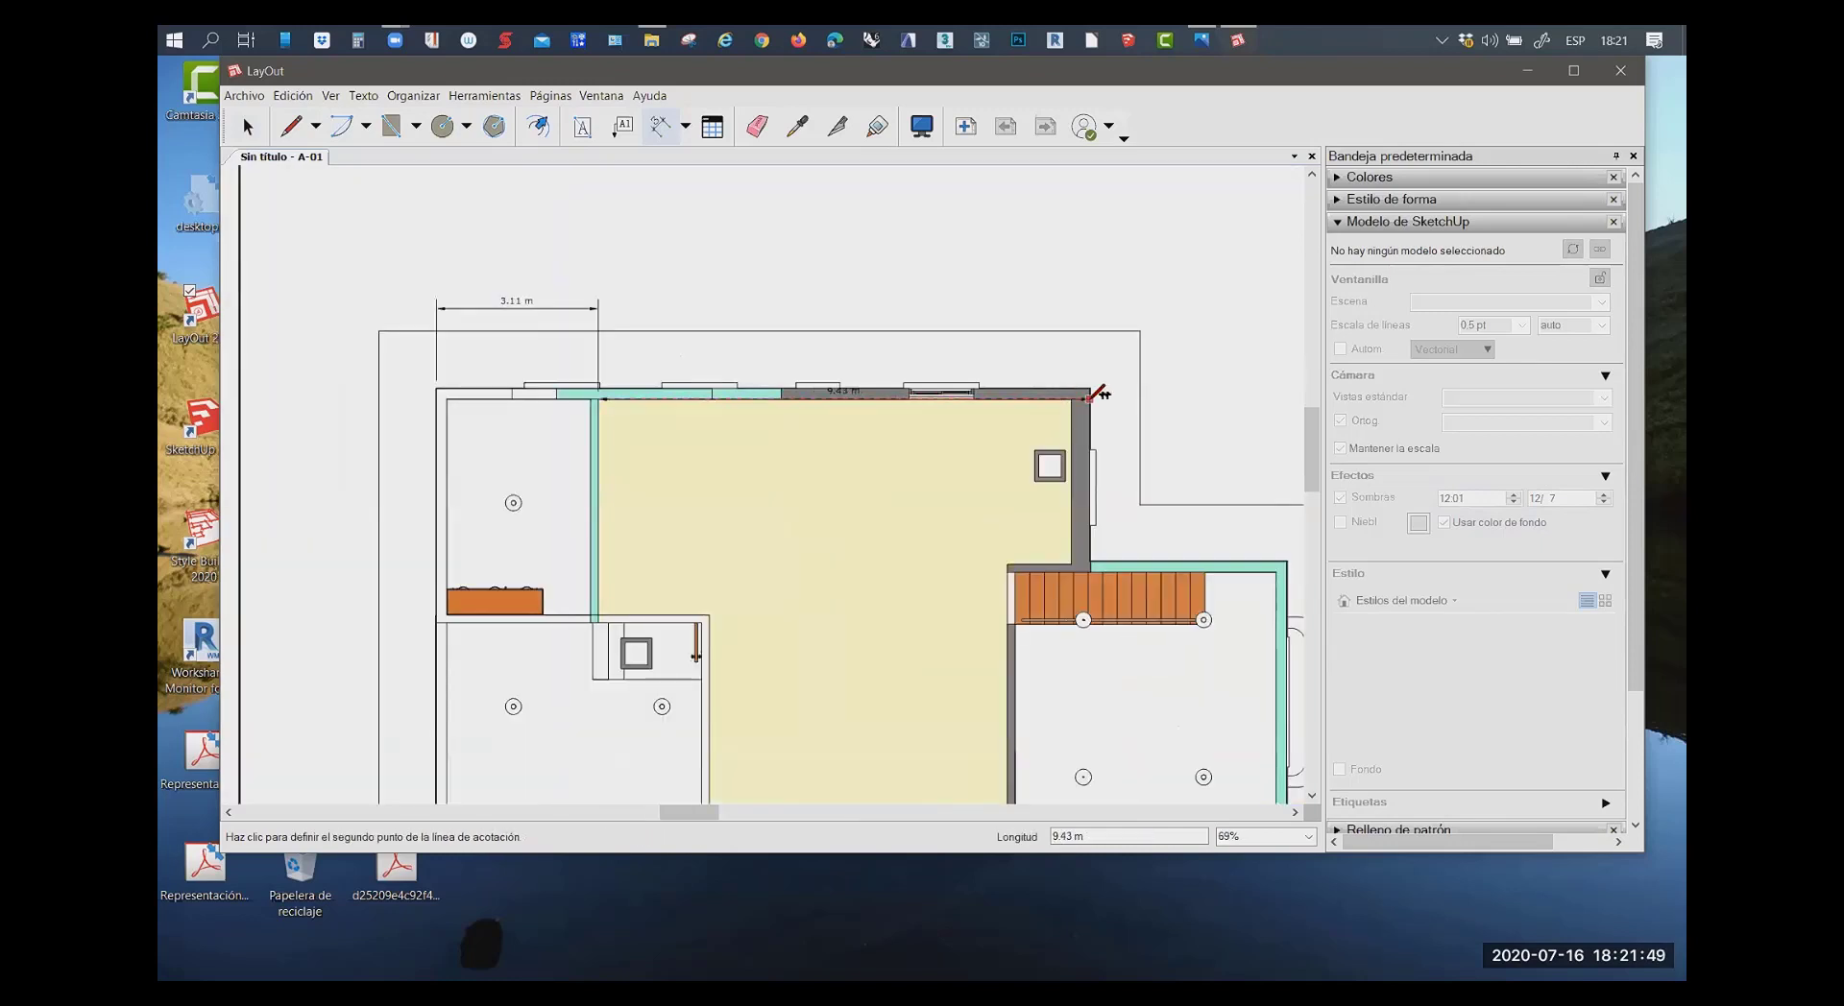
left_click(1090, 394)
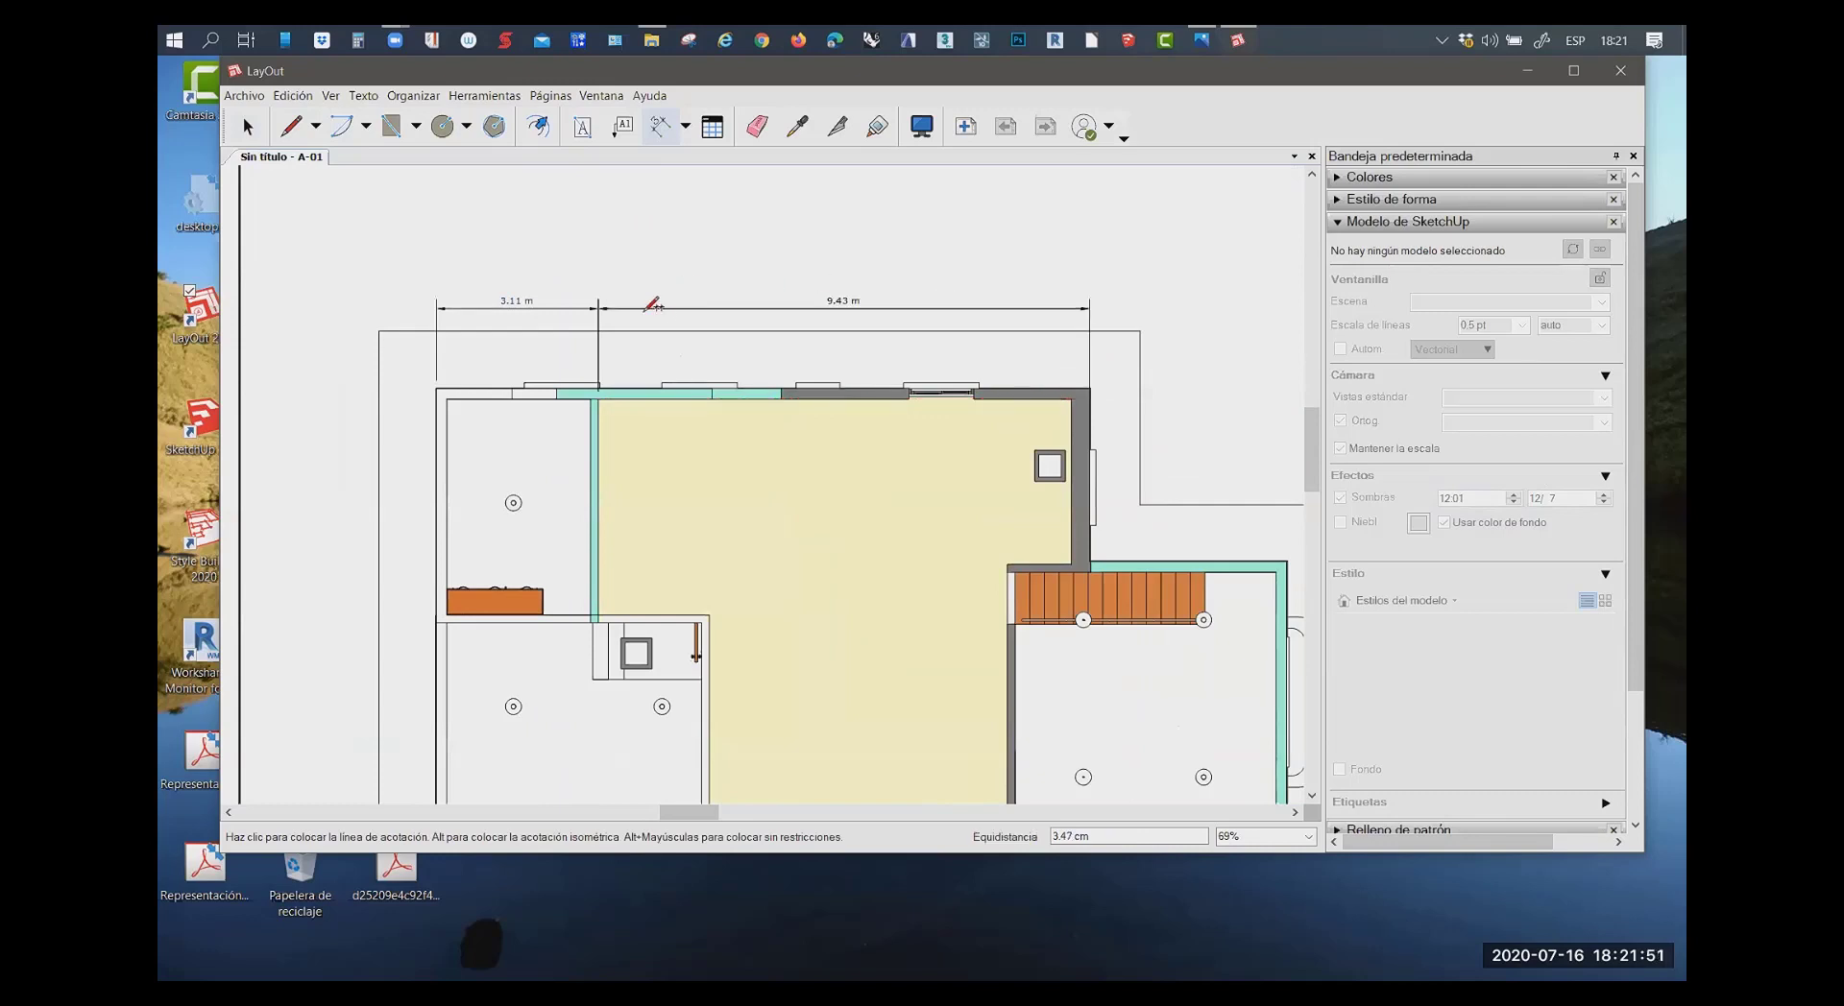
left_click(603, 301)
key("space")
scroll(493, 411, "up", 1)
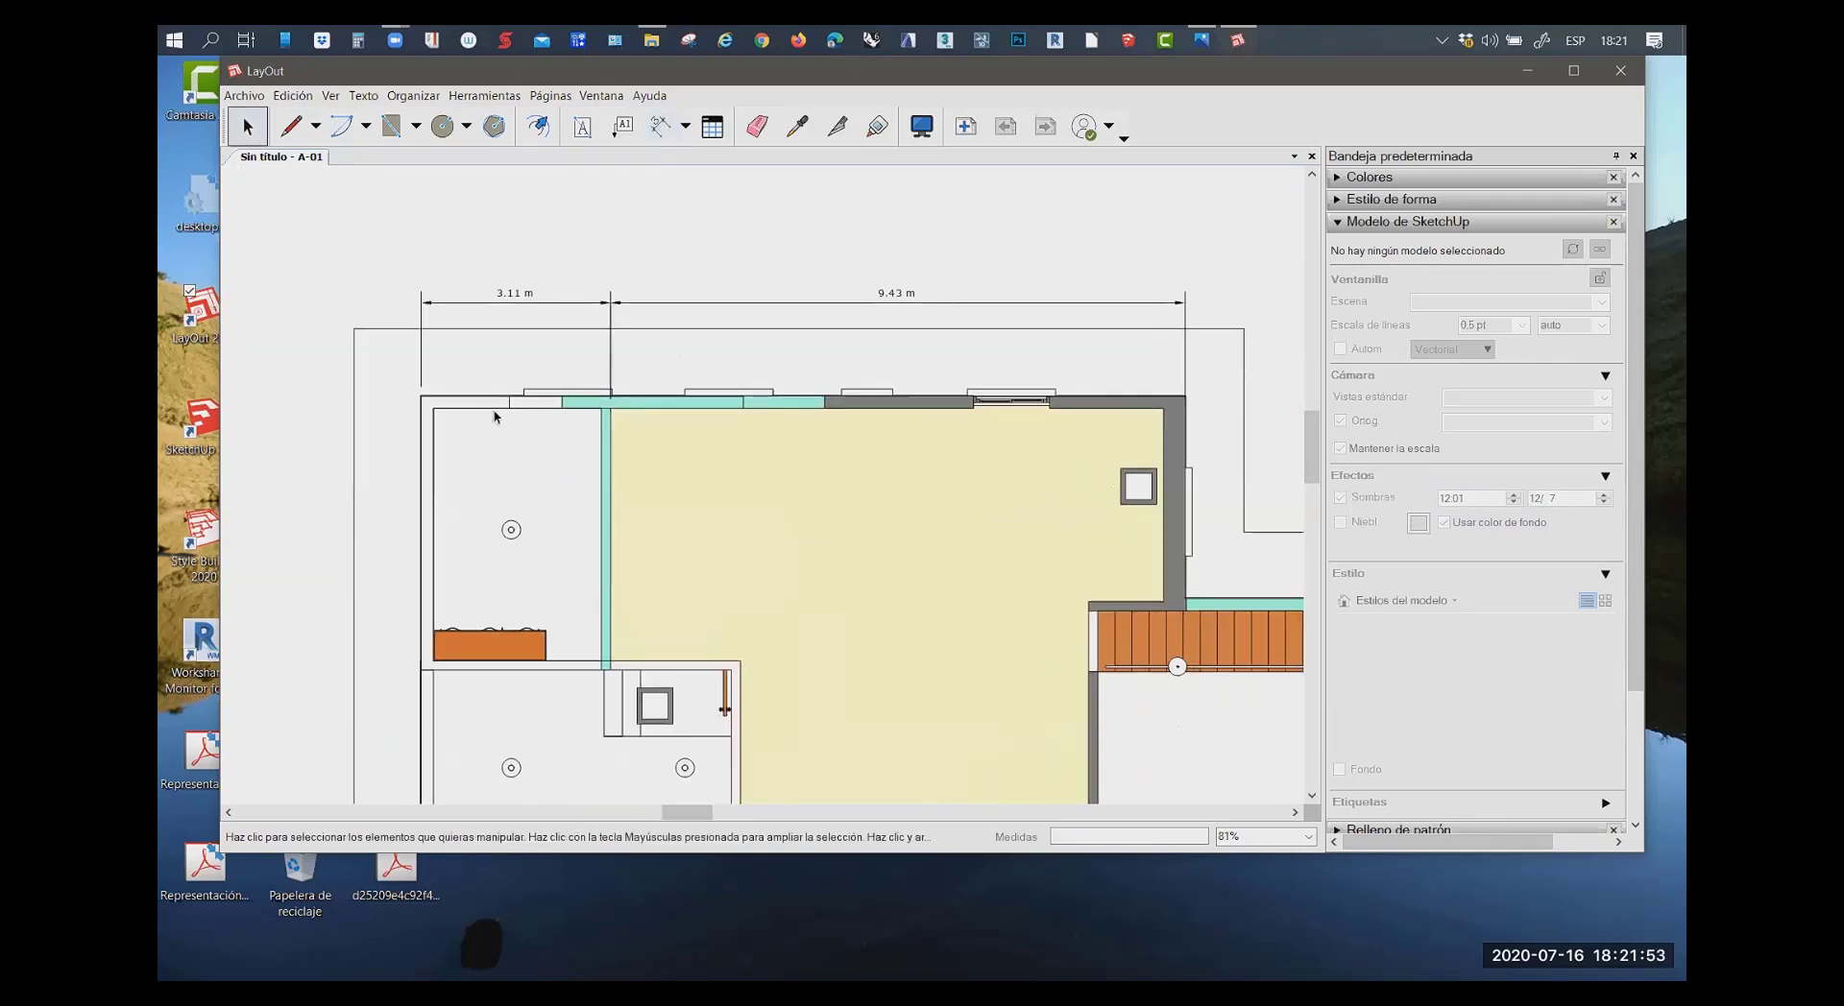
scroll(494, 415, "down", 1)
scroll(494, 416, "up", 1)
scroll(494, 413, "up", 2)
scroll(418, 416, "up", 1)
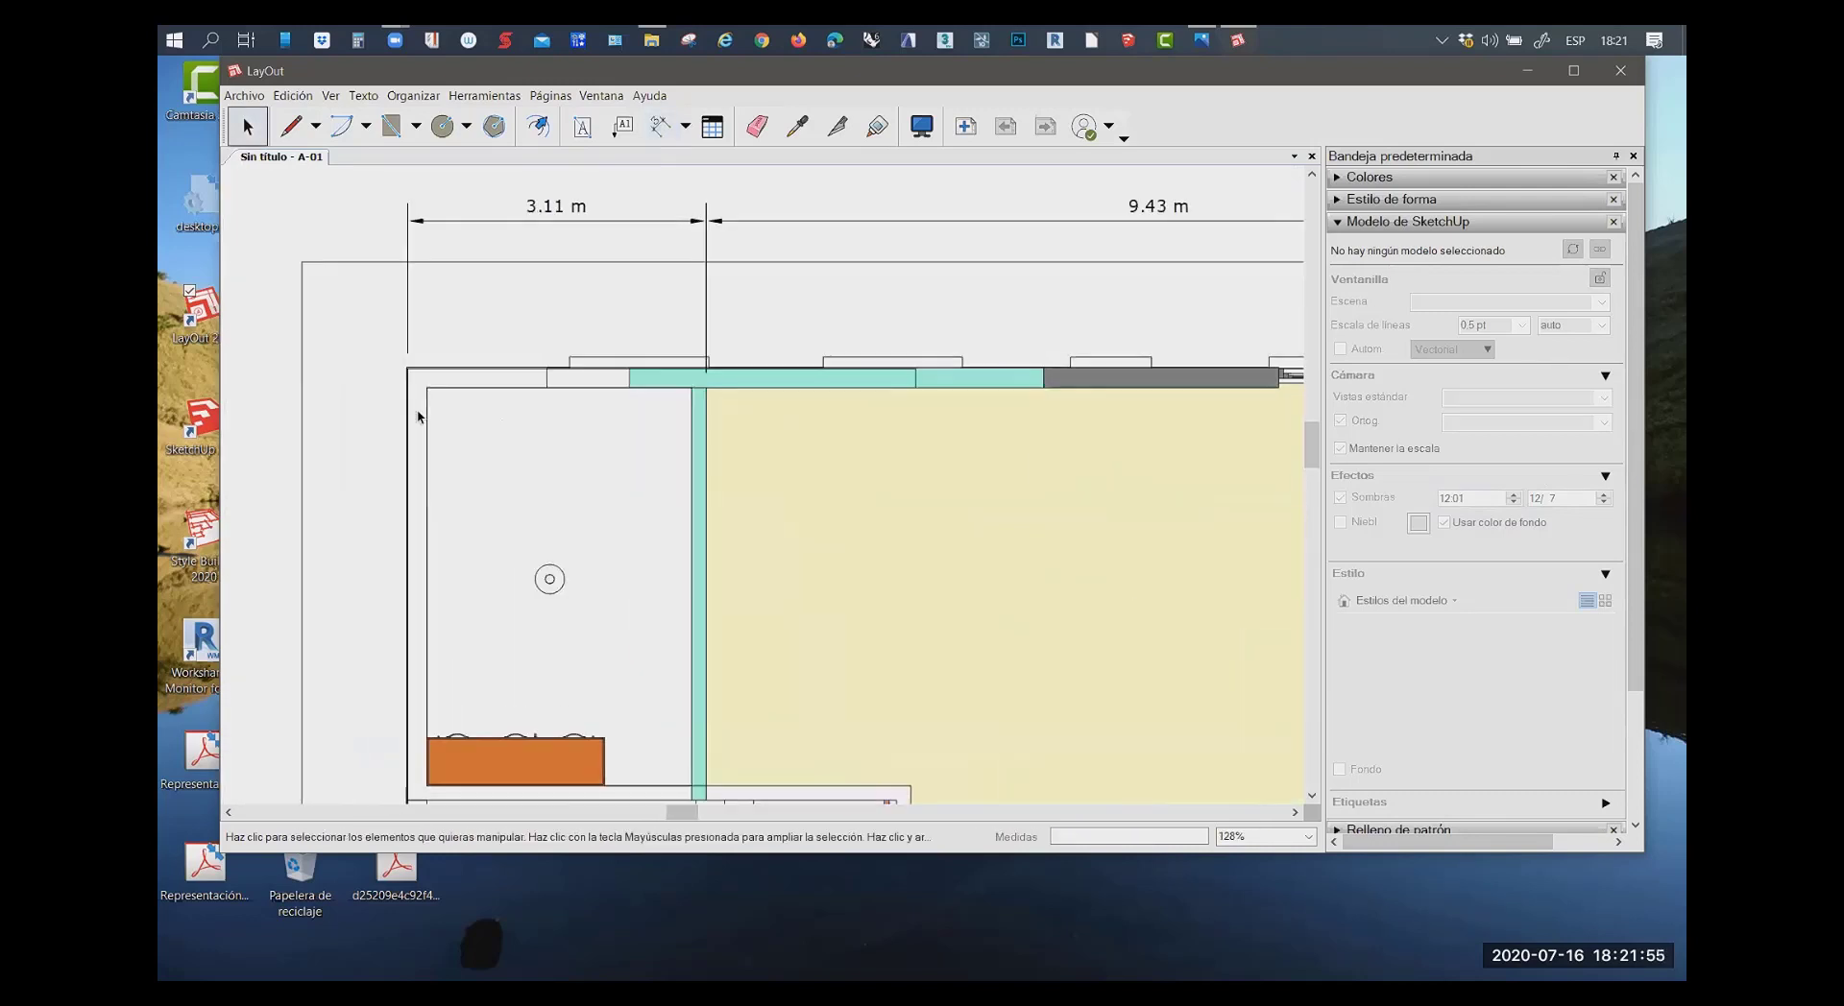
scroll(437, 391, "down", 3)
scroll(419, 415, "up", 1)
scroll(451, 403, "up", 1)
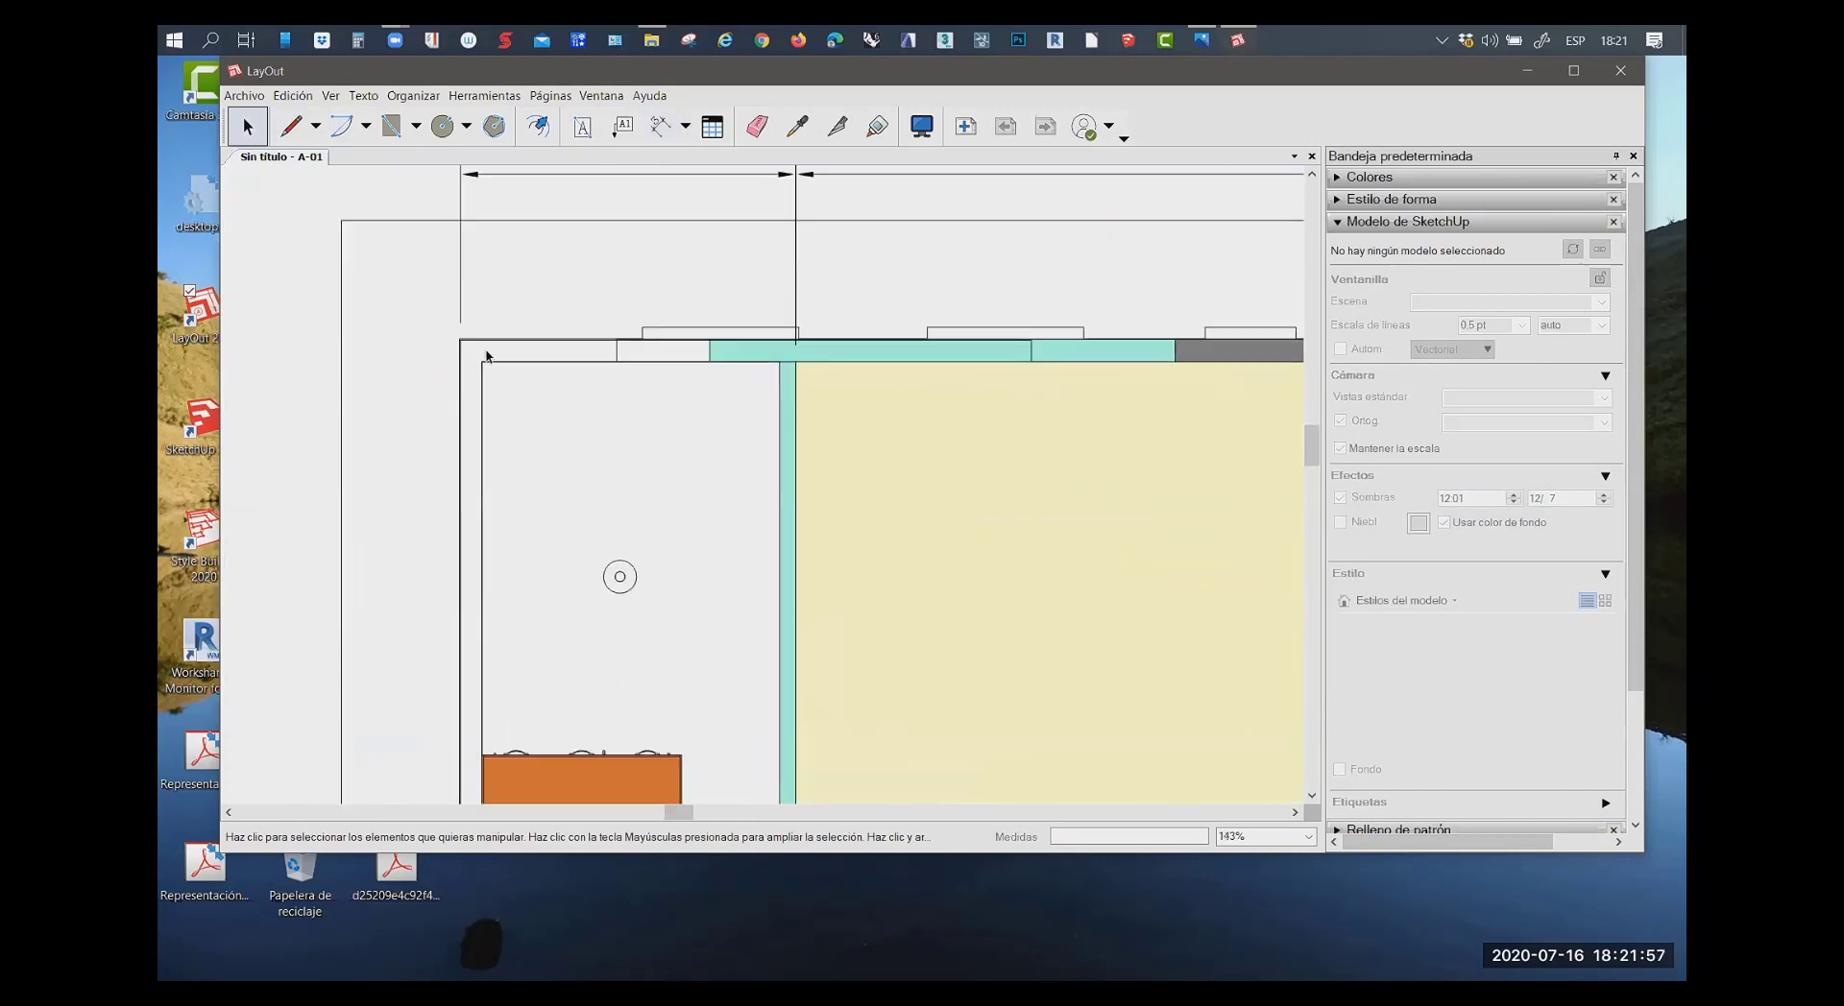
scroll(477, 381, "down", 2)
scroll(470, 389, "down", 2)
Draw a vertical axis line from the plan's lower-left corner to above the drawing, extending its bottom end
scroll(446, 389, "up", 1)
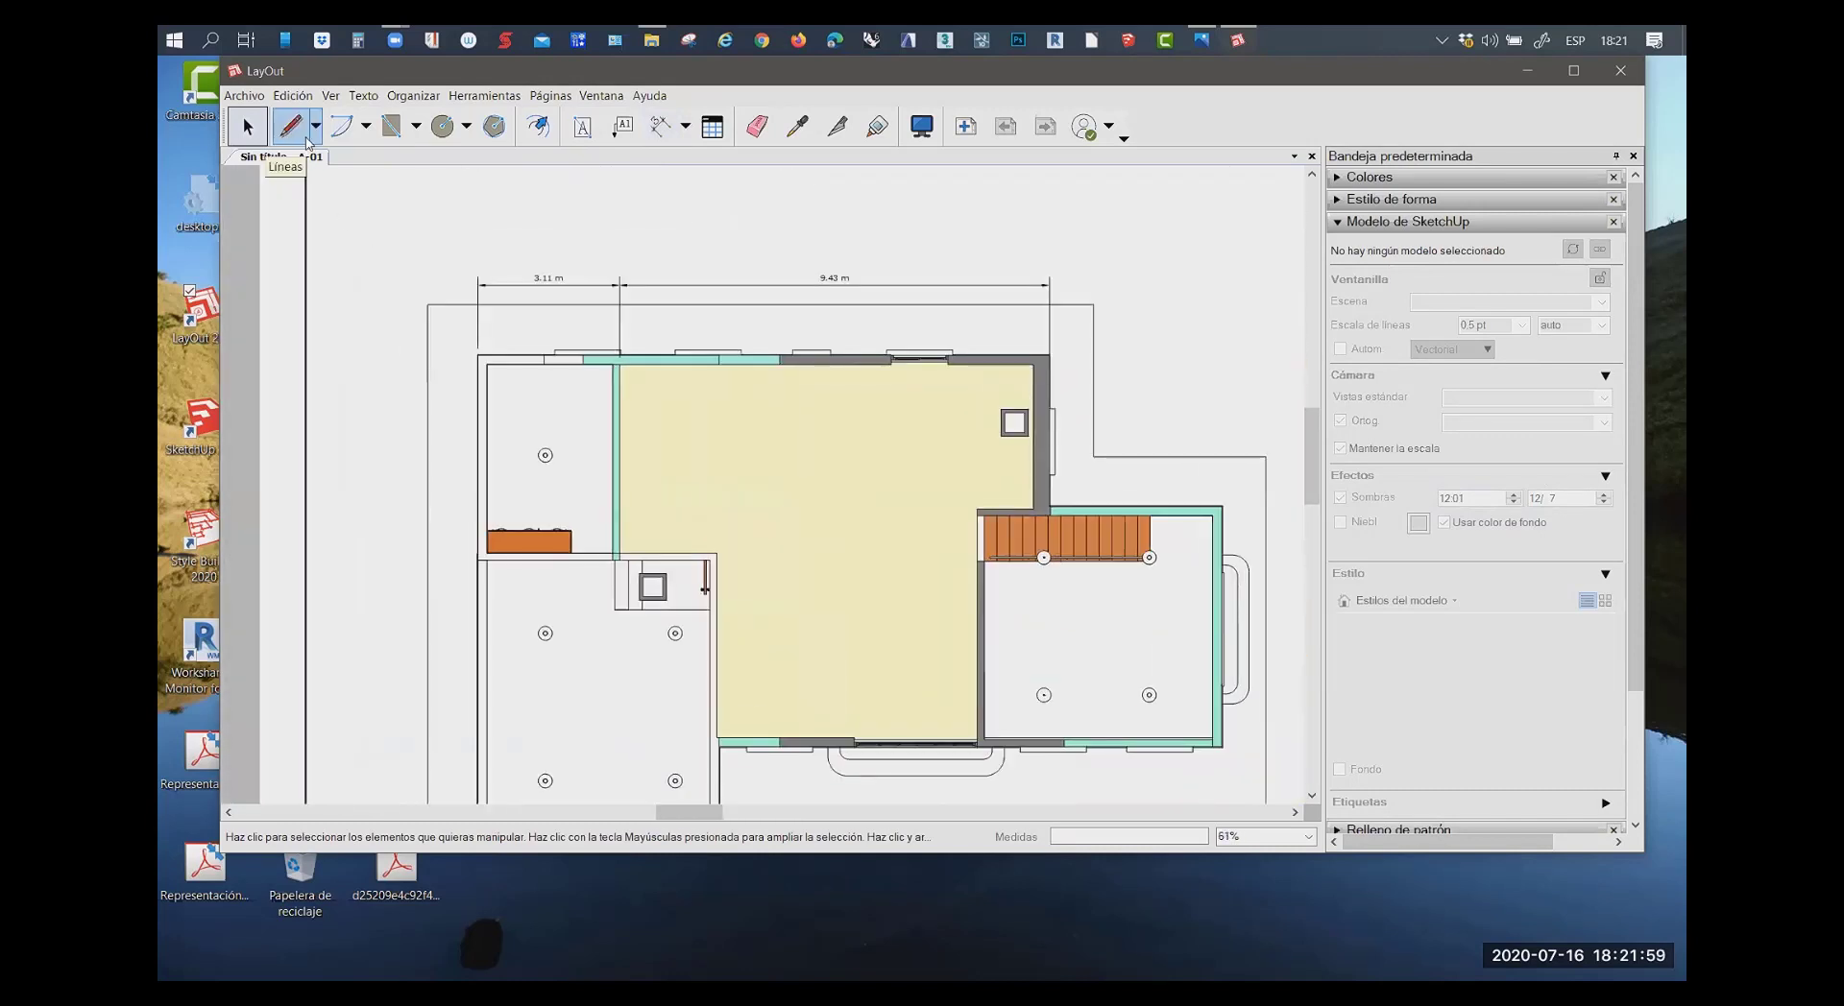
left_click(301, 139)
scroll(510, 571, "down", 1)
scroll(498, 752, "up", 1)
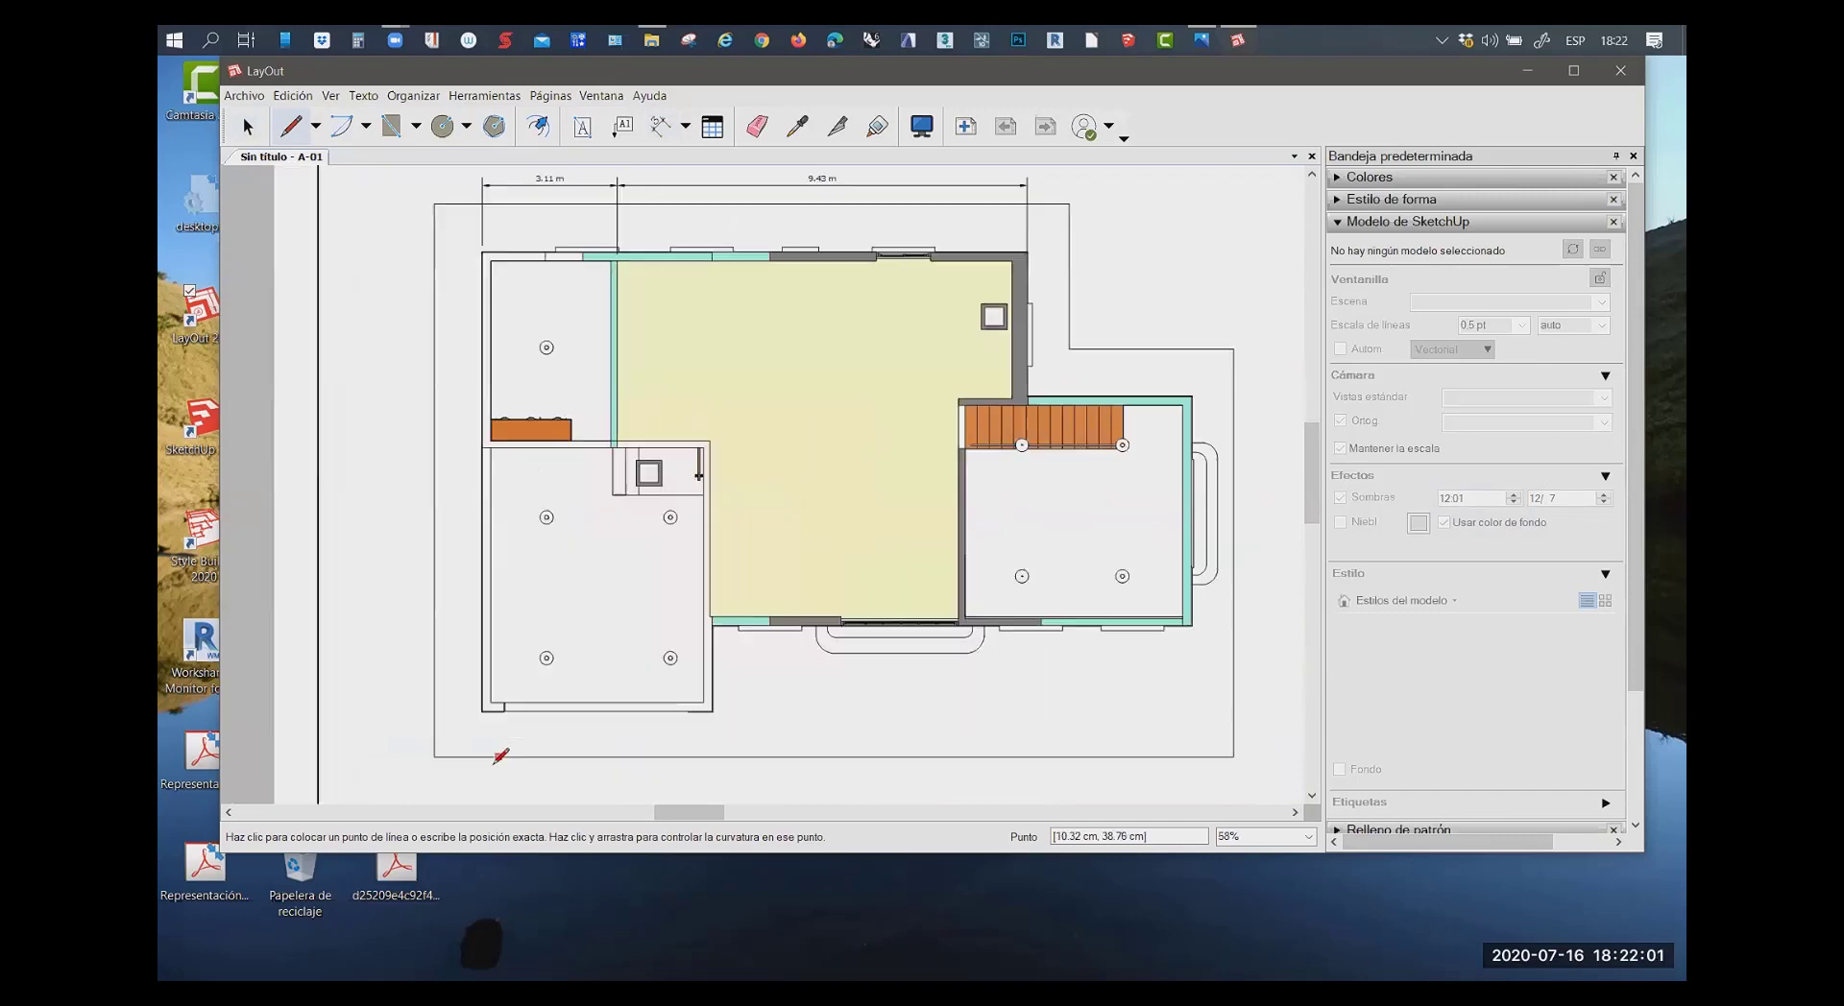
scroll(464, 708, "up", 1)
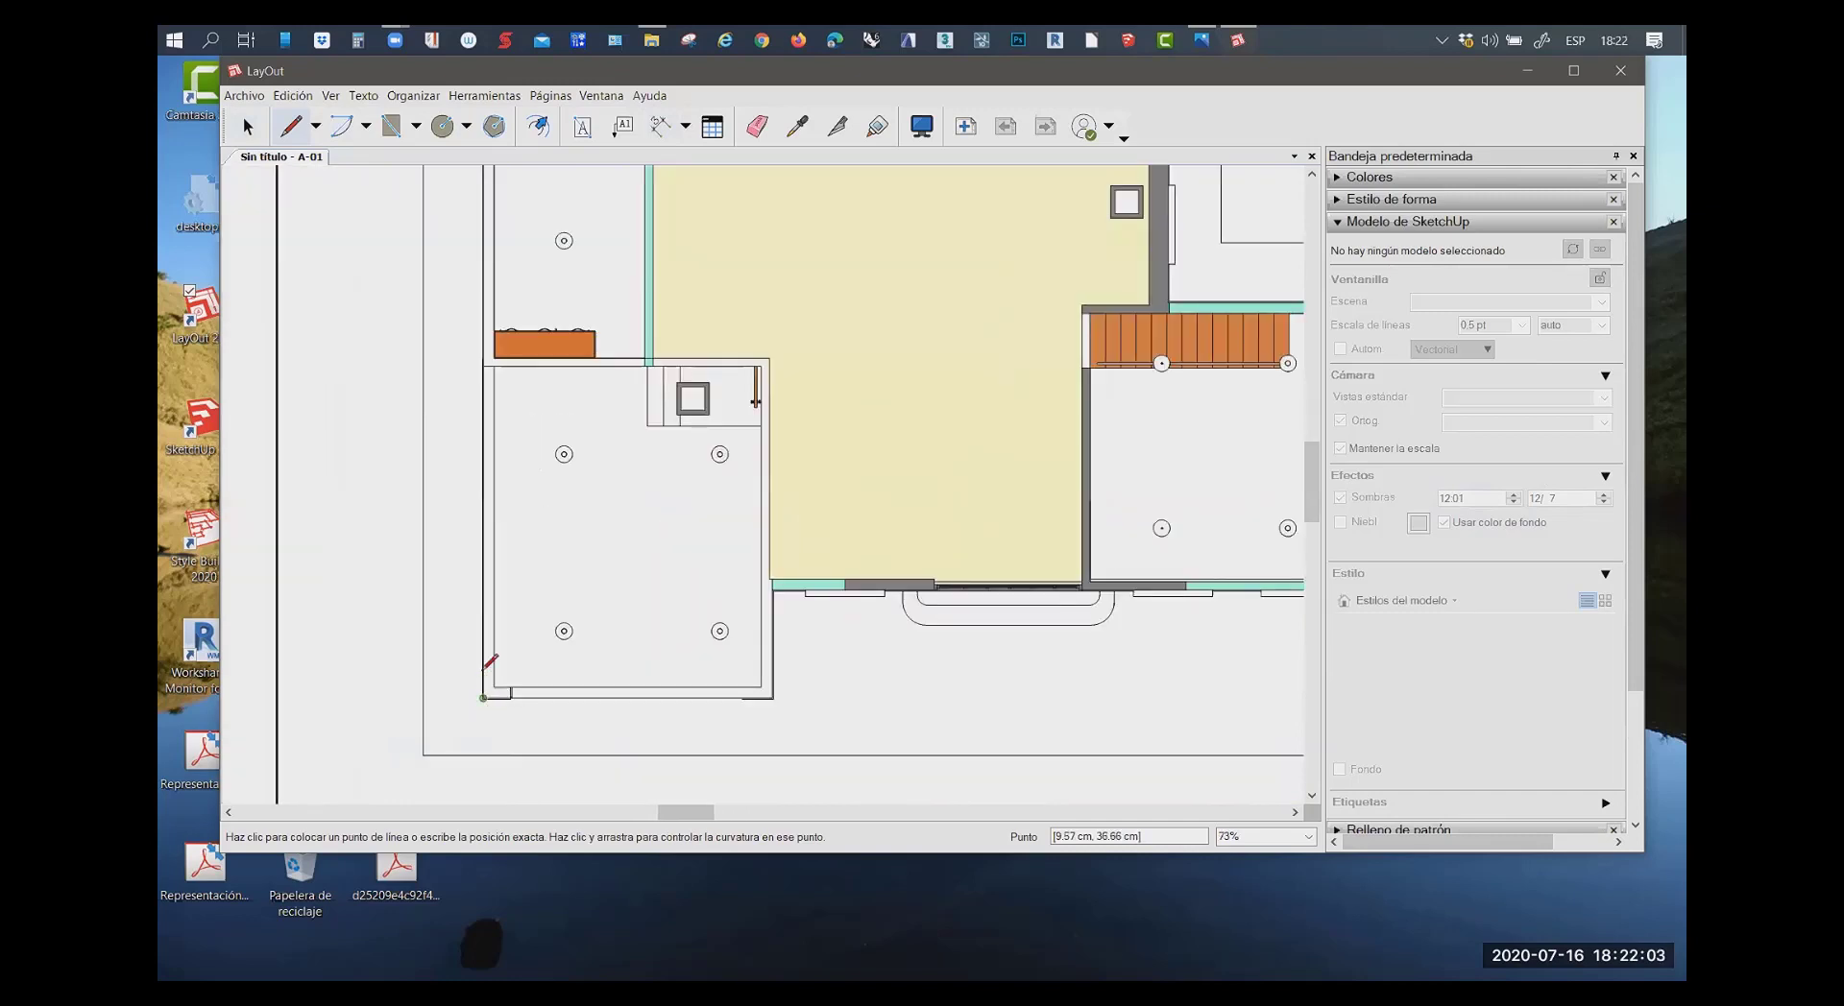
left_click(490, 688)
scroll(485, 672, "down", 2)
scroll(452, 536, "down", 2)
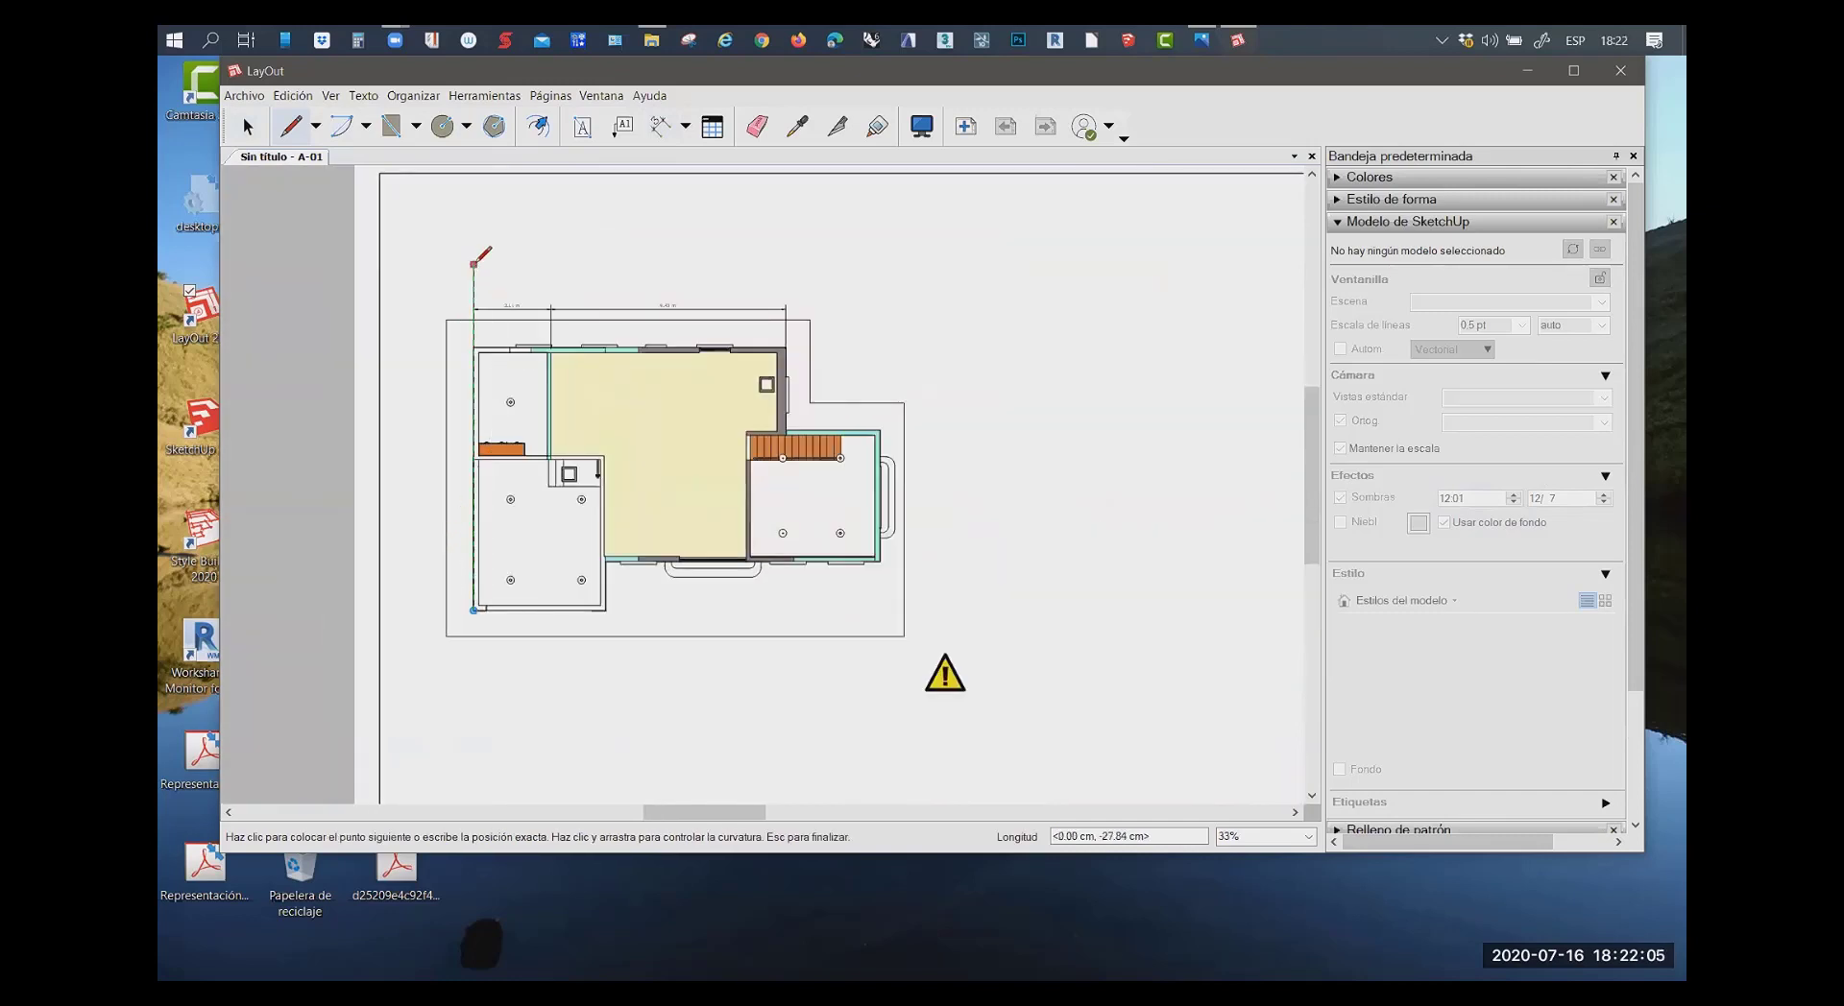
left_click(475, 261)
key("space")
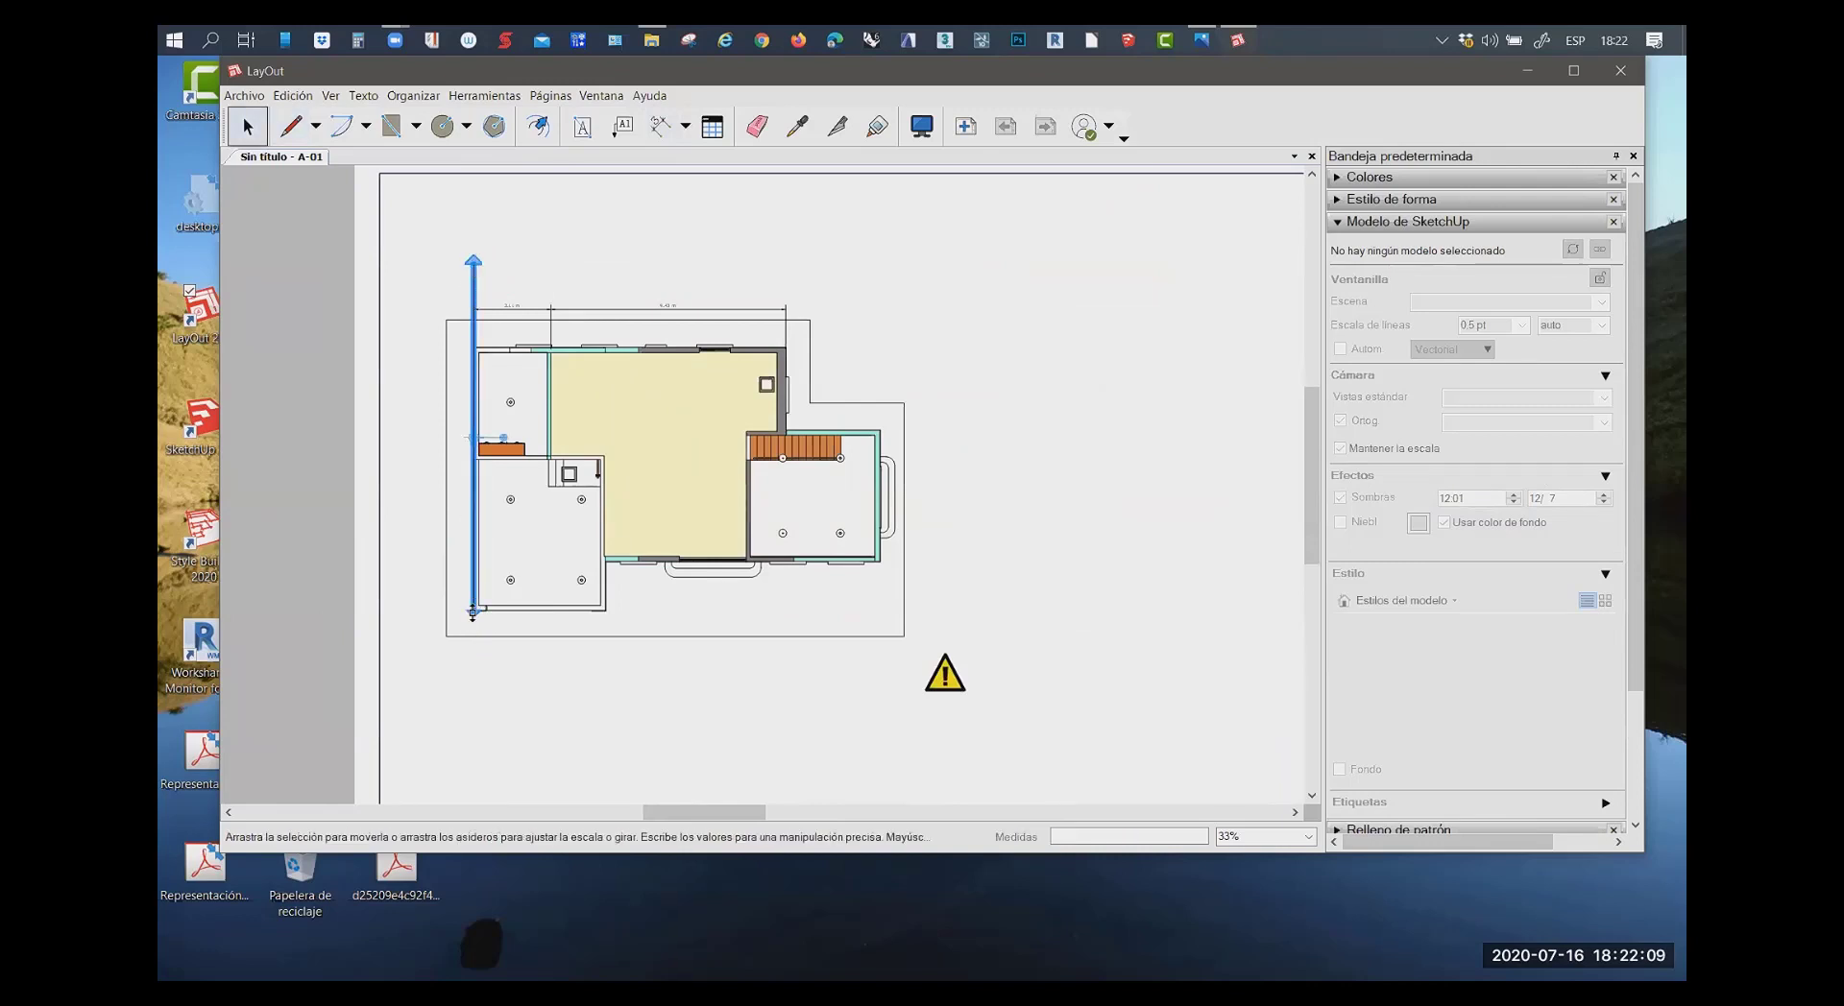
left_click_drag(473, 616, 472, 670)
left_click(412, 434)
Nudge the axis line right with arrow keys onto the left wall and show its Estilo de forma settings
scroll(483, 358, "up", 1)
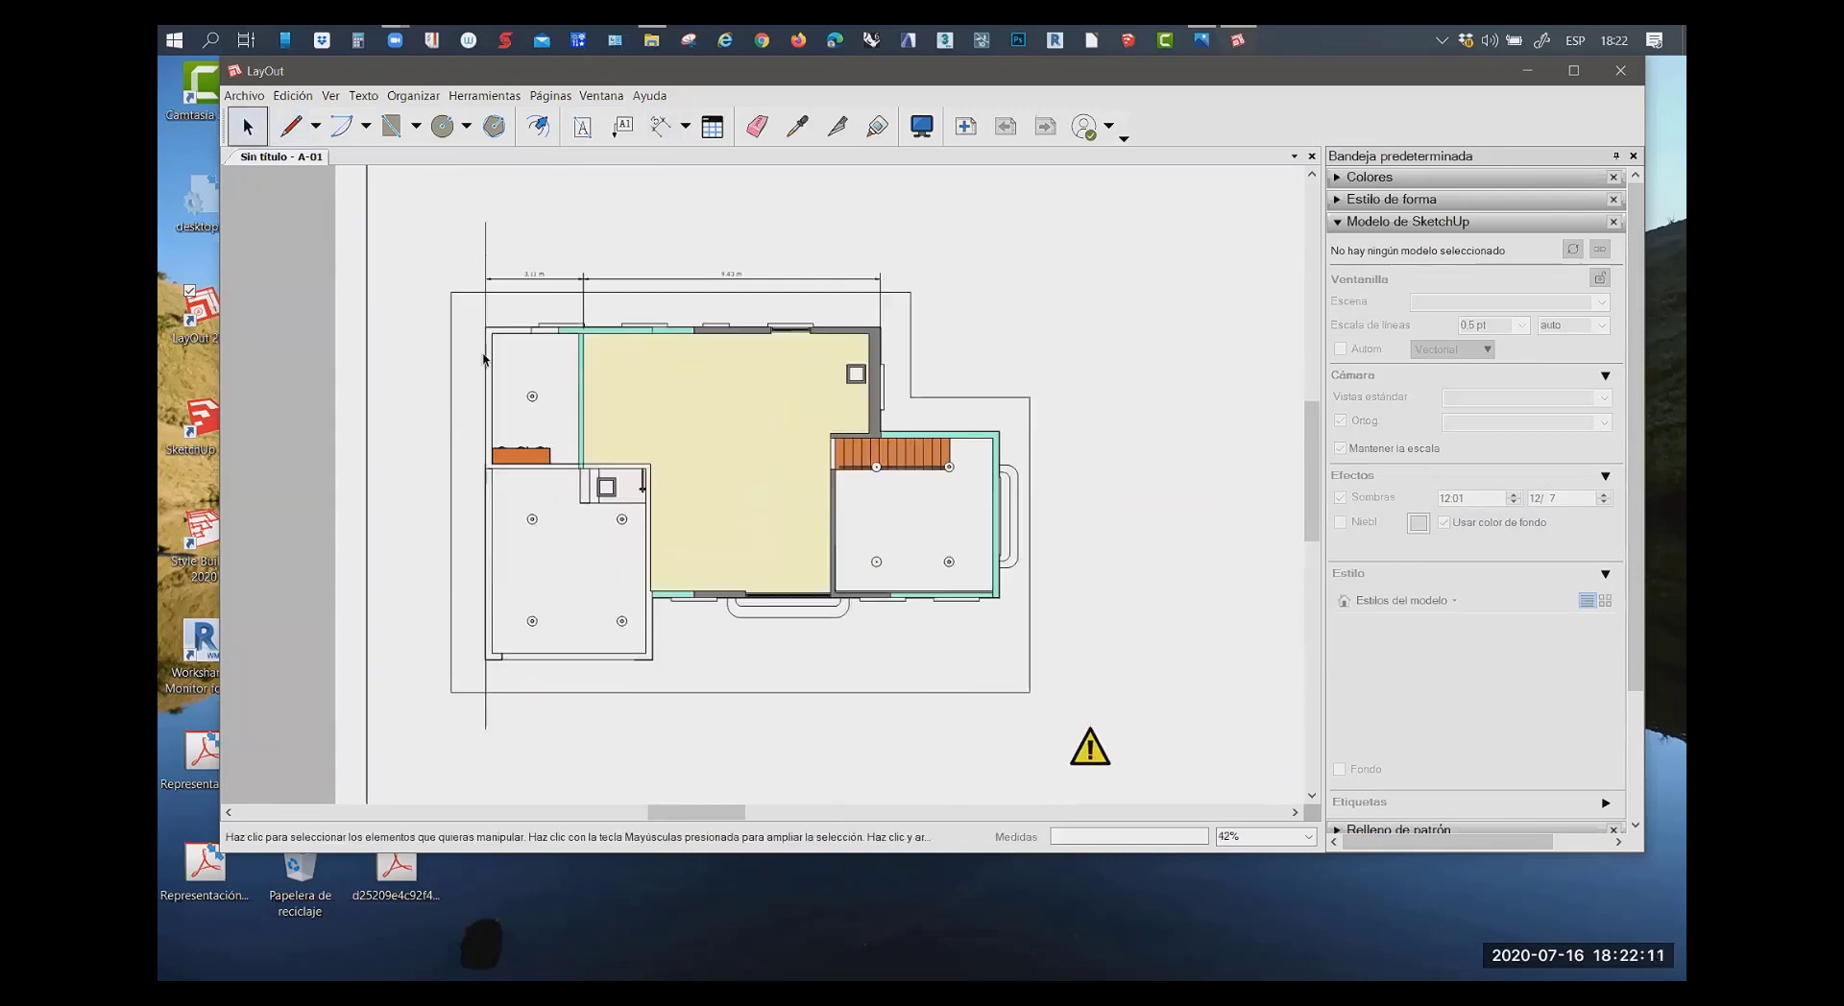
scroll(483, 358, "up", 1)
scroll(493, 320, "up", 2)
scroll(494, 320, "up", 1)
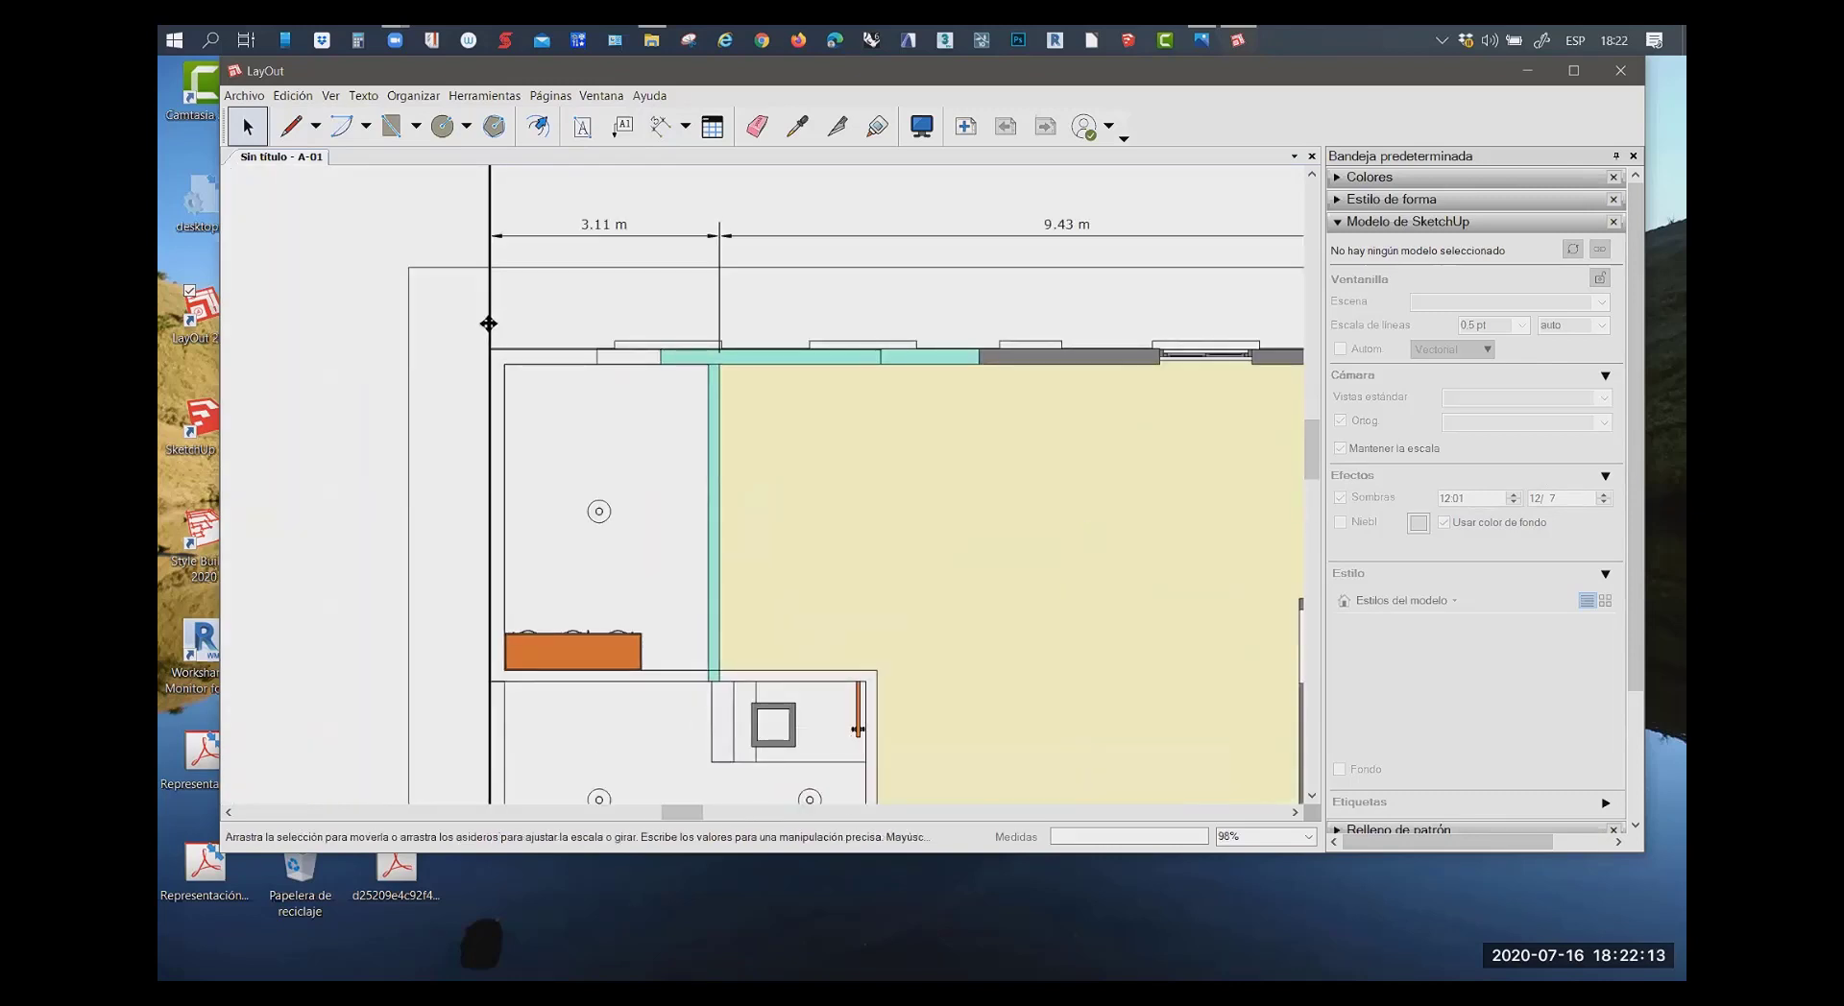
left_click(488, 324)
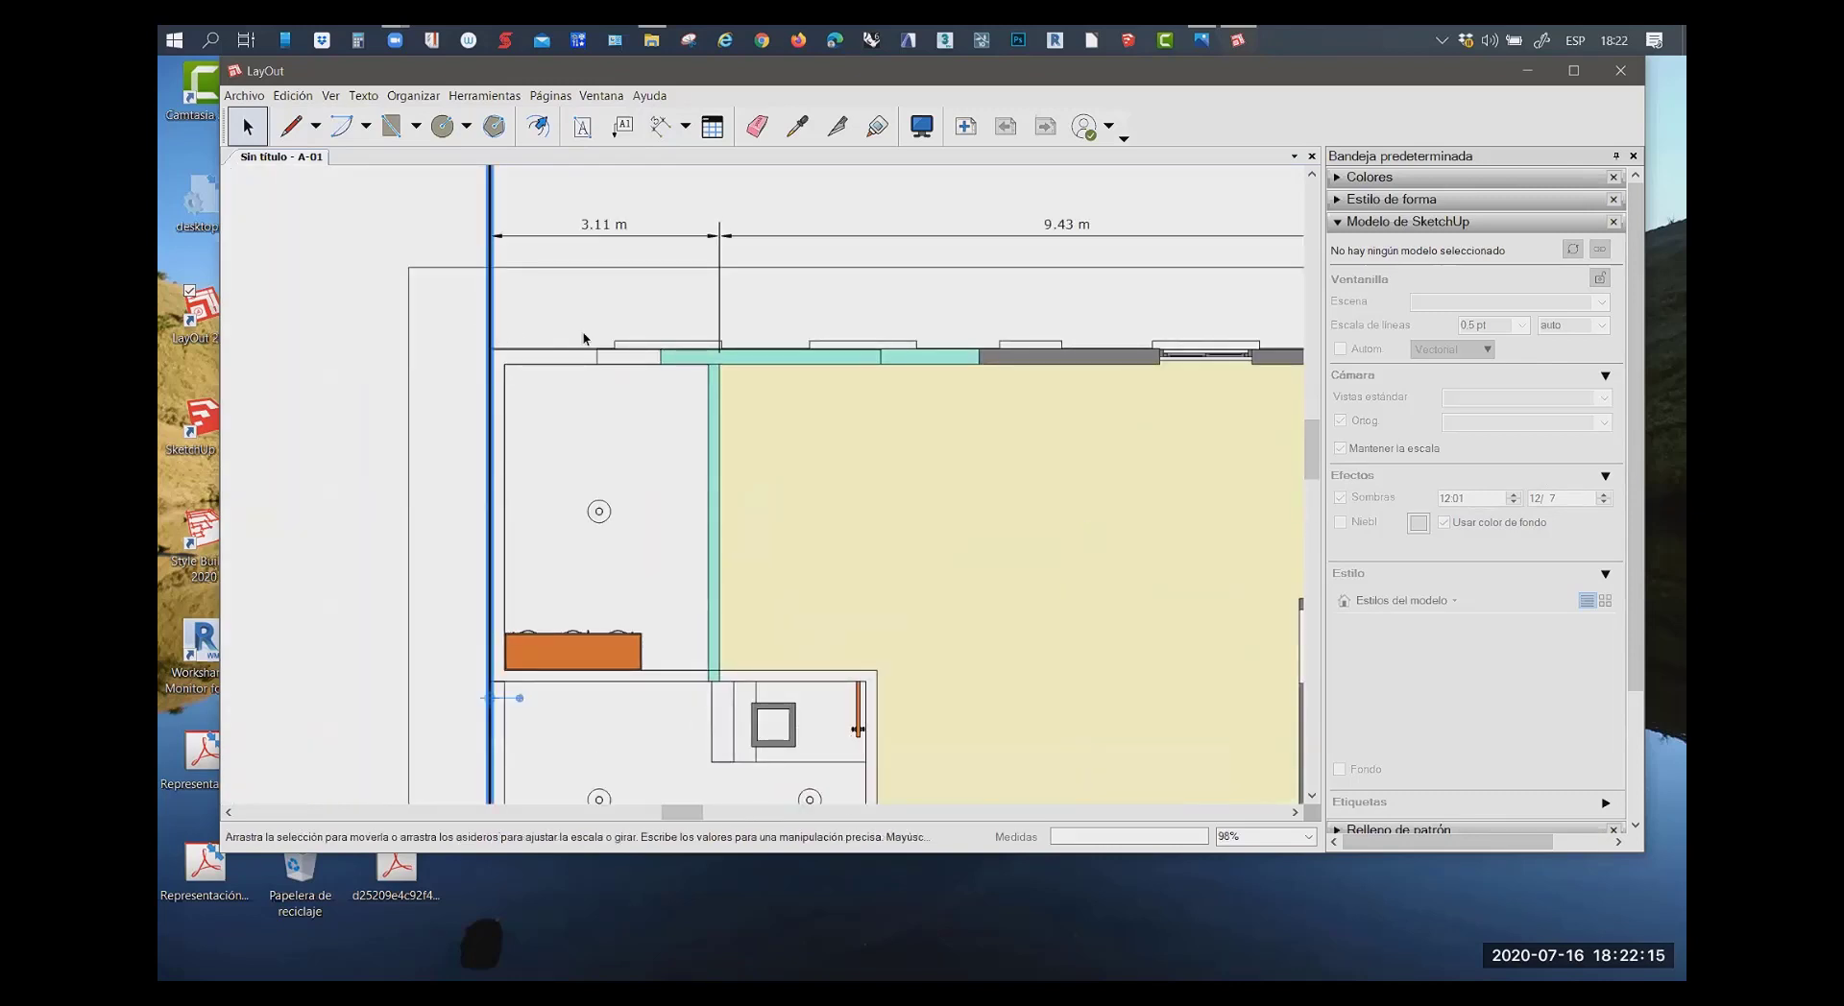
key("Right")
key("Left")
key("Left")
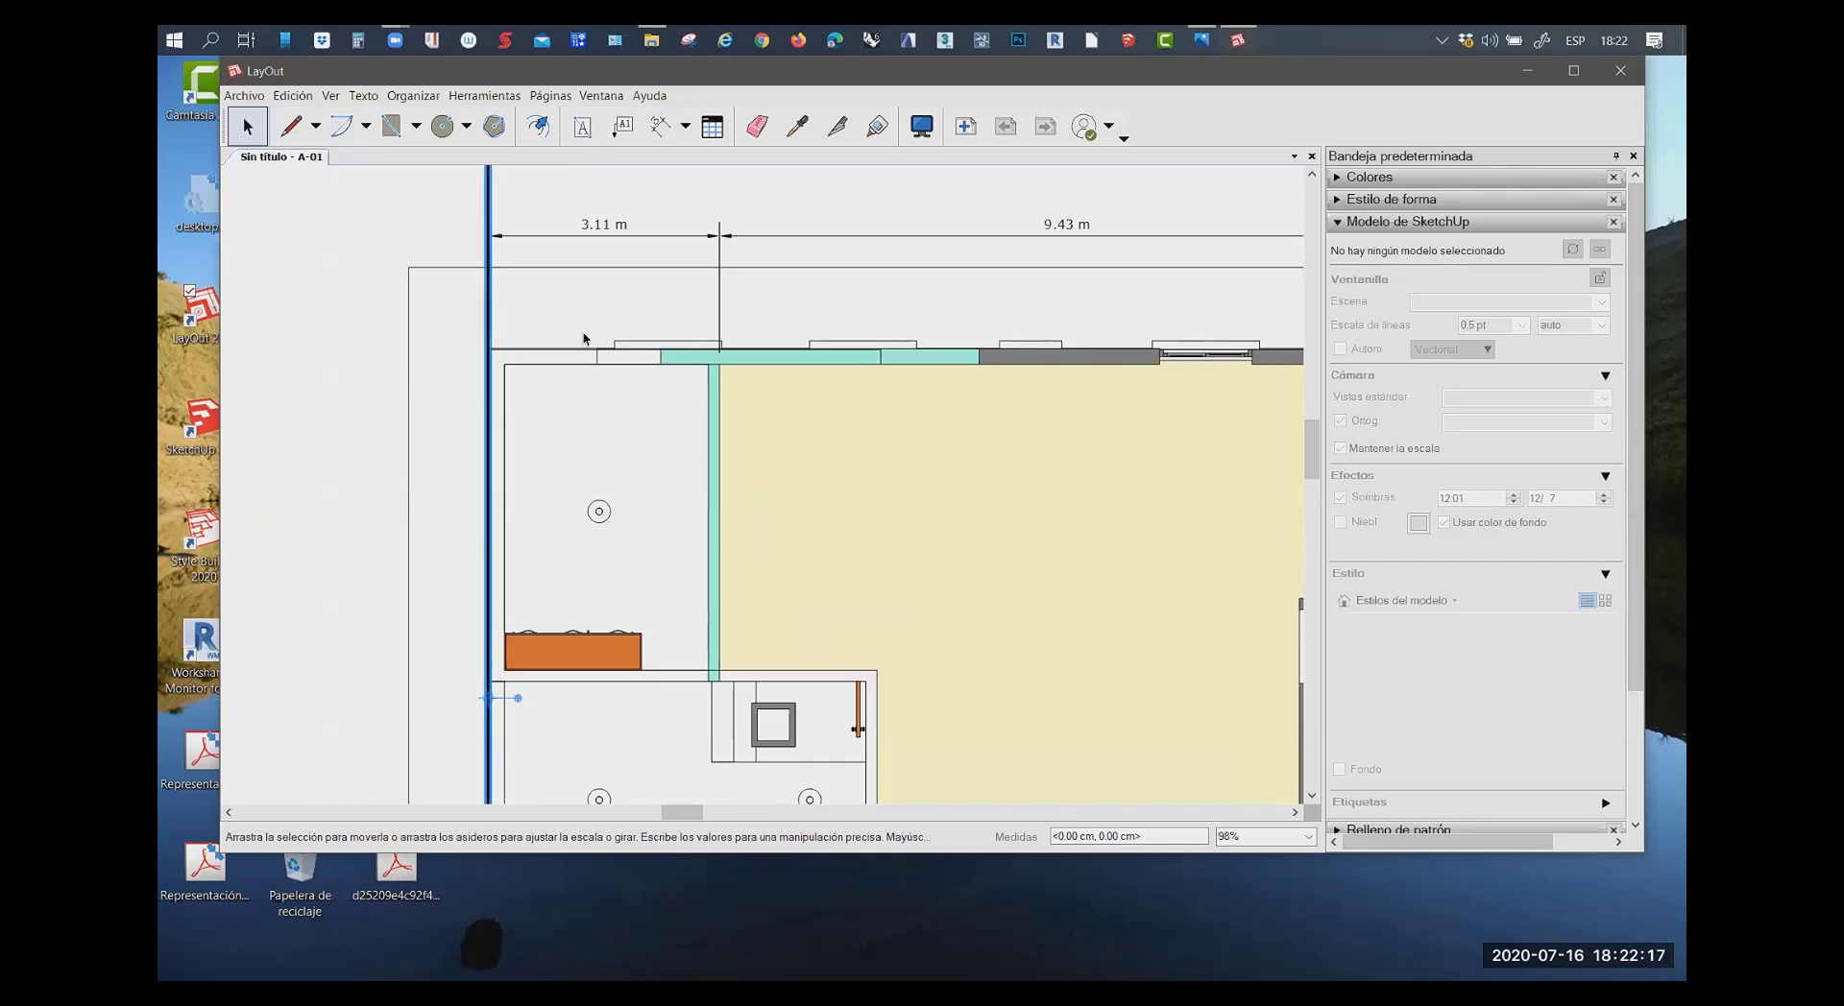
key("Right")
key("Right")
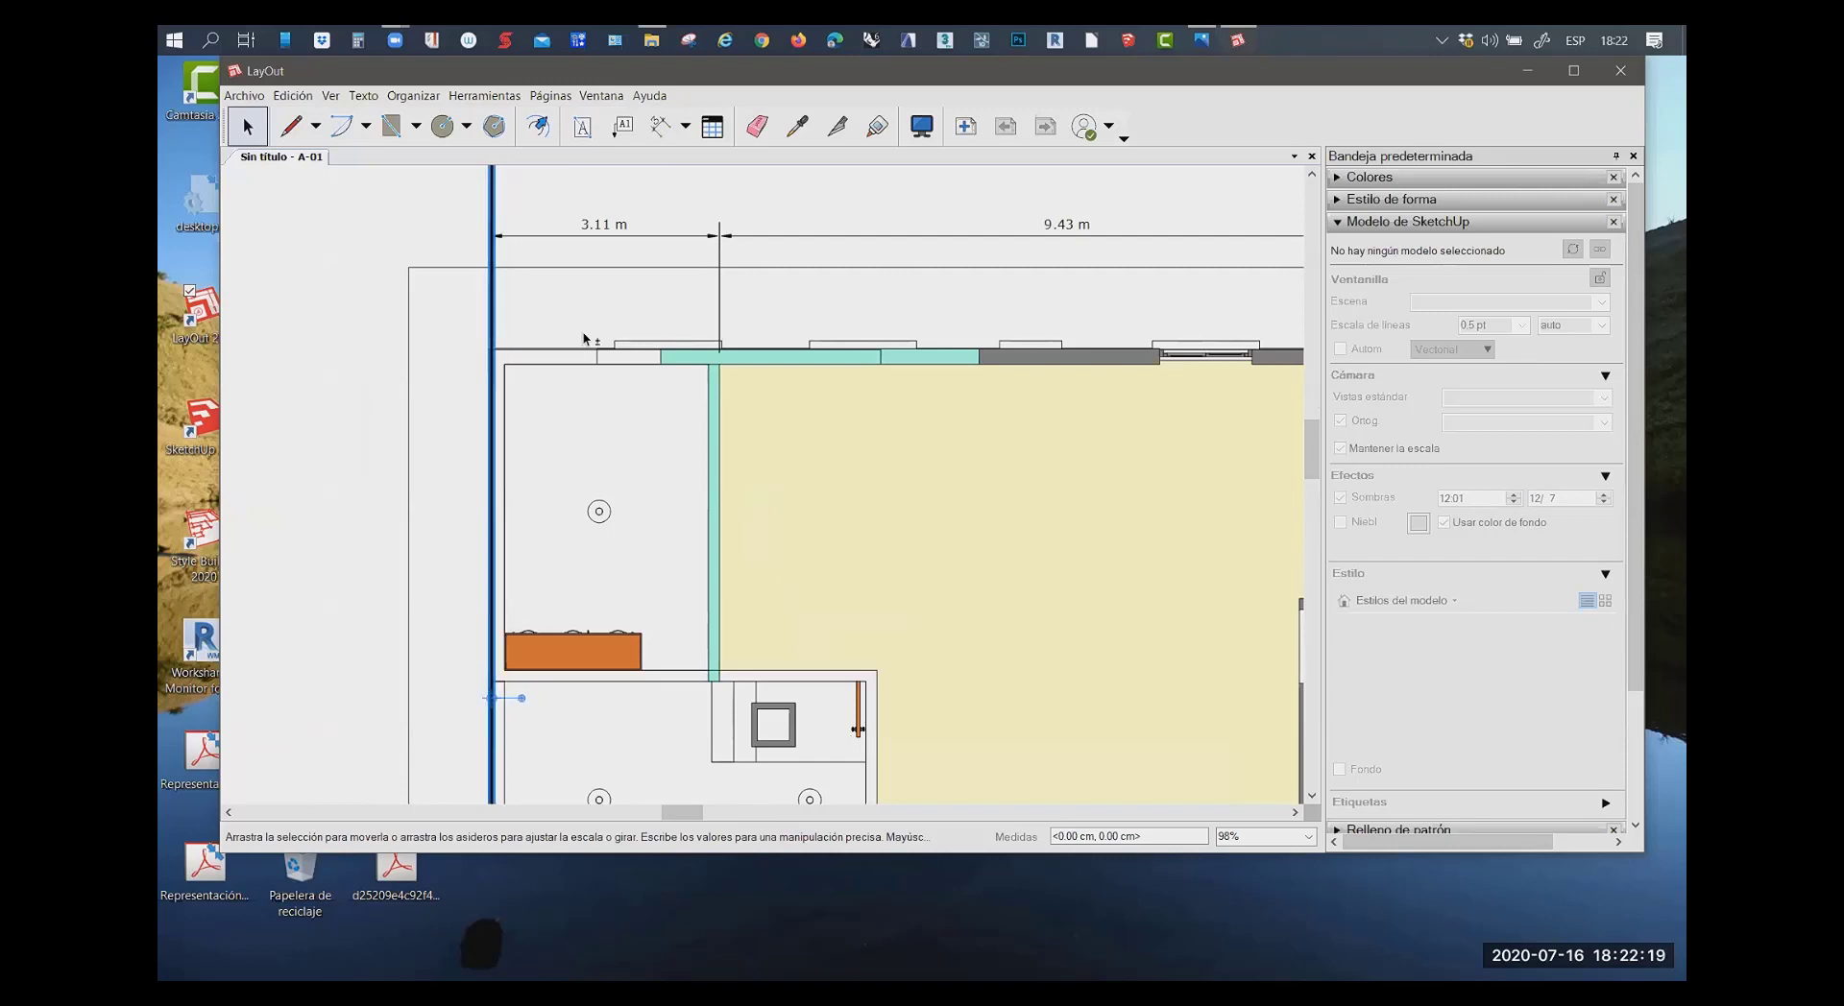
key("Right")
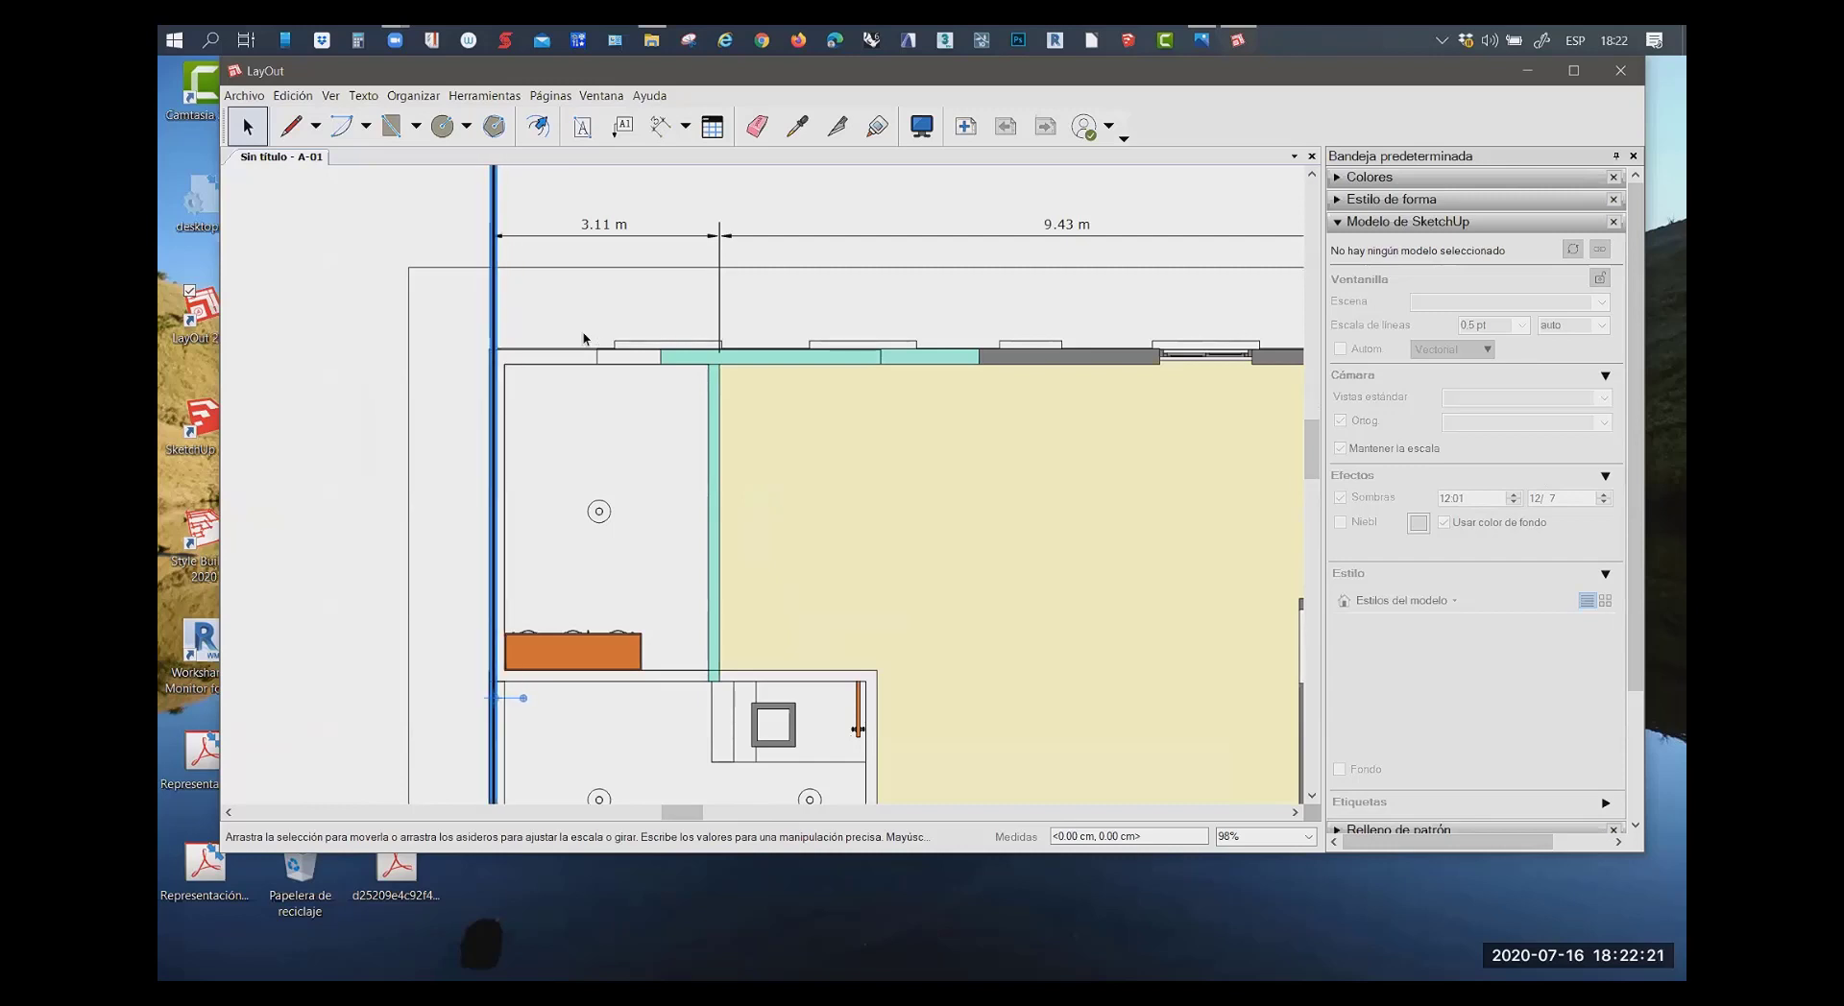
key("Right")
key("Right")
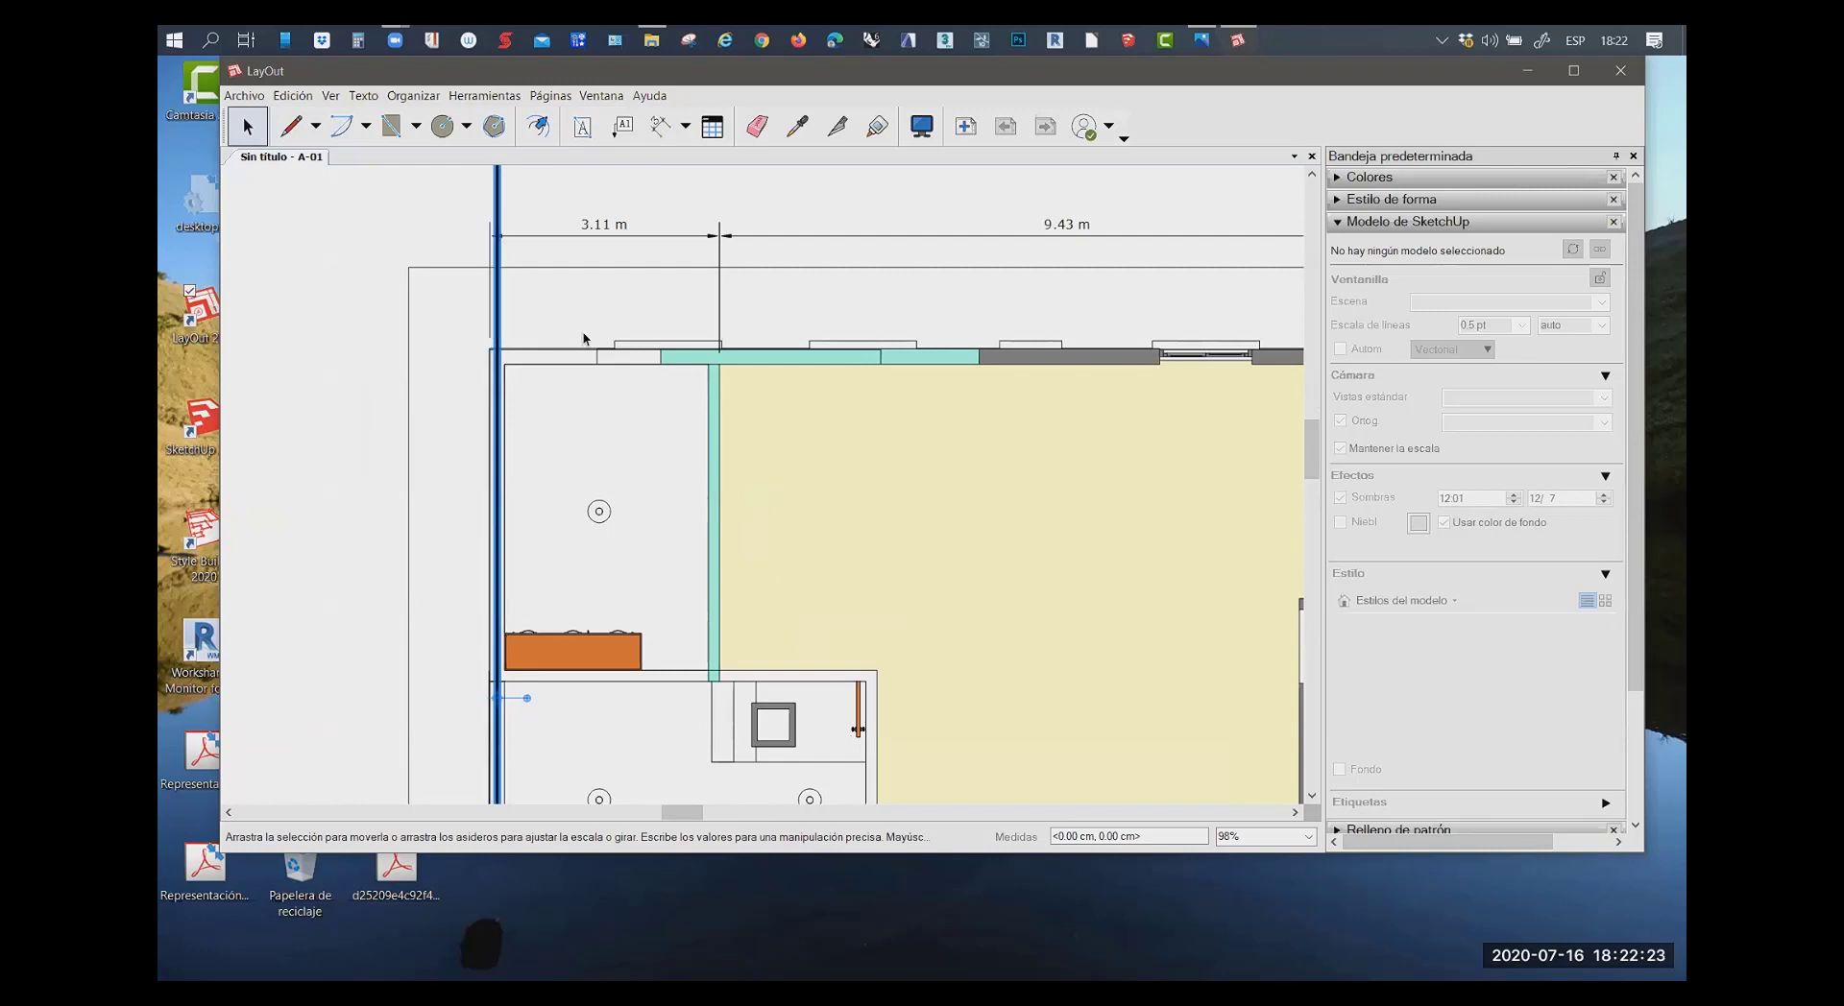
scroll(447, 441, "down", 1)
scroll(442, 384, "down", 1)
scroll(442, 384, "down", 1)
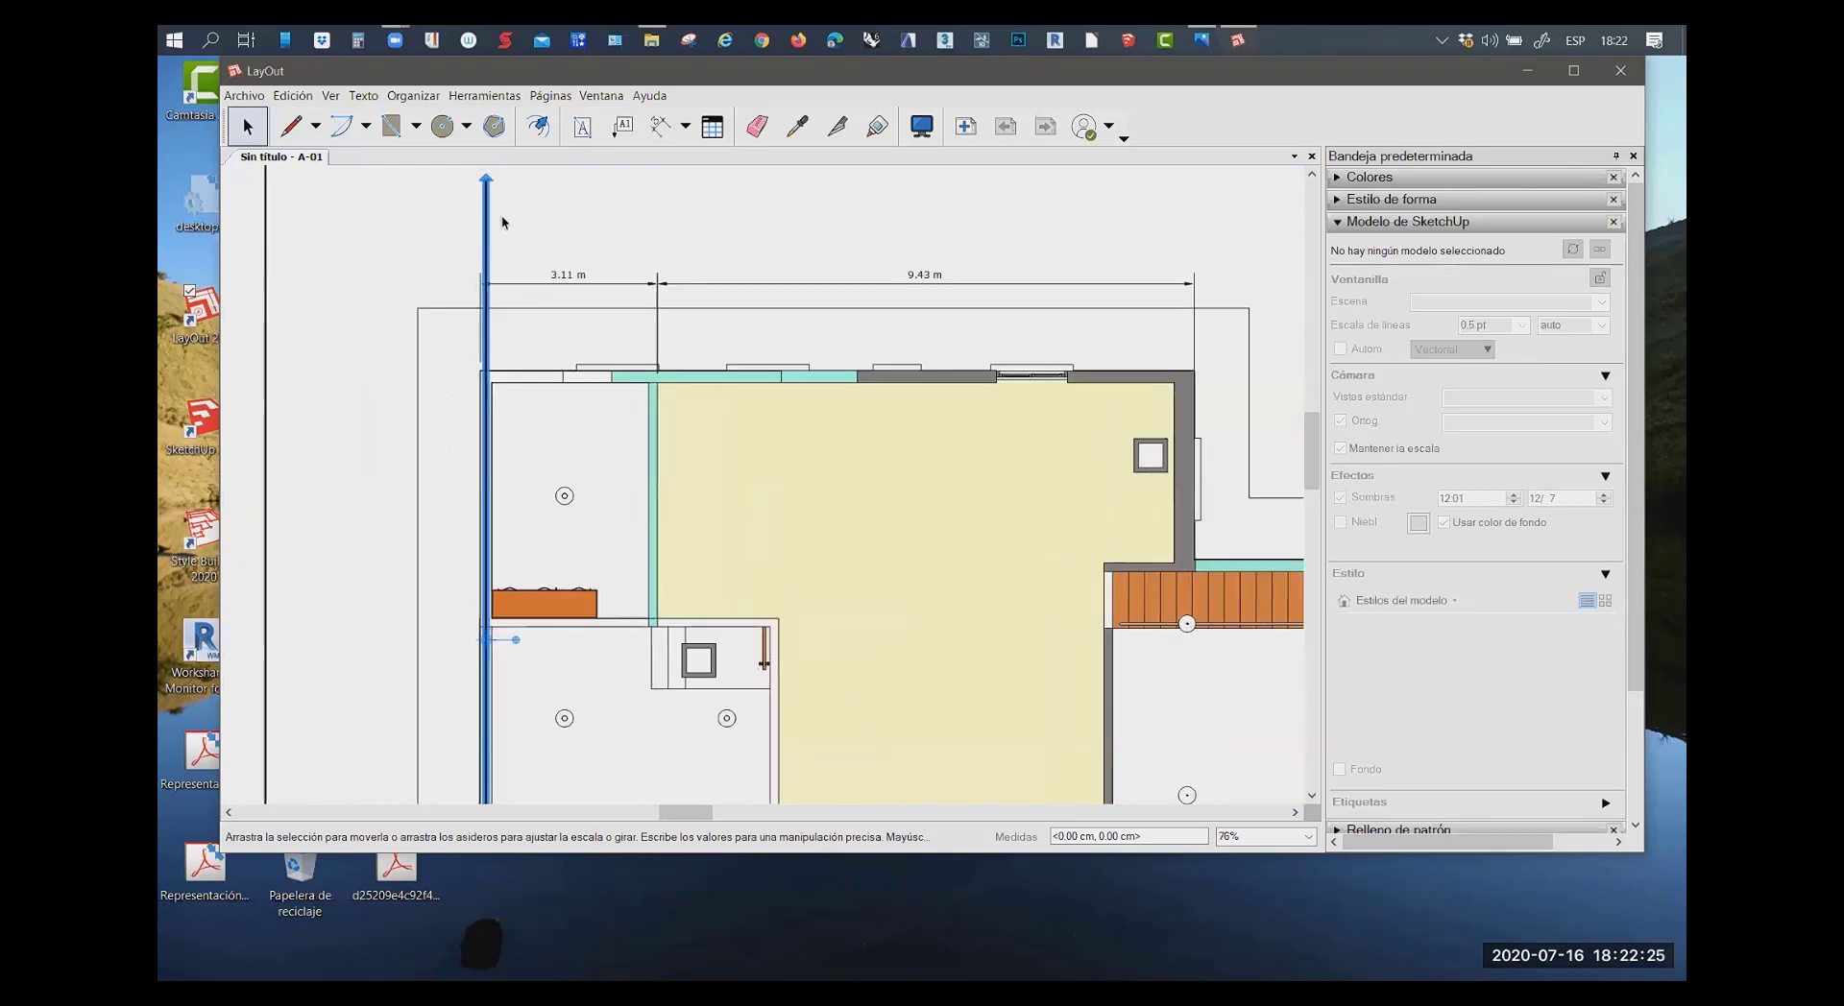
left_click(500, 245)
left_click(487, 240)
left_click(1344, 222)
left_click(1341, 200)
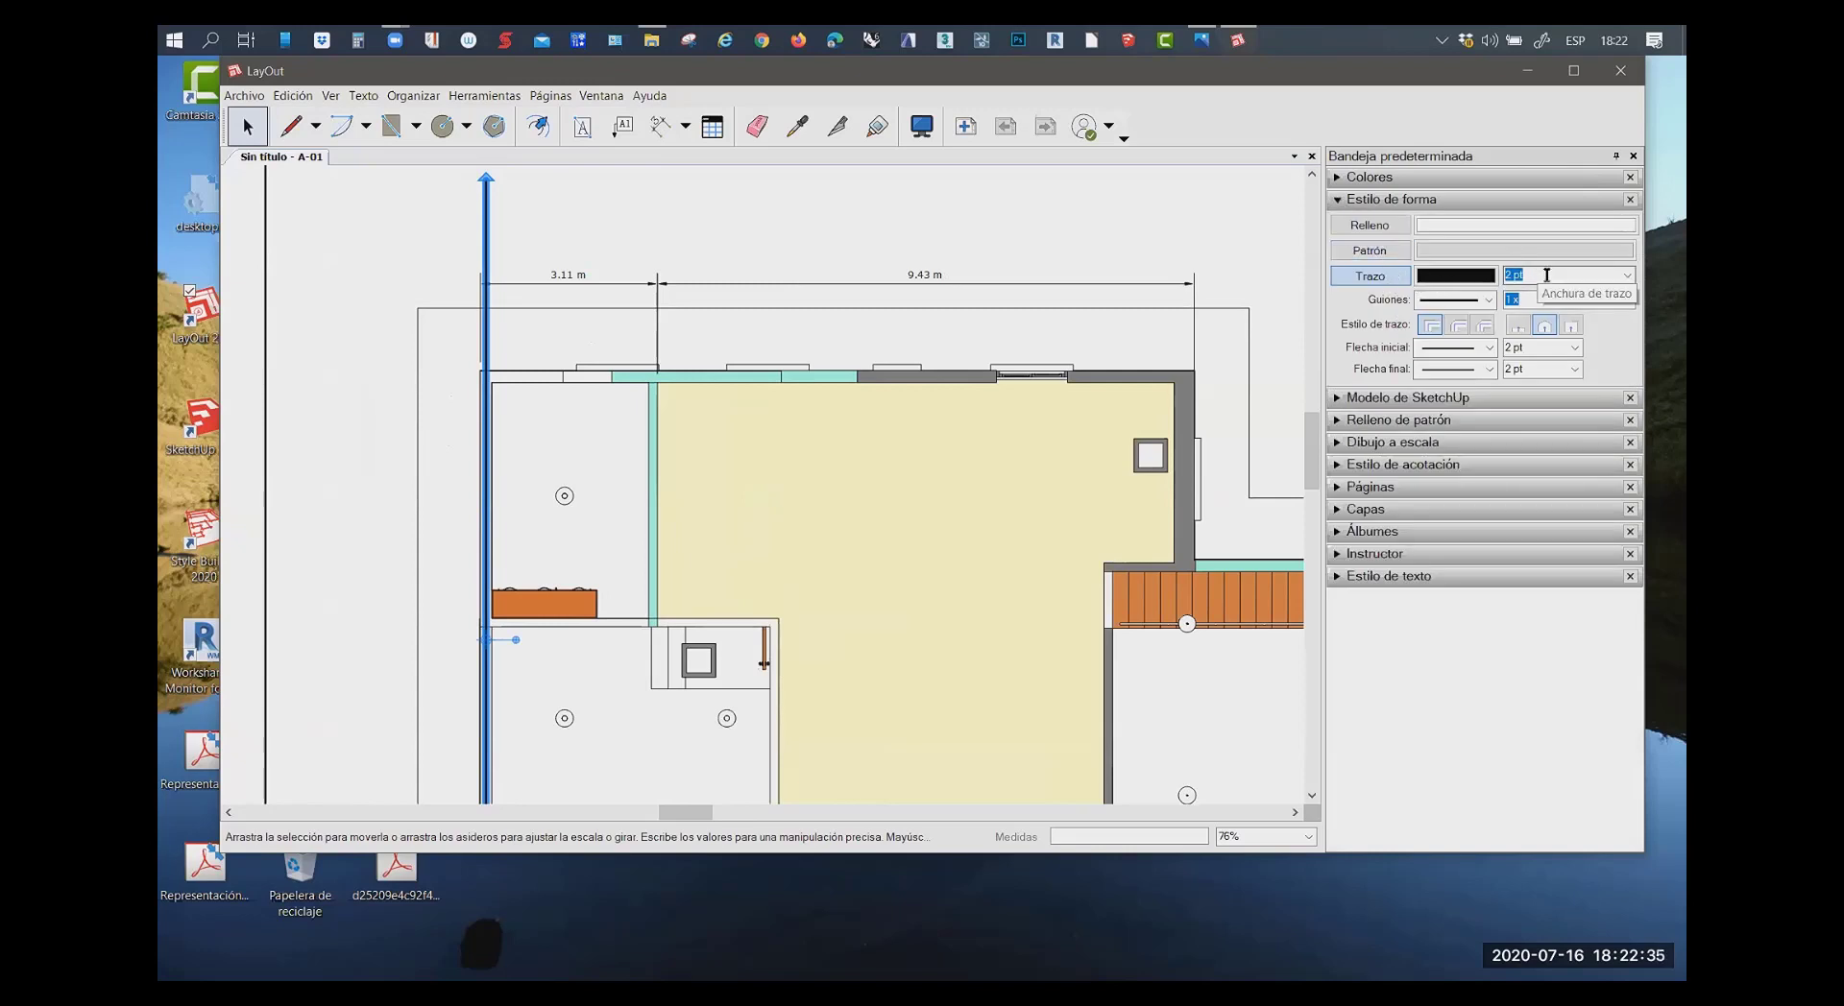
Colour the axis line red using the colour wheel at 65% brightness
left_click(1461, 276)
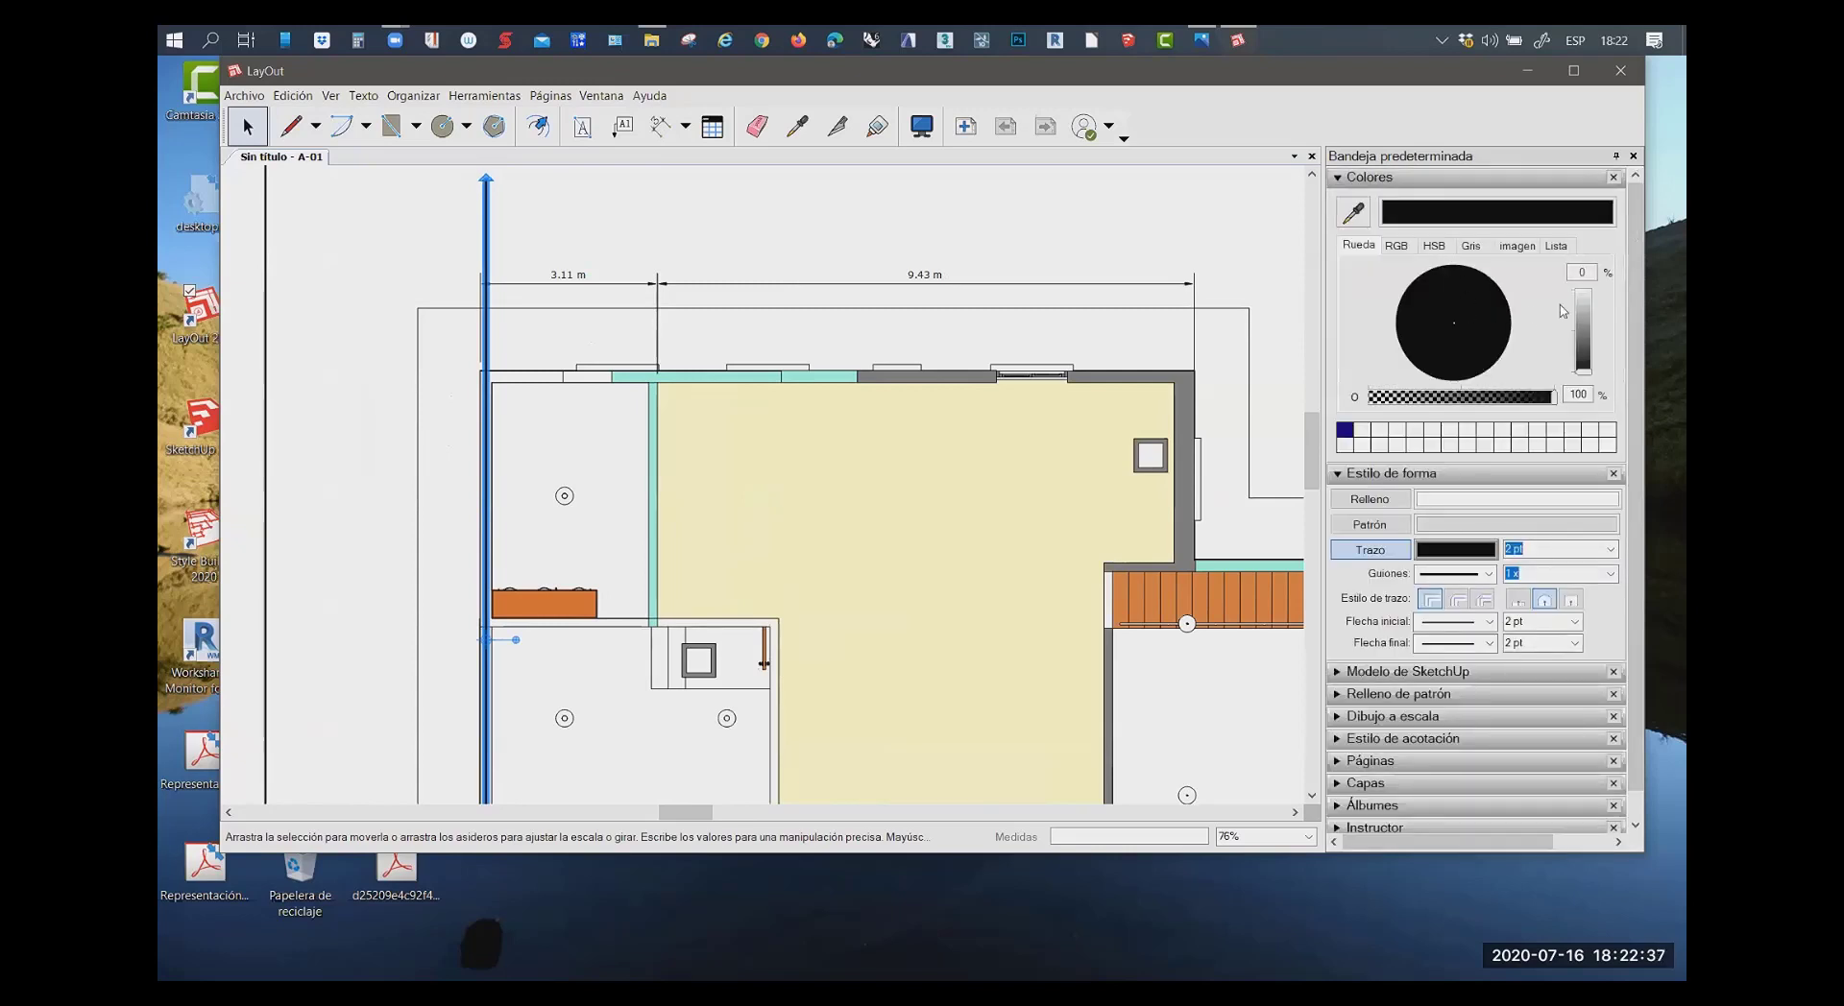
left_click(1392, 247)
left_click(1433, 247)
left_click(1469, 248)
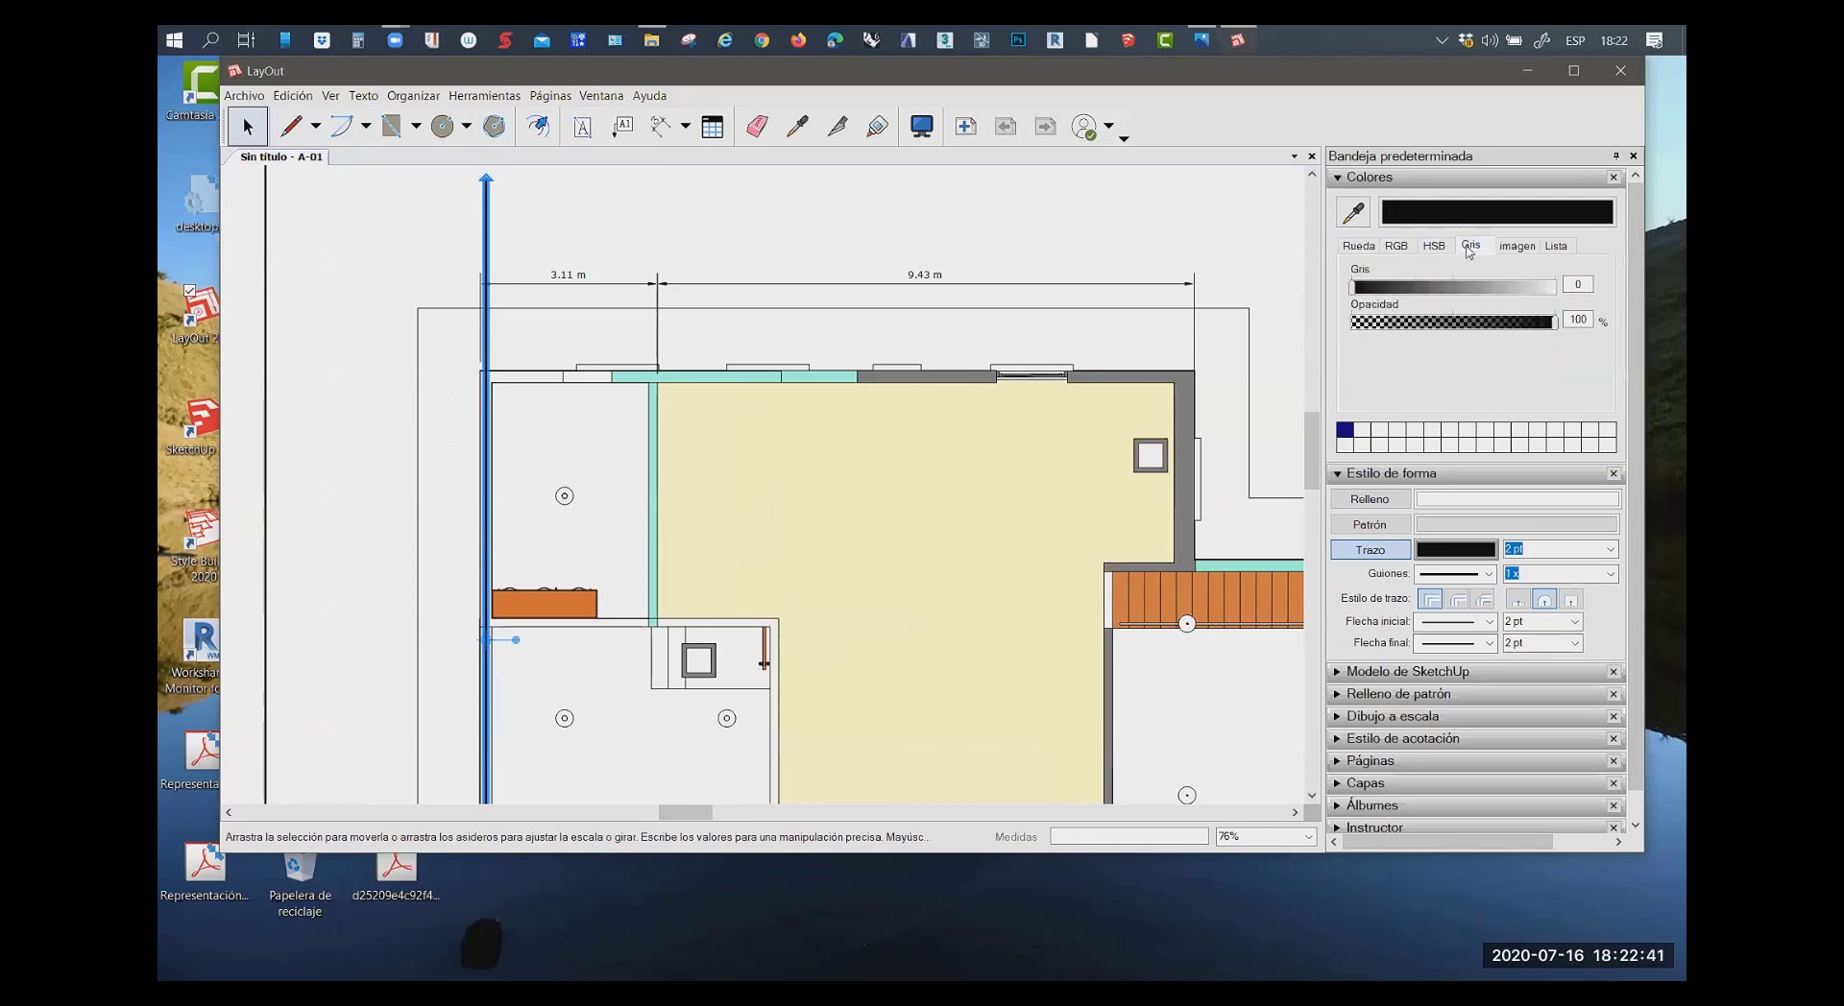
left_click(1355, 247)
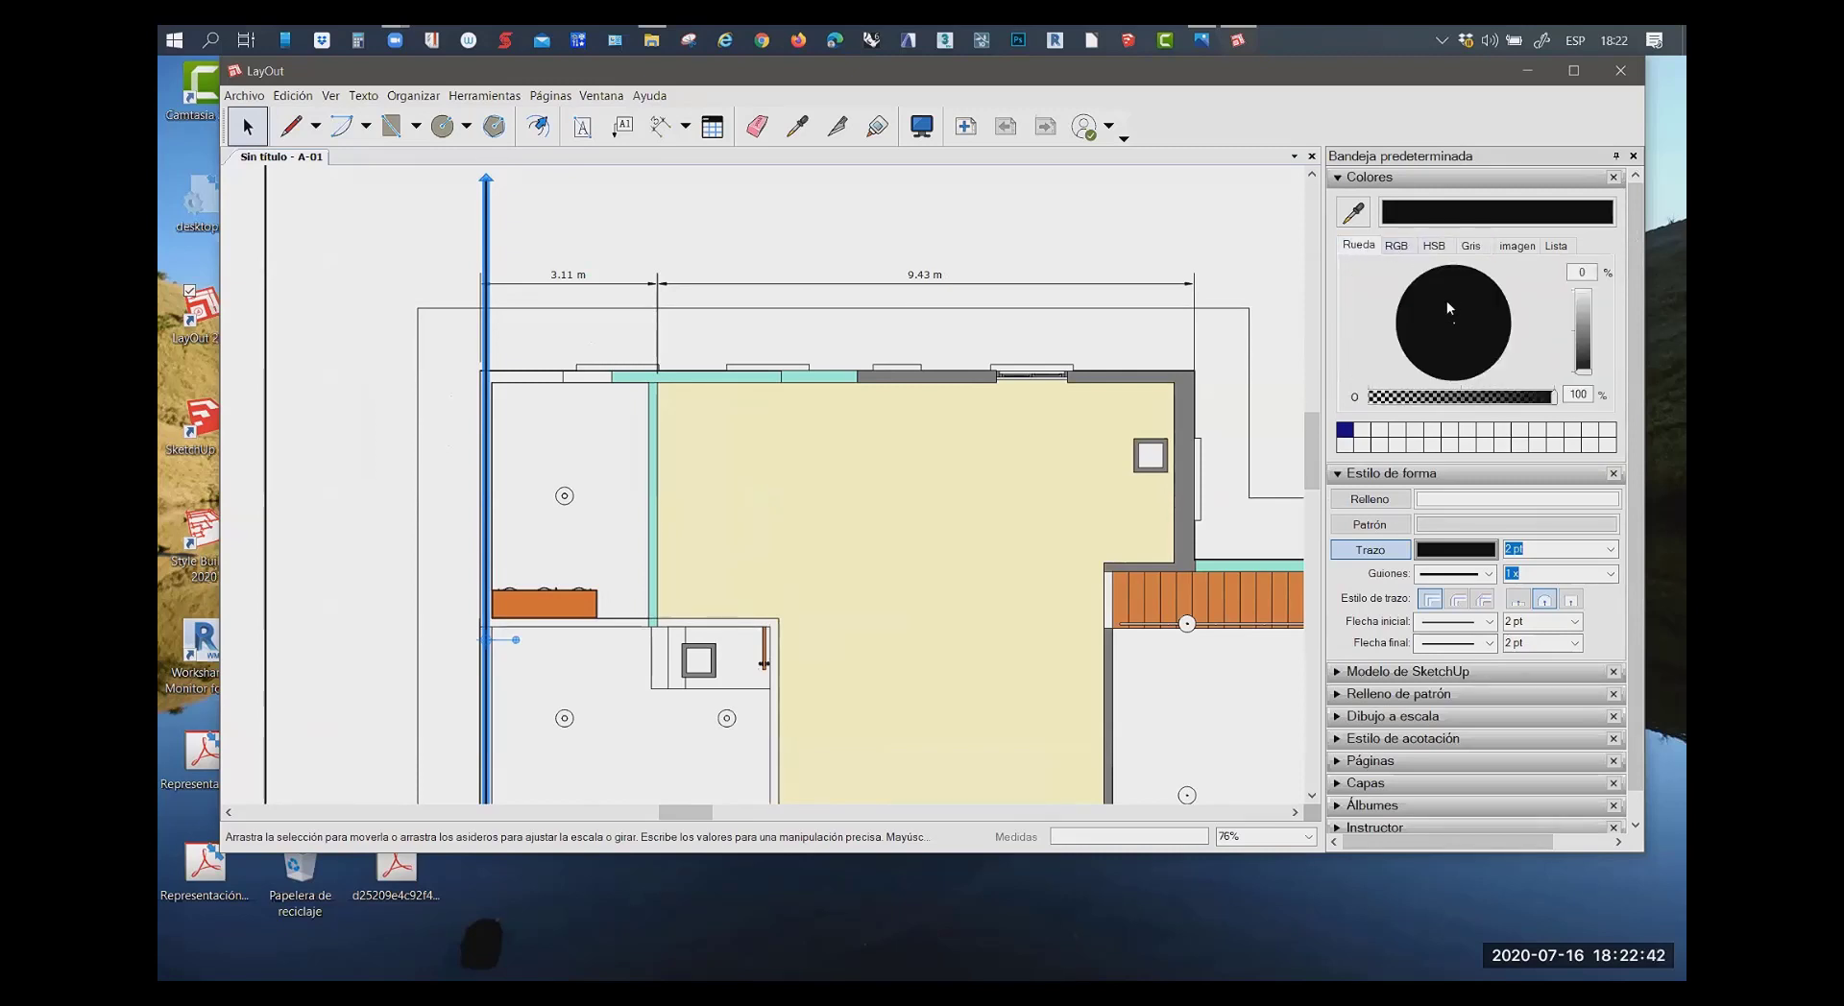
left_click(1575, 323)
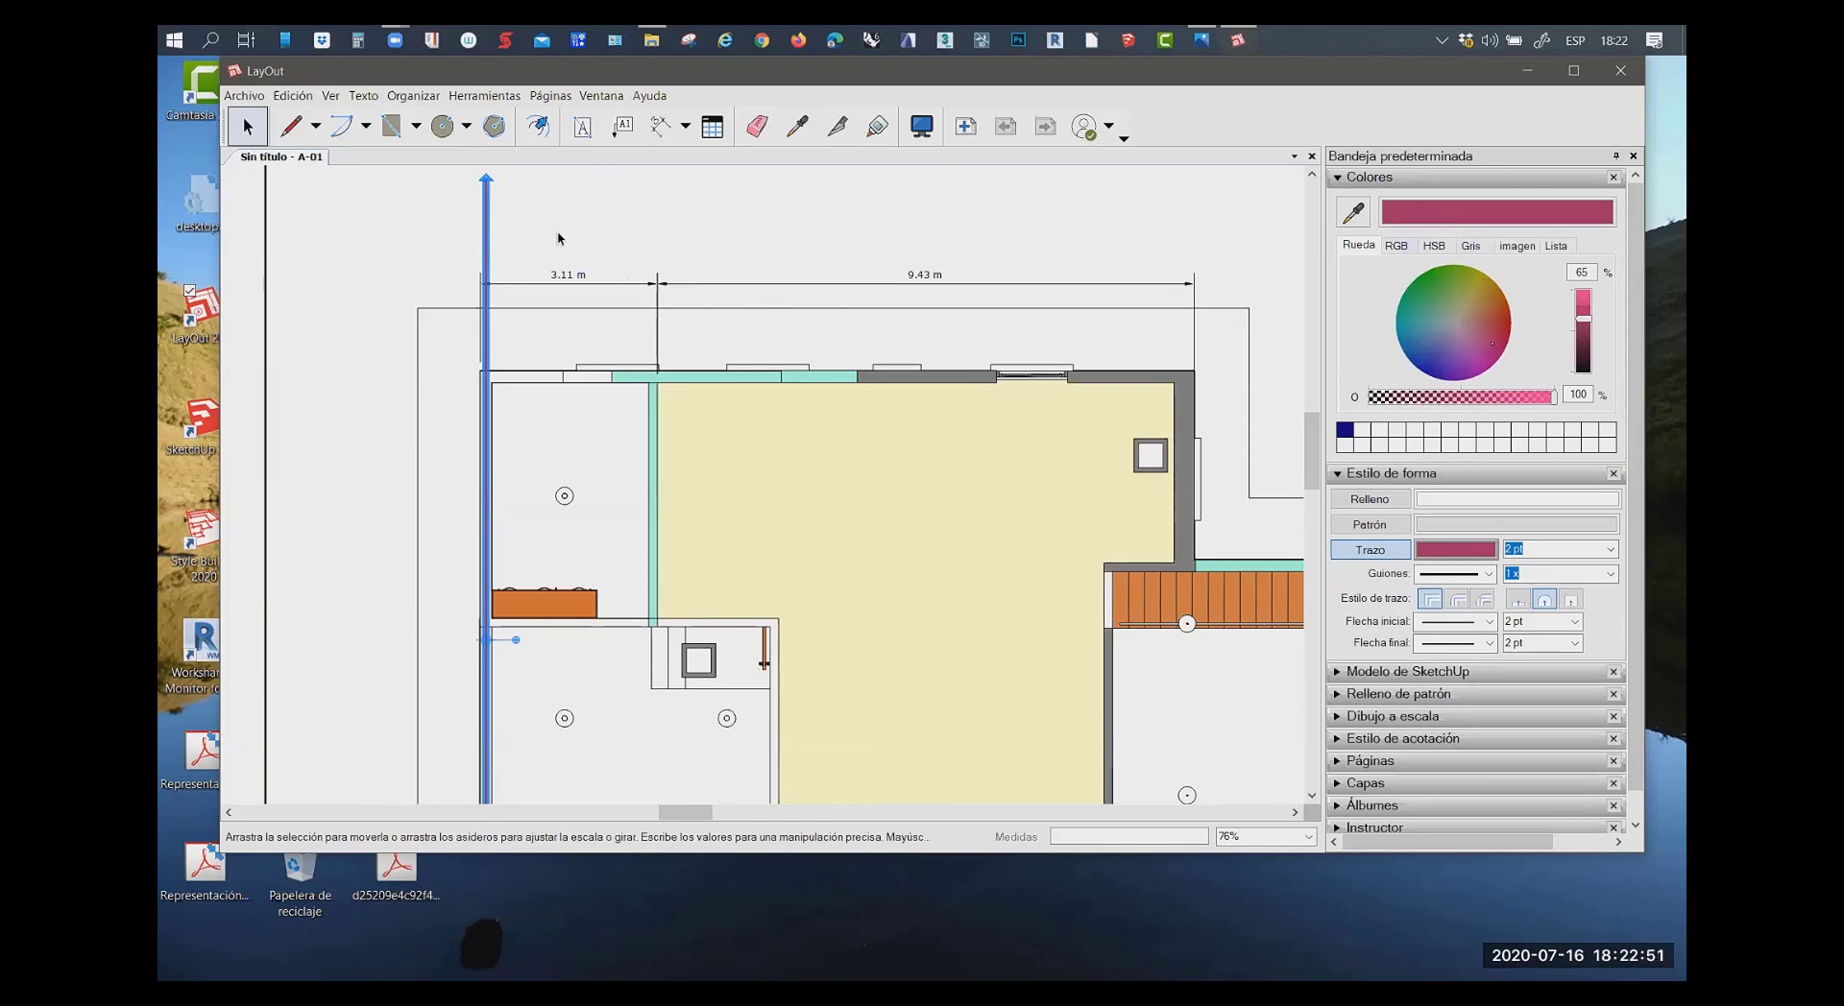
left_click(556, 234)
left_click(483, 237)
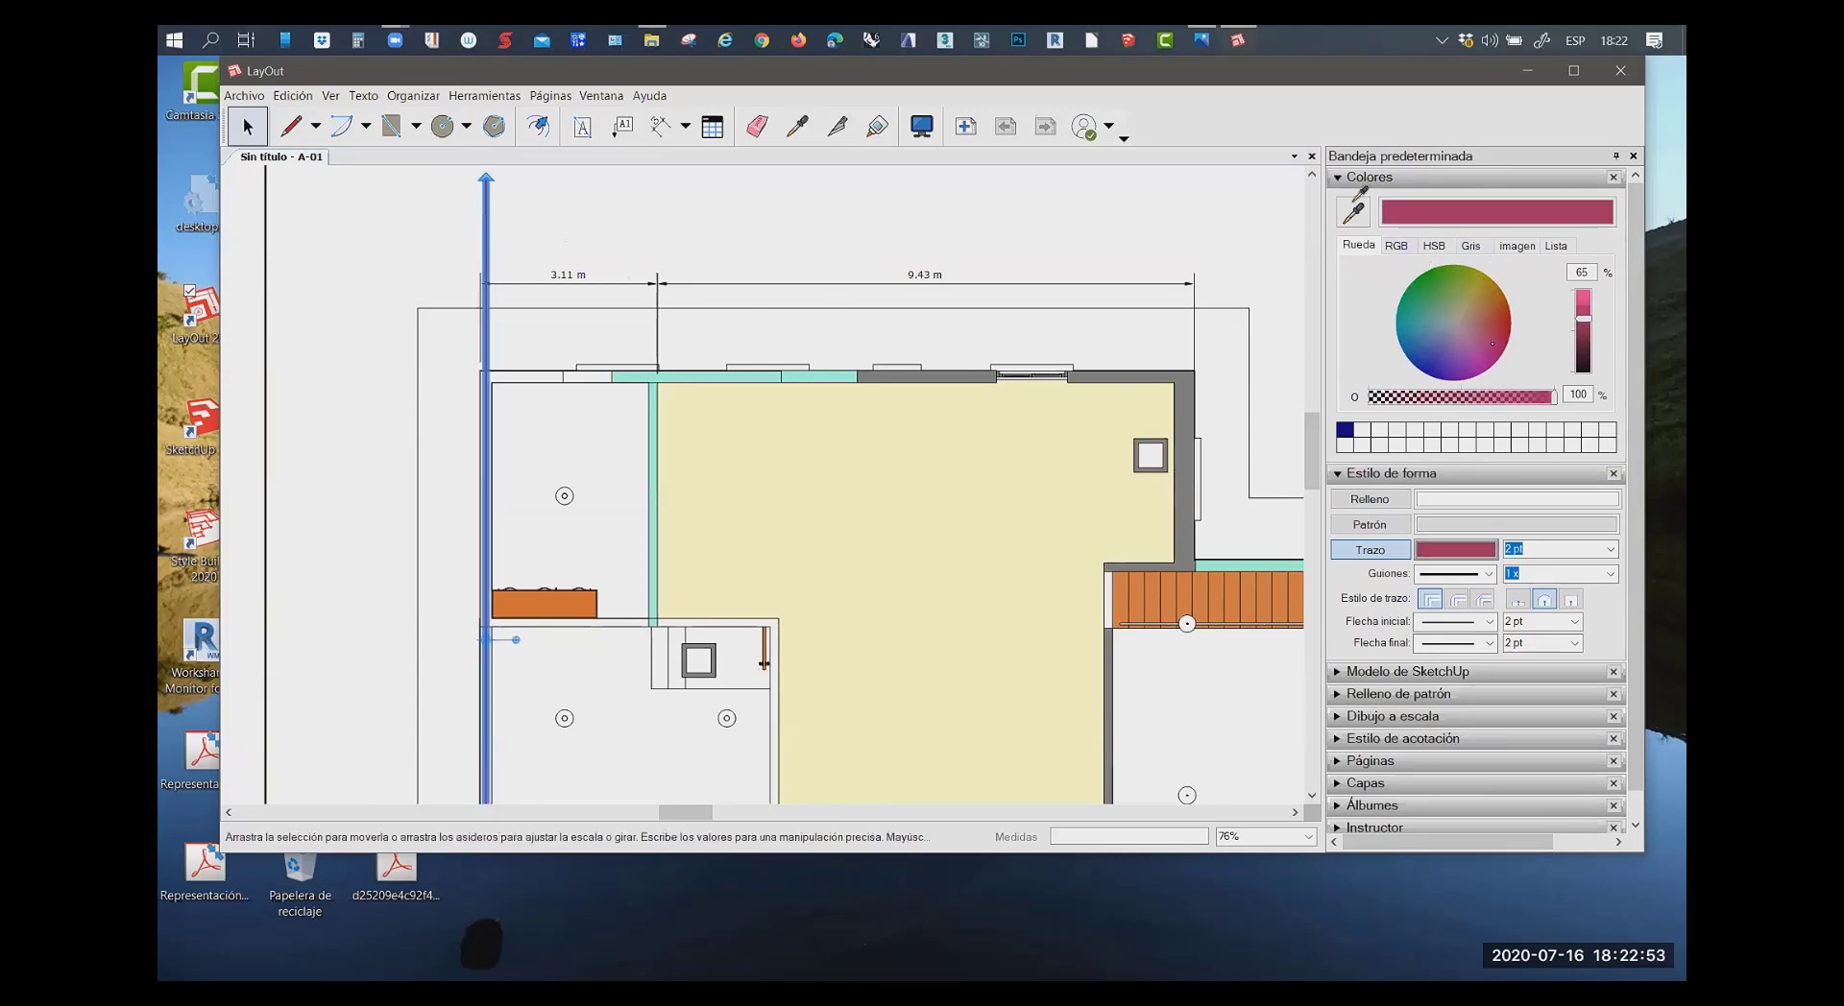
left_click(1335, 176)
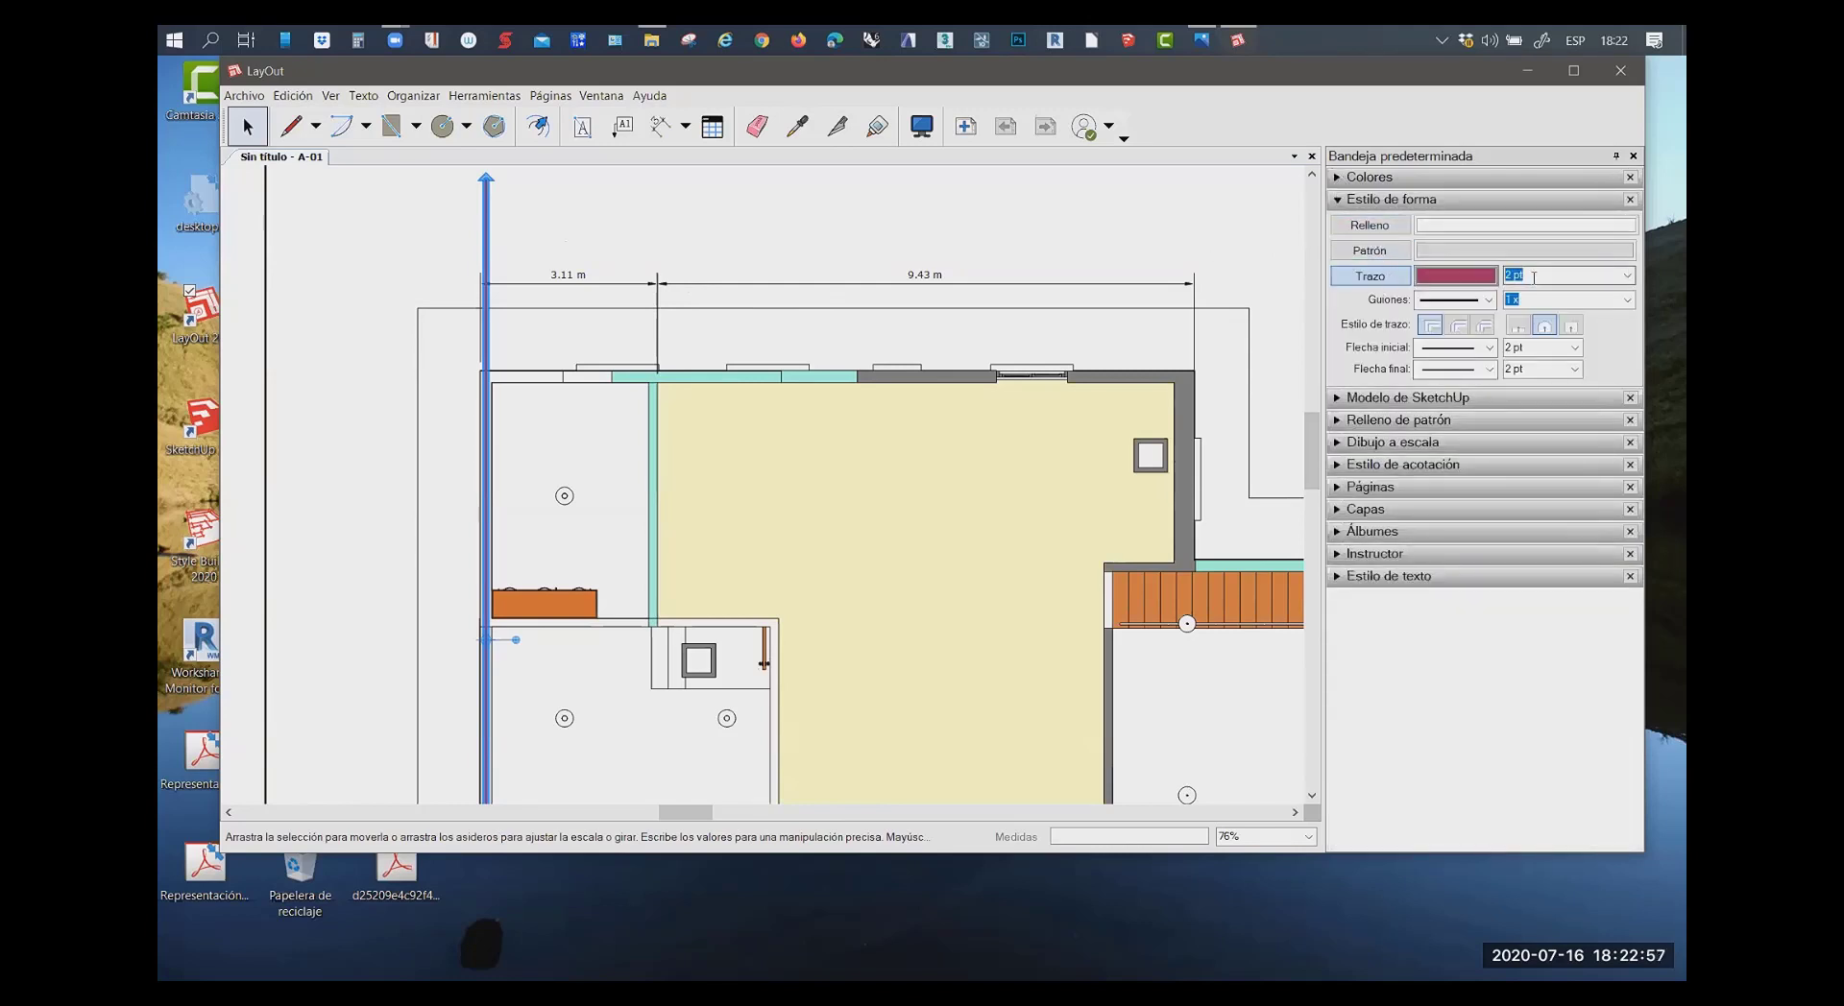
Set the axis line's stroke width to 0.20 pt and deselect it to check the result
left_click(1626, 276)
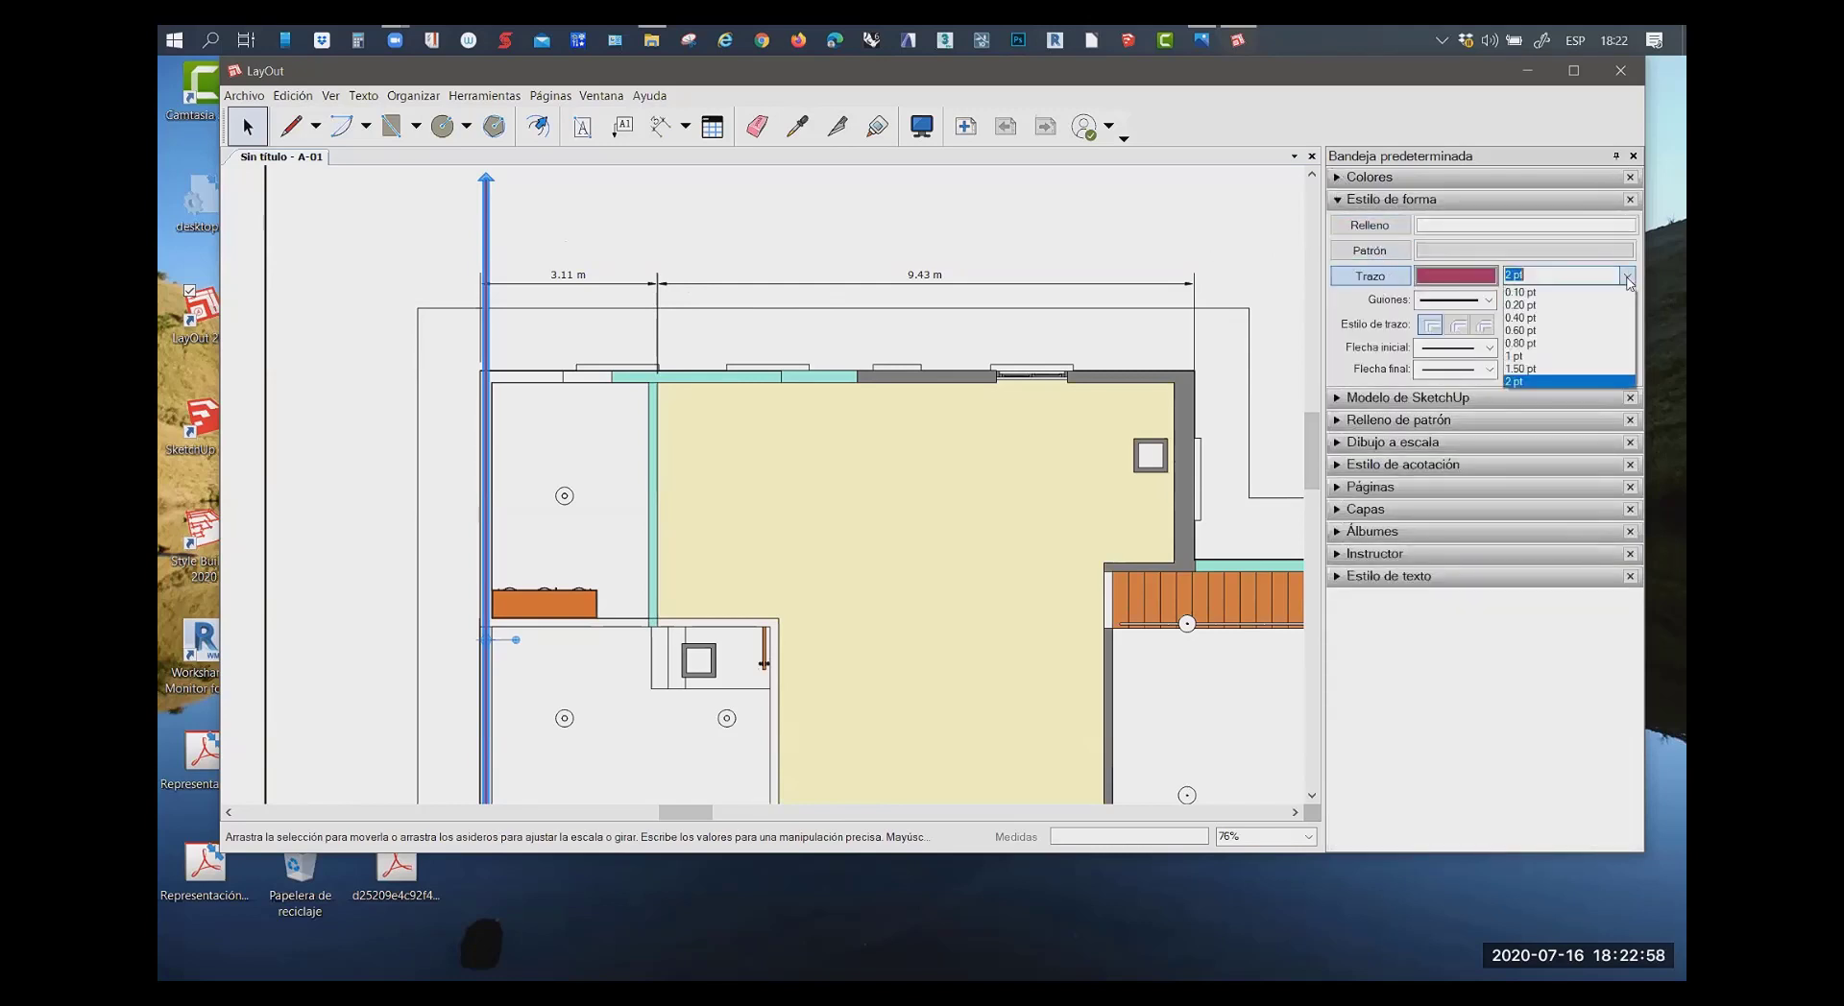
left_click(1532, 306)
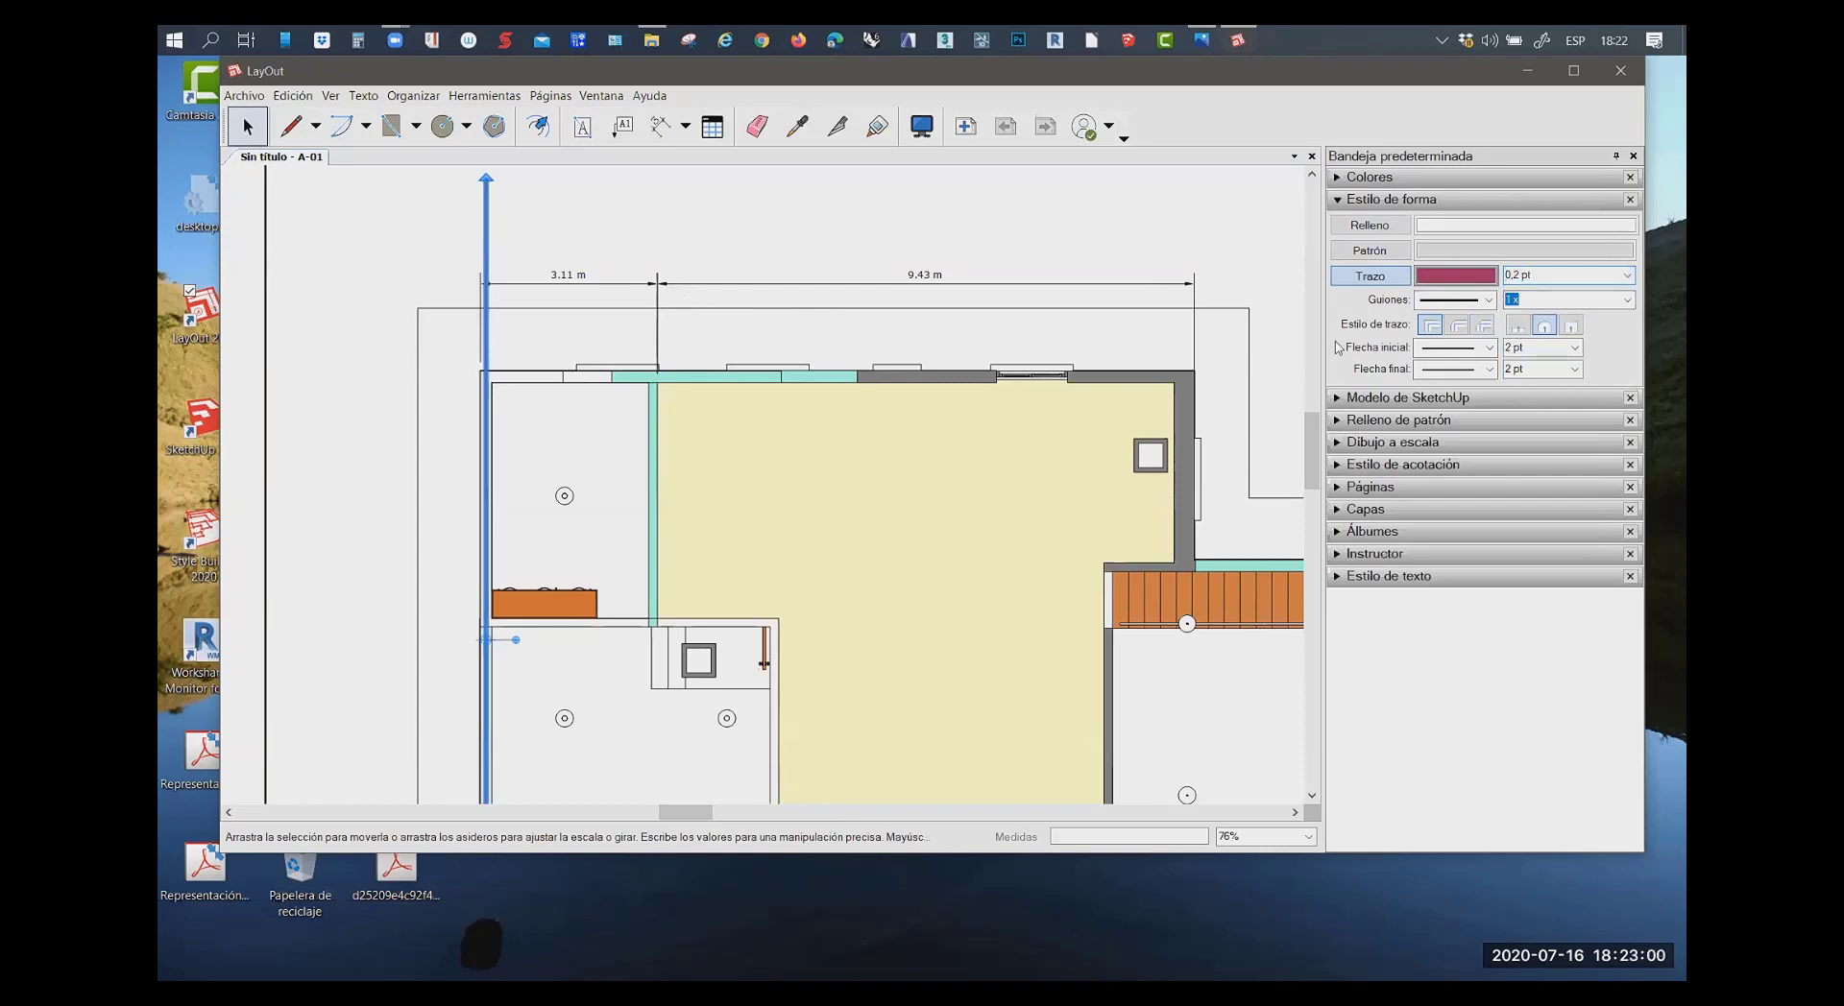
left_click(519, 225)
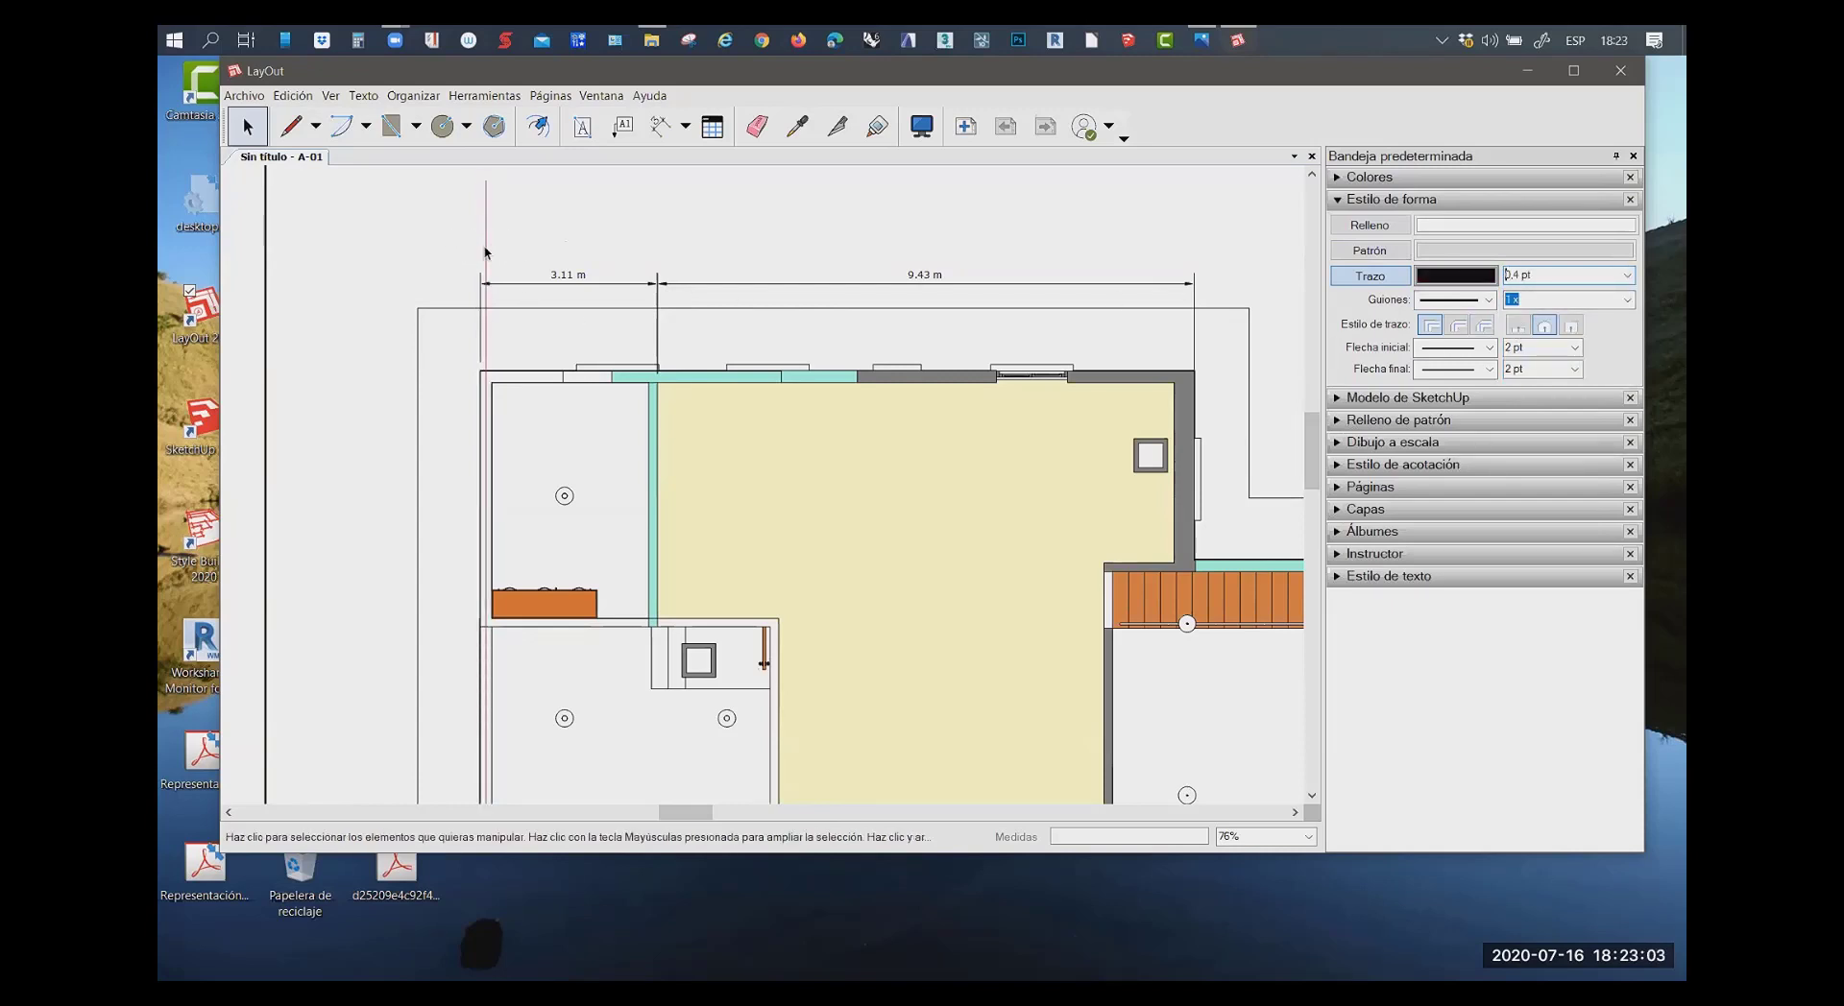
Select the red axis line and expand Capas to show Predeterminada and En todas las páginas
left_click(486, 252)
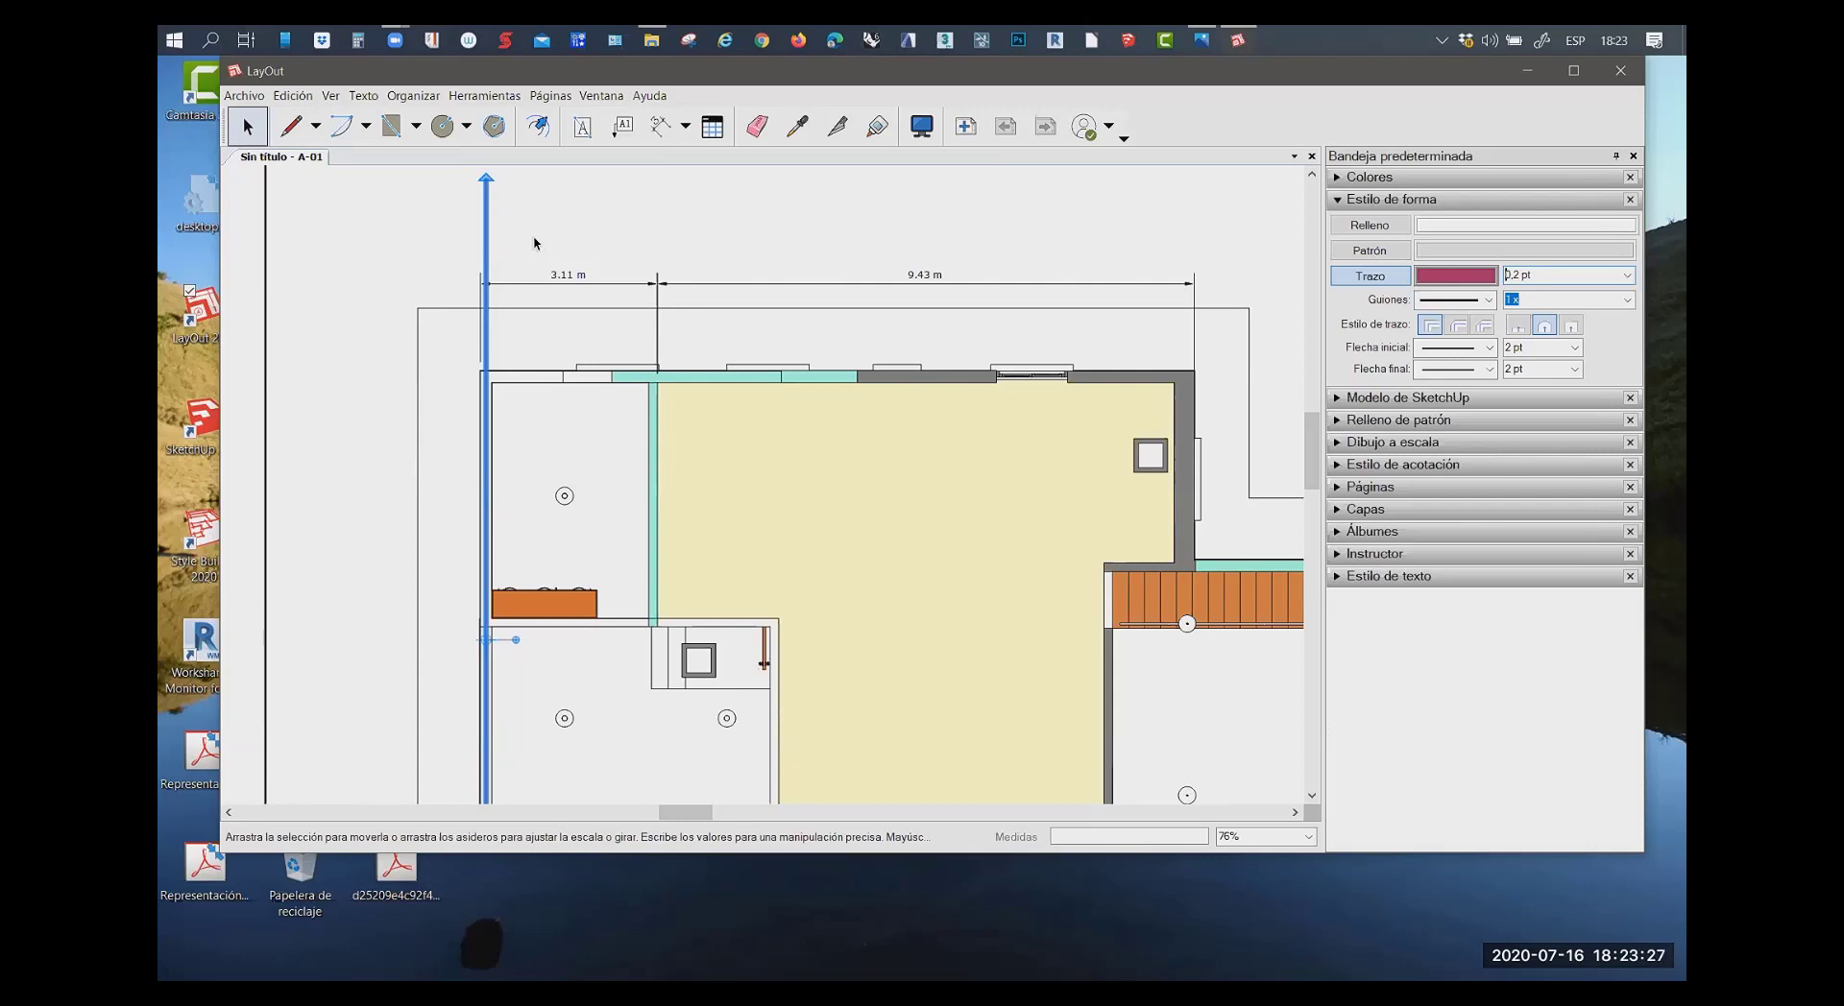
left_click(1345, 511)
type("0,2")
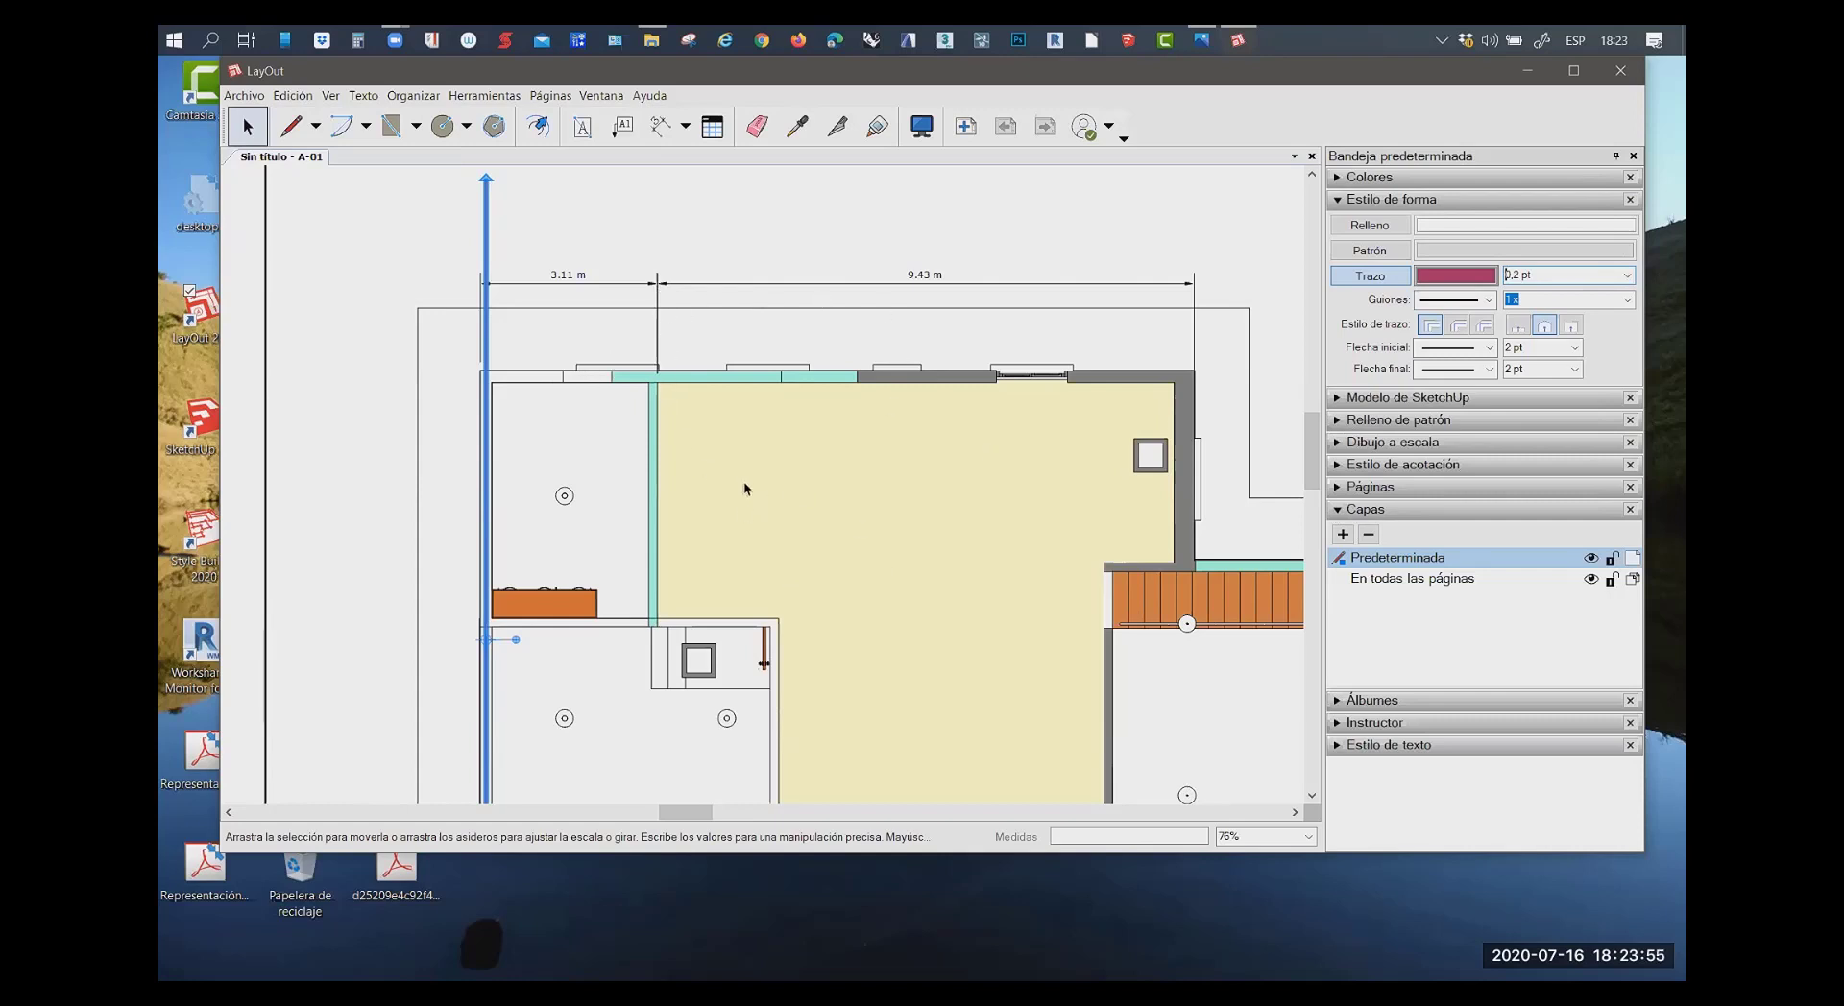
Select and deselect the red axis line repeatedly to inspect its appearance
left_click(892, 234)
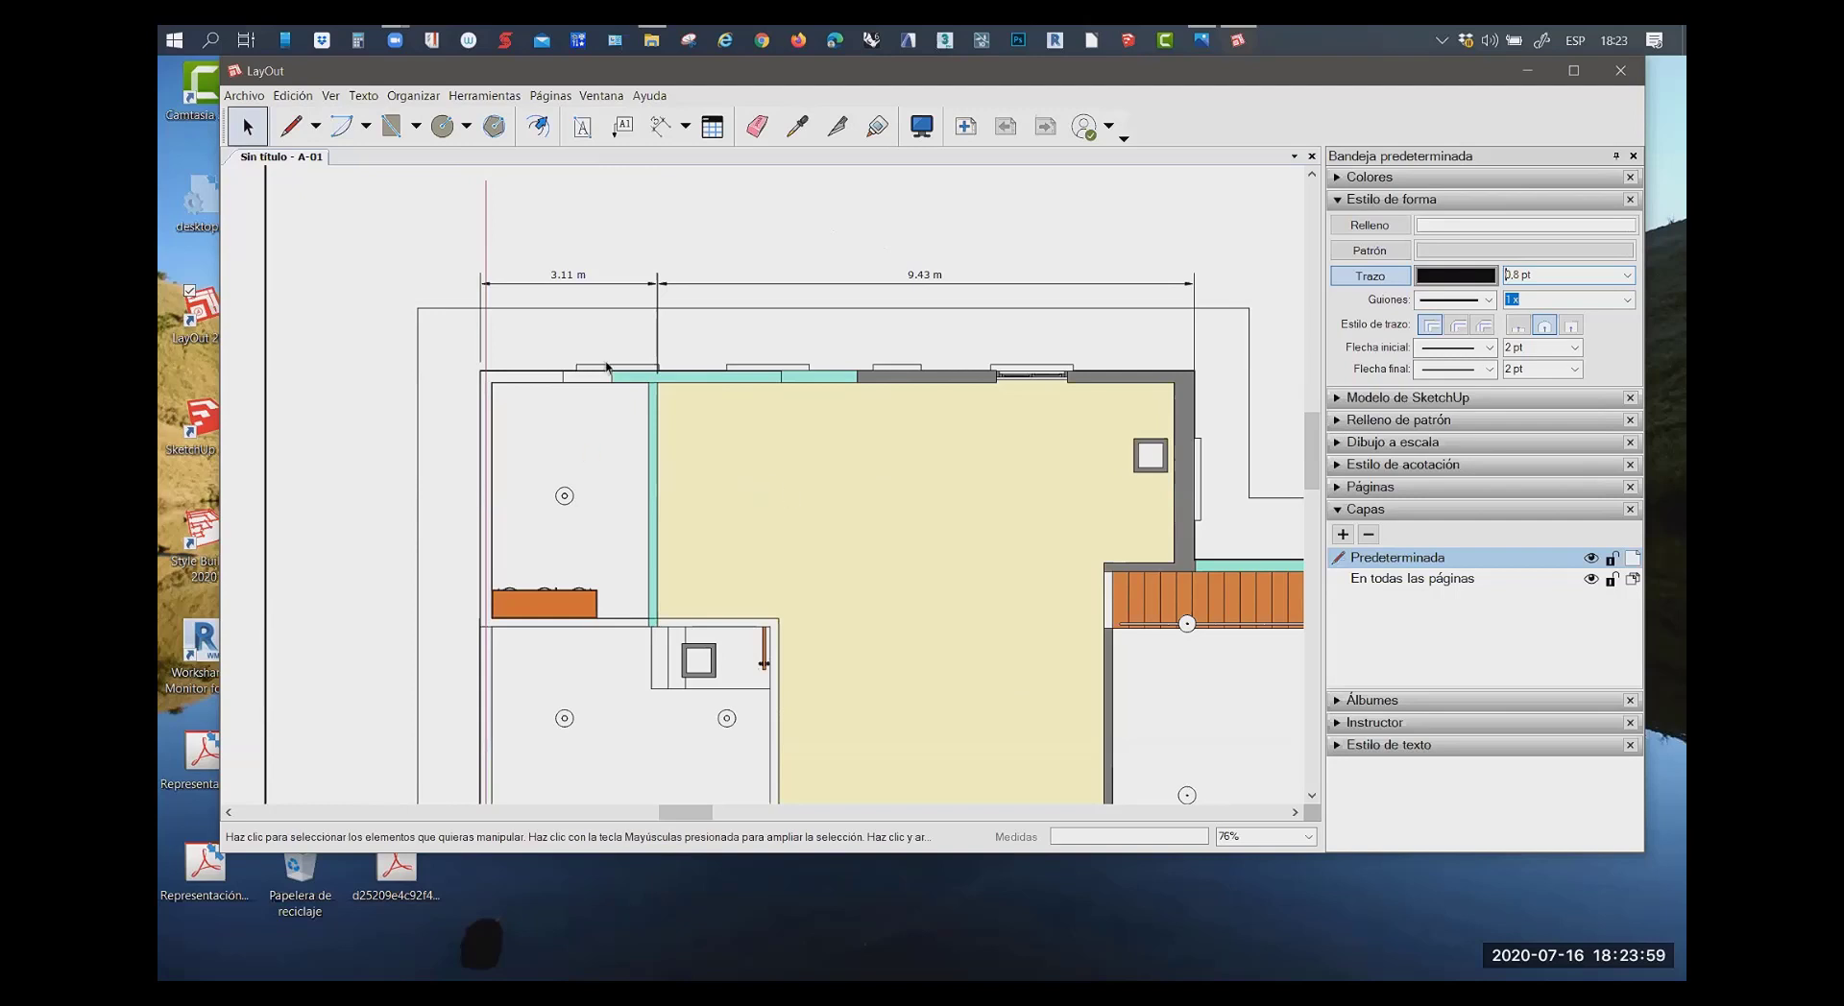
left_click(489, 232)
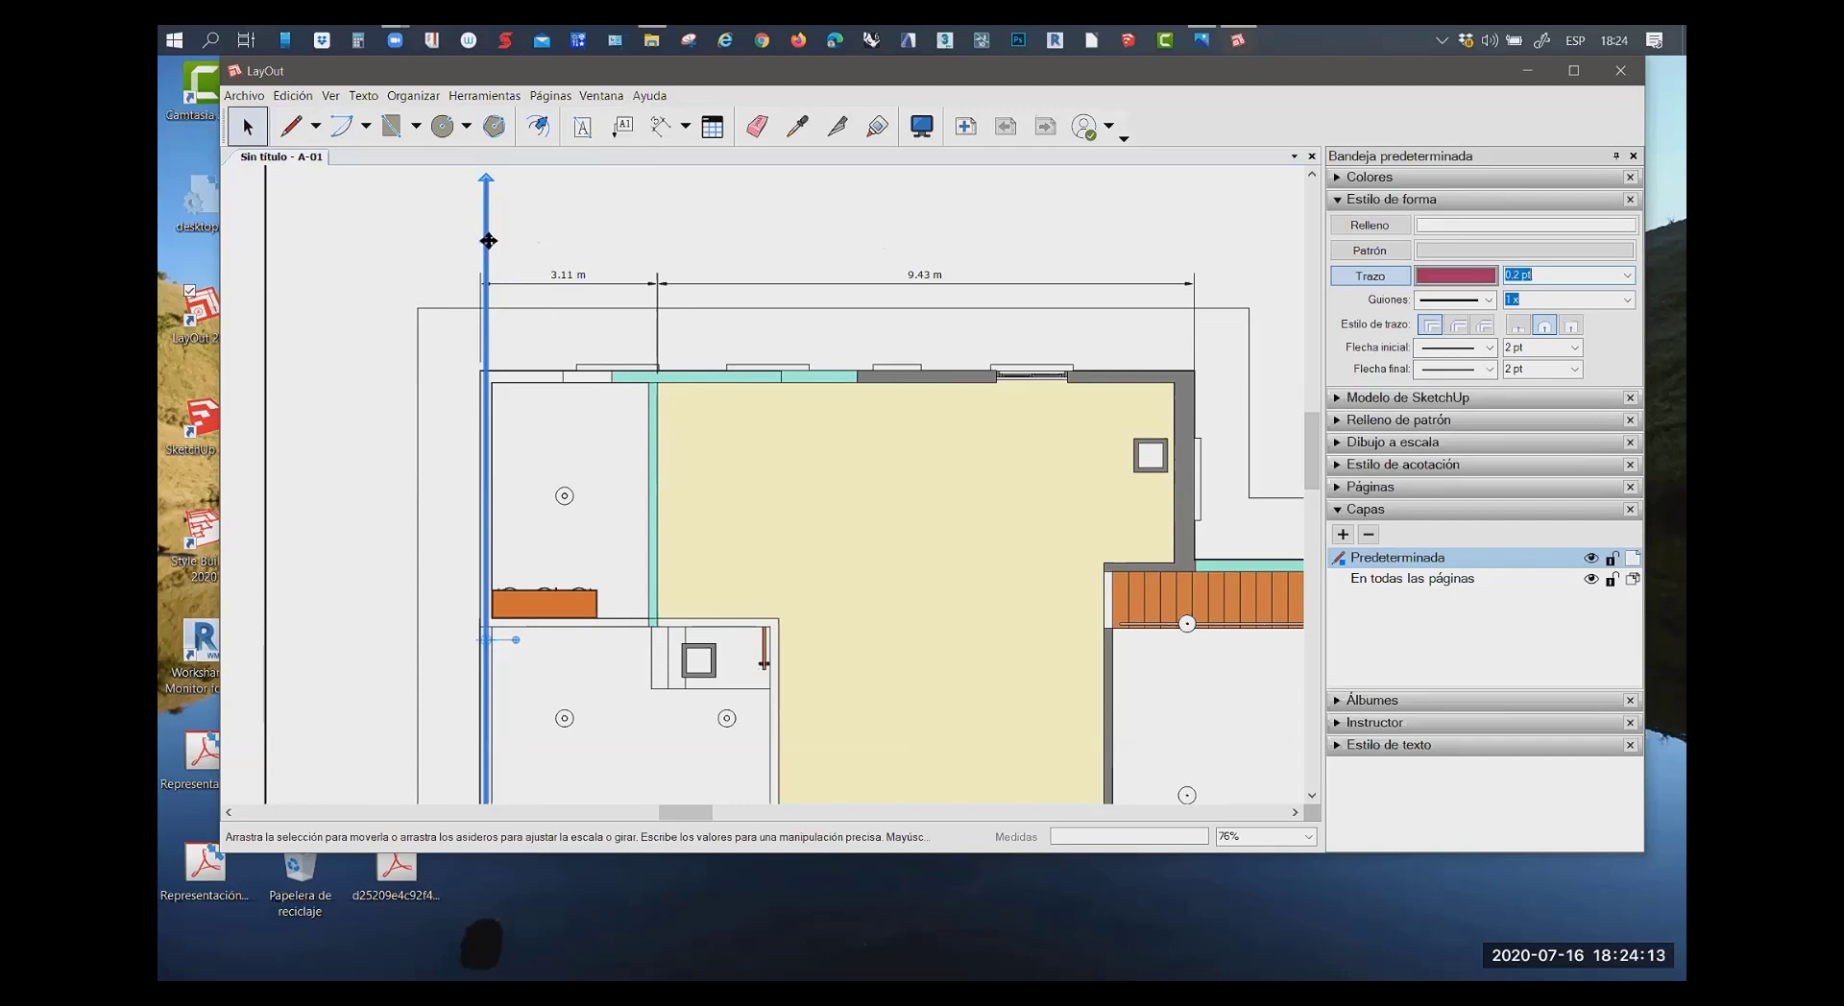
left_click(389, 373)
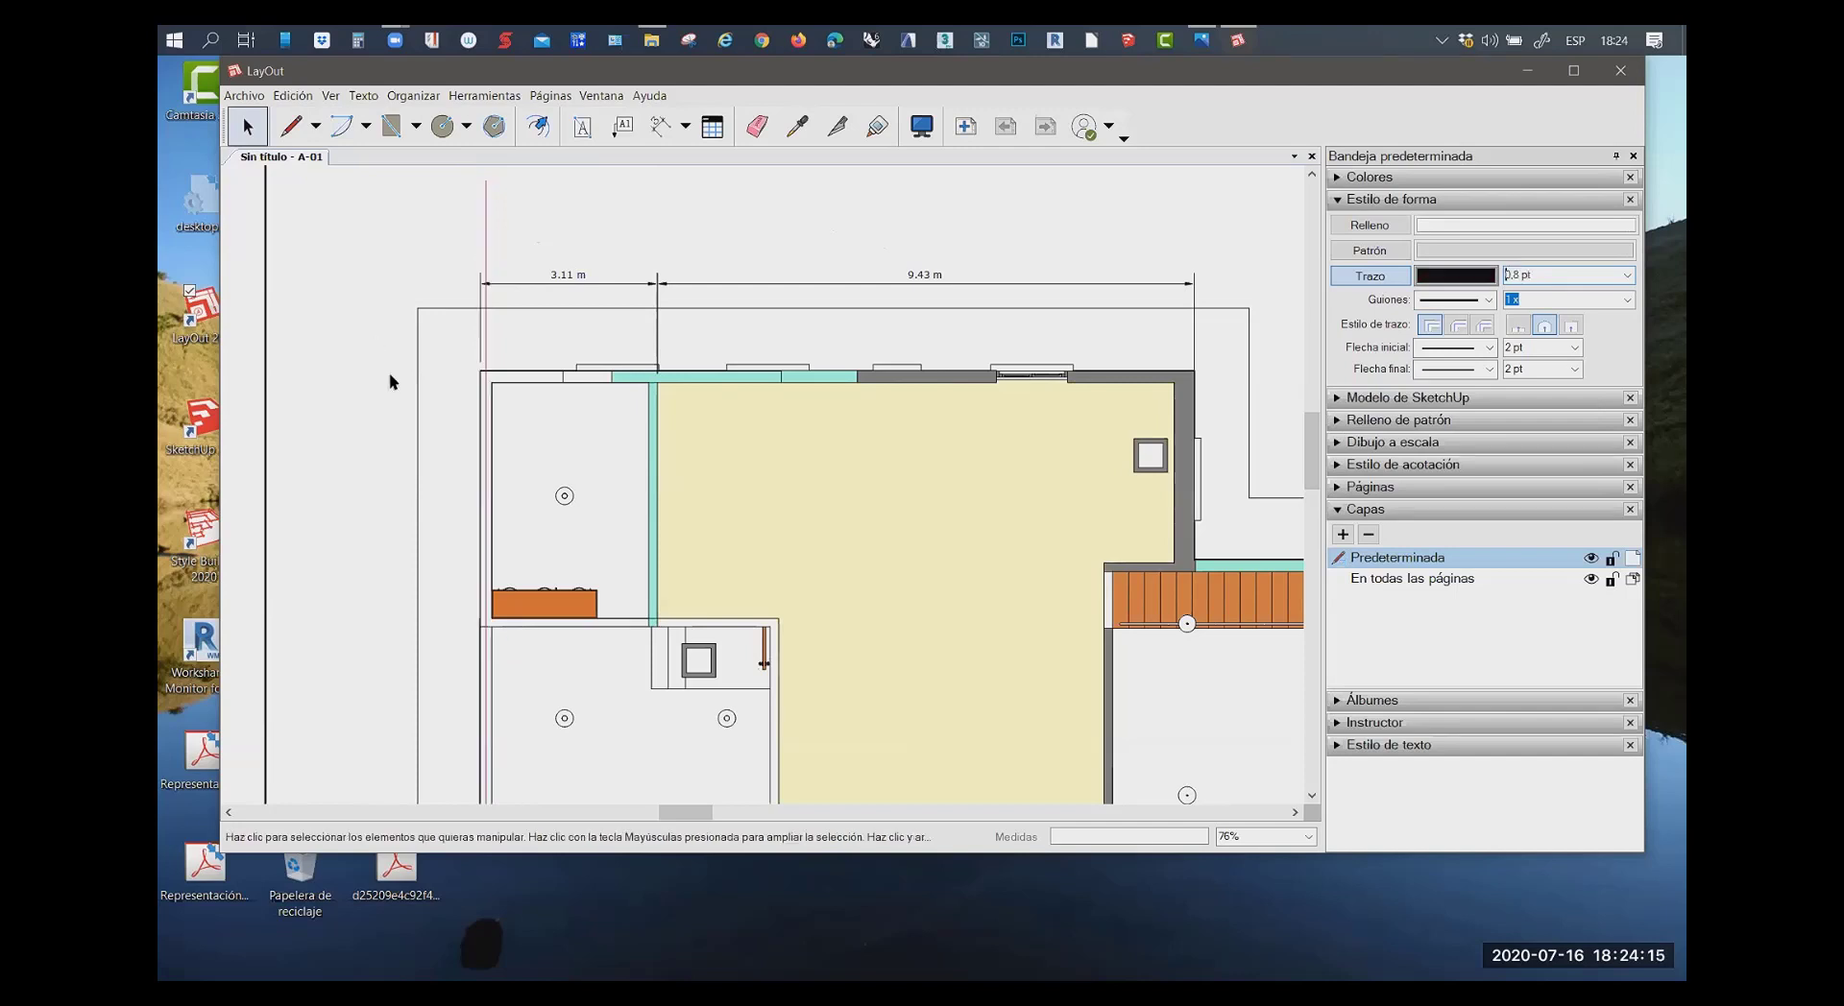
left_click(487, 252)
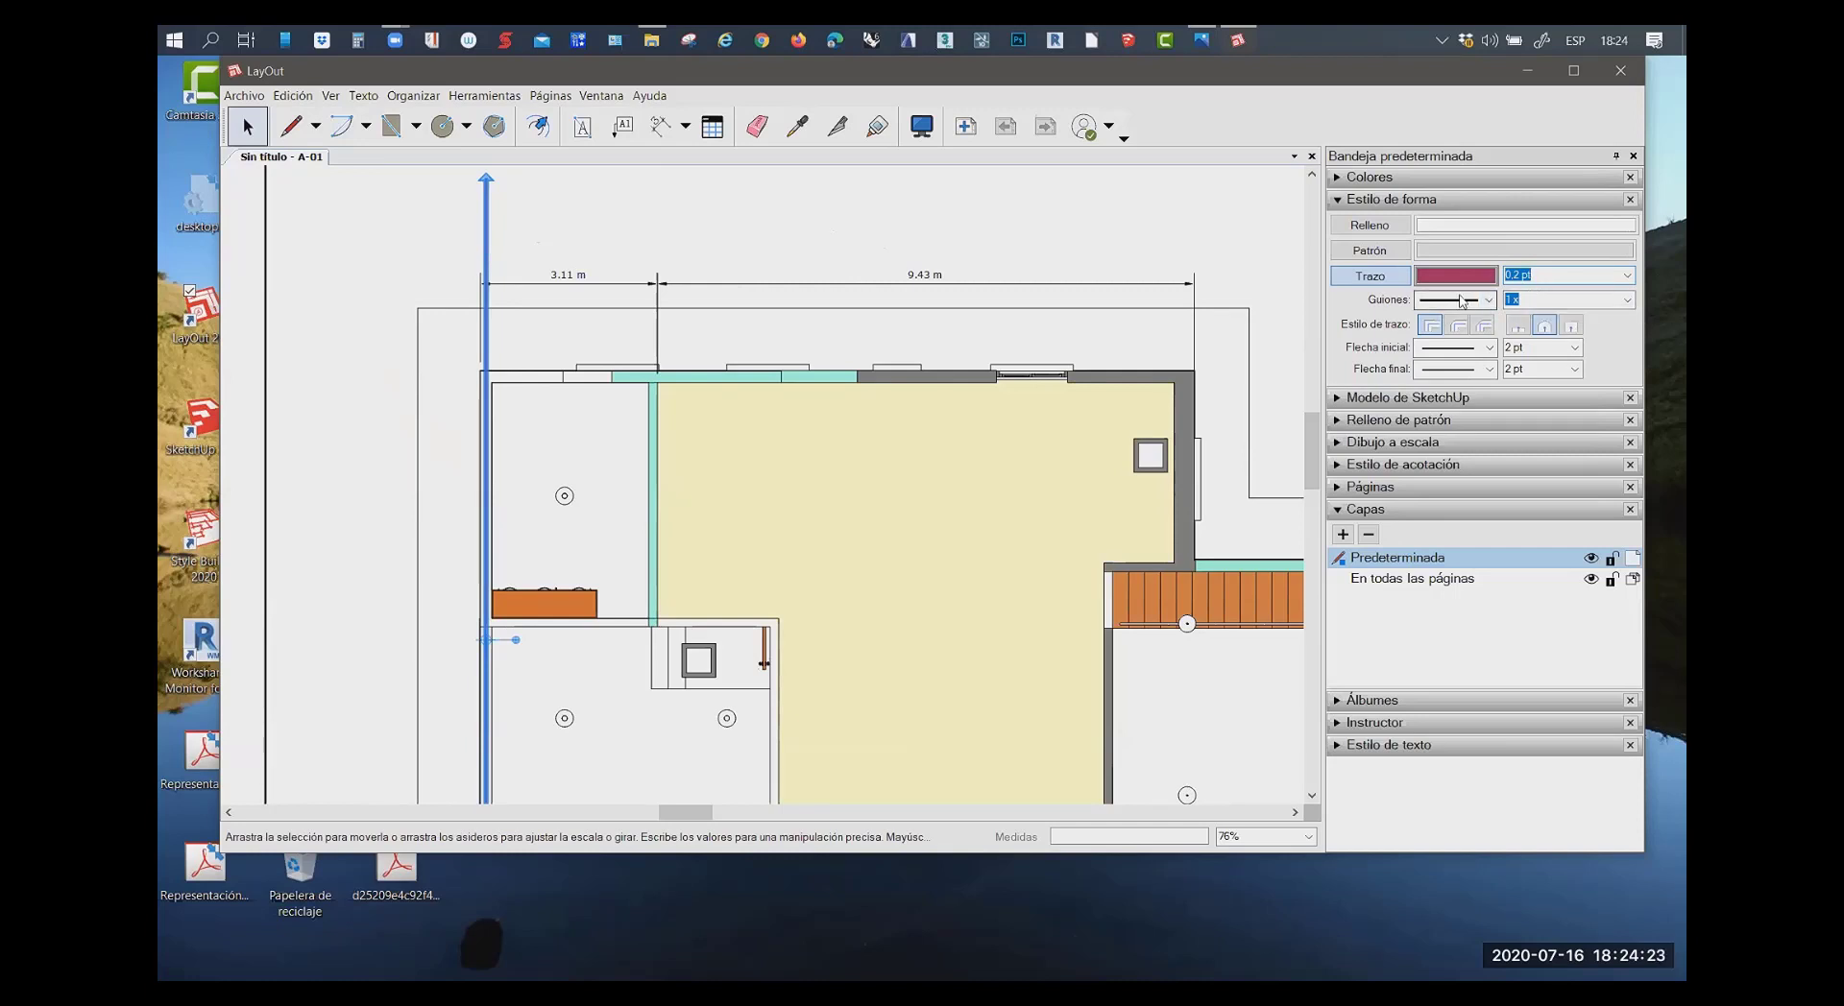
left_click(551, 203)
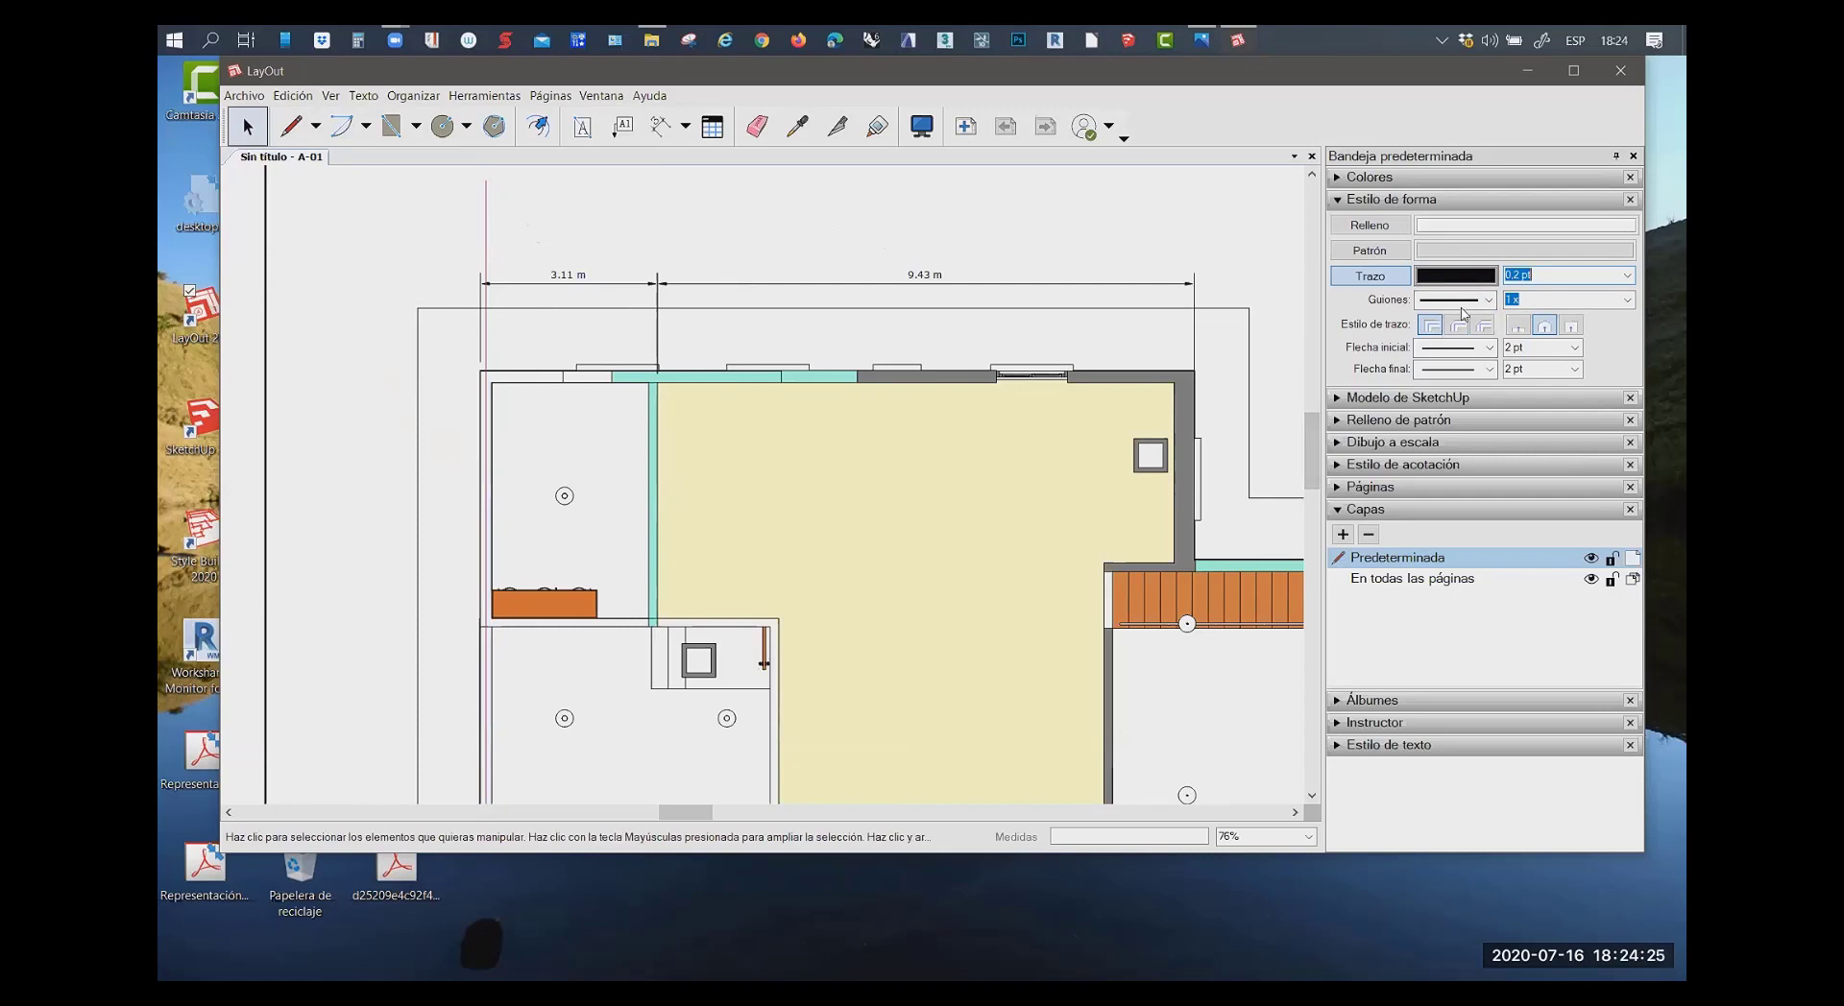
left_click(486, 254)
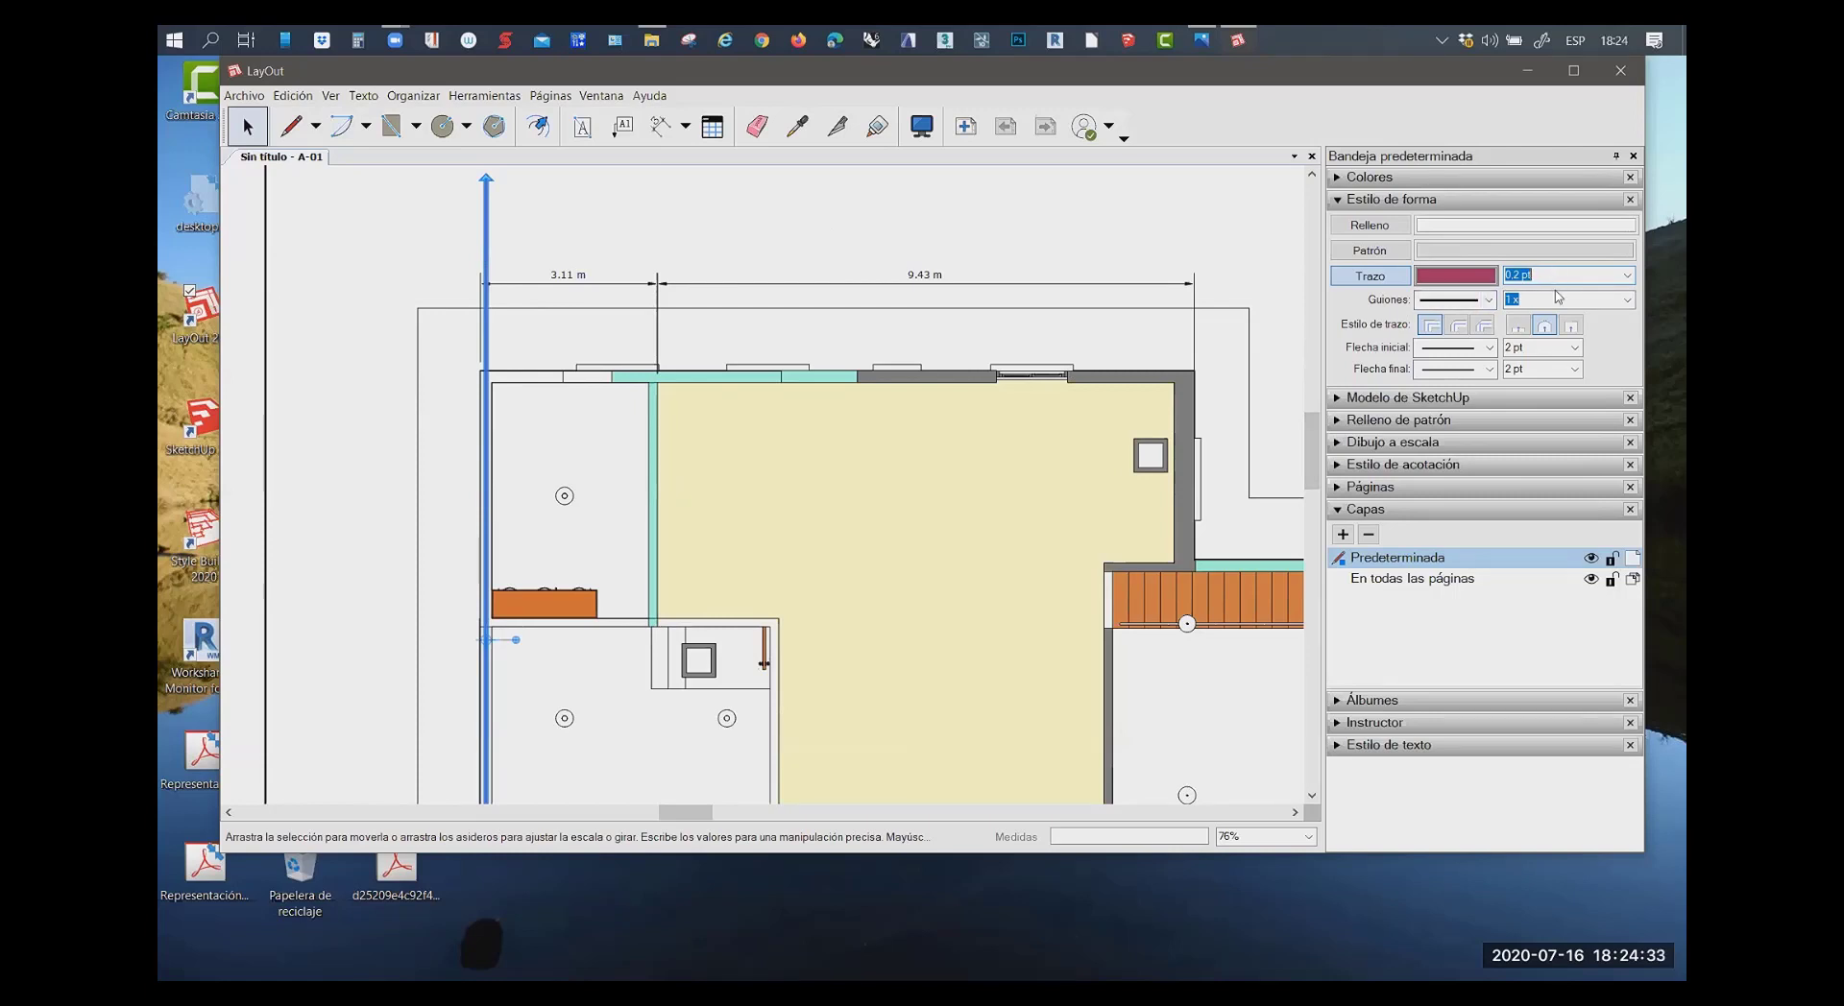
Confirm the axis line's thin 0.2 pt stroke width and preview it deselected
left_click(1556, 299)
left_click(607, 214)
left_click(487, 234)
left_click(562, 240)
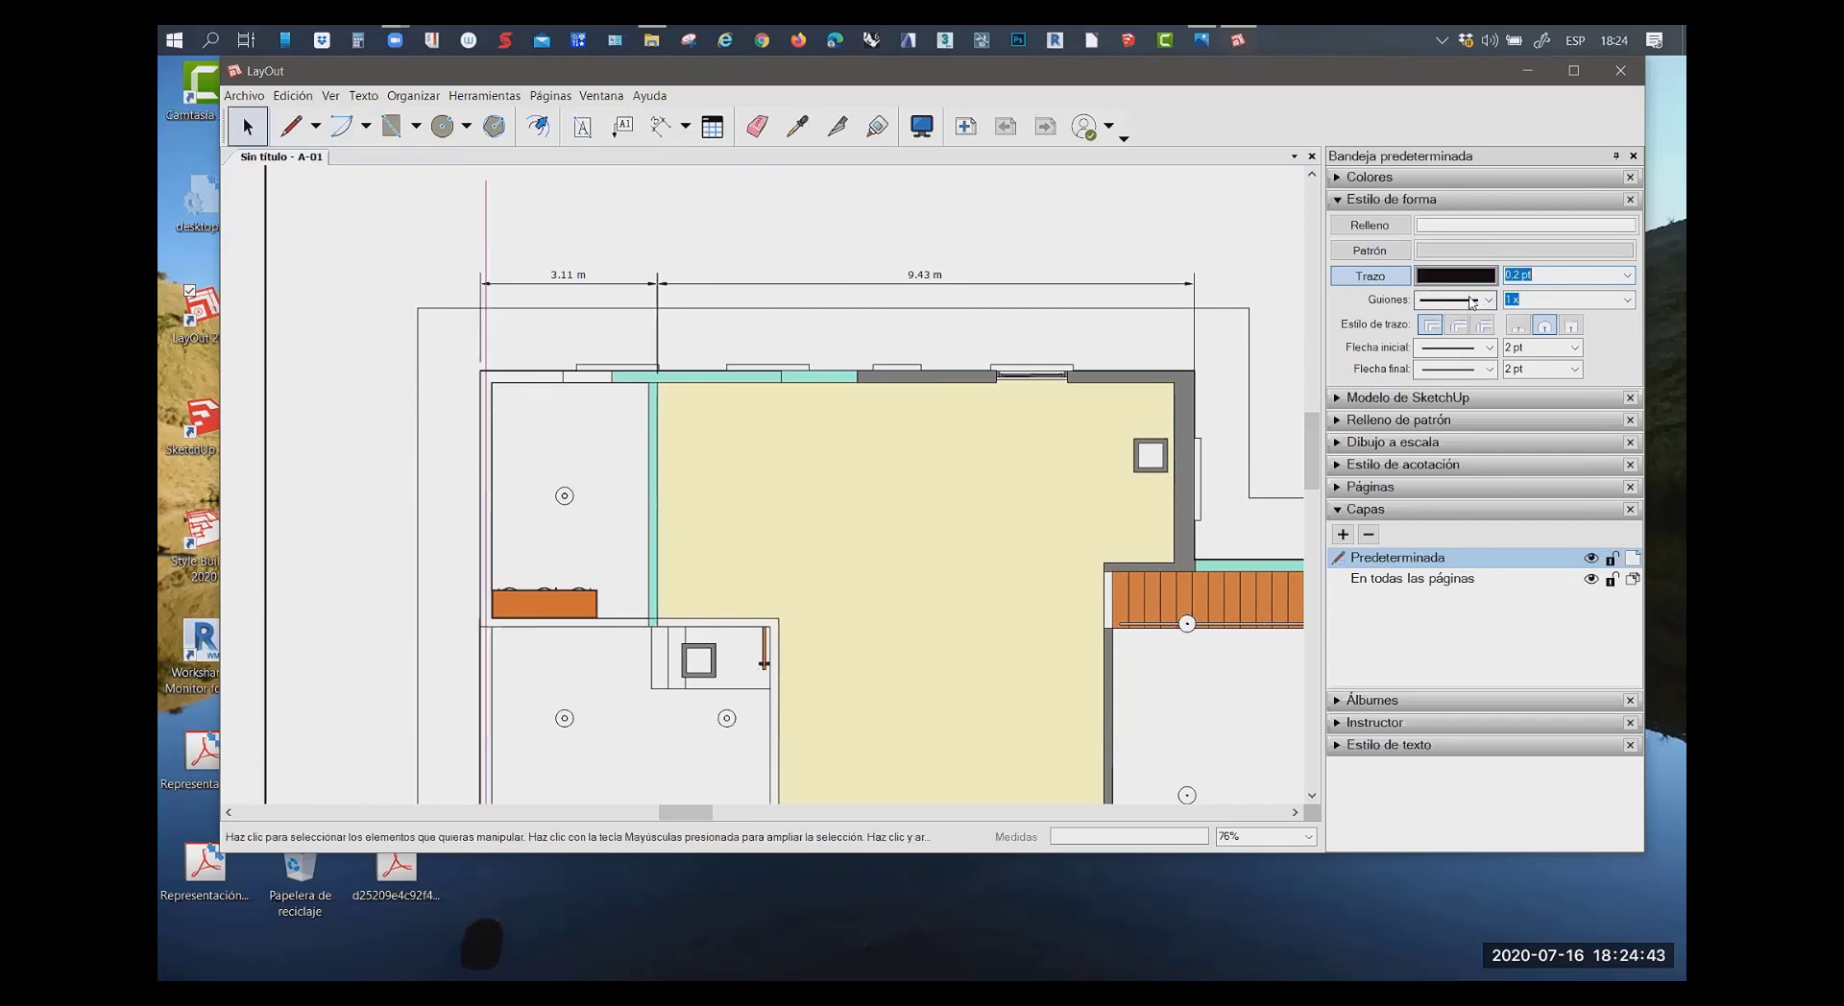
left_click(486, 258)
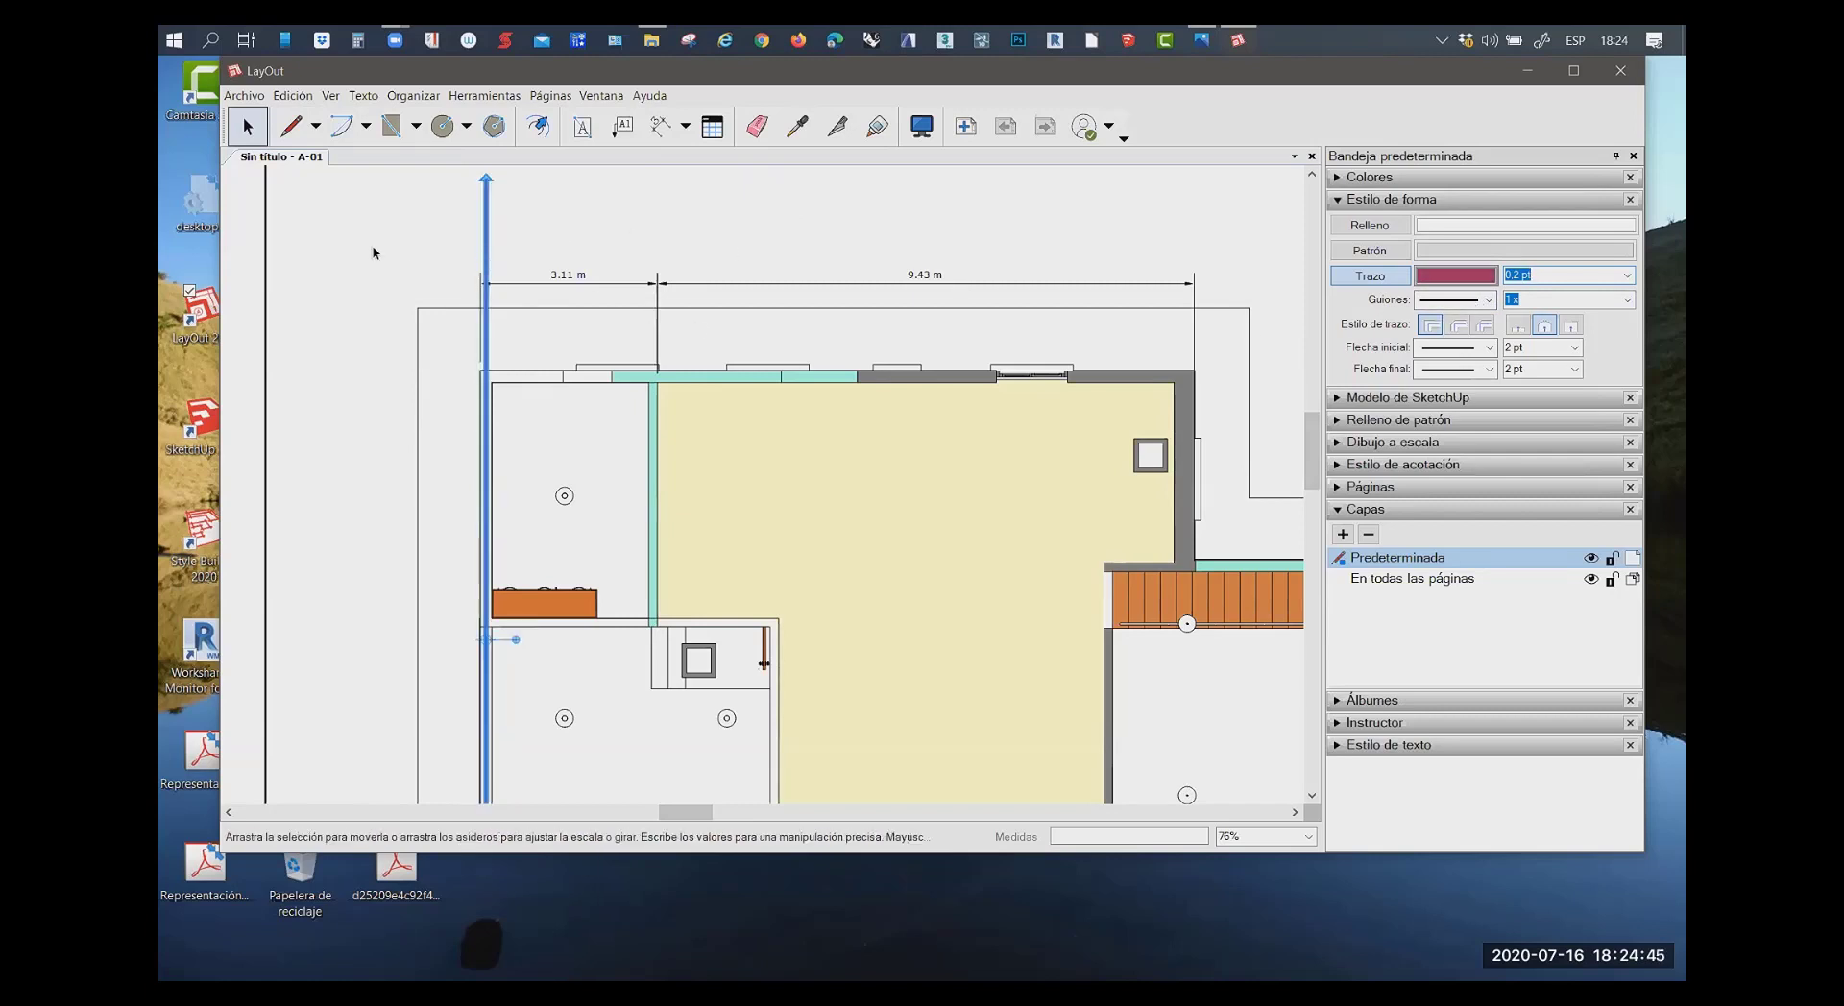
left_click(555, 261)
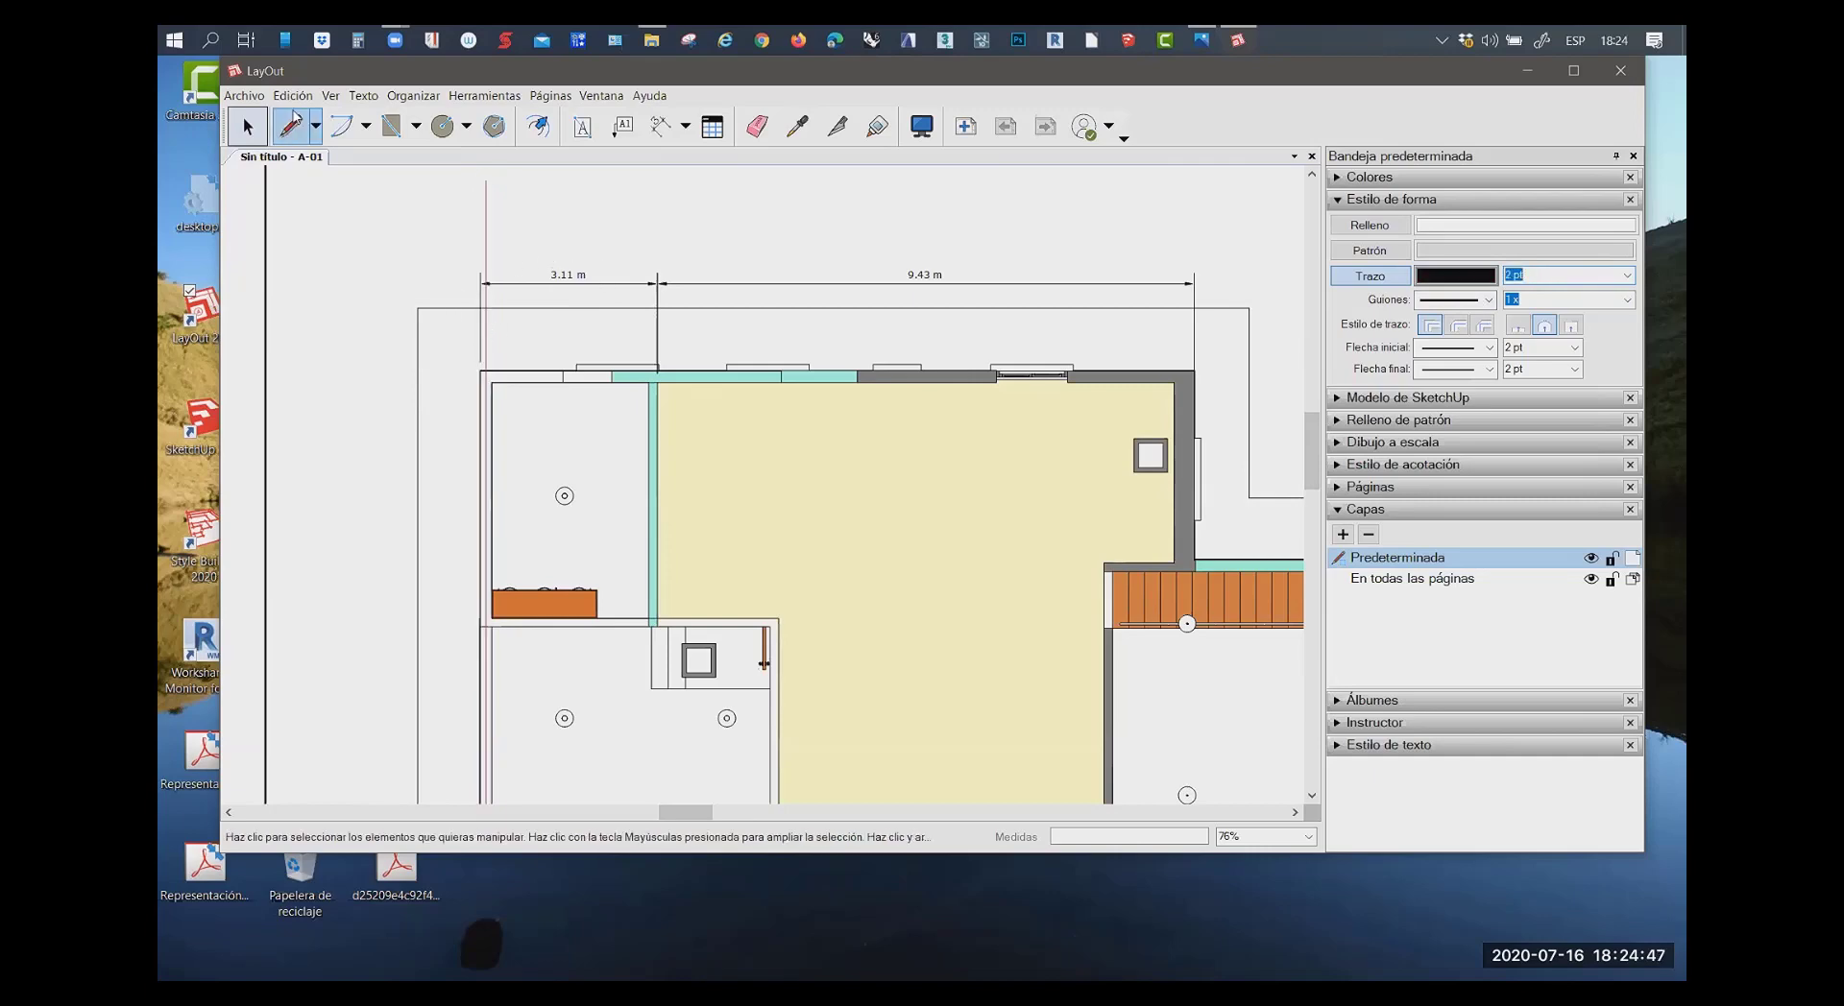
Save the document with Save As under the name LAMINAS LAYOUT in the Proyecto Layout folder
left_click(244, 95)
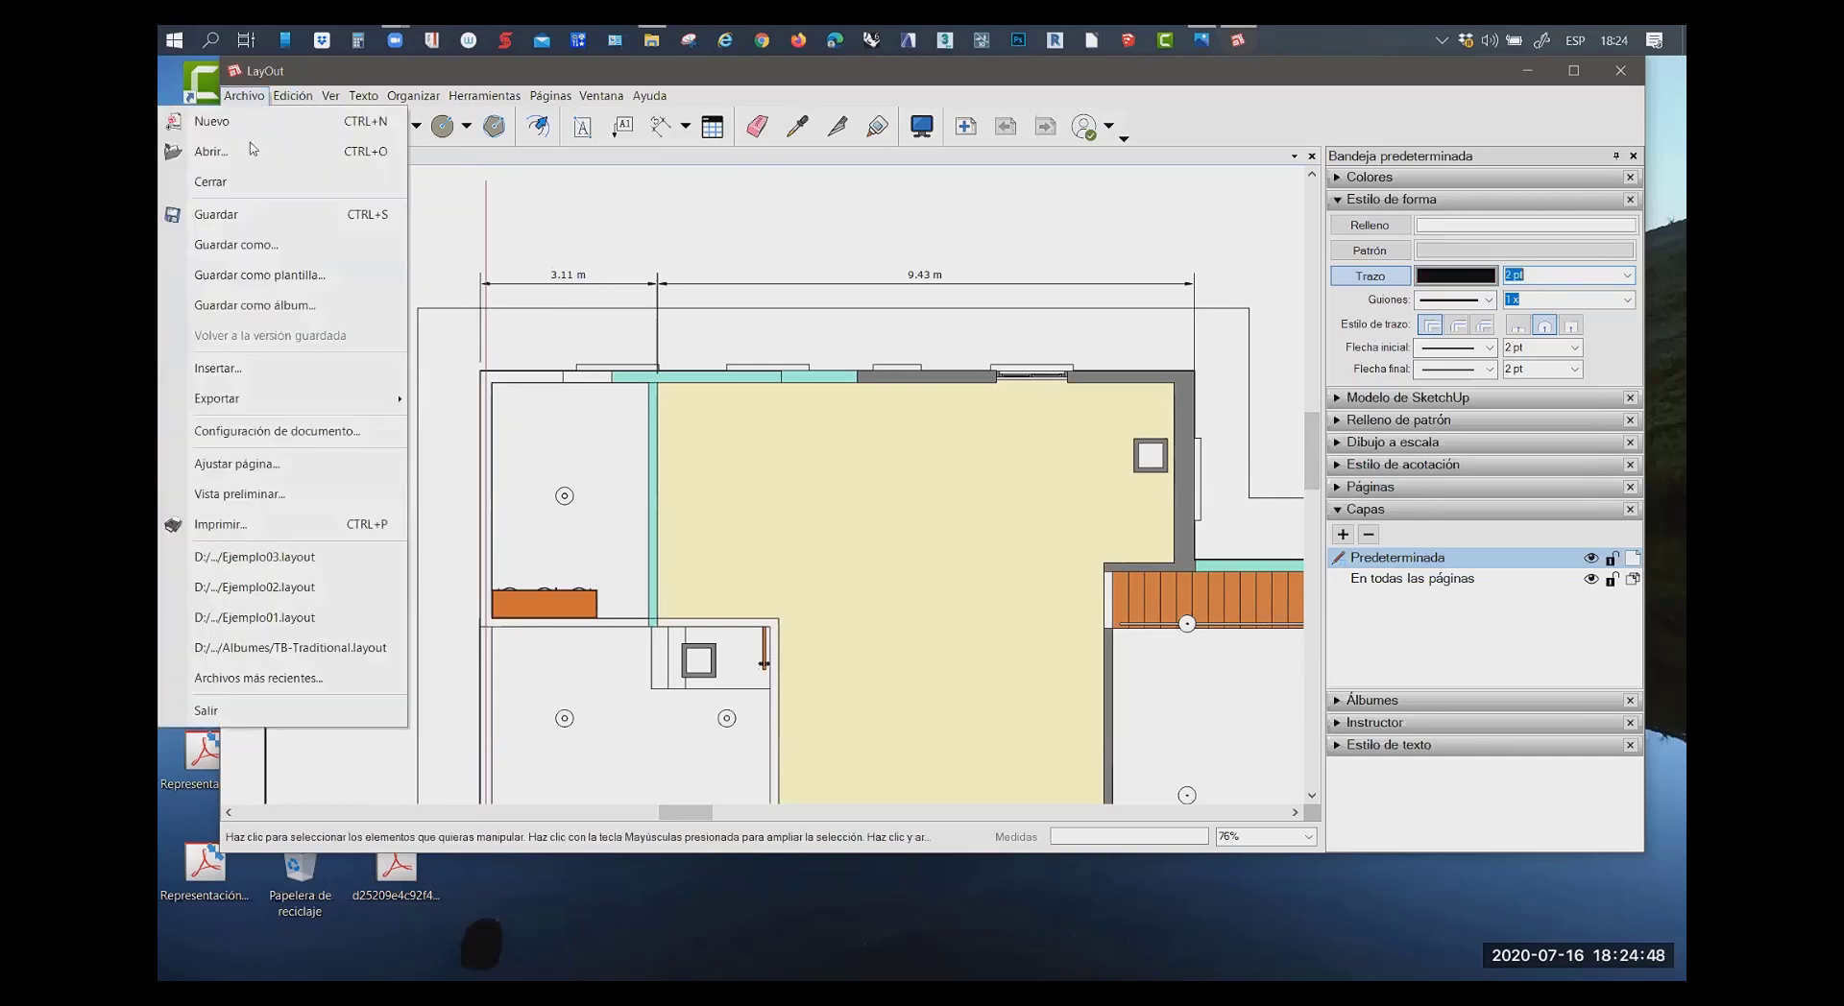
left_click(255, 246)
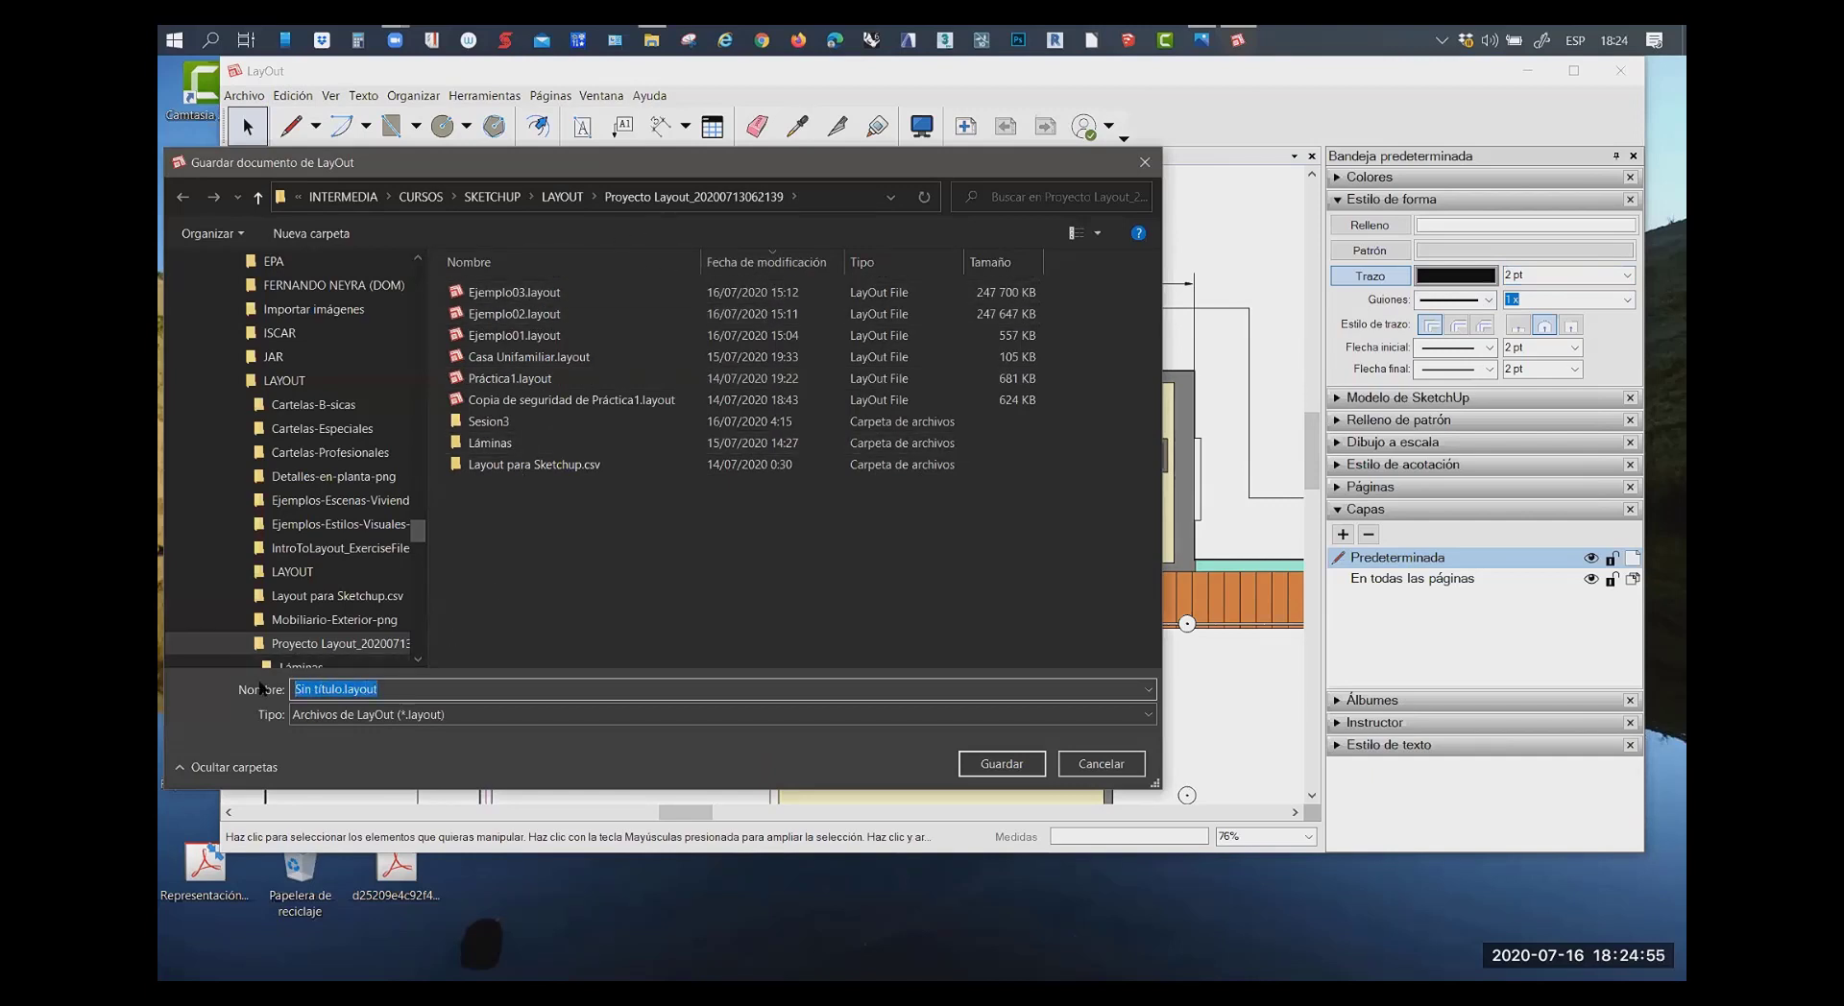
type("l")
key("BackSpace")
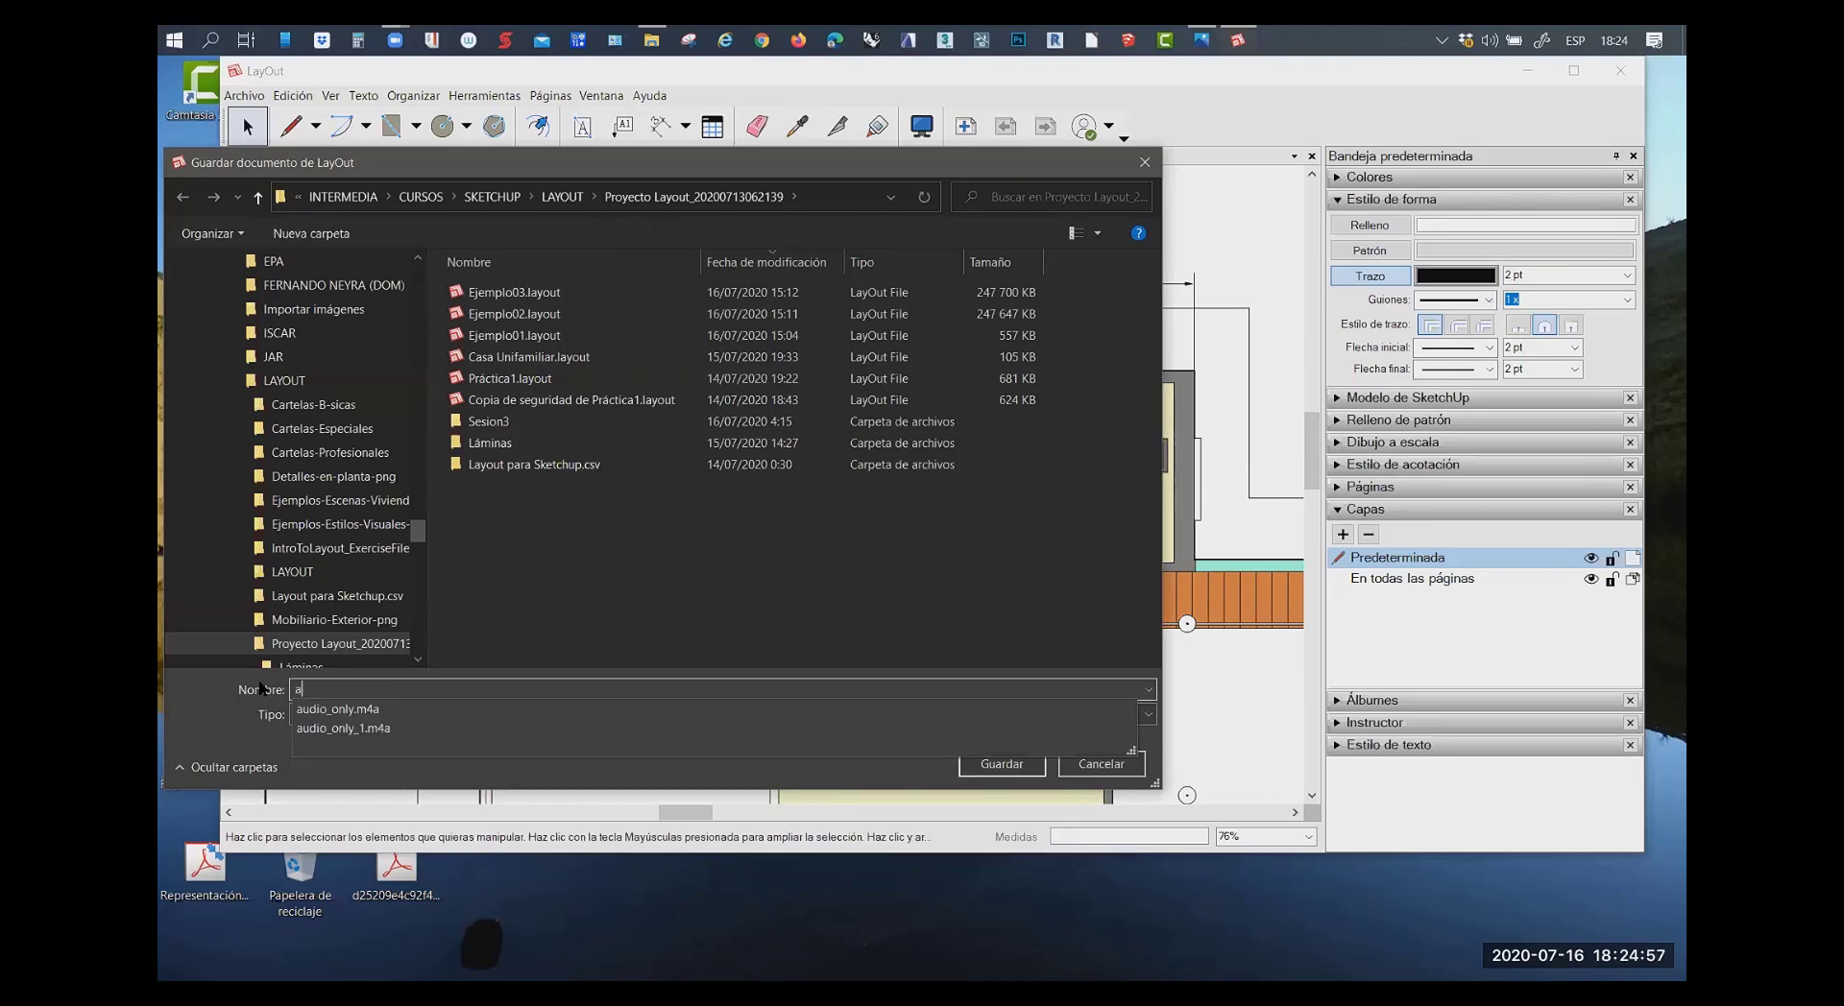
type("LAM")
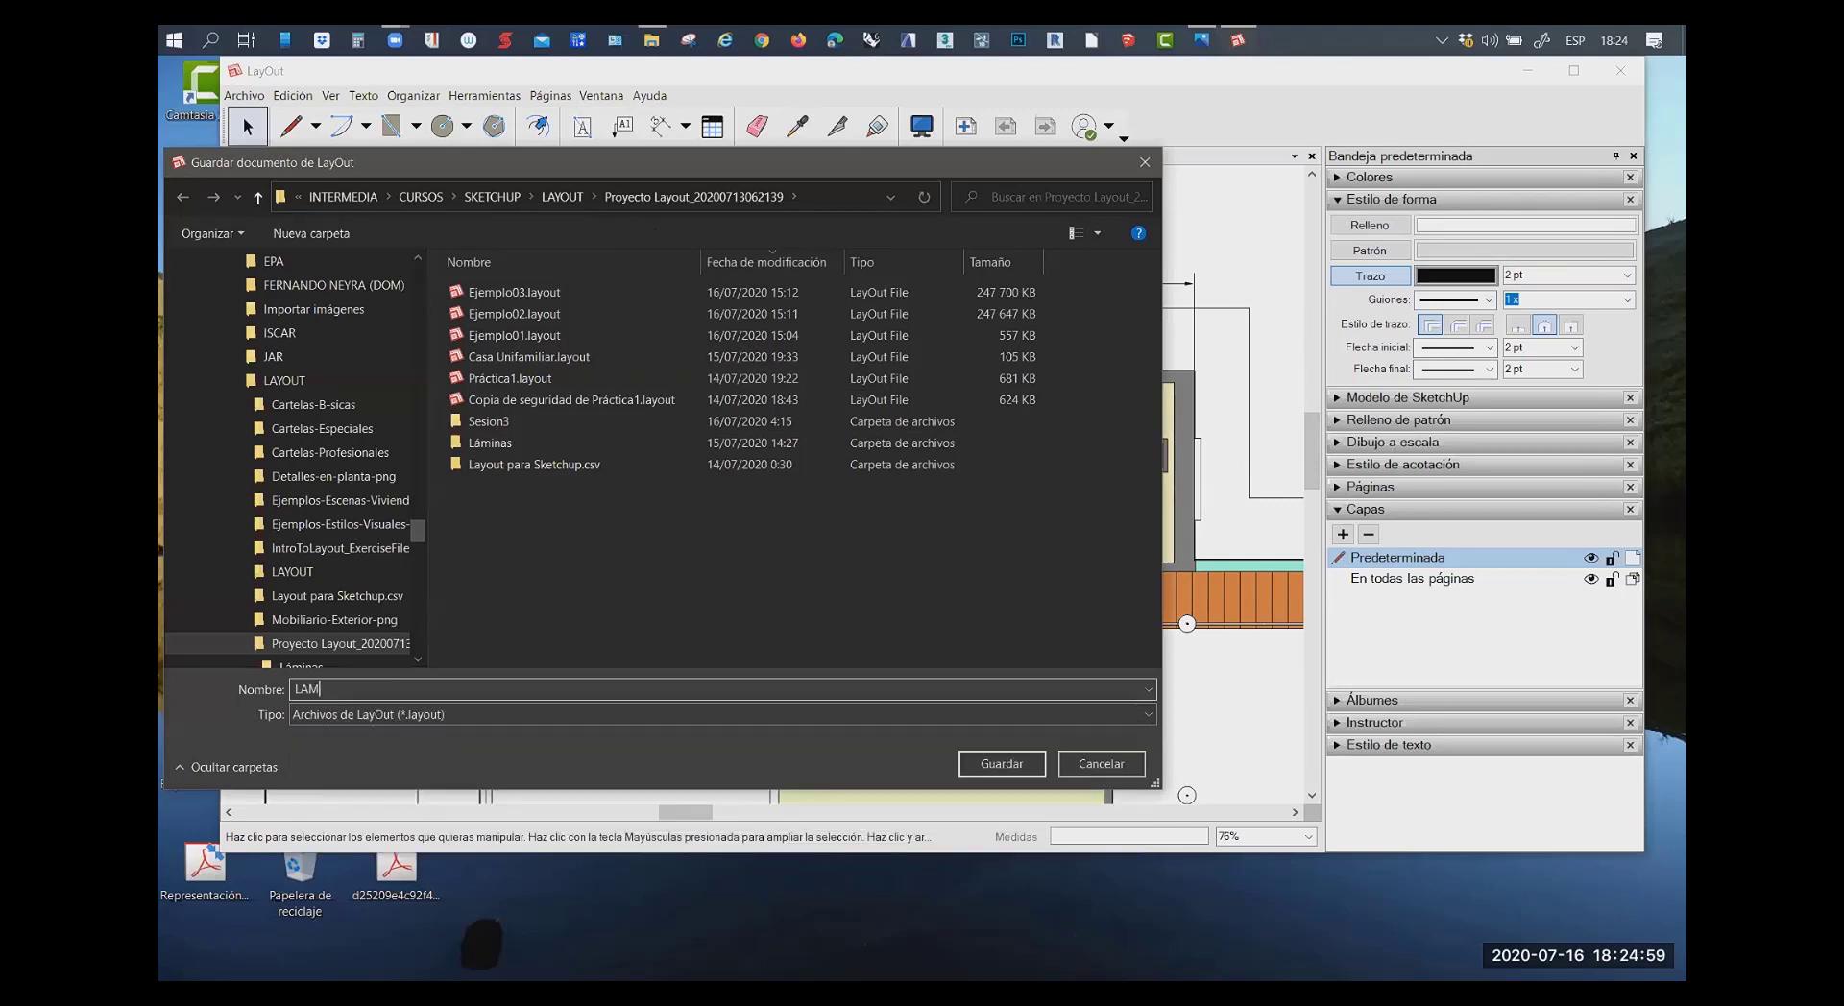
type("INAS")
type("AS")
type("AYOUT")
left_click(996, 765)
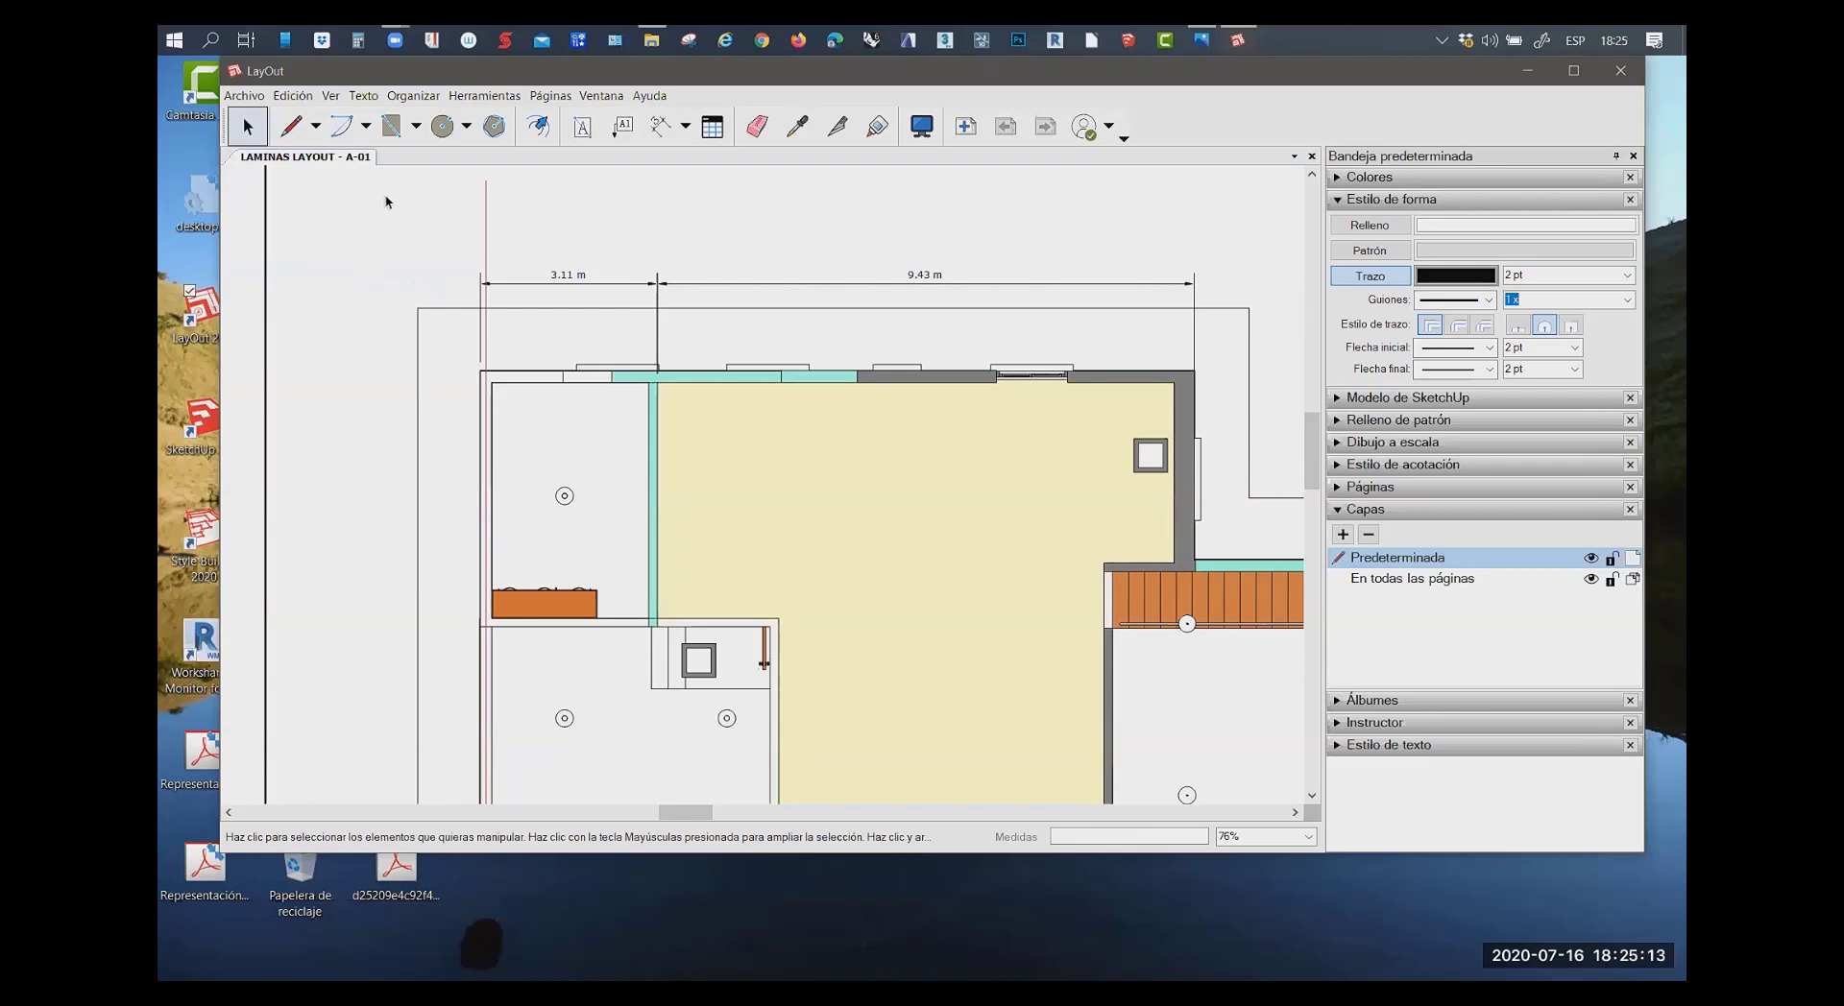
Give the red vertical axis line the dash-dot pattern from the Guiones list
left_click(485, 244)
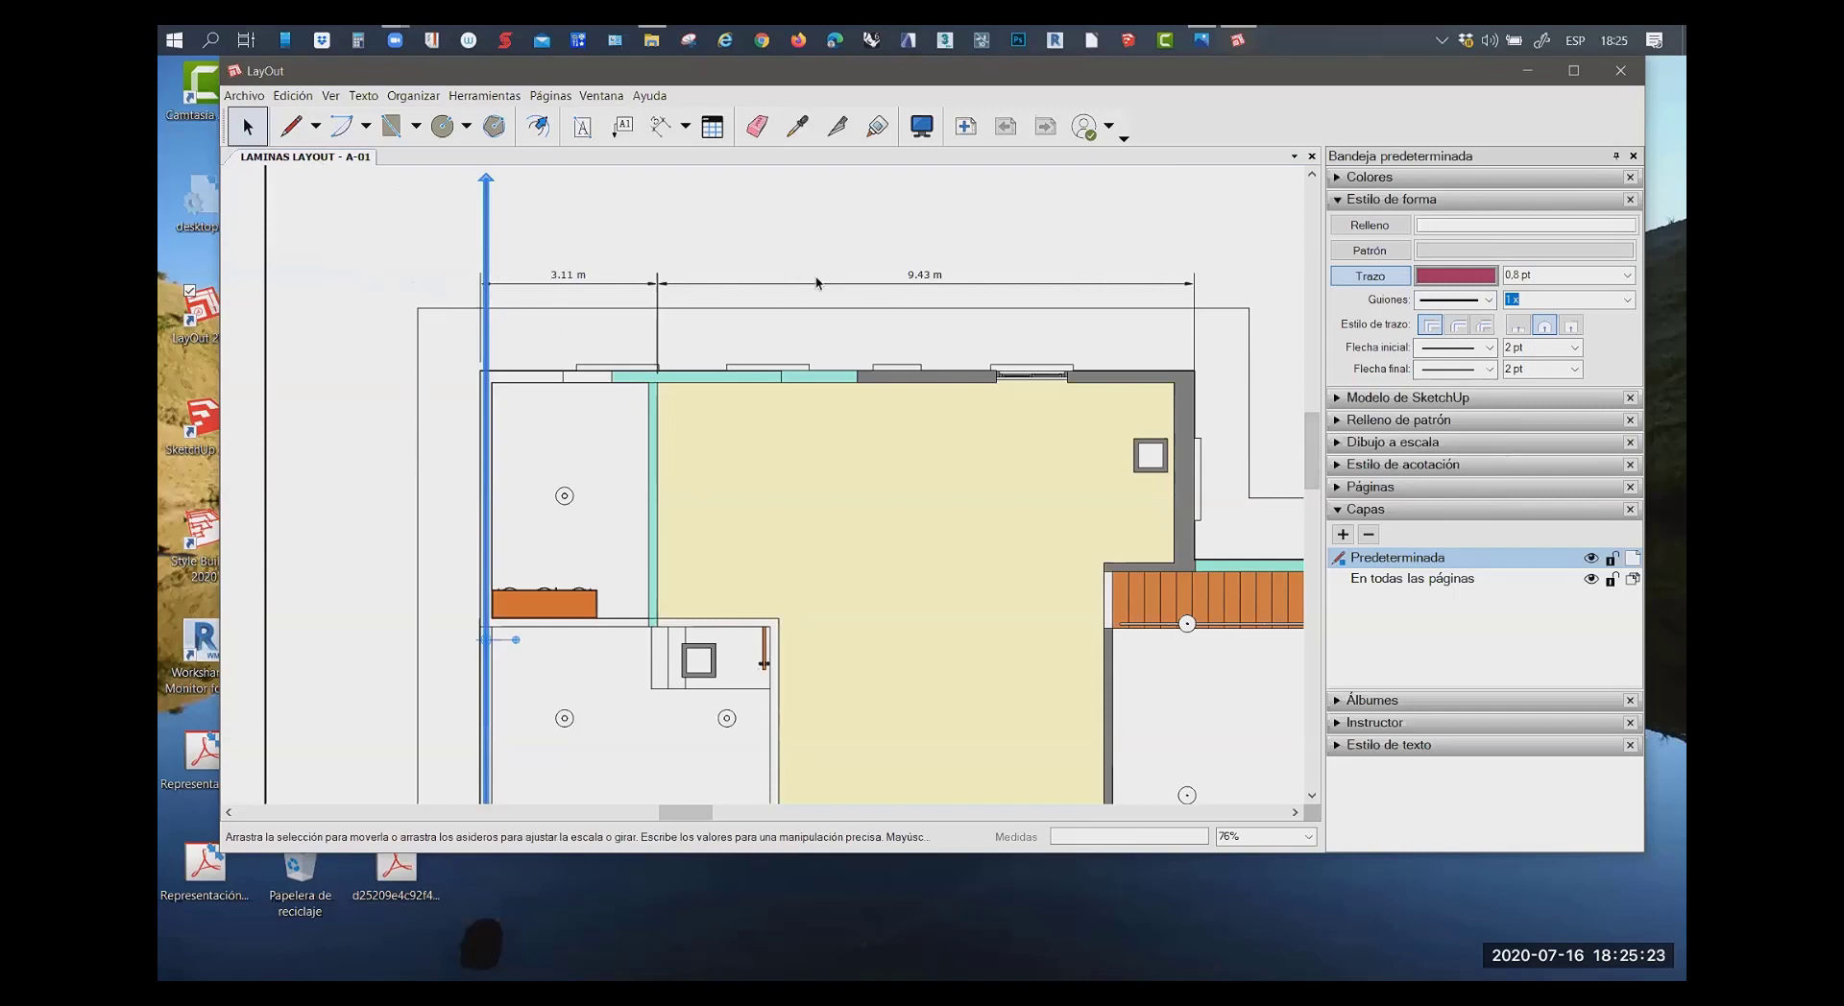
left_click(1488, 300)
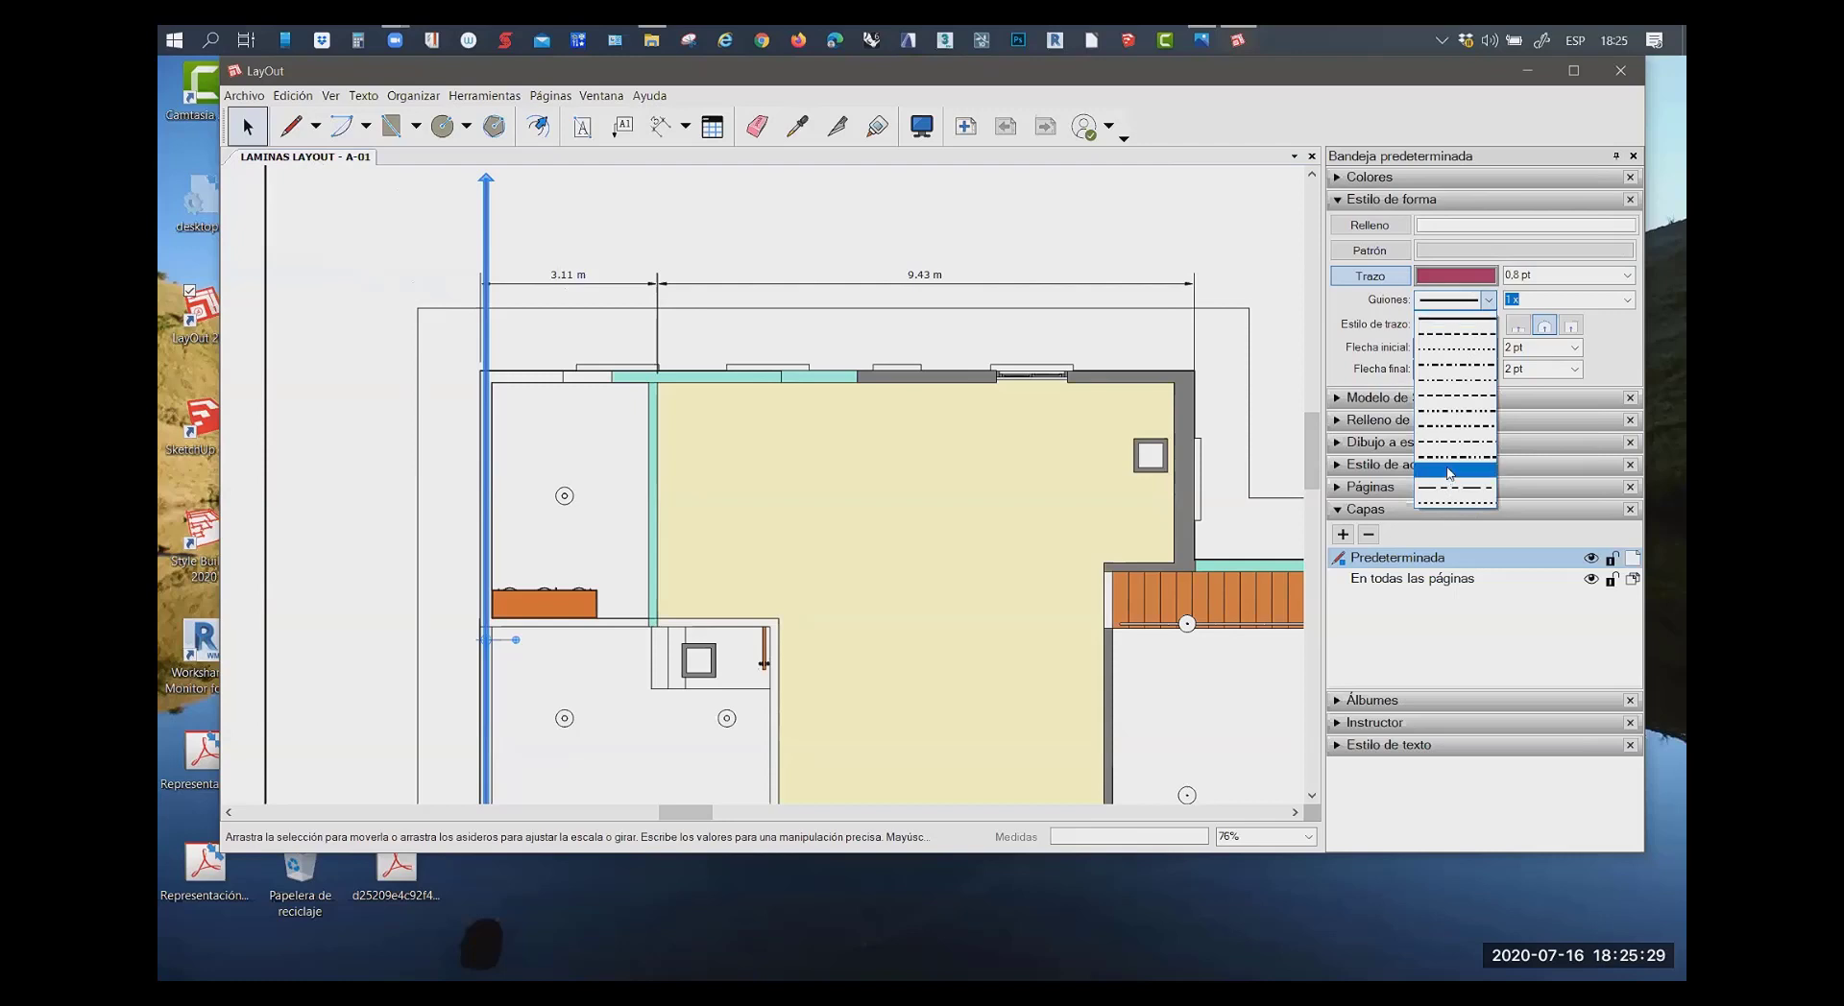
left_click(1449, 472)
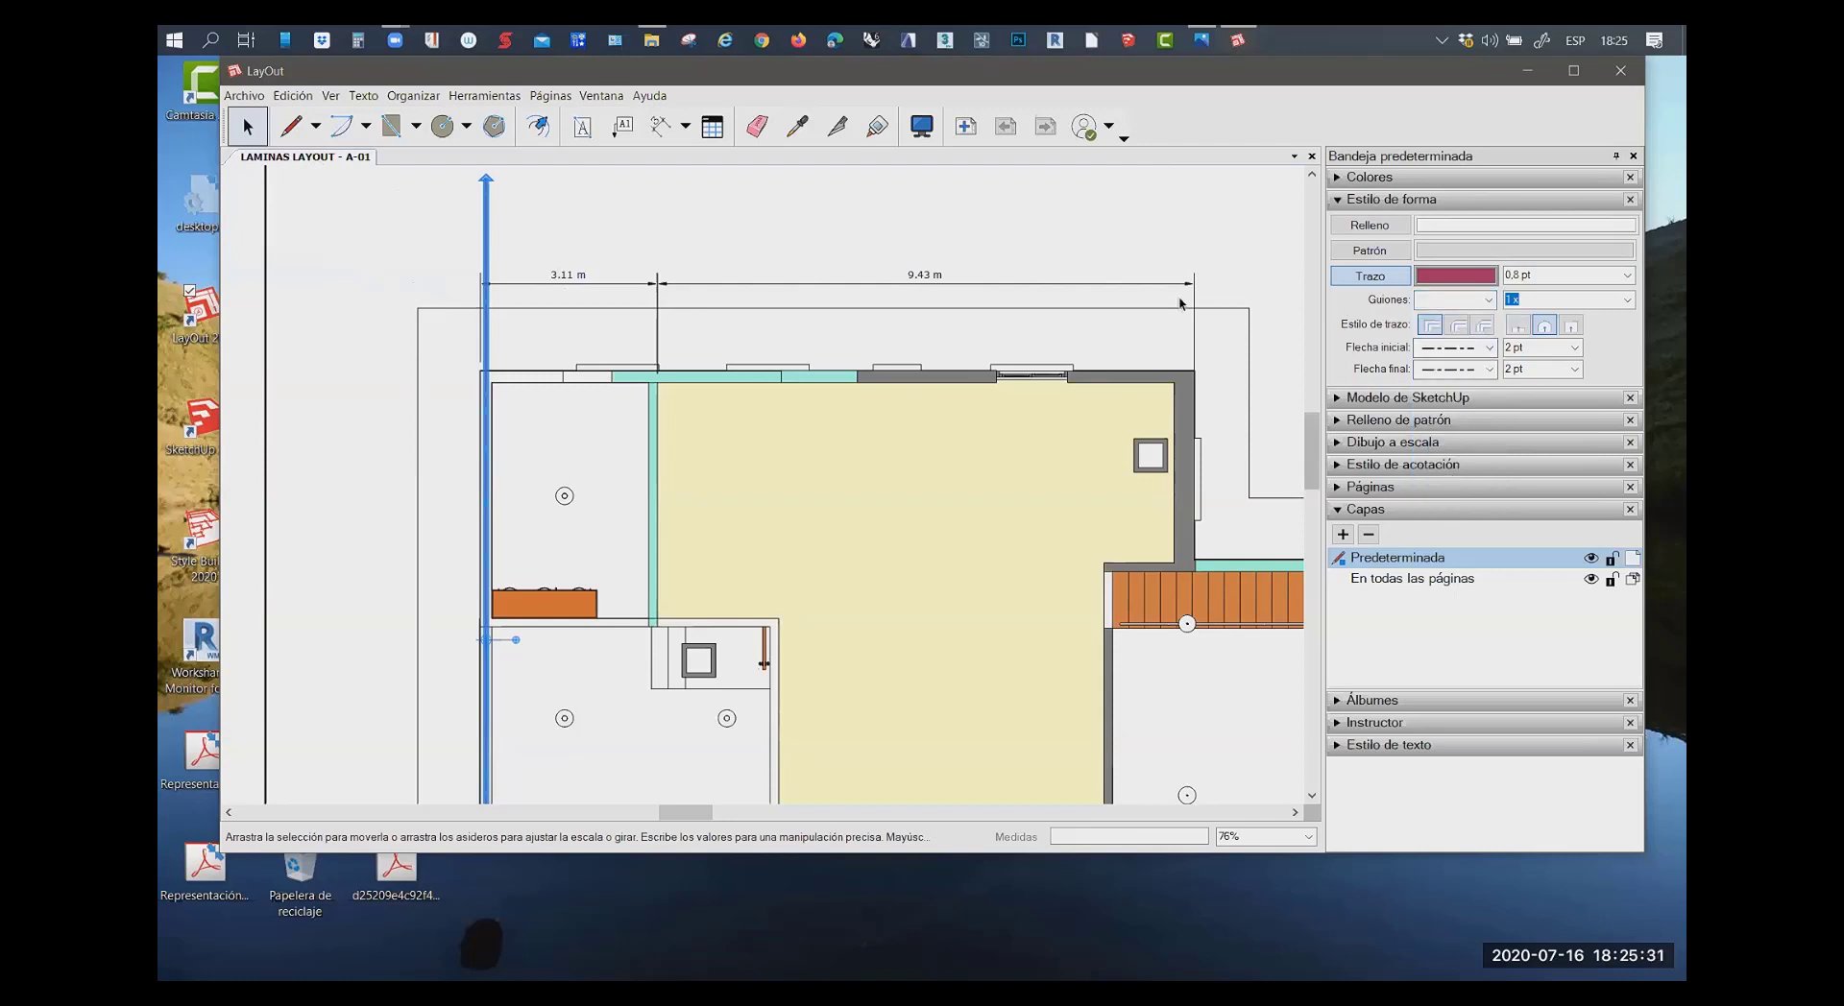
left_click(496, 256)
Keep the axis line's dash scale at 1x, then deselect and check the dashes
left_click(486, 266)
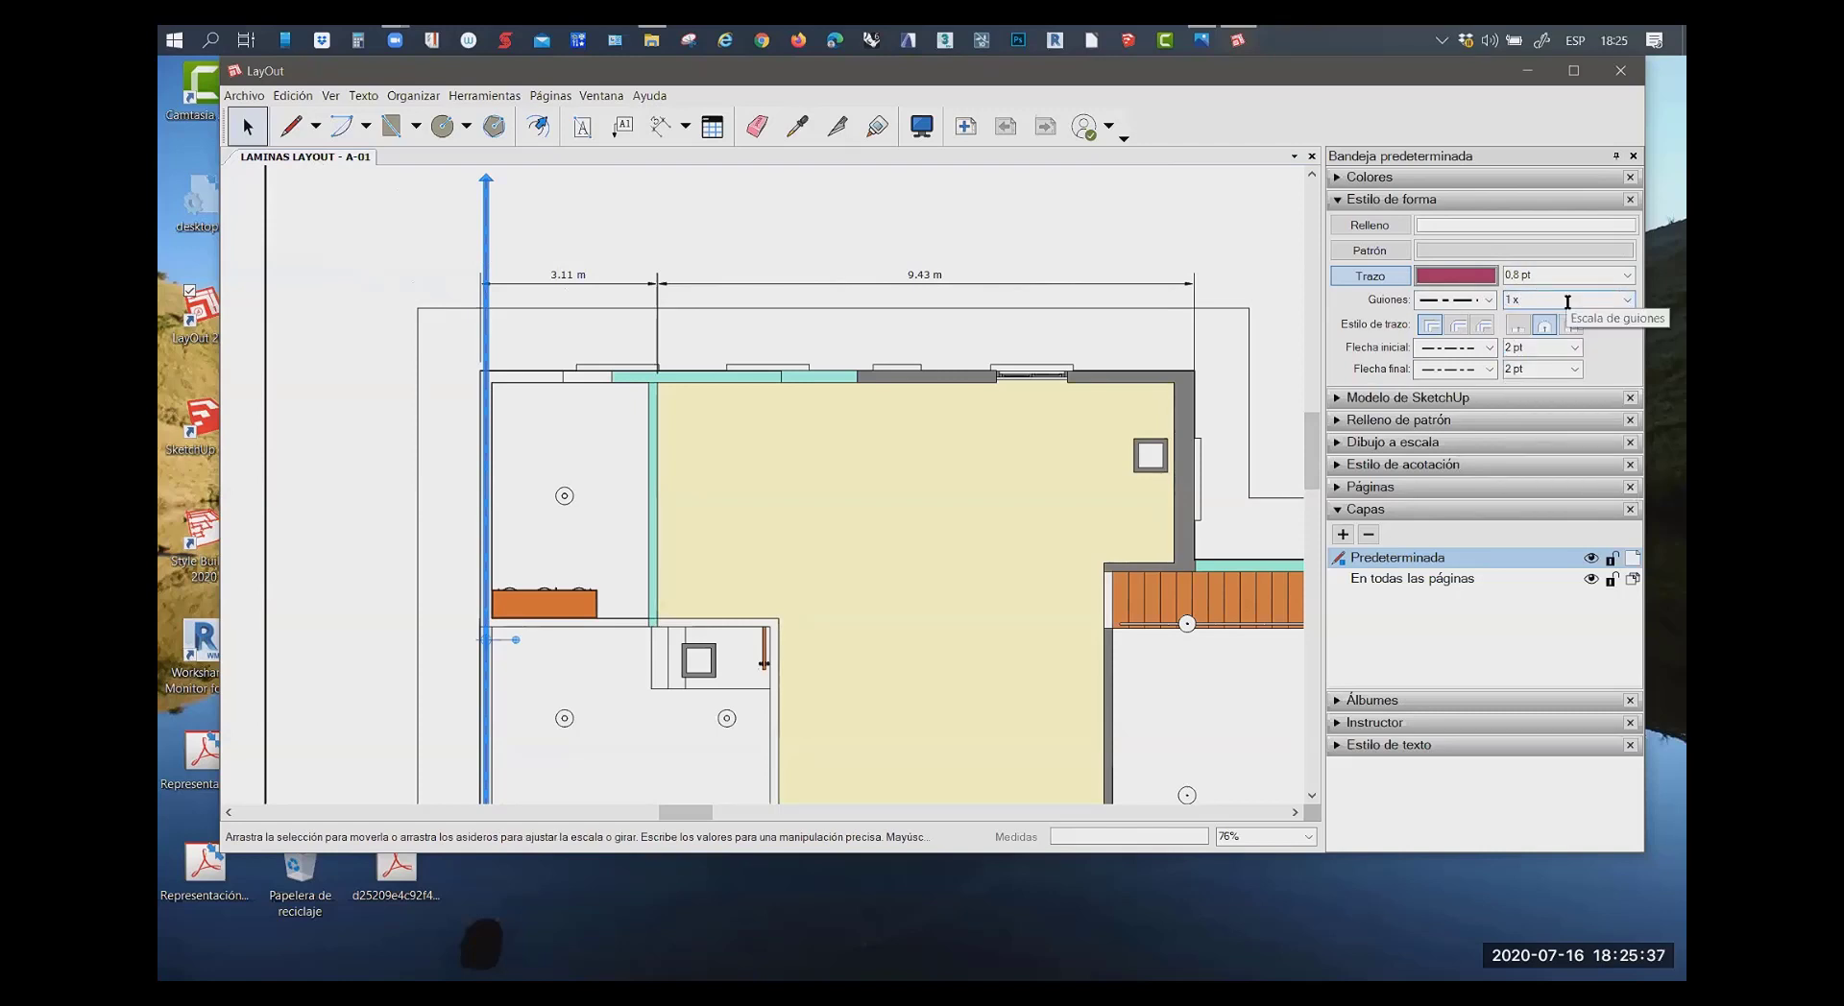
left_click(1627, 301)
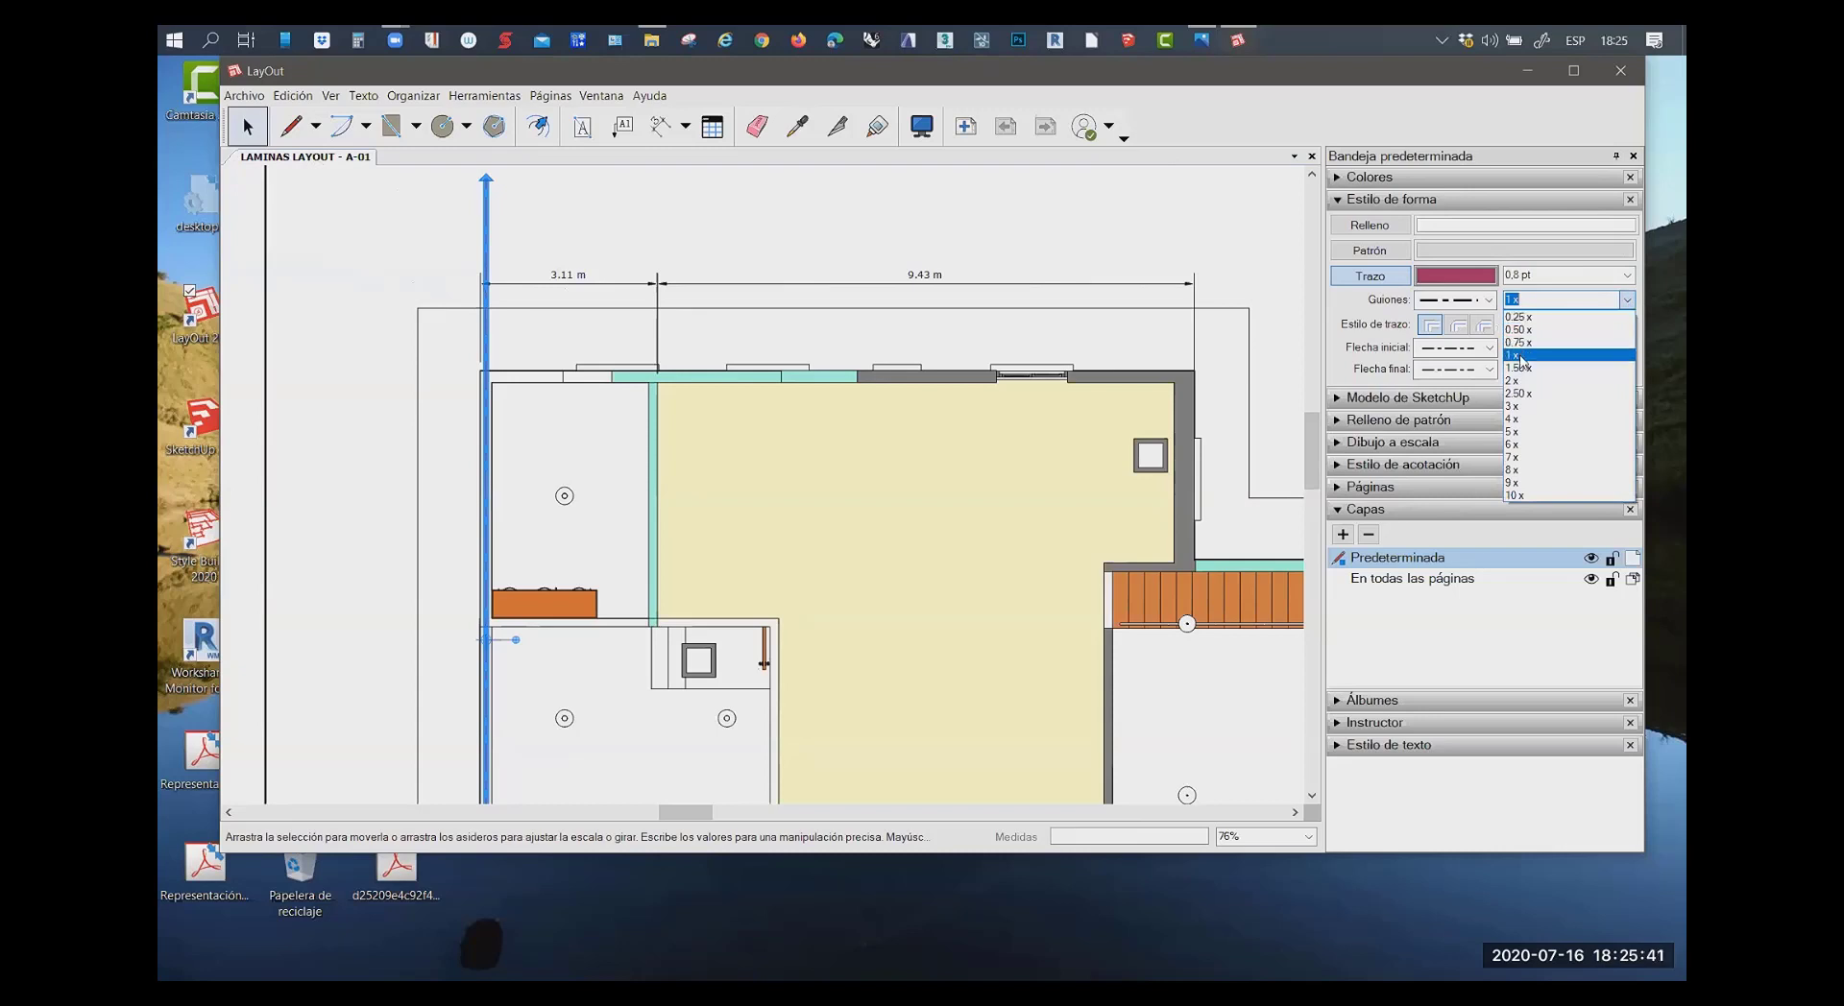
left_click(1521, 361)
left_click(1213, 288)
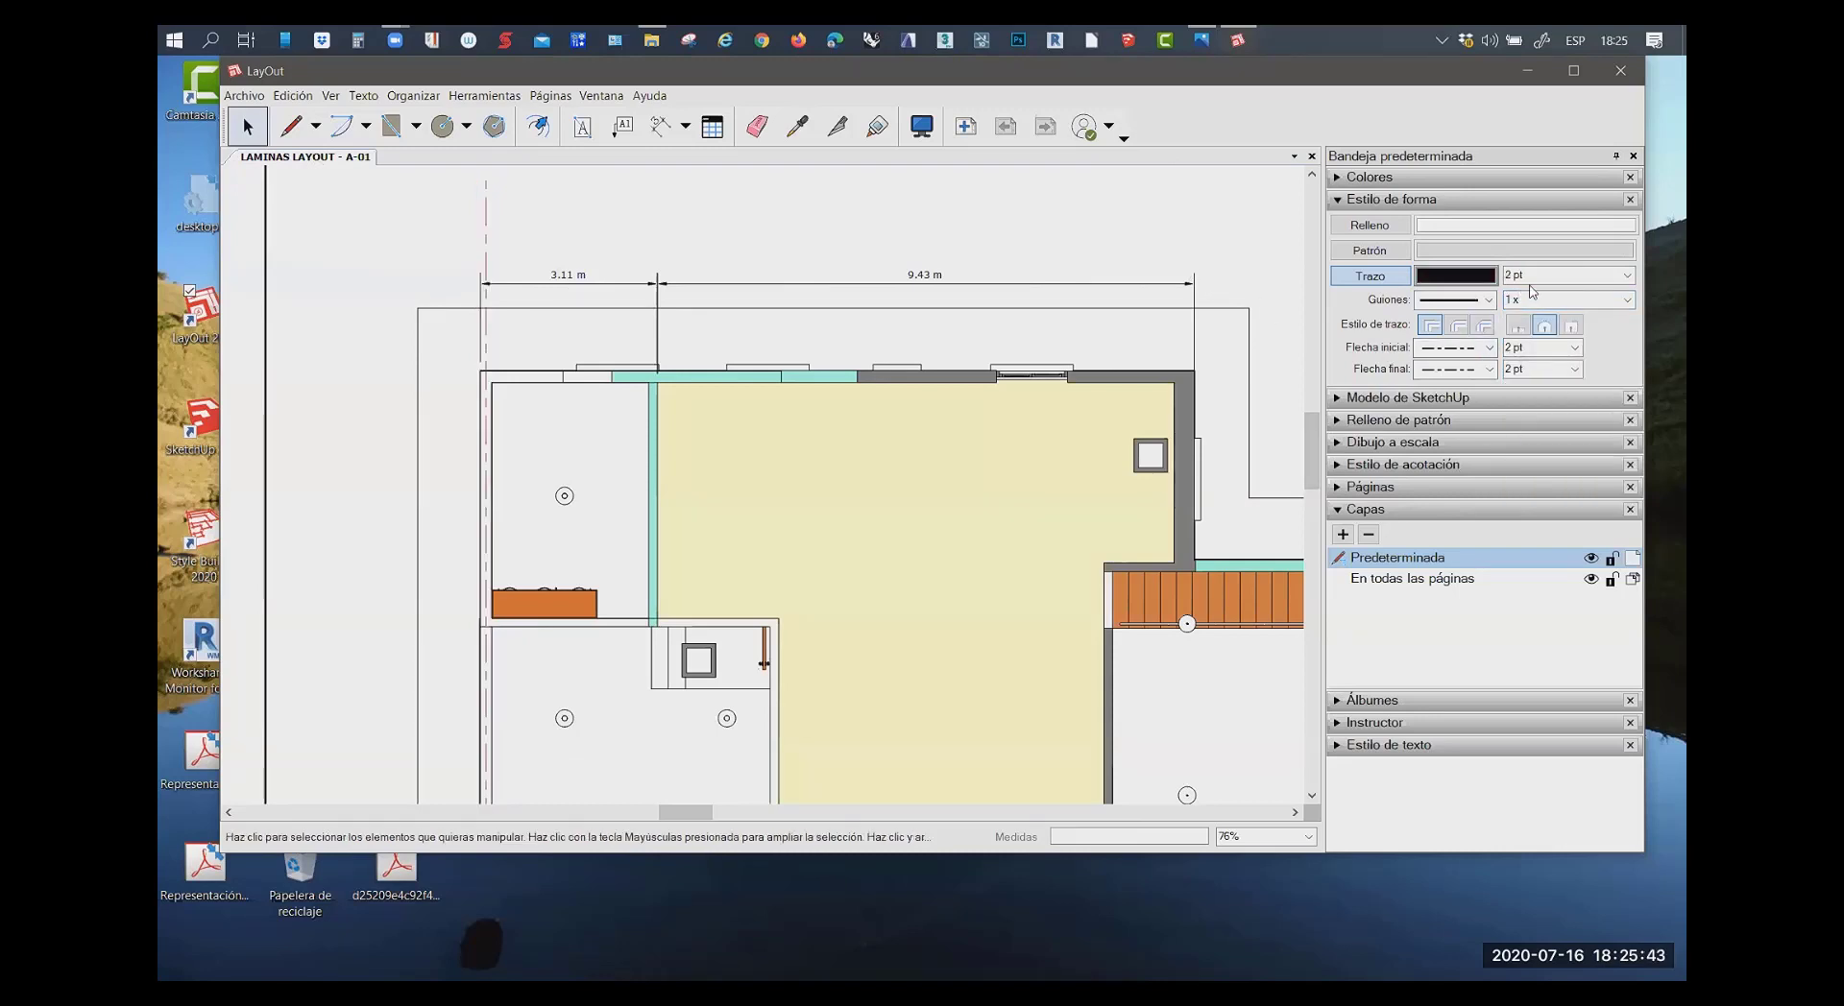
left_click(487, 264)
left_click(557, 255)
scroll(437, 243, "up", 1)
scroll(461, 278, "down", 1)
scroll(494, 320, "down", 2)
scroll(494, 321, "up", 1)
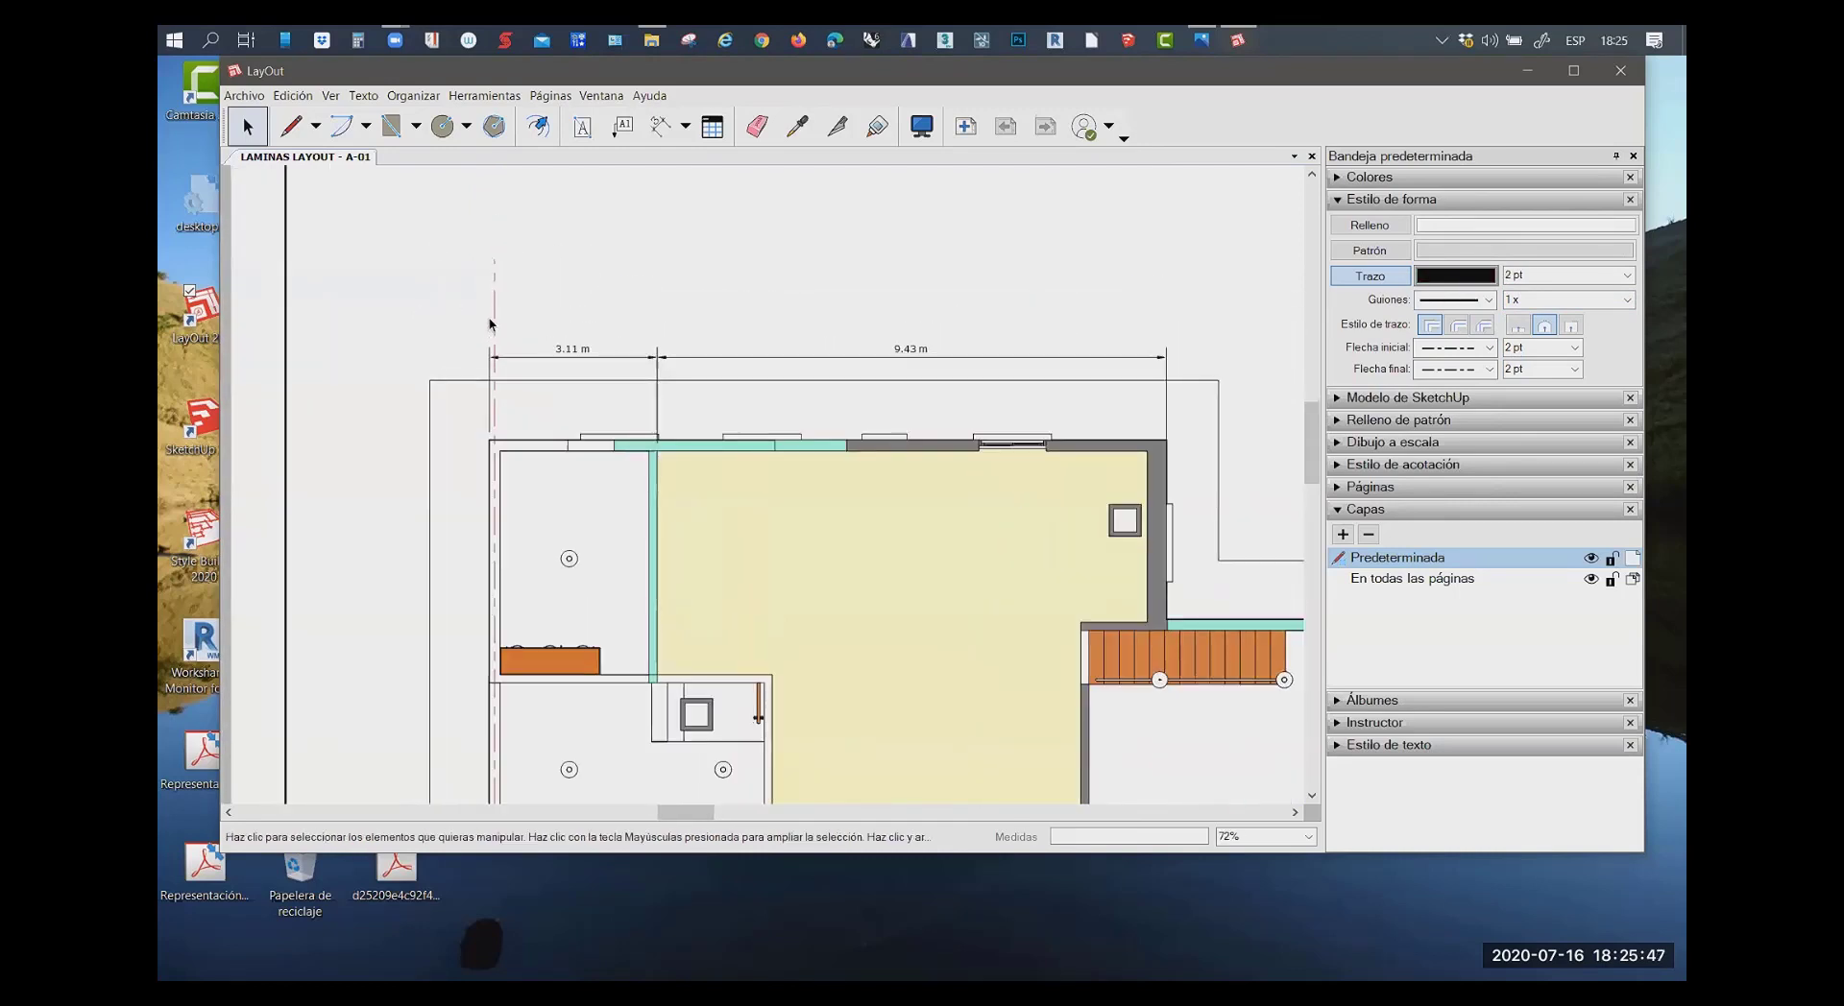
scroll(499, 302, "up", 1)
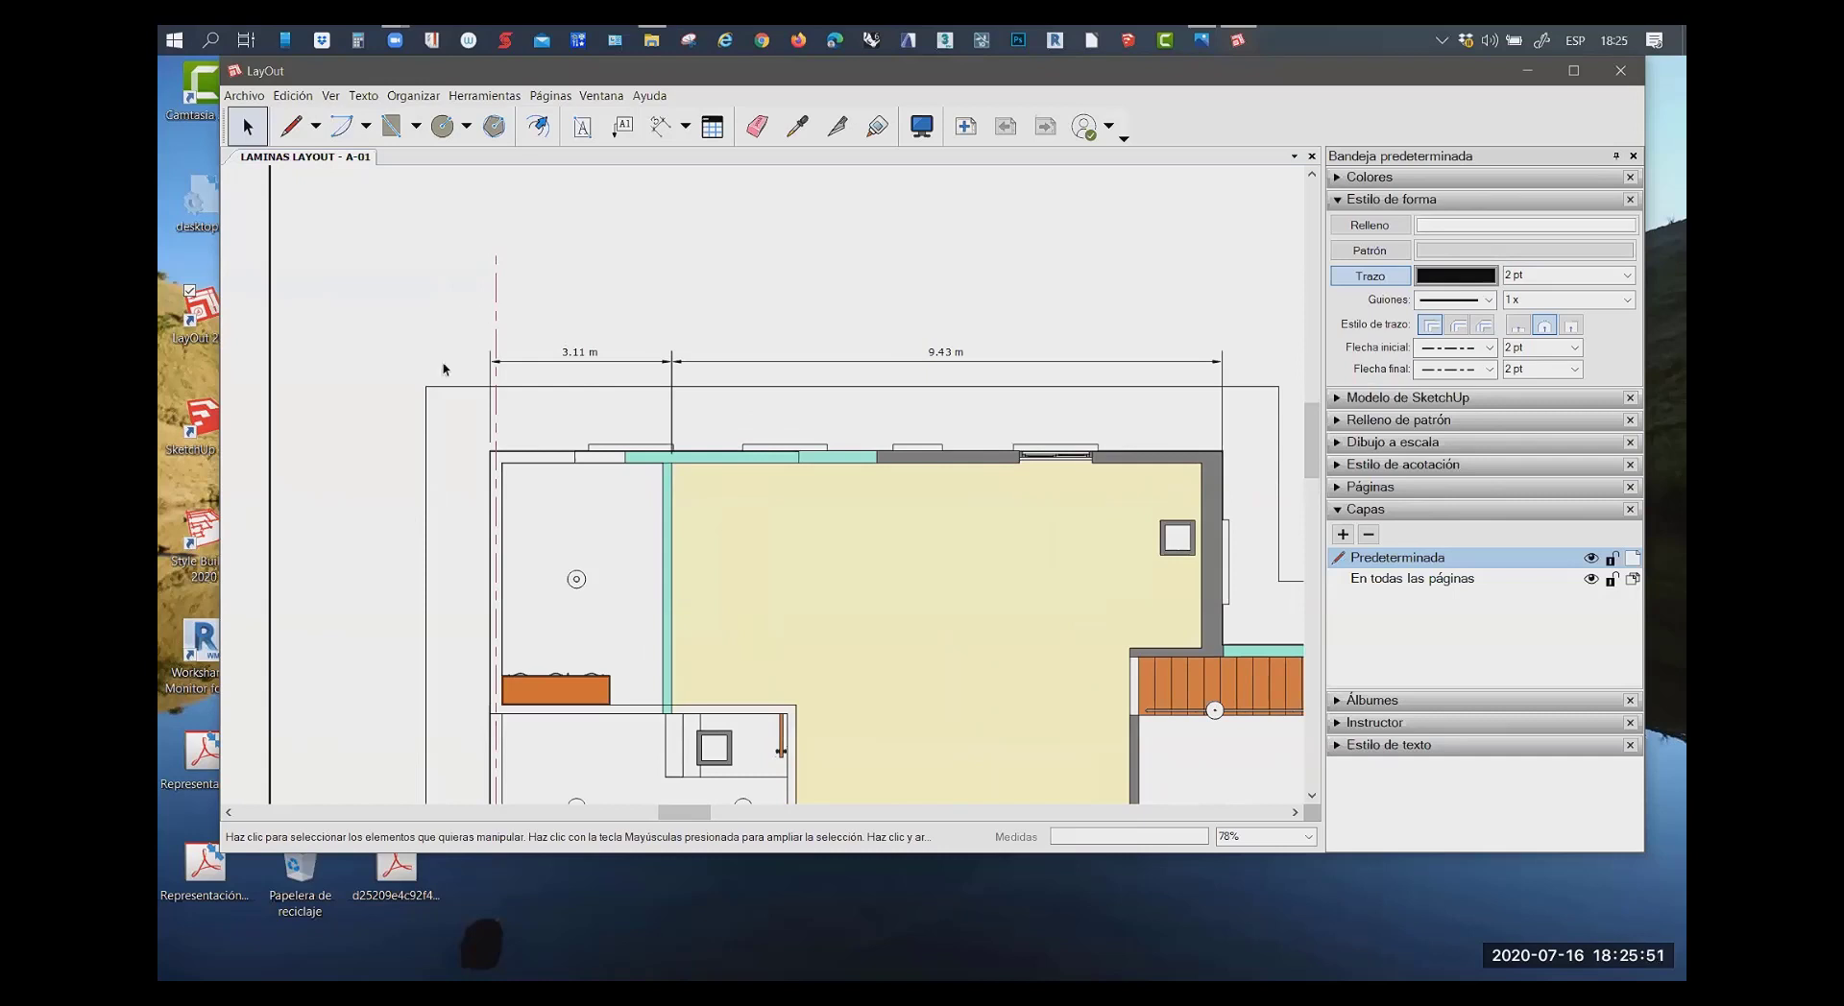
scroll(454, 353, "down", 1)
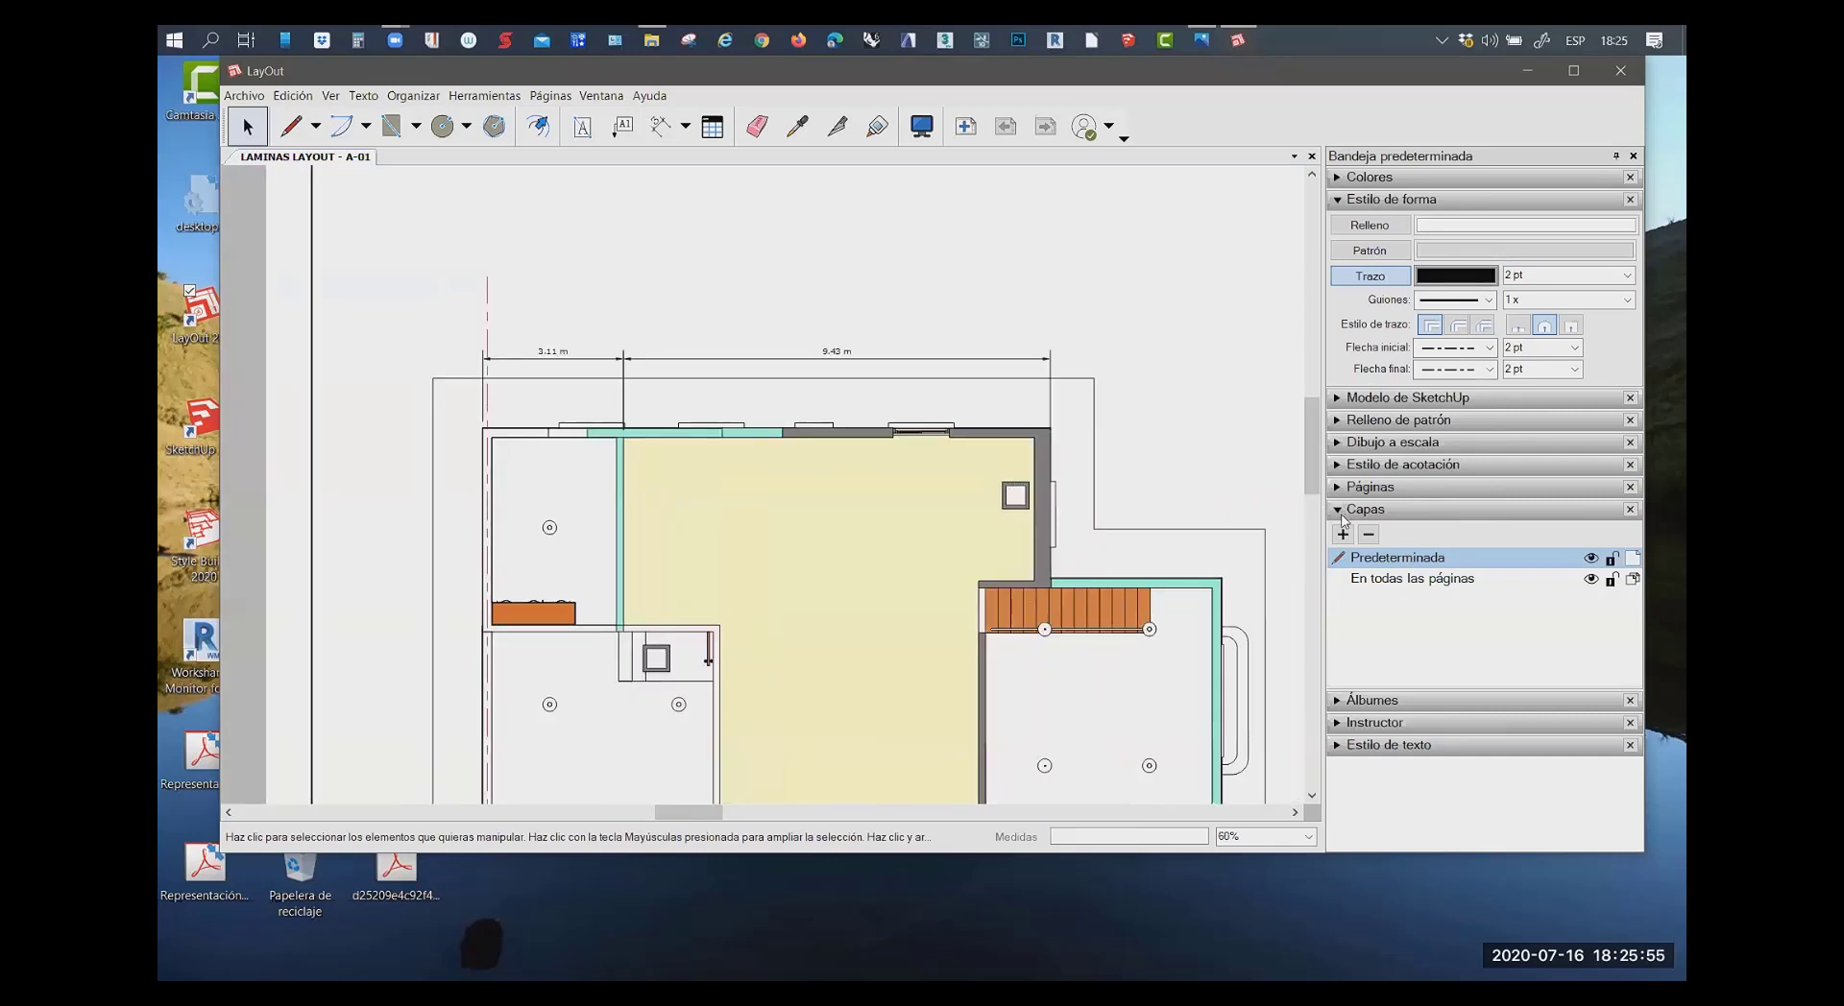
Expand the Álbumes panel and browse the Pictograms, vehicles and arrows albums
left_click(1369, 704)
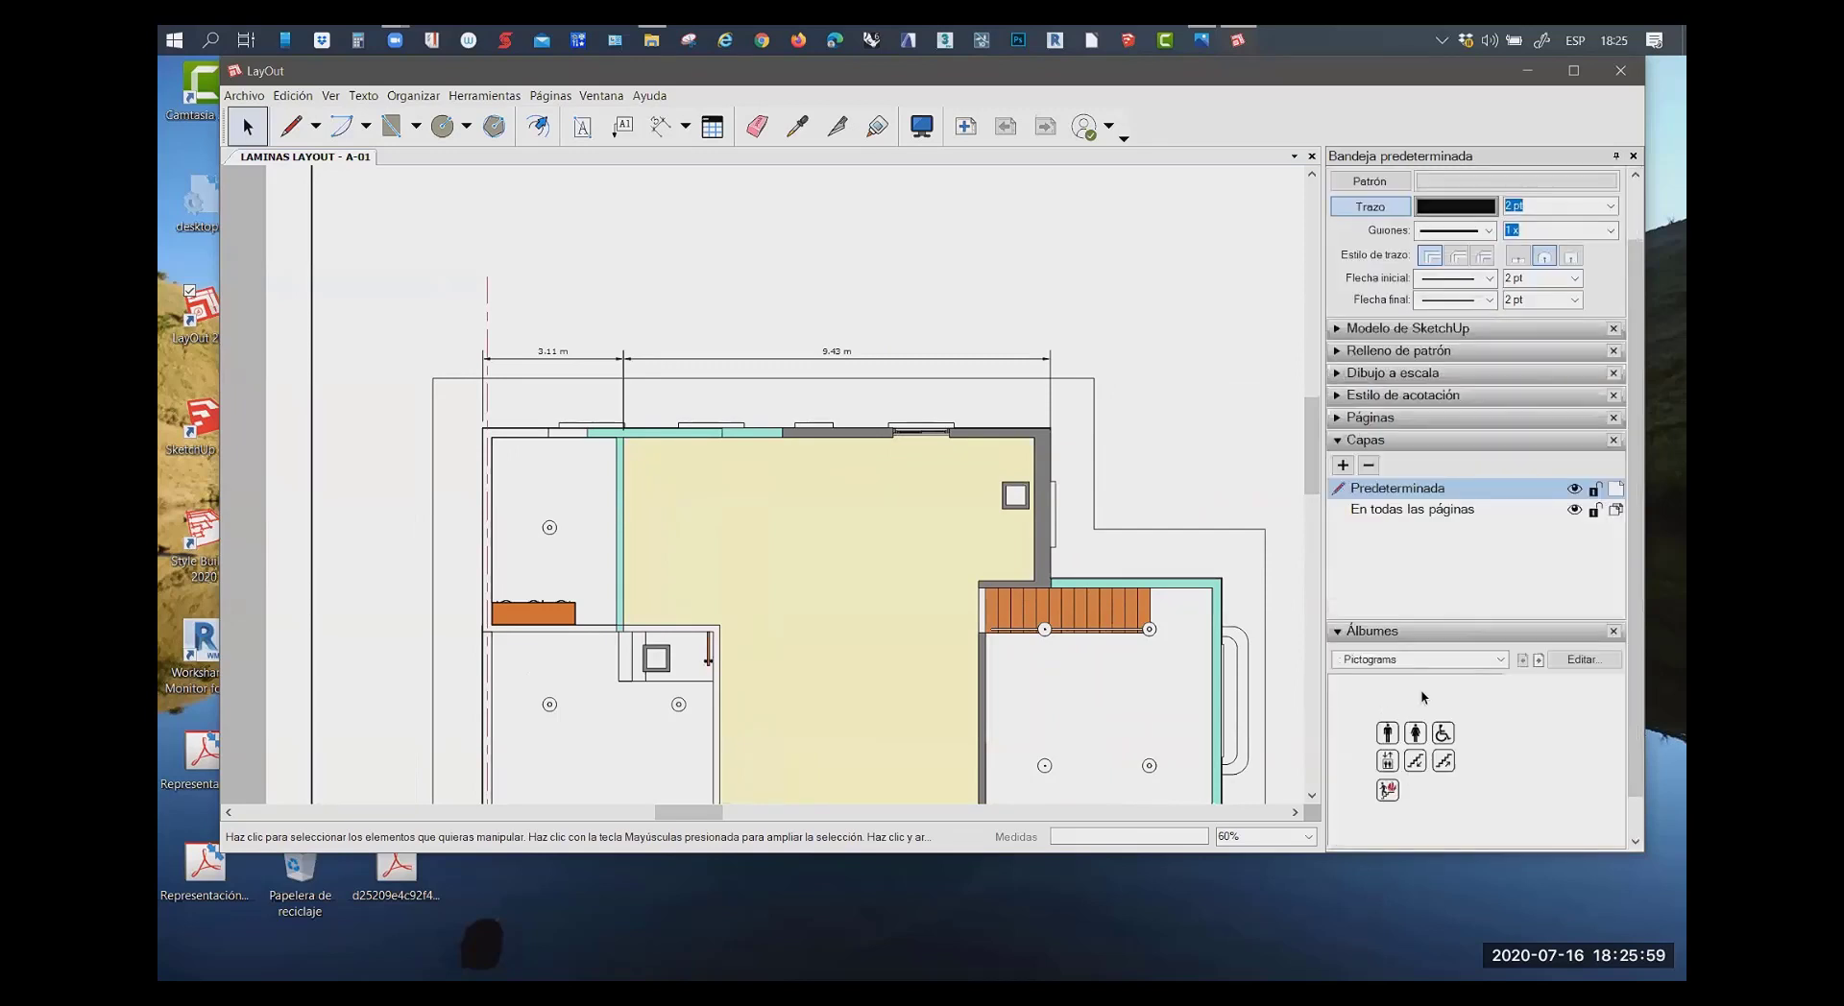
left_click(1388, 660)
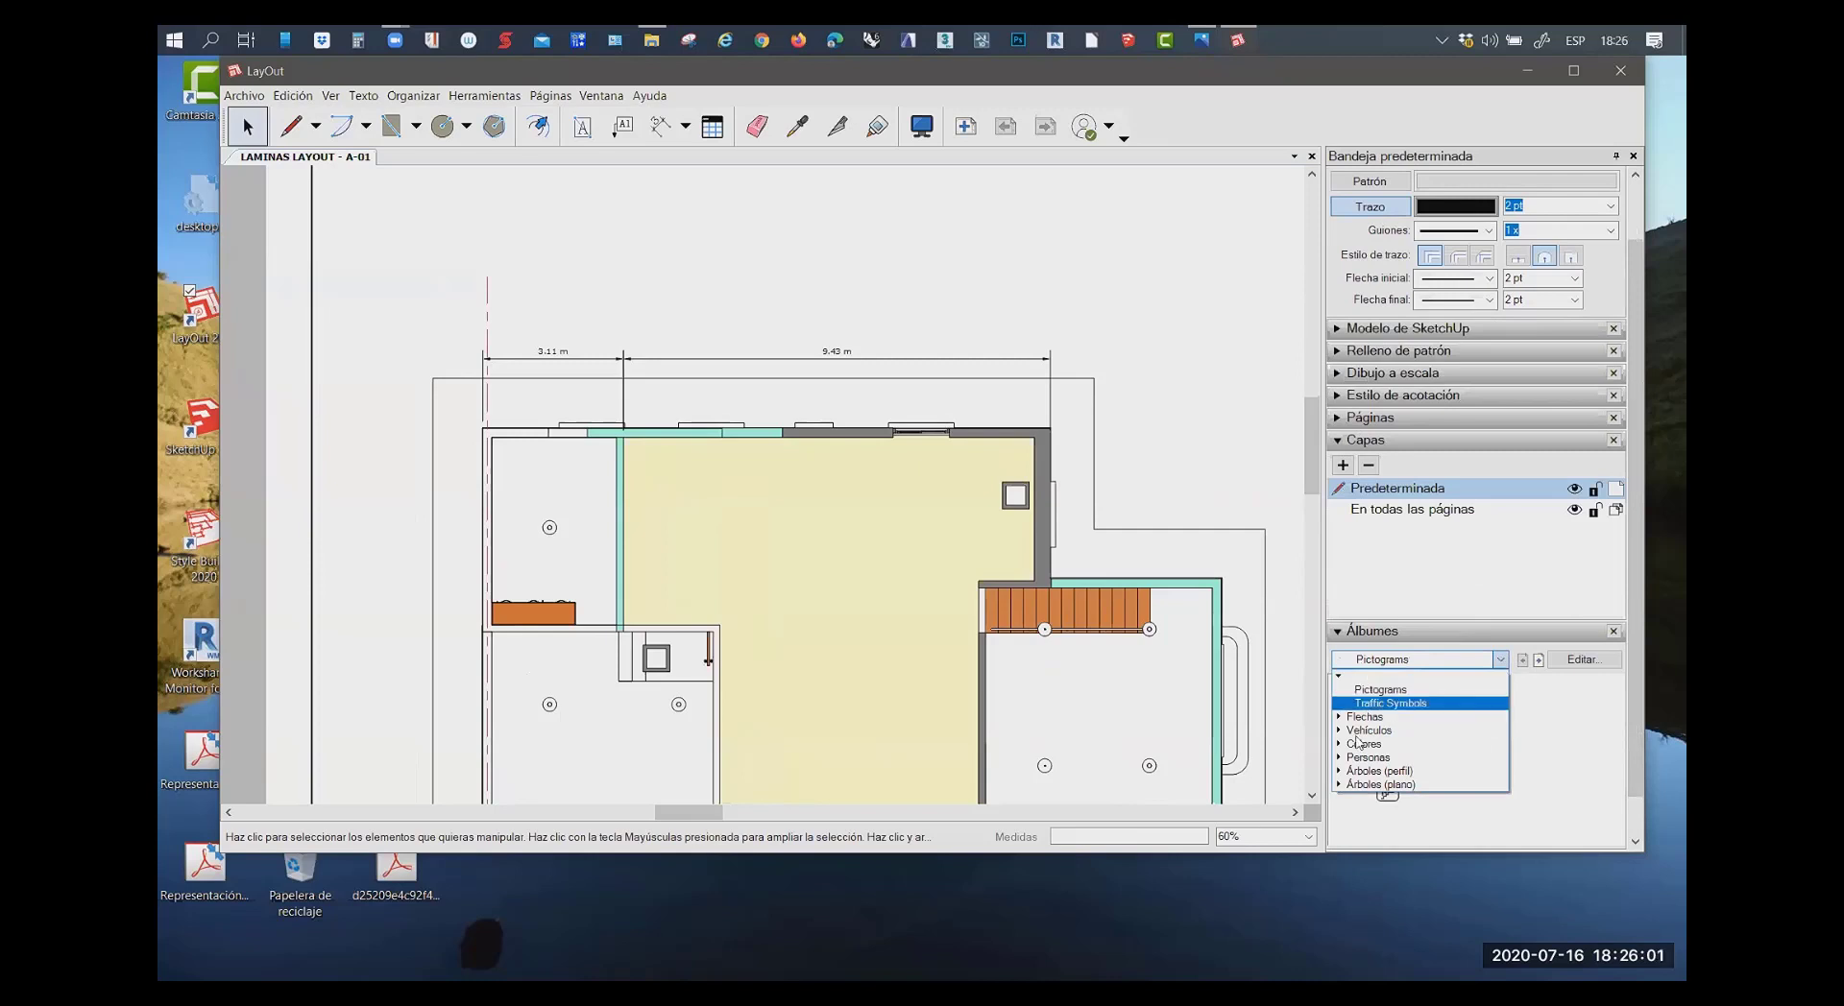
left_click(1399, 800)
left_click(1501, 660)
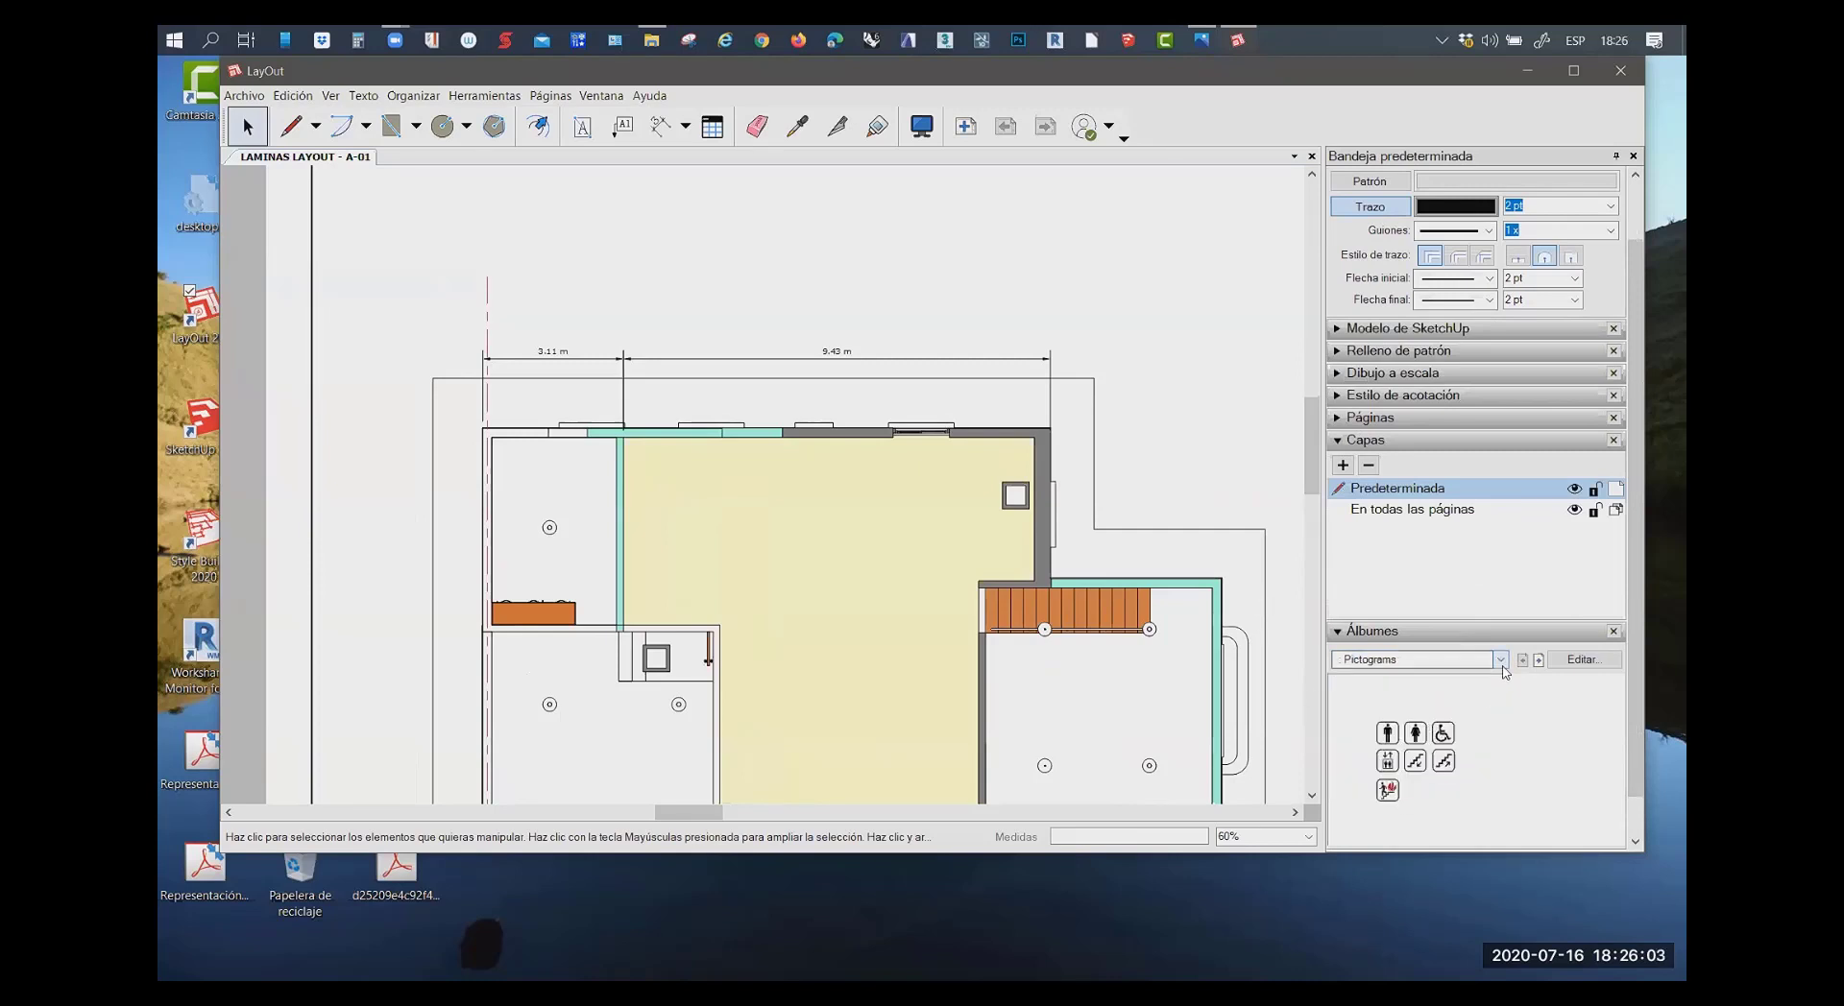
left_click(1498, 734)
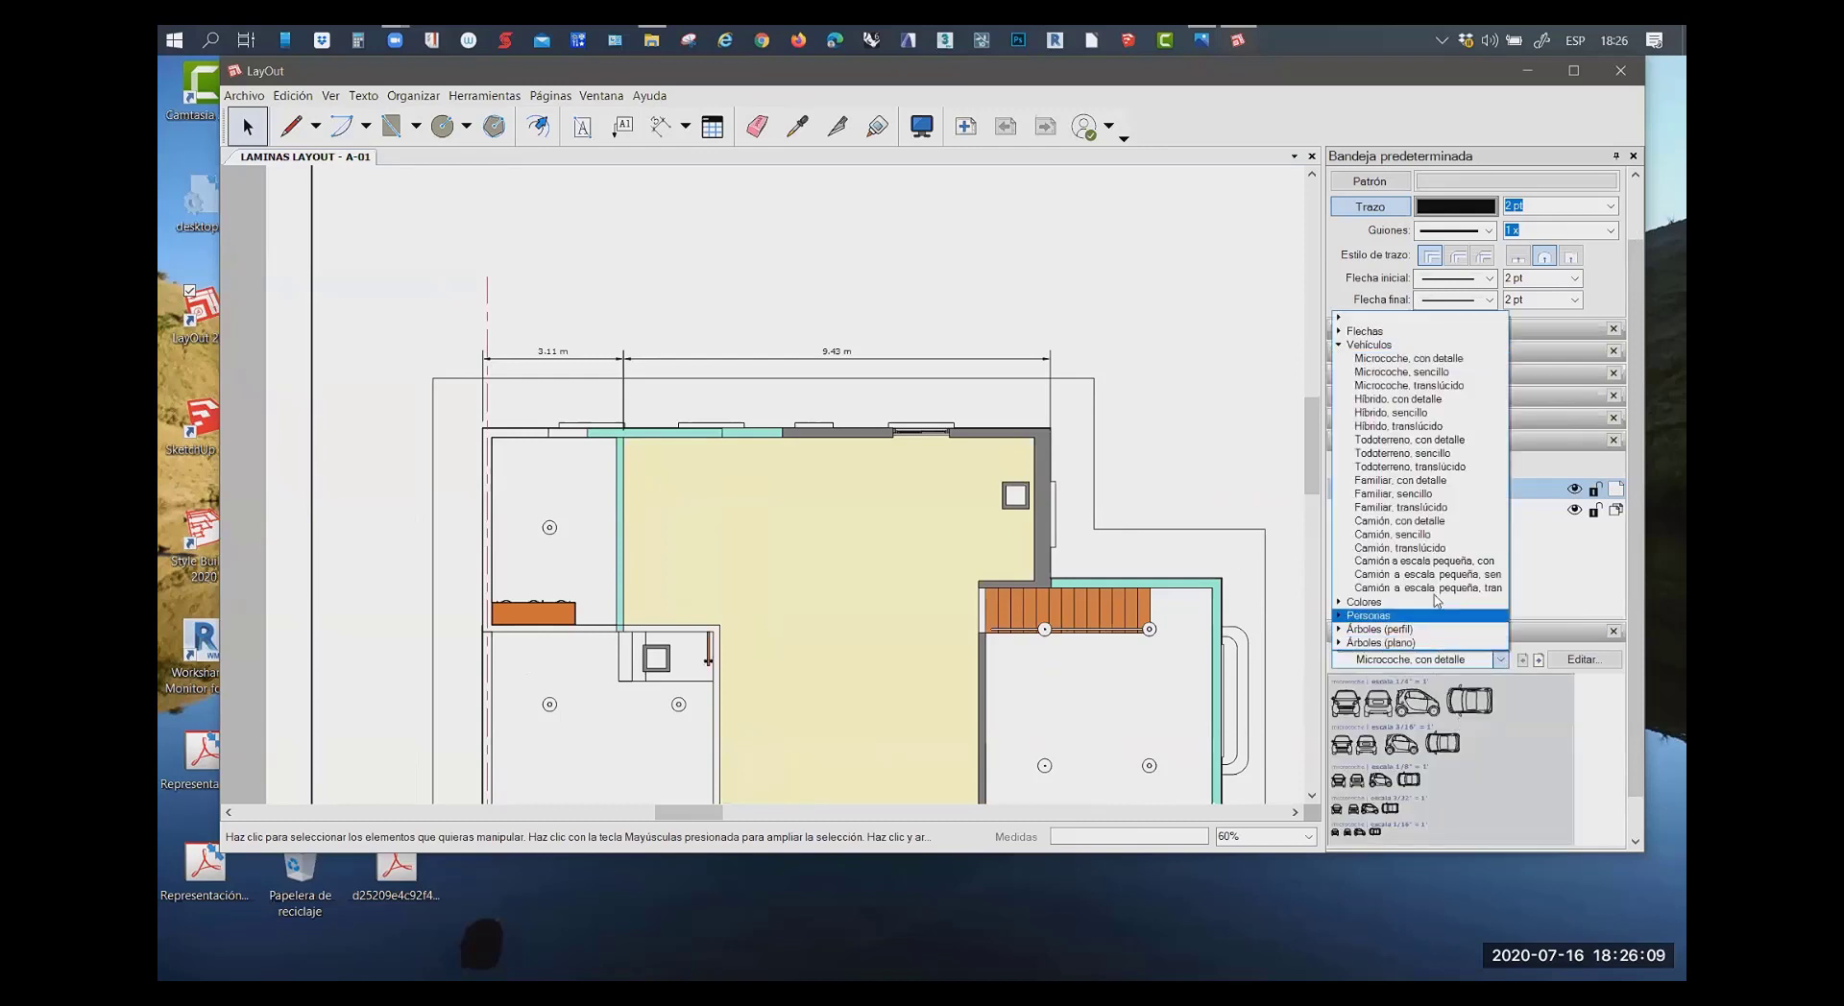
left_click(1383, 331)
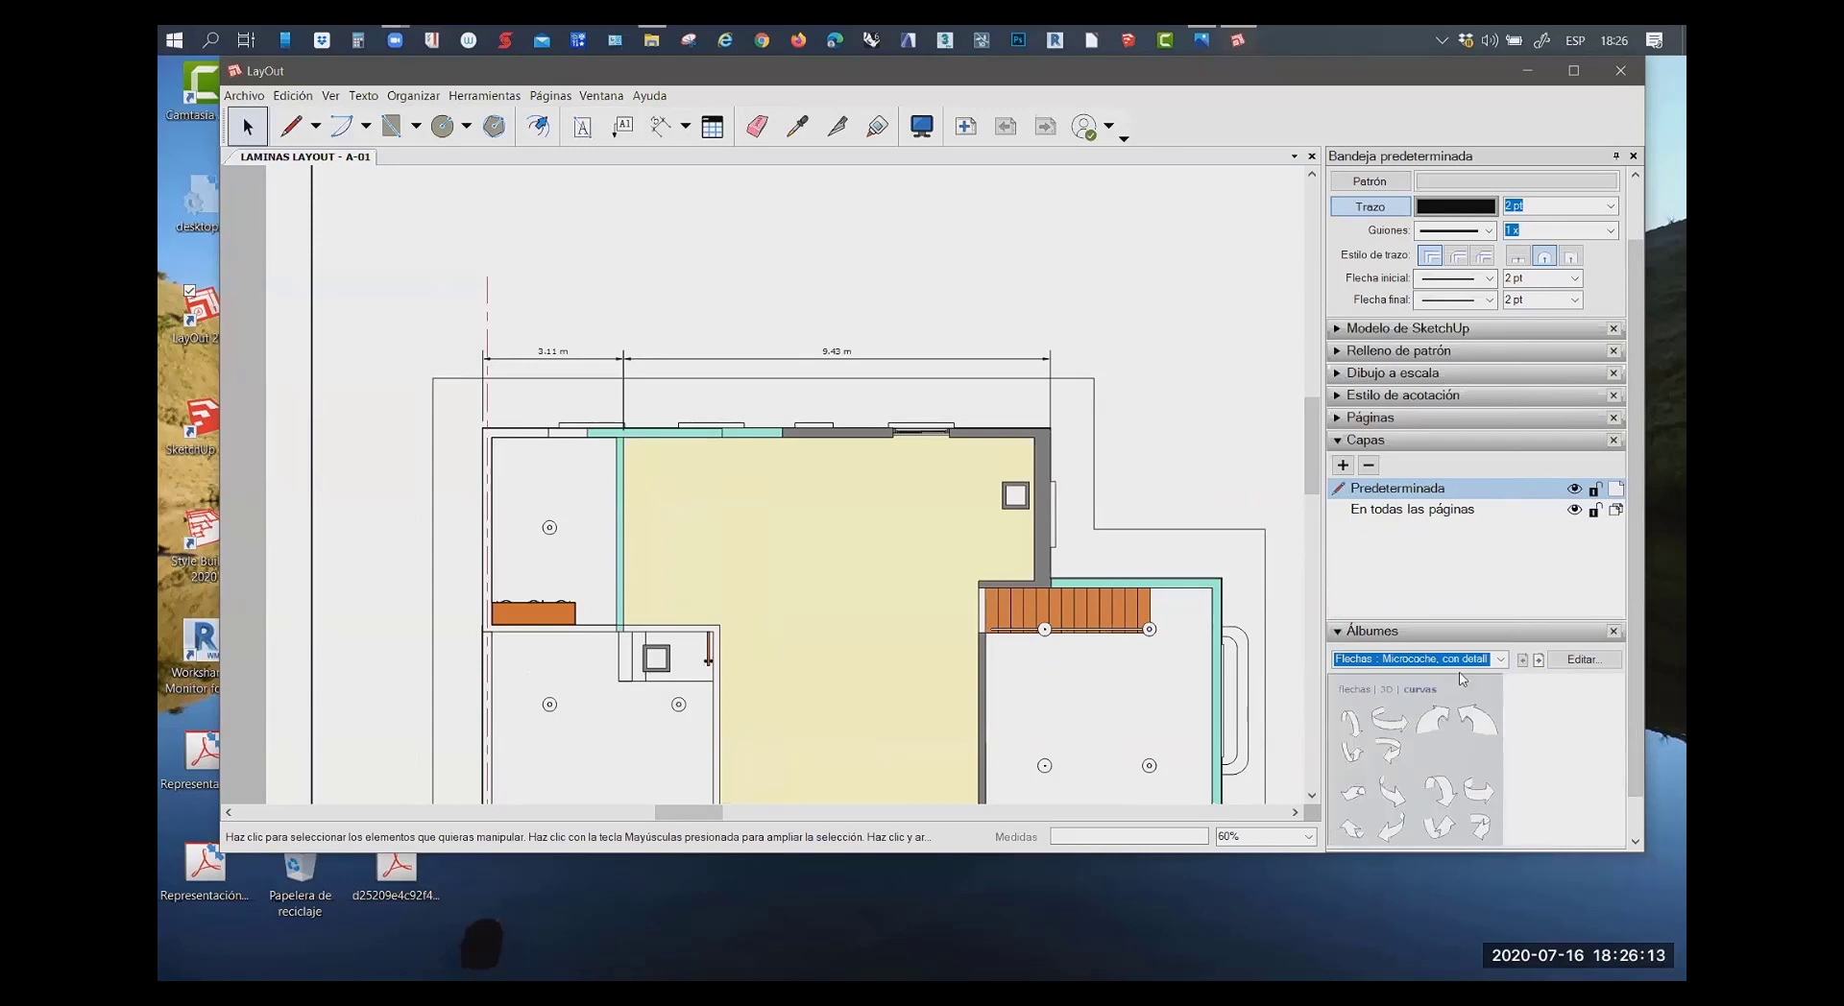
Browse the colour swatch and people albums, then select Árboles (plano)
left_click(1499, 660)
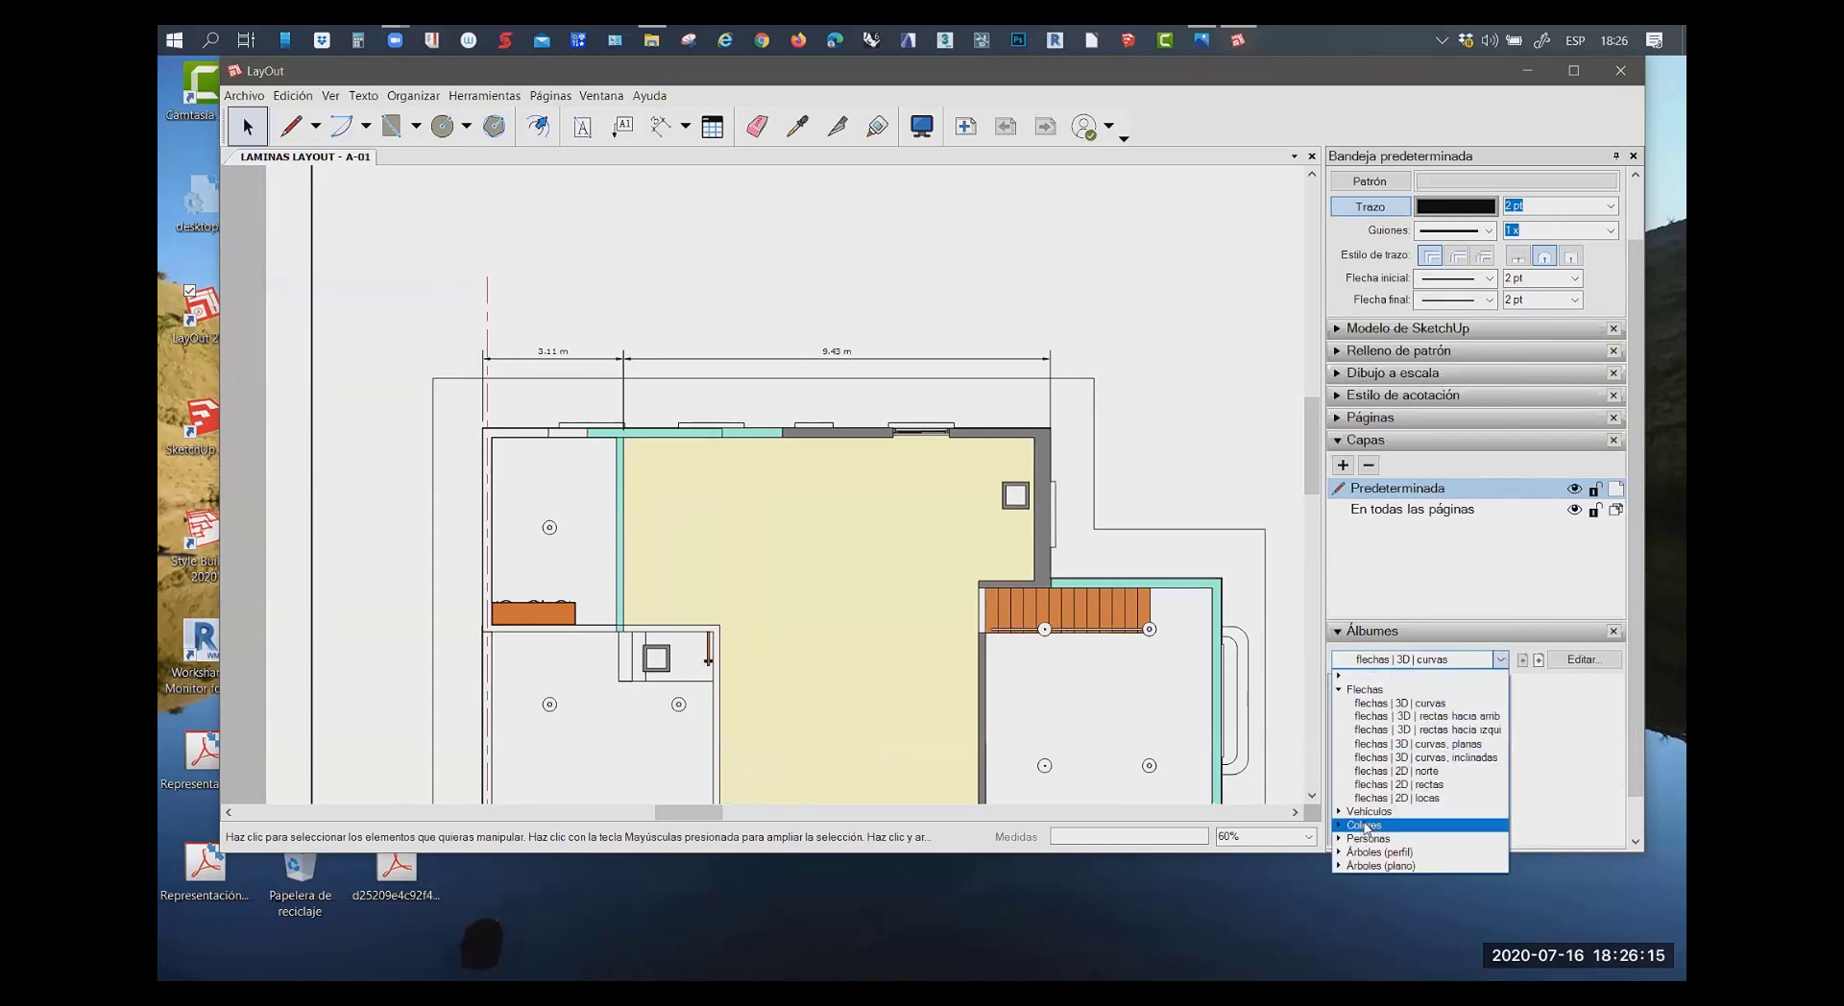
left_click(1364, 826)
left_click(1499, 659)
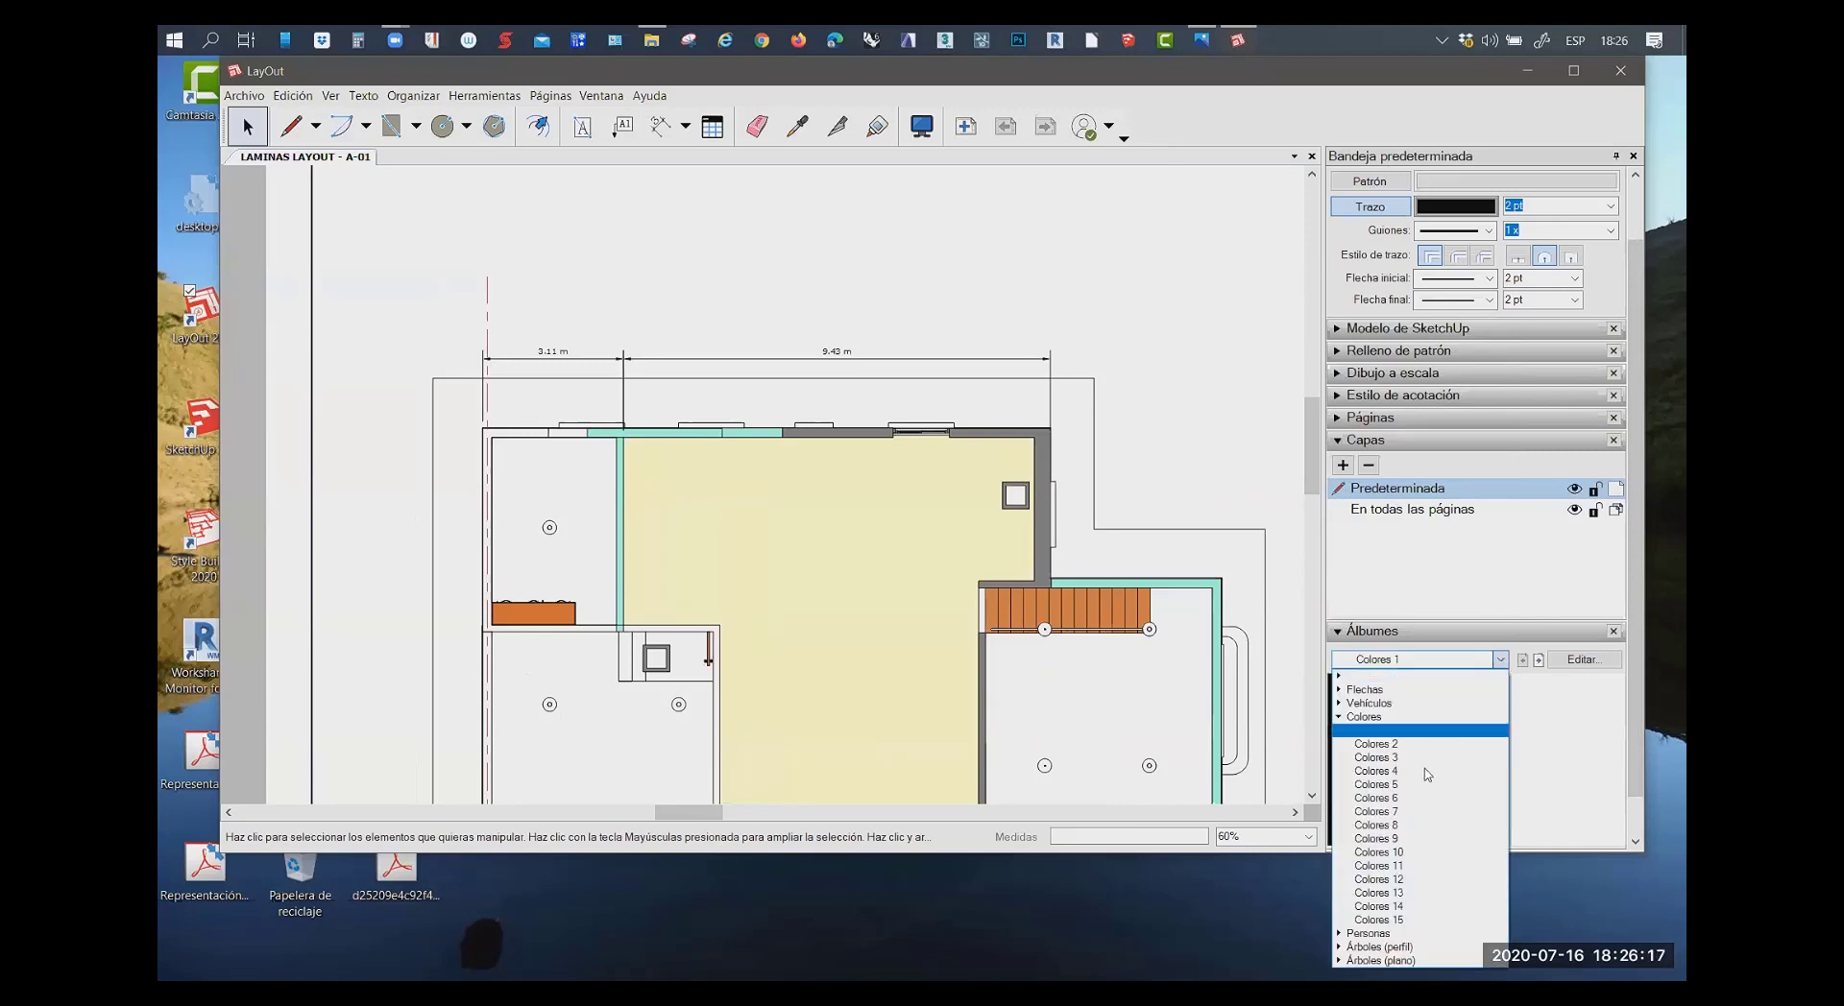
left_click(1375, 933)
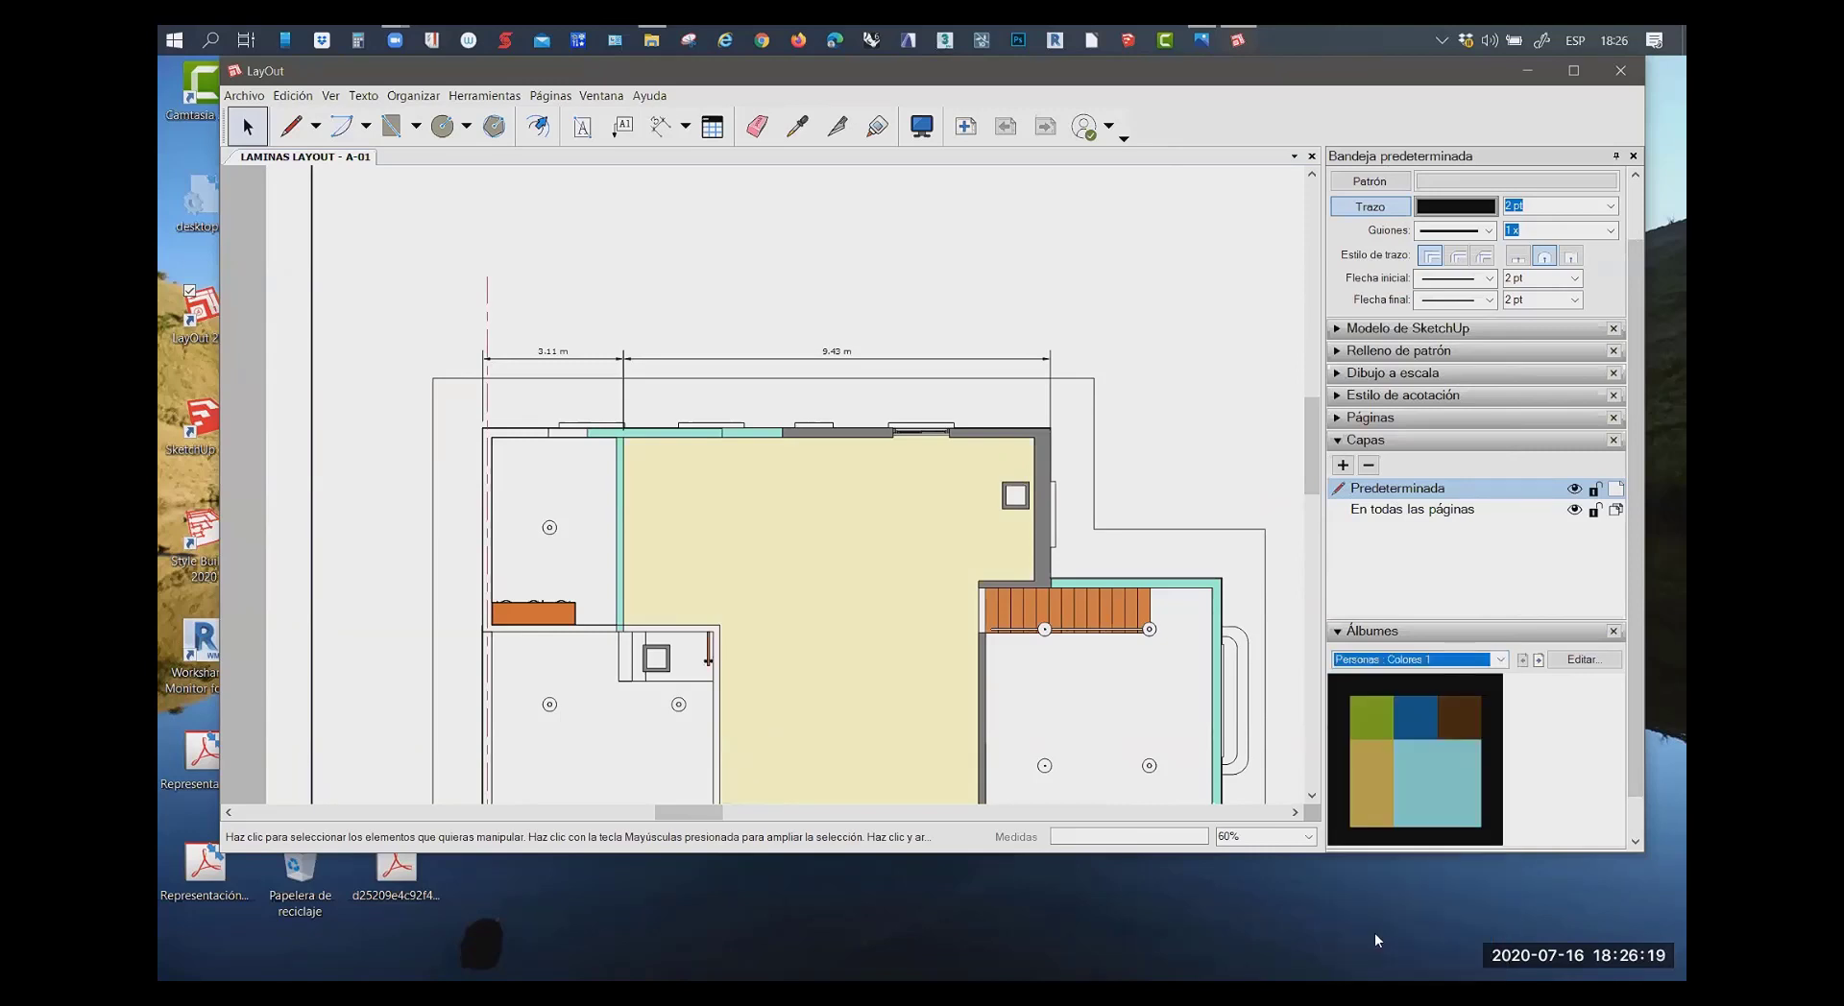
left_click(1504, 661)
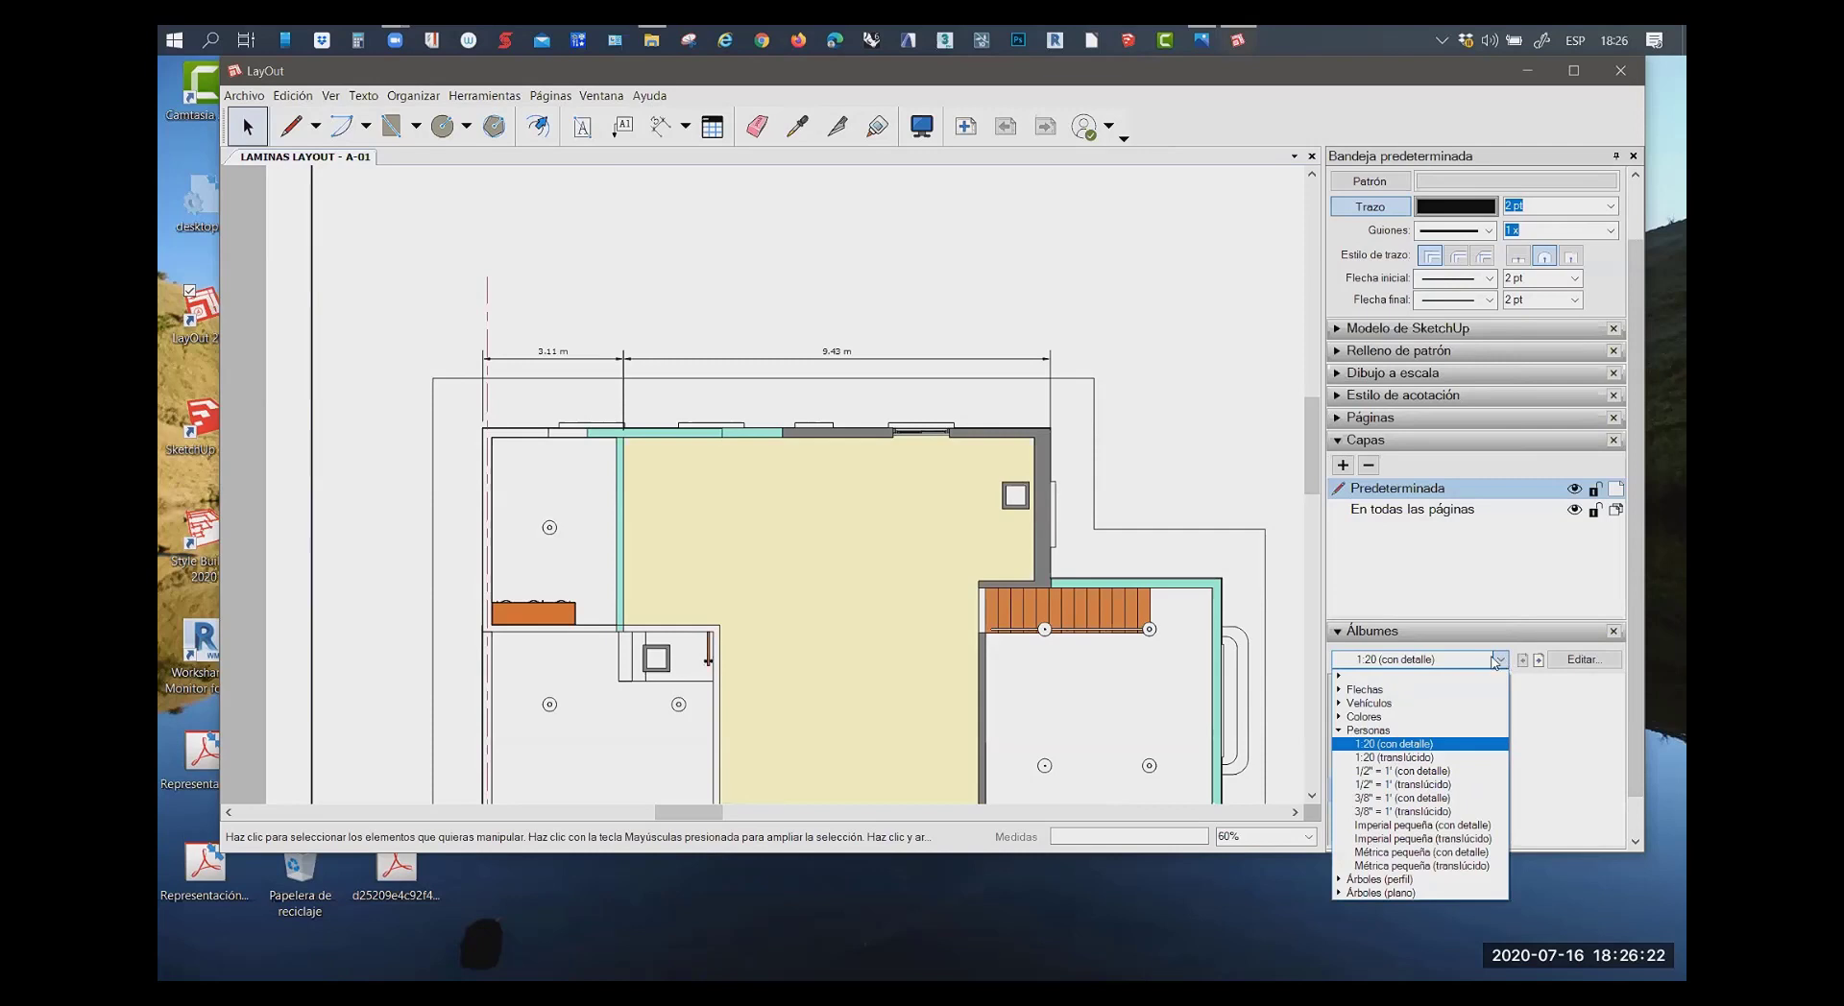
left_click(1391, 893)
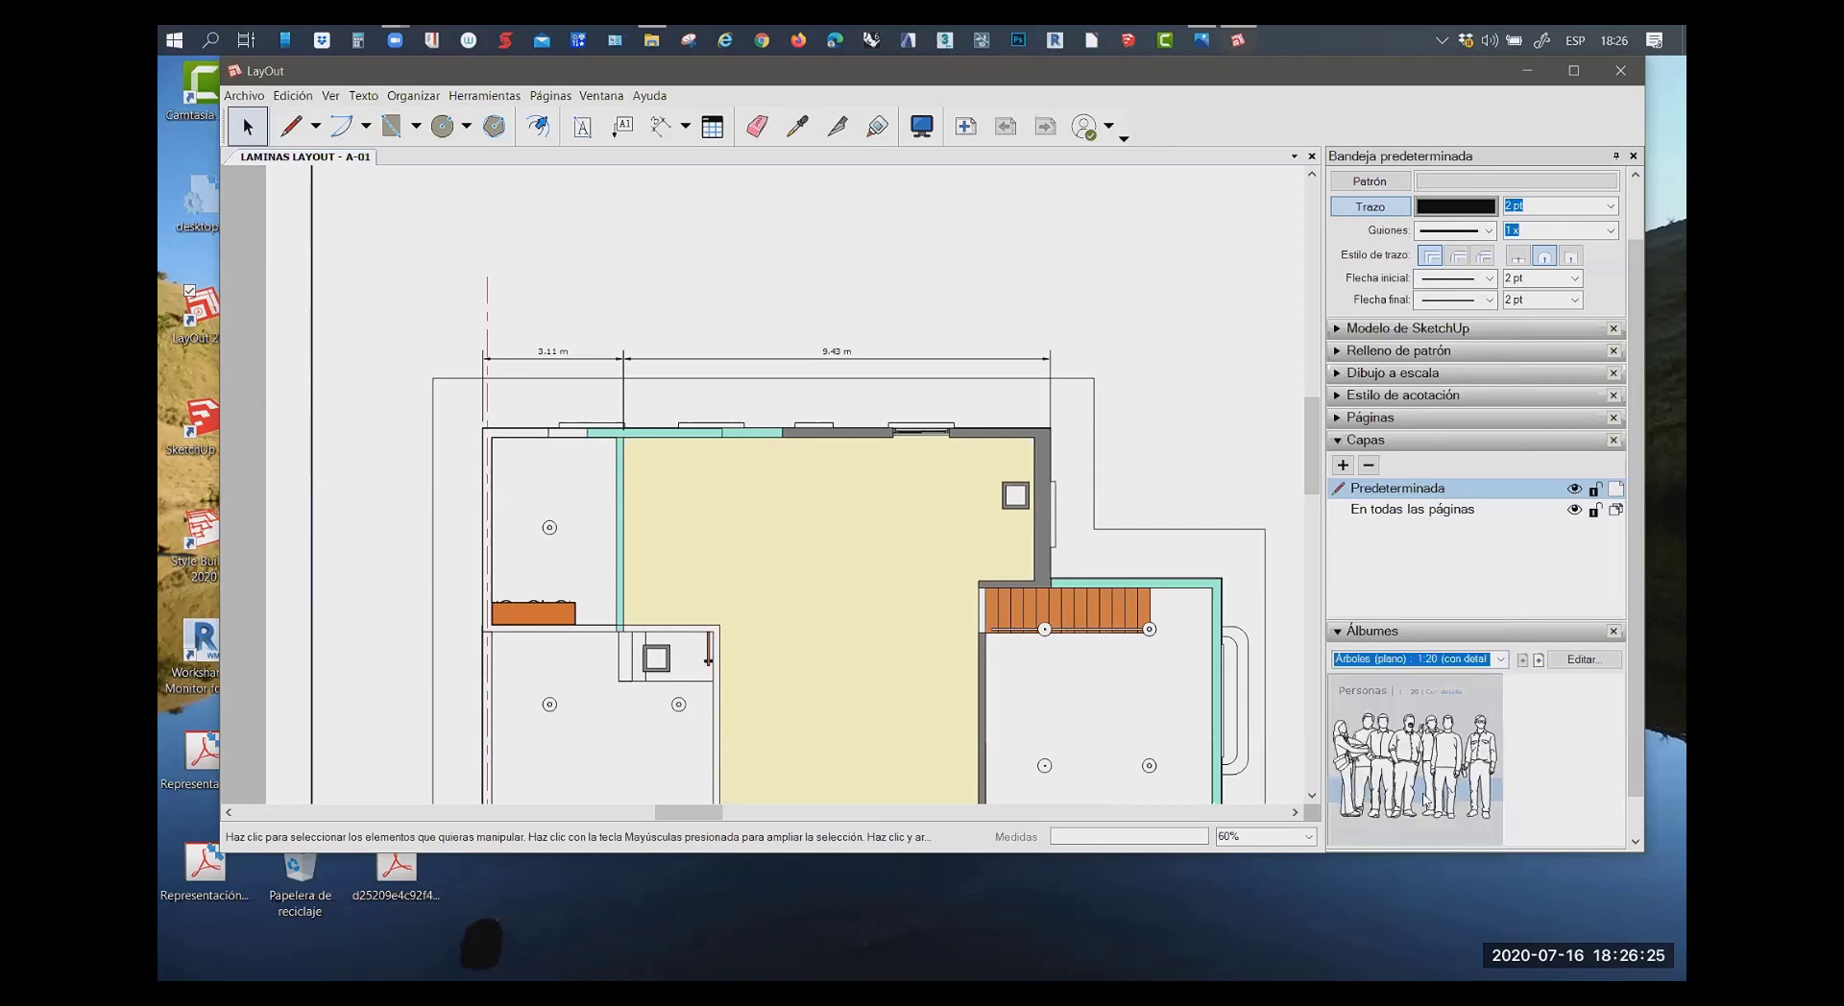
Place a Varios plan-view tree above the floor plan and enlarge it to about twice its size
left_click(1421, 739)
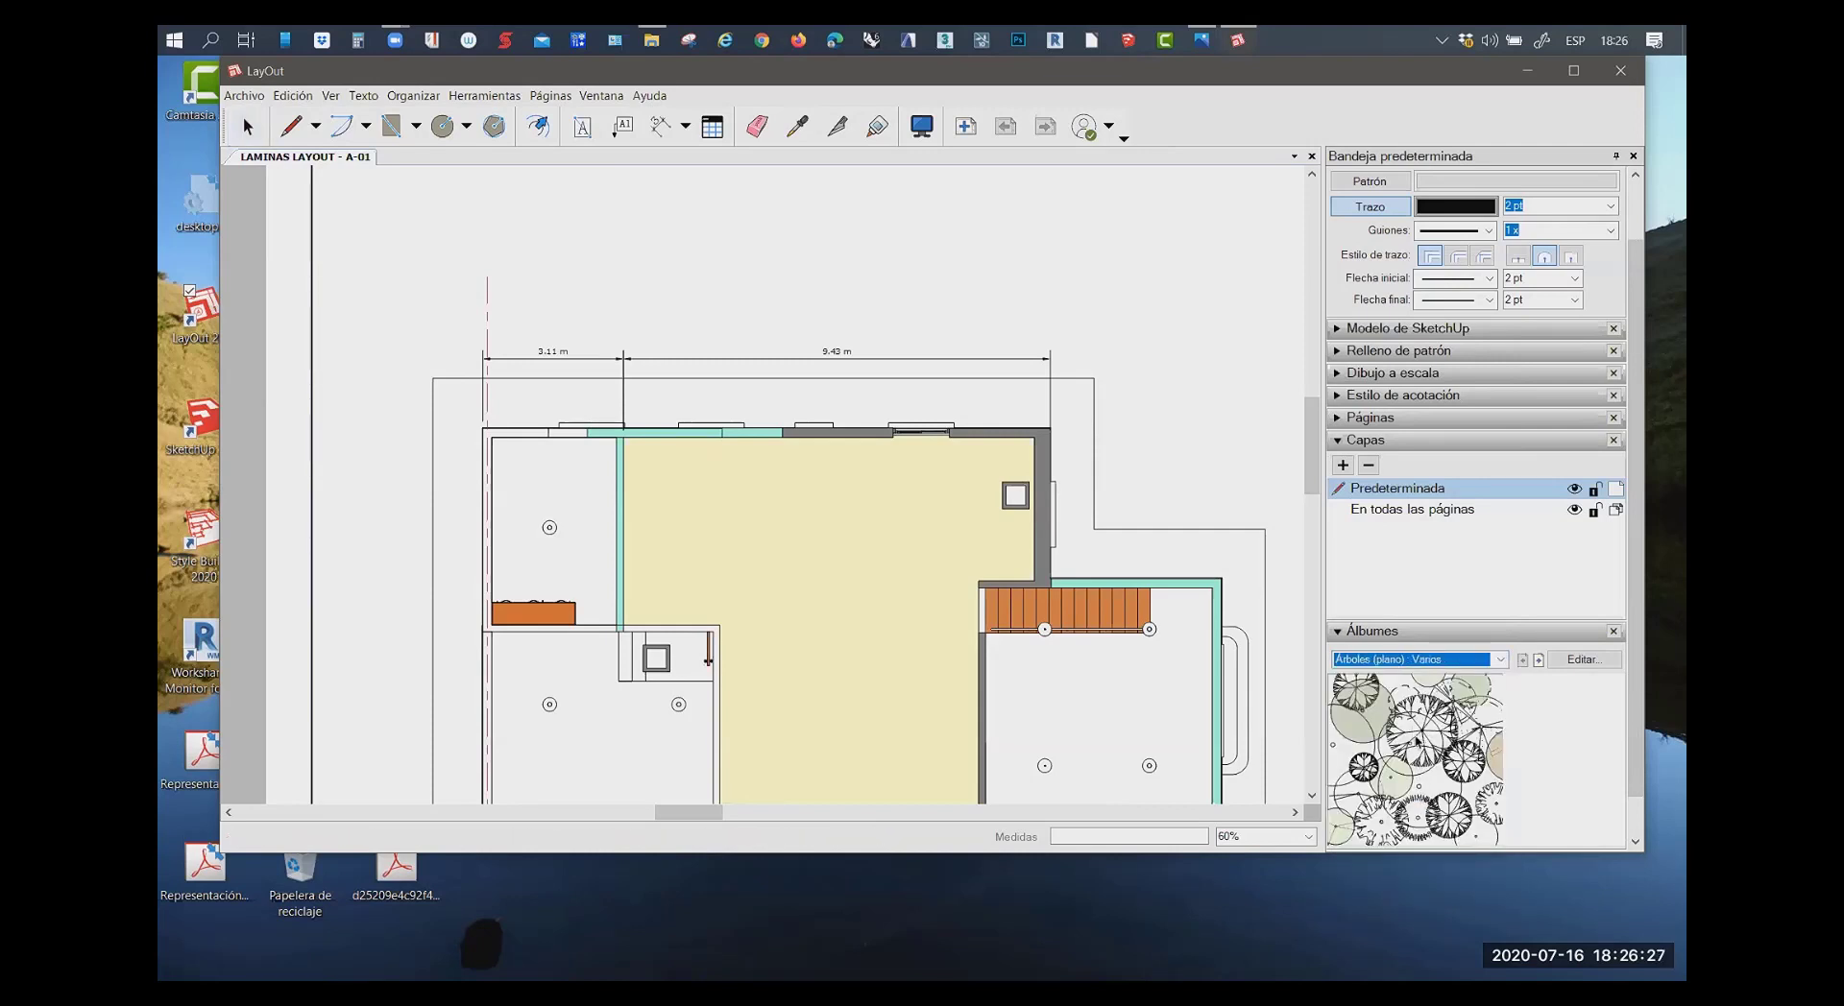
left_click(622, 257)
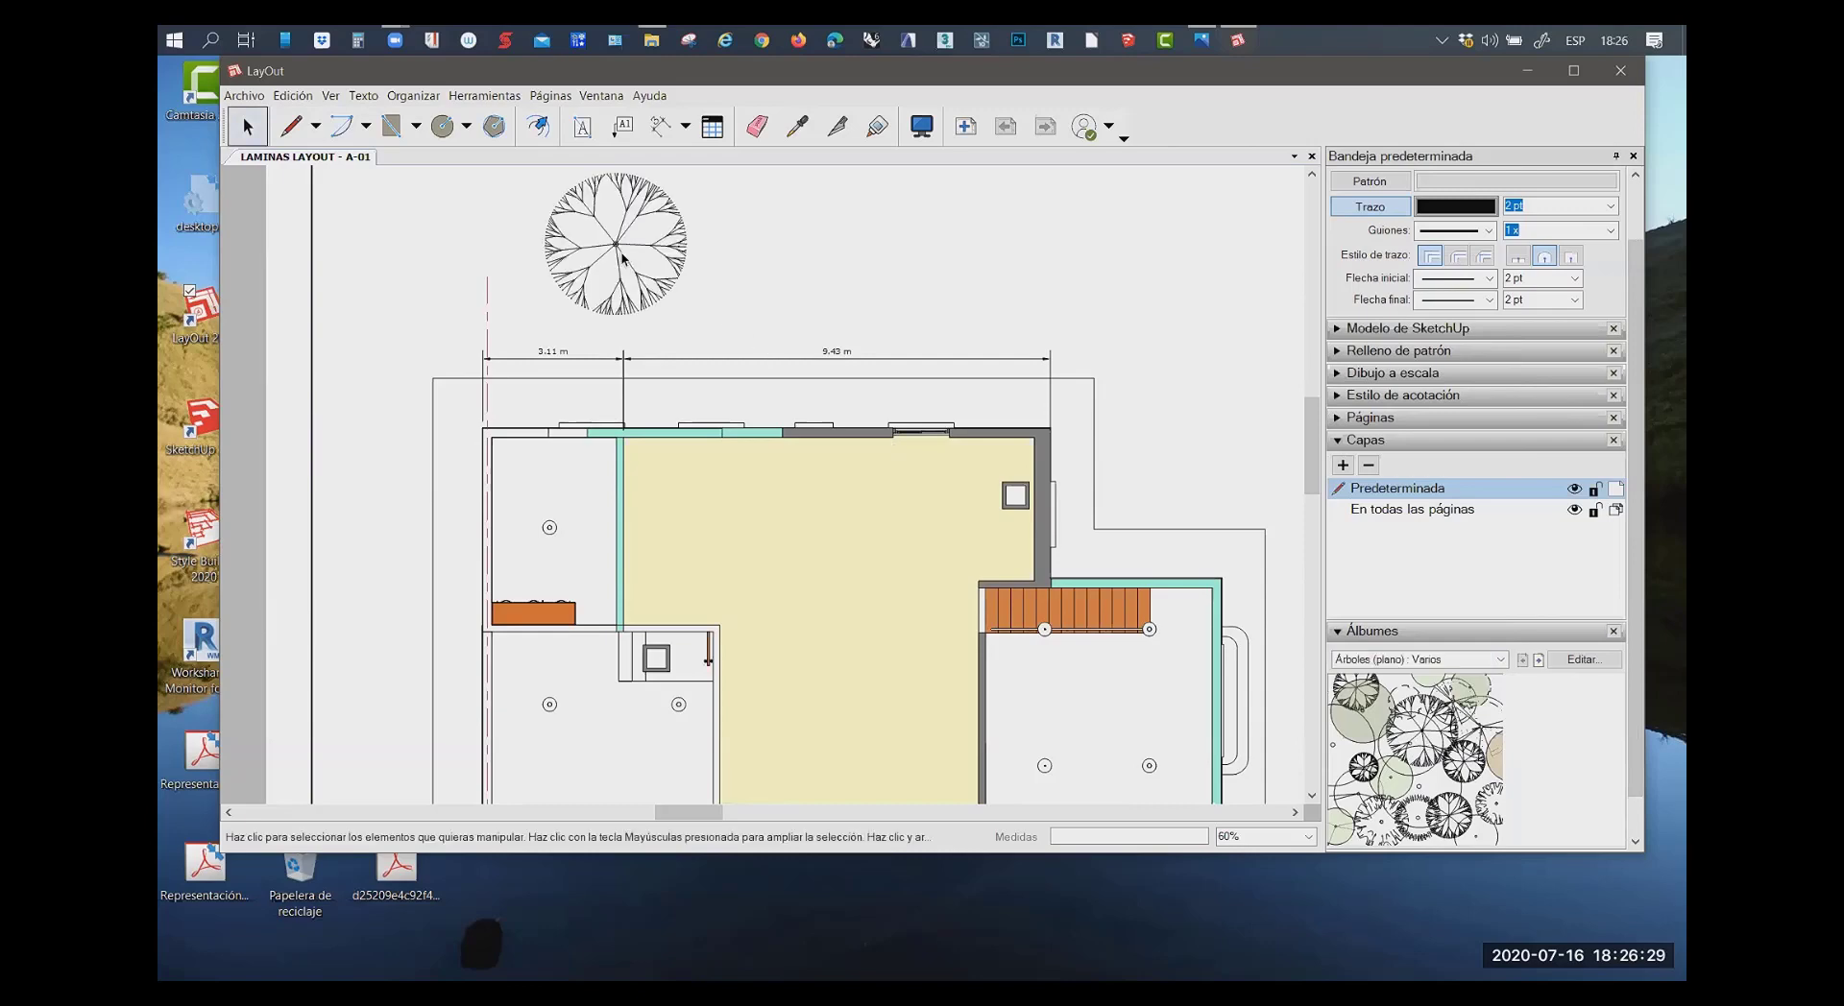
scroll(682, 402, "down", 2)
scroll(682, 401, "down", 3)
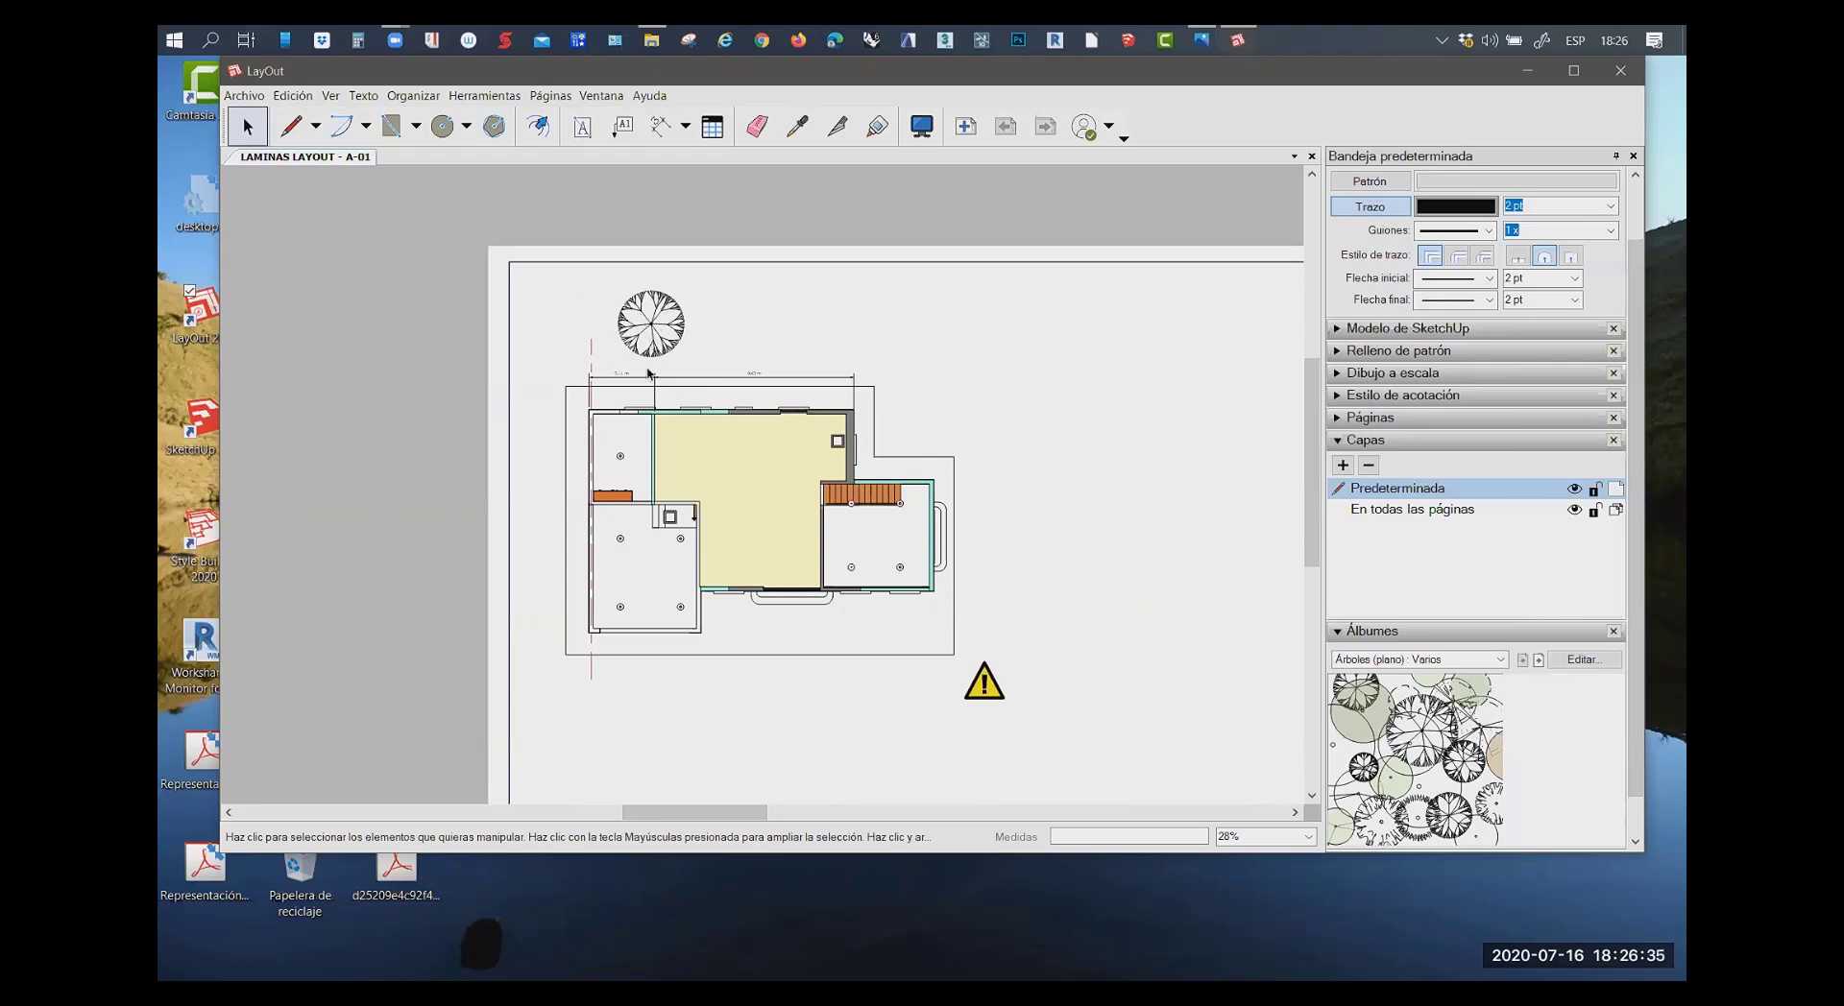
left_click(646, 327)
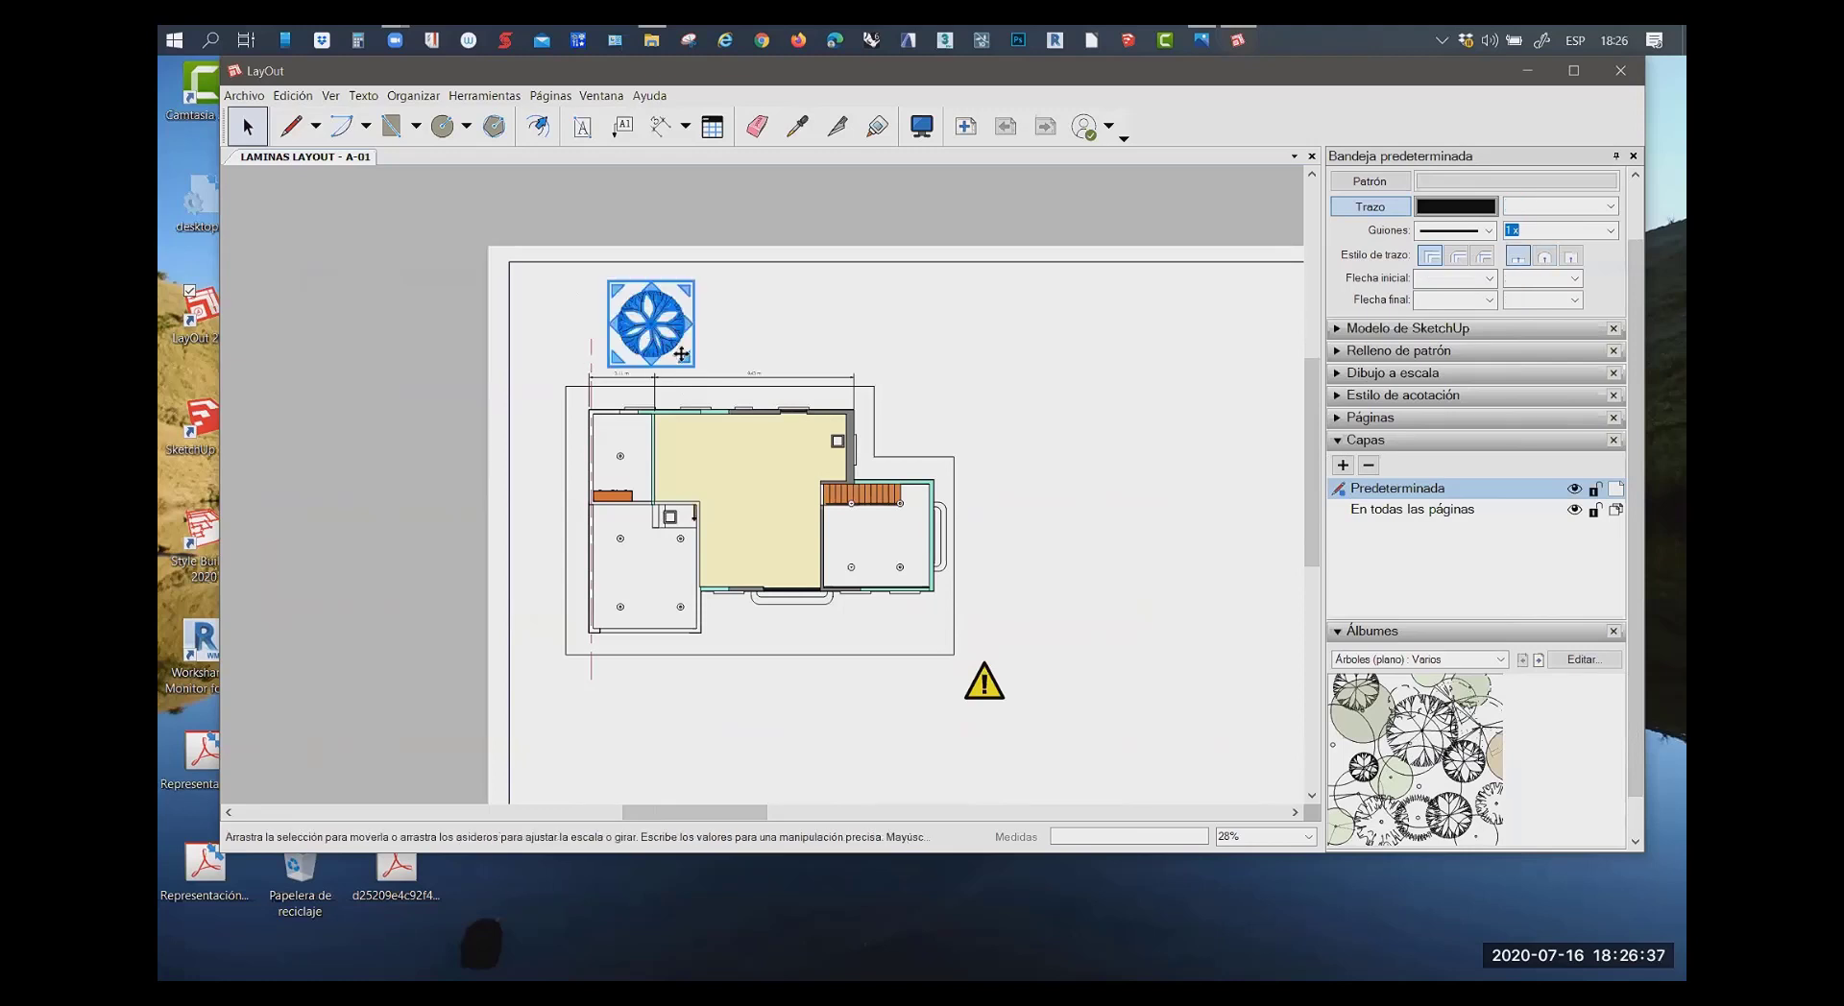
left_click_drag(684, 357, 783, 450)
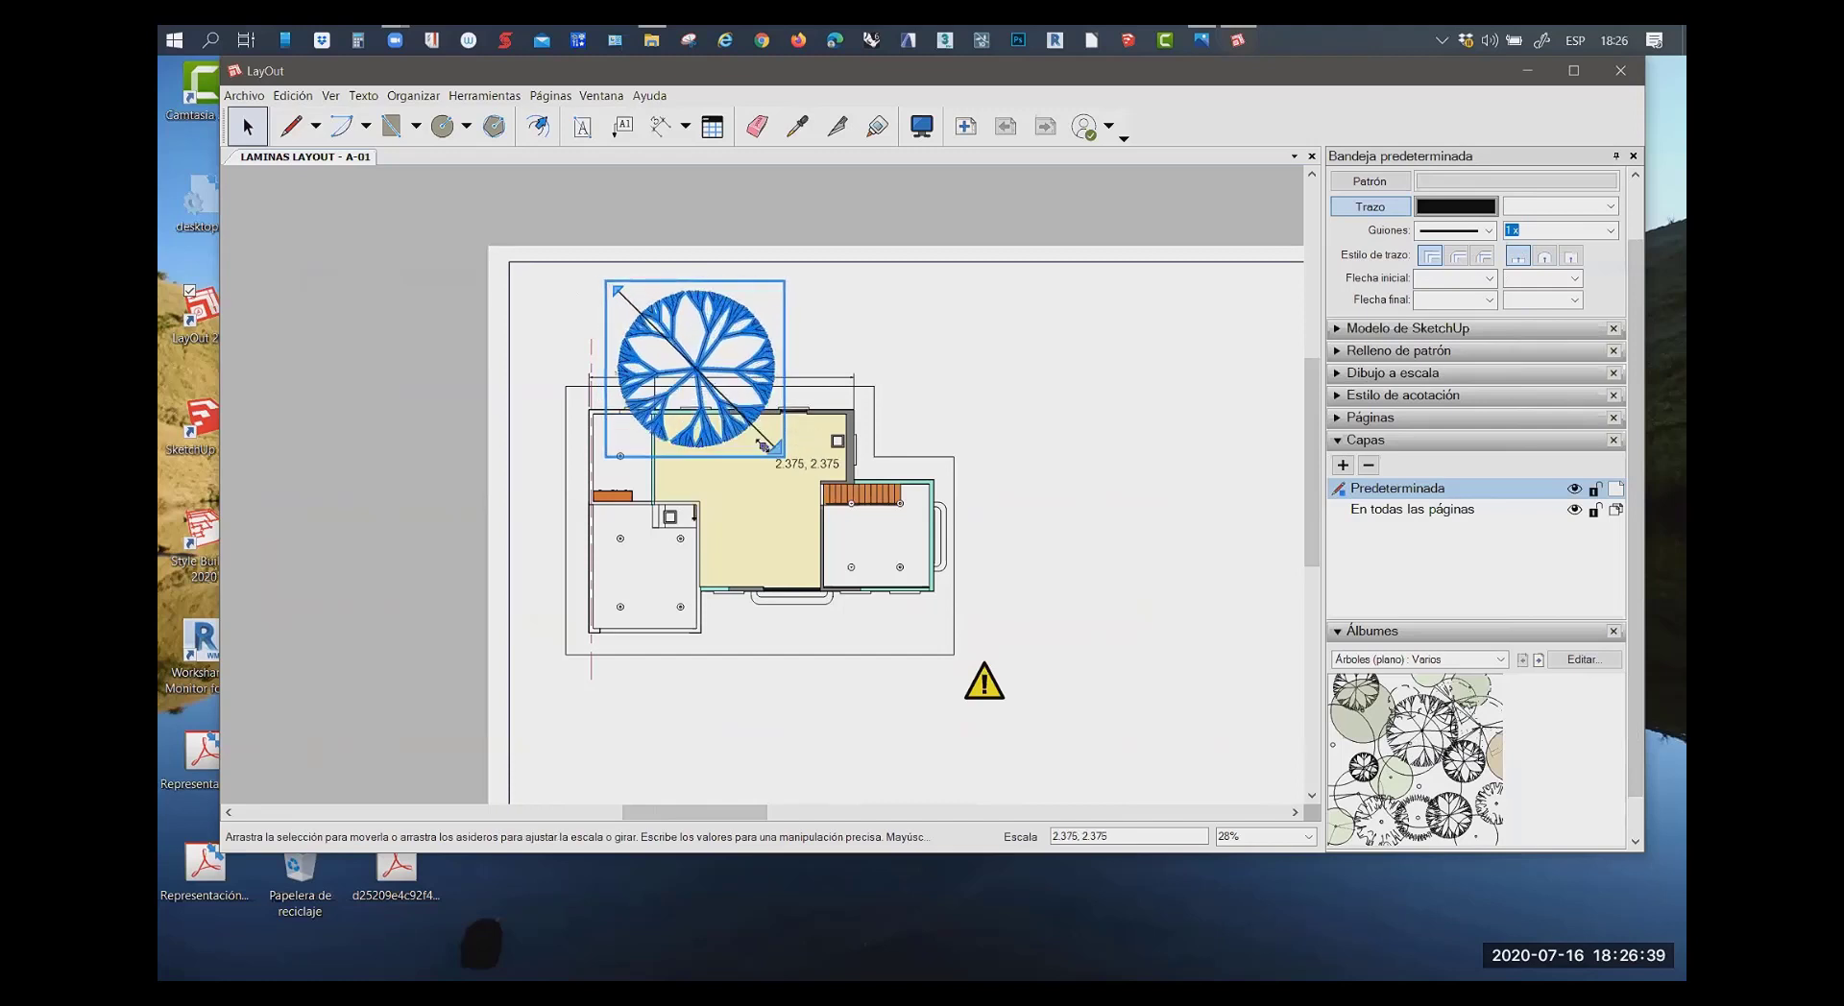
left_click(936, 379)
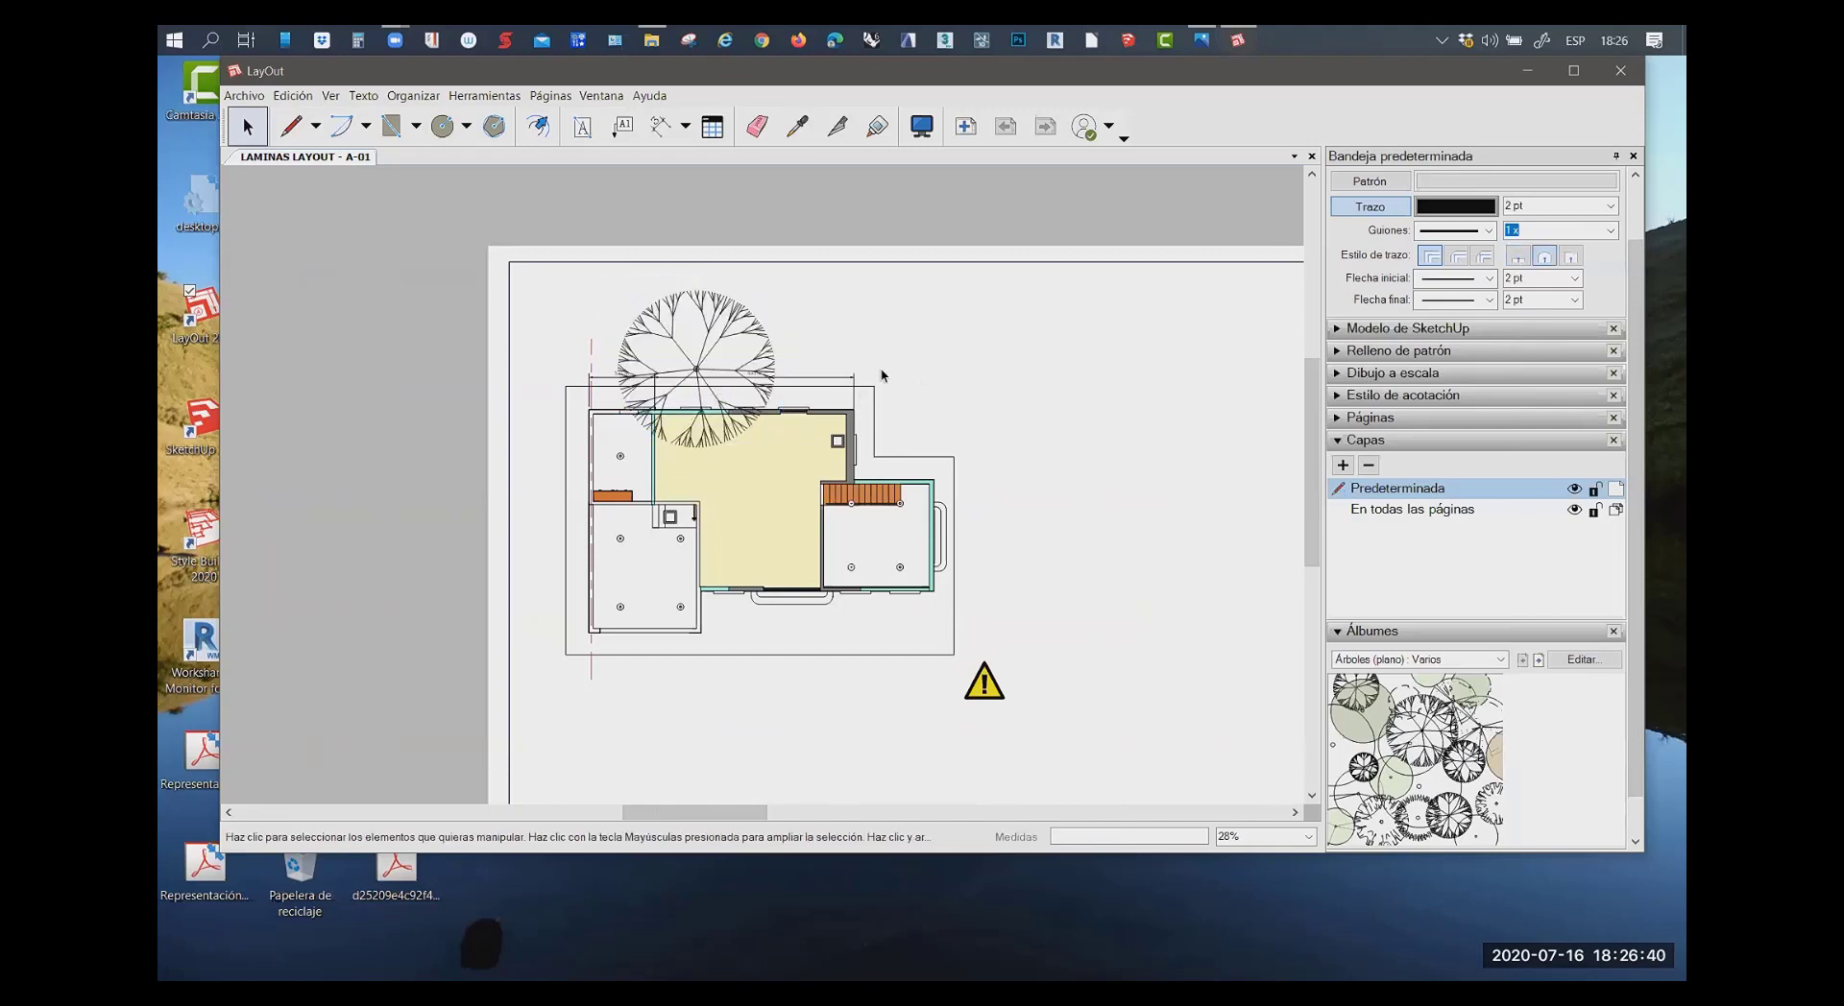
Delete the tree symbol from the plan
left_click(701, 369)
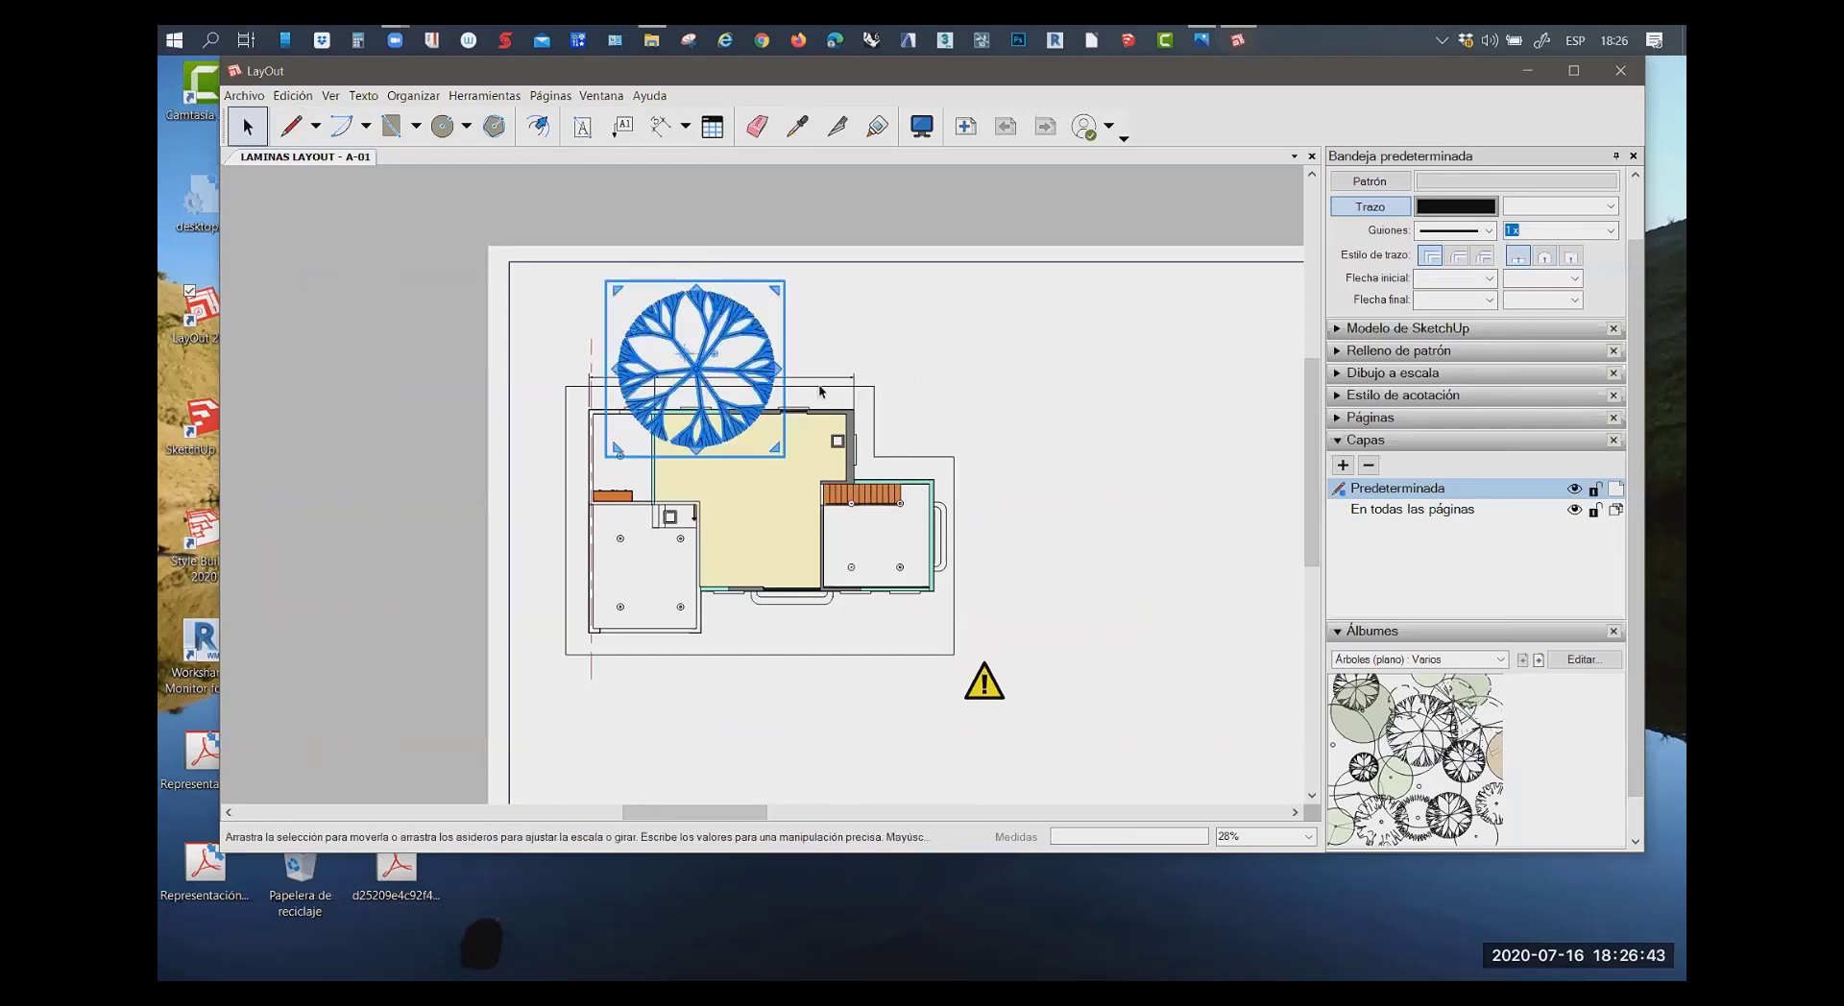
left_click(766, 401)
key("Escape")
scroll(666, 370, "up", 1)
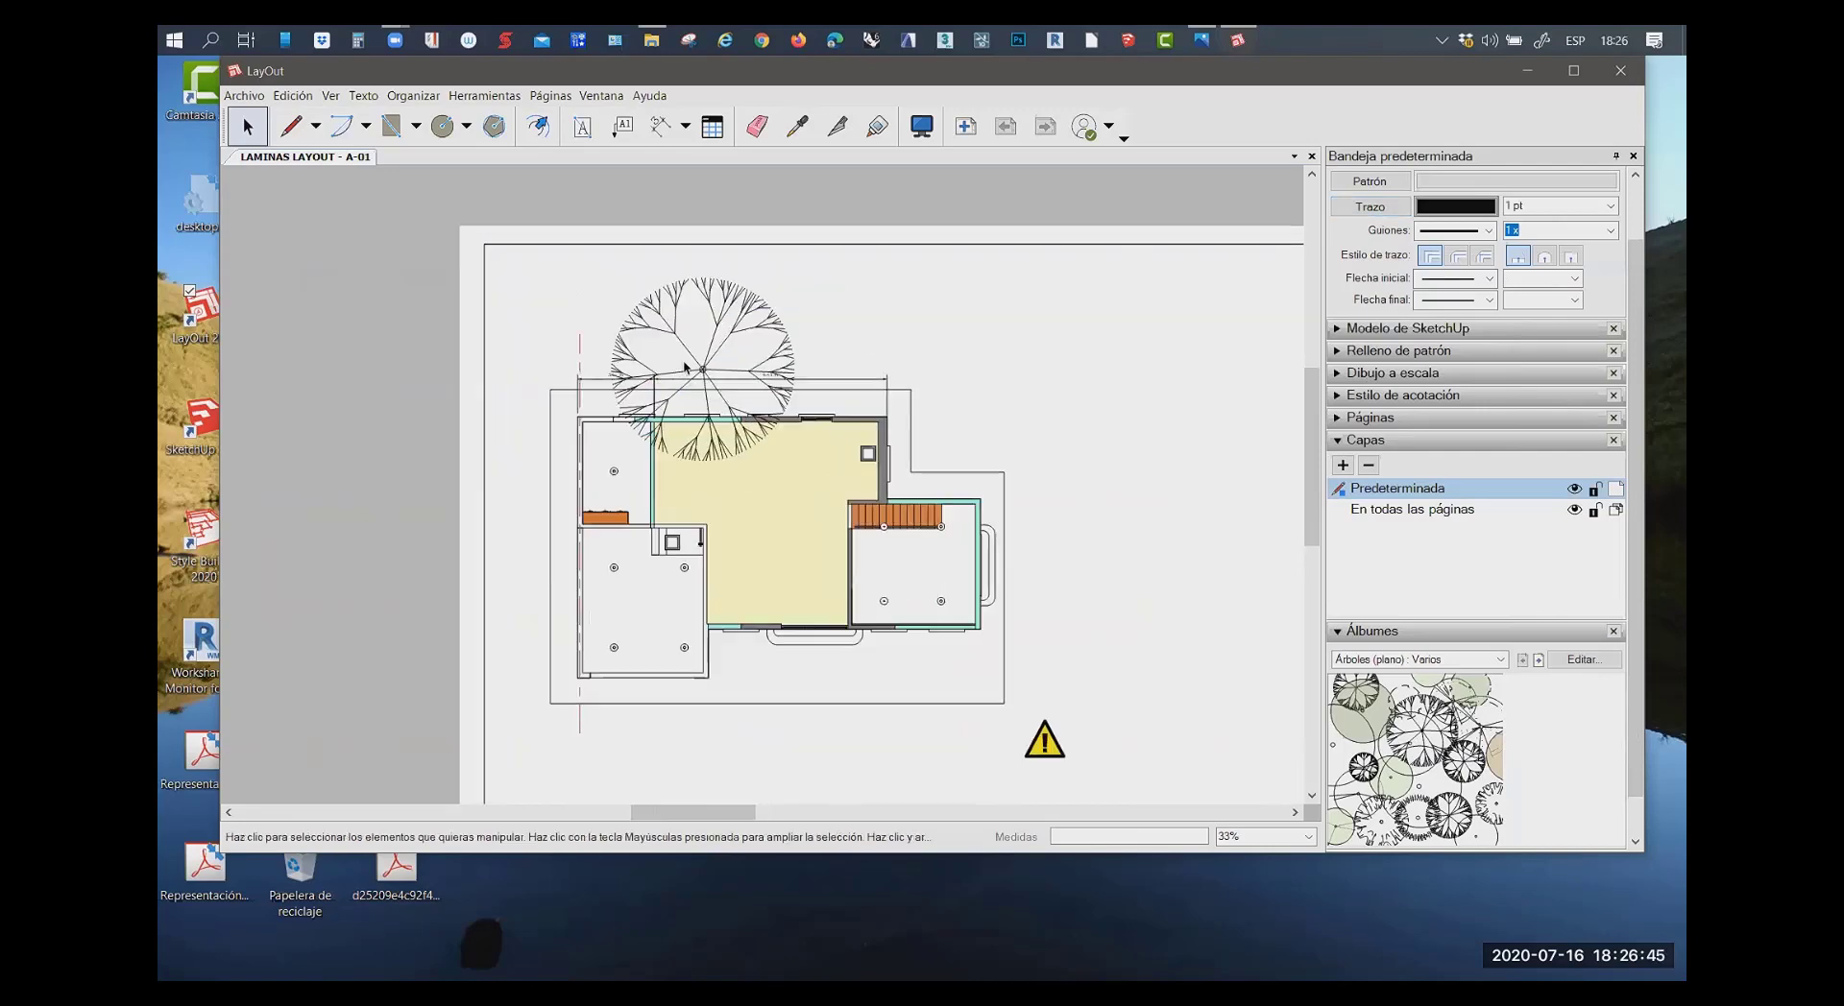
left_click(709, 376)
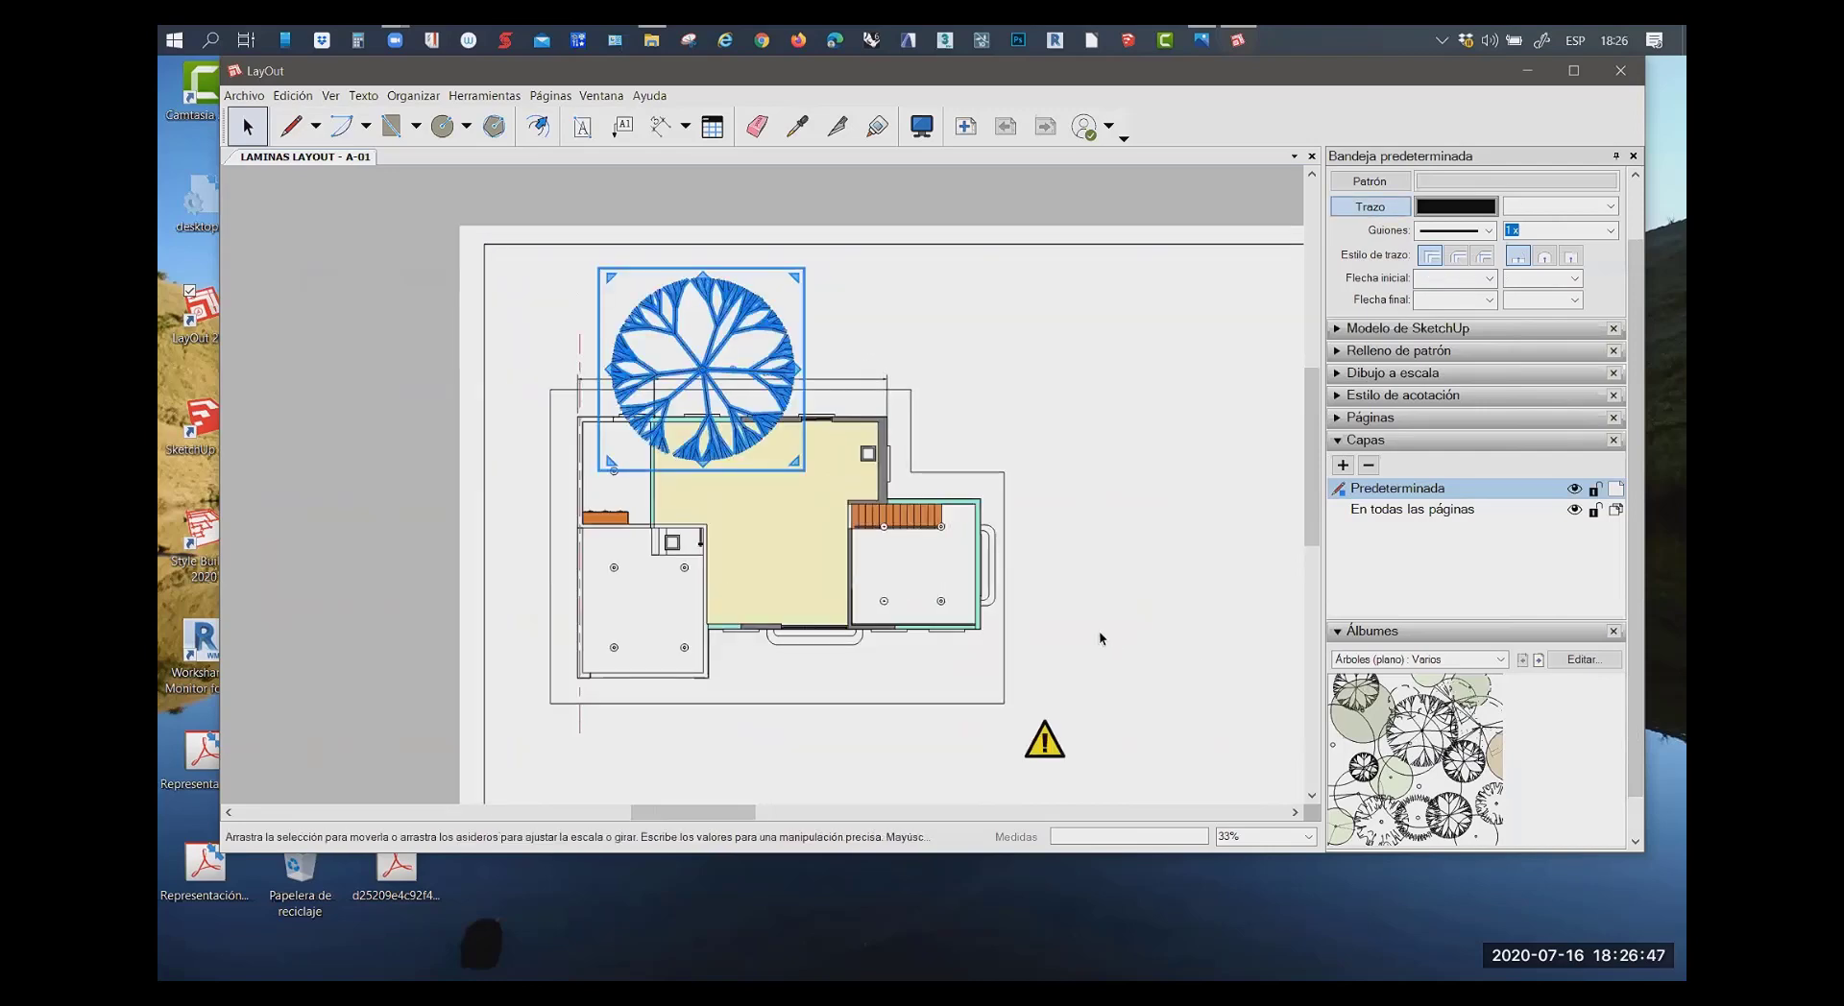
key("Delete")
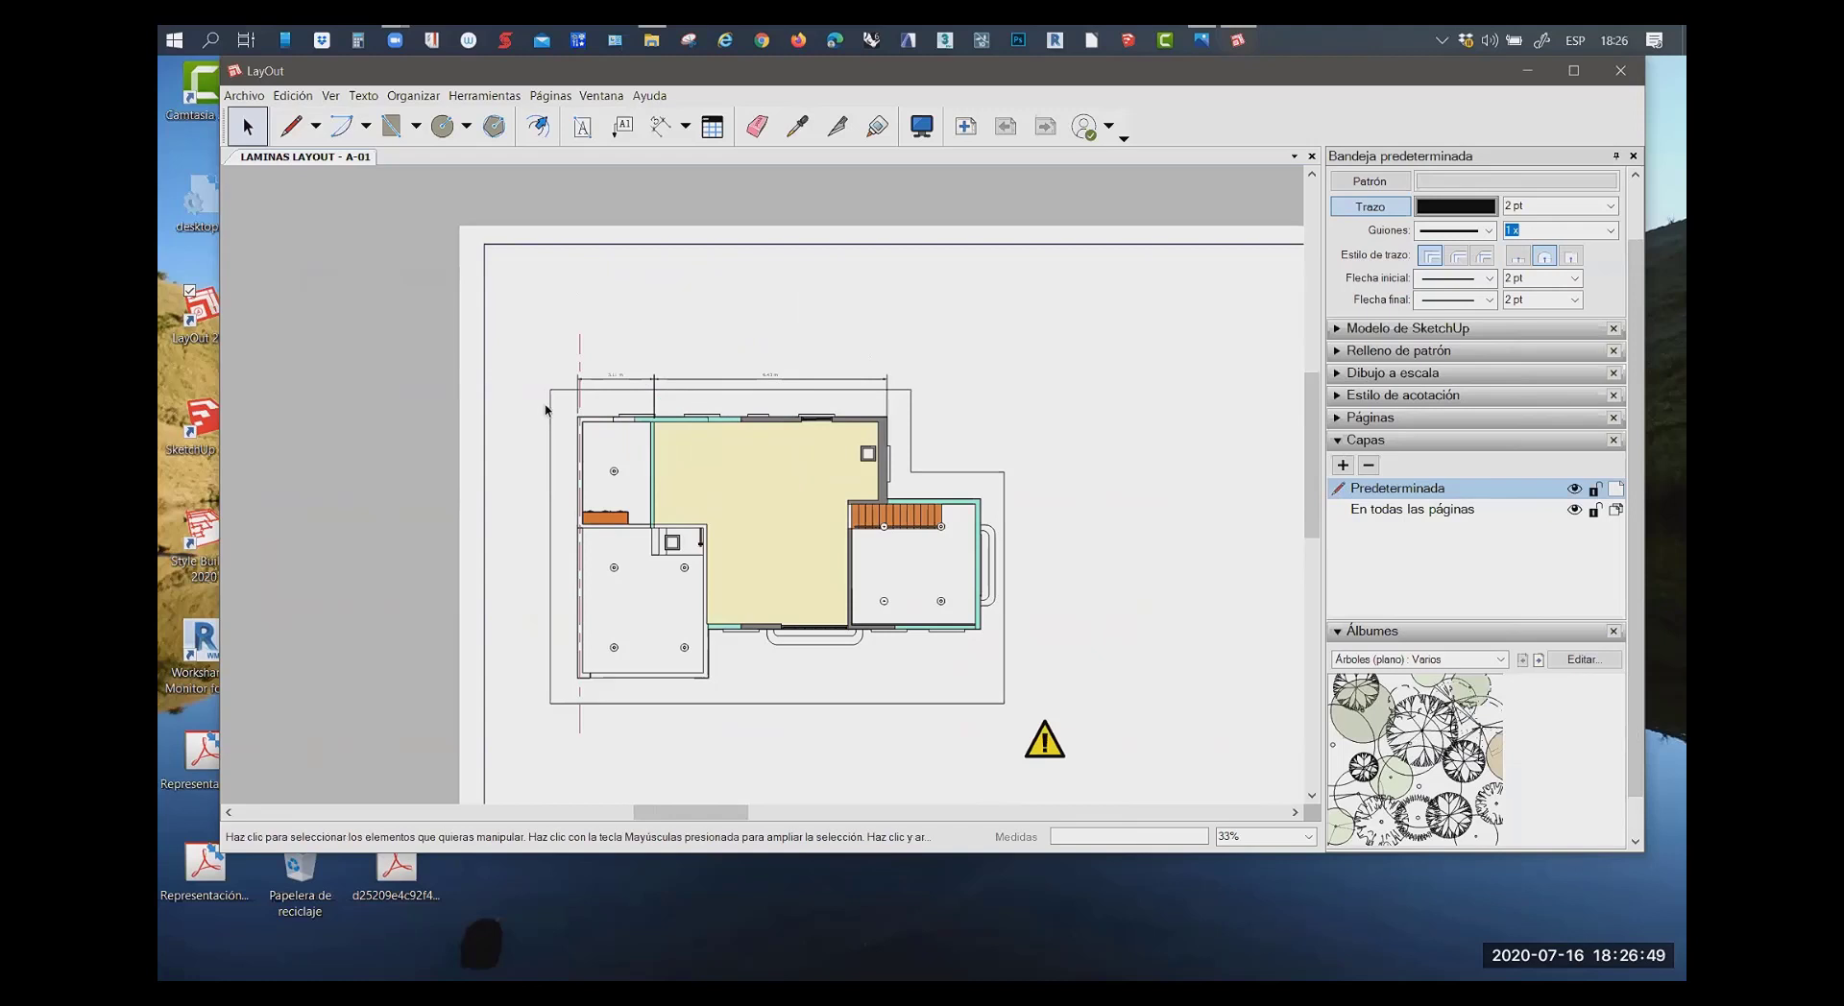
scroll(576, 393, "up", 2)
scroll(579, 365, "up", 1)
Draw a small circle at the top of the red dashed axis line
left_click(586, 338)
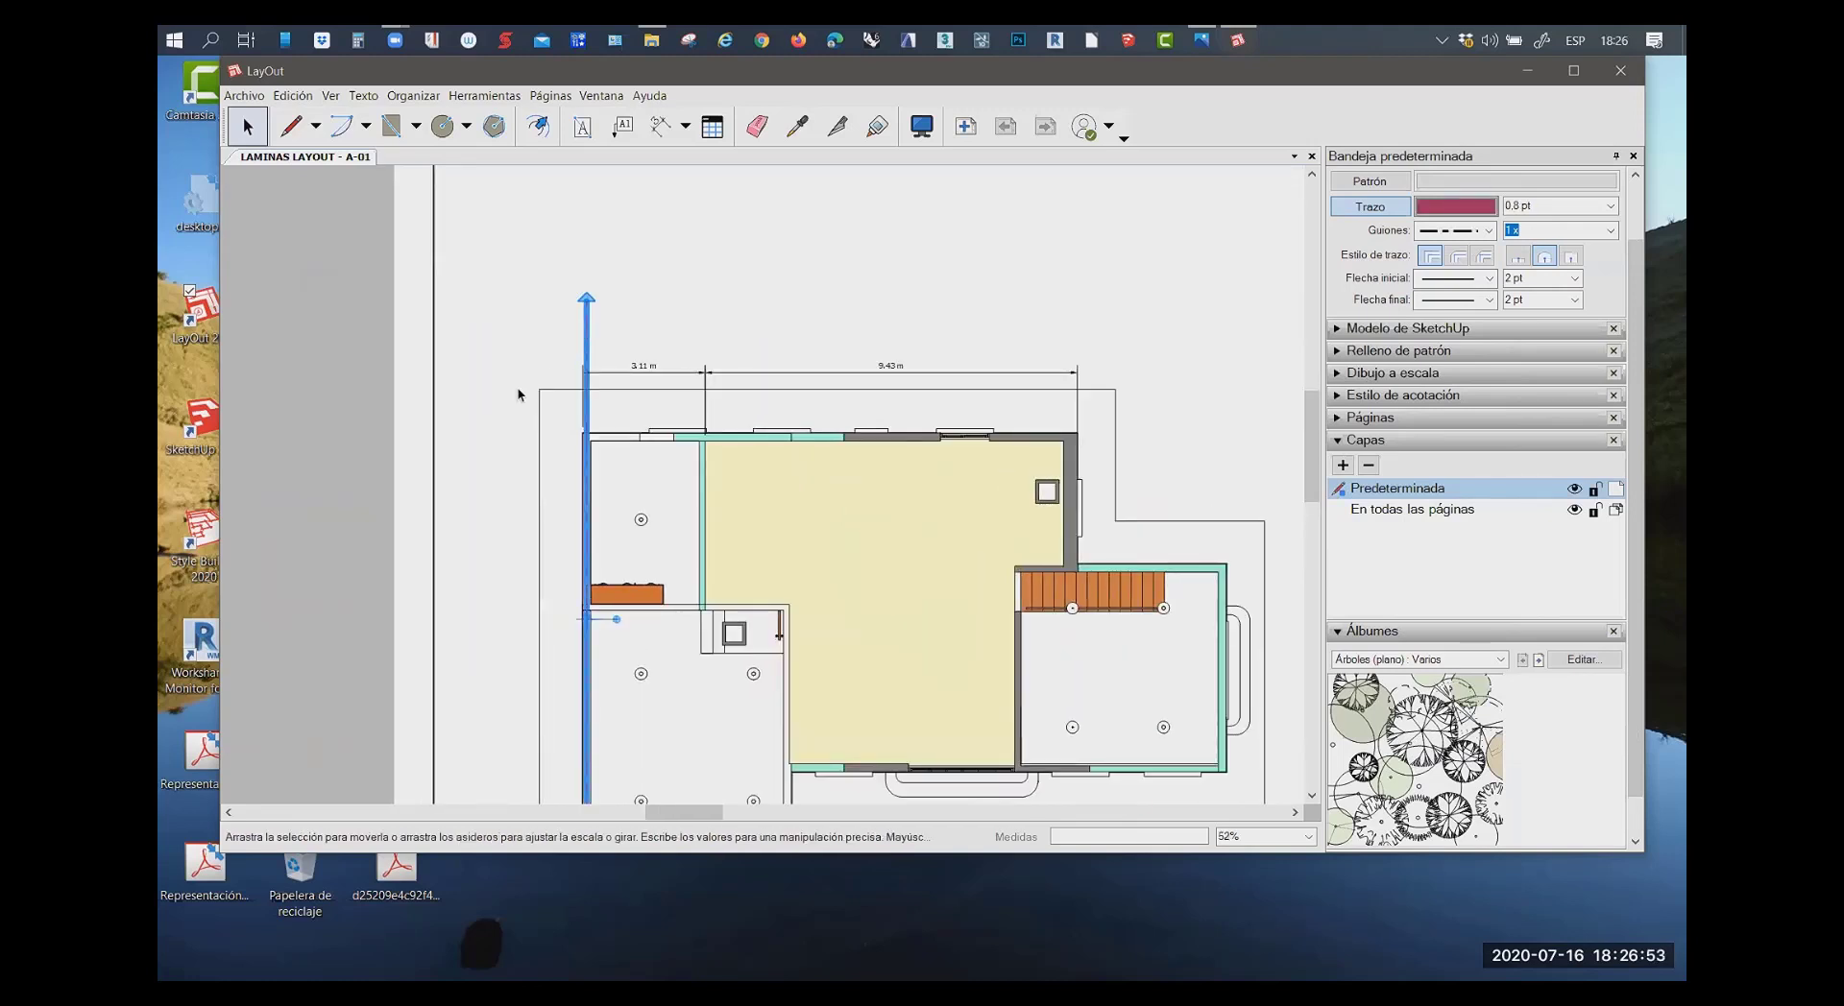
scroll(661, 437, "up", 1)
left_click(503, 206)
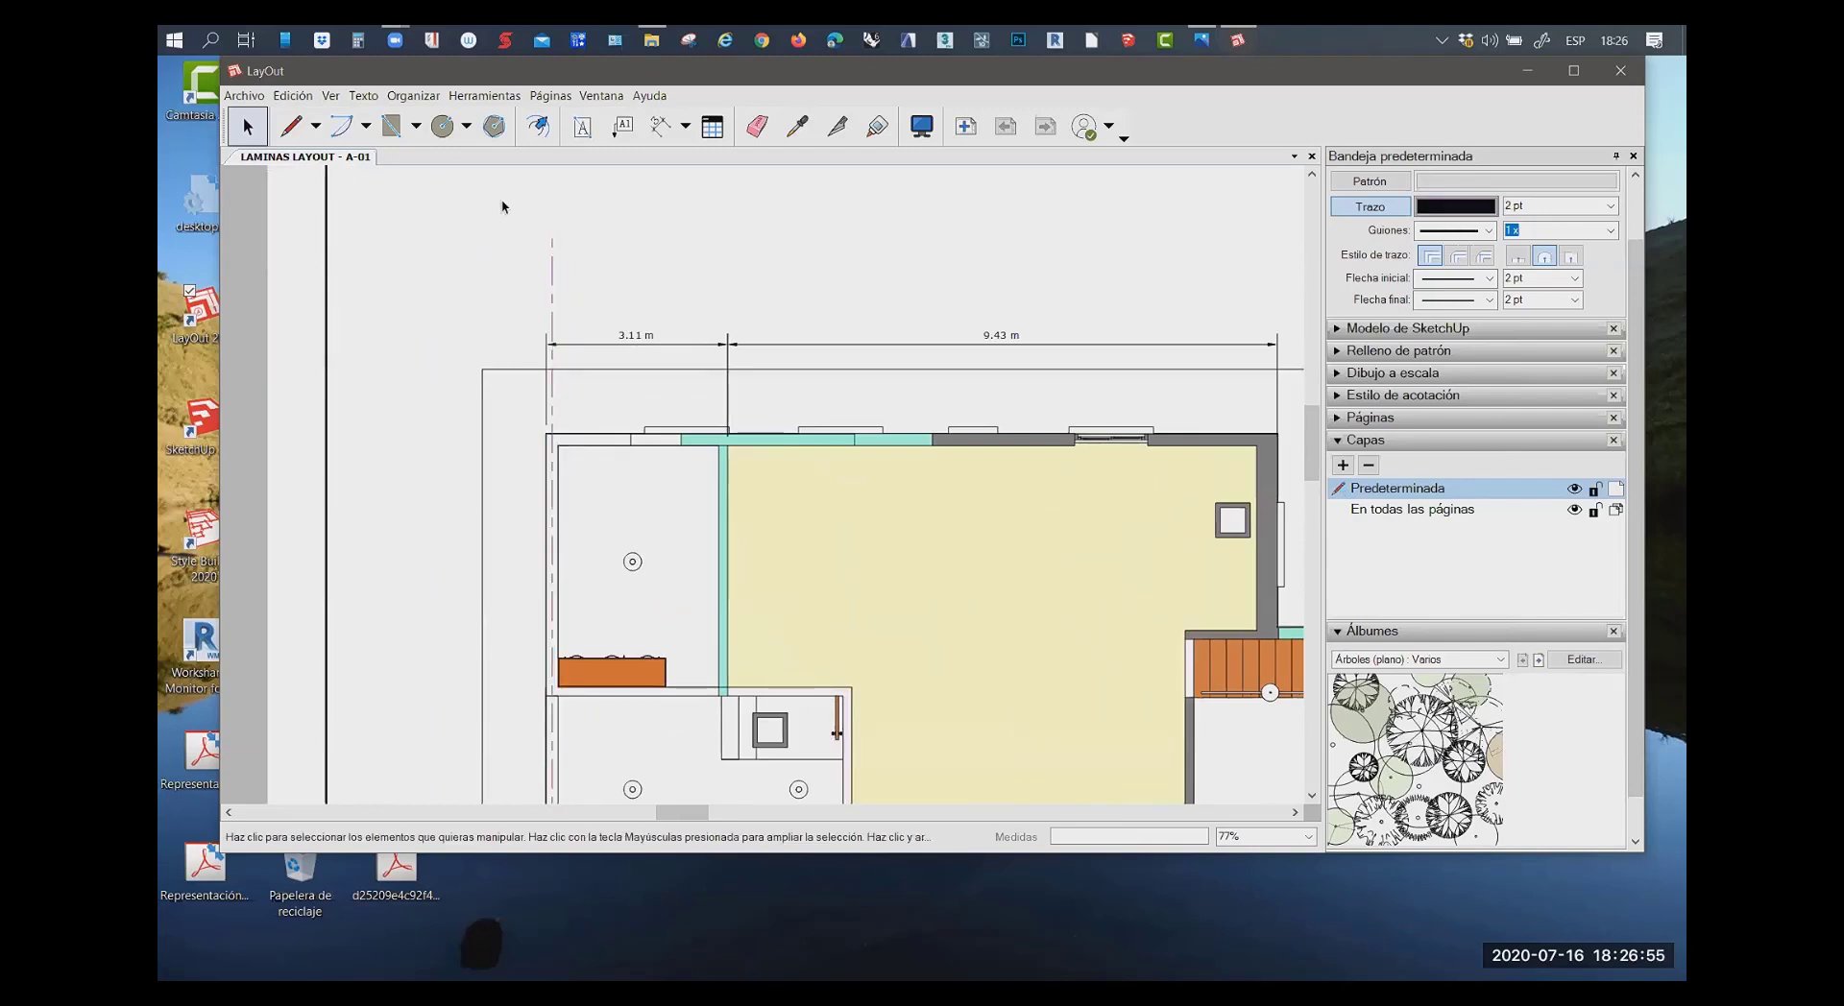
scroll(509, 213, "up", 1)
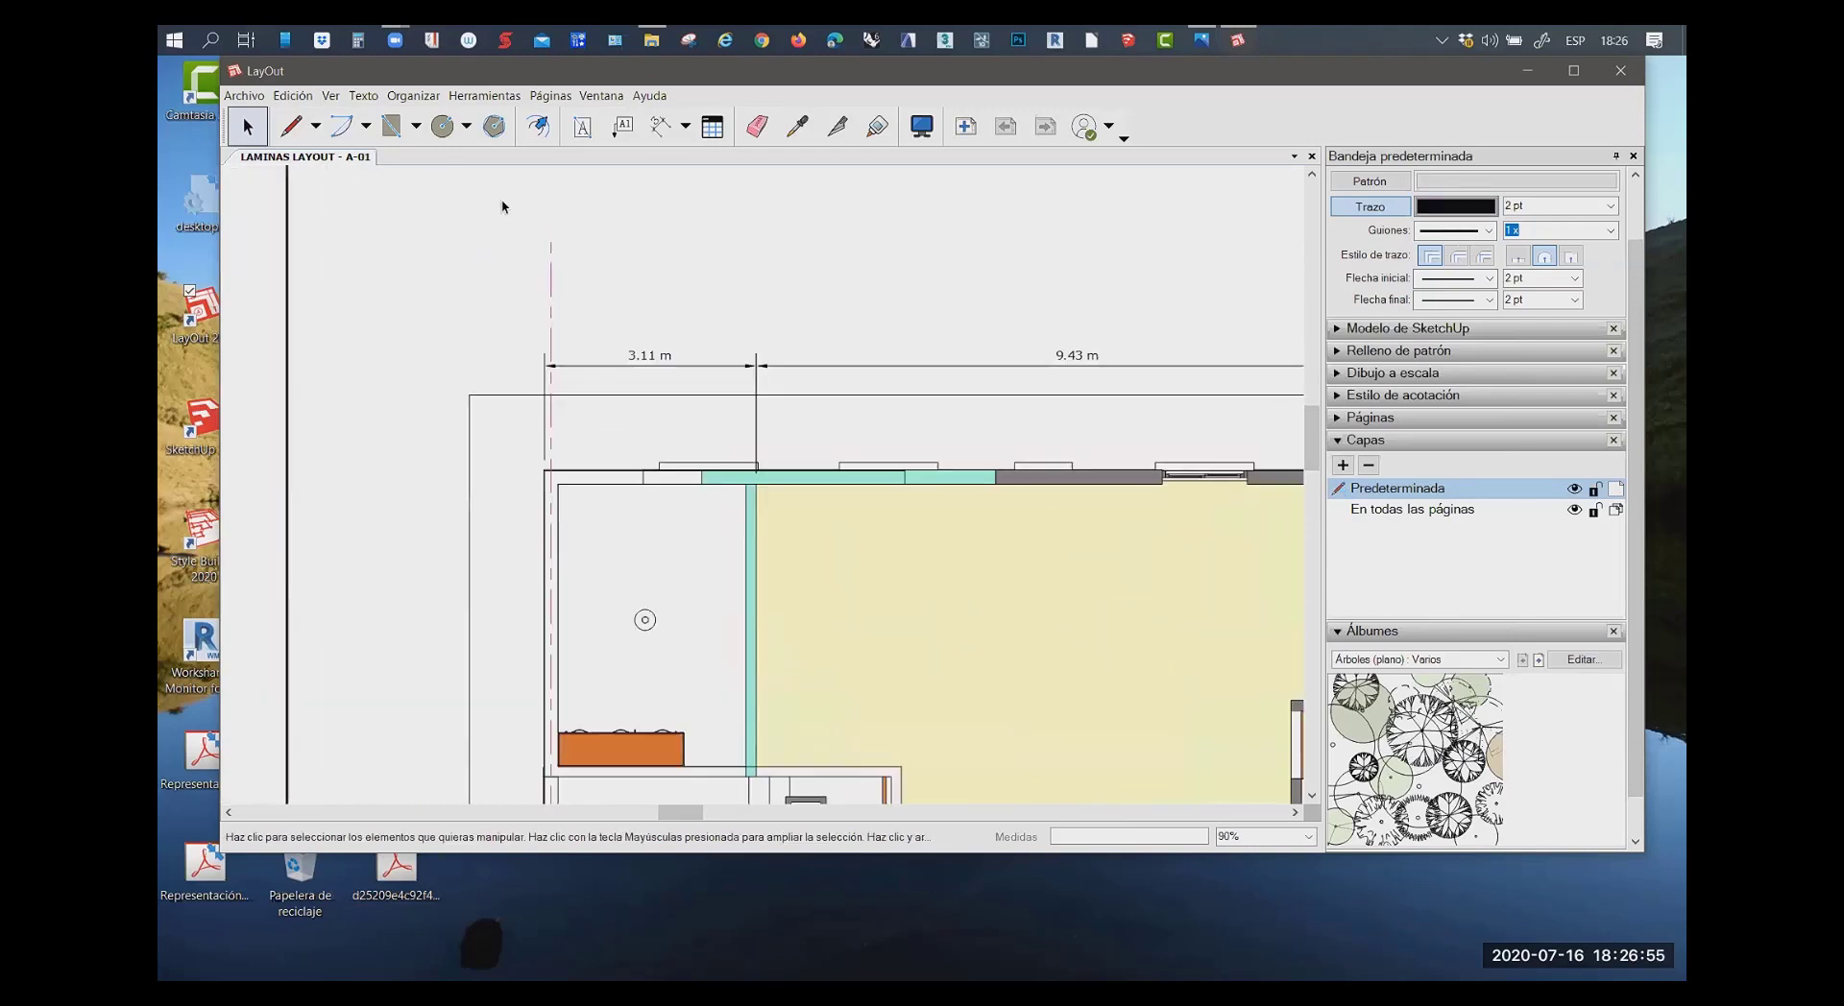
left_click(443, 126)
left_click_drag(548, 282, 547, 256)
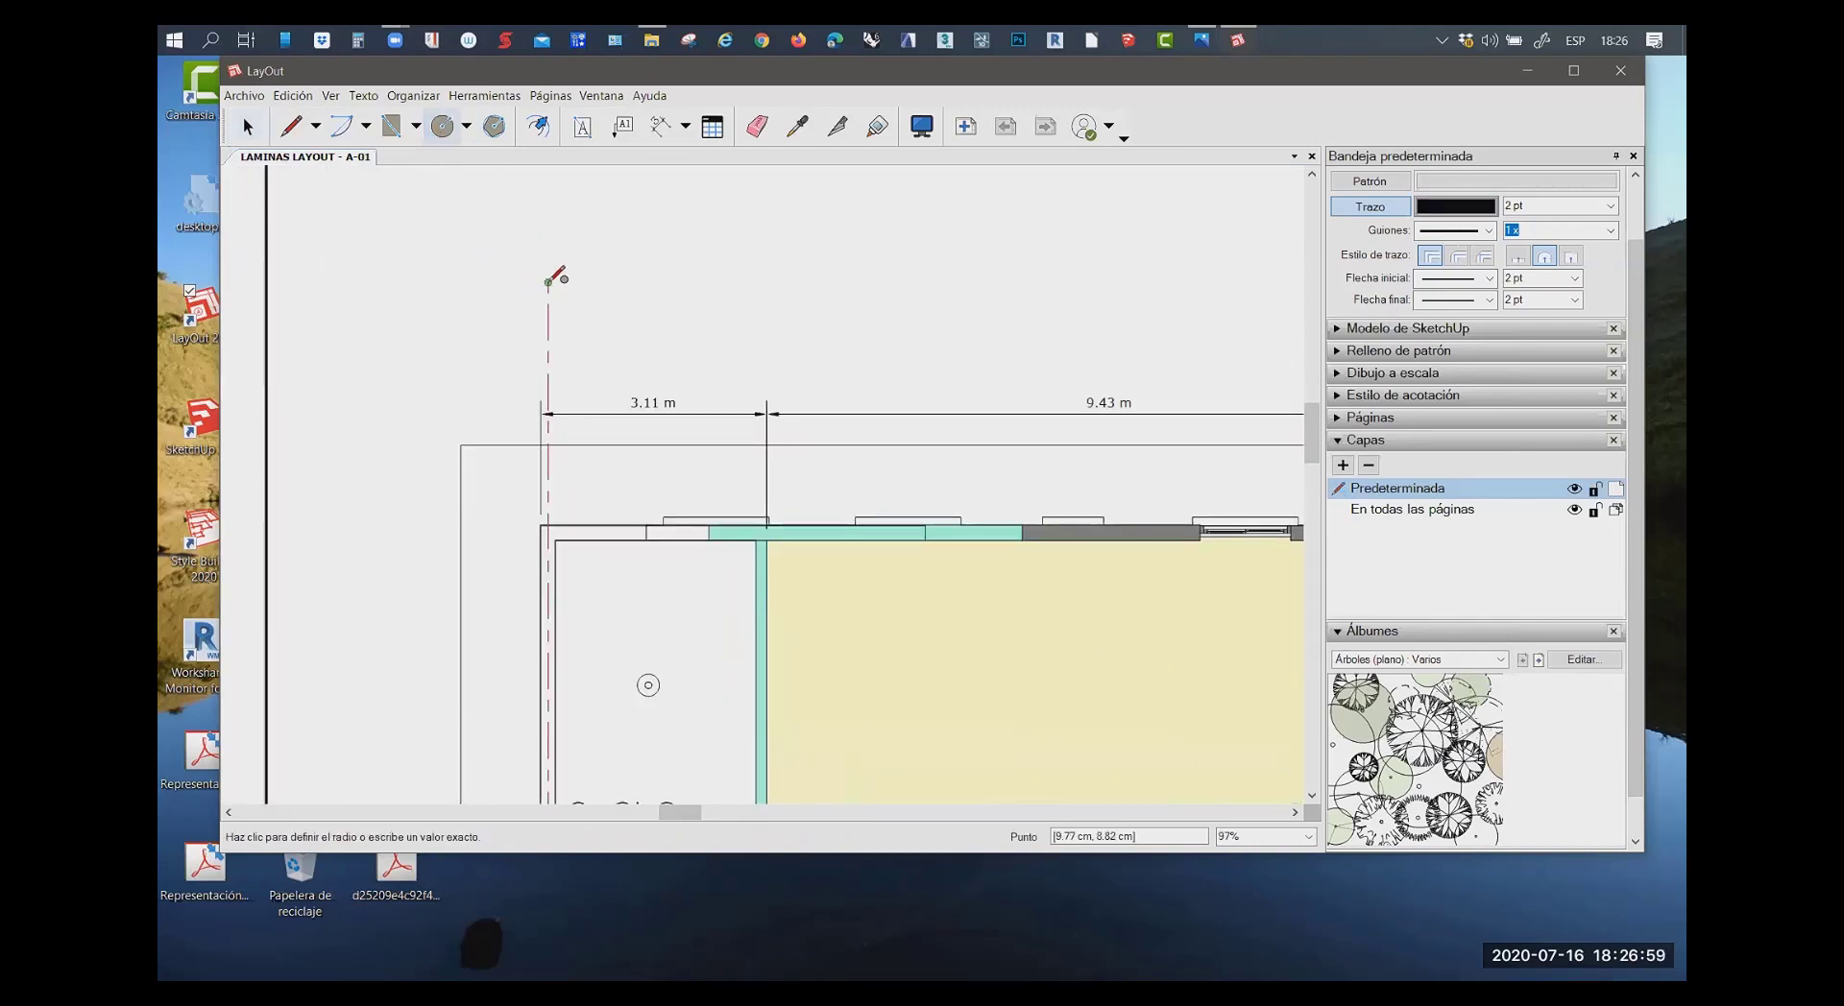
key("space")
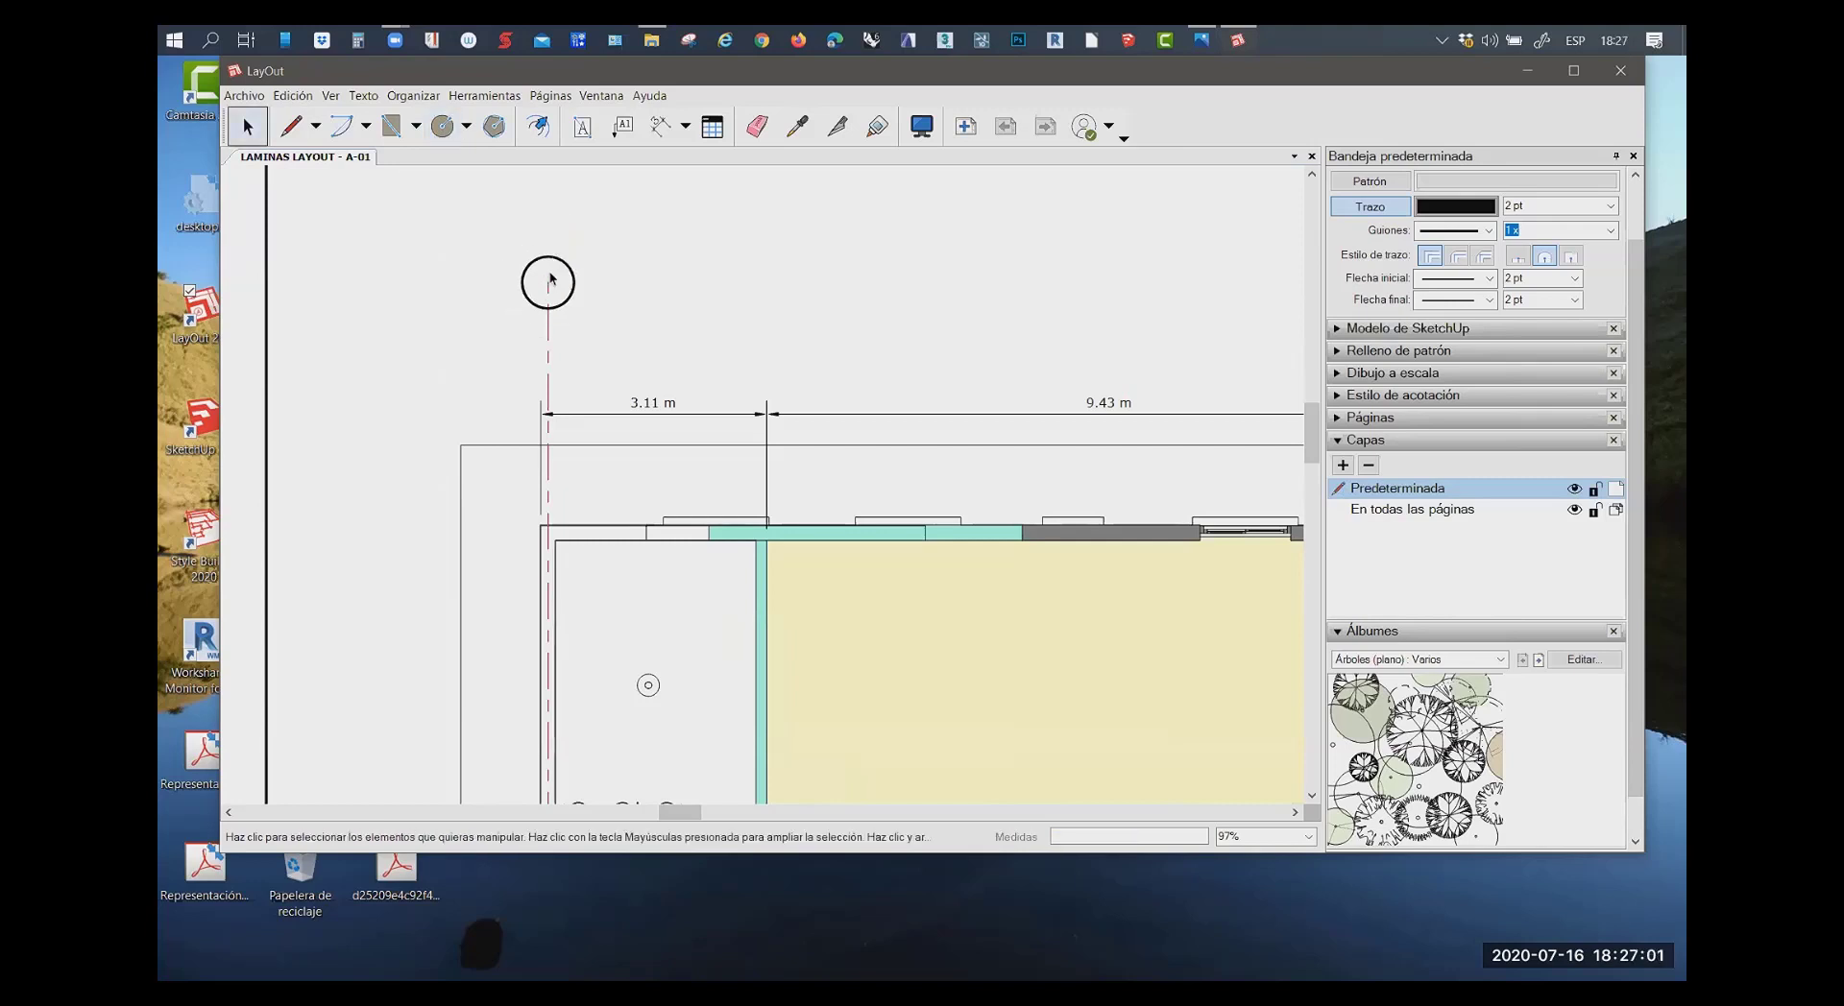
Zoom in on the circle and start a text box inside it
left_click(582, 126)
scroll(547, 282, "up", 1)
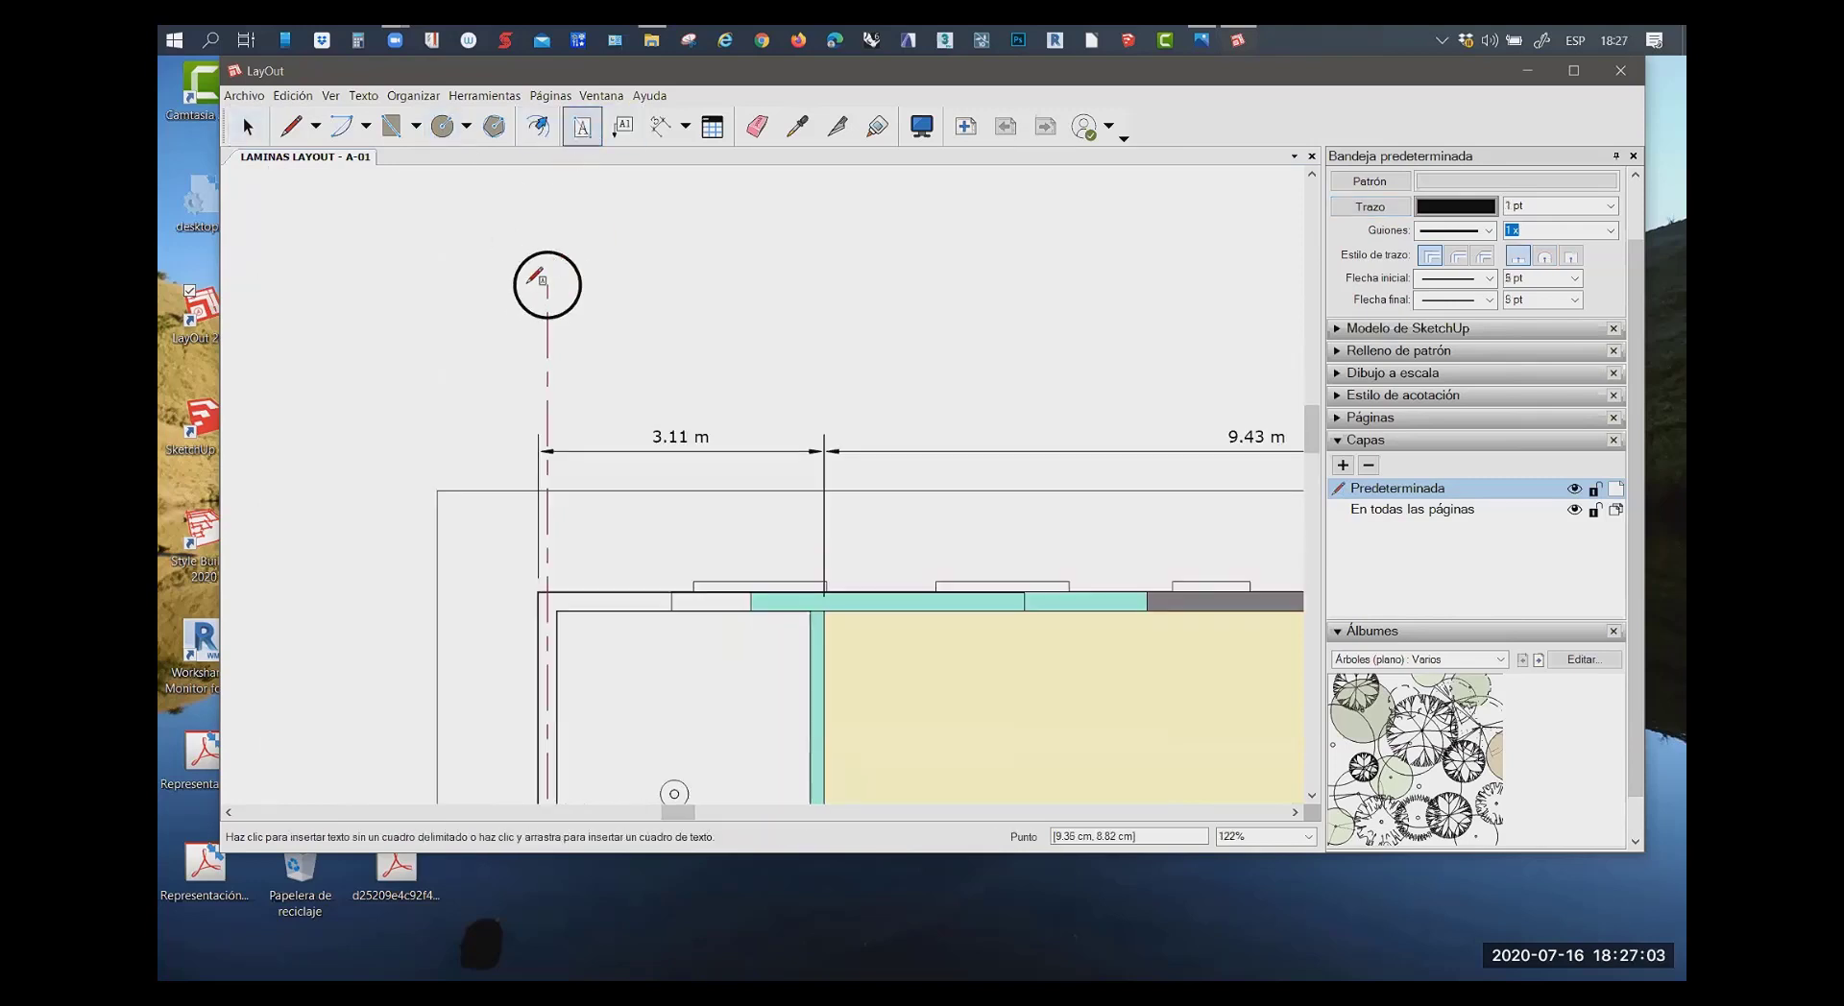
key("space")
scroll(538, 292, "up", 1)
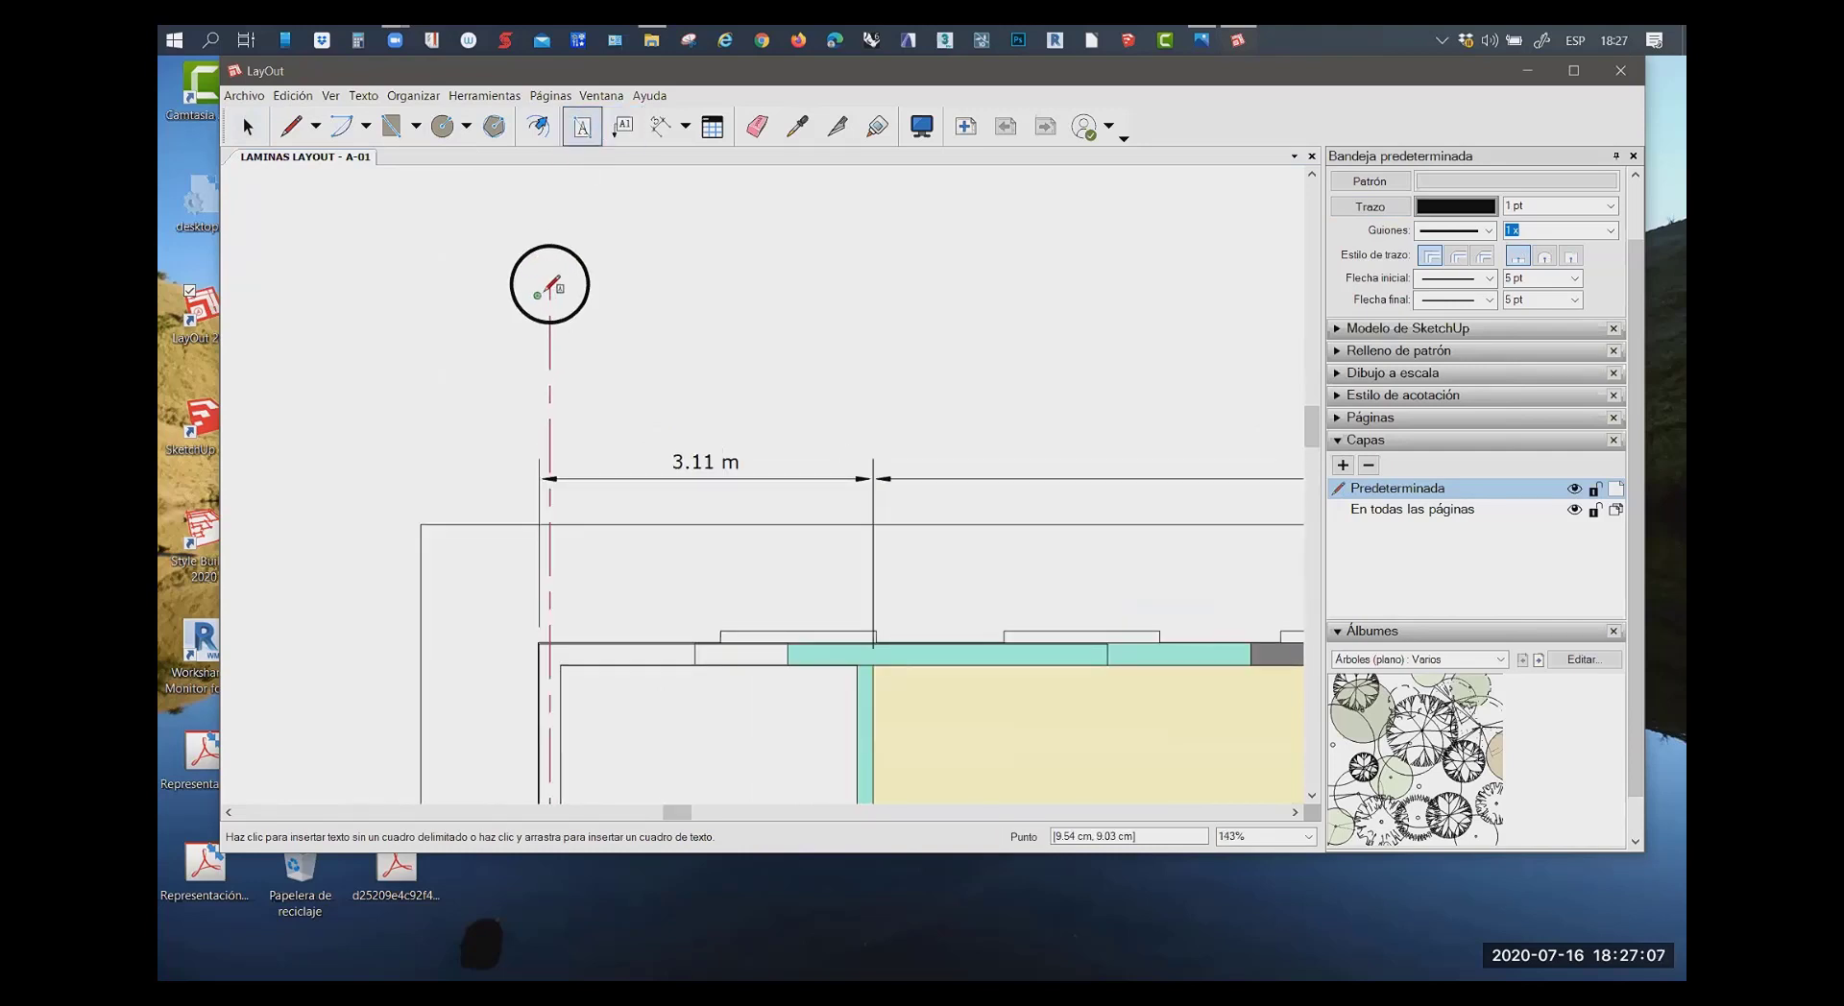
left_click(545, 285)
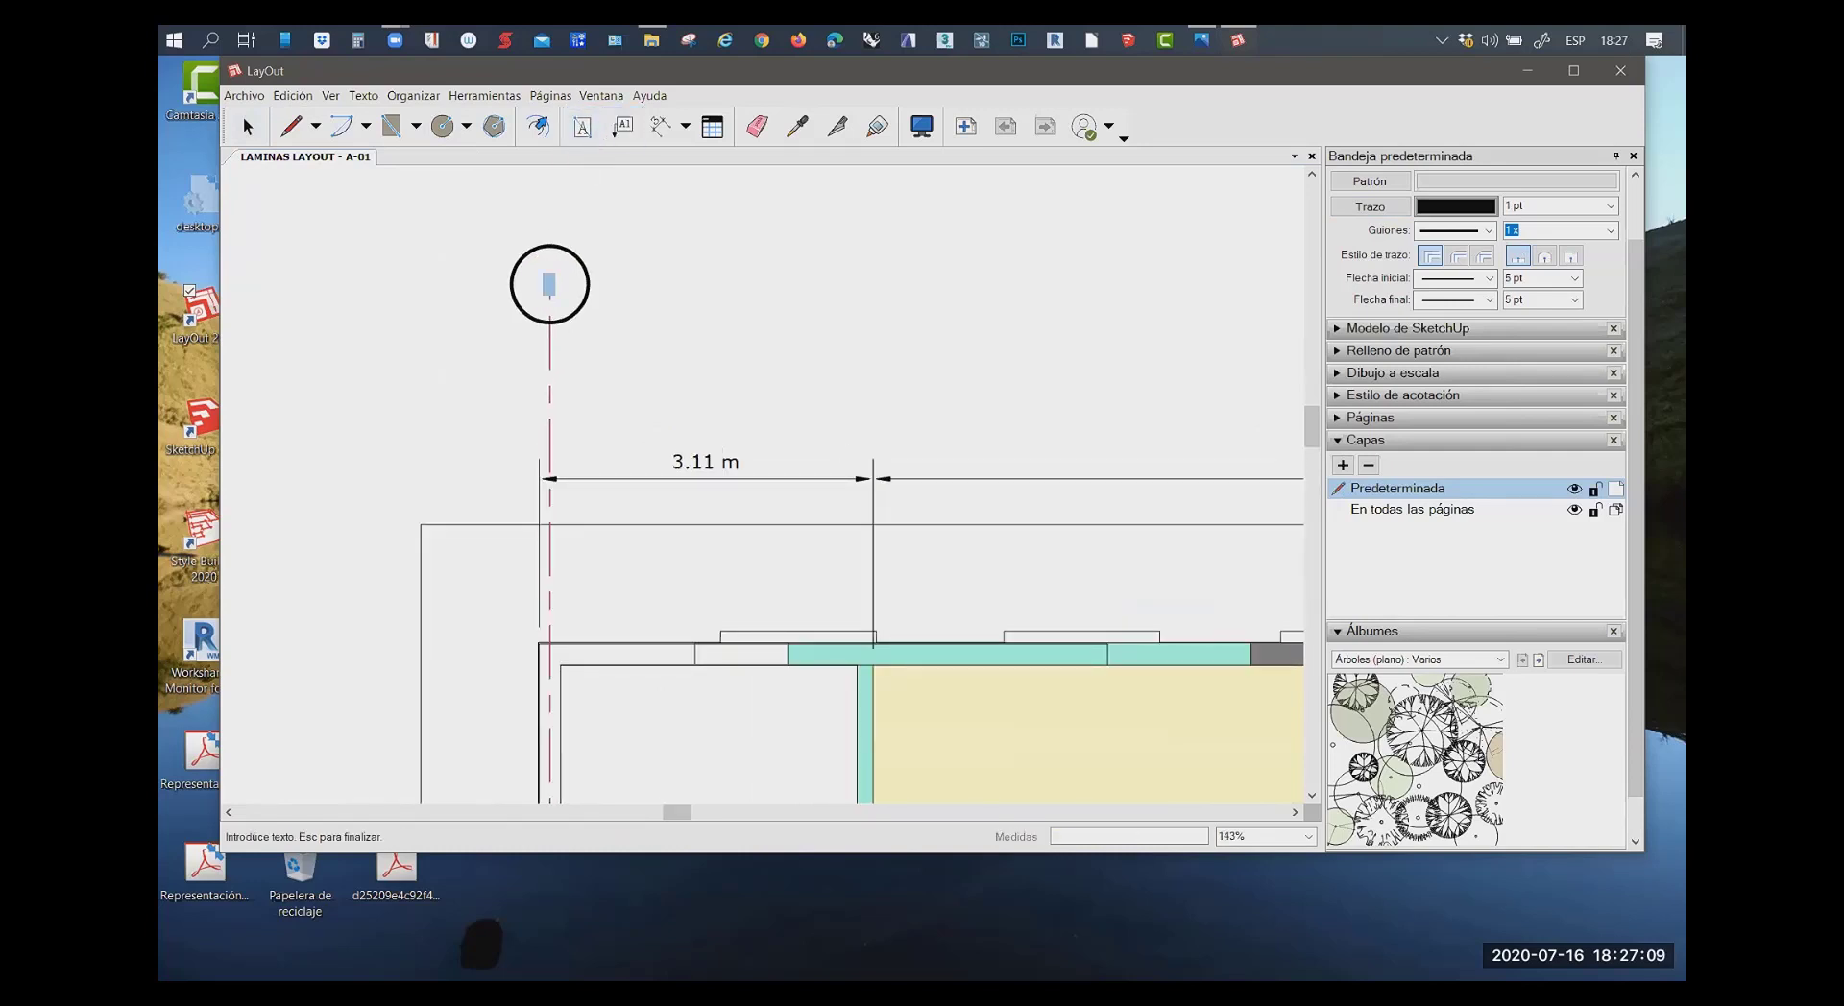
Type the number 1 inside the circle and select the label
type("1")
key("Escape")
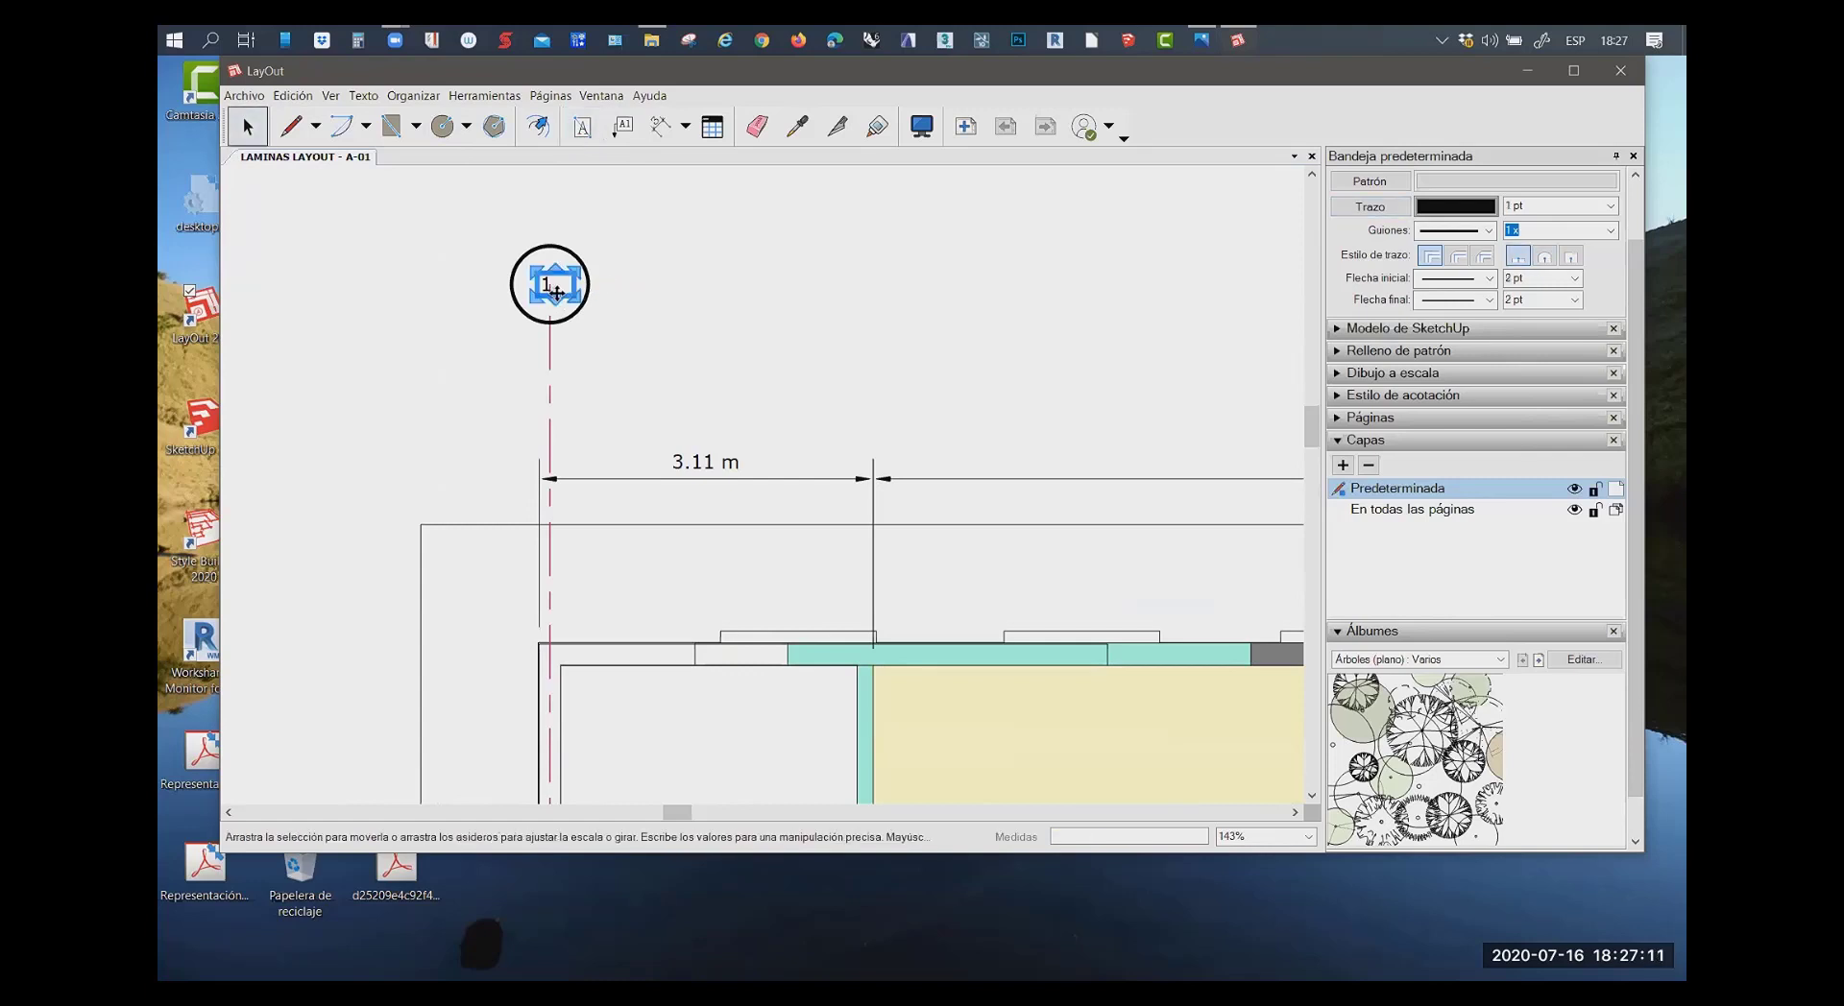
left_click(563, 293)
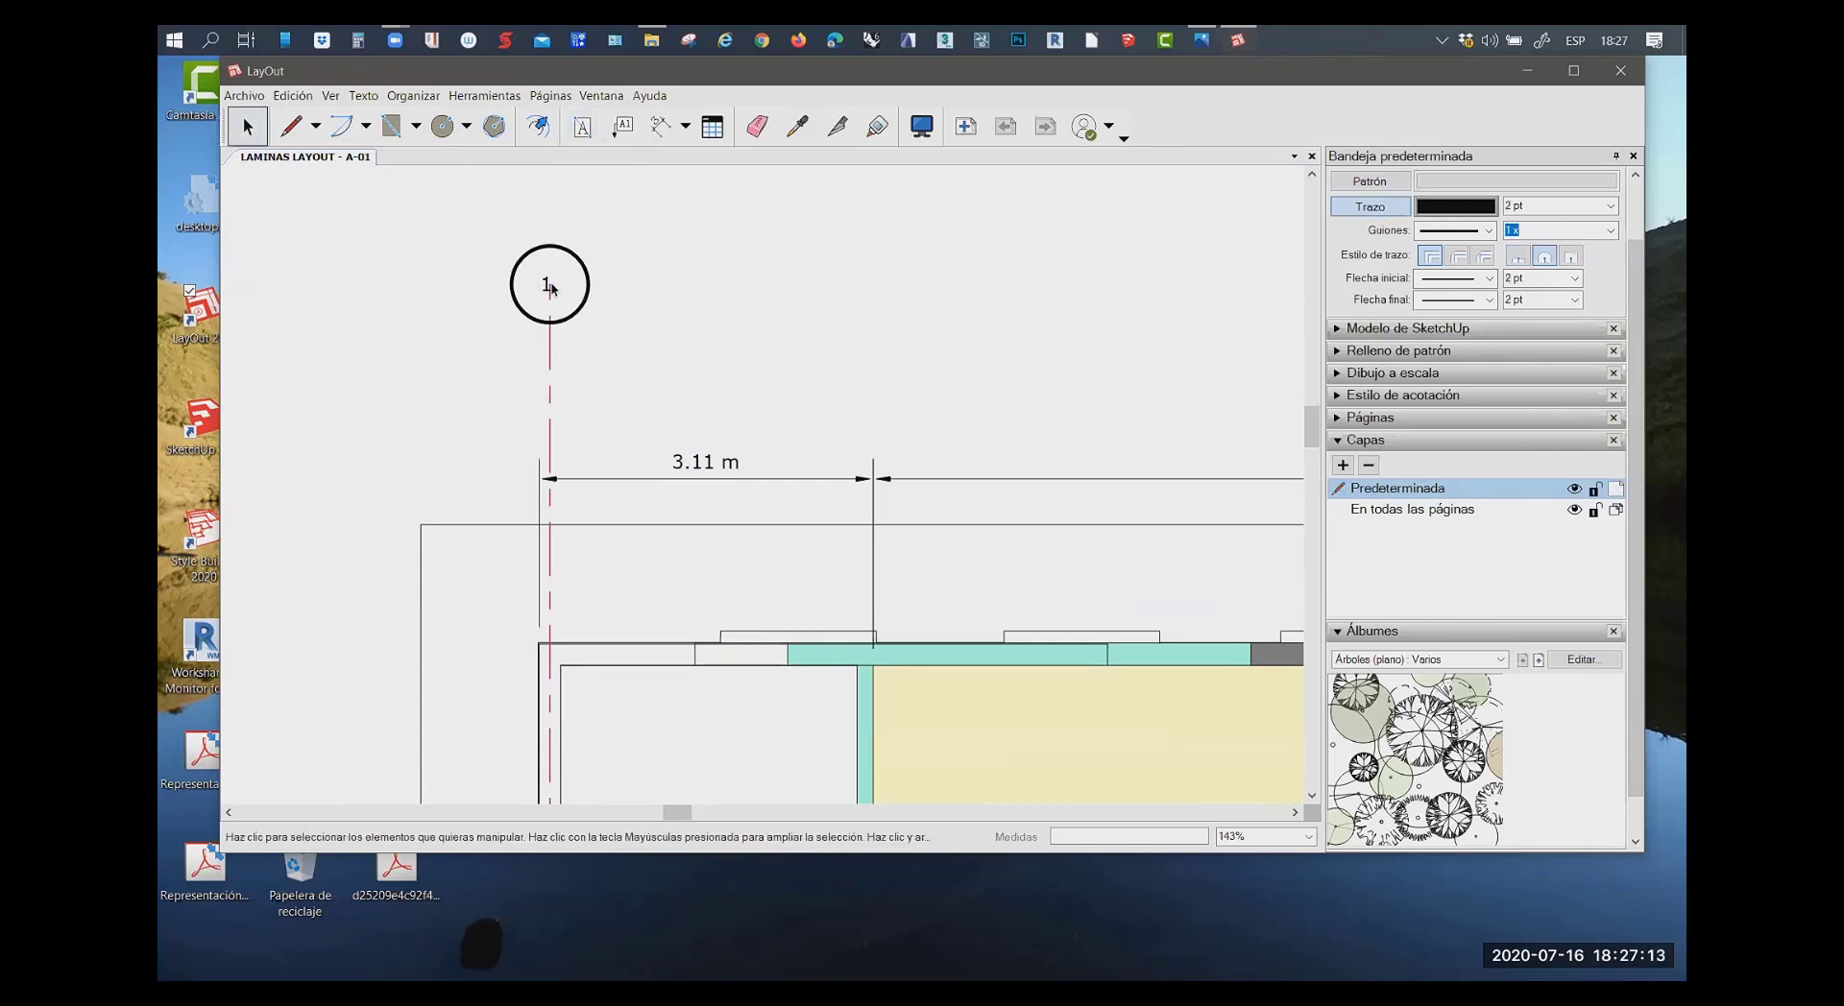
left_click(552, 289)
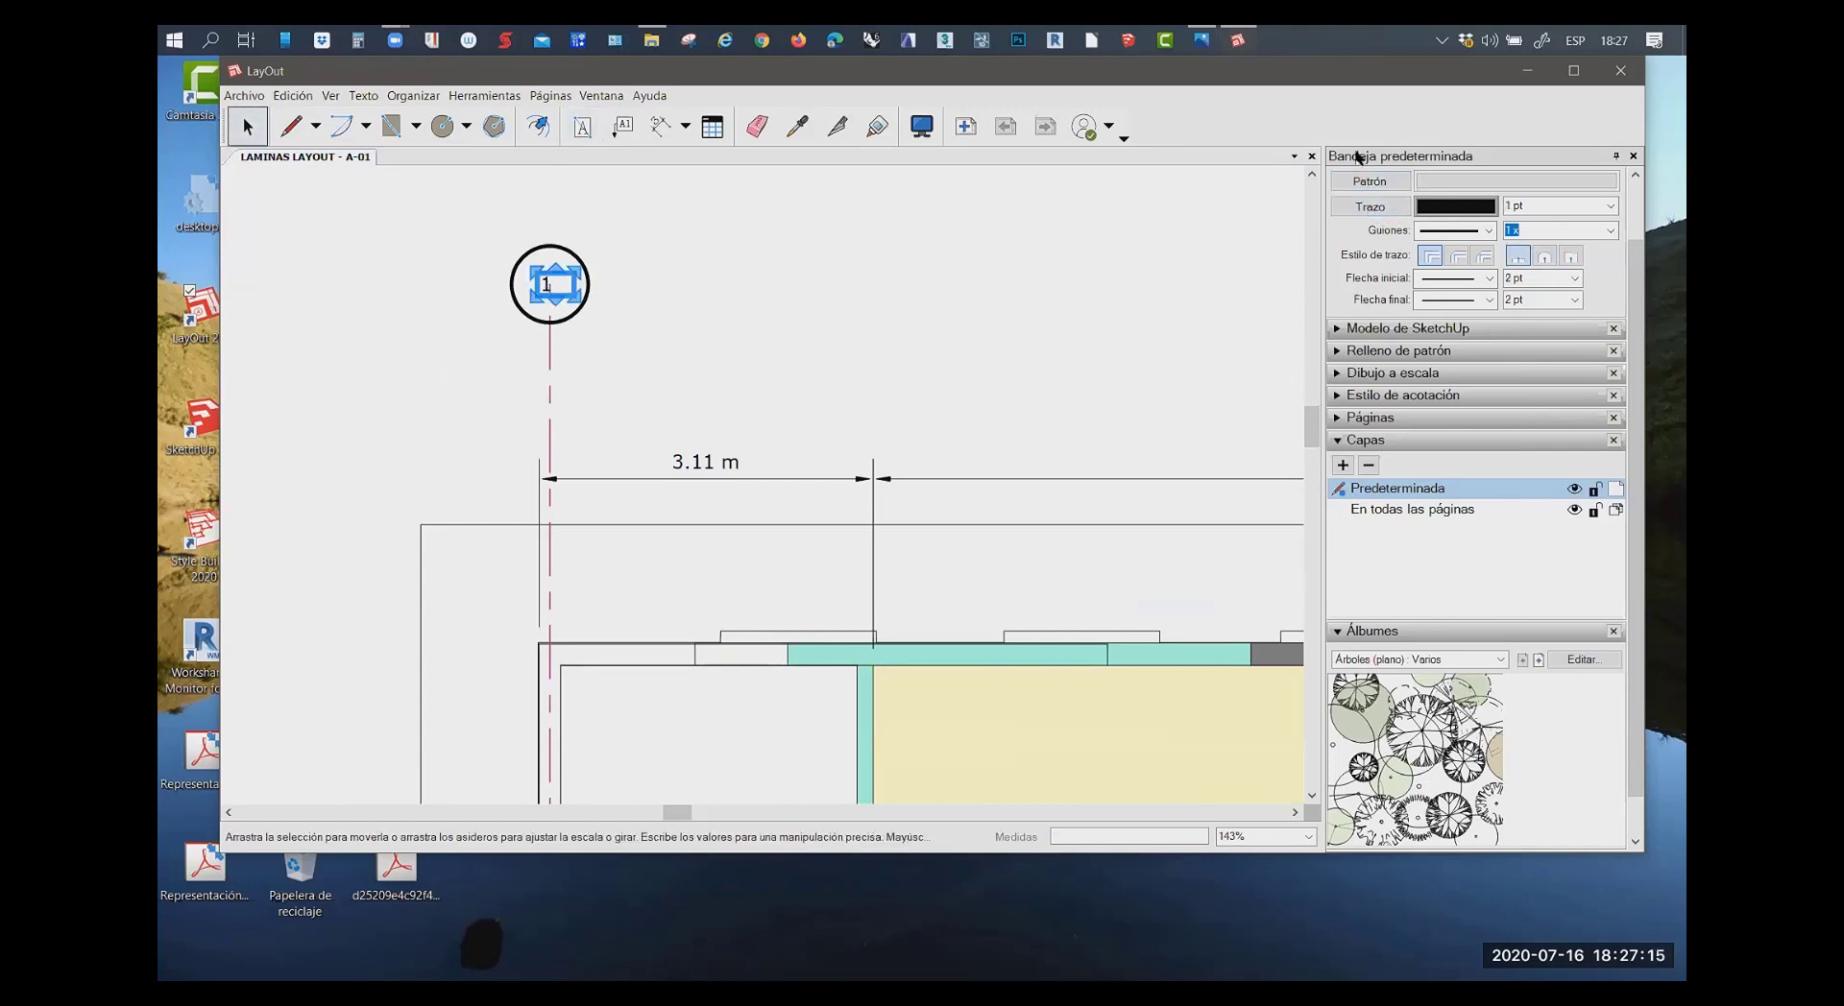
Set the number 1 label to 20 pt in the Estilo de texto panel
scroll(1358, 157, "up", 1)
left_click(1348, 198)
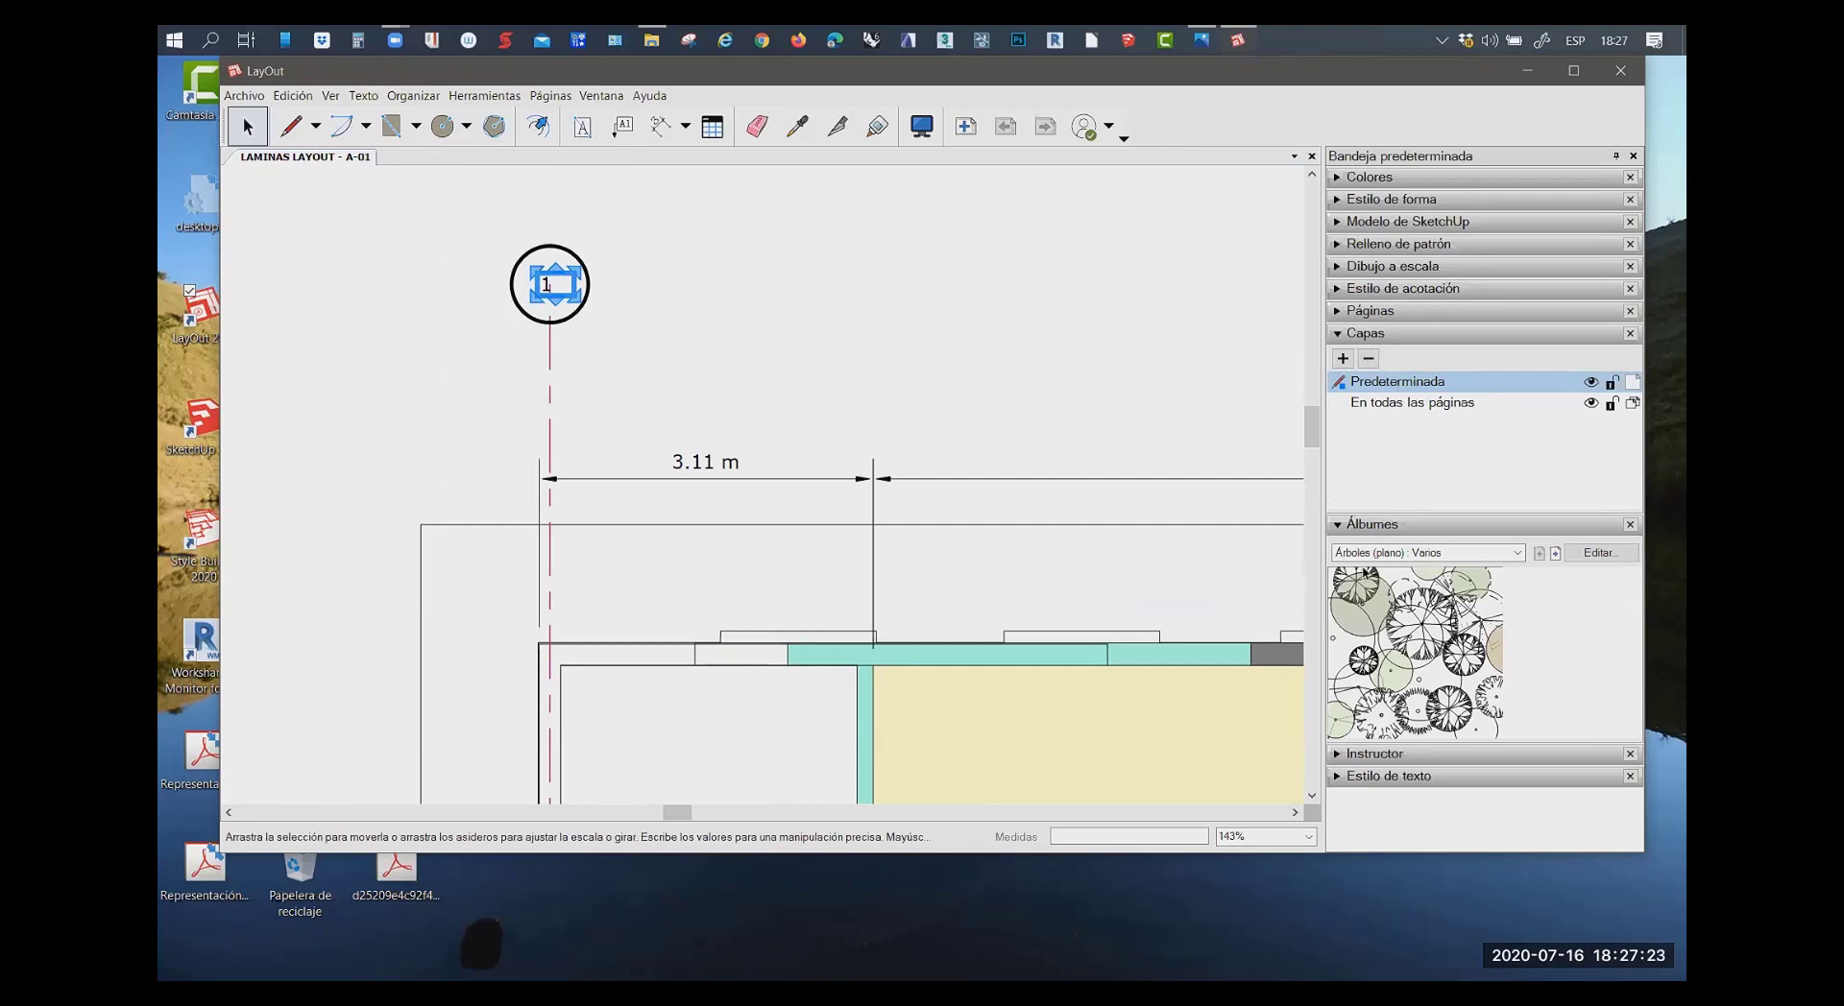
left_click(1368, 525)
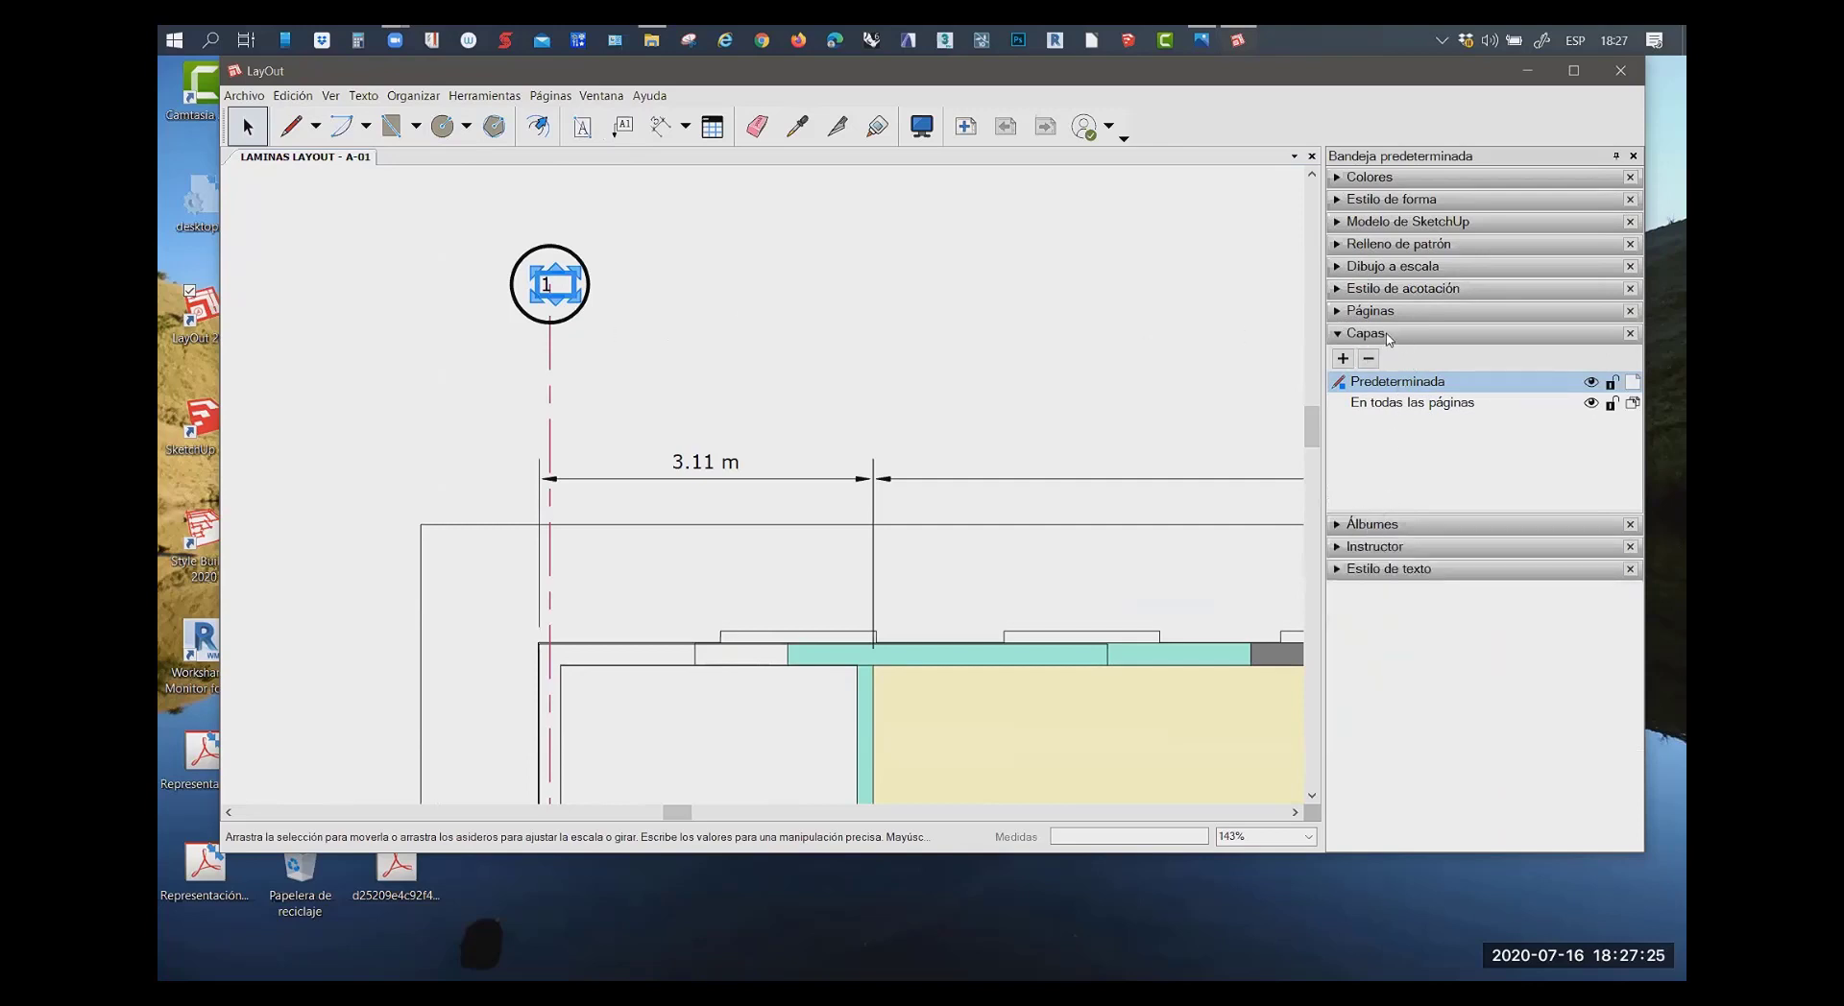
left_click(1346, 202)
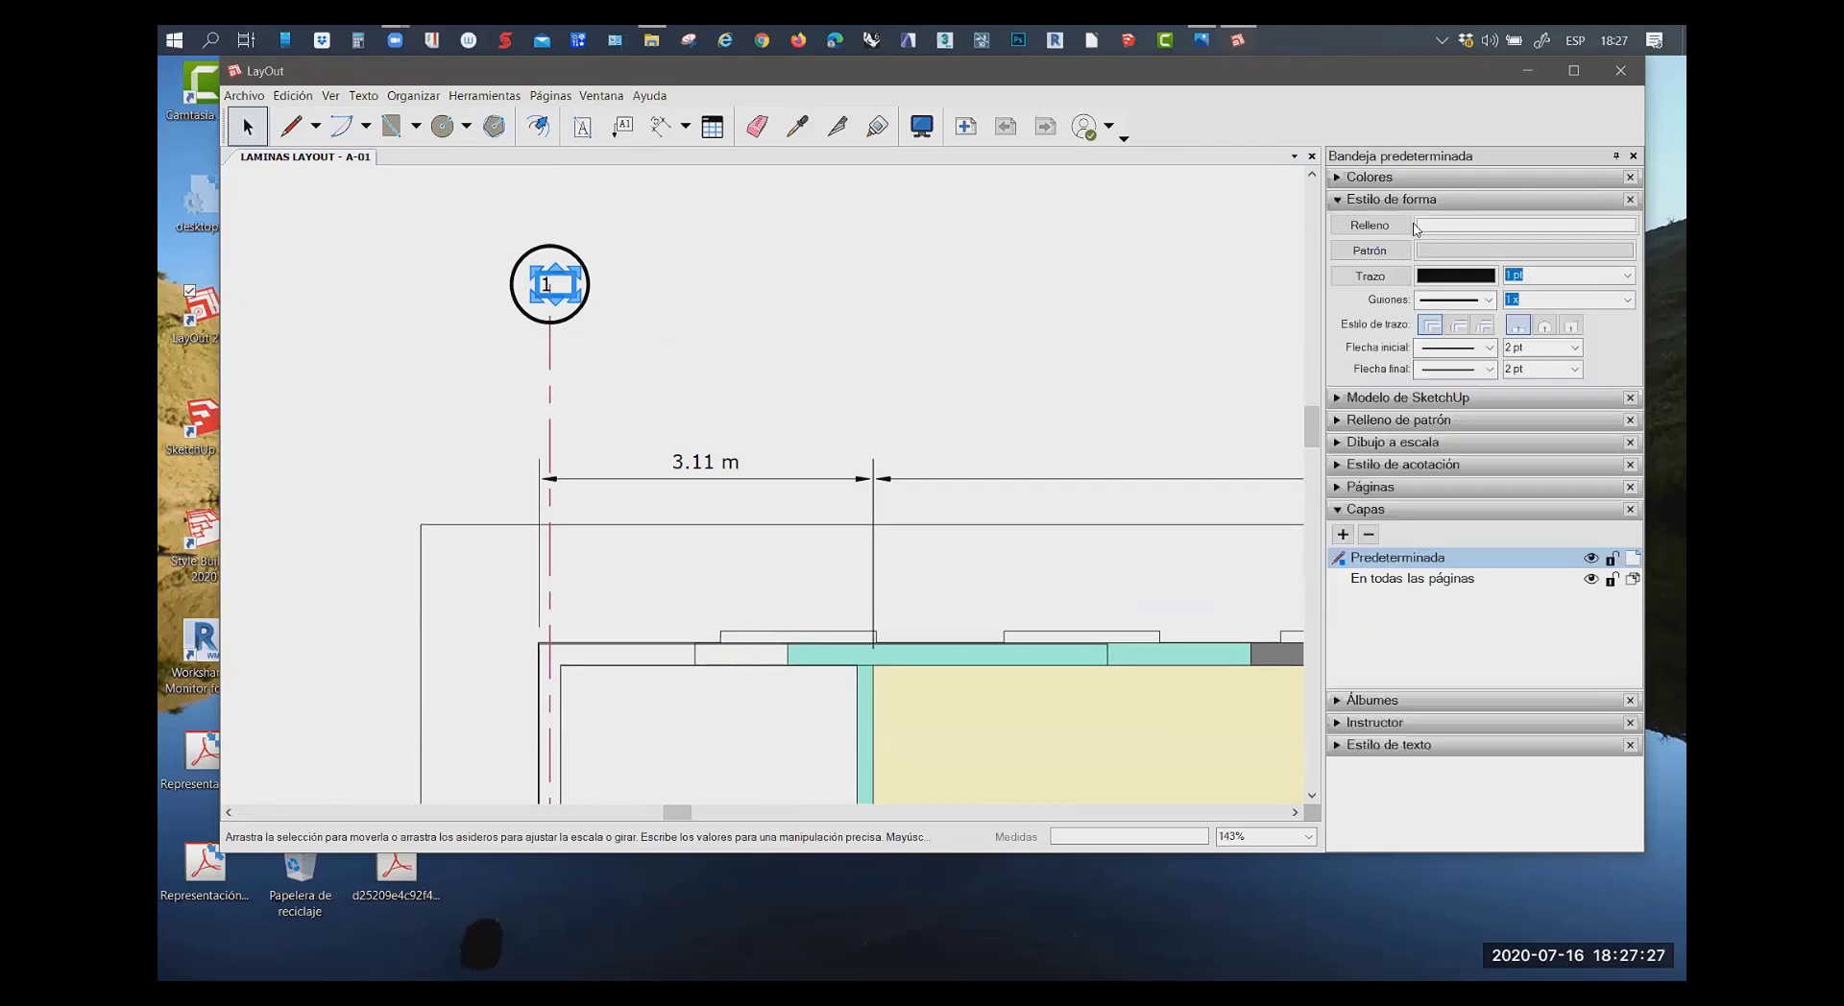
left_click(1374, 200)
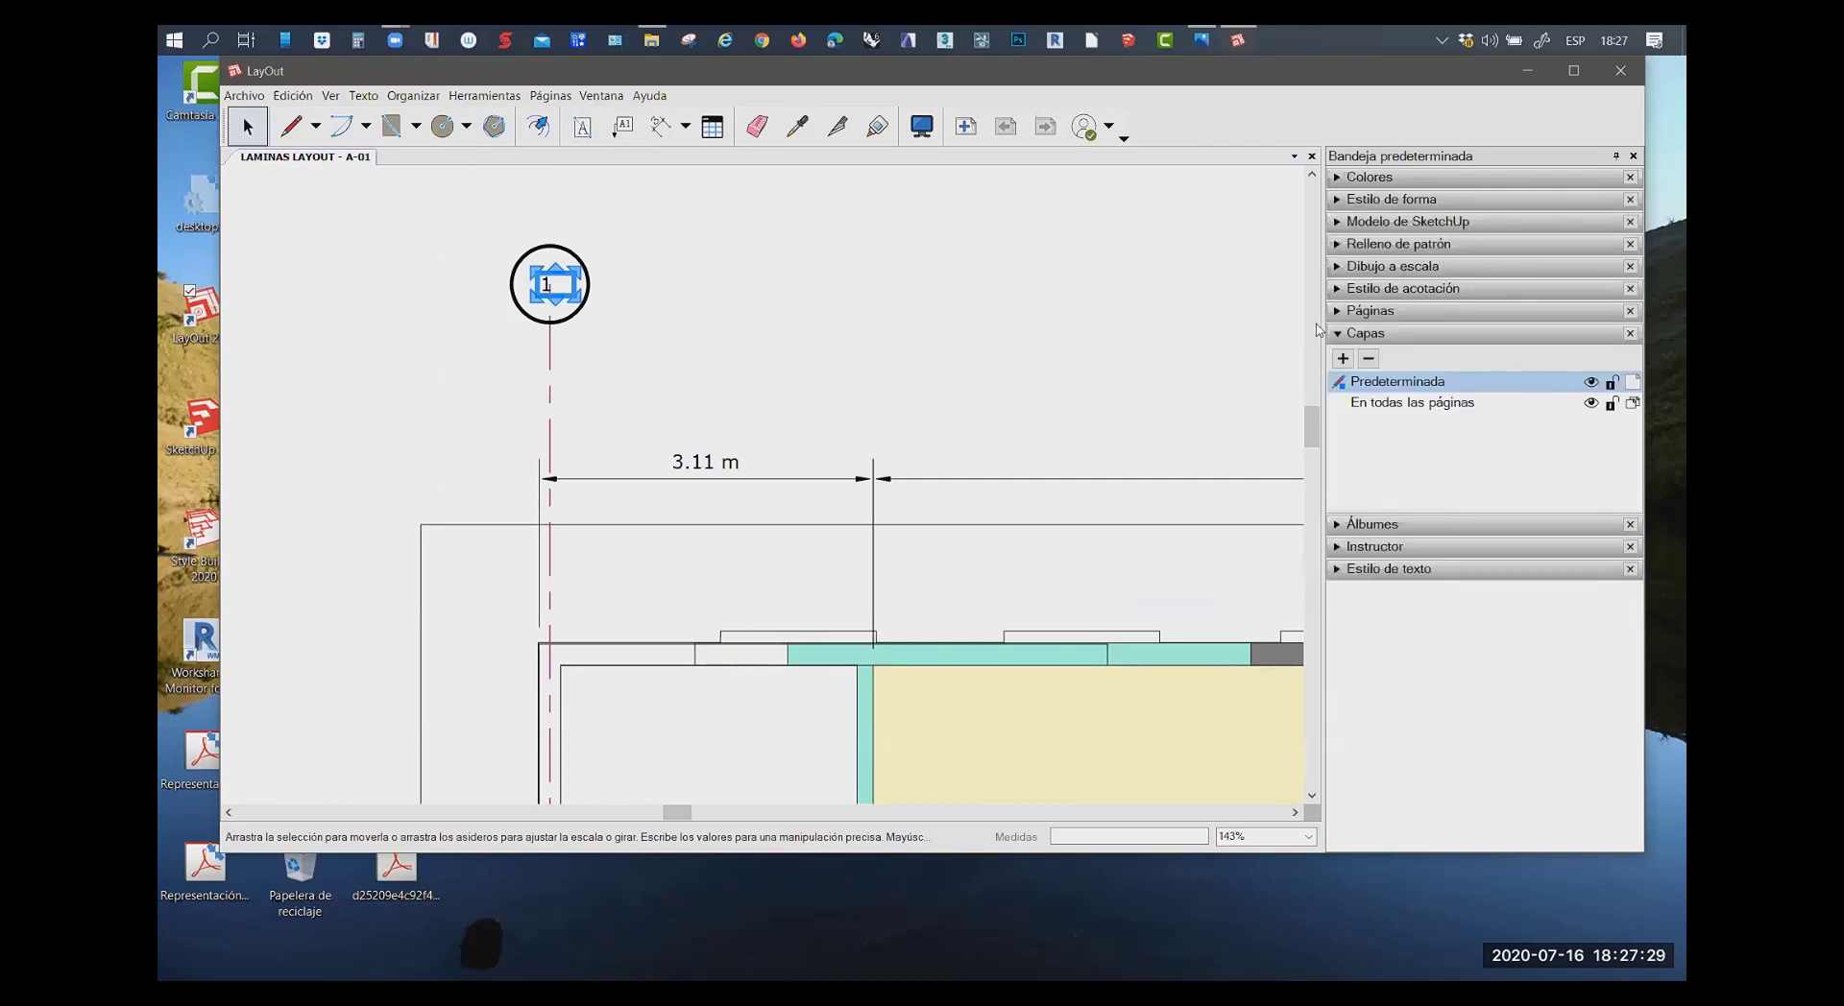
left_click(1364, 570)
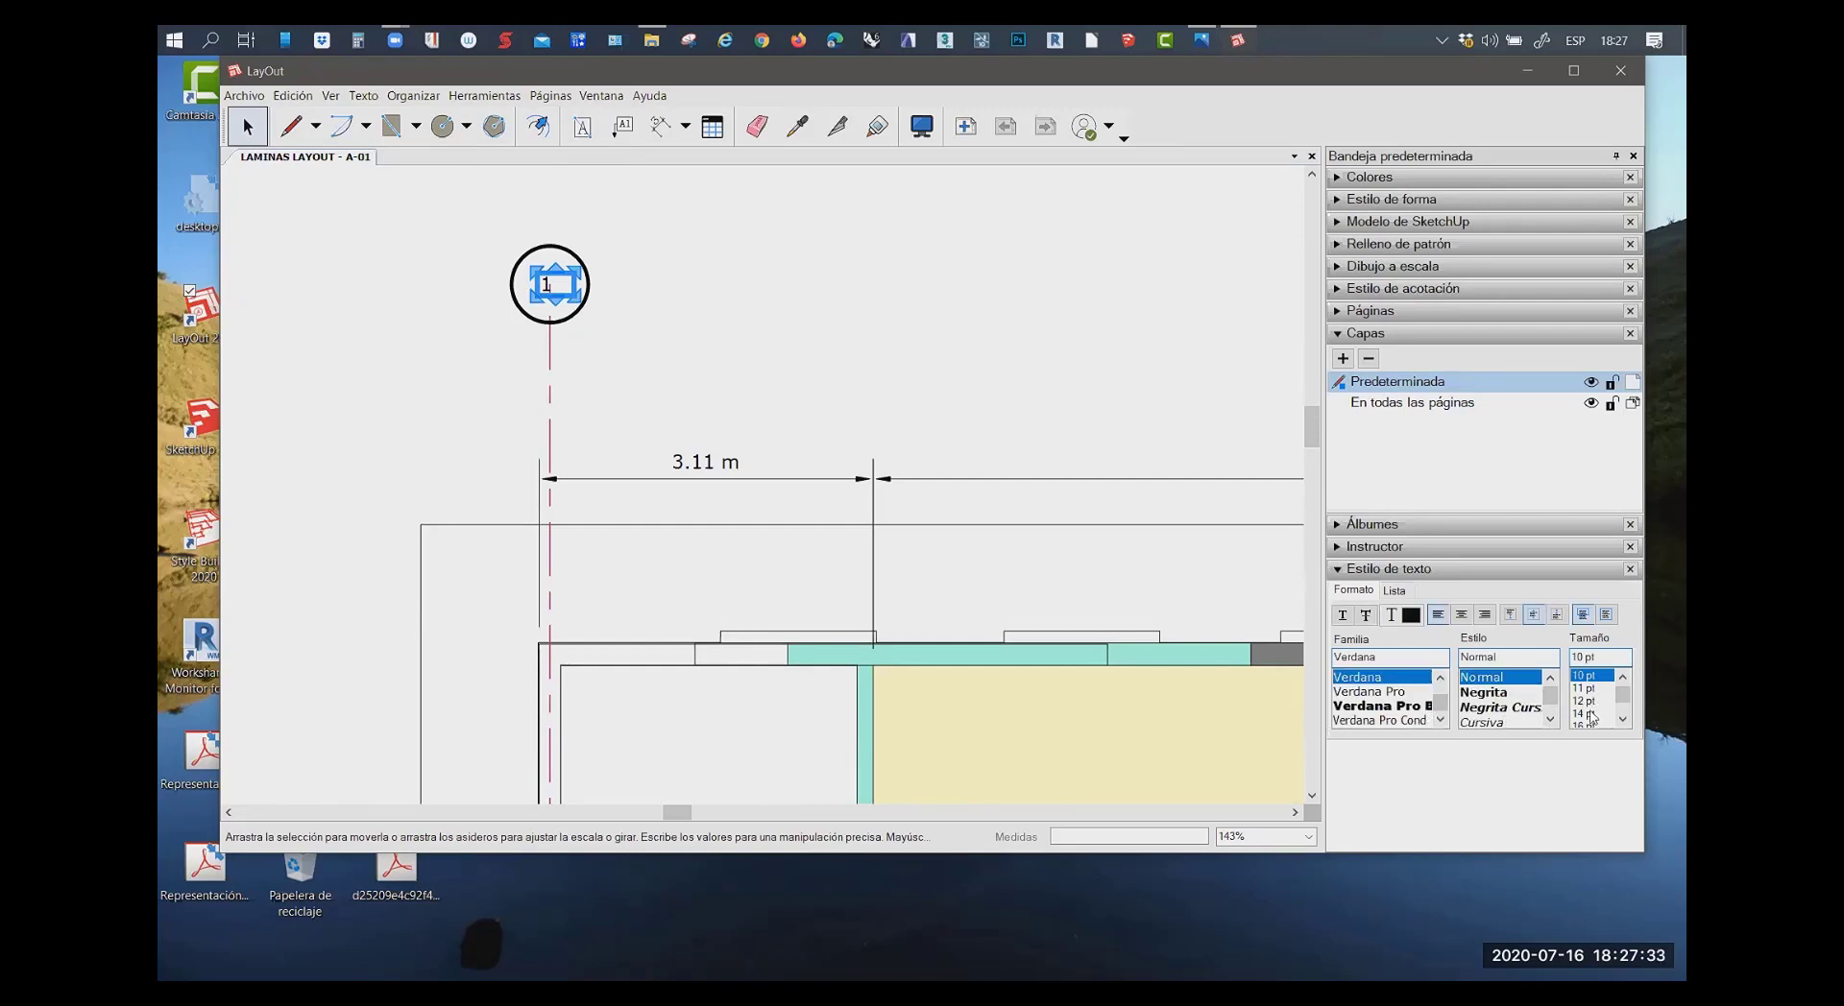
left_click(1623, 719)
left_click(1623, 719)
left_click(1623, 720)
left_click(1585, 714)
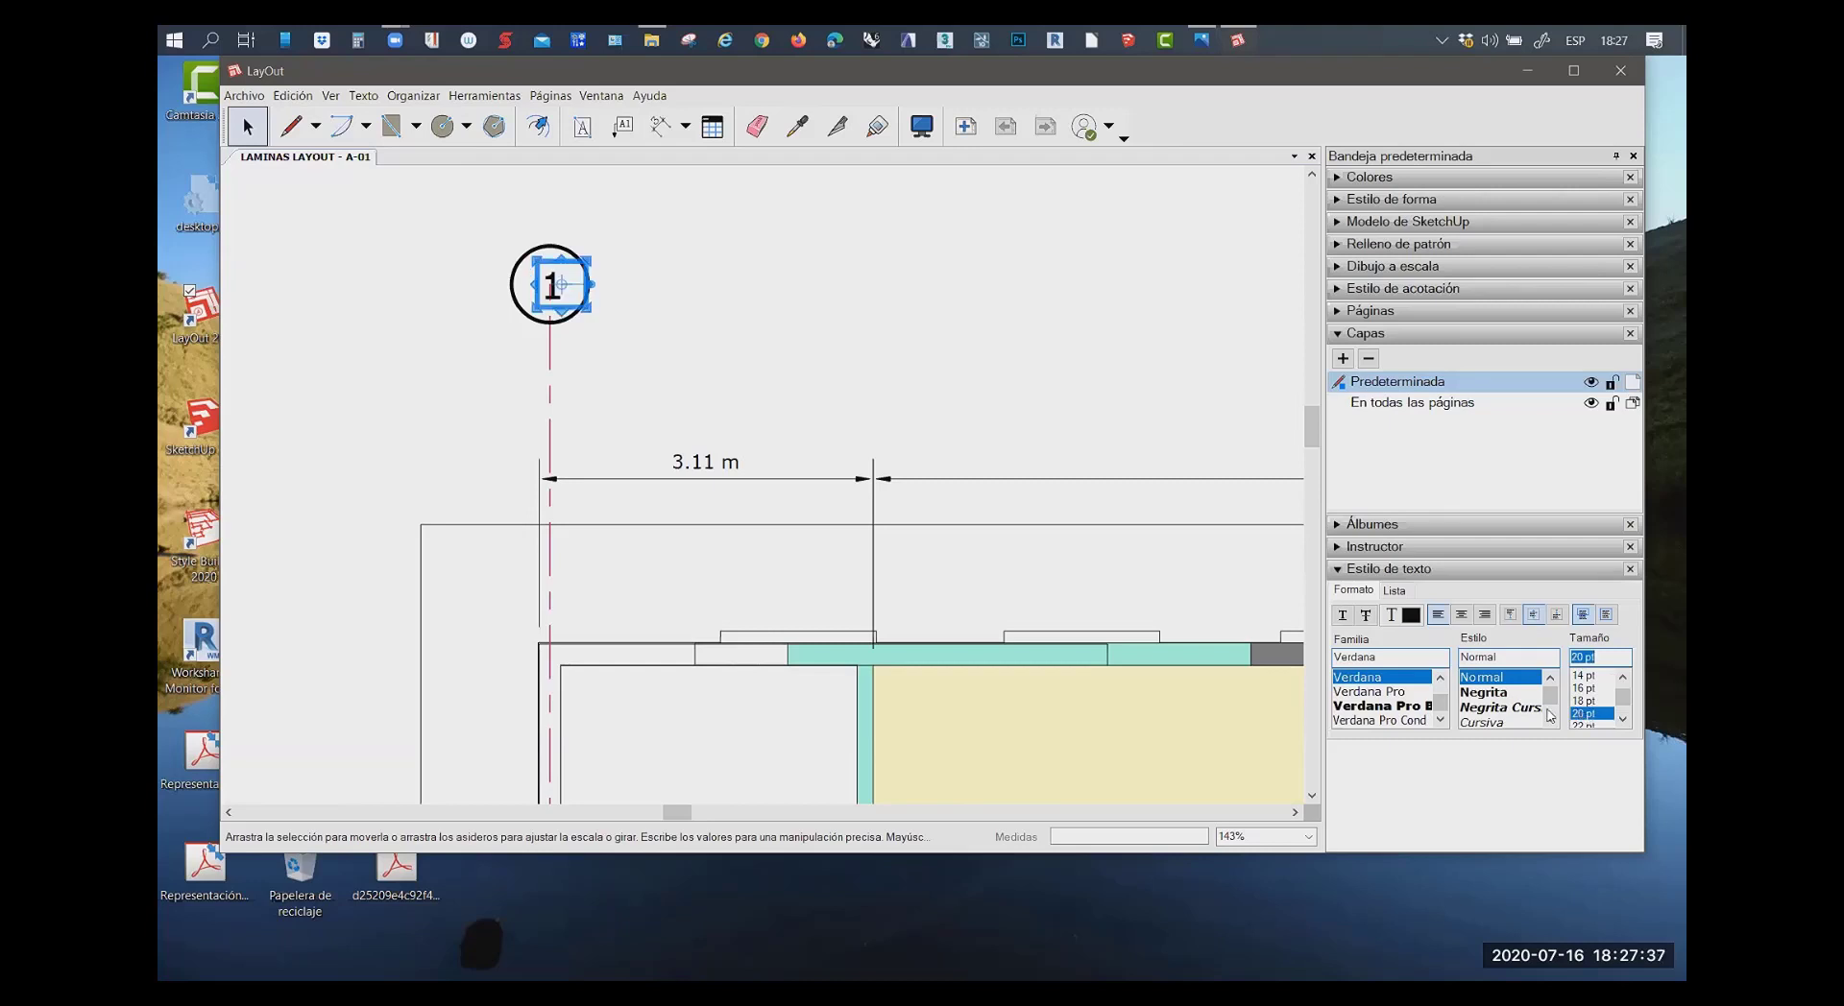
left_click(502, 320)
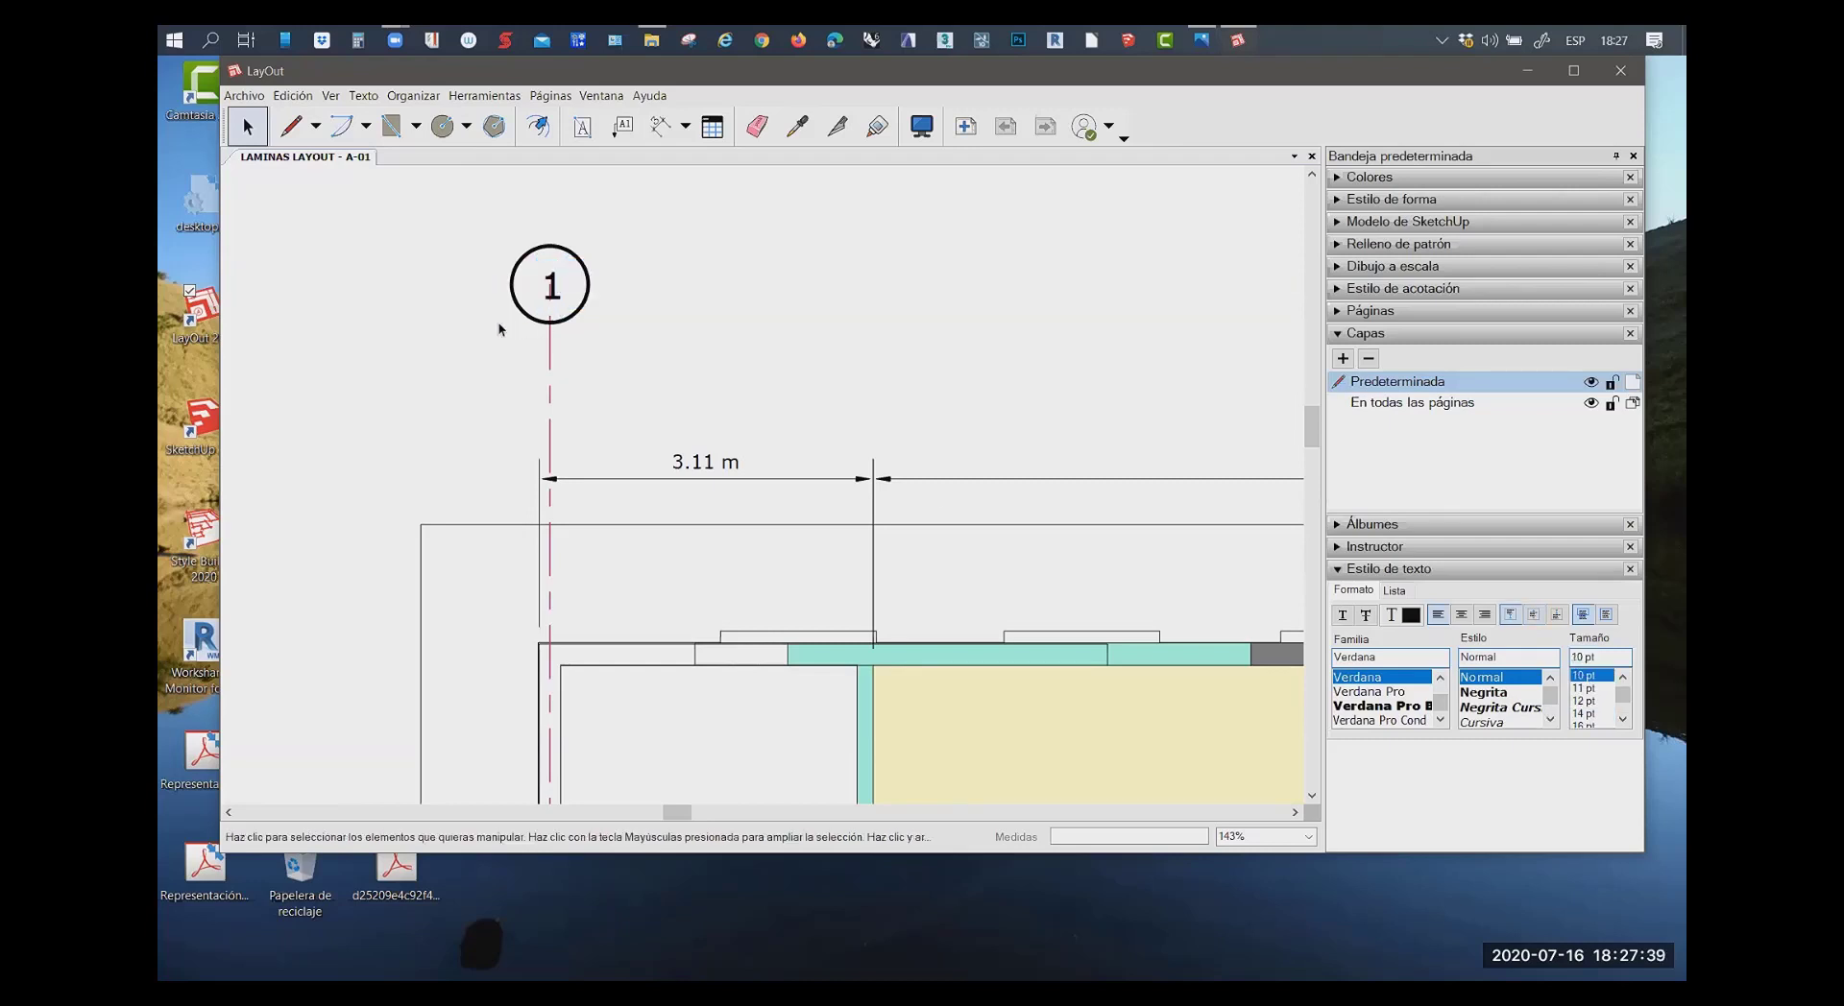
scroll(566, 396, "down", 5)
scroll(554, 392, "up", 2)
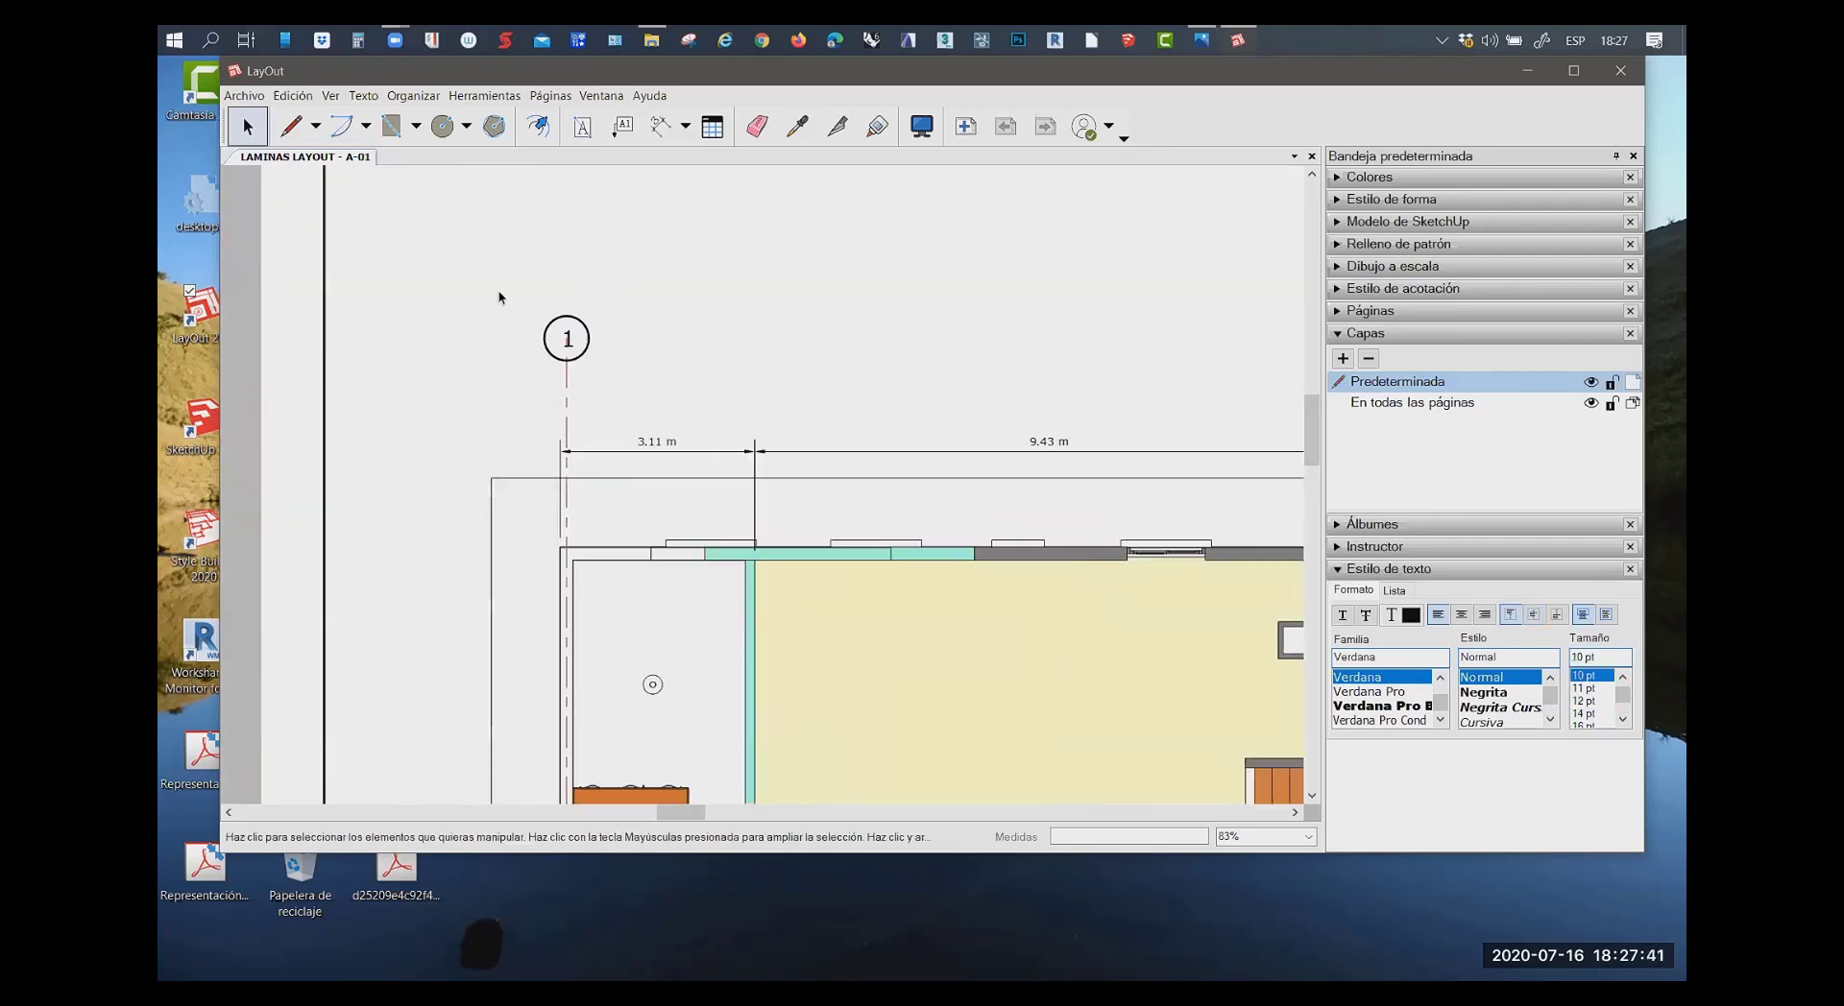
Group the marker circle, its number 1 and the red axis line
left_click_drag(499, 297, 635, 413)
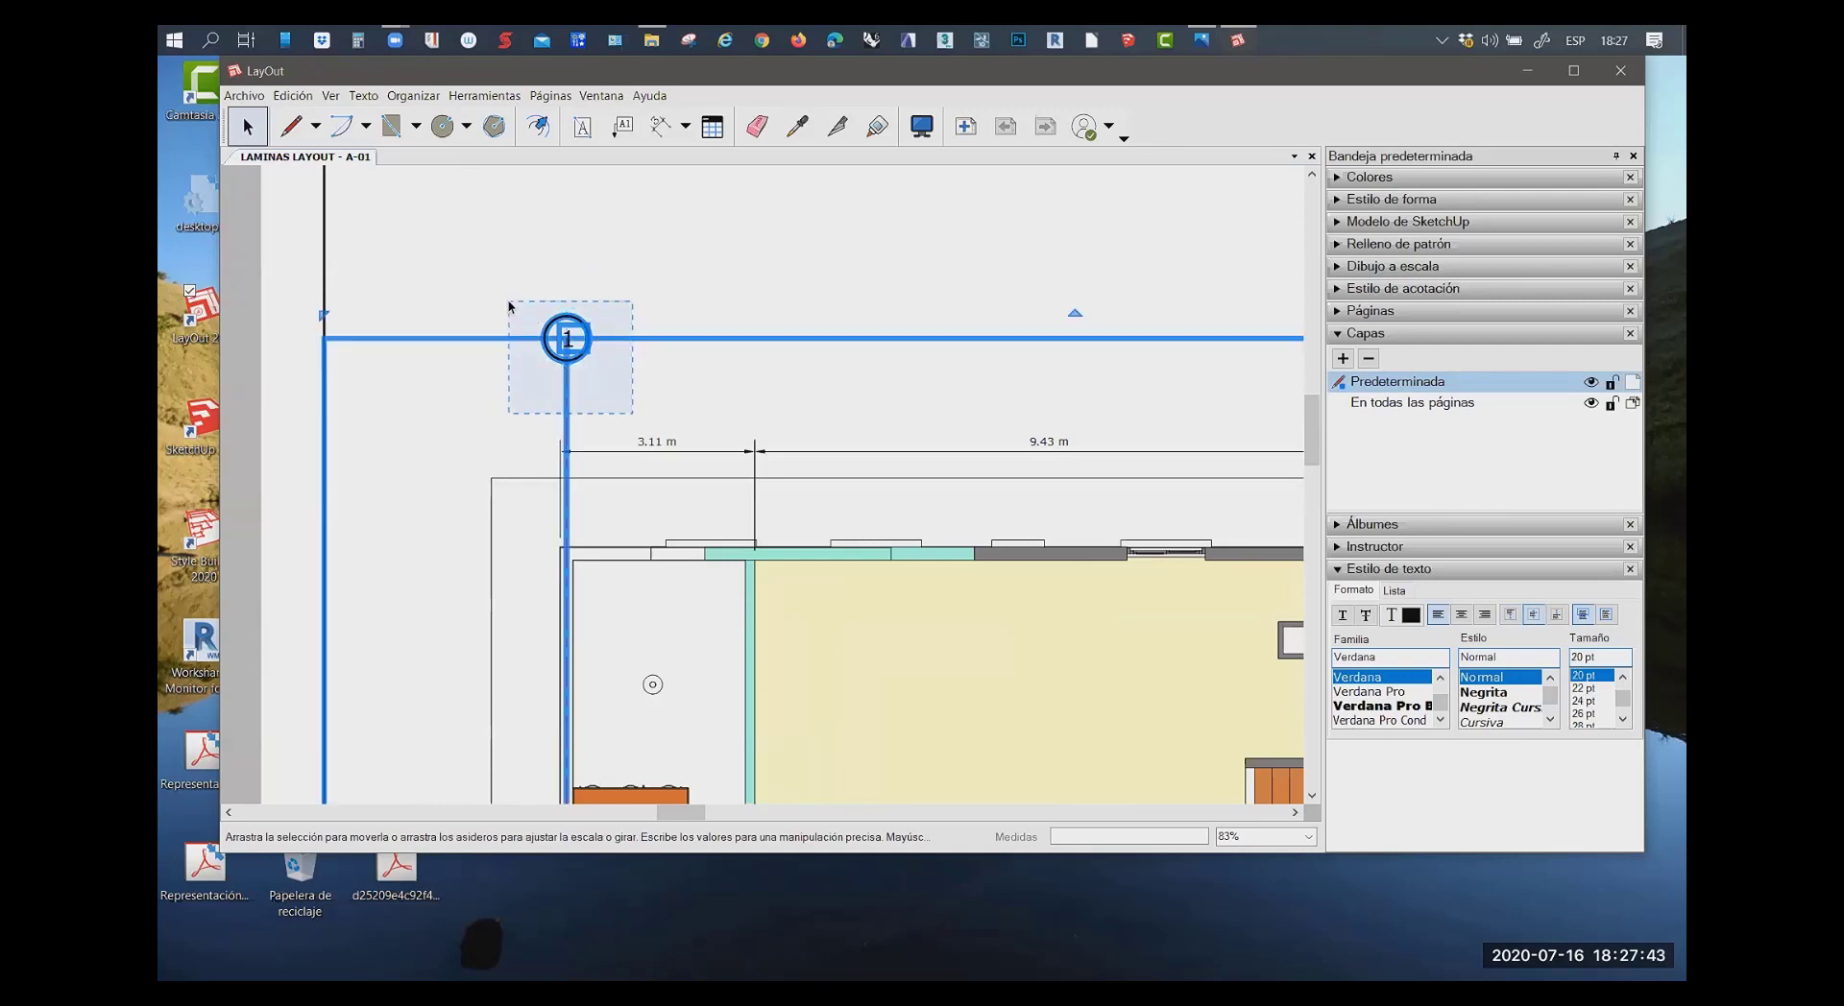
left_click(617, 419)
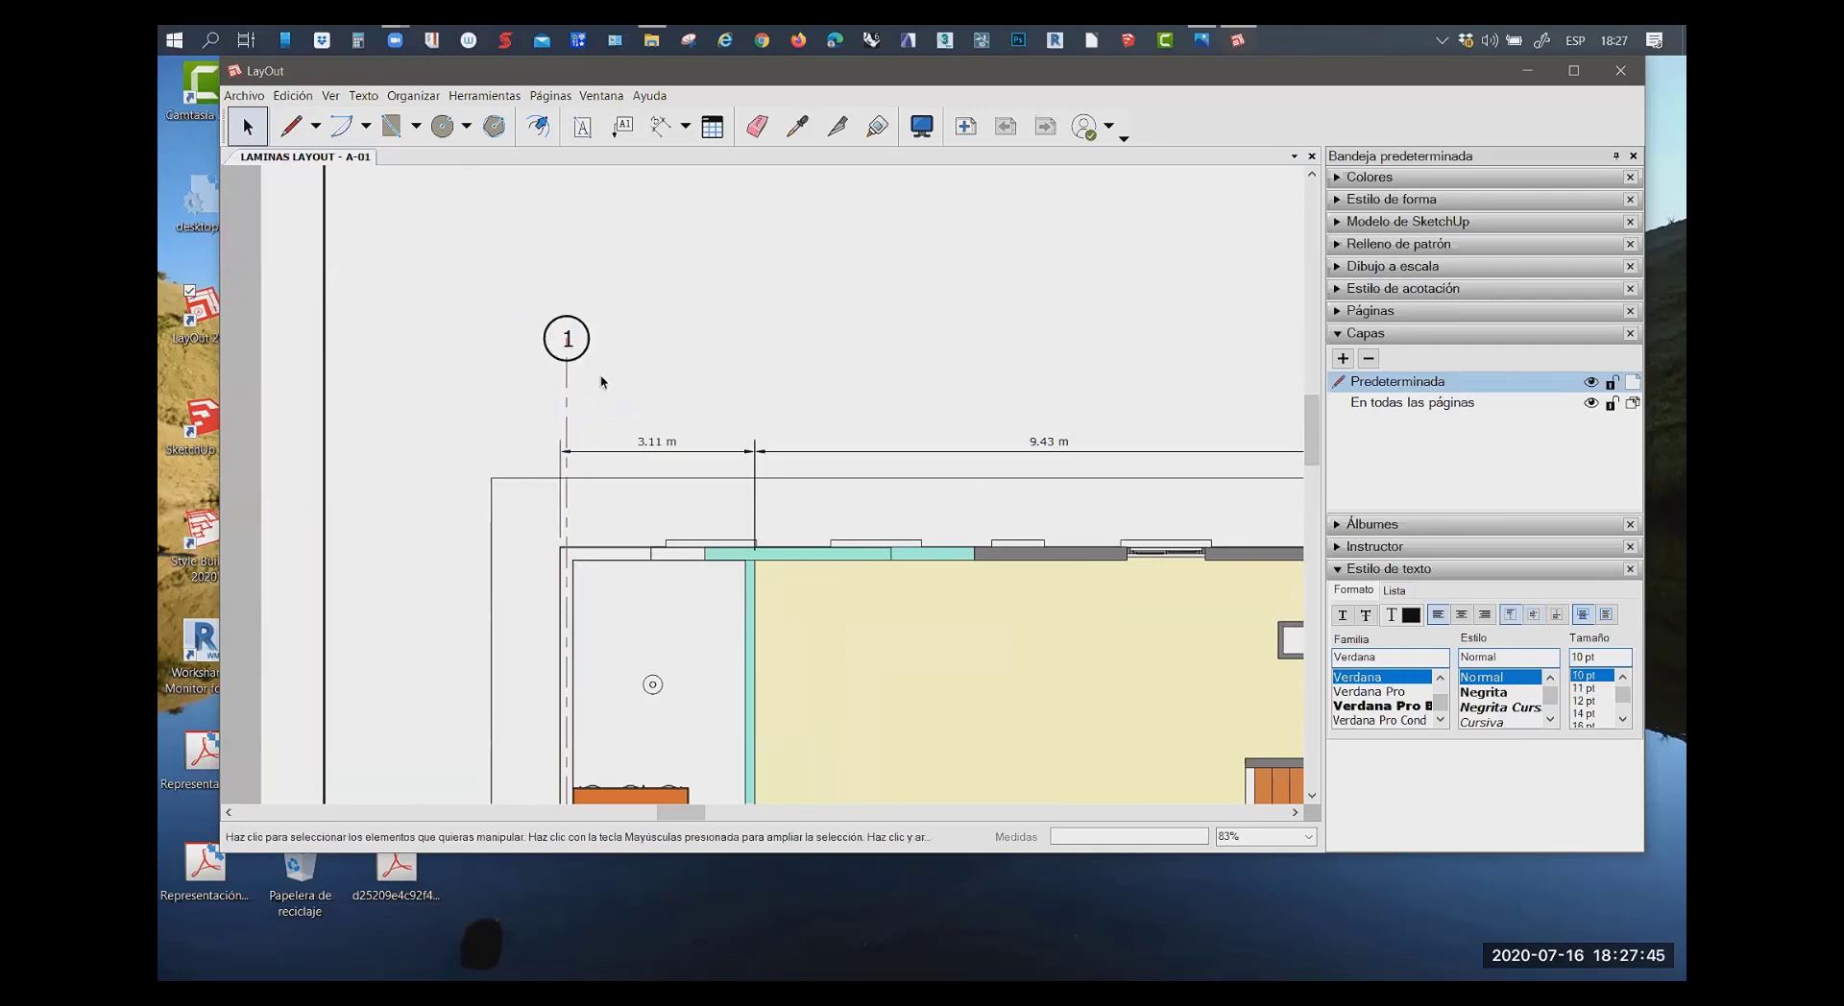
left_click_drag(516, 291, 622, 408)
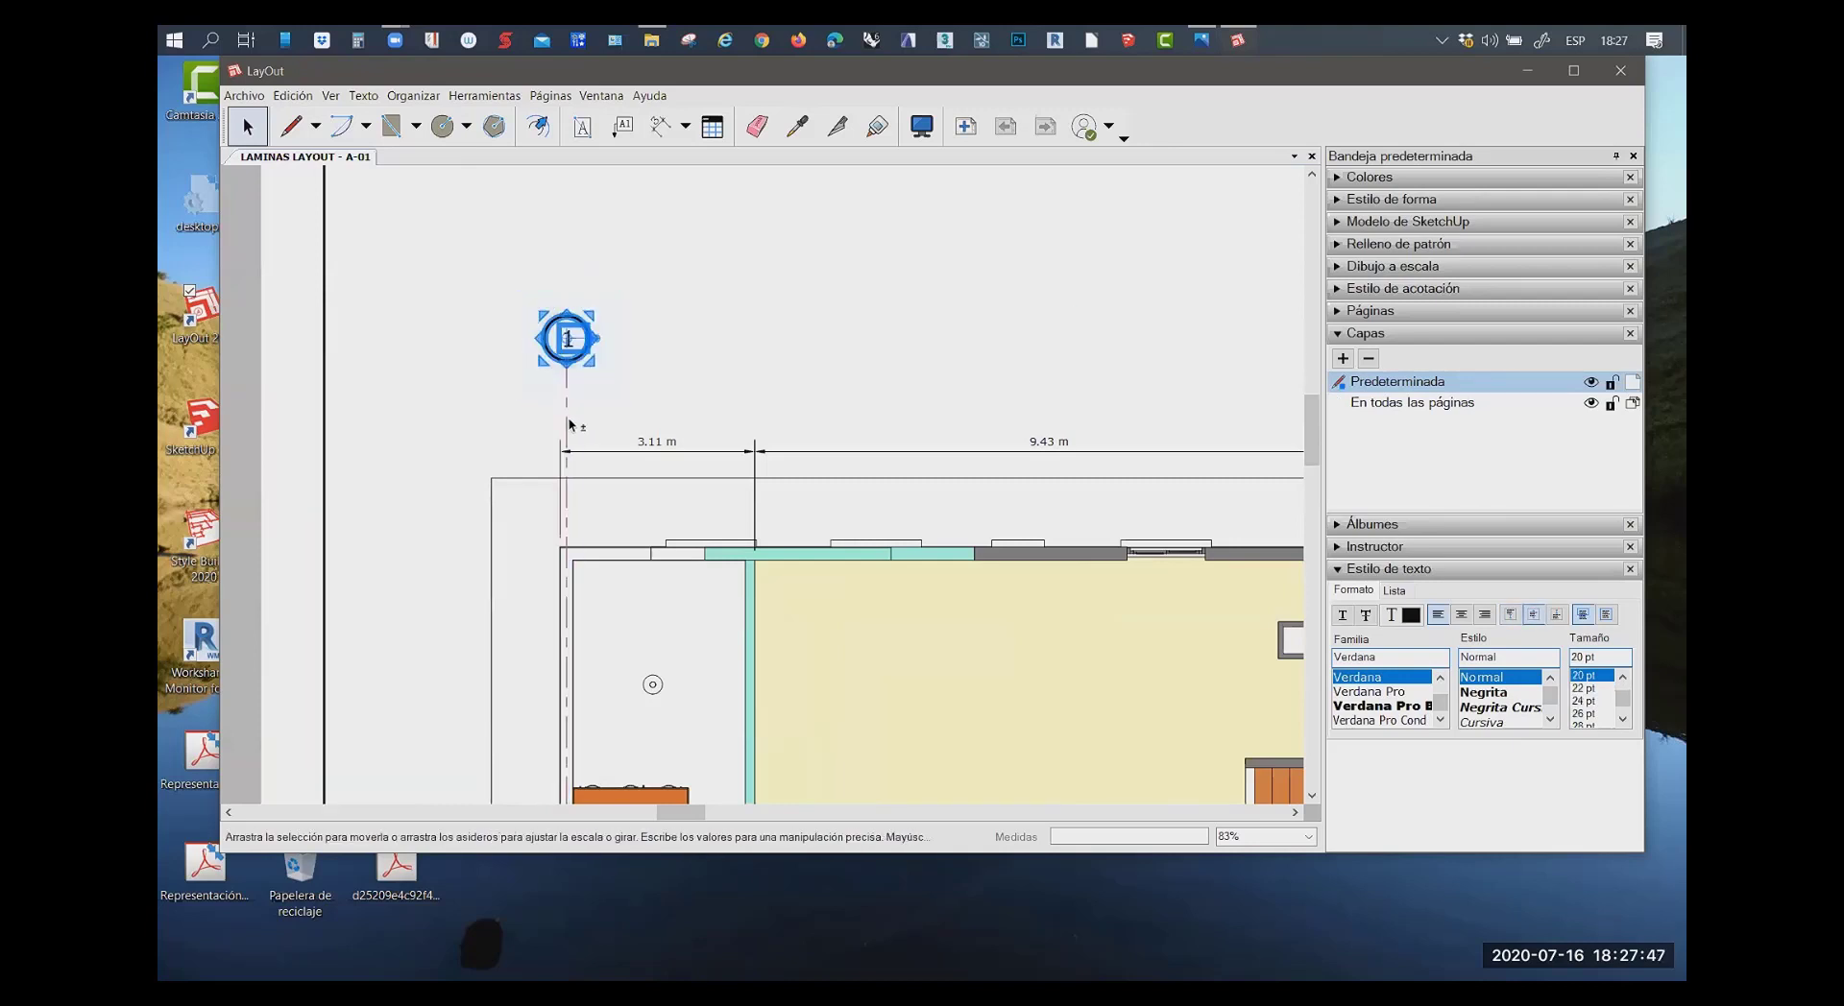
left_click(567, 429, "shift")
right_click(569, 380)
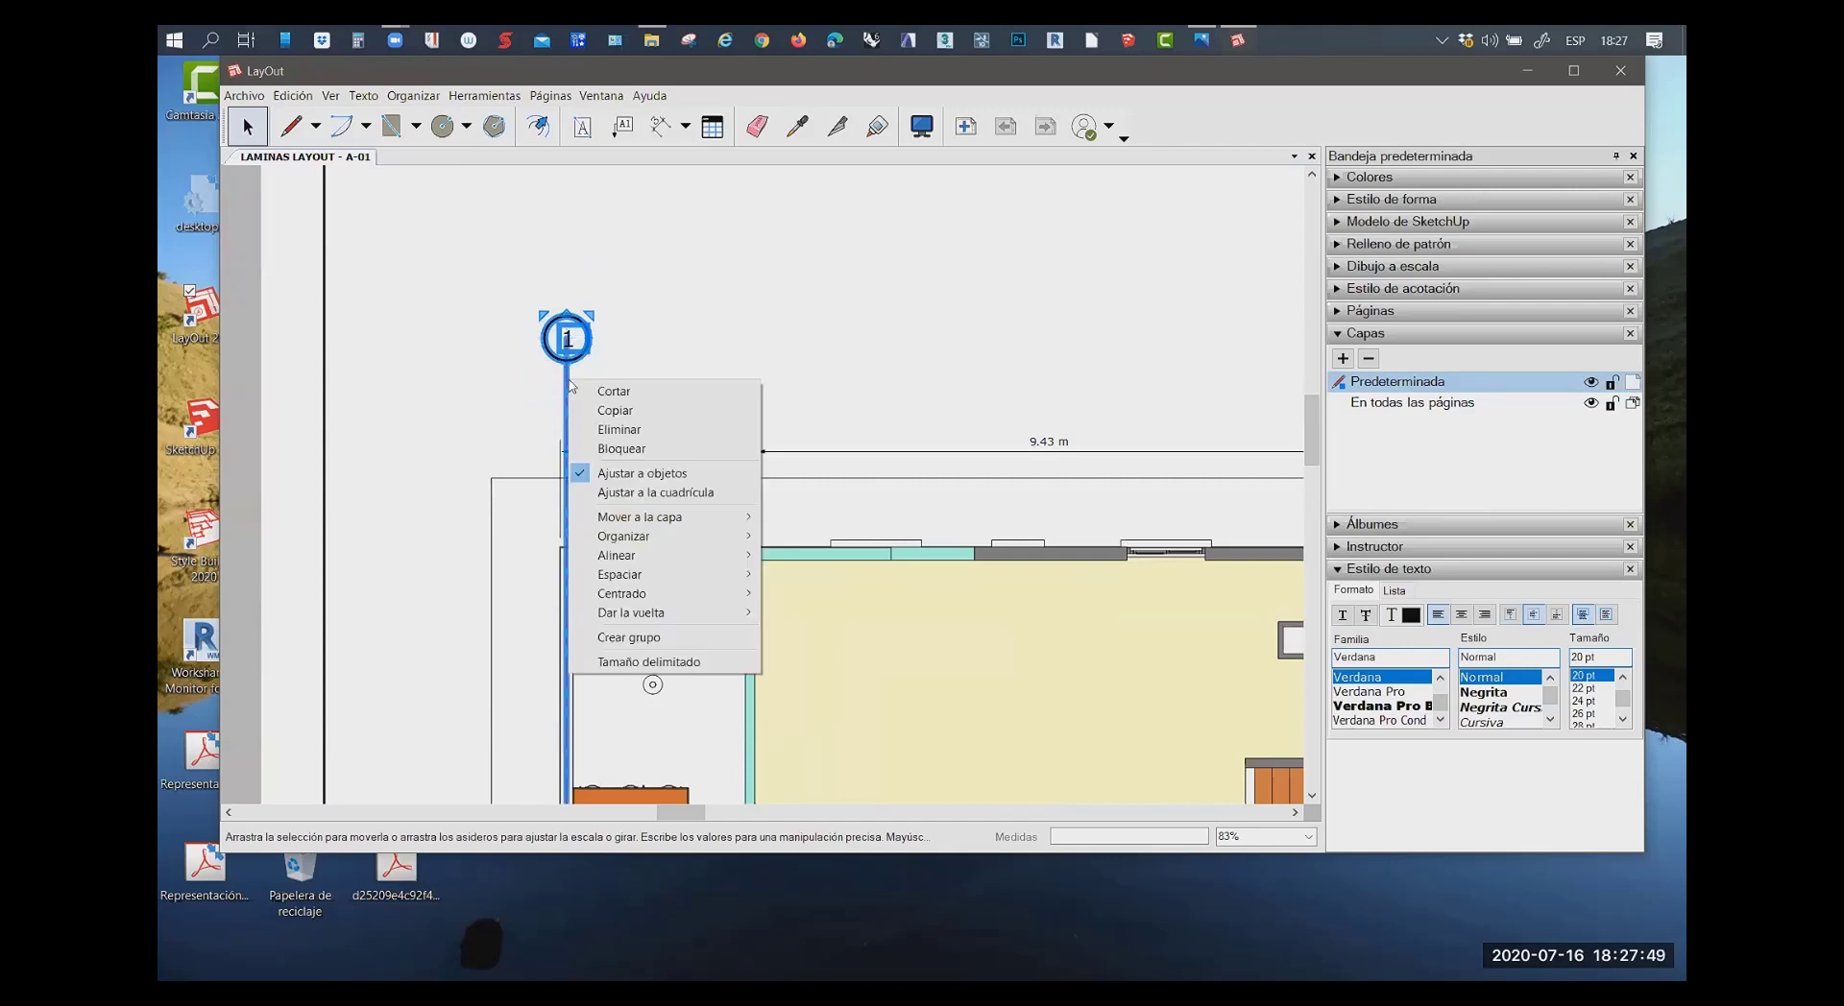
left_click(624, 638)
left_click(658, 379)
scroll(617, 315, "down", 5)
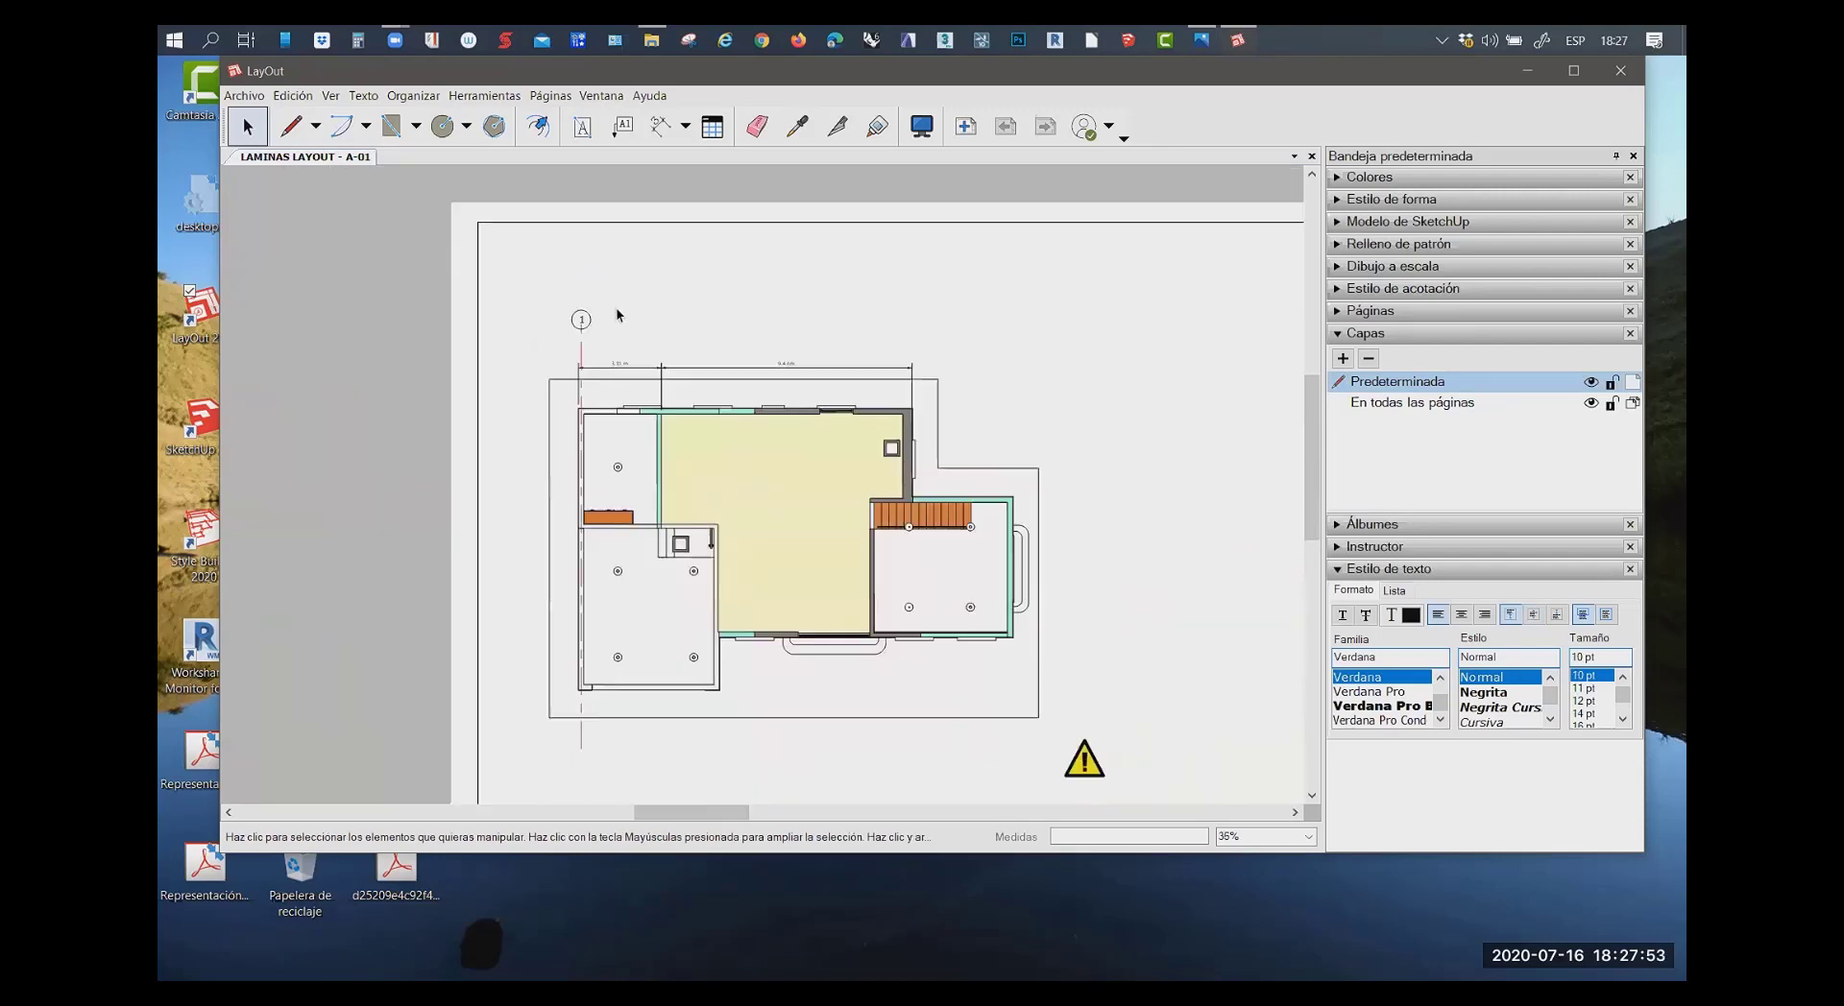
scroll(613, 407, "up", 2)
scroll(612, 407, "up", 2)
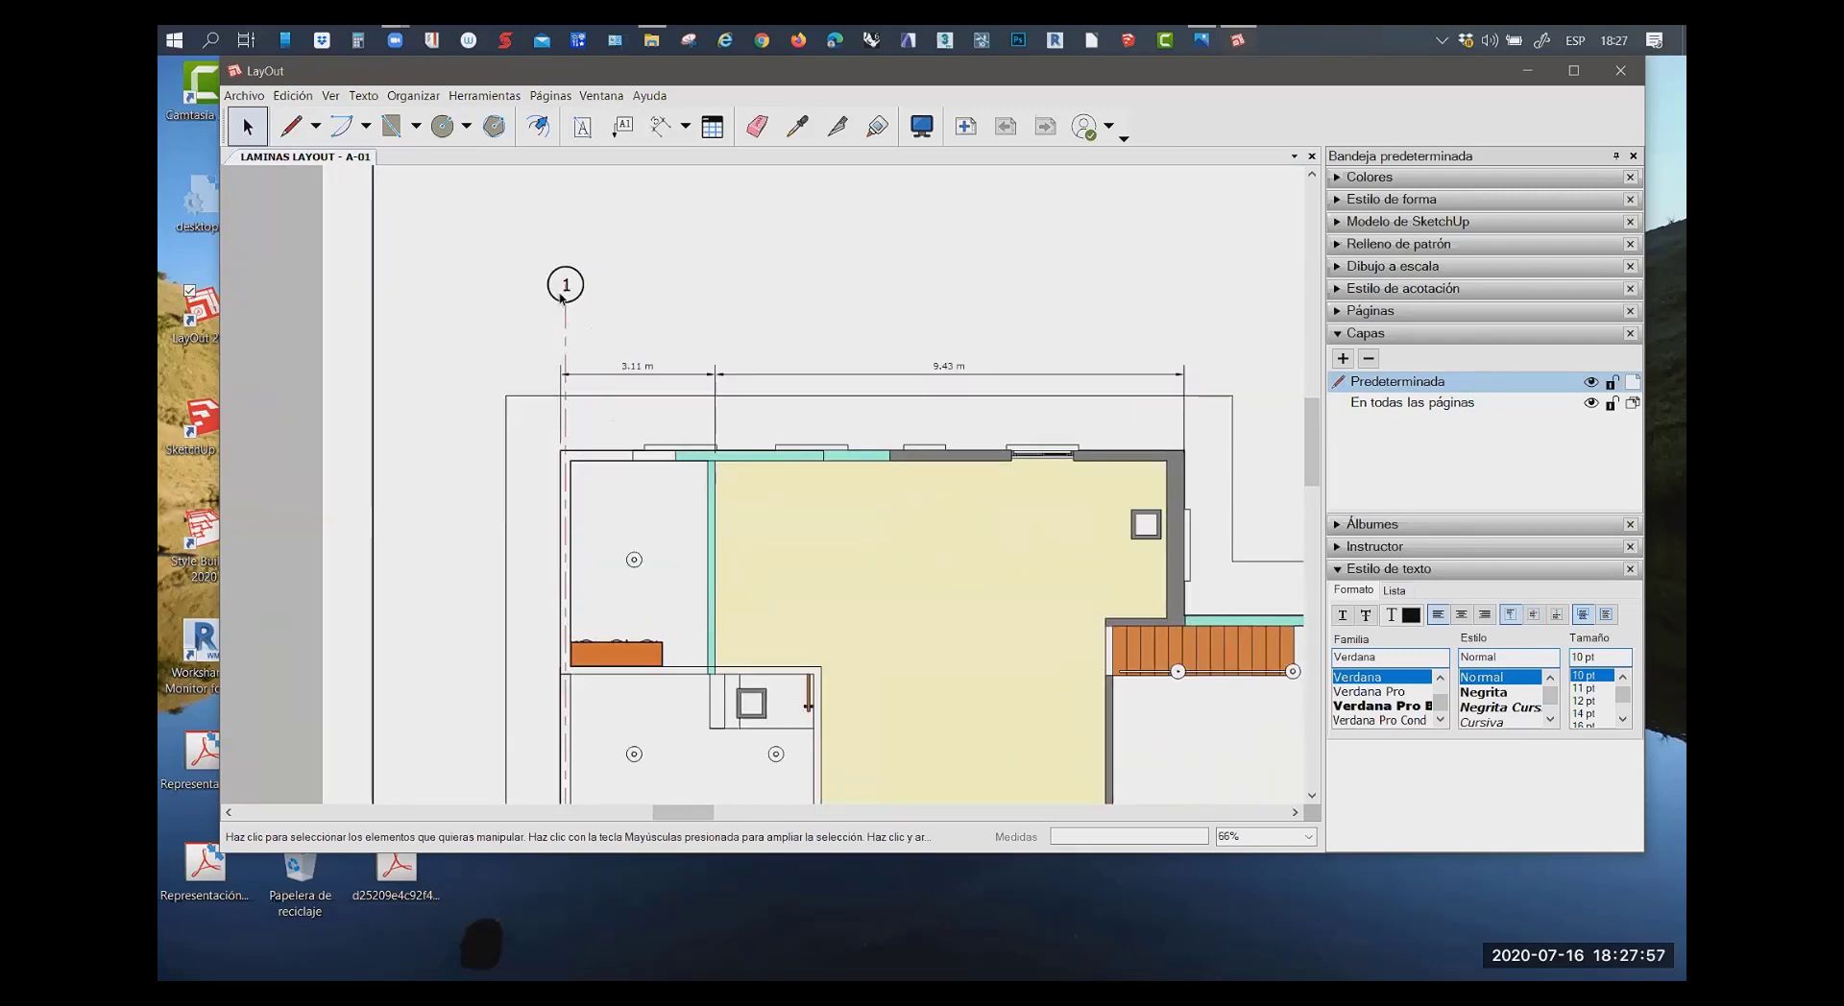
Open the grouped marker and select the digit inside it
double_click(565, 291)
double_click(564, 284)
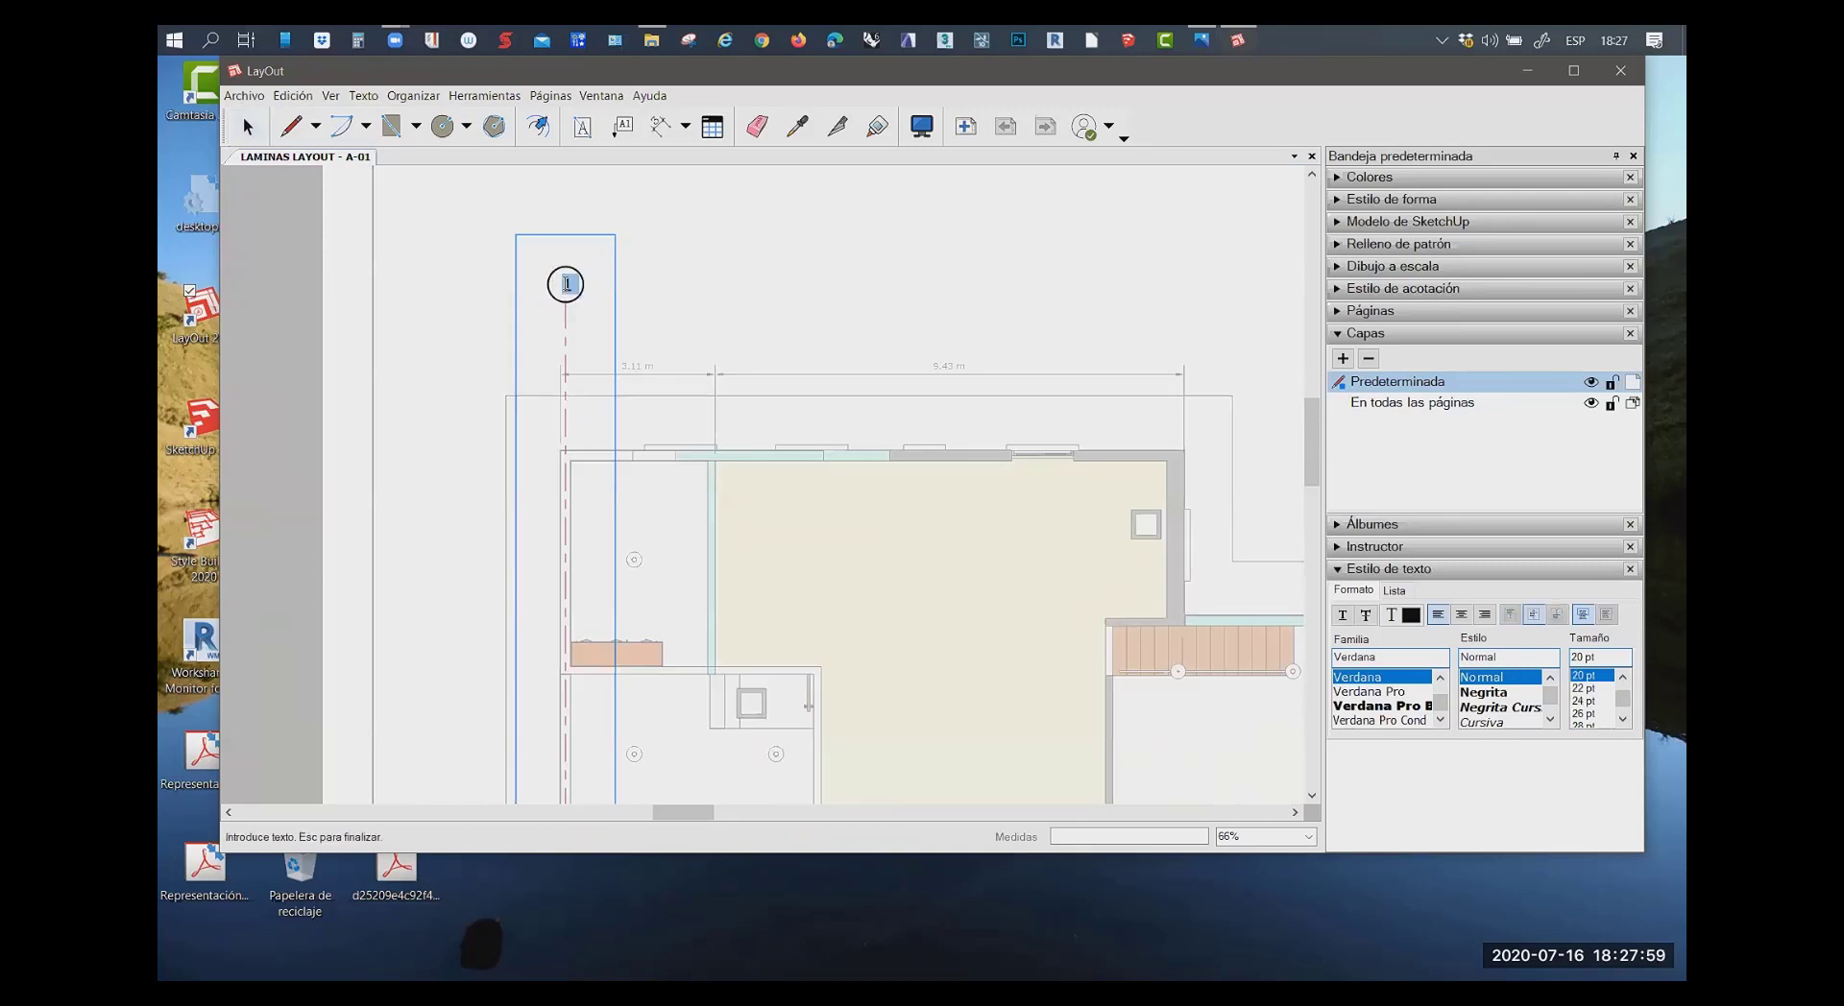
scroll(565, 284, "up", 2)
scroll(564, 285, "up", 1)
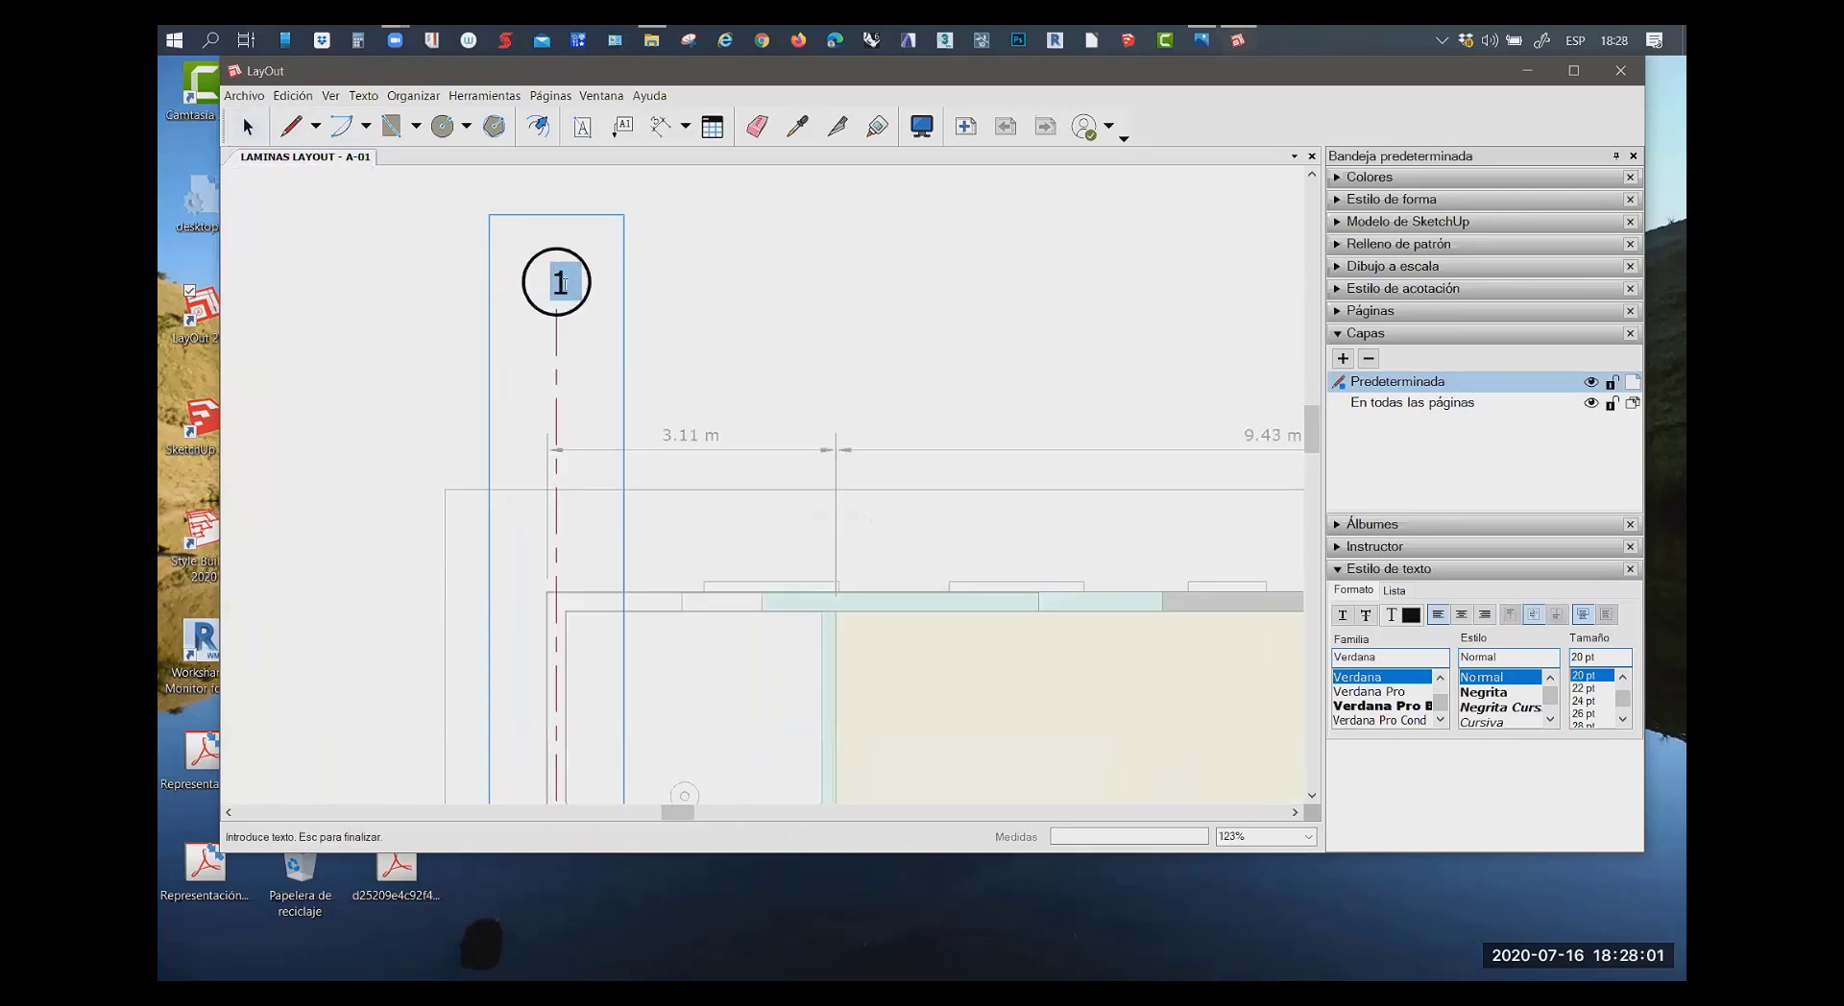
left_click_drag(557, 283, 567, 276)
left_click(364, 96)
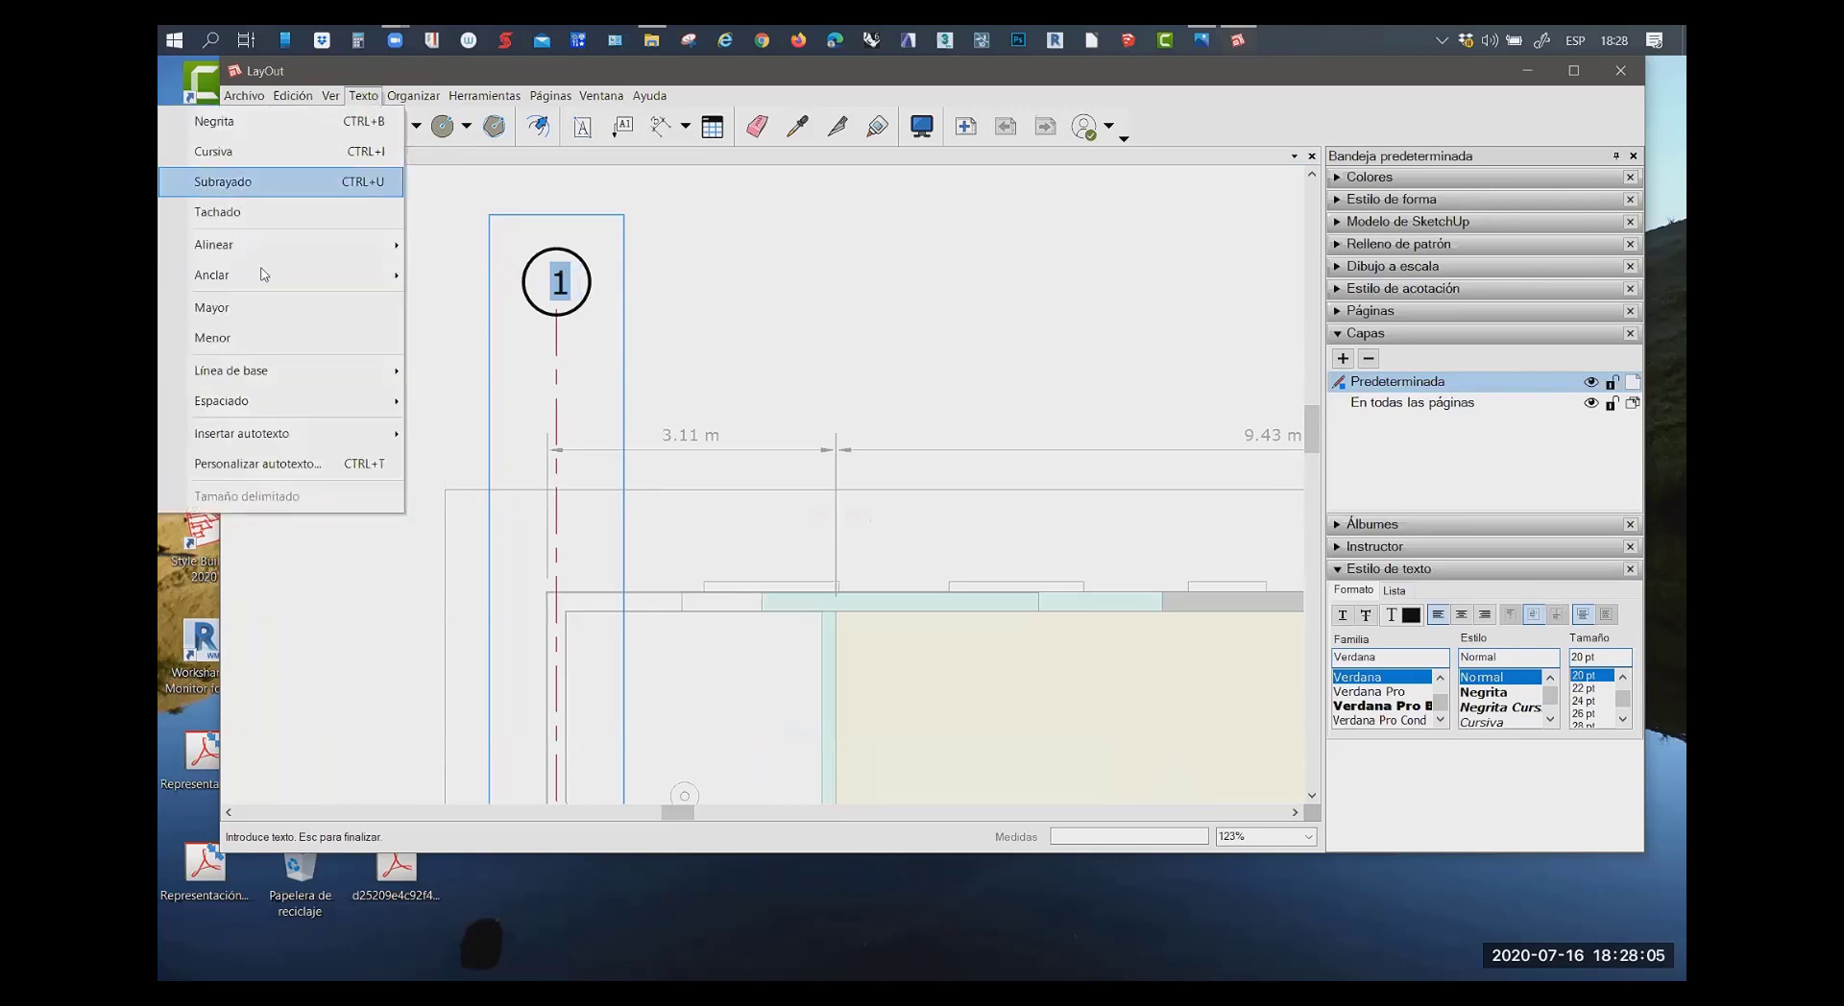
key("Escape")
Replace the marker's digit with 1 and finish editing the text
left_click(566, 280)
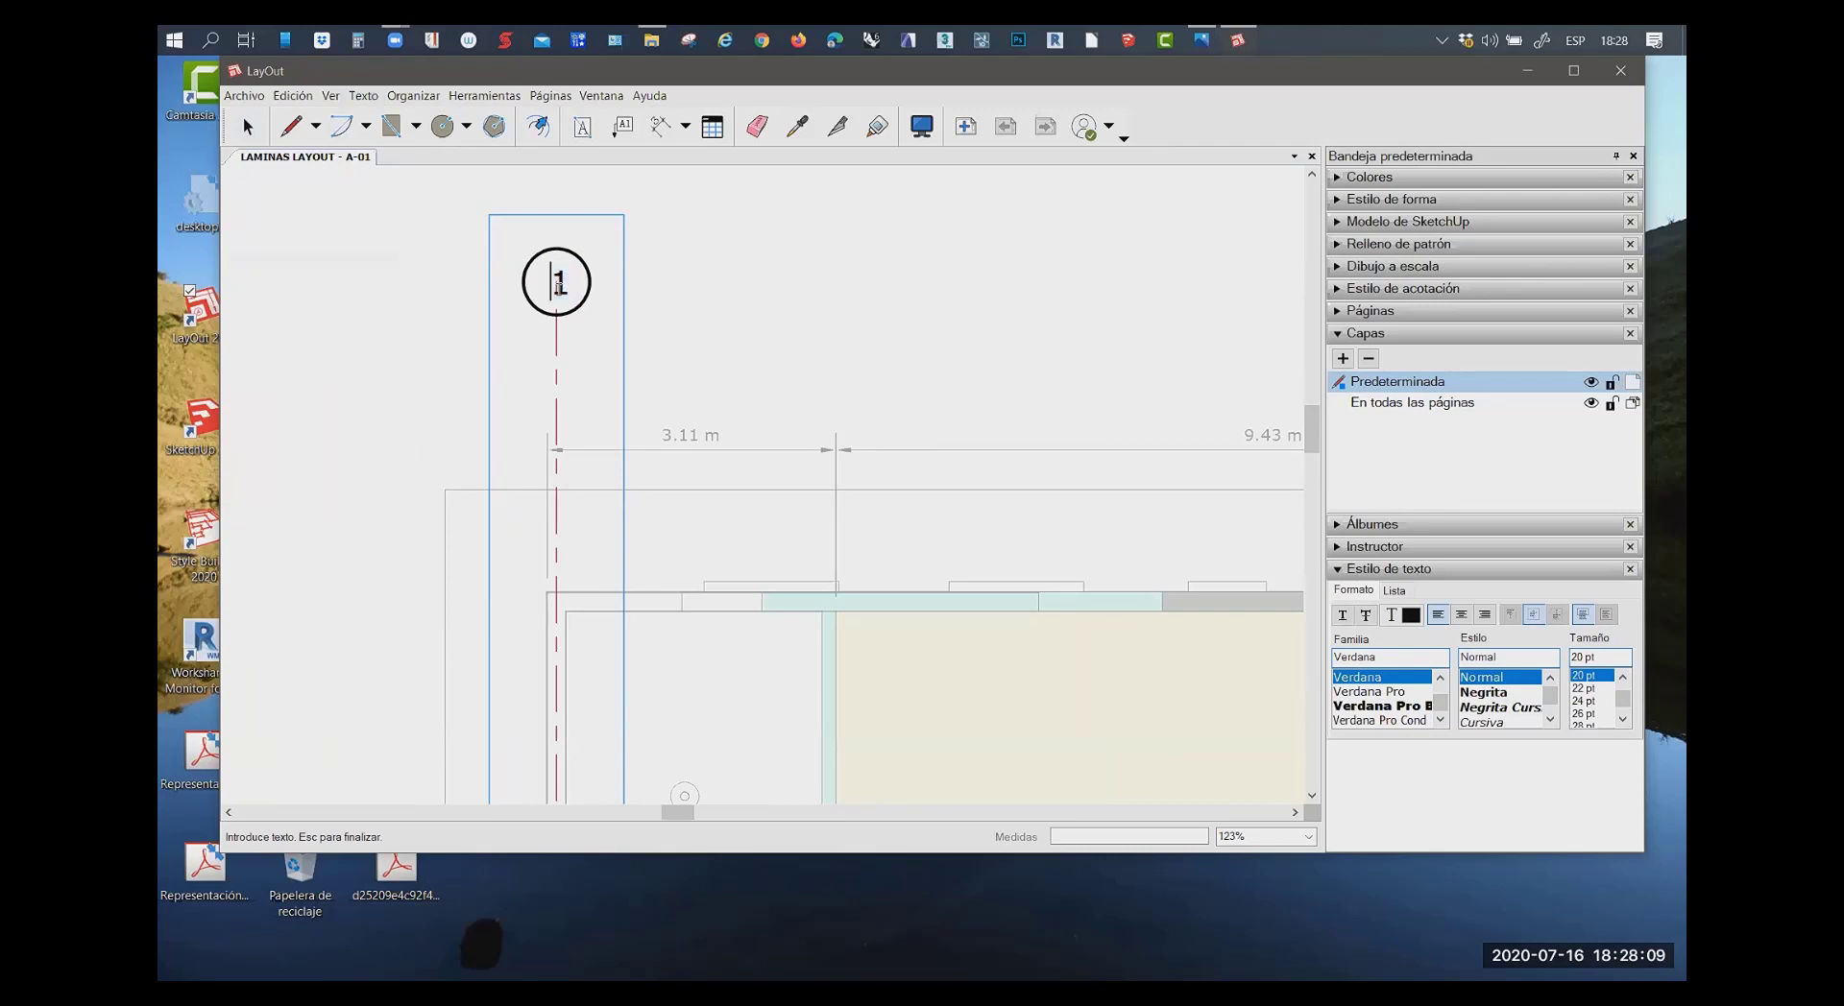
key("Delete")
type("1")
key("Escape")
scroll(560, 288, "down", 1)
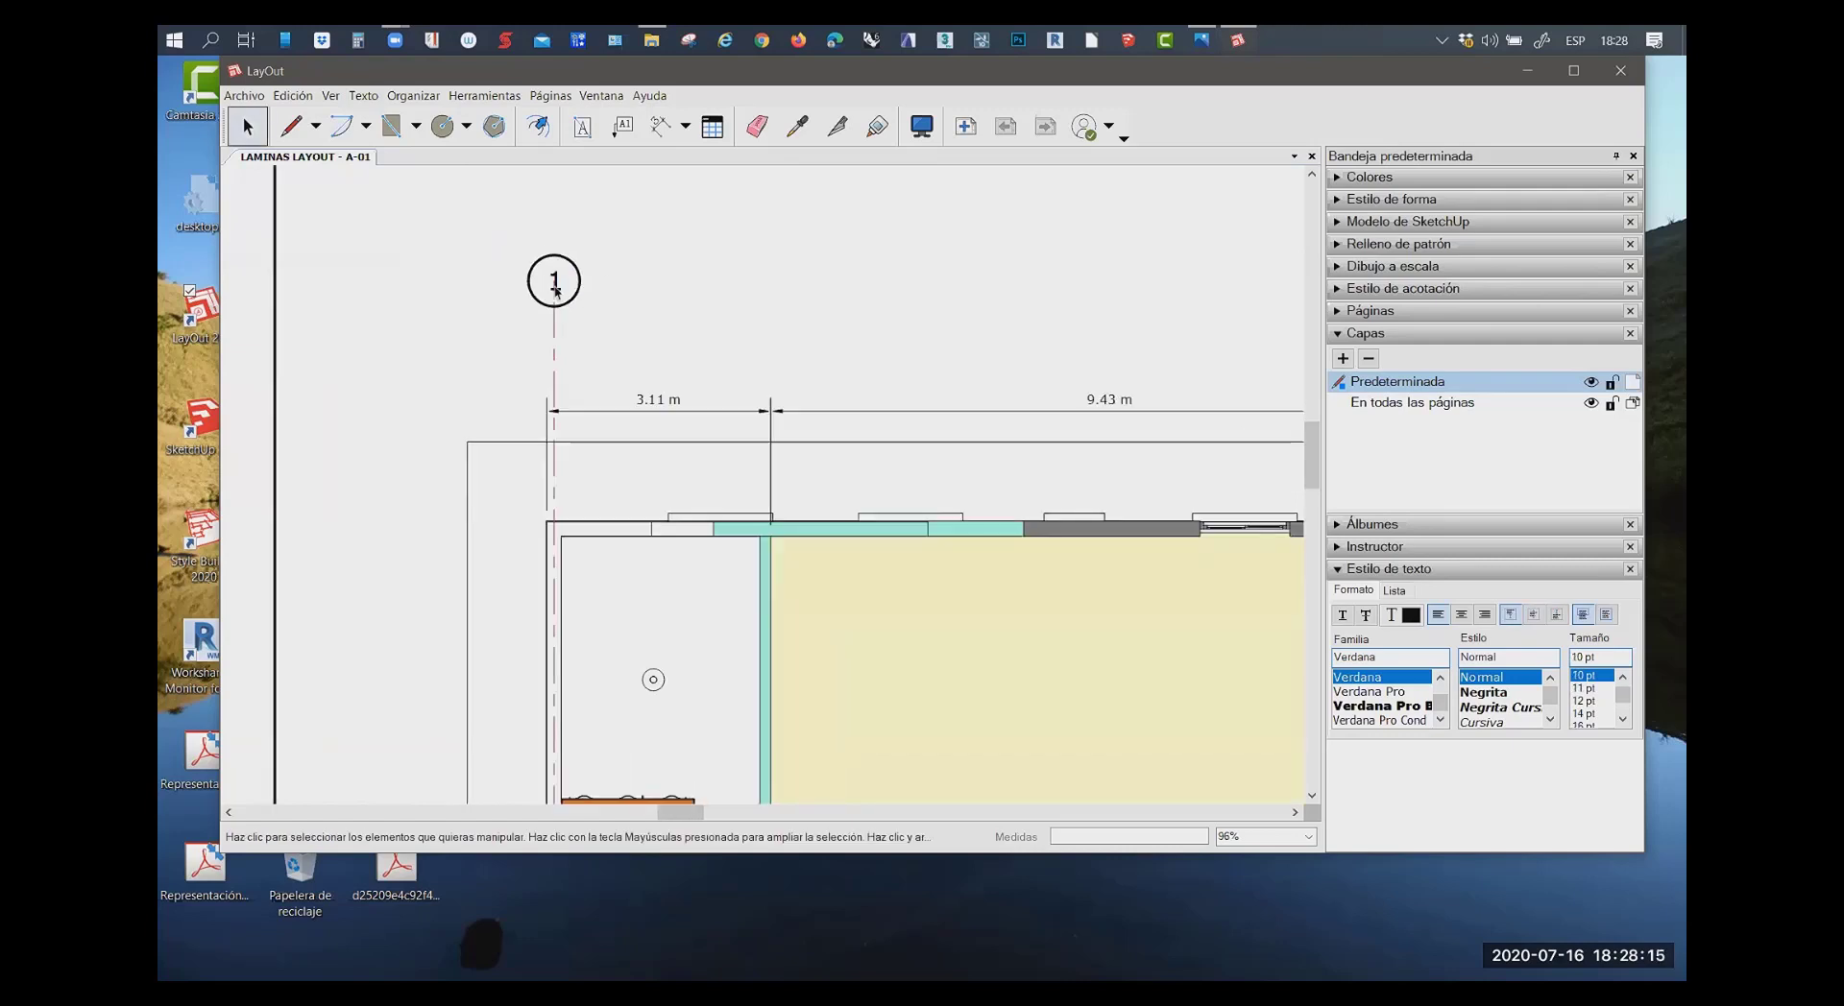
scroll(565, 297, "down", 2)
scroll(569, 308, "down", 2)
scroll(573, 318, "up", 2)
Copy axis marker 1 with its red line to the right, toward the interior wall
left_click(553, 283)
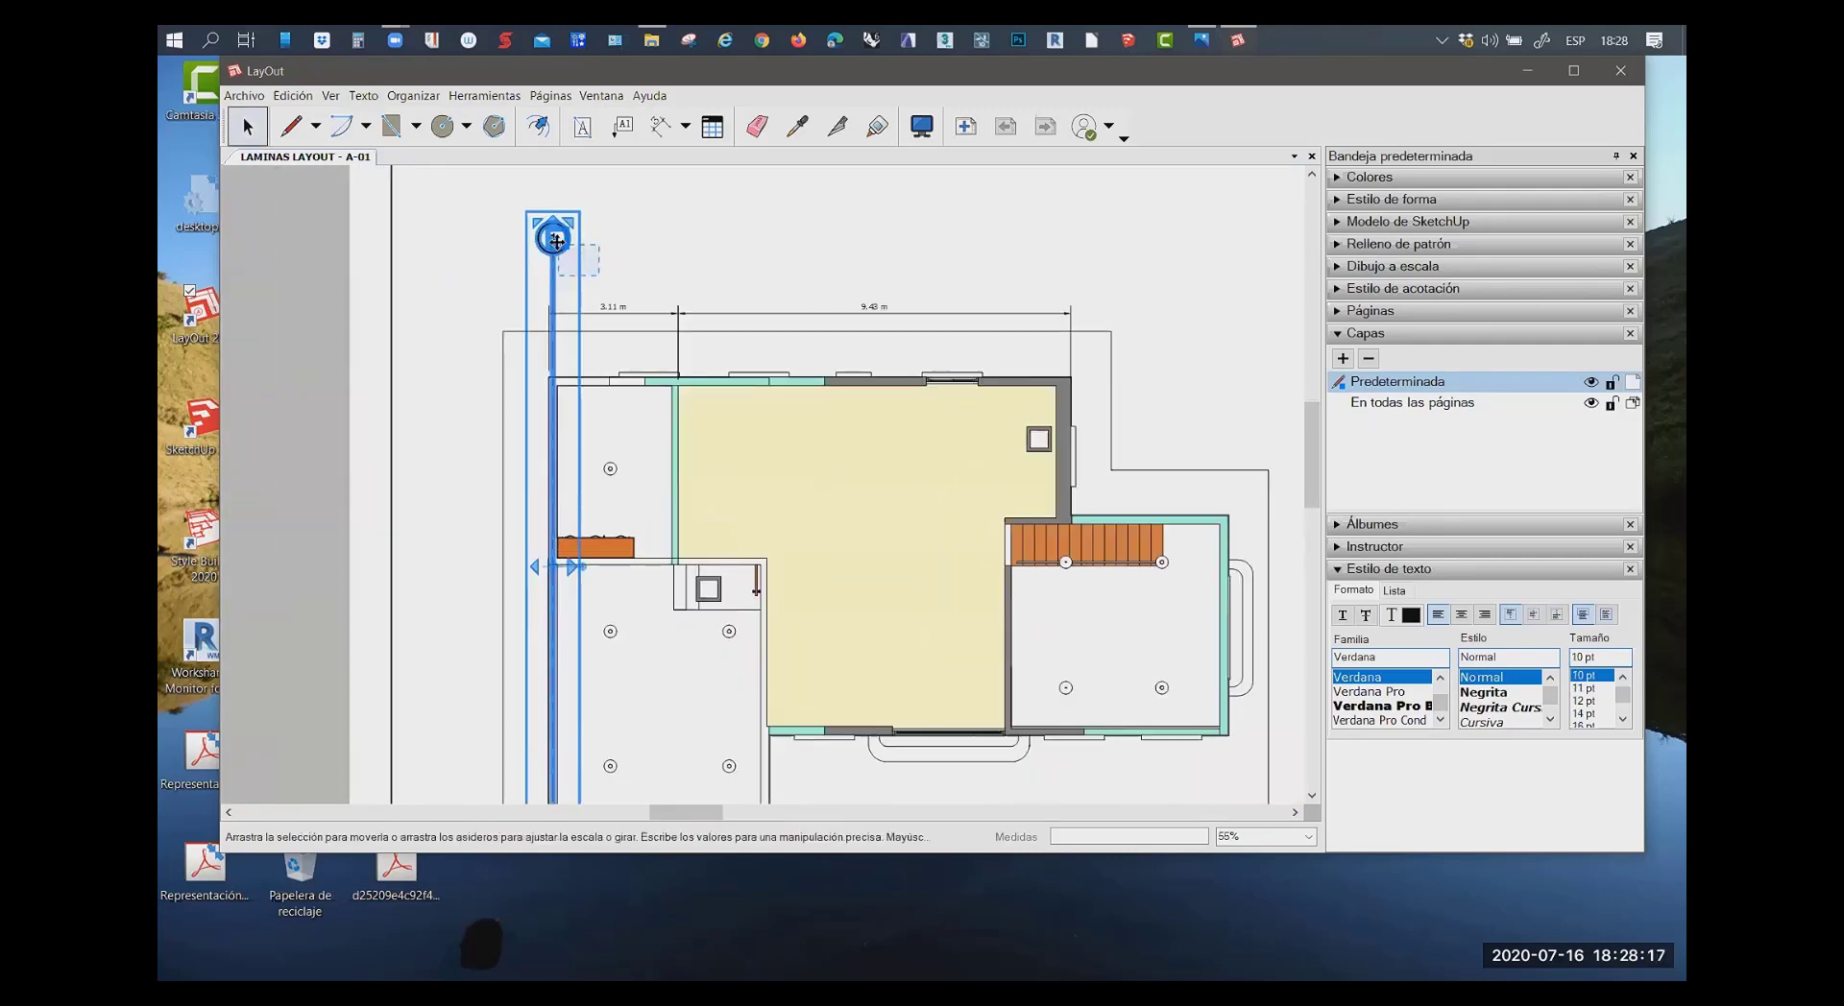
key("Escape")
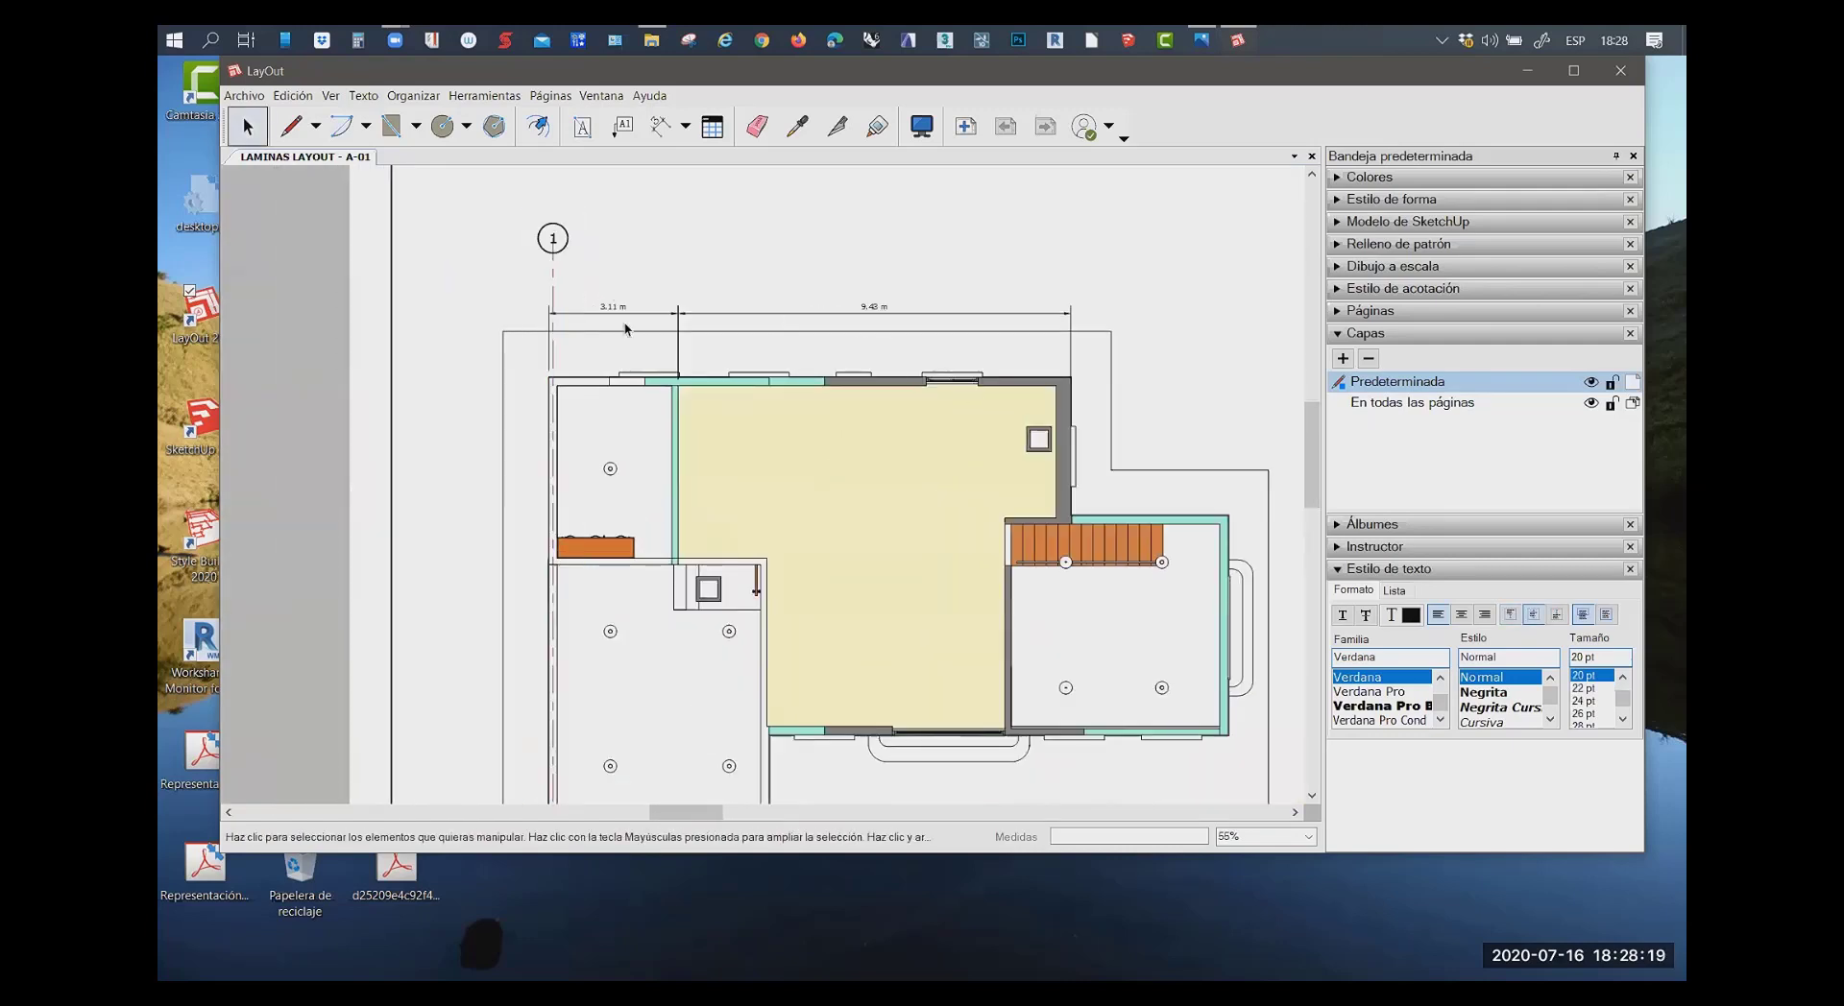
left_click(556, 276)
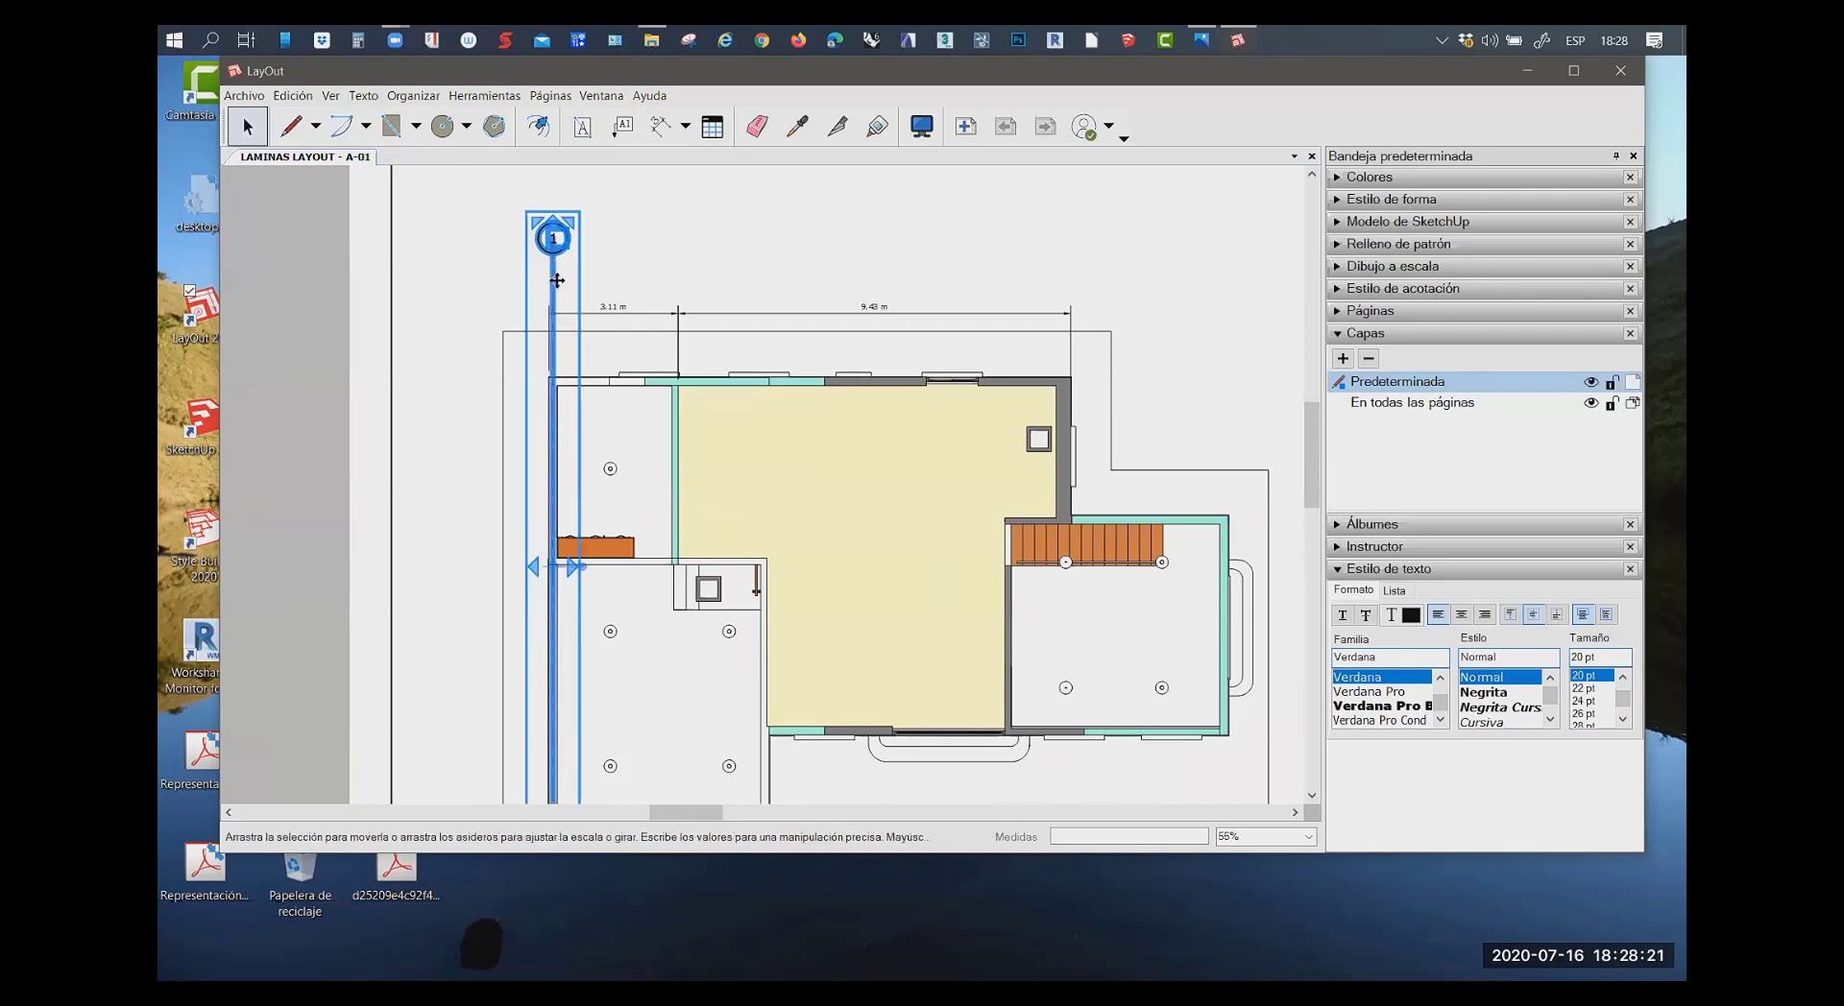
left_click_drag(557, 280, 672, 281)
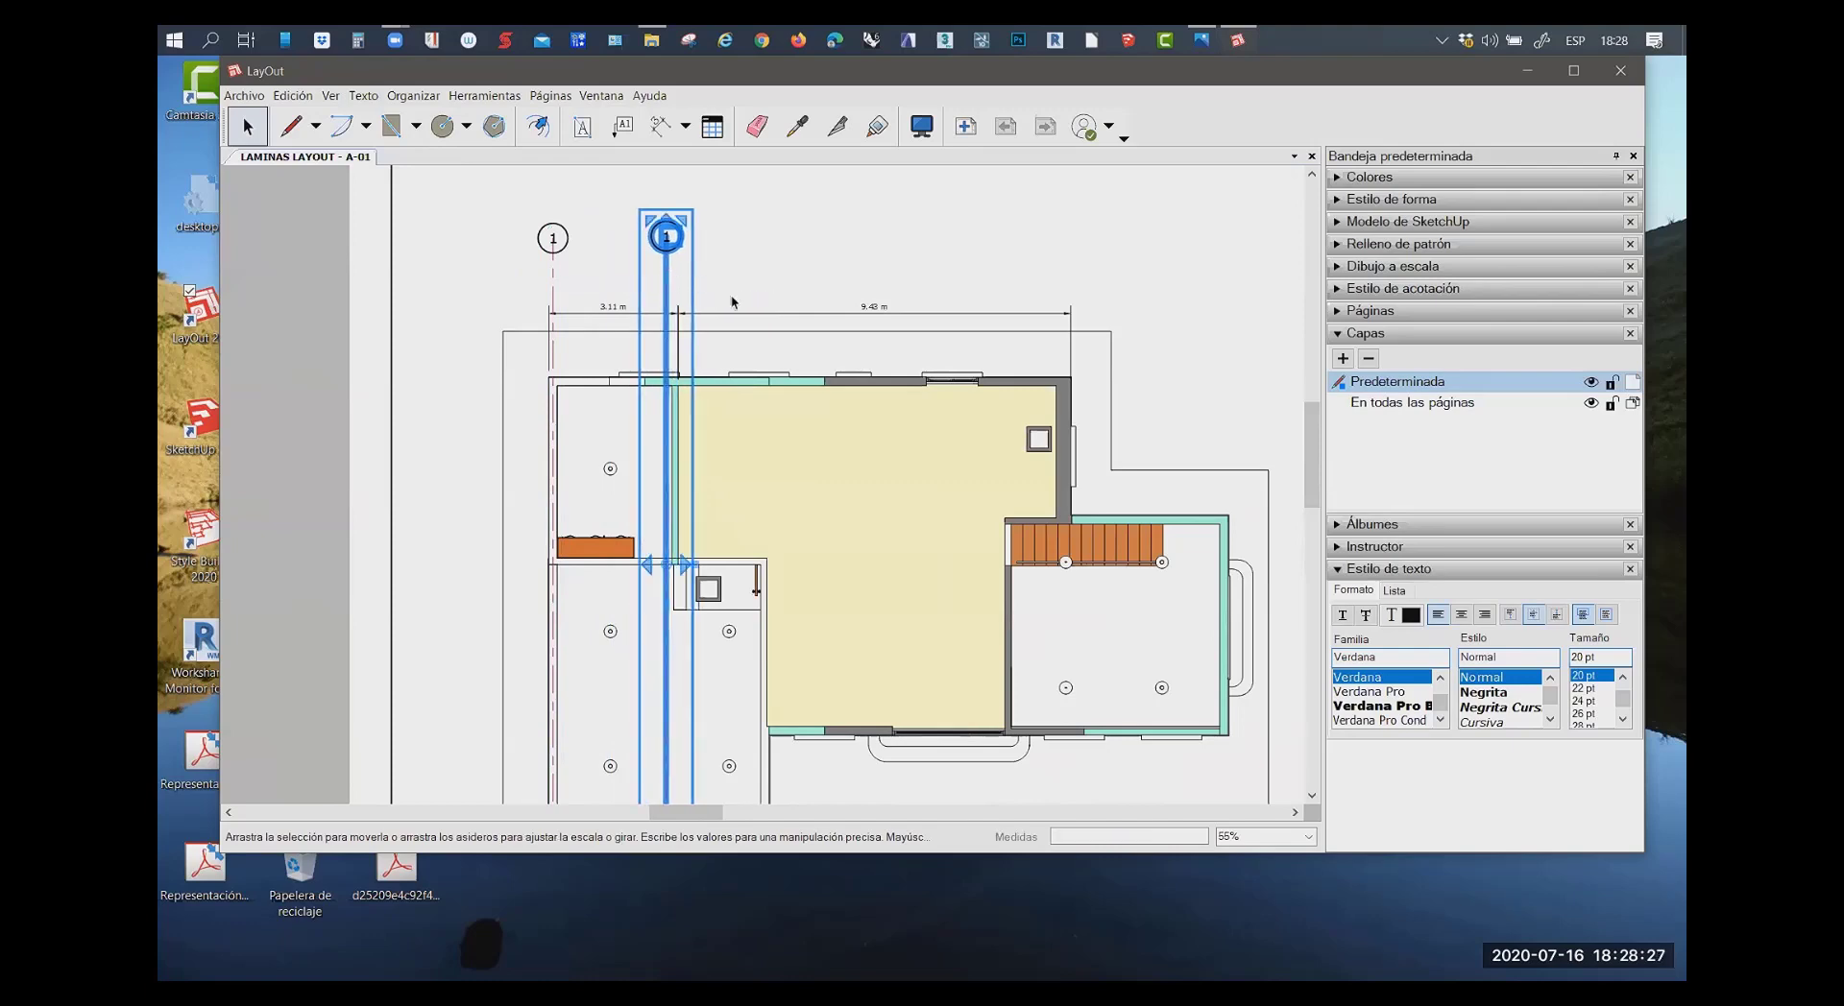
scroll(732, 302, "up", 2)
scroll(732, 317, "up", 2)
scroll(733, 411, "up", 2)
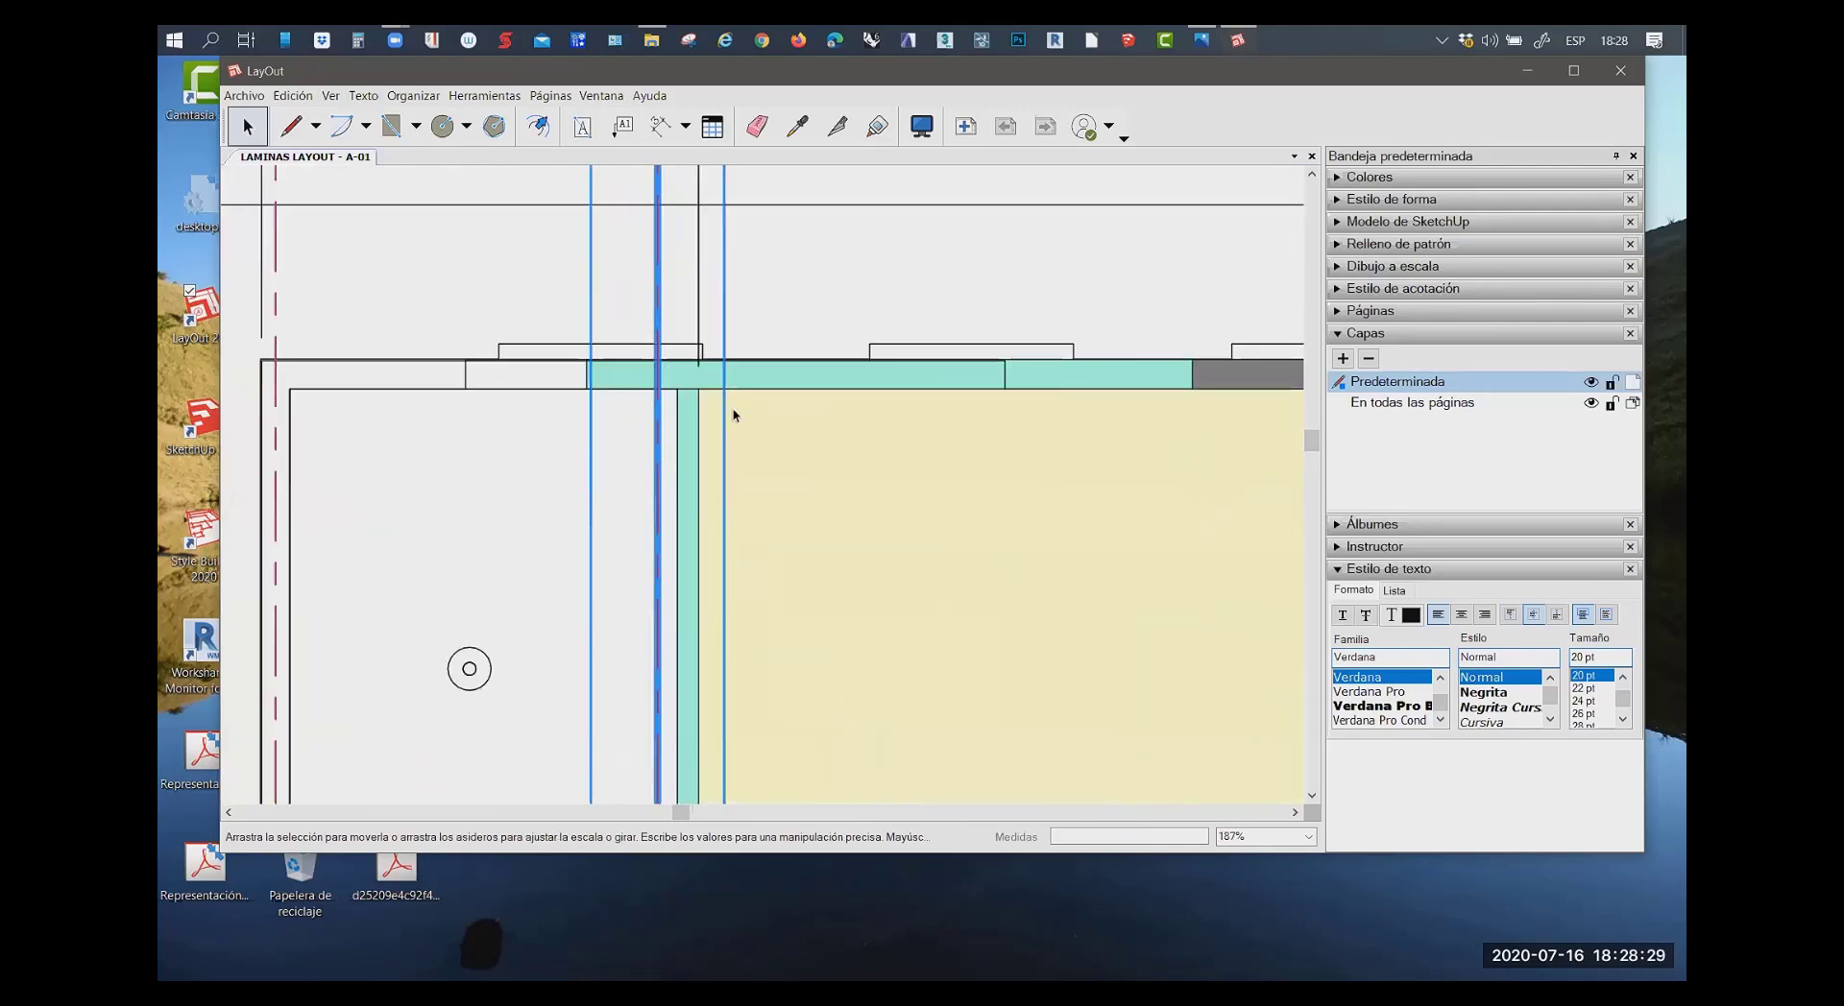
scroll(735, 415, "up", 2)
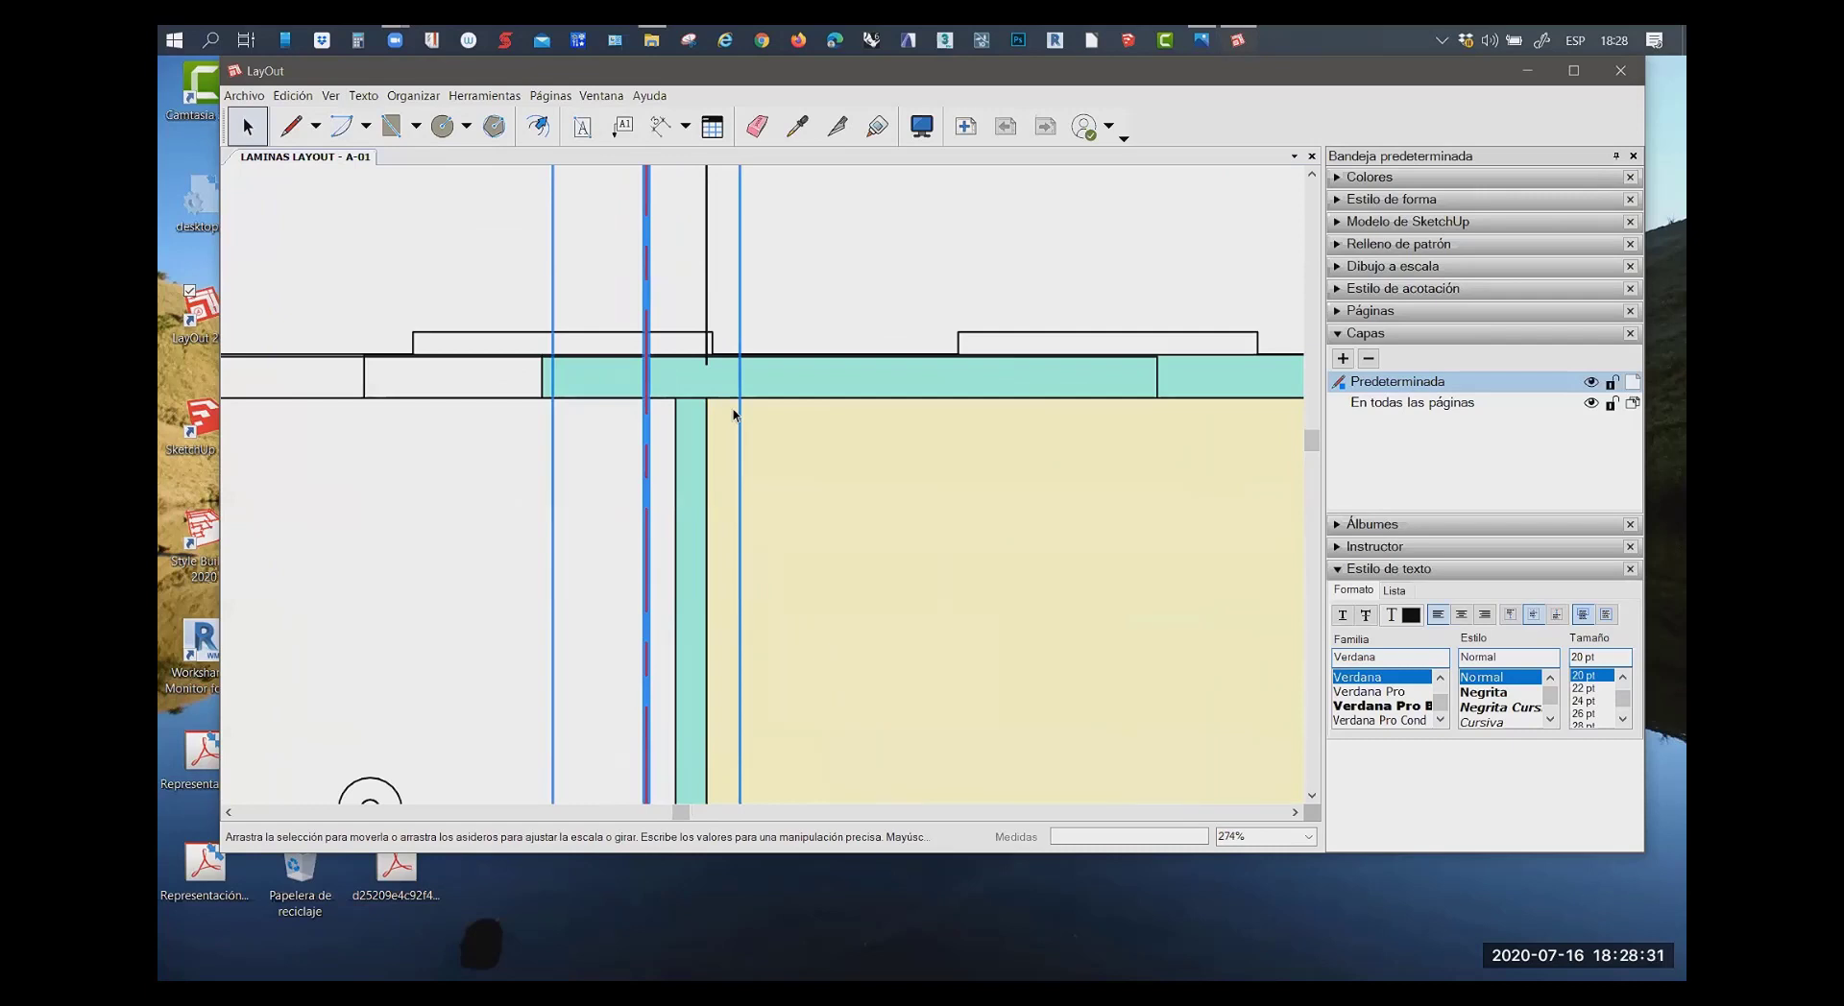
left_click_drag(733, 414, 732, 409)
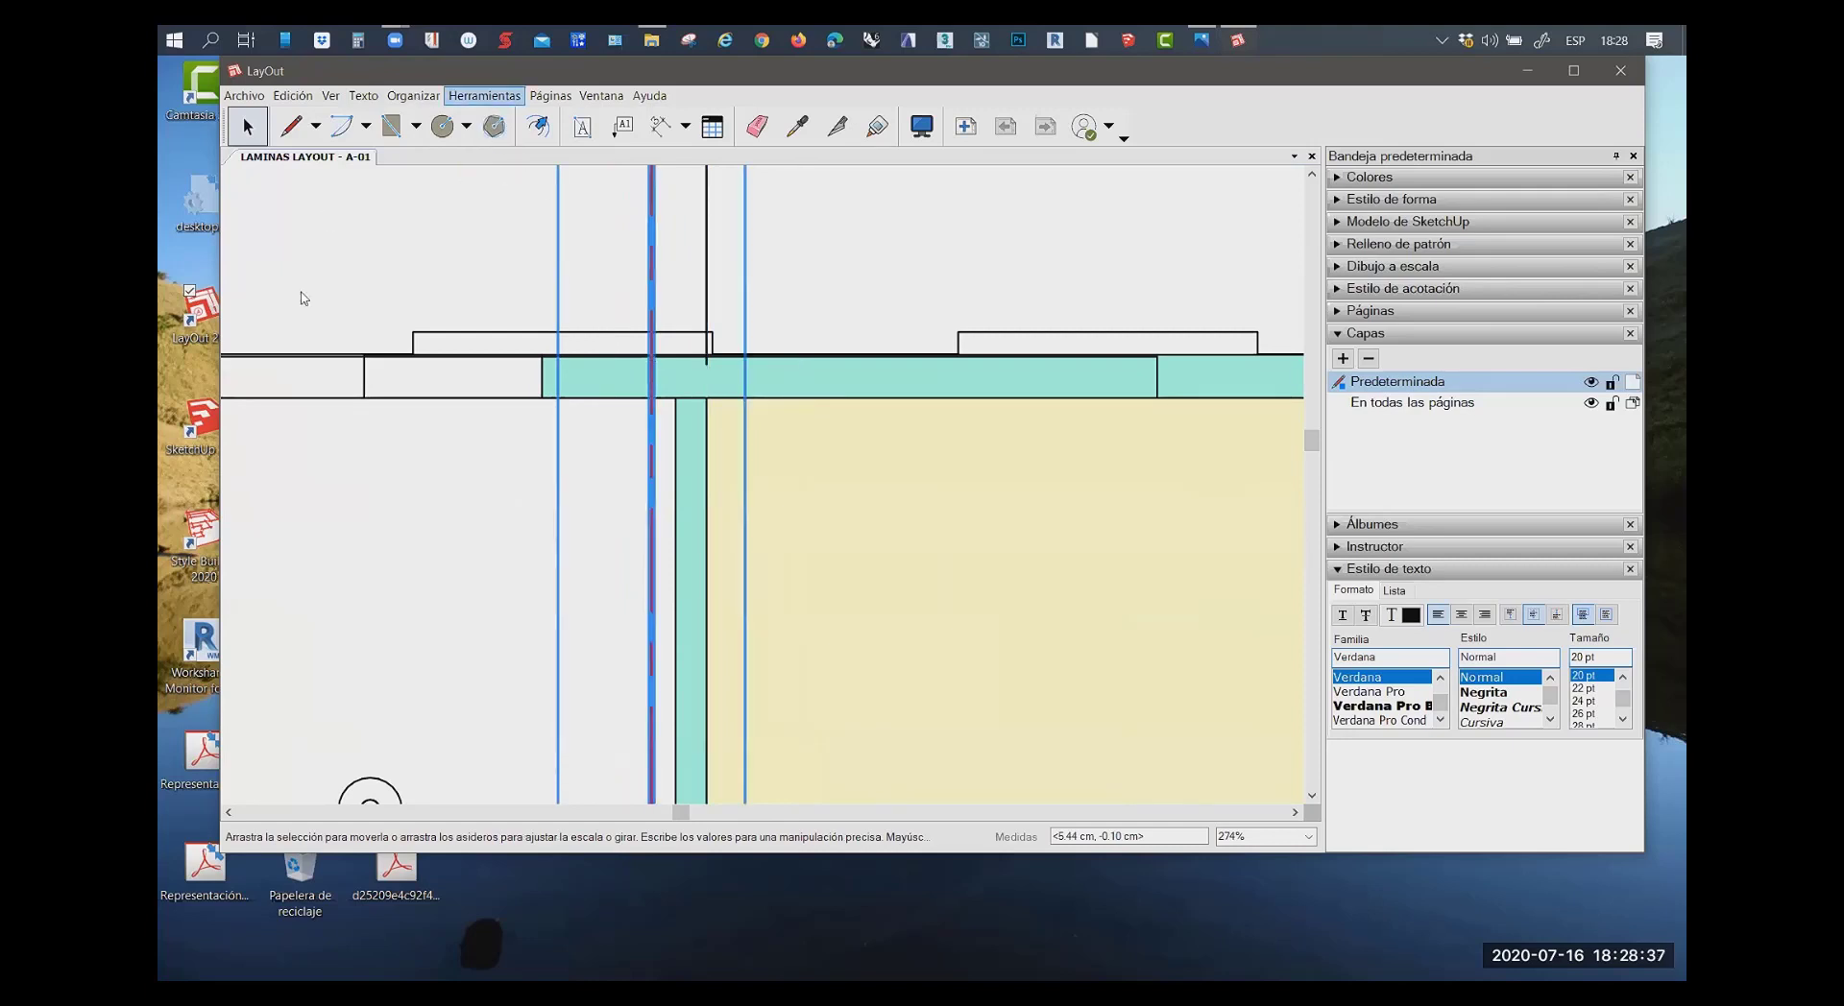
Turn on Object Grid snapping and nudge the copy right onto the wall at the 3.11 m dimension's end
left_click(413, 96)
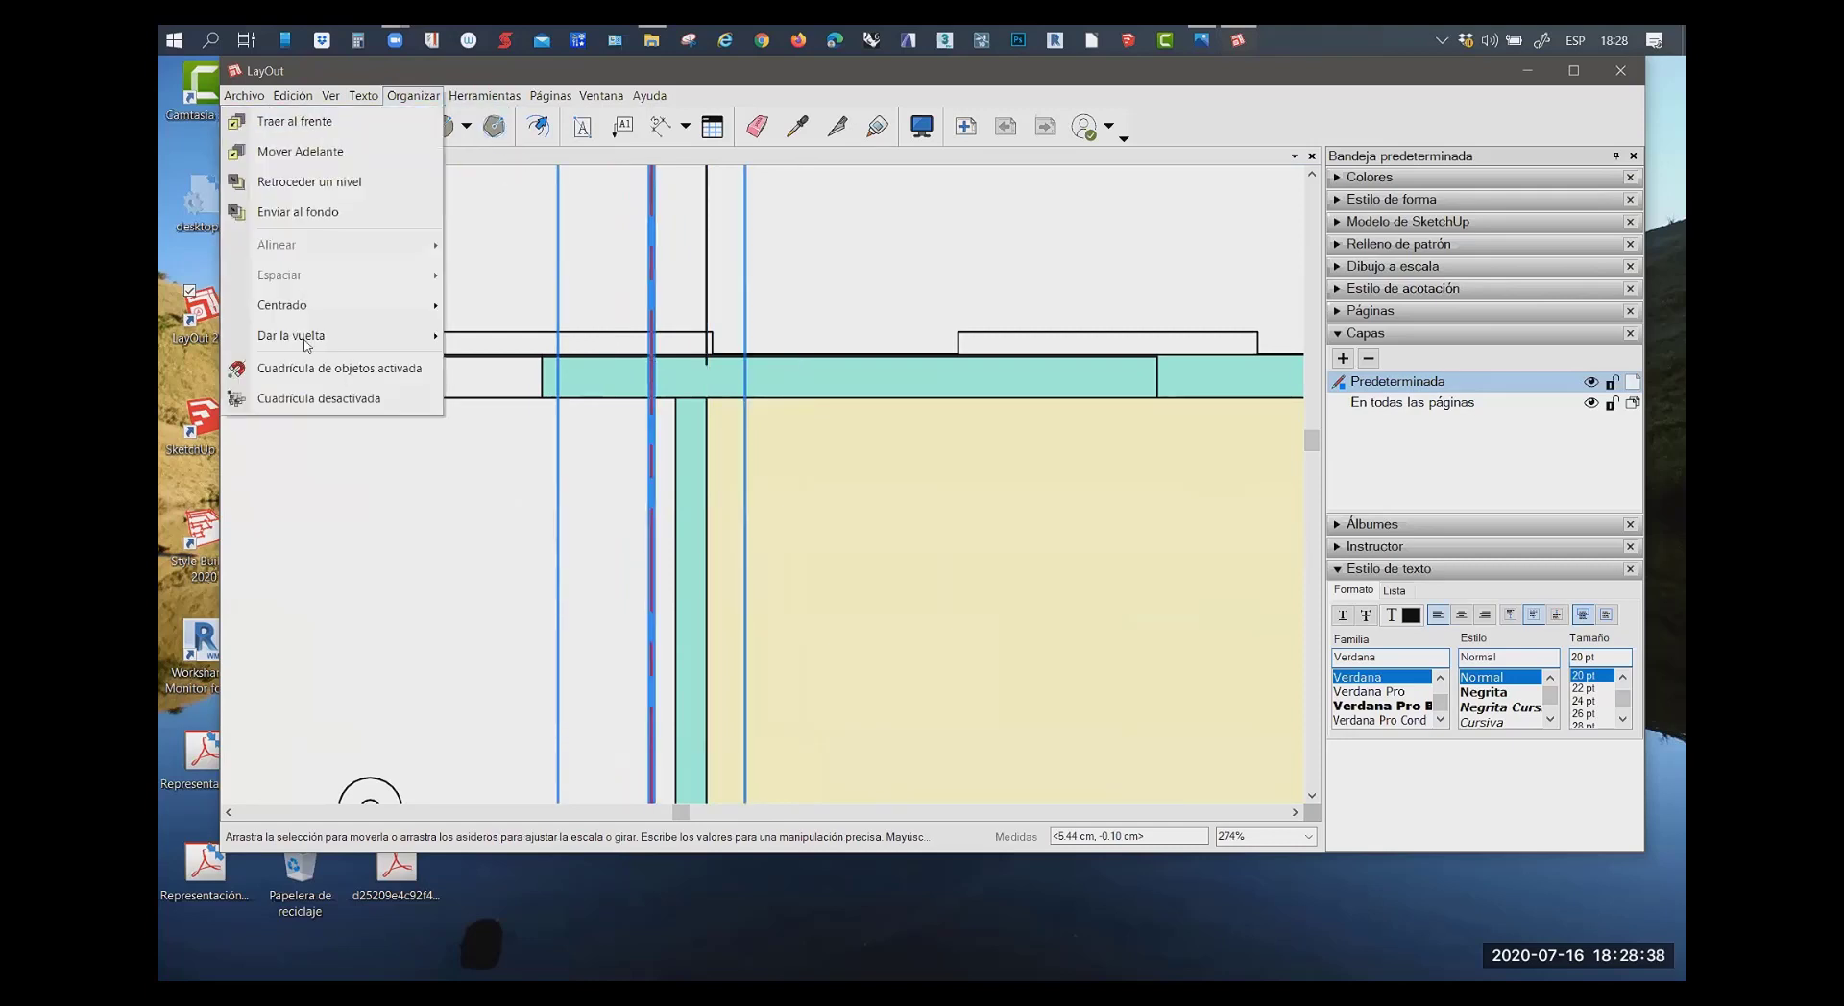
left_click(345, 370)
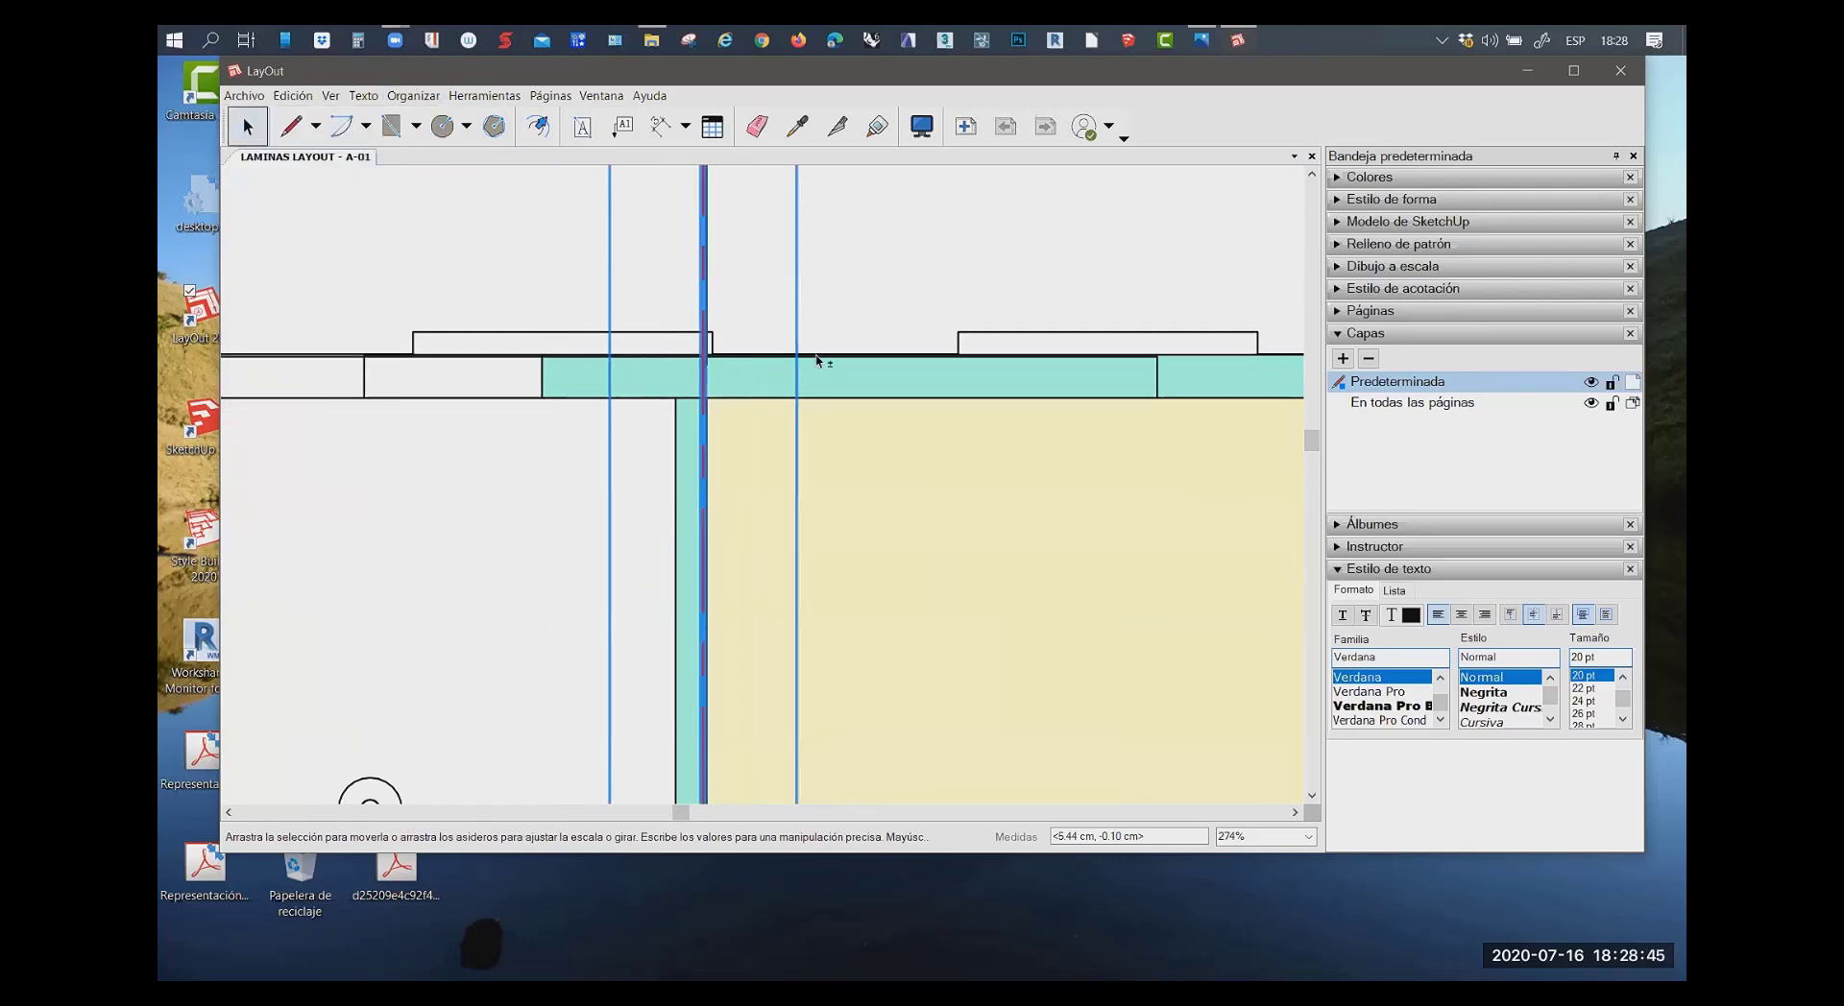
key("Right")
key("Right")
key("Right")
key("Right")
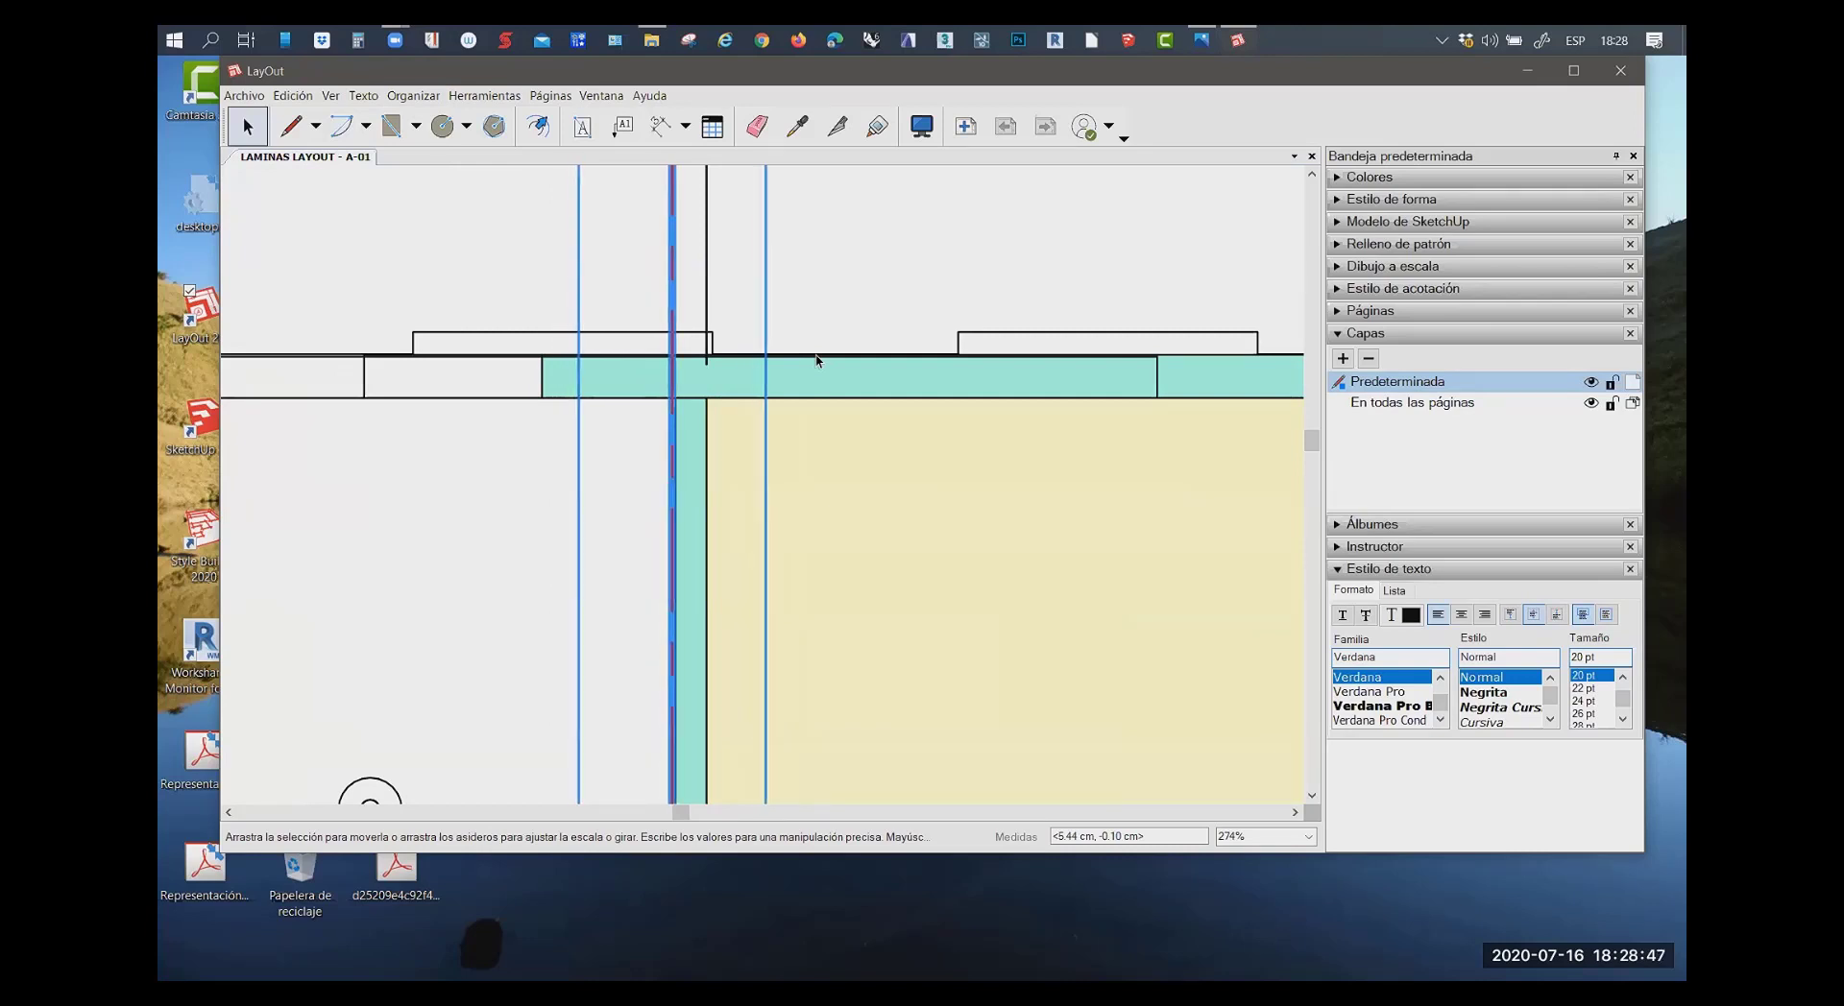
key("Right")
key("Right")
key("Right")
key("Right")
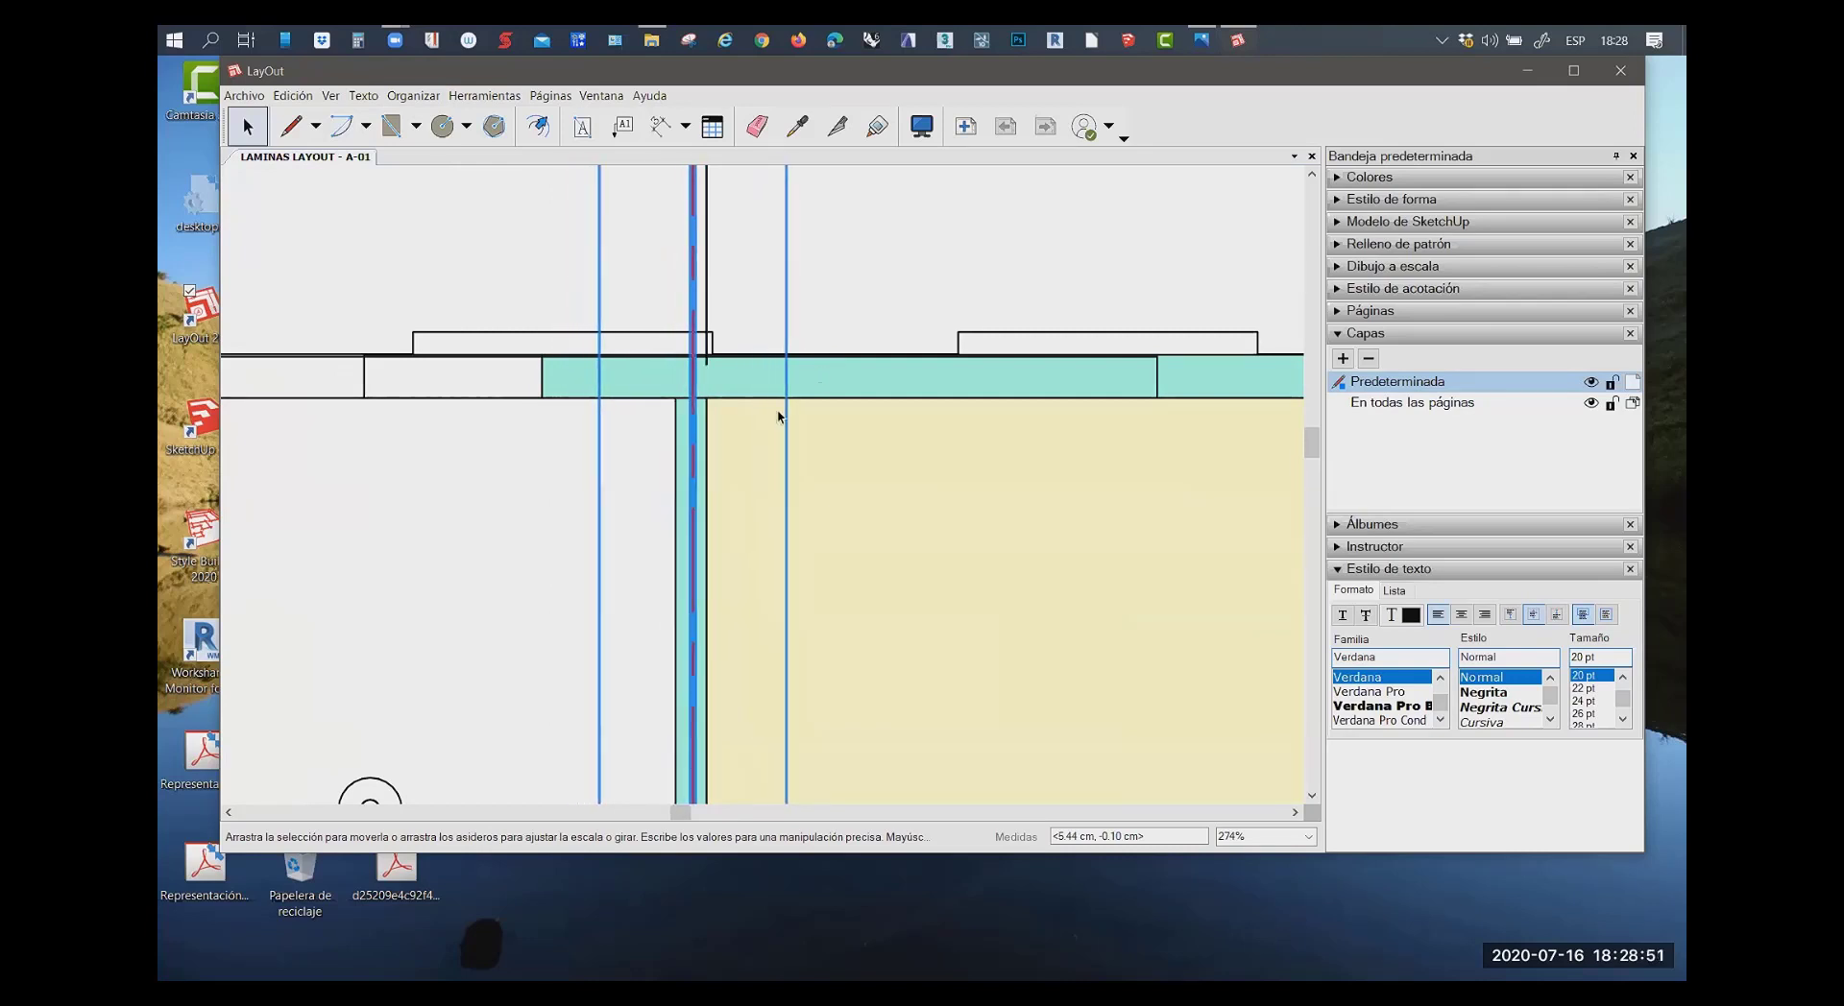
scroll(778, 423, "down", 3)
scroll(720, 384, "down", 2)
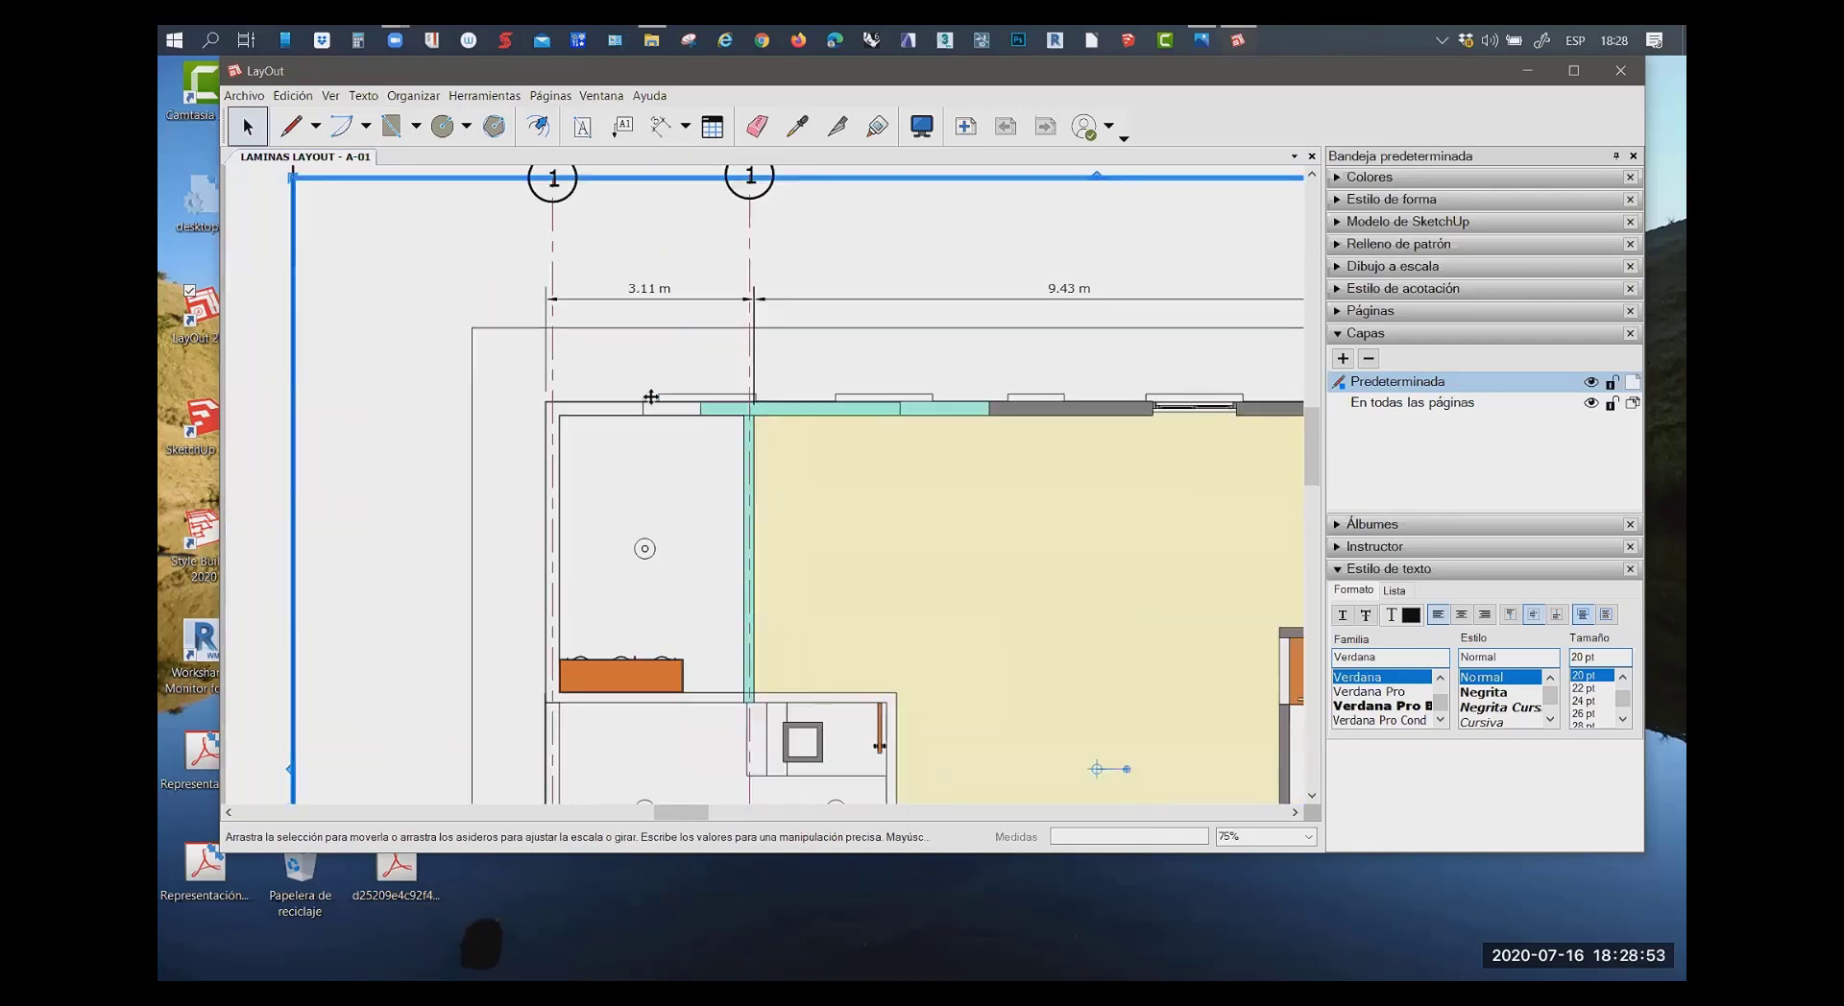
scroll(661, 387, "down", 2)
Change the copied marker's number from 1 to 2
left_click(630, 211)
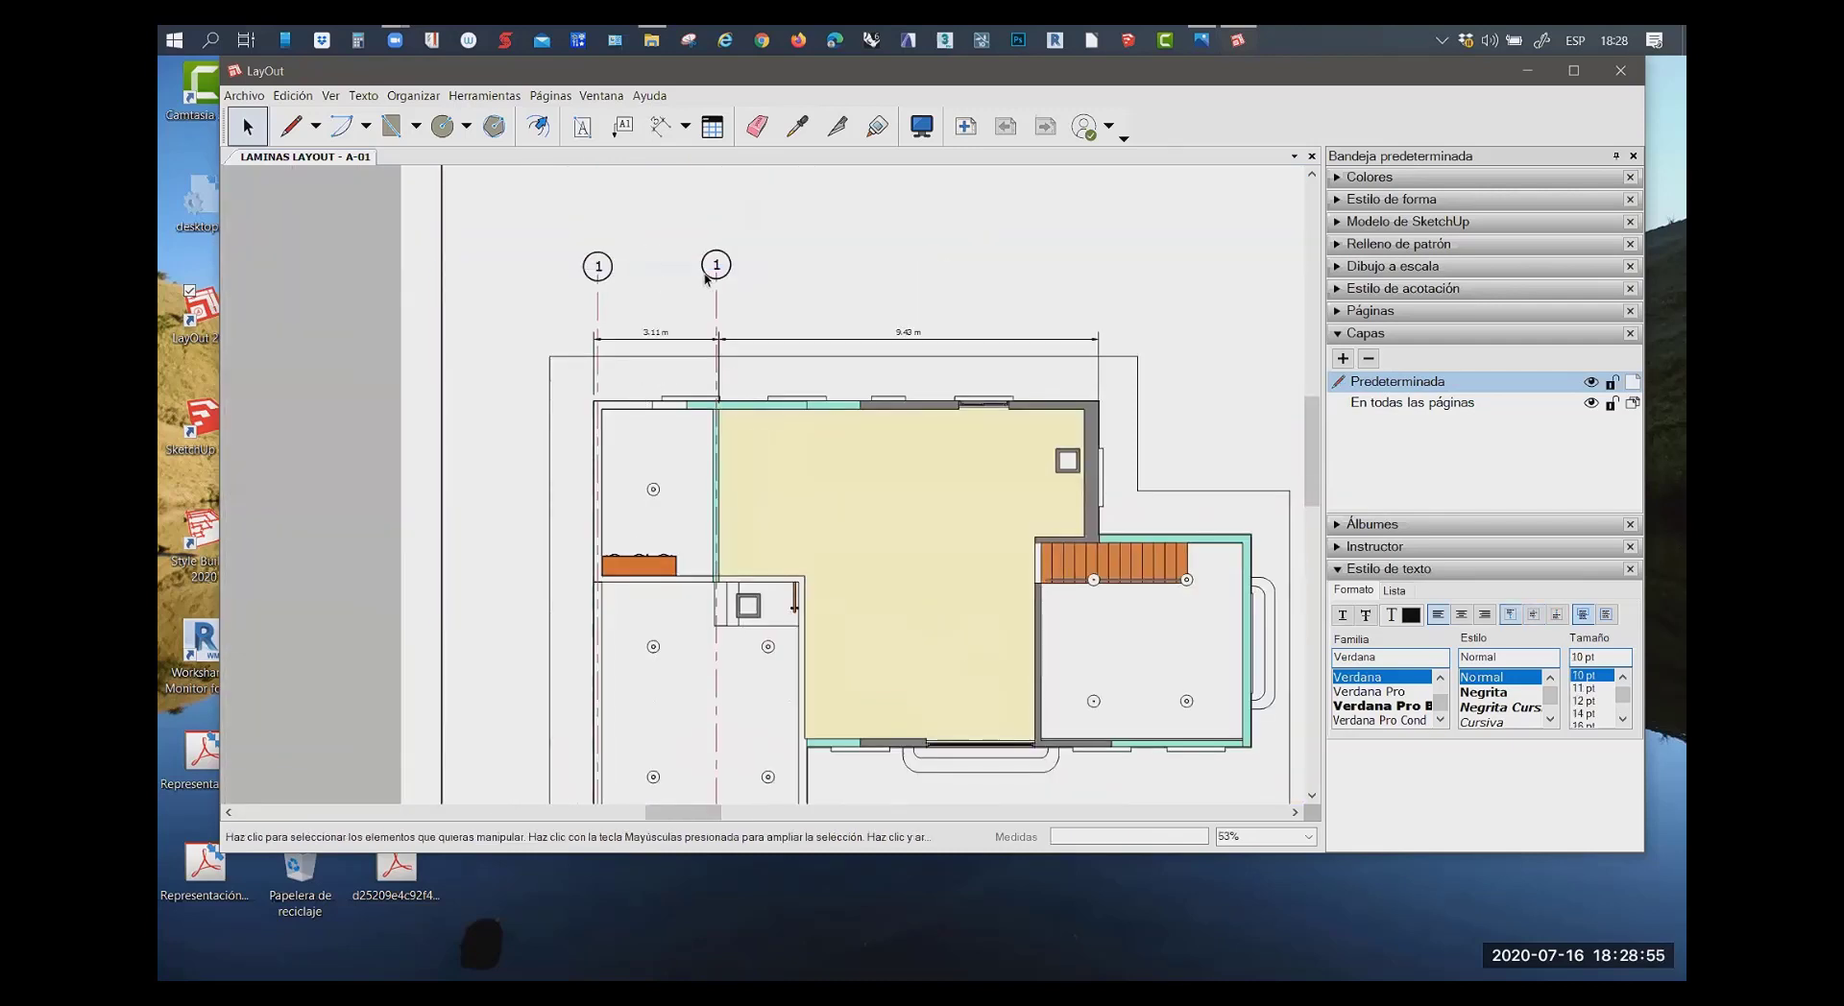
scroll(677, 296, "down", 1)
scroll(708, 271, "up", 1)
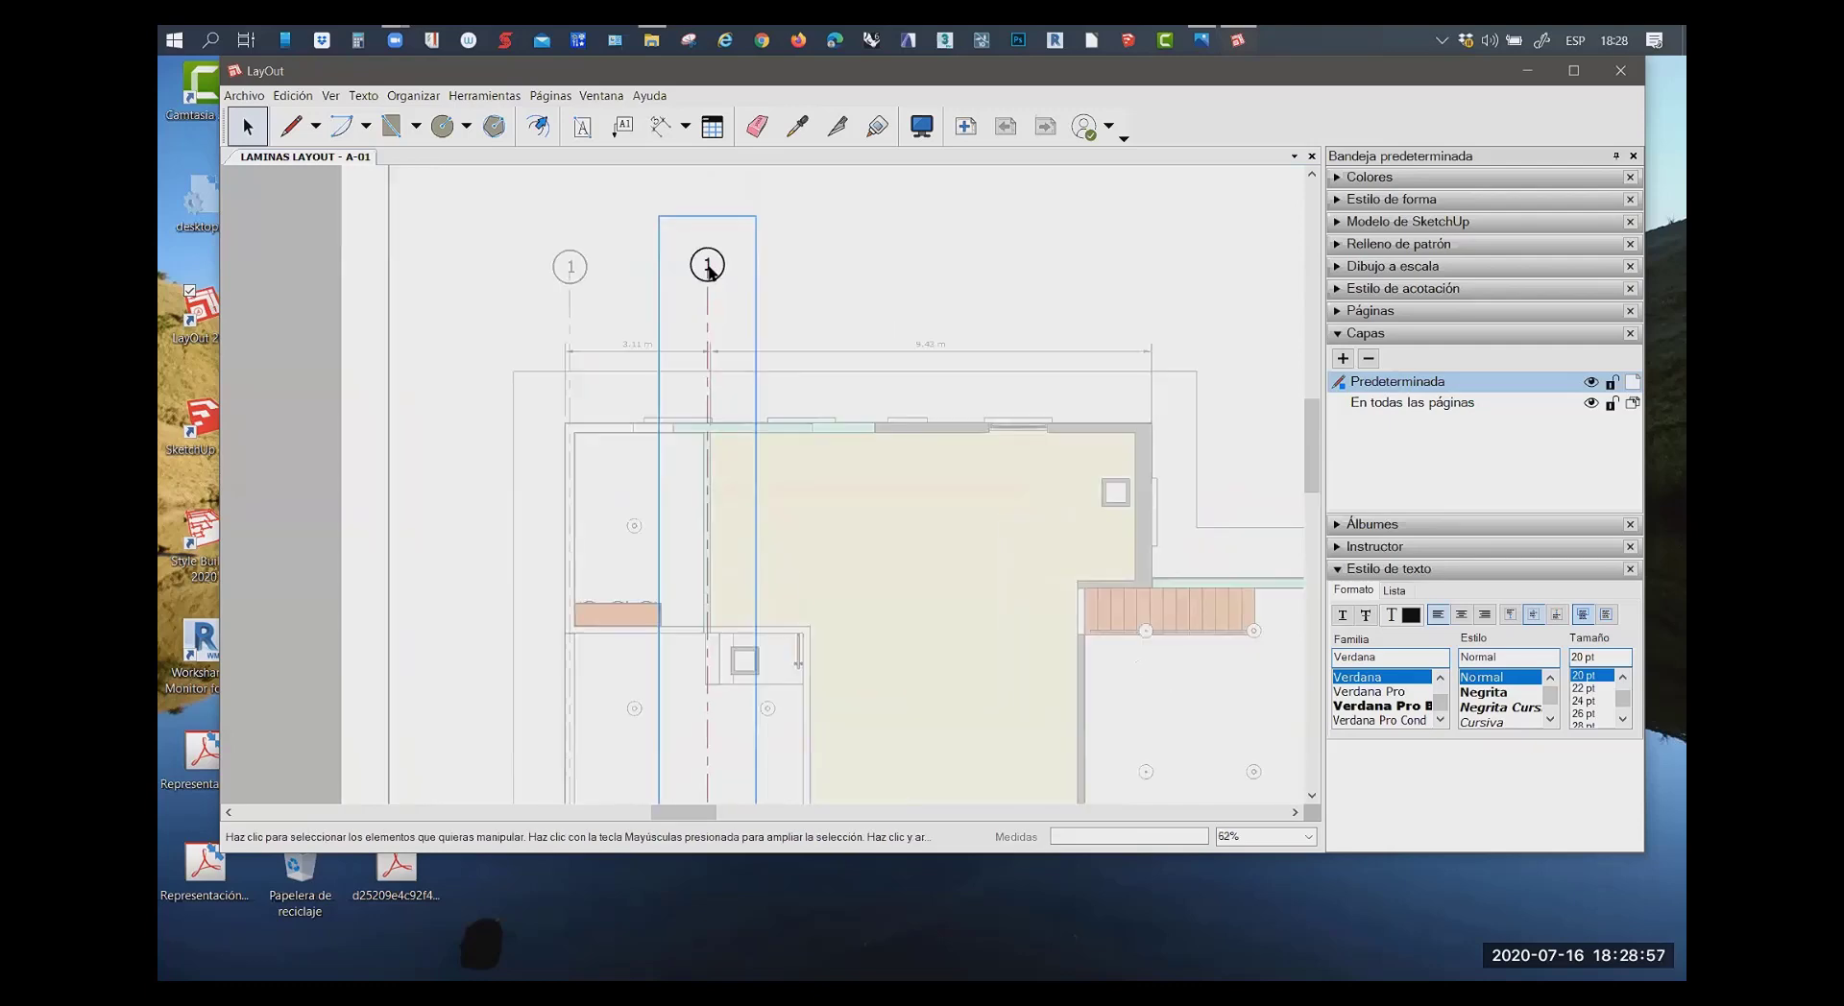
double_click(707, 265)
double_click(707, 264)
type("2")
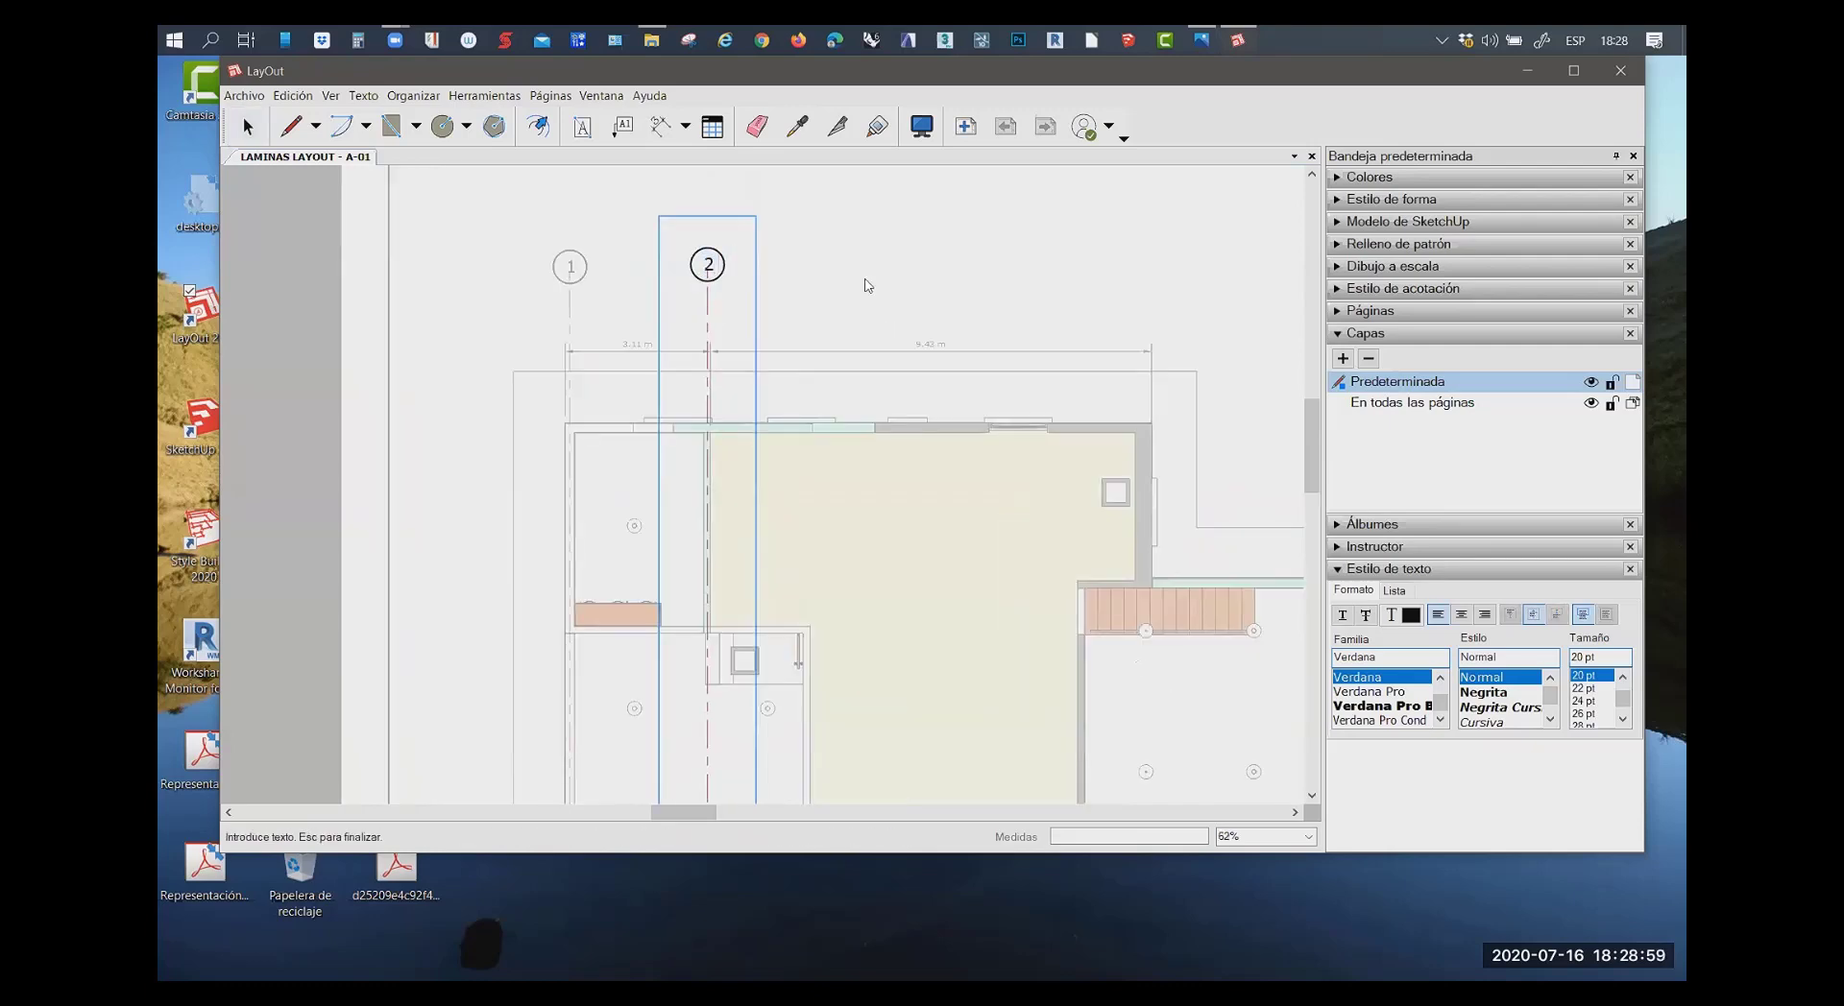
key("Escape")
Open the axis 2 group, then exit group editing
scroll(722, 327, "down", 1)
scroll(673, 404, "down", 1)
scroll(617, 460, "down", 1)
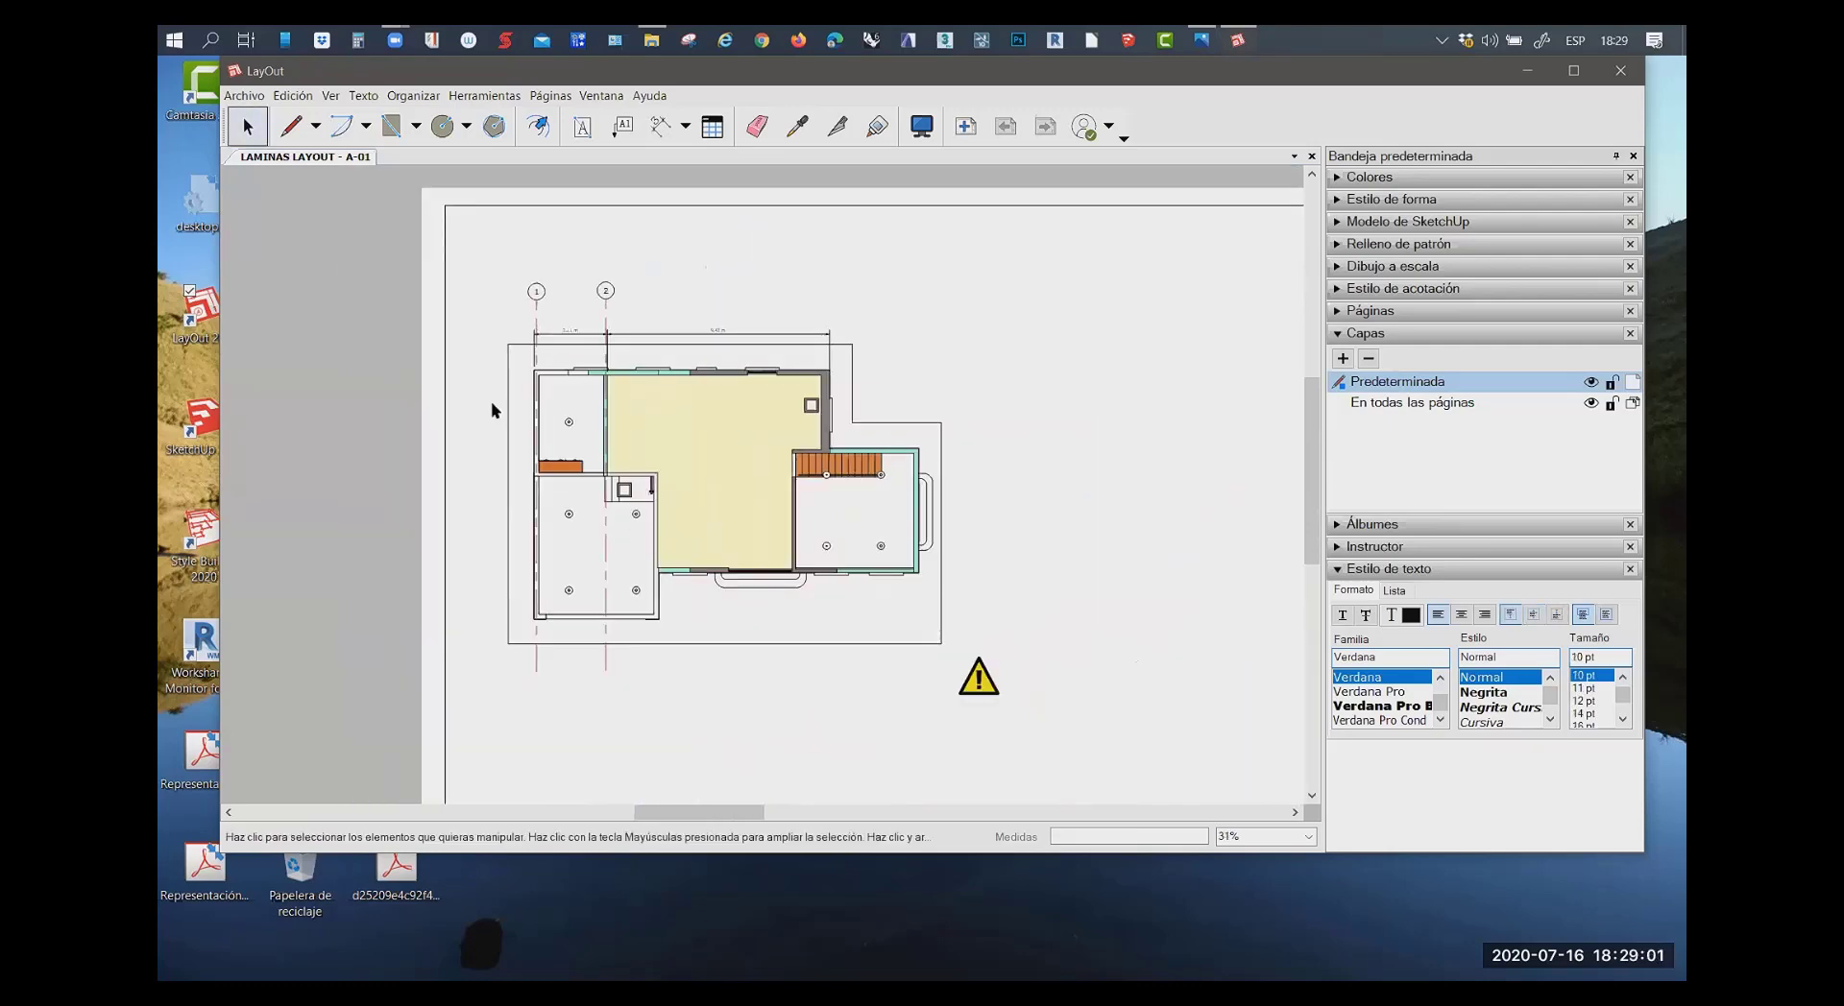
scroll(615, 438, "up", 1)
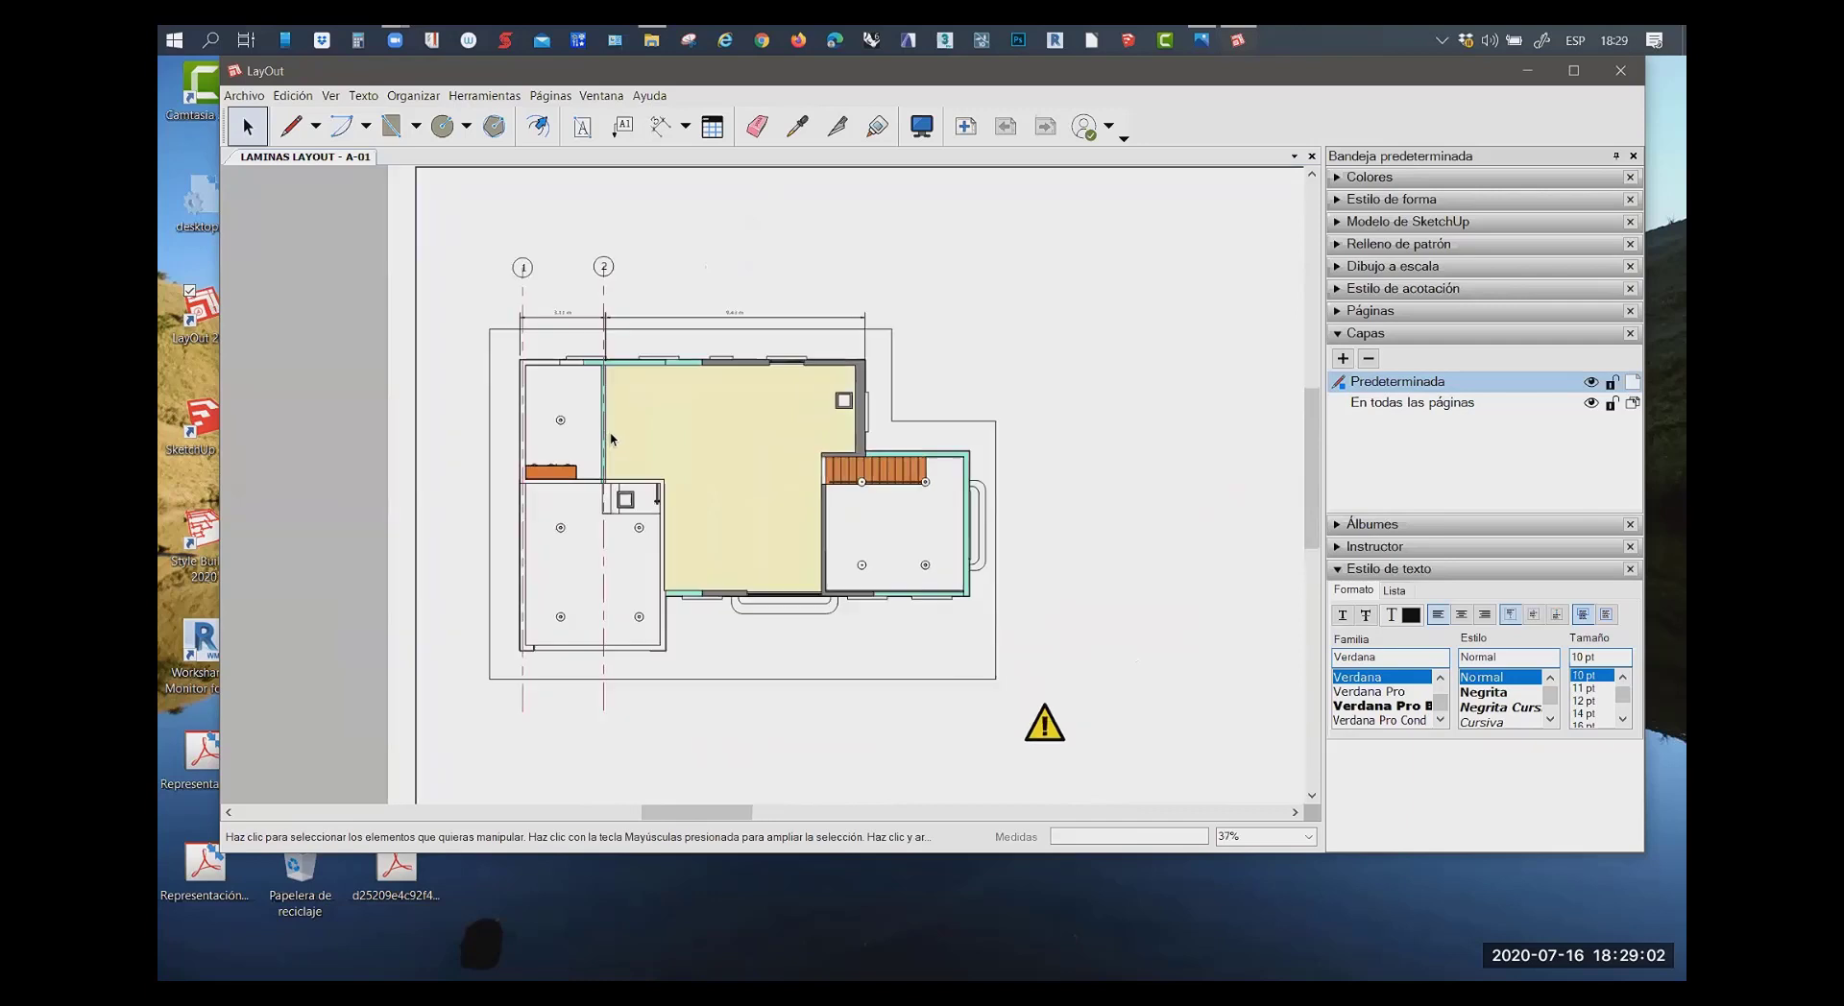
double_click(604, 259)
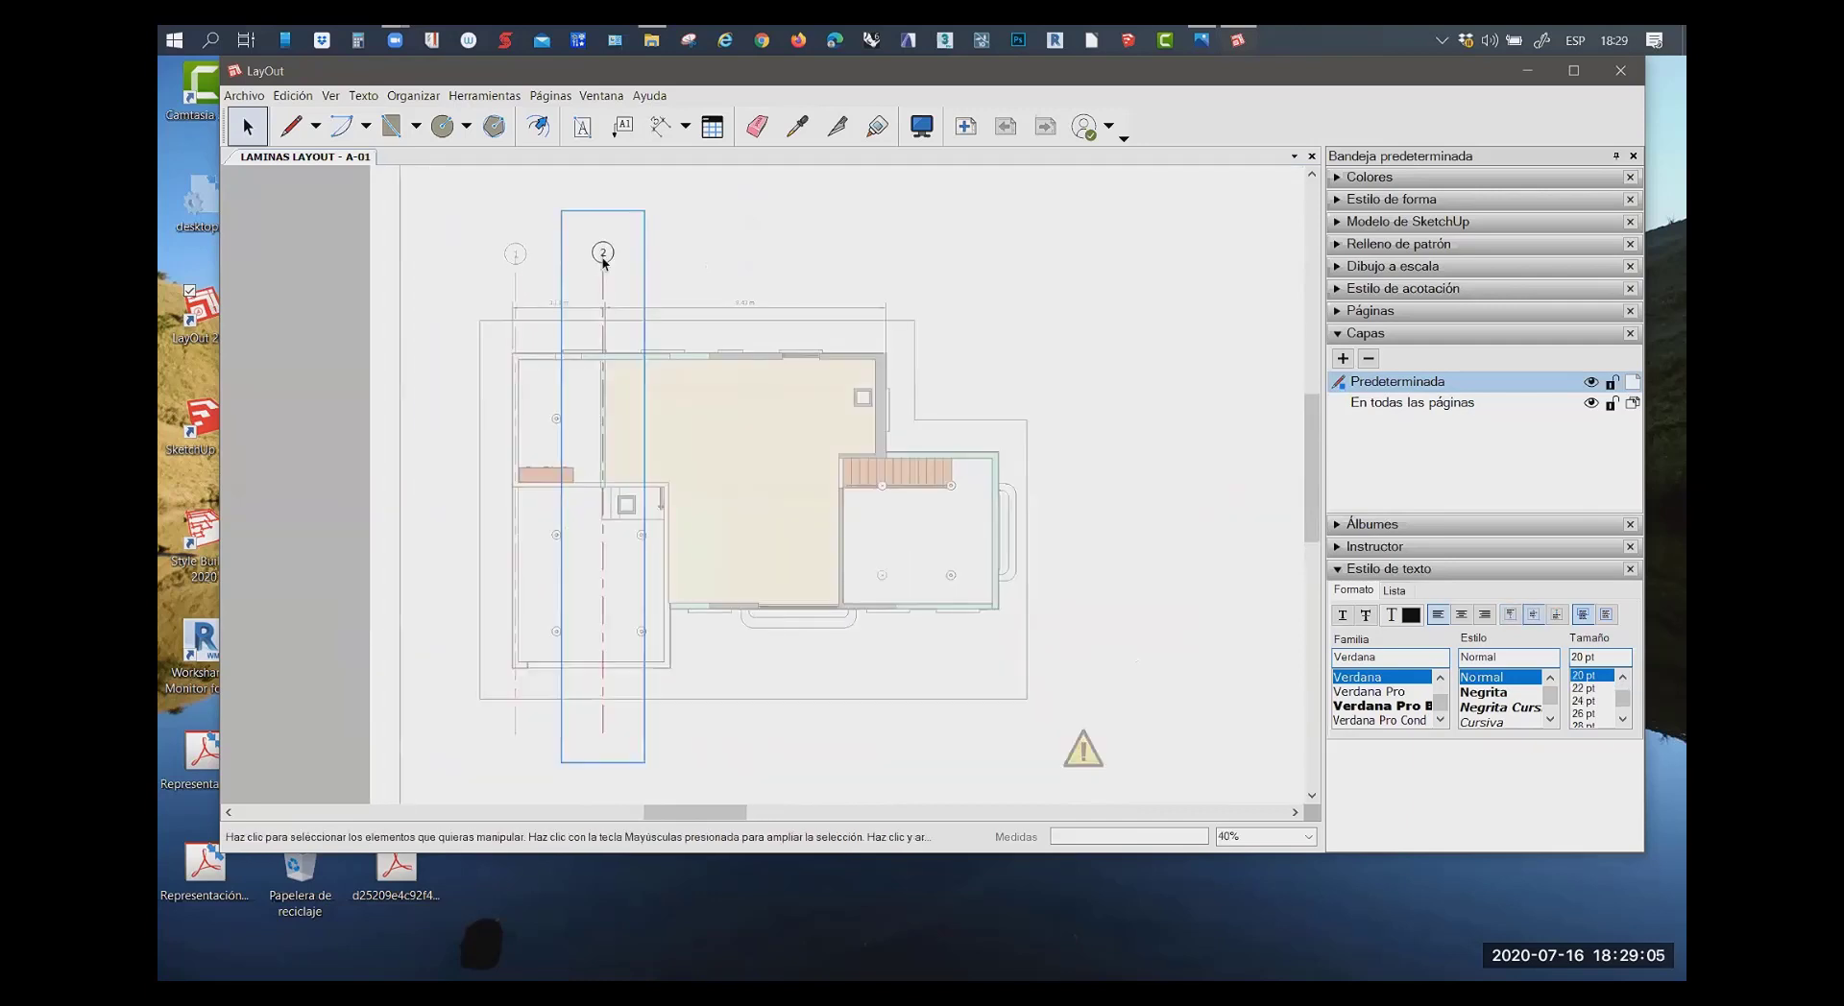
left_click(680, 257)
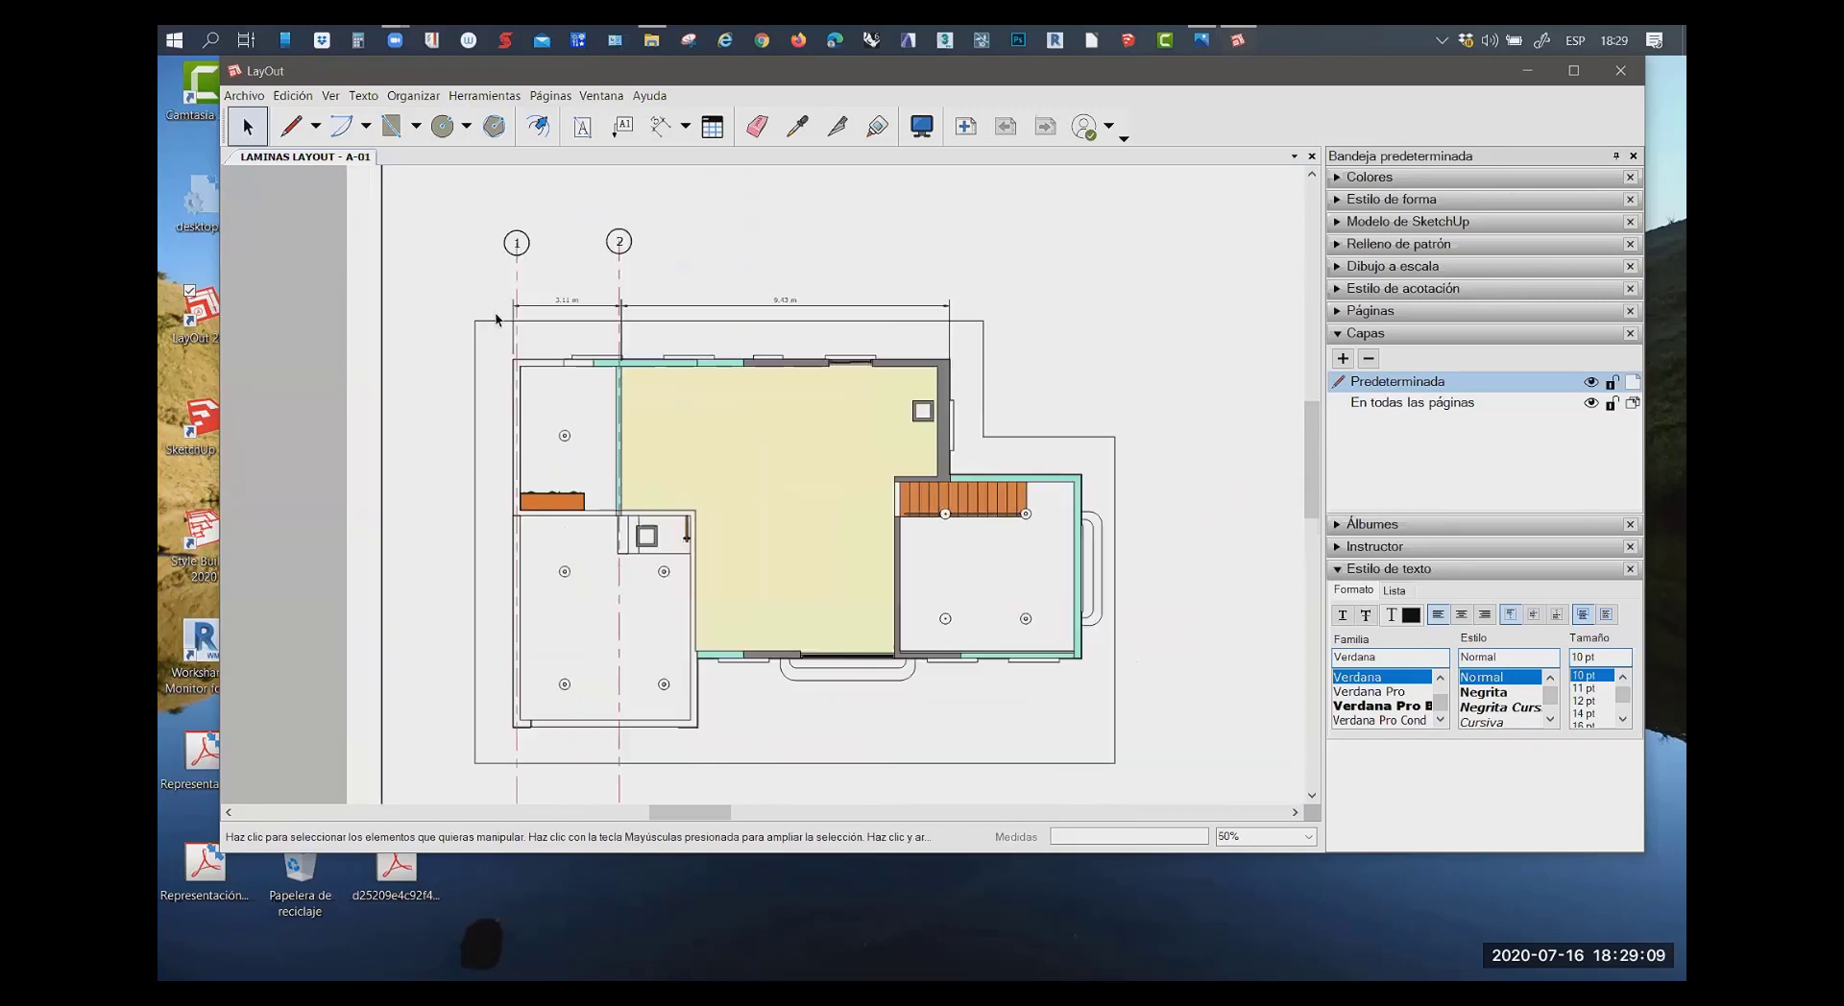
scroll(538, 351, "up", 2)
scroll(536, 355, "up", 2)
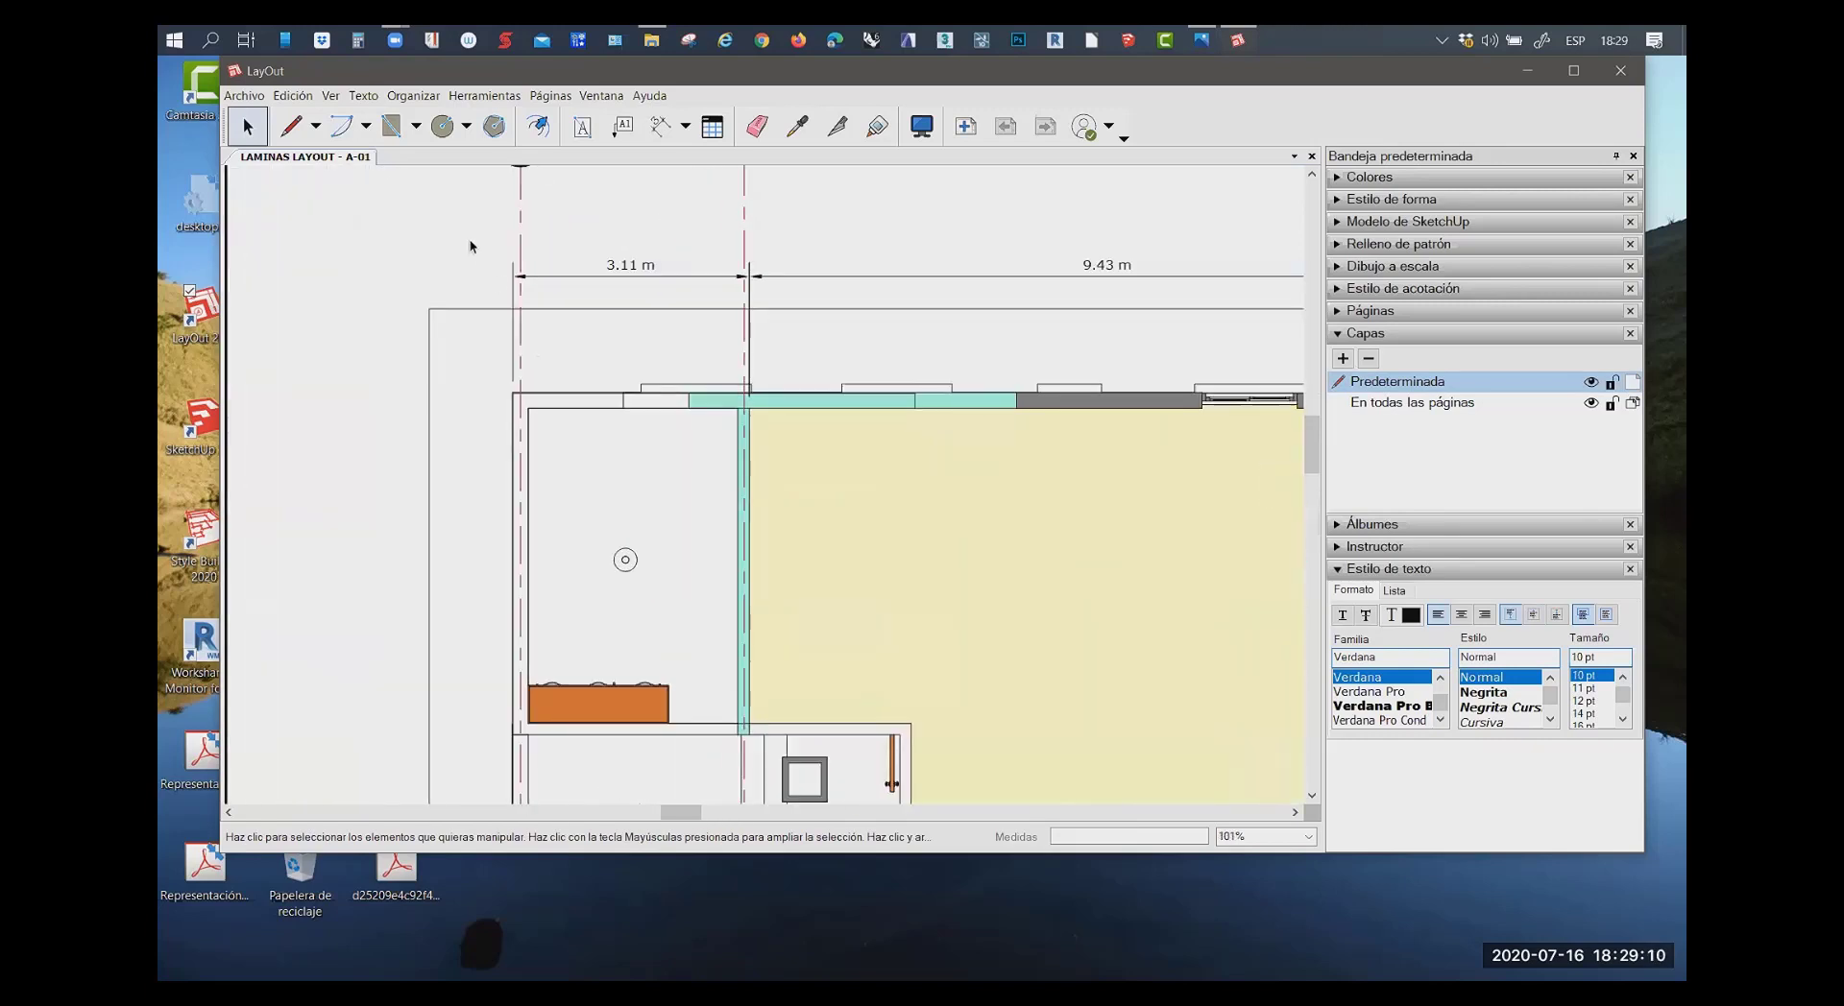
Add a 0.06 m dimension between axis lines 1 and 2 below the 3.11 m dimension, then select it
left_click(659, 125)
scroll(522, 390, "up", 1)
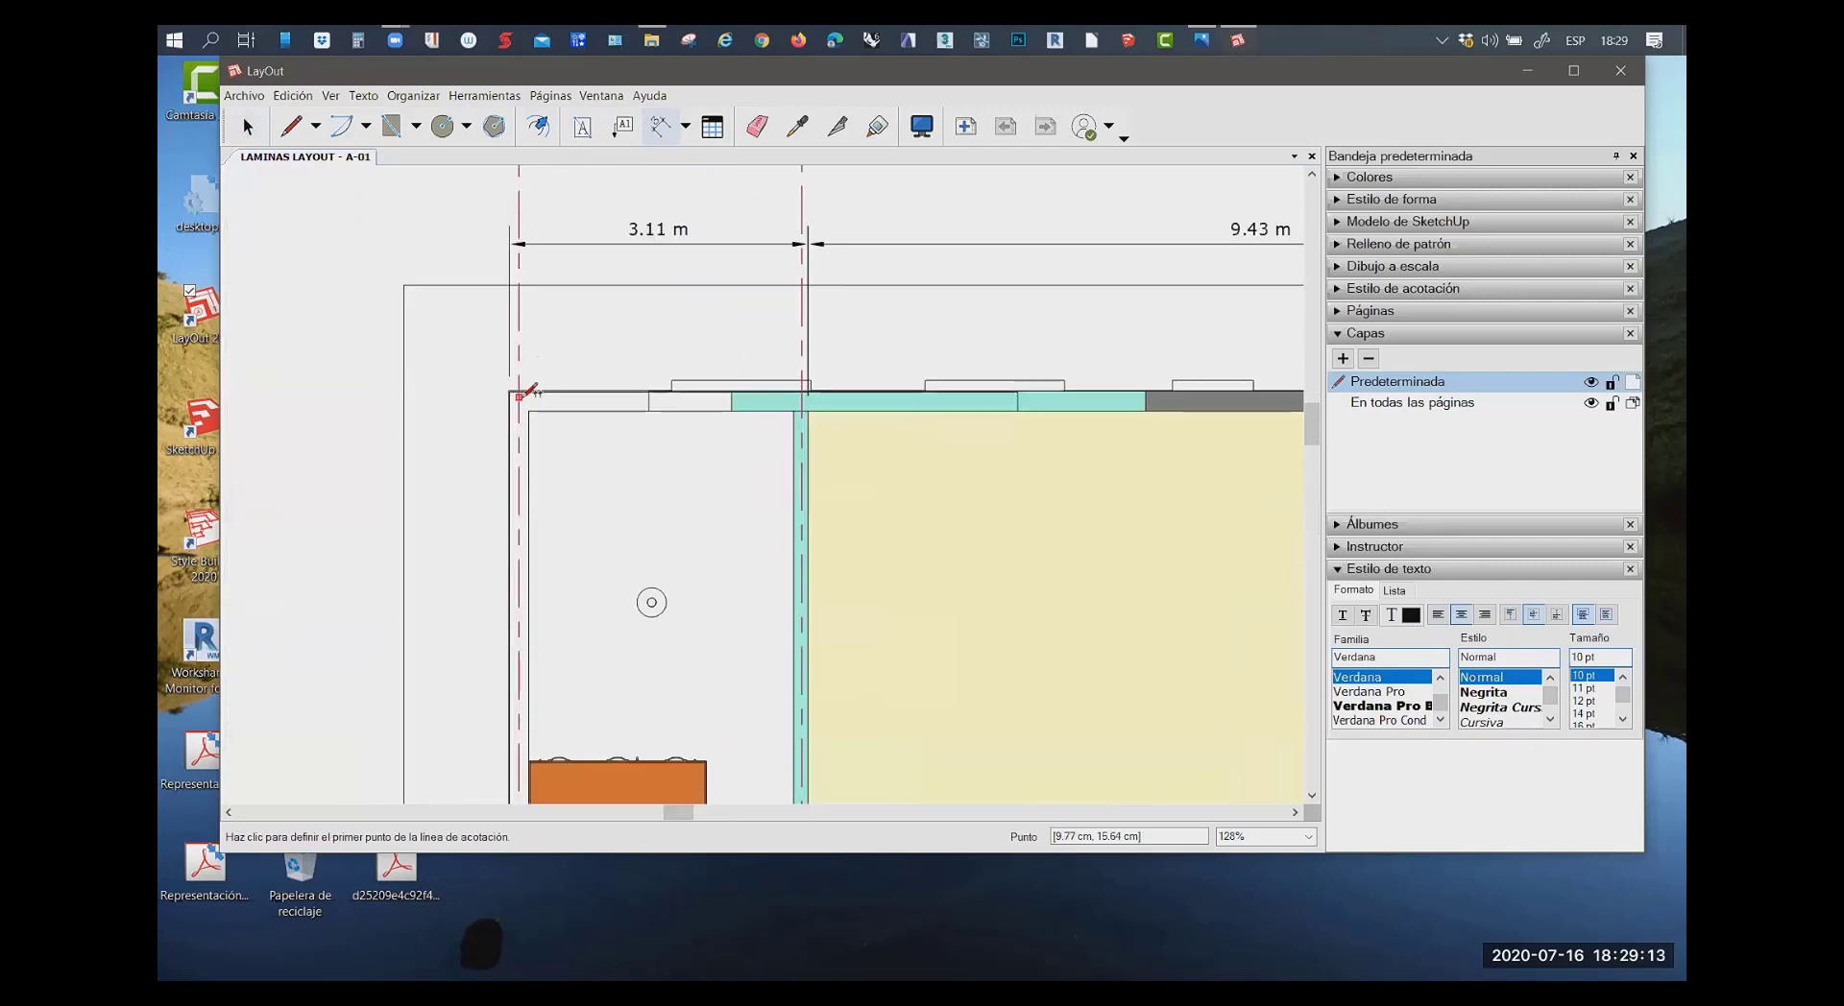
scroll(522, 390, "up", 1)
left_click(508, 390)
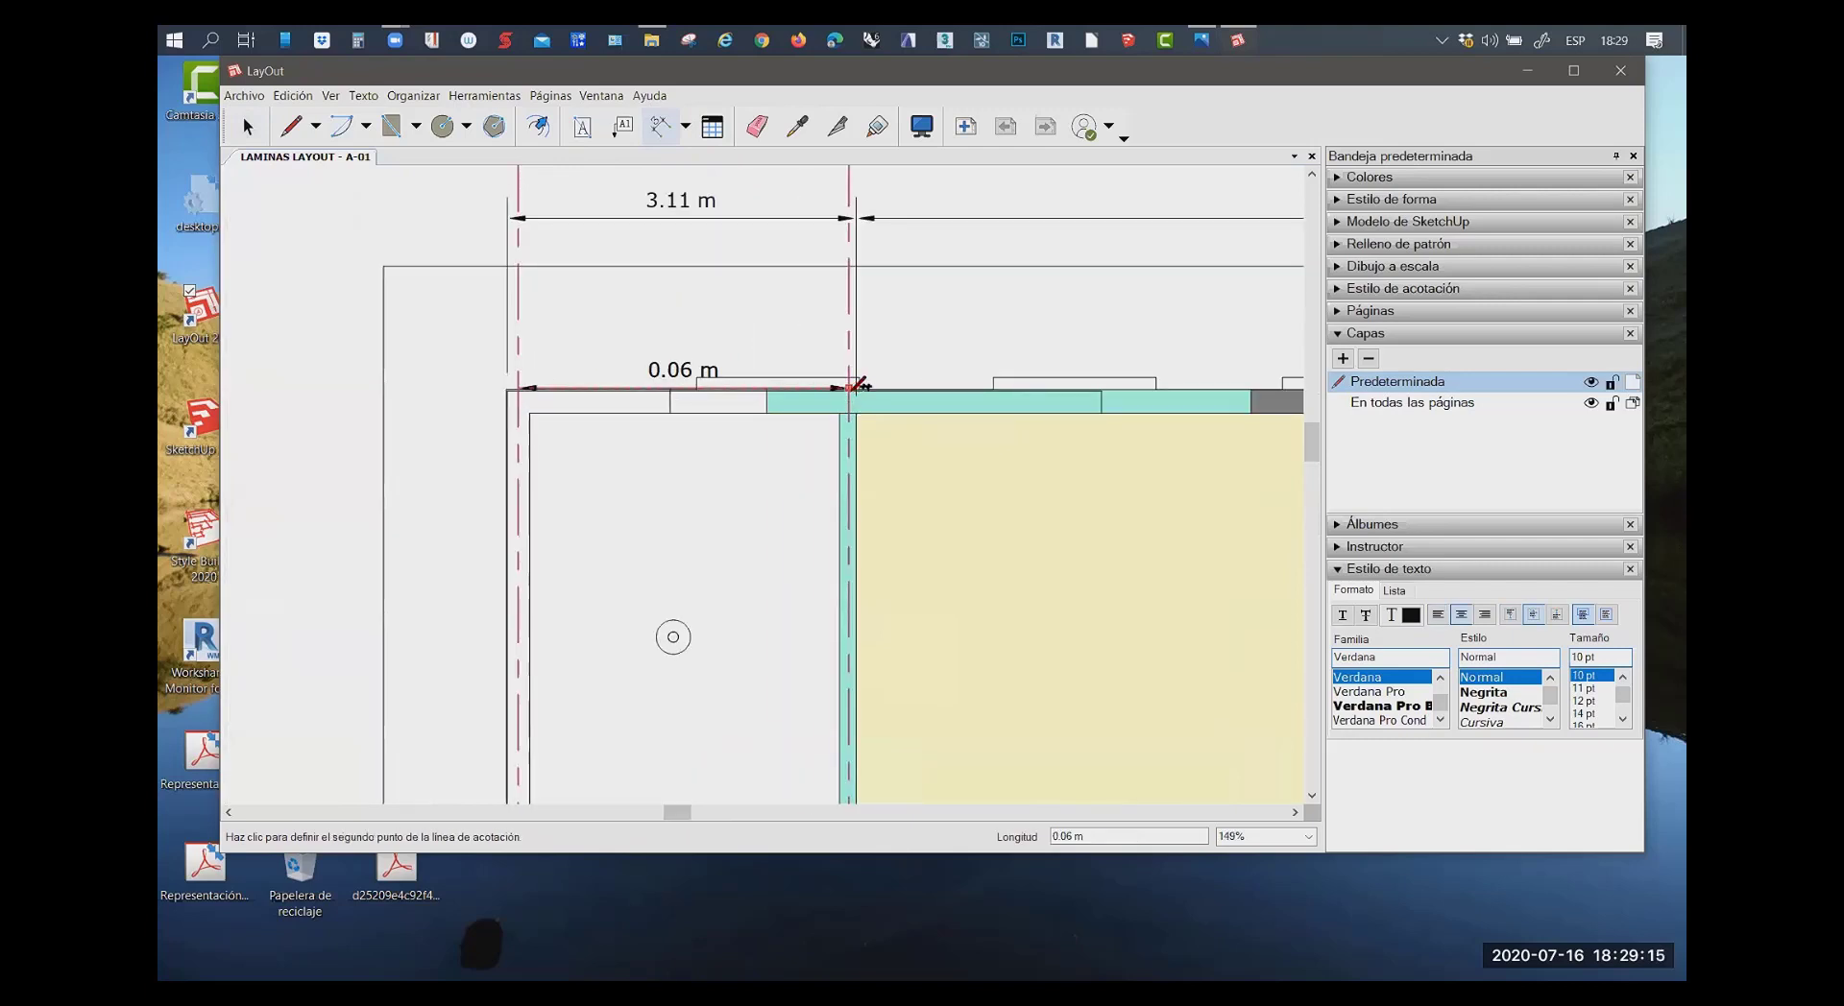
left_click(849, 395)
left_click(848, 316)
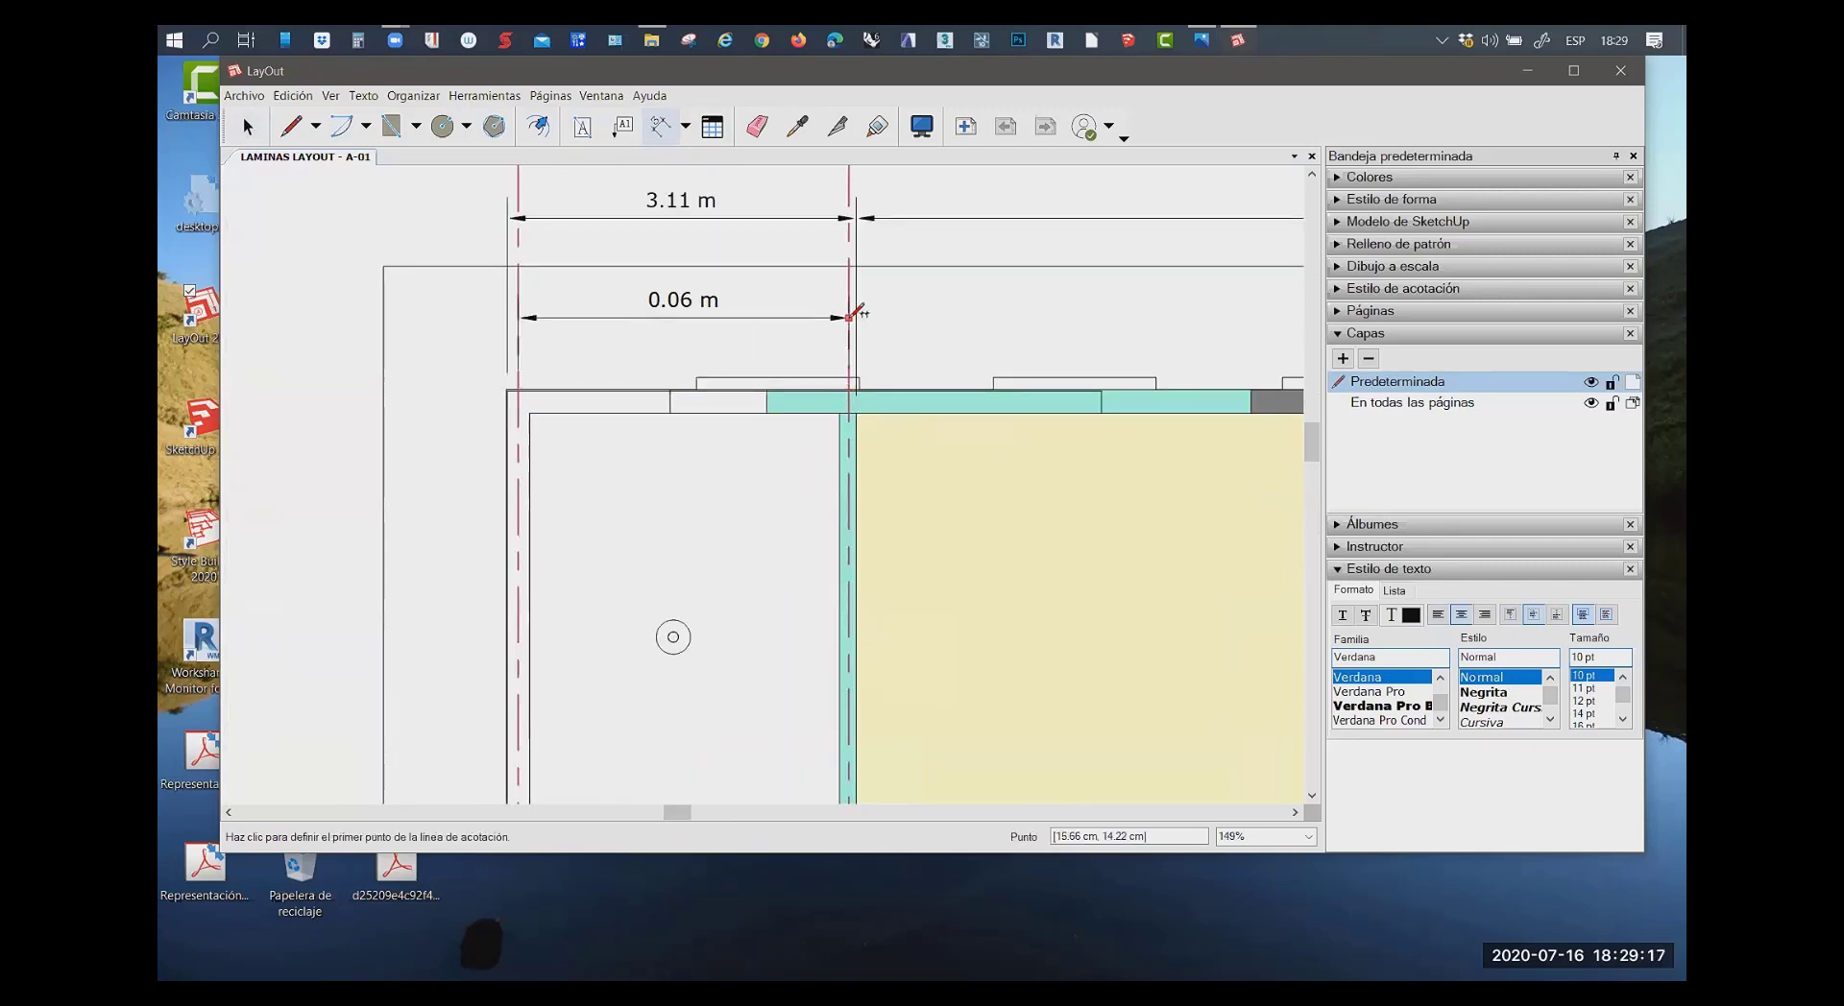
key("space")
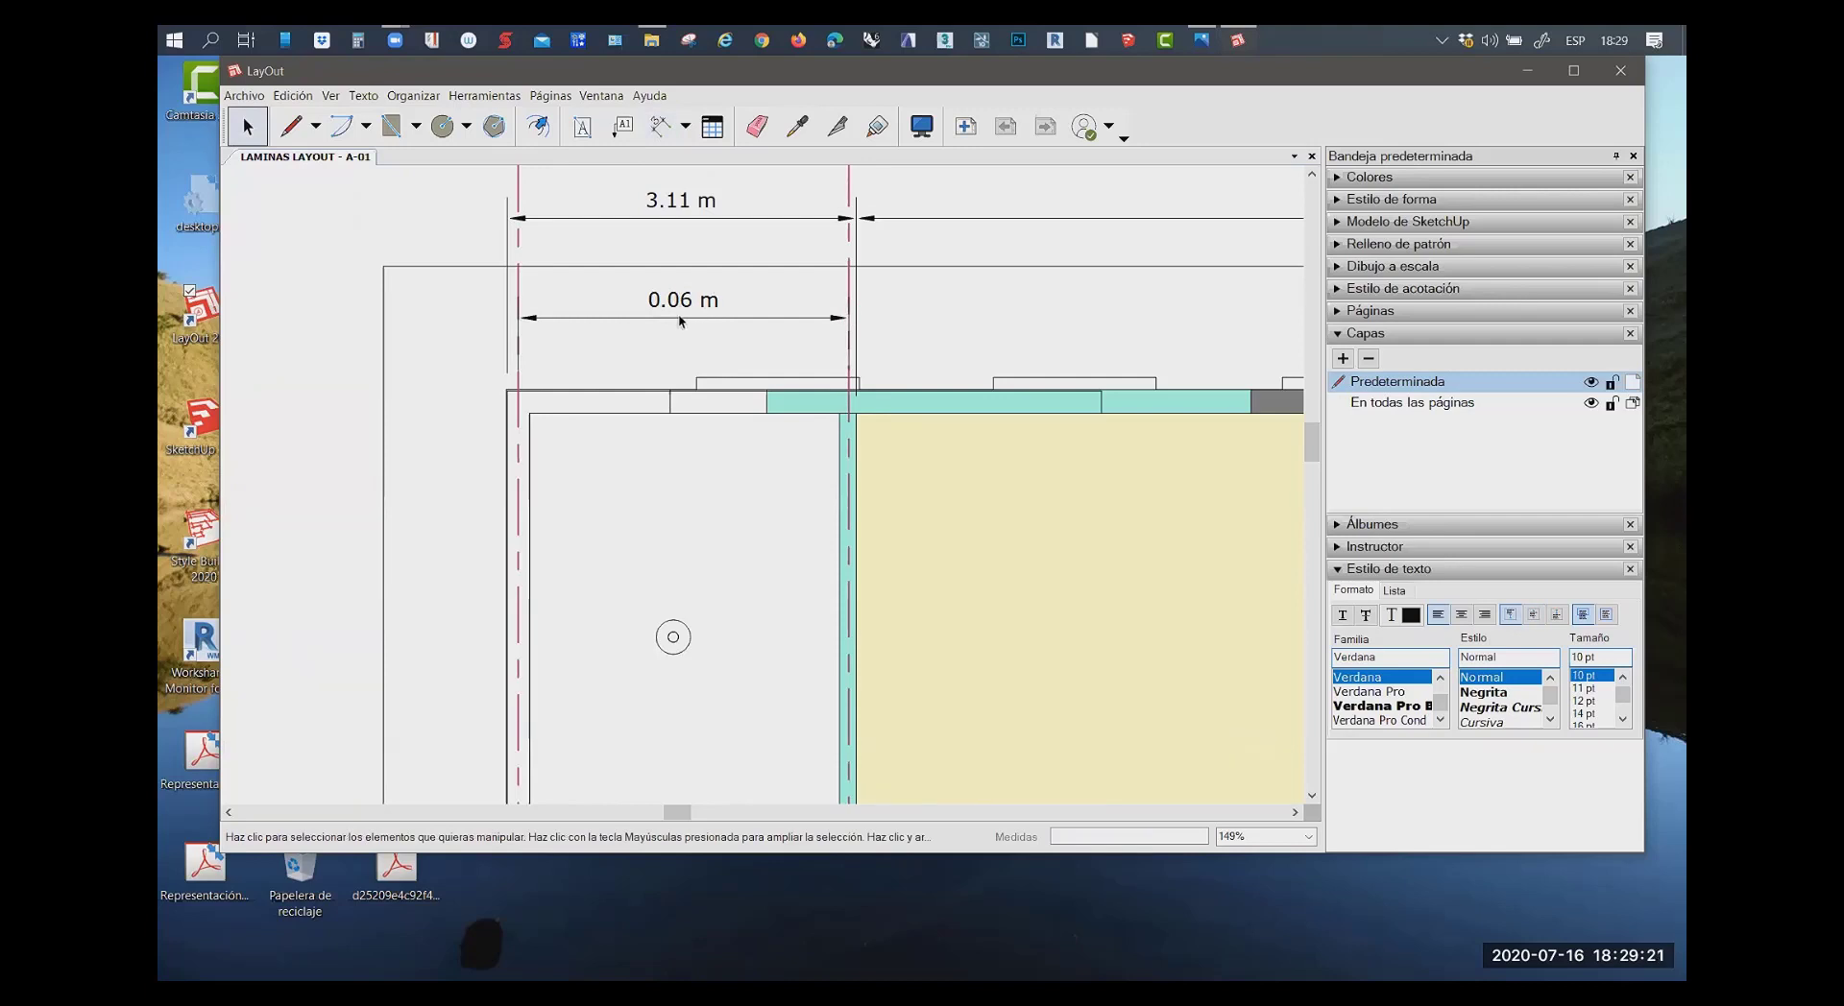
left_click(679, 318)
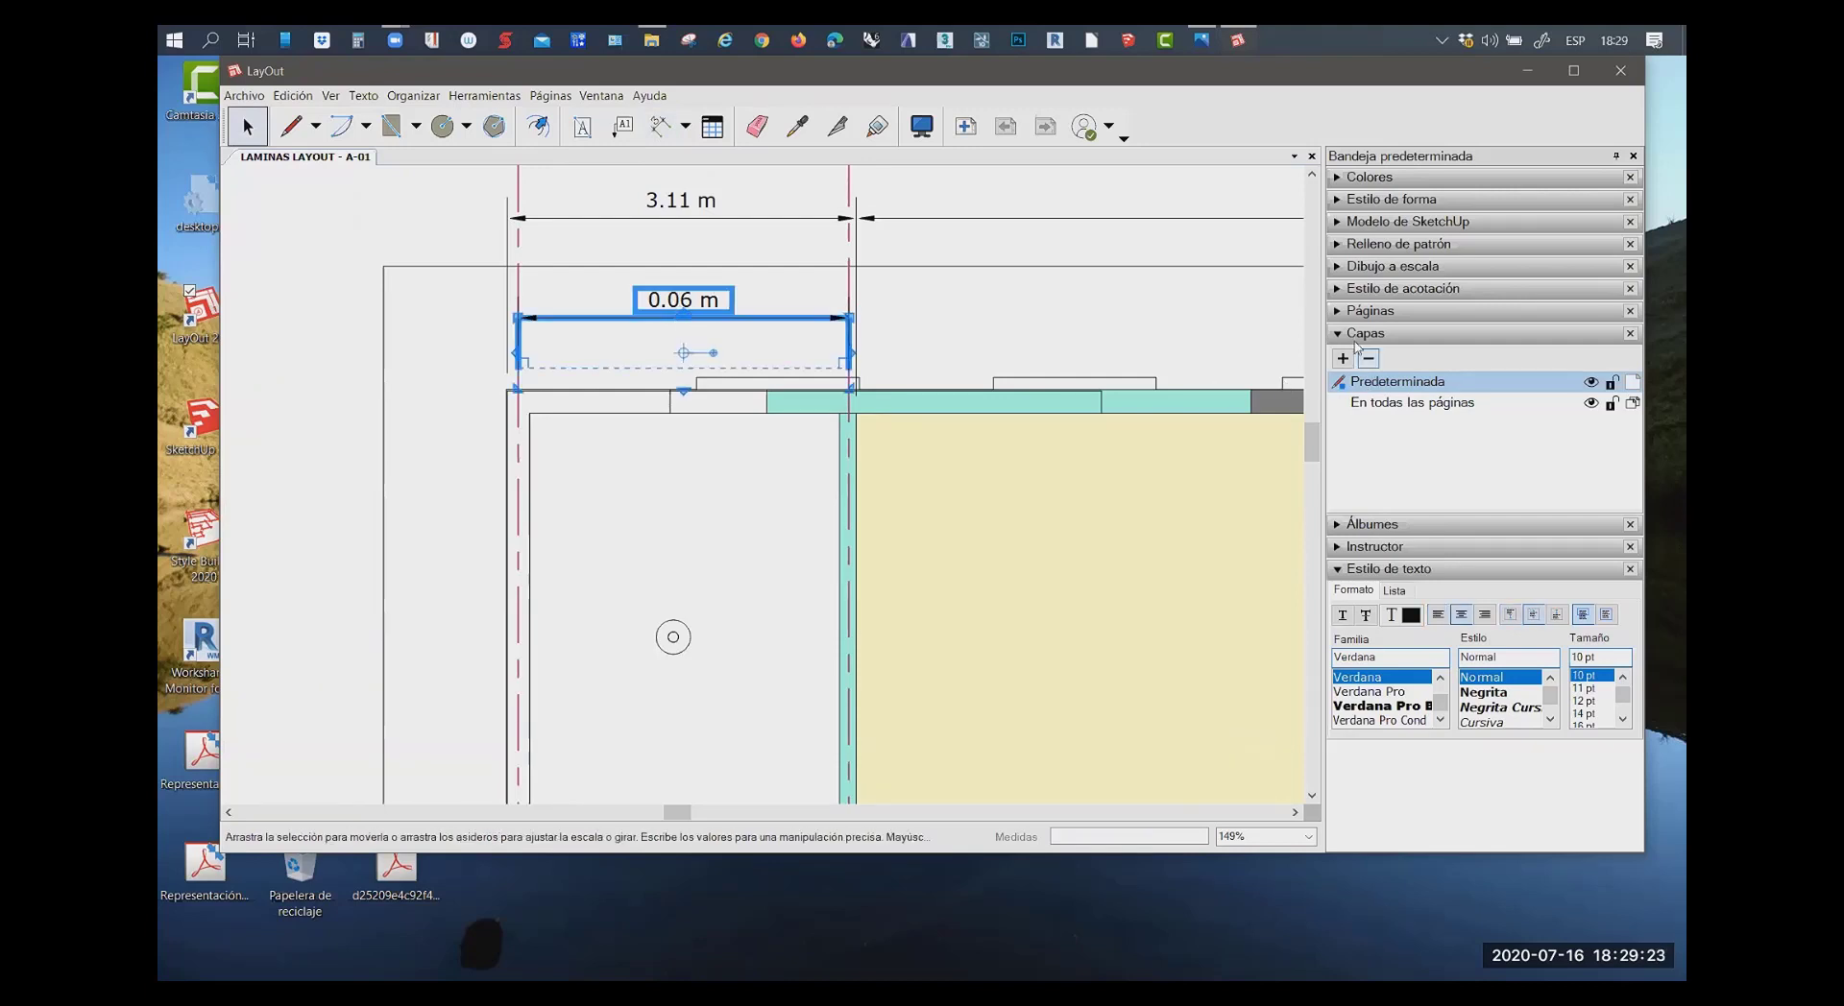
left_click(1336, 289)
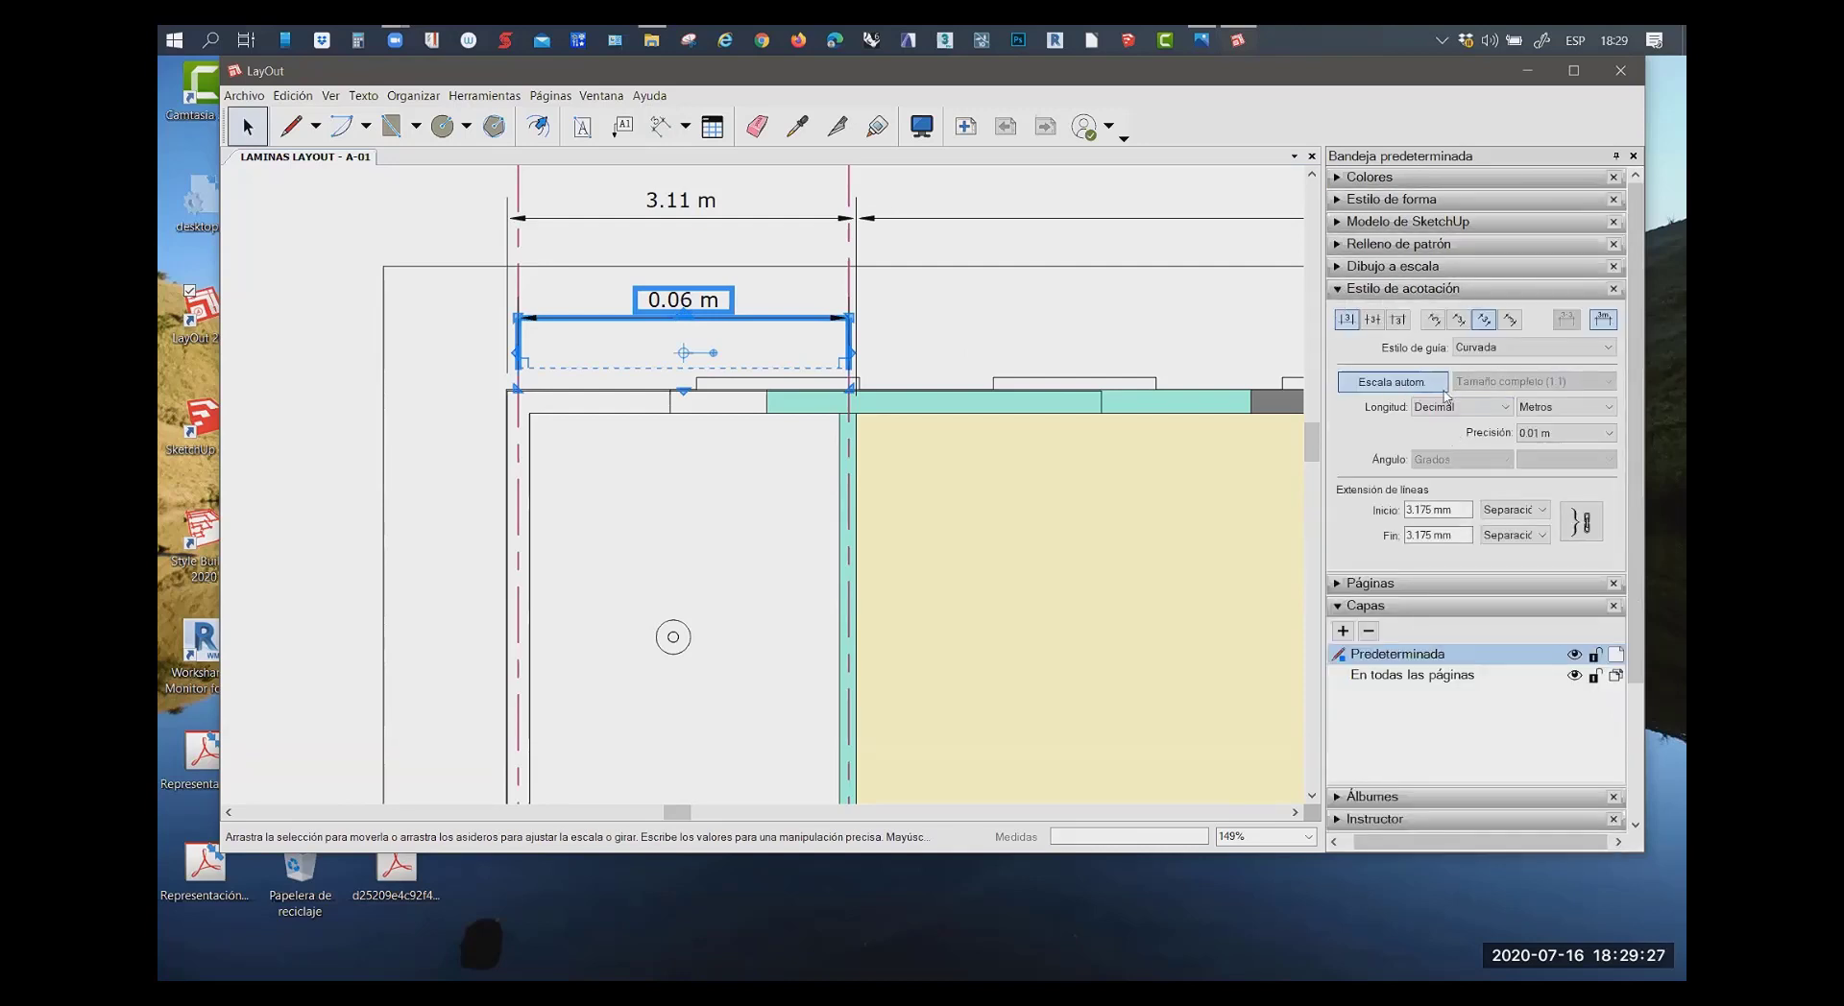
left_click(1572, 384)
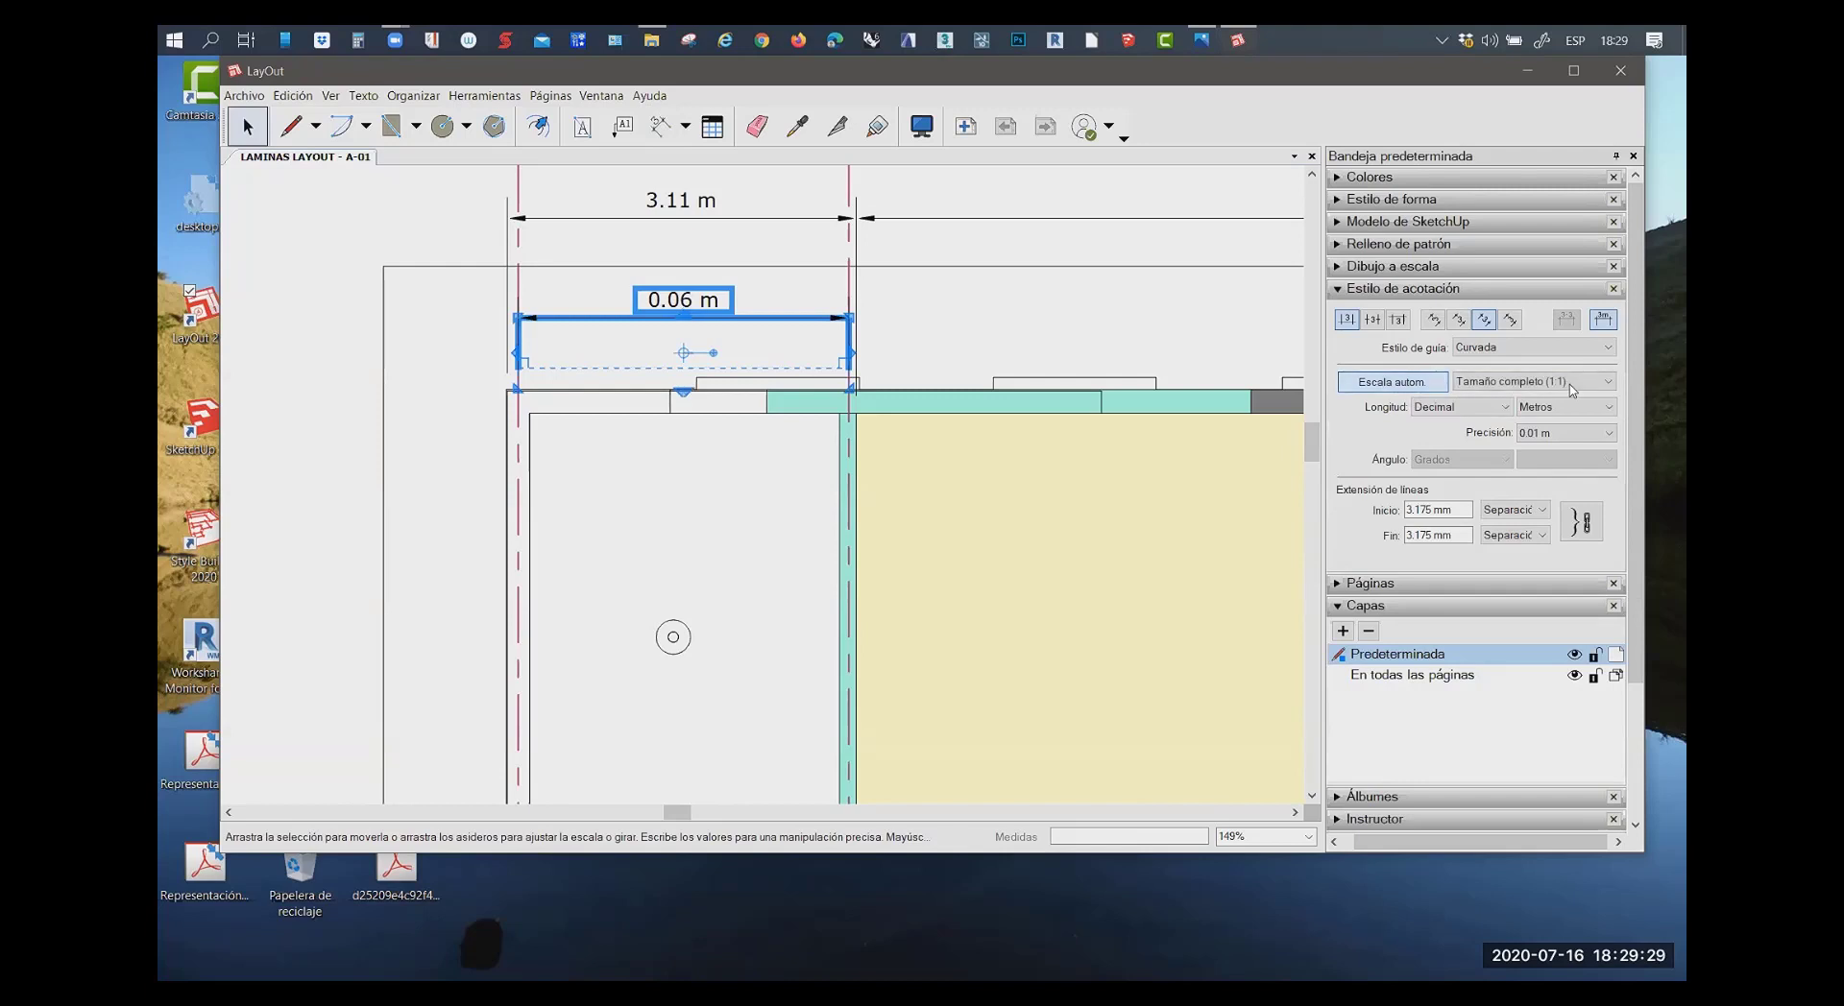
left_click(1572, 384)
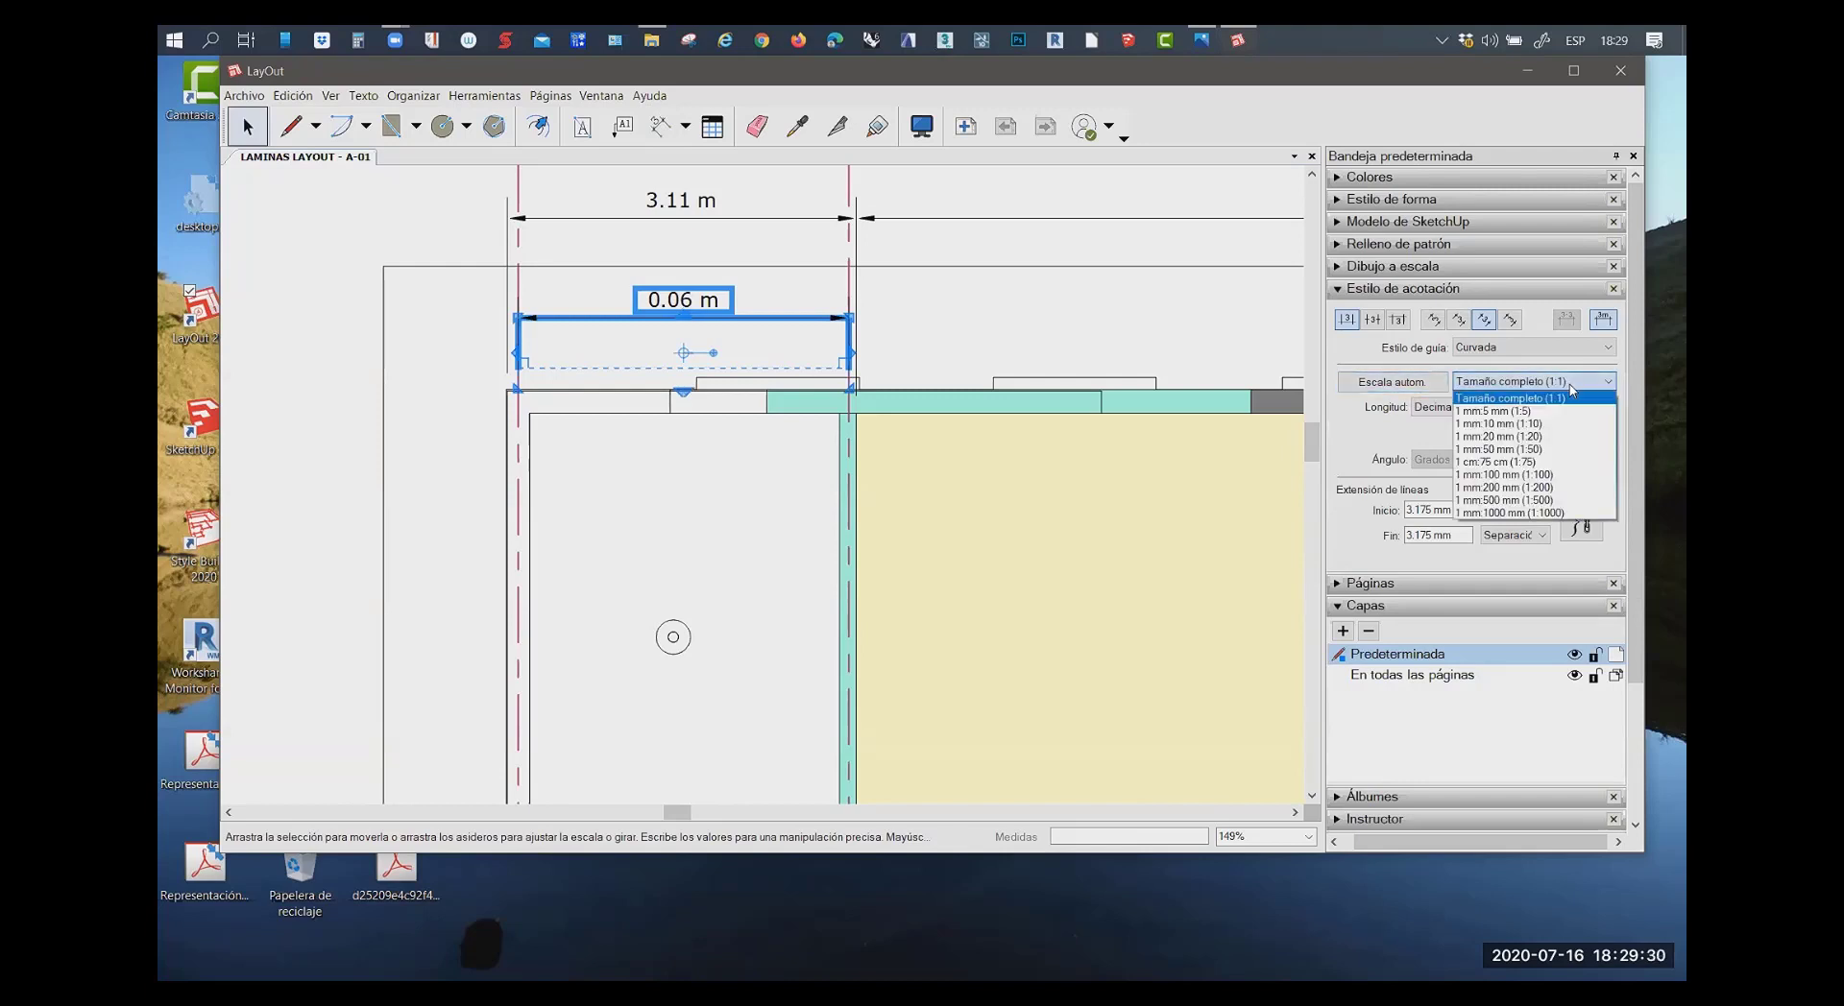
left_click(1498, 448)
left_click(960, 298)
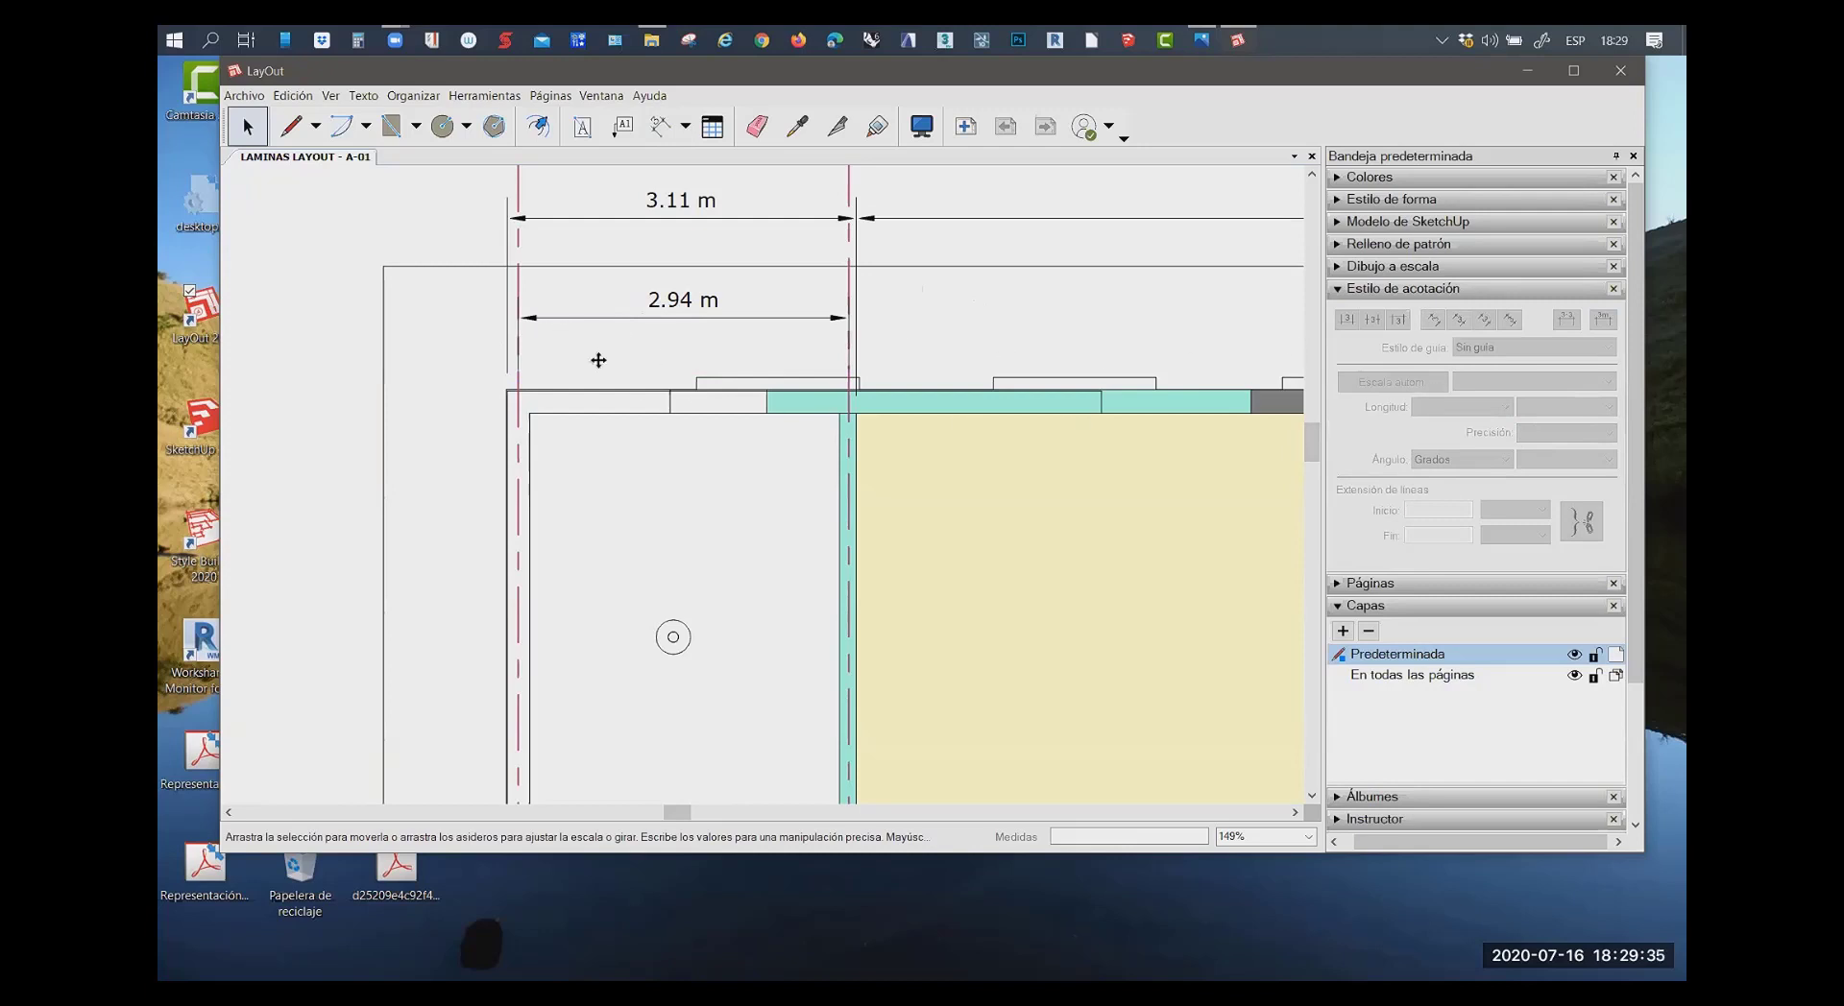
scroll(600, 353, "down", 1)
scroll(604, 350, "down", 1)
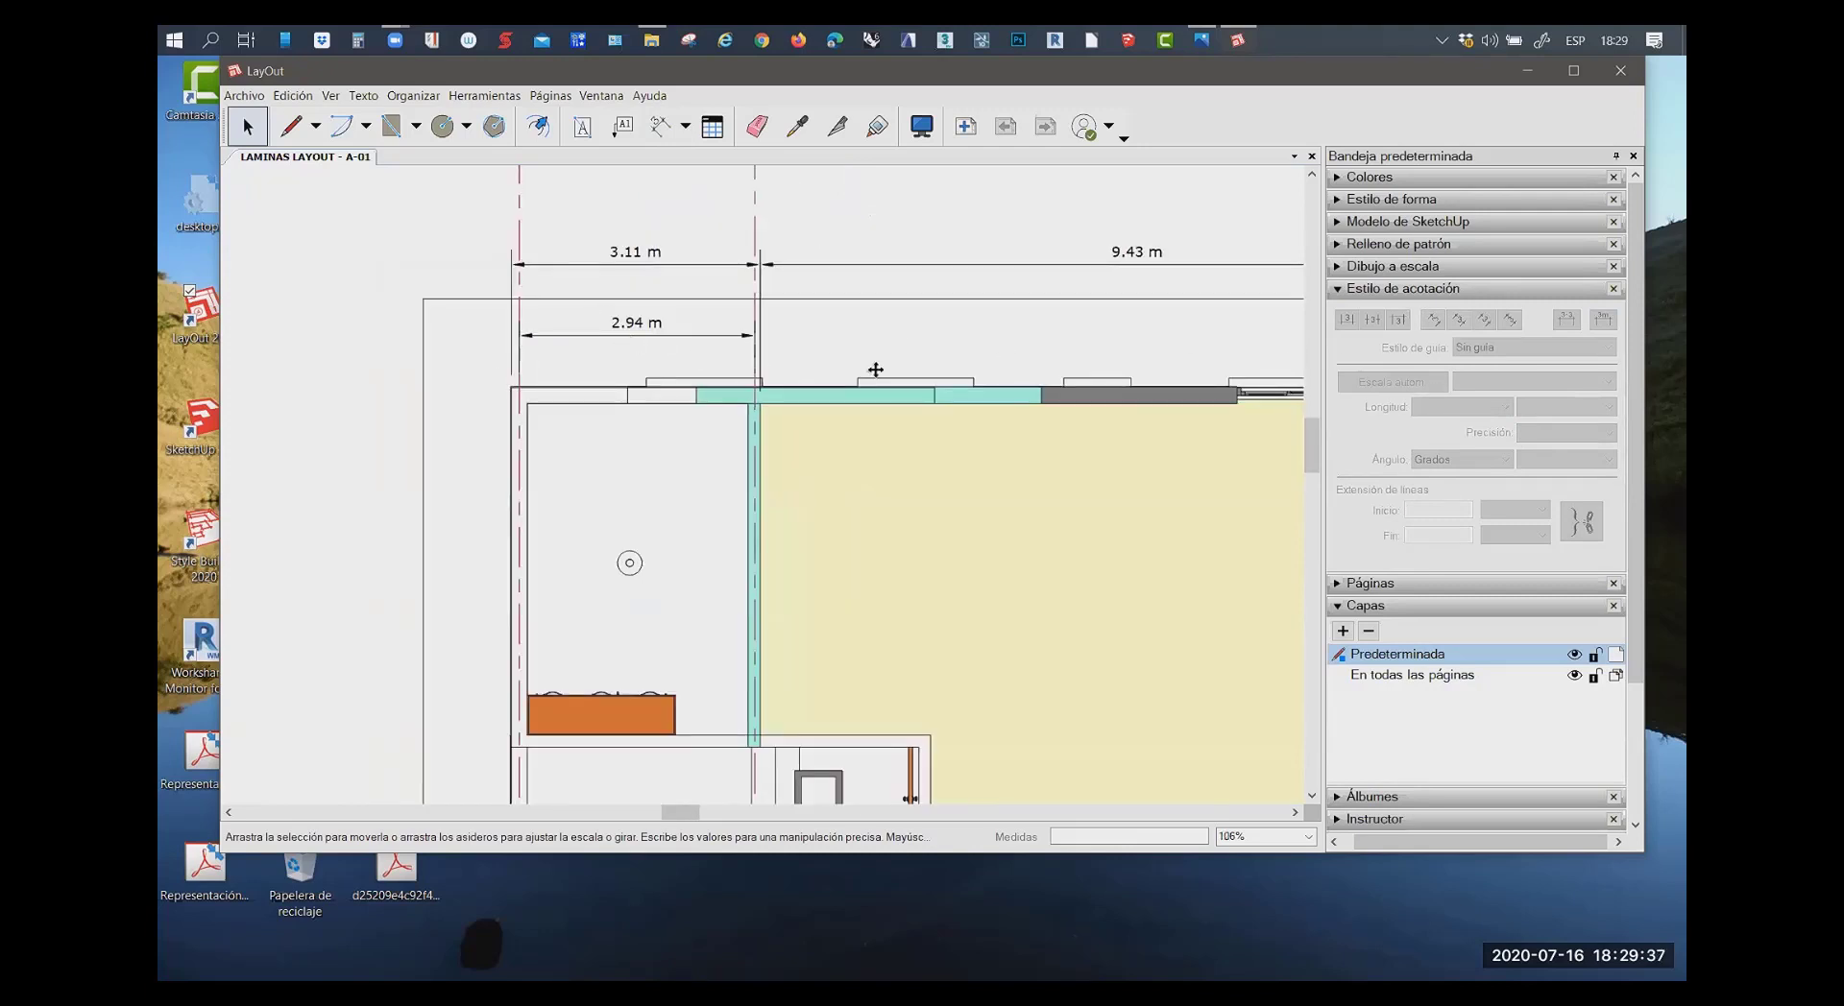
left_click(1338, 291)
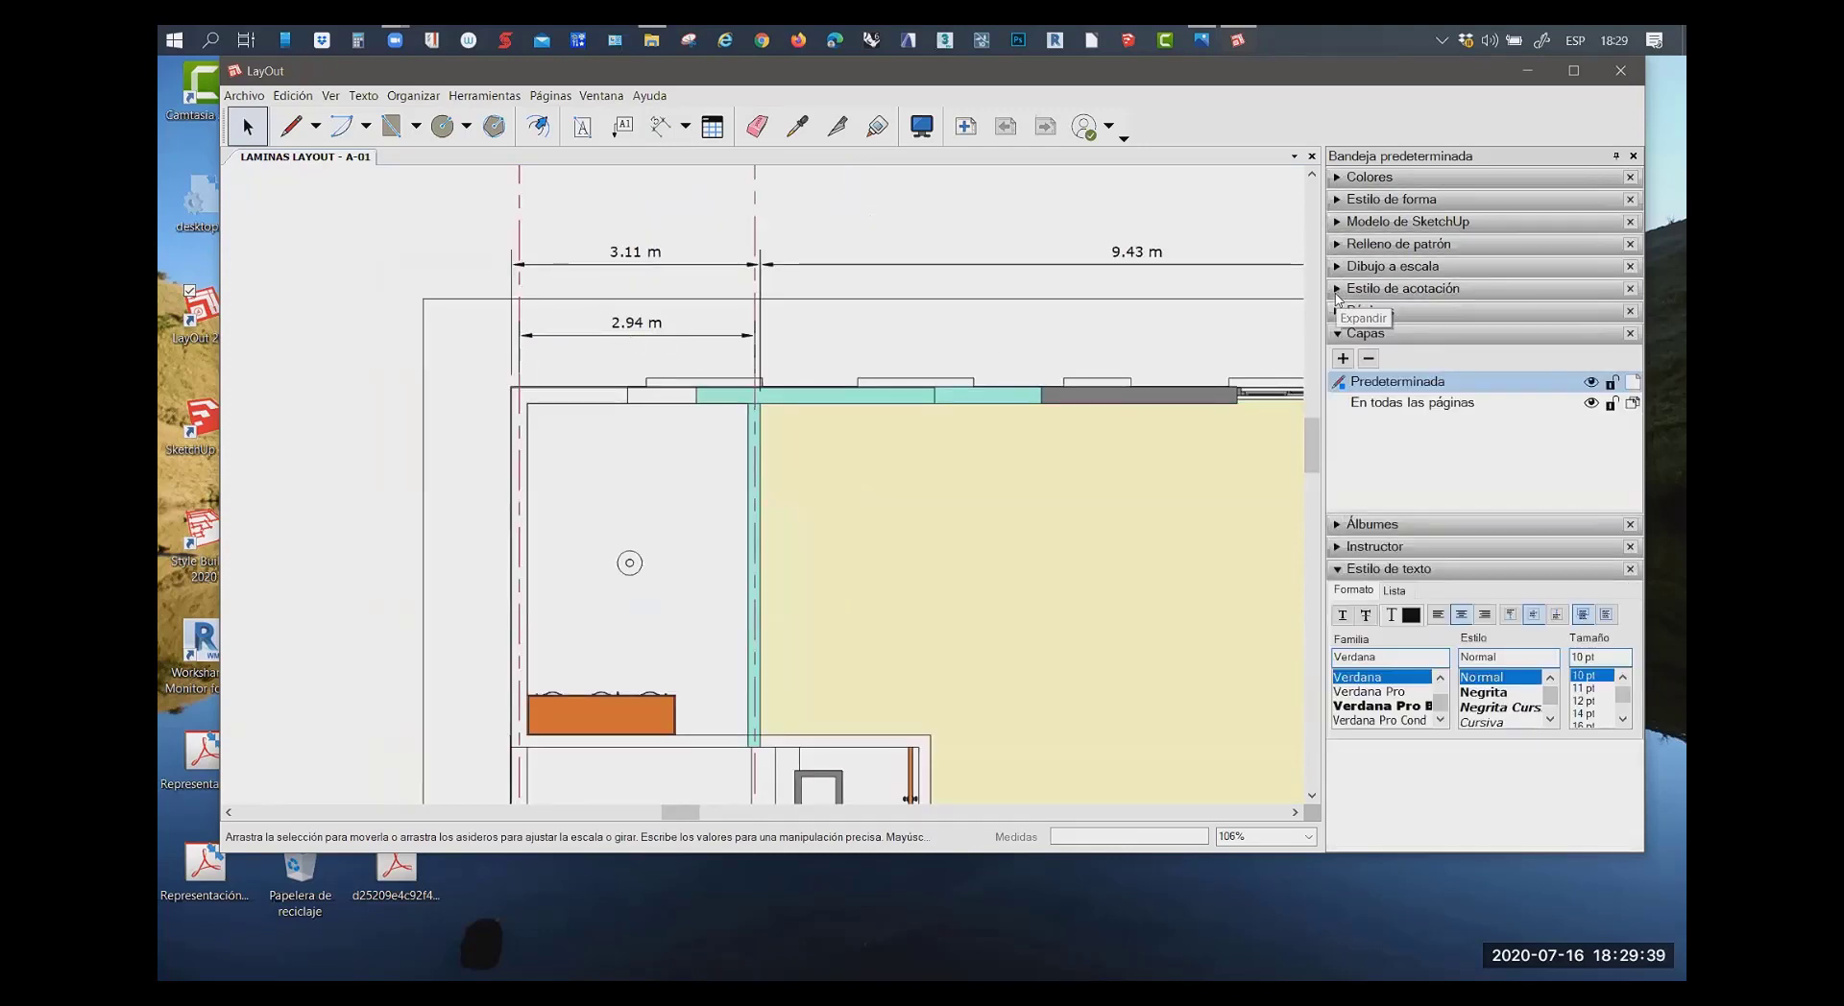
left_click(1358, 291)
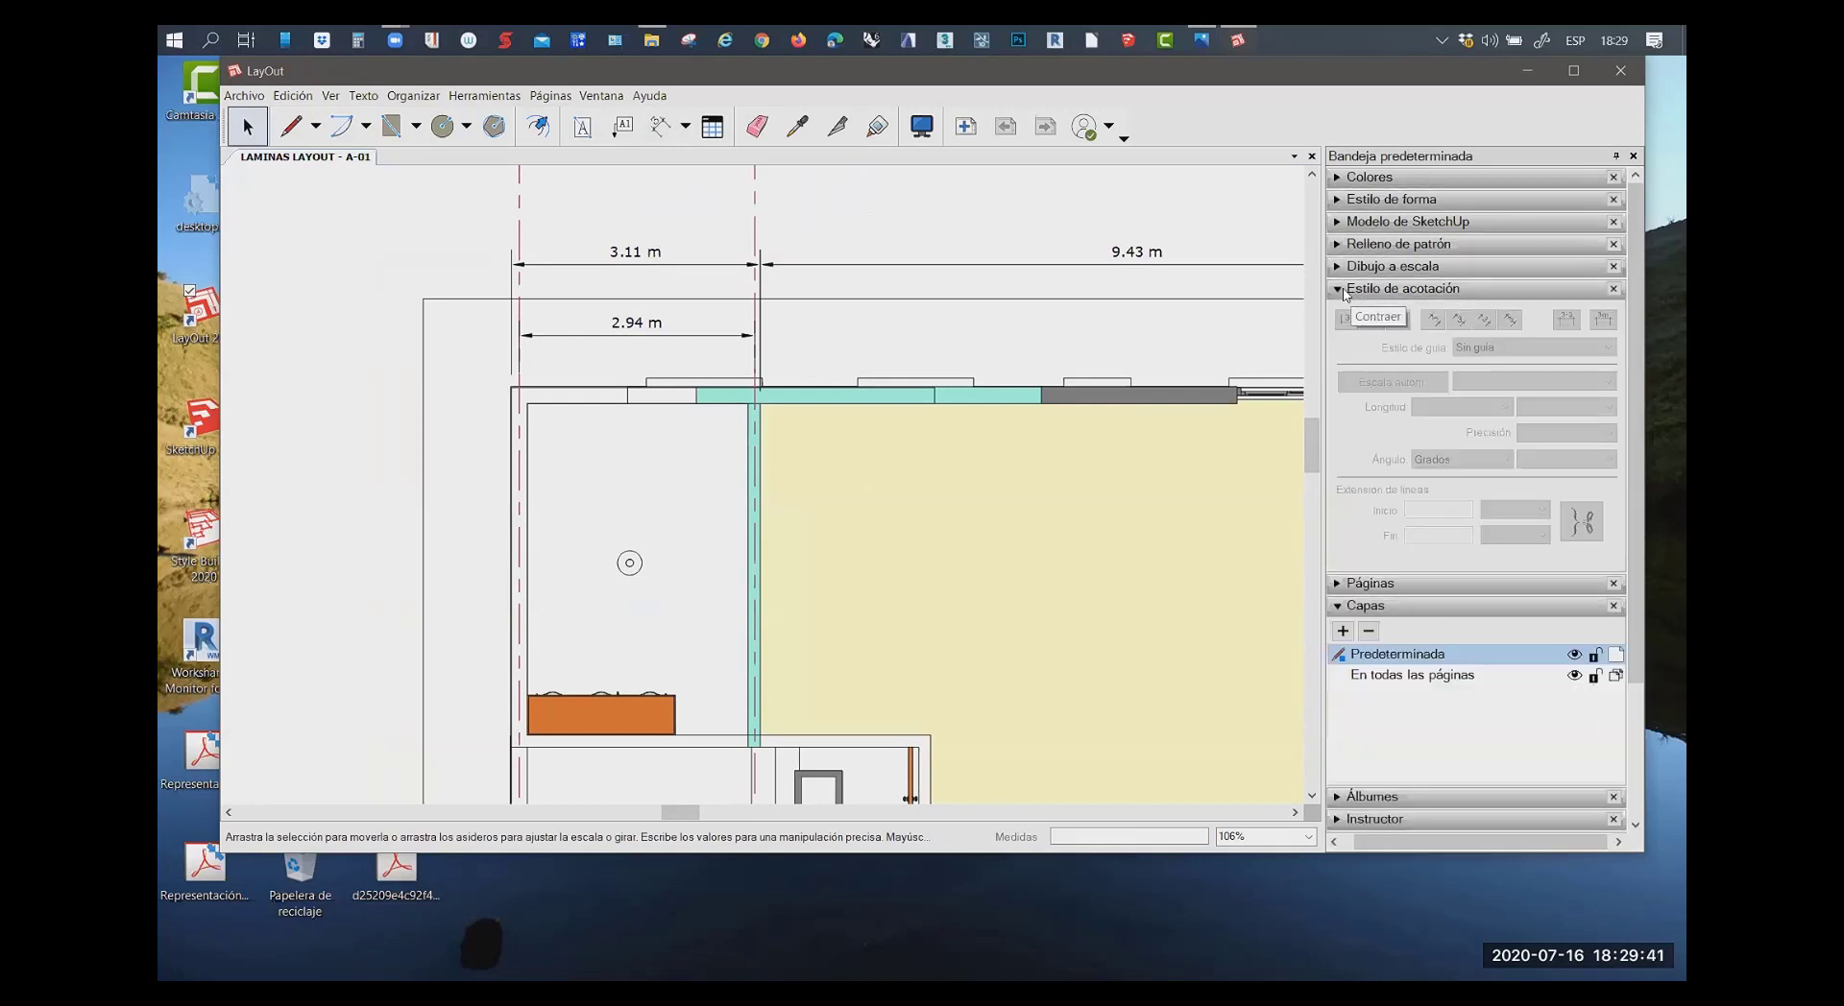
left_click(1356, 293)
left_click(1344, 291)
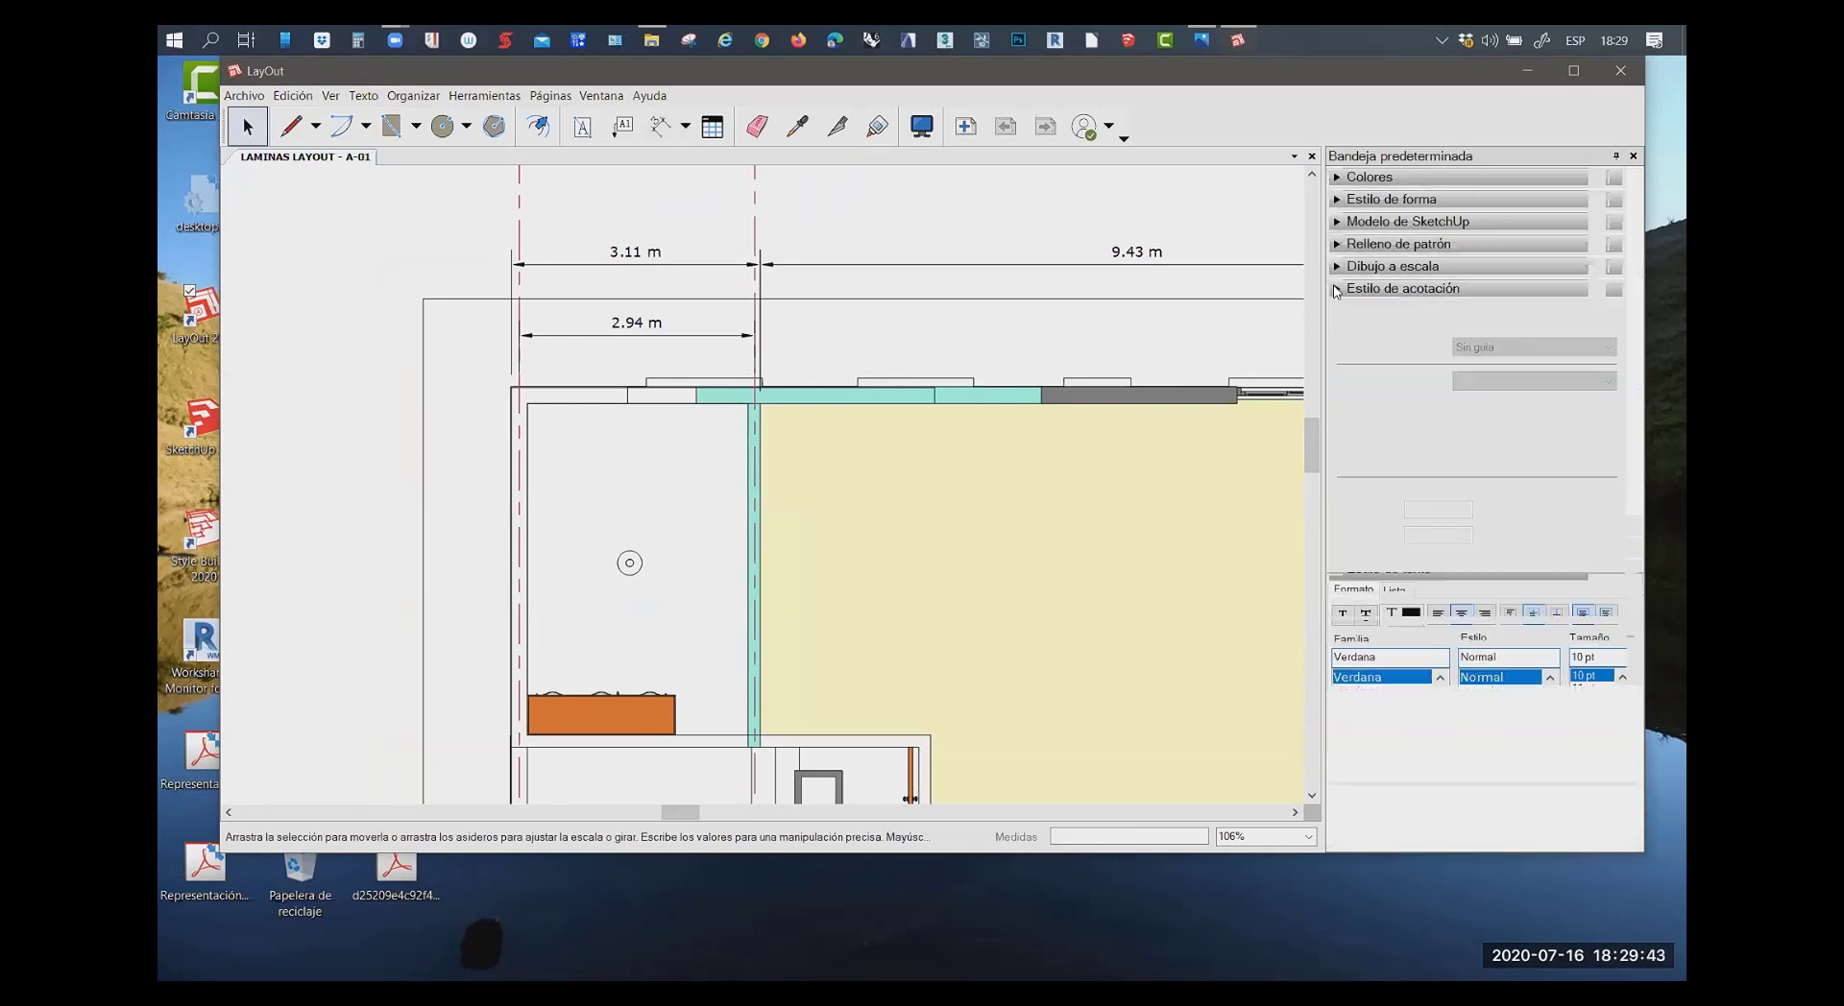
left_click(685, 343)
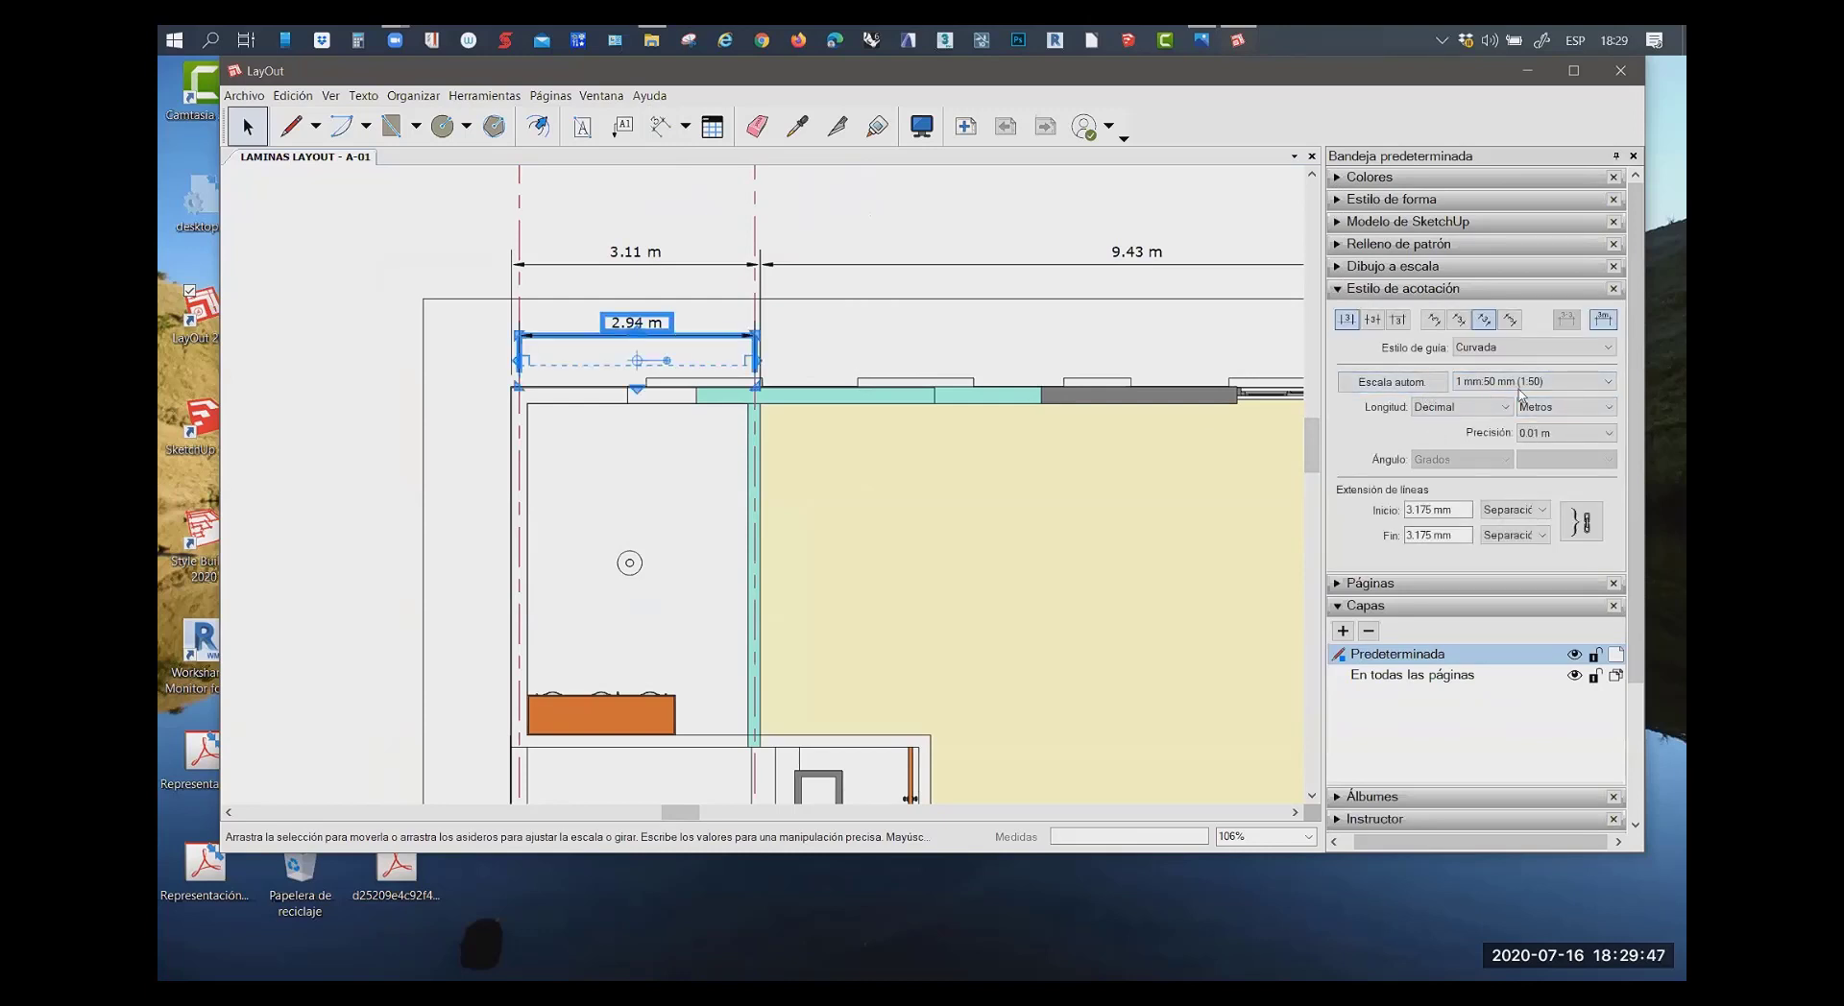
left_click(1504, 411)
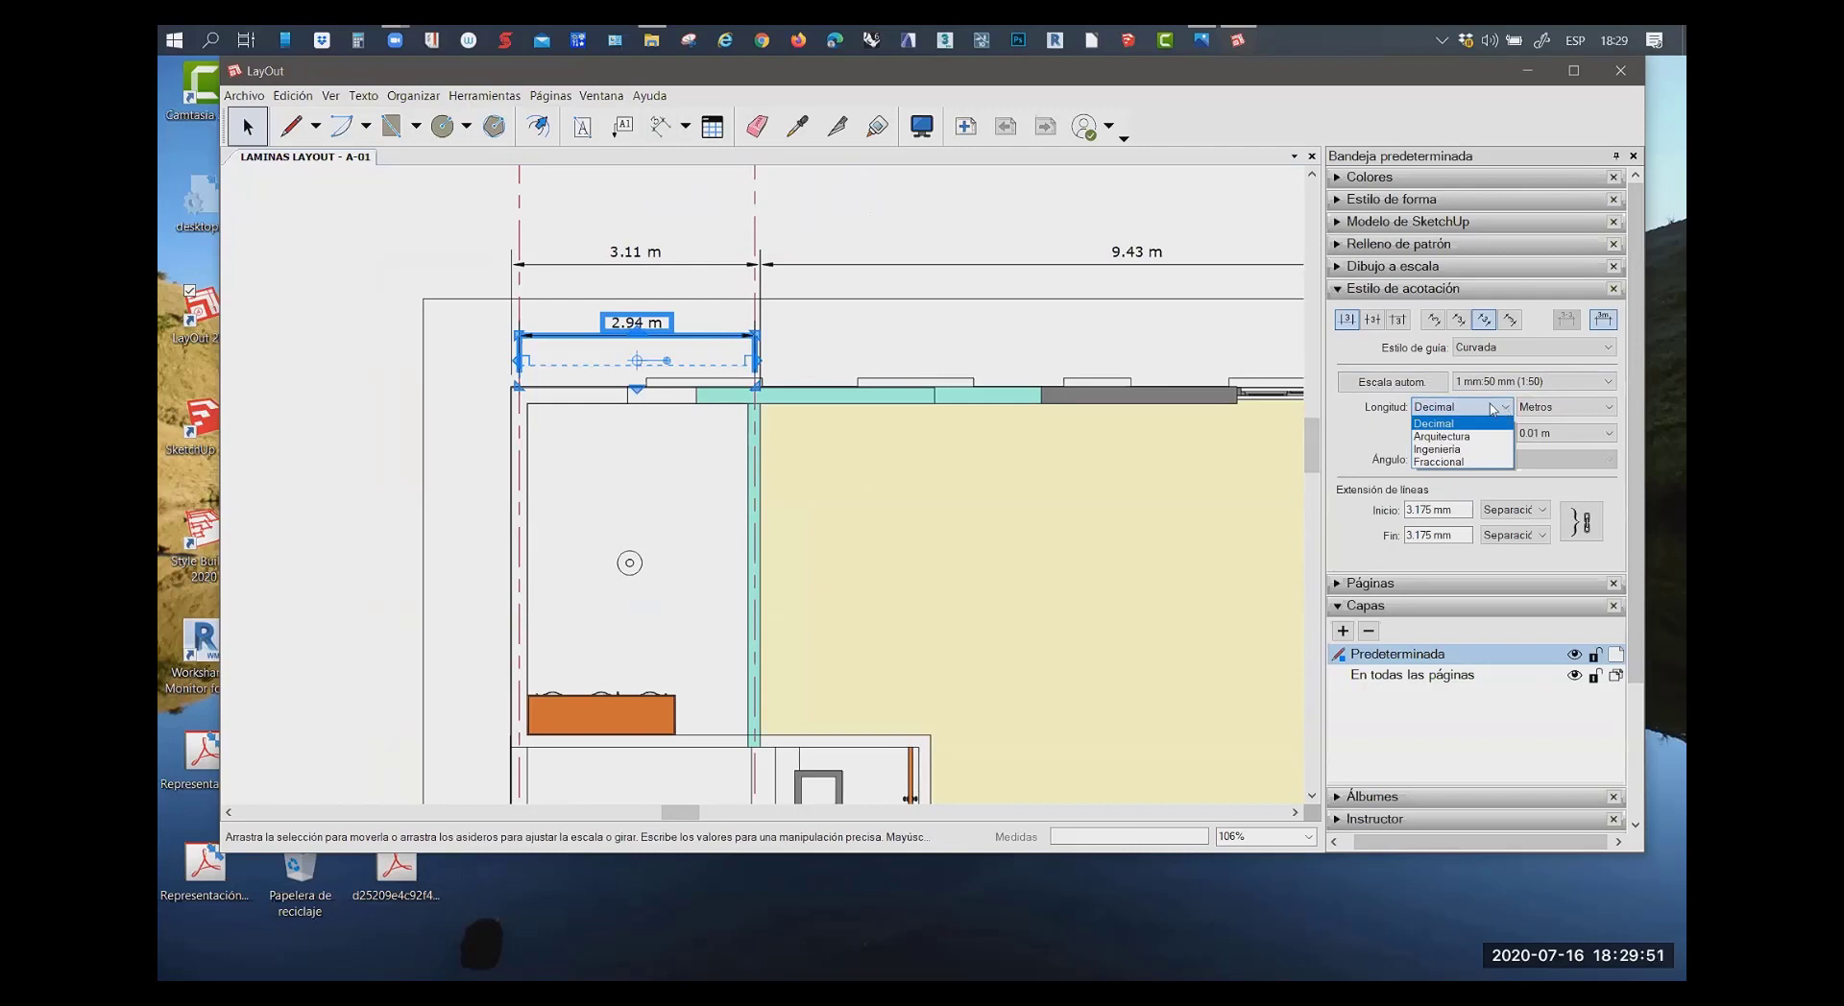
left_click(1501, 411)
left_click(1495, 411)
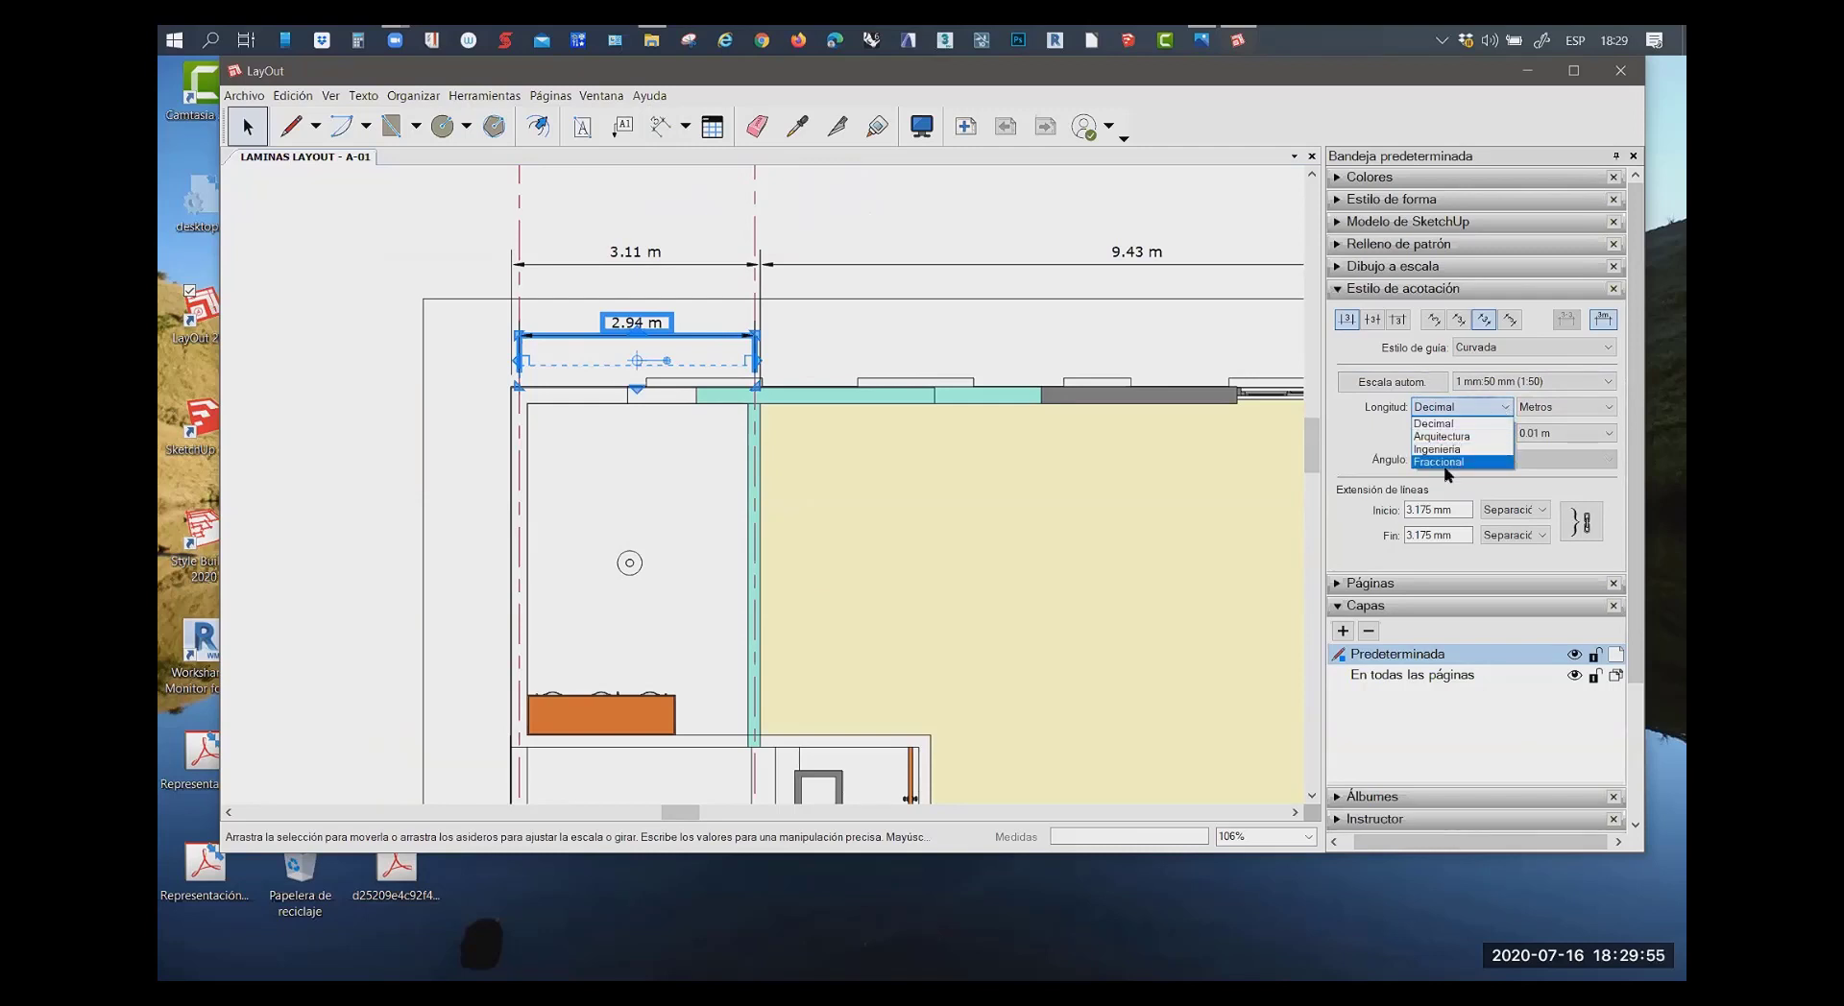
left_click(1445, 424)
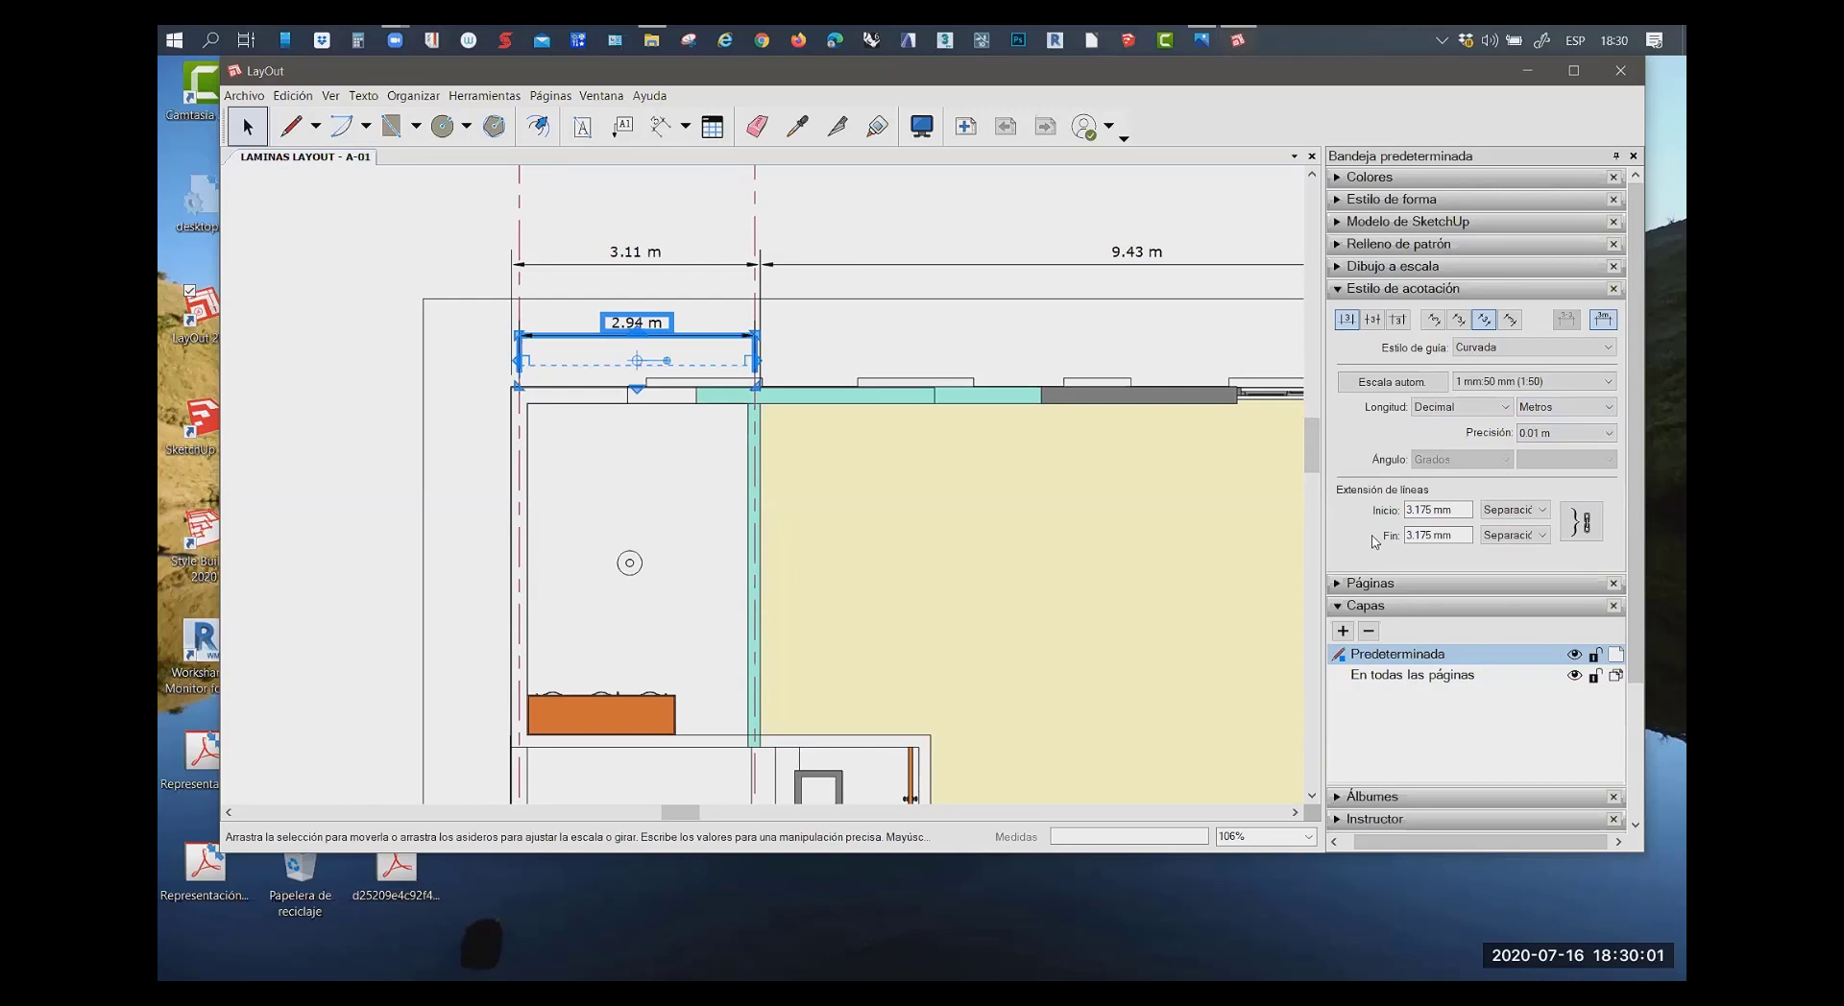
left_click(488, 348)
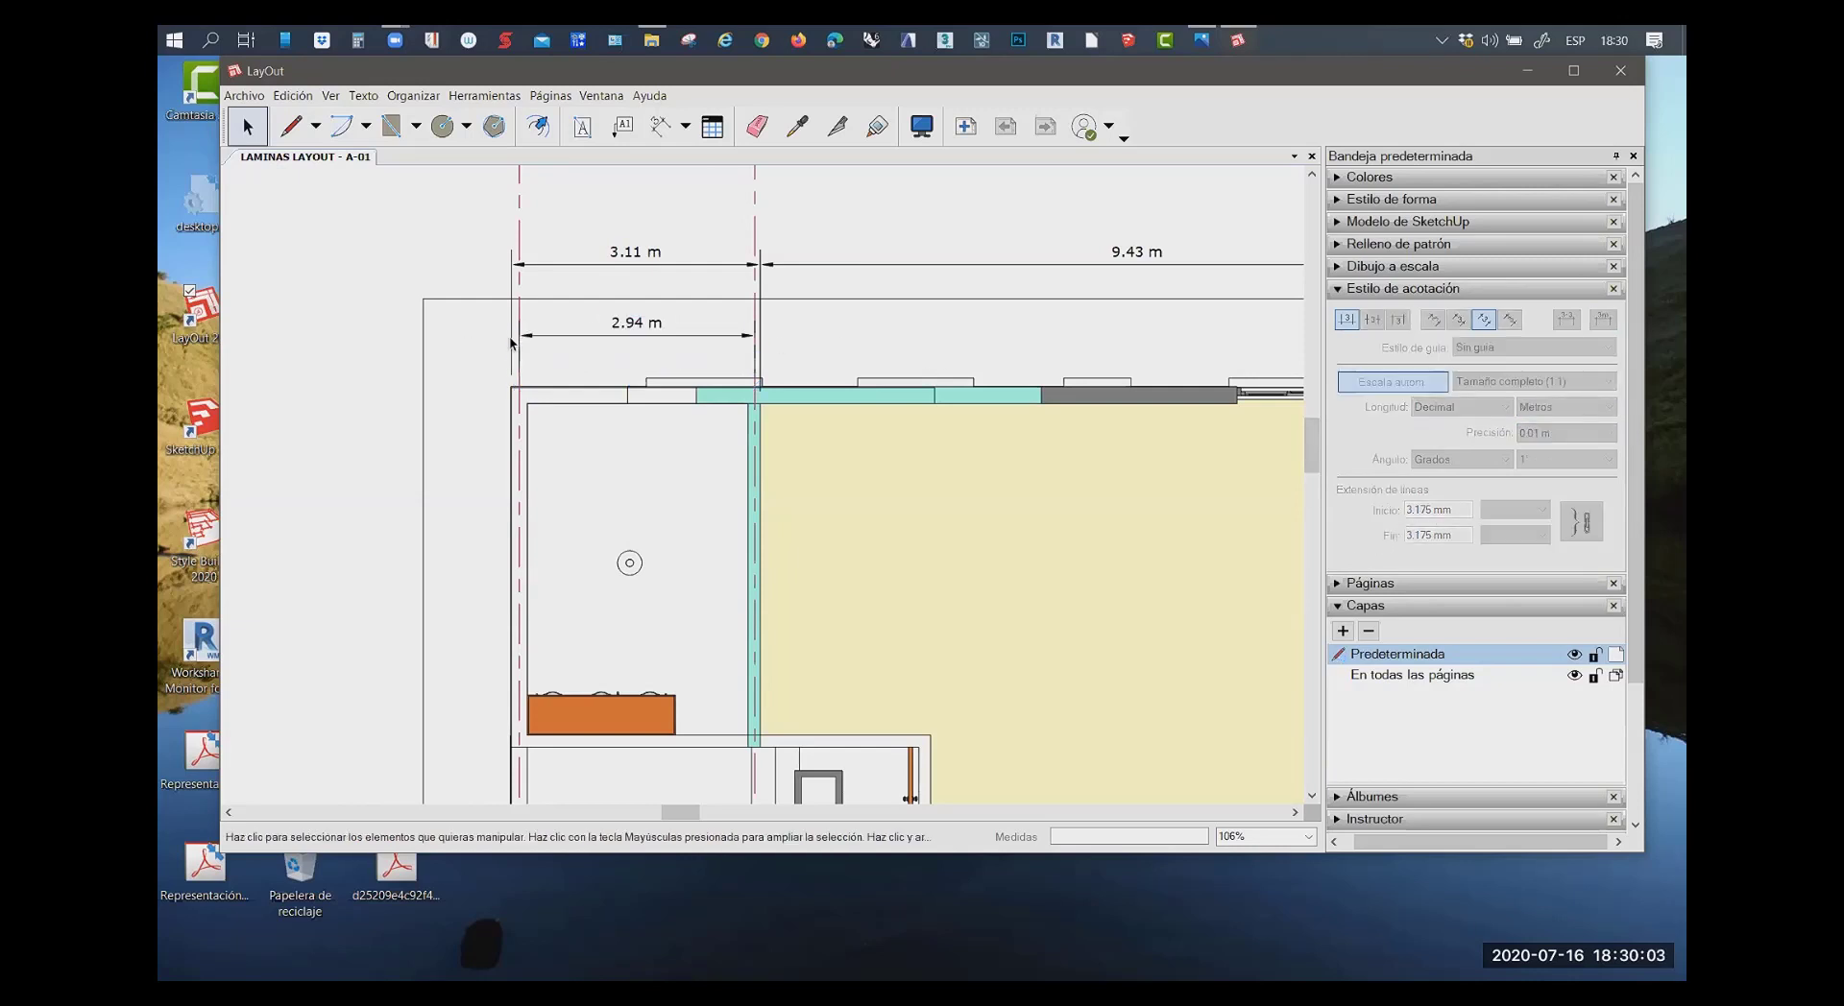
left_click(688, 336)
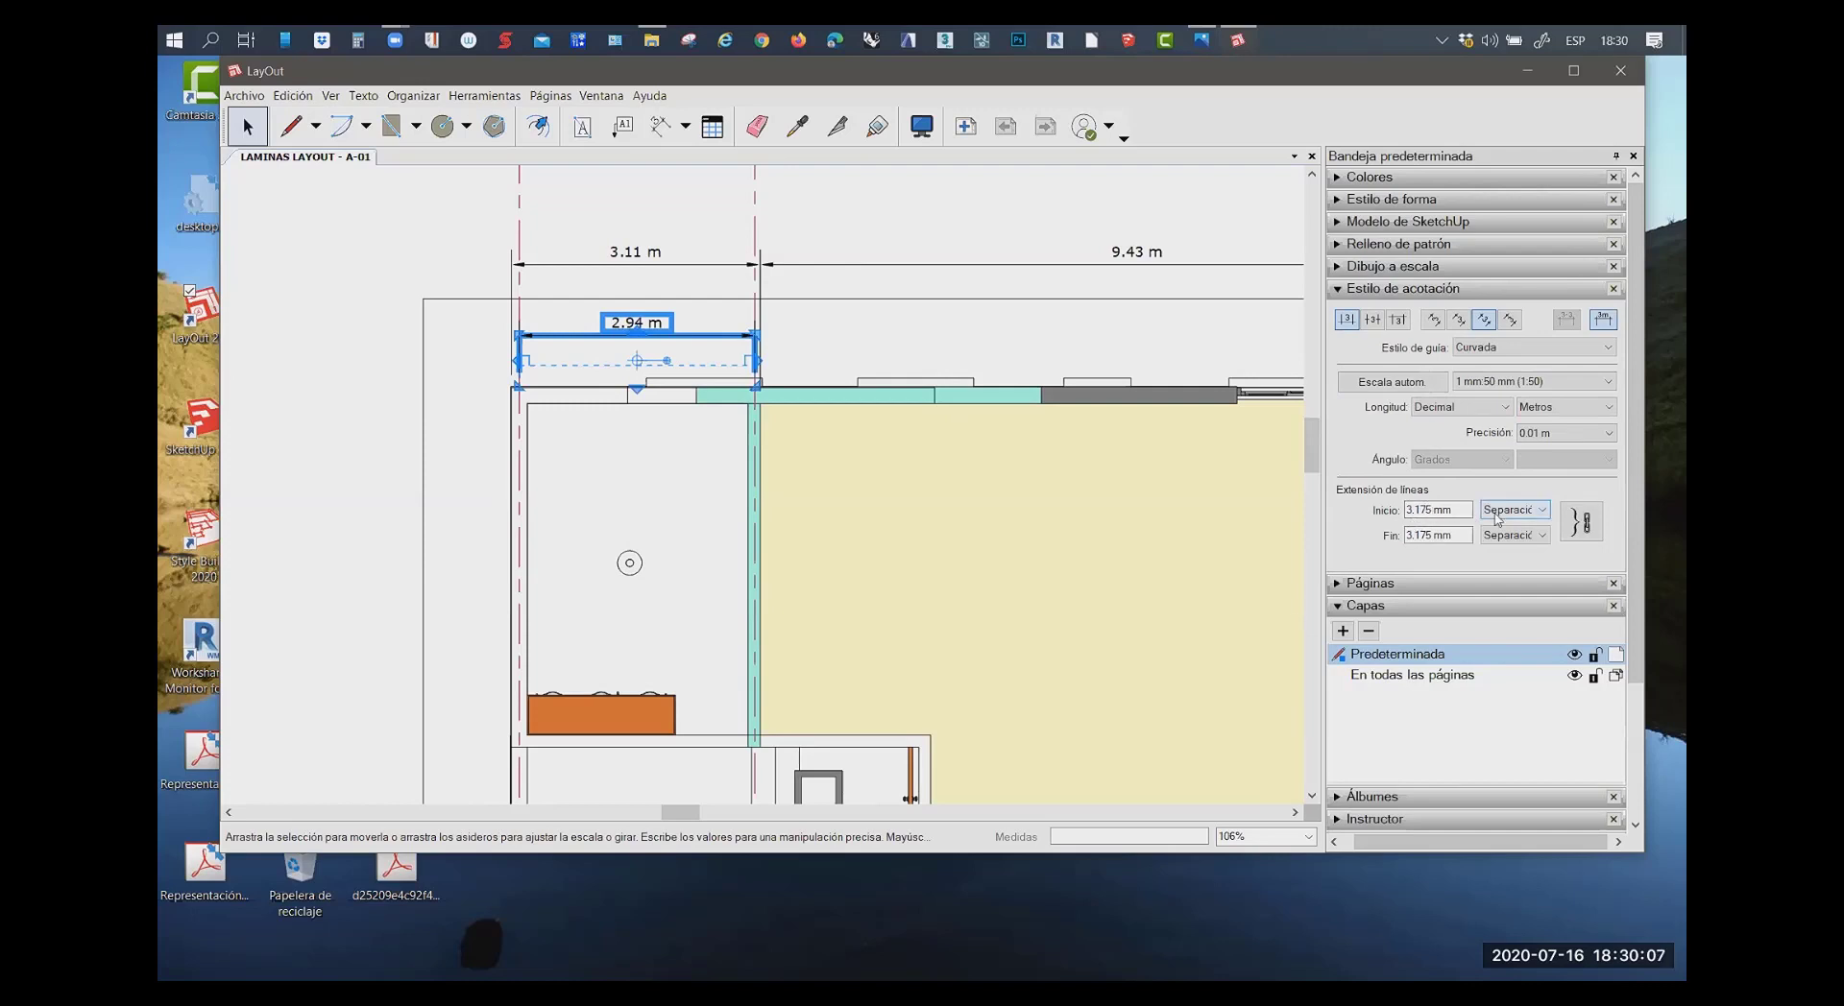
left_click(1542, 510)
left_click(1544, 514)
left_click(648, 211)
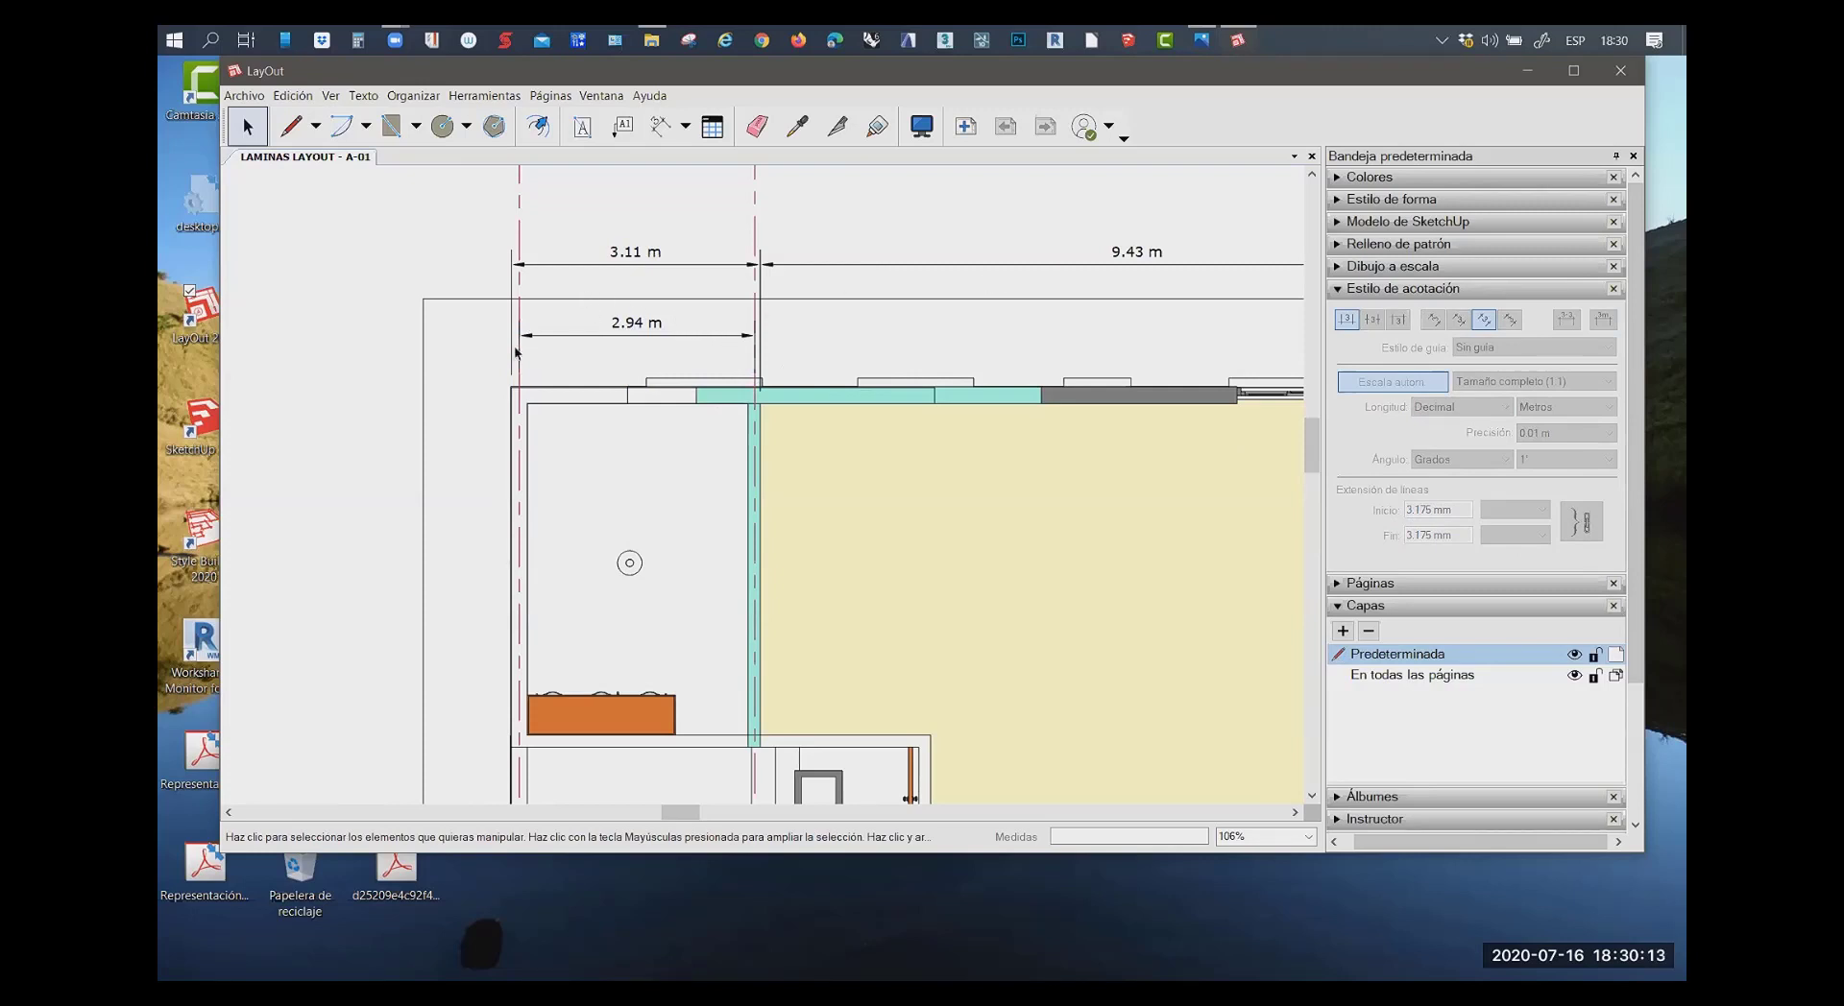
Zoom around the plan to frame the top wall and its window
scroll(555, 310, "down", 1)
scroll(667, 329, "down", 1)
scroll(734, 289, "up", 1)
scroll(677, 275, "up", 2)
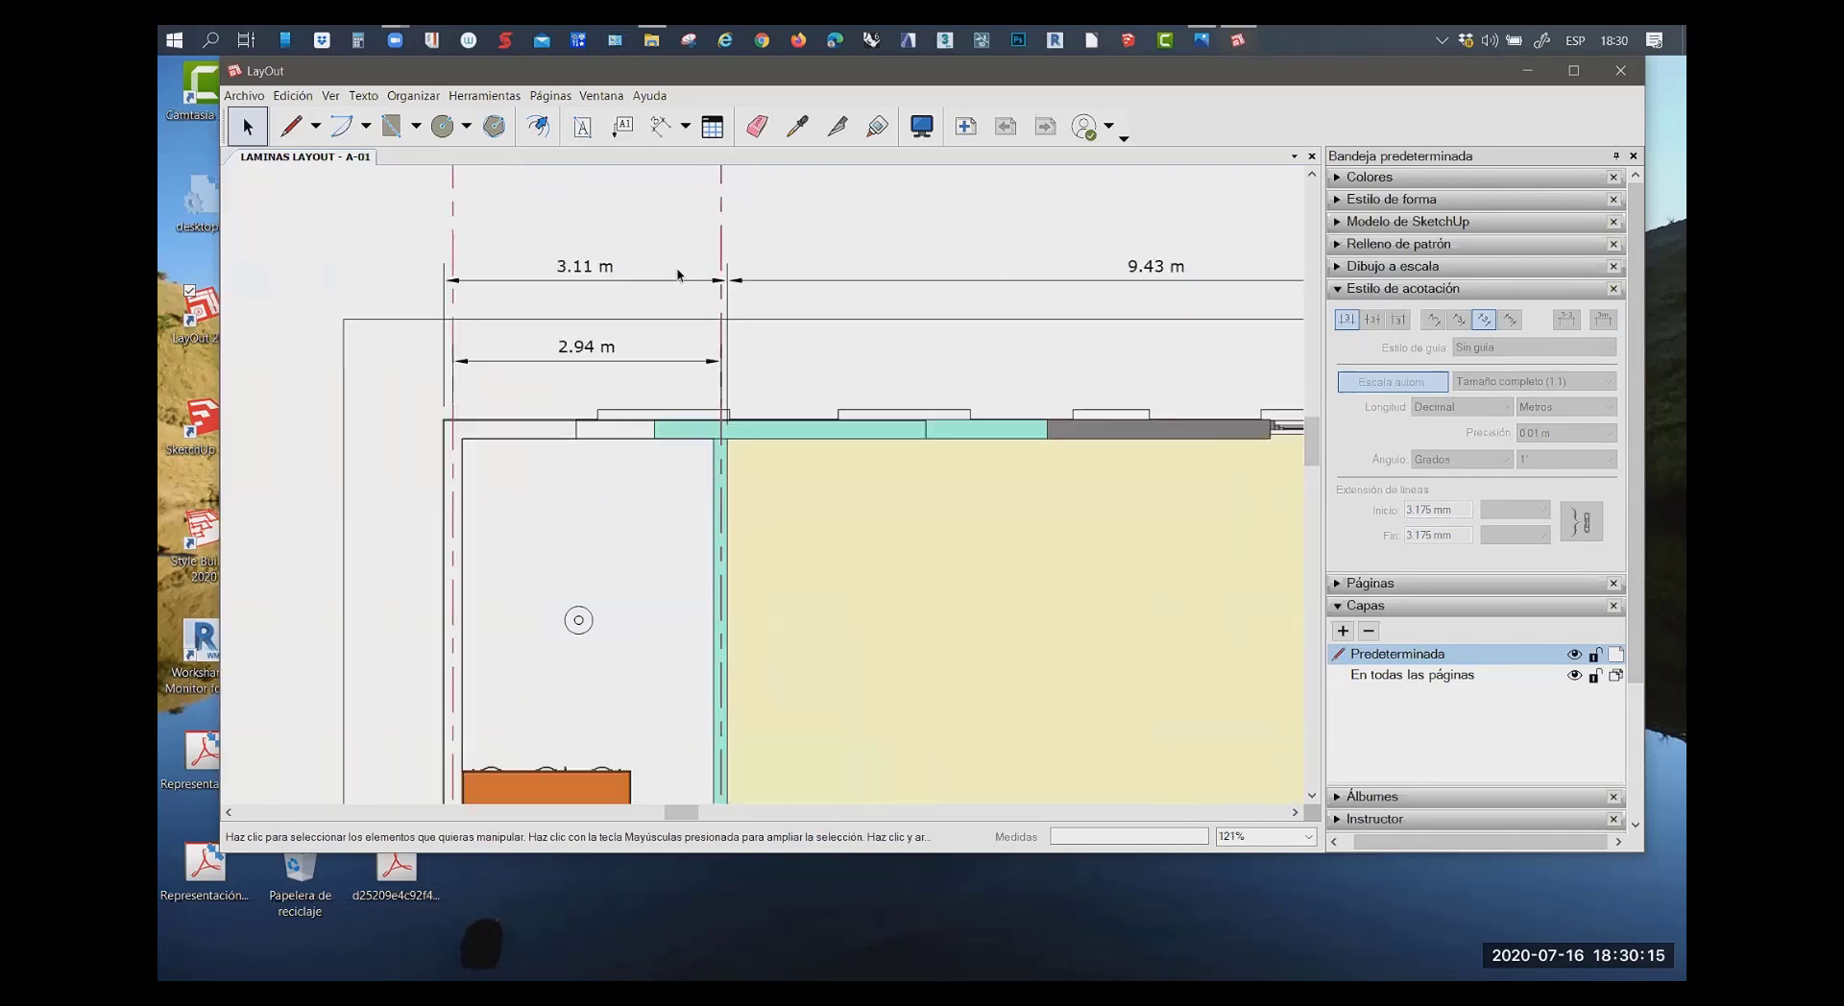
scroll(538, 360, "down", 2)
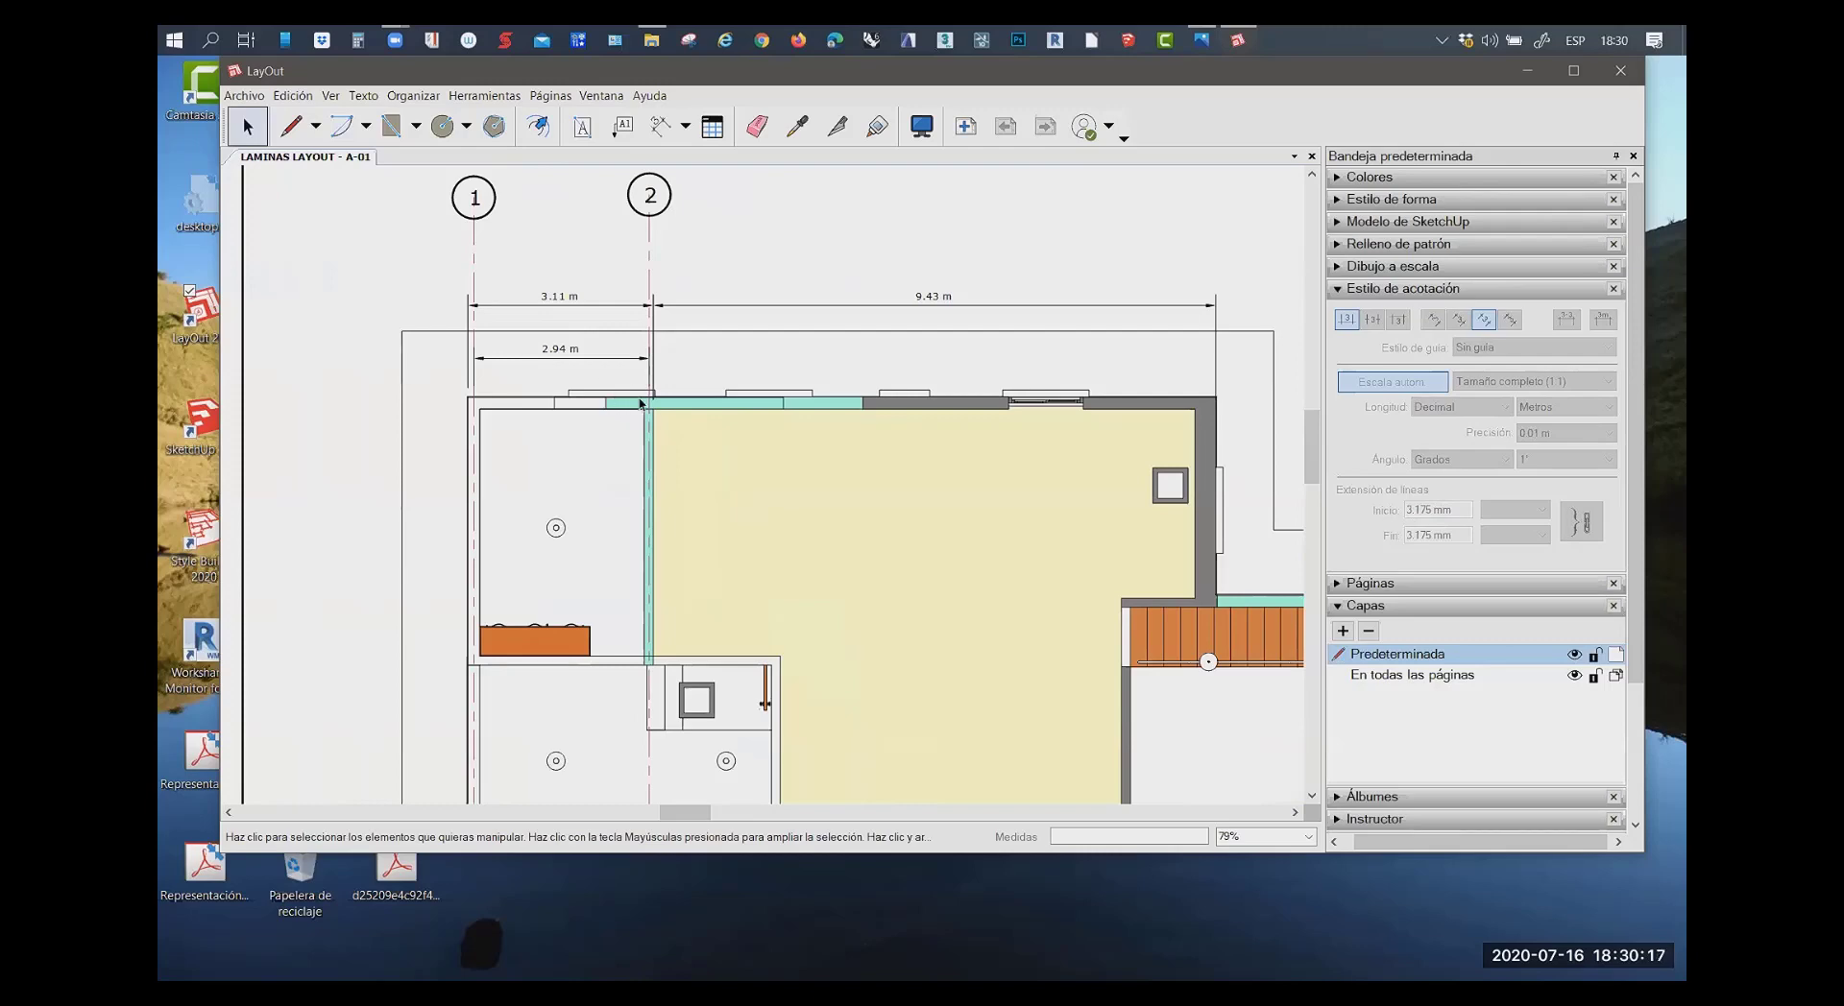
scroll(982, 532, "down", 1)
scroll(981, 532, "down", 1)
scroll(981, 536, "down", 2)
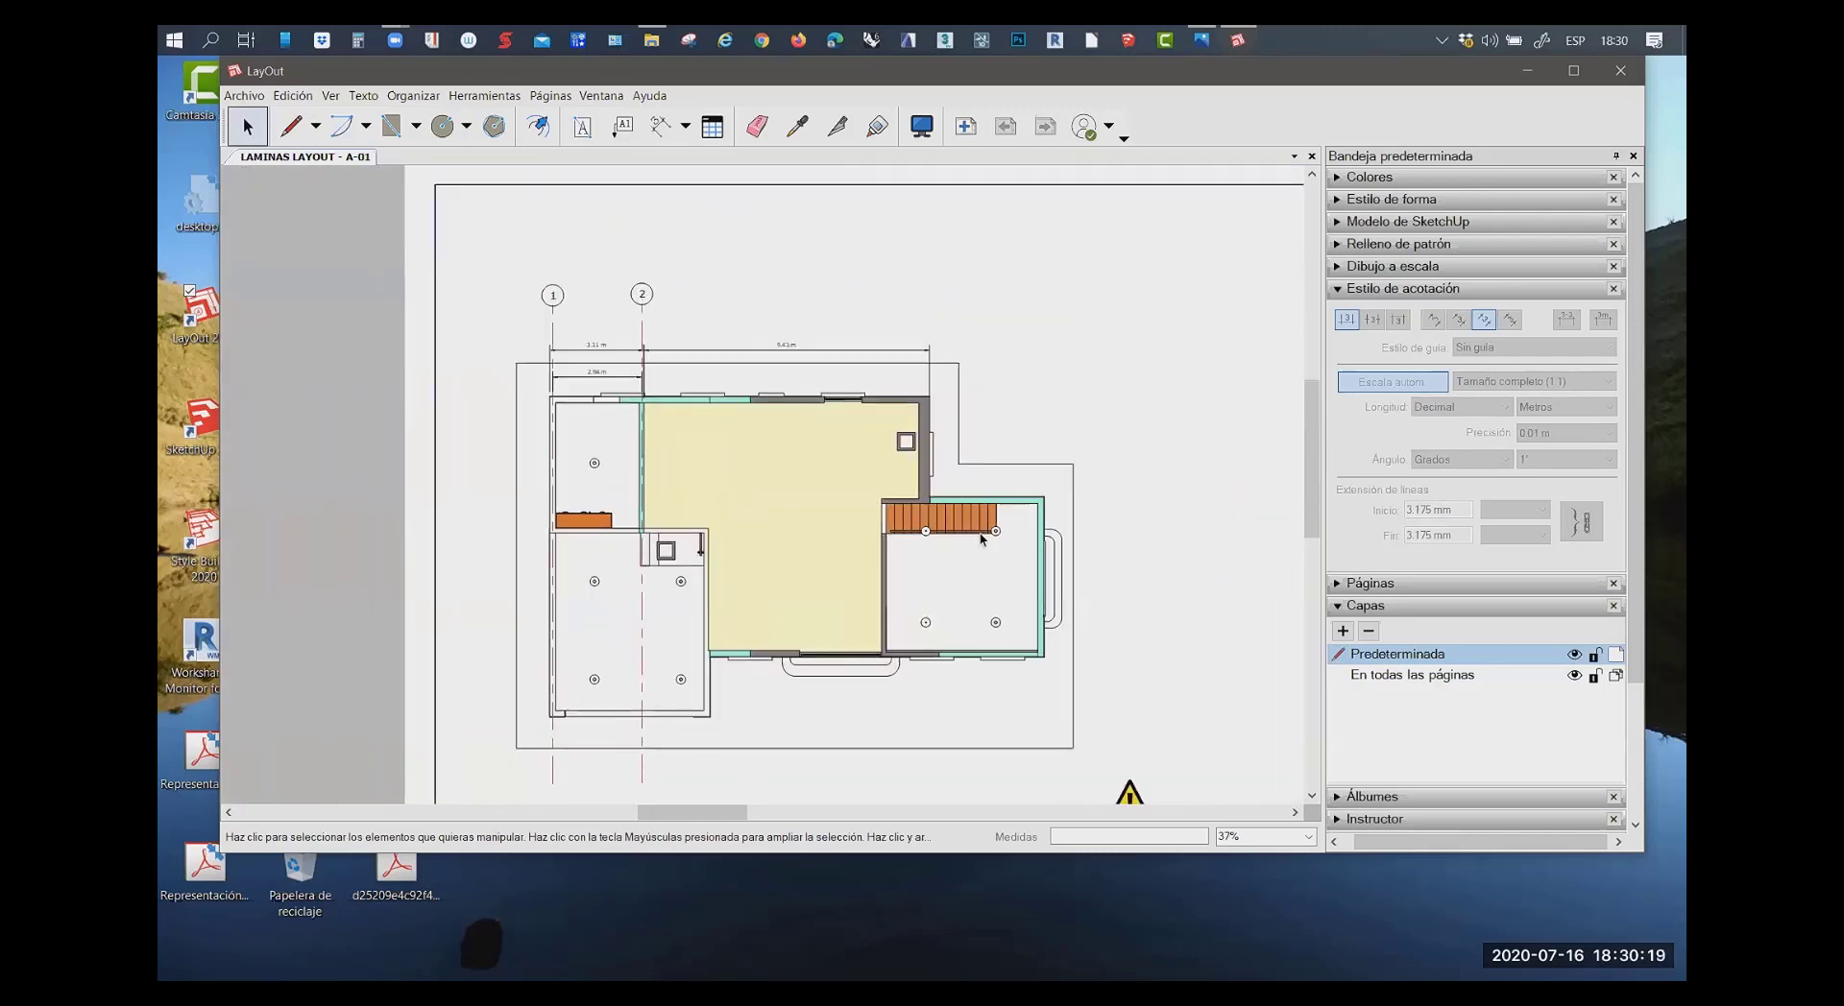
scroll(974, 533, "up", 1)
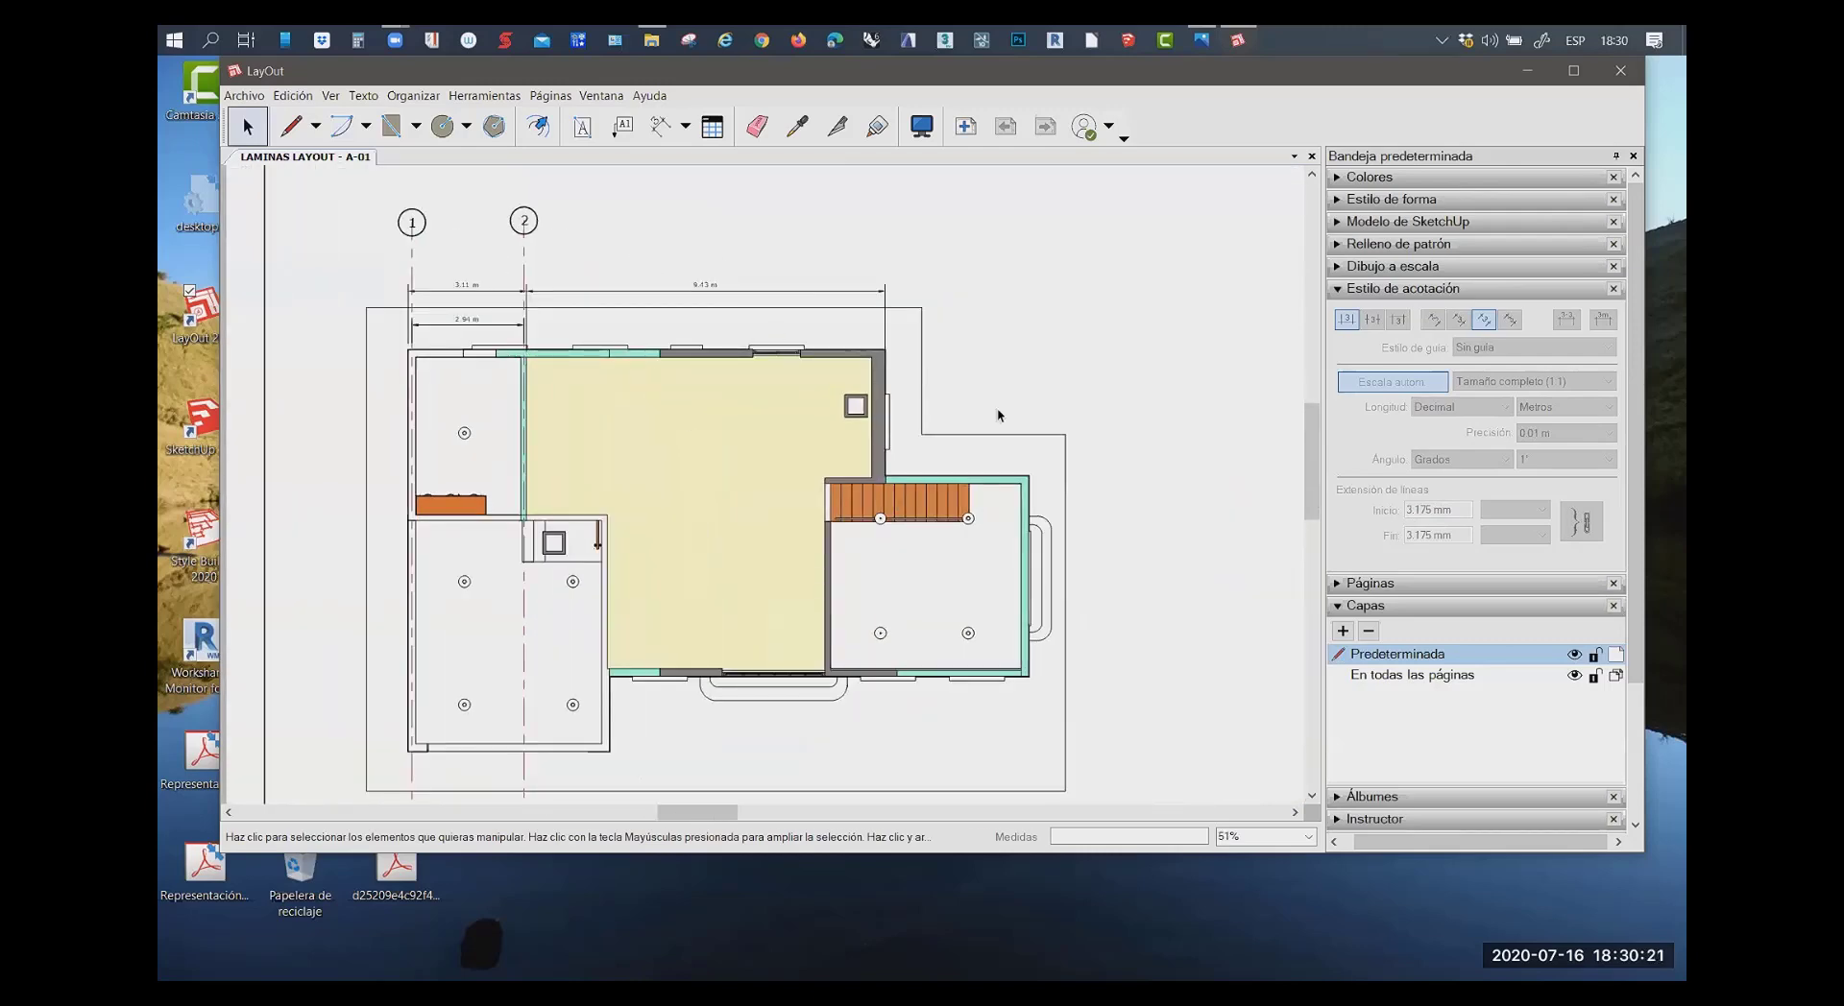
scroll(607, 297, "up", 1)
scroll(597, 308, "up", 1)
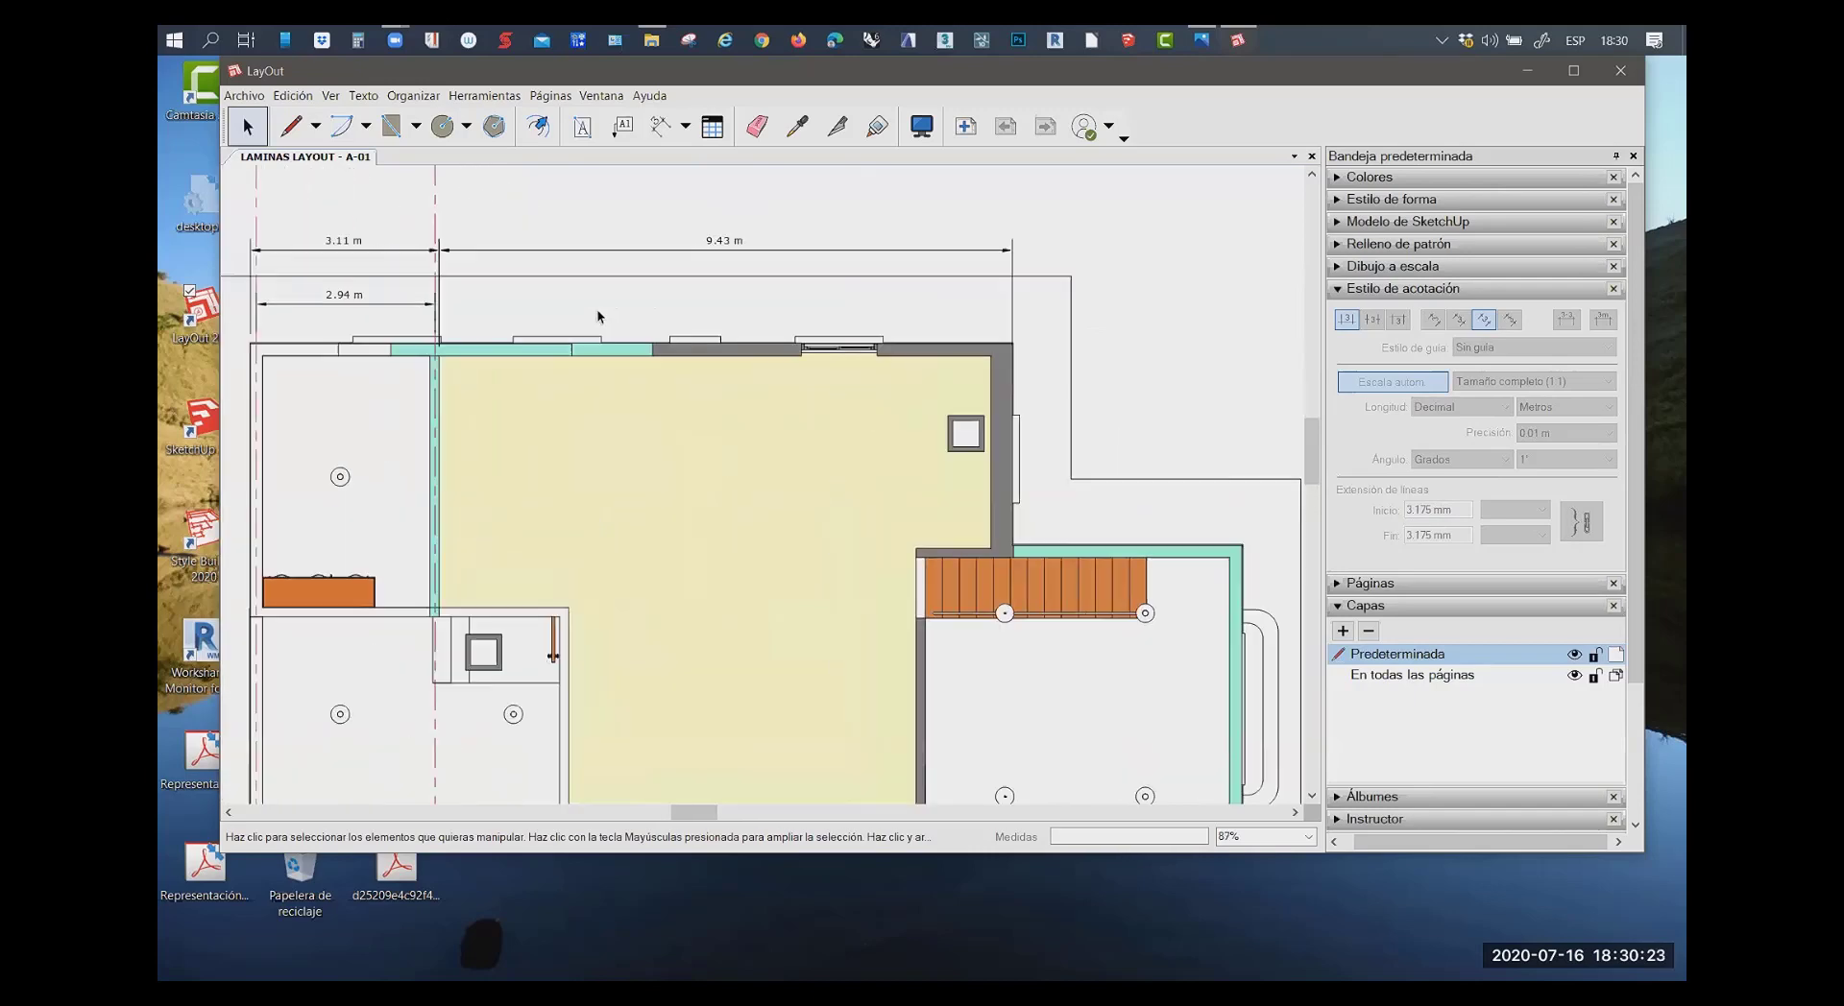
scroll(593, 308, "up", 1)
scroll(597, 347, "down", 2)
scroll(938, 362, "up", 1)
scroll(912, 384, "up", 1)
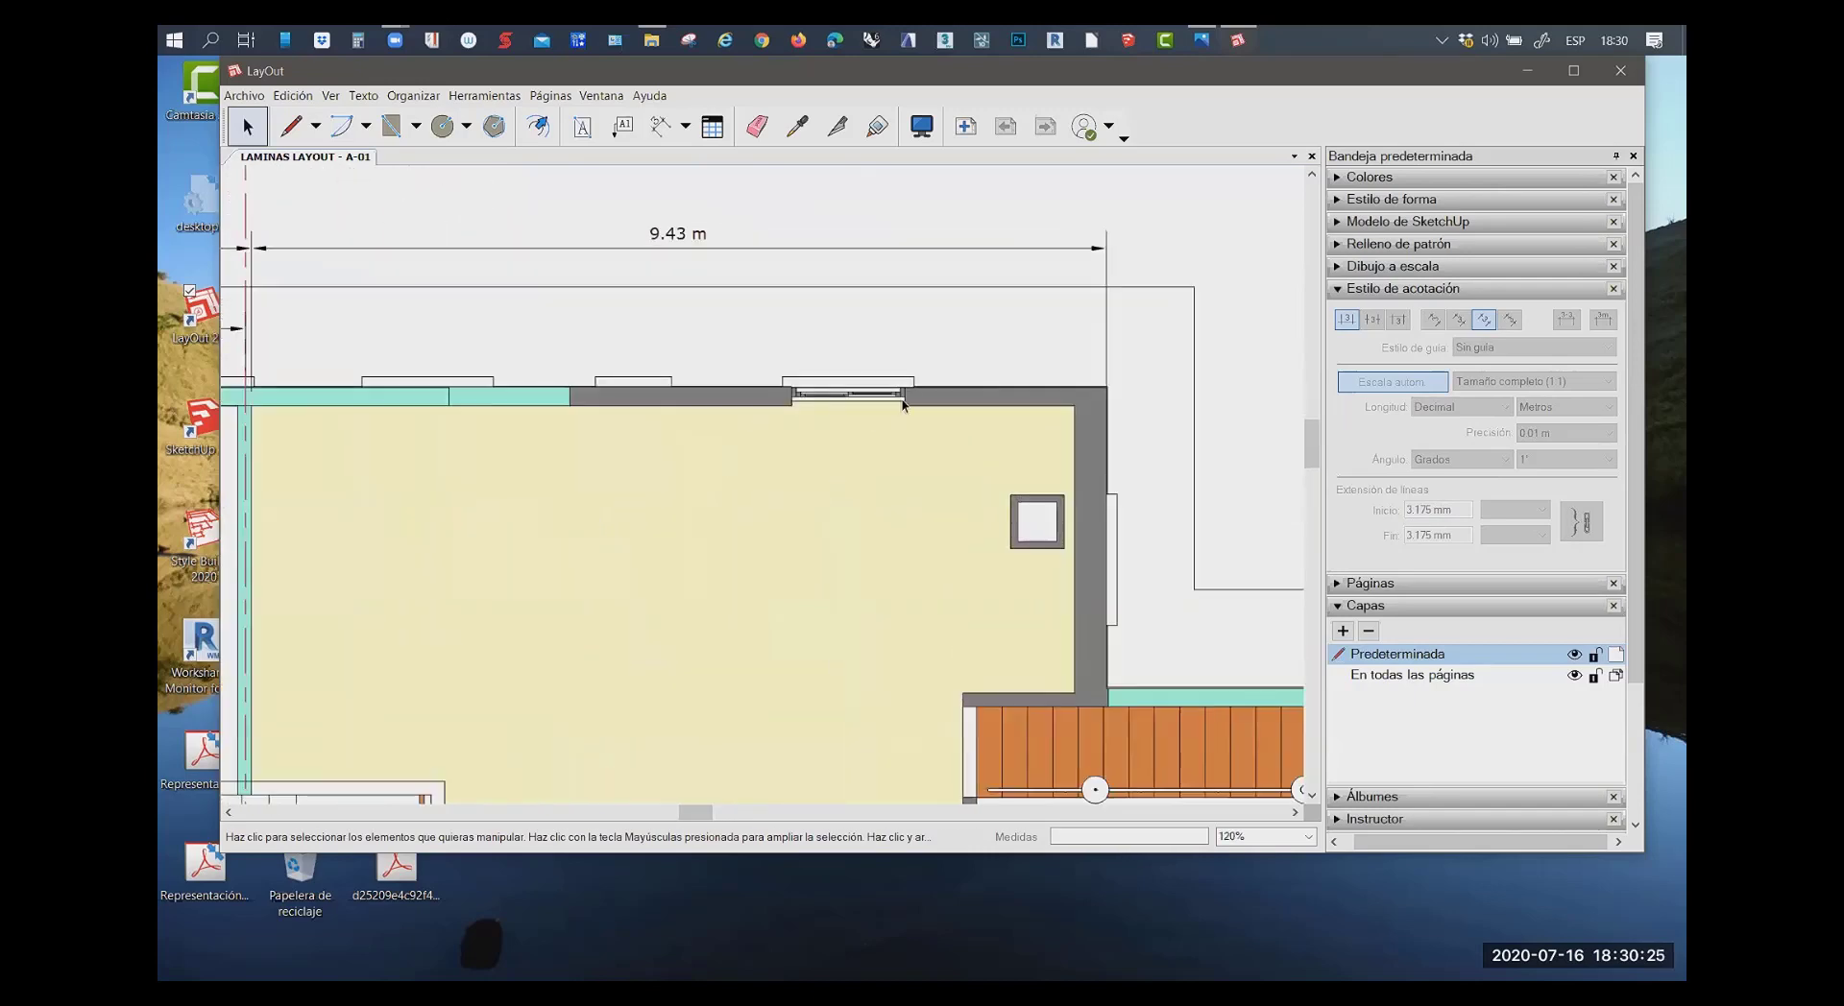
scroll(903, 404, "up", 1)
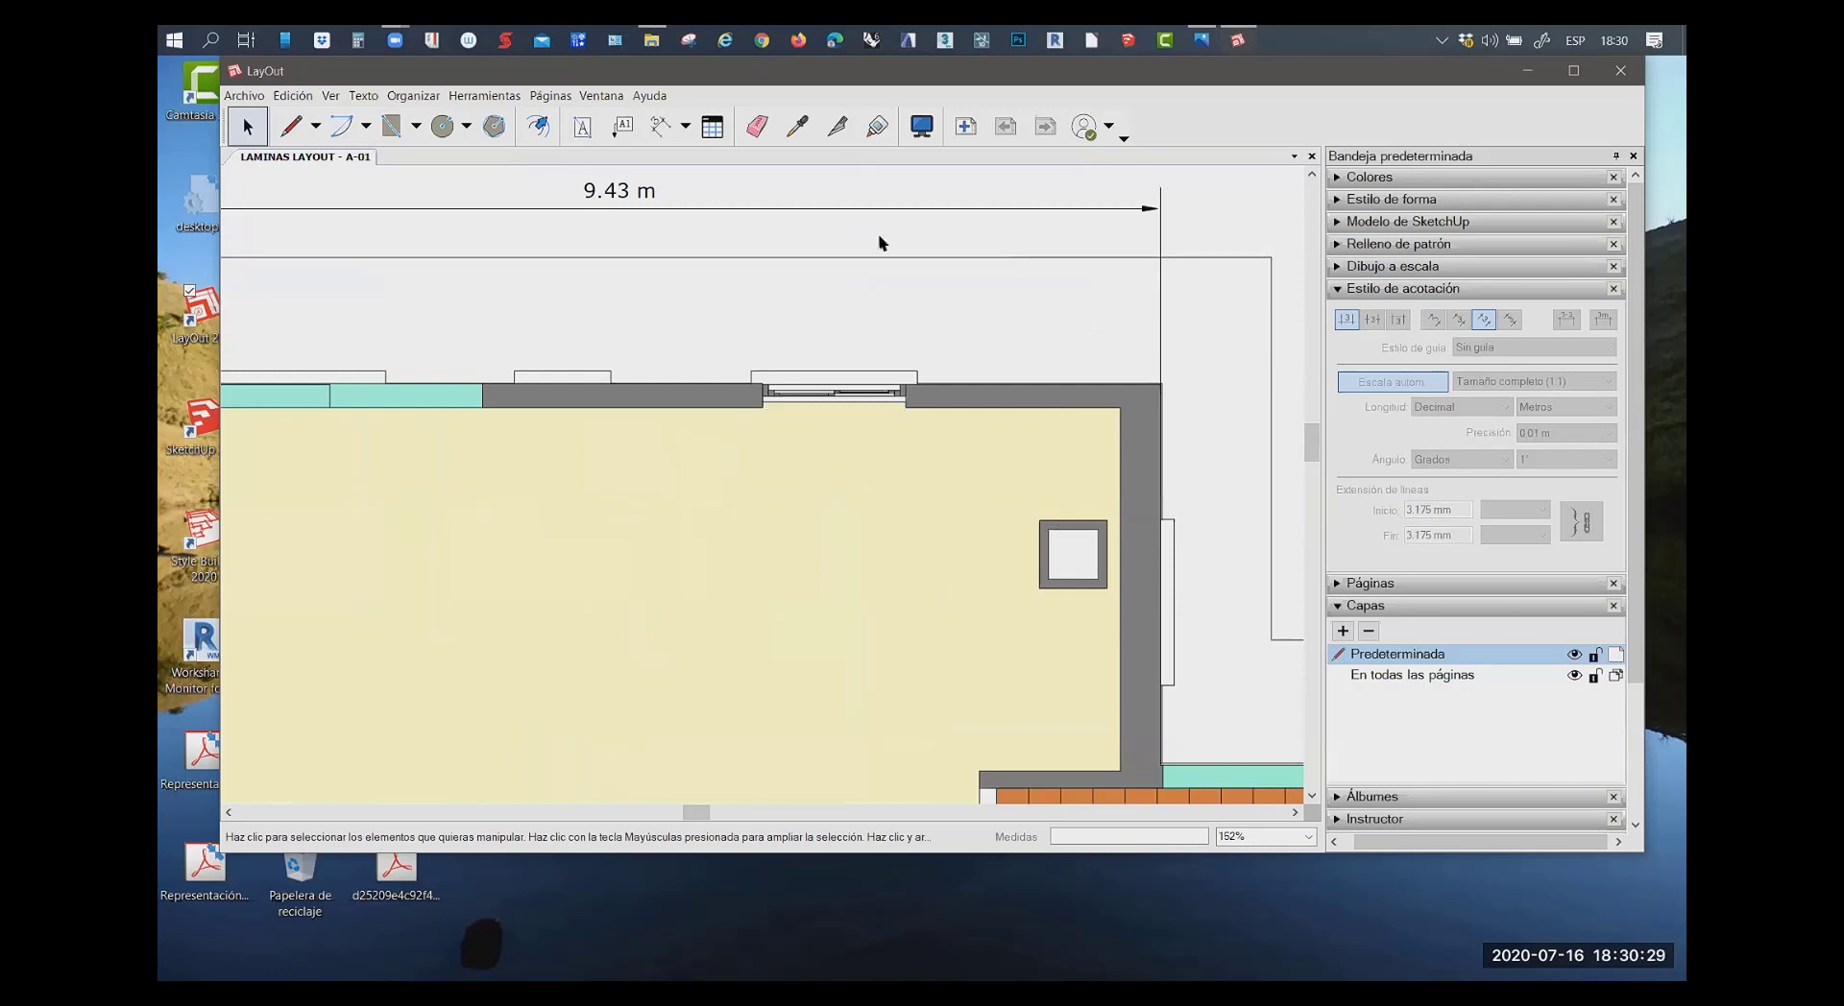
scroll(864, 307, "down", 1)
scroll(861, 326, "down", 1)
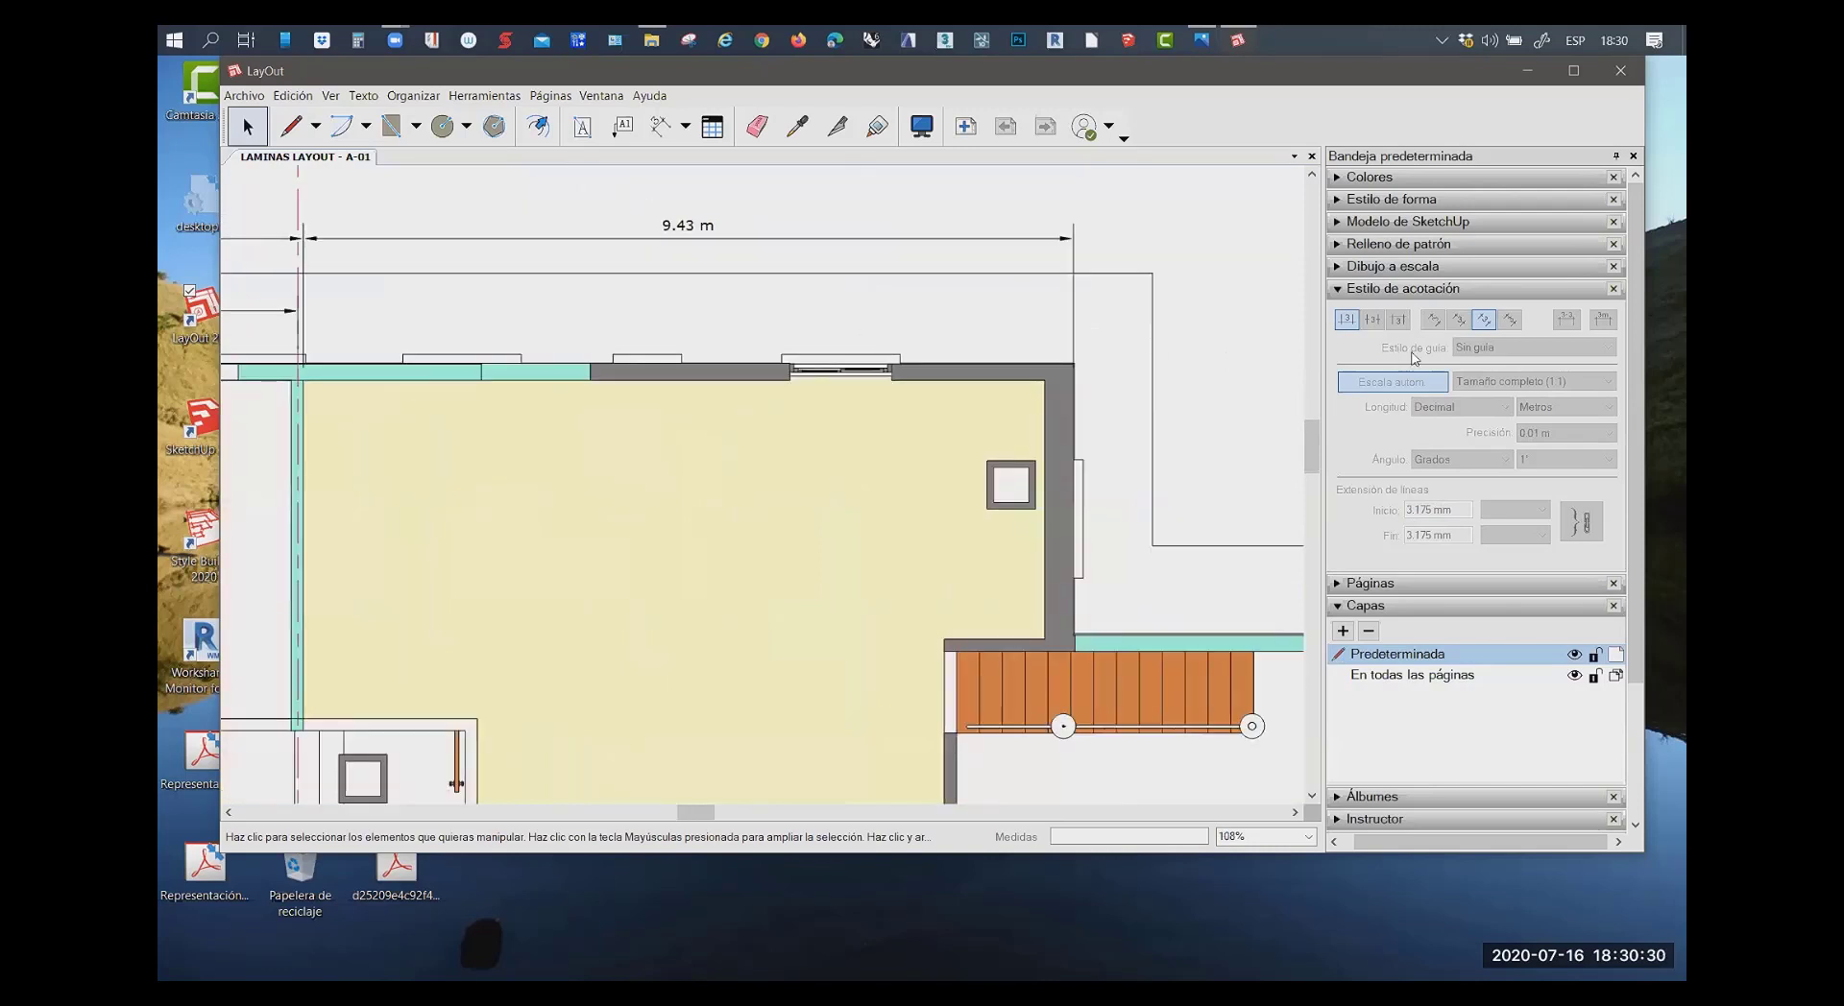
Place a 2.85 m dimension above the top wall, corner to window, and draw a label leader from the window
left_click(659, 126)
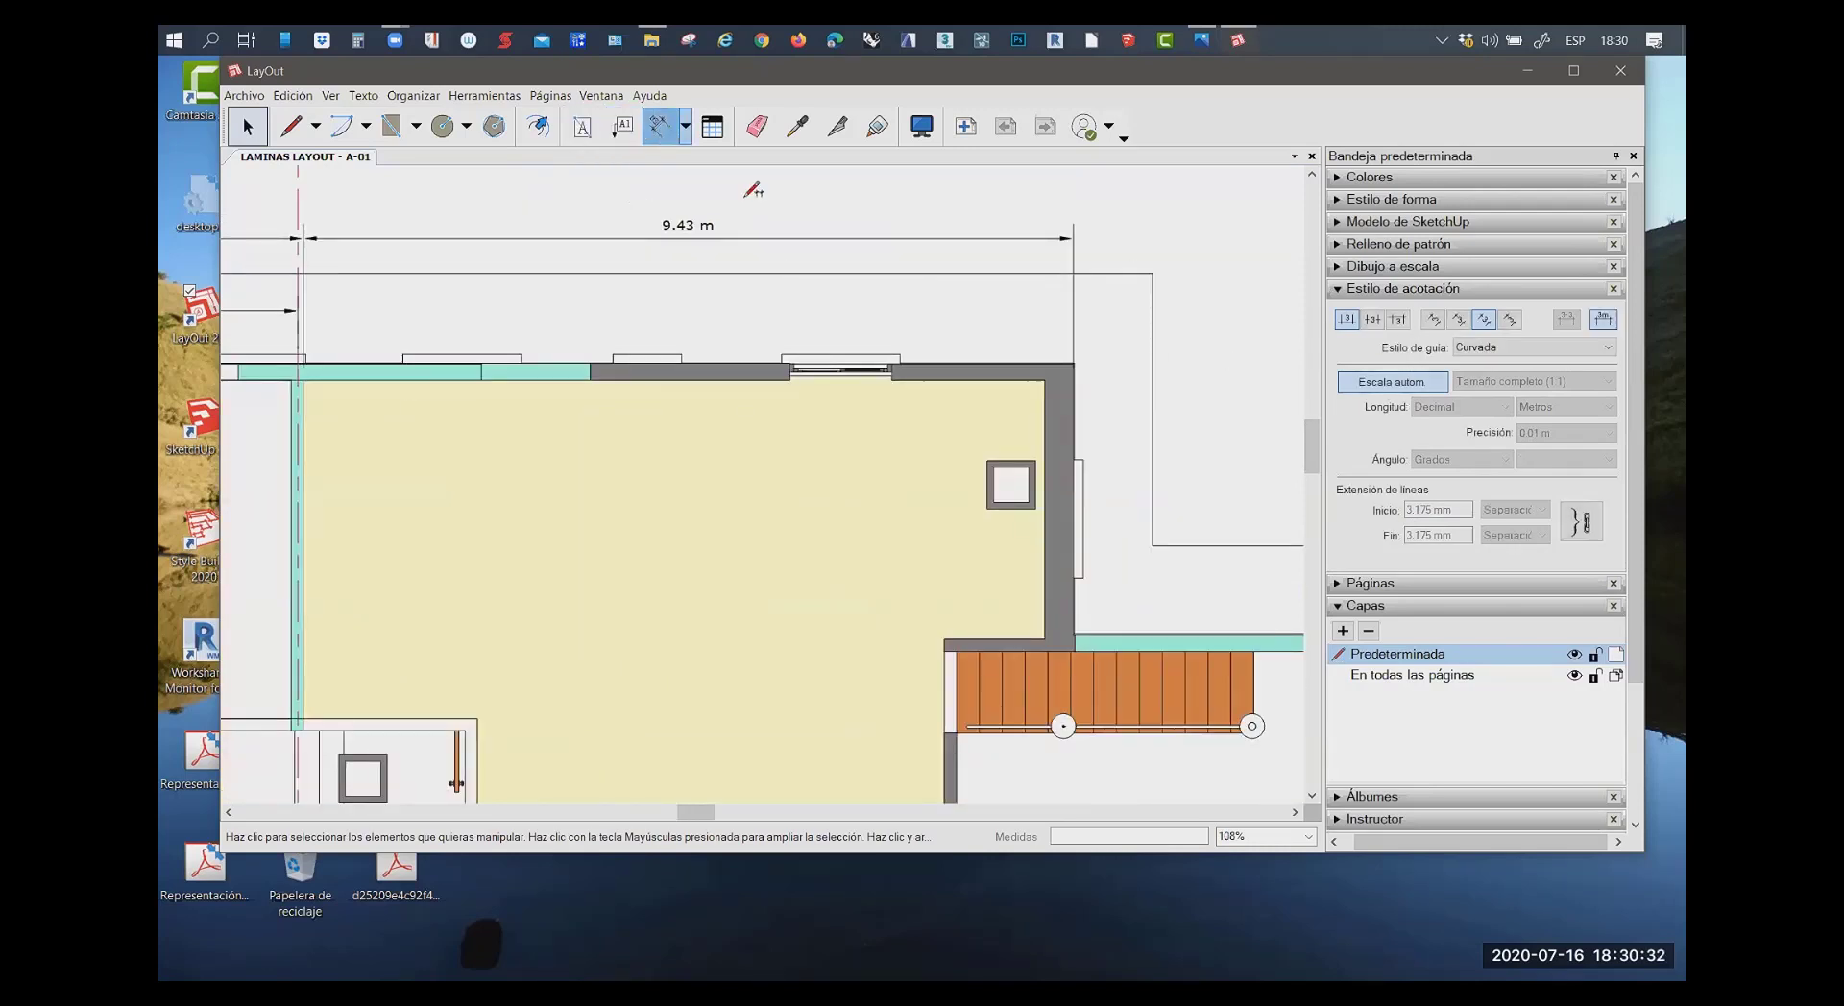
left_click(1074, 362)
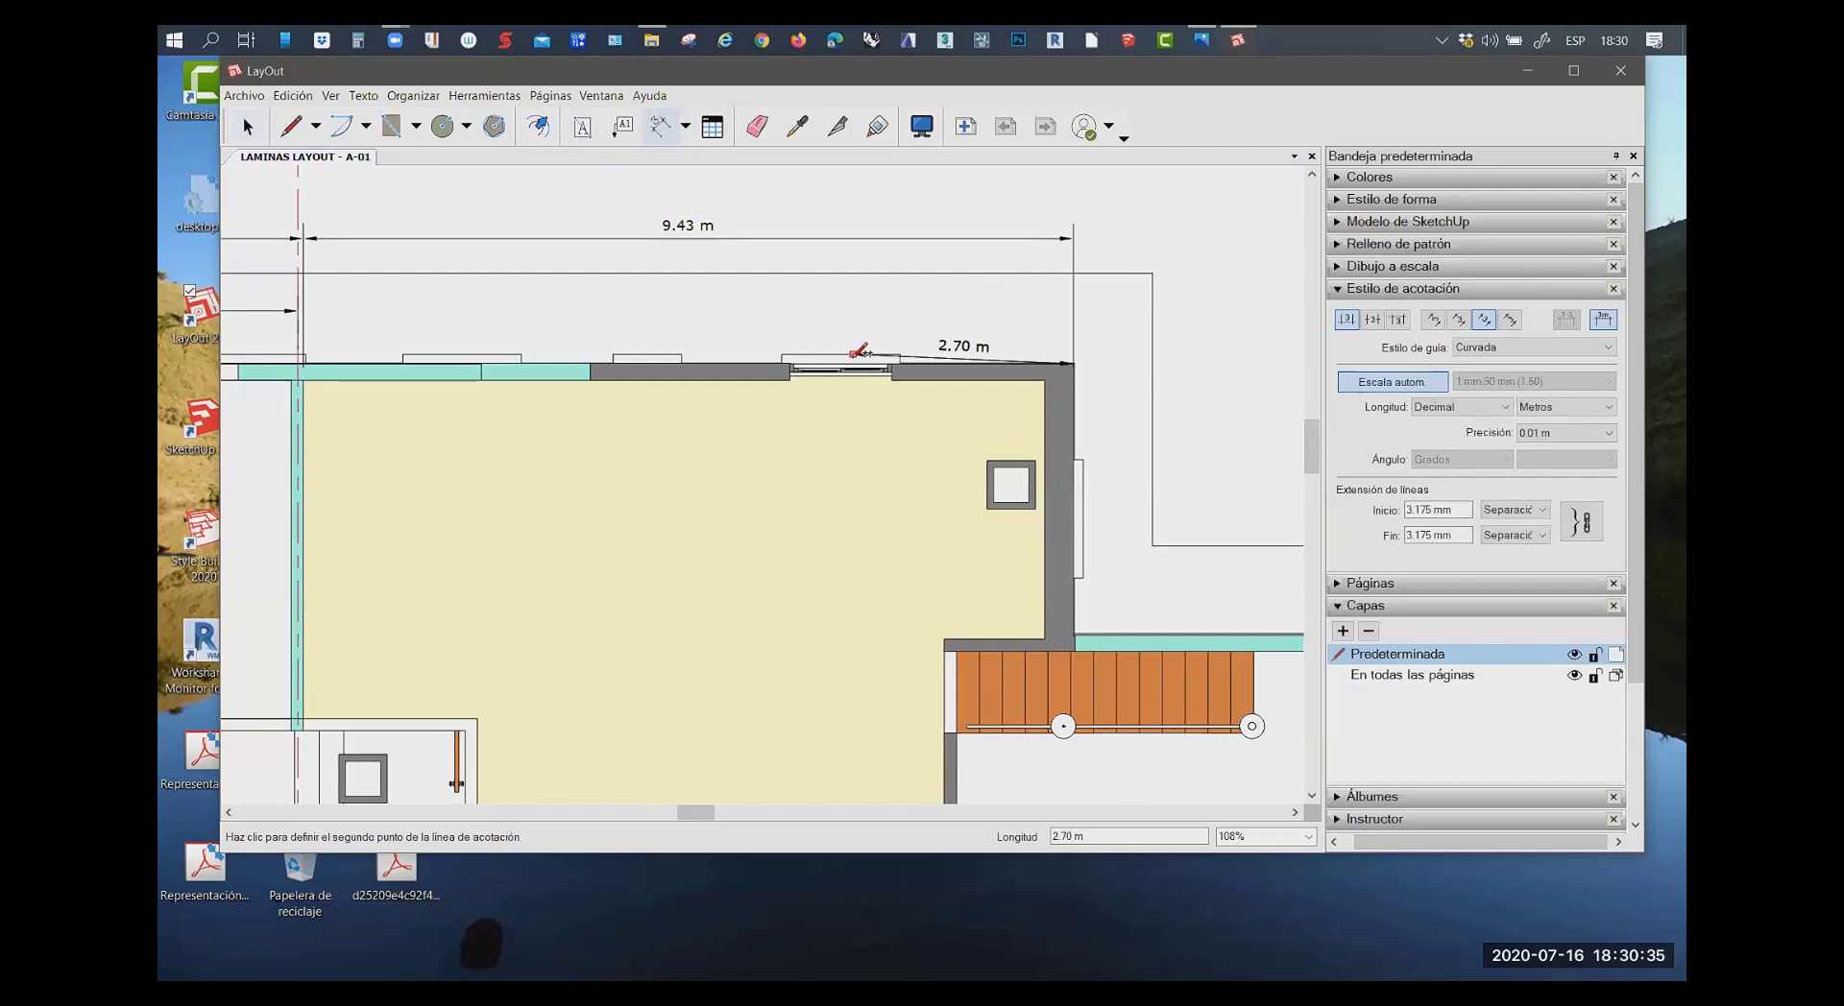
scroll(851, 357, "up", 2)
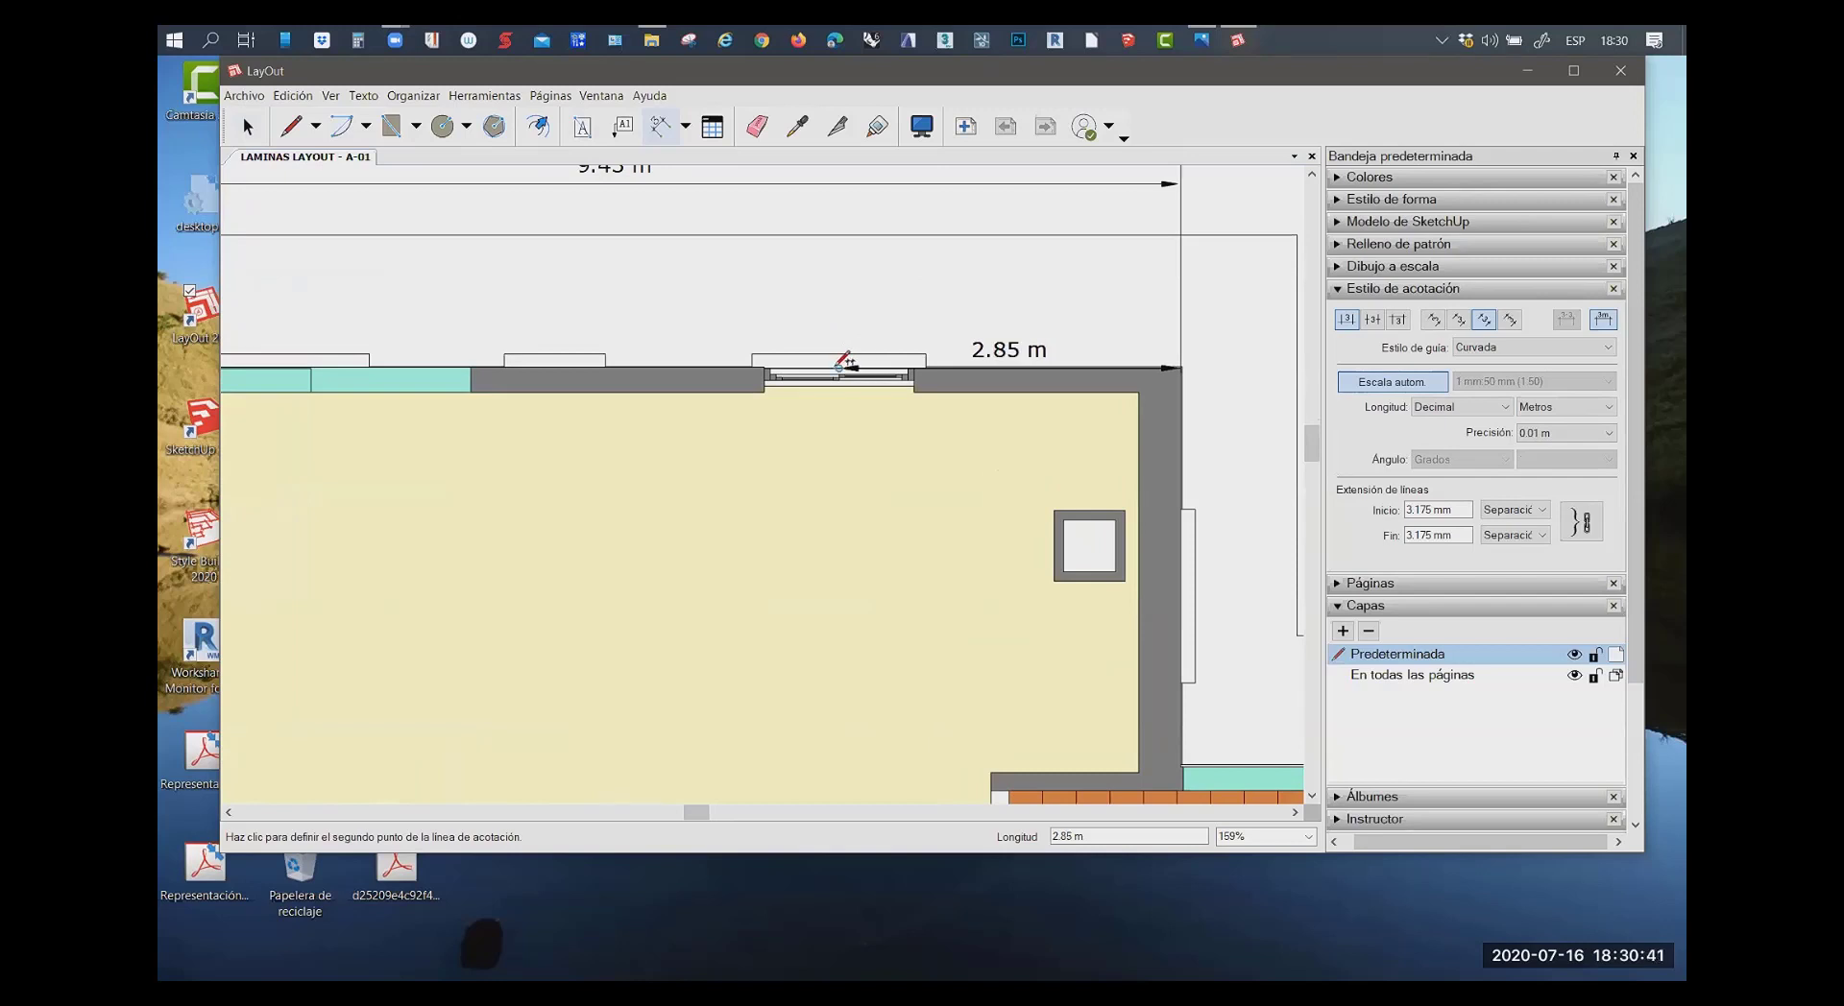
left_click(842, 365)
left_click(853, 289)
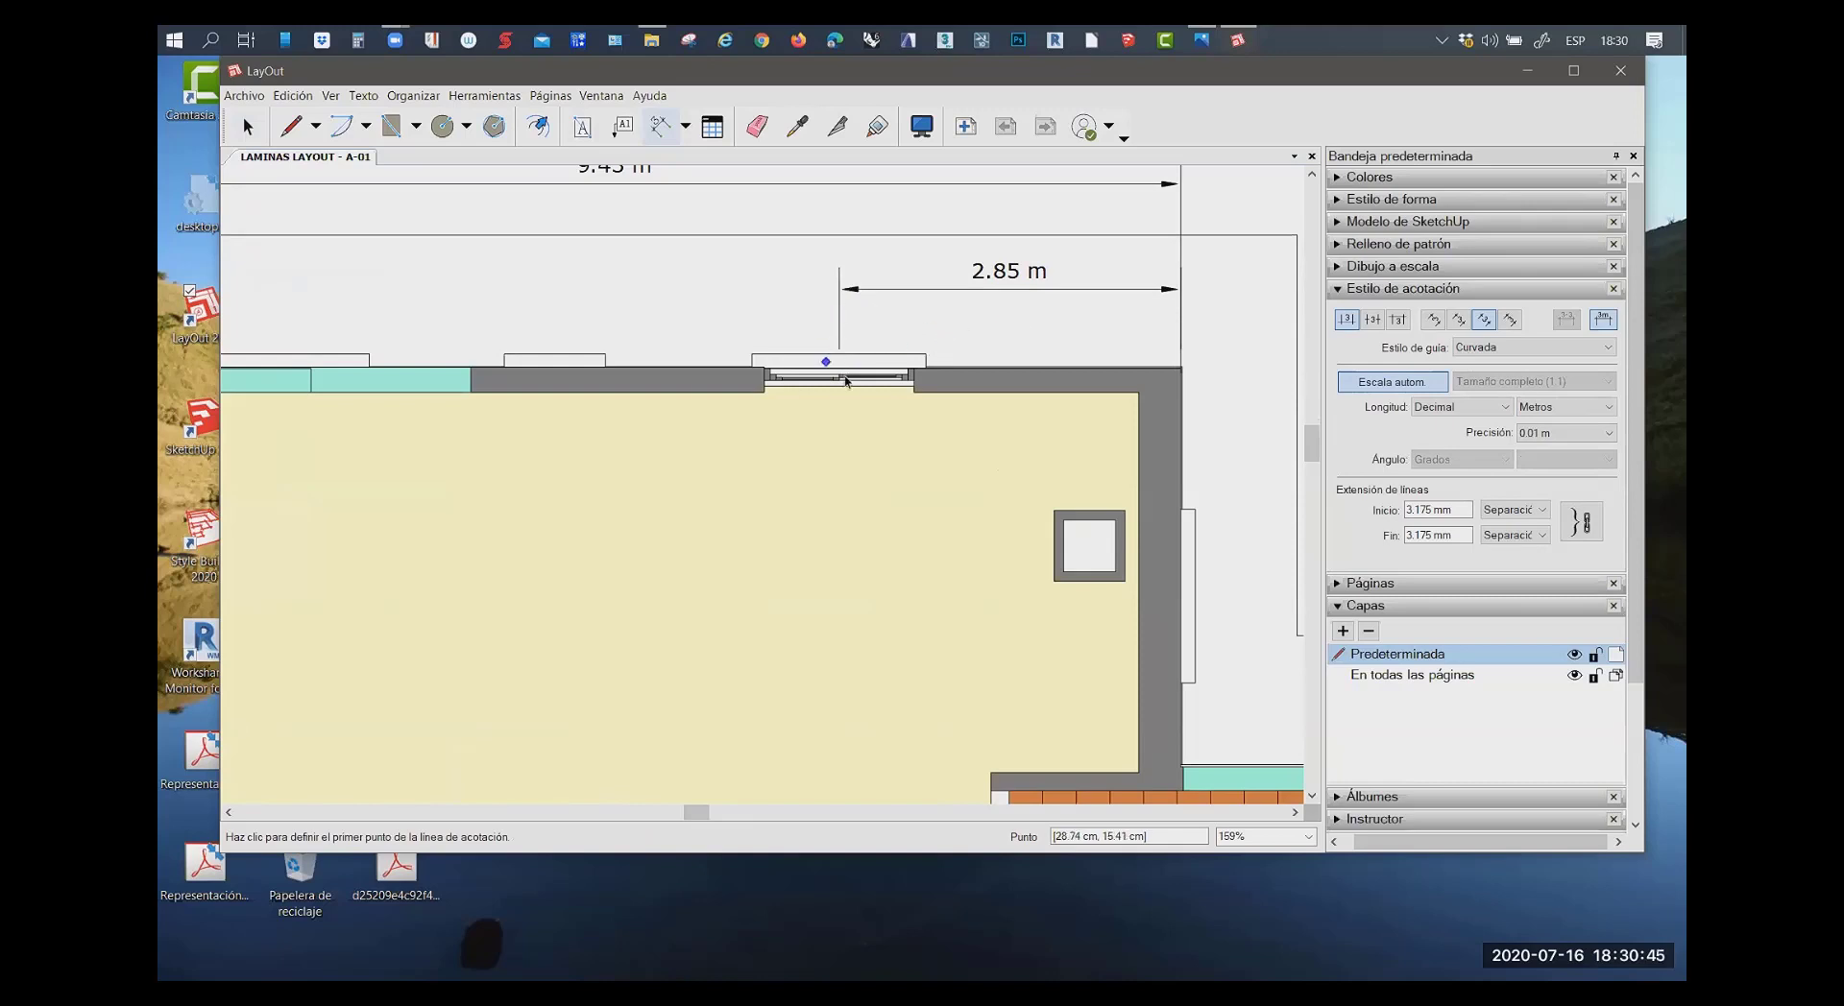
key("space")
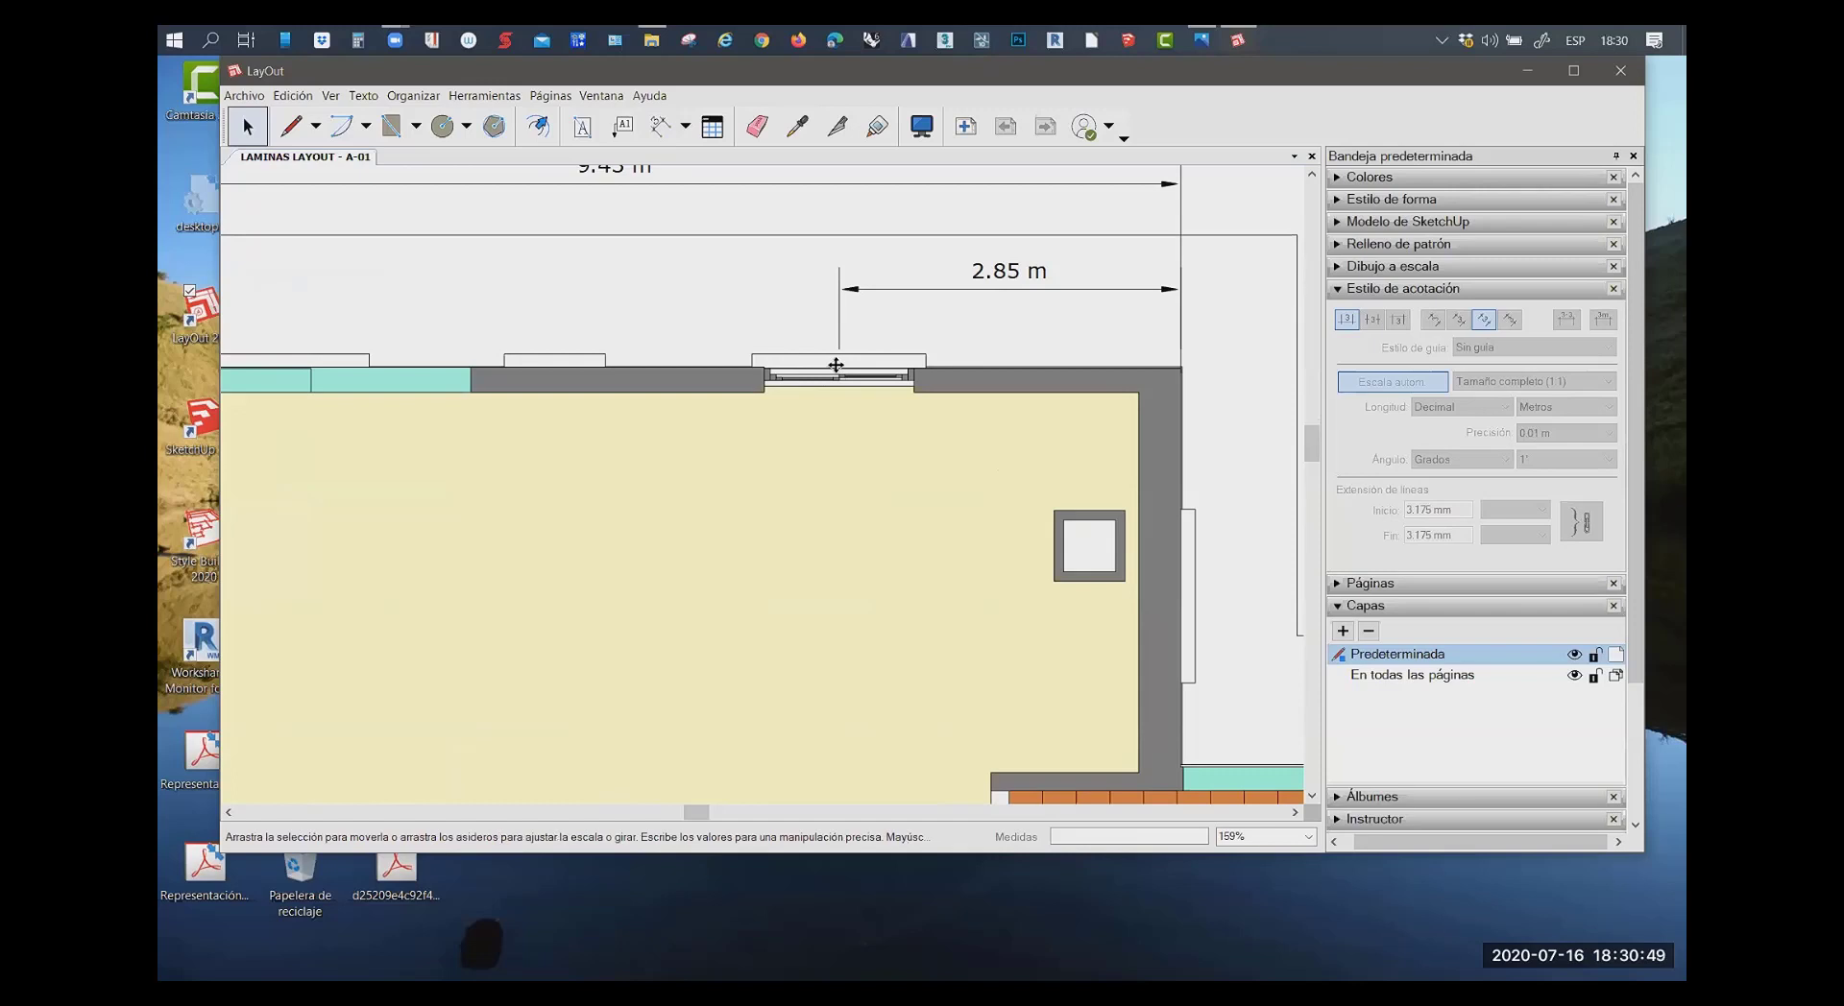
left_click(622, 126)
left_click_drag(865, 369, 922, 334)
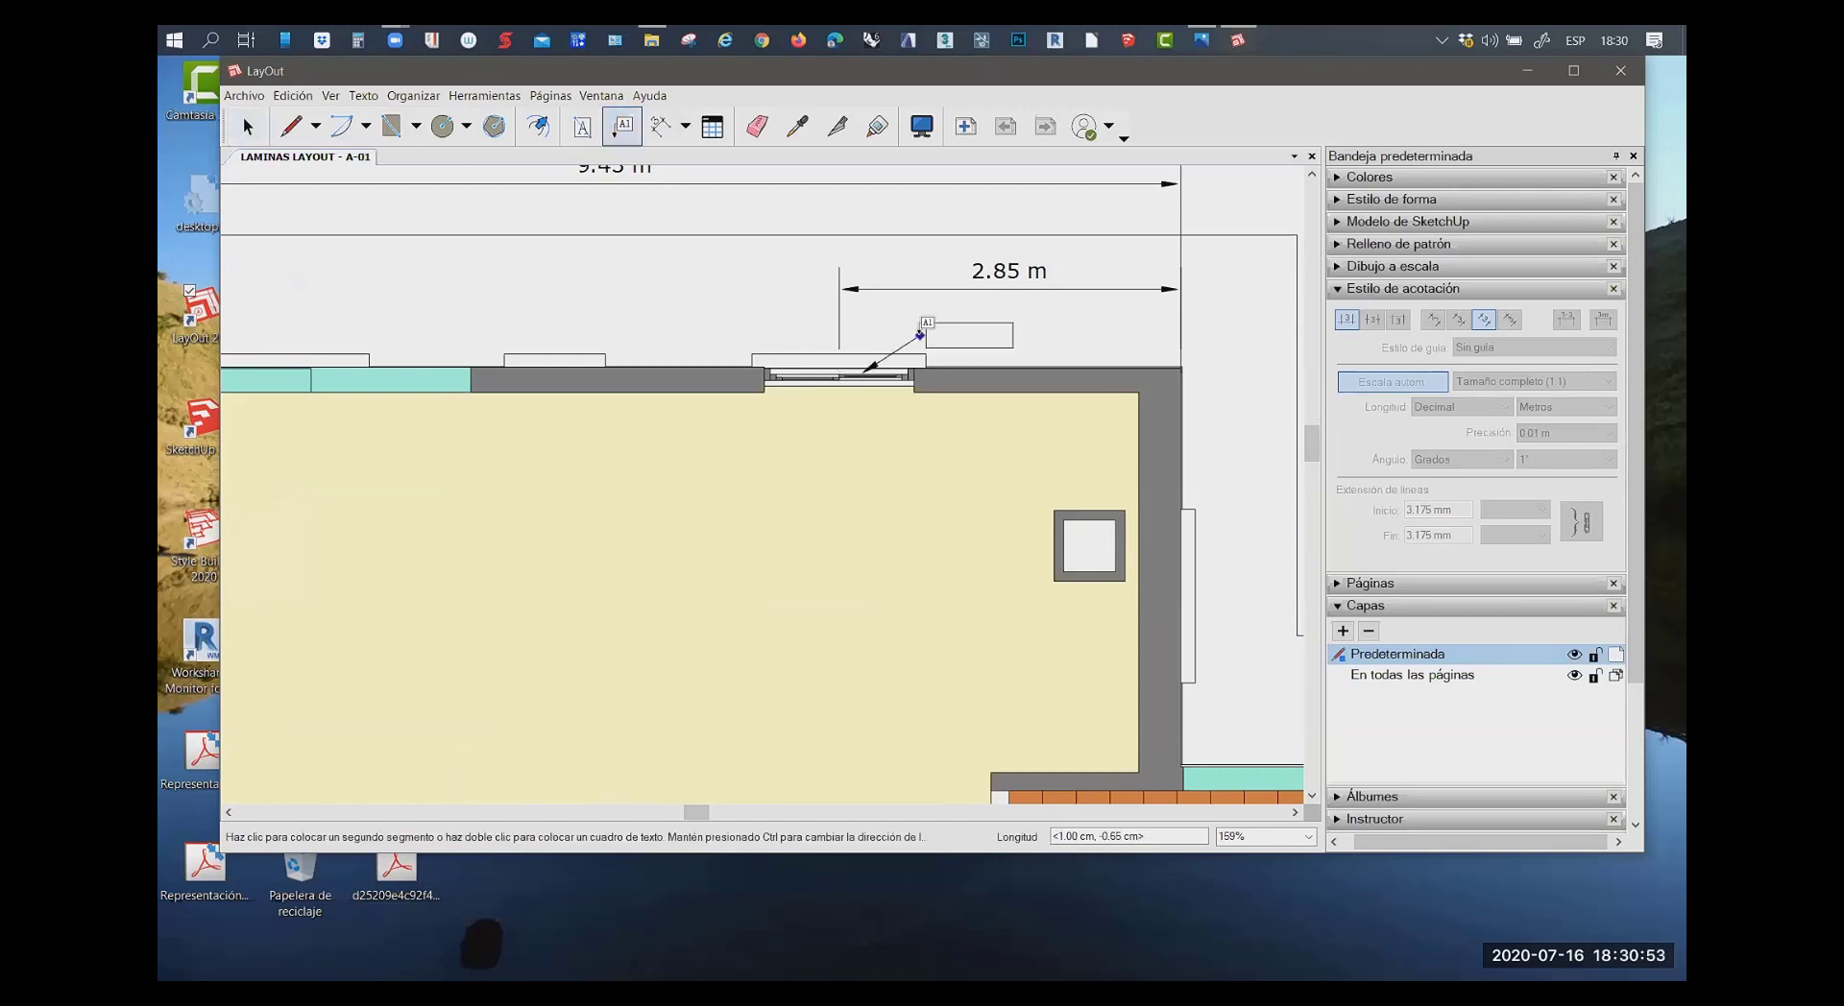
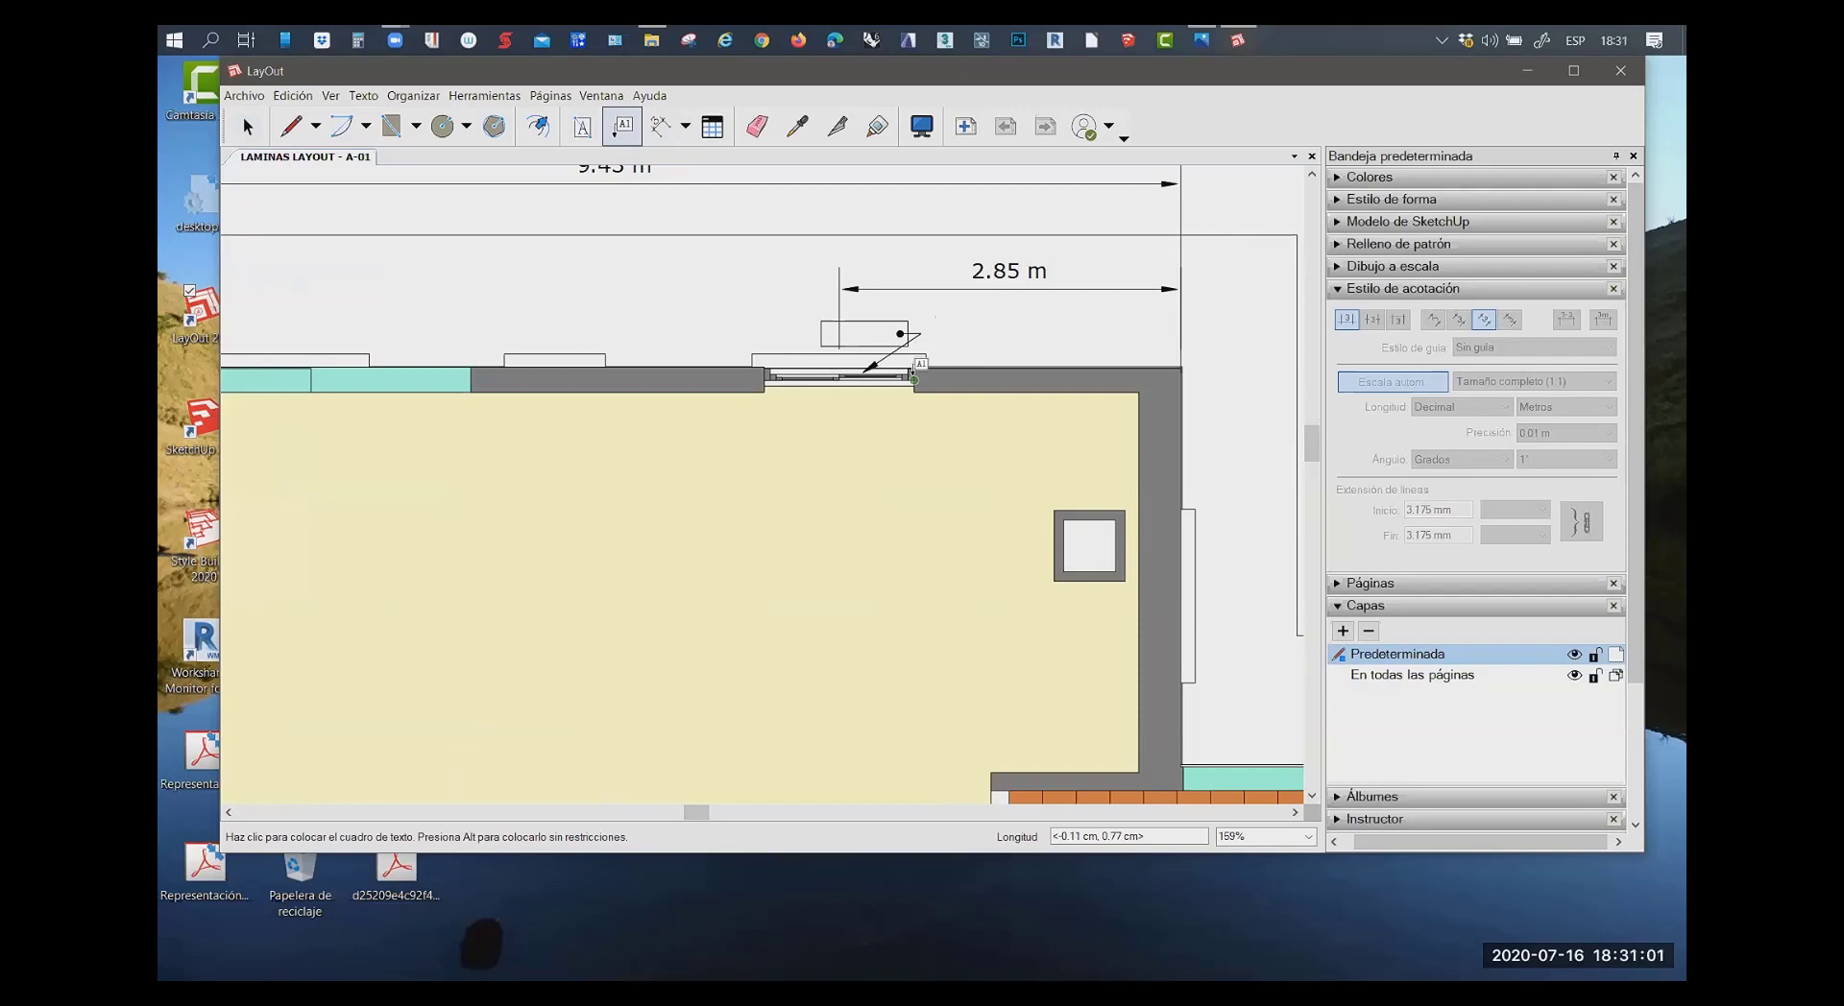
Replace the default label text with v1 for the window beside the 2.85 m dimension
left_click(957, 364)
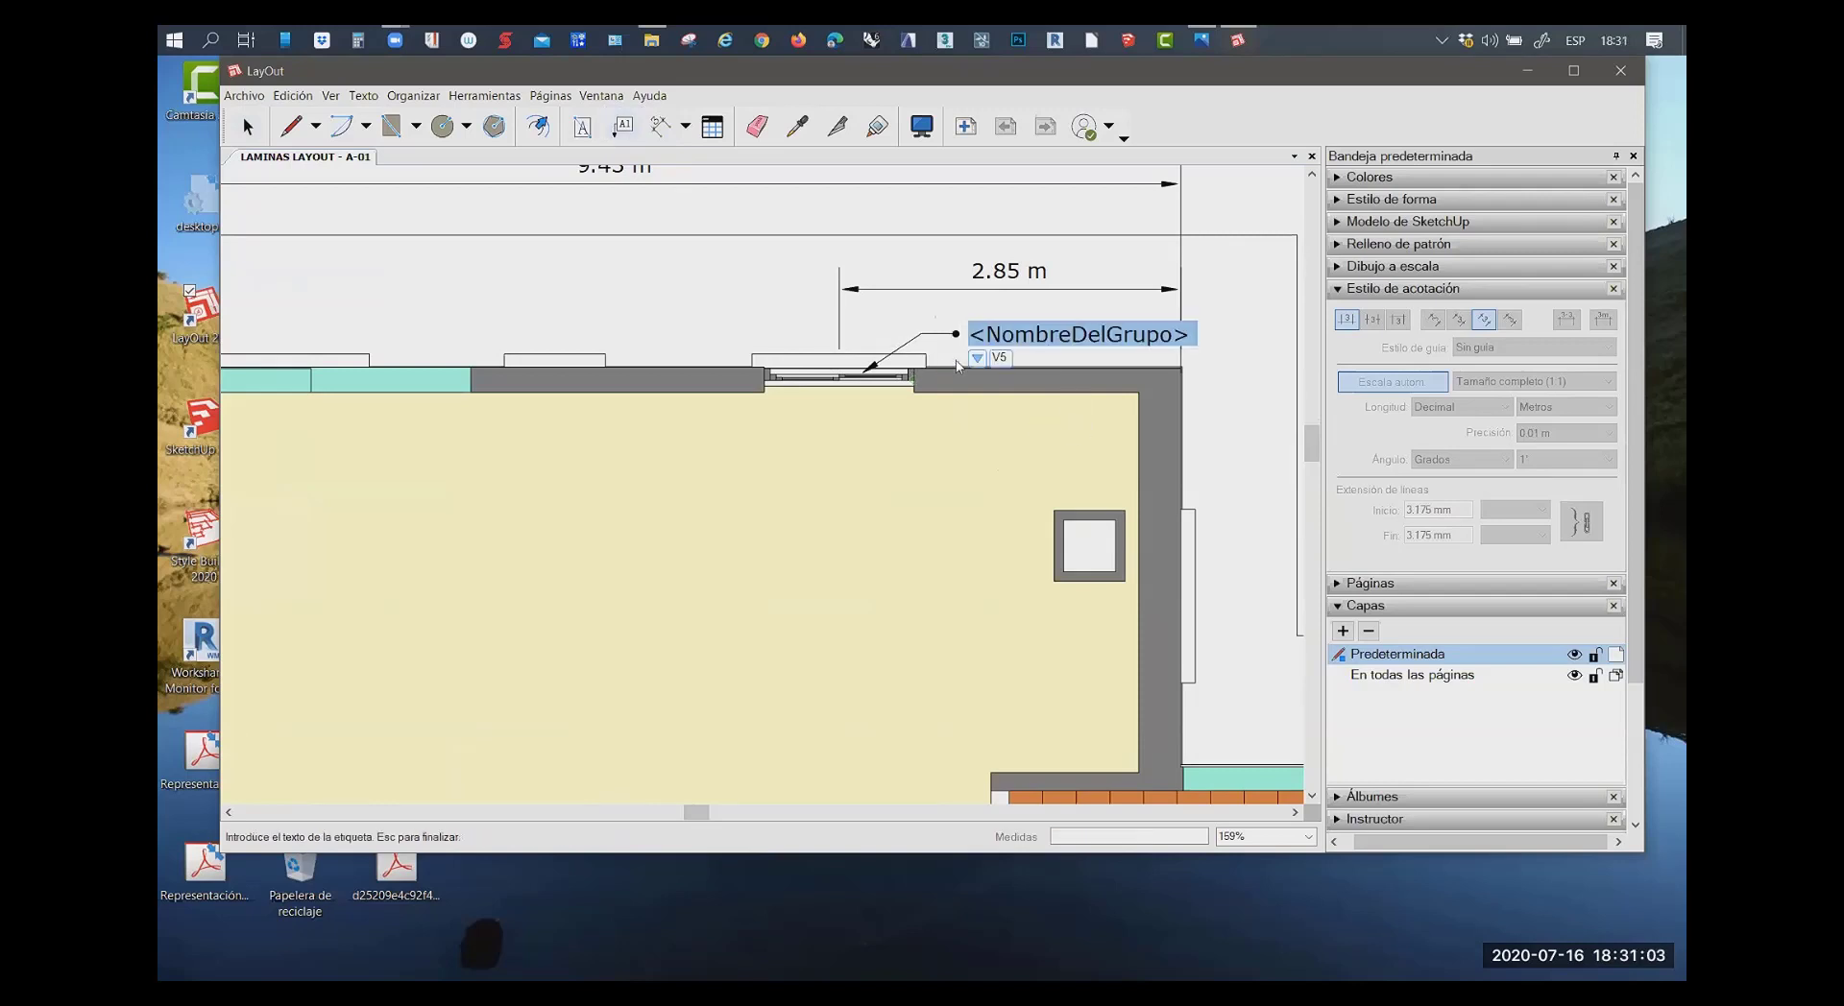
key("BackSpace")
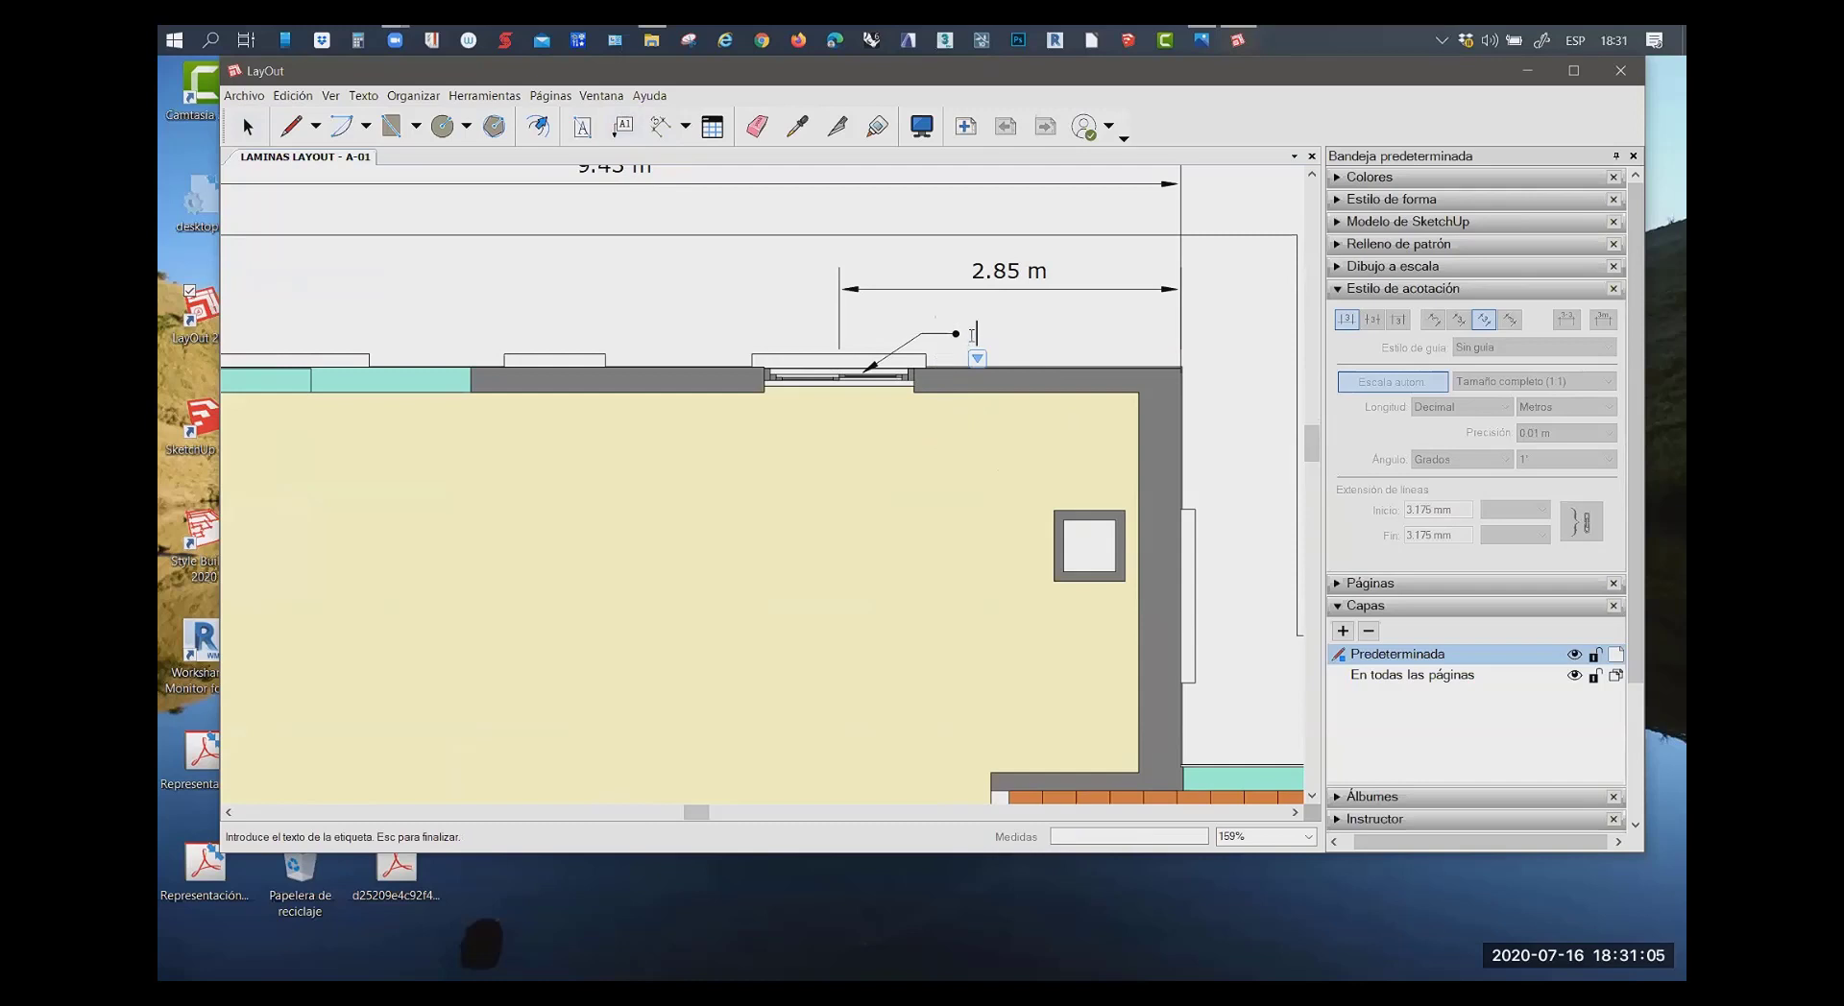
type("v")
type("1")
left_click(1504, 44)
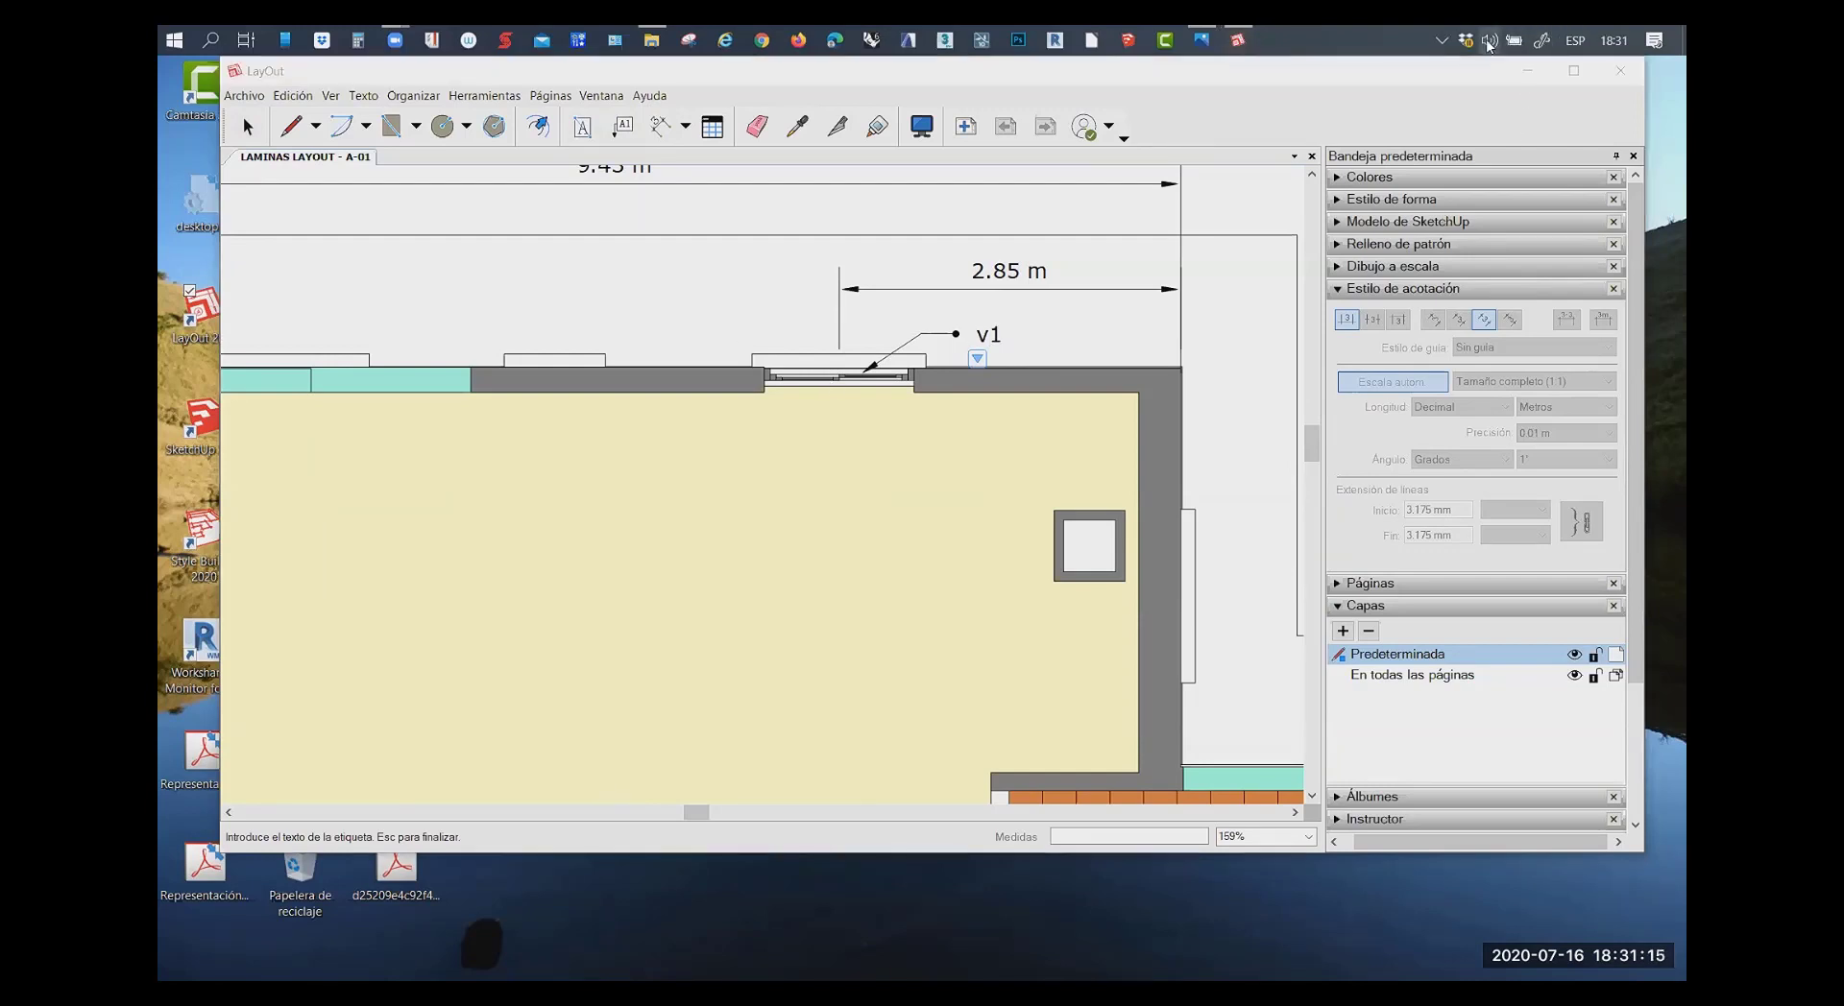
left_click(1490, 42)
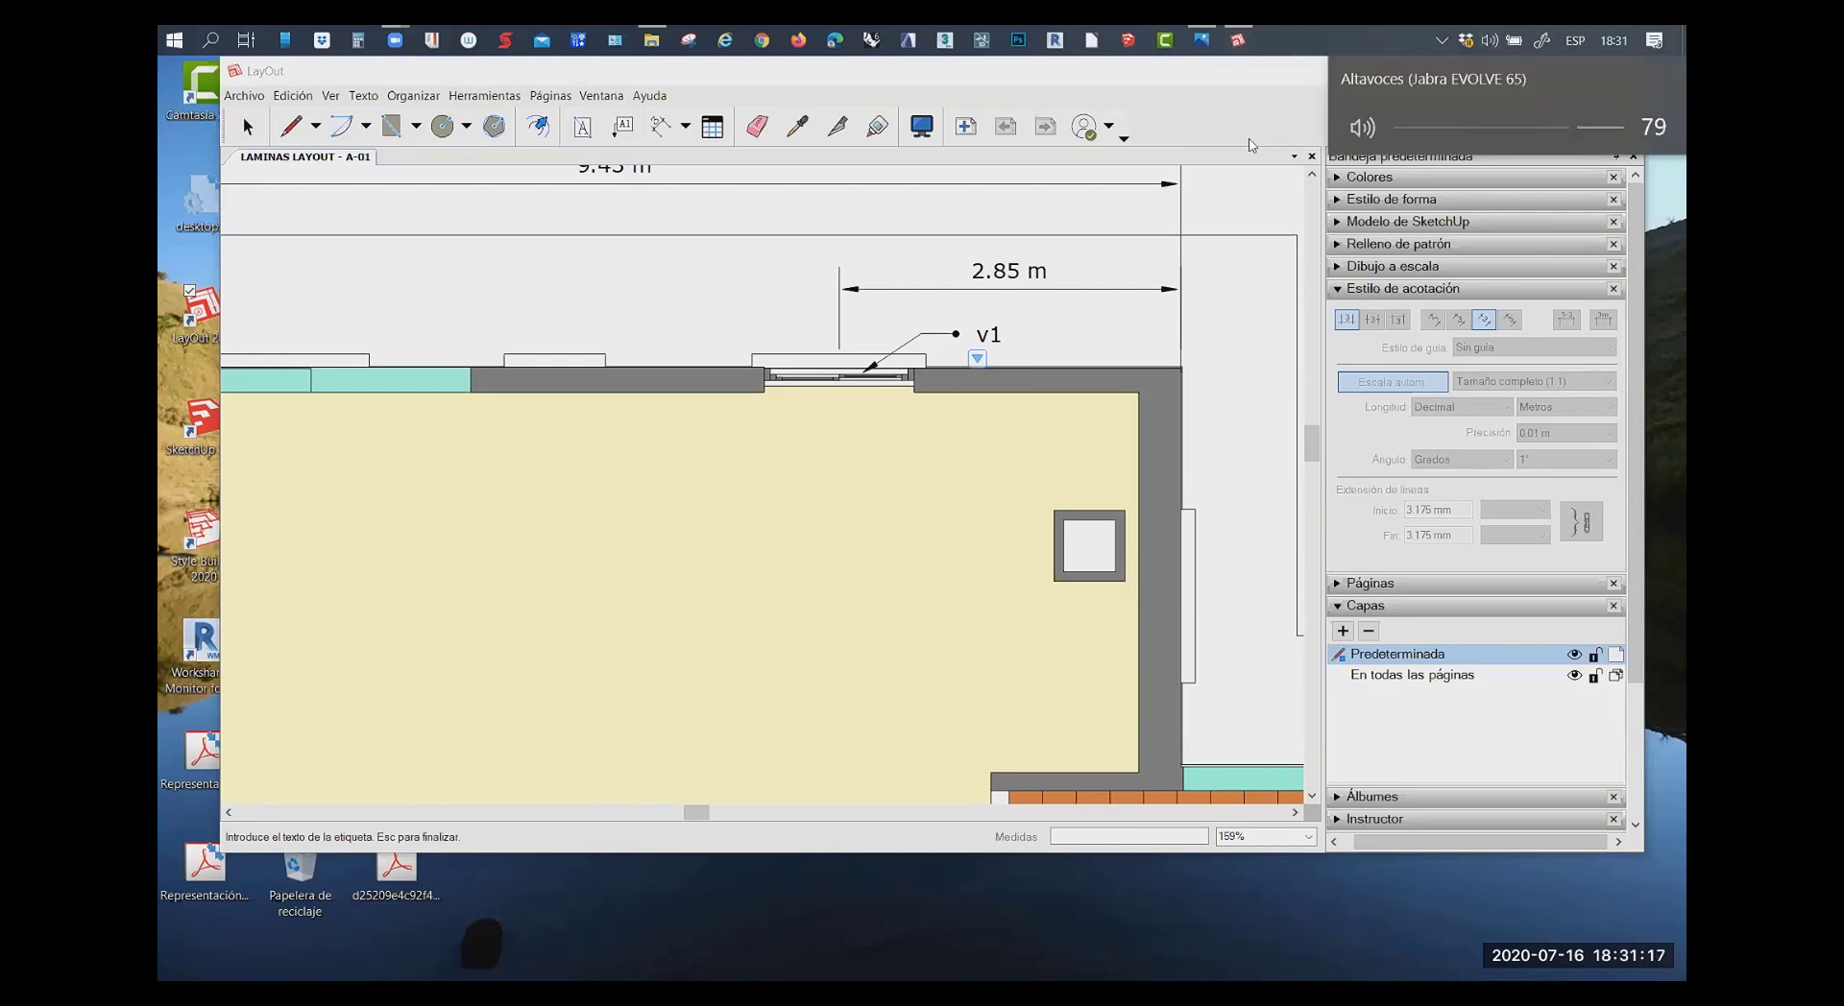
left_click(1274, 58)
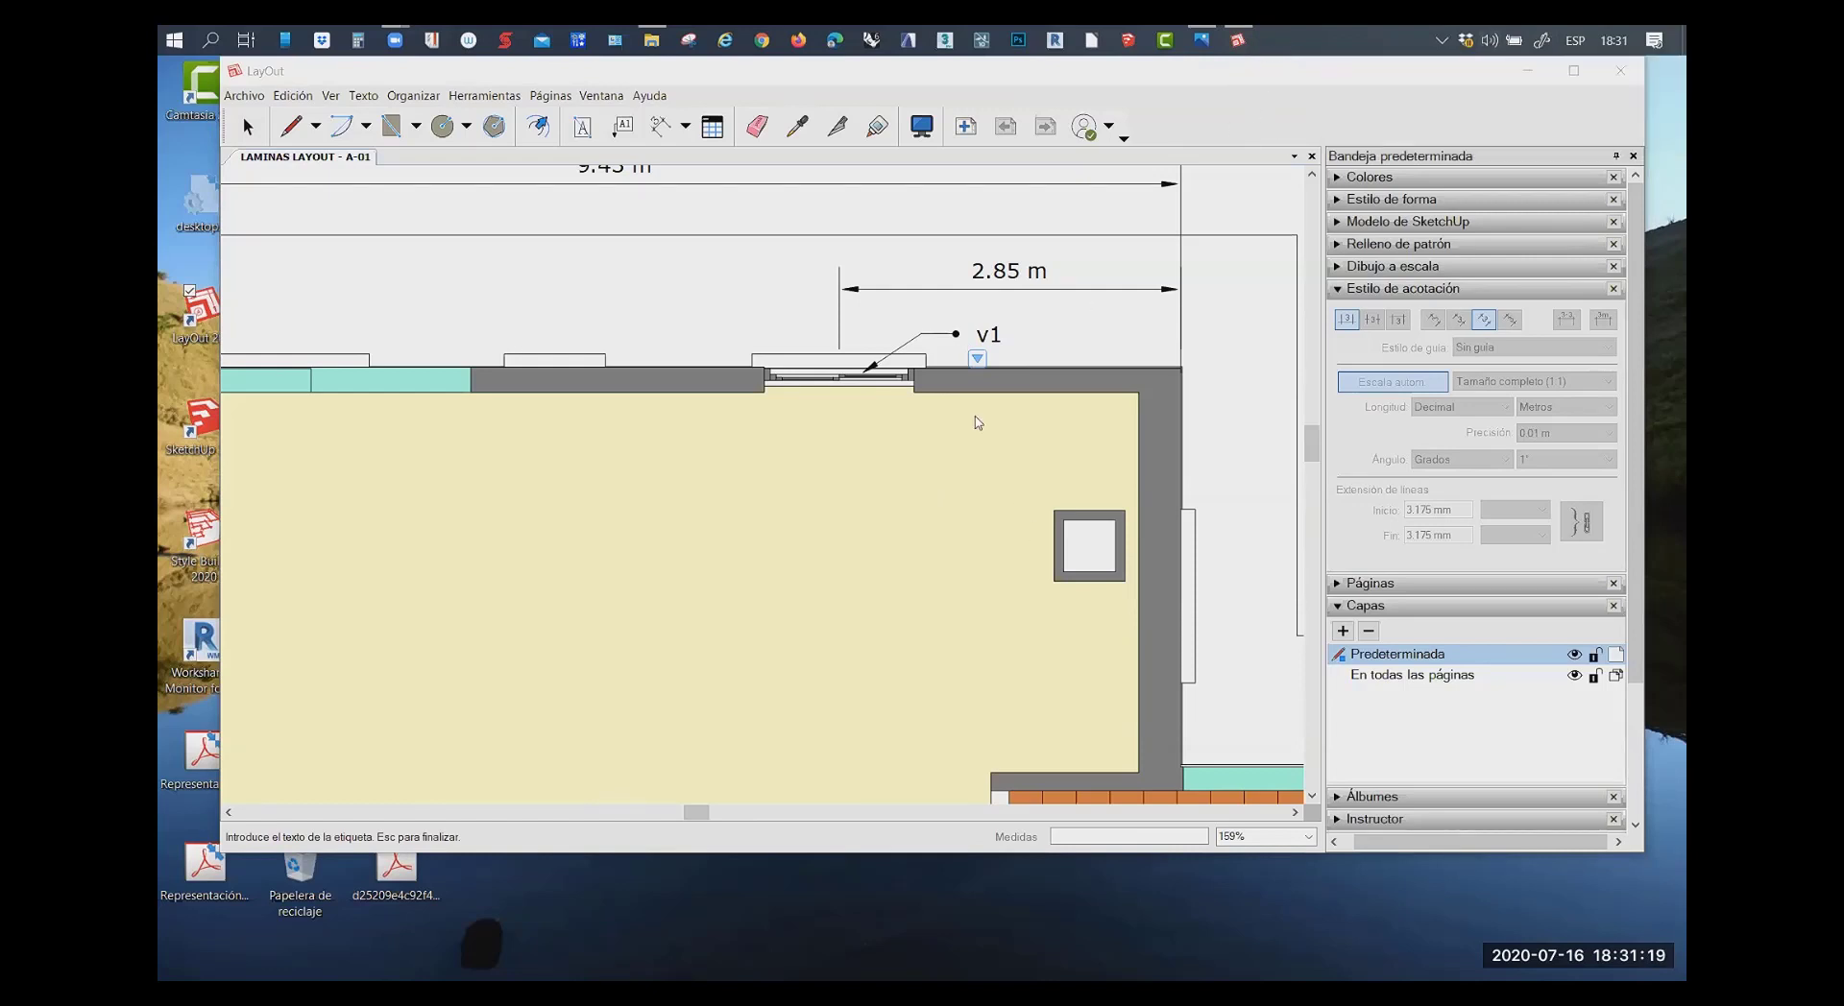
left_click(759, 281)
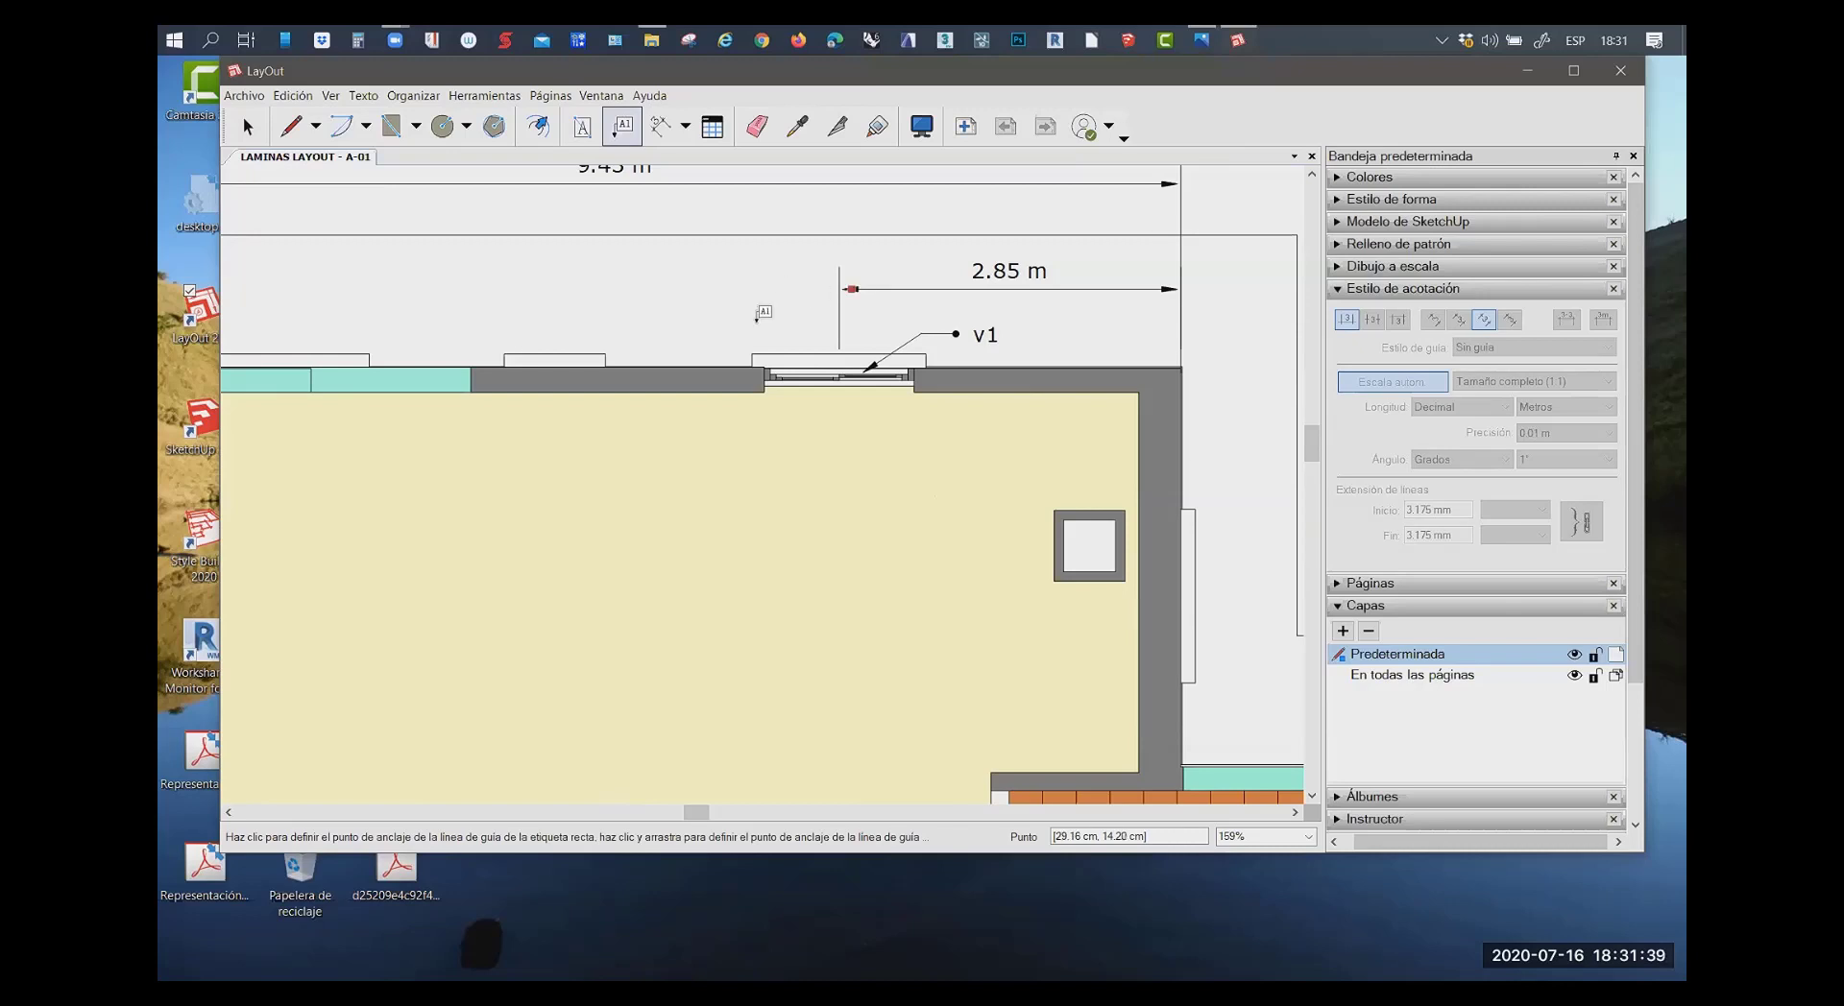
Zoom into the gridline 2 junction where the teal wall meets the top wall
scroll(1102, 490, "down", 1)
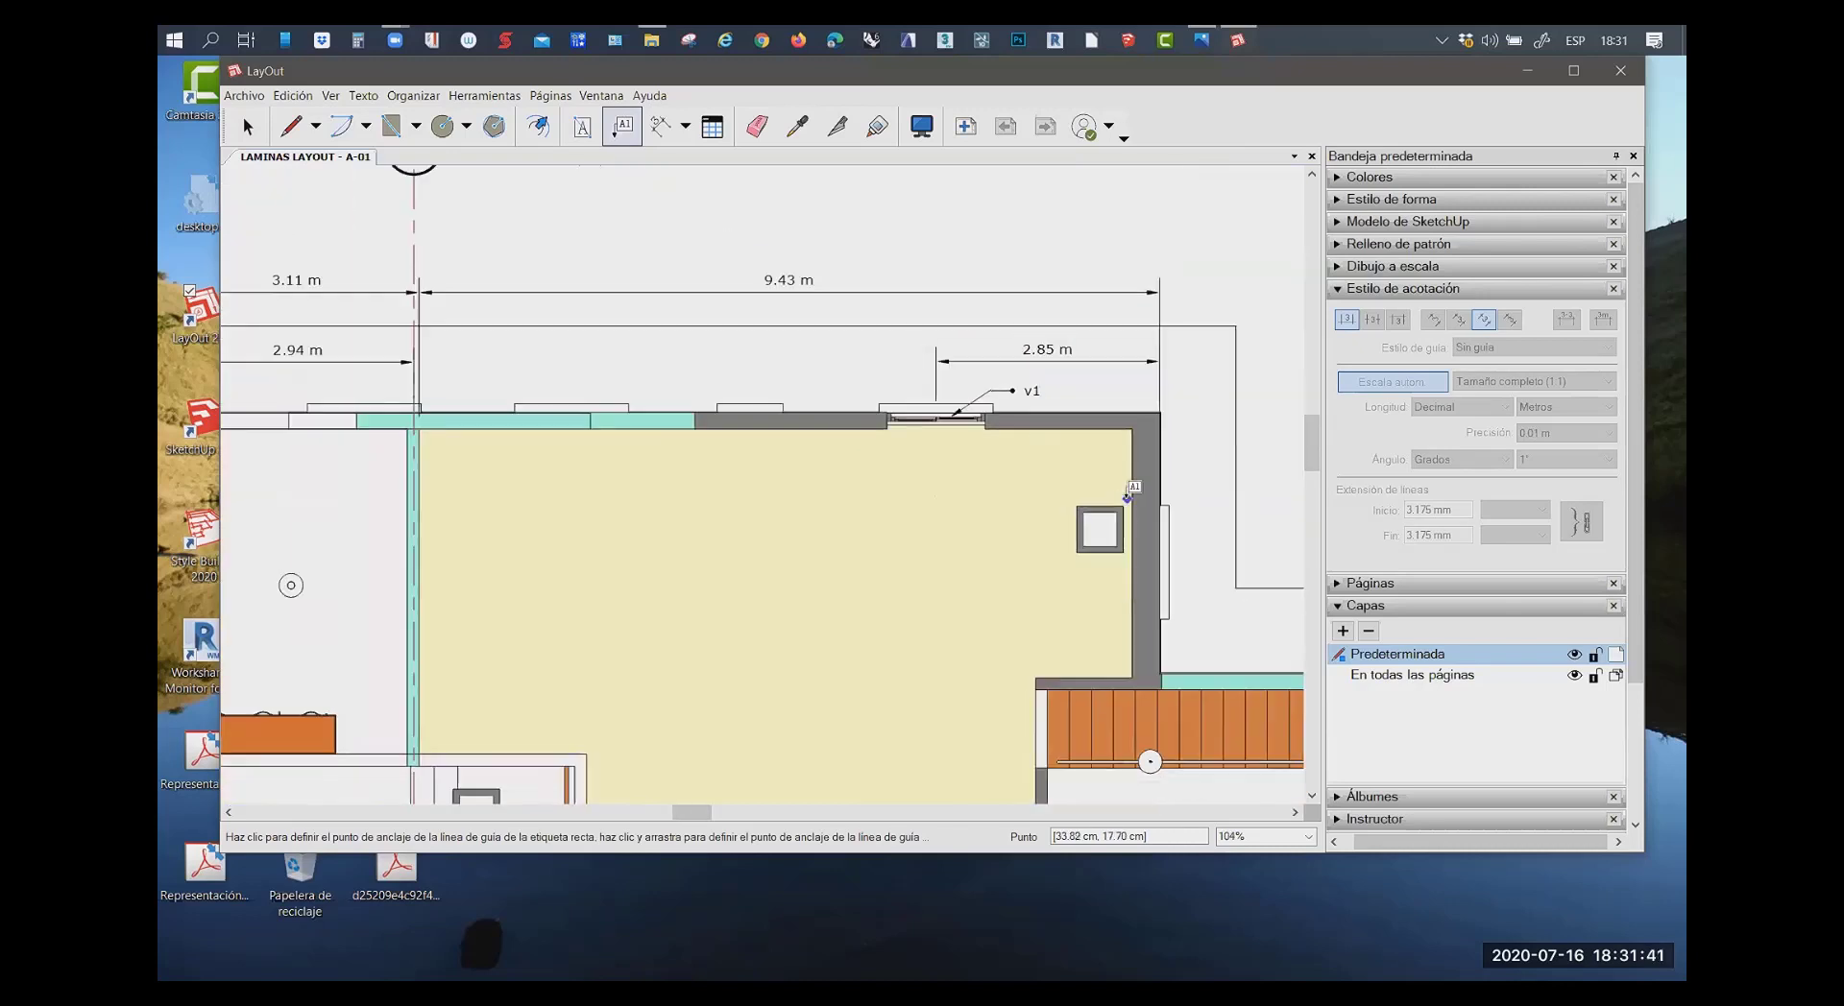
scroll(1121, 491, "down", 1)
scroll(1122, 492, "down", 1)
scroll(668, 399, "up", 1)
scroll(687, 394, "up", 1)
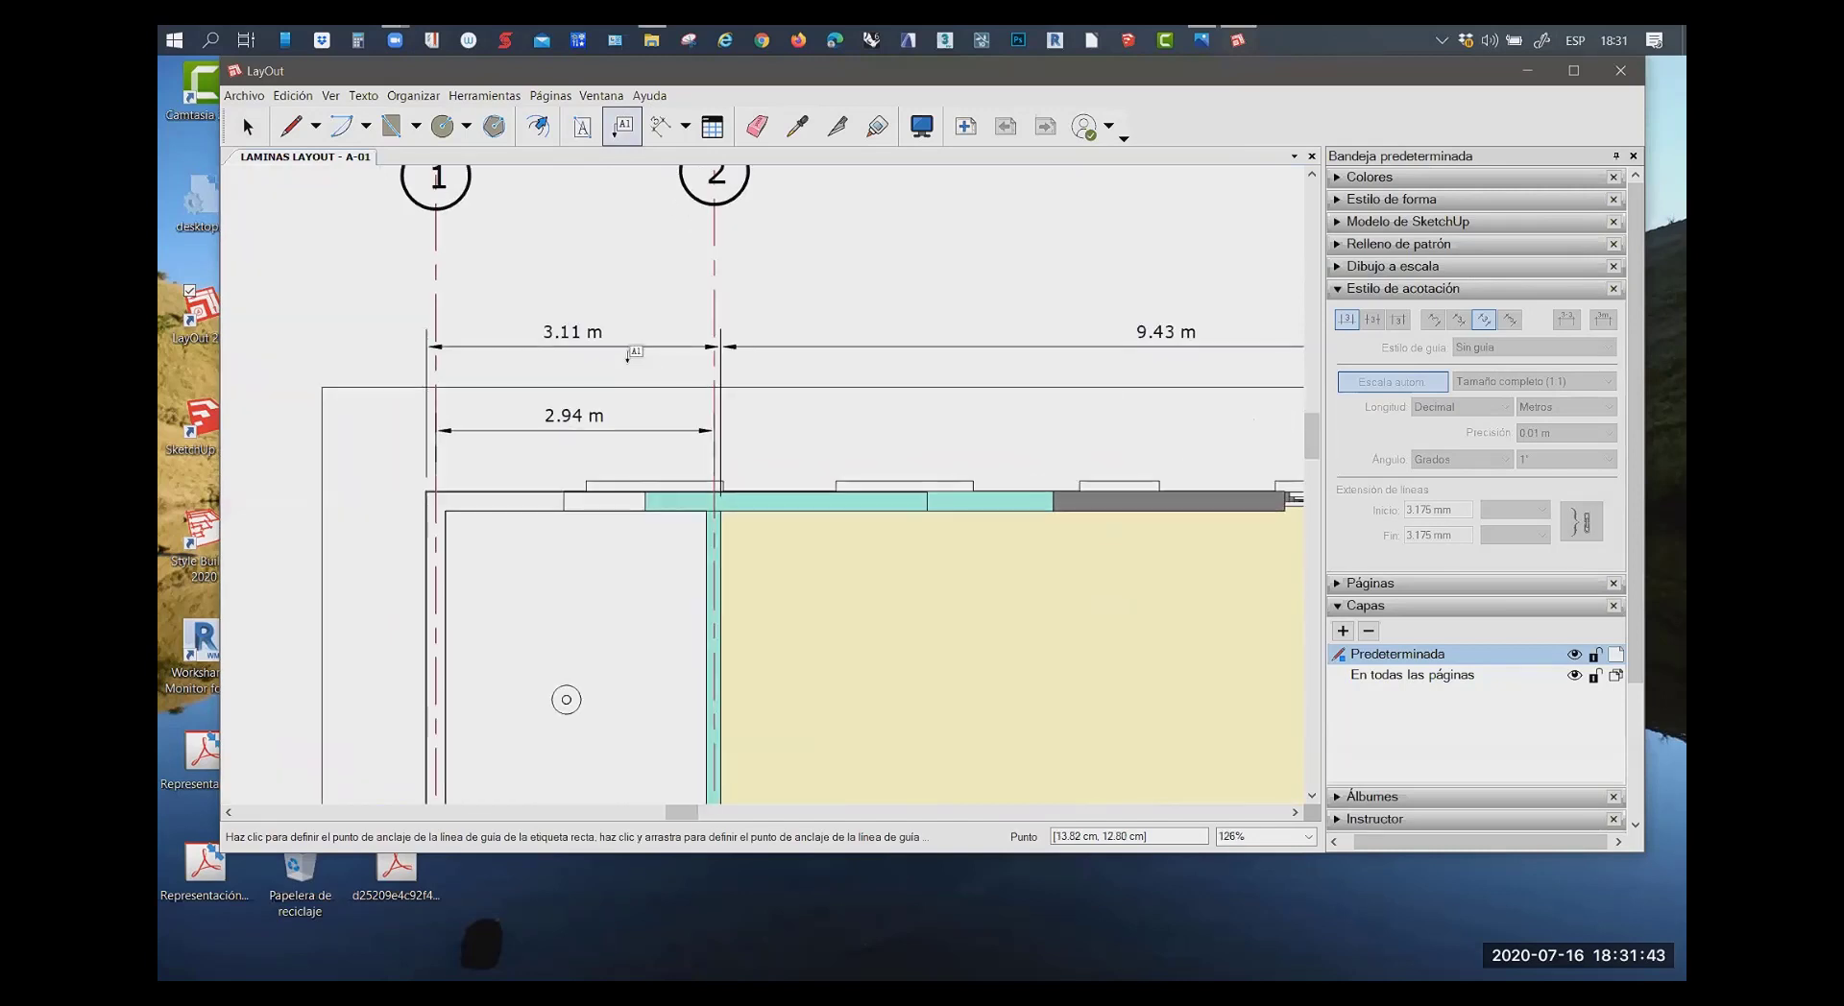
key("space")
scroll(697, 490, "up", 1)
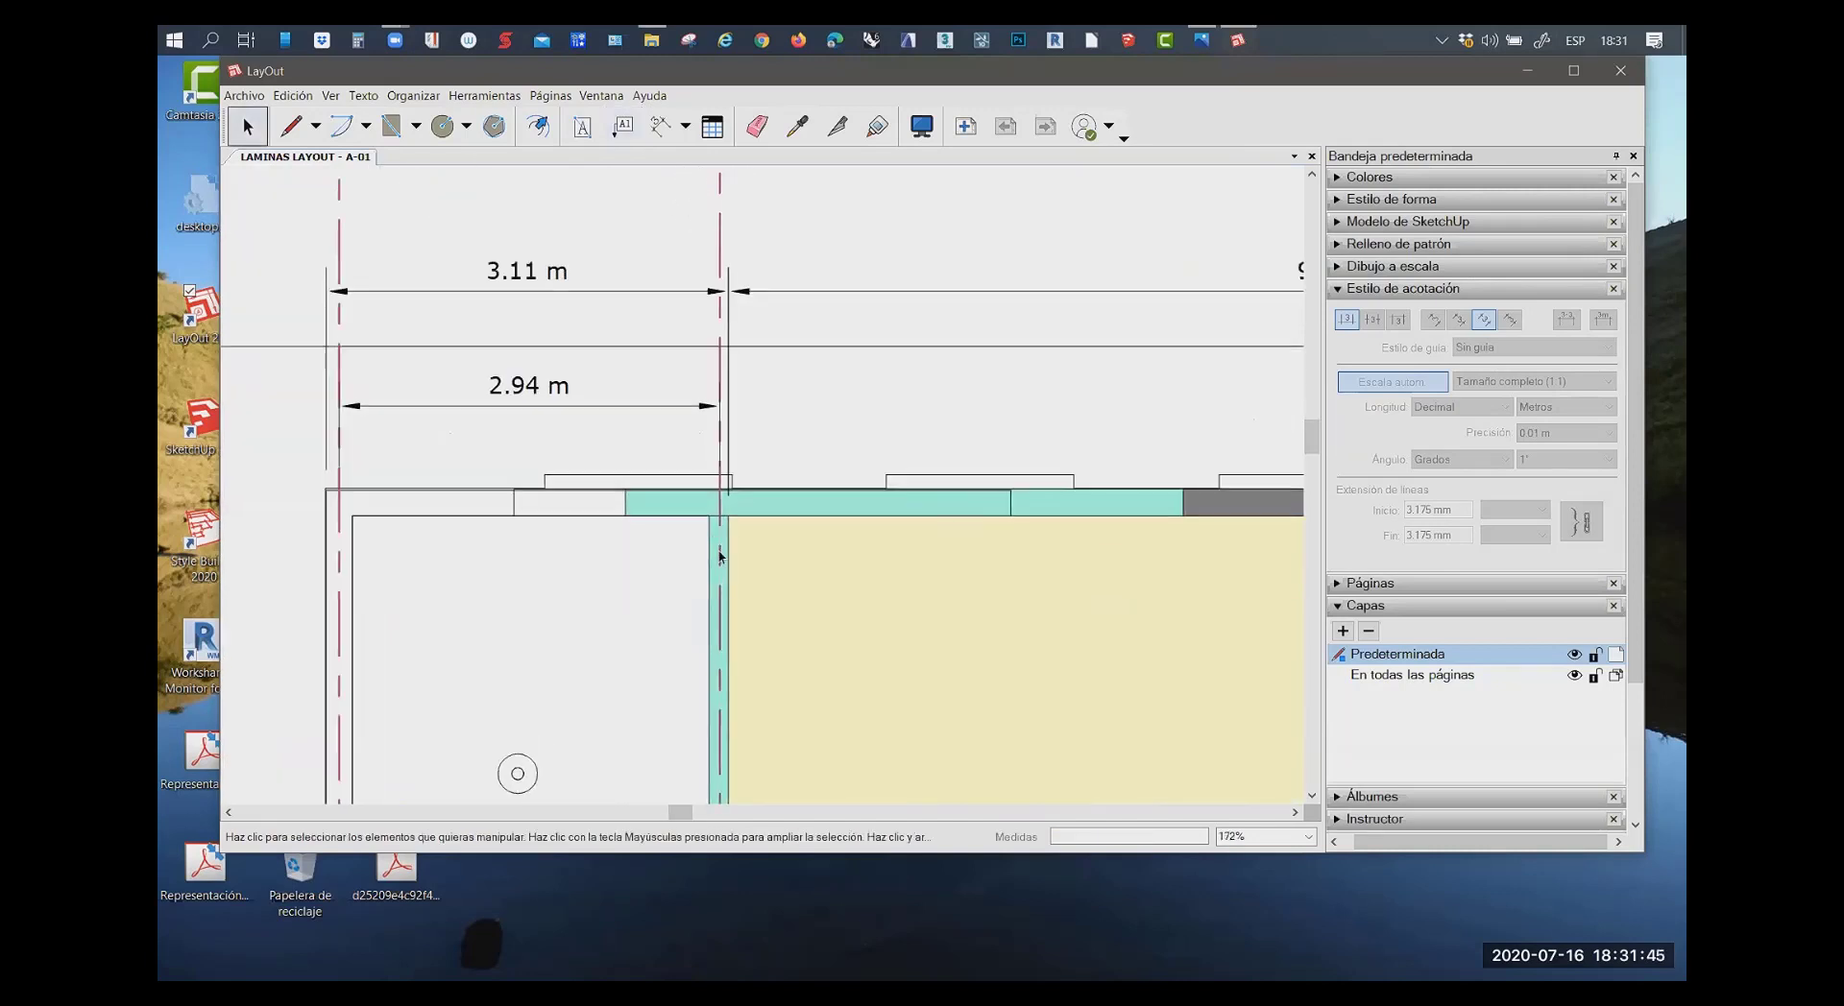
scroll(720, 547, "up", 1)
scroll(733, 562, "up", 1)
Draw a short line across the teal wall's top end at the upper wall
key("l")
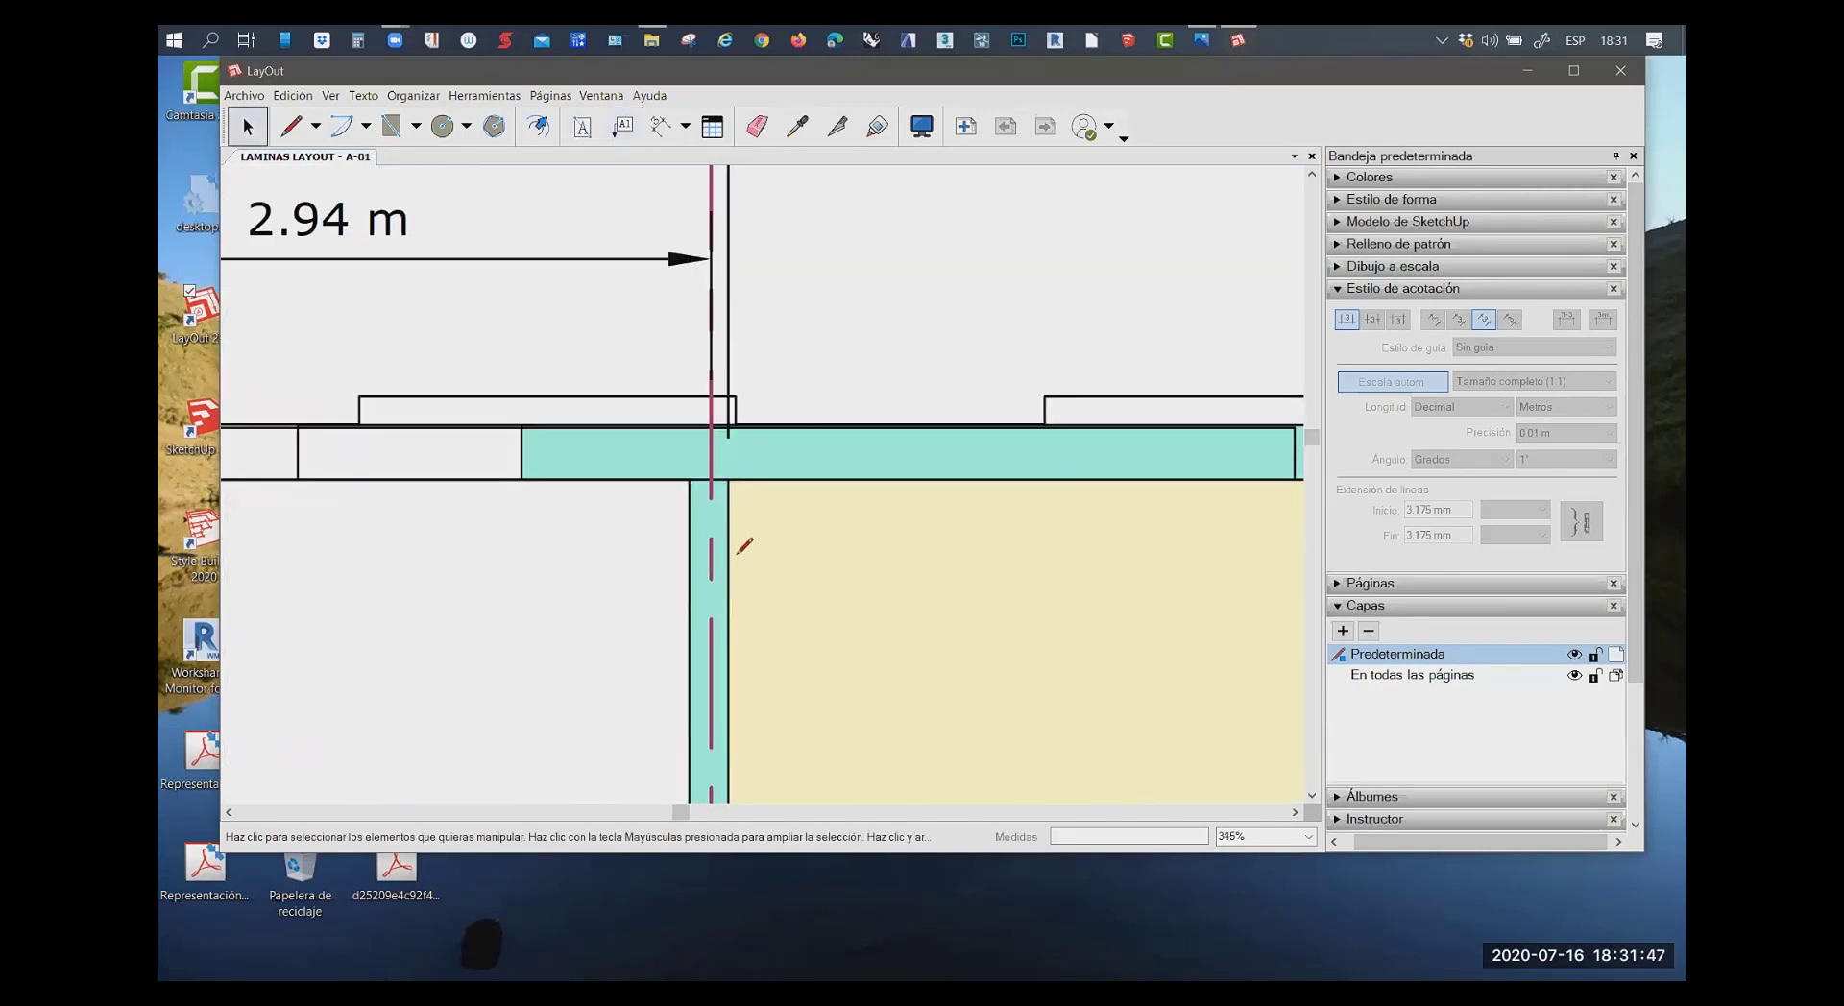
scroll(716, 538, "up", 1)
scroll(715, 509, "up", 1)
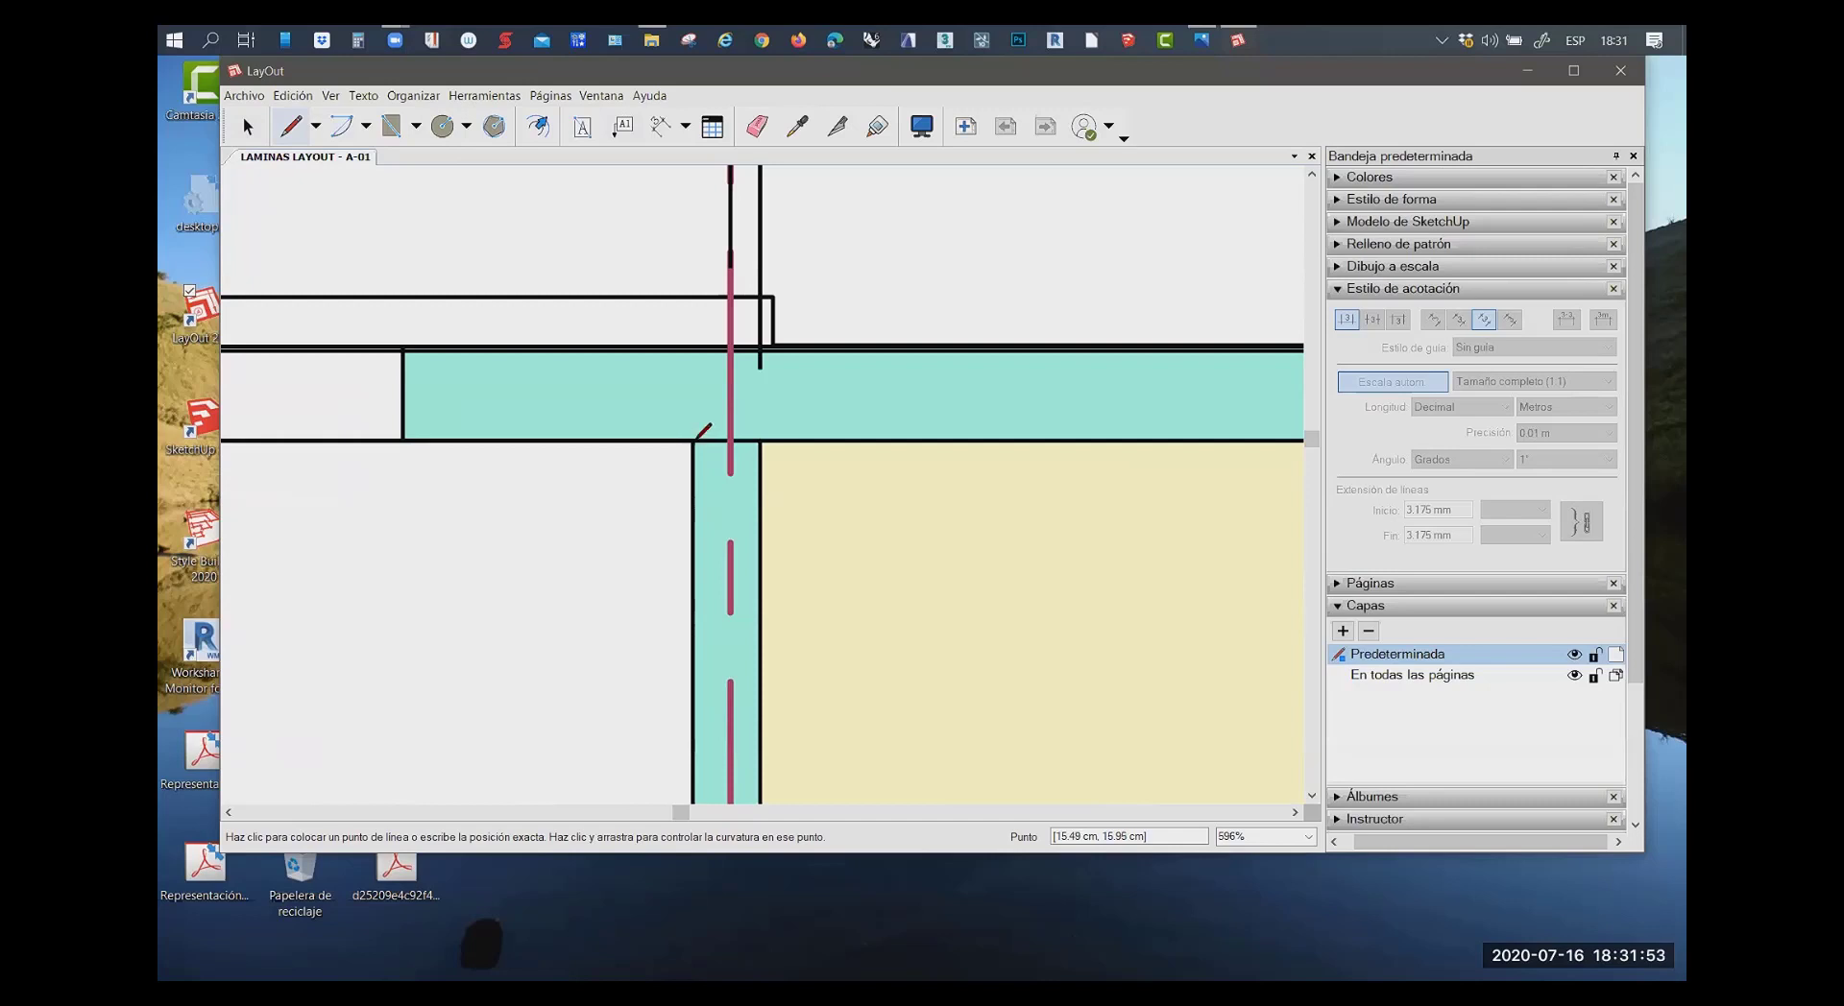
left_click(691, 442)
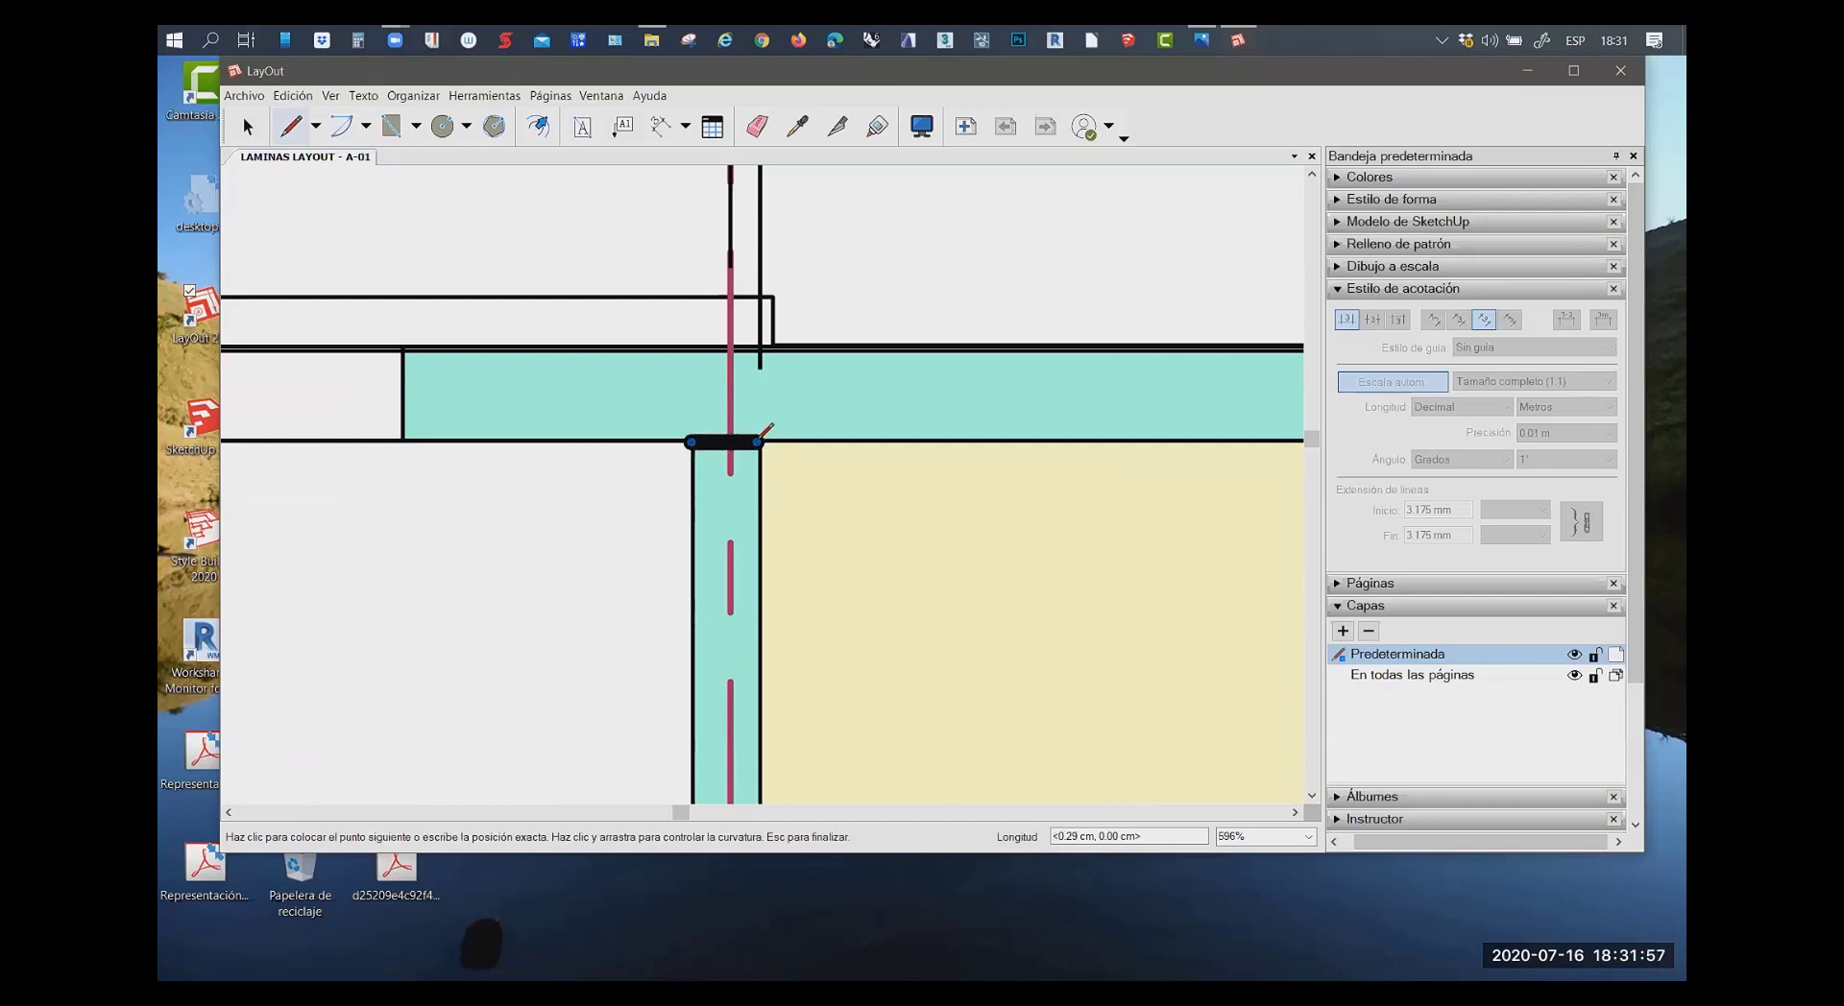
left_click(758, 442)
key("space")
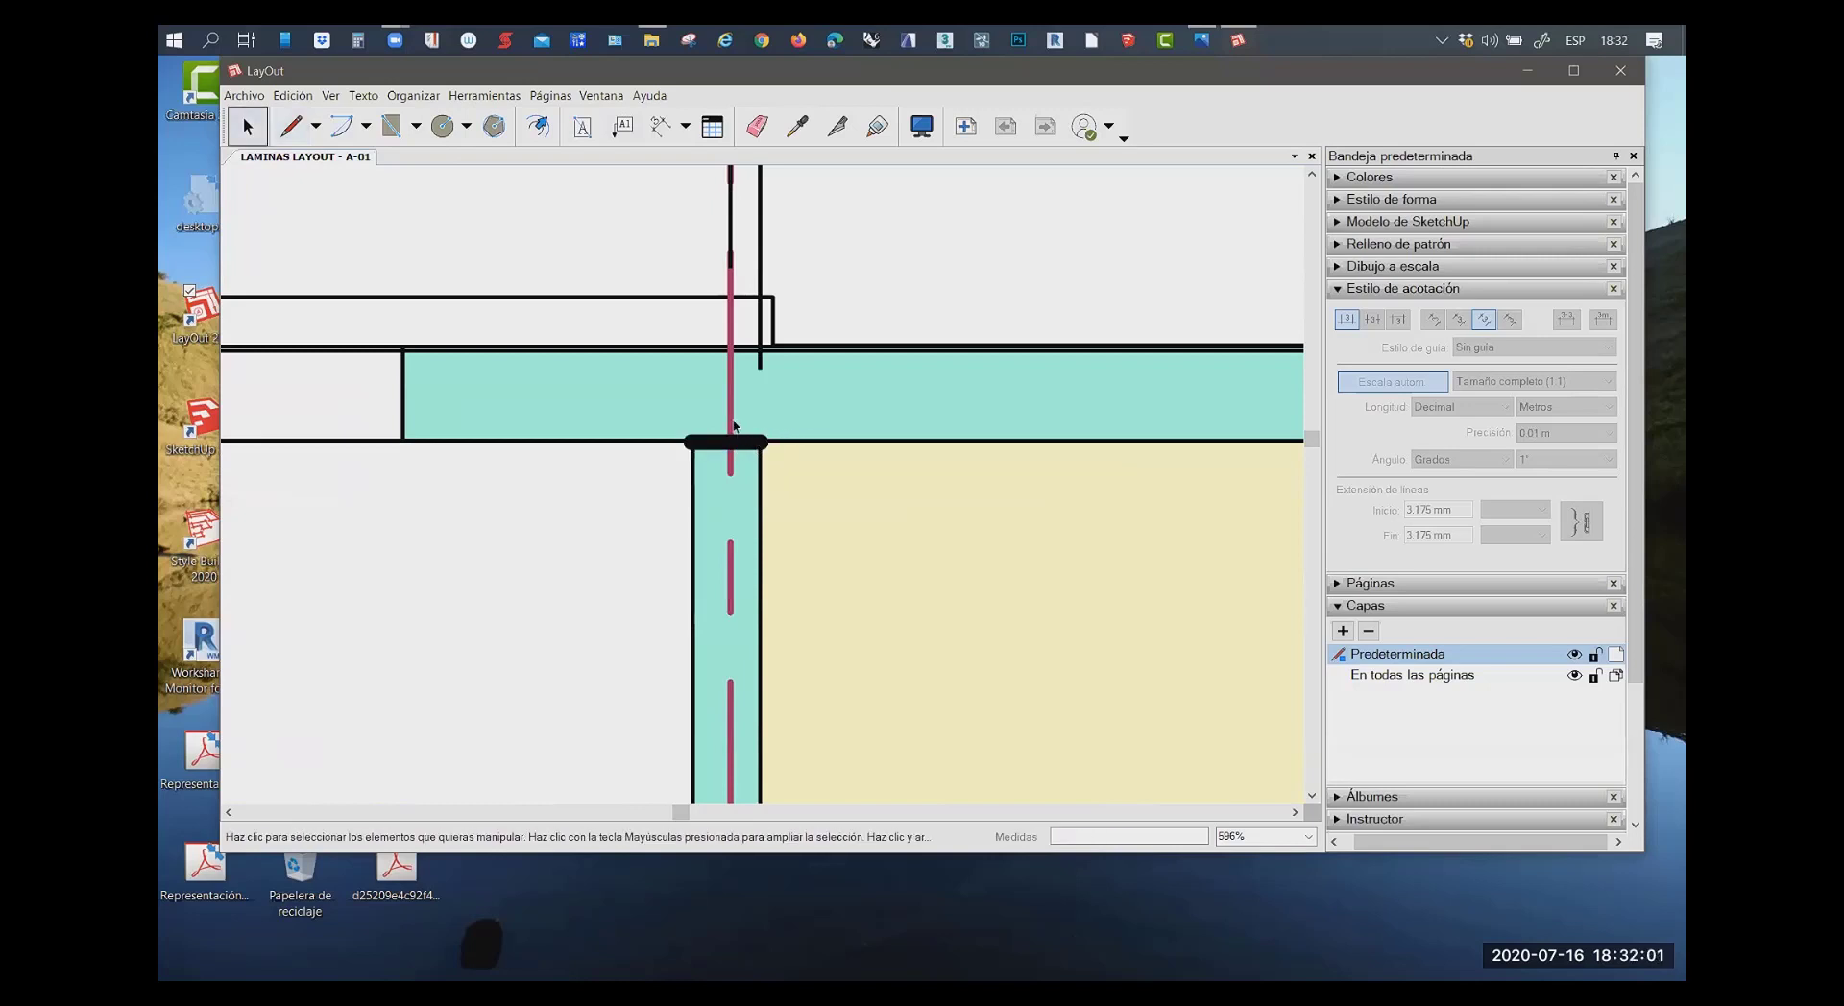
left_click(727, 413)
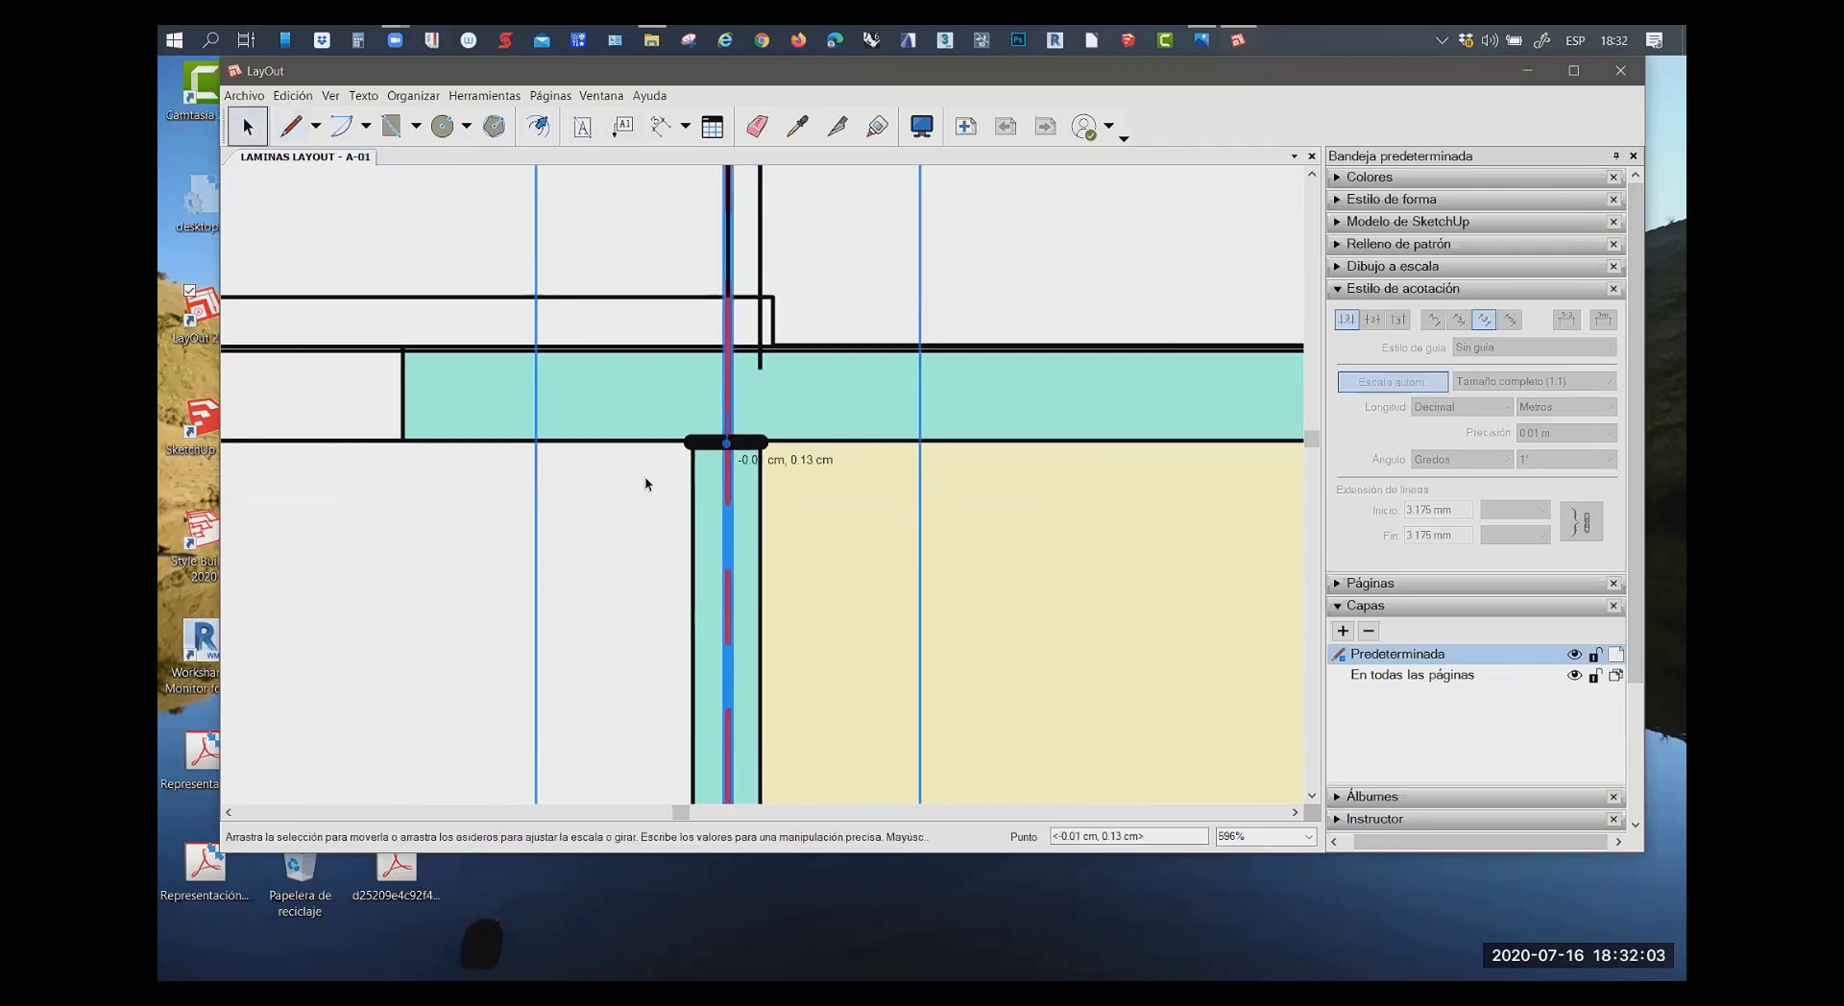
key("Escape")
scroll(645, 483, "down", 3)
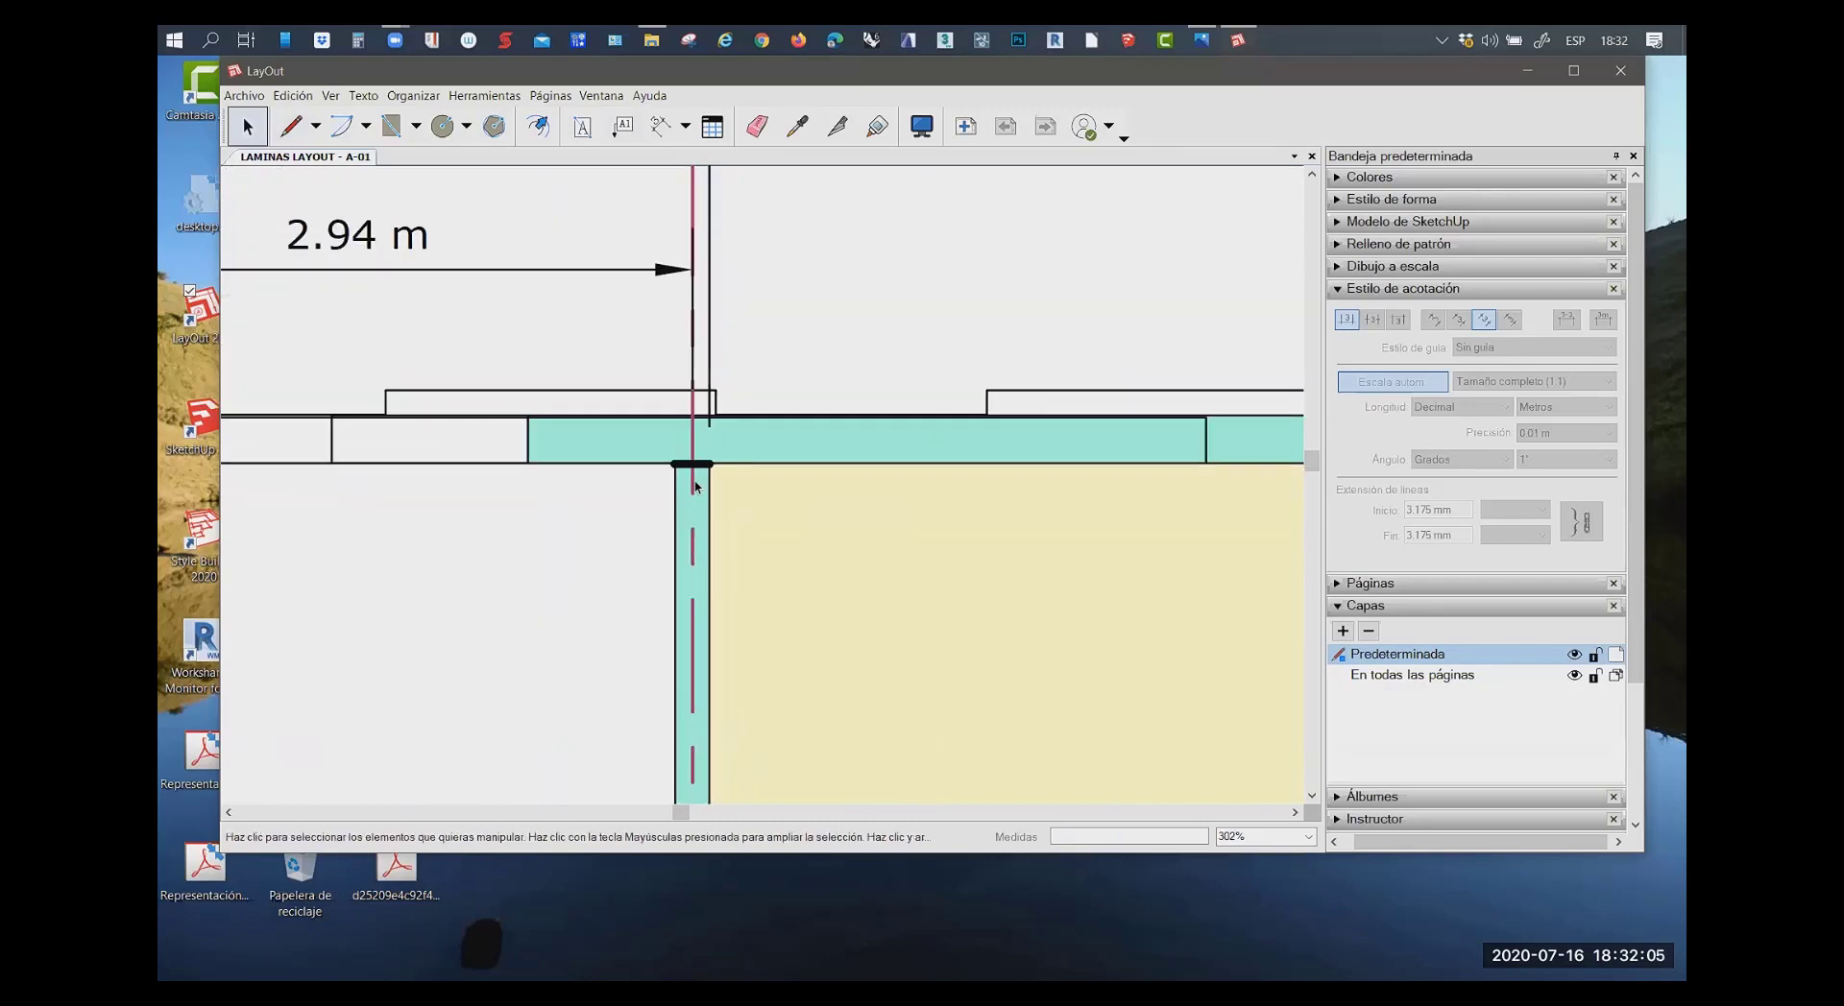
Set the short junction line's Trazo width to 1 pt
left_click(706, 462)
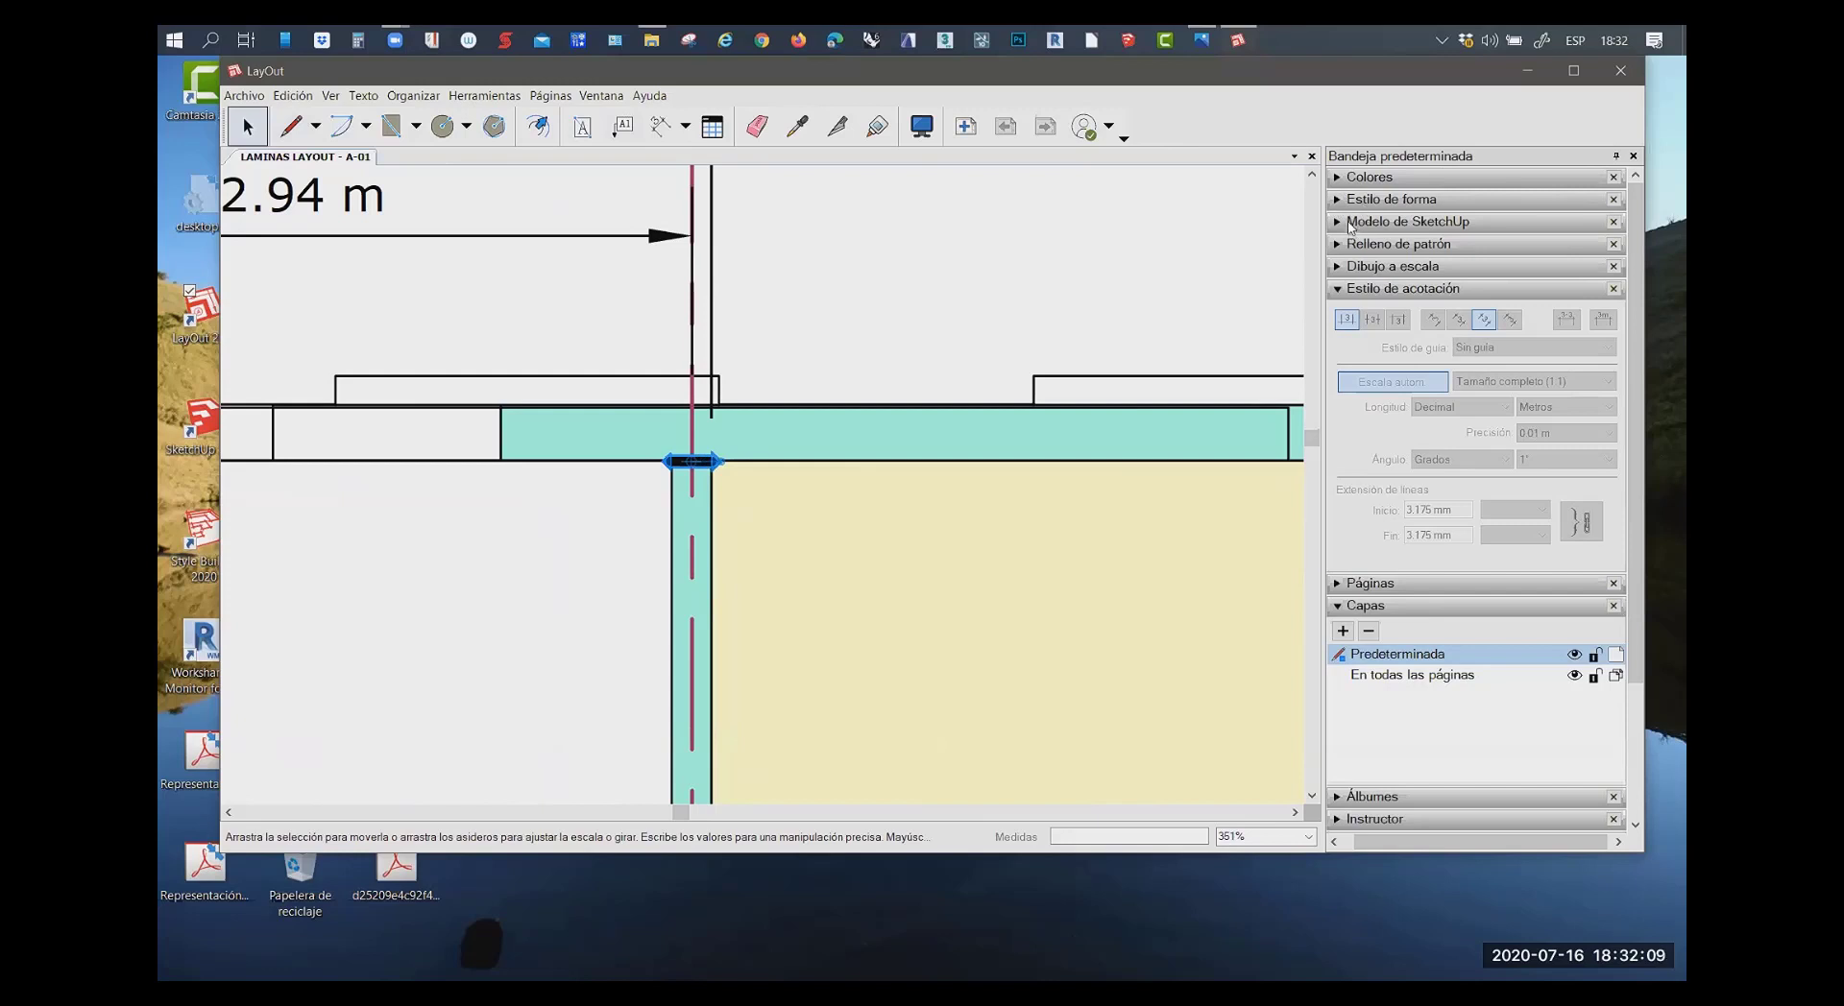
left_click(1340, 199)
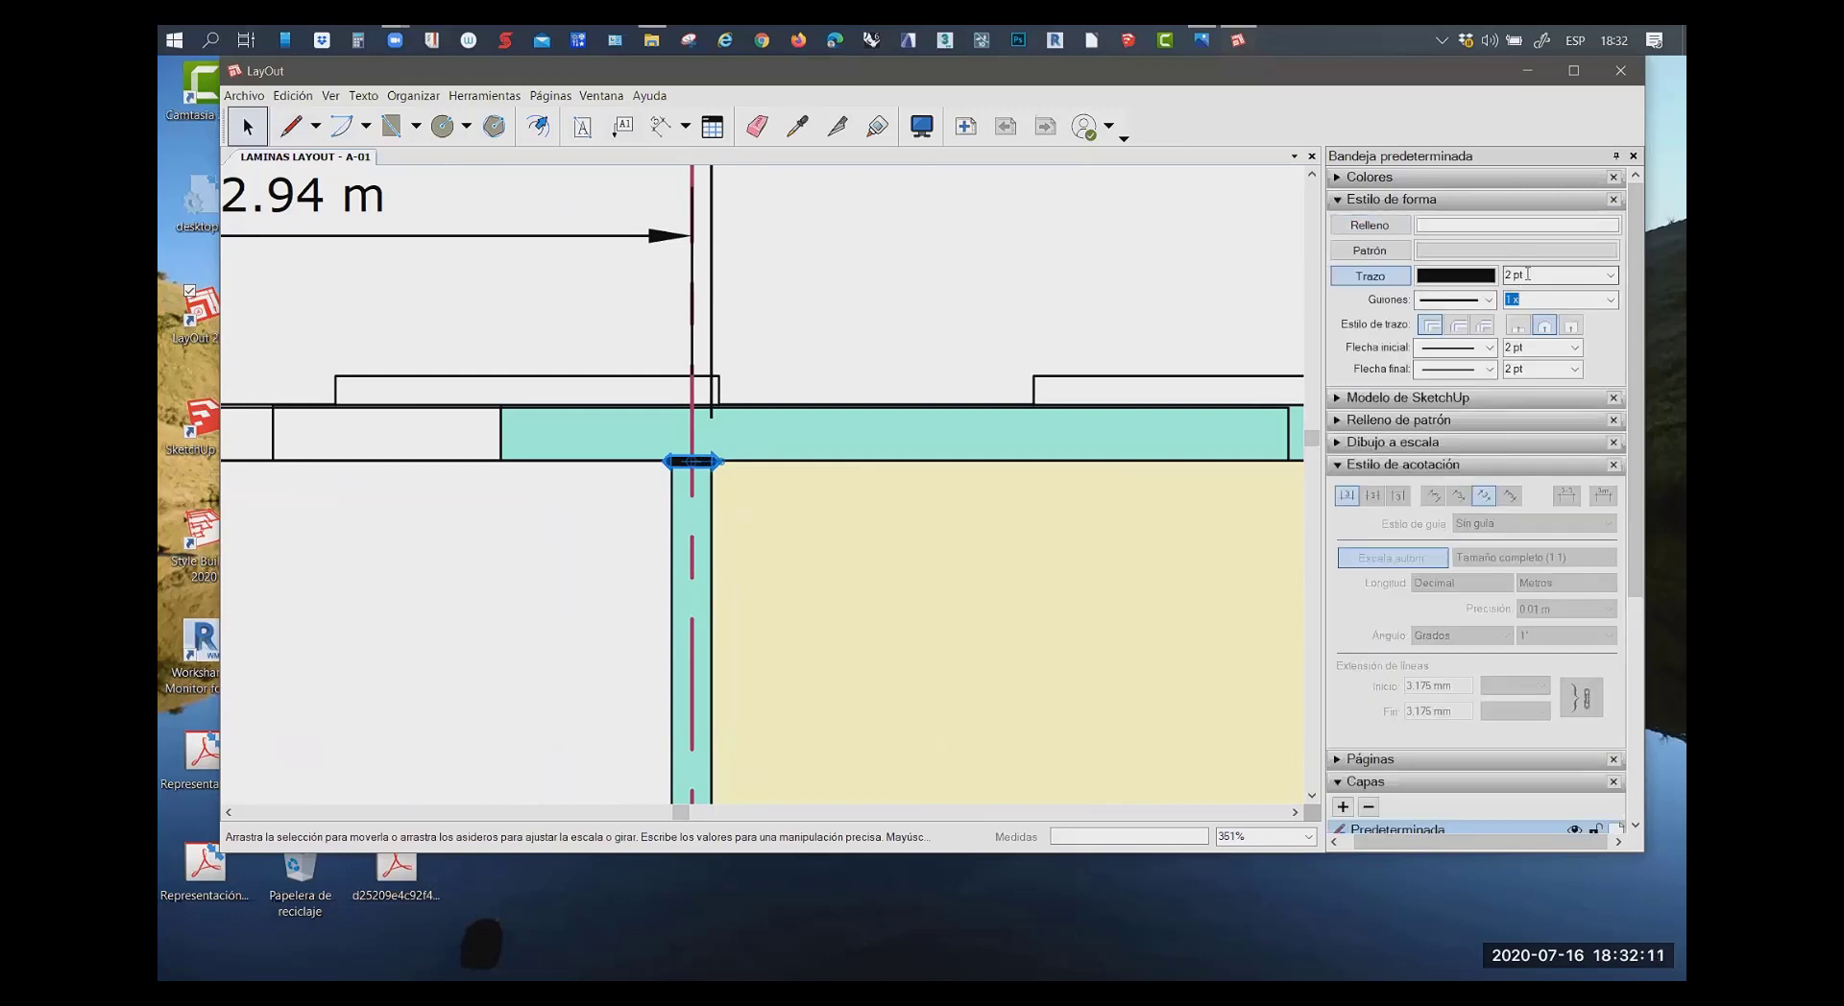
type("1")
key("Return")
scroll(677, 480, "up", 2)
scroll(677, 480, "up", 2)
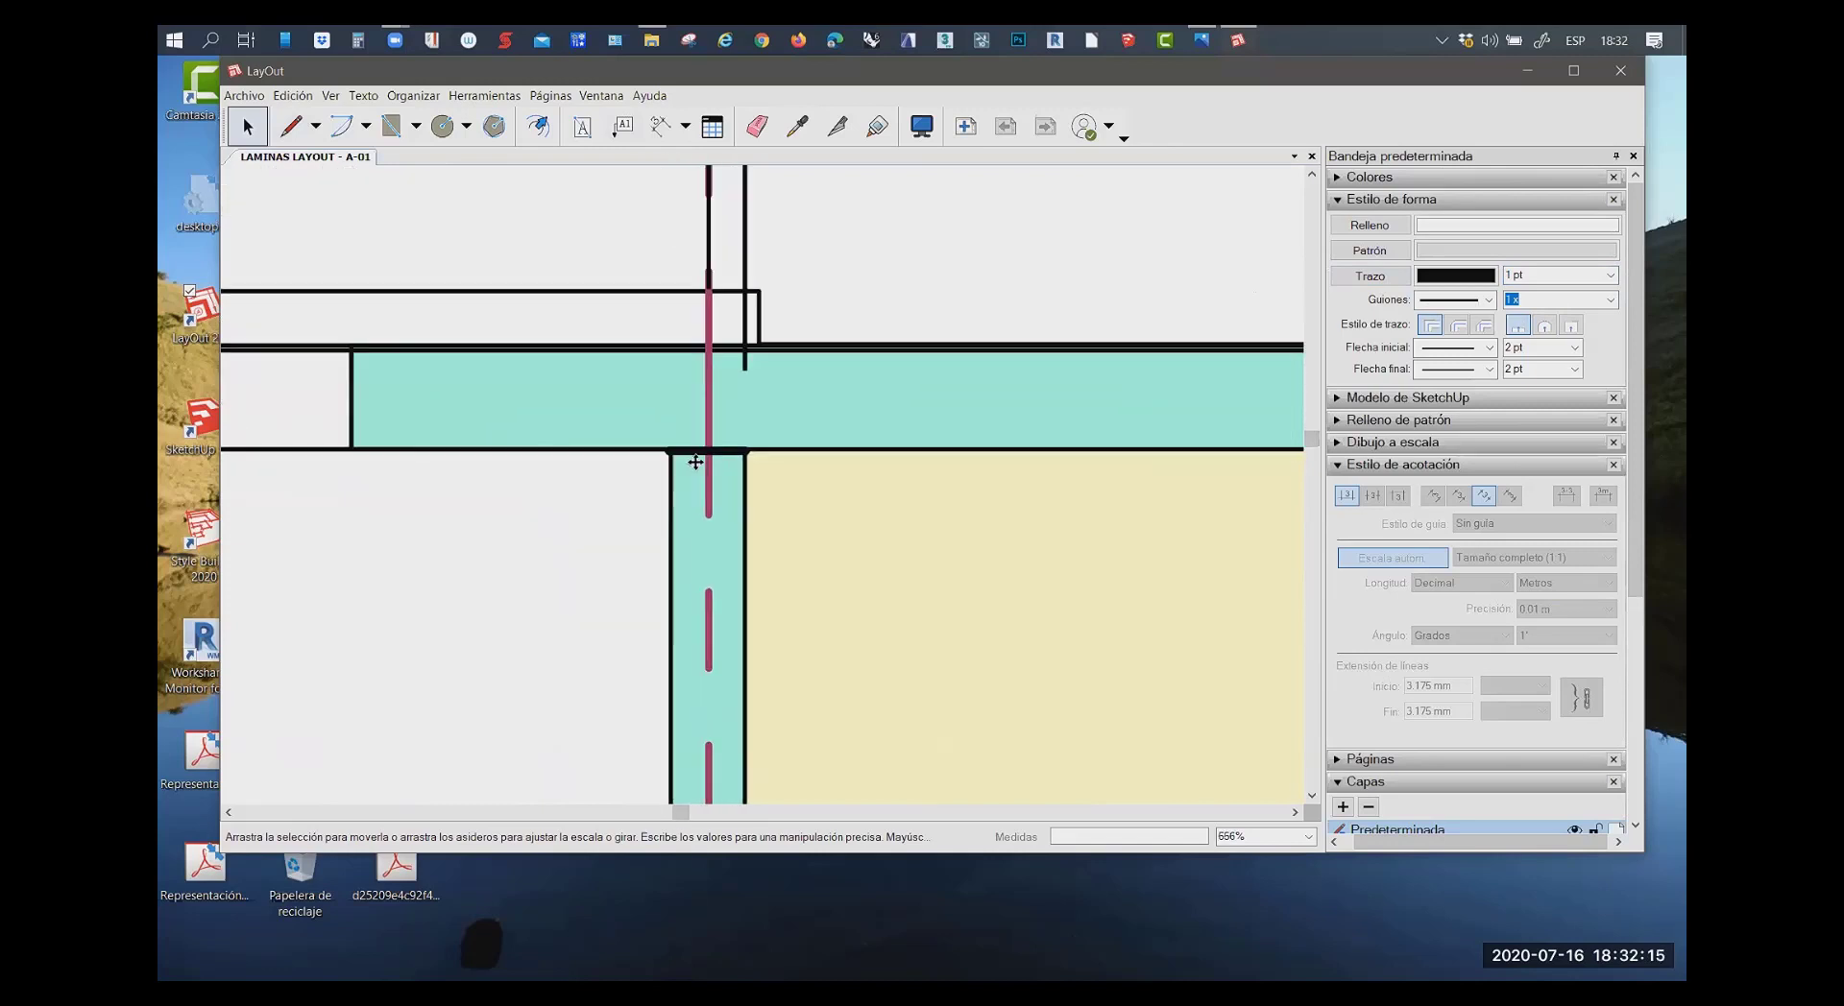
scroll(707, 467, "down", 3)
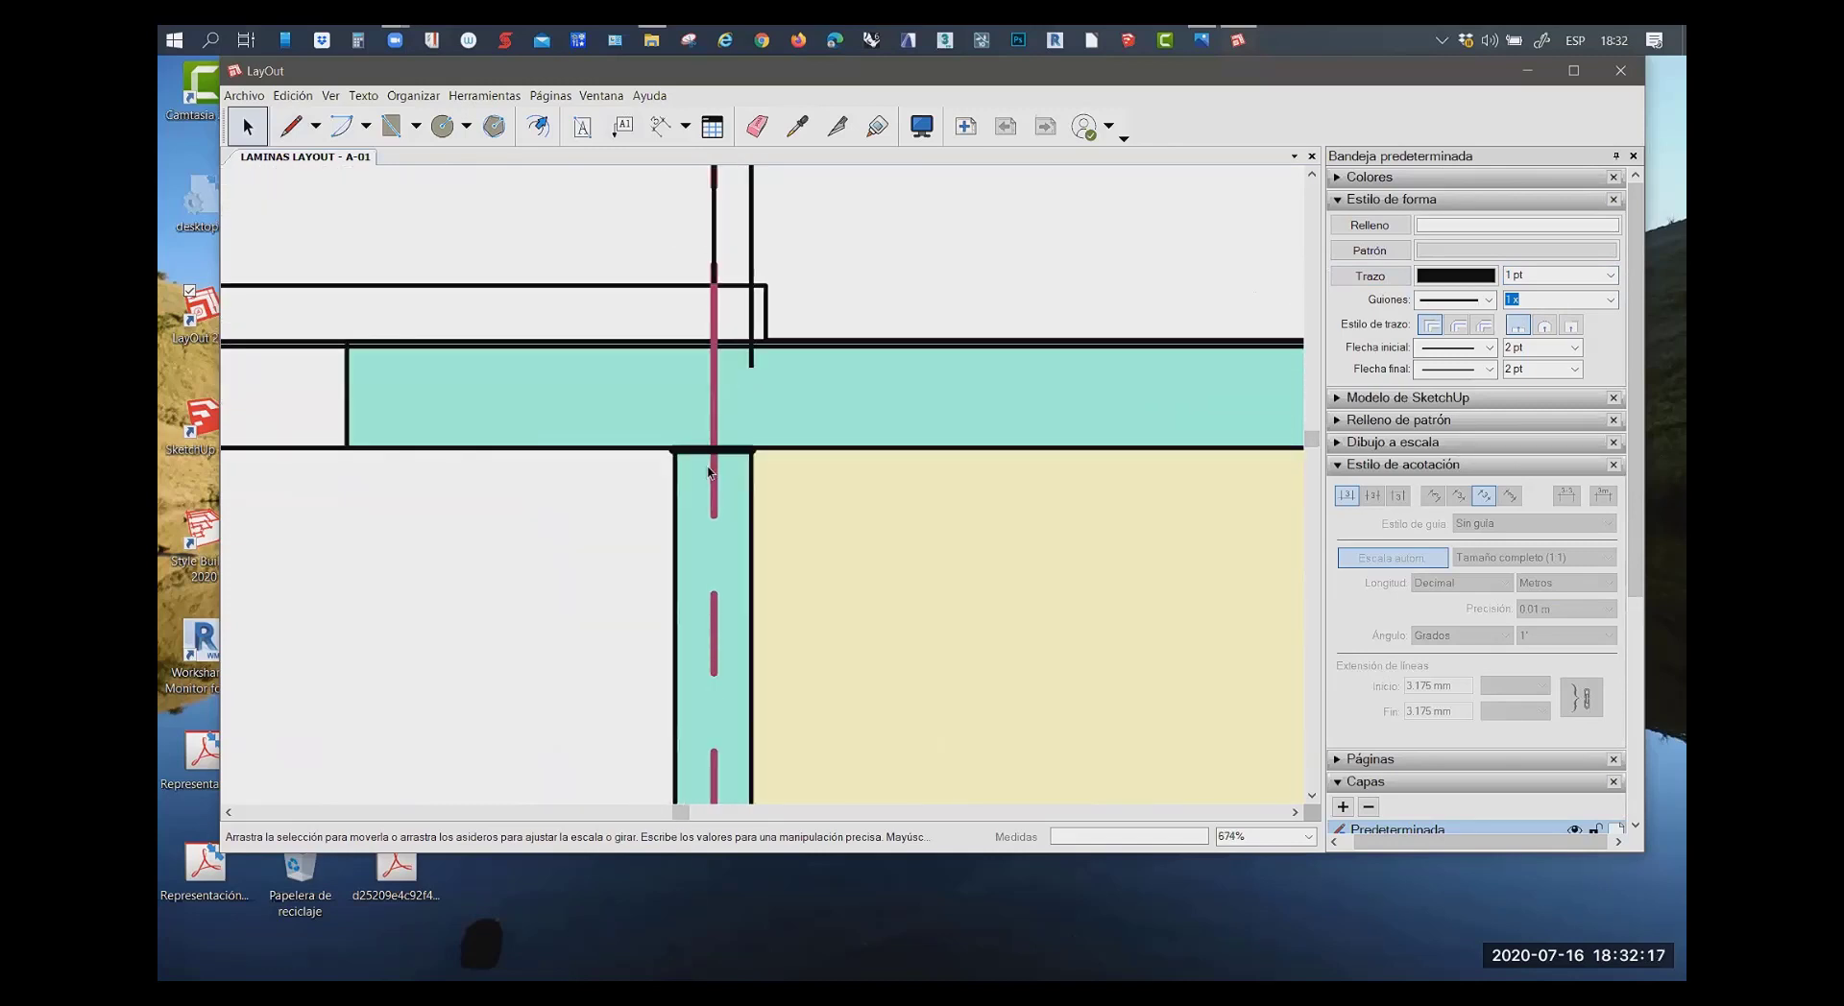
Reselect the short junction line to verify its 1 pt stroke
key("l")
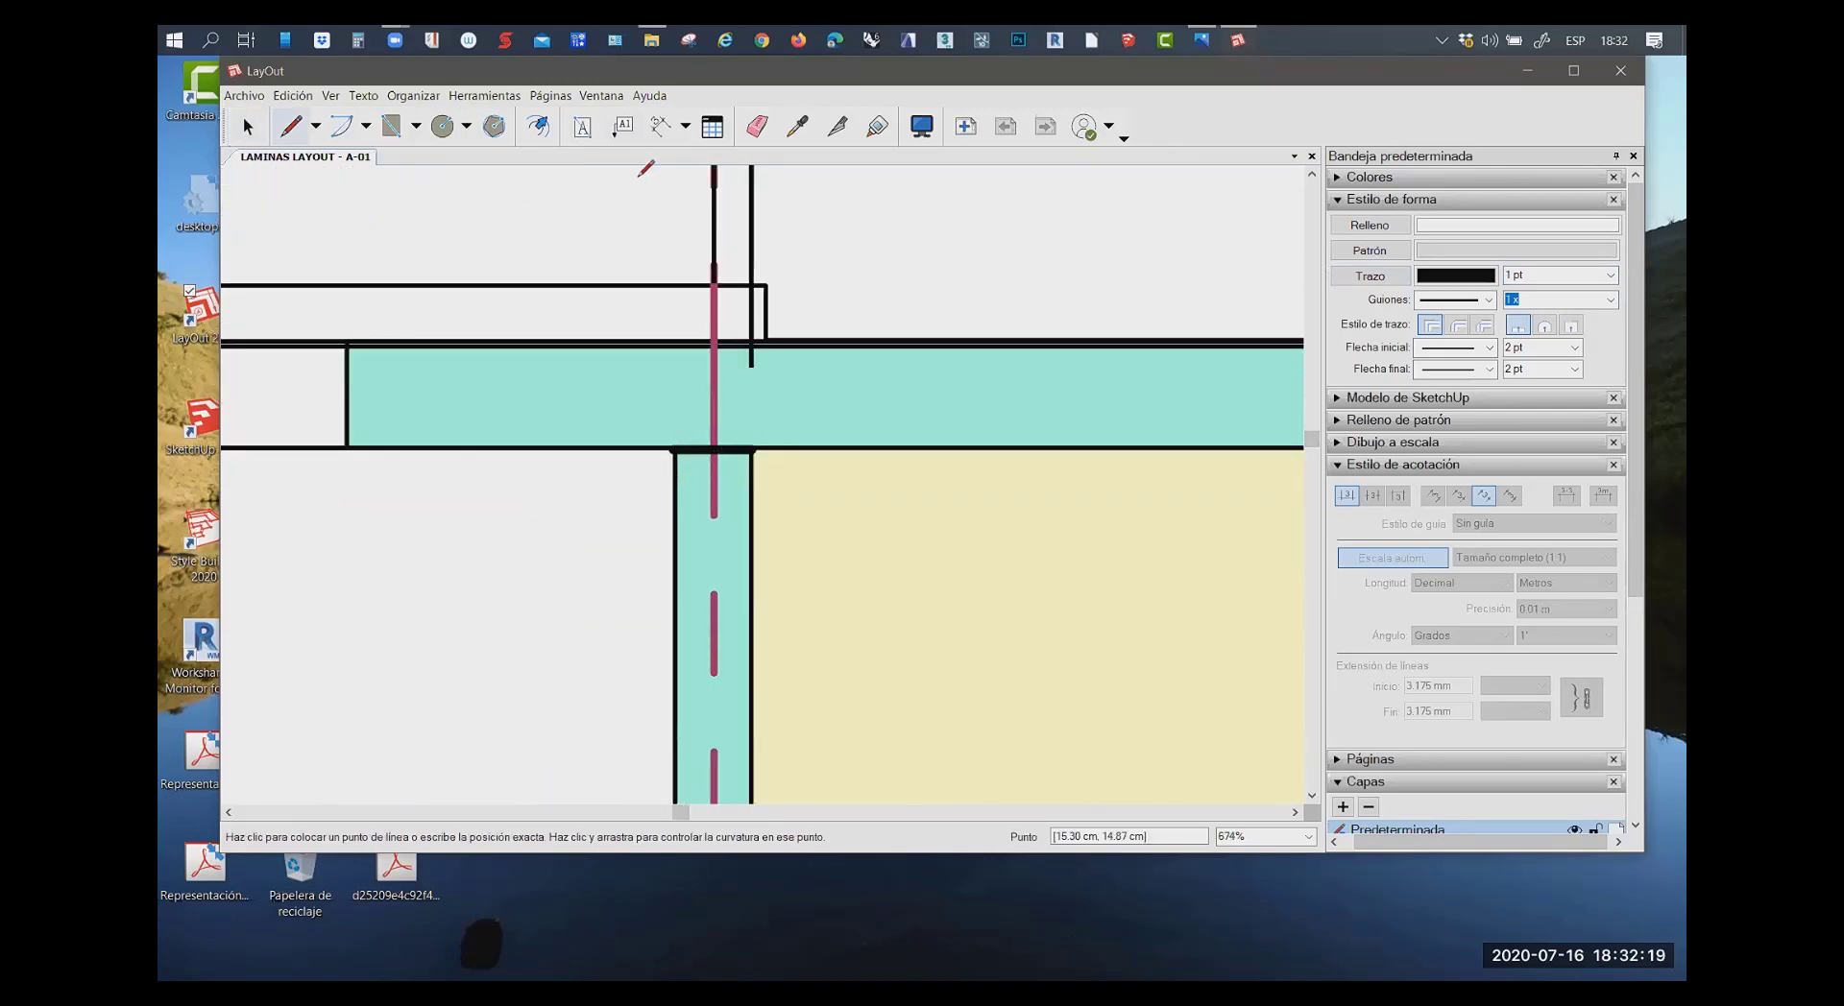
left_click(651, 140)
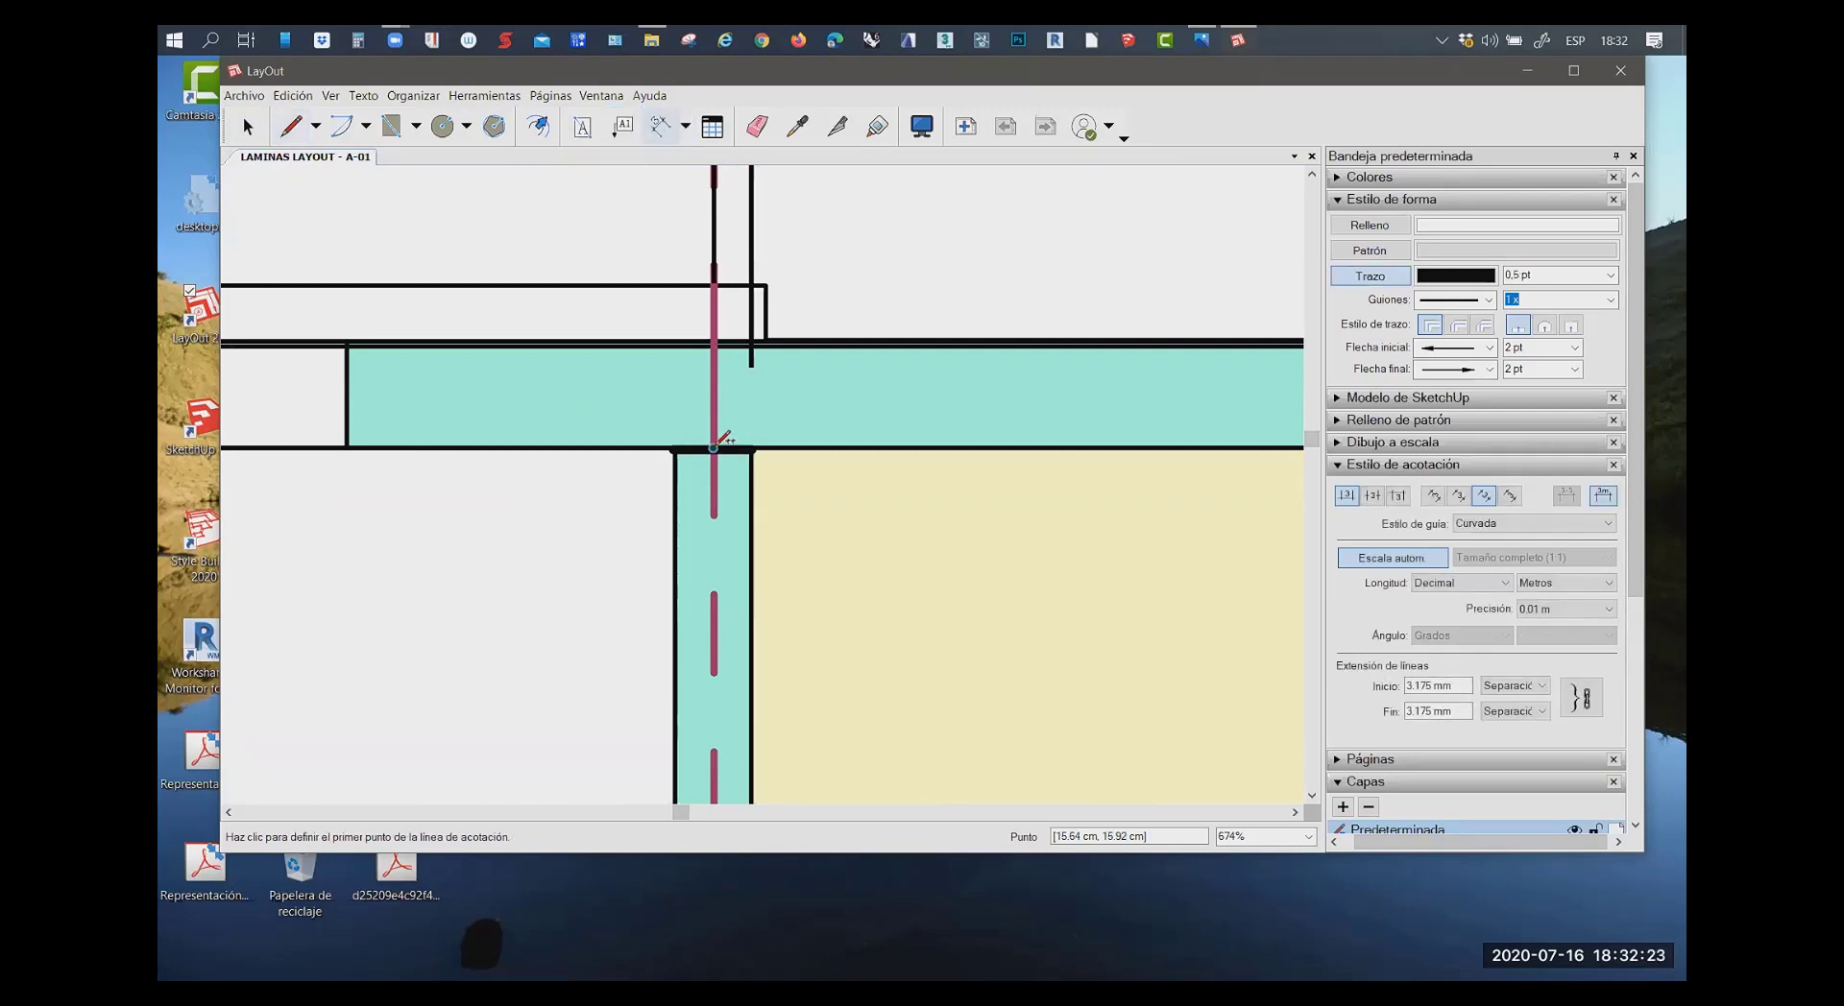
key("space")
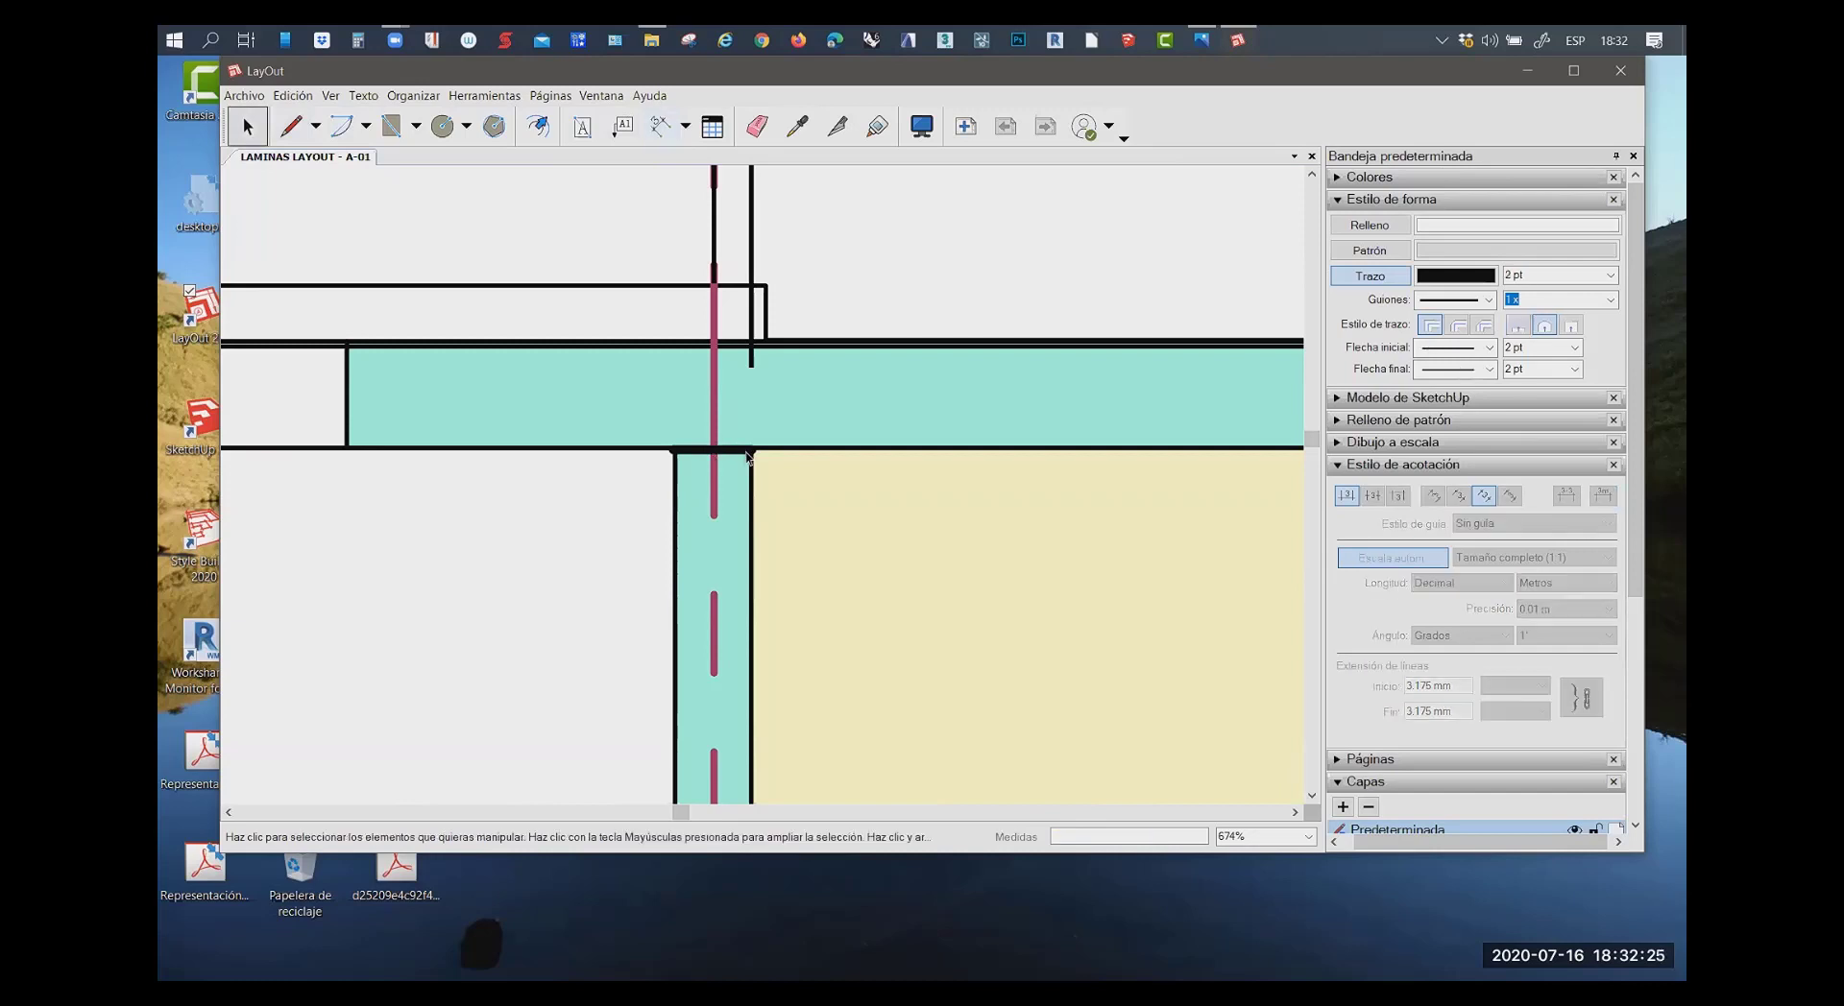
left_click(697, 458)
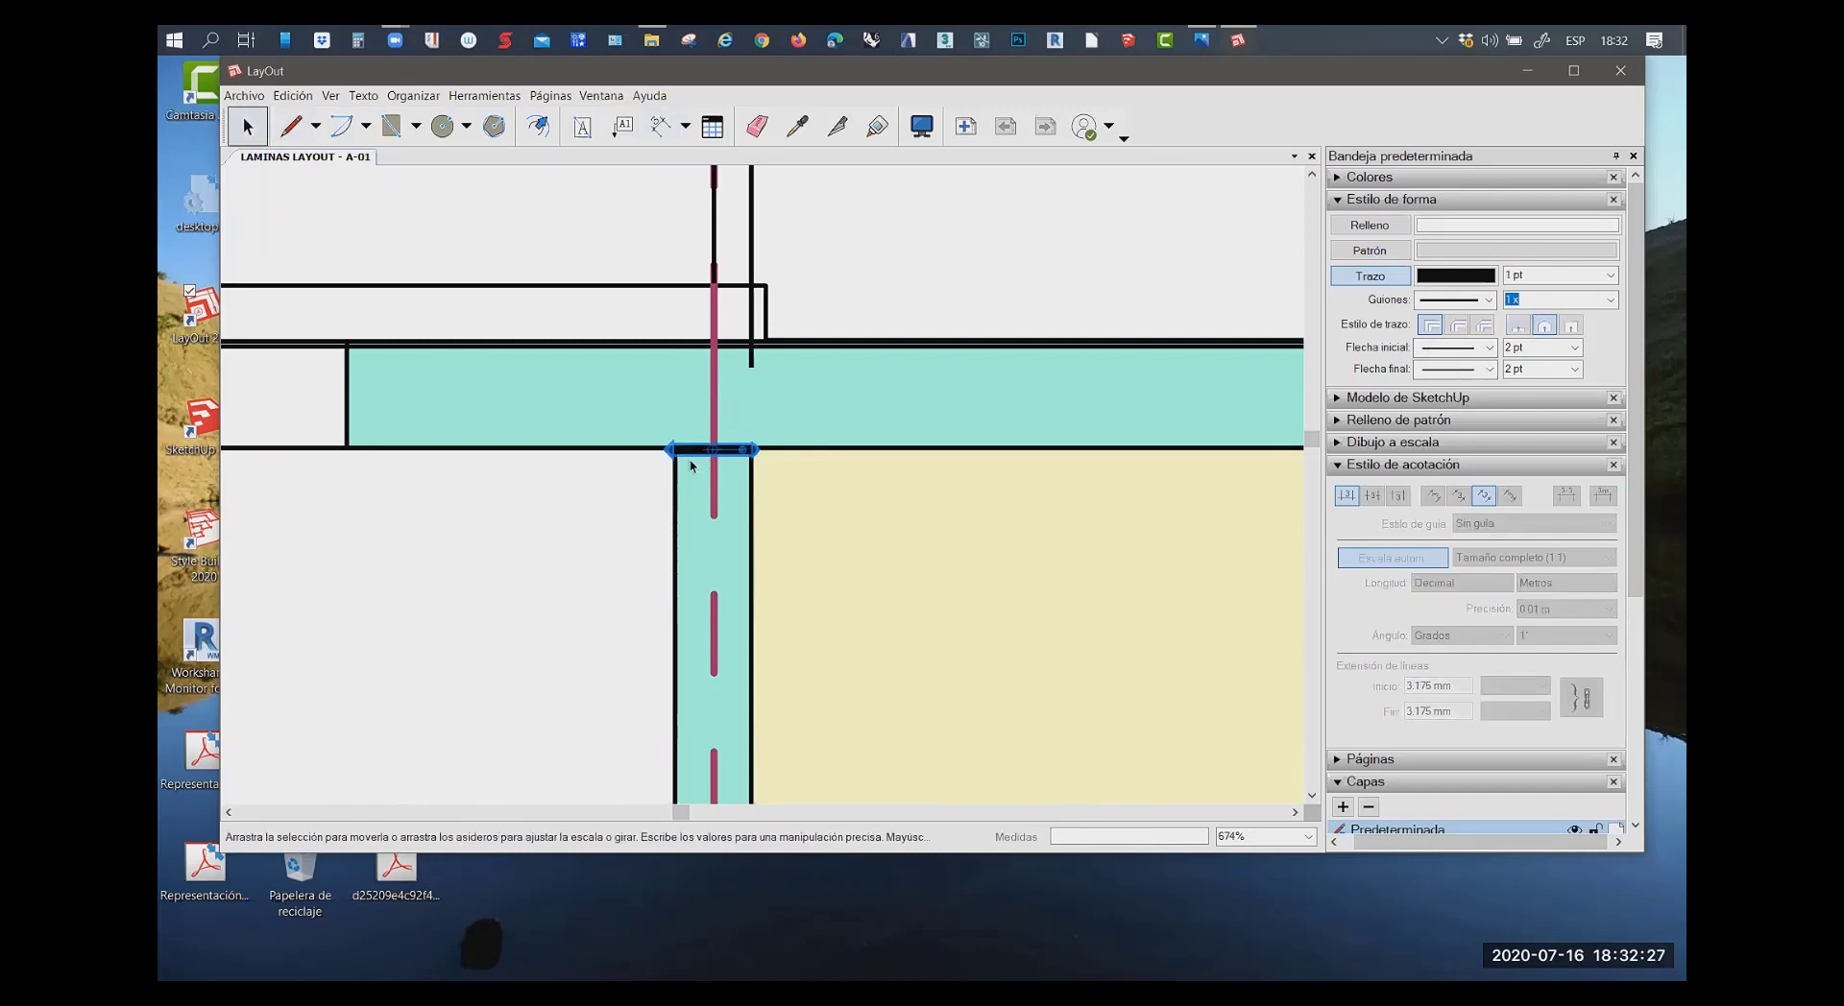
key("Escape")
scroll(647, 480, "down", 4)
scroll(646, 432, "down", 3)
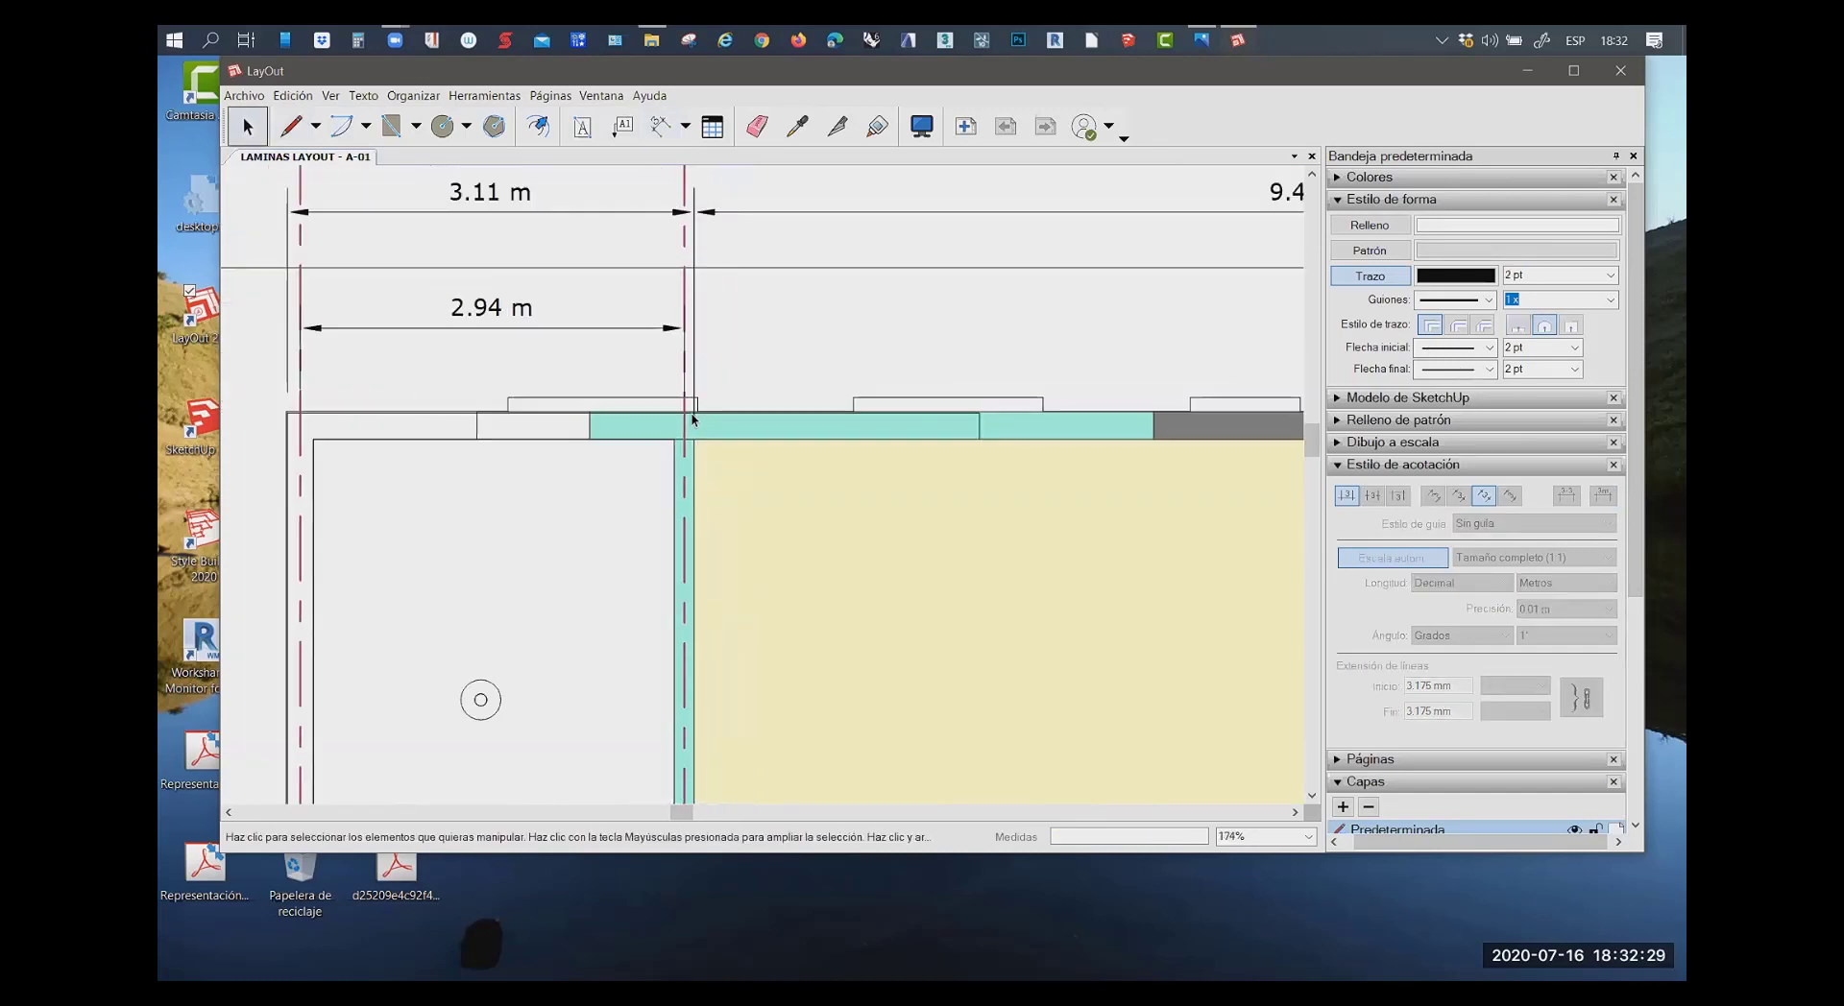
scroll(648, 355, "down", 3)
scroll(648, 357, "down", 3)
scroll(711, 457, "up", 2)
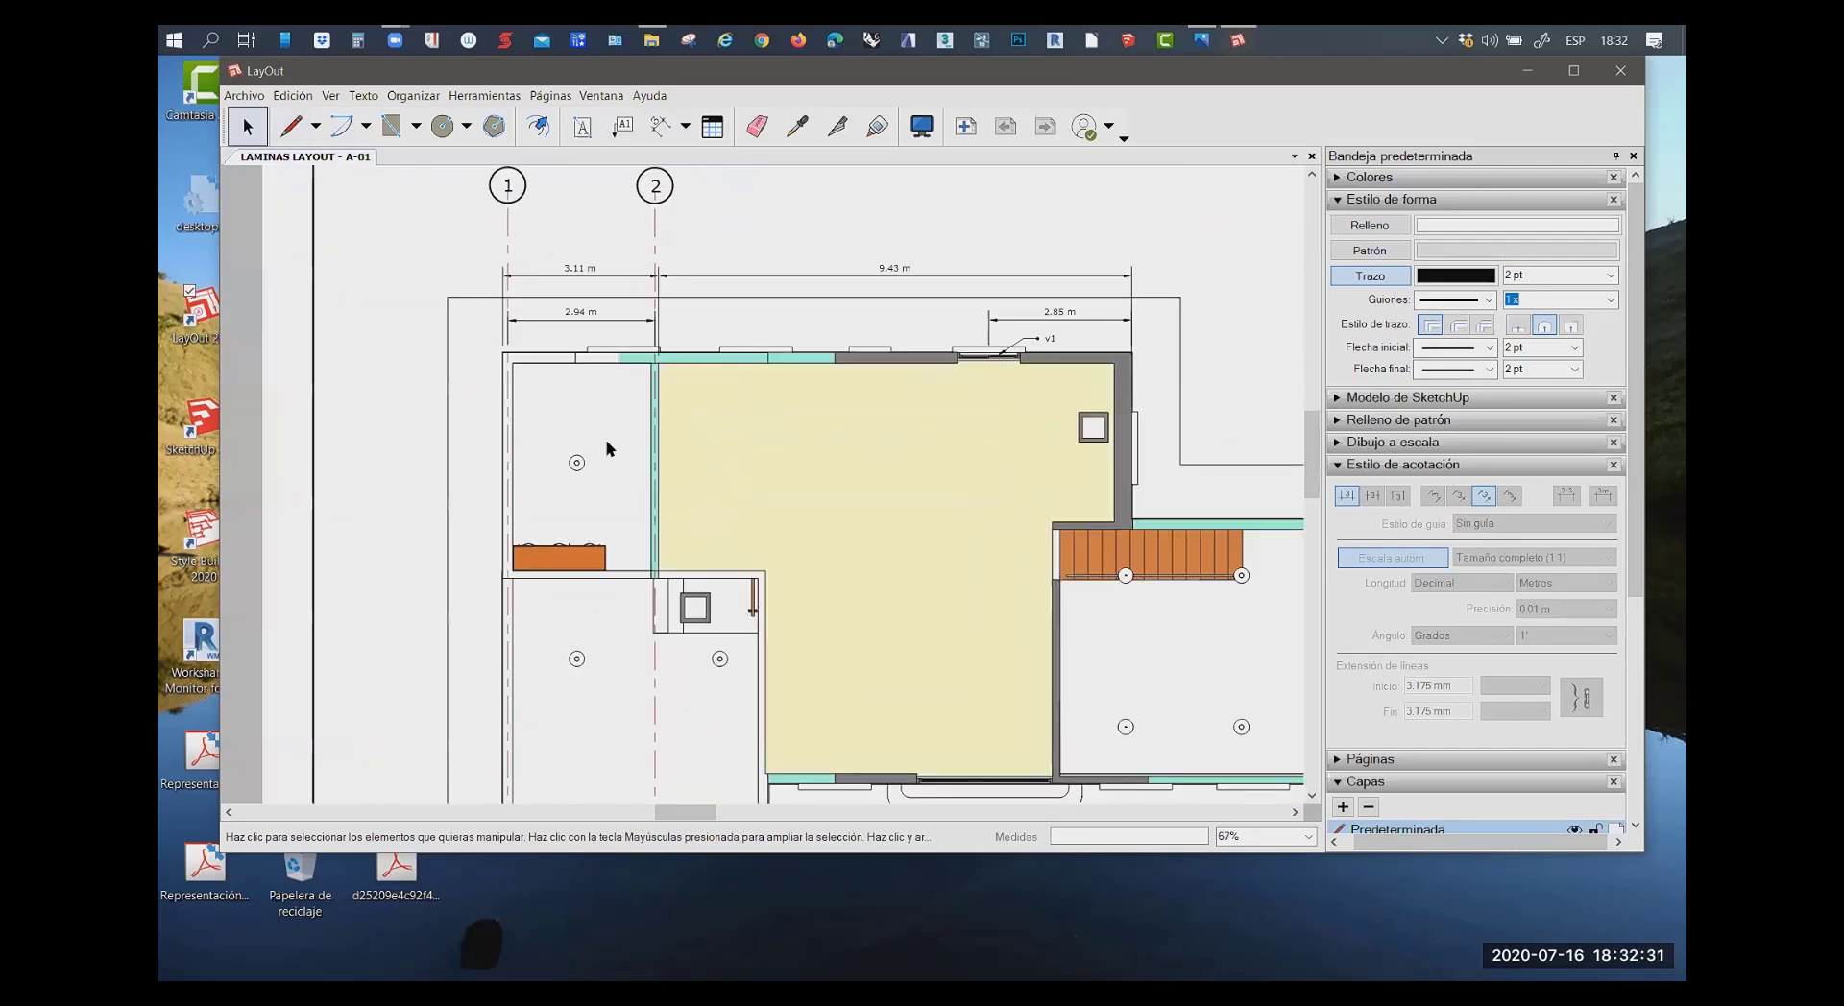
scroll(605, 442, "up", 1)
scroll(675, 431, "up", 2)
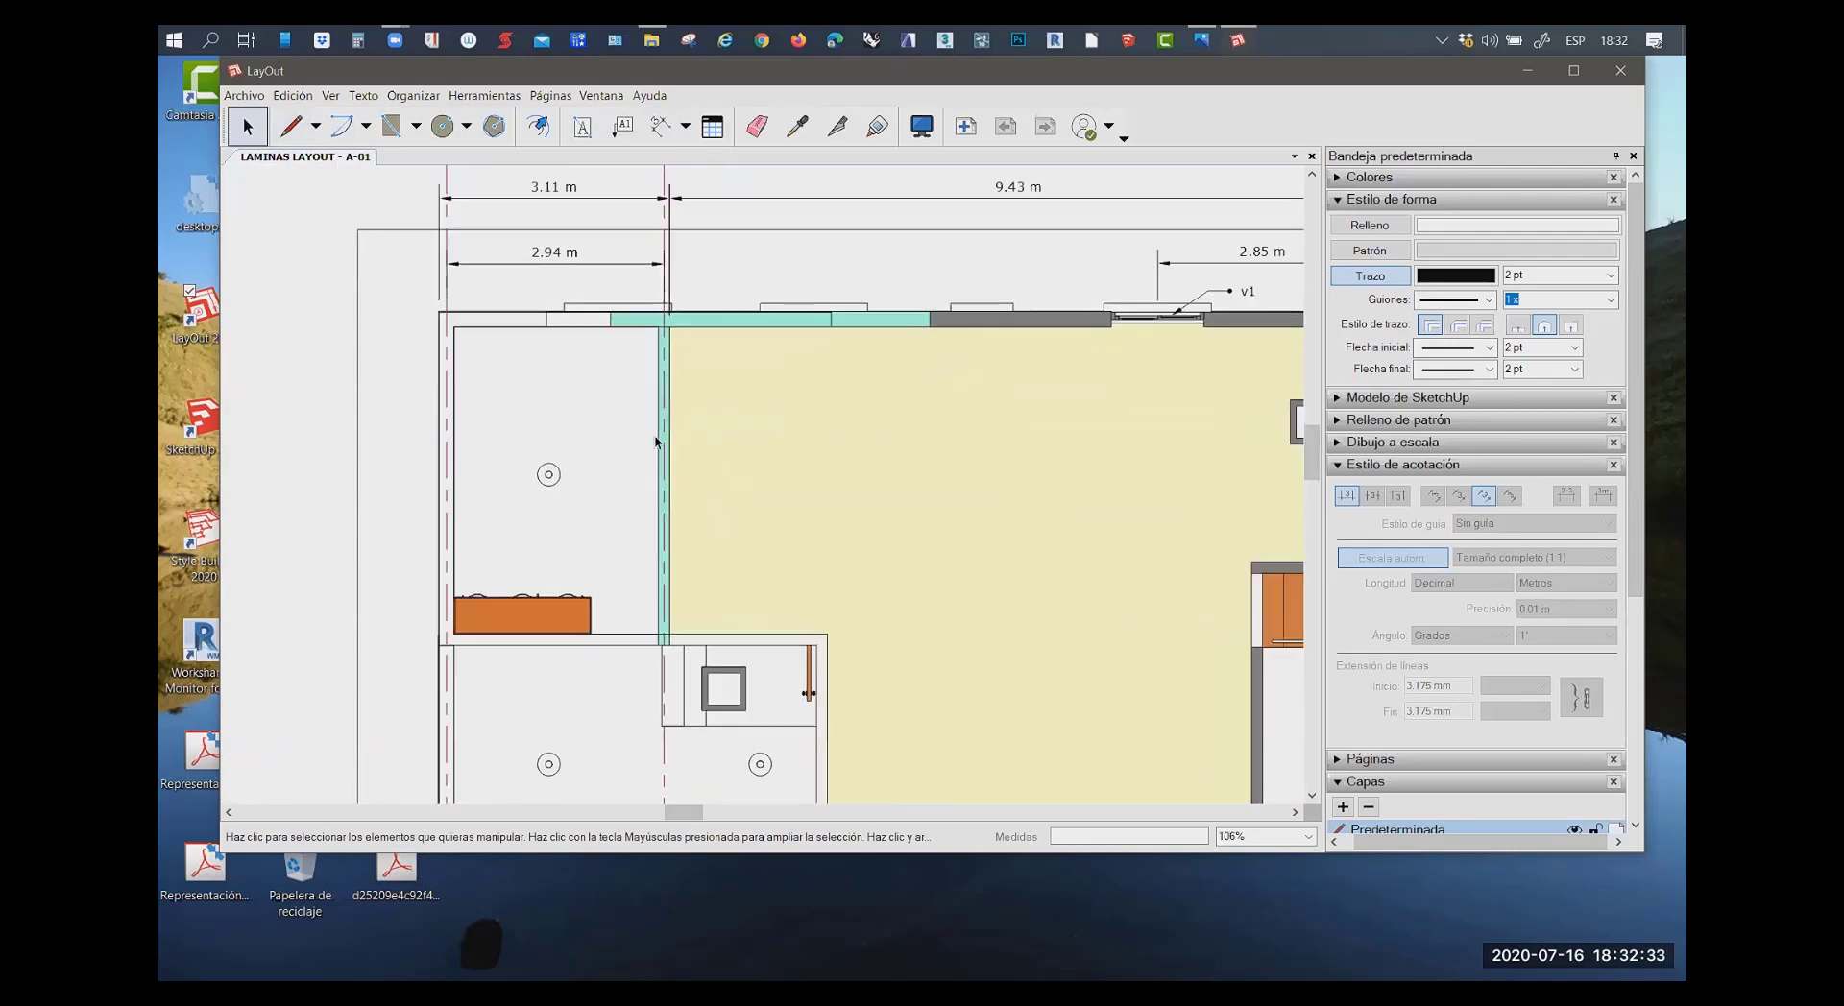
scroll(675, 437, "up", 2)
scroll(632, 352, "down", 4)
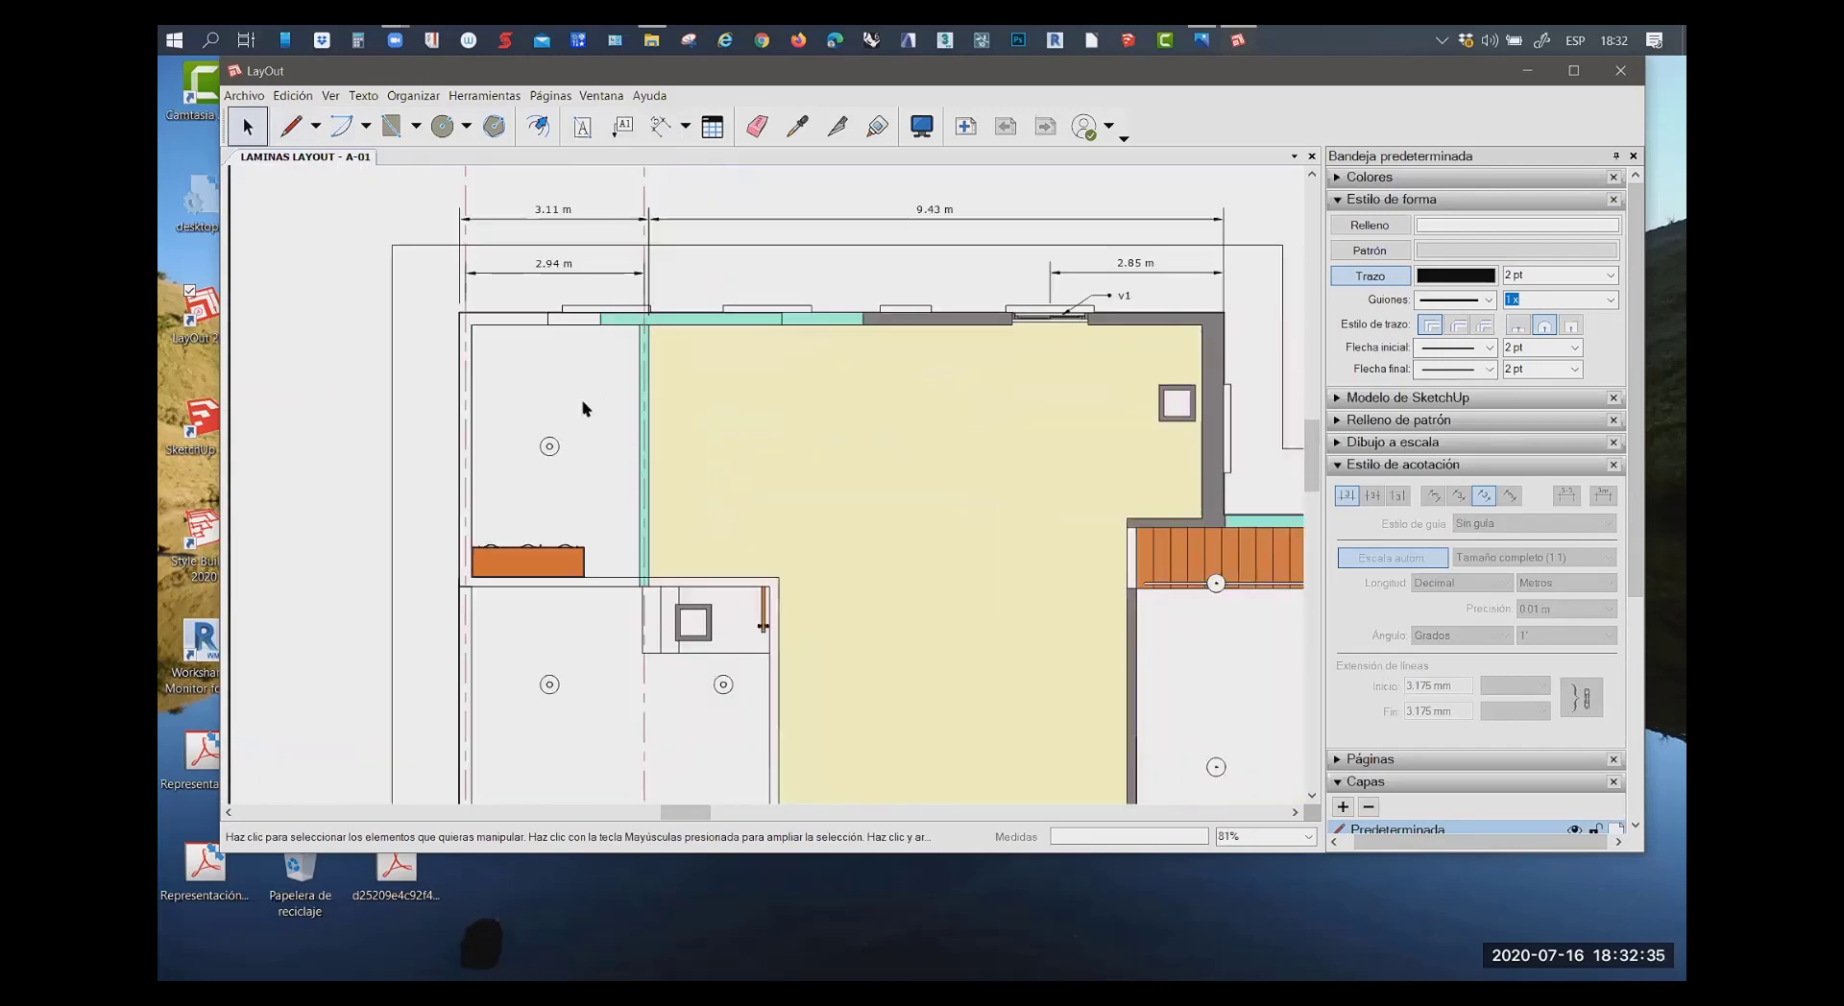
scroll(632, 369, "up", 2)
scroll(672, 549, "up", 1)
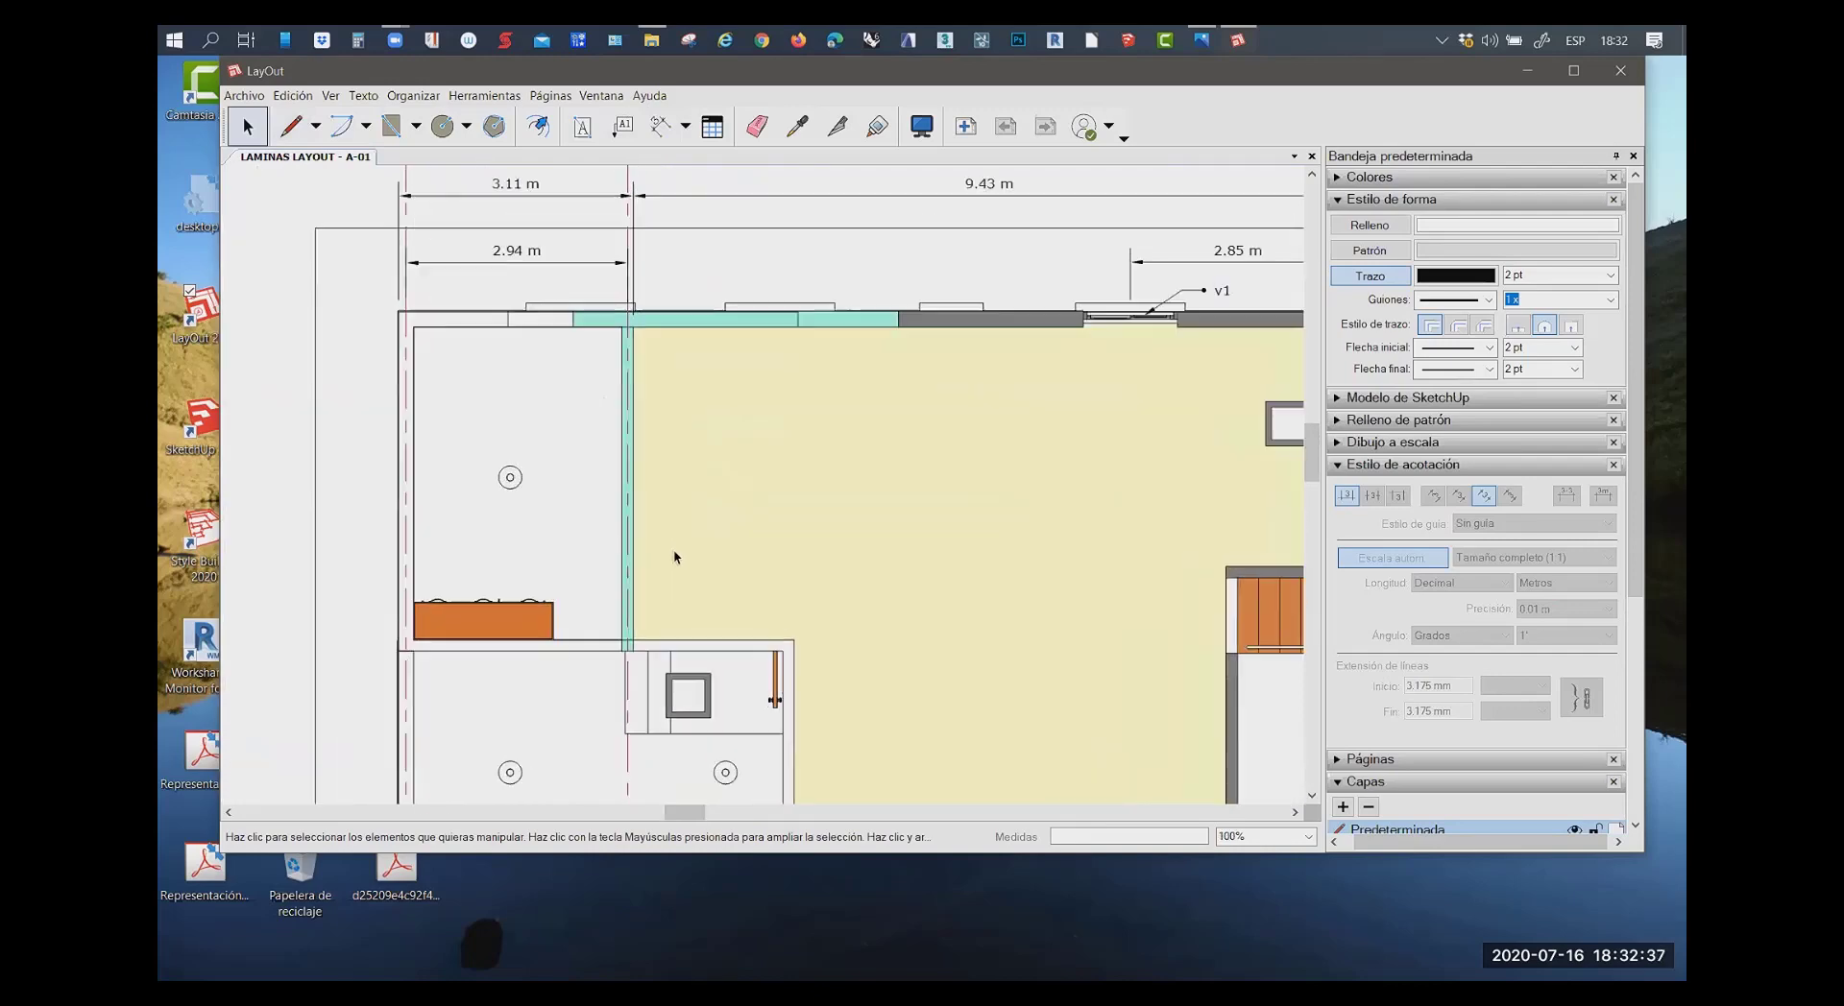
scroll(645, 331, "up", 3)
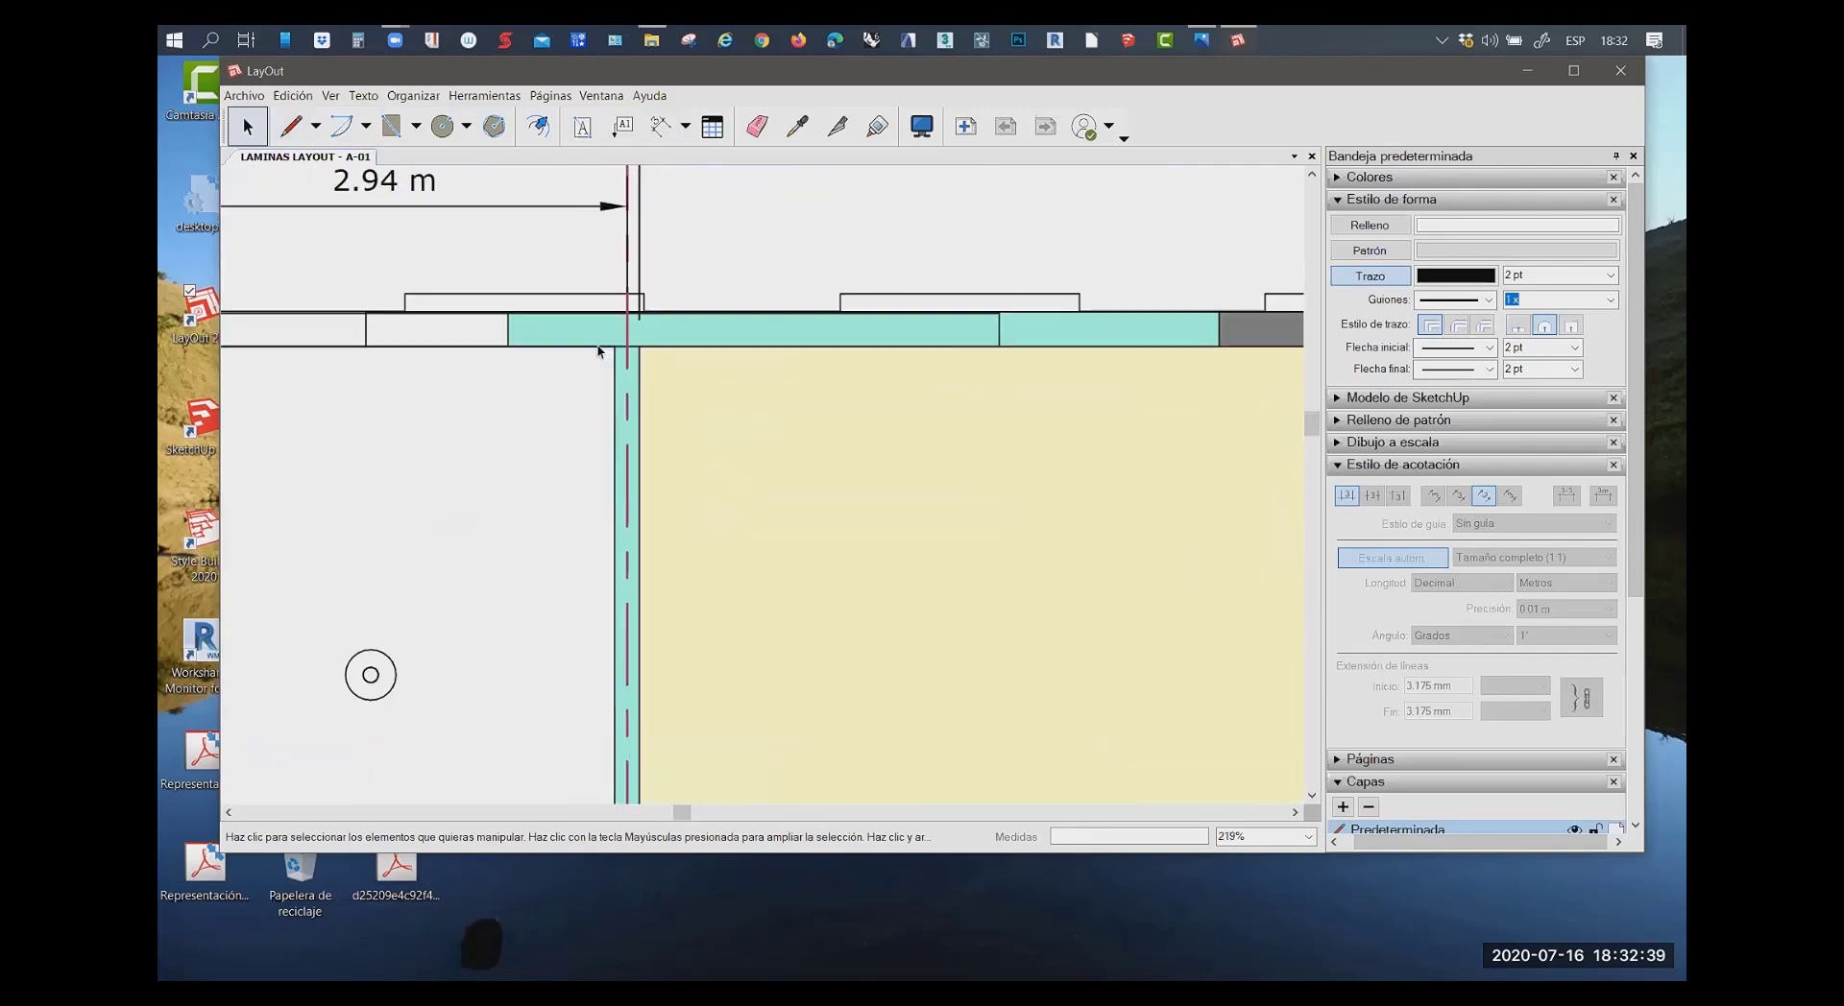
scroll(644, 346, "up", 2)
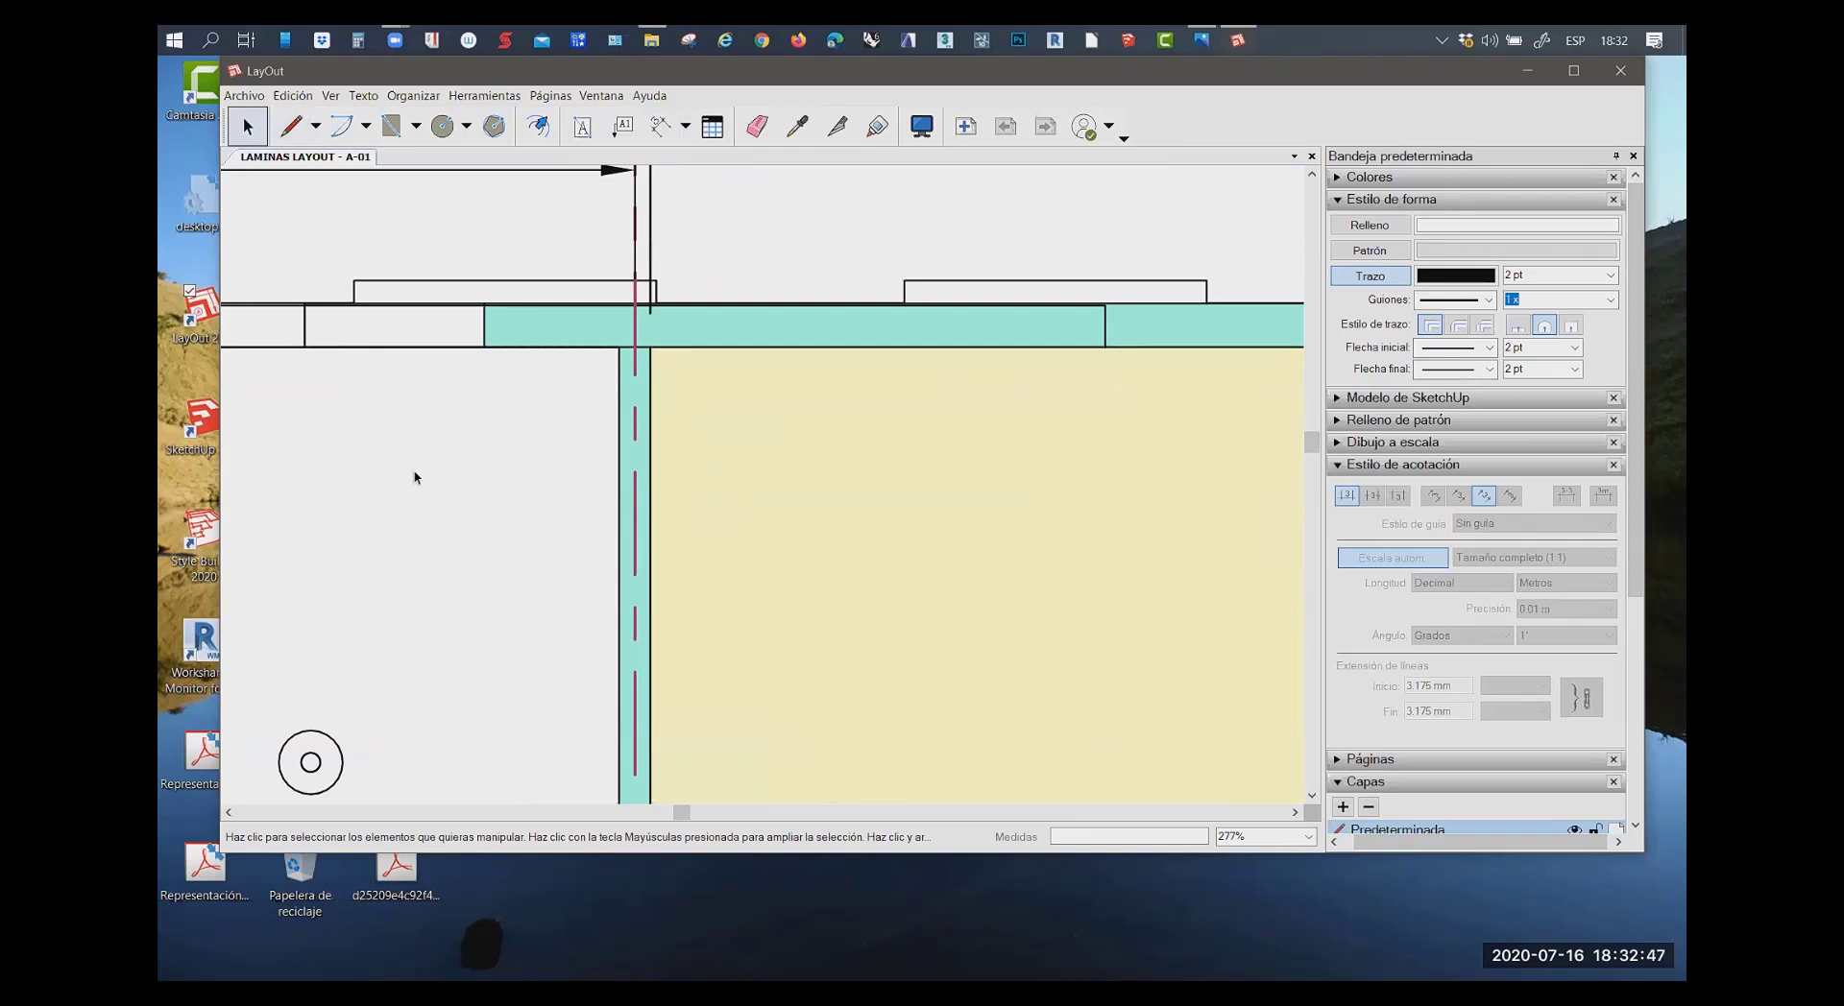
scroll(422, 471, "down", 2)
scroll(451, 513, "down", 2)
scroll(576, 461, "down", 1)
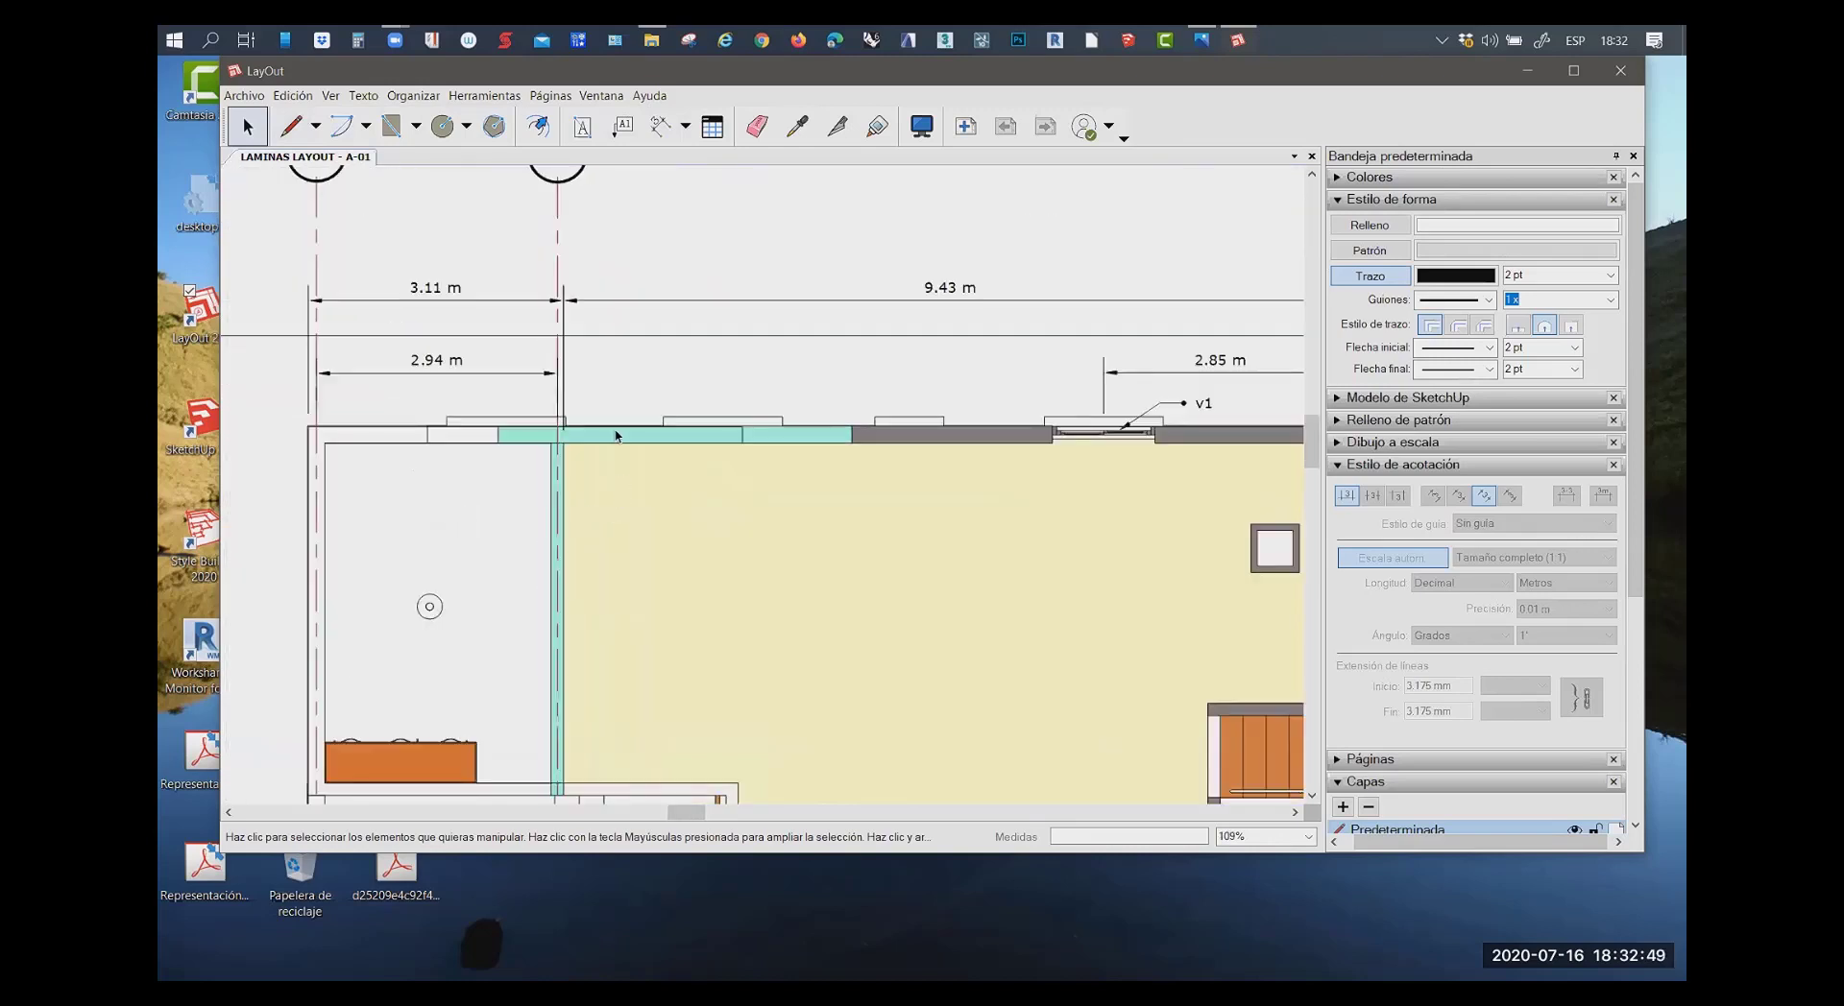
scroll(595, 451, "down", 2)
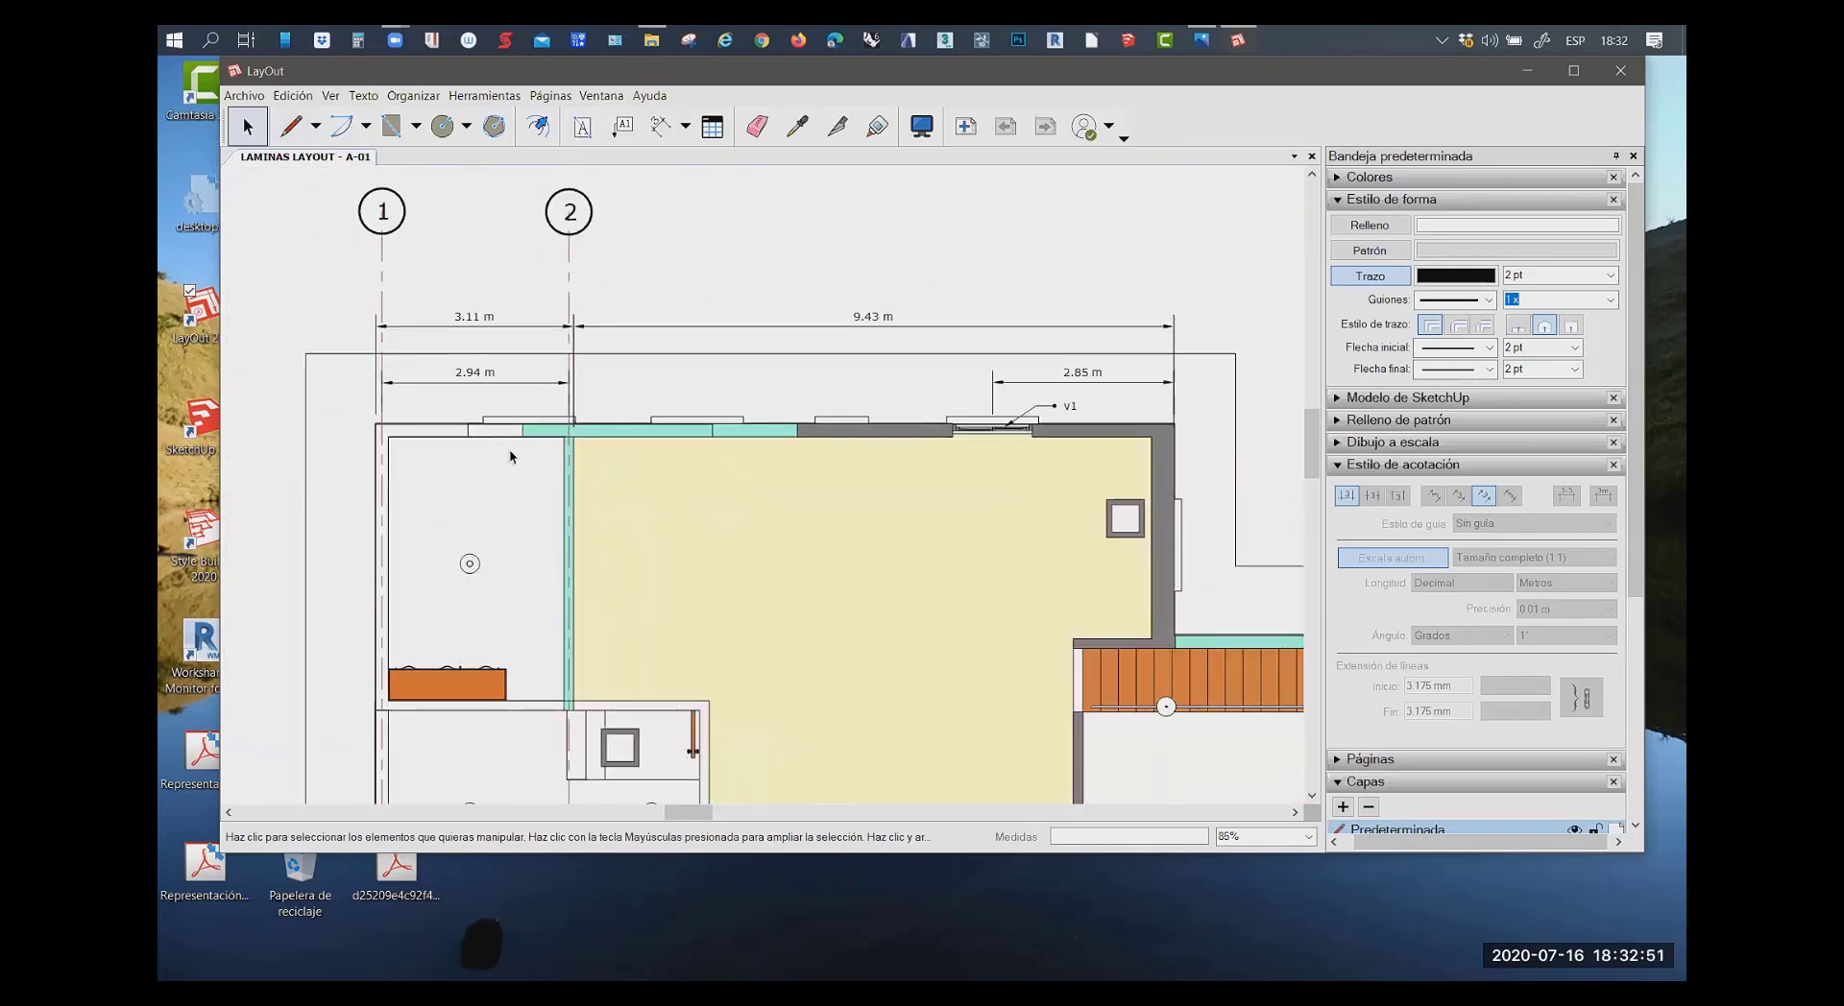
scroll(563, 453, "up", 2)
scroll(576, 442, "up", 2)
scroll(595, 428, "up", 2)
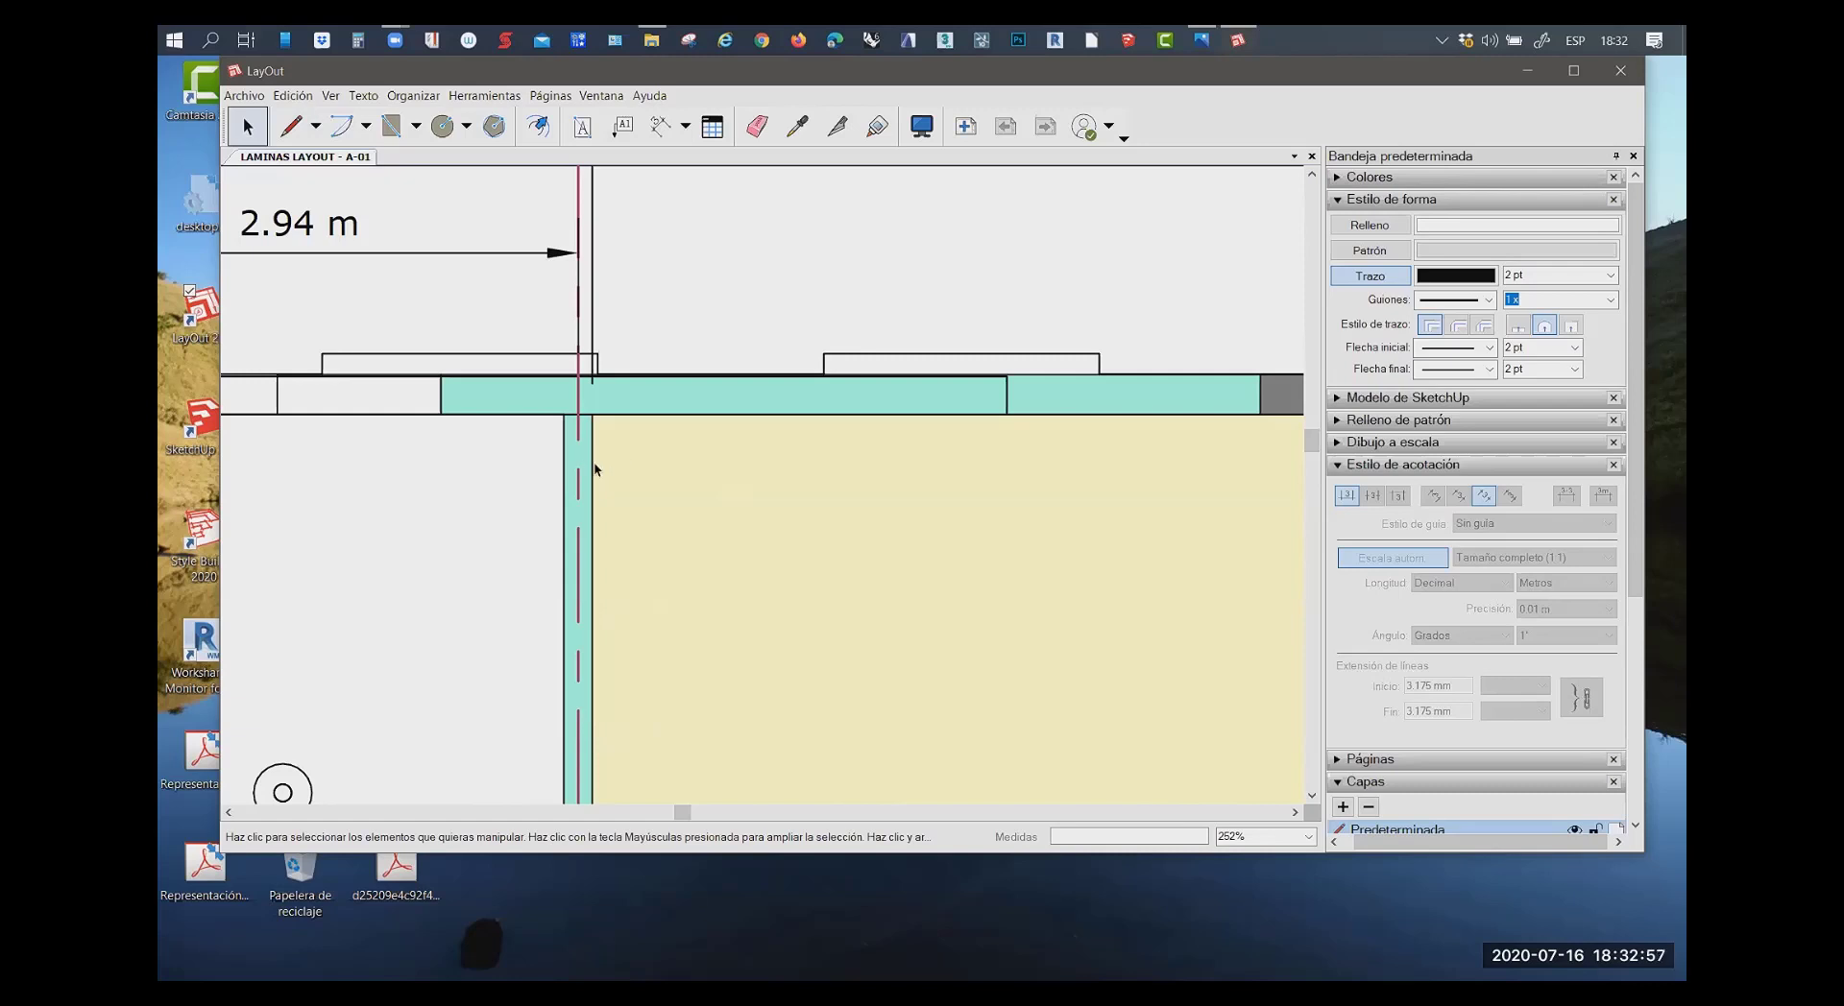
scroll(584, 466, "down", 2)
scroll(590, 415, "down", 2)
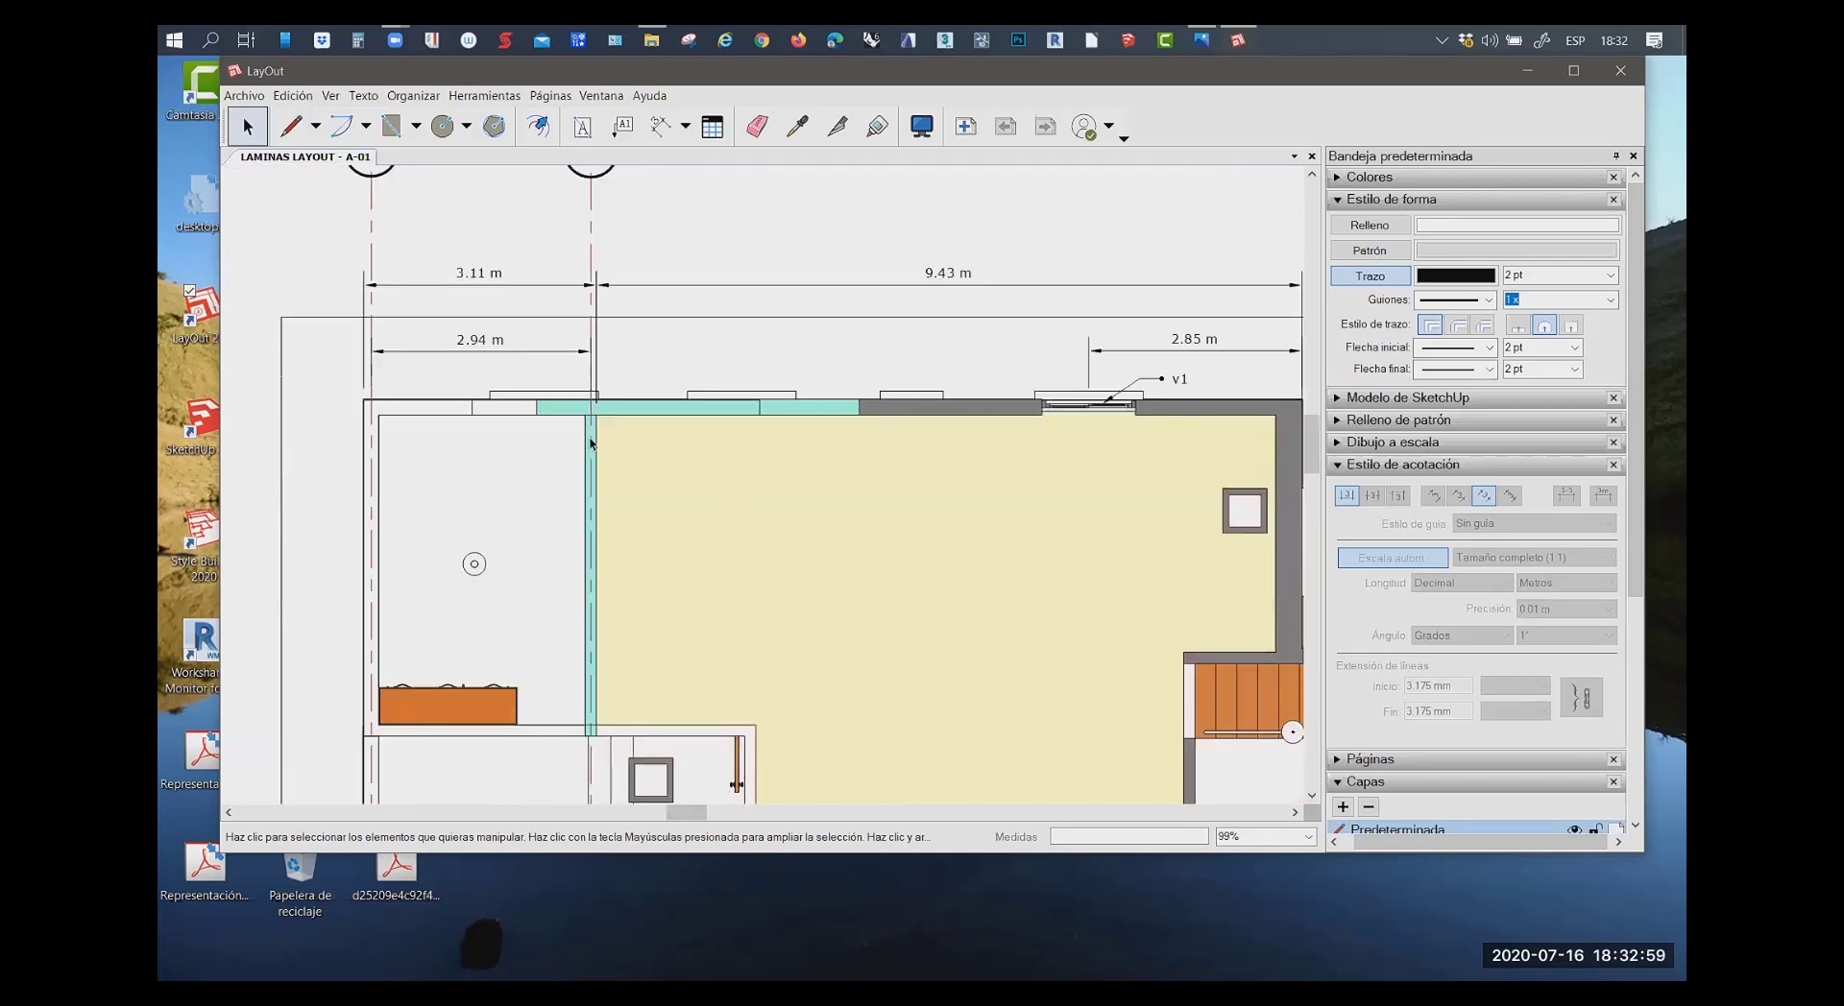
scroll(600, 470, "down", 1)
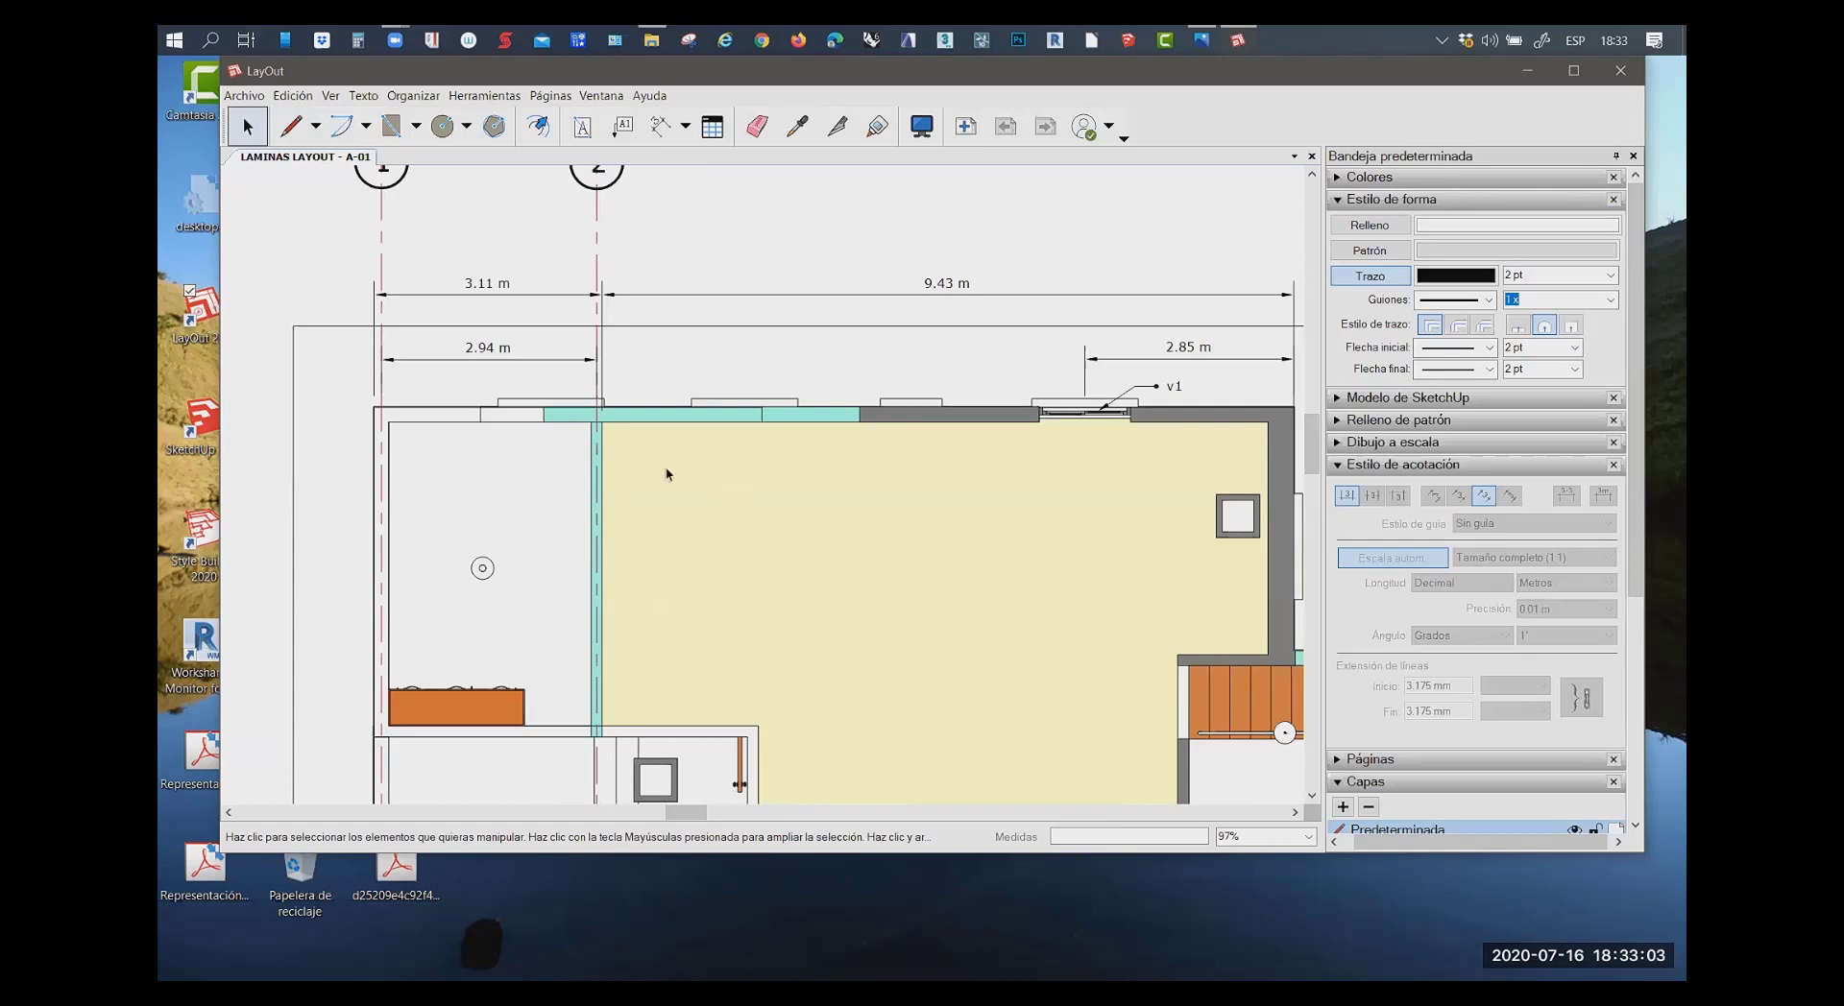
scroll(603, 444, "up", 2)
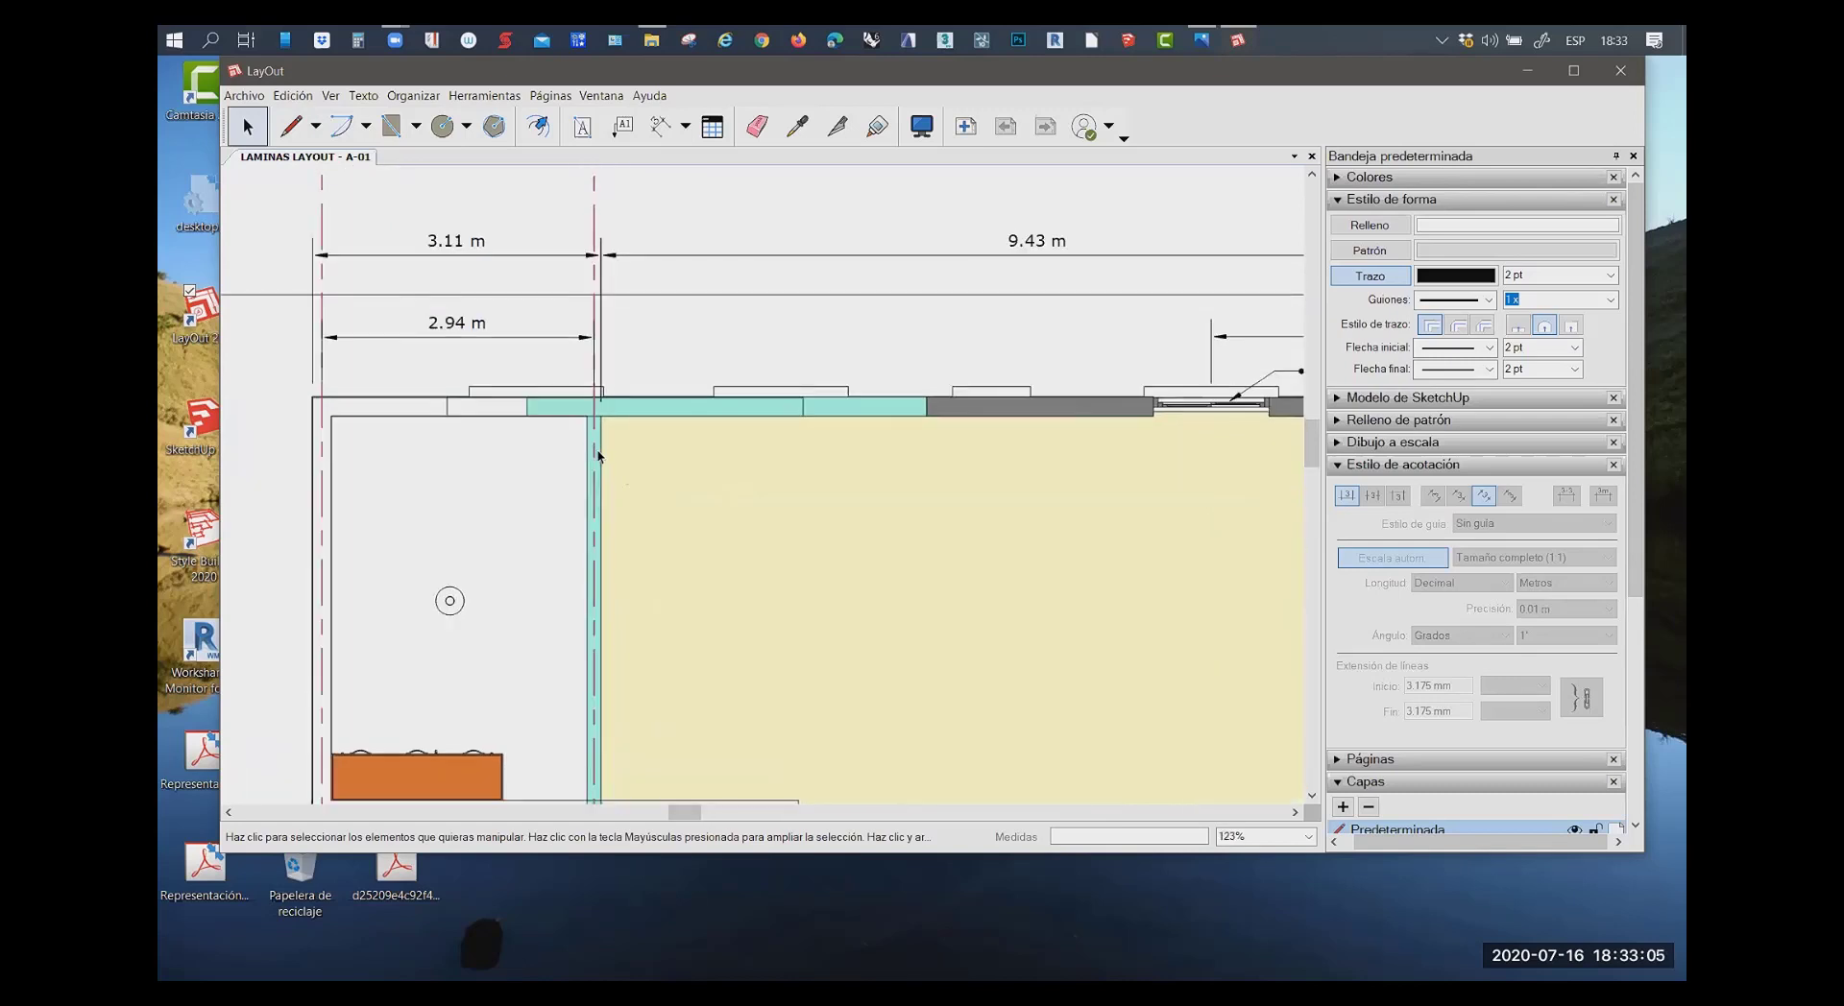
scroll(615, 461, "down", 1)
scroll(622, 457, "down", 1)
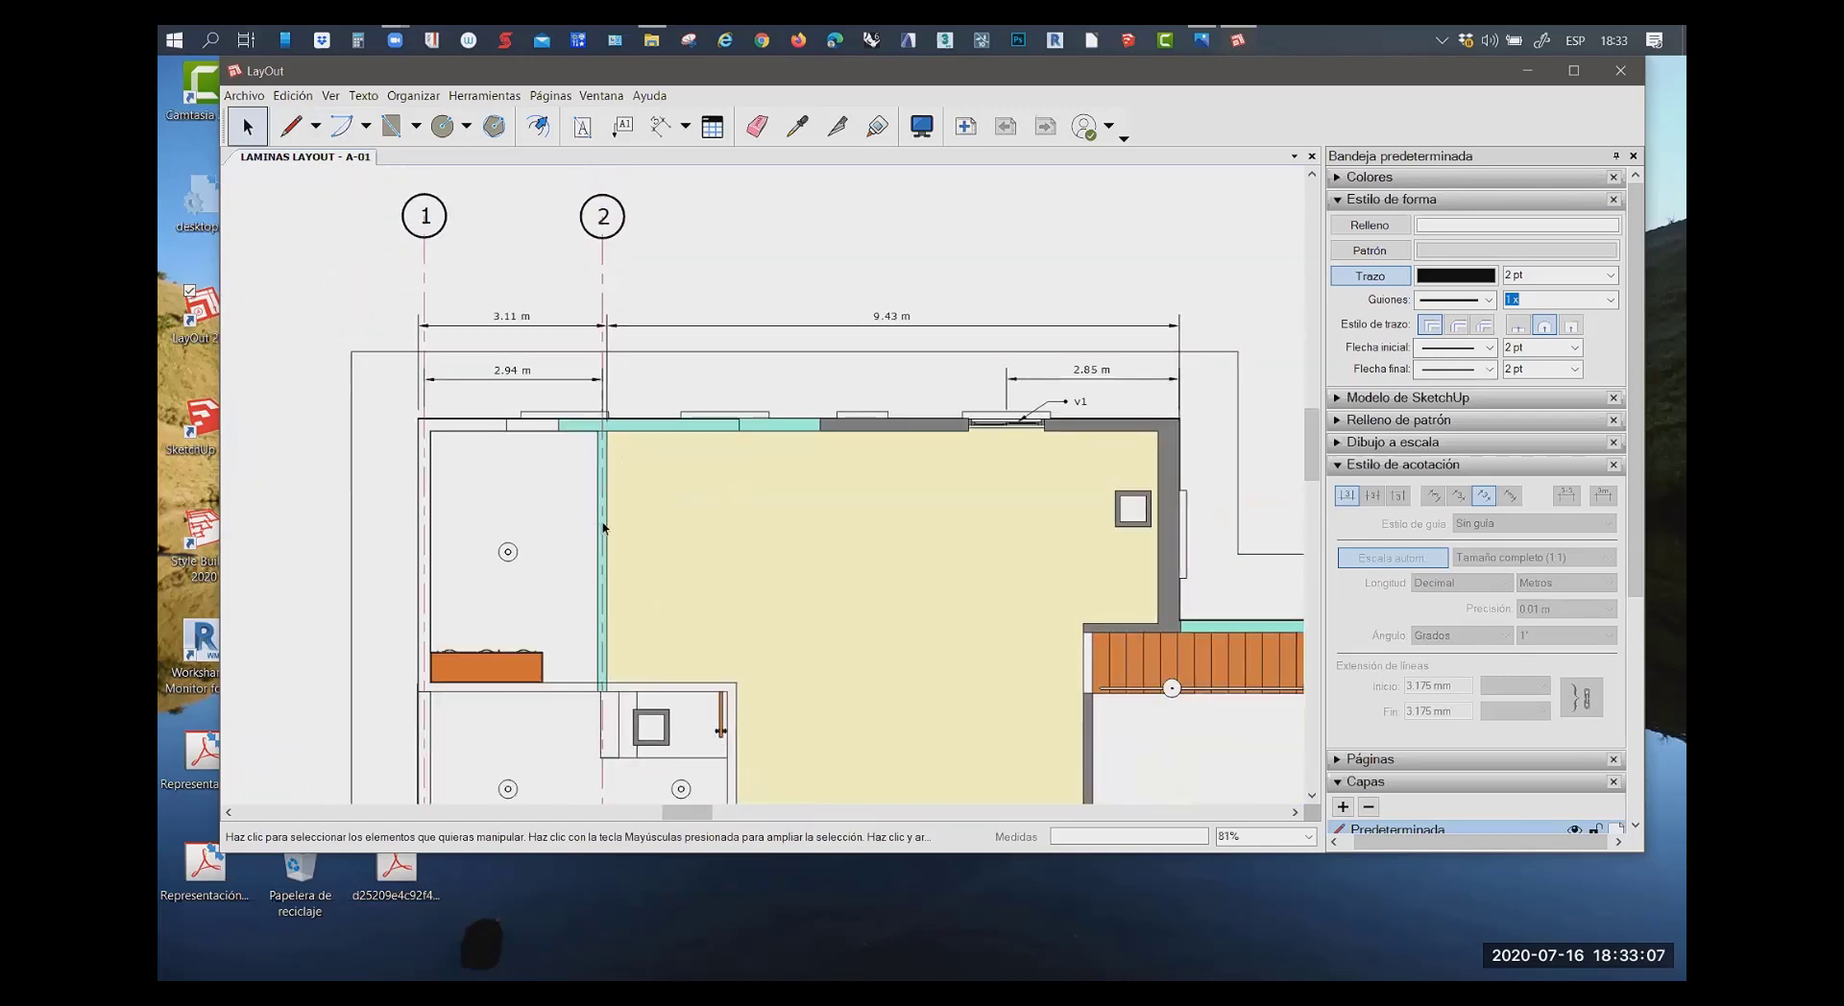
scroll(614, 492, "up", 1)
scroll(615, 416, "up", 2)
scroll(618, 418, "down", 3)
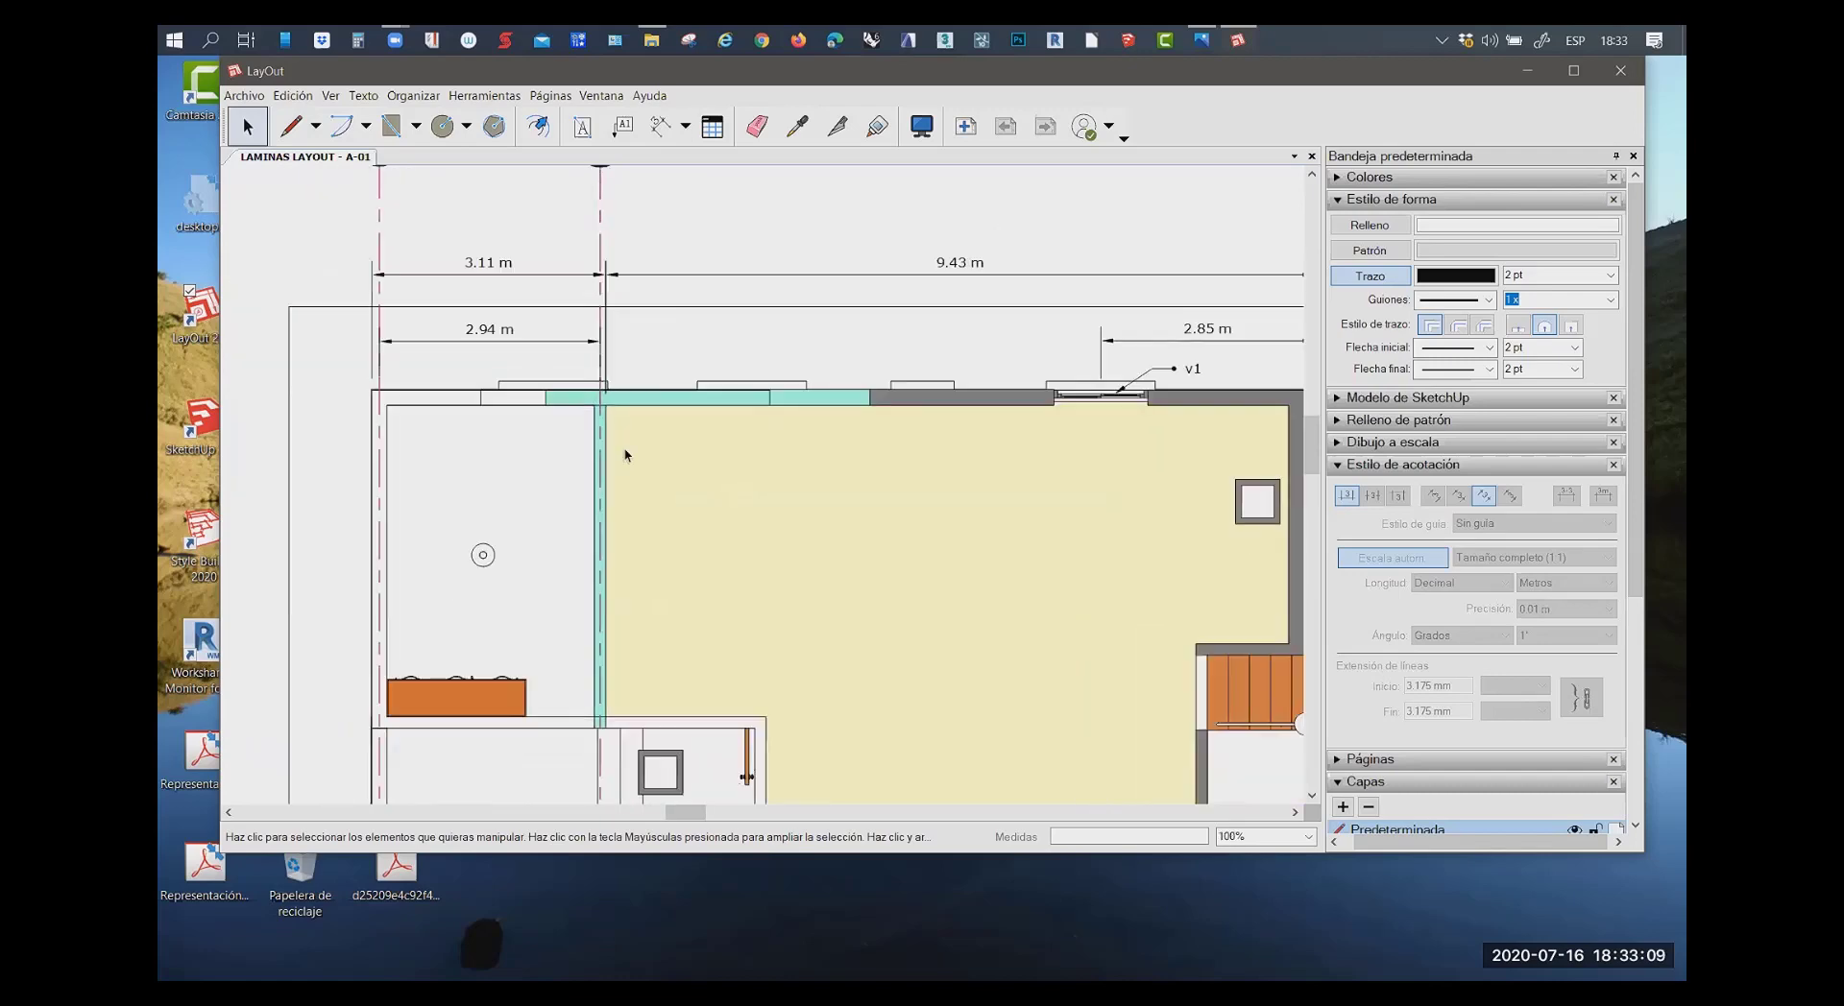
scroll(625, 452, "down", 1)
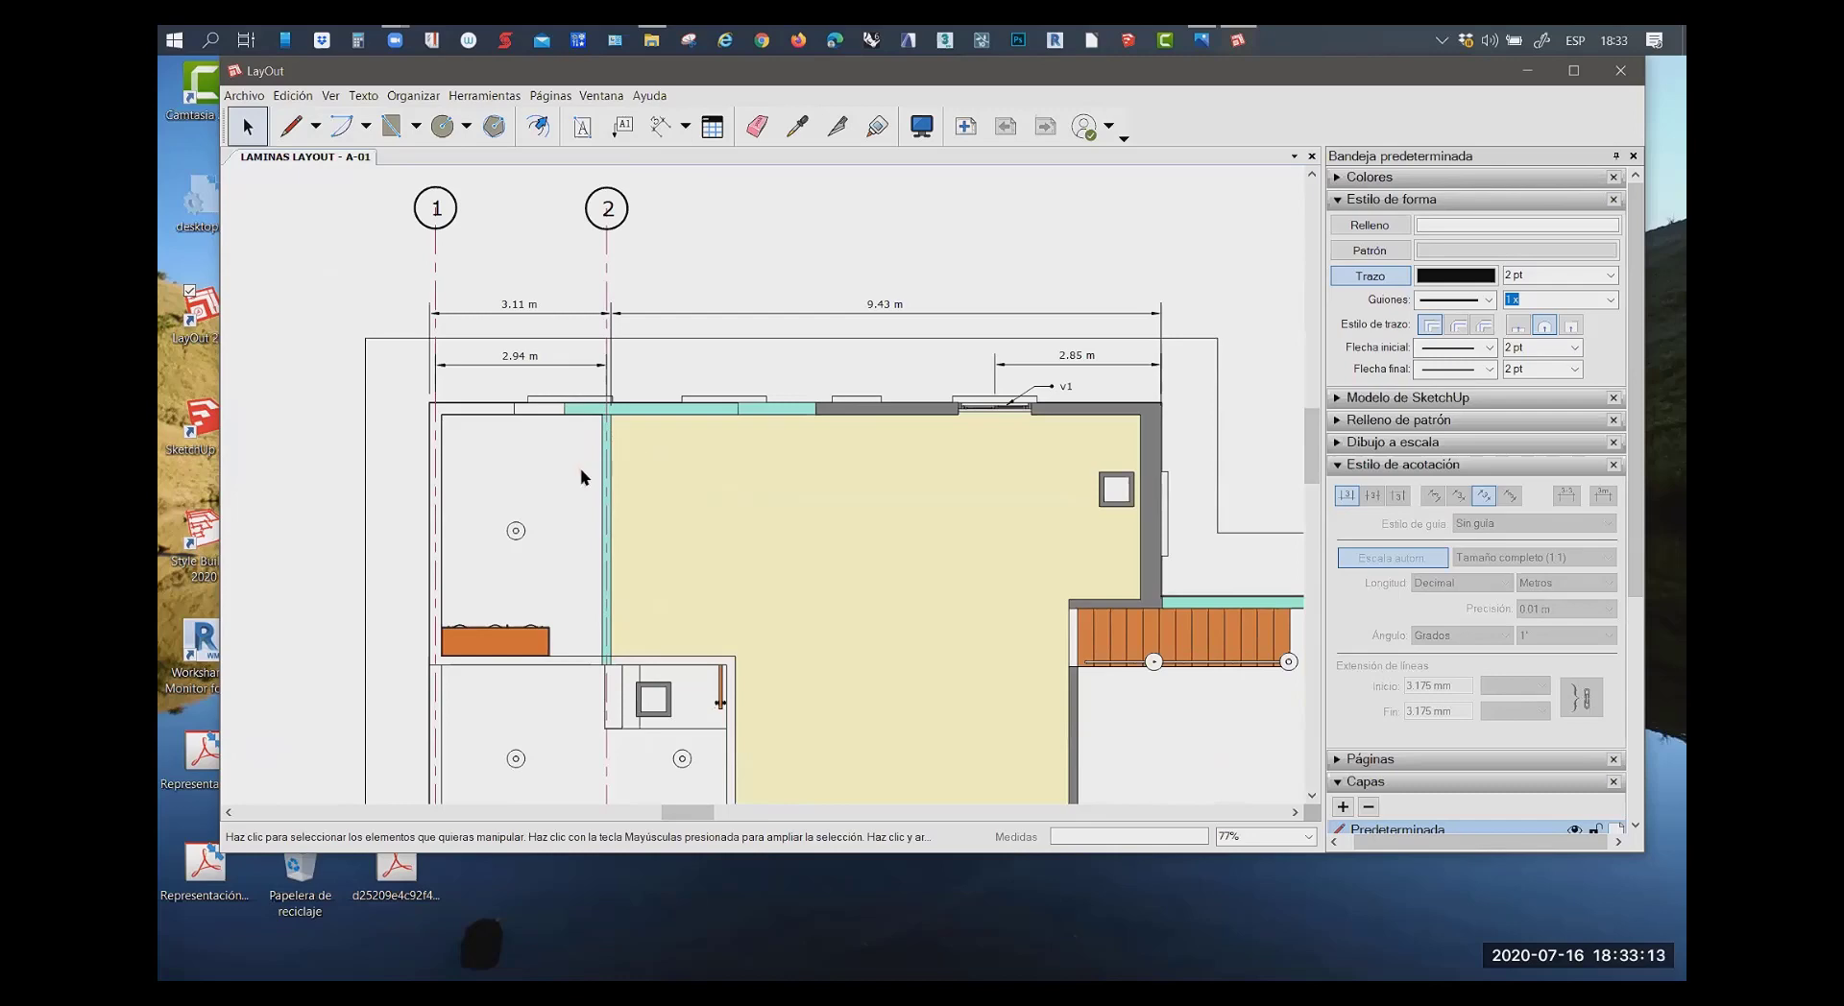
scroll(581, 480, "up", 1)
scroll(617, 465, "down", 1)
scroll(620, 468, "down", 1)
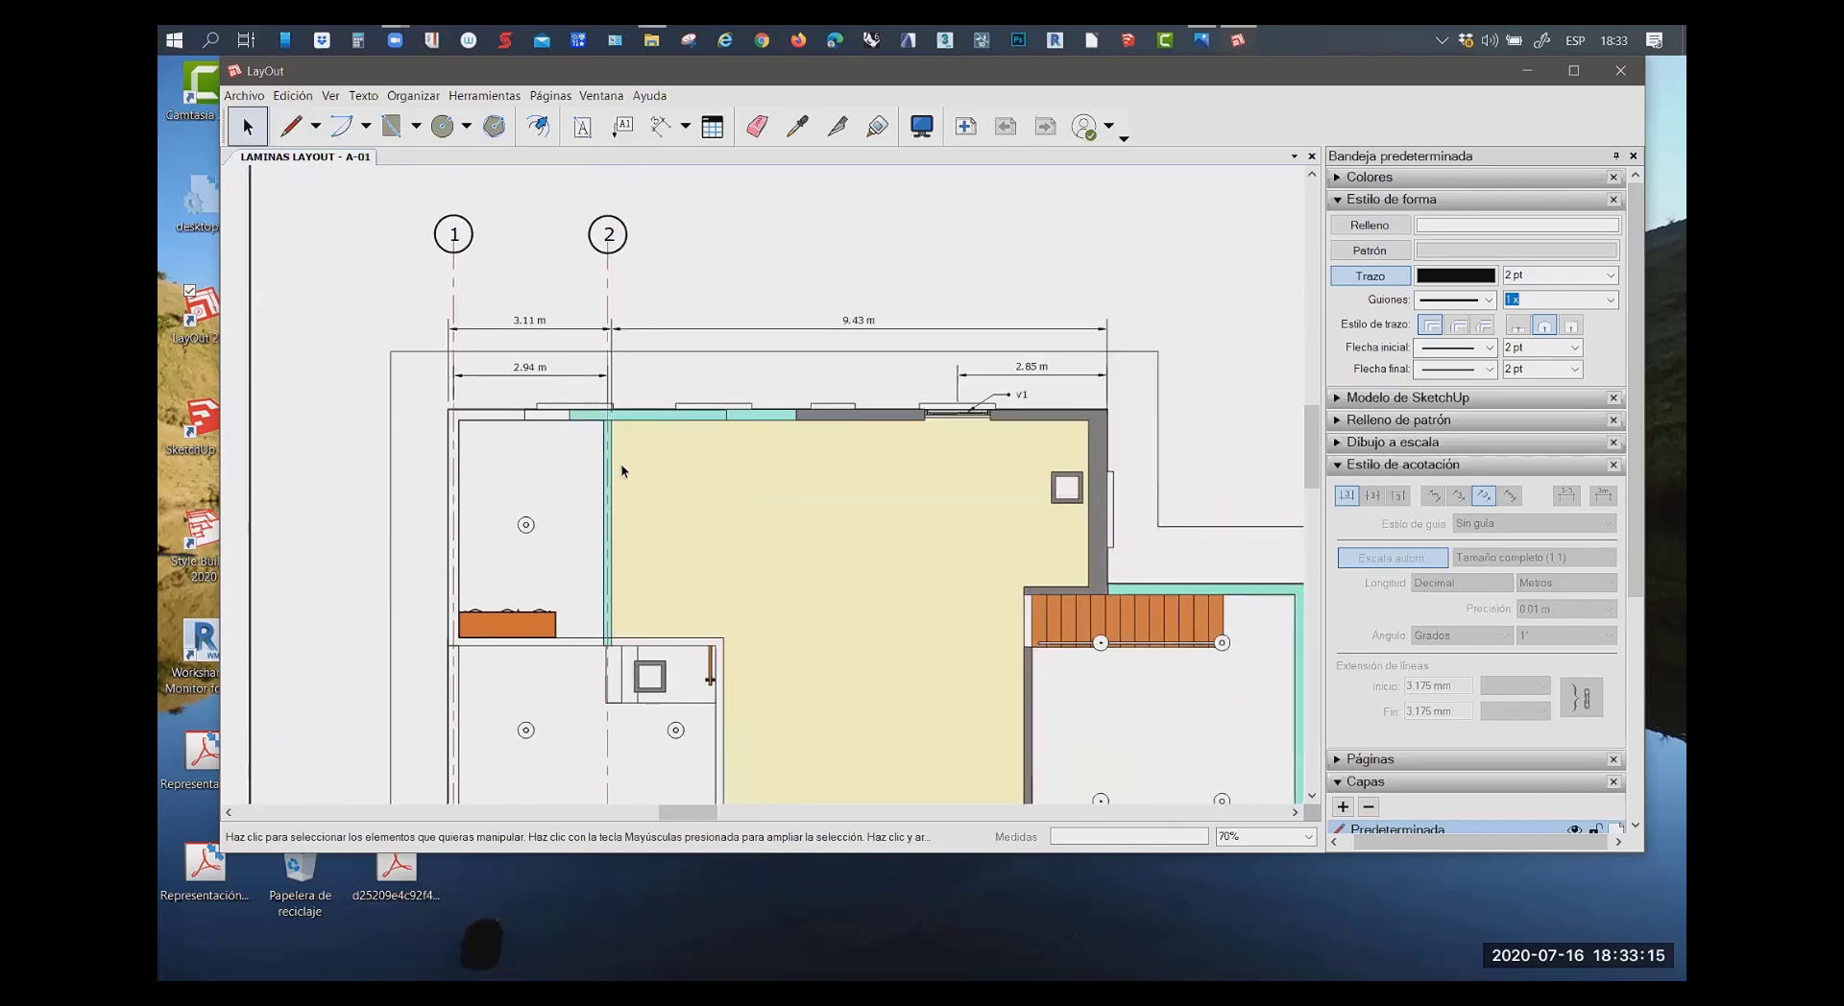
scroll(598, 463, "up", 2)
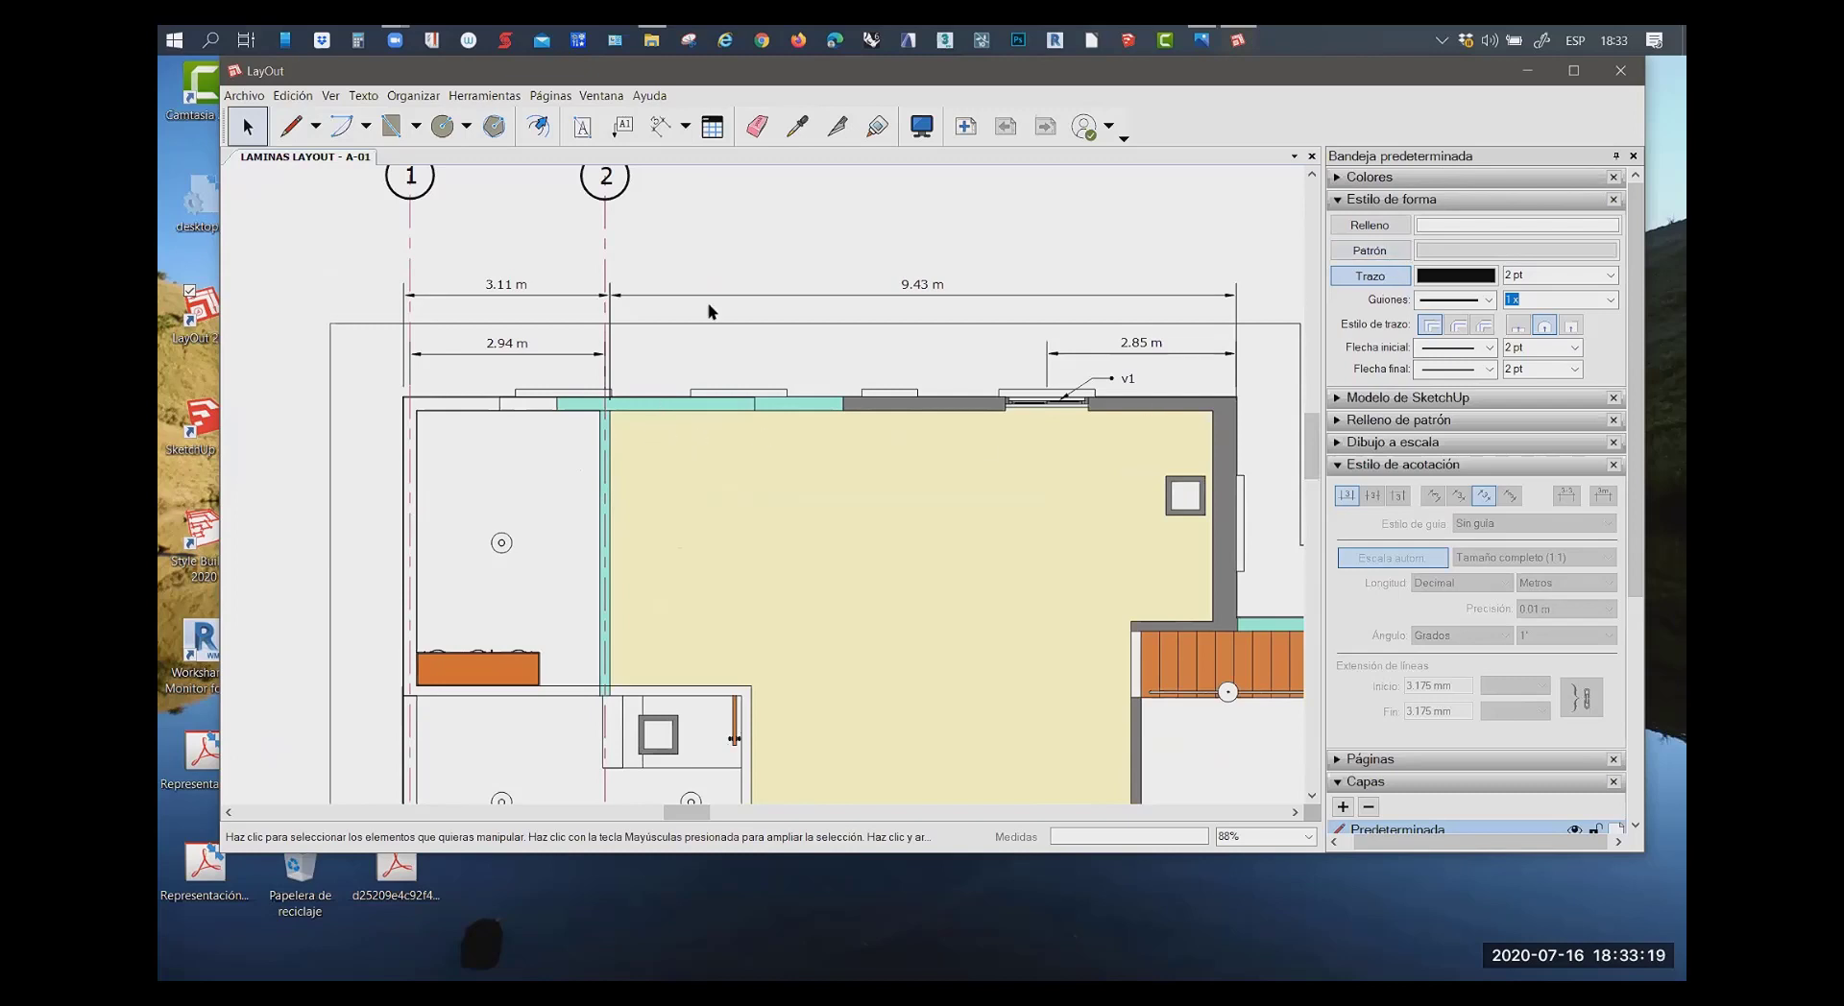
scroll(845, 189, "down", 1)
scroll(803, 378, "down", 2)
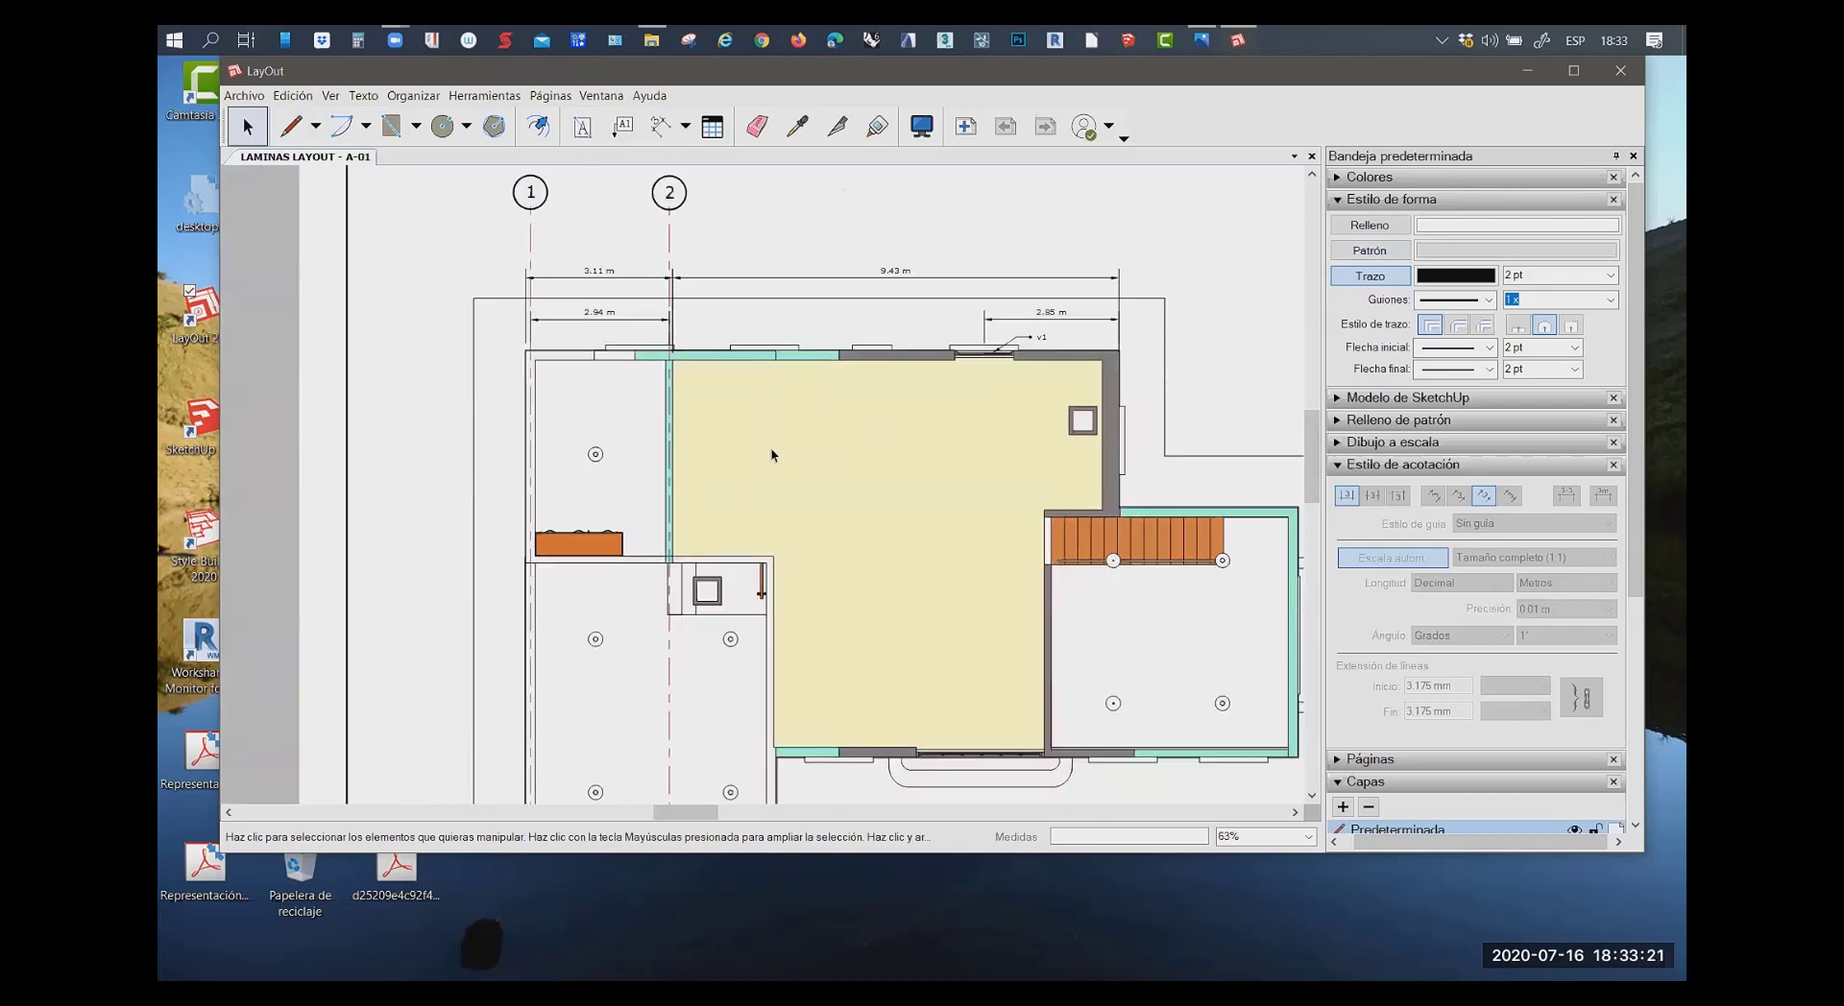
scroll(770, 448, "up", 1)
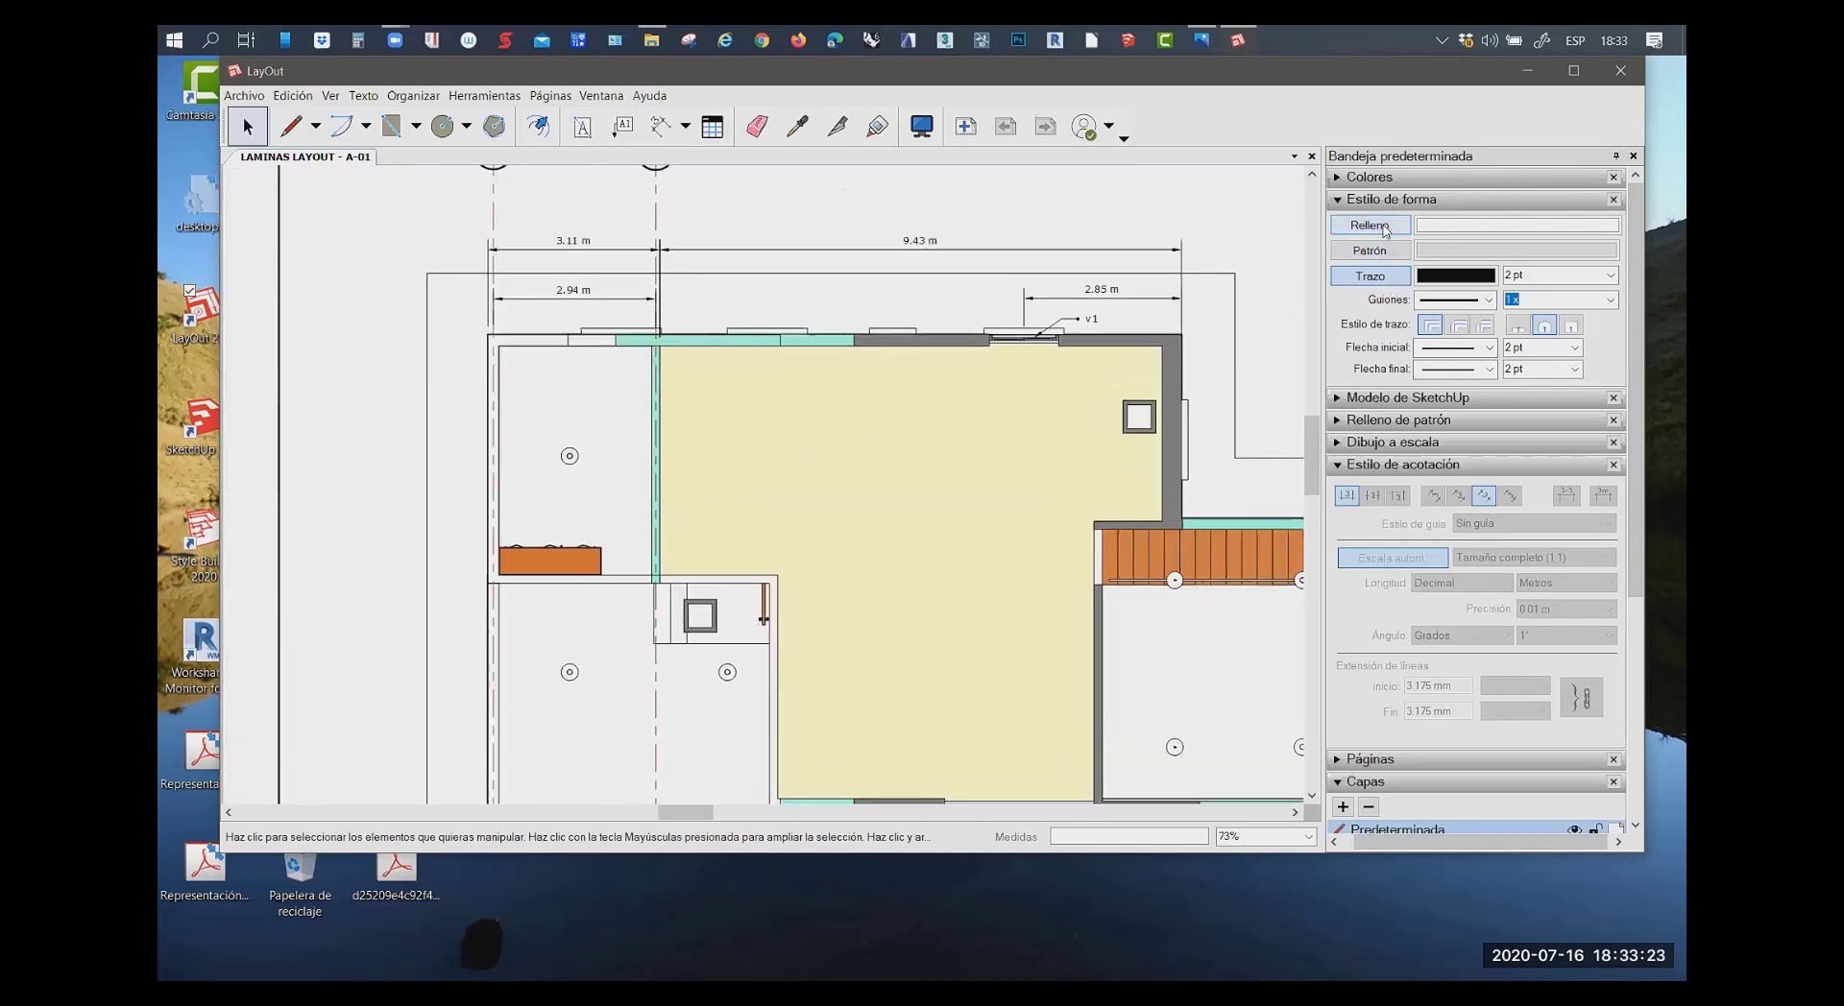
left_click(1347, 201)
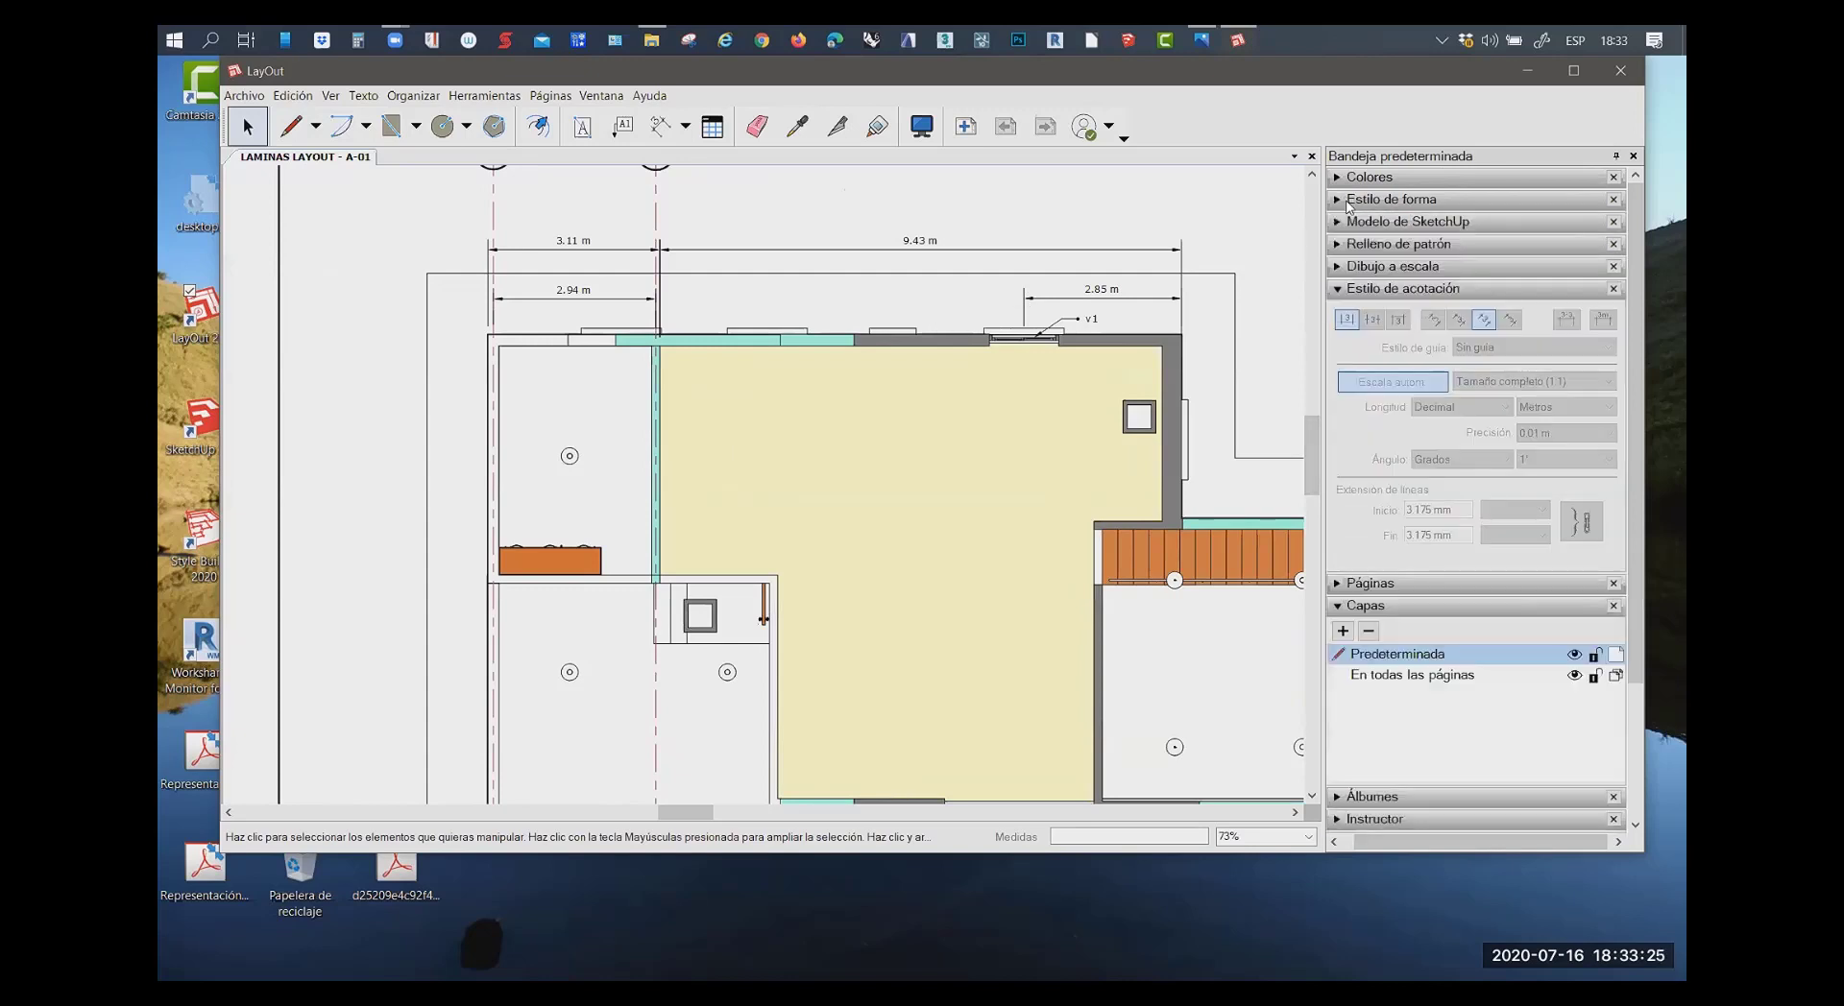
left_click(1350, 201)
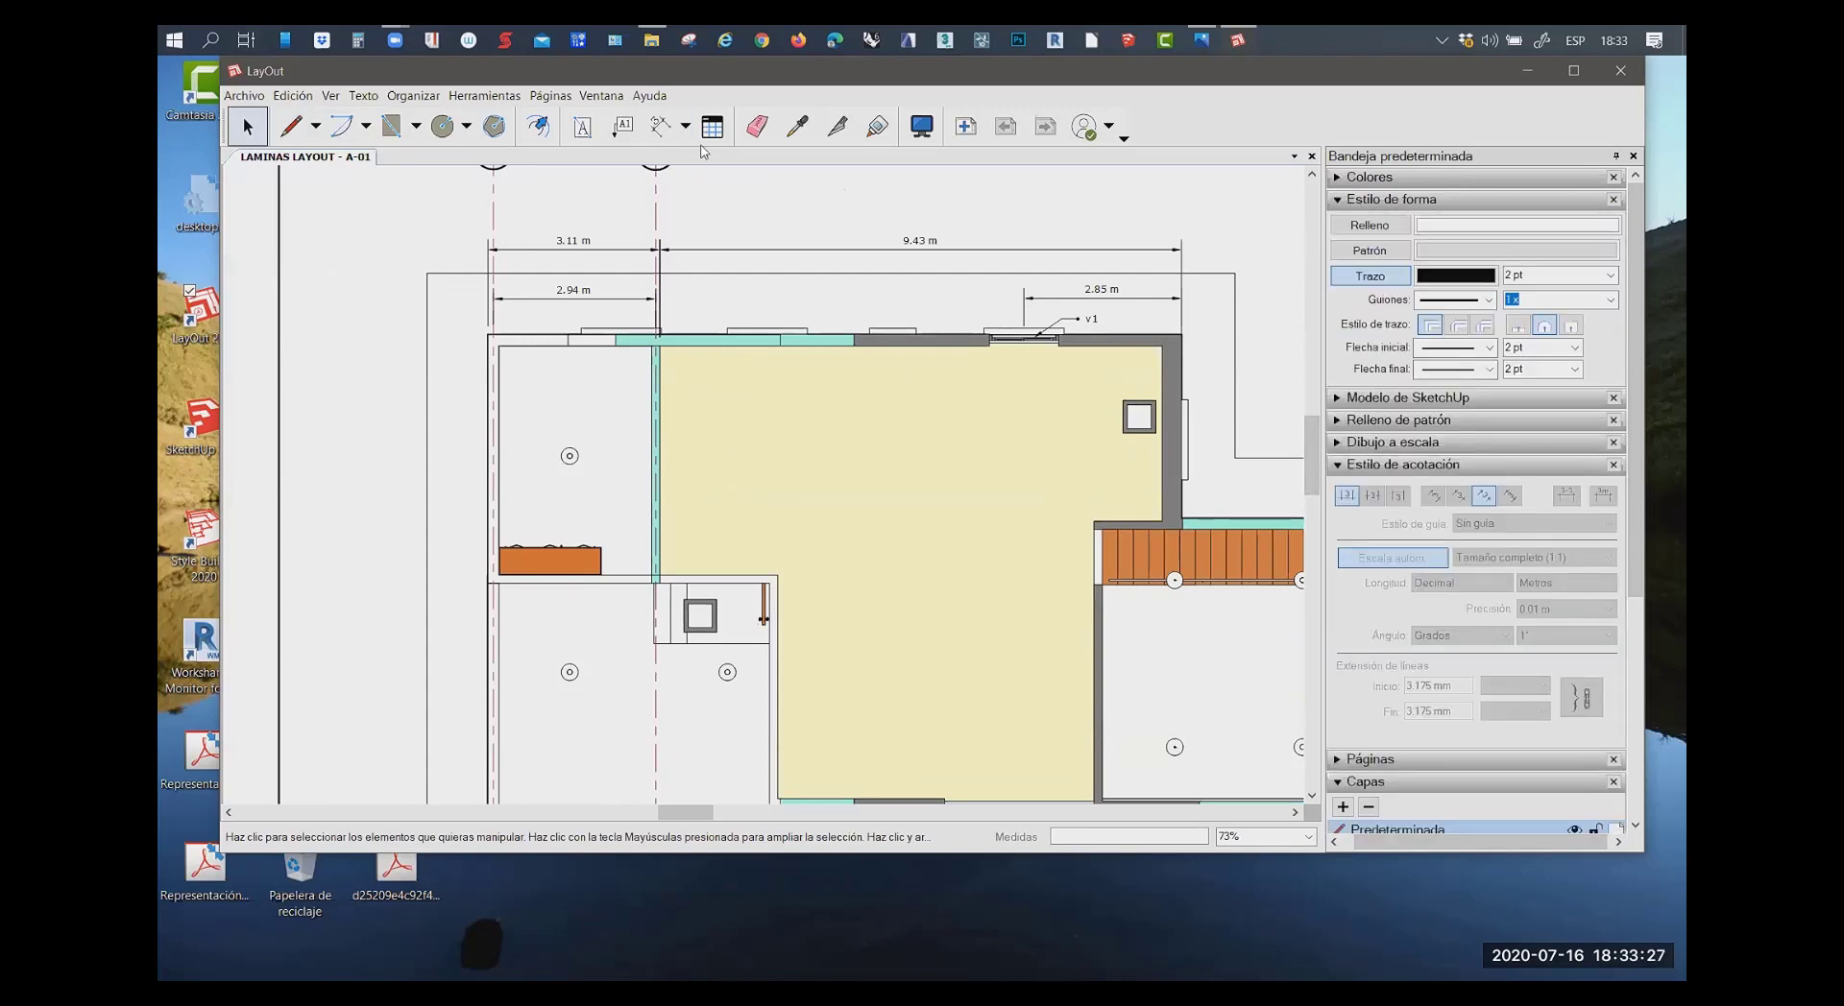
Trace the teal partition wall with a plain rectangle from its top corner to its lower end
left_click(415, 125)
left_click(350, 156)
scroll(629, 374, "up", 3)
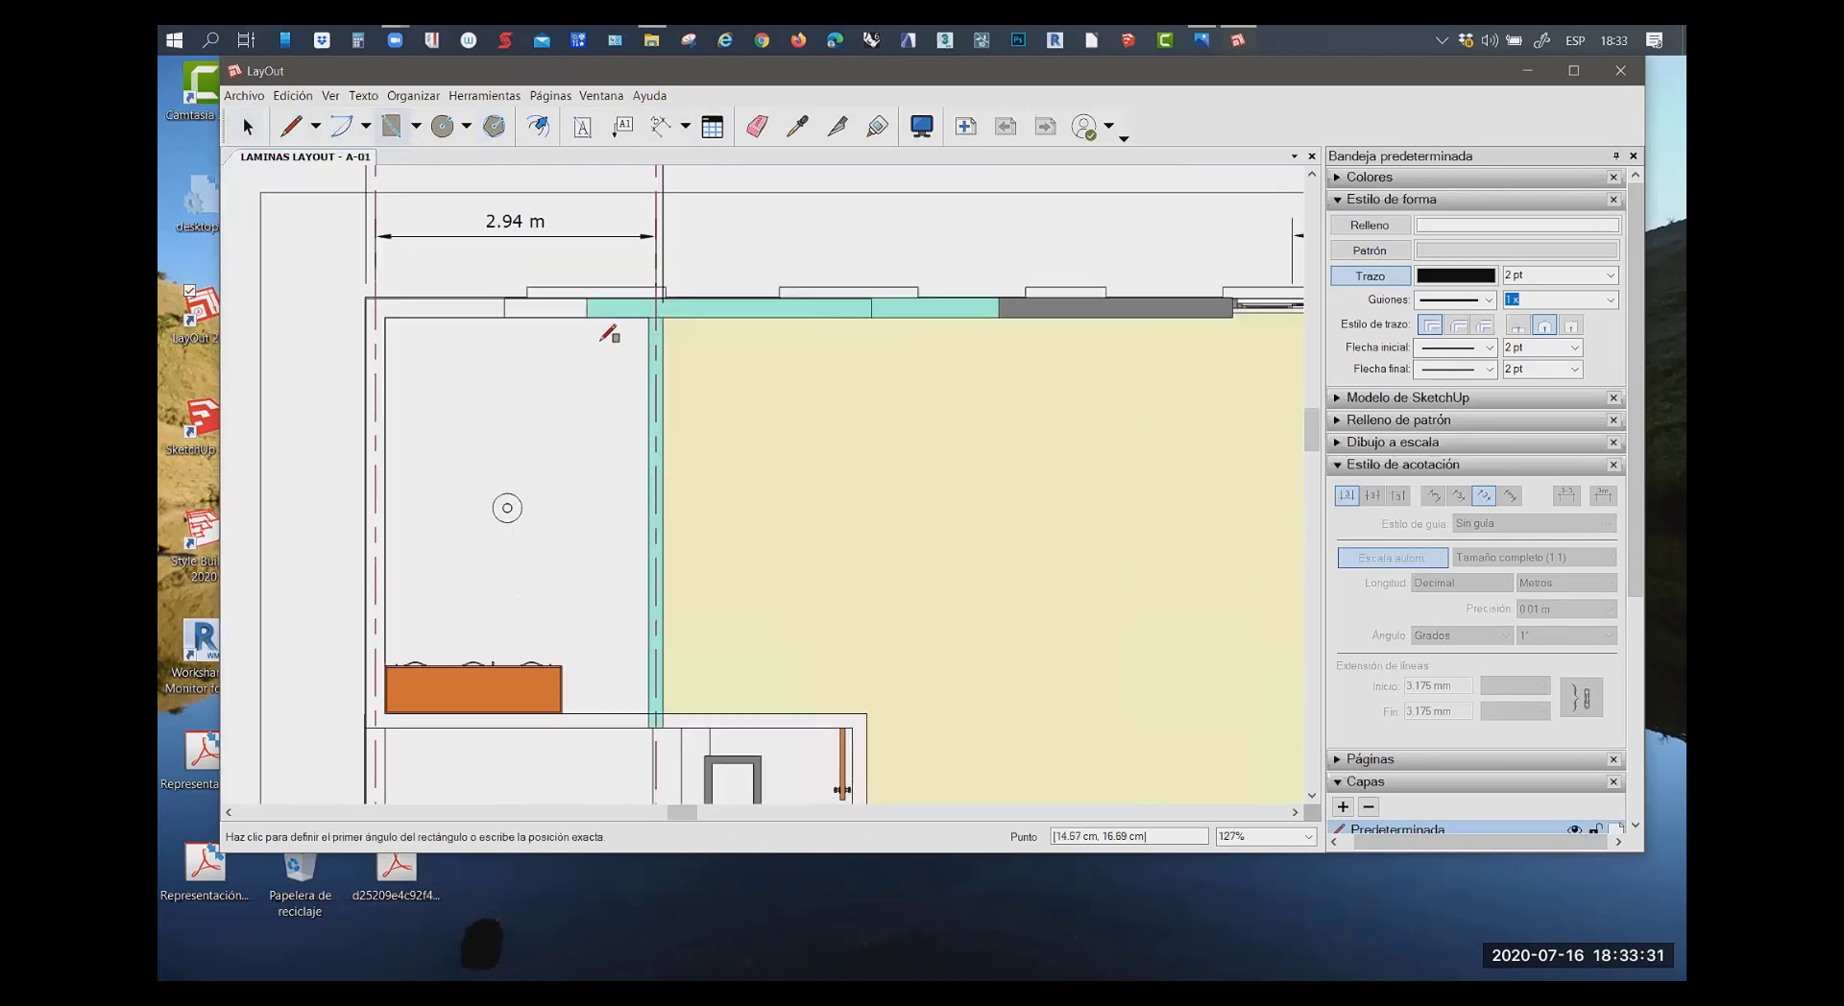
scroll(609, 329, "up", 2)
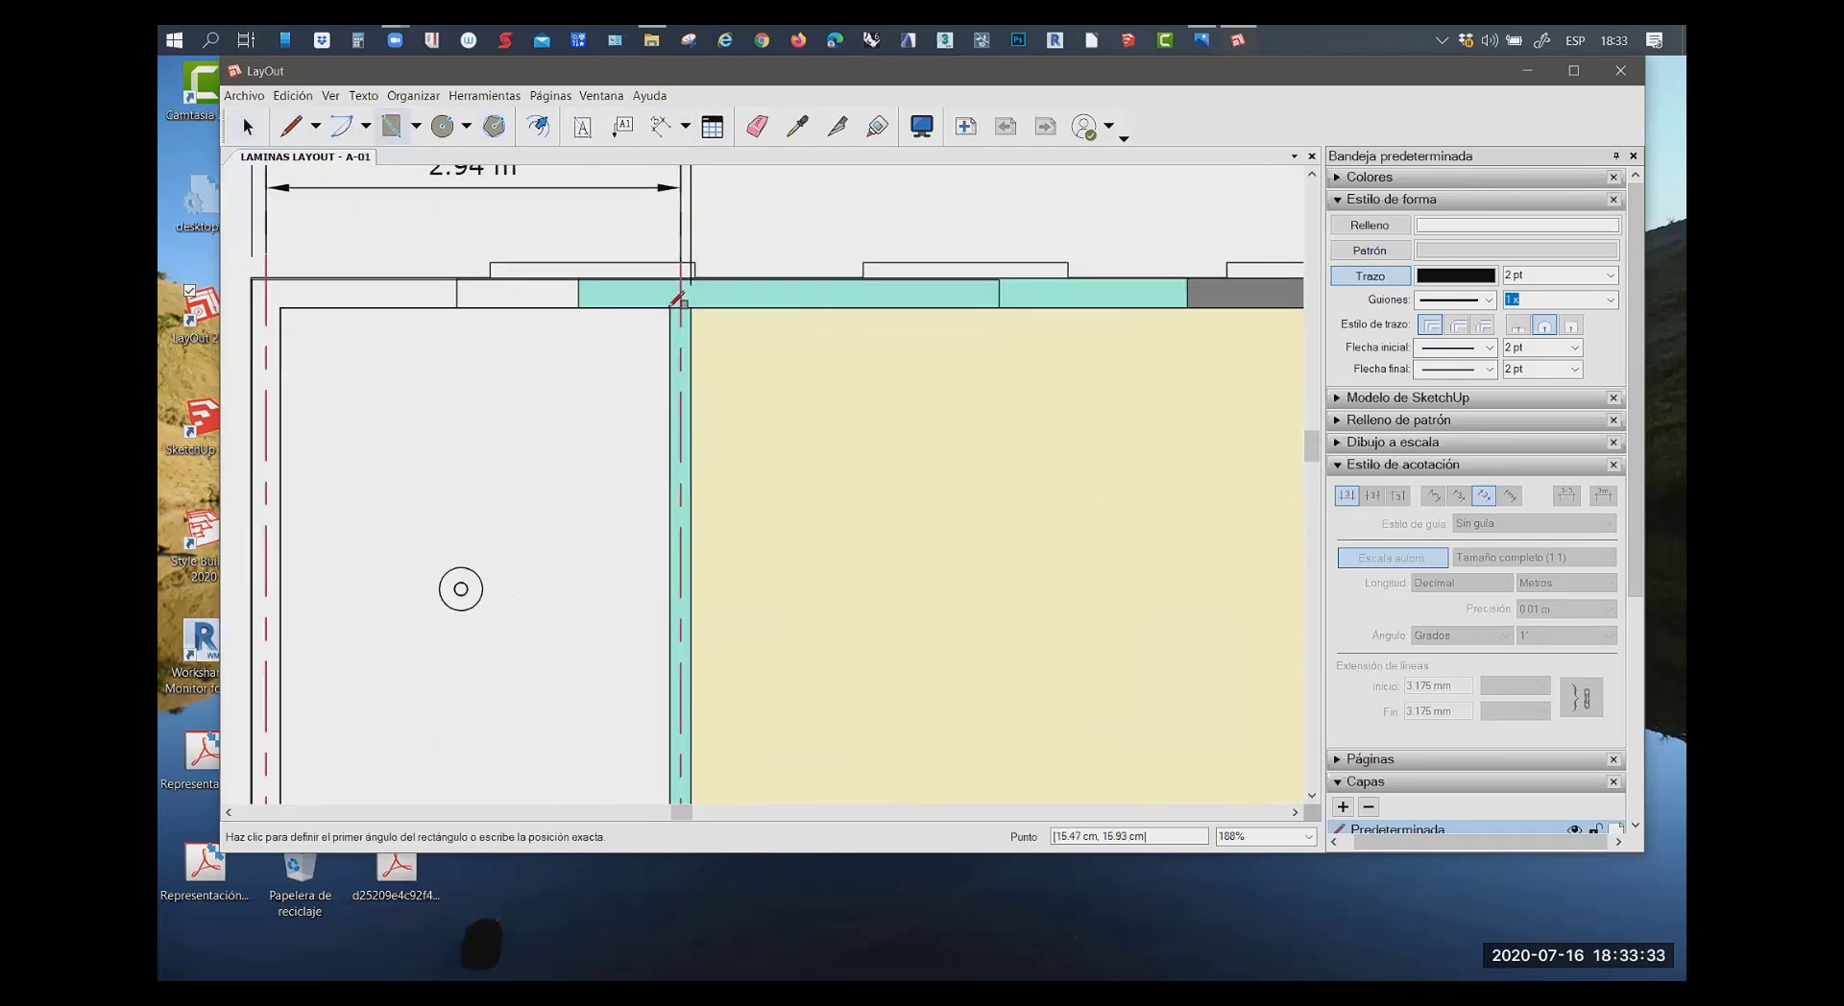
left_click(676, 302)
scroll(699, 624, "down", 3)
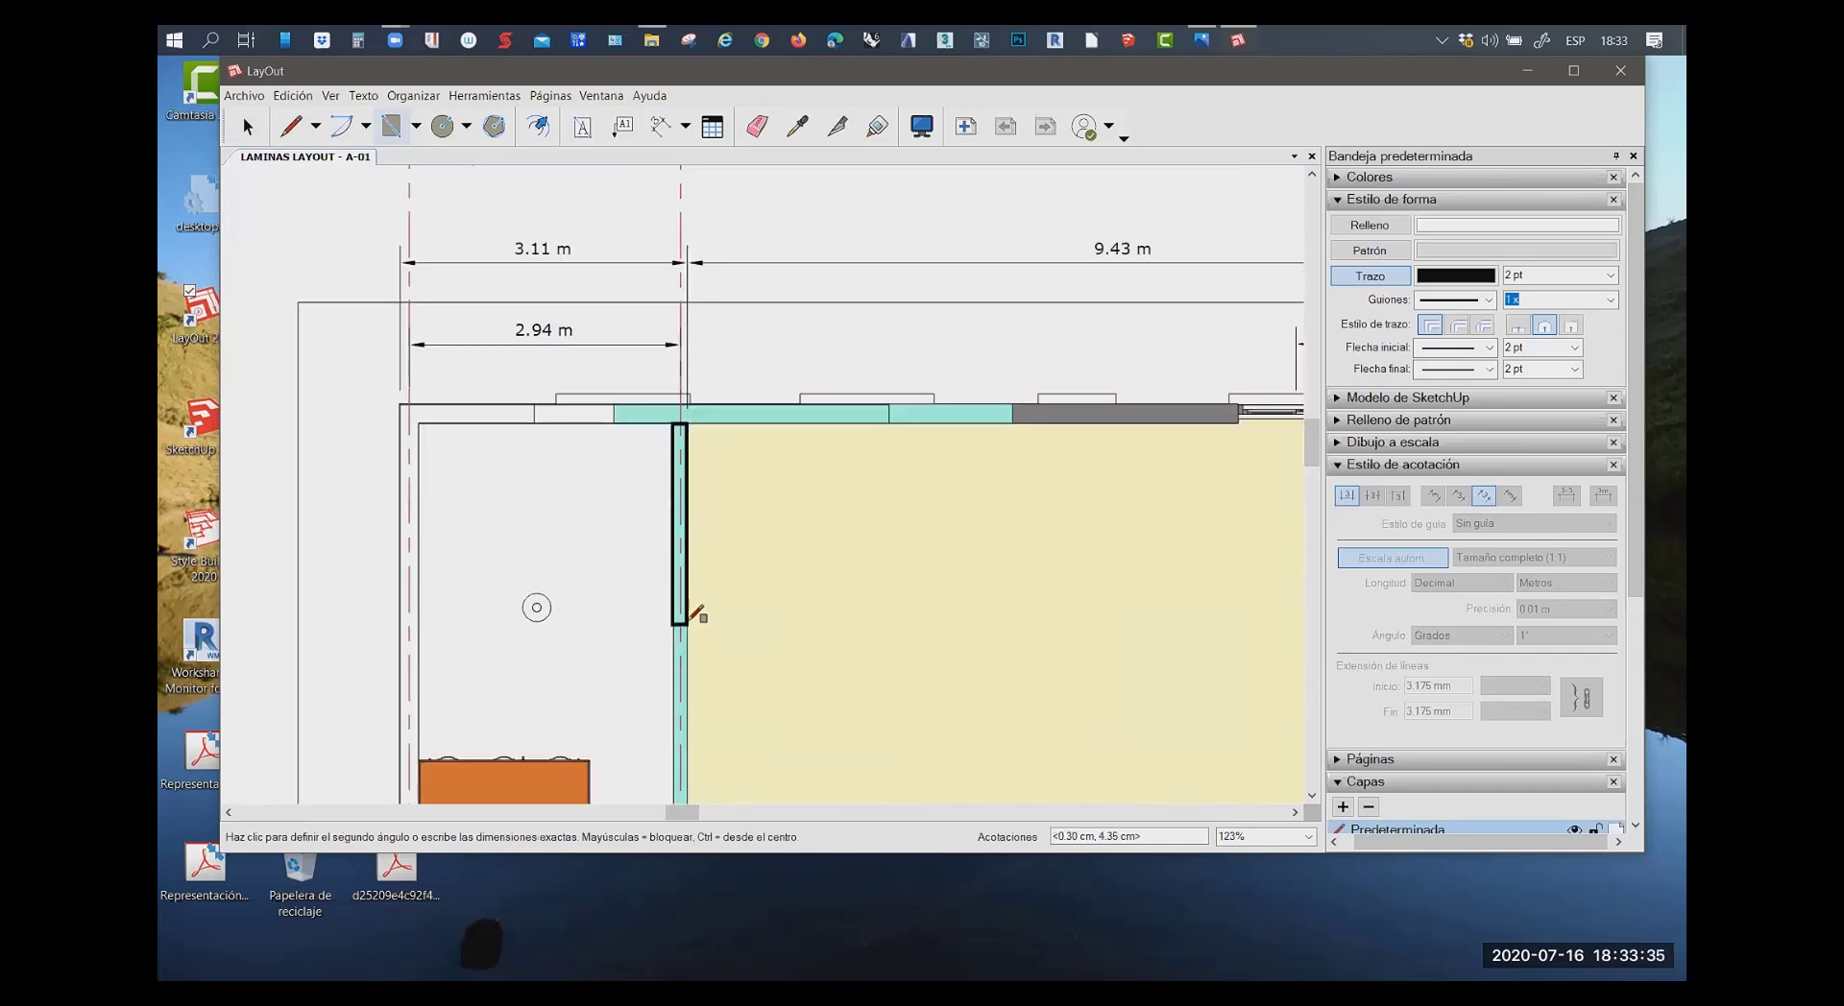
scroll(700, 612, "up", 1)
scroll(697, 673, "up", 2)
scroll(694, 763, "up", 1)
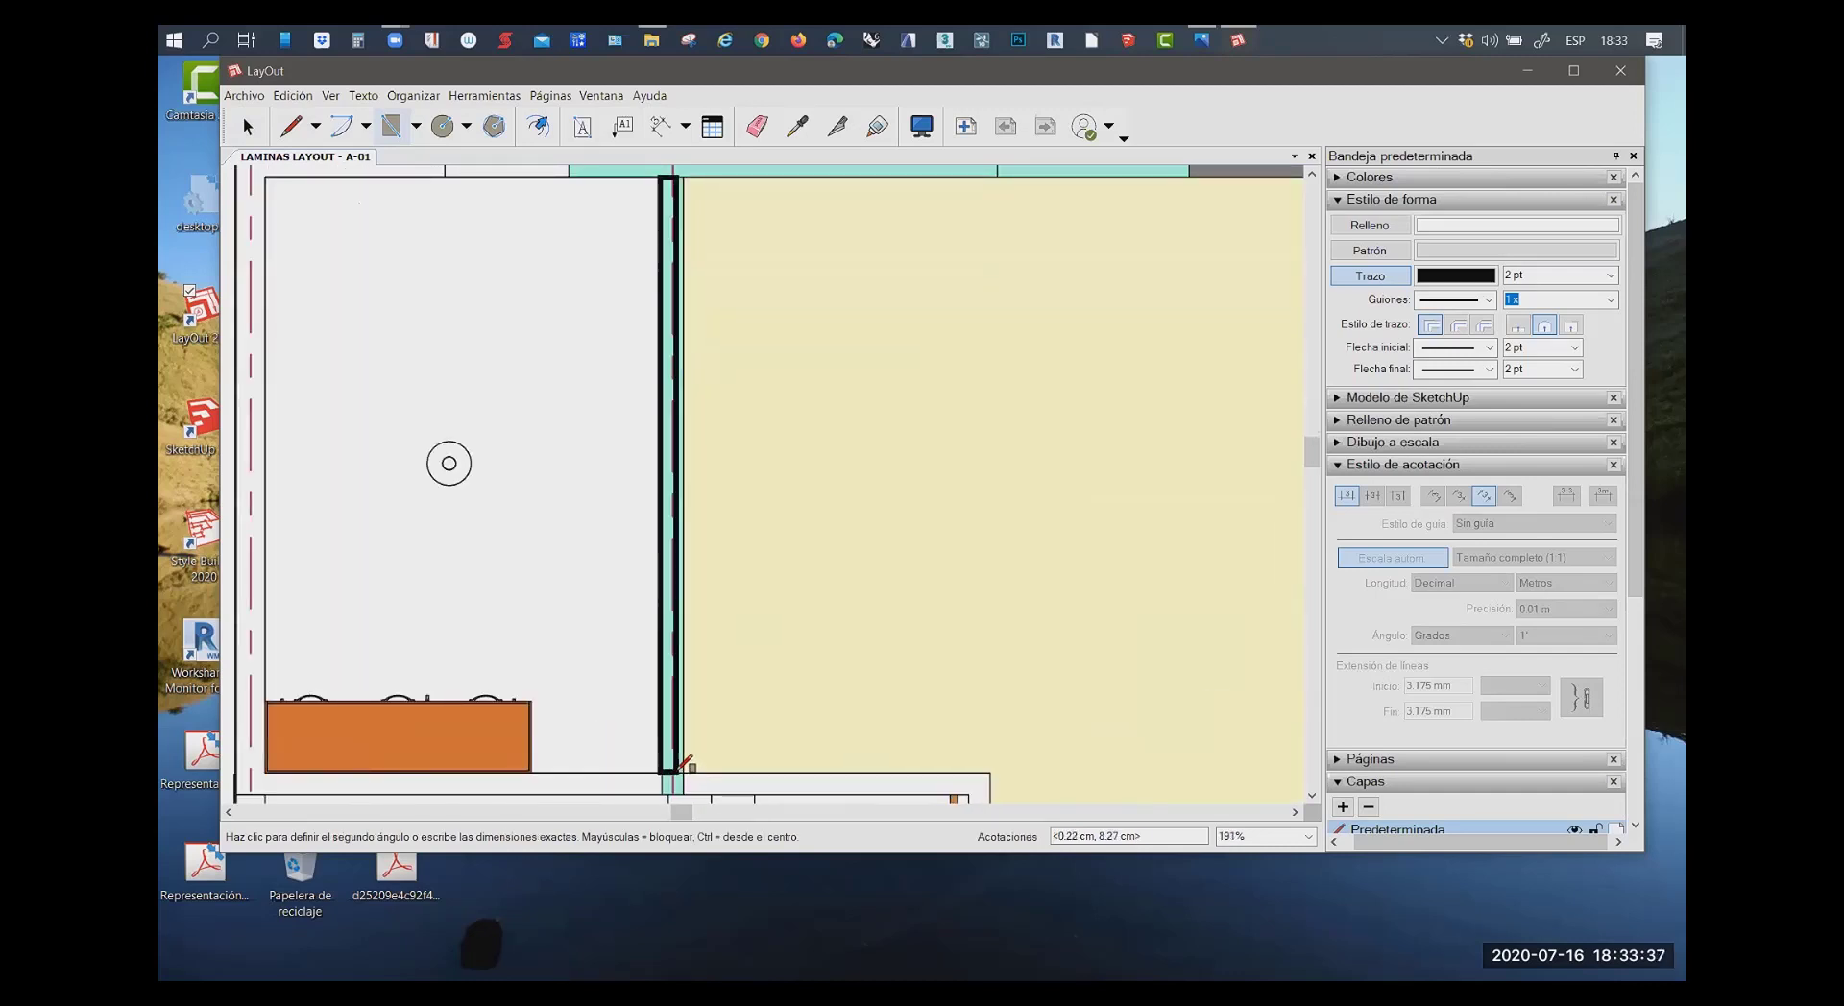
left_click(690, 760)
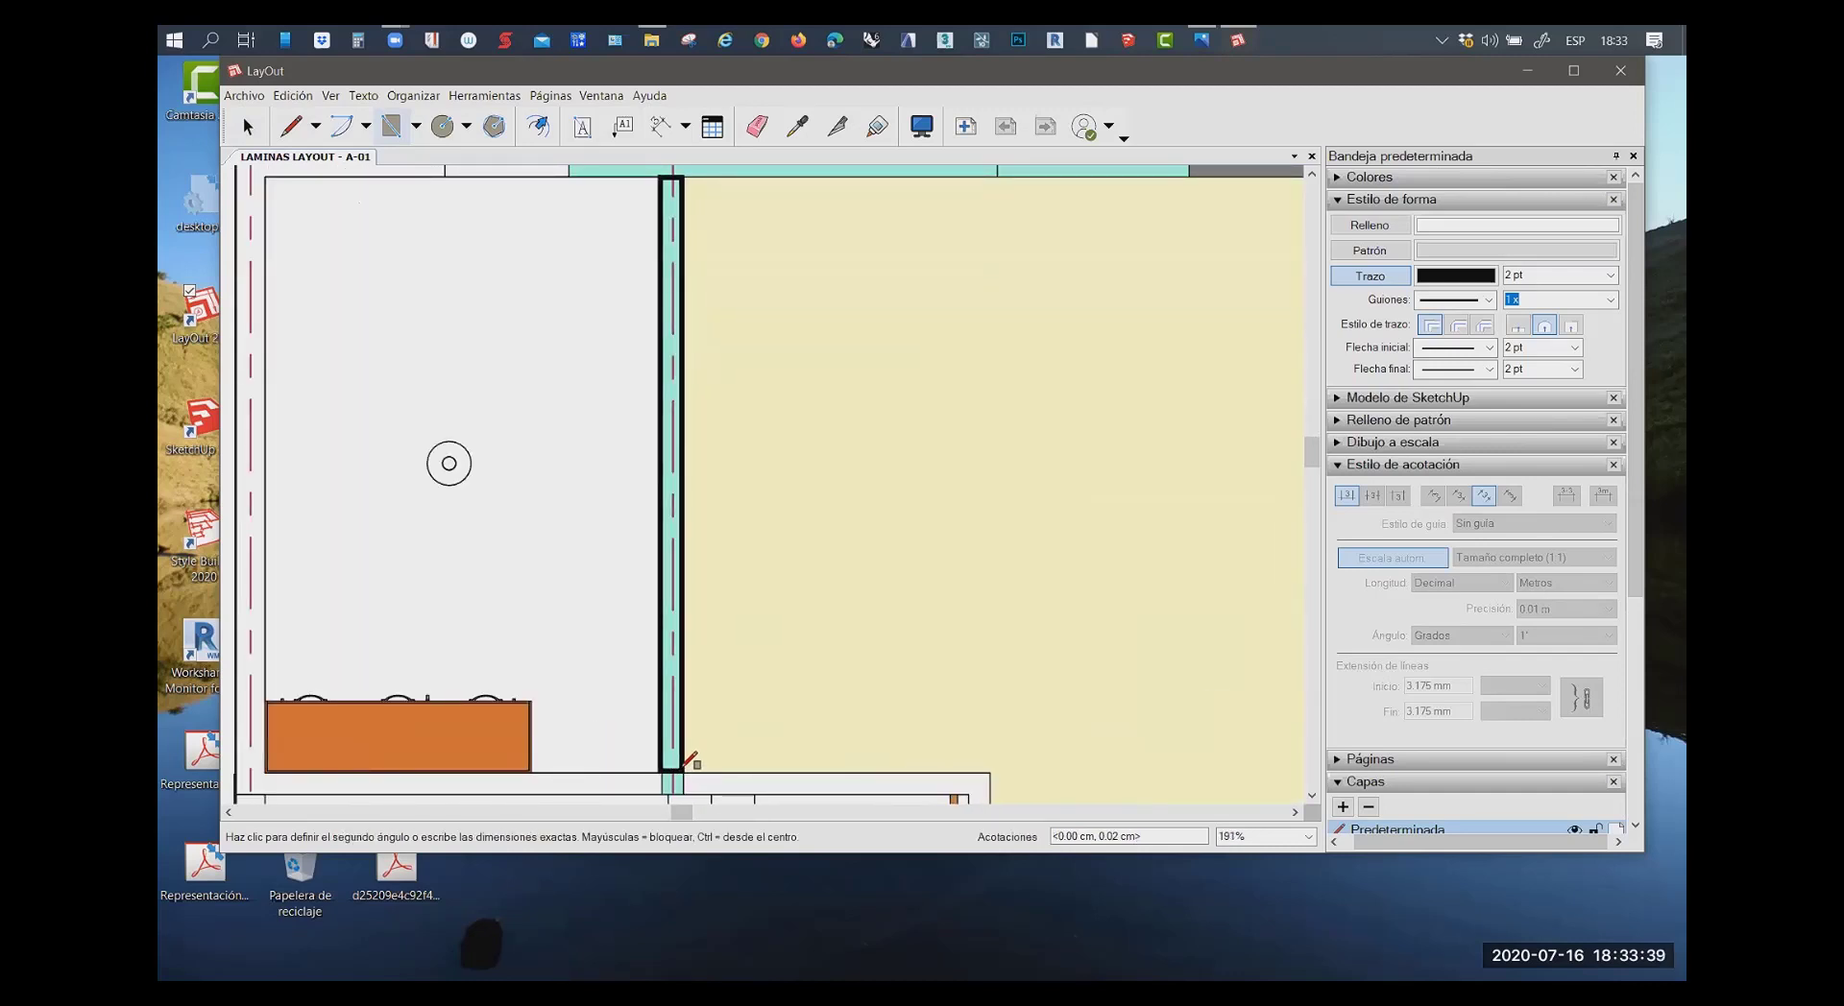
key("space")
left_click(661, 758)
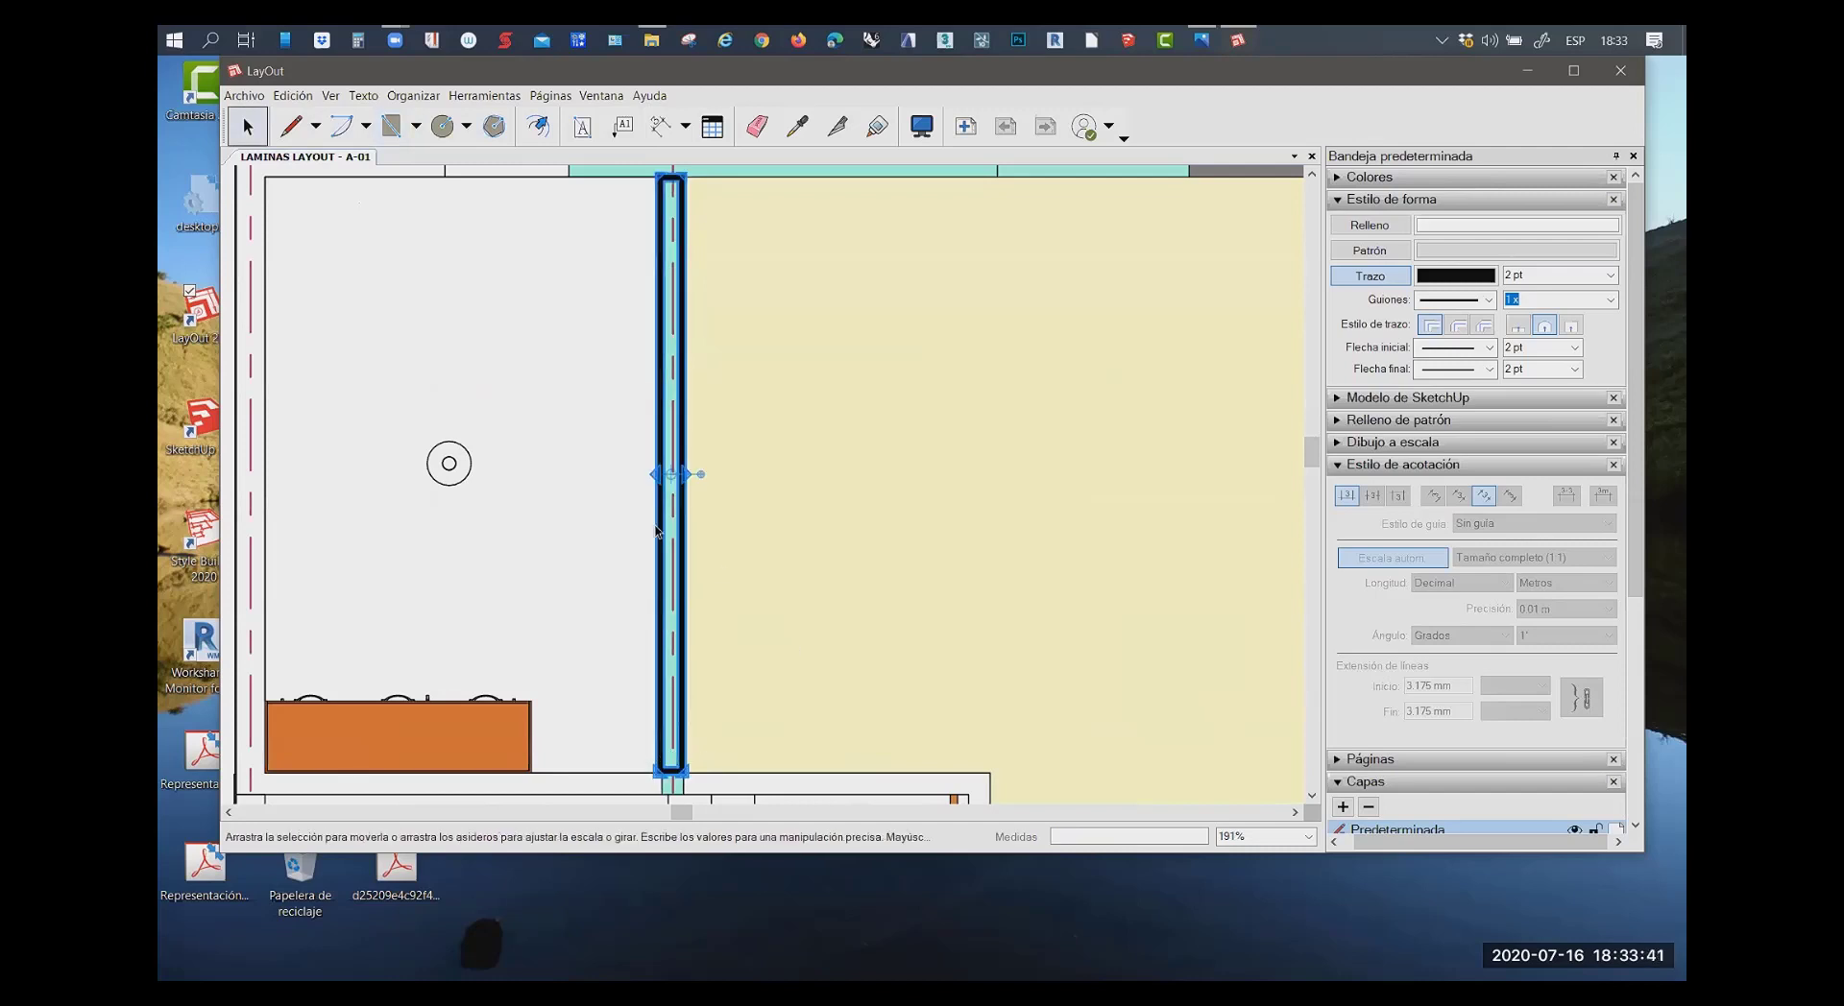
scroll(660, 462, "up", 1)
scroll(661, 462, "up", 1)
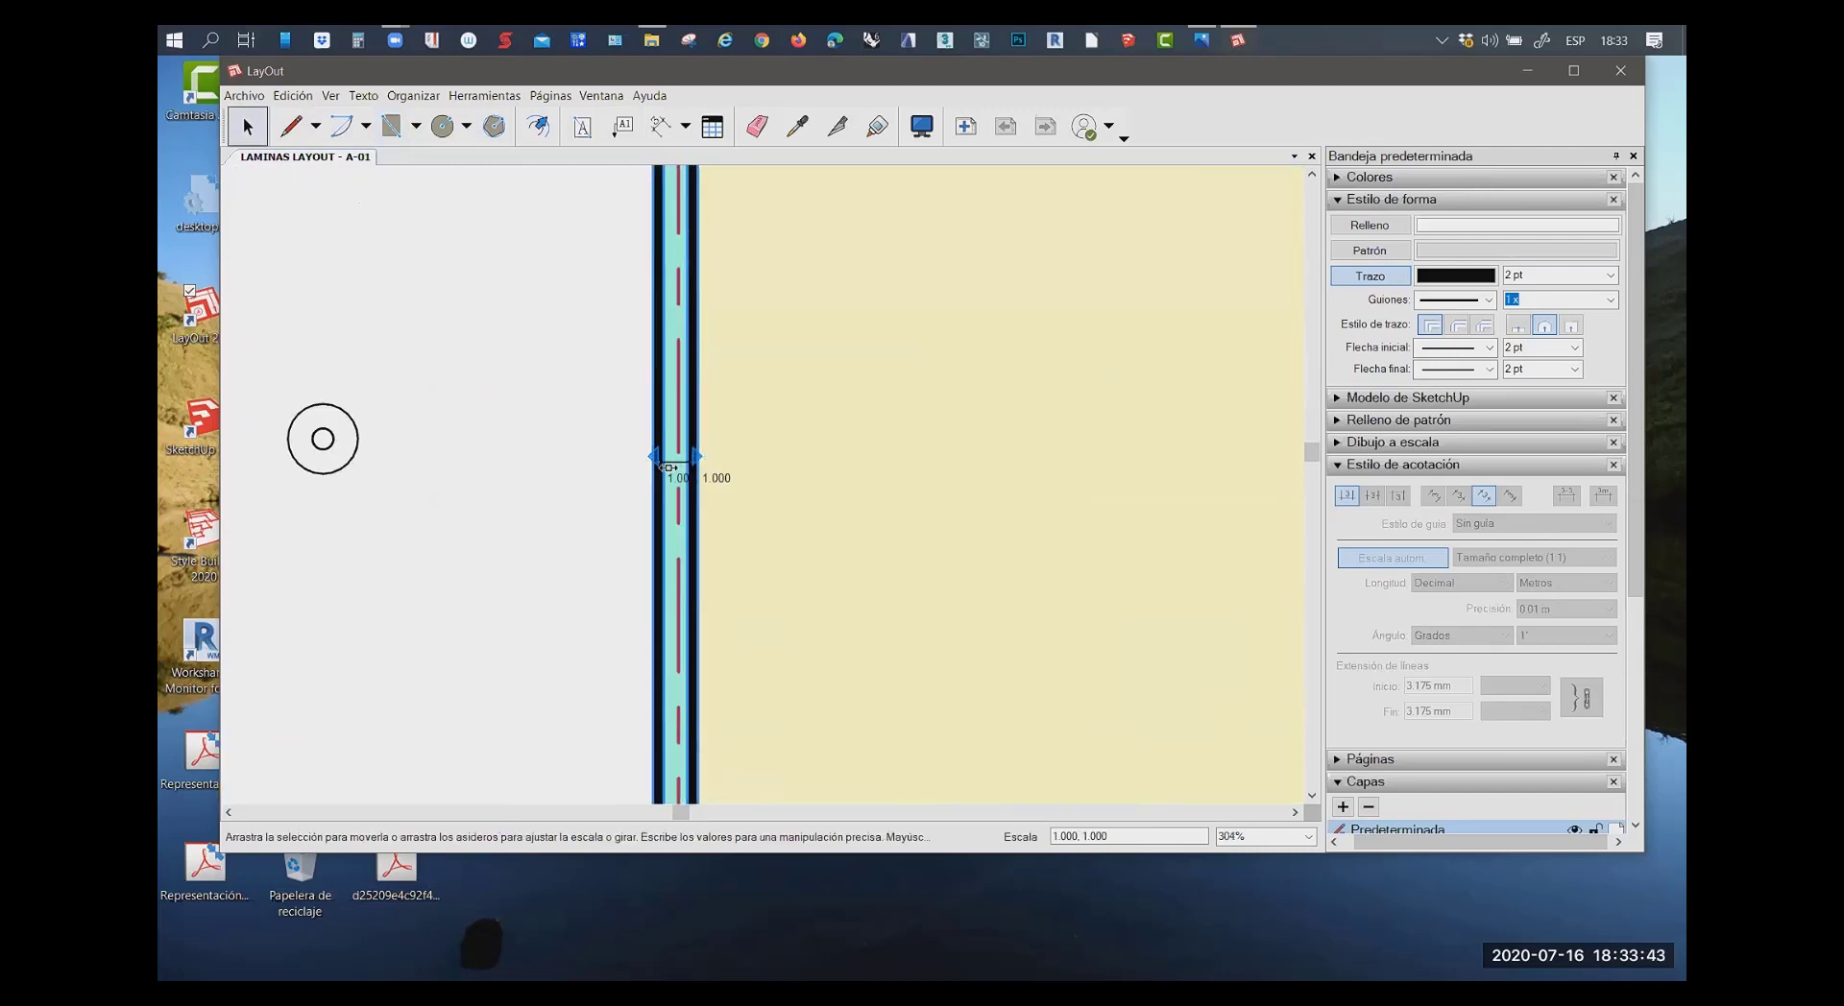
left_click_drag(652, 461, 658, 461)
left_click(1537, 275)
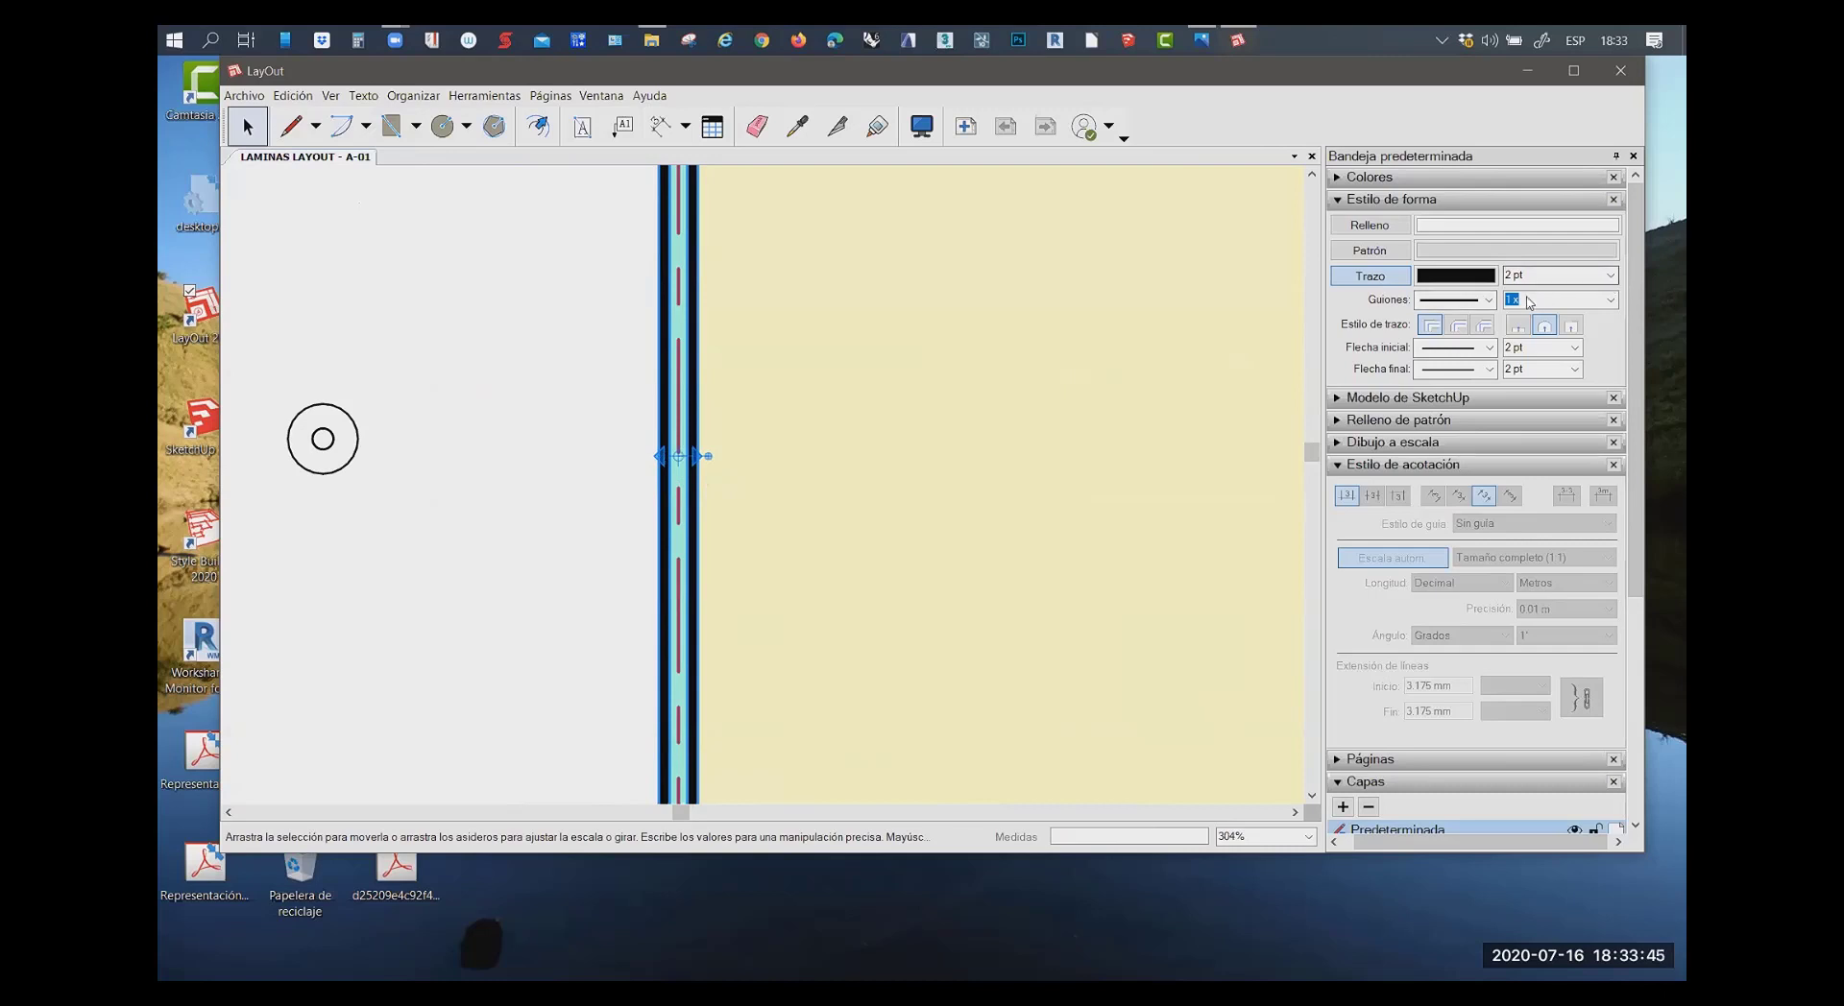
type("0,2")
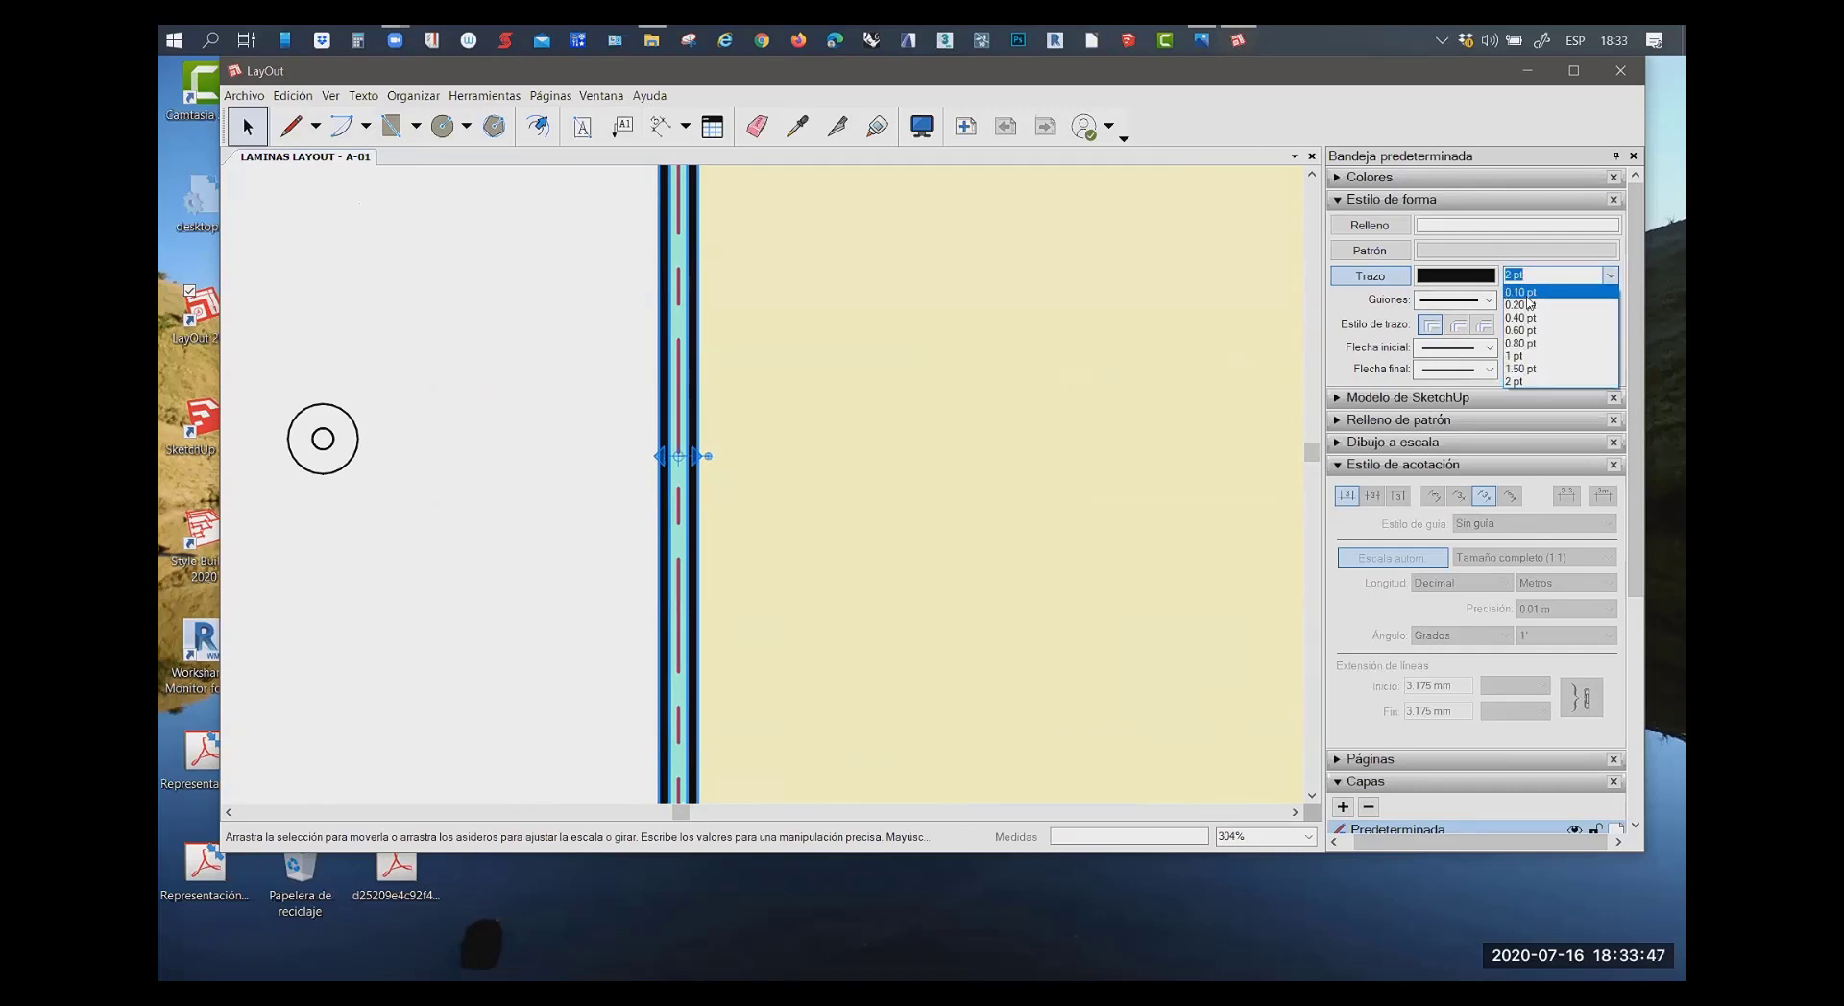
key("Return")
key("Delete")
type("1,5")
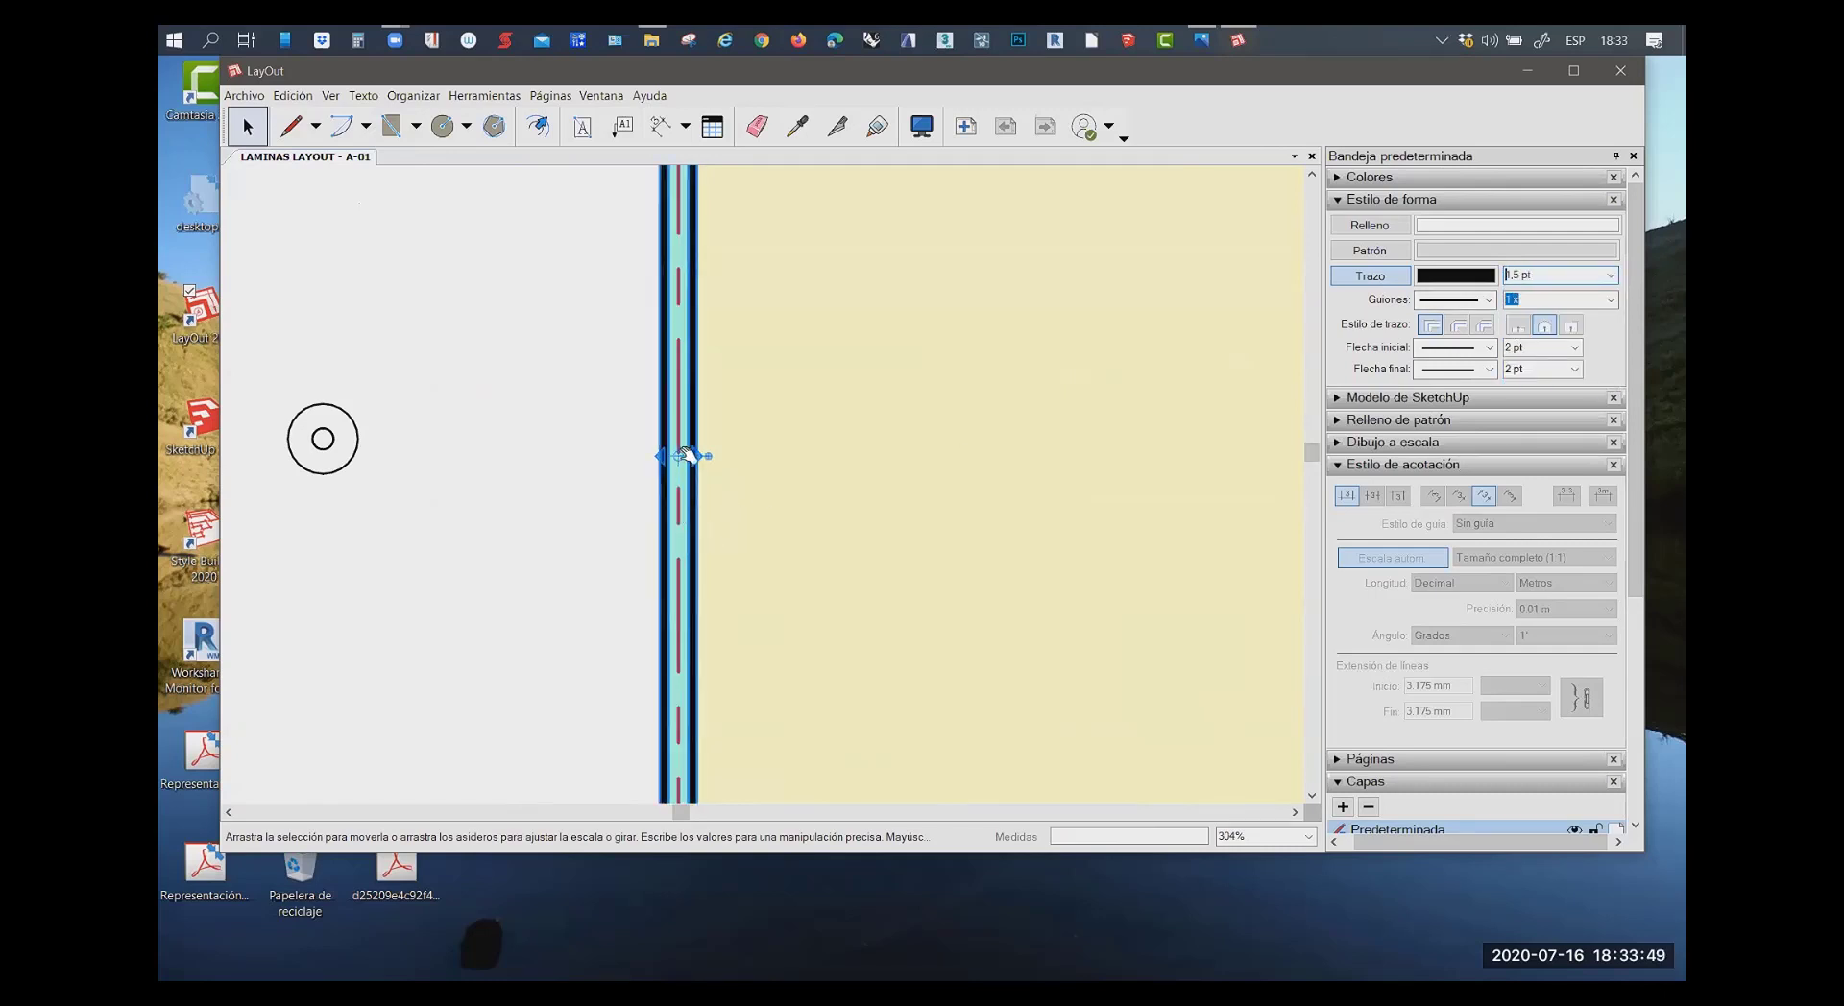
key("Delete")
type("1")
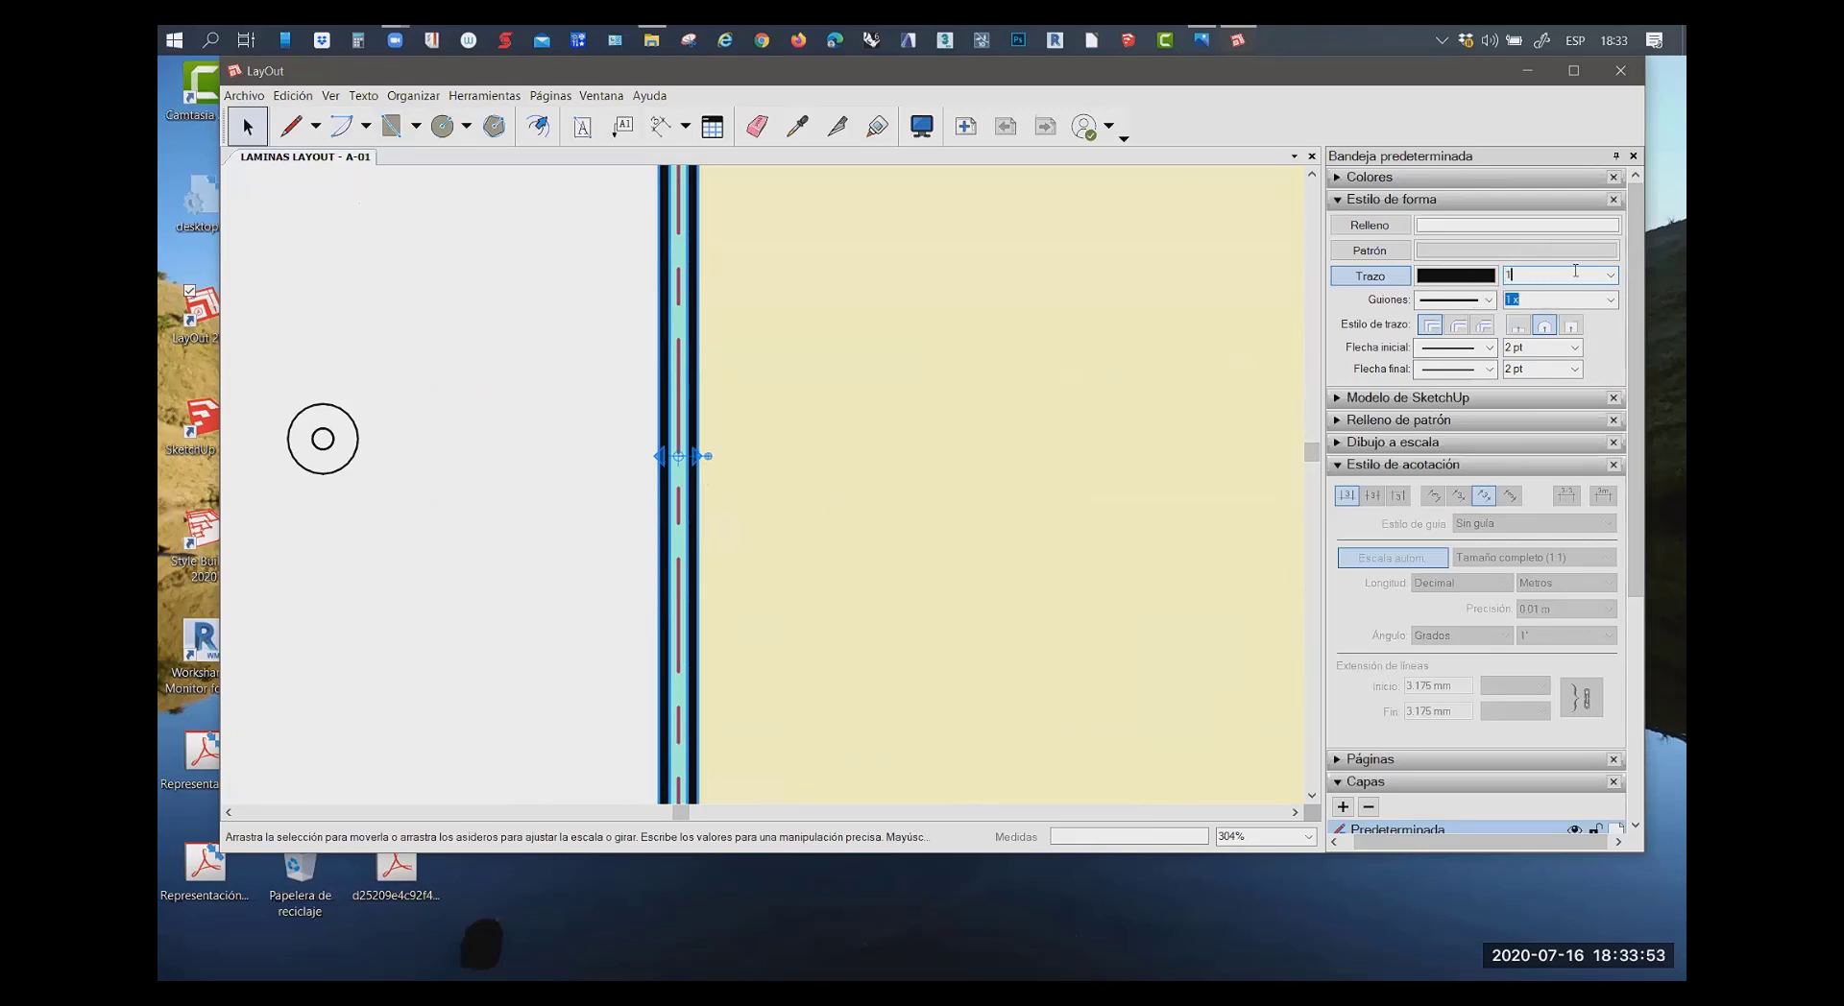
left_click(1611, 276)
left_click(1539, 290)
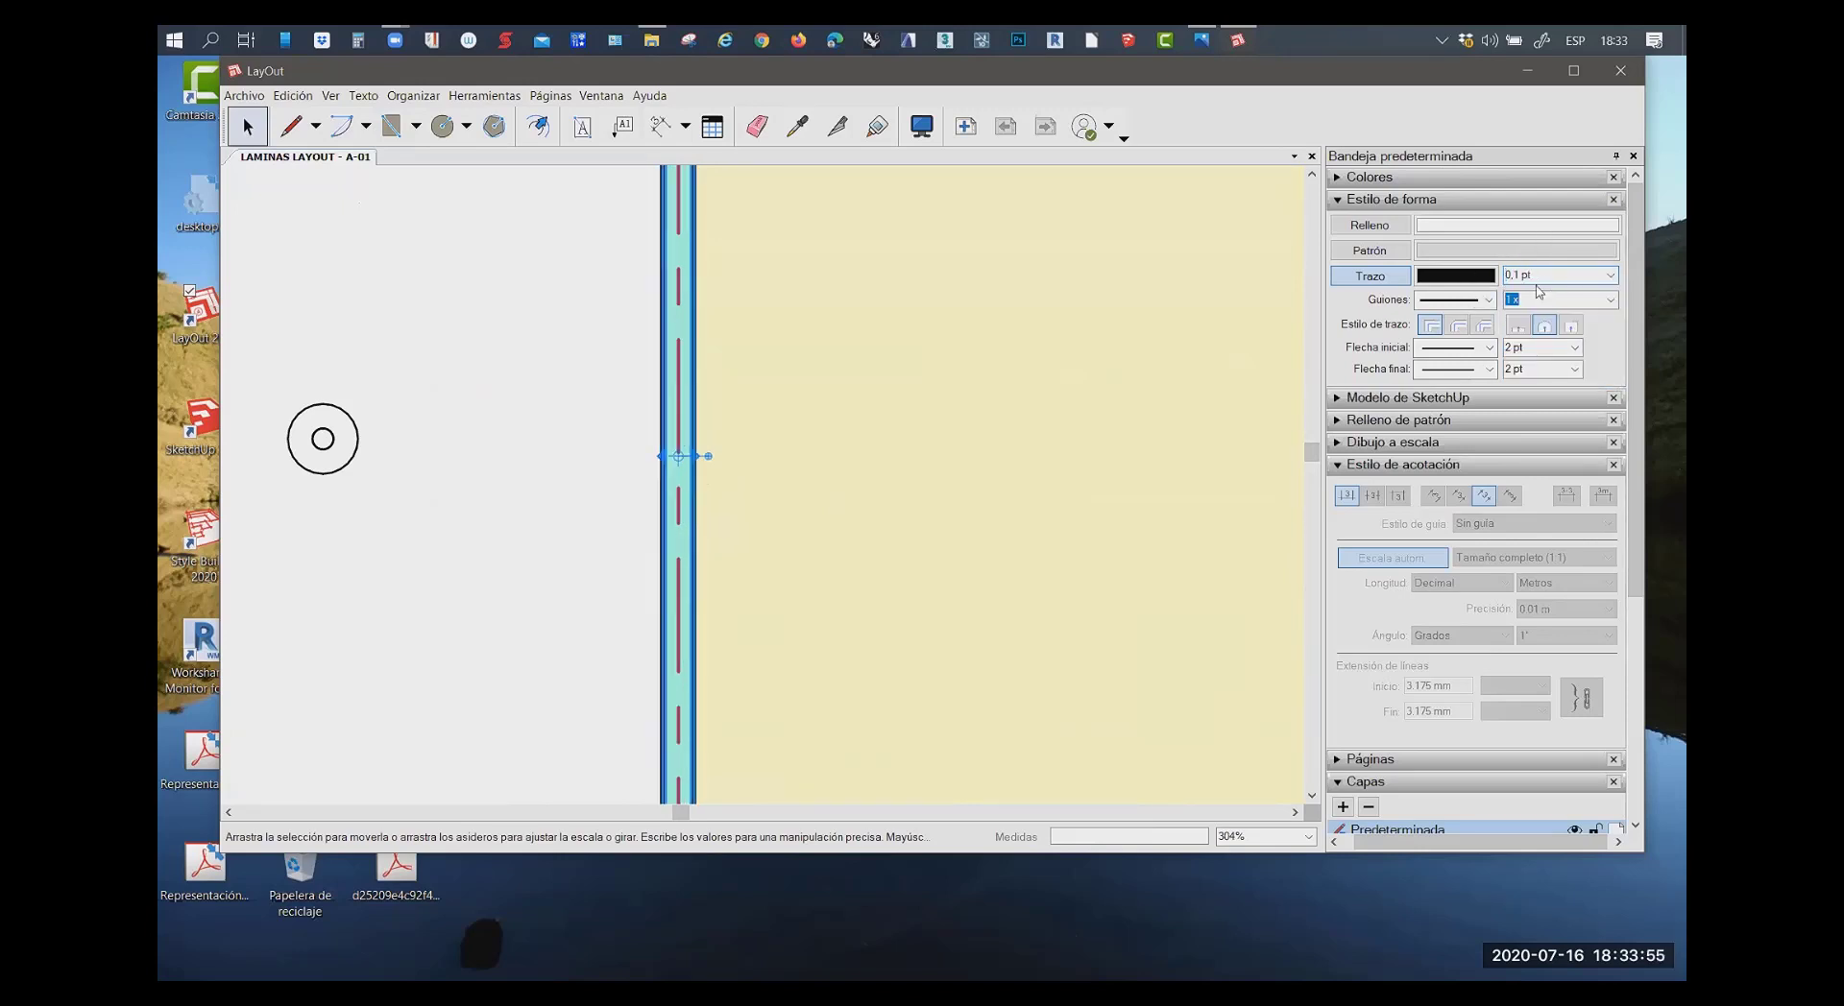
key("ctrl+z")
key("Escape")
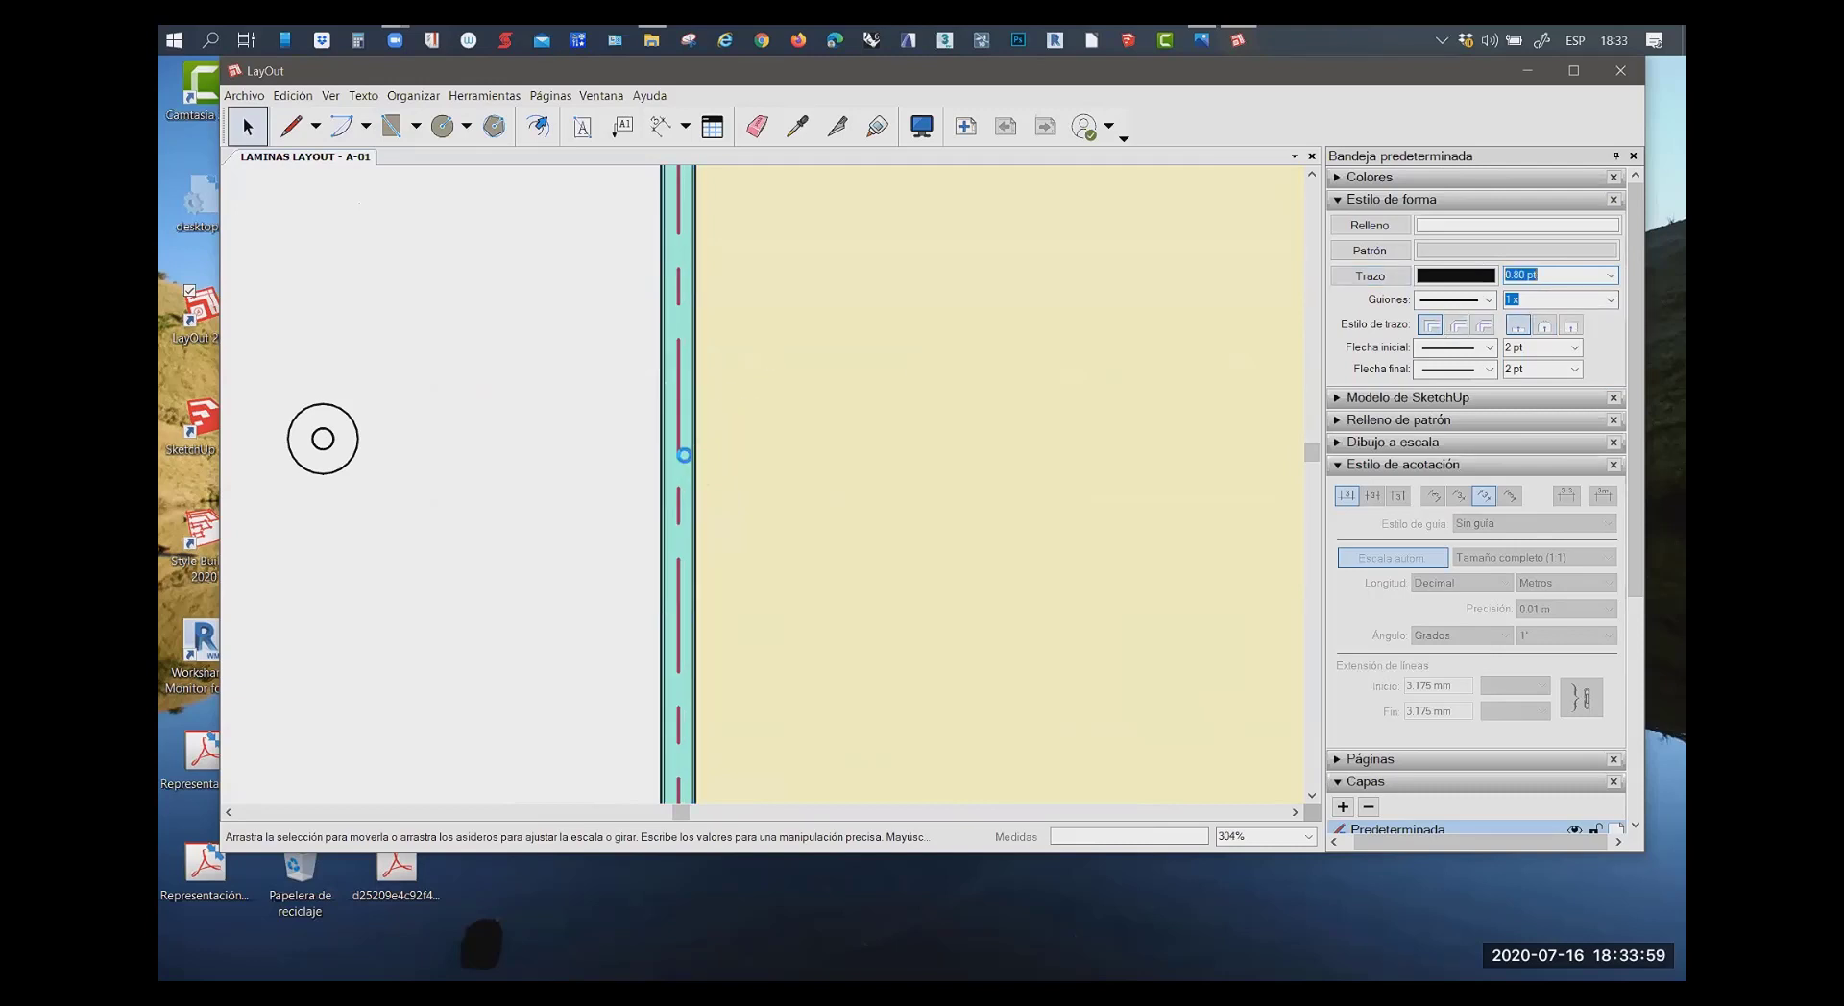
left_click(684, 451)
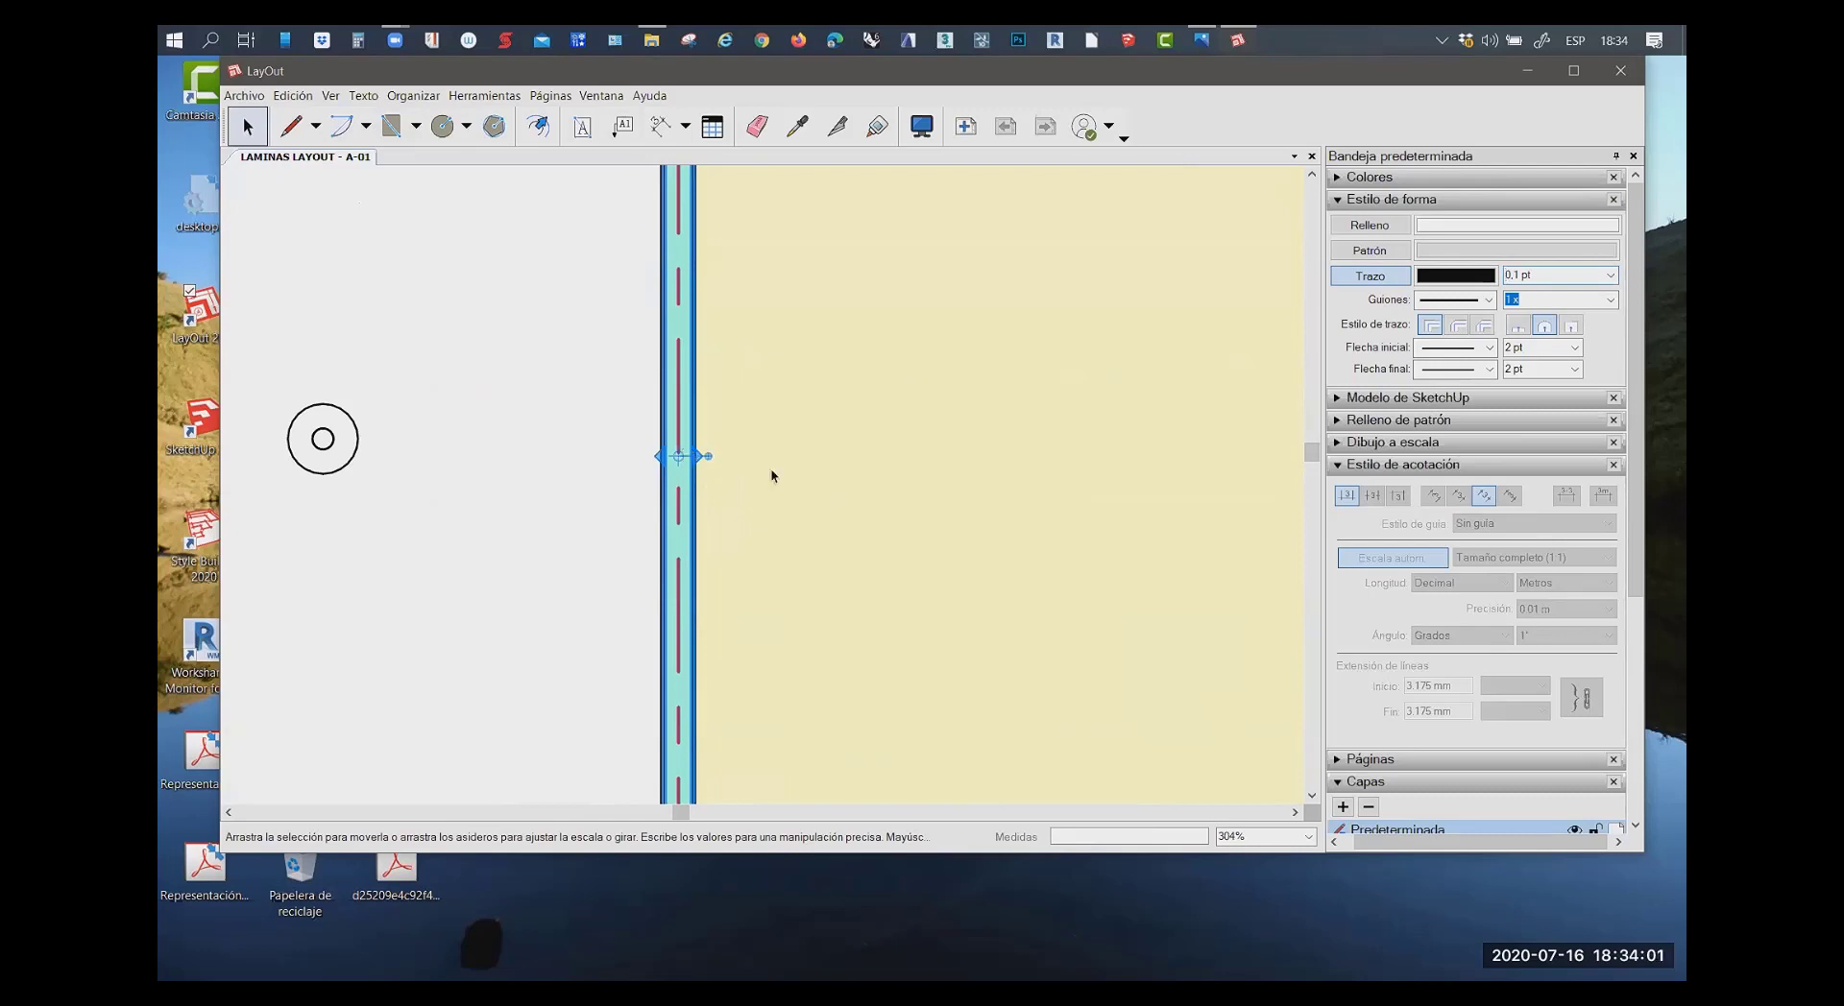
key("ctrl+z")
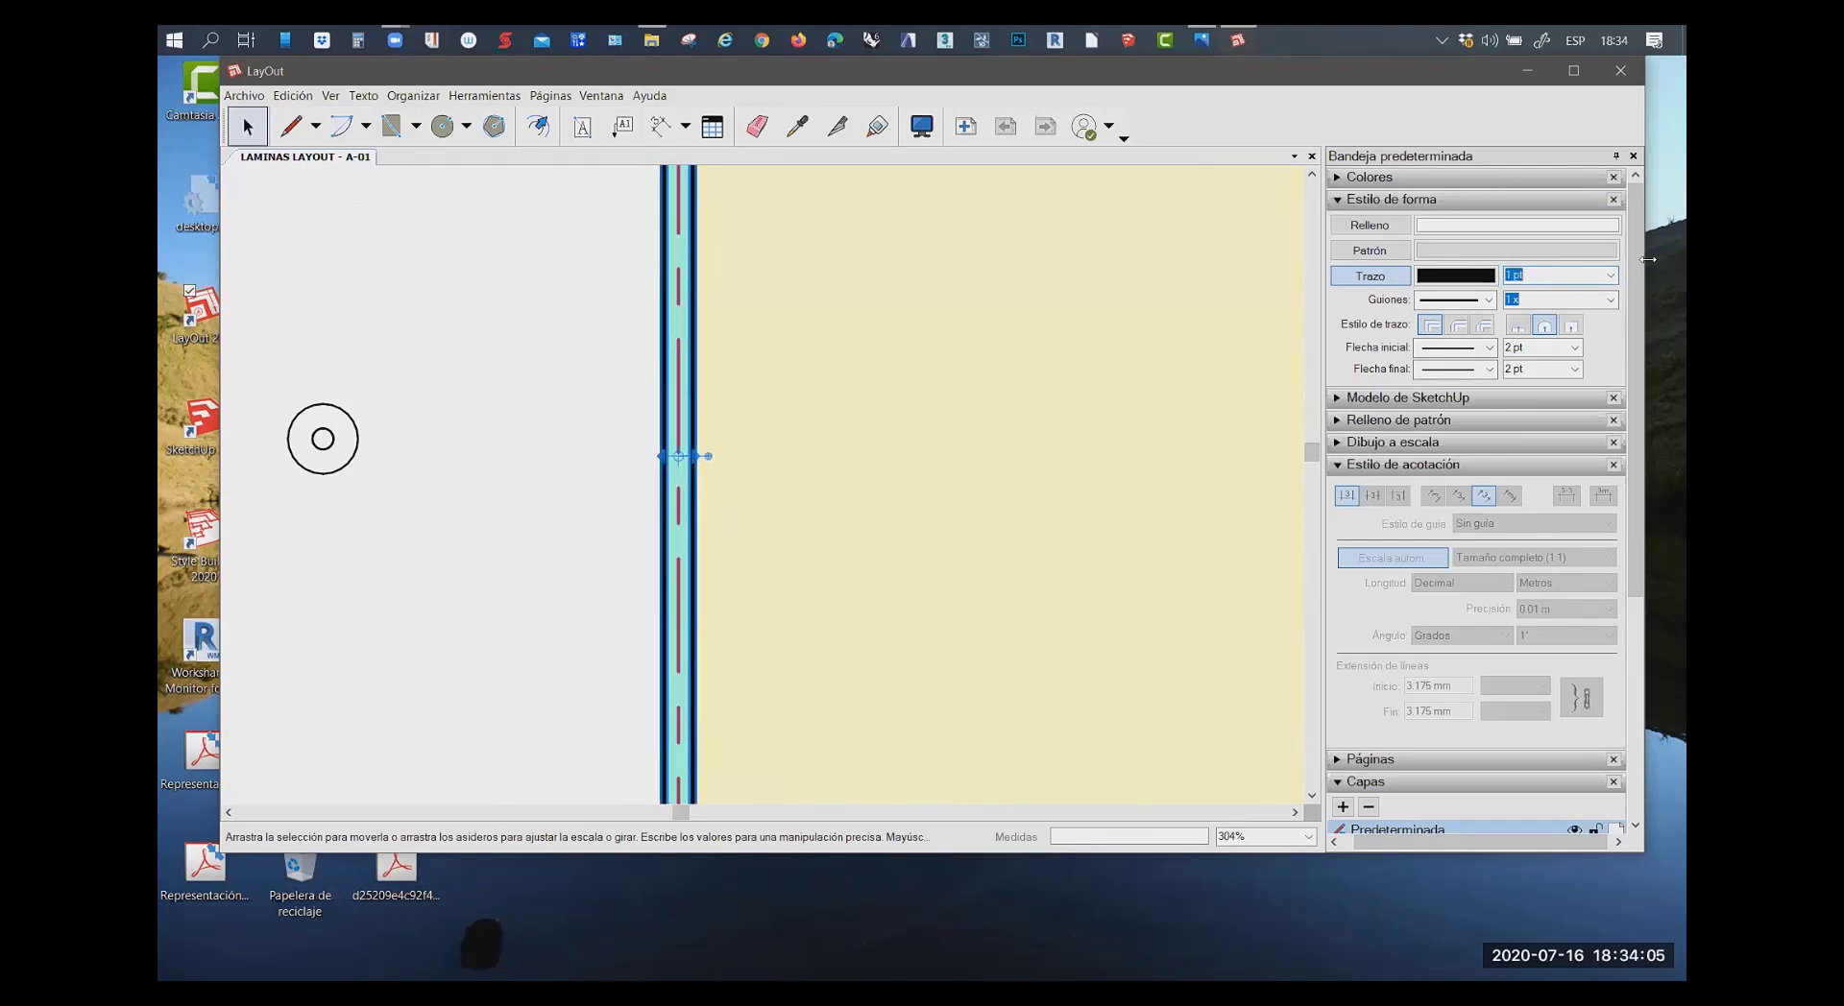
left_click(1611, 276)
left_click(1526, 292)
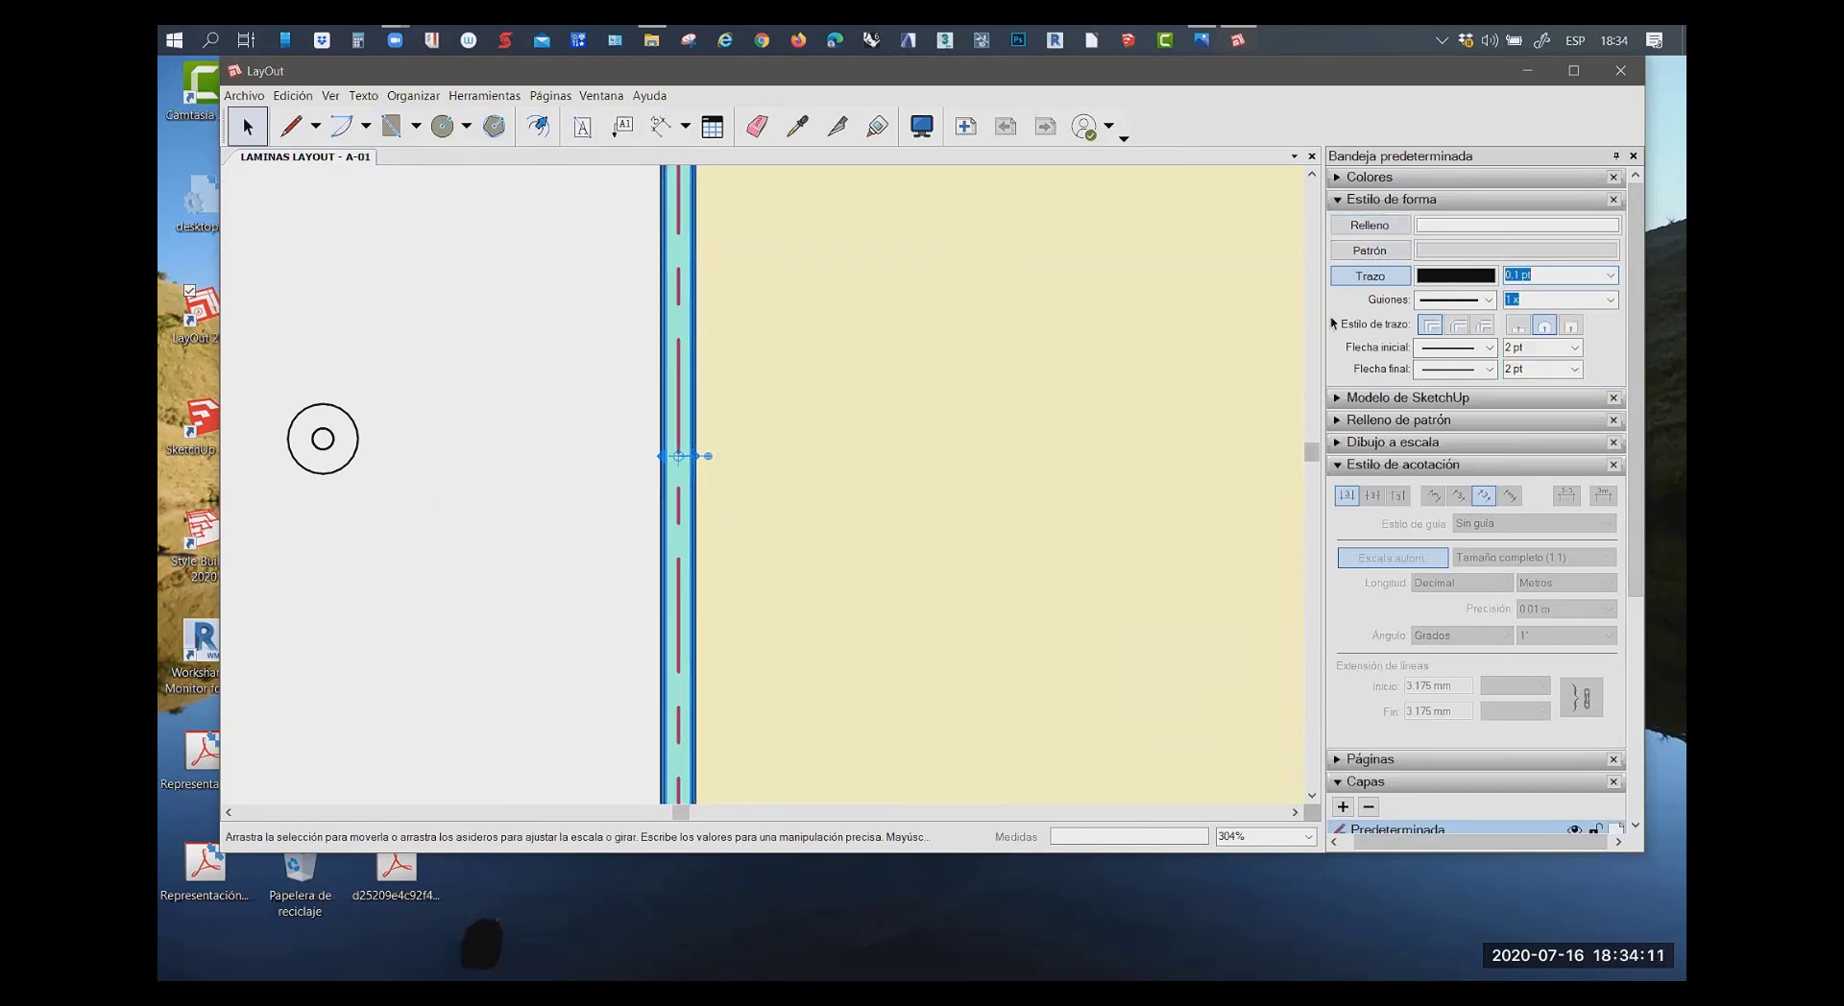
left_click(1383, 226)
left_click(440, 288)
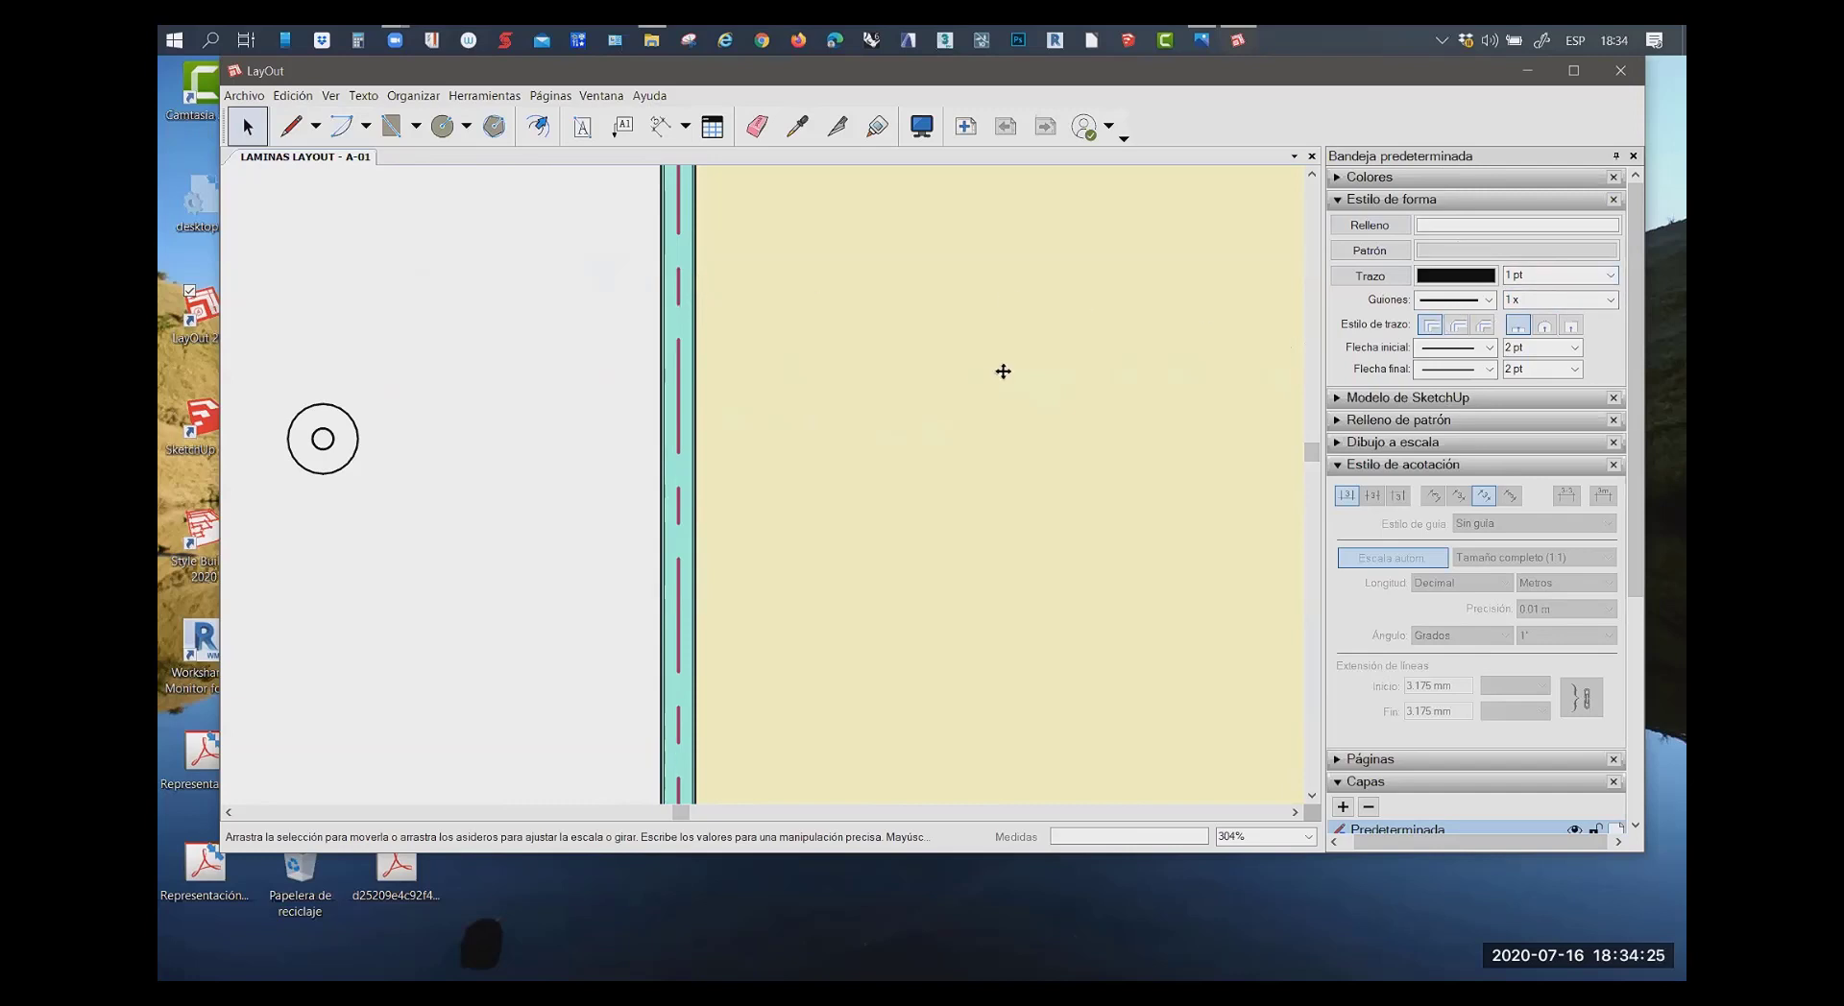
Select the cyan partition wall and enable Patrón in its shape style
scroll(745, 473, "down", 1)
scroll(717, 518, "down", 3)
scroll(699, 368, "down", 2)
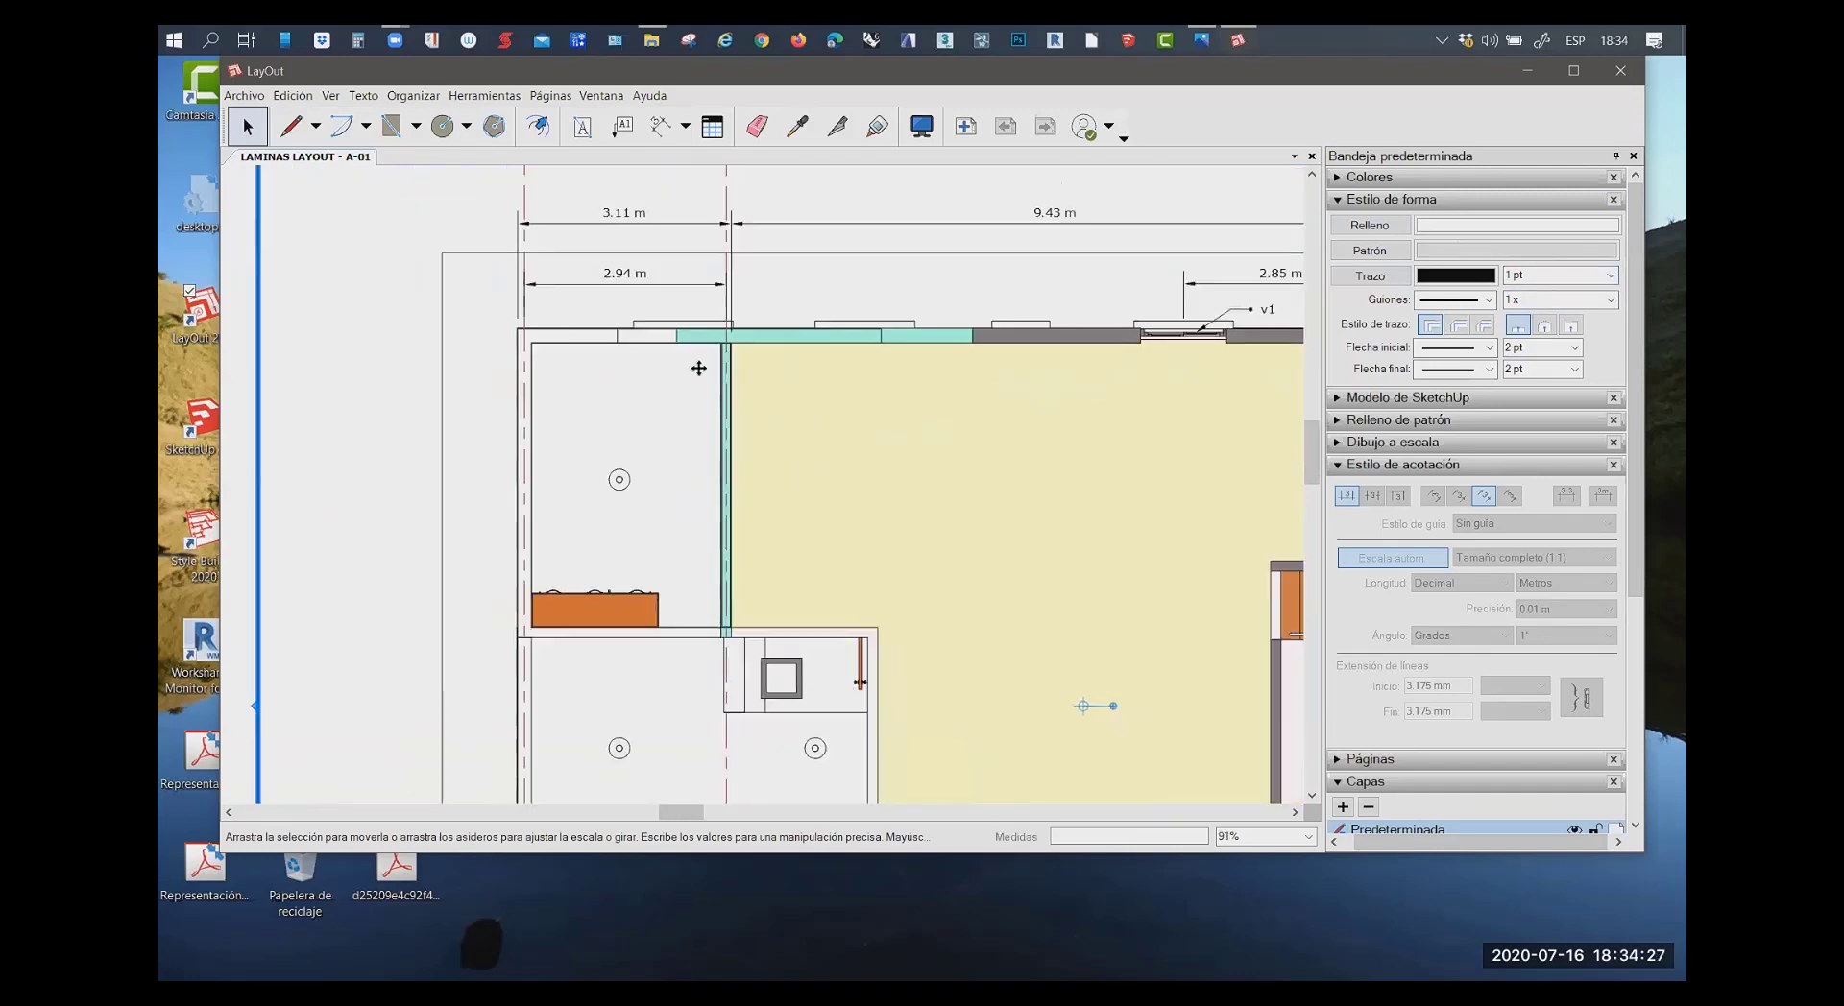
scroll(715, 411, "up", 2)
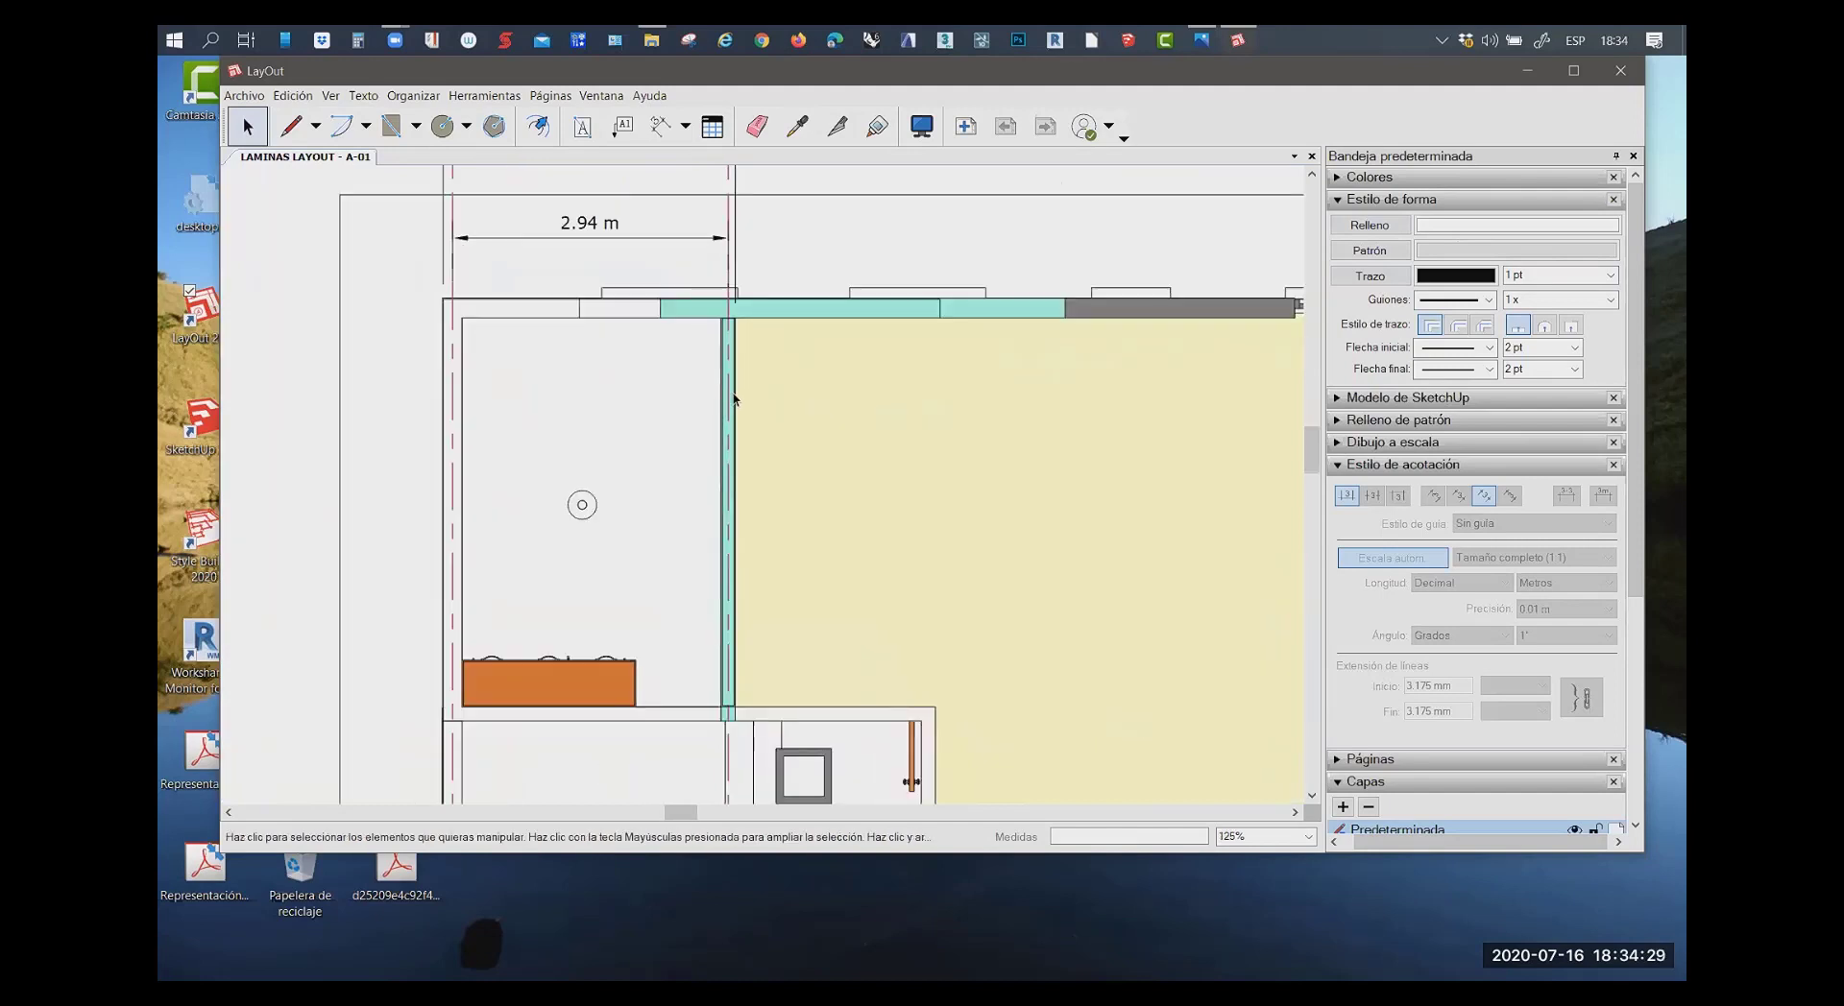
left_click(732, 391)
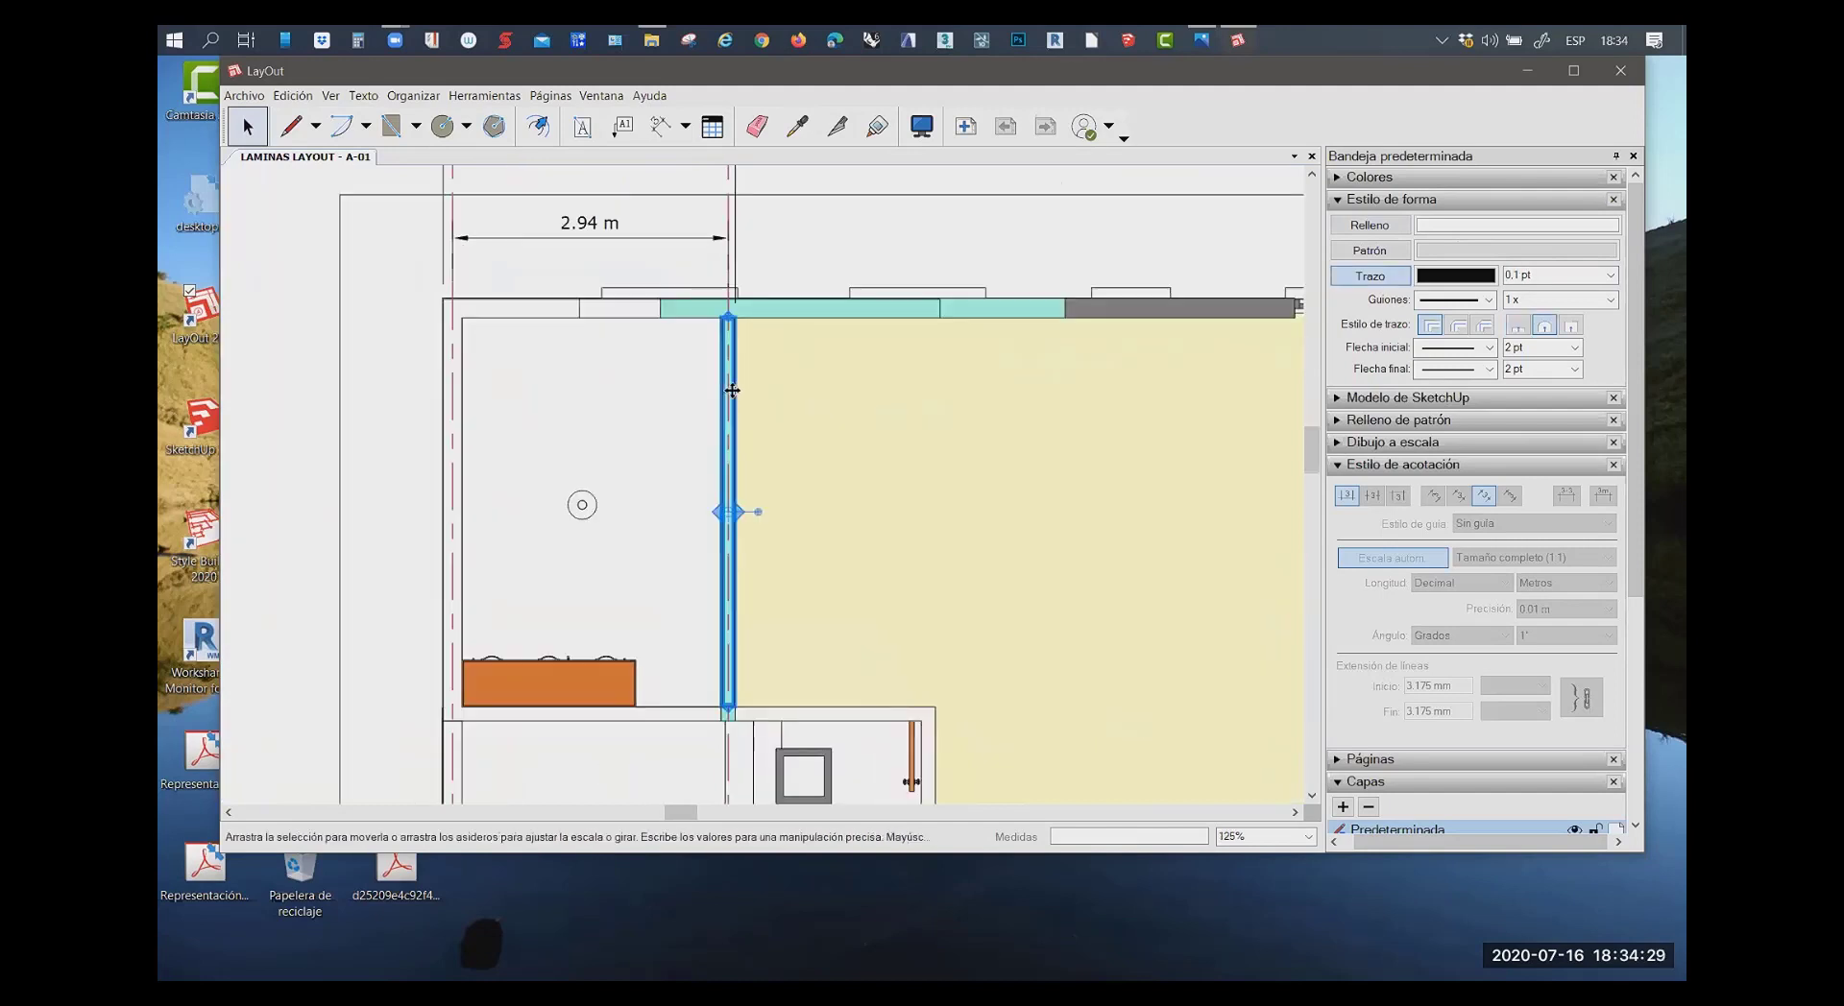
left_click(1385, 252)
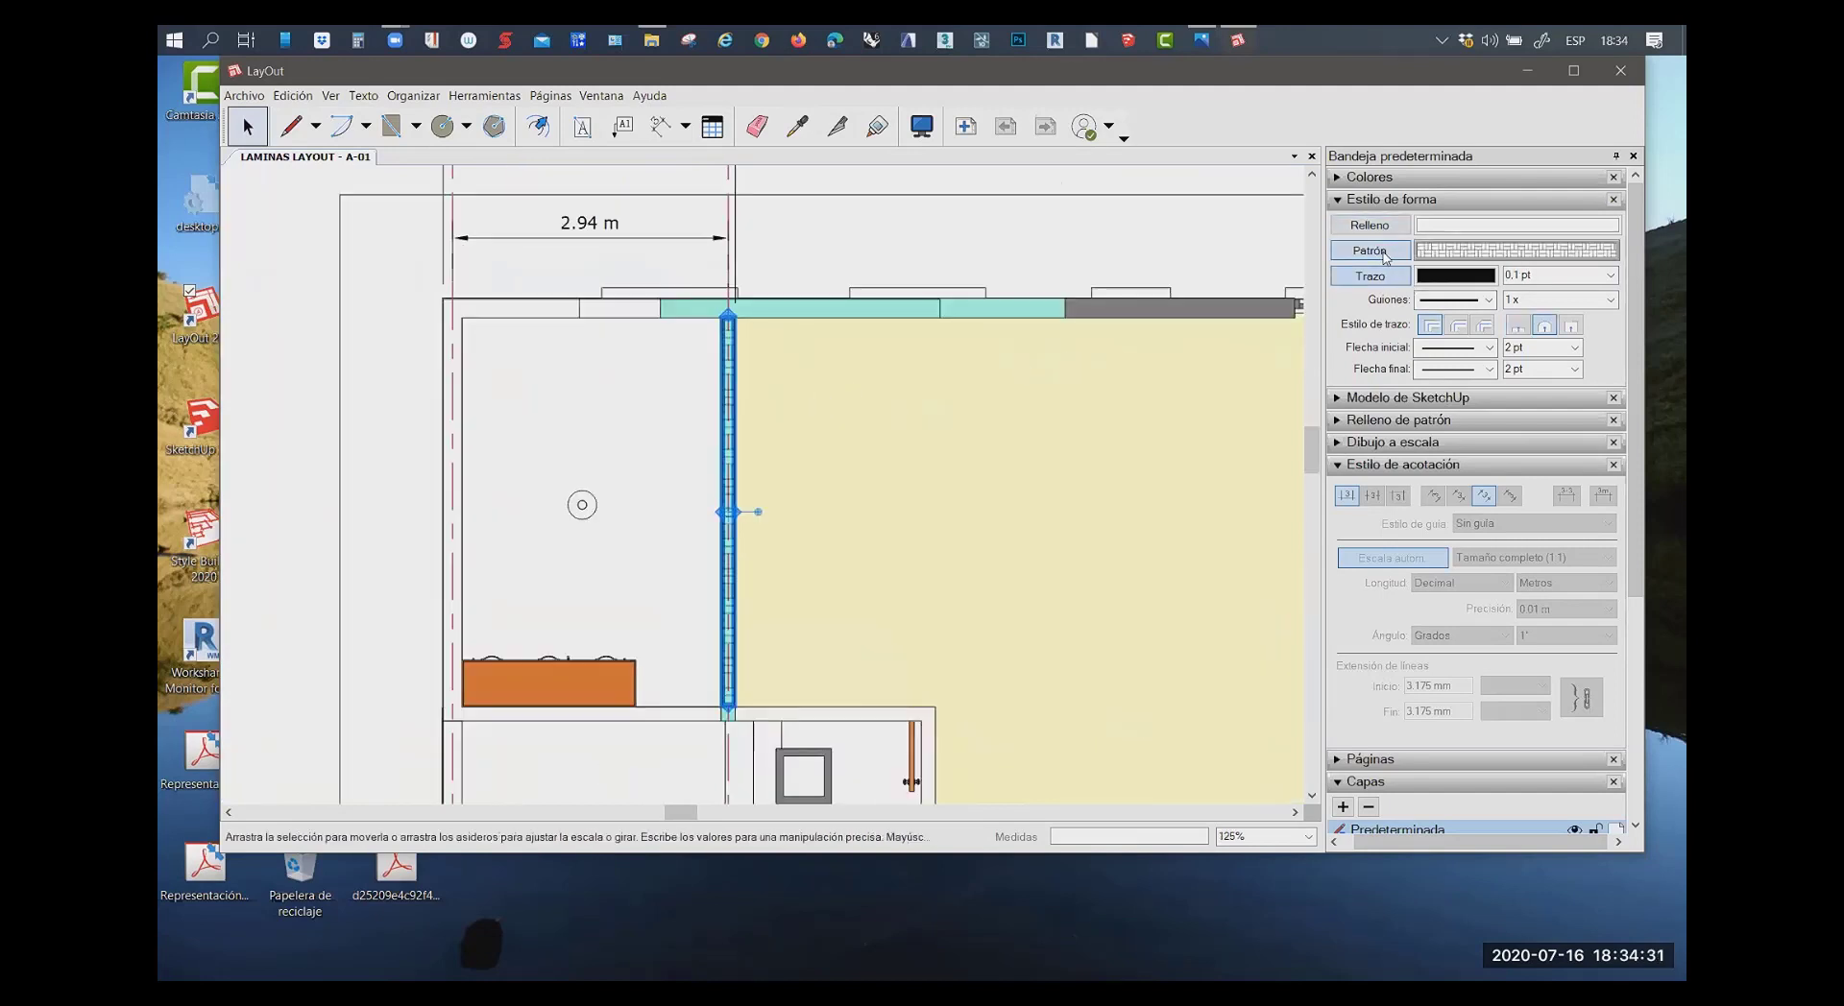
left_click(1460, 252)
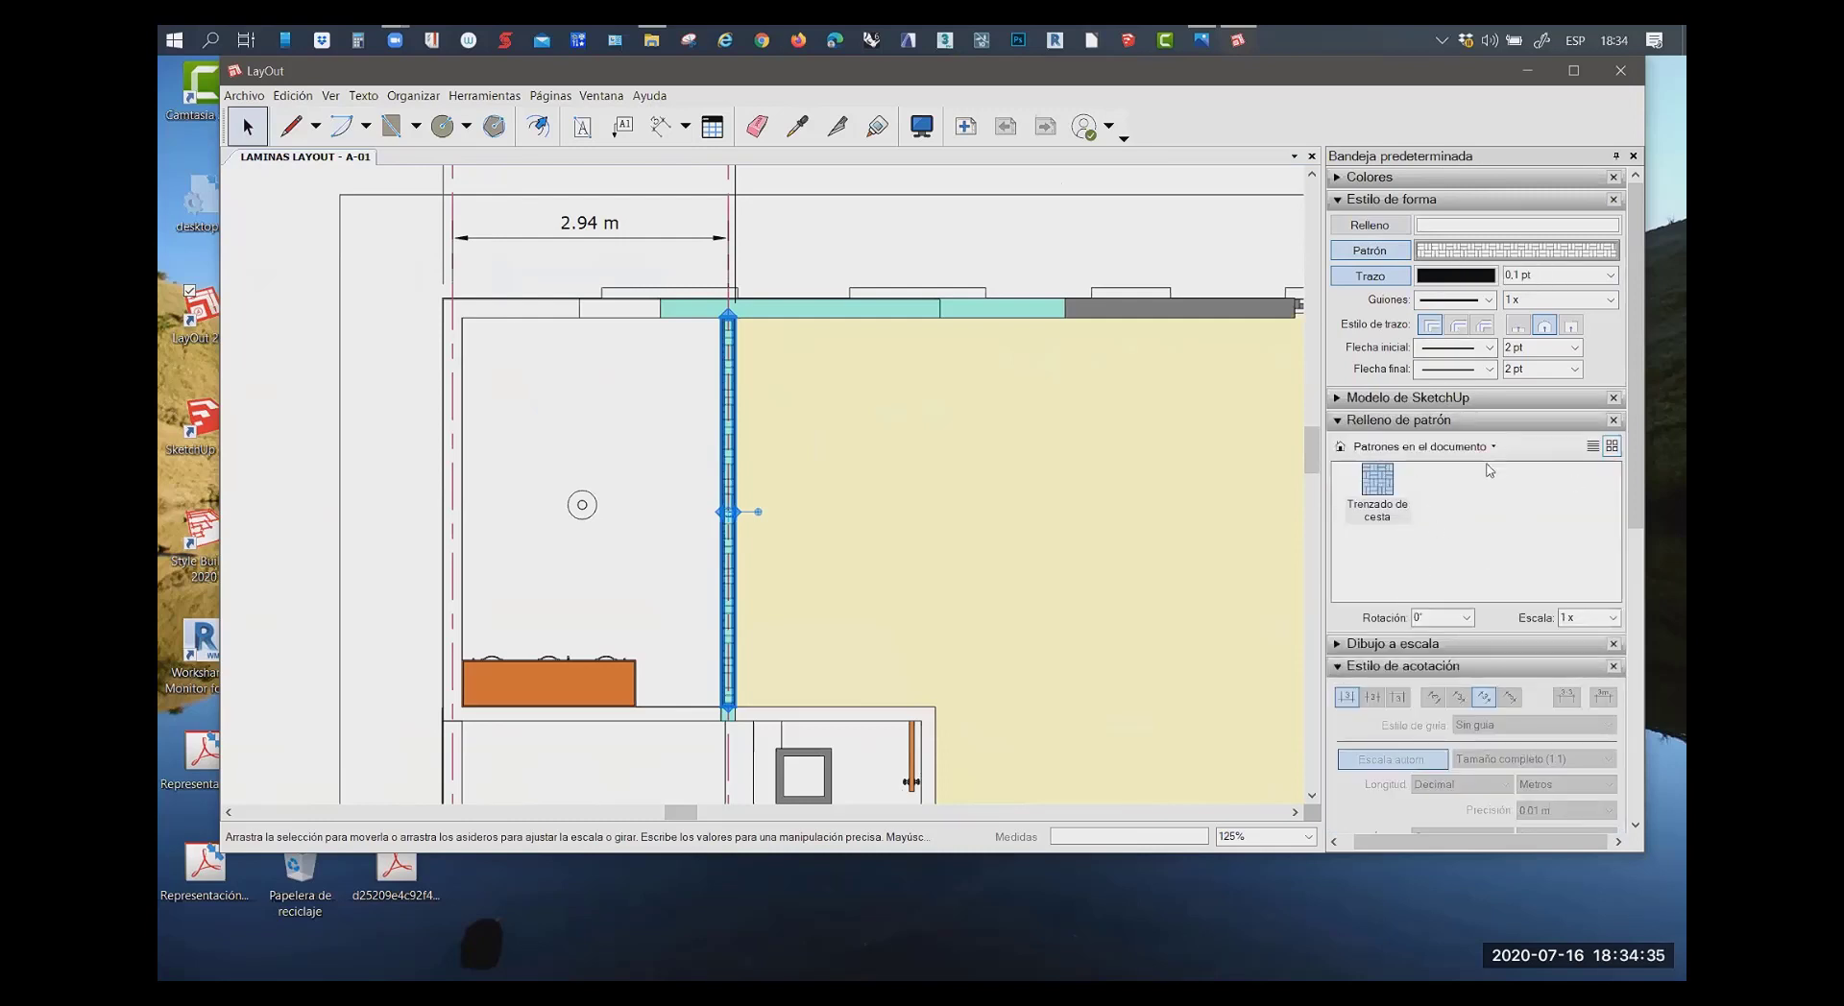
Apply the Aluminio hatch from Símbolos de materiales, then deselect the wall
left_click(1422, 447)
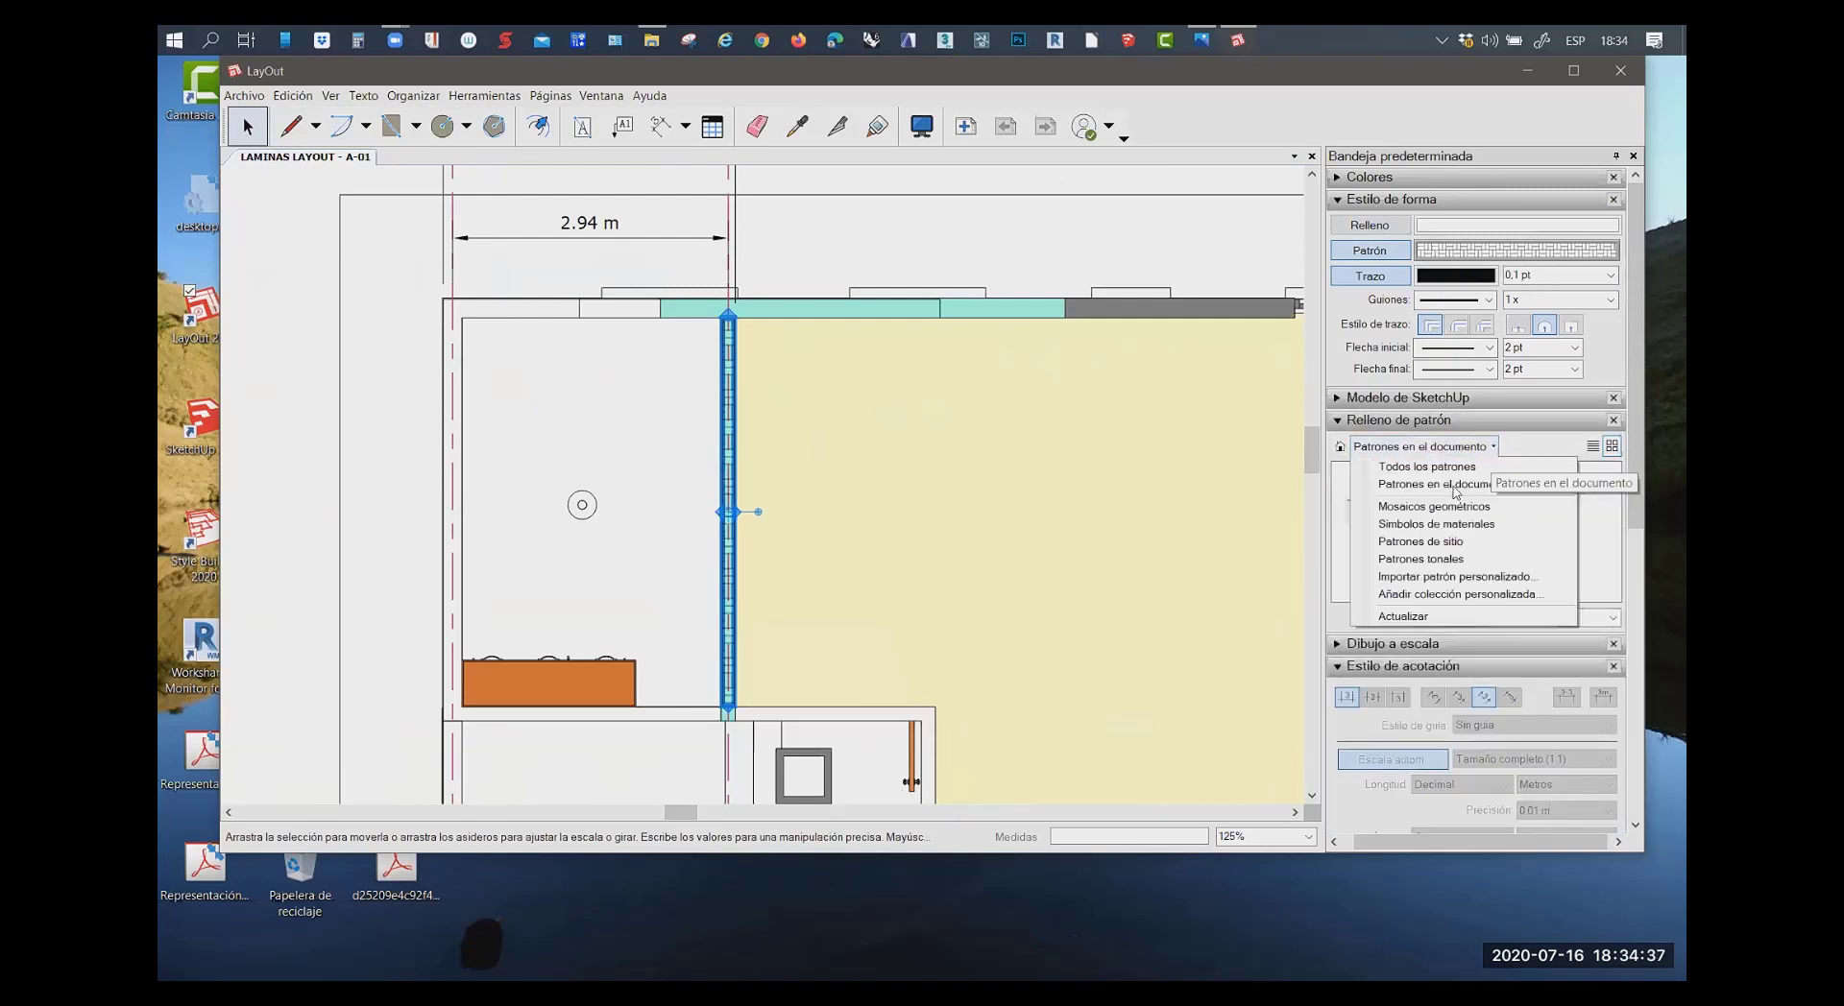
left_click(1458, 487)
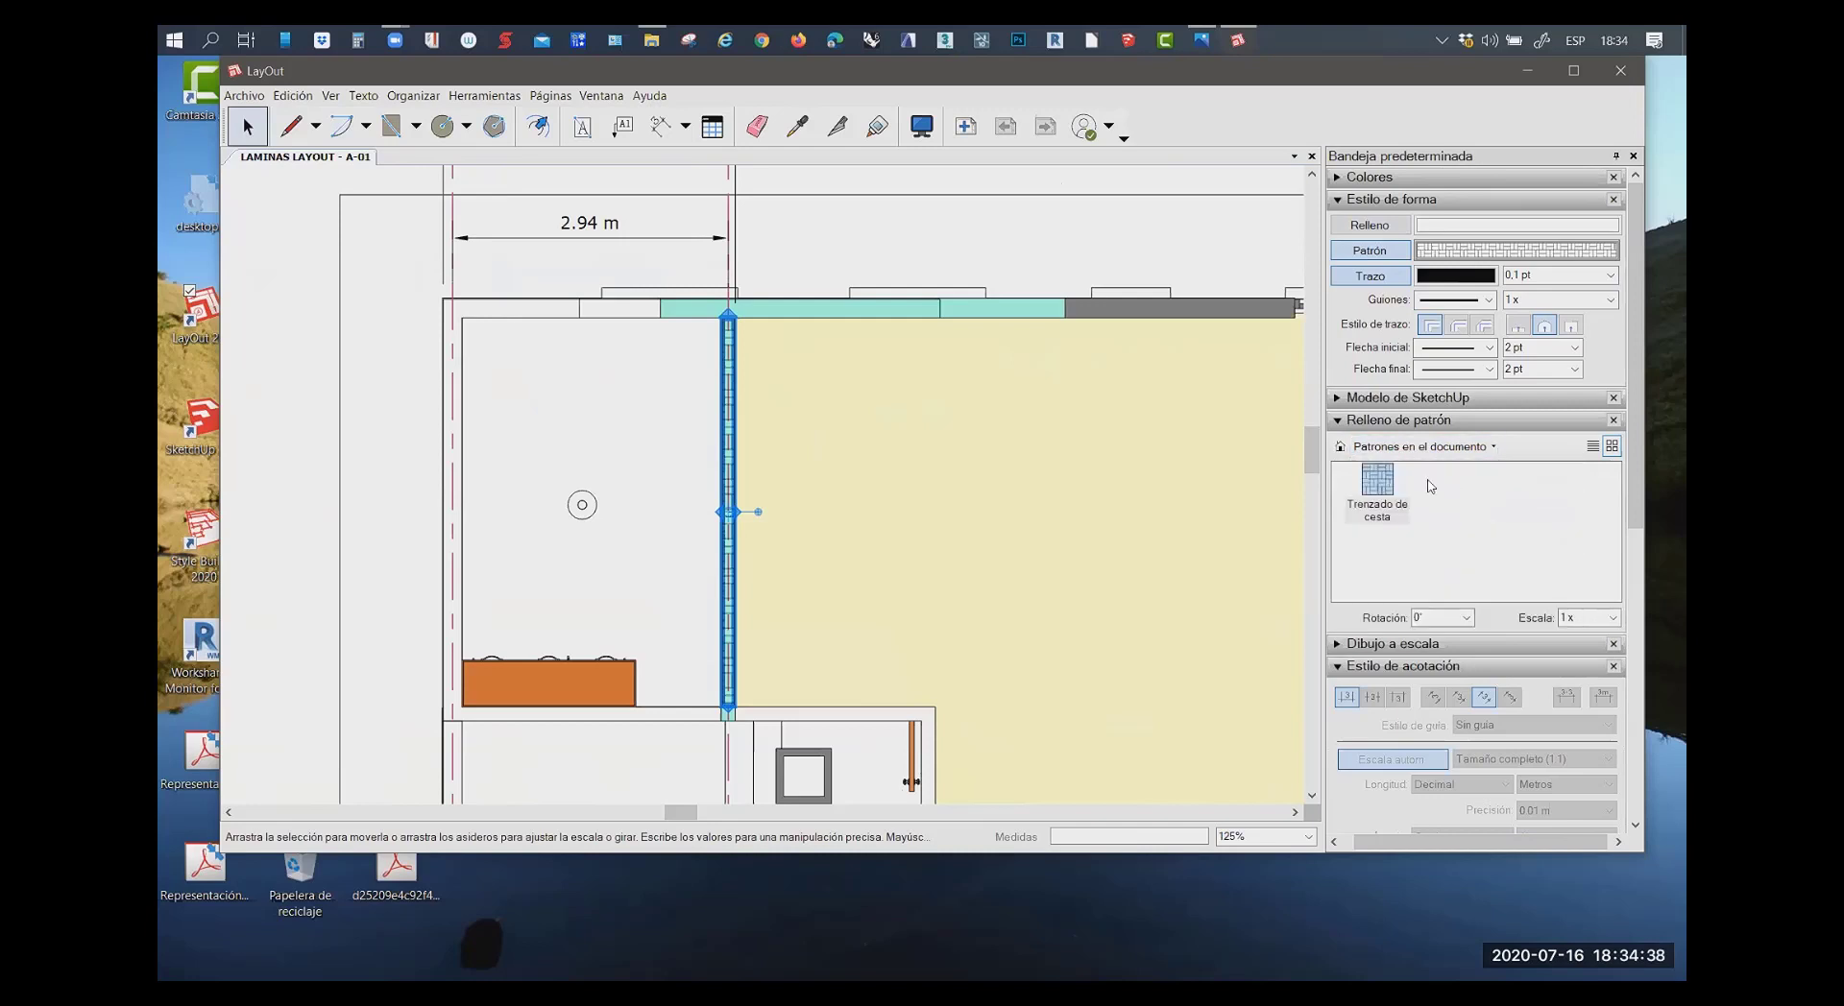
left_click(1493, 448)
left_click(1465, 525)
left_click(1469, 480)
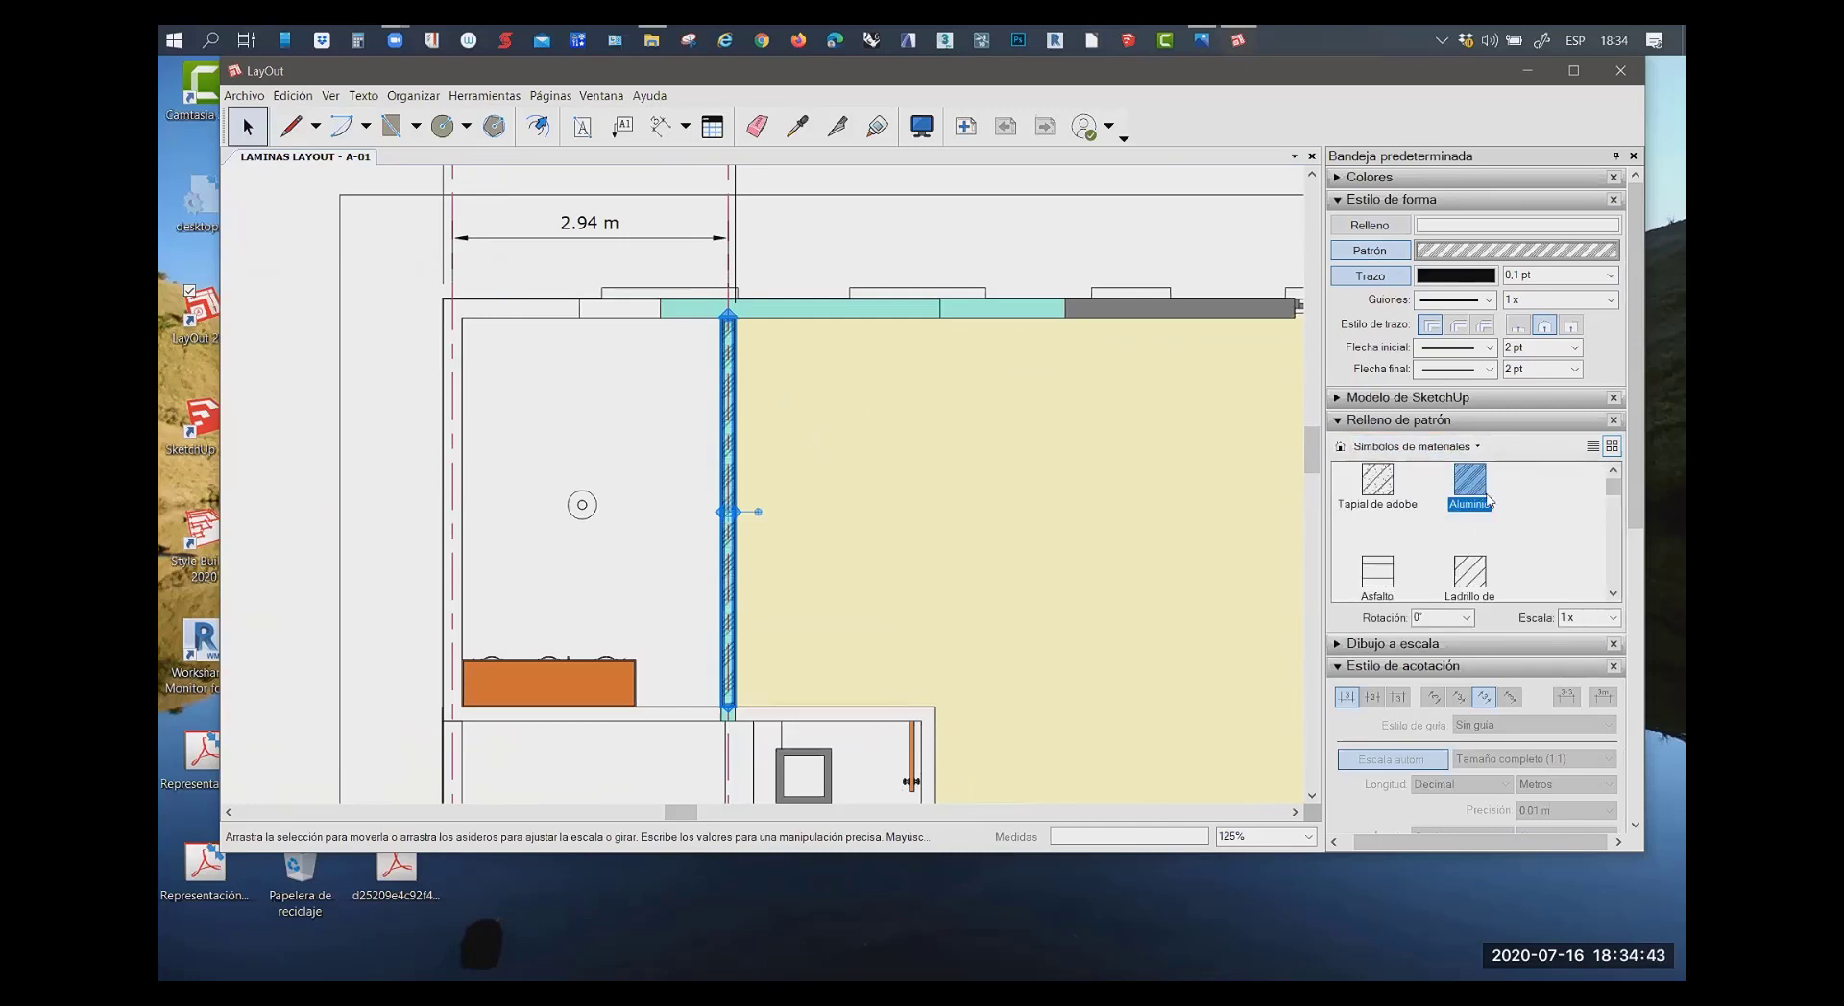
left_click(394, 278)
scroll(740, 428, "up", 2)
scroll(741, 428, "down", 3)
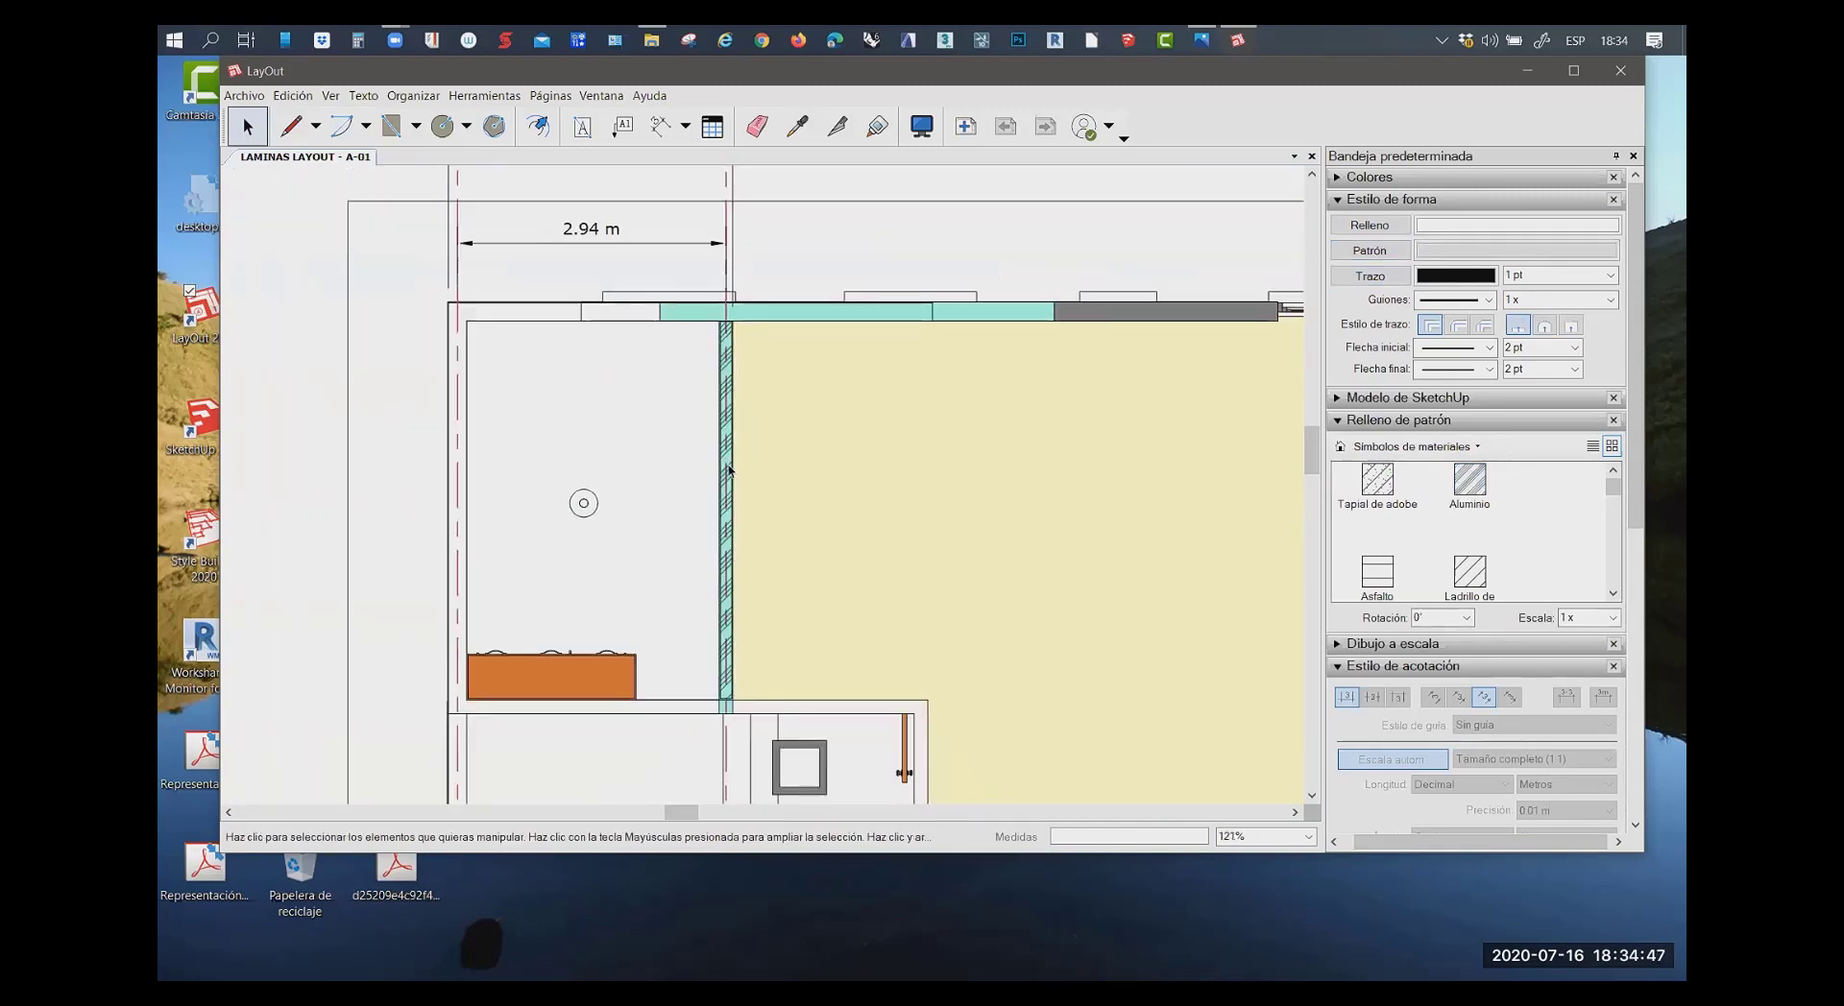
Turn on a white Relleno behind the hatched wall's pattern
left_click(1404, 228)
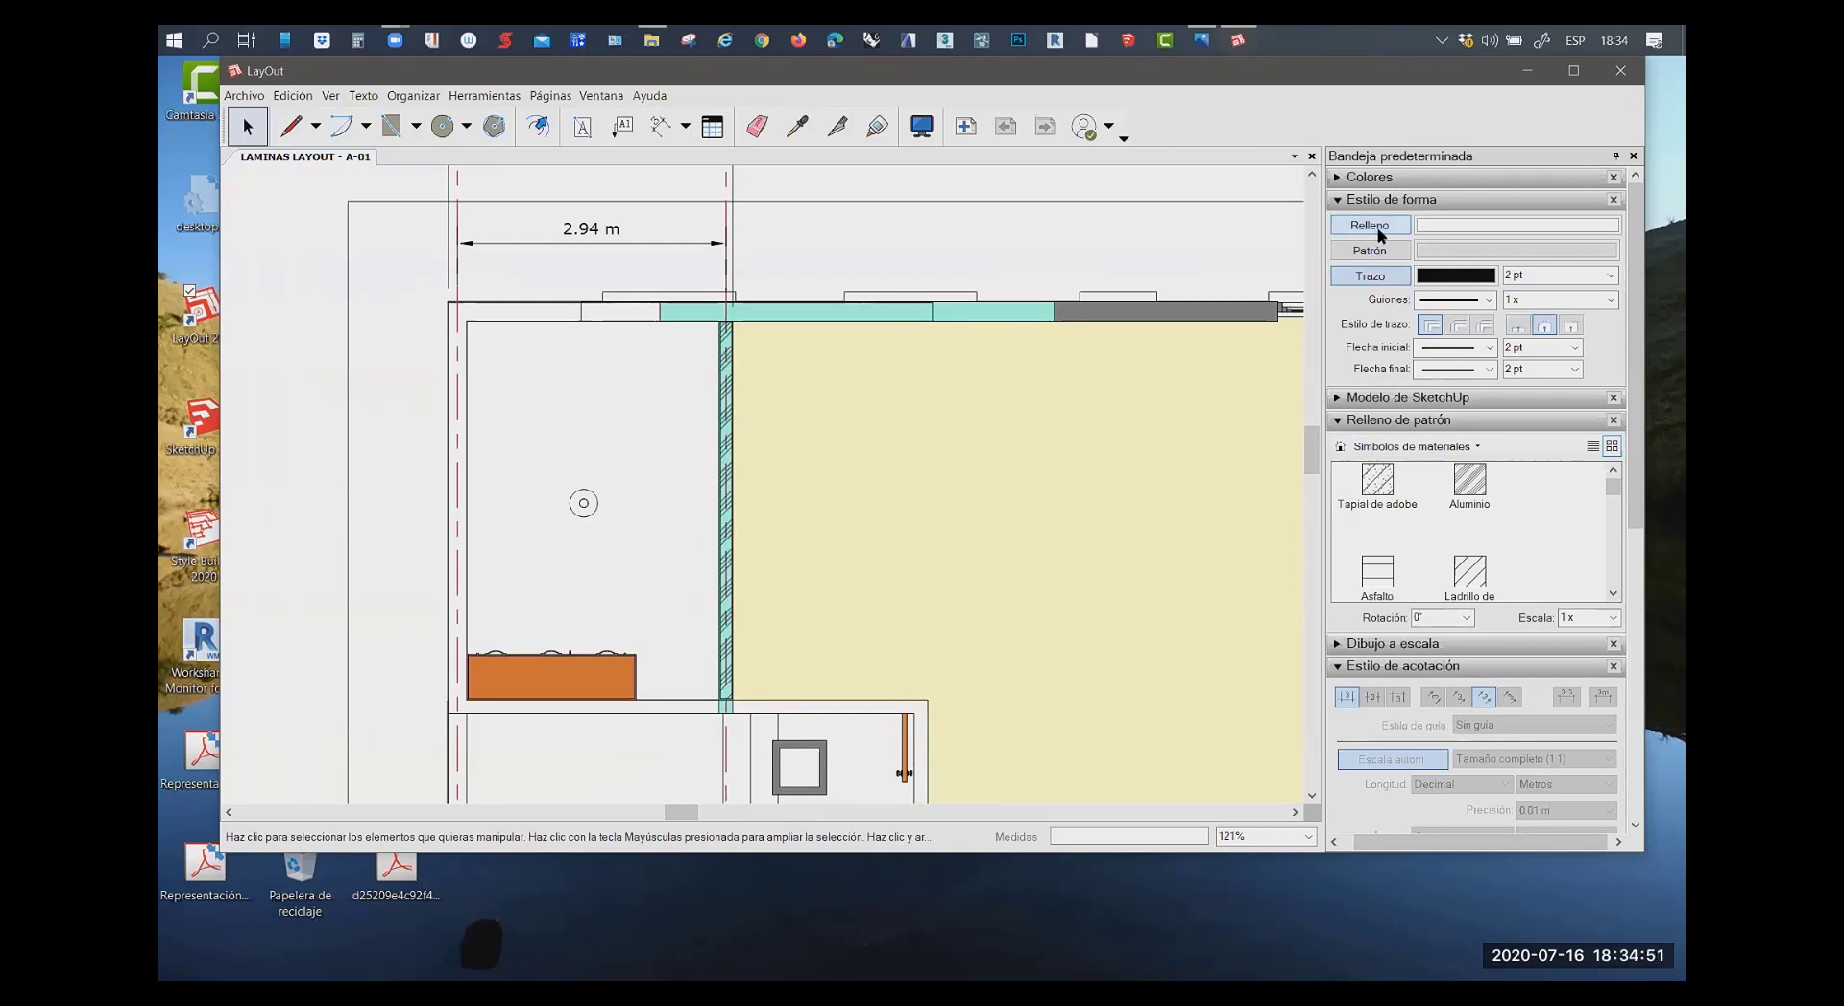
left_click(1447, 228)
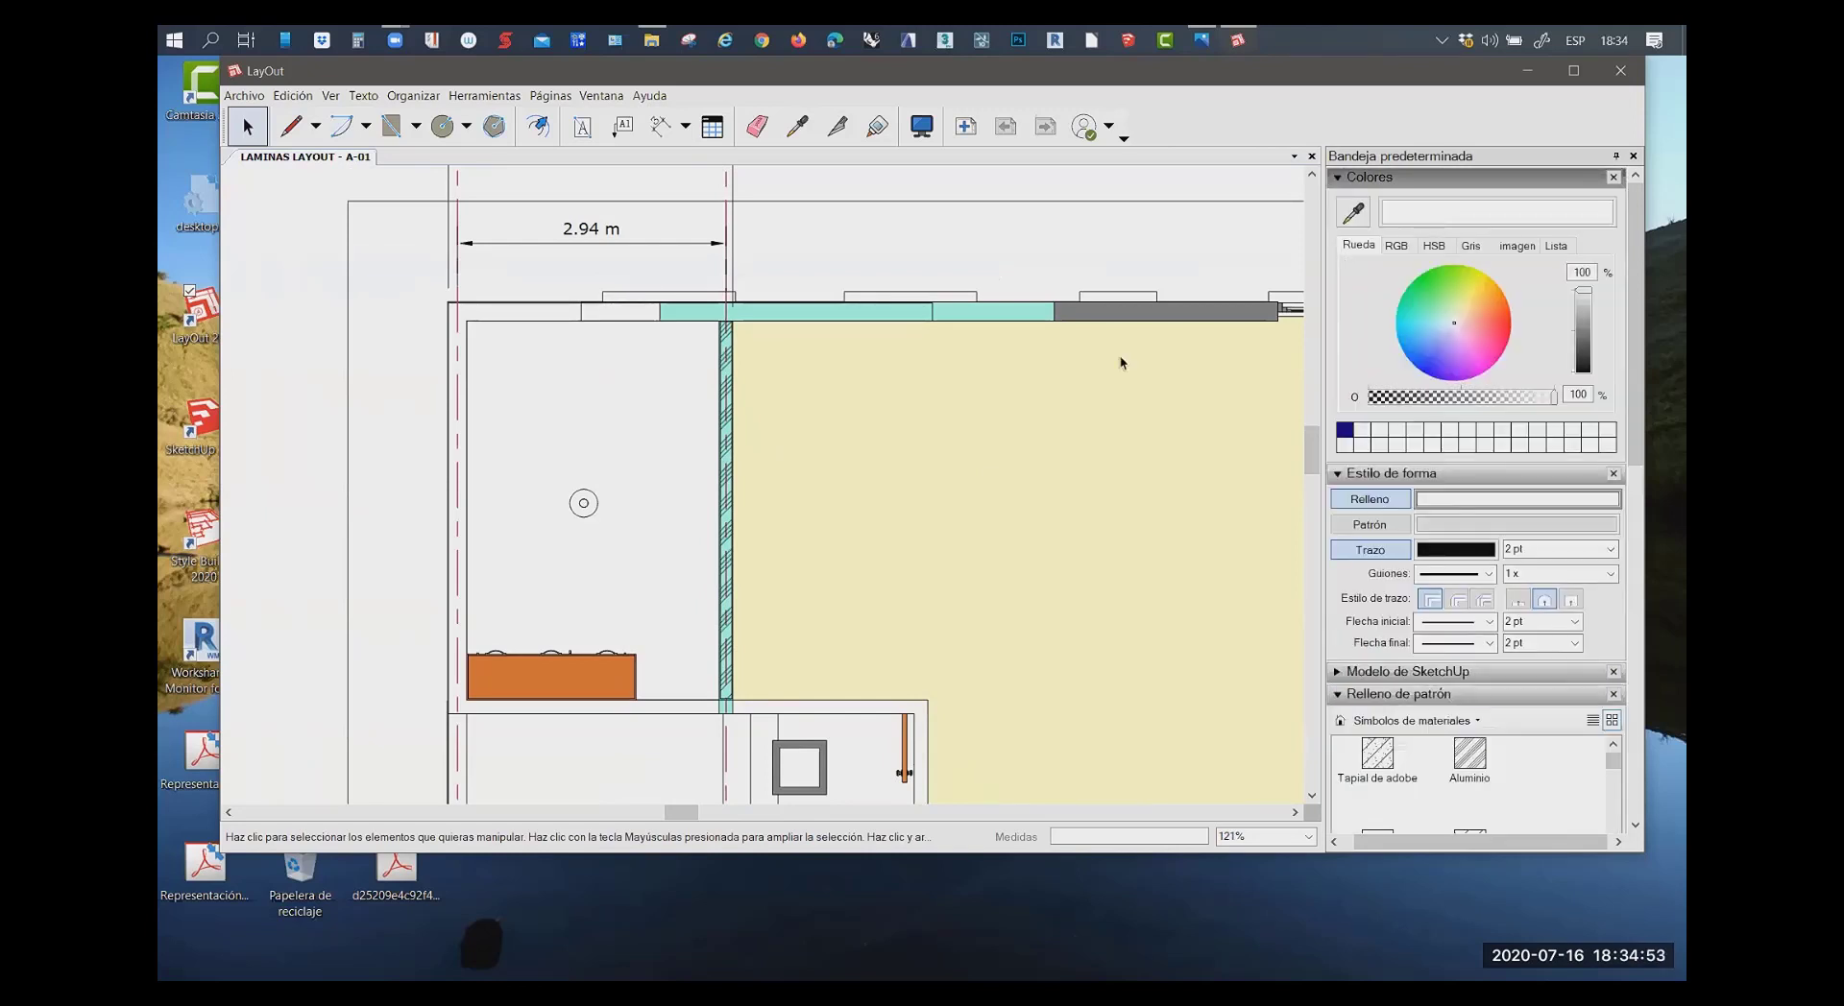
left_click(728, 429)
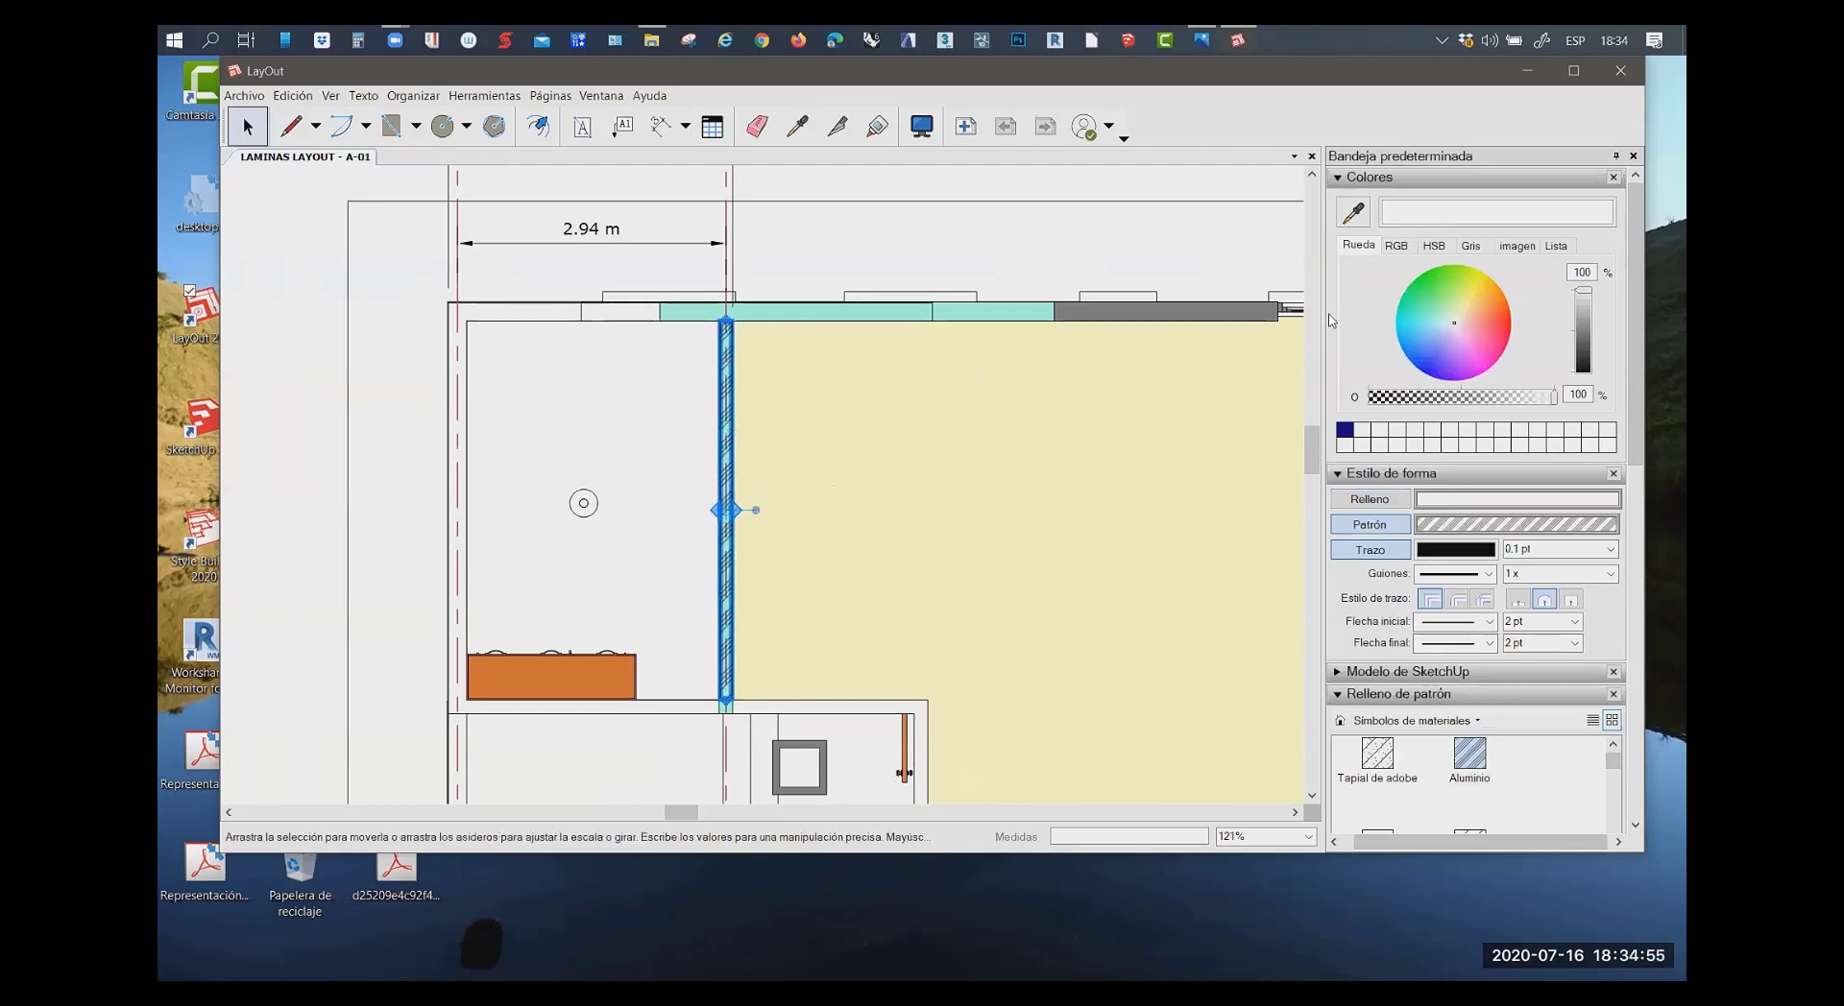
left_click(1340, 179)
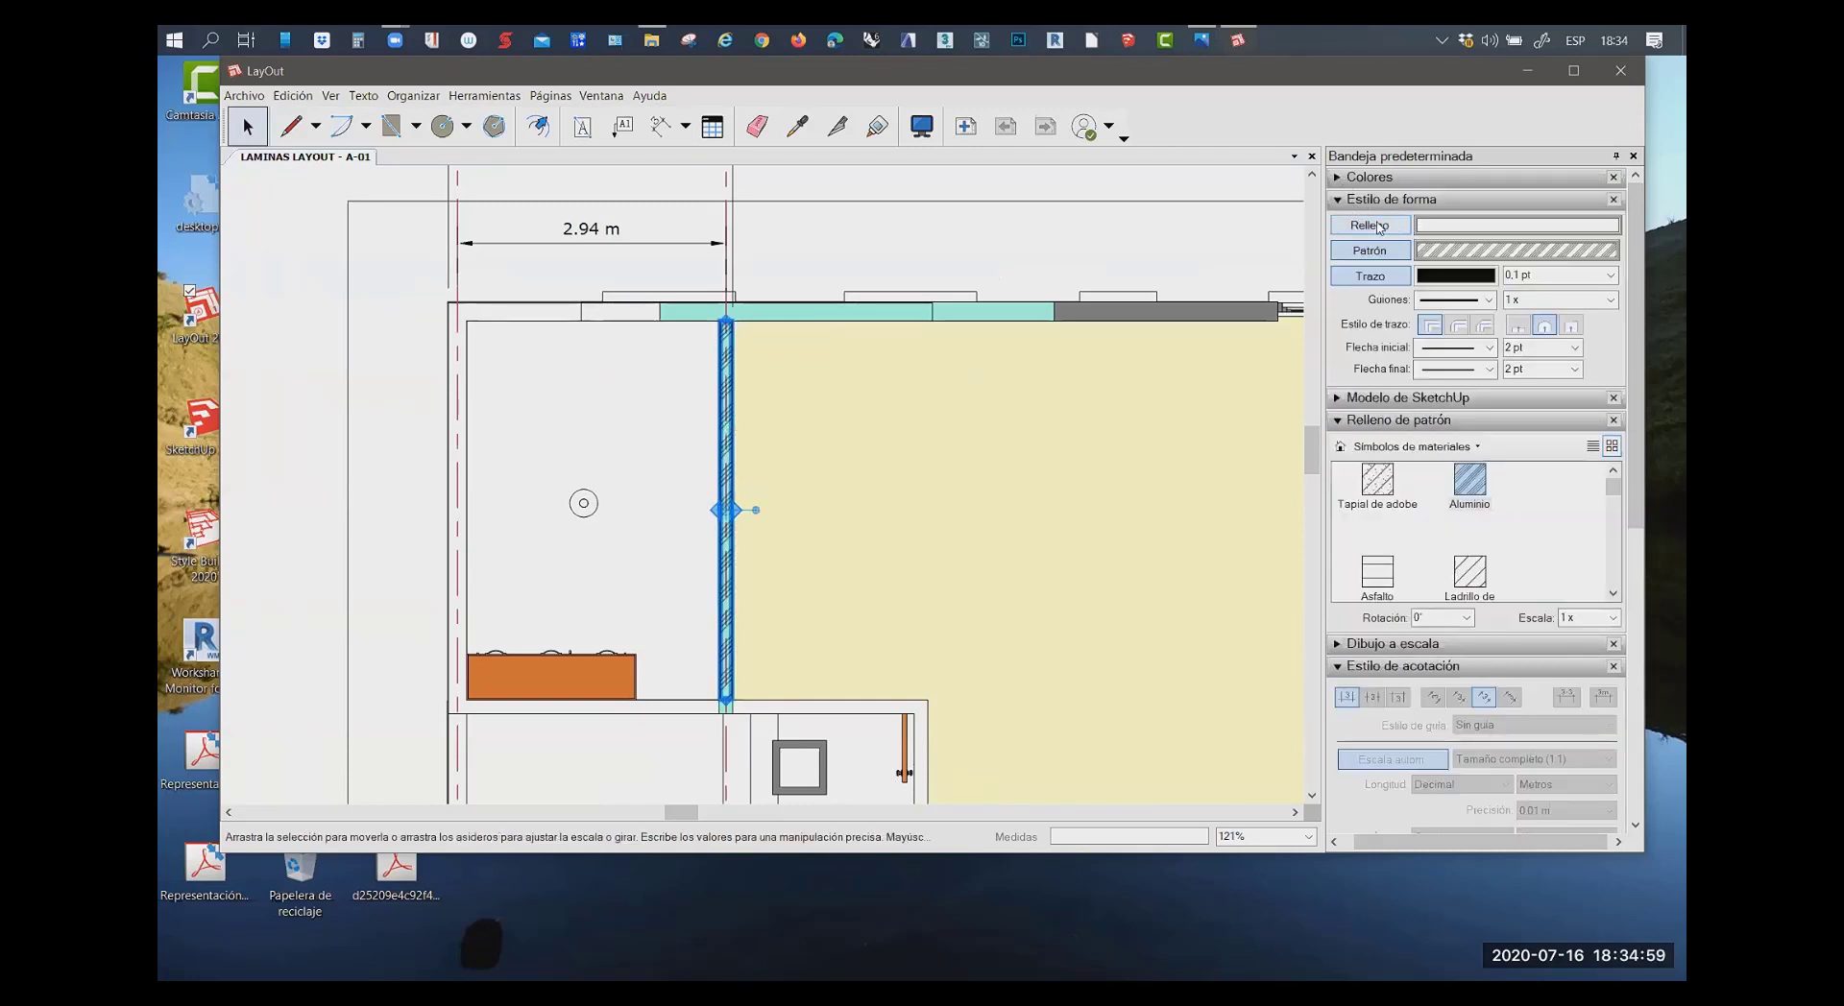
left_click(1377, 225)
left_click(569, 357)
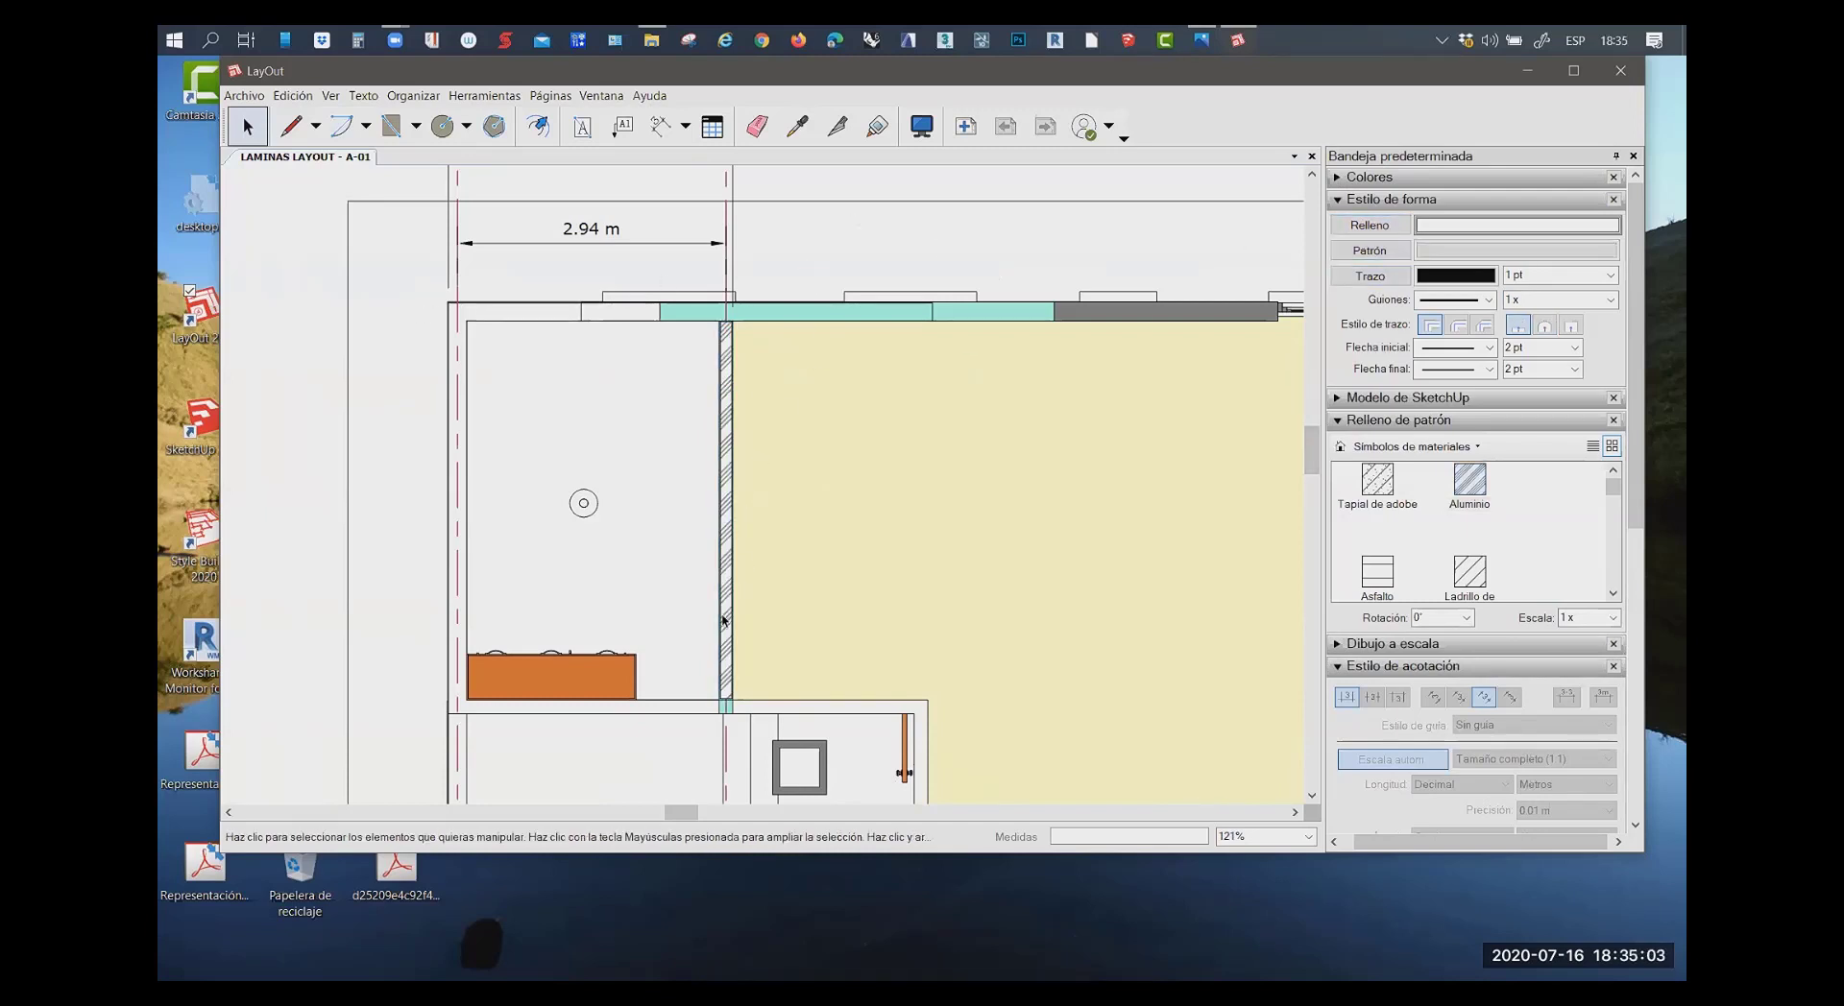
Zoom around the plan to inspect the hatched wall below the 3.11 m and 2.94 m dimensions
scroll(540, 469, "down", 1)
scroll(712, 552, "down", 1)
scroll(713, 553, "up", 1)
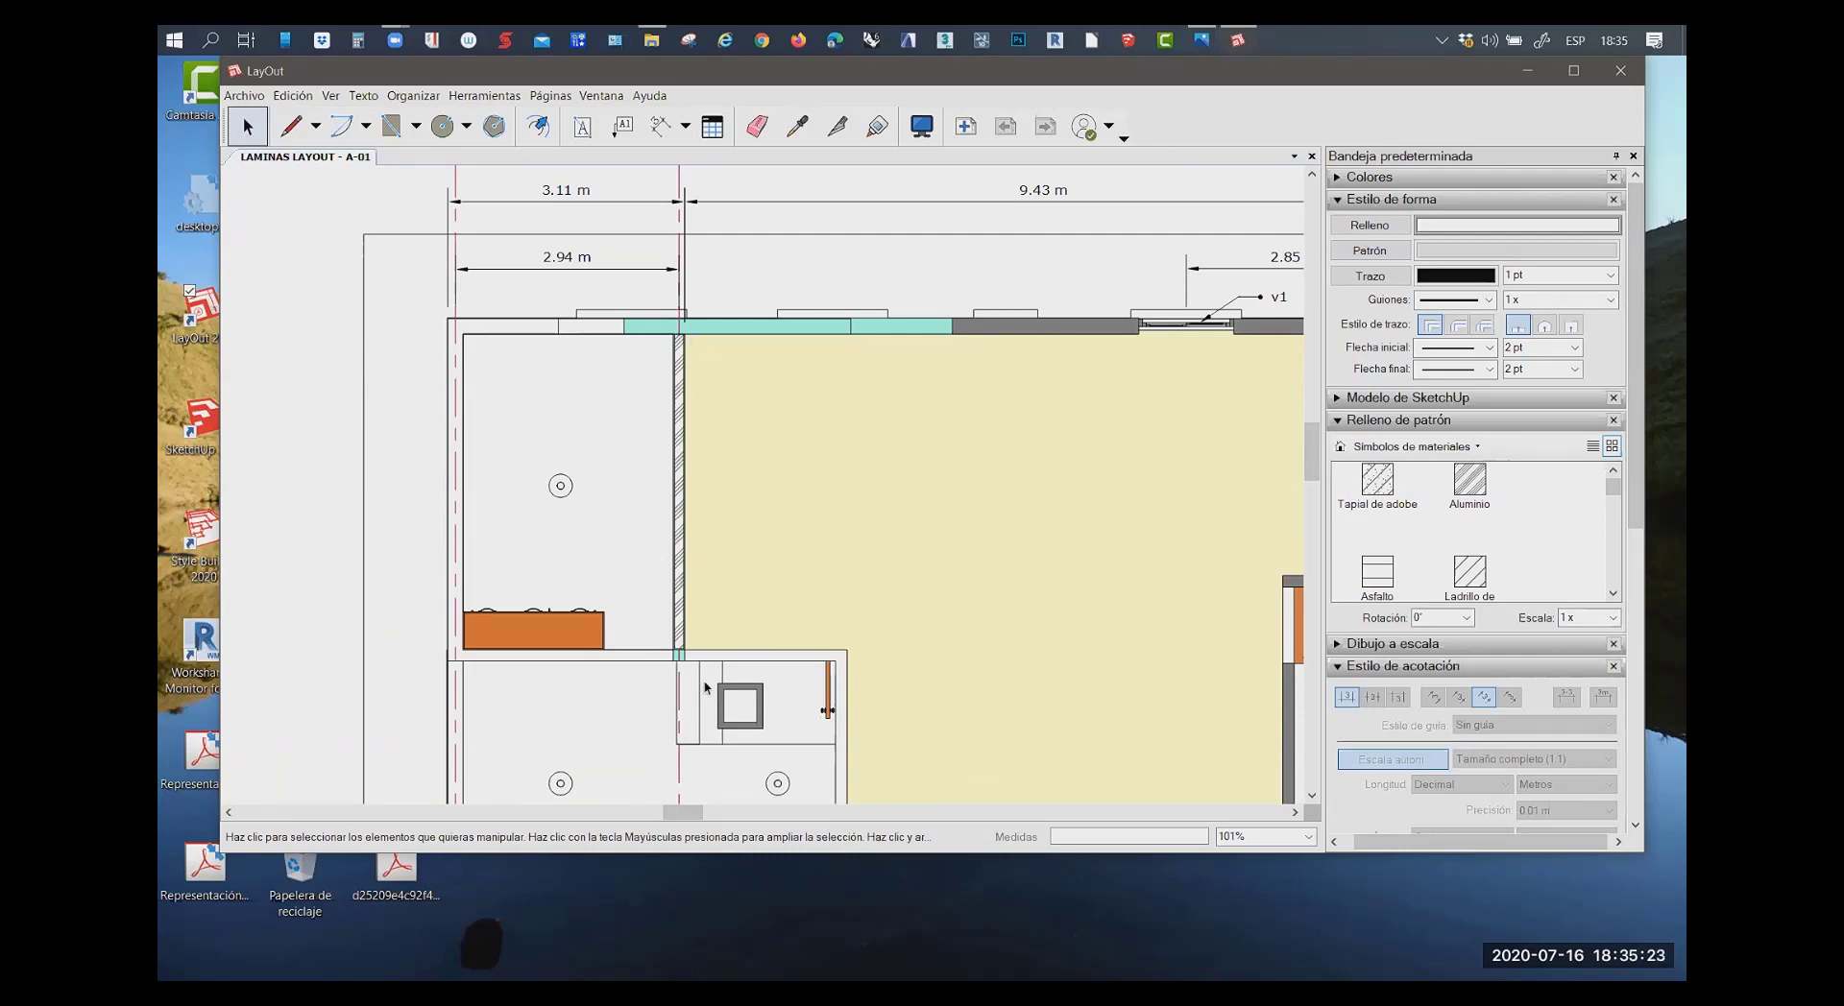
scroll(686, 376, "up", 1)
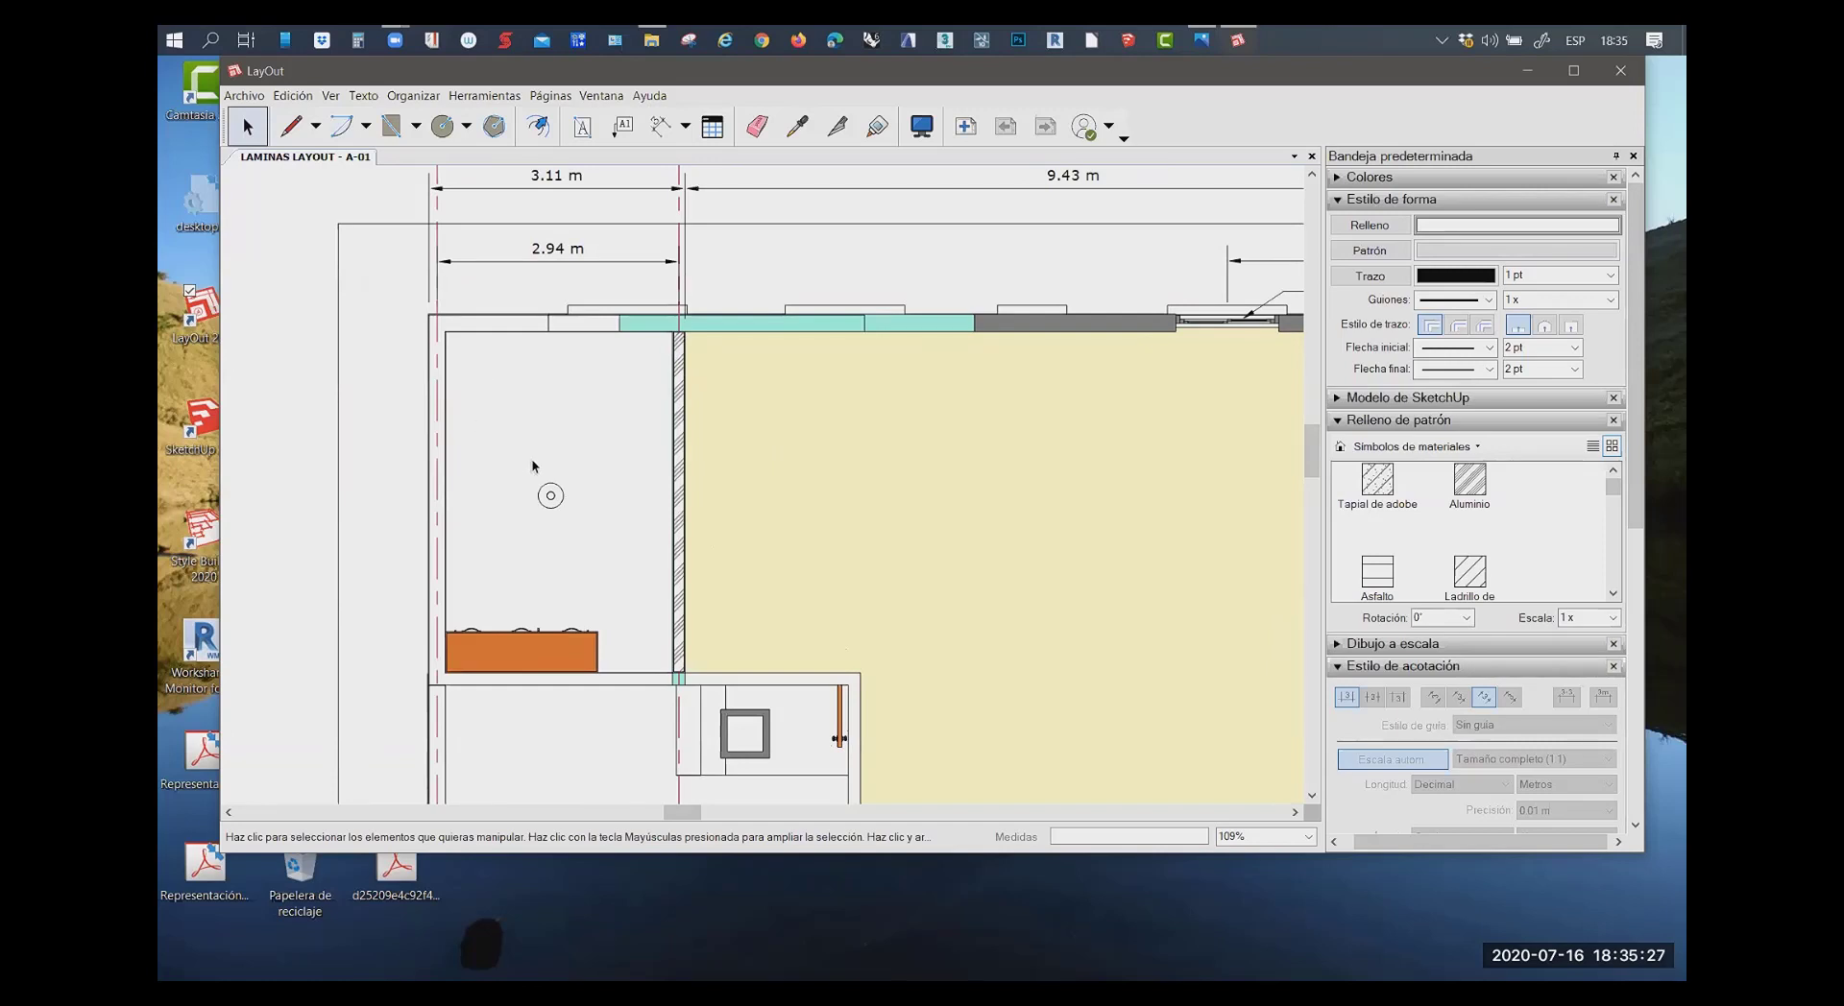
scroll(532, 458, "down", 2)
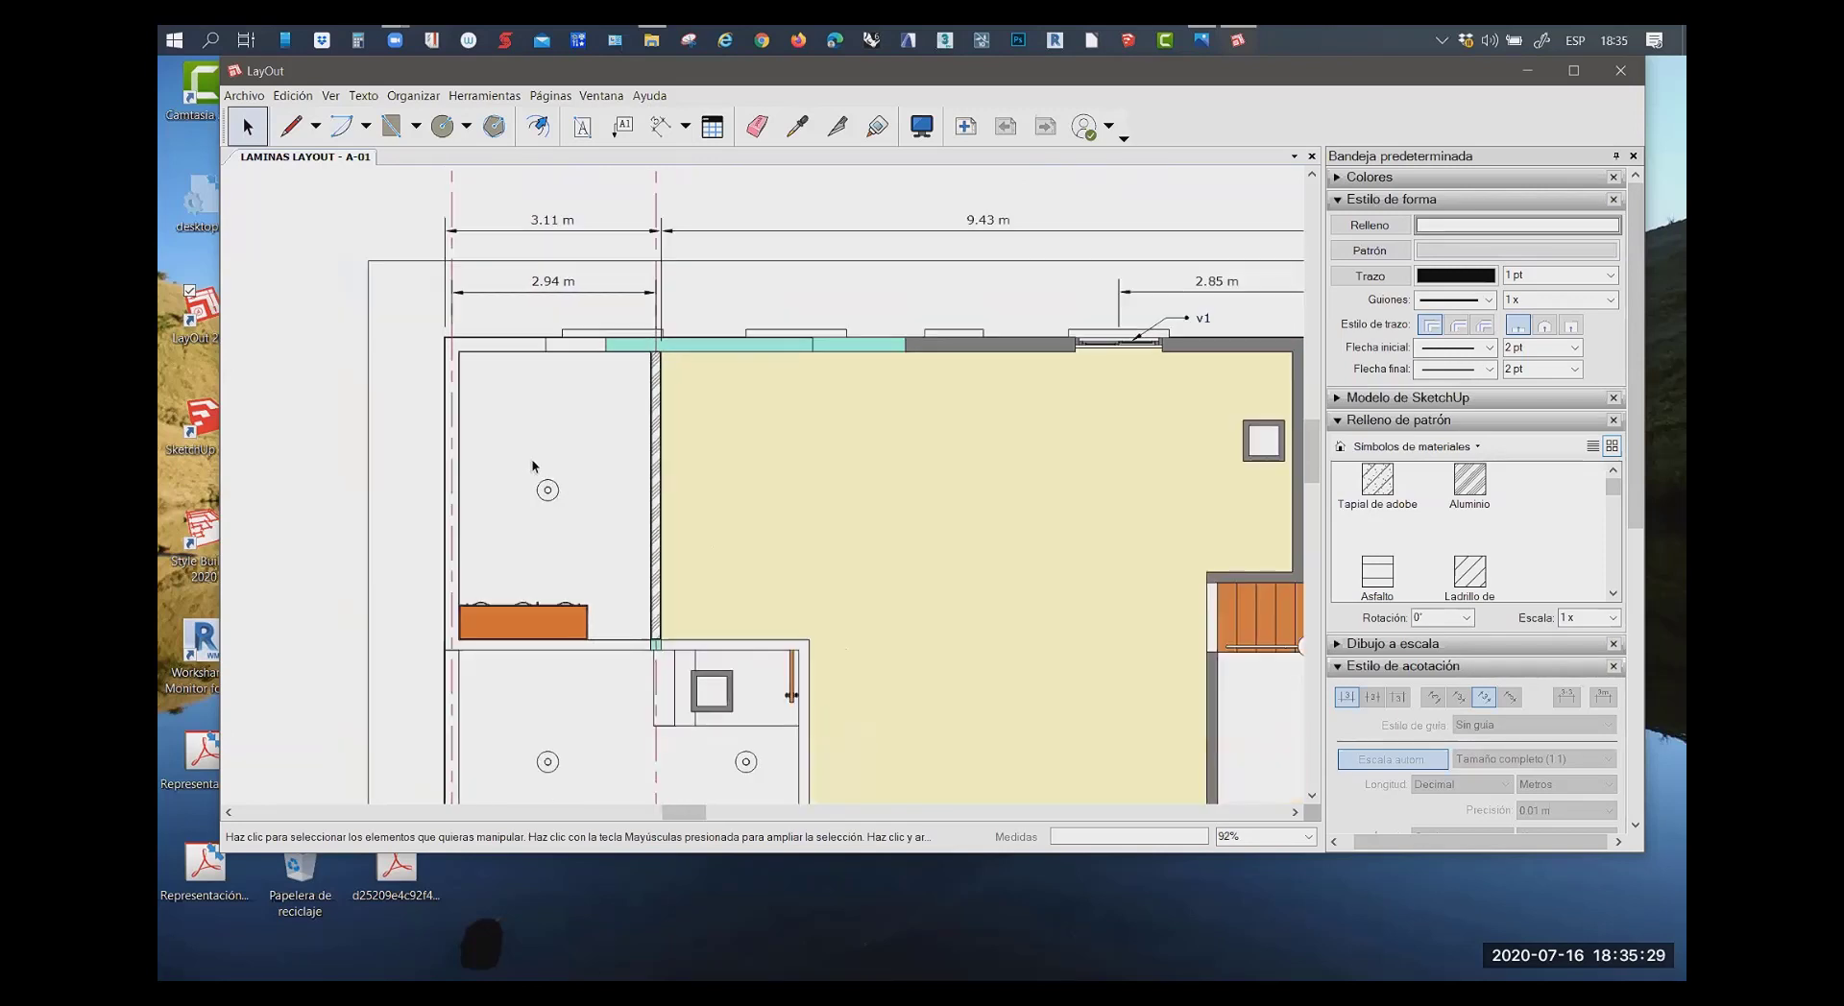
scroll(532, 458, "down", 1)
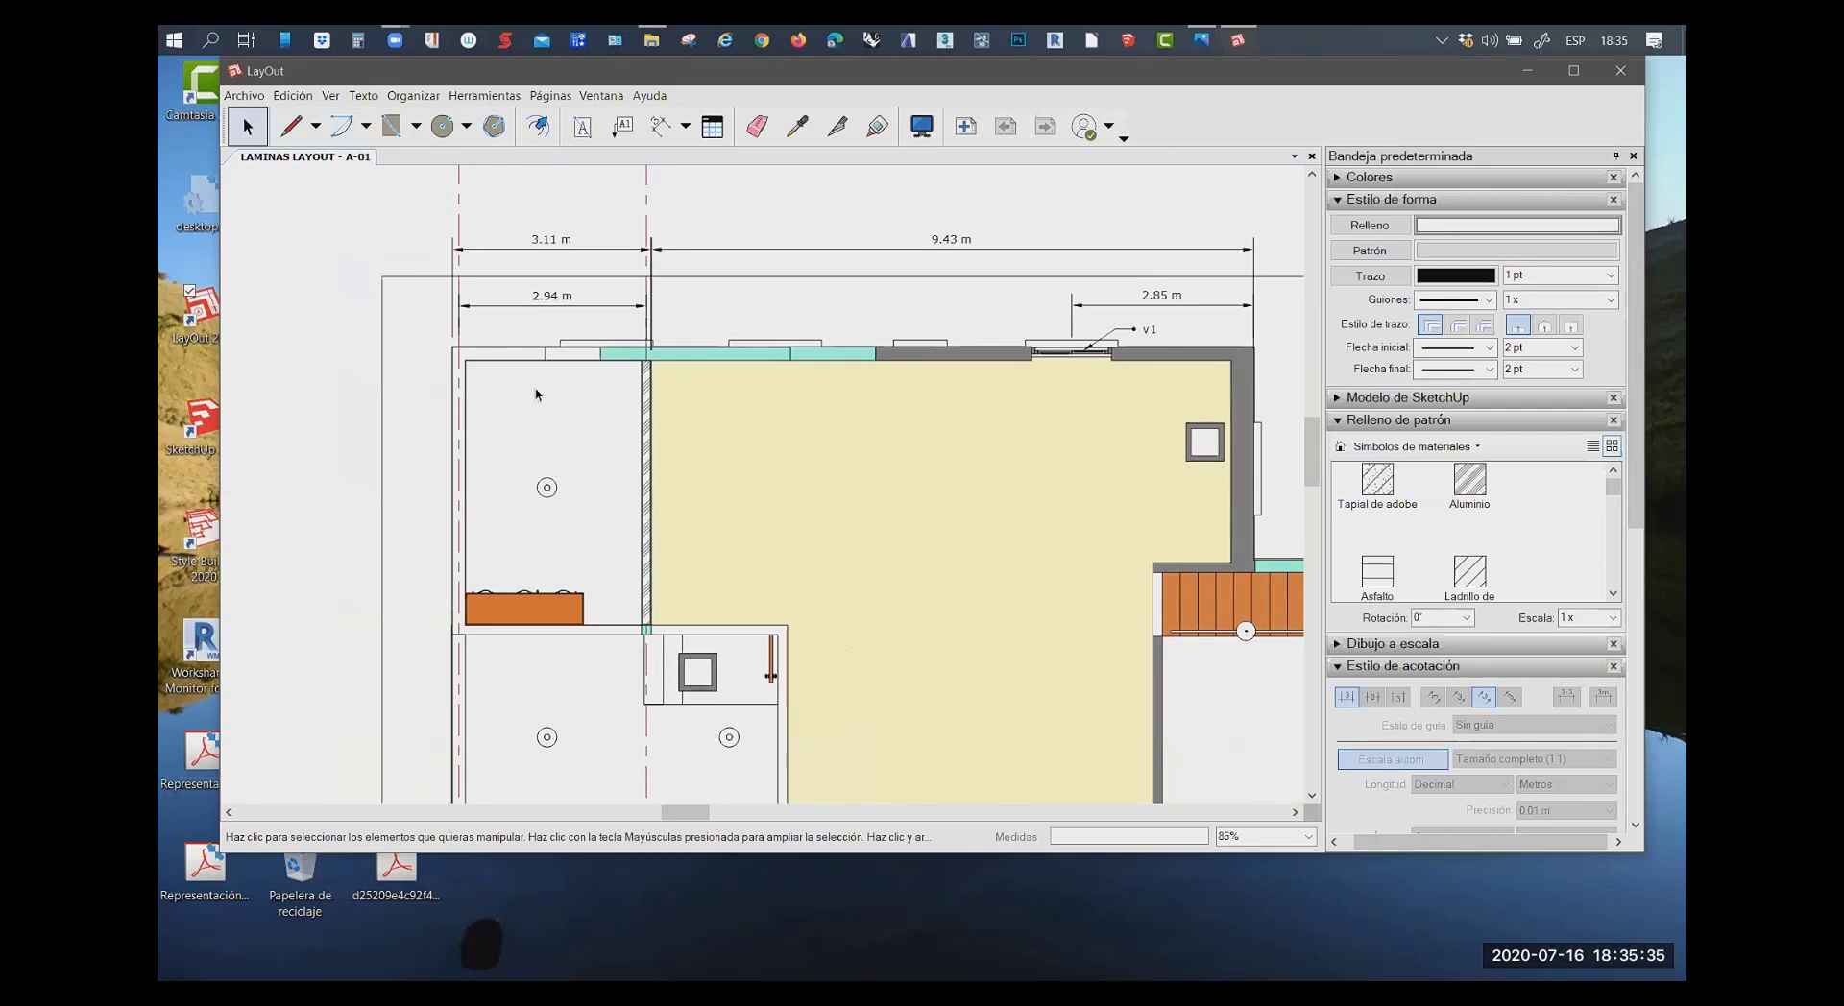
scroll(634, 331, "up", 2)
scroll(707, 368, "down", 1)
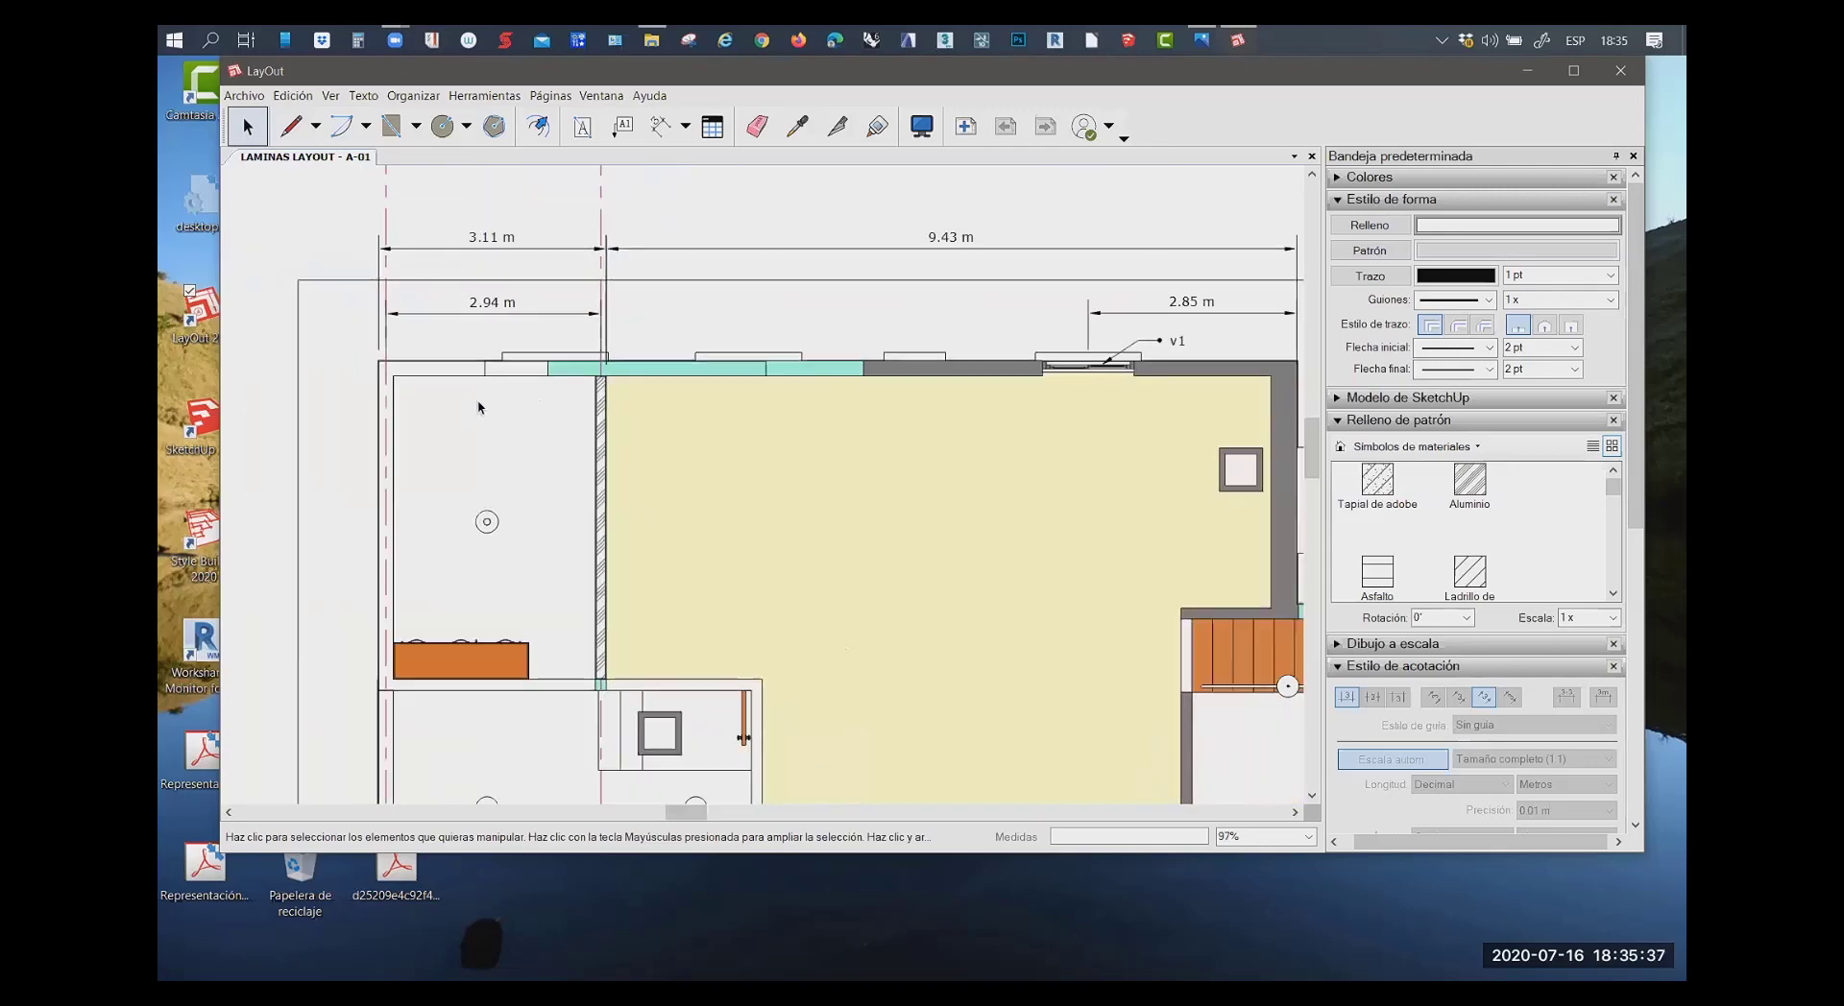
scroll(480, 403, "down", 1)
scroll(570, 233, "up", 1)
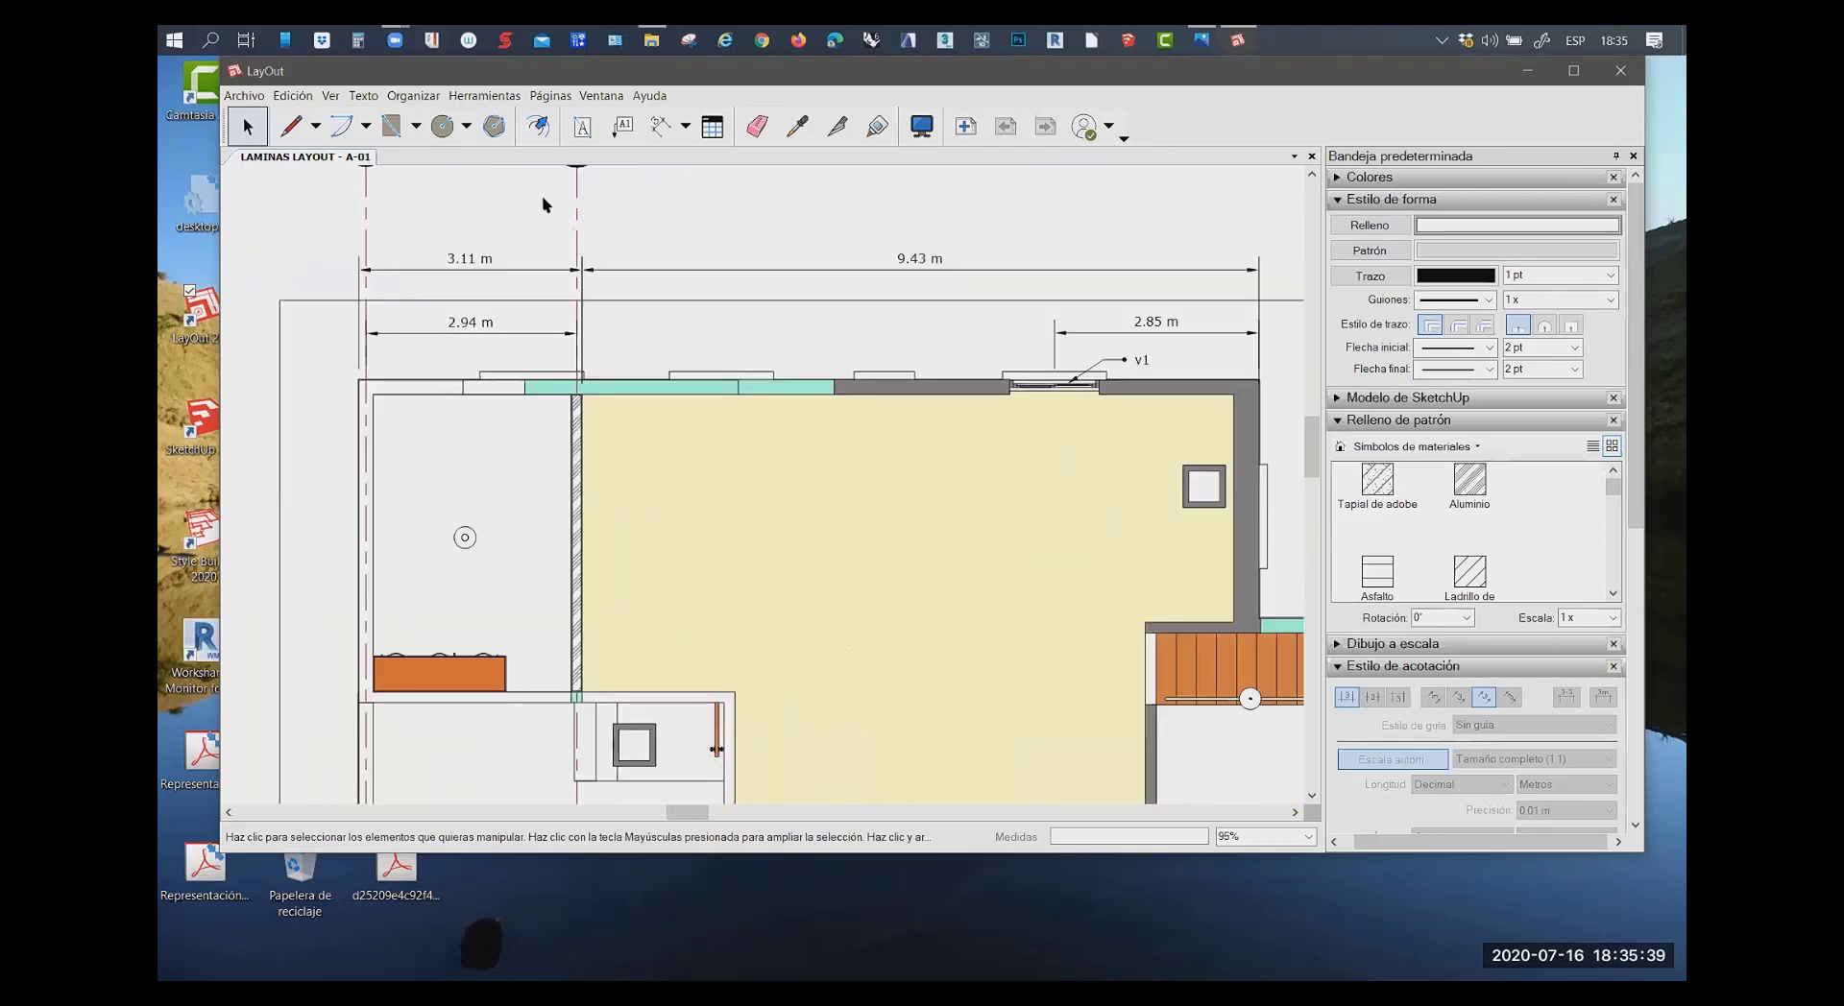
scroll(547, 197, "down", 1)
scroll(580, 296, "up", 1)
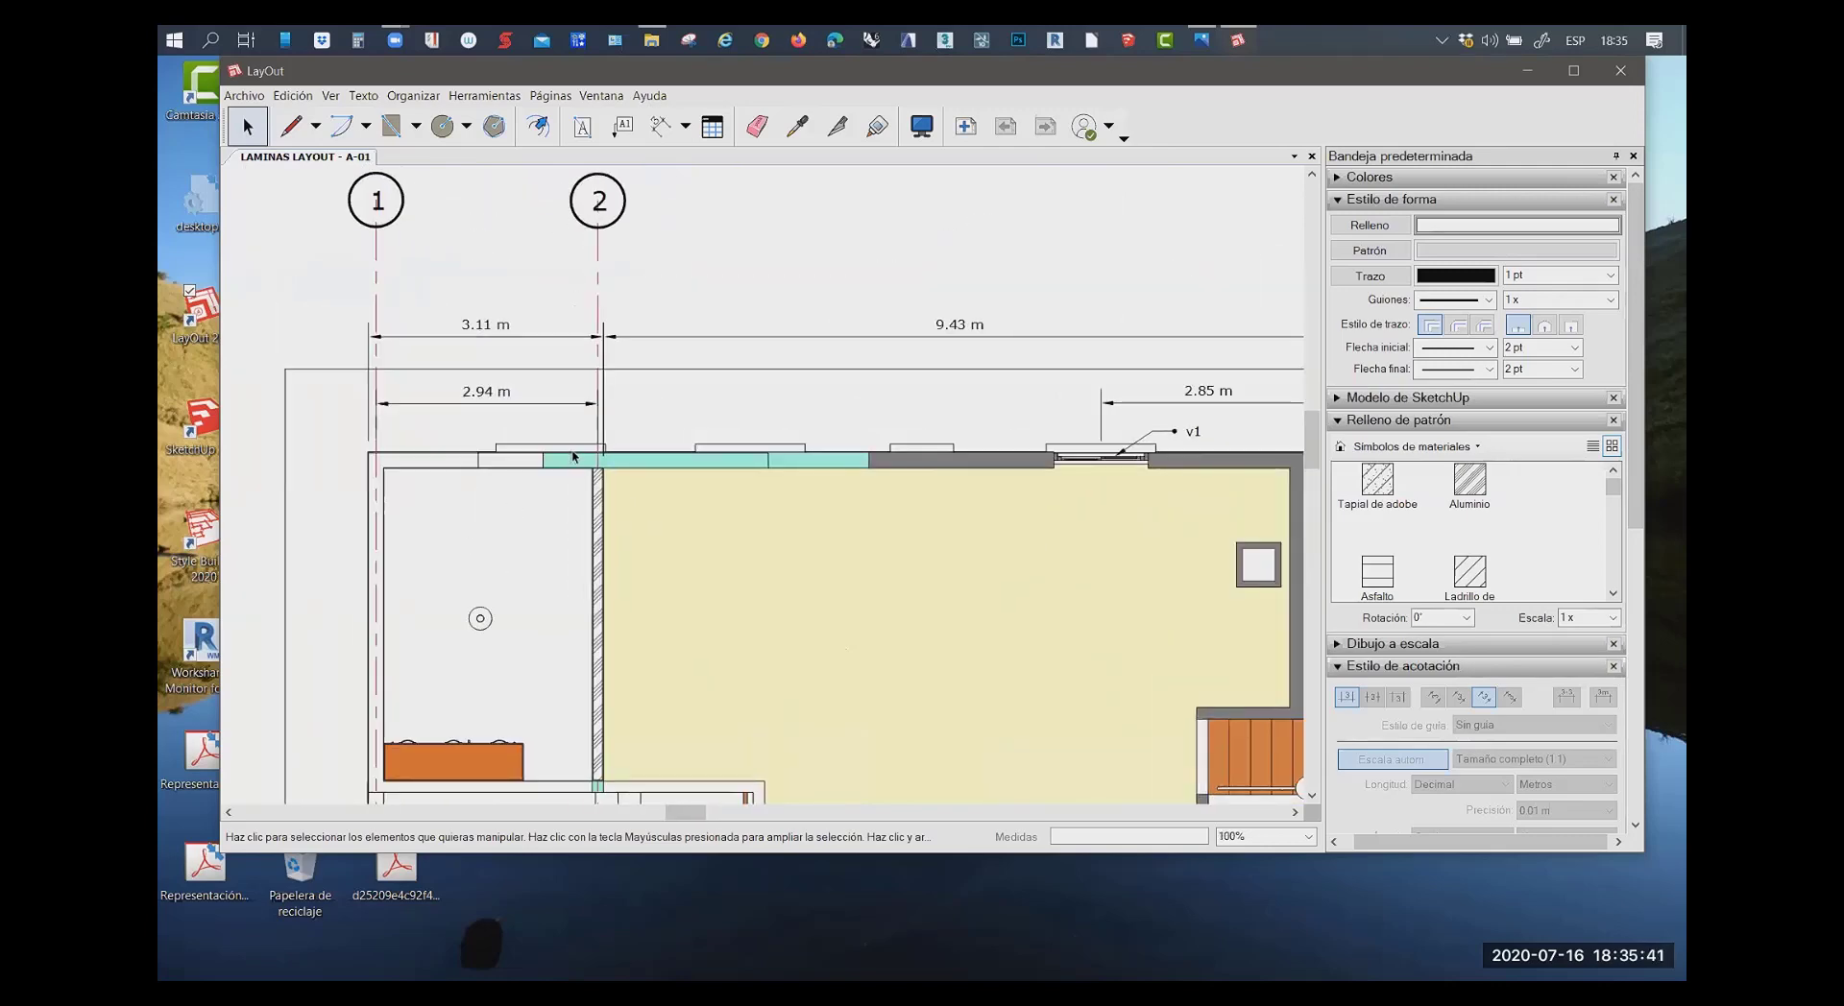
scroll(577, 299, "up", 2)
scroll(652, 471, "down", 2)
scroll(637, 759, "down", 1)
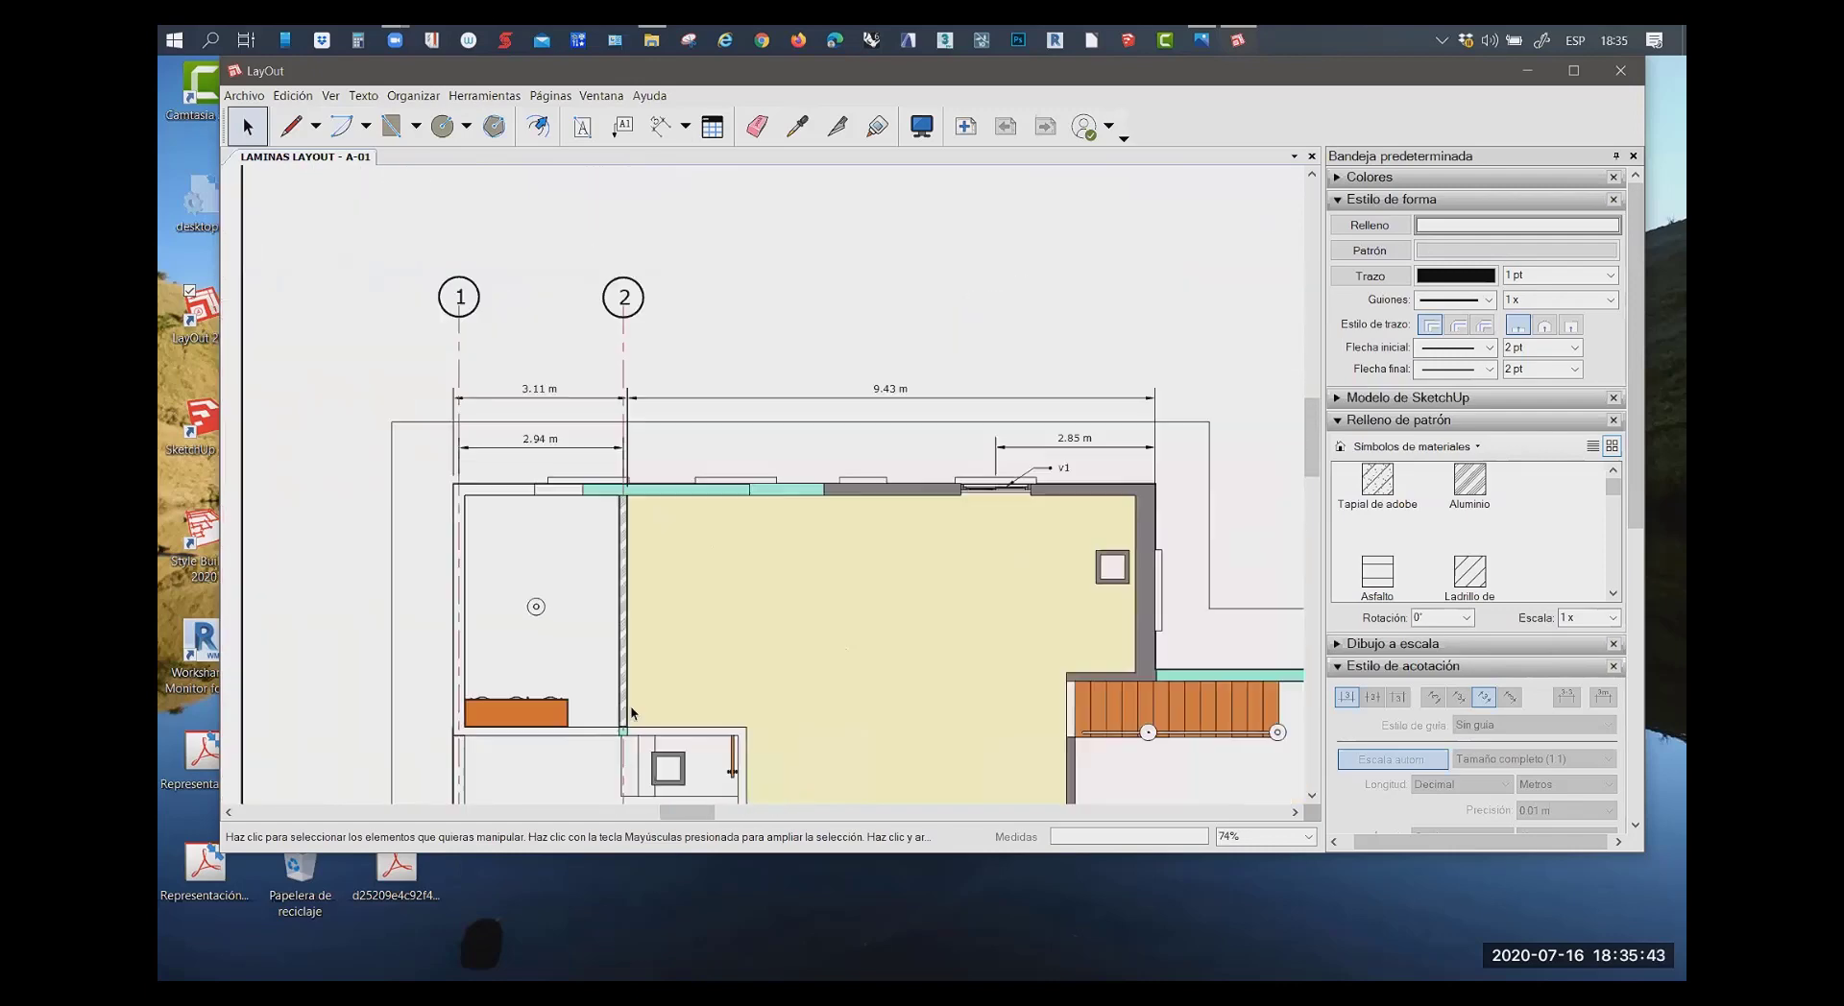
scroll(636, 695, "up", 1)
scroll(642, 362, "down", 1)
scroll(623, 329, "up", 1)
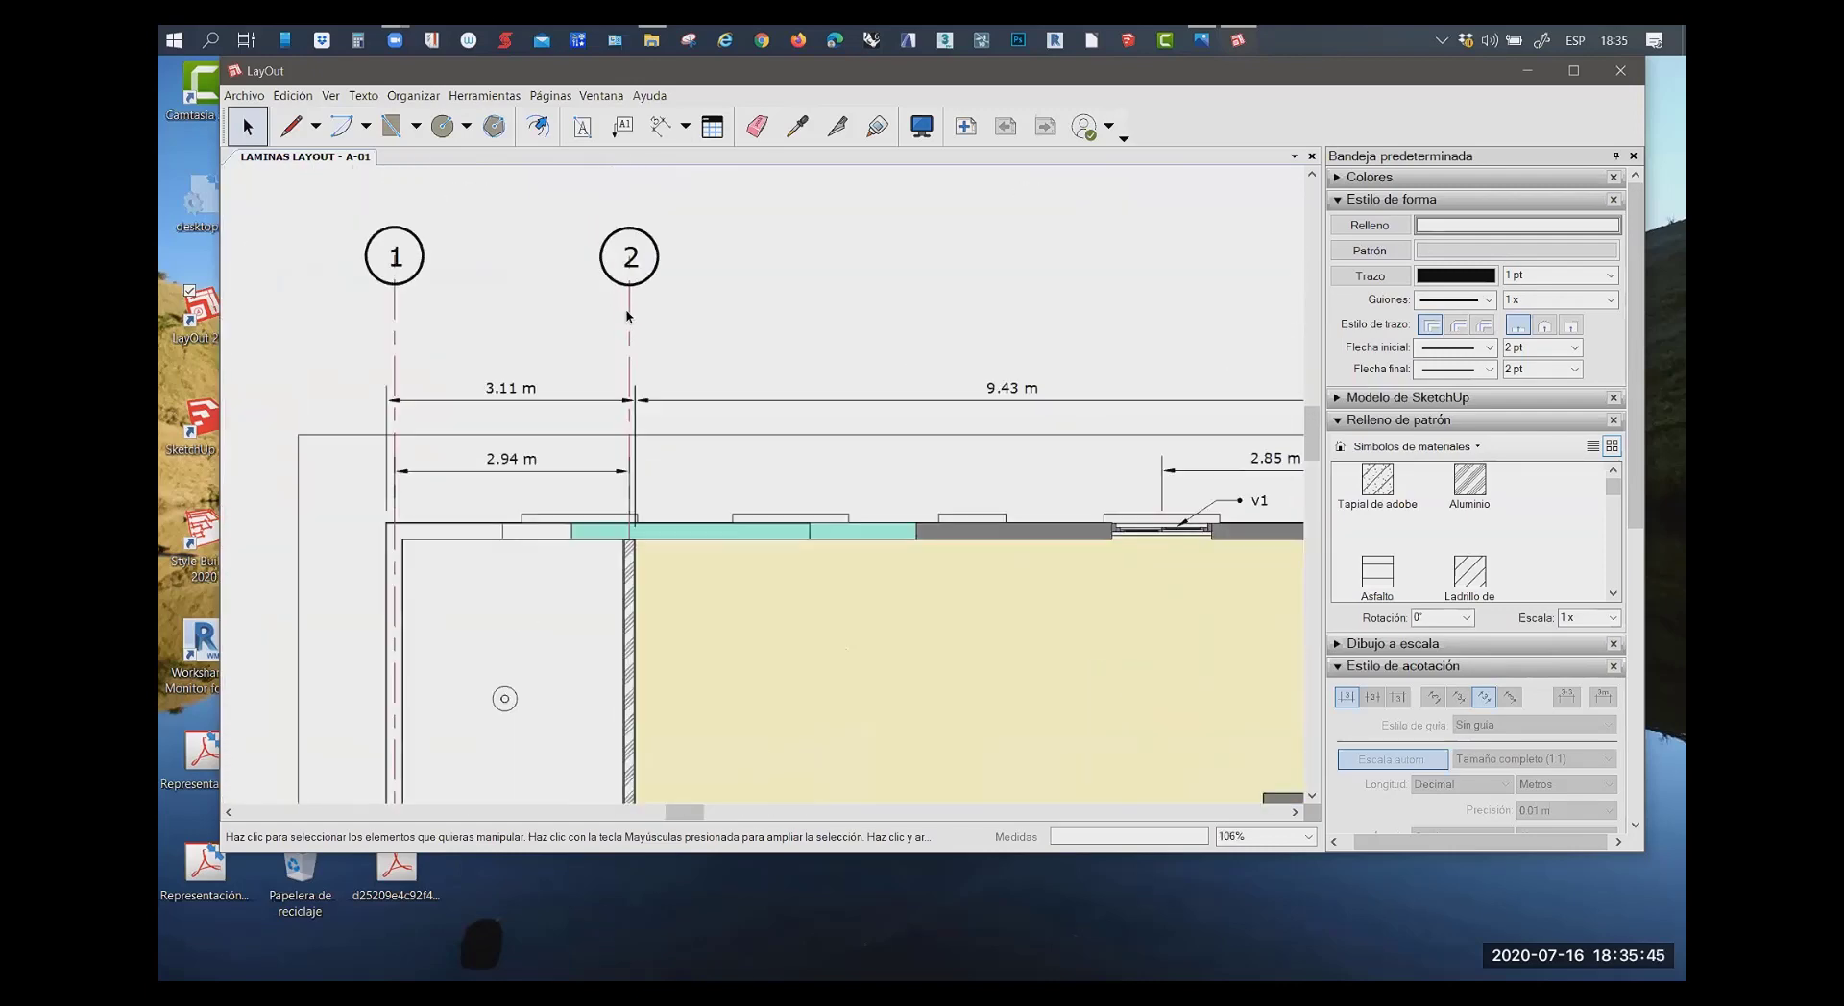
Move grid line 2 in front of the hatched wall with Organizar > Traer al frente
left_click(630, 307)
right_click(631, 313)
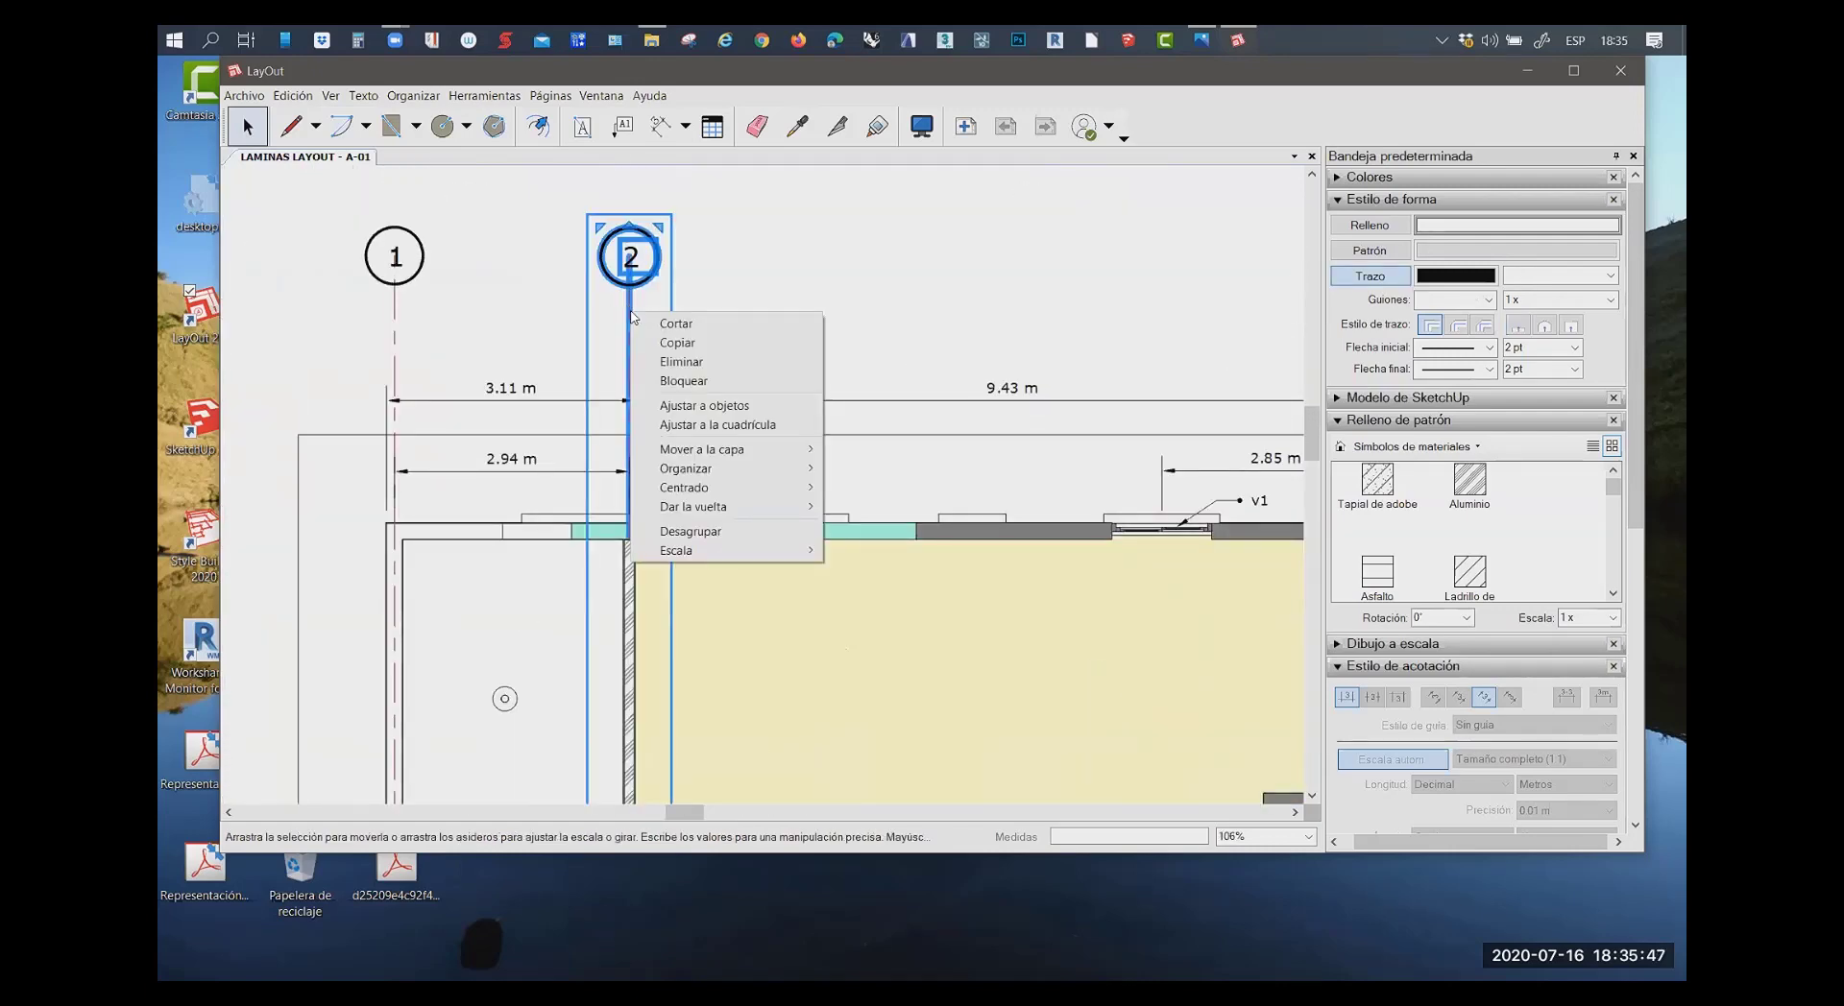
mouse_move(685, 469)
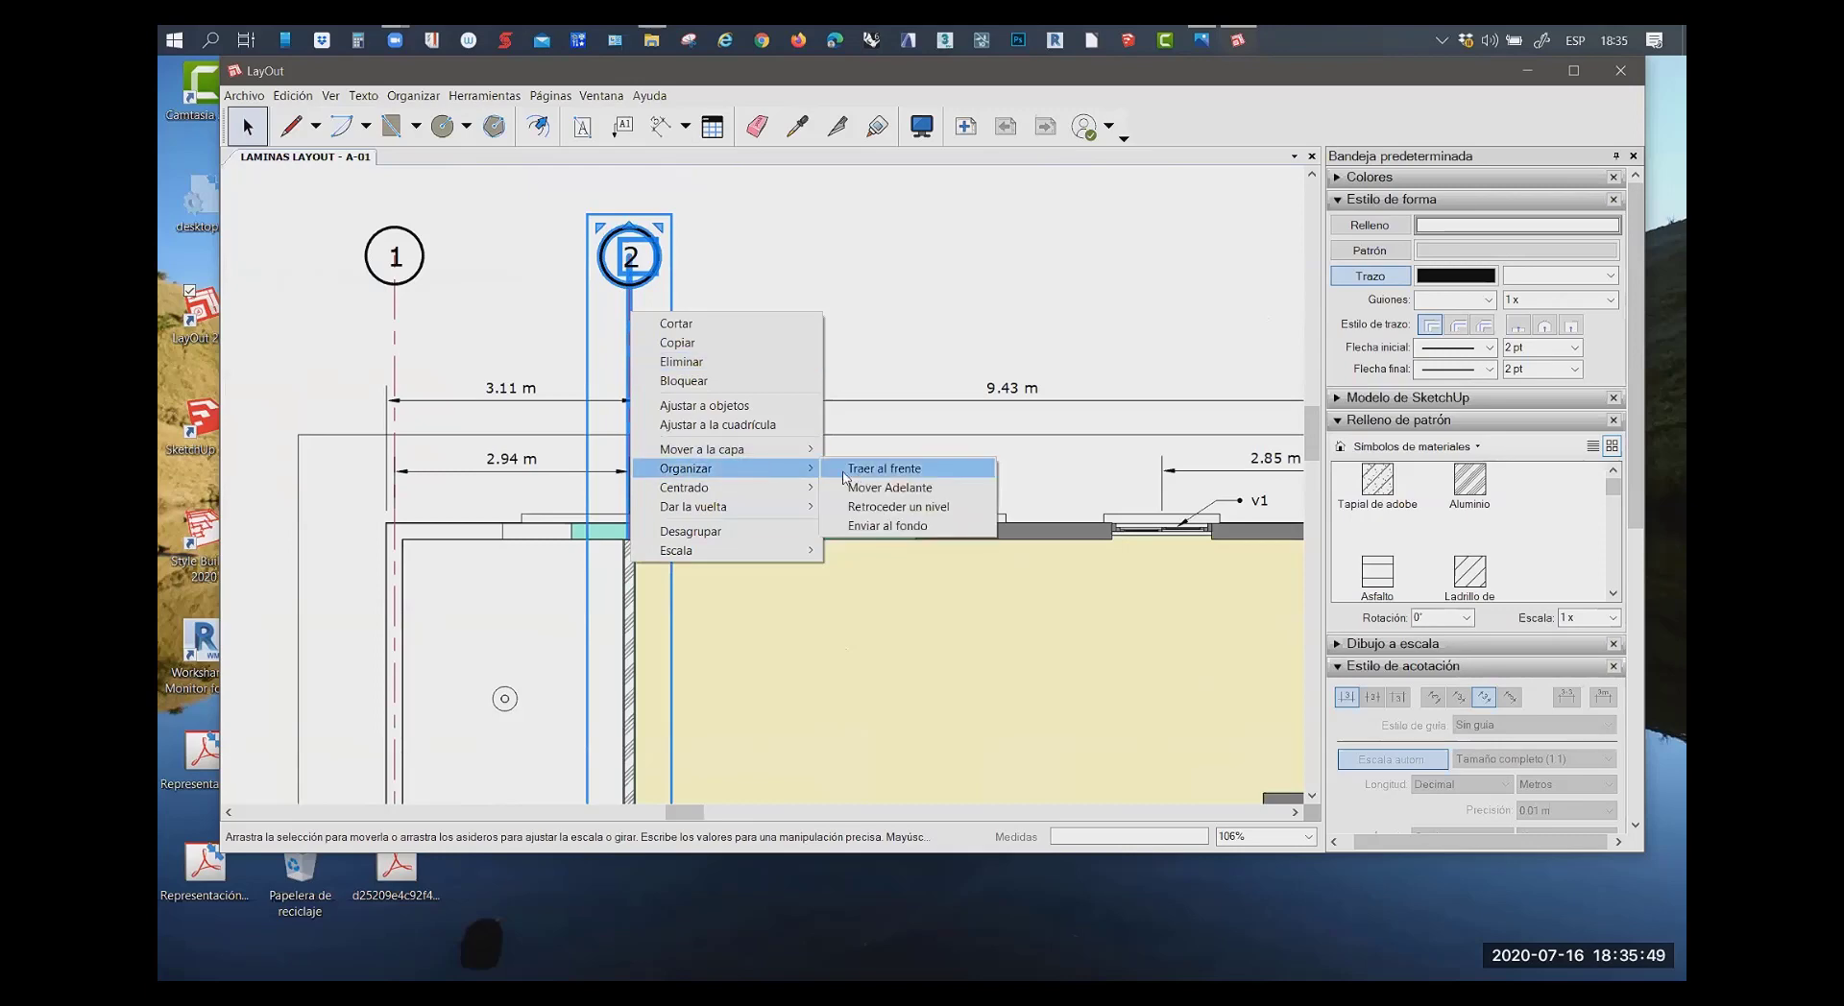
left_click(845, 471)
left_click(826, 316)
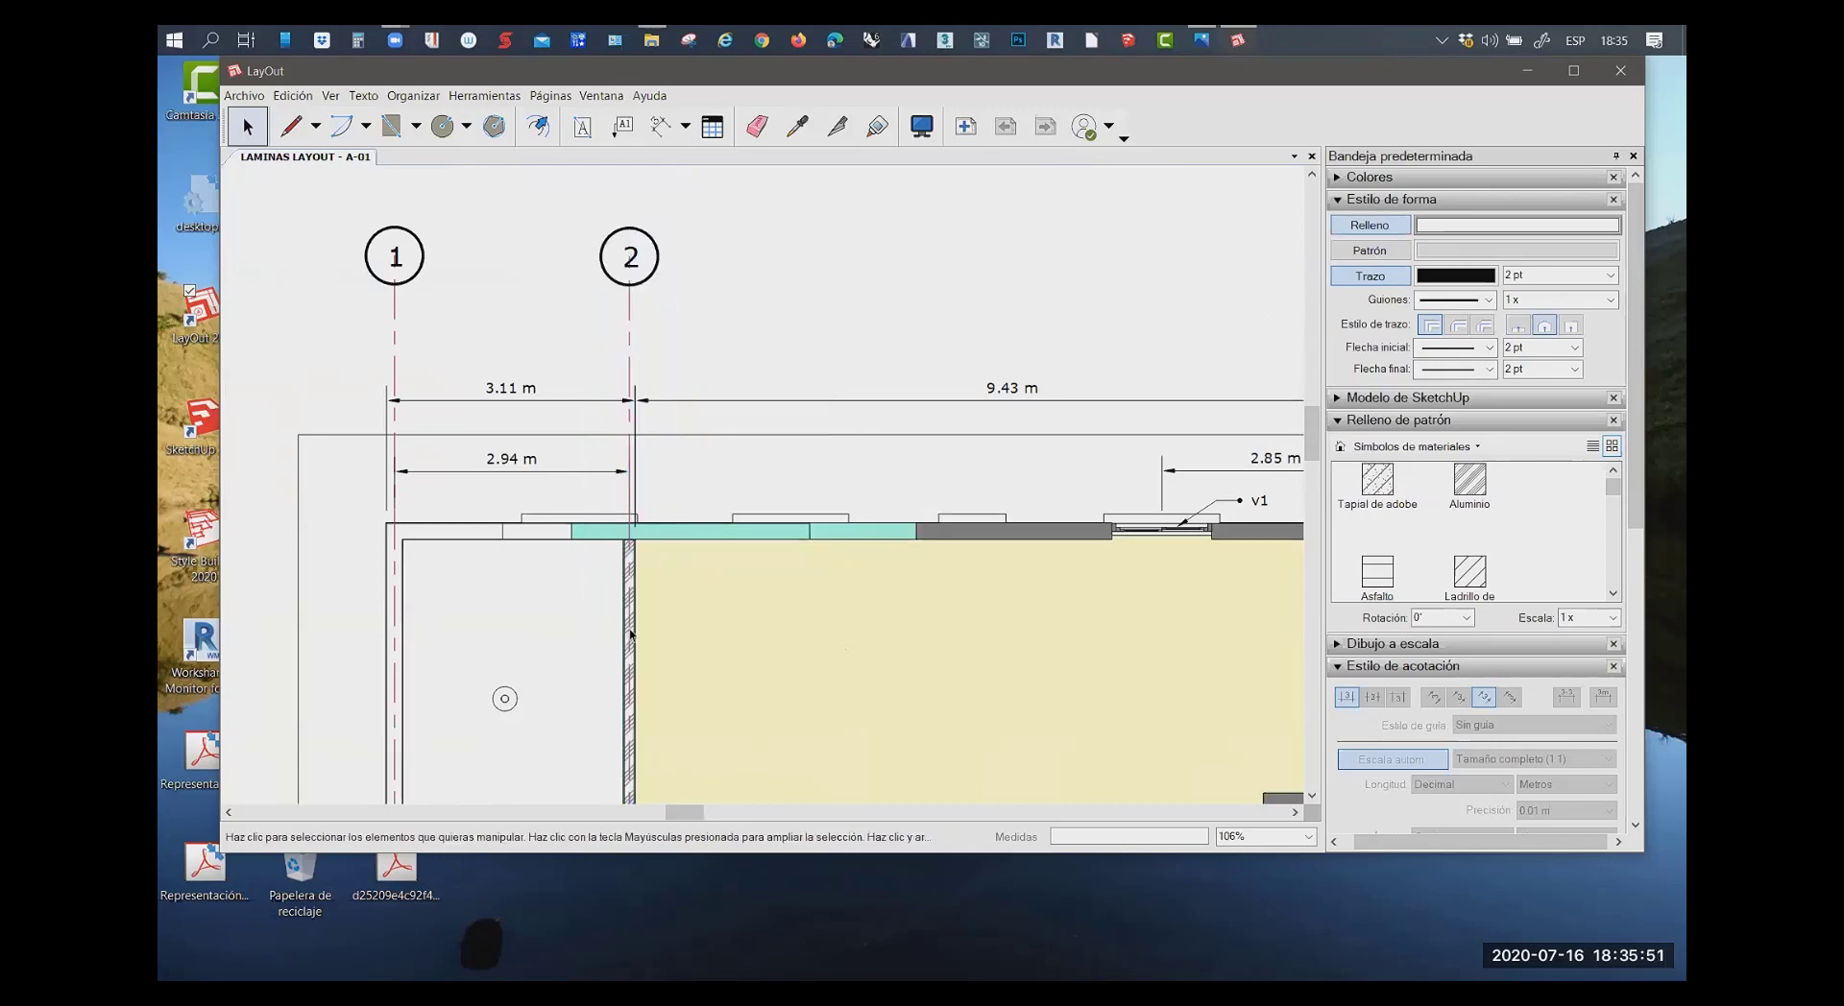
scroll(631, 634, "up", 2)
scroll(631, 615, "down", 3)
scroll(595, 557, "down", 4)
scroll(550, 490, "down", 1)
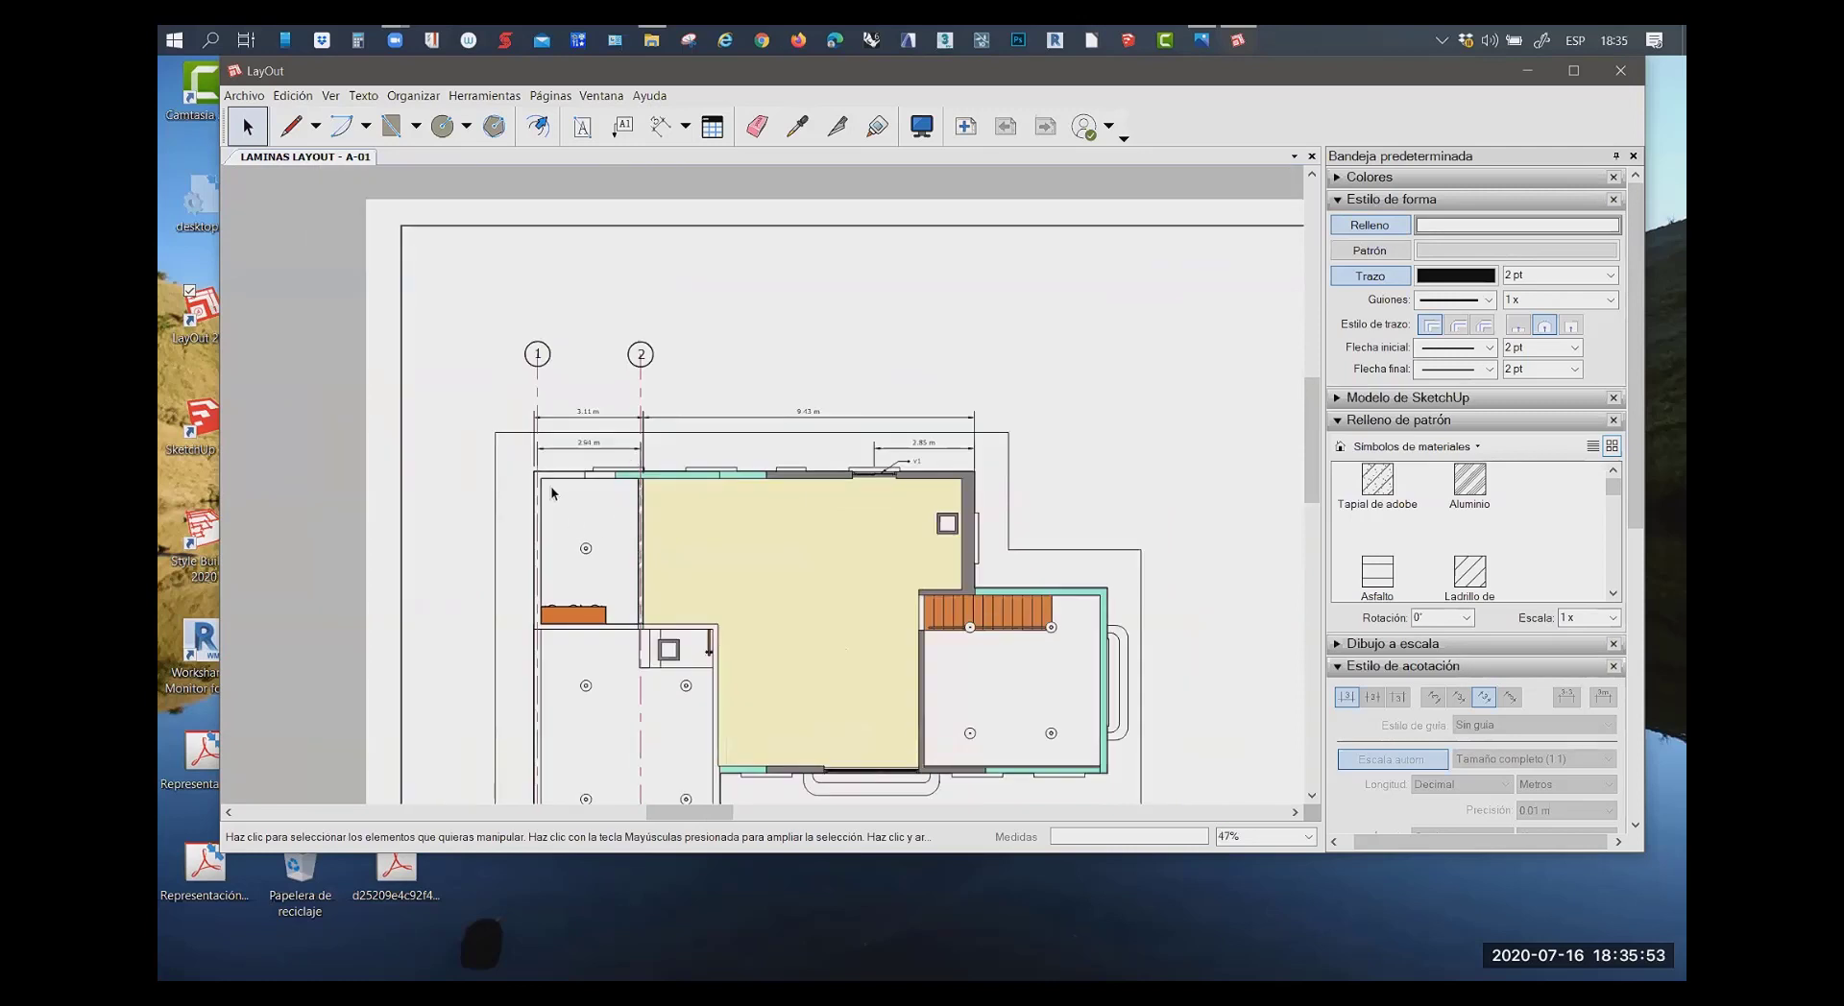
scroll(677, 540, "up", 2)
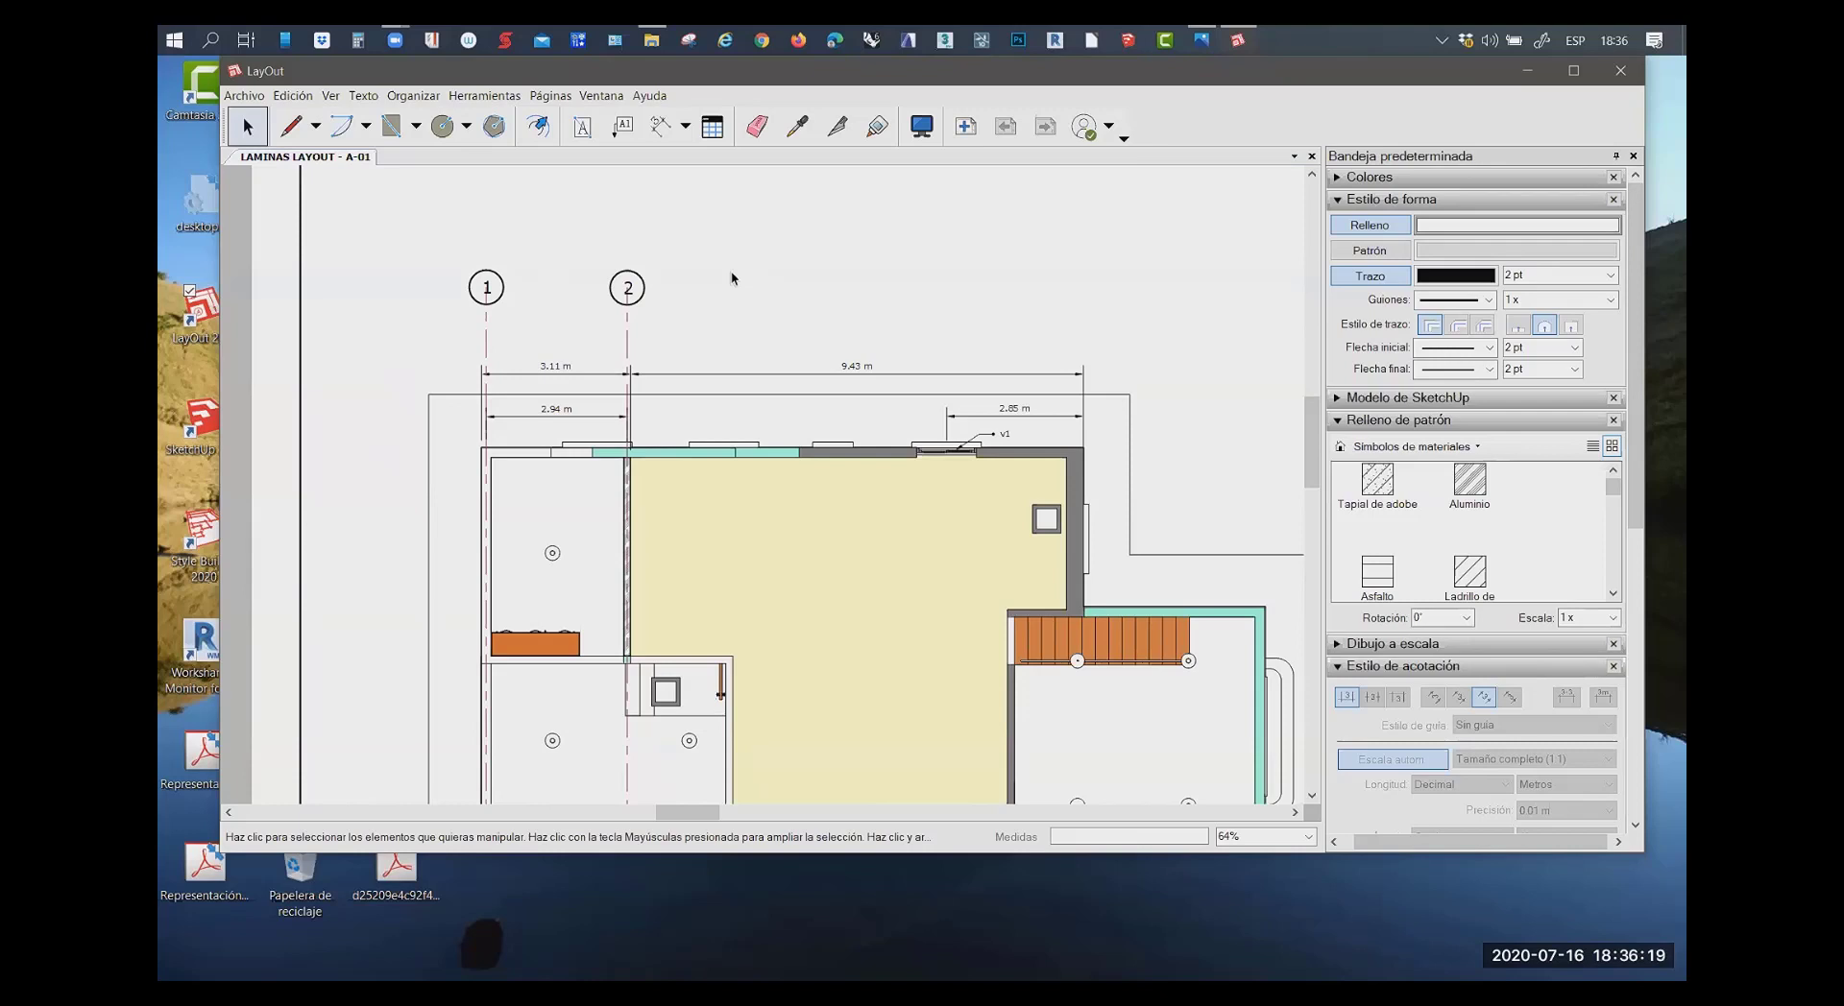
scroll(776, 576, "up", 3)
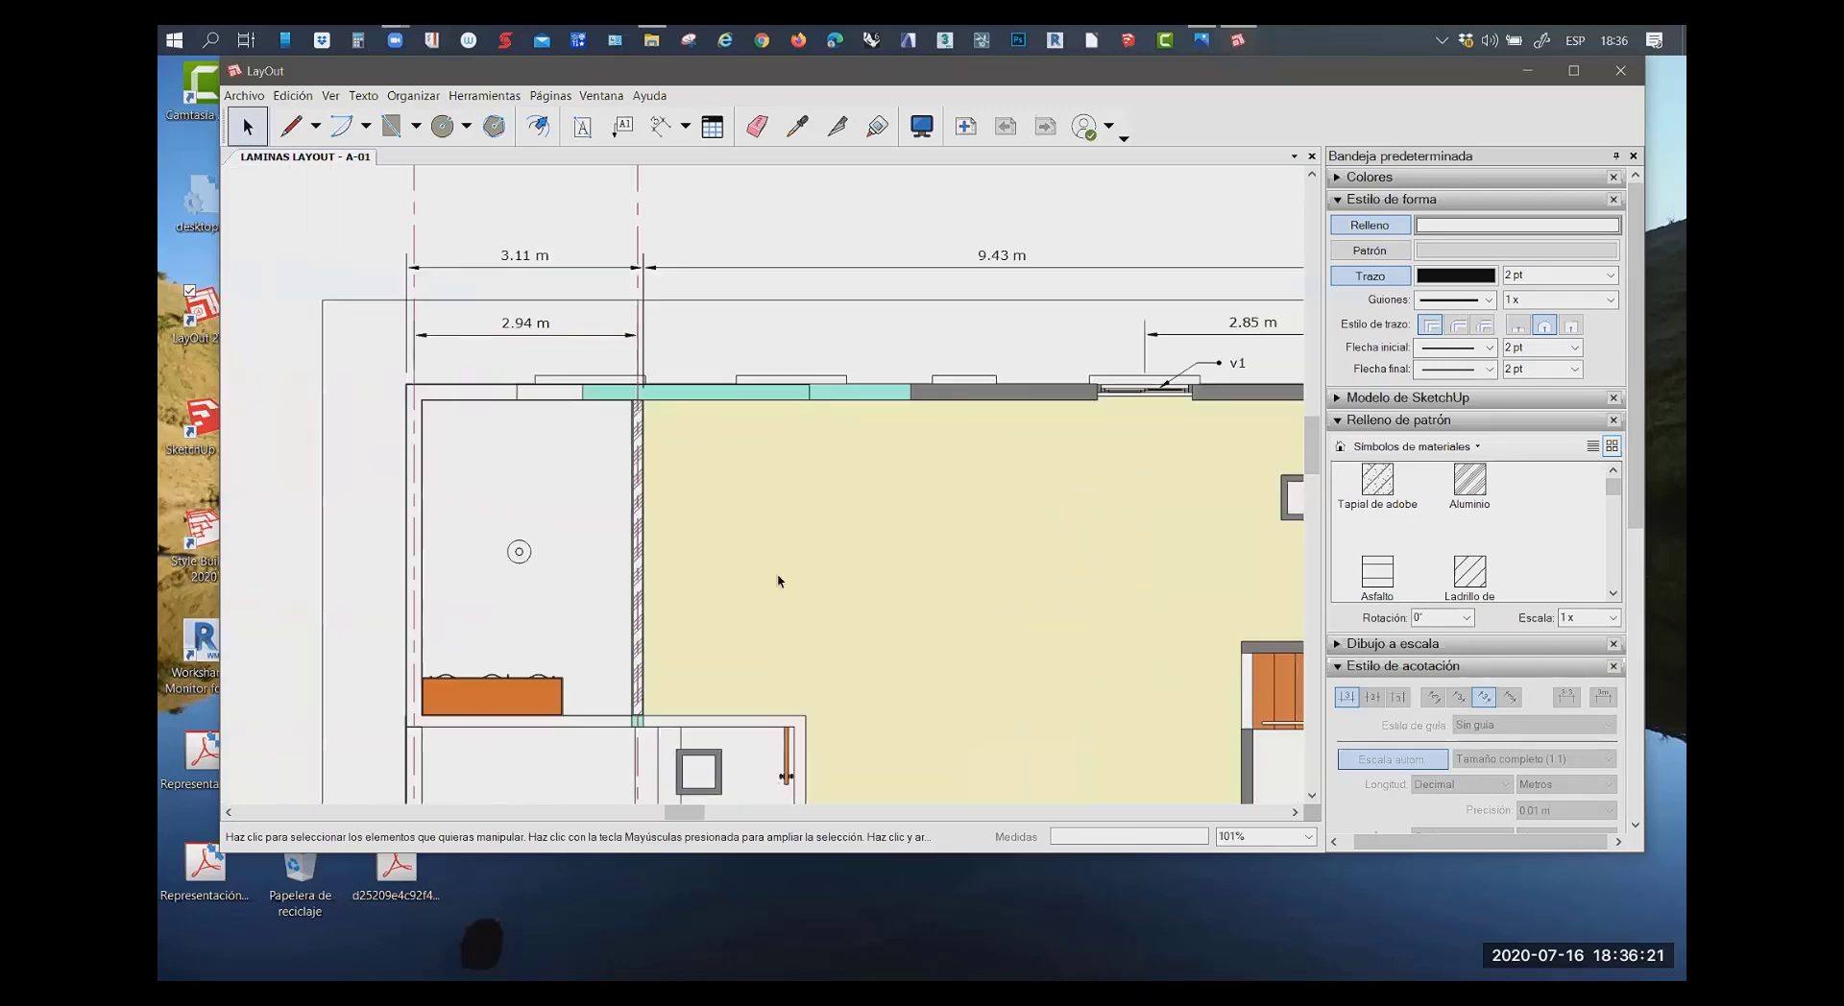
scroll(778, 580, "down", 2)
scroll(778, 580, "down", 1)
scroll(778, 580, "down", 1)
scroll(778, 580, "up", 1)
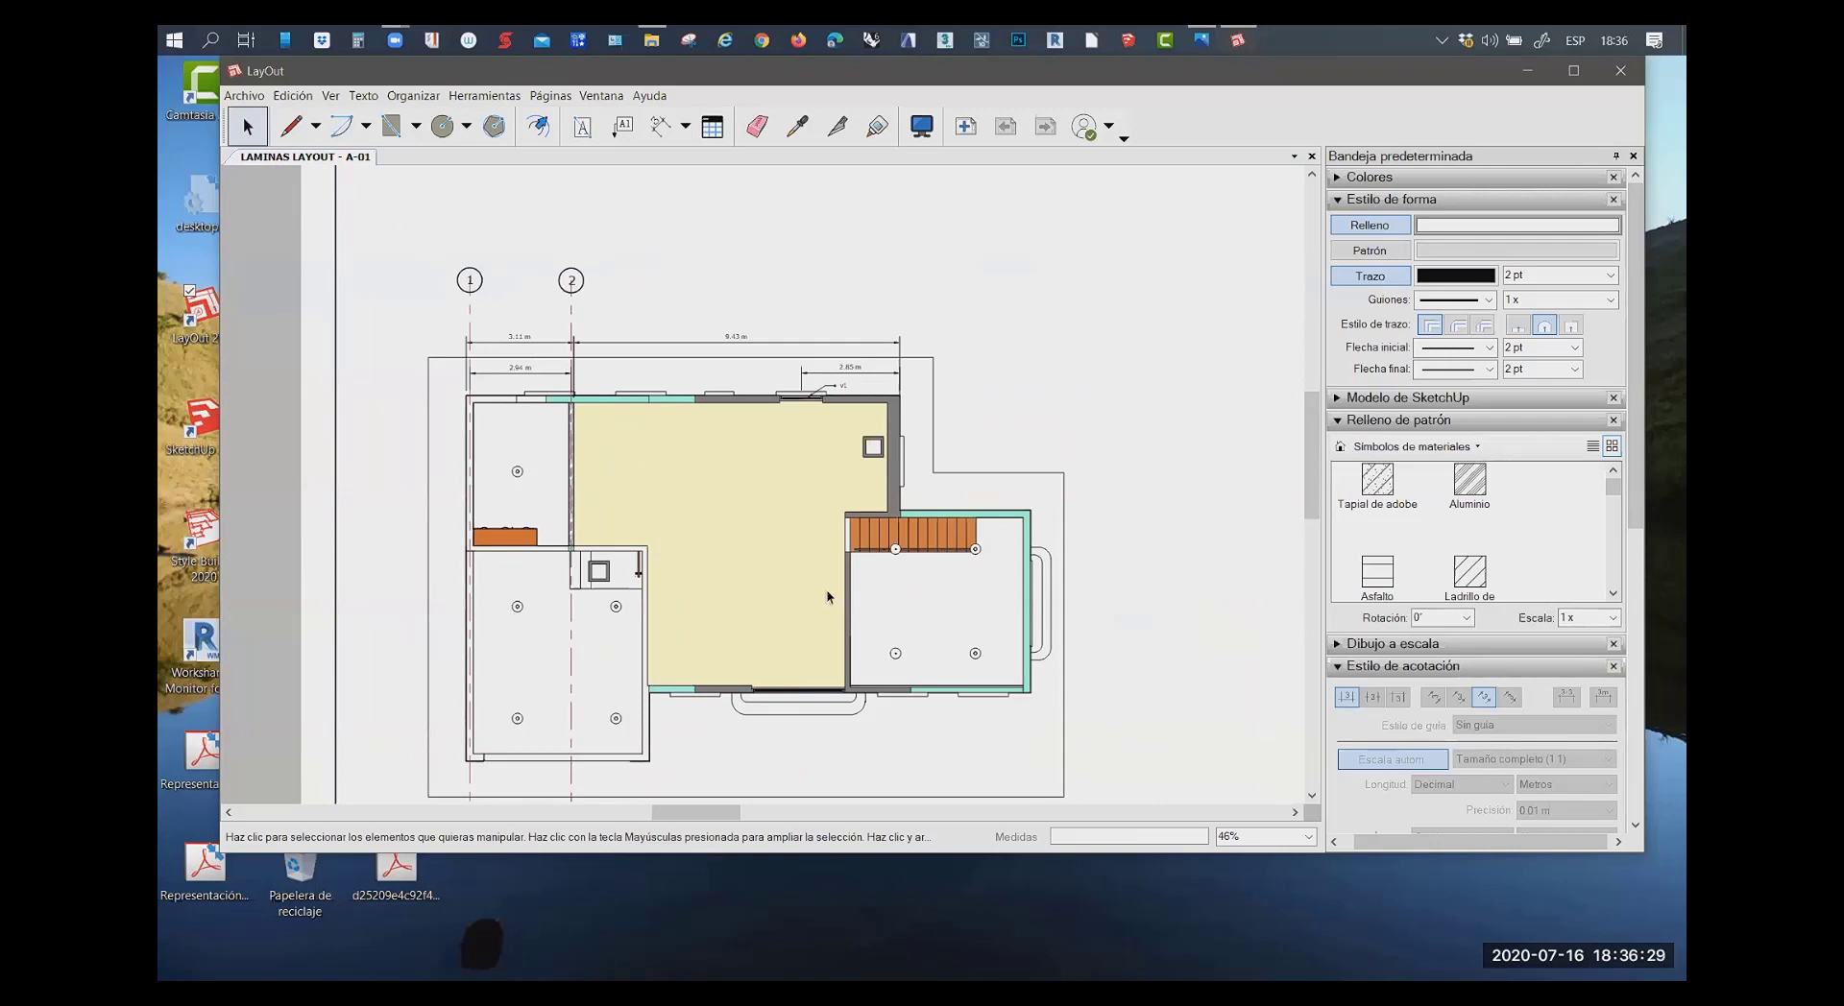
scroll(682, 565, "down", 1)
scroll(678, 565, "up", 1)
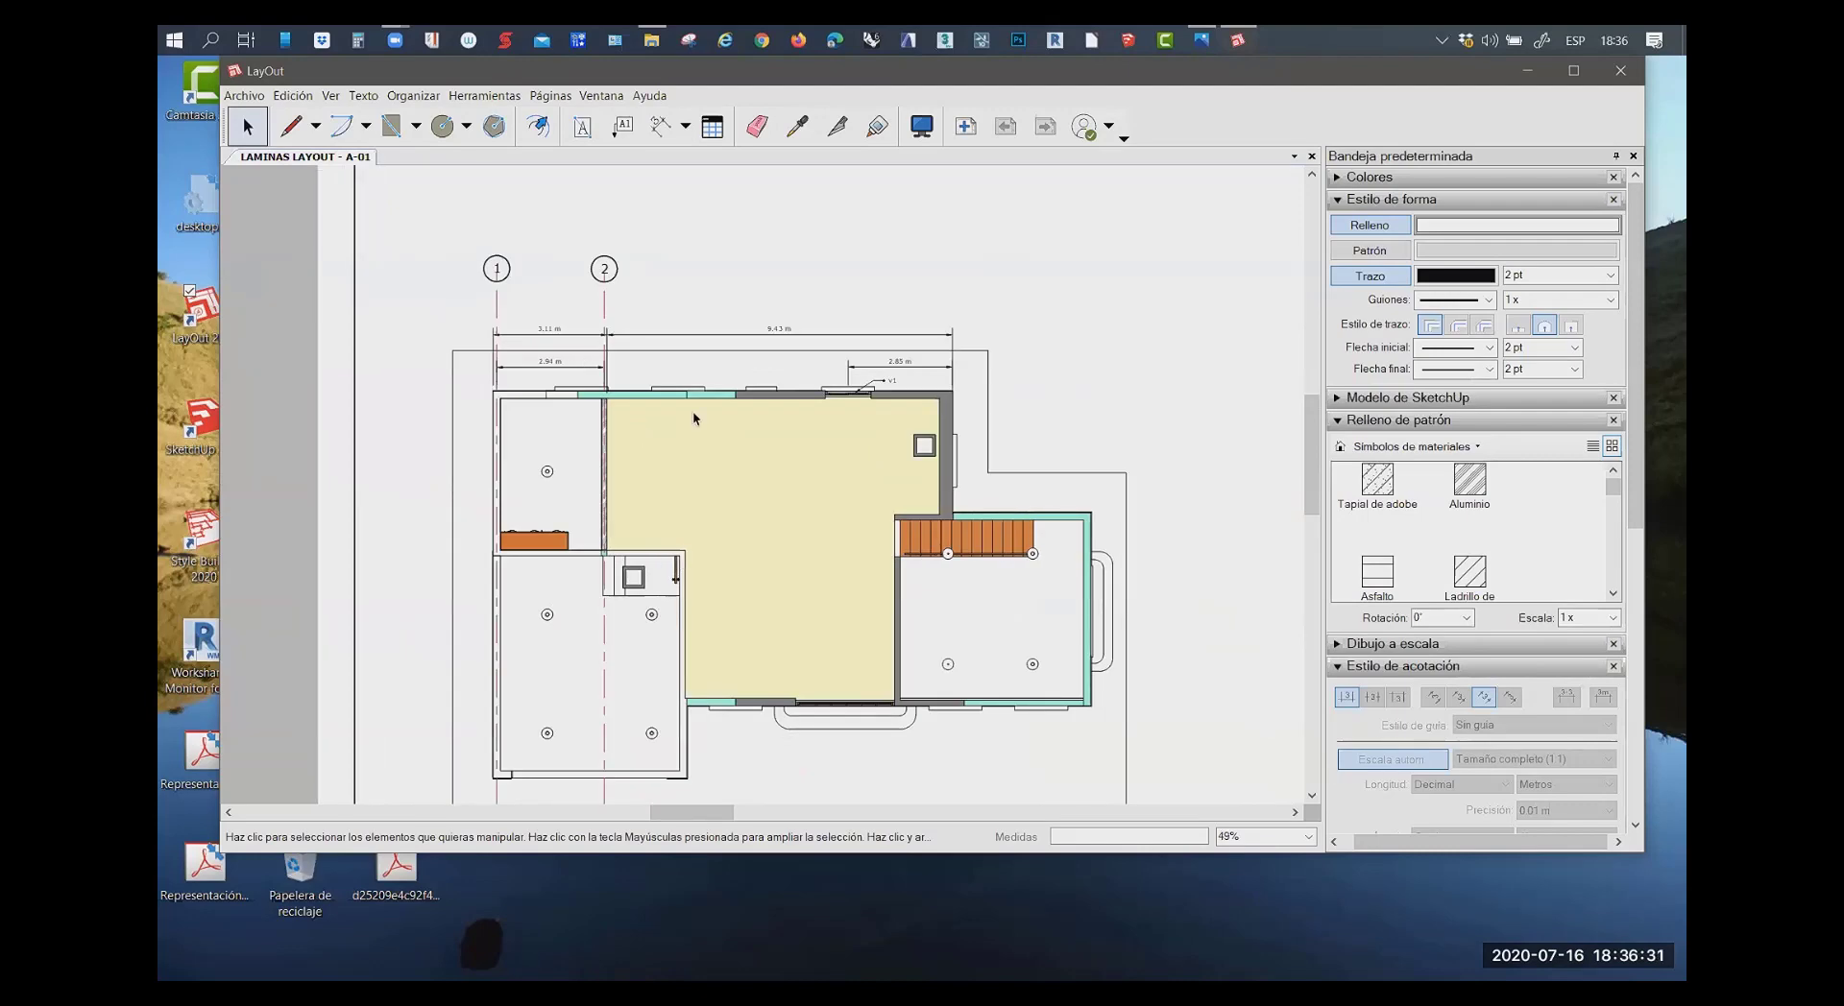
scroll(590, 422, "down", 1)
scroll(590, 422, "down", 1)
scroll(862, 403, "up", 1)
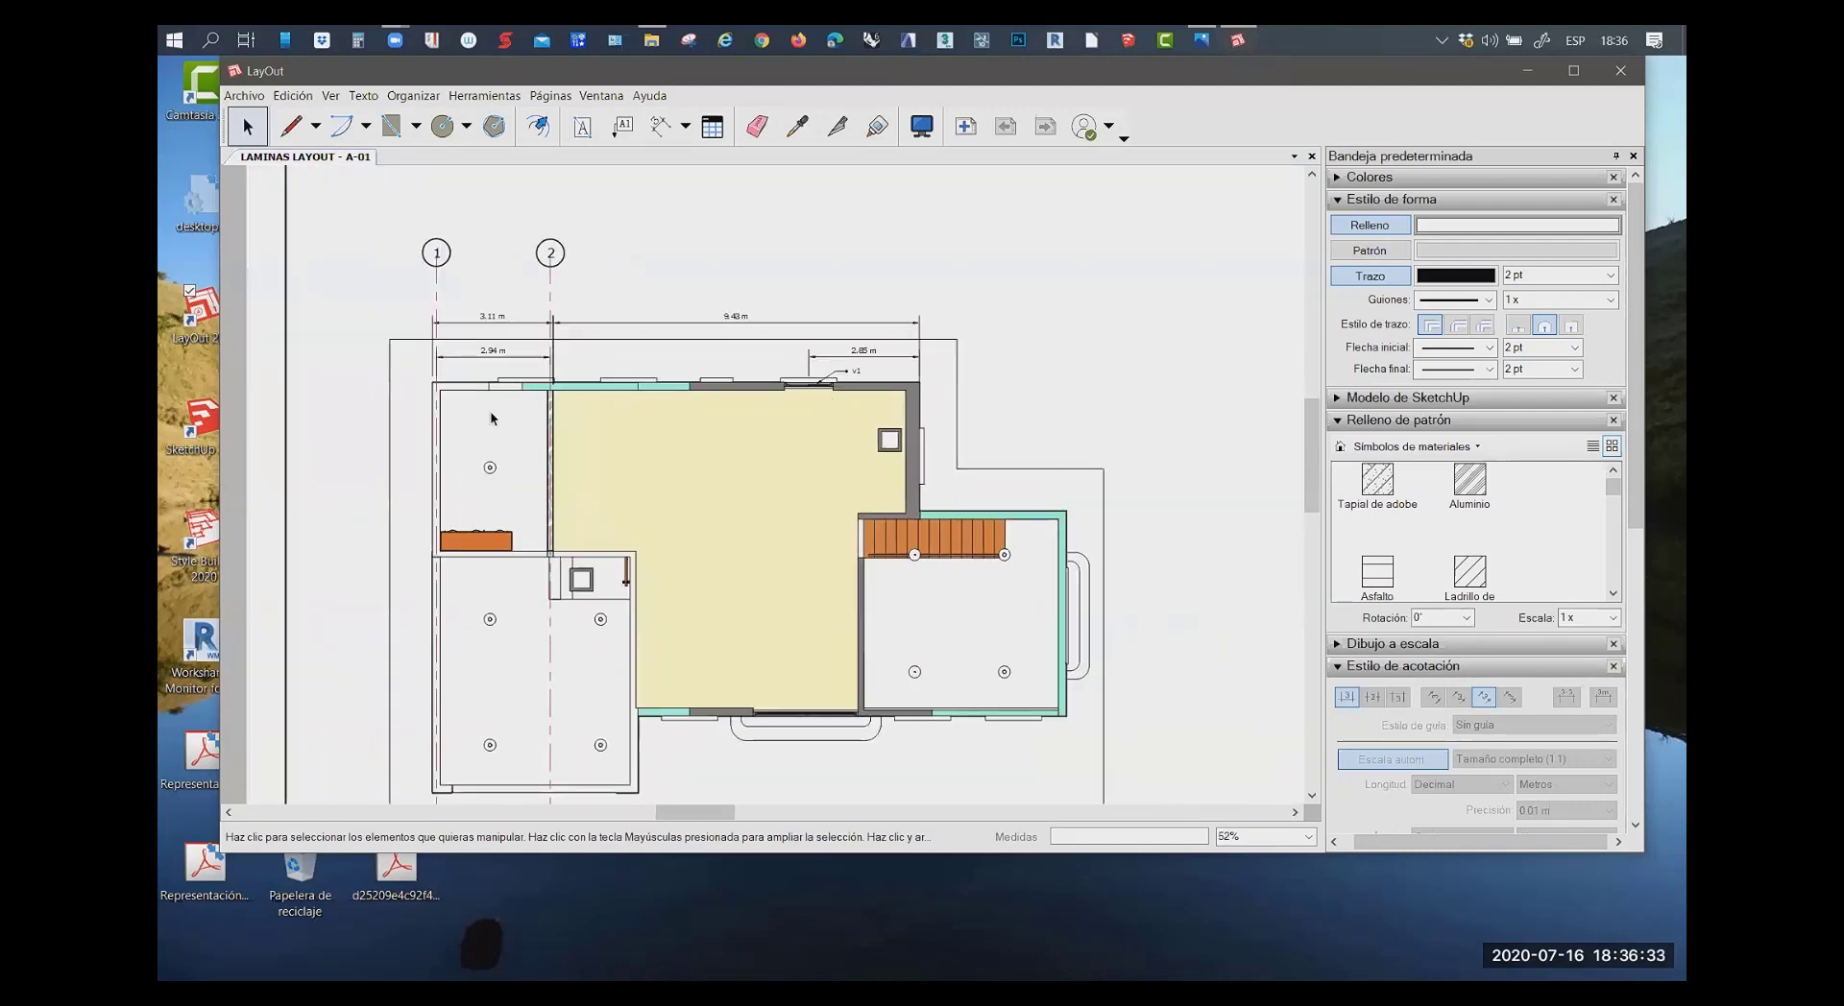
scroll(490, 413, "up", 2)
scroll(487, 433, "up", 2)
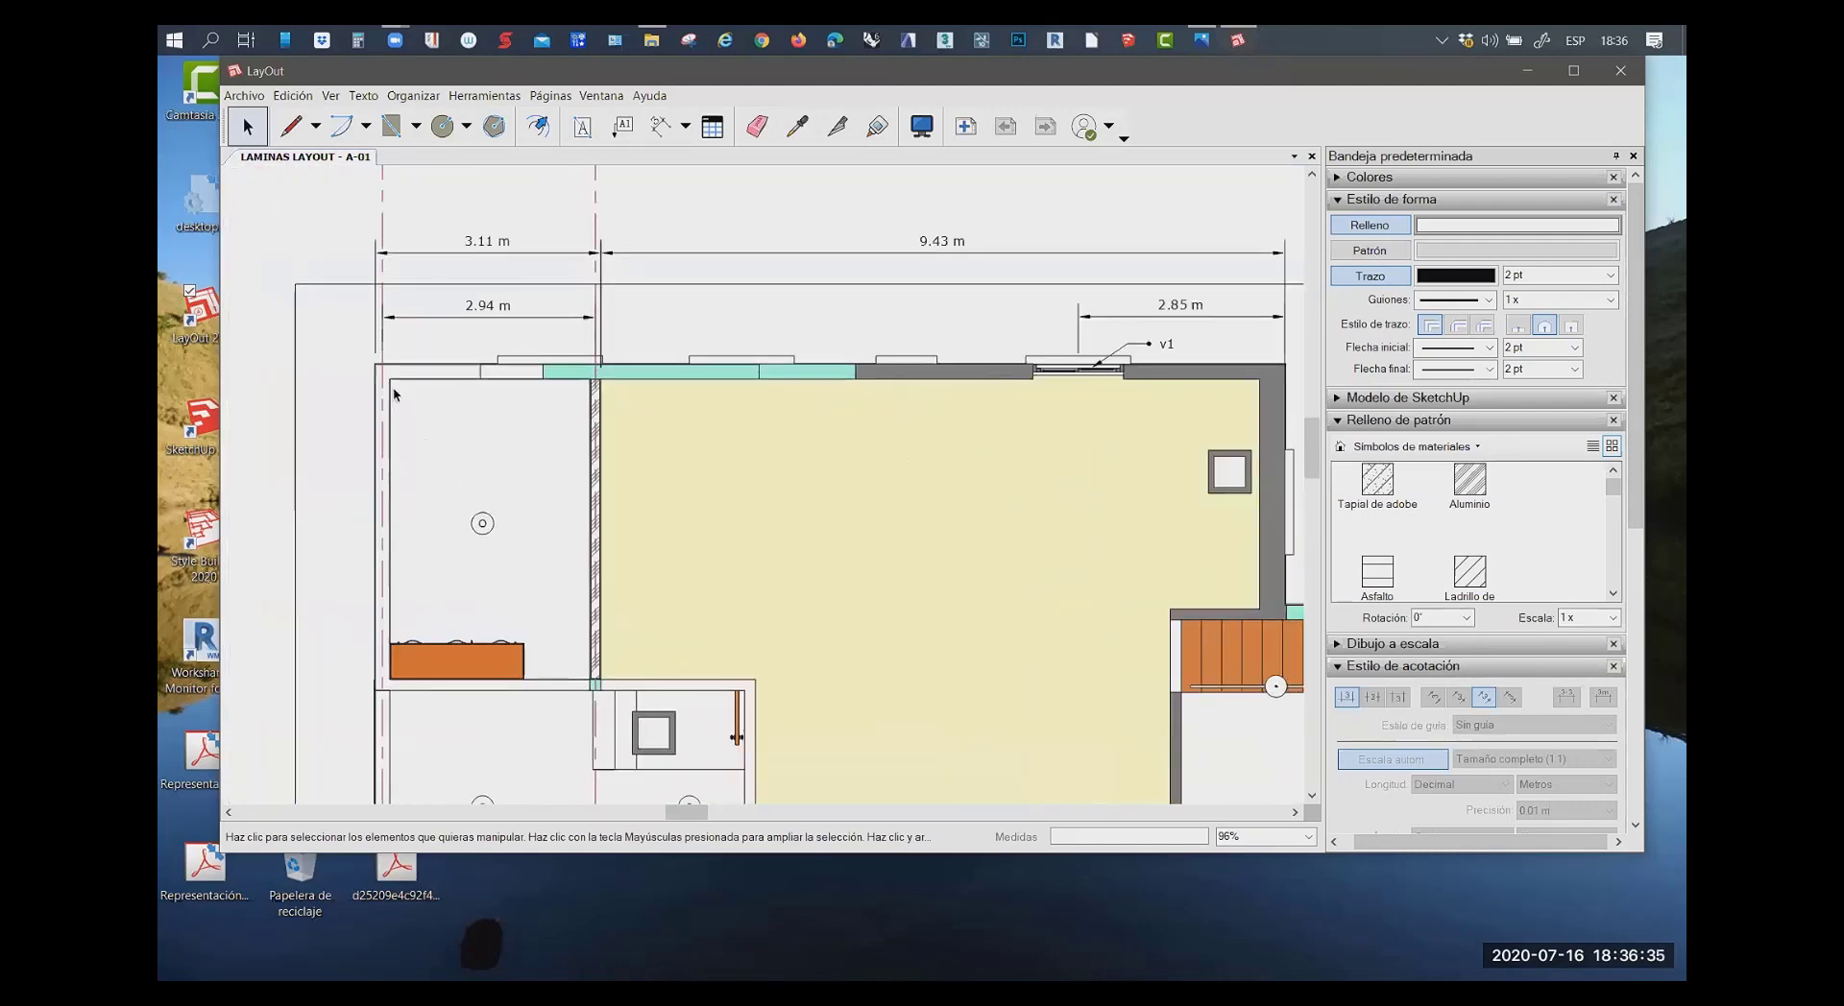
scroll(546, 388, "up", 1)
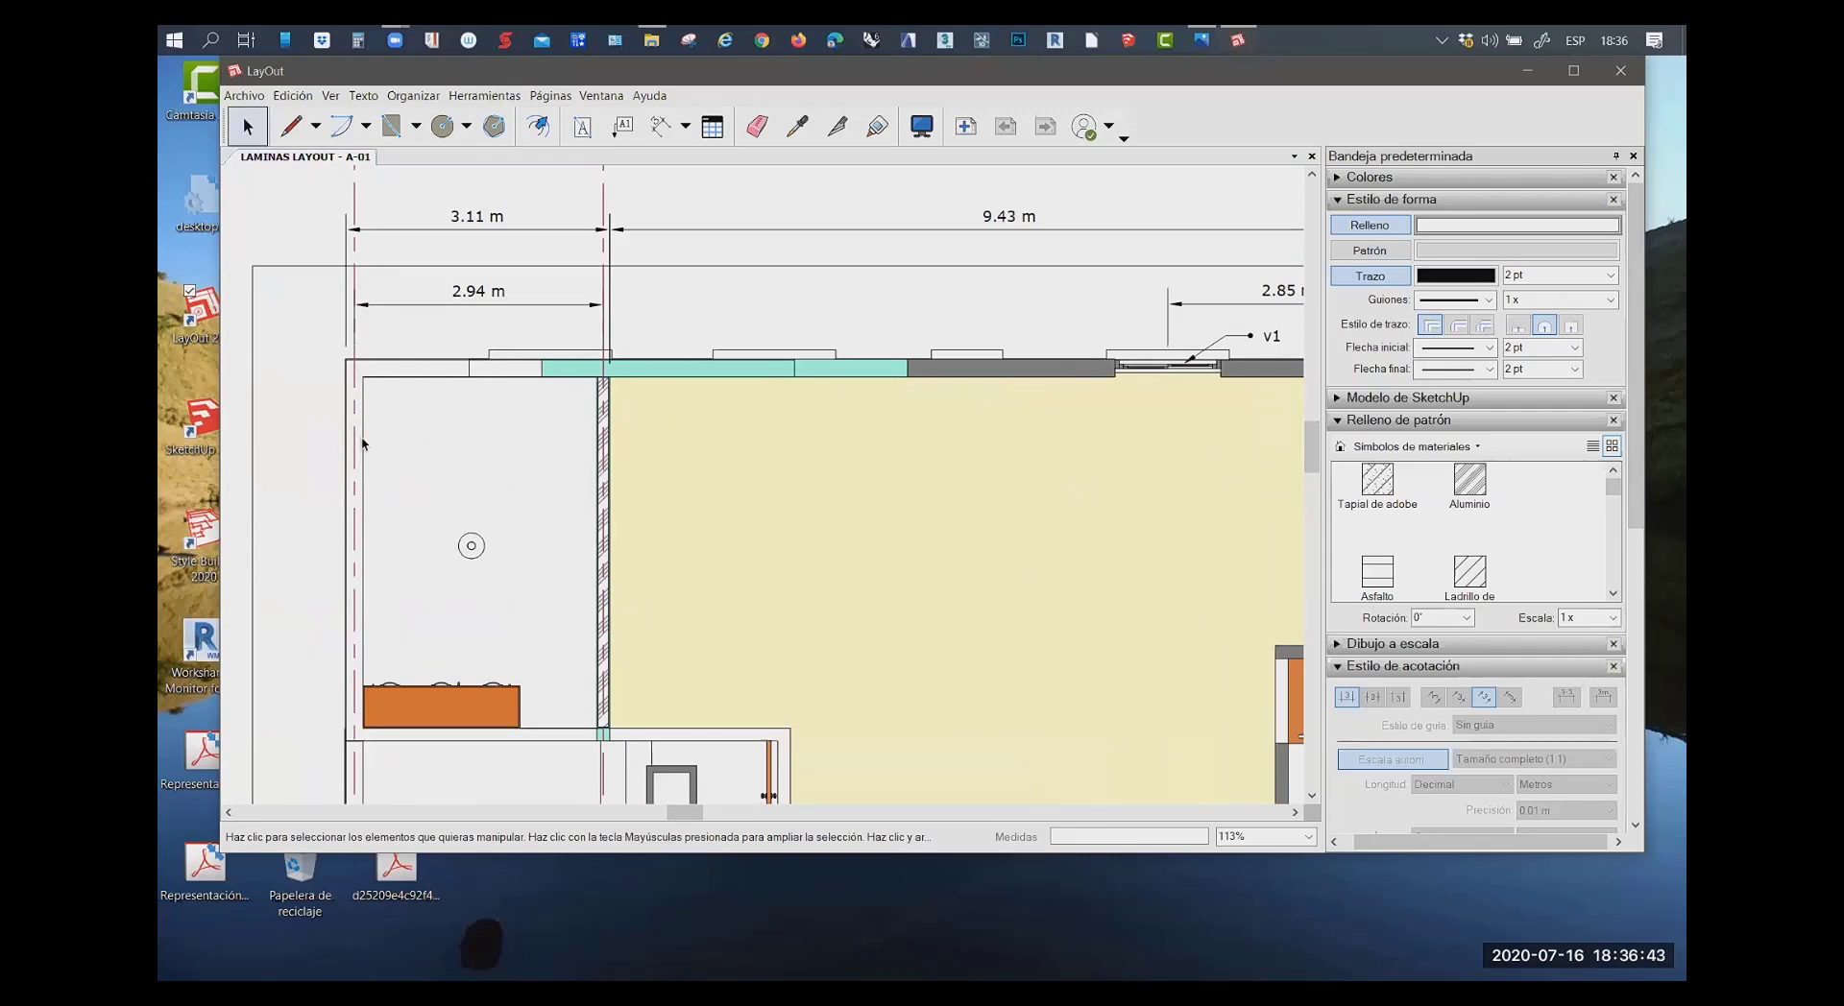
scroll(355, 419, "up", 1)
scroll(355, 420, "up", 2)
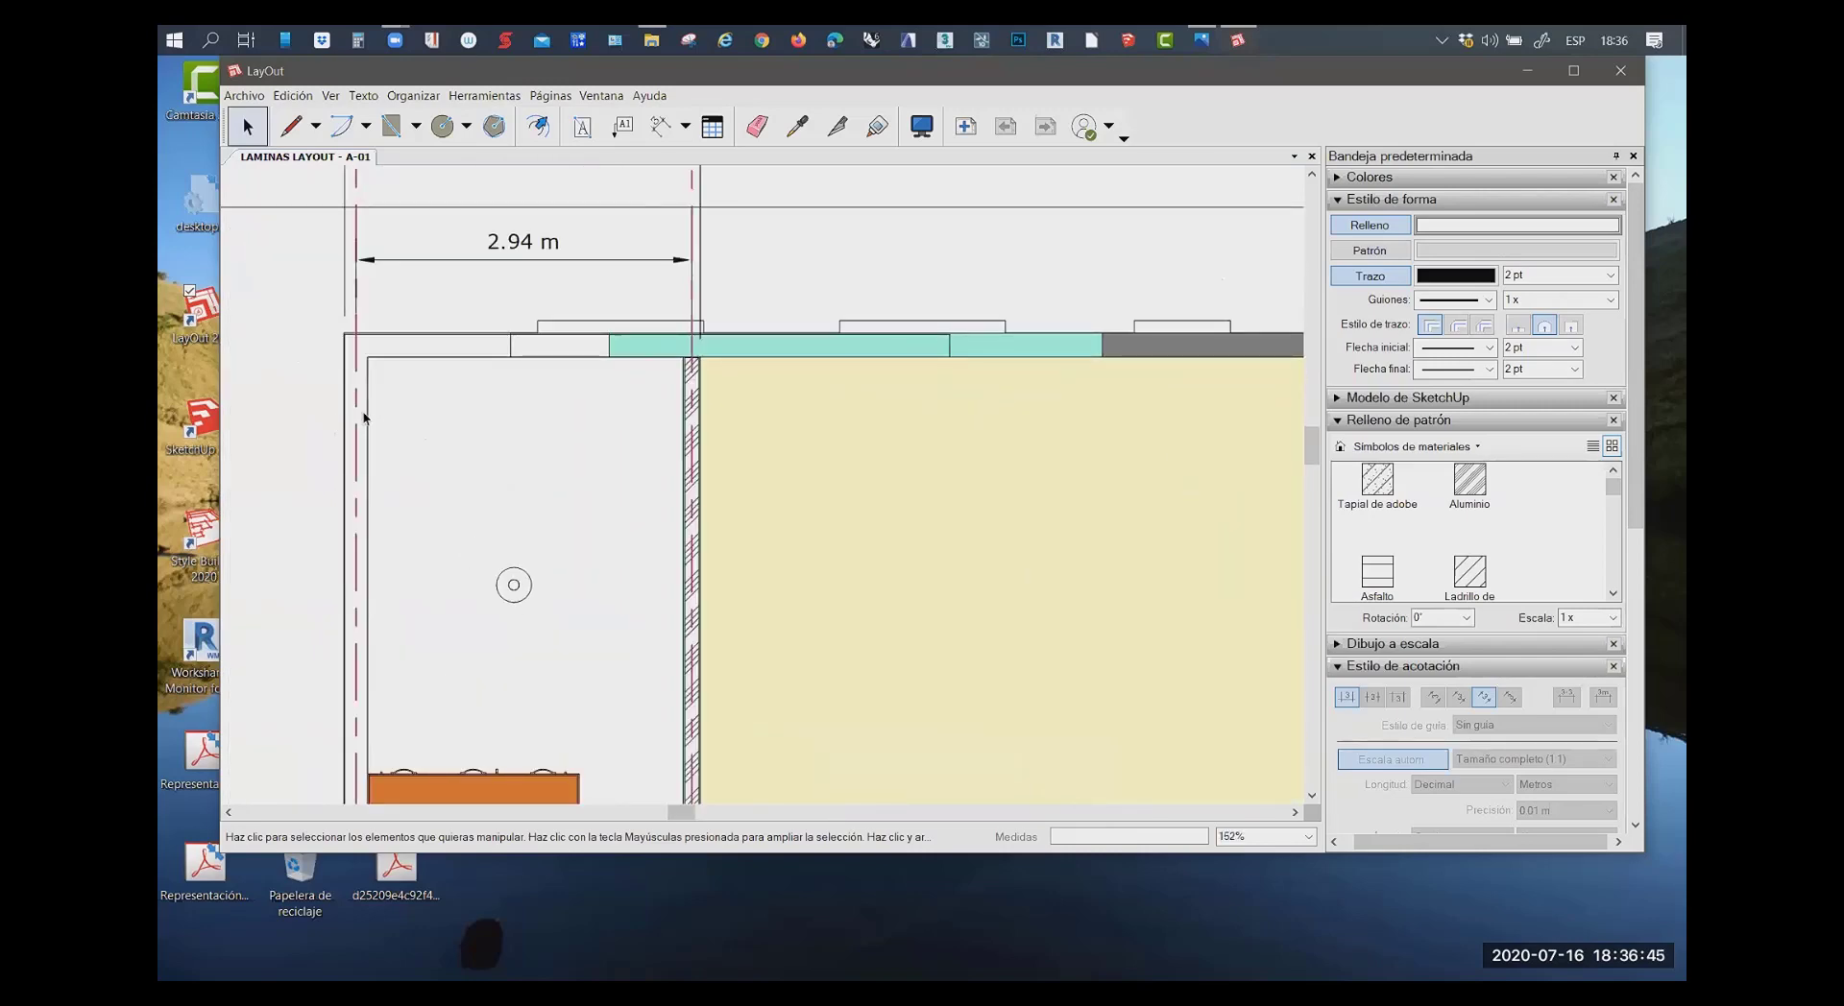
scroll(362, 329, "down", 3)
scroll(379, 354, "down", 2)
scroll(350, 427, "down", 5)
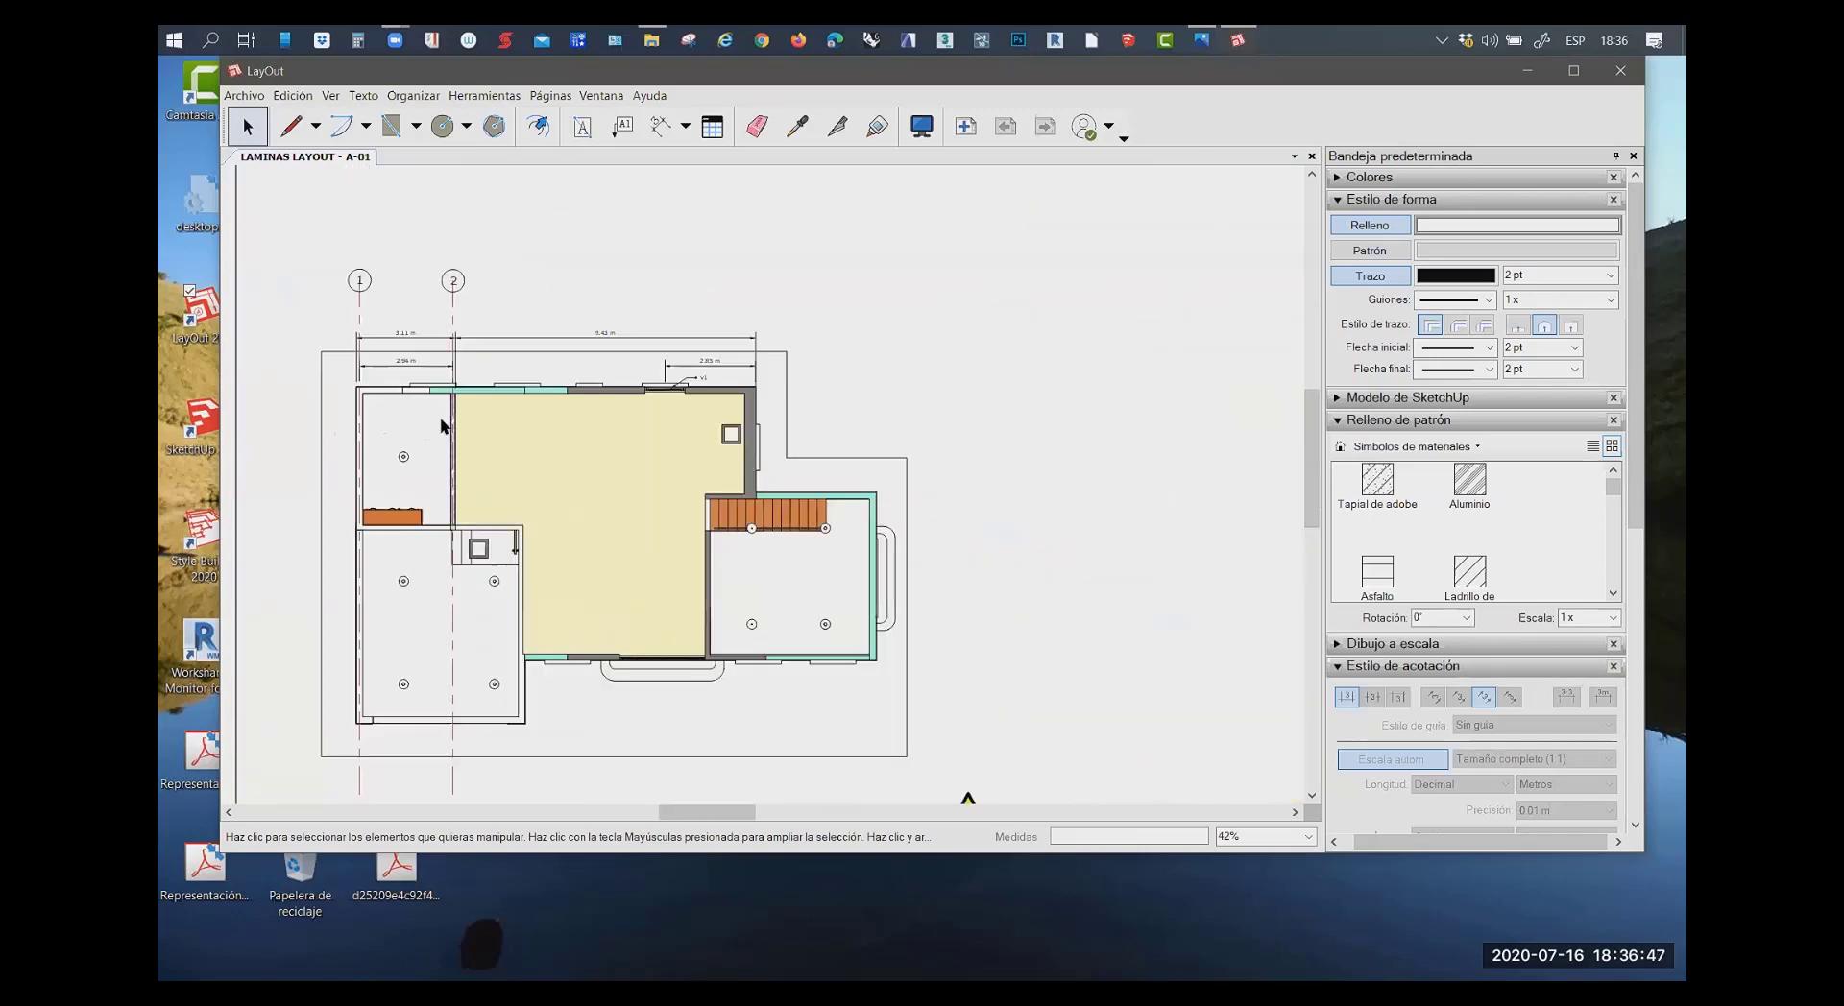
scroll(711, 543, "up", 2)
scroll(691, 480, "down", 1)
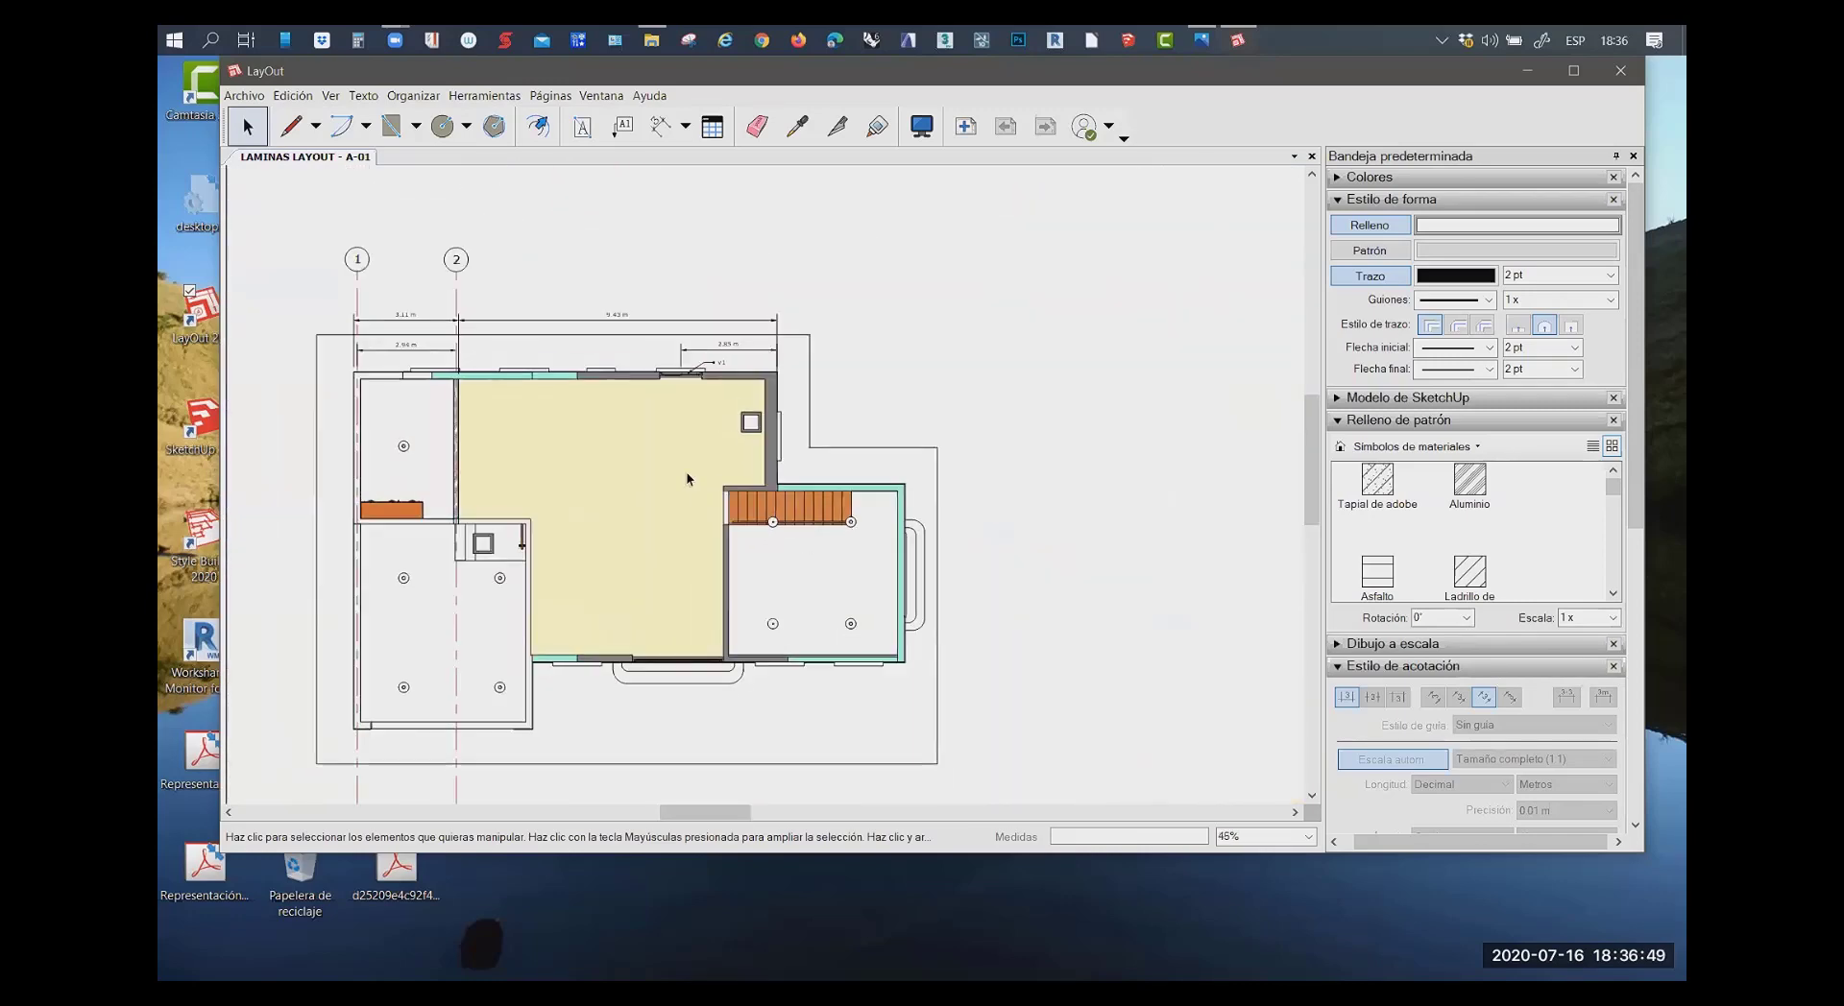
scroll(557, 429, "up", 2)
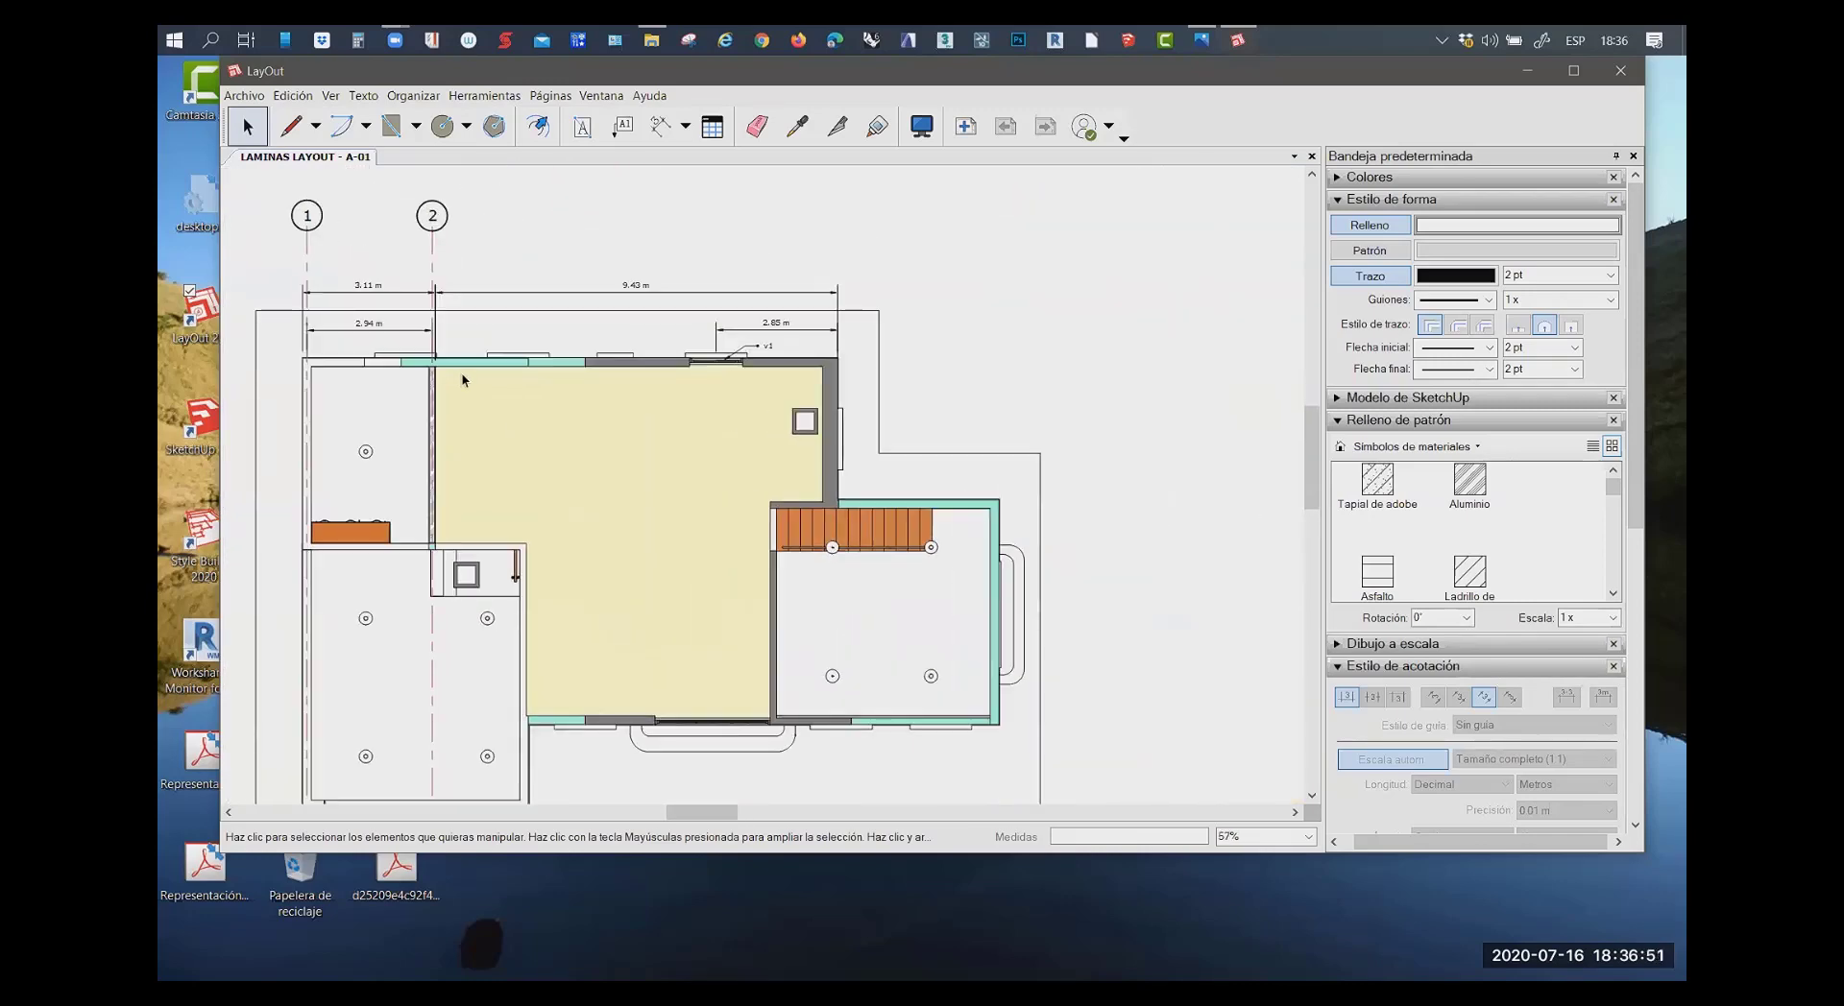
scroll(349, 245, "up", 2)
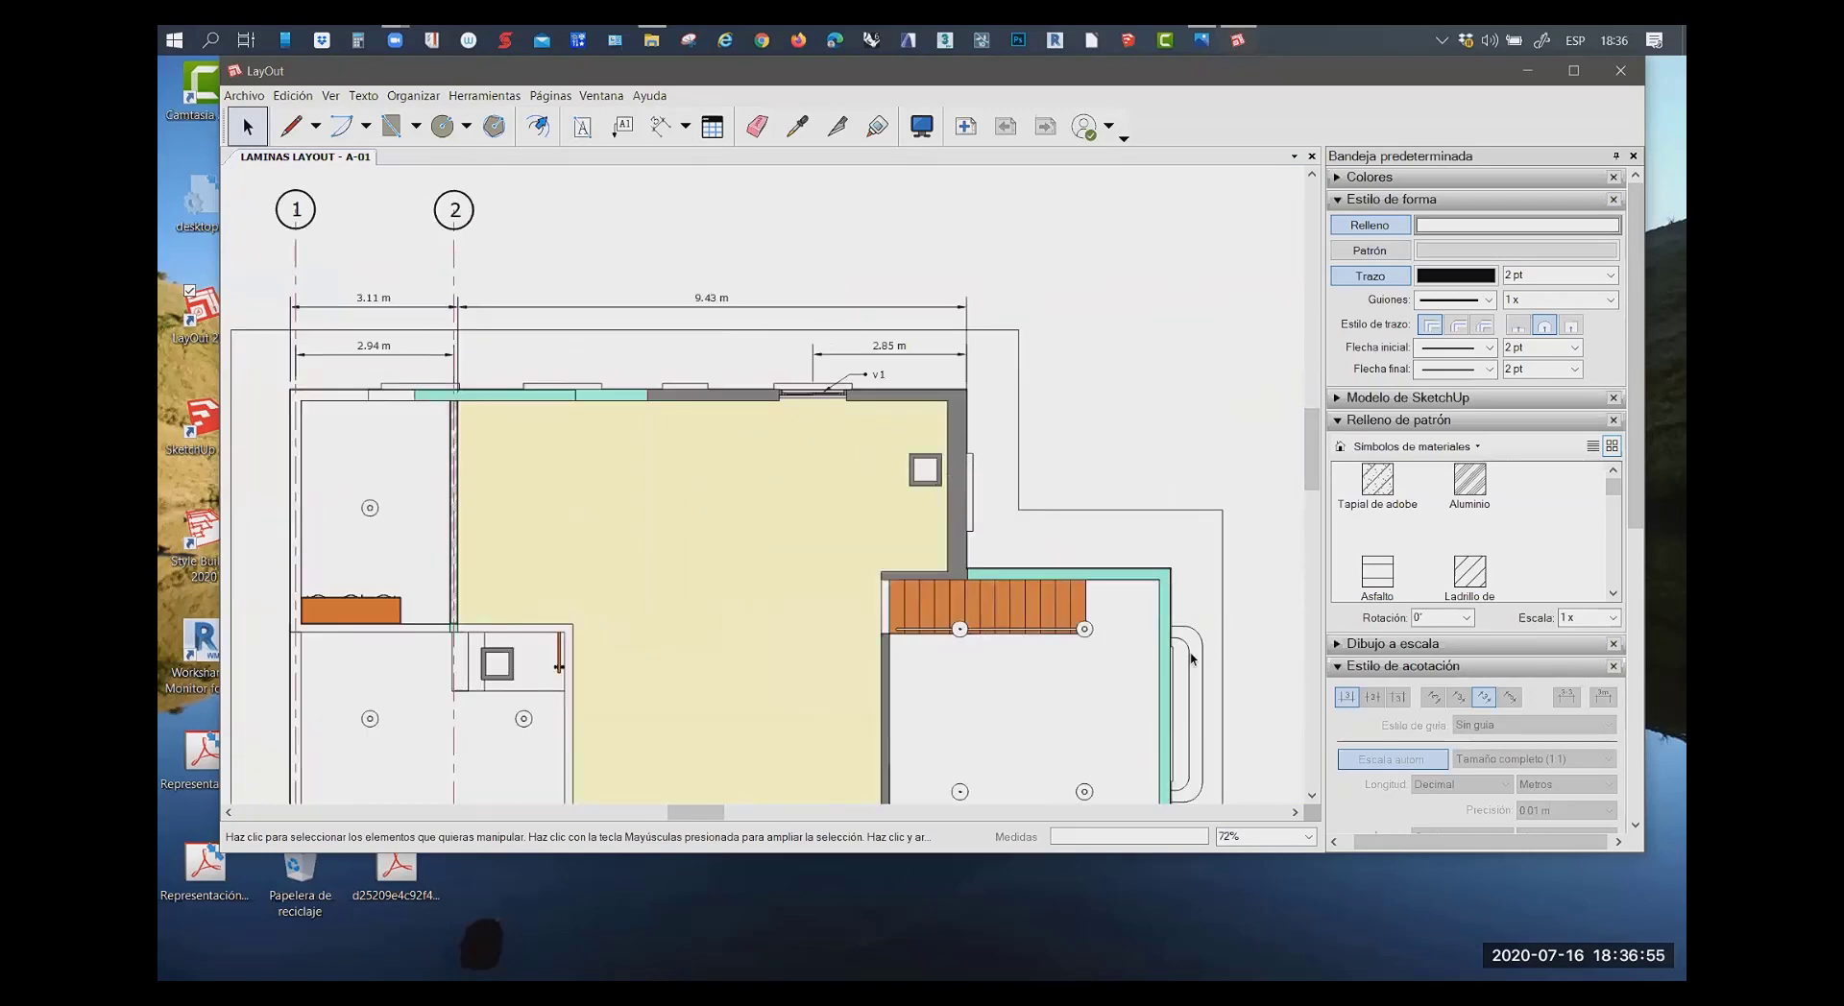
scroll(1201, 657, "up", 2)
scroll(1238, 650, "up", 2)
scroll(1147, 634, "up", 1)
scroll(1091, 589, "down", 3)
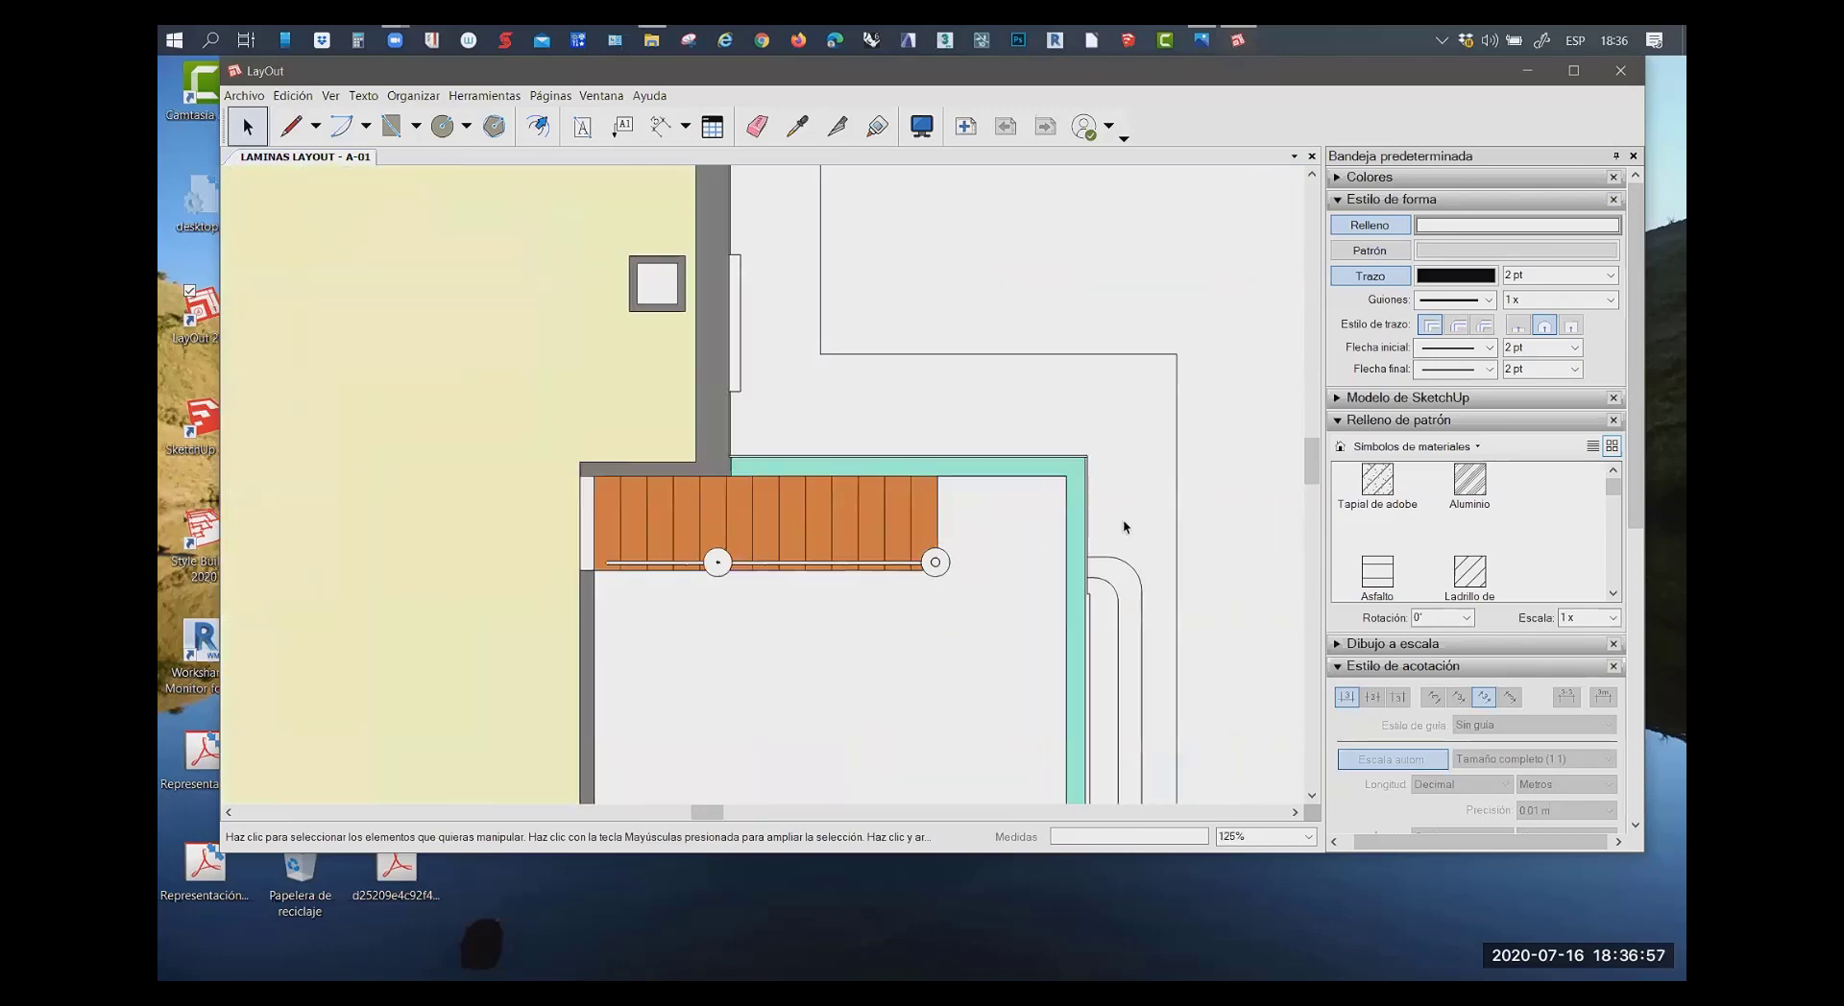
scroll(1124, 527, "down", 2)
scroll(970, 494, "down", 2)
scroll(492, 530, "down", 2)
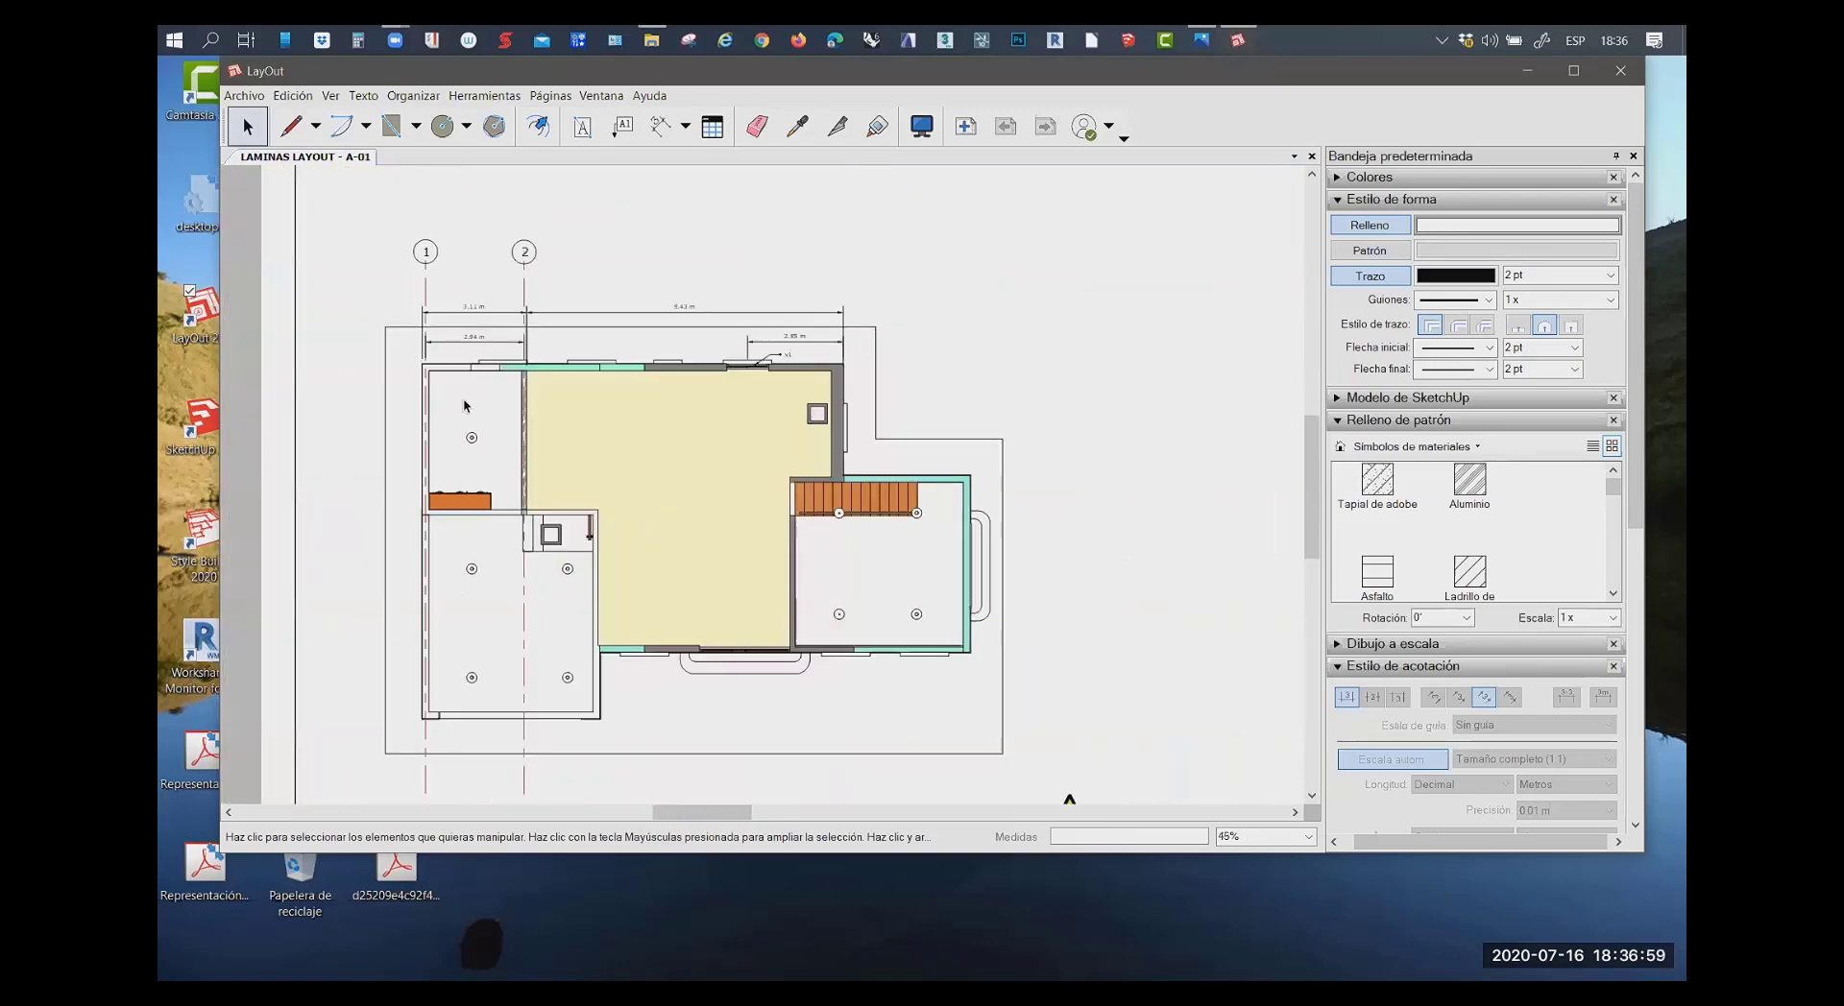
scroll(469, 434, "down", 1)
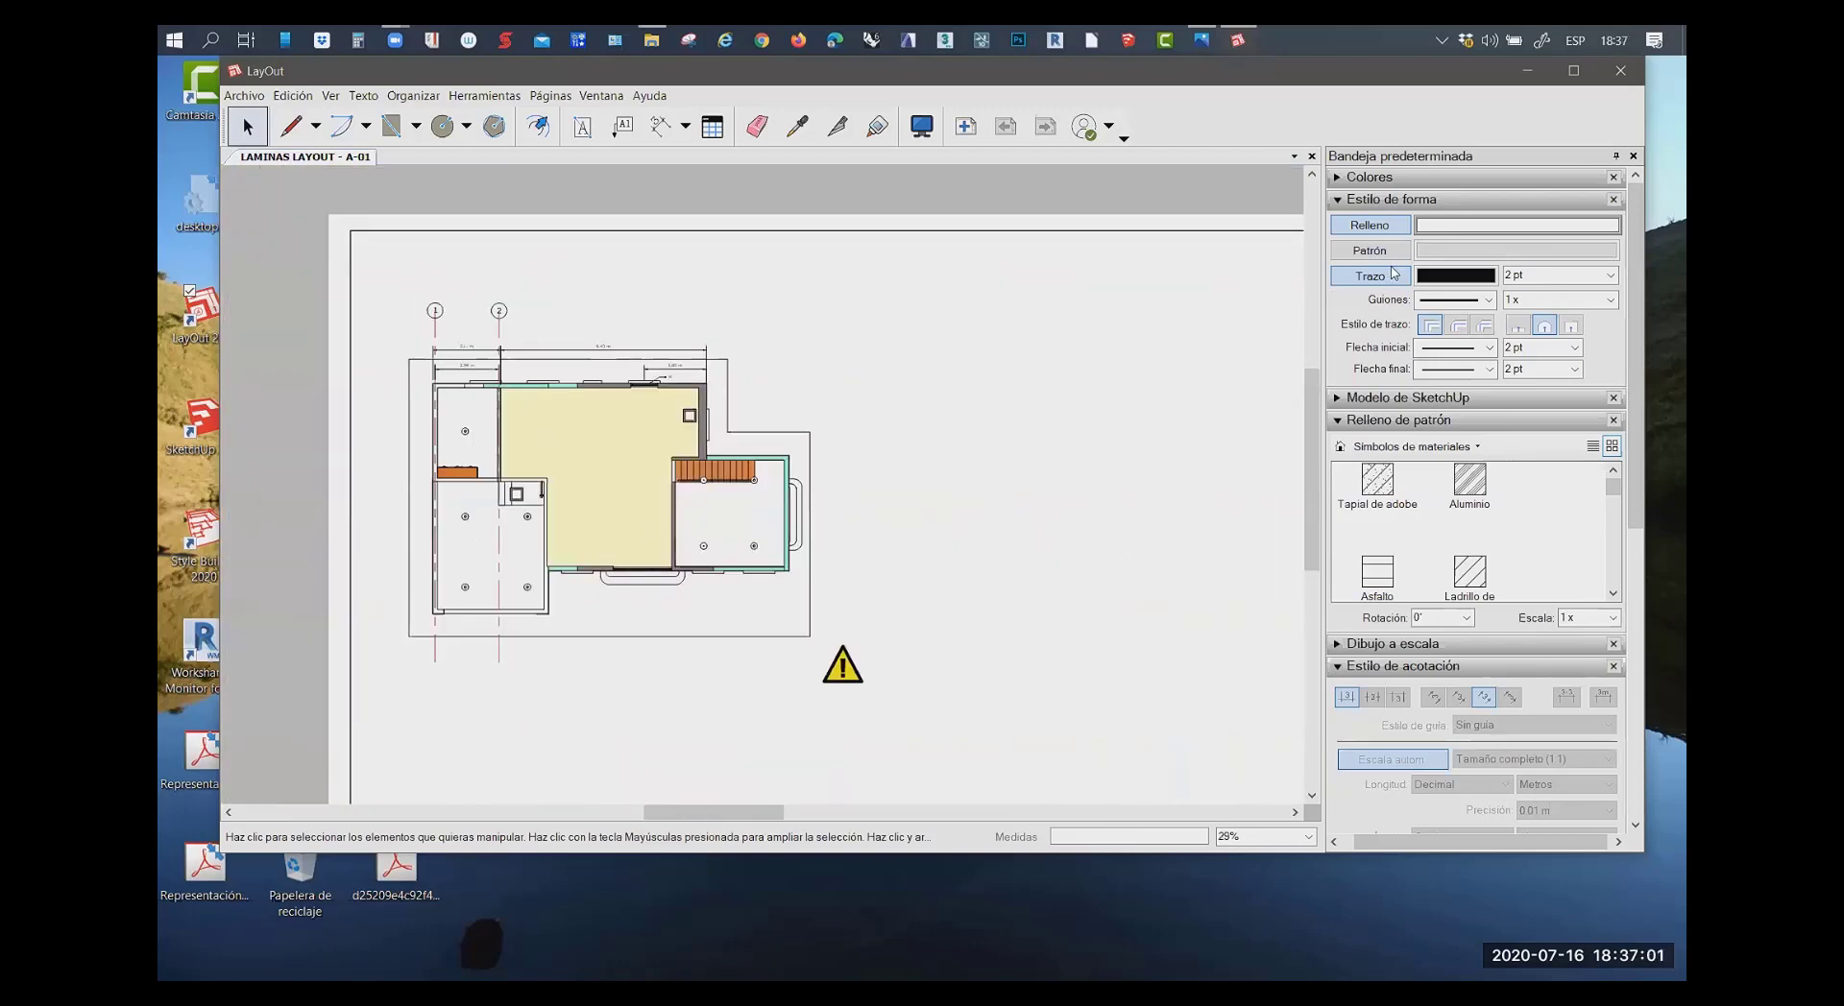
Check the plan viewport's Modelo de SketchUp settings: scene Planta N2 2D at 1:50
left_click(702, 441)
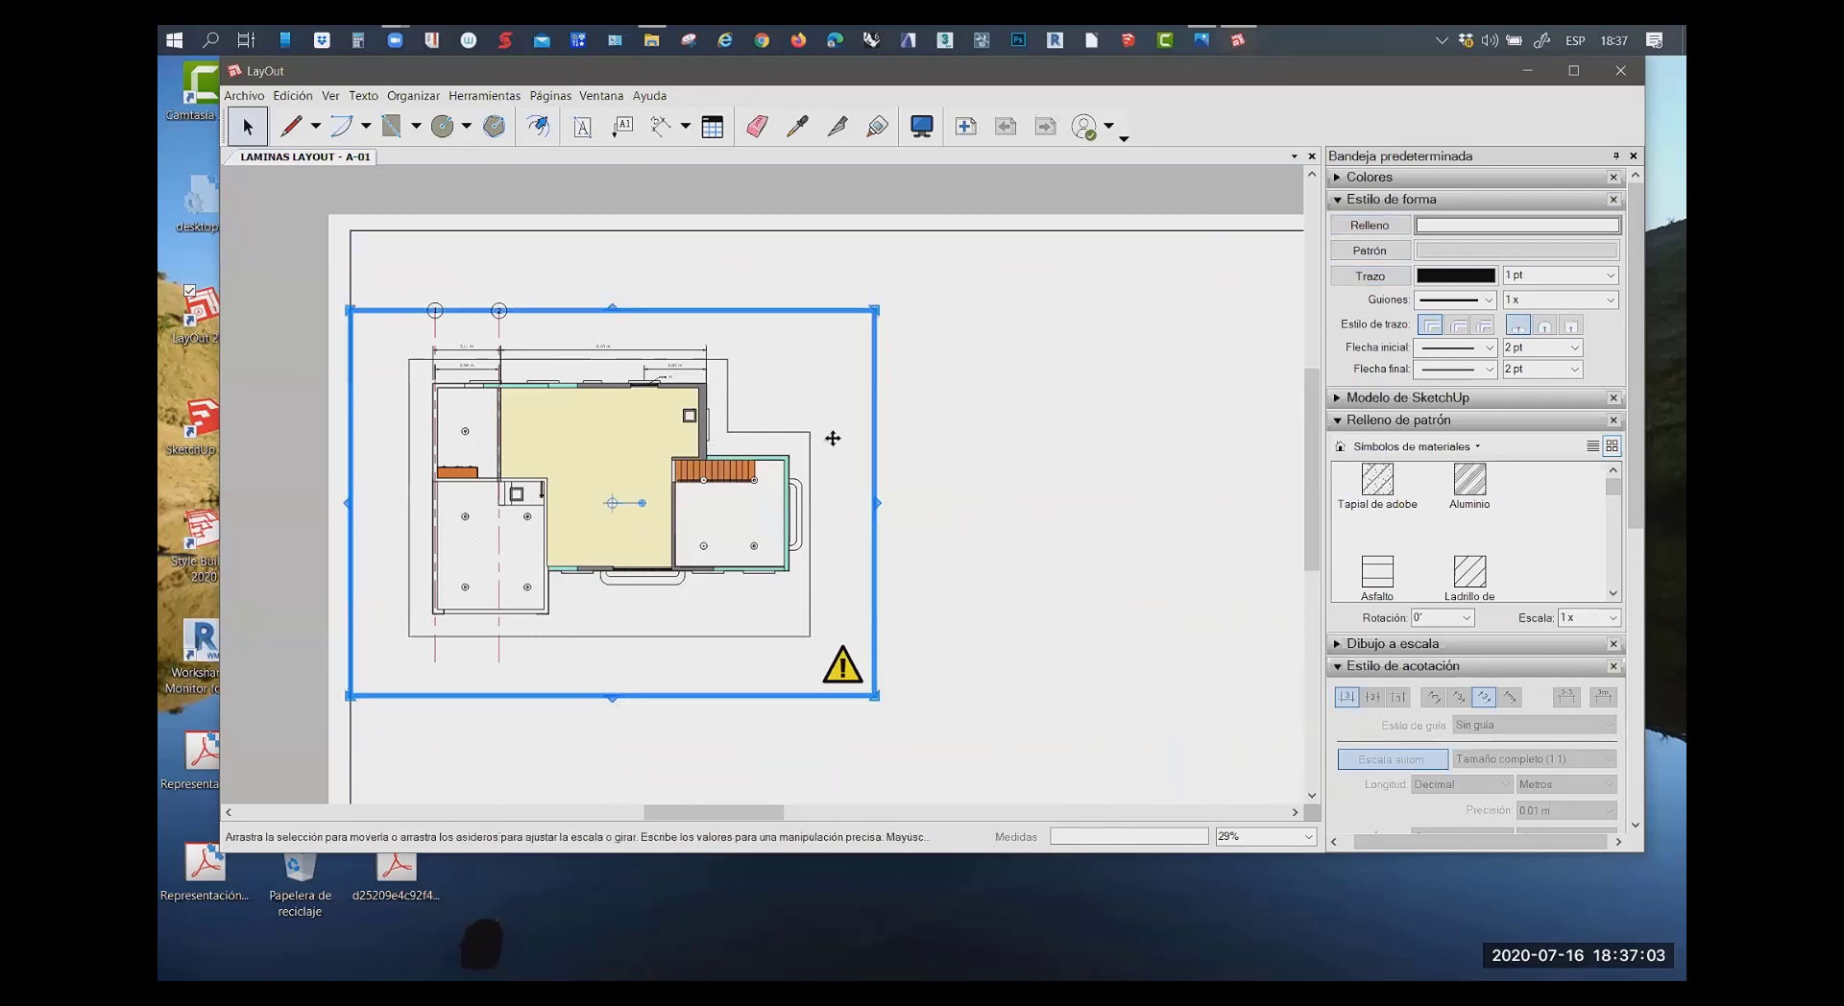
left_click(1359, 201)
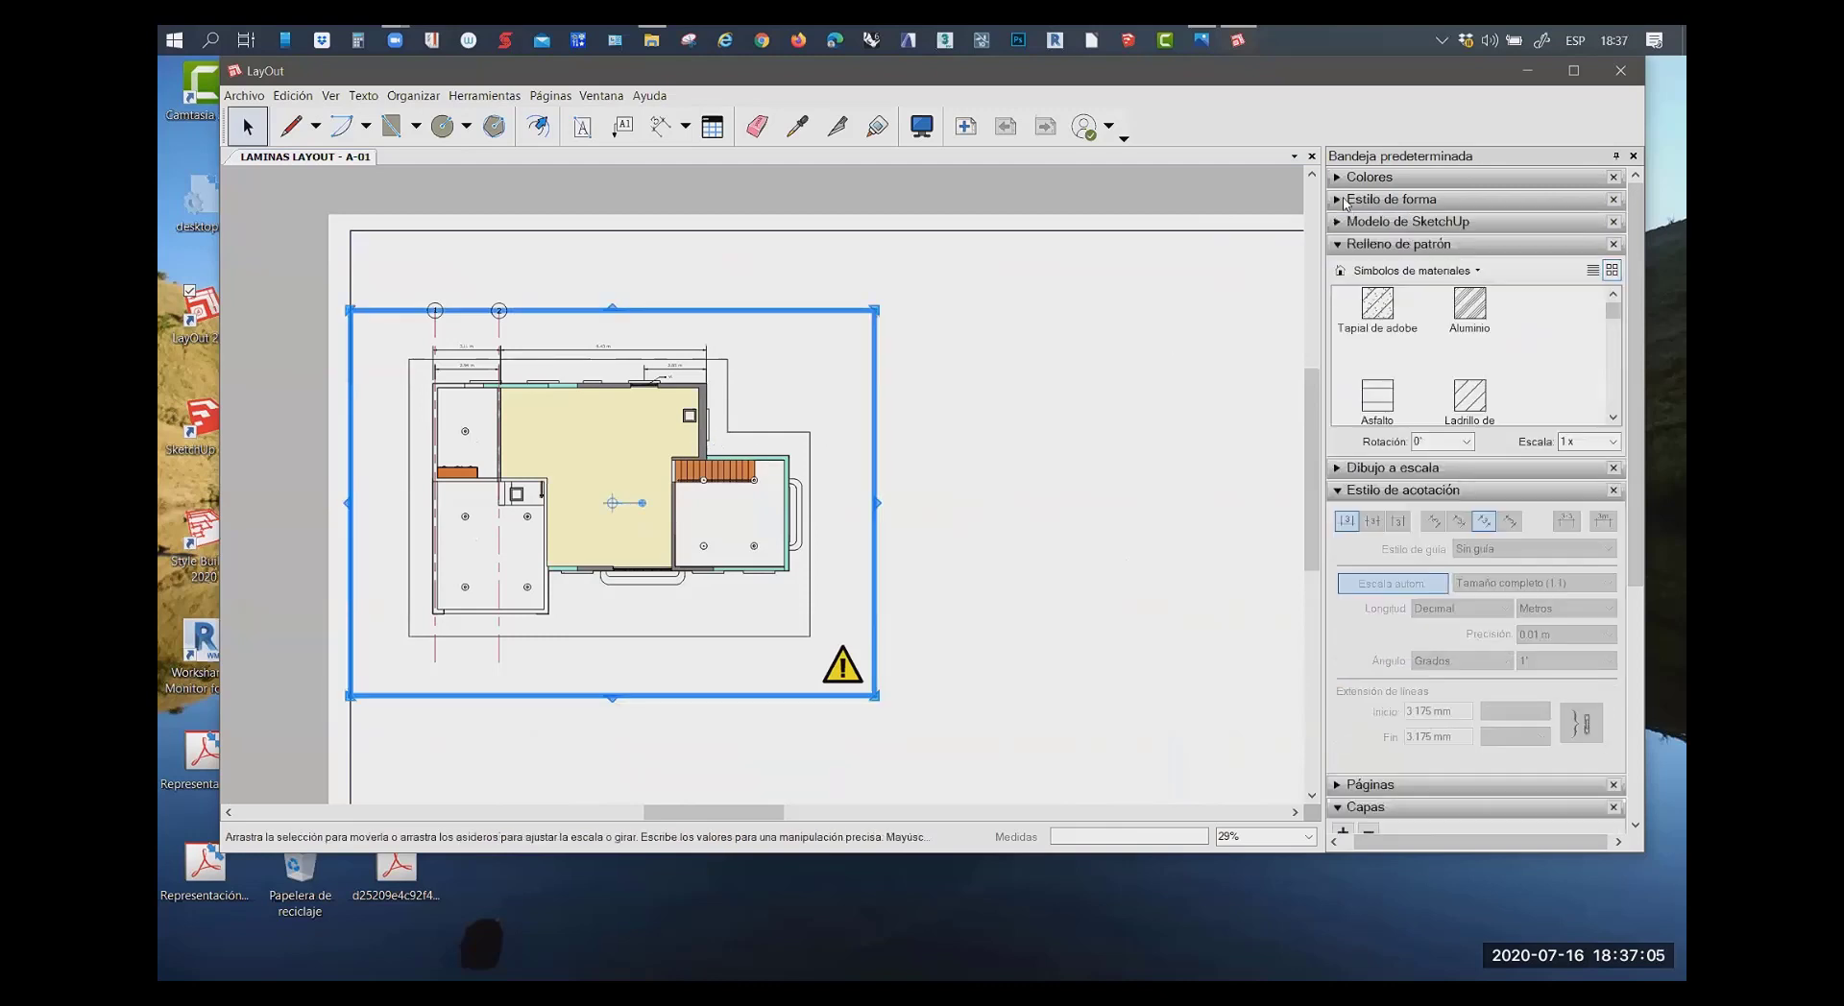
left_click(1358, 223)
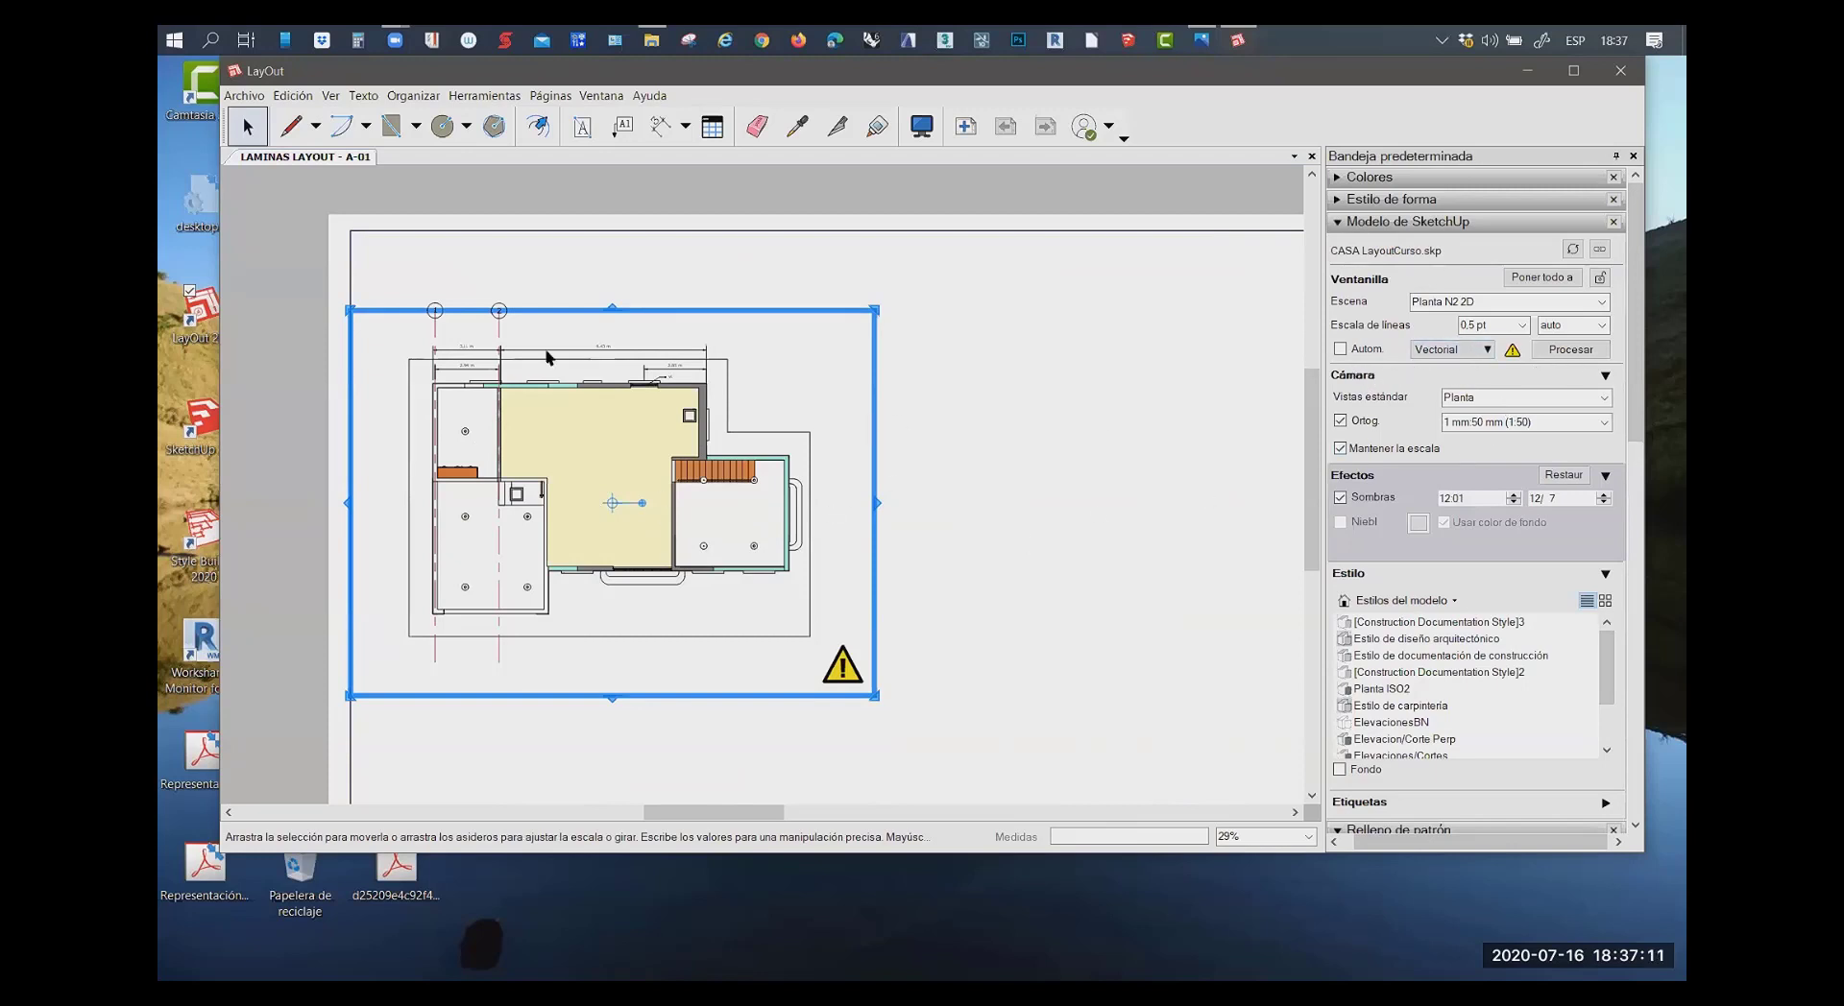
scroll(284, 401, "down", 2)
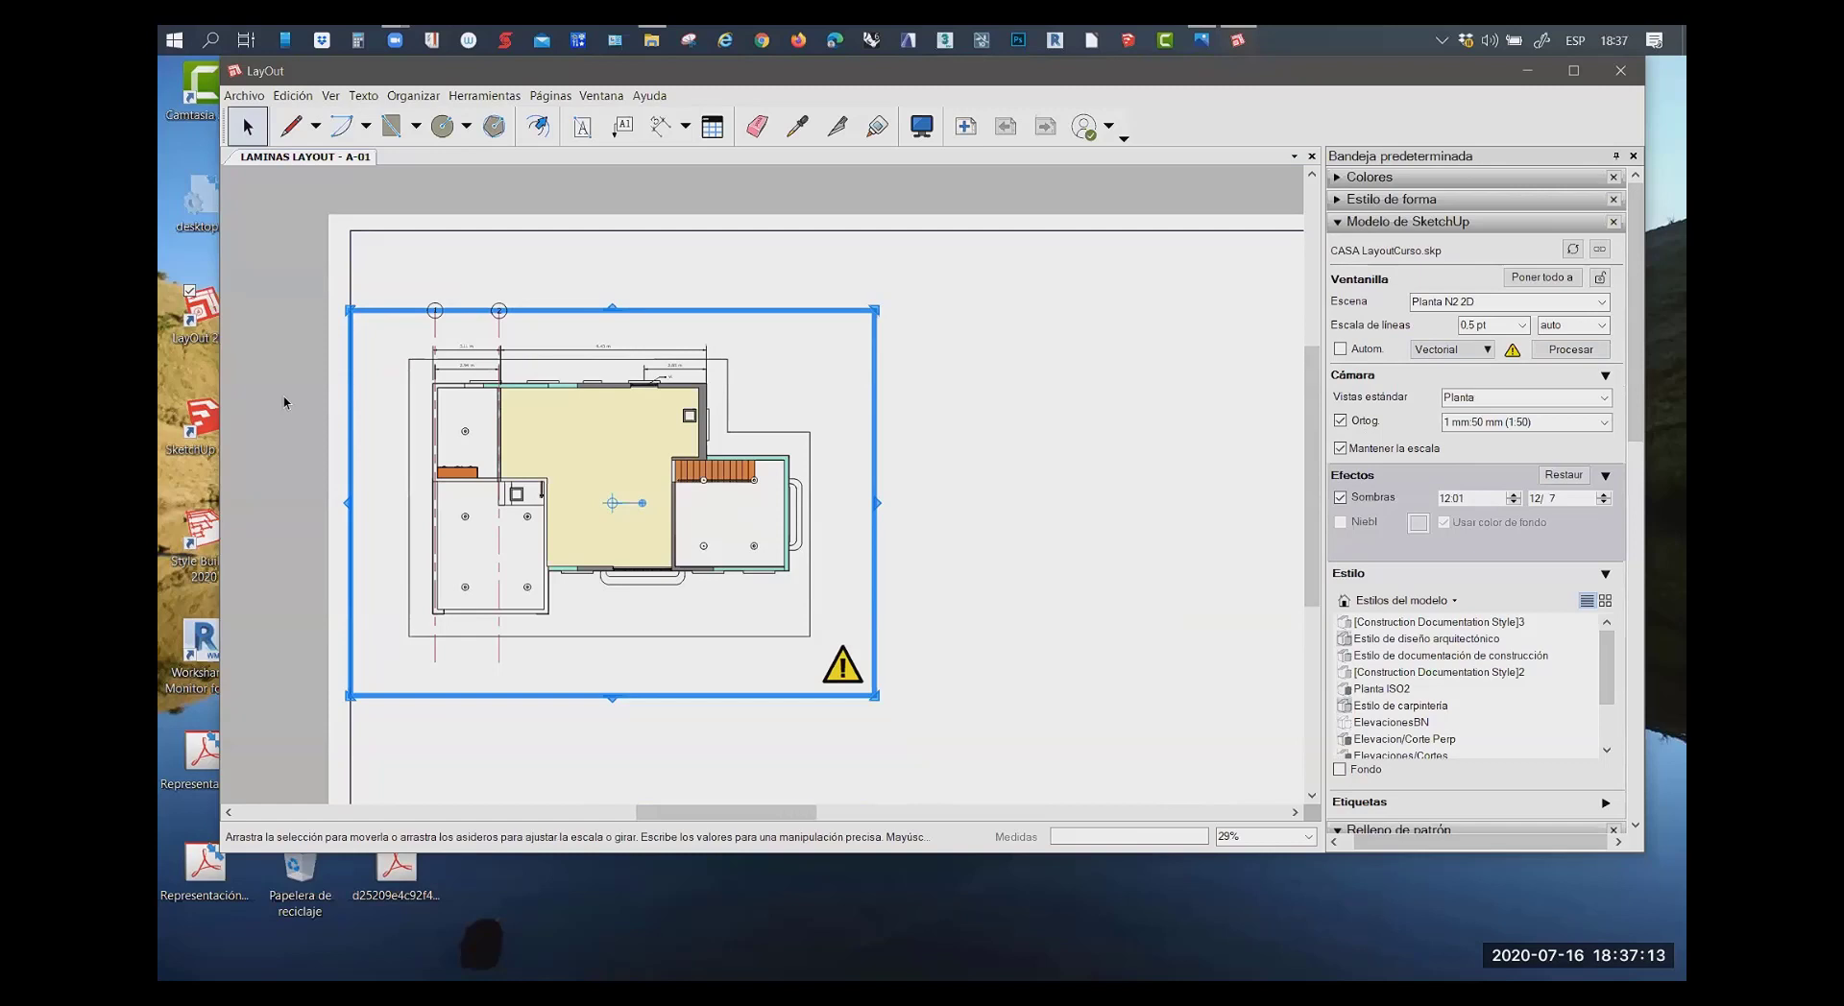
left_click(333, 420)
scroll(480, 504, "up", 2)
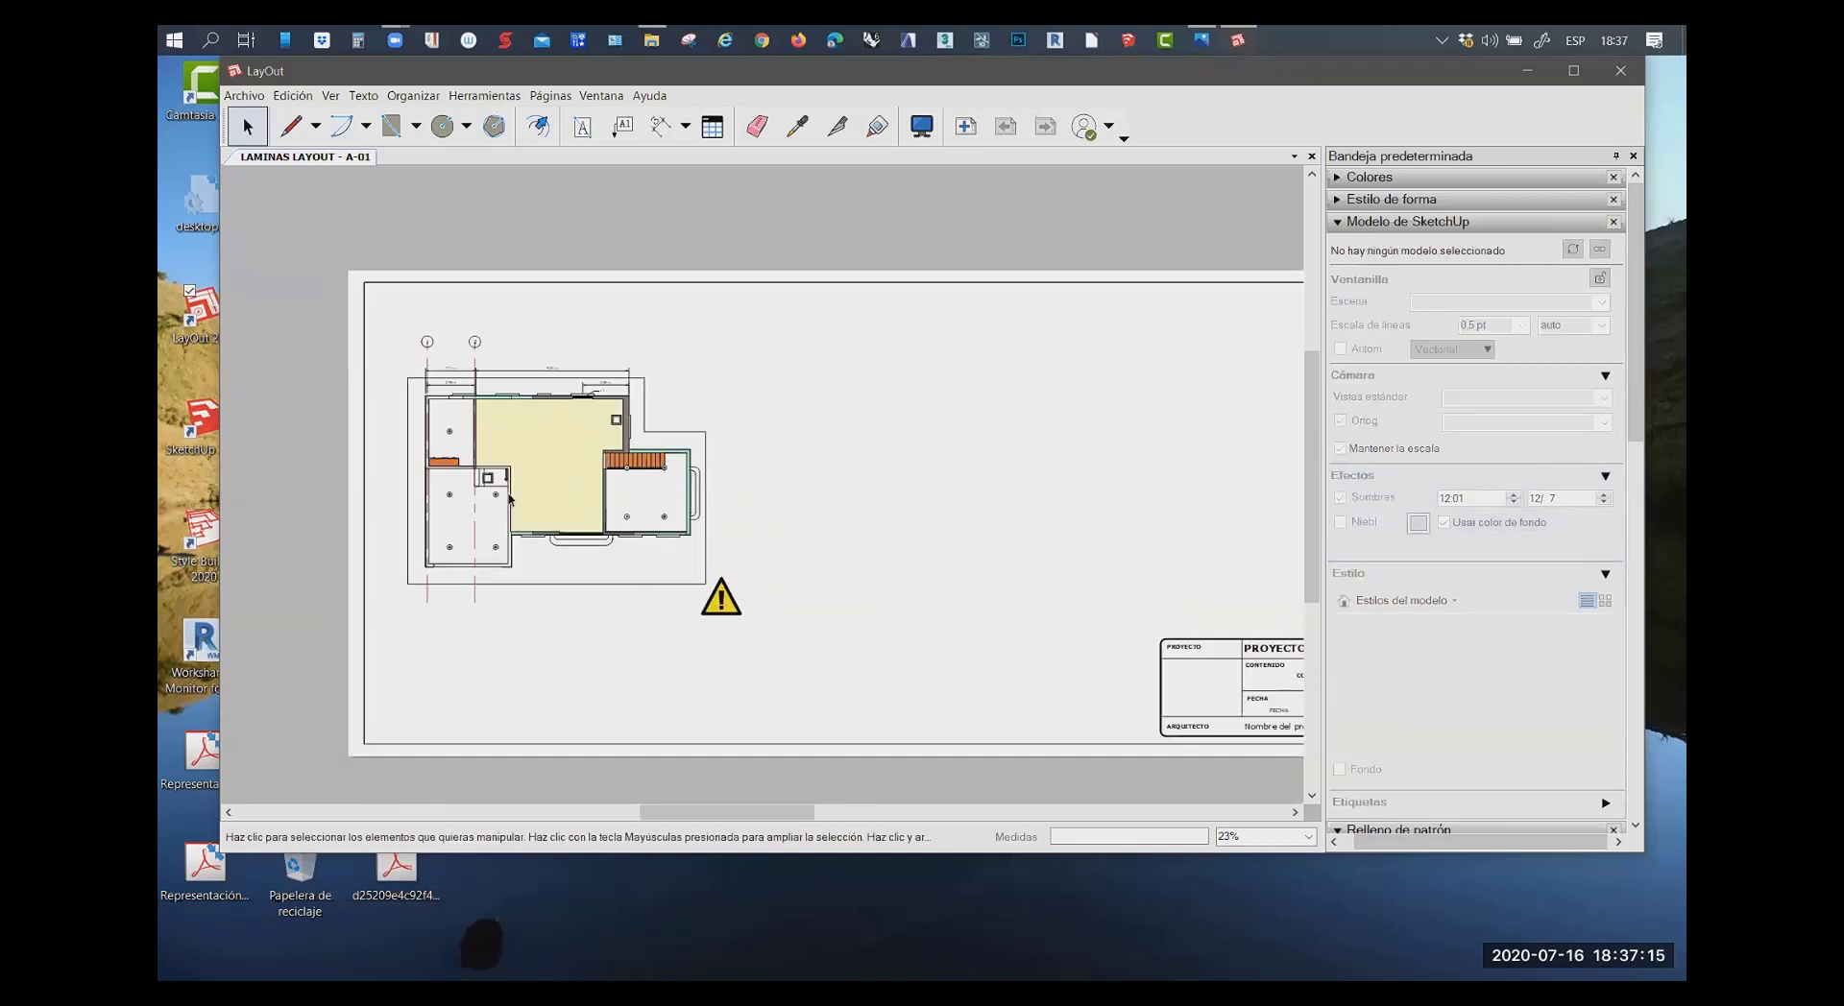
scroll(521, 480, "up", 1)
scroll(521, 478, "down", 1)
left_click(521, 478)
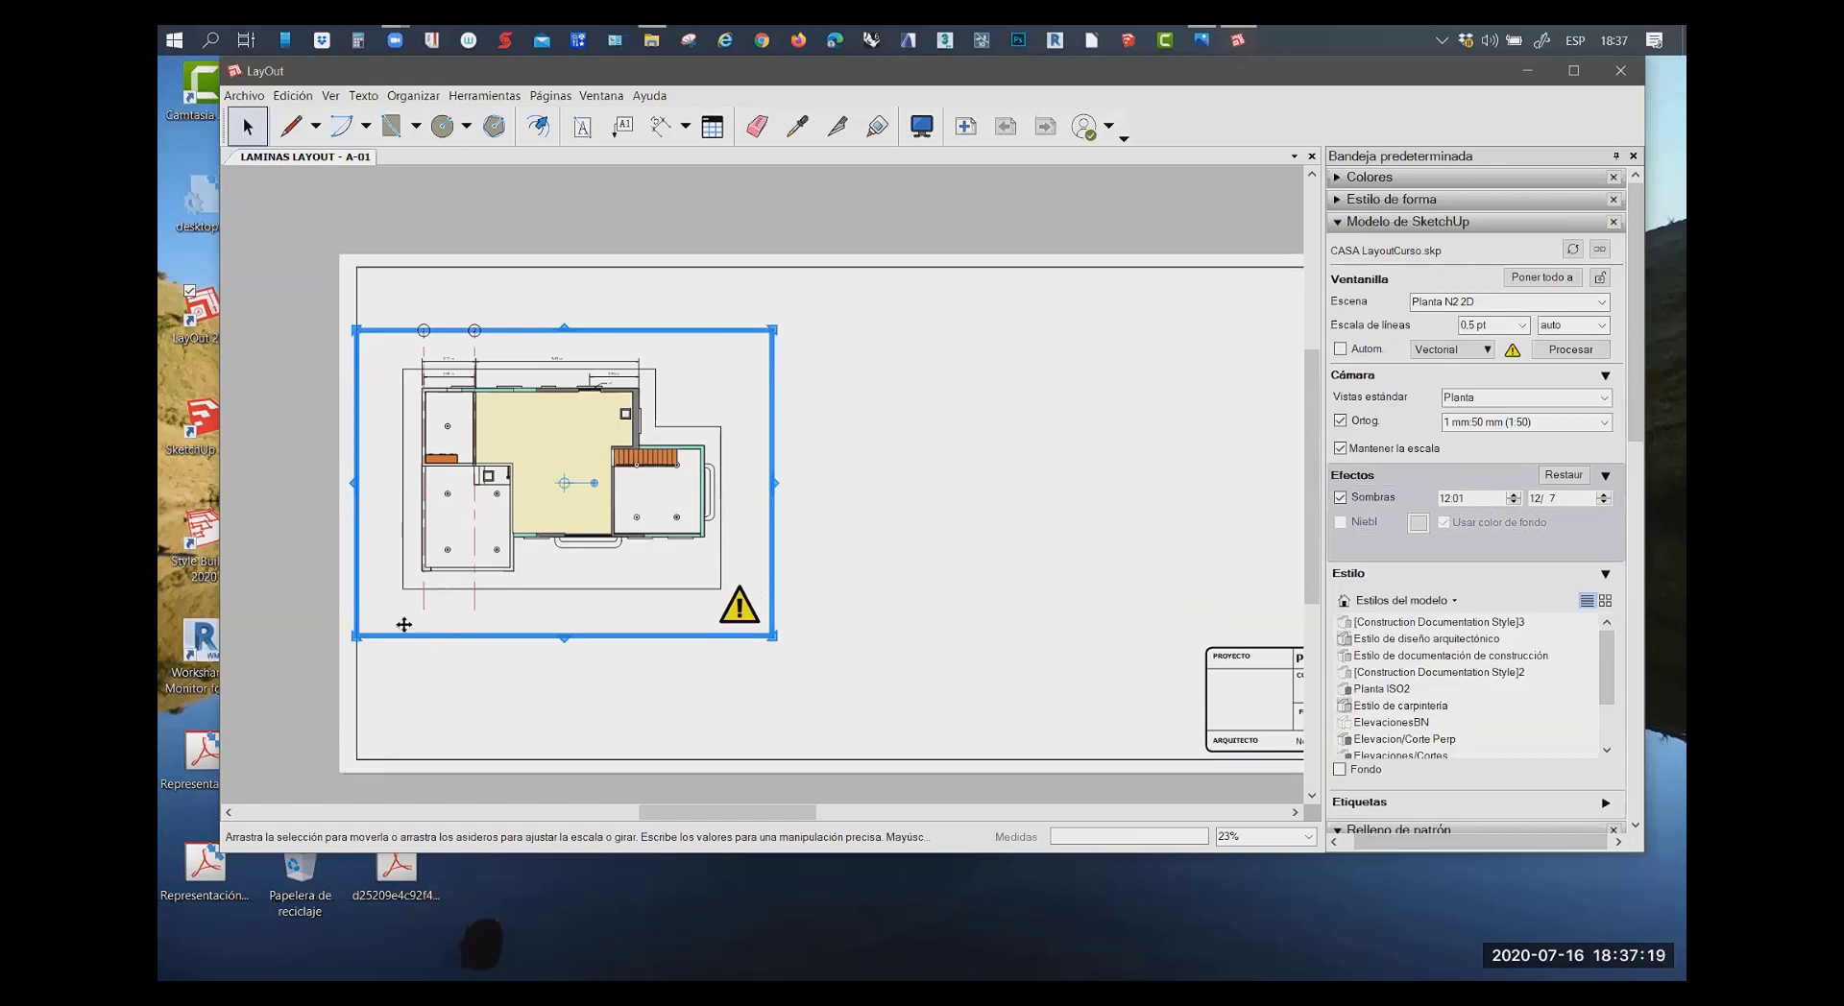
scroll(482, 651, "up", 1)
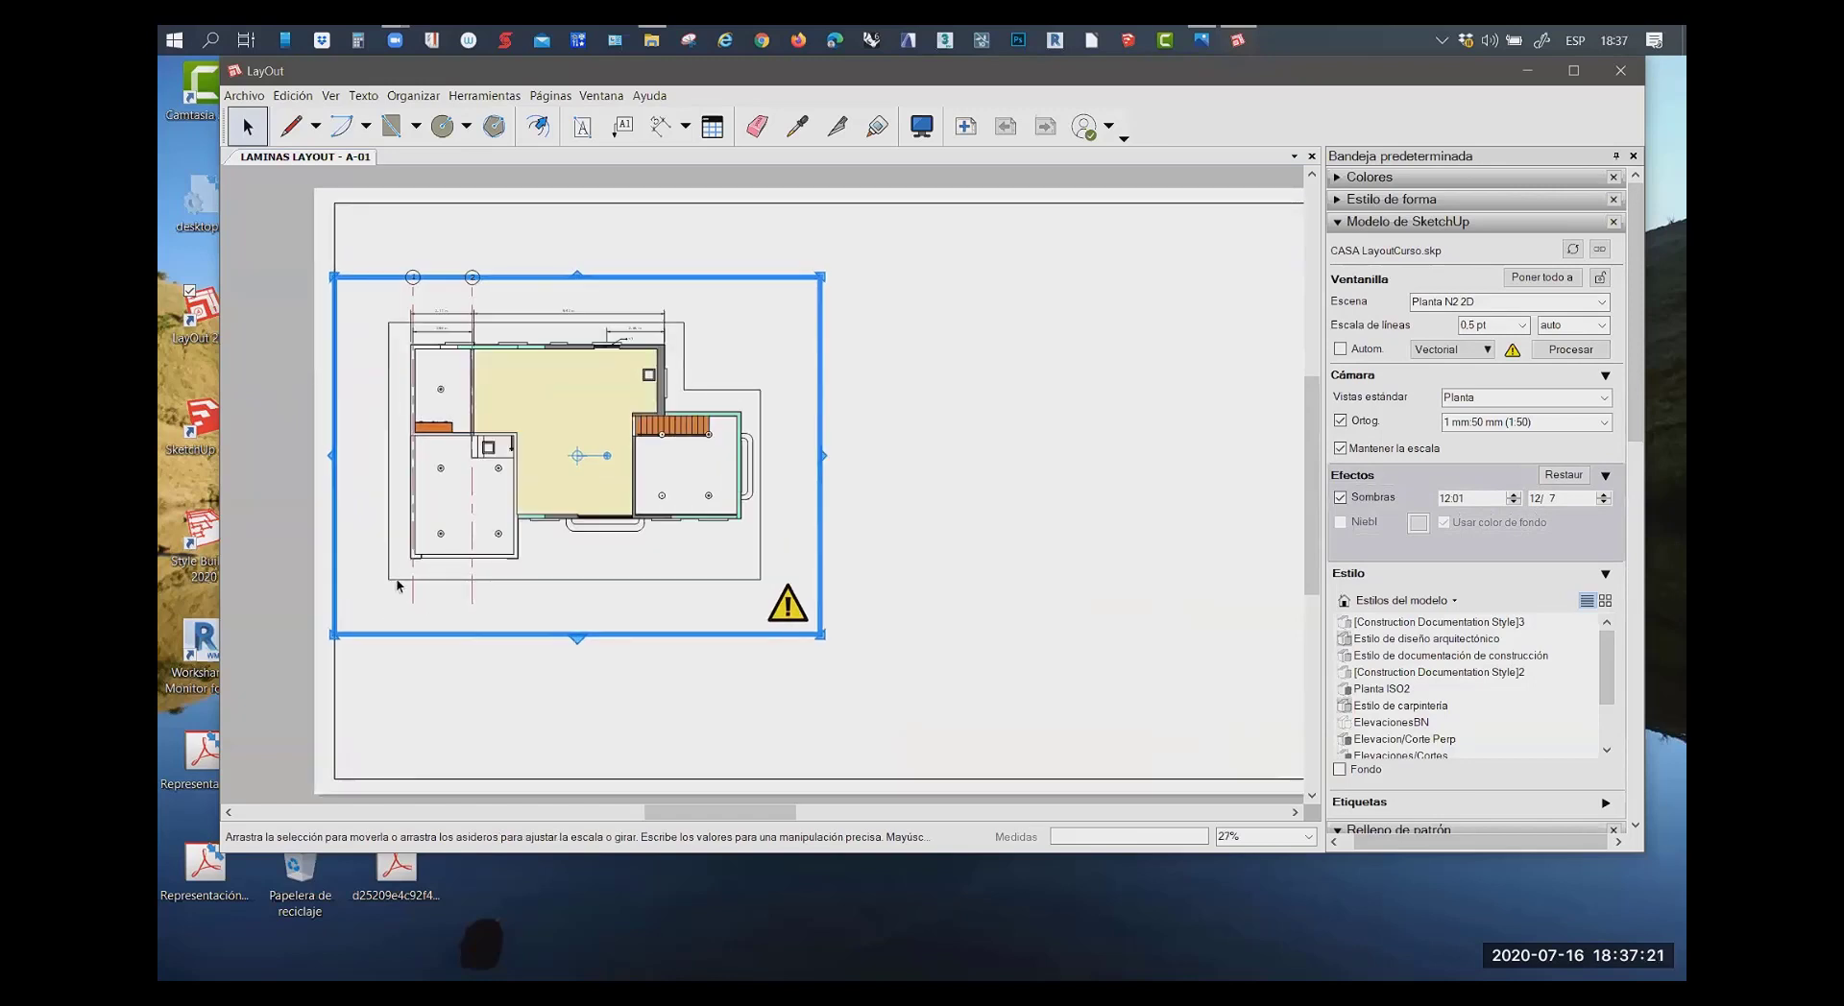
scroll(429, 651, "down", 1)
scroll(506, 445, "up", 1)
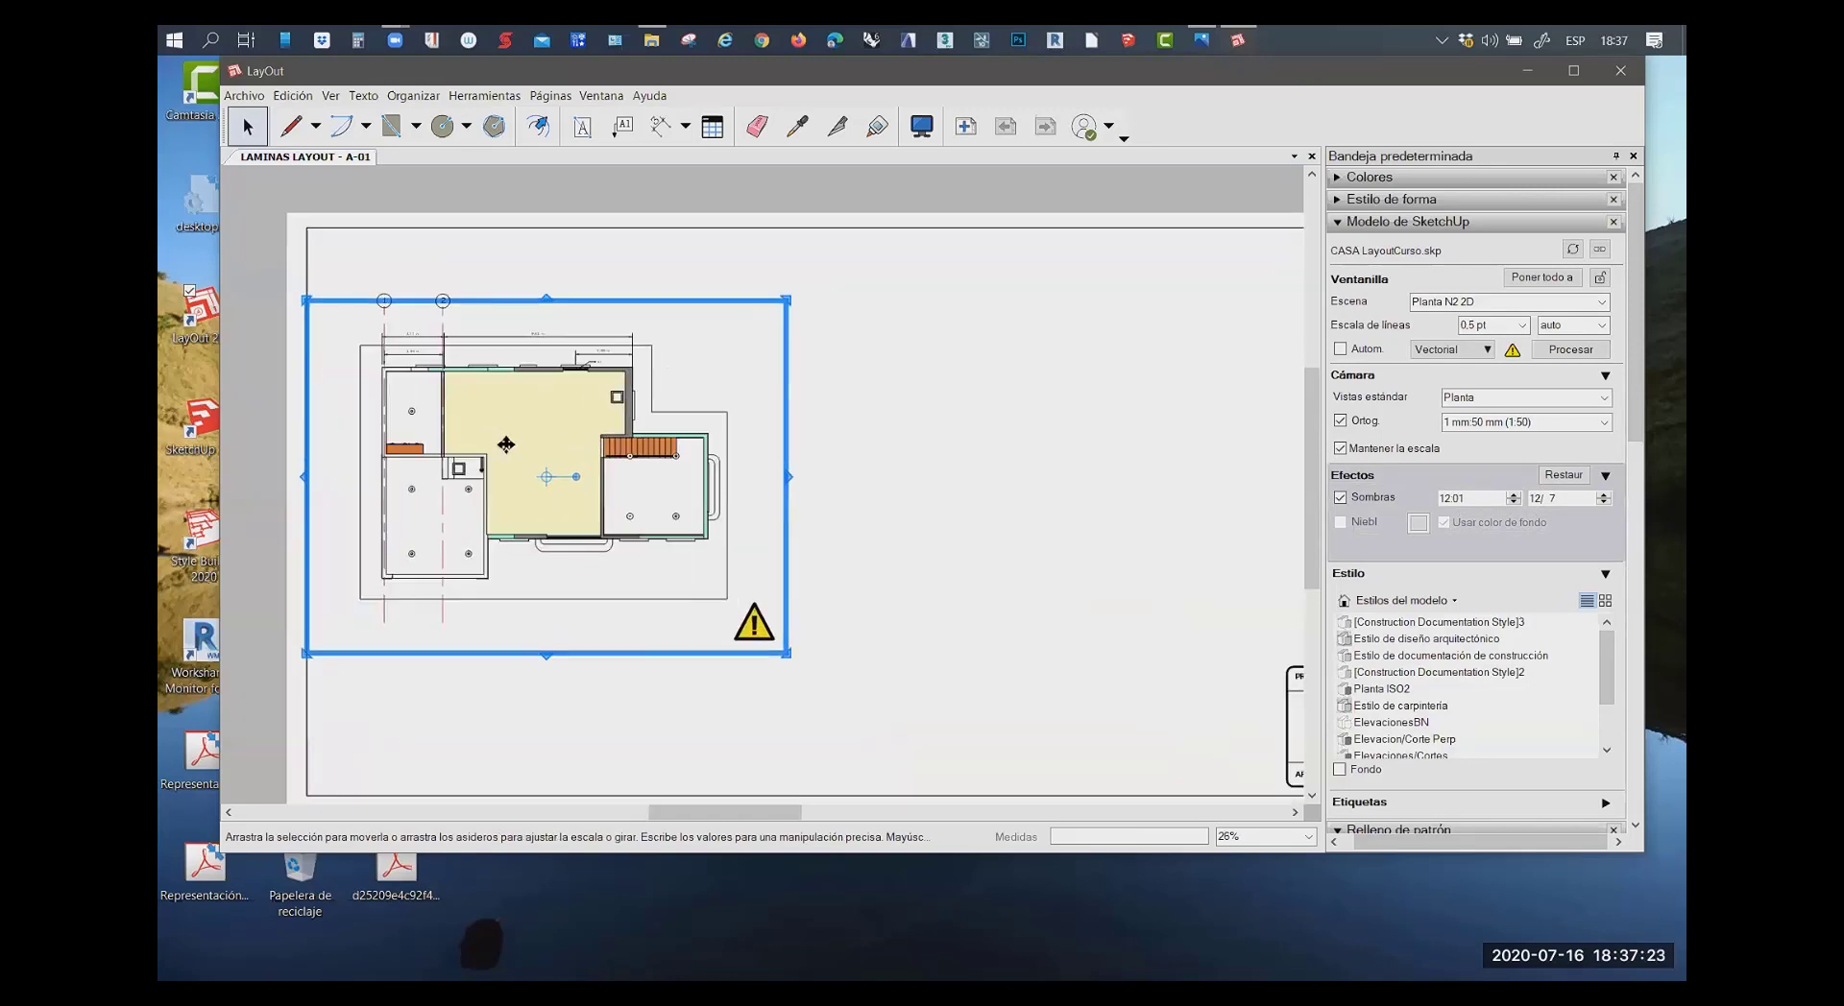
scroll(506, 444, "up", 1)
Place a DORMITORIO text label inside the large yellow room
key("Escape")
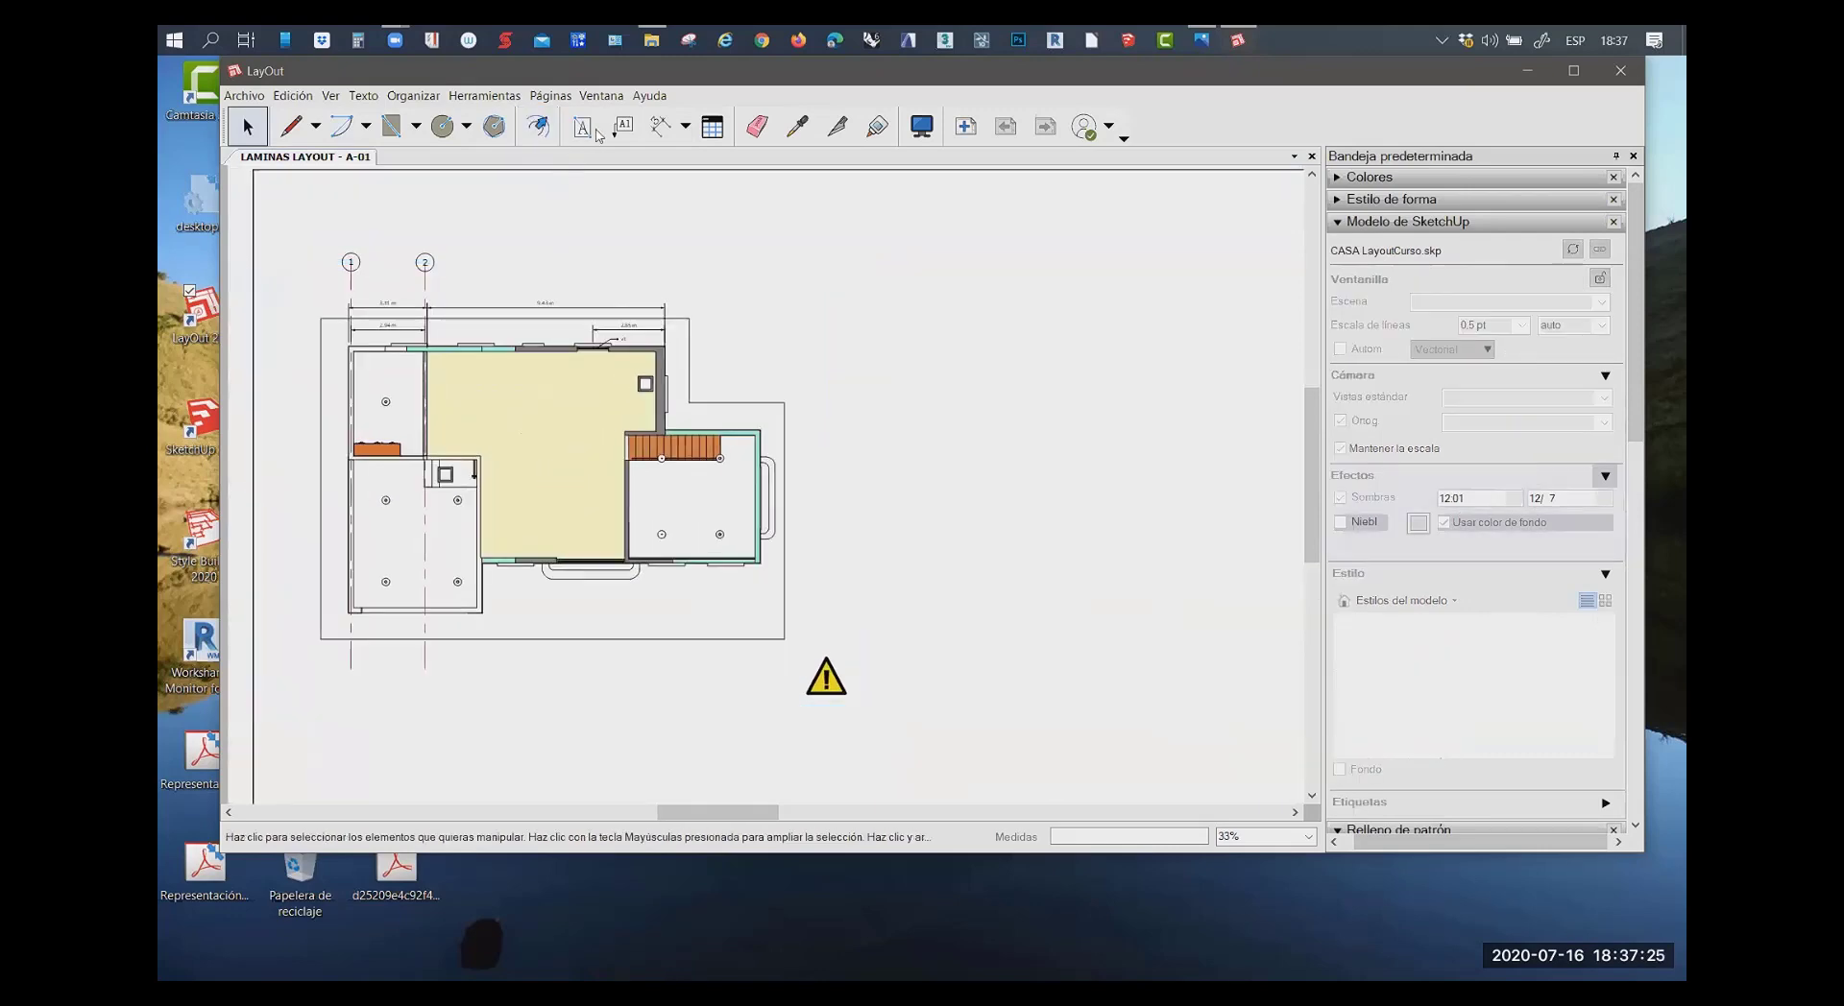
left_click(581, 126)
scroll(493, 424, "up", 1)
scroll(509, 408, "up", 1)
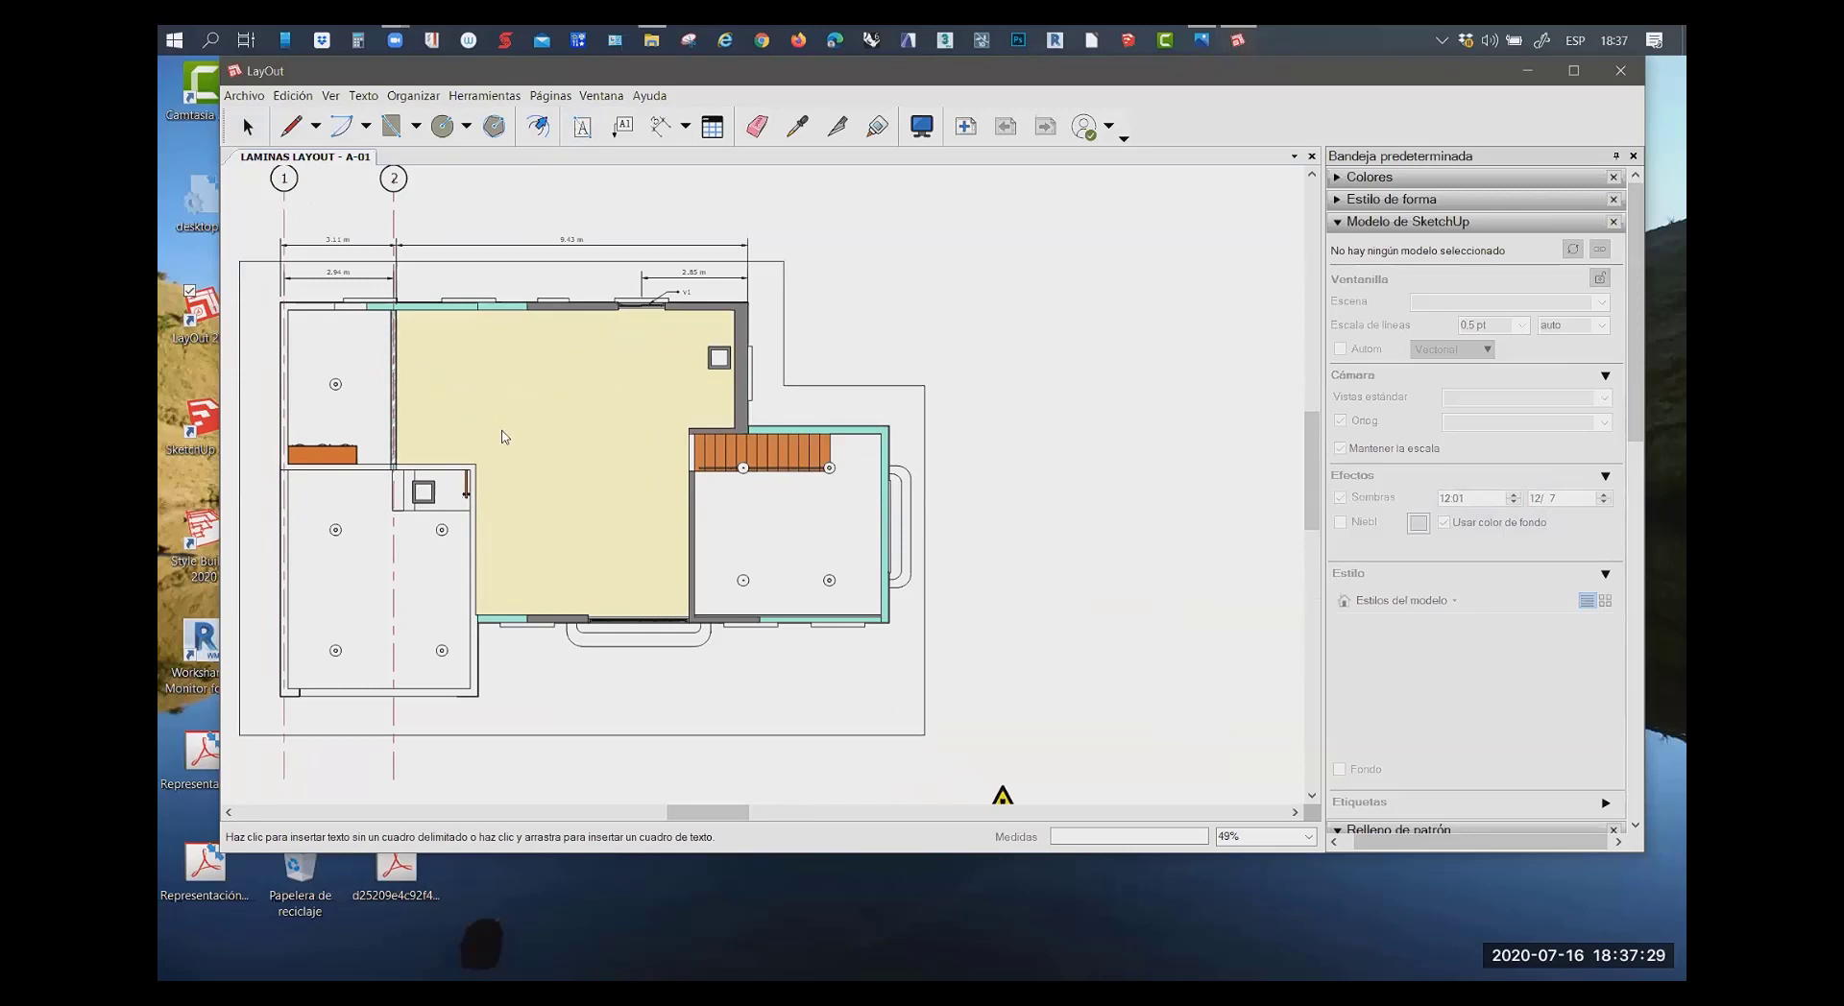
scroll(492, 423, "up", 2)
scroll(492, 423, "up", 1)
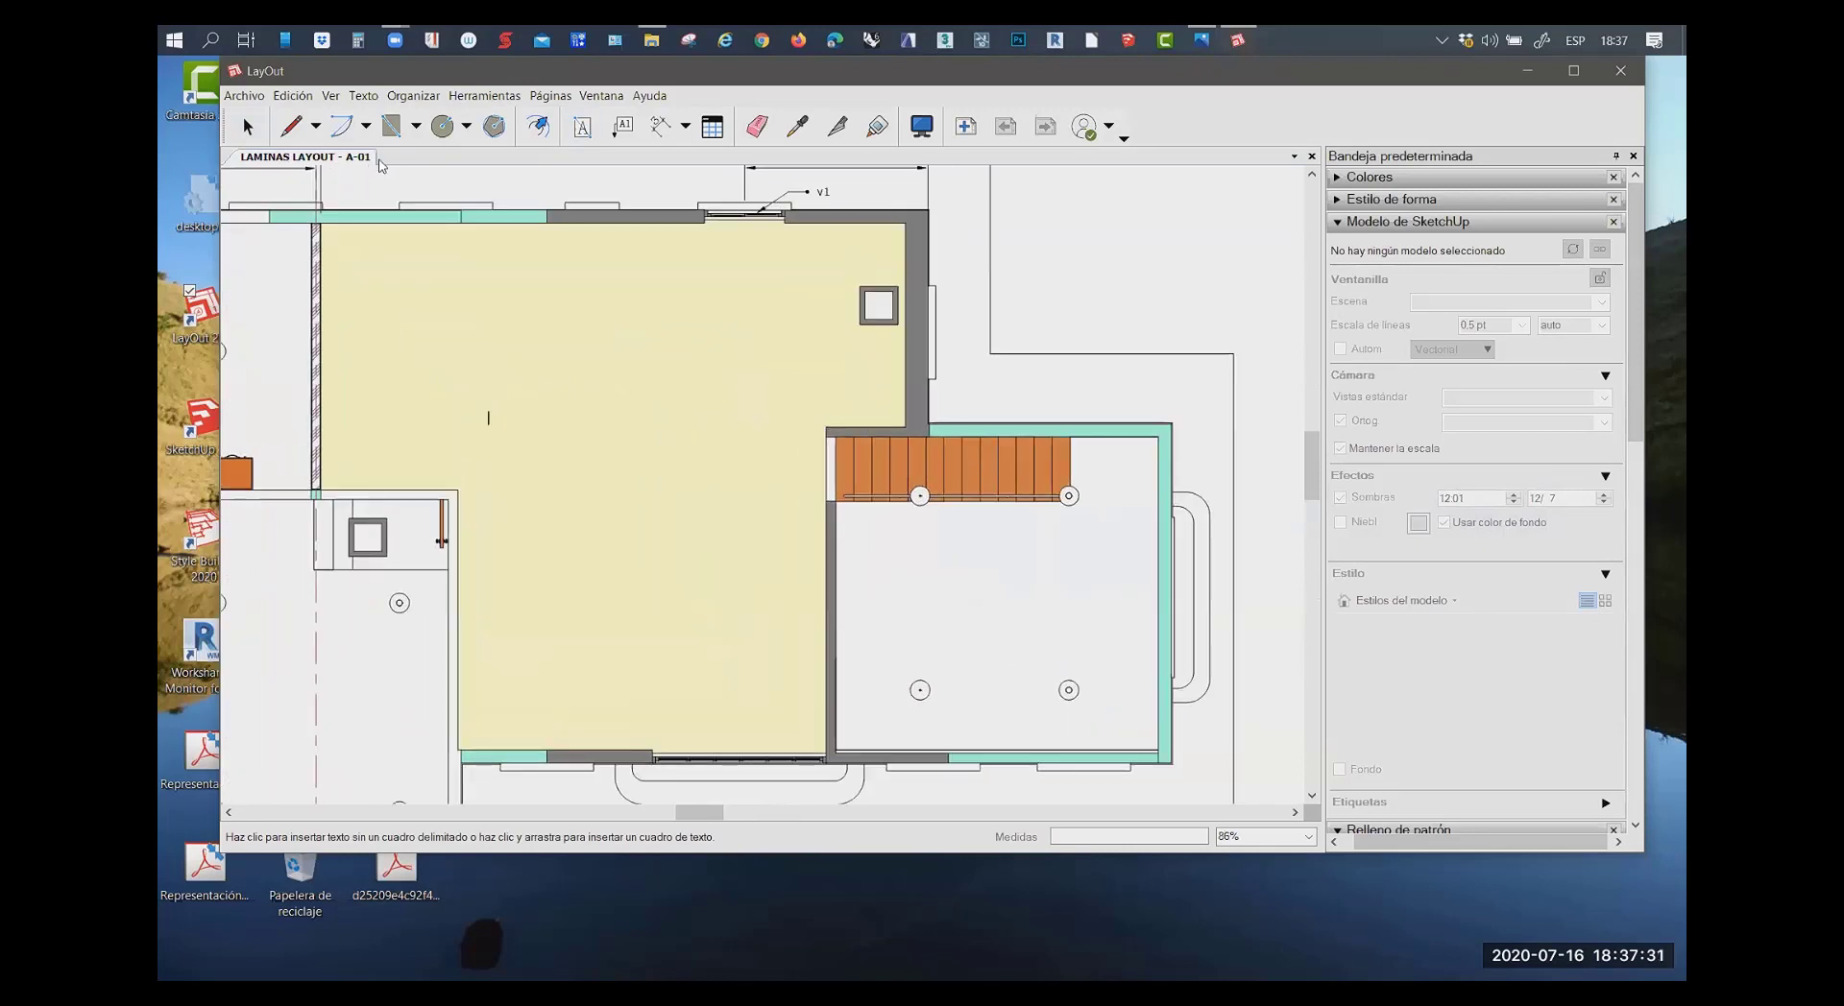
left_click(365, 96)
left_click(491, 419)
type("ORMITOR")
type("IO")
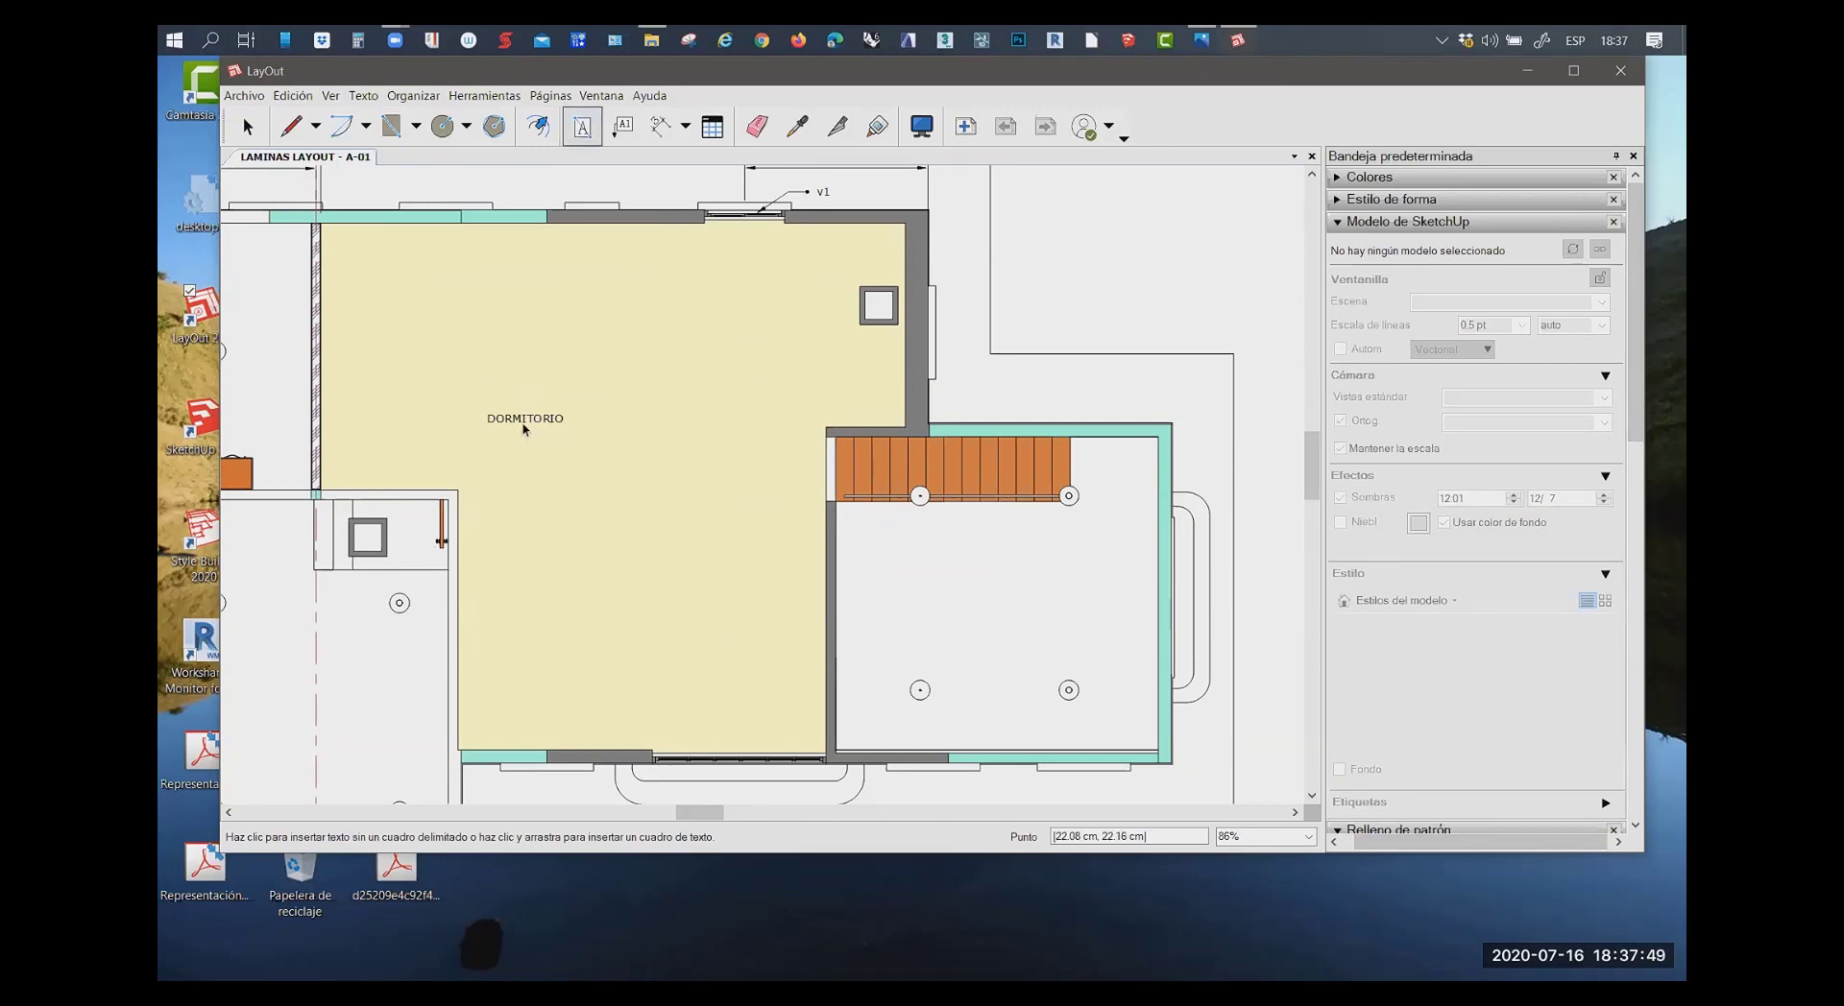
key("space")
left_click(530, 426)
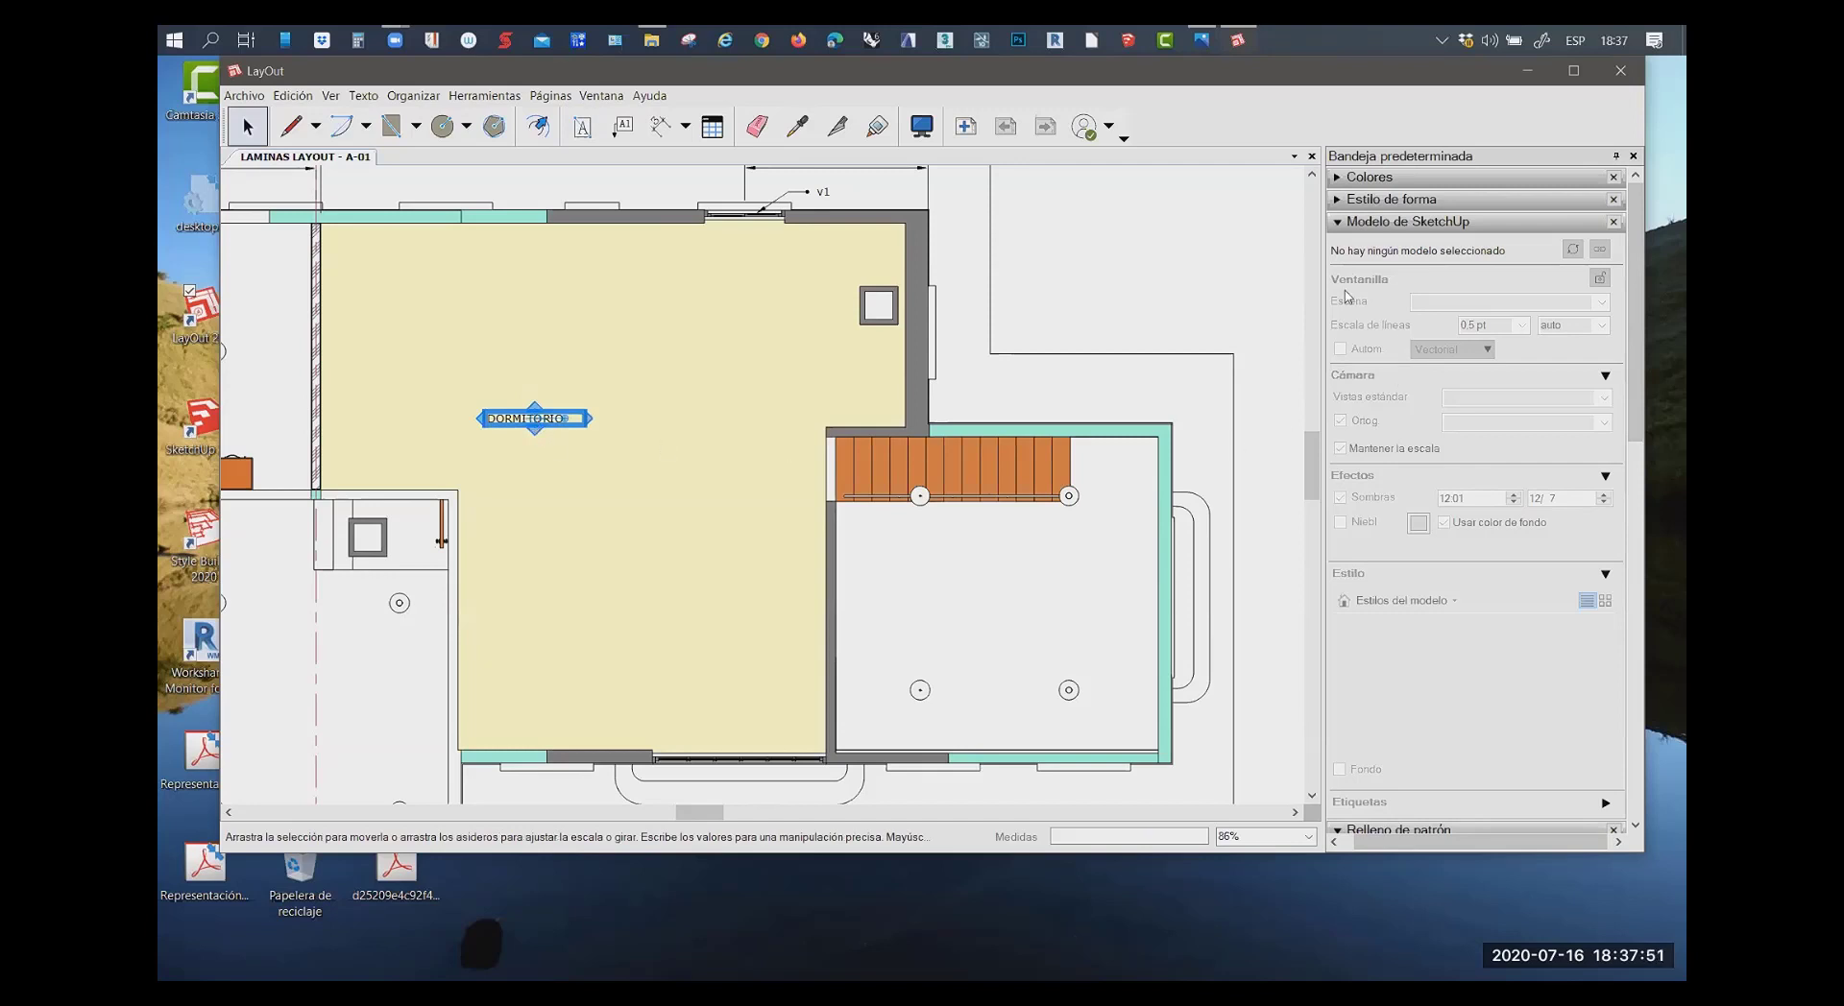
Set the DORMITORIO label's Estilo de texto size to 20 pt
left_click(1335, 222)
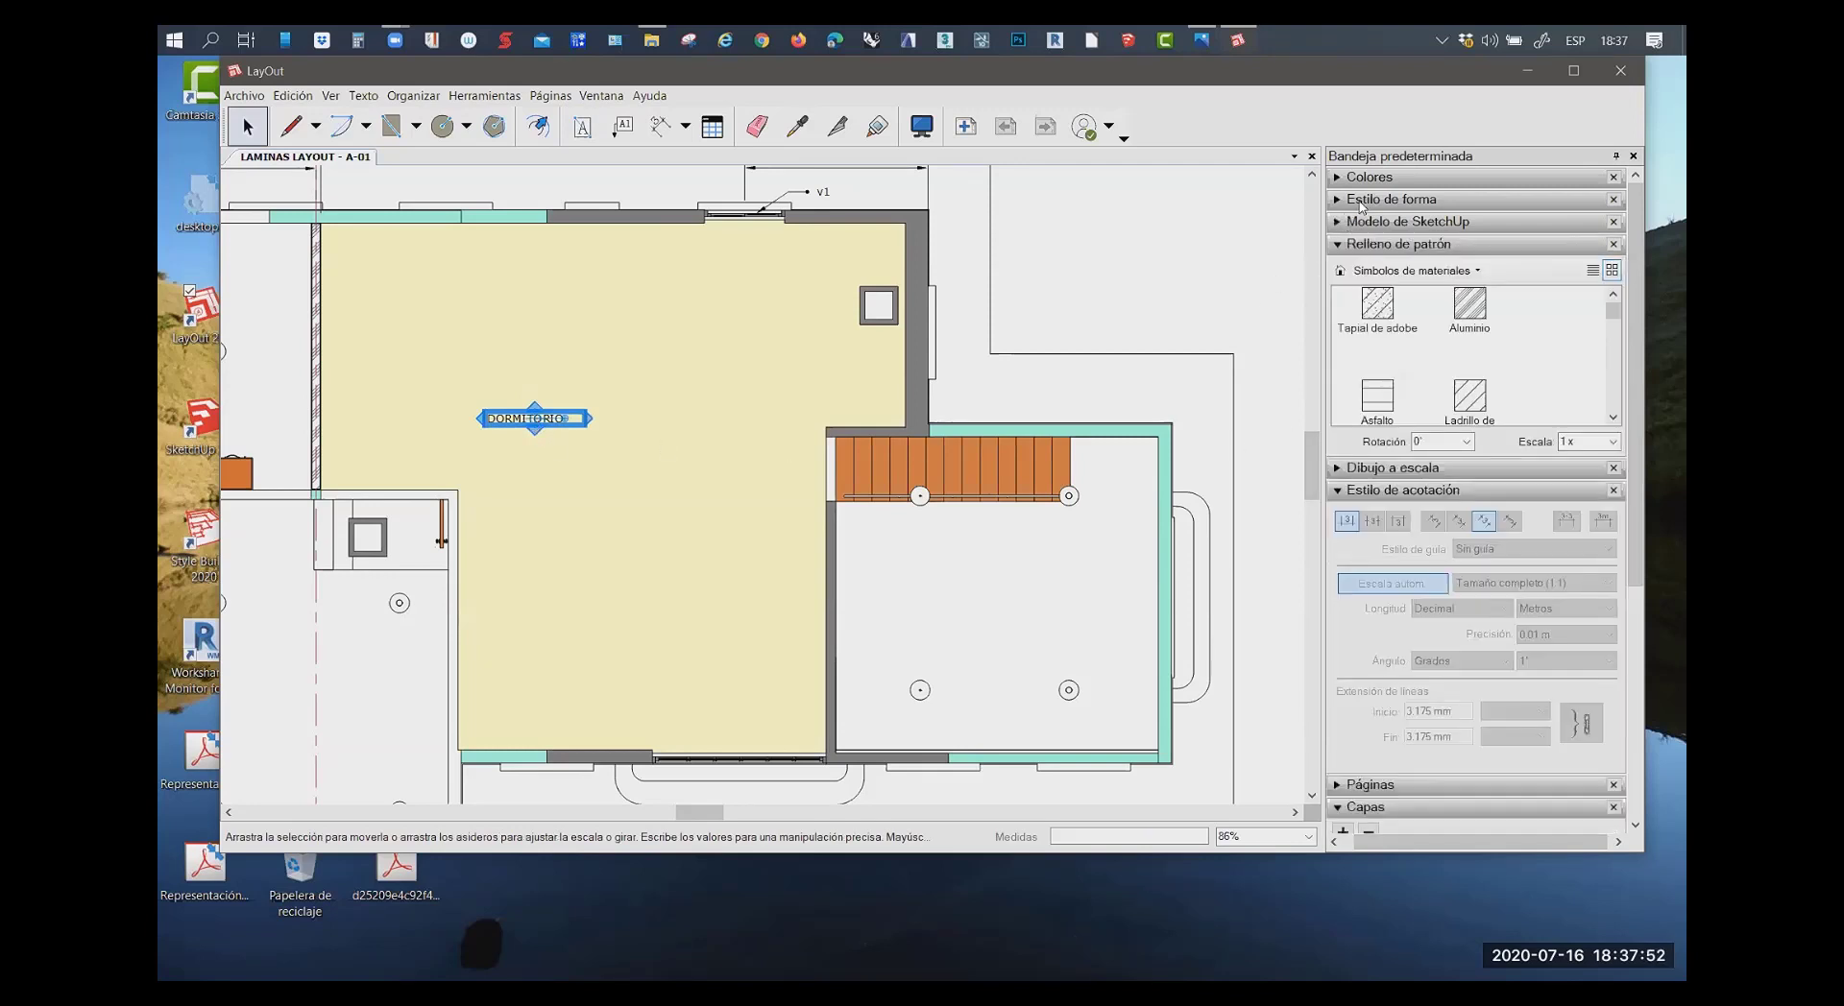
left_click(1340, 245)
left_click(1340, 288)
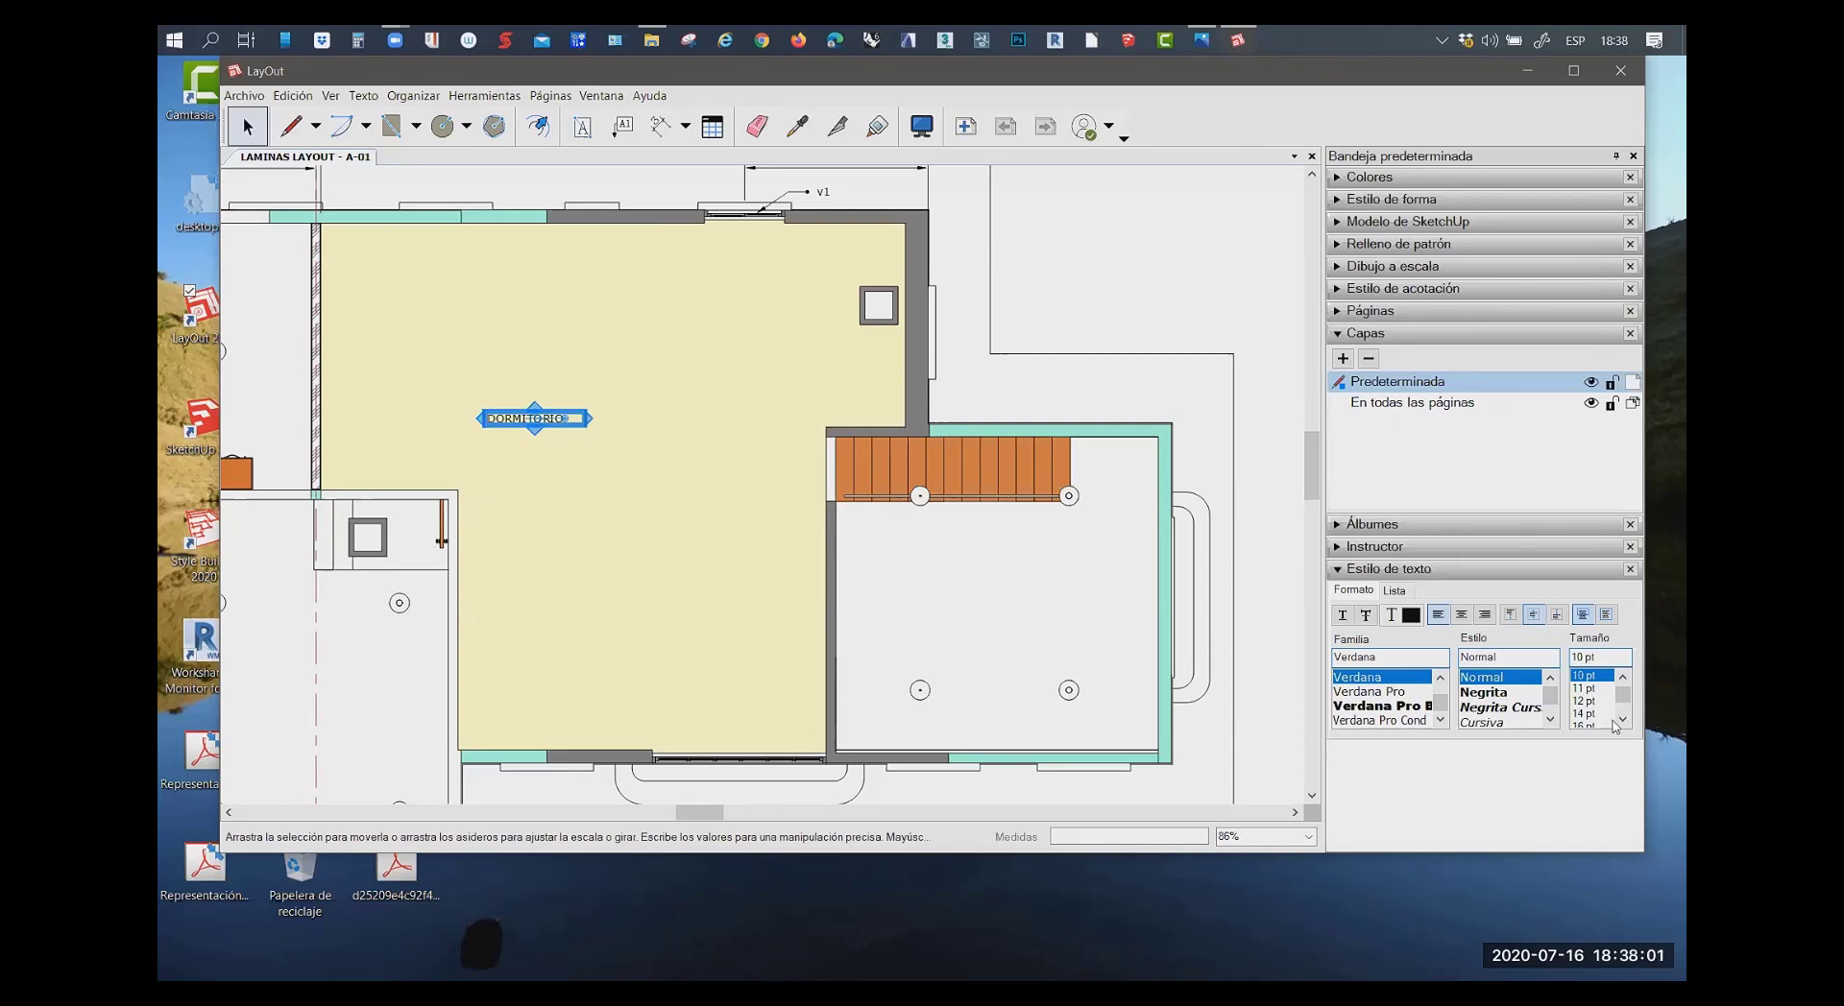
scroll(1591, 721, "down", 2)
left_click(1587, 713)
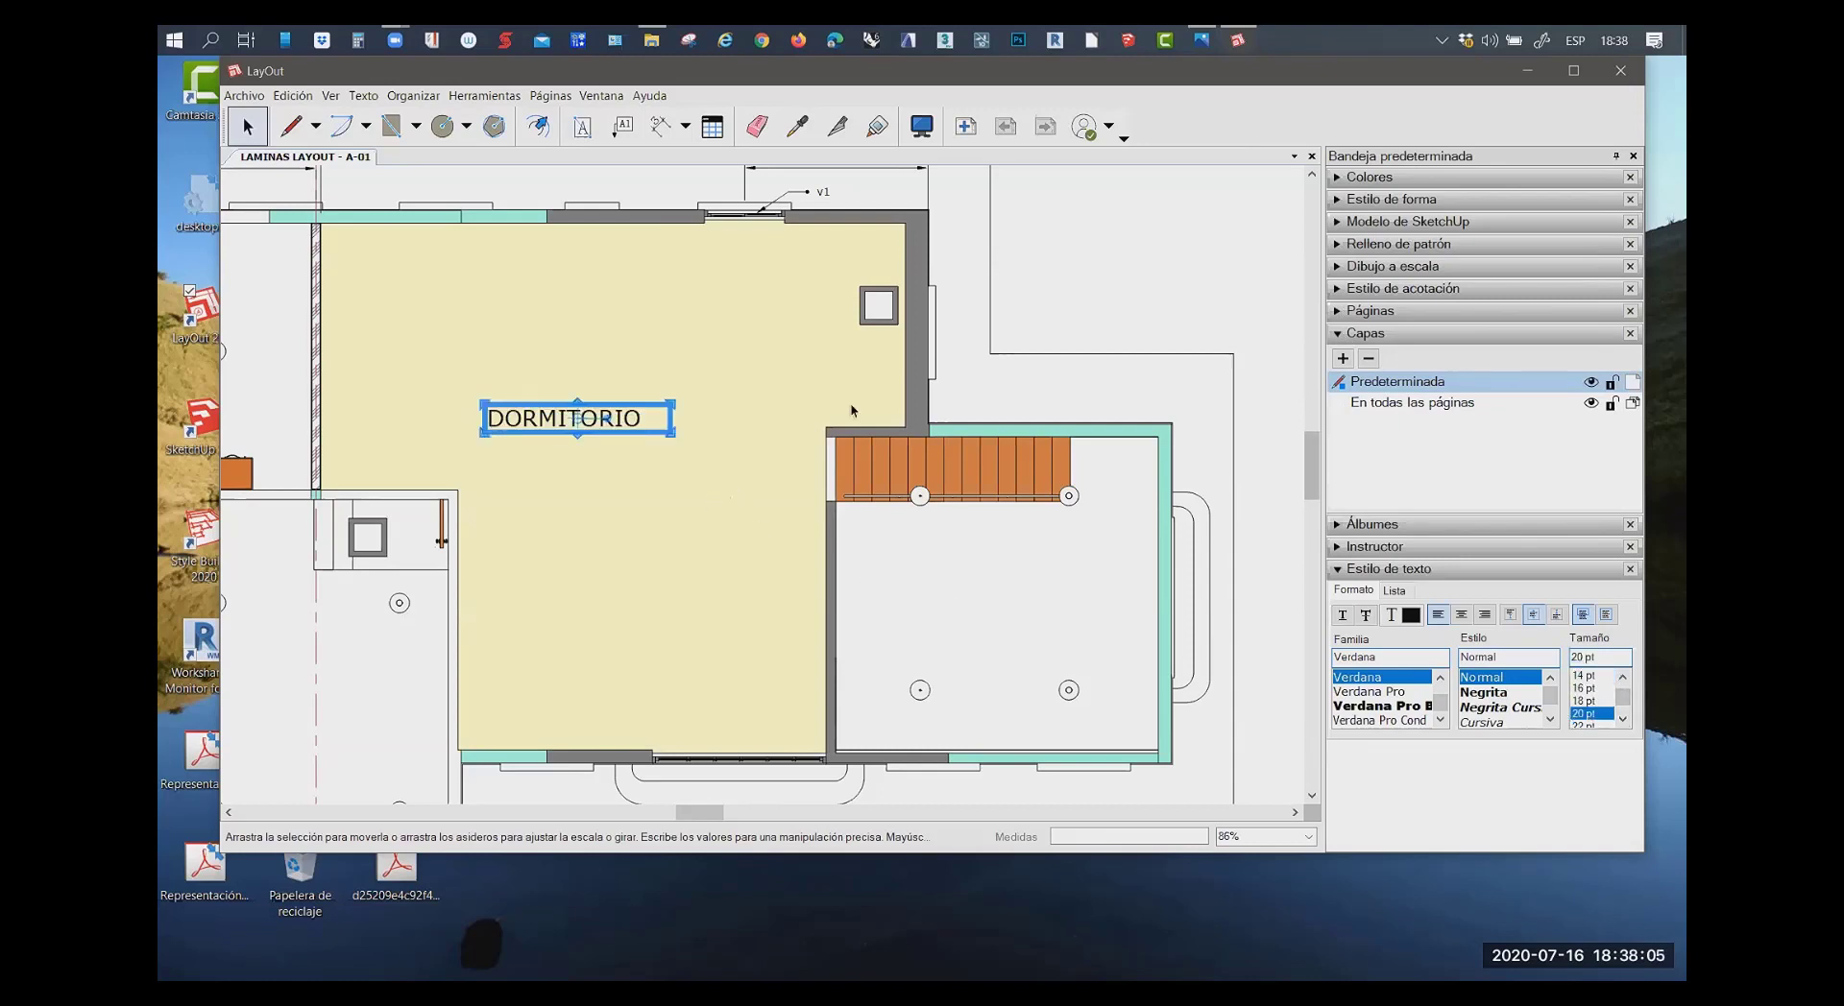
left_click(1030, 274)
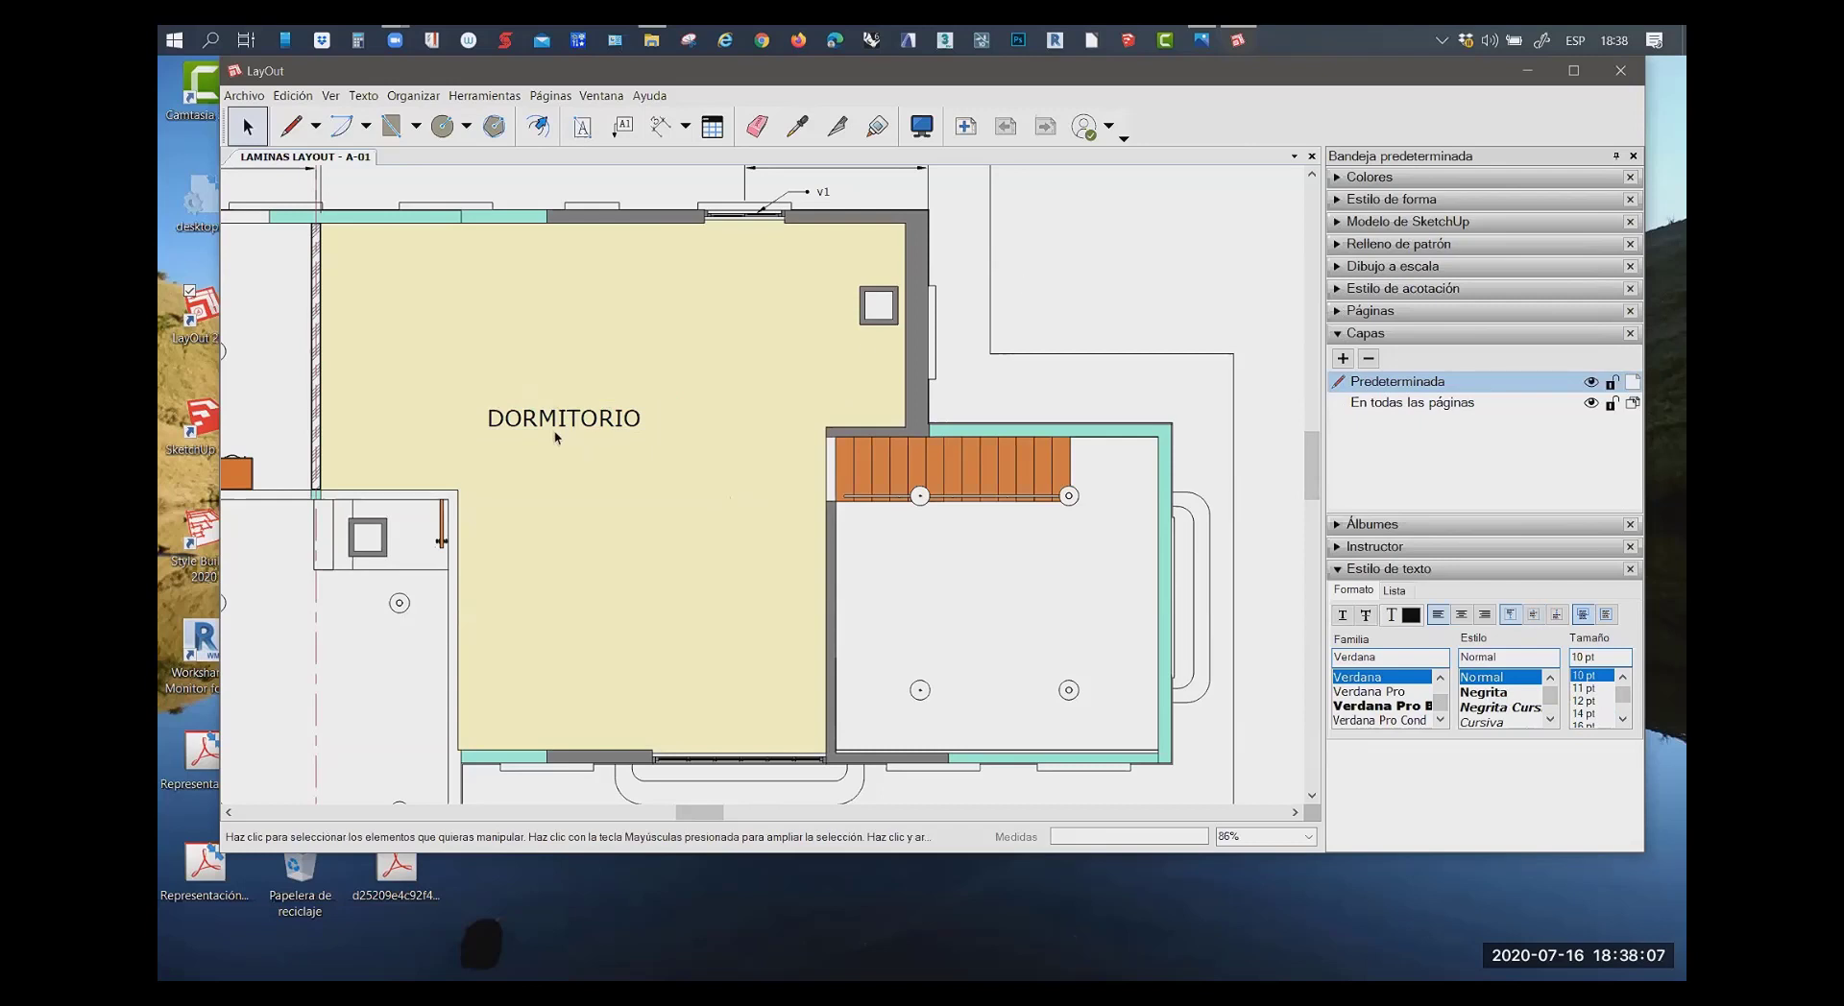
Open the Insert file window, review its file types, then close it without inserting anything
left_click(246, 100)
left_click(298, 377)
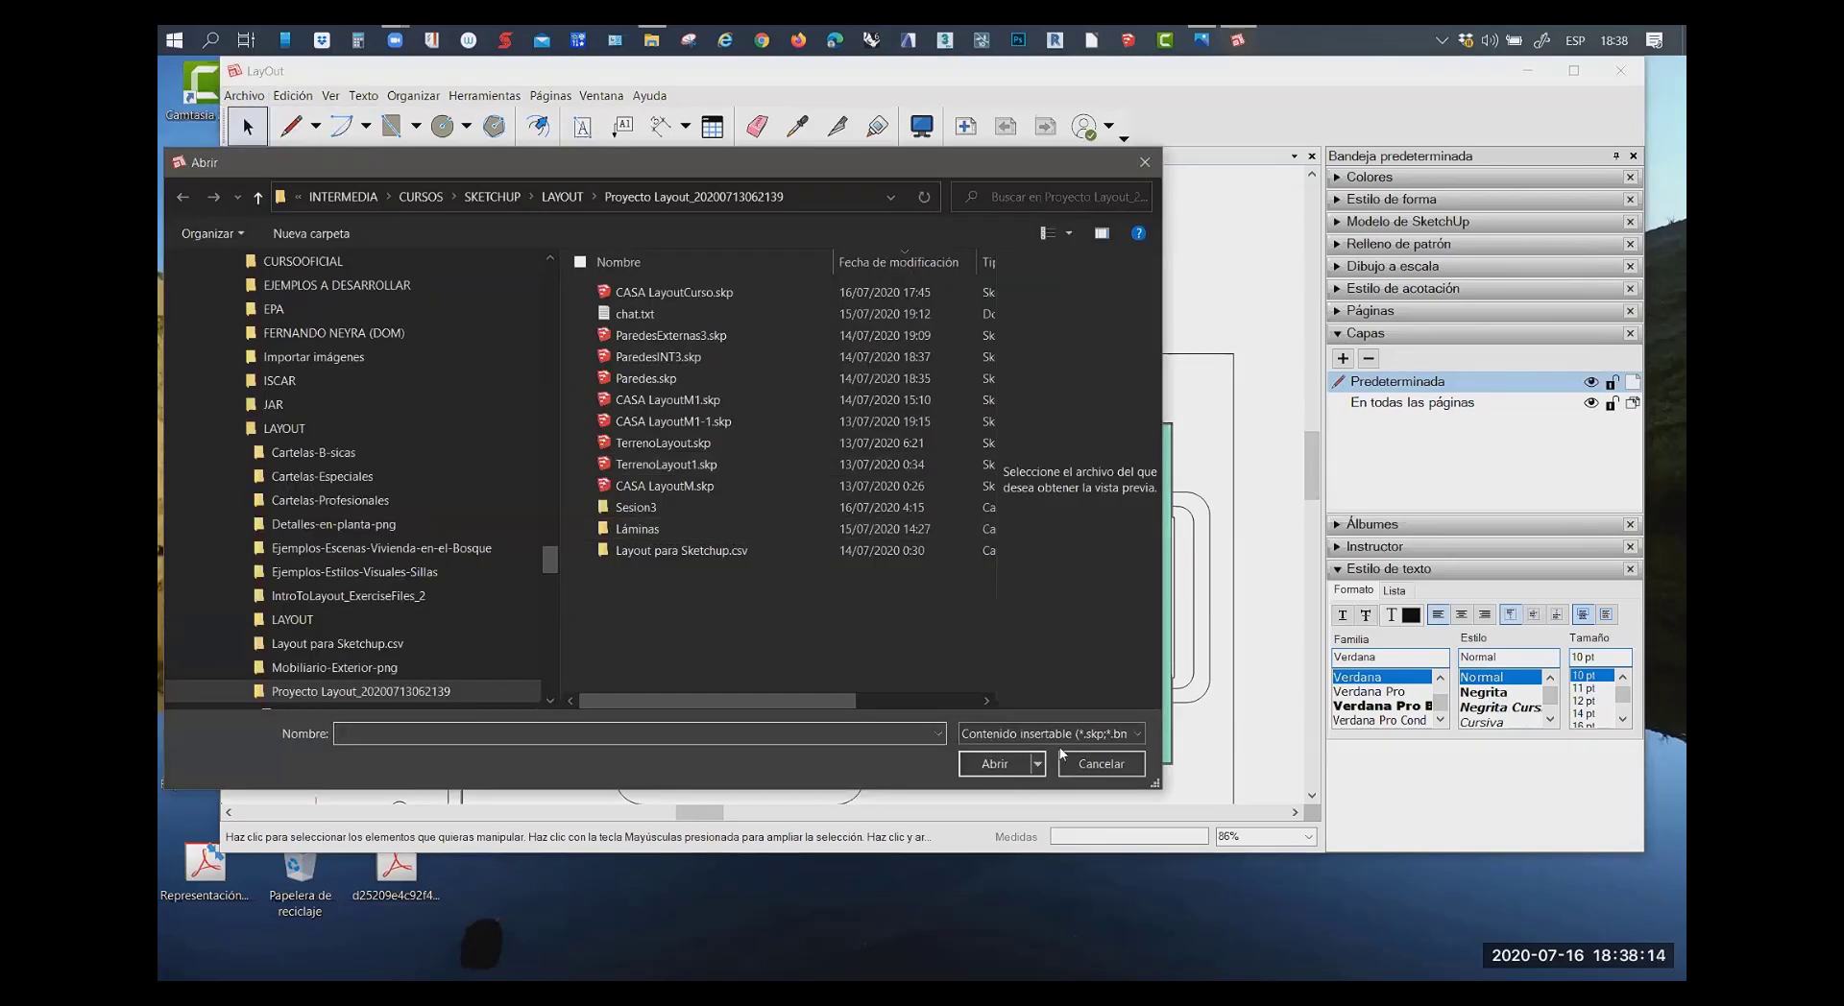
left_click(1057, 733)
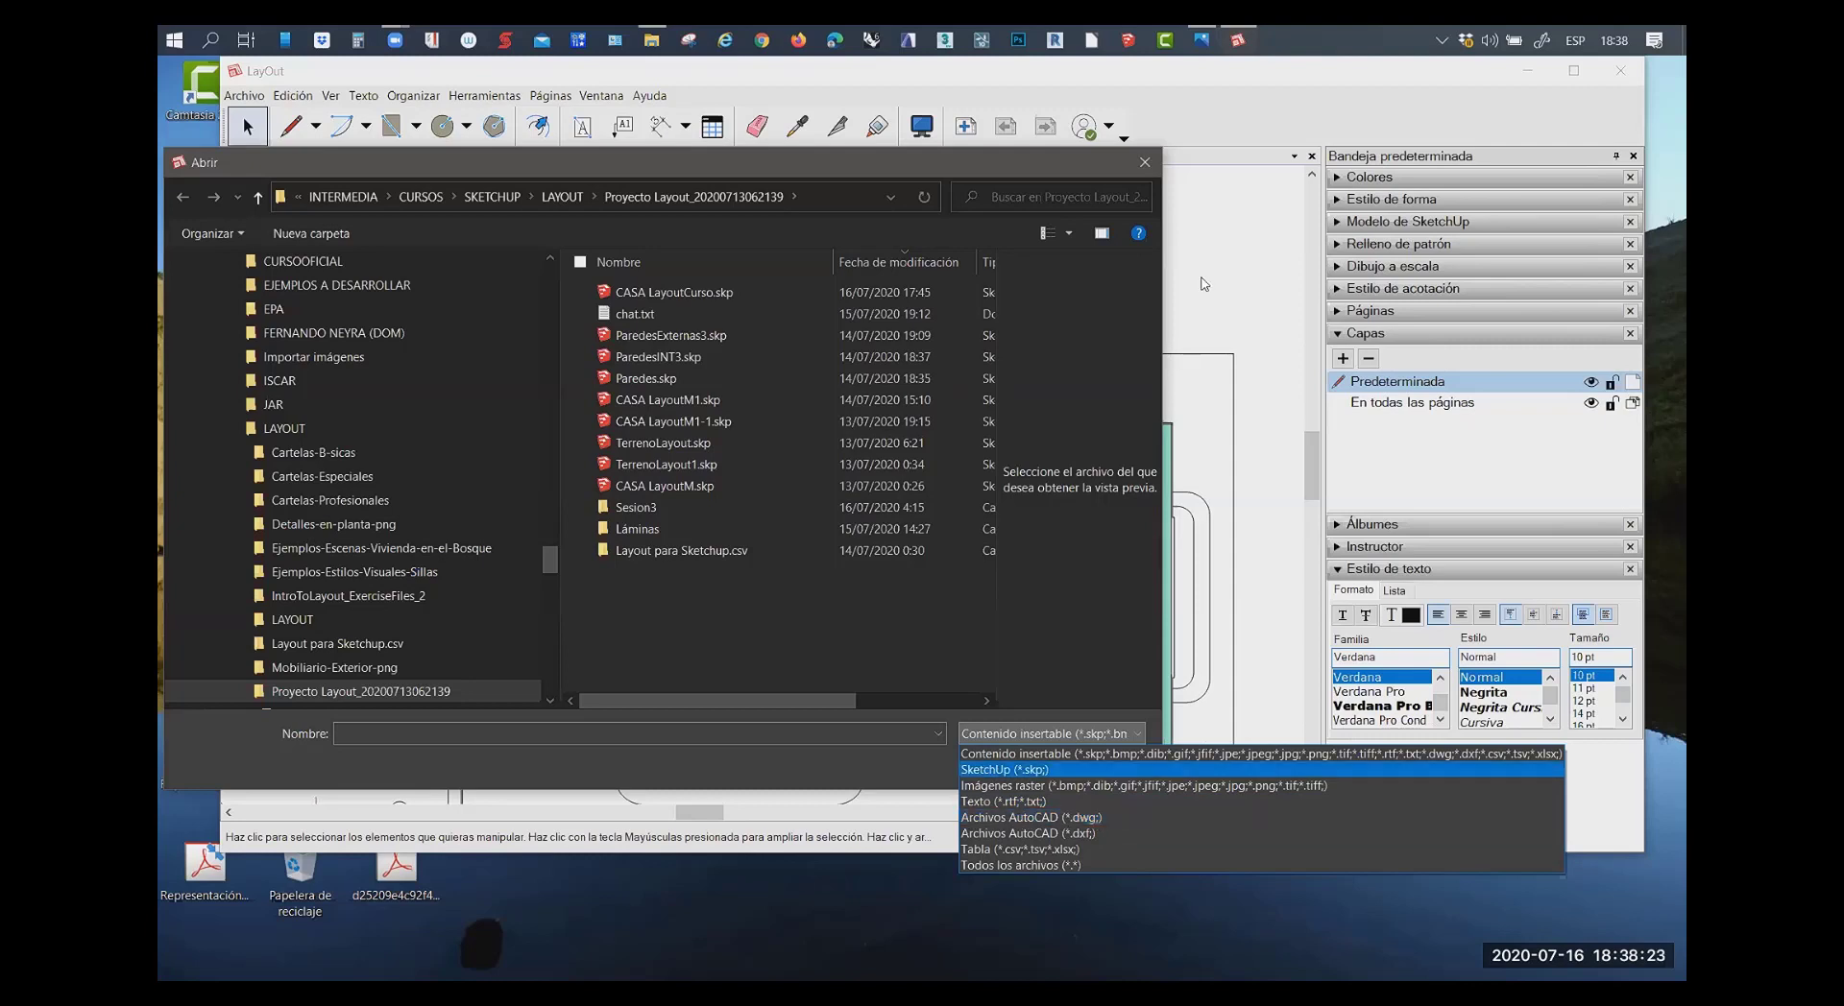
left_click(1056, 754)
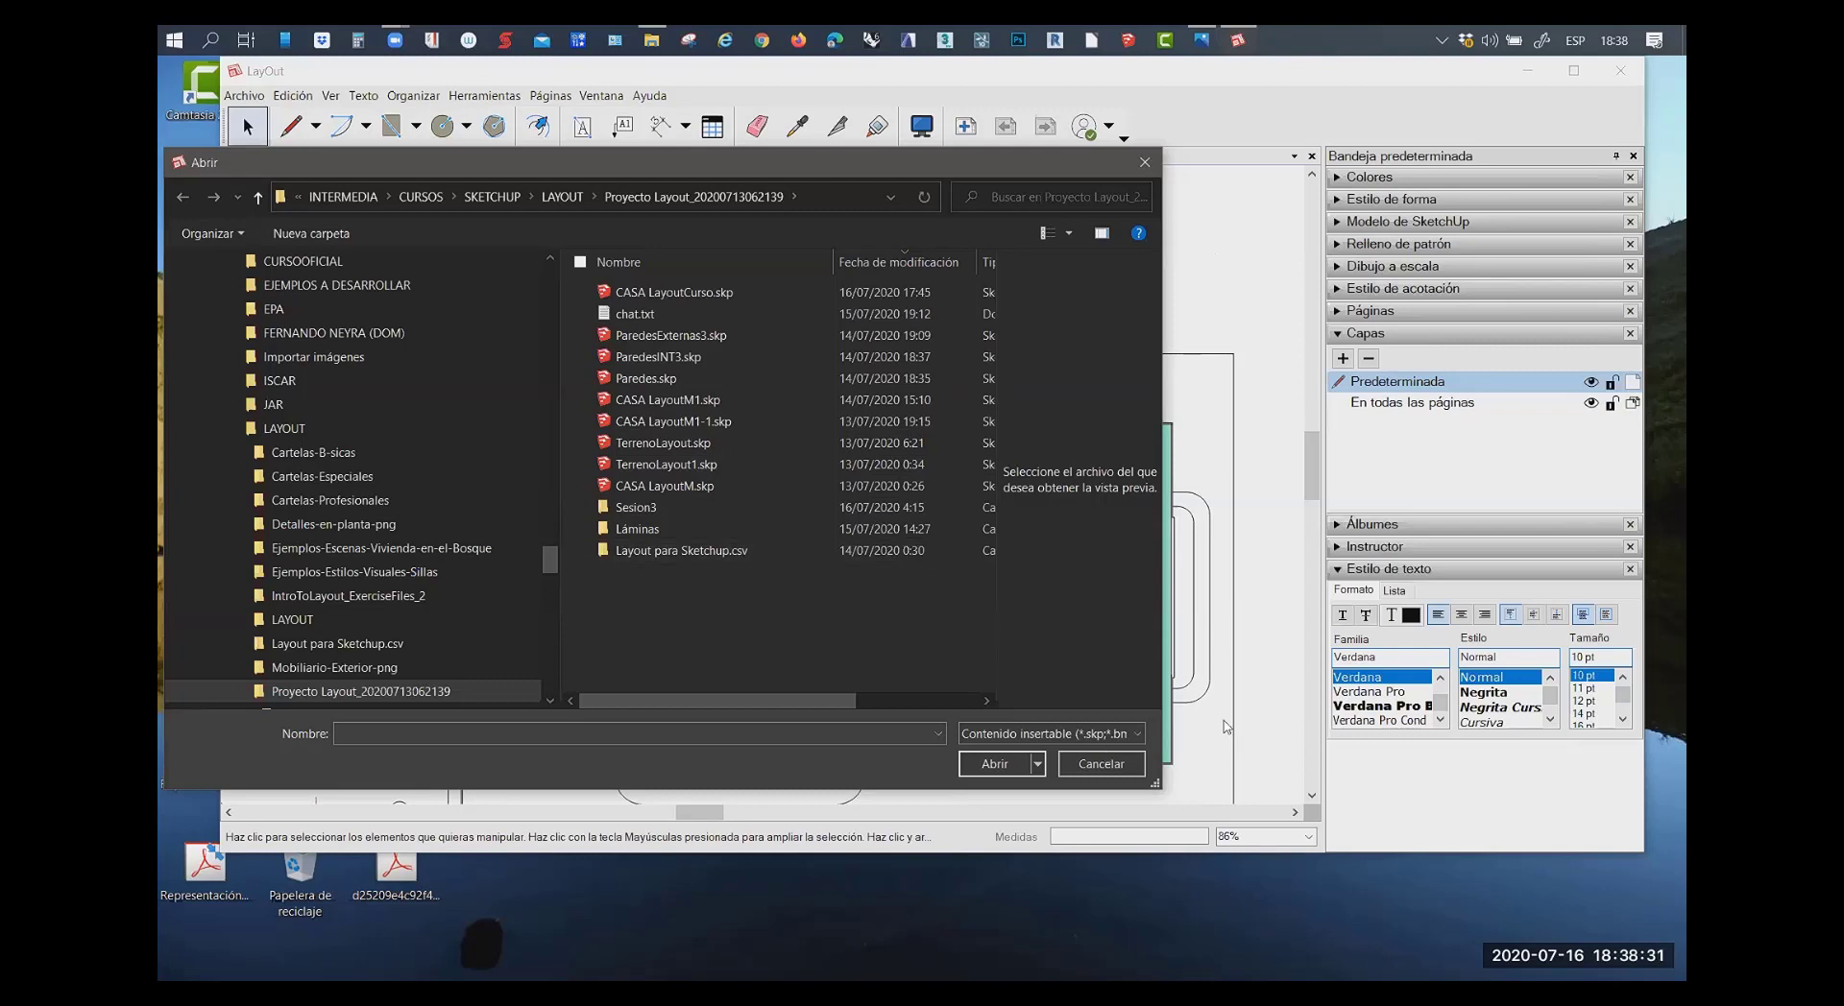
left_click(1140, 734)
left_click(1250, 293)
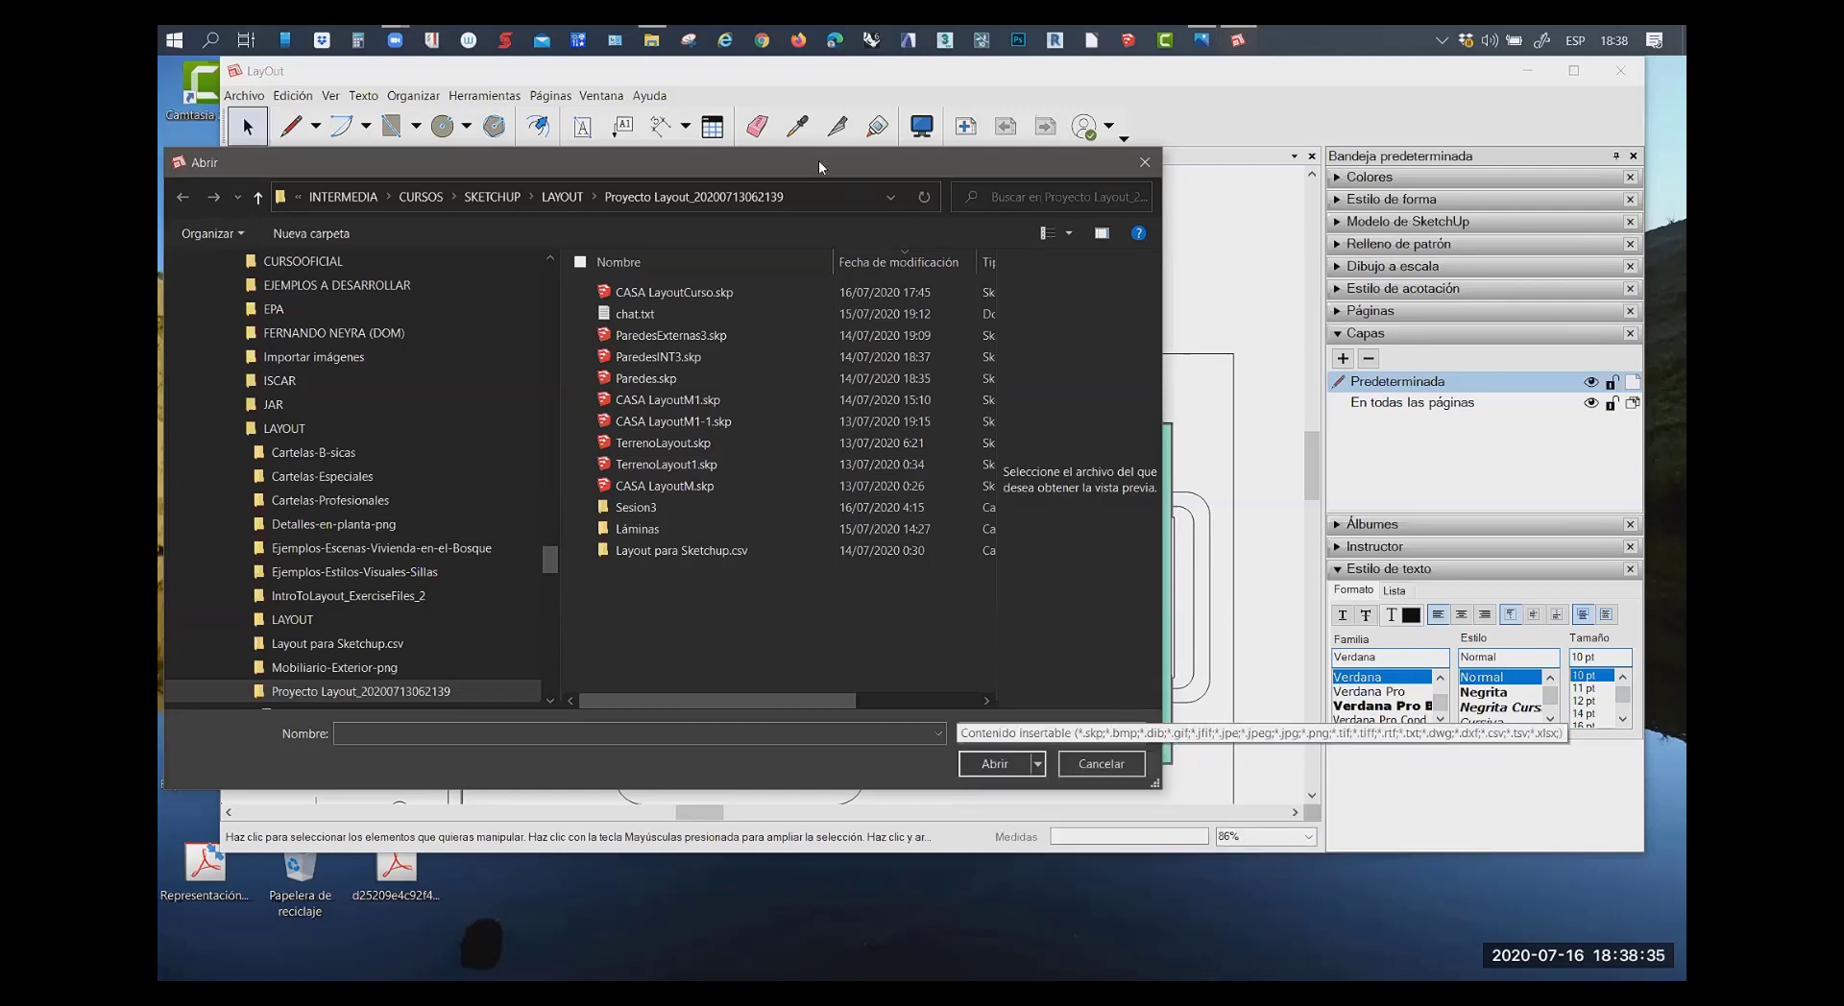
left_click_drag(838, 165, 831, 657)
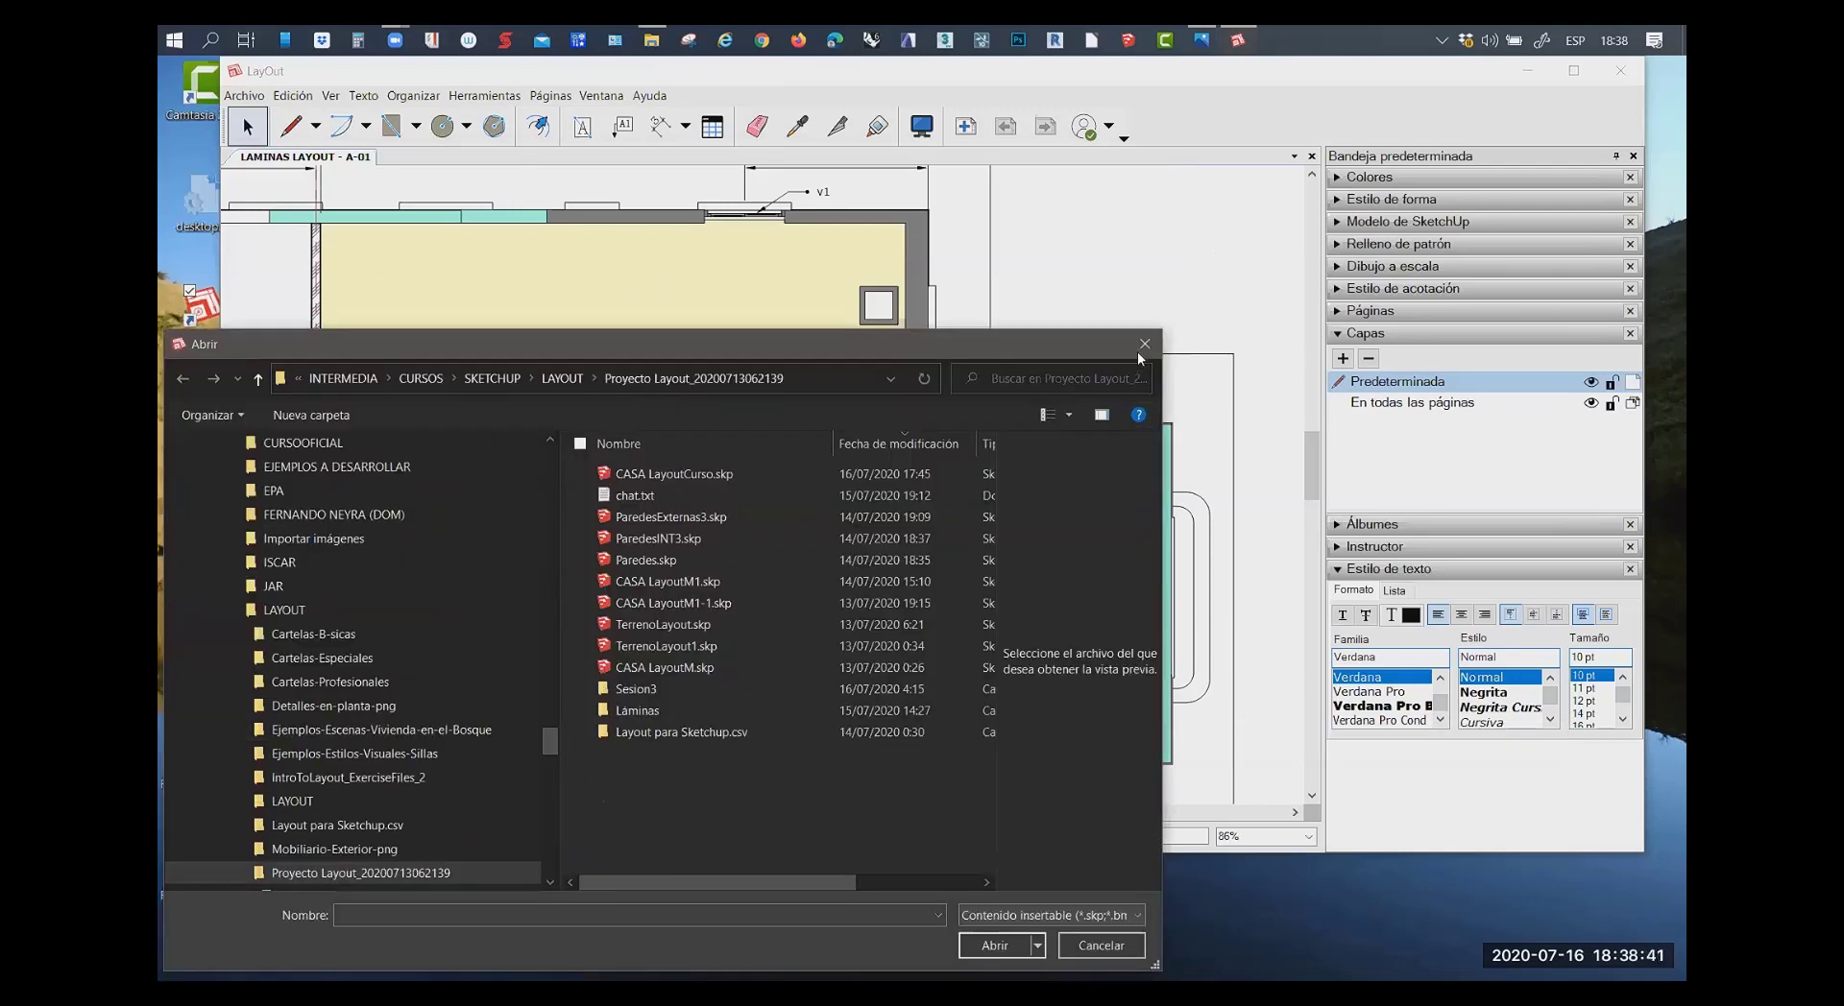
left_click(1144, 344)
Zoom around sheet A-01, selecting and then deselecting the floor-plan viewport
scroll(724, 584, "down", 2)
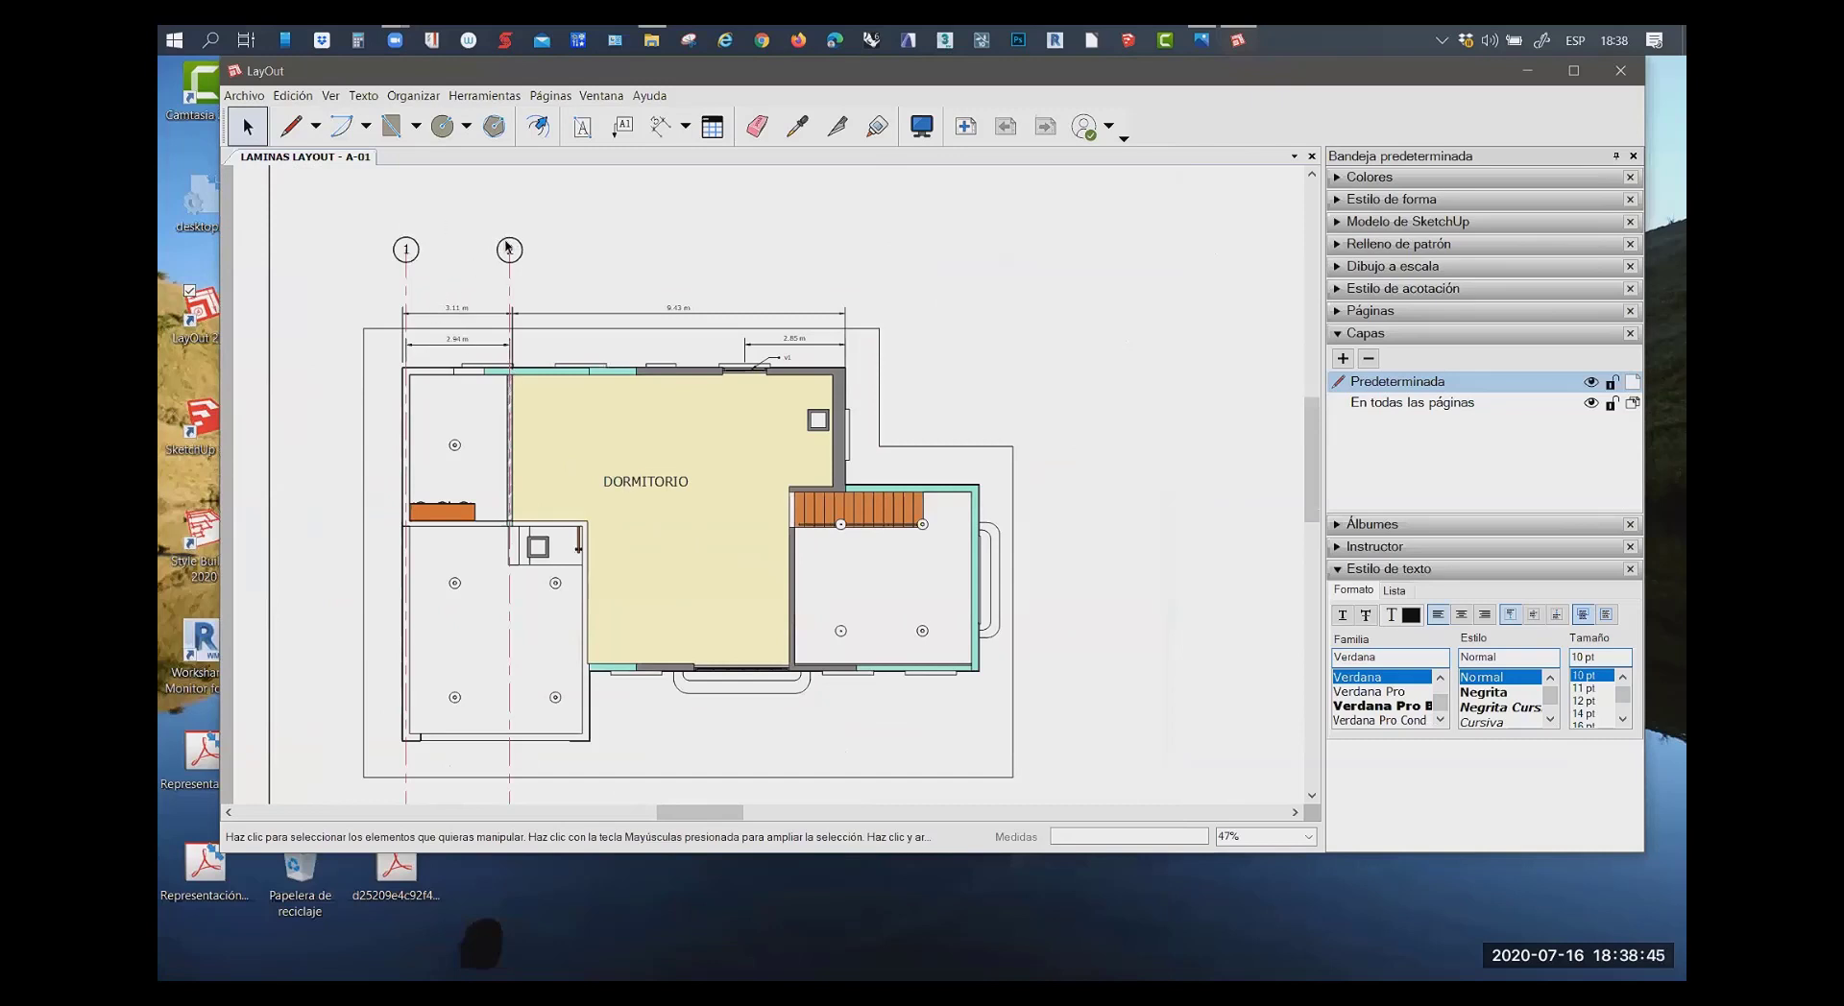
scroll(427, 255, "up", 1)
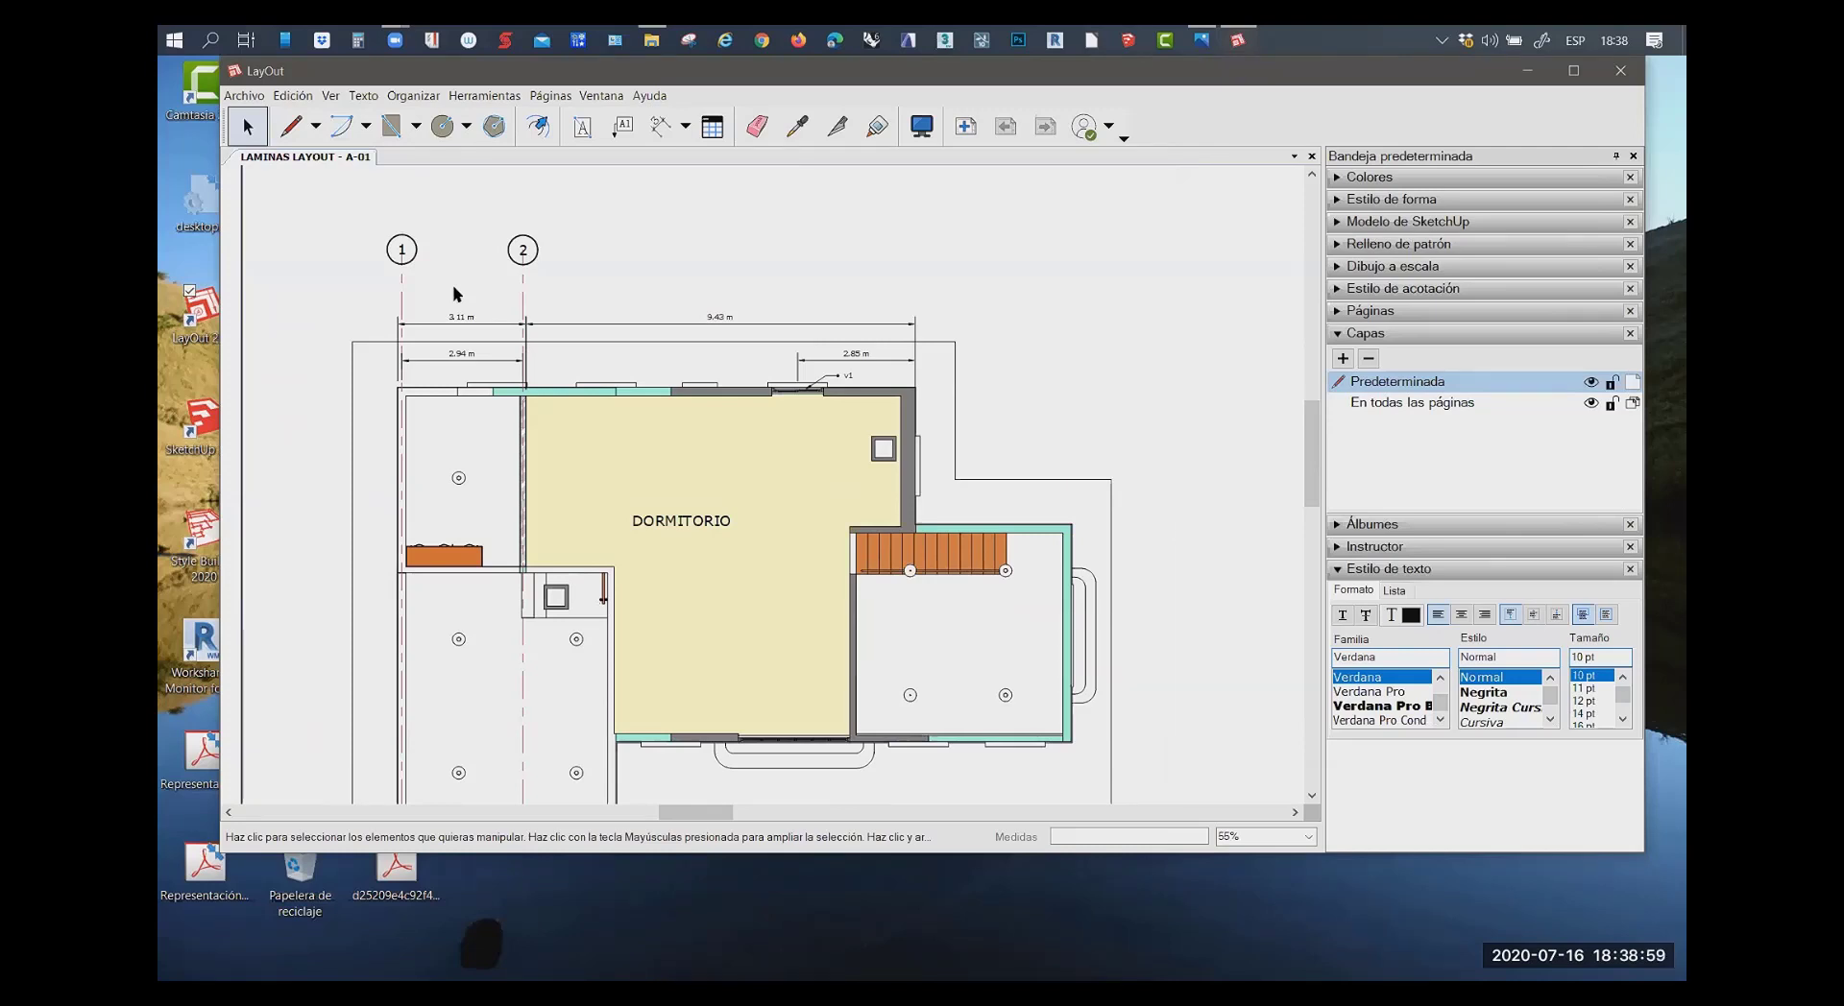
scroll(554, 308, "down", 2)
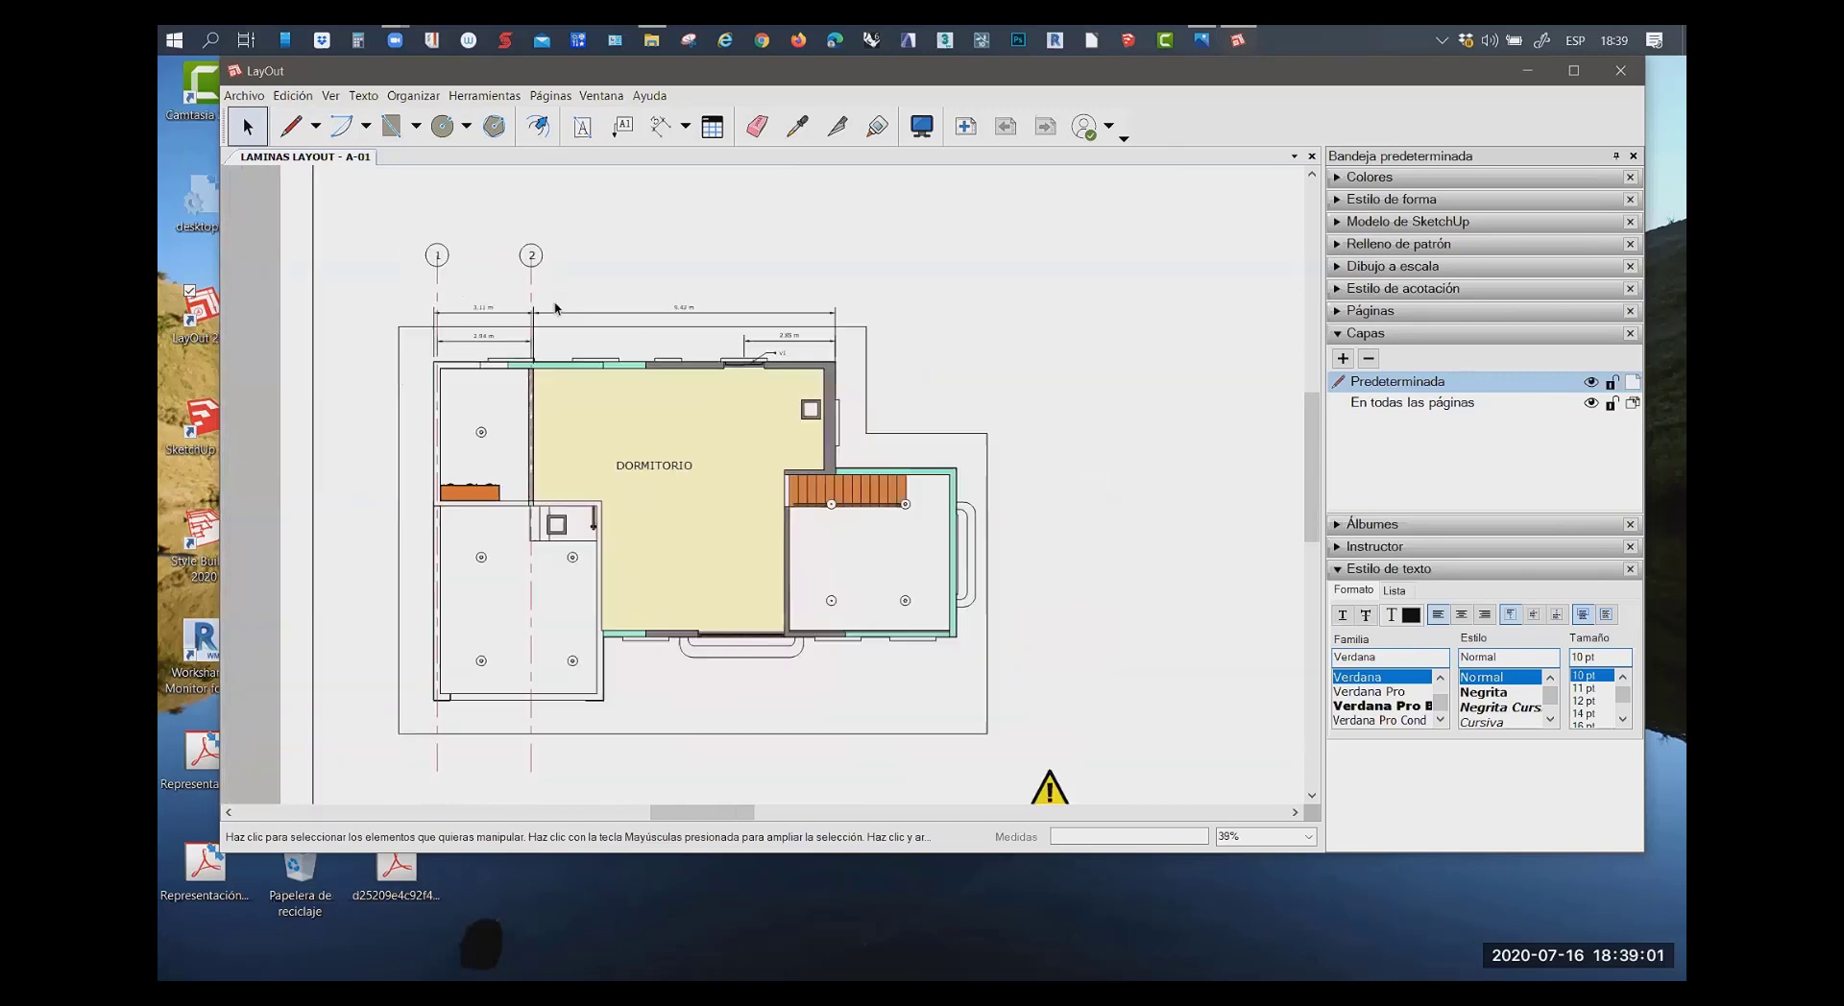
scroll(554, 308, "down", 1)
left_click(635, 391)
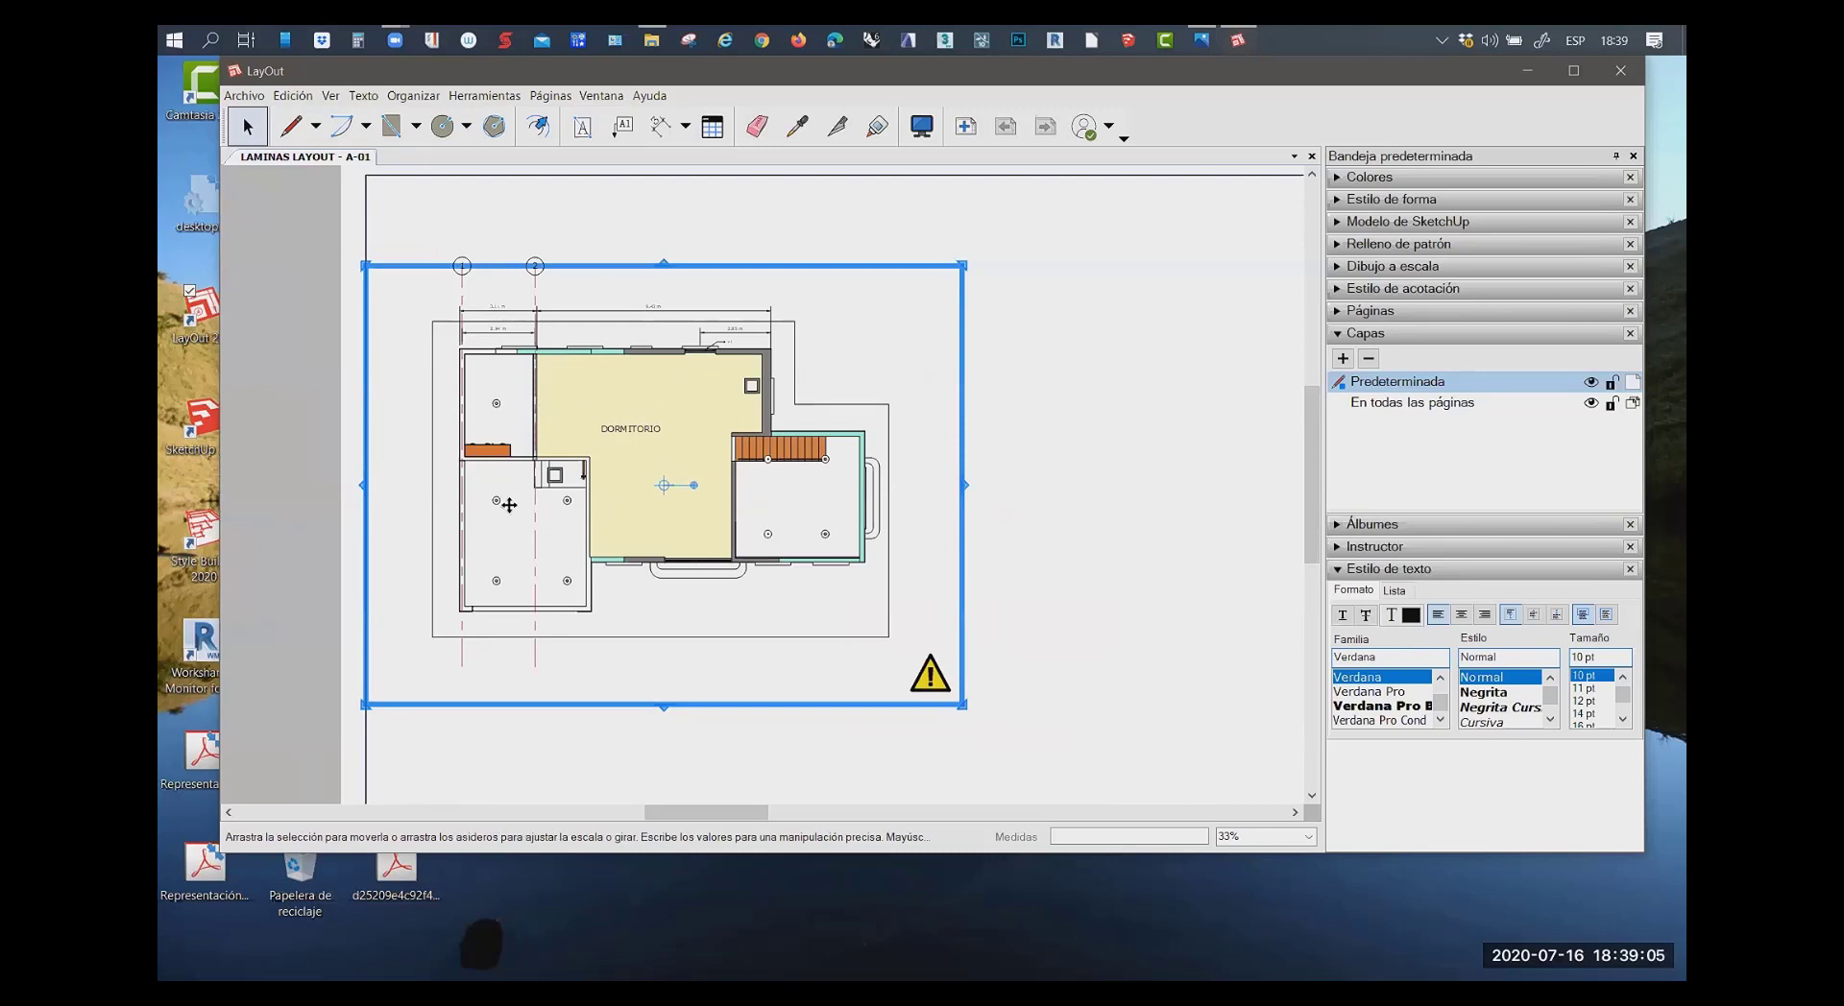
scroll(509, 506, "down", 2)
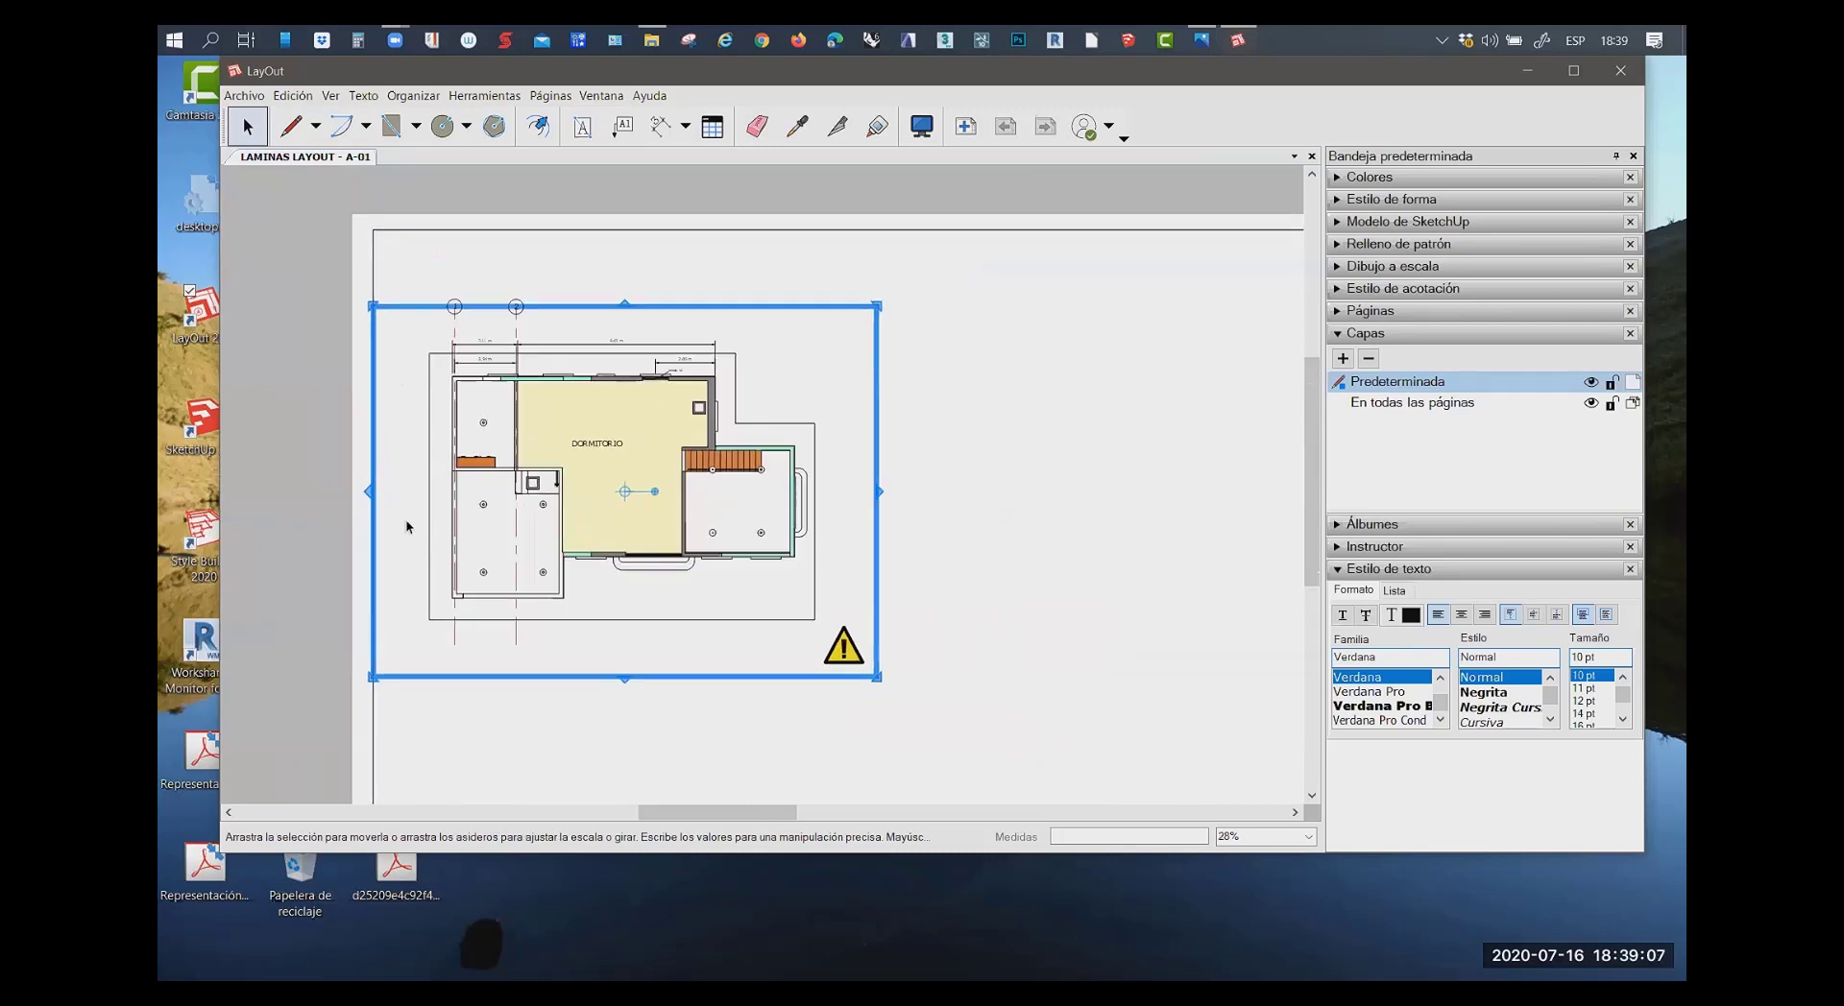
scroll(413, 518, "down", 1)
scroll(451, 531, "down", 1)
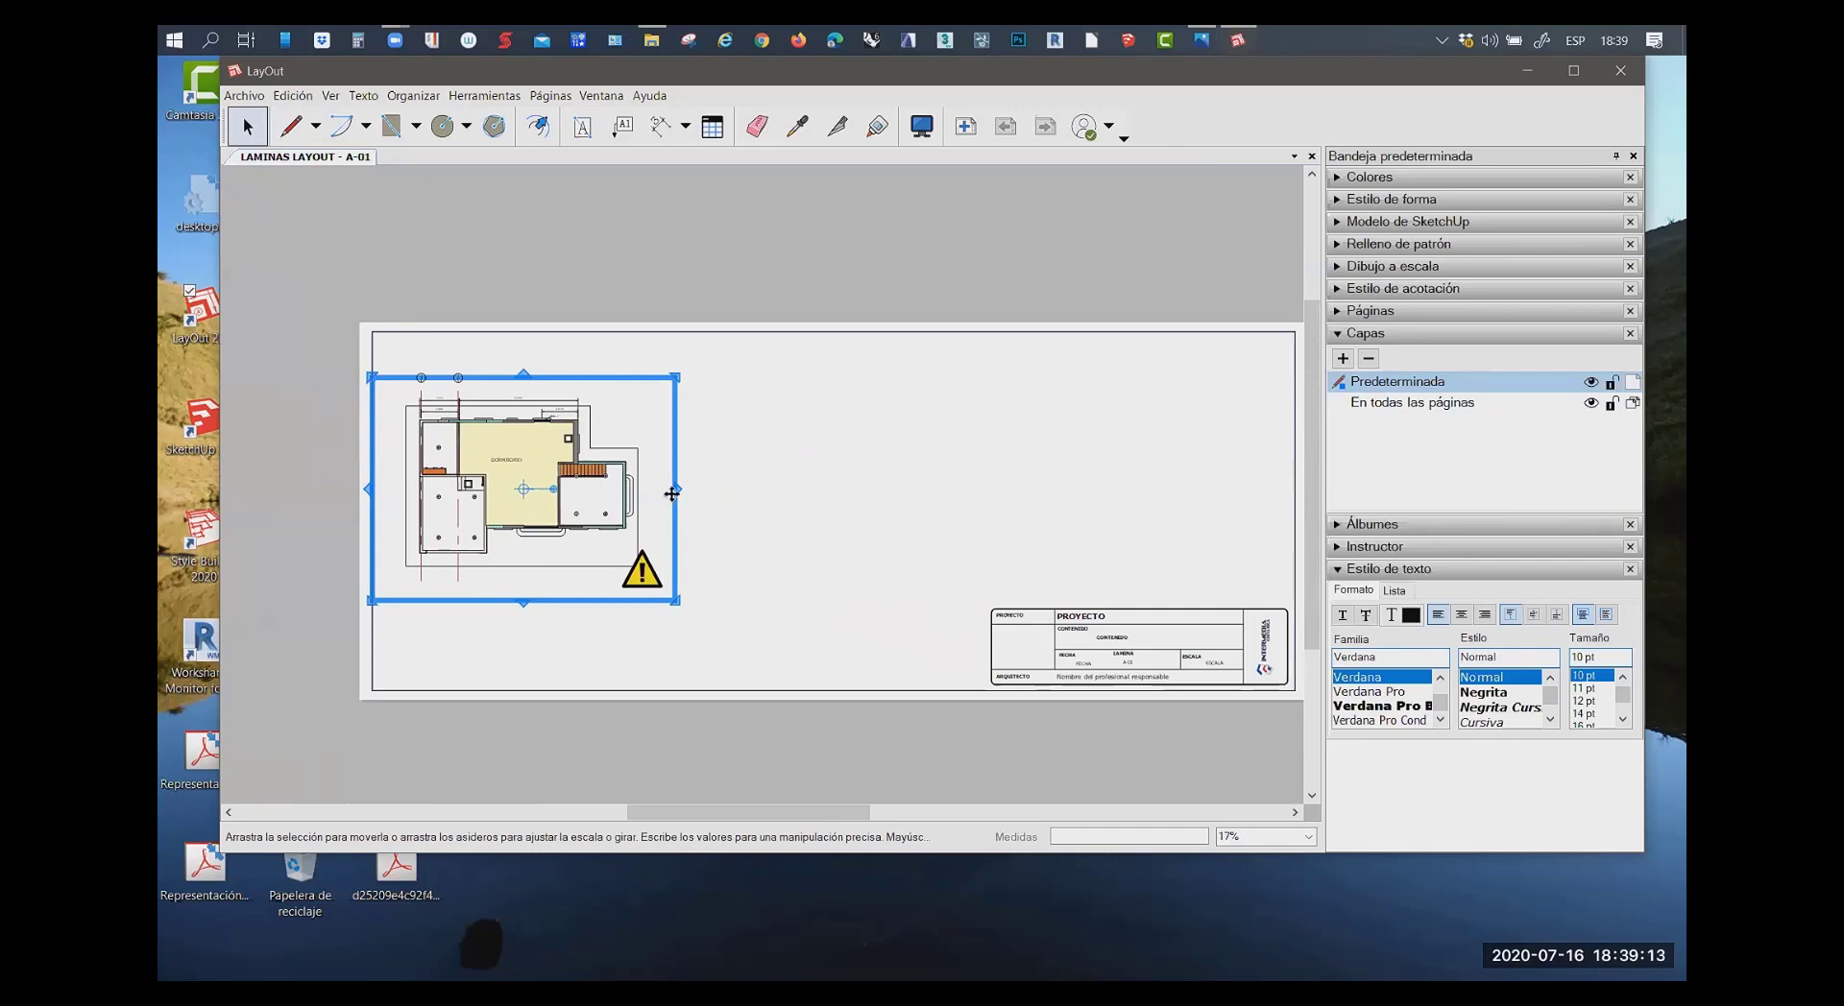
left_click(687, 290)
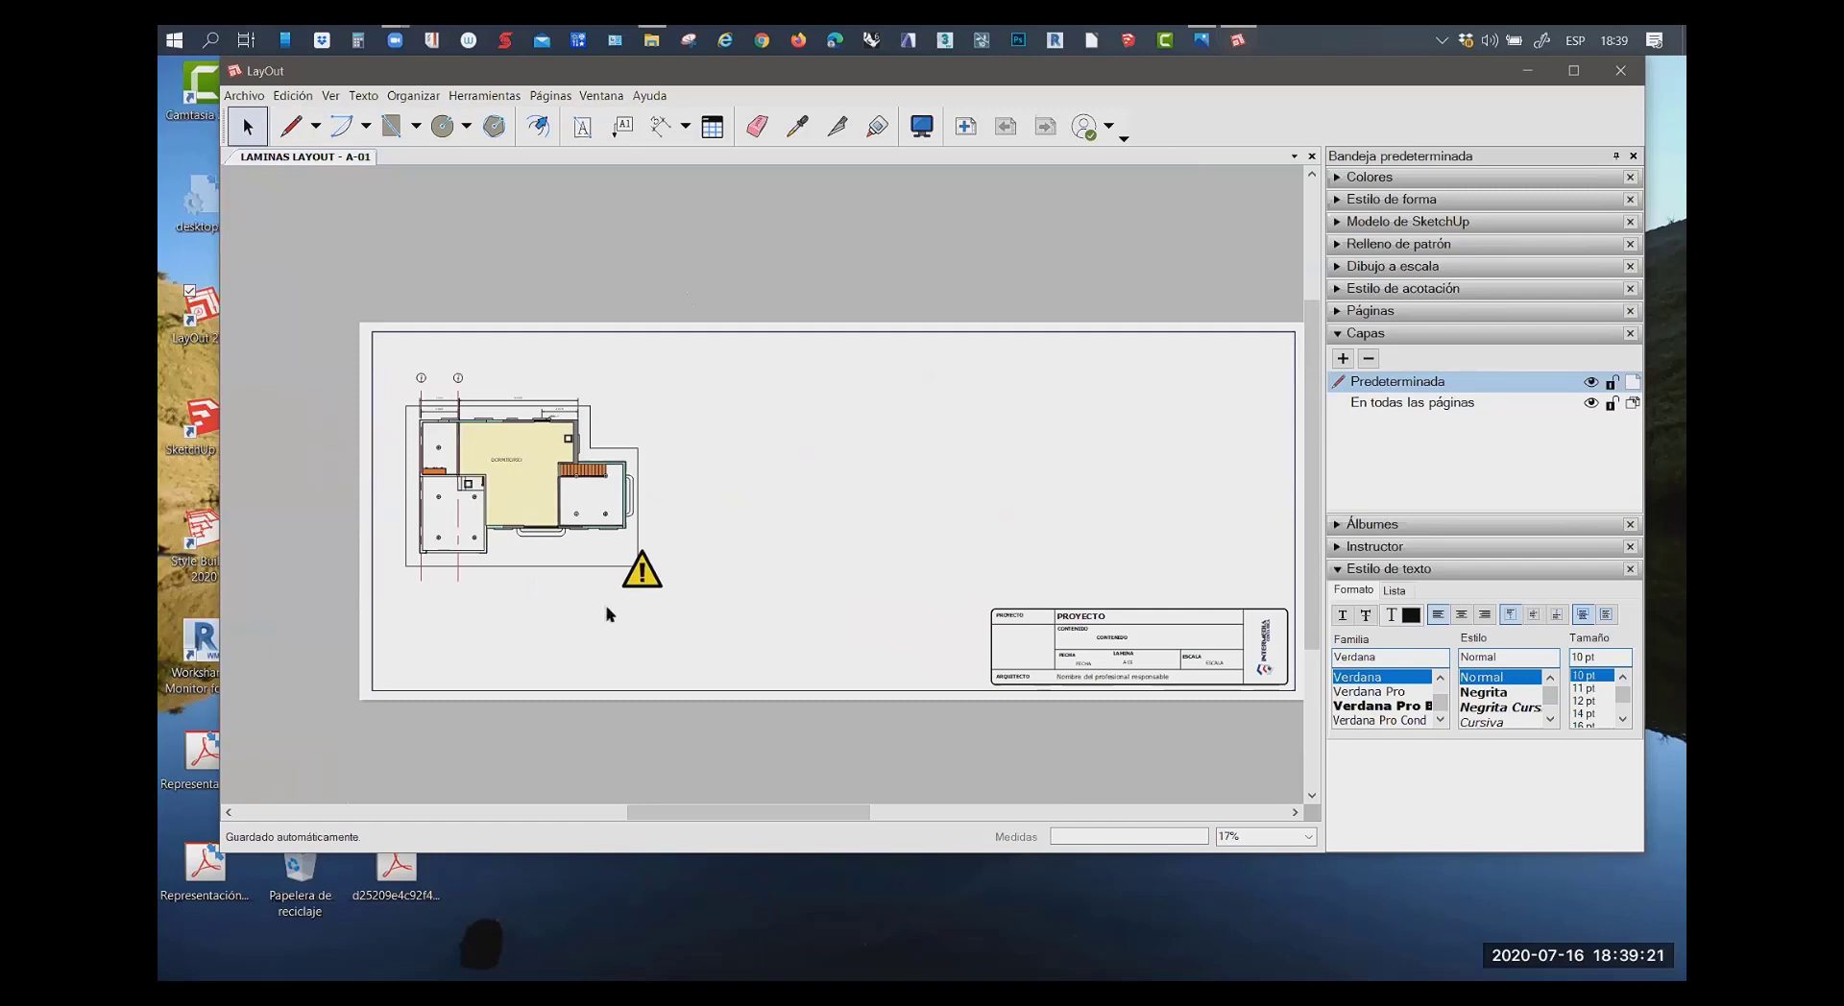
Ctrl-drag a copy of the floor-plan viewport to the right of the original
scroll(584, 498, "up", 1)
scroll(585, 497, "up", 3)
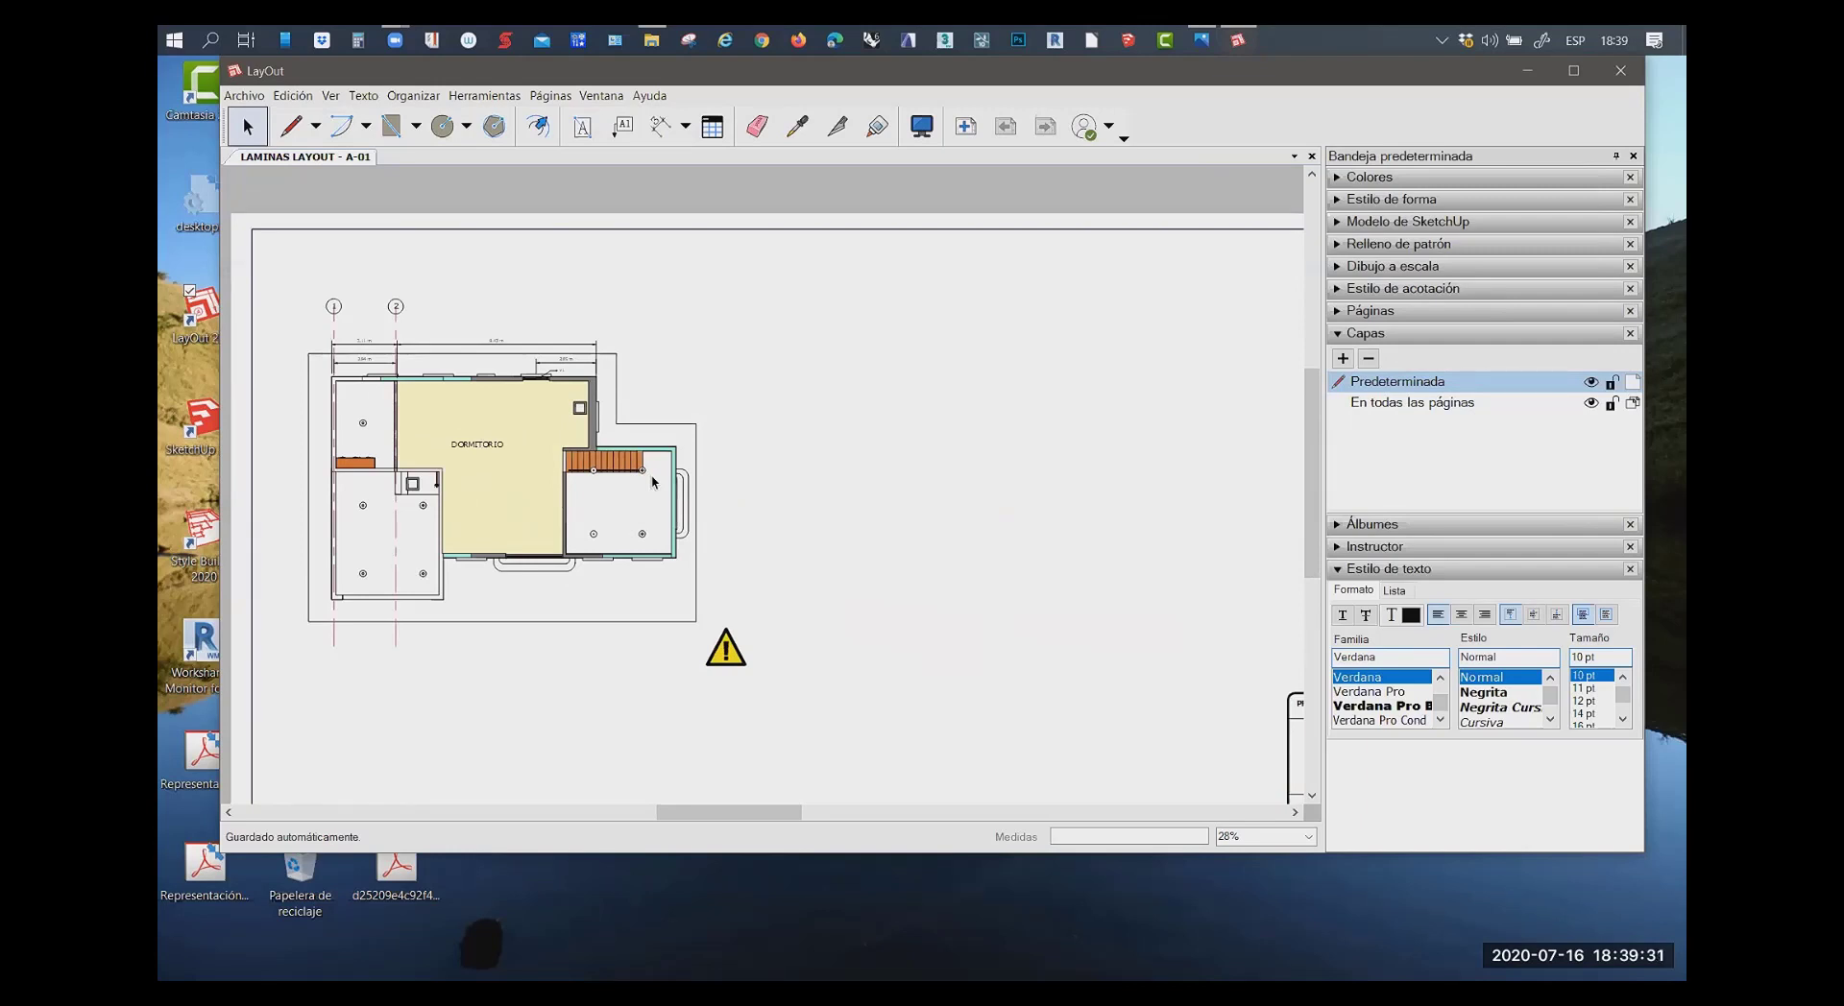
scroll(523, 459, "down", 1)
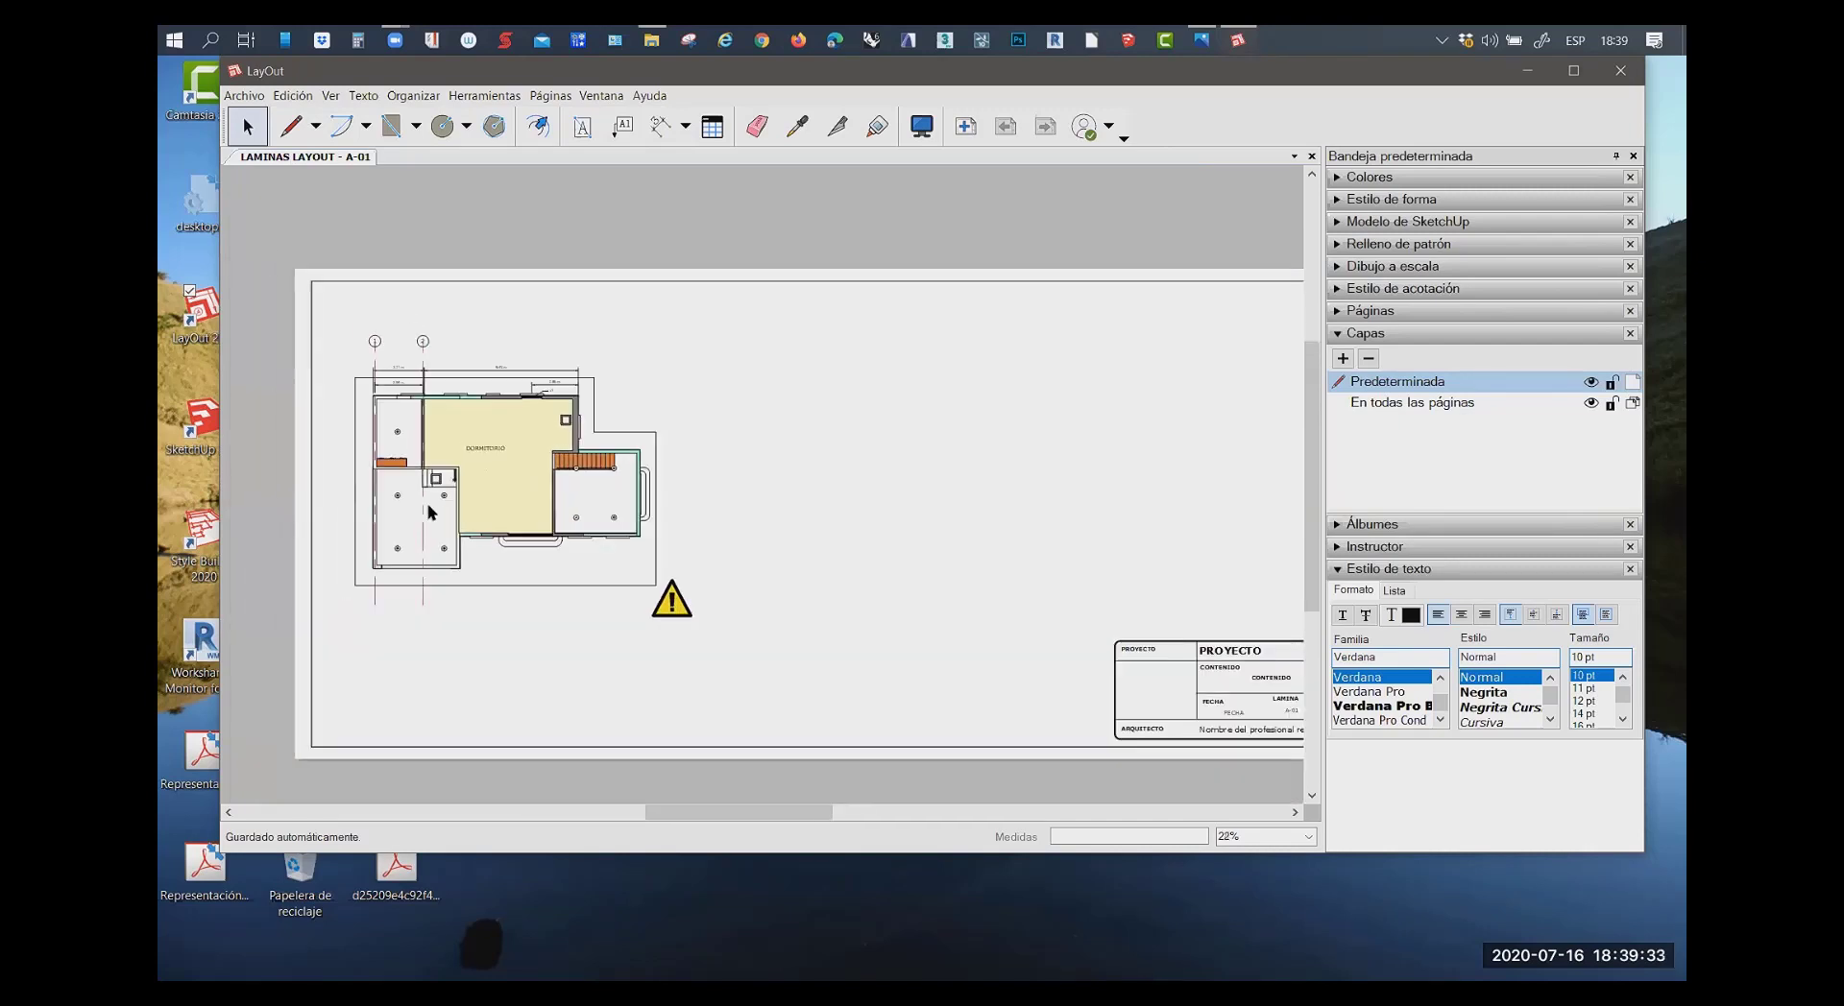
left_click(470, 469)
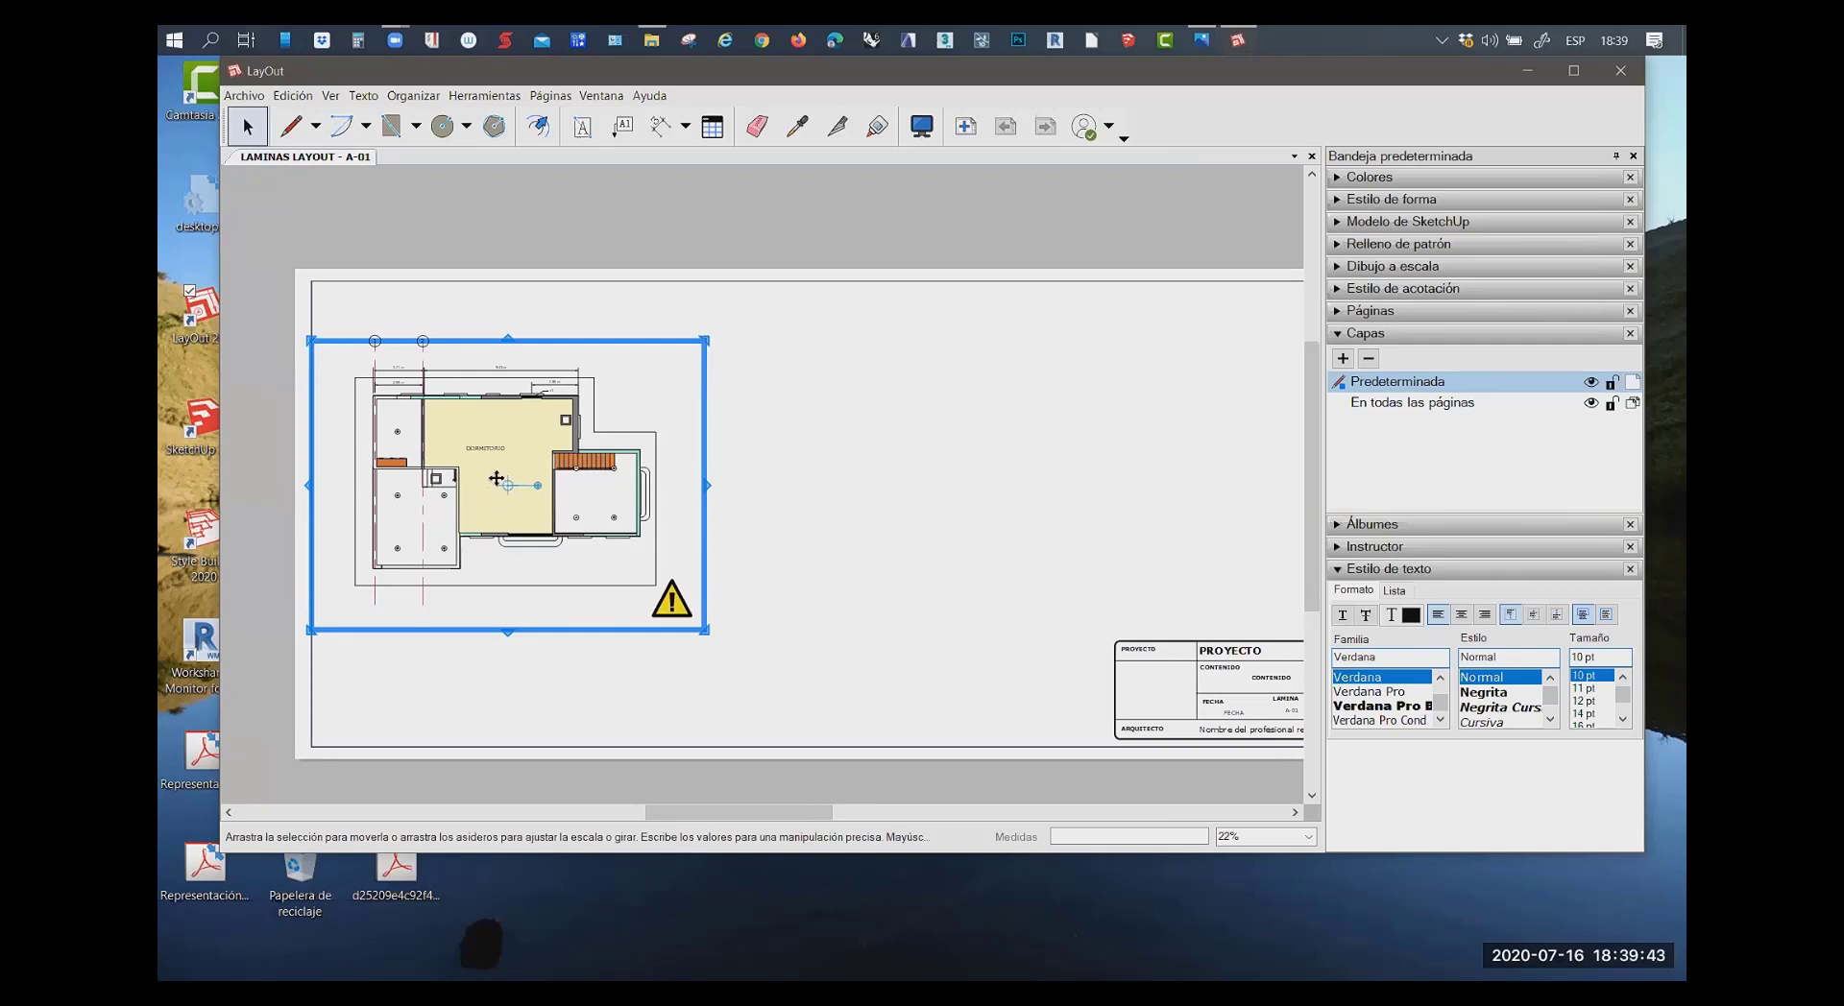
left_click_drag(489, 472, 862, 474, "ctrl")
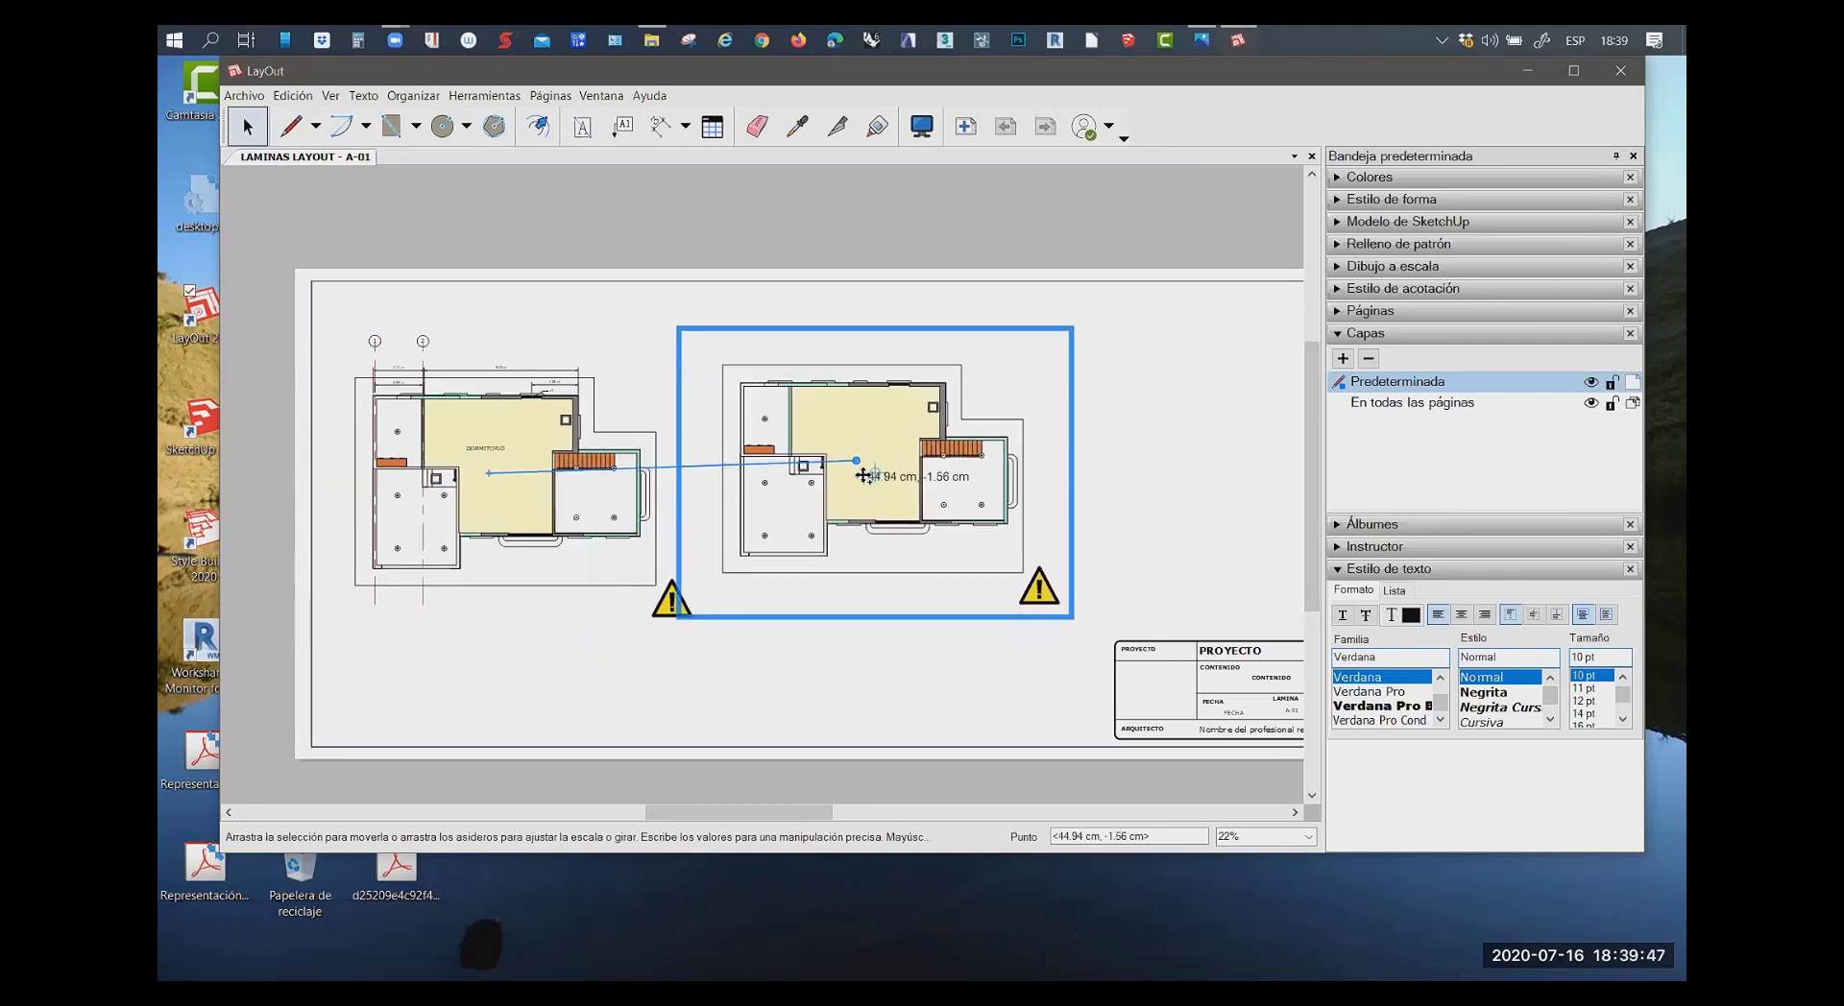
left_click_drag(862, 474, 864, 476, "ctrl")
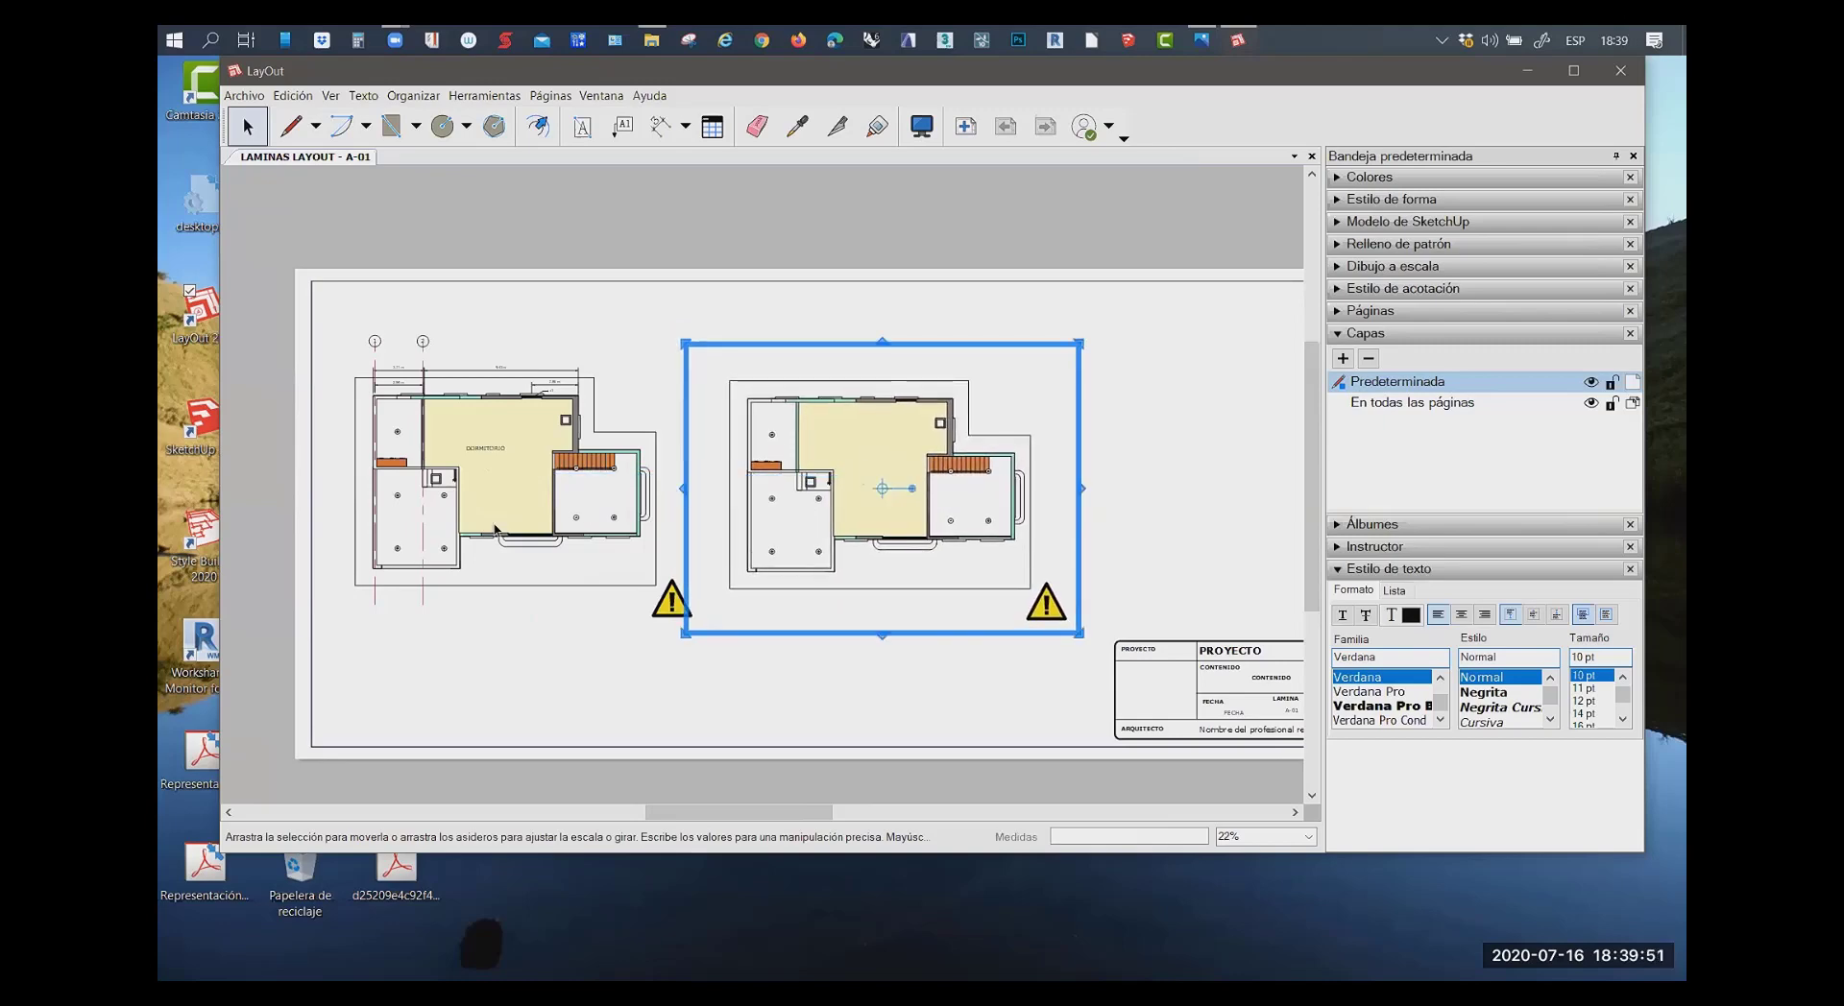
scroll(629, 562, "down", 2)
scroll(841, 549, "up", 2)
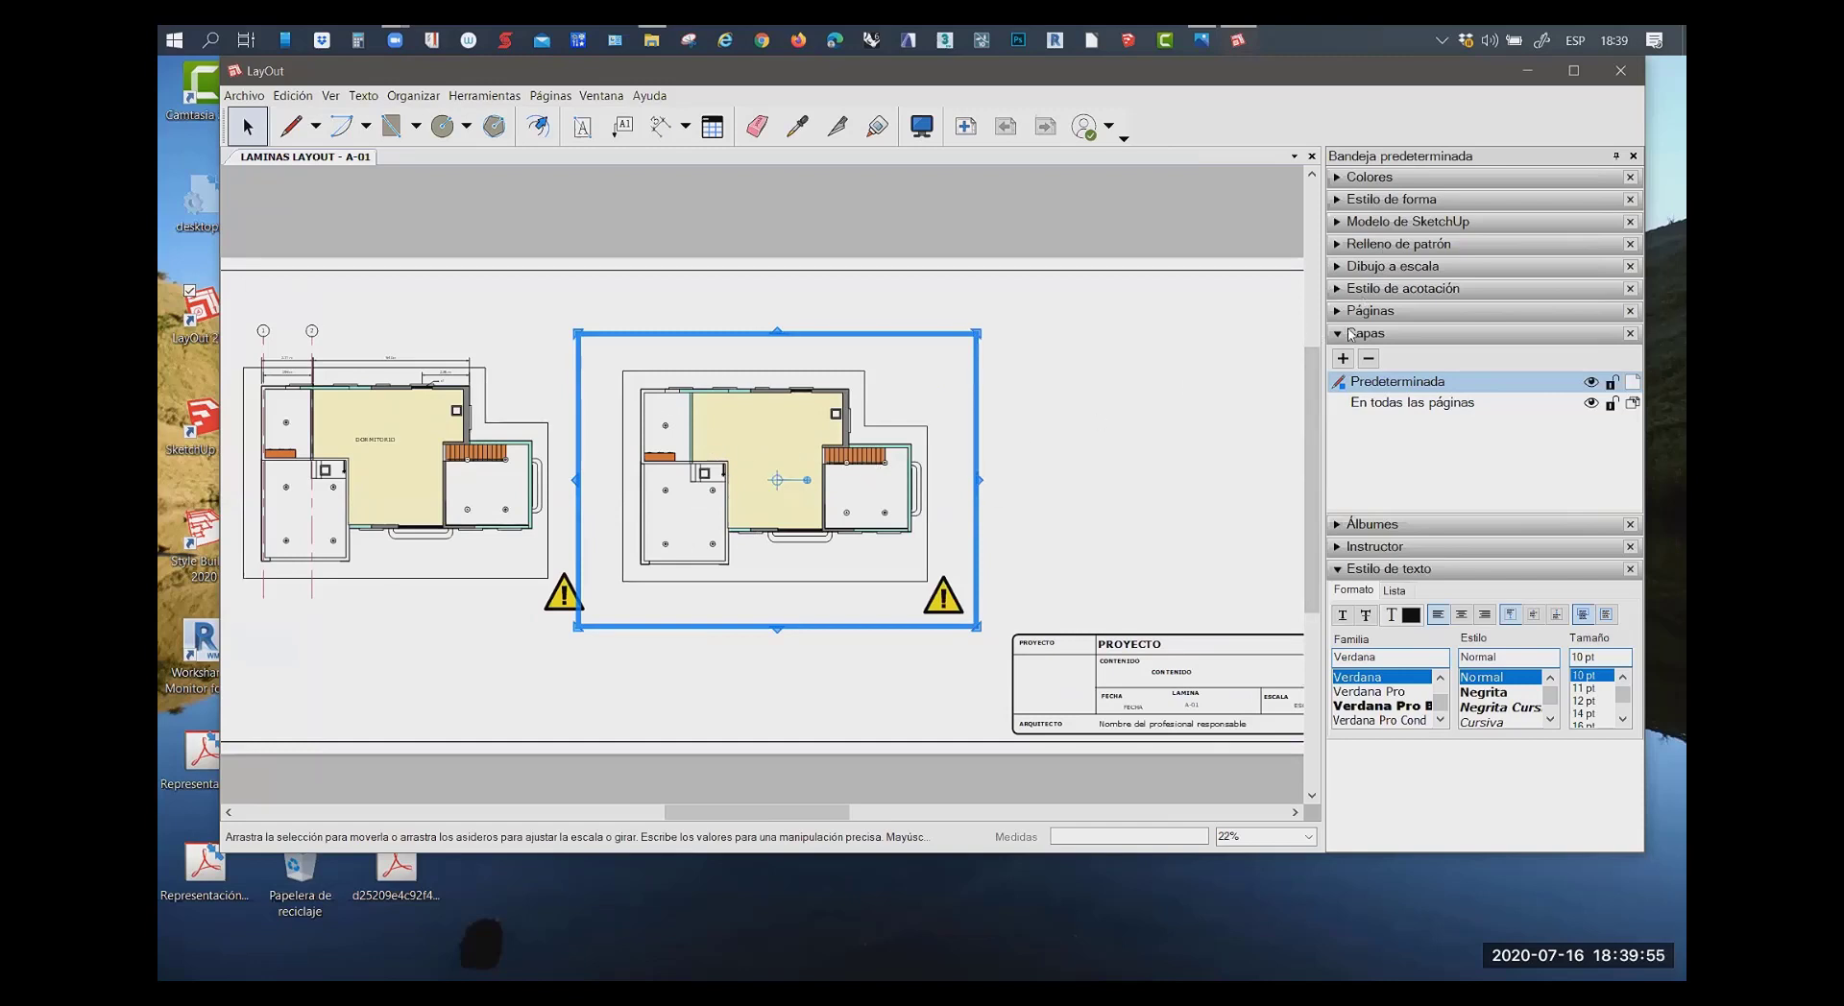
Switch the copied viewport's scene to Planta N2ISO and re-render it
left_click(1350, 223)
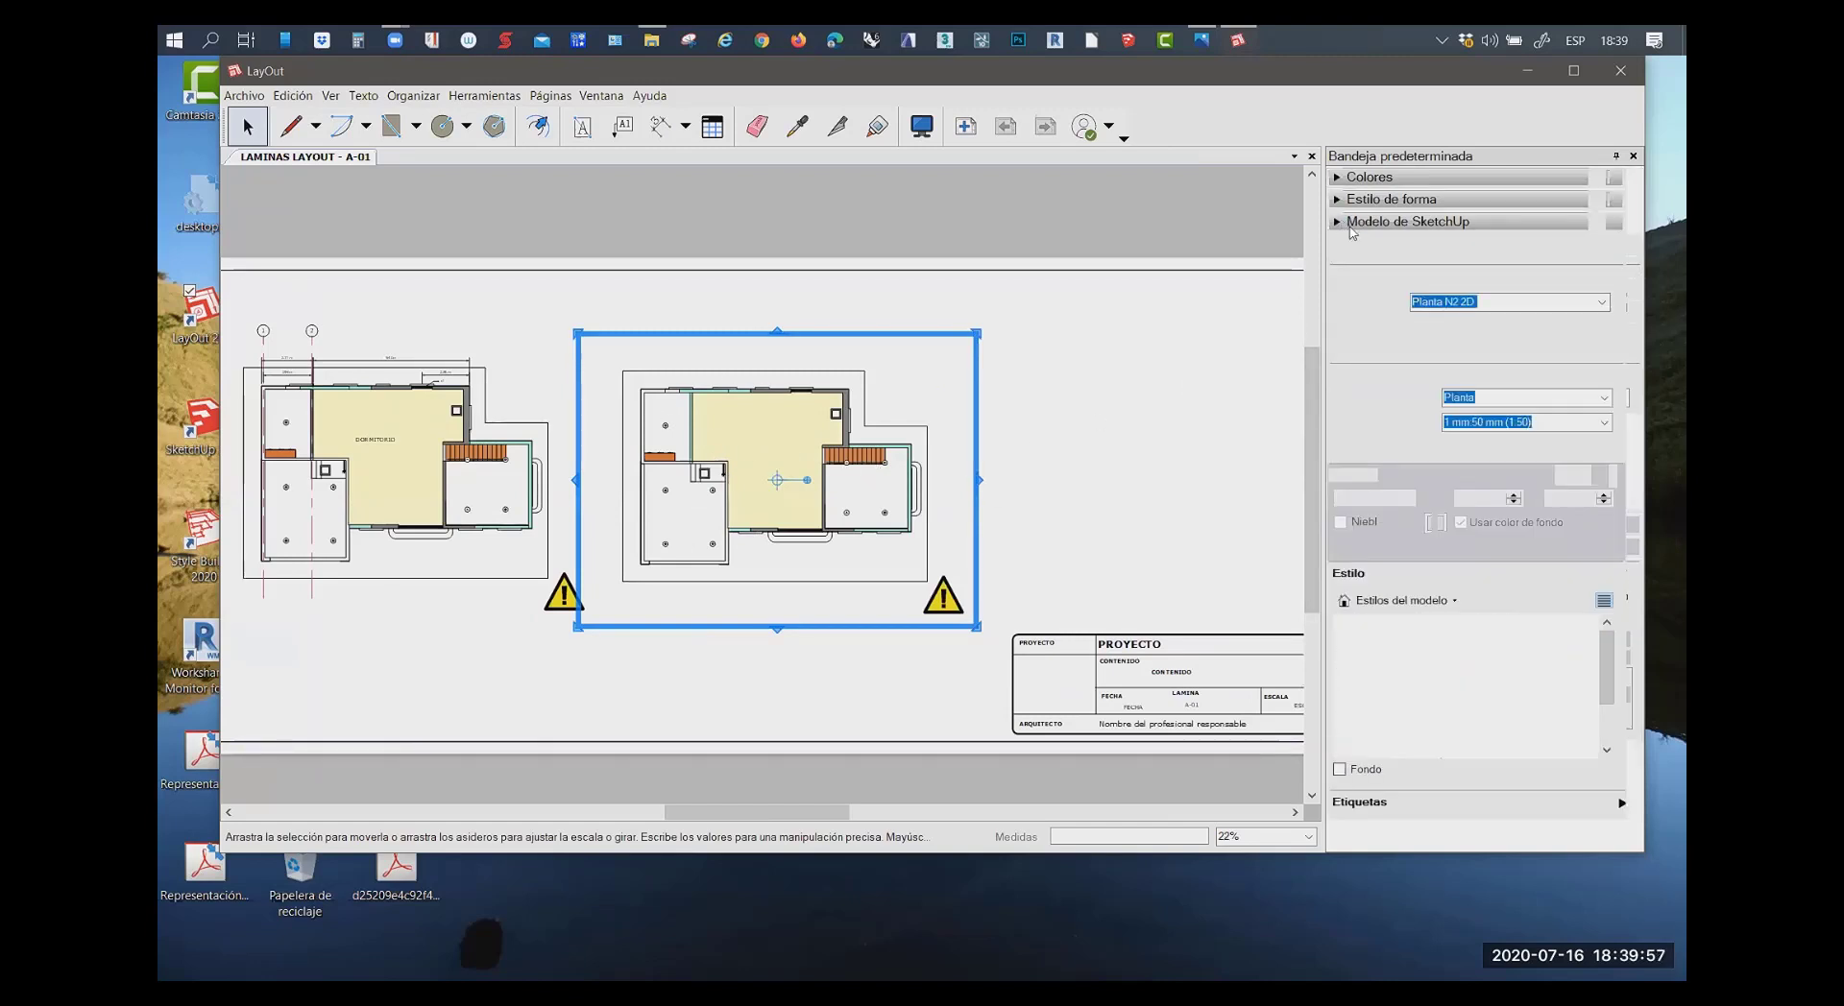
left_click(1601, 302)
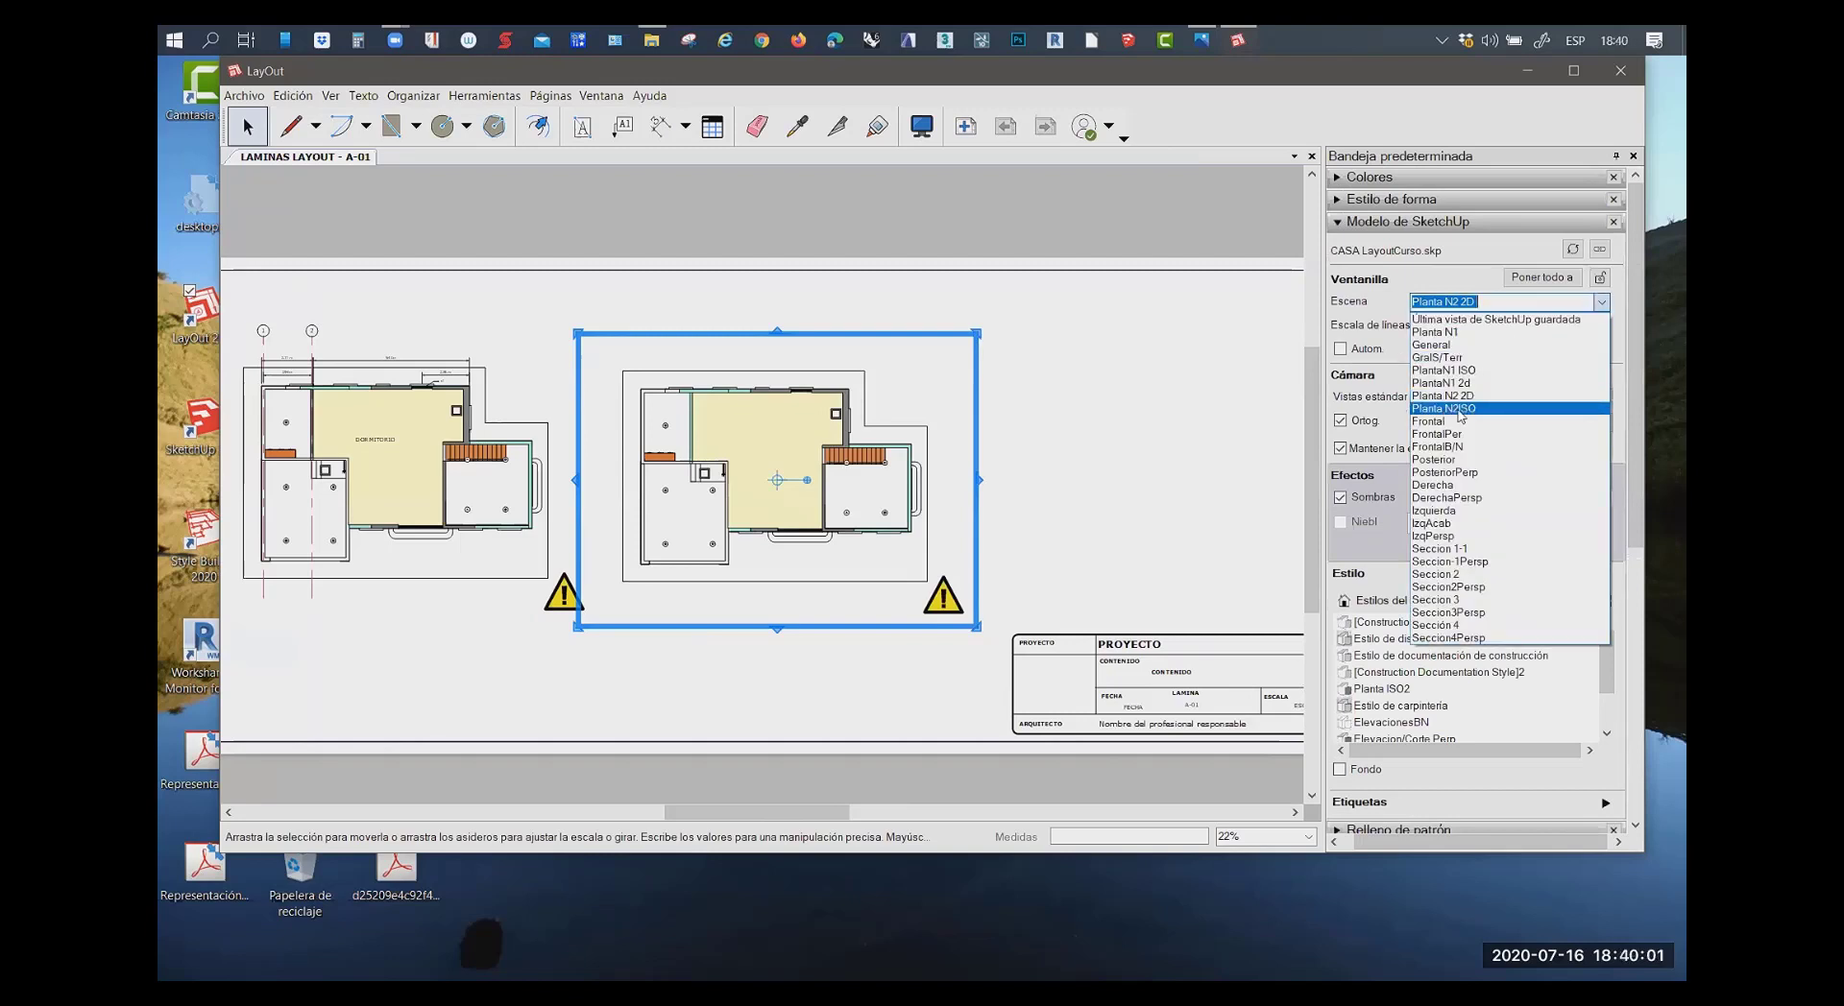
left_click(1459, 409)
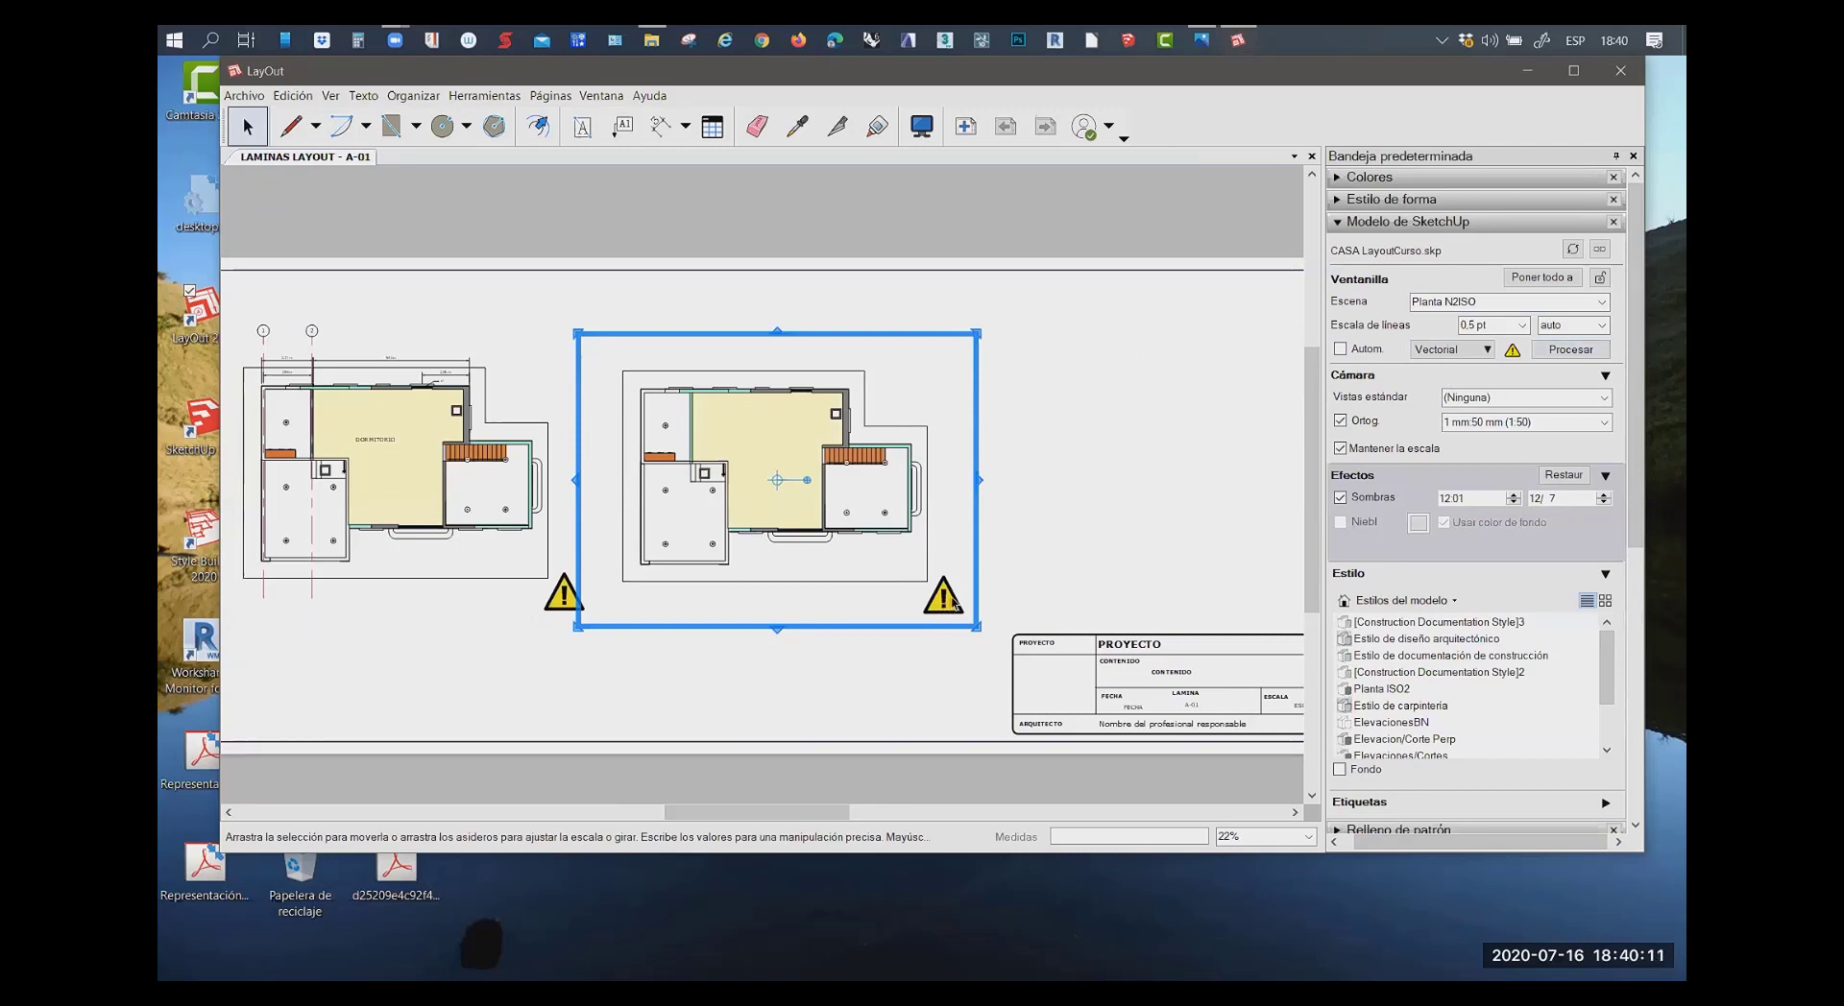
left_click(1565, 347)
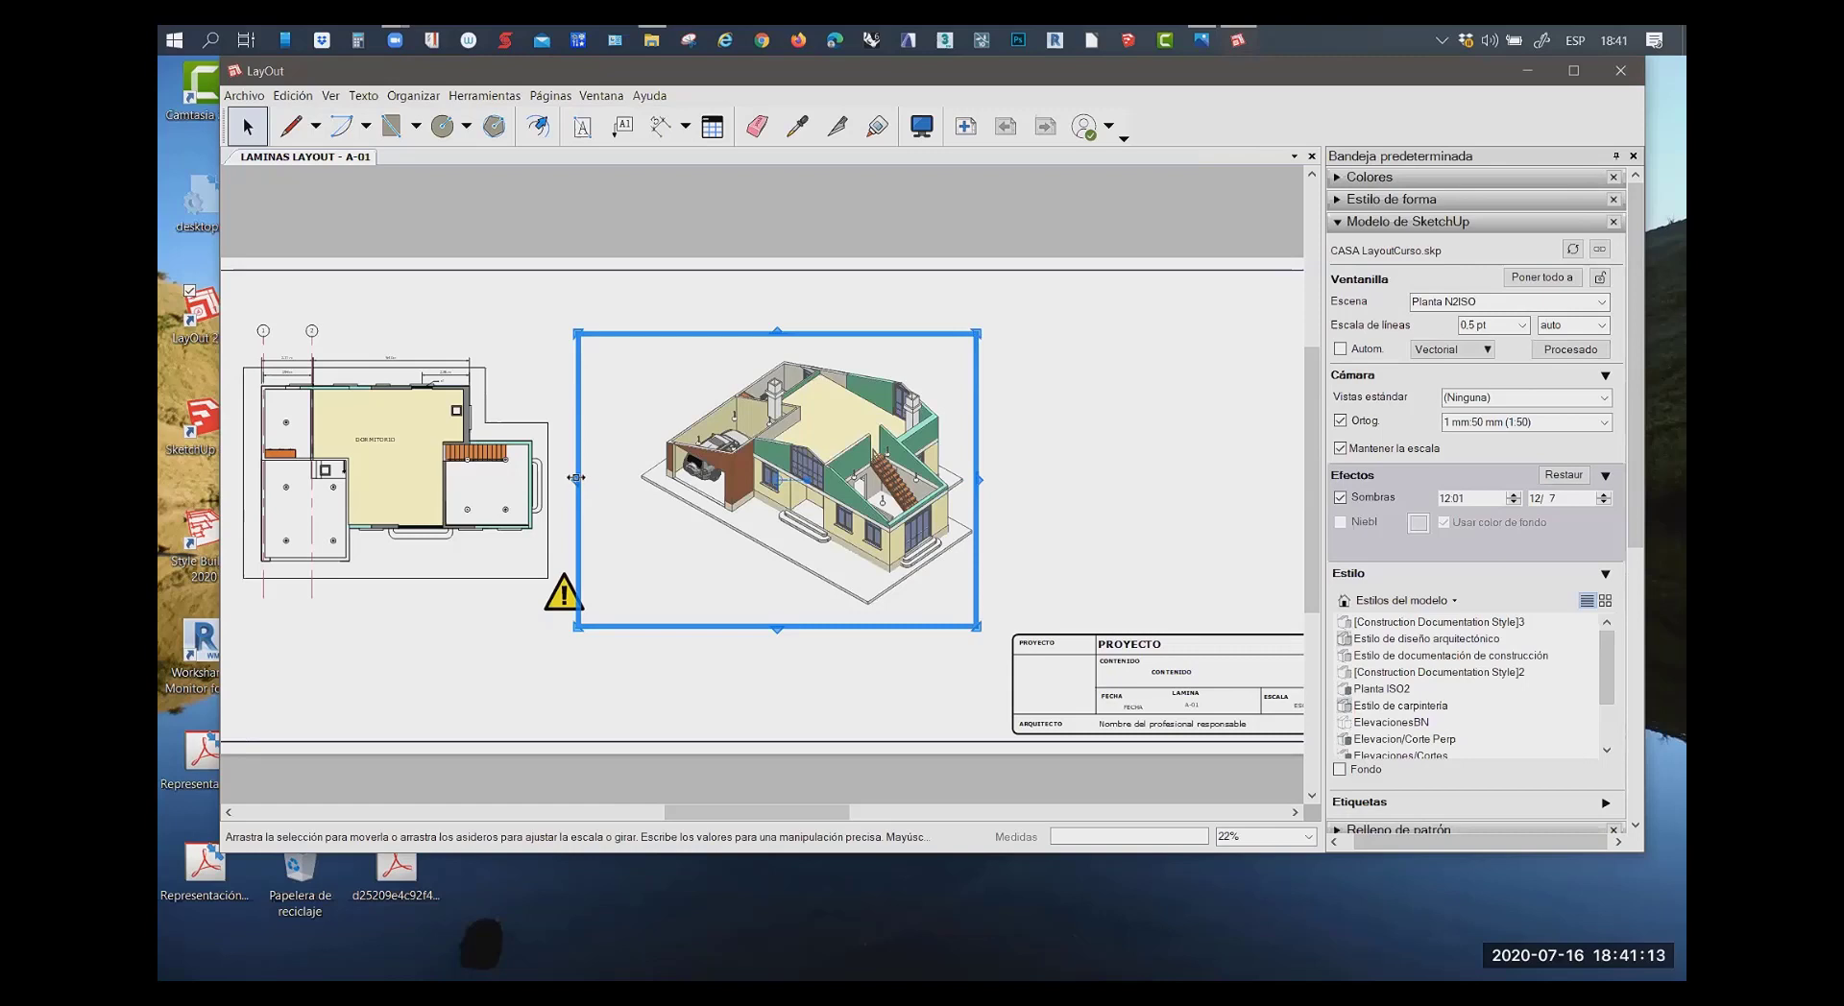
Narrow the isometric viewport from the left and shift it, then turn off Ortog. and re-render
left_click_drag(580, 472, 636, 476)
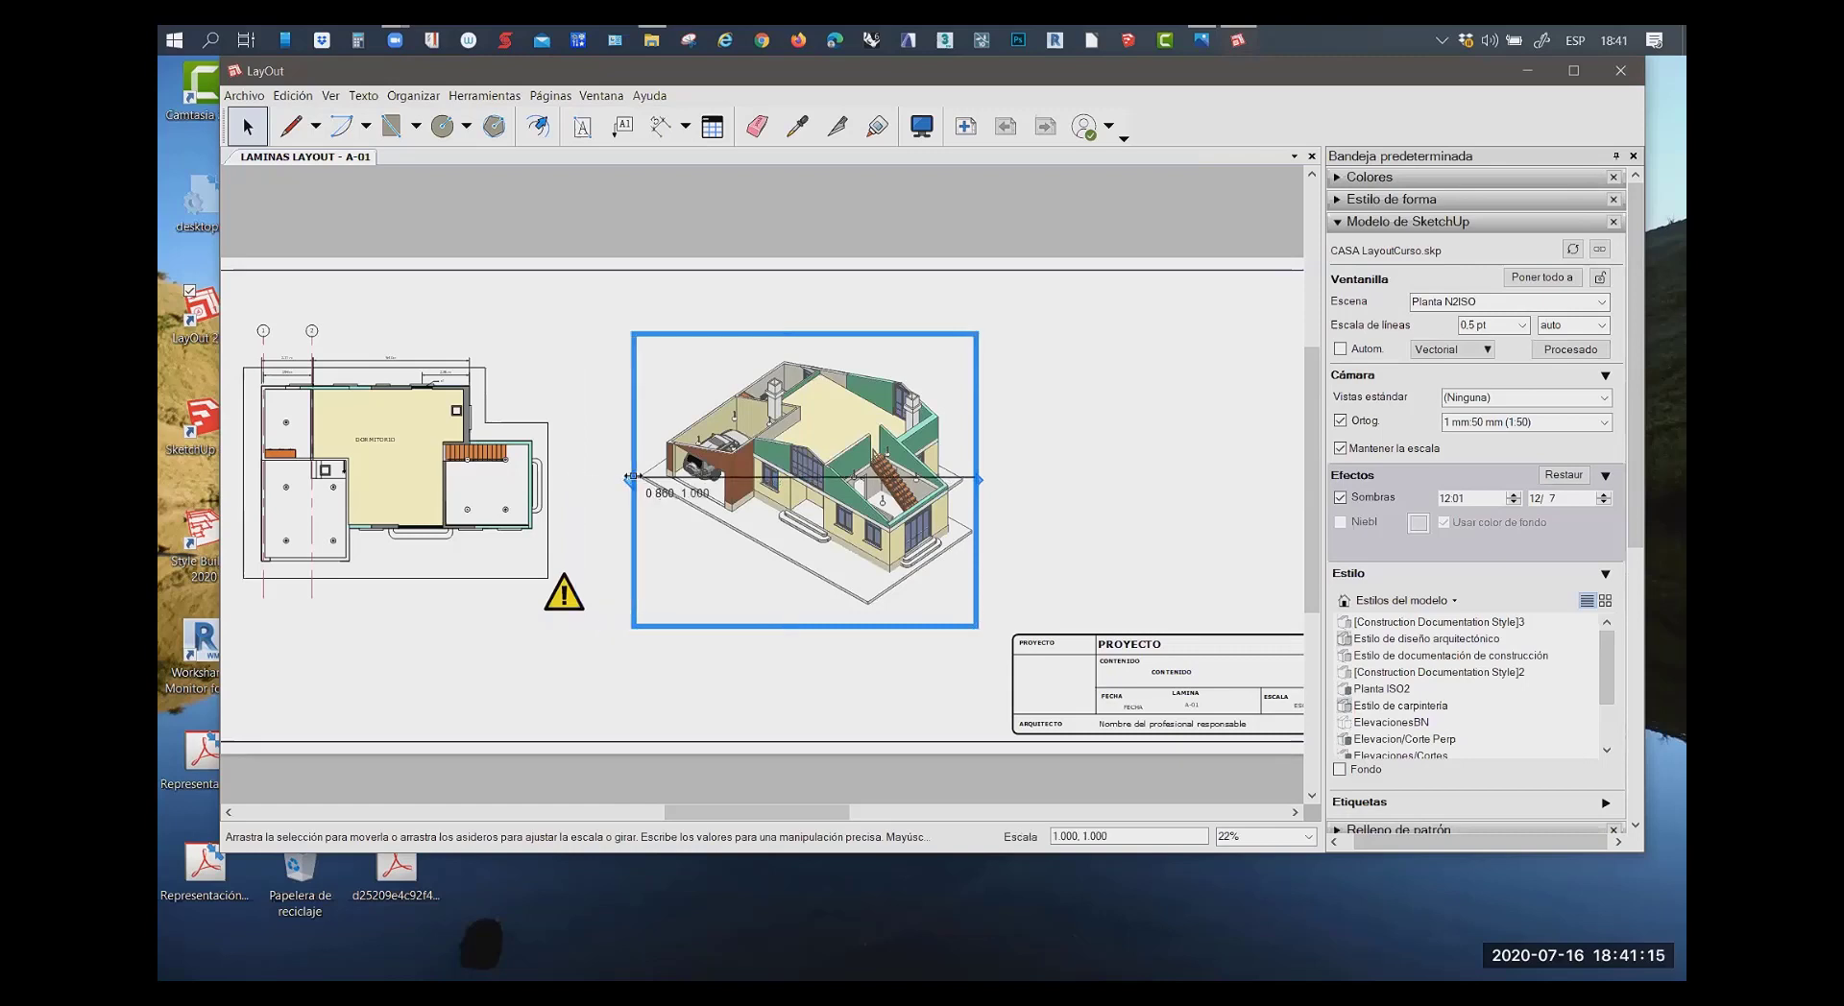
left_click(807, 630)
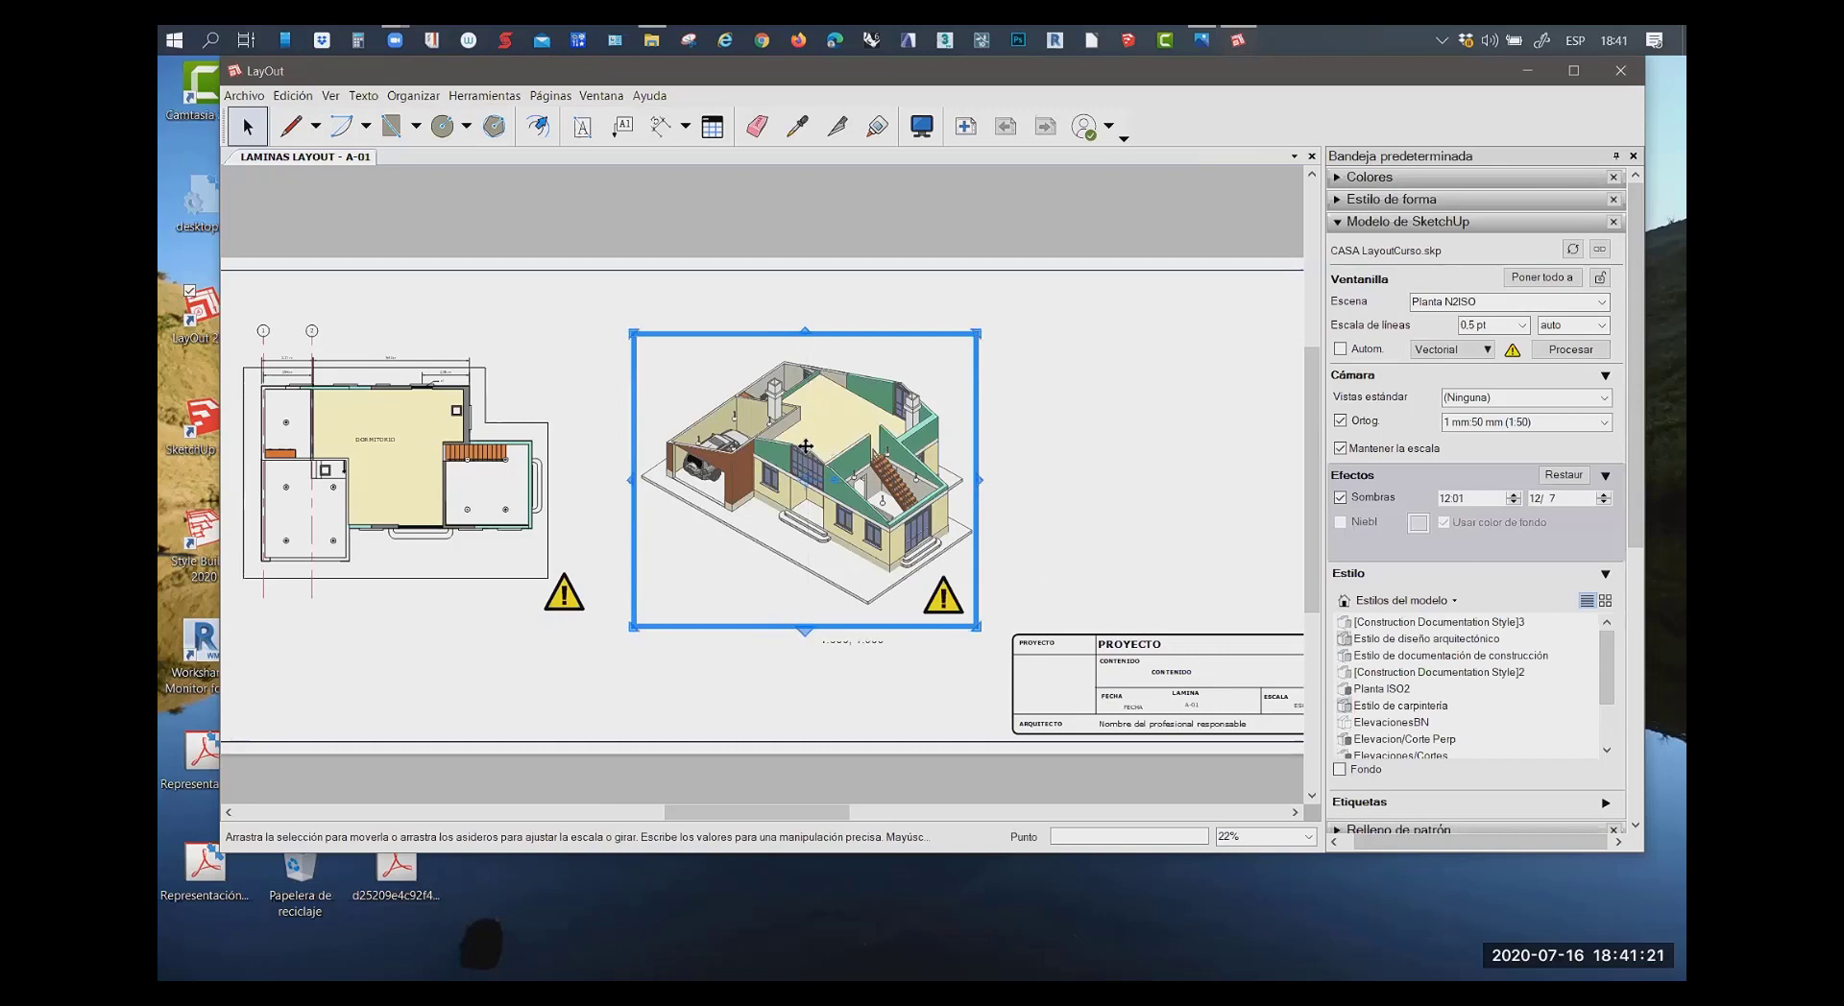
left_click_drag(804, 446, 771, 449)
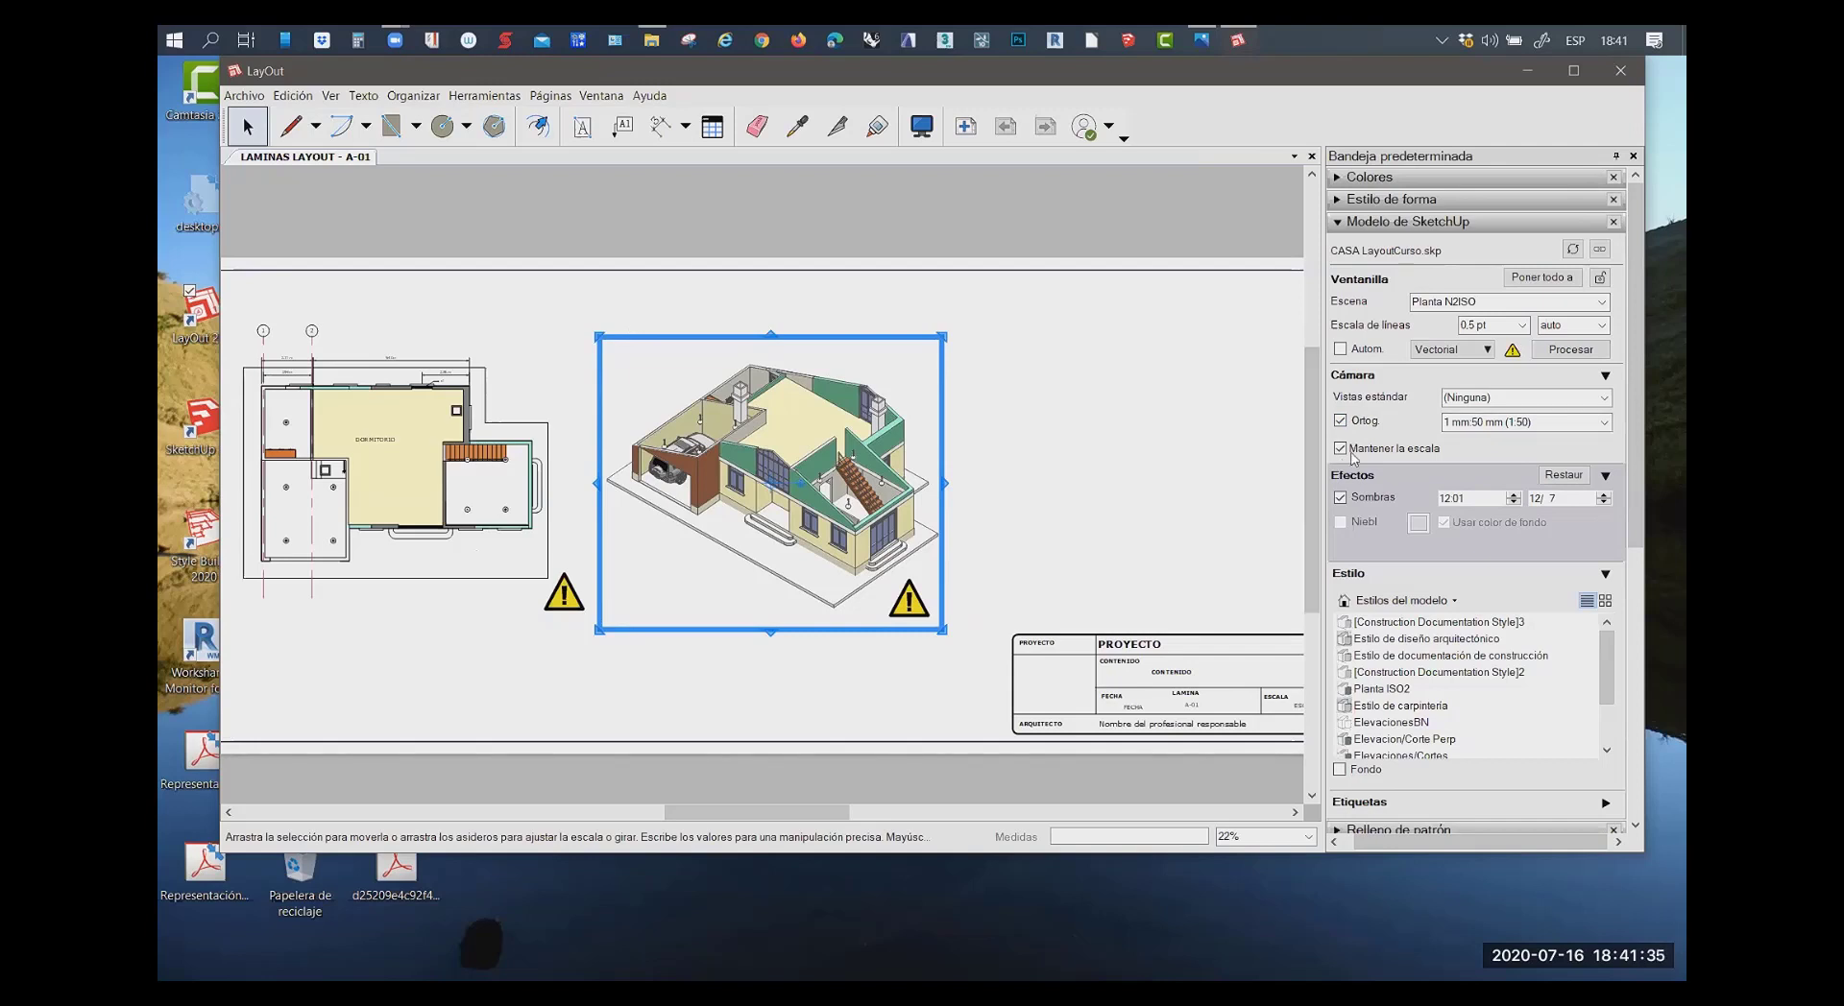
left_click(1341, 422)
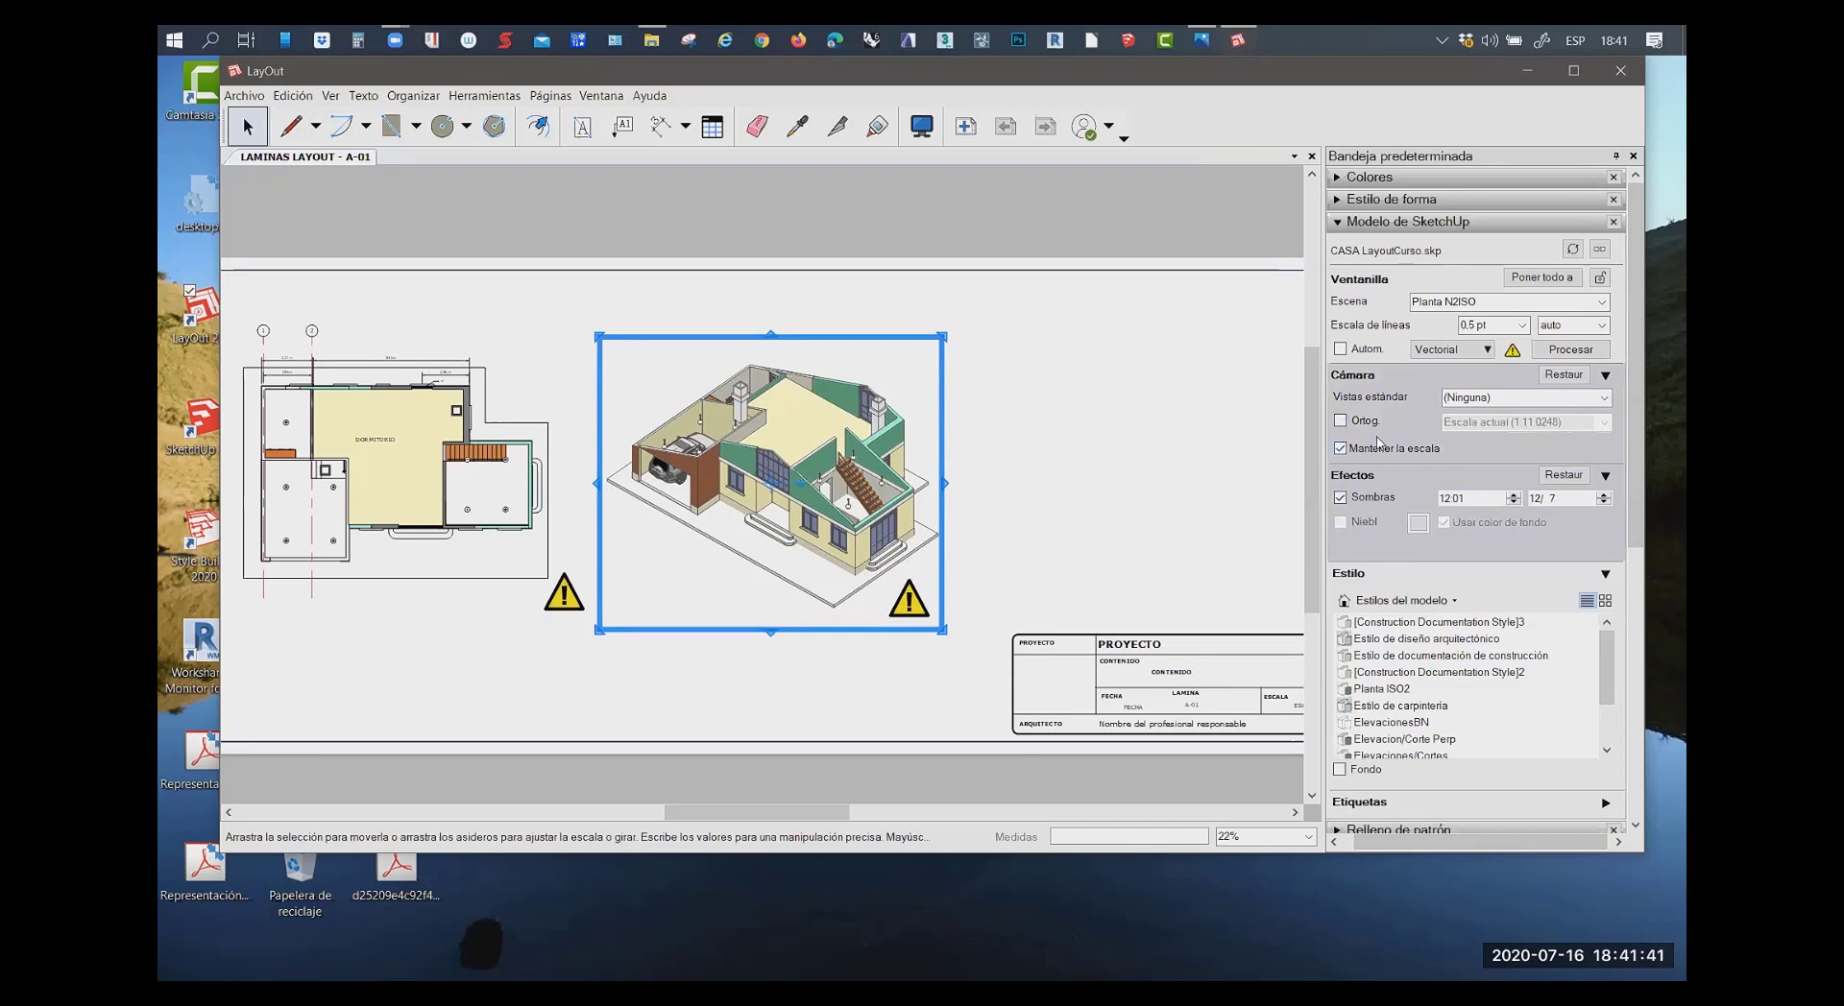
left_click(1571, 352)
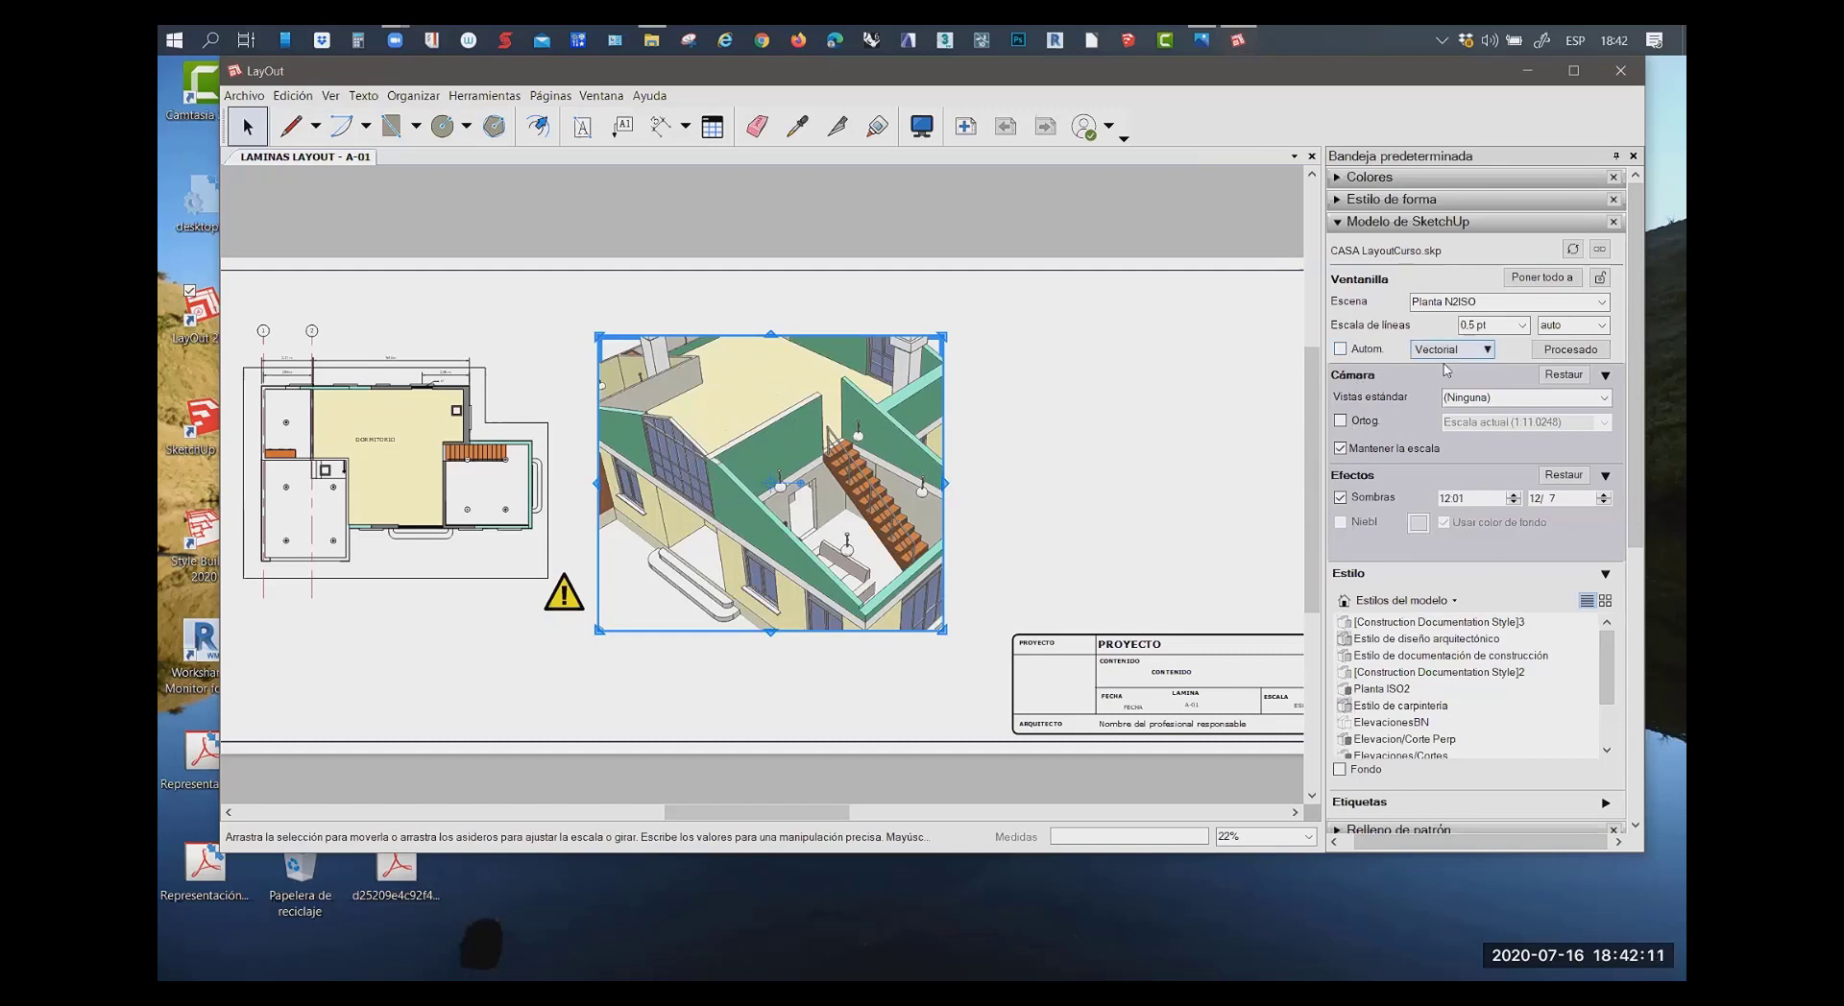
Turn Ortog. back on, set the isometric viewport scale to 1:50, and re-render
left_click(1340, 422)
left_click(1606, 425)
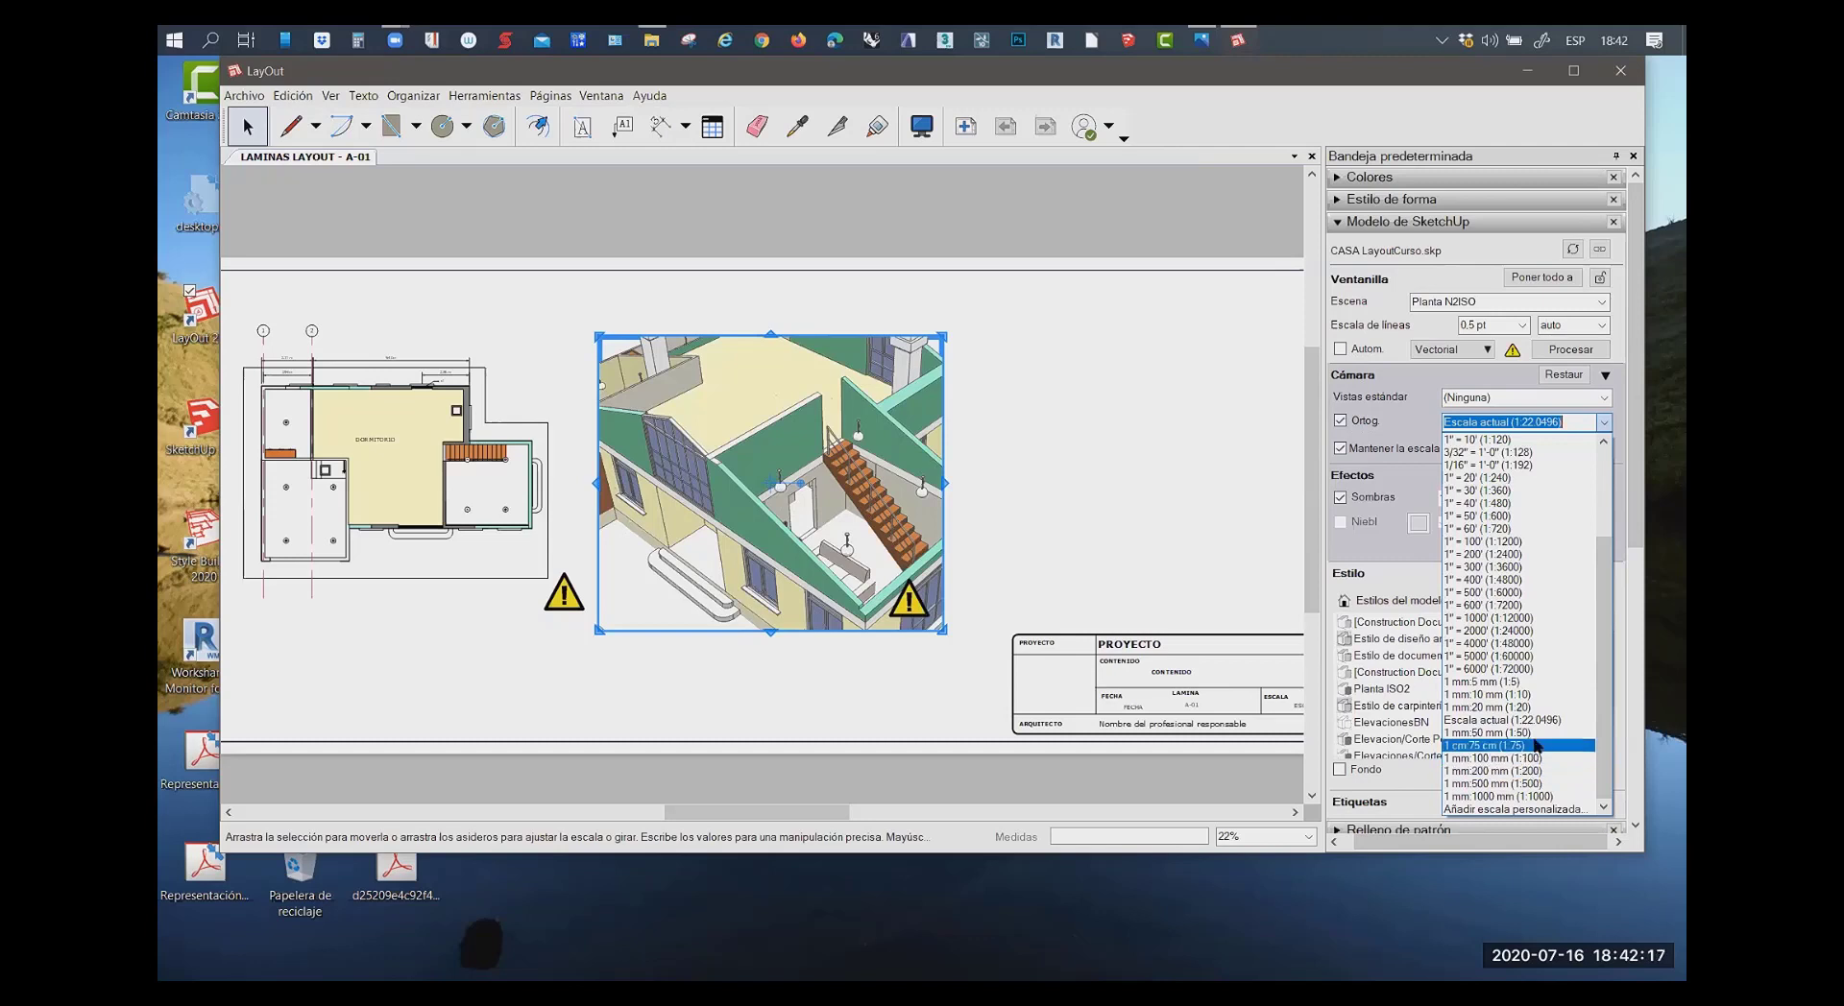
left_click(1531, 734)
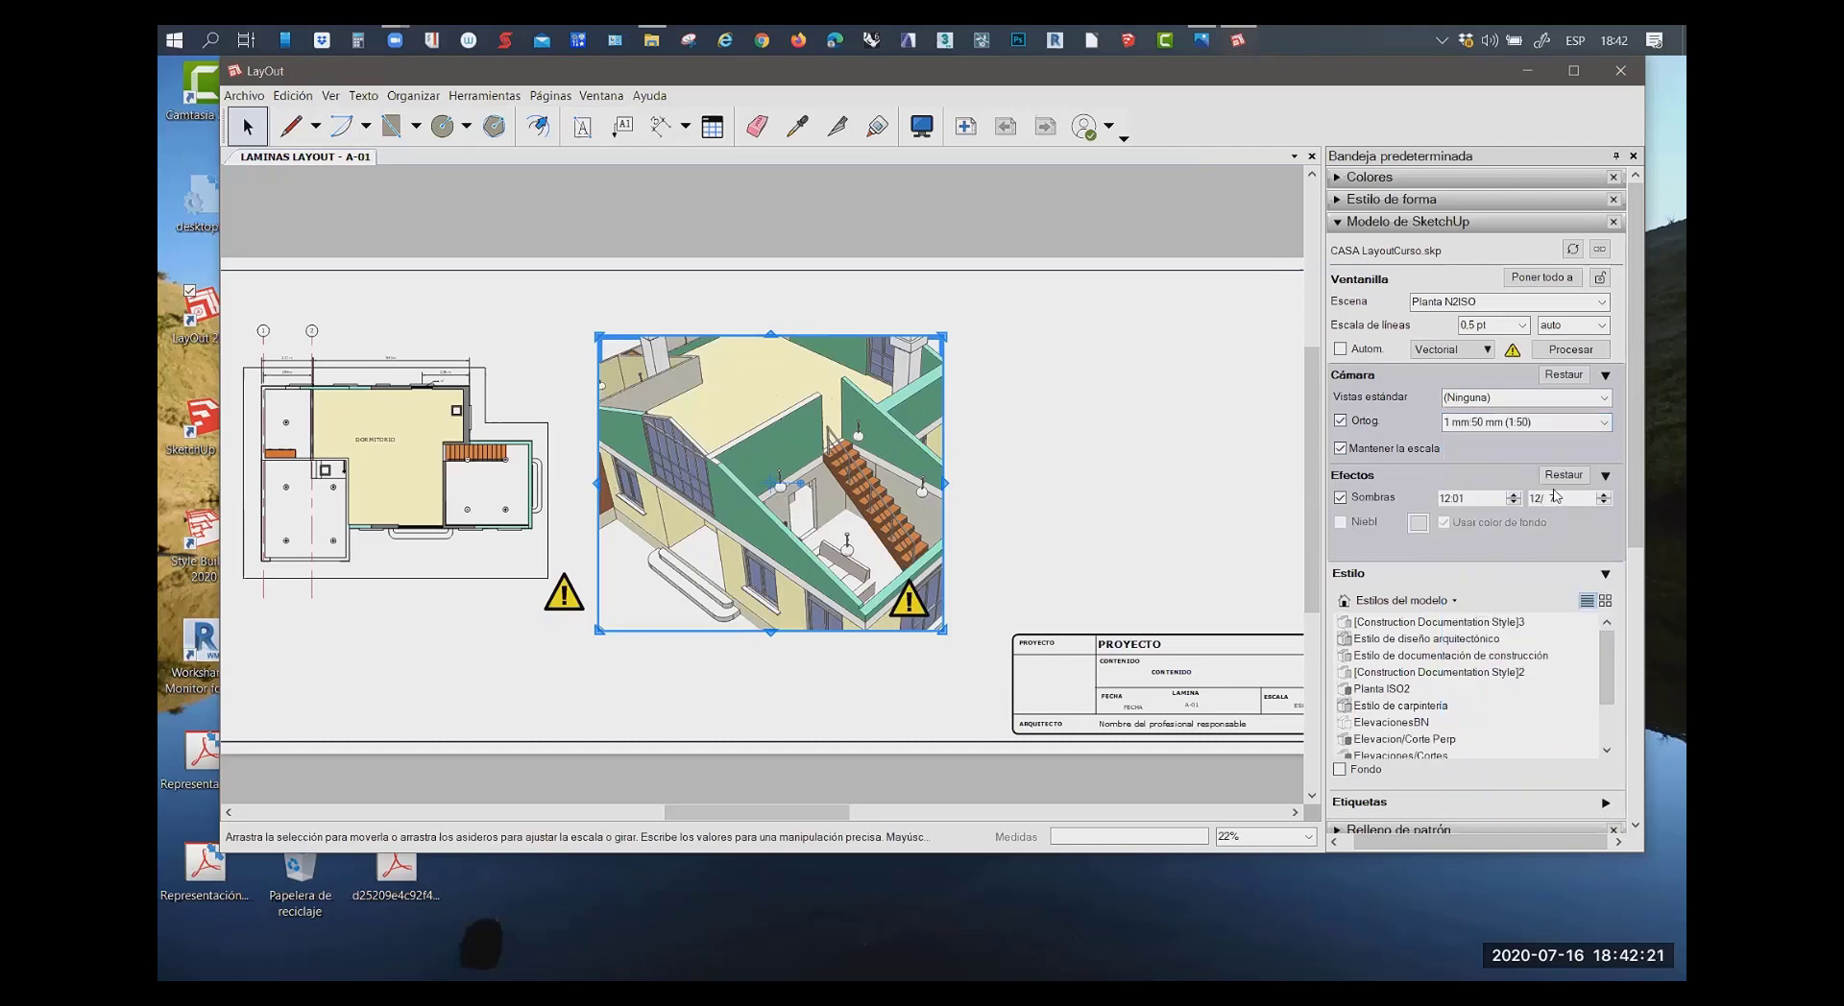
left_click(1570, 348)
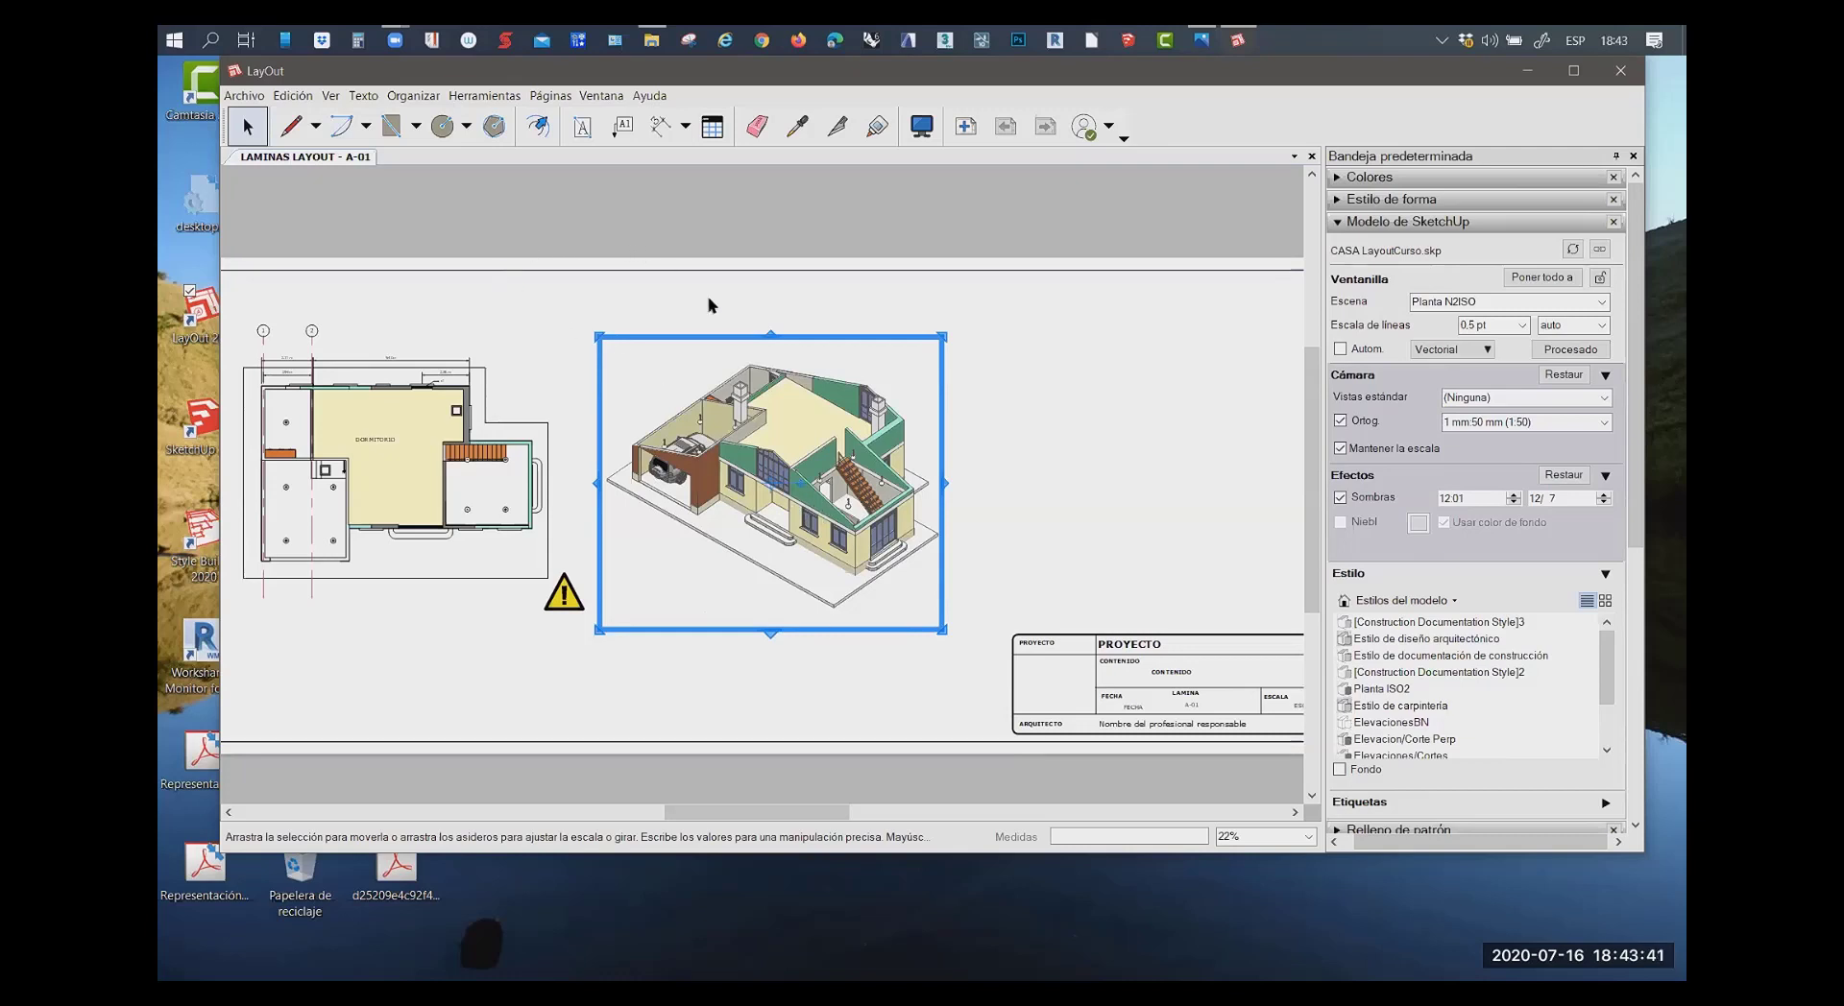
Reselect the isometric house viewport and zoom out to view the sheet
left_click(543, 219)
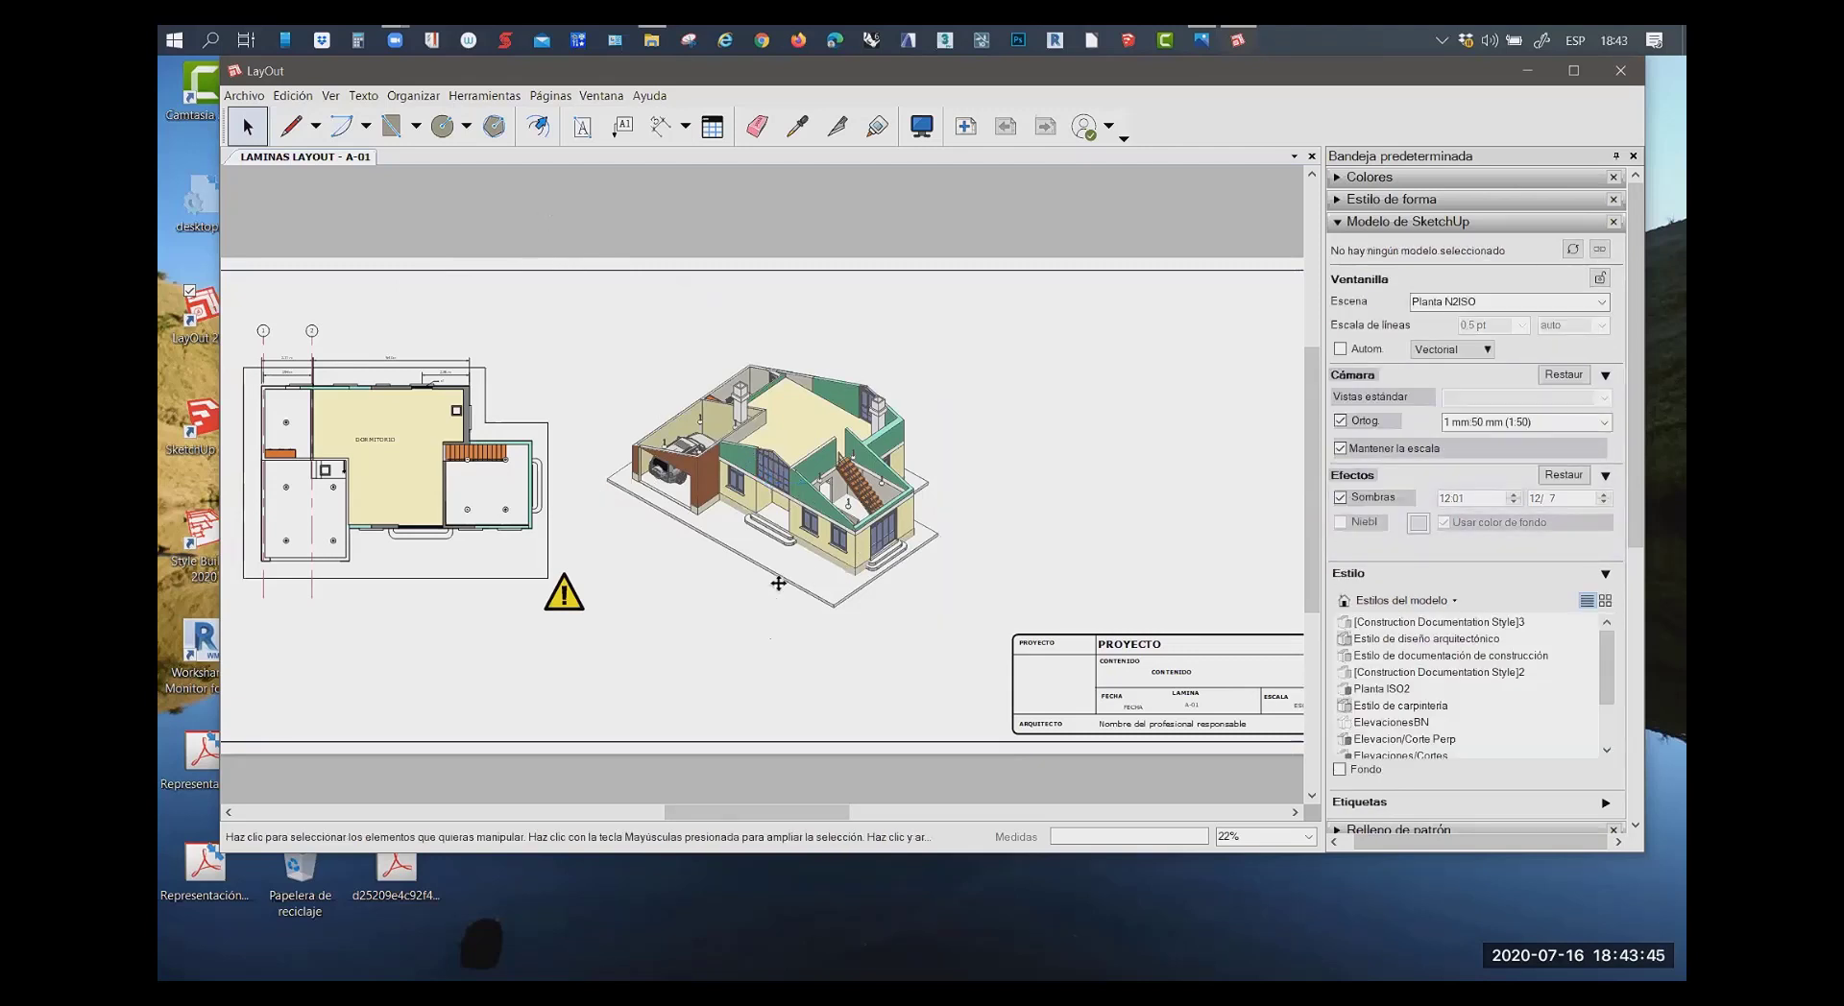
left_click(734, 590)
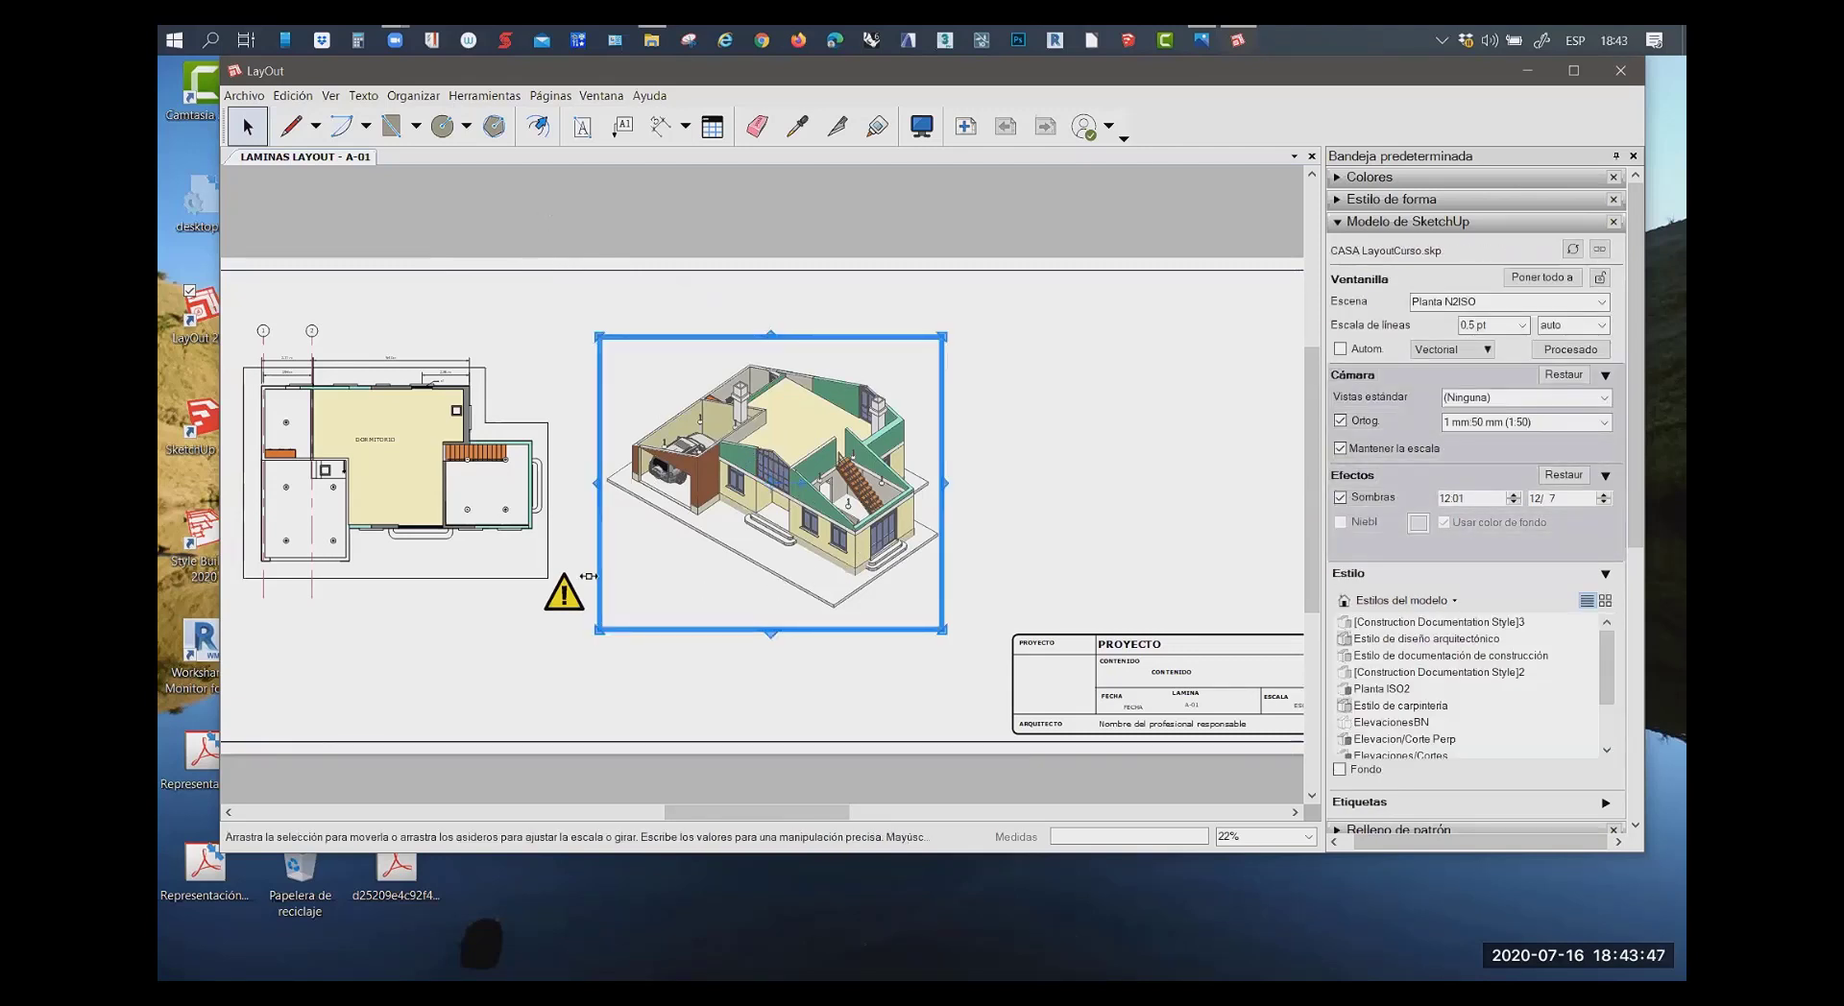
scroll(548, 607, "down", 1)
scroll(548, 607, "down", 1)
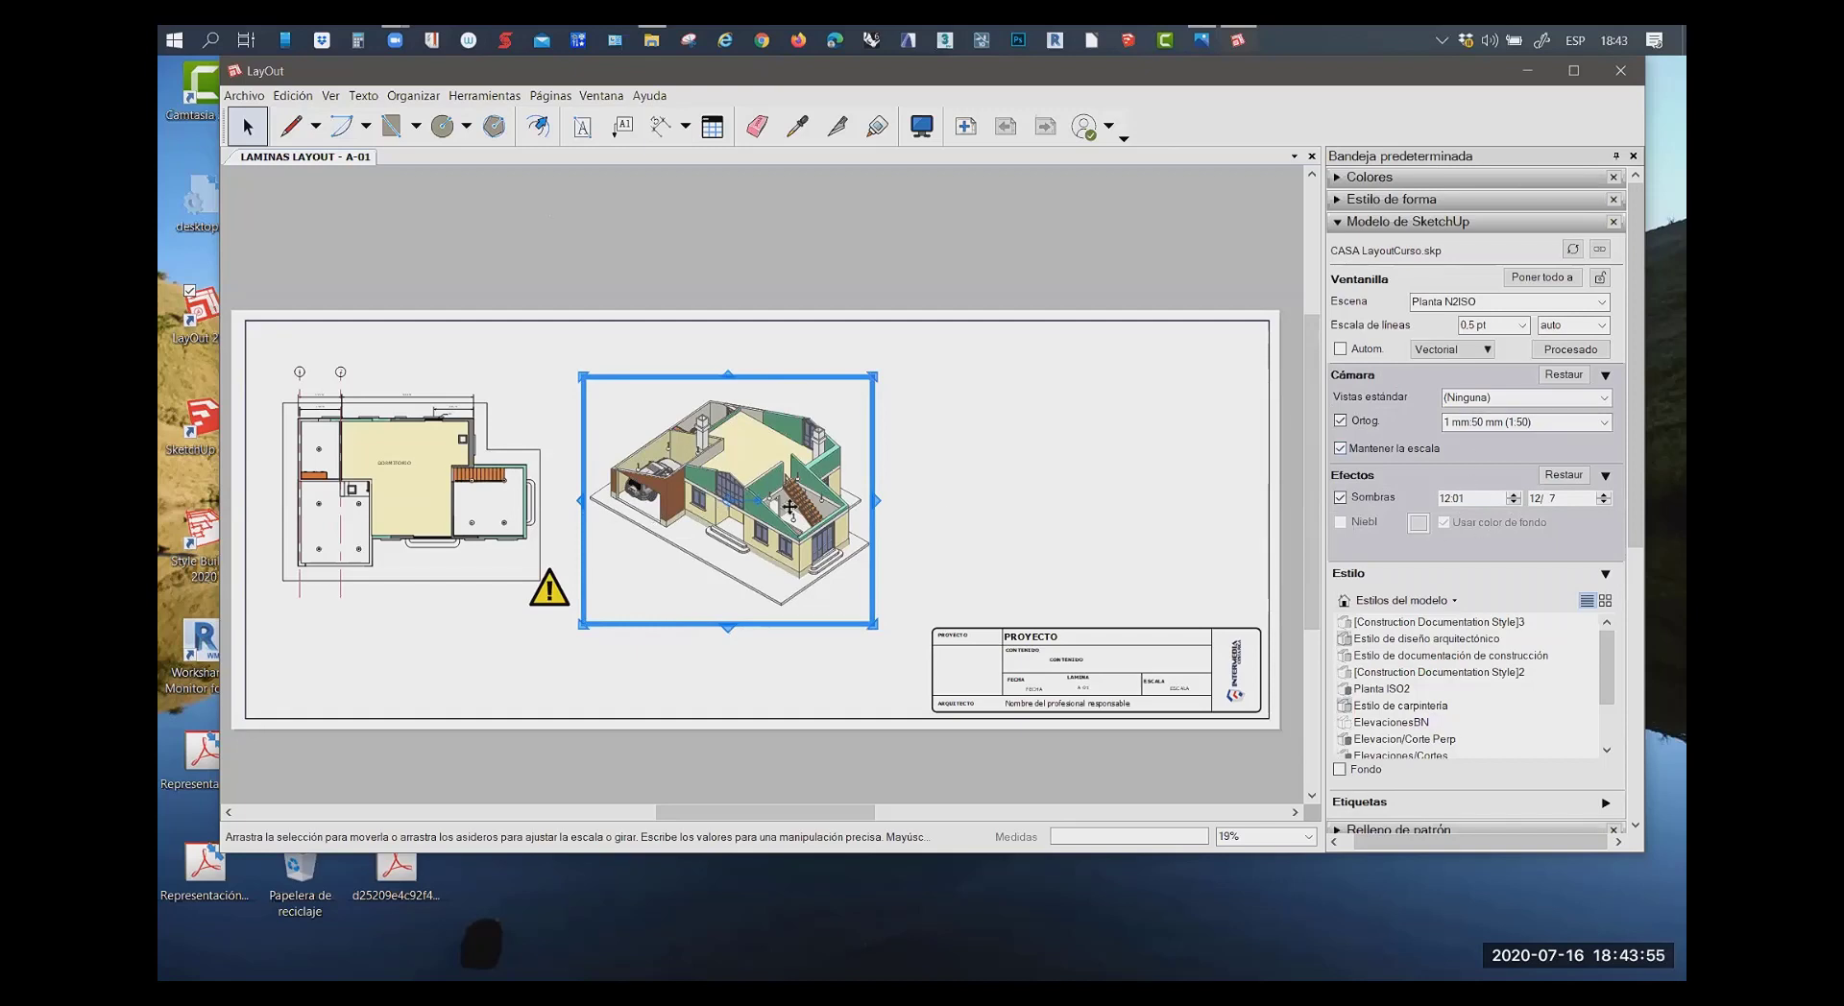
Move the isometric viewport beside the floor plan, cancelling the stray move with Esc
mouse_move(712, 485)
left_mouse_down()
mouse_move(1003, 496)
mouse_move(980, 498)
left_mouse_up()
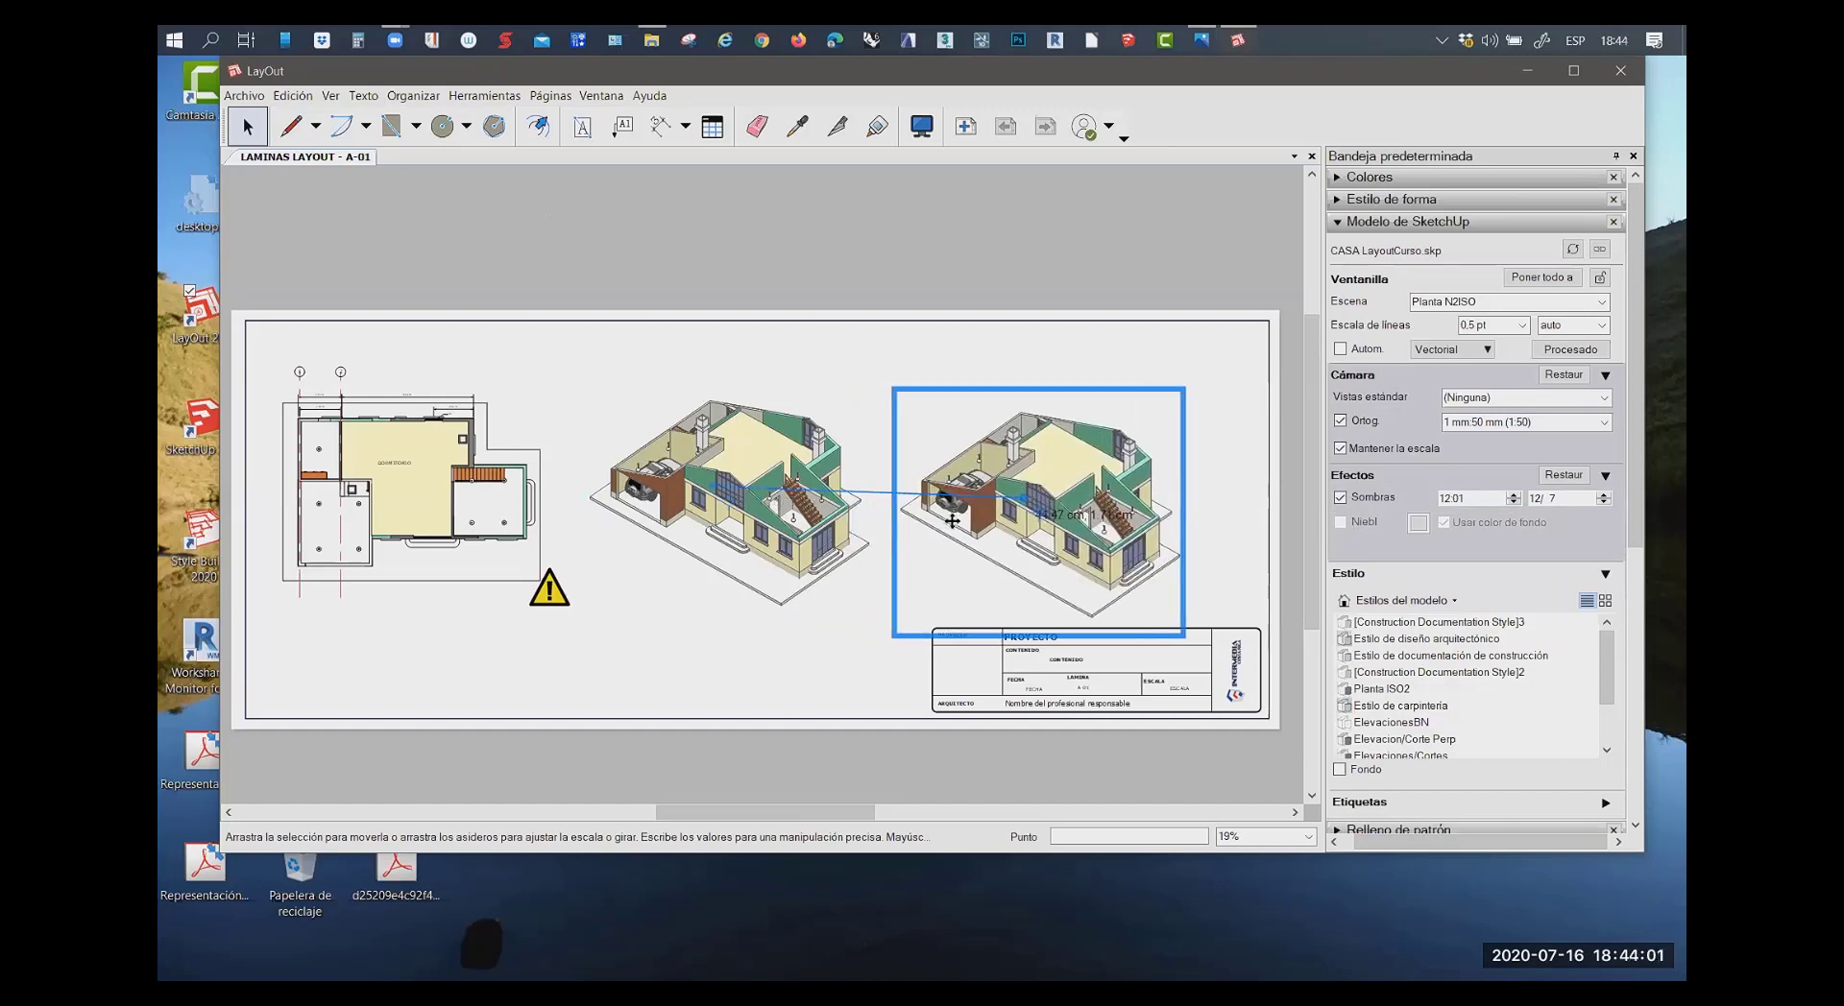
key("ctrl")
left_click_drag(980, 498, 961, 564)
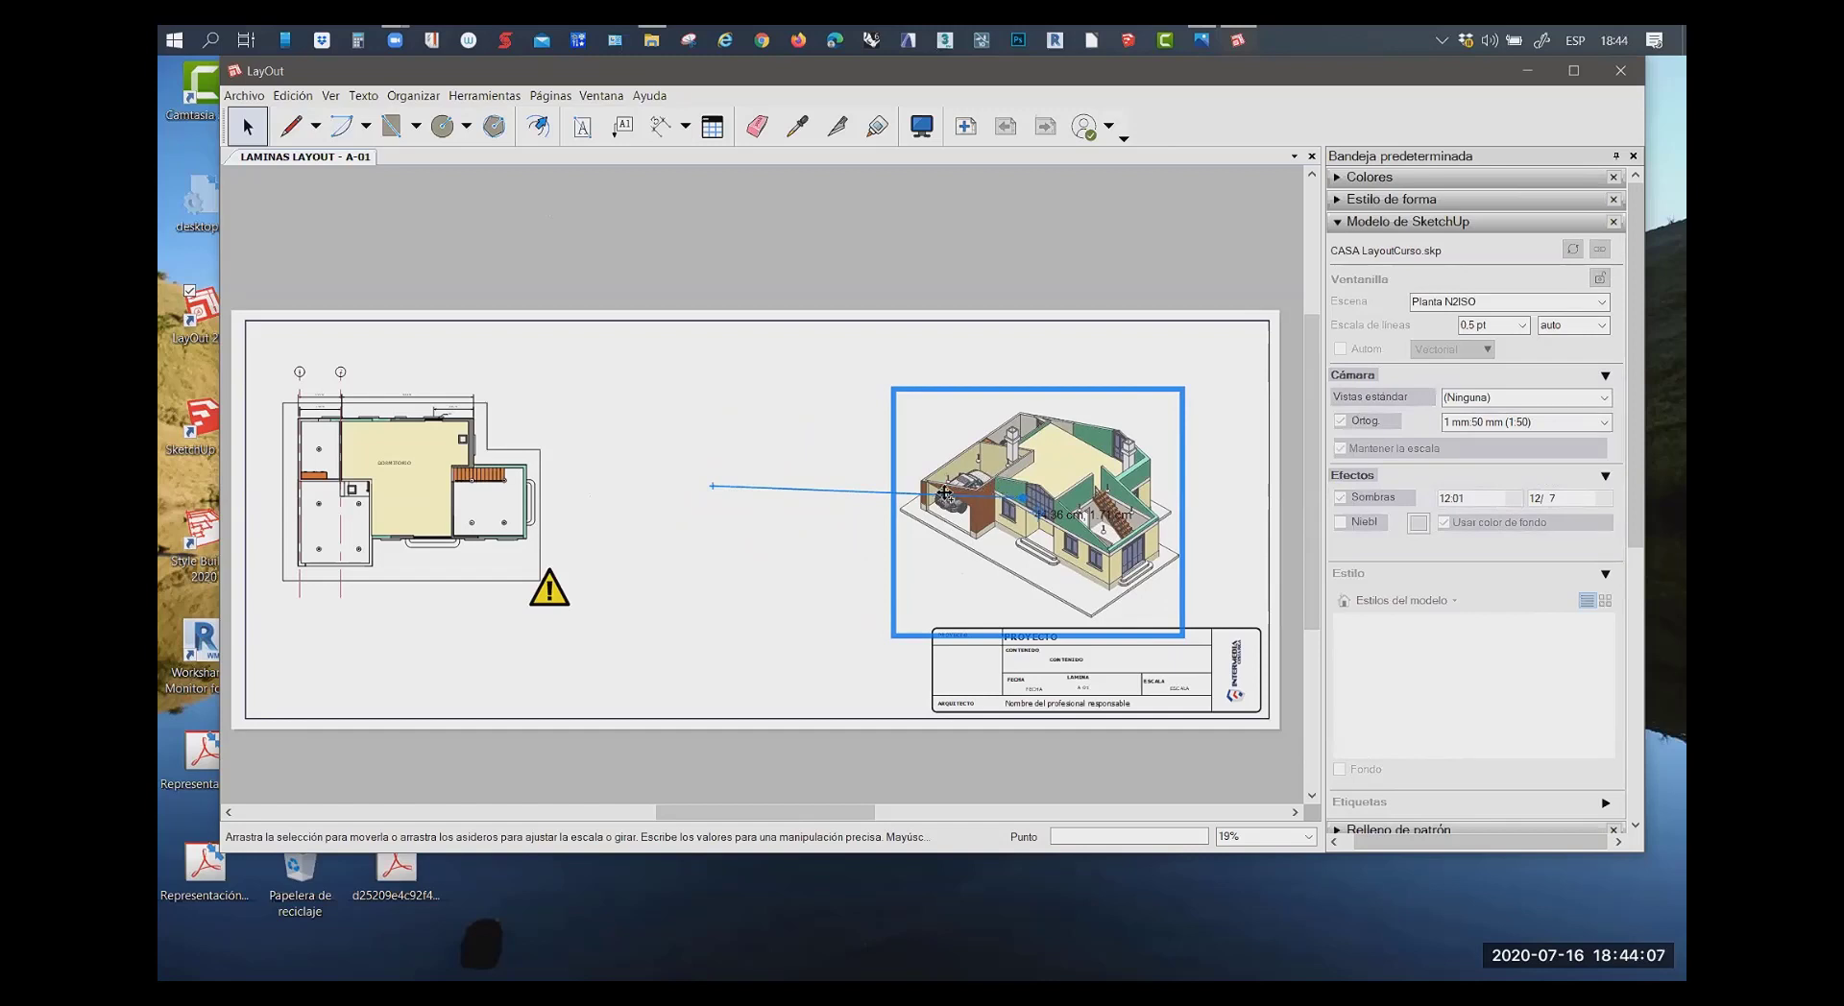
key("Escape")
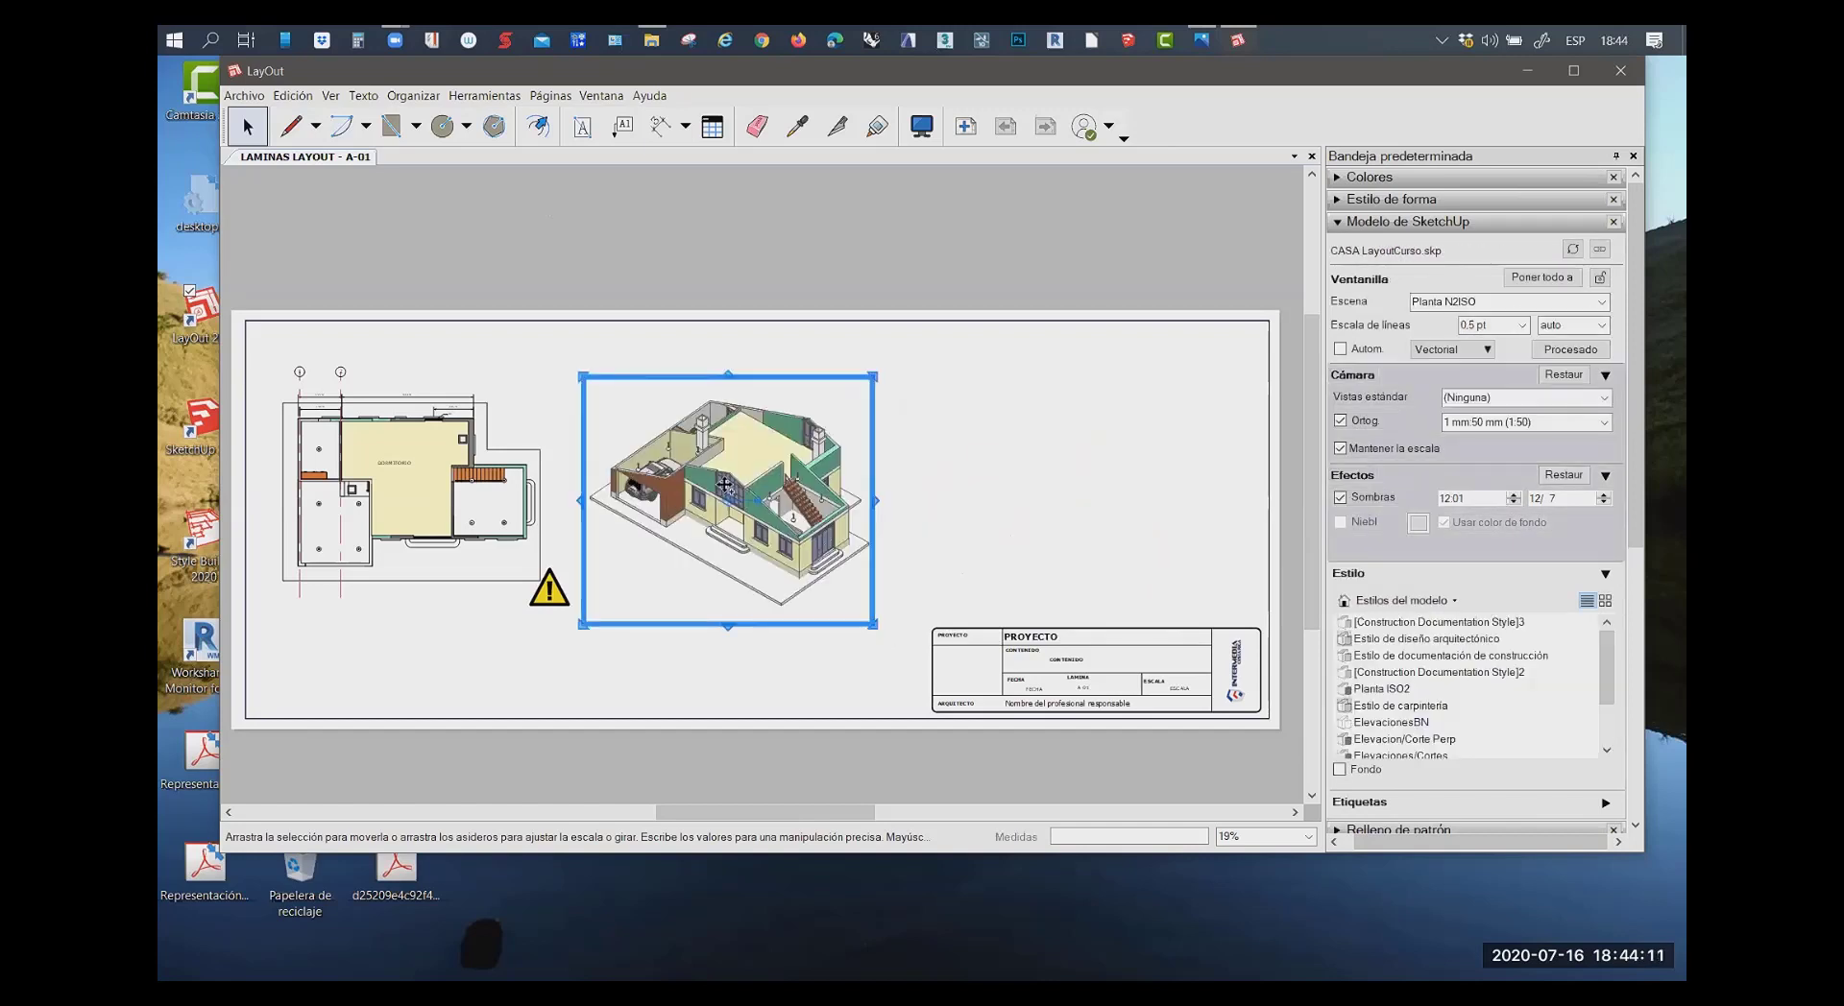
Copy the isometric viewport to the right and nudge the copy four steps right
mouse_move(717, 474)
left_mouse_down()
mouse_move(1045, 477)
mouse_move(945, 483)
left_mouse_up()
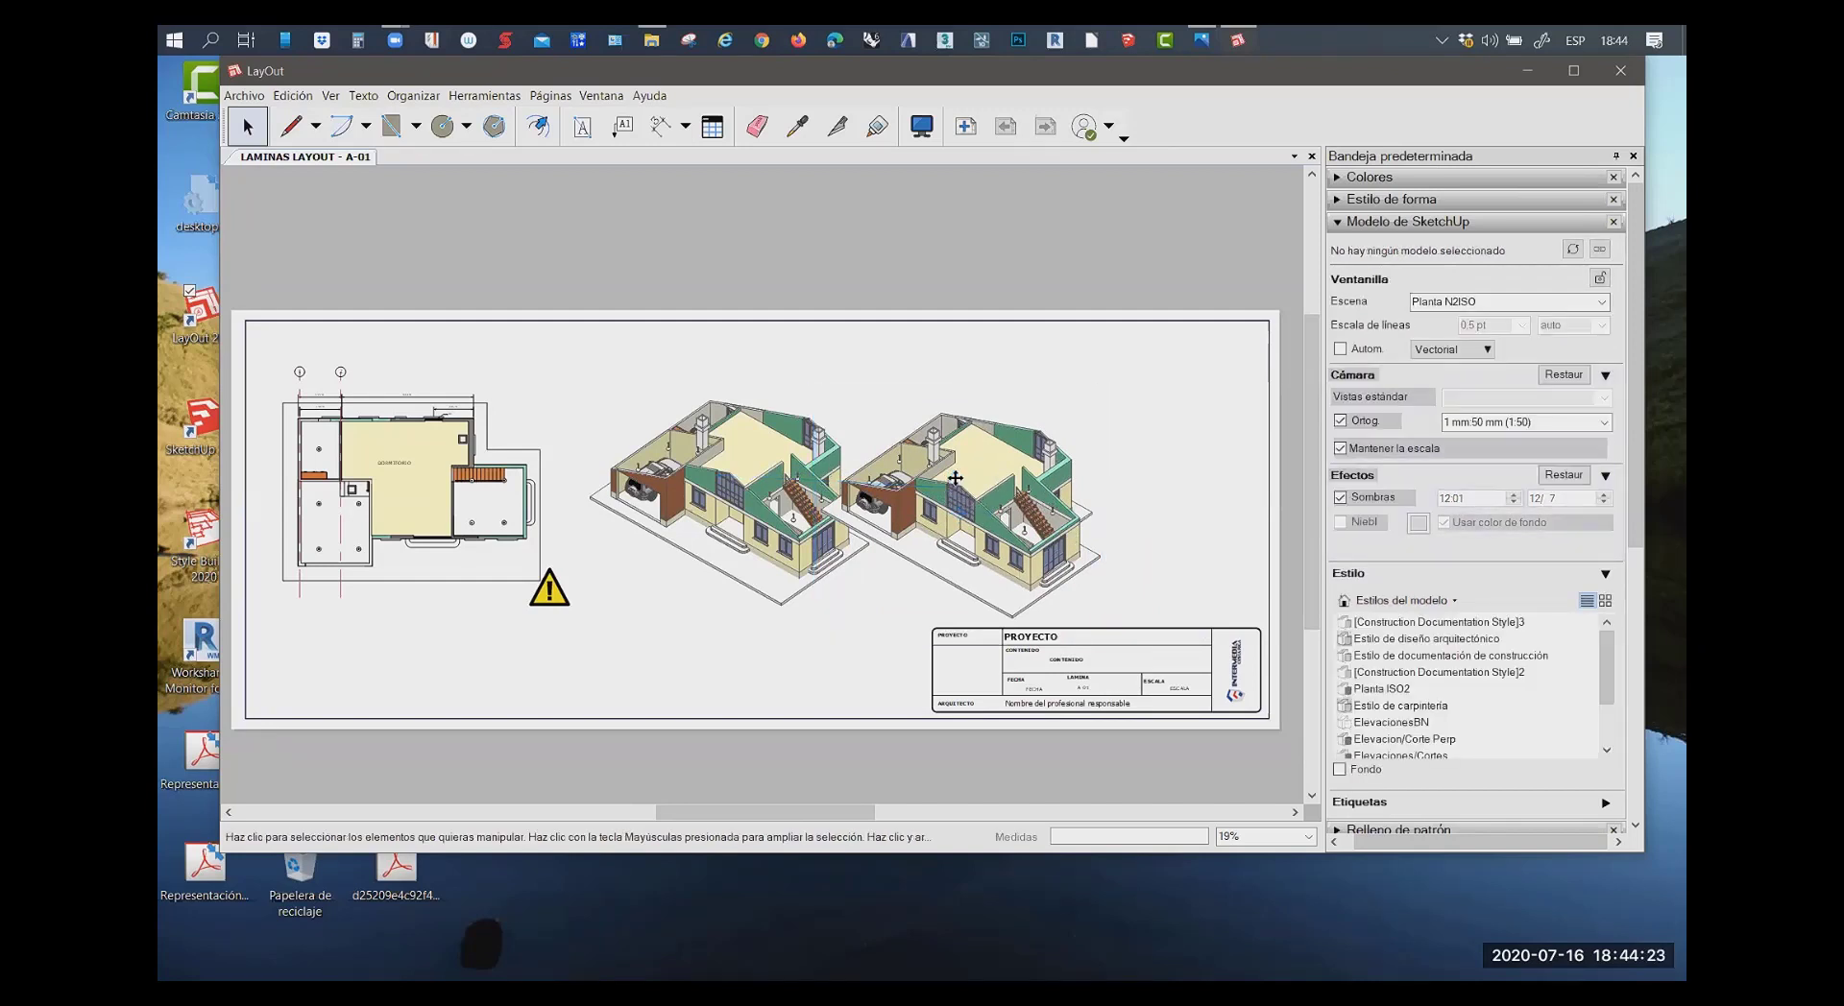
key("Right")
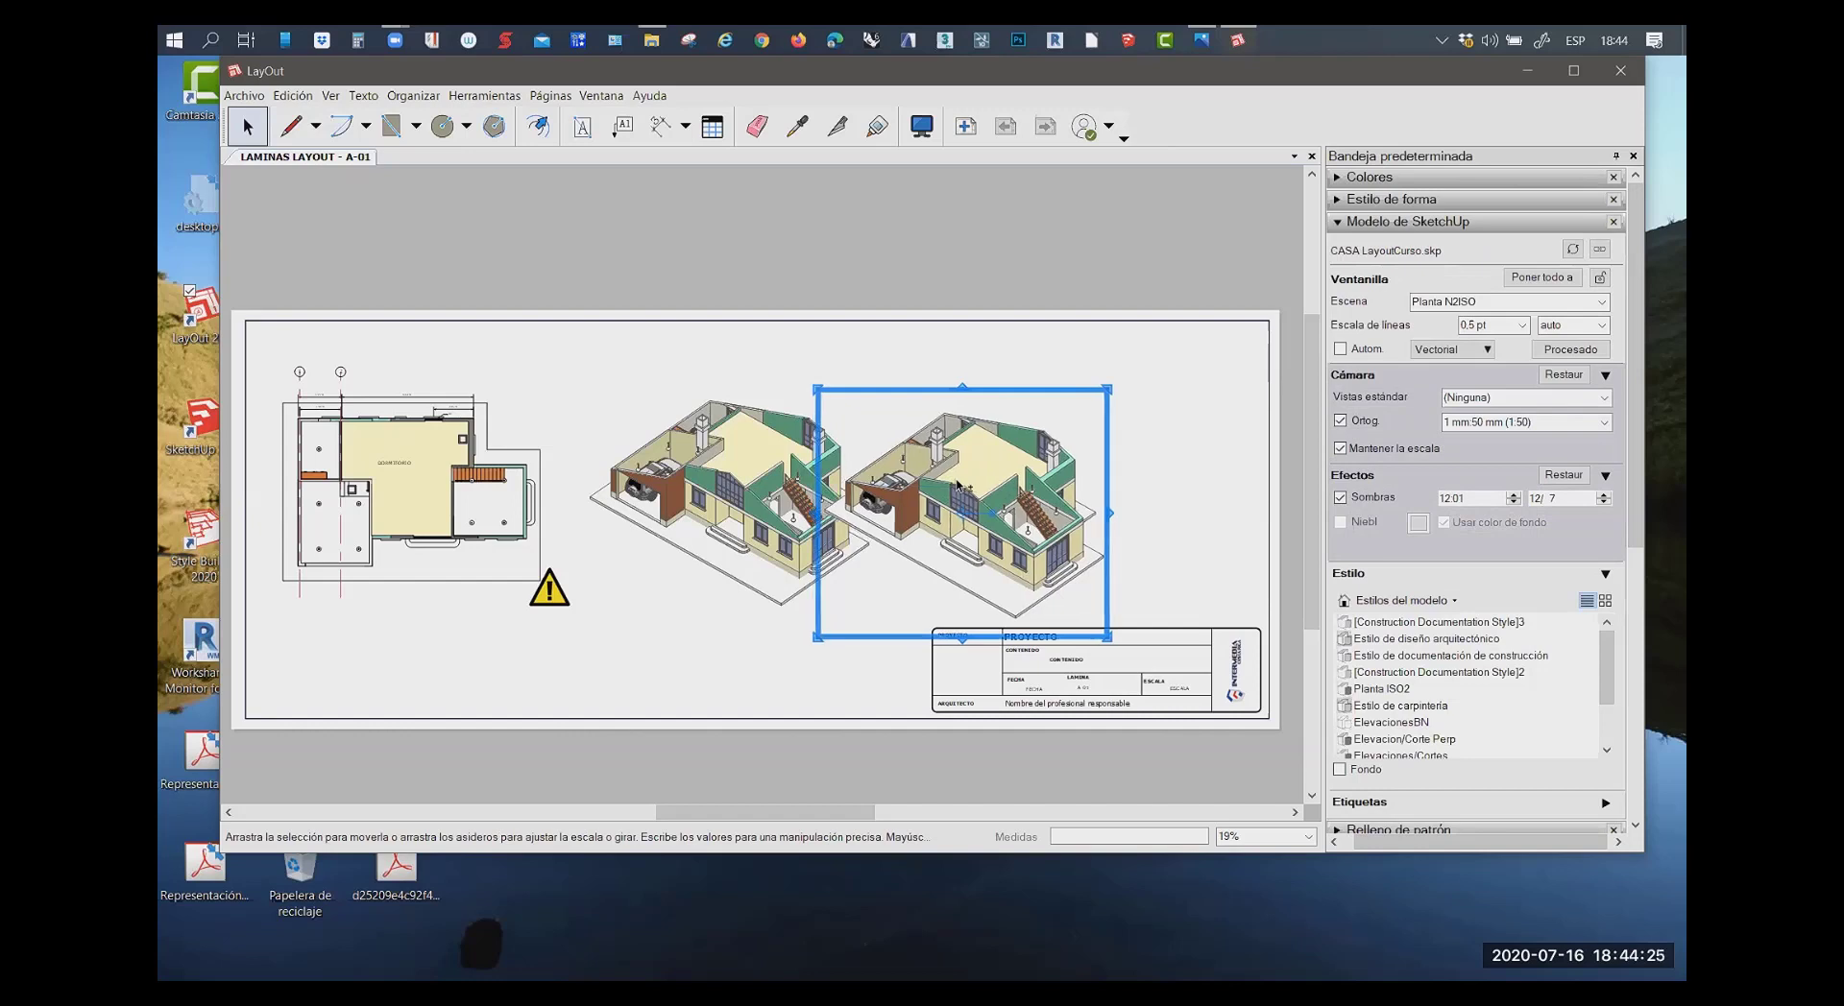
key("Right")
key("Right")
key("Right")
key("Right")
key("Right")
key("Right")
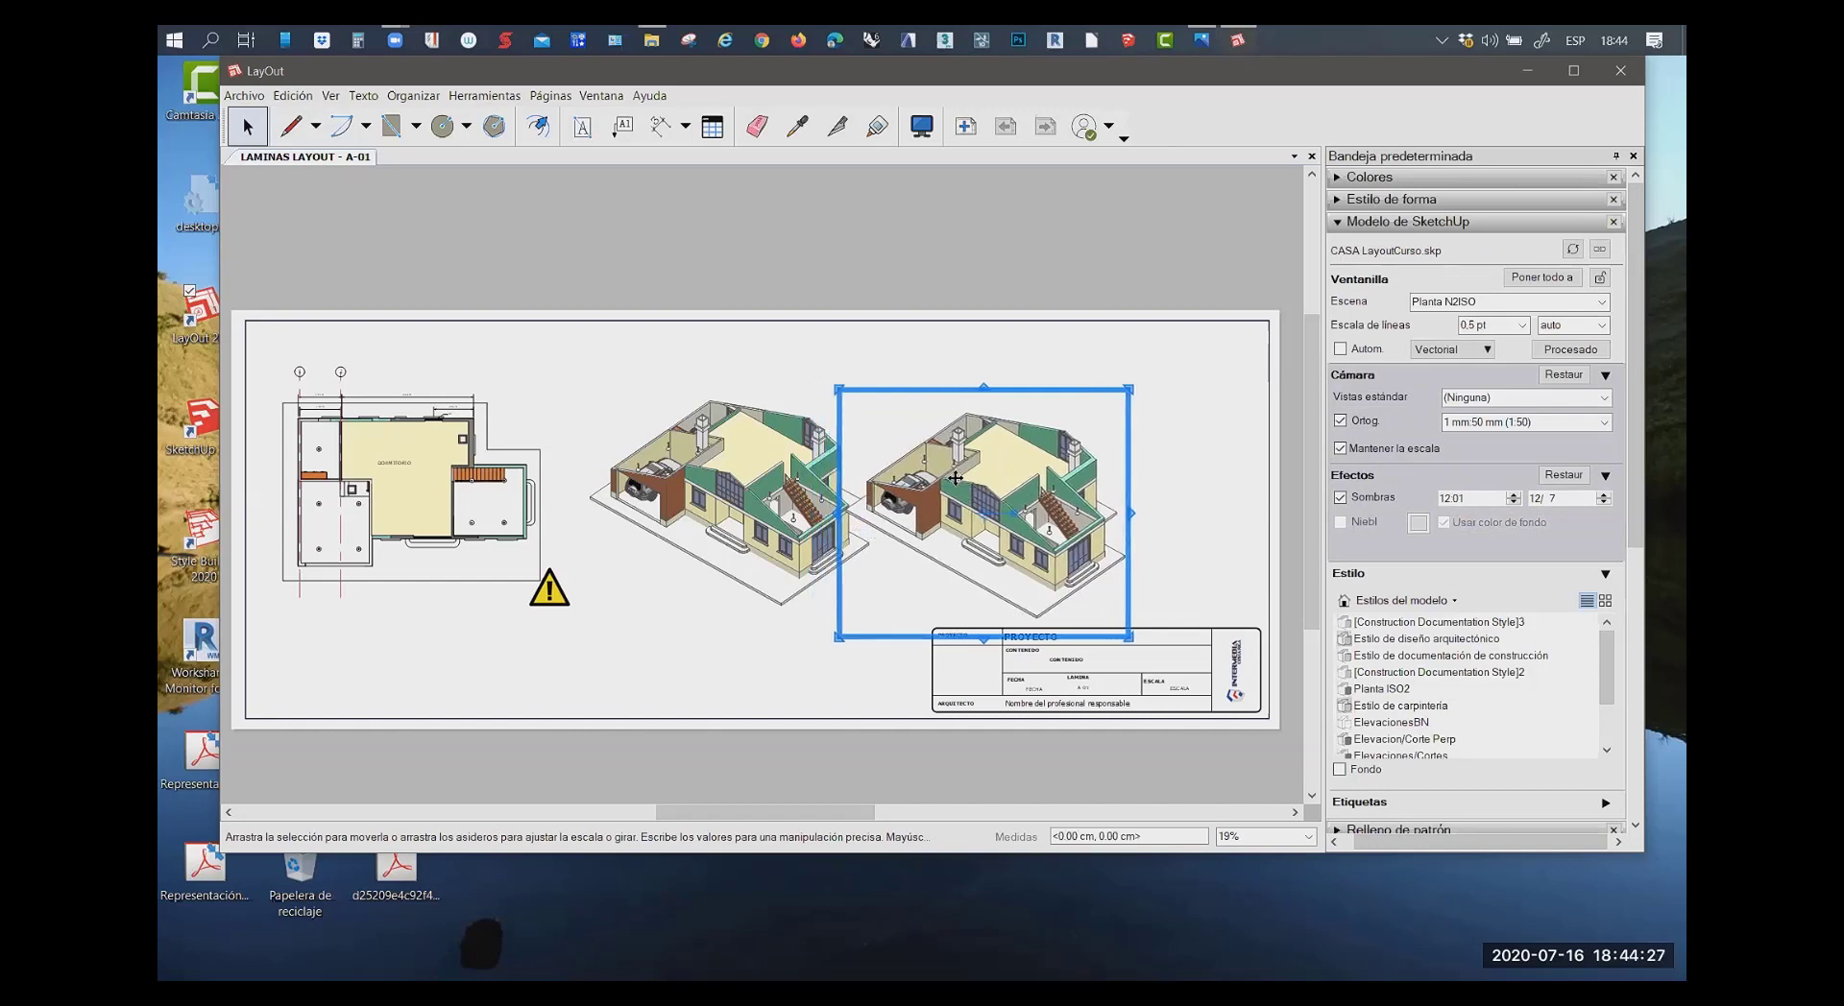
key("Right")
key("Right")
key("Right")
key("Right")
key("Right")
key("Right")
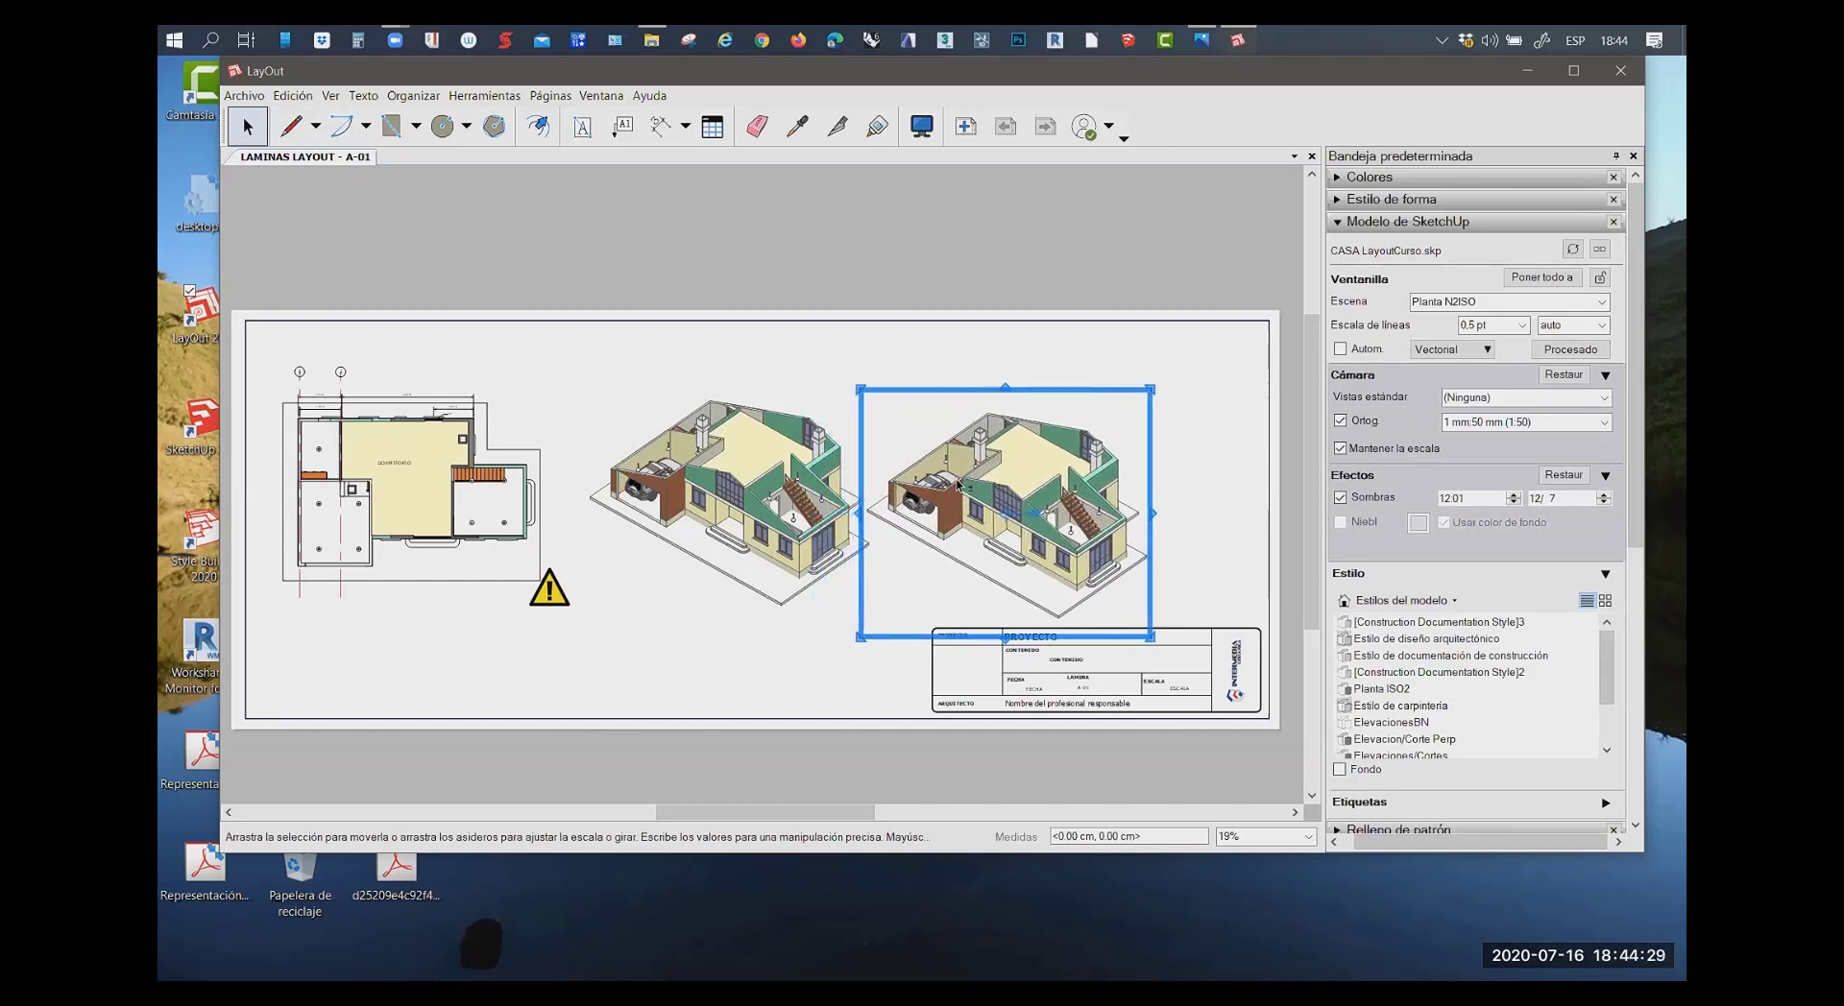
key("Right")
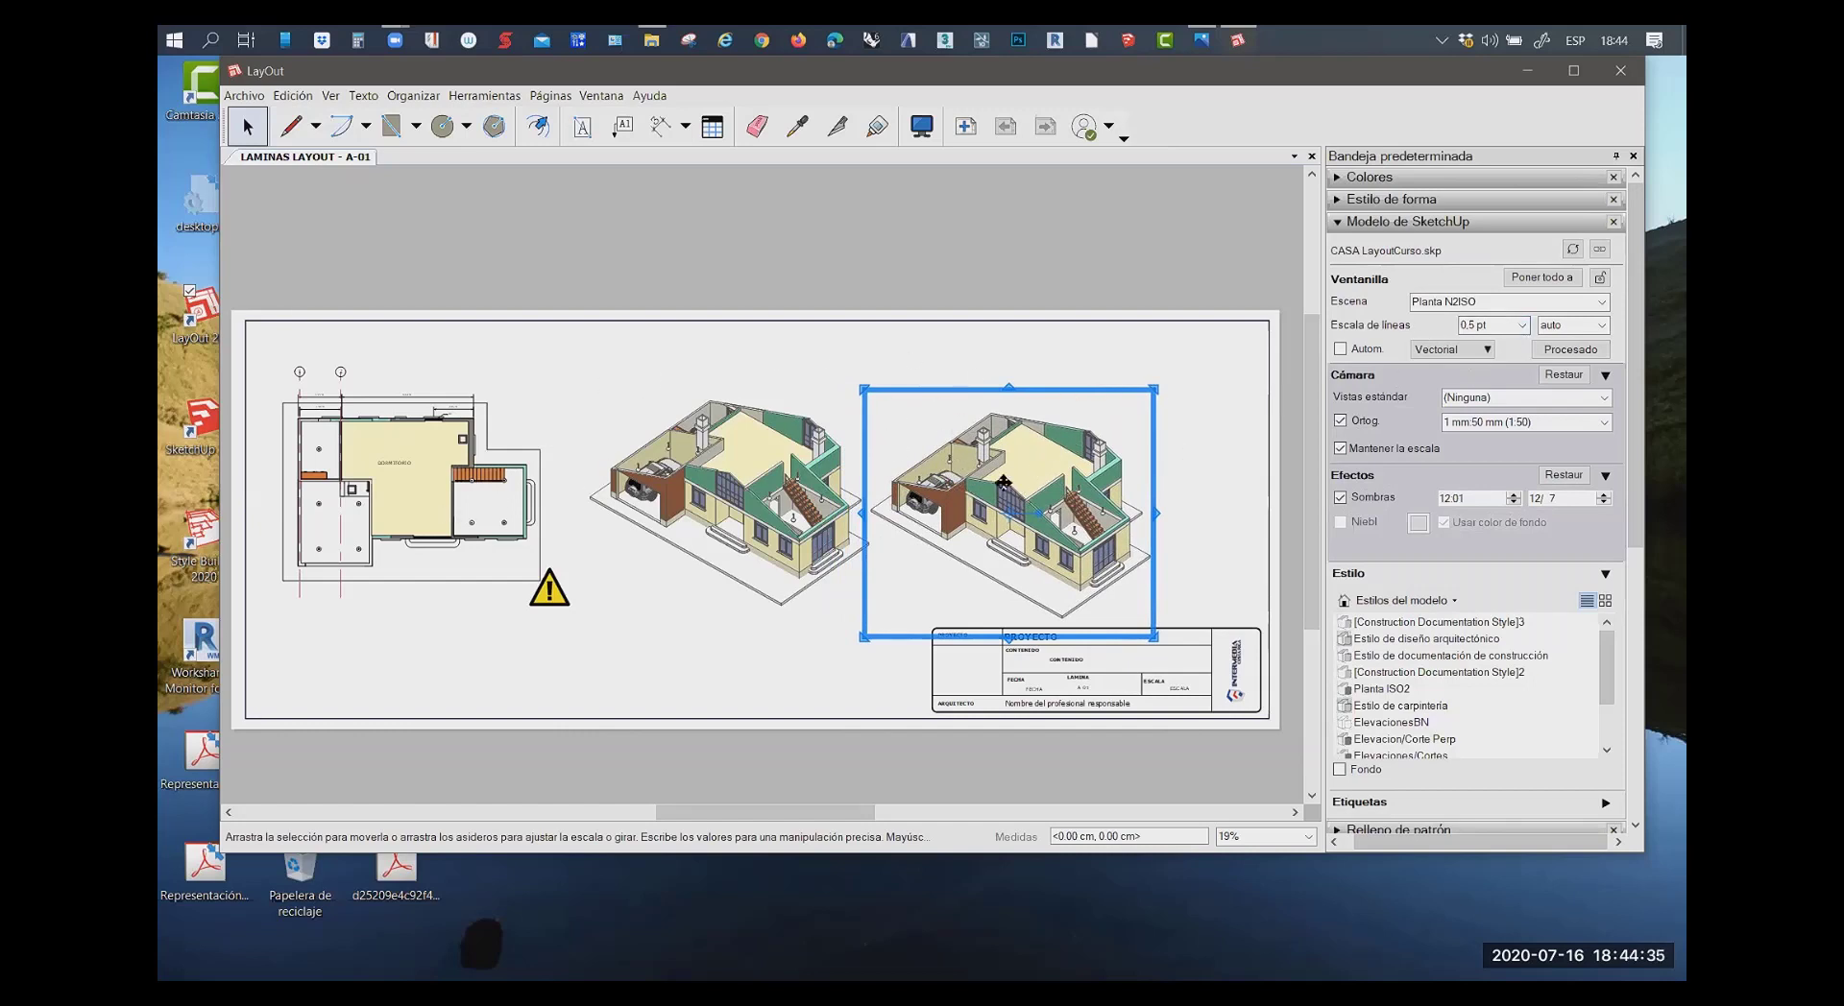
Set the right isometric copy's scene to PlantaN1 ISO and re-render it
left_click(1602, 301)
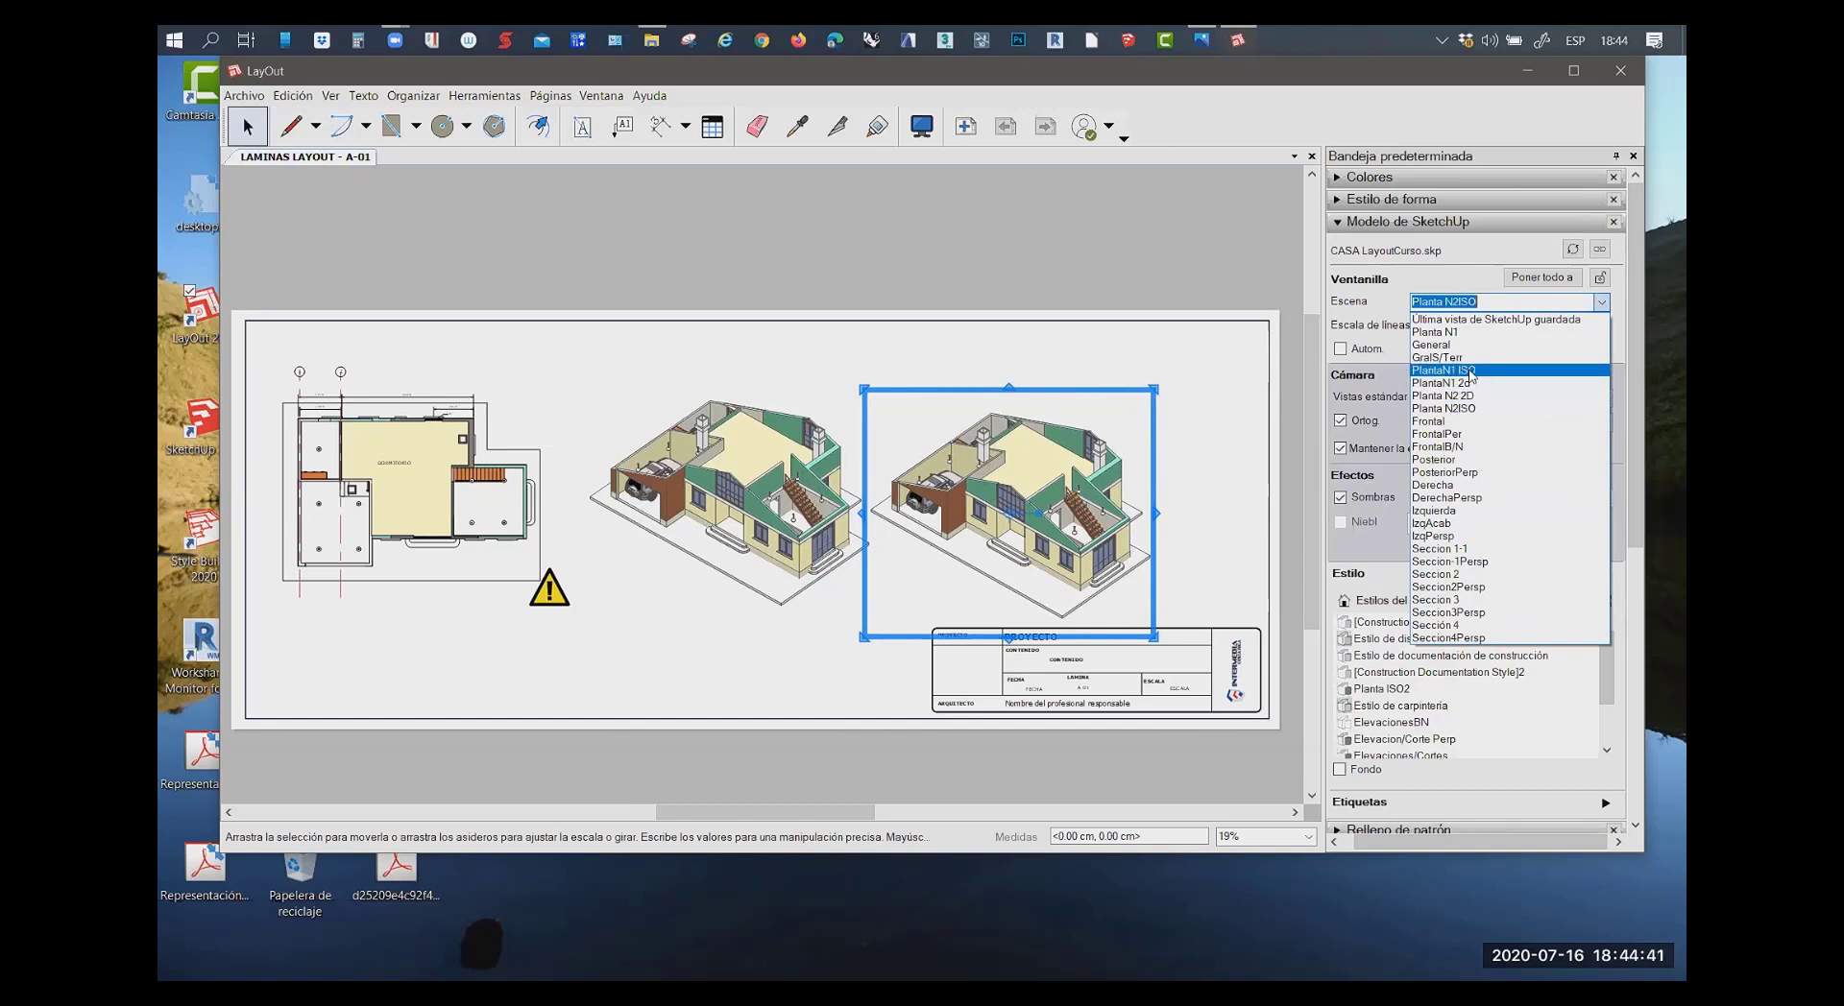
left_click(1471, 371)
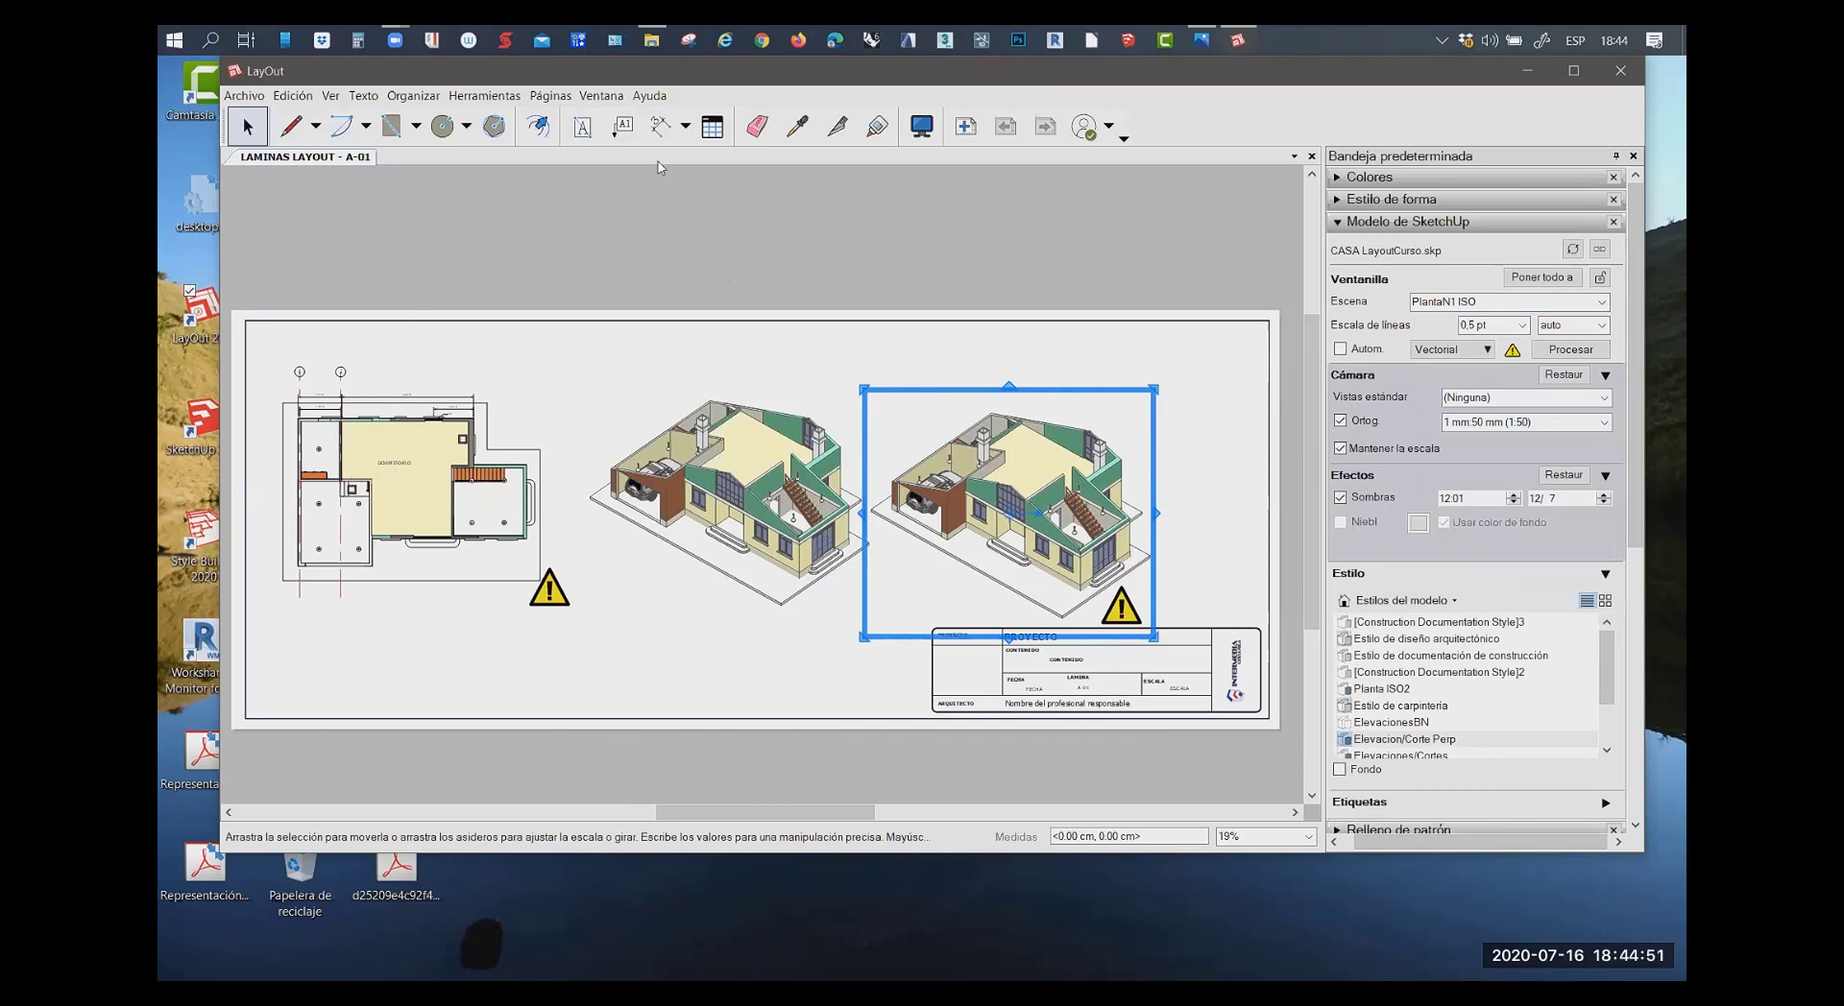
left_click(686, 127)
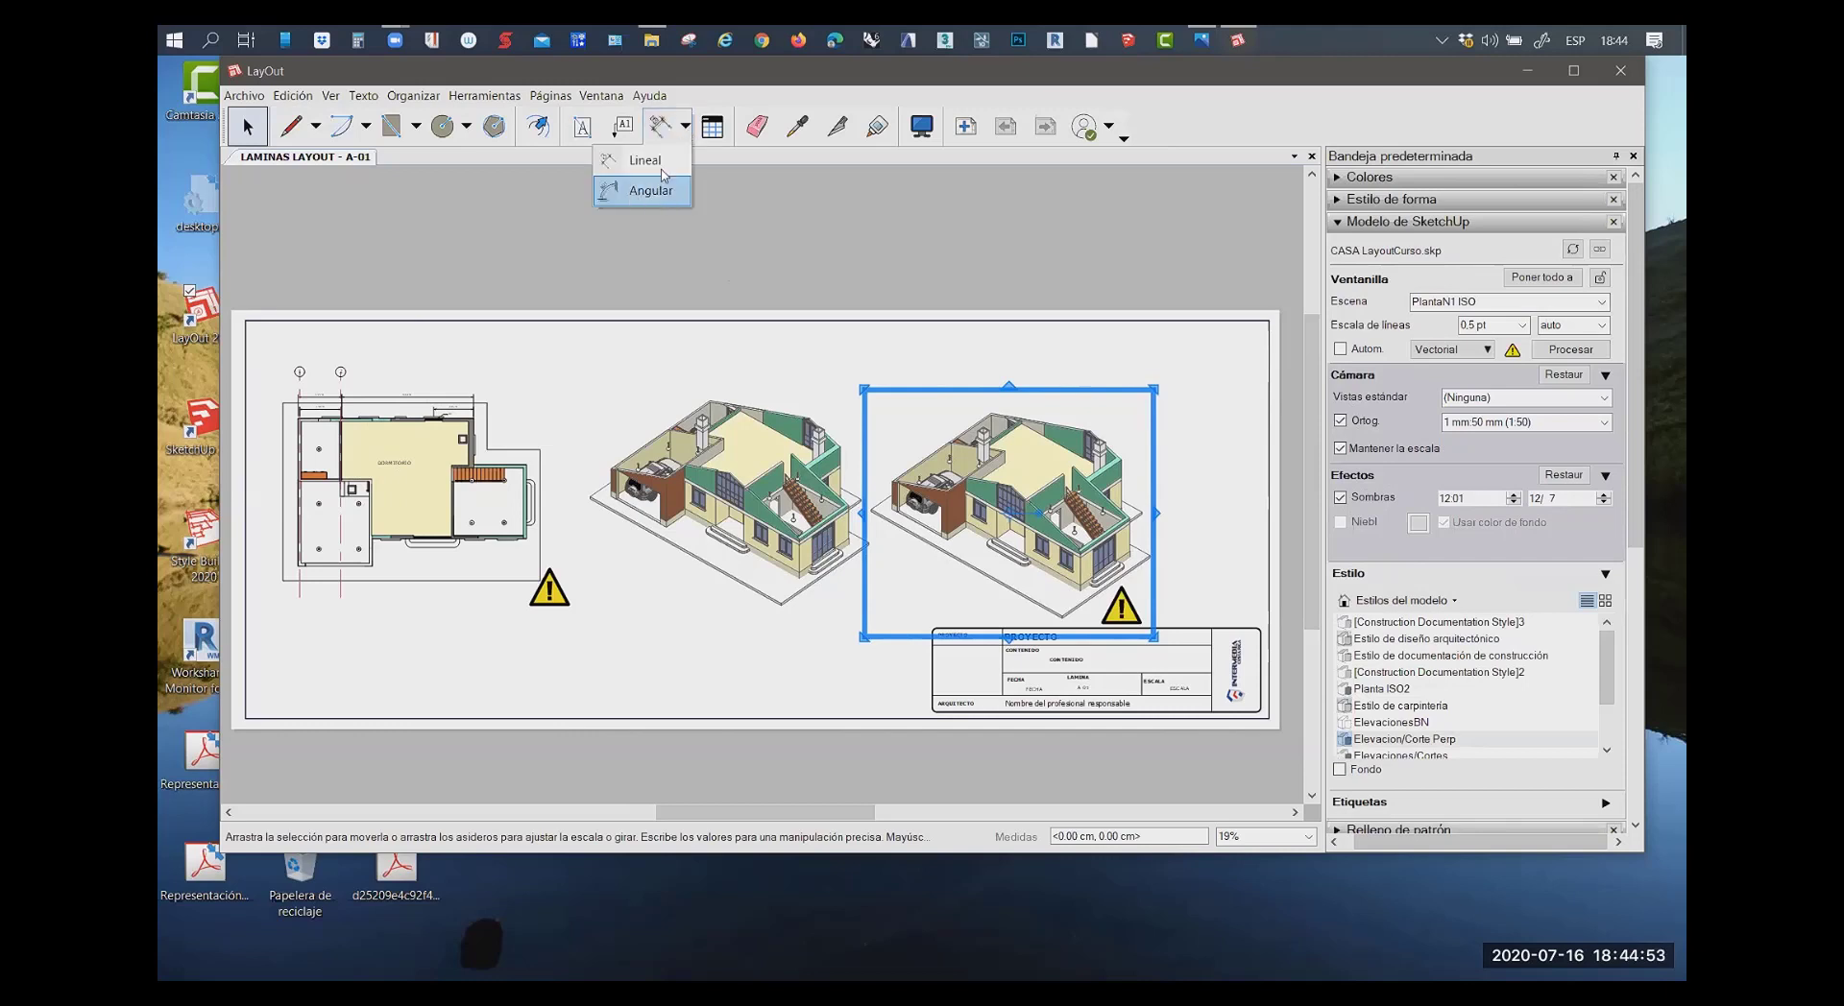
left_click(721, 260)
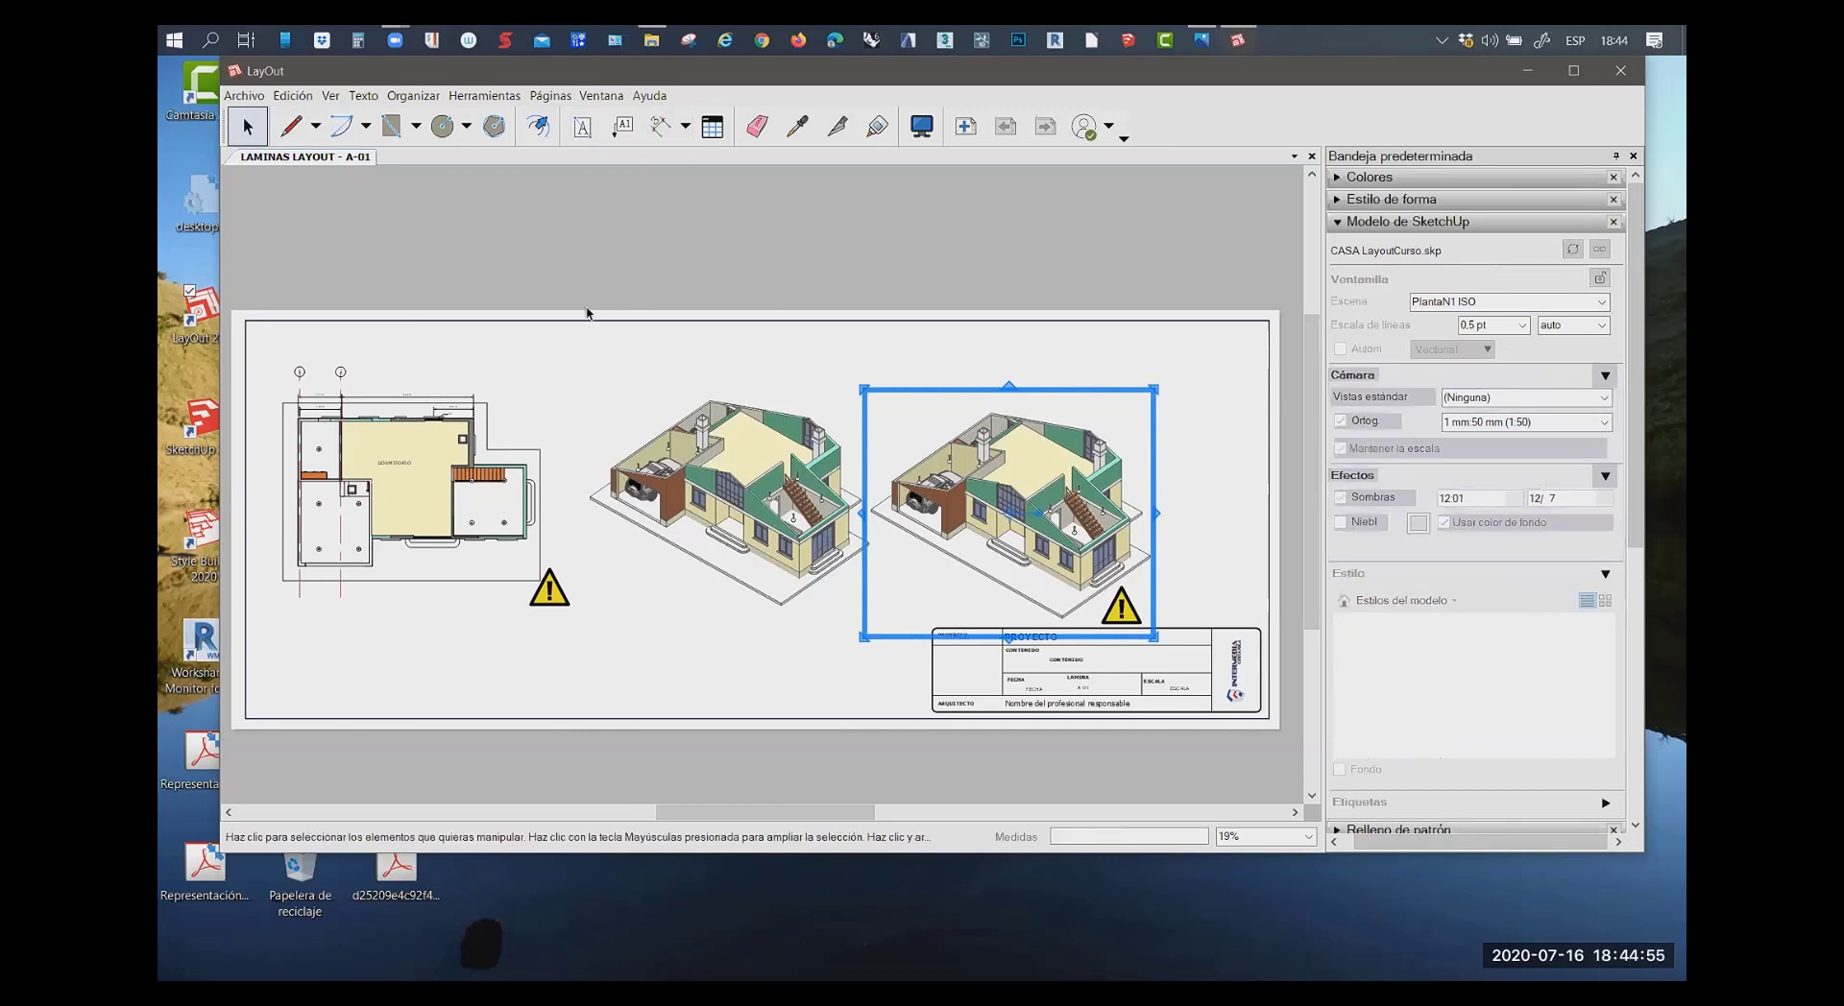
left_click(588, 313)
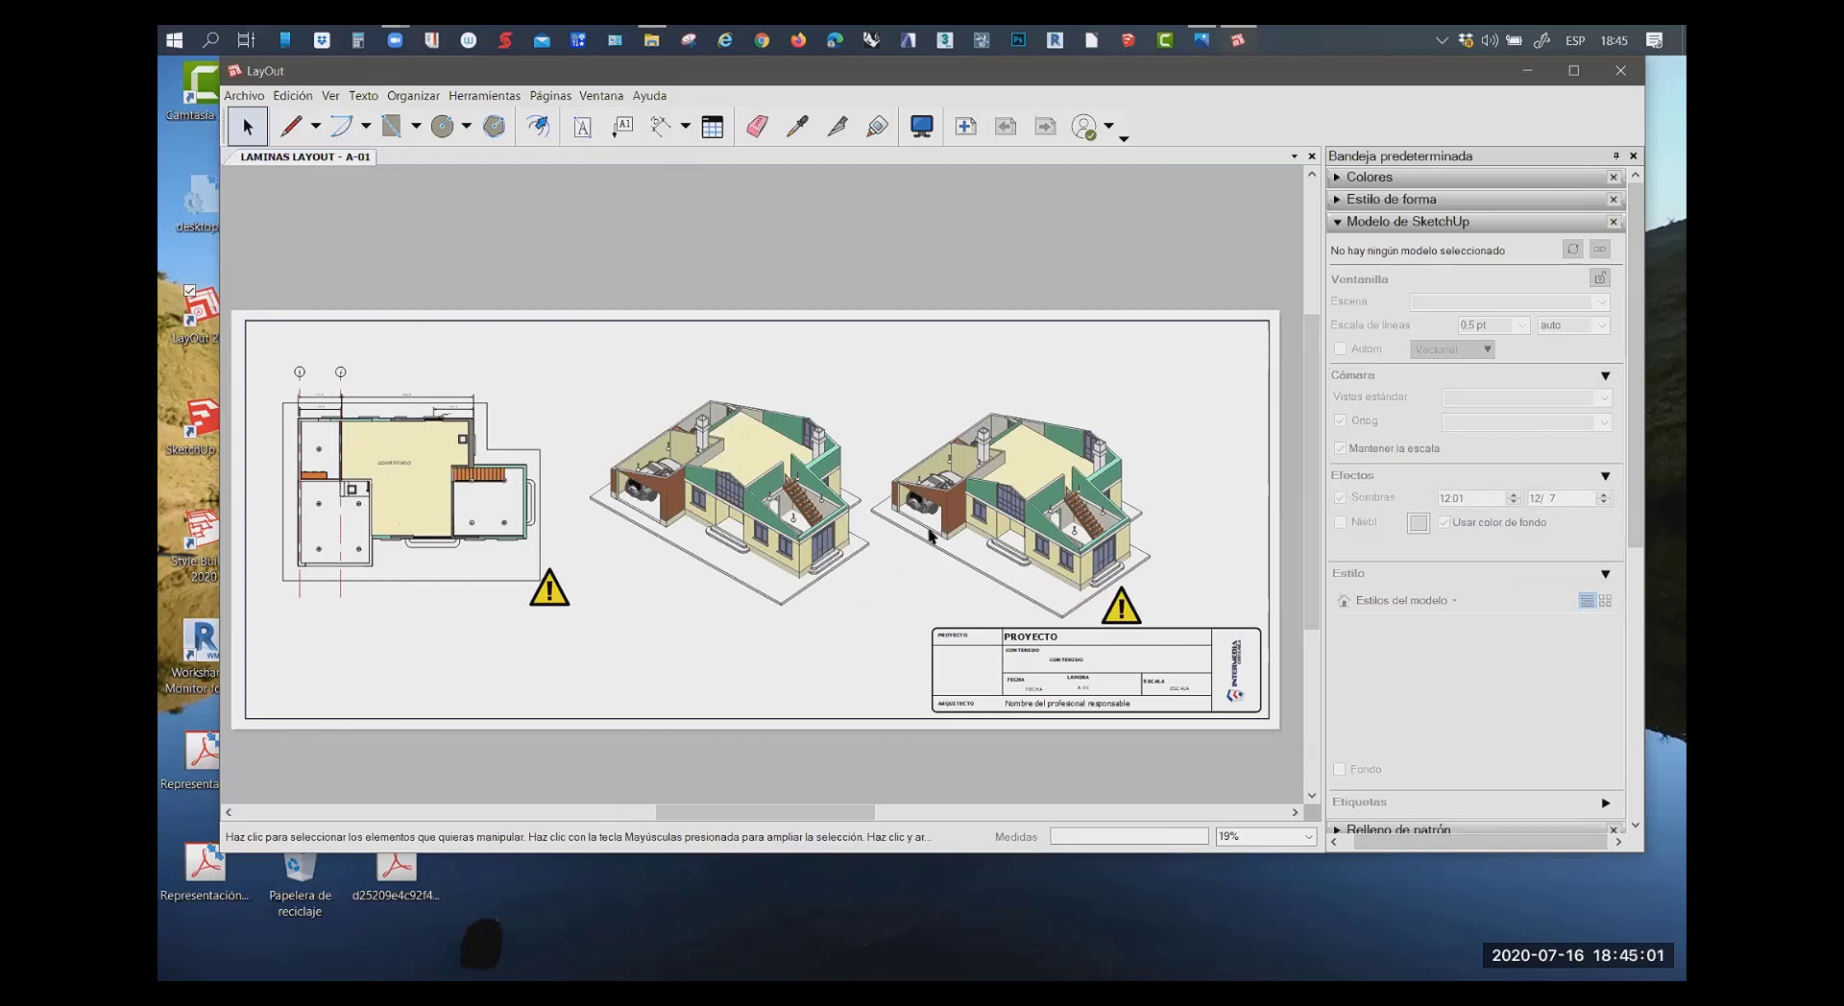
left_click(1037, 519)
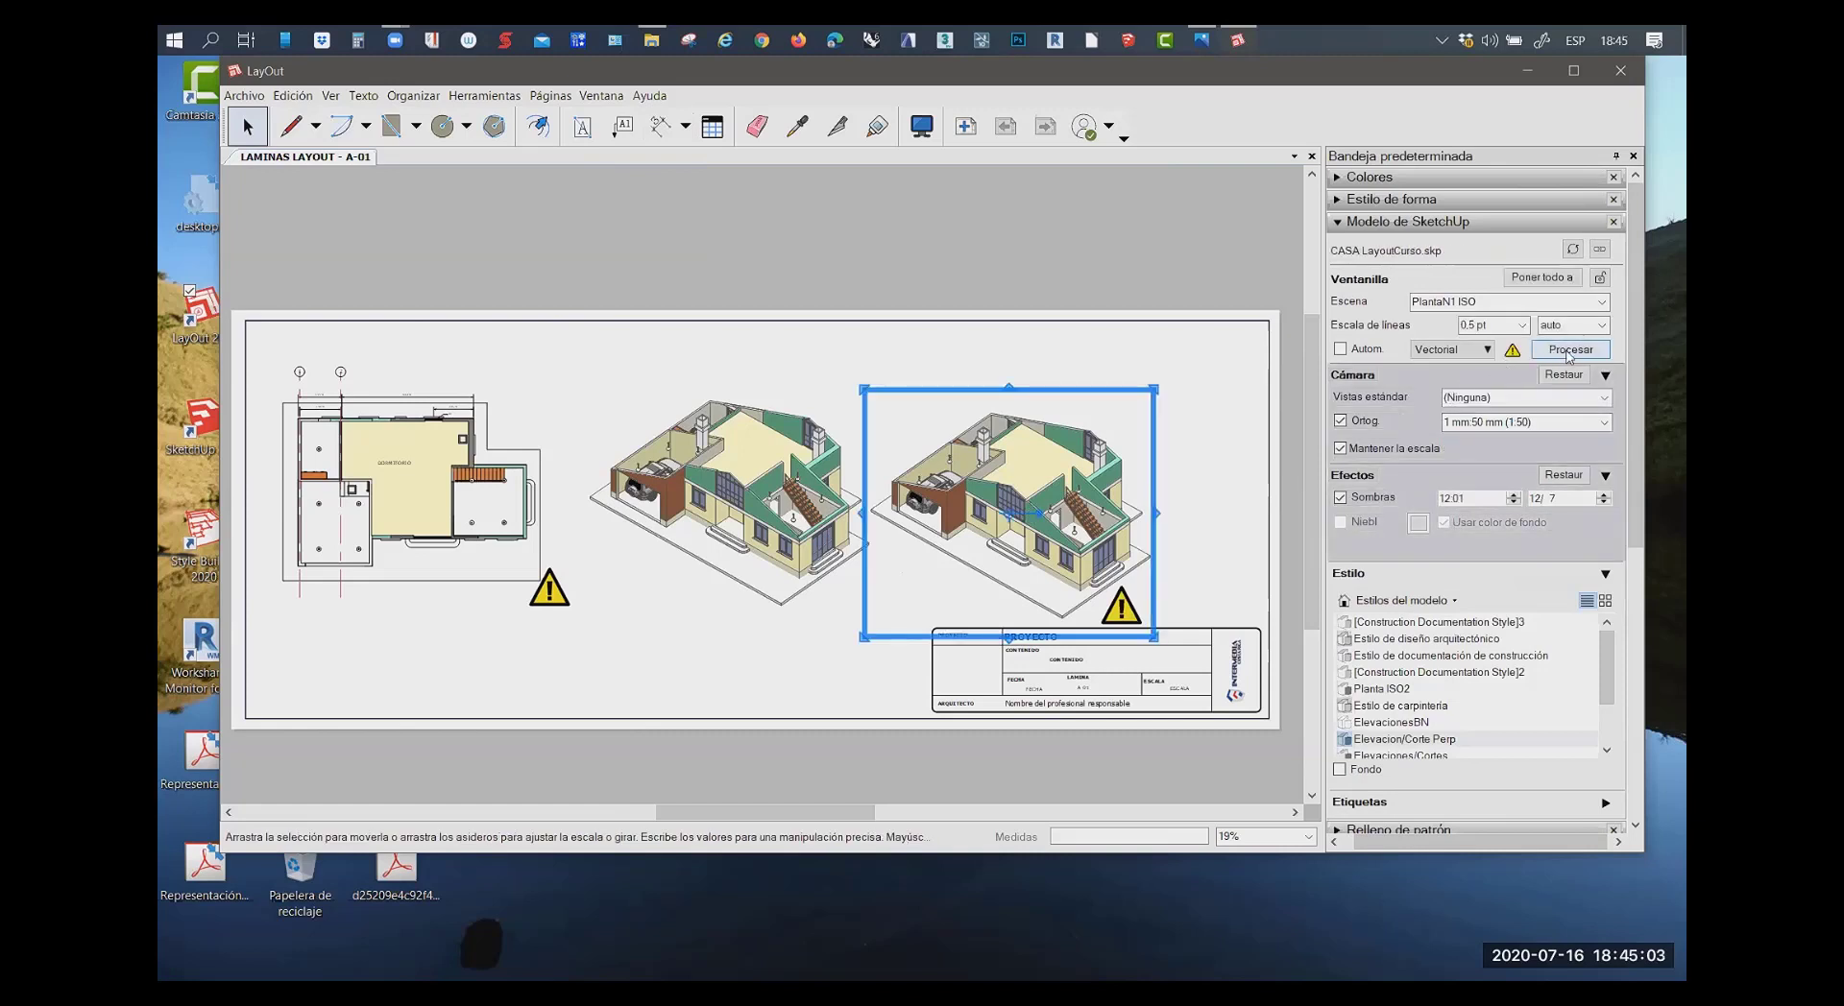
left_click(1568, 351)
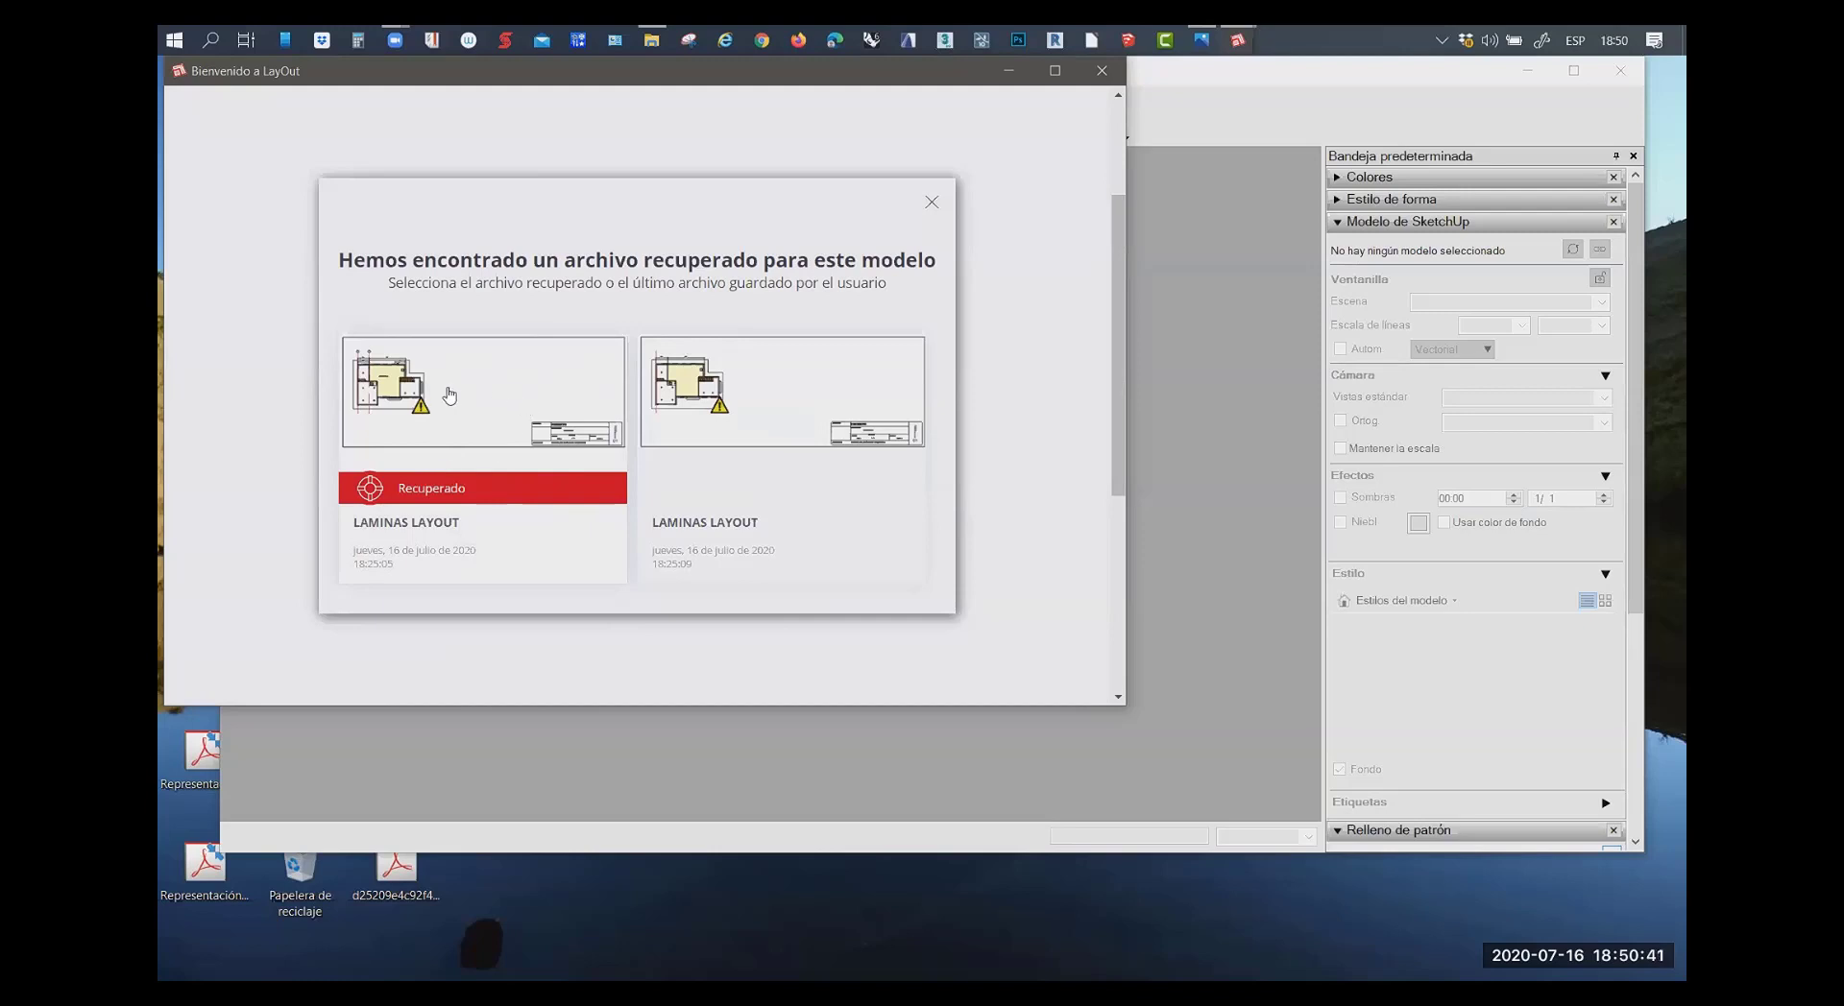
Reopen the recovered LAMINAS LAYOUT file and copy the floor plan viewport to the right
left_click(456, 392)
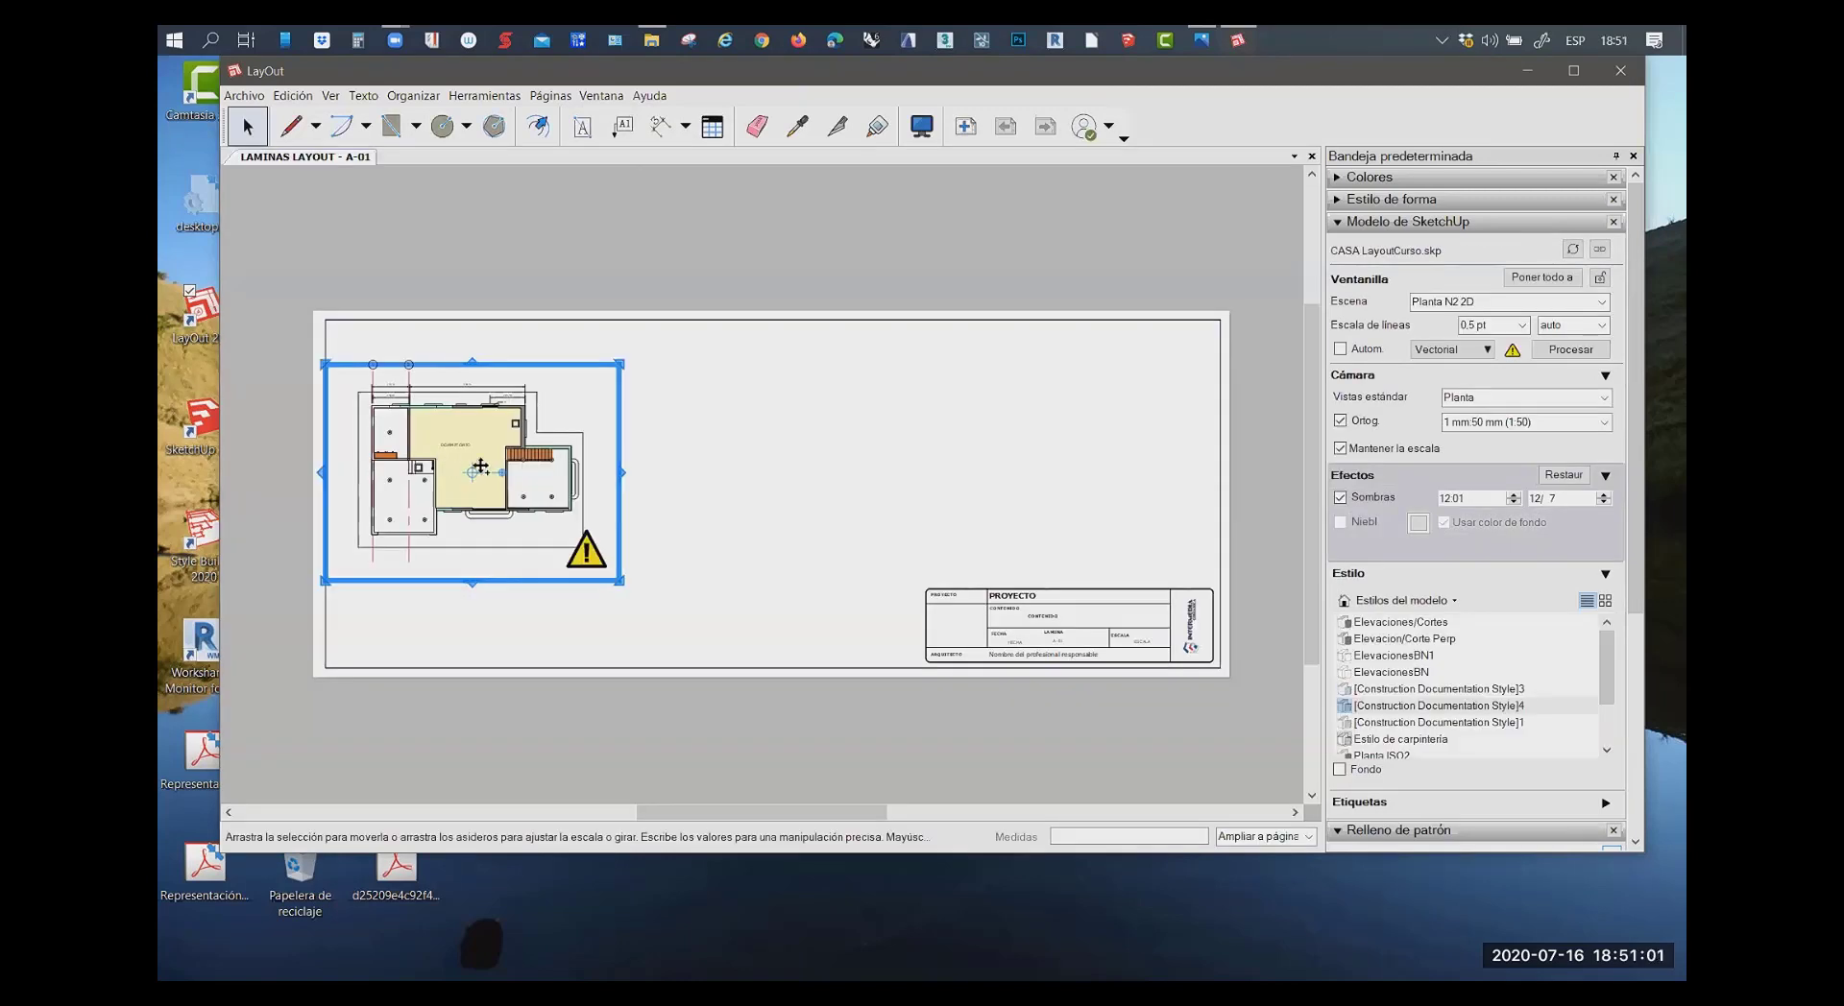
mouse_move(487, 445)
left_mouse_down("ctrl")
mouse_move(771, 465)
mouse_move(673, 453)
mouse_move(697, 460)
left_mouse_up("ctrl")
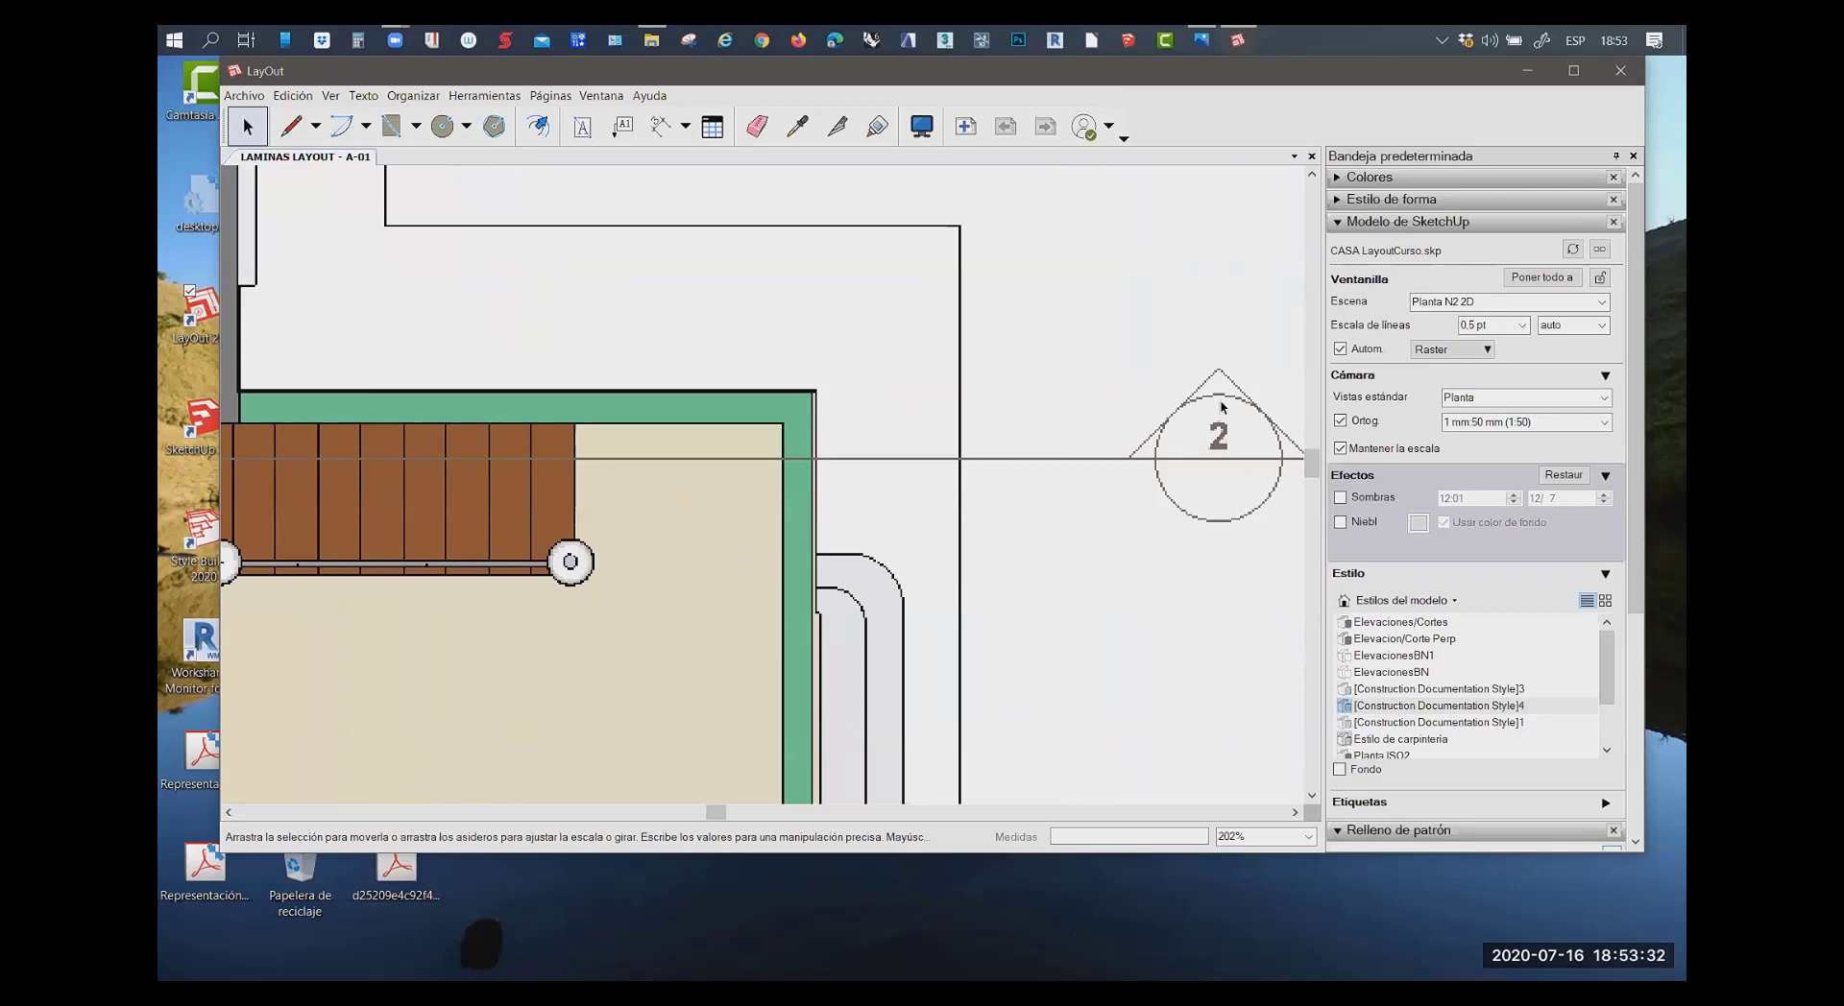
Set the floor plan viewport's line scale to 2 pt
scroll(755, 405, "up", 1)
scroll(816, 514, "down", 3)
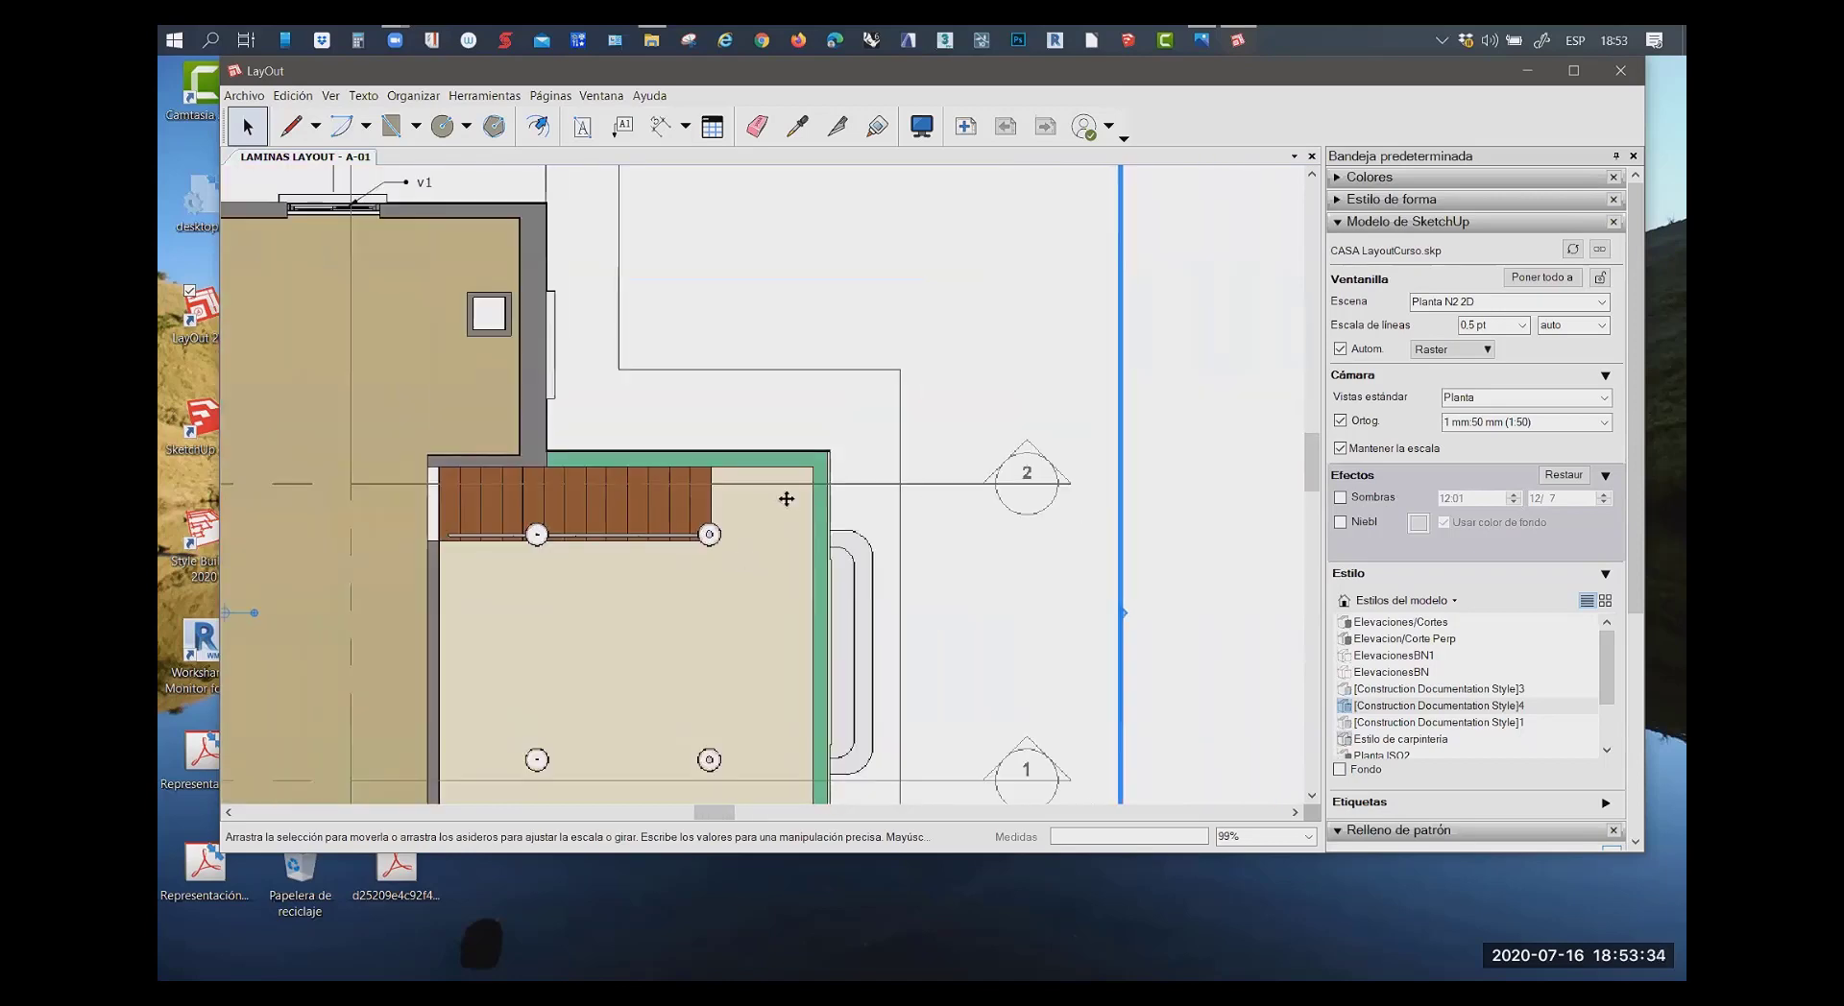
scroll(782, 534, "up", 3)
scroll(945, 552, "up", 2)
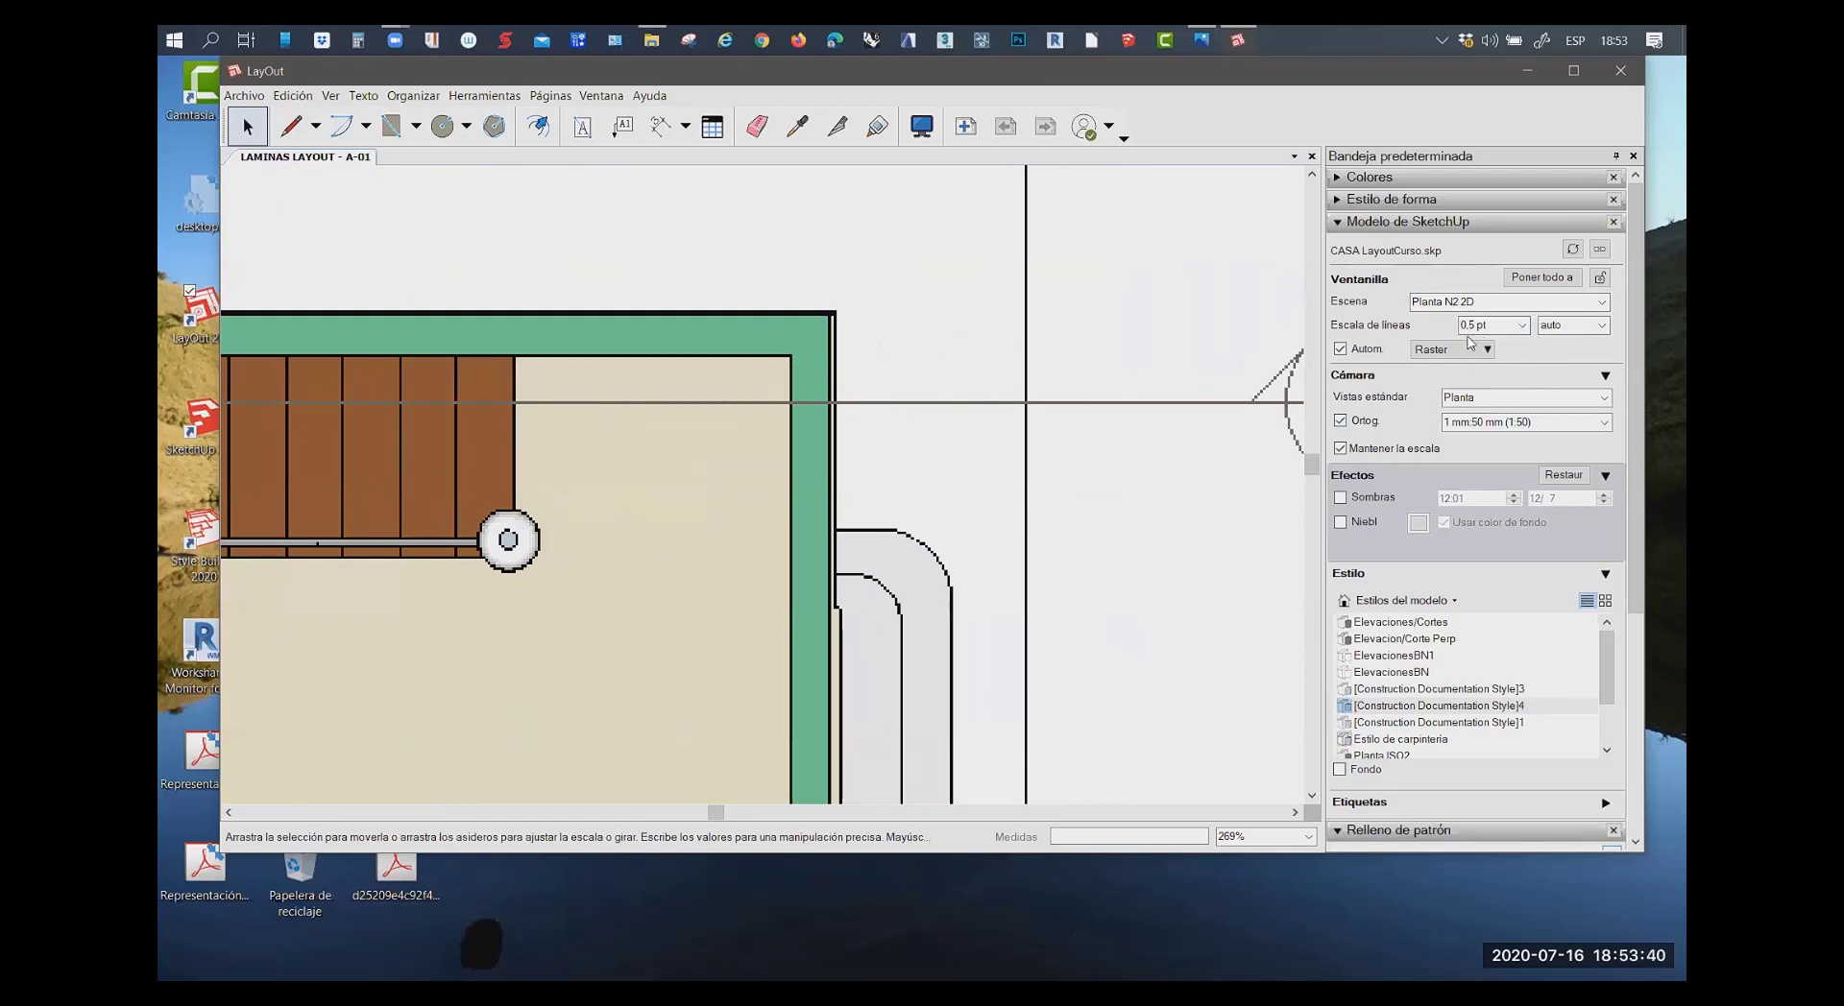
left_click(1522, 327)
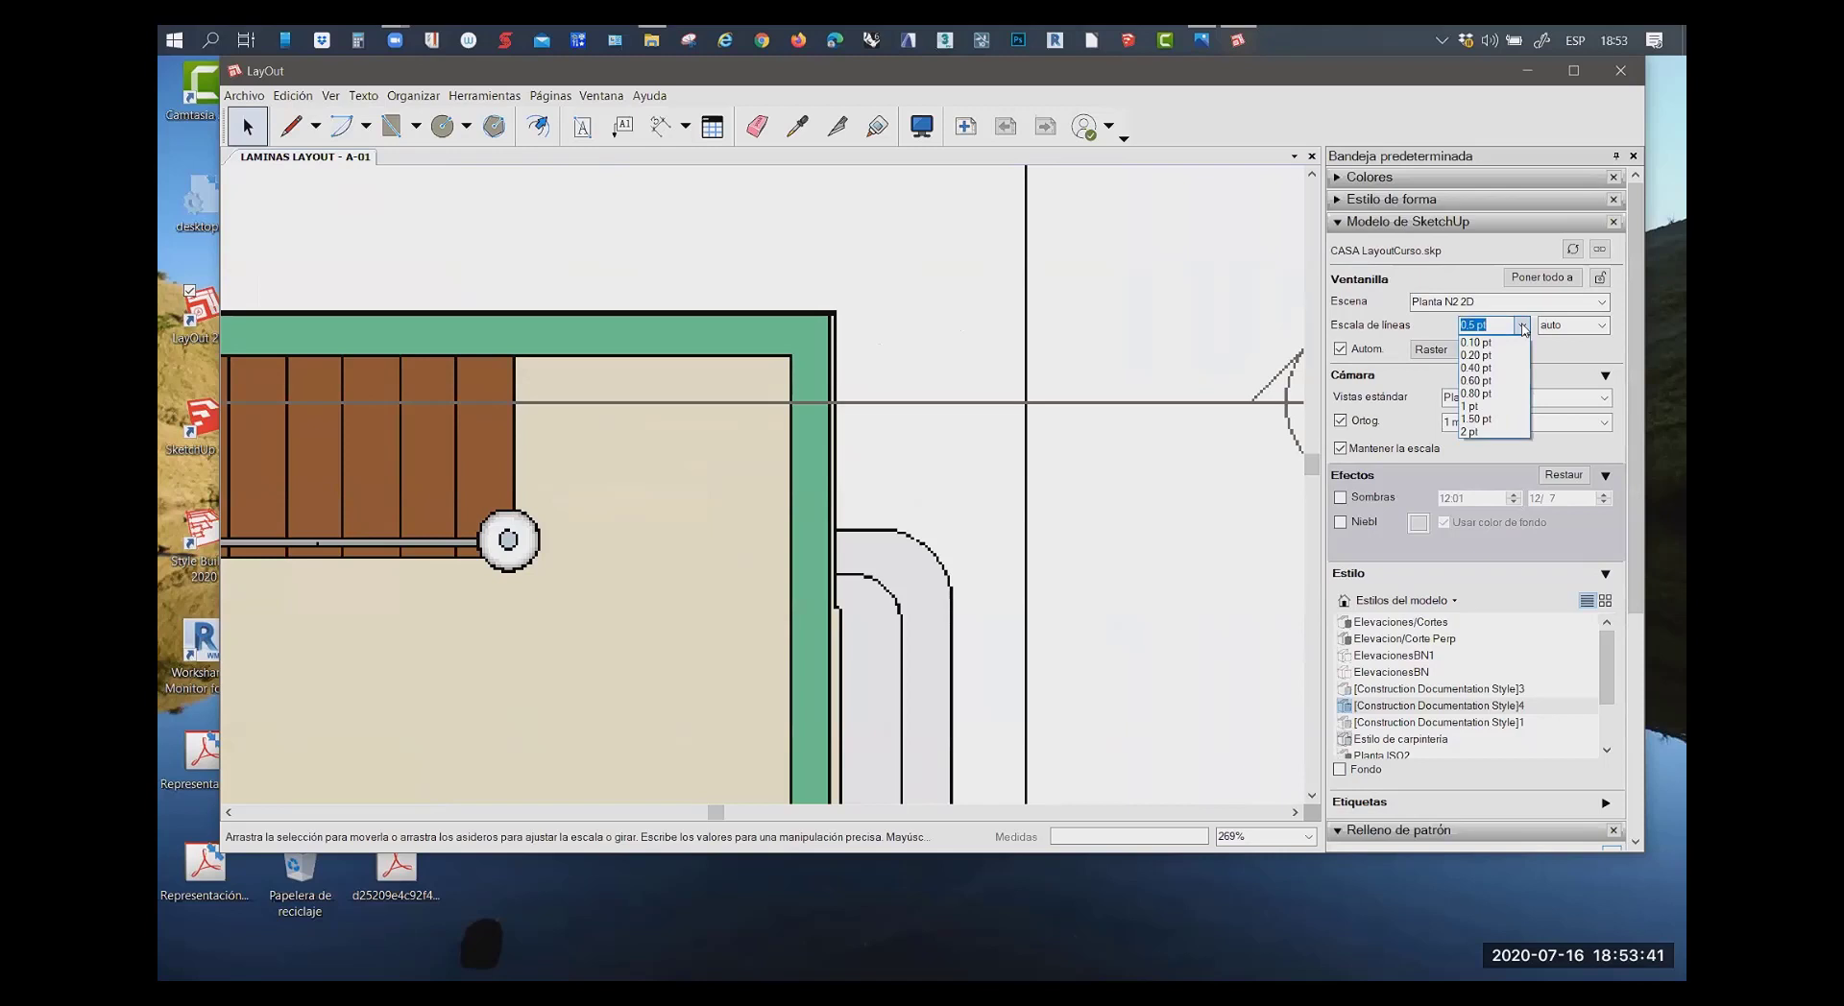
left_click(1480, 432)
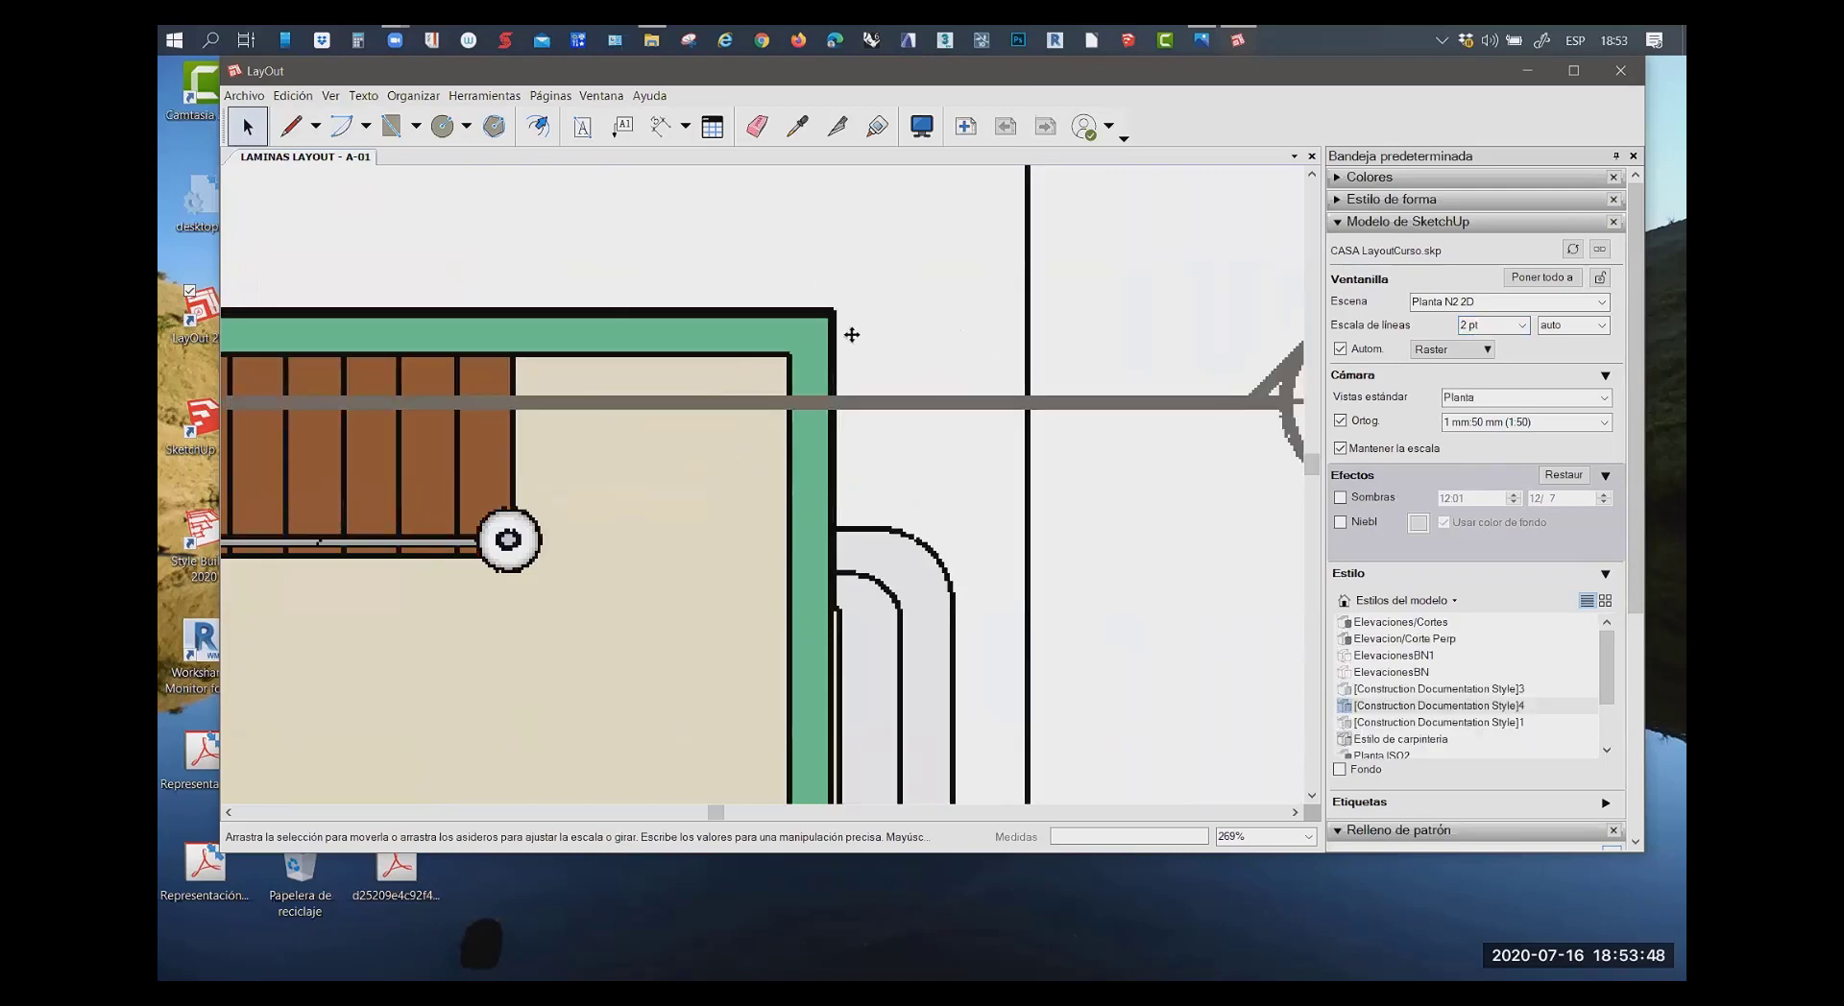
scroll(968, 456, "down", 3)
scroll(1017, 446, "down", 3)
scroll(1022, 448, "down", 4)
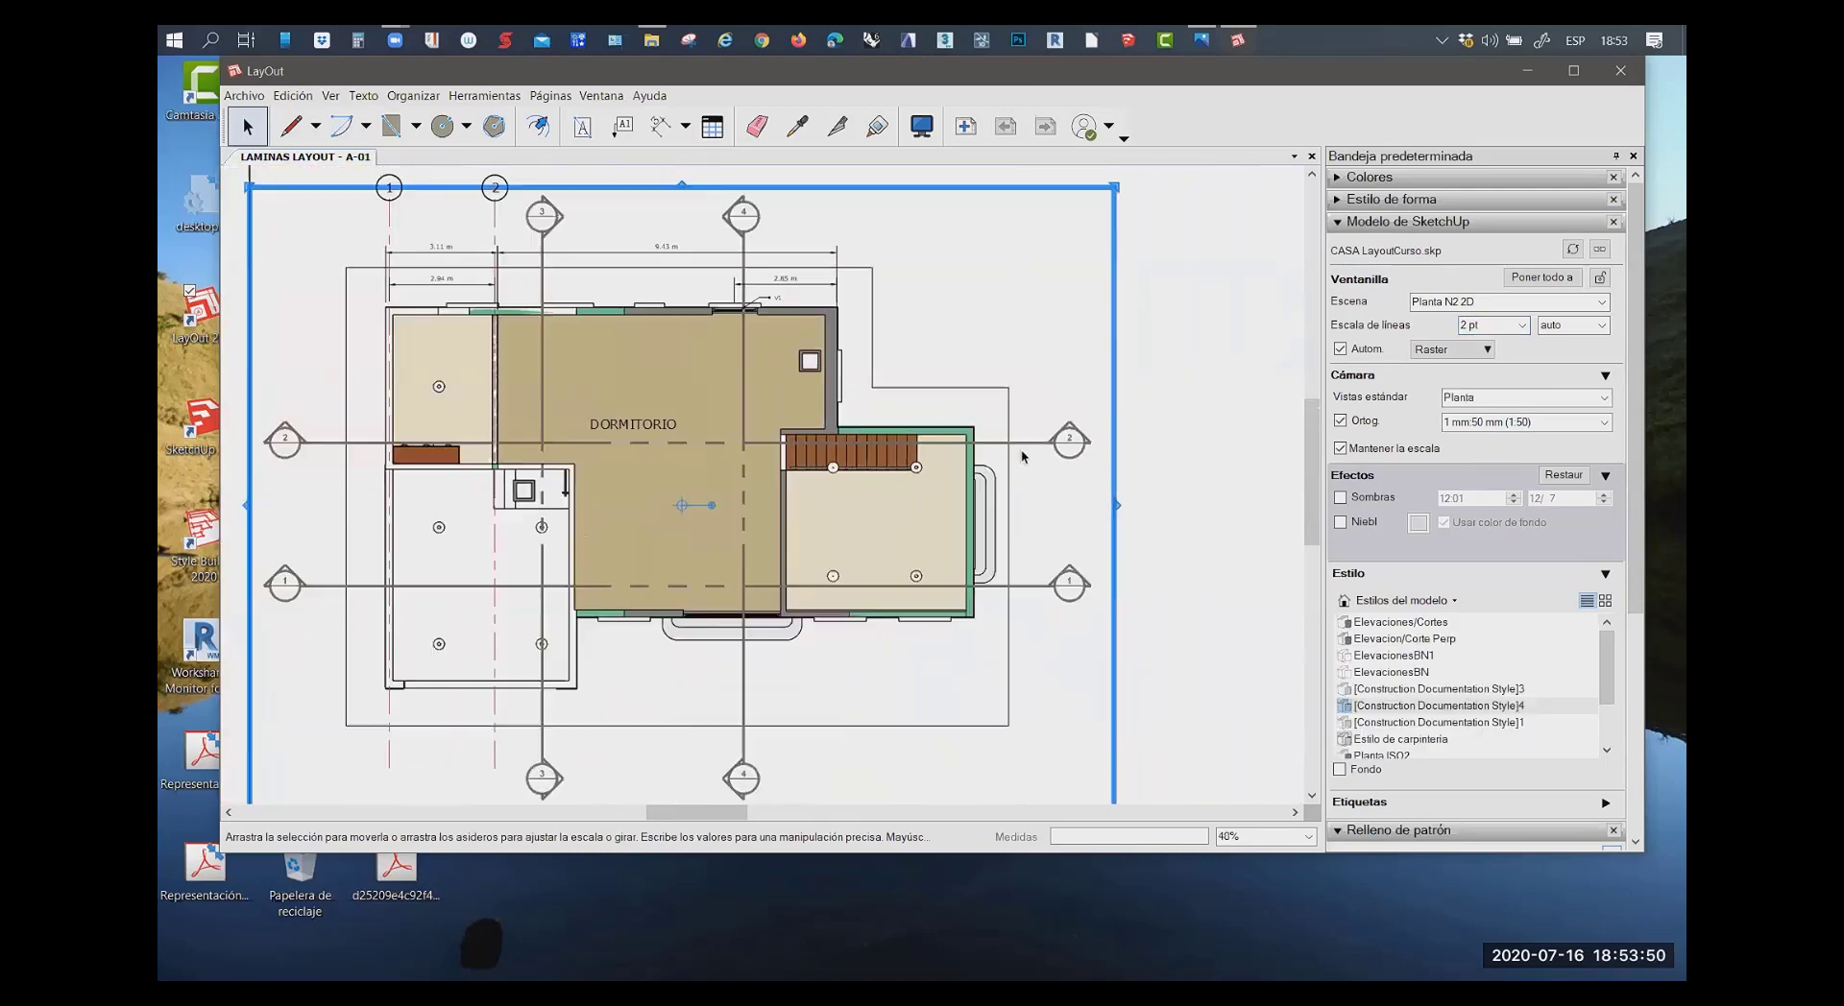
scroll(1022, 447, "down", 1)
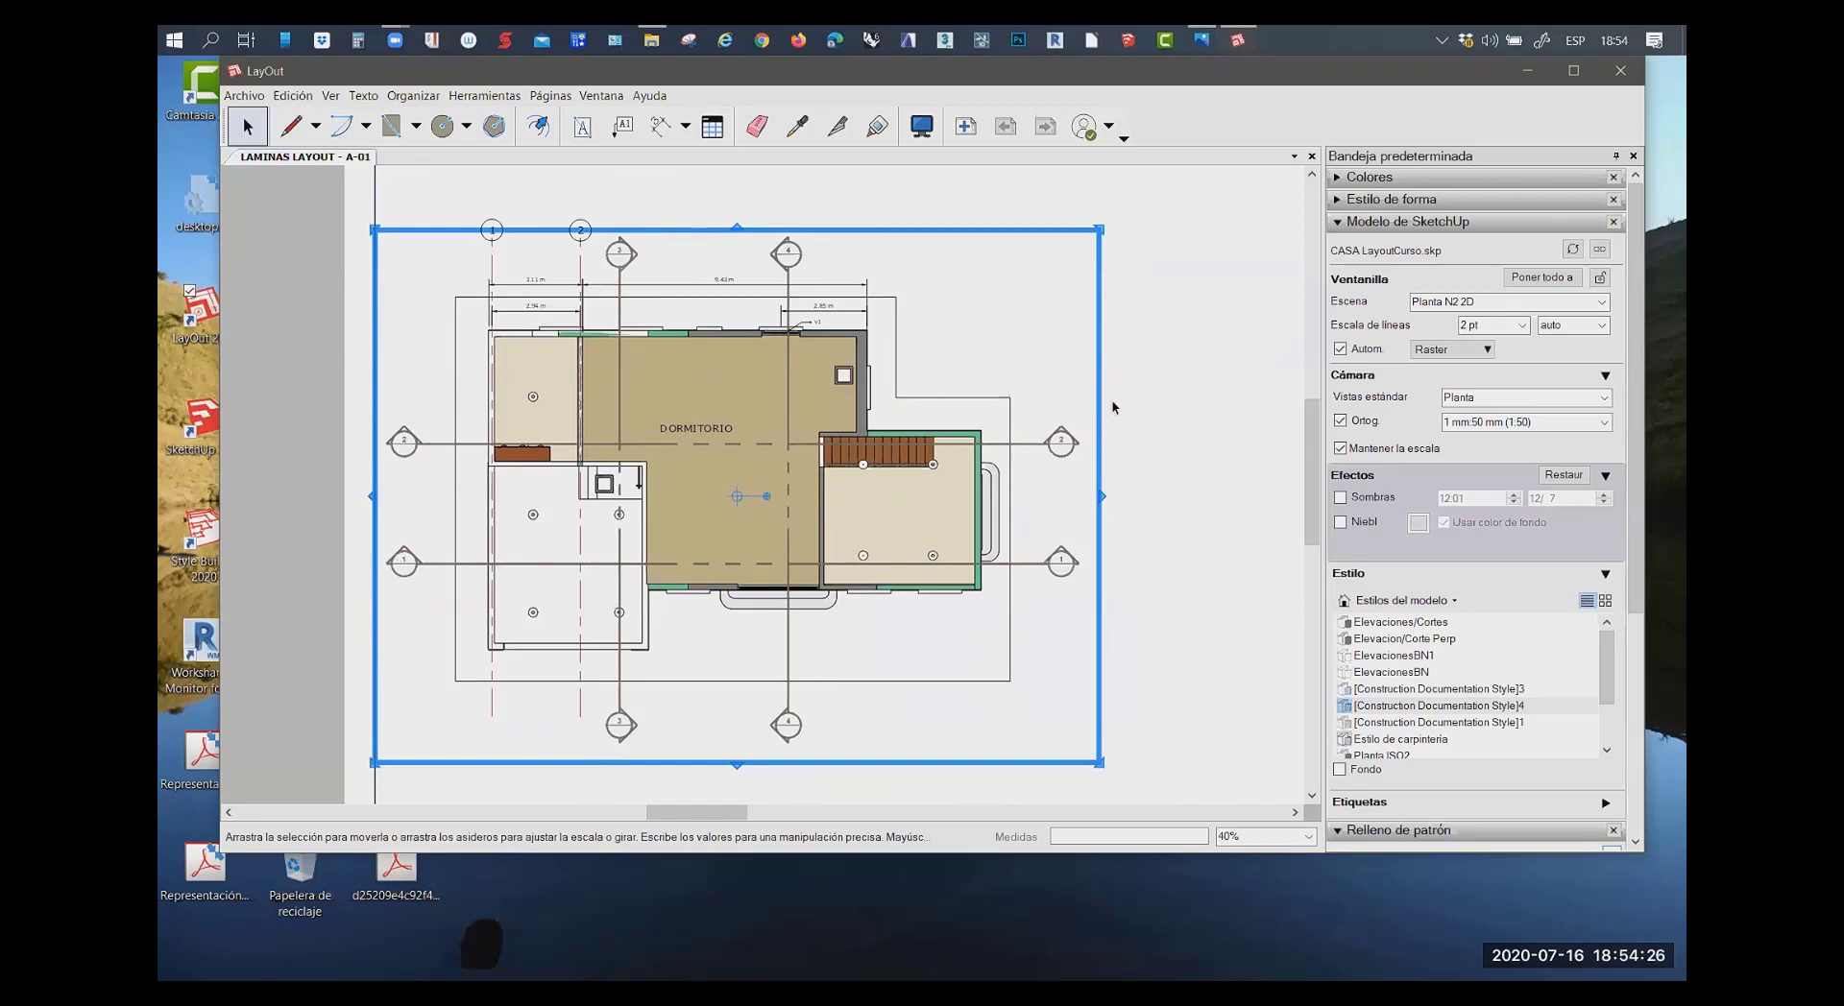
Deselect and reselect the floor plan viewport while zooming to inspect the result
left_click(1164, 476)
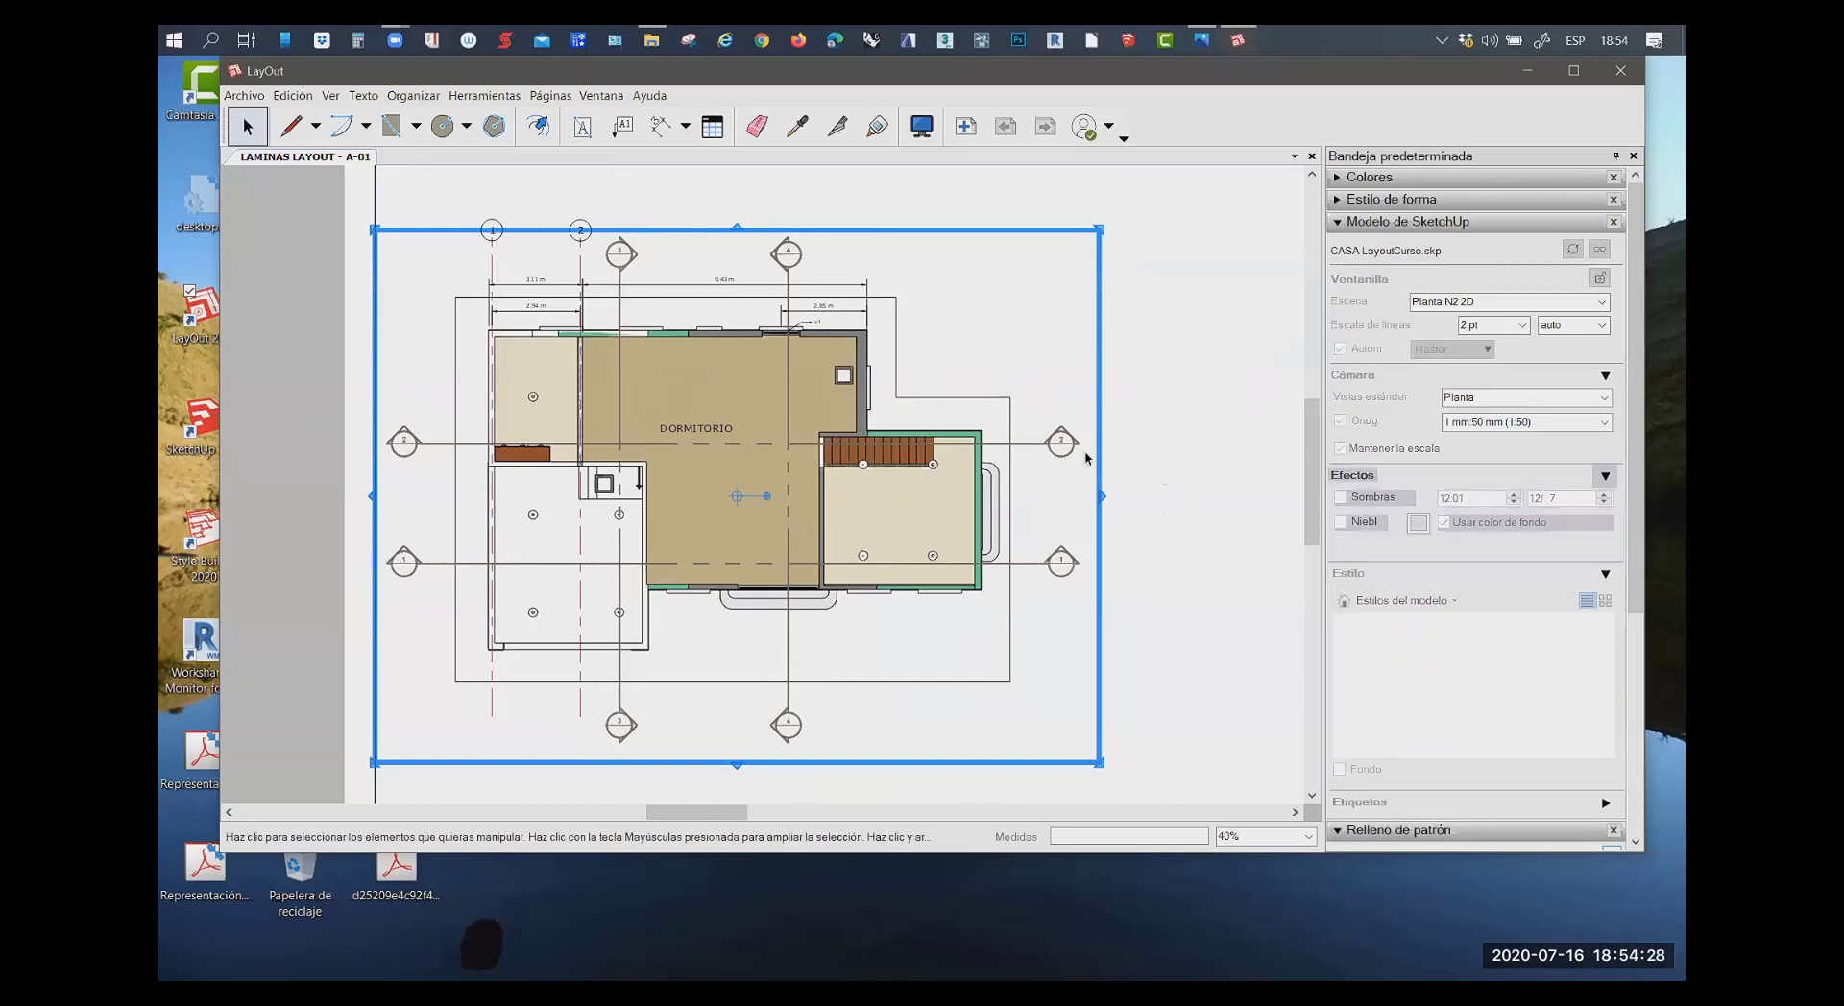
scroll(769, 272, "up", 1)
scroll(769, 271, "up", 2)
scroll(769, 272, "down", 1)
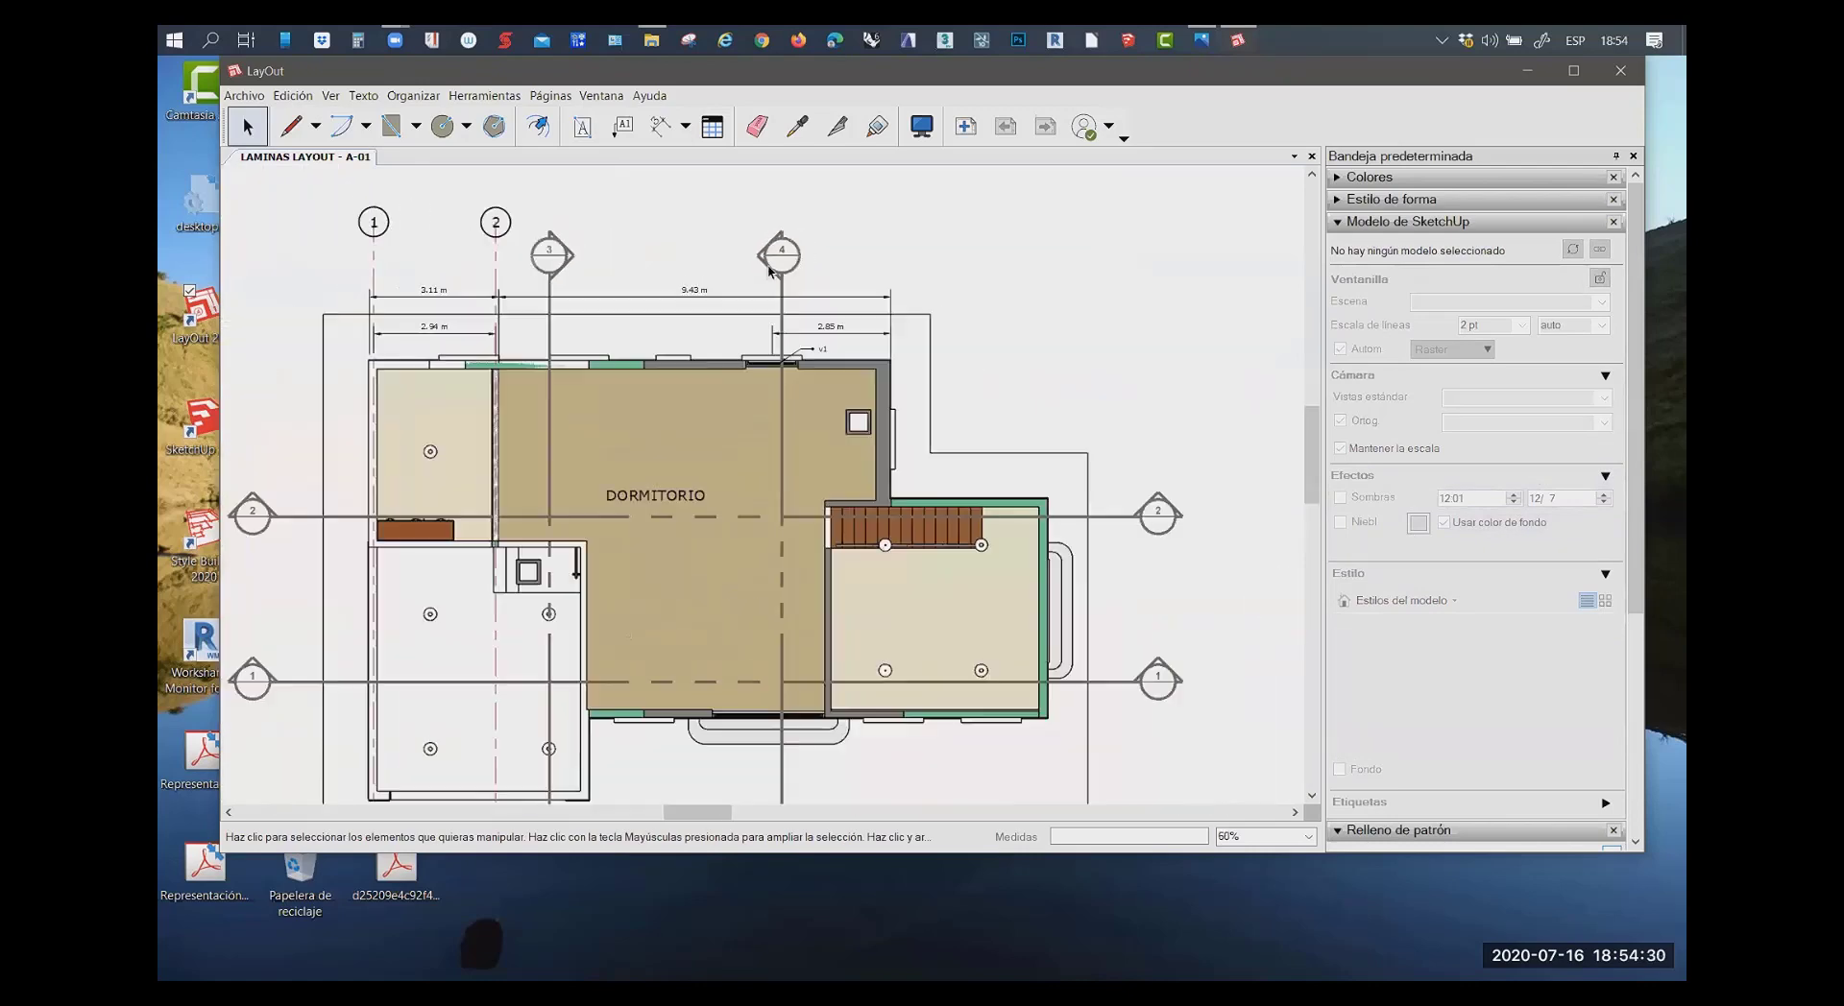
scroll(769, 272, "down", 1)
scroll(769, 272, "down", 1)
scroll(769, 272, "up", 1)
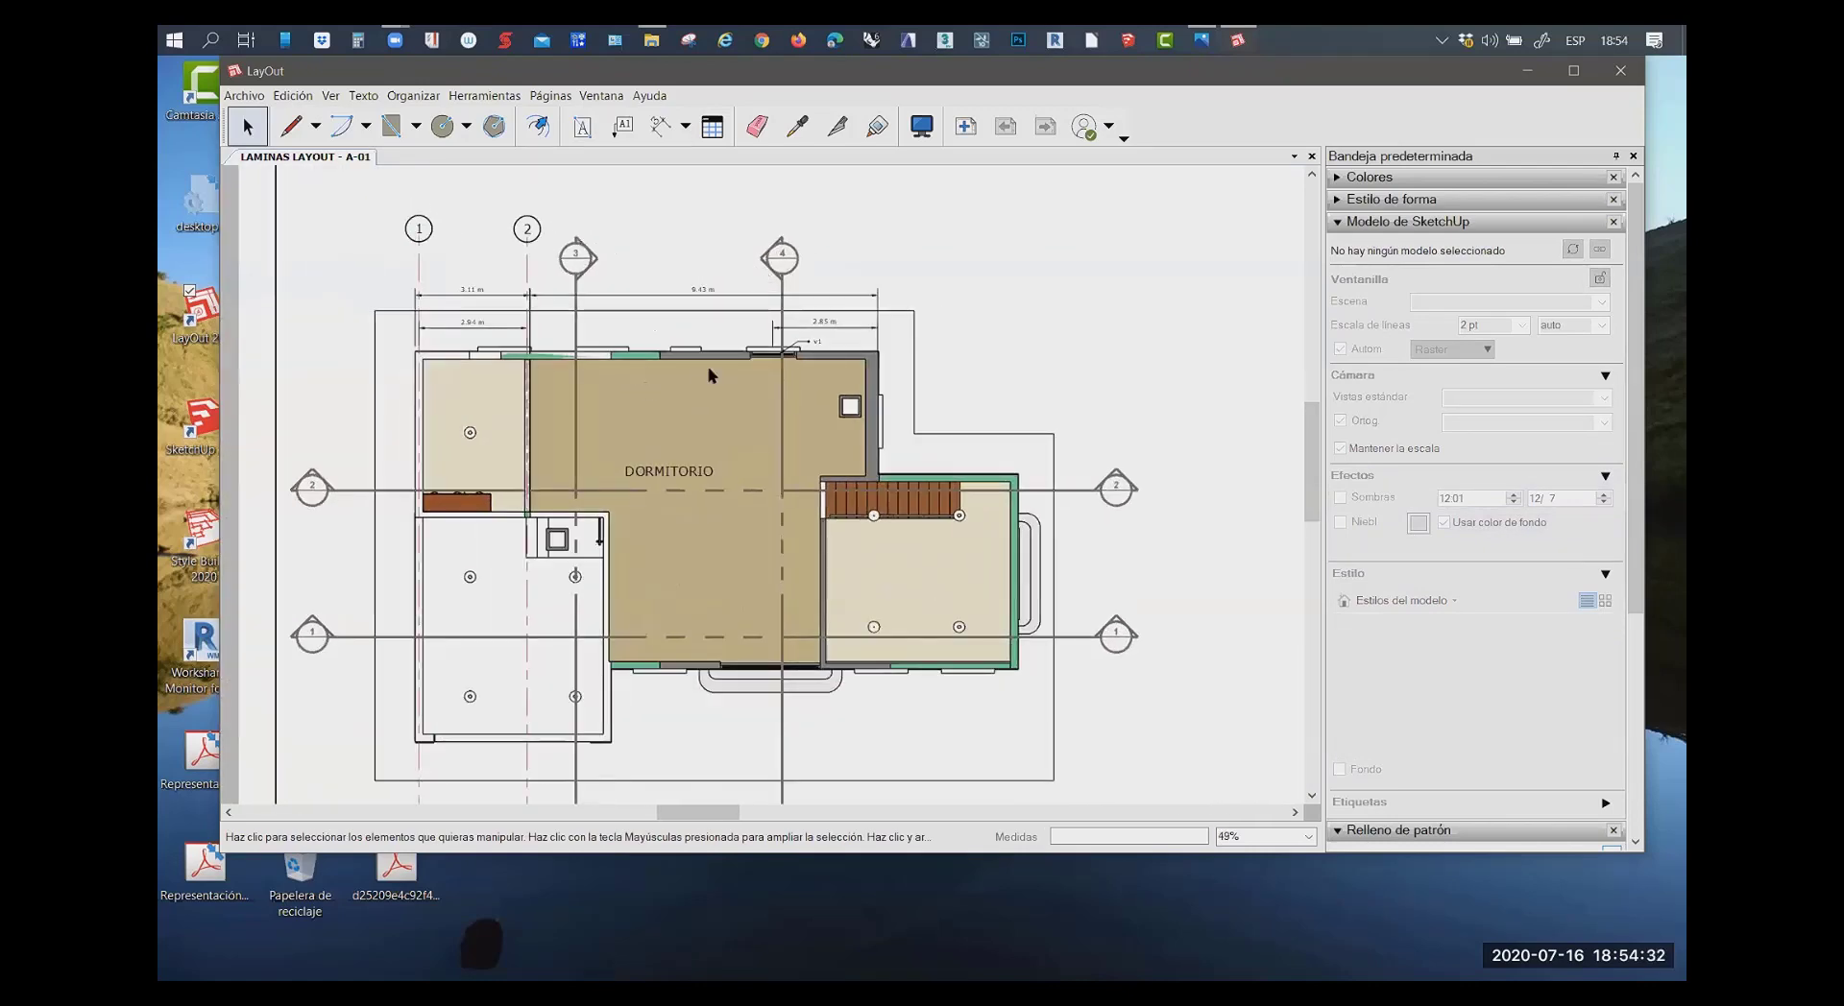
left_click(712, 450)
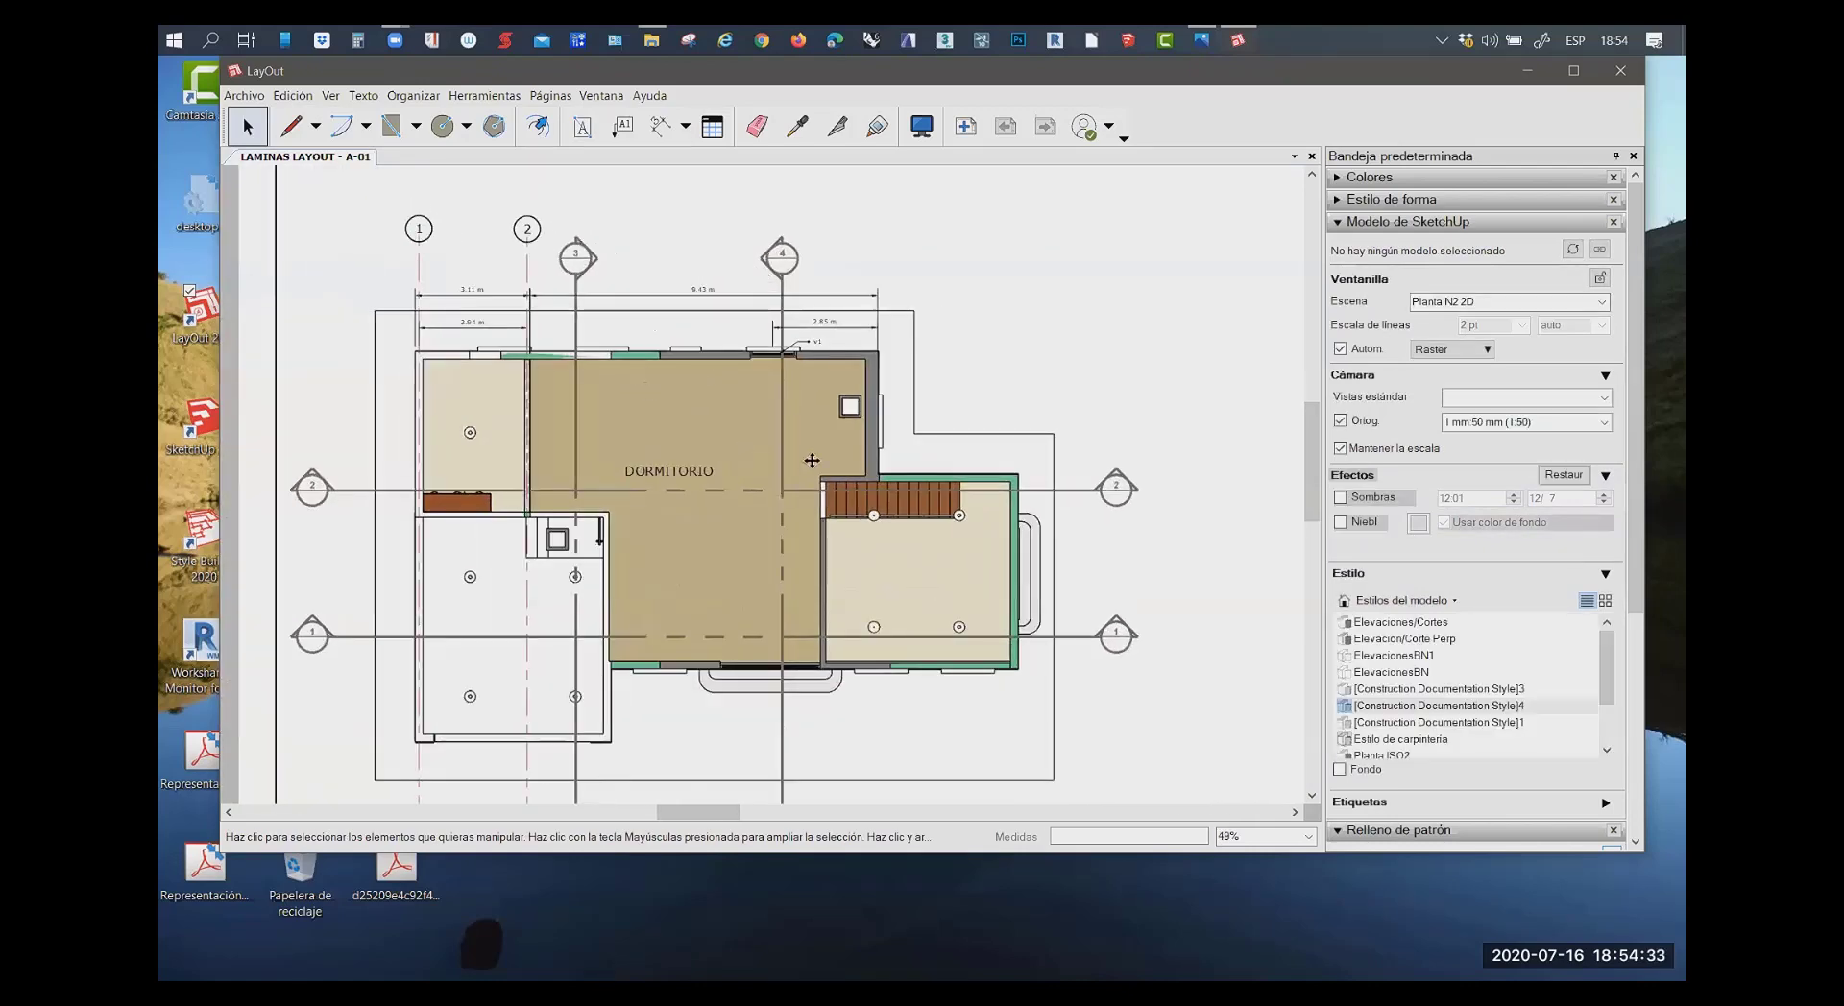
left_click(941, 394)
scroll(1073, 491, "up", 1)
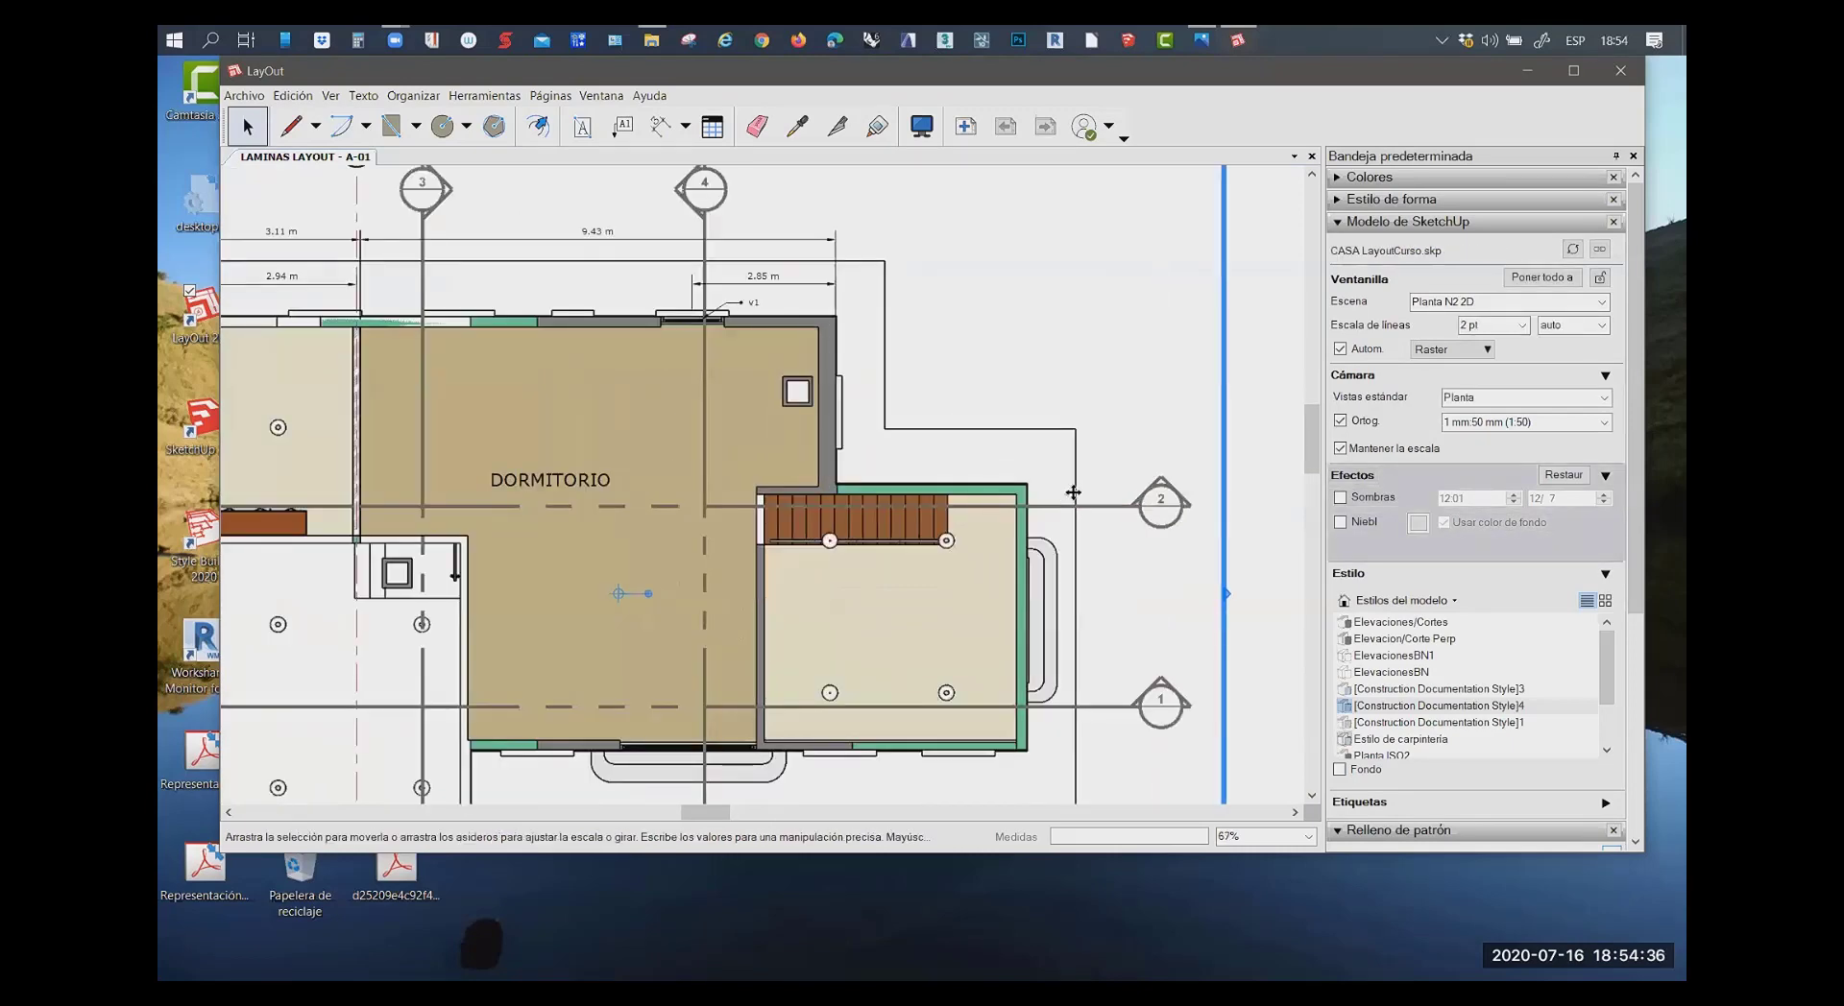
scroll(1072, 492, "up", 2)
scroll(1072, 492, "up", 1)
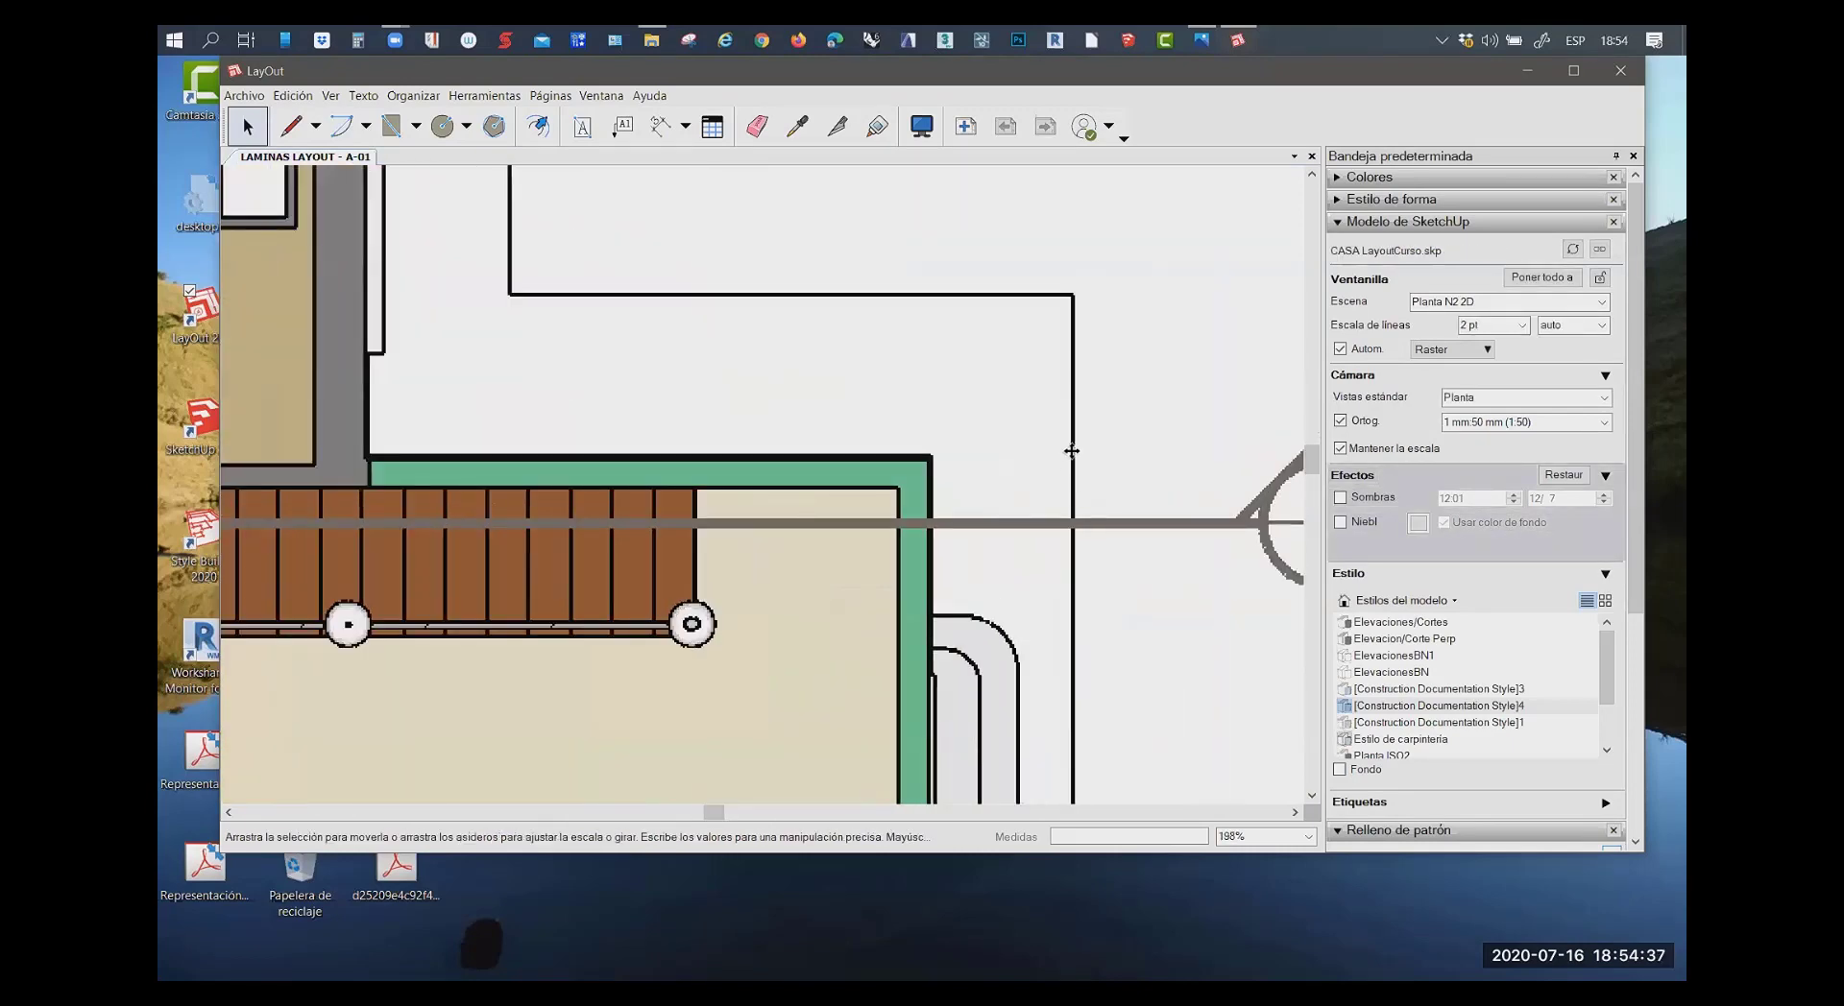
Reduce the Planta N2 floor plan viewport's line scale to 0.40 pt and check the thinner lines
left_click(1522, 326)
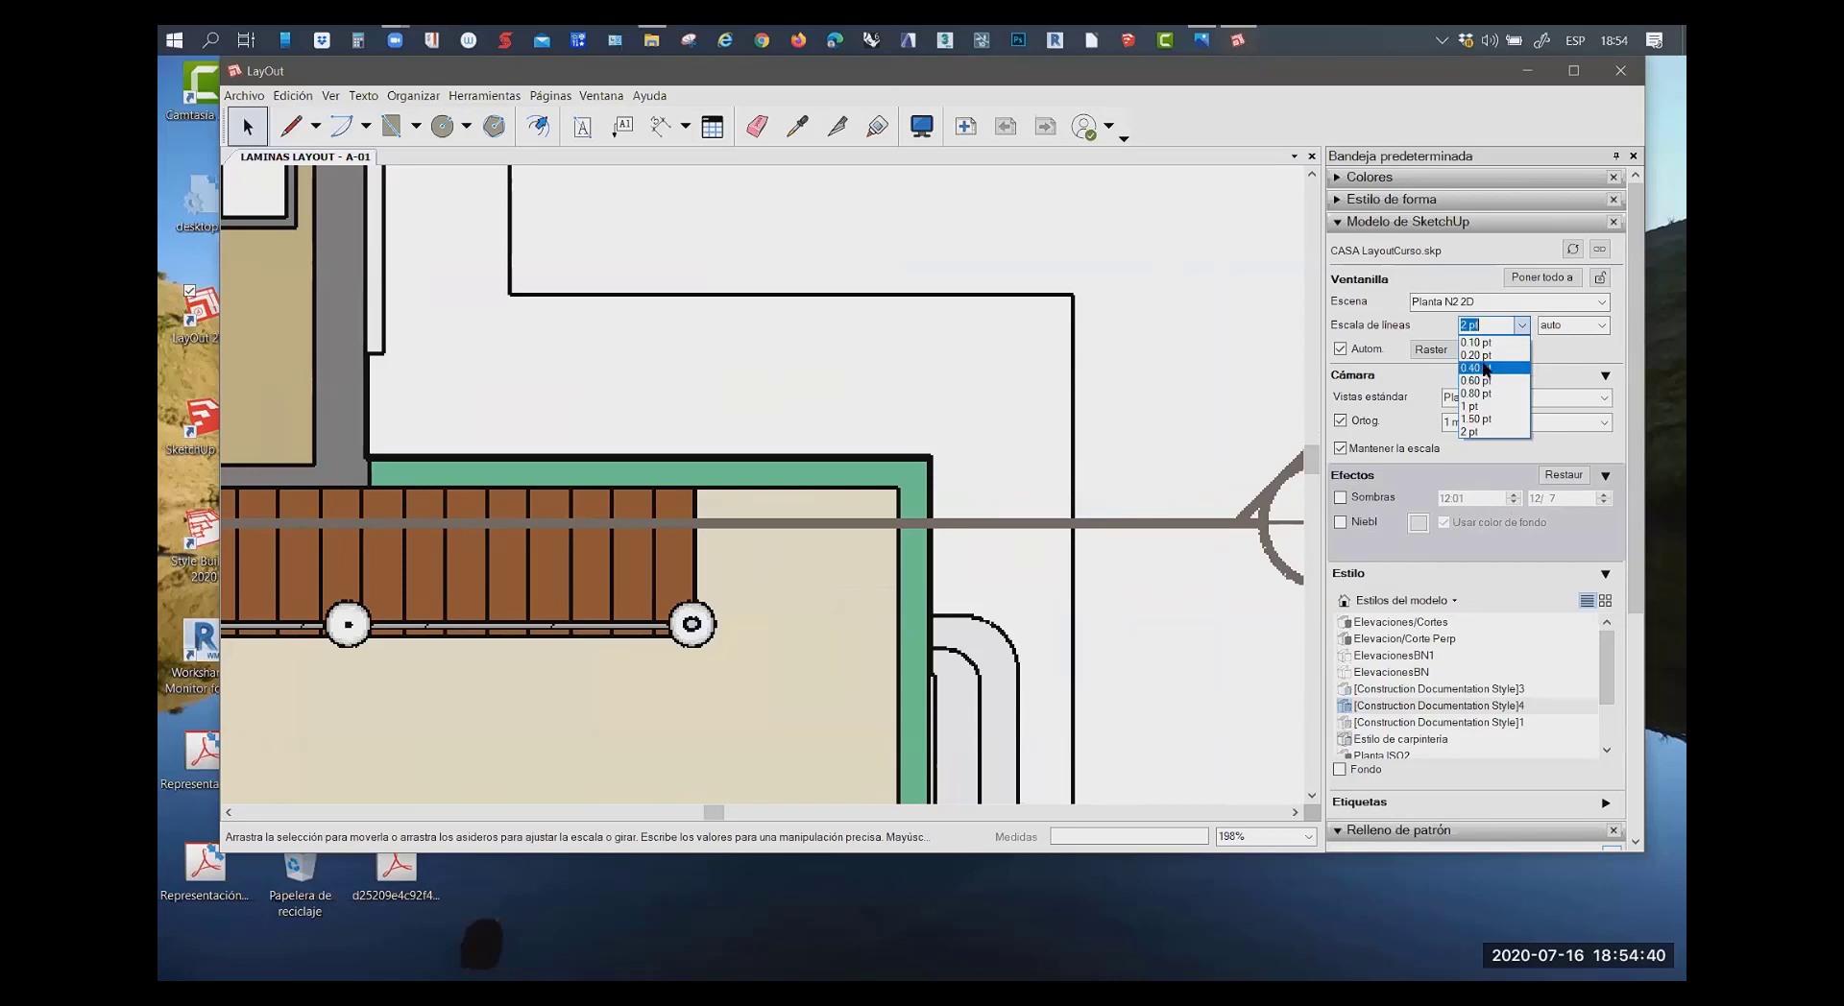
left_click(1485, 369)
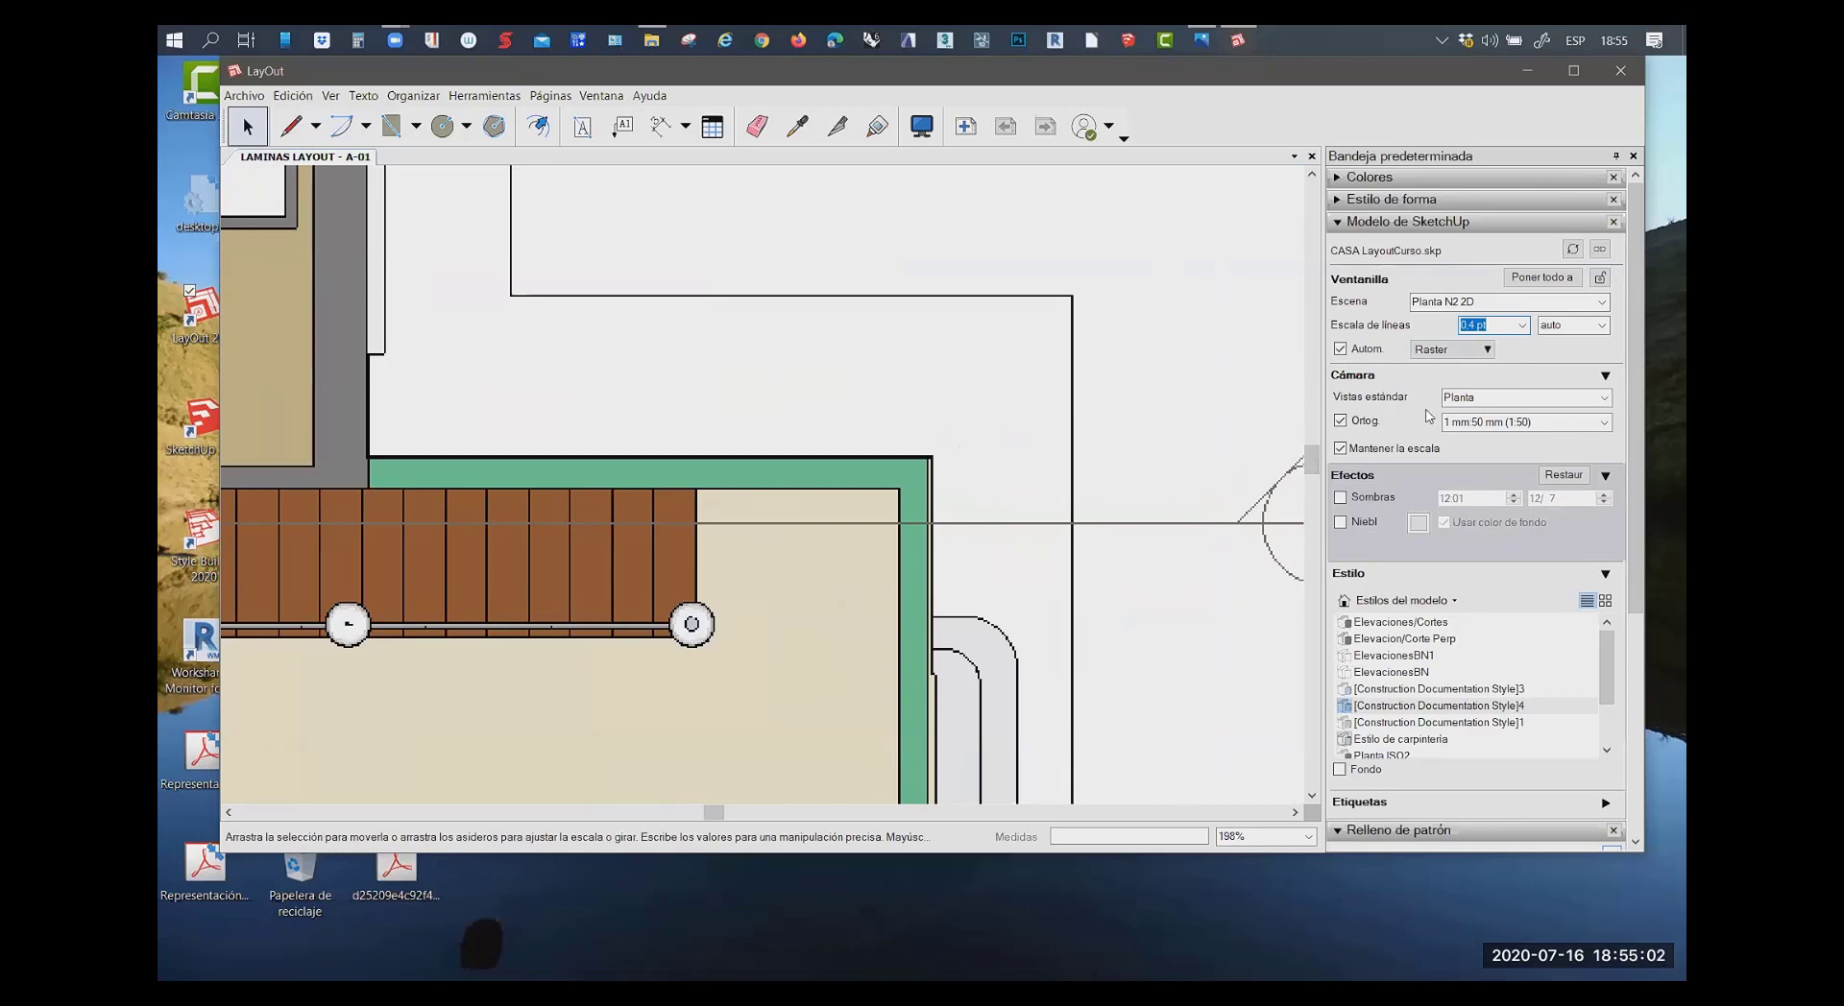
left_click(1118, 384)
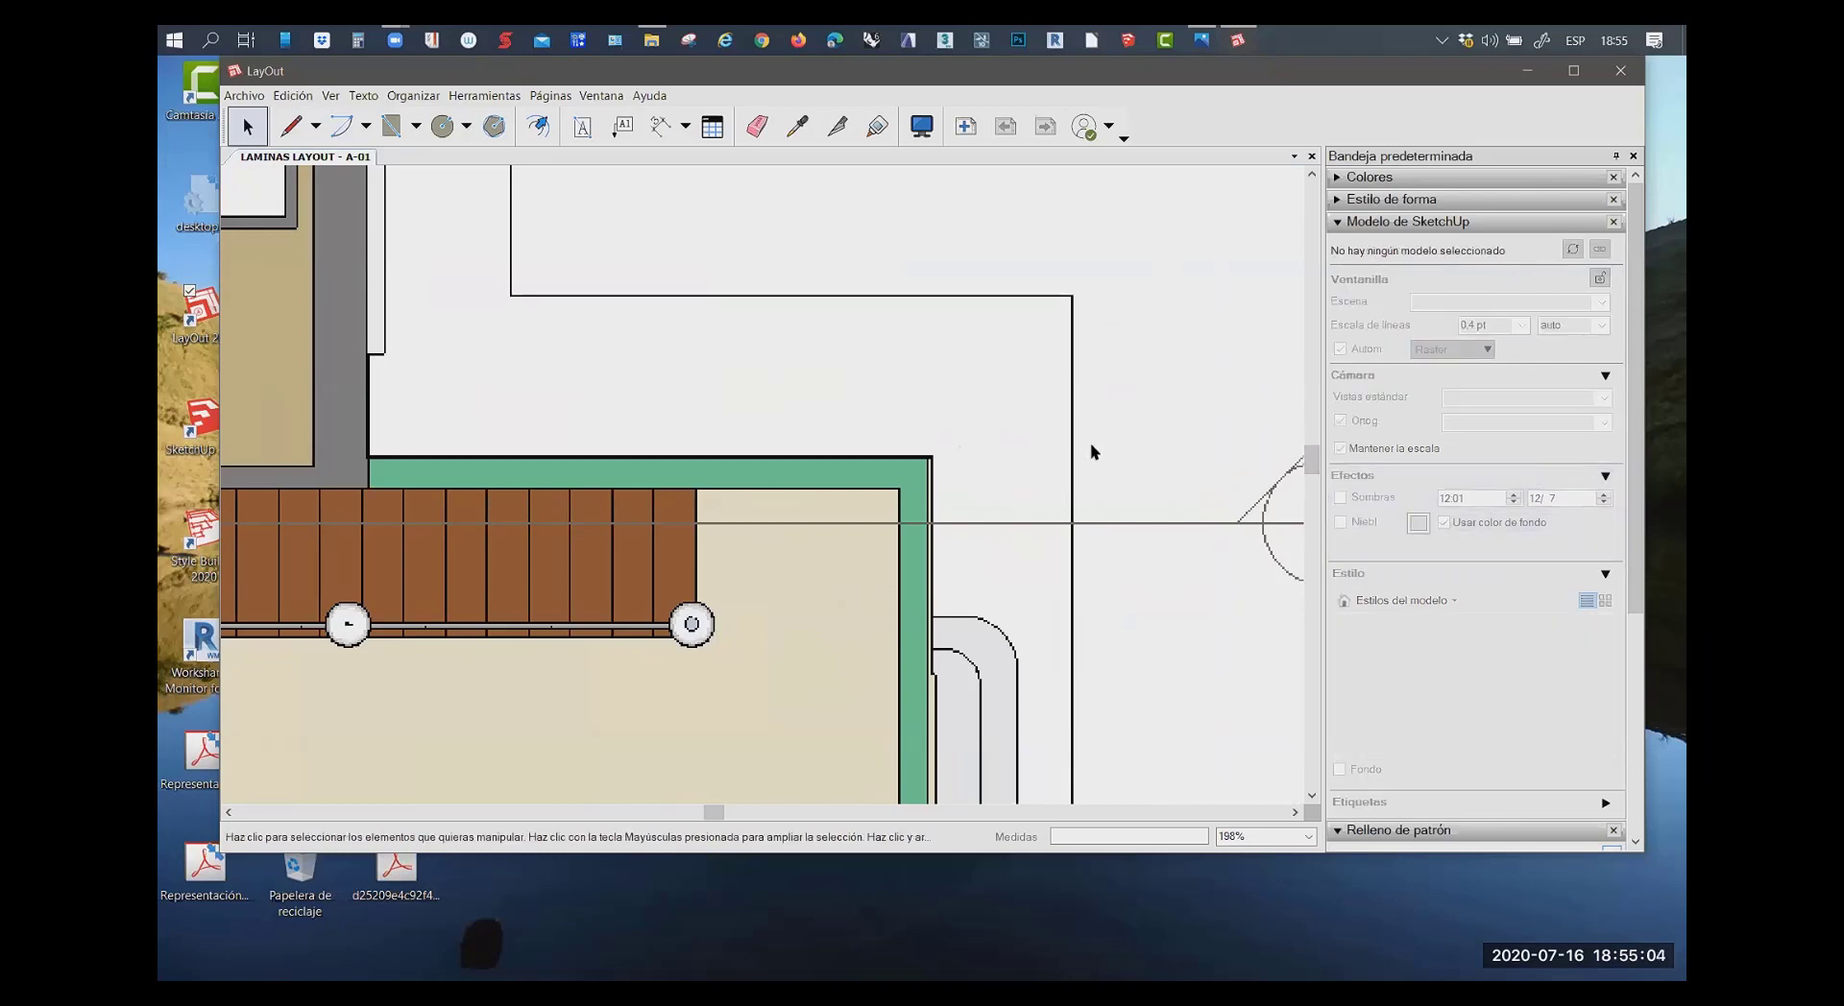
left_click(950, 540)
Deselect the viewport and zoom out until the whole A-01 sheet is visible
scroll(947, 543, "down", 3)
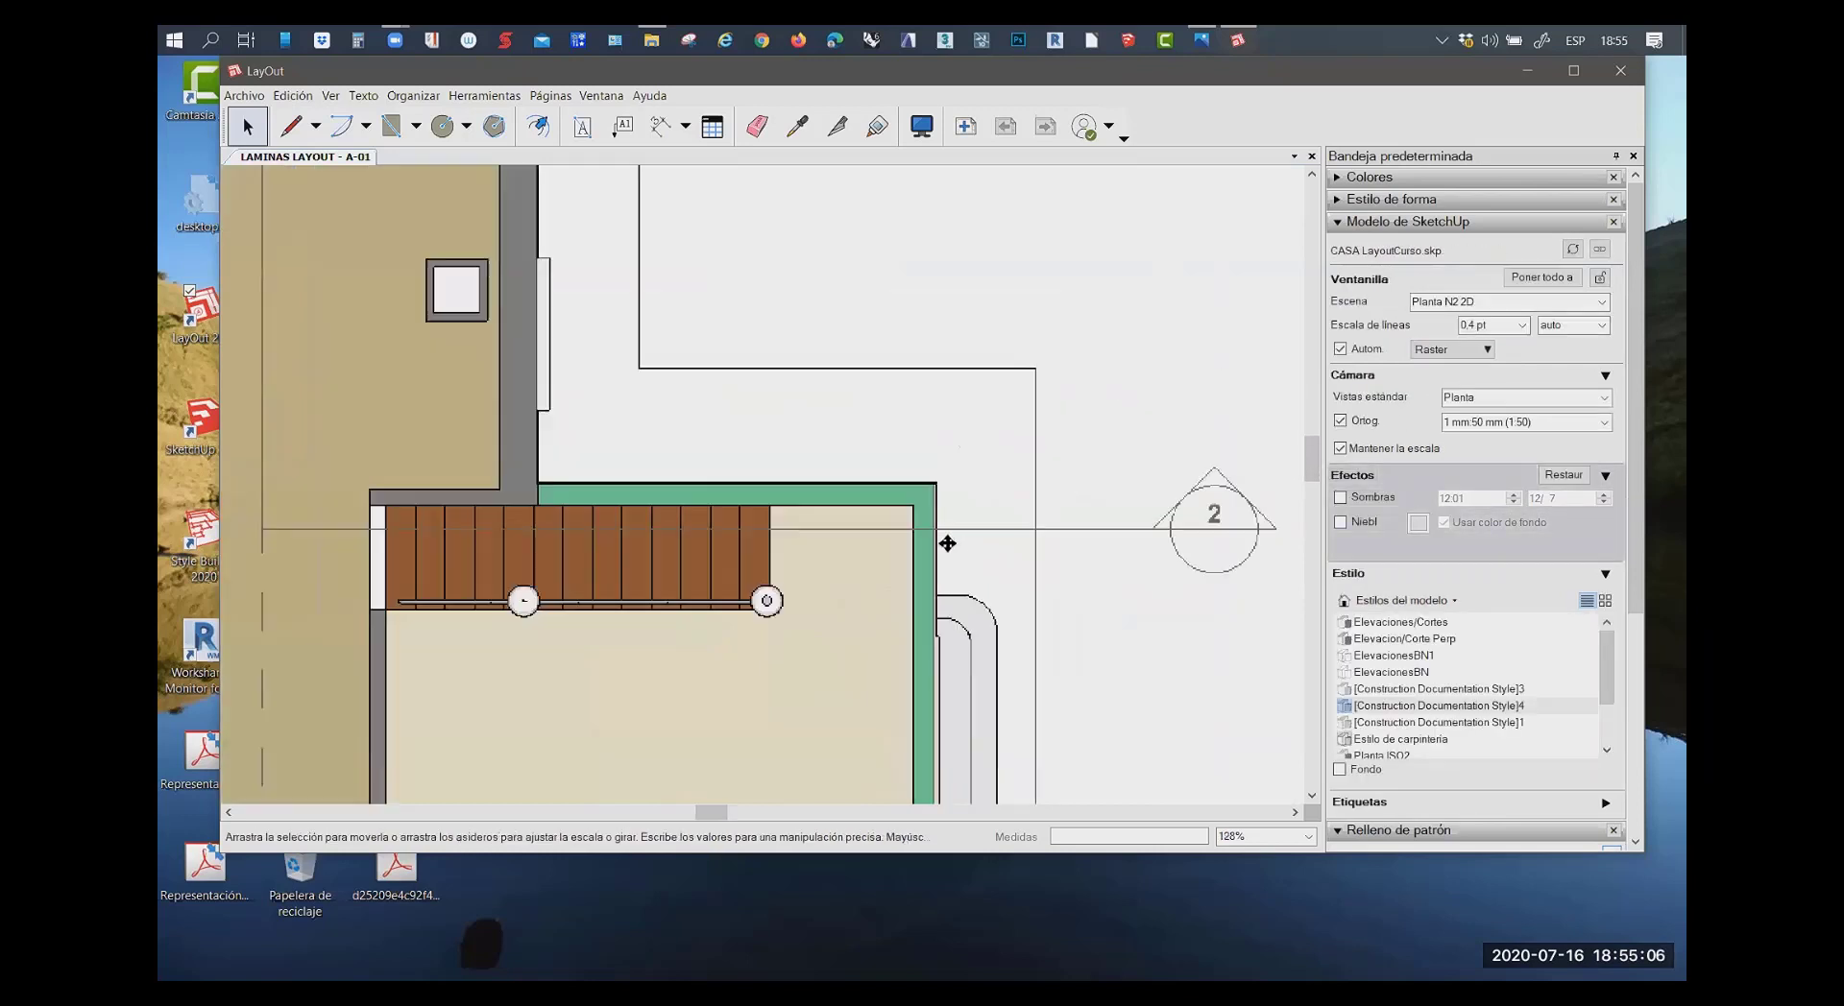
scroll(947, 544, "down", 1)
scroll(894, 506, "down", 3)
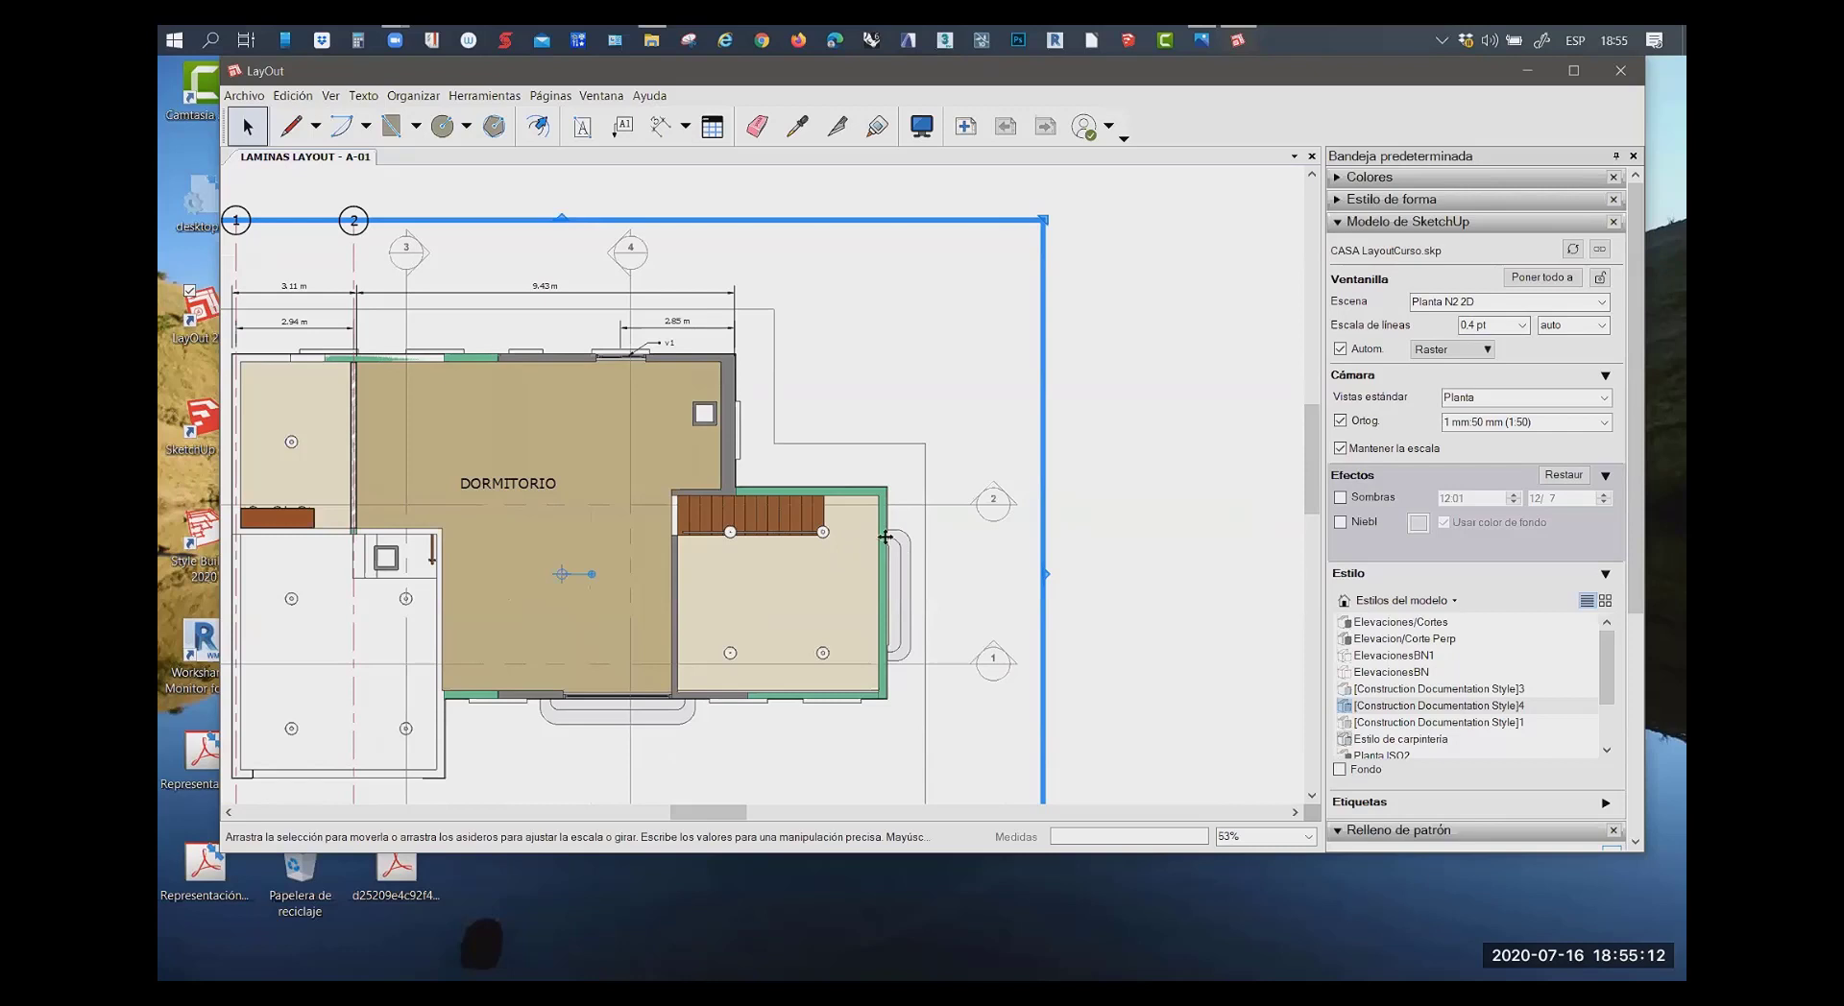
left_click(1091, 463)
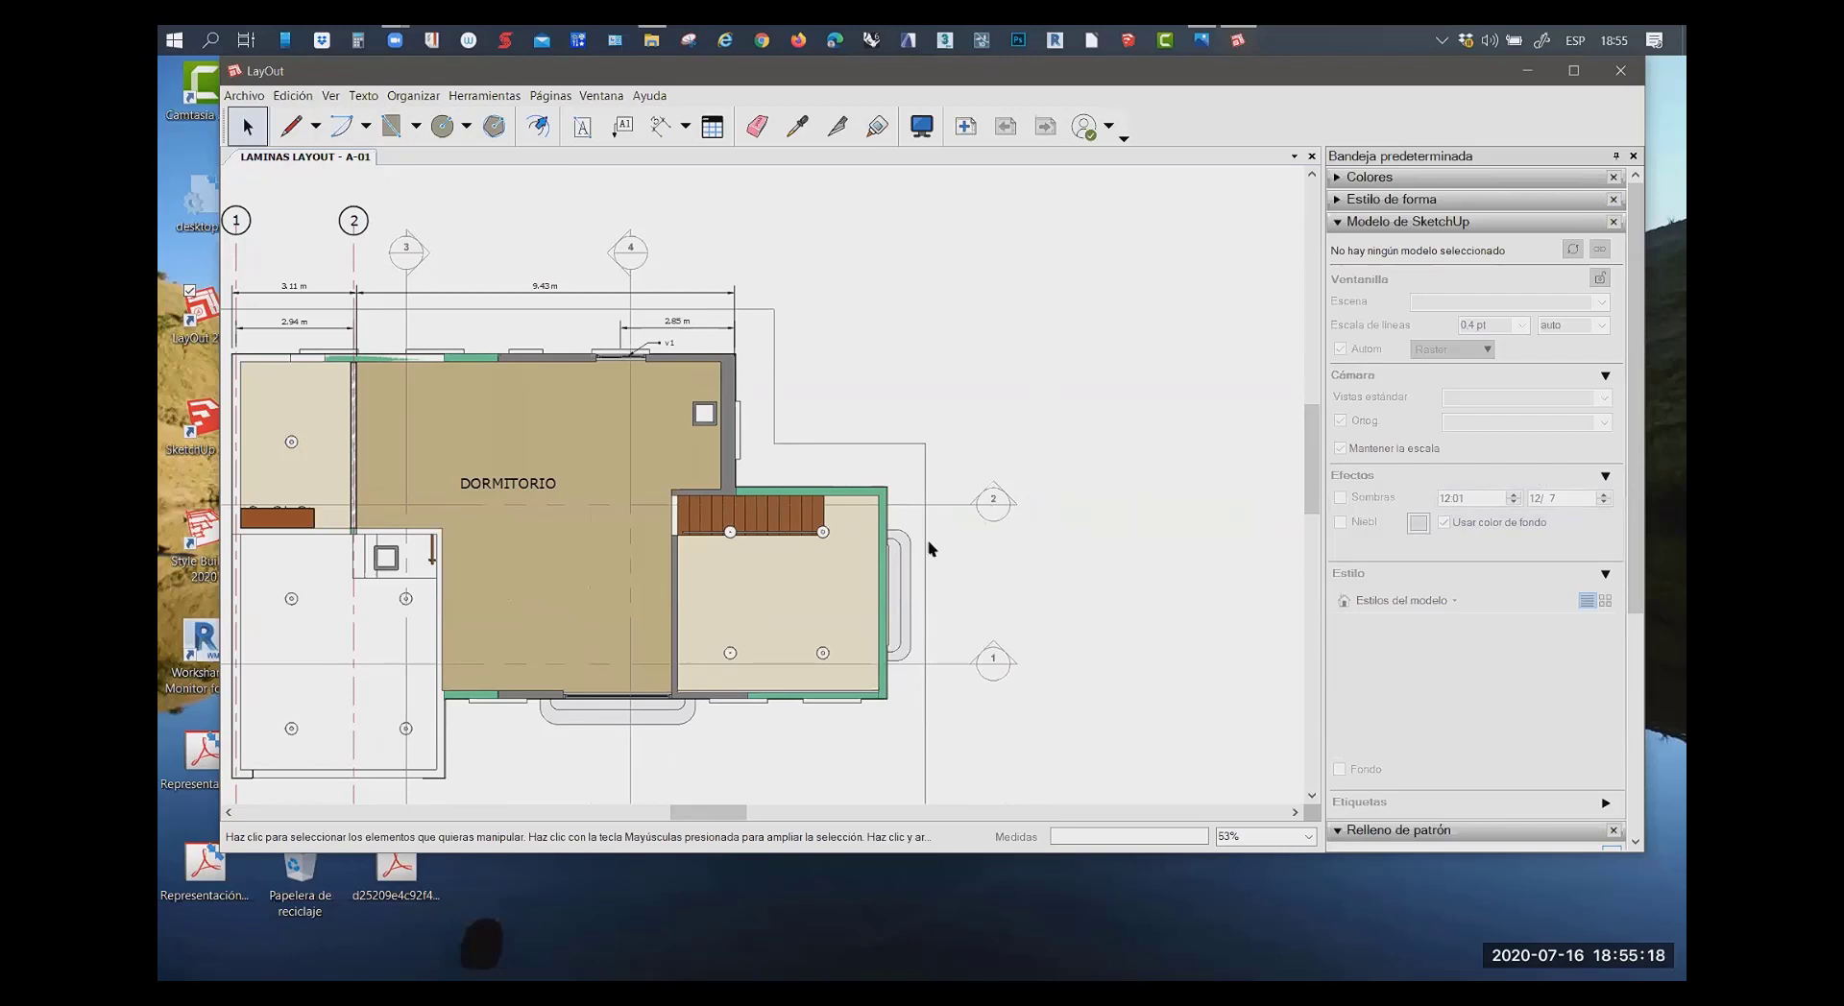
scroll(893, 452, "down", 1)
Place a duplicate of the Planta N2 floor plan viewport to the right of the original
scroll(768, 451, "down", 3)
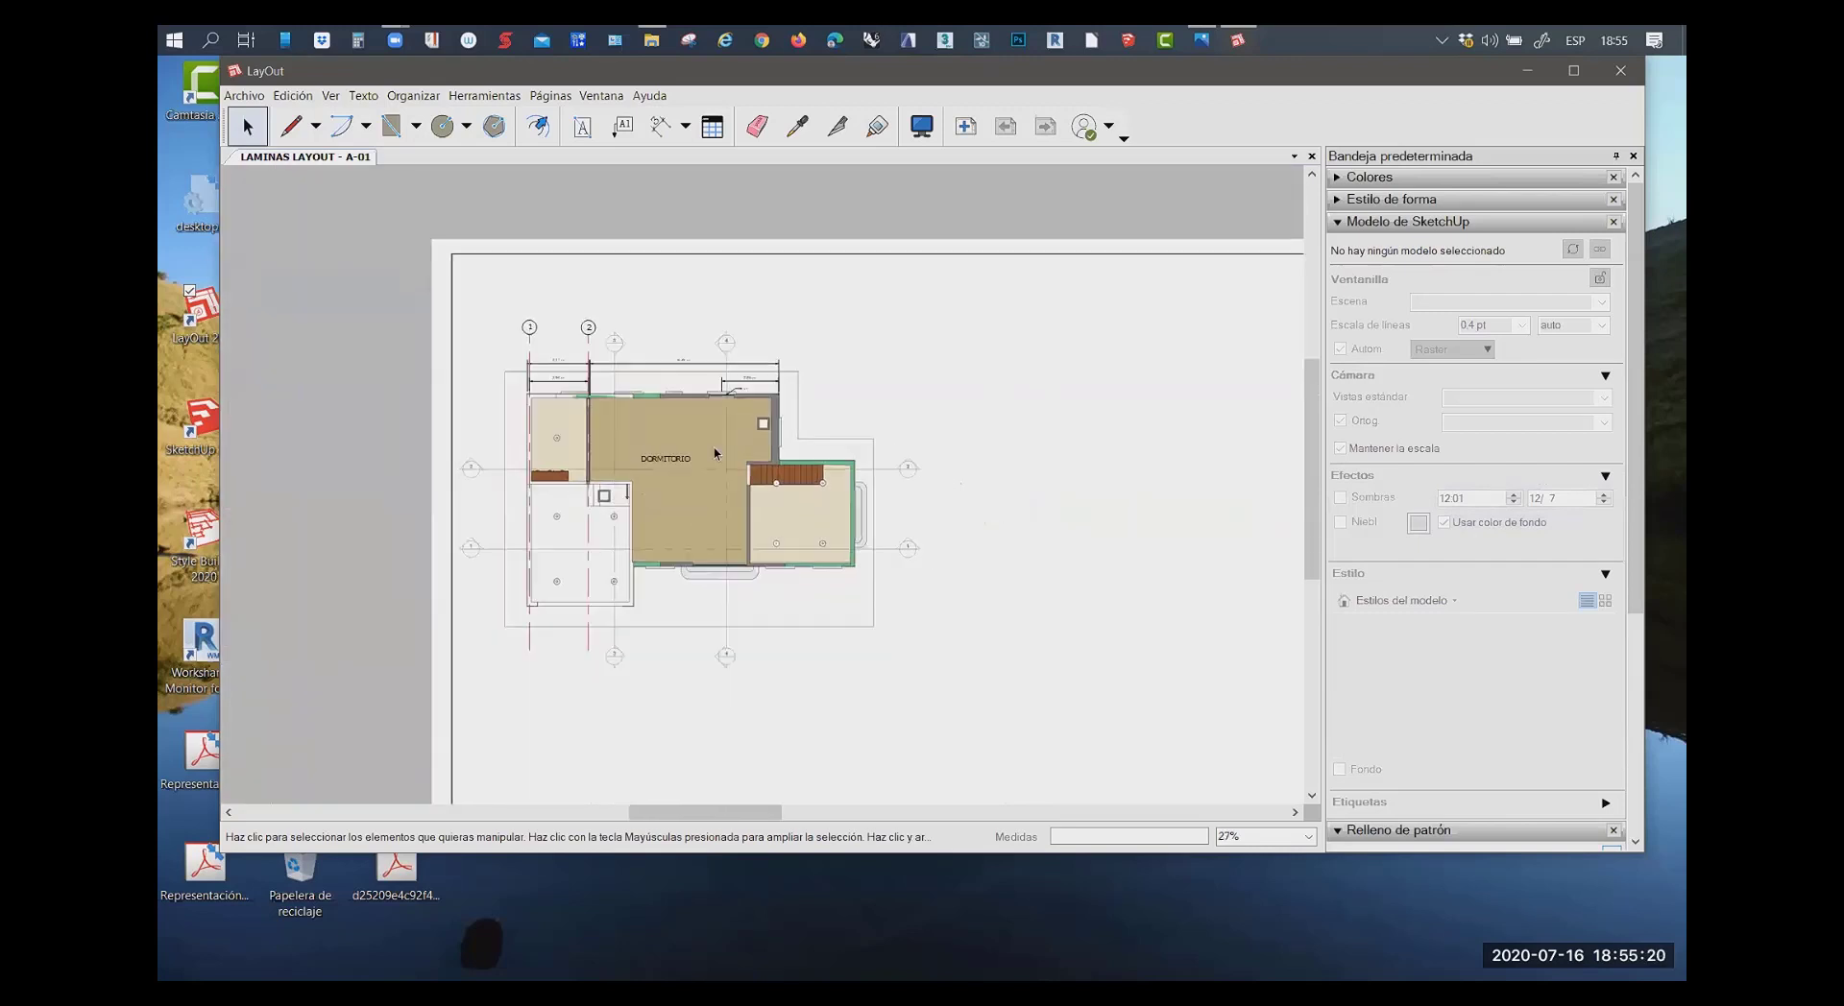
scroll(706, 459, "down", 2)
left_click(650, 457)
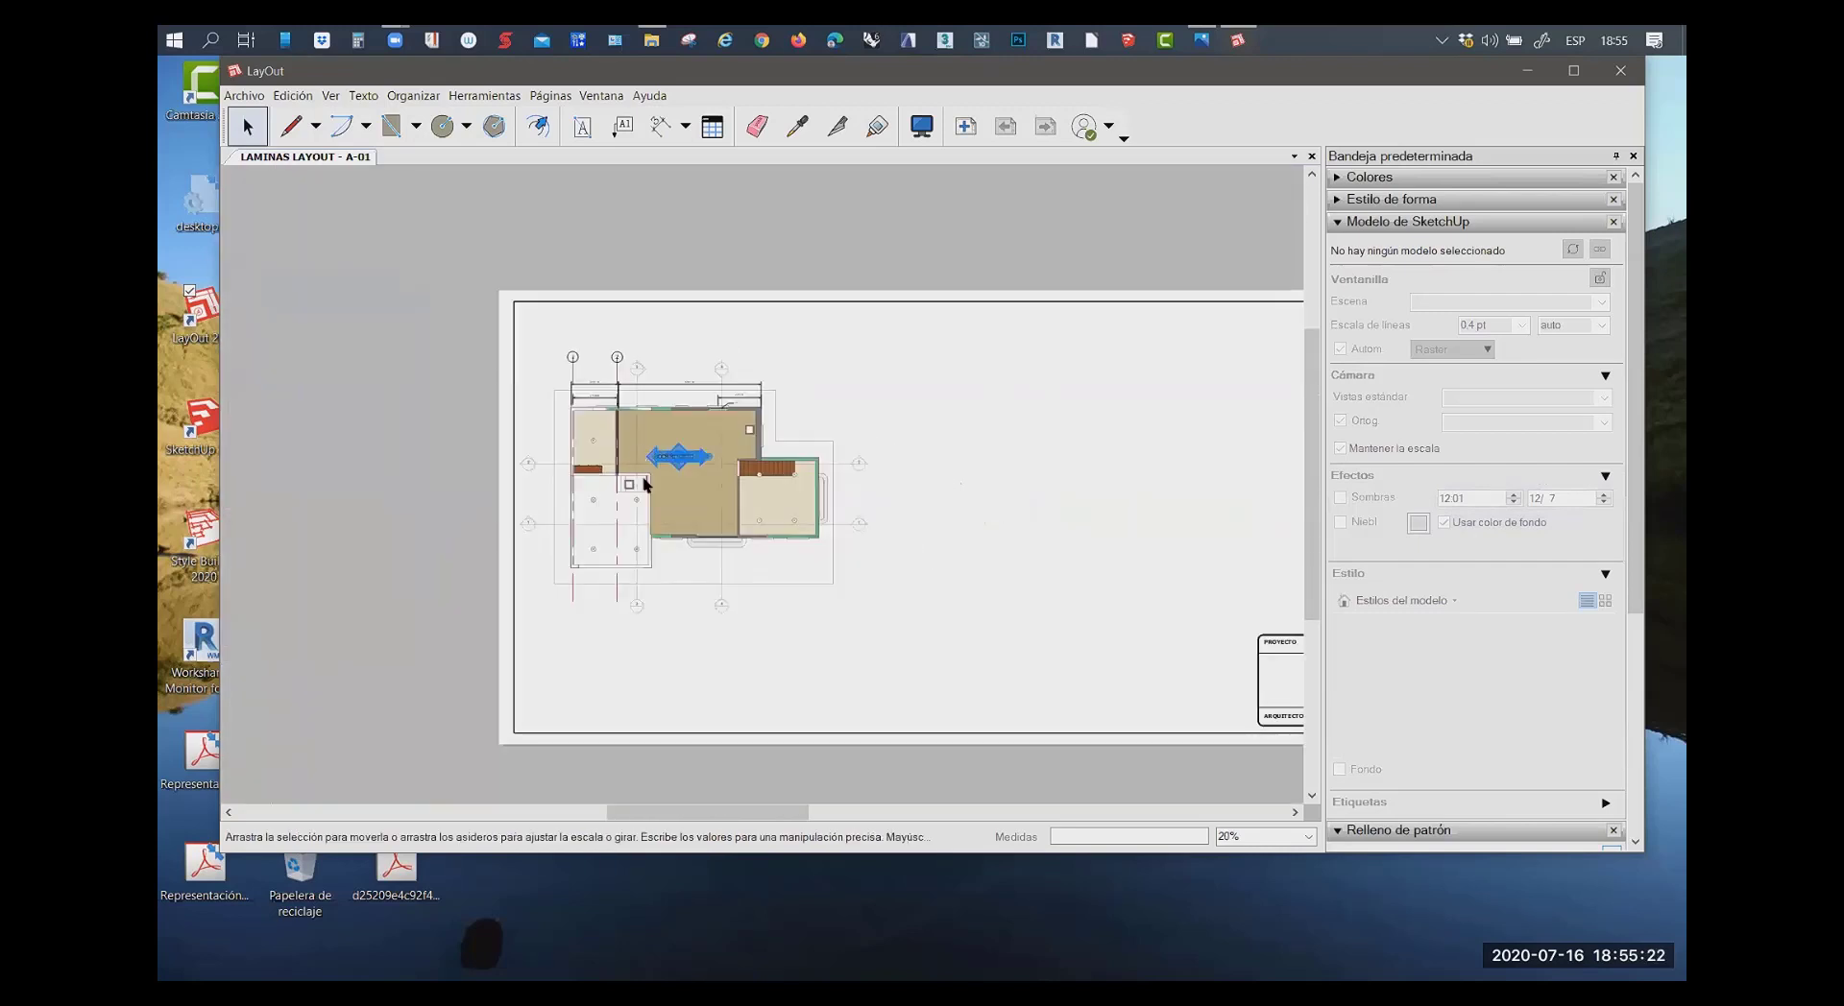
left_click(671, 502)
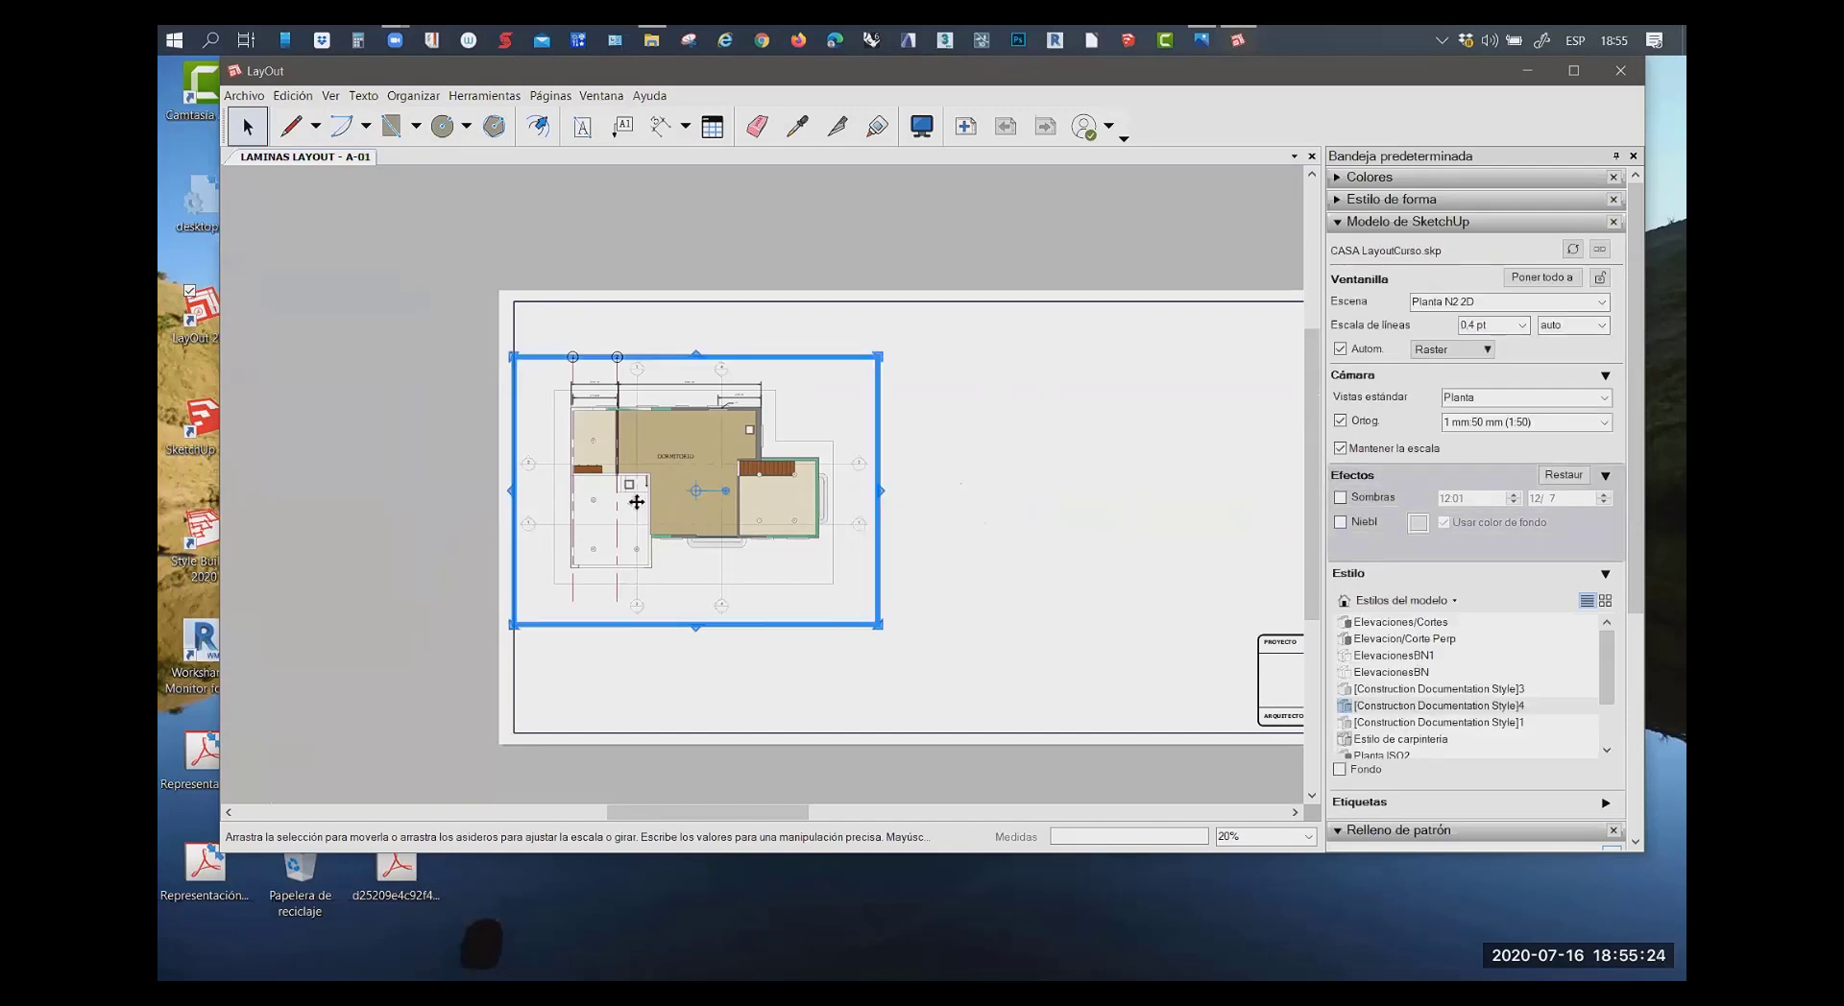
mouse_move(636, 502)
left_mouse_down("ctrl")
mouse_move(939, 488)
mouse_move(971, 505)
left_mouse_up("ctrl")
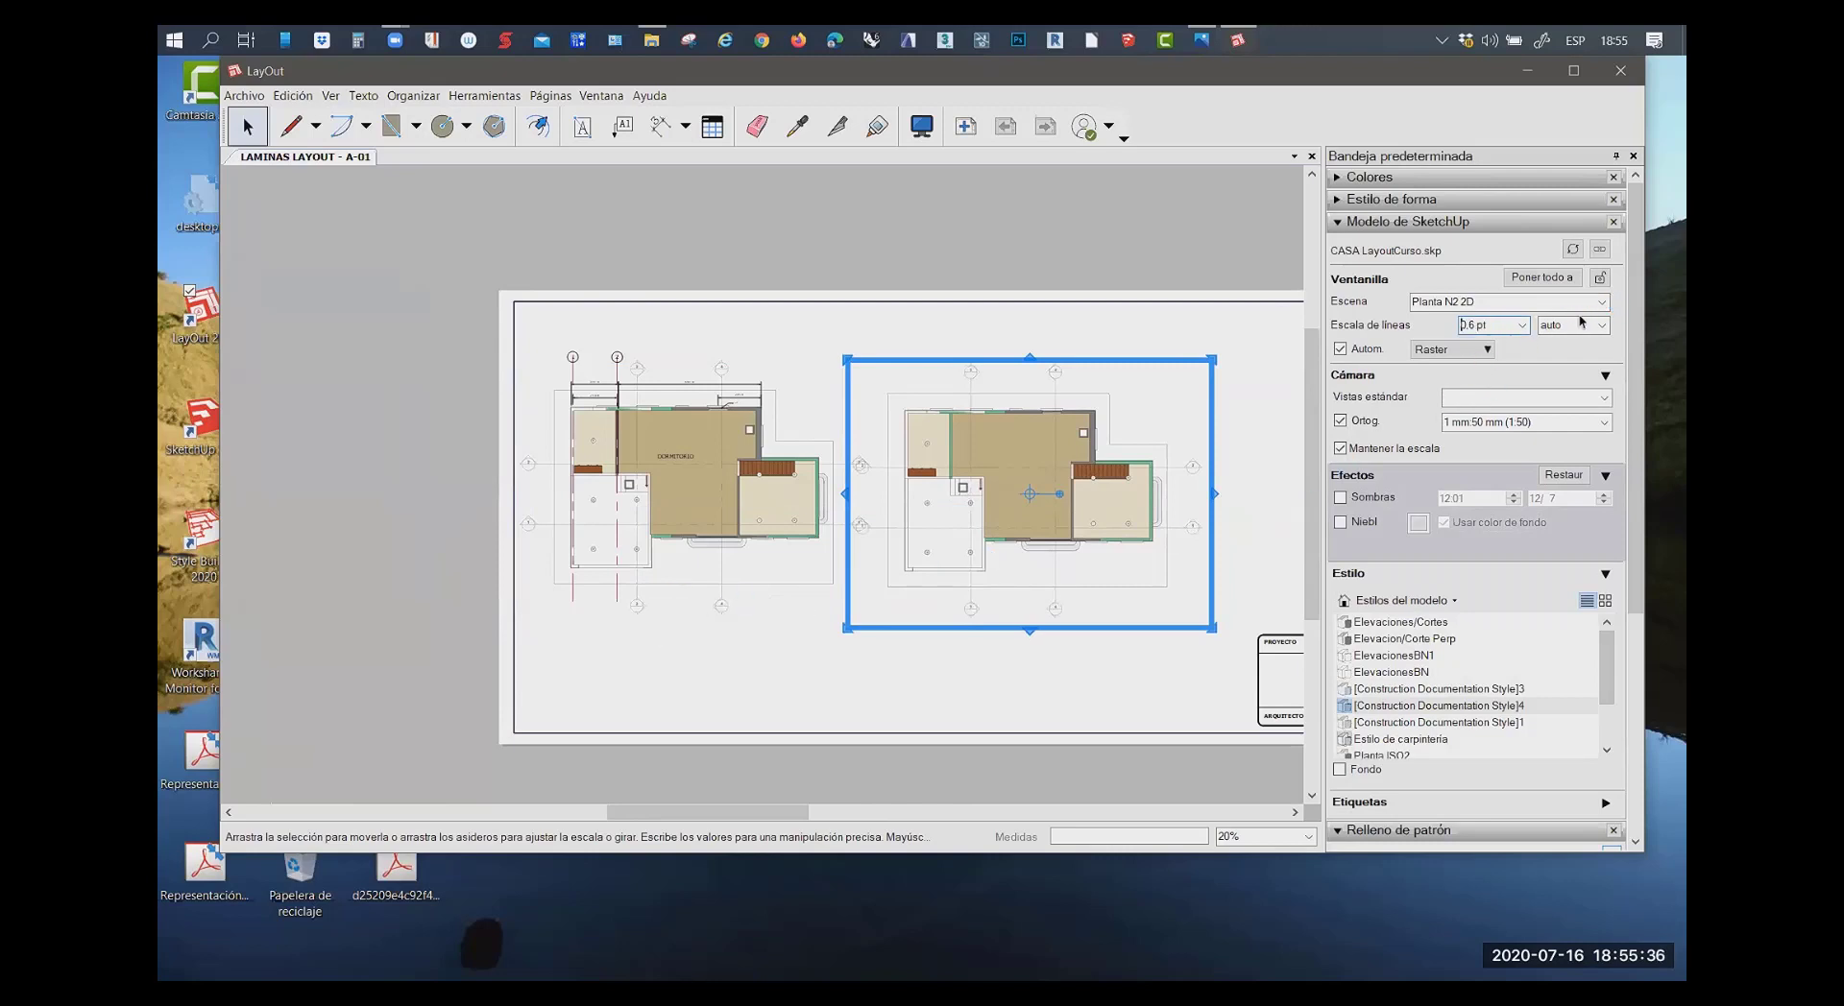
Set the copied viewport's line scale to 2 pt
key("Up")
key("Up")
key("Up")
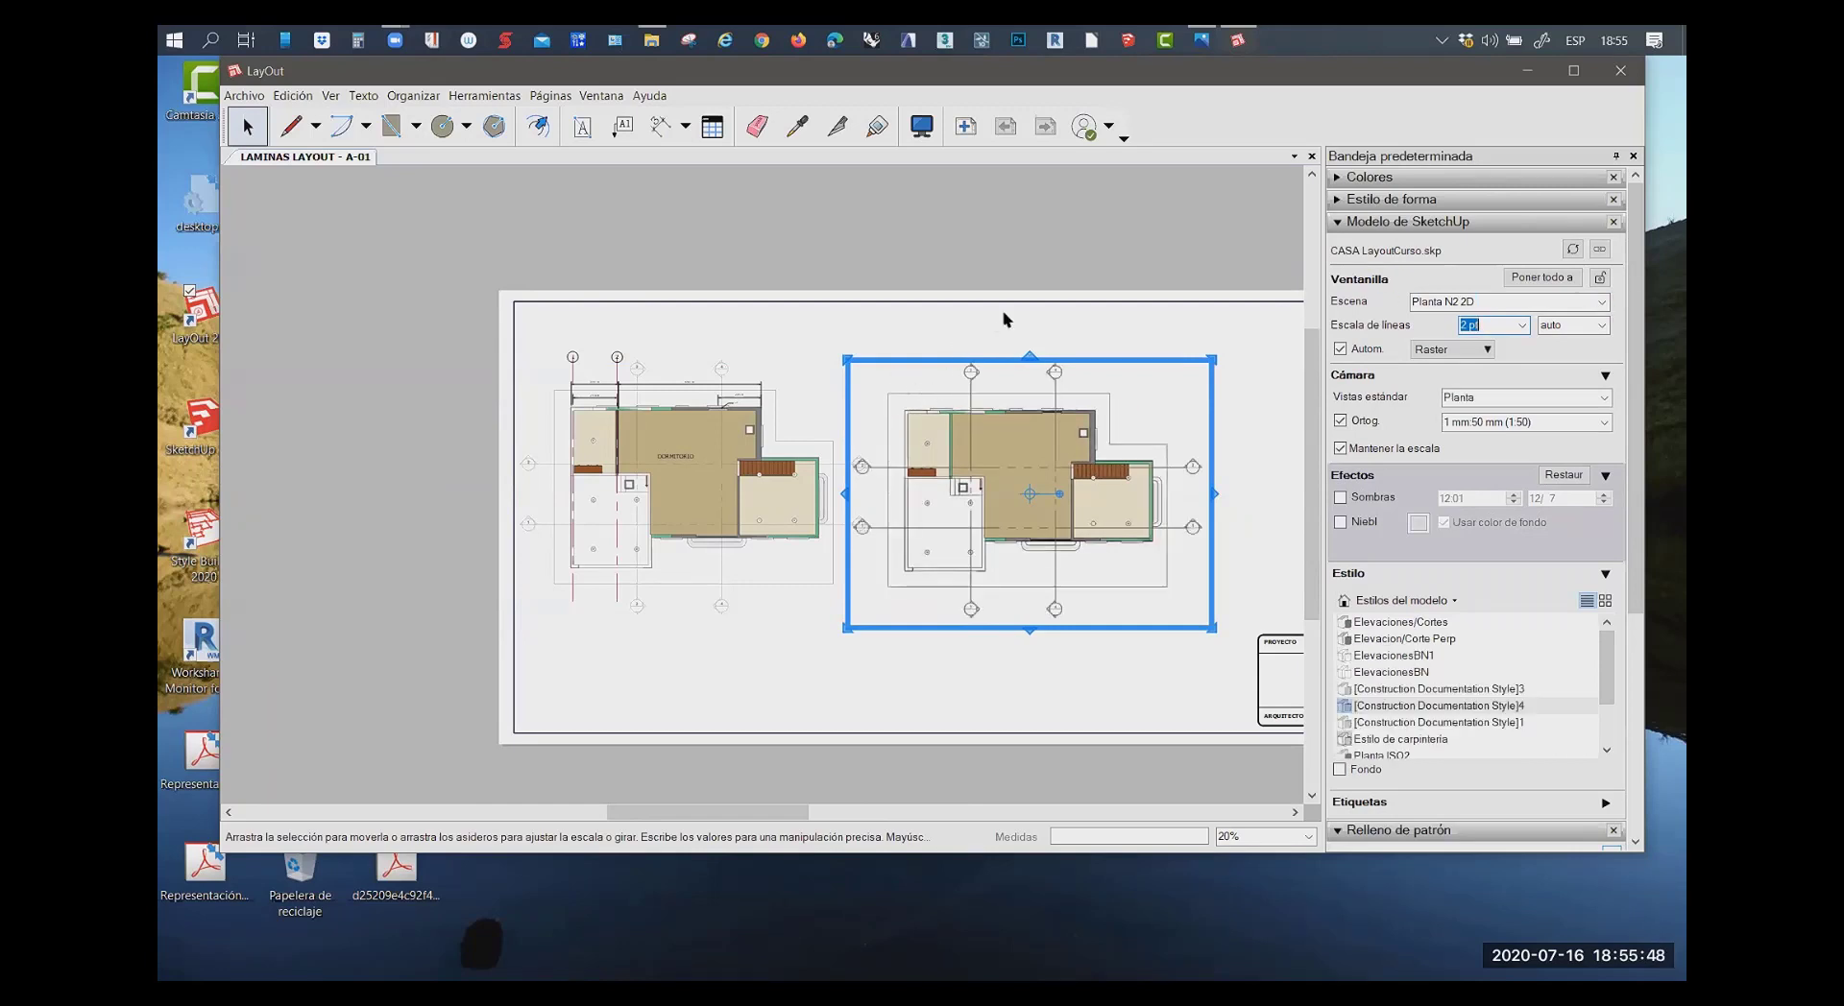
key("Return")
left_click(1591, 303)
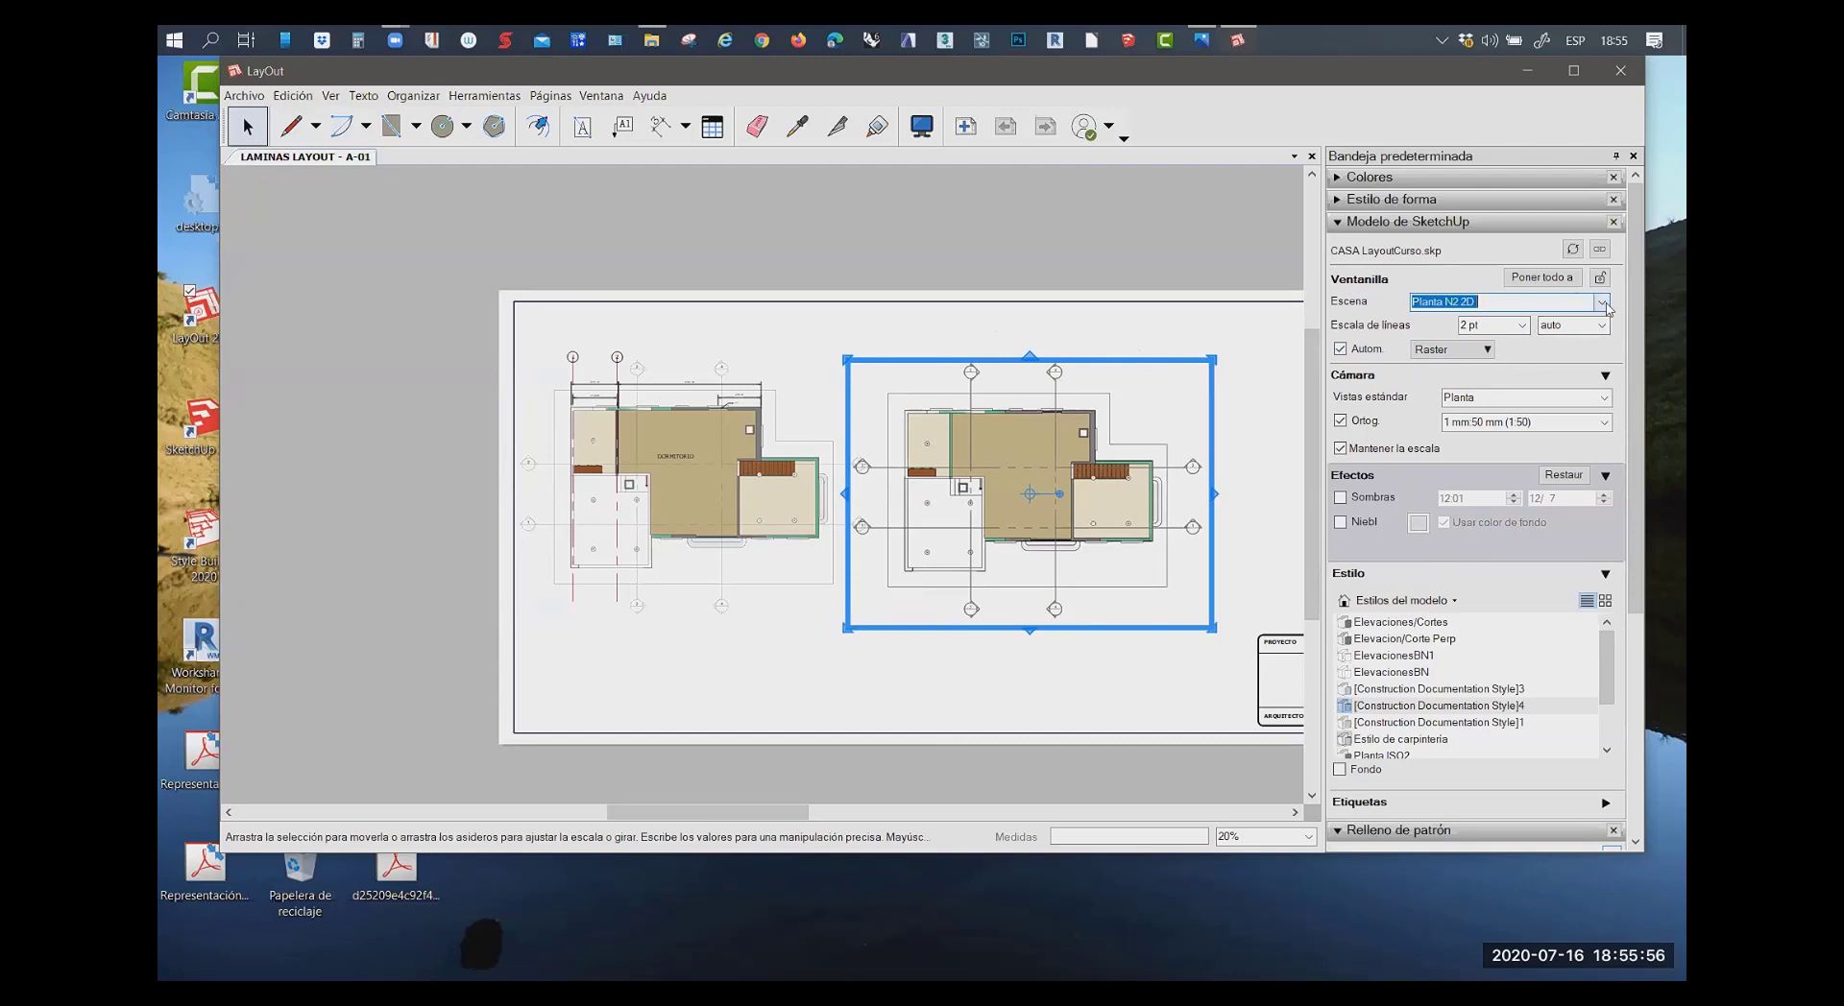
left_click(1602, 303)
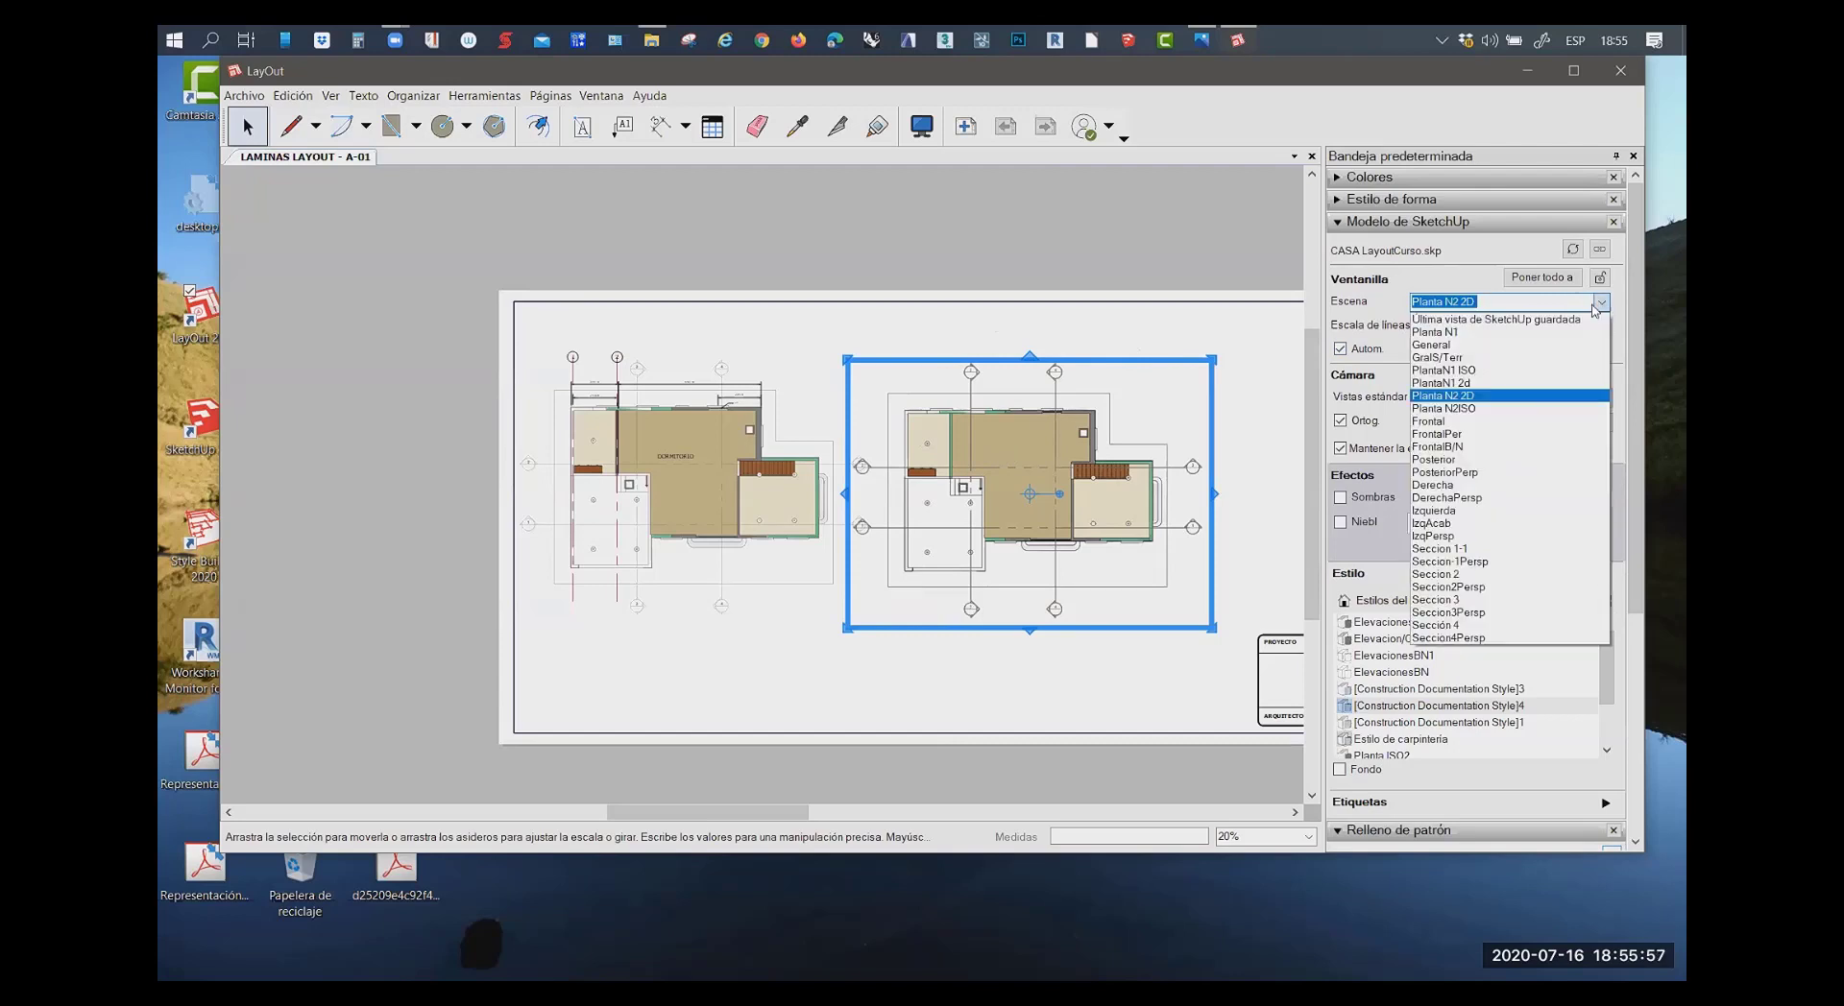
Switch the copied viewport to the Planta N2ISO isometric scene and nudge it slightly left
left_click(1458, 402)
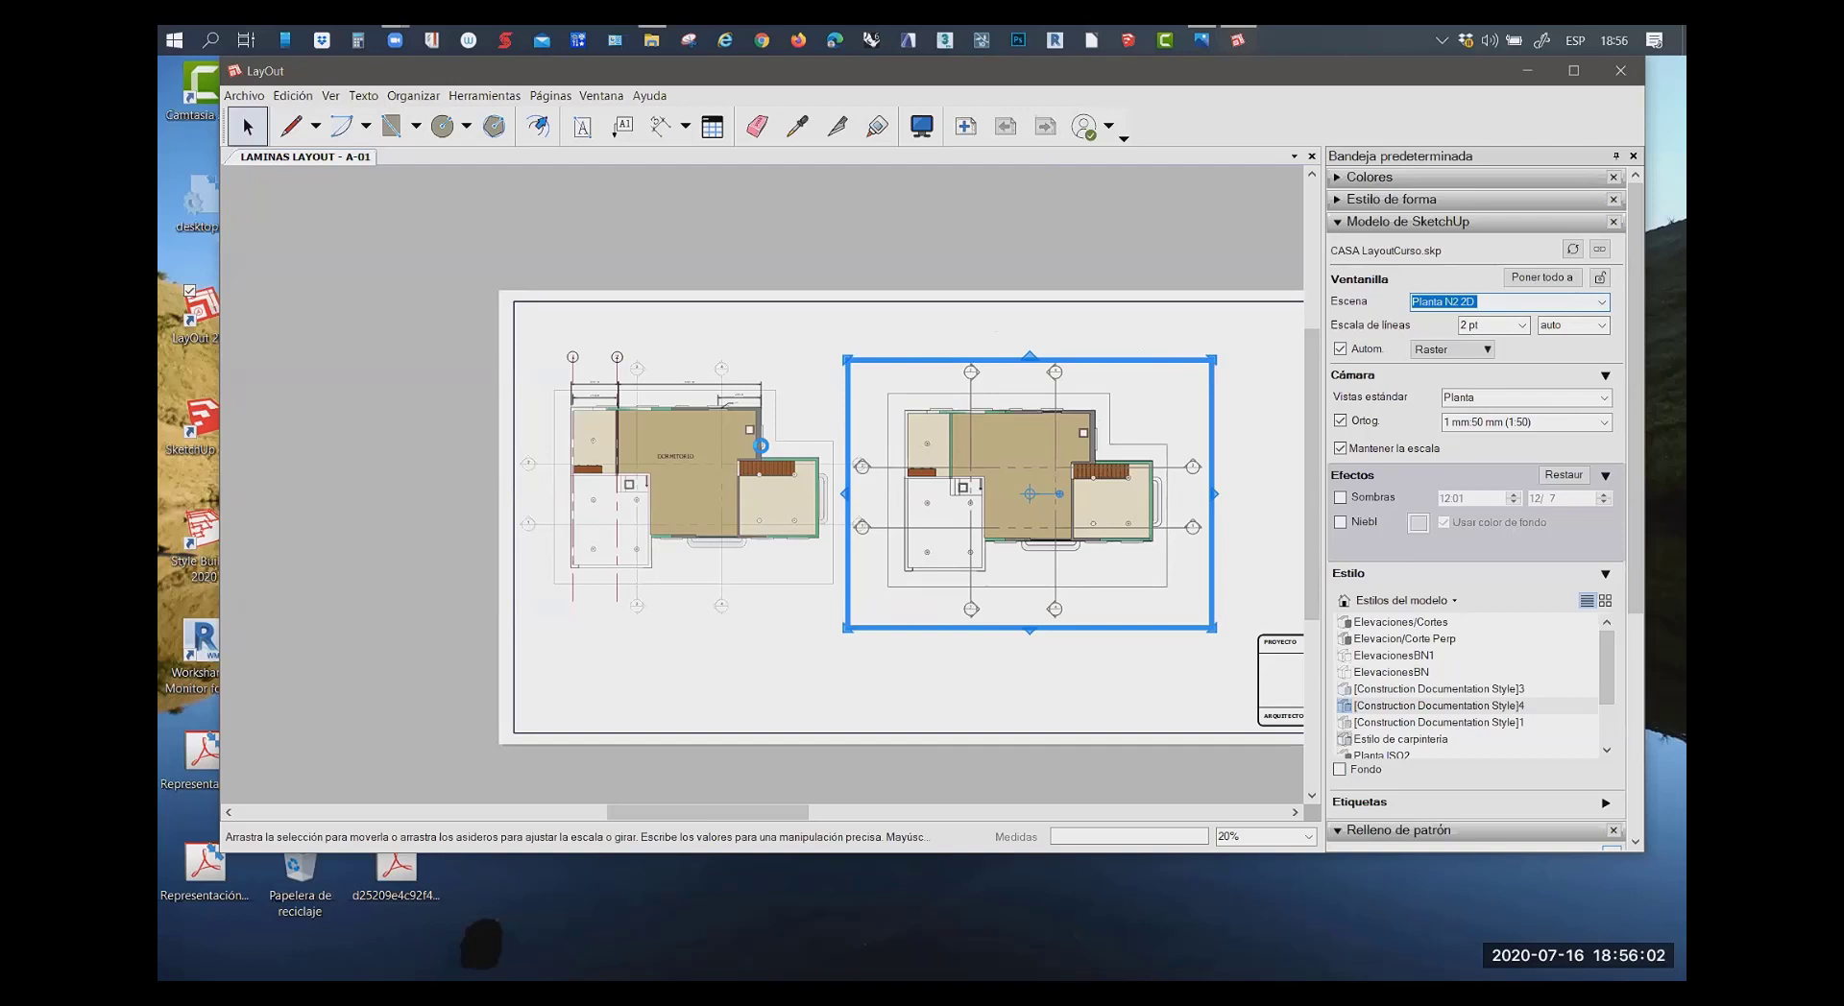
key("Down")
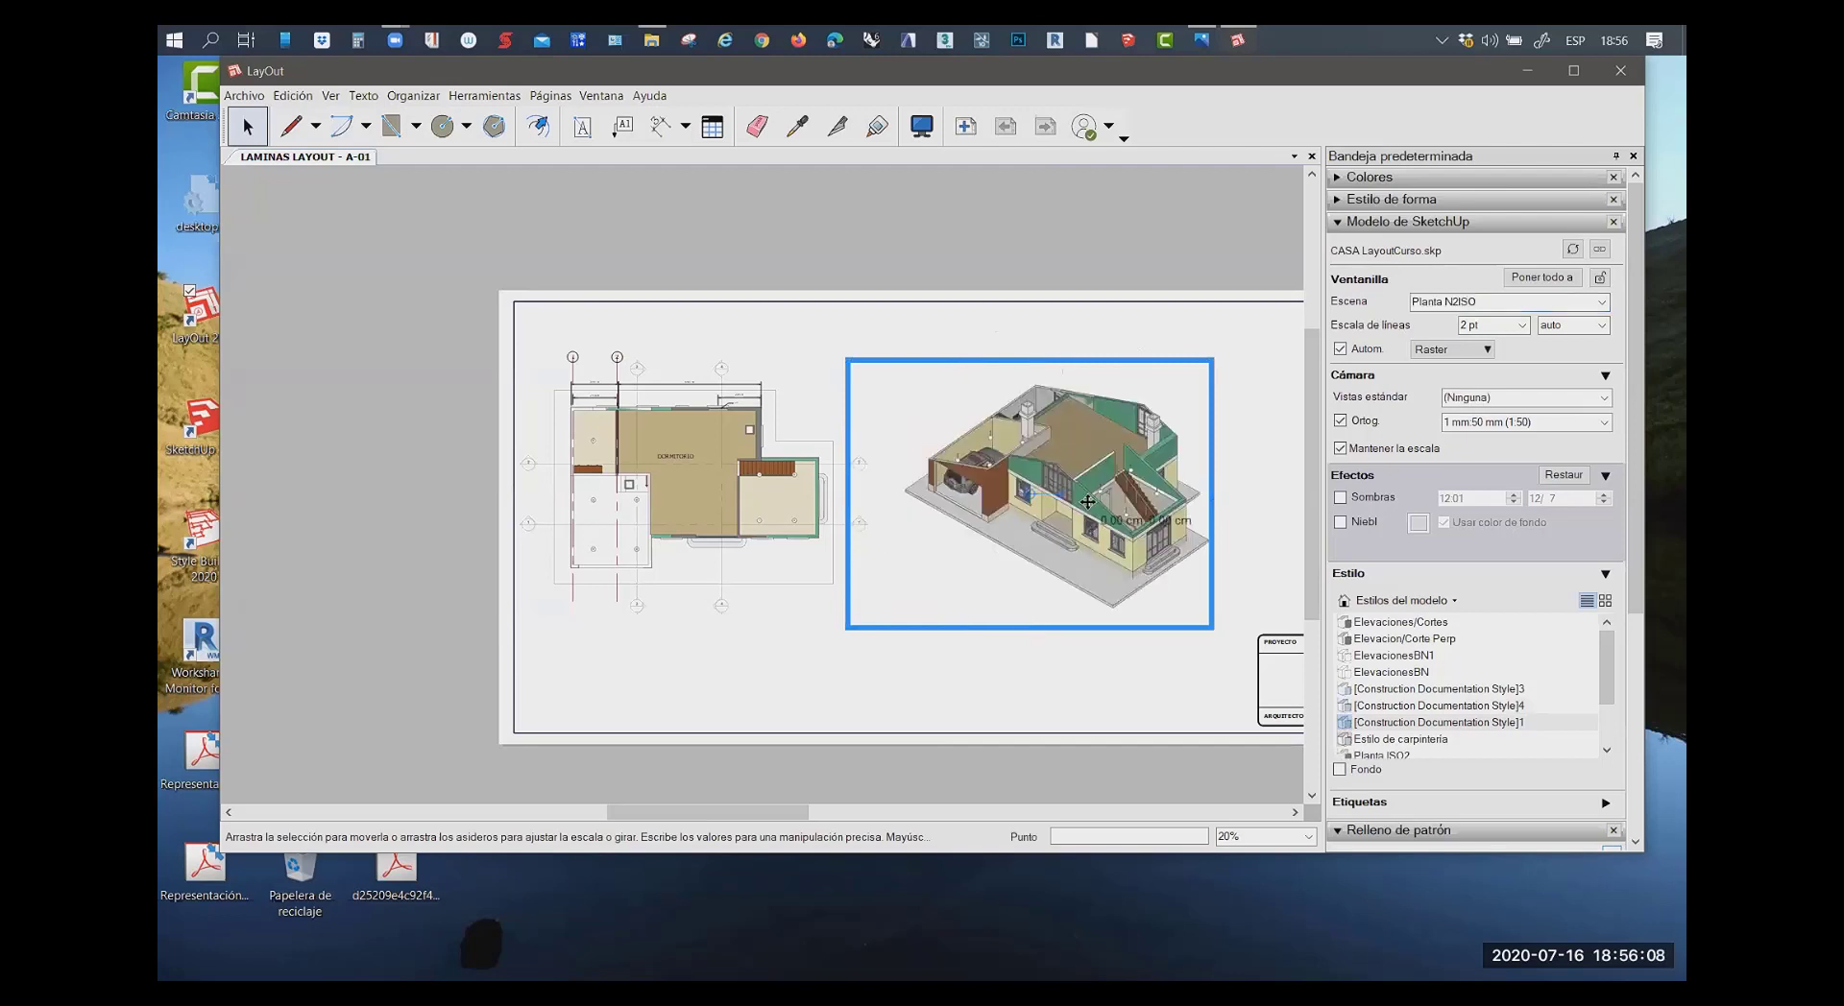
left_click_drag(1083, 503, 1028, 504)
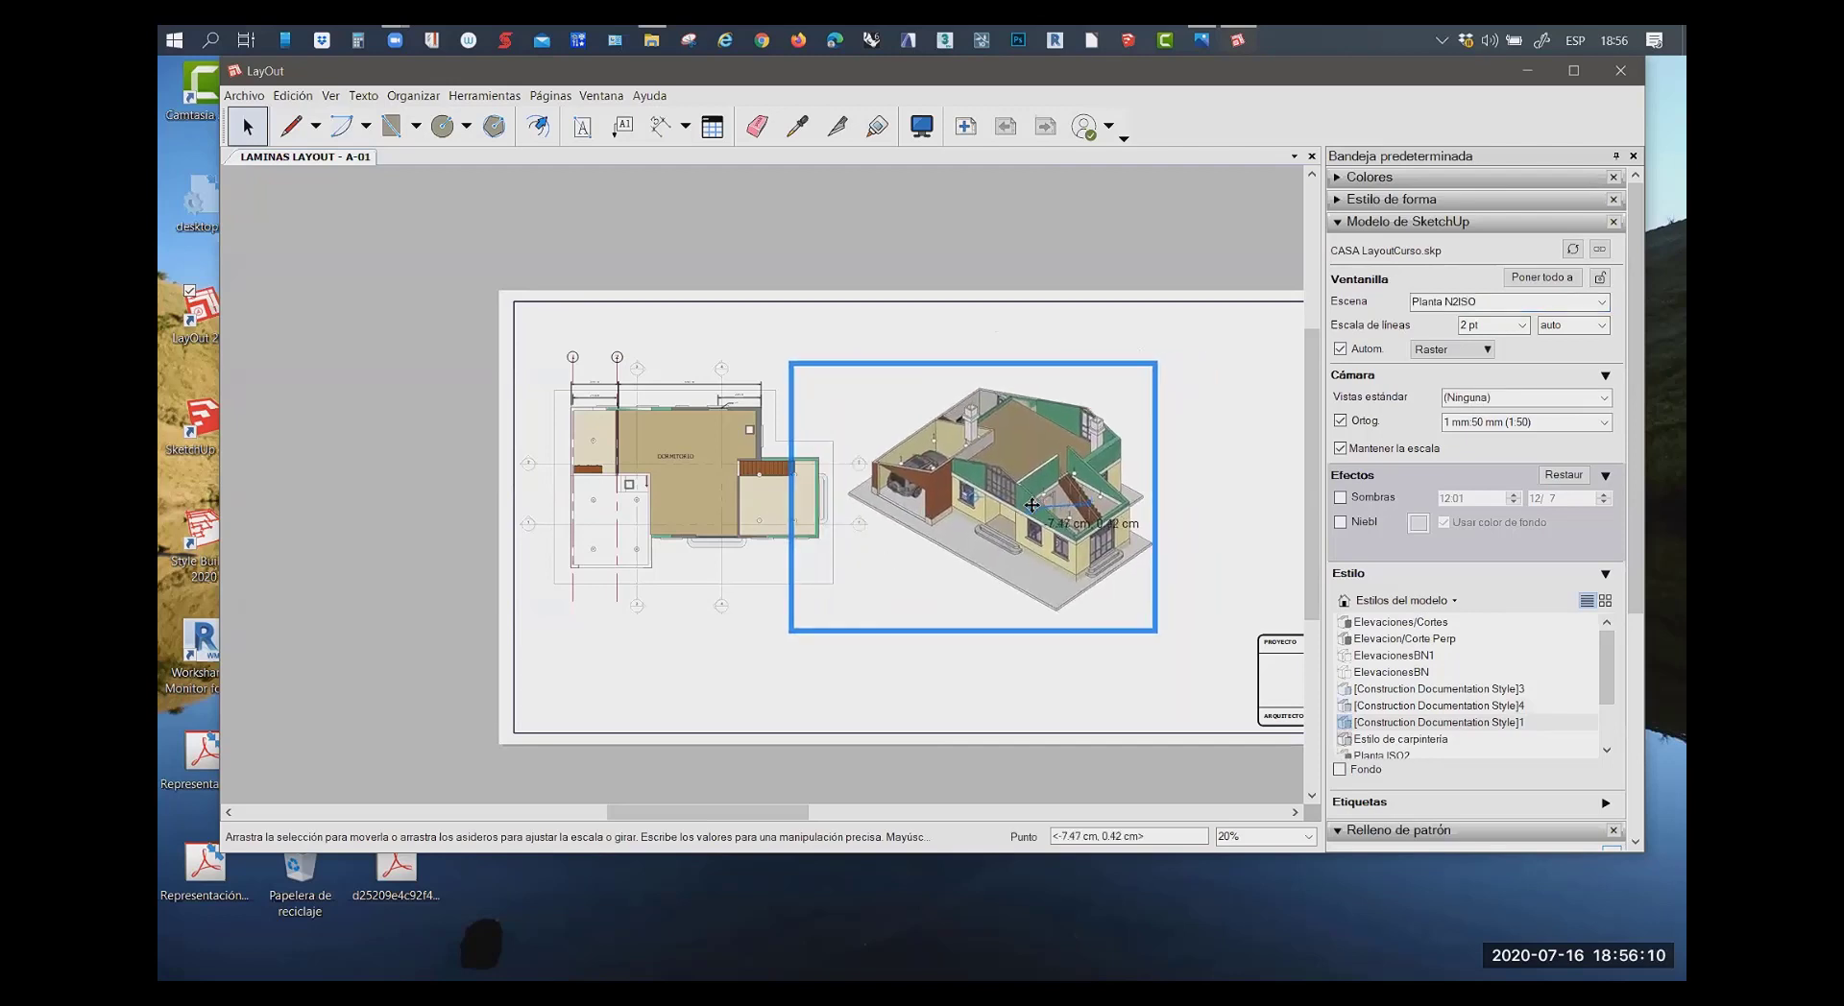
scroll(650, 641, "down", 2)
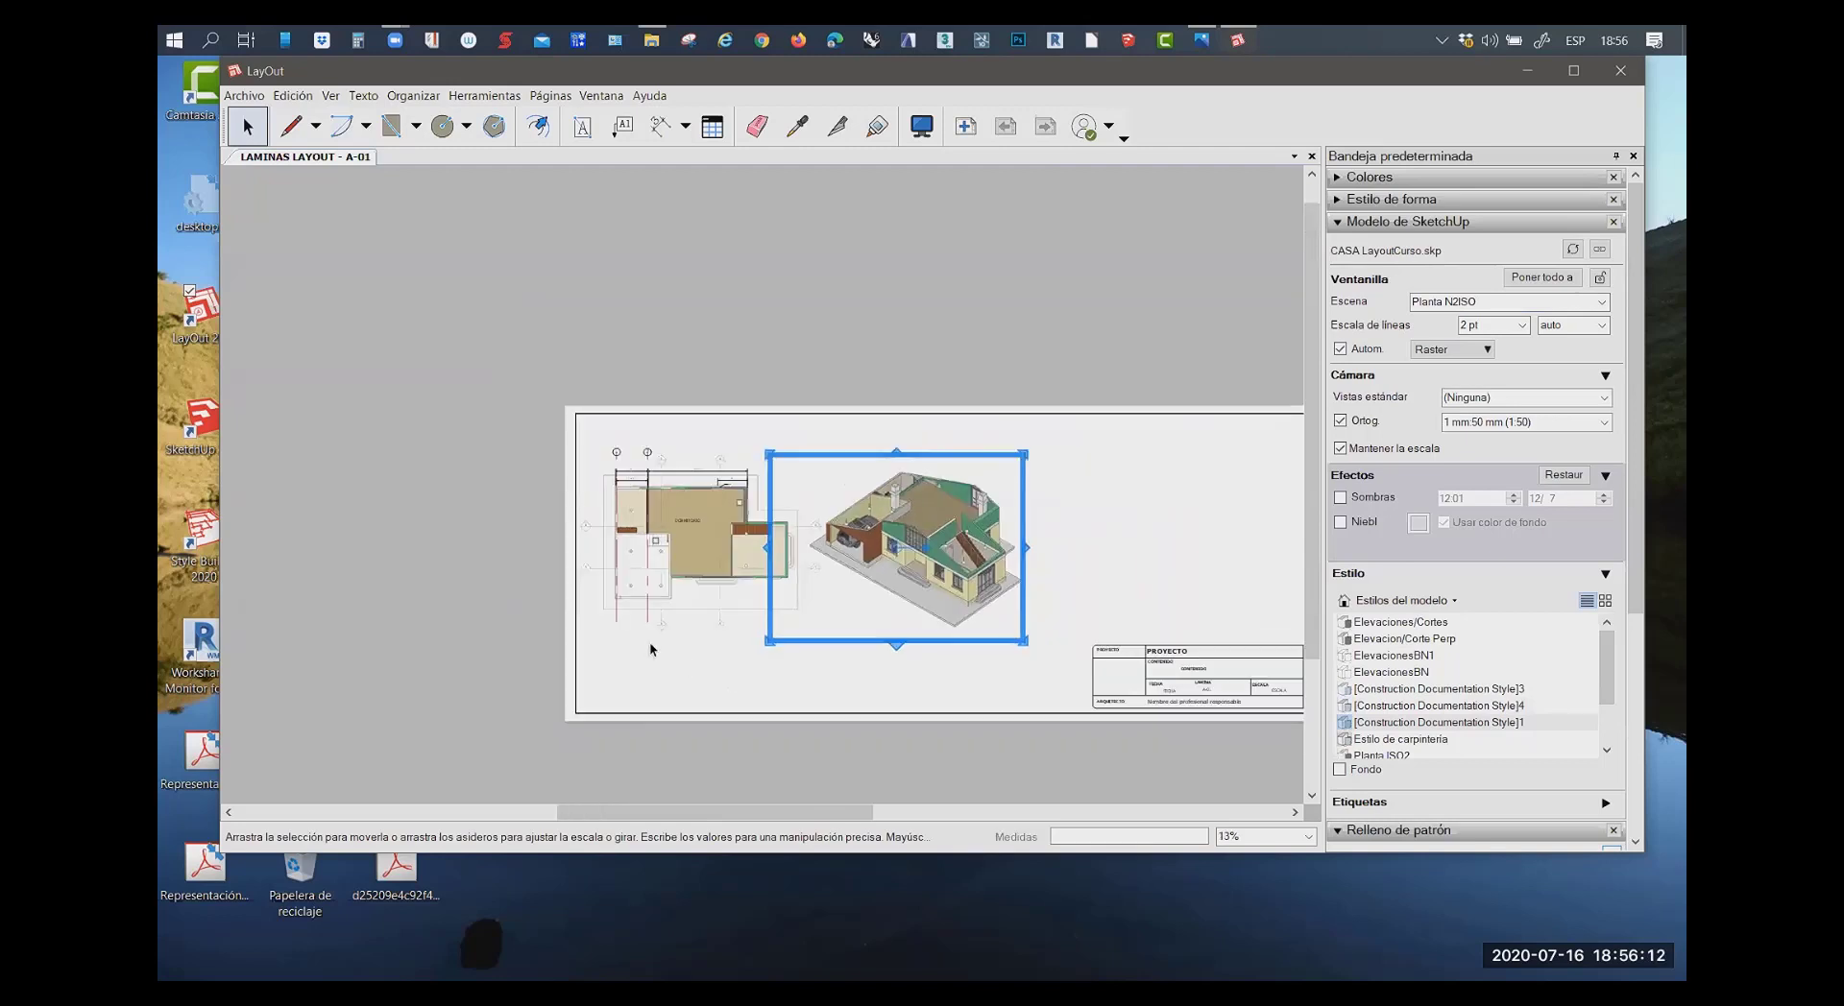
scroll(1001, 689, "down", 1)
scroll(785, 409, "up", 1)
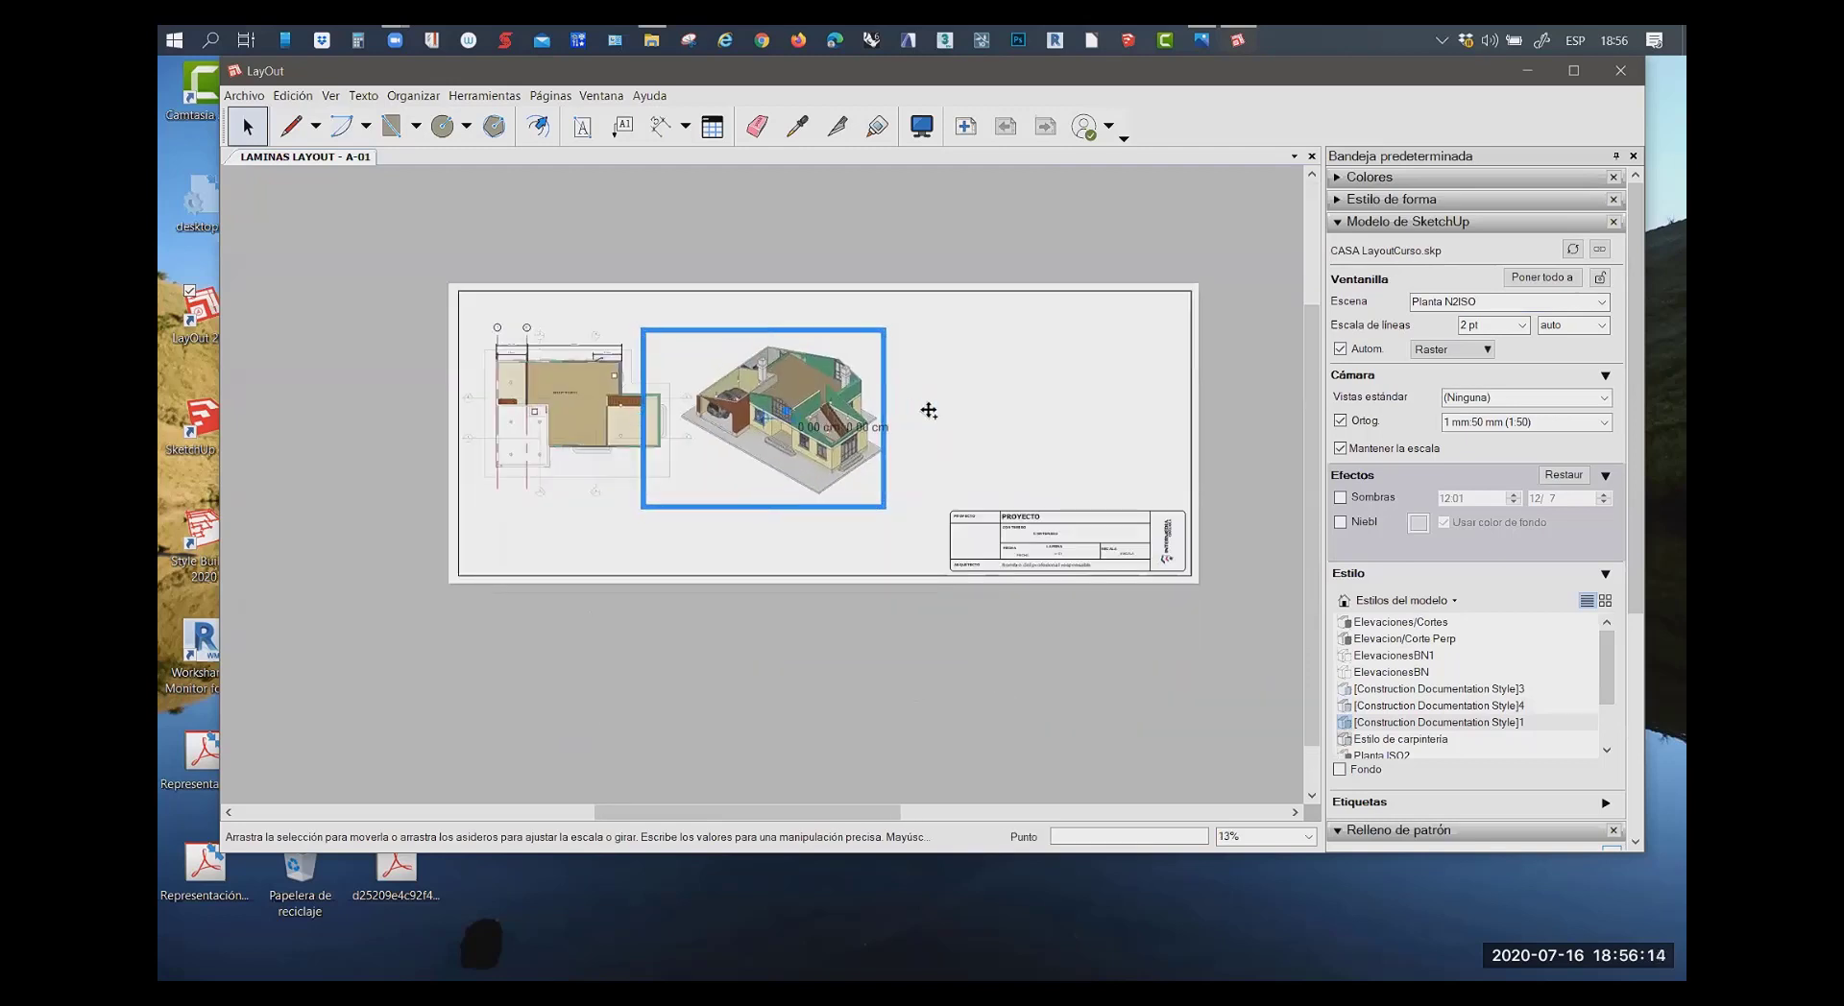
Duplicate the isometric viewport and place the copy on the right, above the title block
left_click_drag(784, 409, 1035, 406, "ctrl")
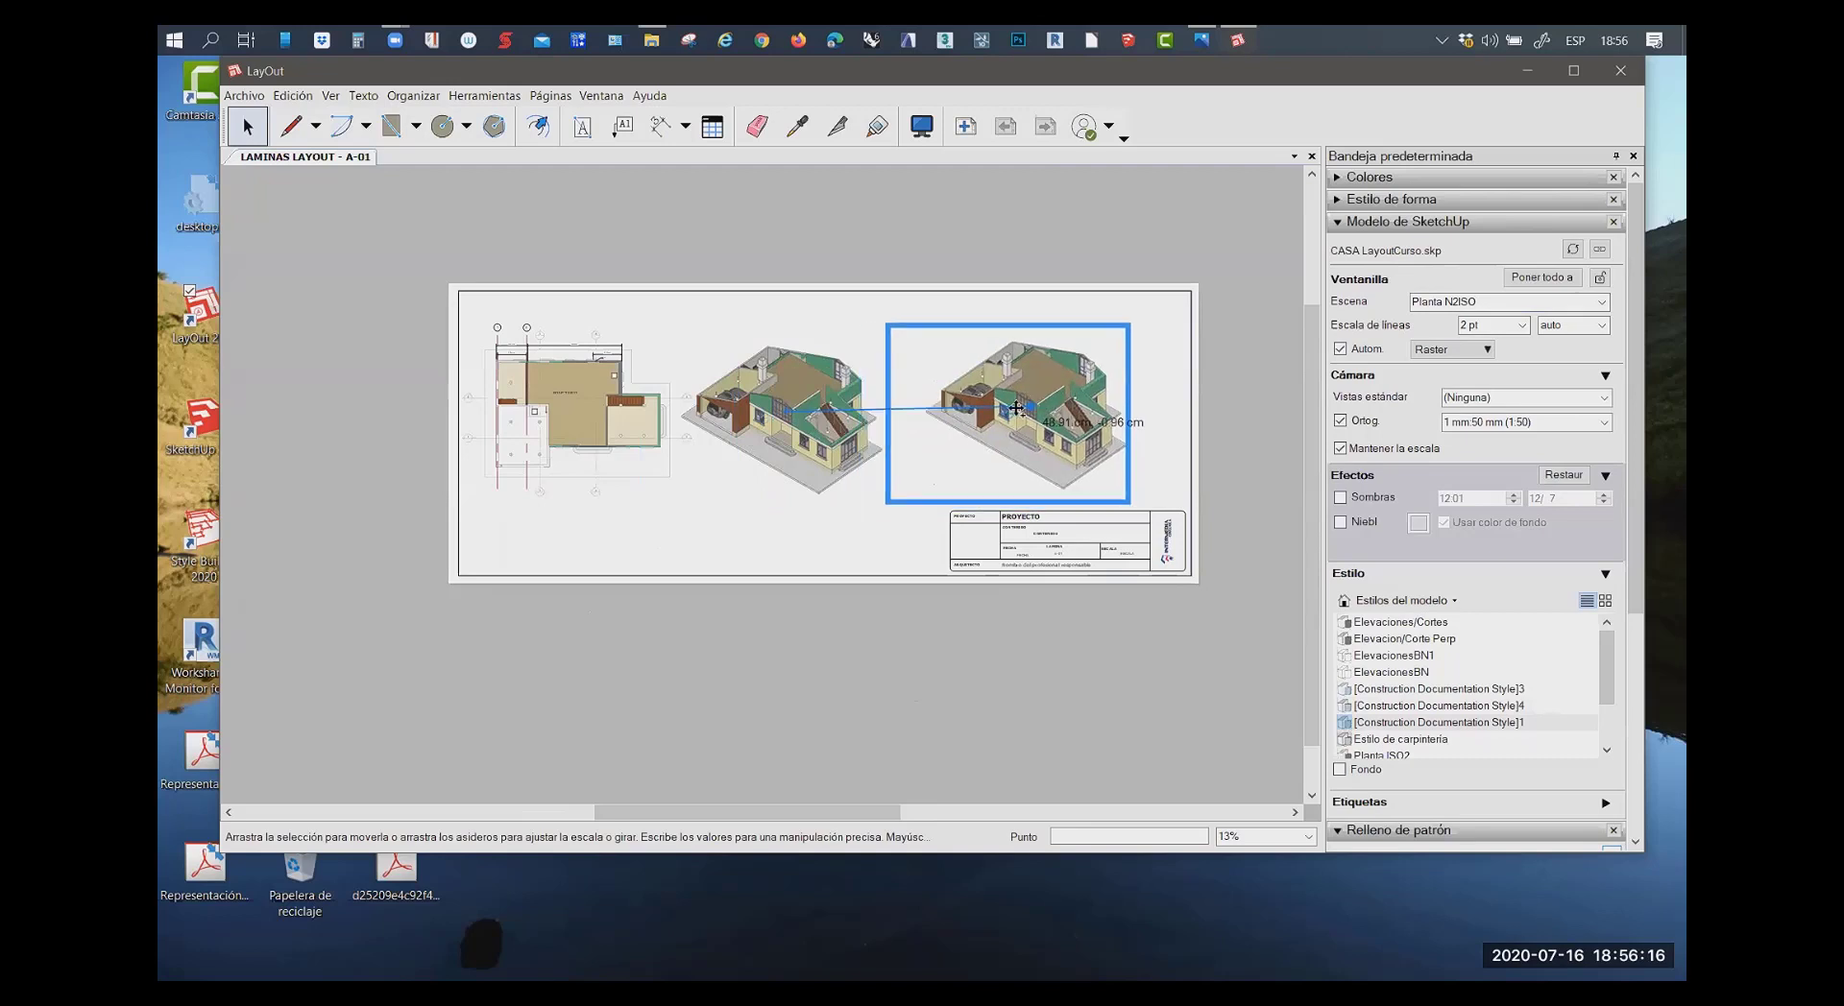
mouse_move(1035, 406)
left_mouse_down("ctrl")
mouse_move(956, 424)
mouse_move(977, 415)
left_mouse_up("ctrl")
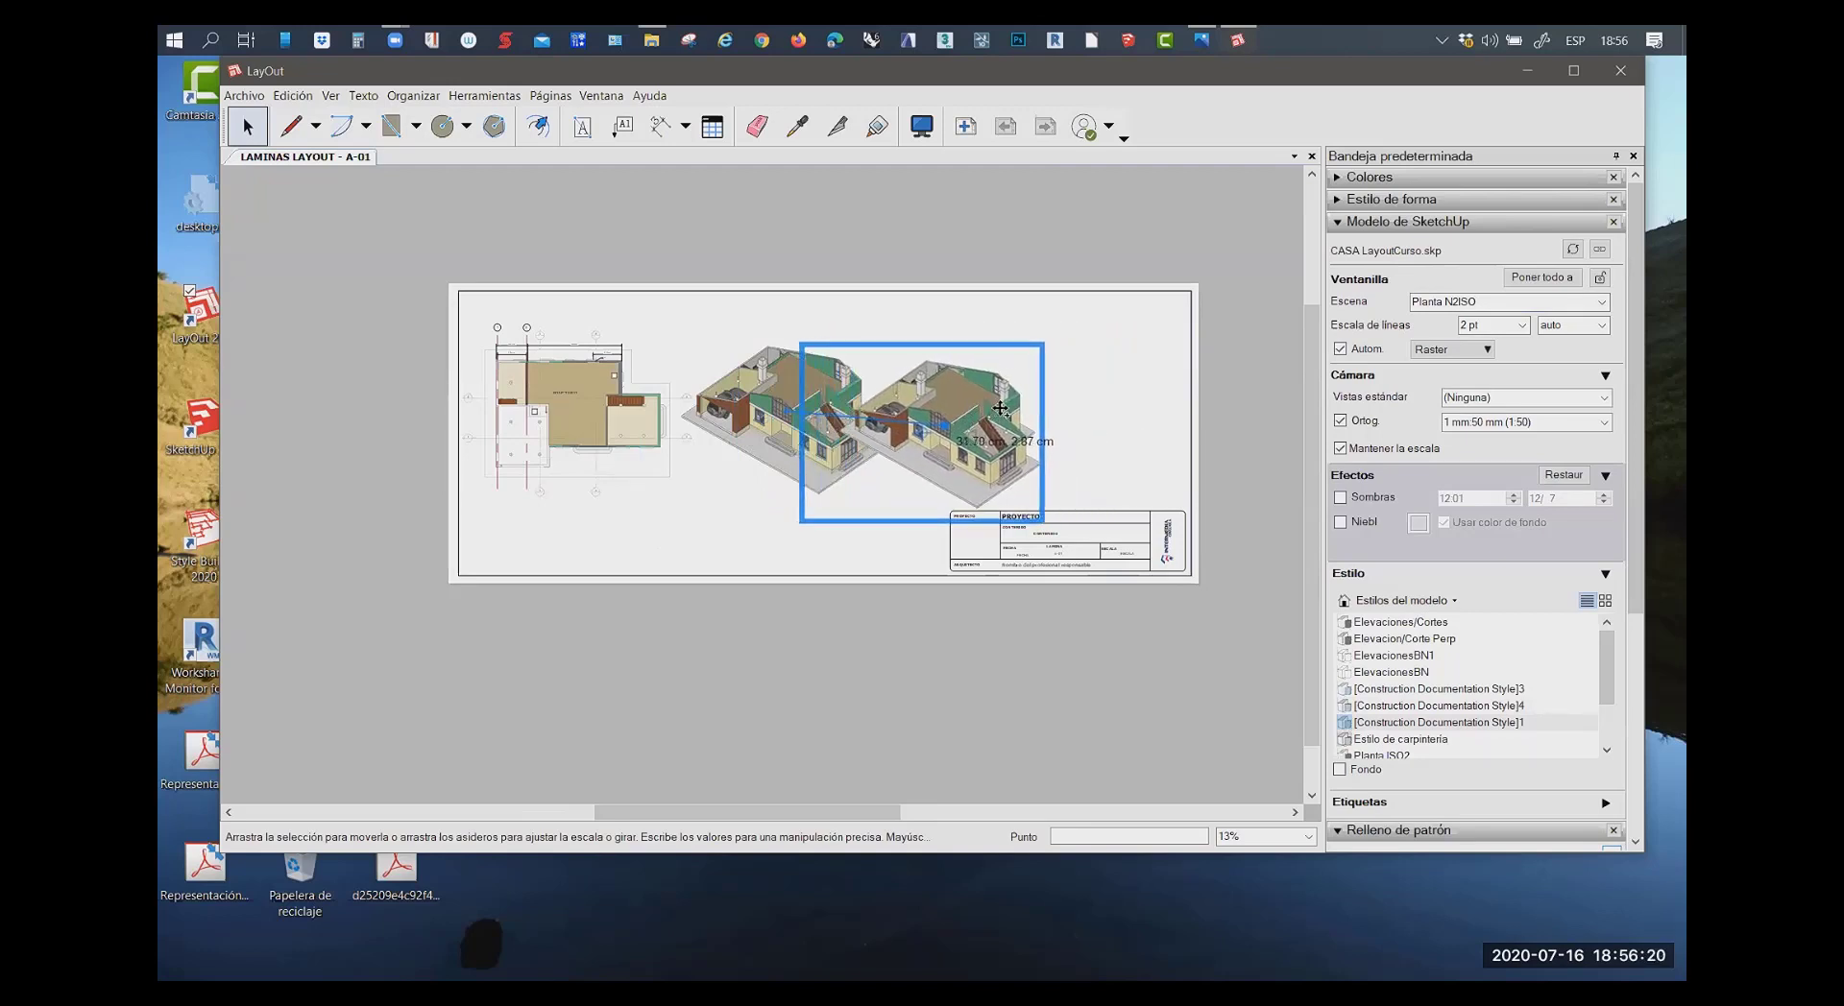
mouse_move(977, 416)
left_mouse_down("ctrl")
mouse_move(980, 399)
mouse_move(939, 407)
left_mouse_up("ctrl")
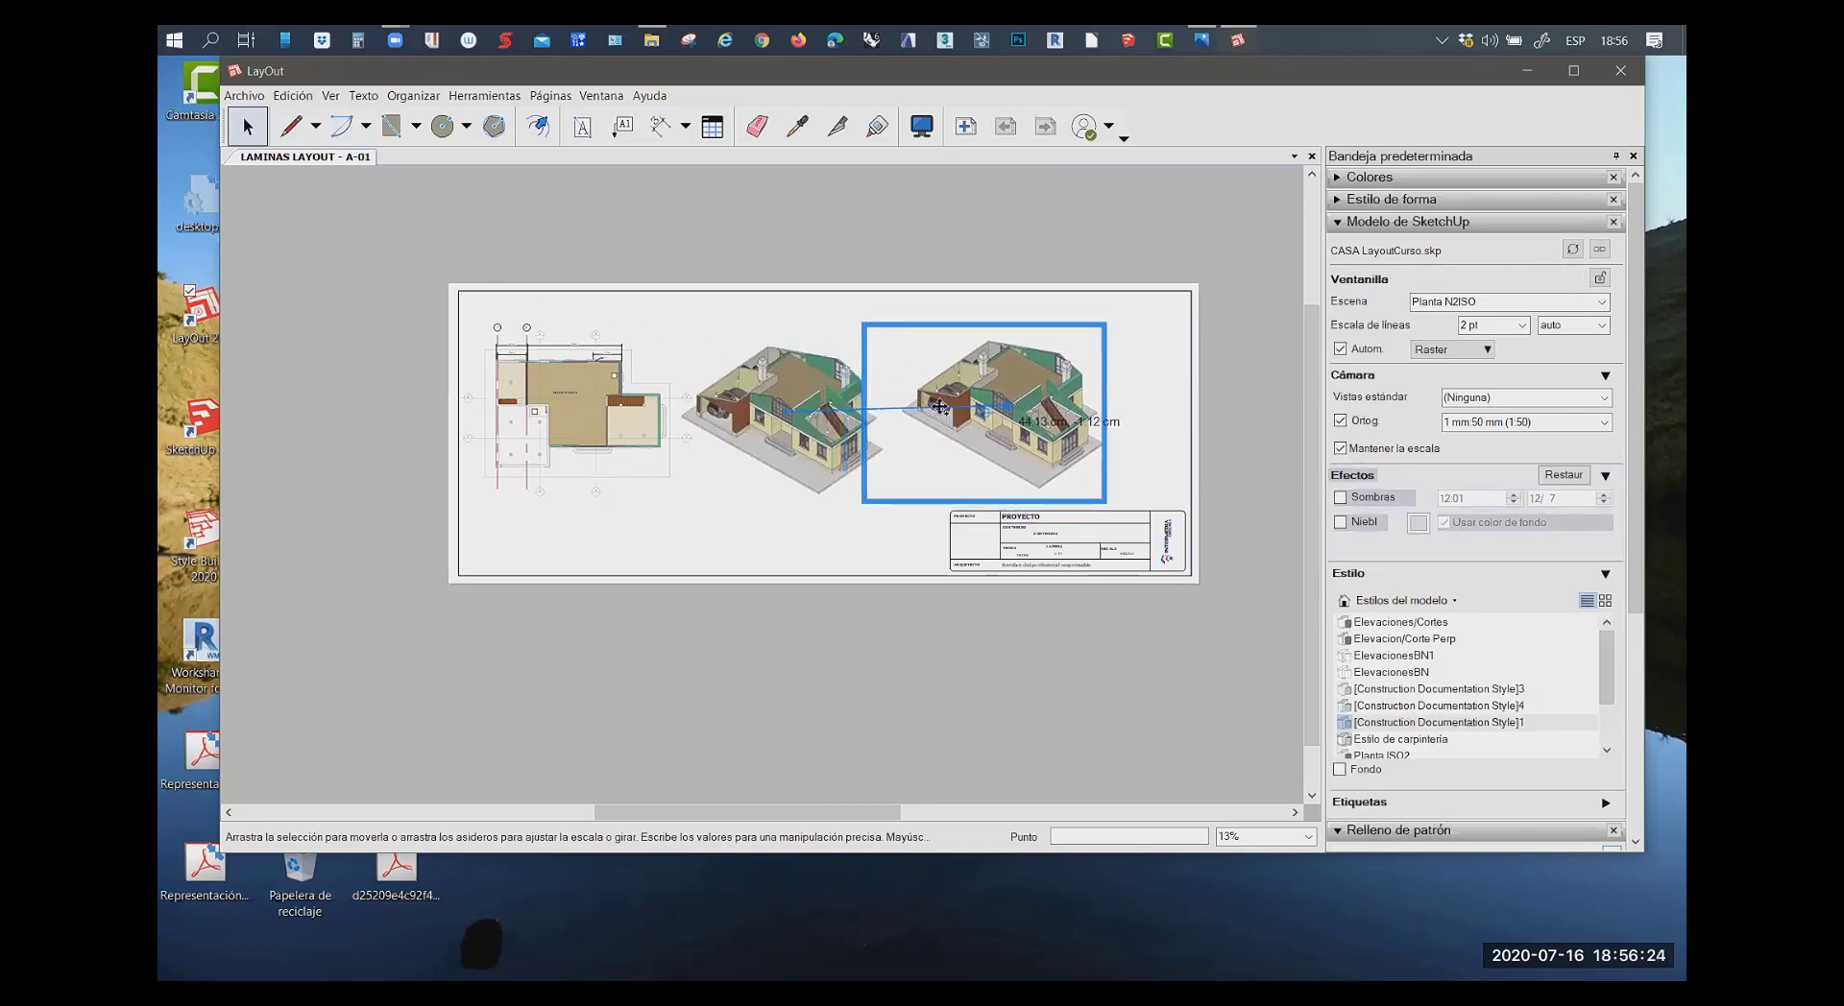
left_click_drag(939, 407, 939, 407, "ctrl")
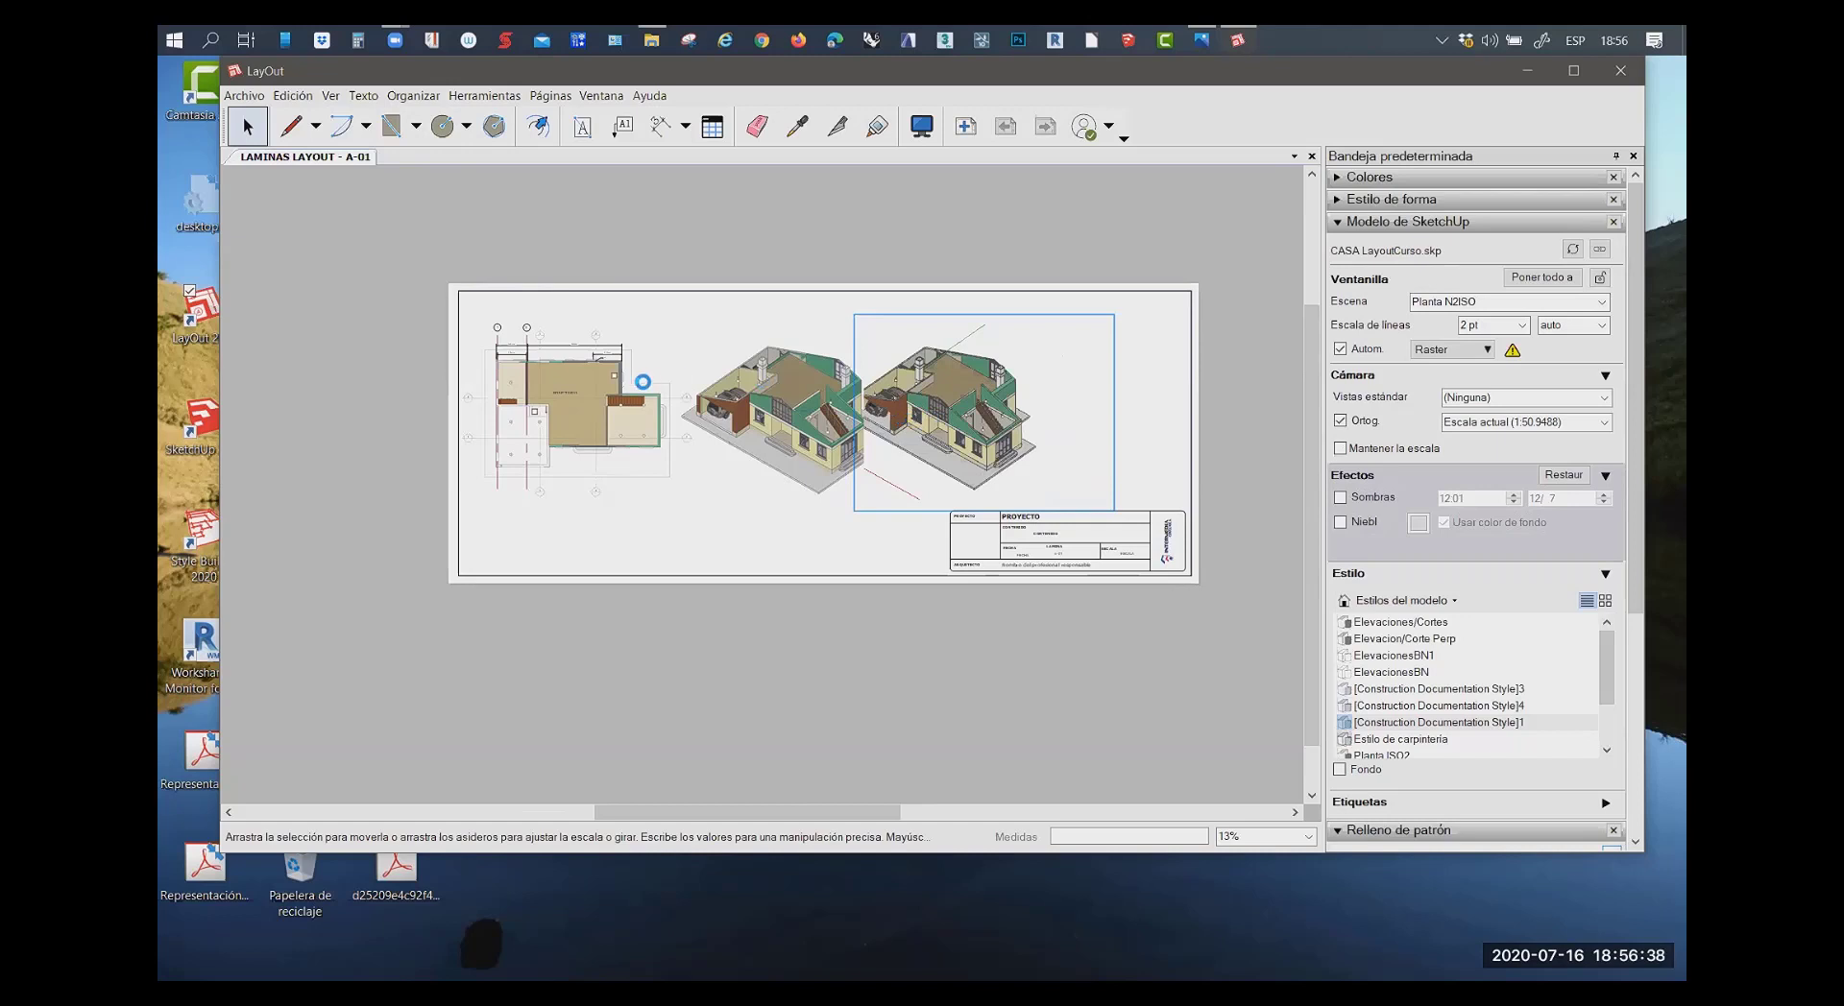
key("Escape")
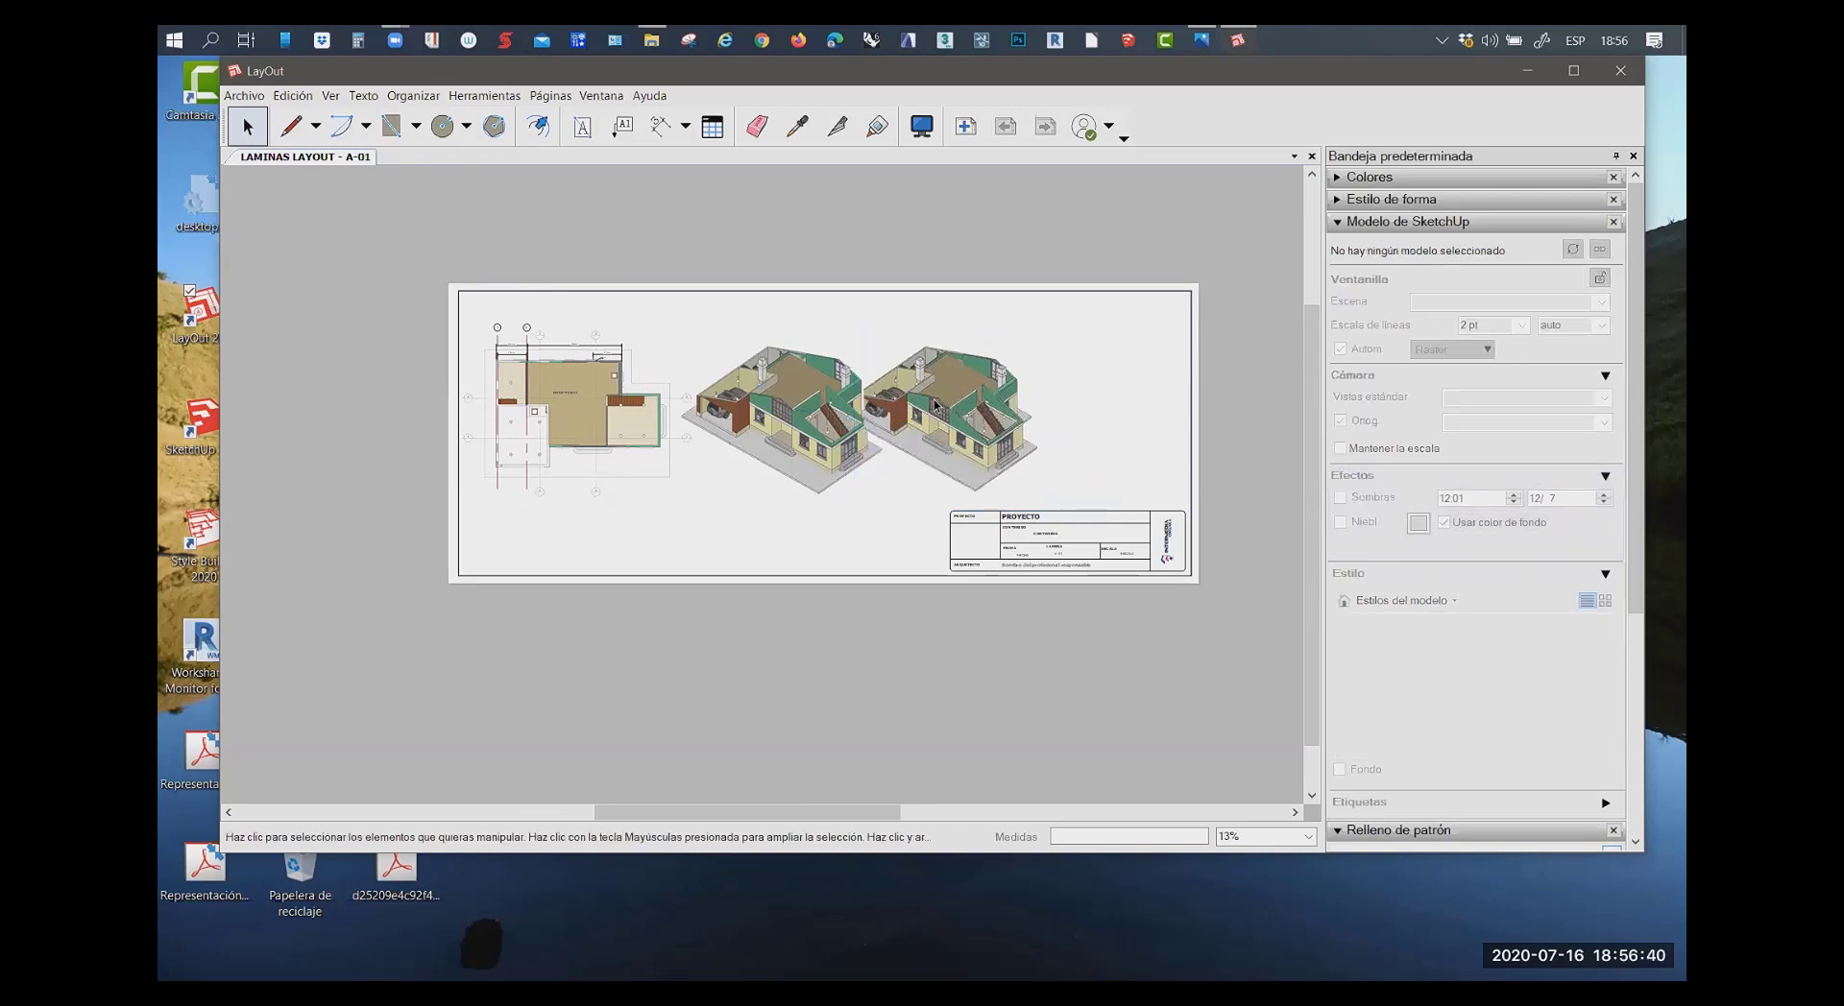
left_click_drag(936, 406, 992, 408)
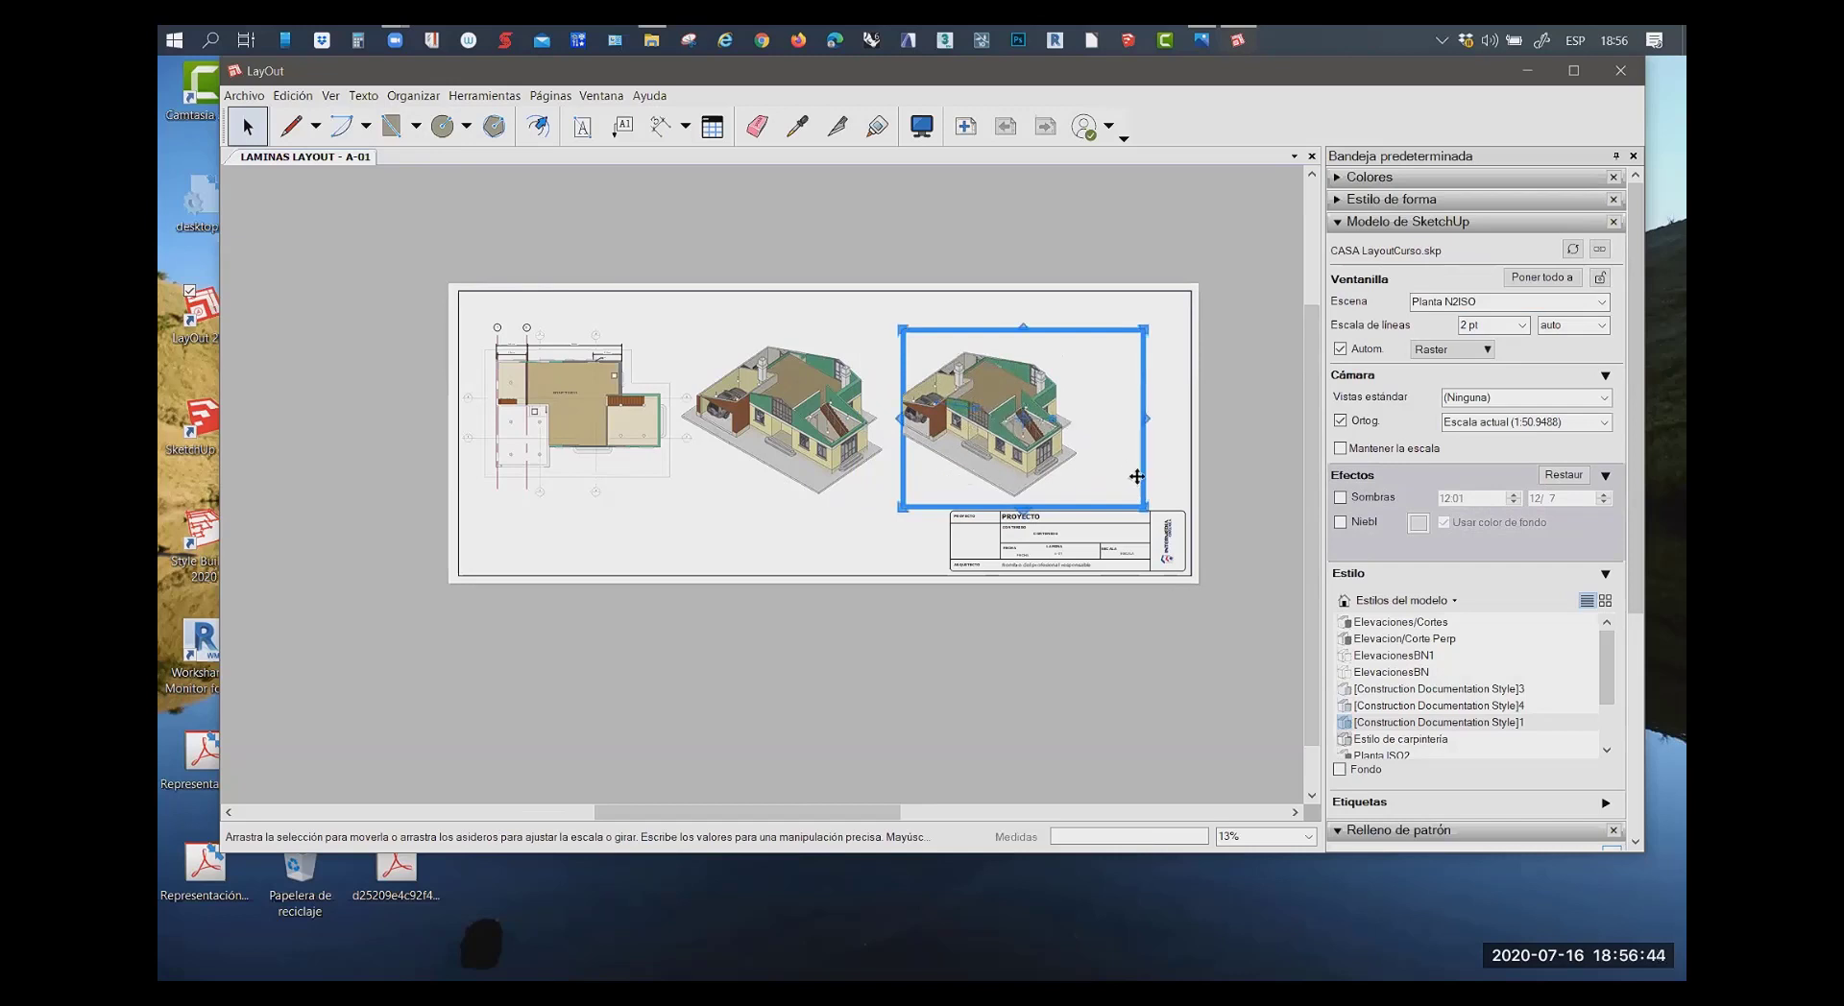
Switch the rightmost viewport's scene to PlantaN1 2d, the first-floor plan
left_click(1599, 305)
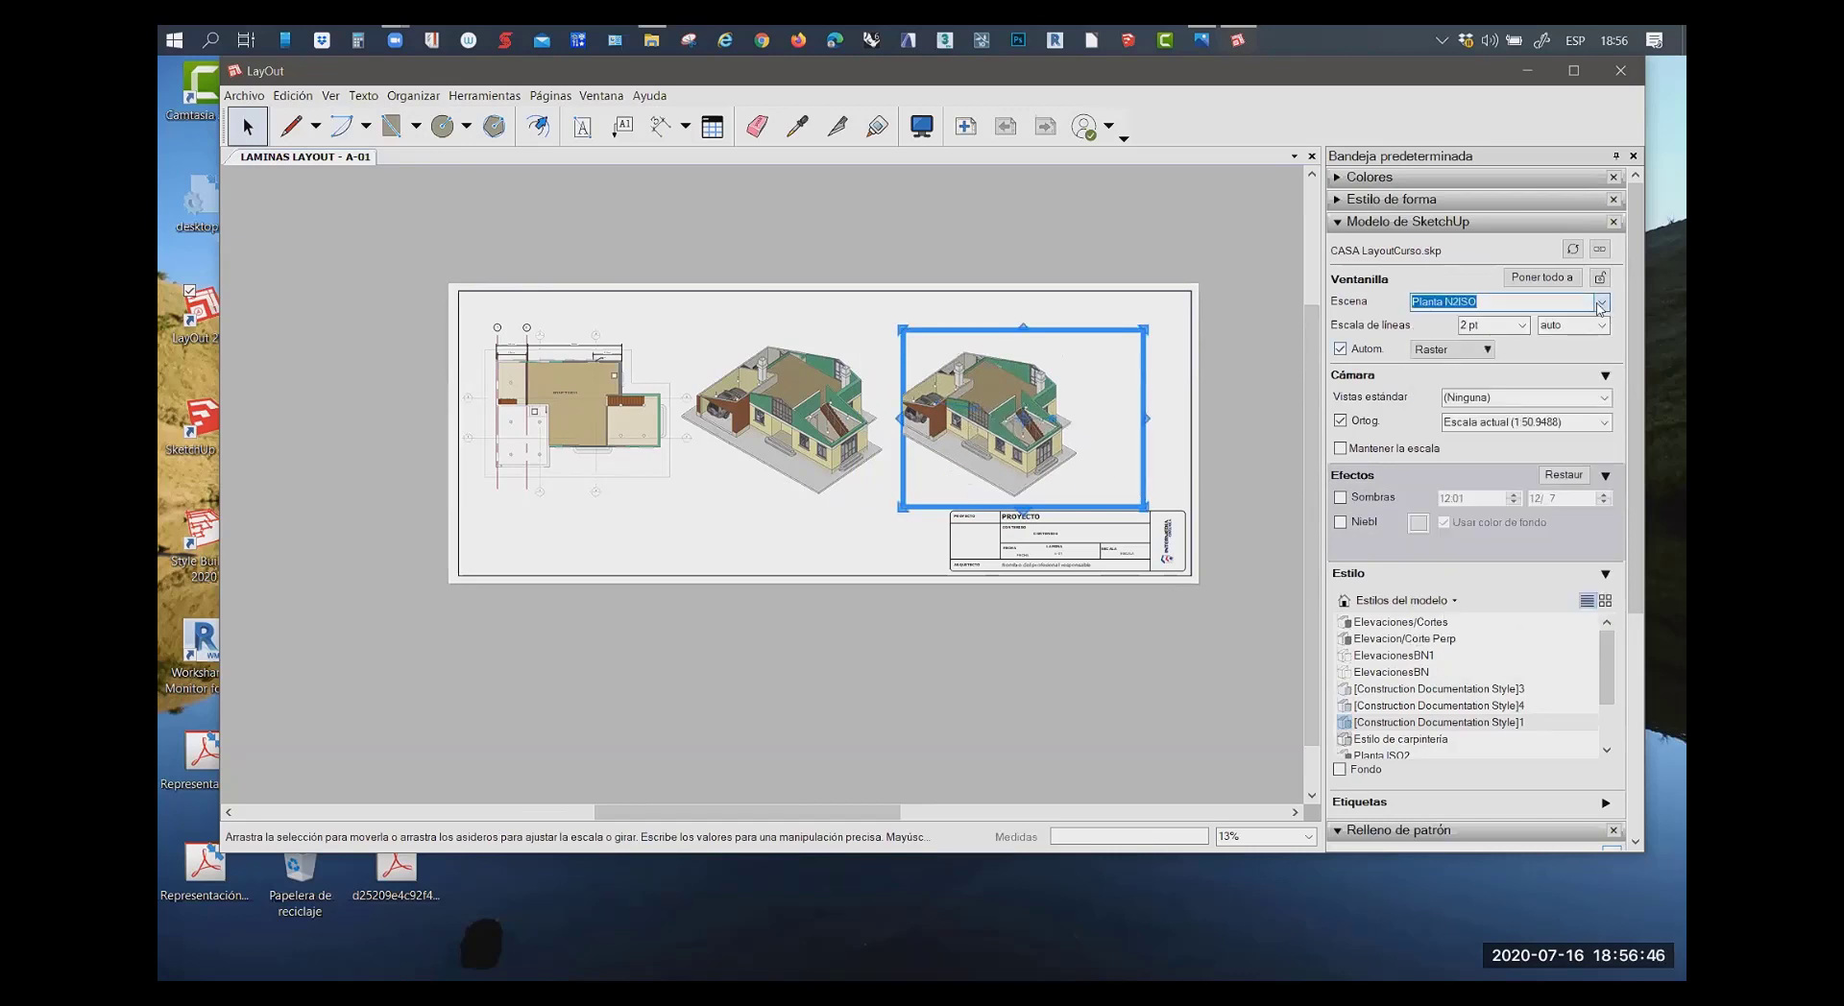
left_click(1599, 303)
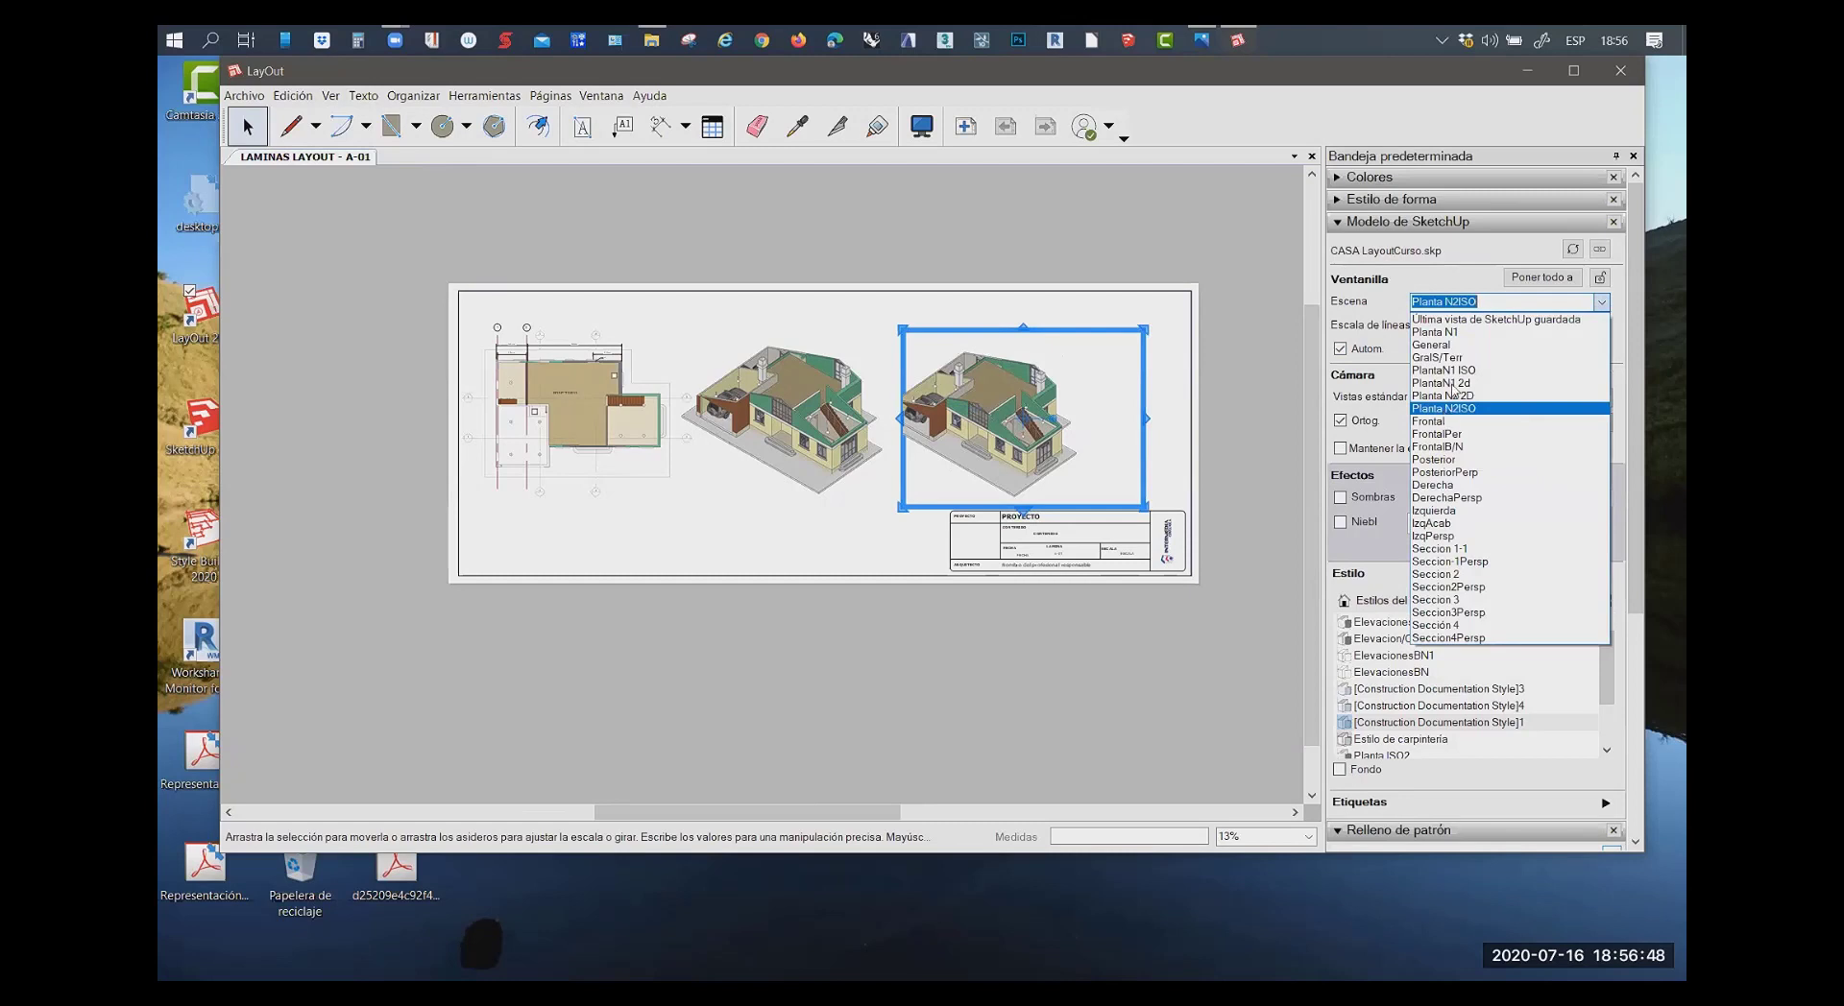
key("Escape")
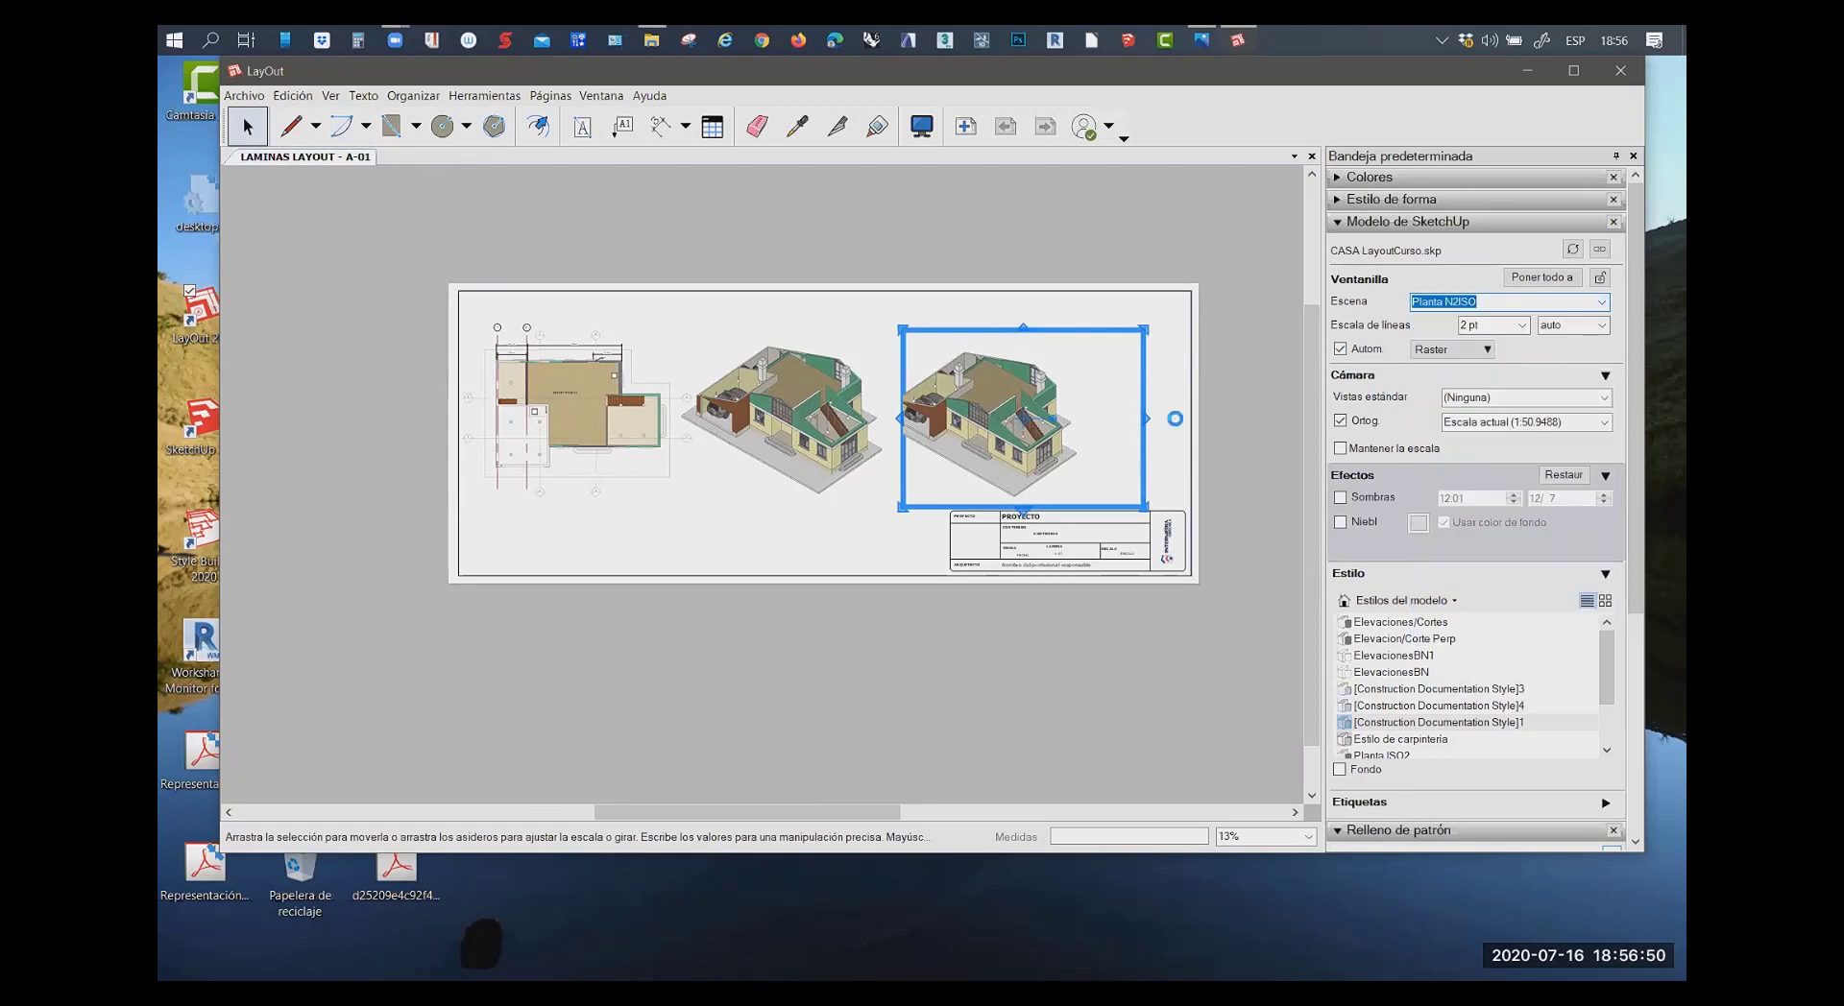
key("Up")
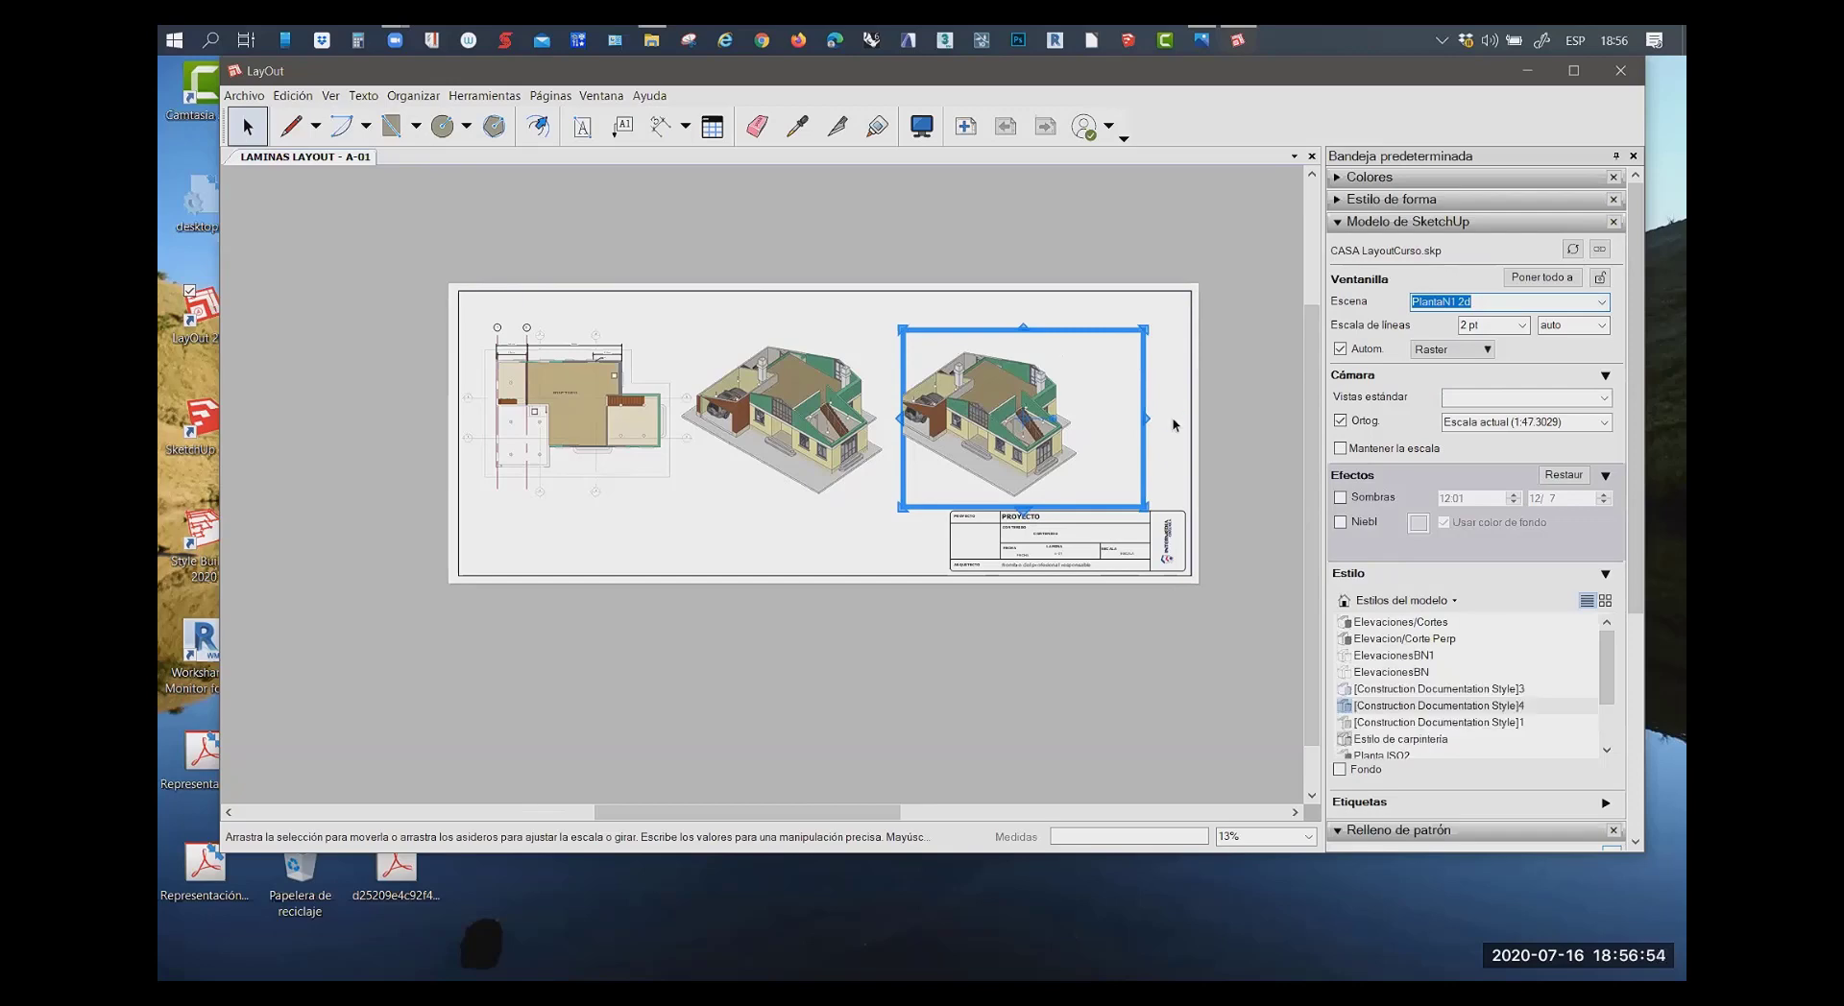
left_click(1191, 407)
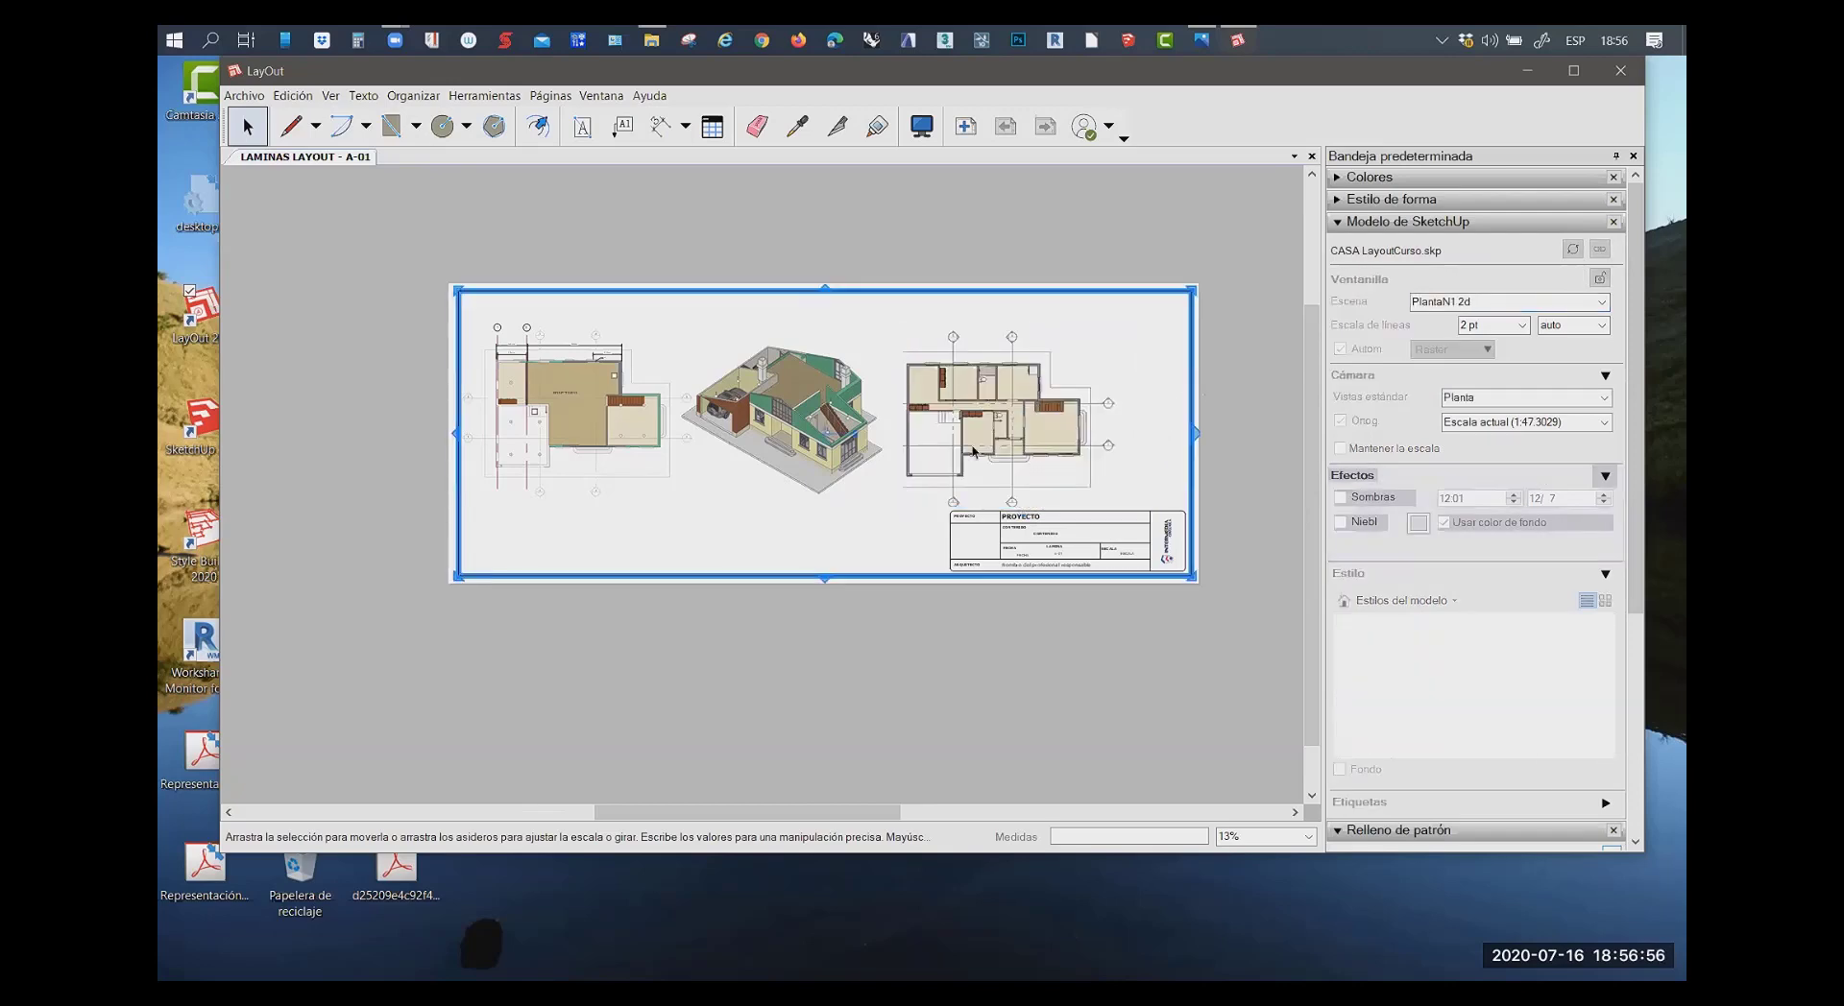
scroll(1025, 411, "up", 2)
Zoom out and select the sheet border and title block group
scroll(989, 431, "down", 1)
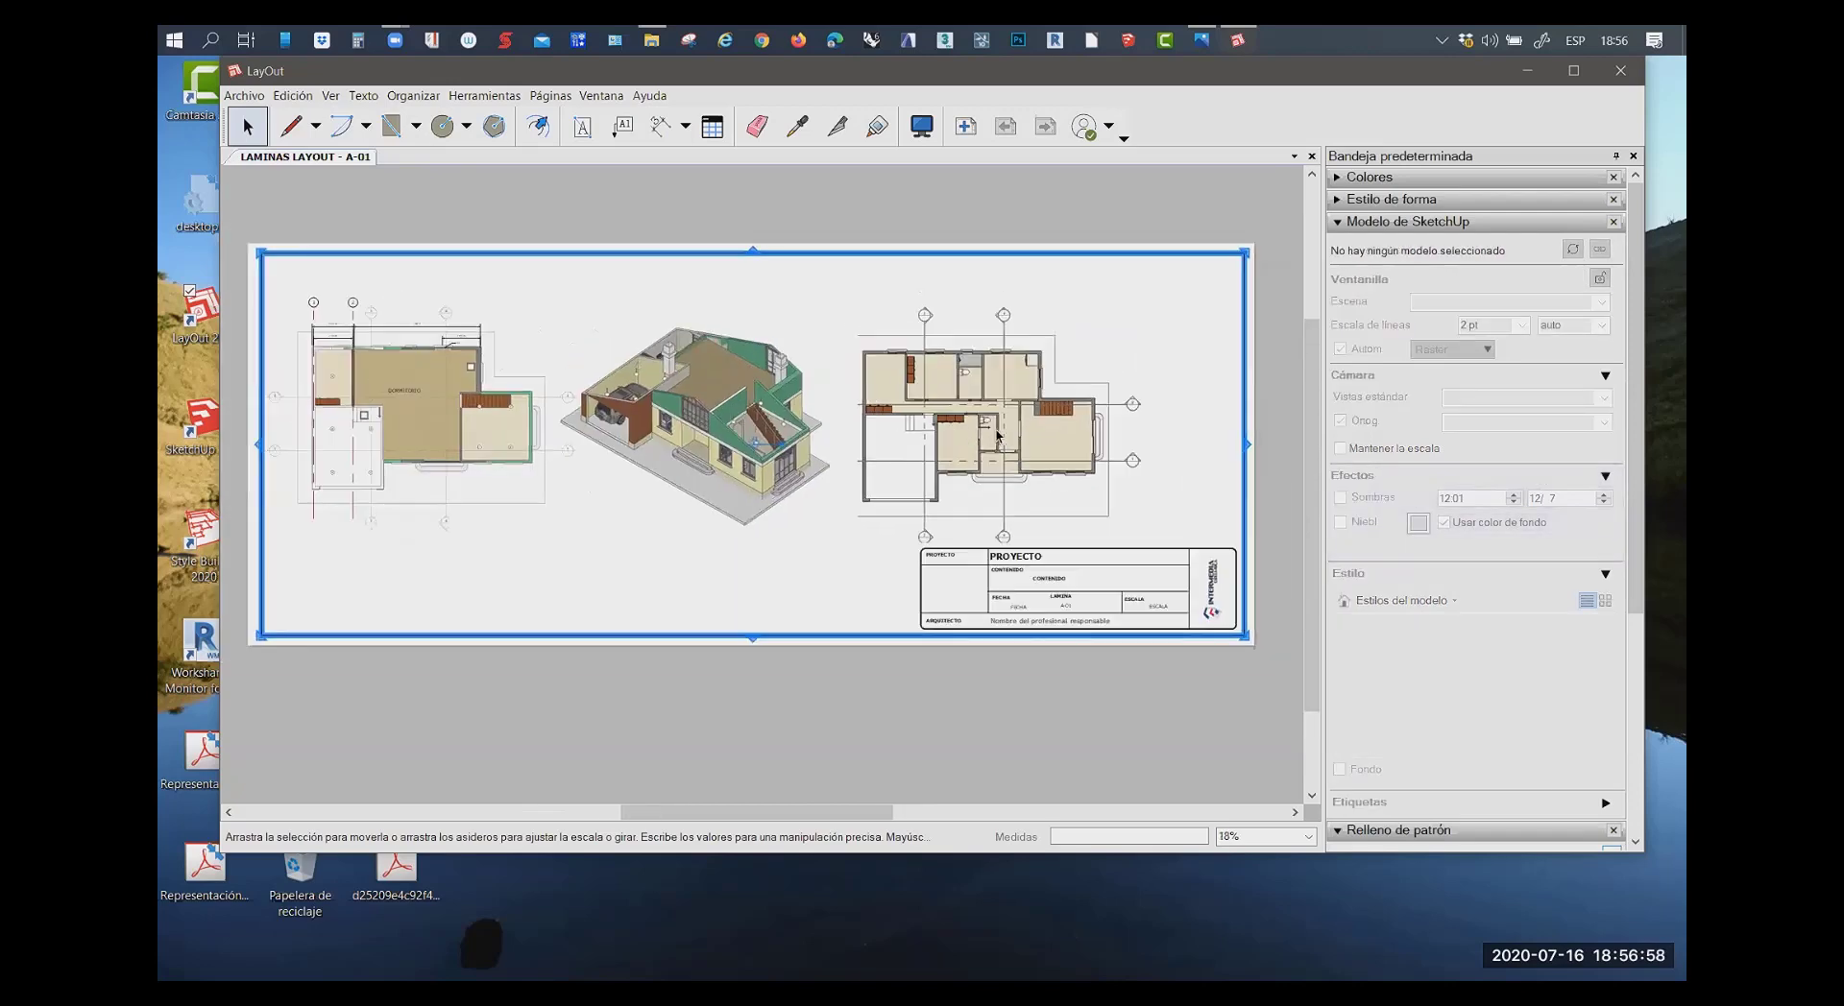
scroll(991, 433, "down", 1)
scroll(991, 432, "down", 1)
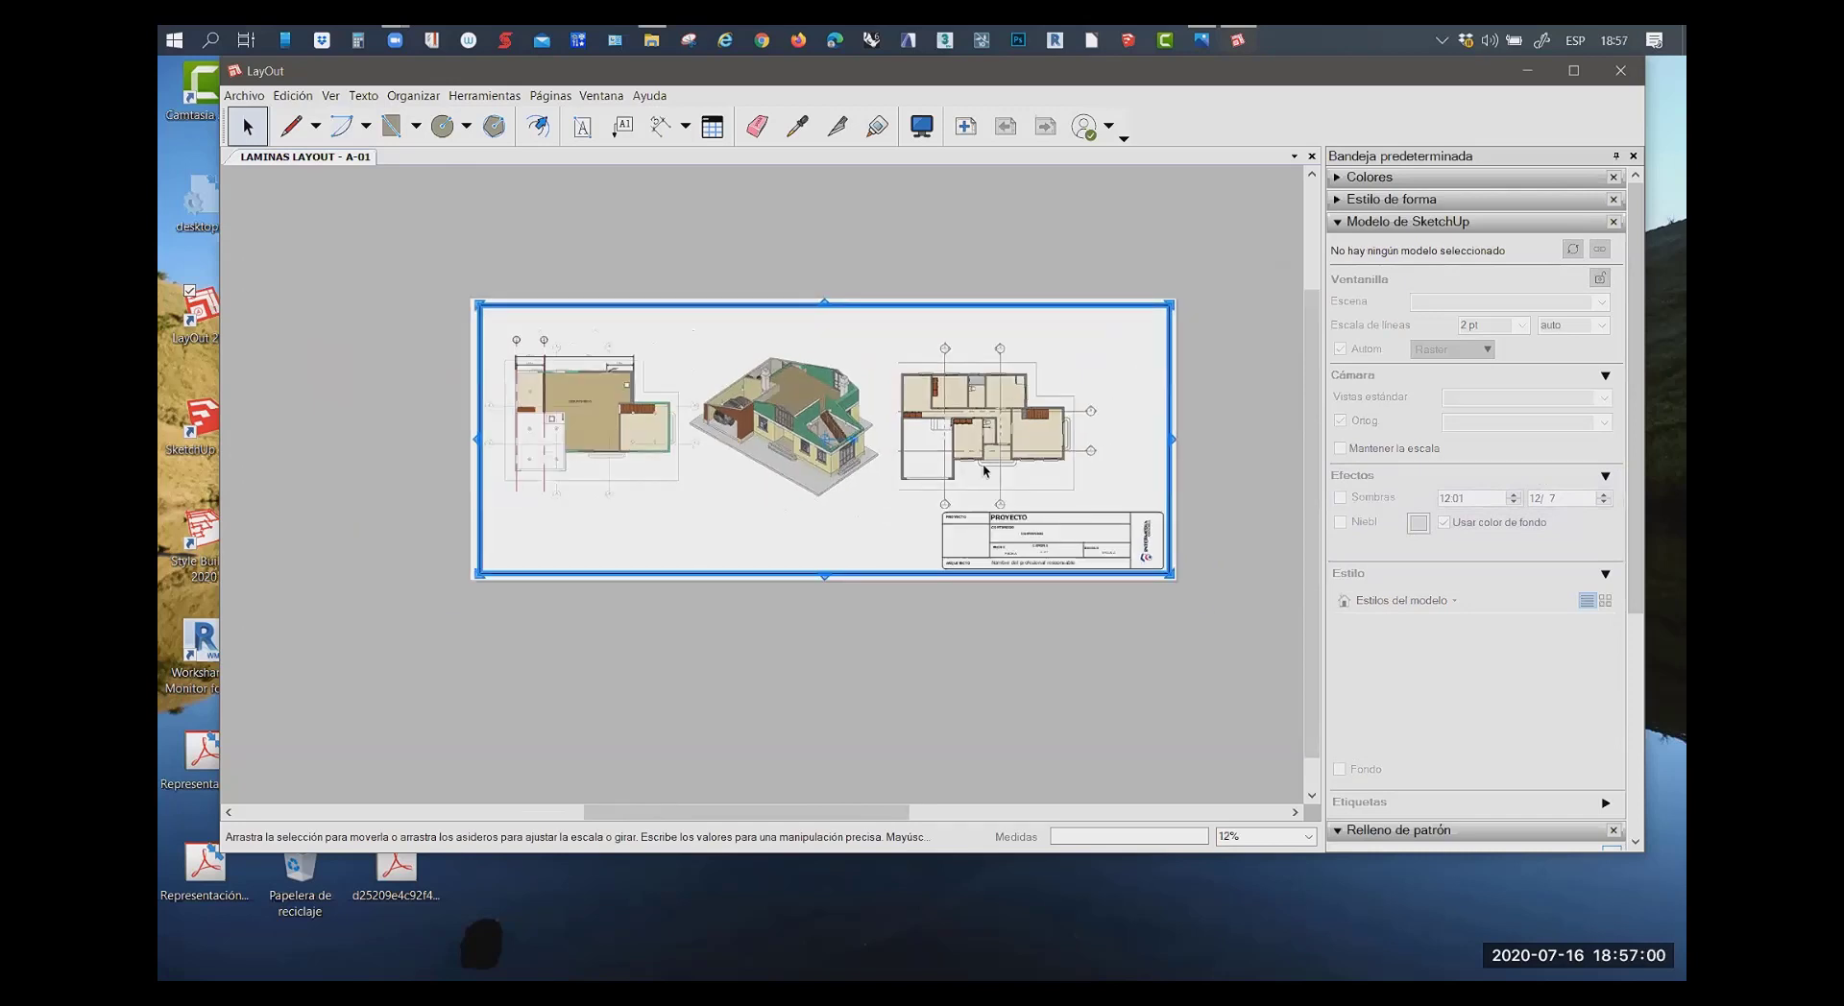
key("Escape")
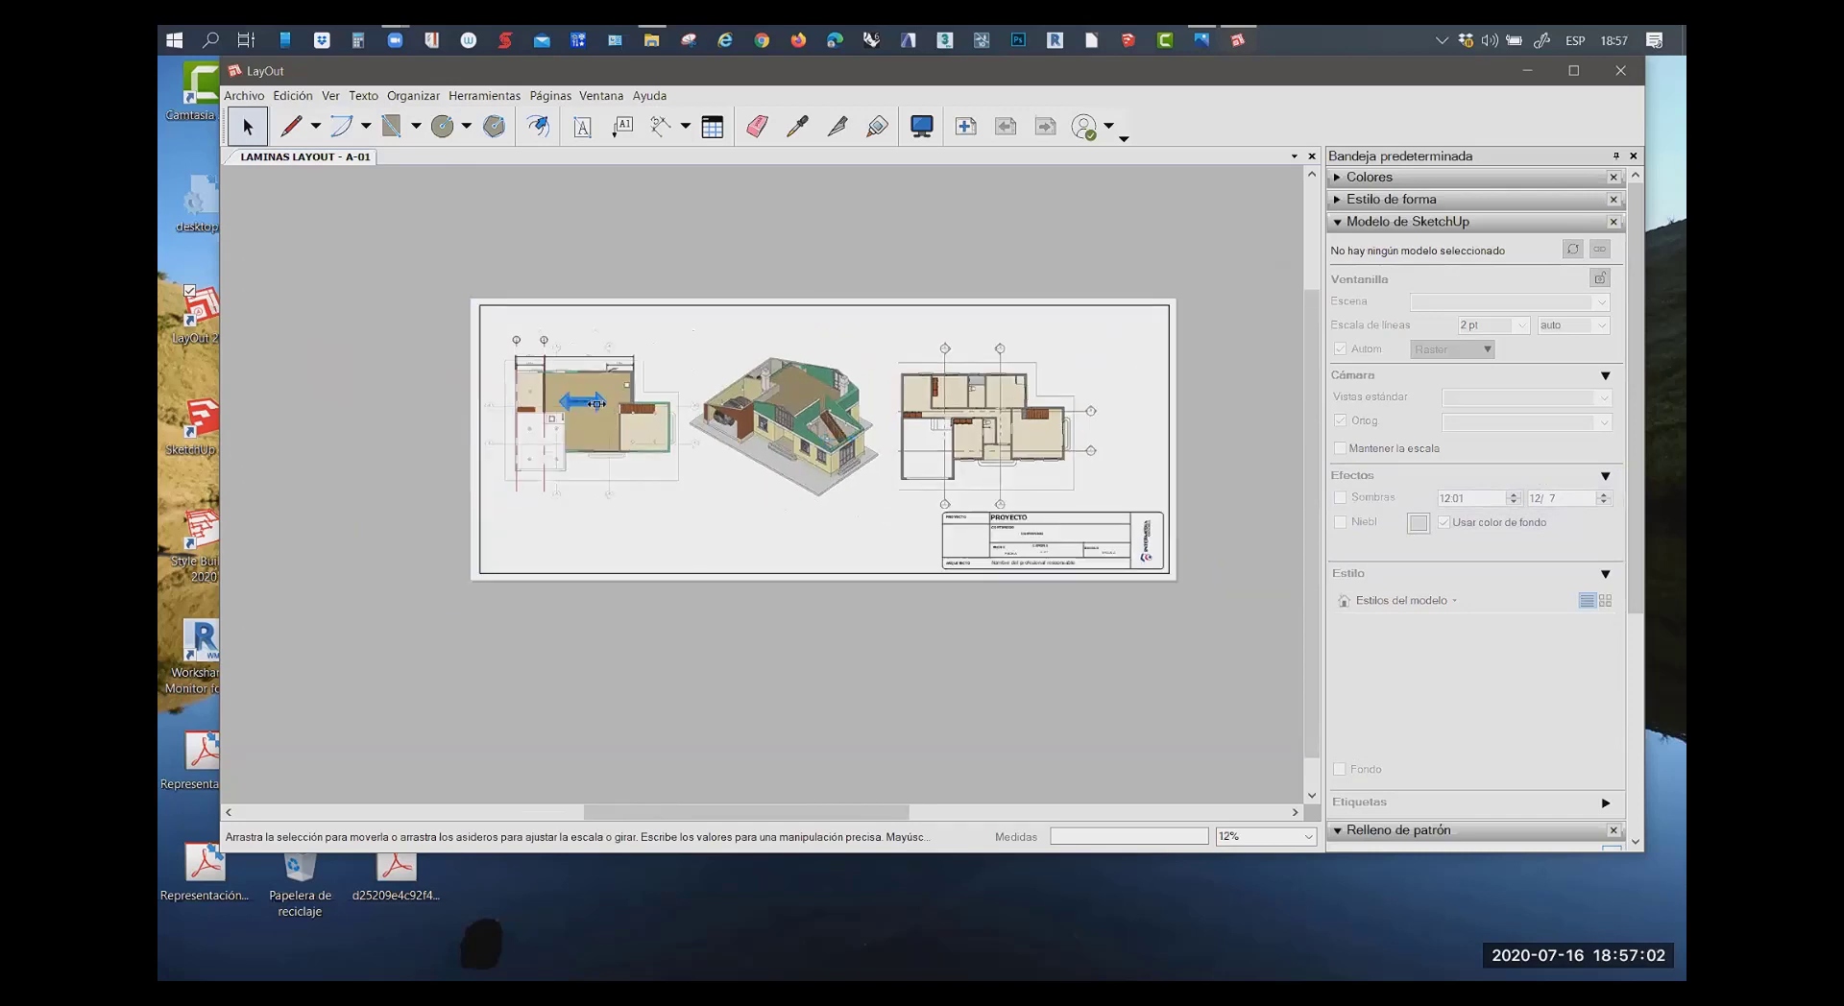
left_click_drag(412, 252, 1147, 529)
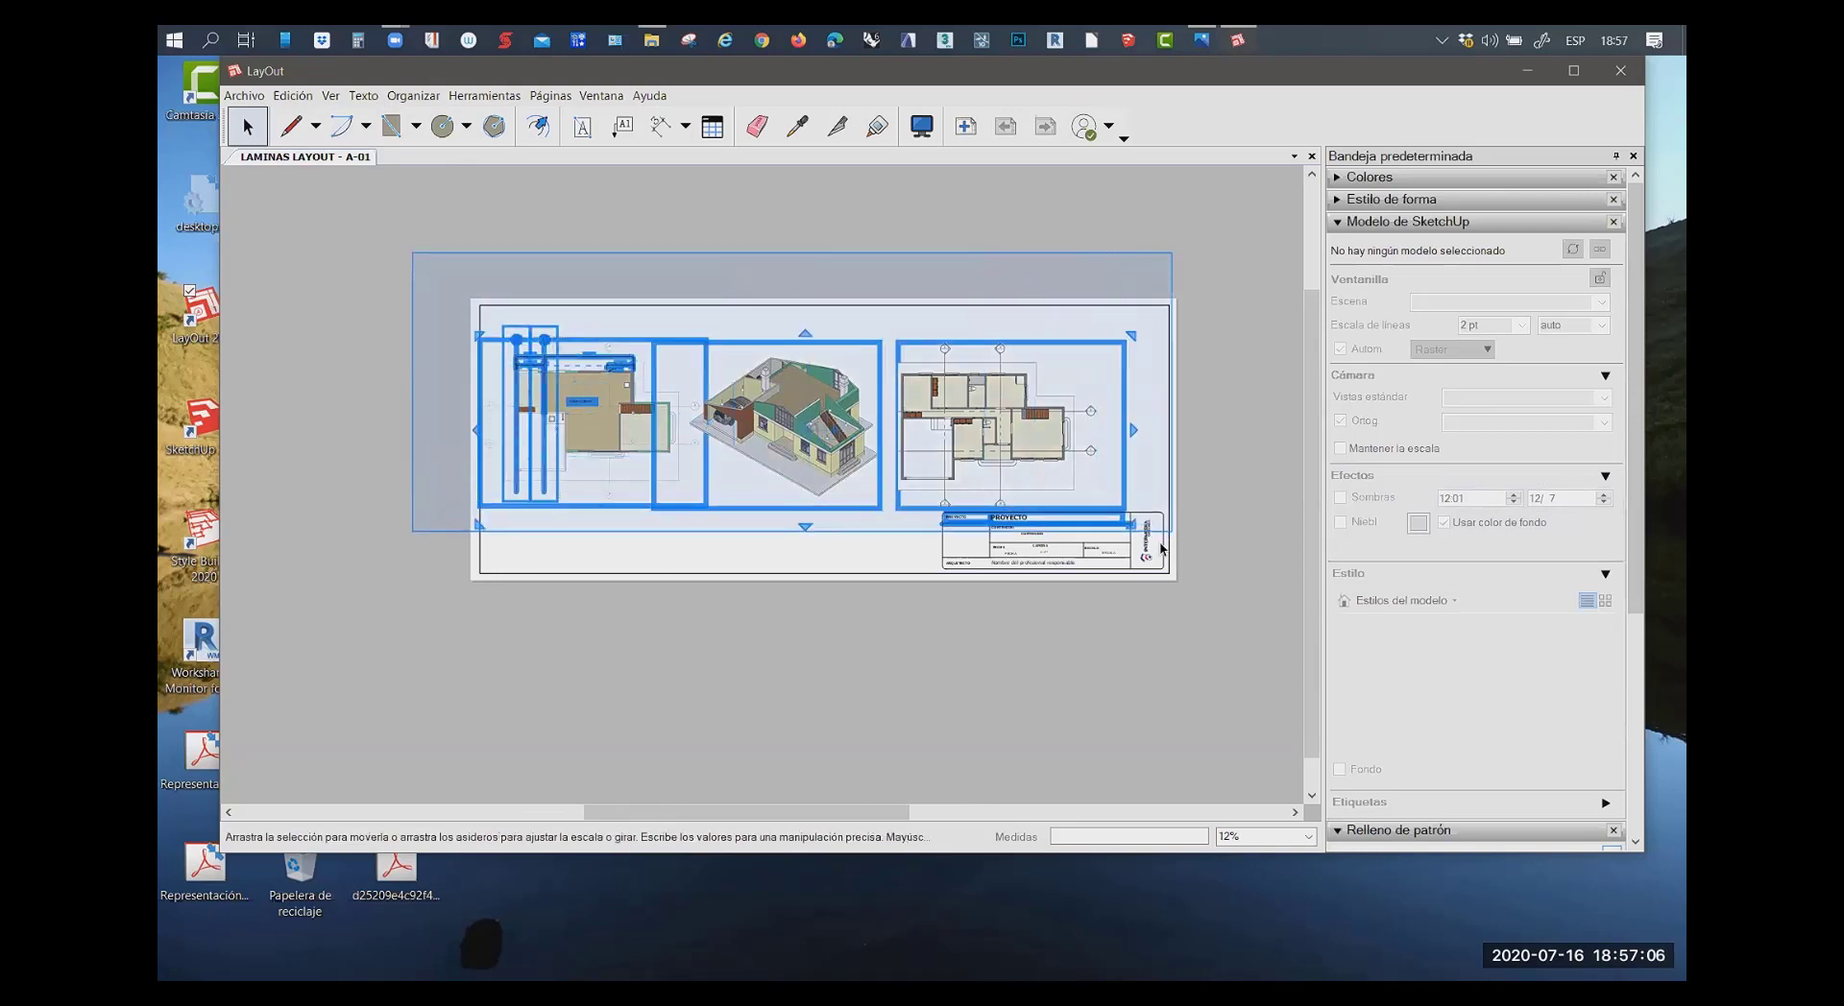
left_click_drag(1147, 529, 1008, 453)
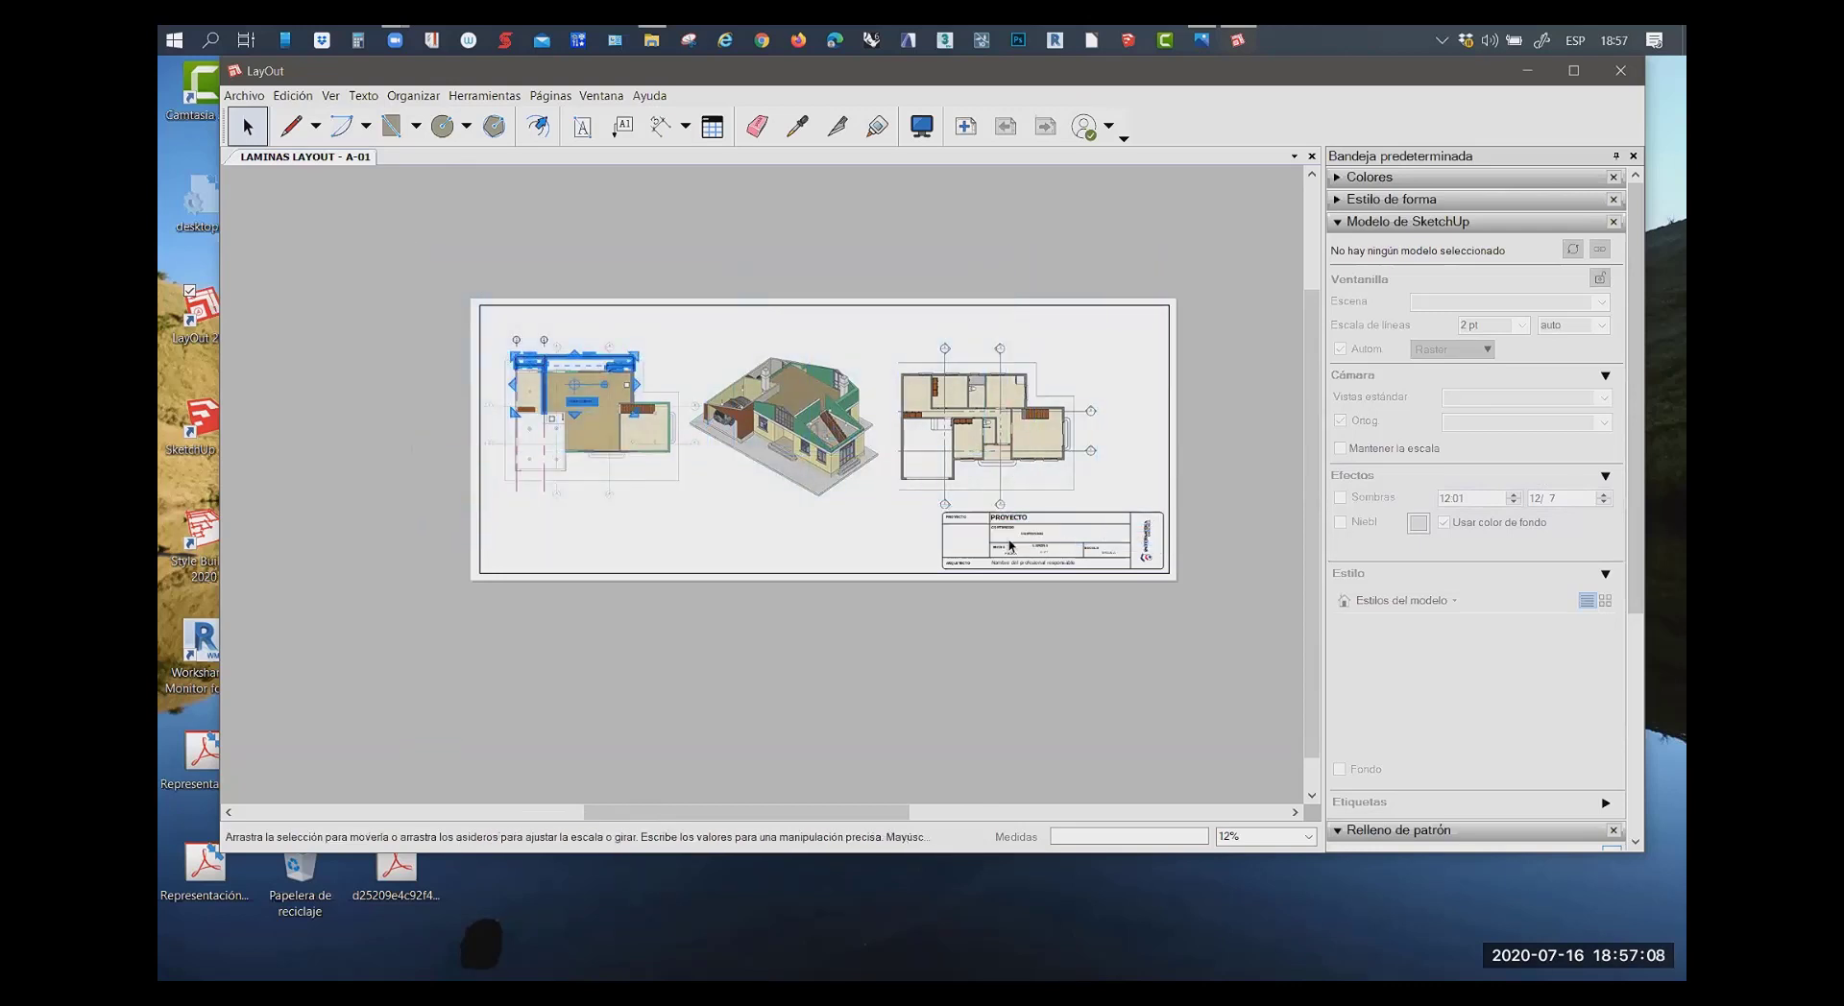
left_click(1128, 530)
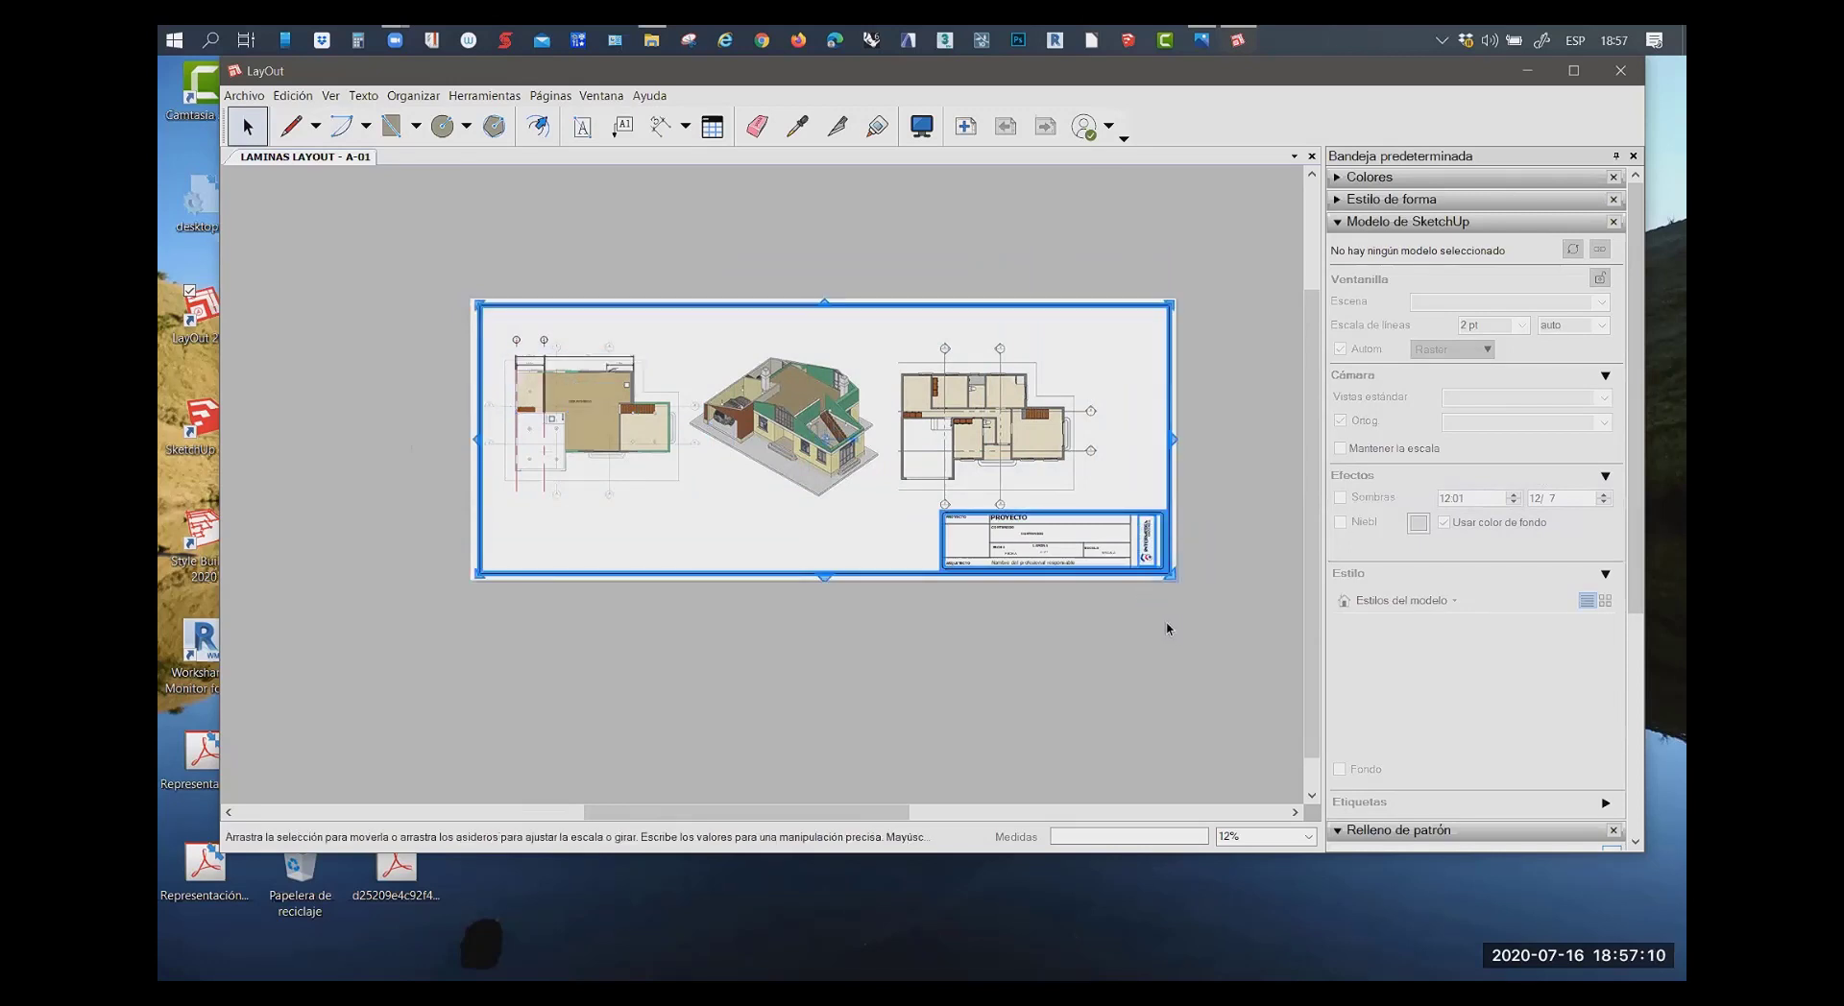
left_click(1232, 616)
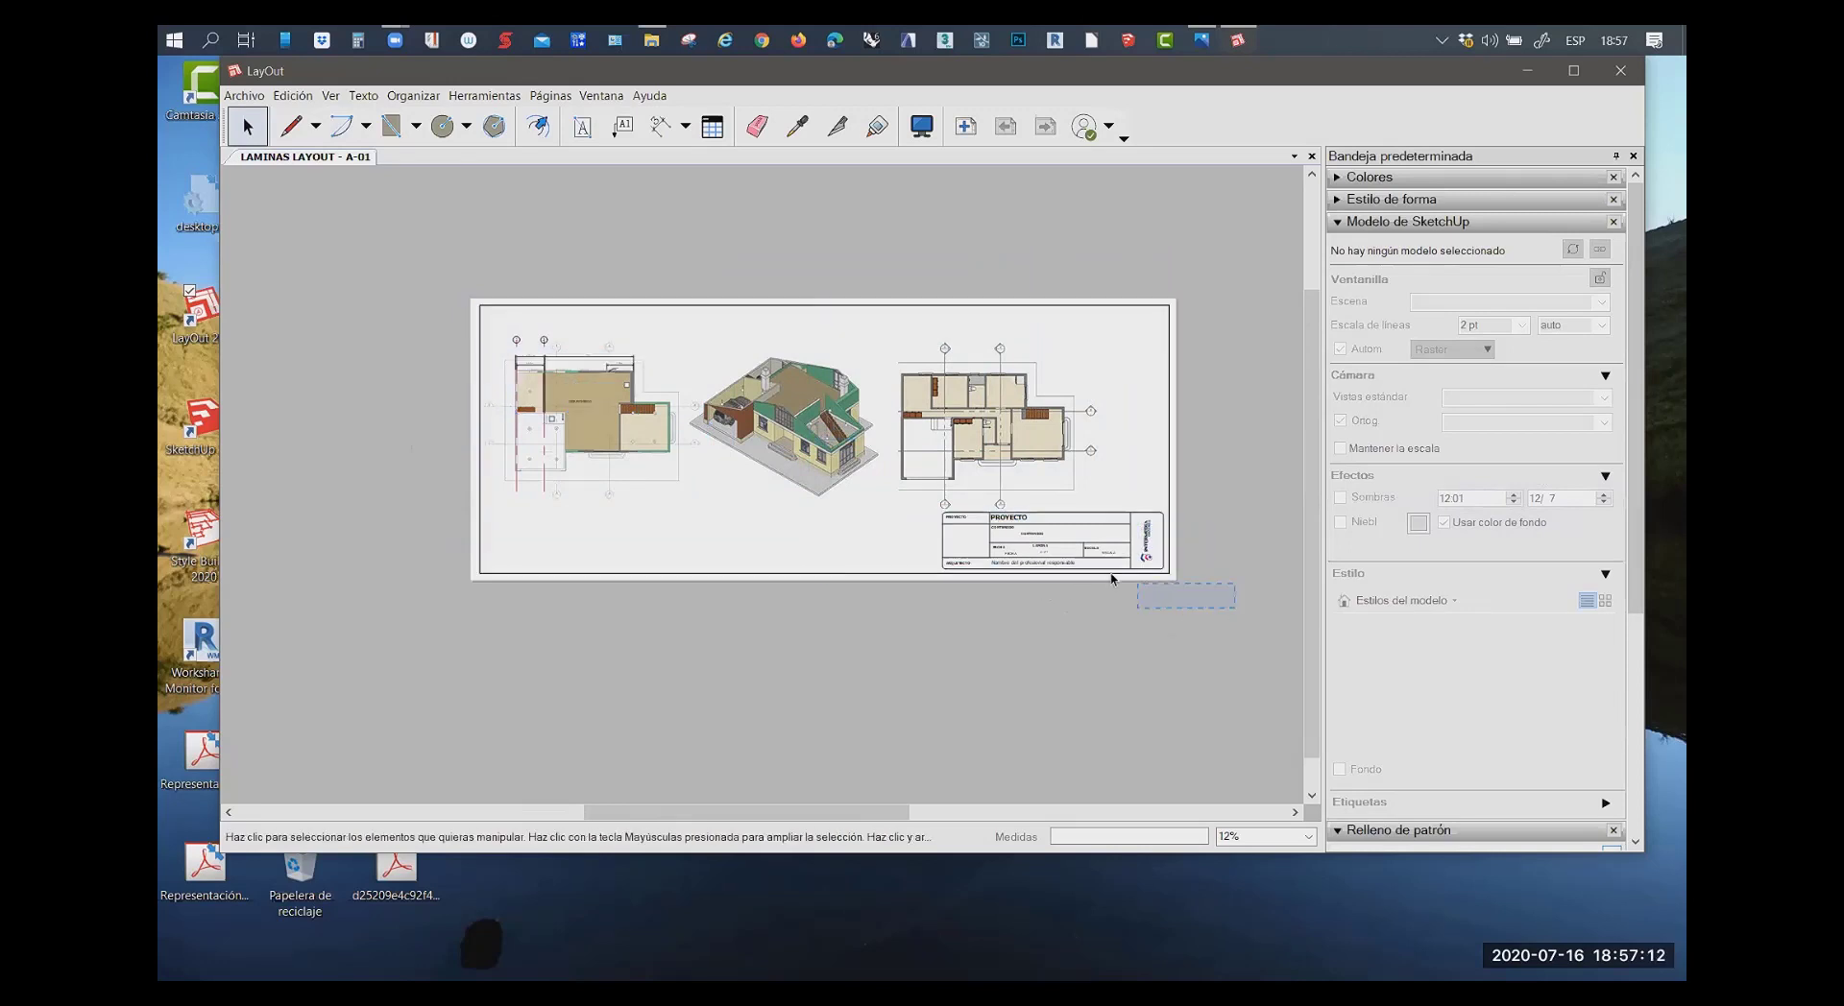
Lock the sheet border and title block group with Bloquear
left_click_drag(1111, 578, 899, 501)
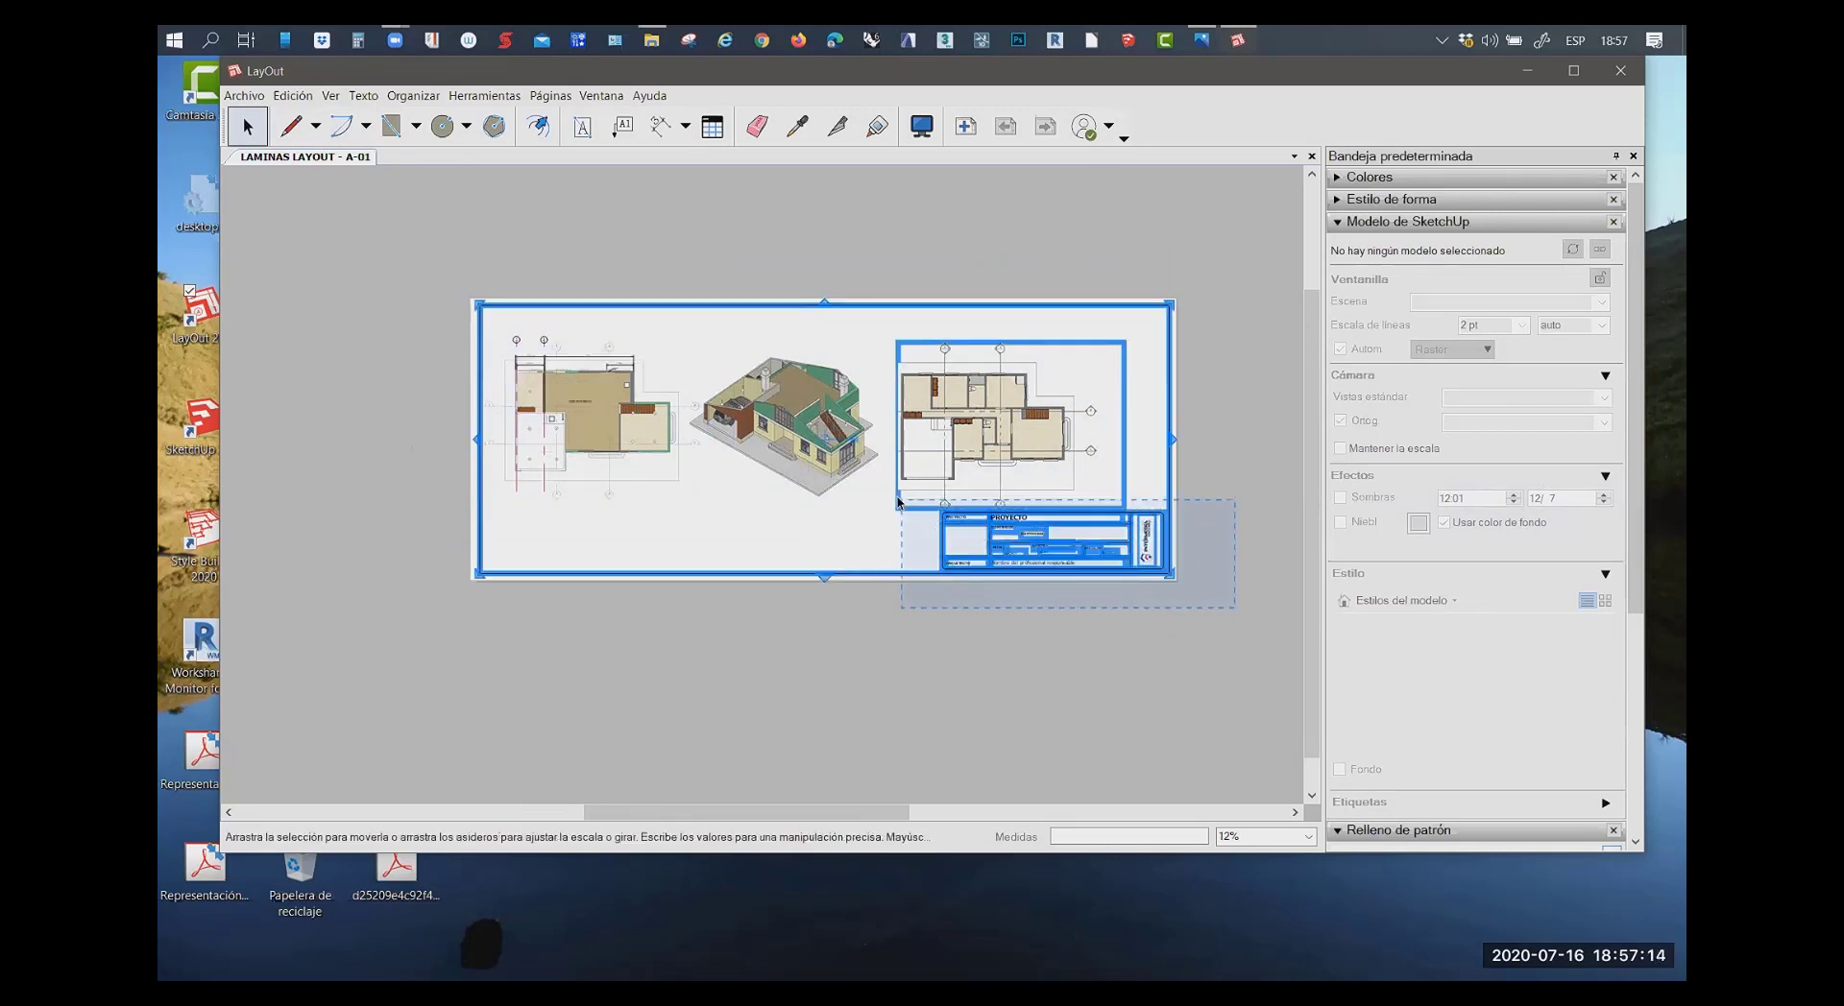
left_click_drag(899, 500, 867, 510)
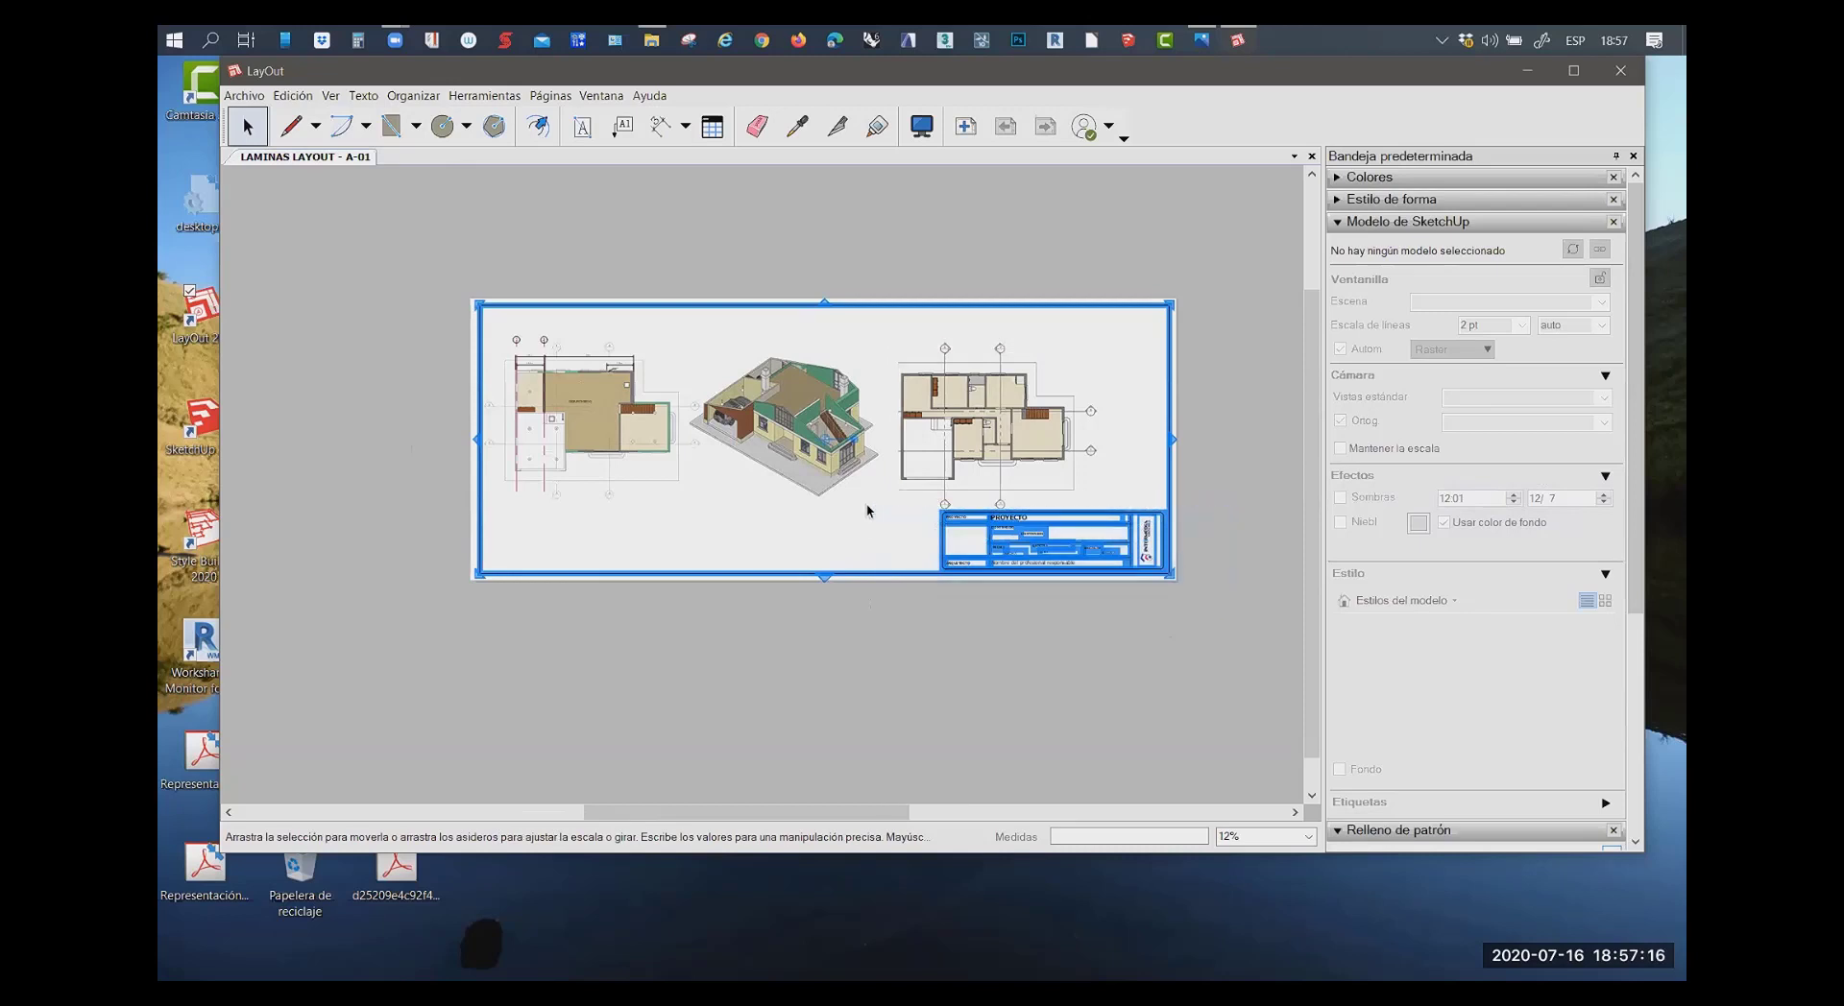
right_click(1017, 534)
left_click(1099, 789)
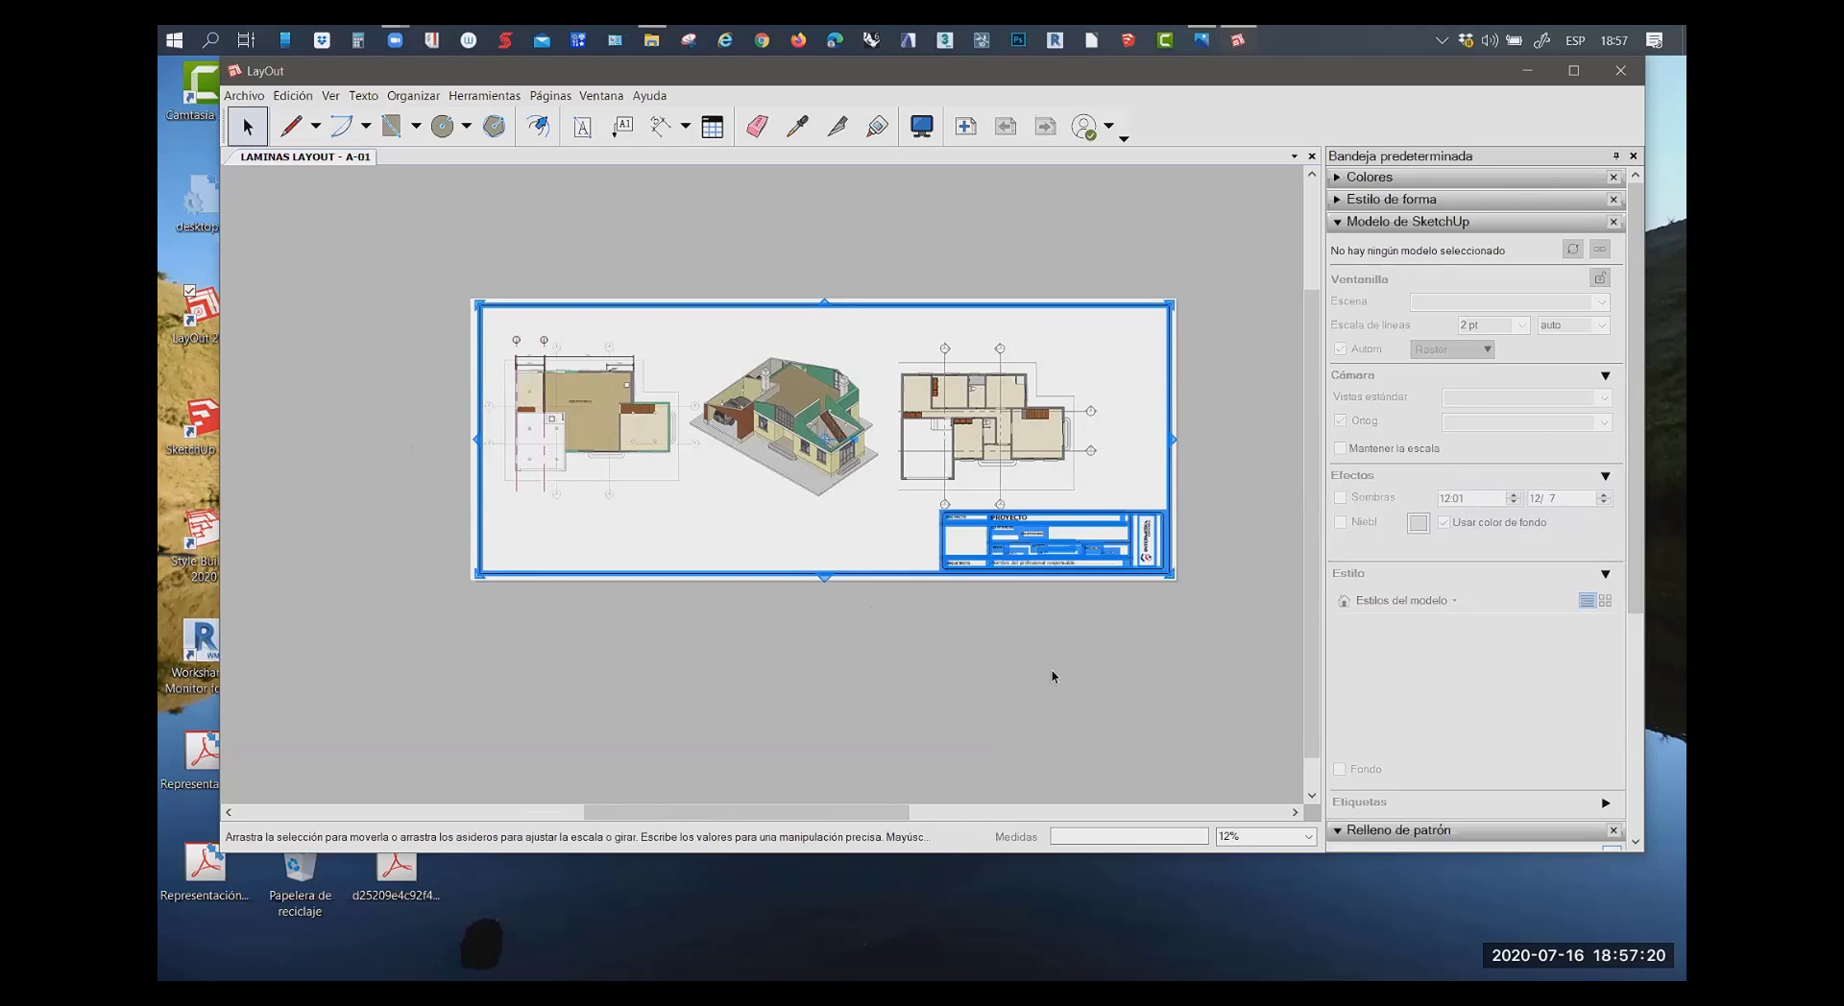
right_click(1025, 527)
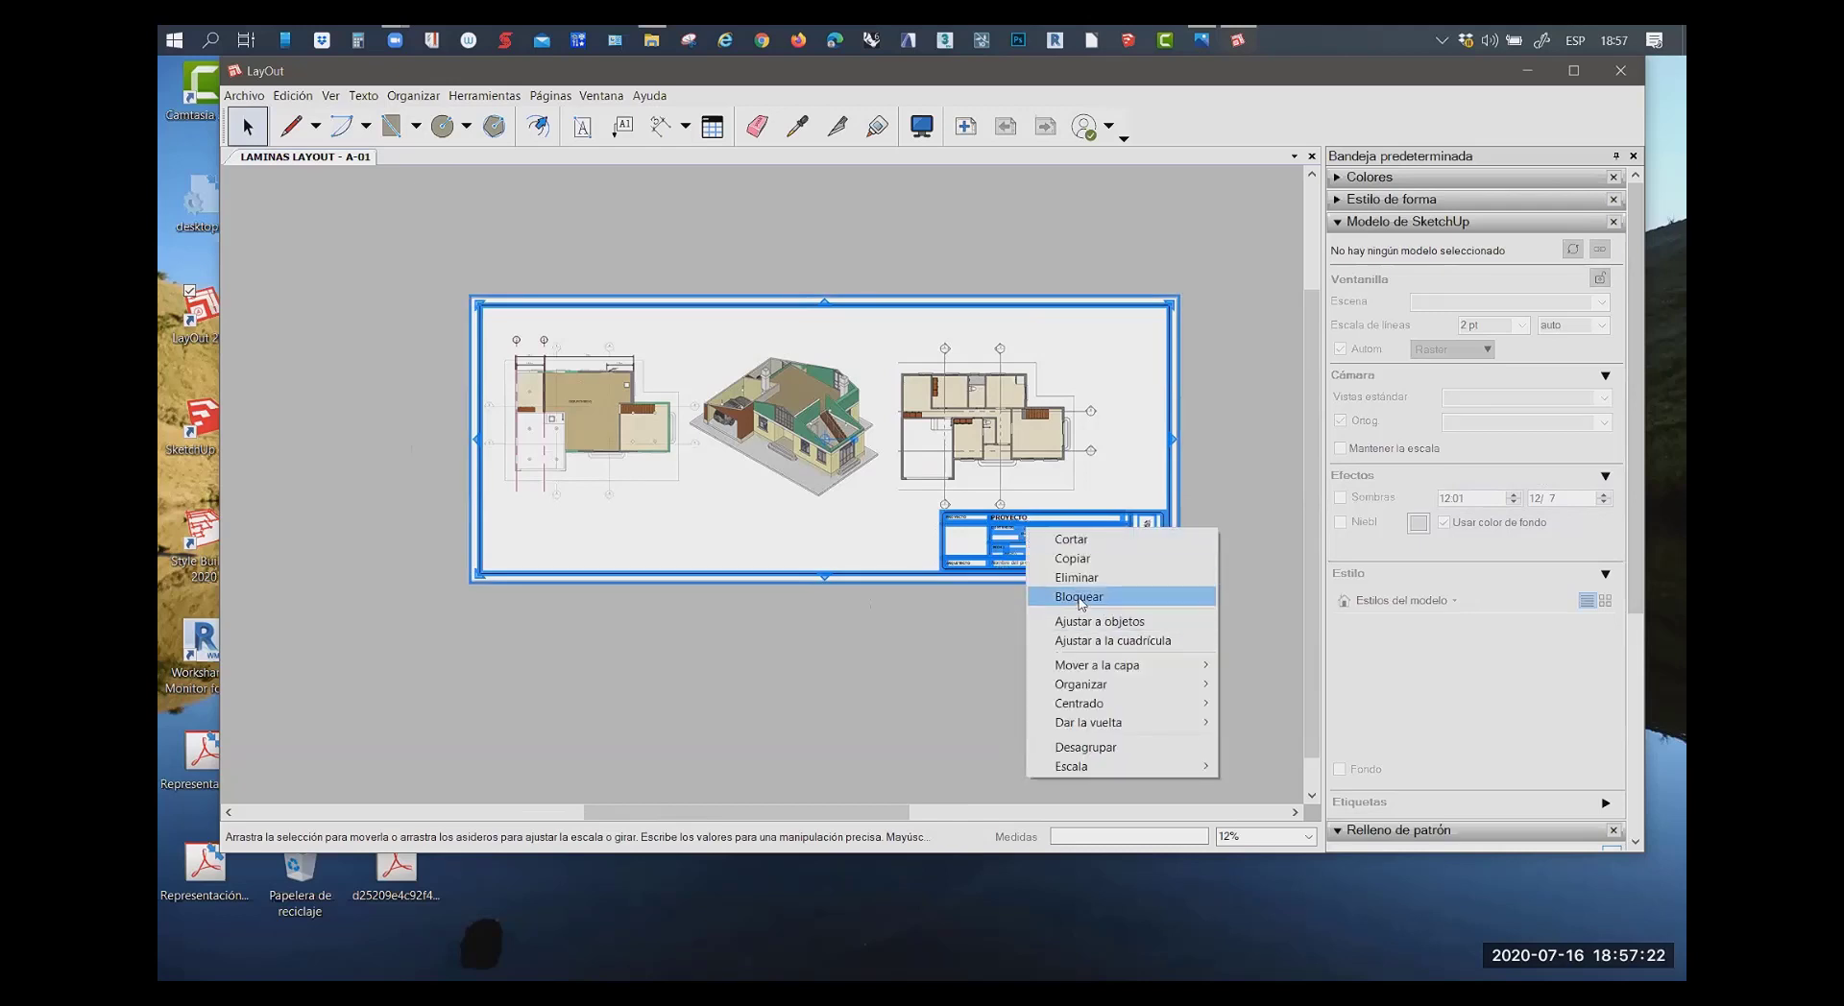
left_click(1079, 598)
left_click(1107, 654)
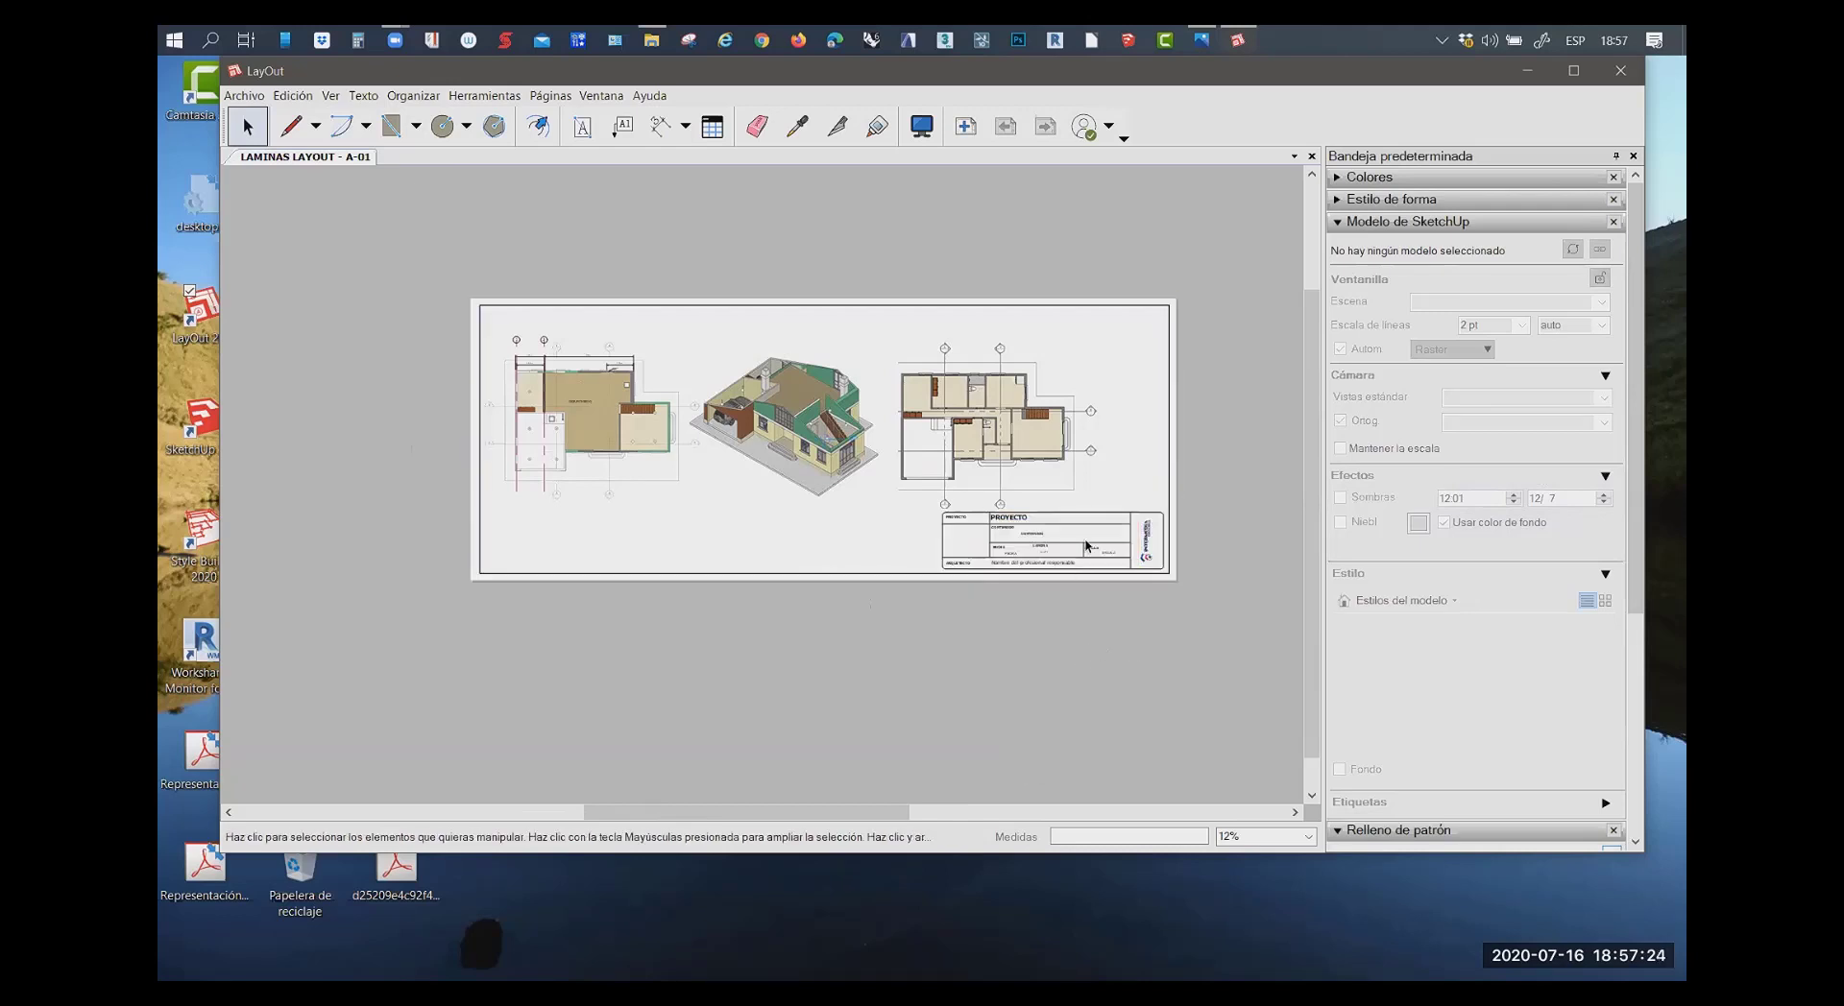
left_click_drag(450, 266, 1156, 552)
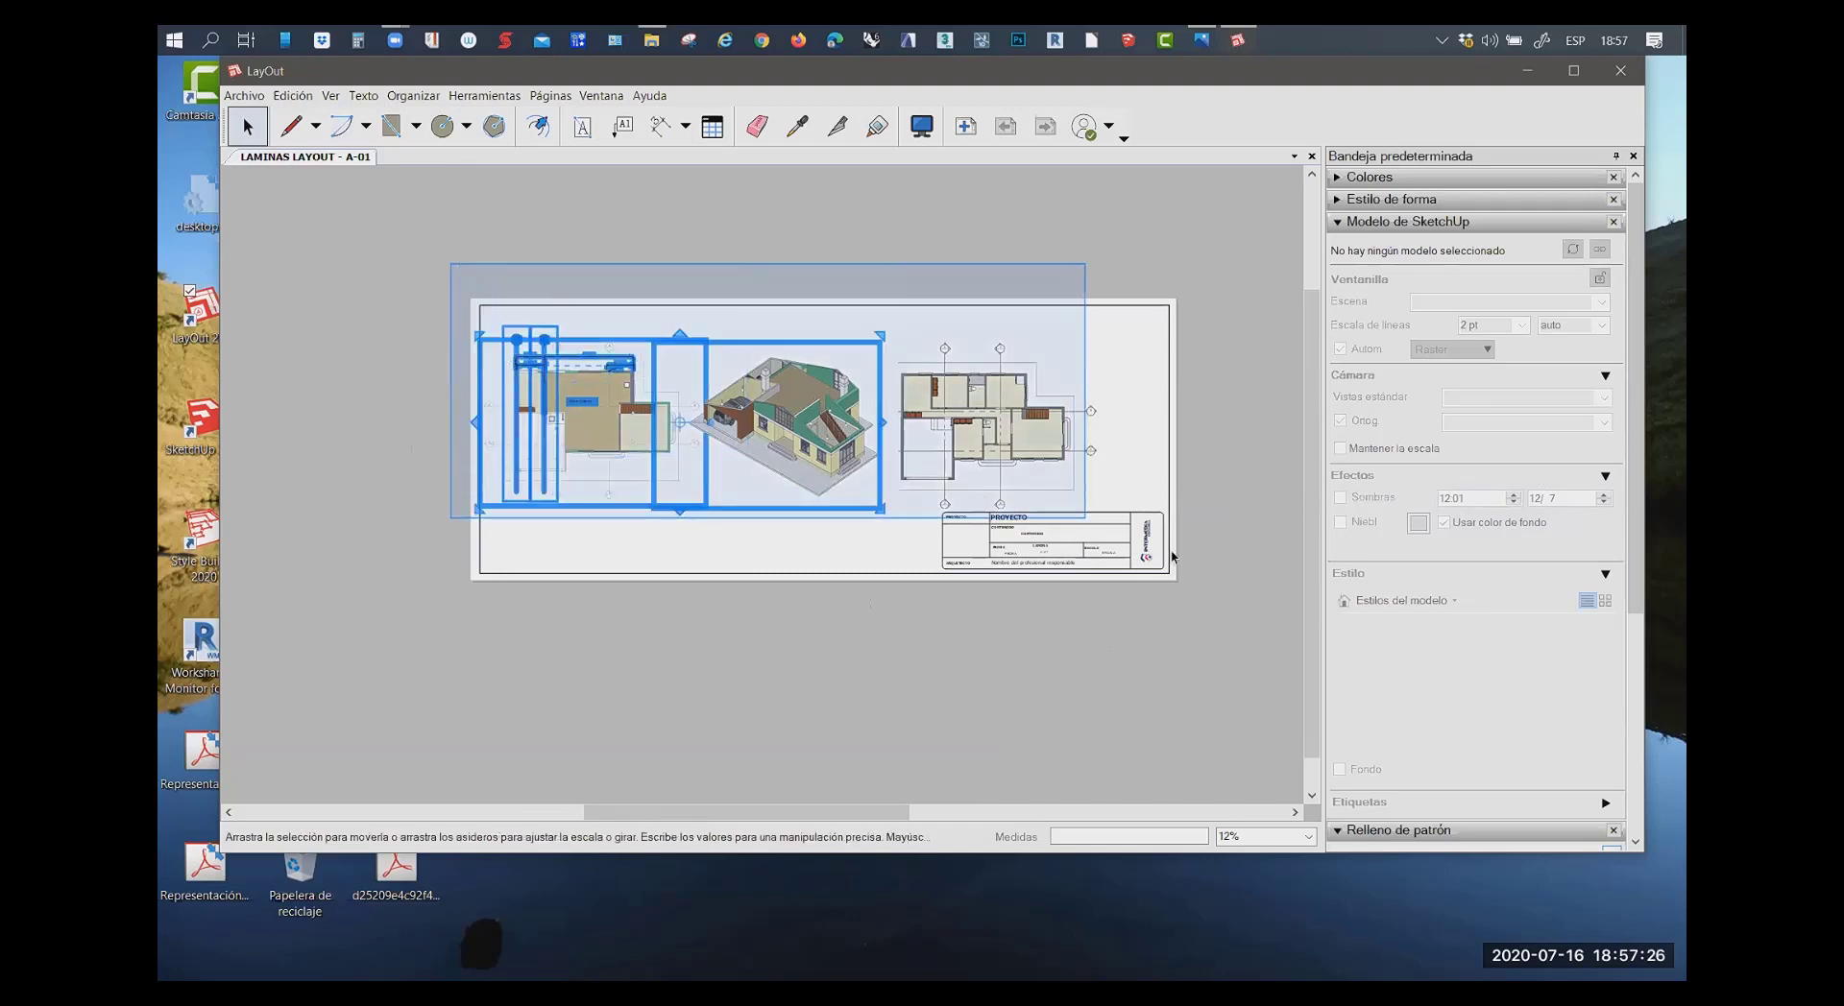
Align the three selected viewports horizontally so they sit in one row
right_click(807, 411)
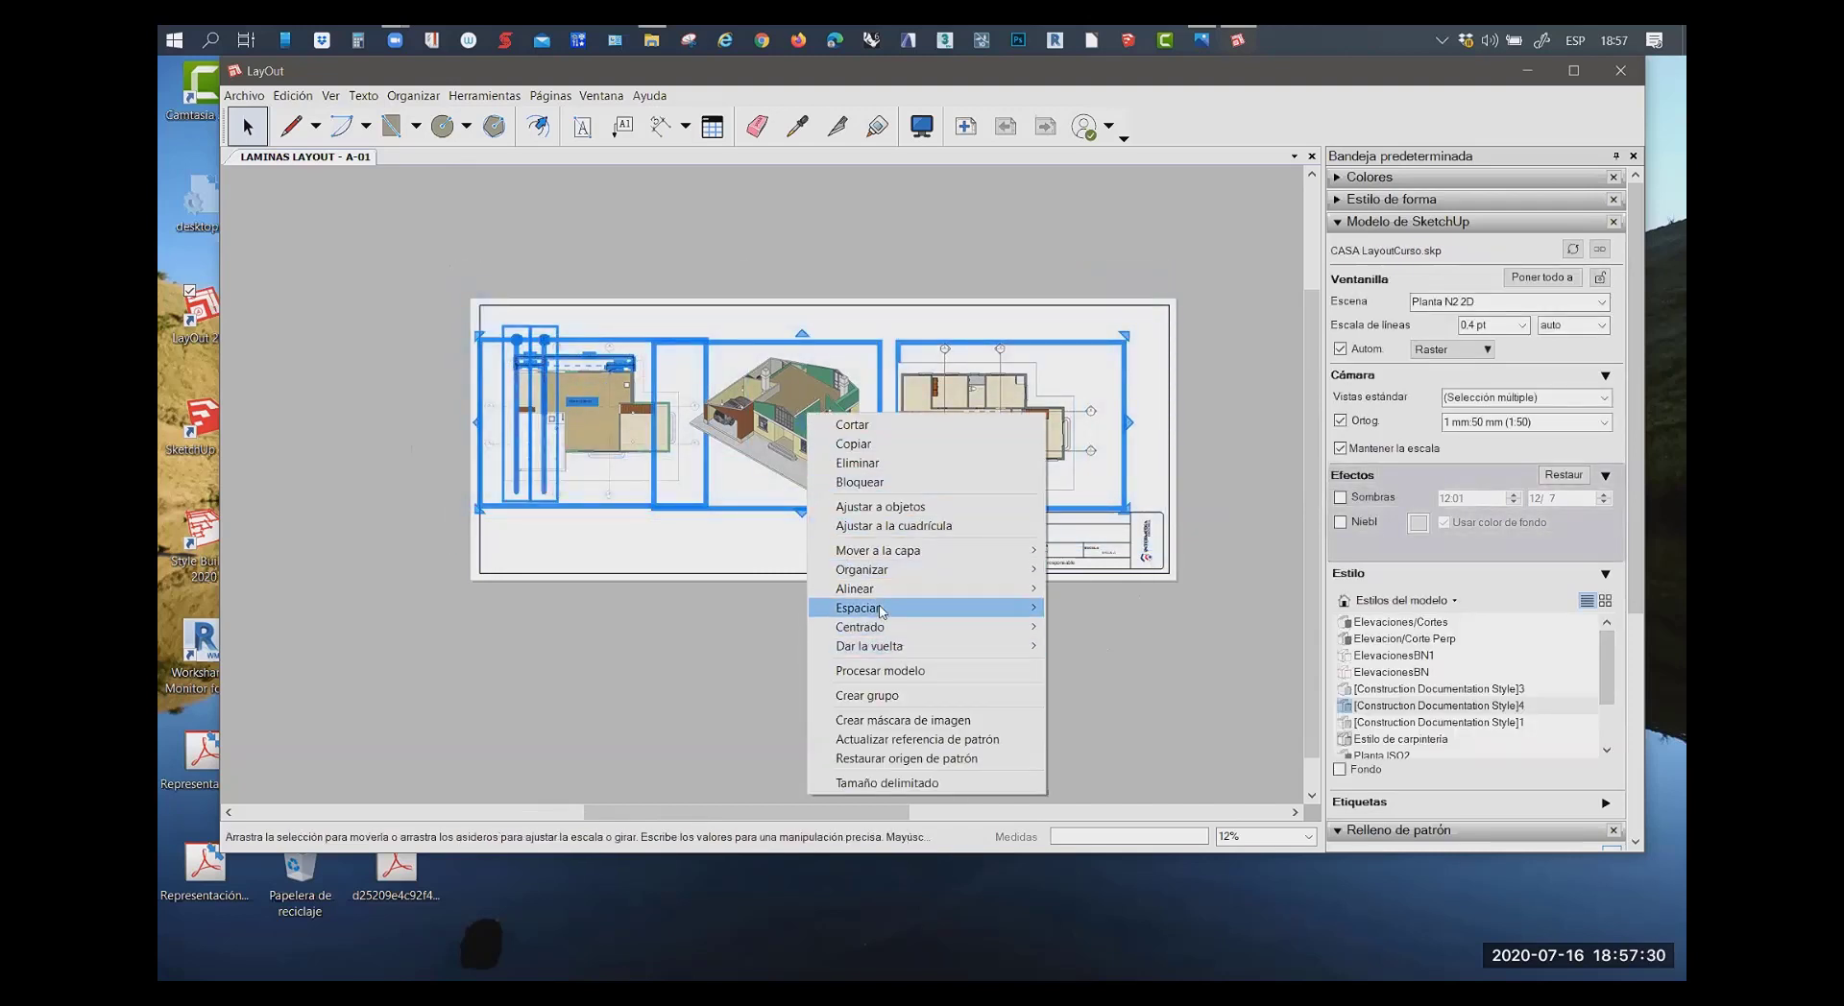
mouse_move(855, 588)
mouse_move(922, 590)
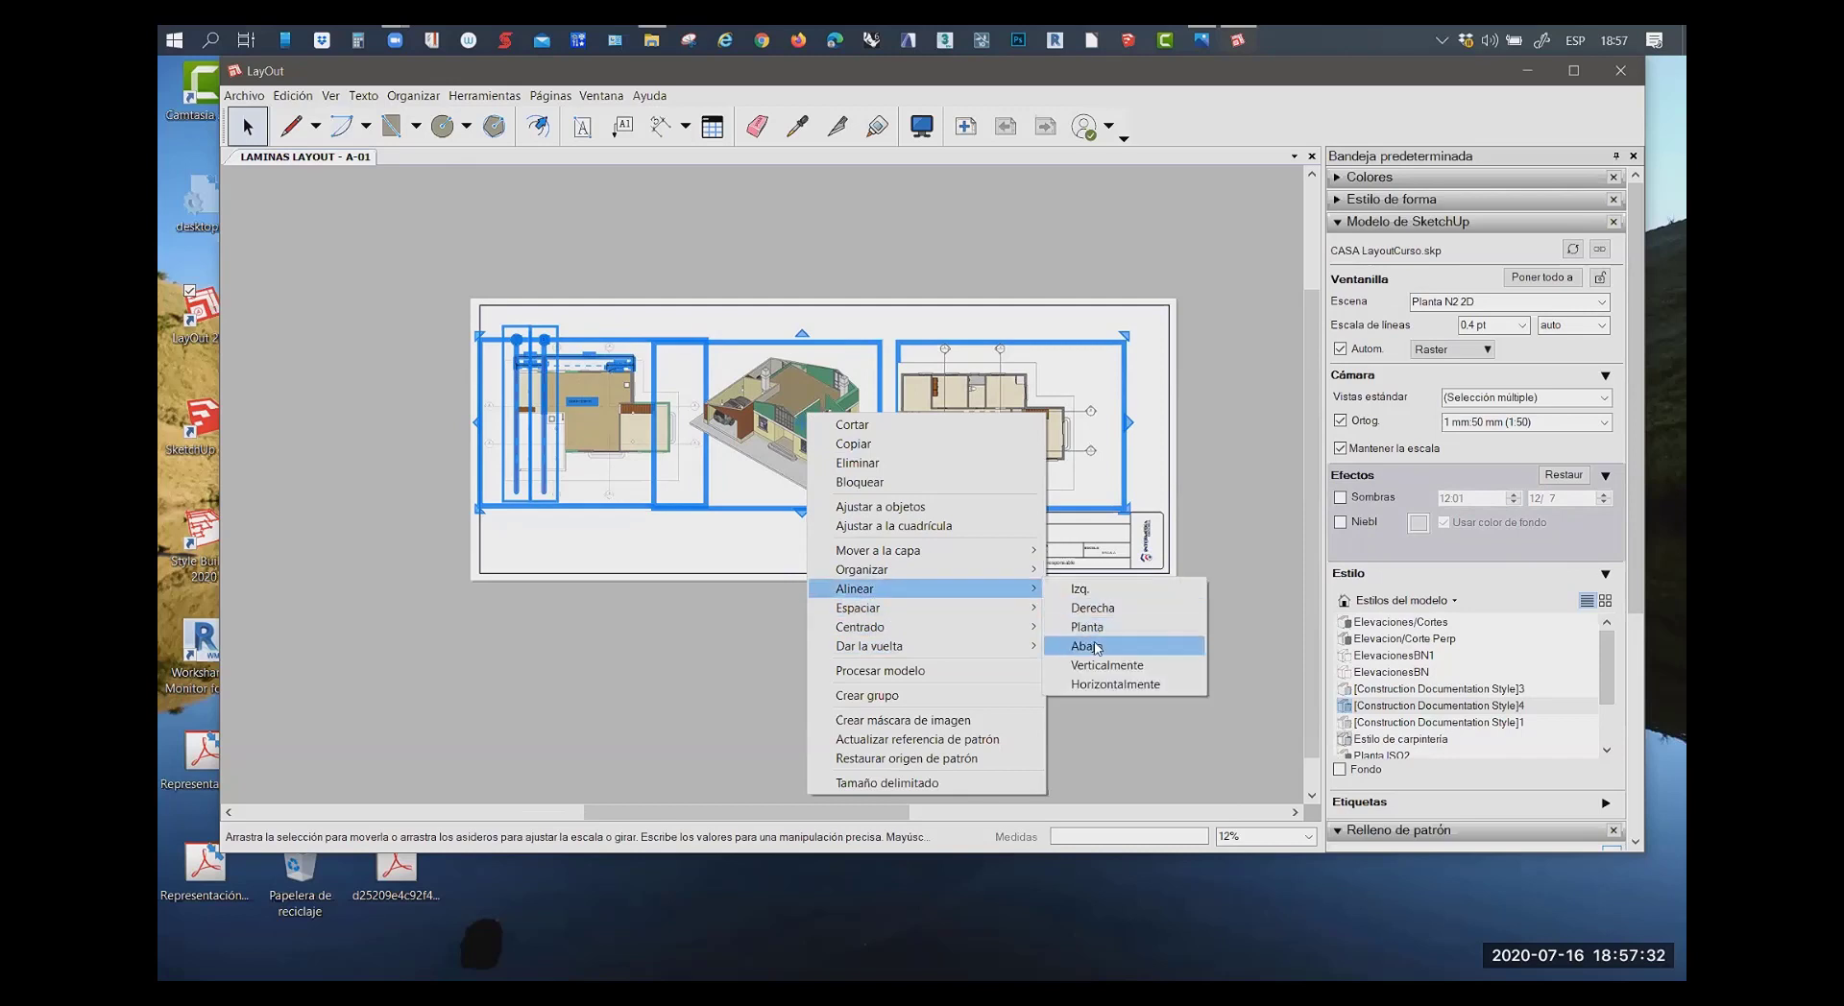
left_click(1119, 685)
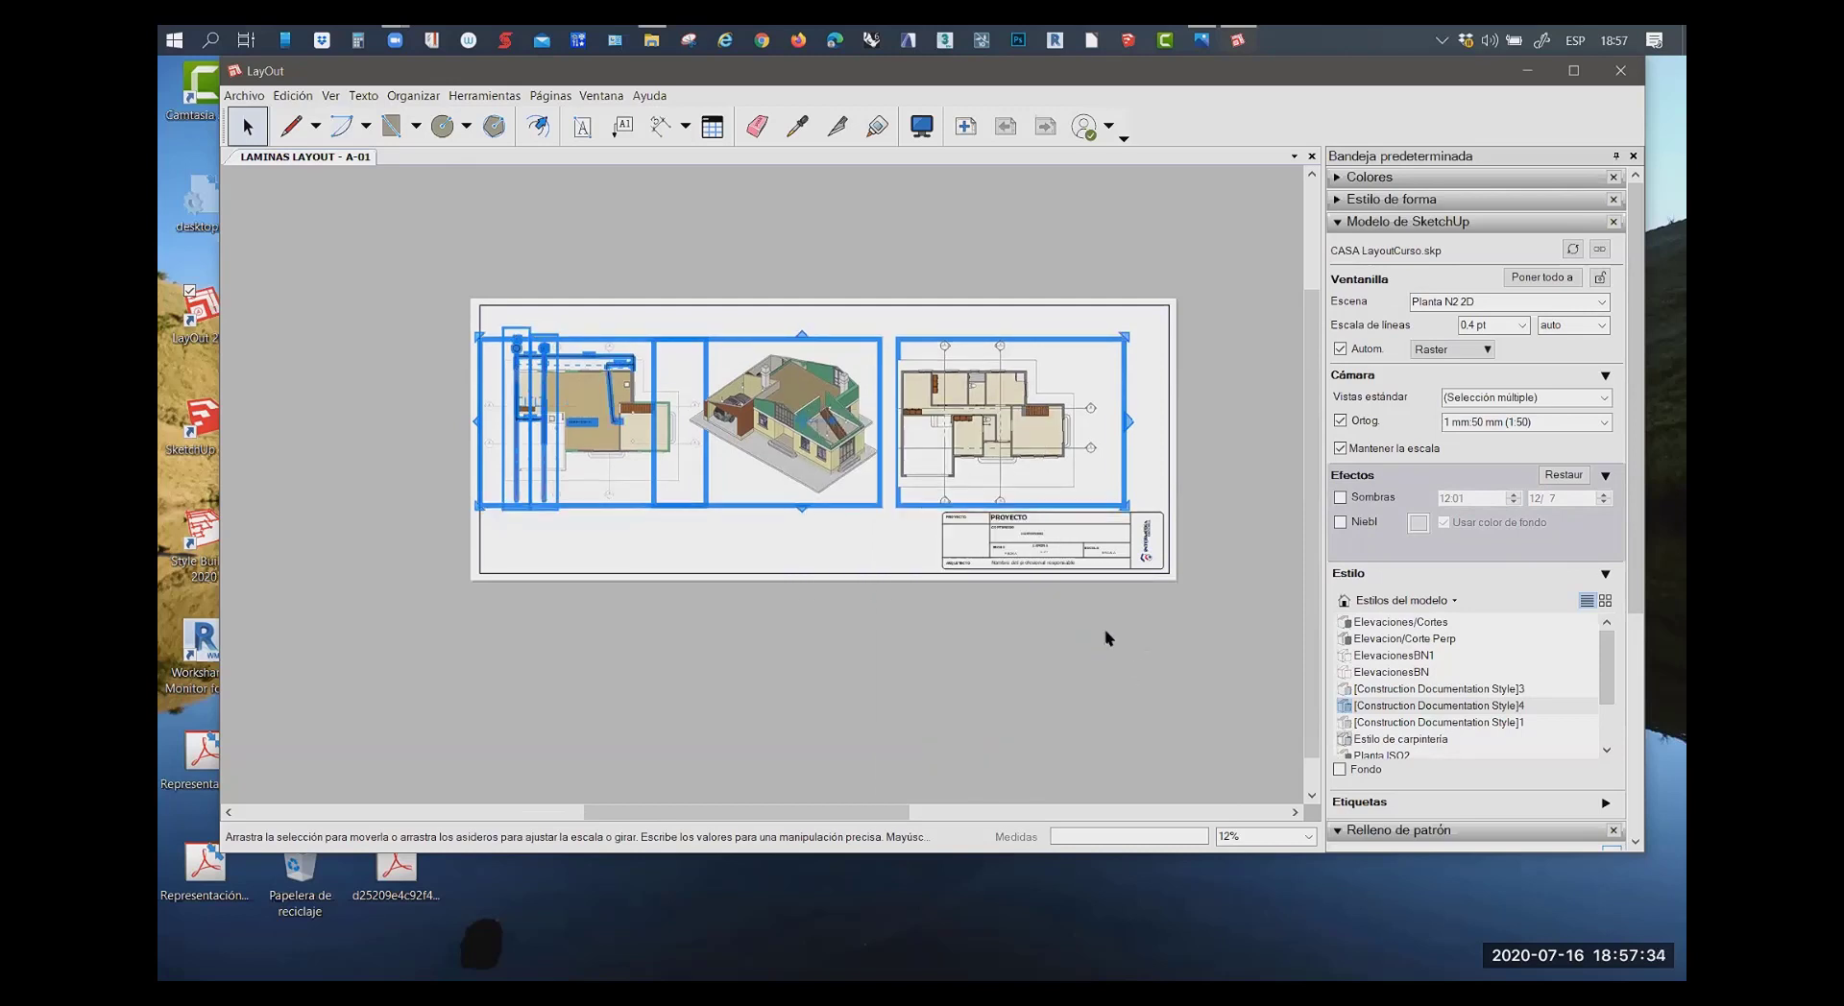
left_click(451, 357)
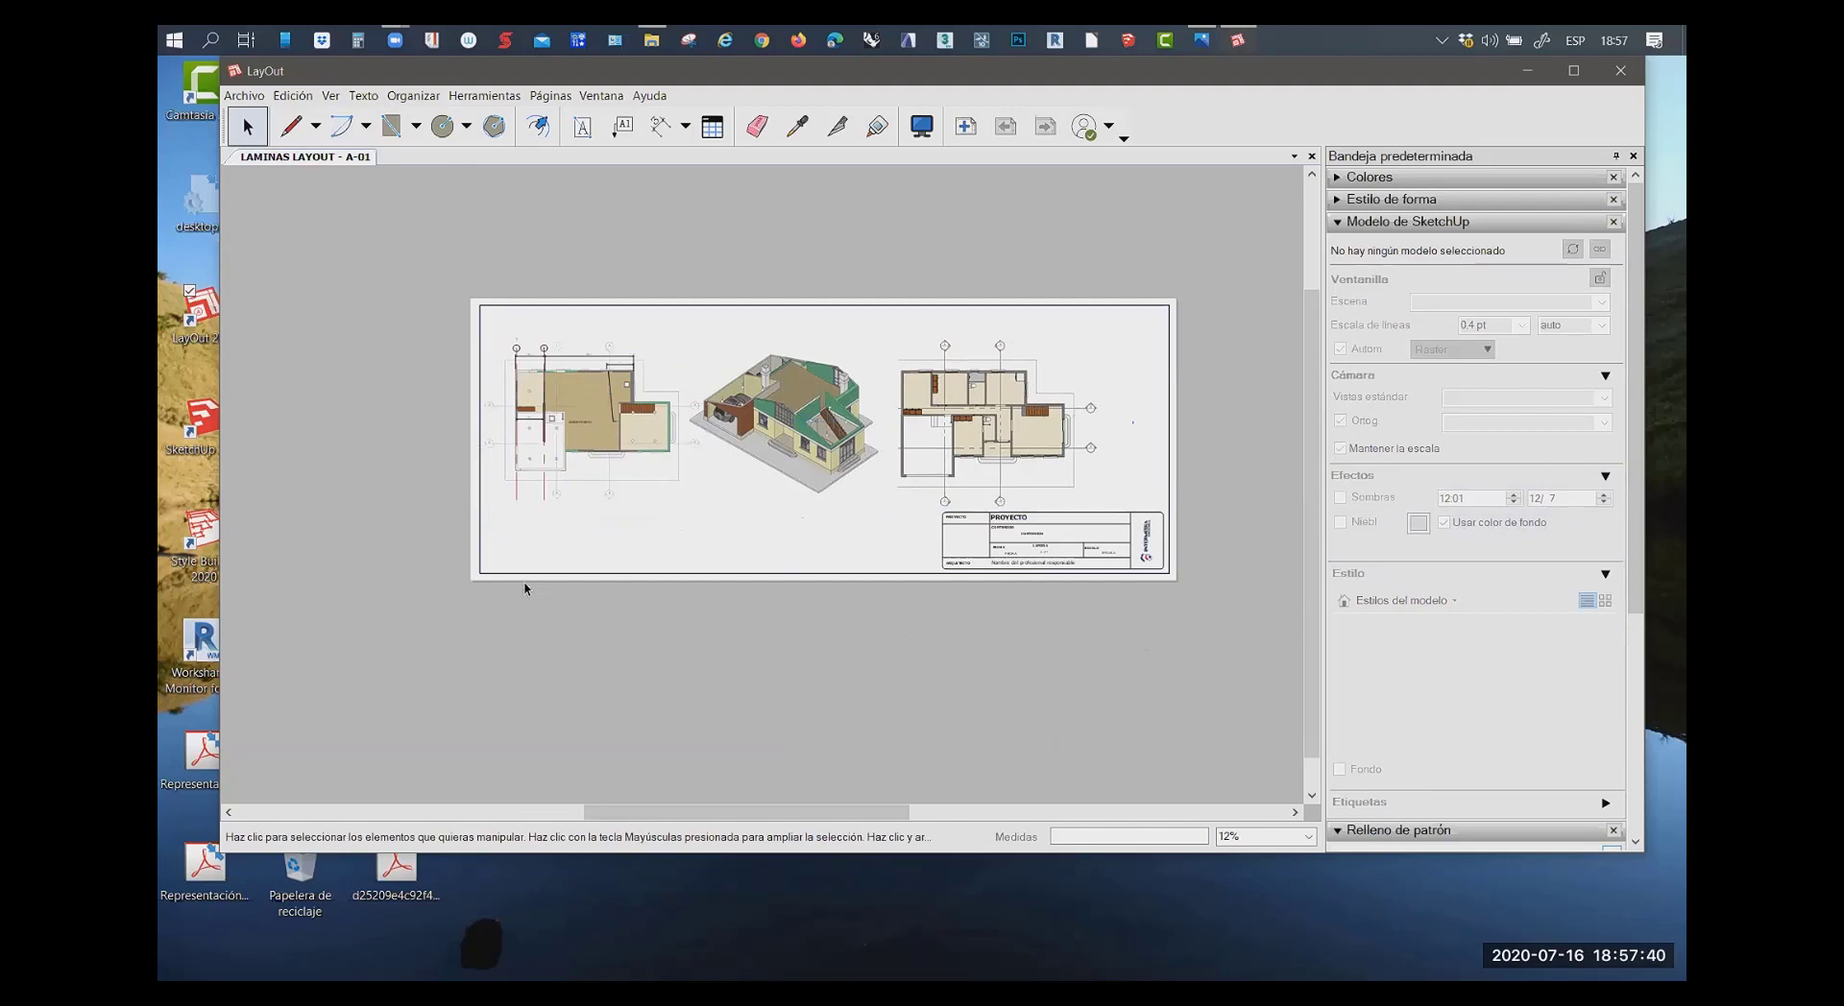
Change the A-01 paper width from 150 cm to 175 cm in Document Setup, keeping margins on
left_click(242, 96)
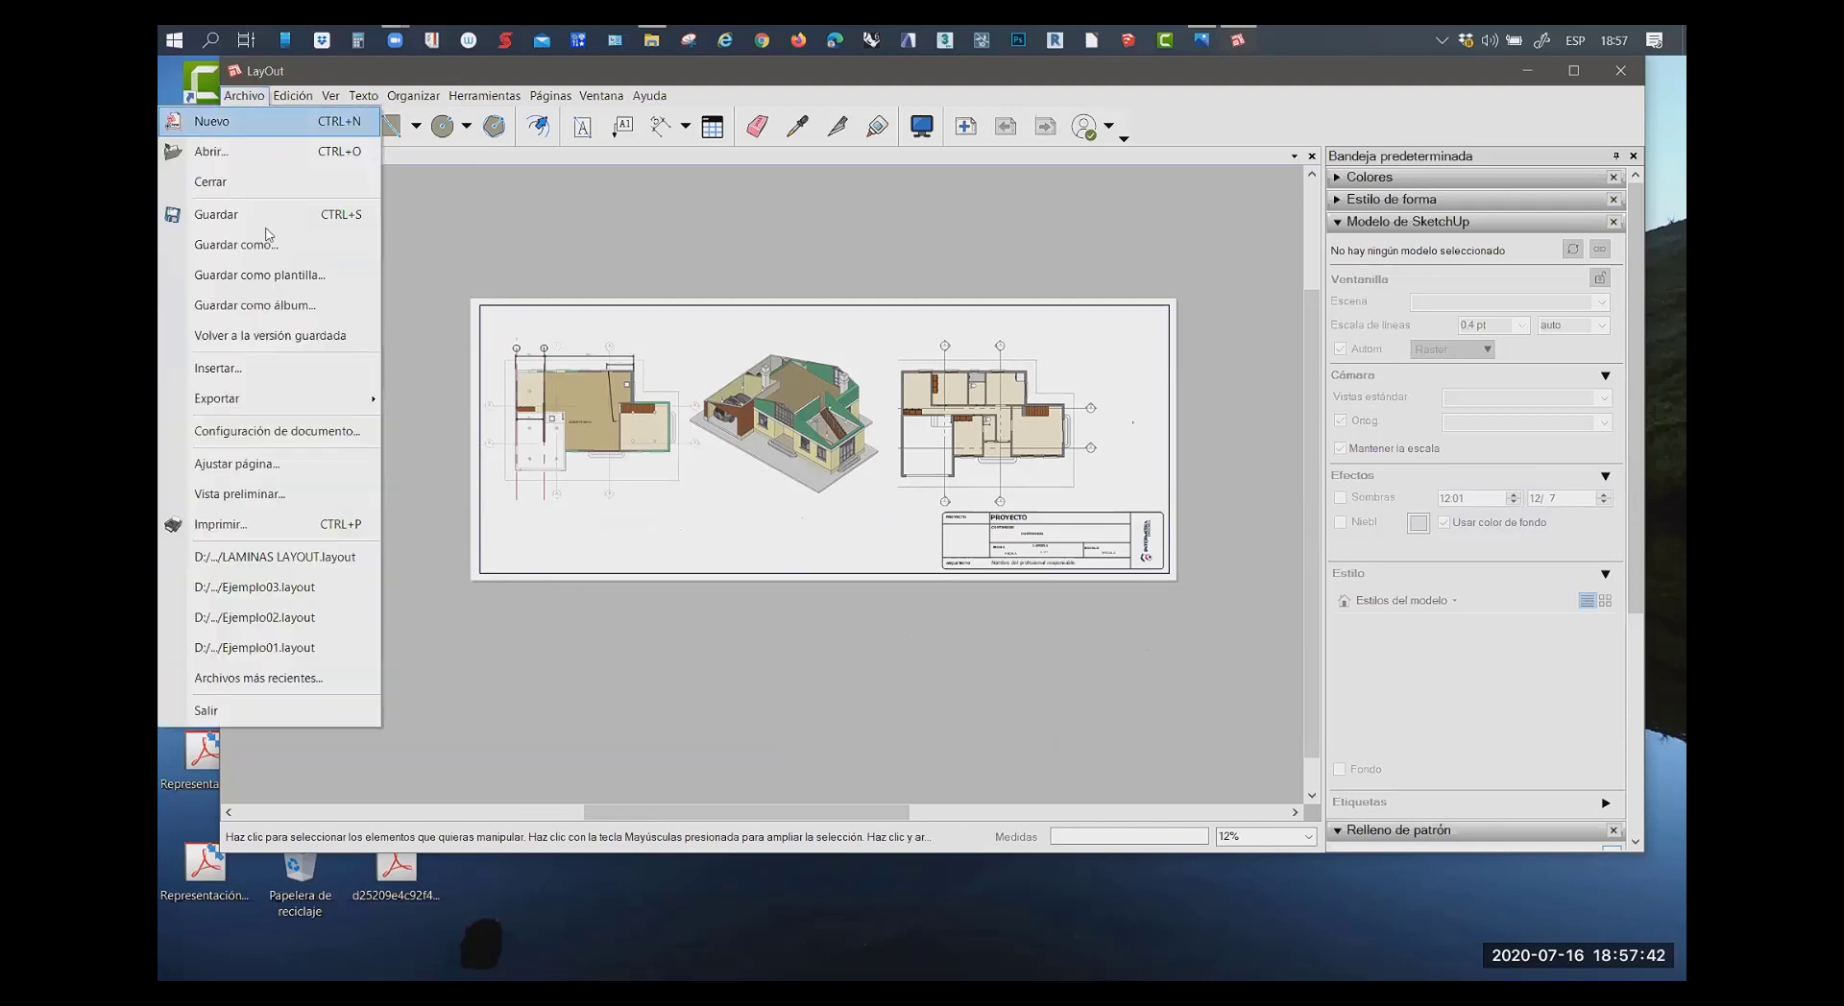
left_click(245, 431)
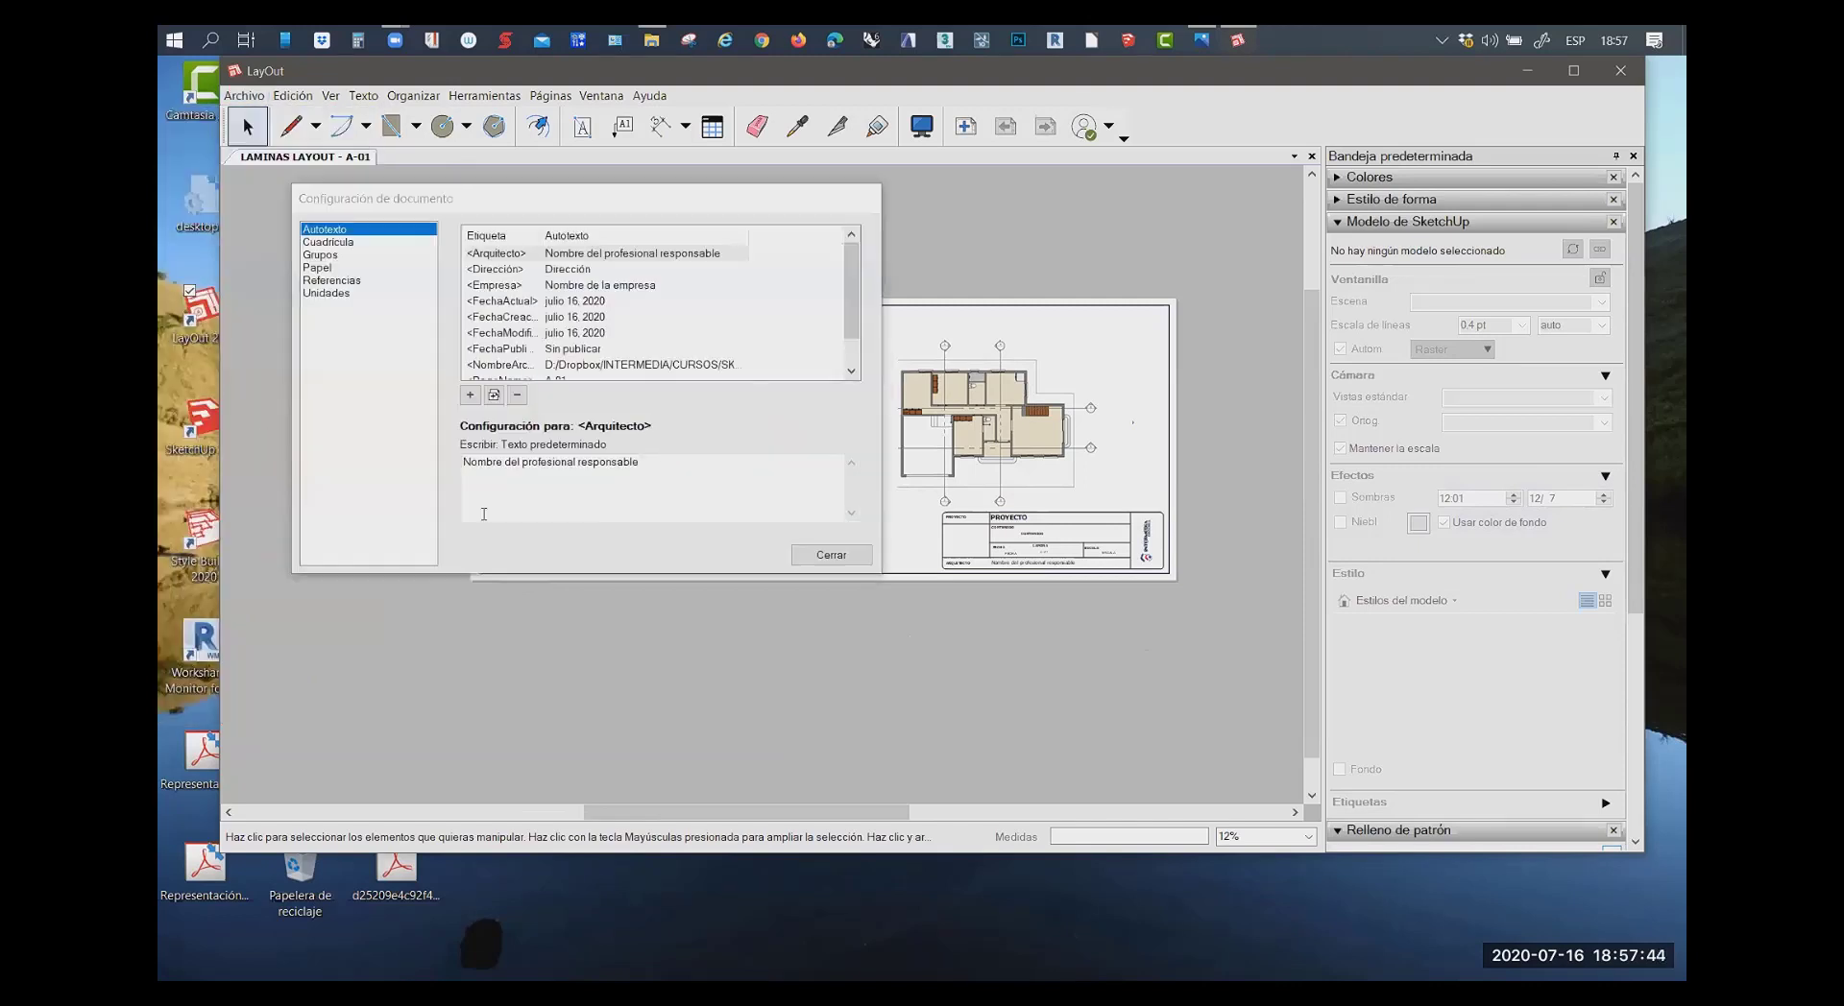
left_click(320, 267)
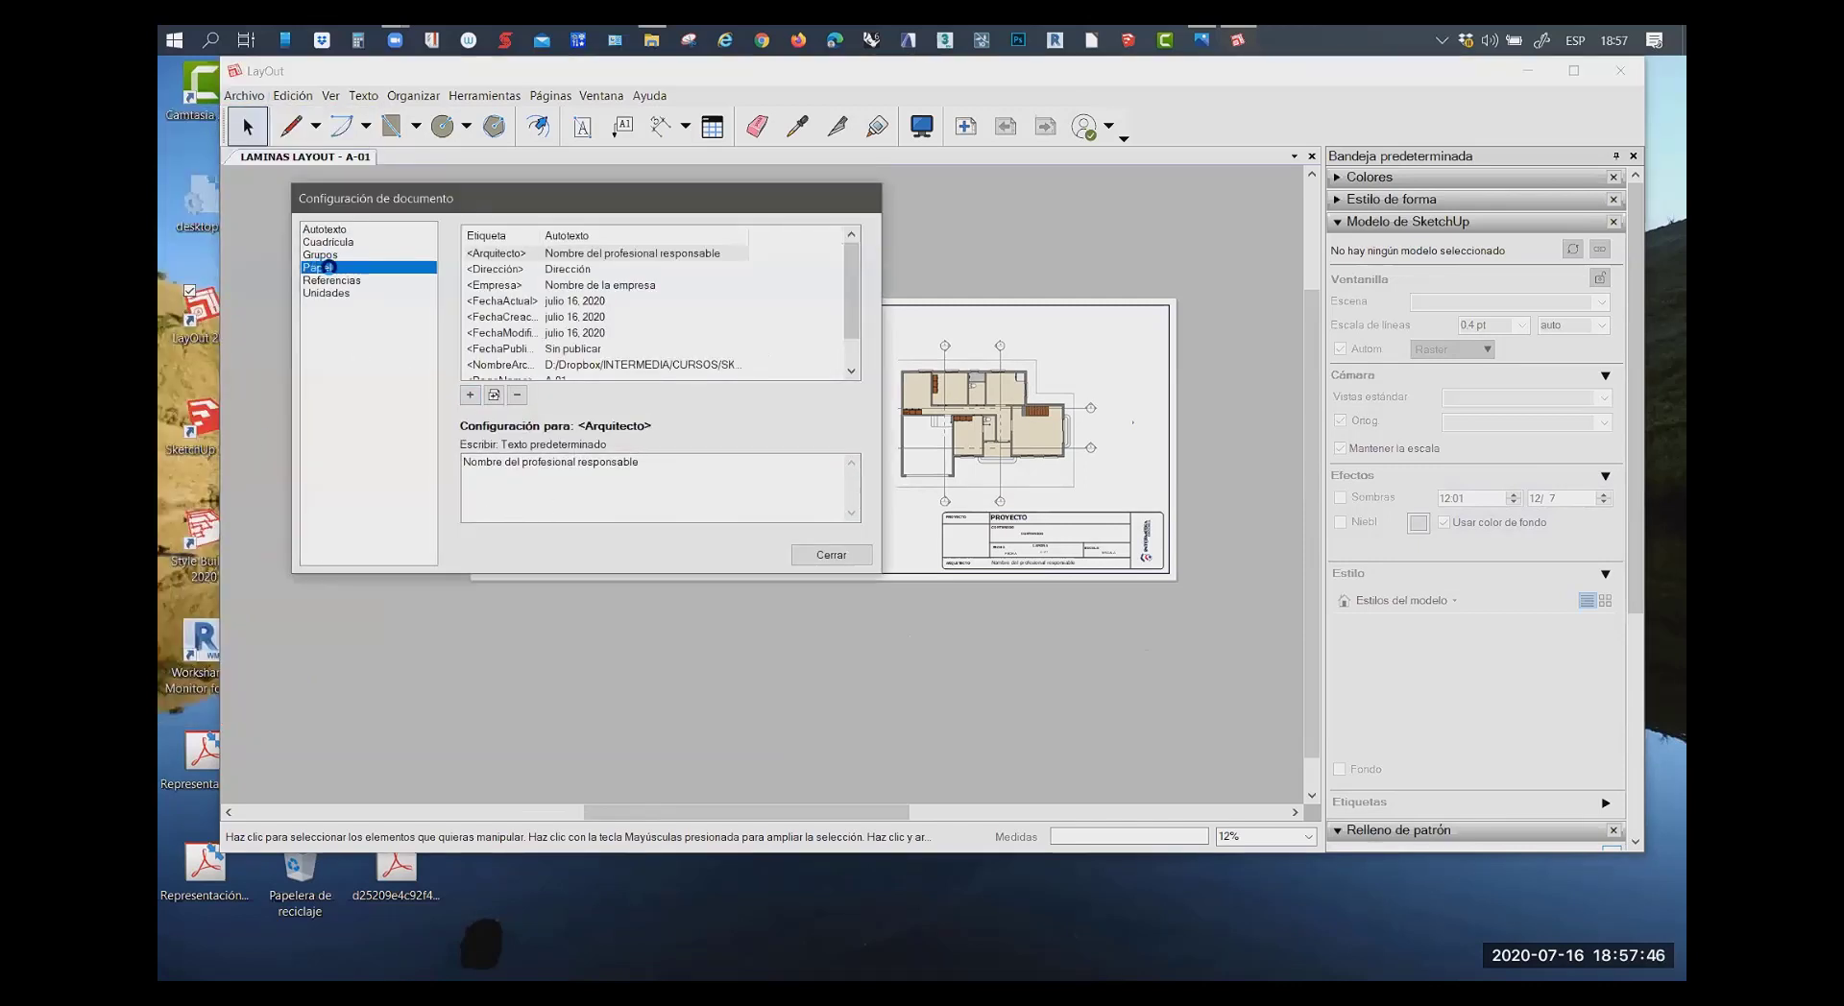
double_click(562, 285)
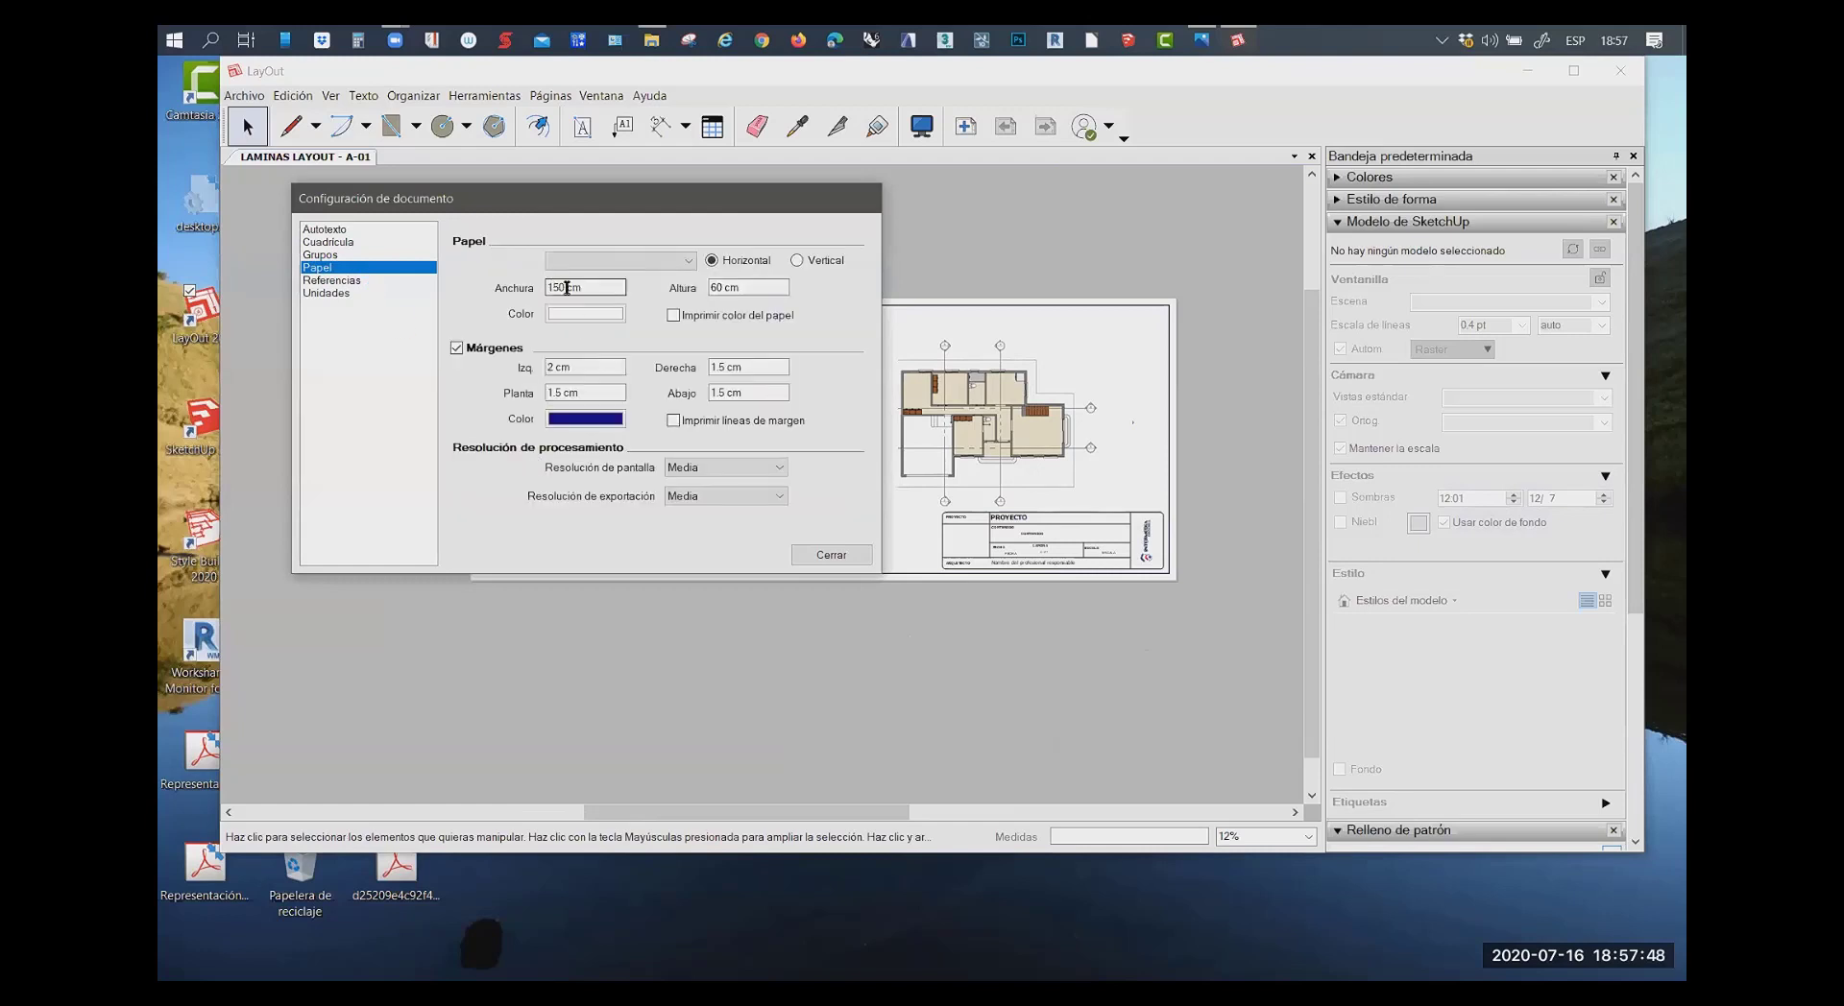
type("17")
type("5")
key("Return")
left_click(456, 349)
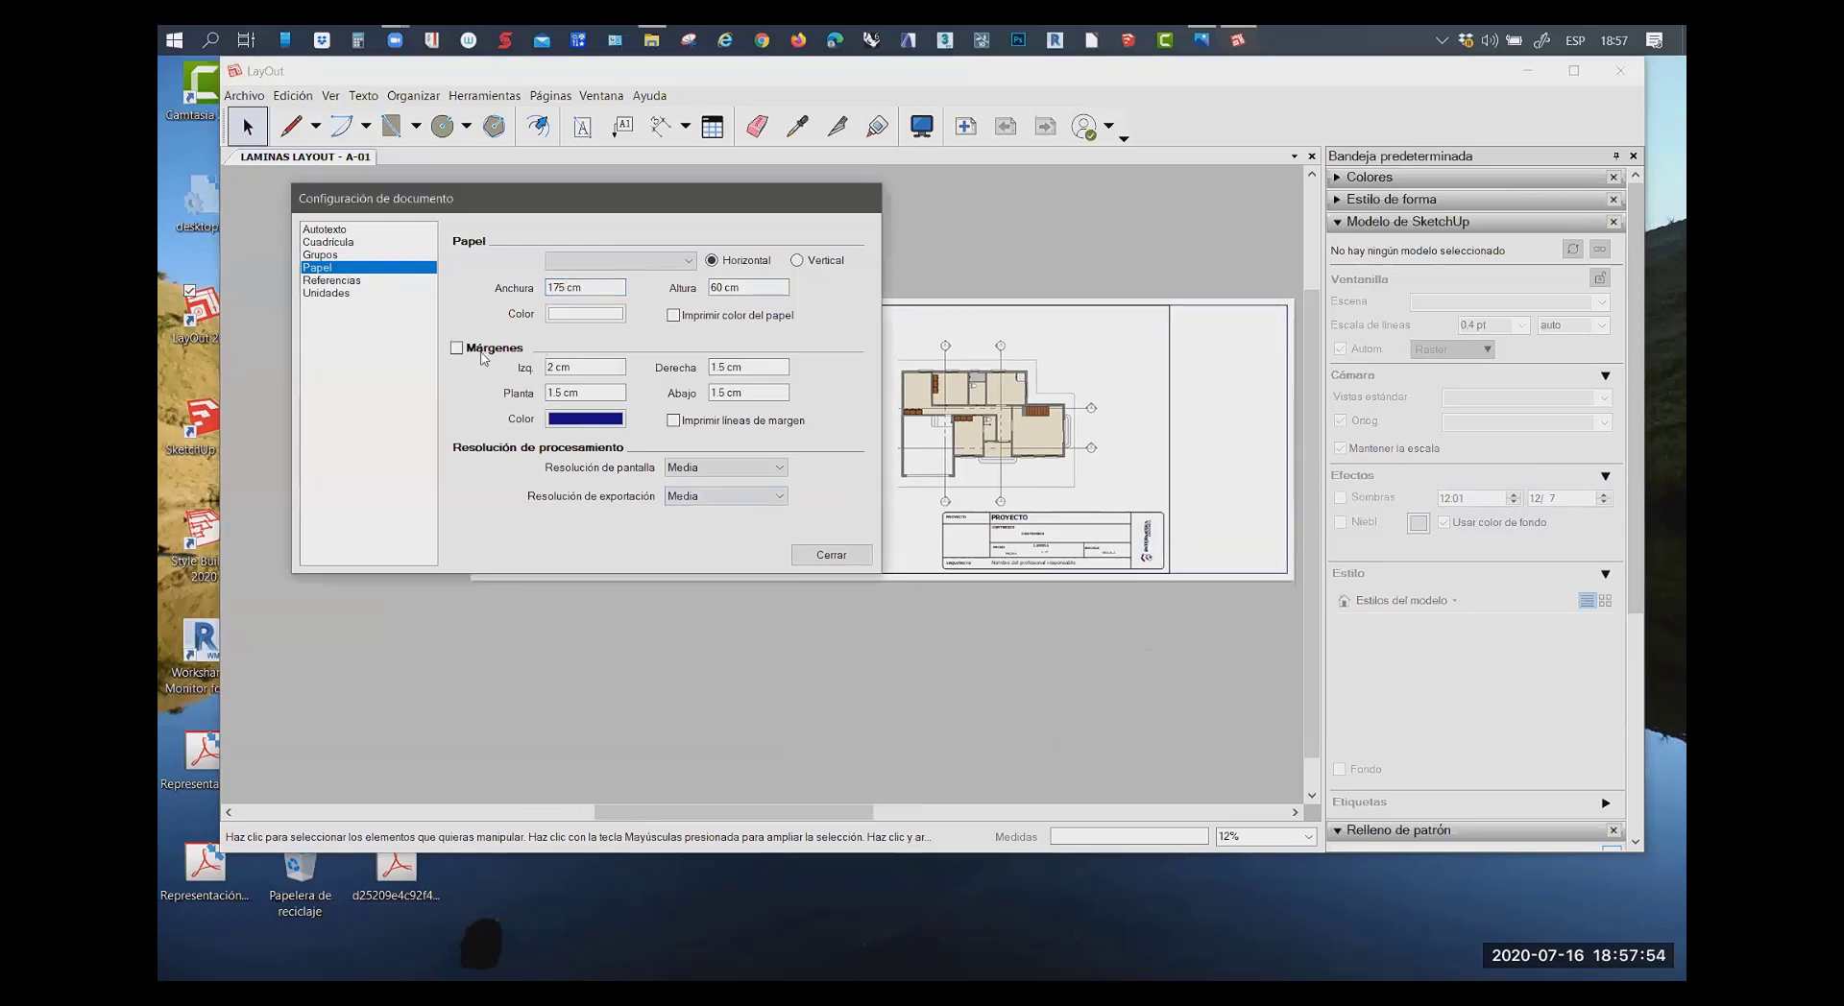
left_click(456, 349)
left_click(857, 562)
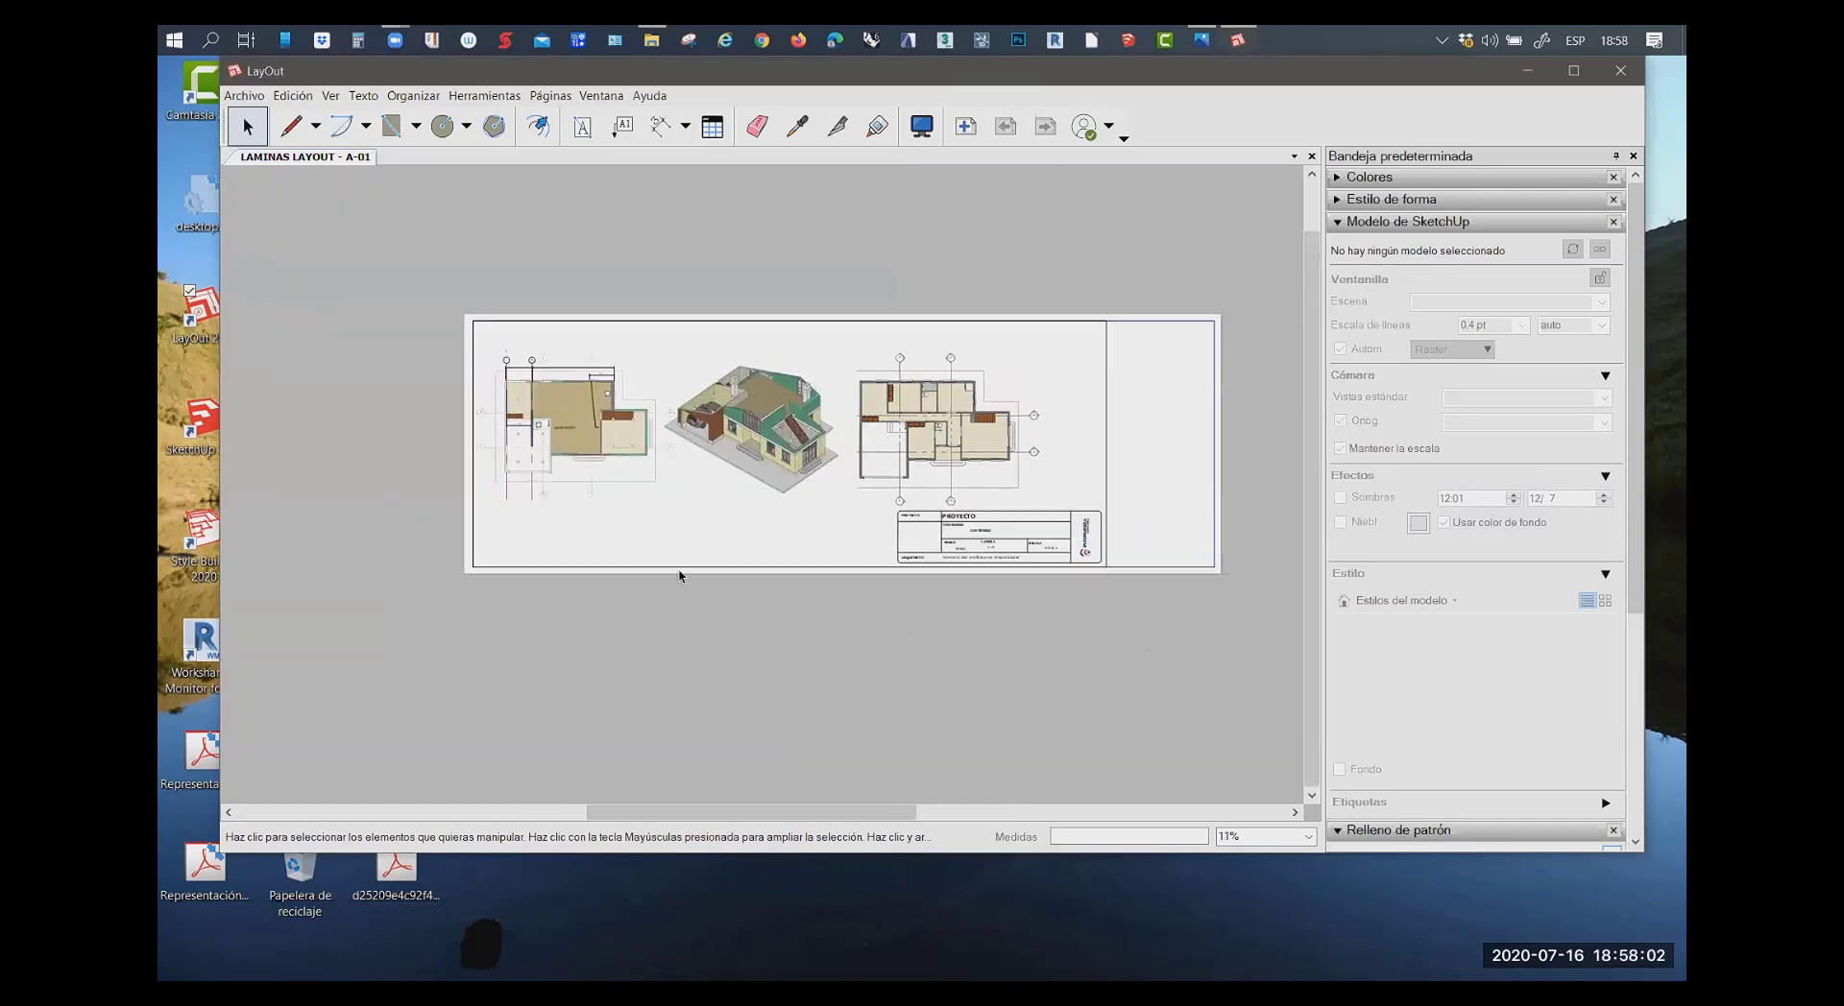
mouse_move(1090, 644)
left_mouse_down()
mouse_move(1021, 501)
mouse_move(1026, 566)
left_mouse_up()
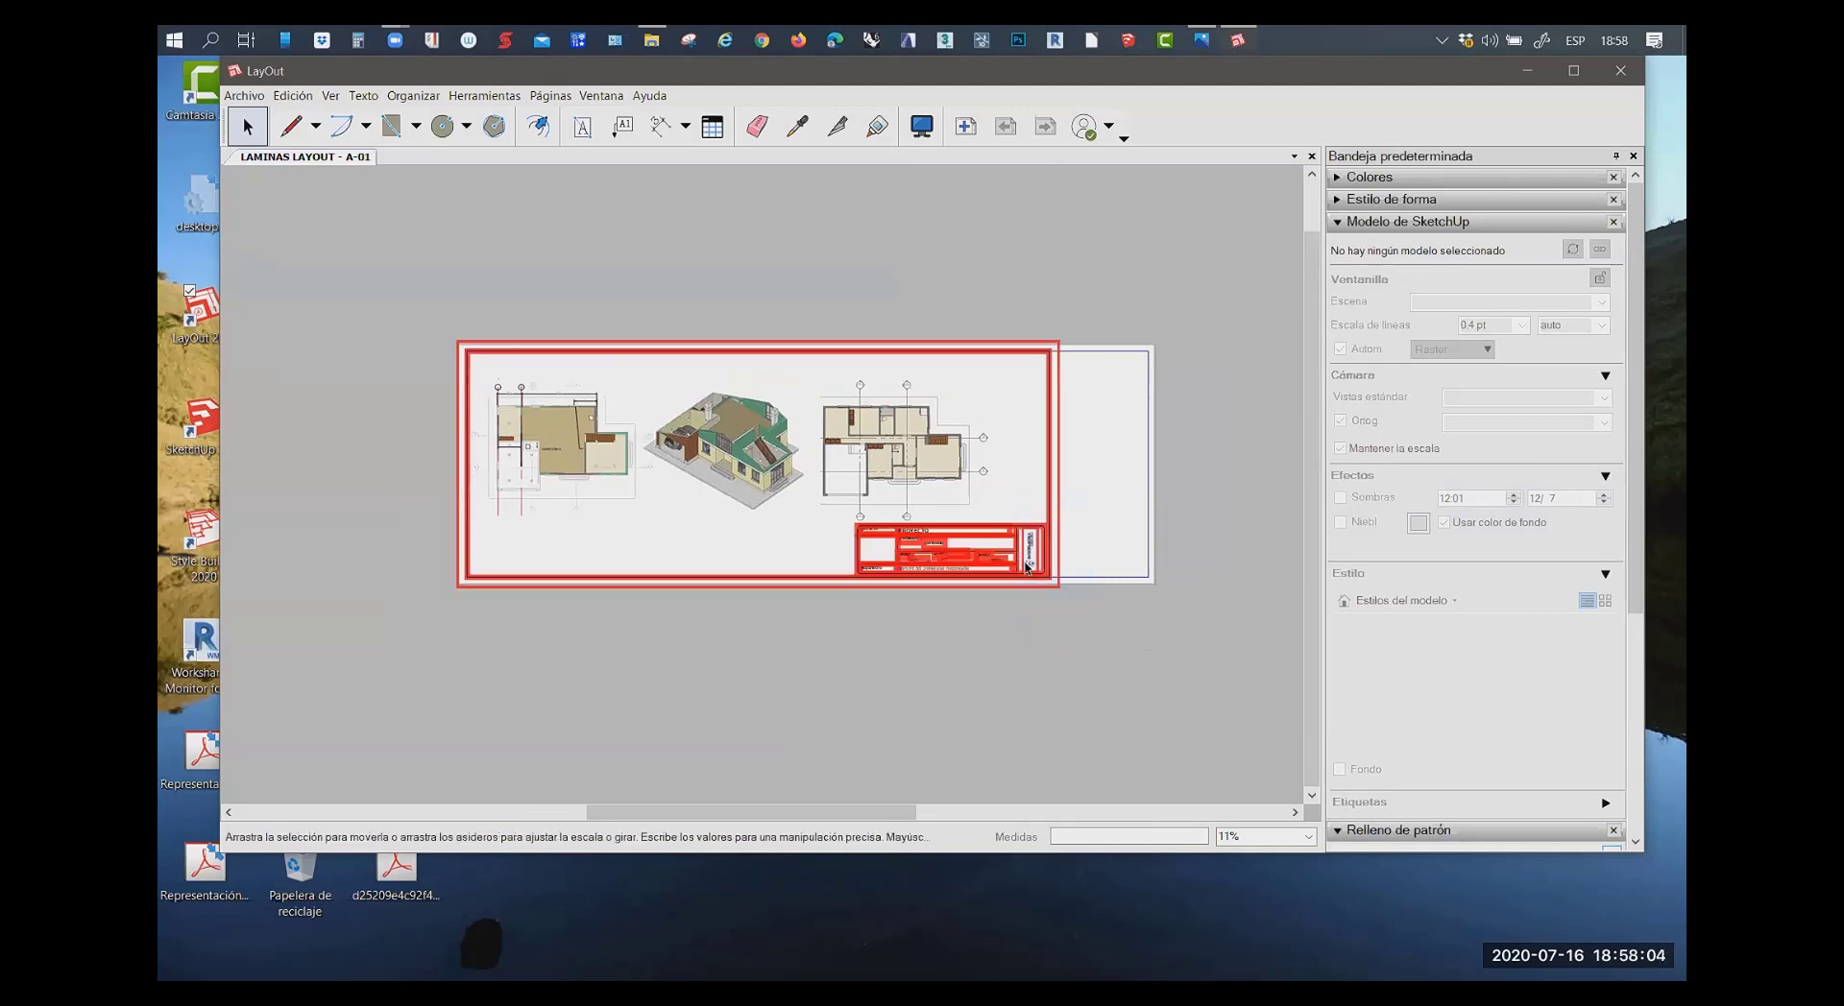
right_click(1052, 497)
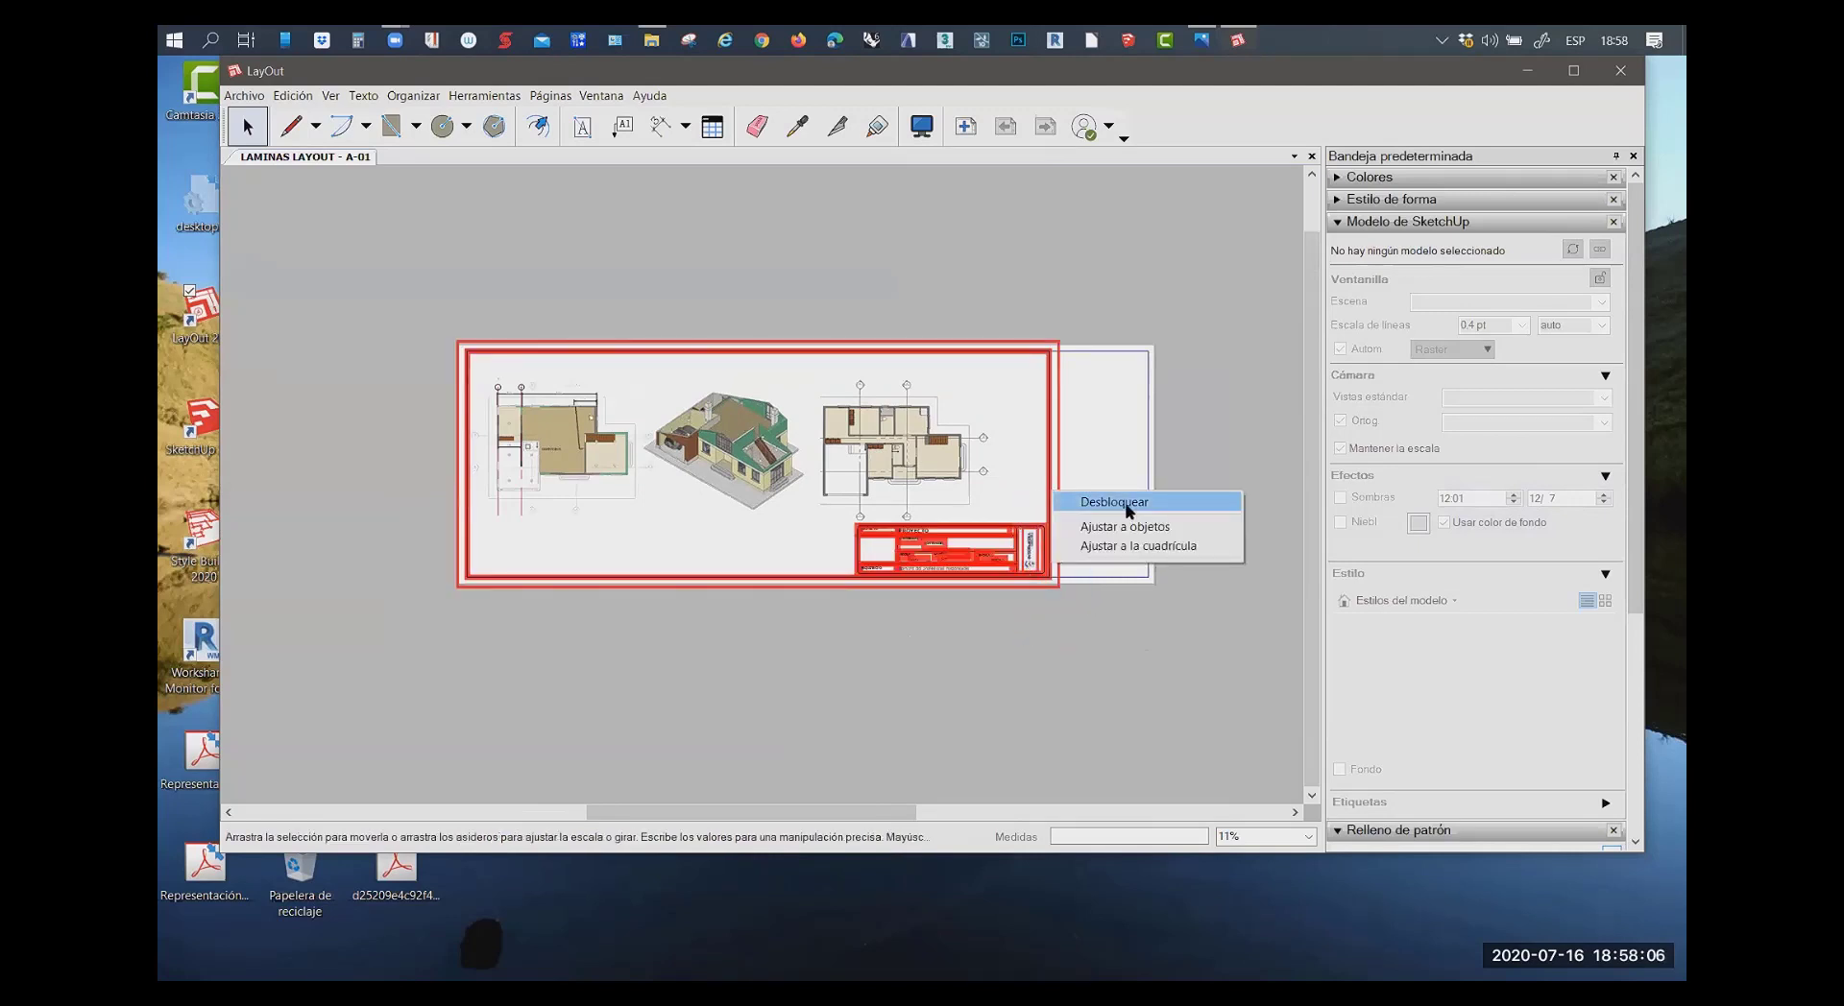
left_click(1130, 502)
scroll(1117, 451, "up", 2)
scroll(1114, 456, "up", 1)
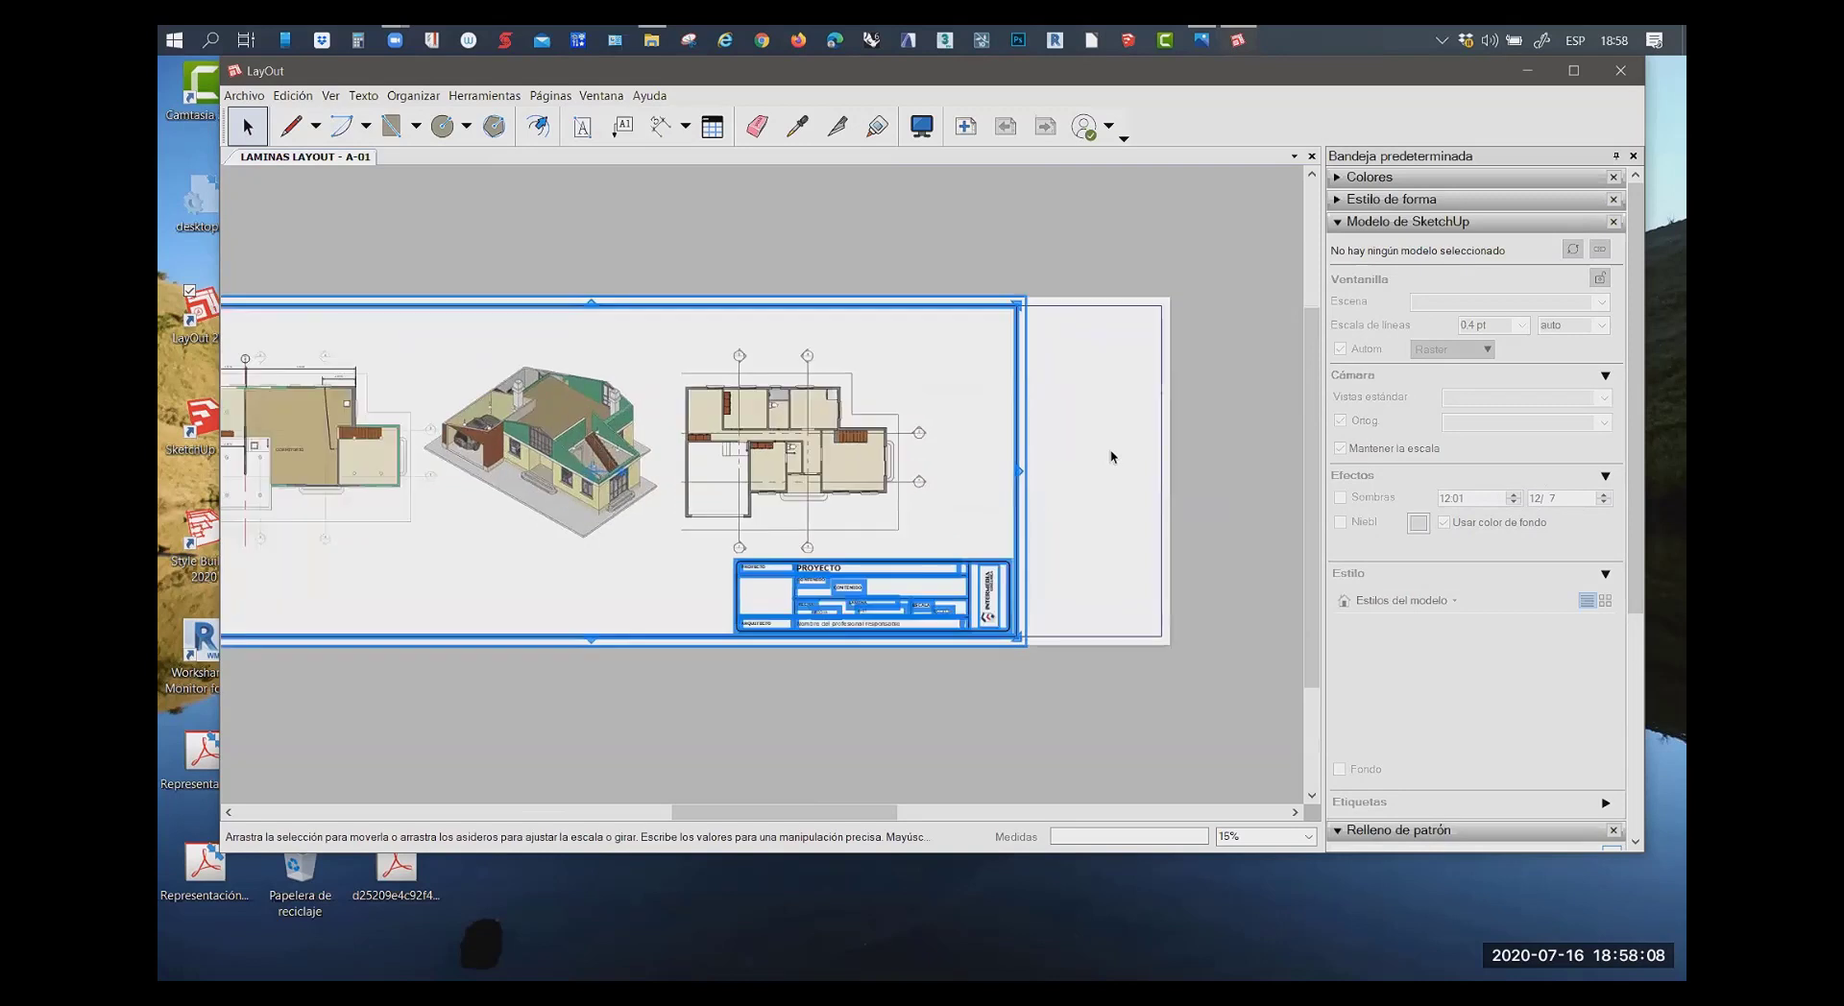
key("Right")
key("Right")
key("Right")
key("Right")
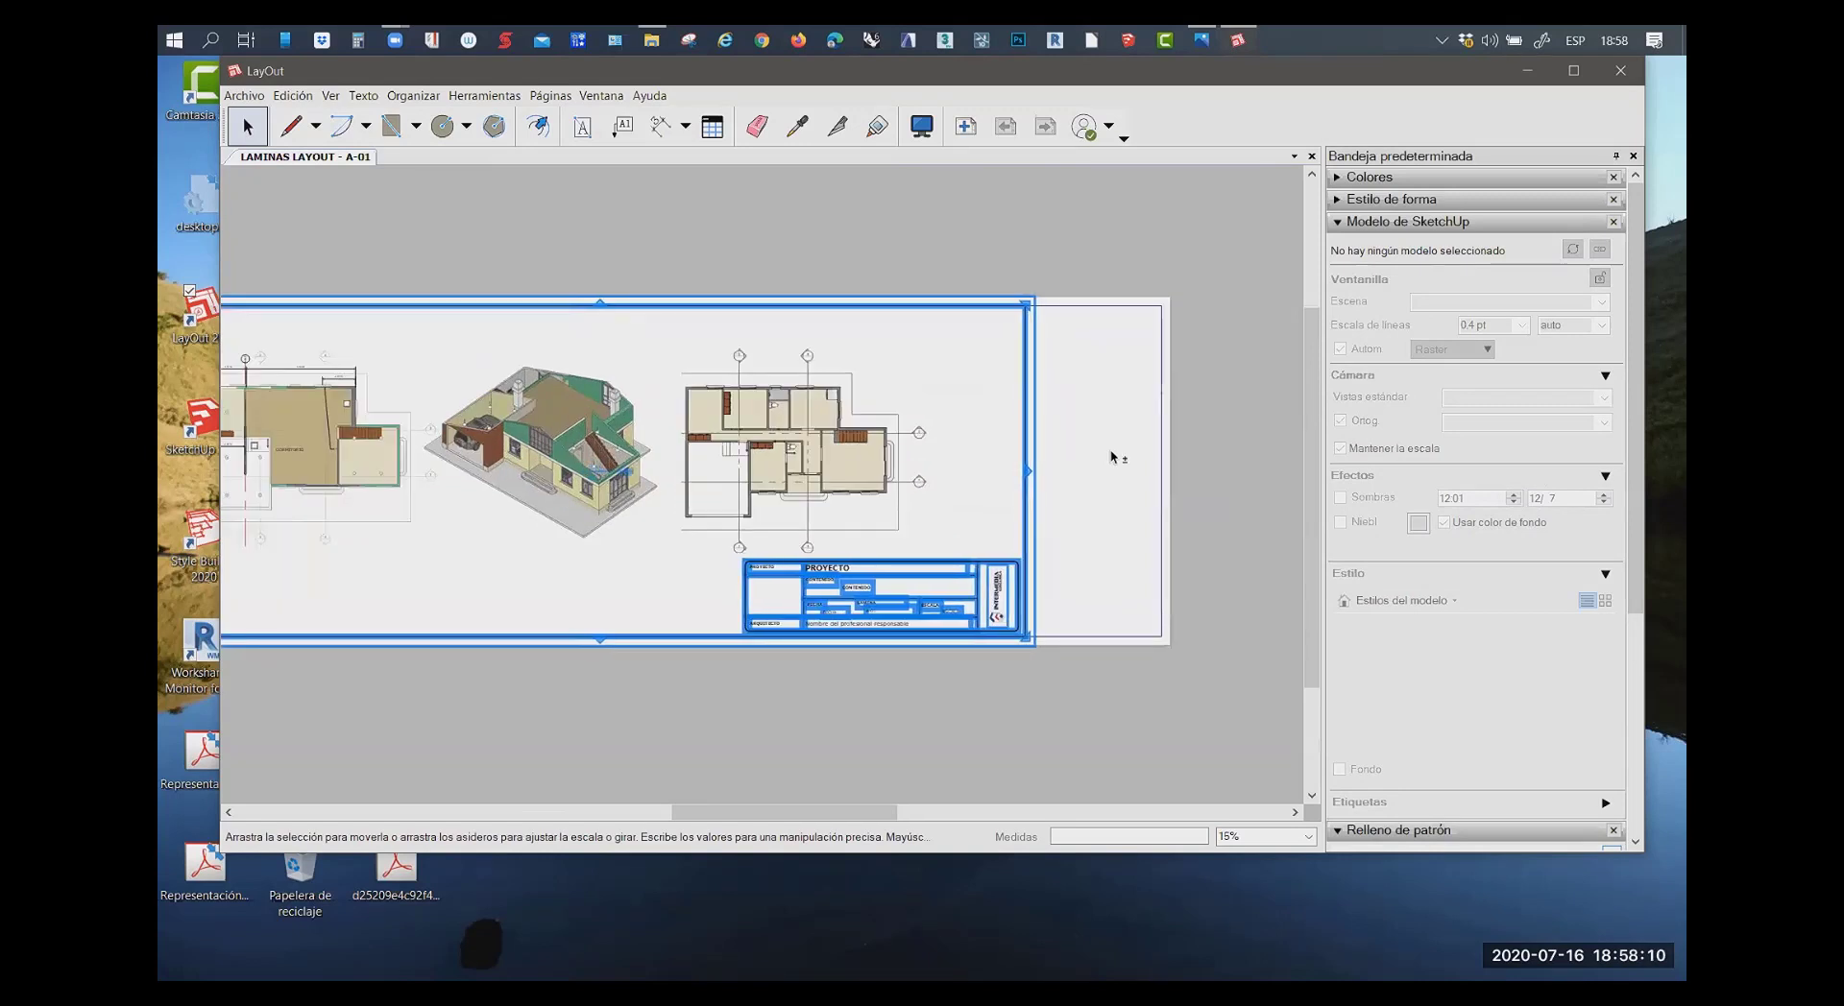
key("Right")
key("Right")
key("Right")
key("Right")
key("Right")
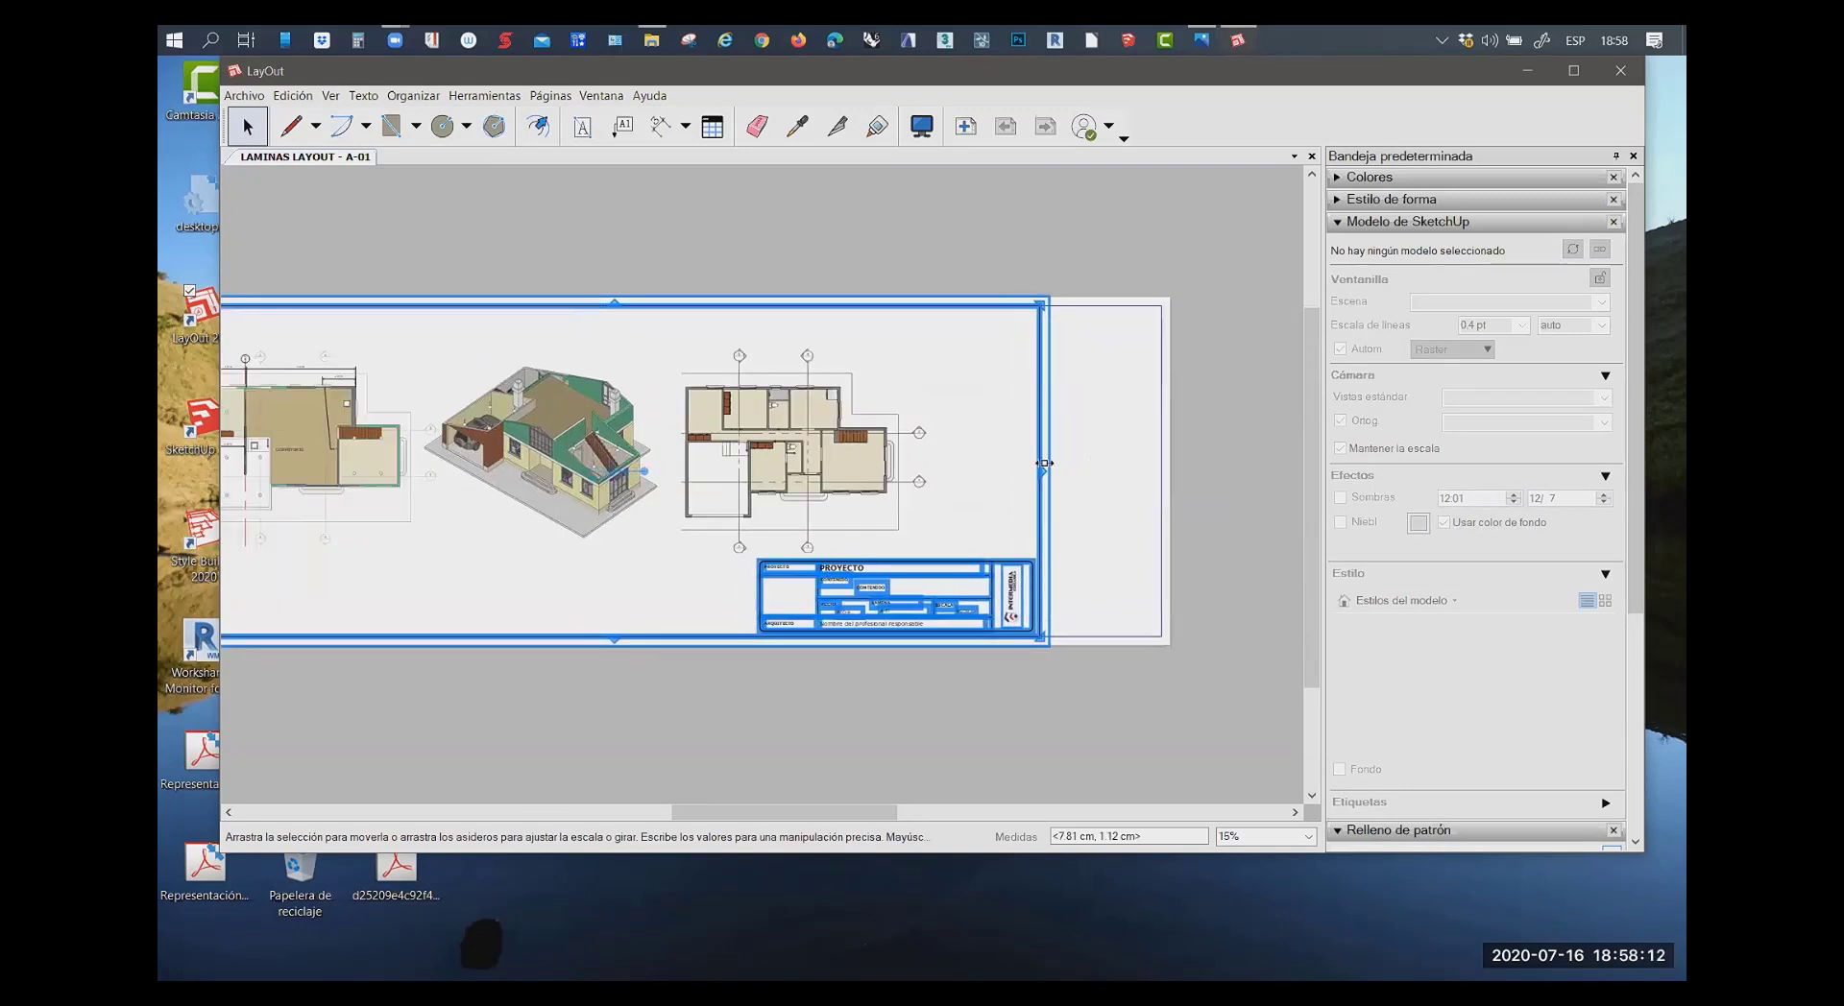
left_click_drag(1048, 463, 1151, 458)
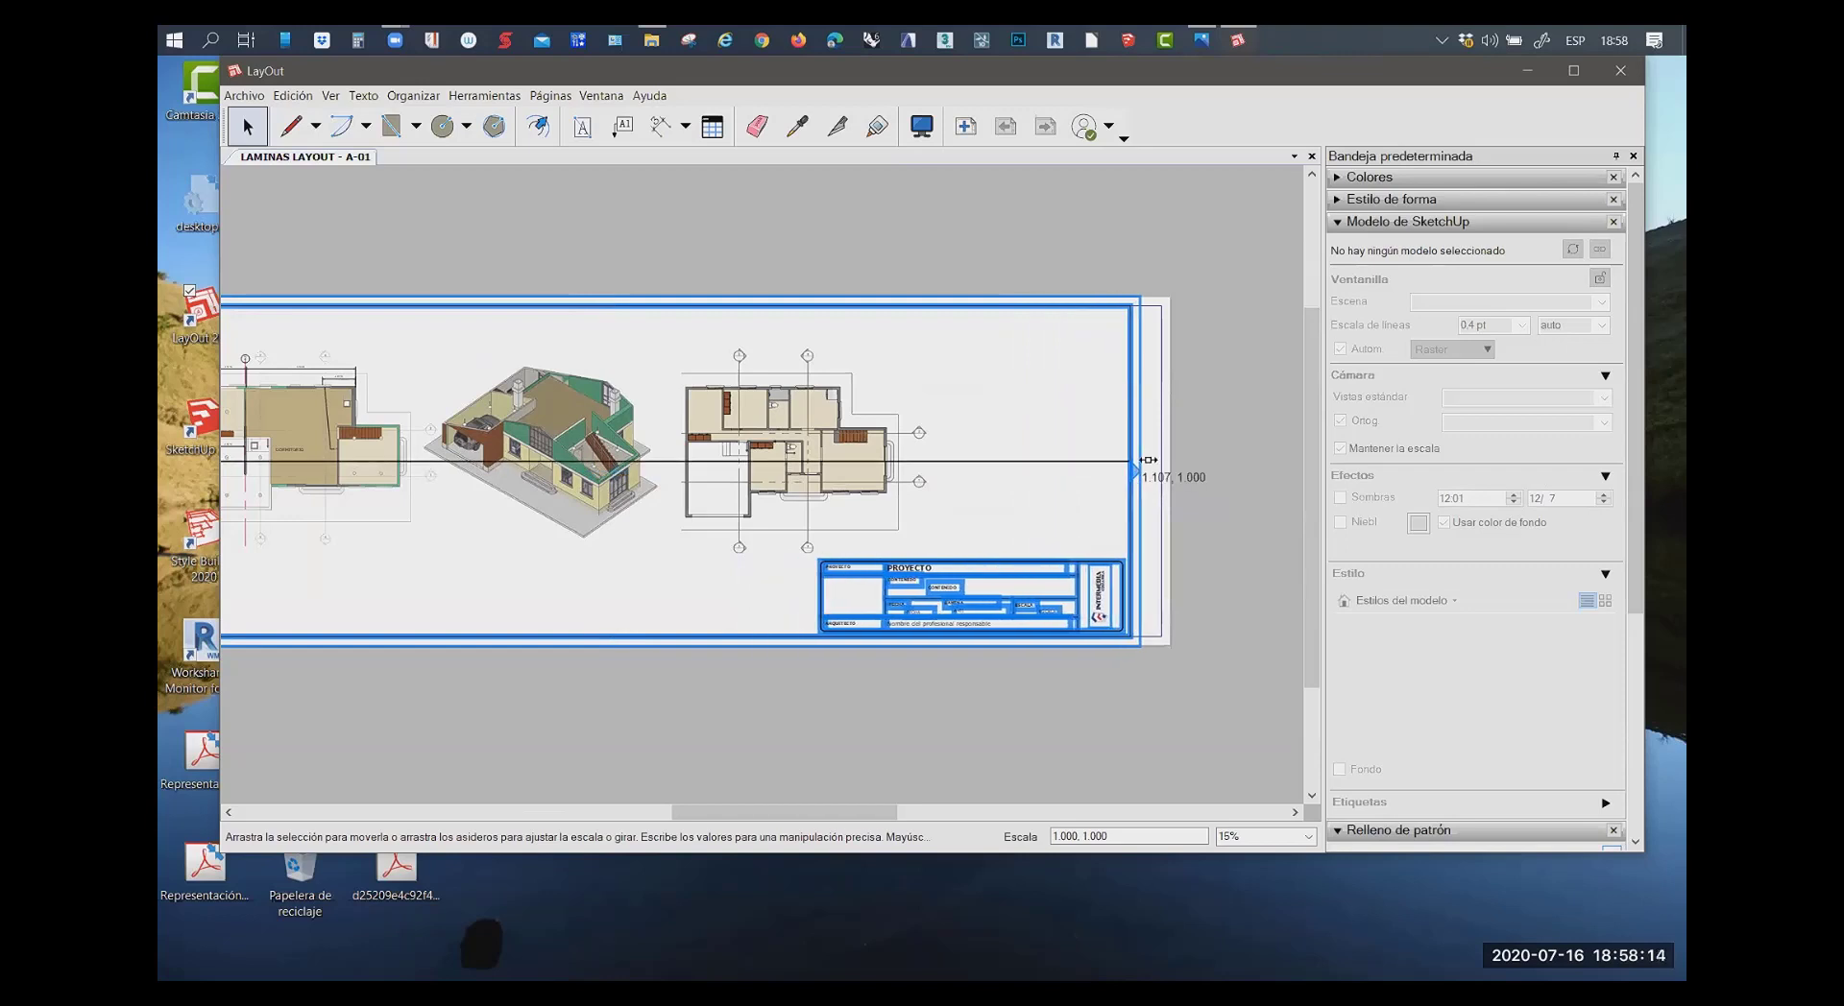
left_click_drag(1151, 458, 1152, 459)
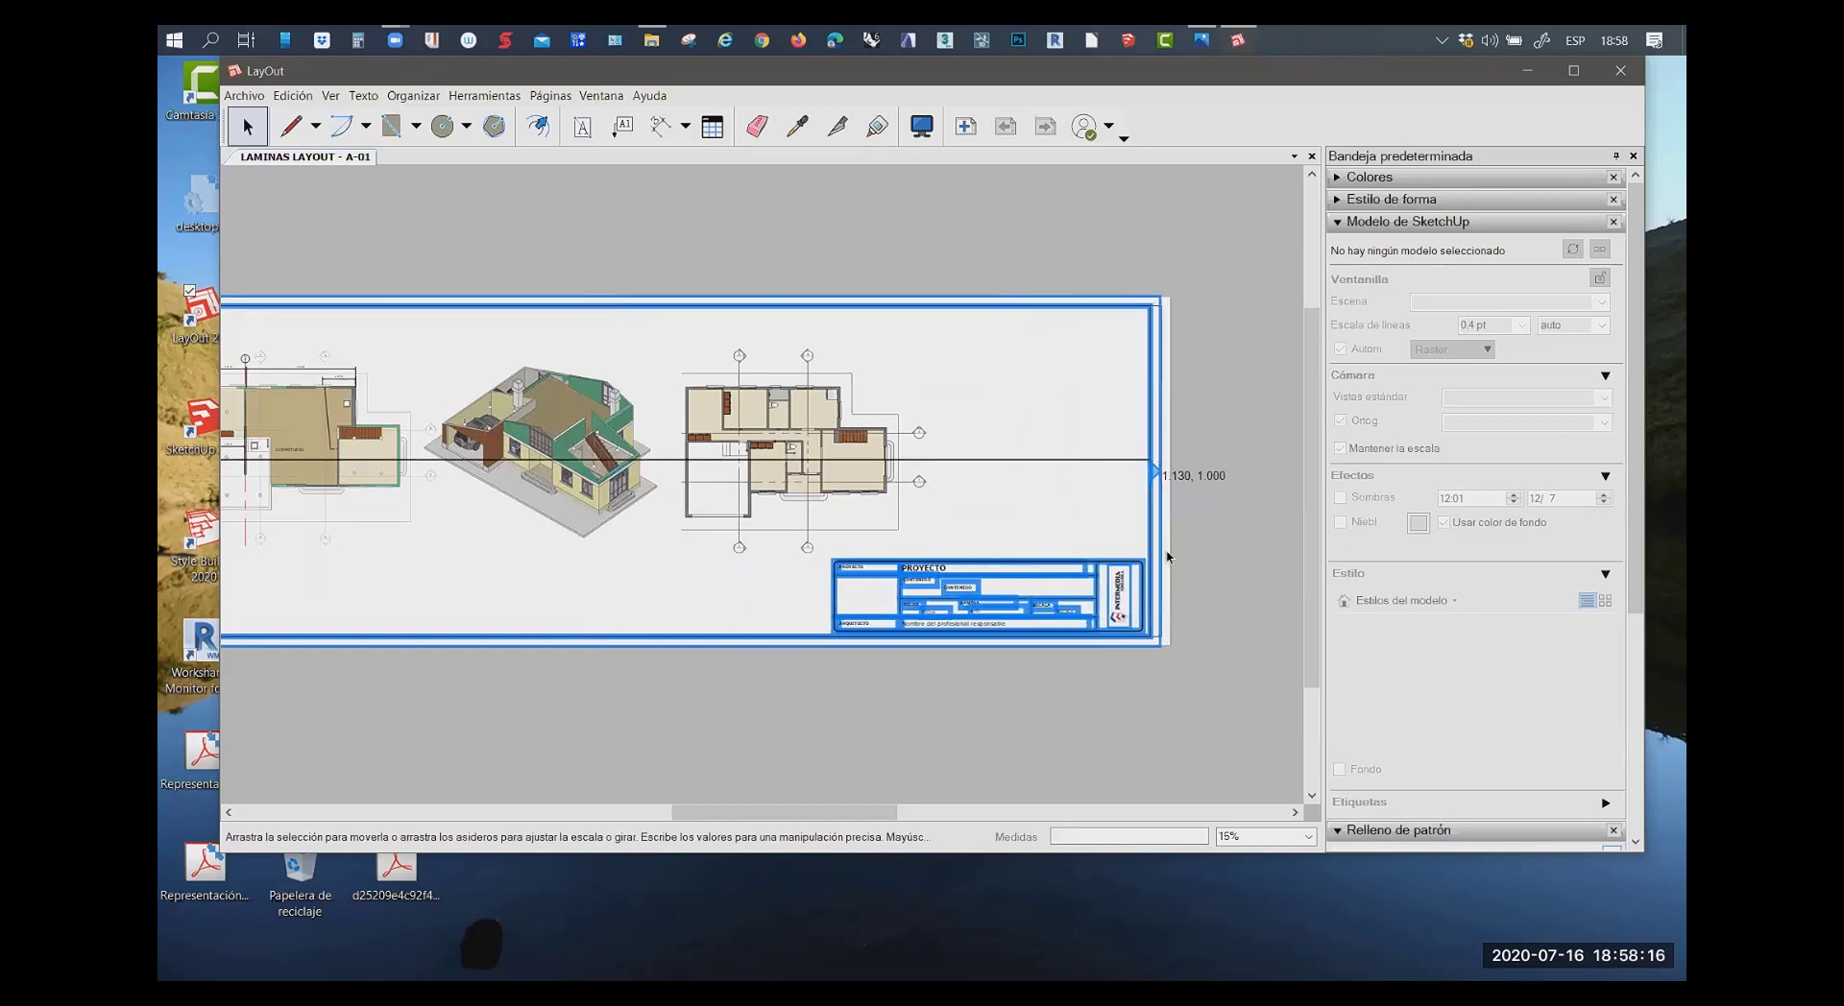
left_click(1129, 693)
scroll(1112, 656, "down", 1)
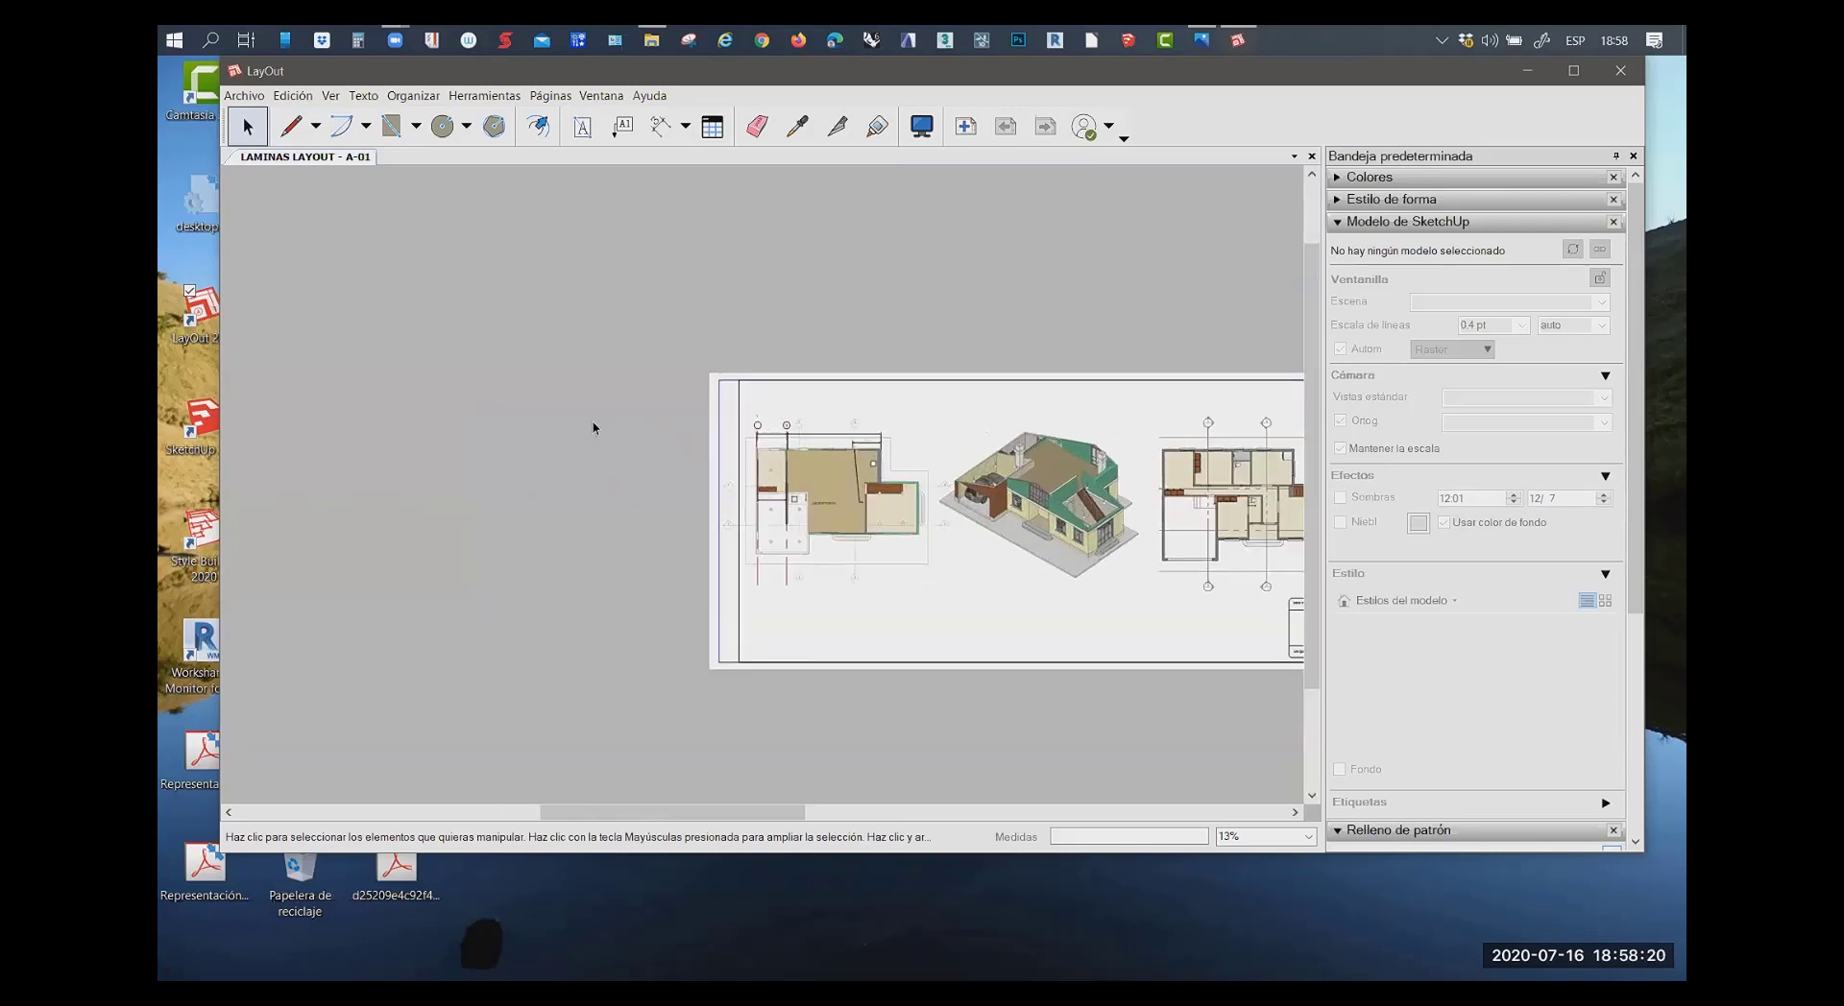
scroll(596, 422, "right", 3)
scroll(670, 499, "up", 1)
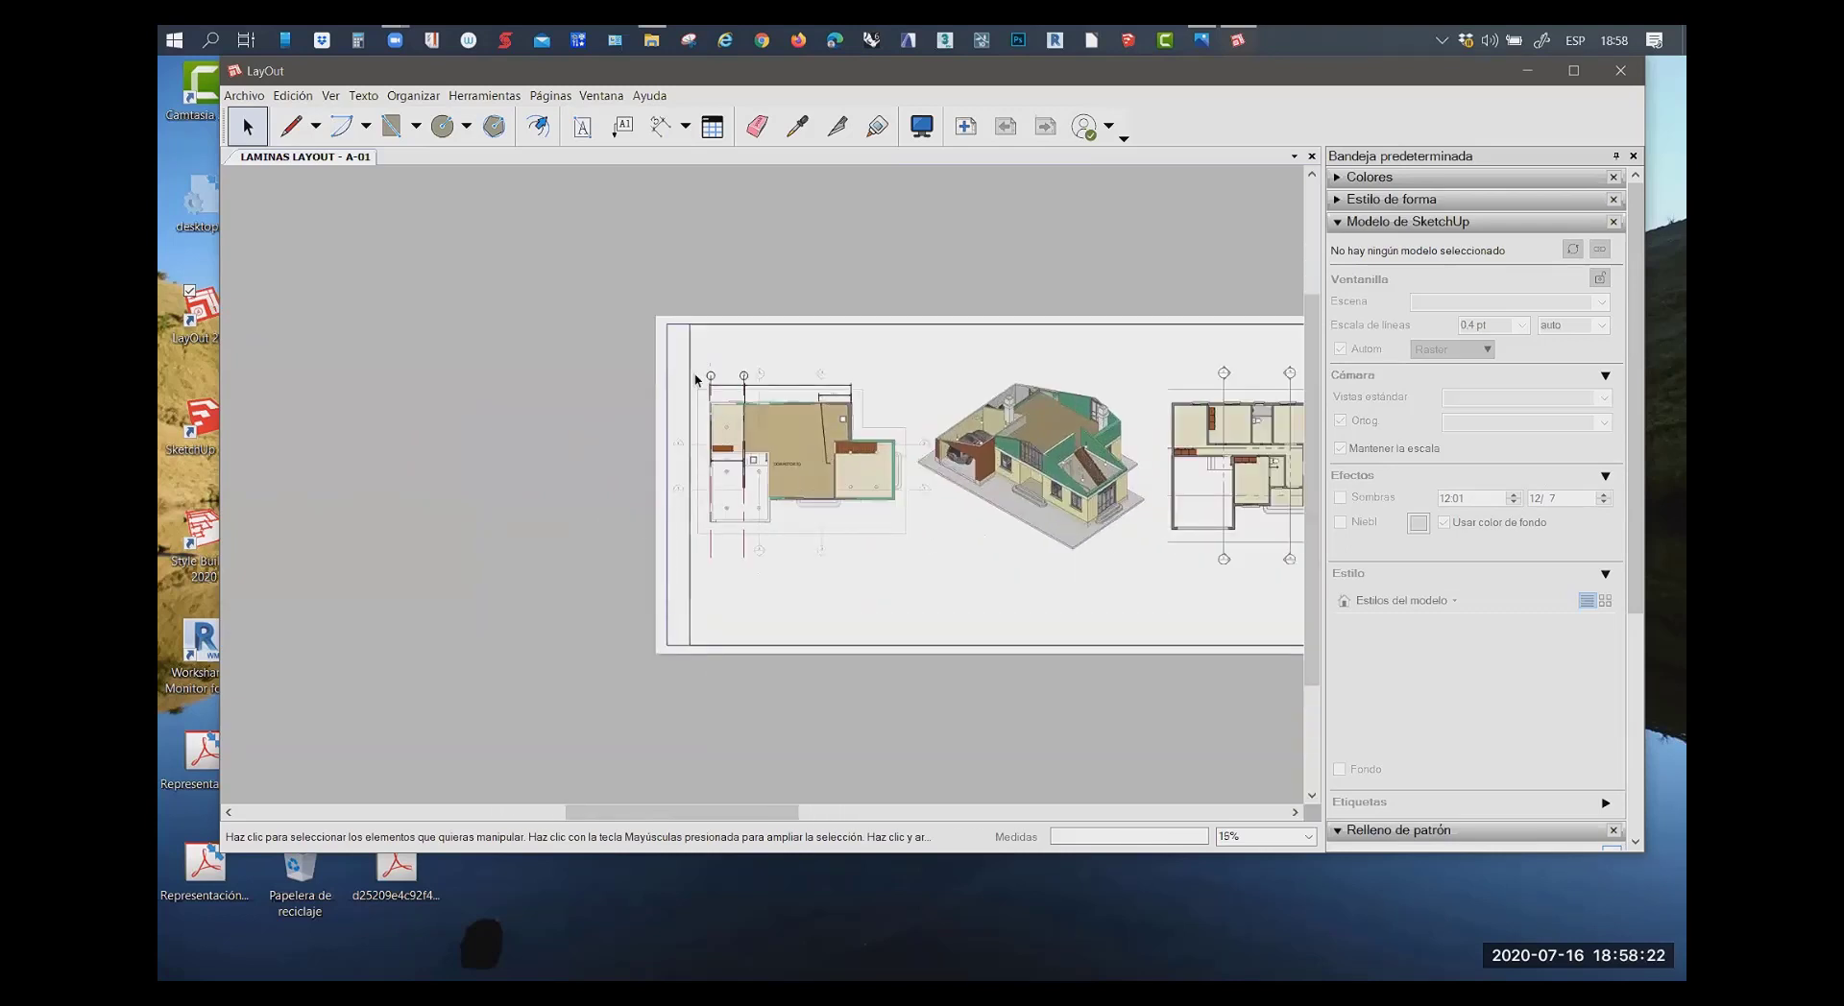
left_click(687, 371)
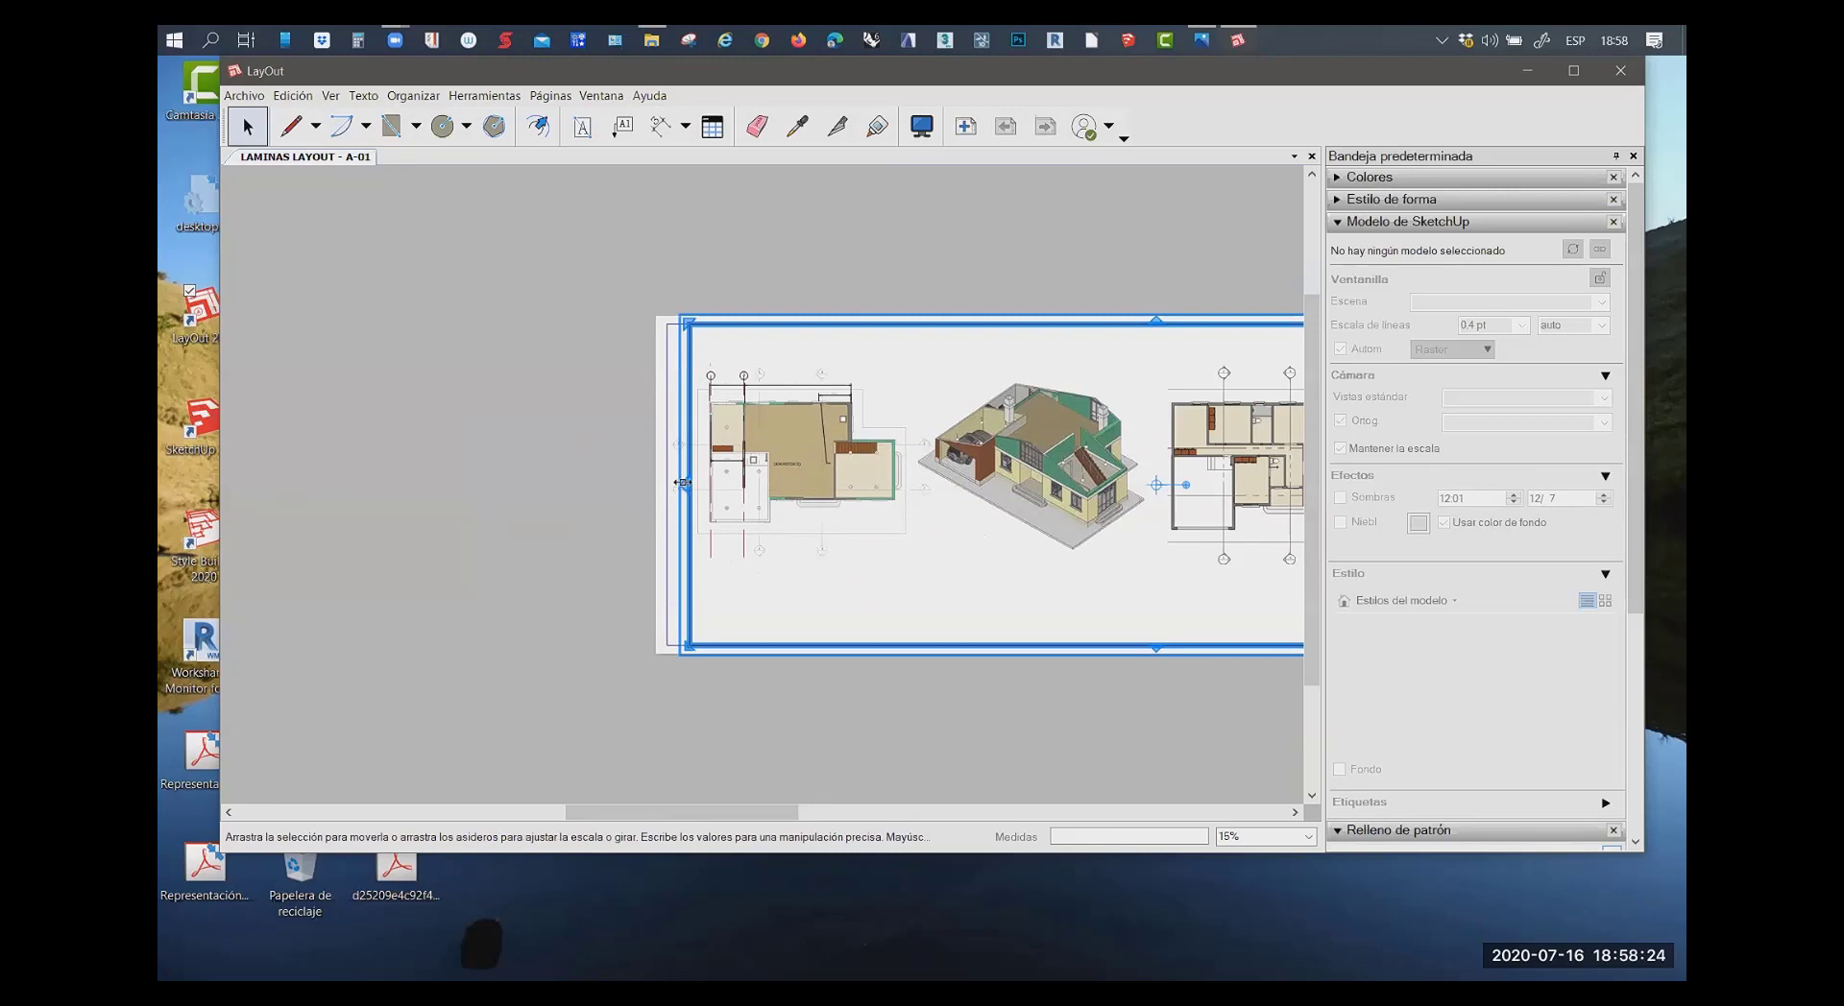
left_click_drag(681, 482, 659, 487)
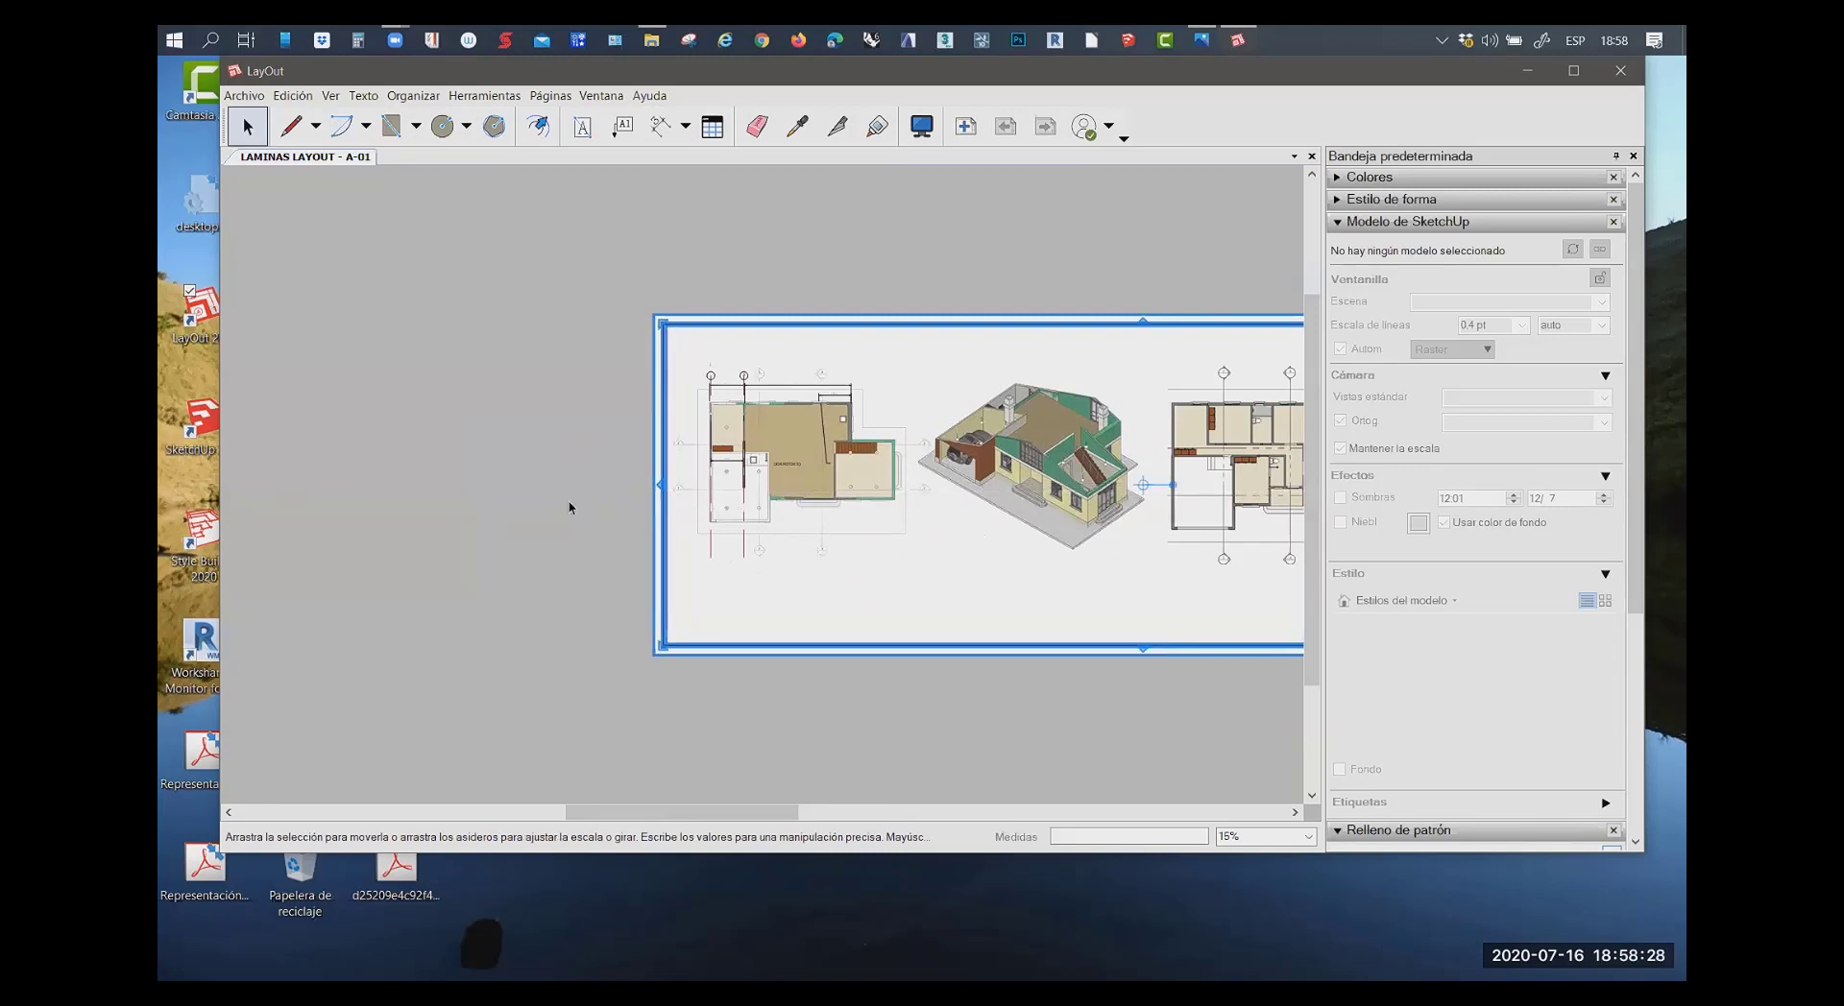
left_click(570, 508)
scroll(378, 458, "down", 1)
scroll(470, 474, "down", 1)
scroll(568, 474, "up", 1)
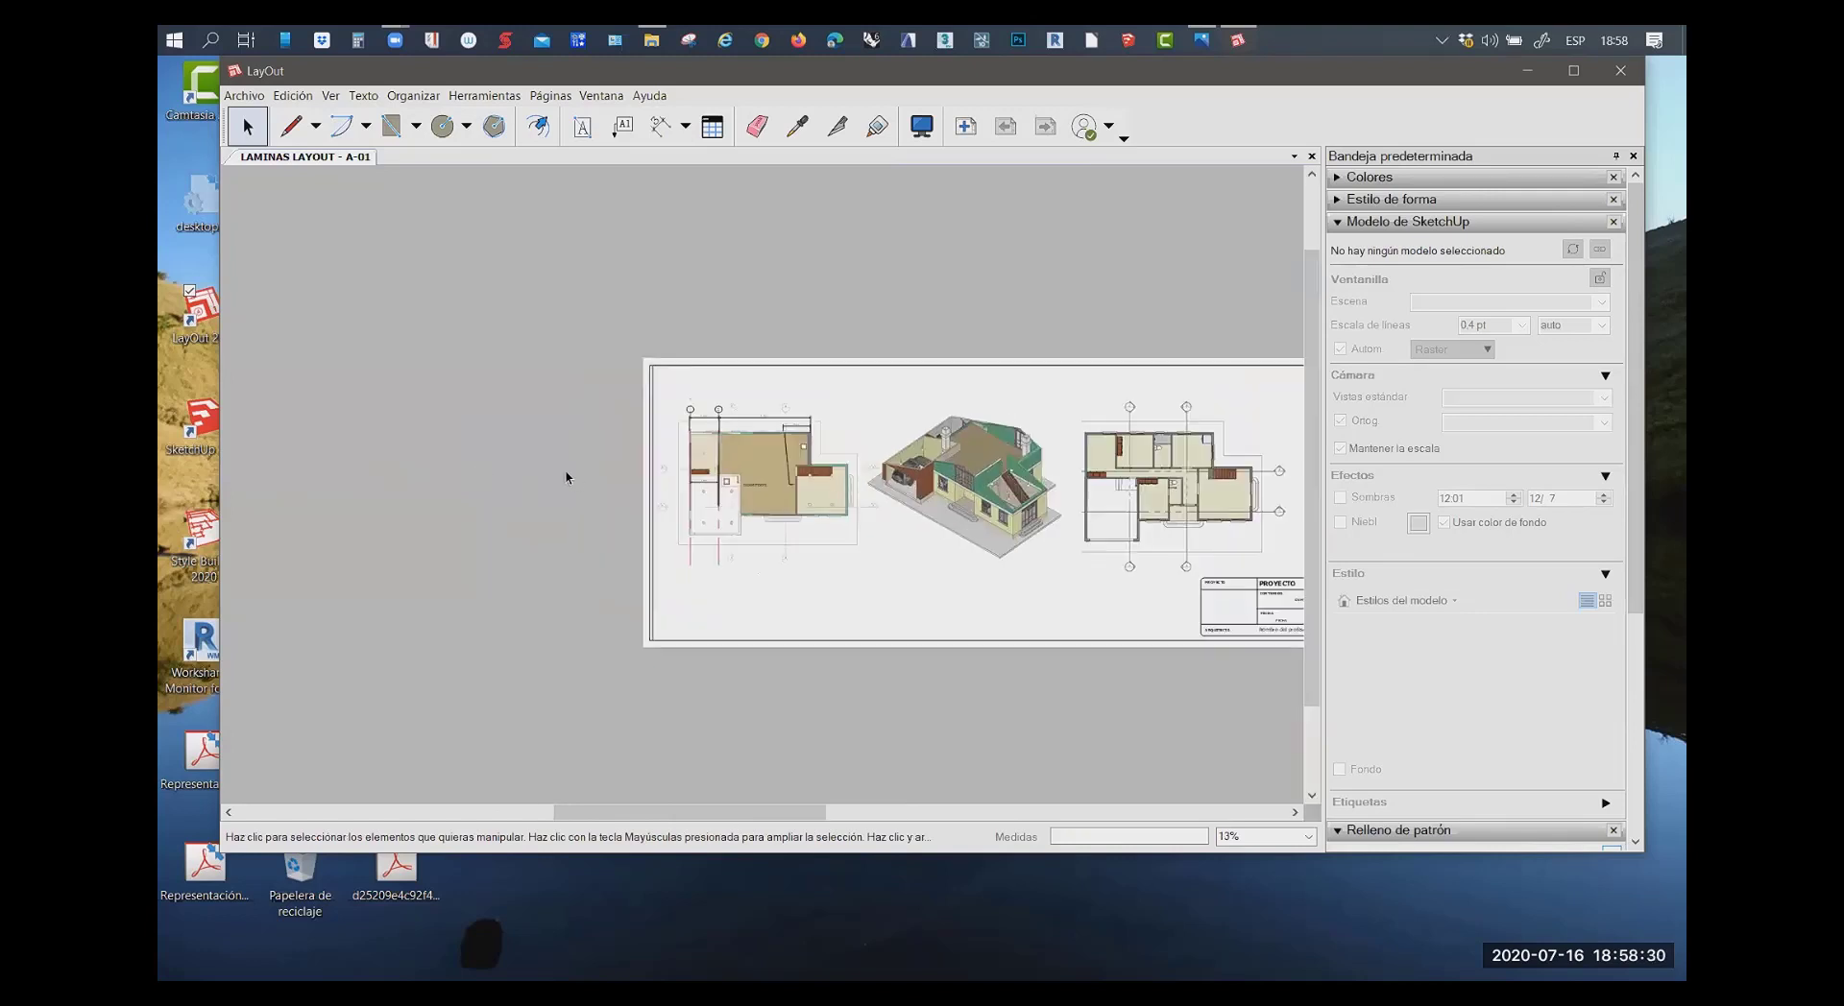
scroll(539, 431, "down", 1)
scroll(1148, 522, "down", 1)
scroll(630, 534, "up", 1)
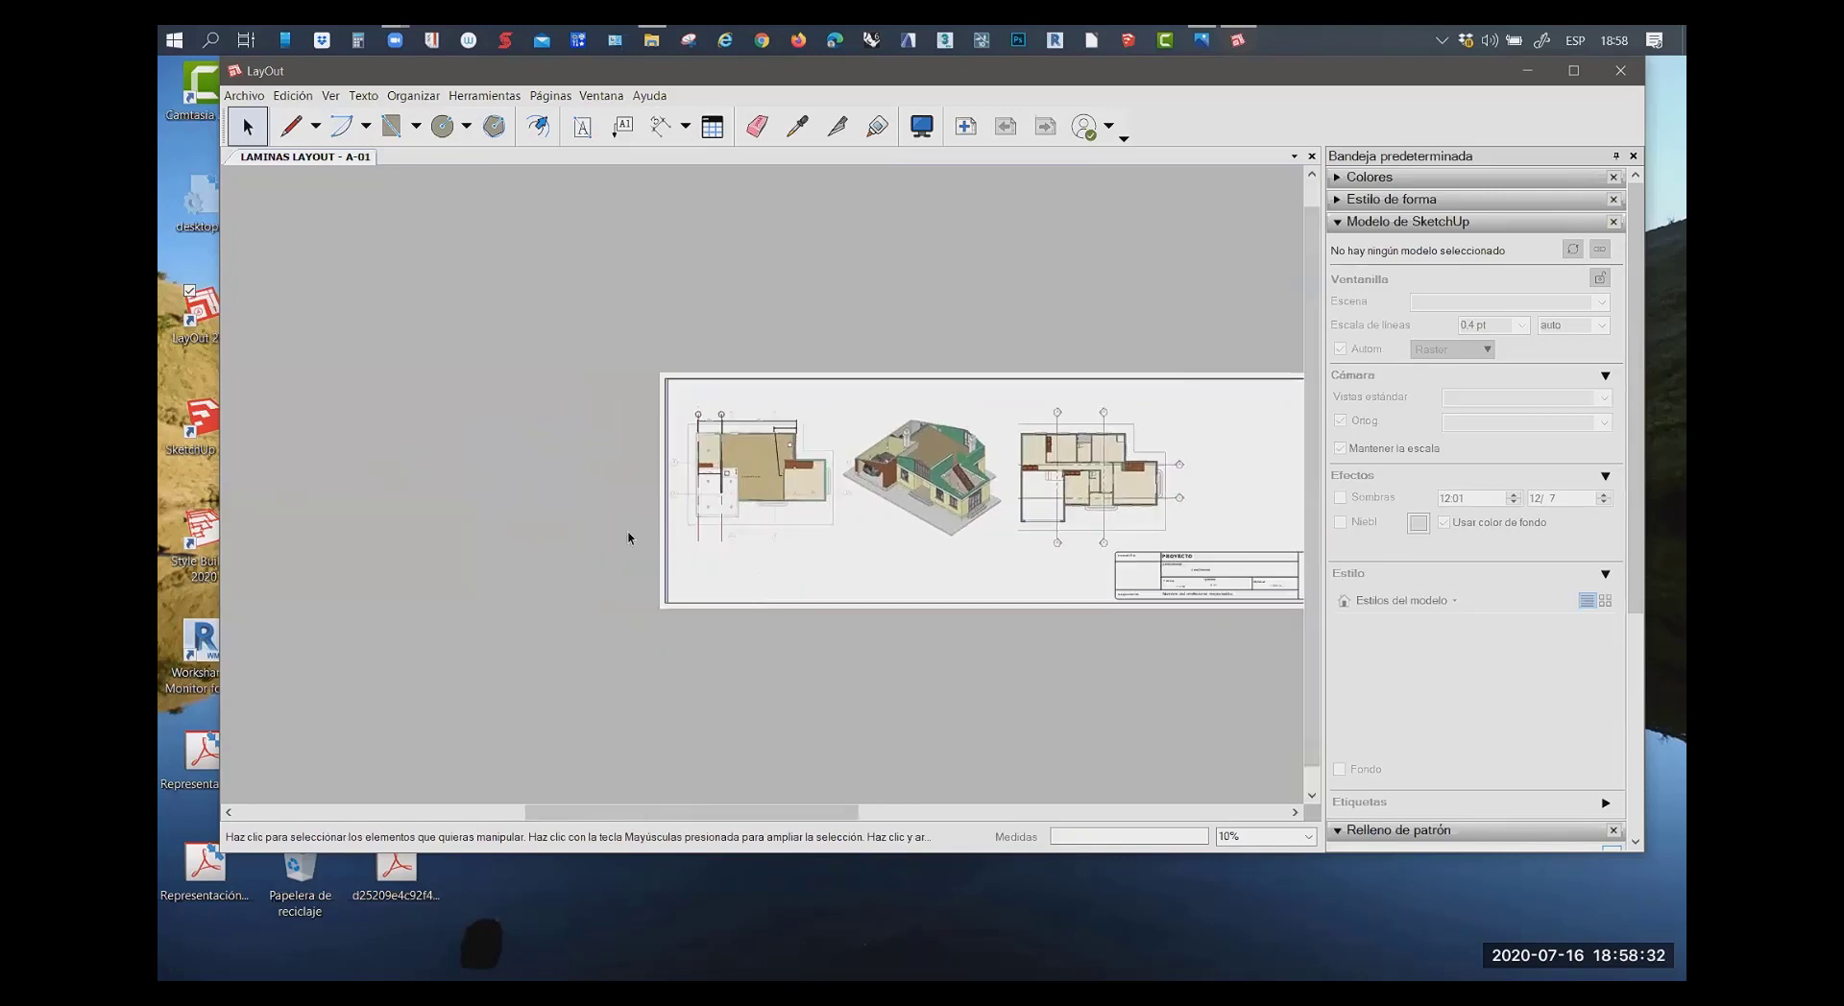
scroll(1248, 514, "up", 1)
scroll(1219, 495, "up", 1)
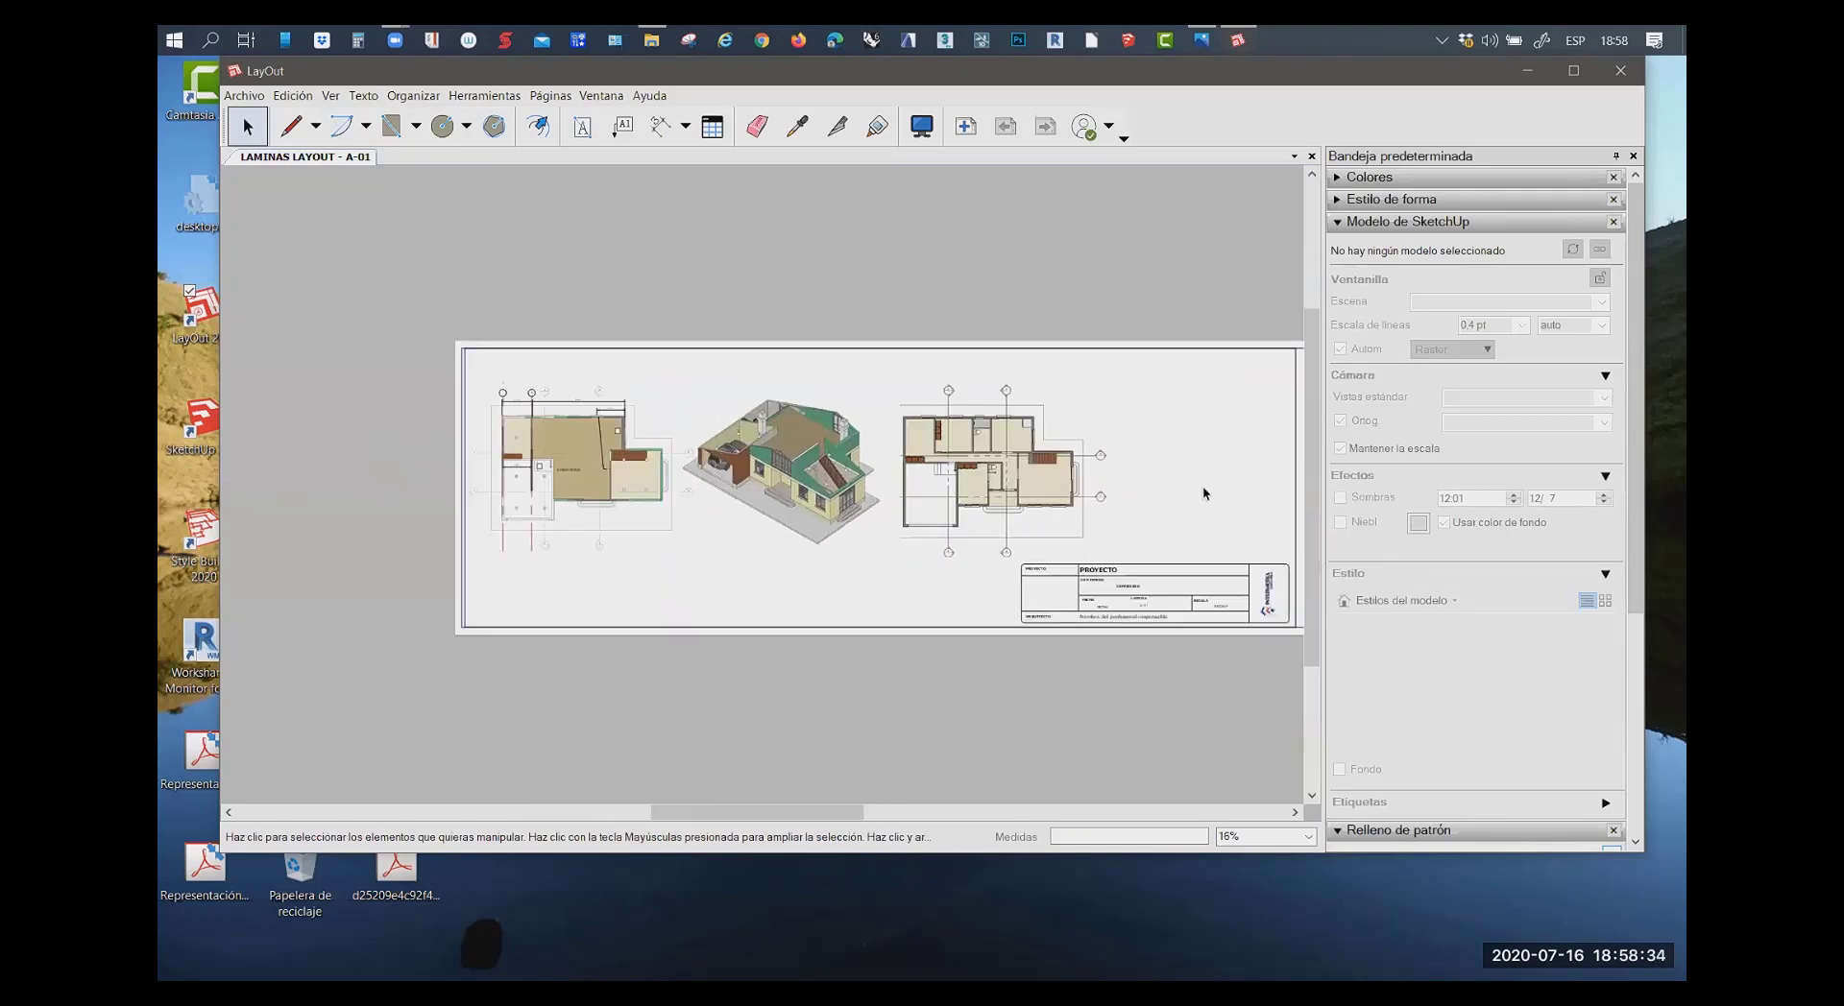
scroll(1171, 475, "up", 1)
scroll(1008, 471, "up", 1)
Fix the first-floor plan viewport at 1:50 with Mantener la escala and resize its edges around the plan
left_click(754, 430)
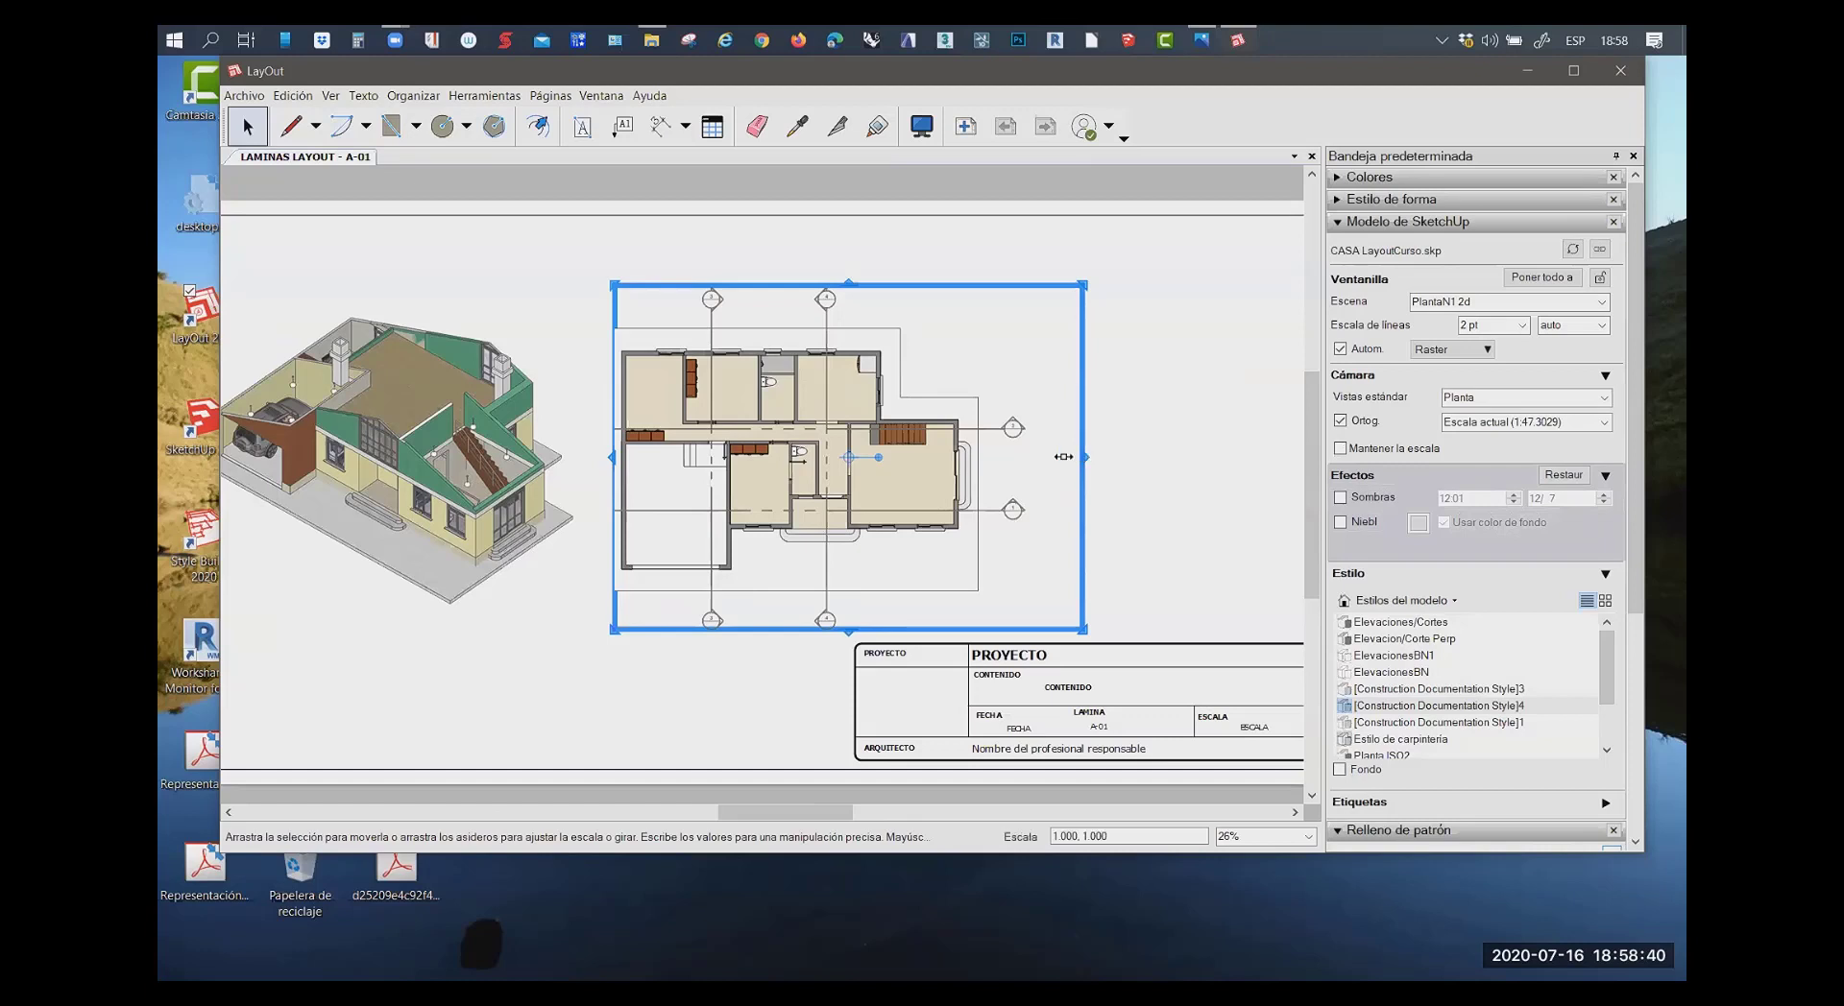
left_click_drag(1083, 457, 1045, 458)
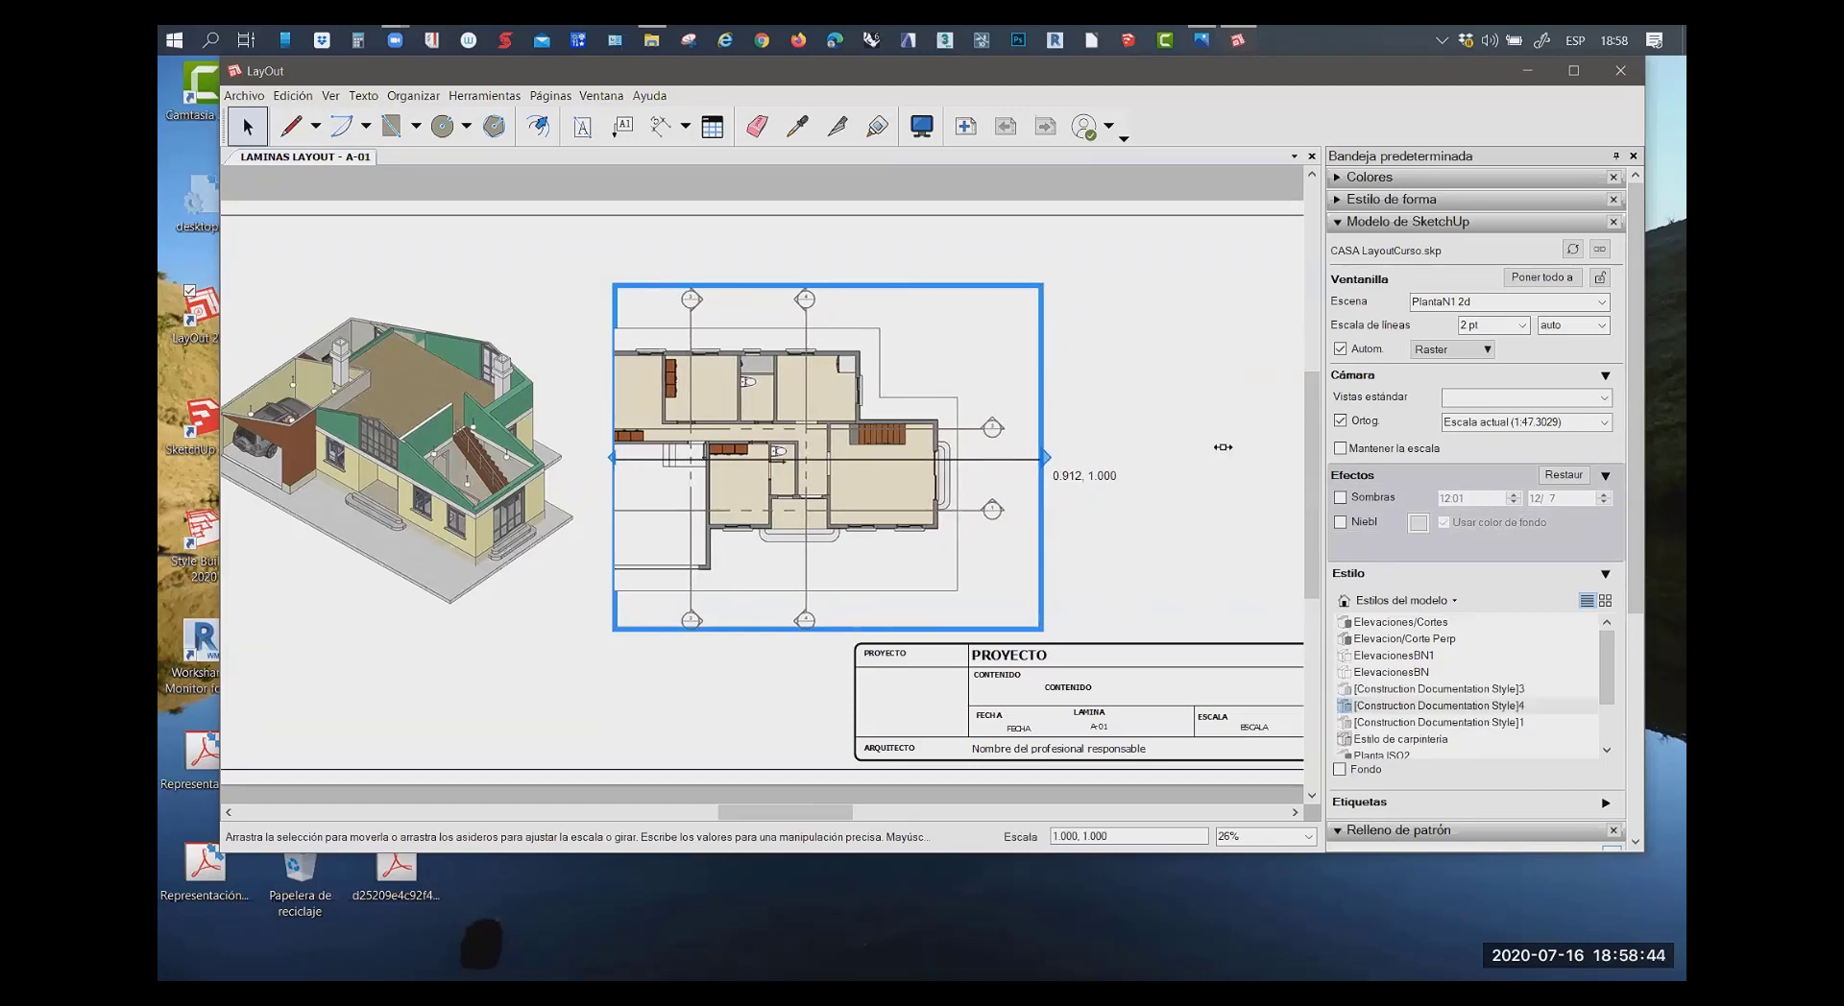
left_click_drag(609, 457, 533, 458)
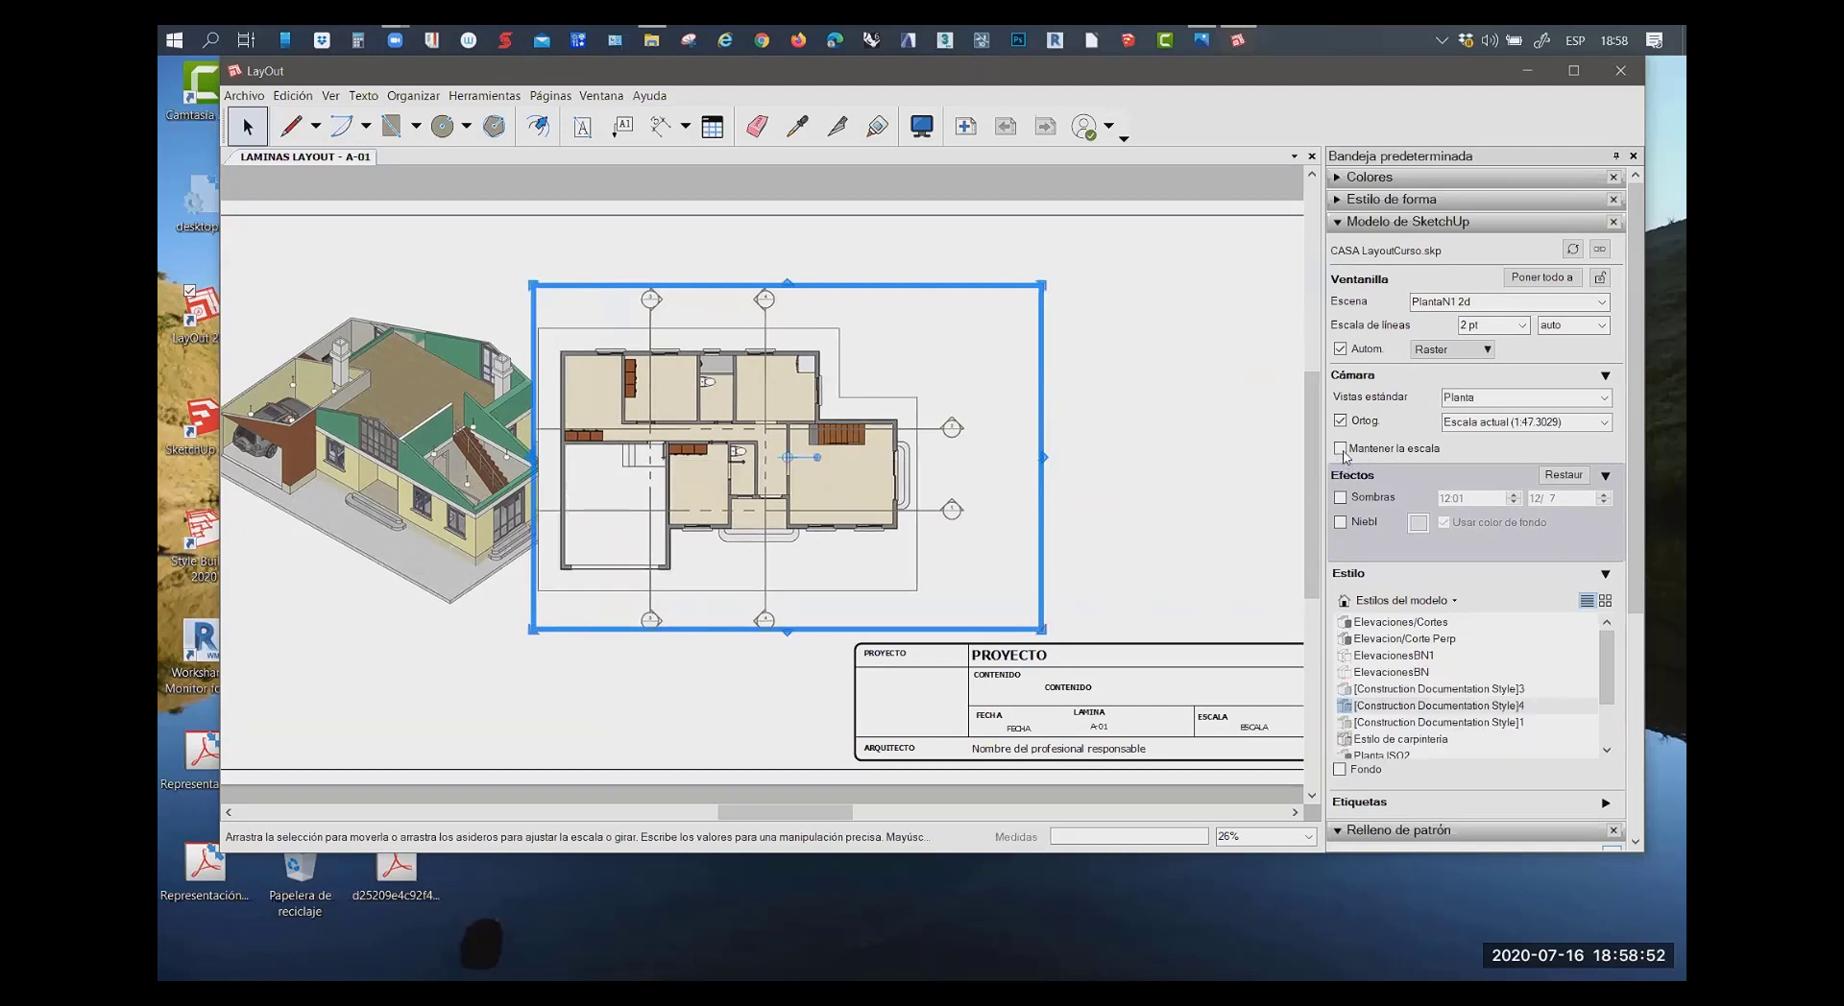
left_click(1340, 448)
left_click(1606, 425)
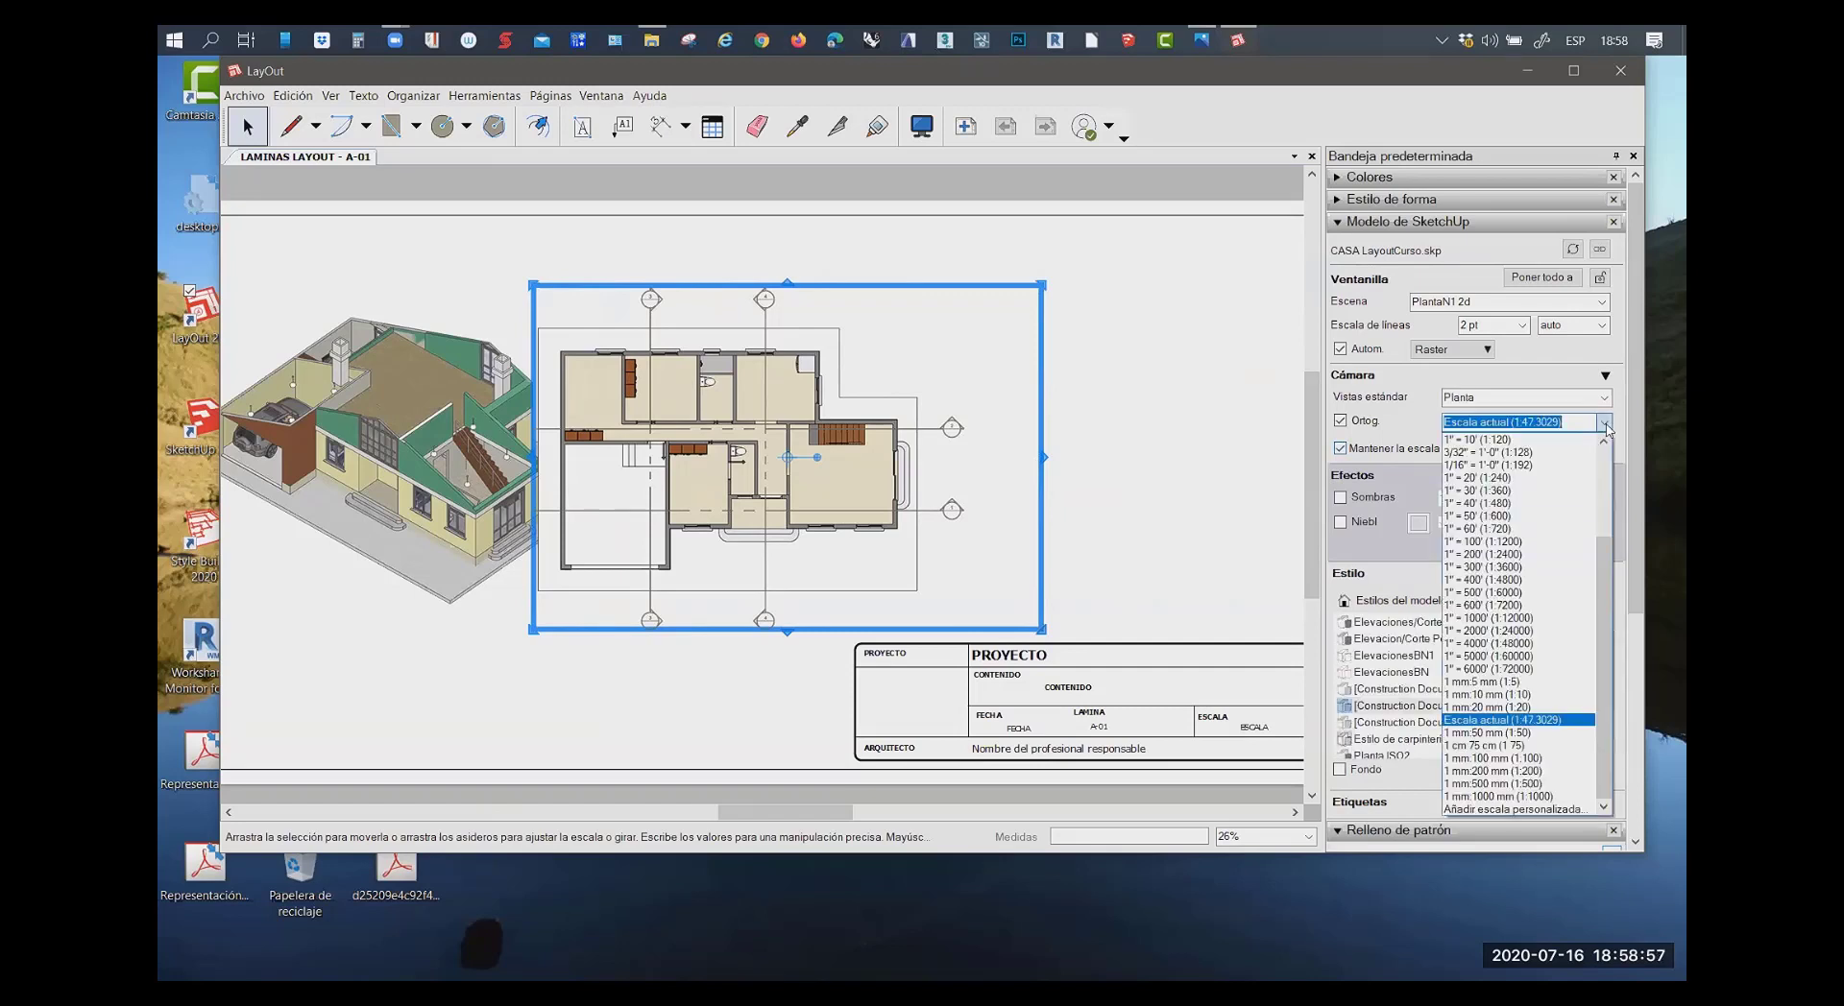
left_click(1498, 719)
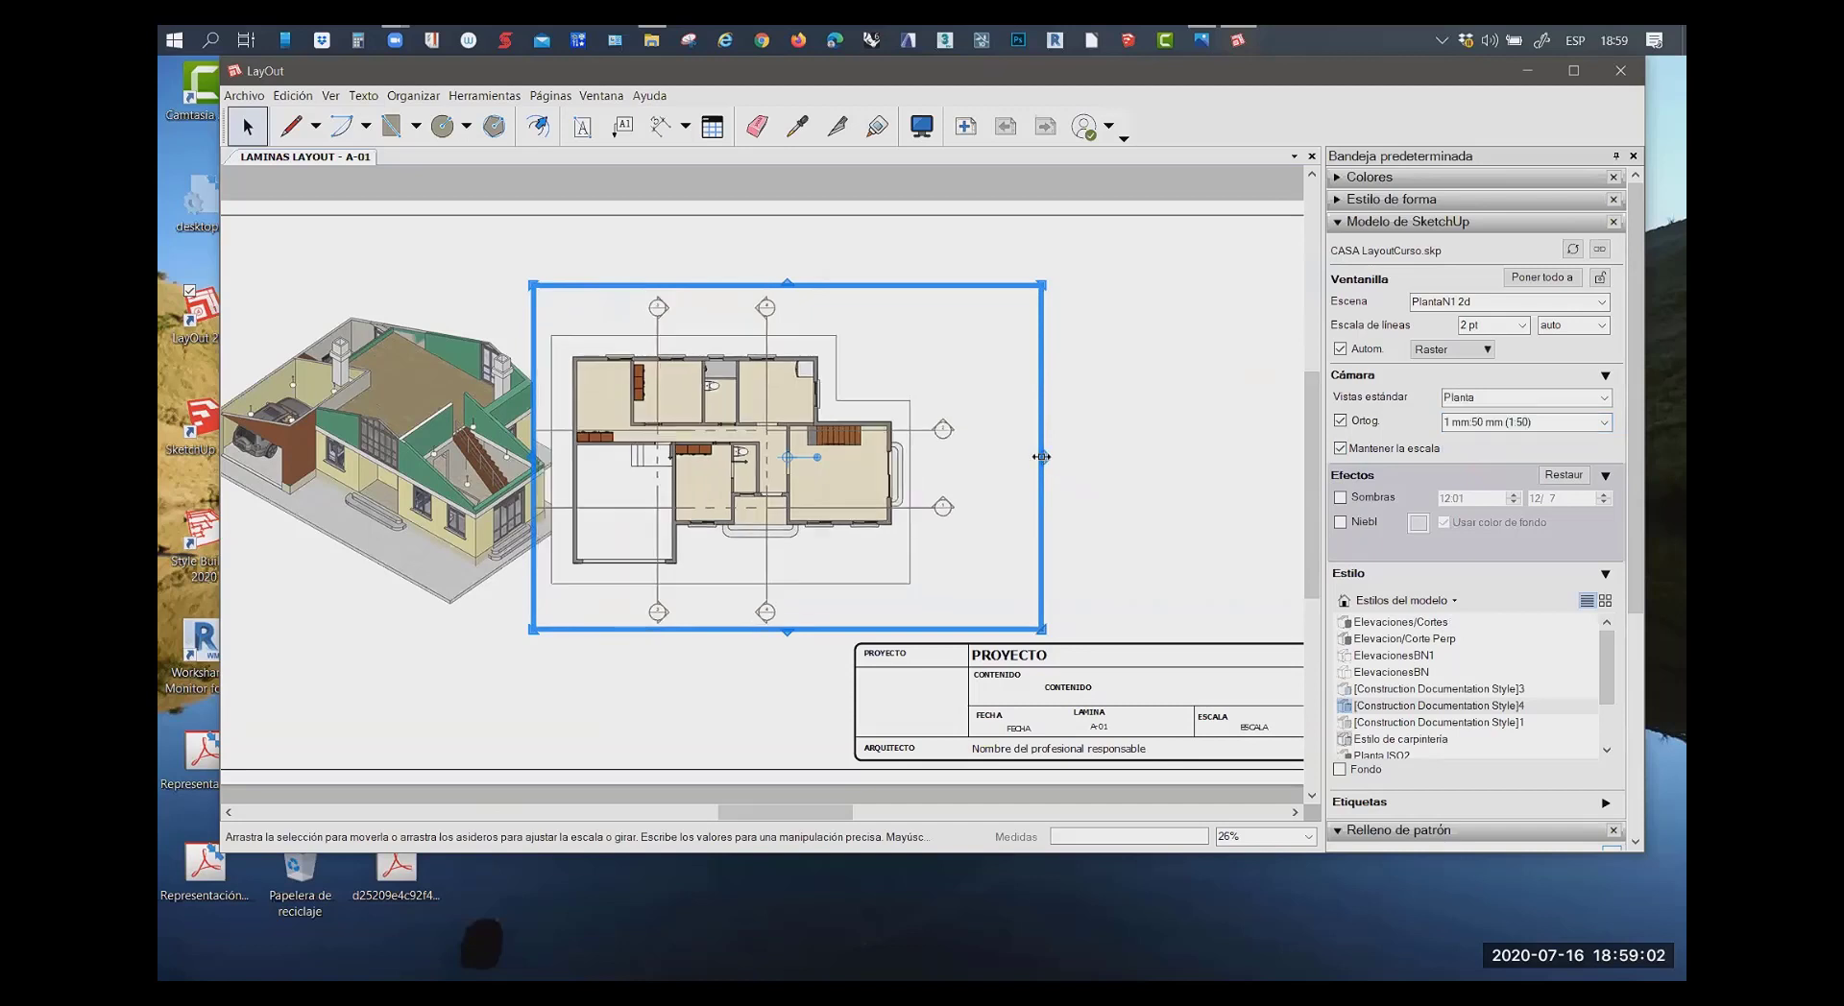
left_click_drag(1045, 464, 970, 462)
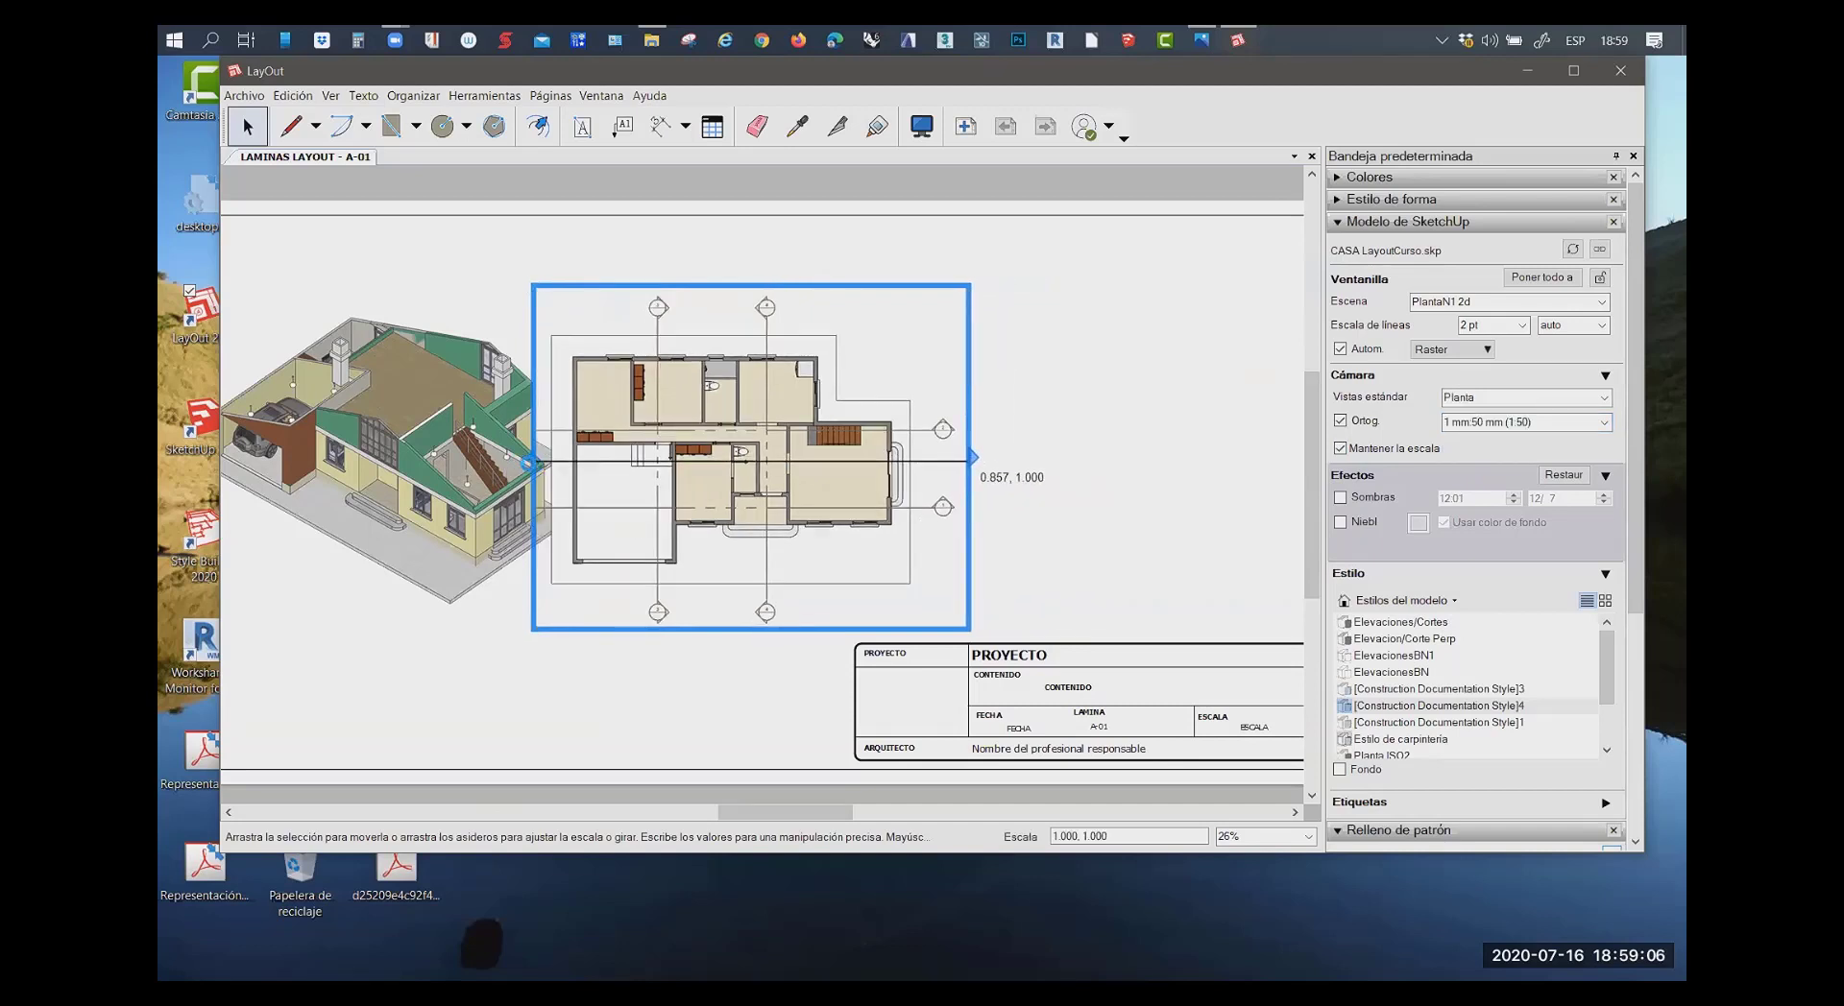
mouse_move(540, 464)
left_mouse_down()
mouse_move(557, 498)
mouse_move(584, 400)
mouse_move(669, 400)
left_mouse_up()
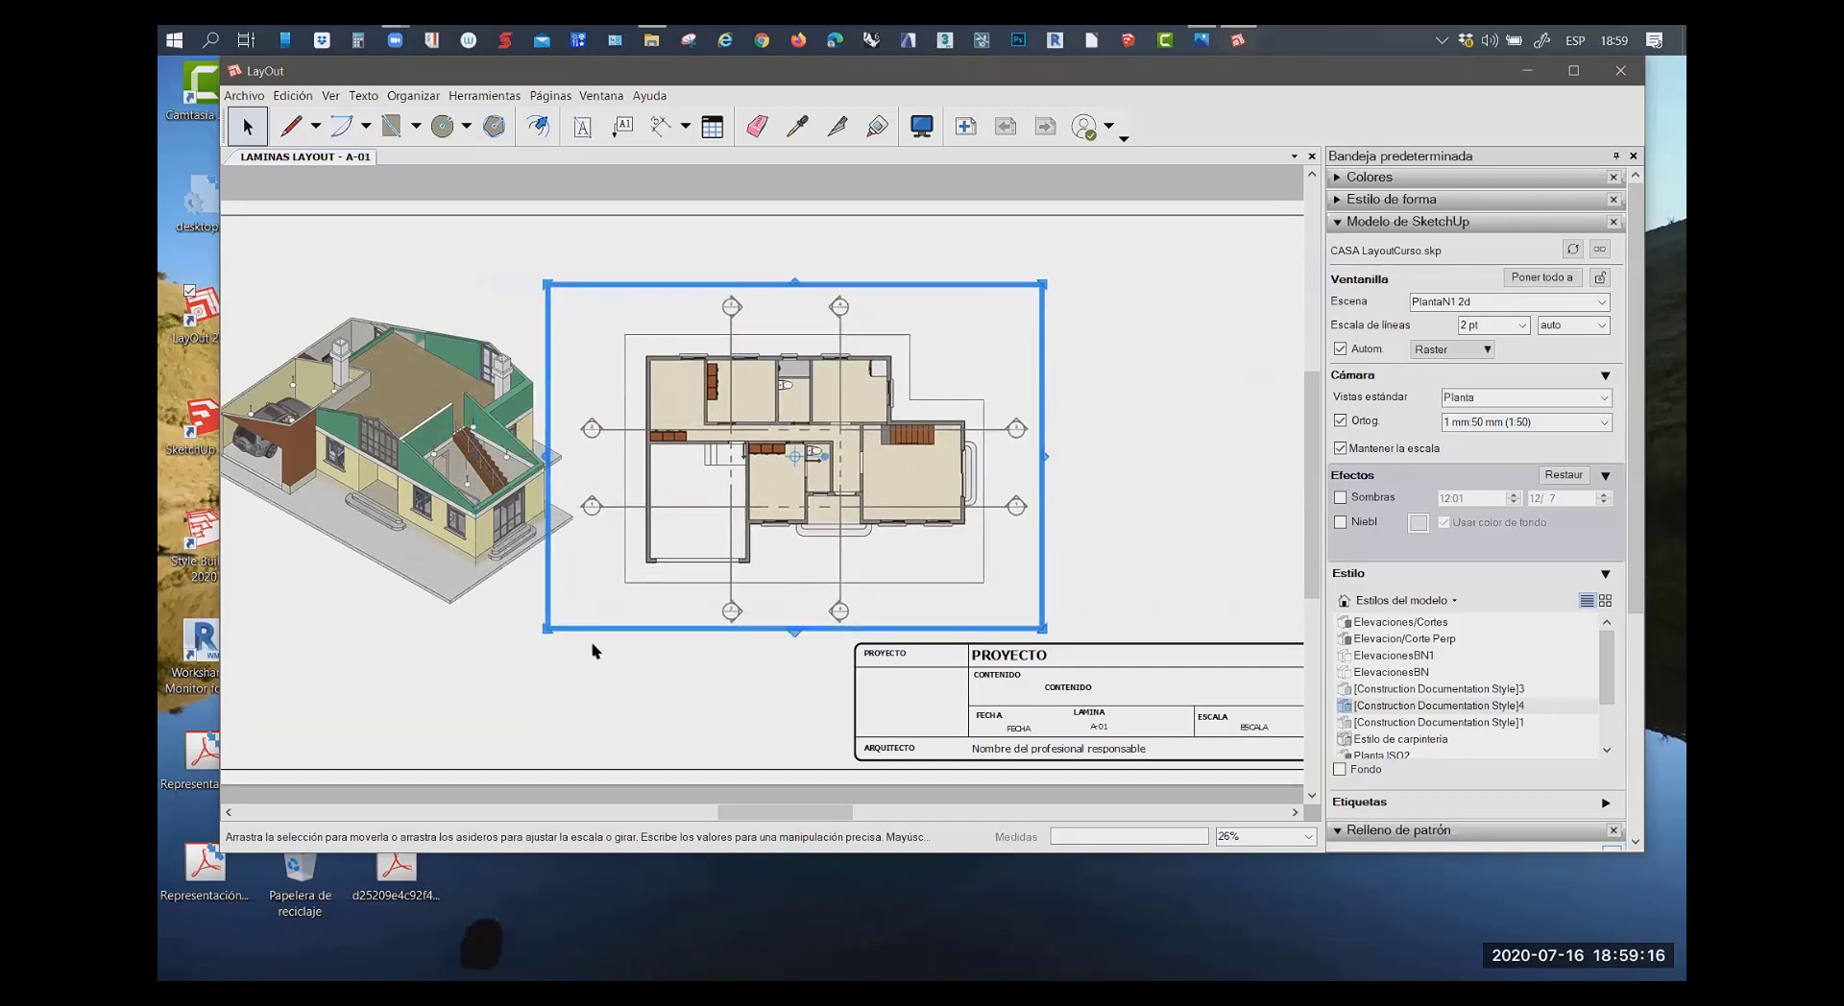
Duplicate the PlantaN1 2d plan viewport to the right end of the sheet
scroll(528, 632, "down", 1)
scroll(533, 614, "down", 1)
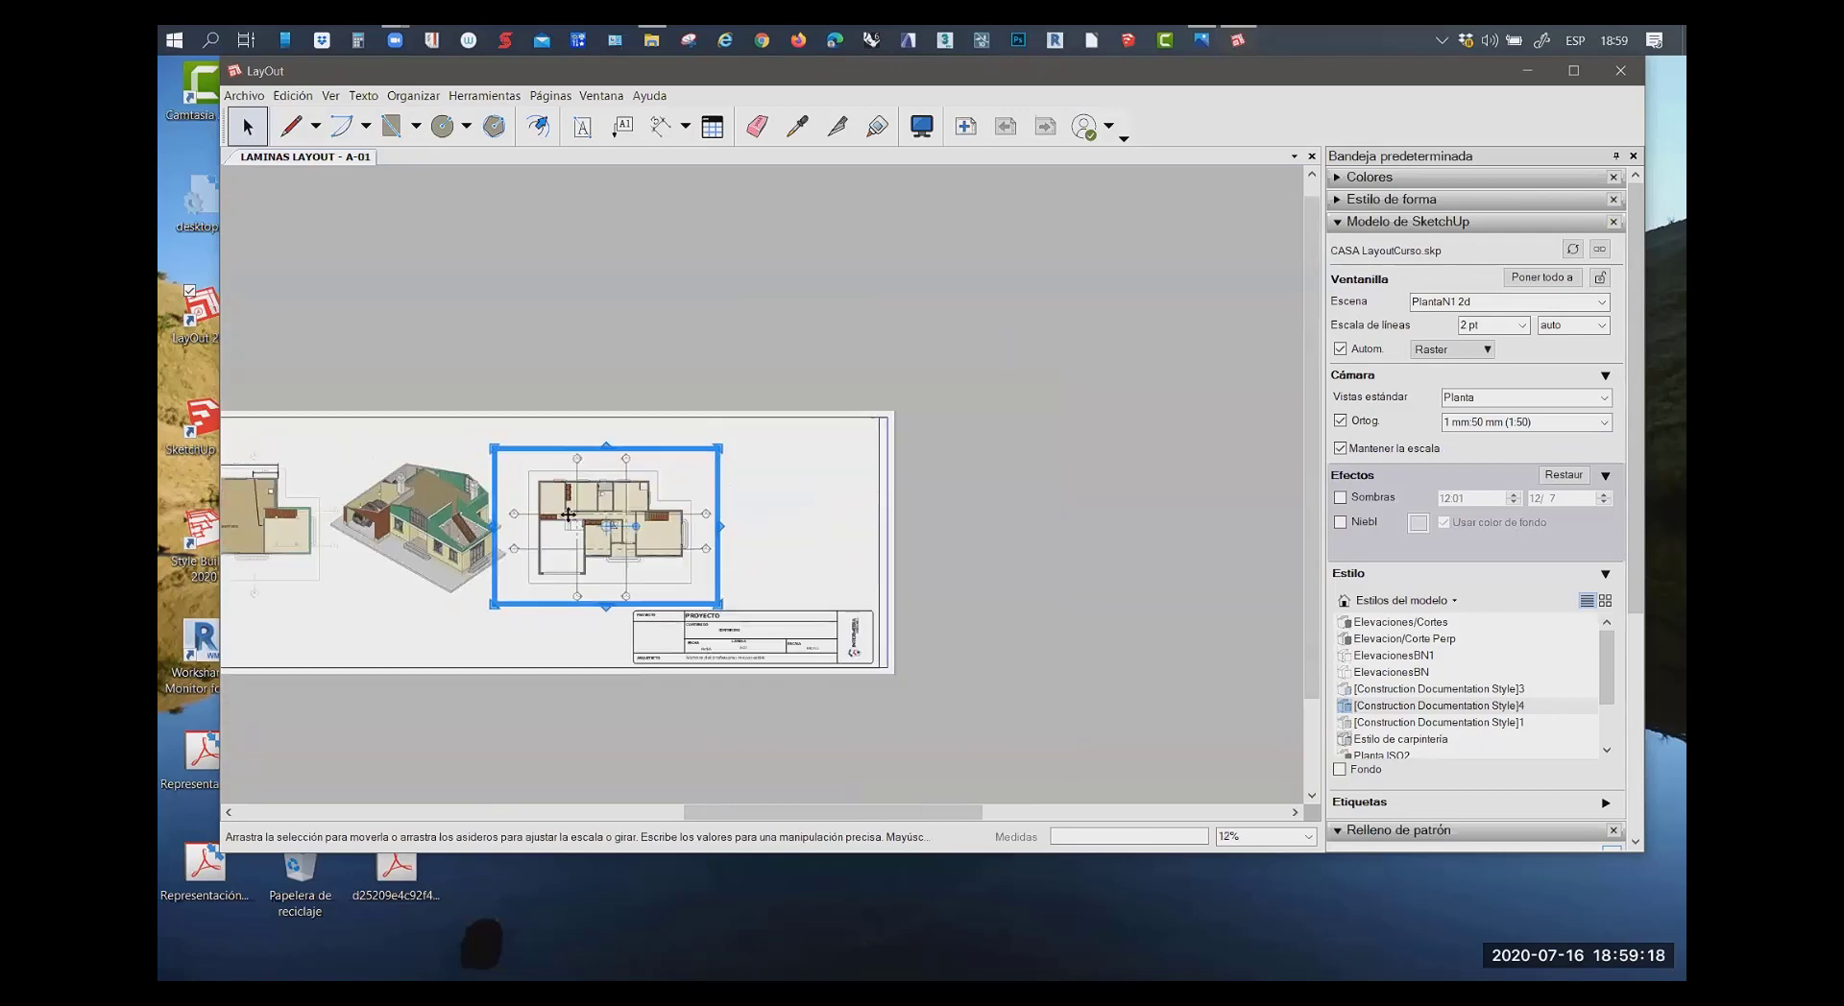
mouse_move(569, 515)
left_mouse_down("ctrl")
mouse_move(819, 513)
mouse_move(730, 513)
left_mouse_up("ctrl")
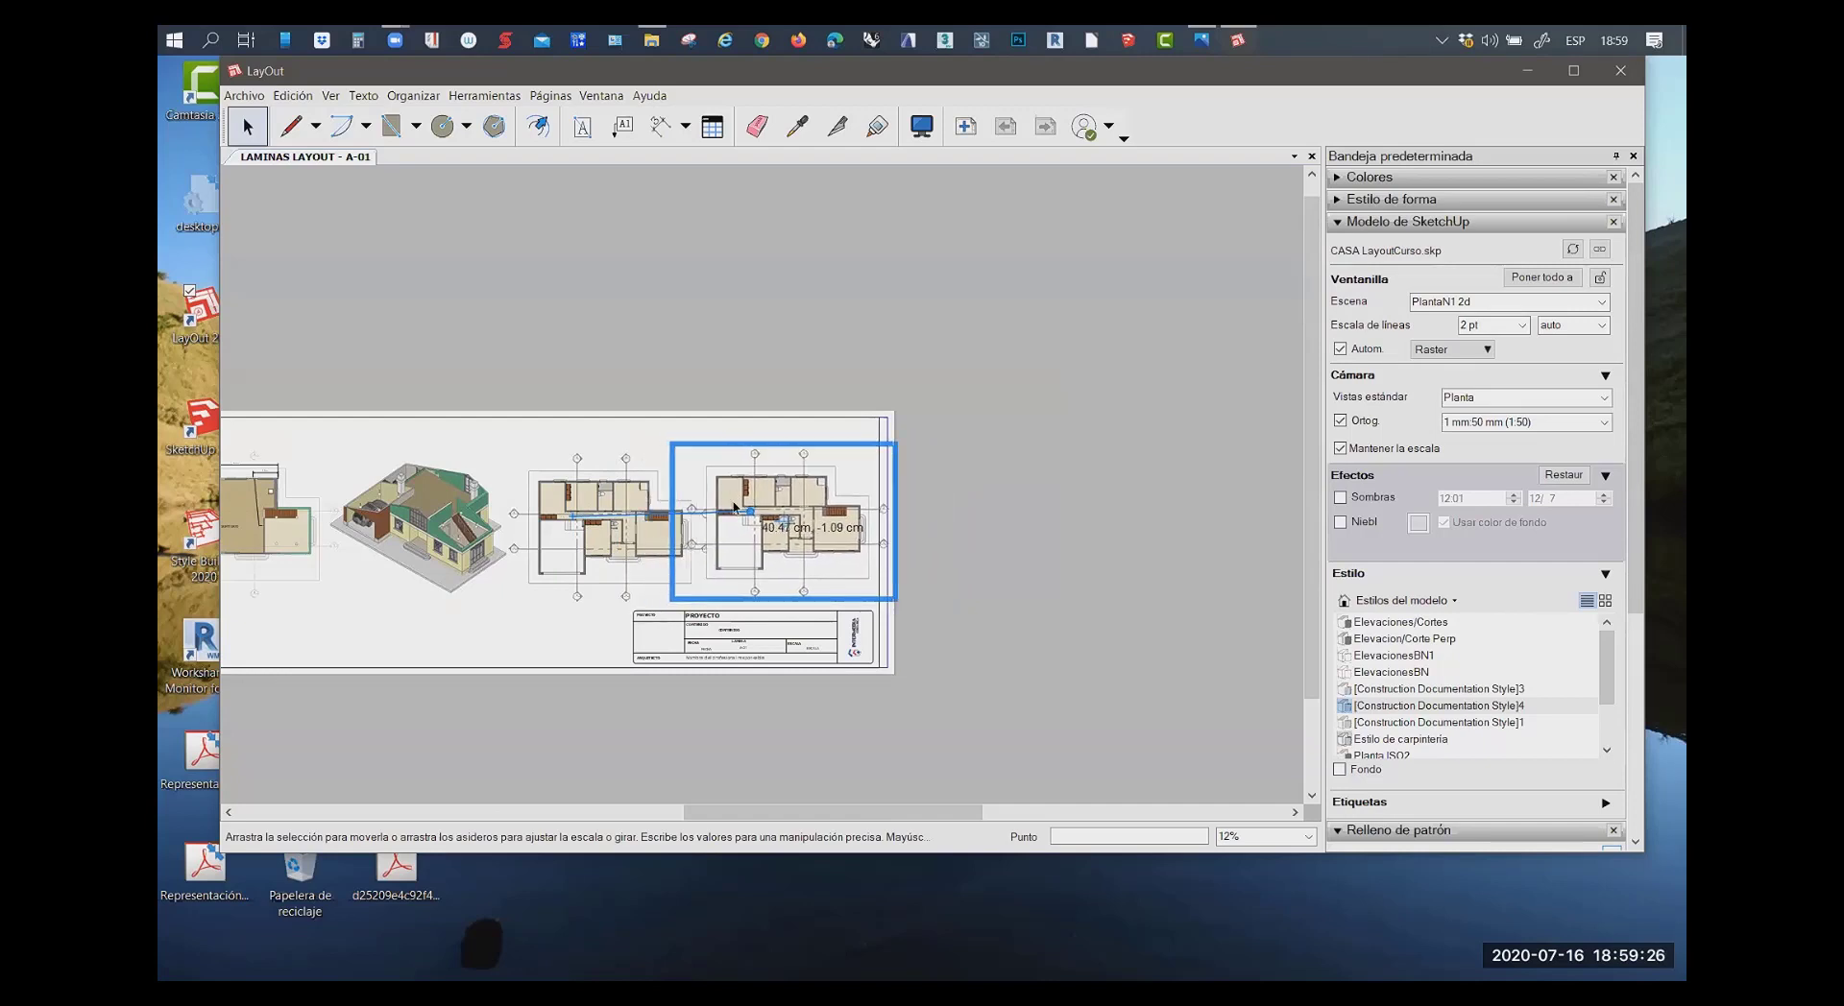
left_click_drag(730, 513, 766, 509, "ctrl")
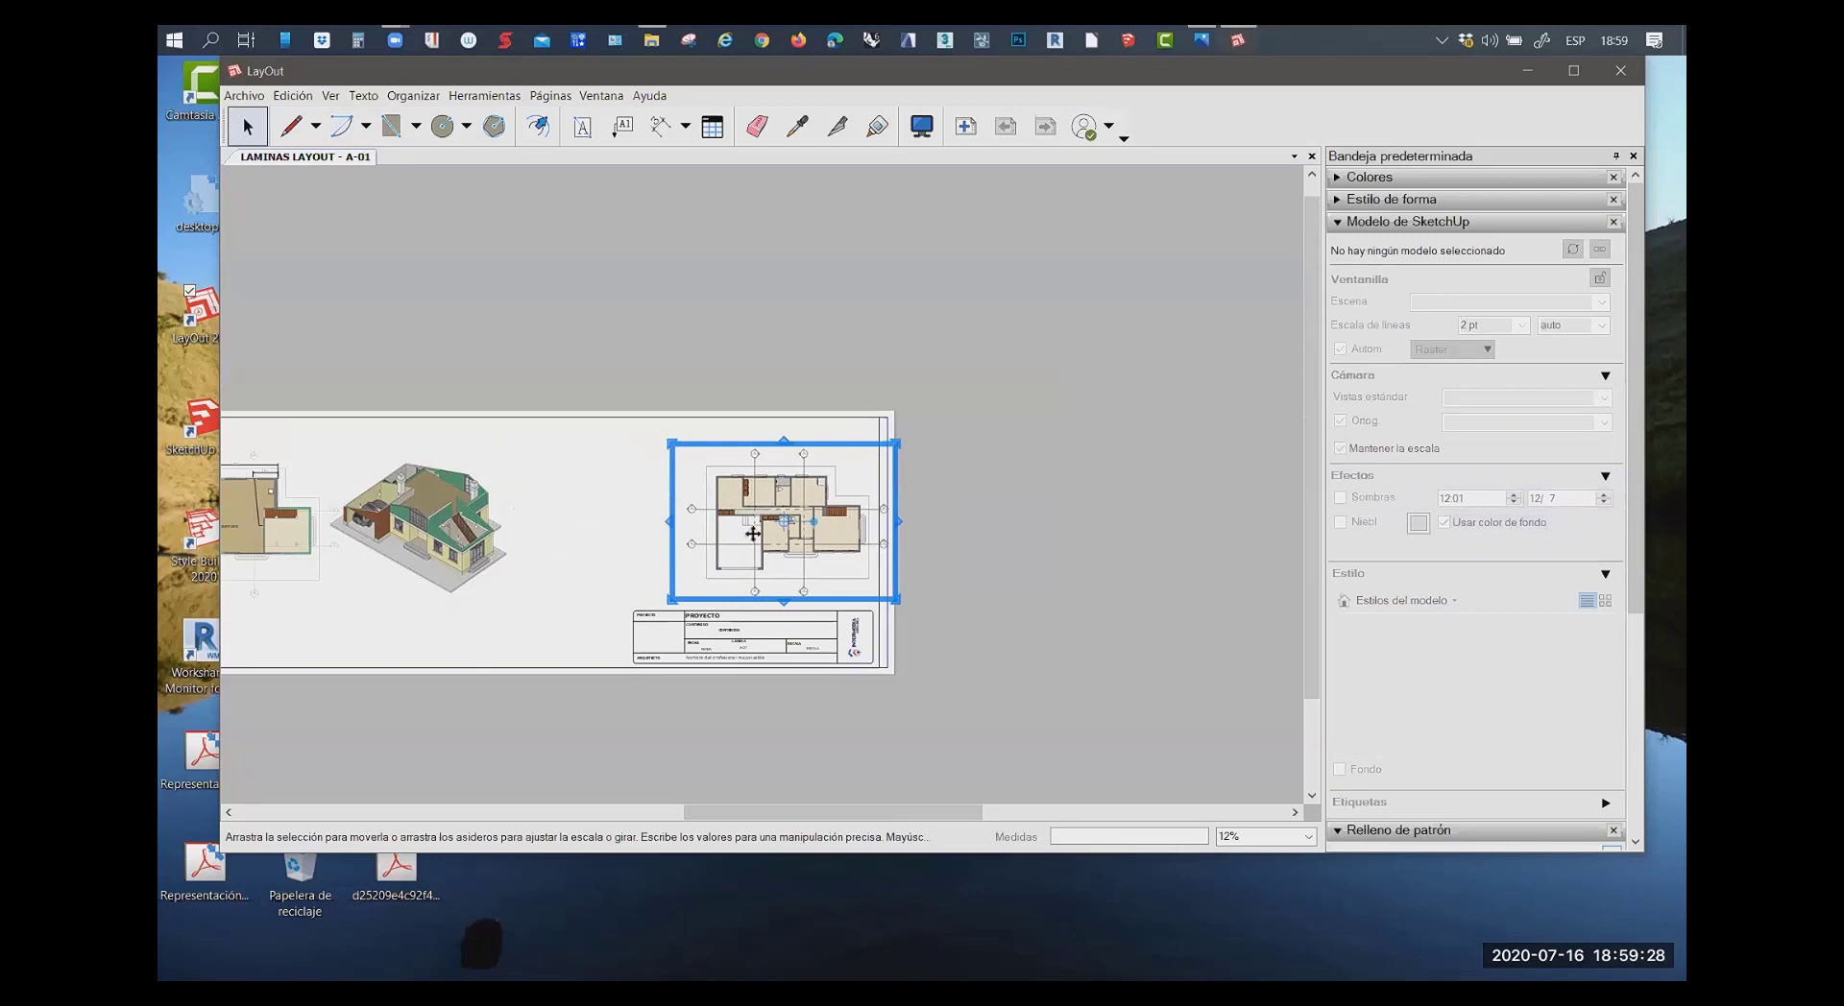
key("ctrl+z")
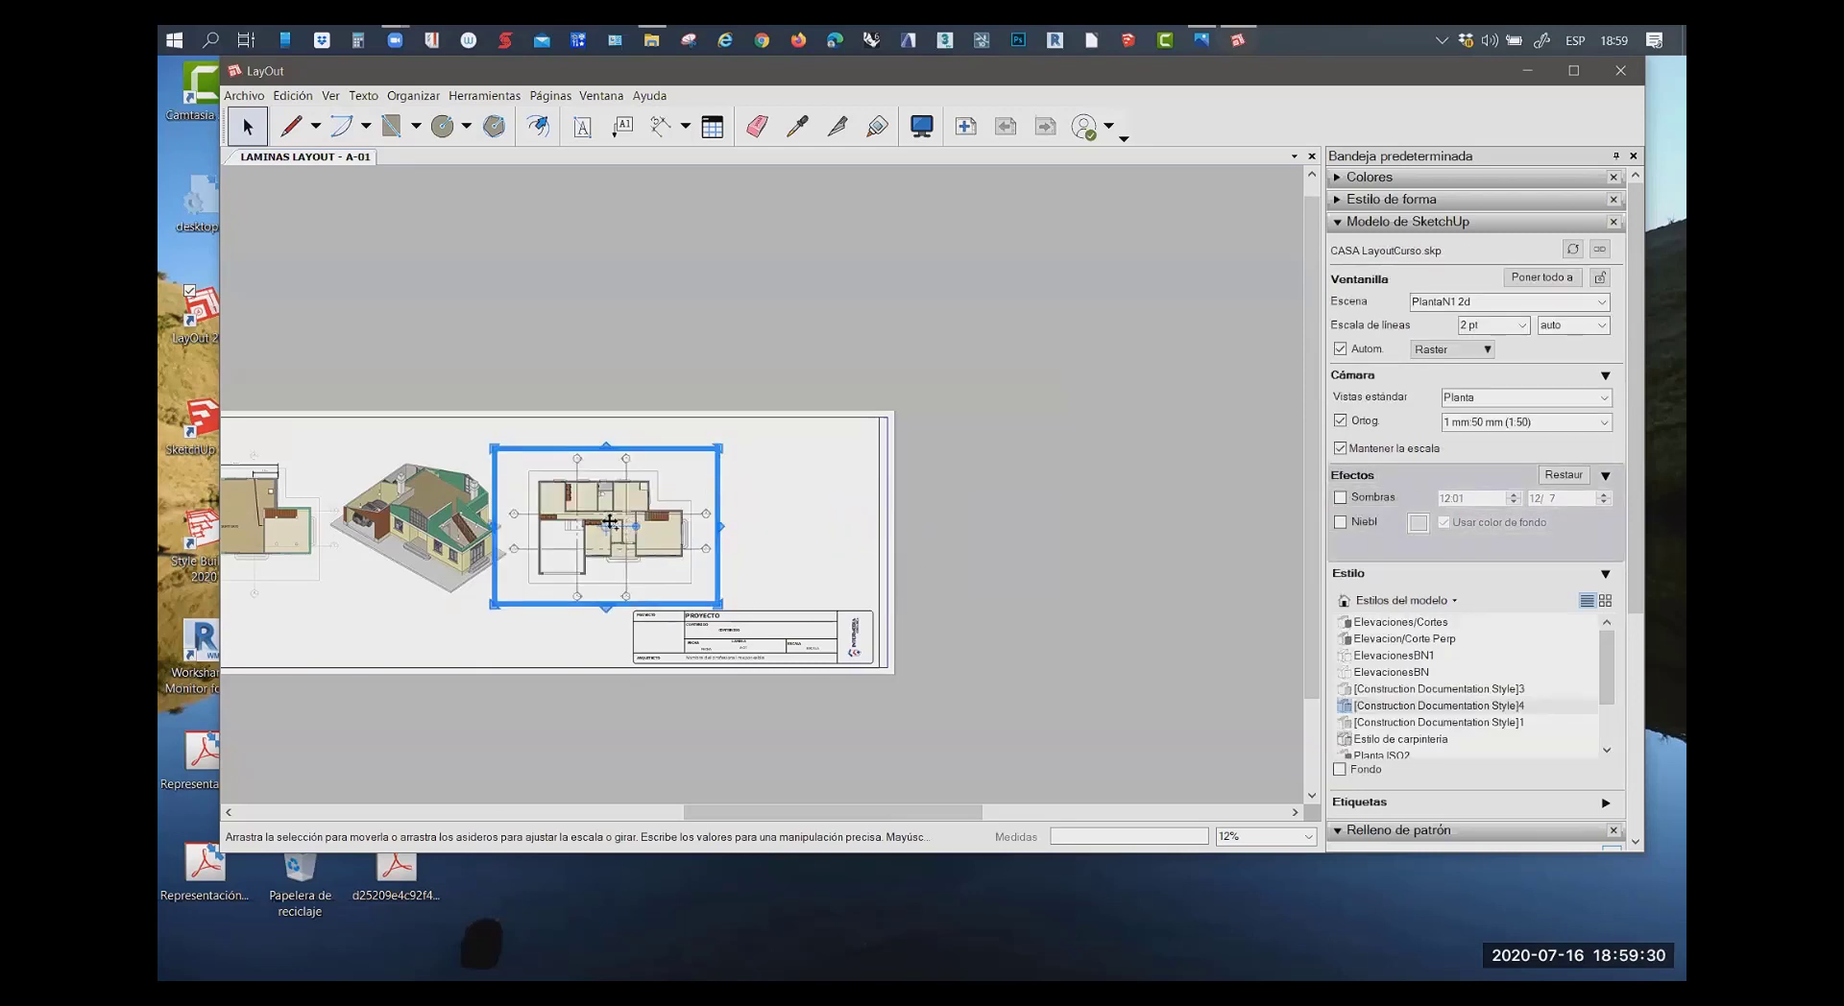
mouse_move(600, 496)
left_mouse_down("ctrl")
mouse_move(808, 507)
mouse_move(768, 499)
left_mouse_up("ctrl")
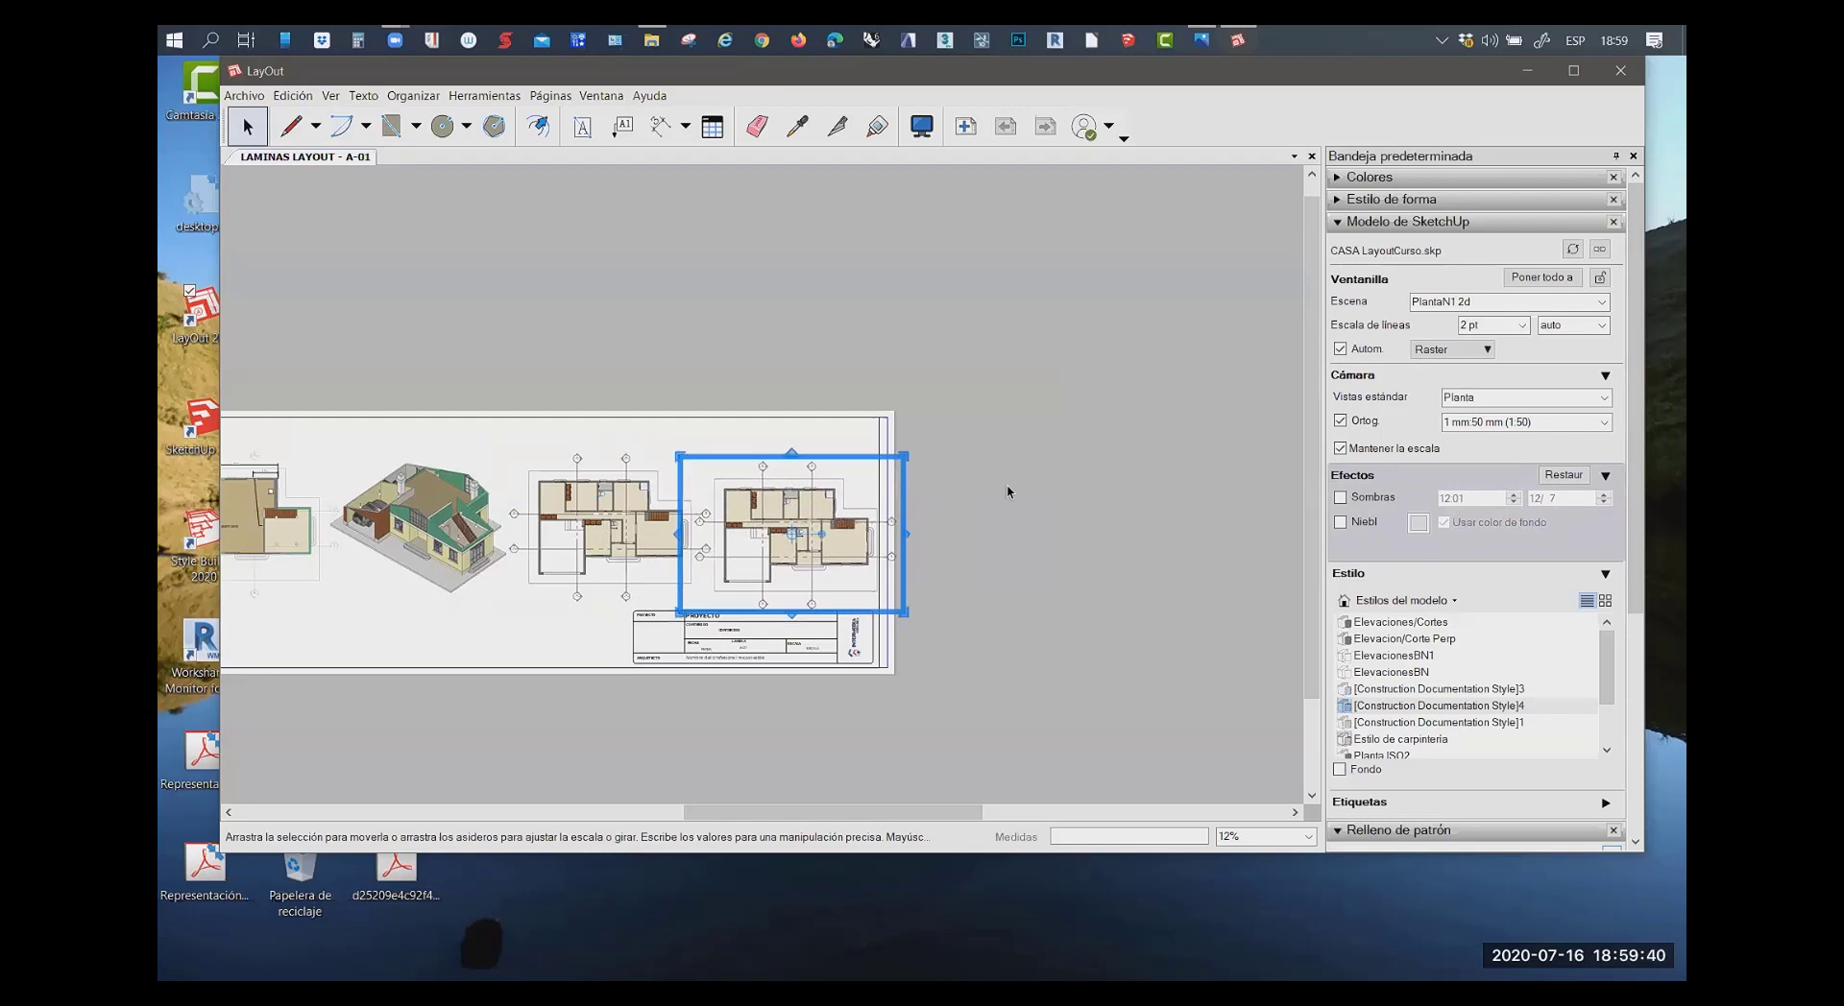
Switch the copied viewport's scene to PlantaN1 ISO in the SketchUp Model panel
left_click(1008, 491)
left_click(761, 519)
right_click(760, 520)
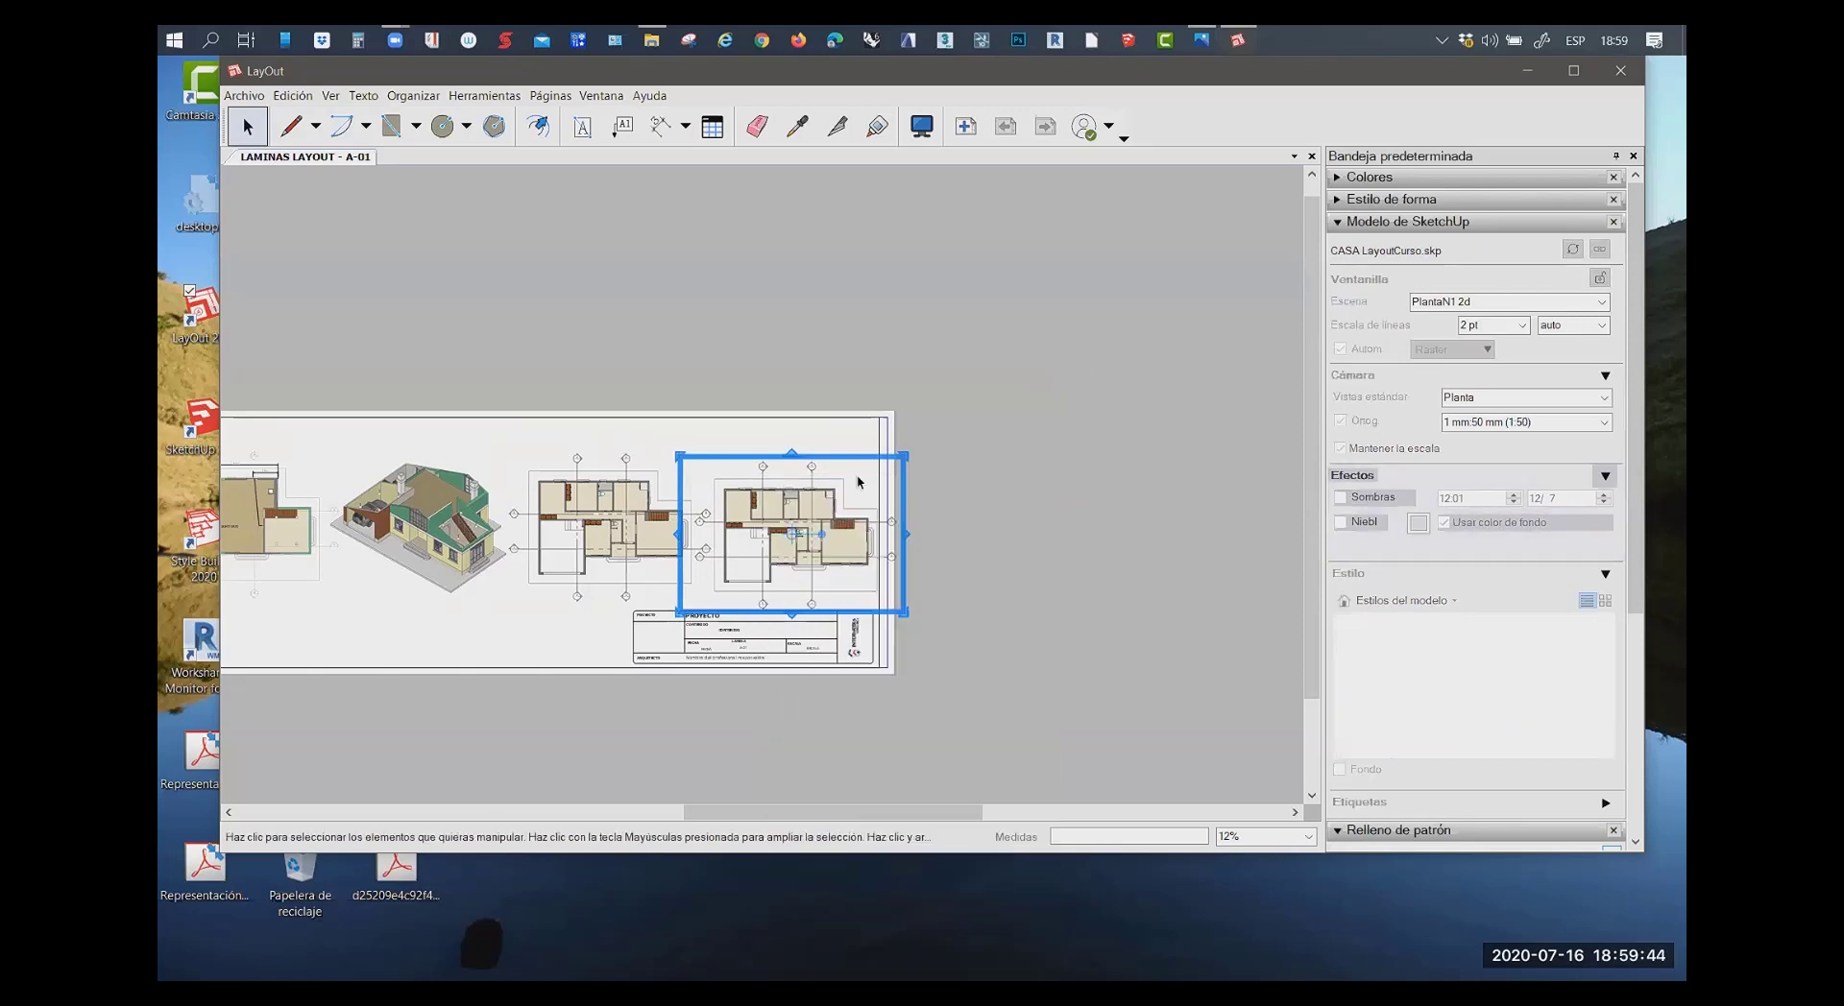
left_click(1072, 369)
left_click(803, 533)
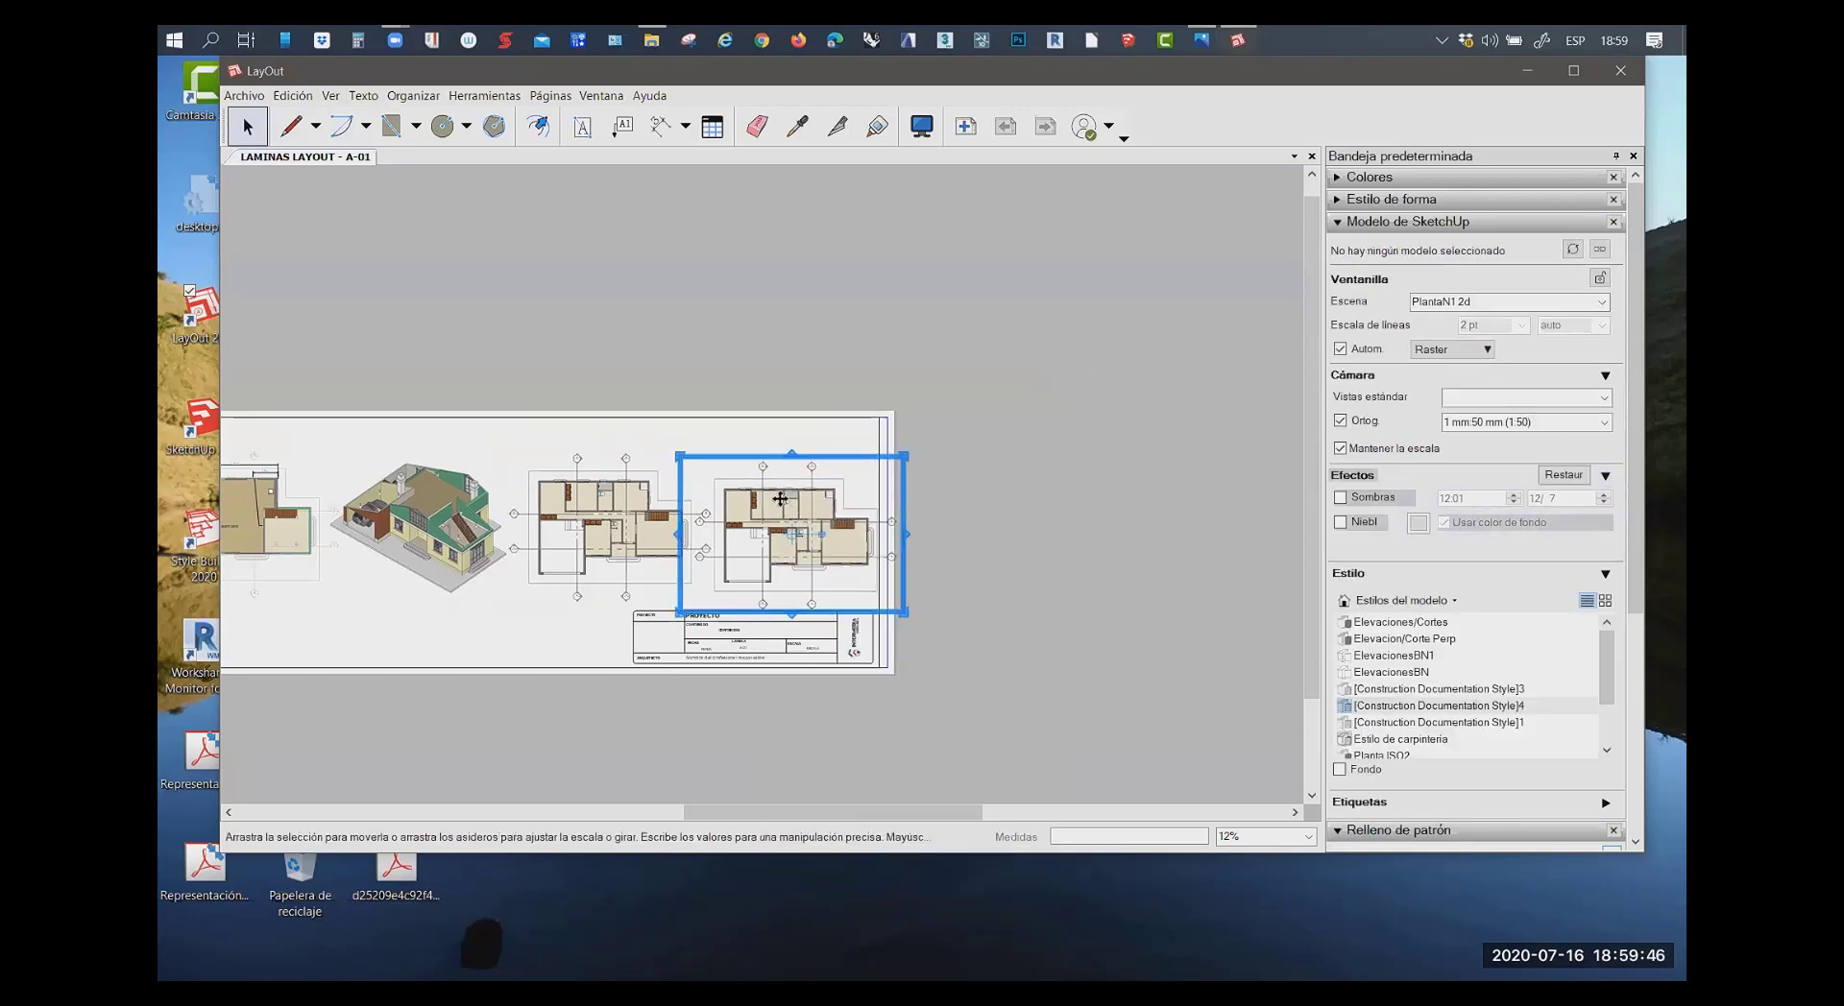
left_click(1601, 302)
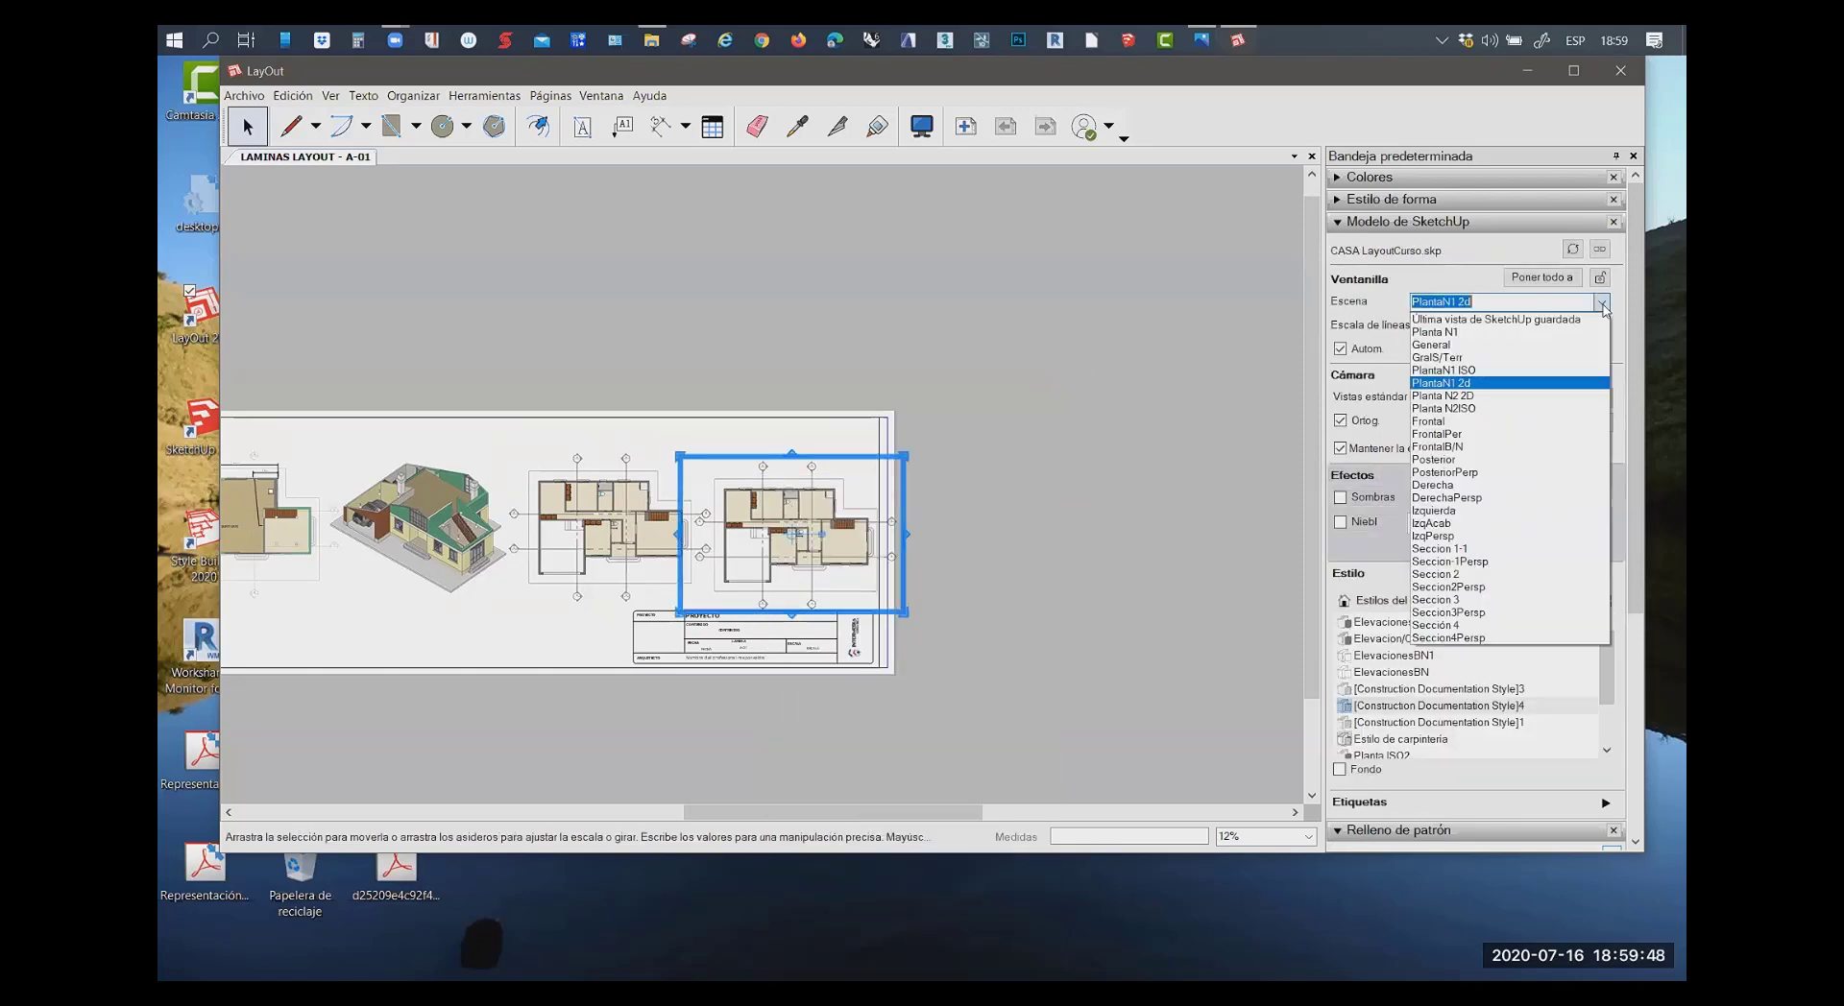
left_click(1603, 303)
left_click(1603, 303)
left_click(1456, 382)
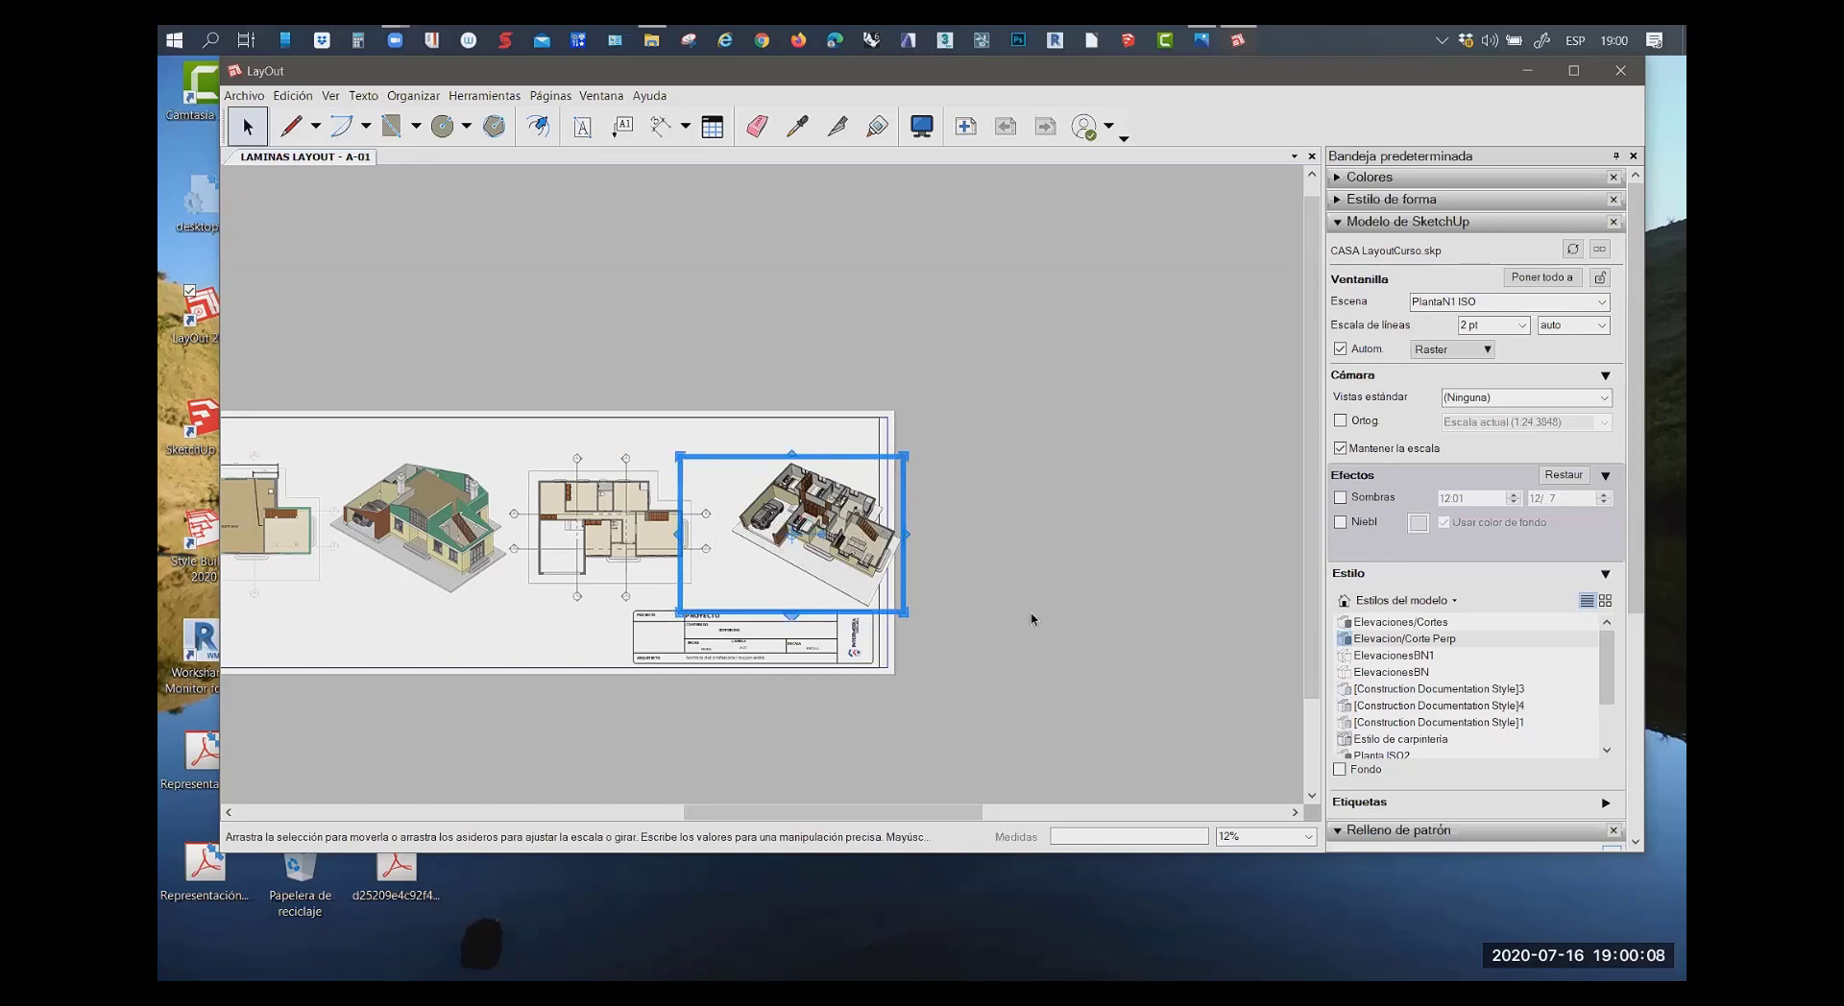
Nudge the isometric viewport left with the arrow keys to align it beside the plan
key("Left")
key("Left")
key("Left")
key("Left")
key("Left")
key("Left")
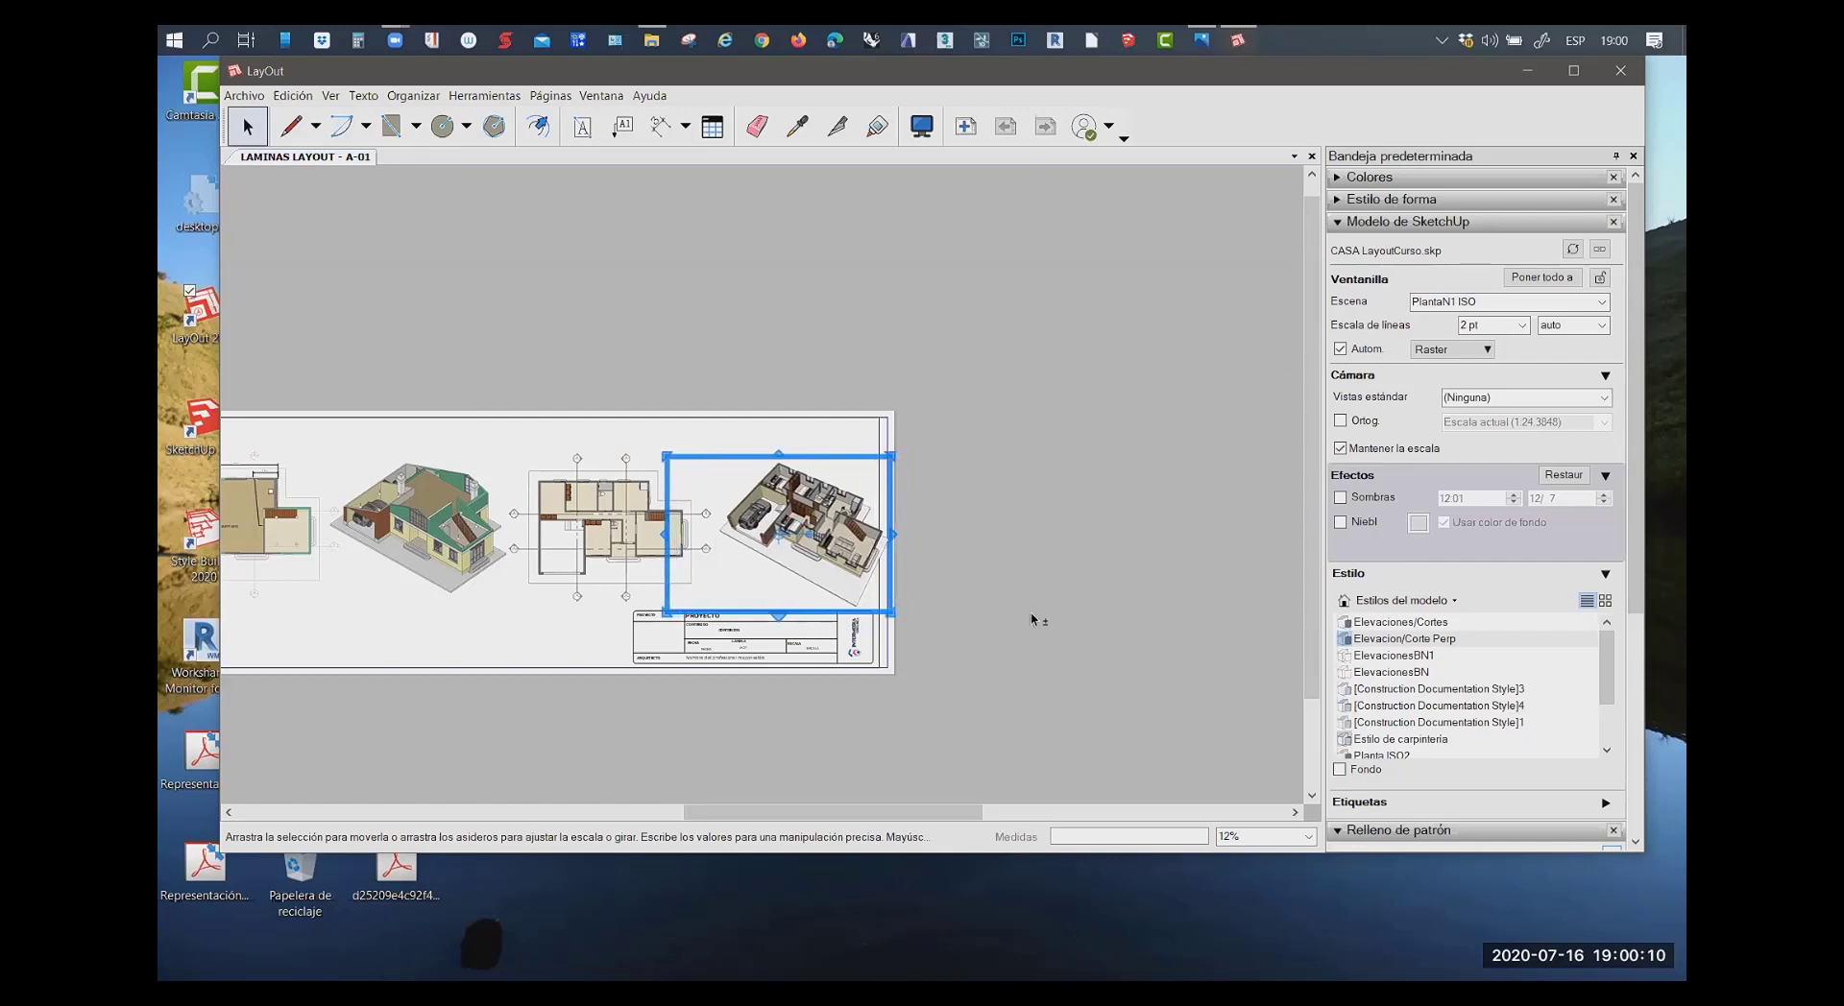
key("Left")
key("Left")
key("Left")
key("Left")
key("Left")
key("Left")
key("Left")
key("Left")
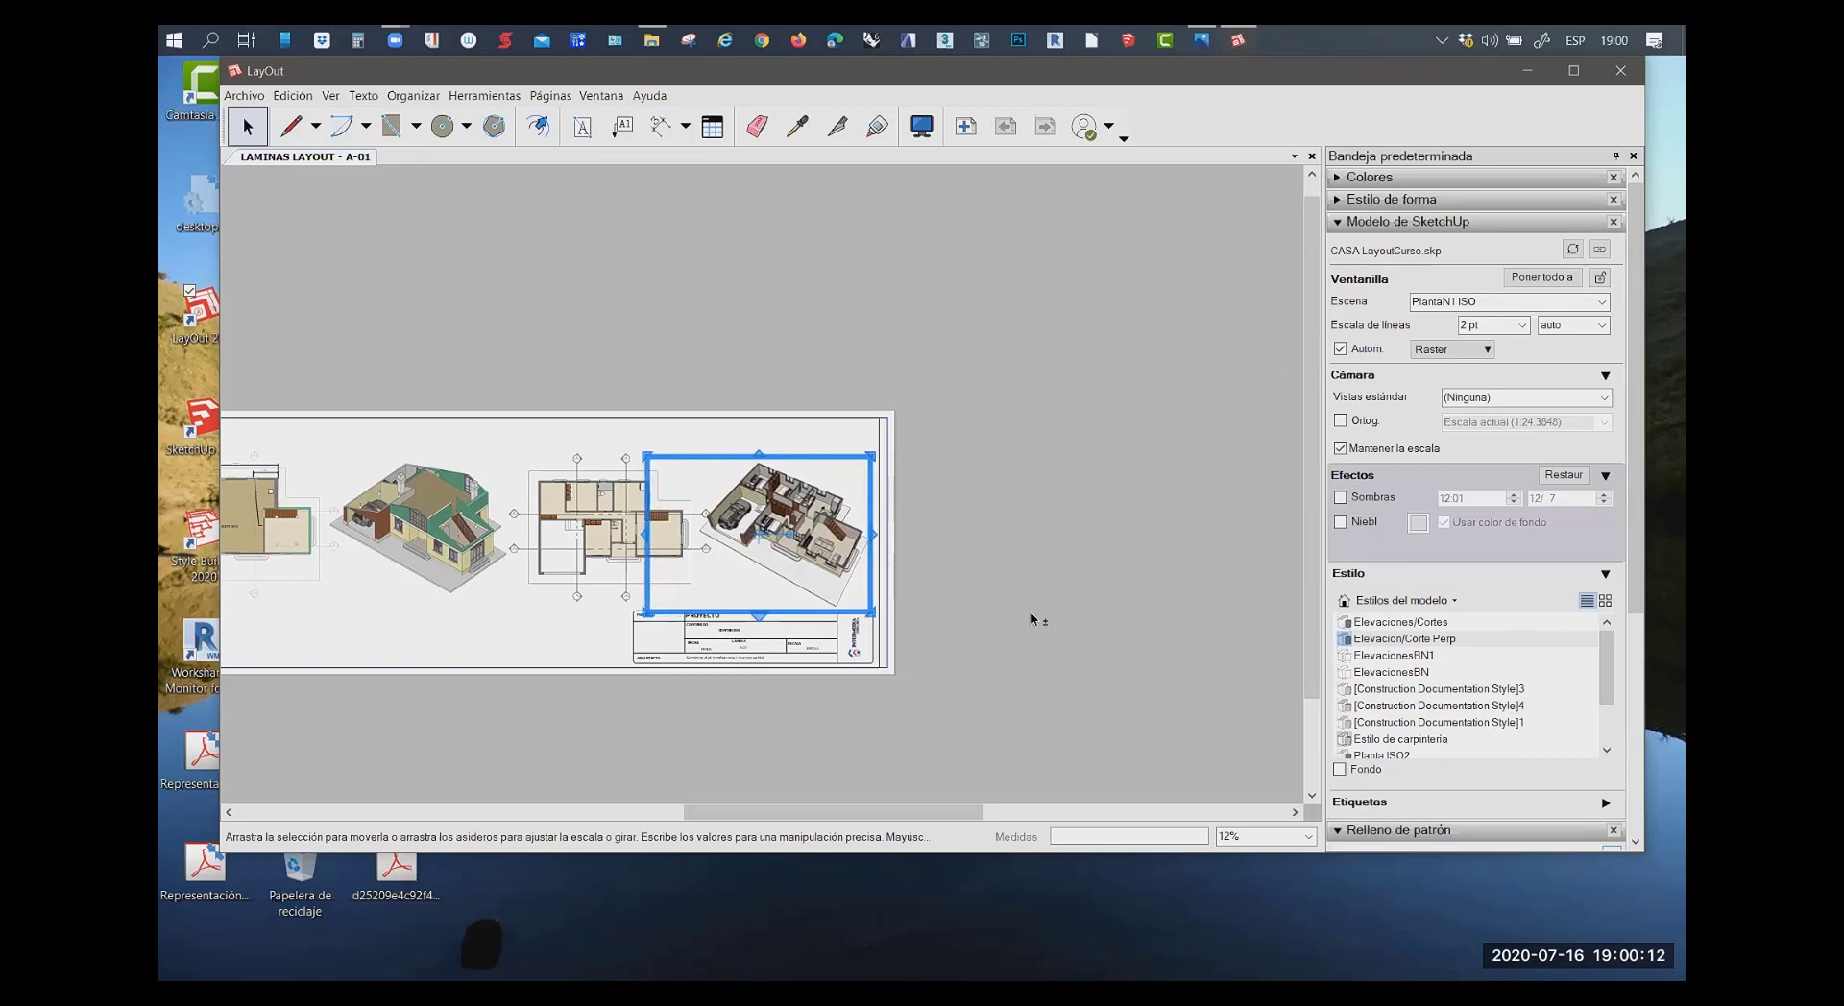
key("Left")
key("Left")
key("Left")
key("Left")
key("Left")
key("Left")
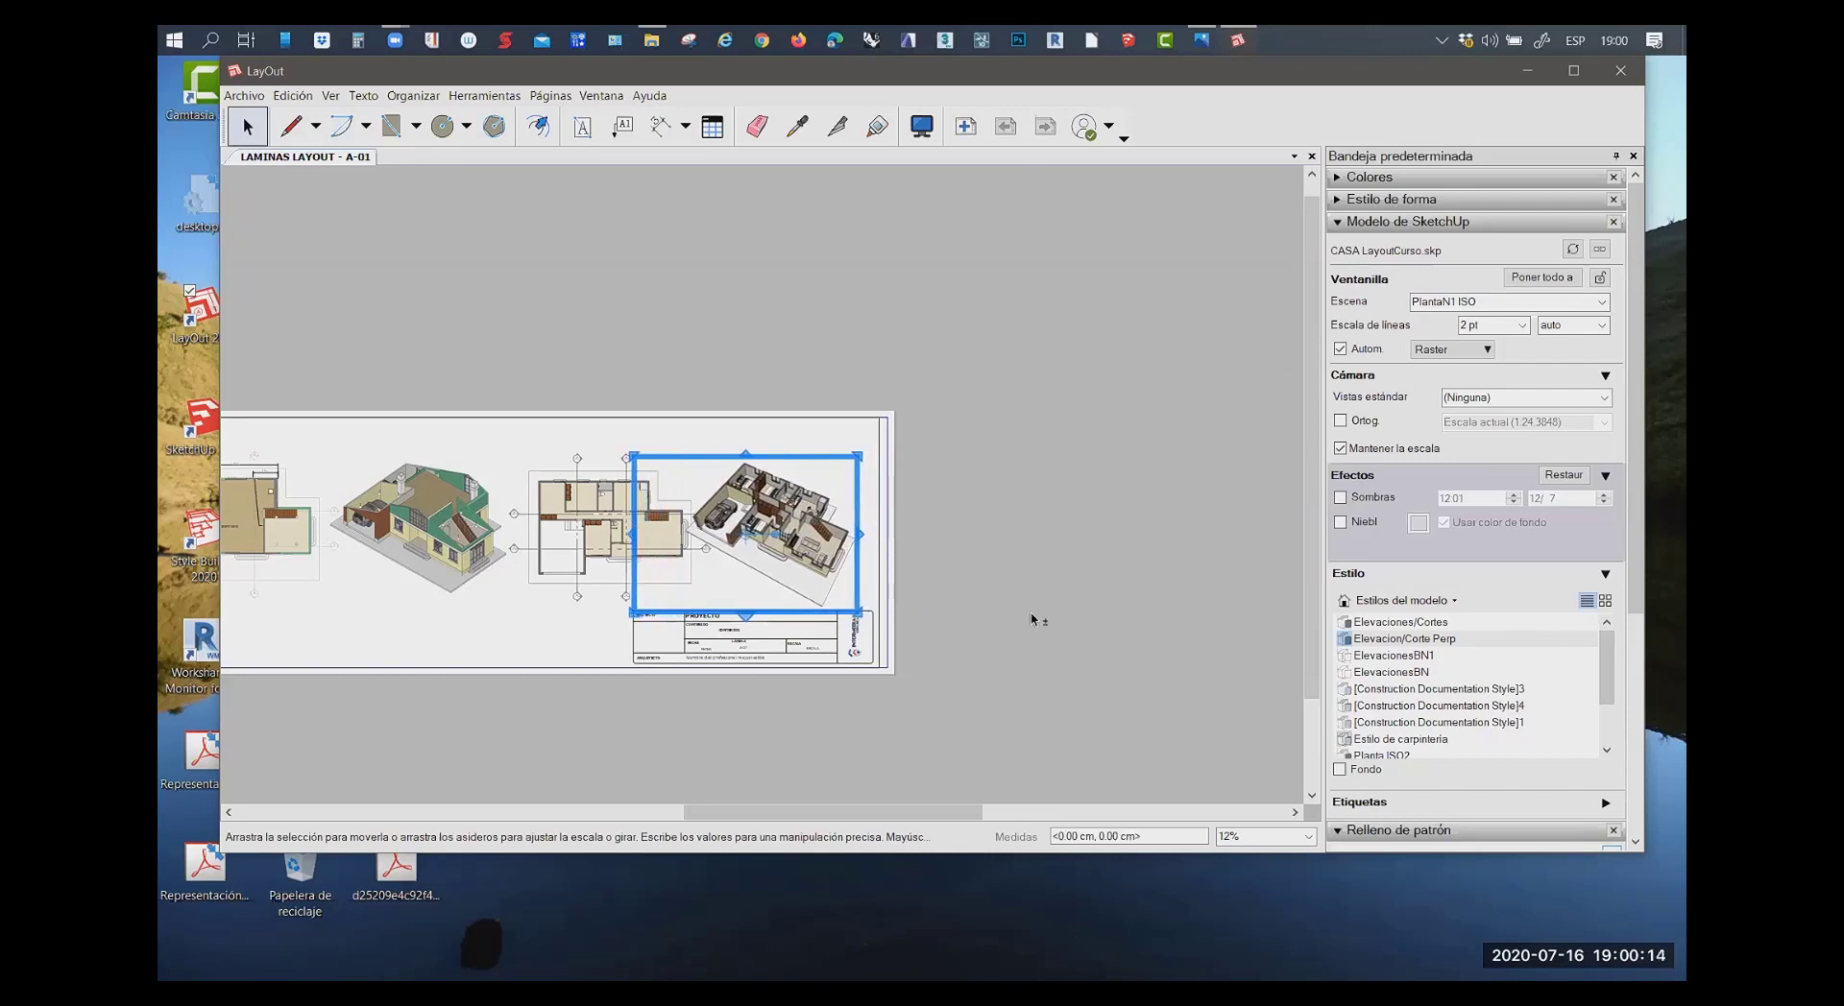
key("Right")
key("Right")
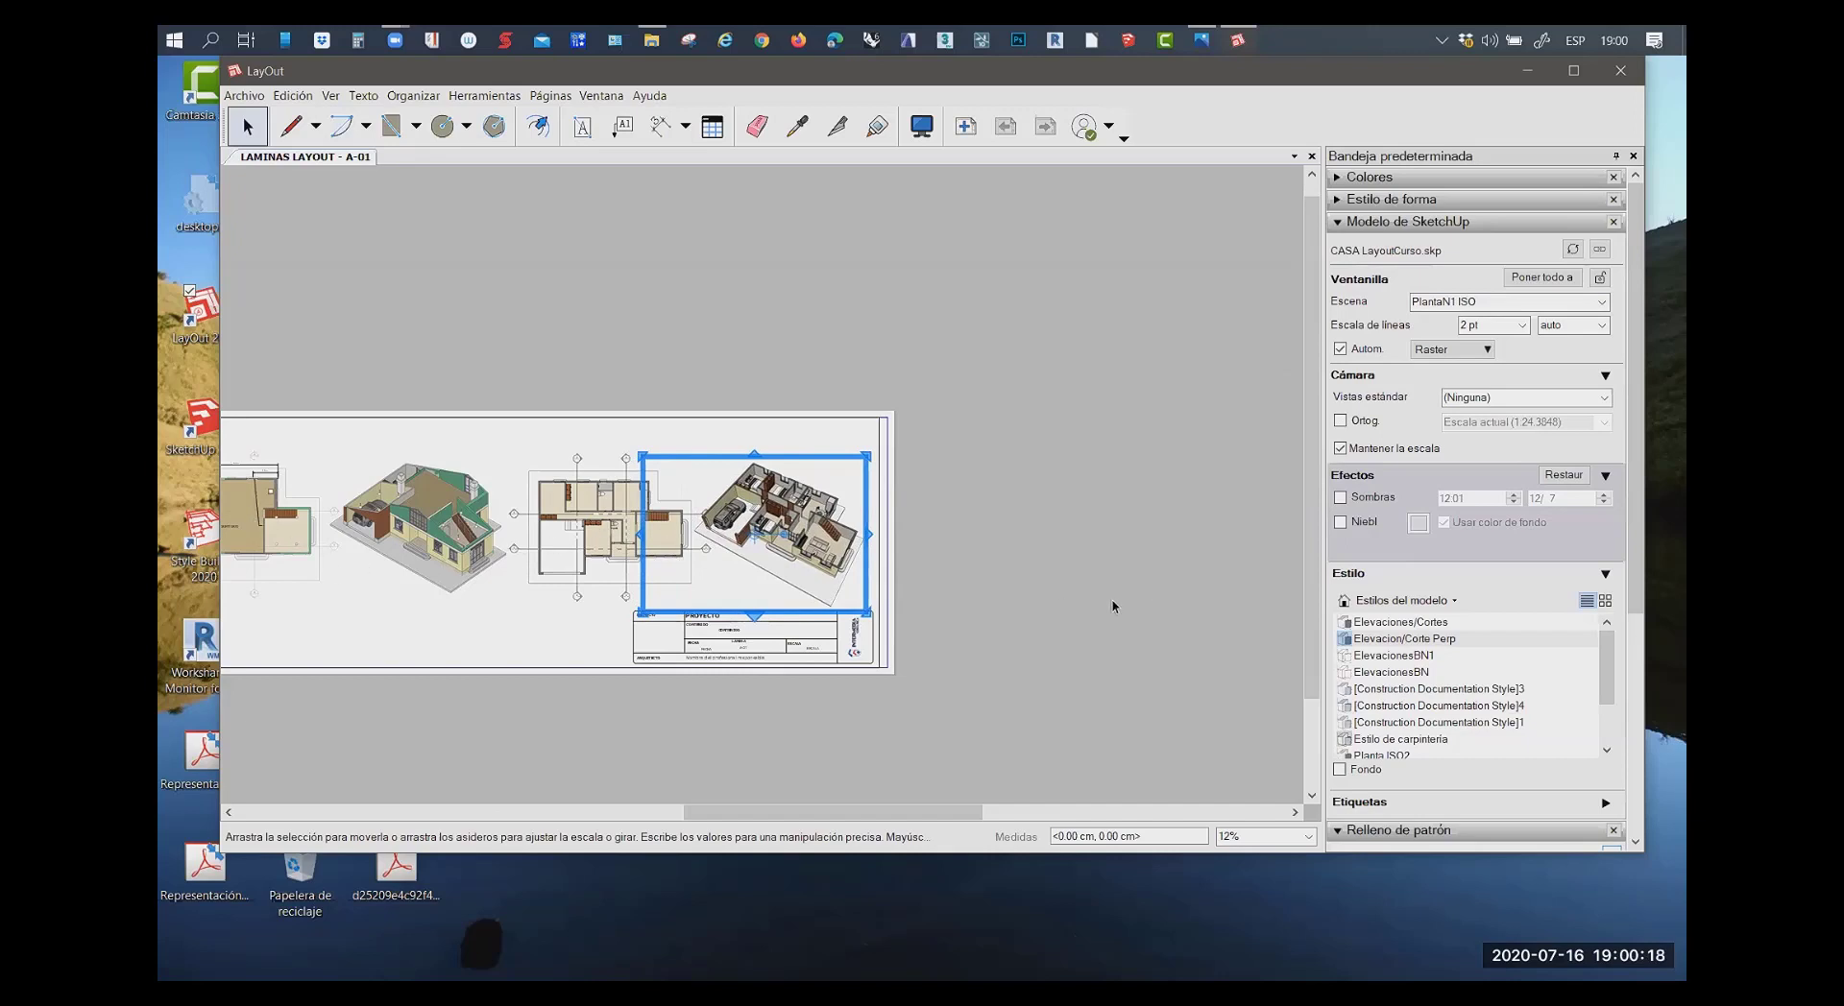
Zoom out and window-select the four floor plan and isometric viewports on A-01
left_click(959, 605)
scroll(976, 604, "down", 1)
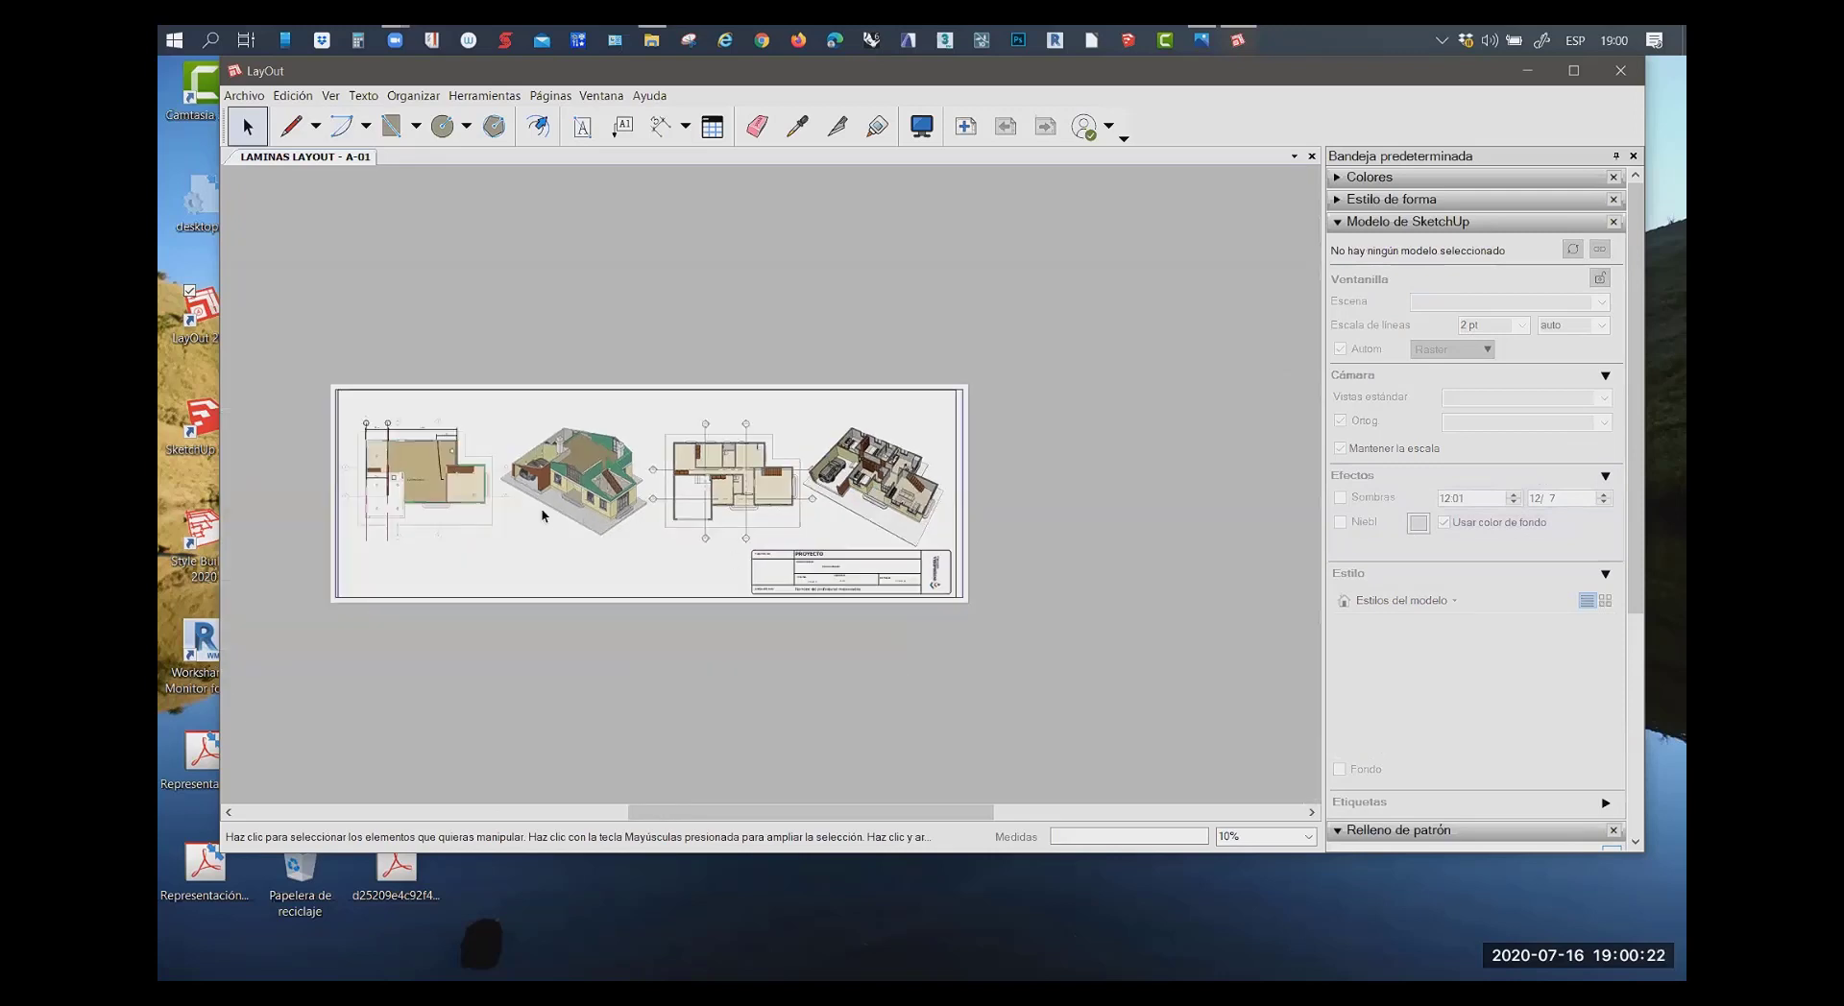
left_click(420, 458)
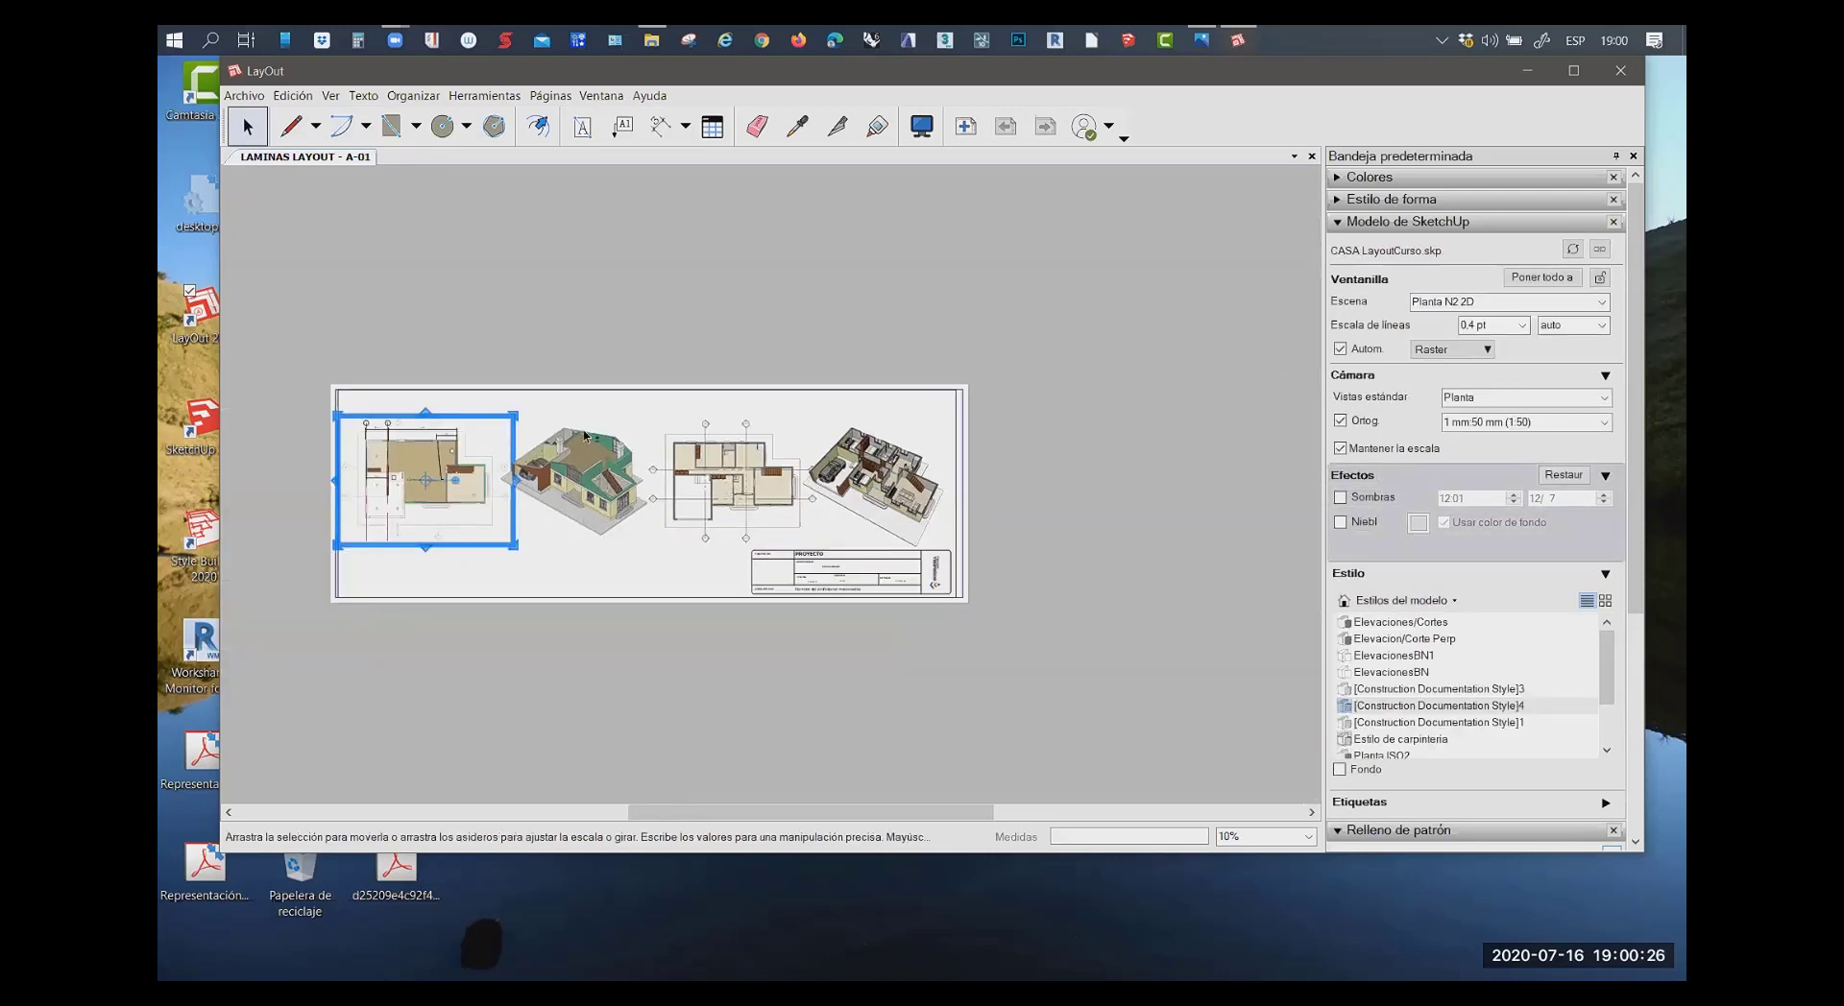
left_click_drag(280, 329, 977, 552)
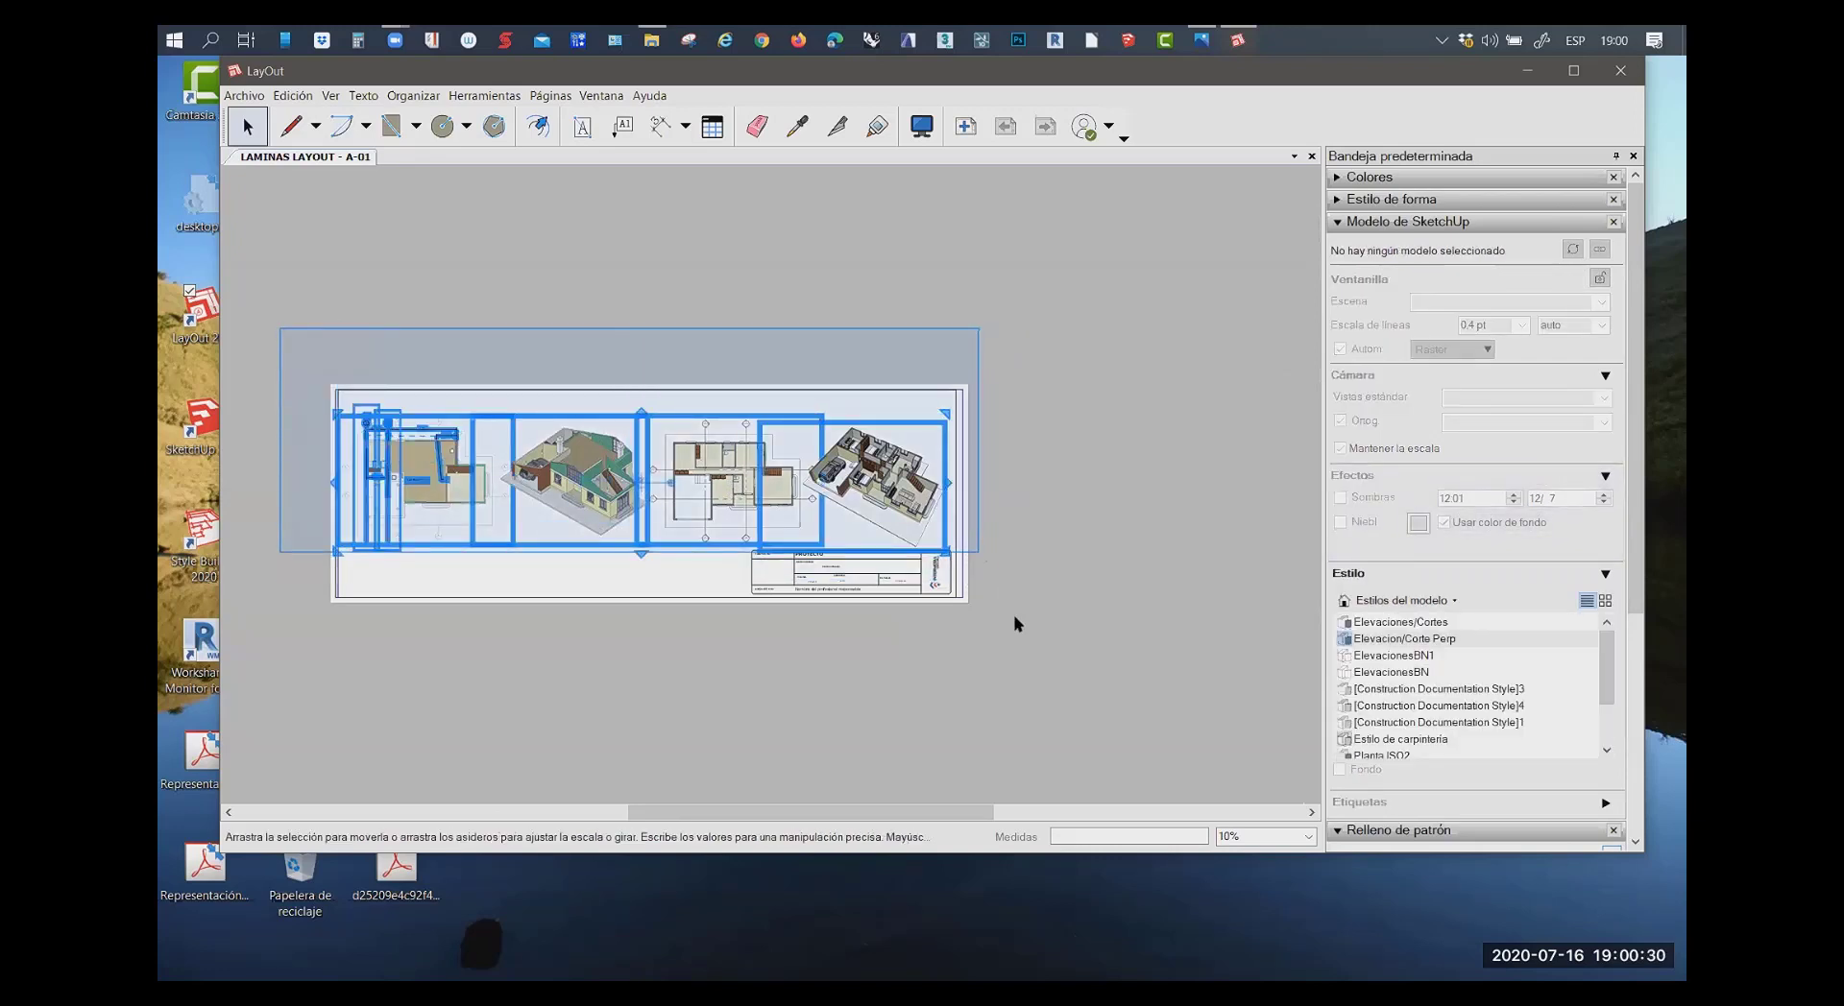
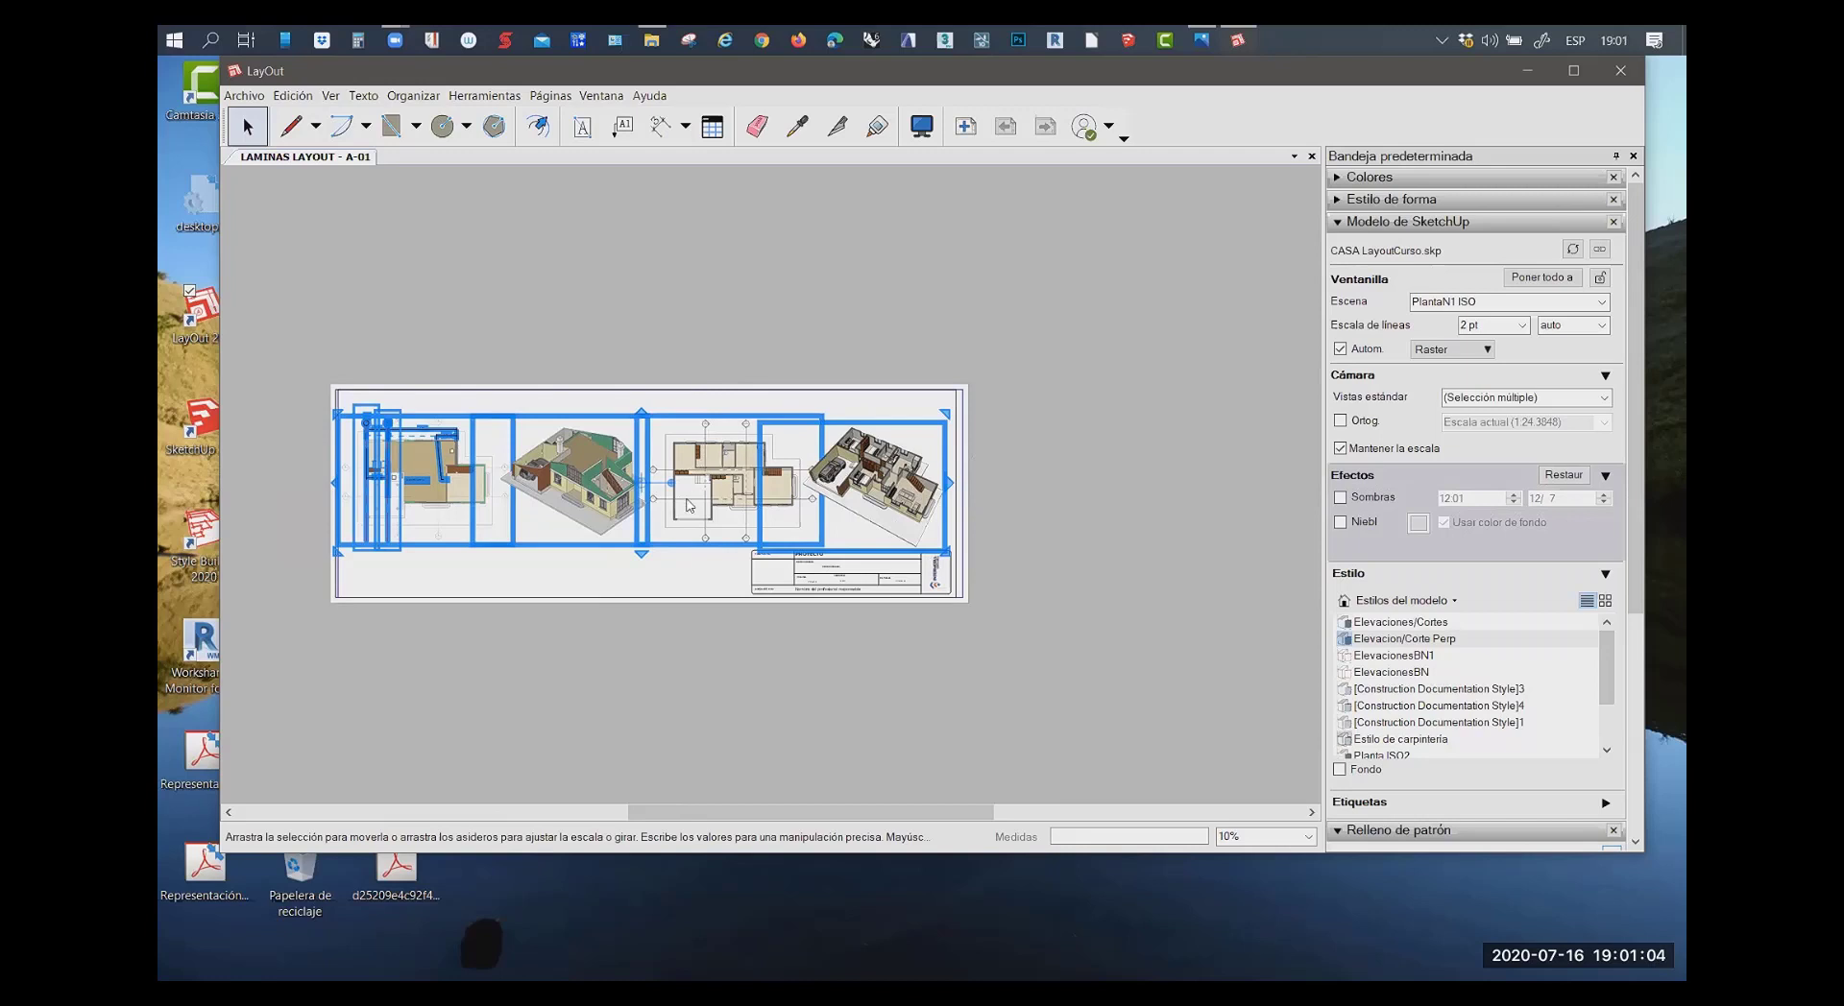
Delete the selected viewports, choose an option from the empty sheet's context menu, and scroll the view
key("Delete")
right_click(711, 451)
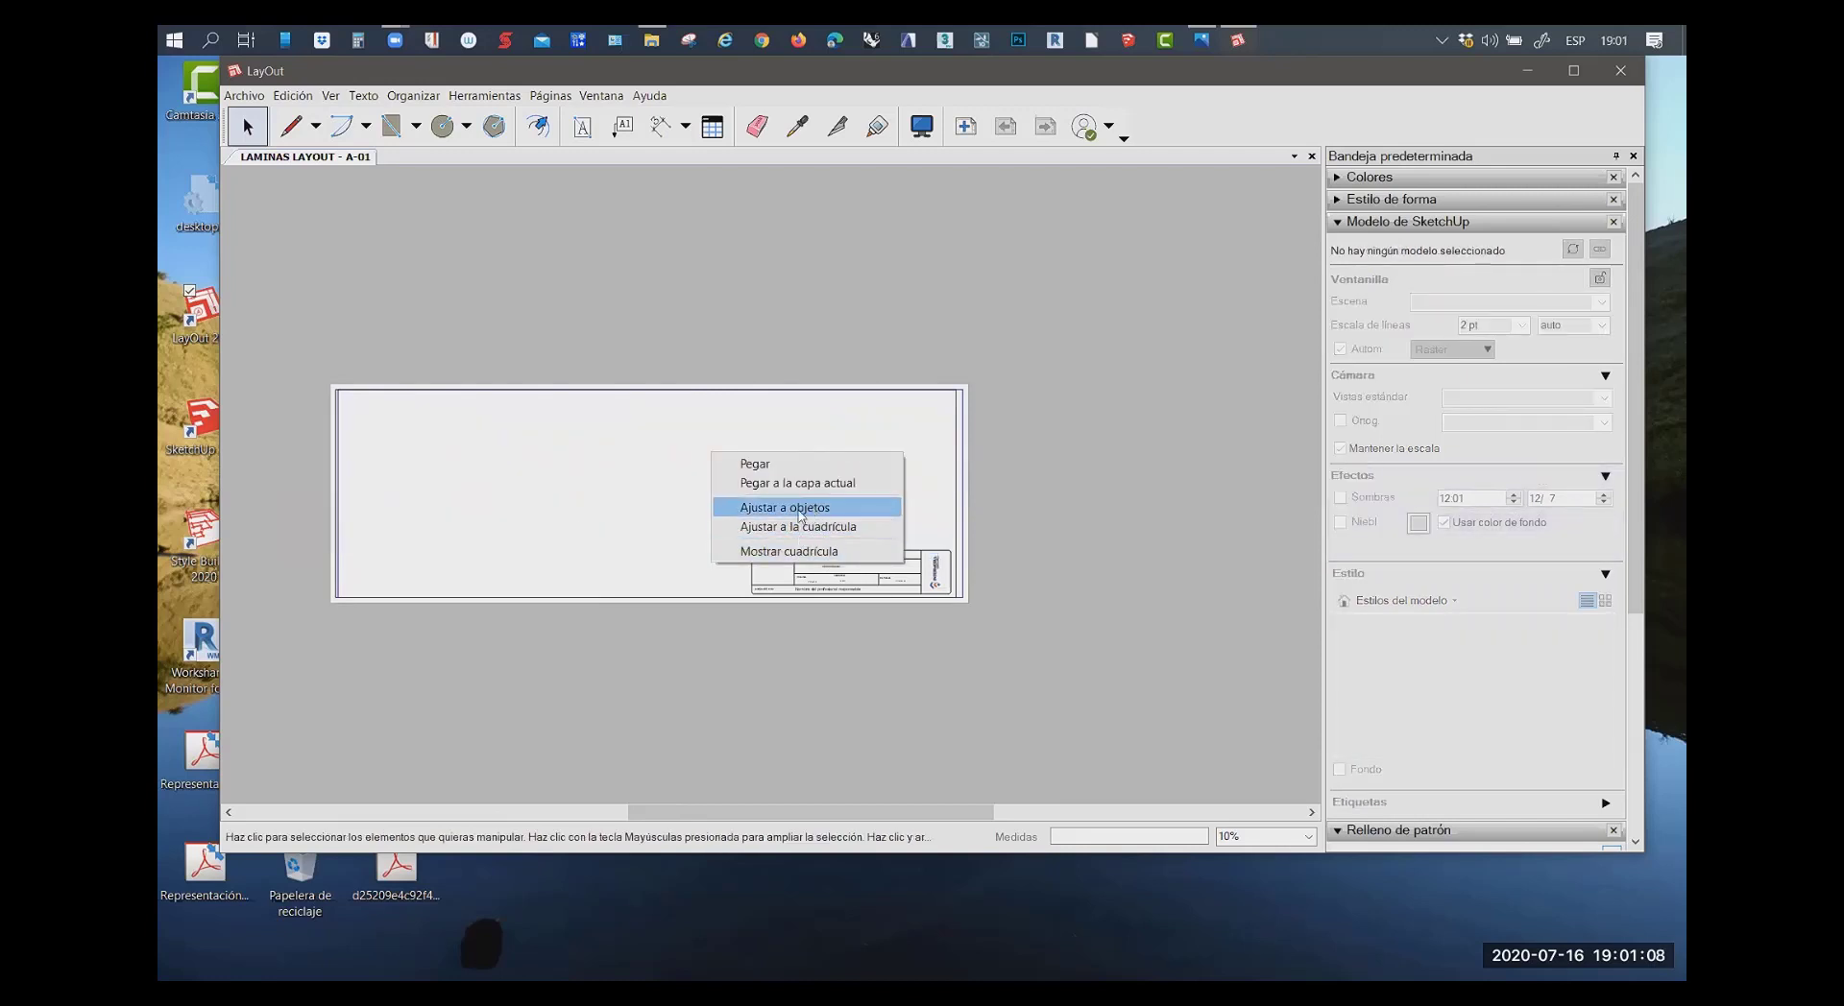
left_click(1046, 501)
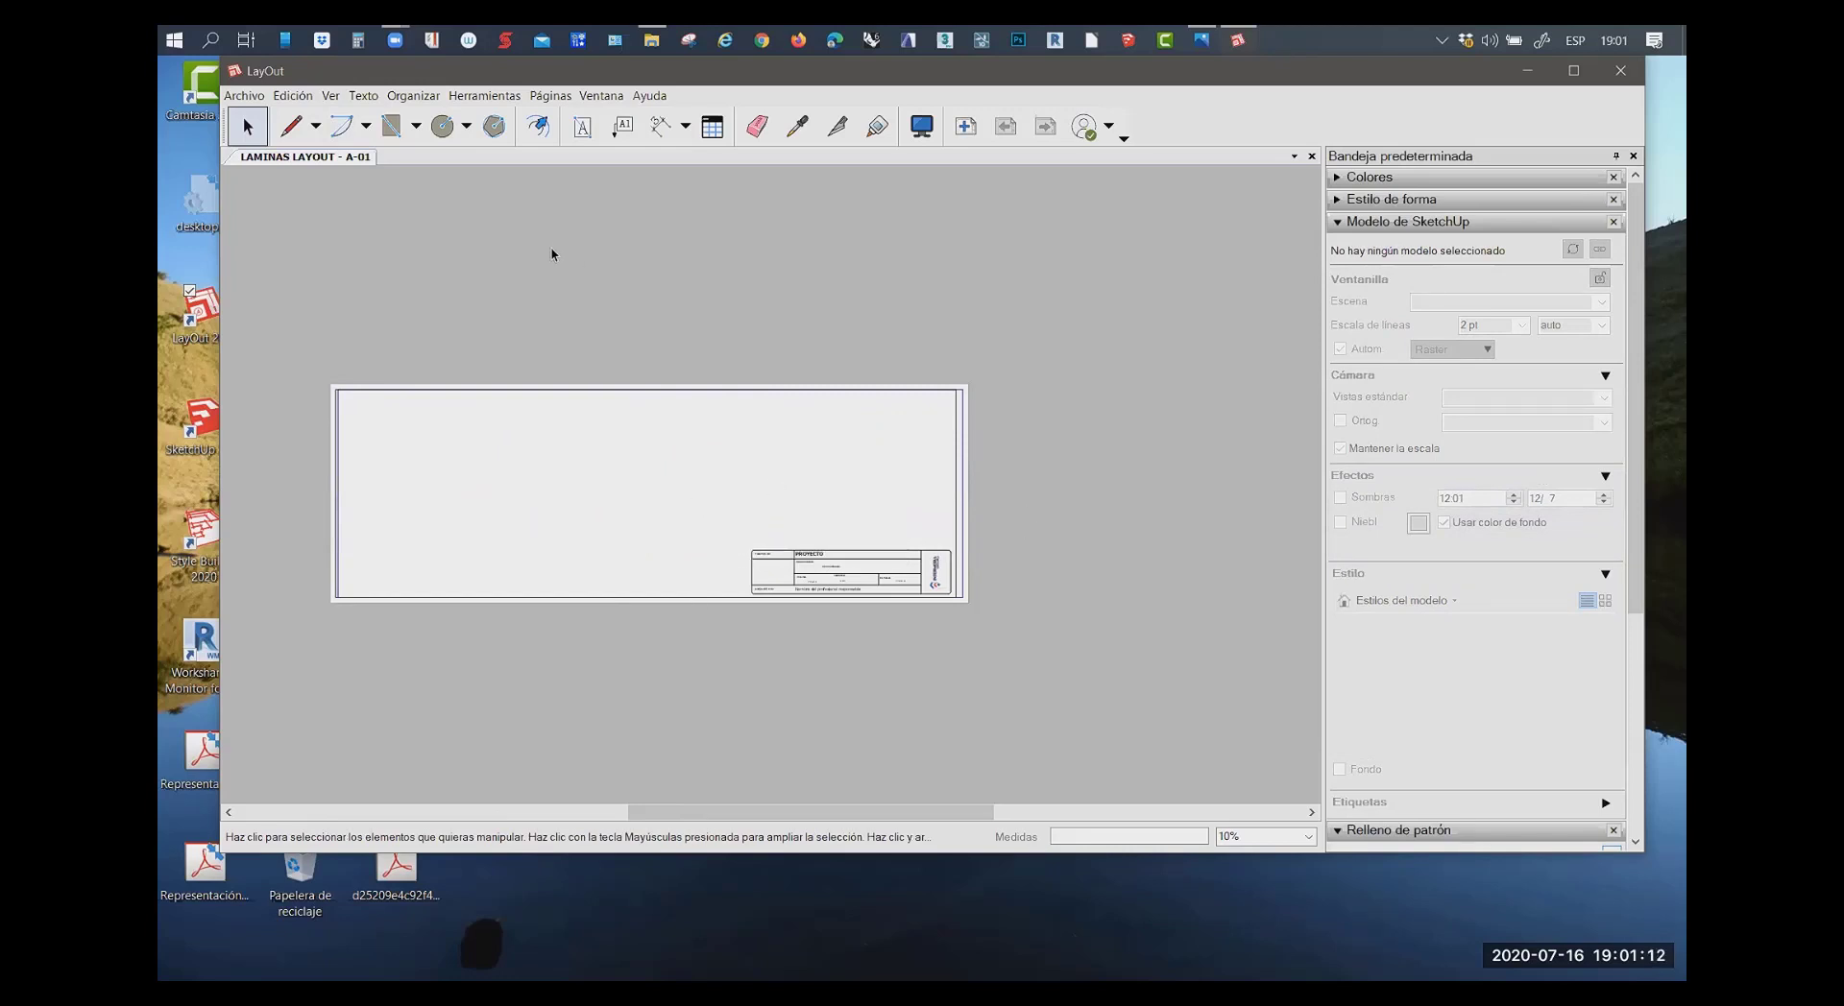
scroll(778, 506, "up", 2)
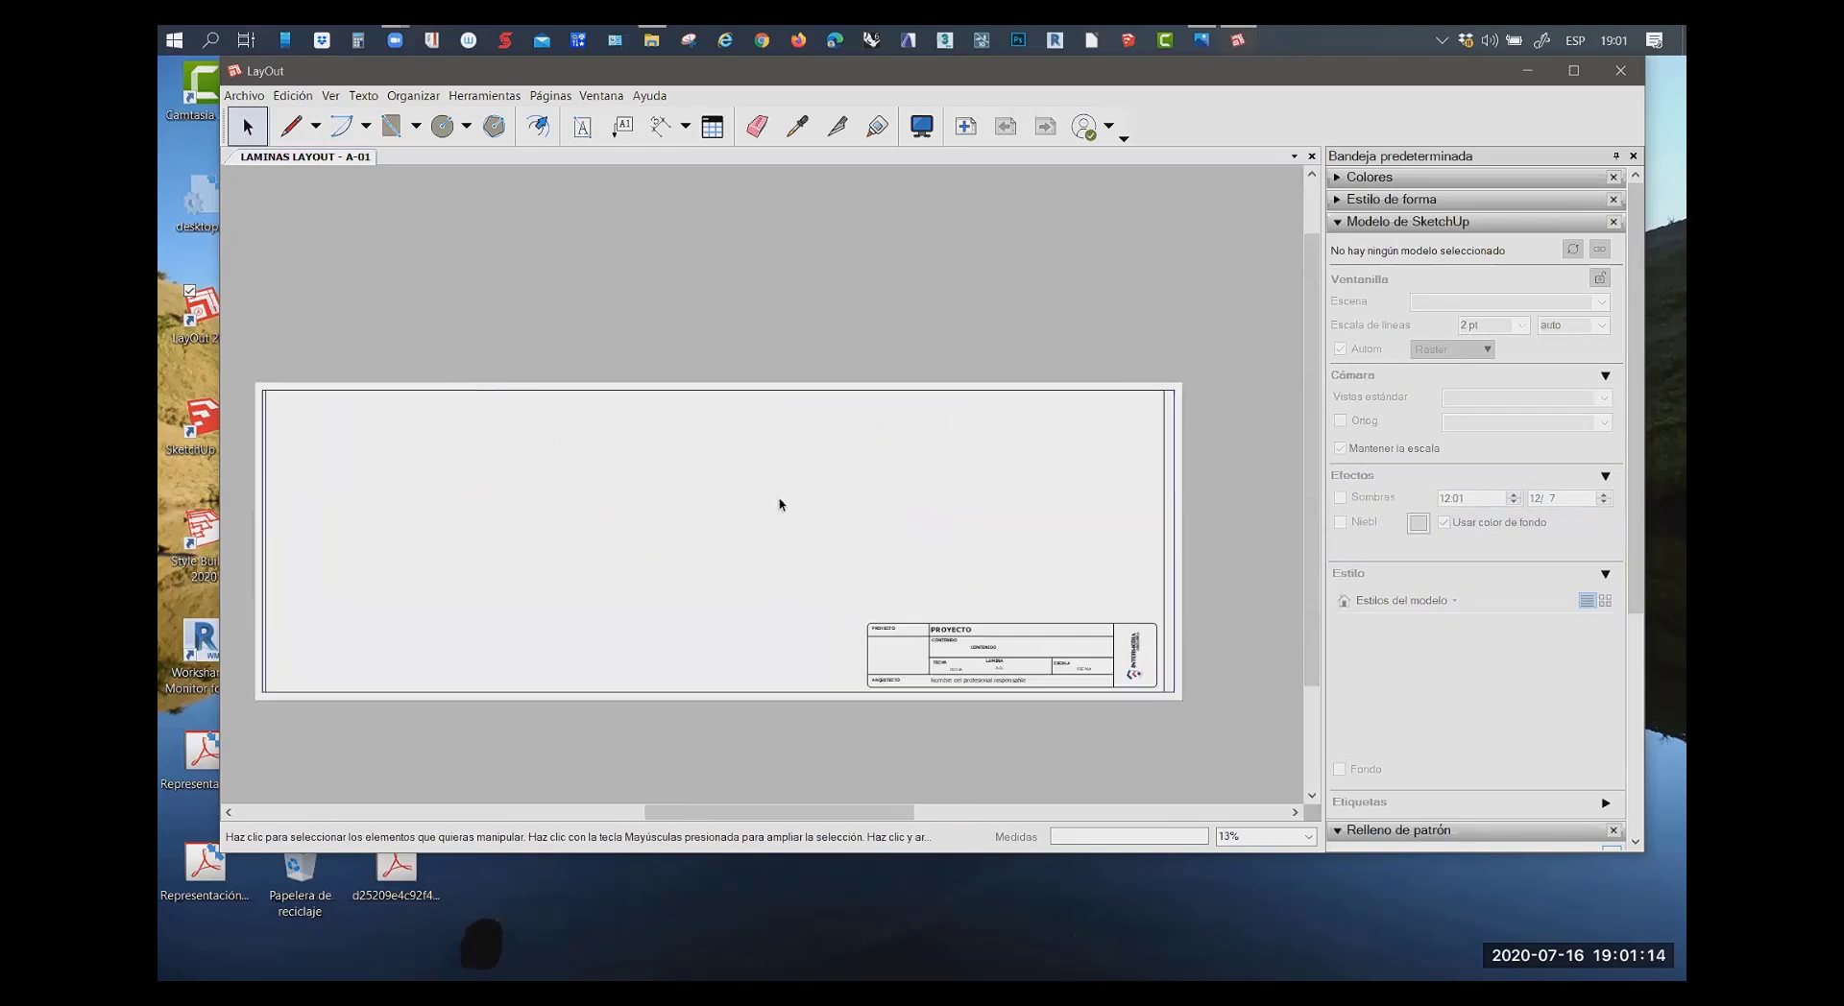
scroll(670, 416, "down", 2)
scroll(817, 488, "up", 2)
scroll(737, 393, "down", 1)
scroll(753, 390, "down", 1)
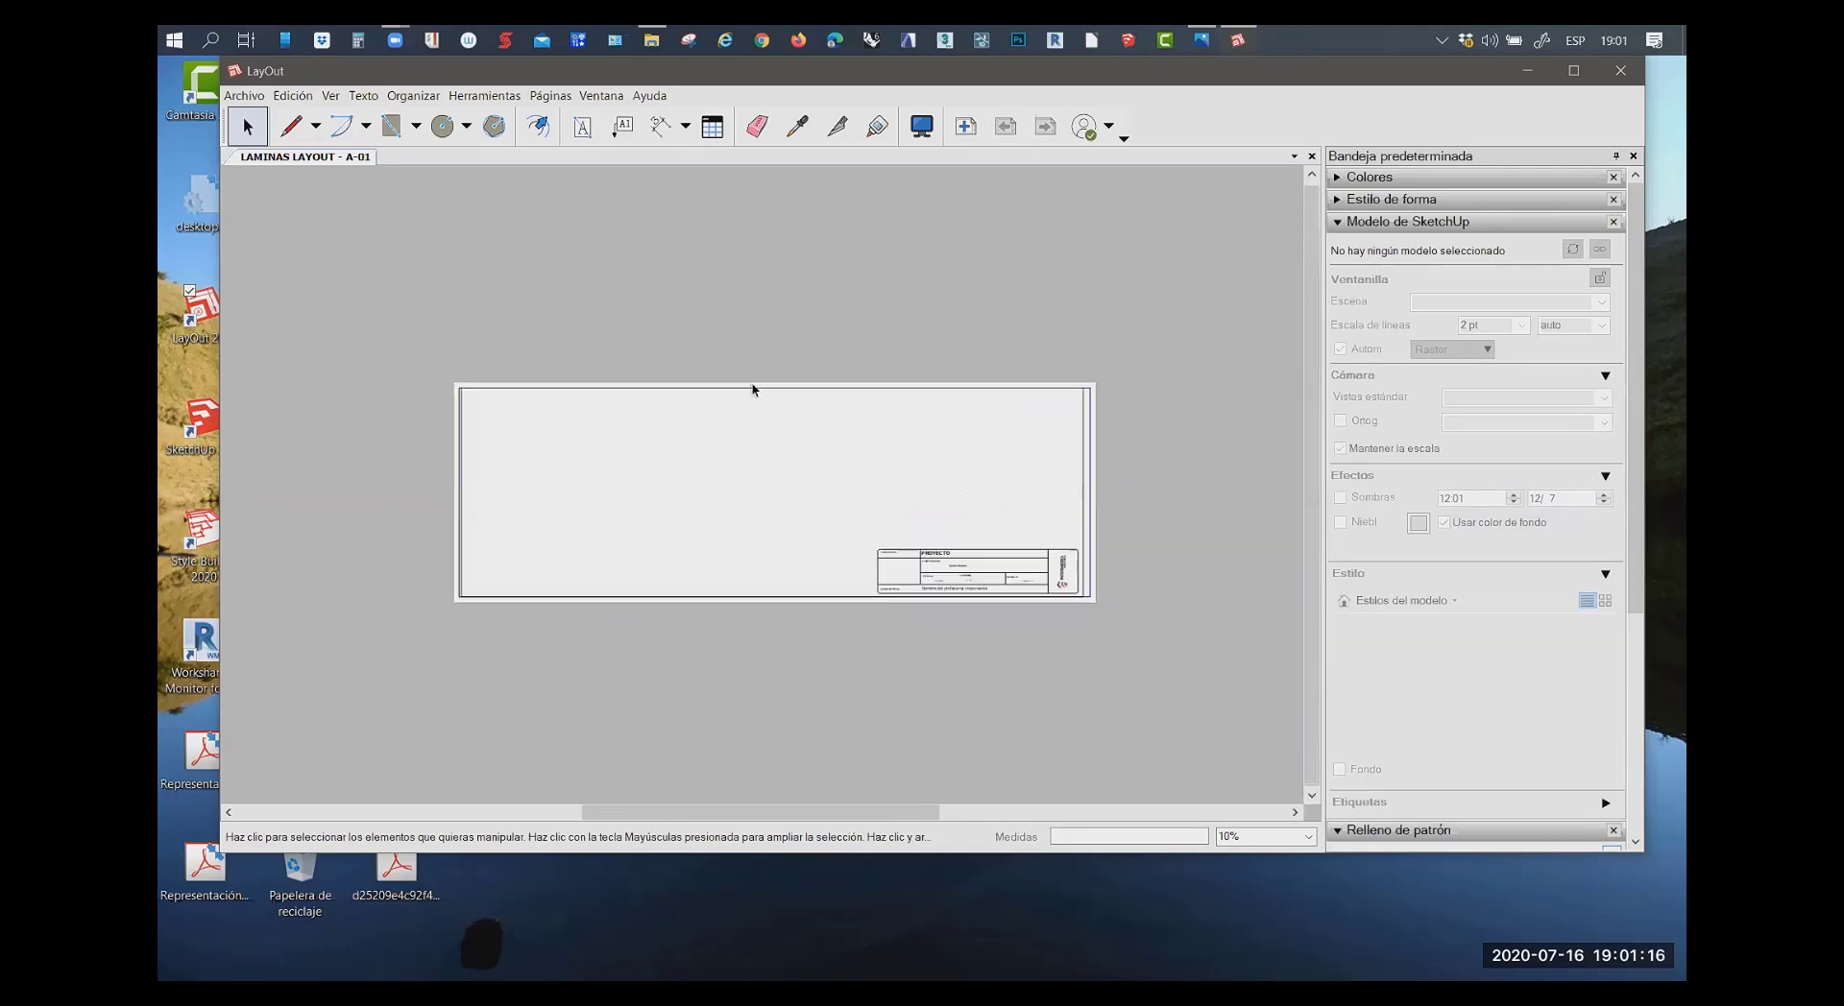
scroll(753, 388, "up", 2)
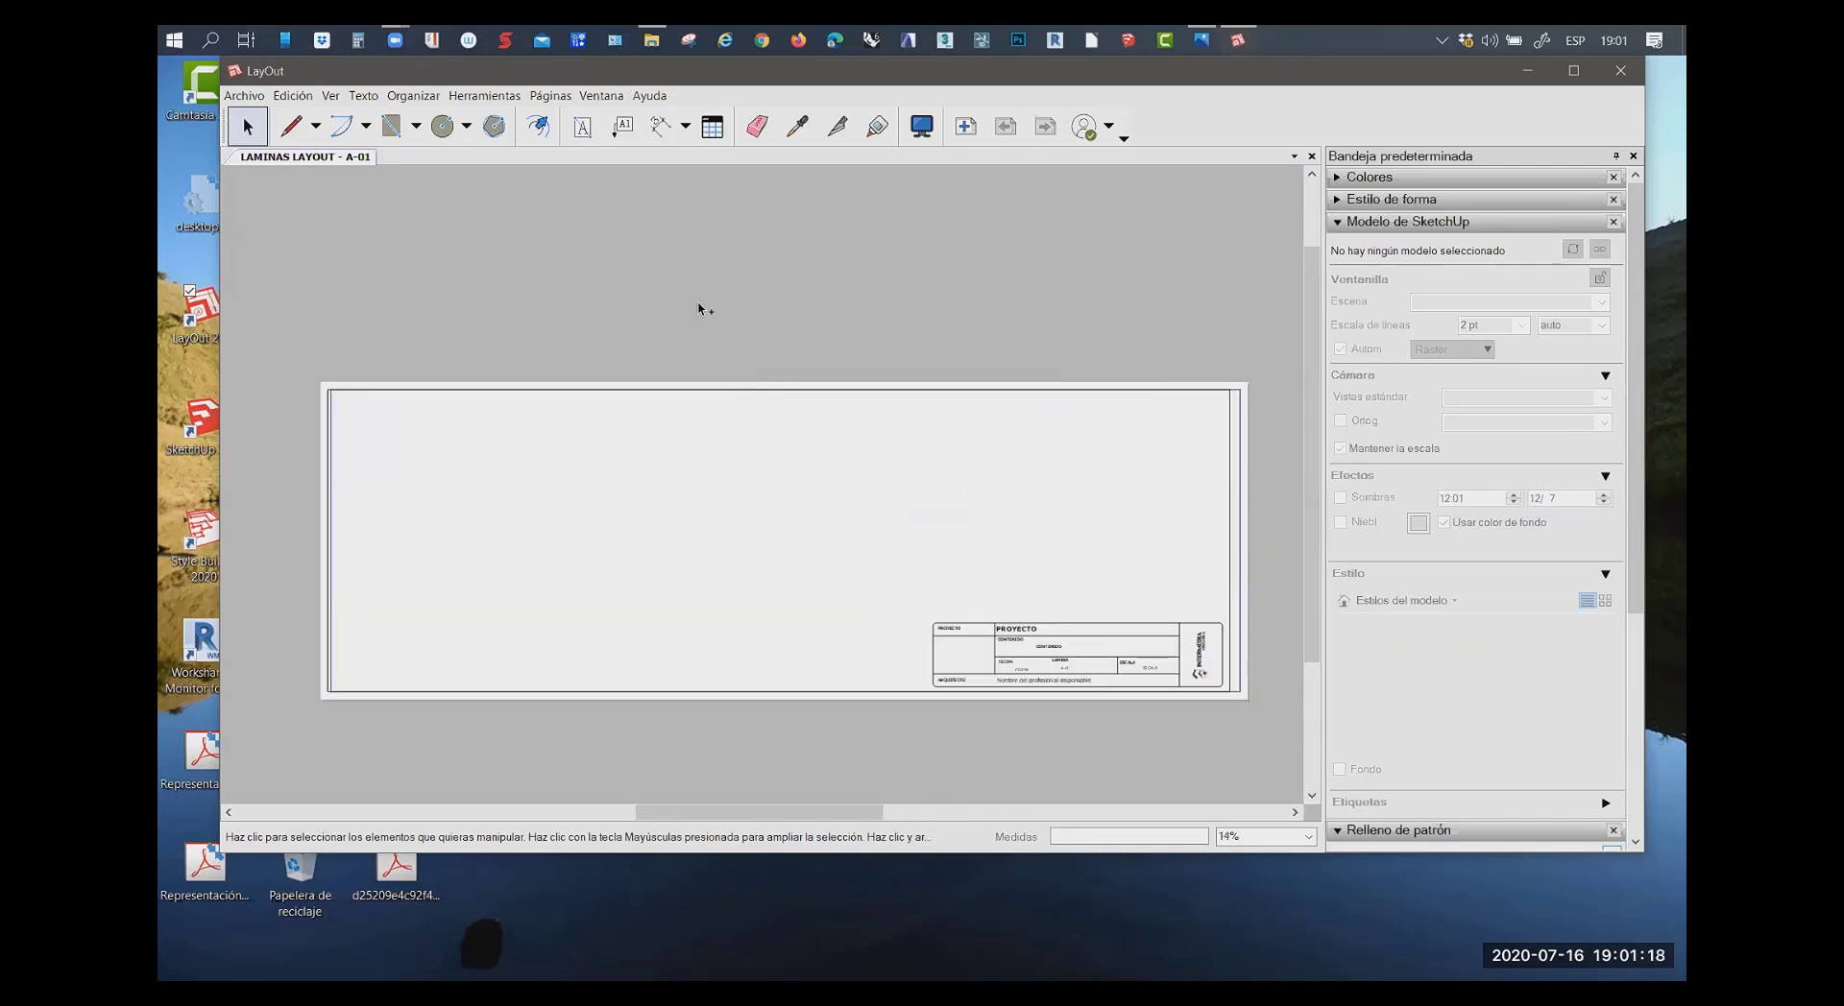
Align all four house viewports horizontally in one row, then clear the selection
left_click_drag(281, 328, 1285, 640)
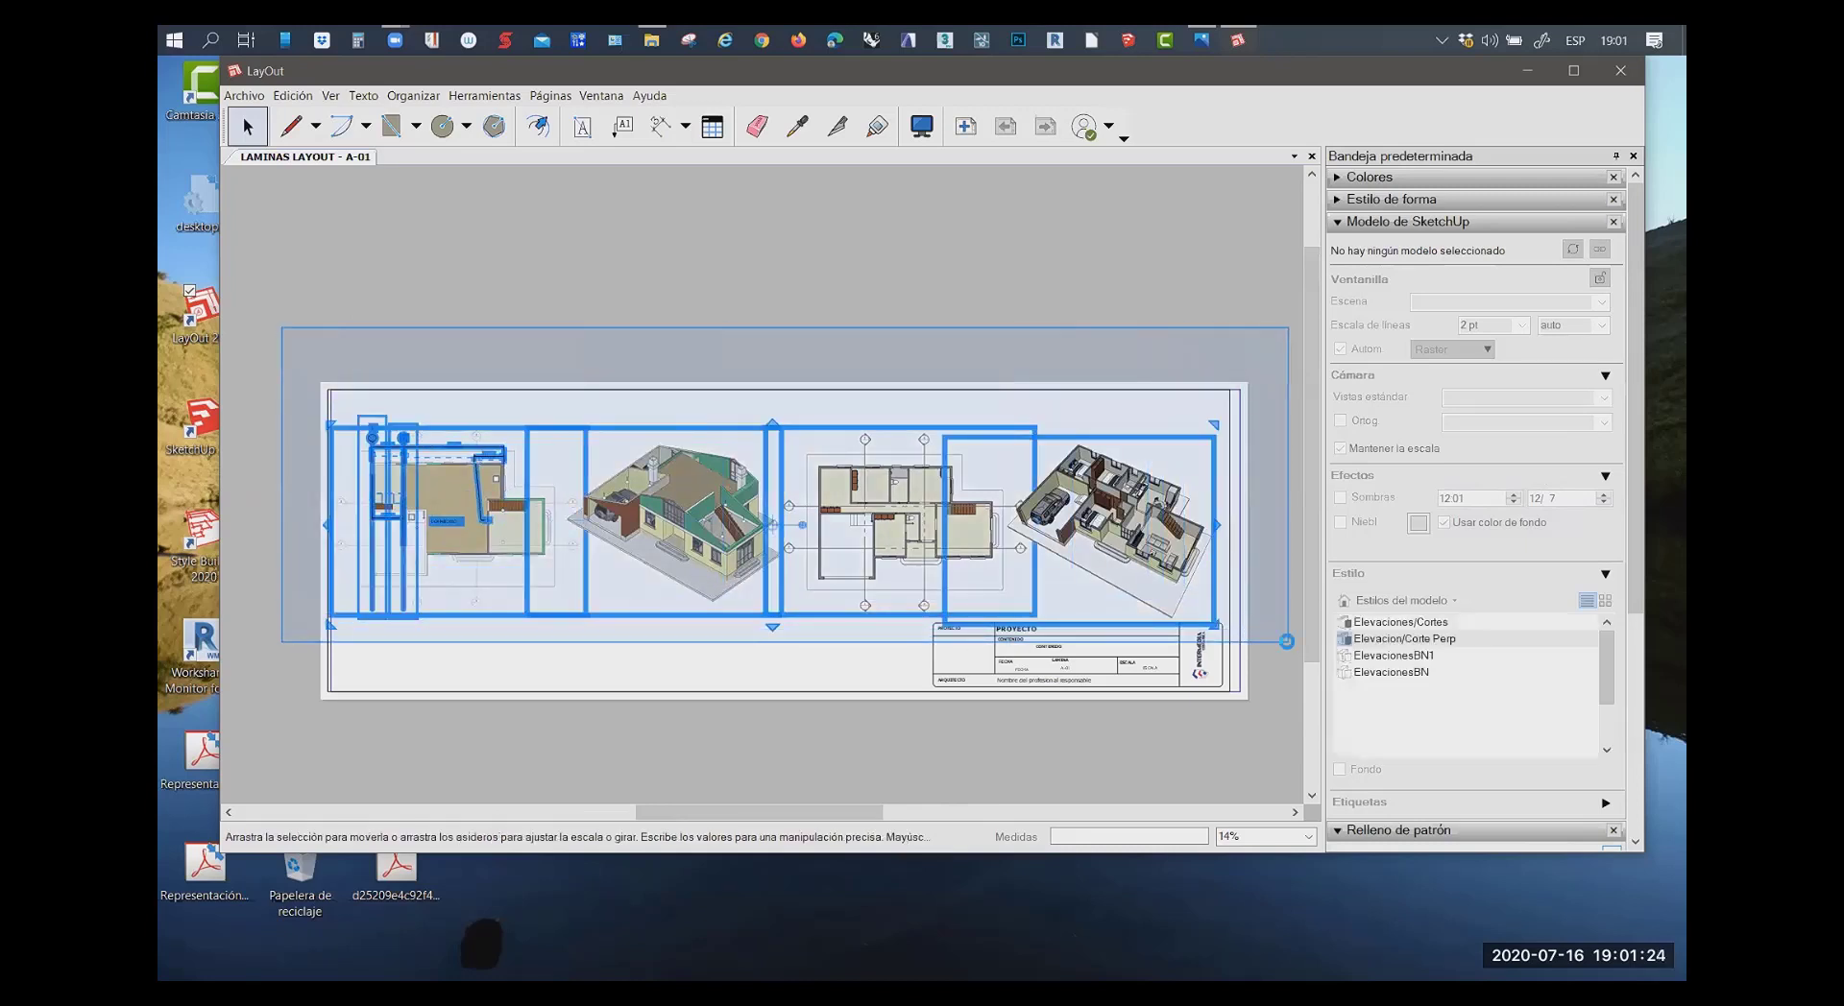
right_click(717, 474)
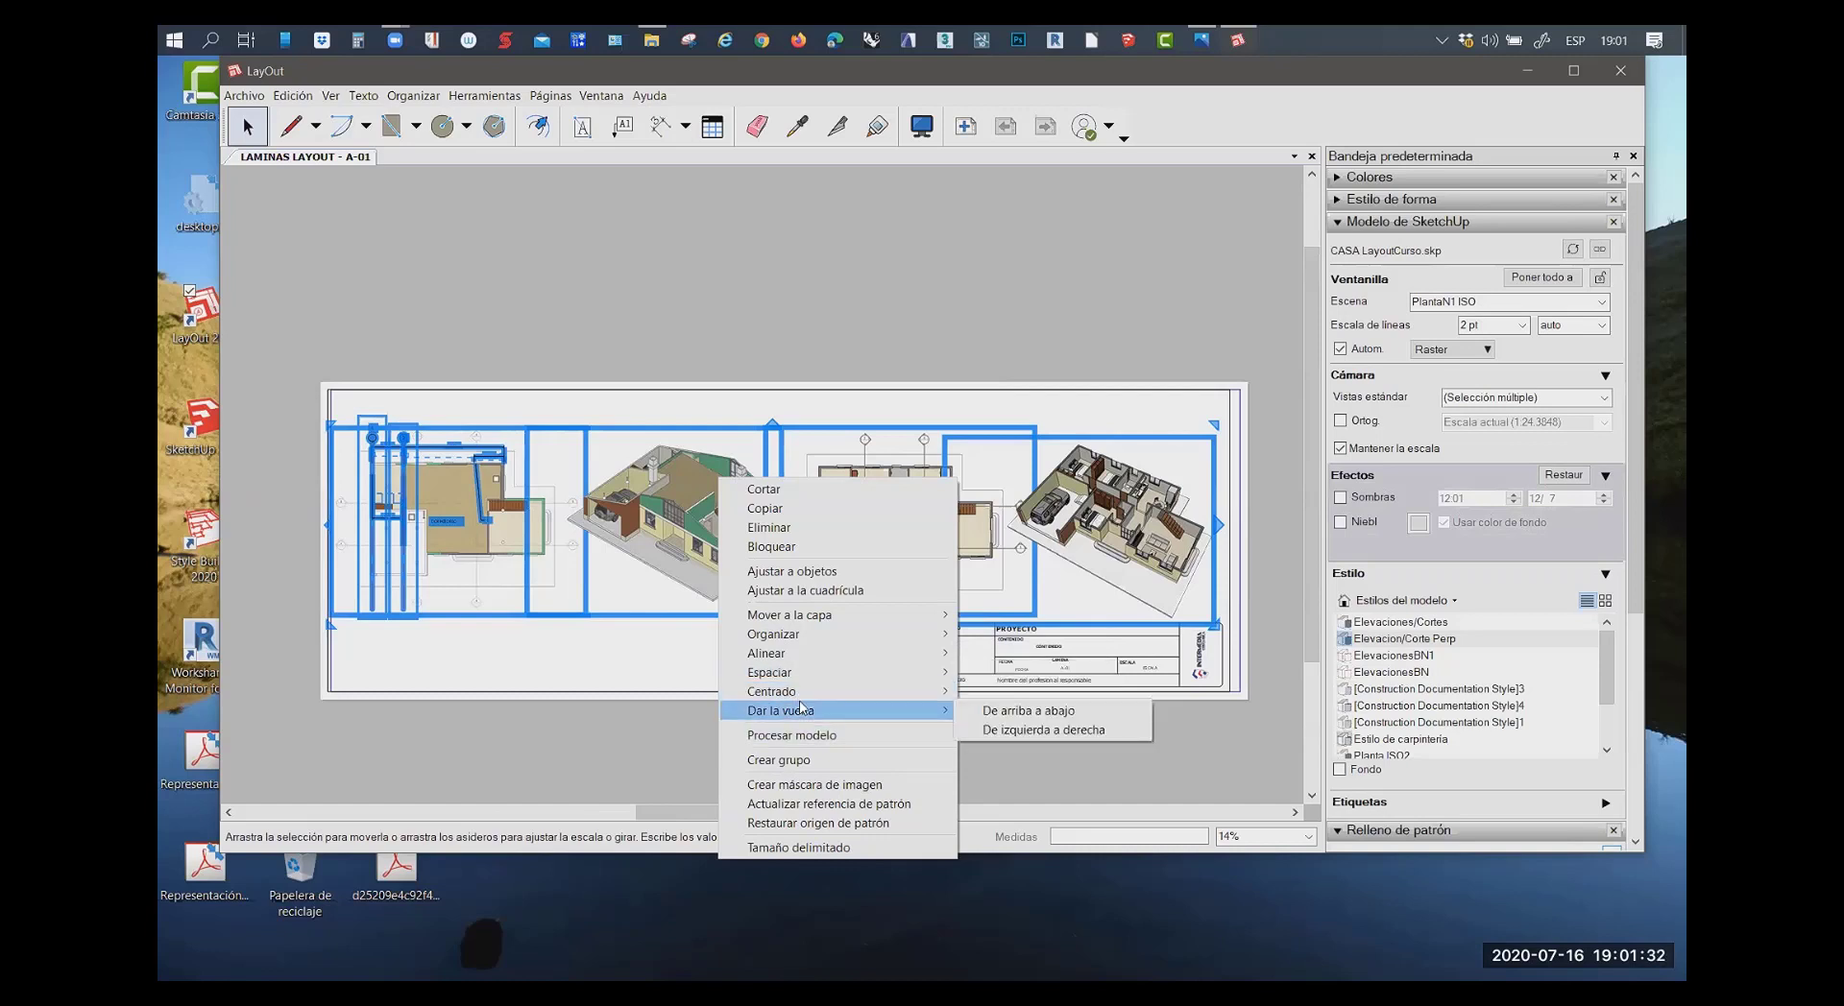
mouse_move(806, 654)
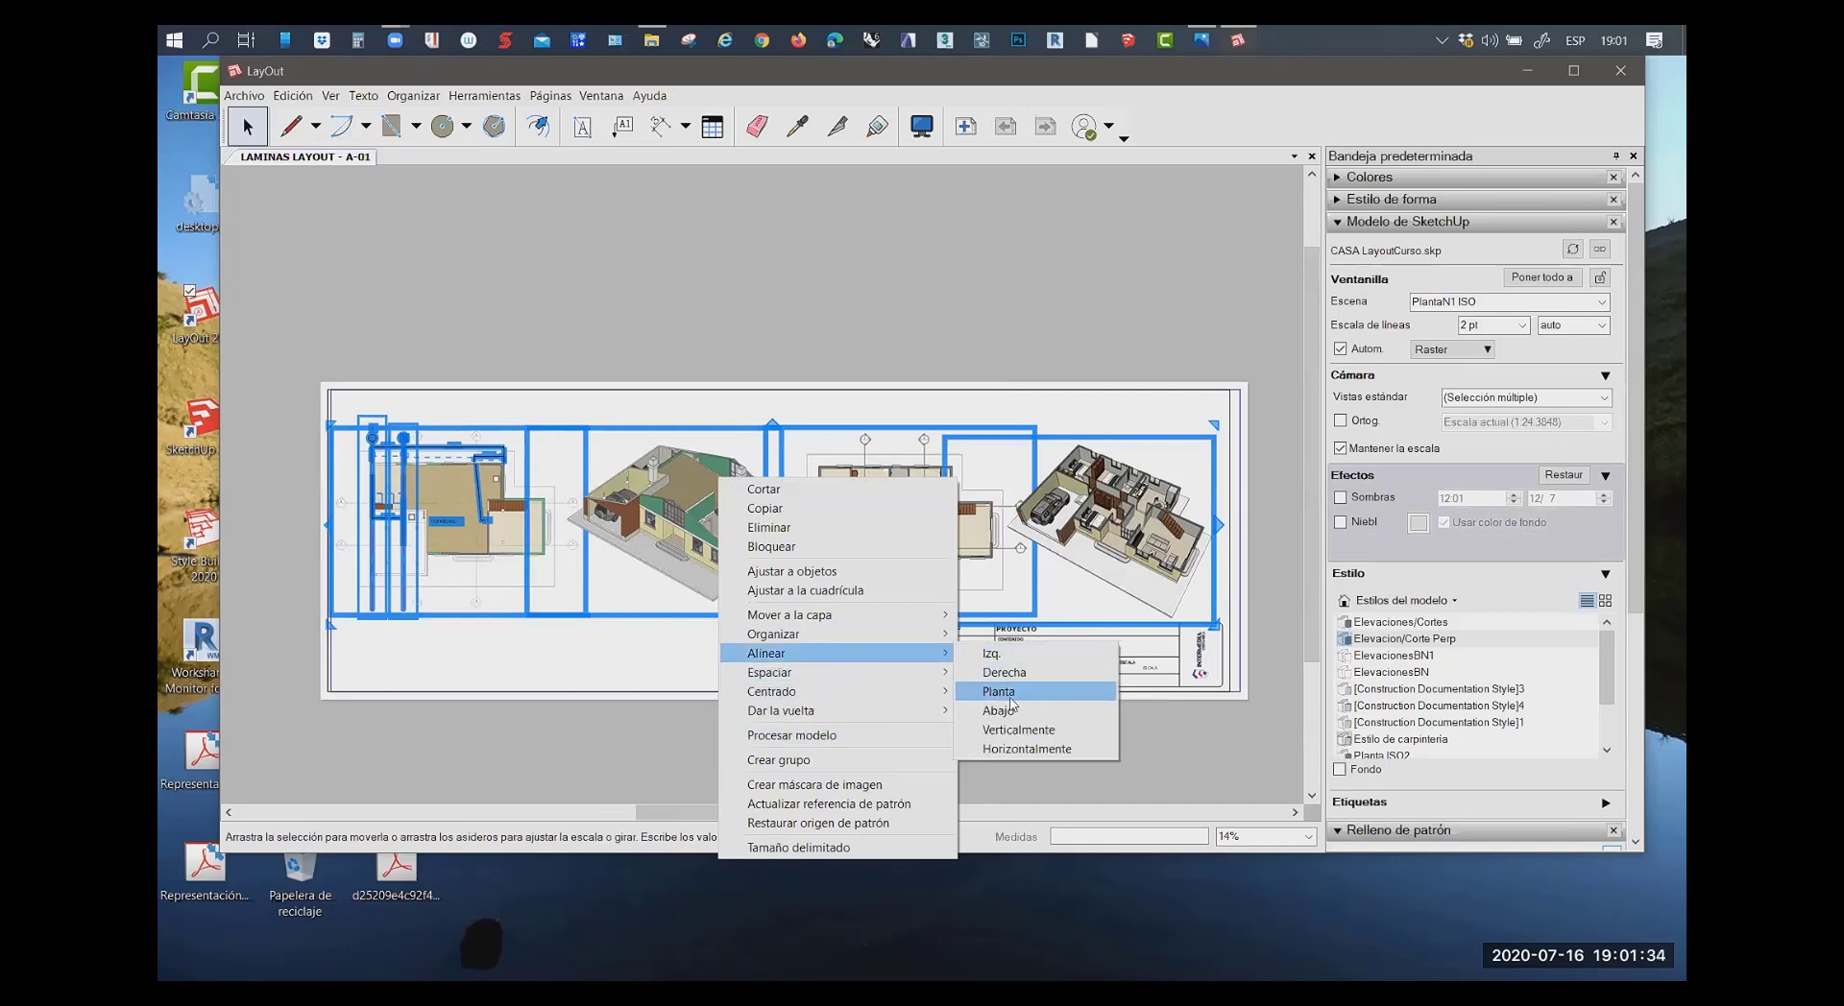
left_click(1026, 749)
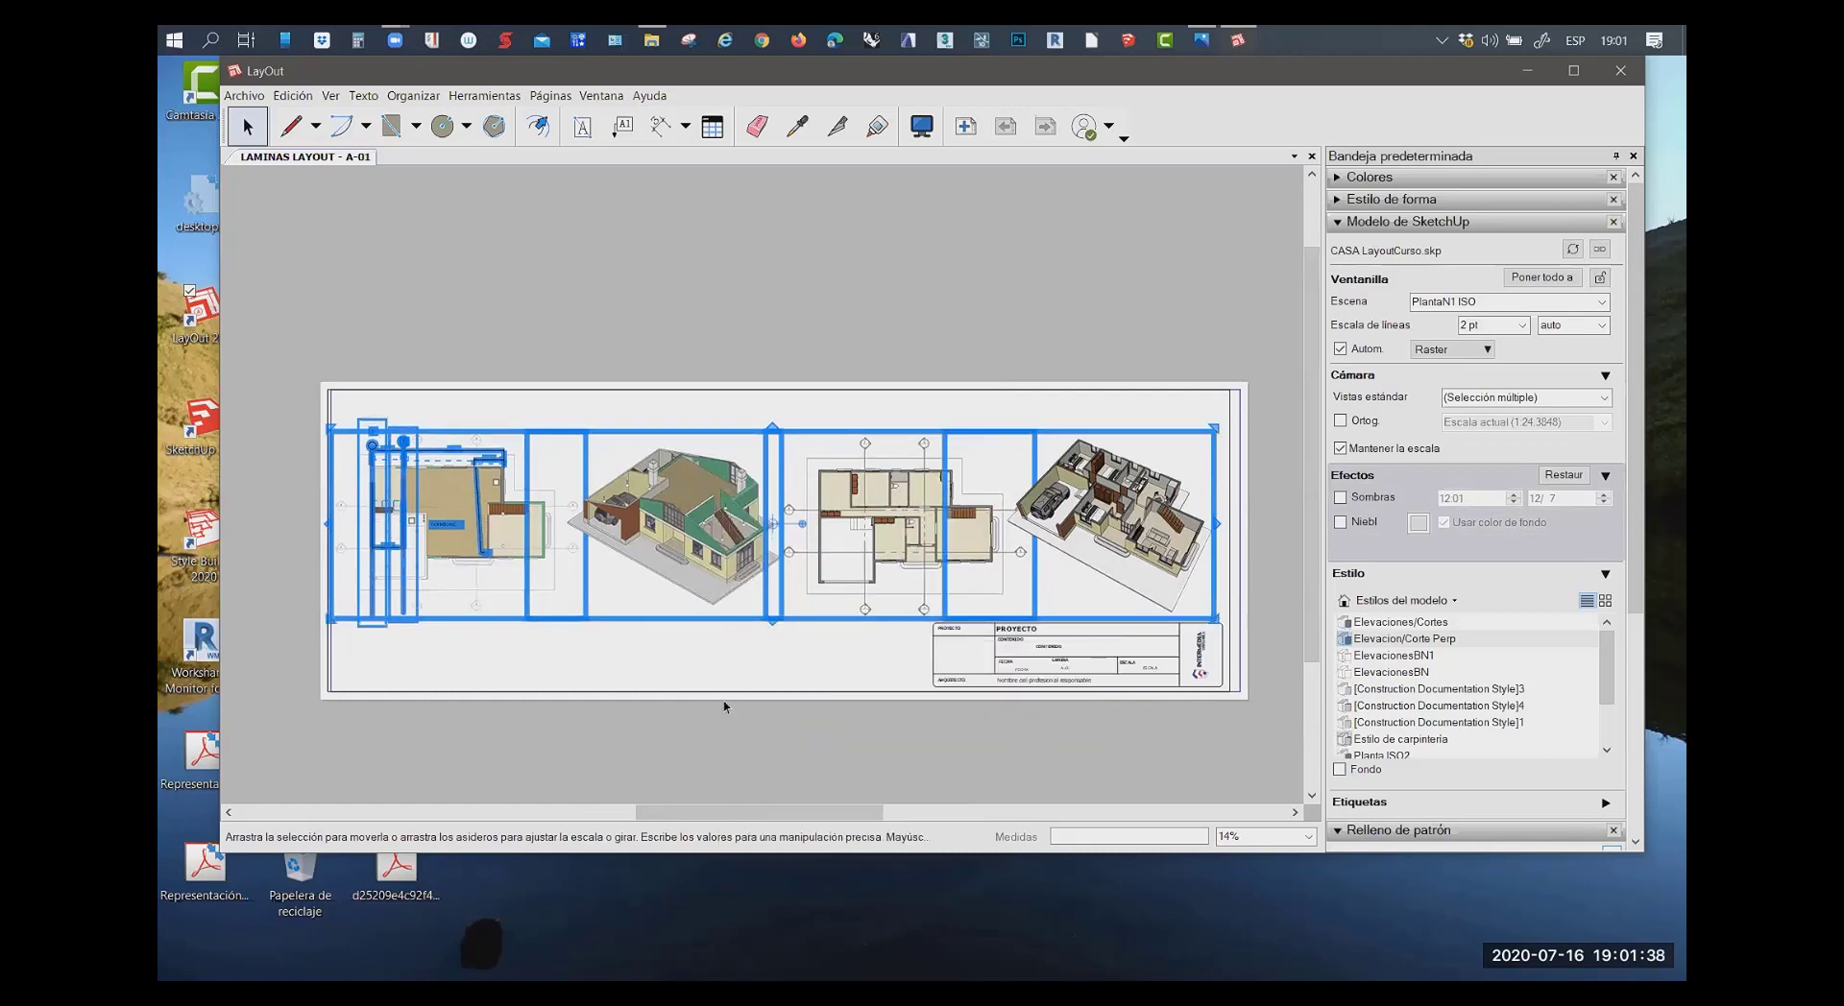
left_click(771, 797)
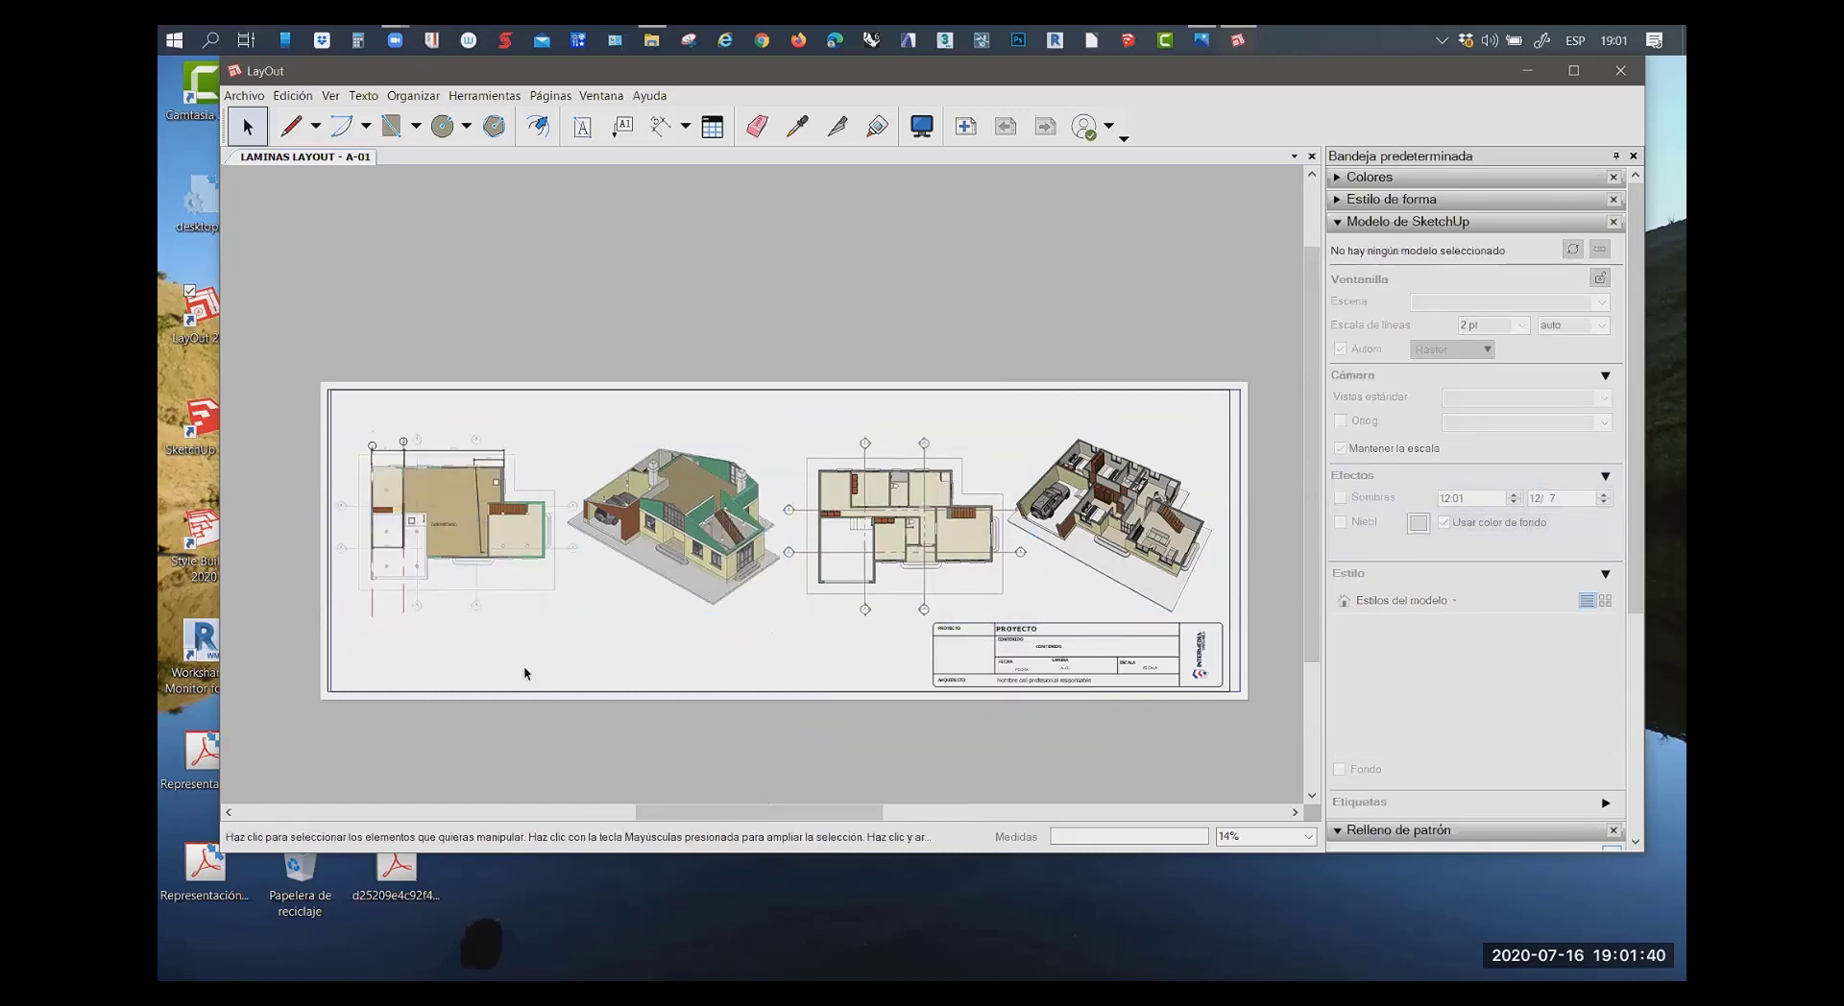
scroll(533, 405, "up", 1)
scroll(533, 405, "up", 1)
scroll(490, 408, "up", 1)
scroll(490, 408, "down", 2)
scroll(490, 408, "down", 1)
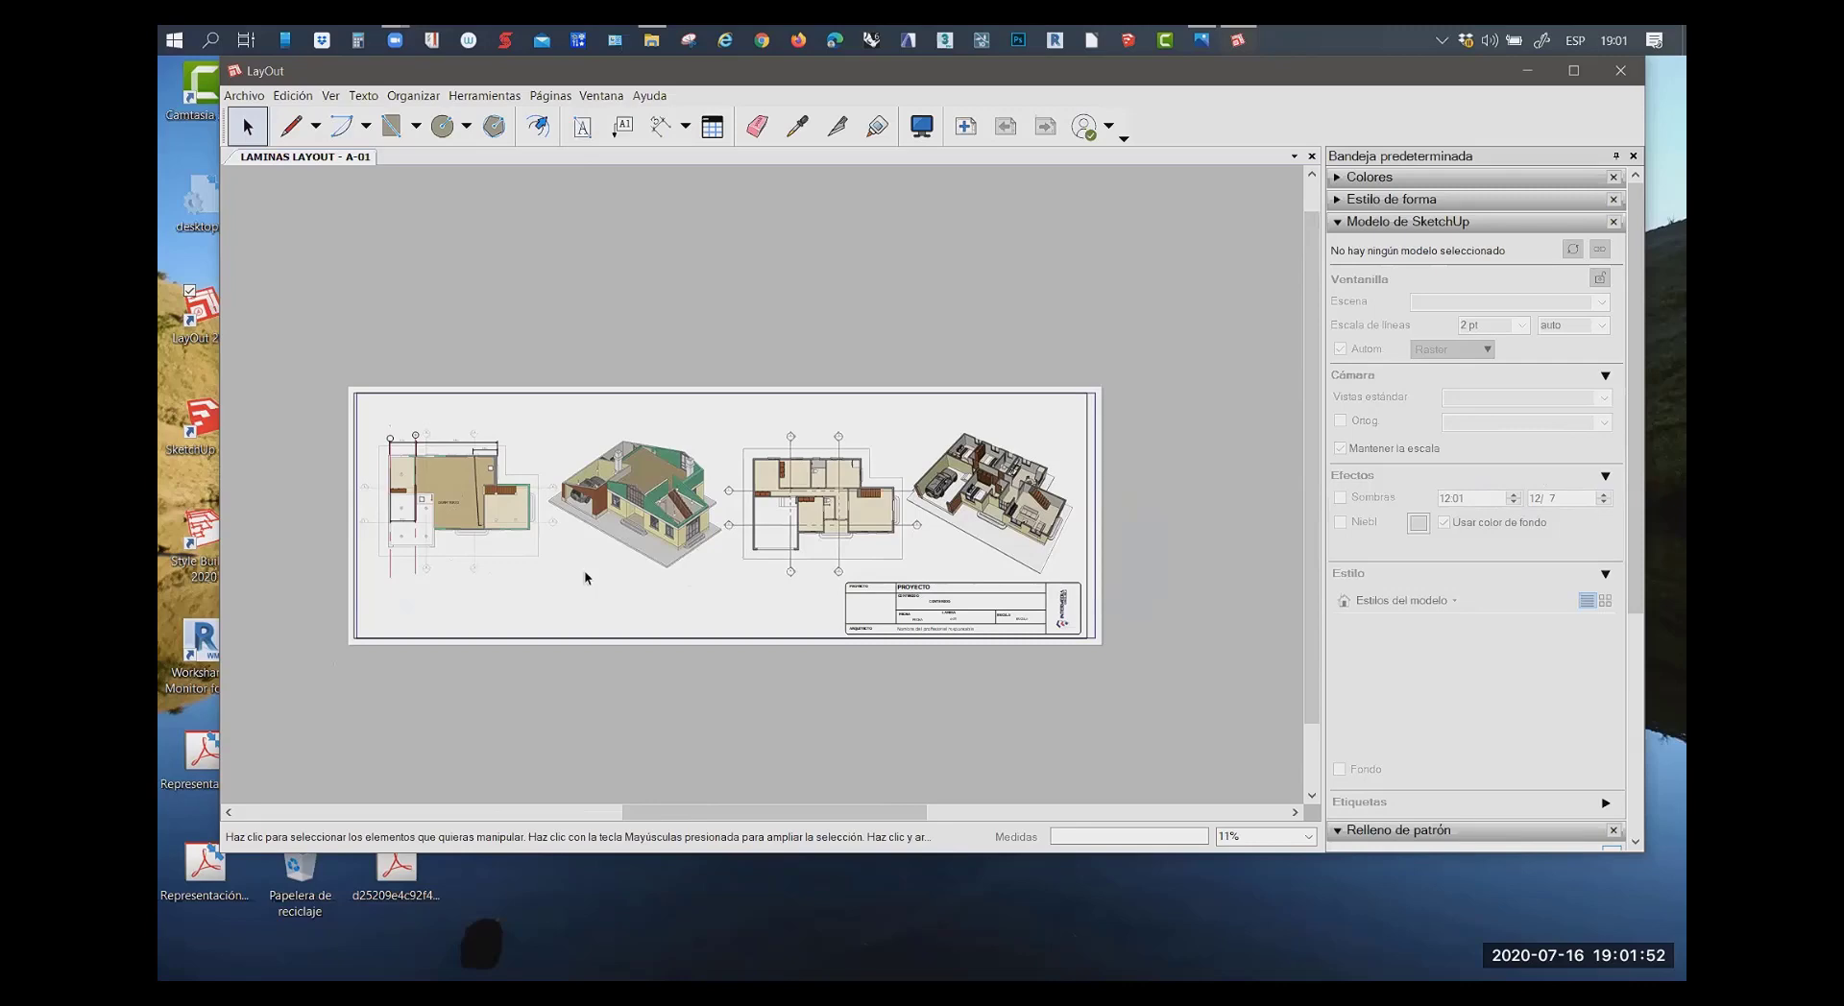
scroll(910, 532, "up", 1)
scroll(883, 514, "up", 1)
scroll(883, 514, "up", 1)
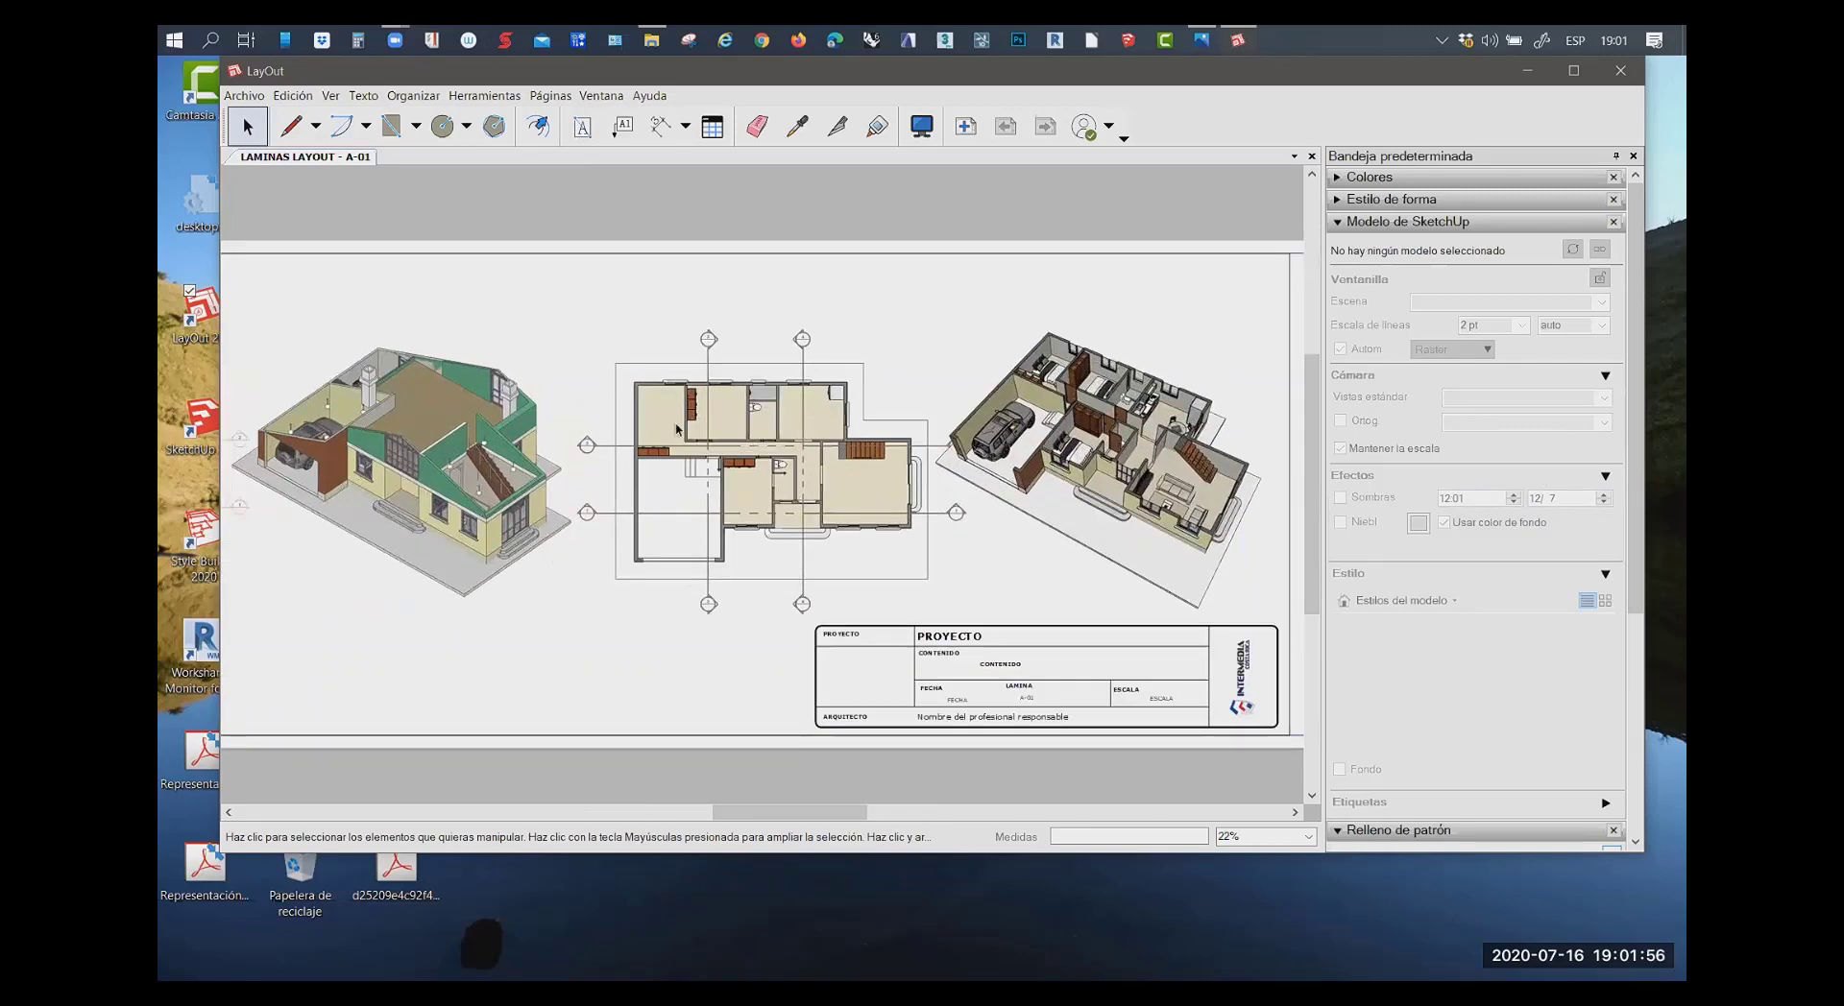
scroll(793, 489, "down", 2)
scroll(768, 504, "down", 1)
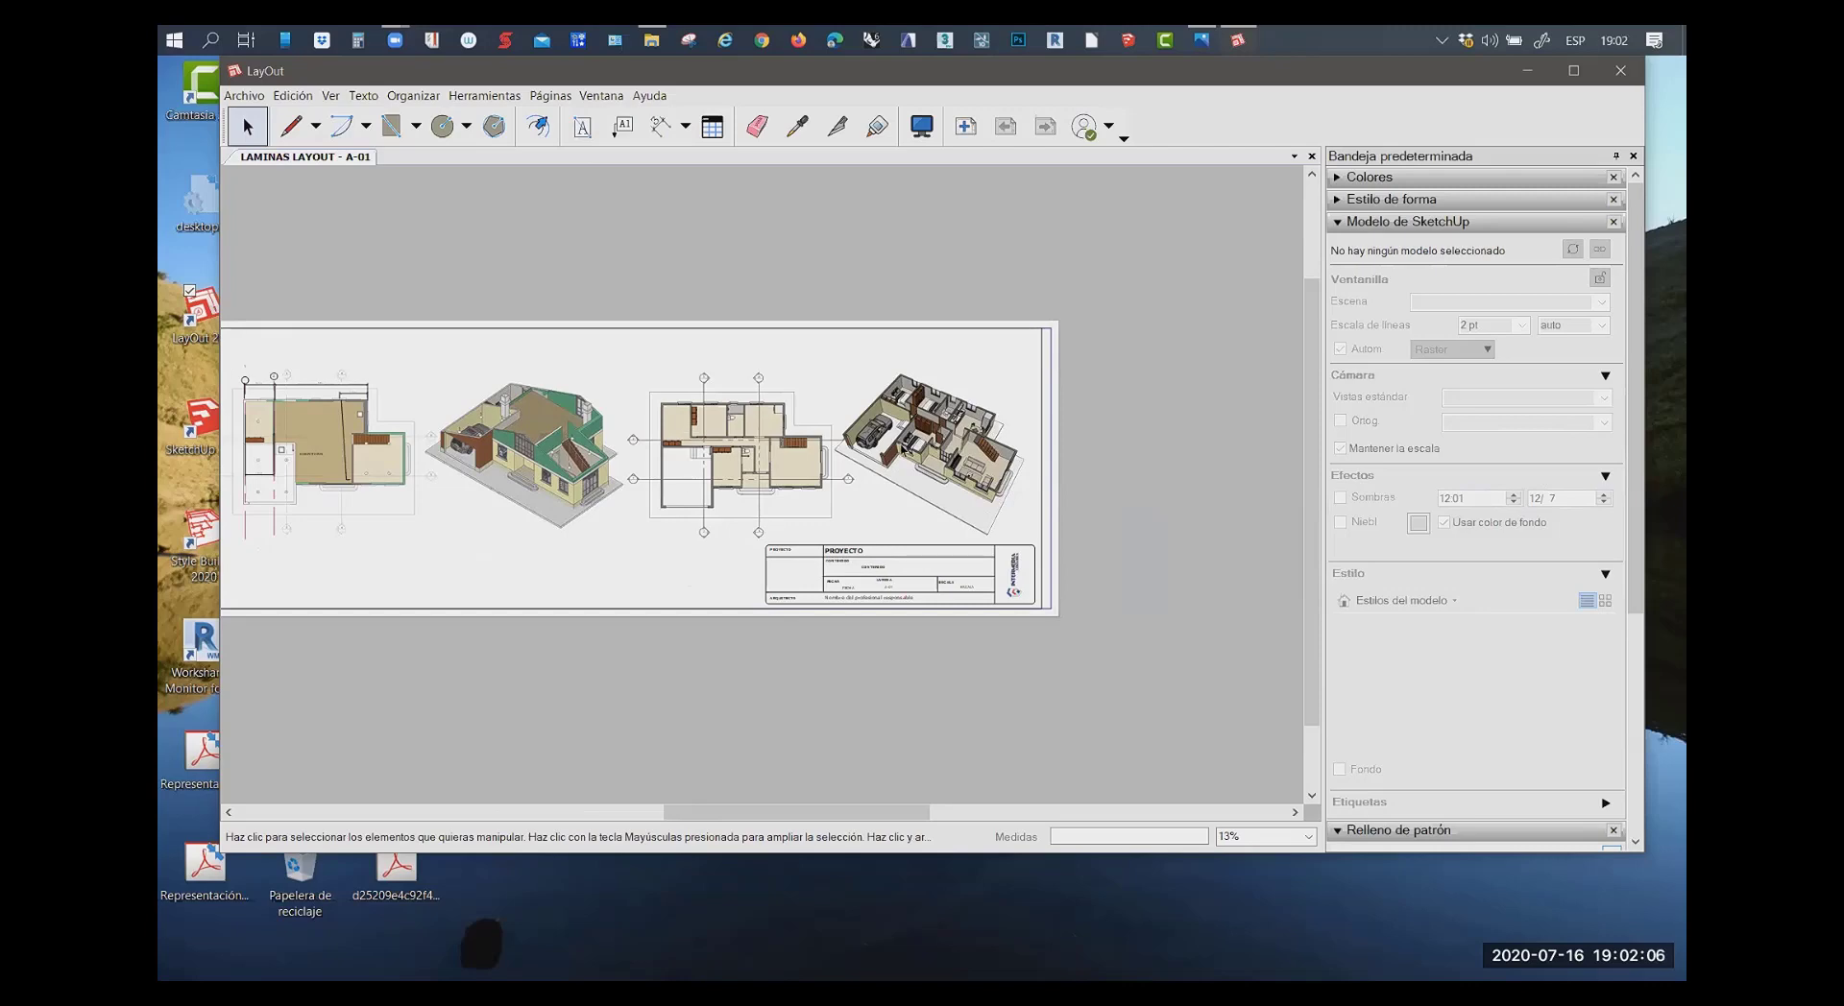
scroll(977, 459, "up", 2)
scroll(980, 463, "up", 1)
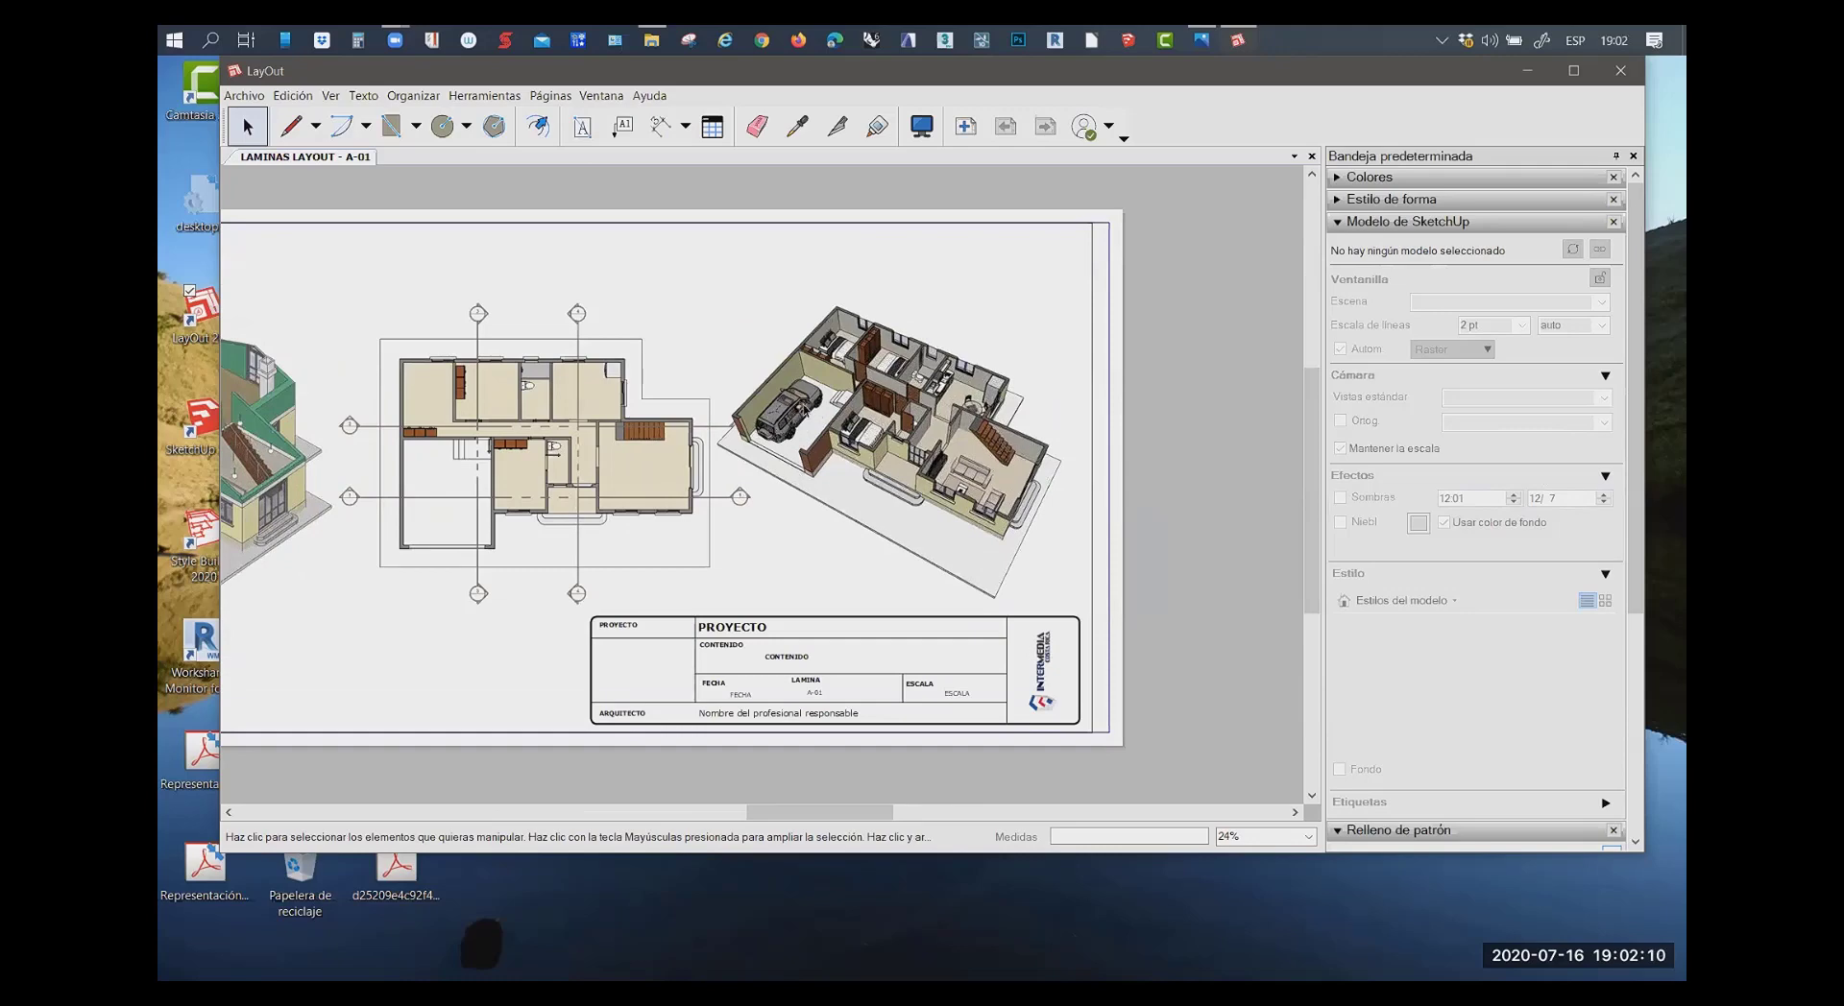
scroll(786, 401, "up", 1)
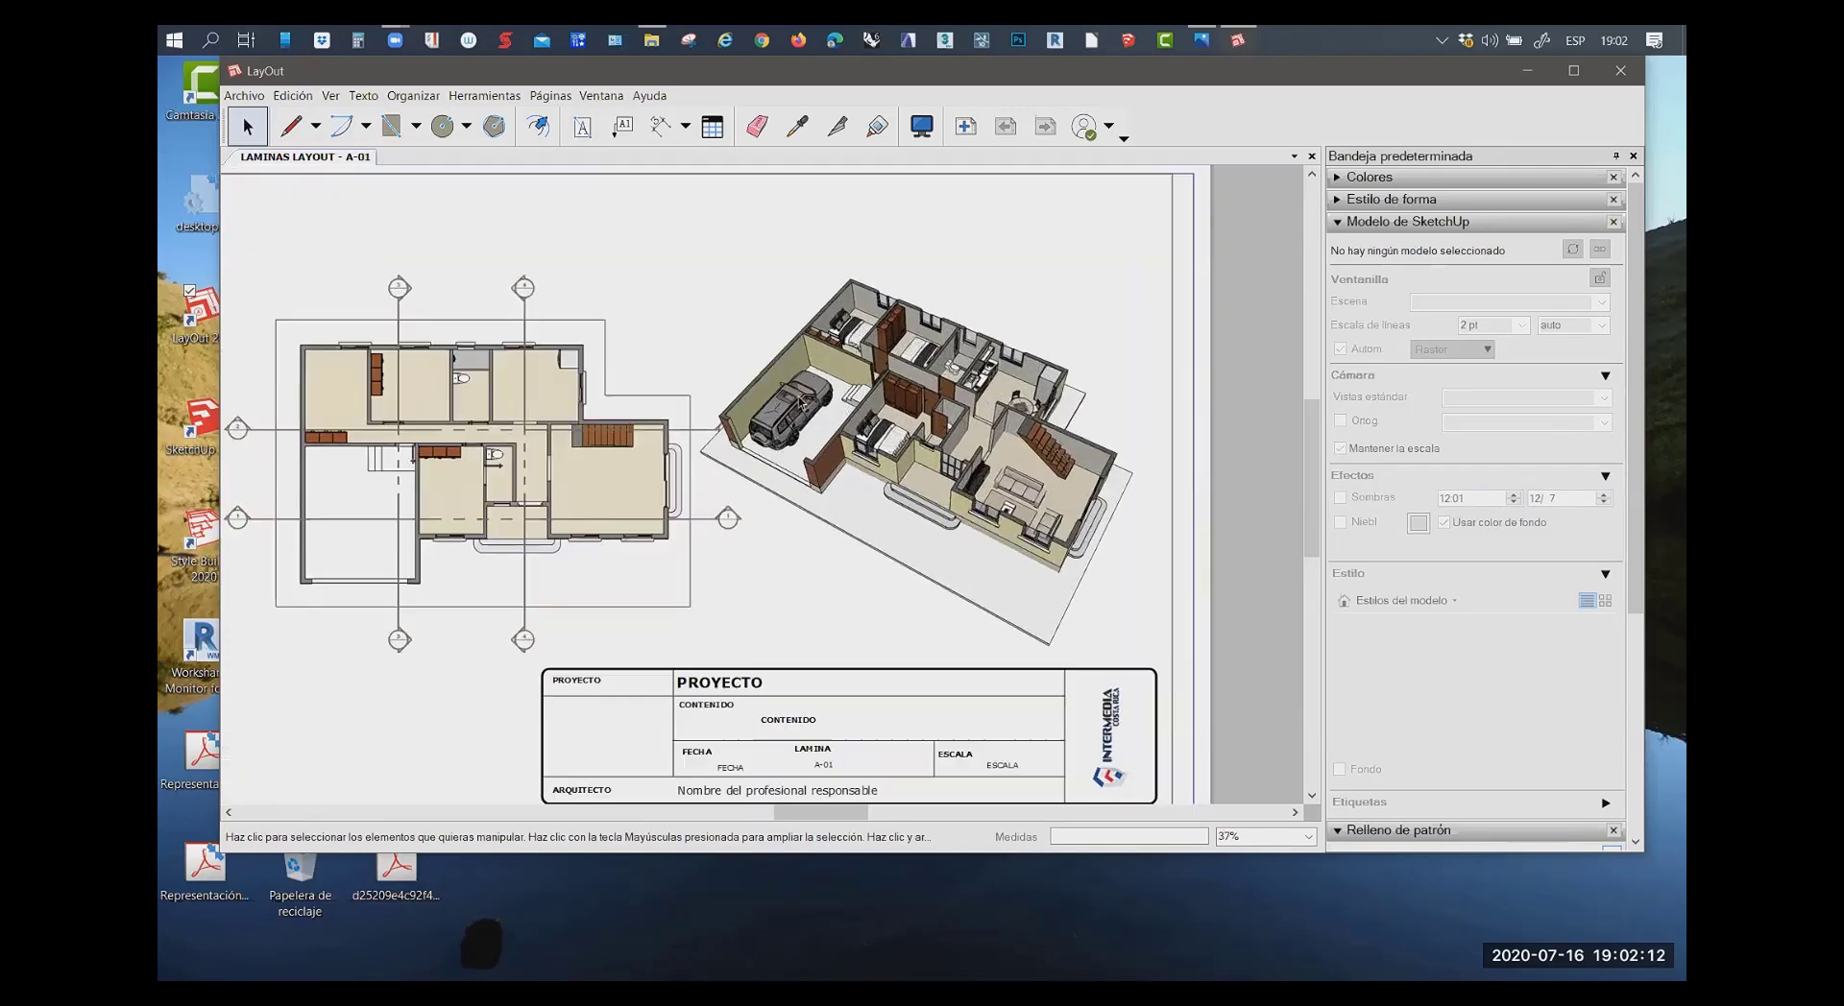
scroll(782, 423, "up", 3)
scroll(779, 444, "up", 2)
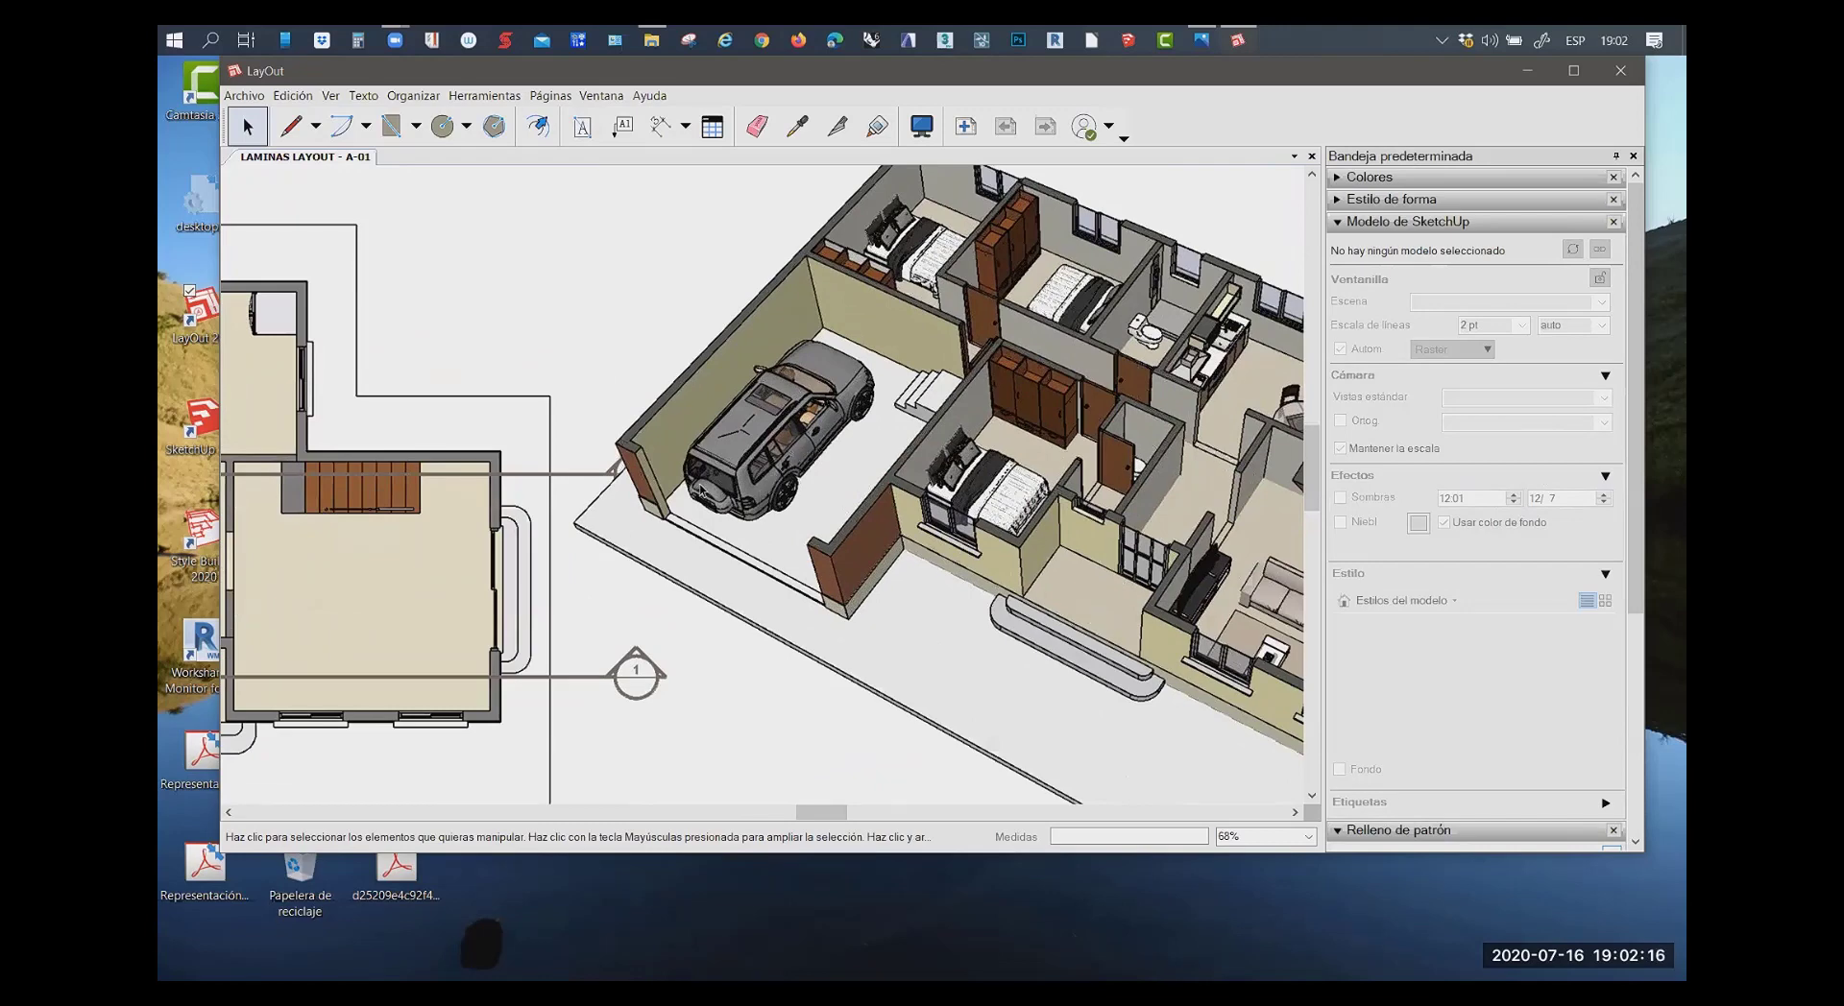
scroll(797, 399, "down", 2)
scroll(835, 365, "down", 2)
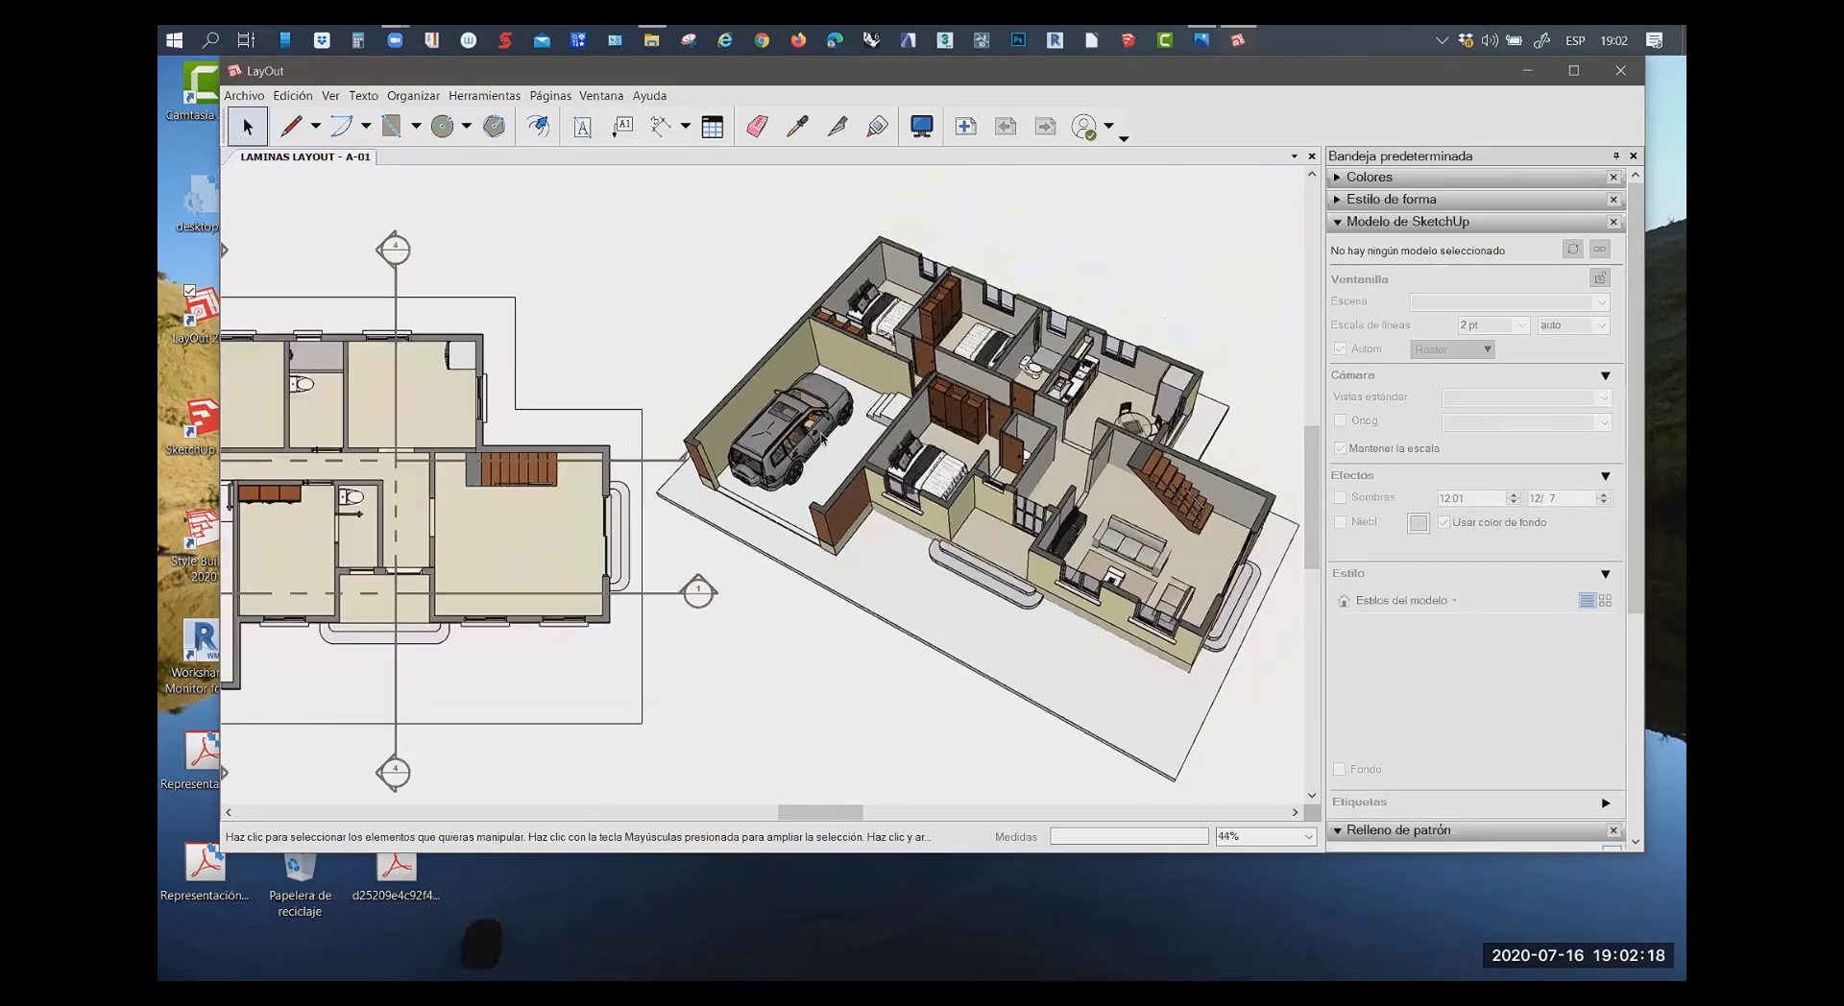
scroll(941, 284, "up", 1)
scroll(941, 283, "up", 3)
scroll(922, 298, "up", 2)
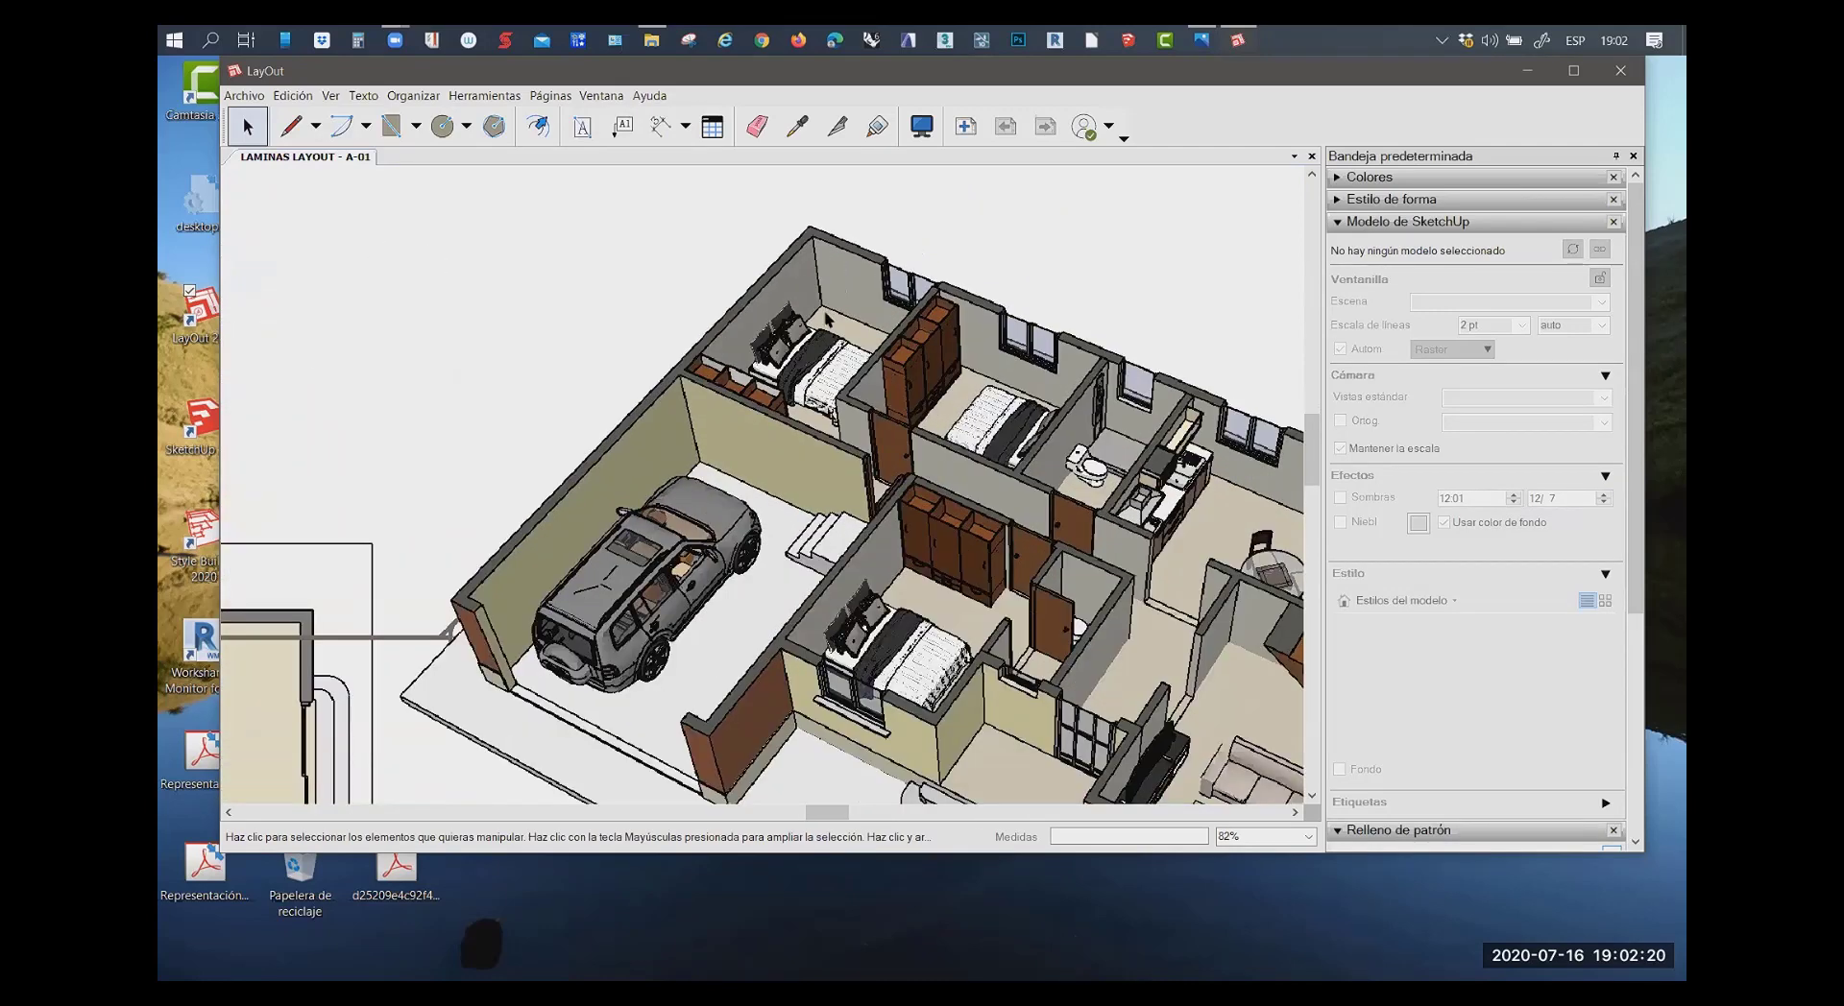
scroll(1025, 468, "down", 1)
scroll(946, 485, "down", 4)
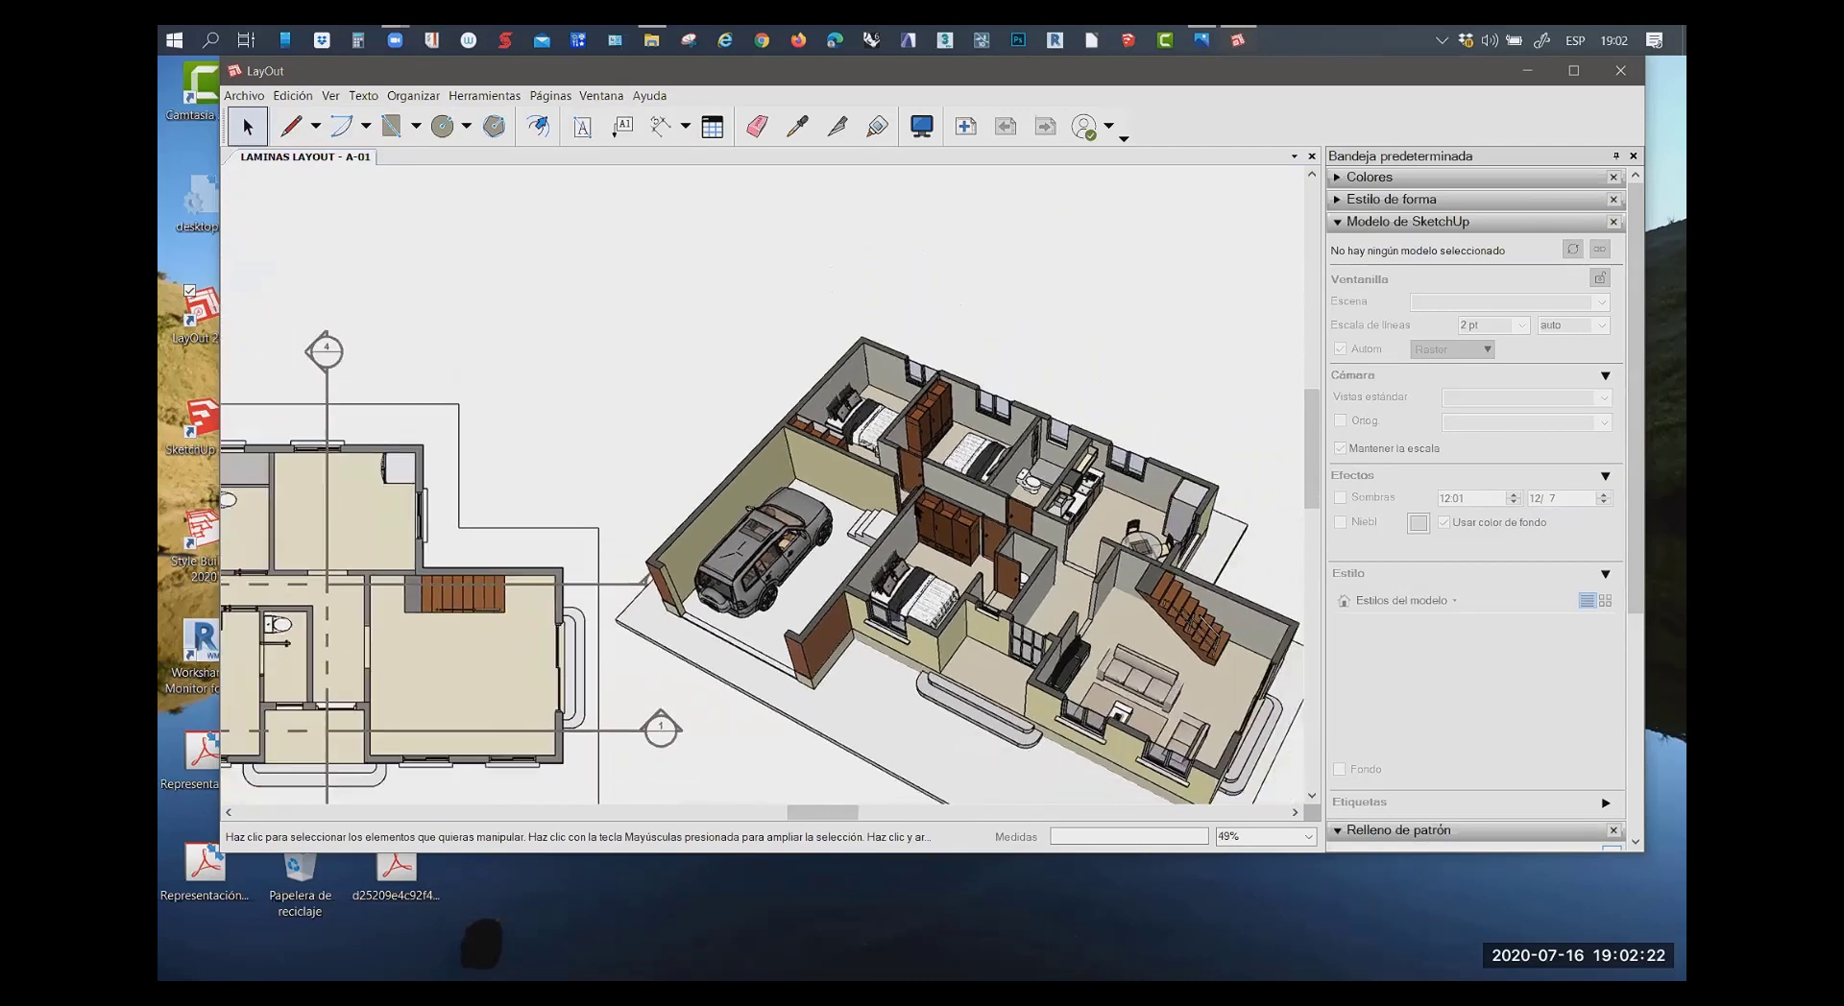
scroll(917, 495, "down", 7)
scroll(973, 492, "down", 2)
scroll(984, 537, "down", 2)
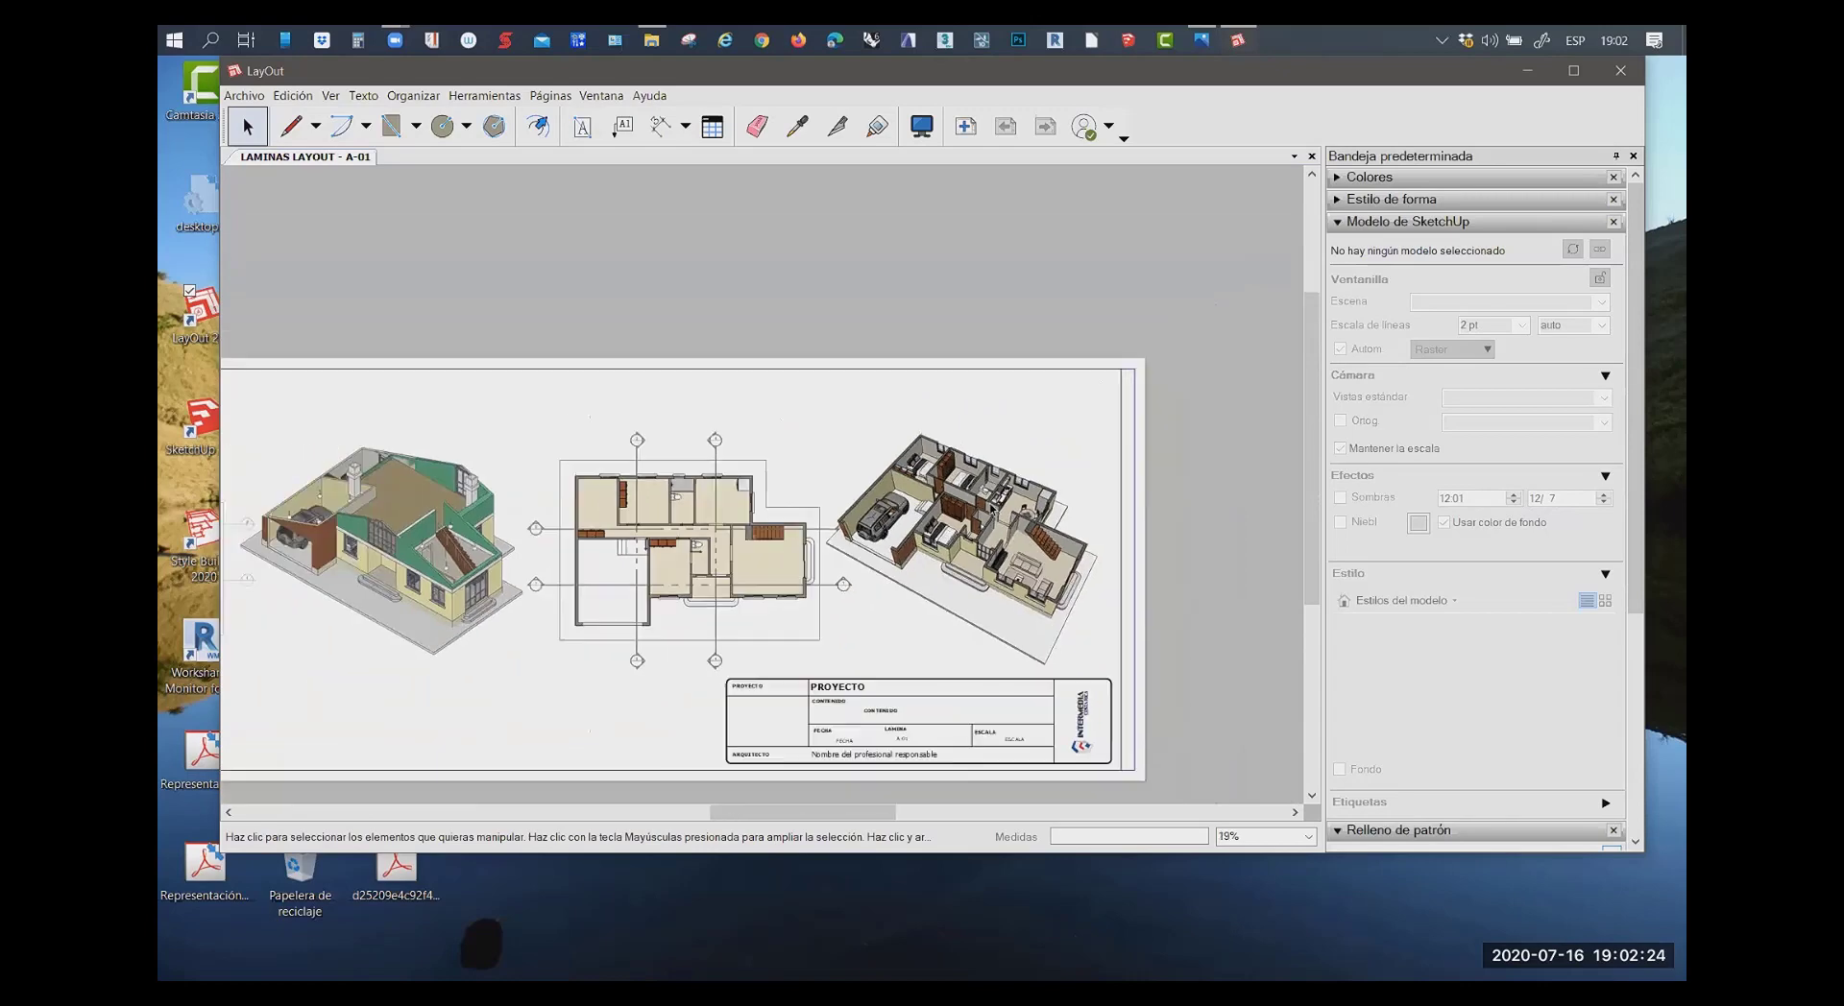
scroll(1000, 583, "down", 1)
scroll(964, 580, "down", 1)
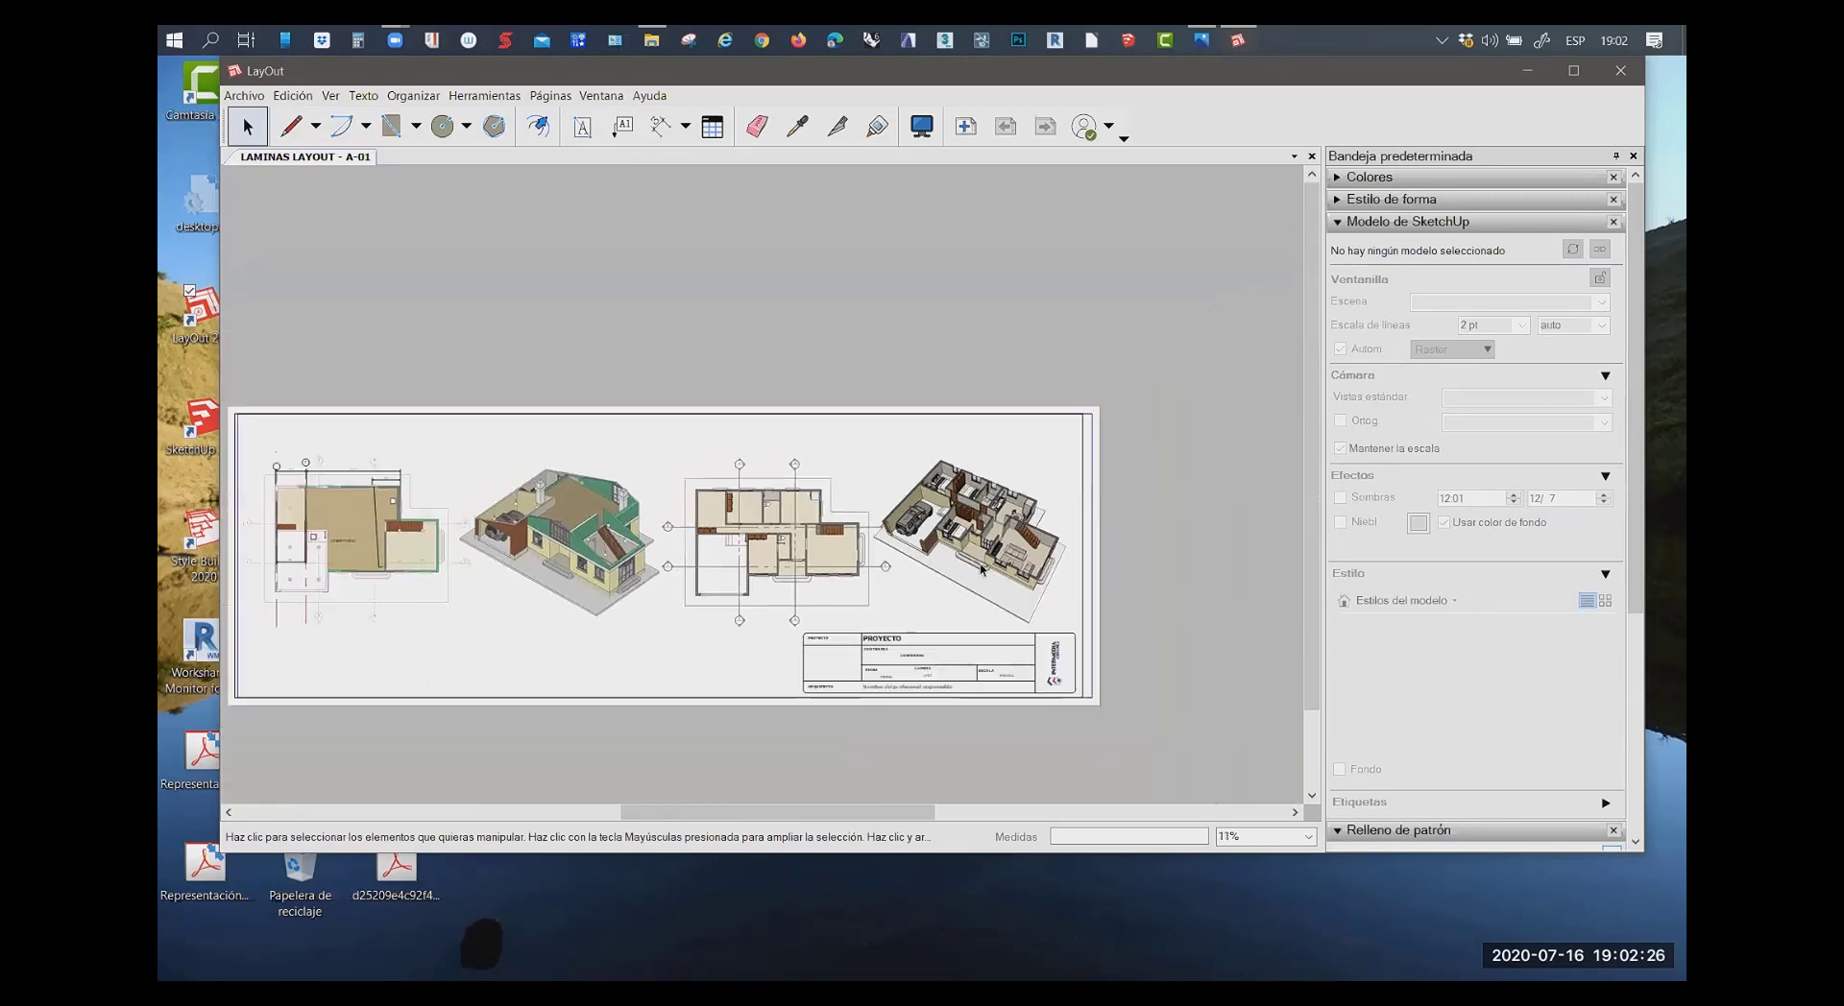
scroll(494, 608, "down", 1)
scroll(494, 609, "down", 1)
scroll(613, 443, "up", 2)
scroll(613, 444, "up", 1)
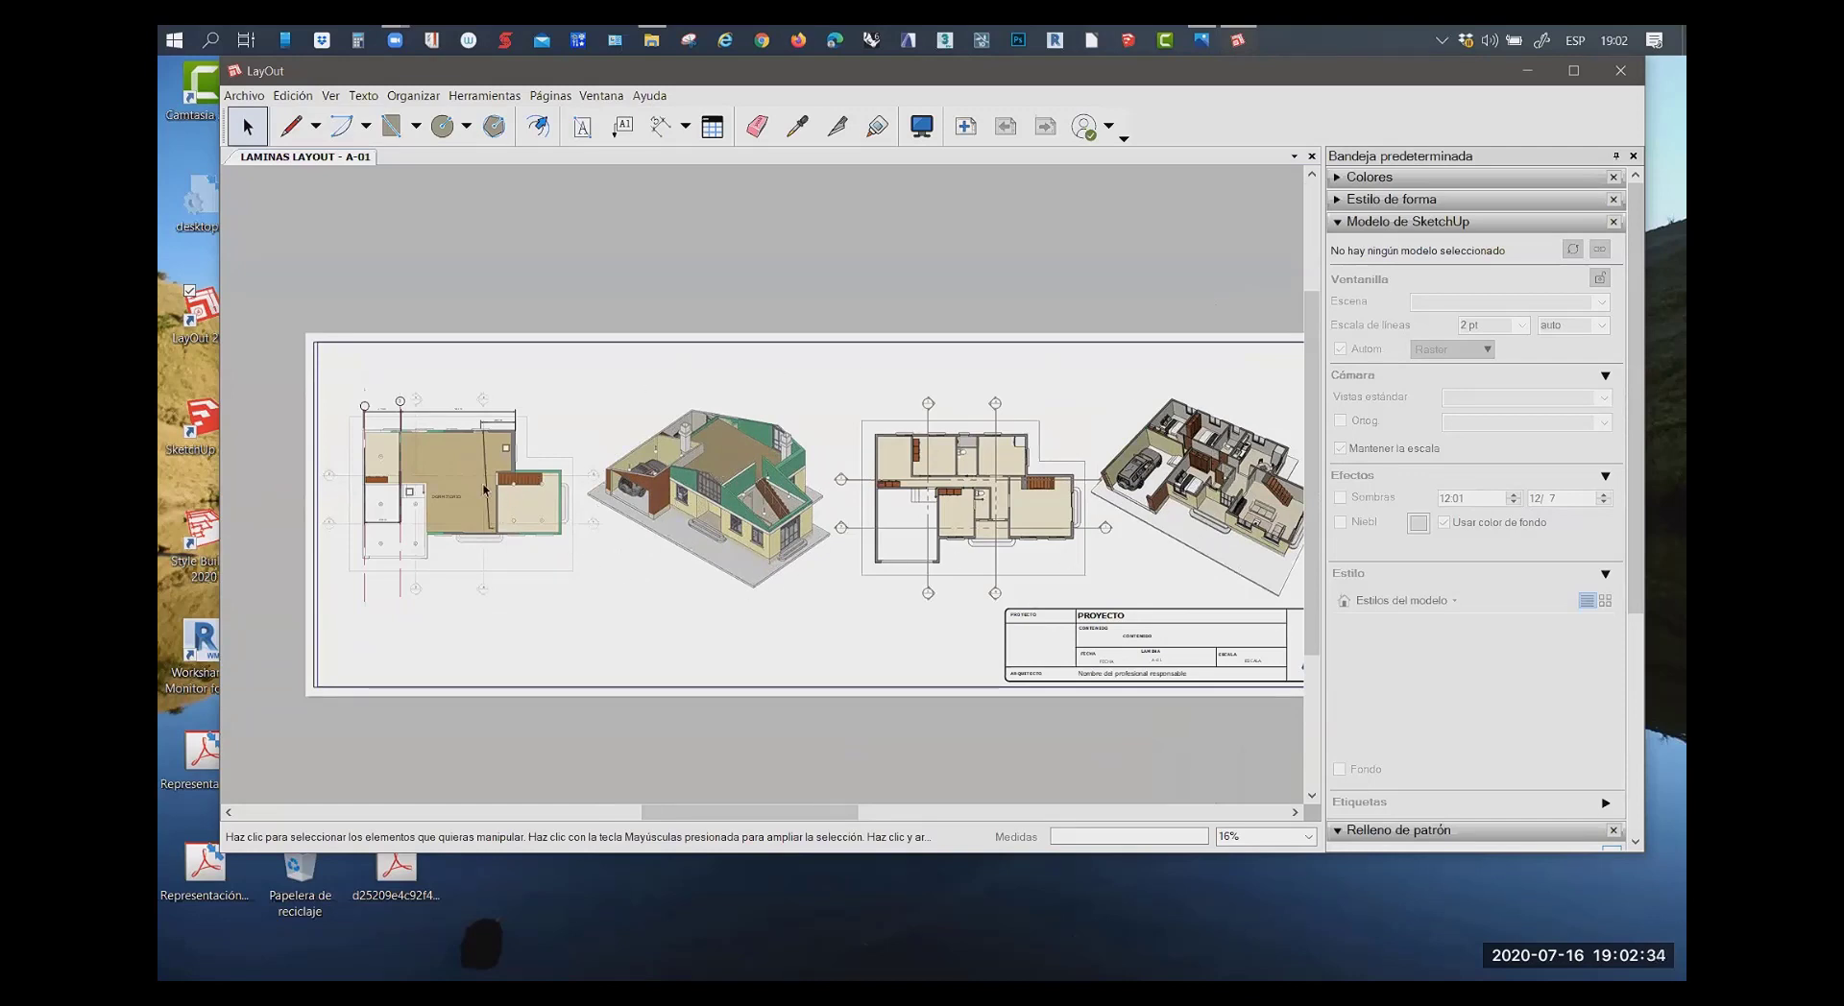
scroll(591, 522, "down", 1)
scroll(552, 509, "down", 1)
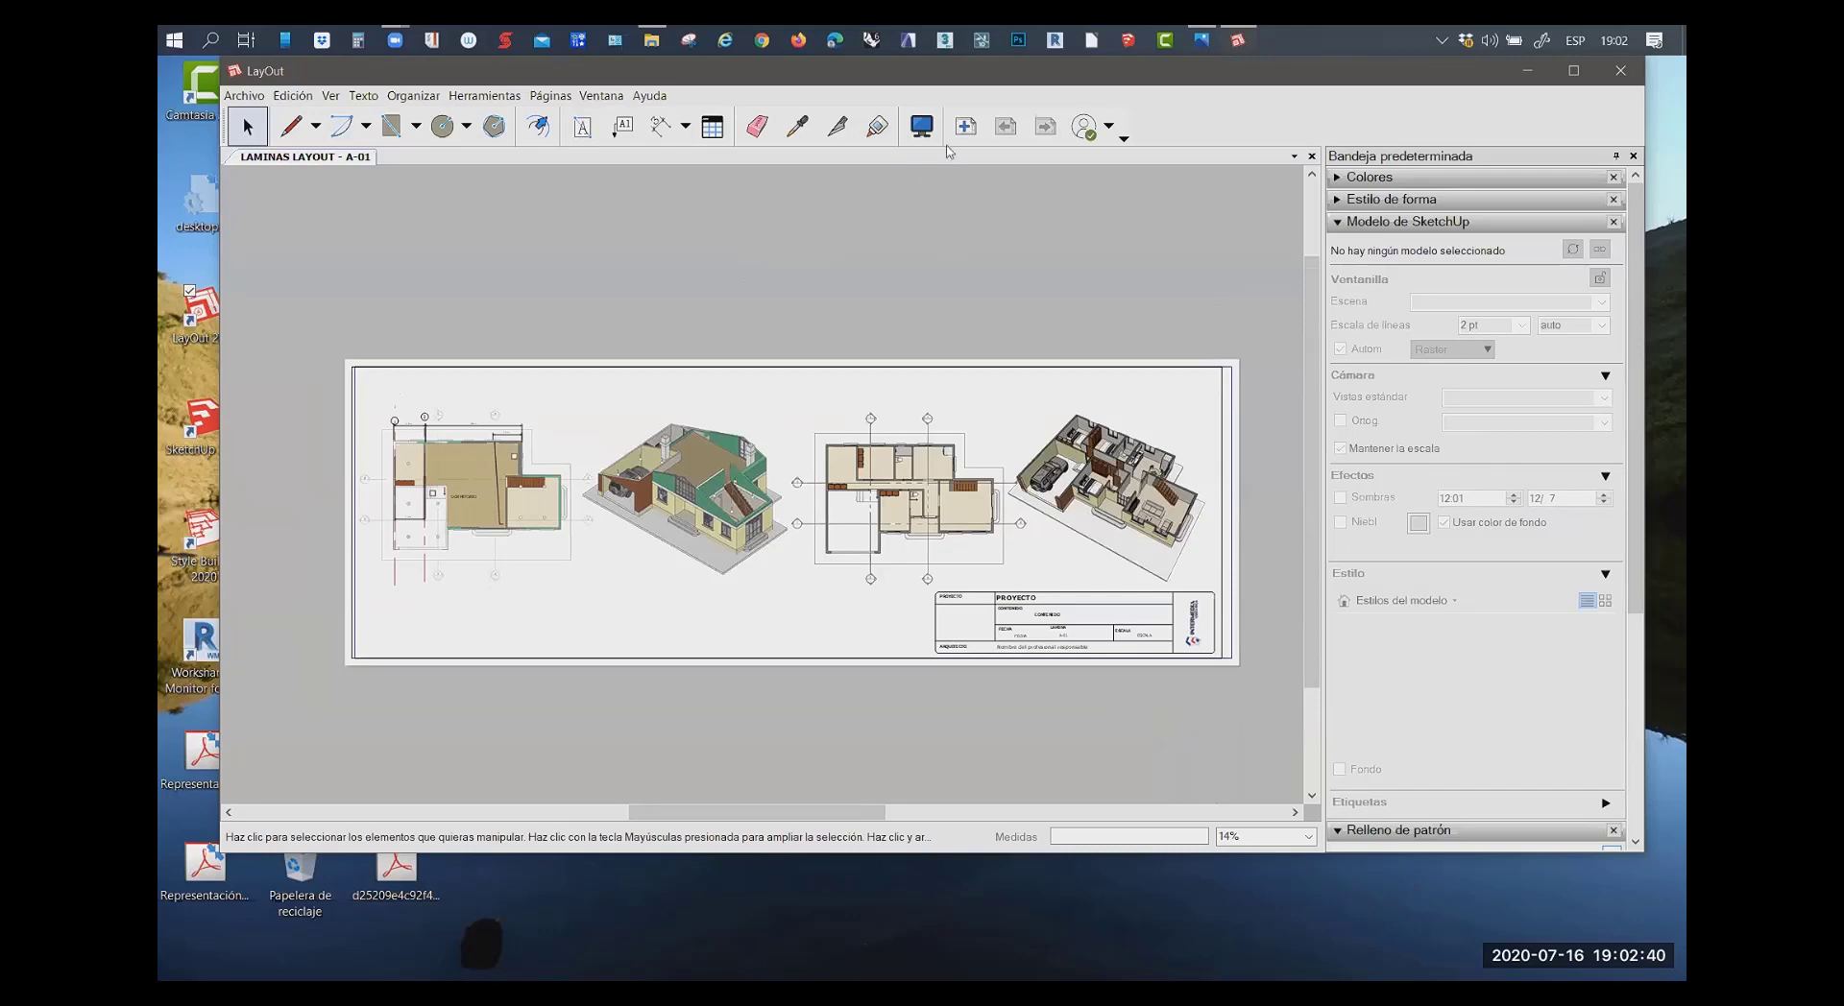
left_click(922, 125)
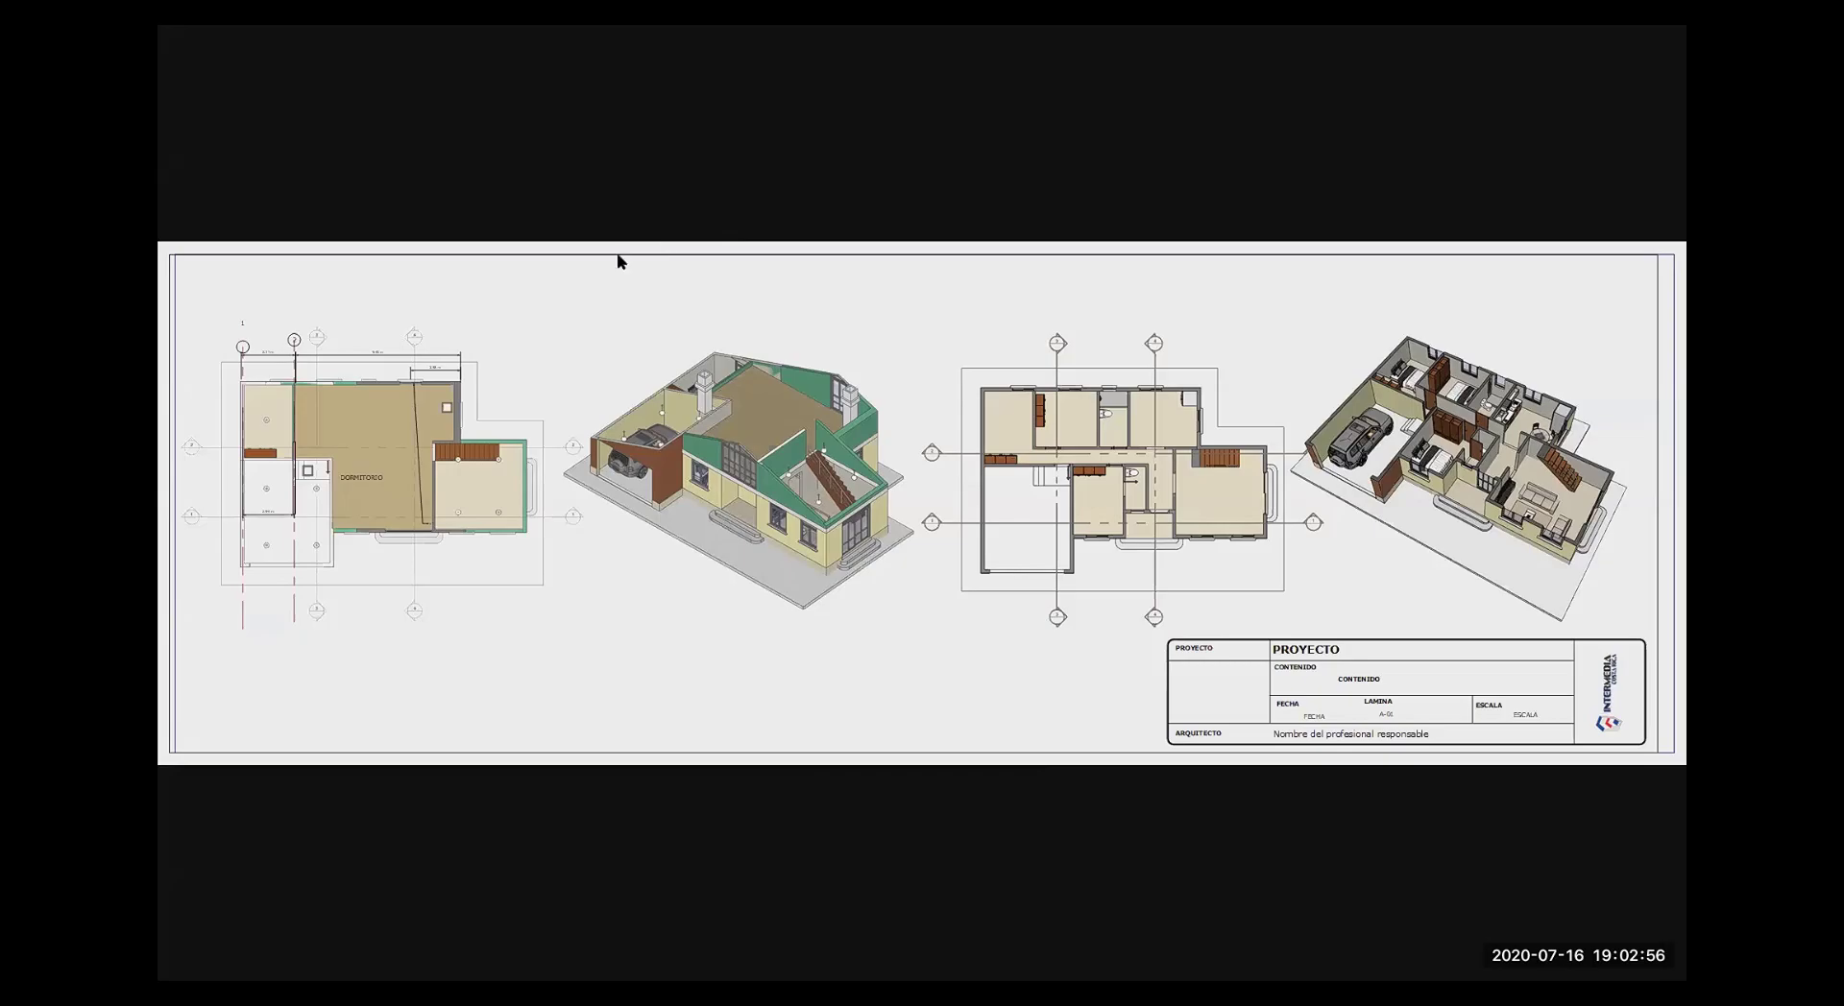
key("Escape")
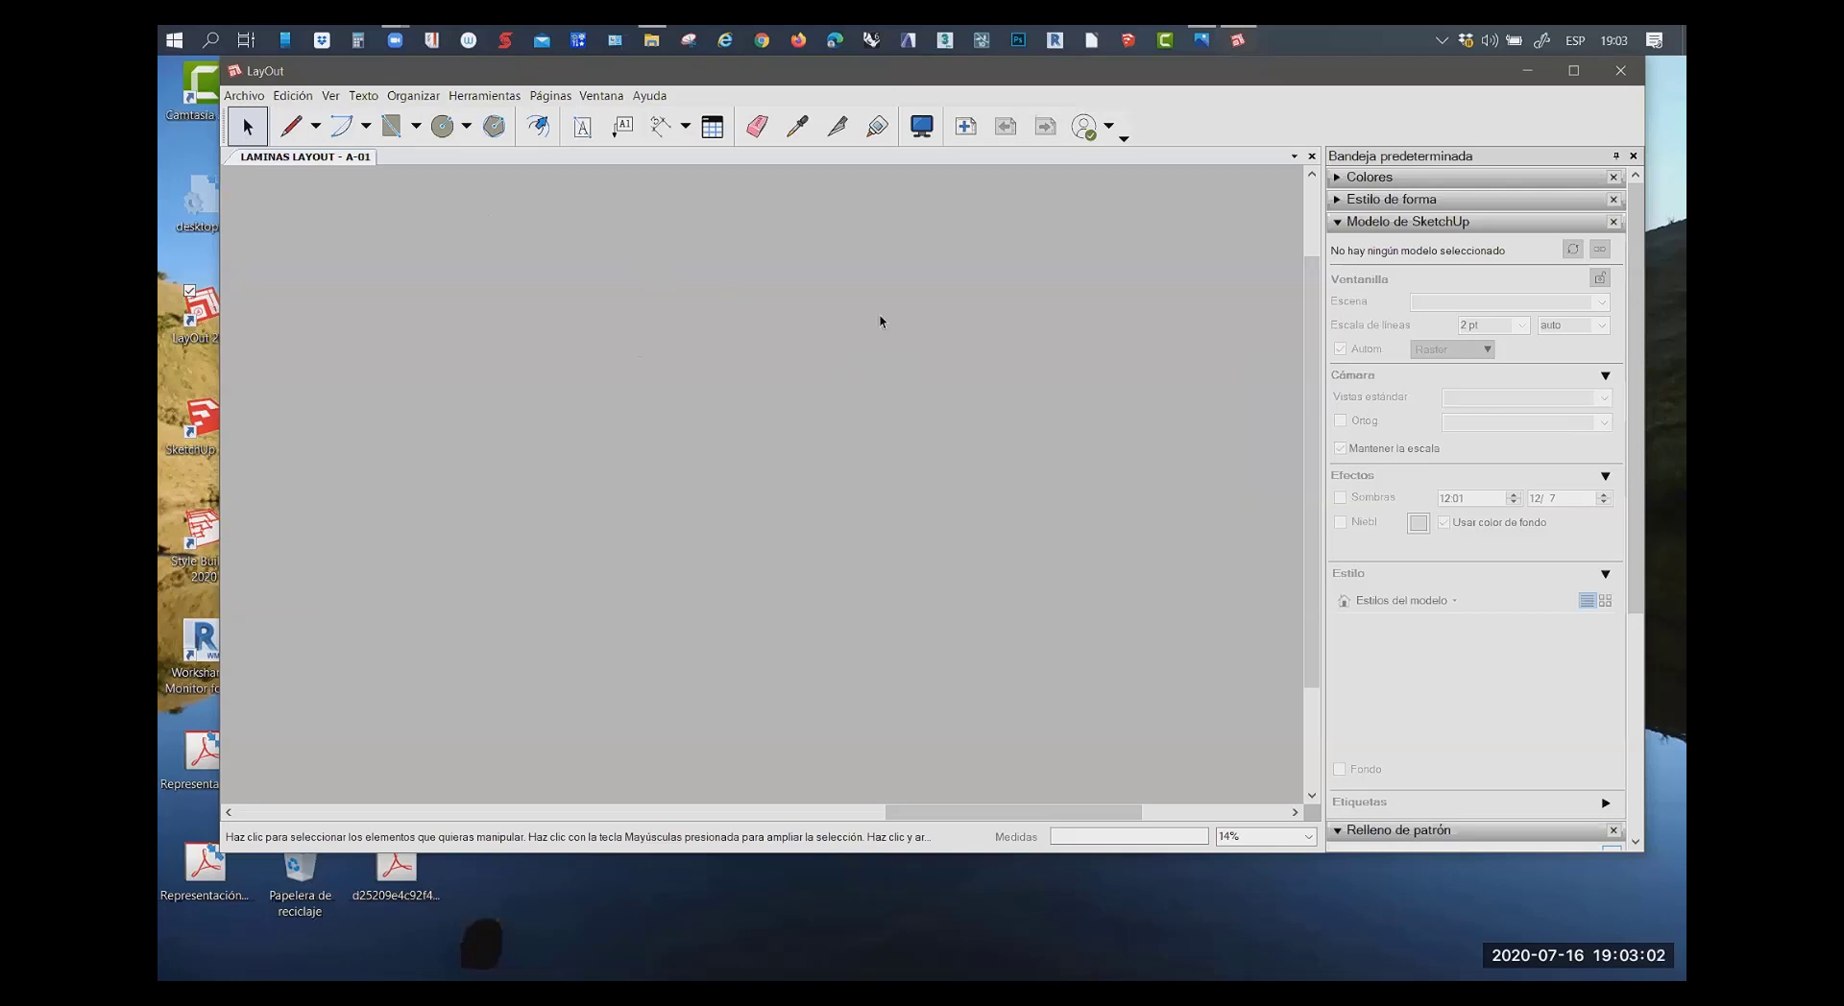
Pan and scroll around the sheet, then fit the whole page in the window
scroll(874, 321, "up", 1)
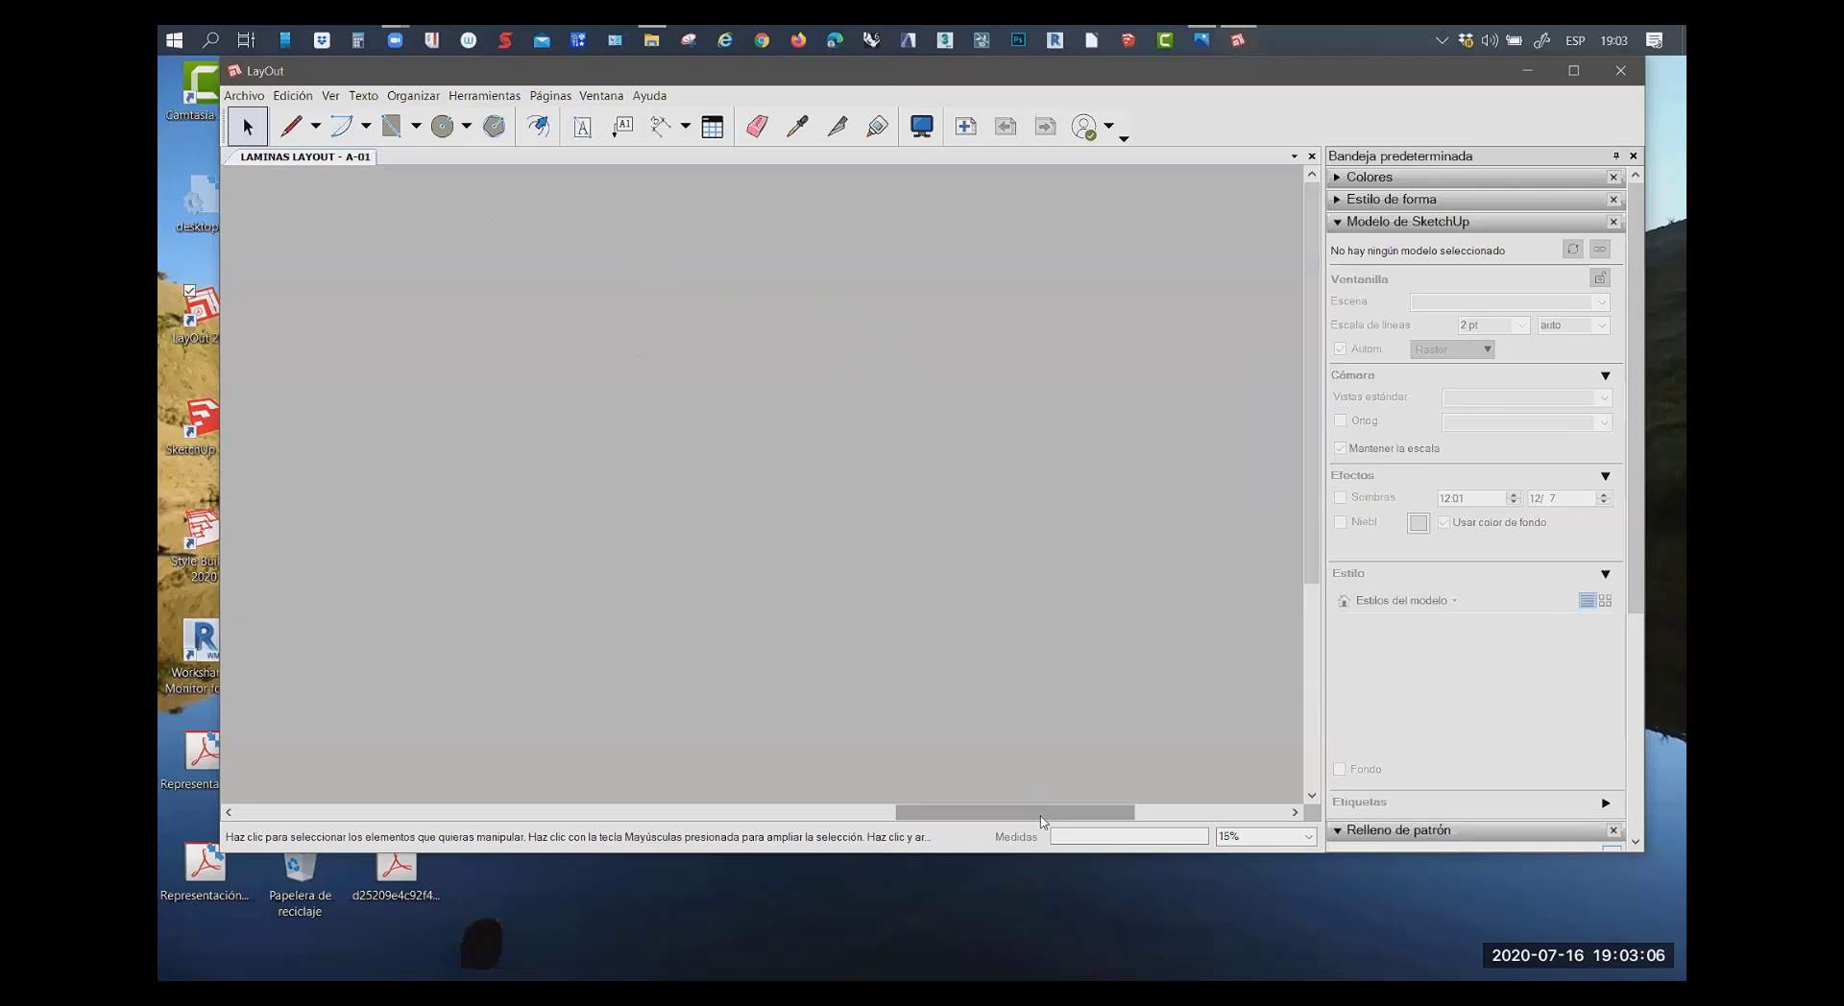
left_click_drag(1054, 809, 356, 808)
scroll(551, 400, "down", 1)
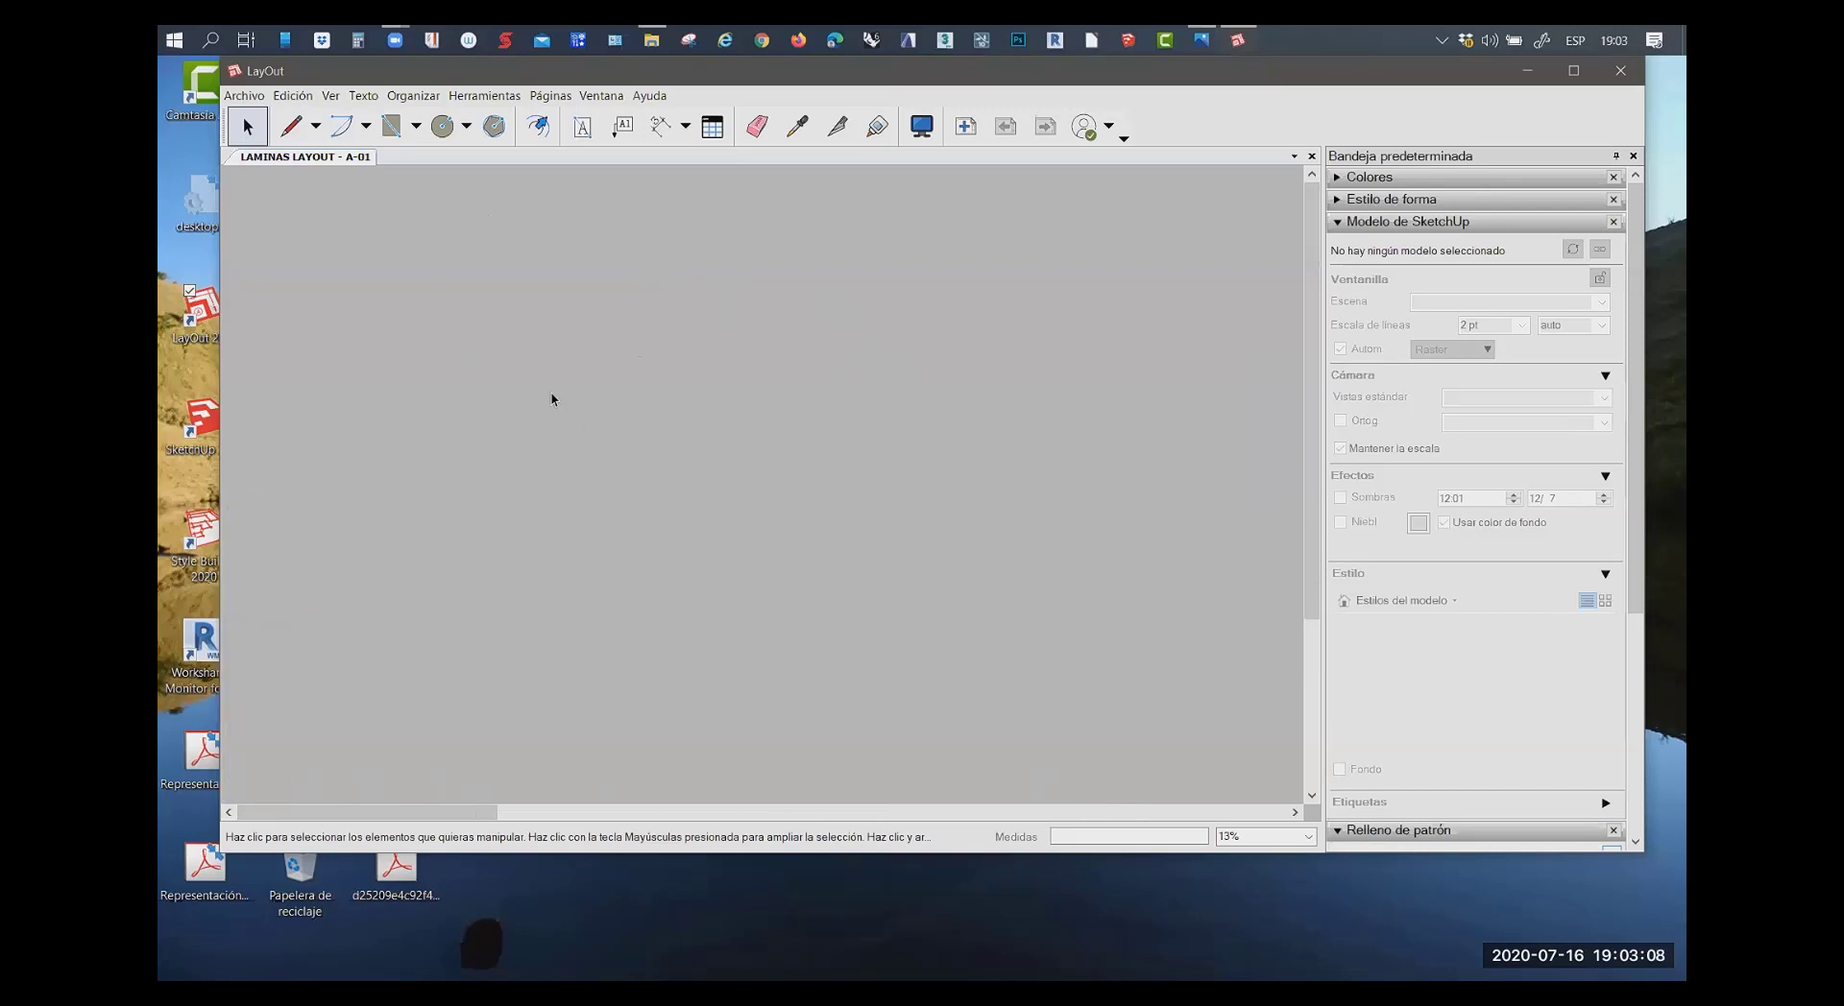
scroll(580, 426, "down", 2)
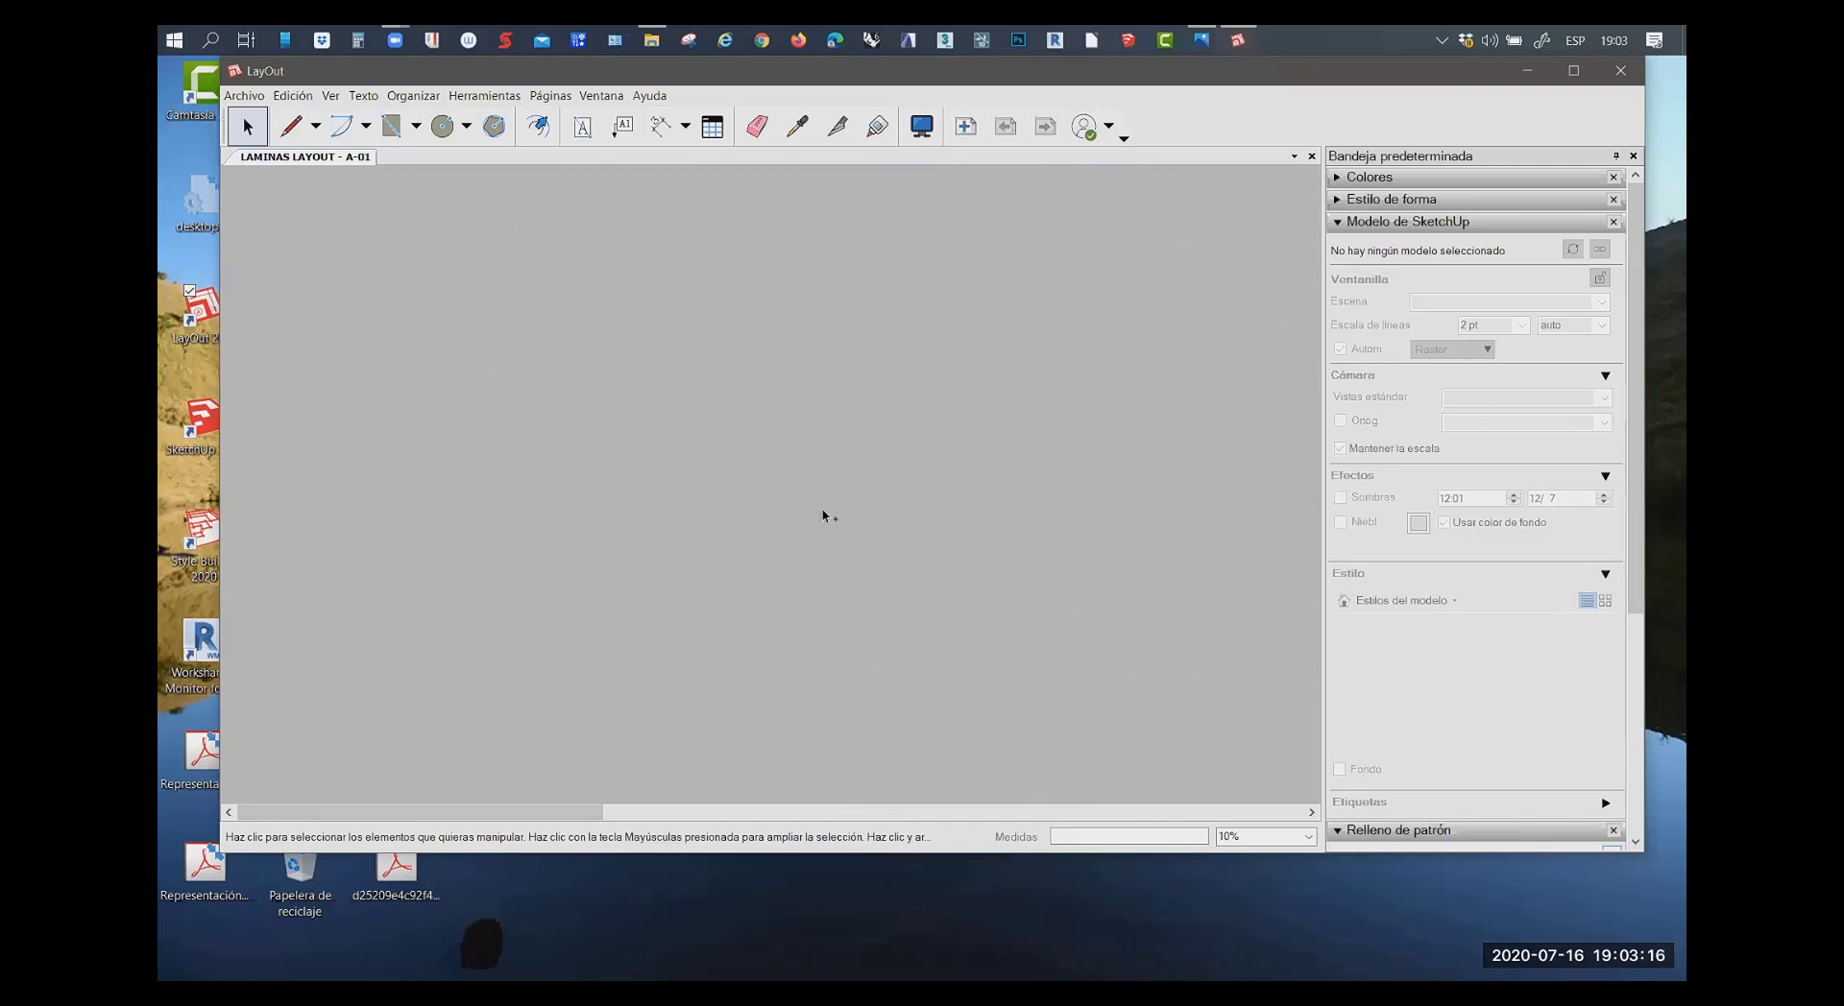
left_click(1308, 837)
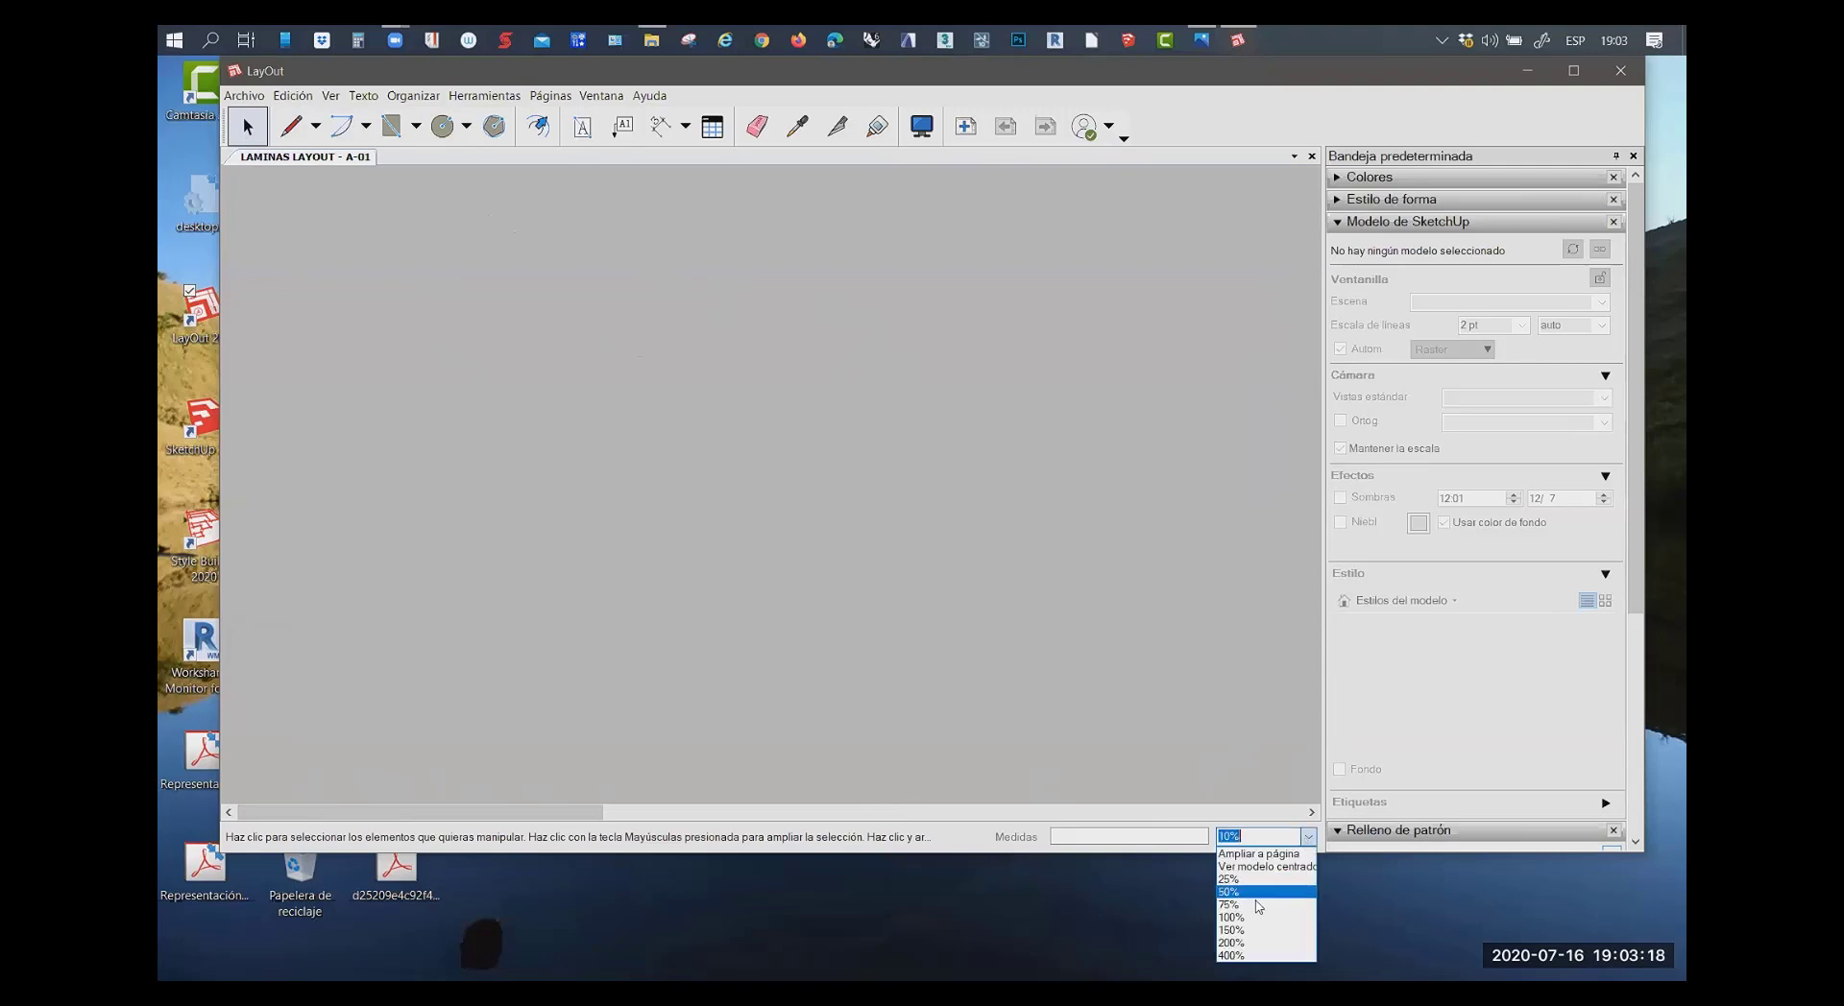
left_click(1281, 853)
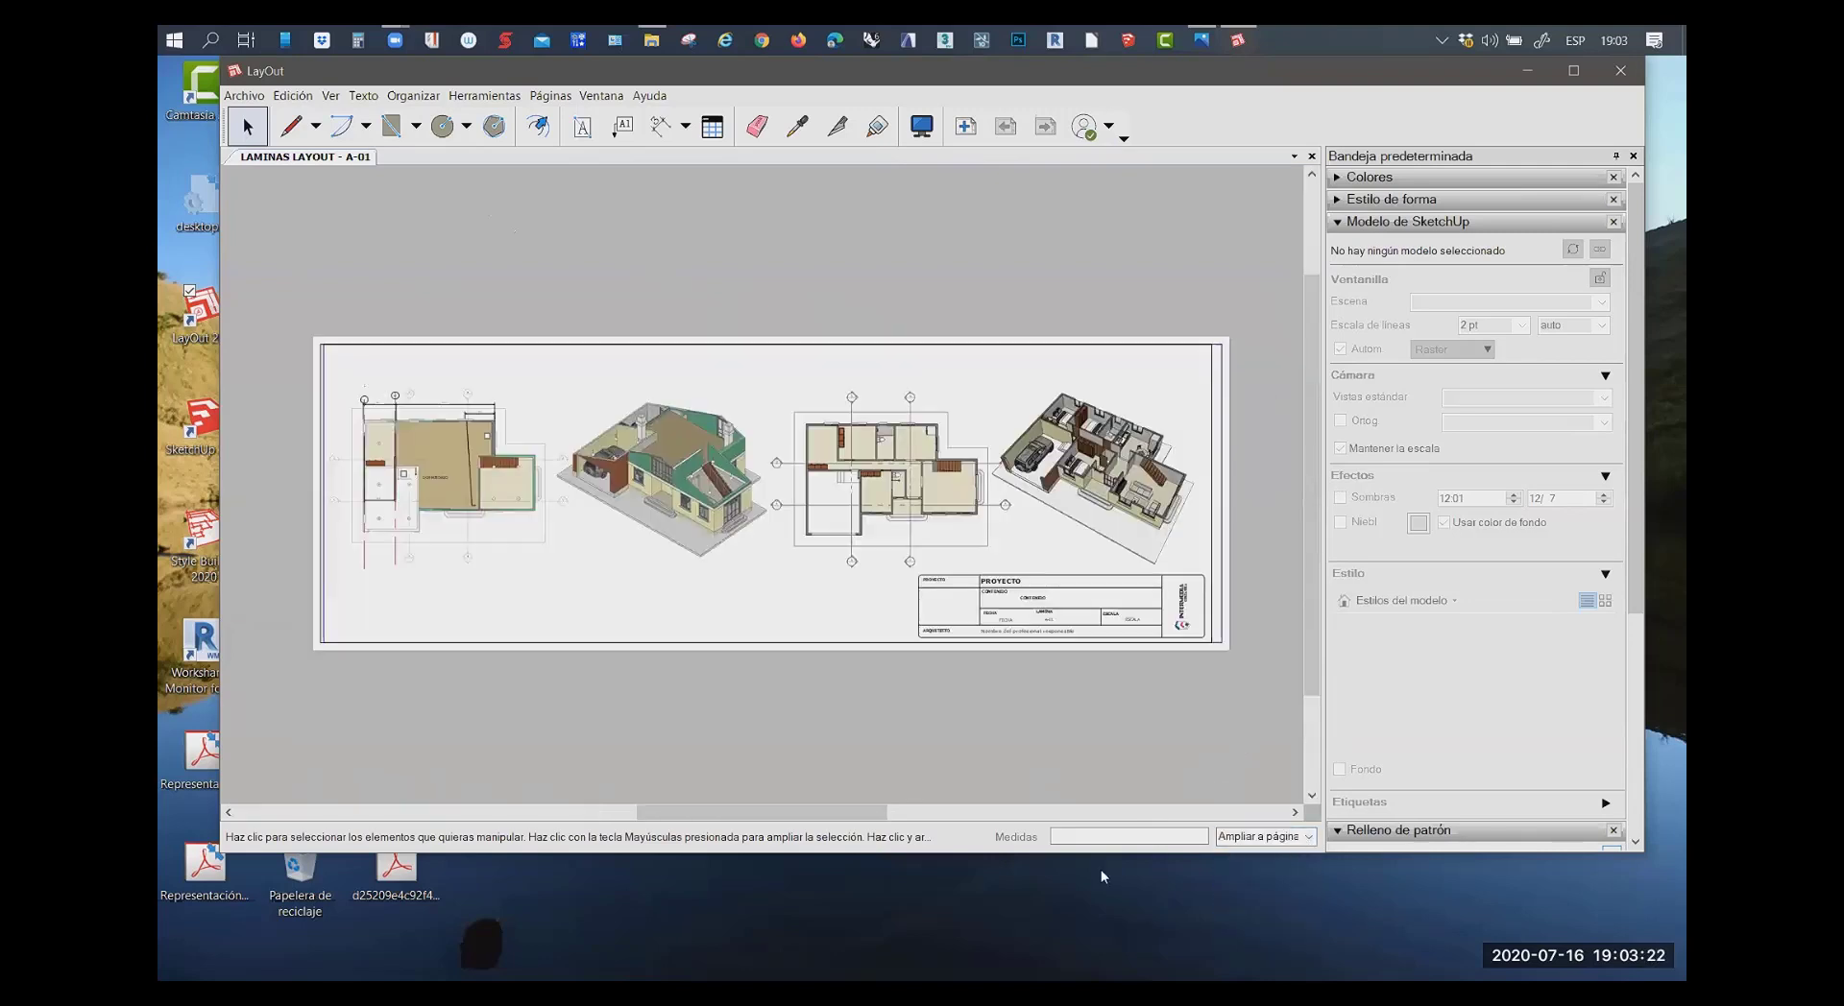
Center the view on the drawn content, then fit the page in the window again
left_click(1308, 837)
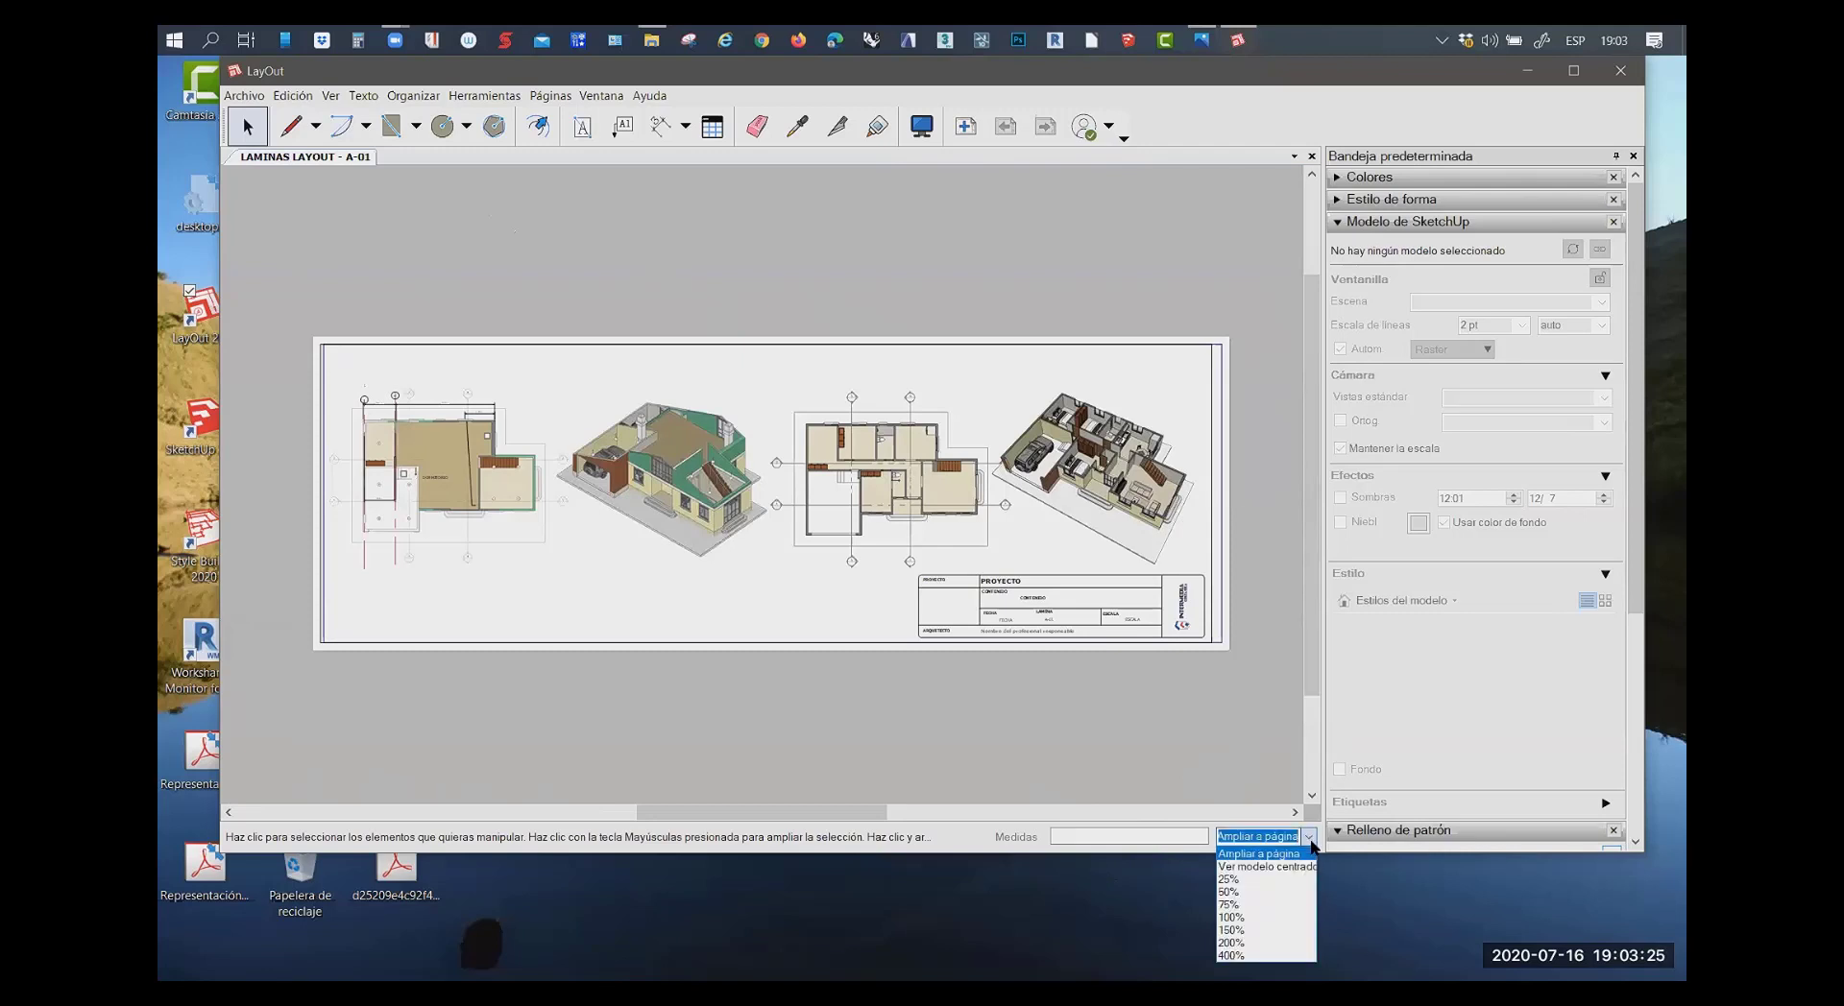
left_click(1138, 716)
scroll(1037, 704, "down", 1)
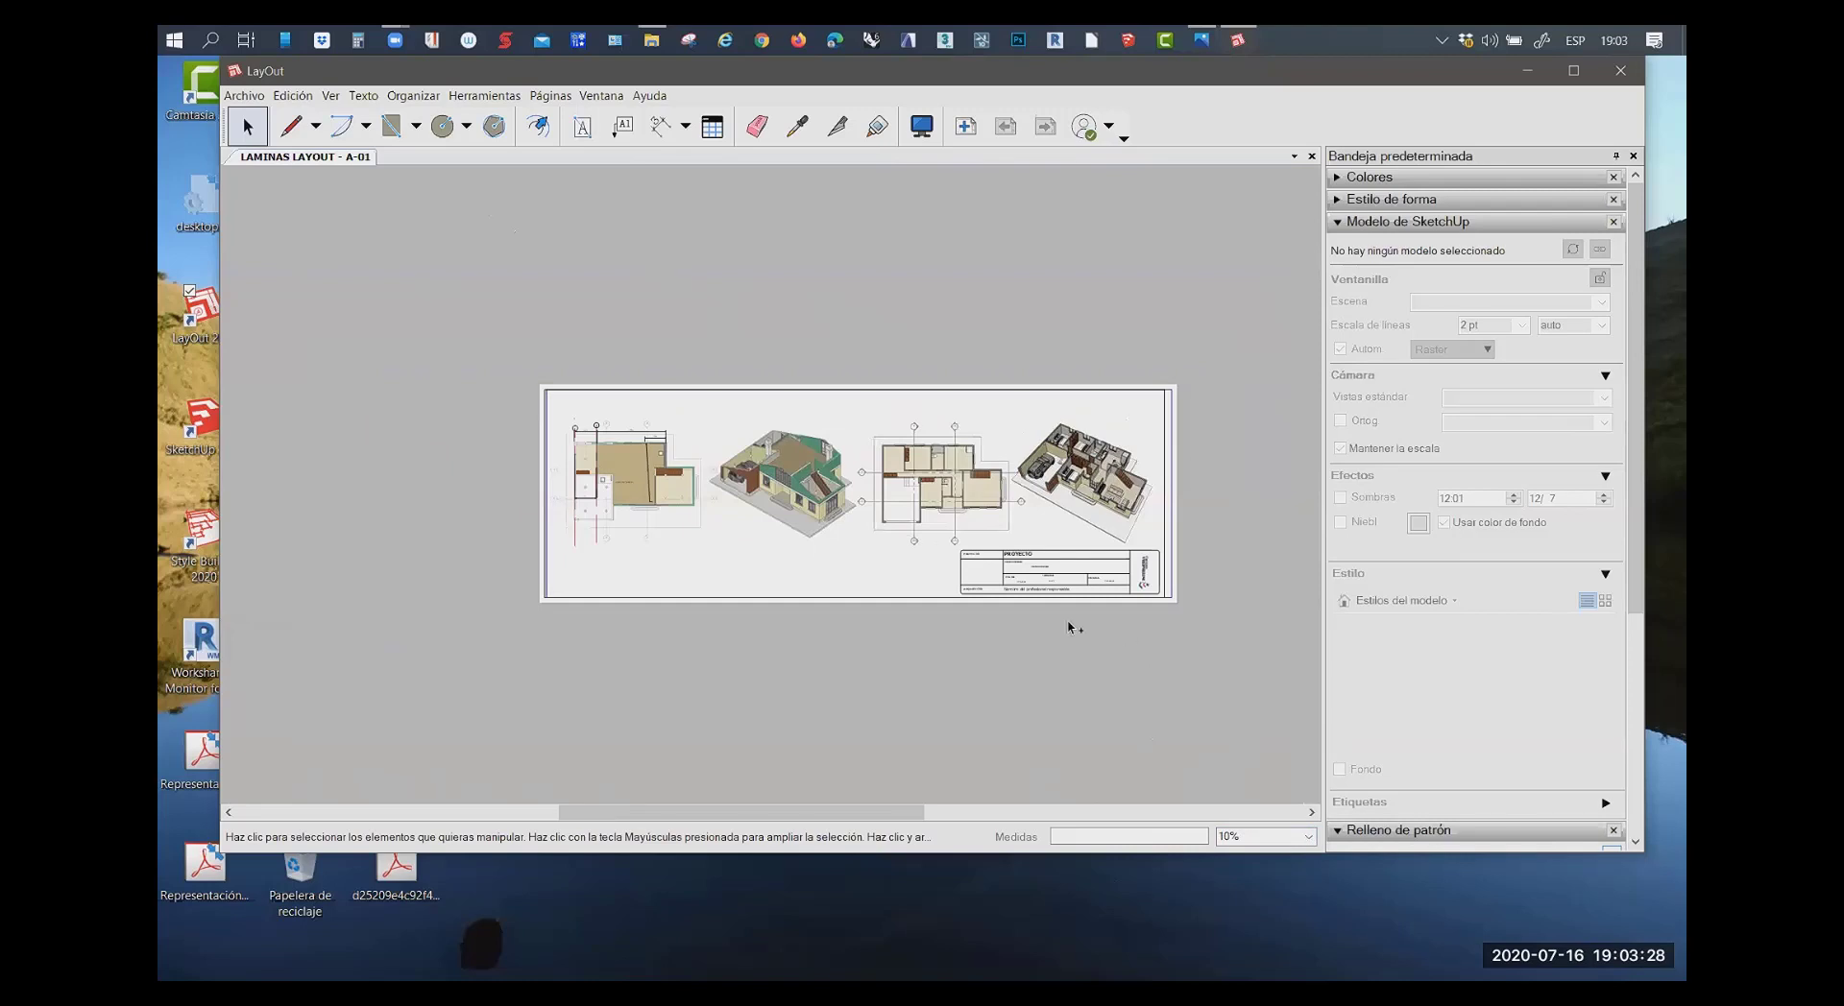
left_click(1311, 838)
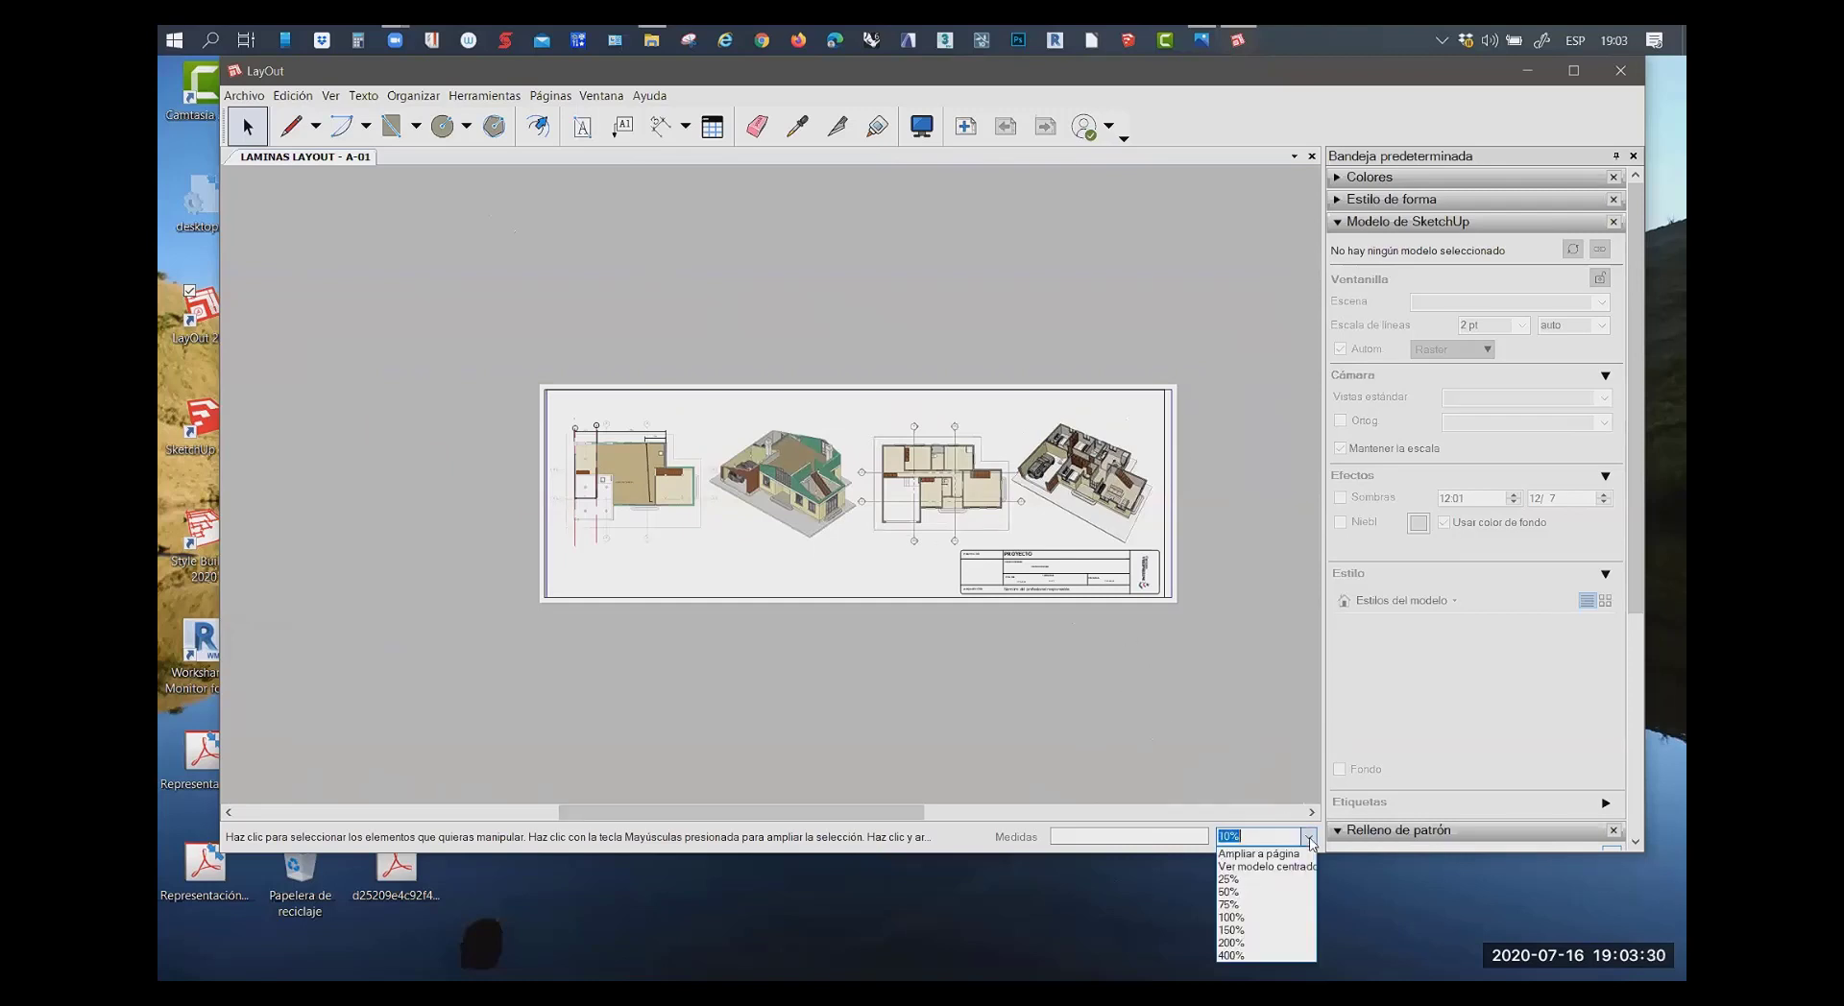
left_click(1266, 872)
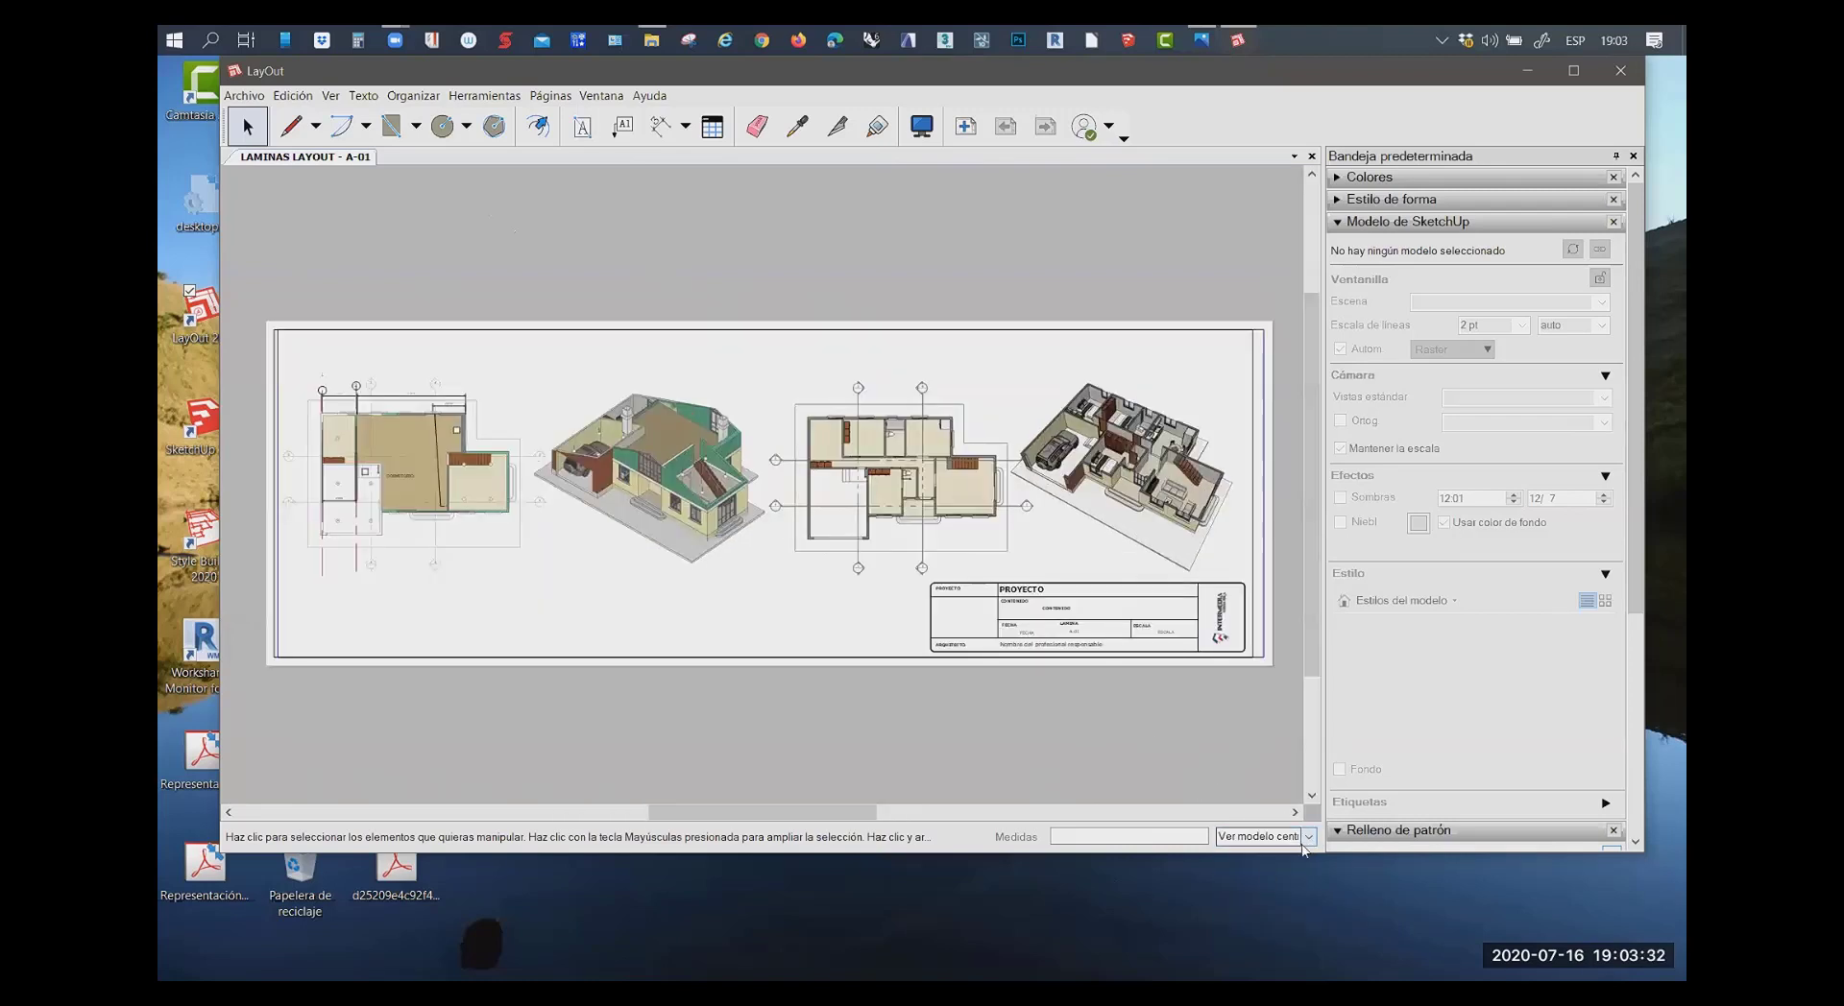
left_click(1308, 837)
left_click(1279, 854)
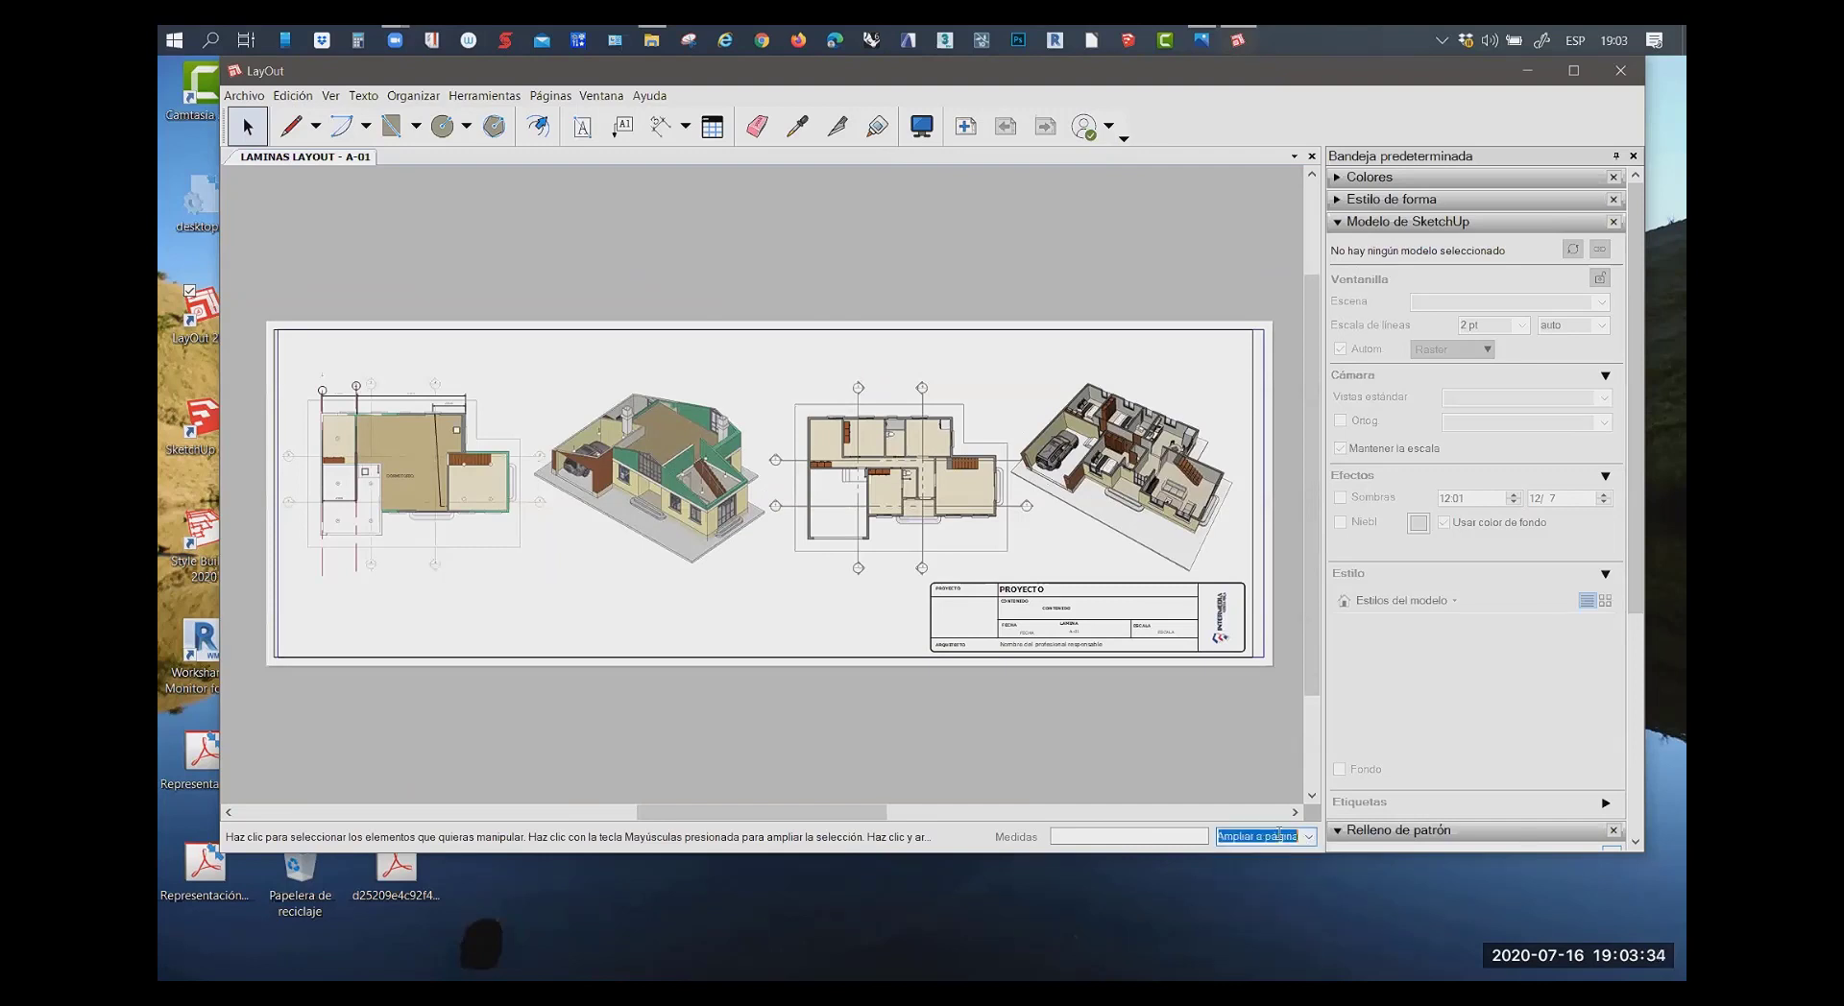
Zoom the sheet to 150%, then 100%, and finally fit the whole sheet in the window
left_click(1306, 840)
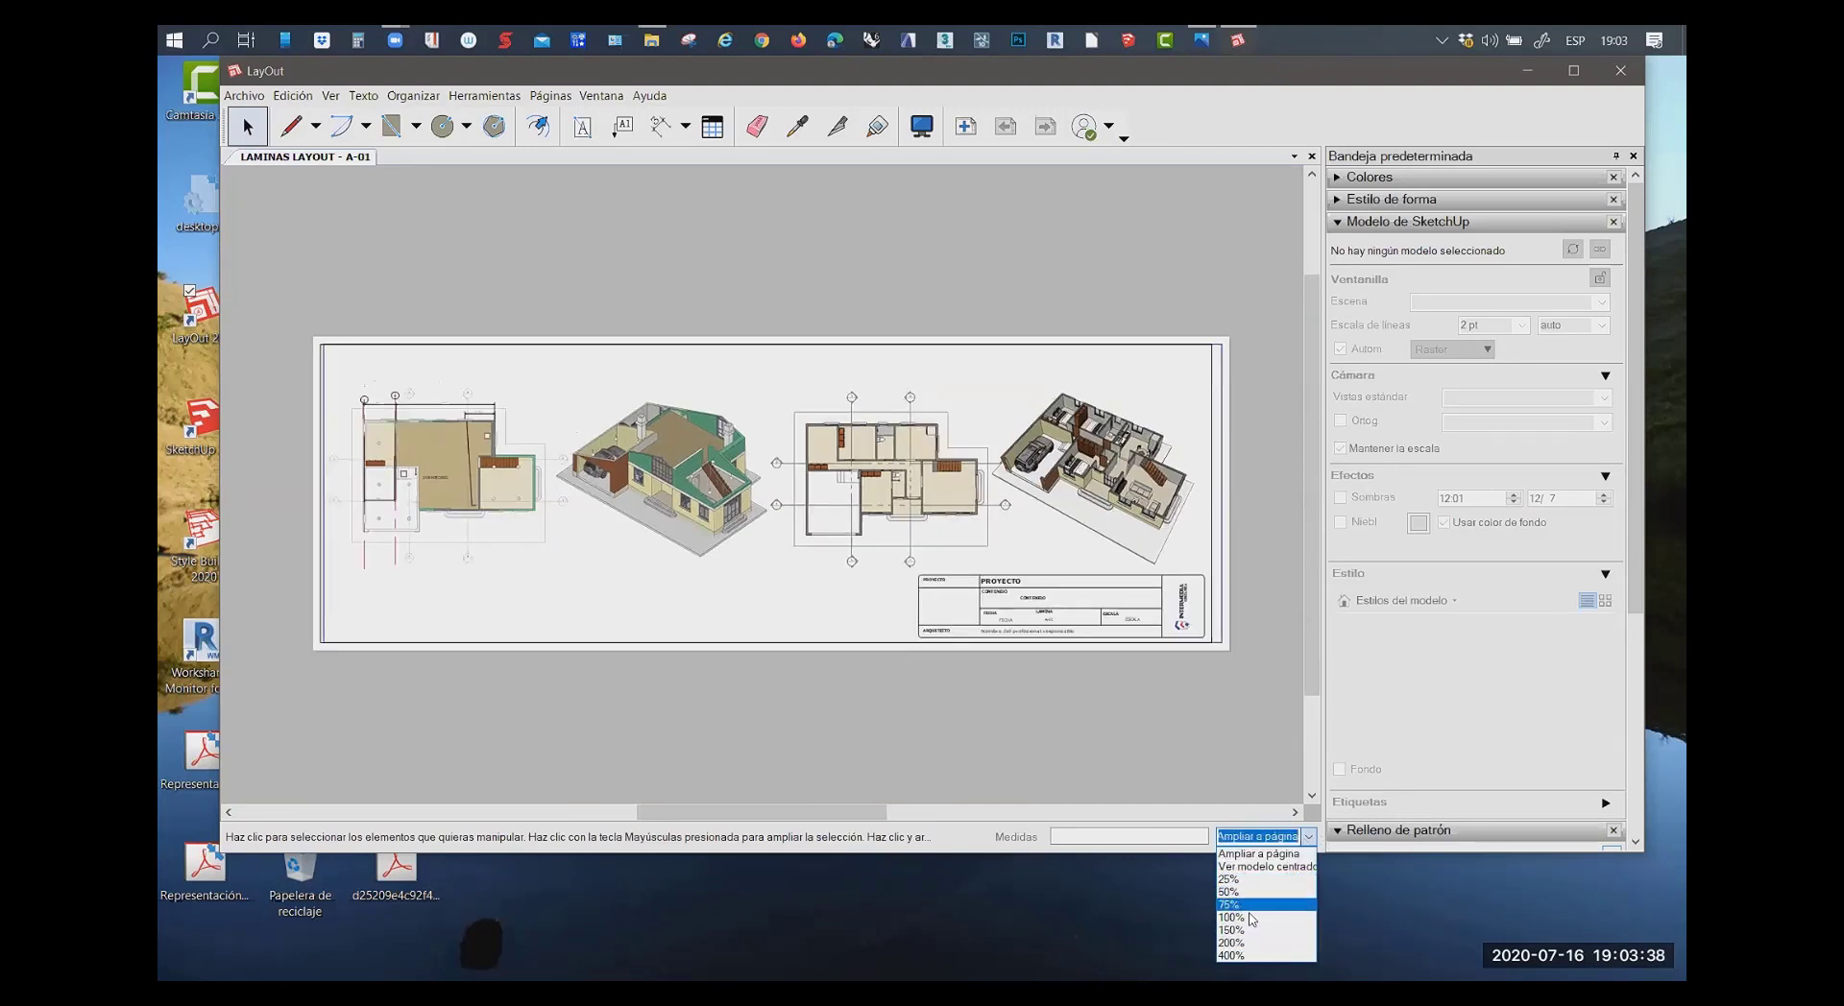
left_click(1249, 930)
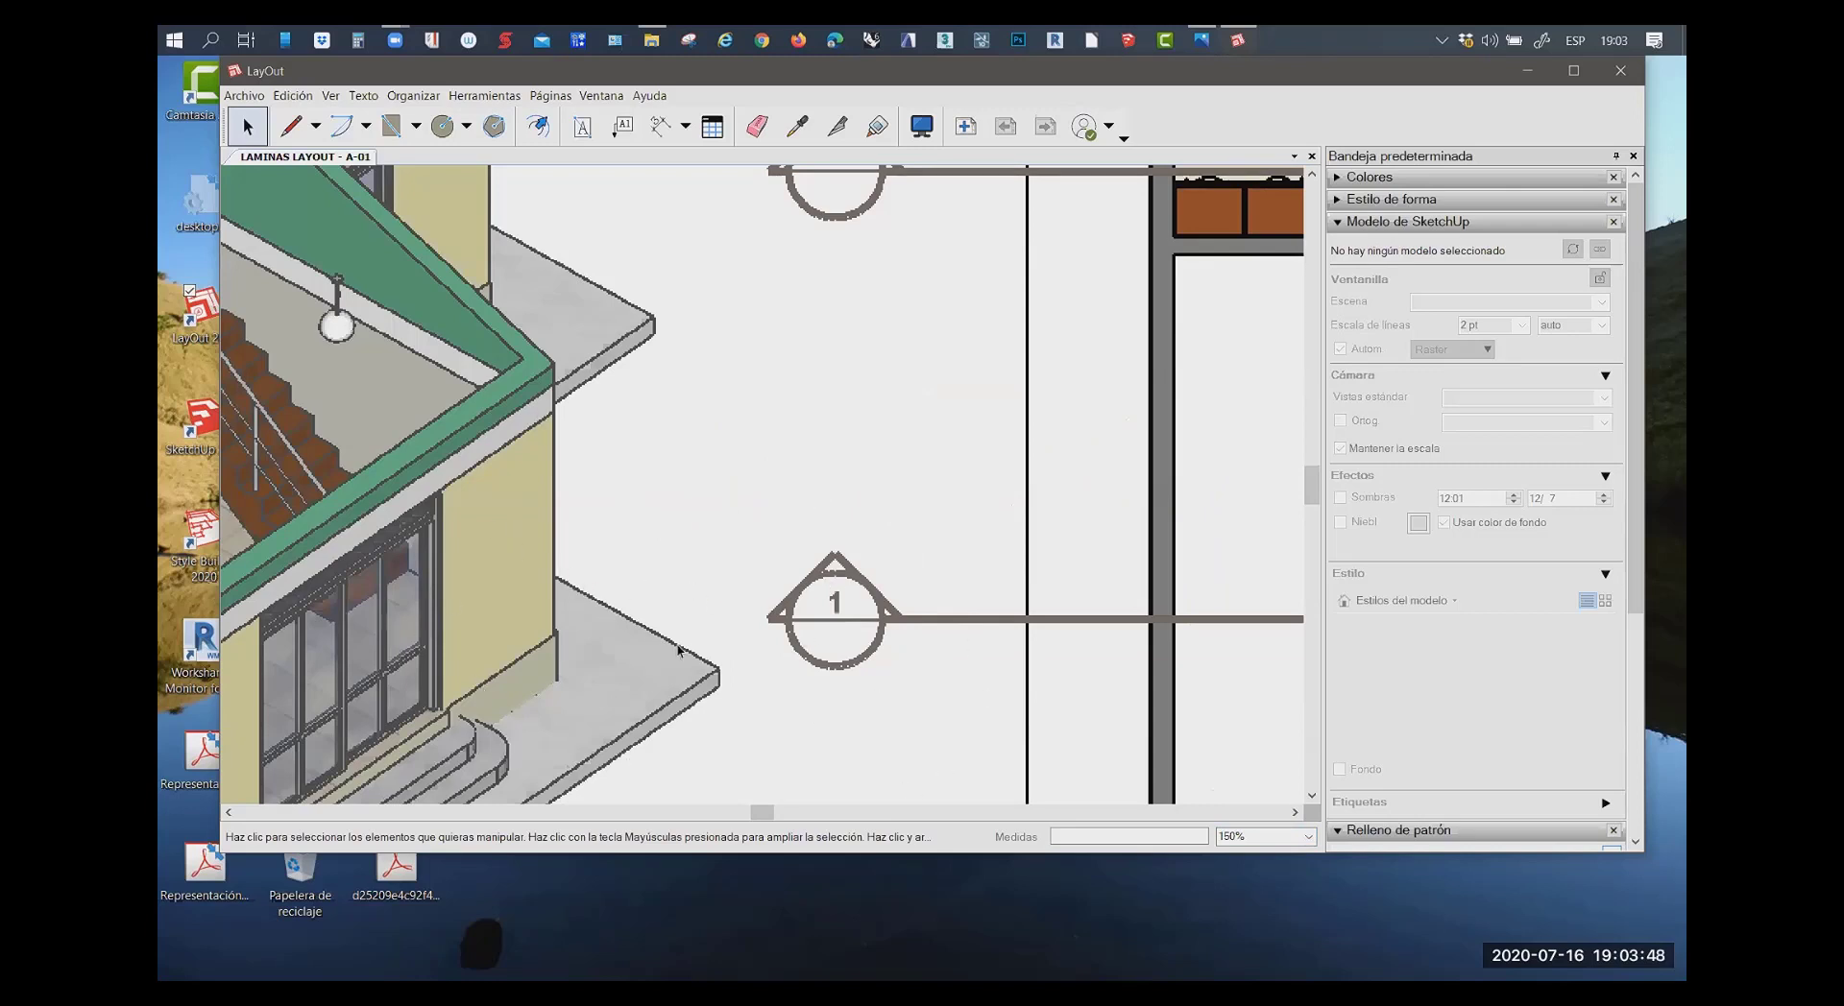
left_click(1271, 839)
left_click(1307, 837)
left_click(1243, 927)
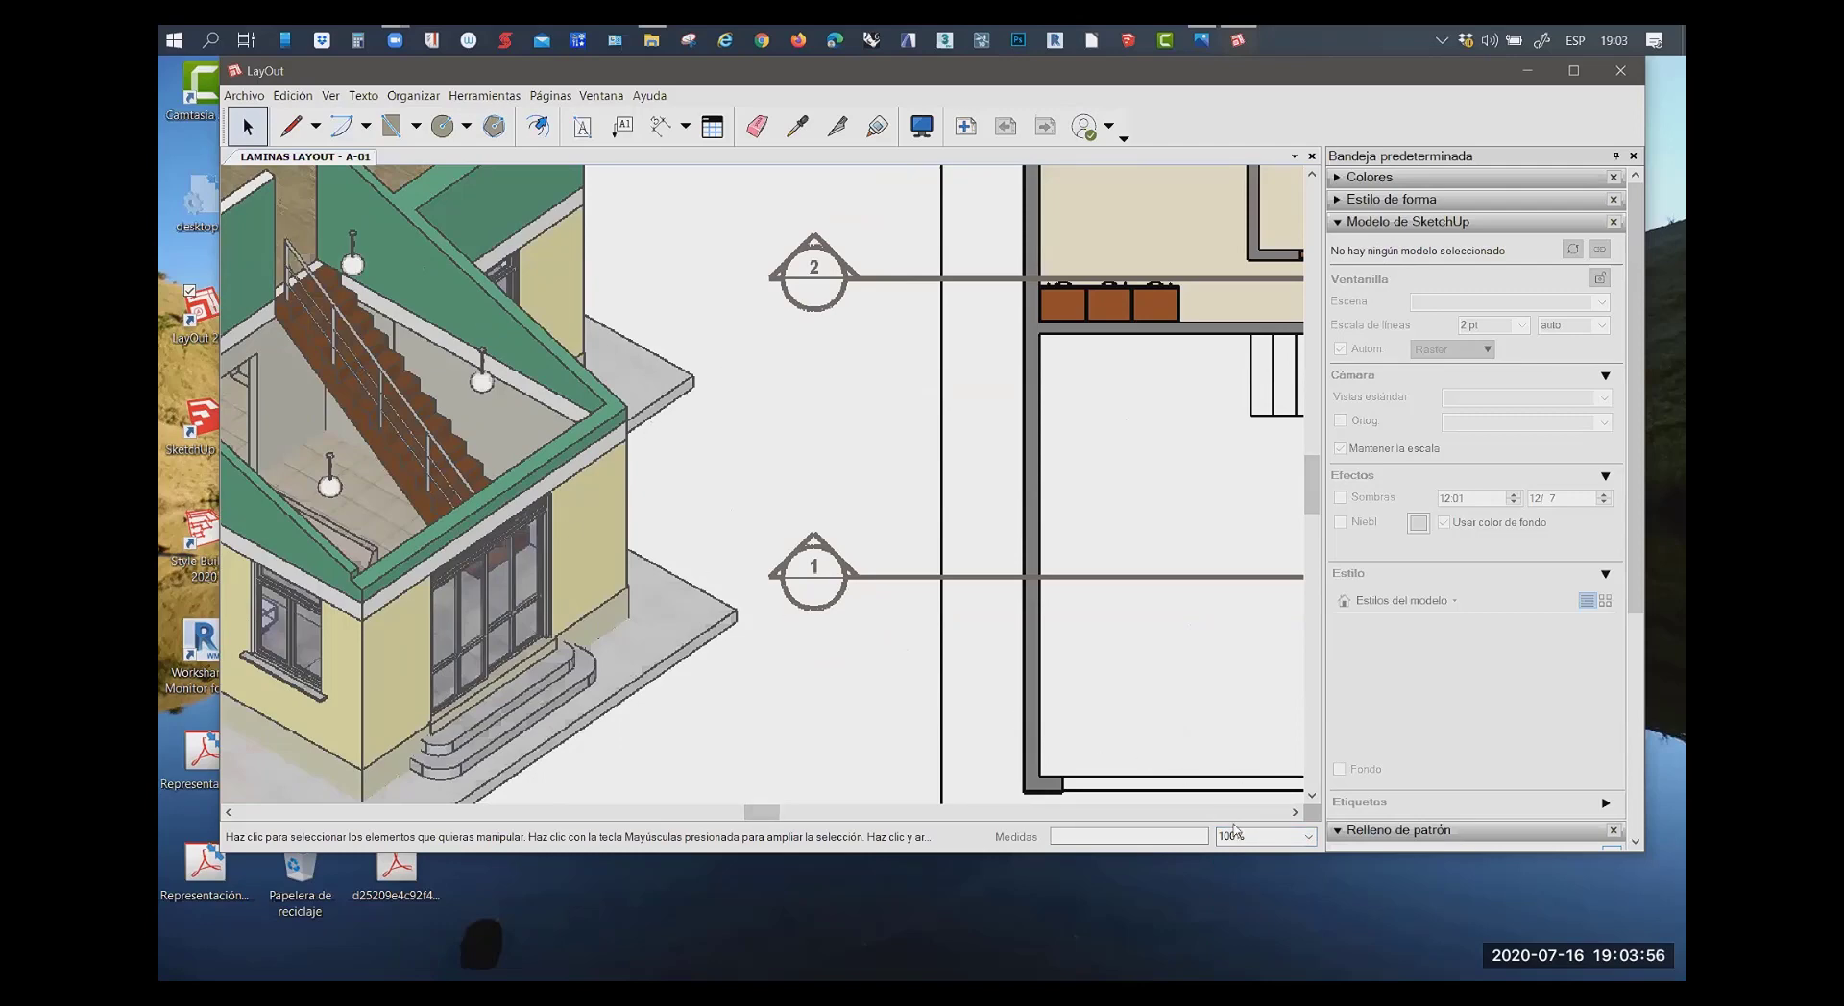
left_click(1308, 838)
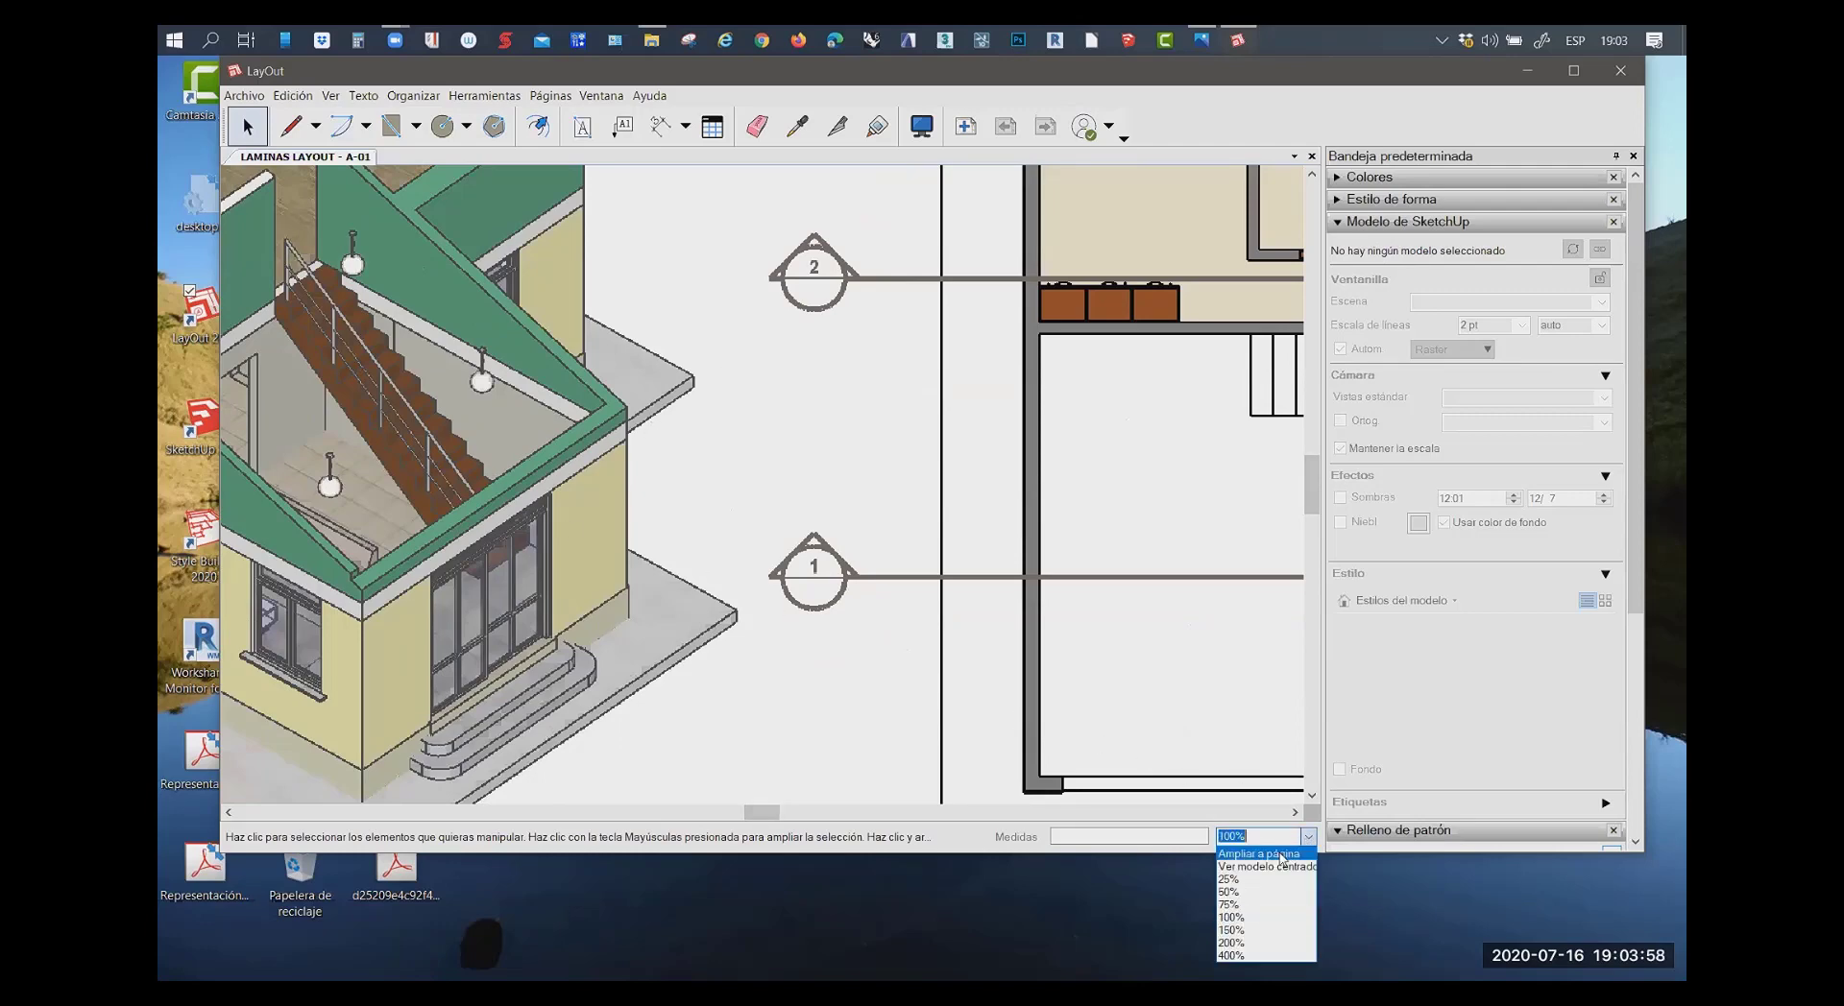
left_click(1283, 853)
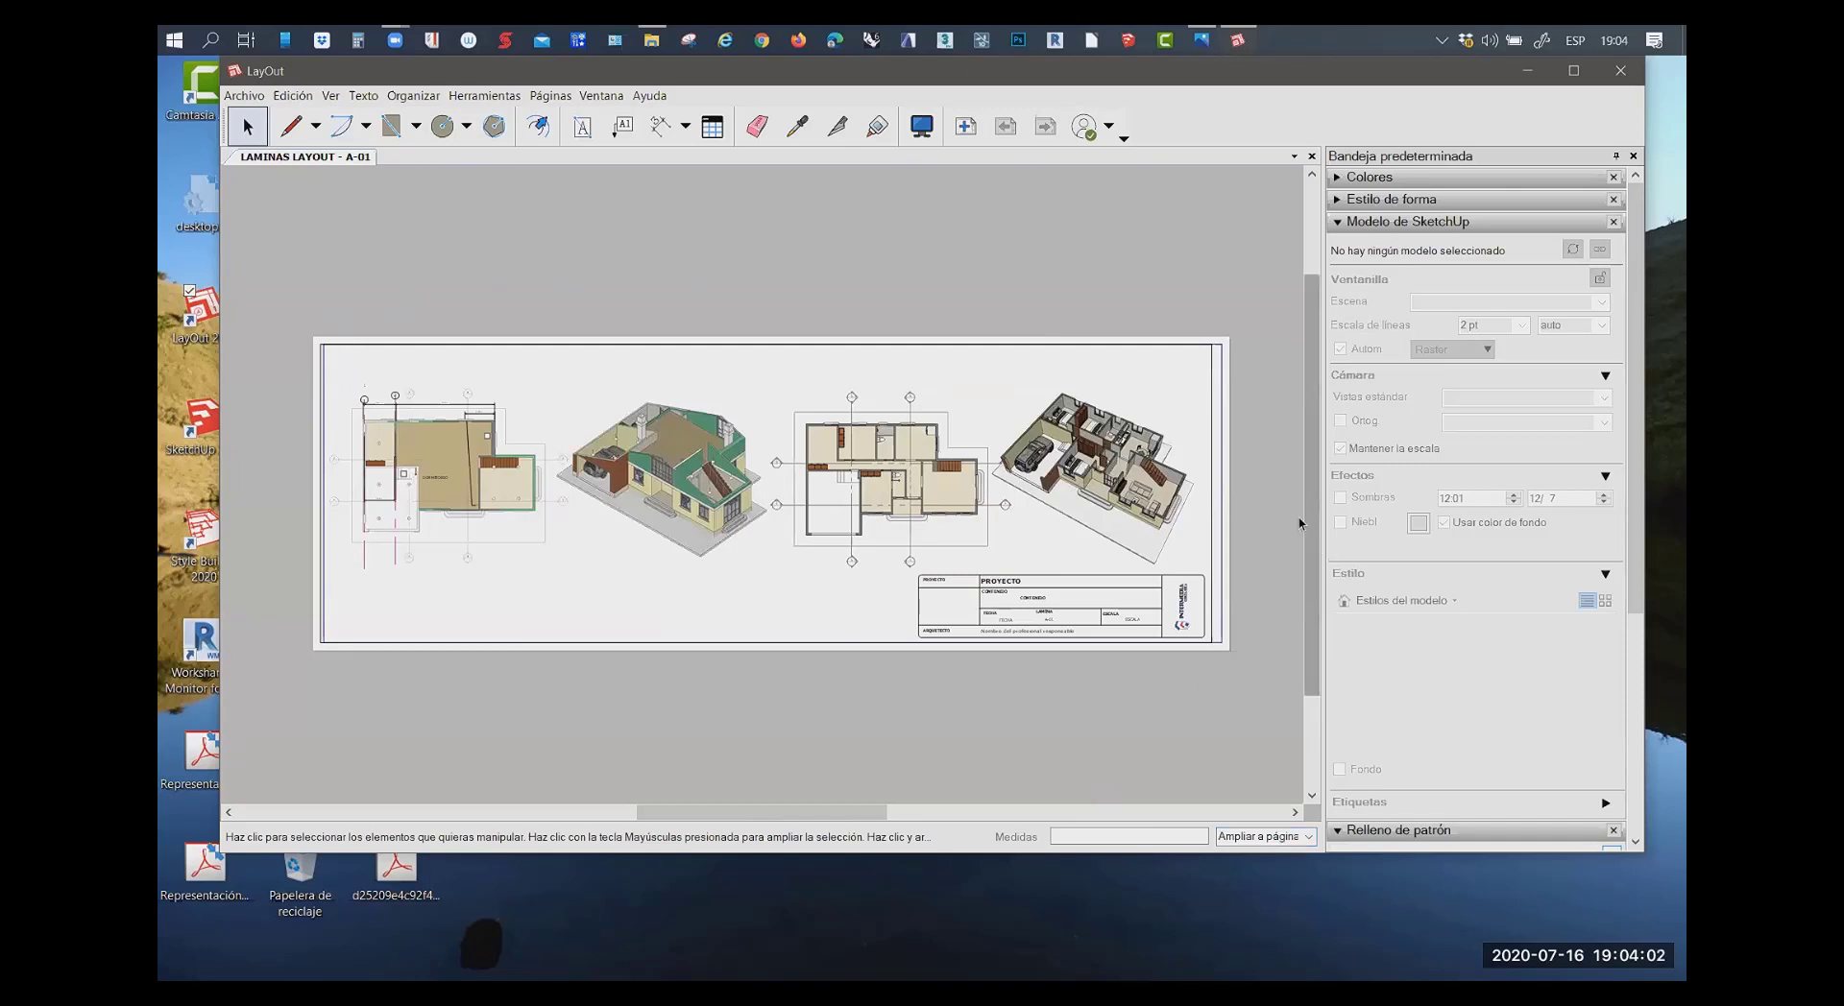
Make En todas las páginas the active layer and move the border and title-block group onto it
left_click(1221, 350)
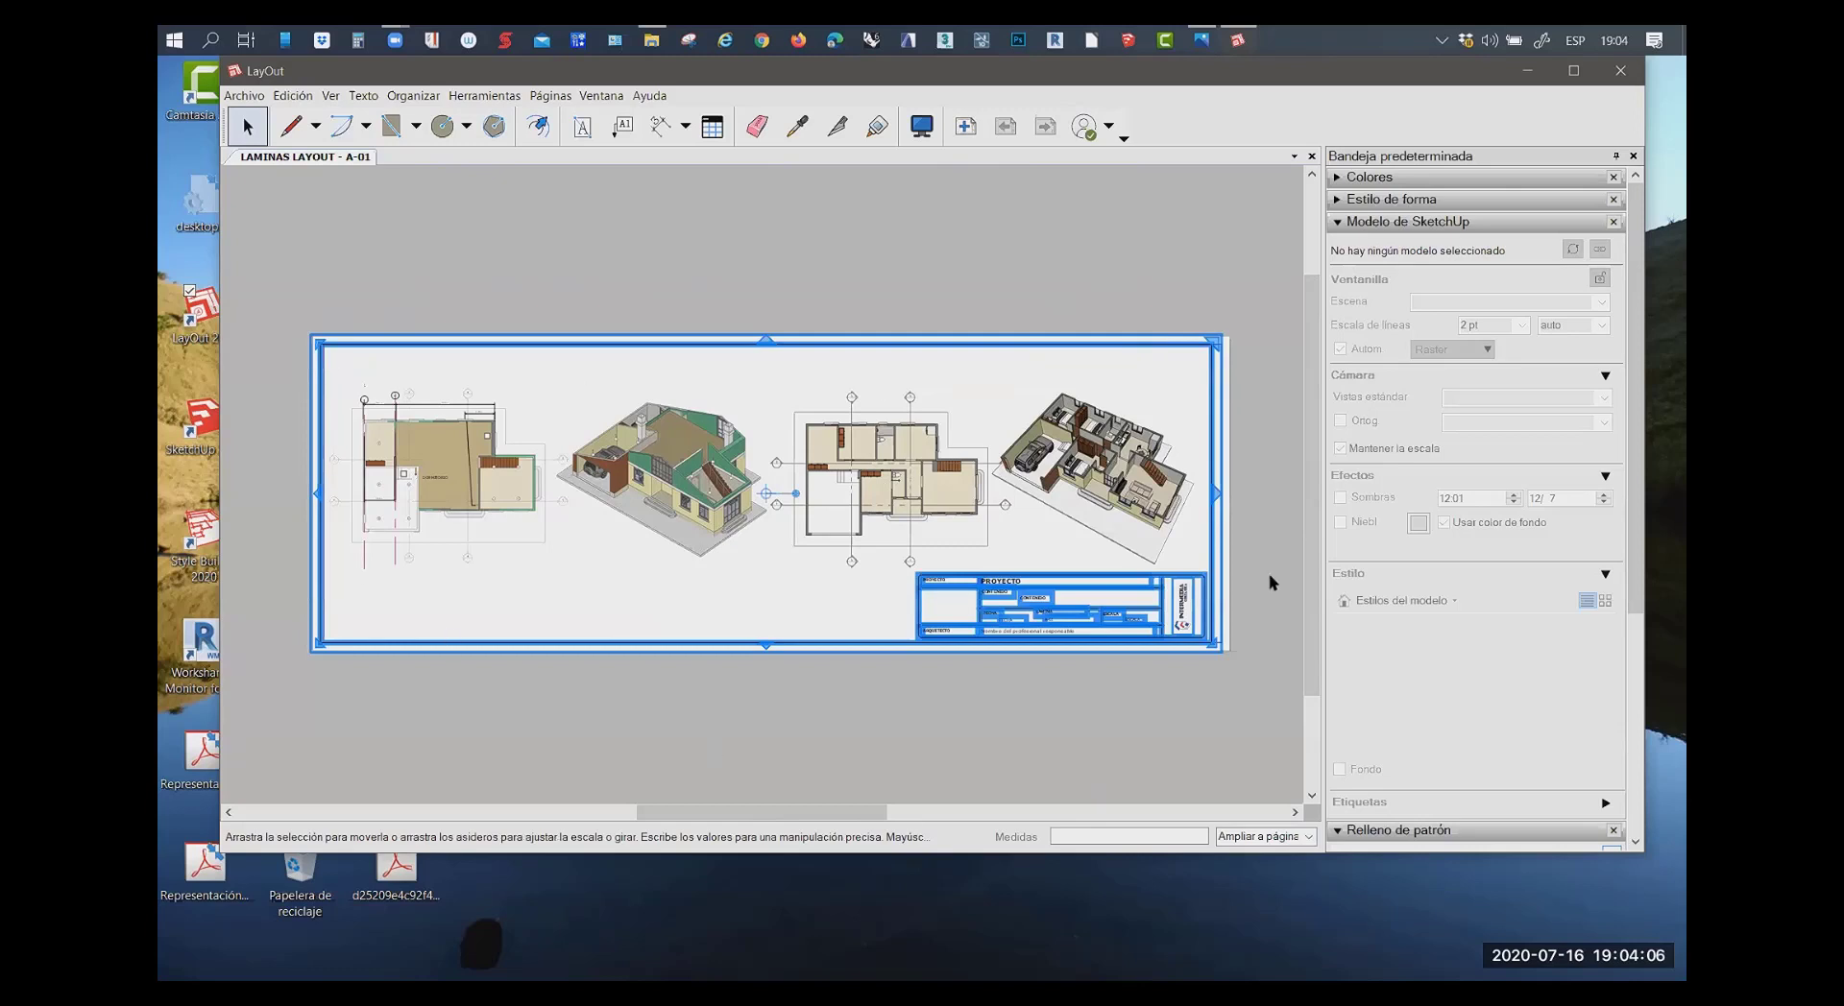
left_click(1336, 222)
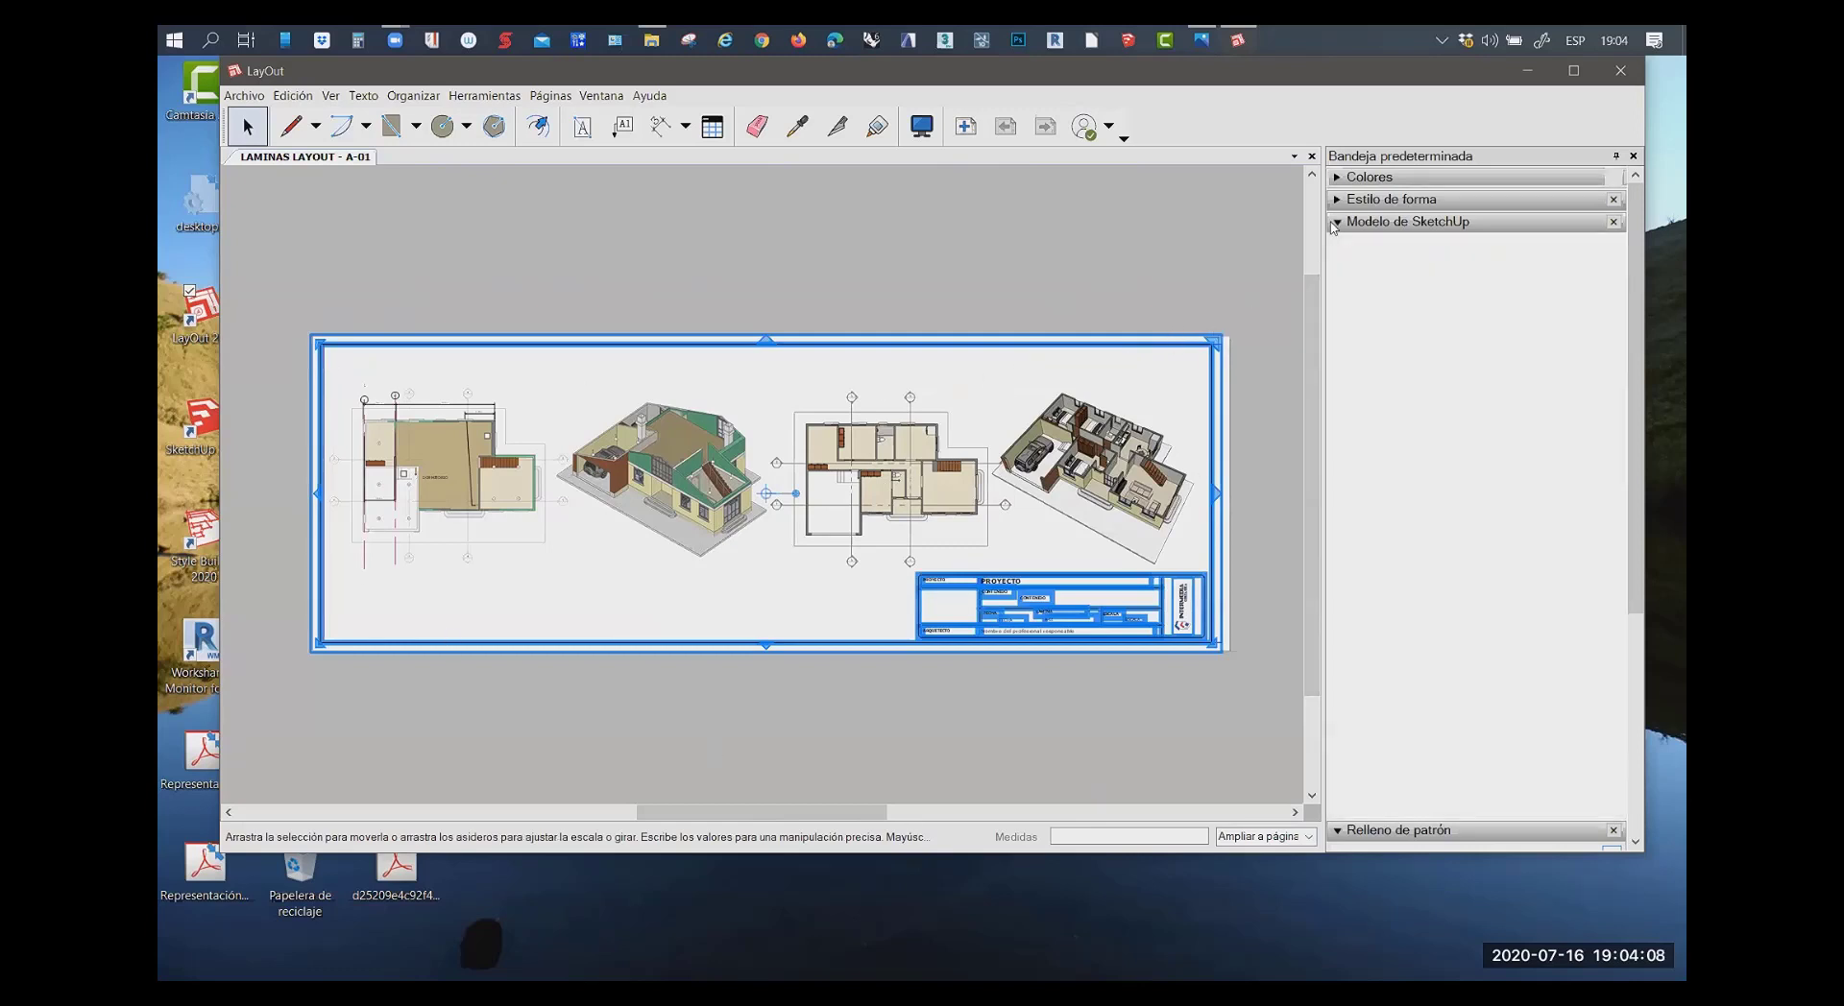
left_click(1338, 244)
left_click(1337, 245)
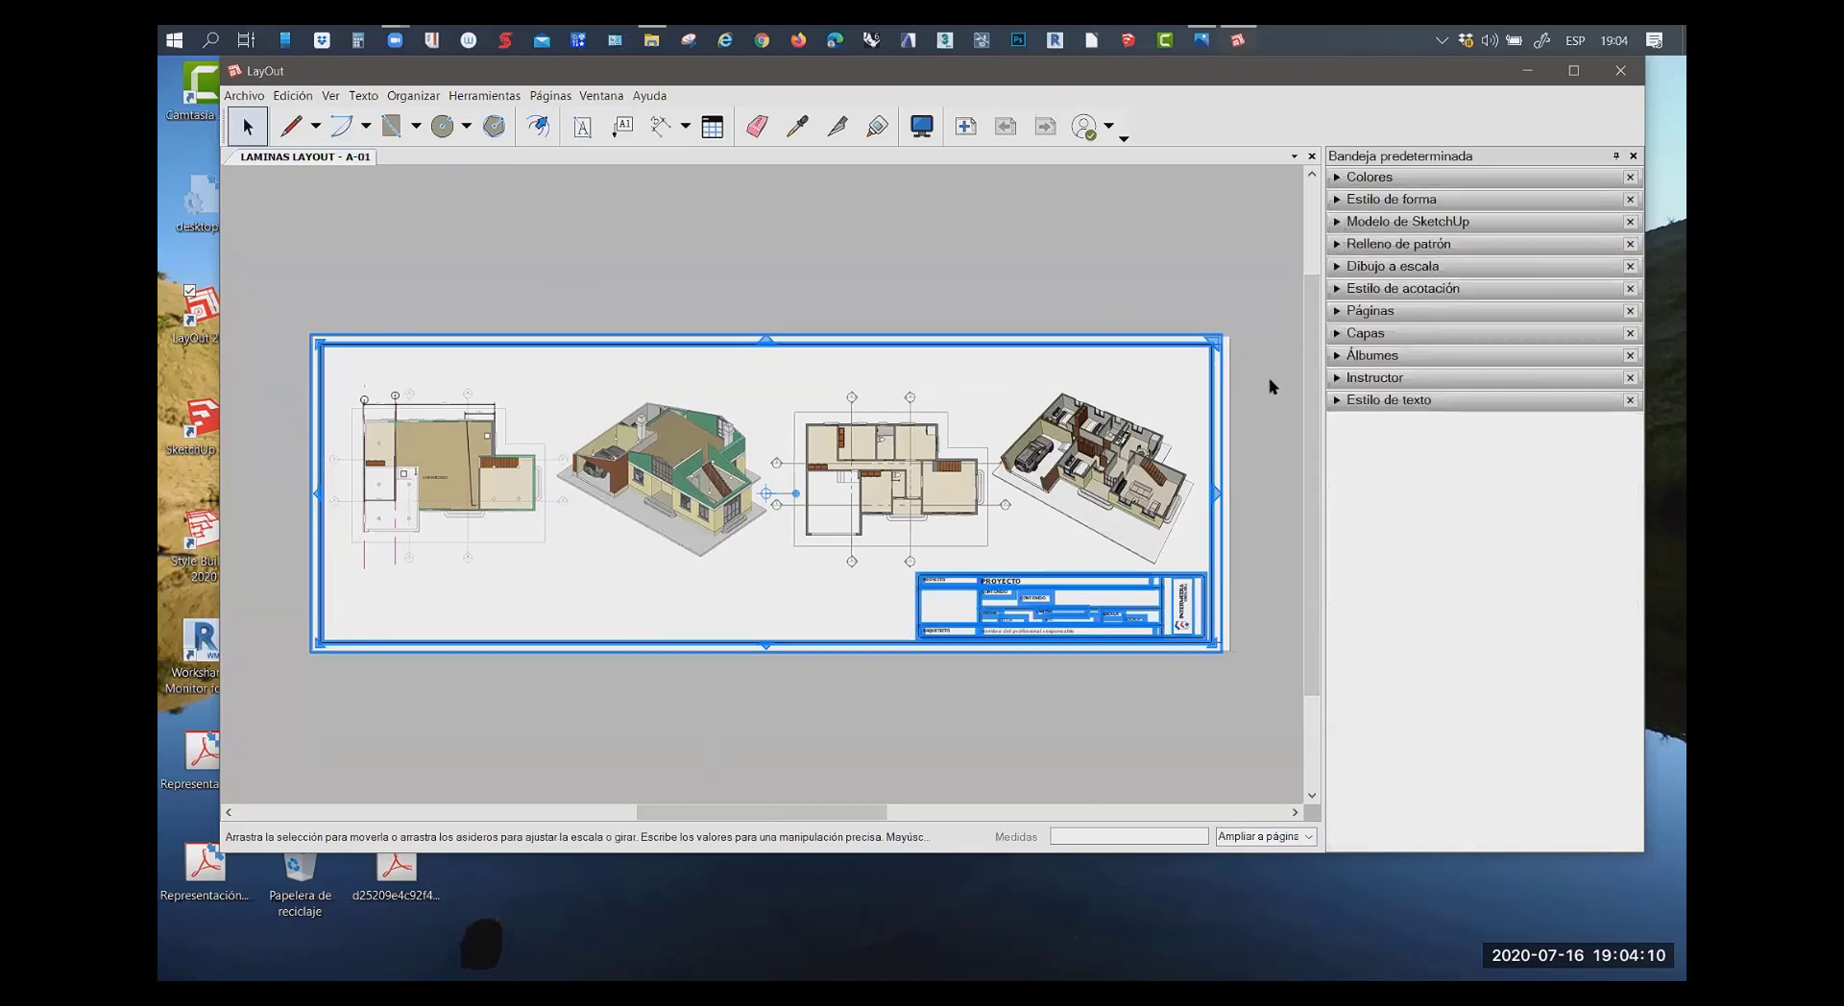
left_click(1342, 335)
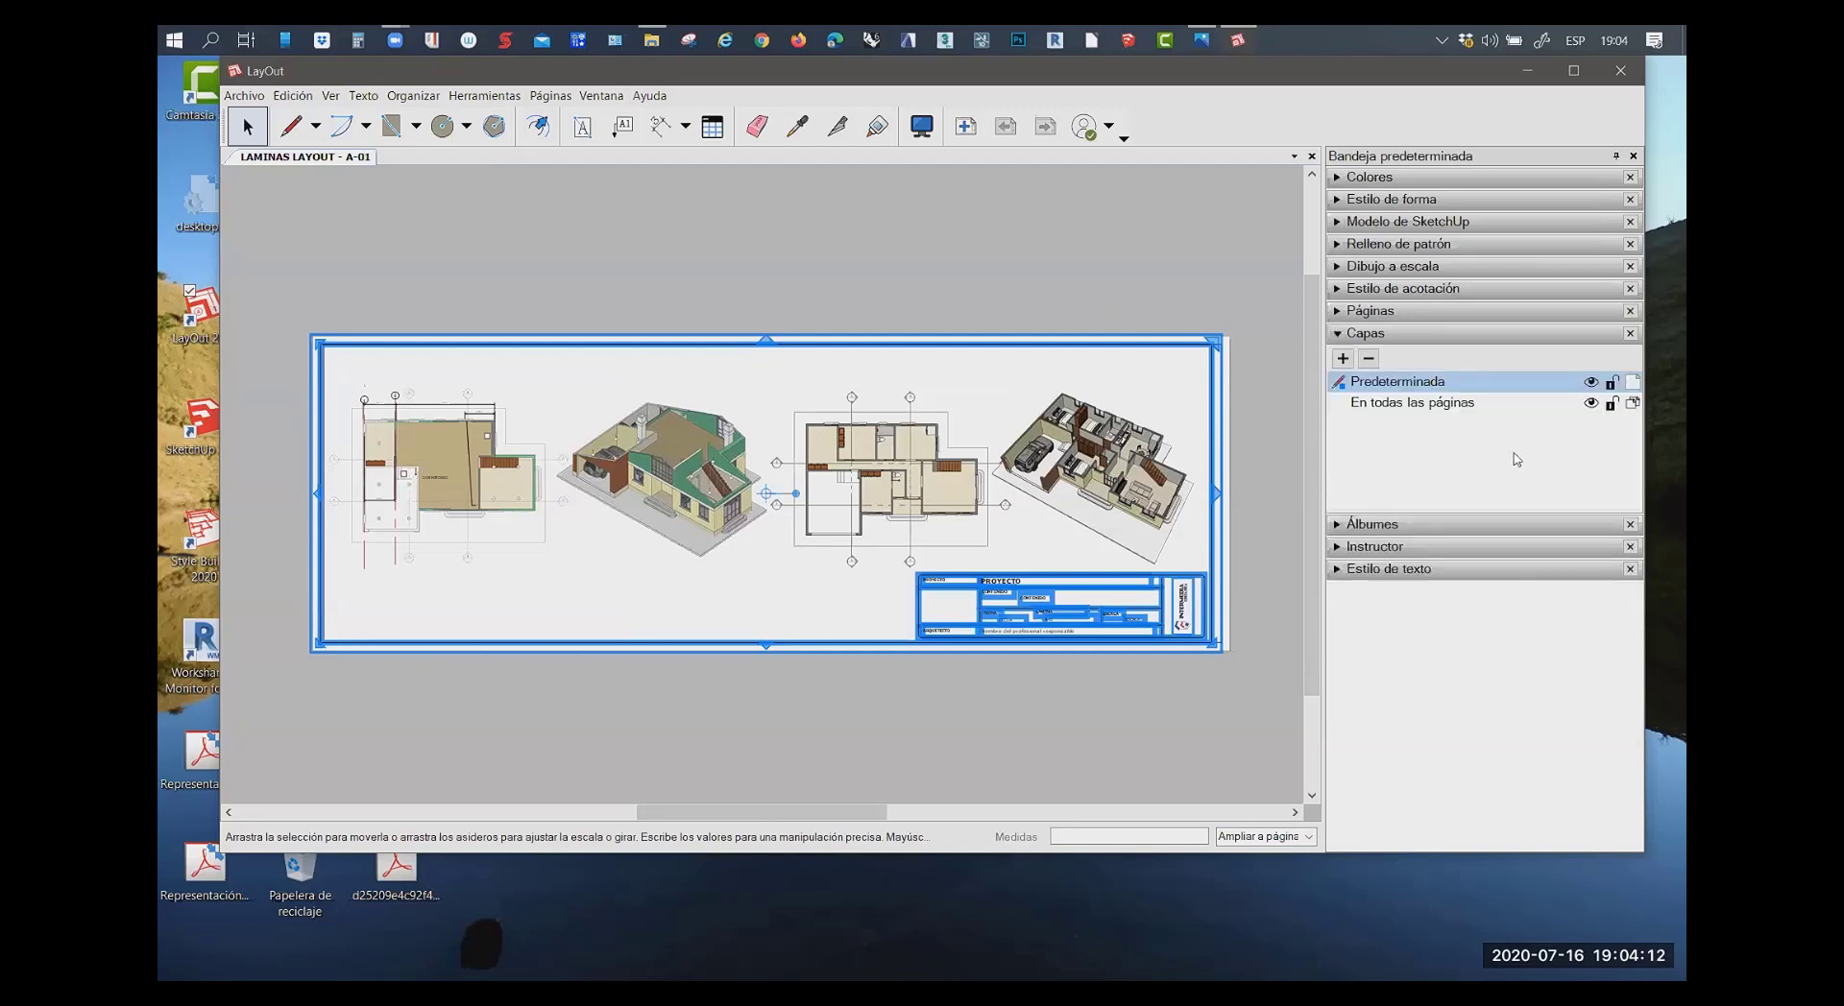
left_click(1400, 403)
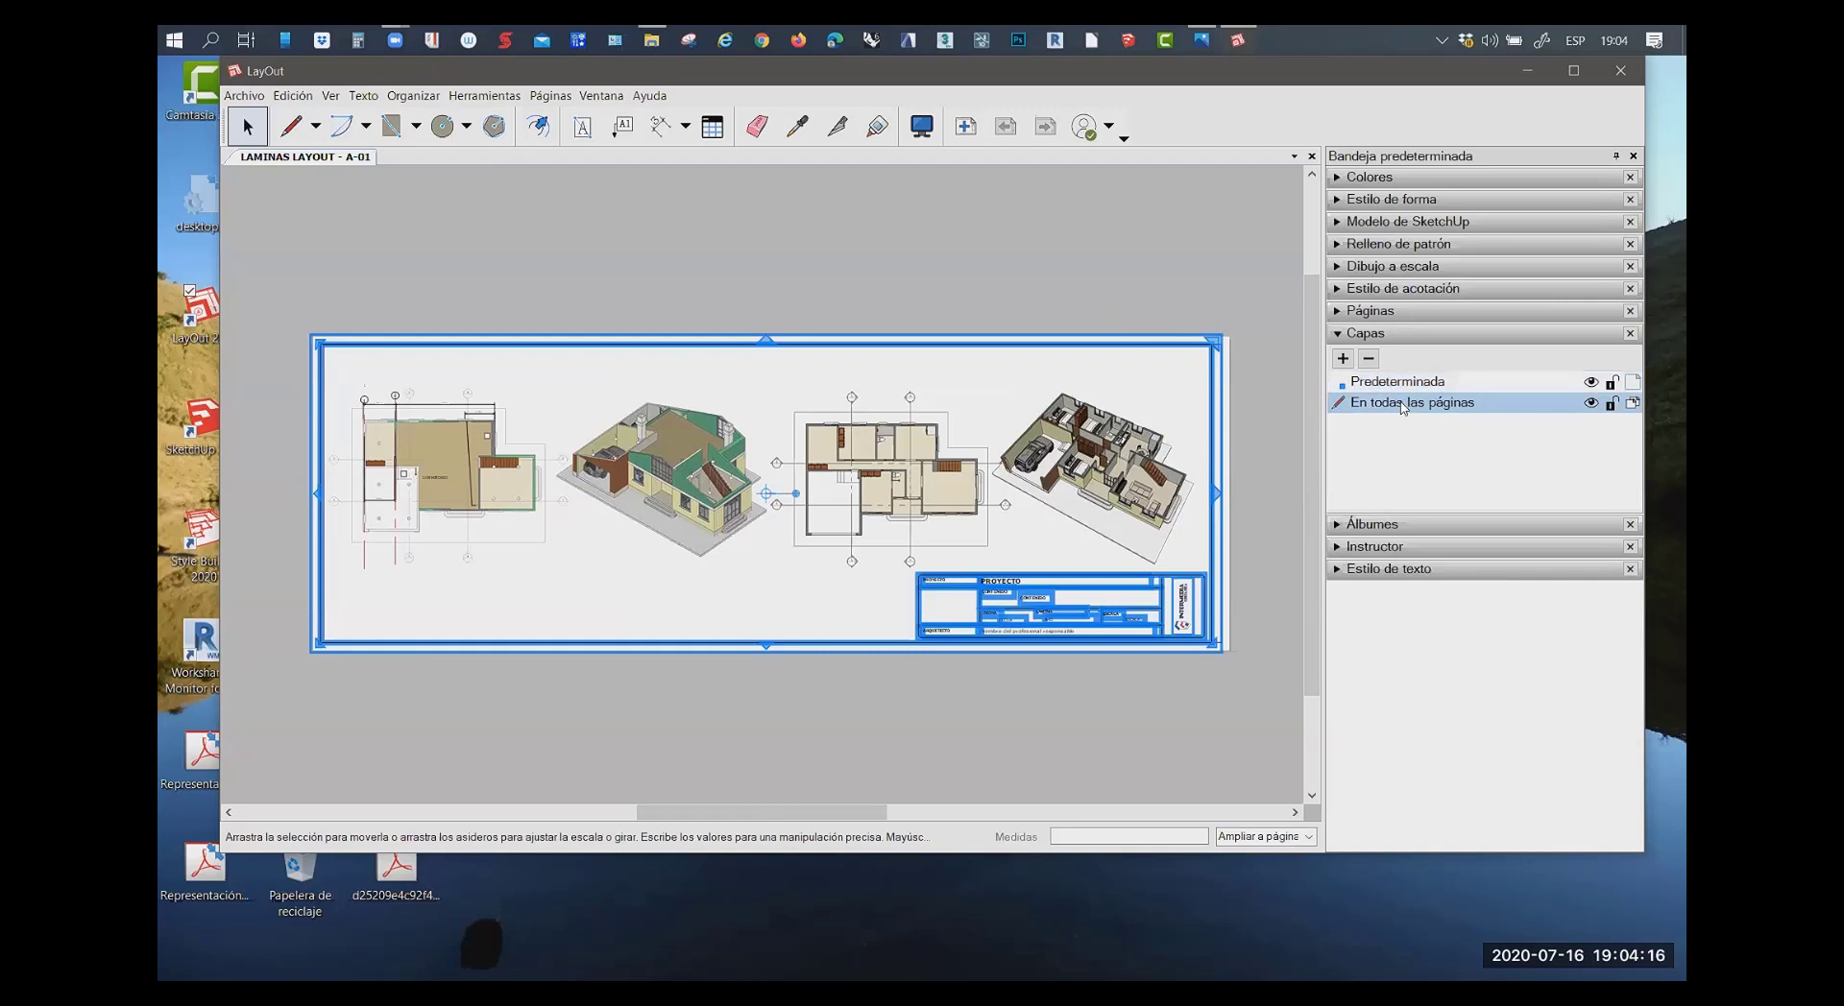
right_click(1212, 349)
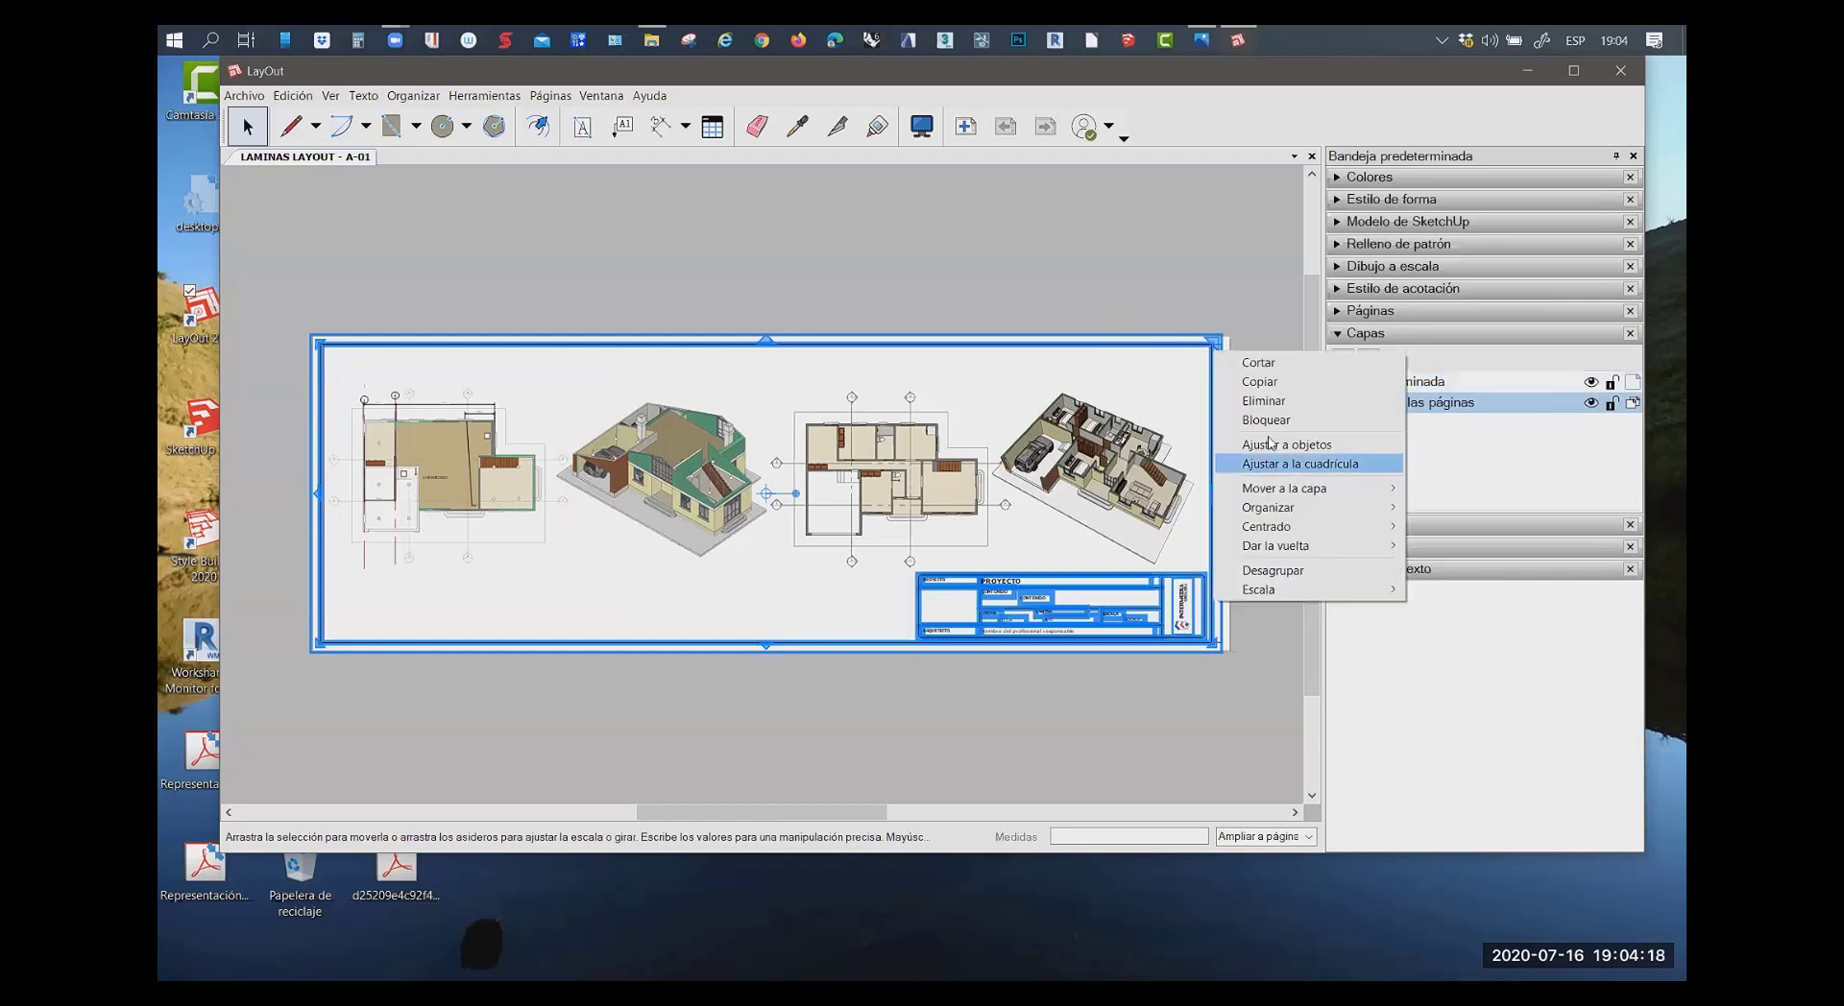
mouse_move(1289, 488)
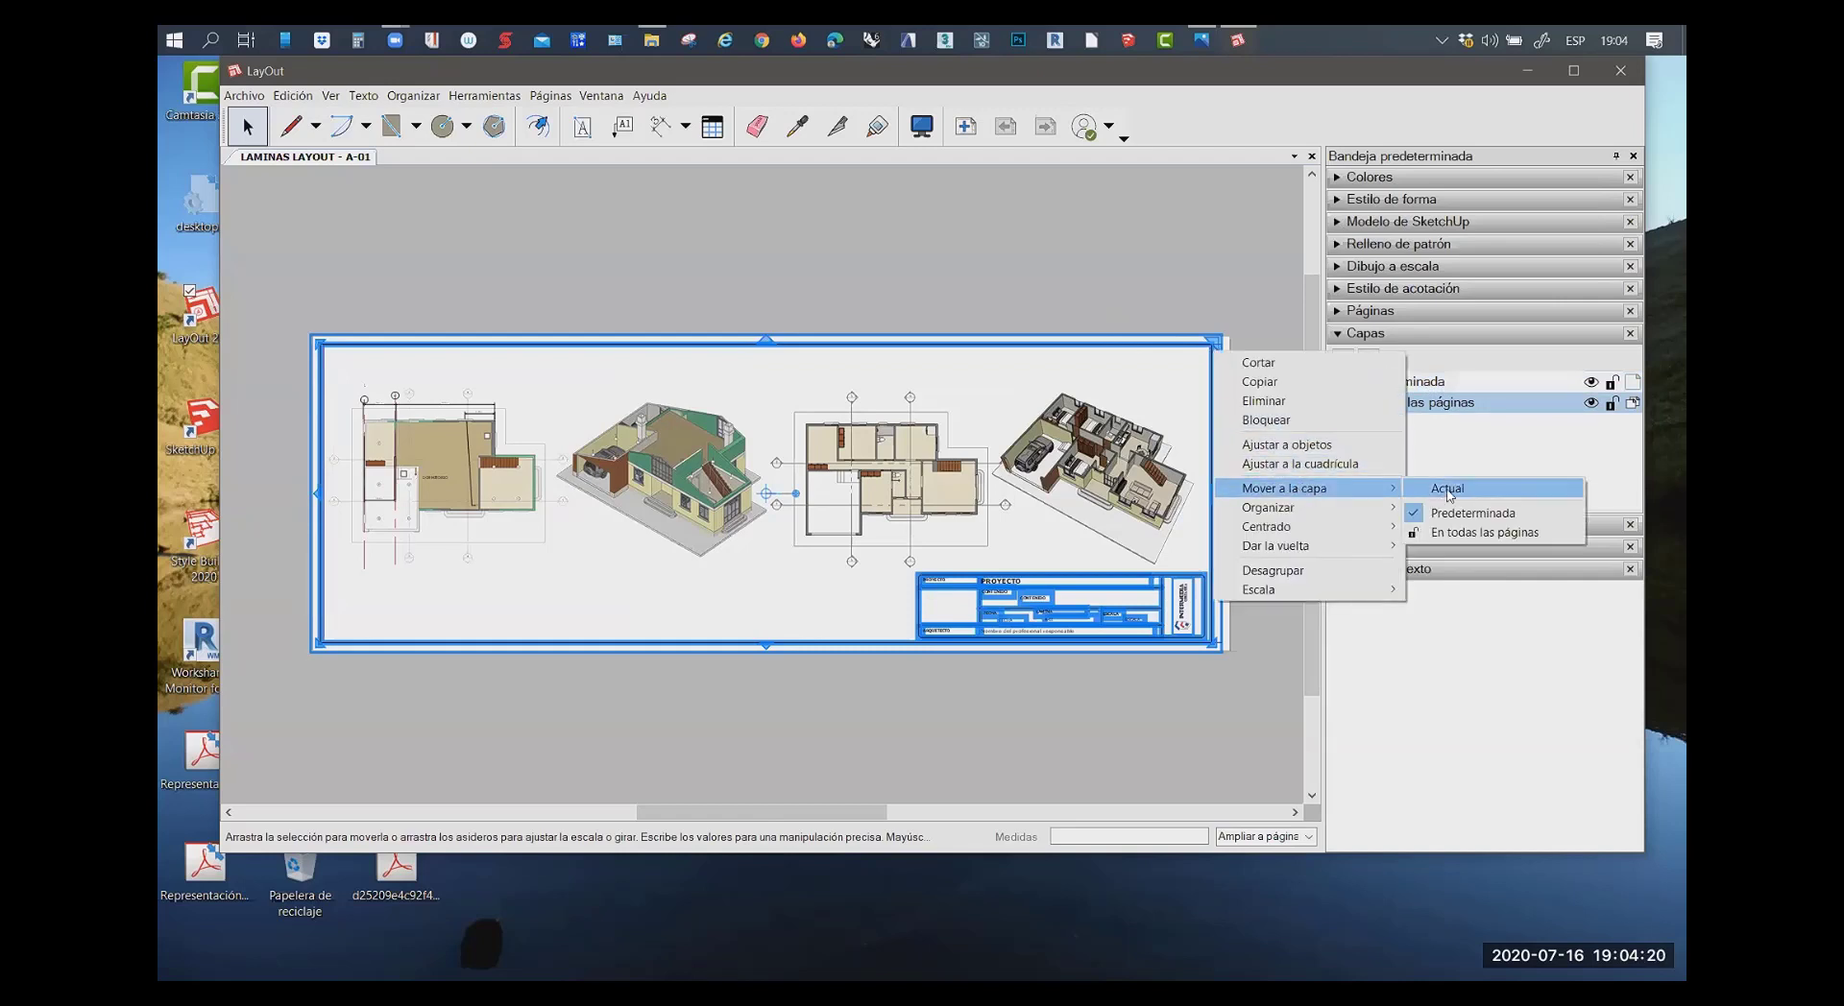
left_click(1464, 530)
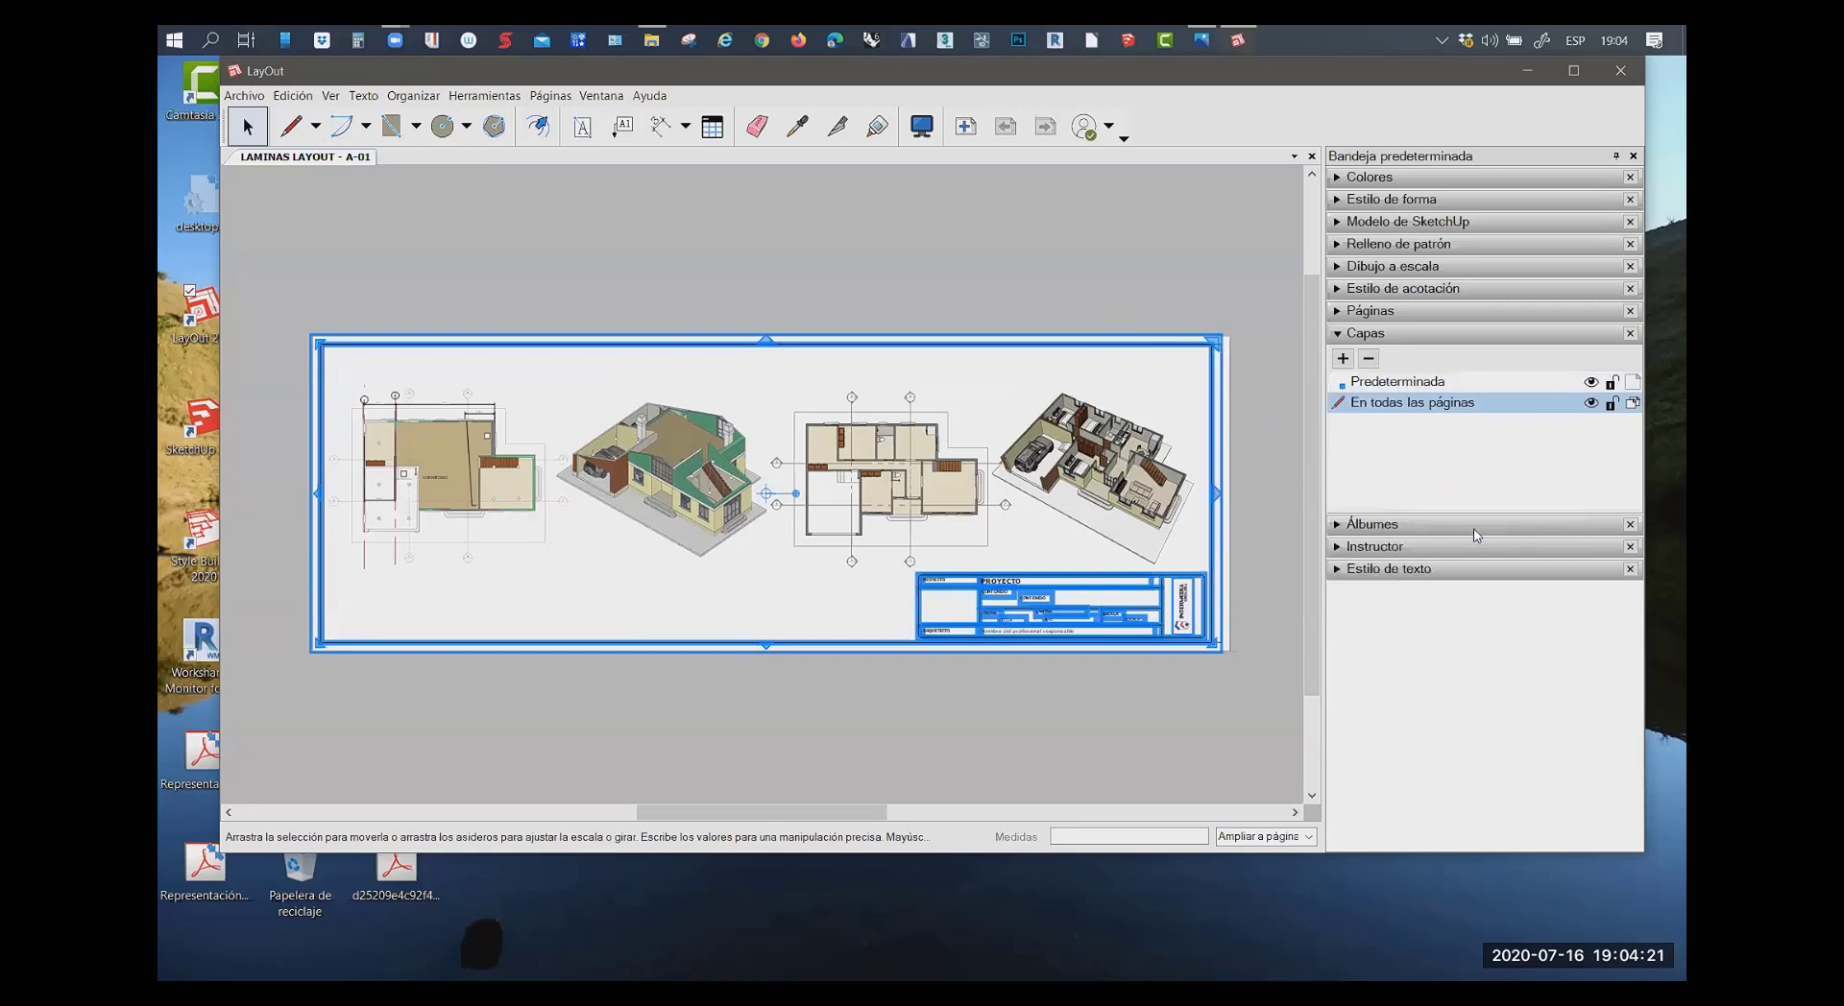
left_click(1081, 287)
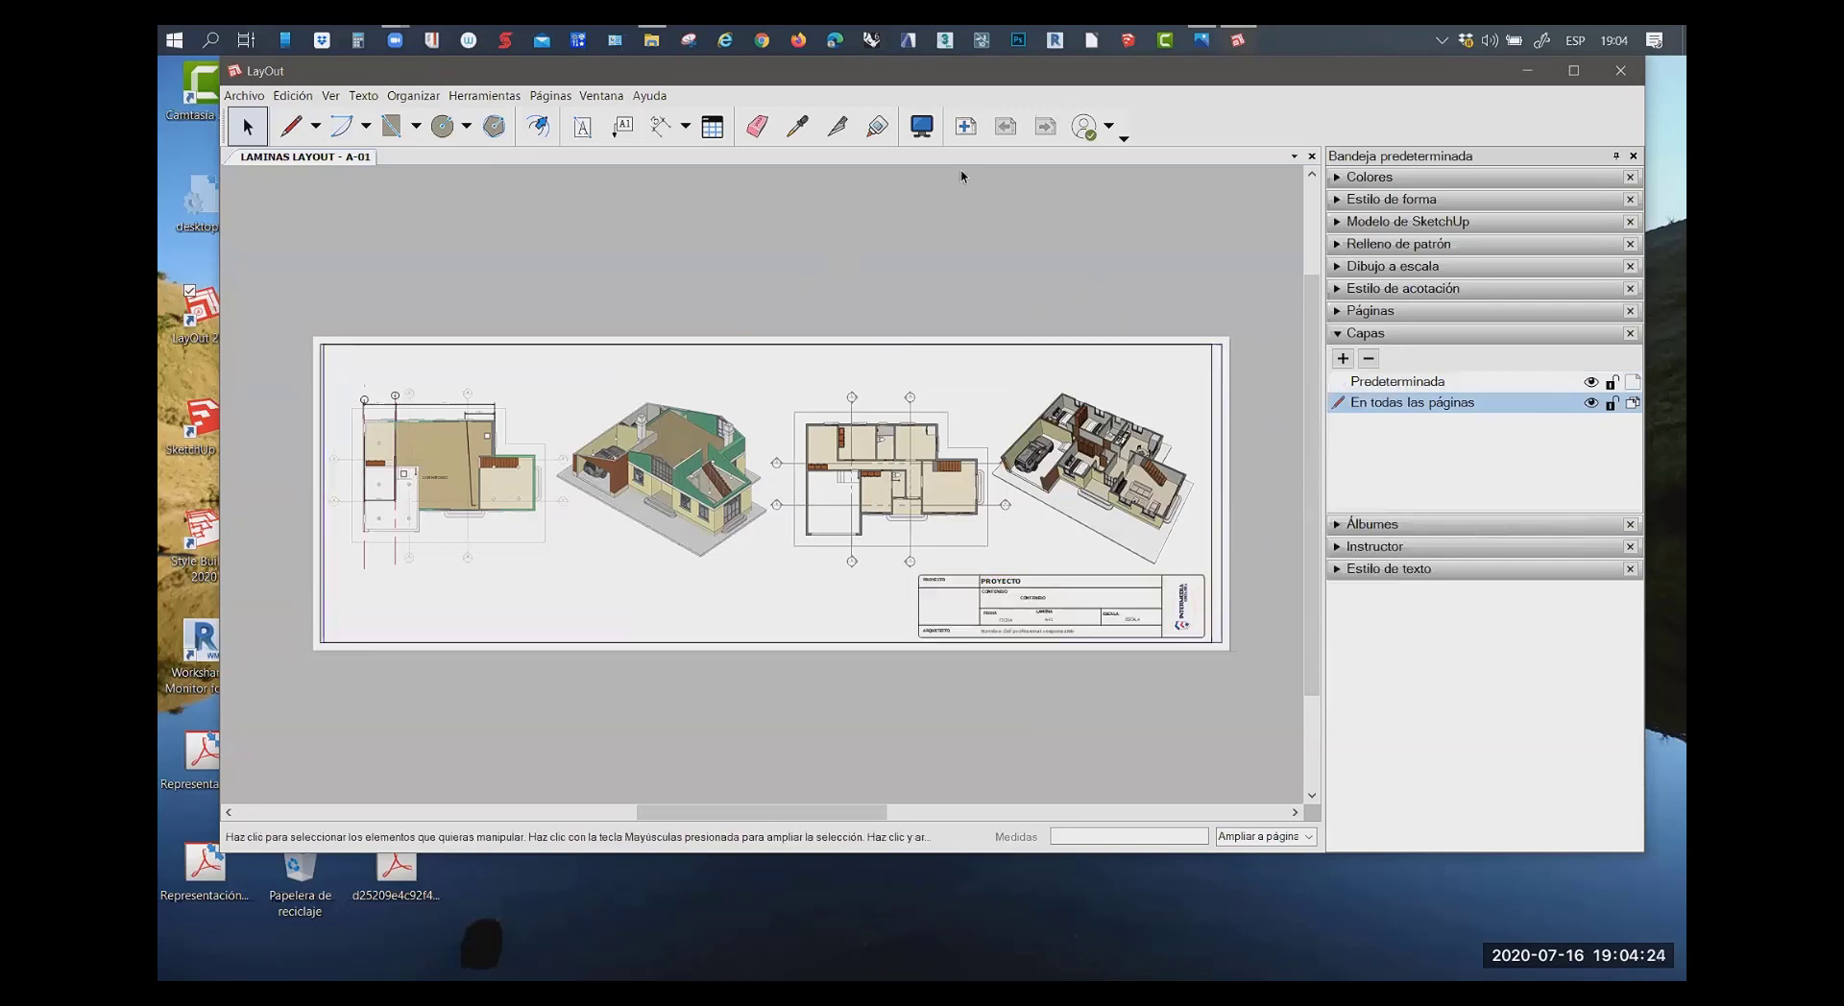
Add a new Página 2, then select the left floor-plan viewport on A-01
left_click(966, 136)
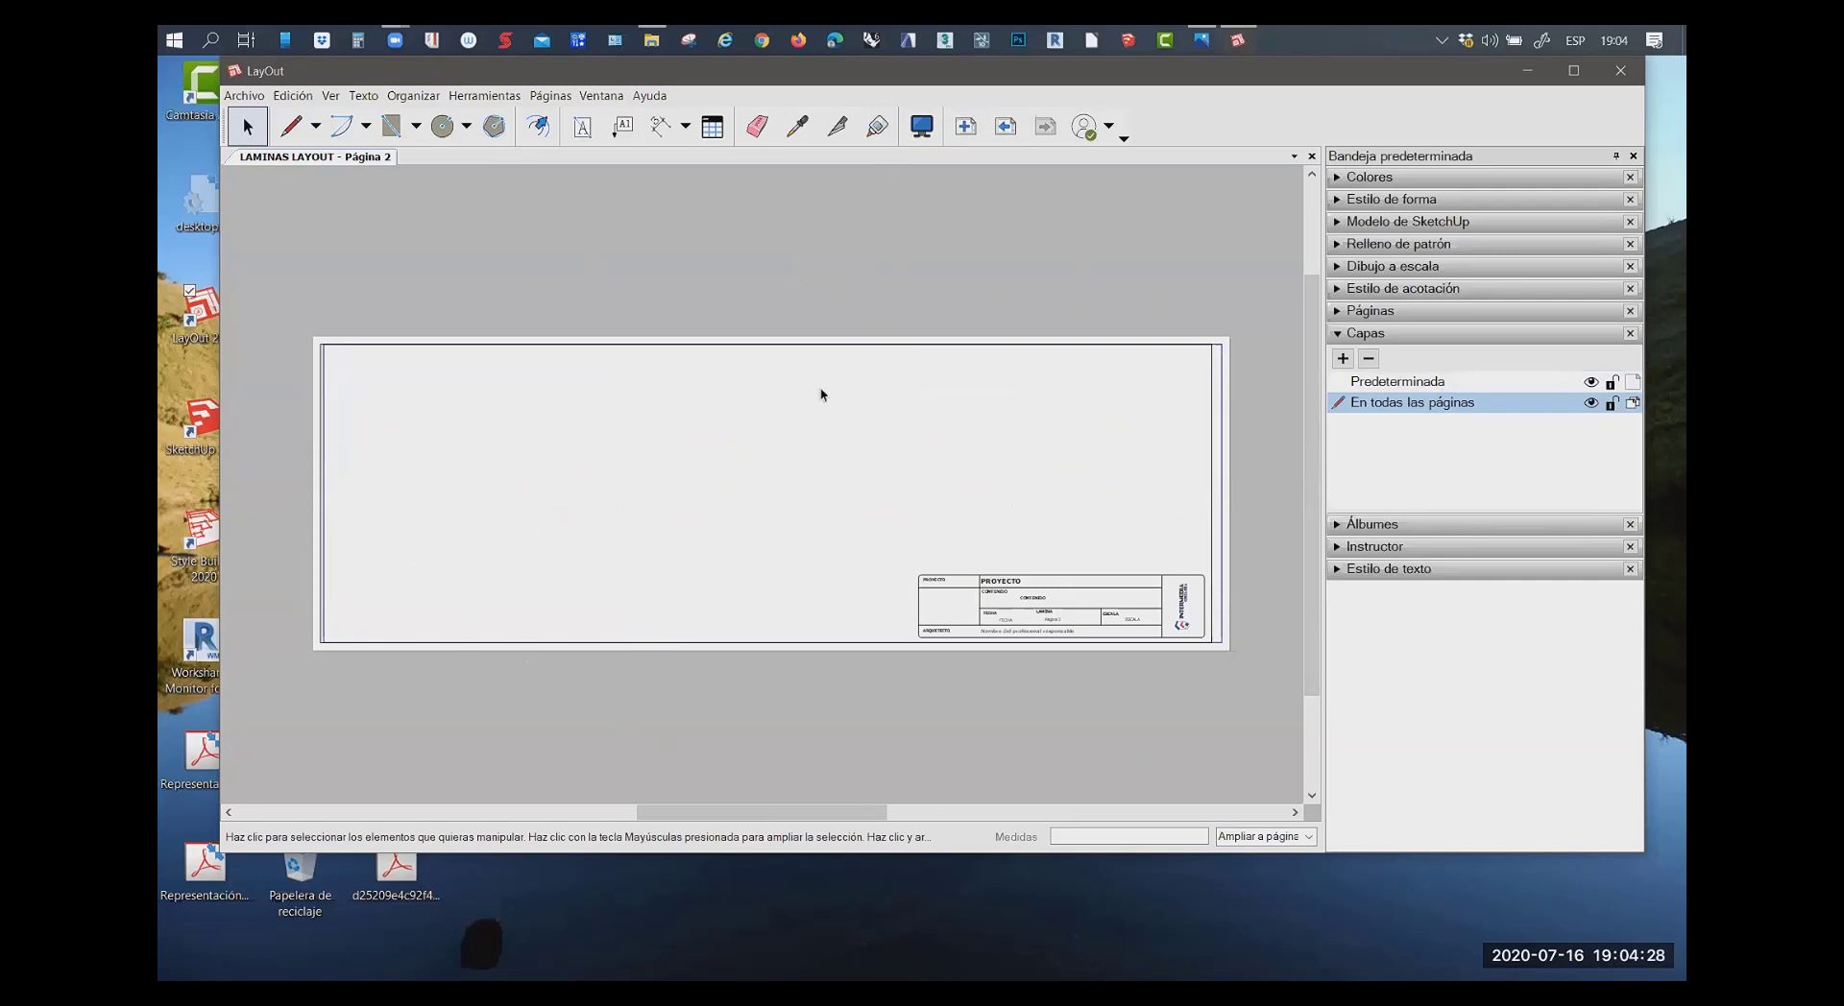
left_click(999, 128)
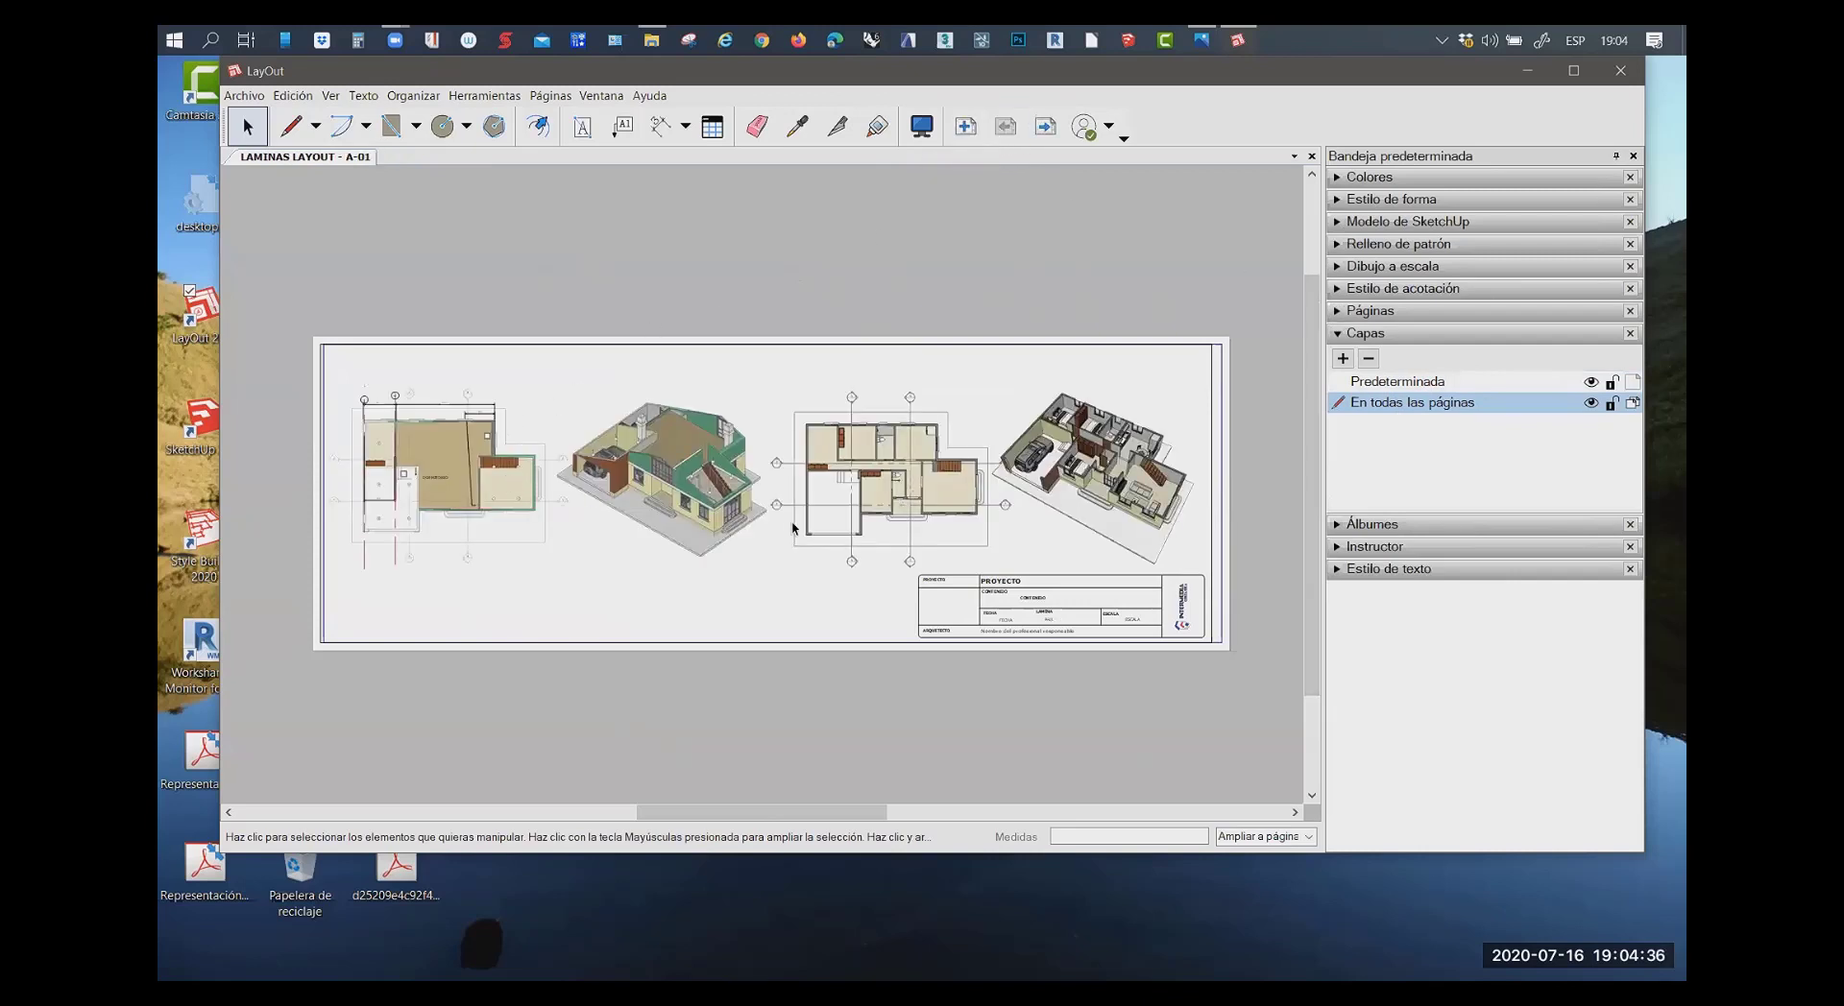
left_click(467, 471)
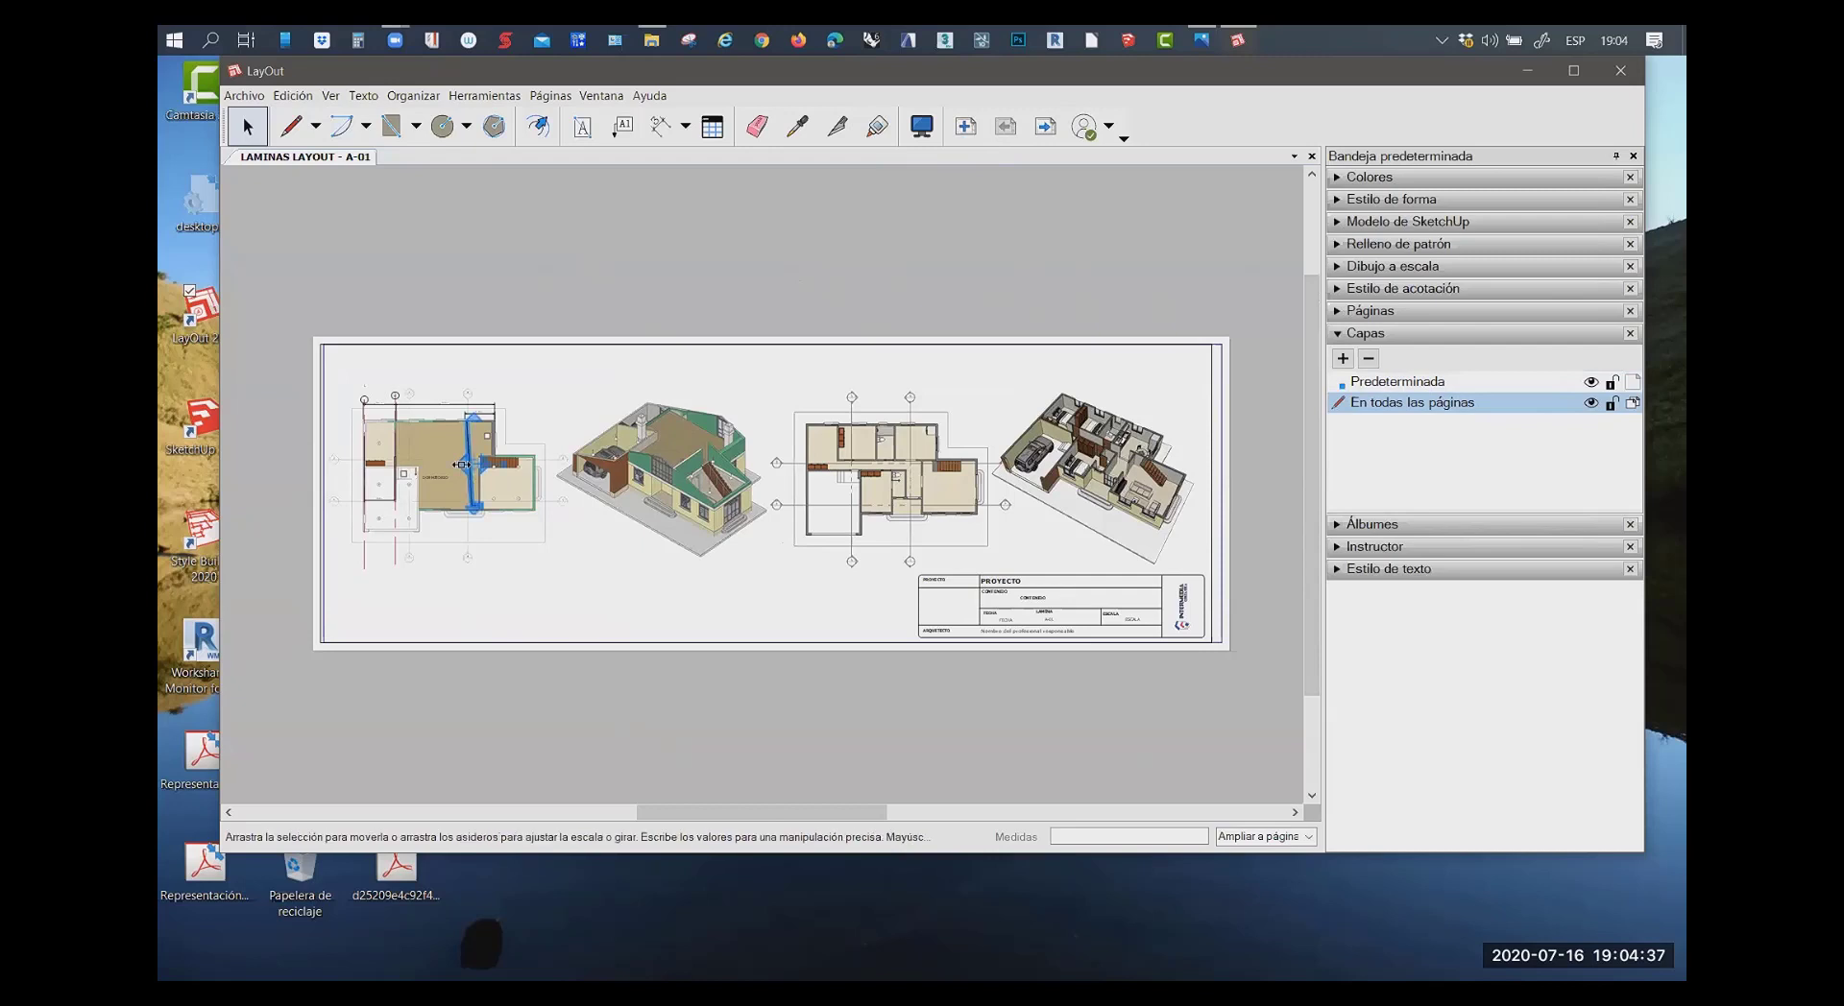
left_click(418, 437)
Copy the left floor-plan viewport and carry it over to Página 2
right_click(421, 445)
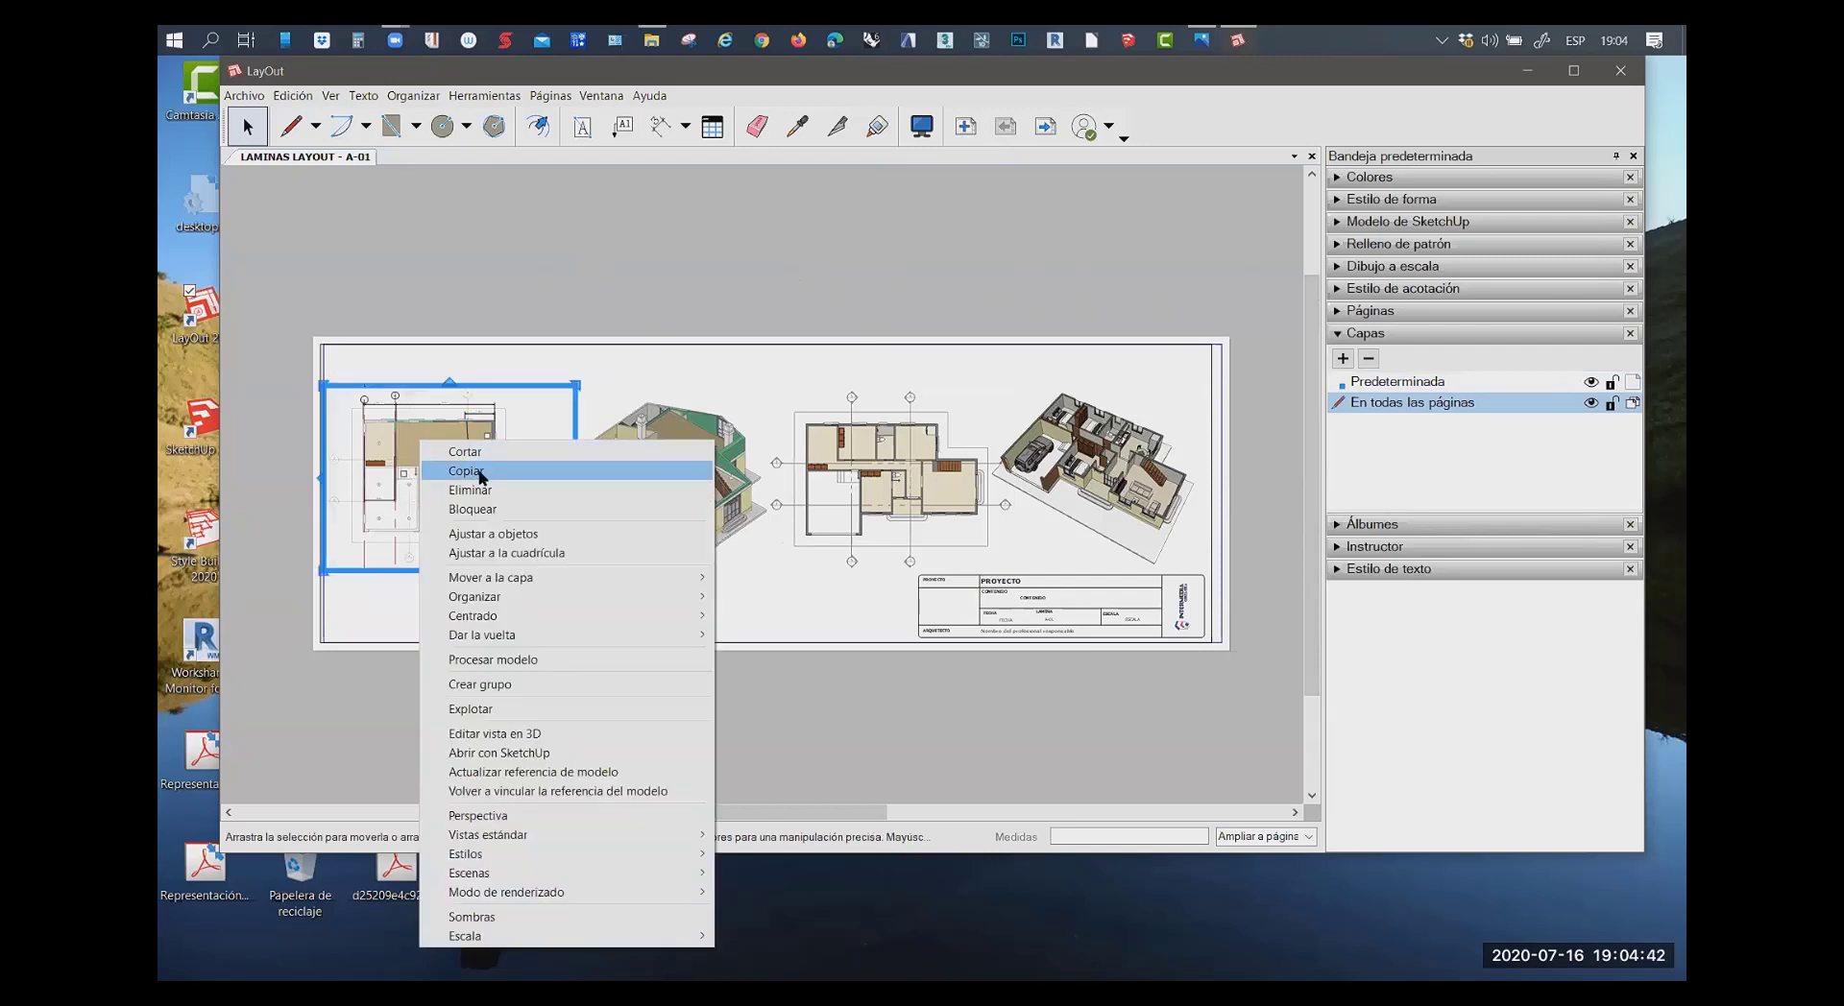
left_click(480, 470)
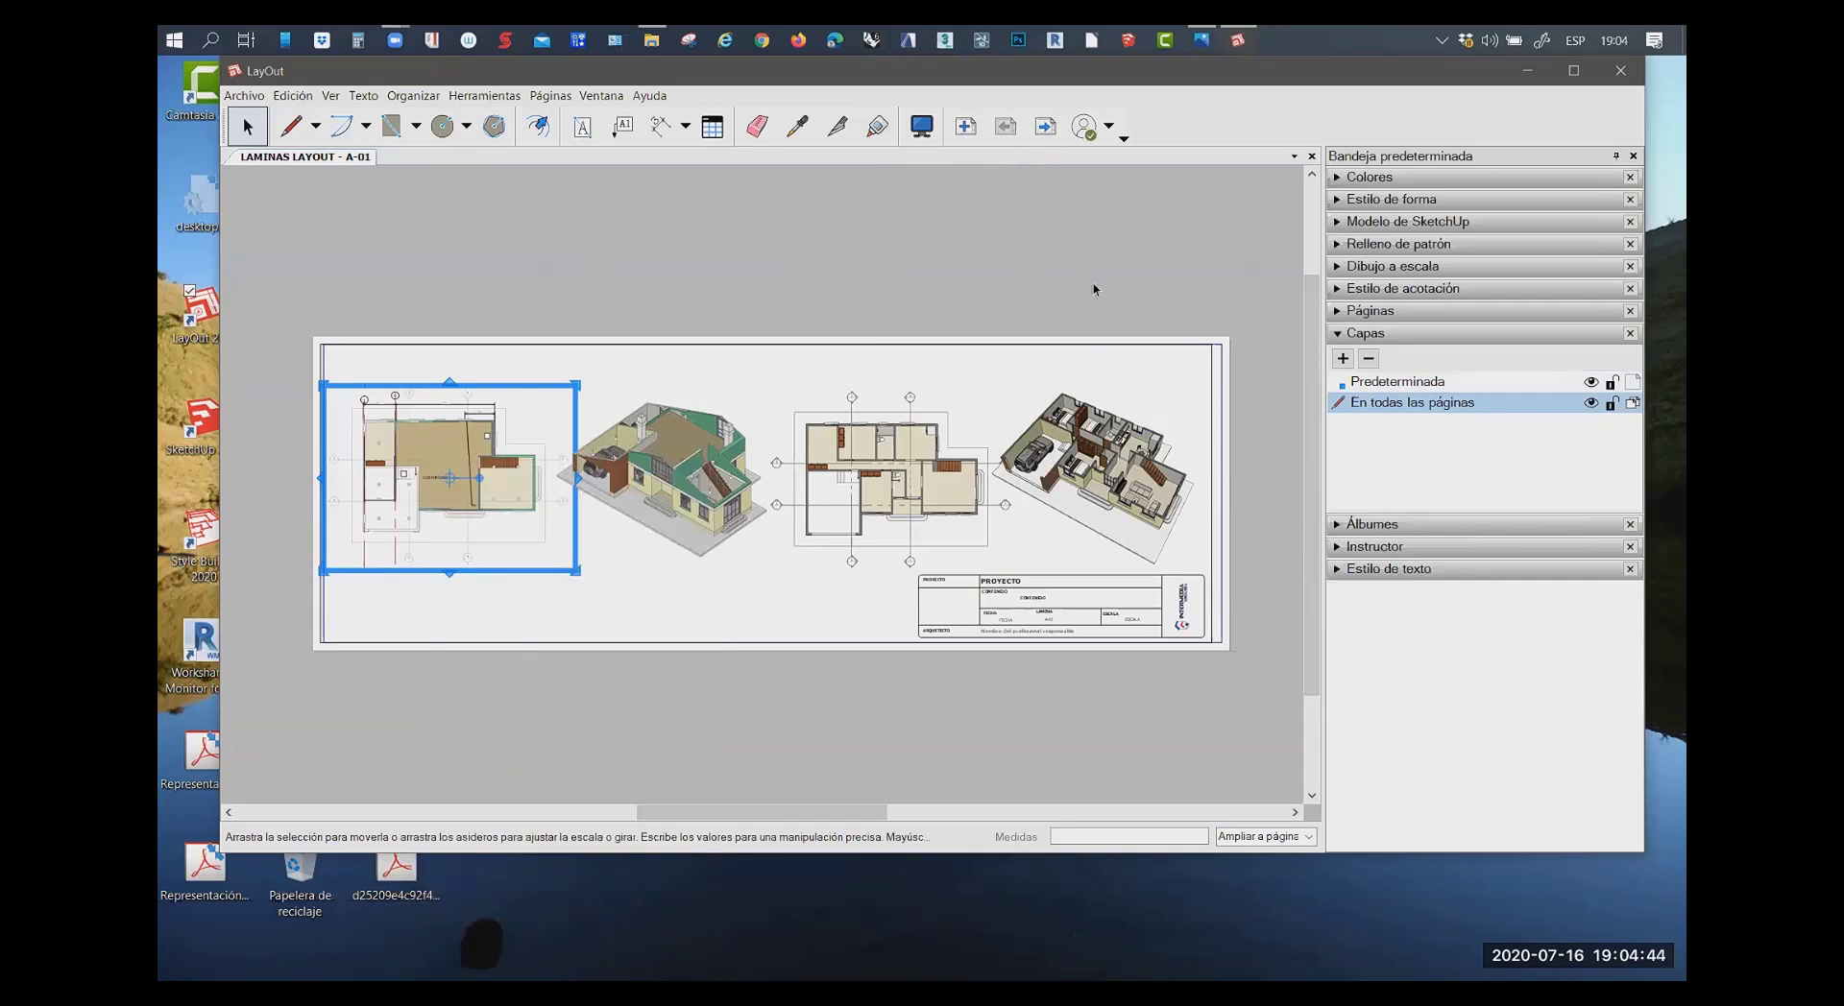
left_click(1046, 128)
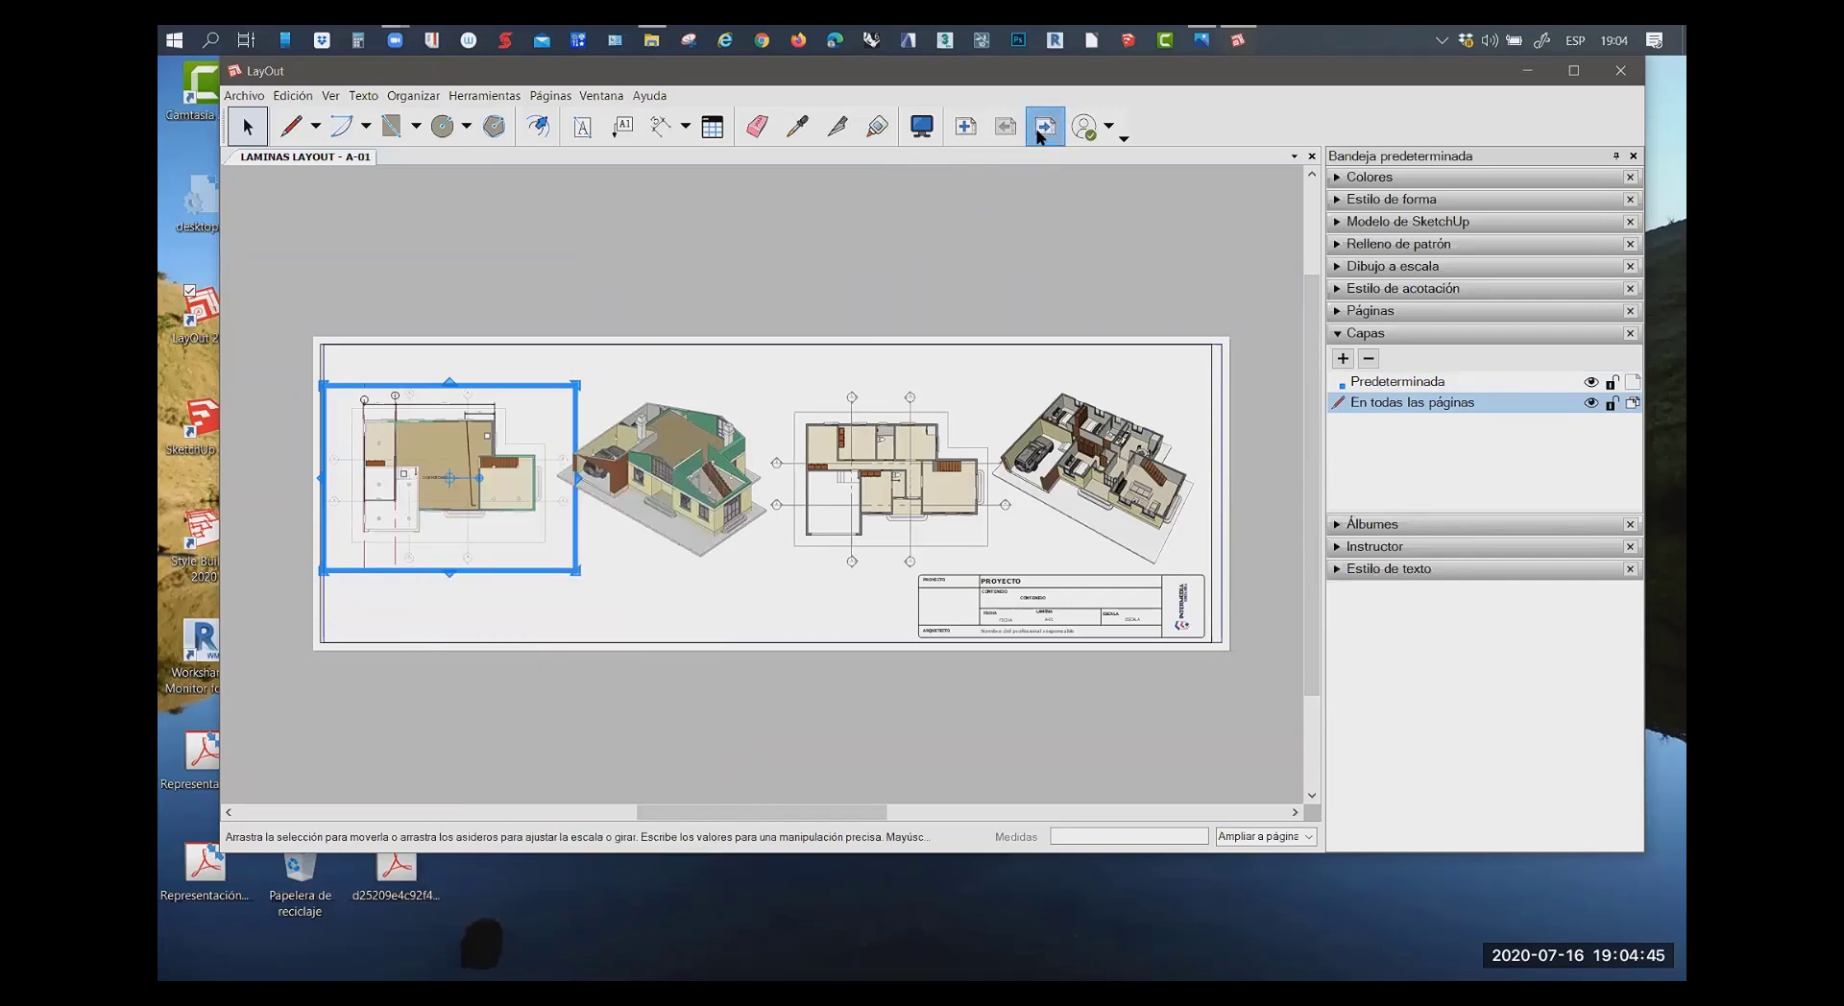
left_click(293, 96)
Paste the floor-plan viewport onto Página 2, showing the Planta N2 2D scene at 1:50
left_click(271, 246)
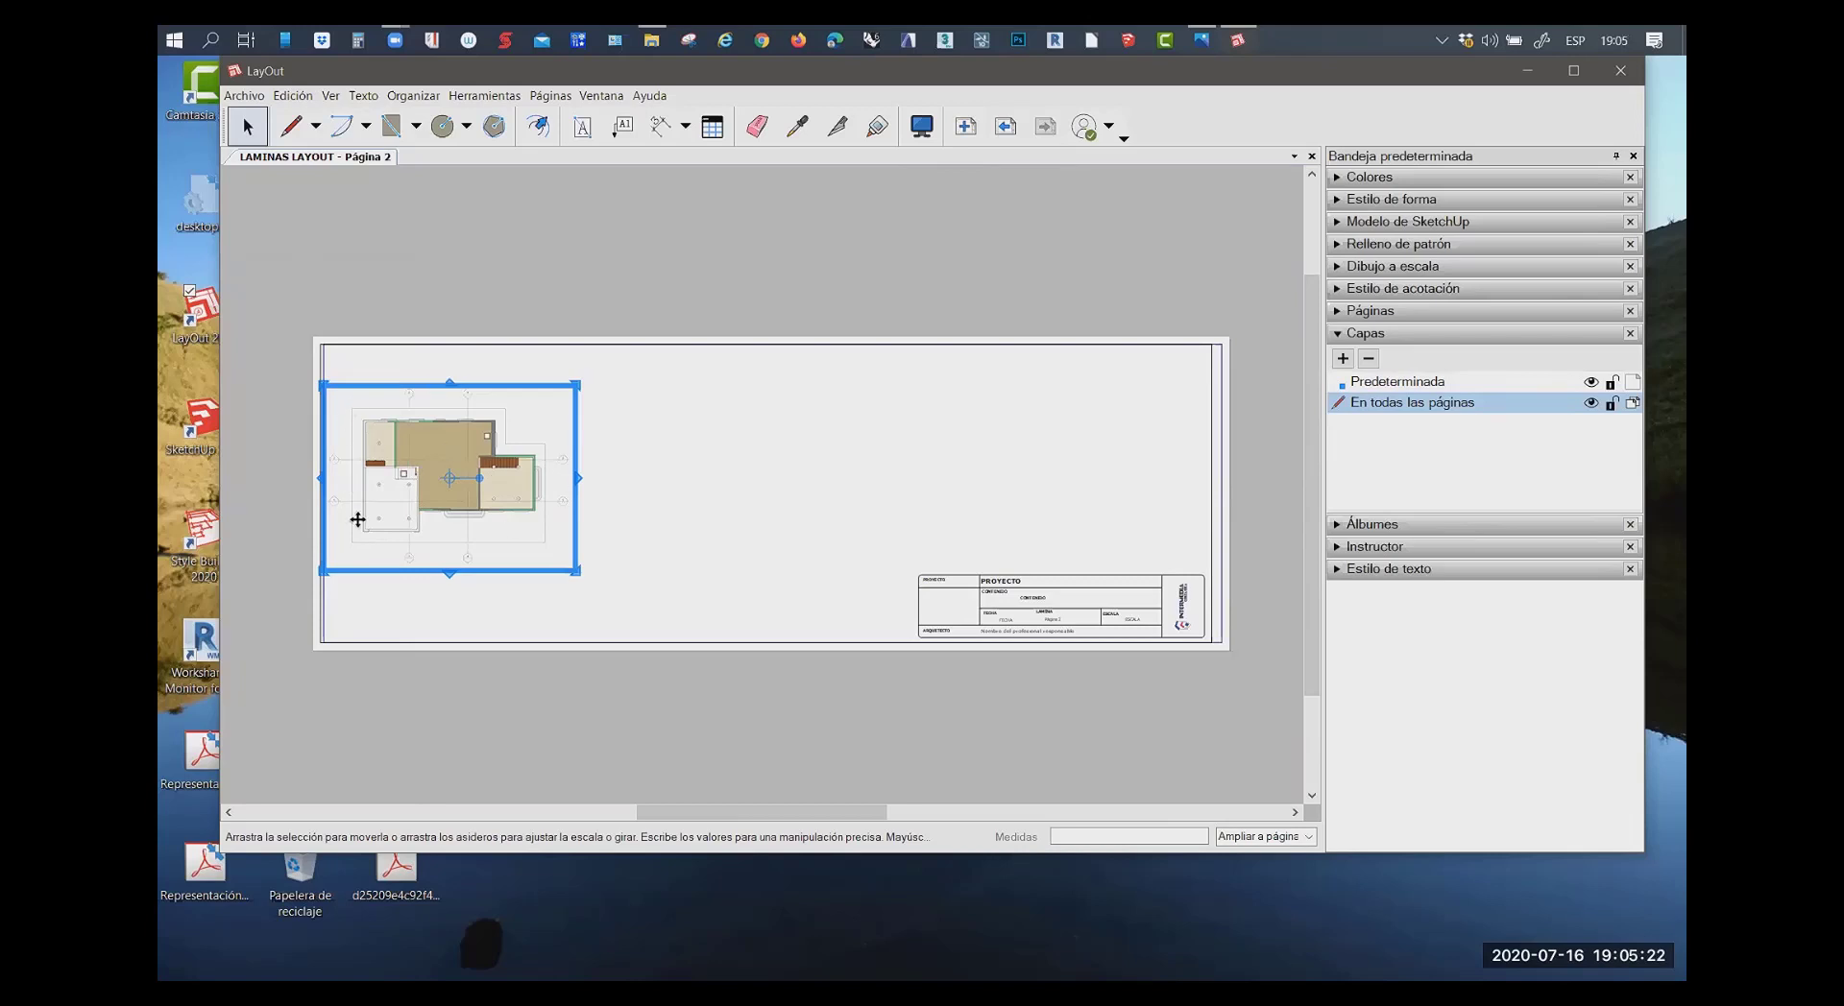
scroll(367, 480, "up", 1)
scroll(362, 498, "up", 1)
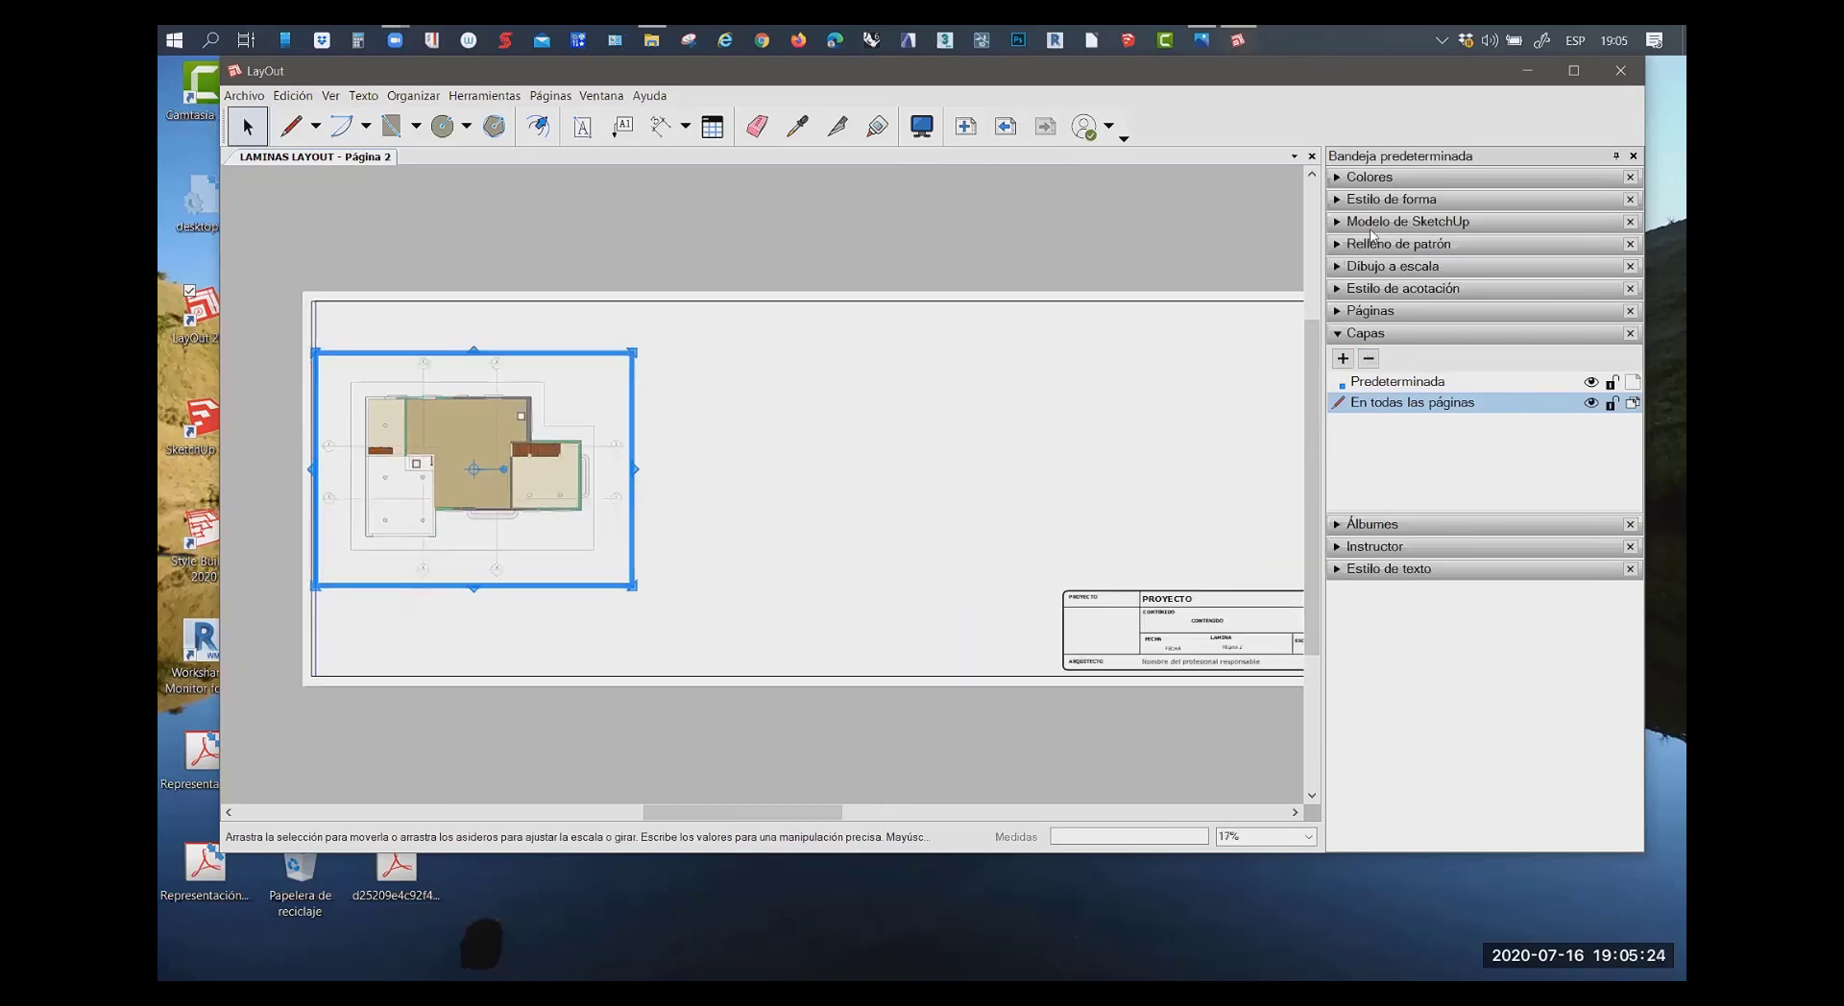
left_click(1338, 222)
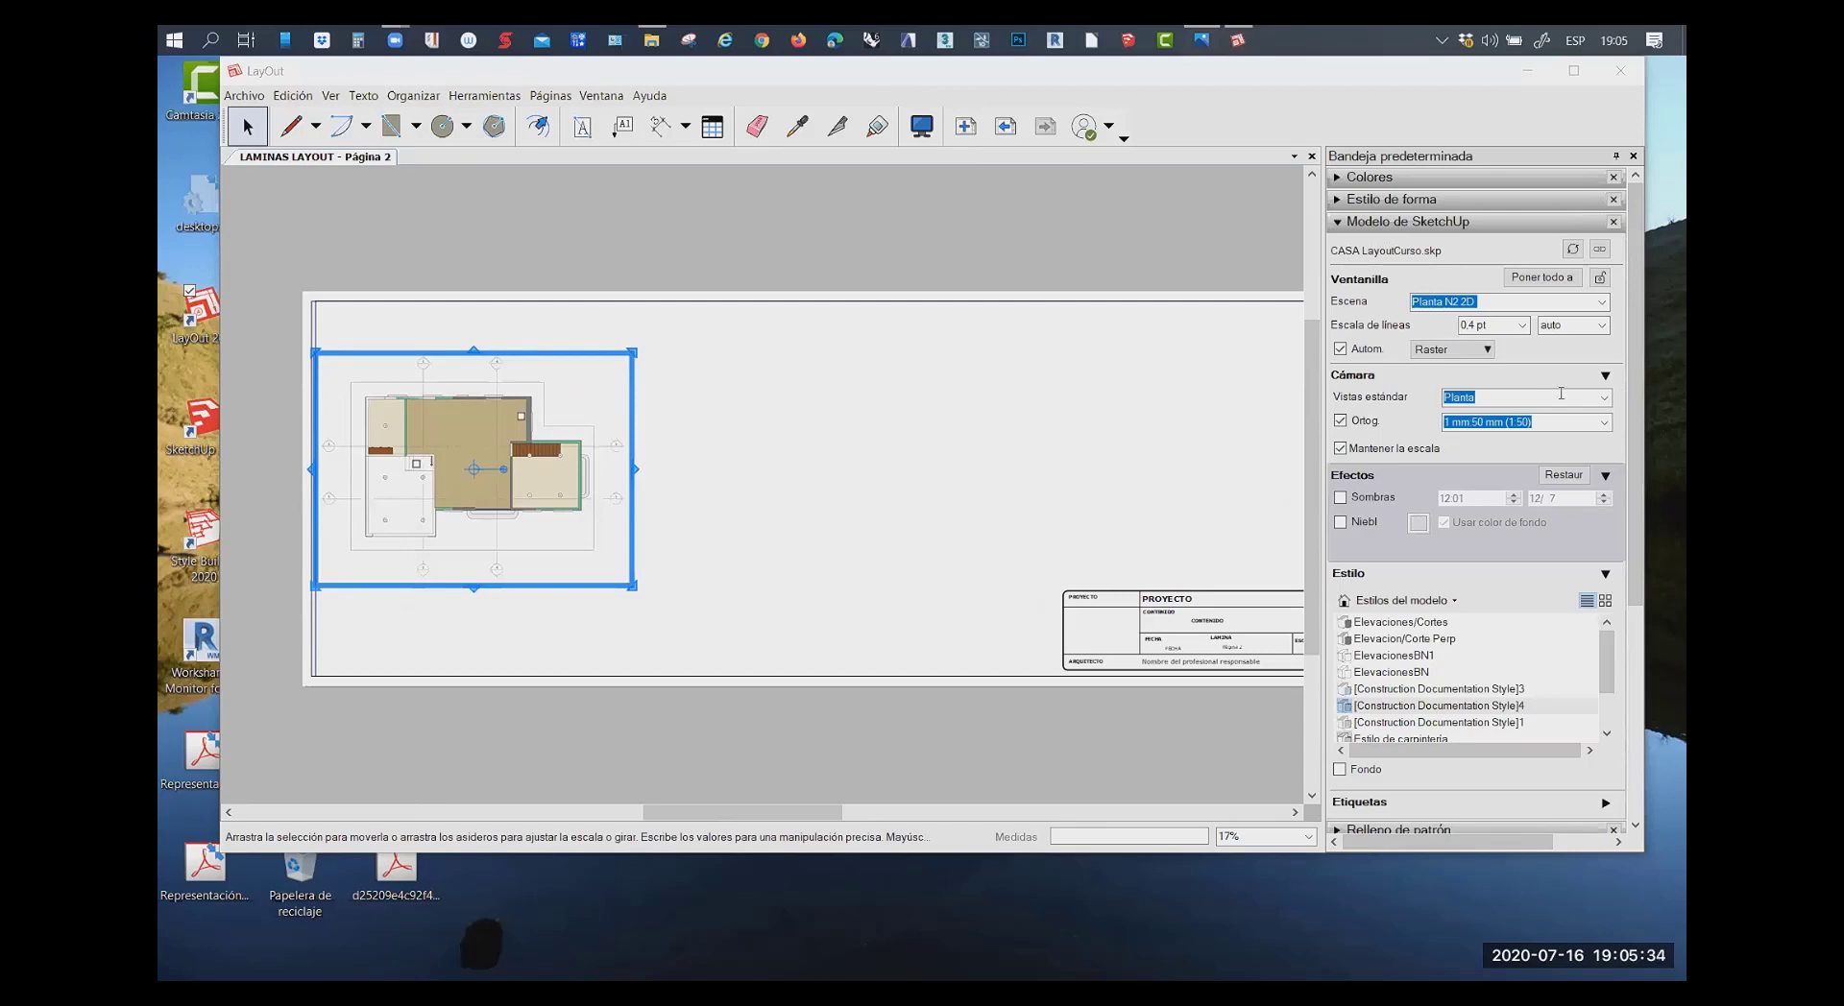
Switch the viewport to the Frontal scene and crop its right, left and bottom edges around the house
left_click(1585, 303)
left_click(1584, 303)
left_click(1585, 304)
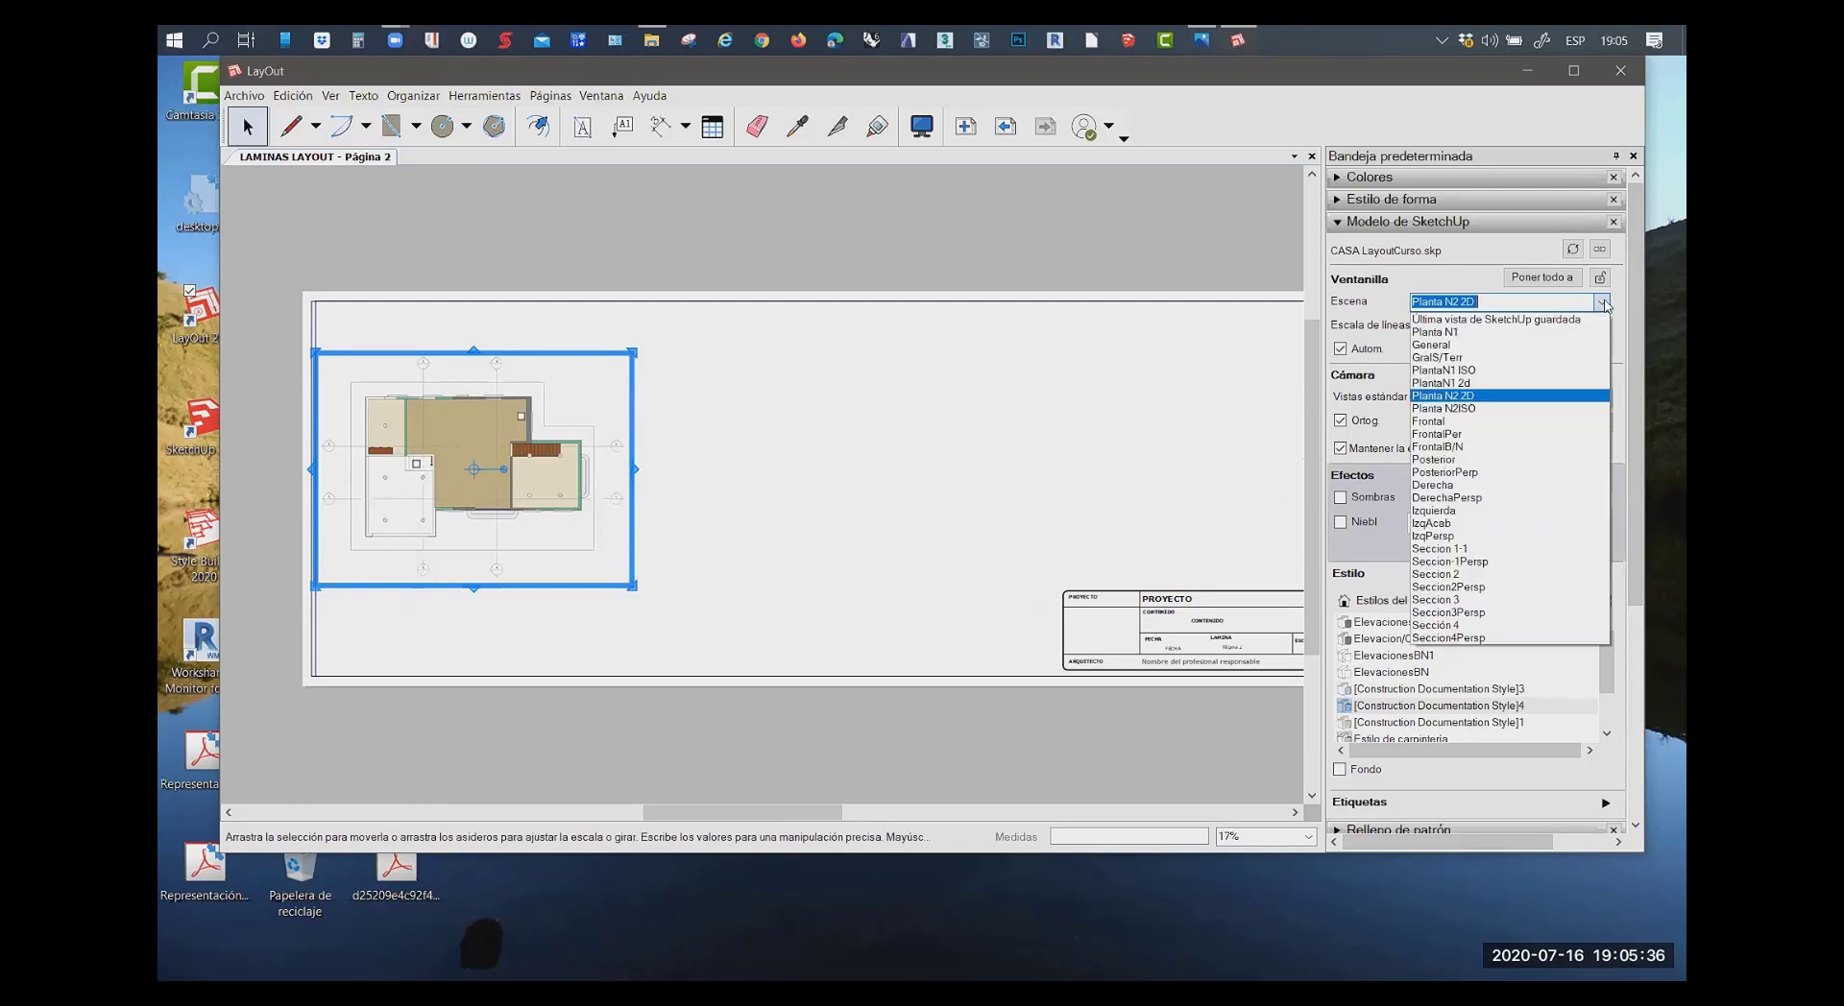
left_click(1438, 421)
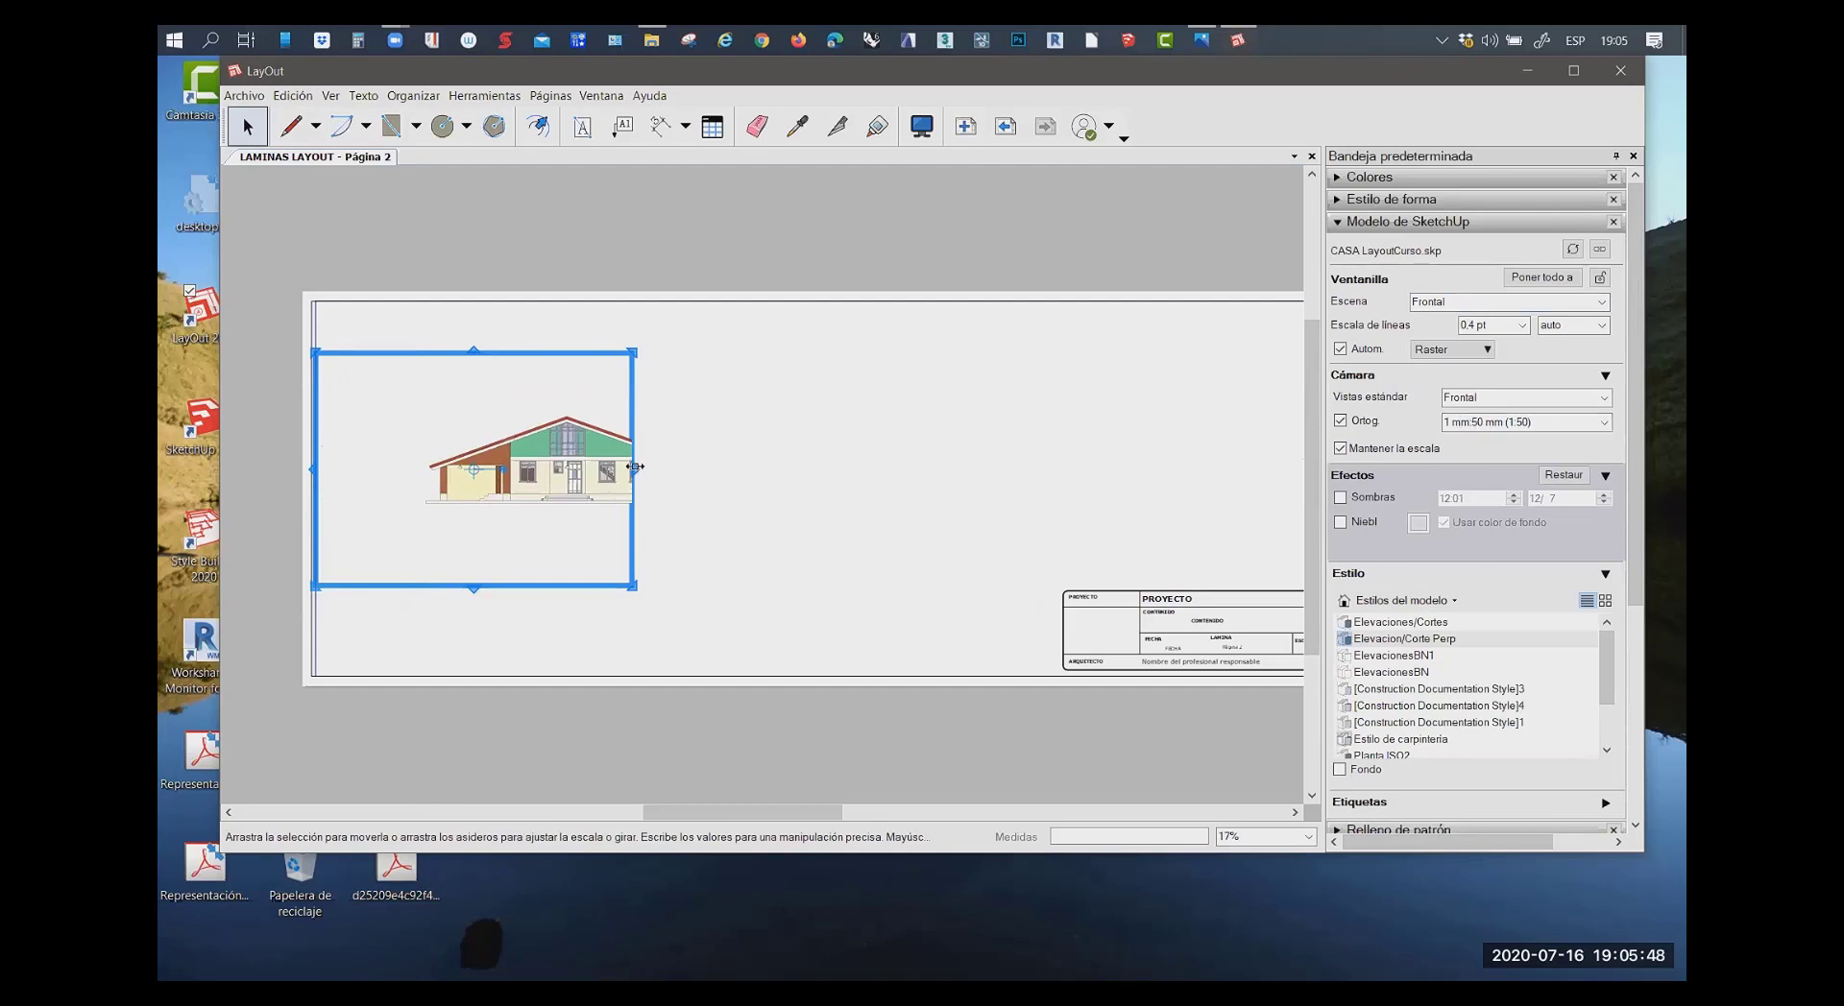
left_click_drag(632, 467, 707, 481)
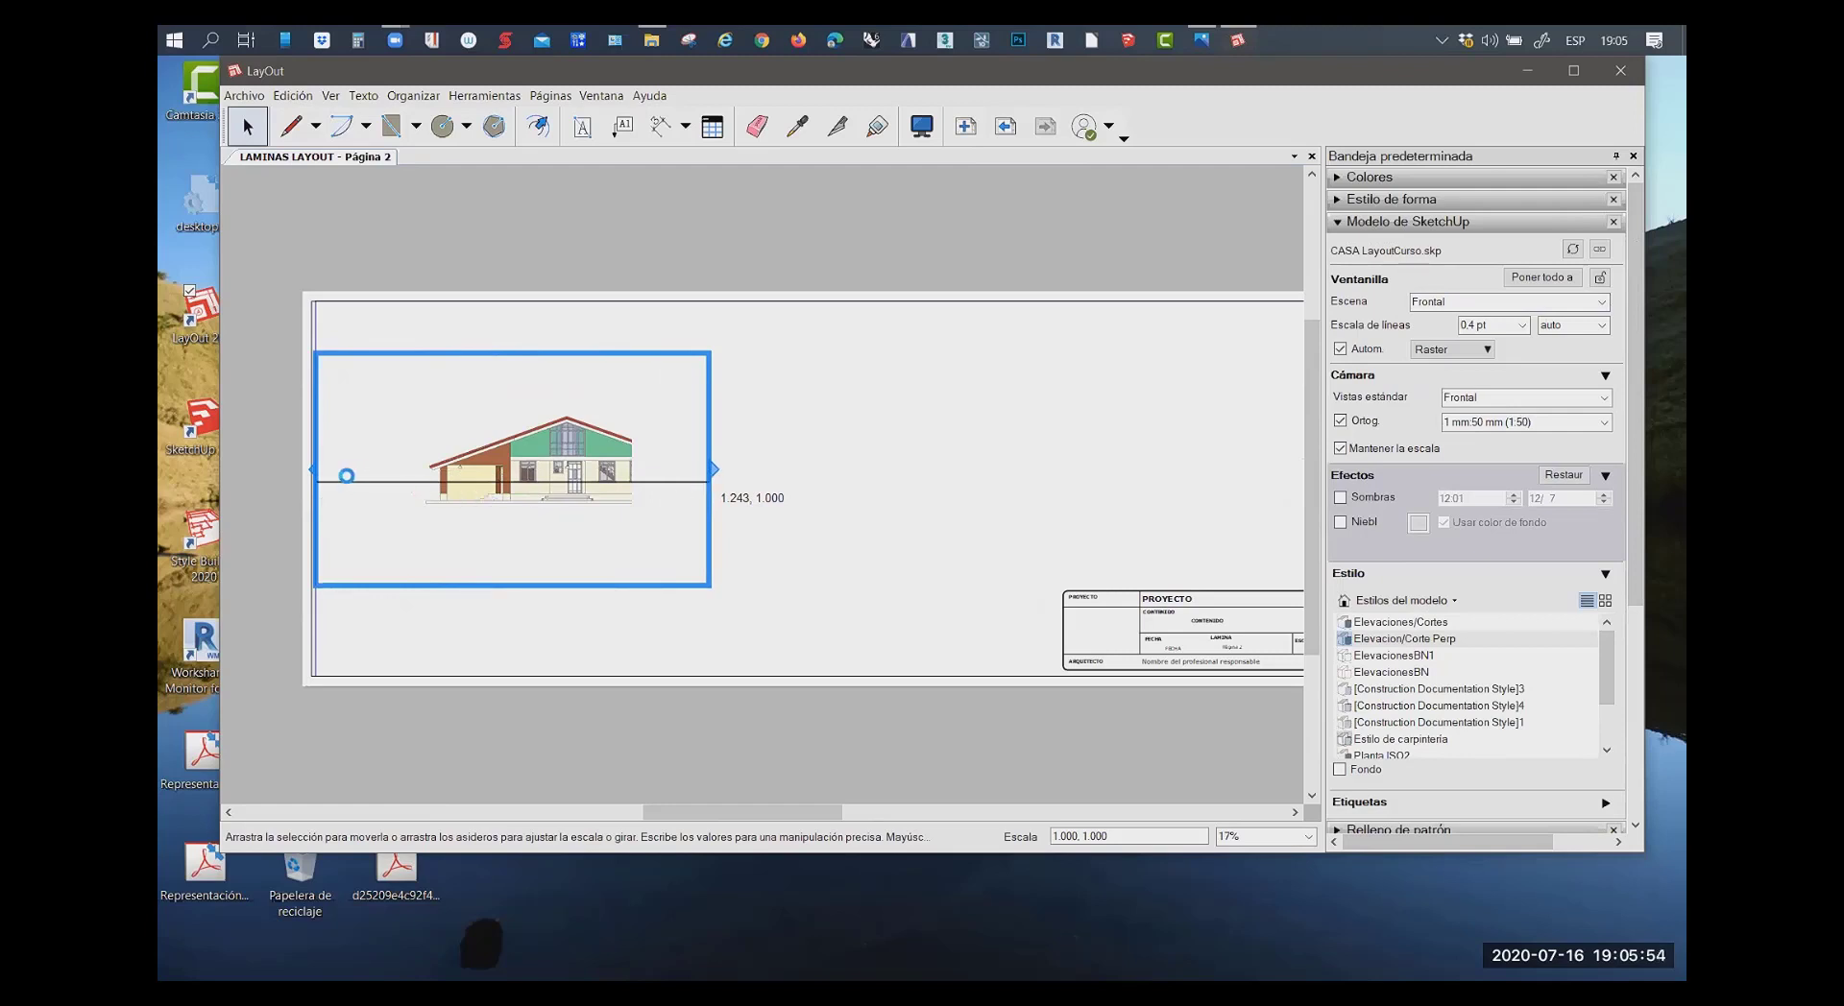
left_click_drag(304, 464, 411, 470)
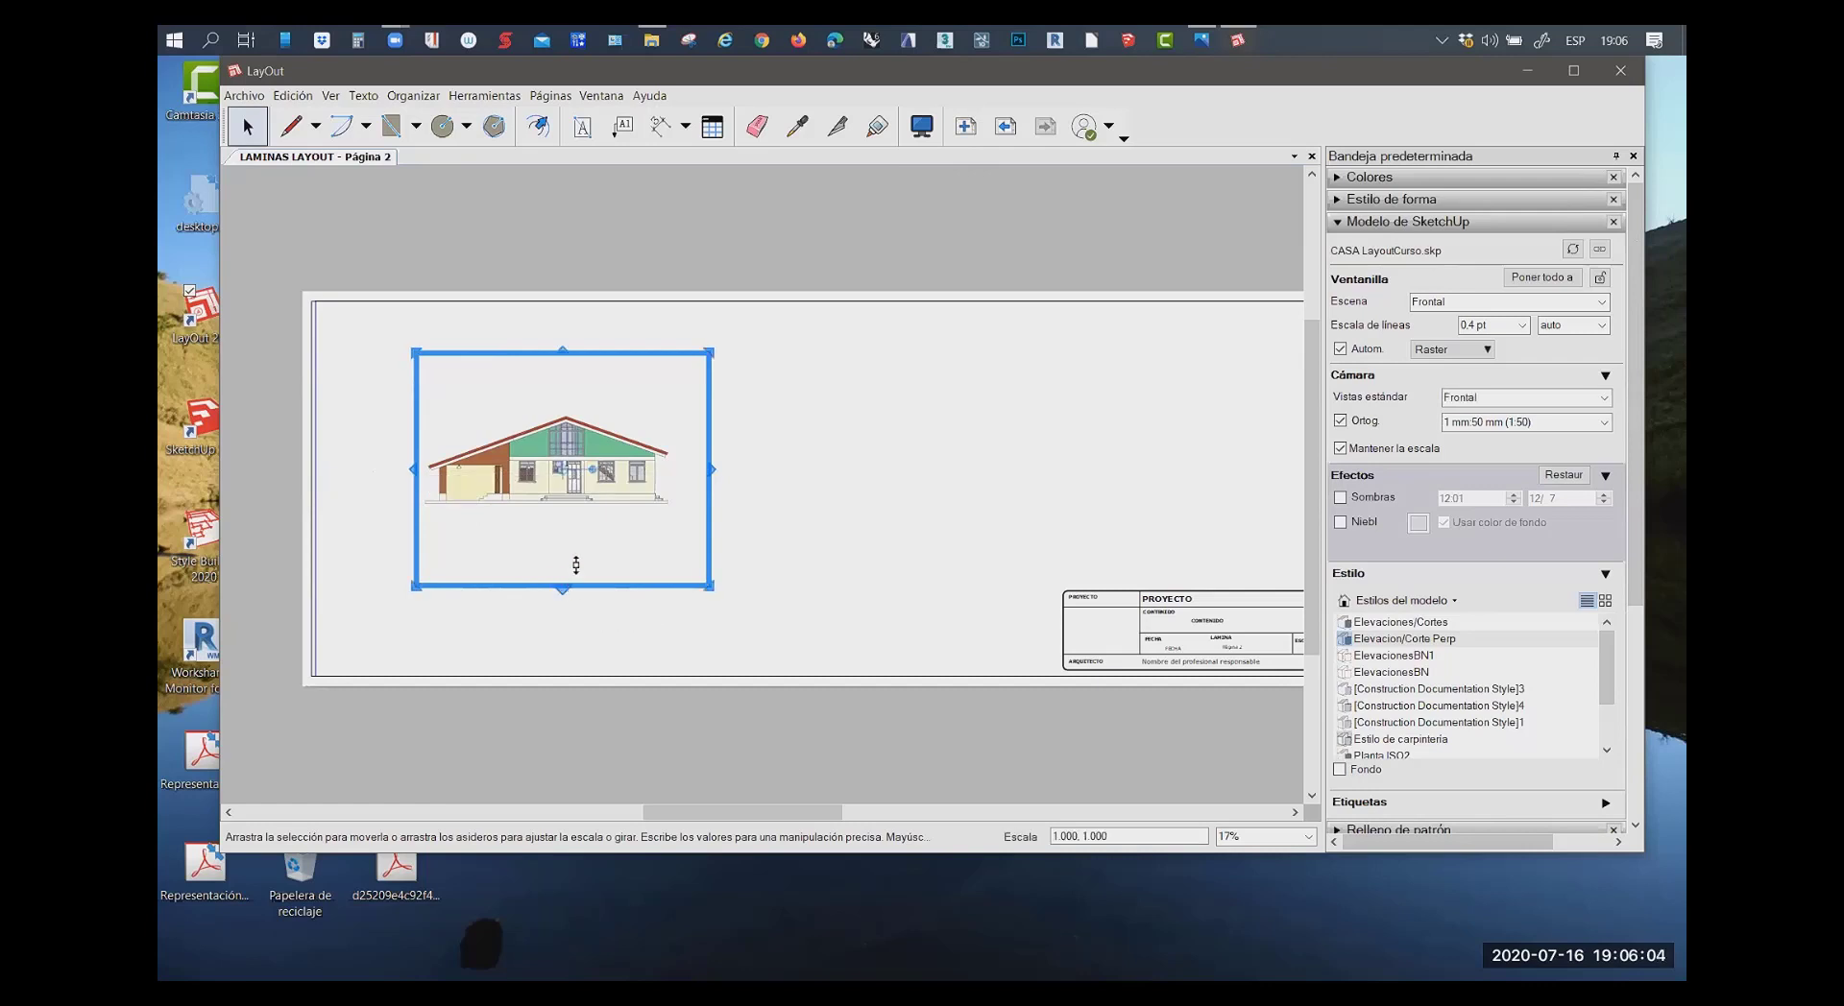
left_click_drag(576, 565, 574, 513)
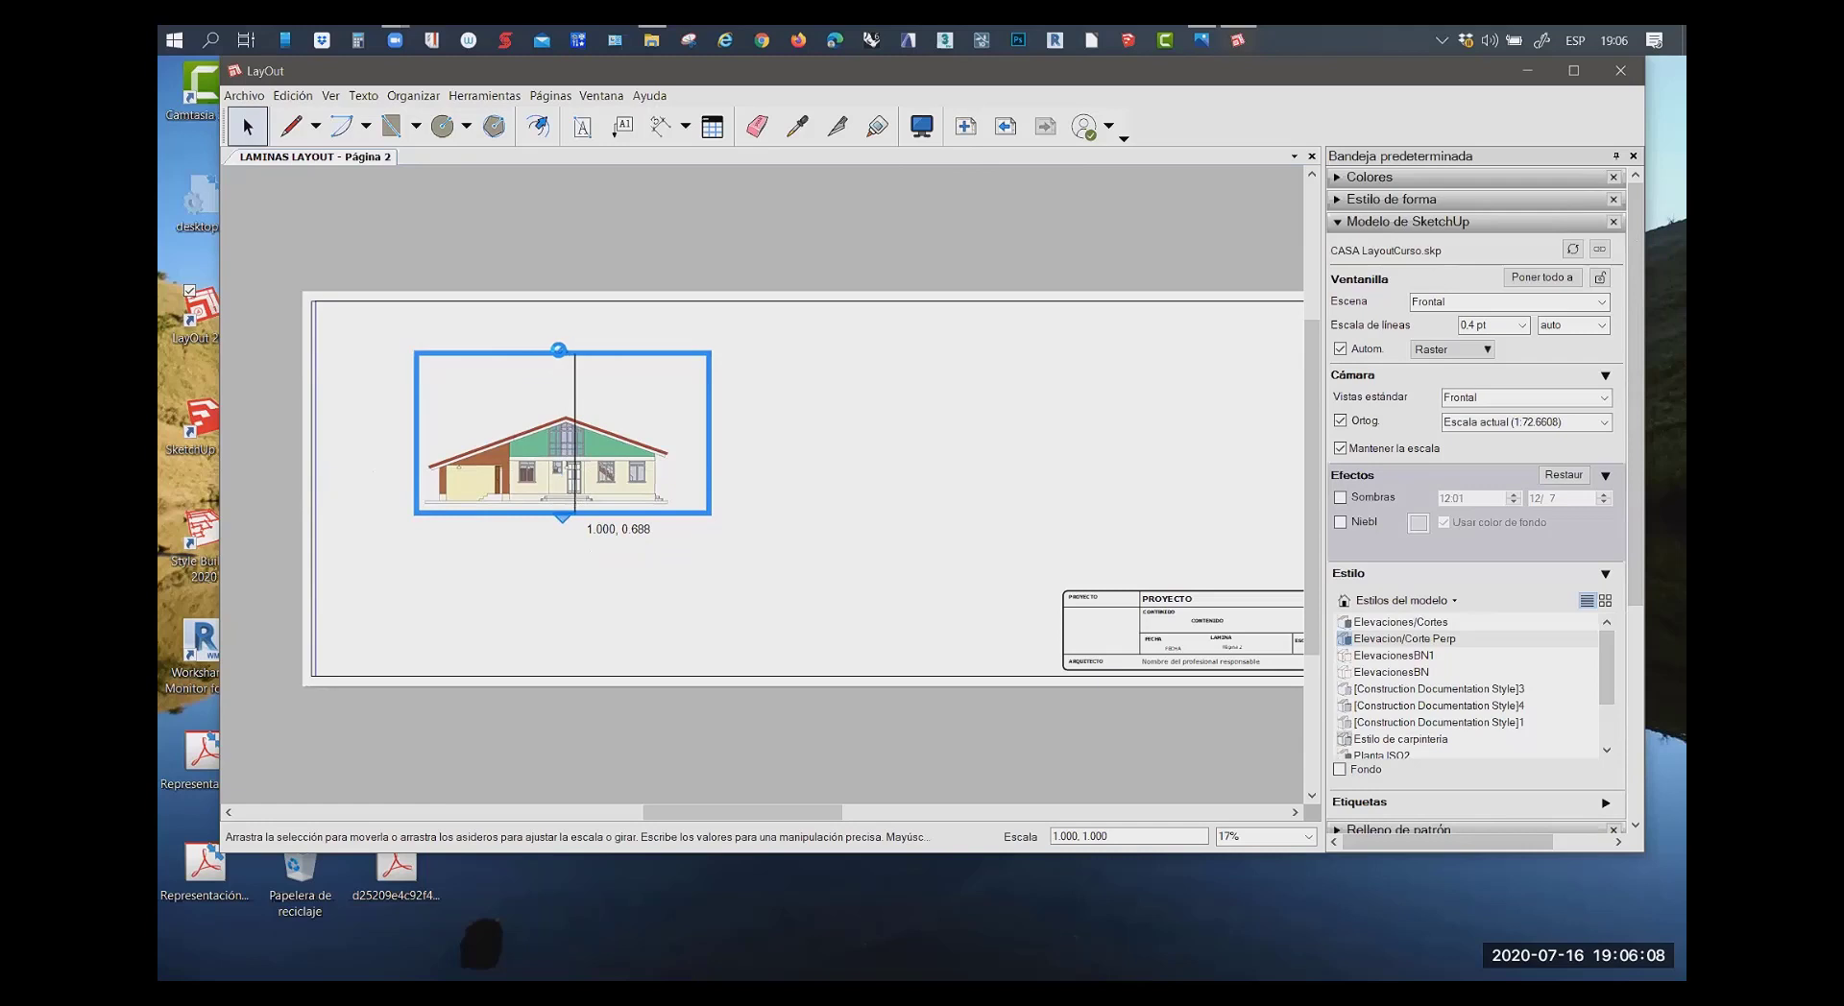
Move the elevation to the page's top-left and make an offset copy of it
right_click(593, 403)
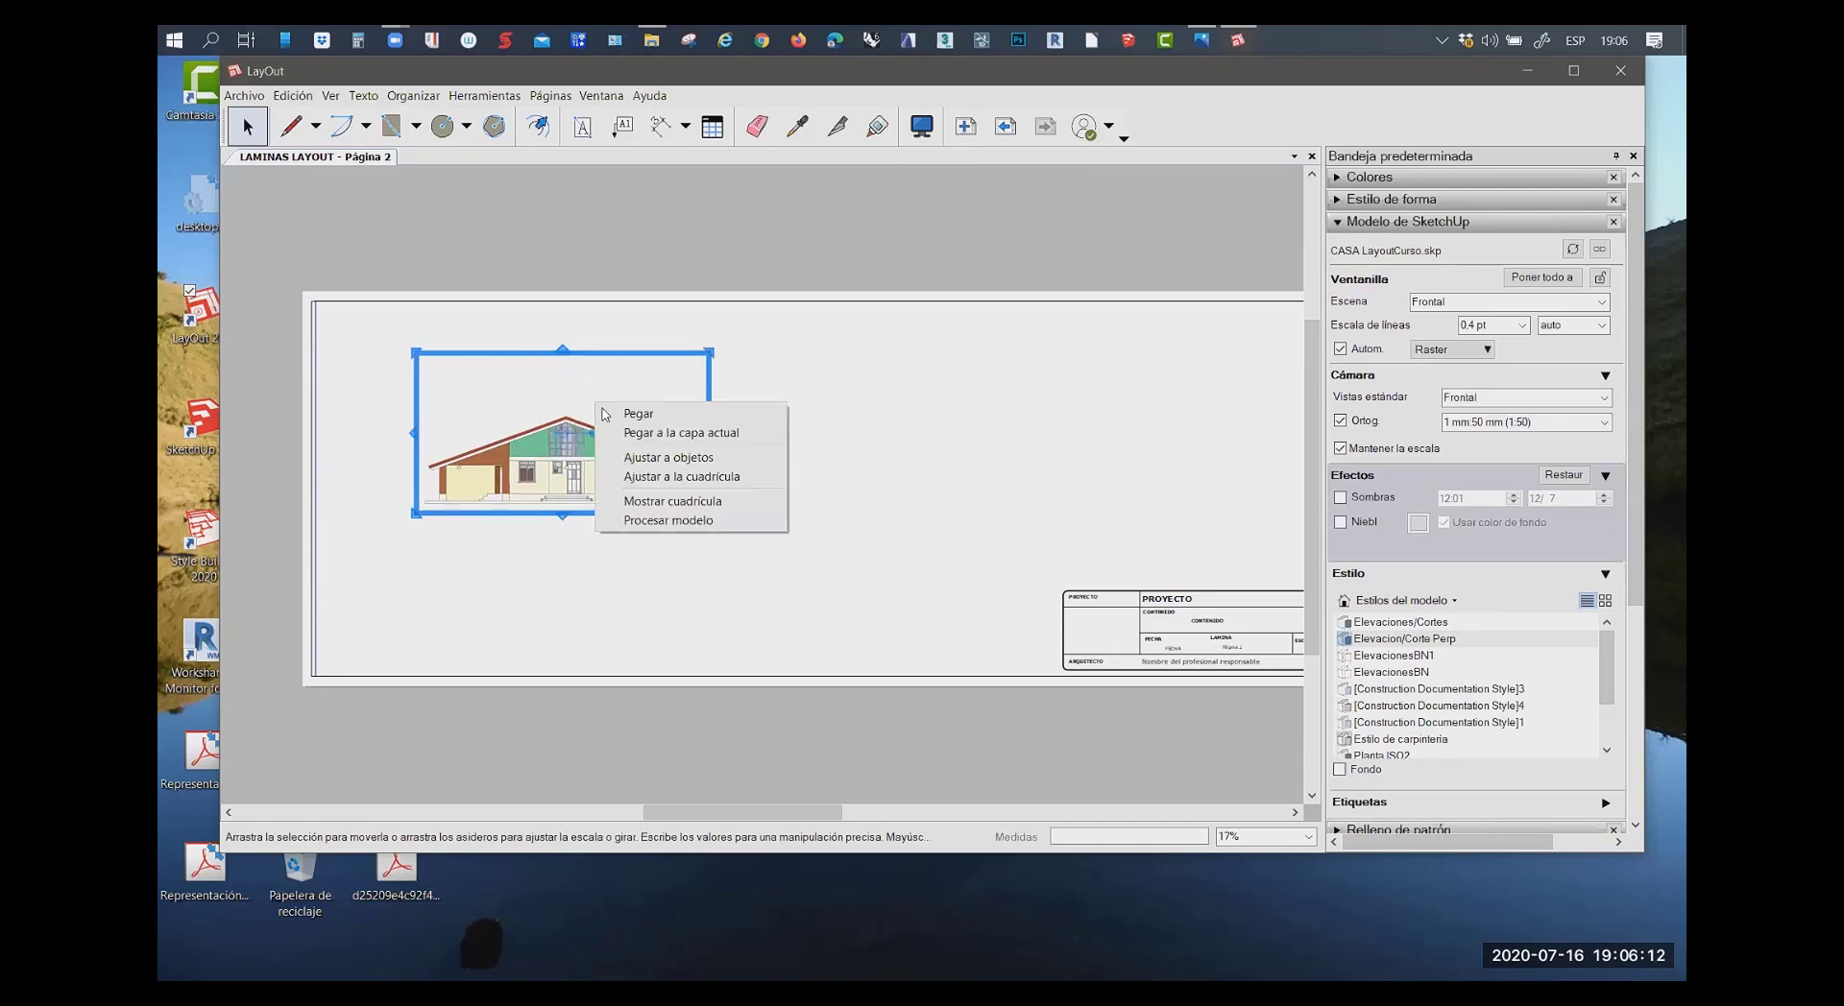
left_click(644, 457)
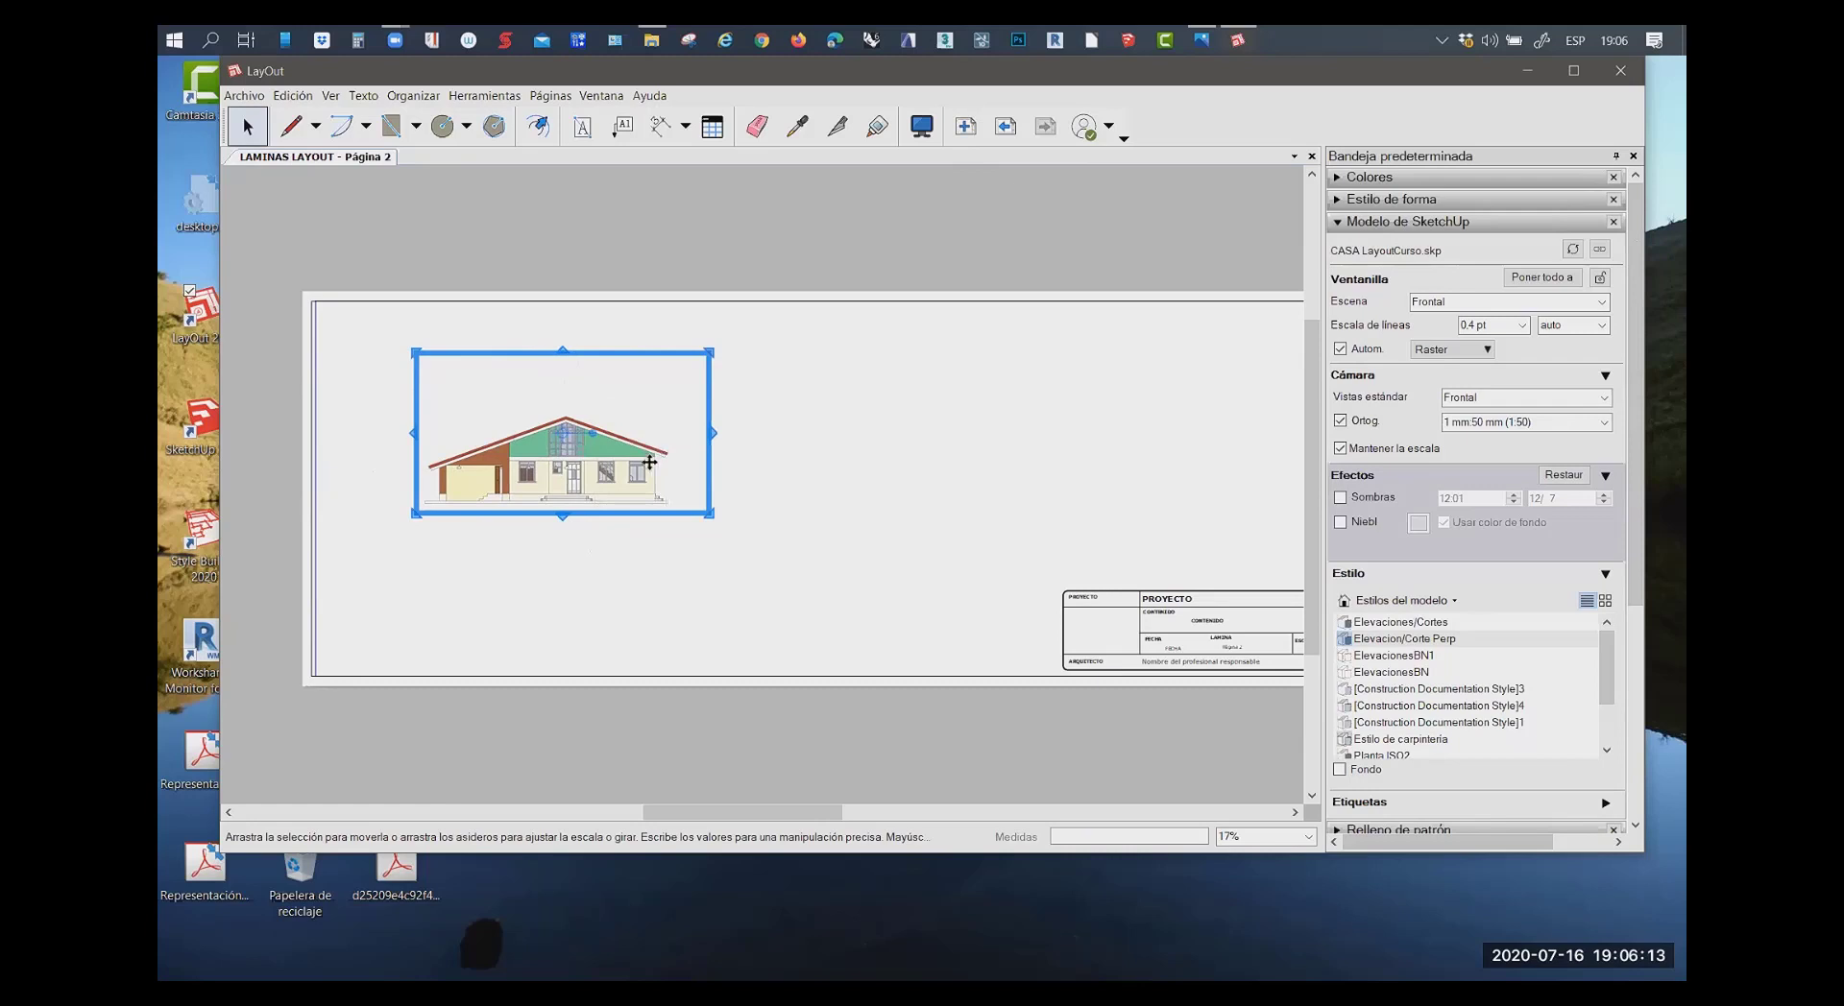
right_click(589, 425)
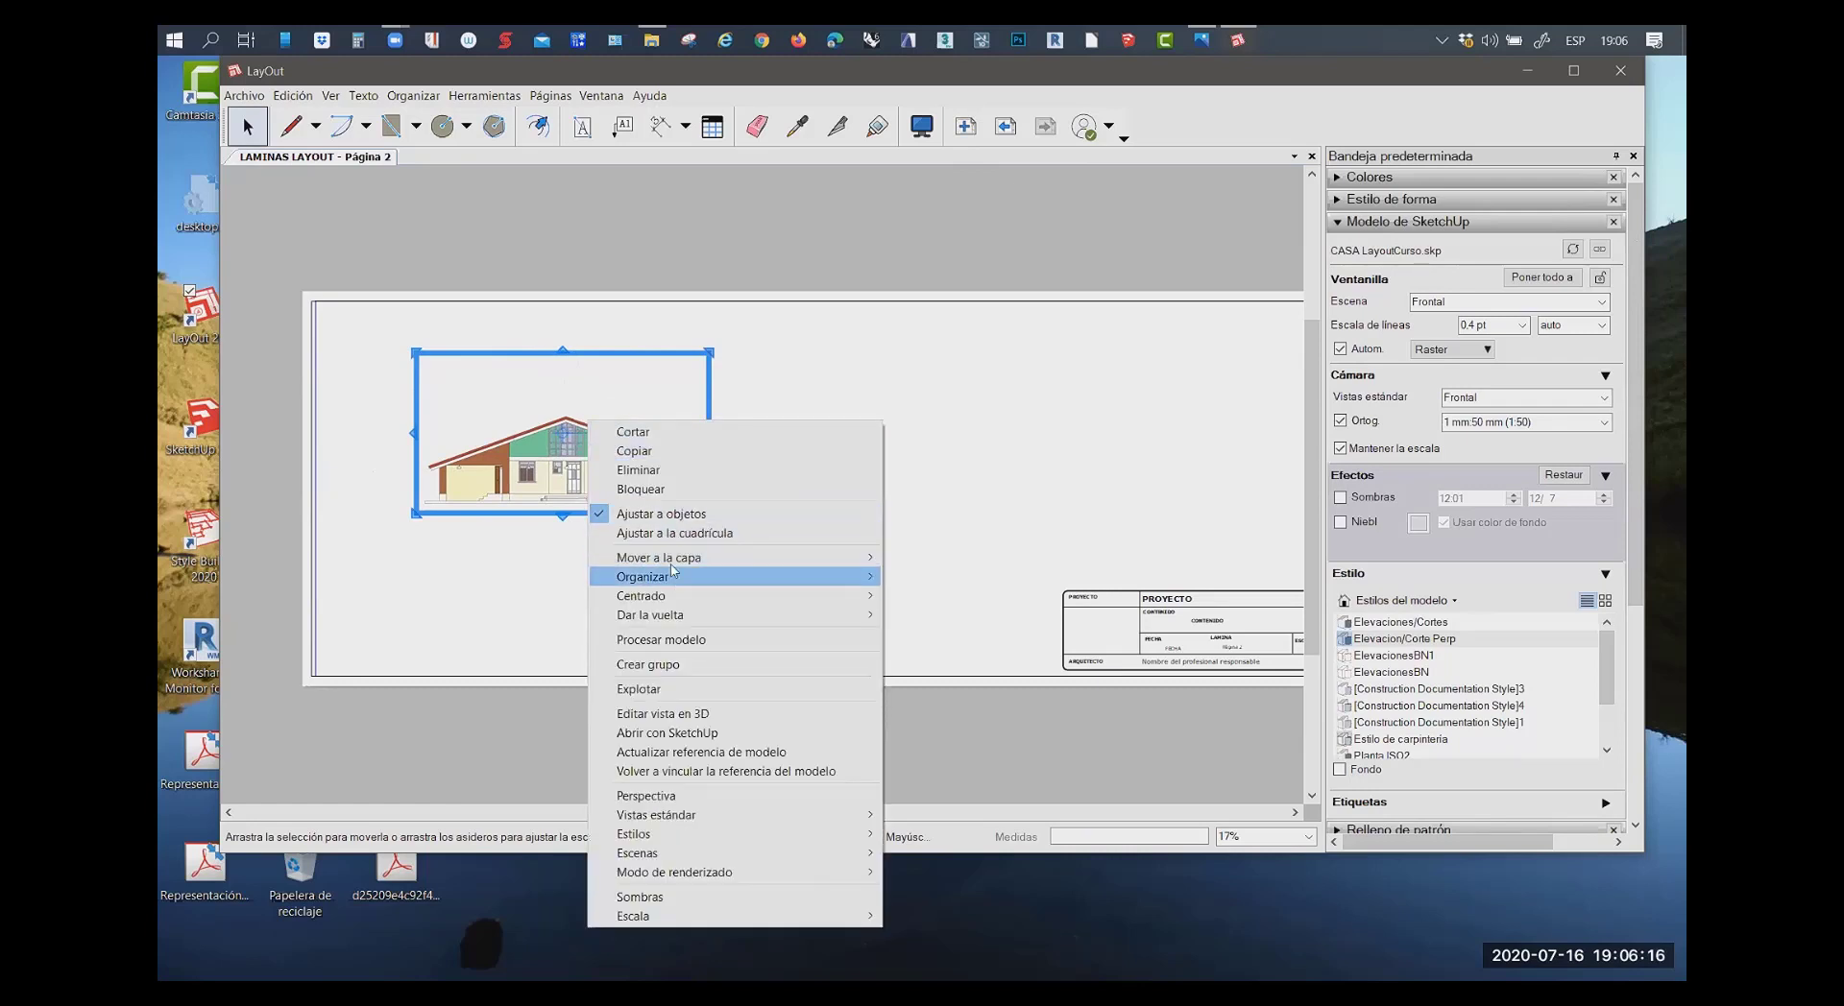
left_click(528, 452)
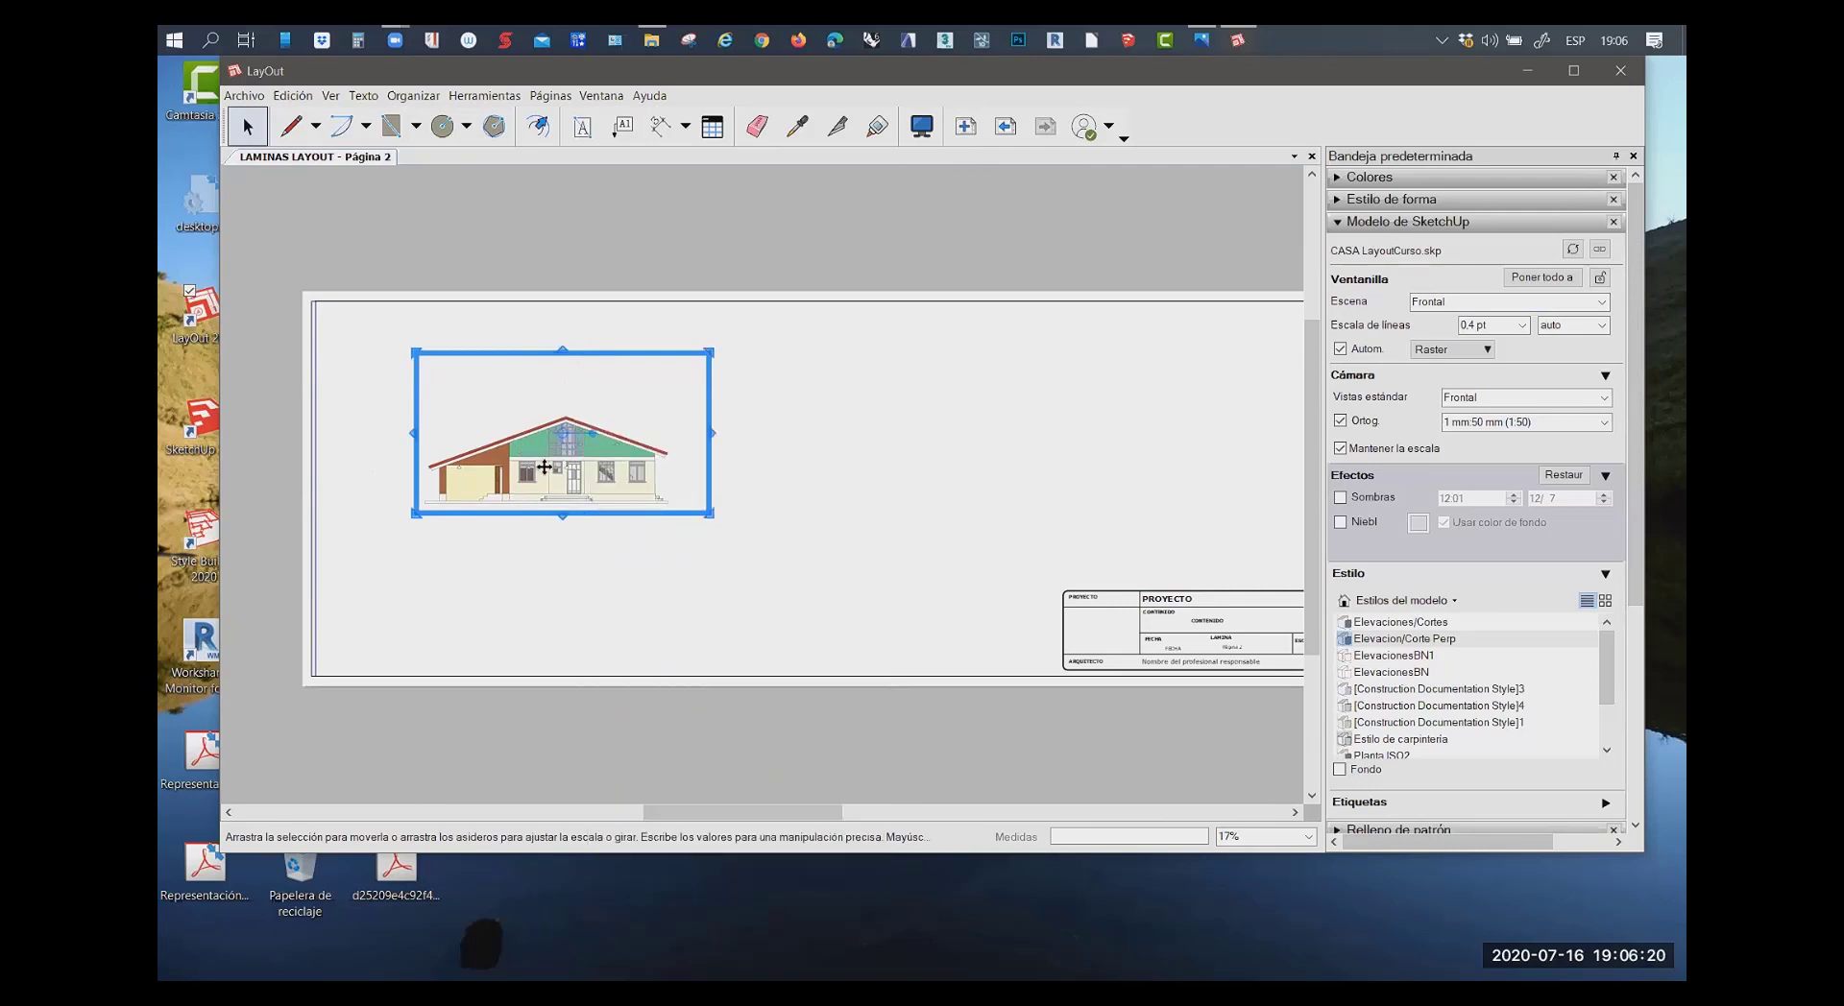
mouse_move(546, 466)
left_mouse_down()
mouse_move(452, 415)
mouse_move(496, 417)
left_mouse_up()
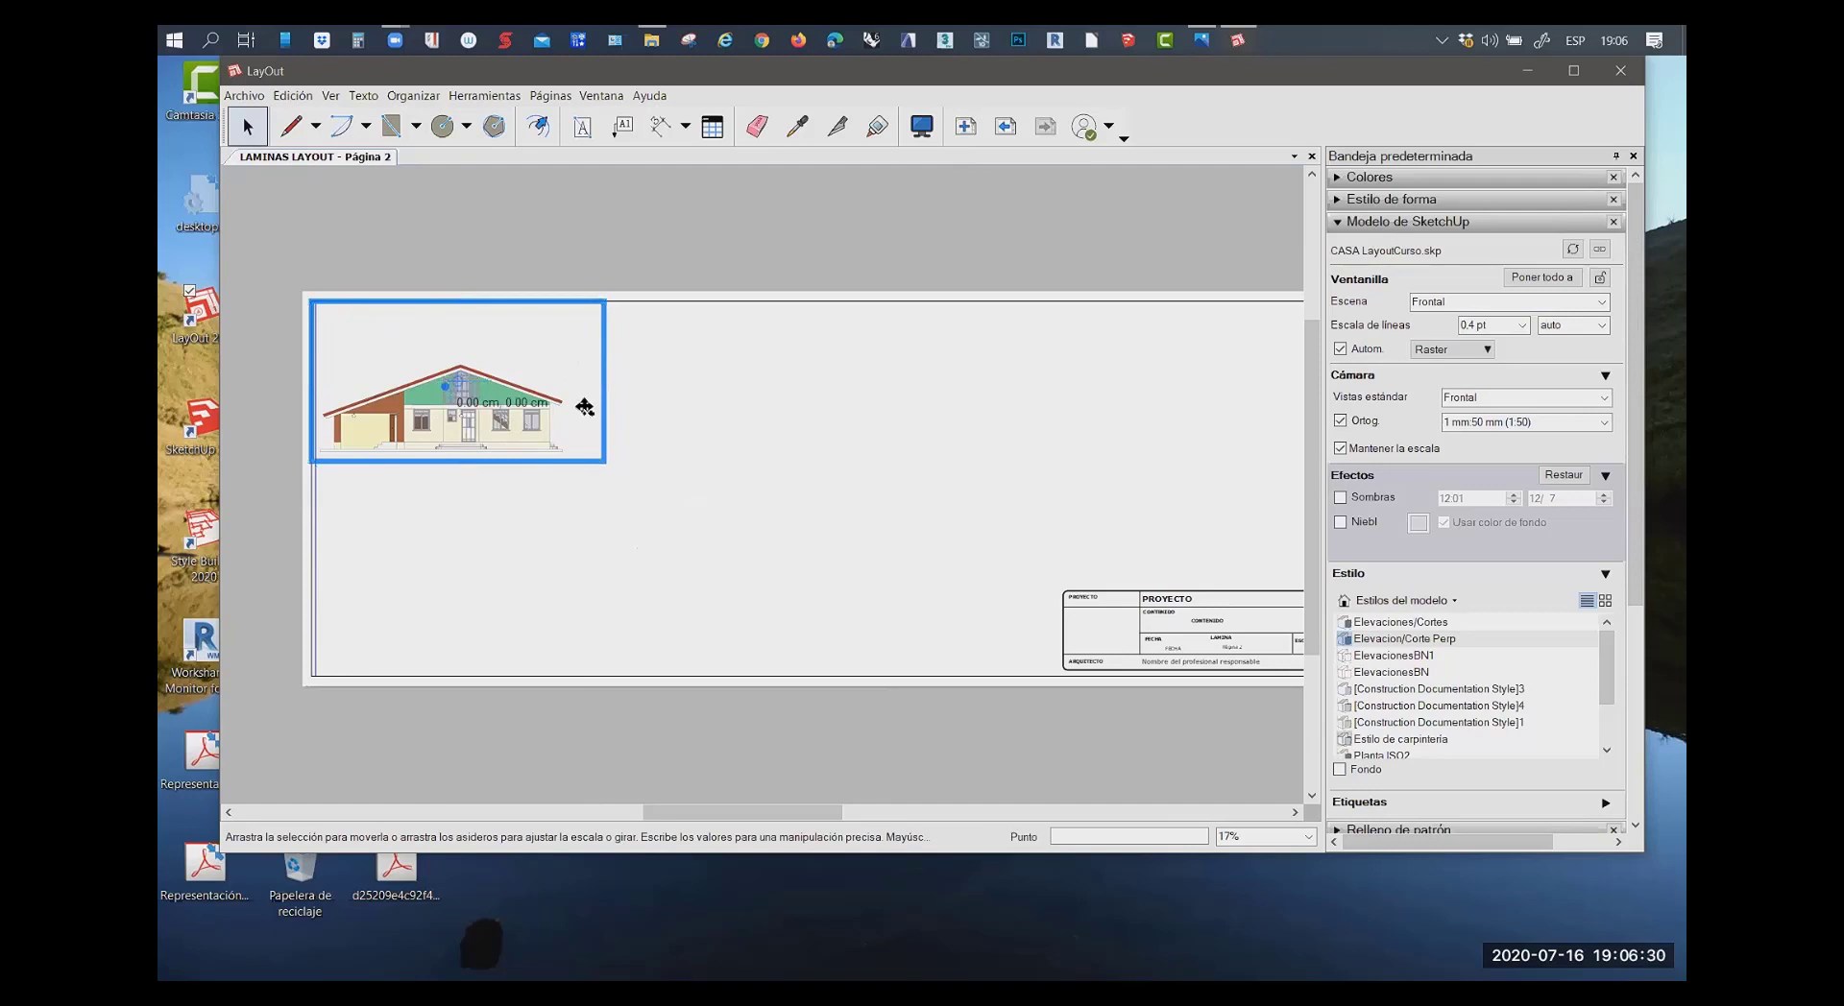
mouse_move(444, 384)
left_mouse_down()
mouse_move(570, 436)
mouse_move(493, 386)
left_mouse_up()
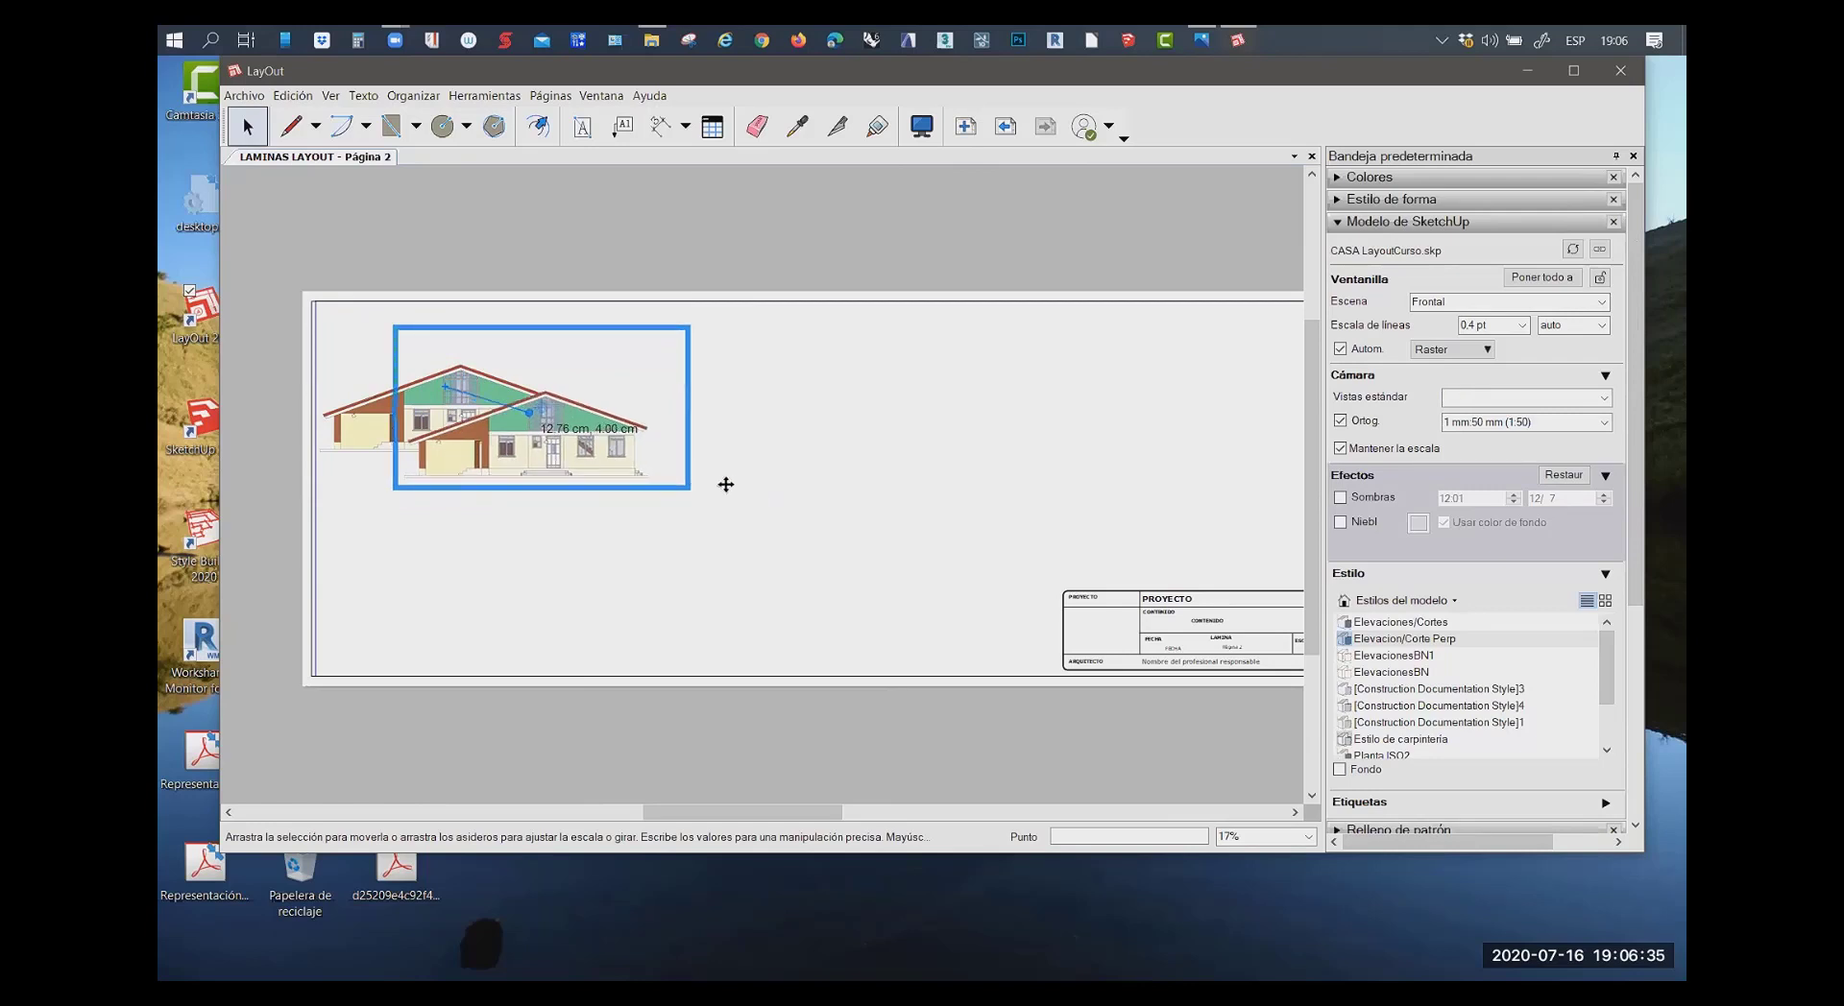
left_click(482, 521)
Adjust the stacking order of the two elevations and move the copy below the original
scroll(422, 447, "up", 2)
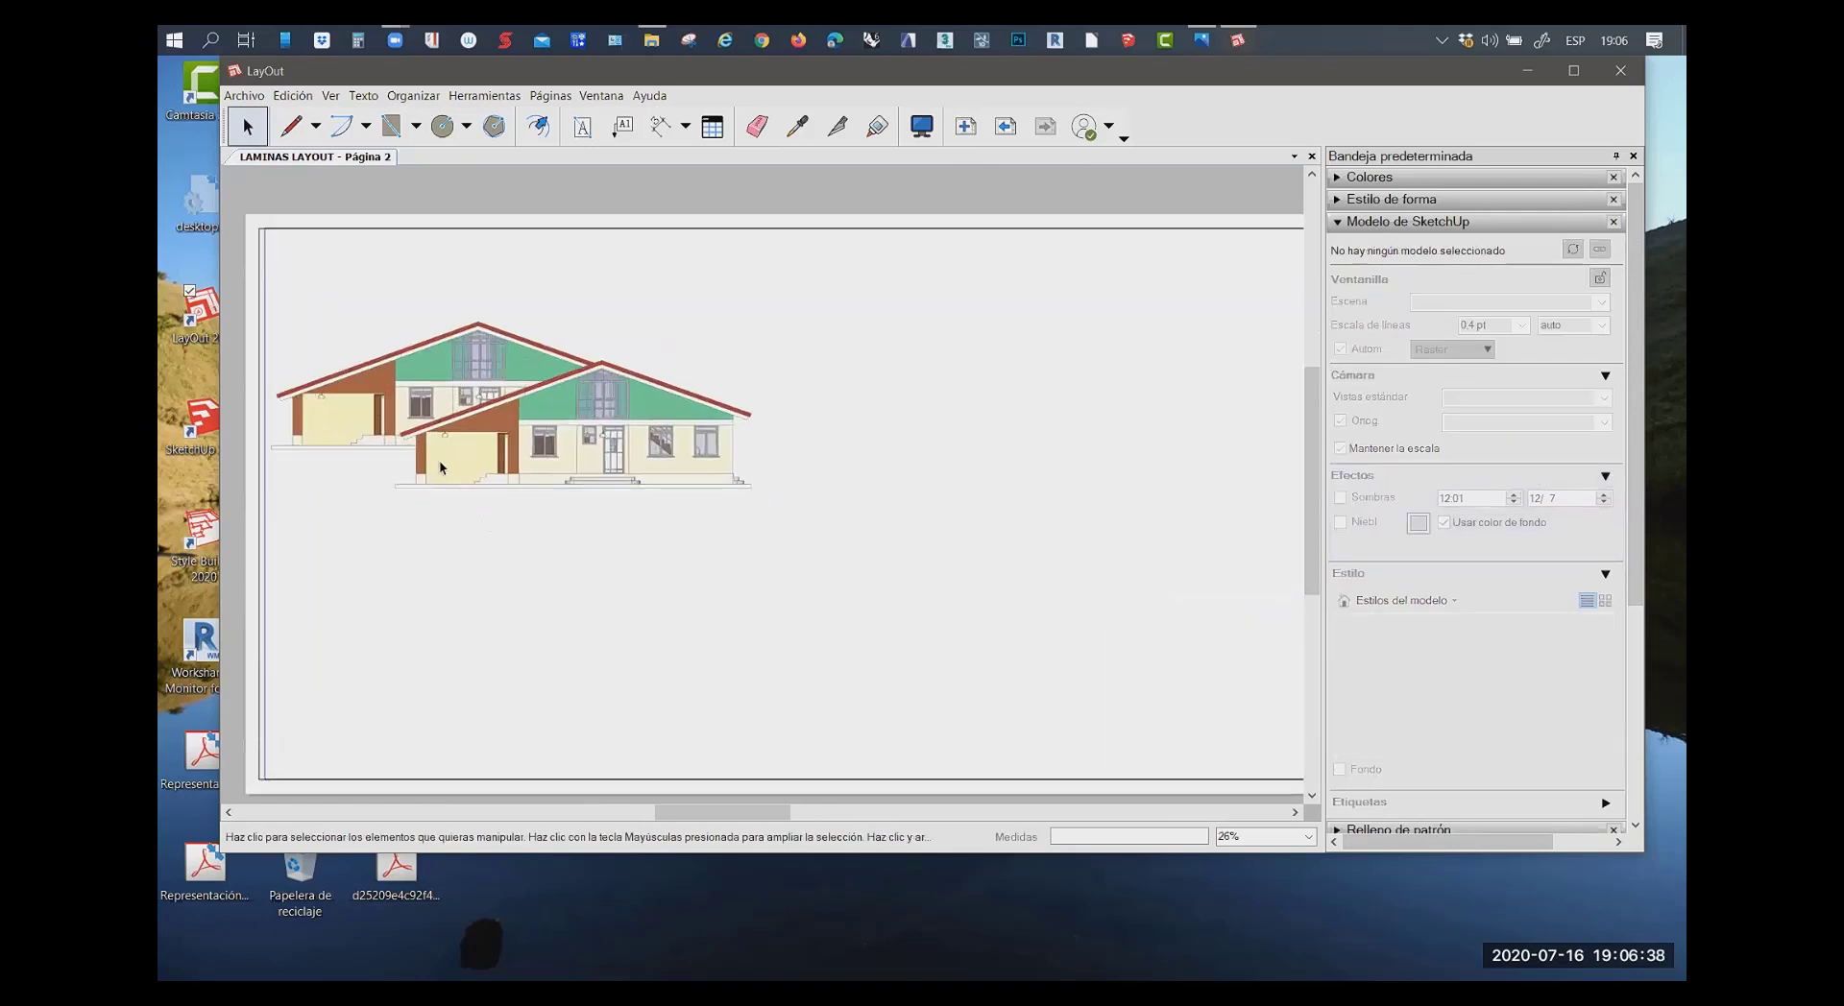
left_click(530, 482)
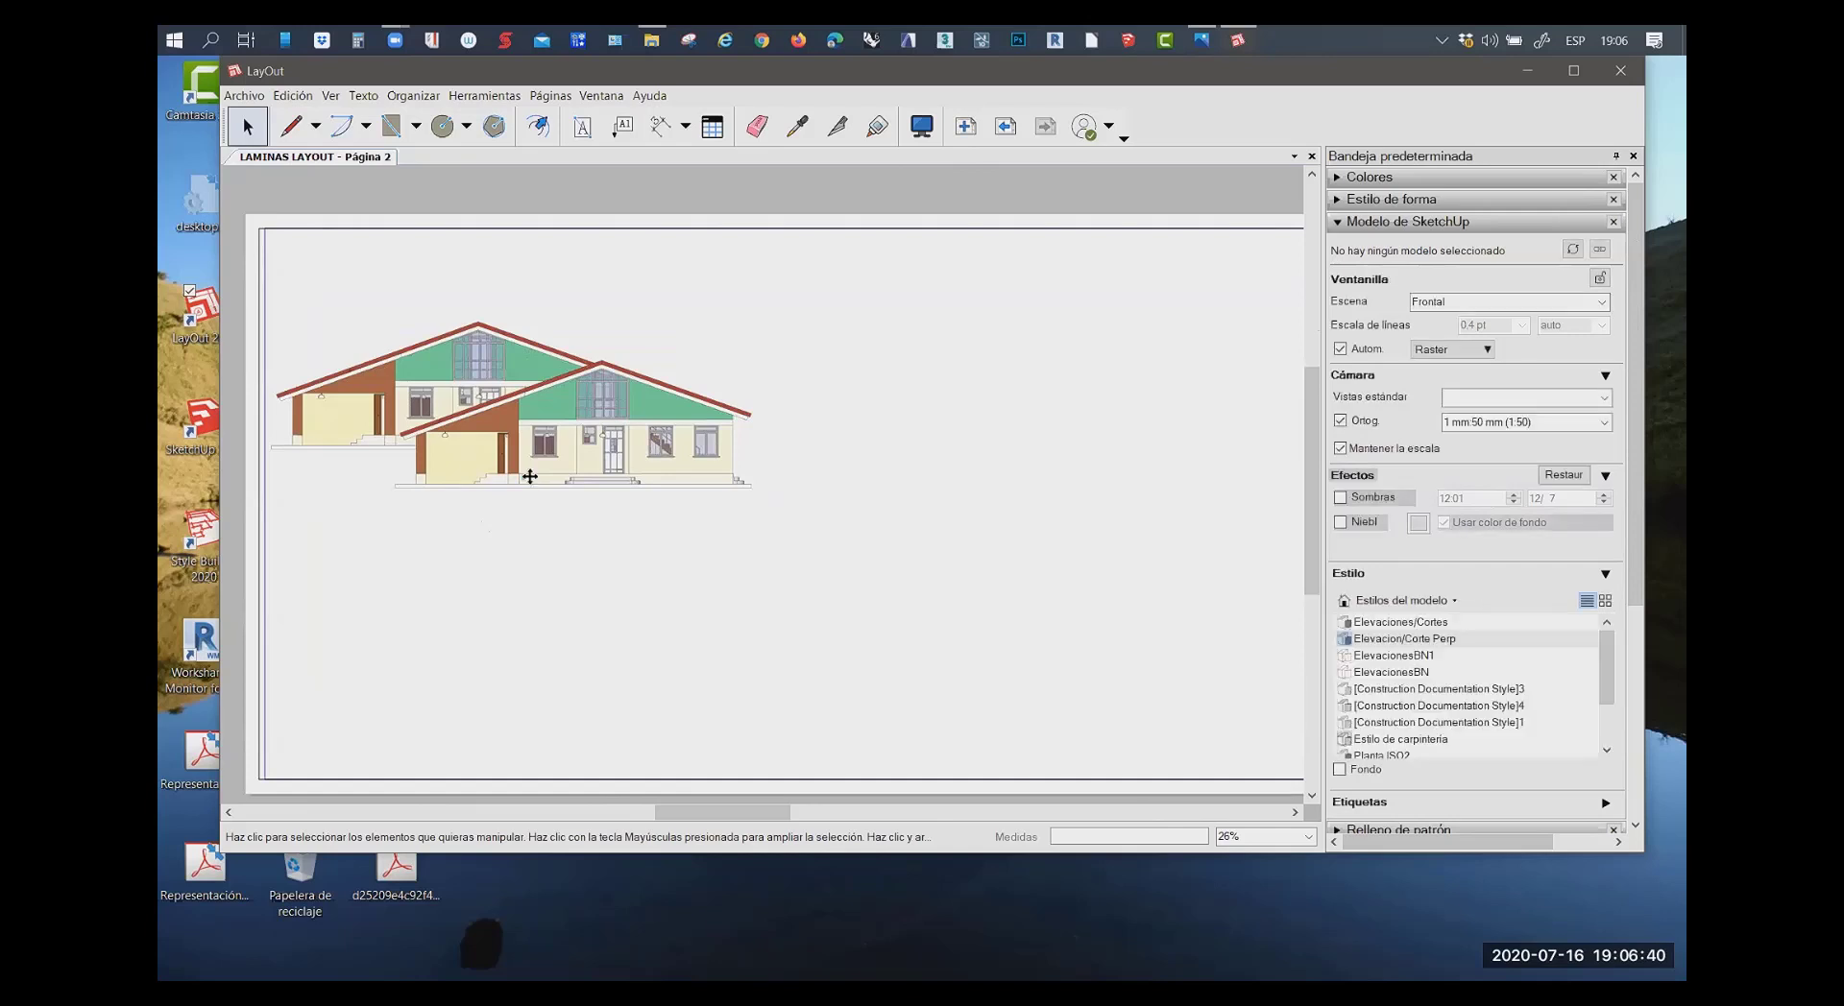
right_click(655, 411)
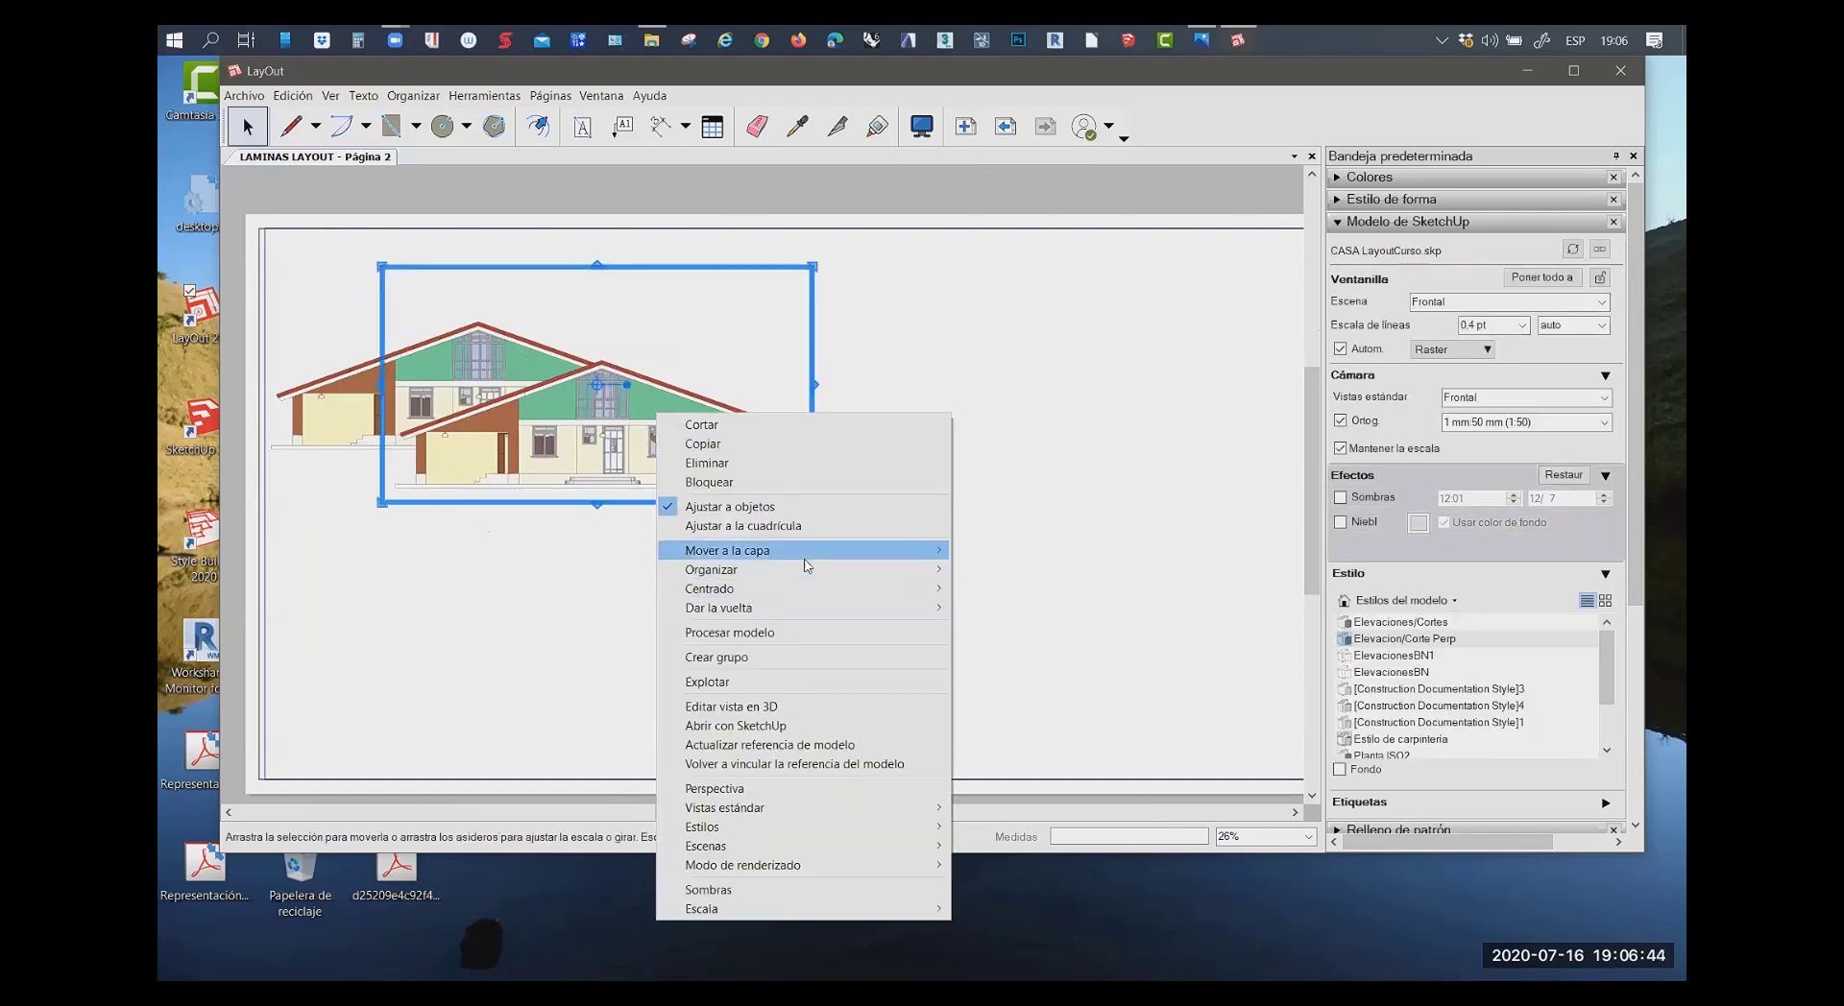
mouse_move(711, 571)
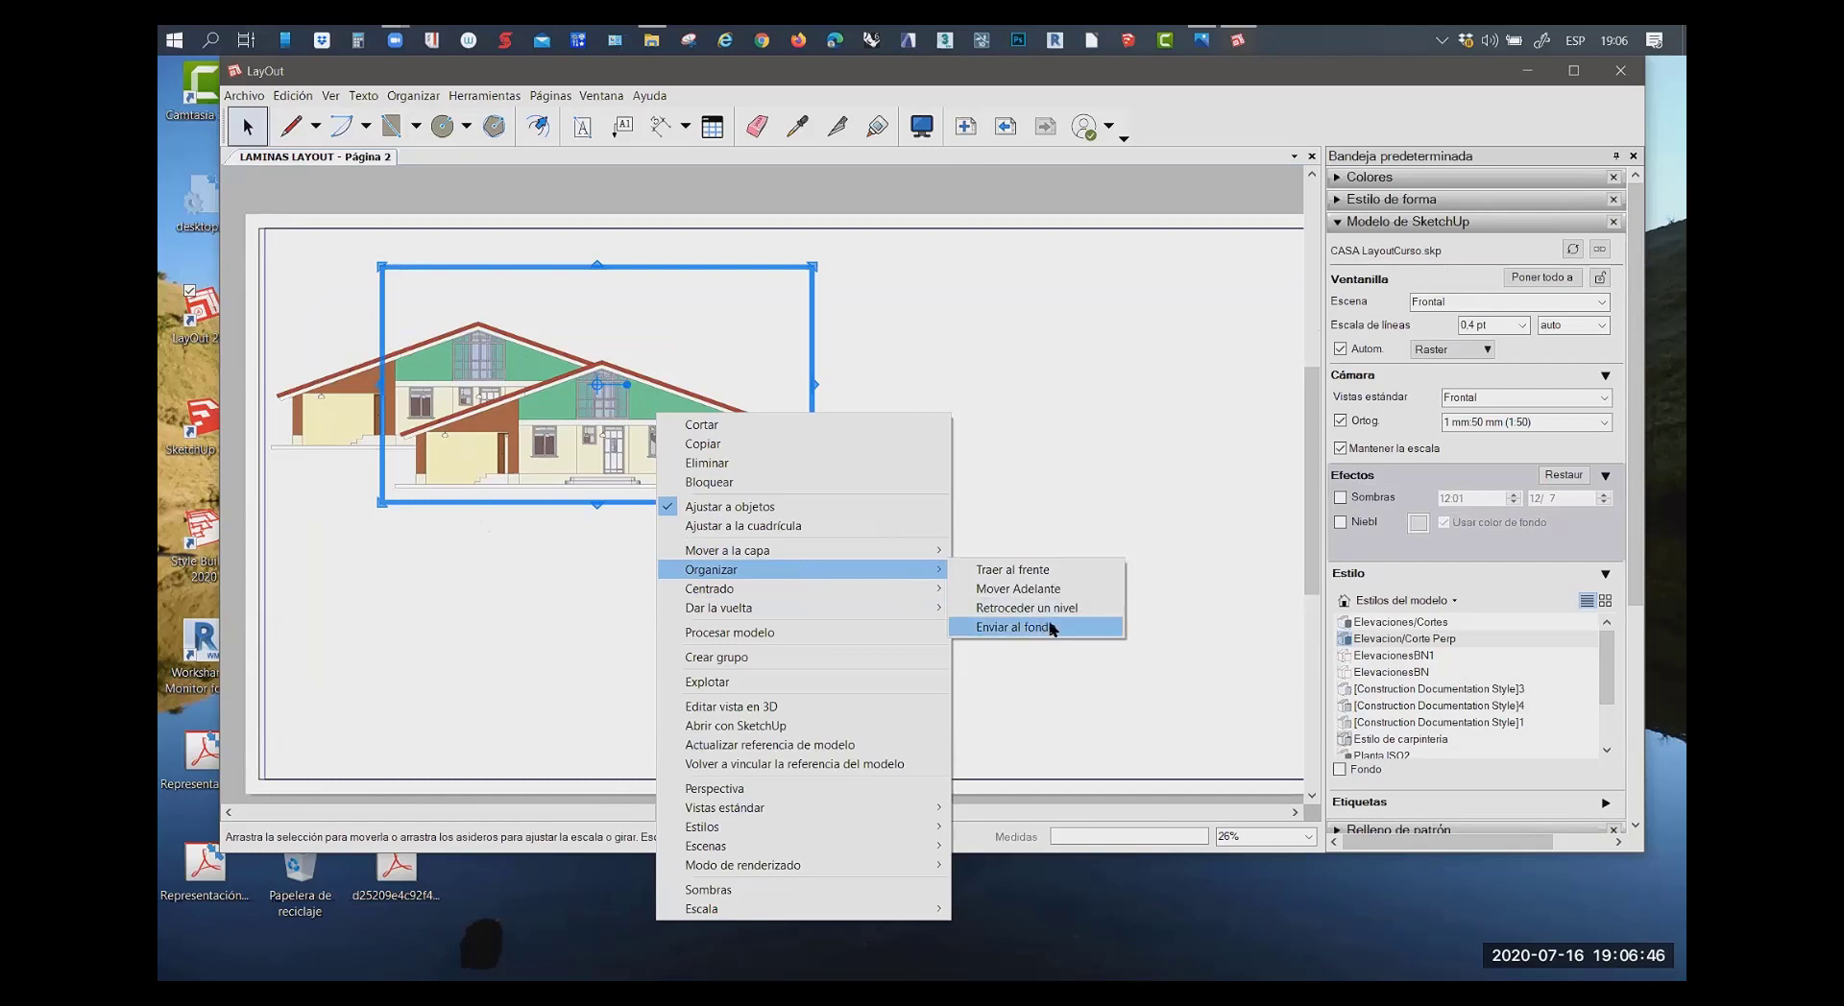
left_click(1051, 629)
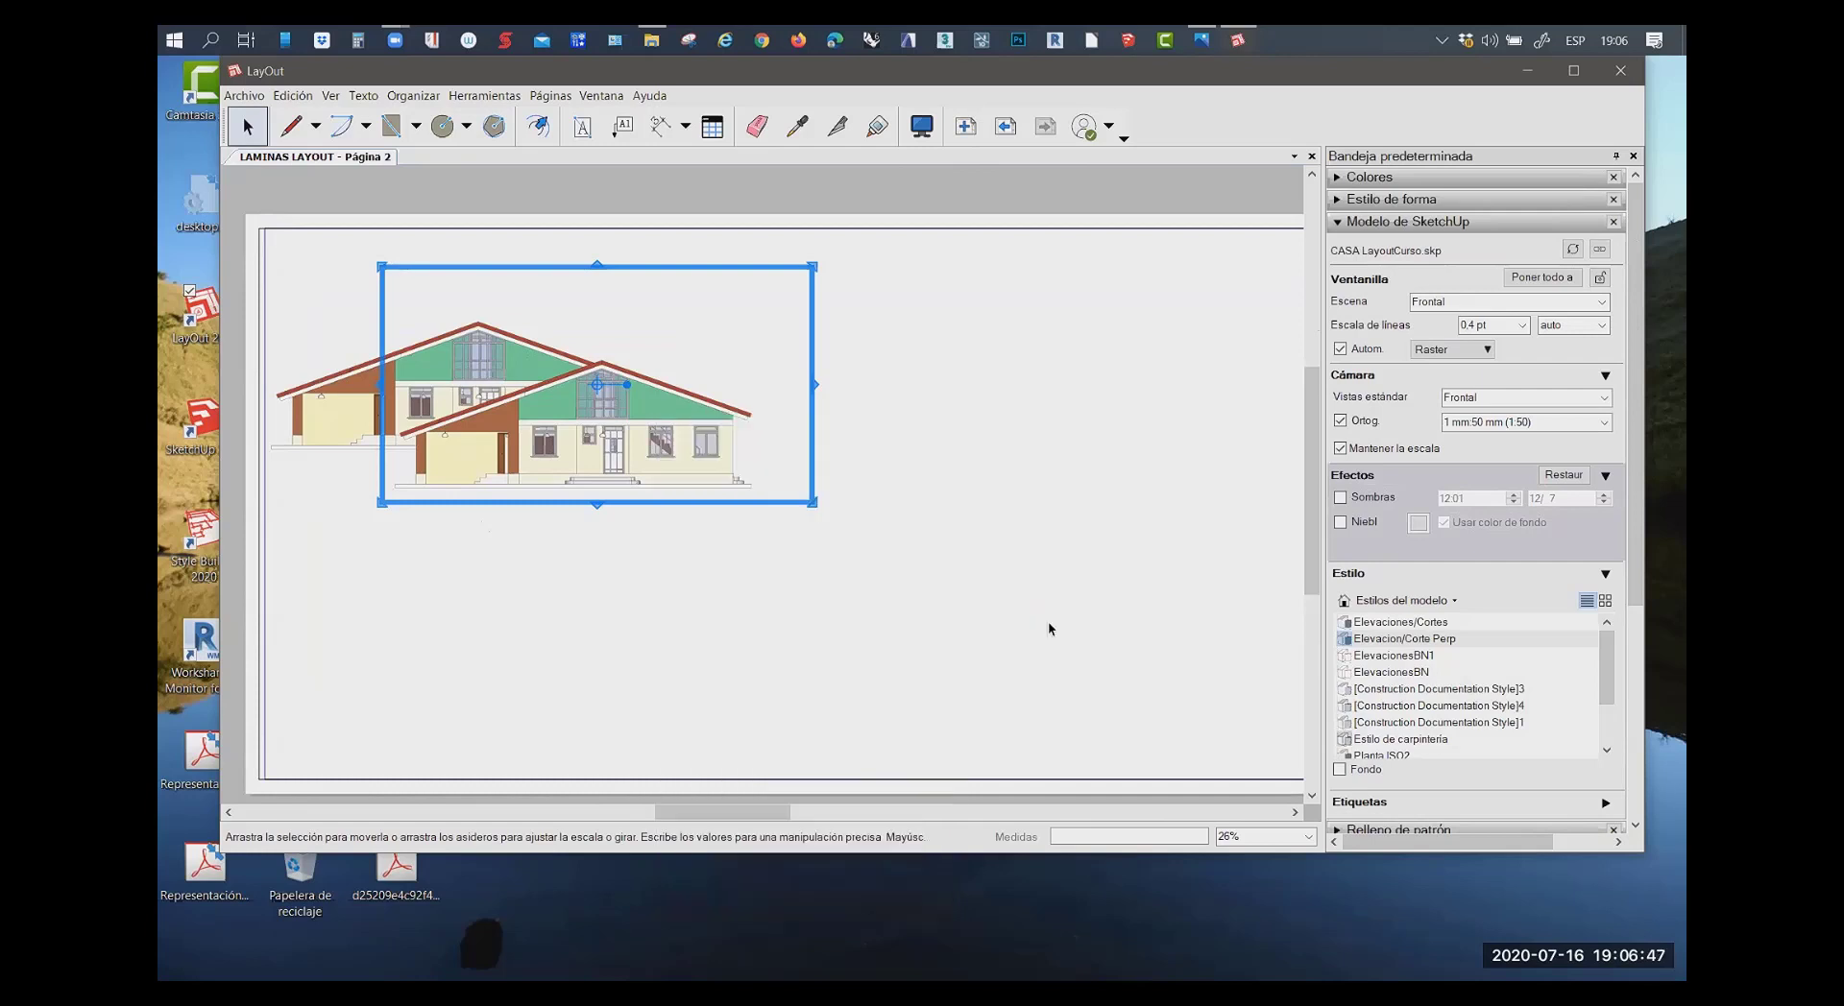
right_click(691, 433)
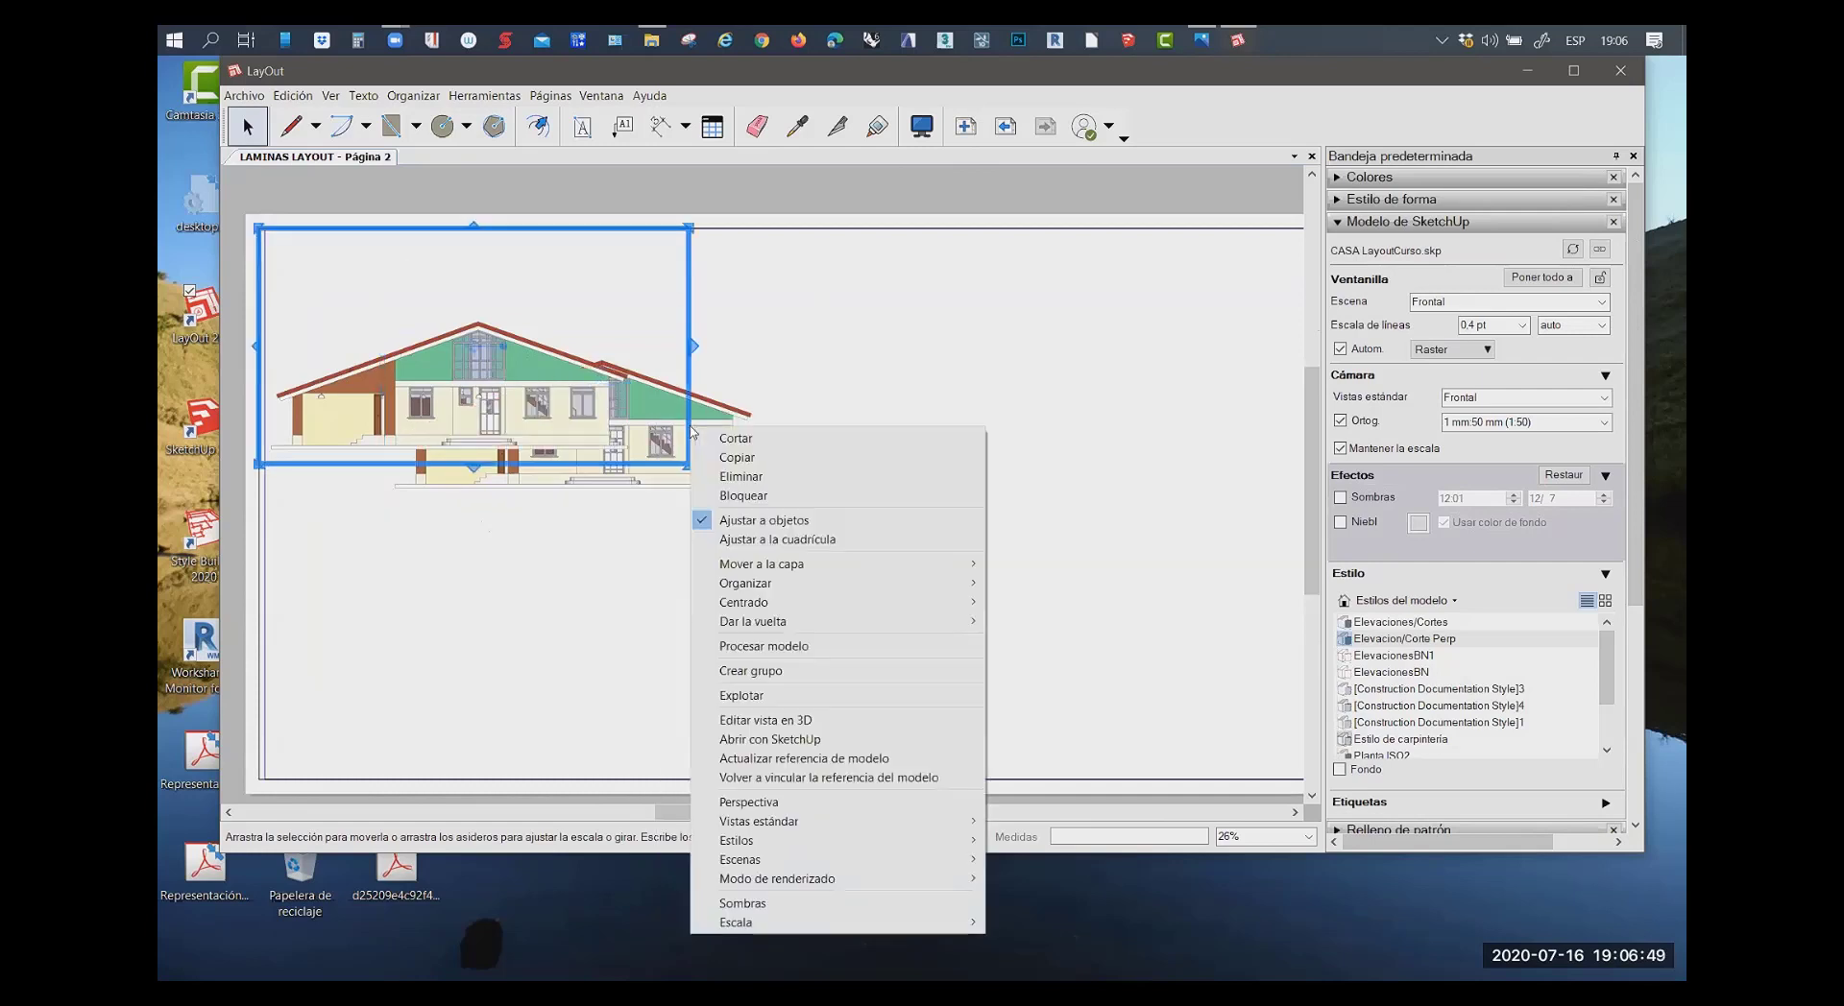
right_click(500, 356)
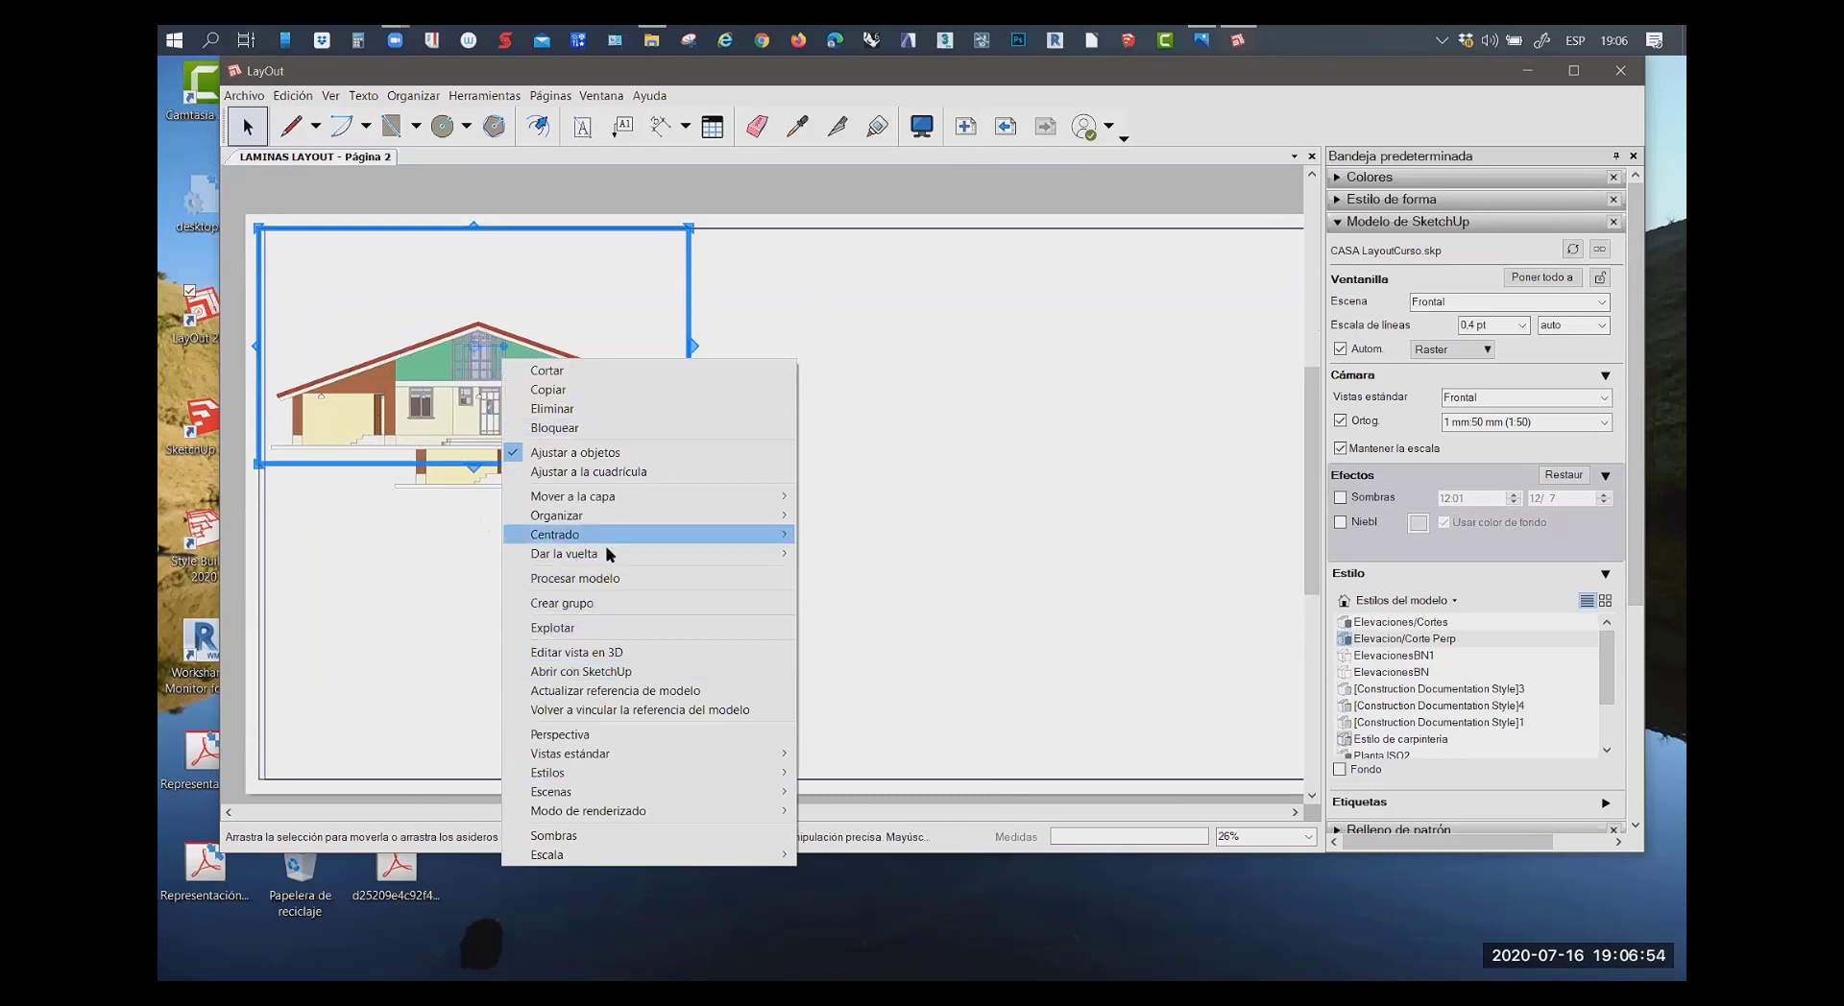
mouse_move(556, 516)
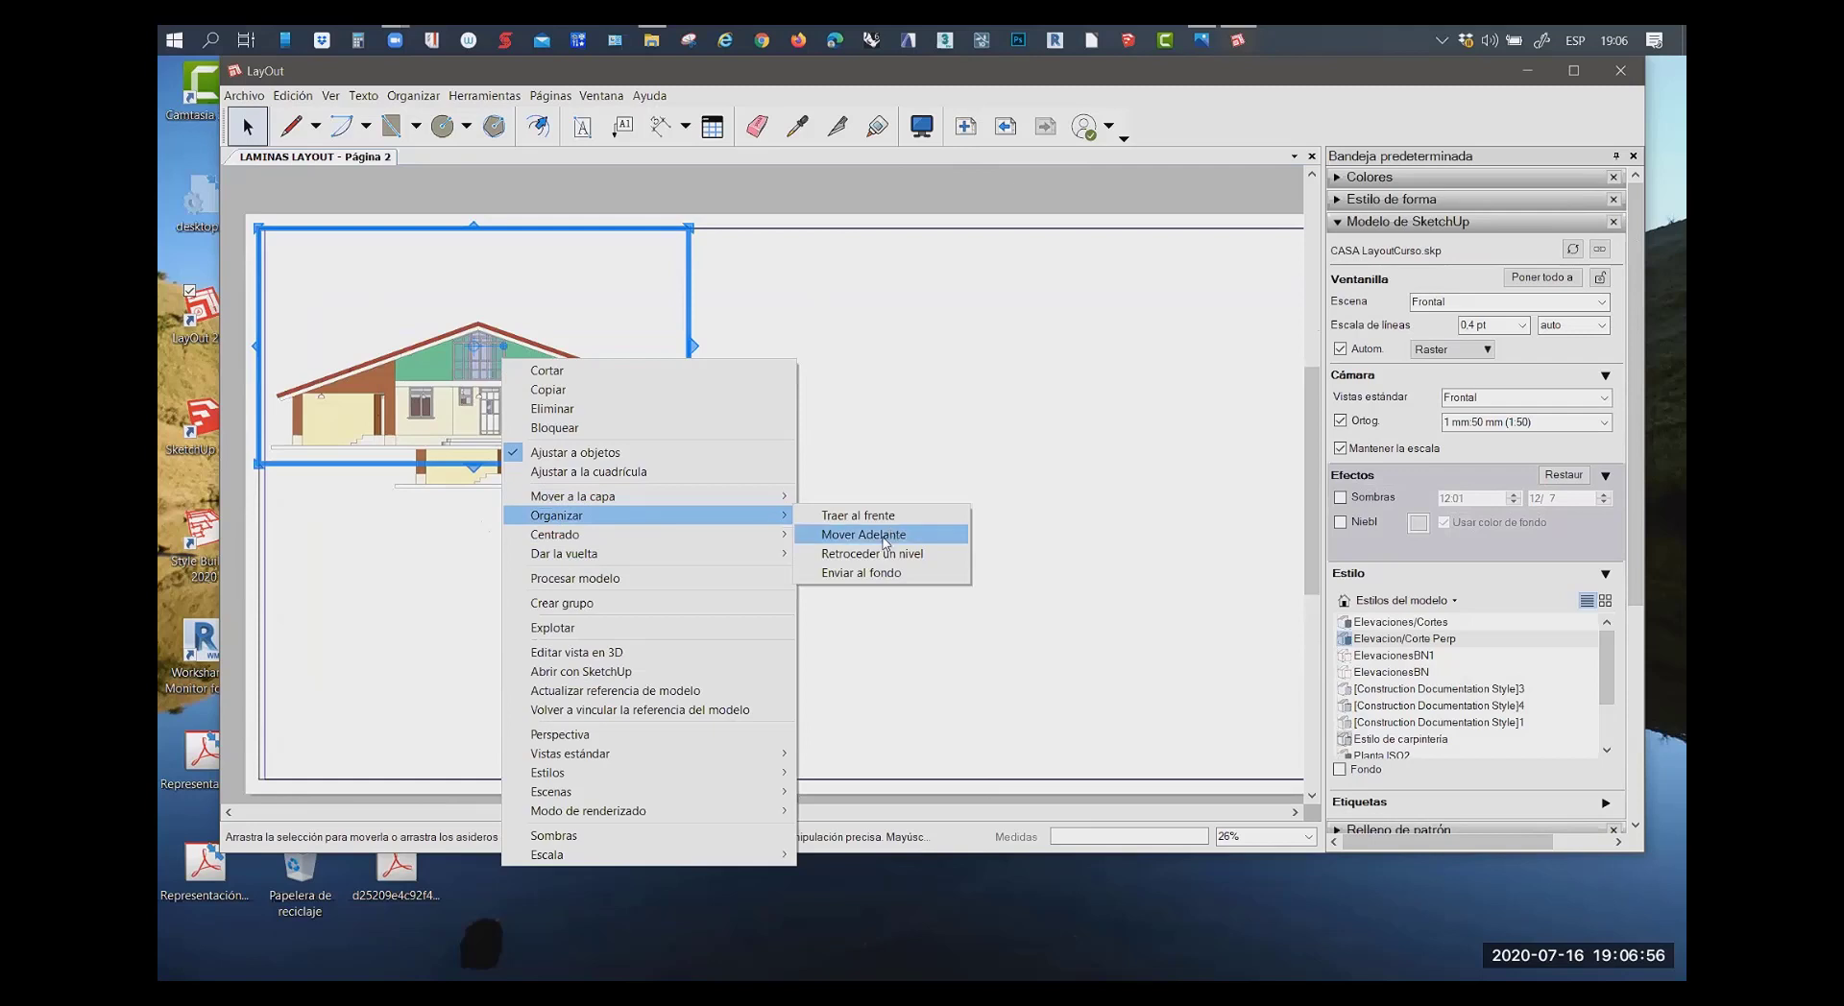
left_click(865, 573)
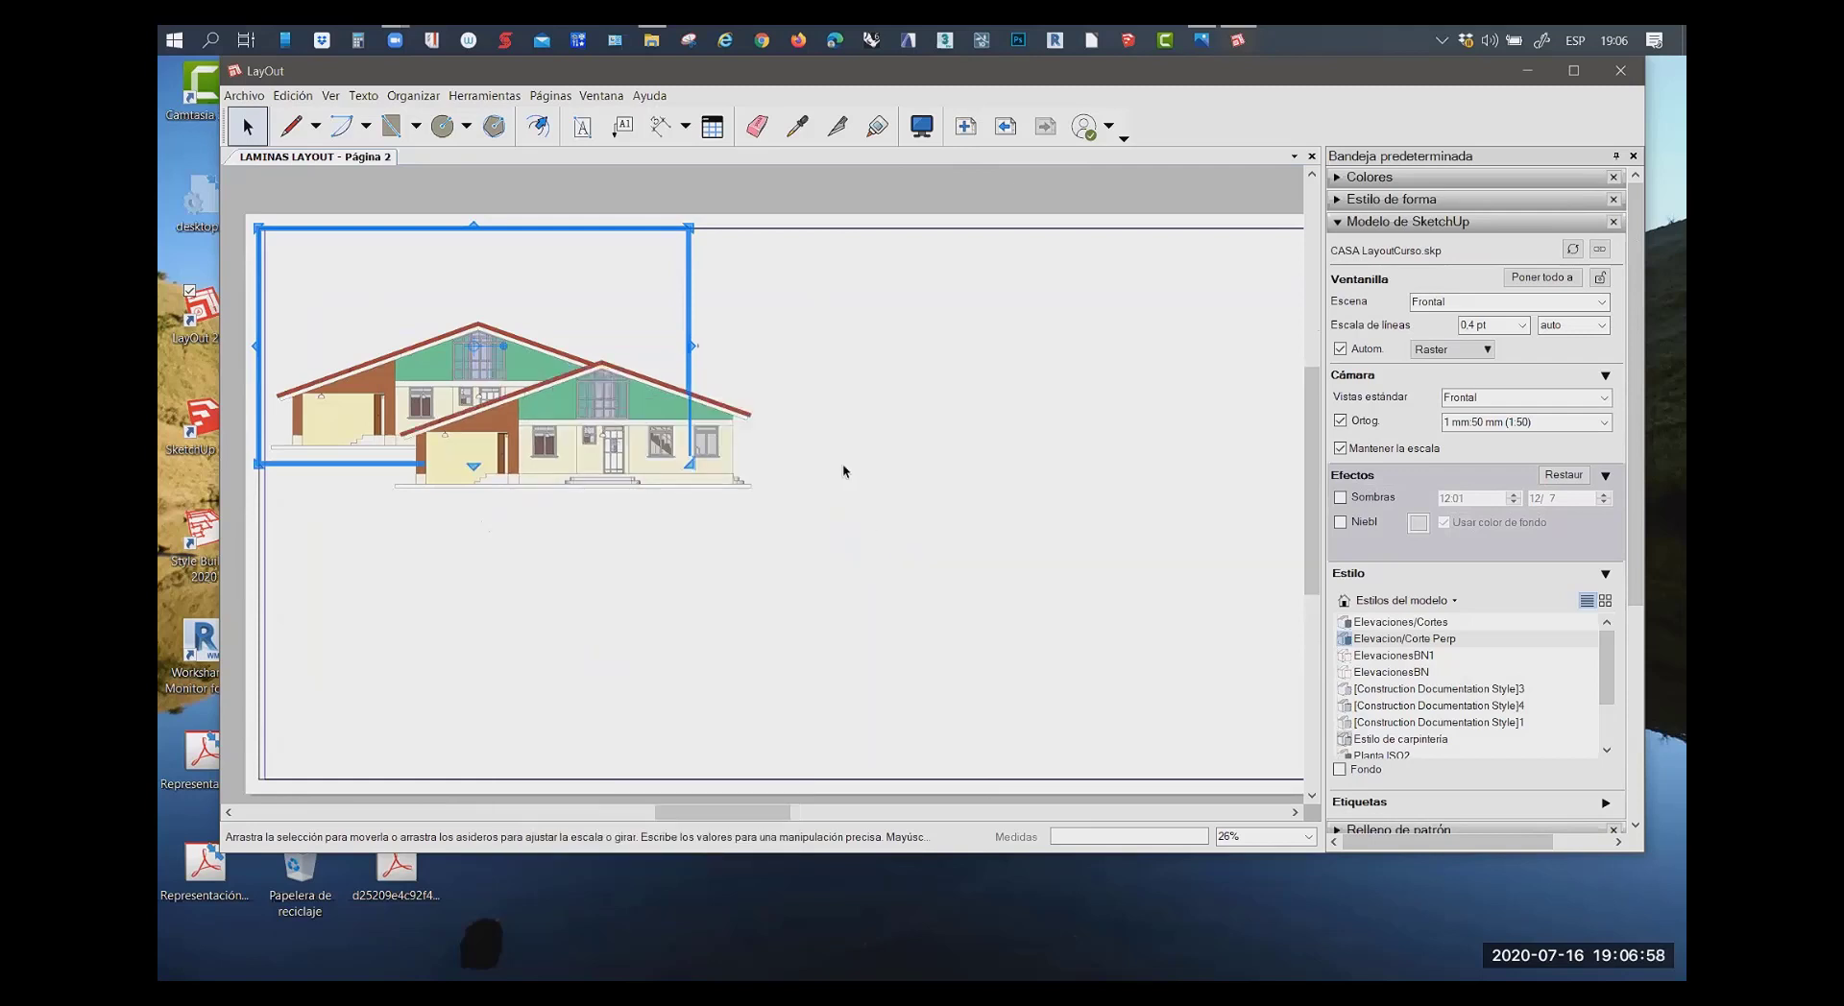
left_click(843, 463)
mouse_move(593, 421)
left_mouse_down()
mouse_move(856, 438)
mouse_move(867, 400)
mouse_move(415, 582)
mouse_move(419, 620)
left_mouse_up()
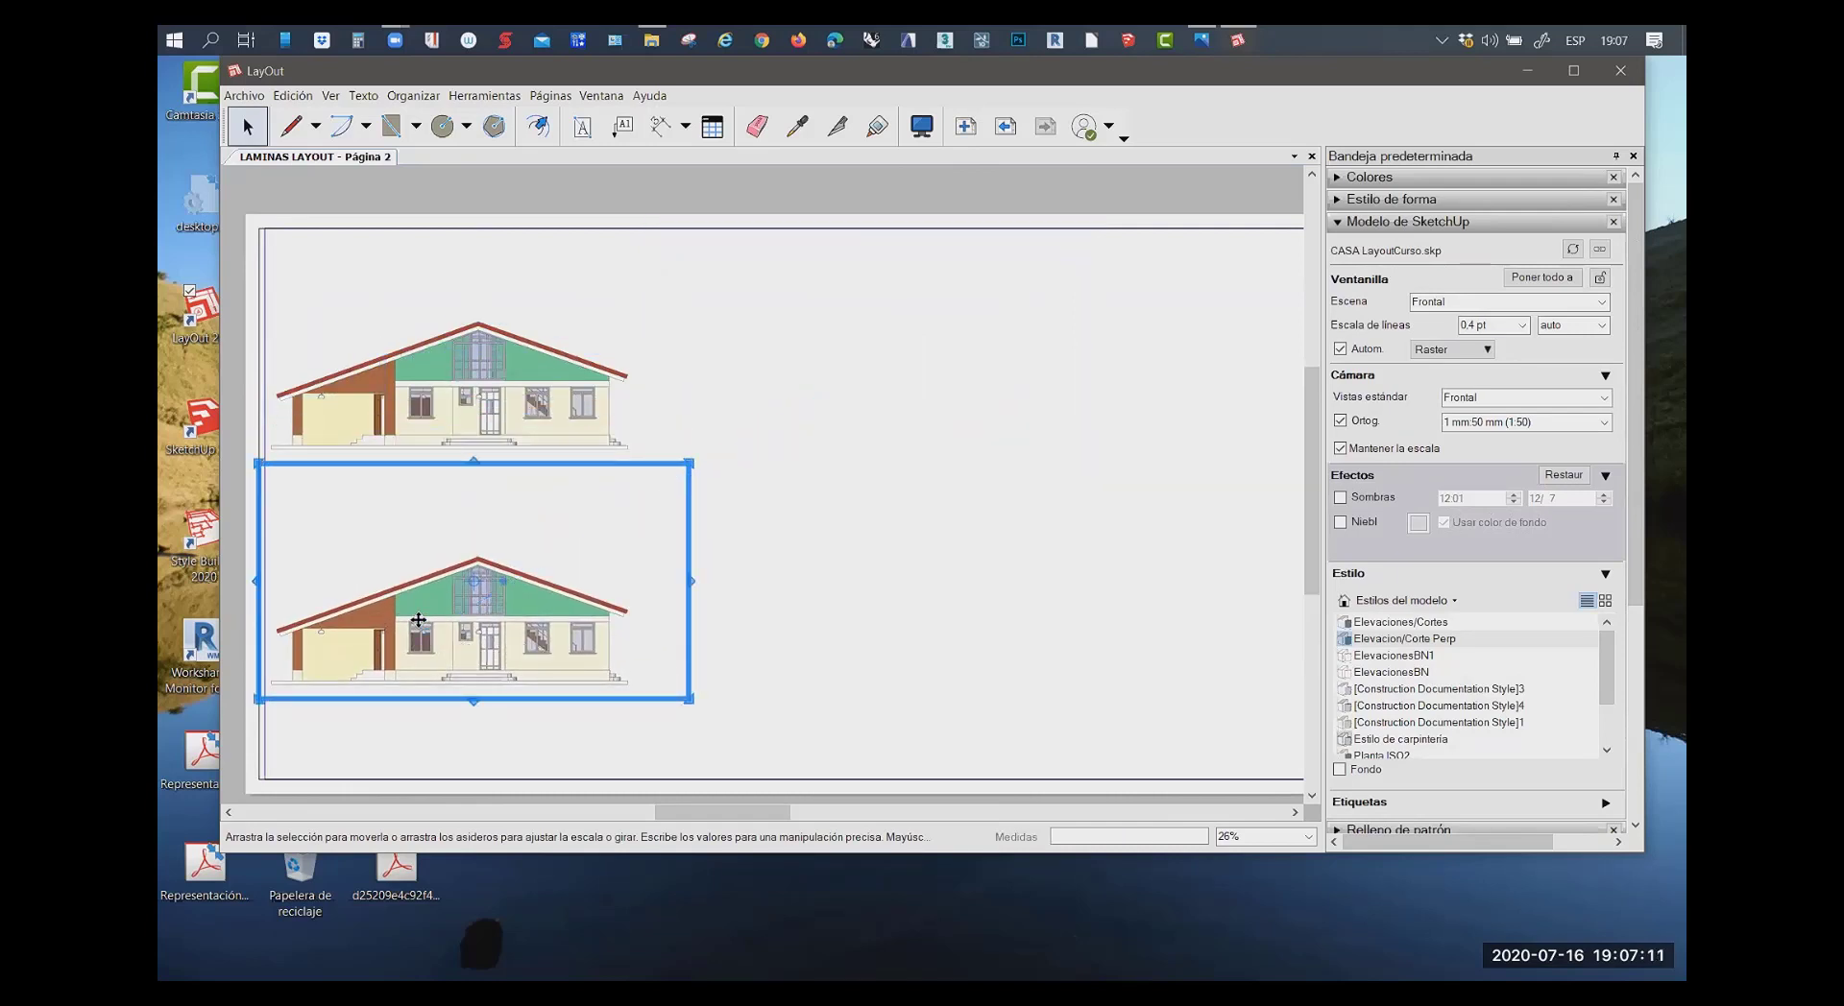
Turn off object-grid snapping, nudge the lower viewport up, and switch it to the FrontalPer scene
left_click(413, 96)
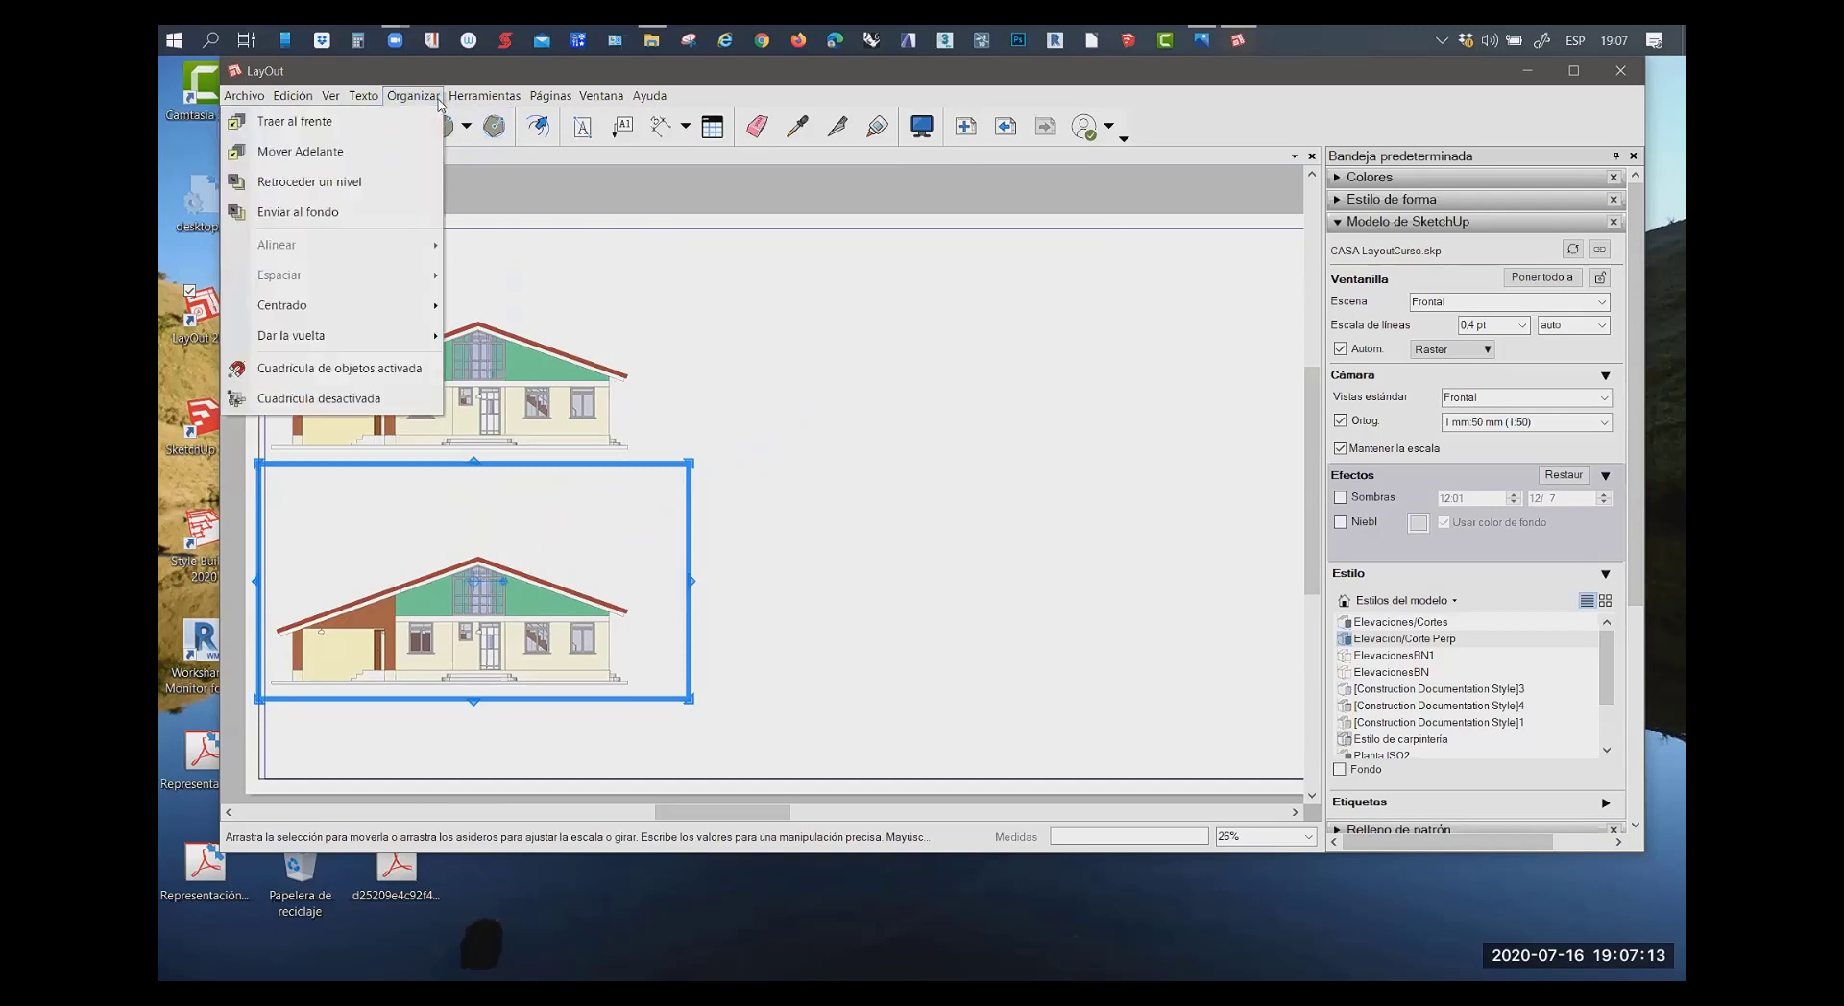
left_click(365, 397)
mouse_move(458, 572)
left_mouse_down()
mouse_move(454, 487)
mouse_move(449, 585)
left_mouse_up()
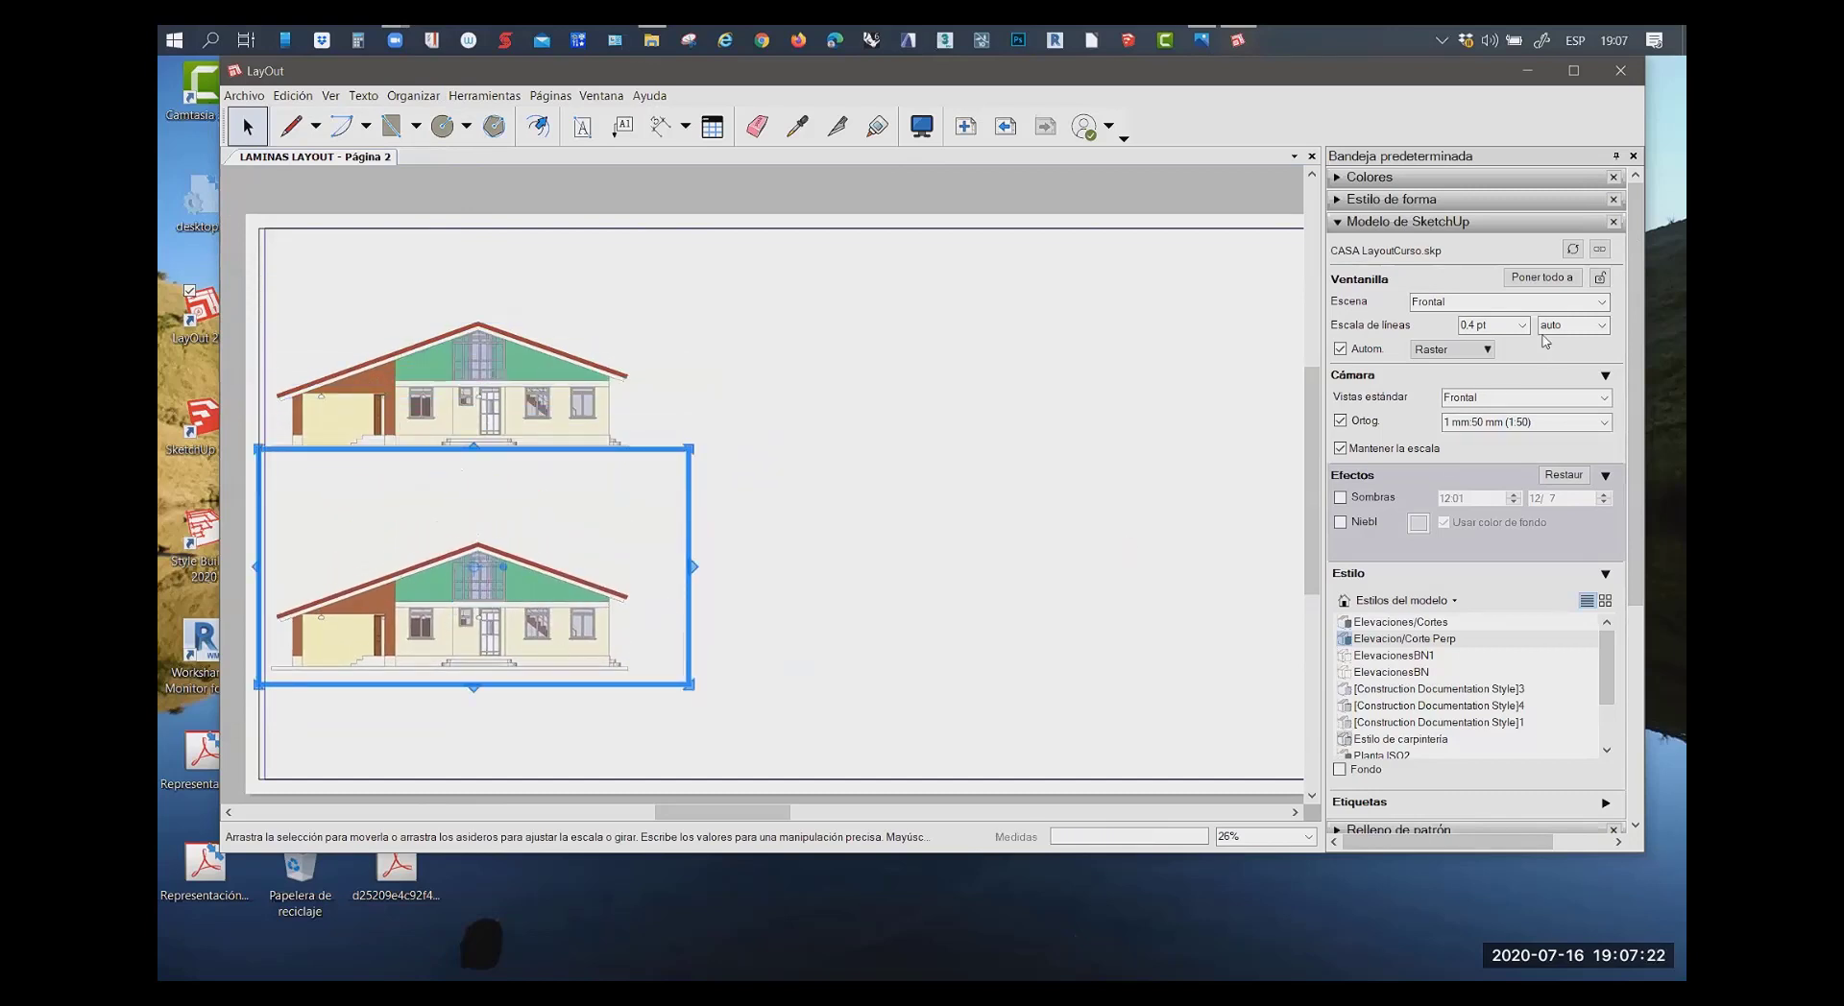
right_click(468, 550)
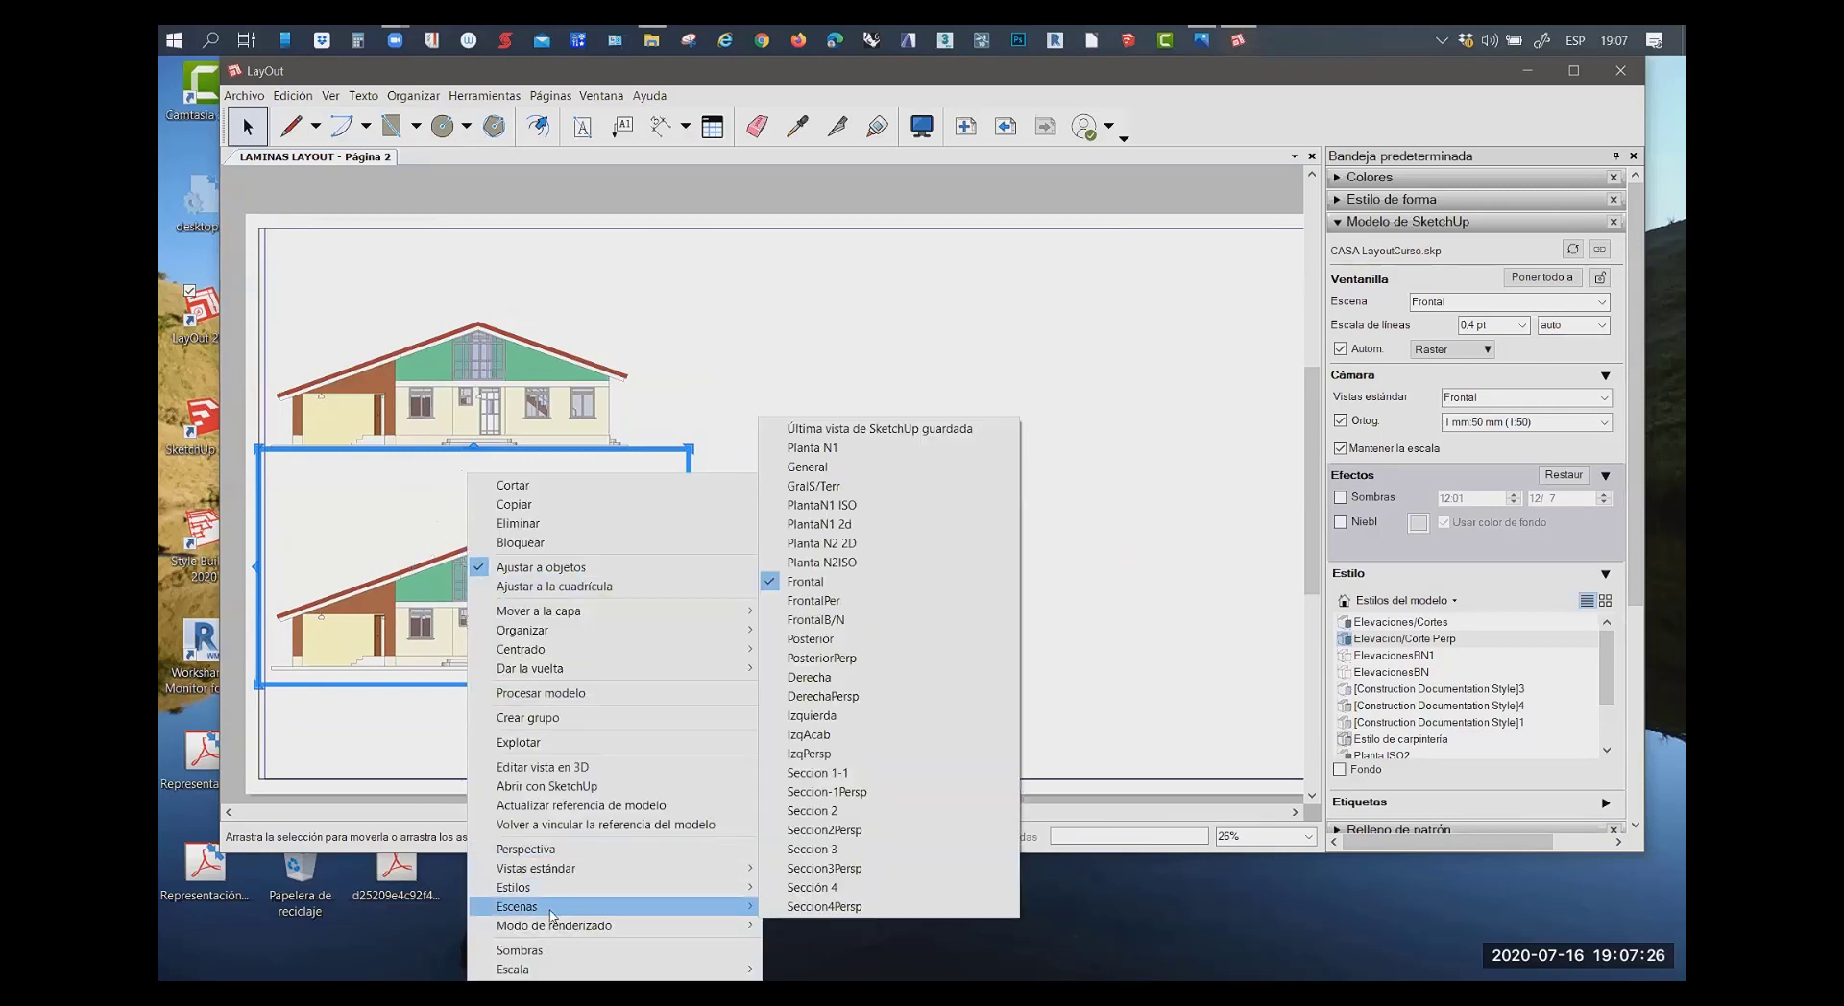
mouse_move(611, 907)
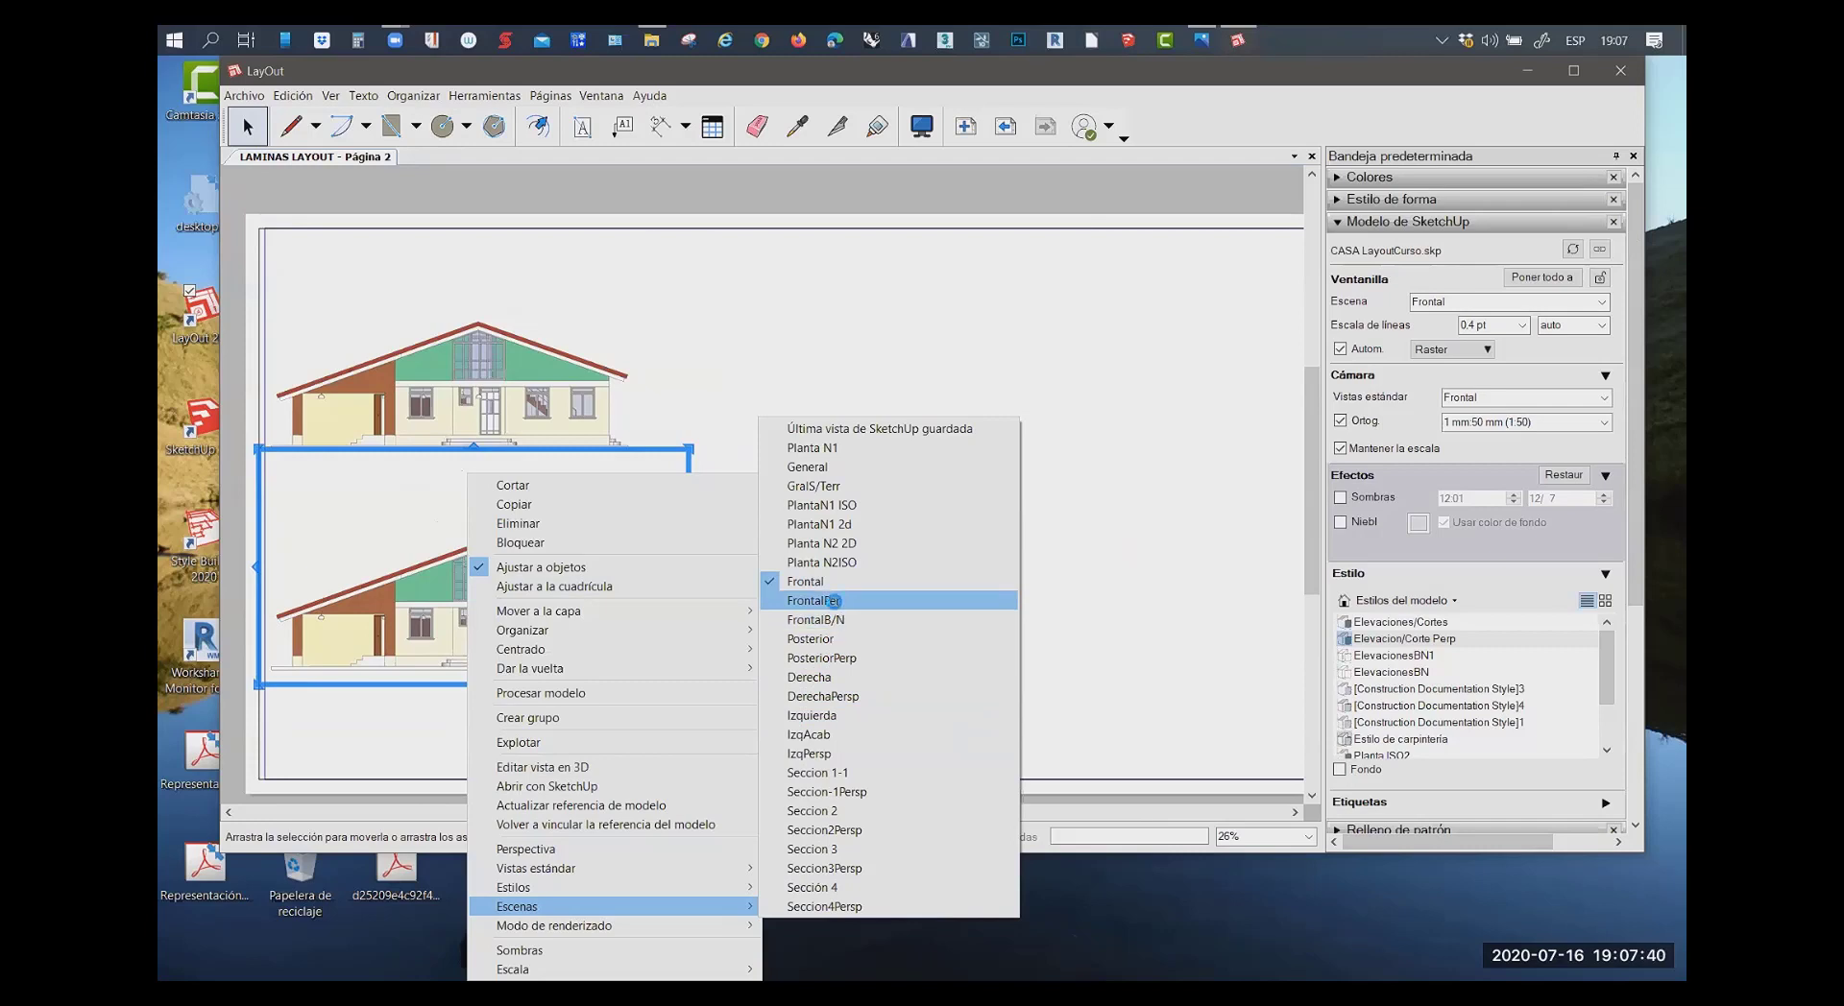
left_click(836, 603)
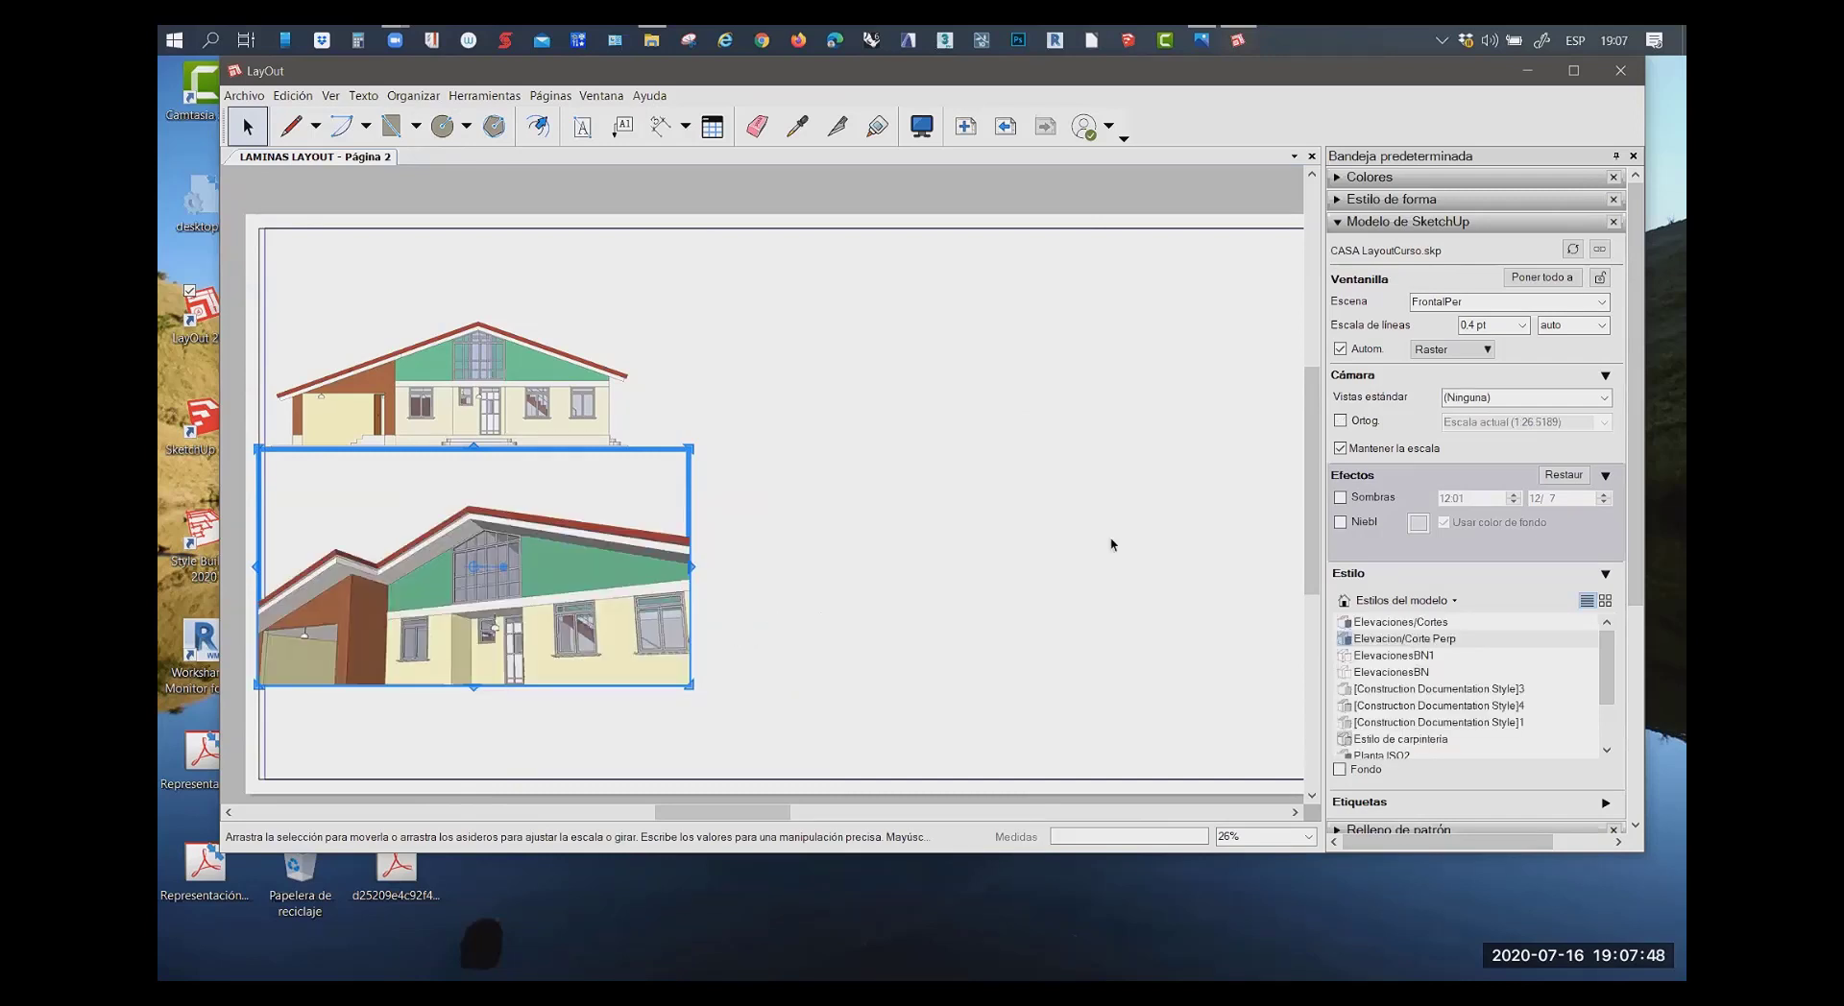
Unlock the perspective viewport's scale and resize its frame from the lower-right corner
left_click(1341, 448)
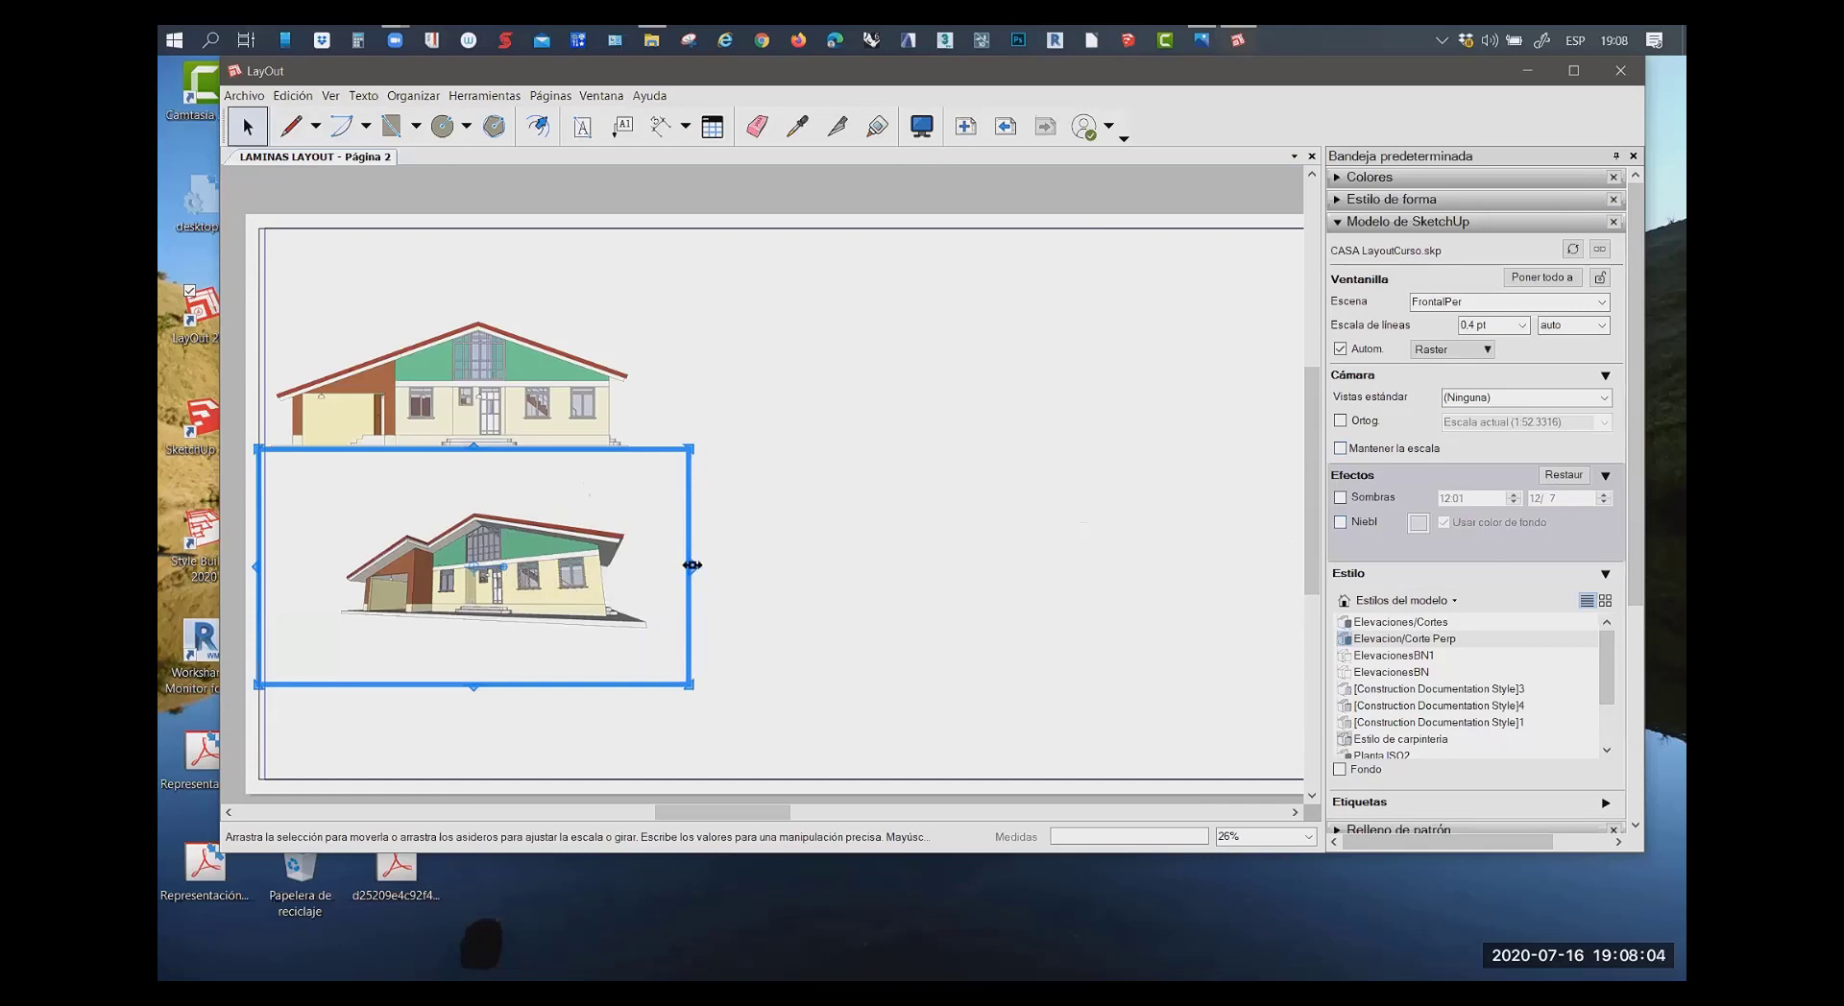
mouse_move(692, 566)
left_mouse_down()
mouse_move(734, 568)
mouse_move(729, 685)
left_mouse_up()
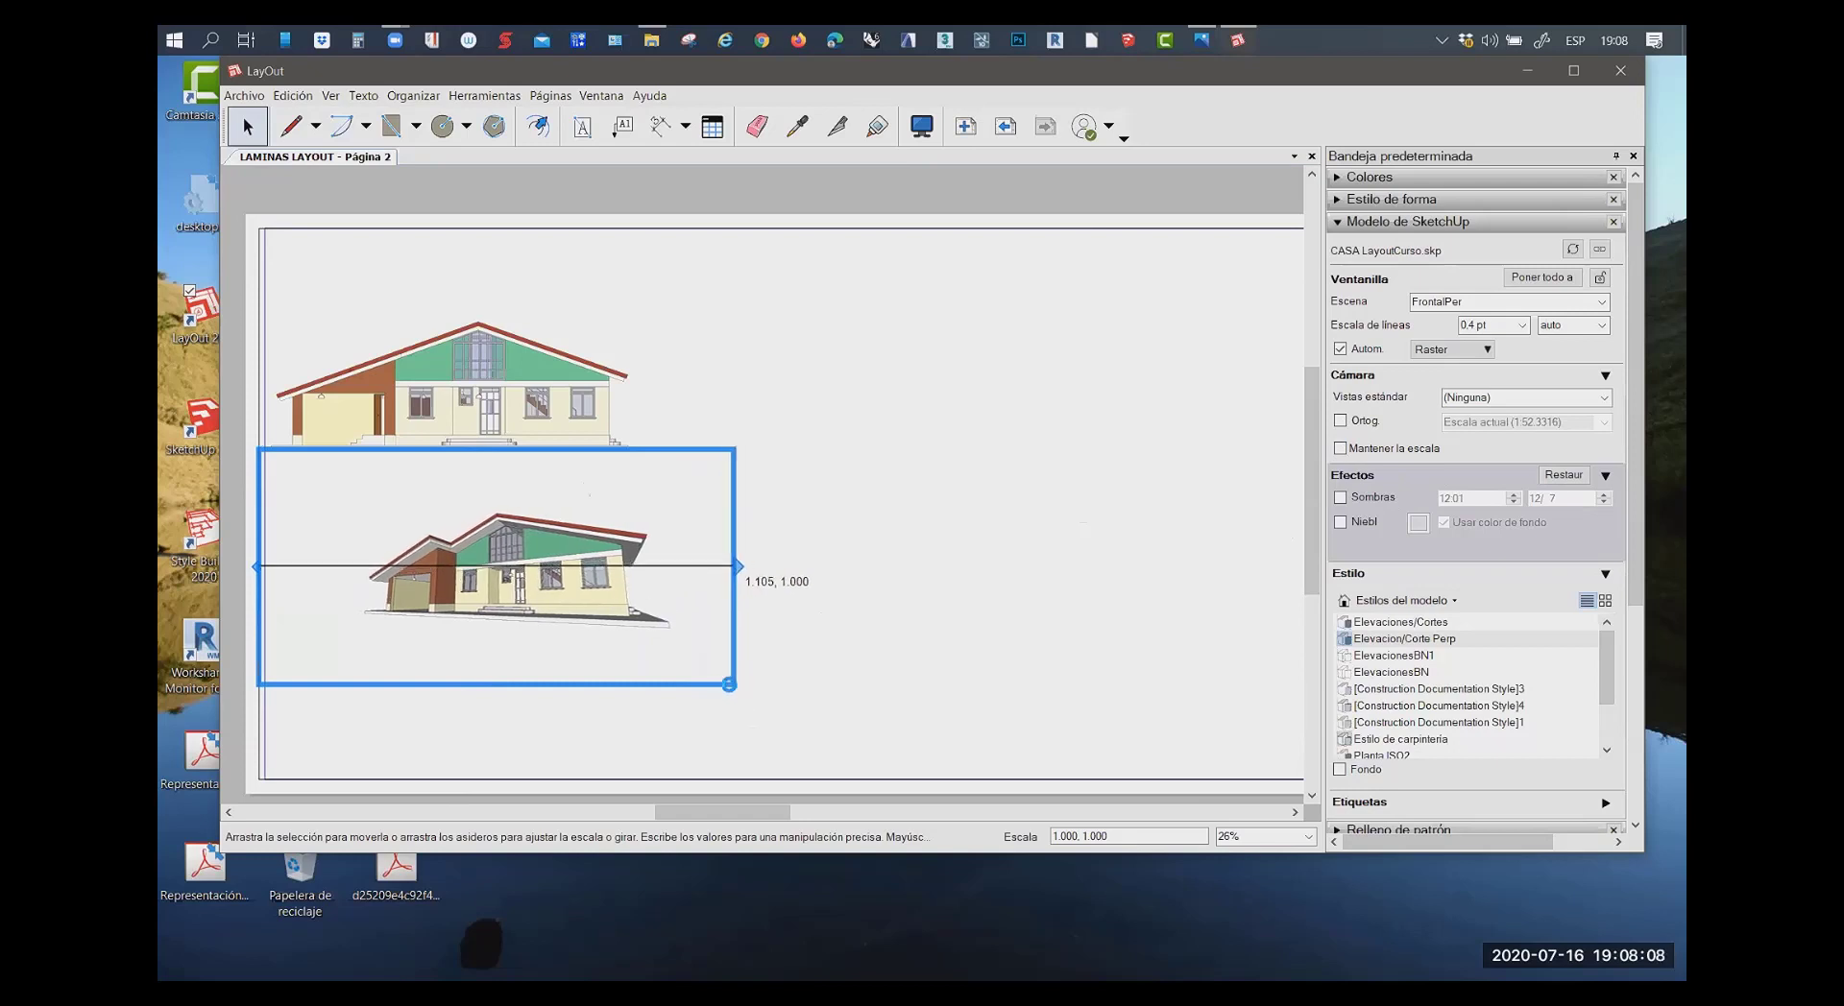
left_click_drag(722, 681, 758, 719)
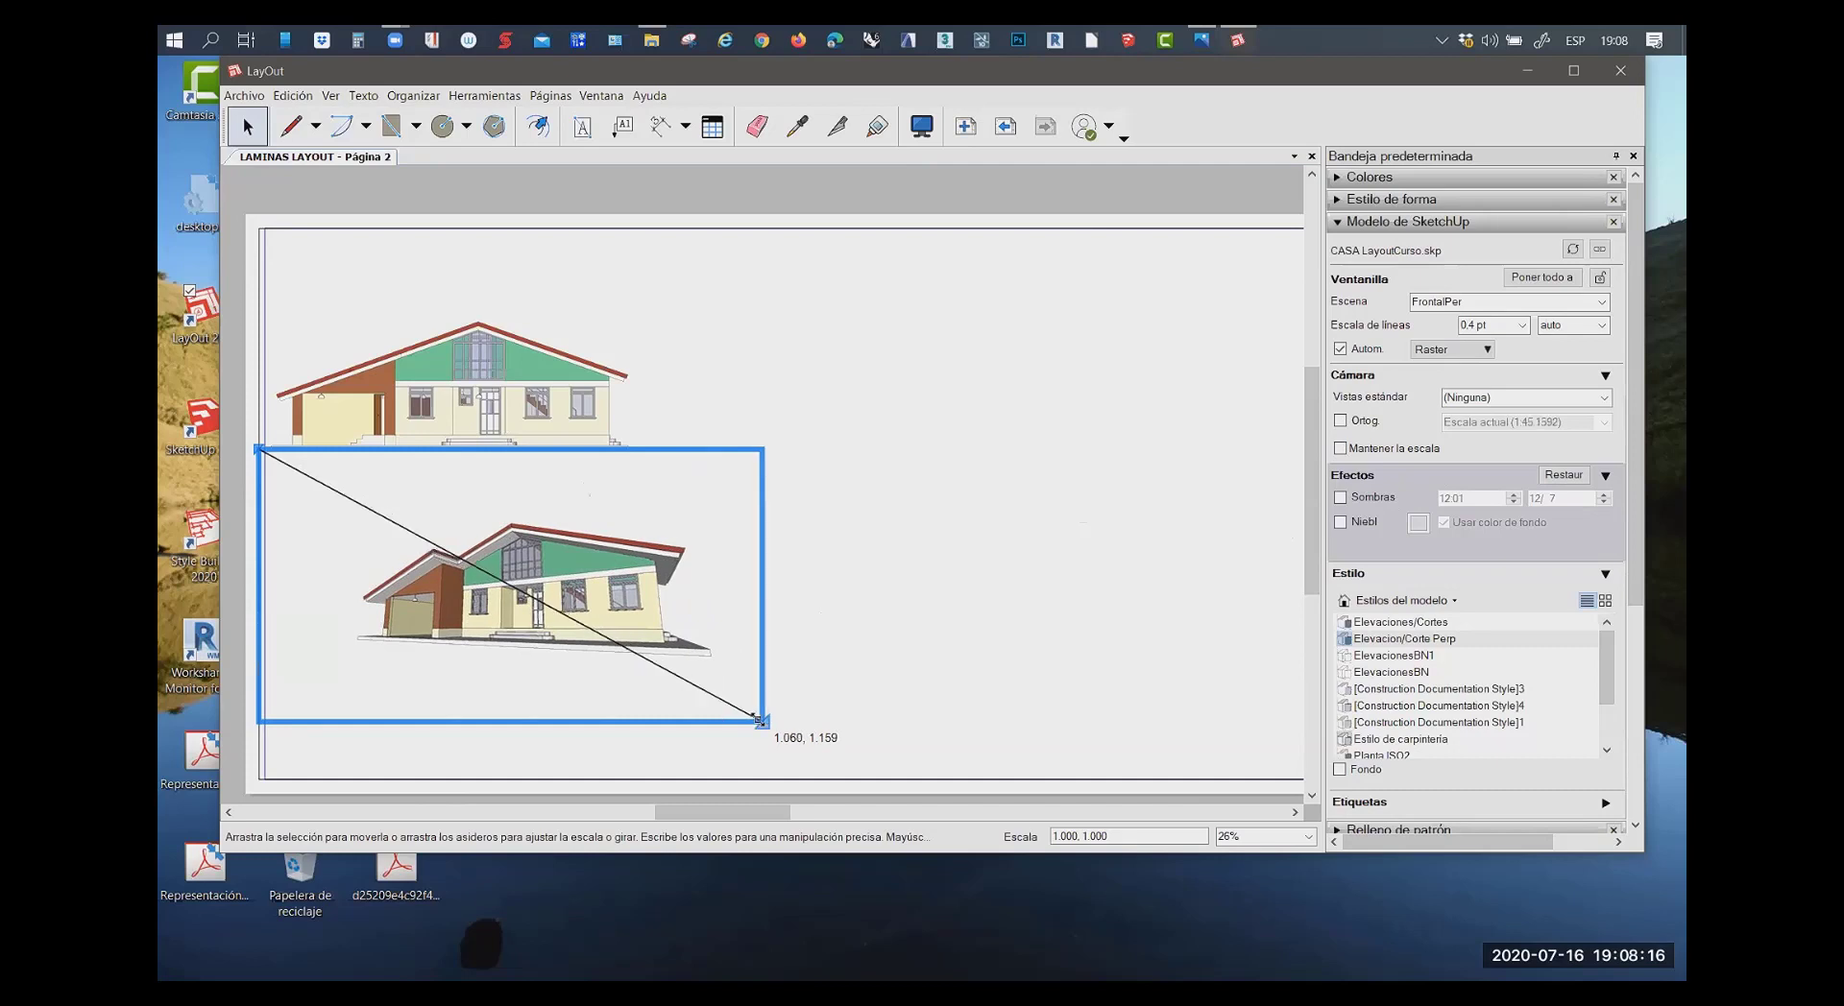
left_click_drag(758, 718, 519, 592)
left_click(755, 724)
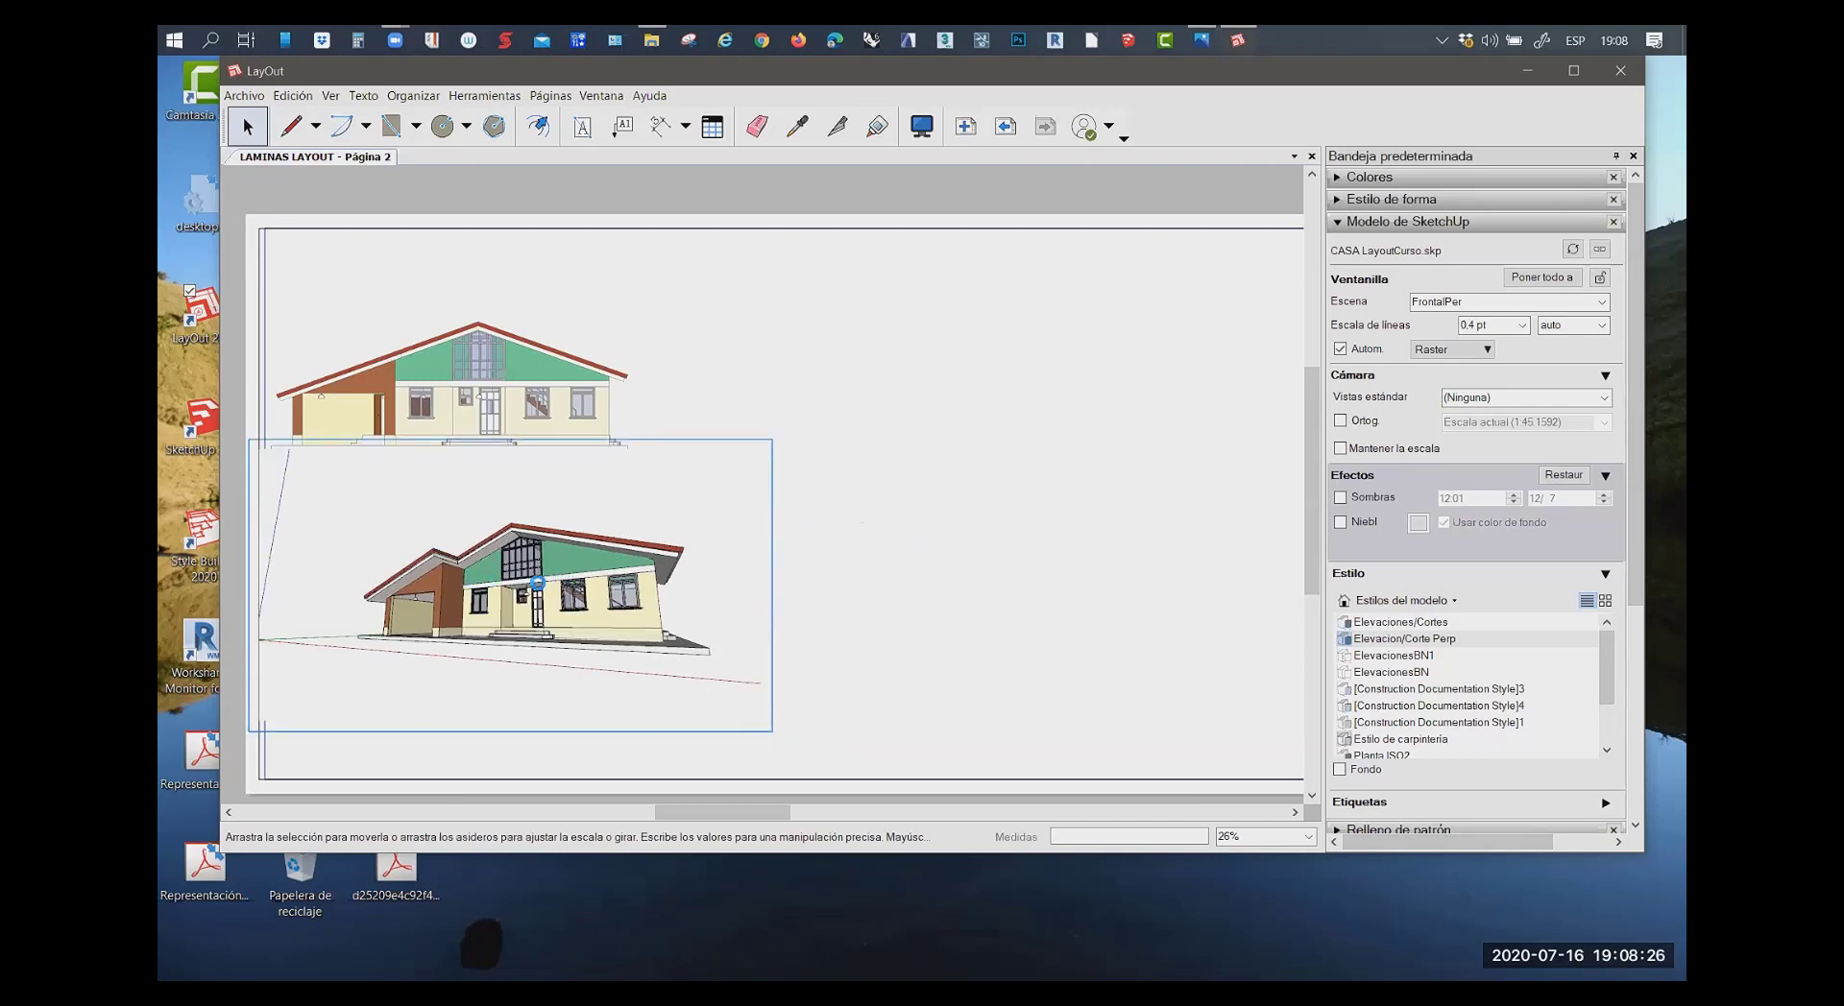
Move the perspective view down and left beneath the elevation
key("Escape")
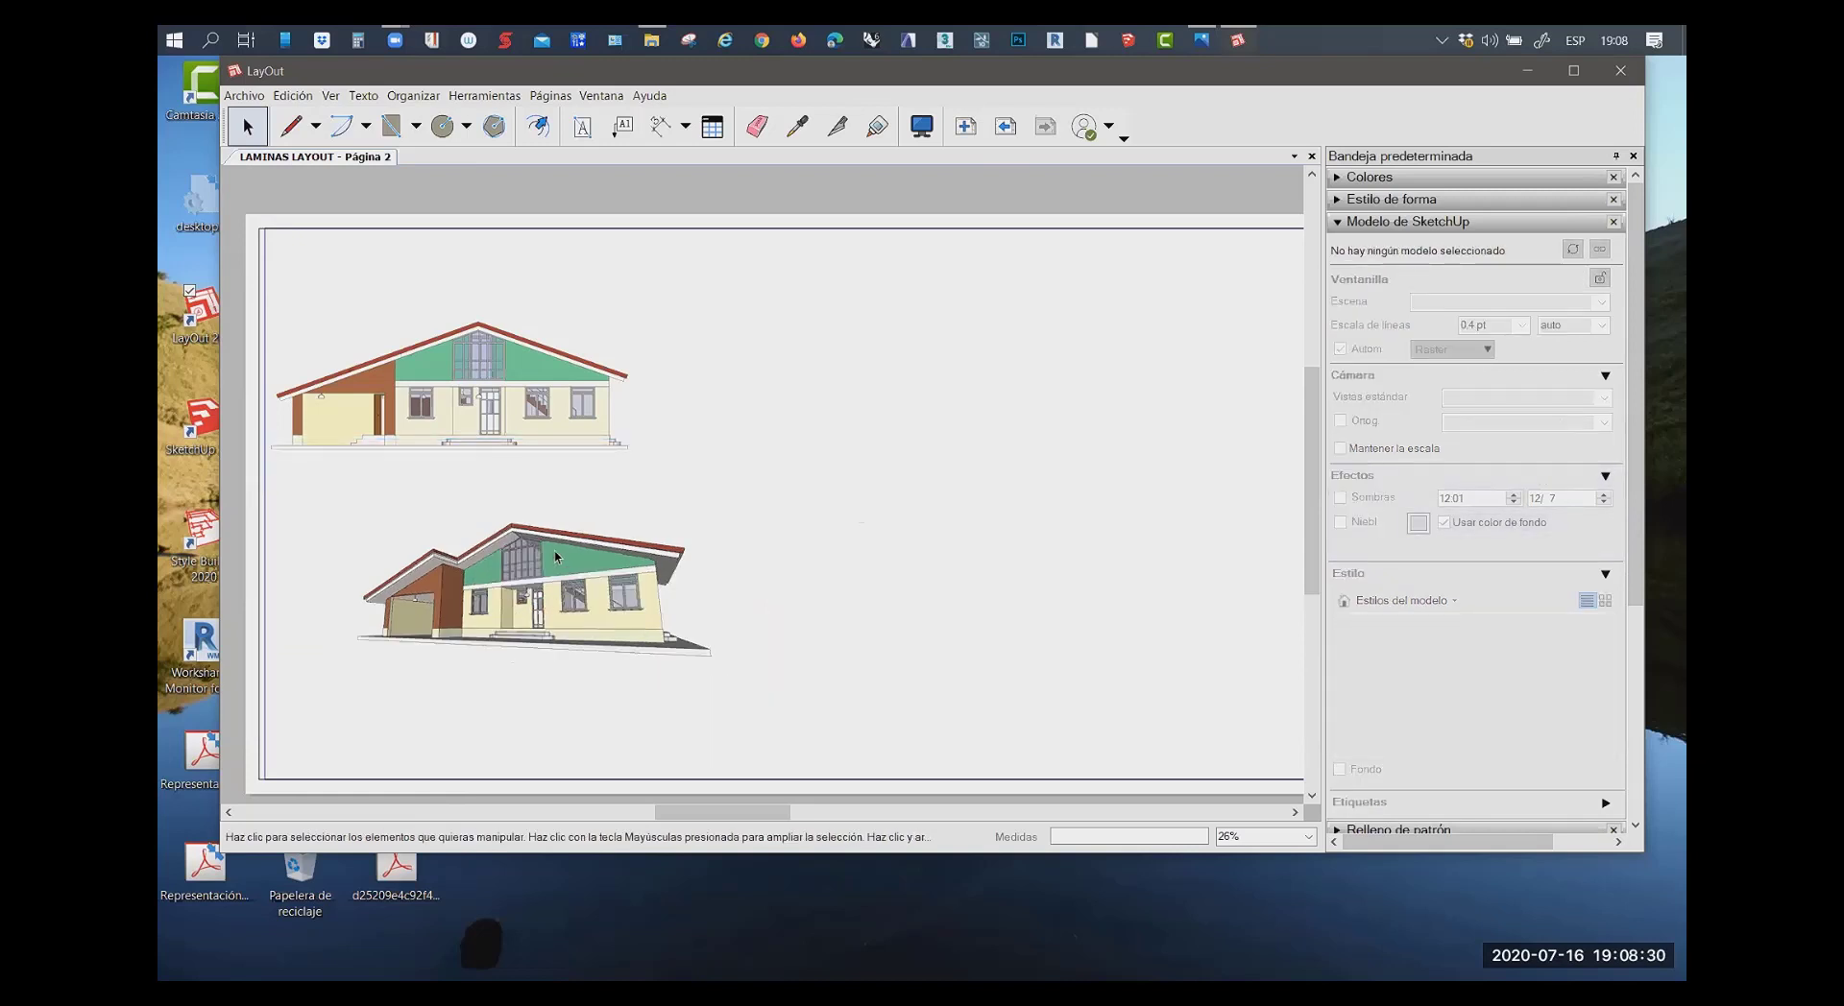
left_click_drag(555, 557, 485, 577)
left_click(759, 553)
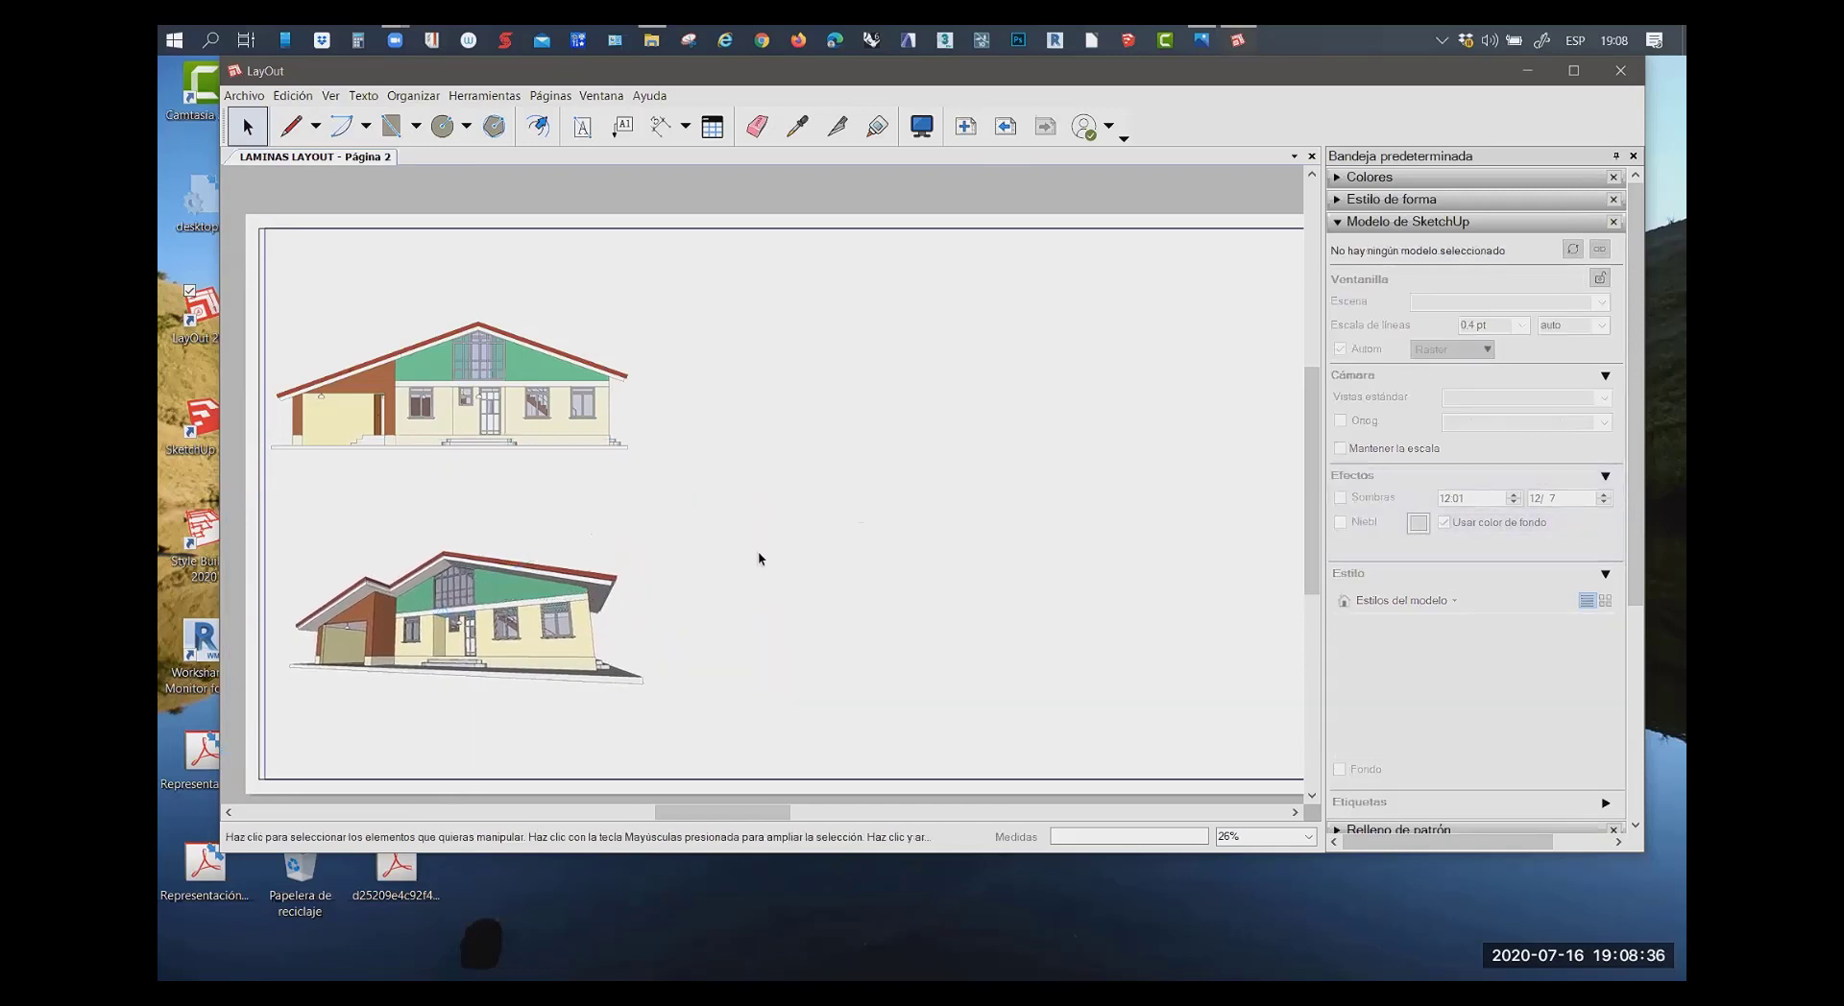
left_click(519, 579)
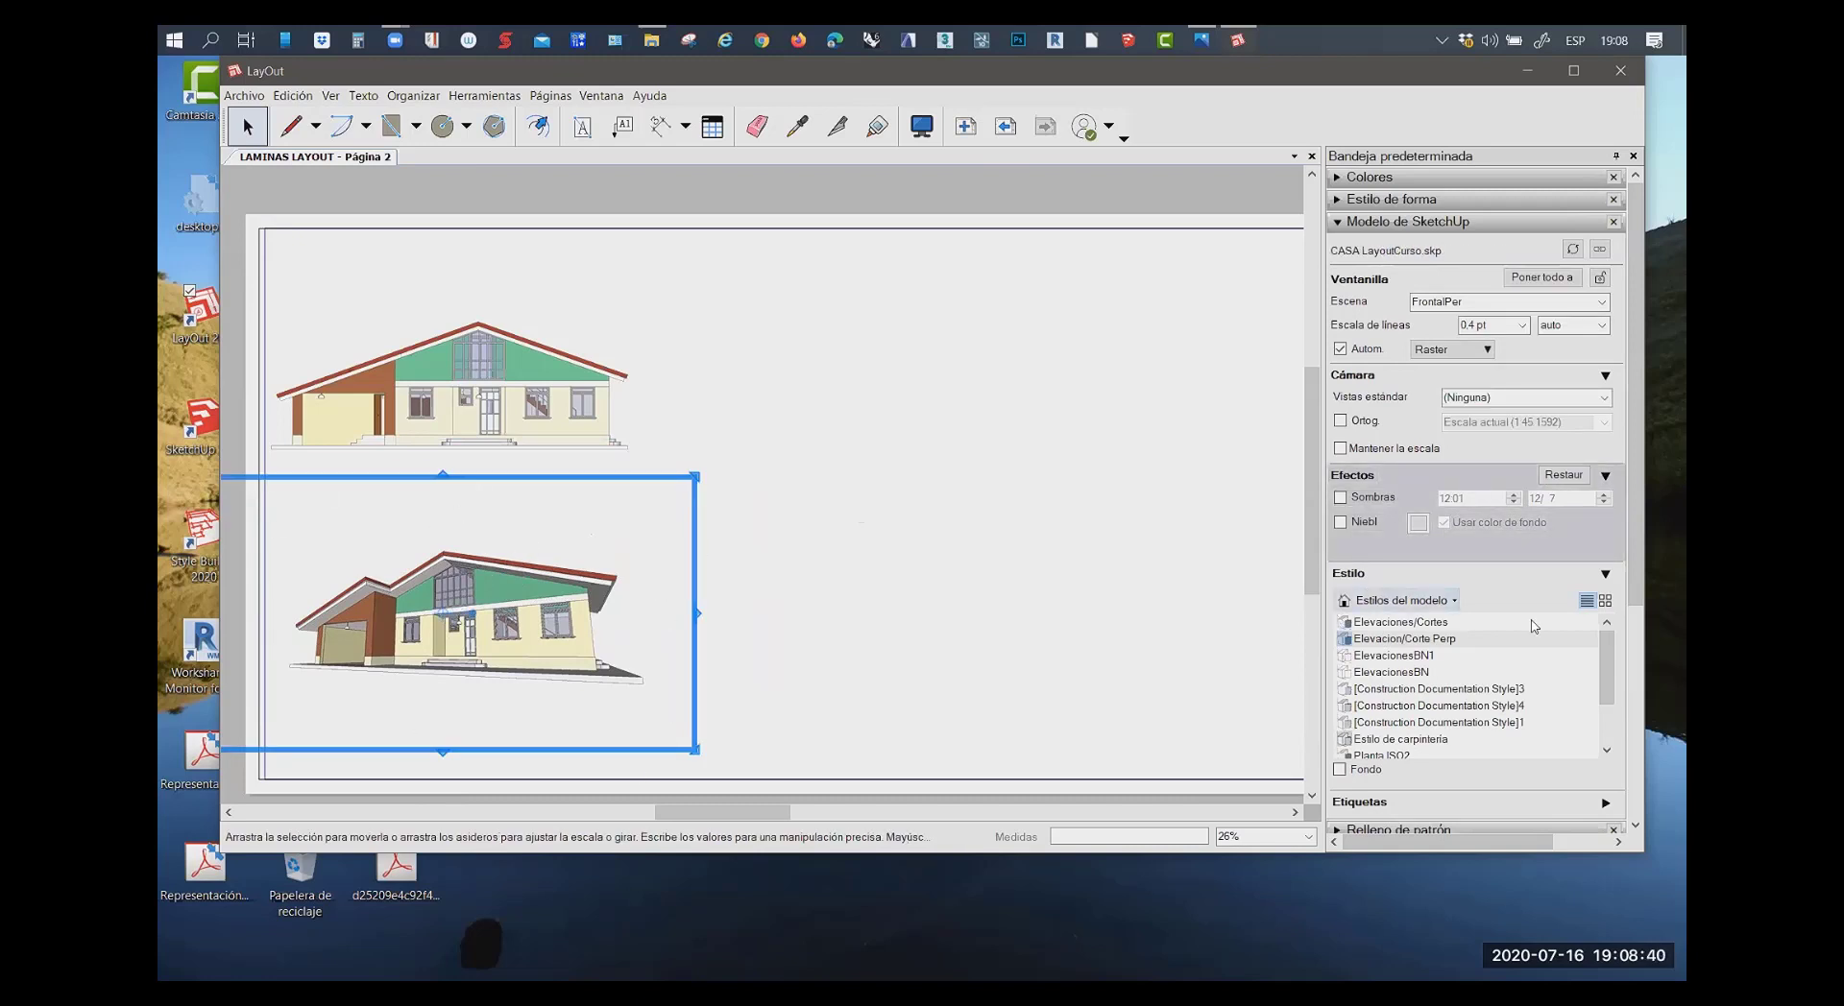
Give the perspective view an opaque background and settle it below the elevation
left_click(1341, 770)
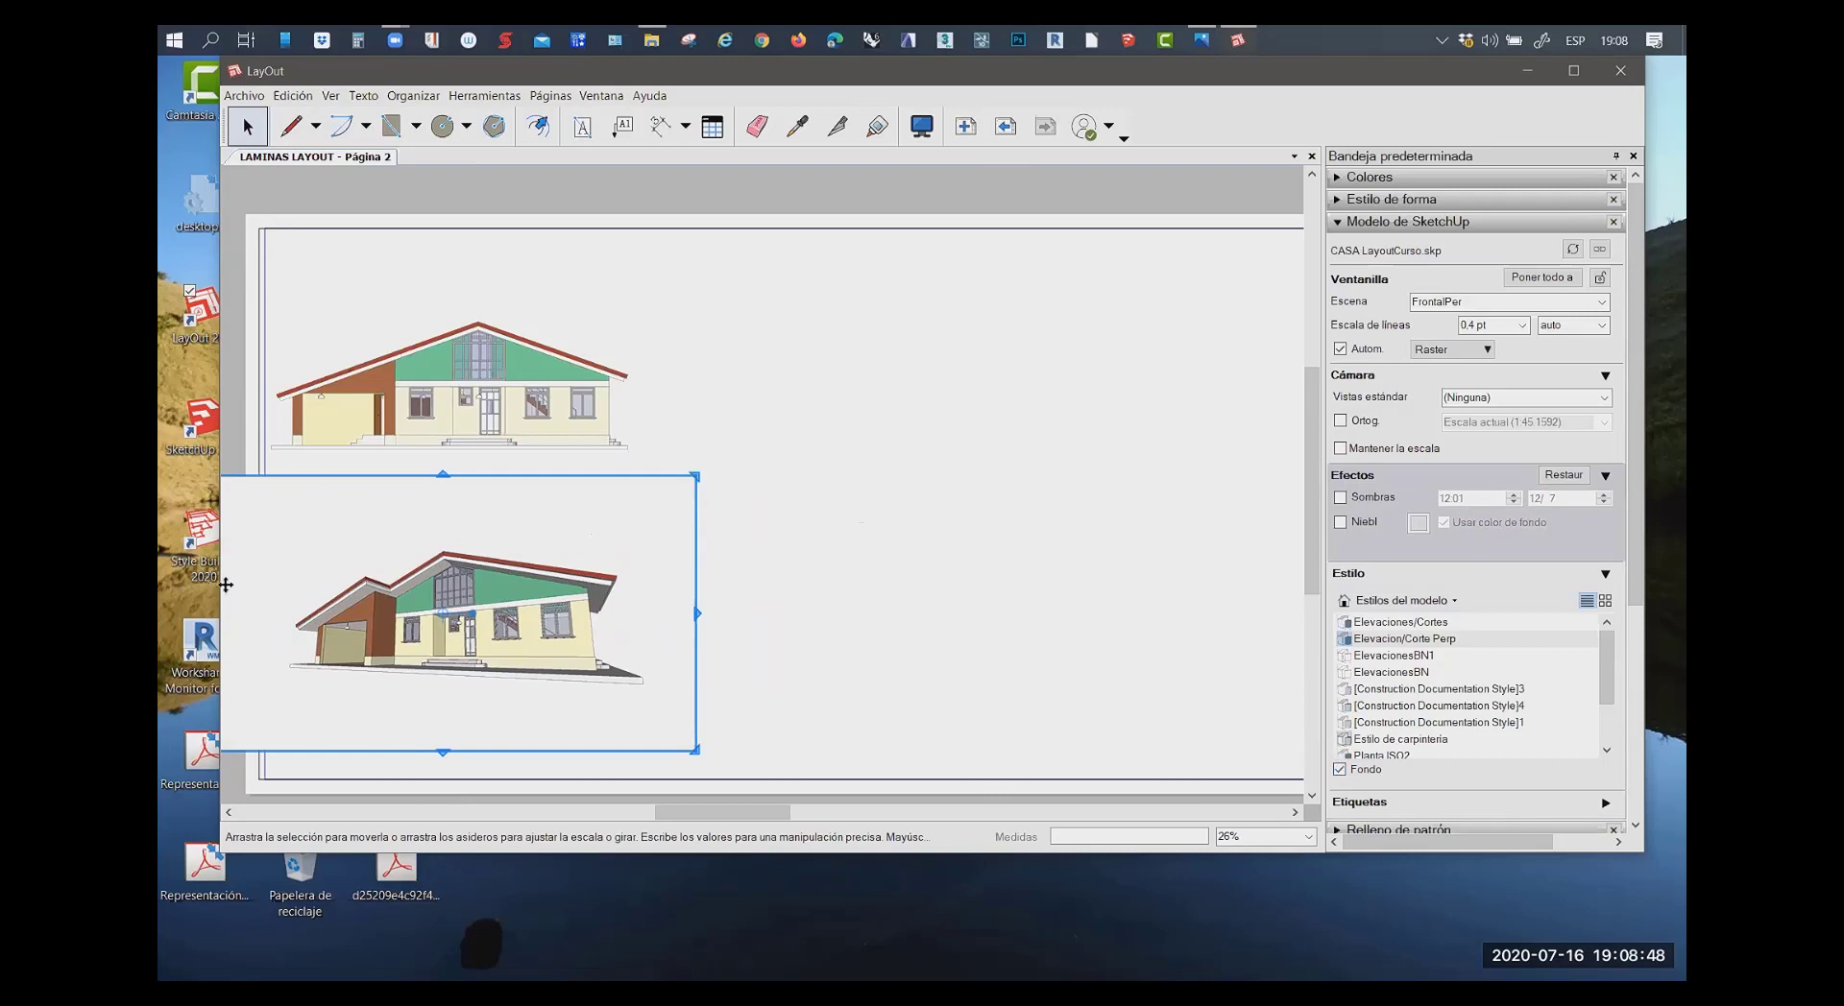
left_click_drag(403, 529, 426, 415)
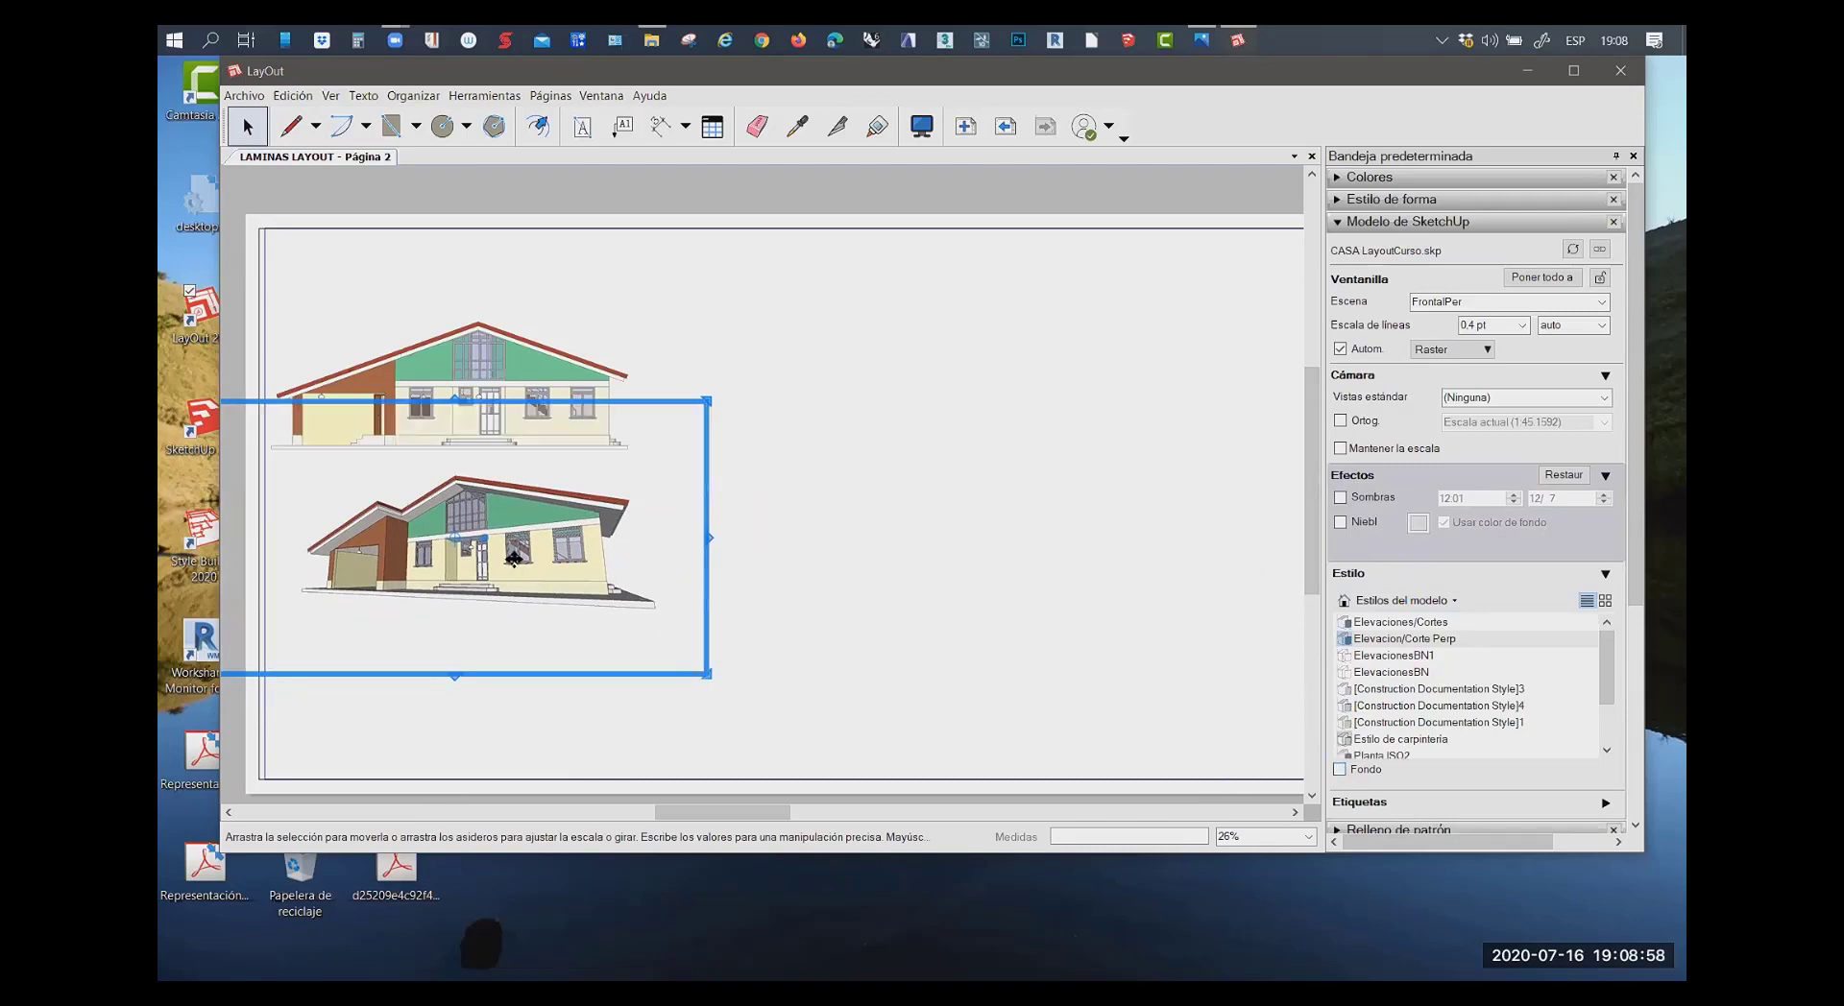
mouse_move(490, 524)
left_mouse_down()
mouse_move(482, 629)
mouse_move(483, 600)
left_mouse_up()
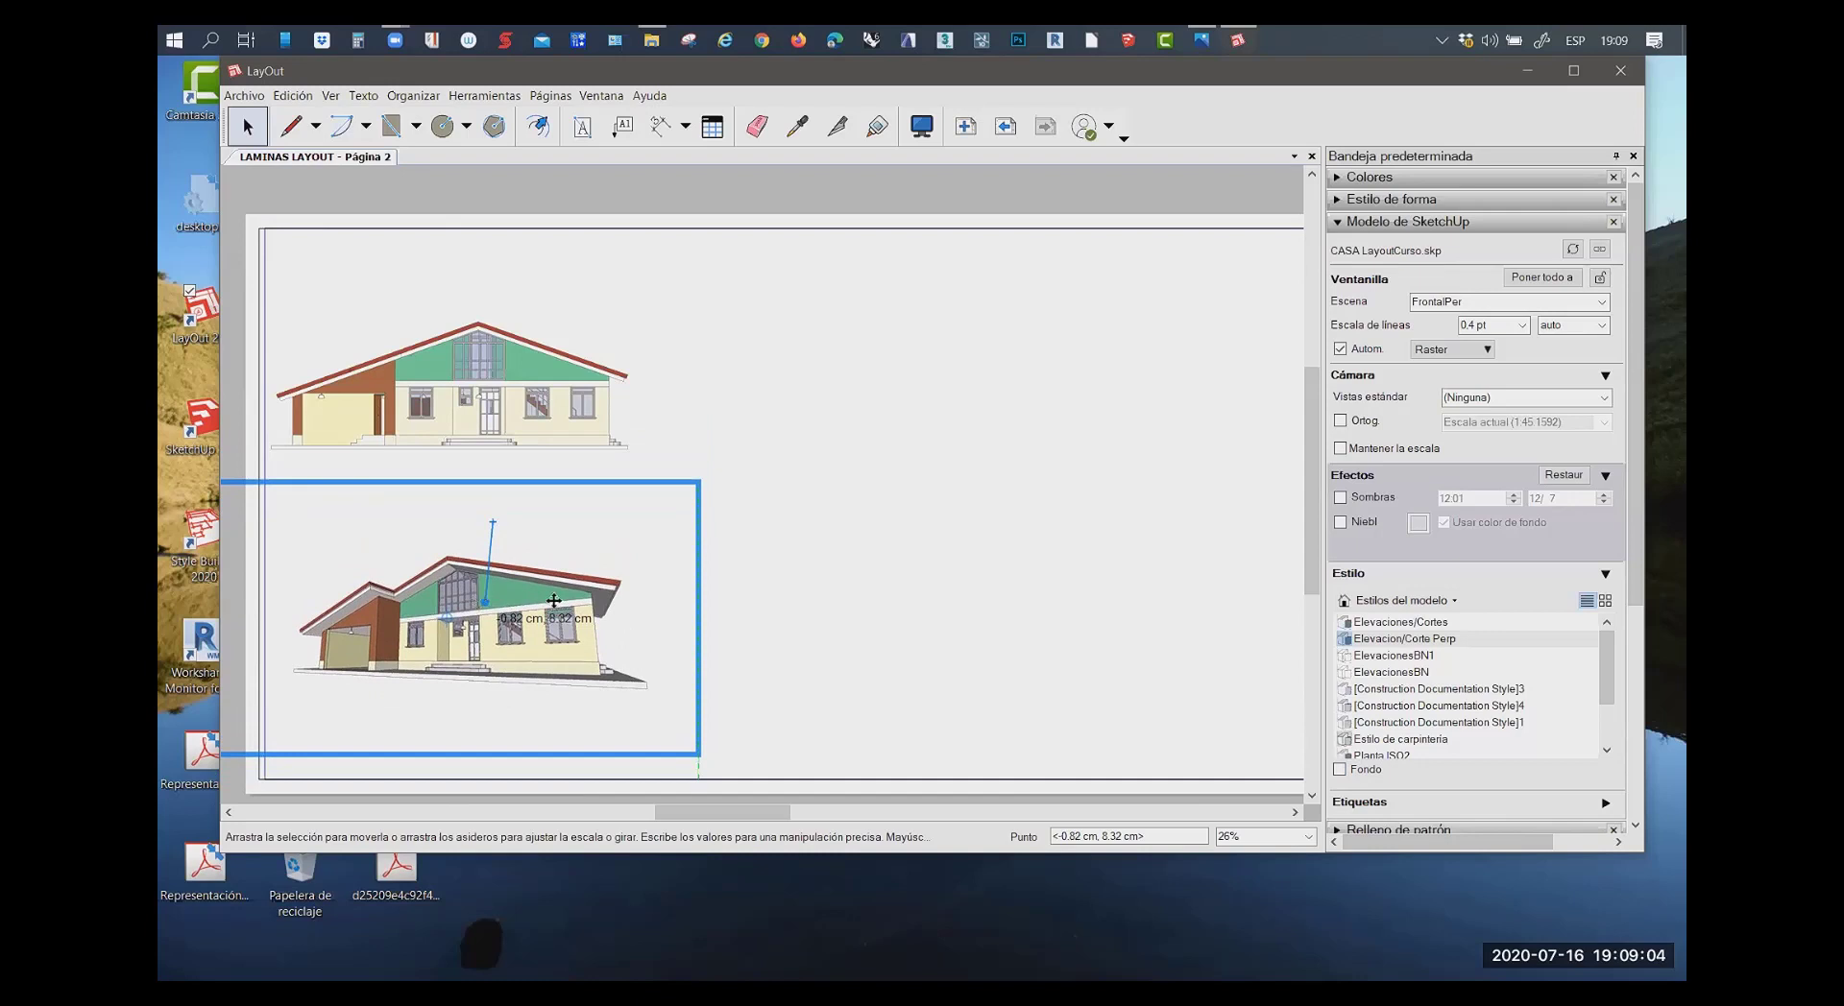
left_click(789, 594)
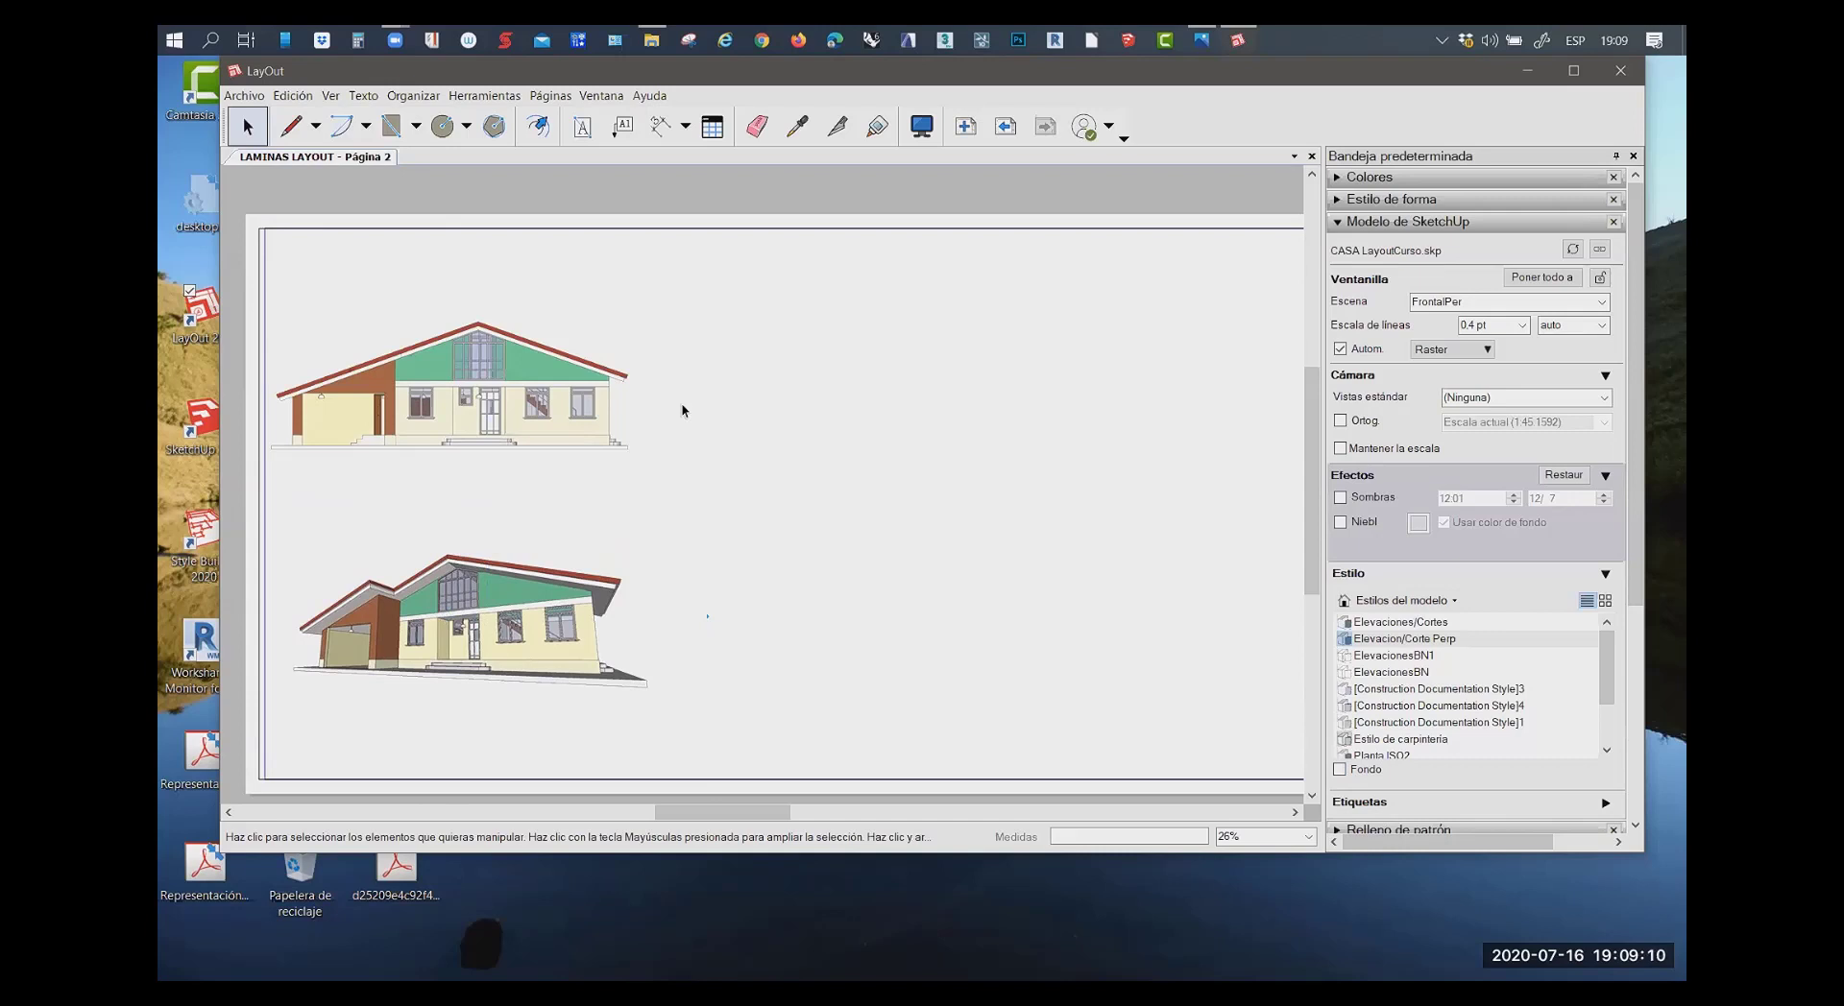
scroll(461, 490, "down", 2)
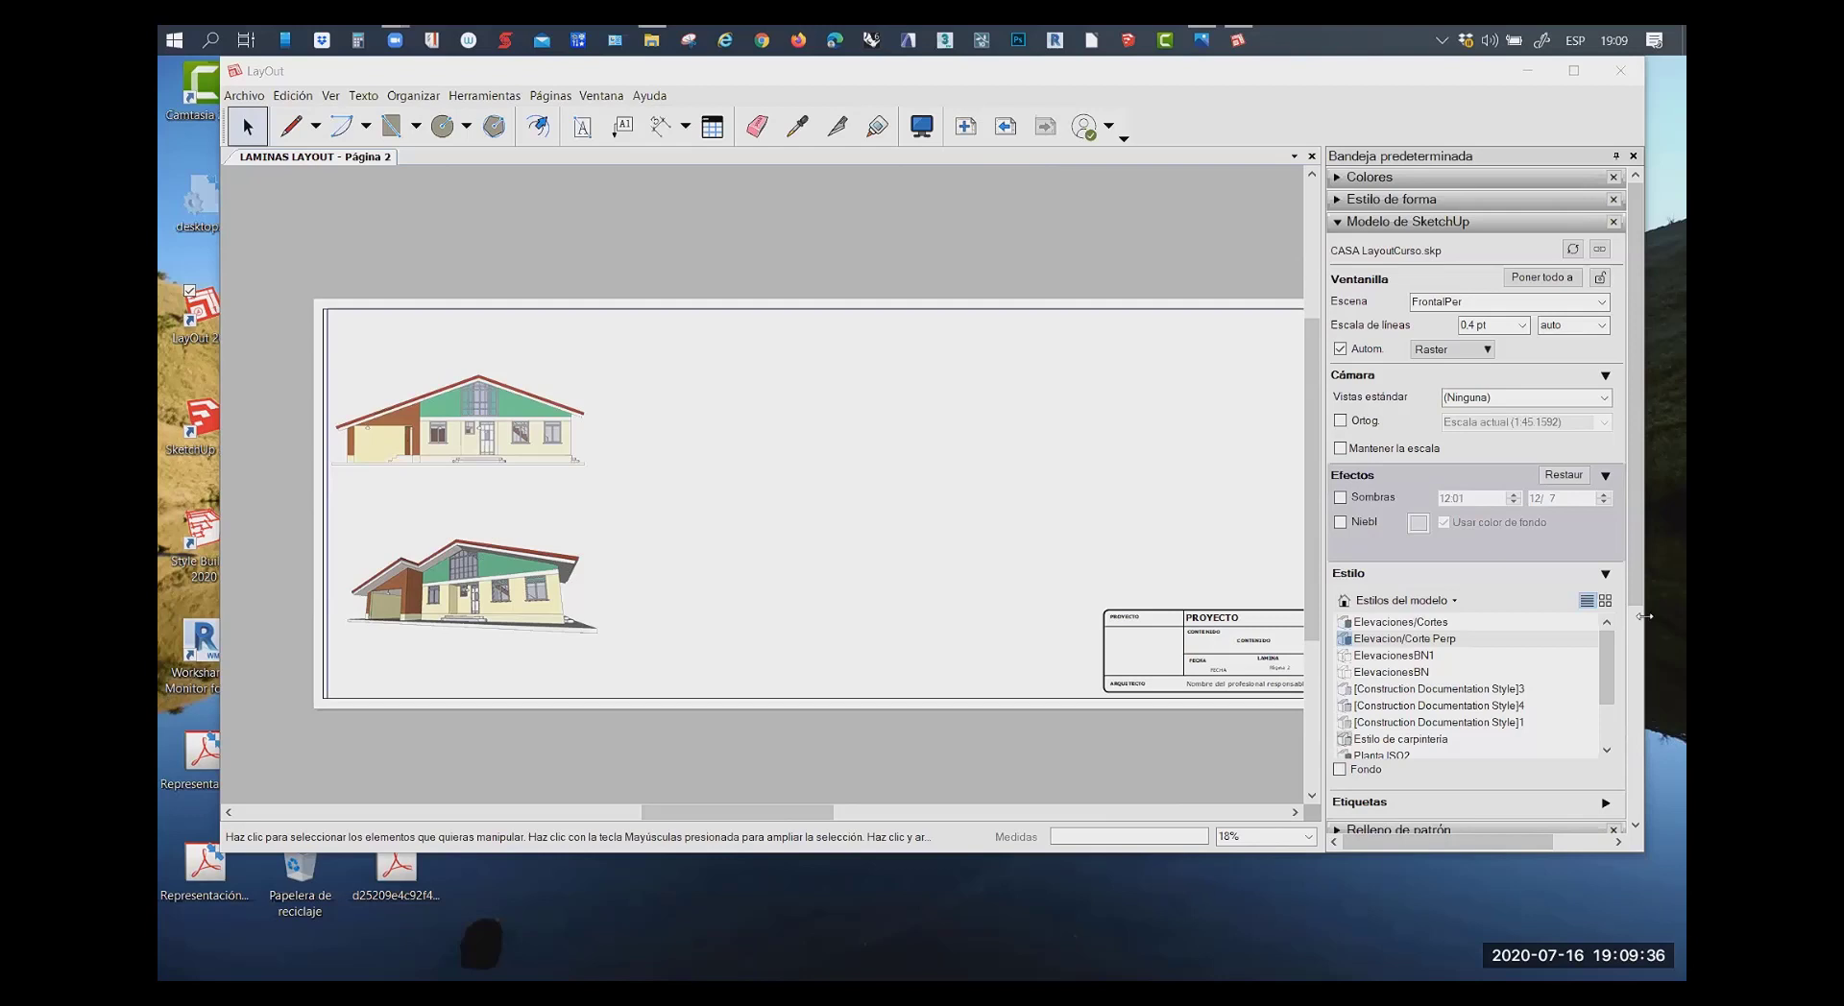
Collapse the SketchUp Model panel and show the Árboles (plano) Varios scrapbook
left_click(1606, 662)
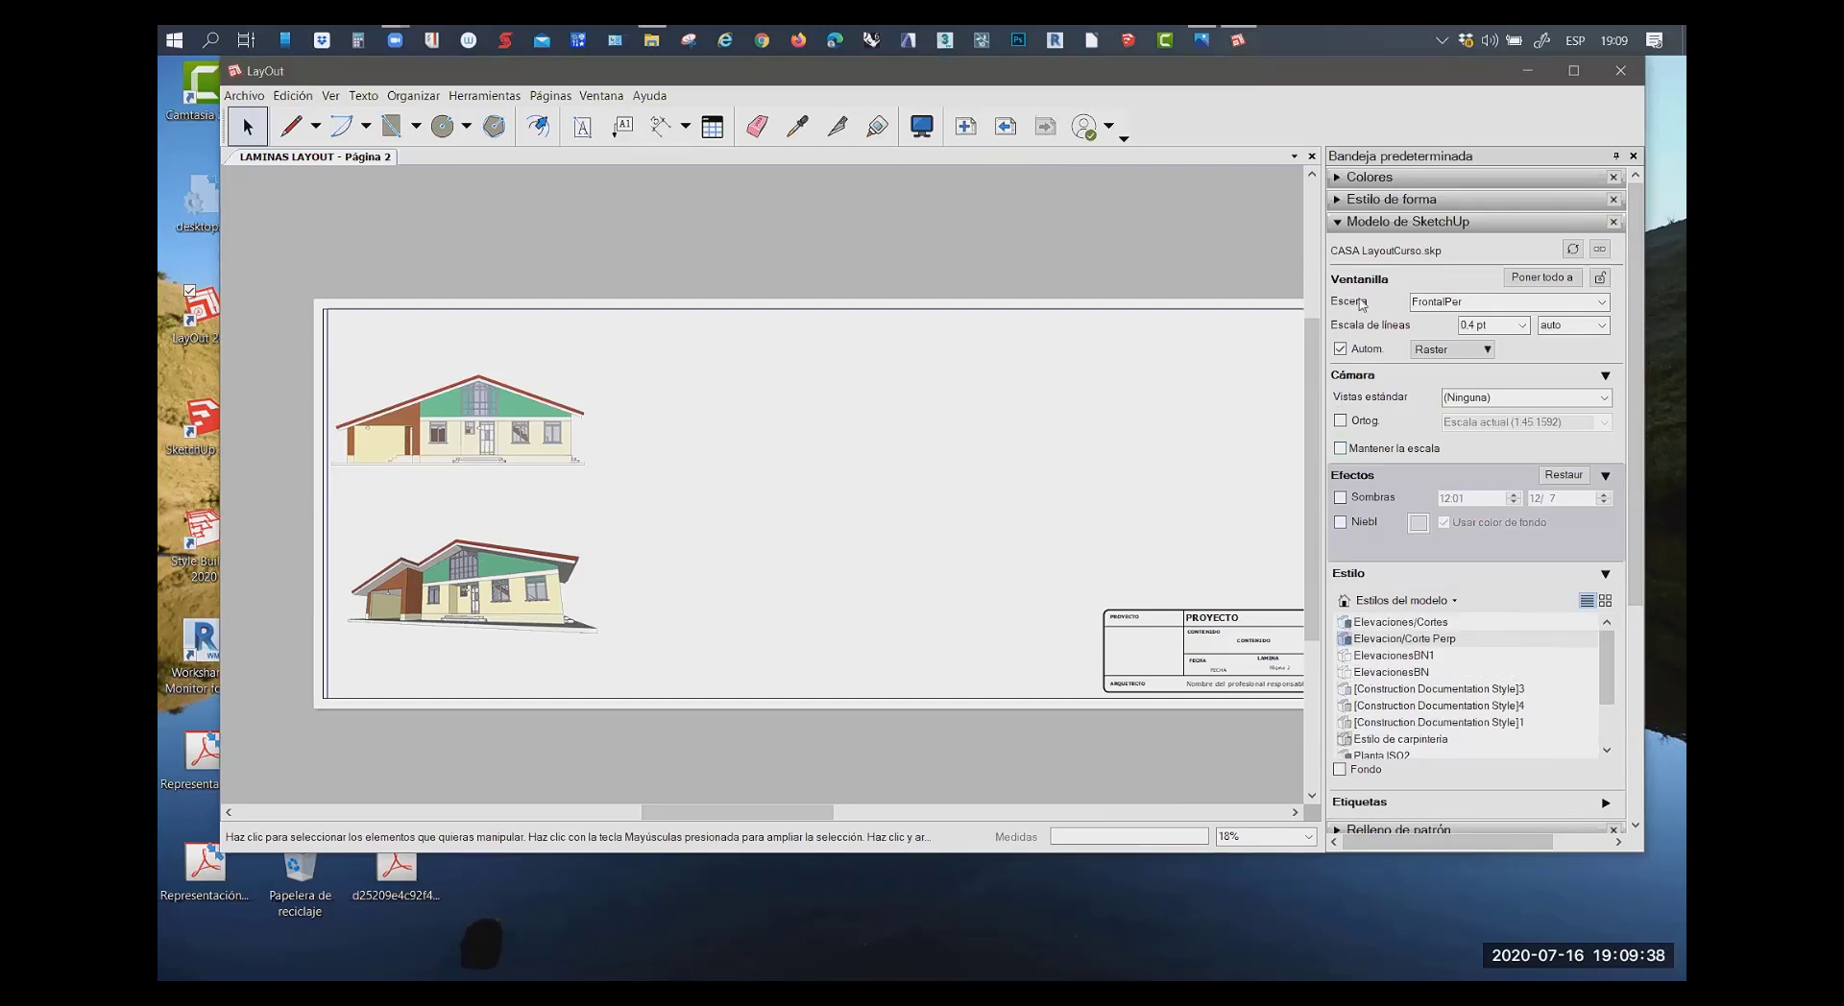
left_click(1336, 223)
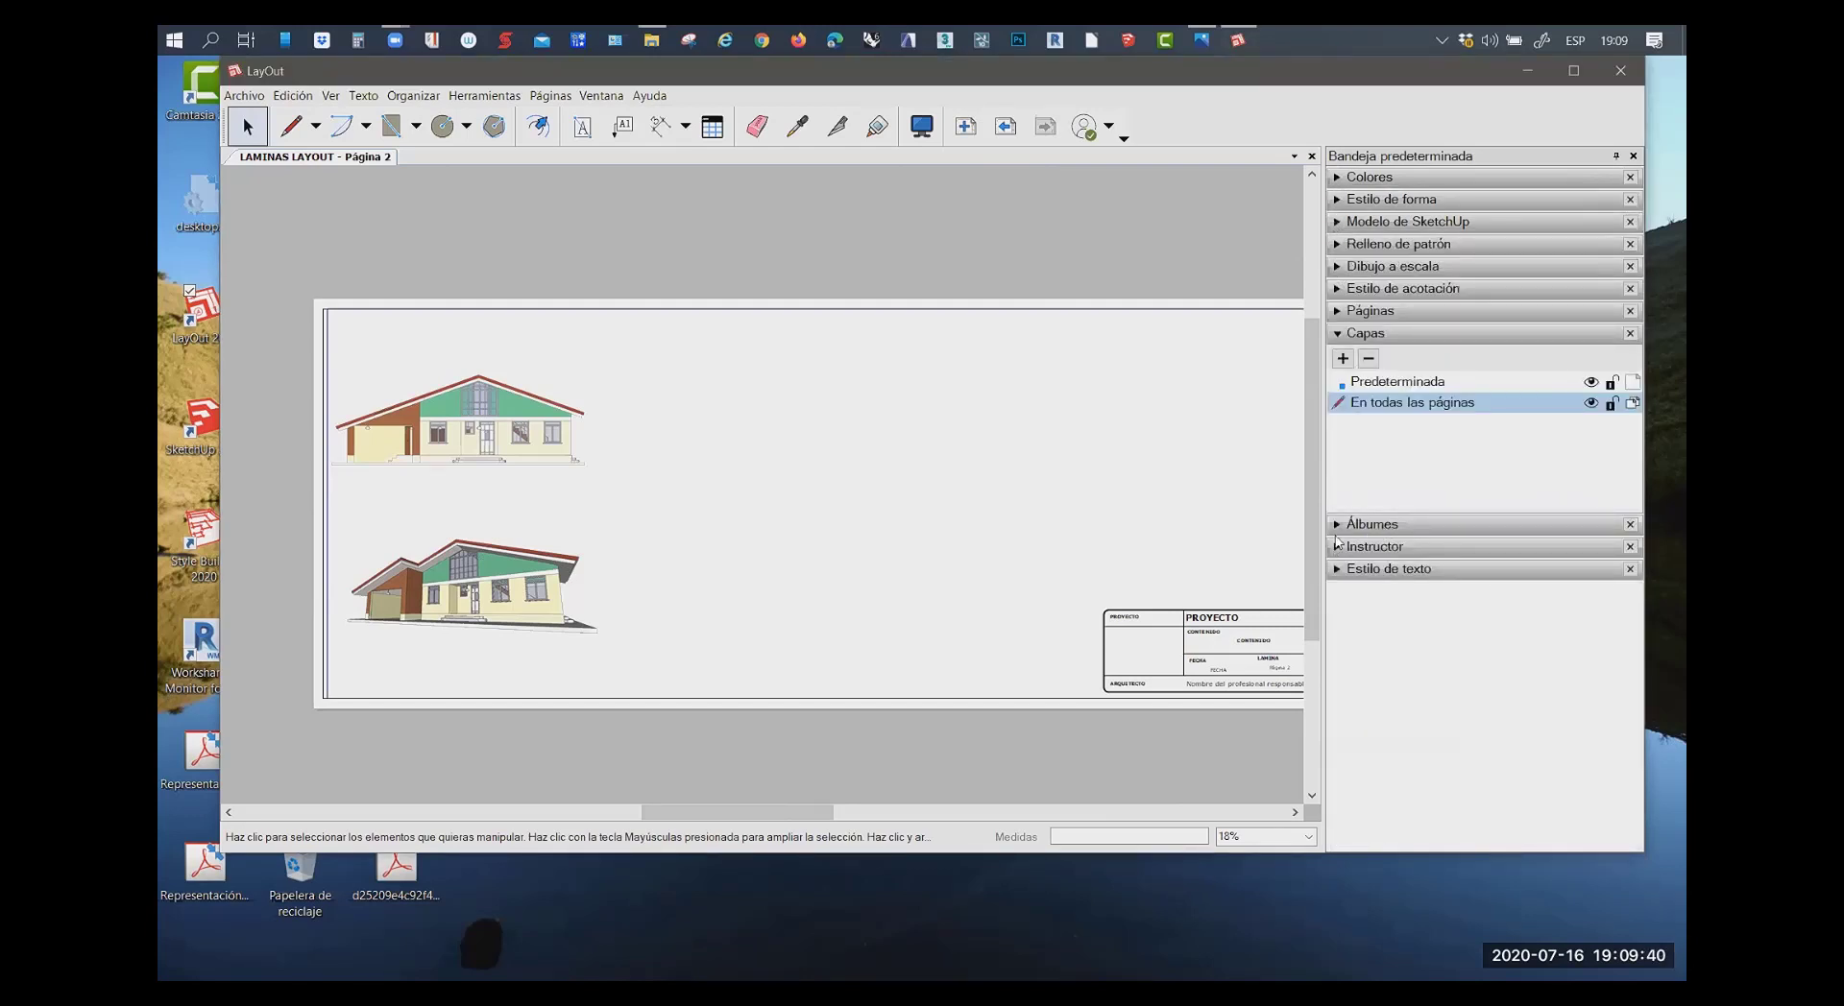
left_click(1337, 524)
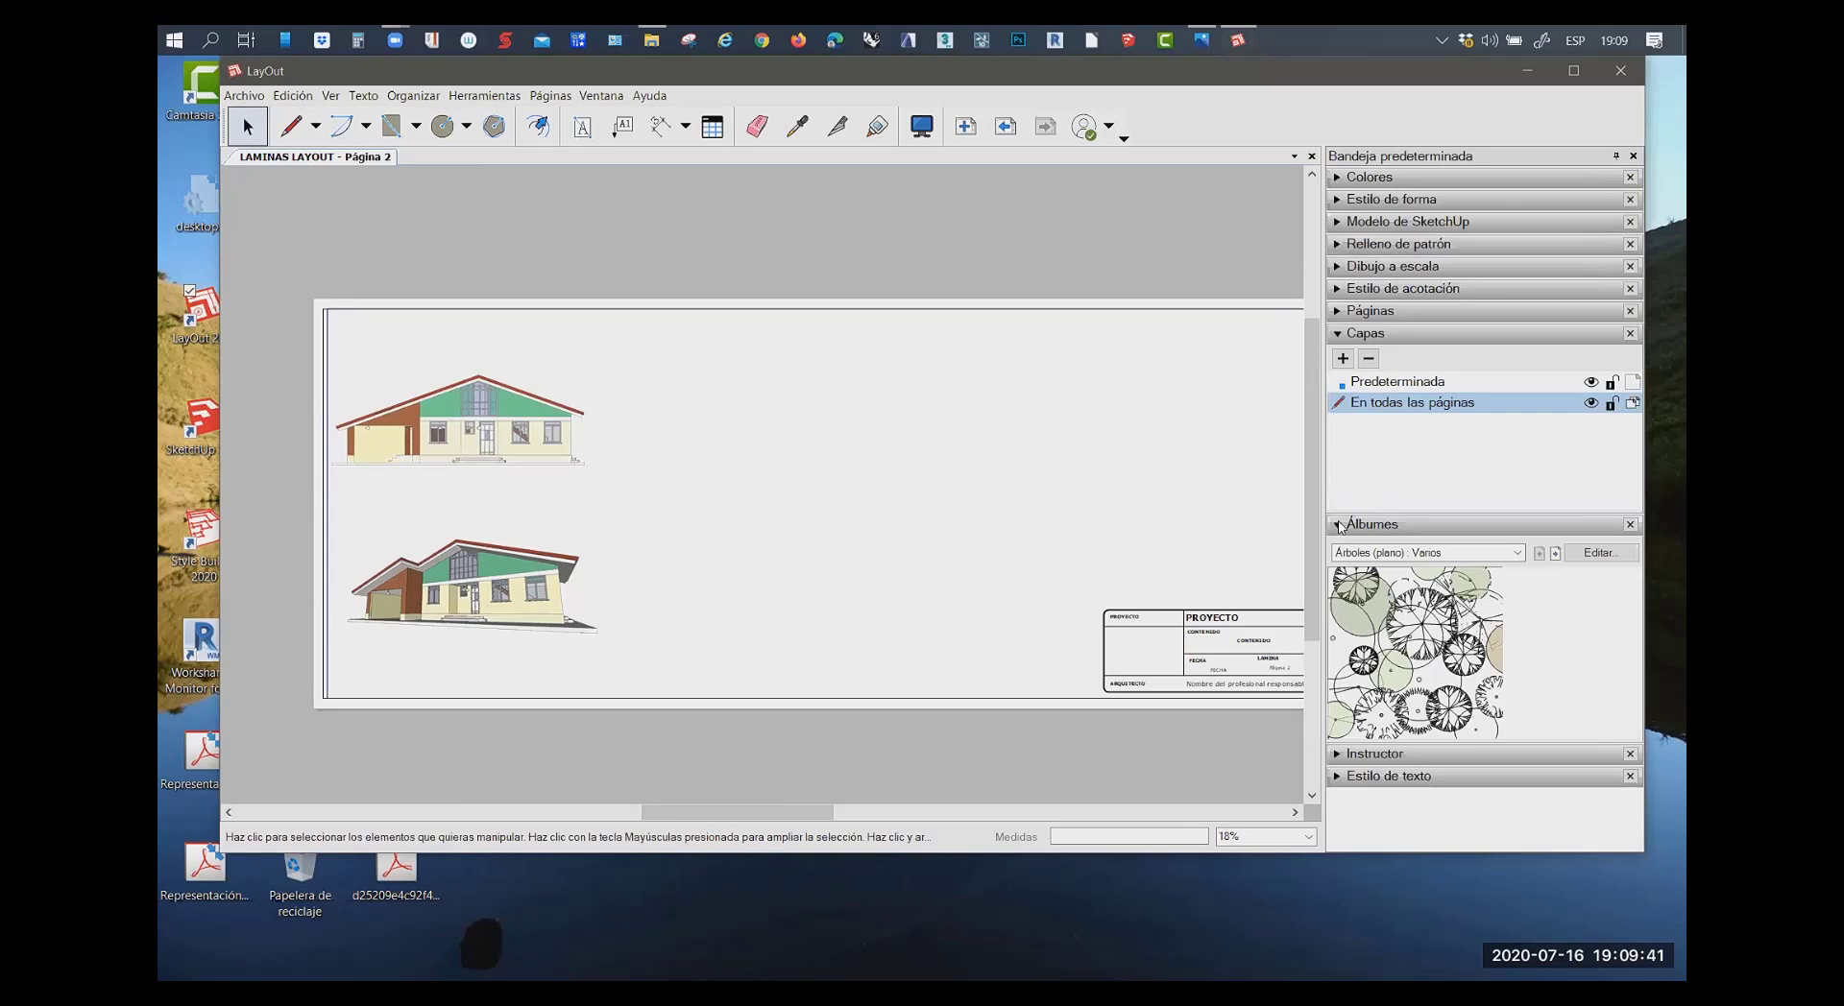
Place a side-view tree from the Árboles (perfil) : Varios scrapbook just right of the elevation
left_click(1516, 552)
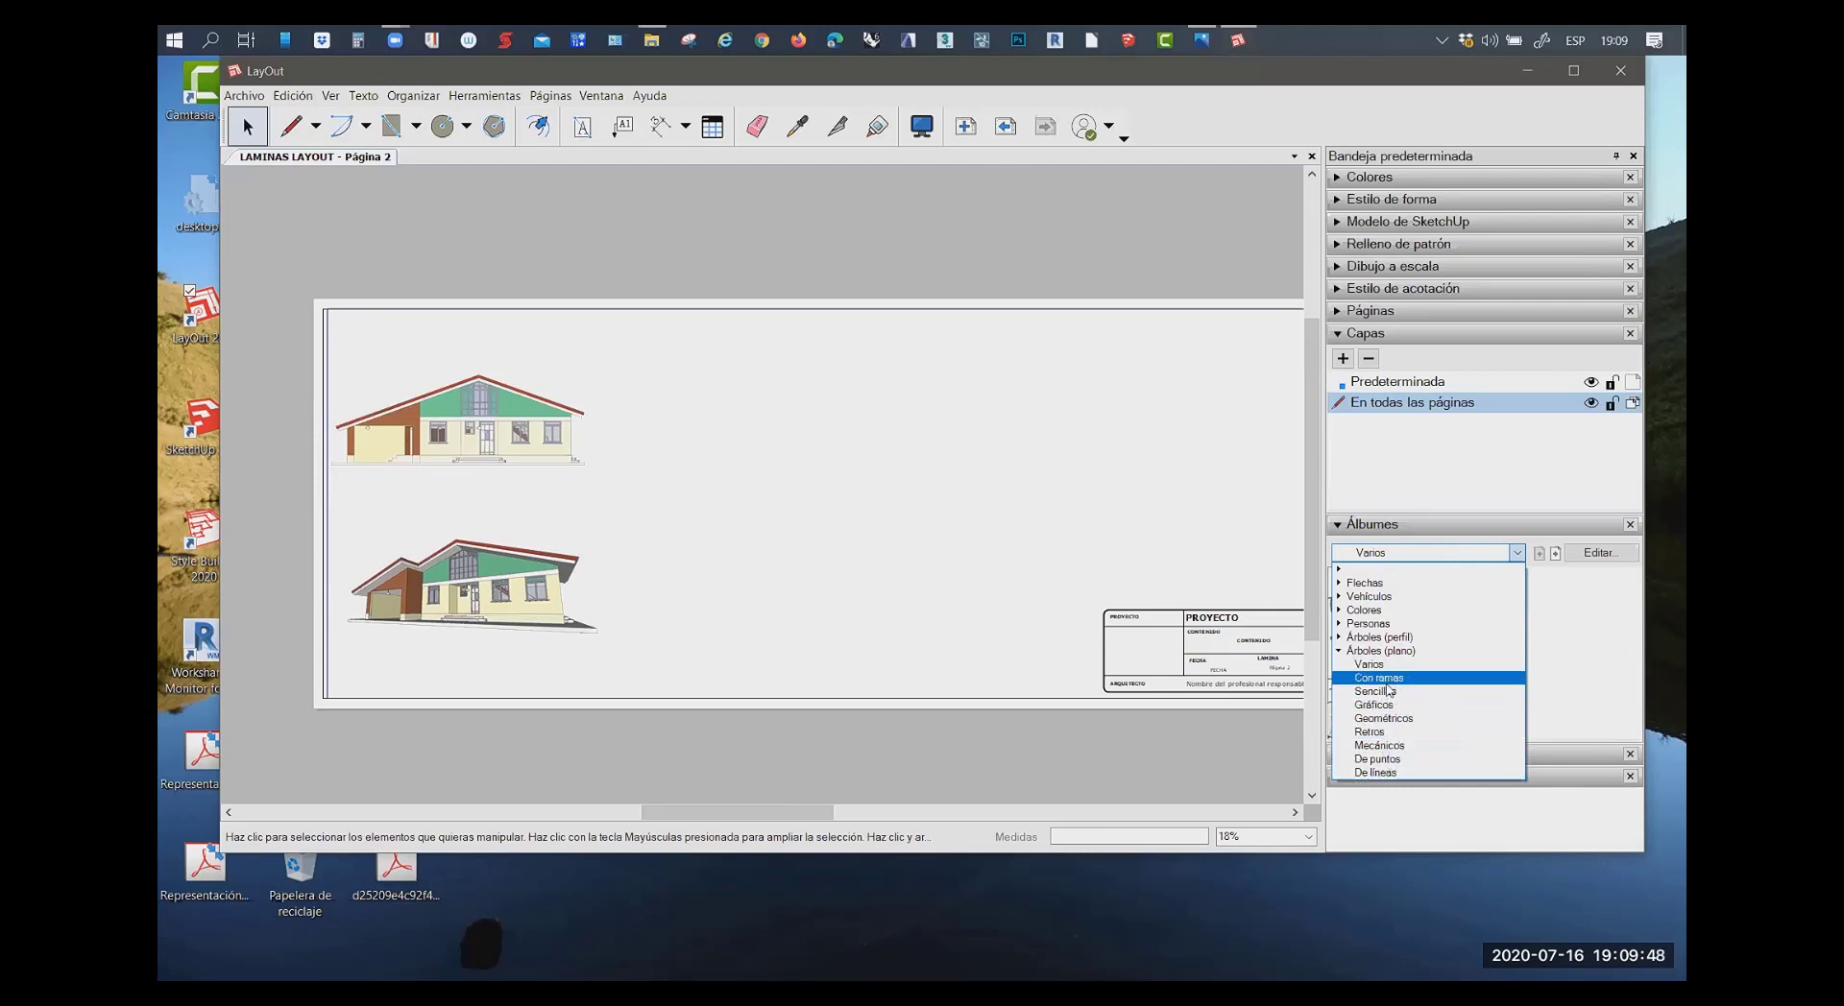
left_click(1388, 636)
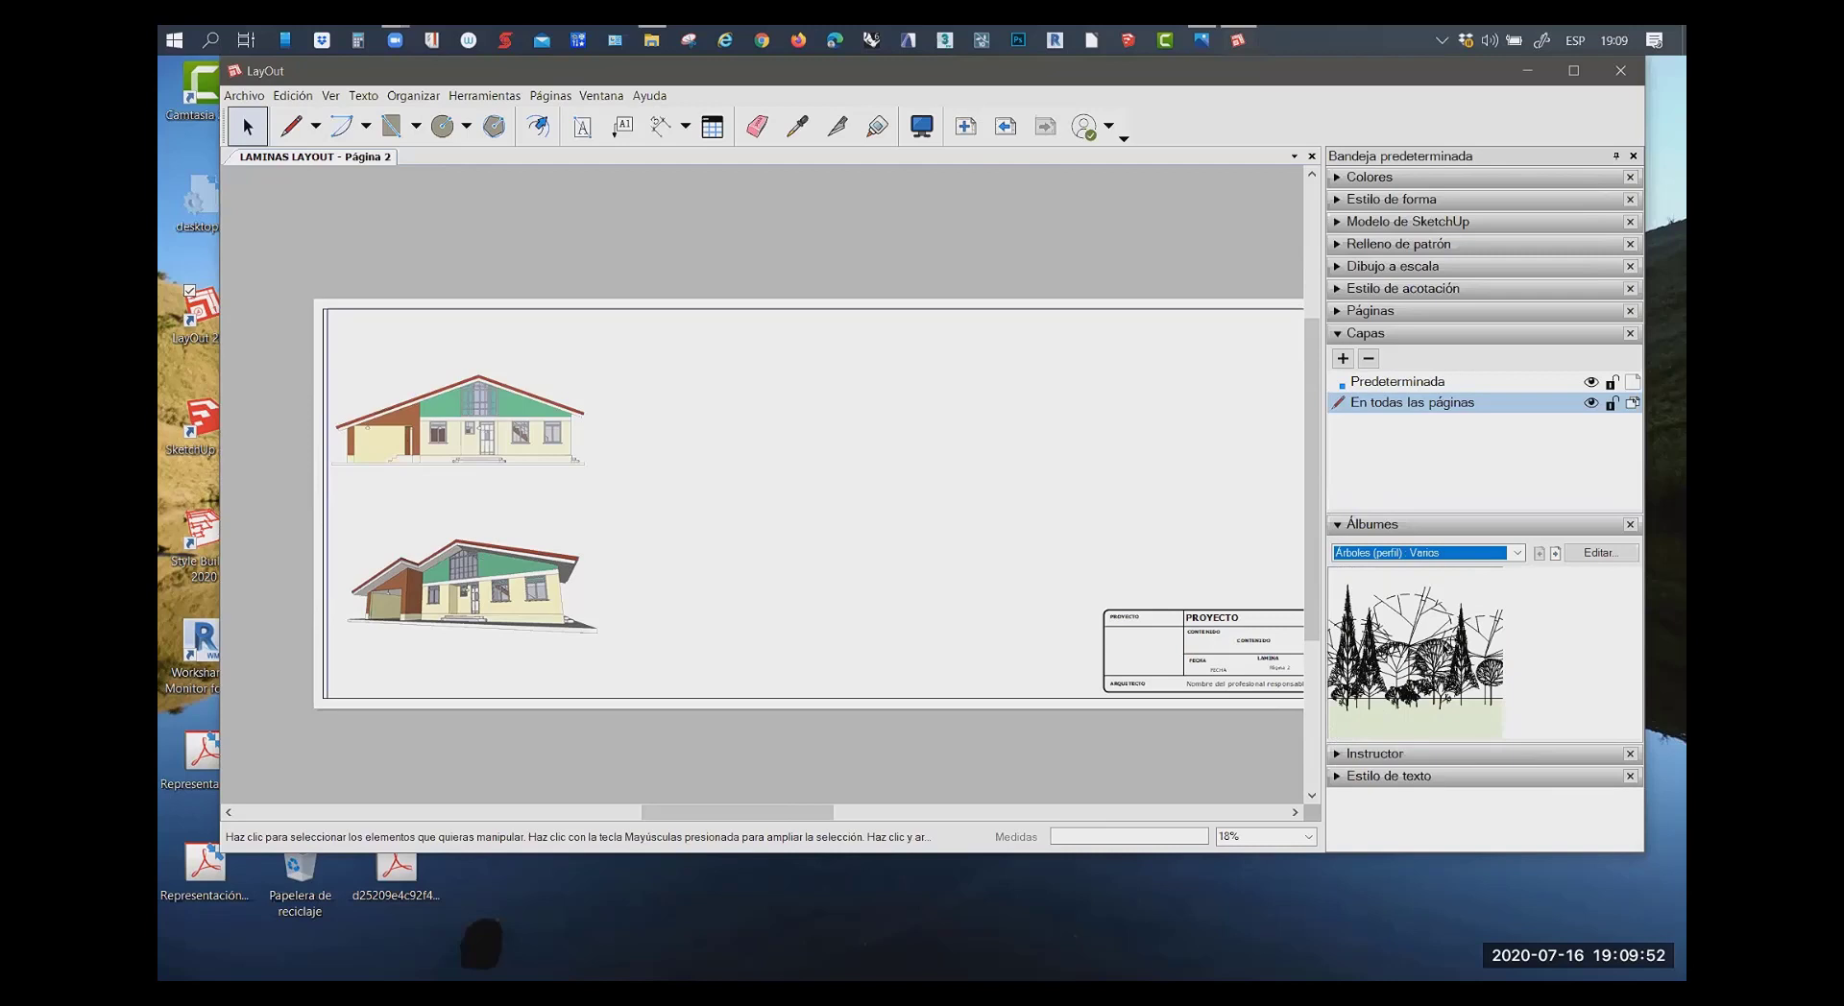
mouse_move(1426, 634)
left_mouse_down()
mouse_move(609, 429)
mouse_move(614, 471)
left_mouse_up()
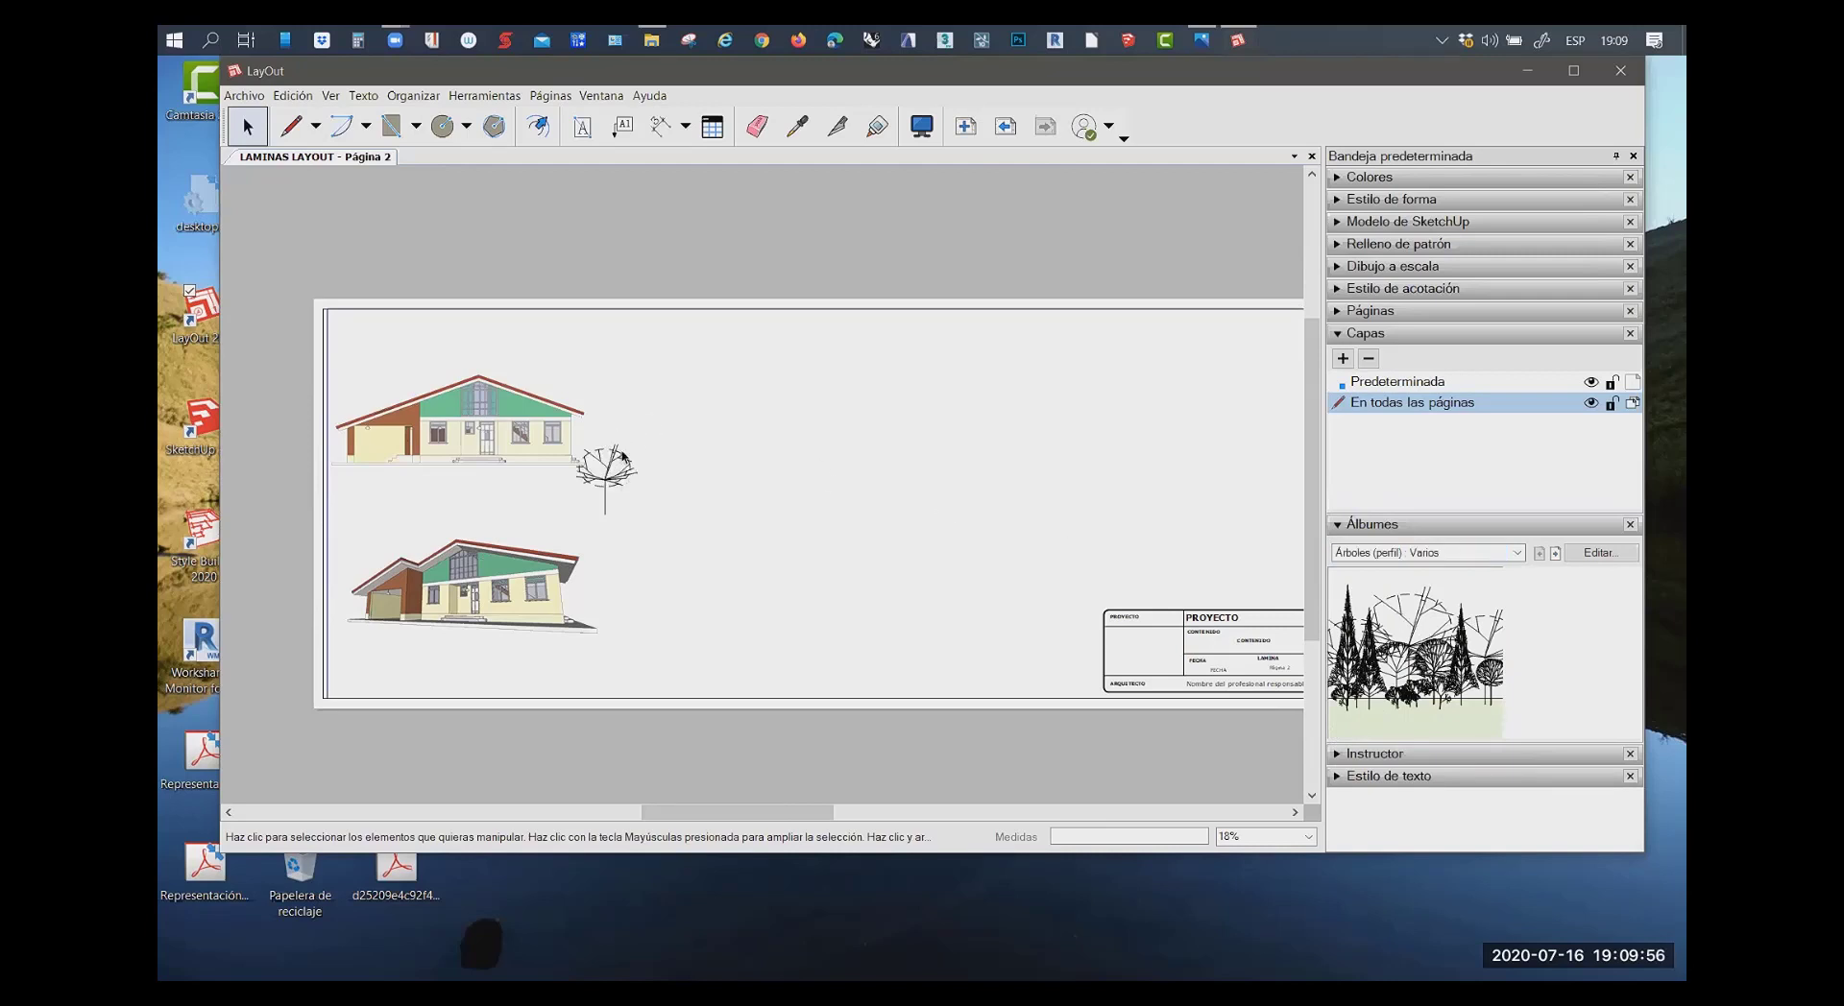
Move the tree onto the elevation's roof and bring it forward with Organizar > Mover adelante
left_click(603, 485)
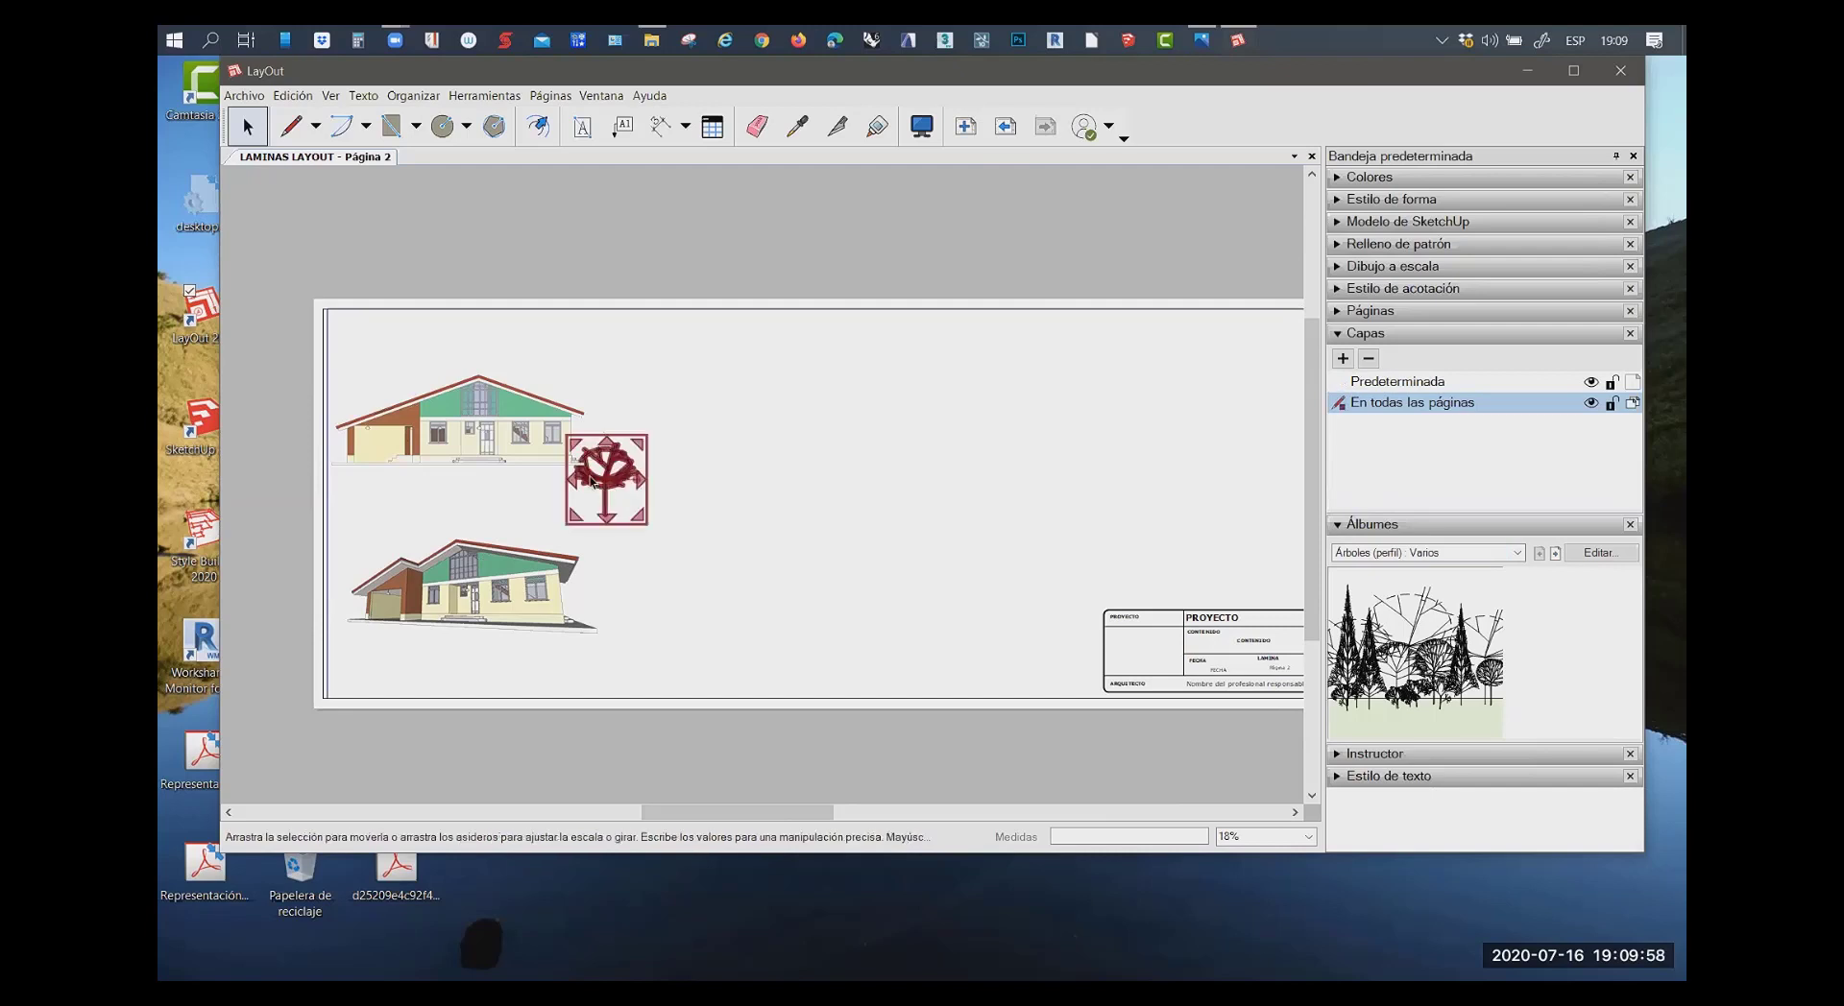
left_click(650, 488)
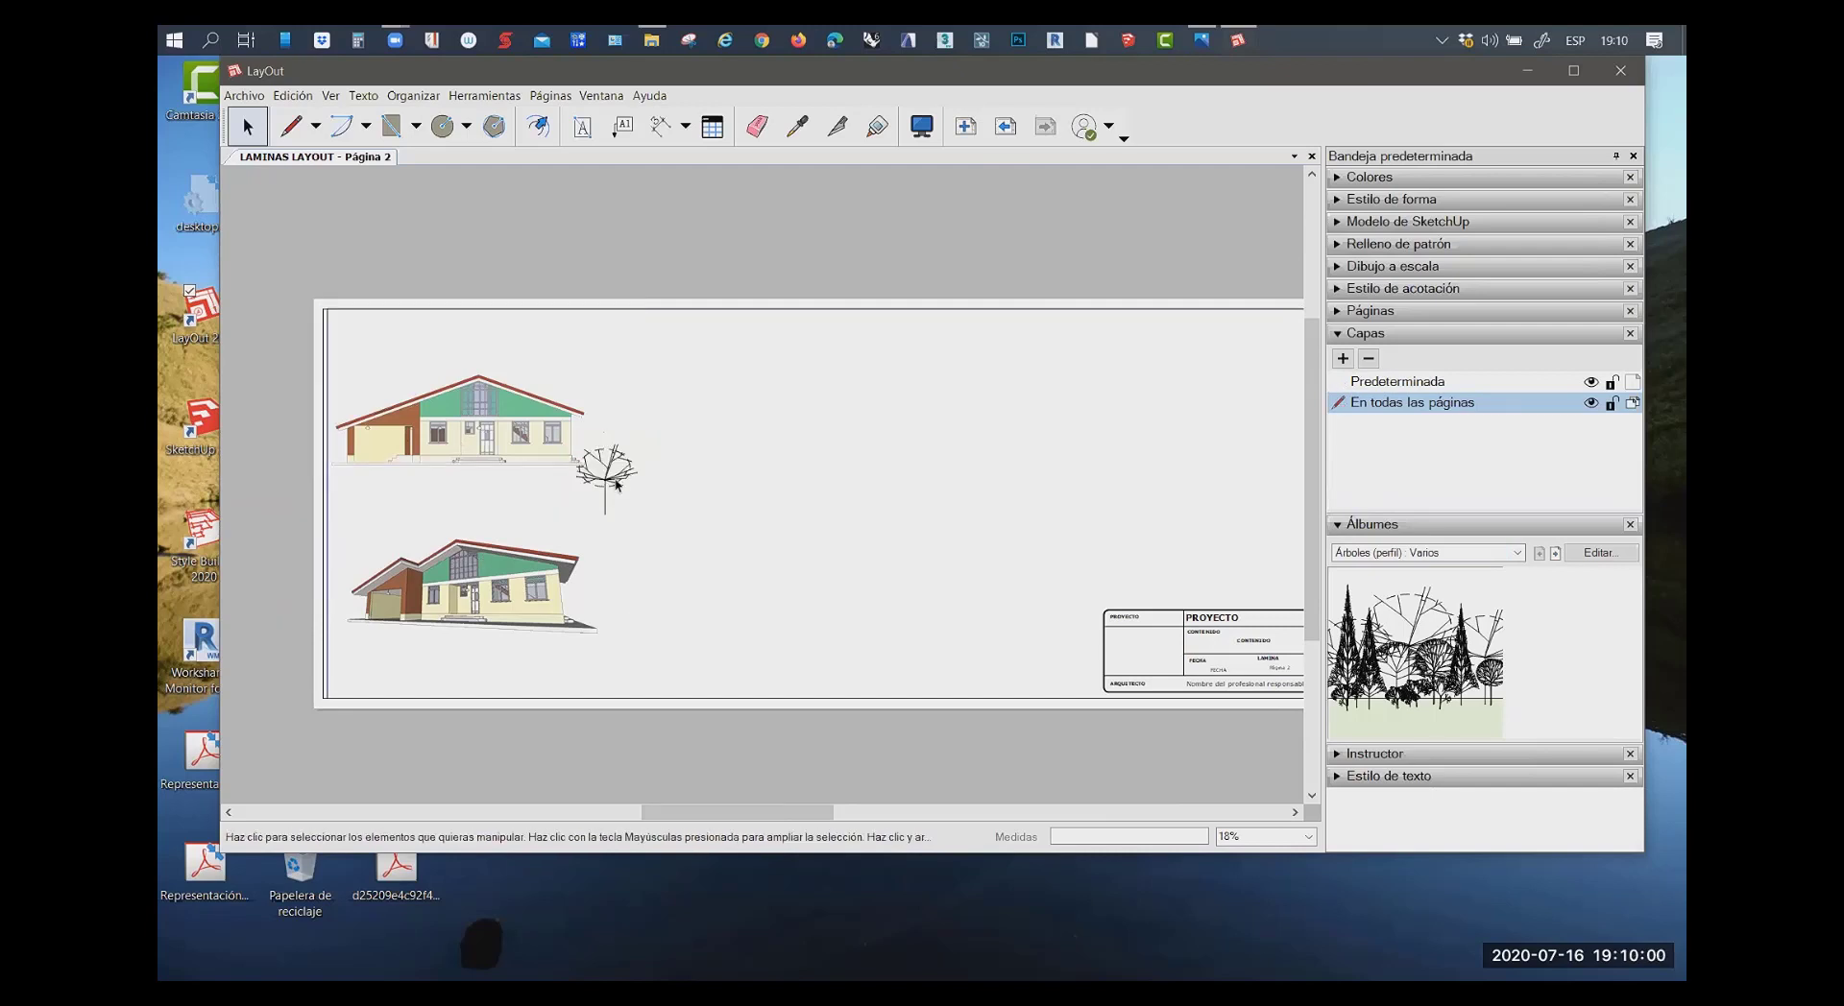
left_click(614, 485)
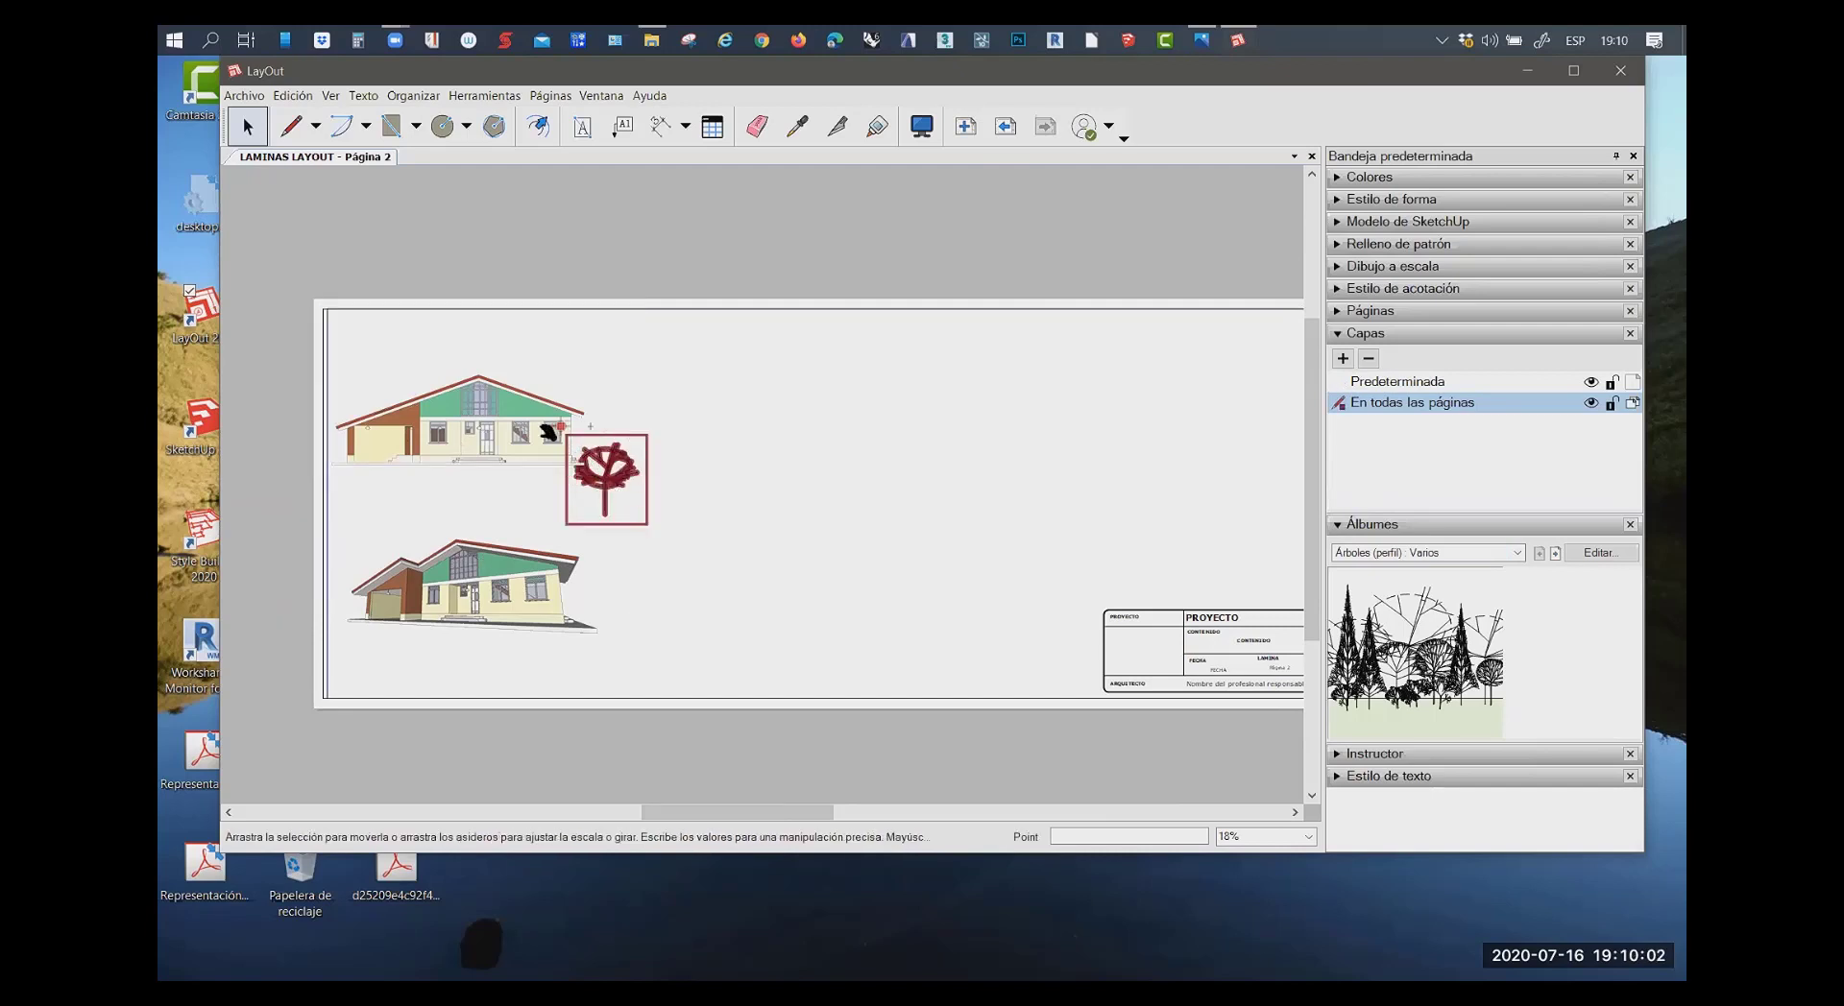
left_click(598, 480)
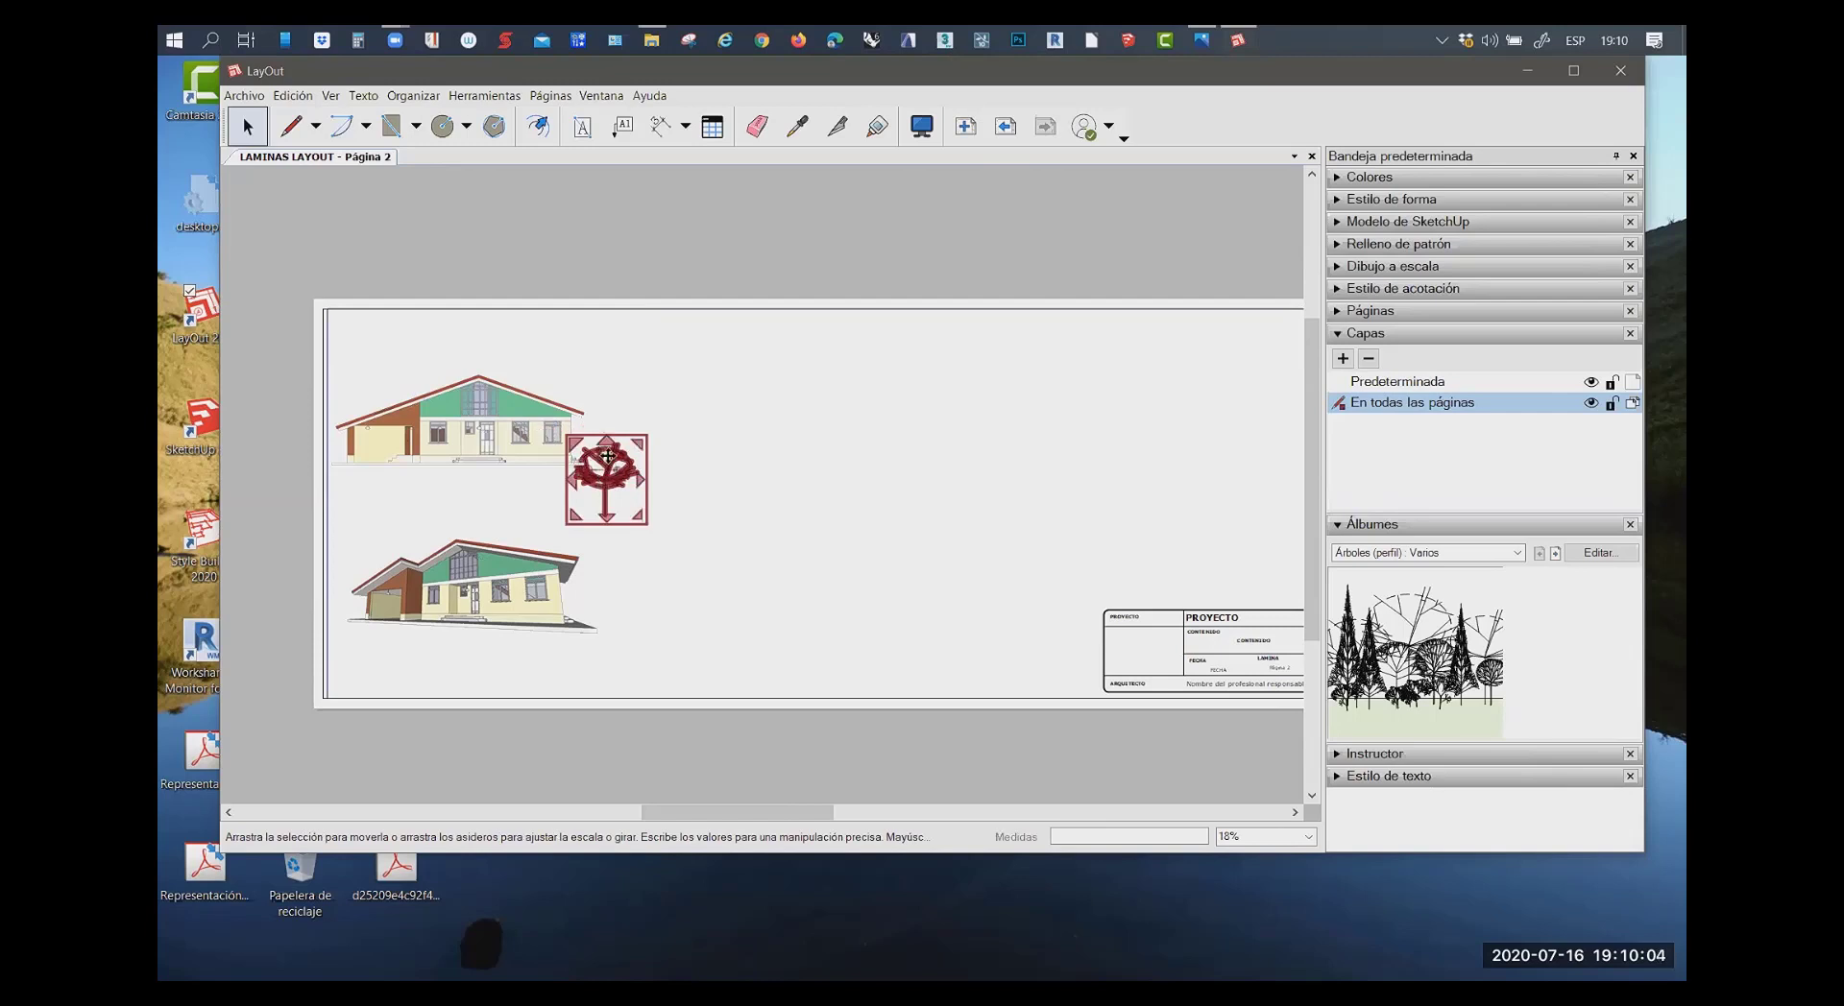
left_click_drag(598, 480, 530, 411)
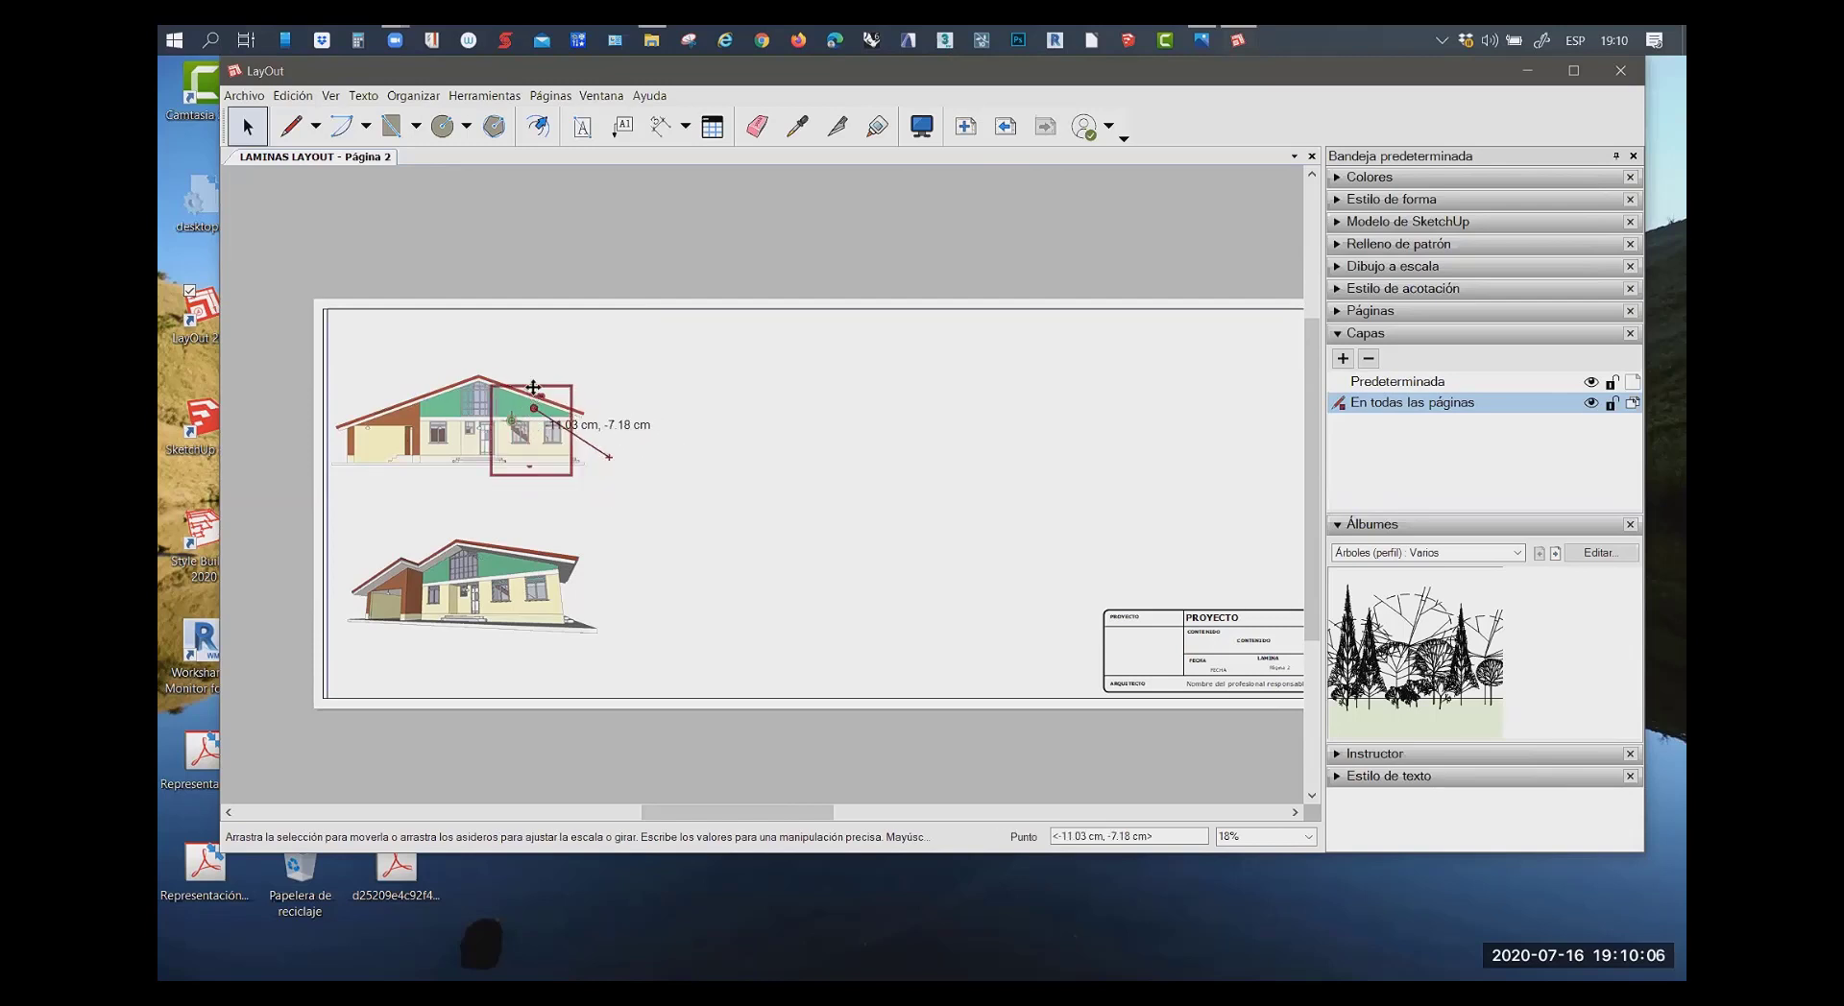
left_click_drag(530, 411, 541, 384)
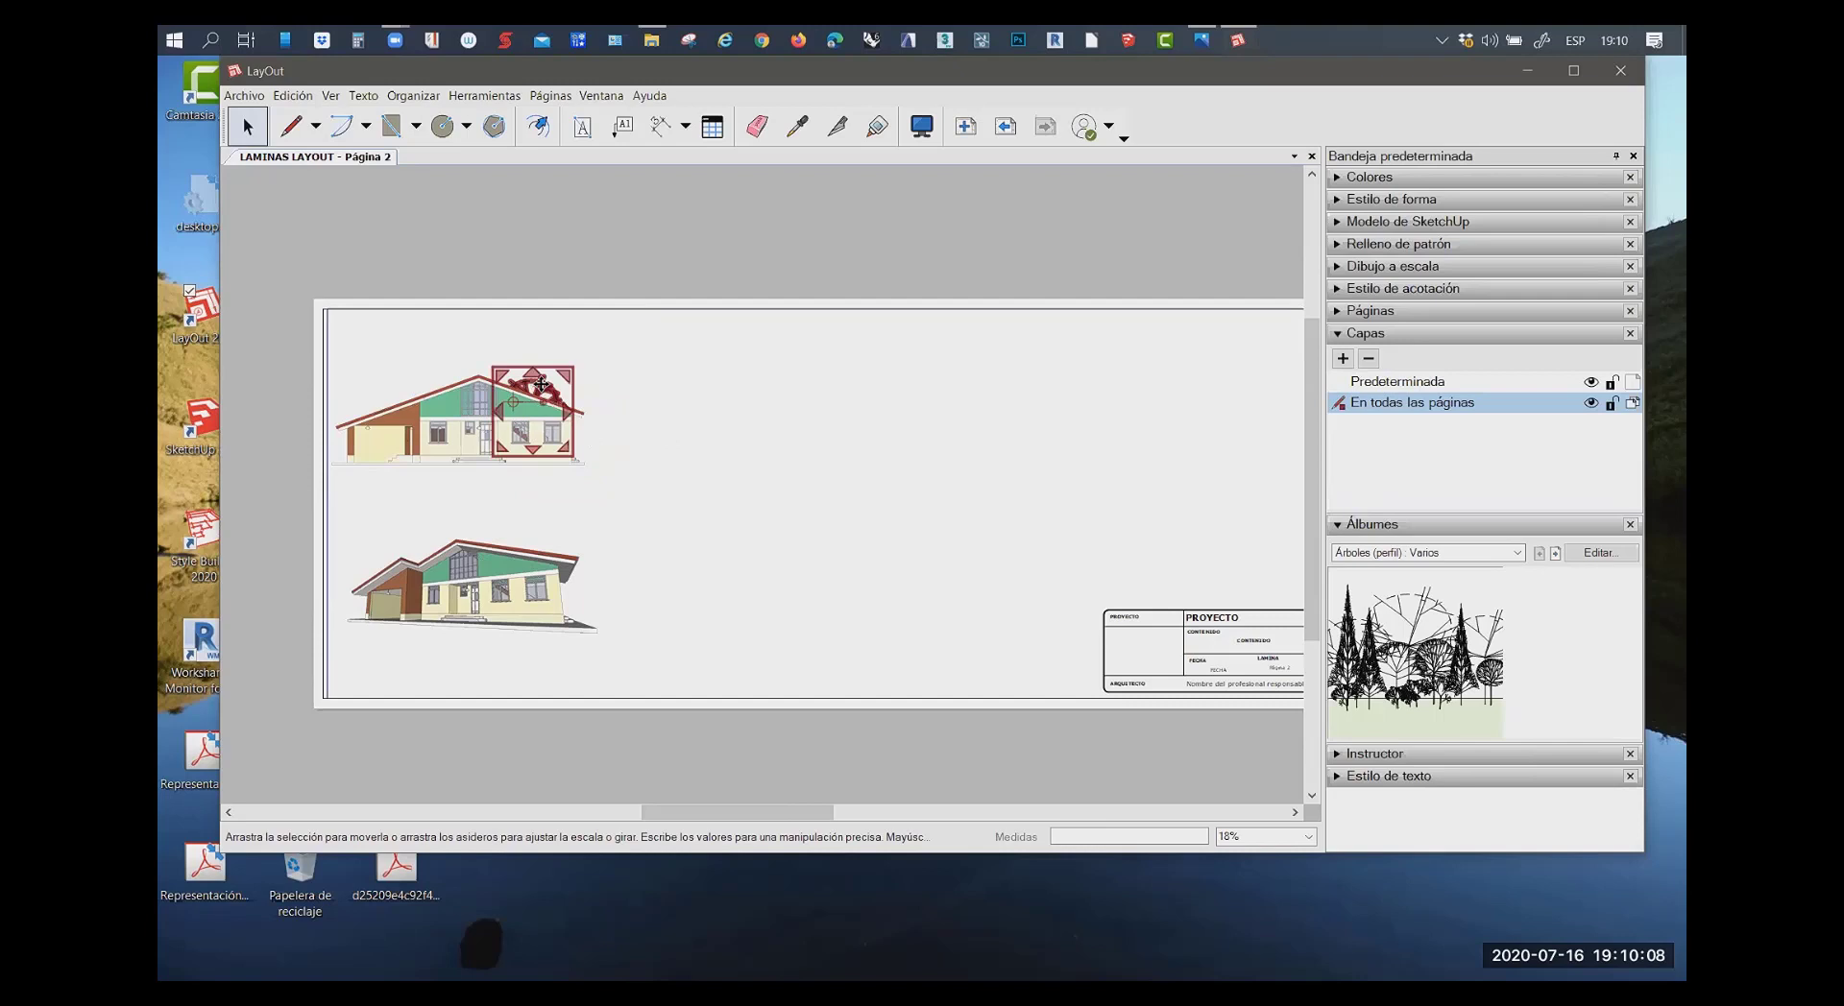
right_click(540, 384)
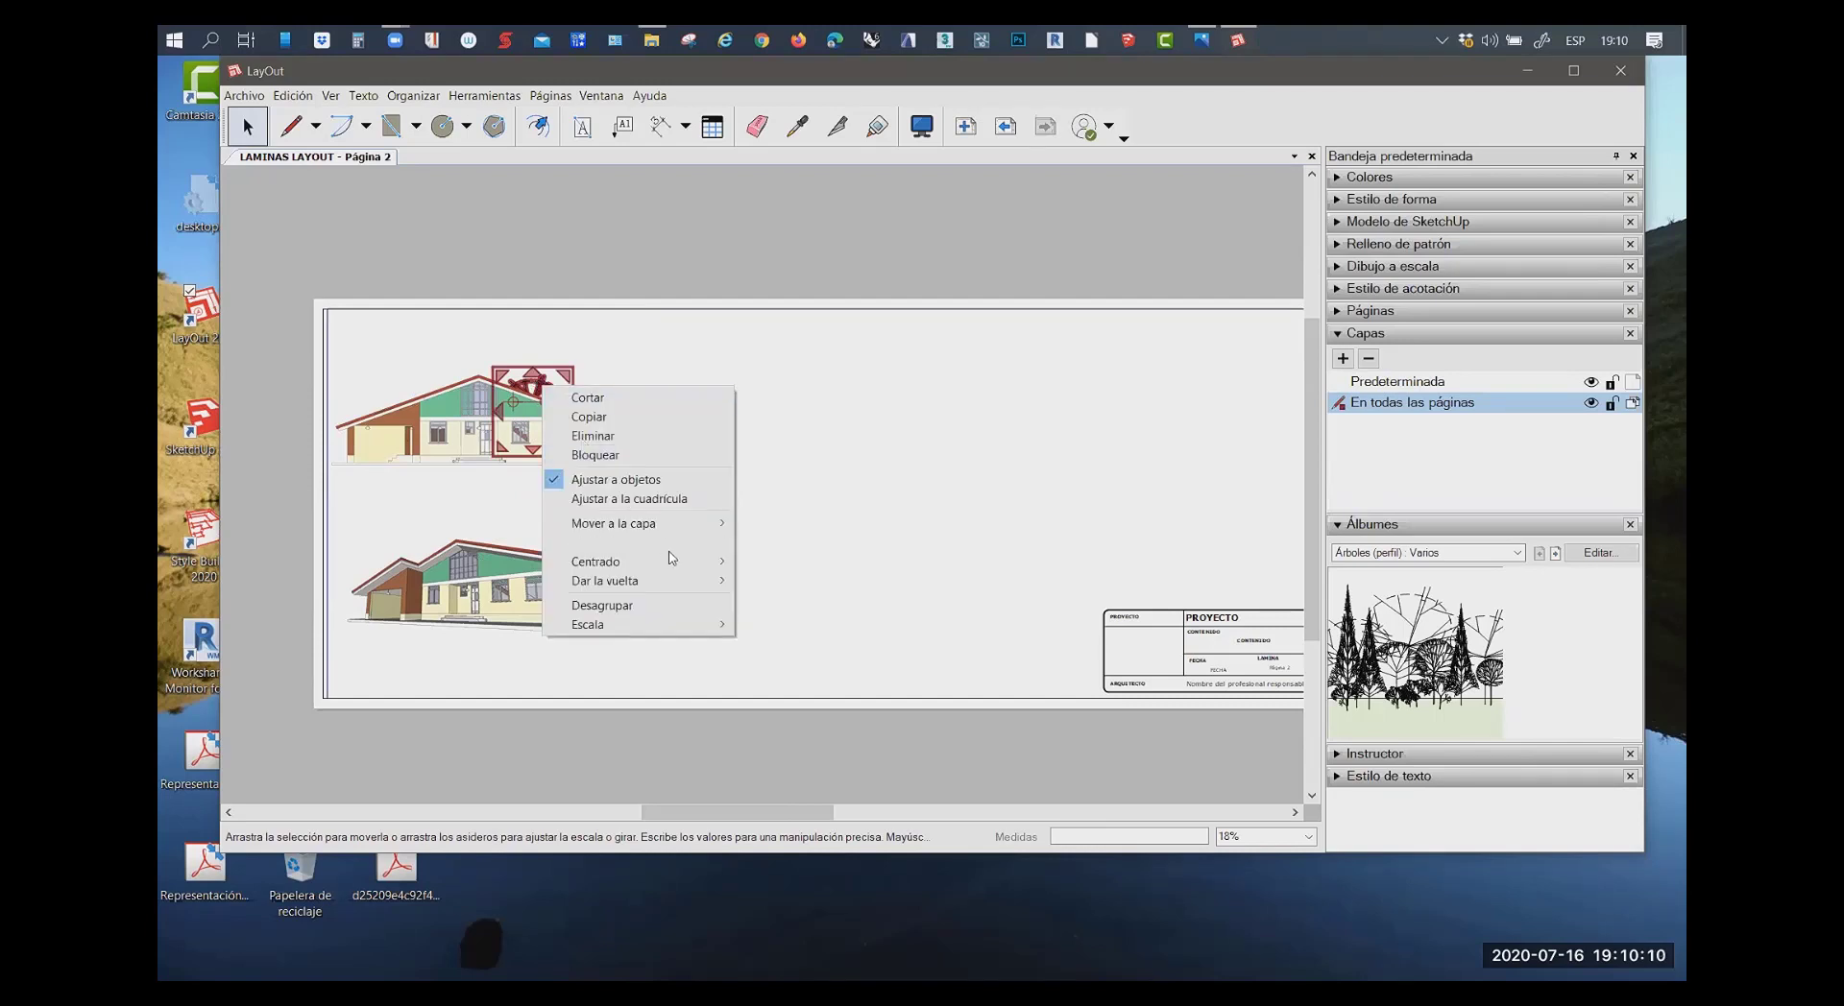
mouse_move(637, 543)
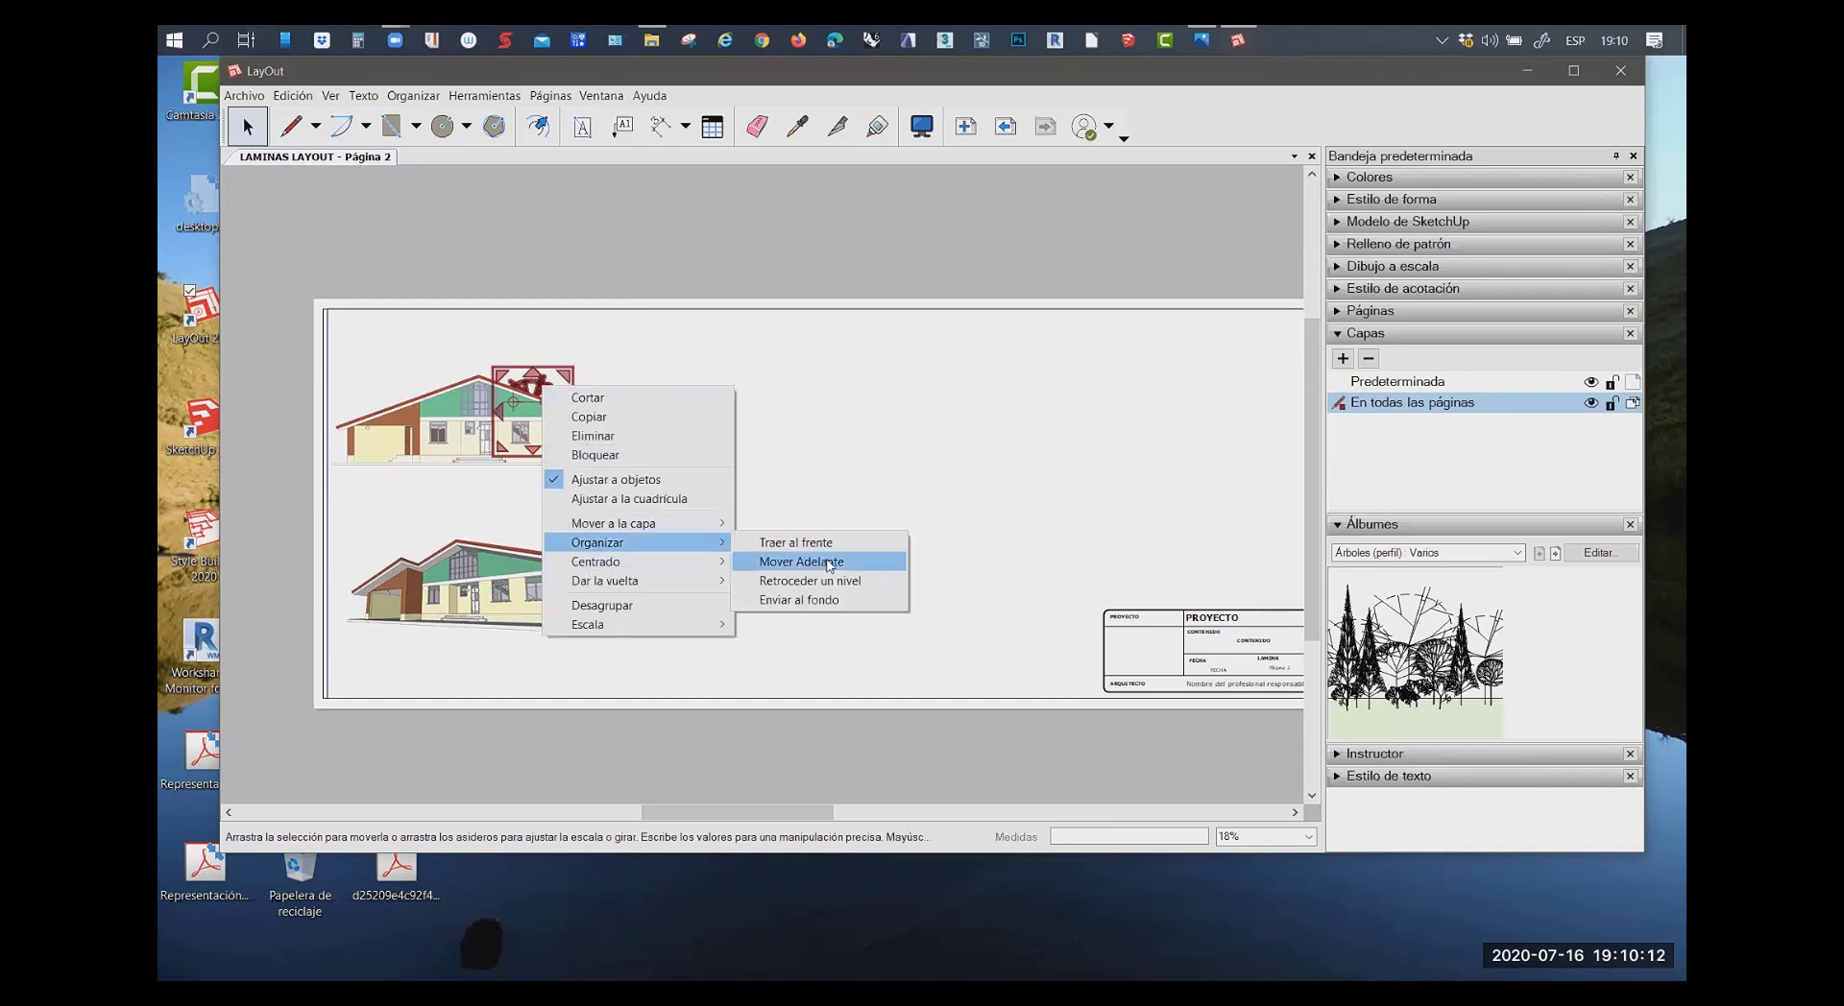
left_click(806, 563)
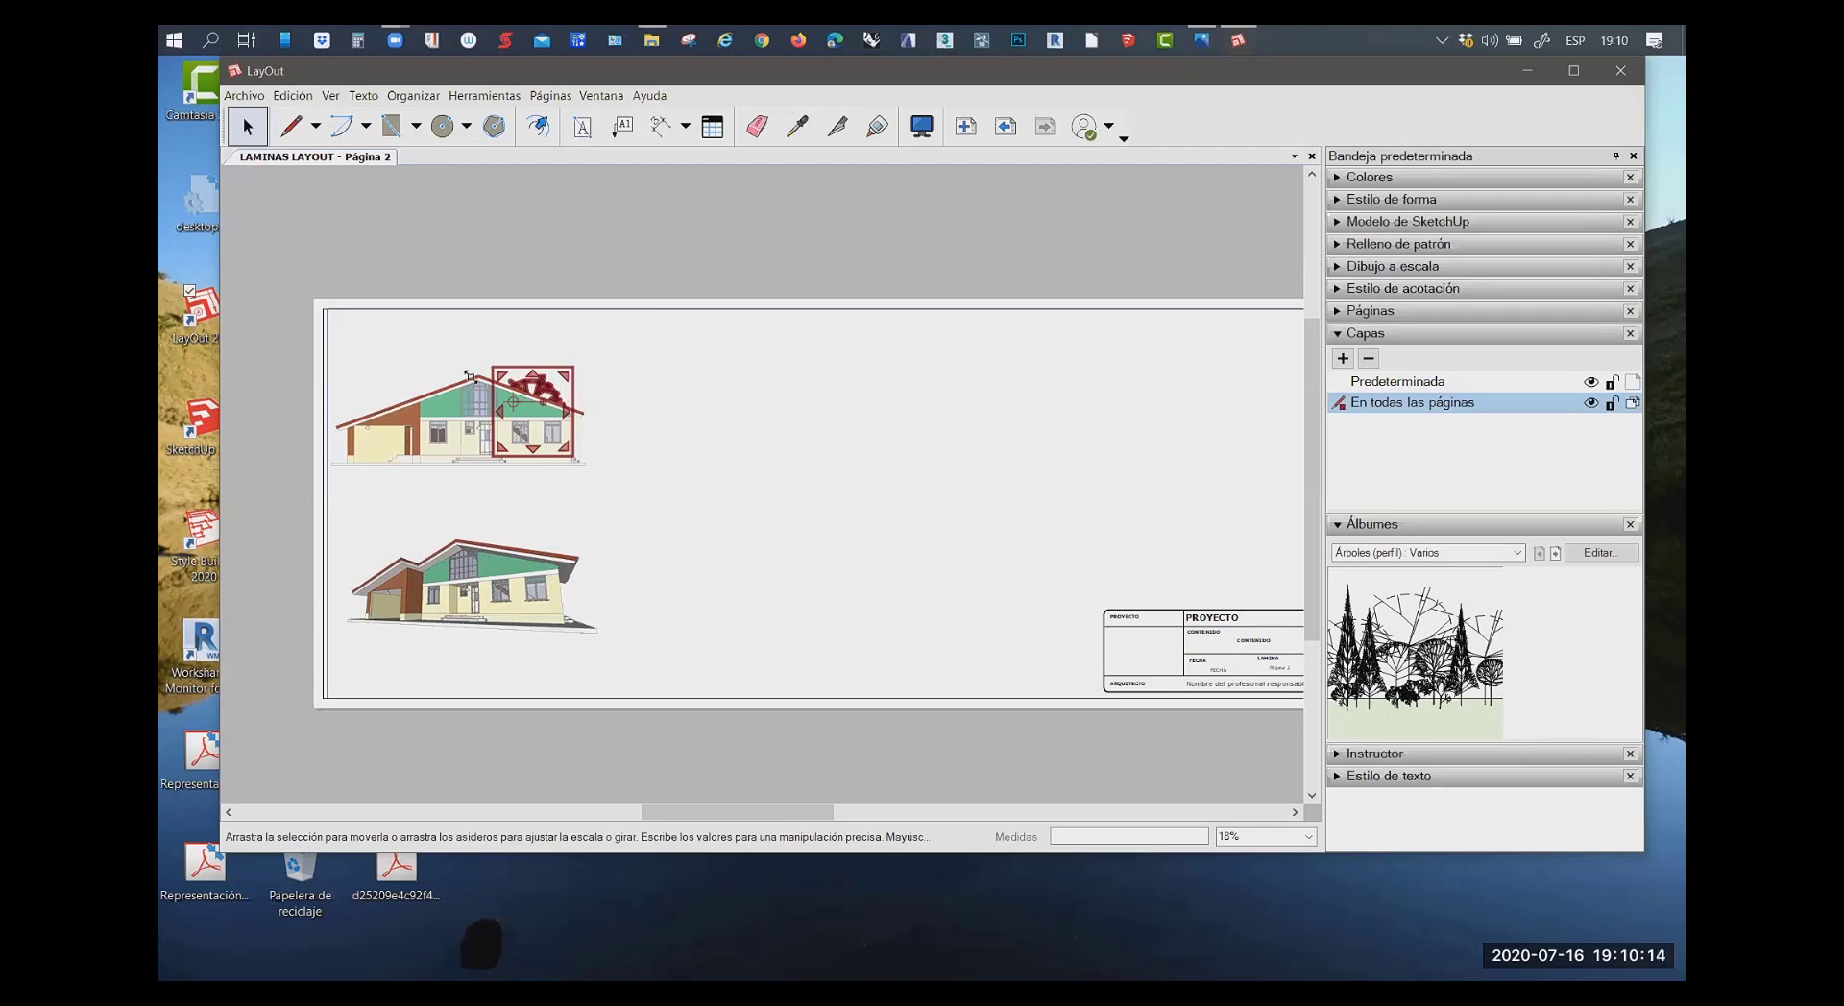
Send the Frontal elevation viewport to the back so the tree shows in front
left_click(458, 385)
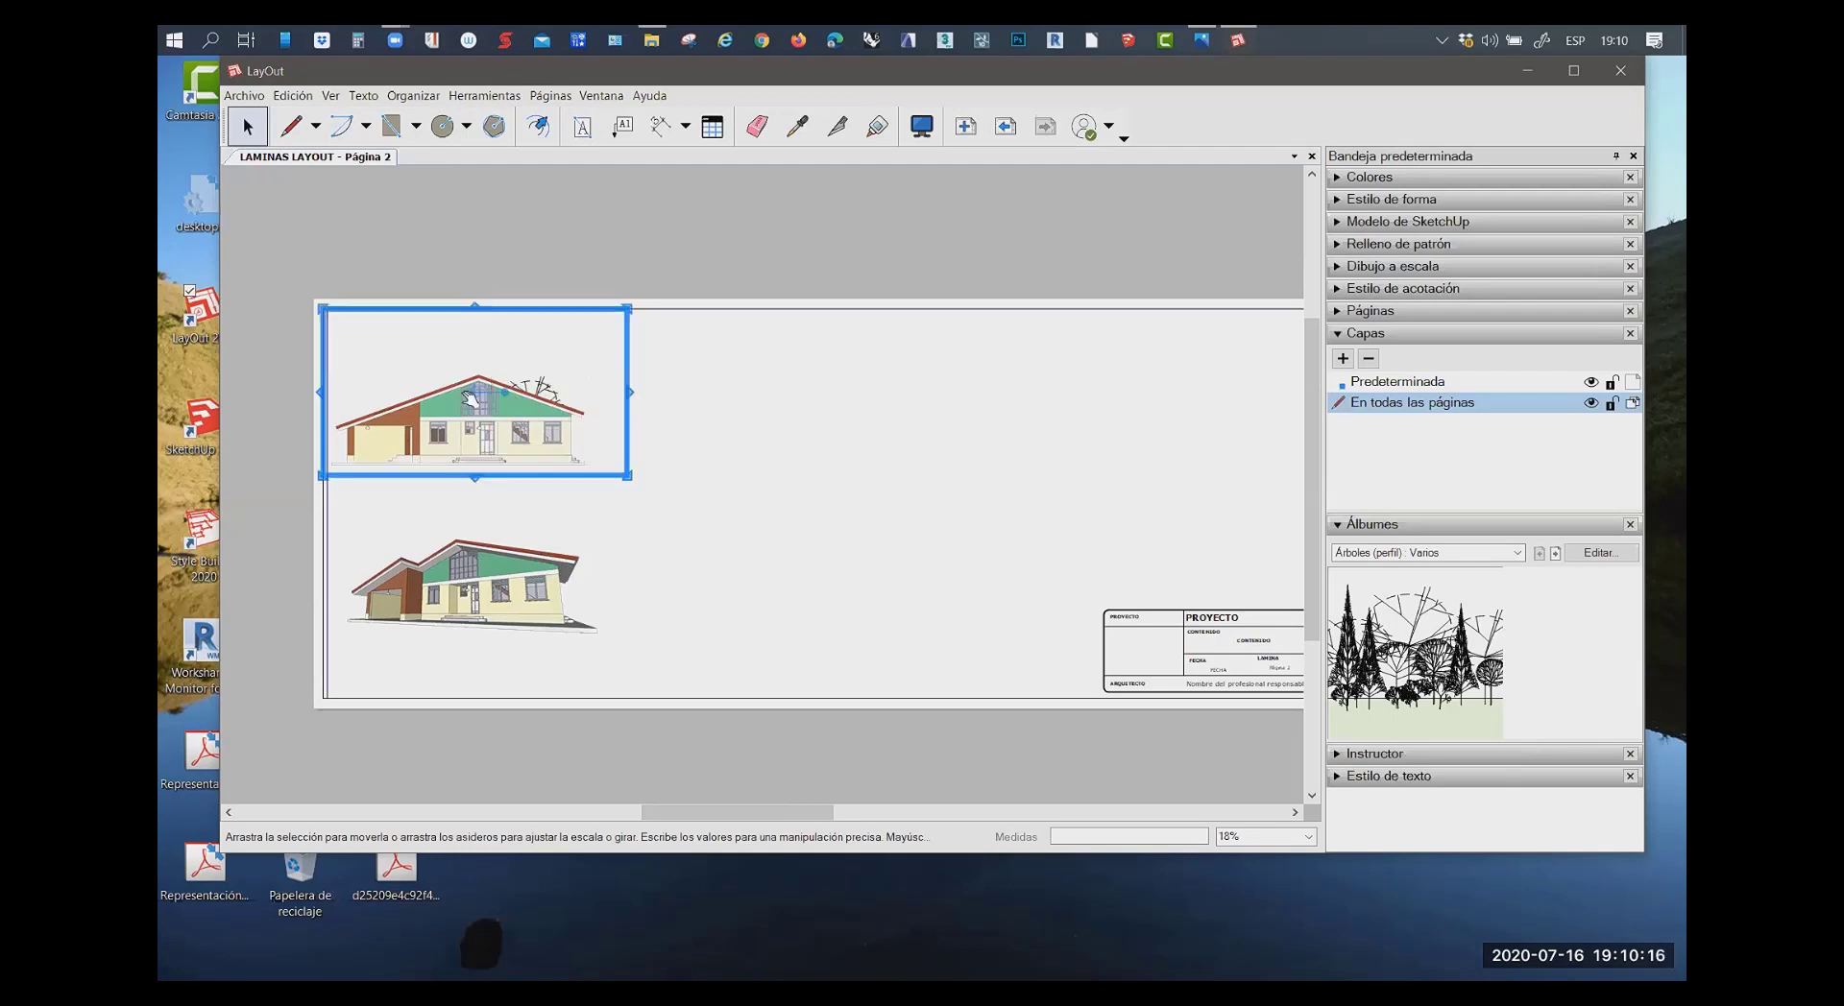
right_click(468, 399)
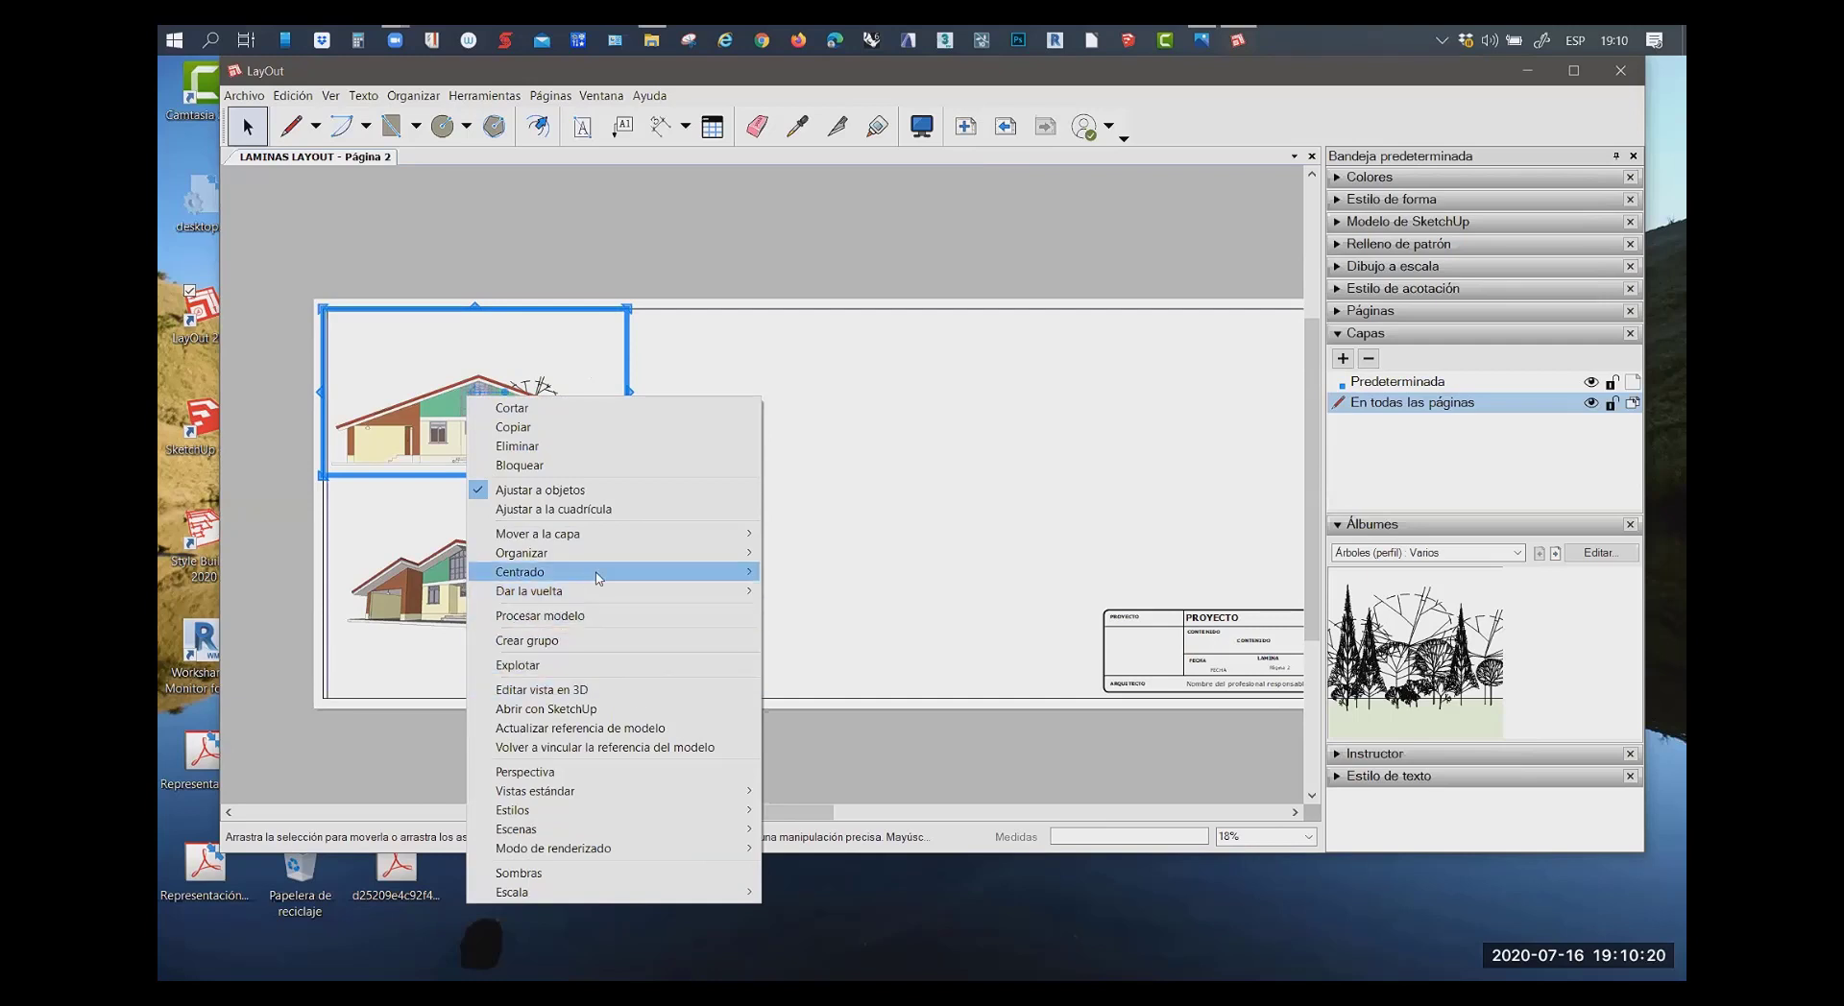
mouse_move(609, 553)
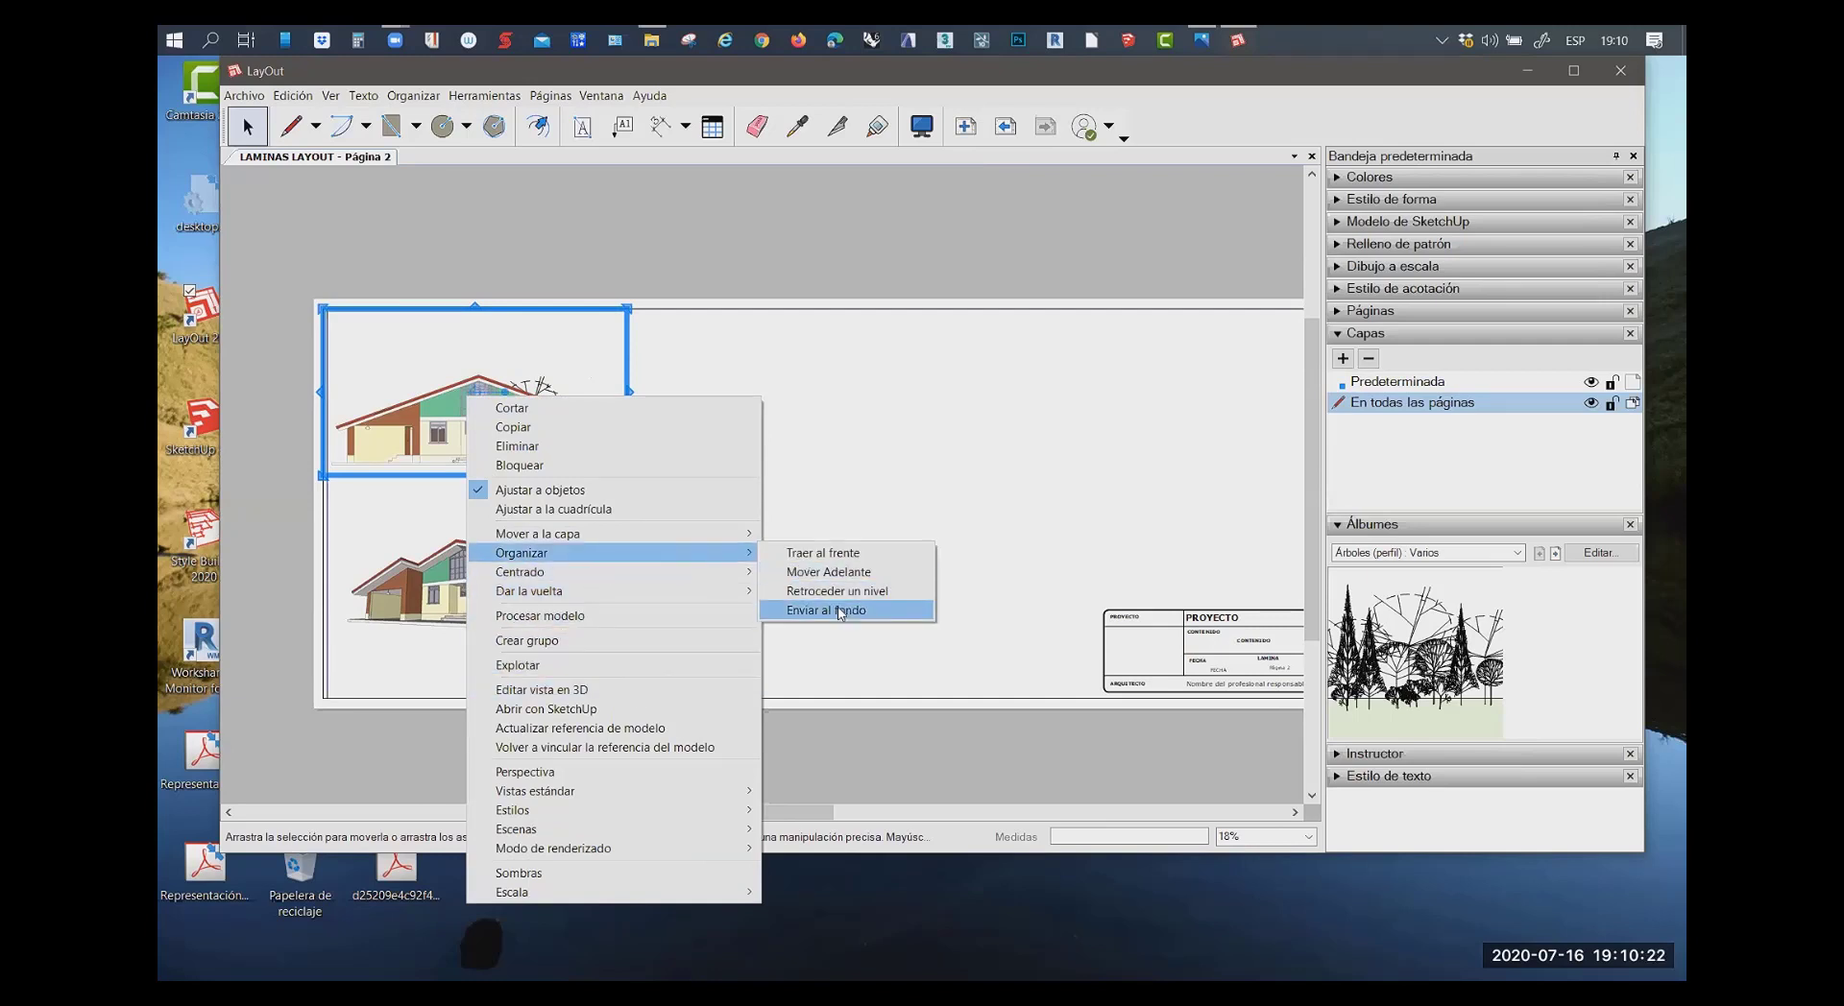
left_click(843, 609)
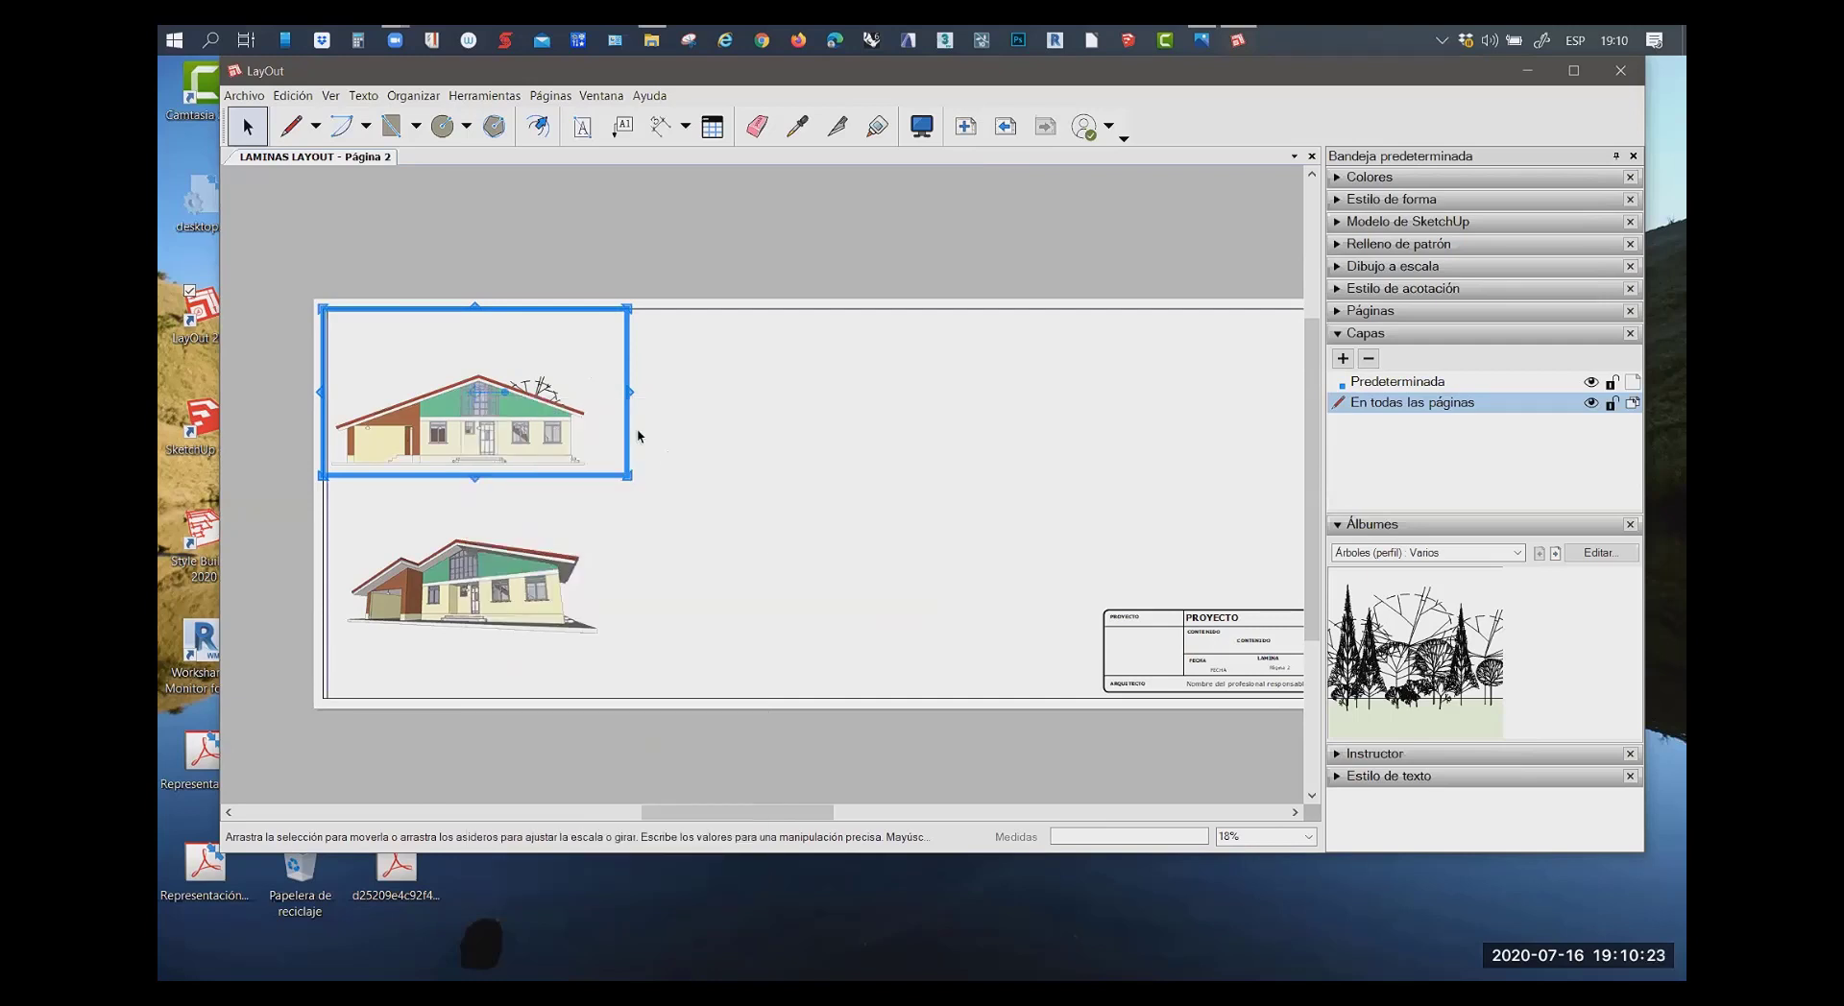
left_click(543, 384)
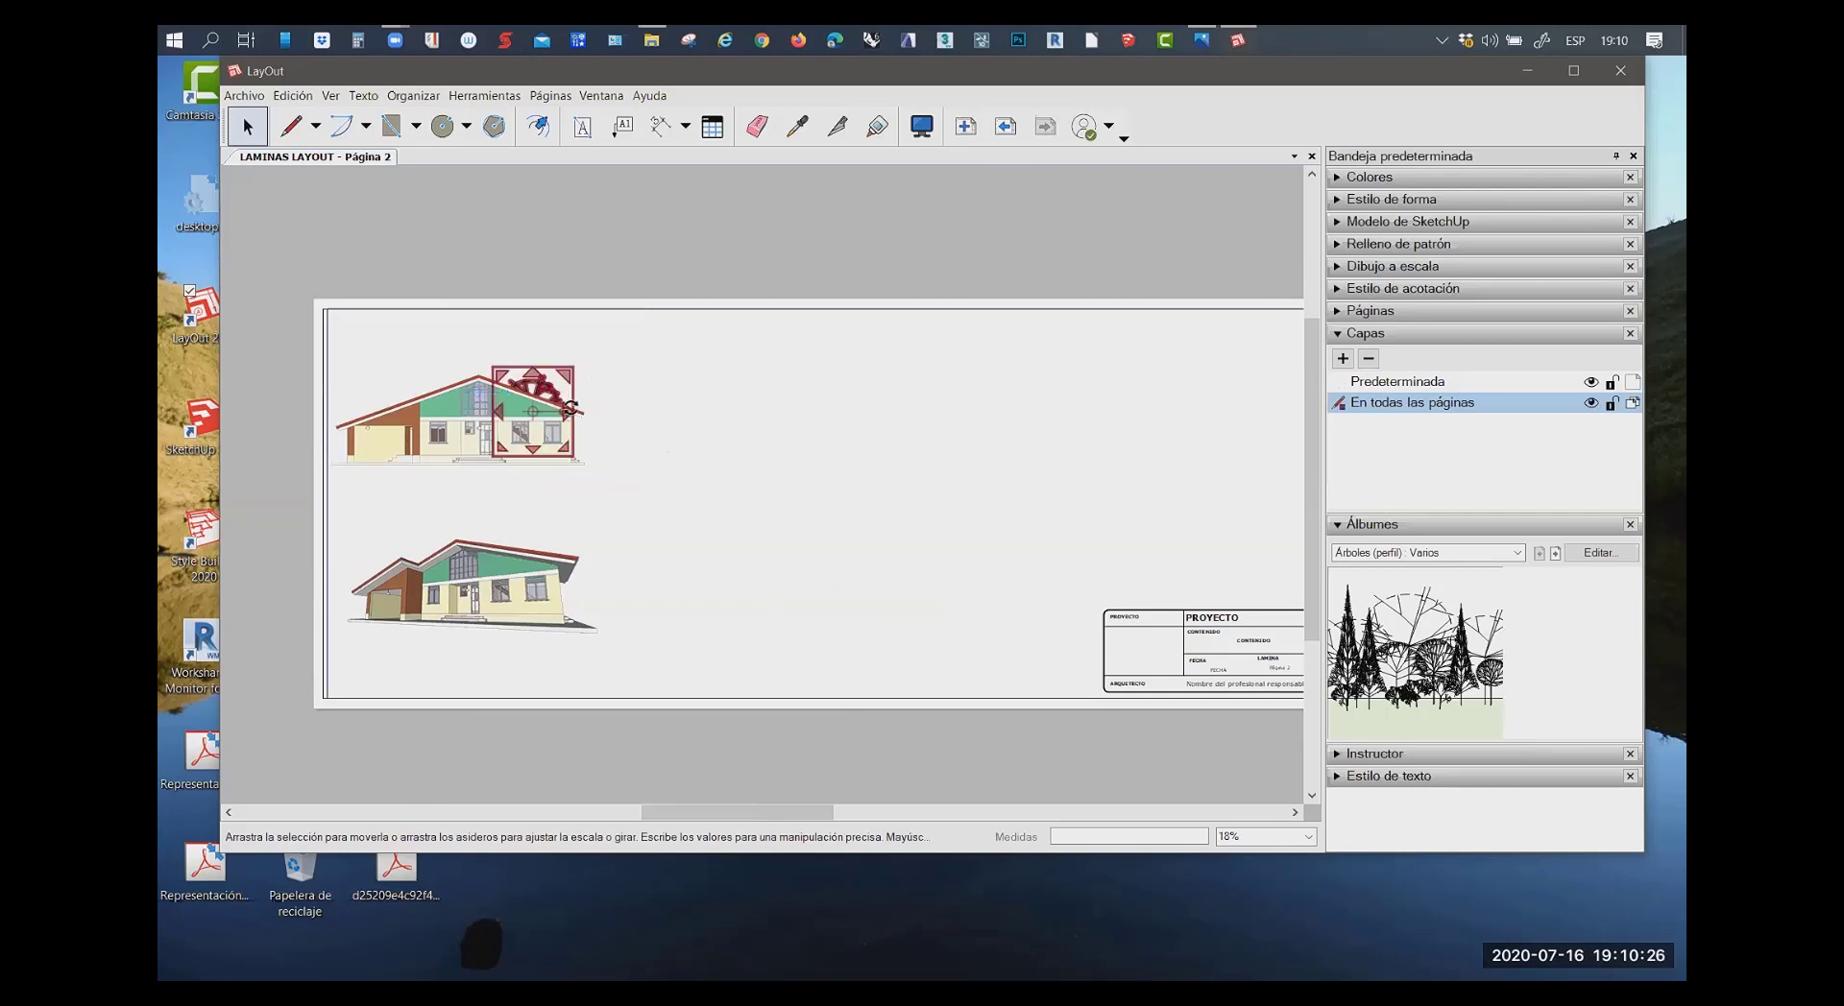
Enlarge the tree above the roof by dragging its corner handles, then nudge it right
scroll(551, 351, "up", 2)
scroll(547, 357, "up", 1)
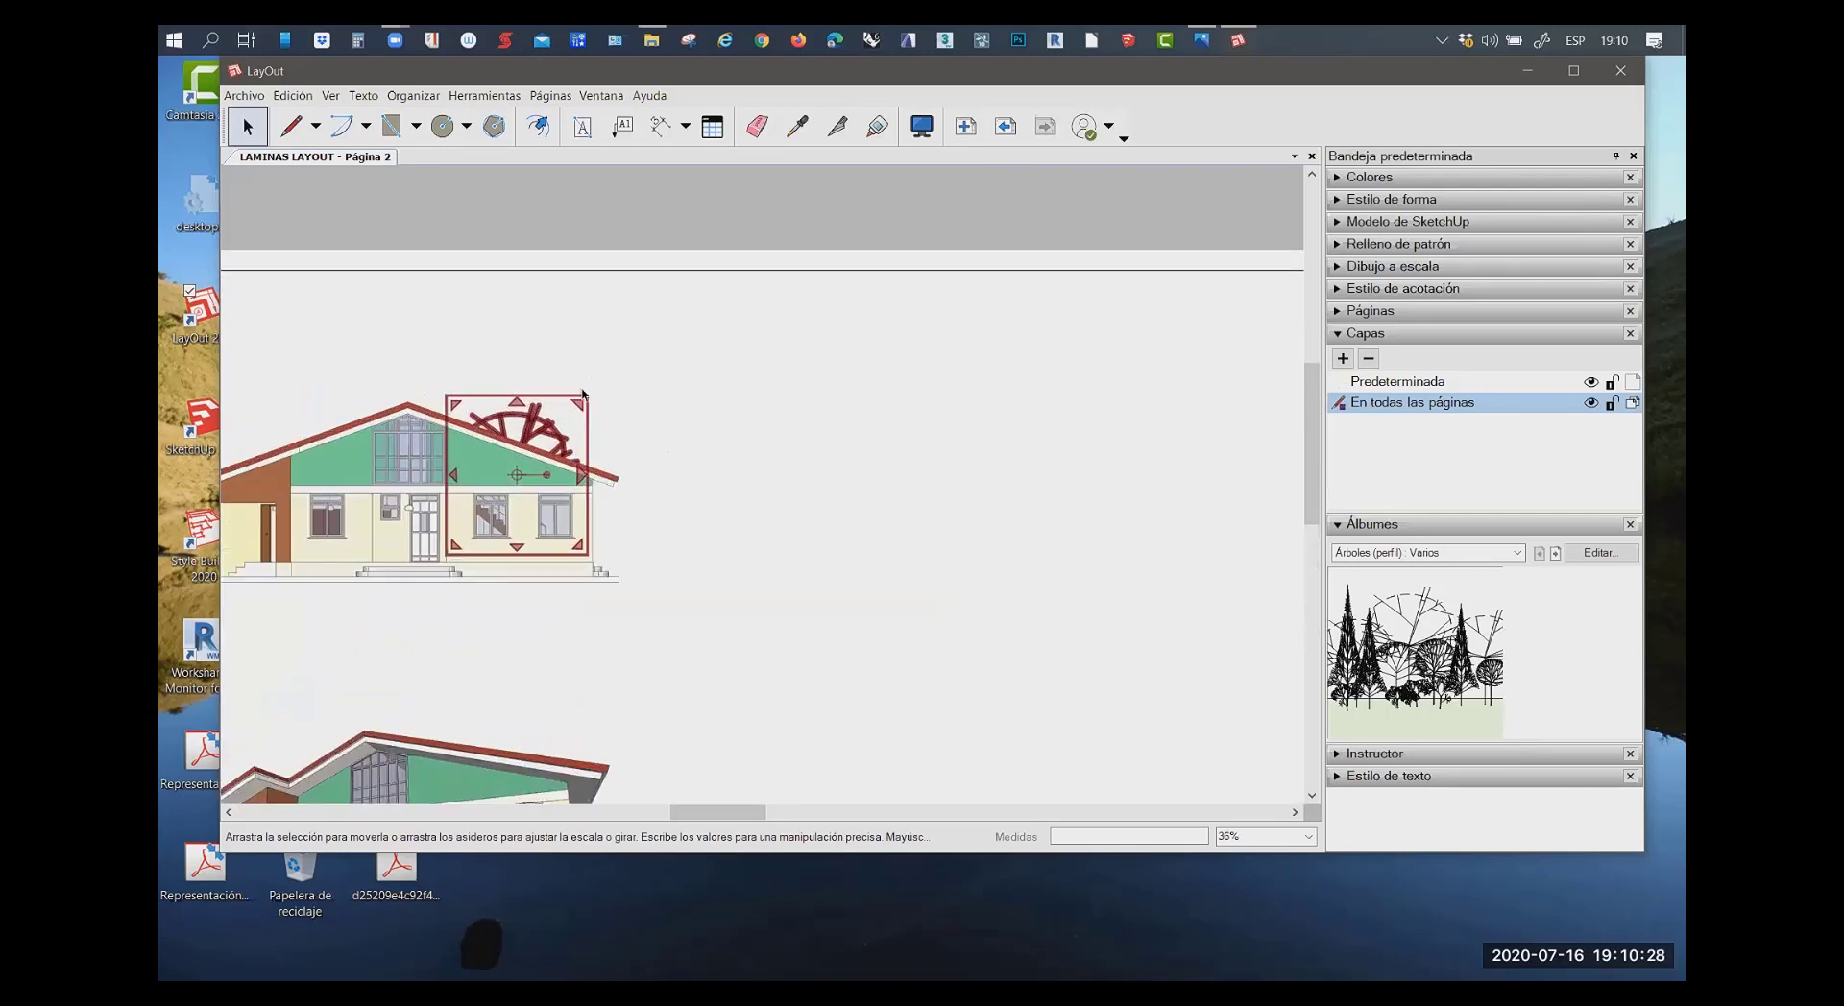
left_click_drag(579, 404, 622, 373)
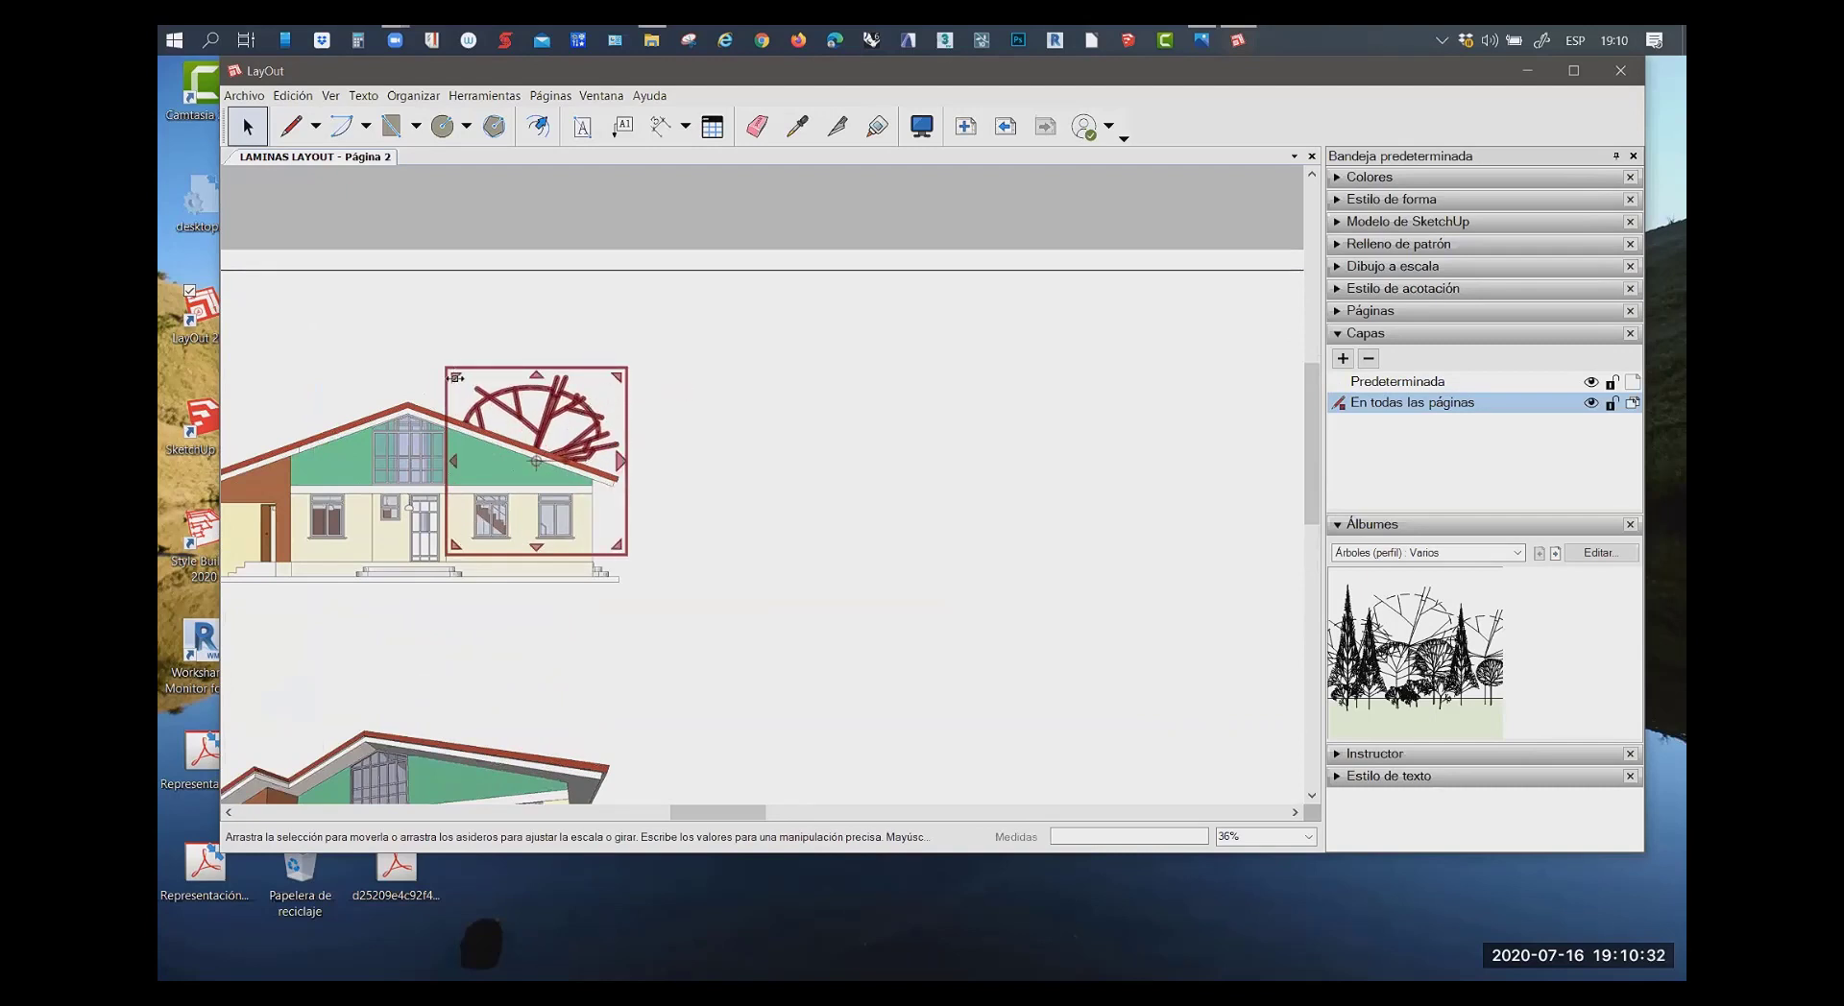
left_click_drag(453, 374, 456, 286)
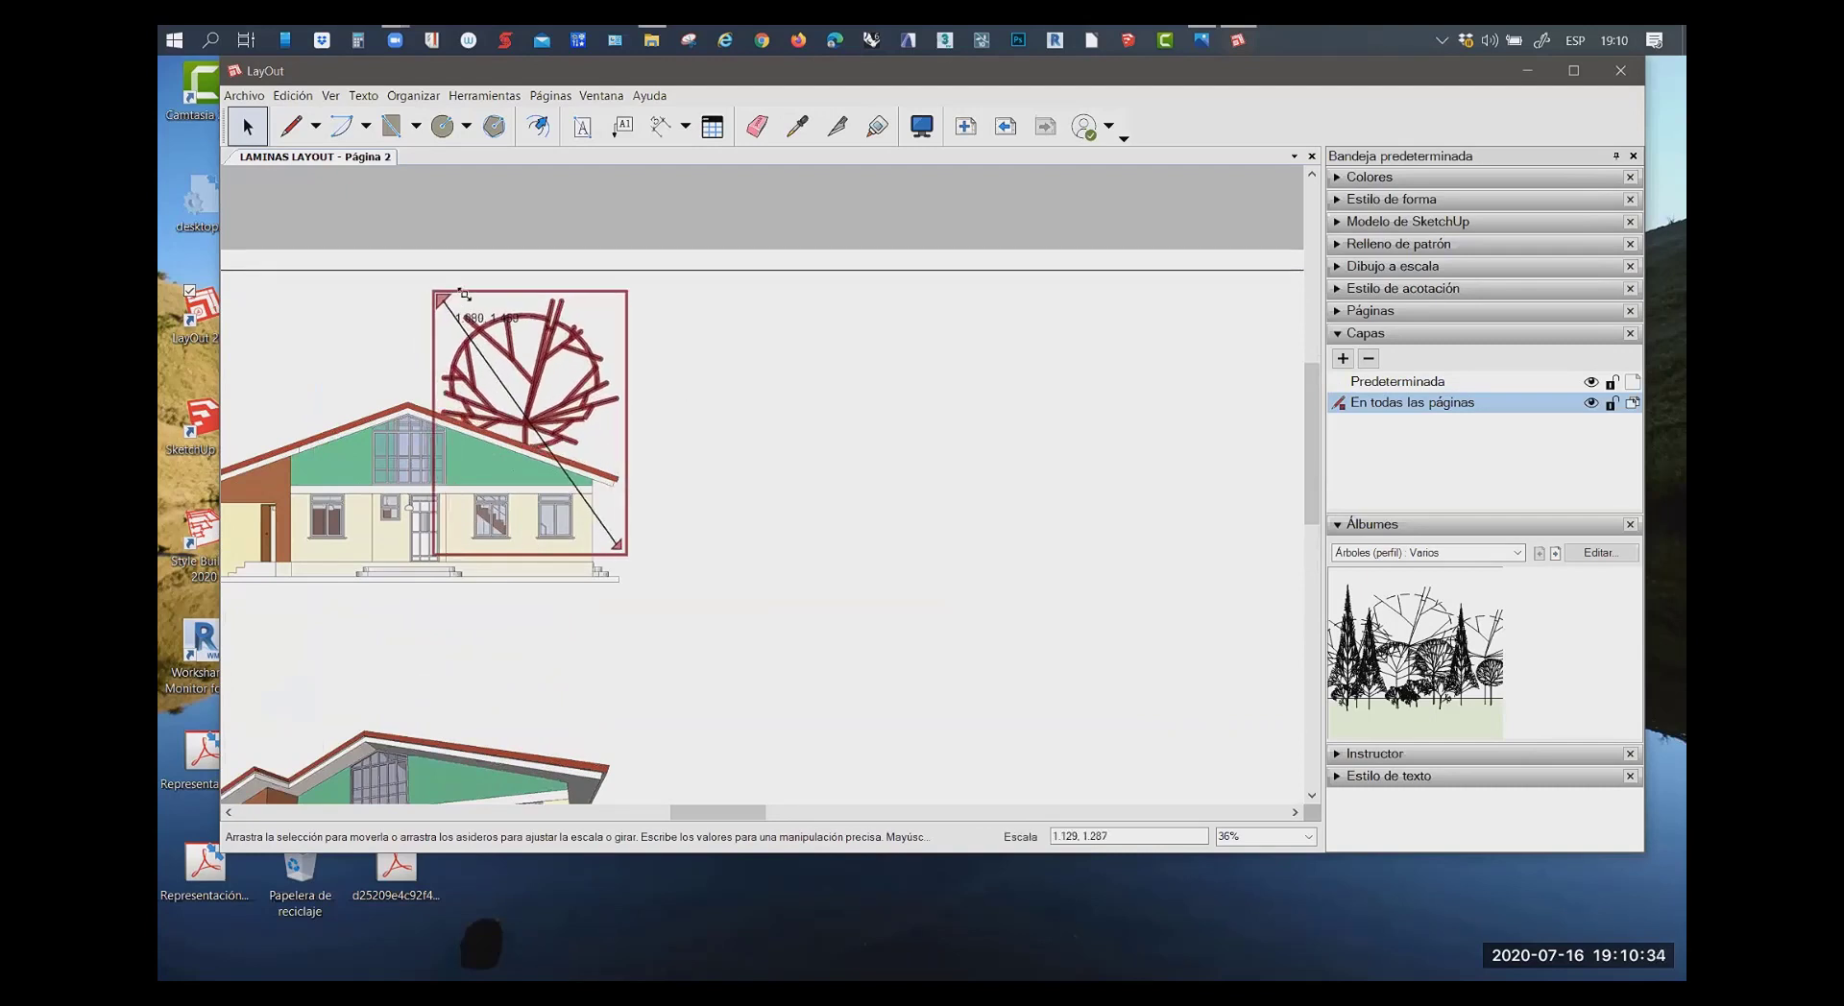
left_click_drag(455, 286, 426, 278)
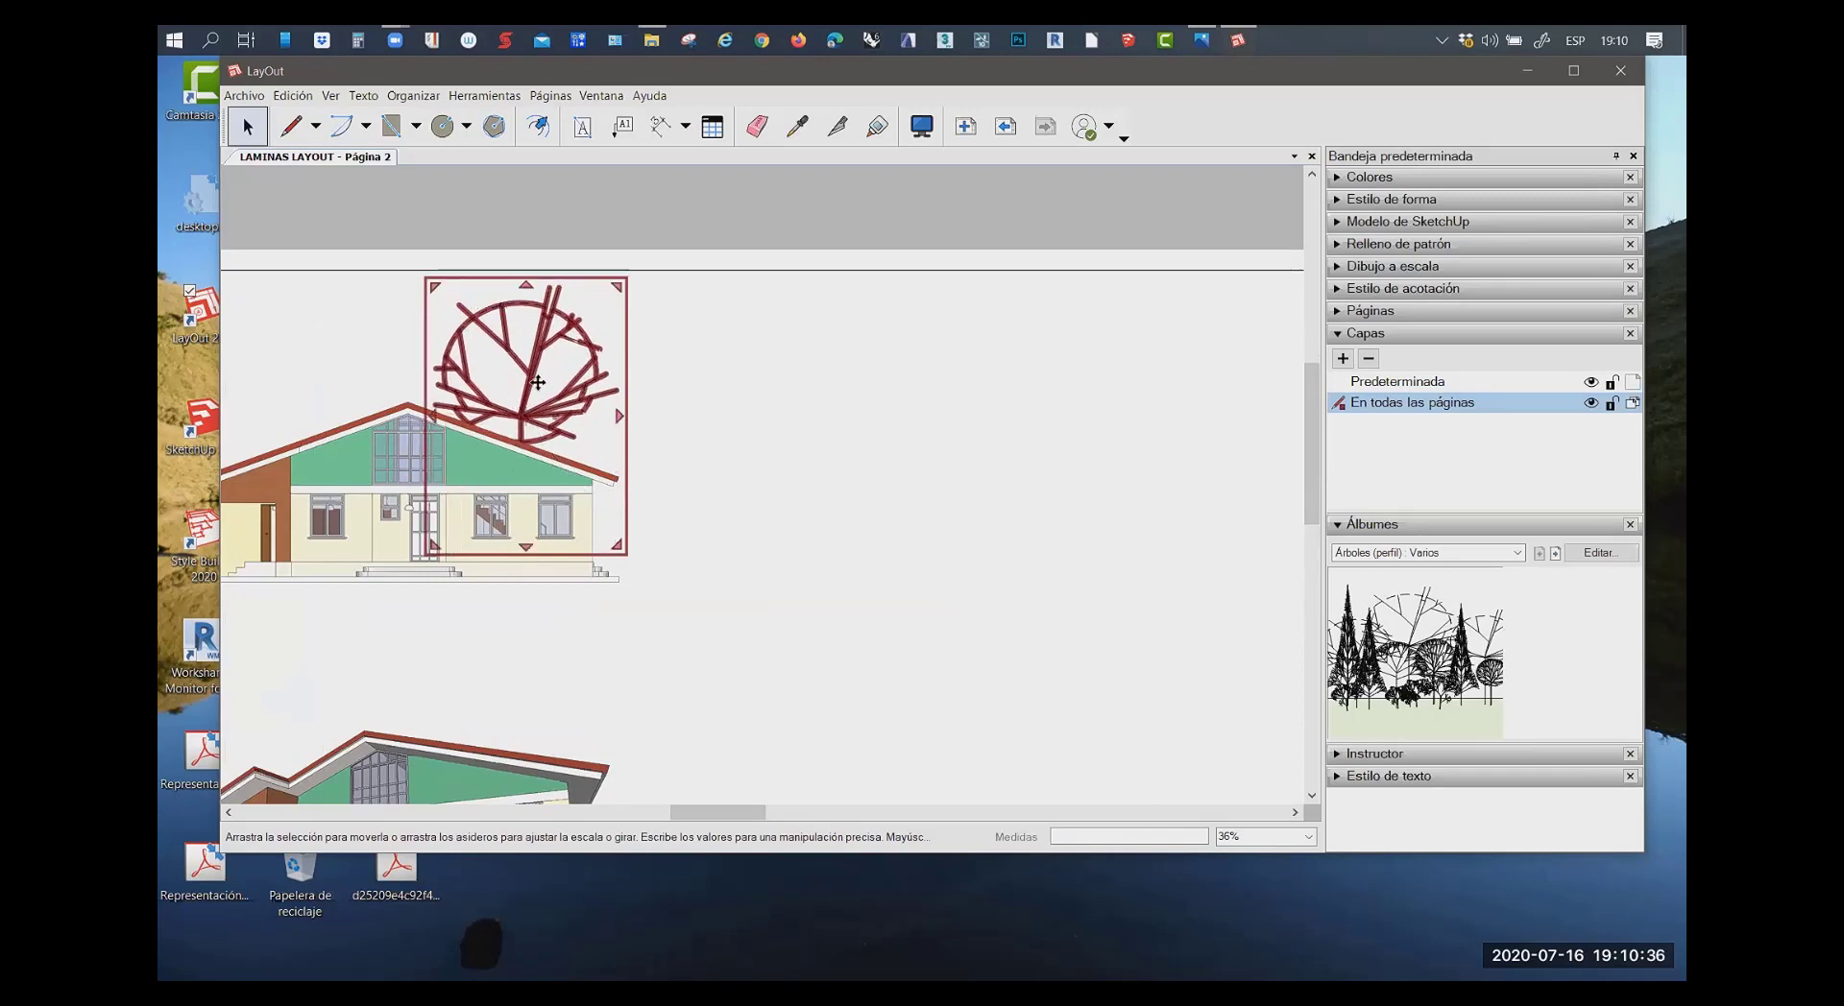
left_click_drag(564, 387, 589, 392)
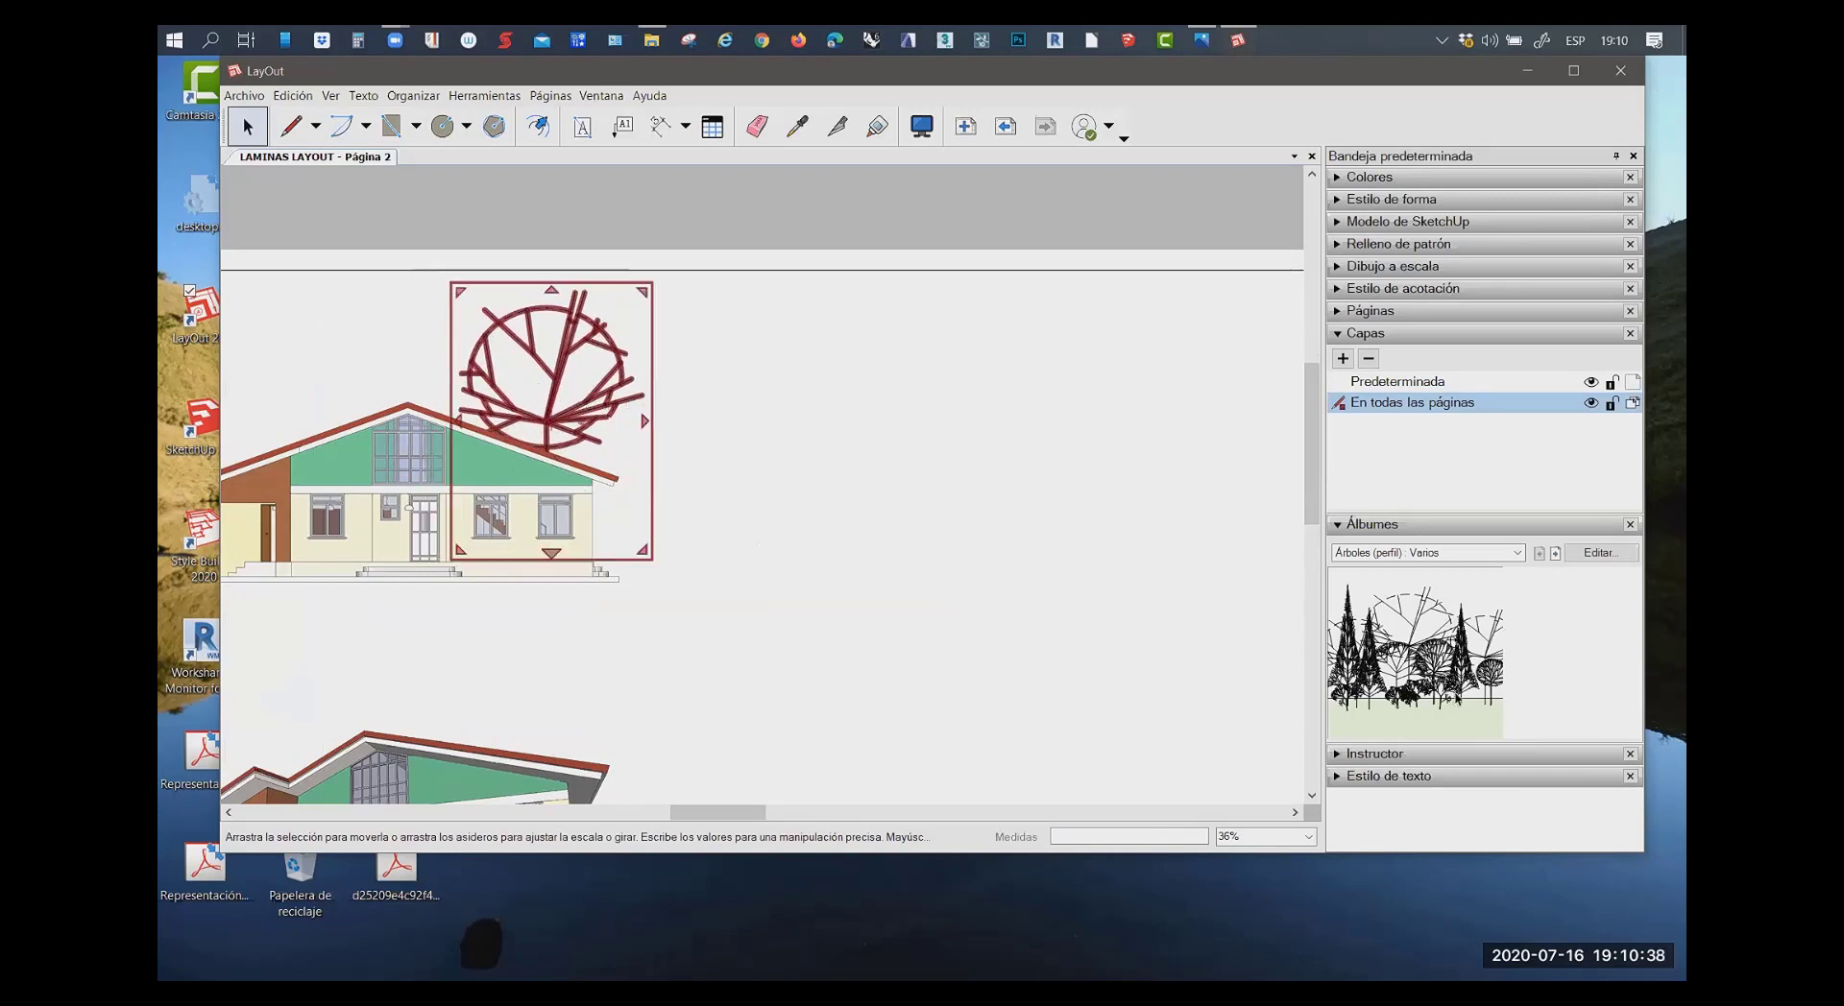
left_click(940, 545)
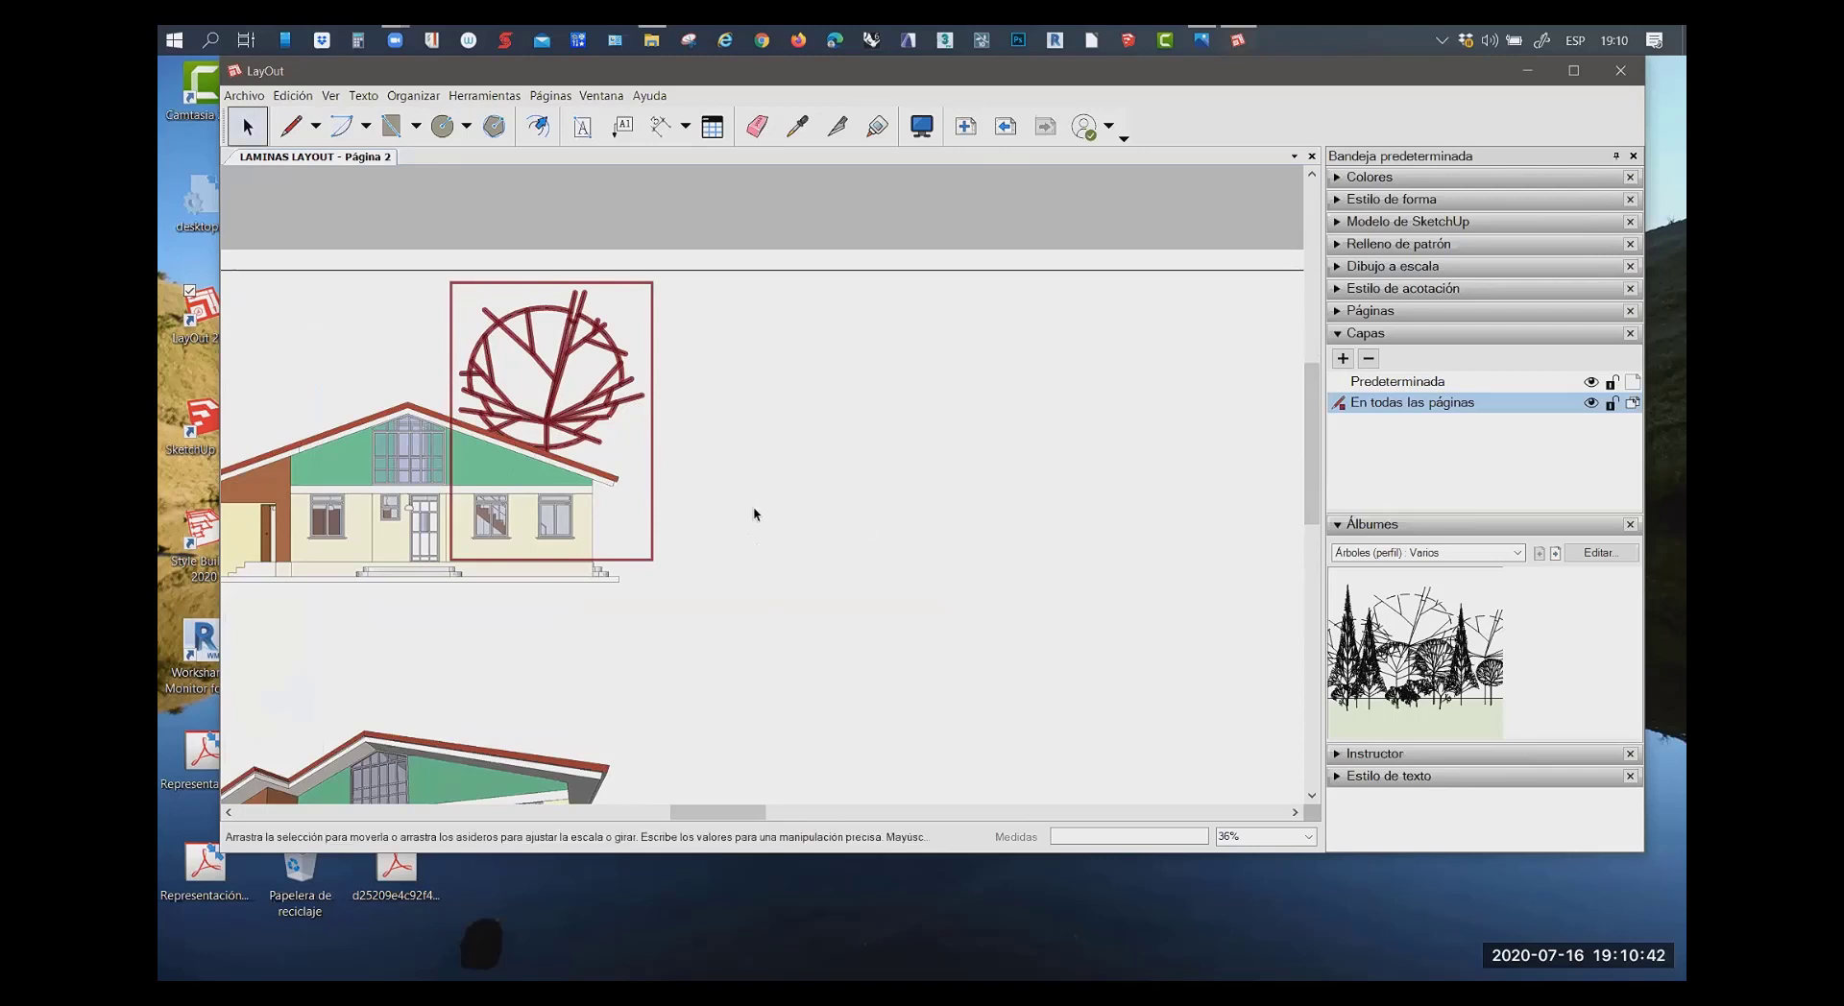
Add a small round tree from the Álbumes scrapbook beside the house
left_click_drag(754, 510, 783, 517)
left_click(773, 492)
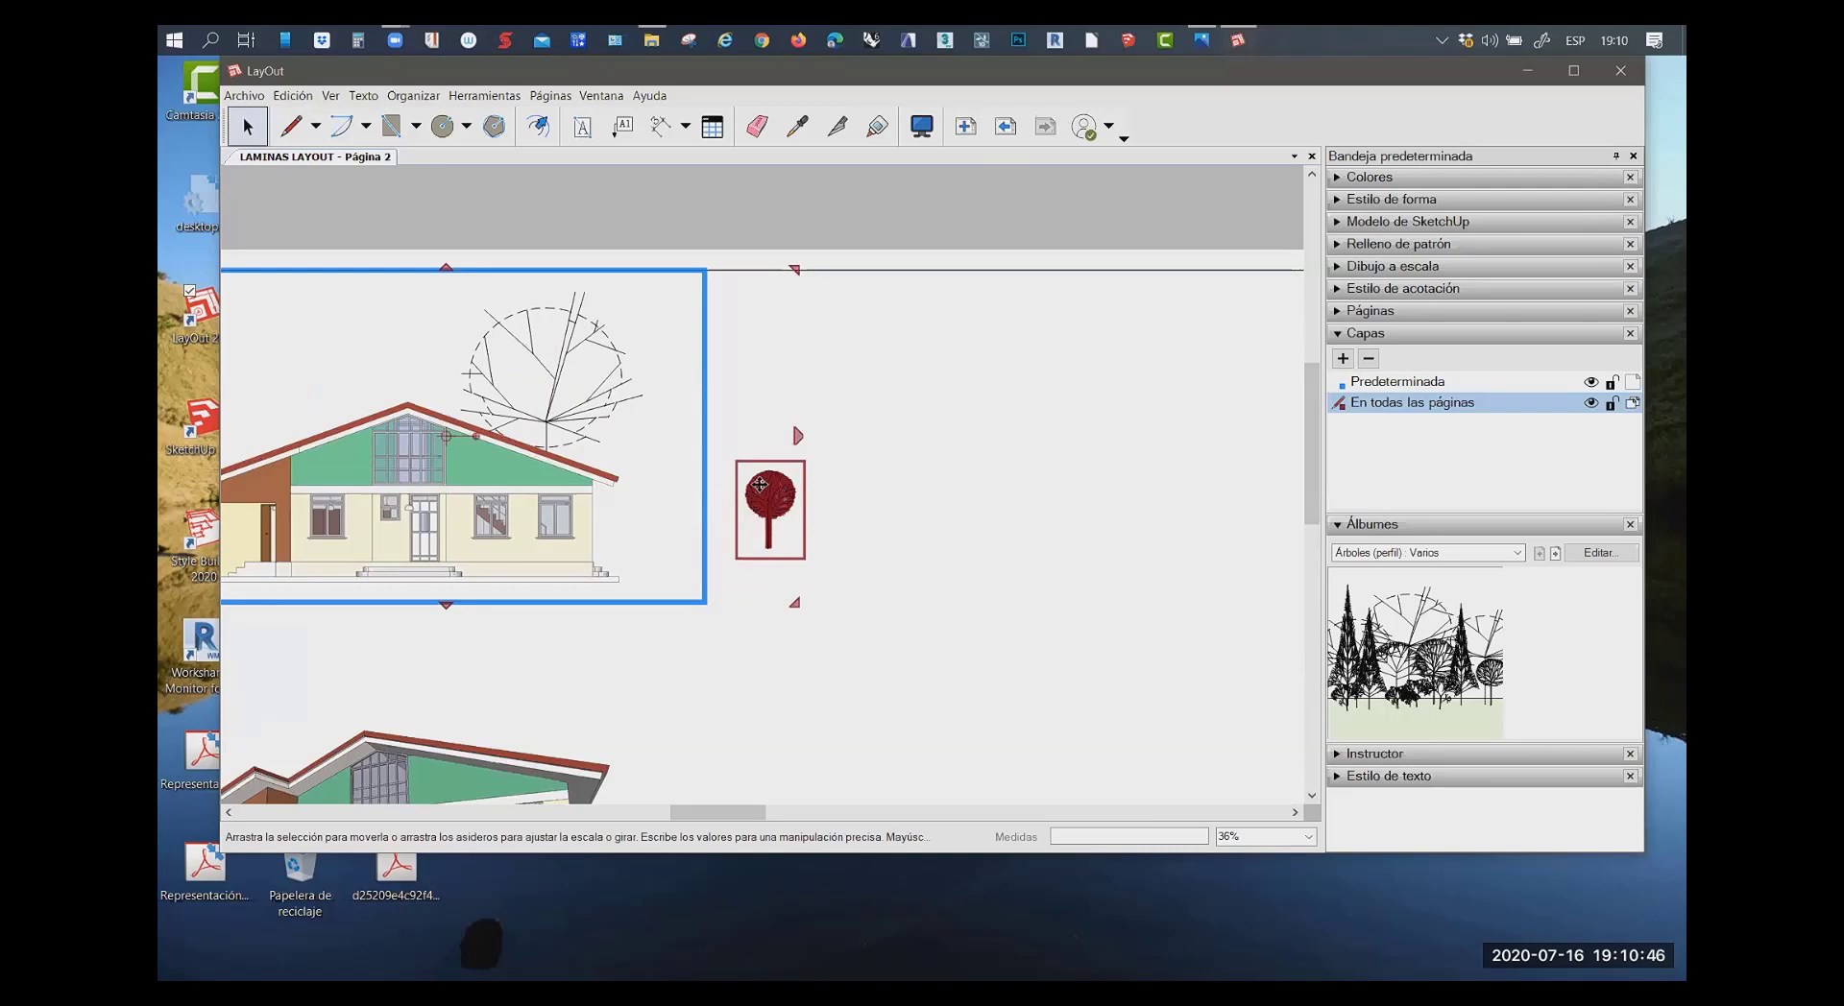
left_click_drag(761, 486, 615, 509)
key("Escape")
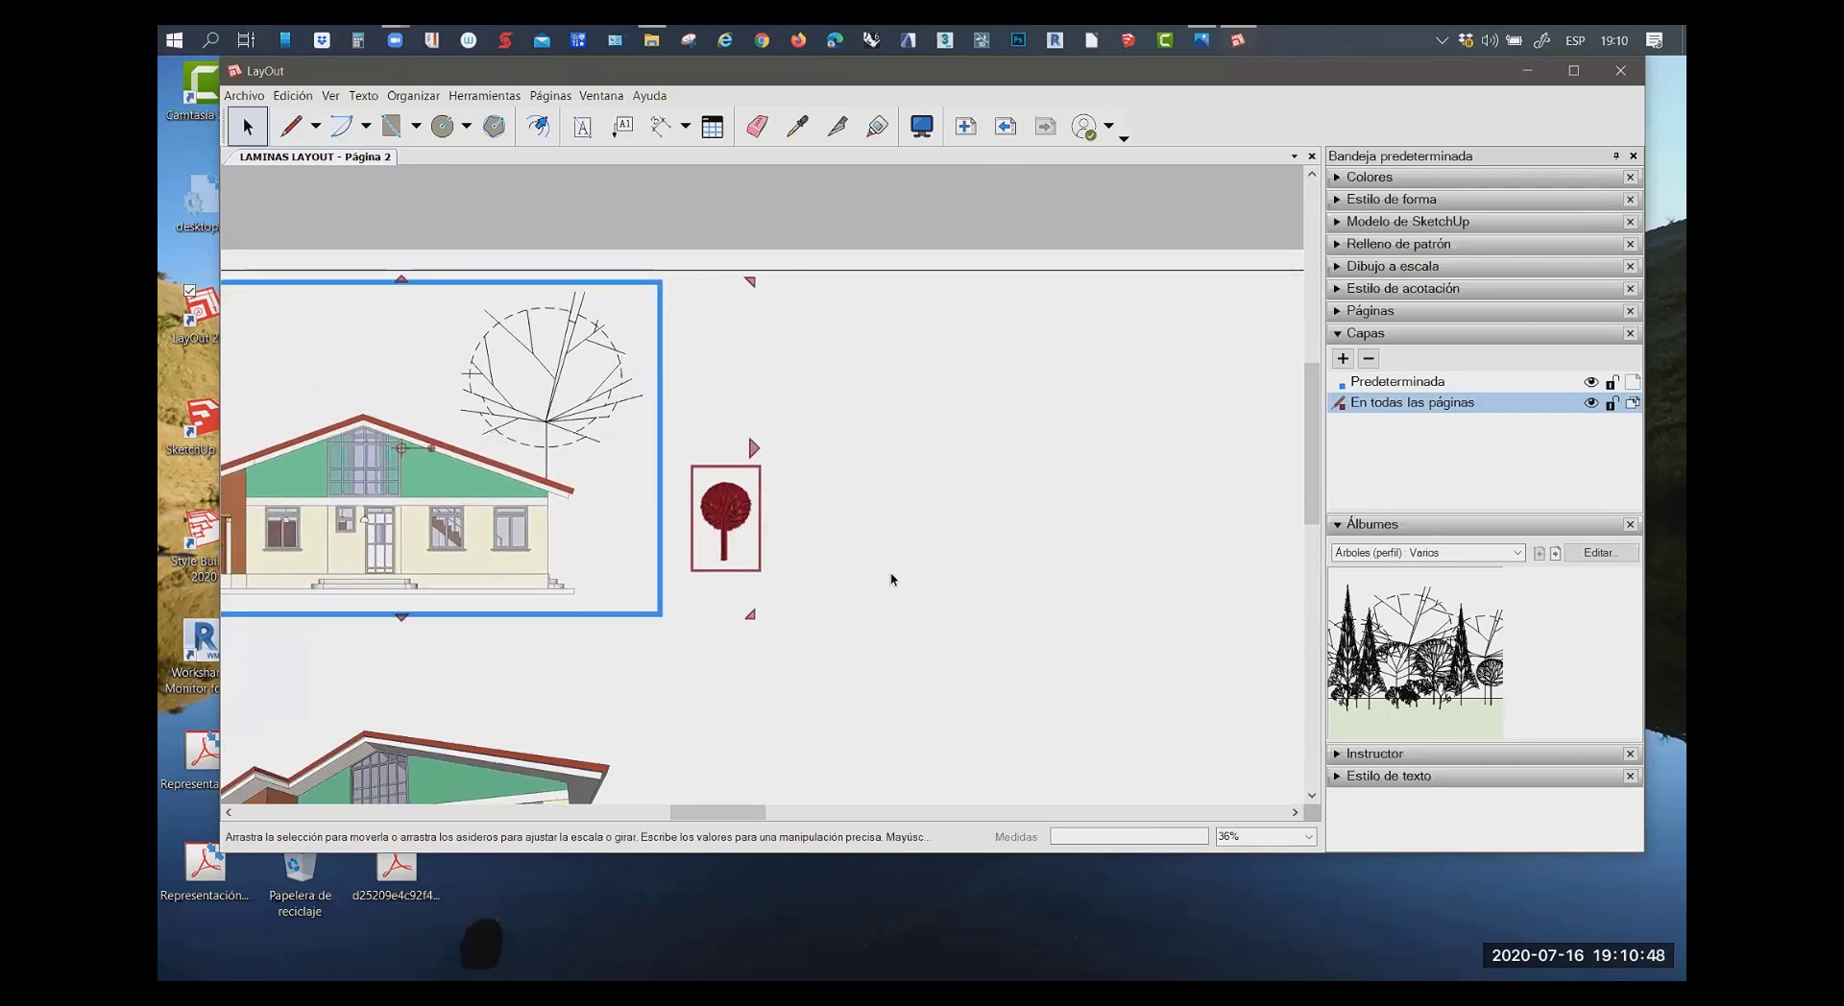
scroll(940, 535, "down", 2)
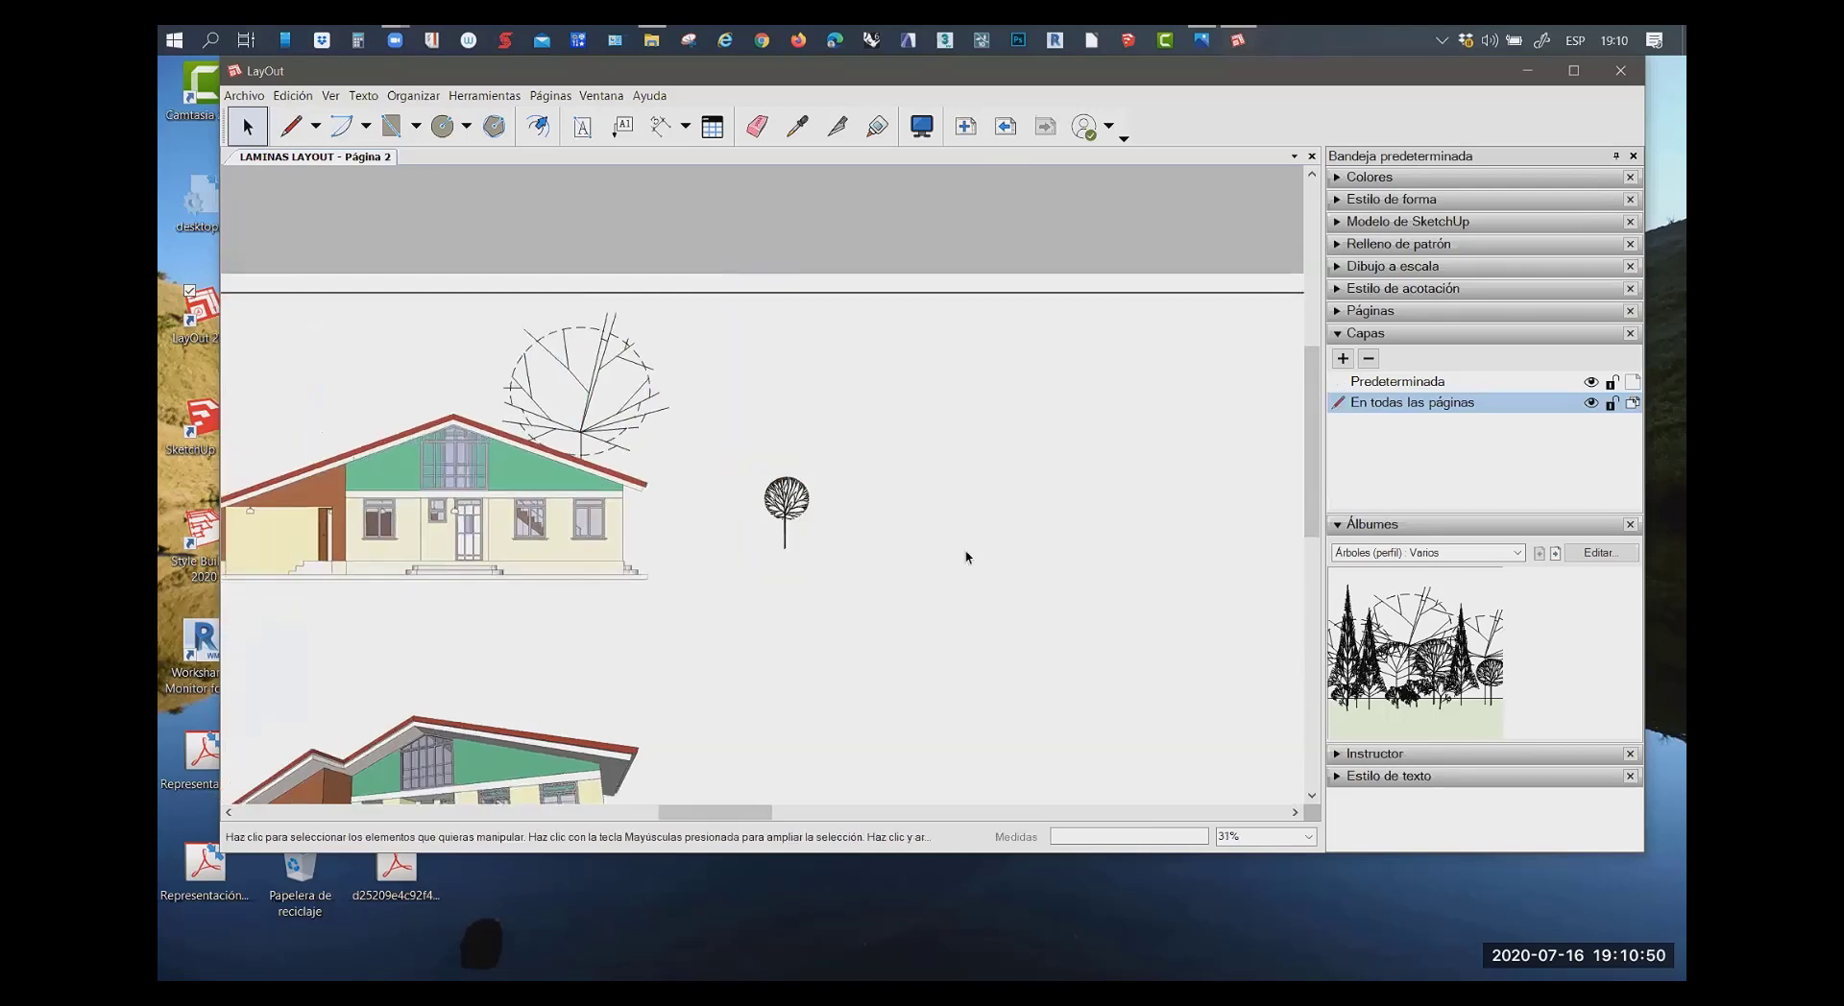
Move the small tree onto the house and bring it to the front with Organizar > Traer al frente
left_click_drag(815, 506, 466, 558)
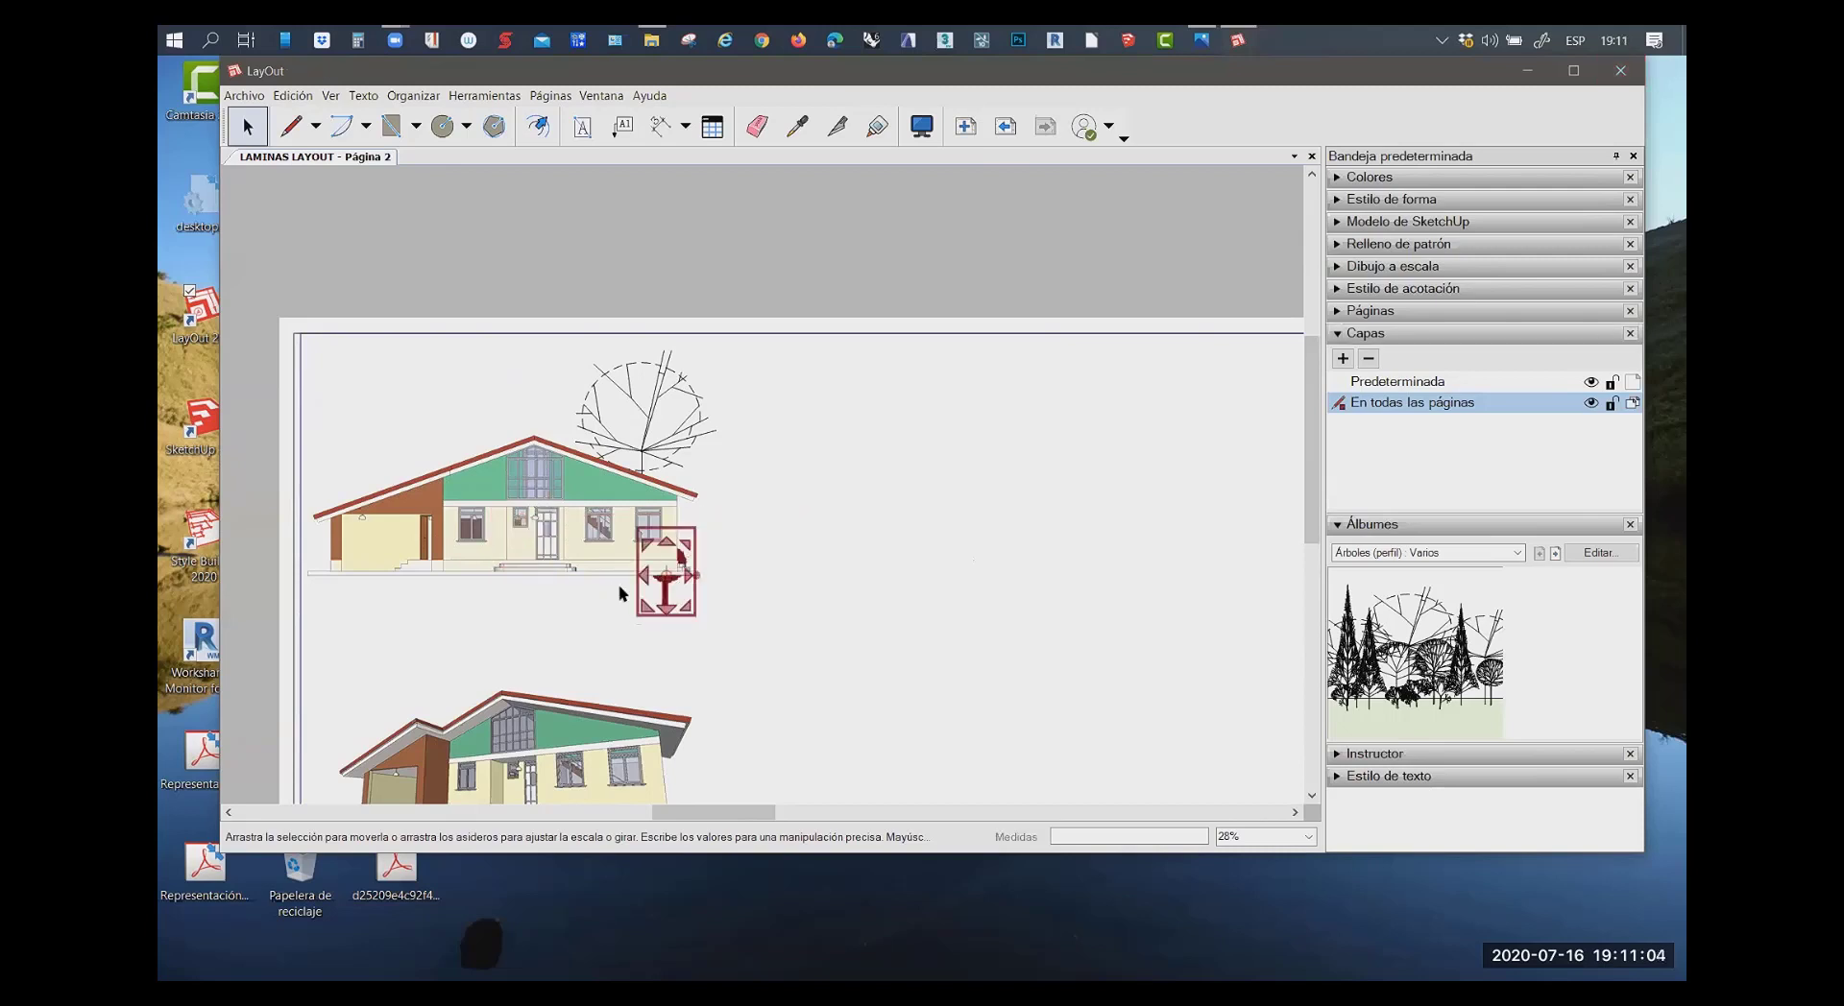
right_click(660, 597)
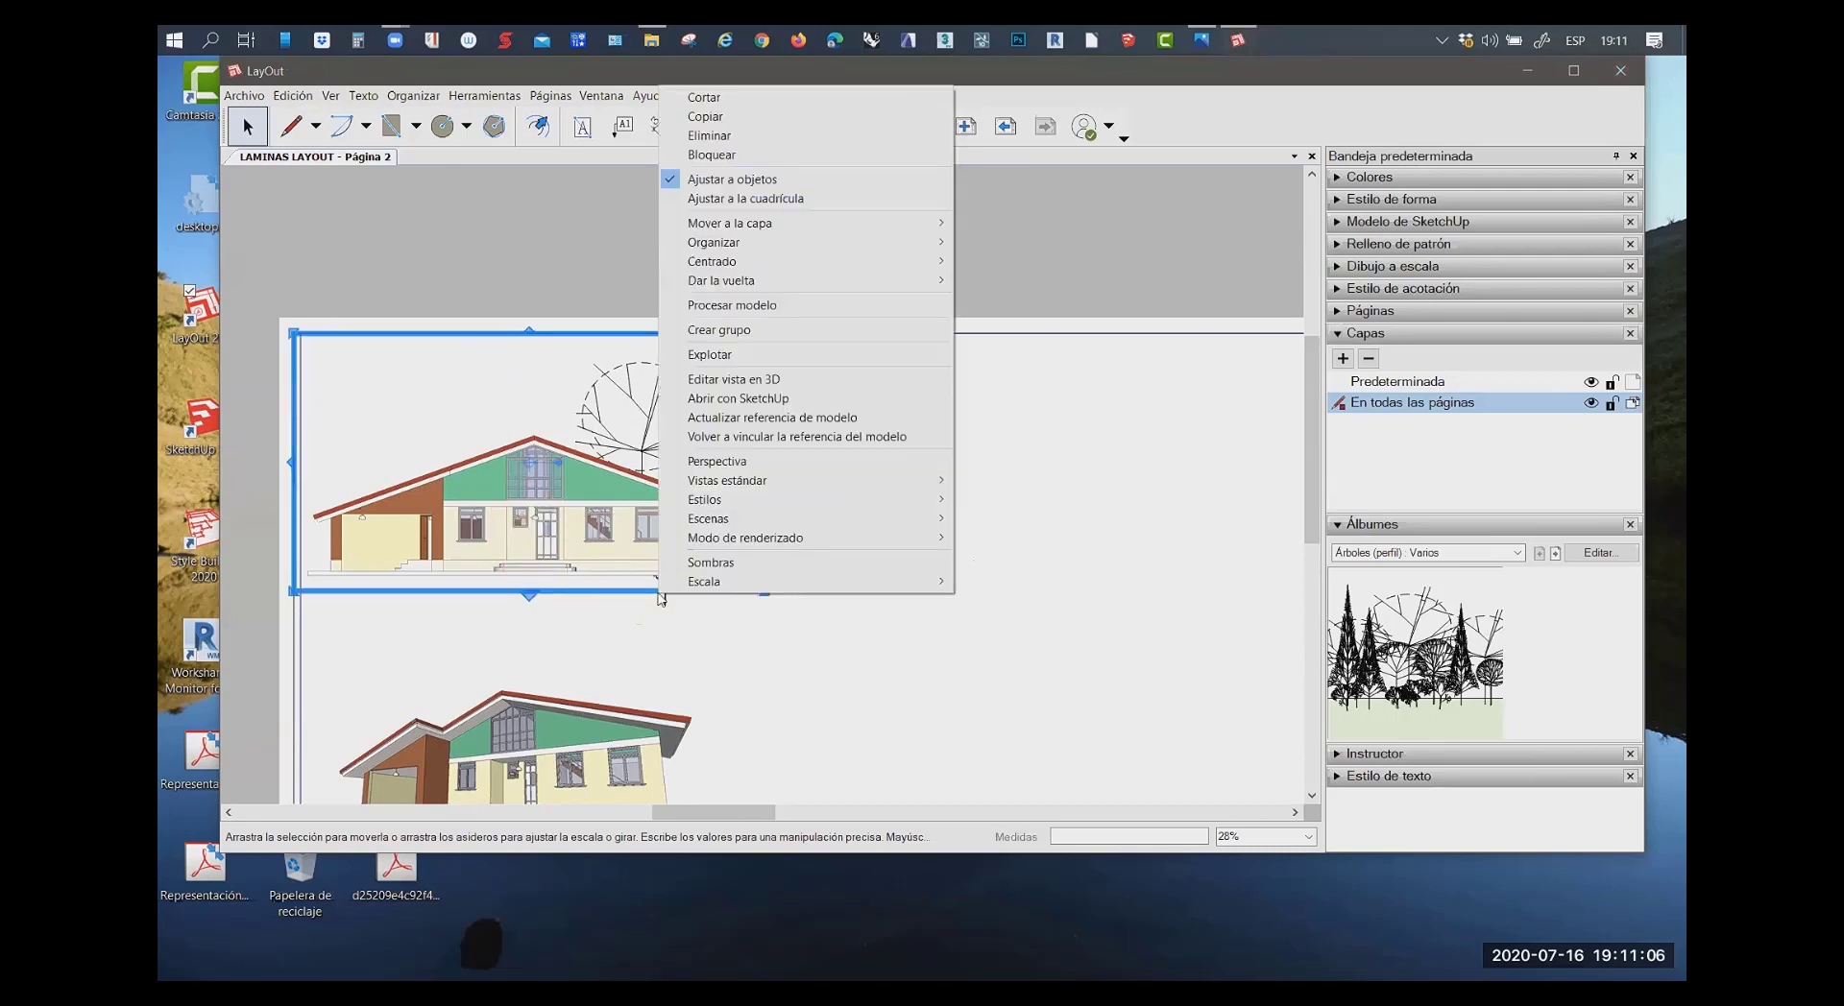
key("Escape")
left_click(700, 624)
left_click(670, 603)
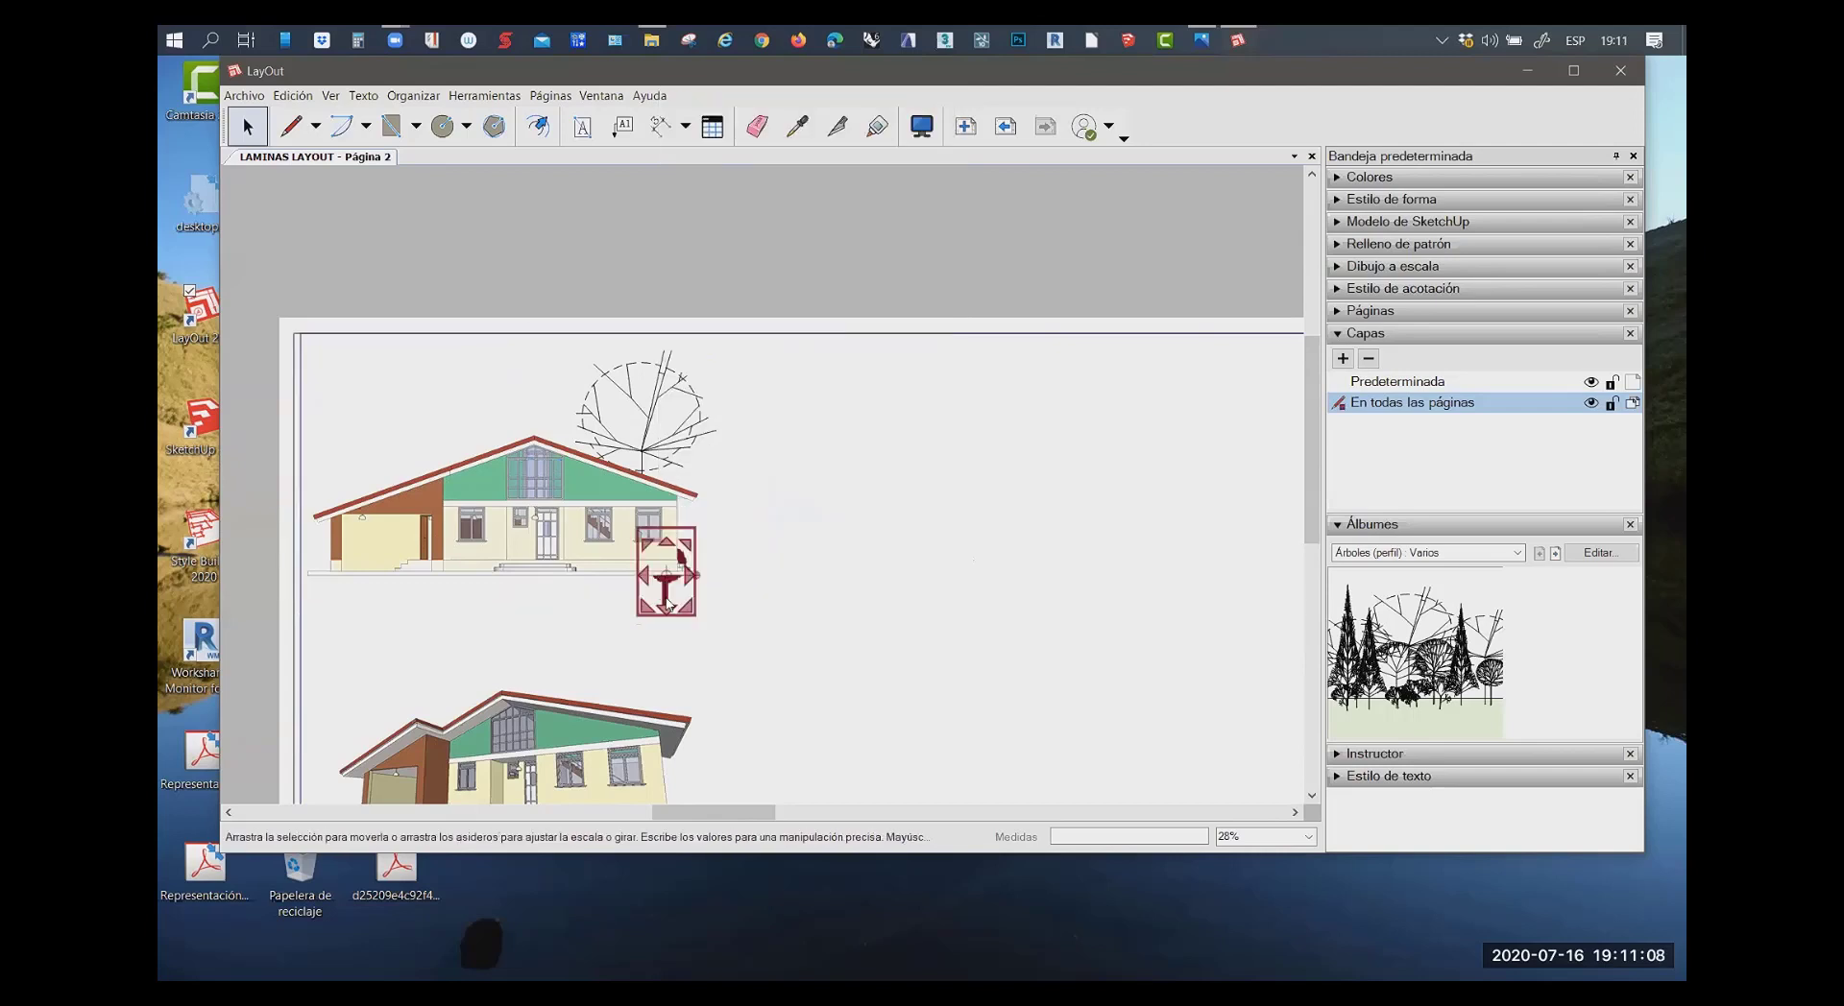
right_click(669, 603)
mouse_move(720, 755)
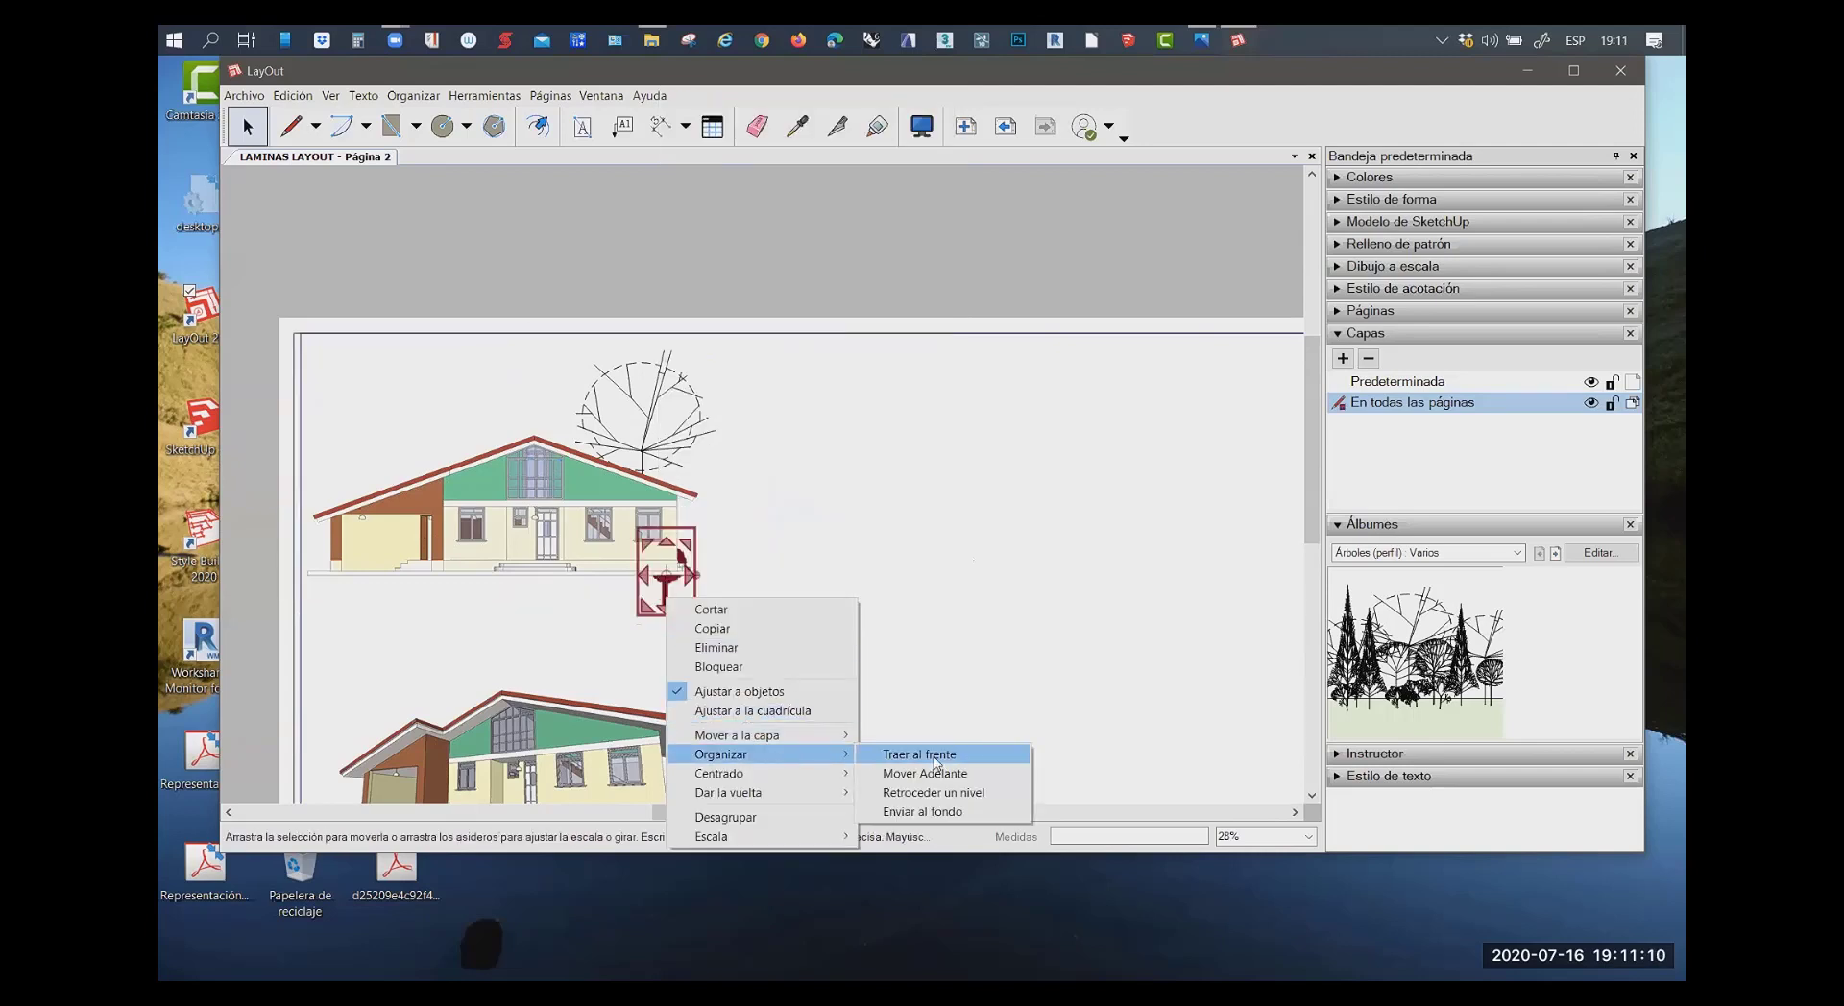
left_click(934, 757)
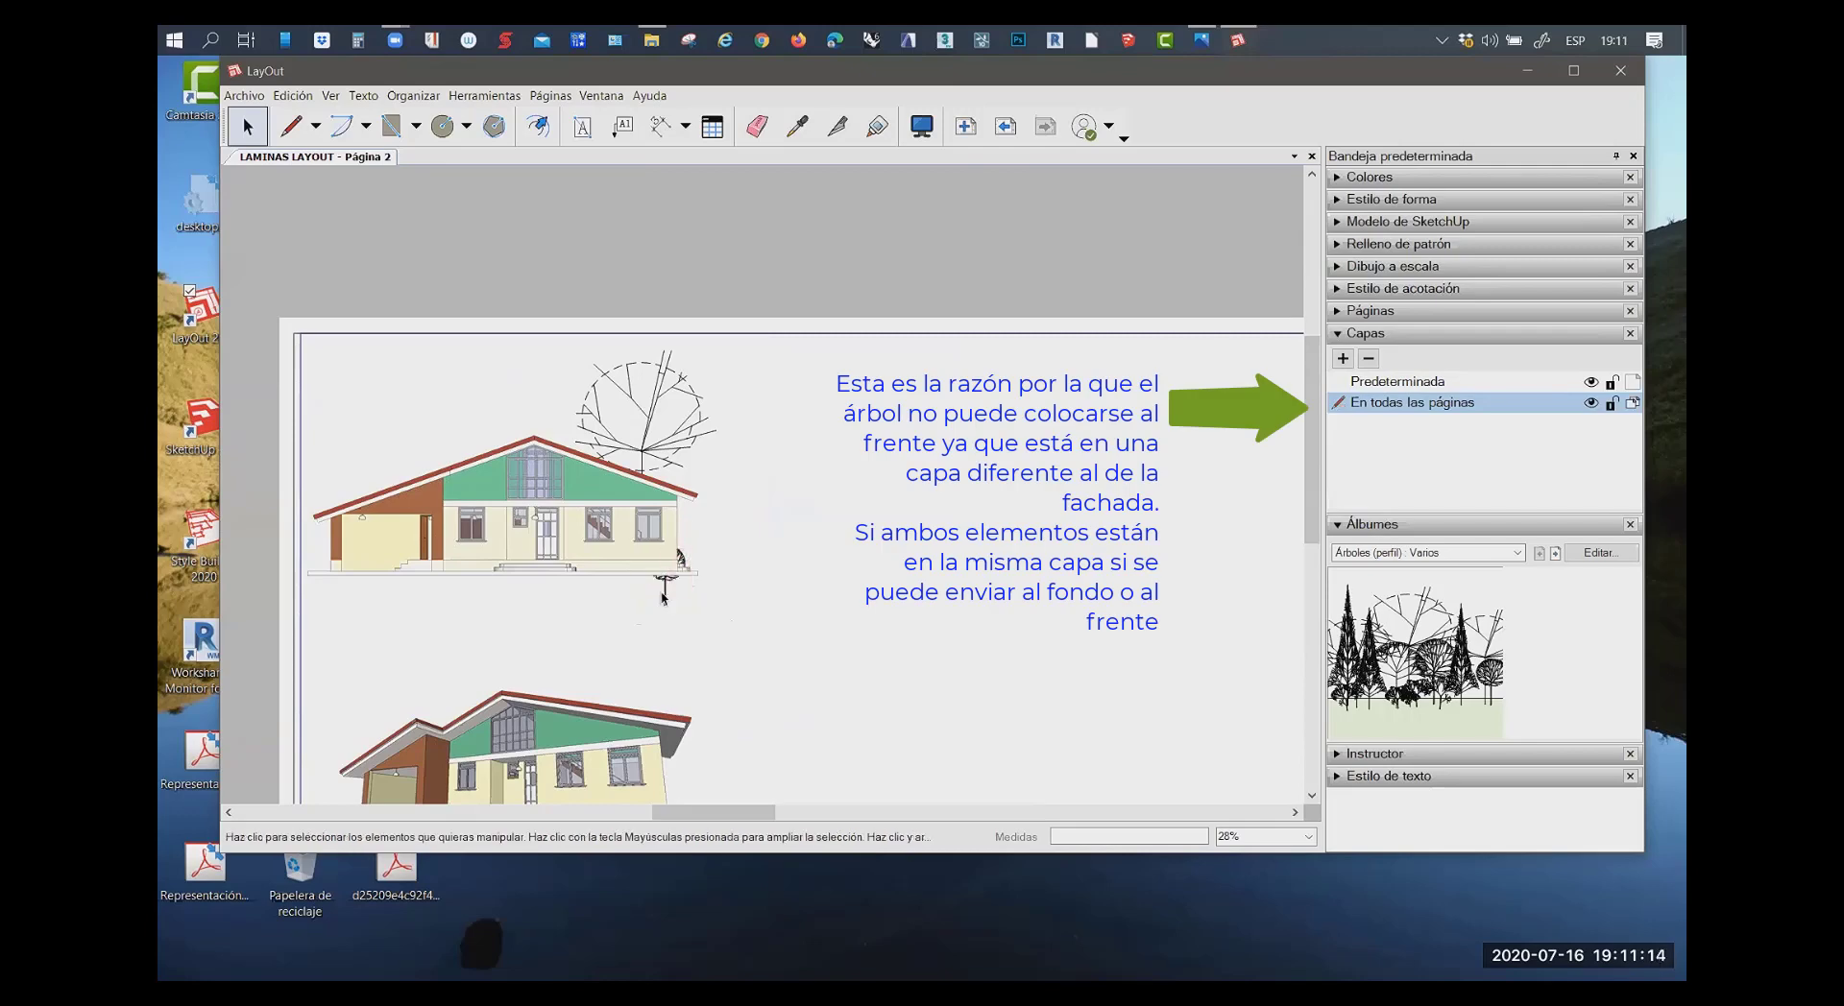
Position the small tree at the elevation's right corner, standing on ground level
left_click(663, 581)
left_click(676, 629)
scroll(670, 588, "up", 2)
scroll(658, 580, "up", 2)
left_click(659, 580)
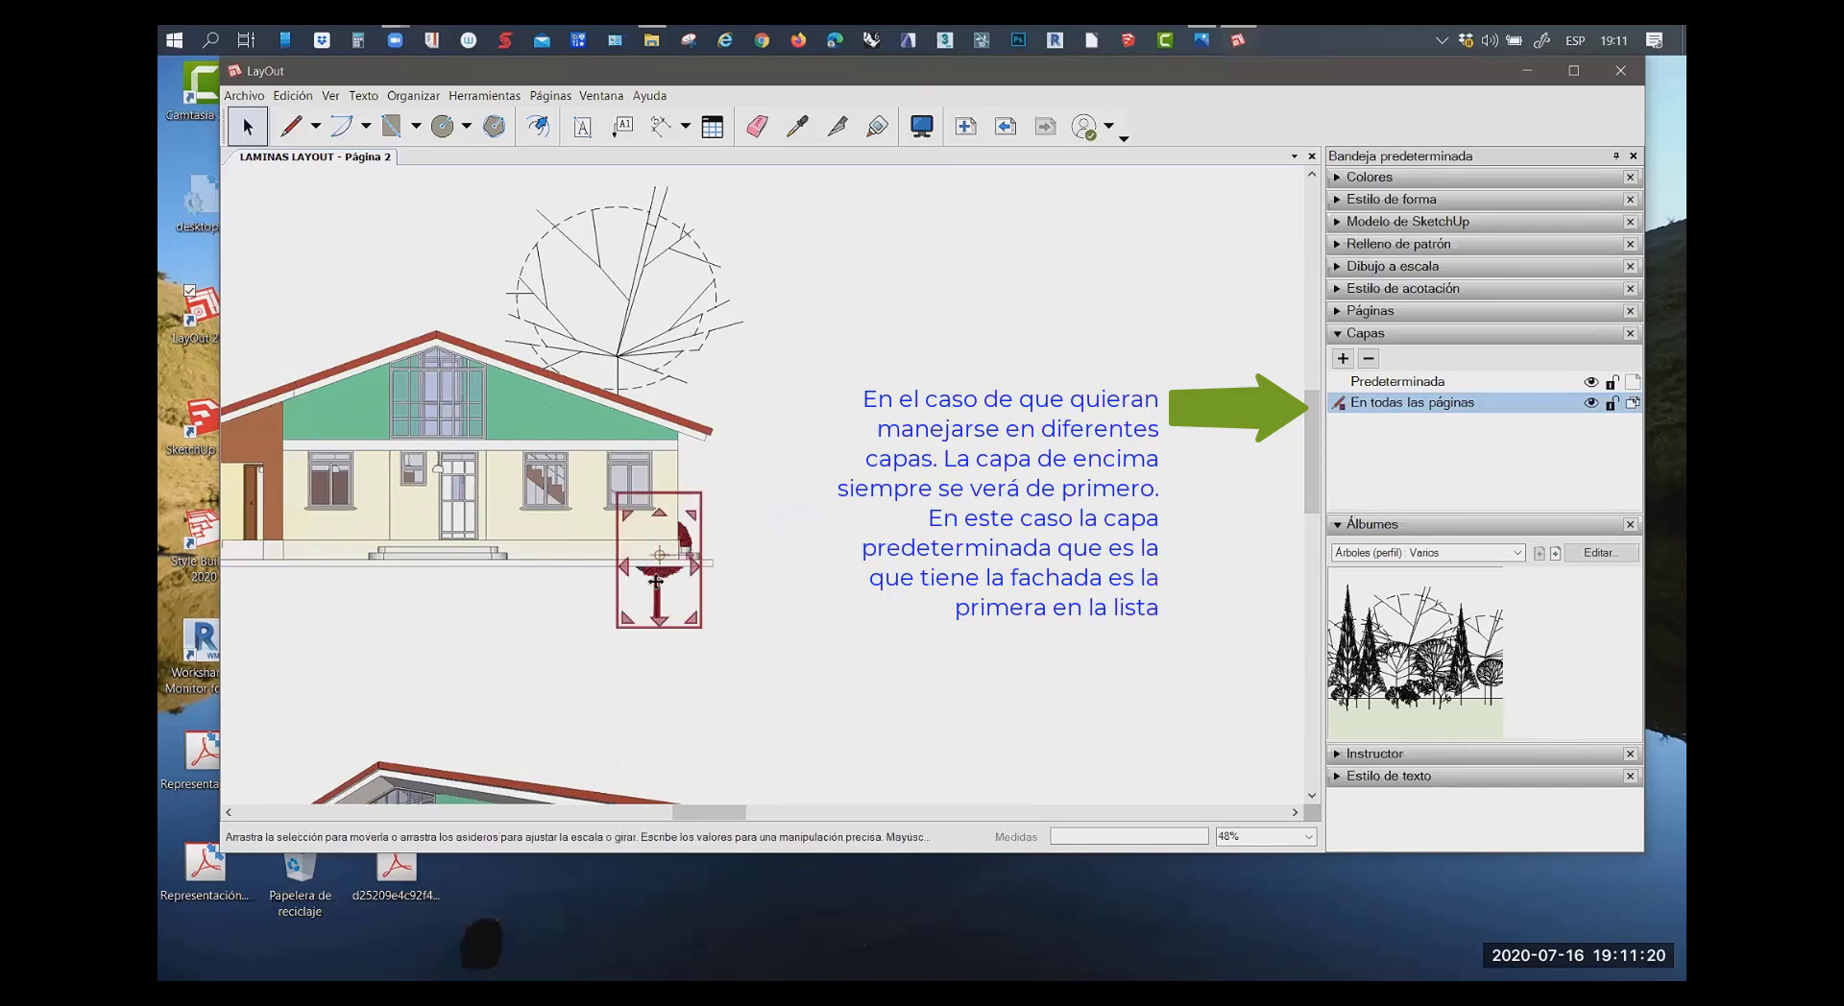
mouse_move(657, 579)
left_mouse_down()
mouse_move(698, 527)
mouse_move(698, 491)
left_mouse_up()
right_click(698, 491)
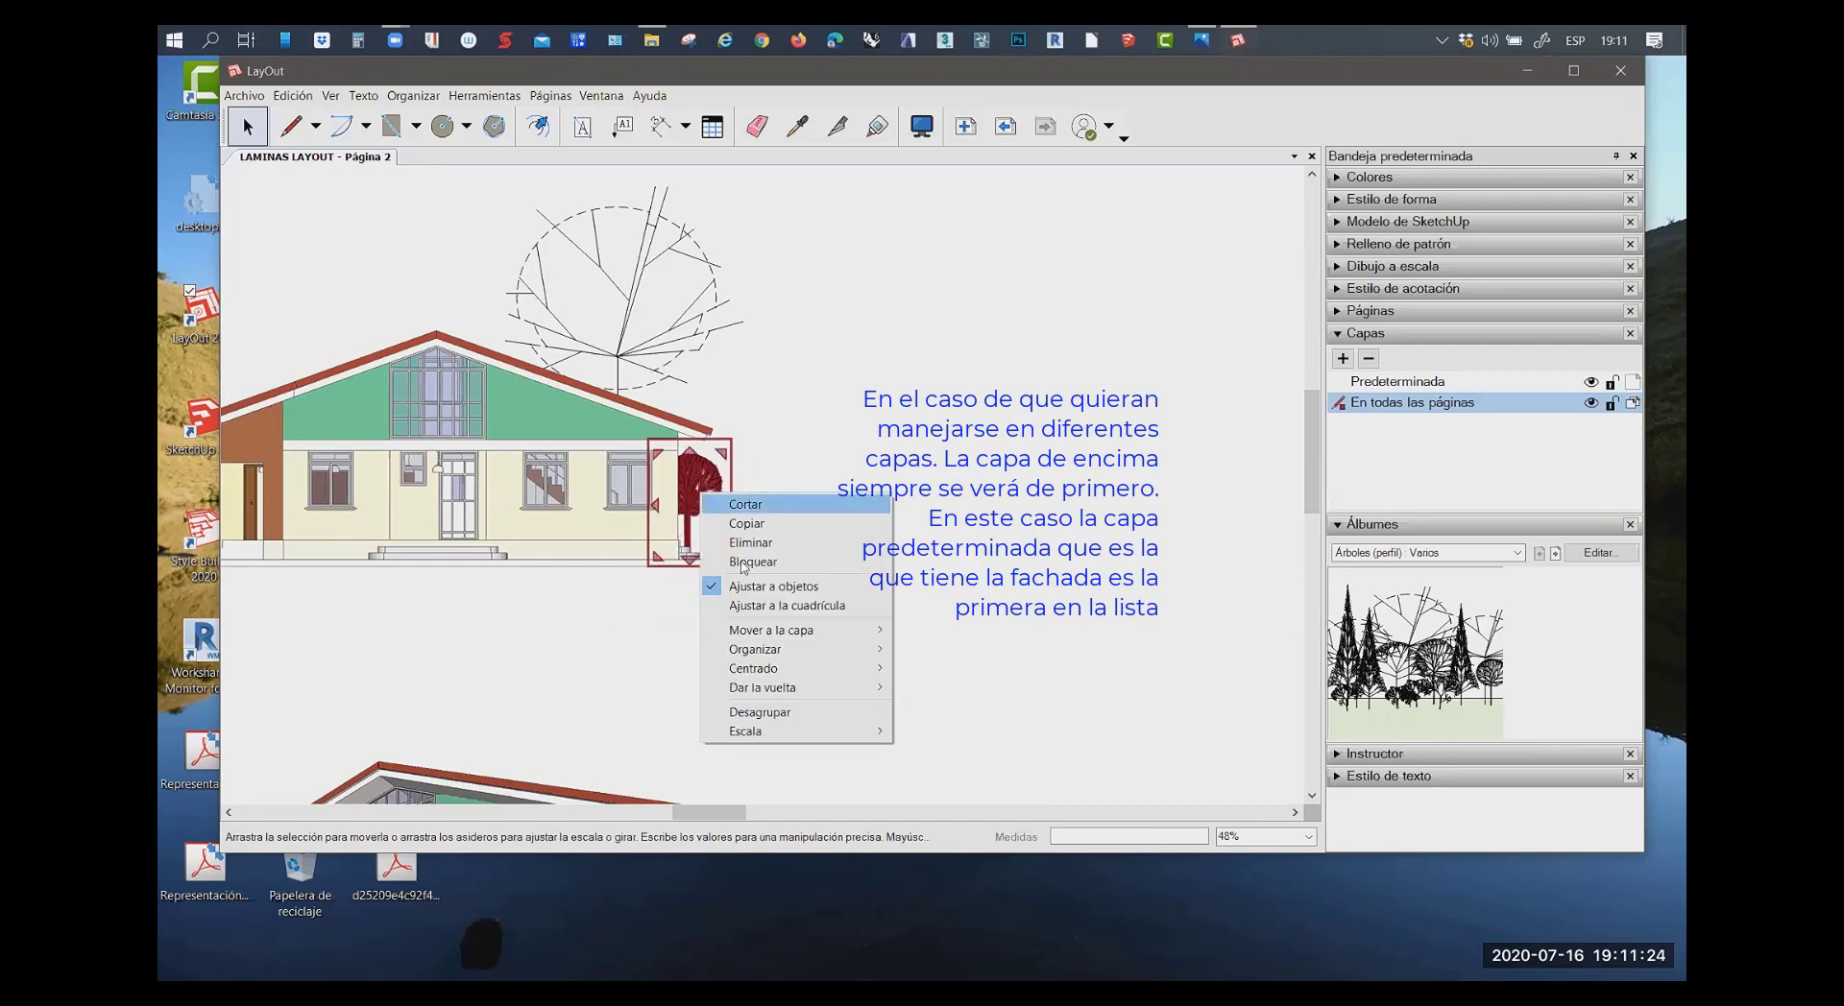
scroll(816, 634, "down", 1)
left_click(889, 653)
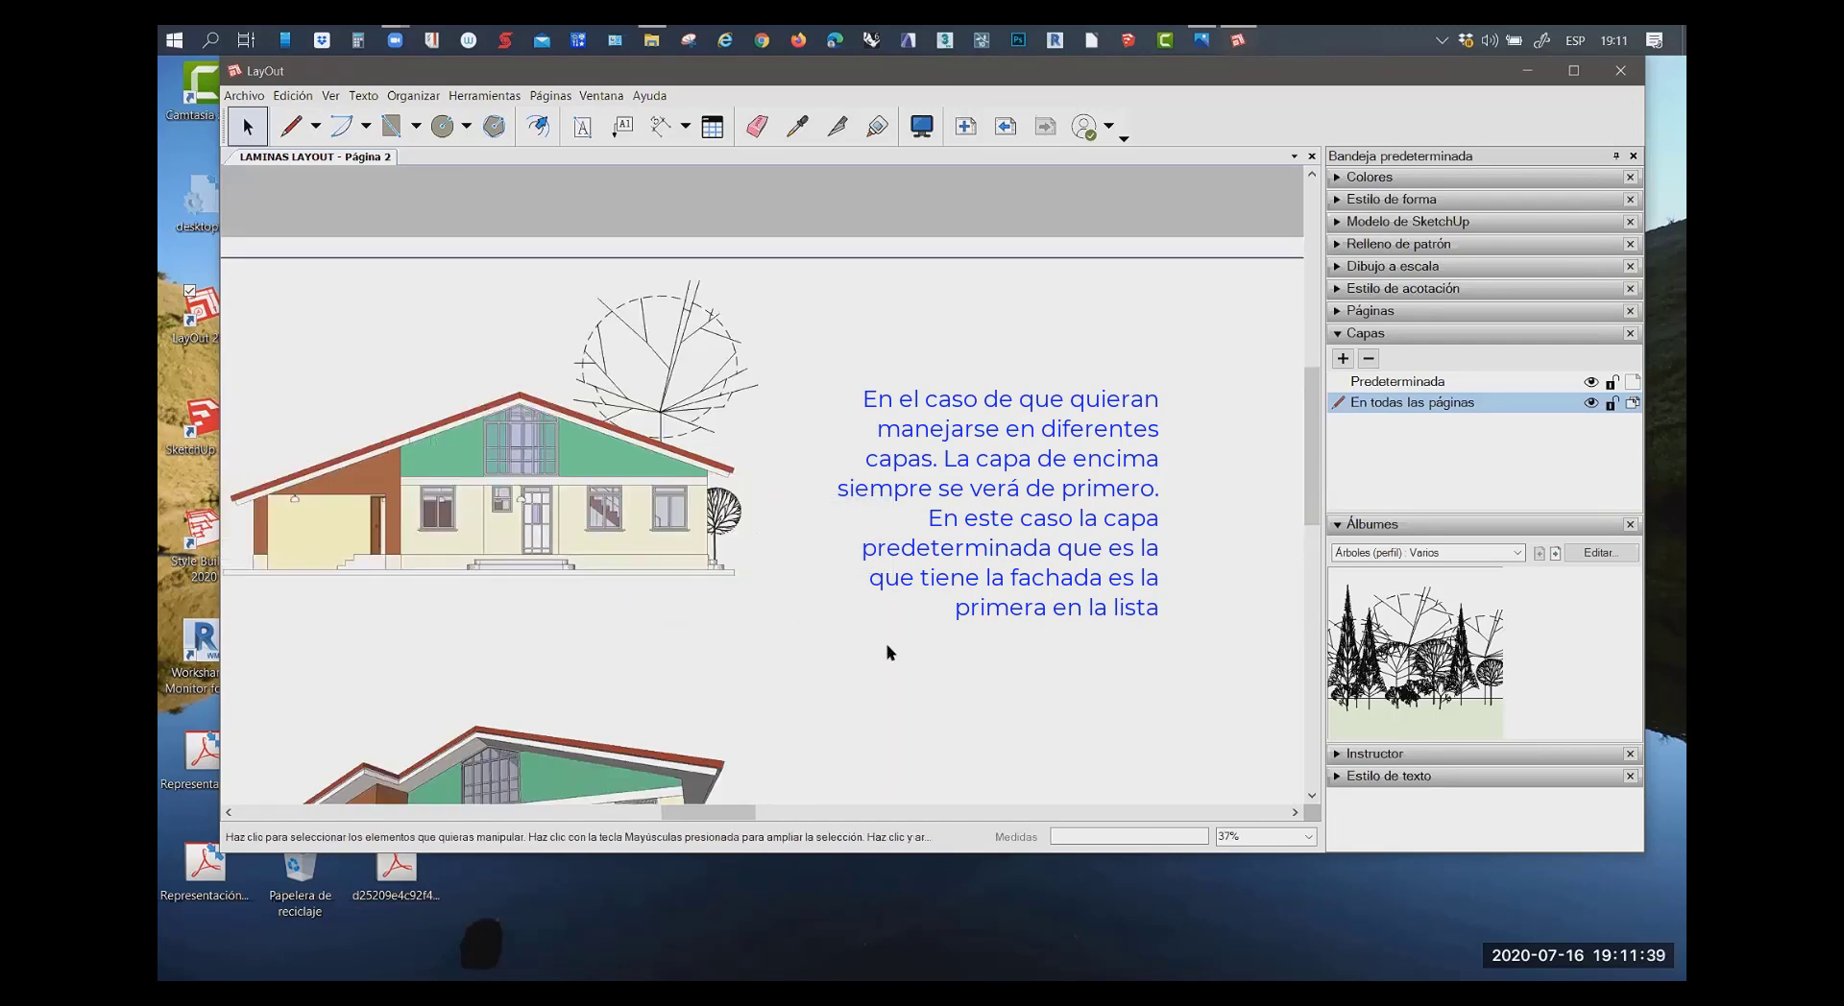
scroll(883, 643, "down", 1)
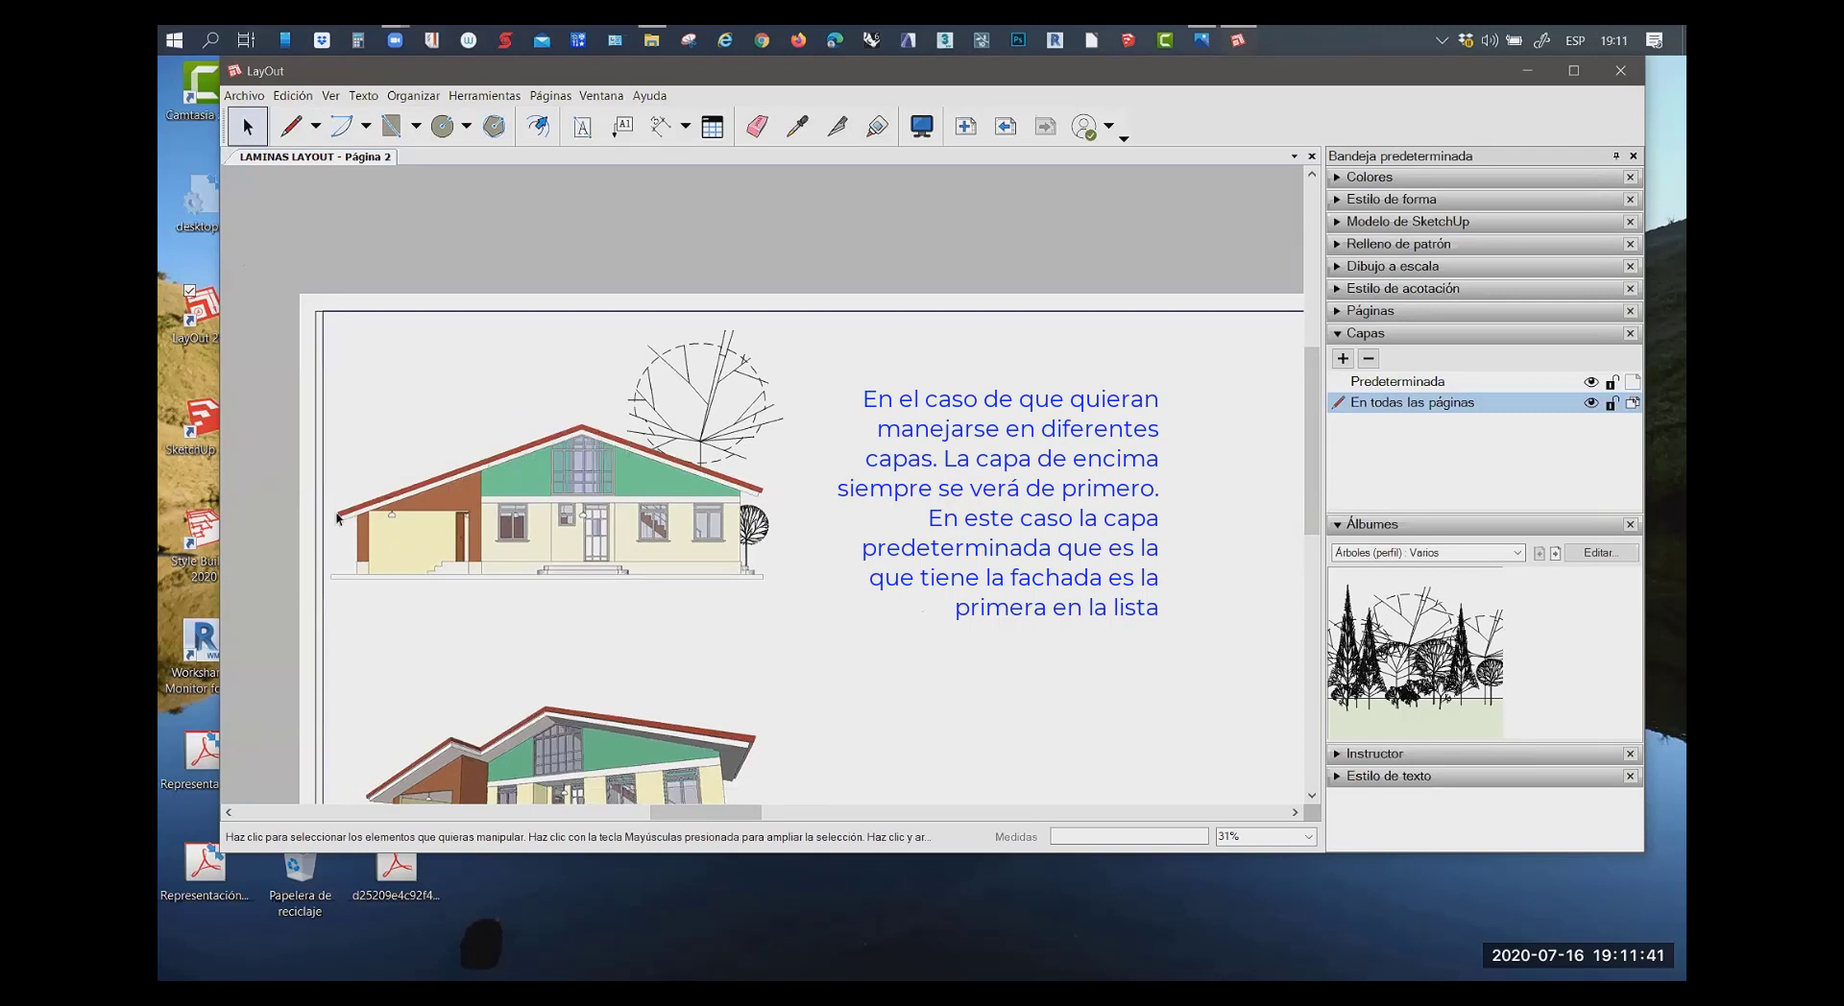
left_click(1516, 554)
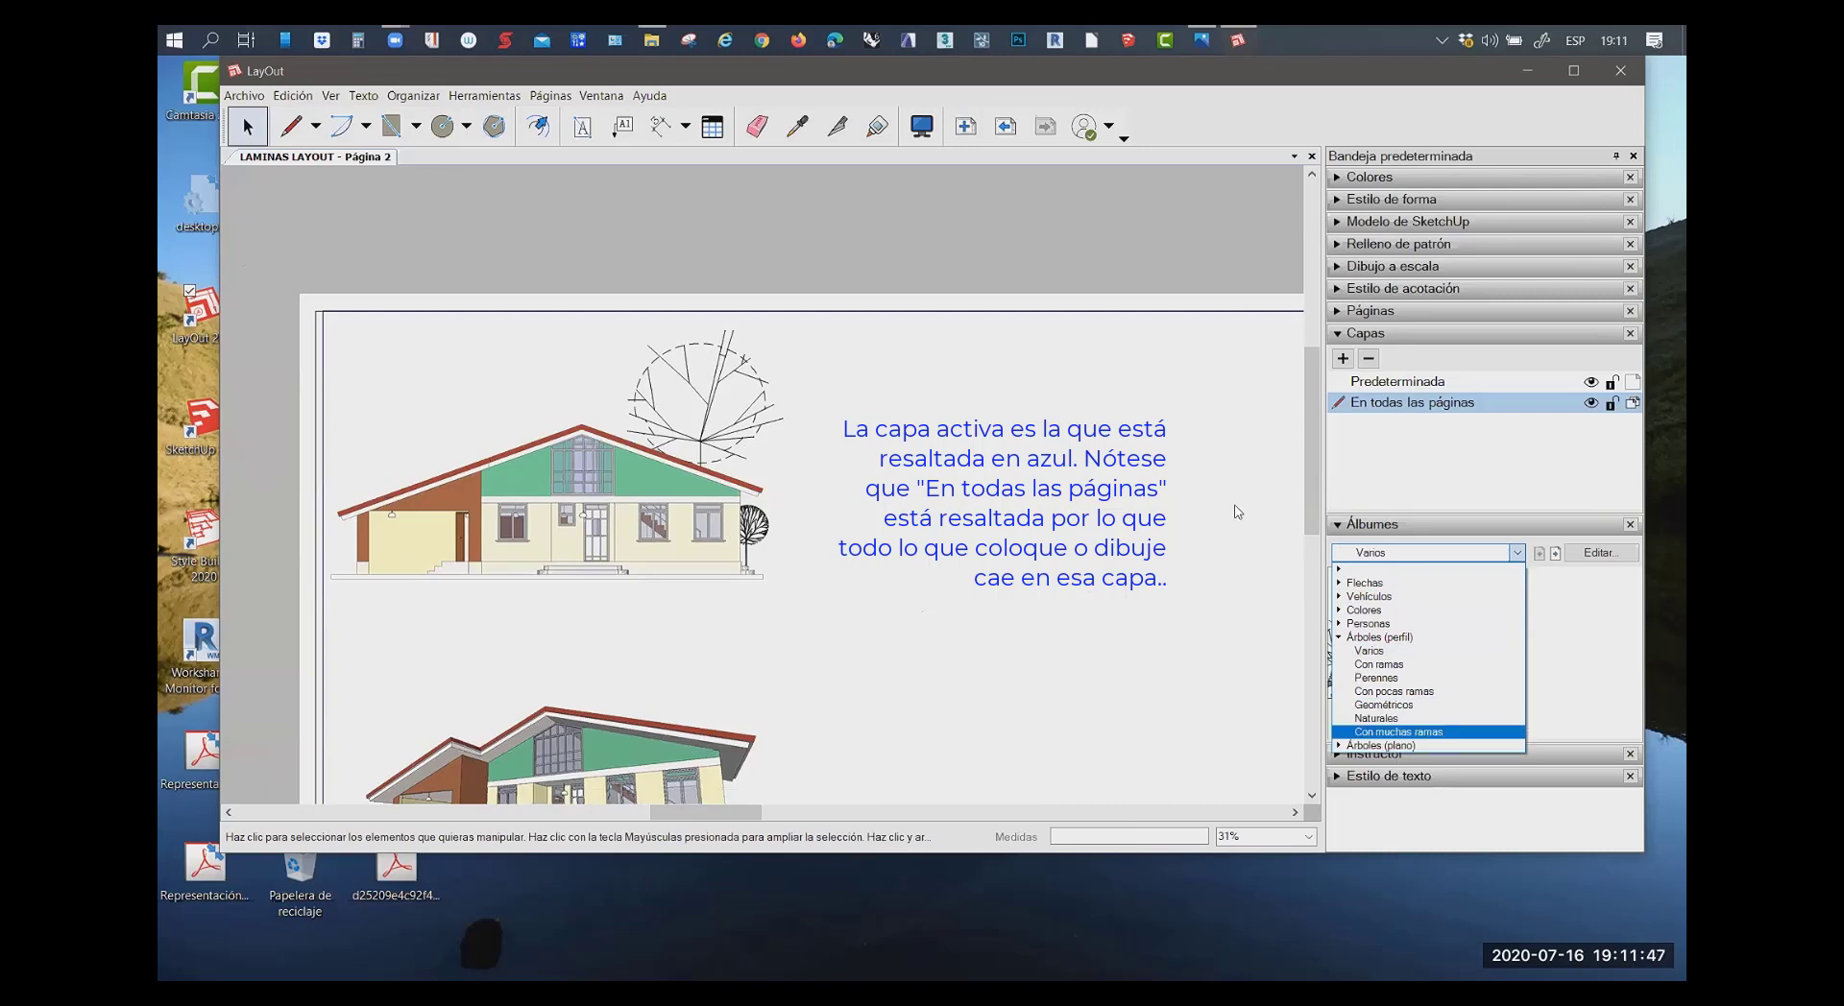
left_click(1407, 583)
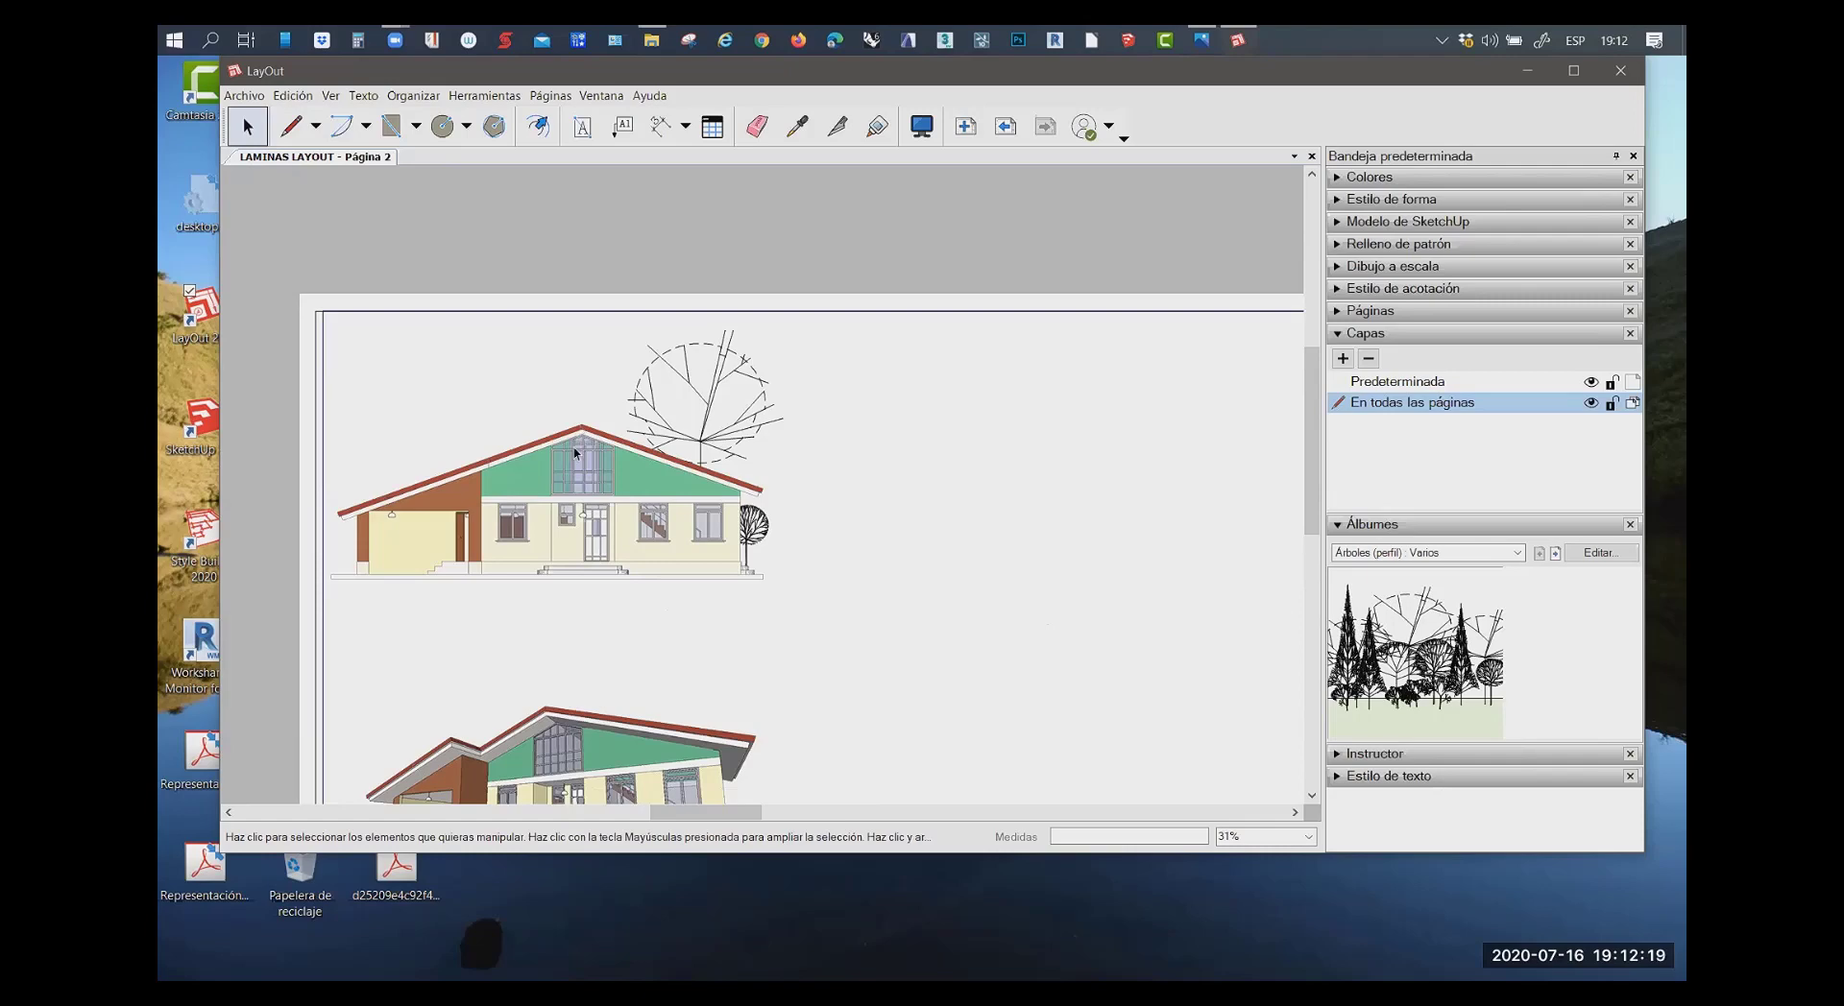
scroll(510, 453, "up", 1)
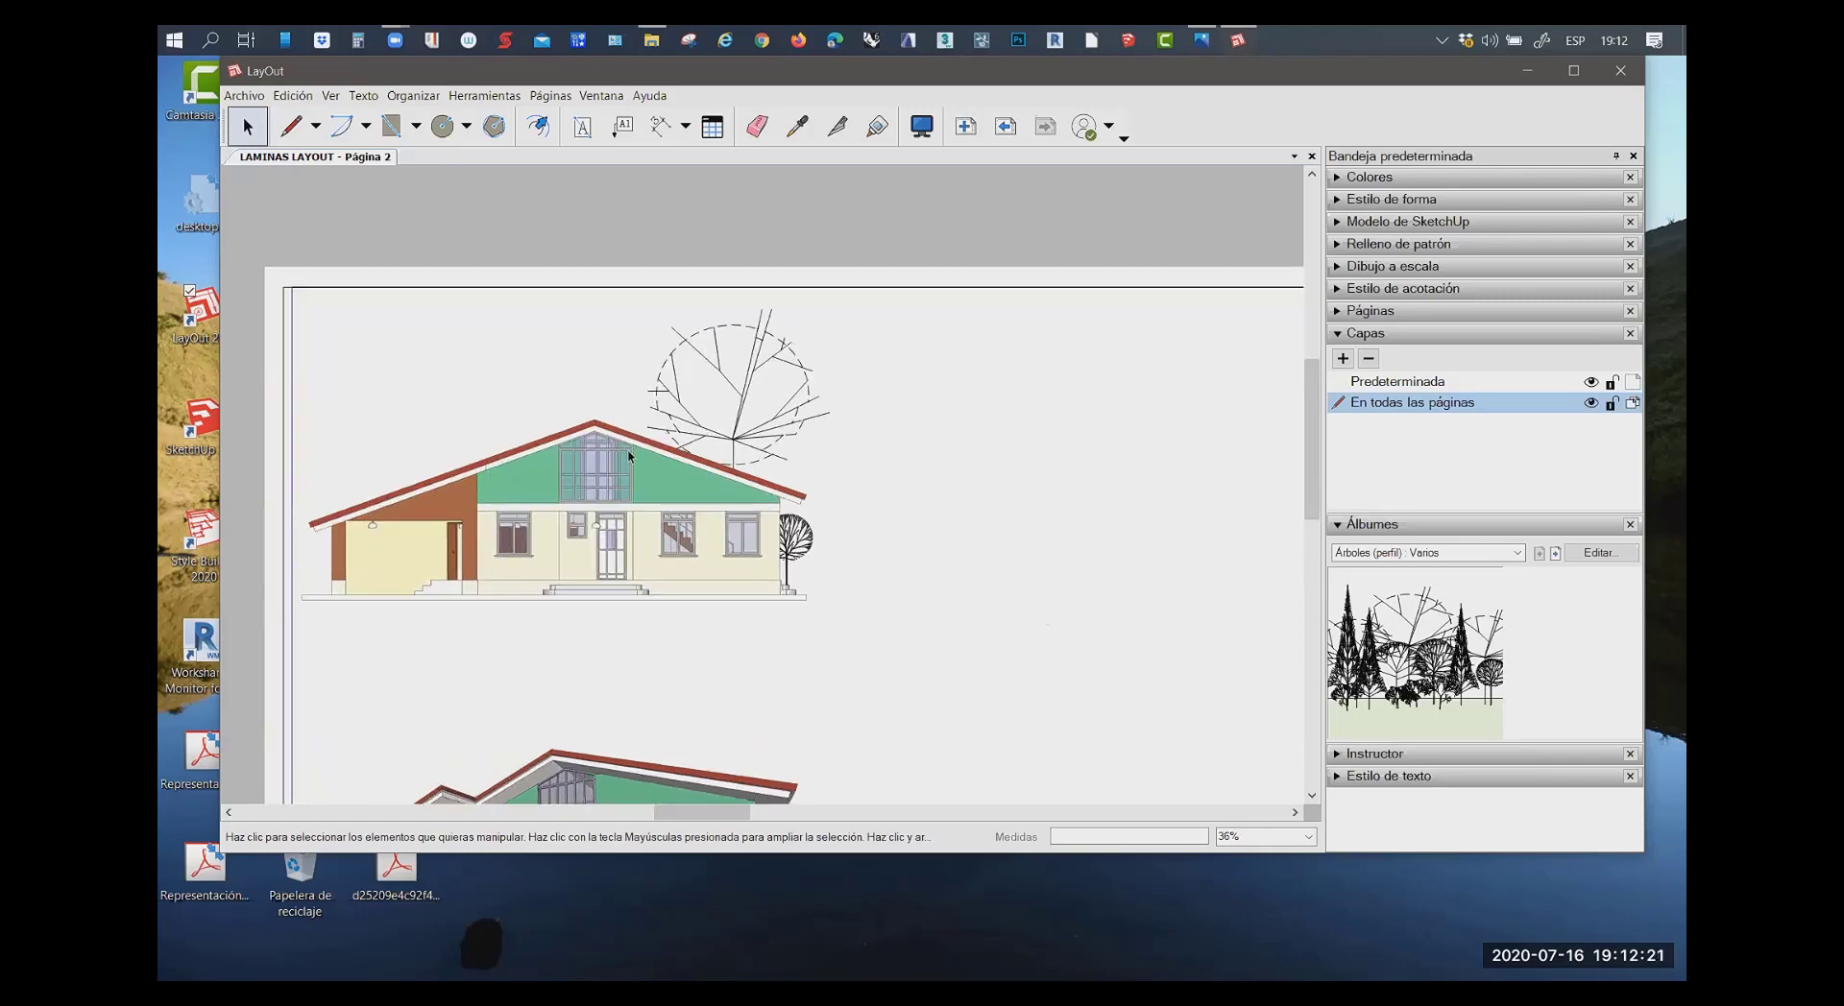
Add a 'Cubierta' label with its leader anchored on the elevation's roof and text placed up-left
scroll(573, 296, "up", 1)
left_click(622, 125)
scroll(486, 469, "up", 1)
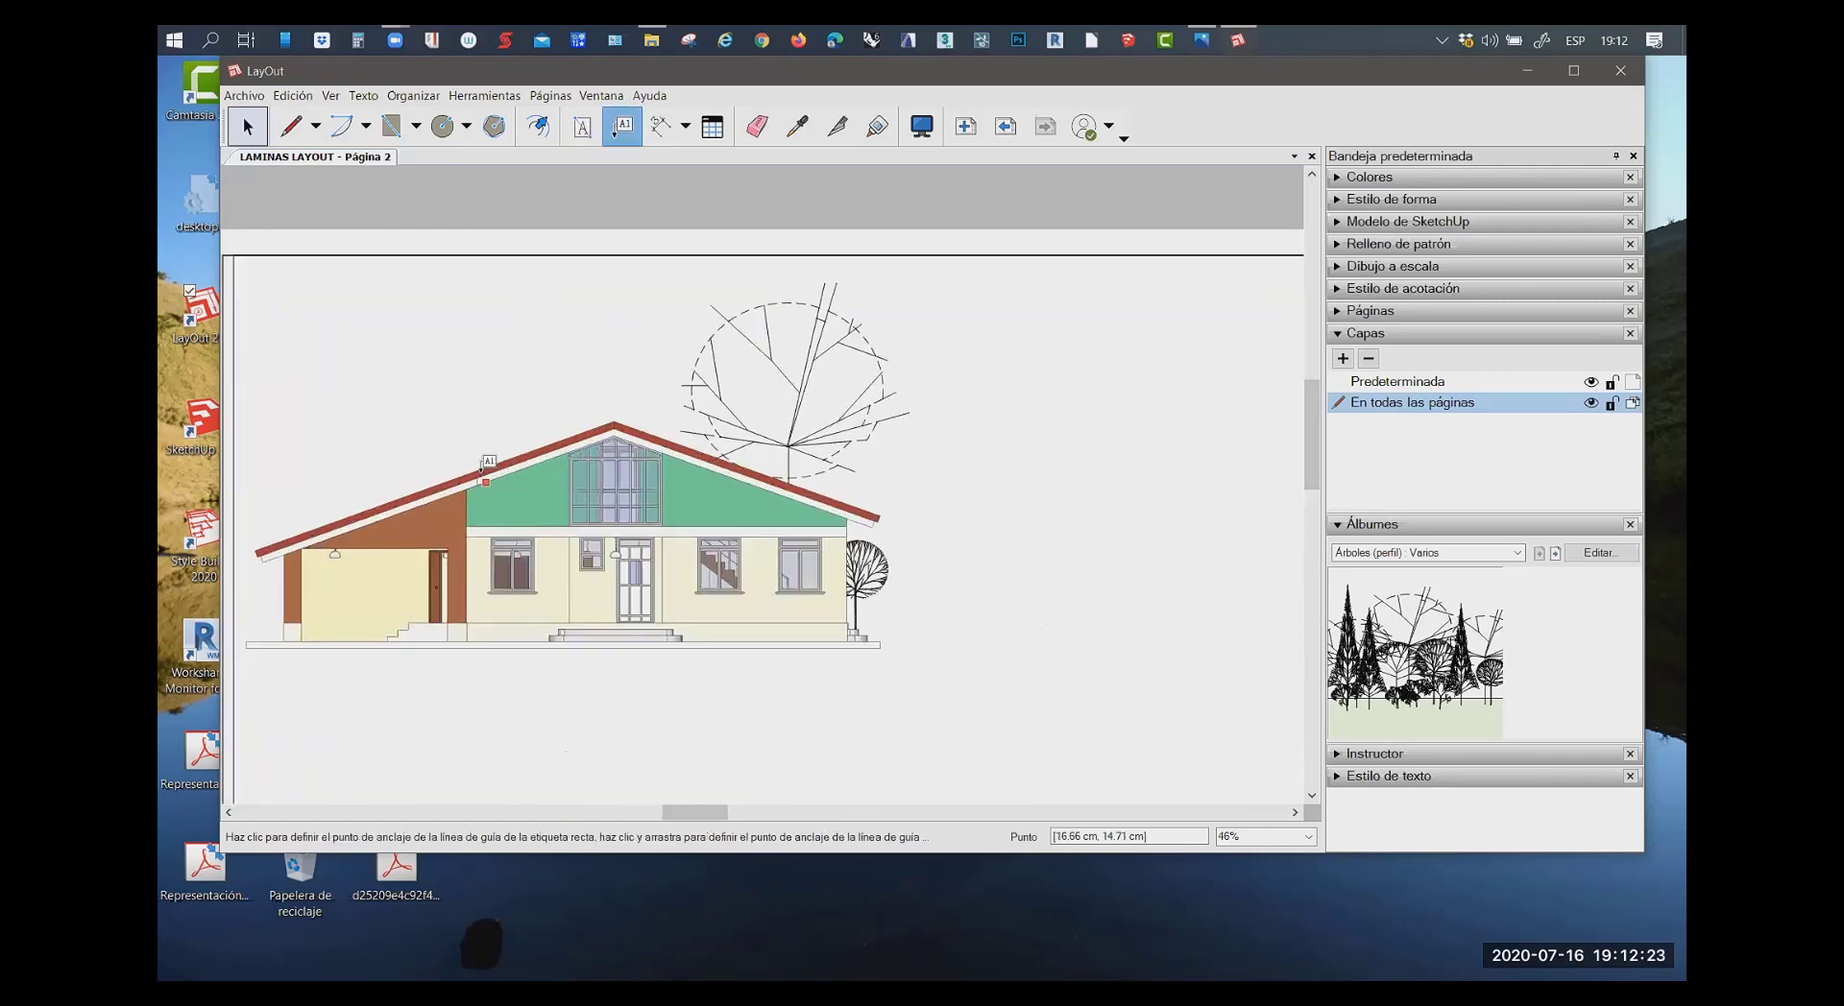
scroll(486, 469, "up", 1)
scroll(540, 437, "up", 1)
left_click(544, 443)
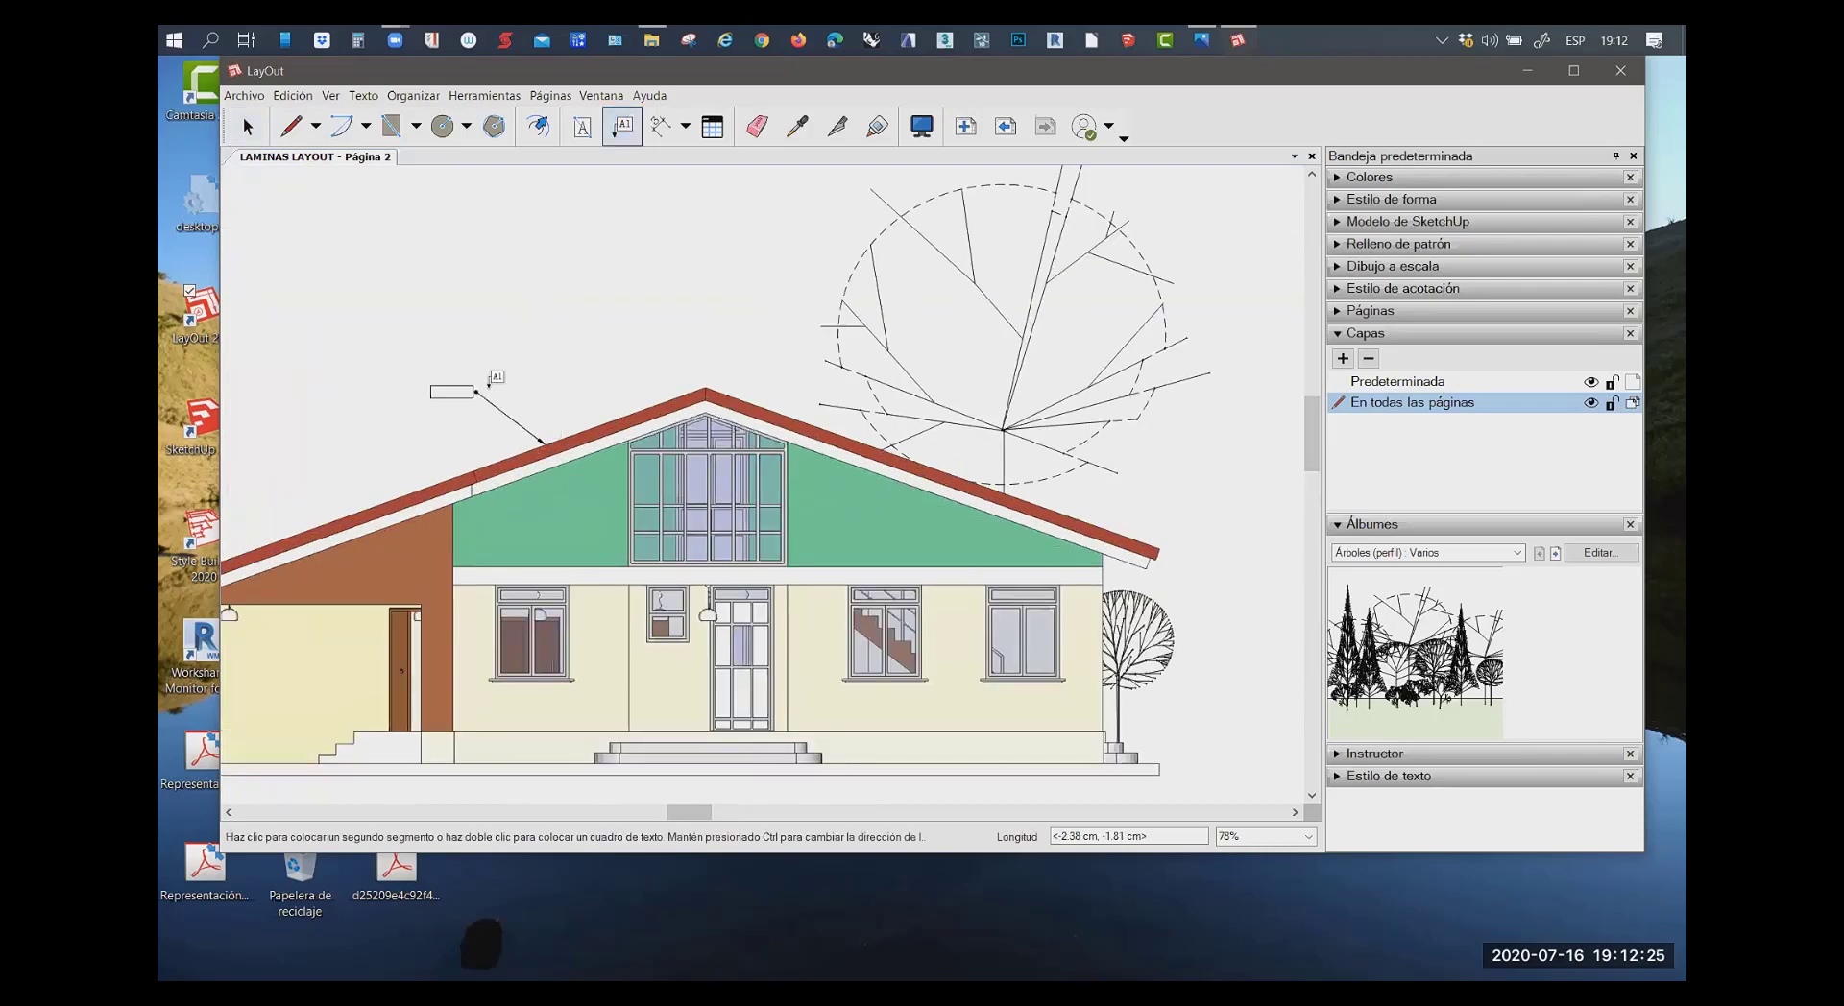
left_click(443, 378)
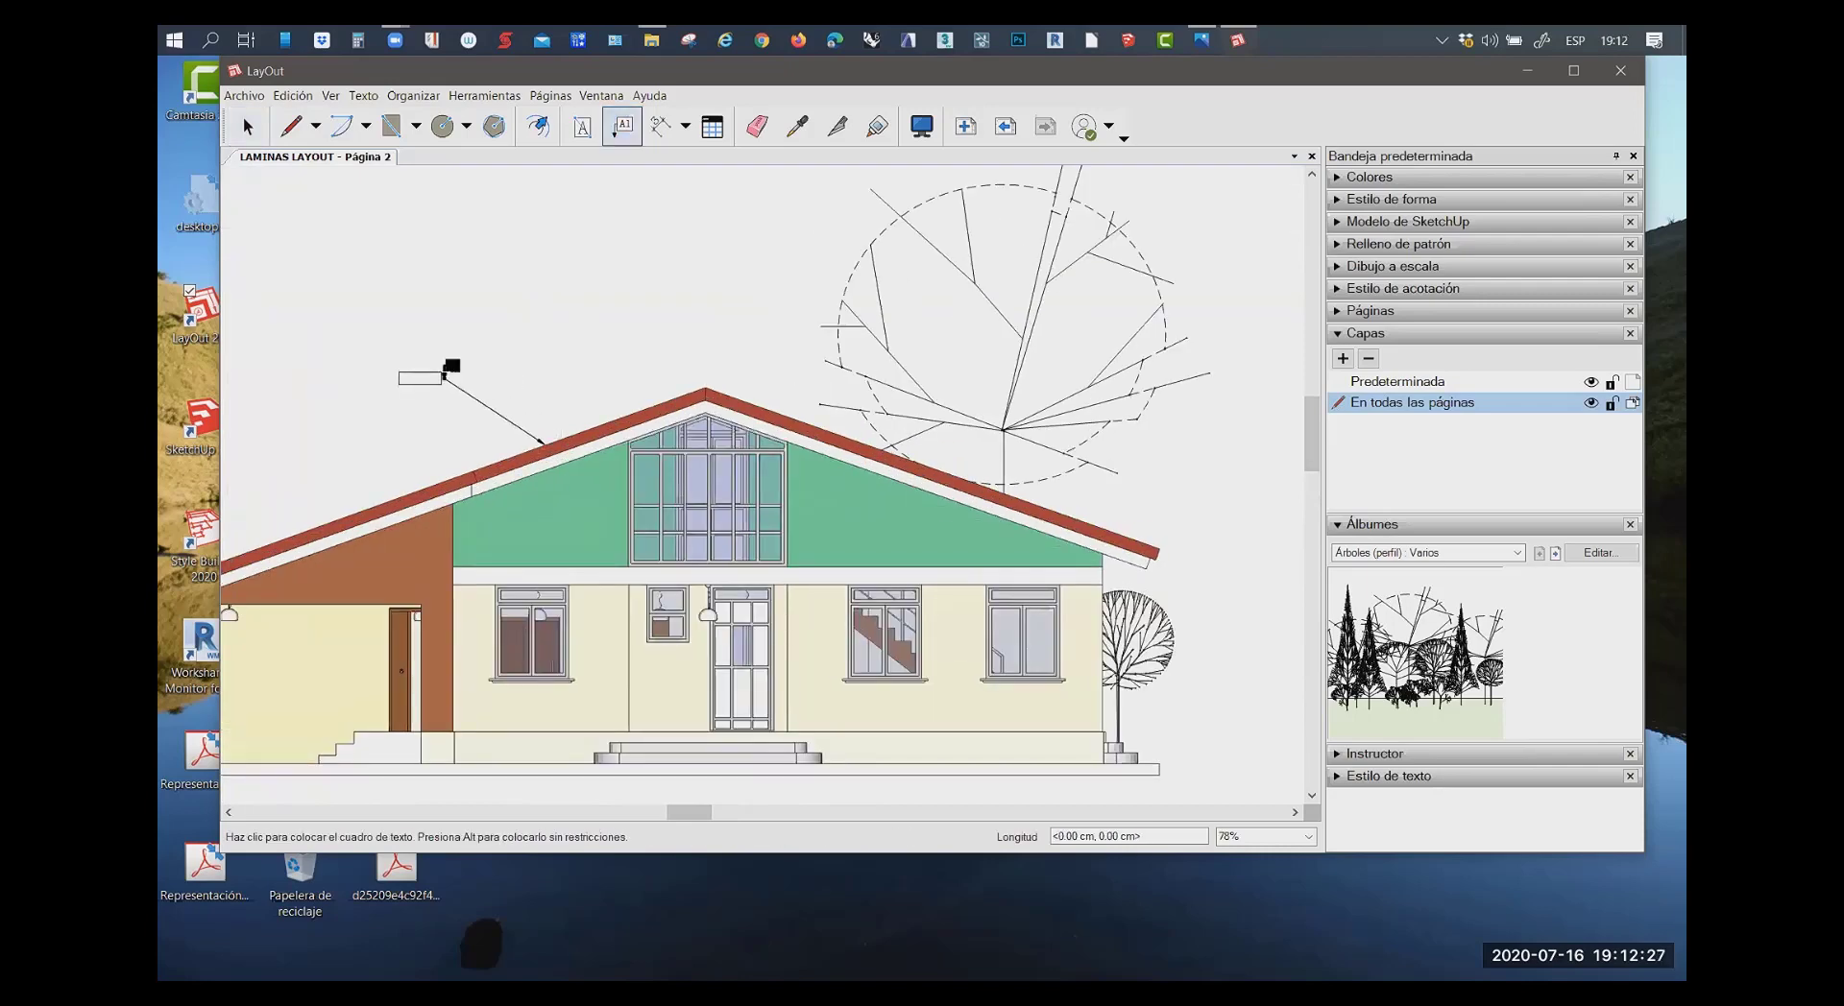
left_click(445, 373)
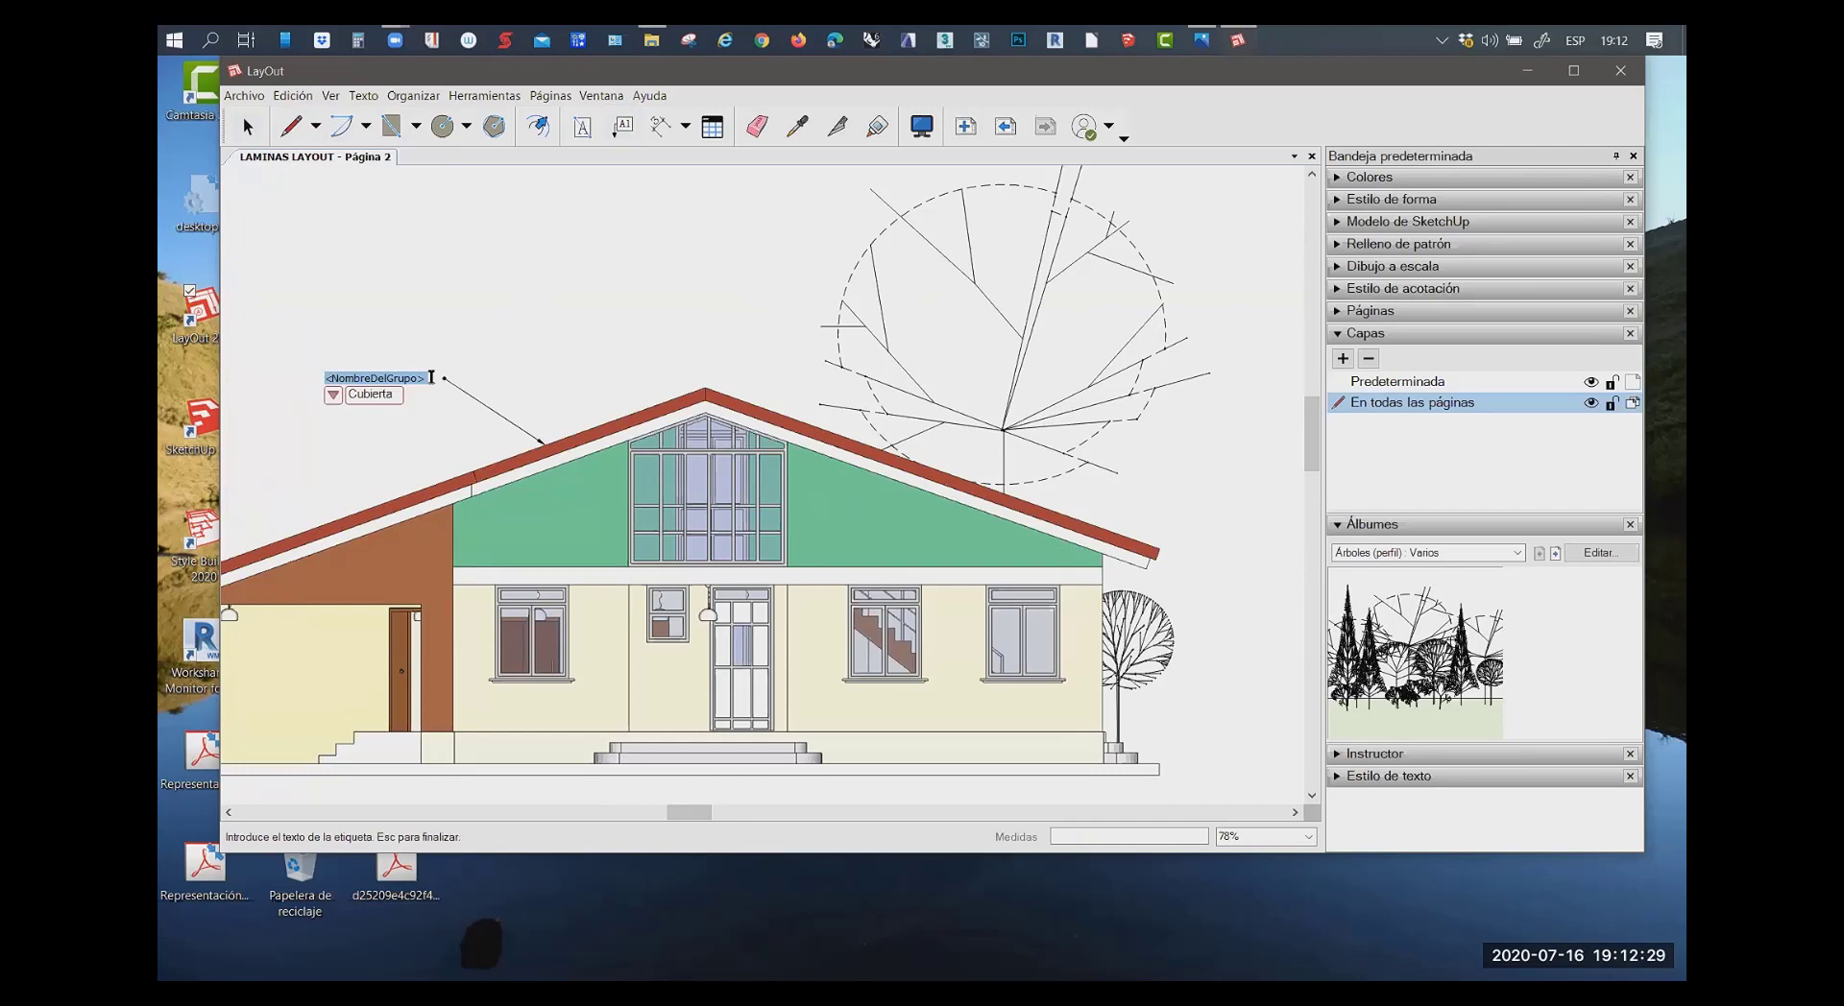
left_click(370, 393)
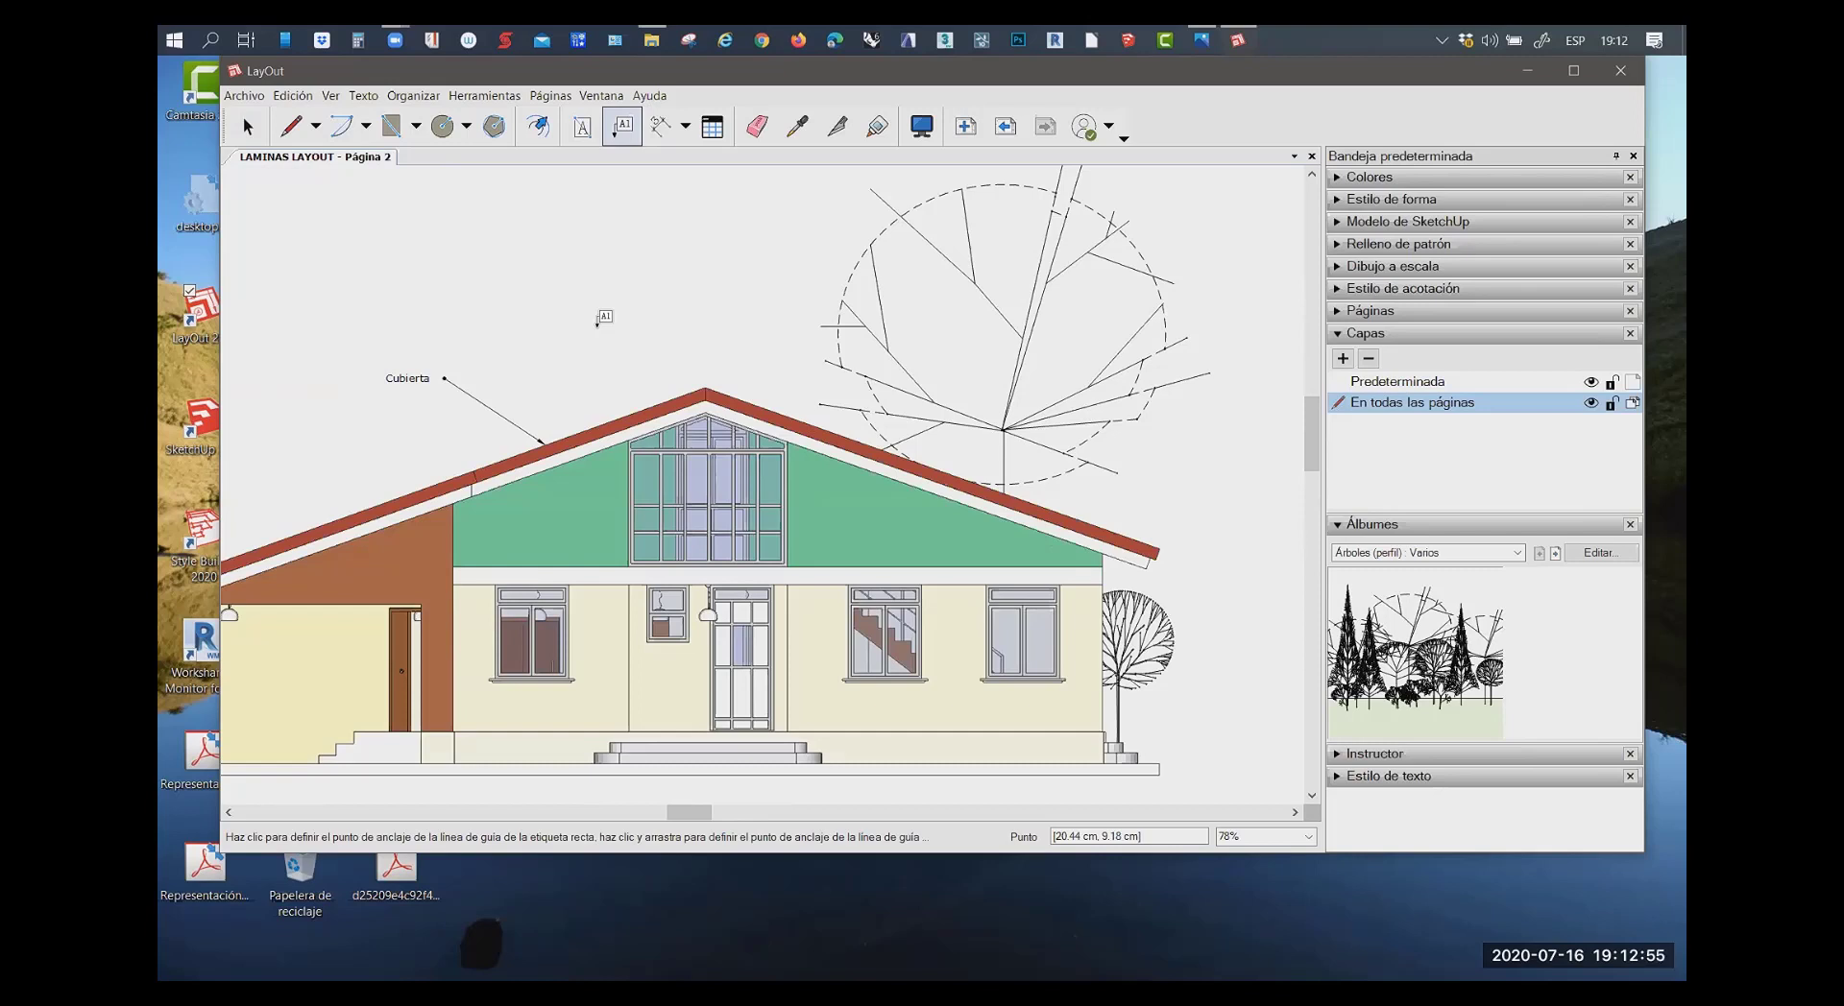
key("space")
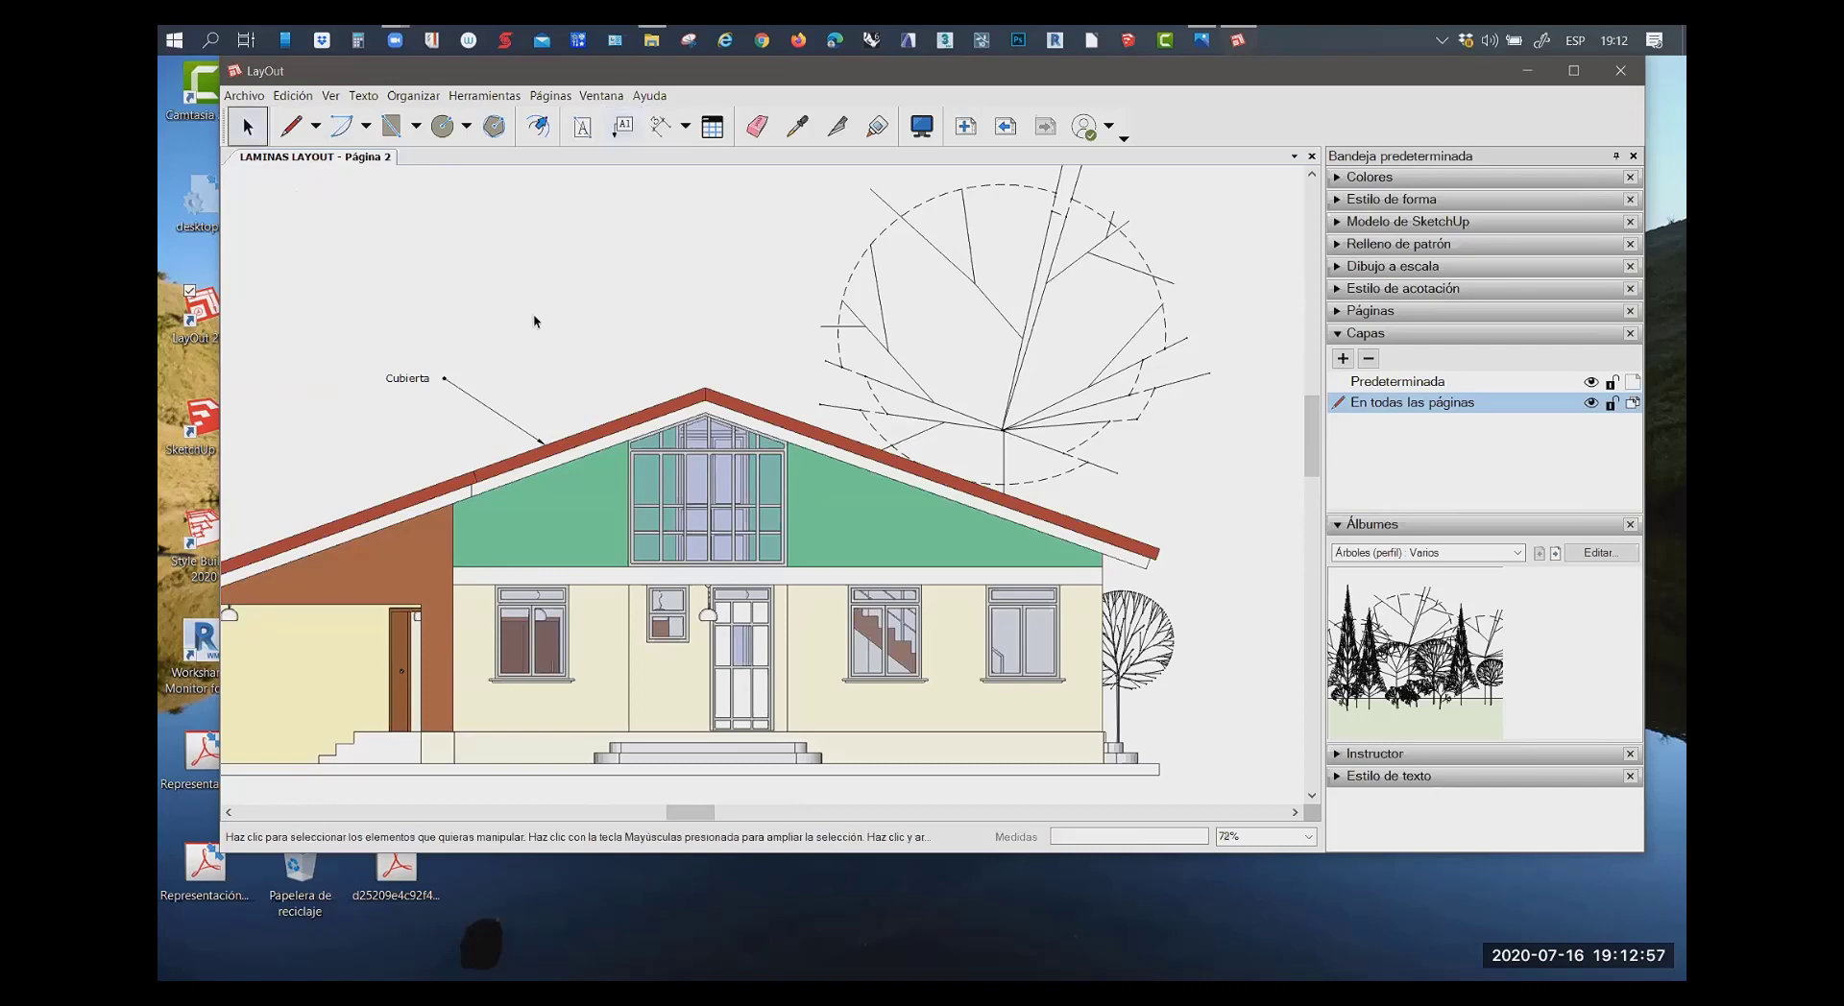
scroll(535, 320, "down", 1)
scroll(567, 374, "down", 1)
scroll(602, 429, "up", 1)
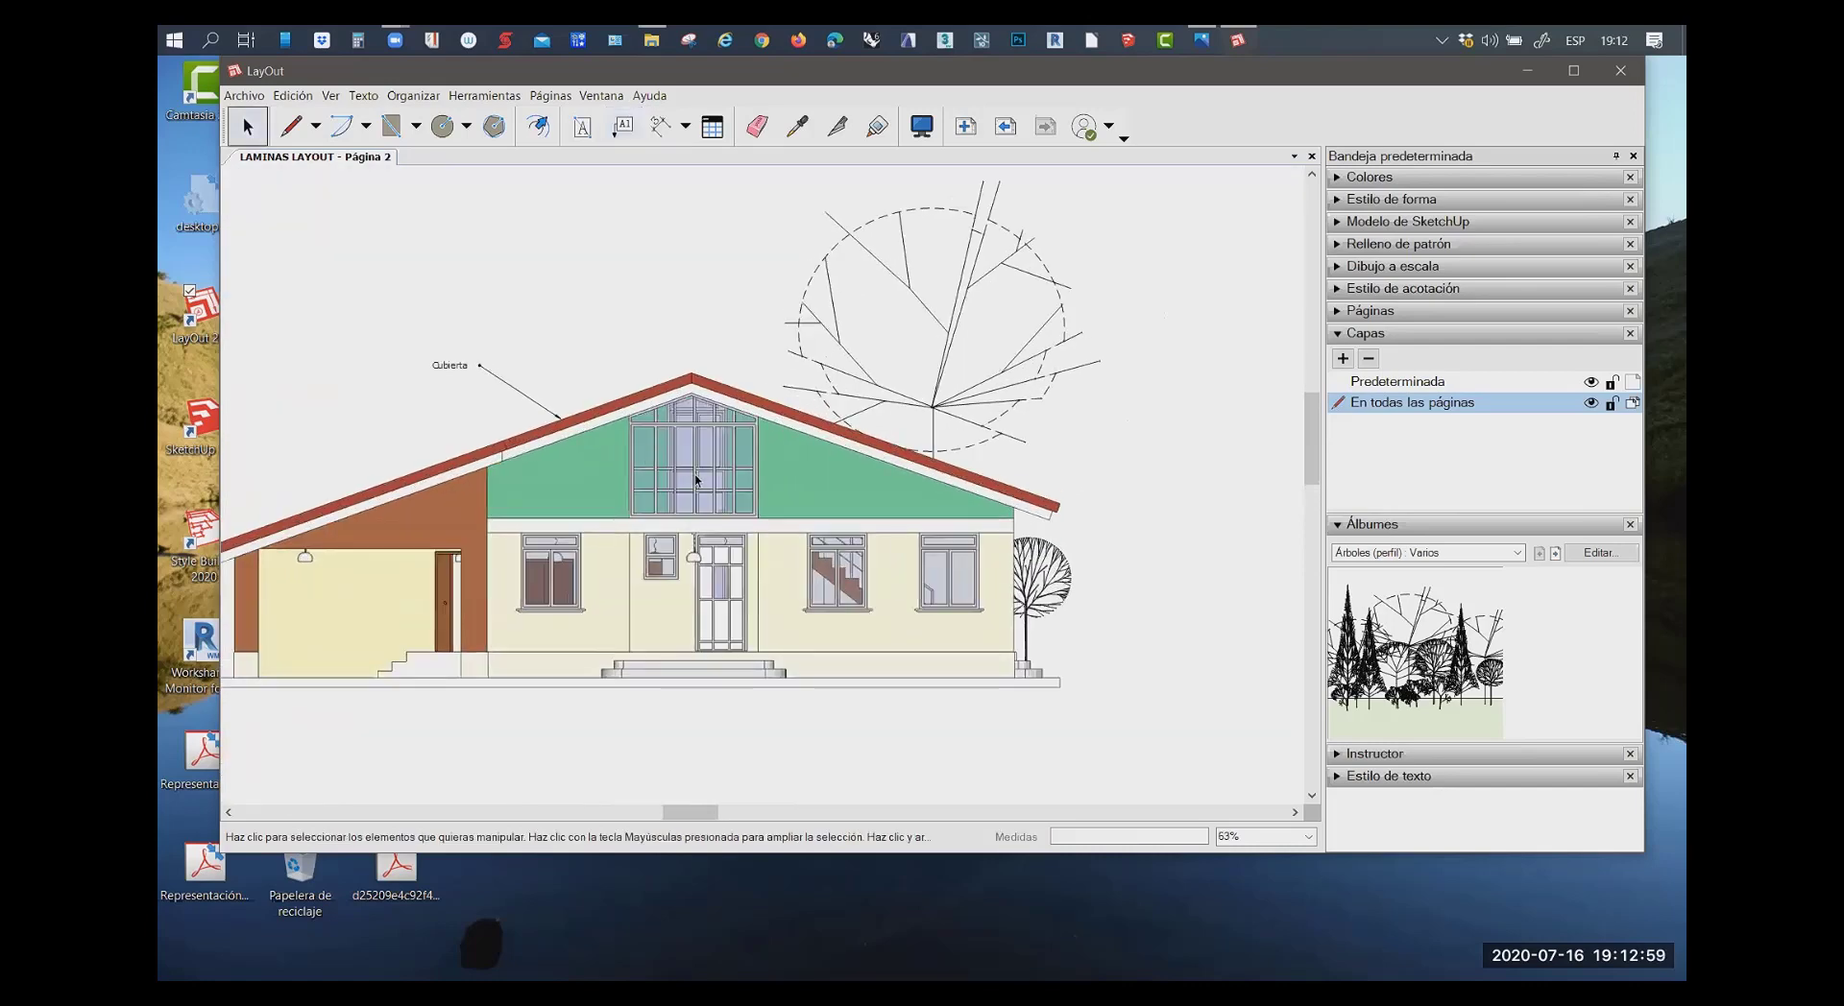
scroll(773, 530, "down", 2)
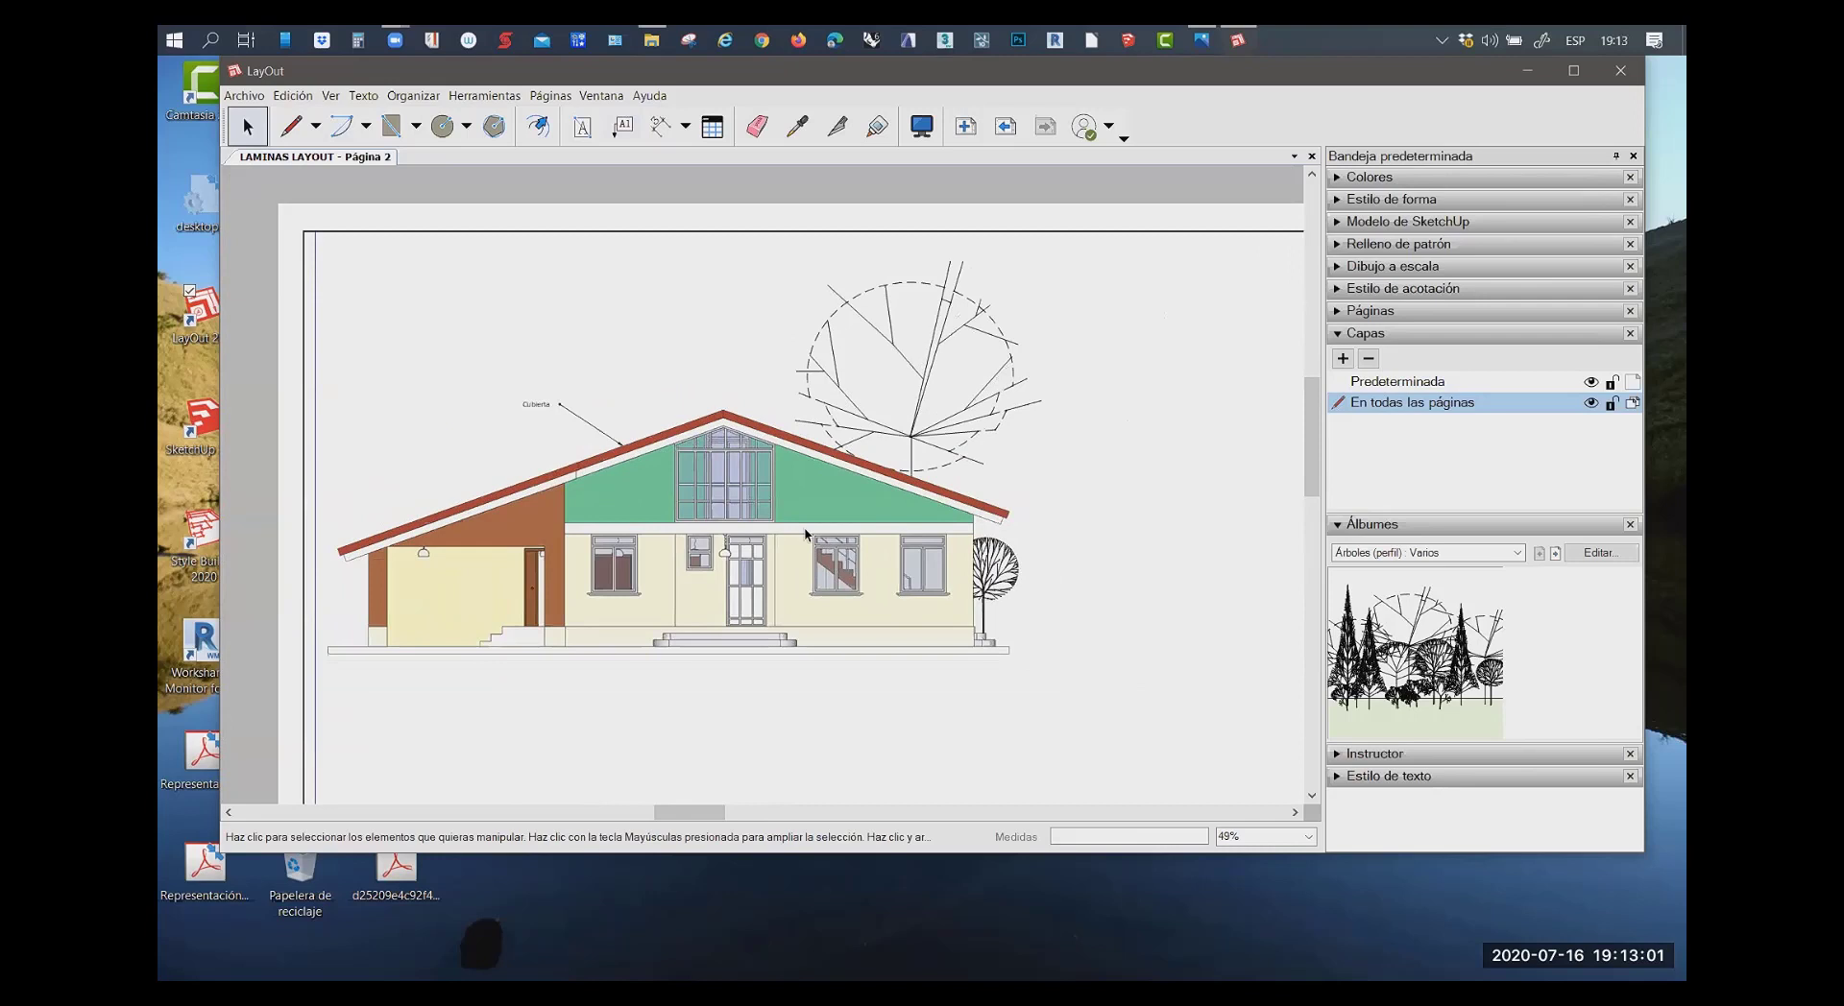